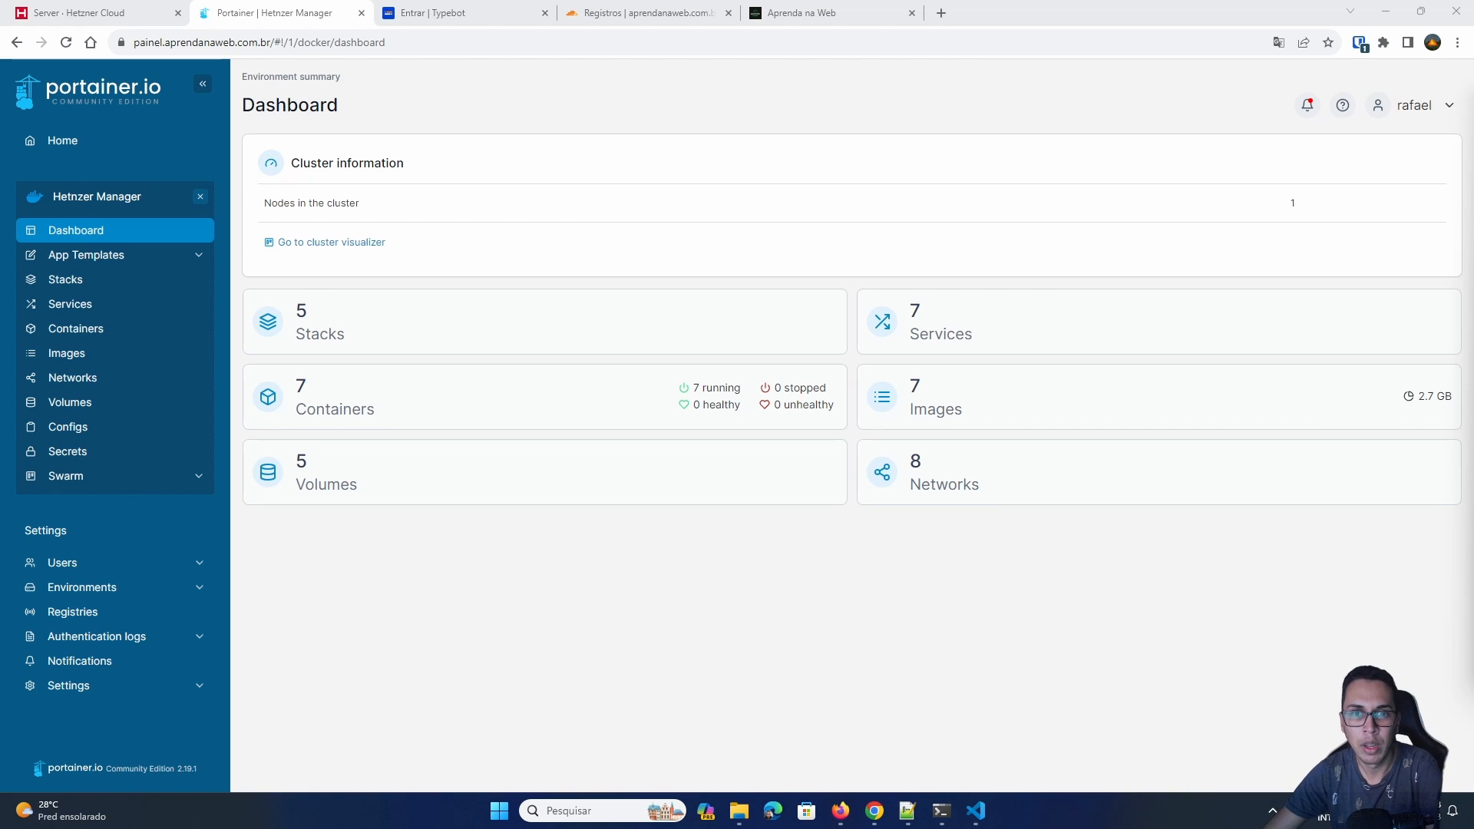
Look over the Aprenda na Web support material, the Cloudflare DNS records for aprendanaweb.com.br and the Hetzner server list.
click(814, 13)
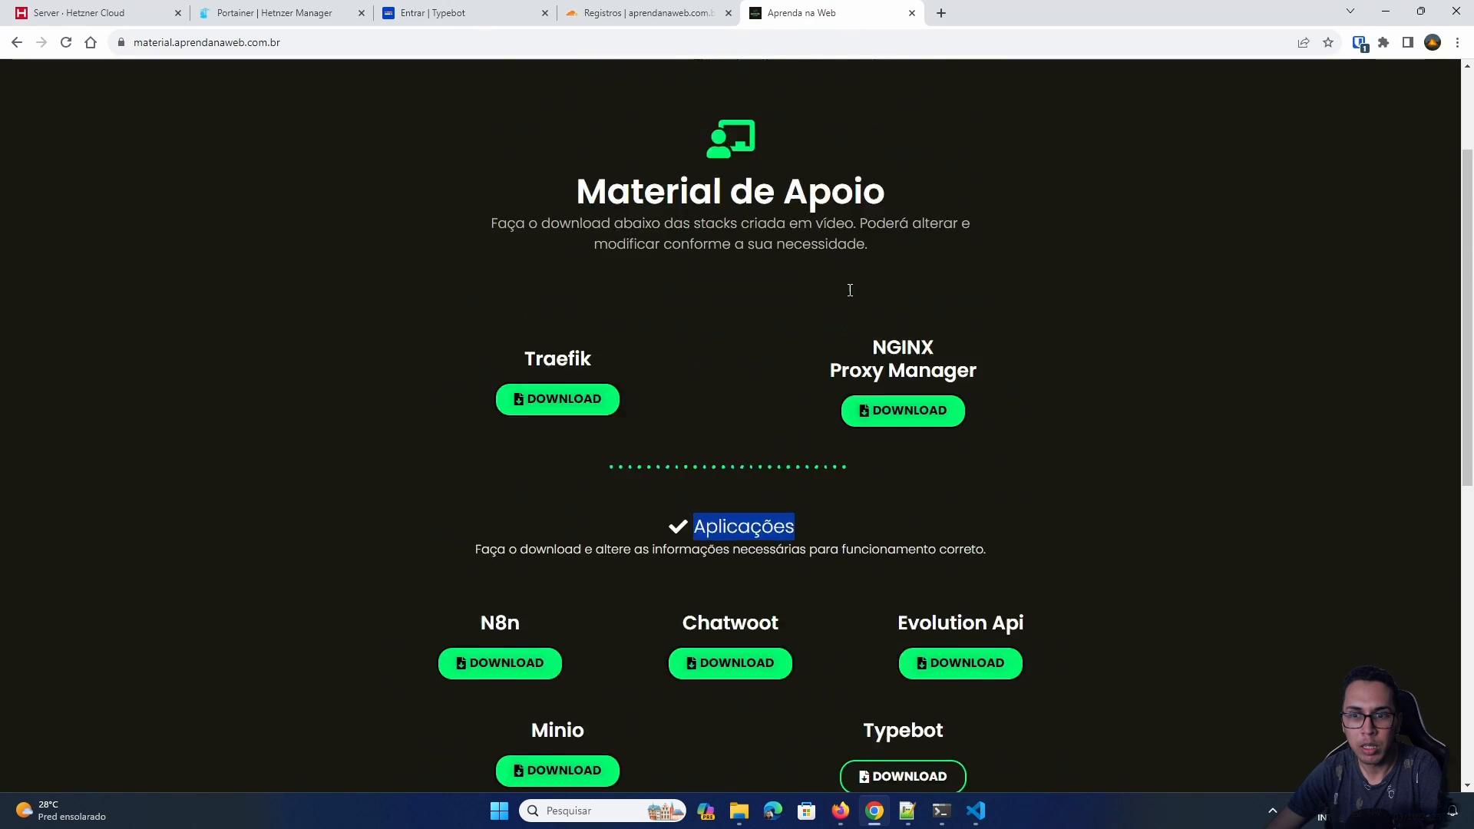
scroll(849, 291, up, 2)
click(1109, 331)
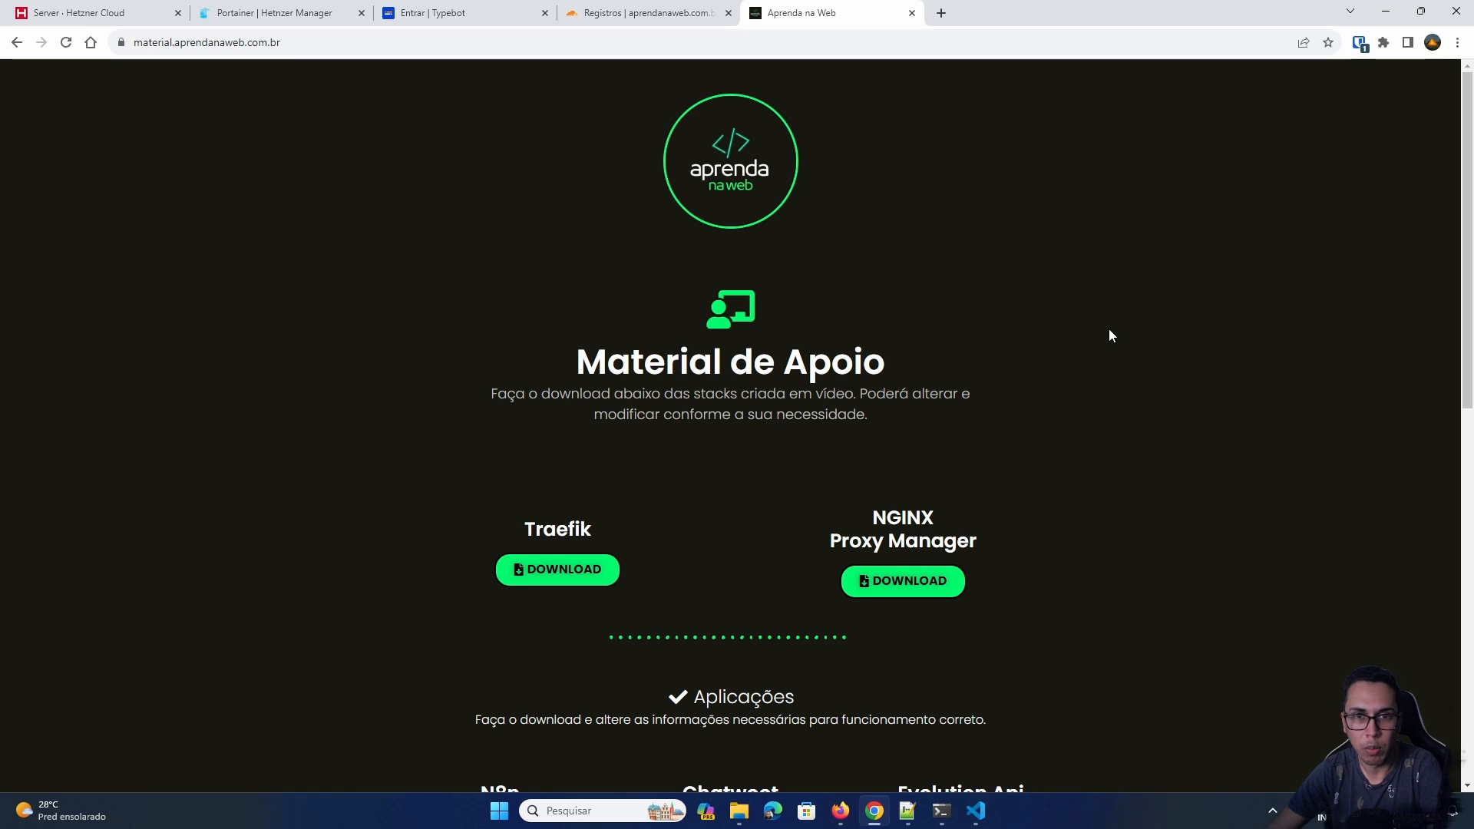
click(649, 9)
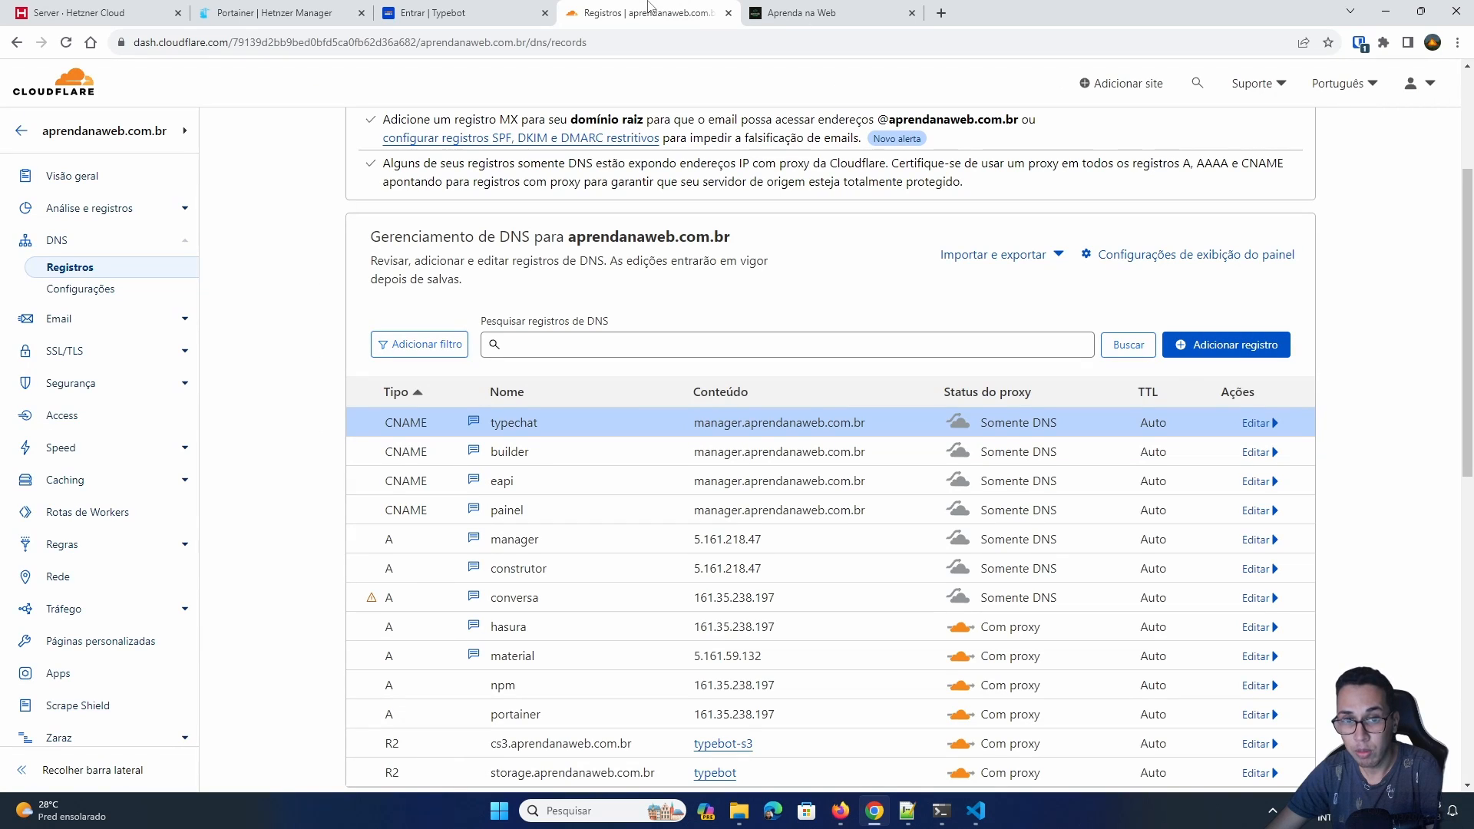
click(79, 12)
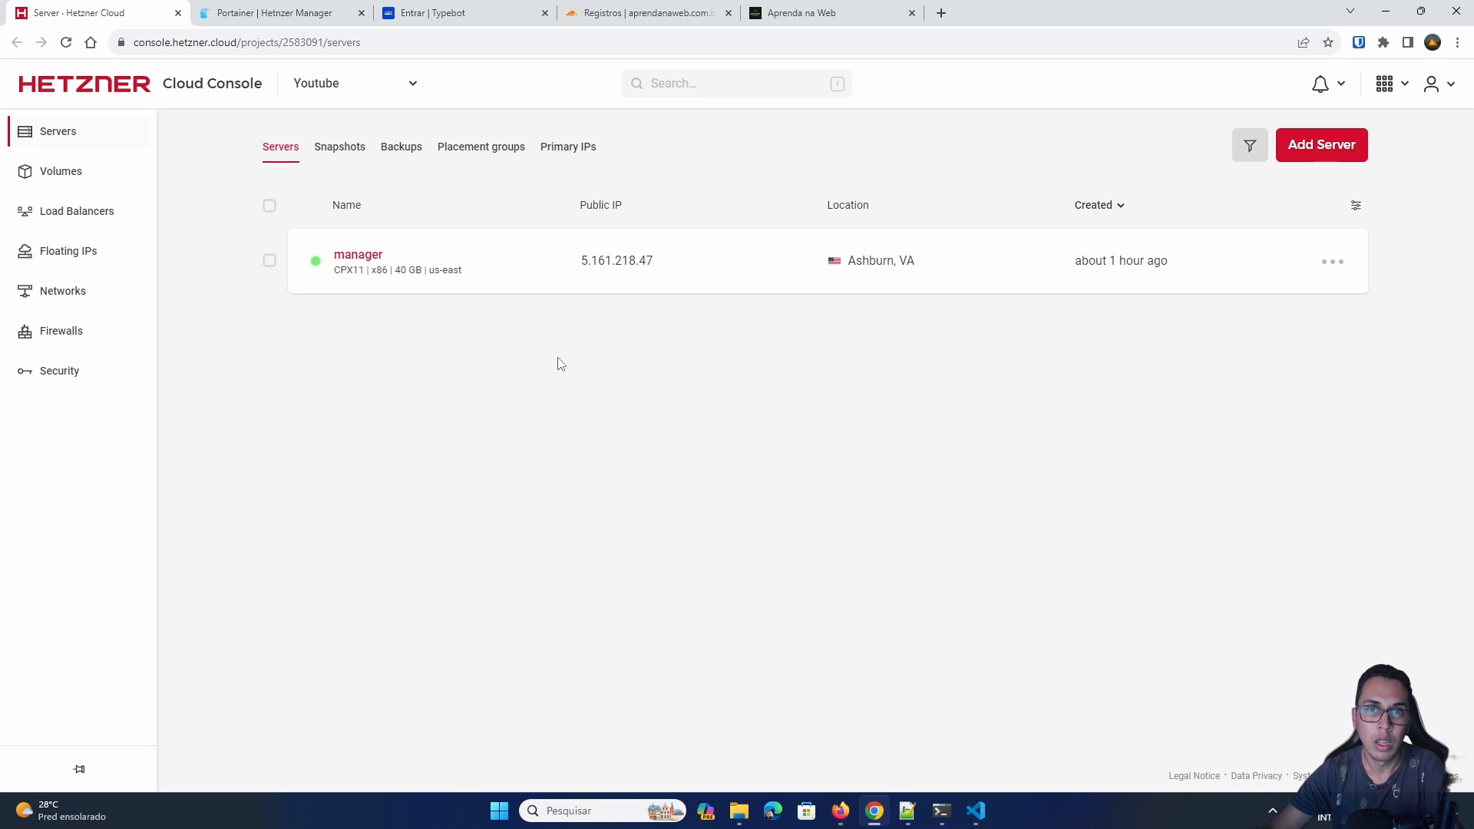
click(338, 13)
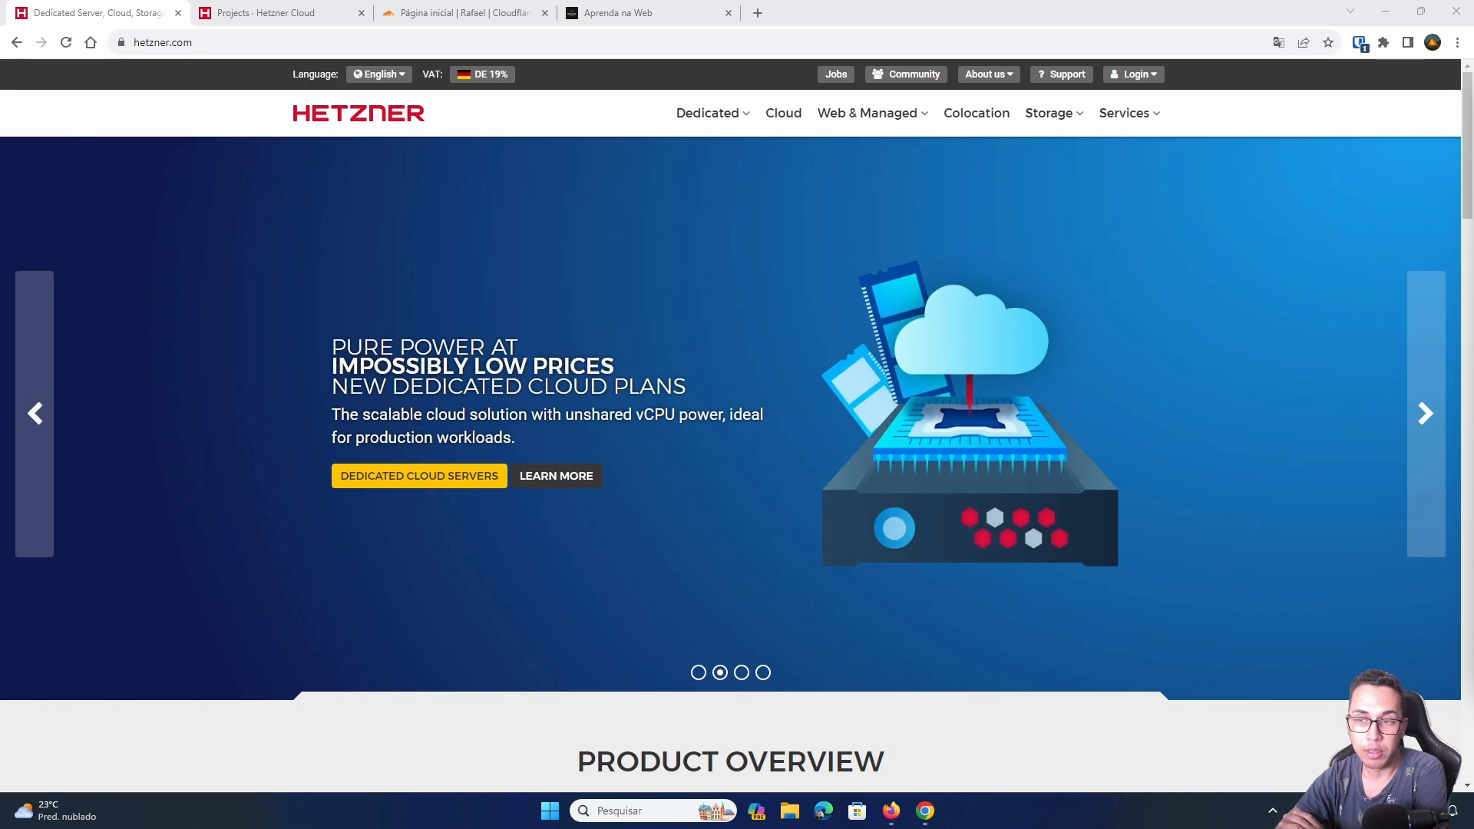
Examine the product overview and starting prices on the Hetzner home page.
scroll(828, 449, down, 7)
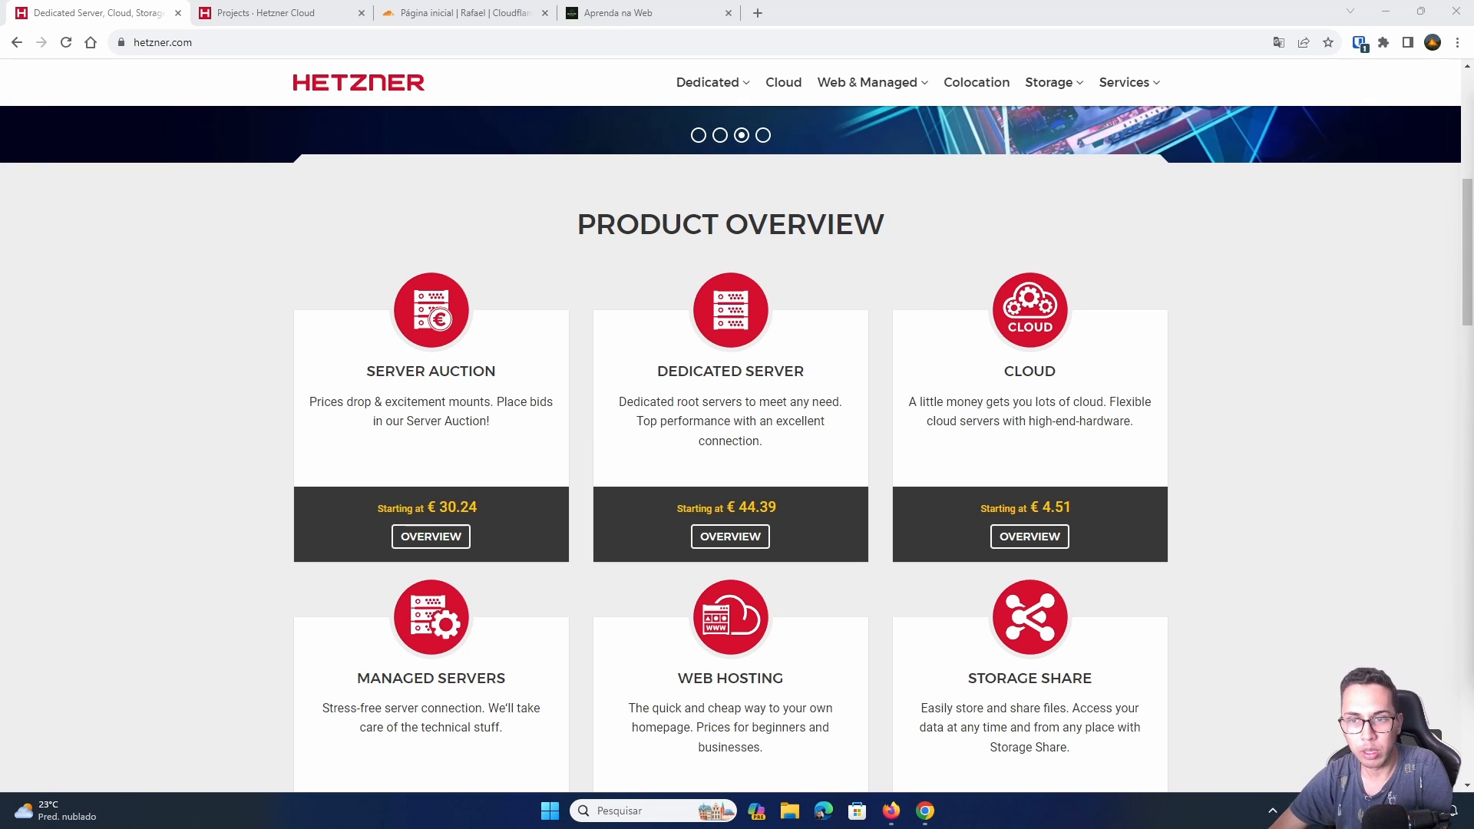
scroll(1218, 466, down, 1)
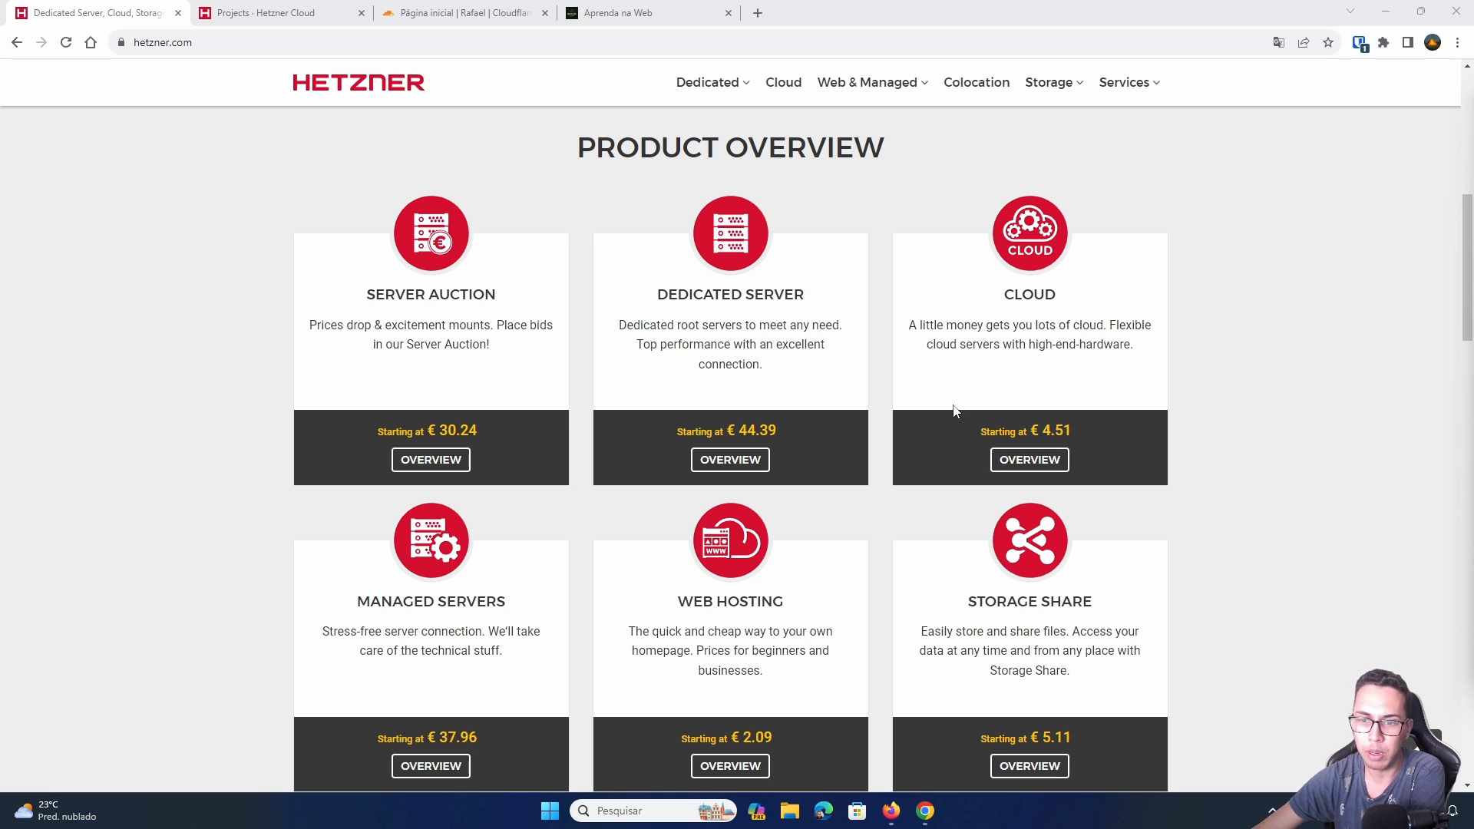
scroll(1305, 456, down, 1)
scroll(1228, 415, up, 6)
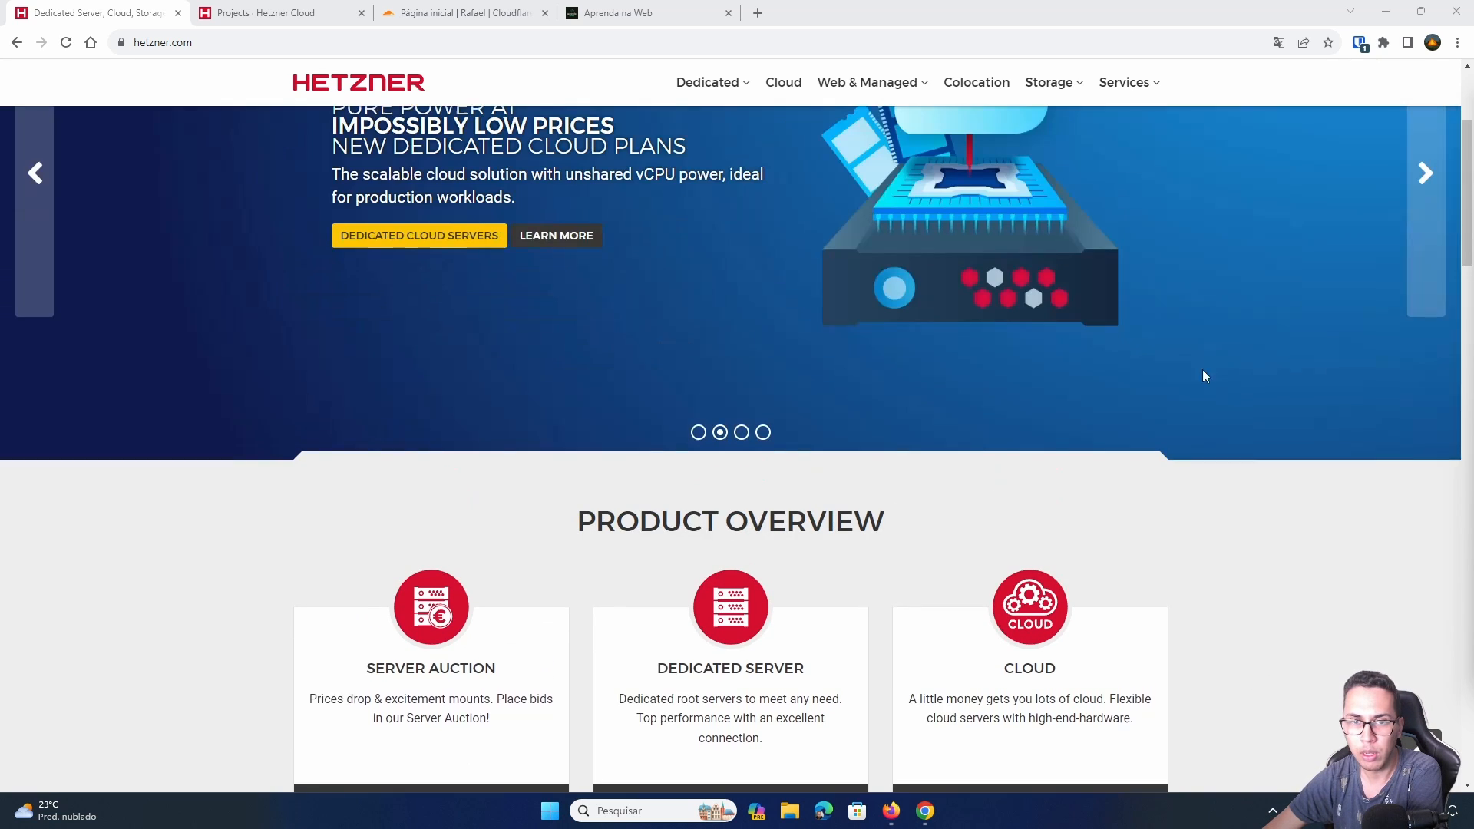
Create a new project named Youtube in the Hetzner Cloud Console.
click(300, 12)
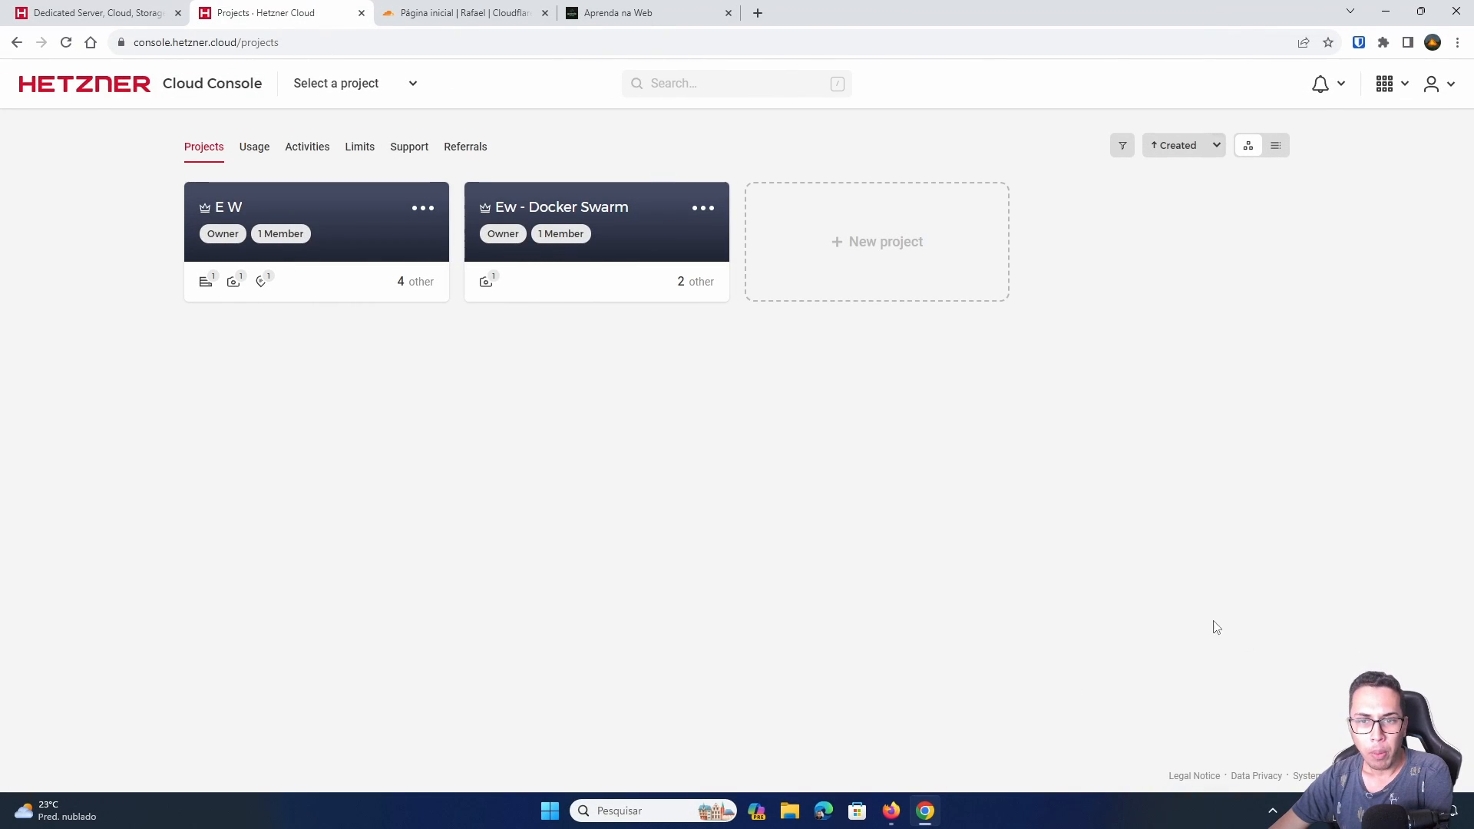
click(906, 265)
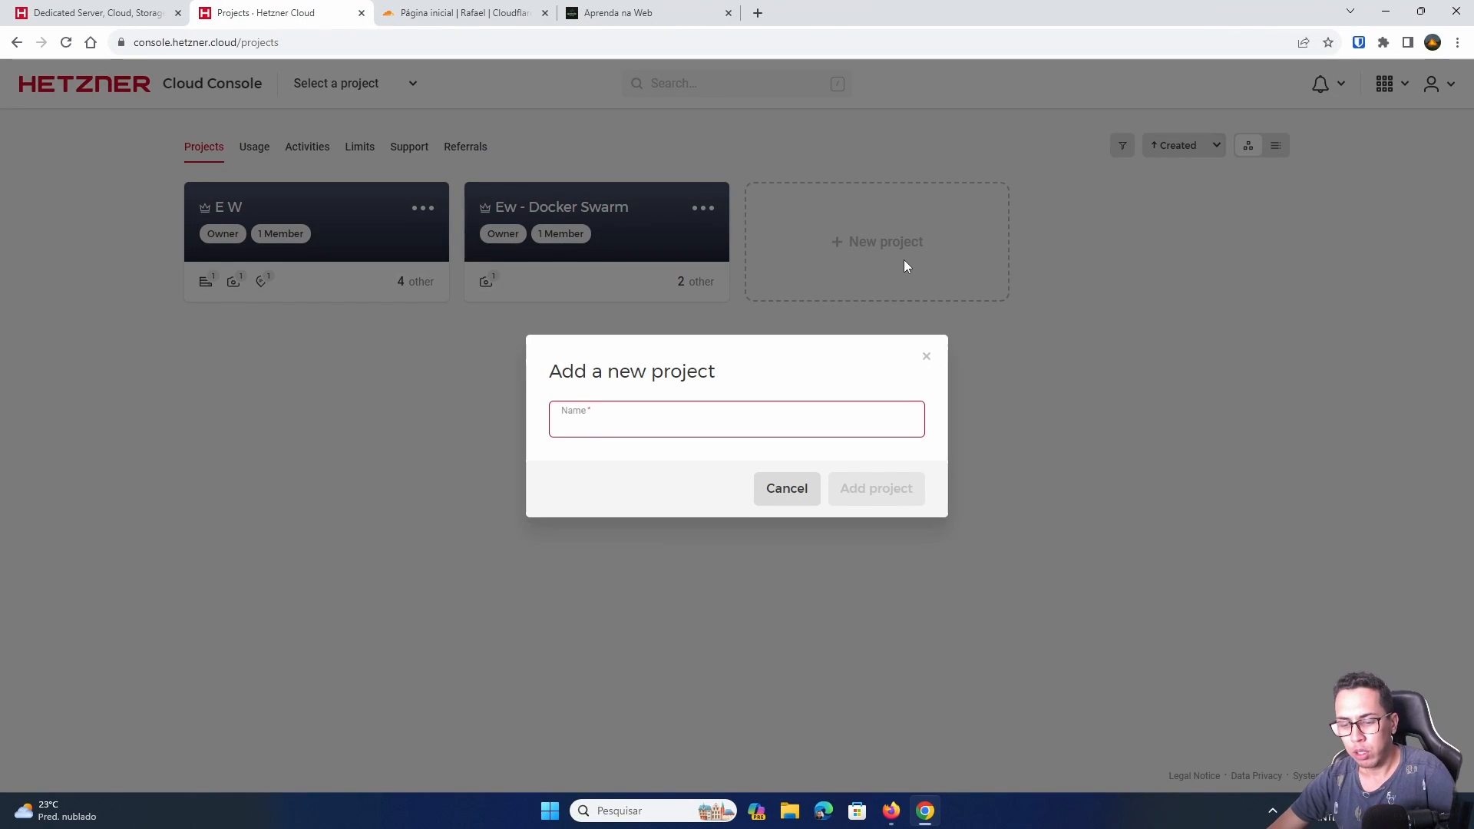
text(Youtube)
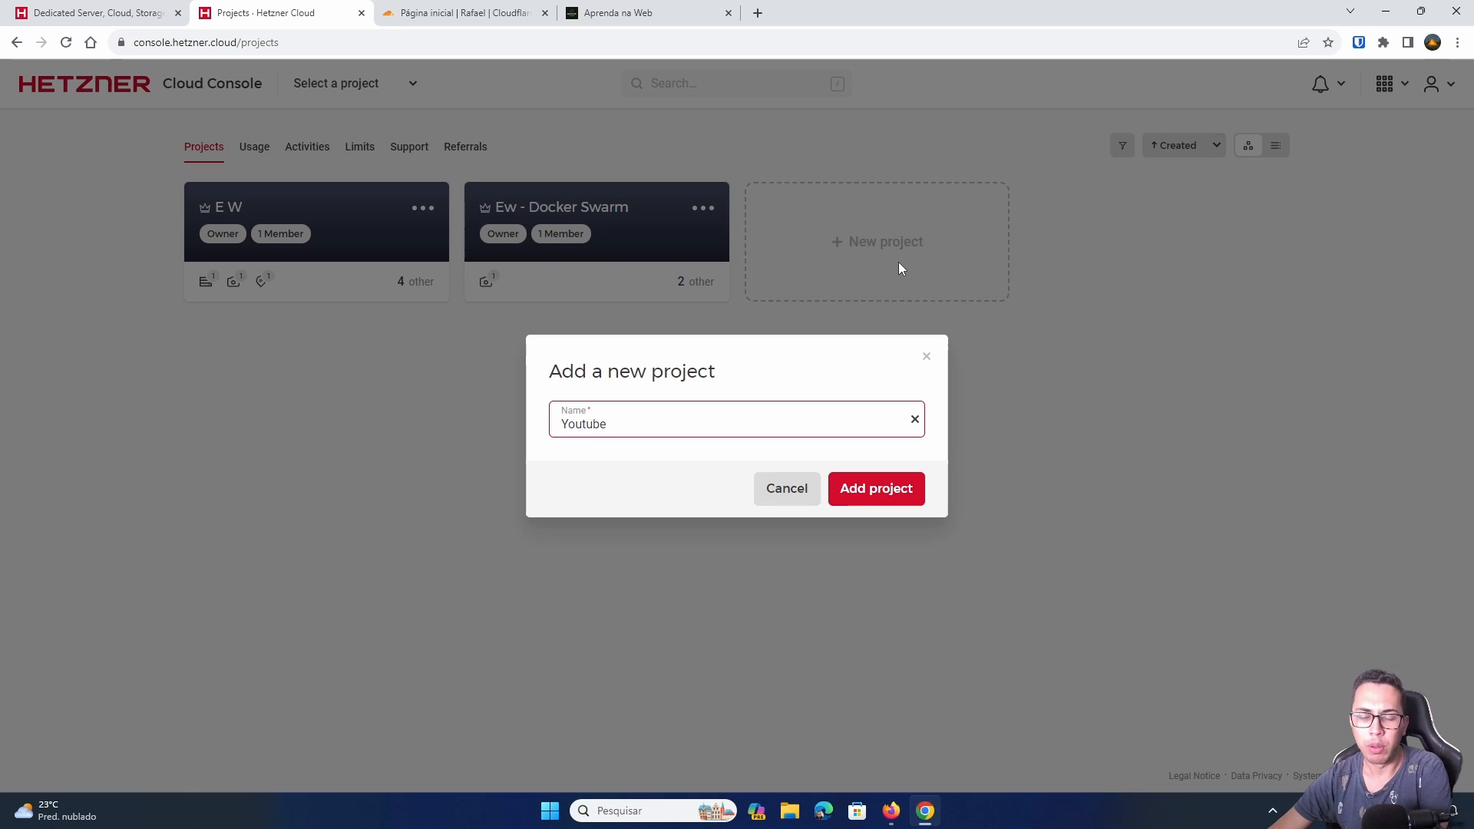
click(886, 499)
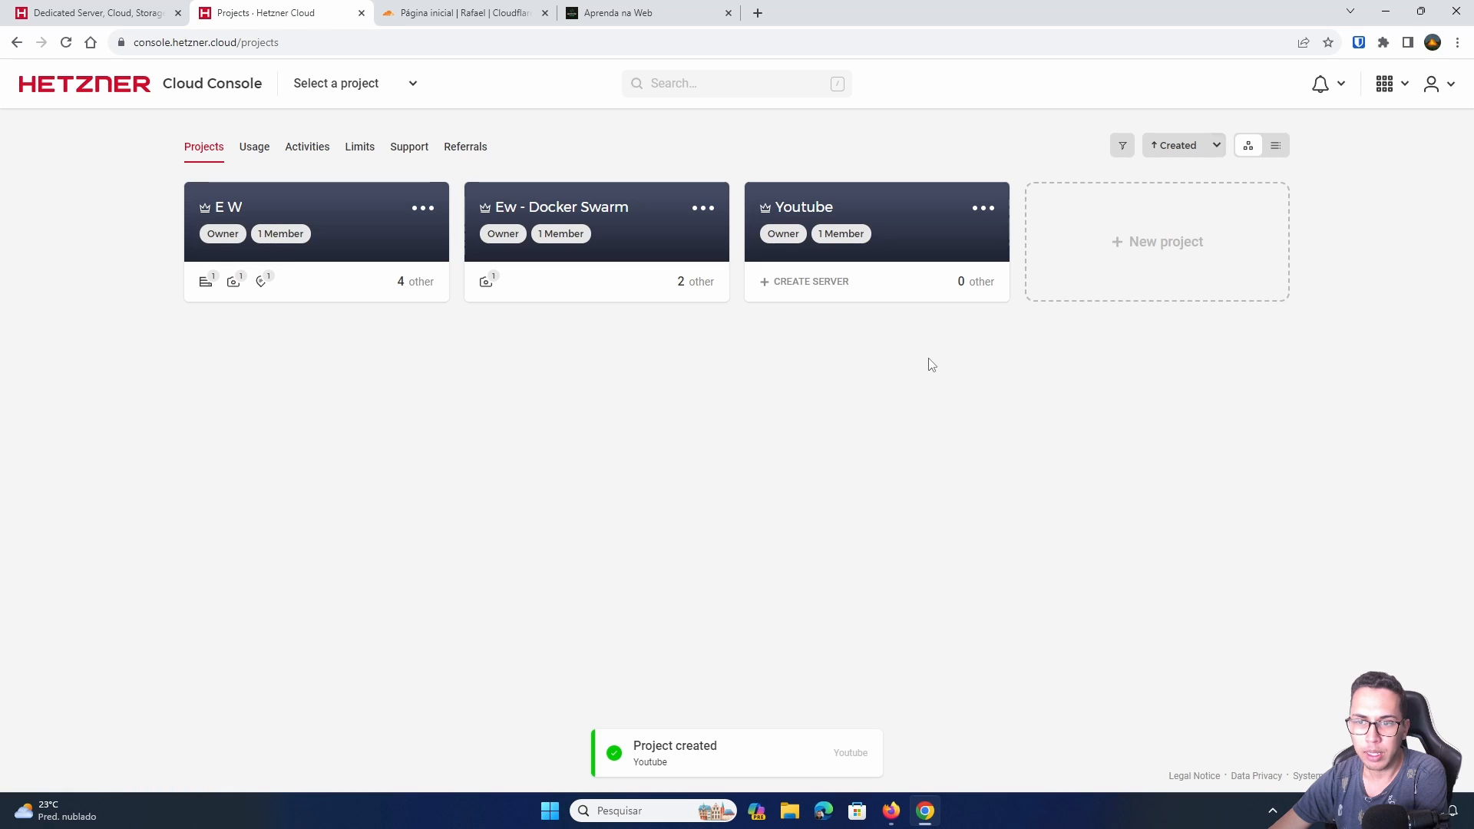
Start a new server in the Youtube project with location Ashburn, VA and the Debian 12 image.
click(838, 219)
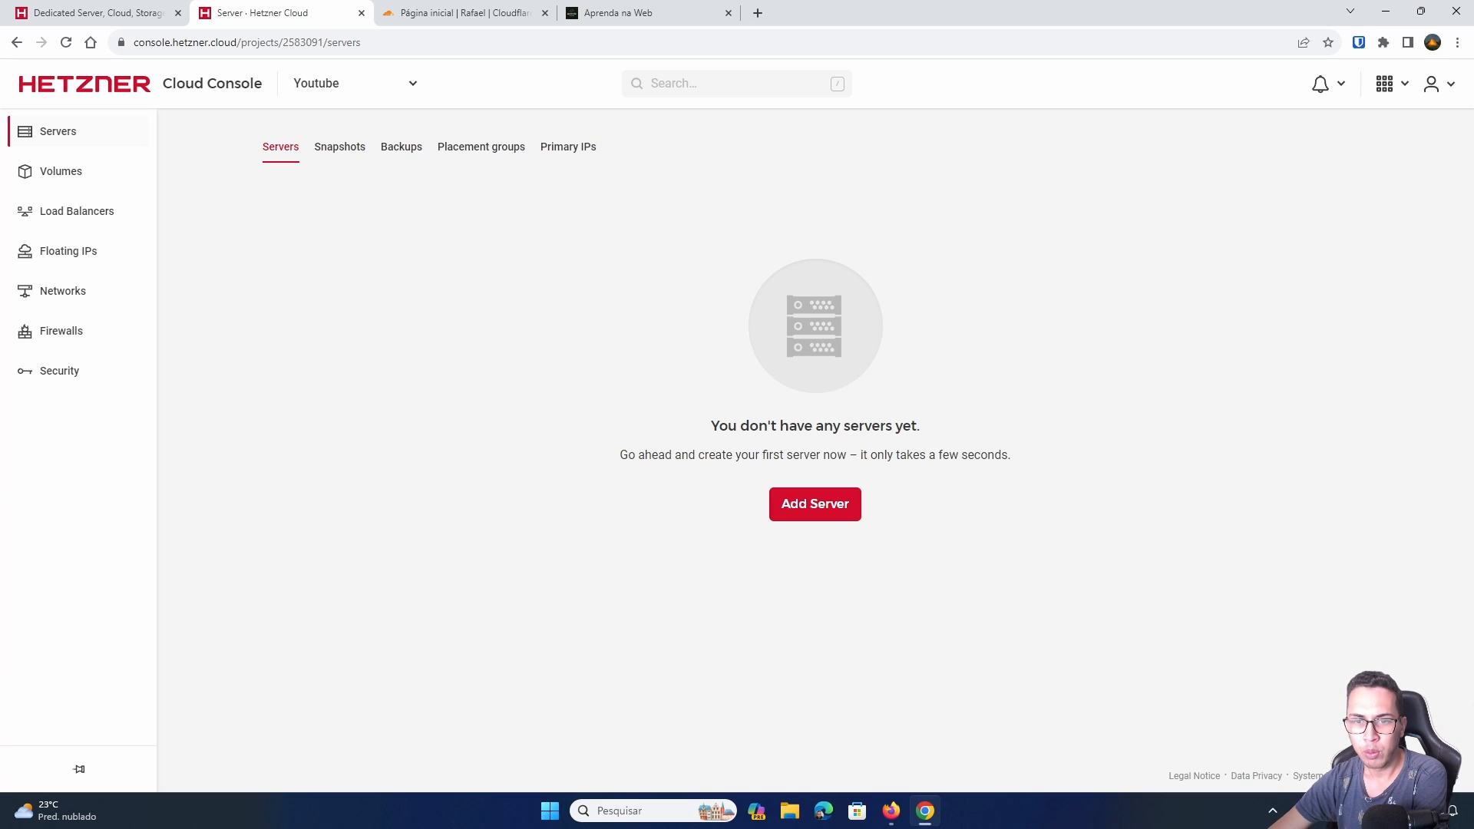
click(823, 504)
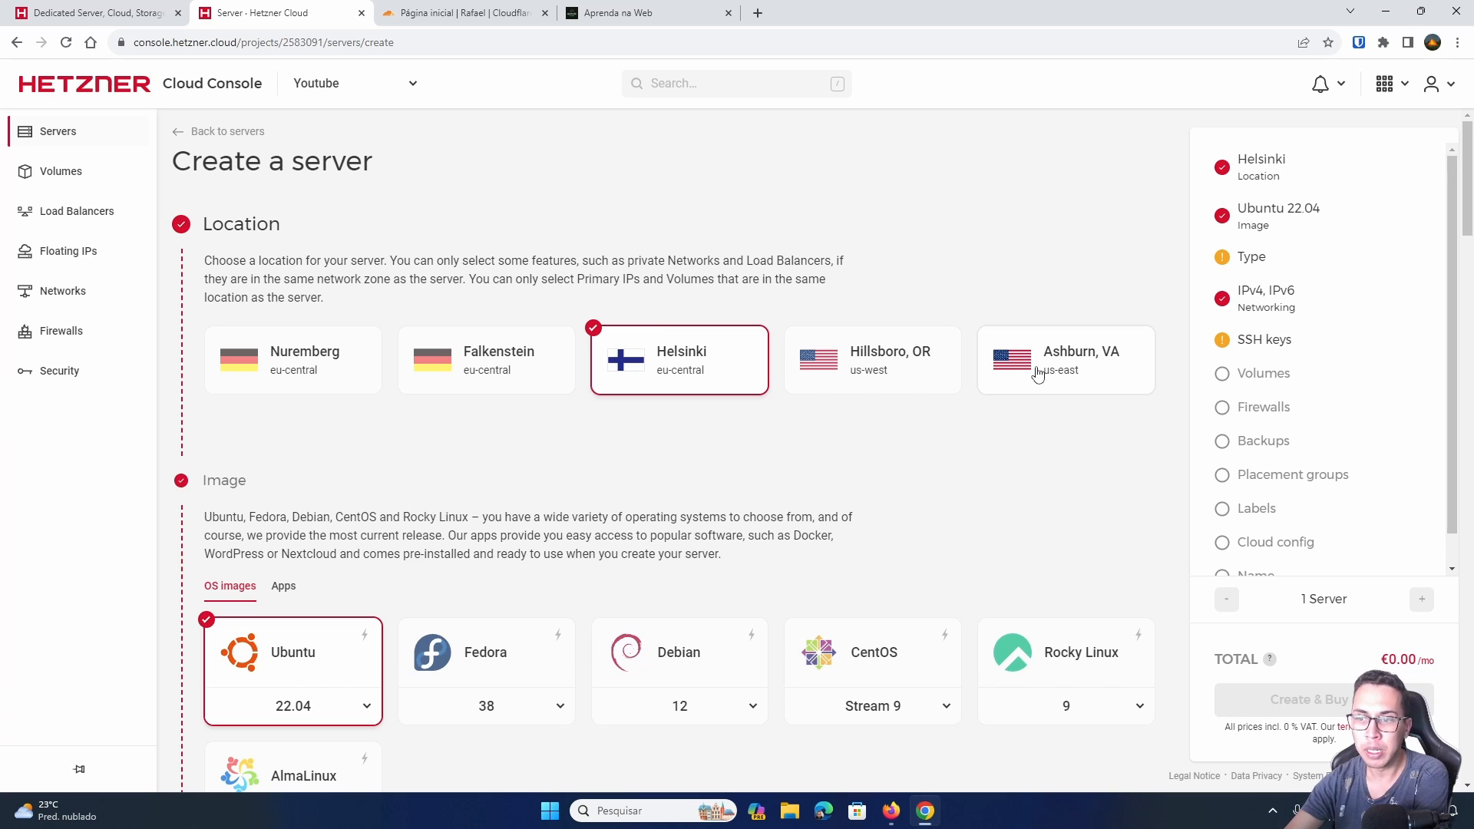
click(1082, 381)
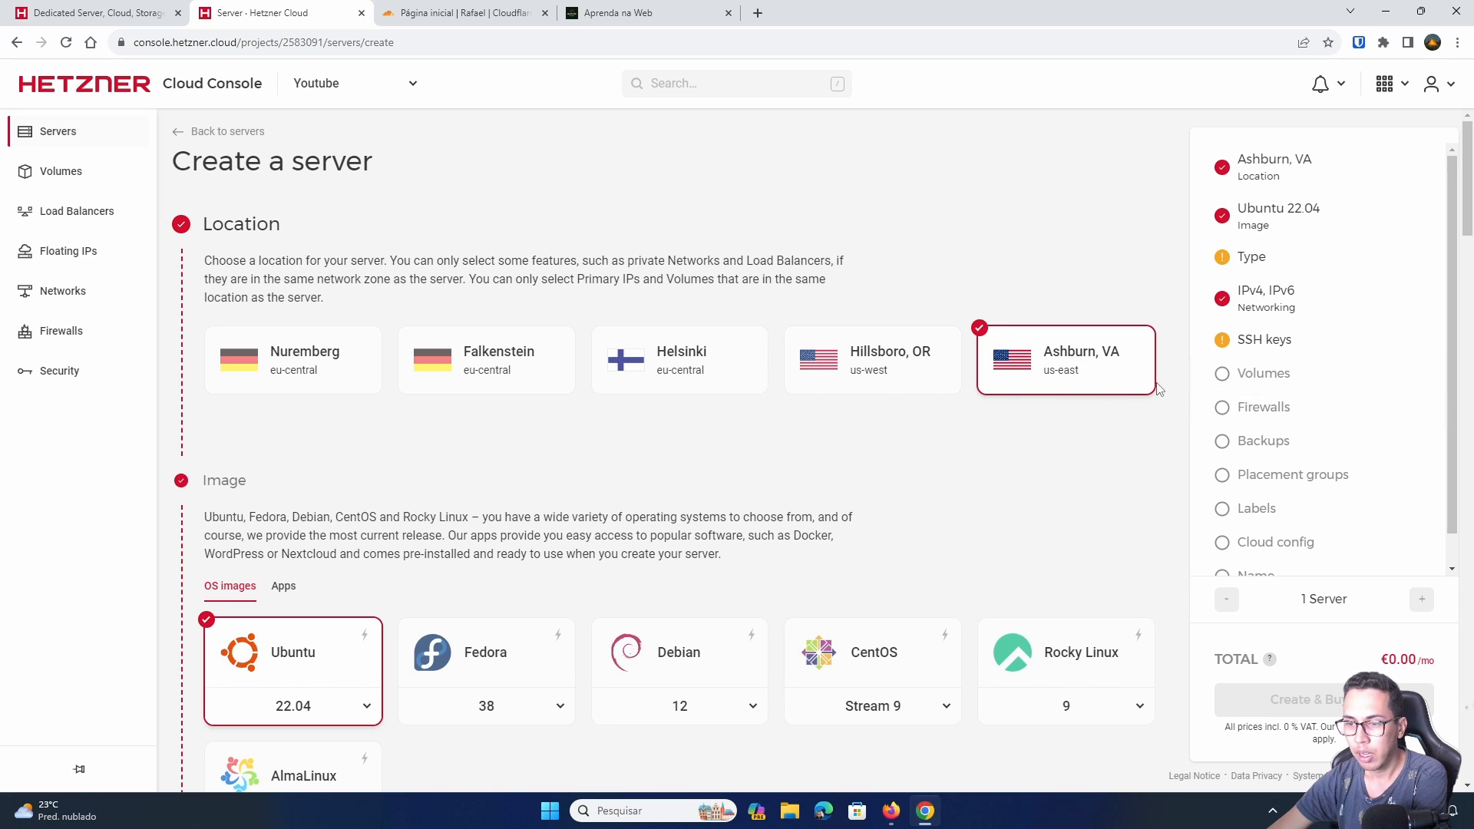
scroll(535, 367, down, 2)
scroll(535, 366, down, 2)
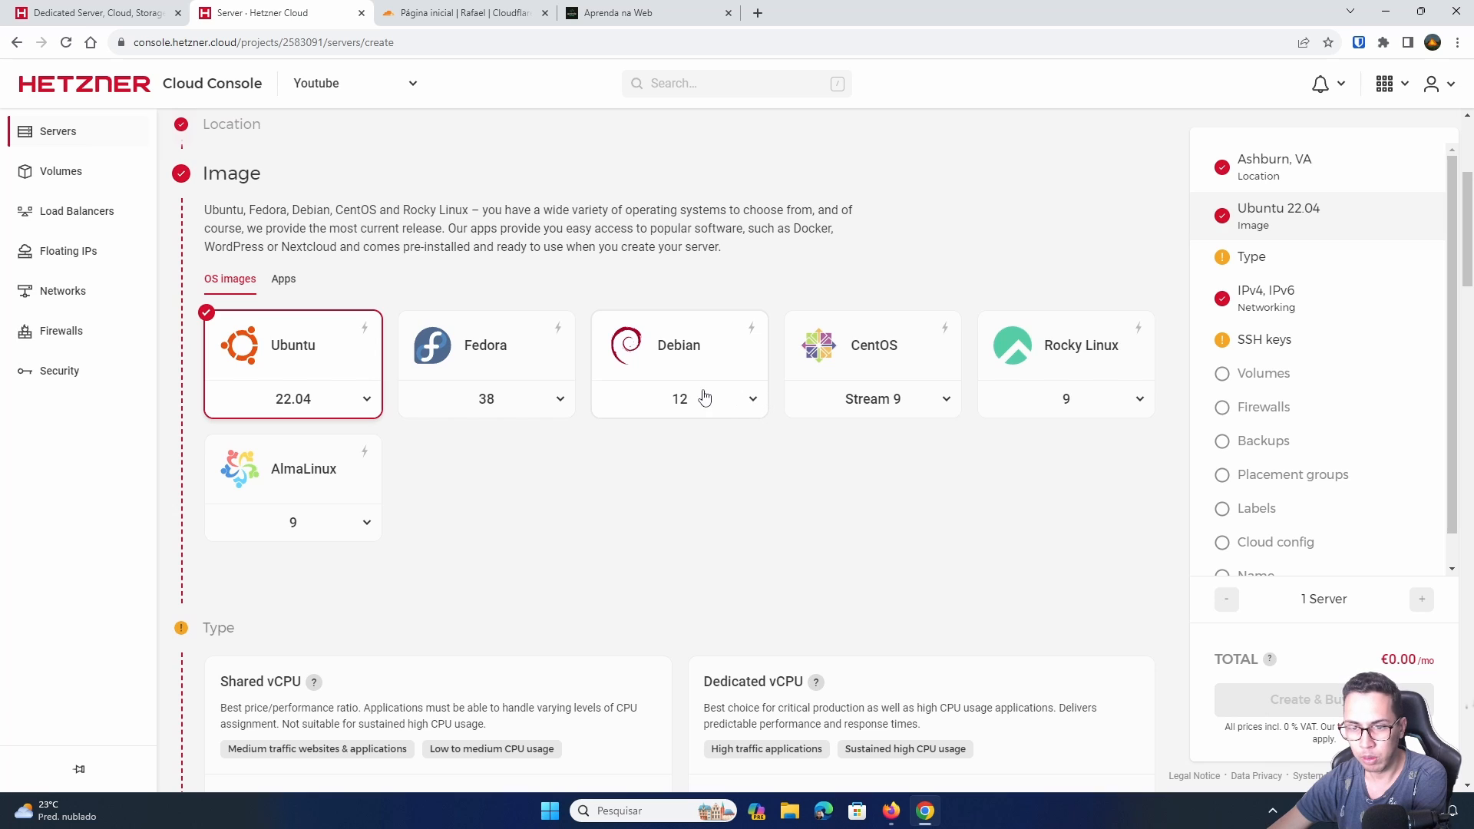
click(694, 353)
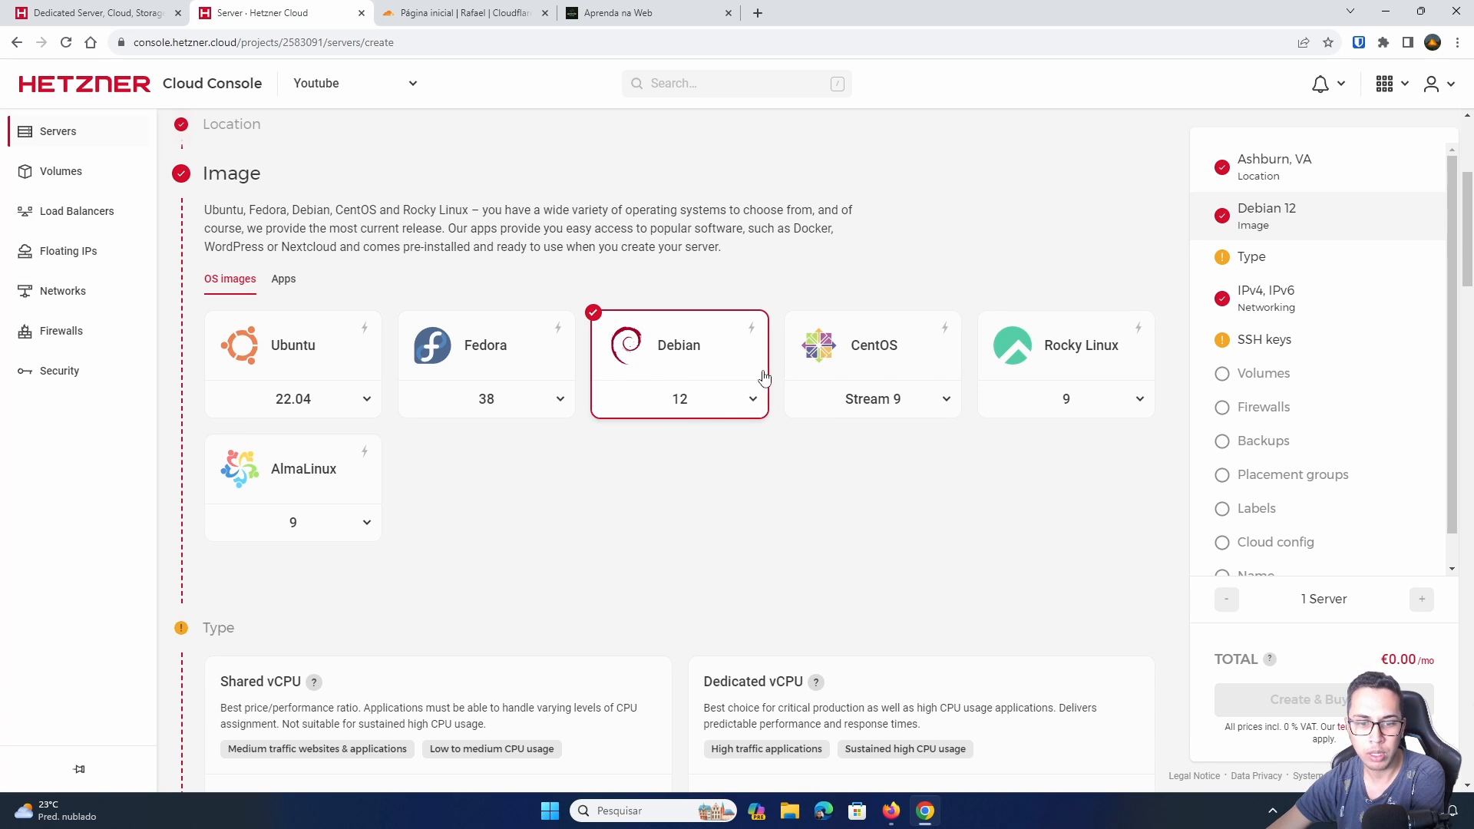
Compare the Shared and Dedicated vCPU plans and prices, sort them by vCPUs and choose Shared vCPU.
scroll(477, 297, down, 4)
click(492, 402)
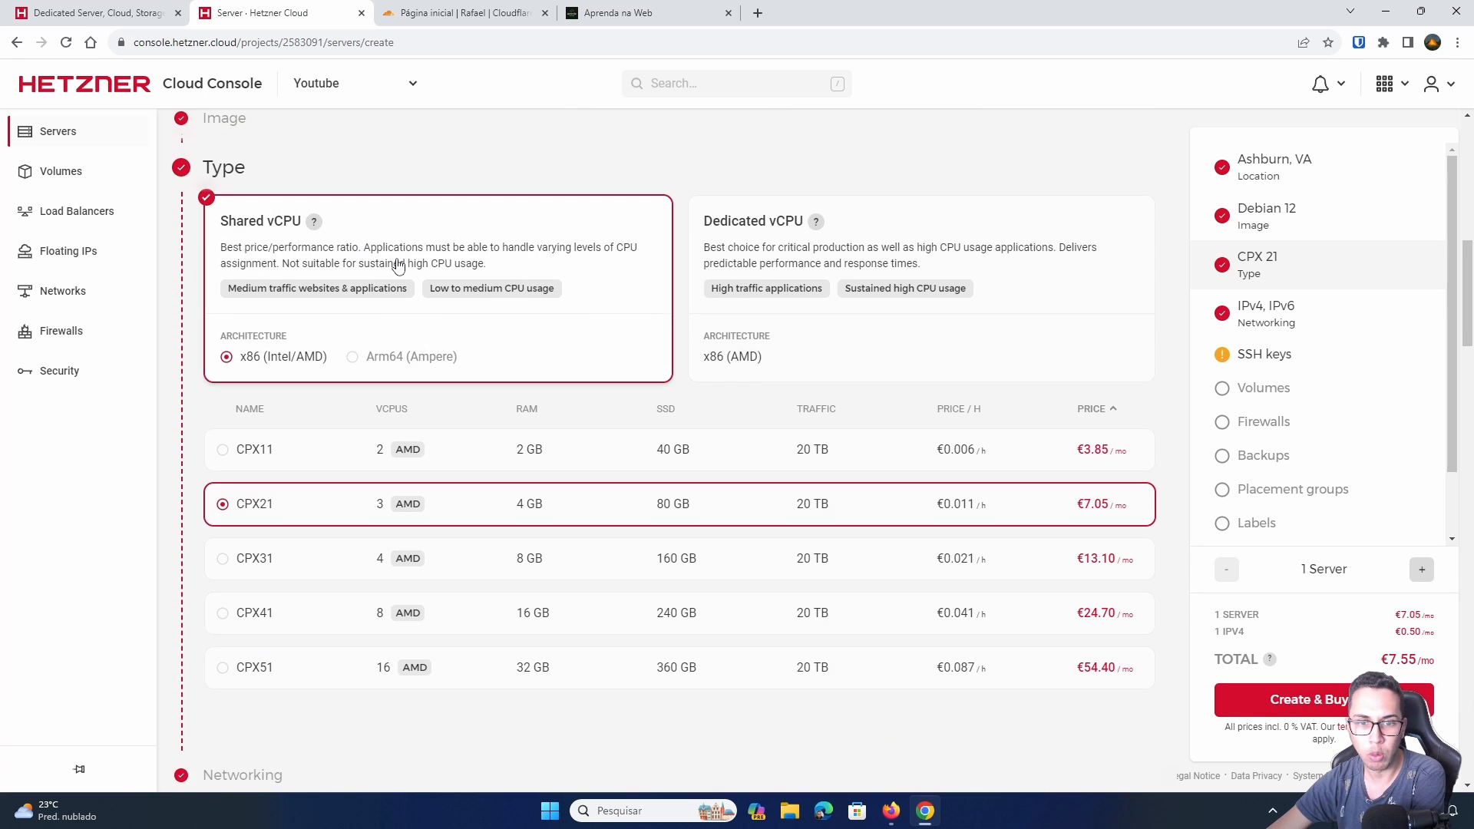
click(898, 255)
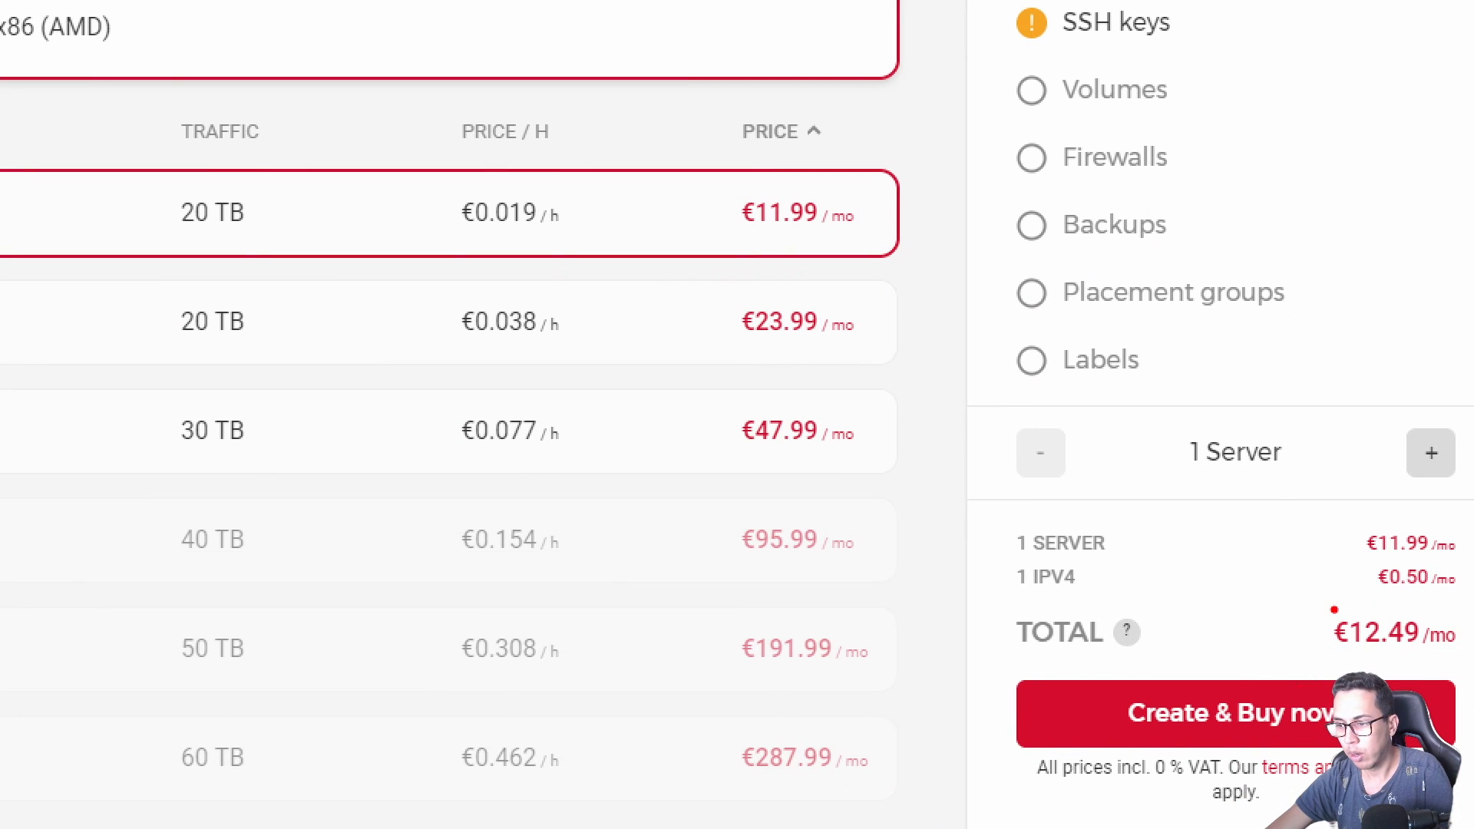
drag(1328, 602, 1355, 668)
drag(1469, 636, 1275, 596)
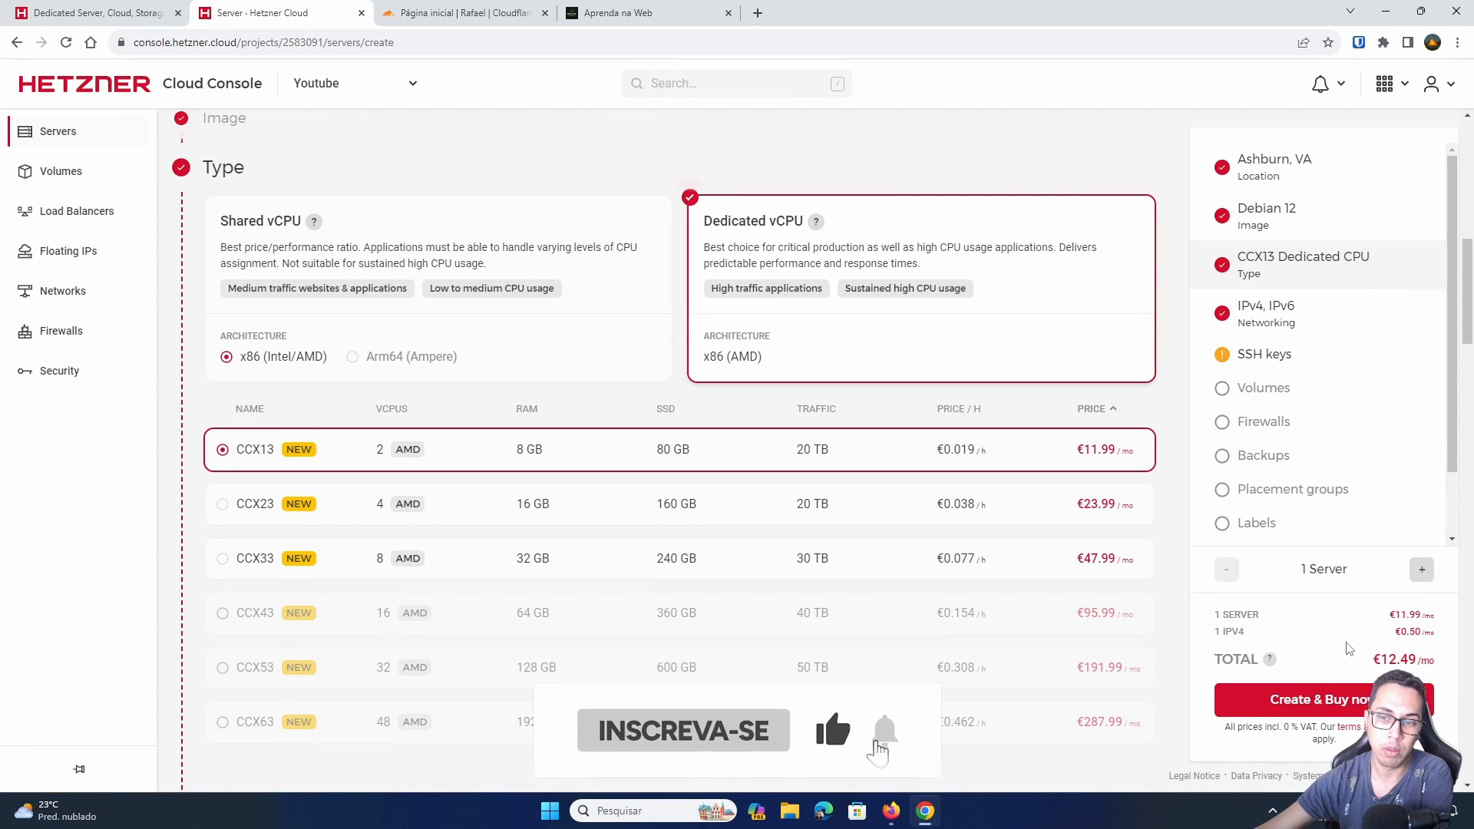
right_click(1357, 639)
click(427, 418)
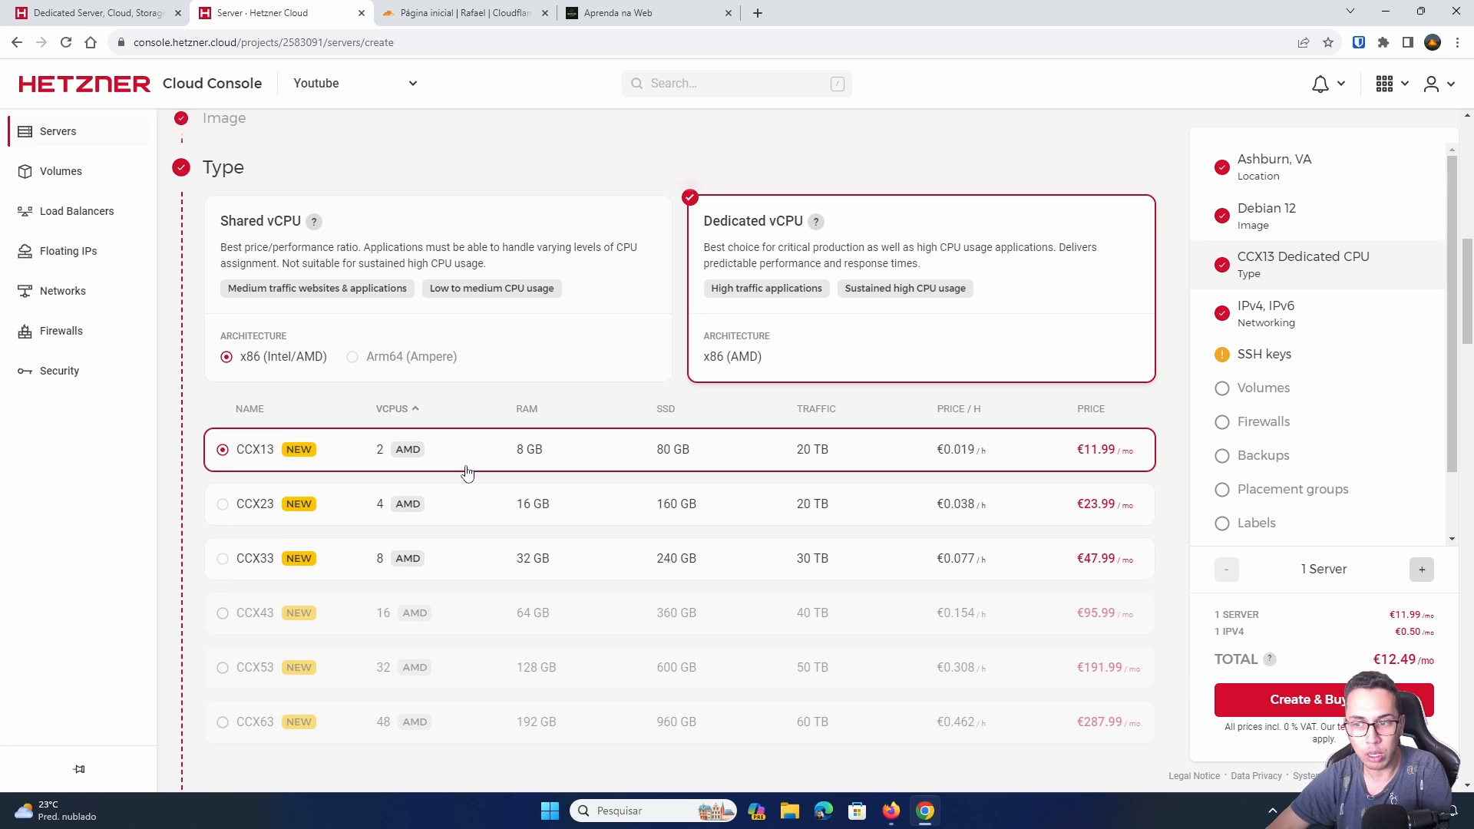
click(336, 260)
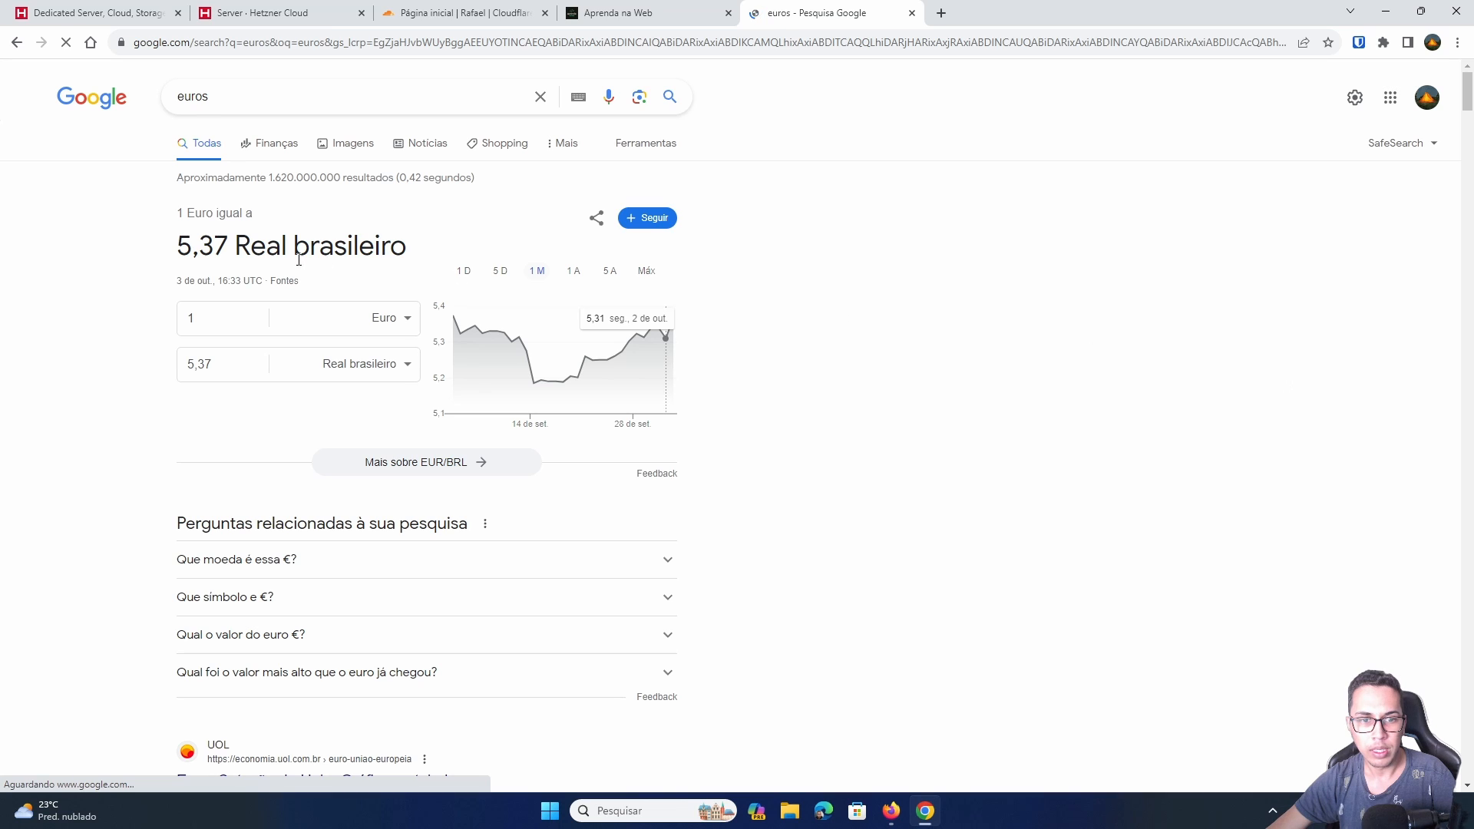
Convert 8 euros to Brazilian reais in the Google currency converter and return to the server form.
click(182, 317)
text(8)
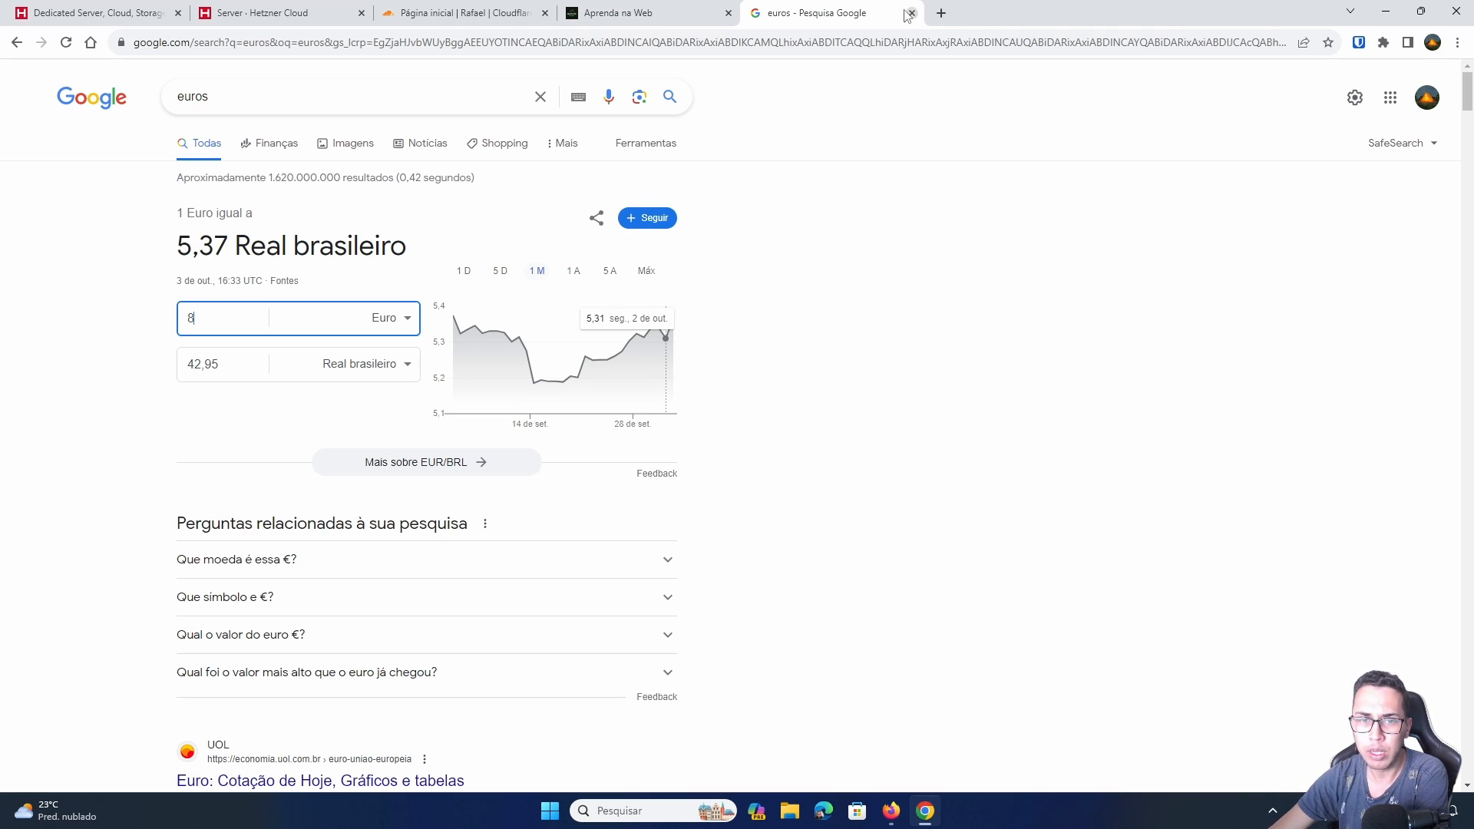
click(300, 14)
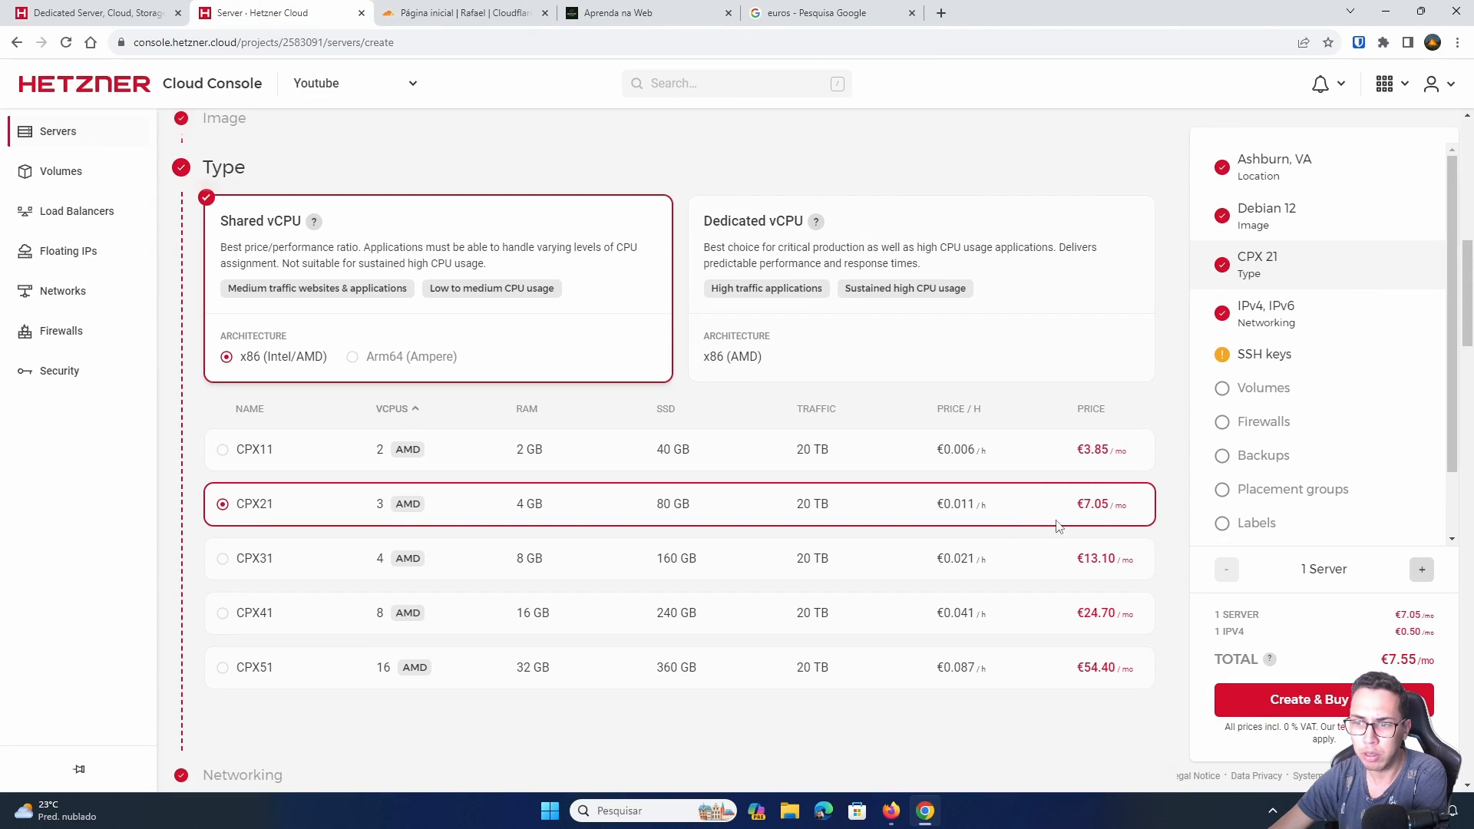
Choose the CPX11 server plan and disable Public IPv6, keeping only Public IPv4 enabled.
click(453, 462)
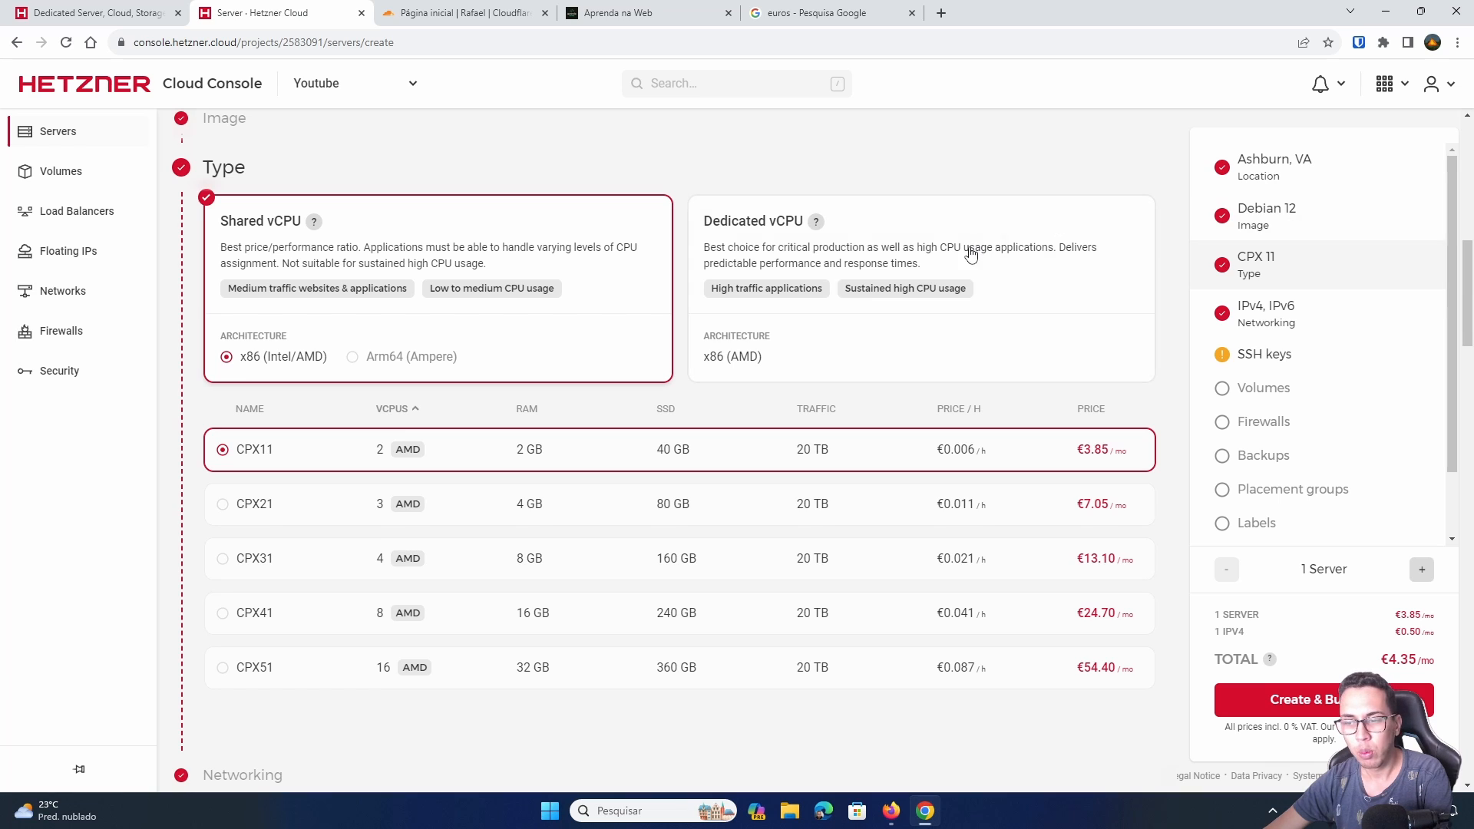
scroll(973, 253, down, 8)
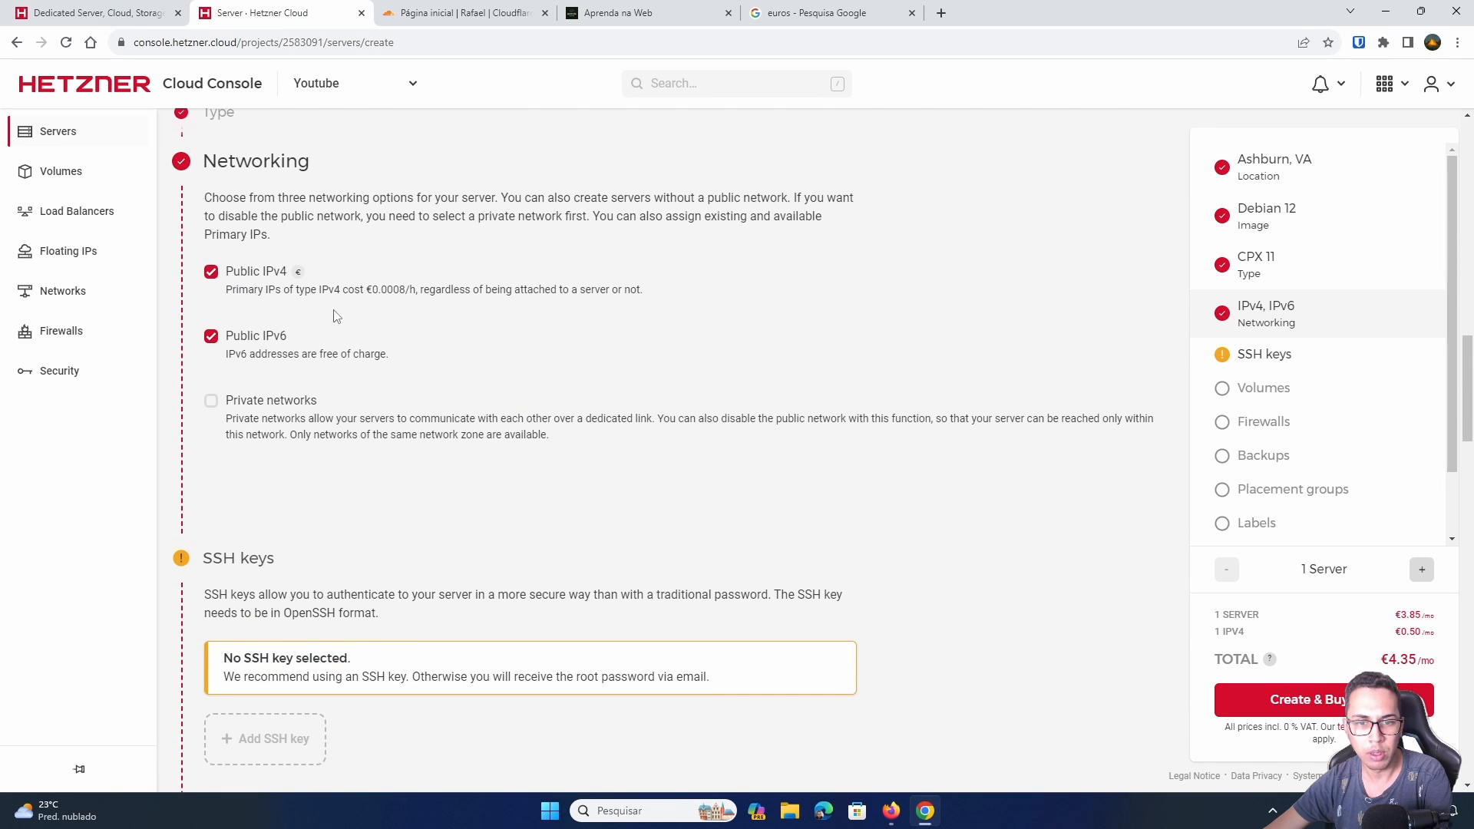
mouse_move(299, 274)
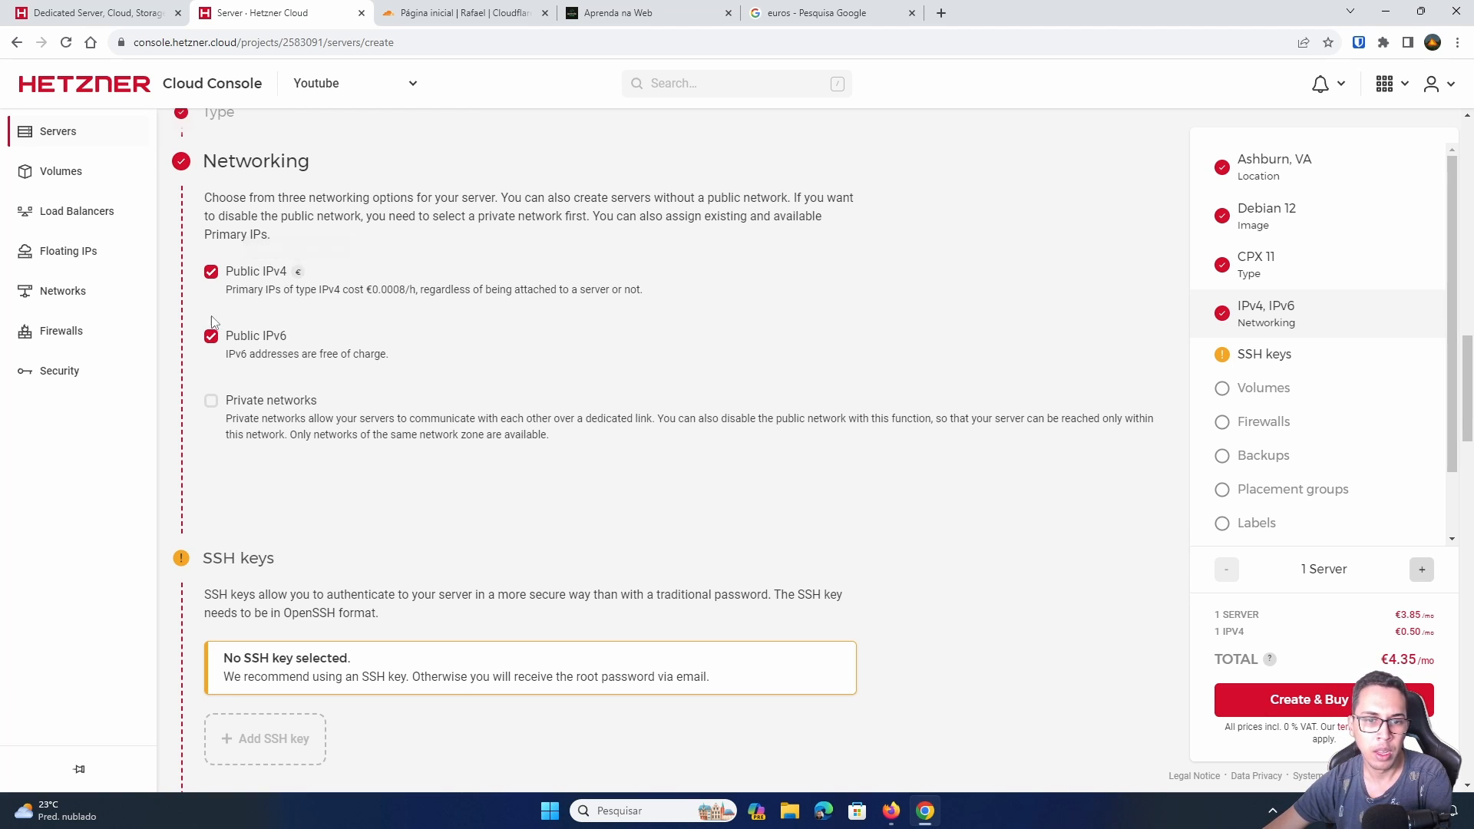
click(213, 339)
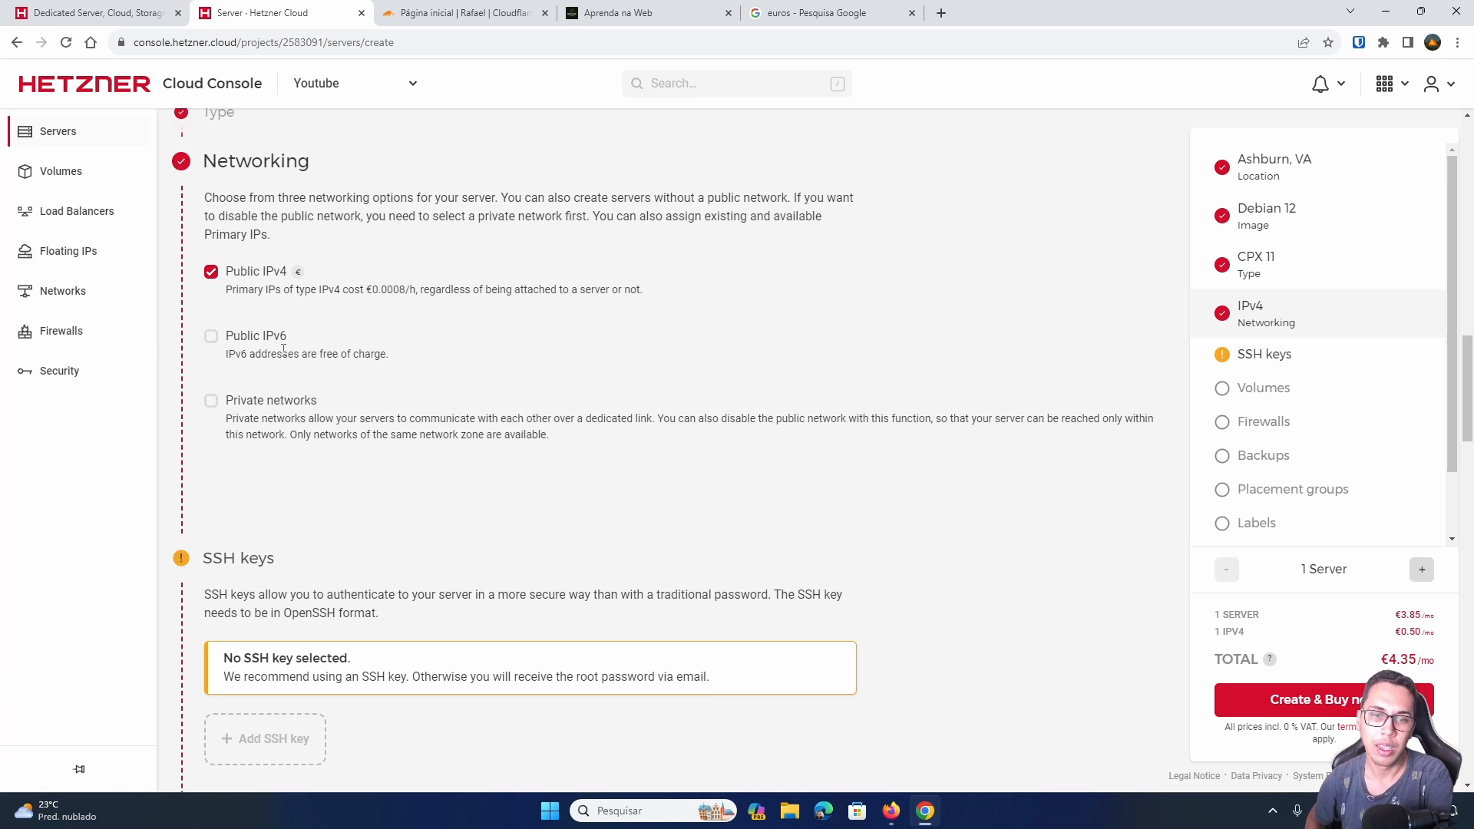
scroll(376, 331, down, 1)
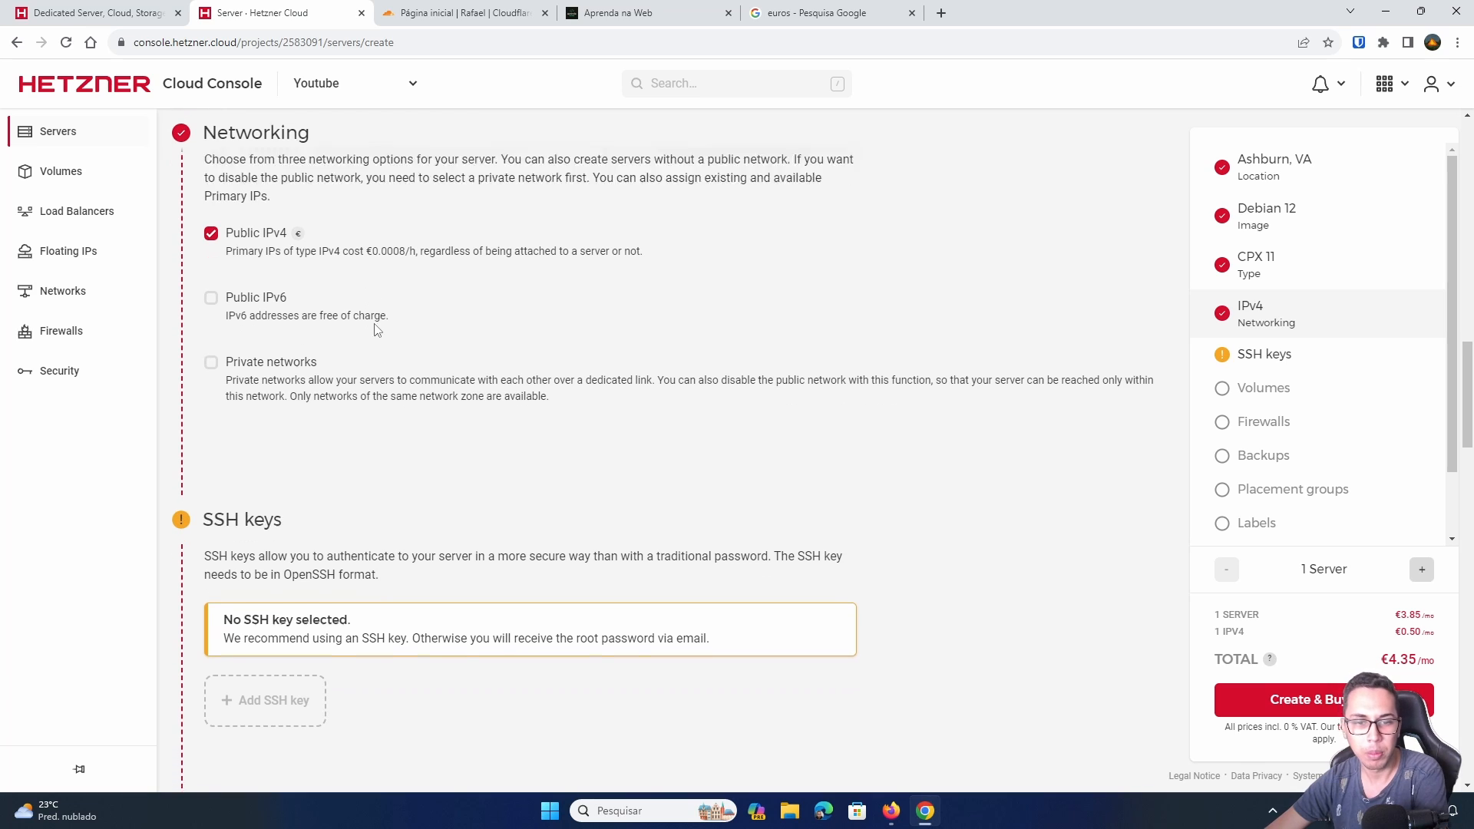
scroll(460, 358, up, 1)
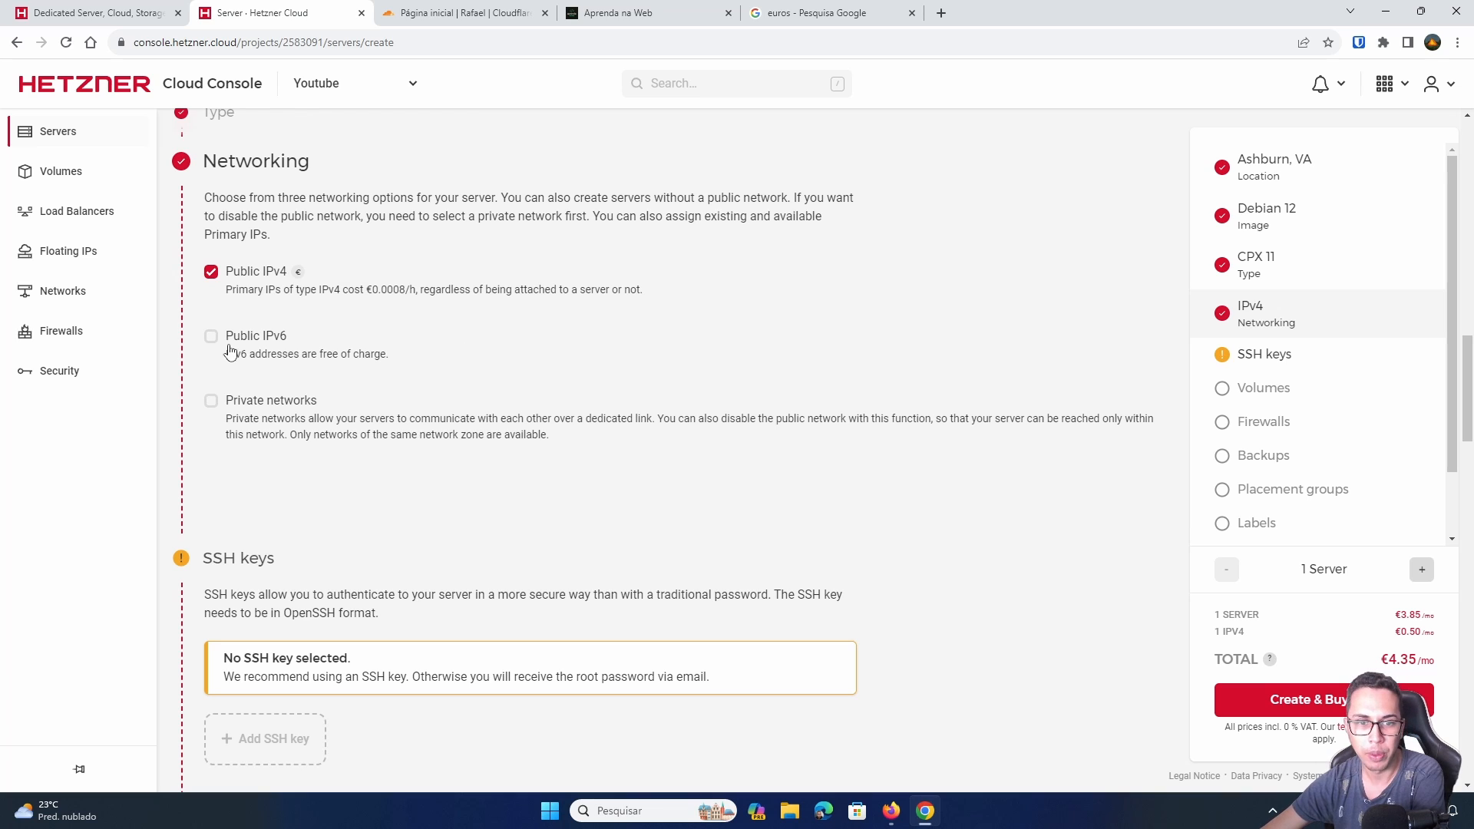
Skip the optional sections from SSH keys to Cloud config and name the server manager.
scroll(472, 342, down, 4)
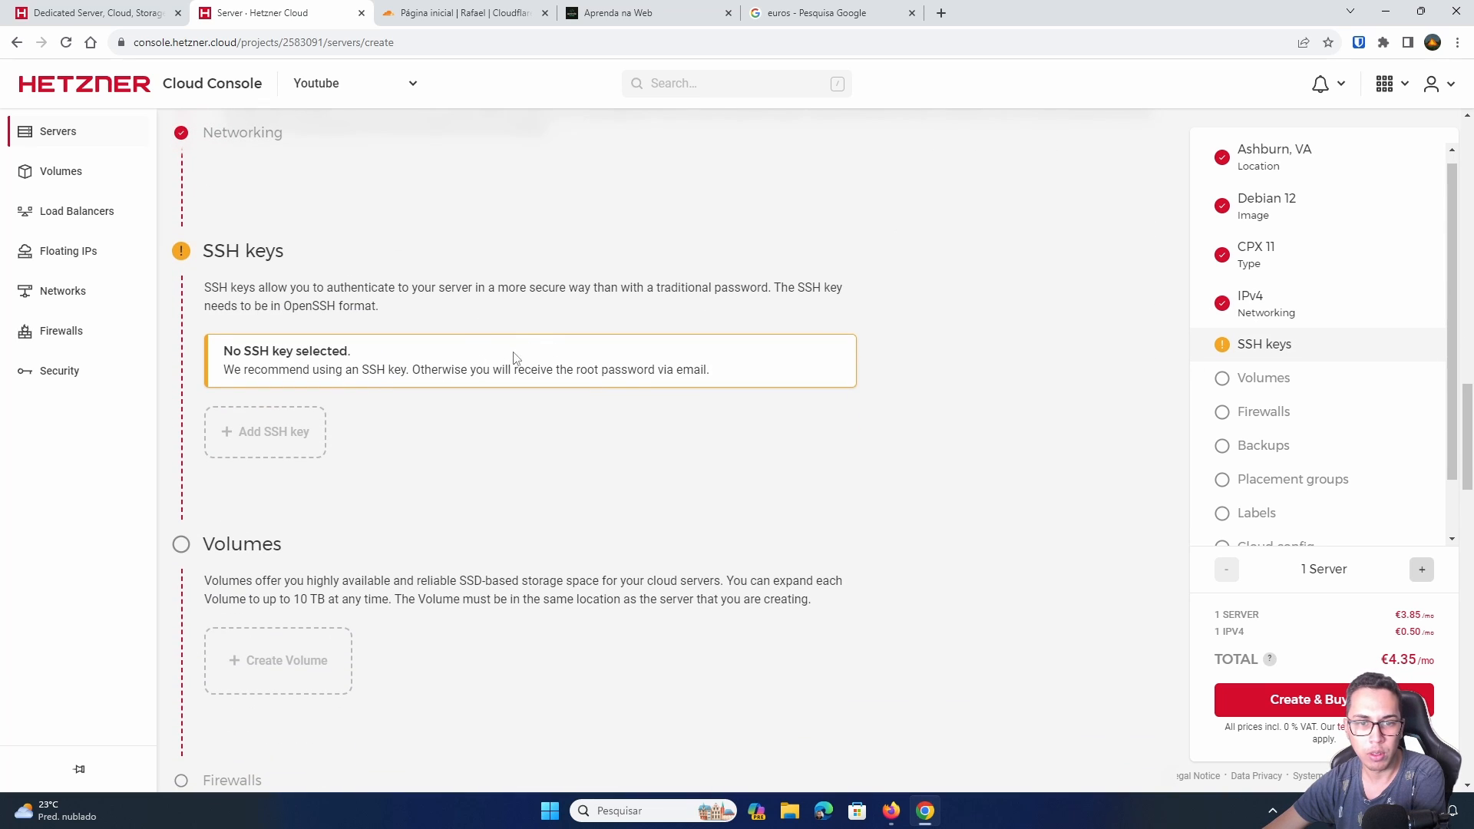
scroll(642, 389, down, 1)
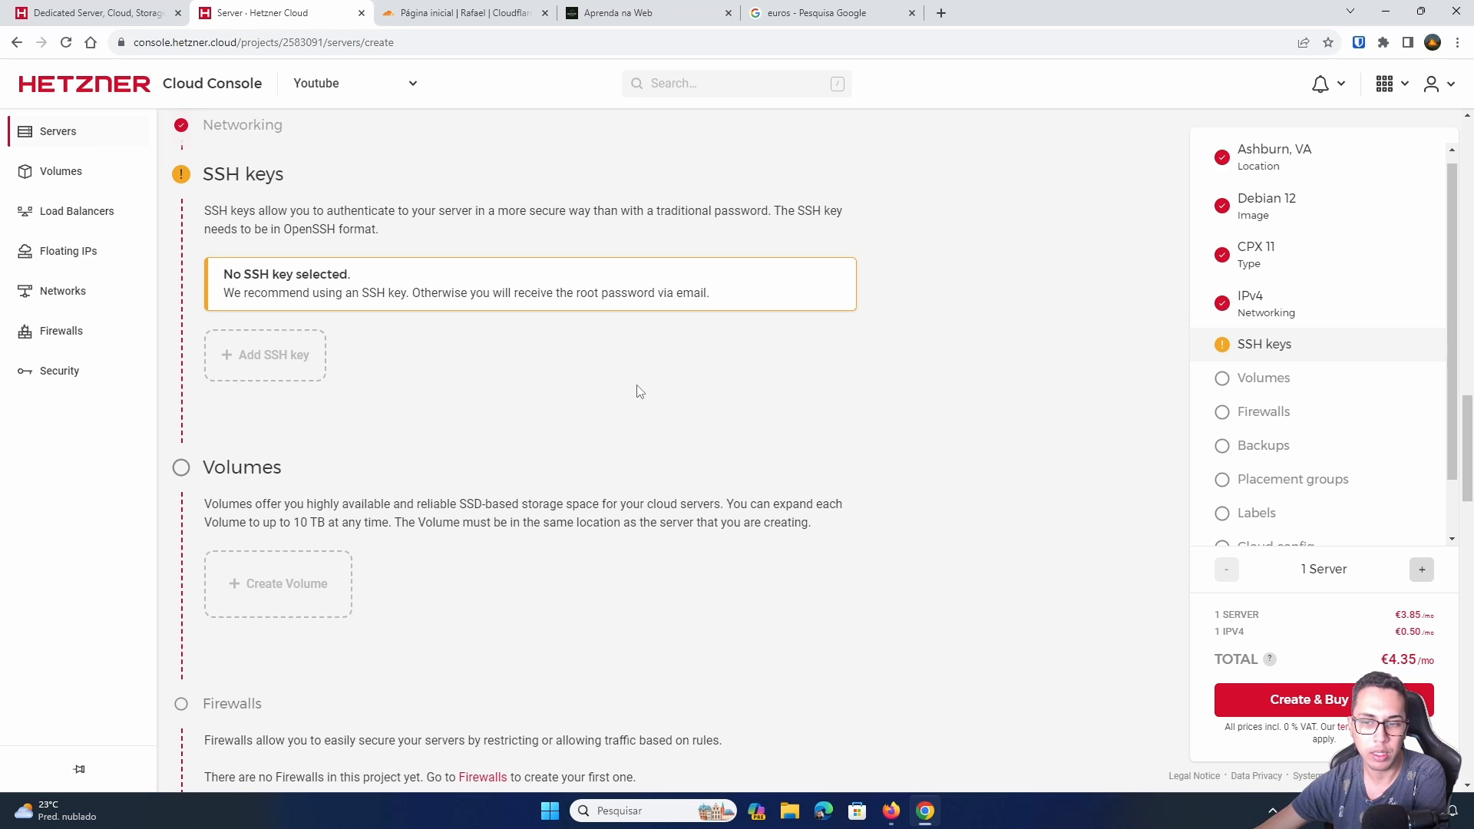
scroll(637, 392, down, 2)
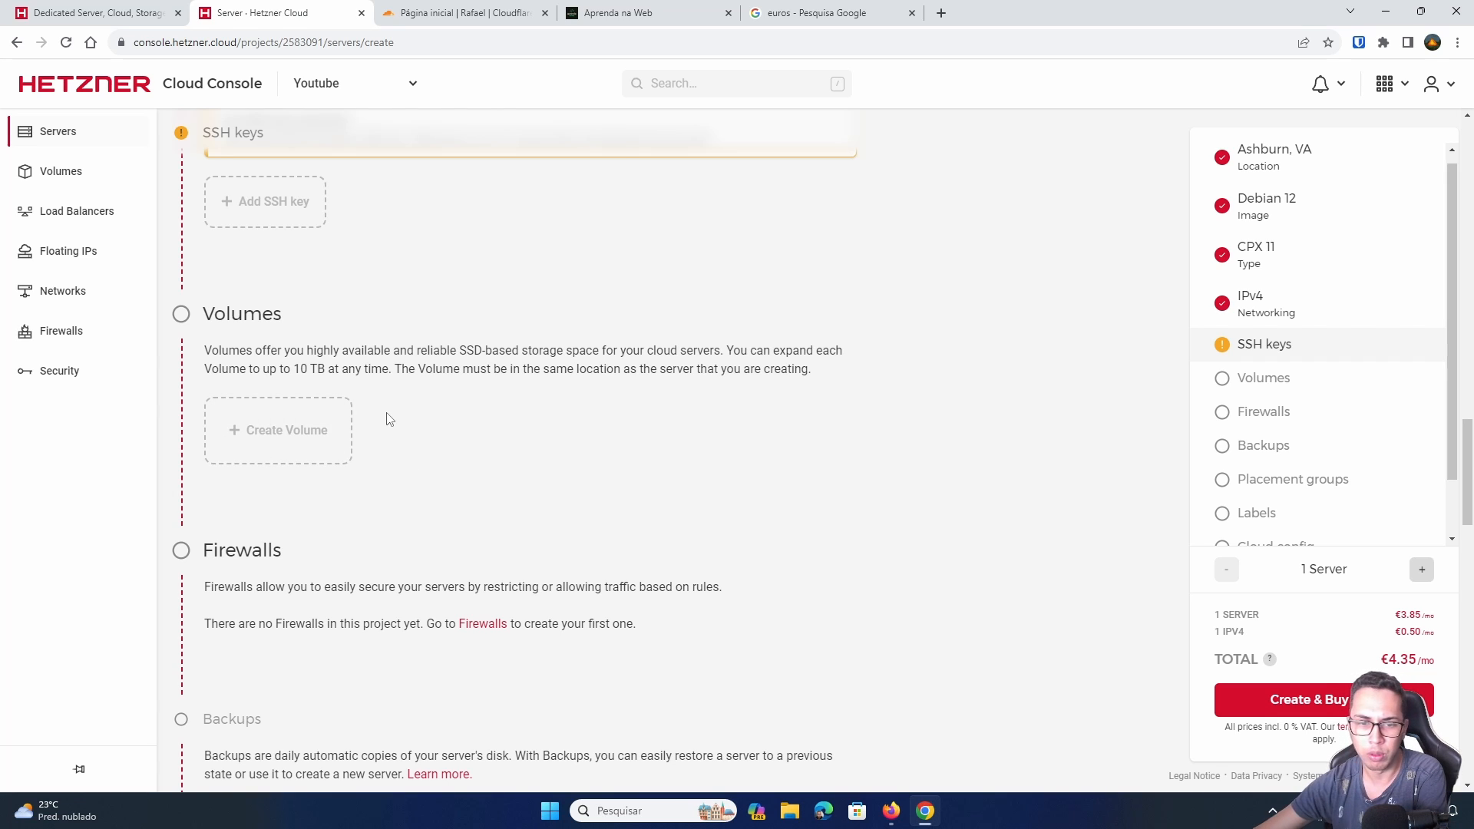
scroll(399, 391, down, 3)
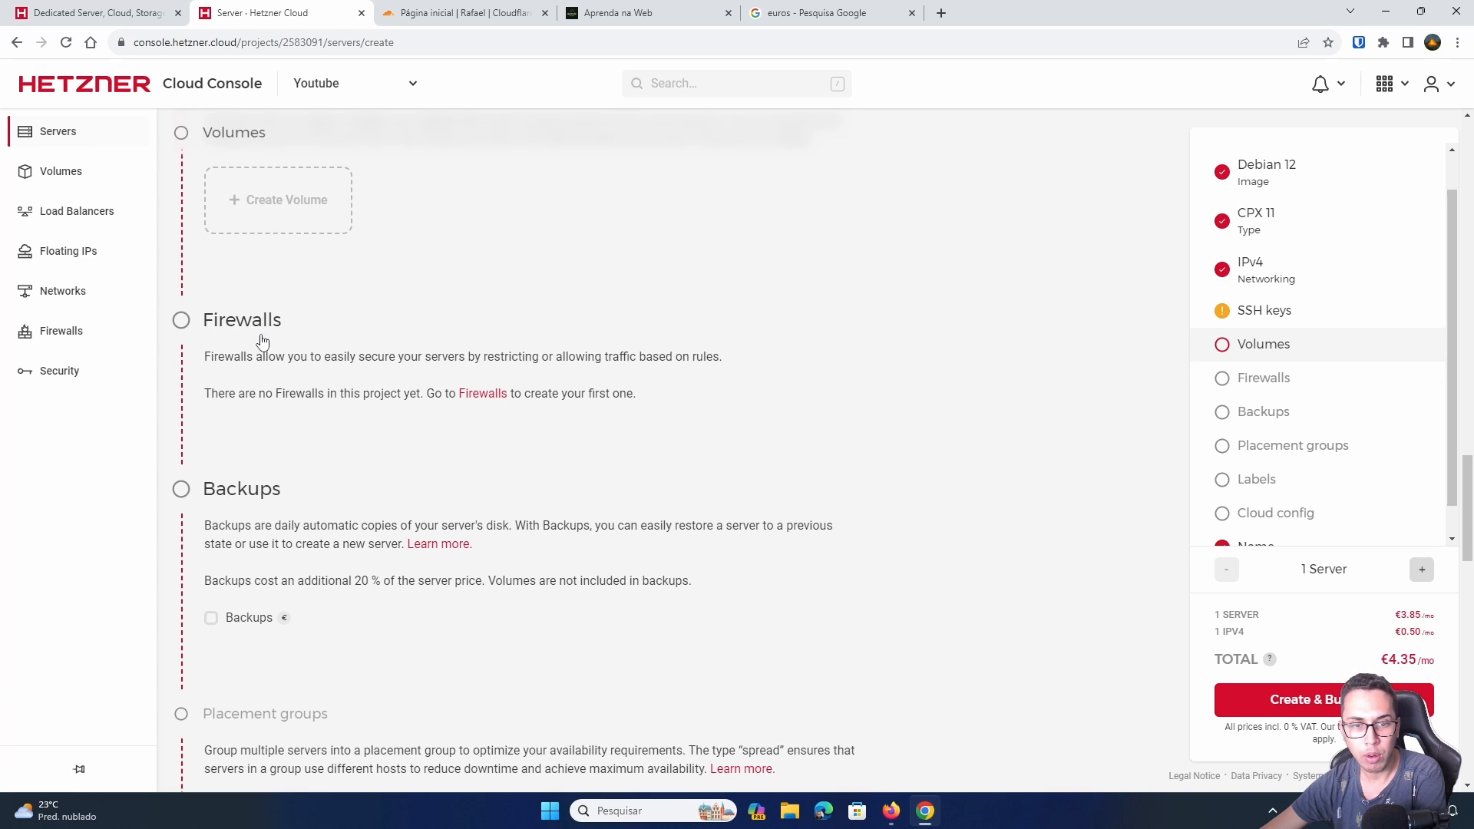
scroll(334, 370, down, 3)
scroll(332, 370, down, 12)
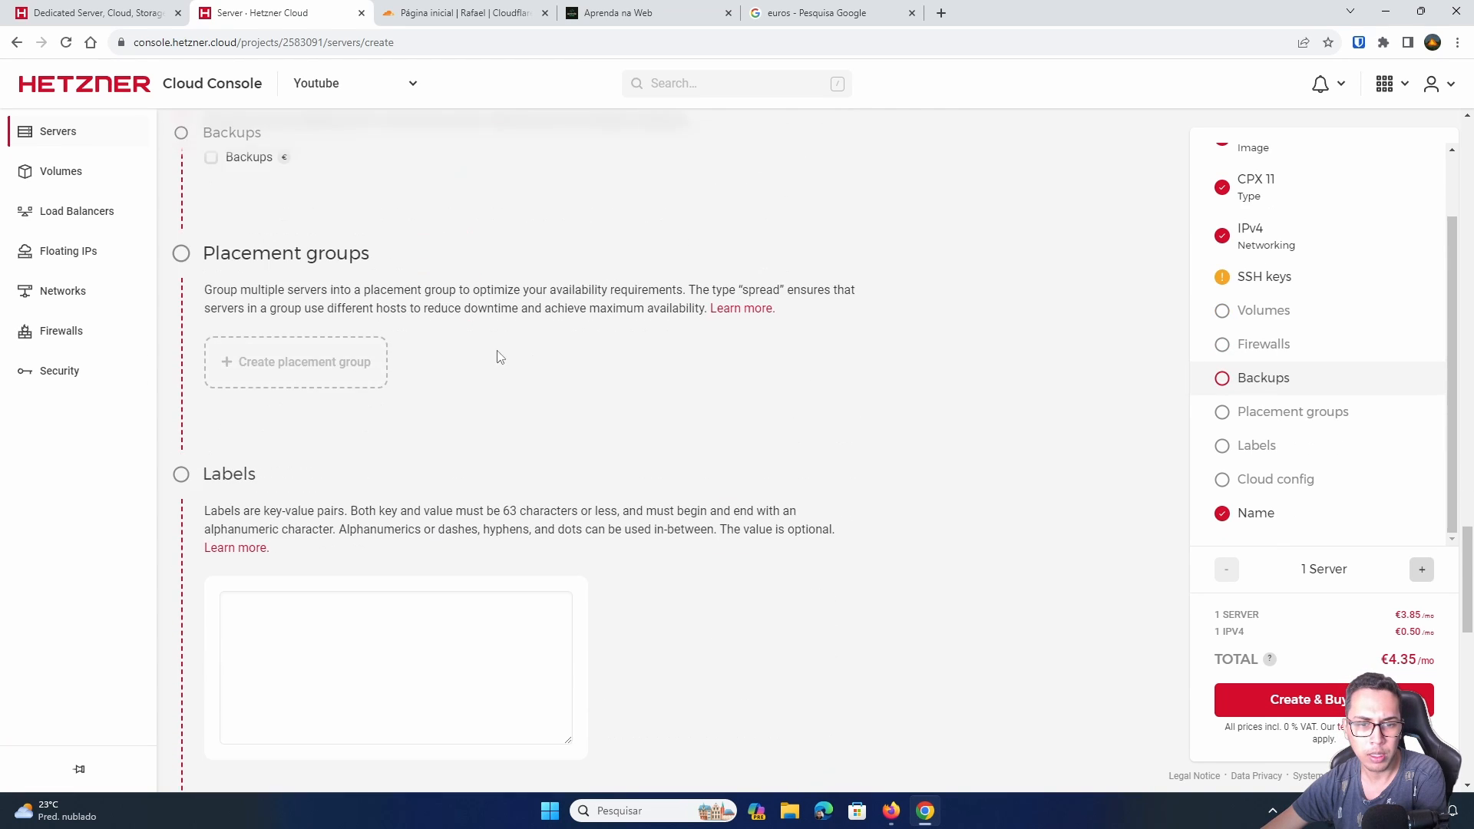
triple_click(266, 313)
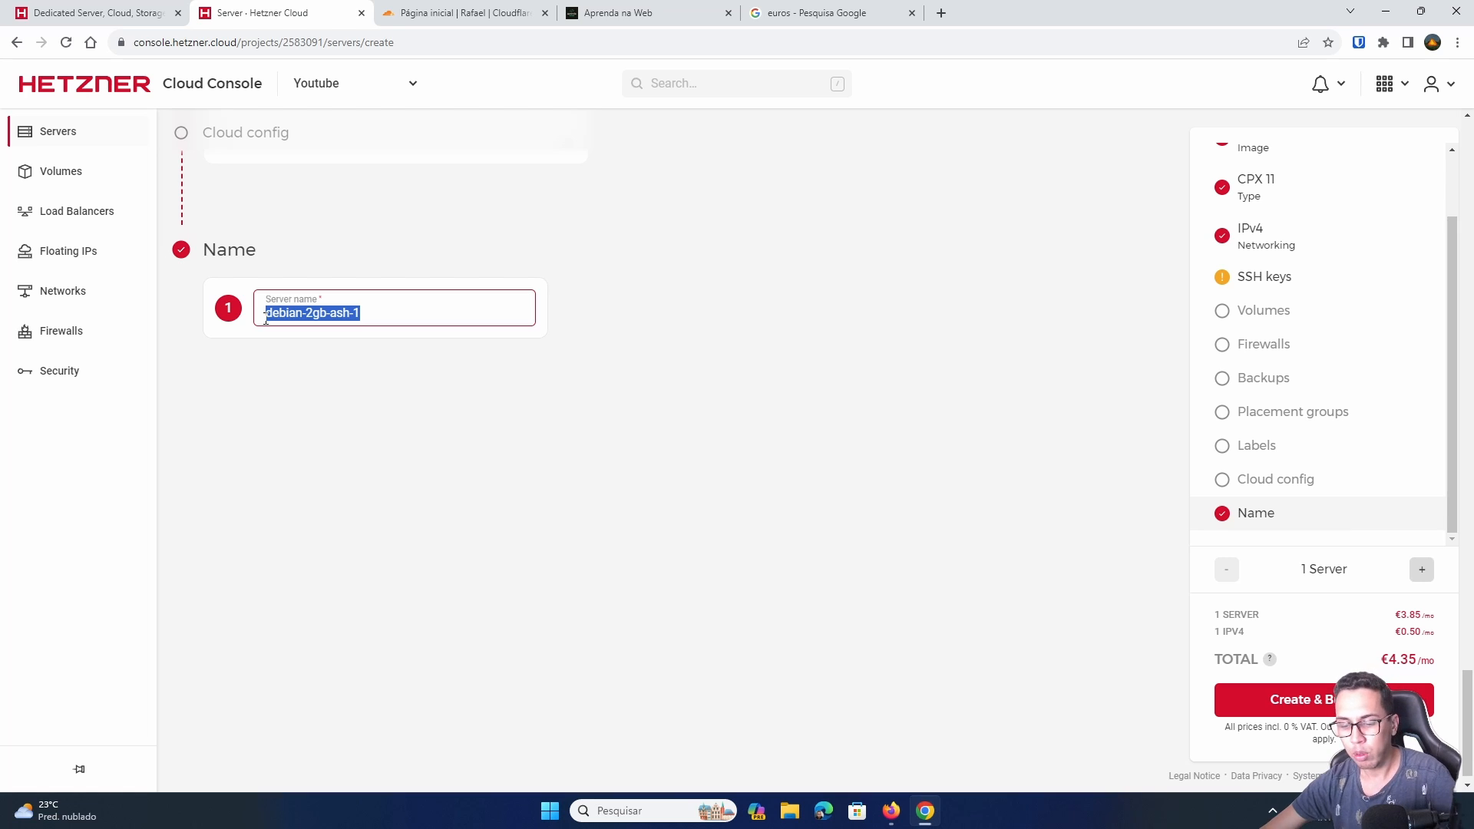
text(manager)
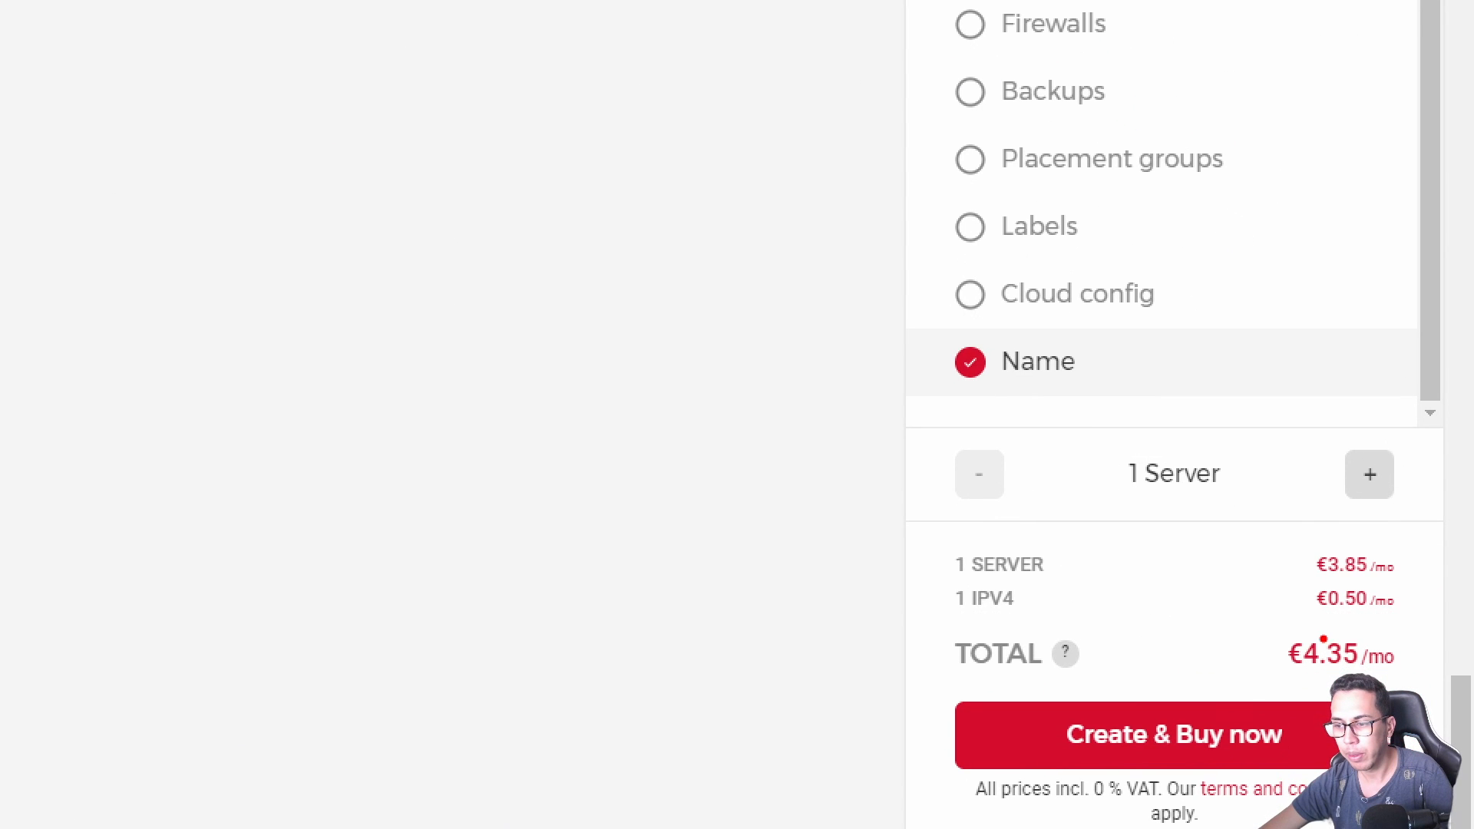
mouse_move(1322, 638)
mouse_down()
mouse_move(1252, 654)
mouse_move(1320, 678)
mouse_up()
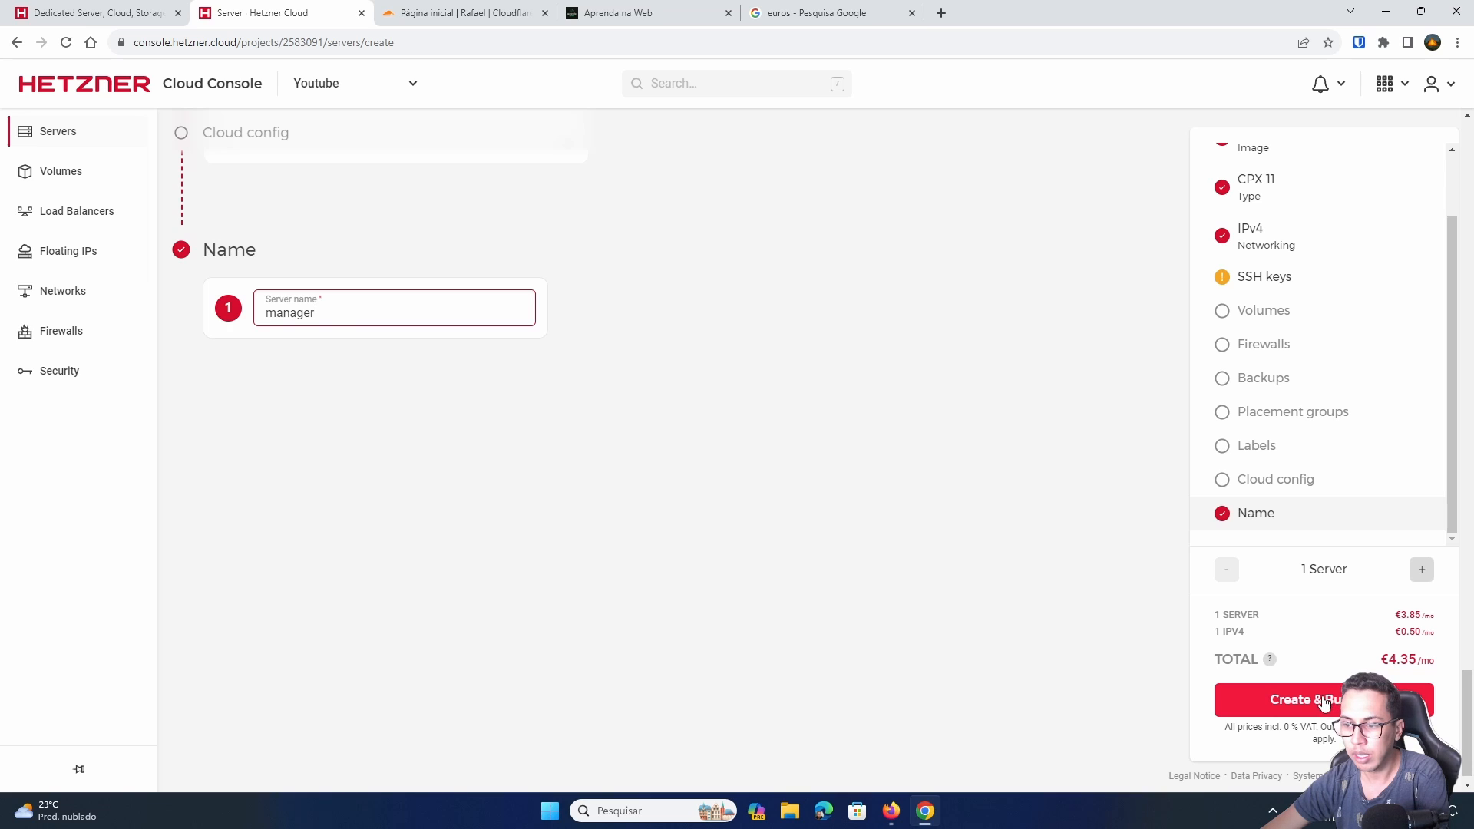
Enable Backups to check its effect on the monthly total and disable it again.
scroll(964, 596, up, 8)
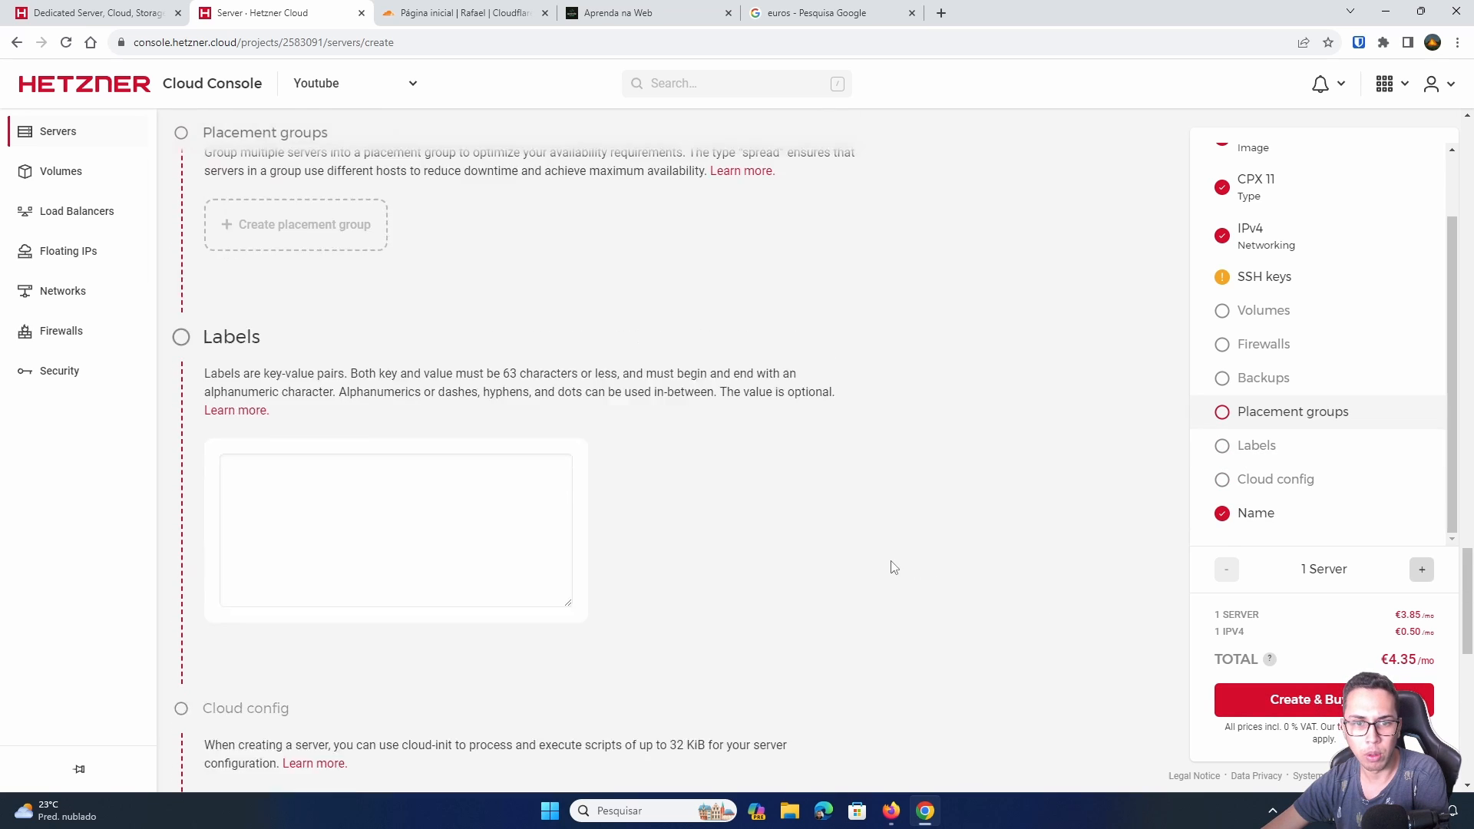
scroll(892, 567, up, 10)
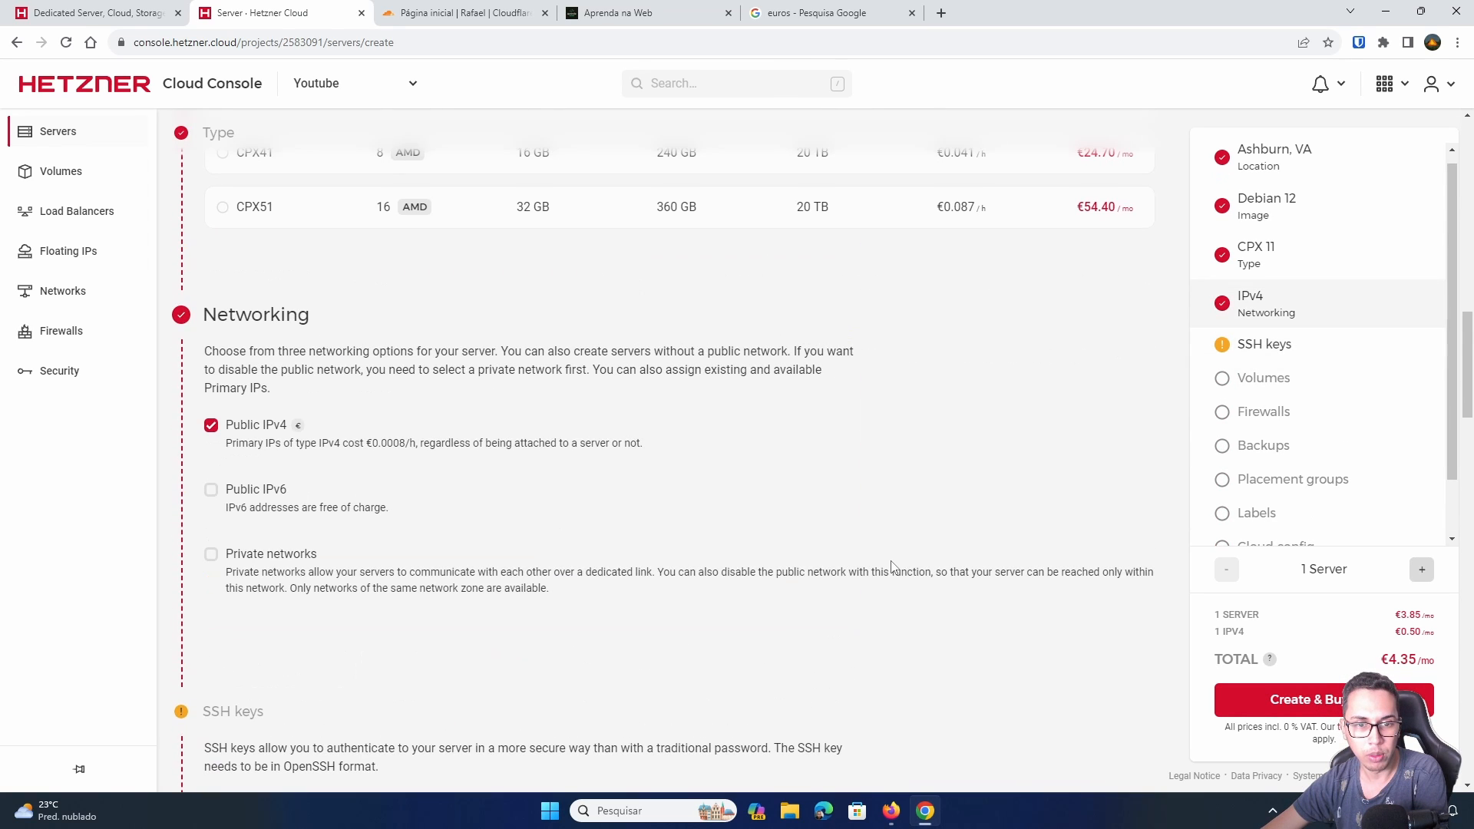
scroll(892, 567, up, 3)
scroll(893, 569, down, 15)
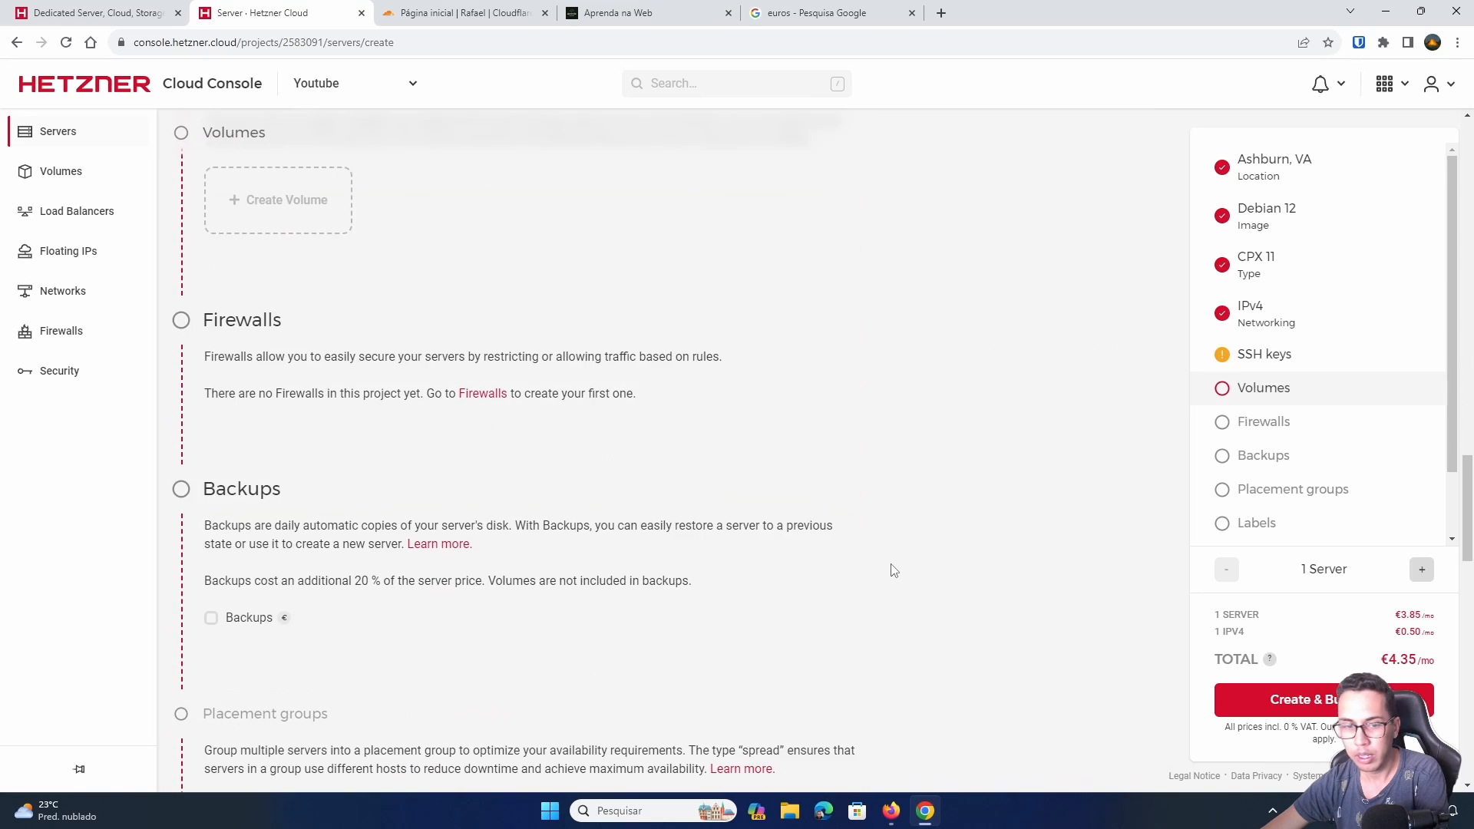
scroll(893, 572, up, 4)
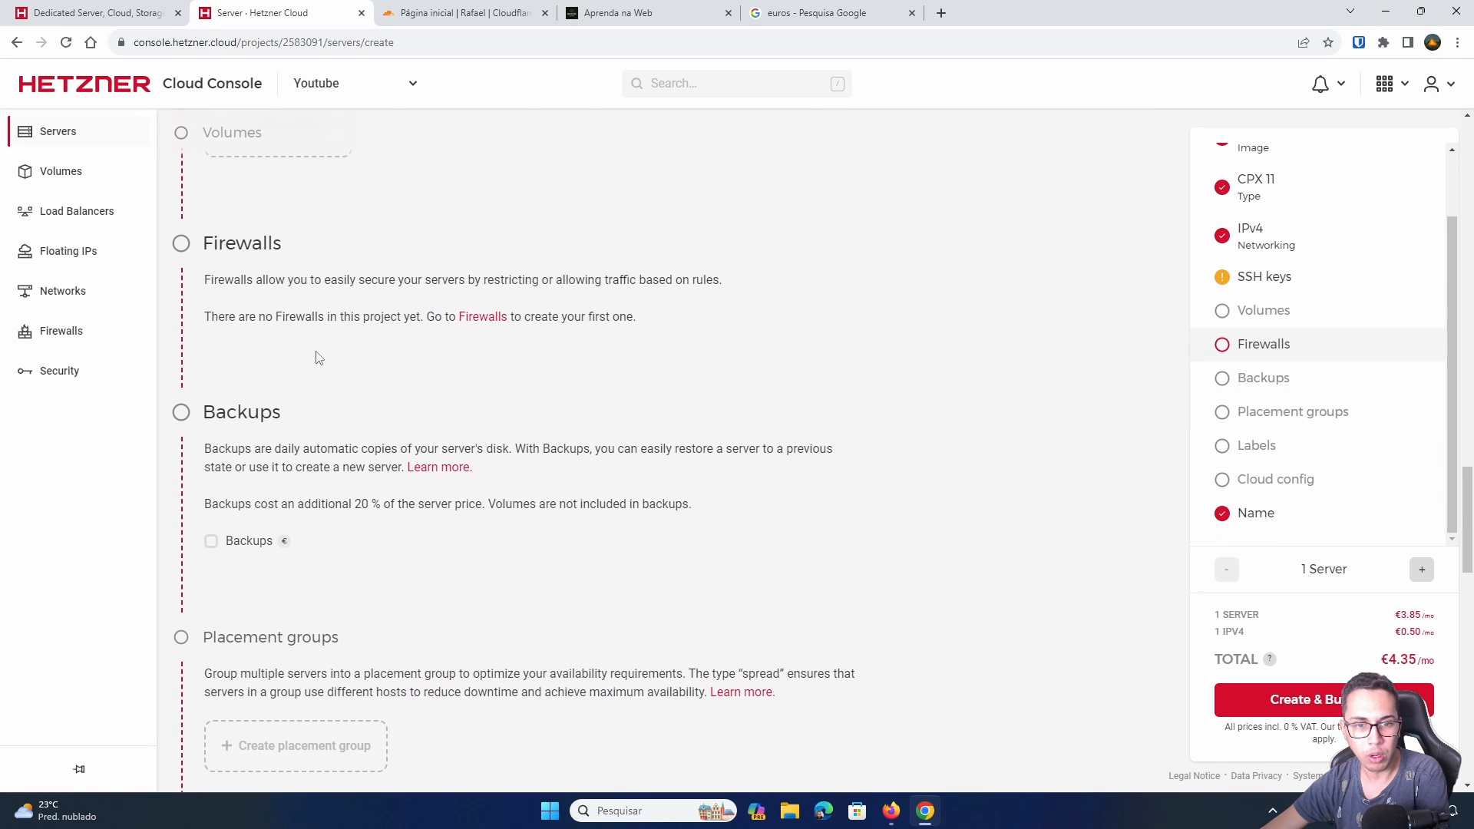
click(211, 542)
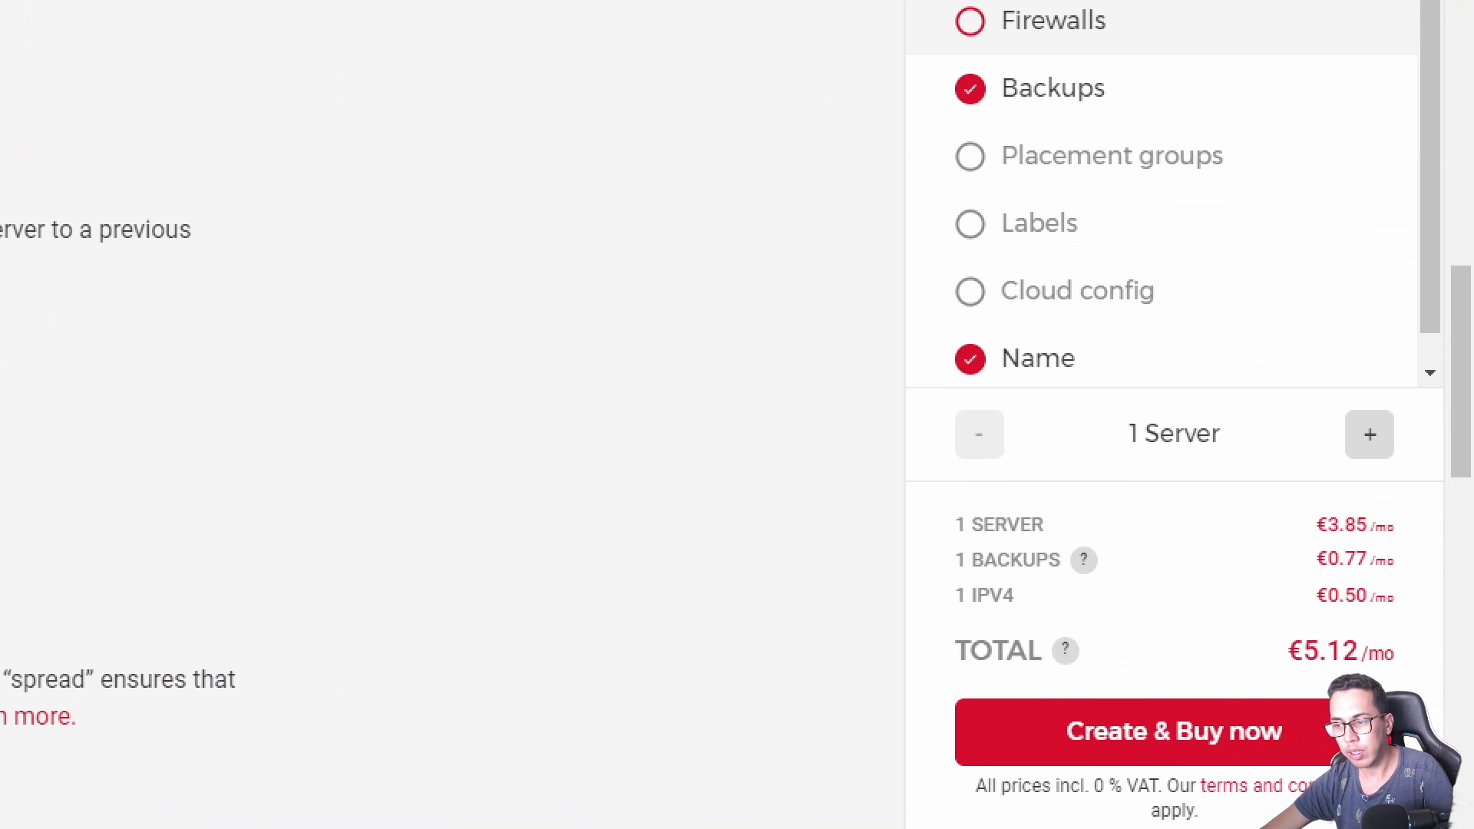
mouse_move(1305, 624)
mouse_down()
mouse_move(1231, 672)
mouse_move(1386, 623)
mouse_move(1283, 615)
mouse_up()
key(Escape)
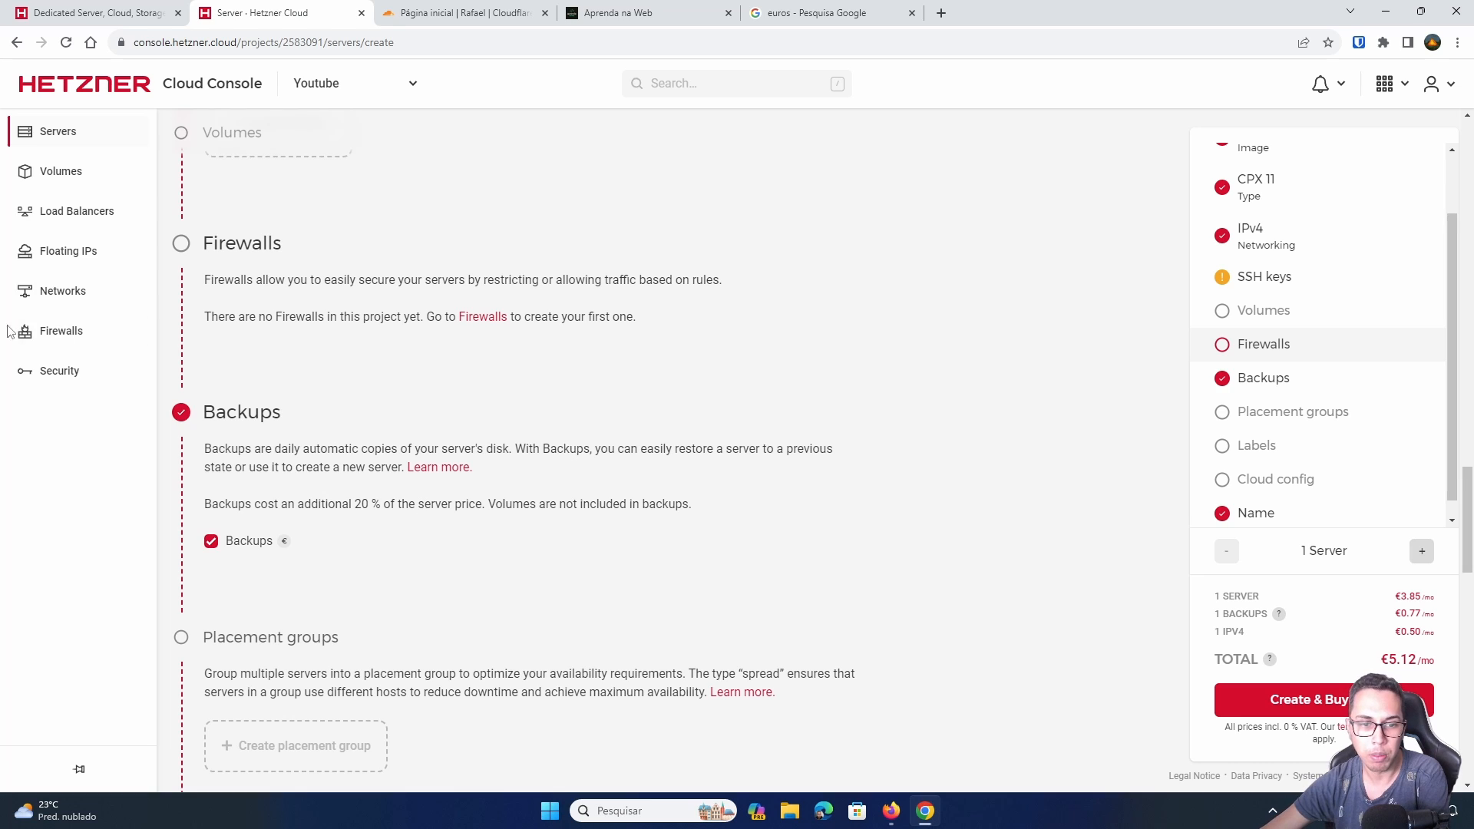
click(211, 541)
Create and buy the configured server and open the details of the manager server.
scroll(942, 497, down, 4)
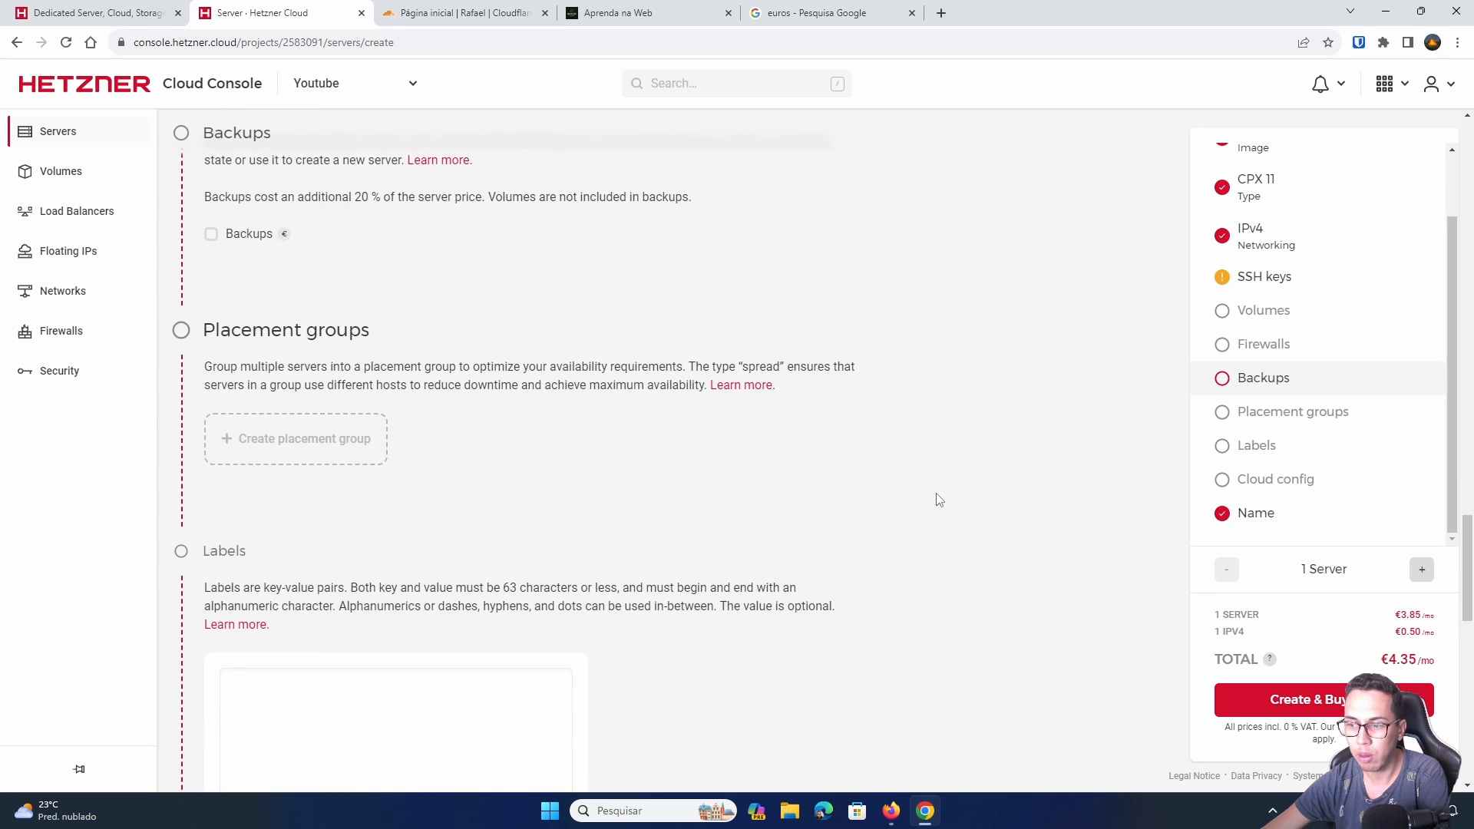
scroll(938, 499, down, 8)
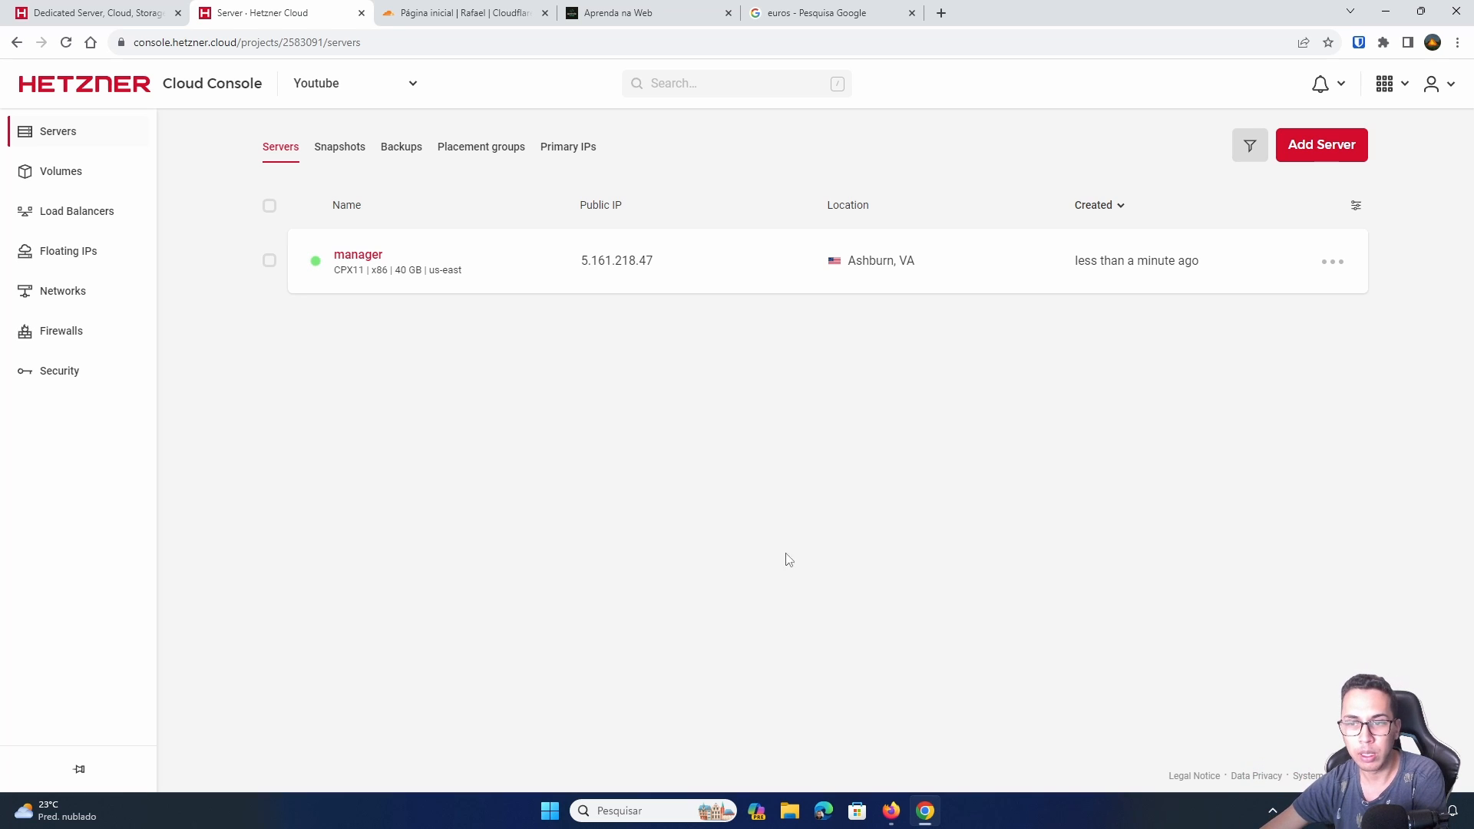
click(367, 257)
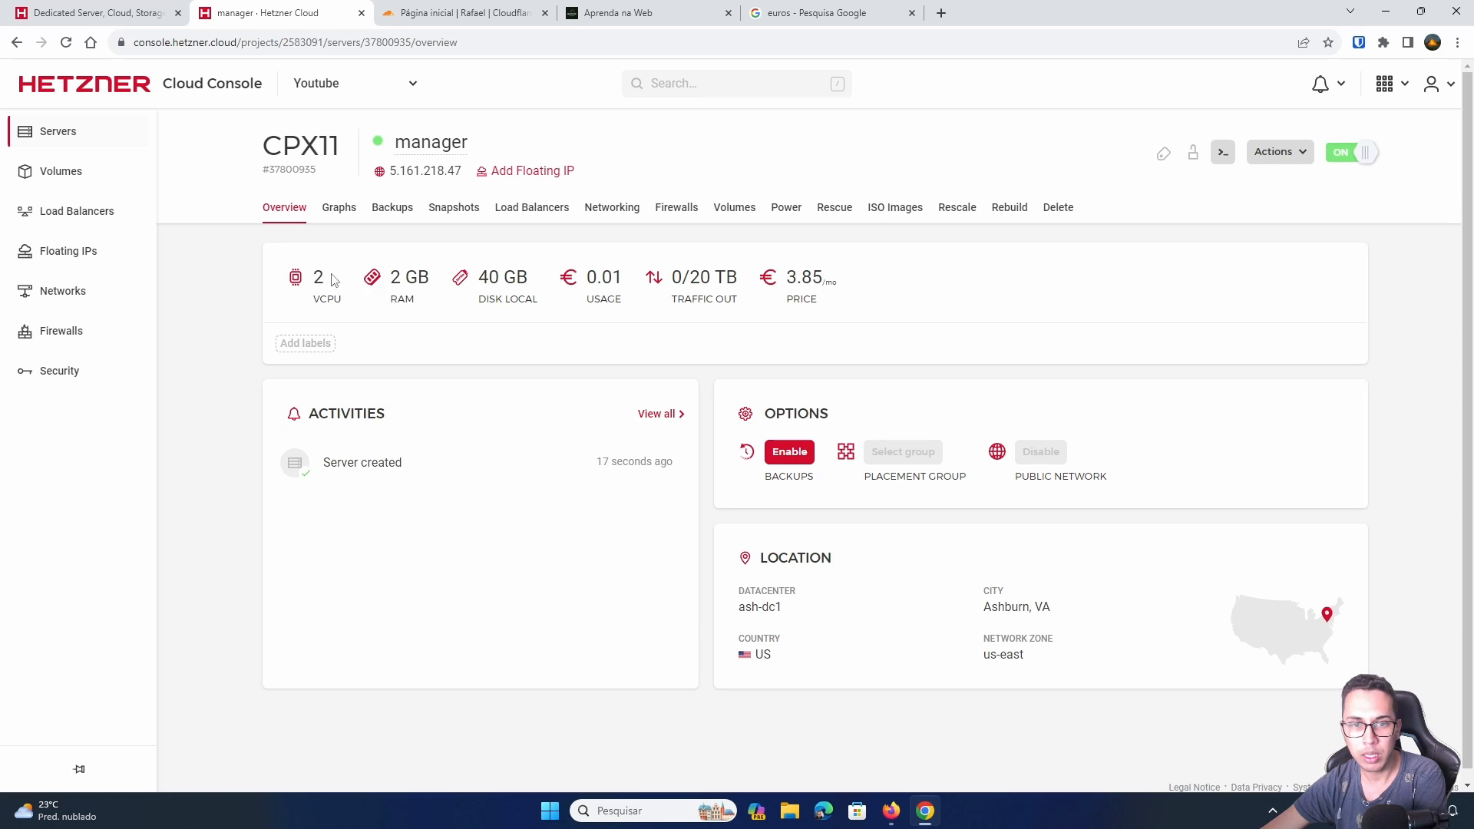
Examine the manager server's hardware specs and its Snapshots, Load Balancers, Volumes and Firewalls pages.
drag(332, 278, 535, 277)
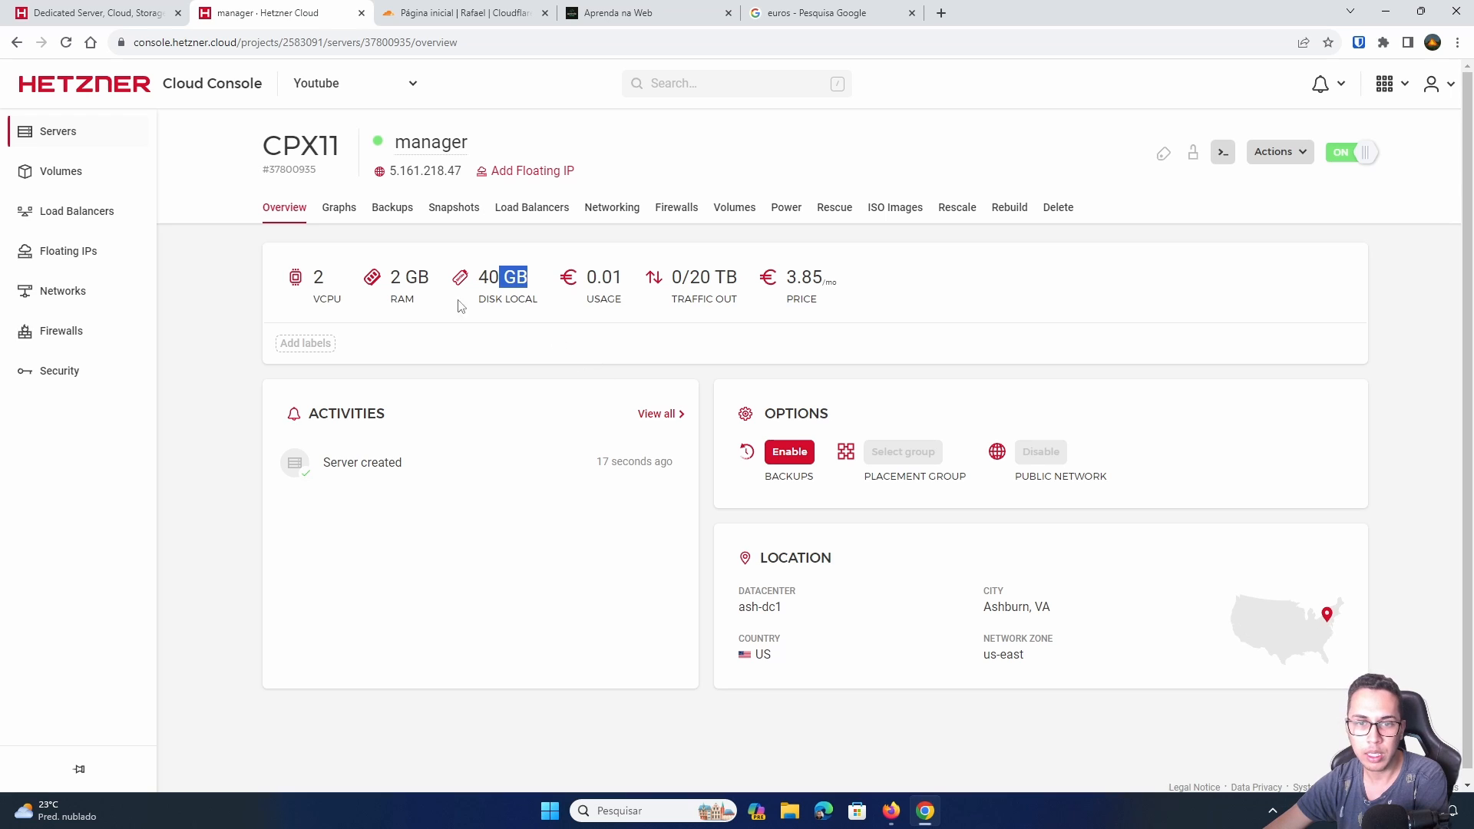
click(447, 206)
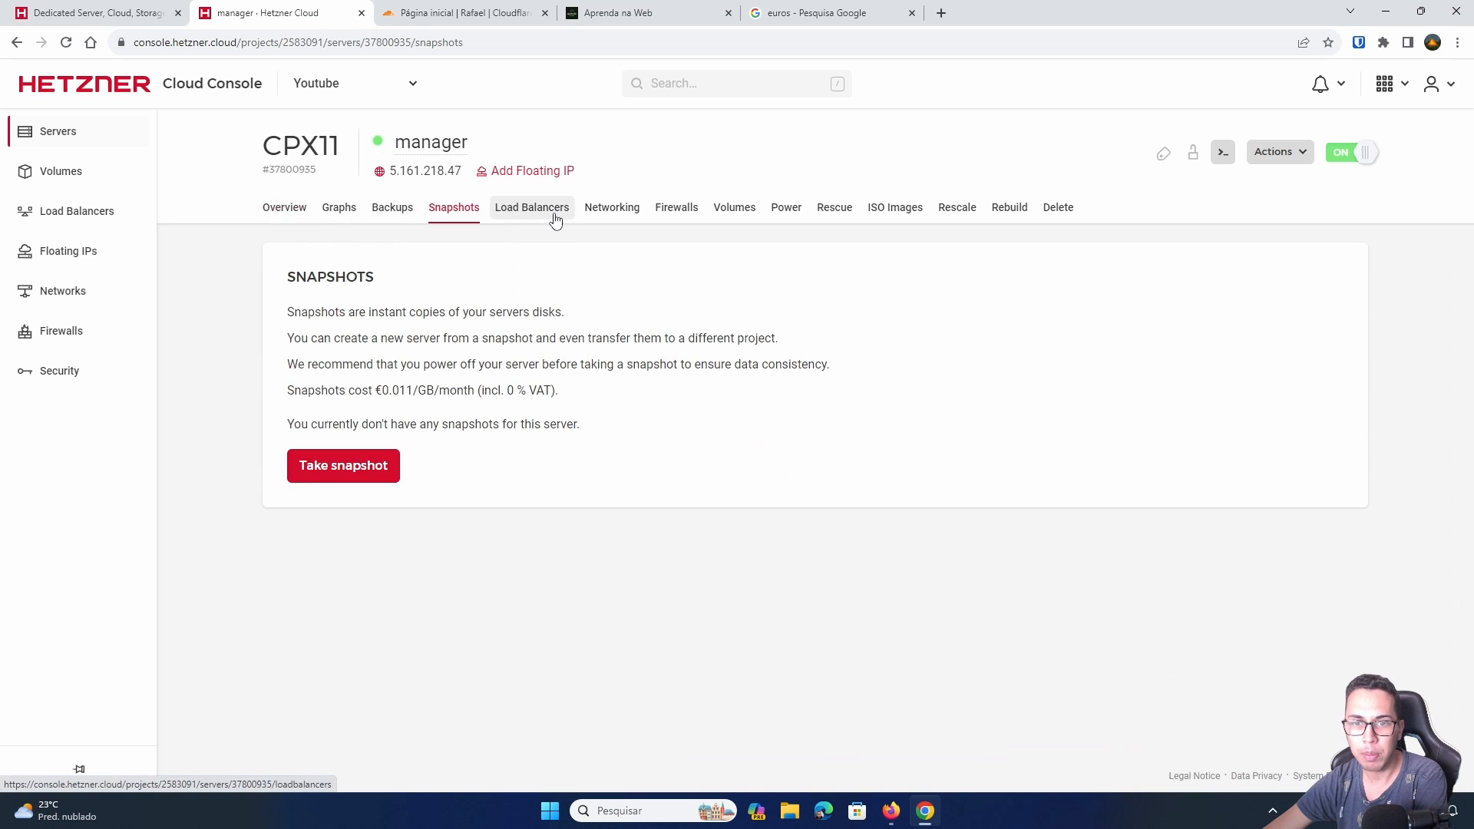
click(556, 215)
click(734, 212)
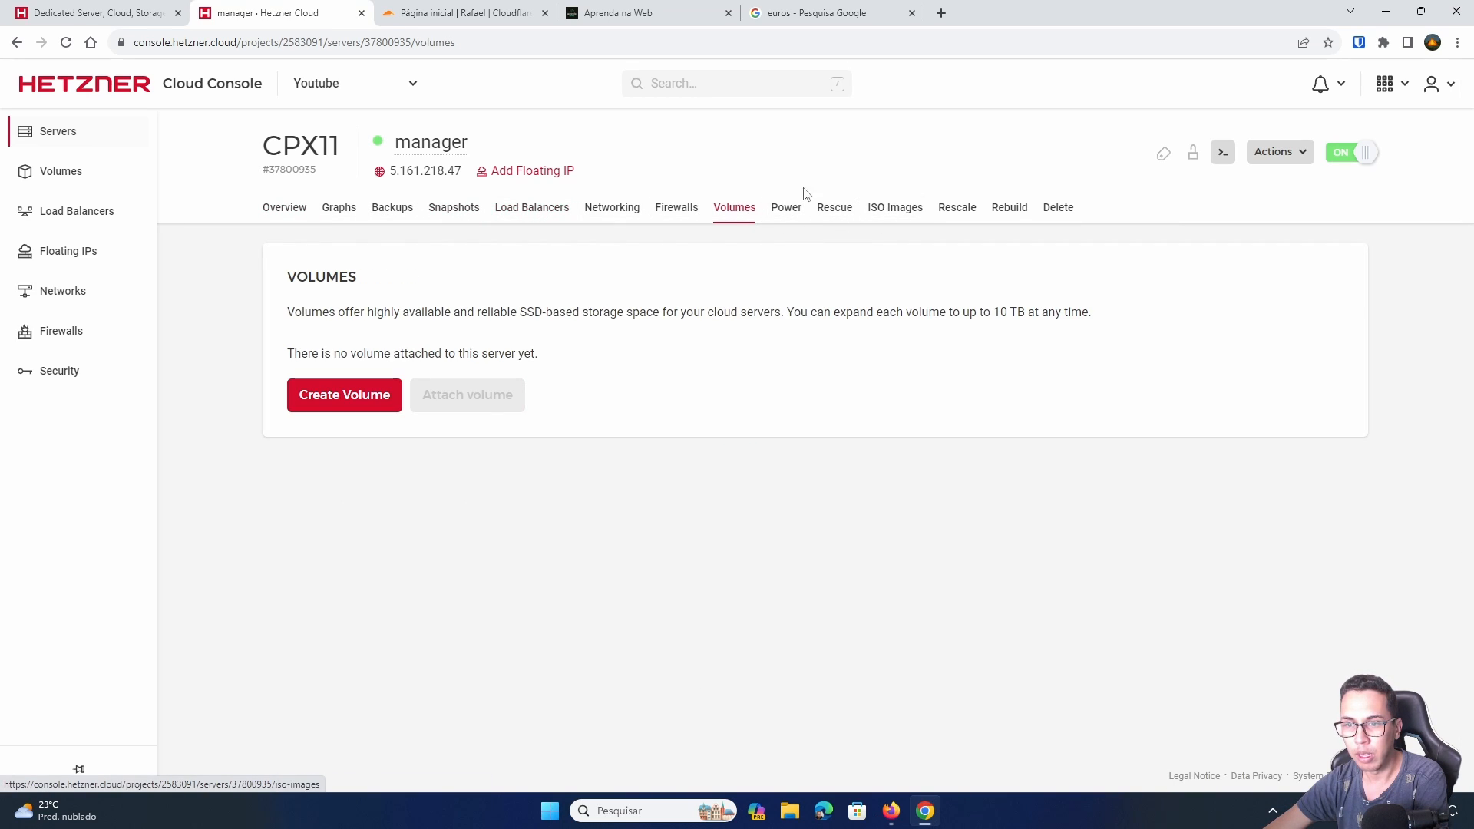
click(677, 213)
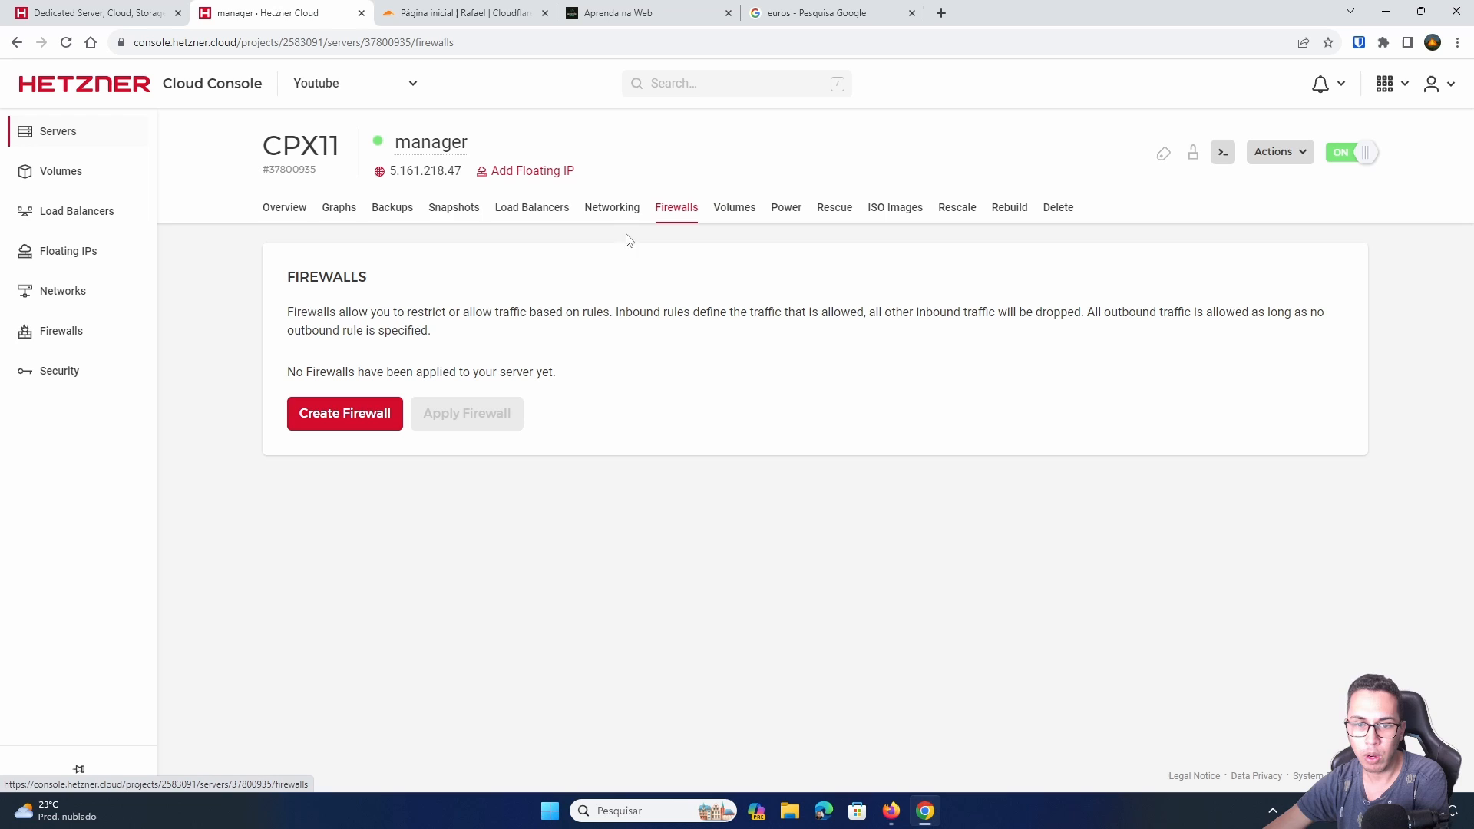
click(284, 209)
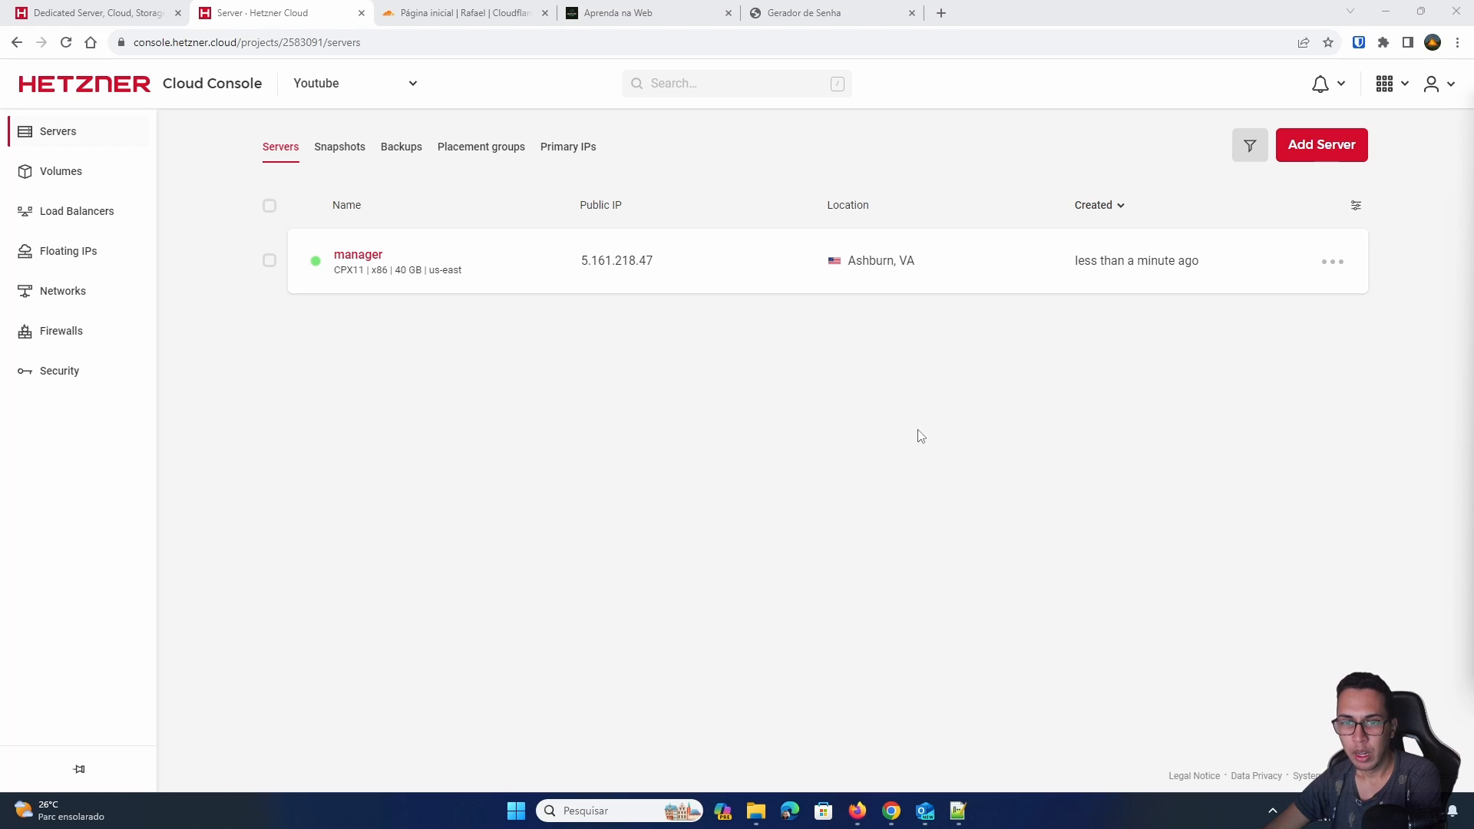
Copy the manager server's public IP address and switch to a new Windows Terminal window.
click(623, 269)
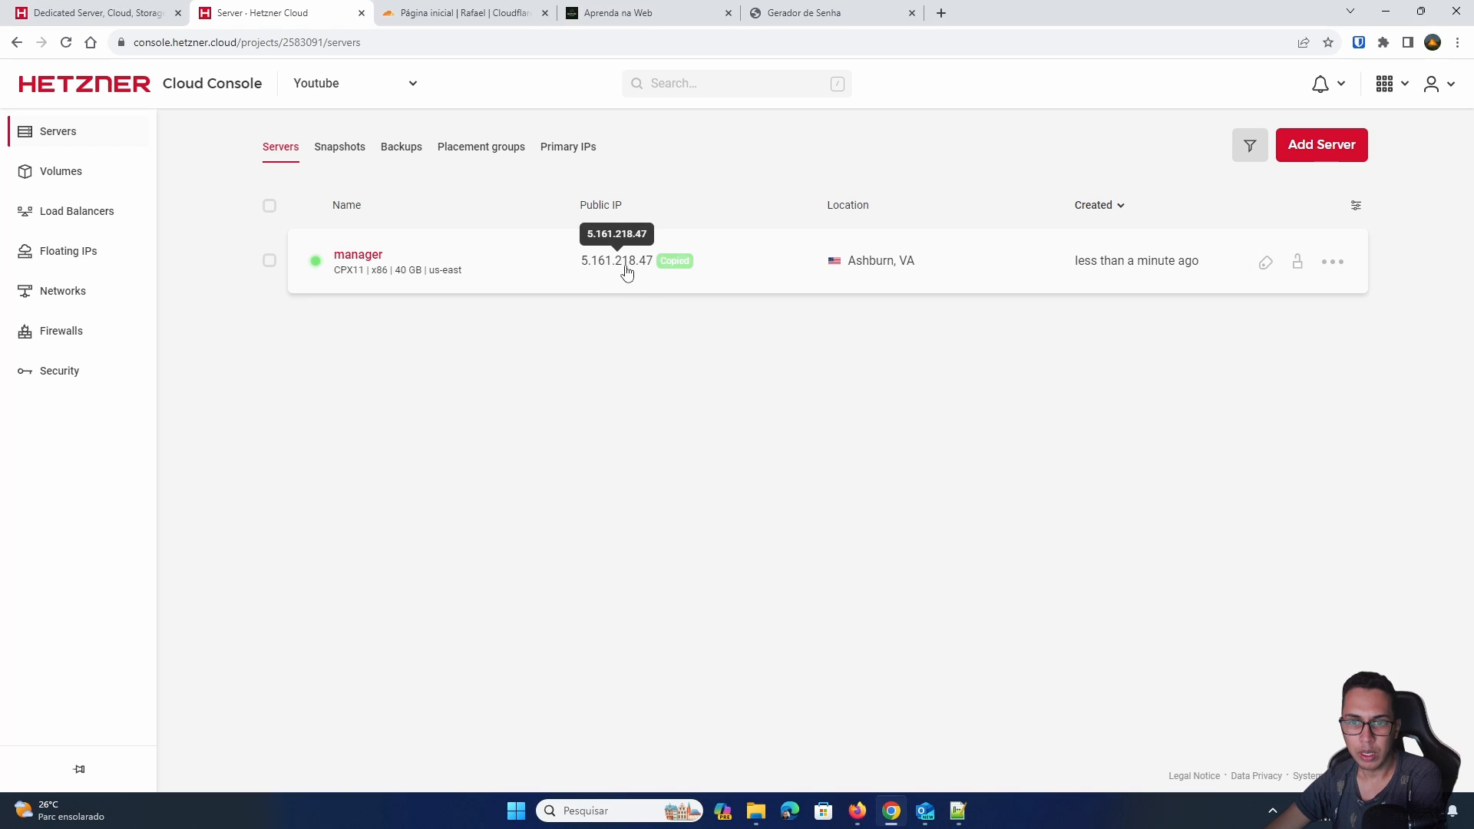
click(616, 807)
text(ter)
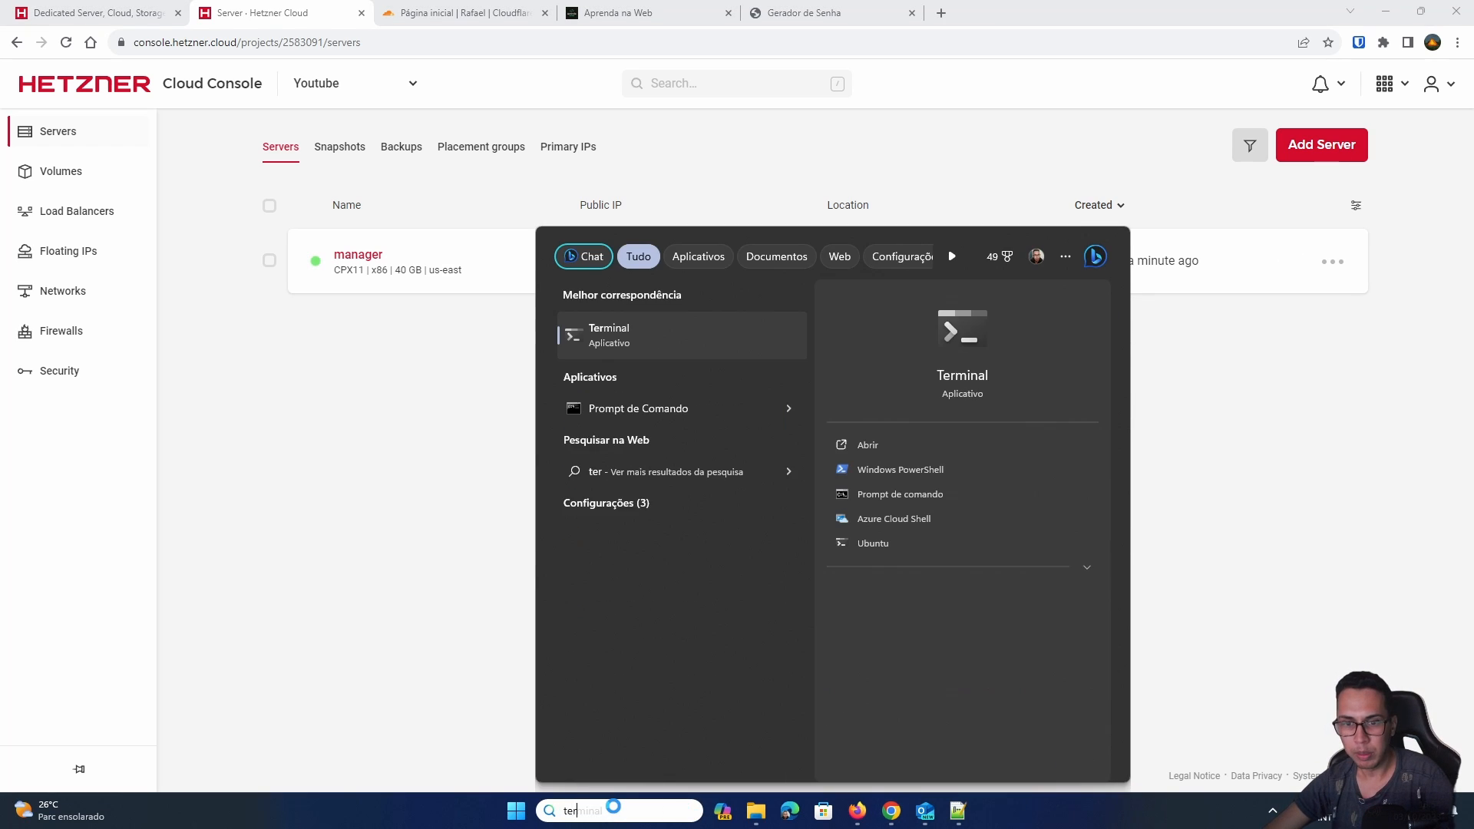
key(Return)
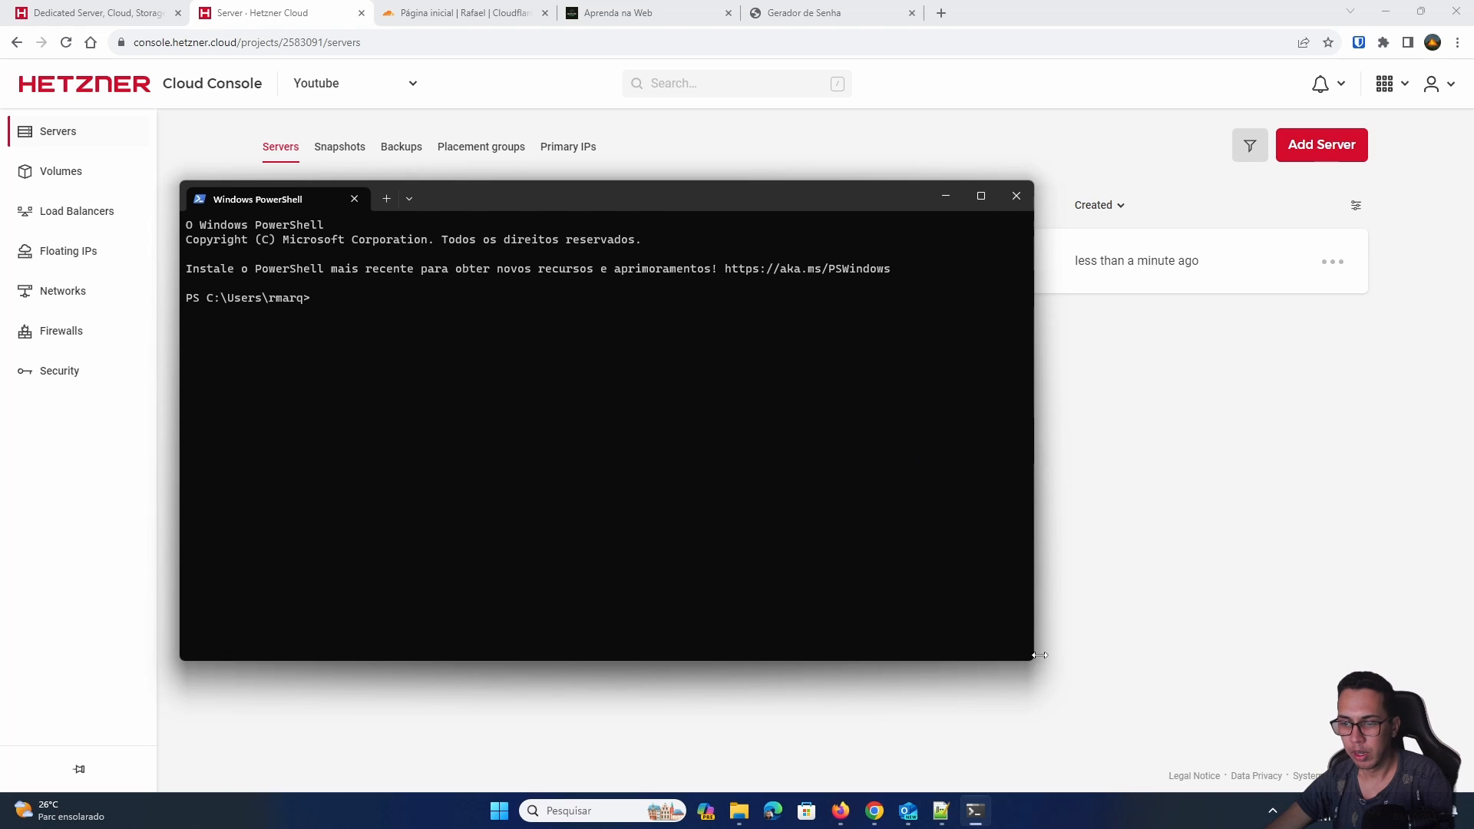
Reposition the PowerShell window, enlarge its text by three levels and clear the terminal output.
drag(819, 205, 906, 199)
key(ctrl+equal)
key(ctrl+equal)
key(ctrl+equal)
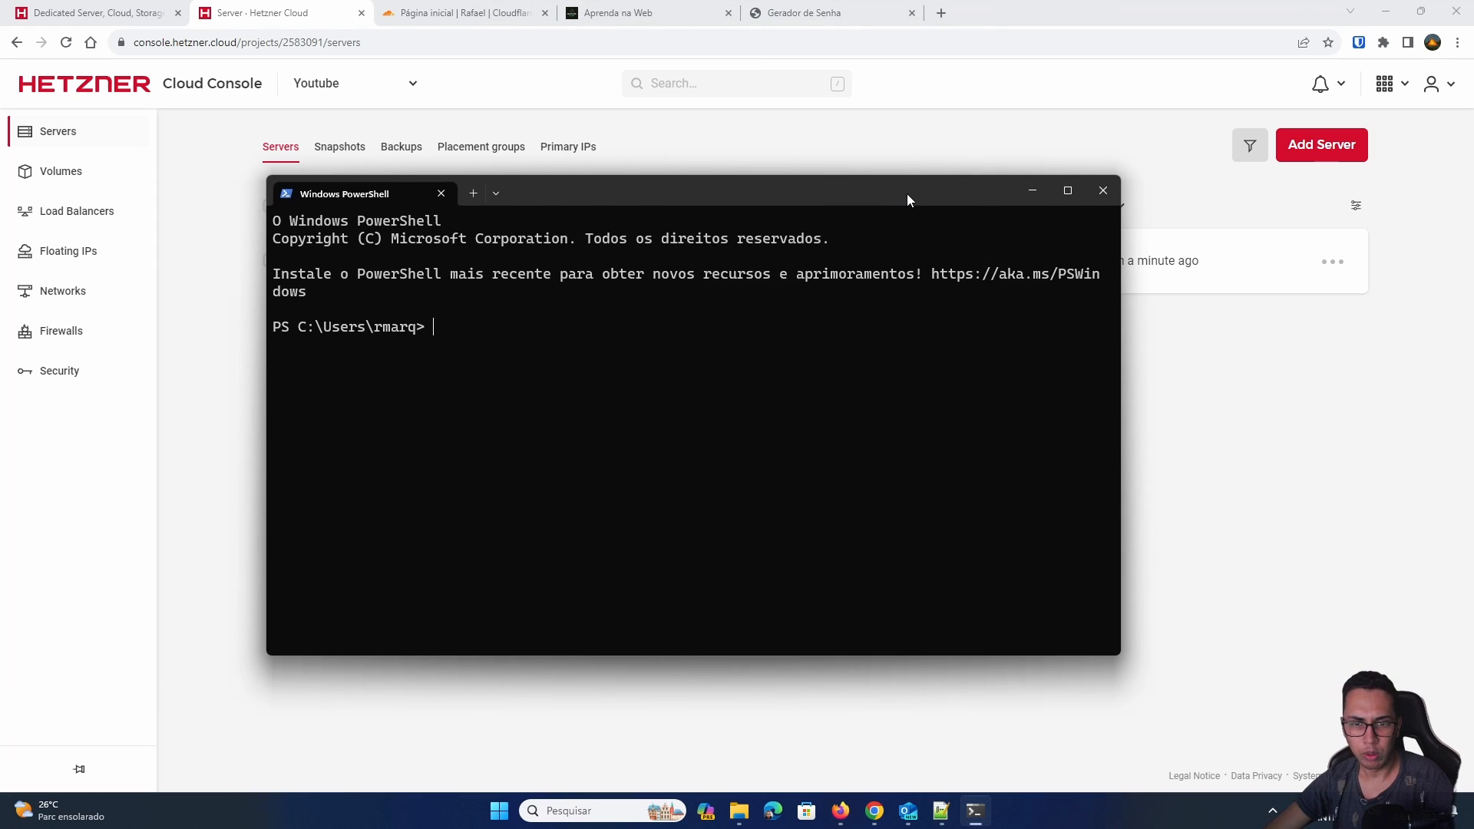
text(clear)
key(Return)
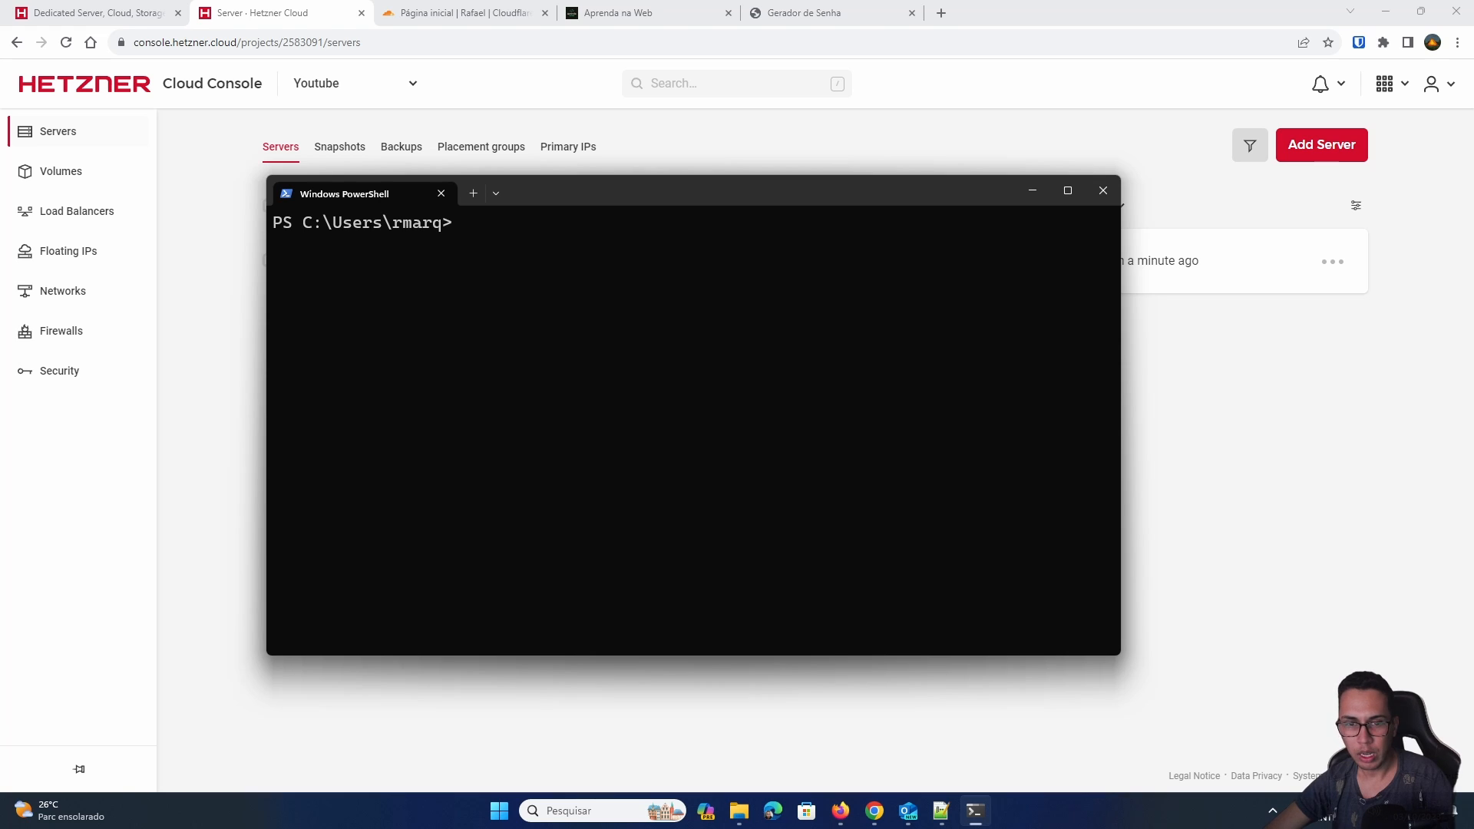
text(ssh ro)
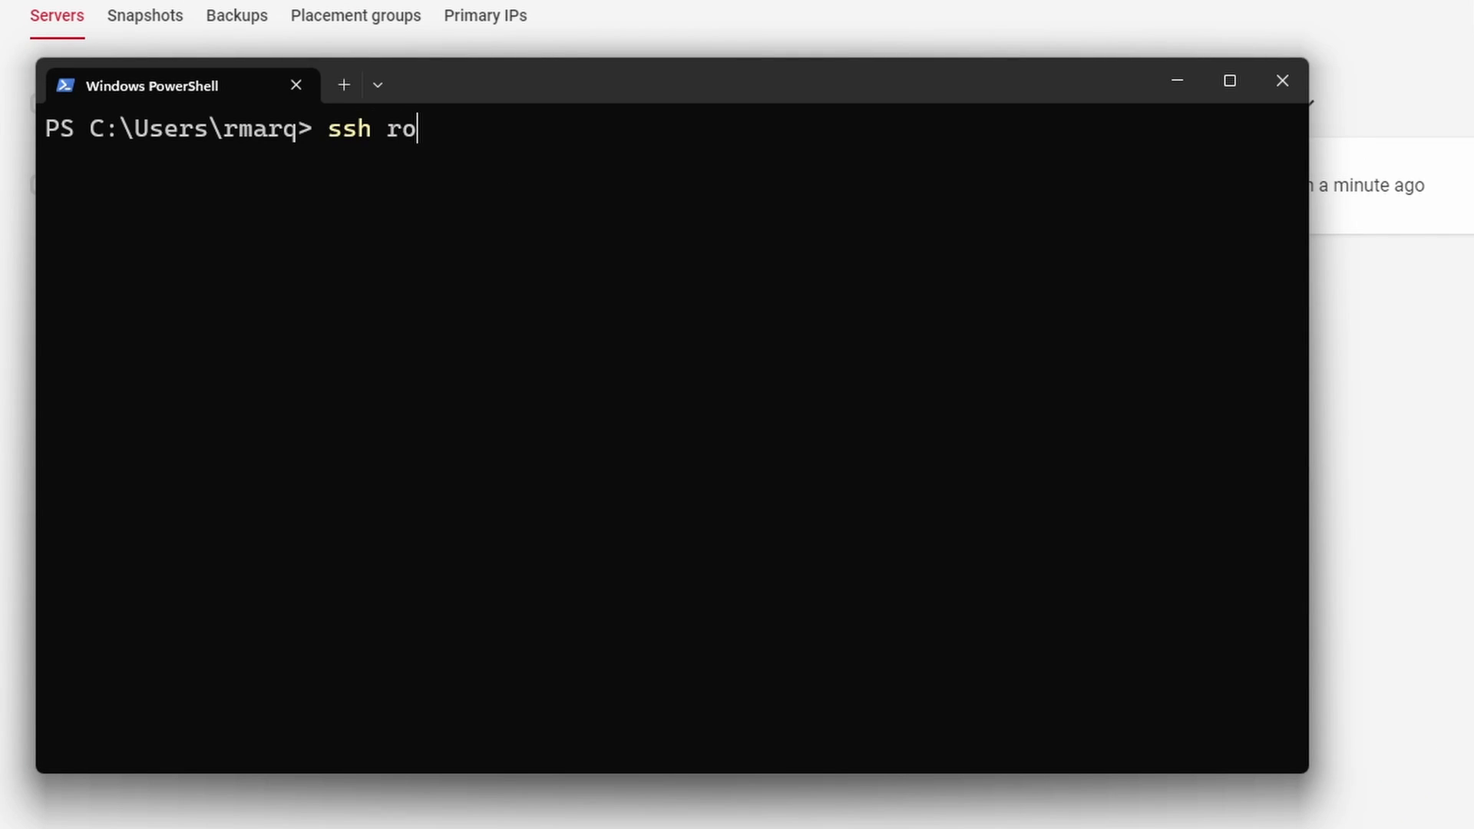
text(ot@)
text(5.161.218.47)
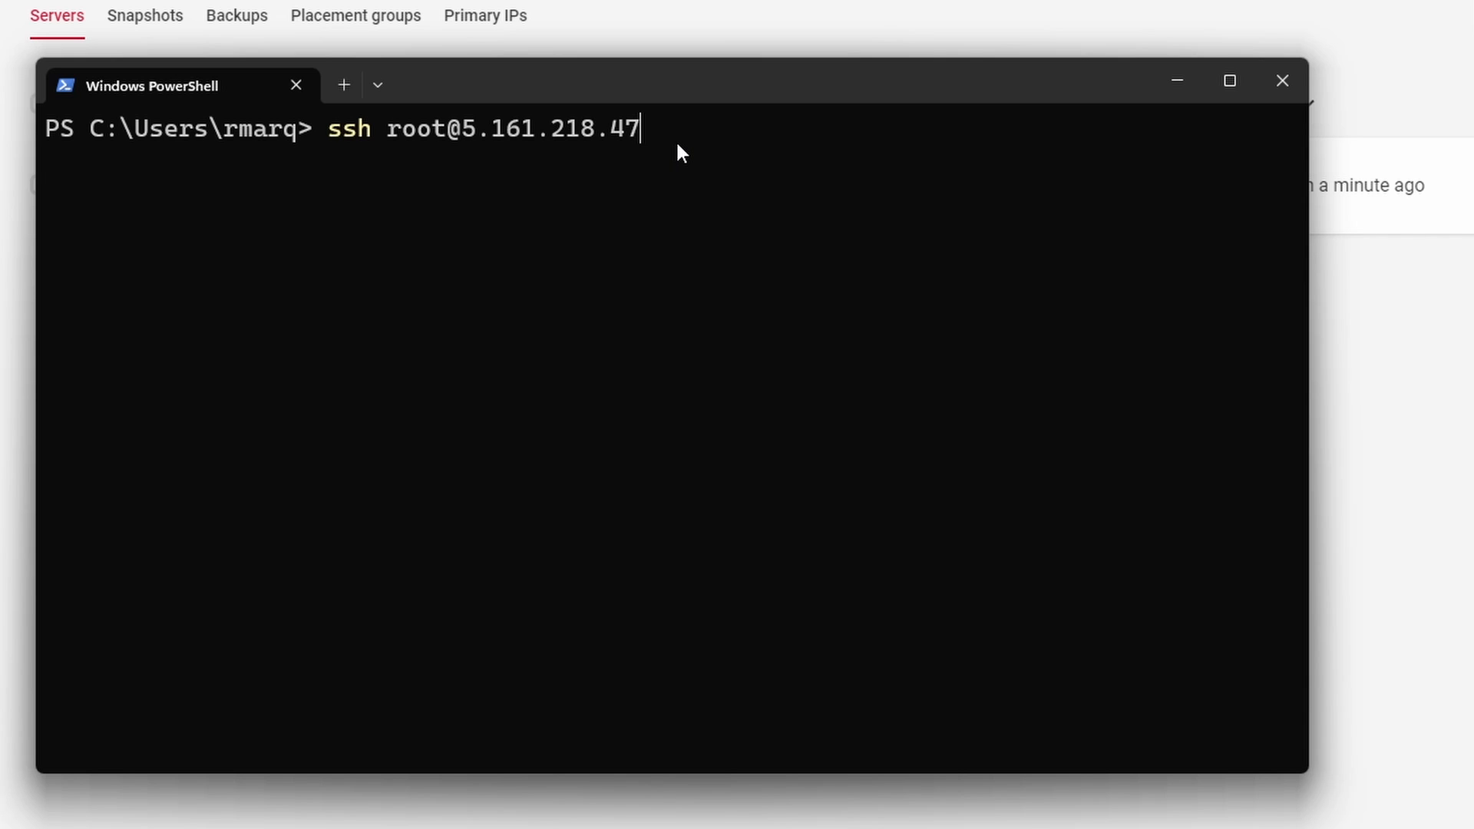
key(Return)
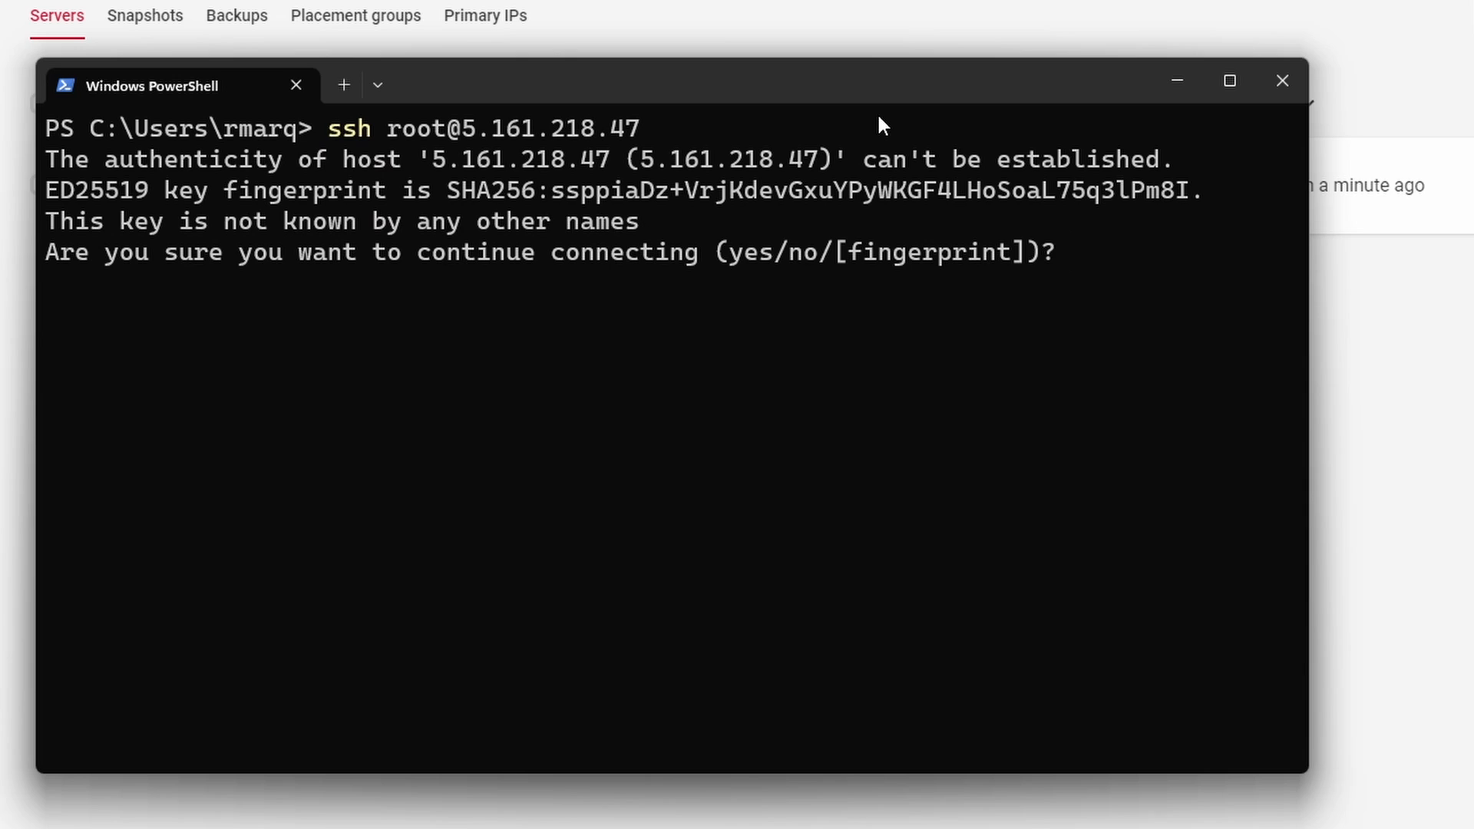
text(yes)
key(Return)
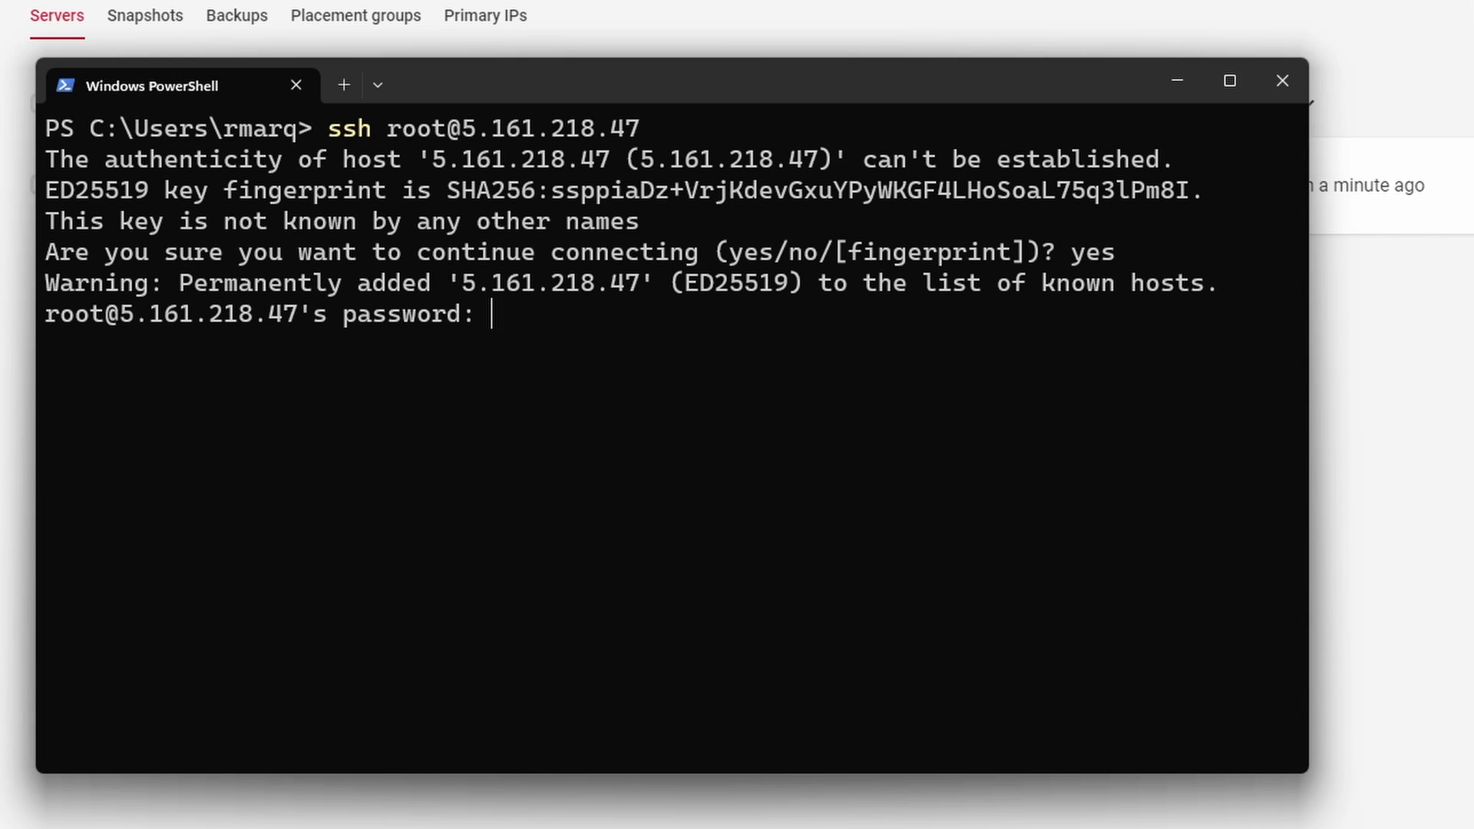
Copy the root password from the "Server manager created" email in Outlook and enter it at the SSH password prompt in the terminal.
key(alt+Tab)
double_click(767, 522)
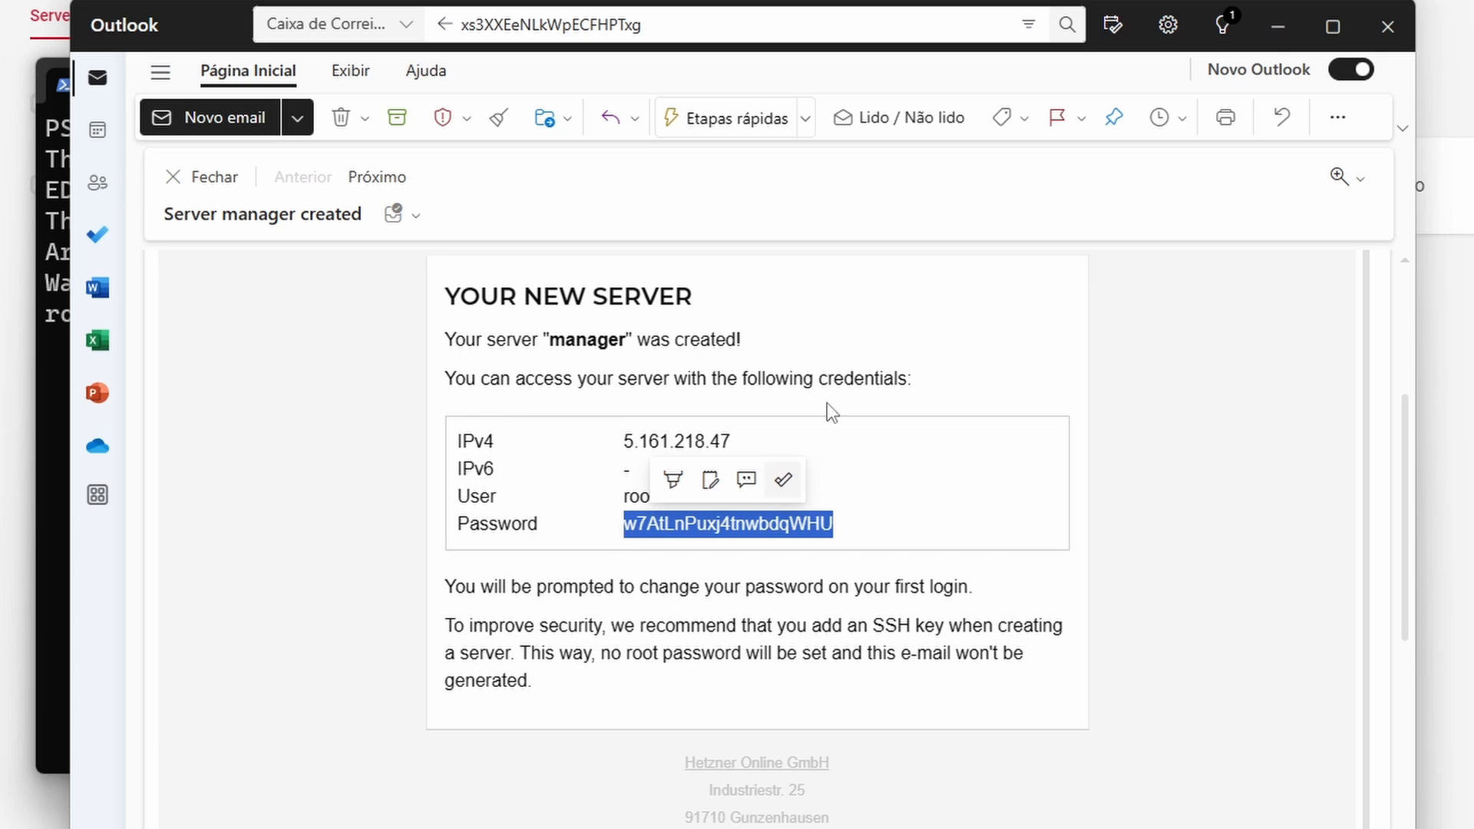
click(1279, 26)
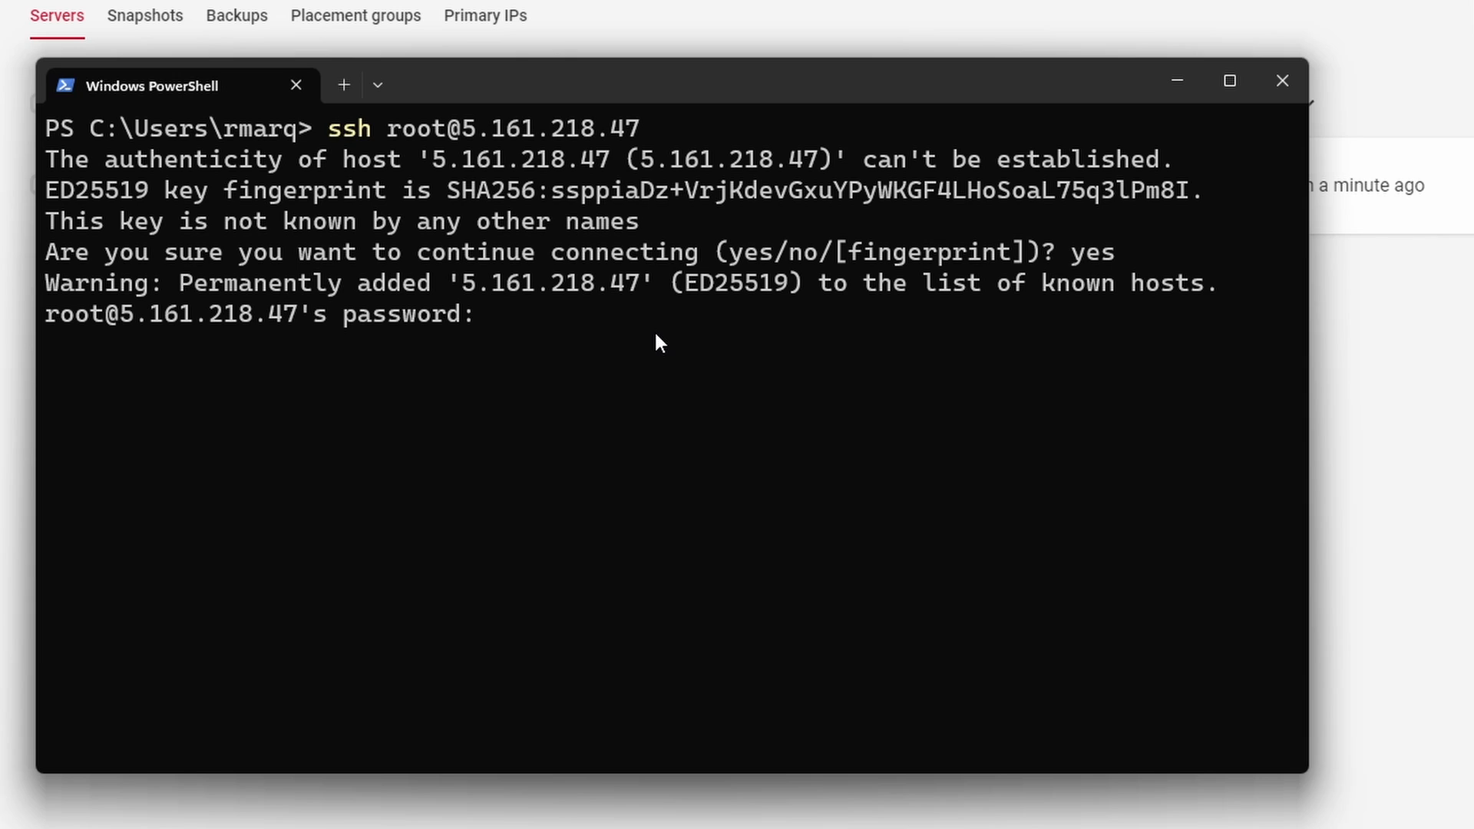
key(ctrl+v)
key(Return)
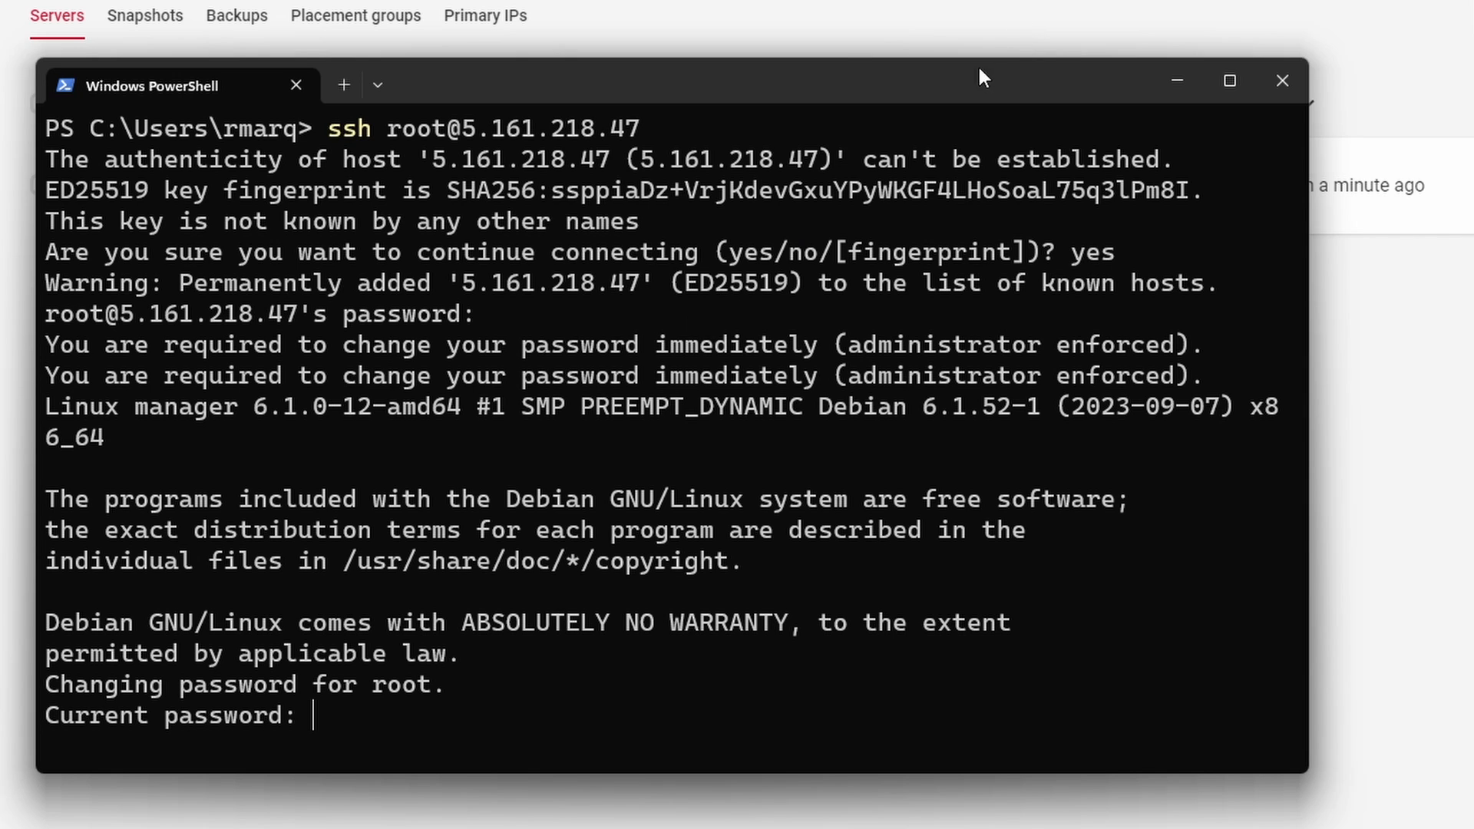
drag(975, 66, 1031, 14)
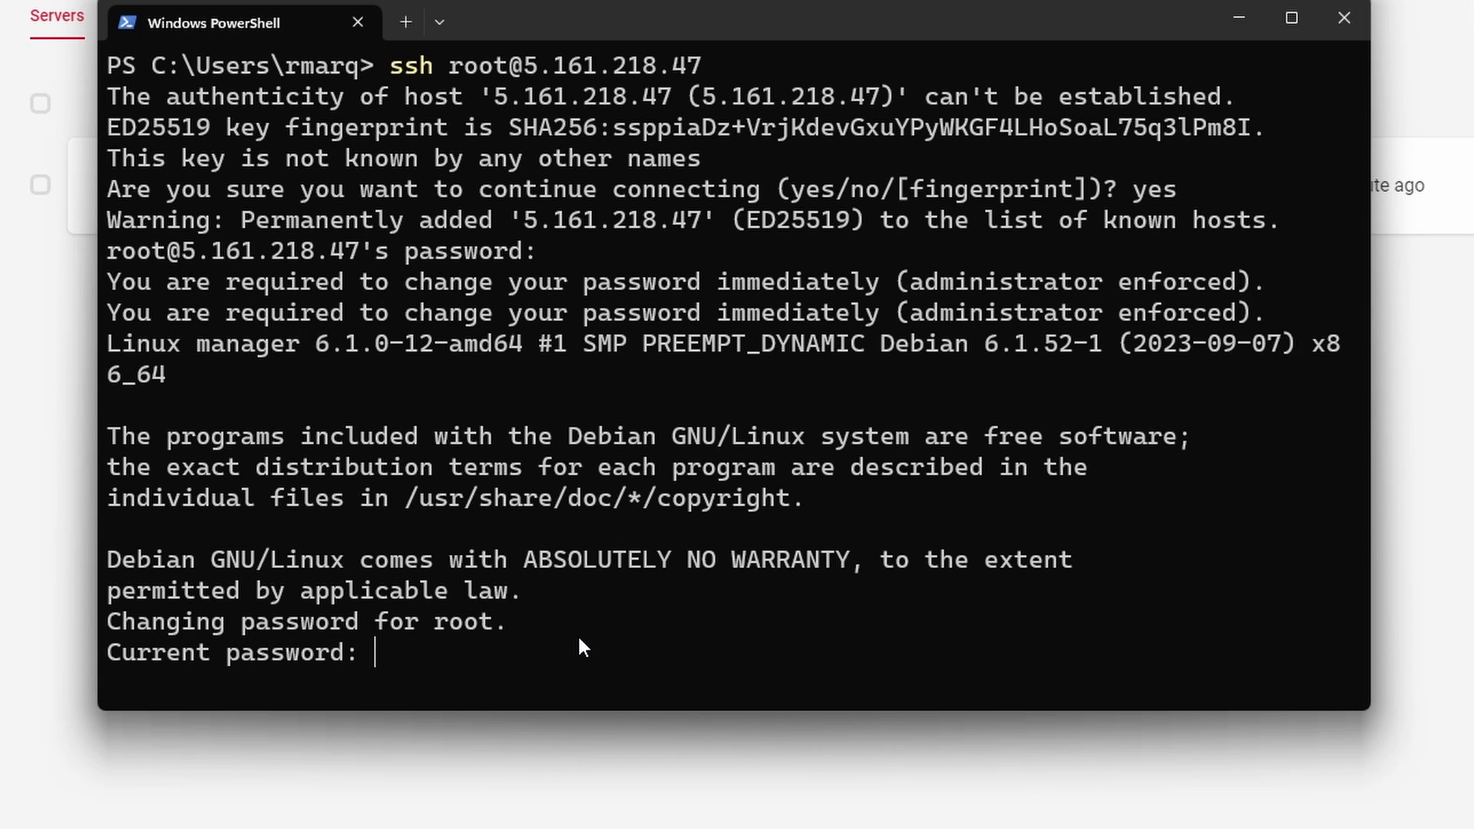
Submit the current root password at the terminal's Current password prompt.
key(Return)
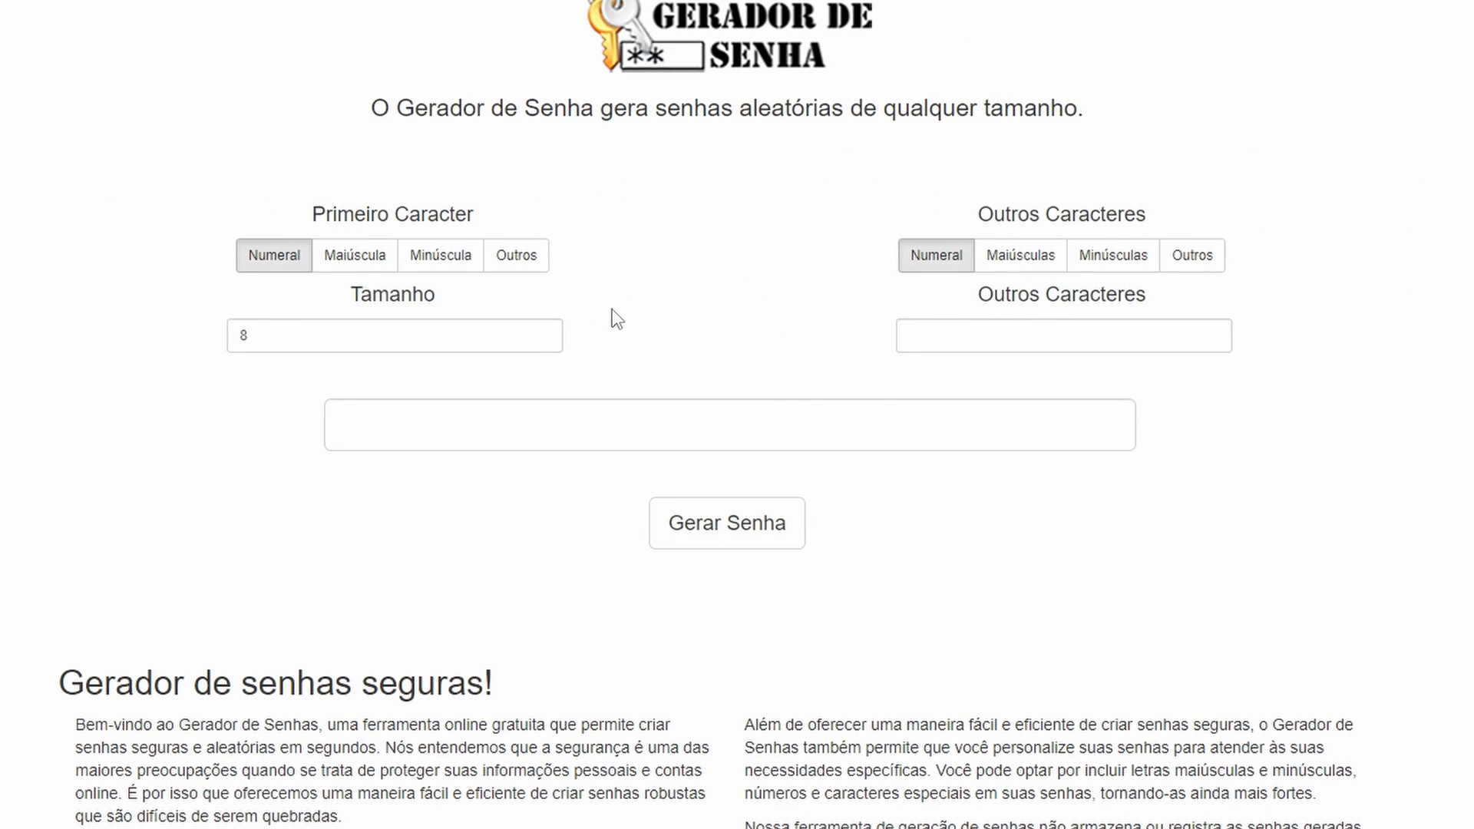
On the Gerador de Senha site, generate a 22-character password with Outros as first character and numerals, Maiúsculas and Minúsculas for the rest.
click(720, 541)
drag(255, 330, 162, 336)
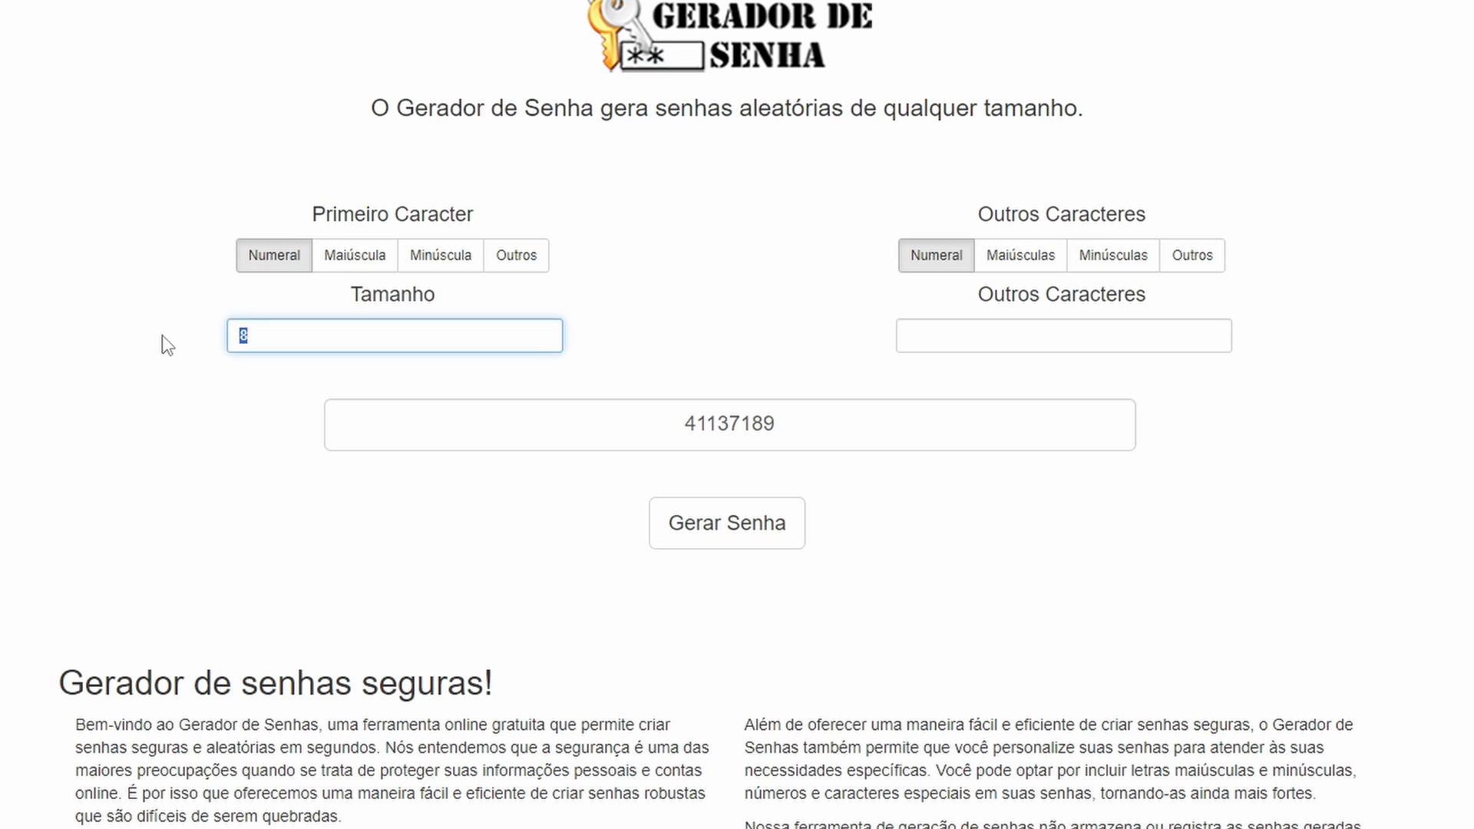
text(22)
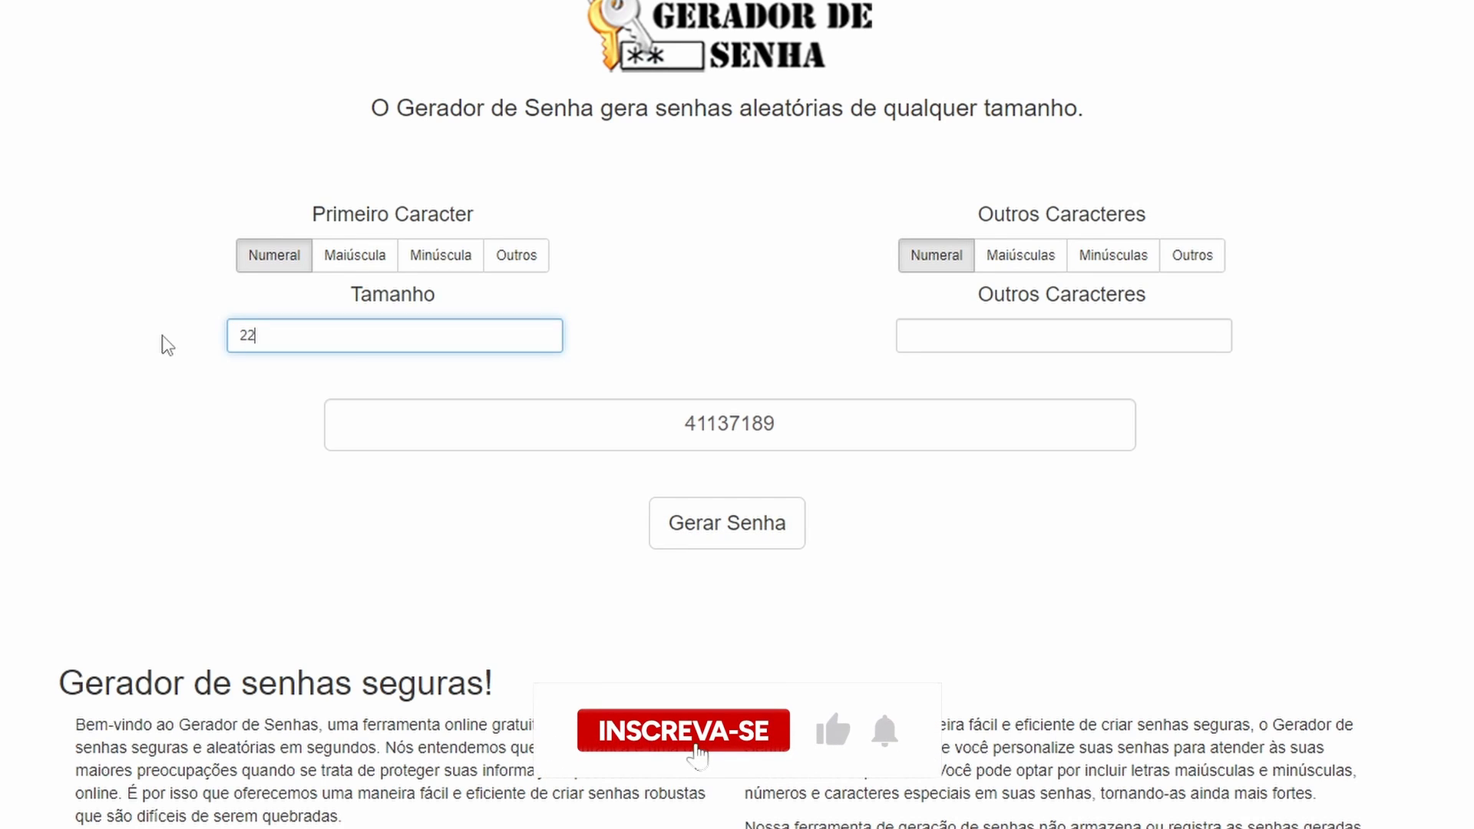
click(735, 525)
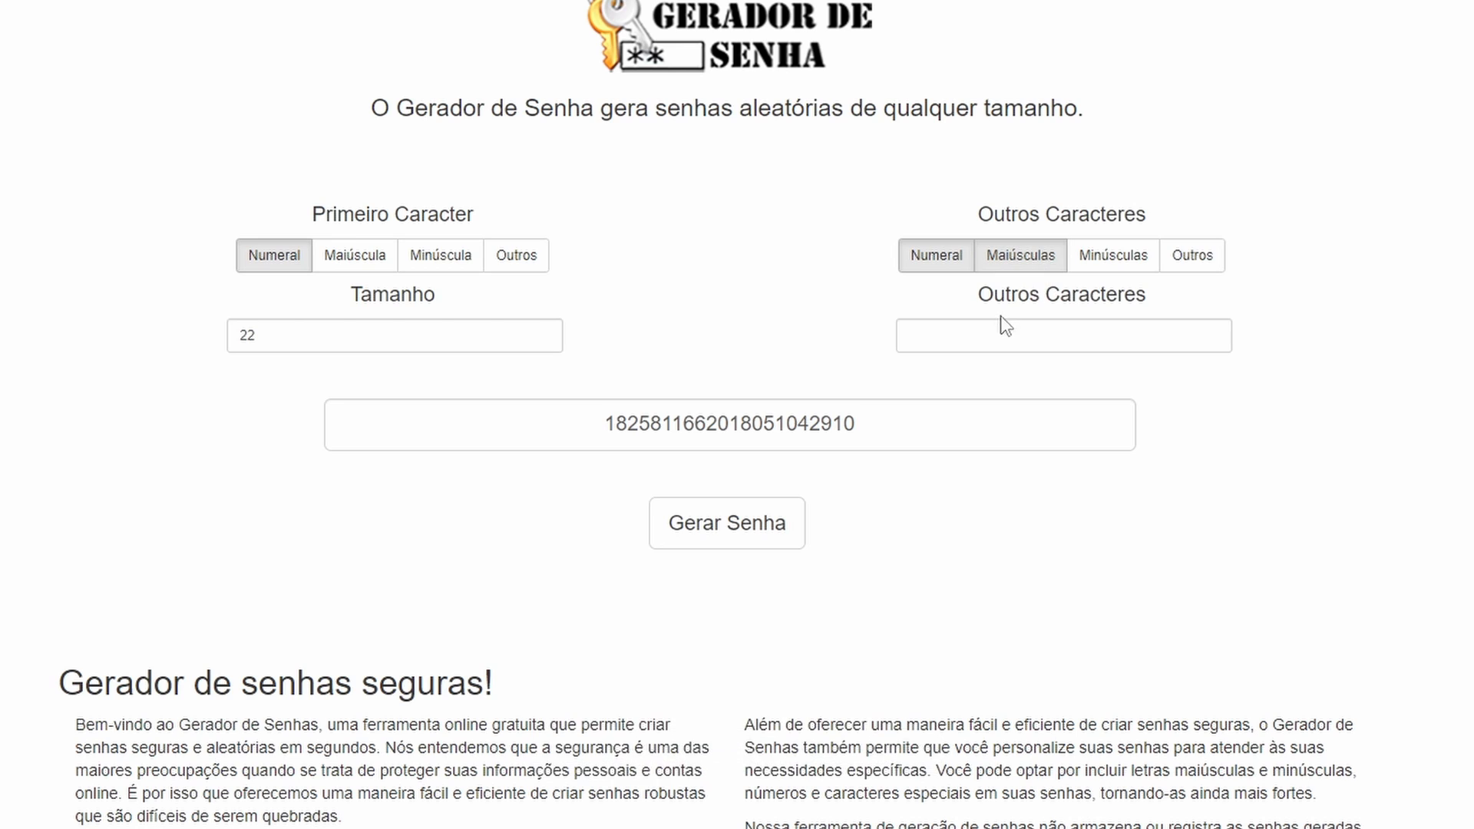
click(1113, 257)
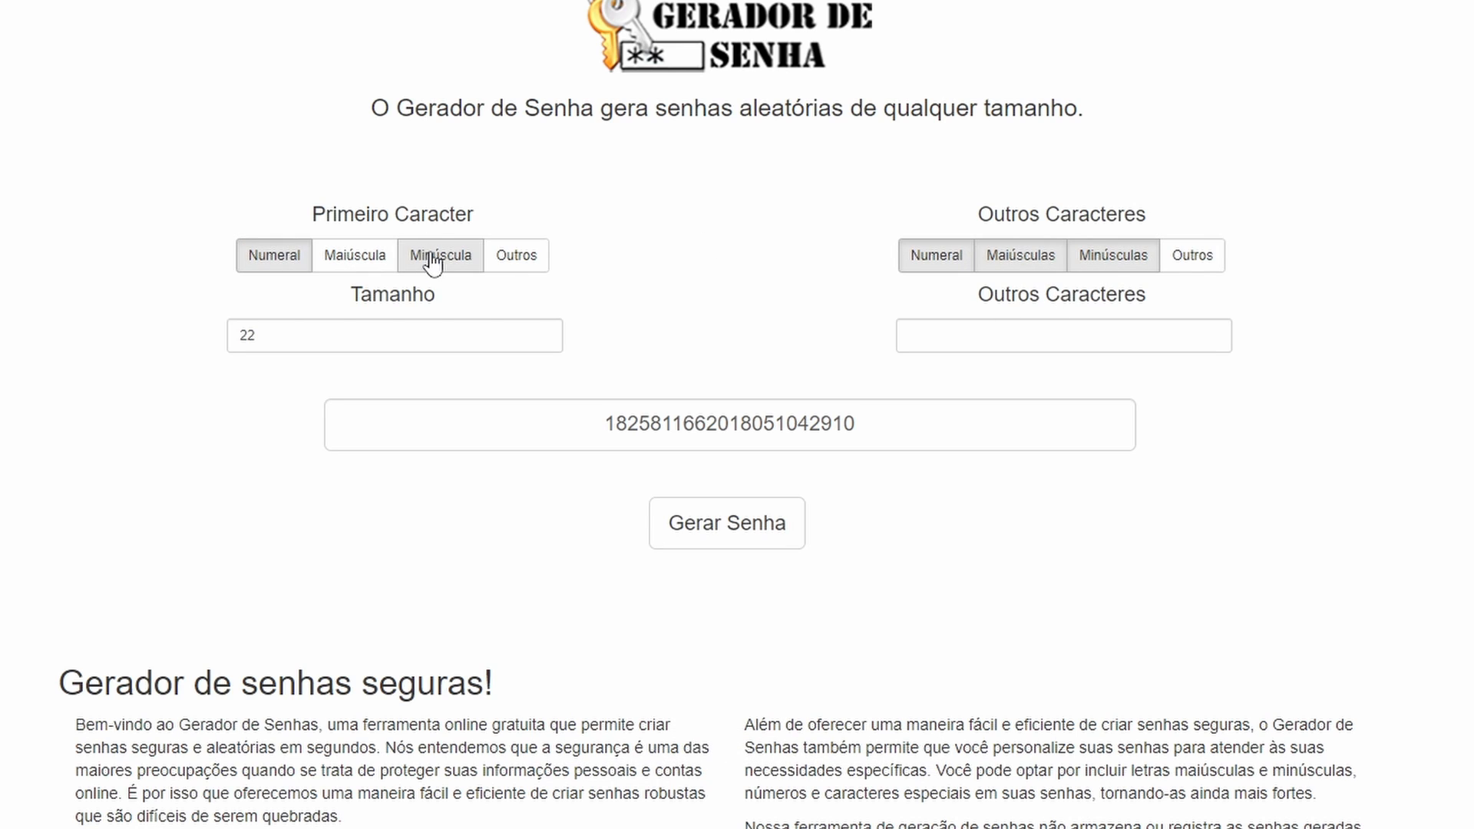
click(516, 255)
click(731, 541)
click(734, 542)
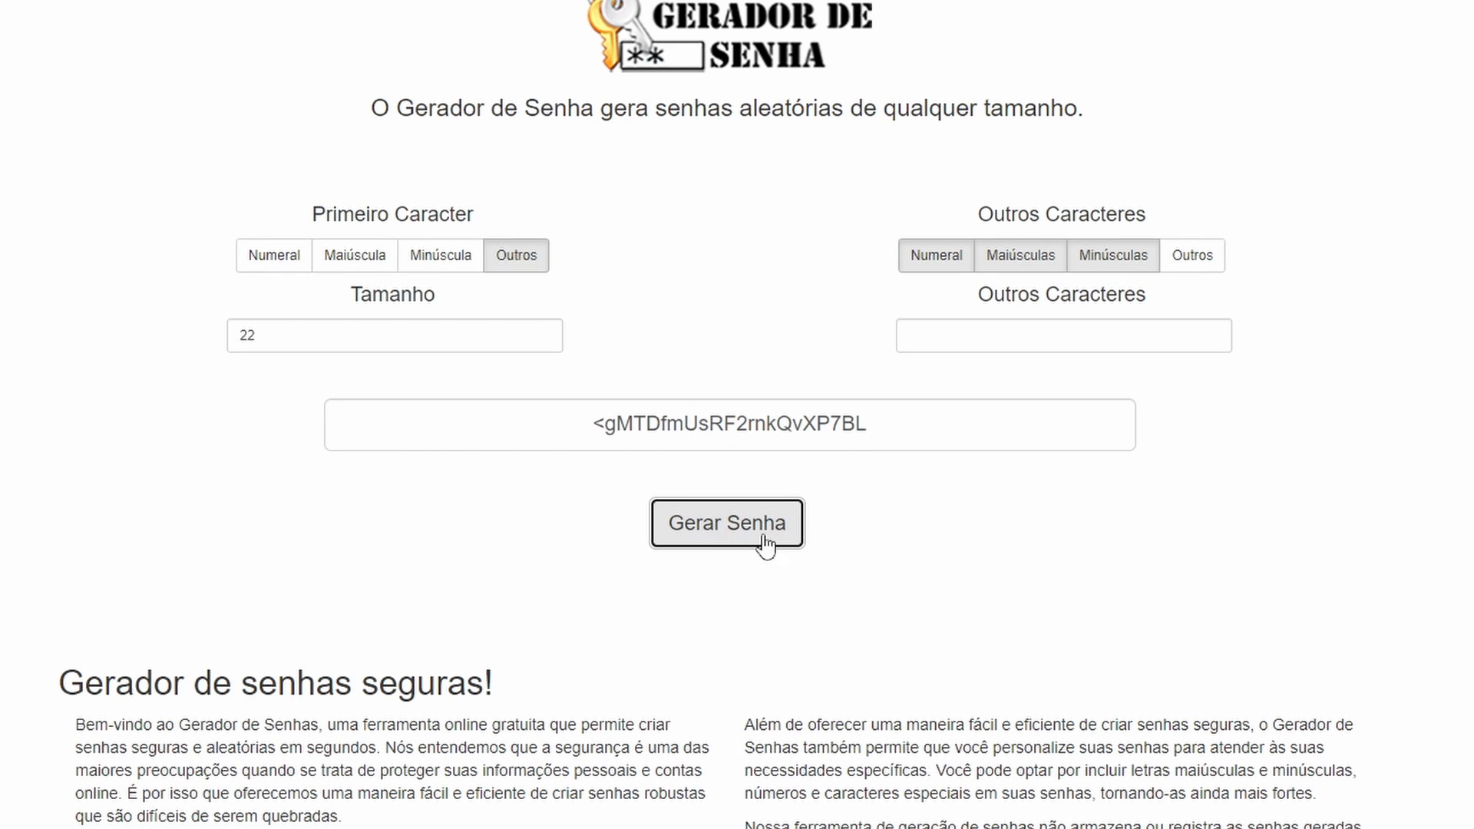
Generate a fresh password with the same settings and copy the whole result.
double_click(804, 424)
click(858, 421)
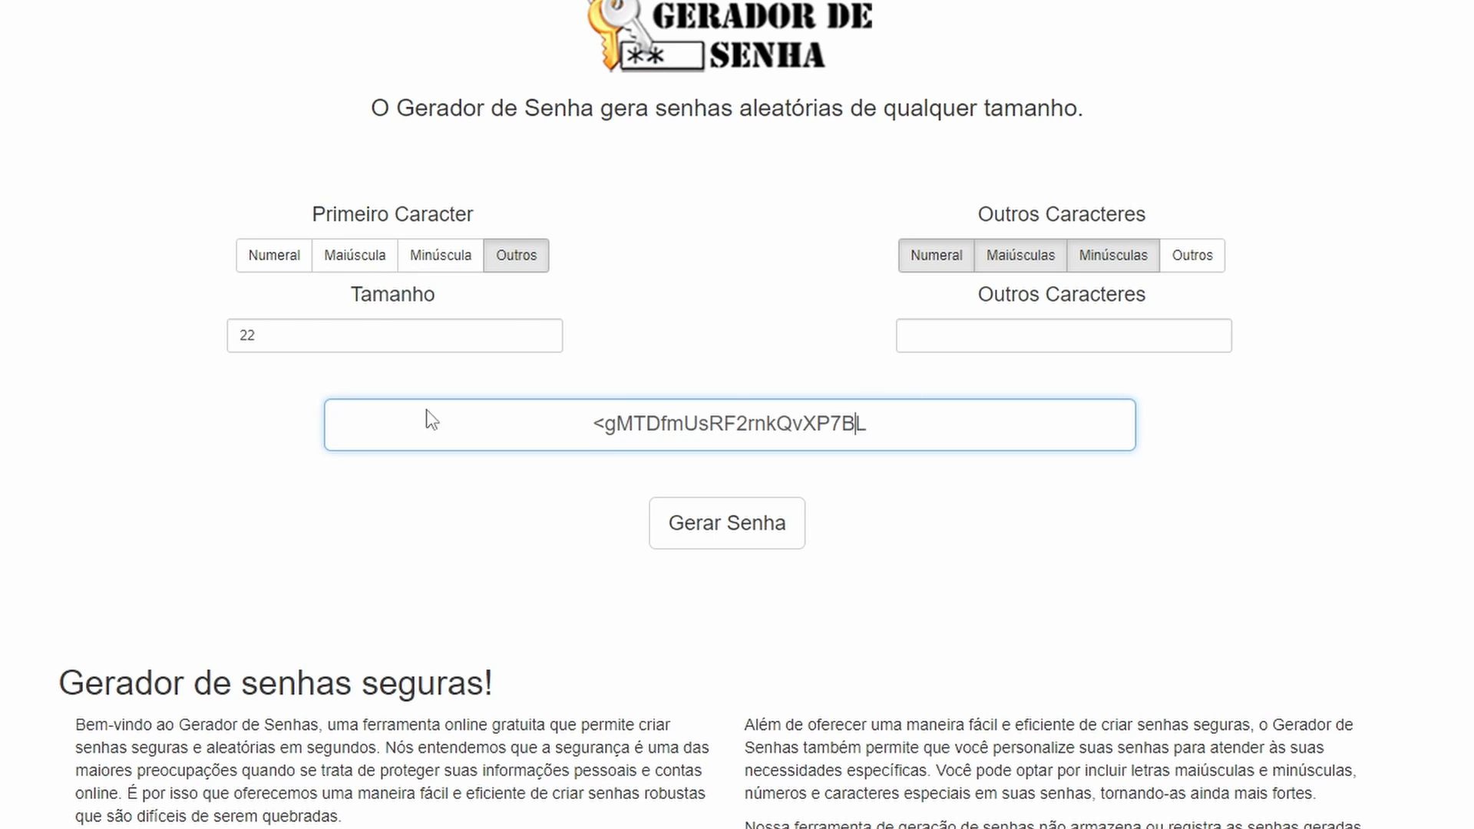
click(726, 522)
double_click(724, 427)
triple_click(724, 427)
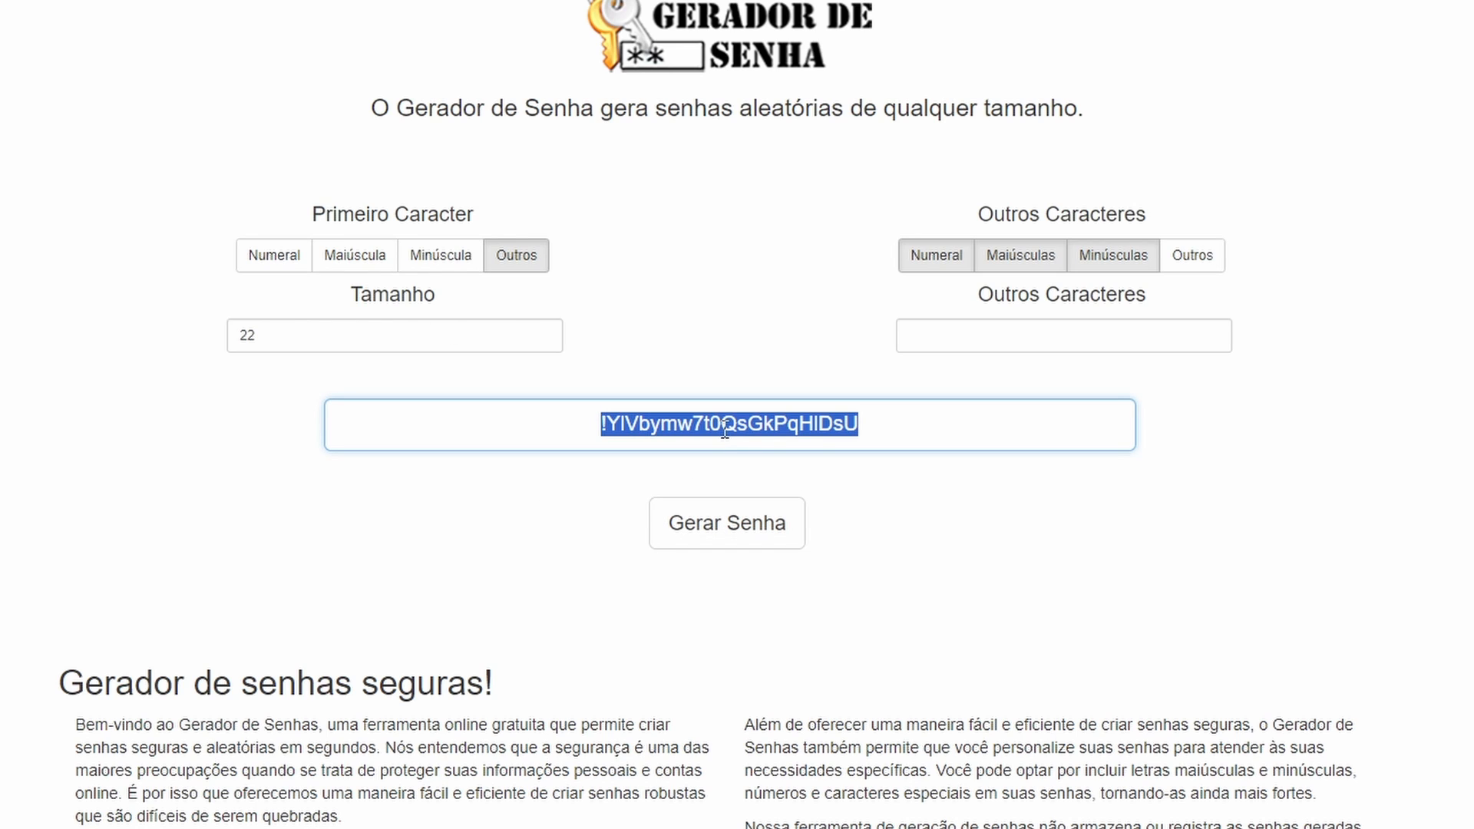
Return to the terminal, enter the generated password at both new root password prompts and clear the output.
key(alt+Tab)
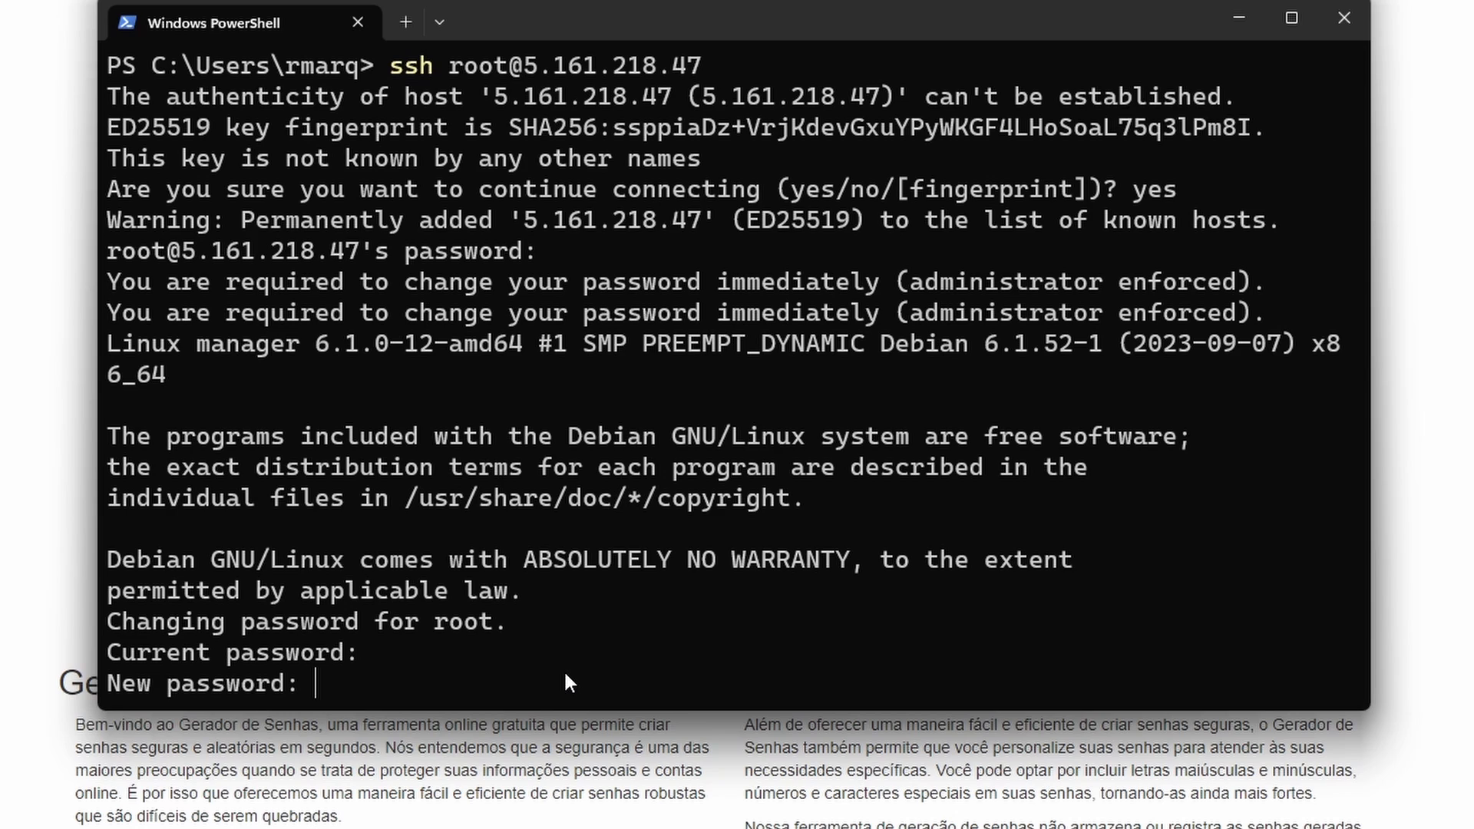
key(ctrl+v)
key(Return)
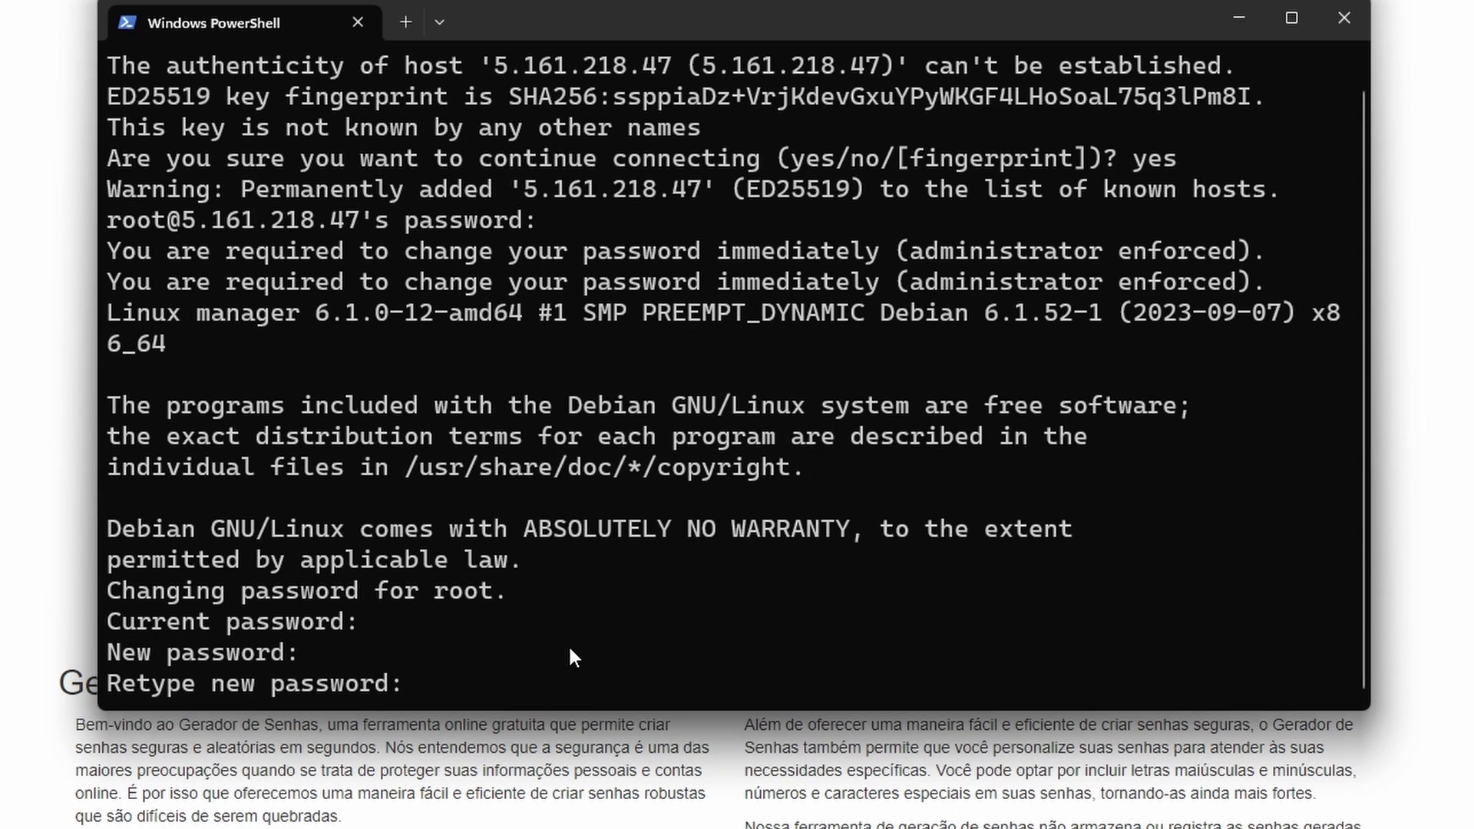
key(ctrl+v)
key(Return)
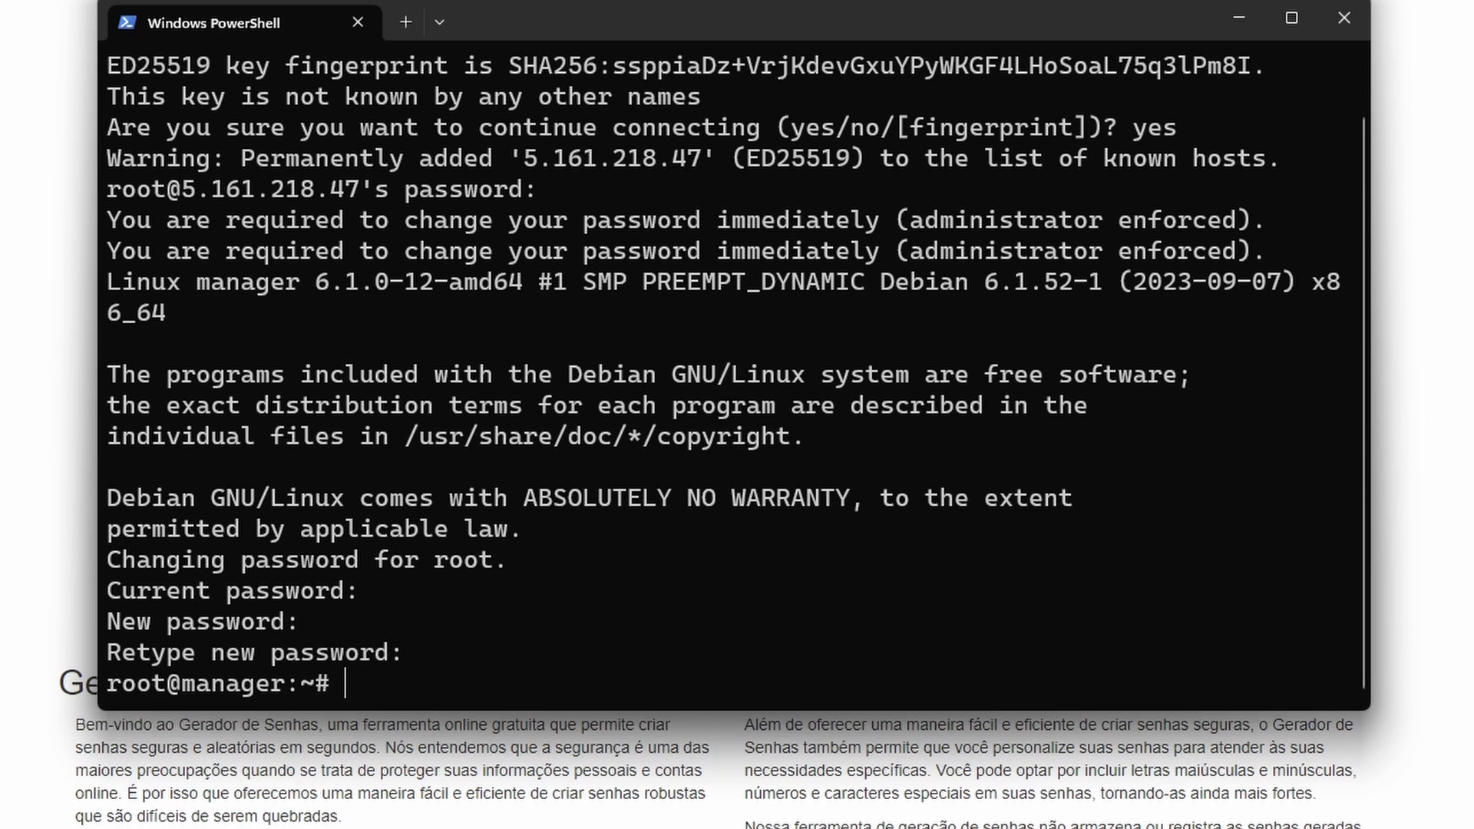
text(clear)
key(Return)
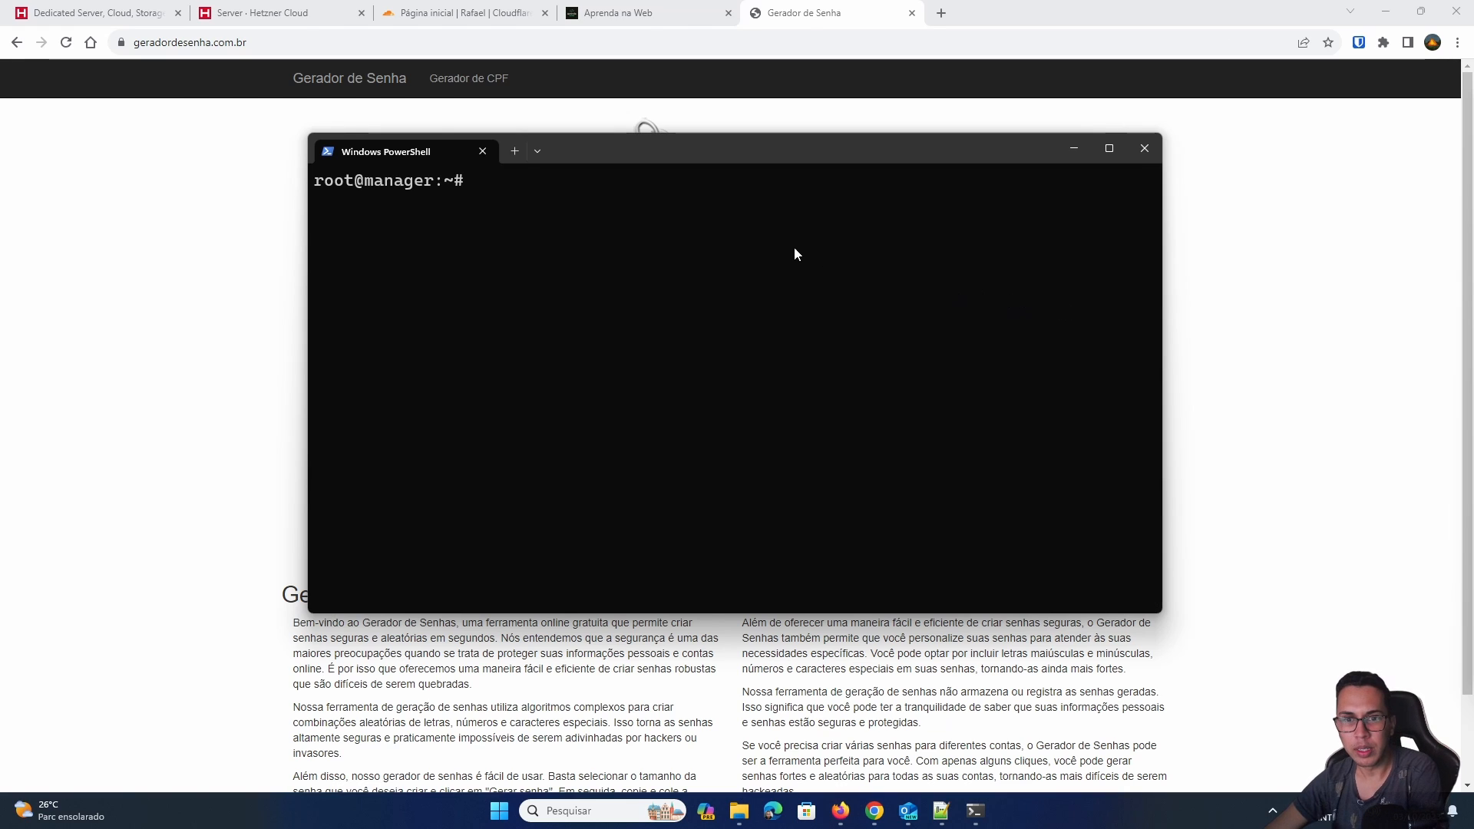
Refresh the server's package lists with sudo apt update.
text(sudo apt u)
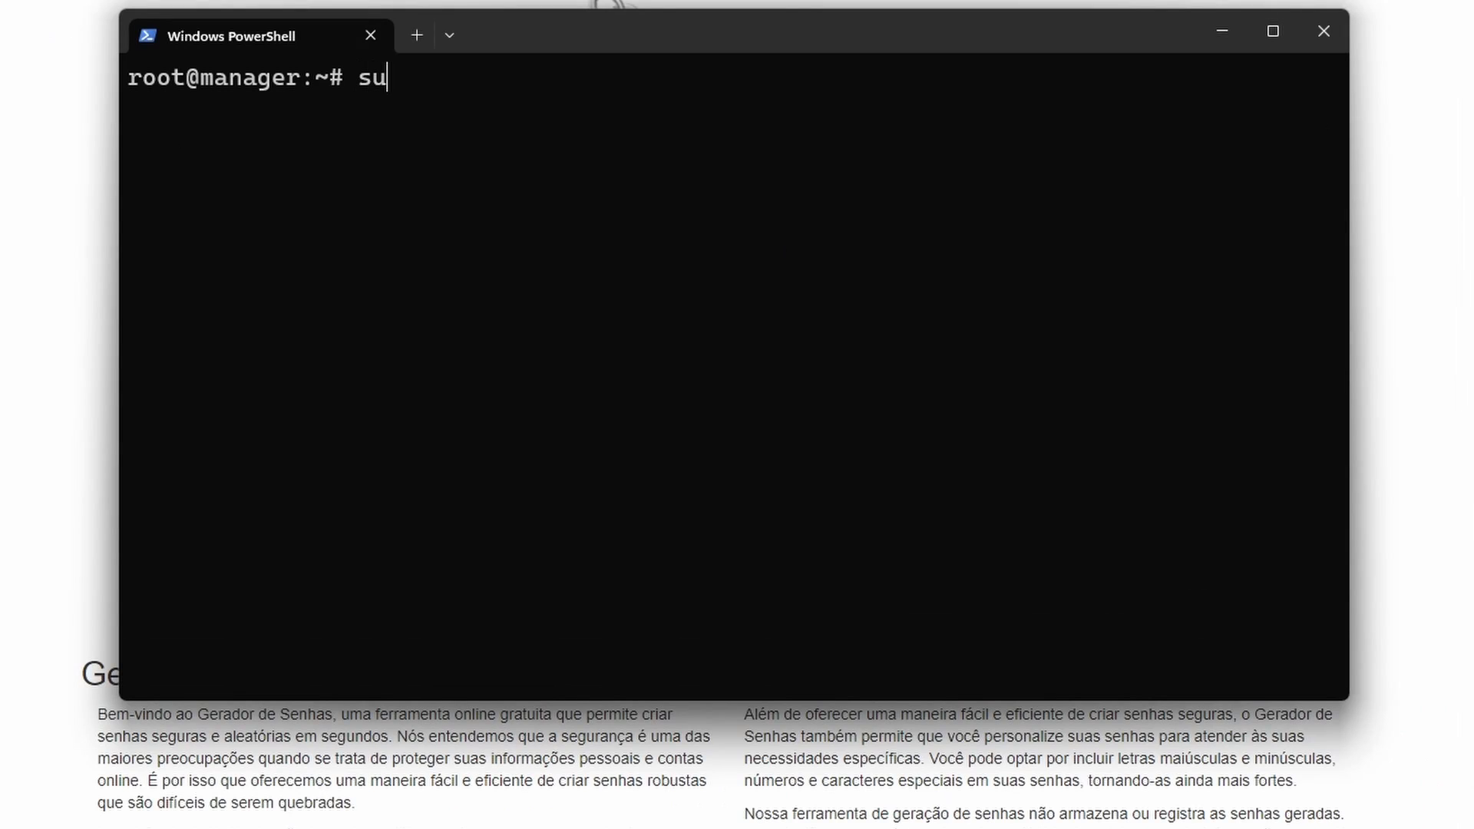
text(pdate)
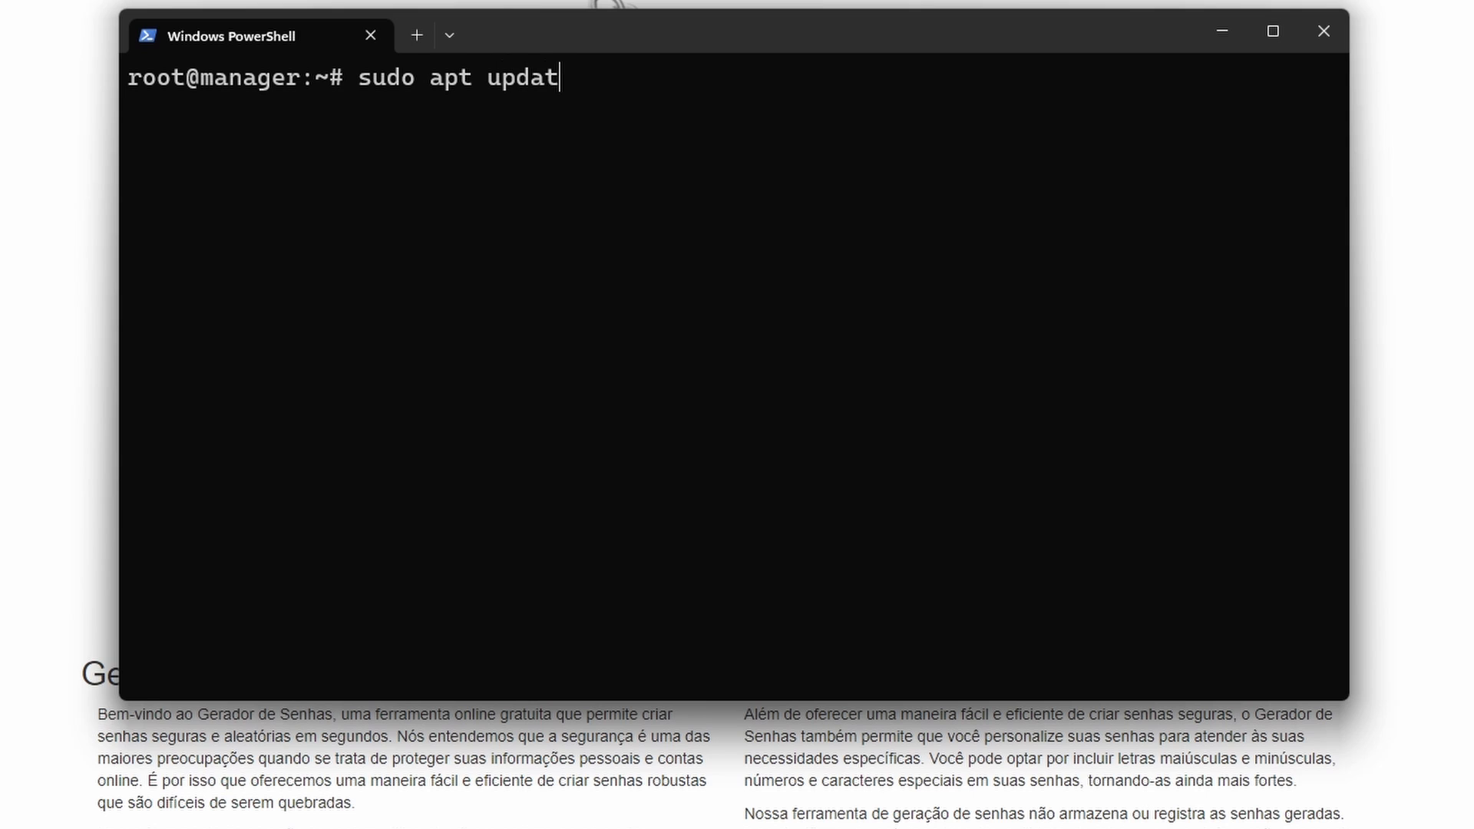
key(Return)
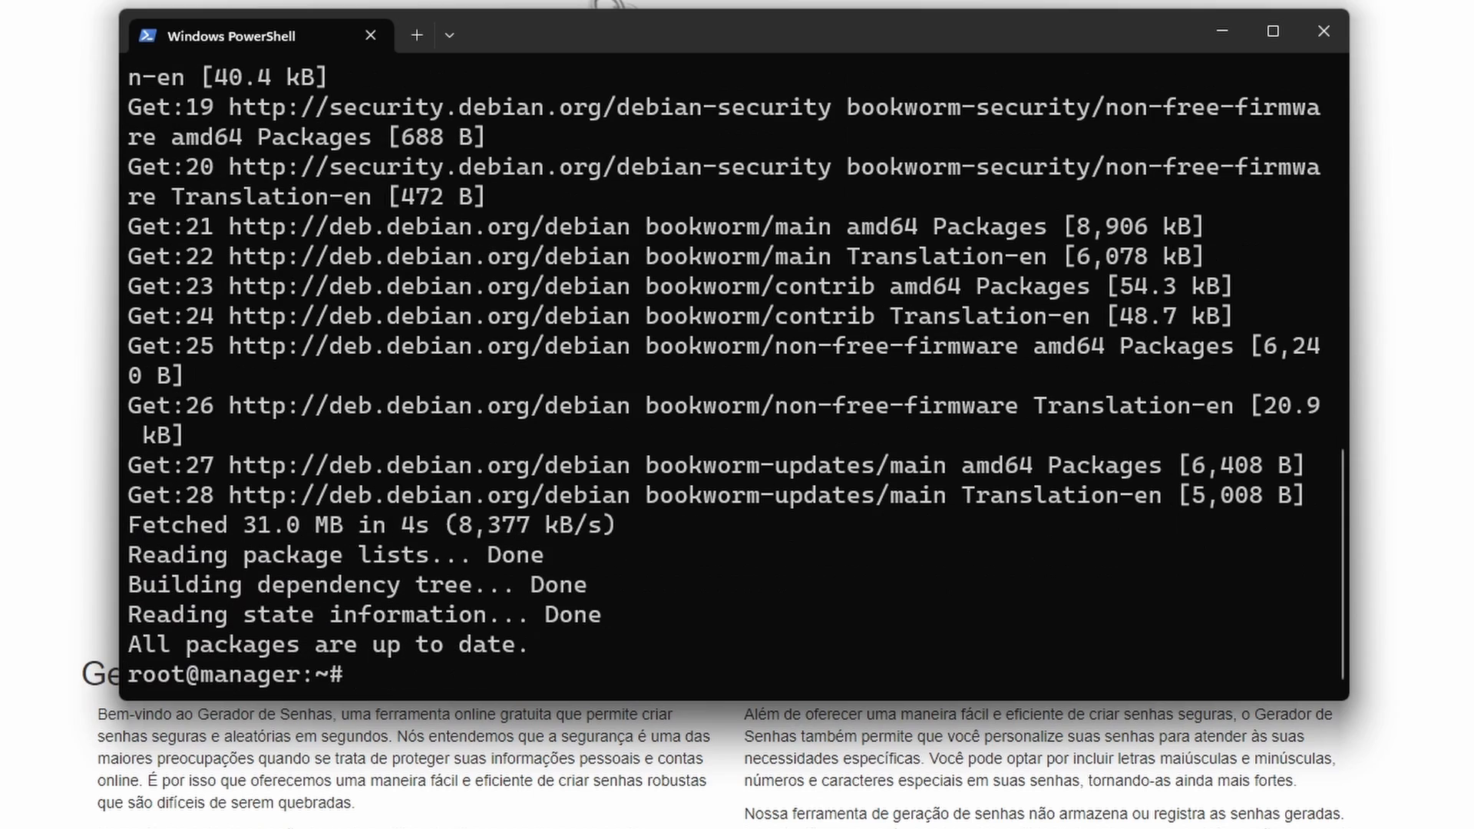
Upgrade the server's packages with sudo apt upgrade -y and clear the terminal.
text(sudo apt upgrad)
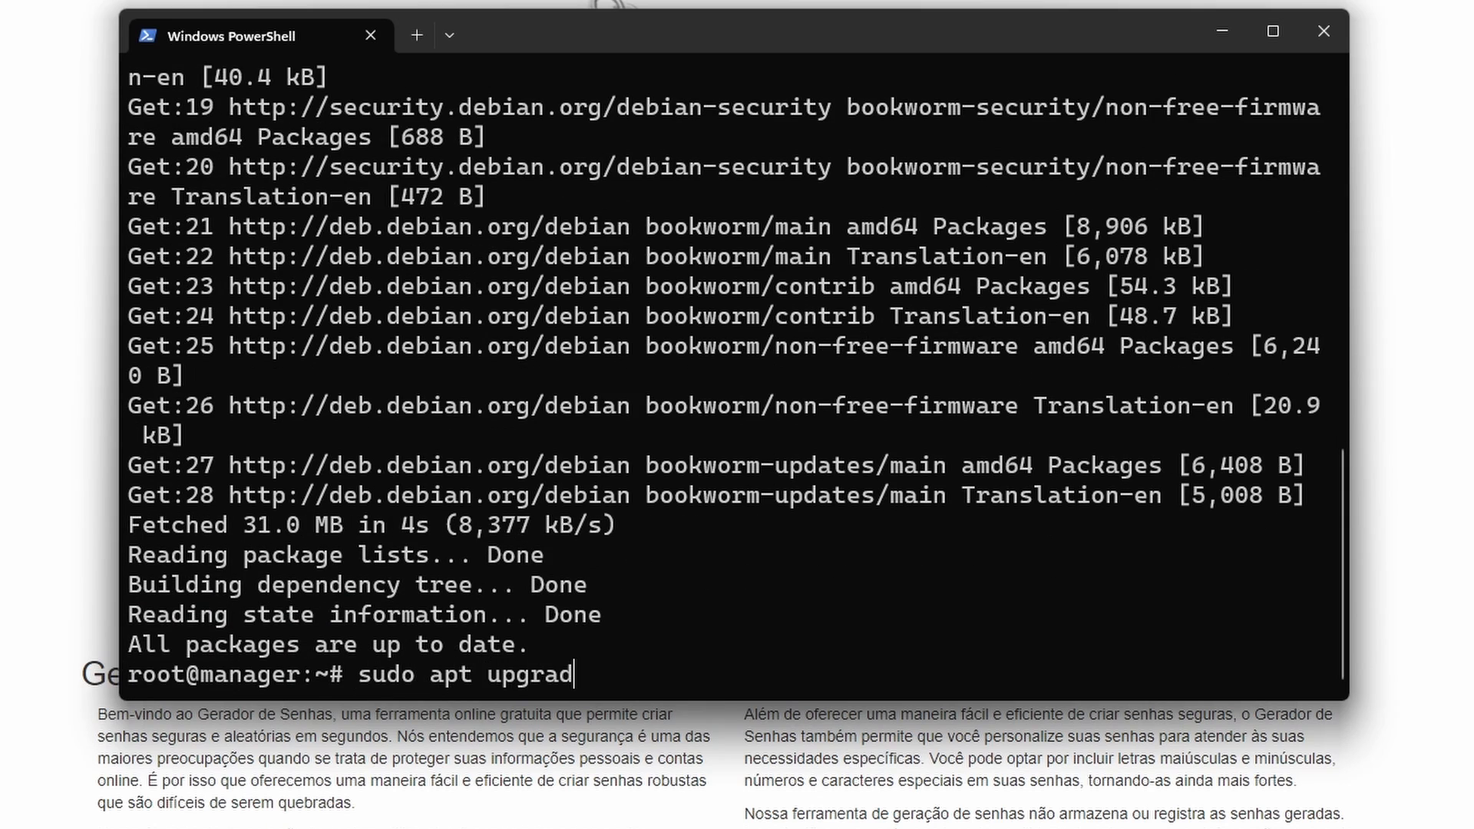
text(e -y)
key(Return)
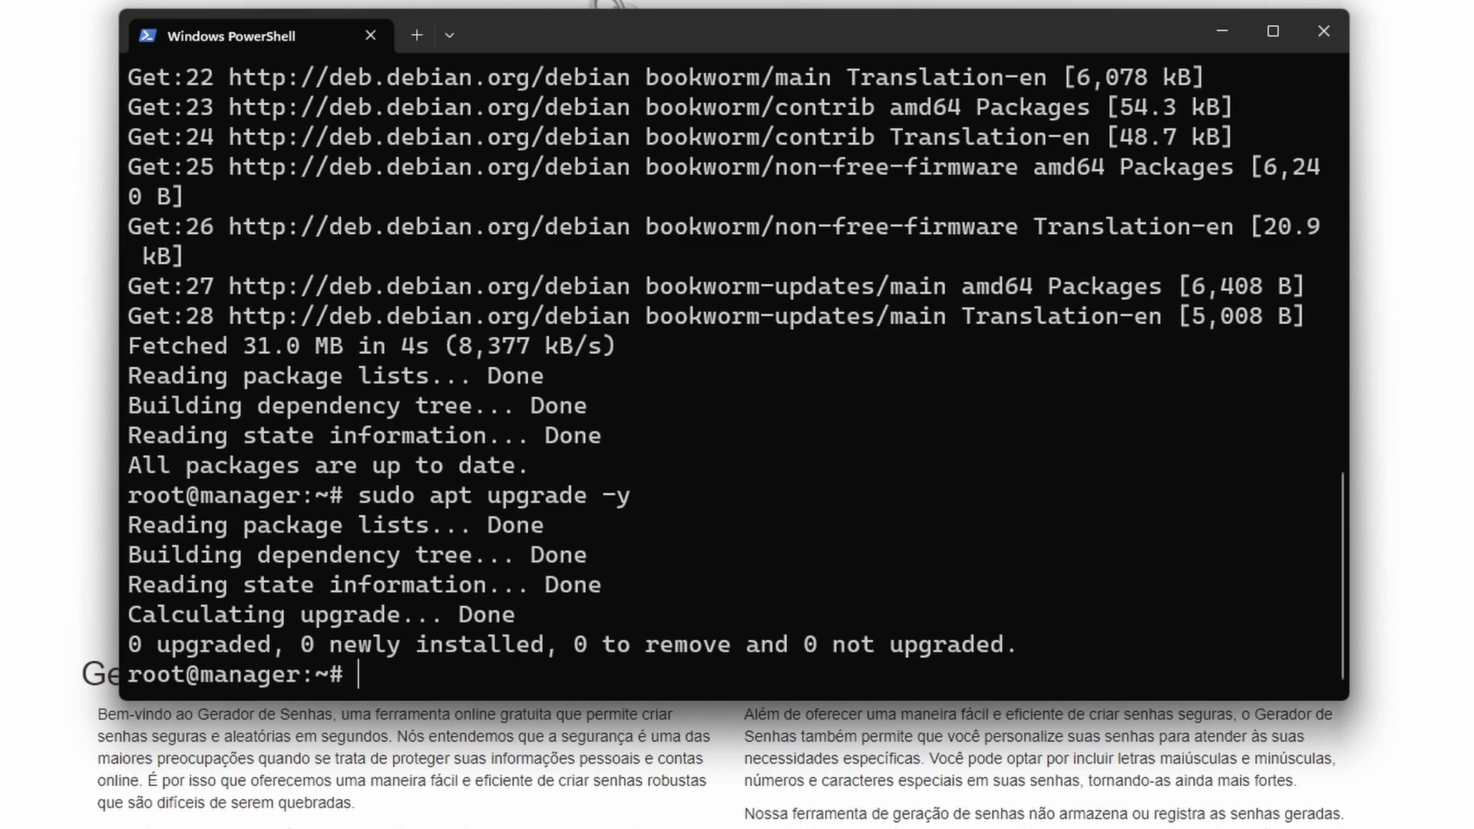
drag(875, 33, 869, 30)
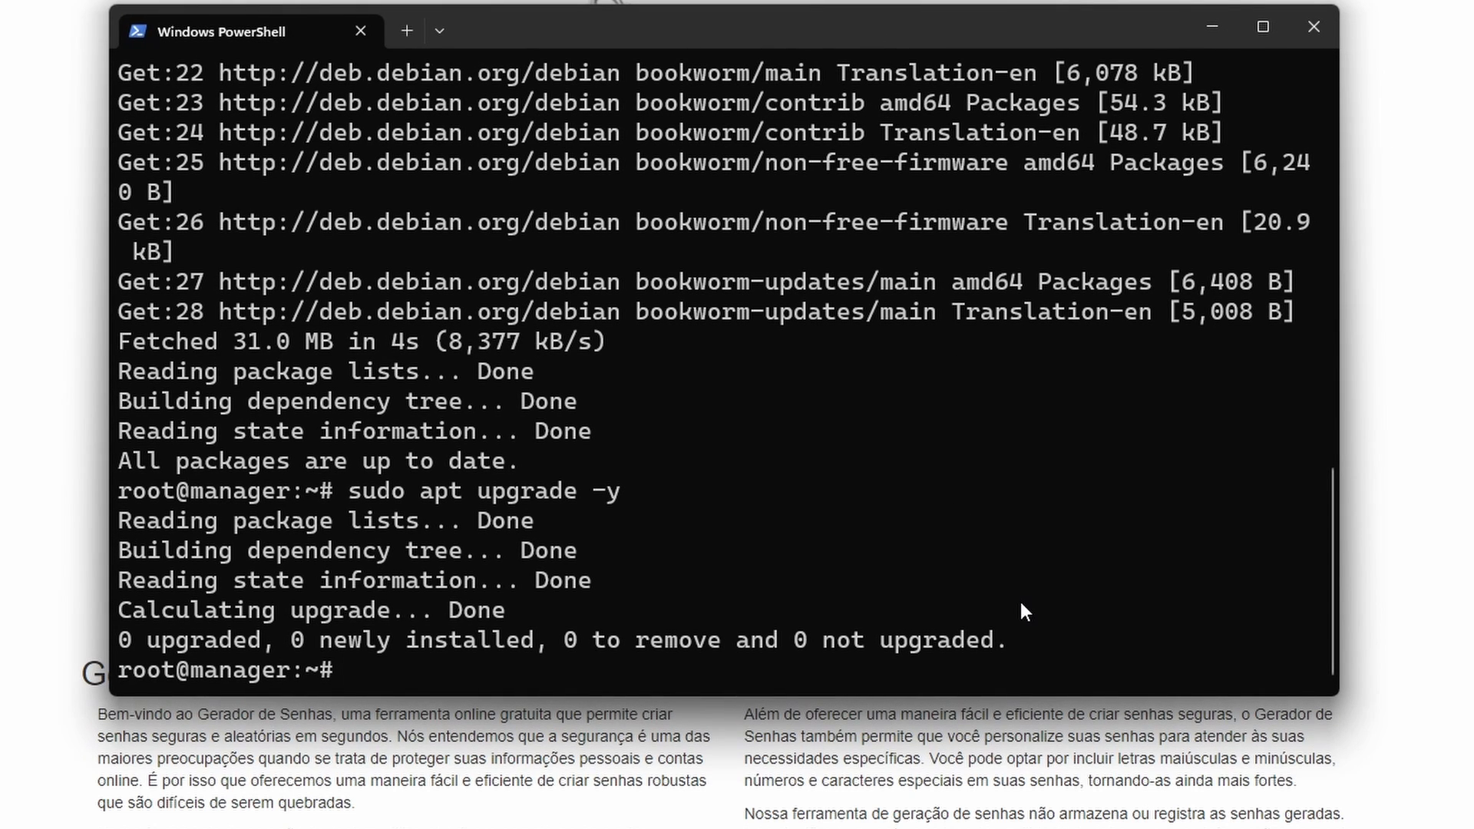
text(clear)
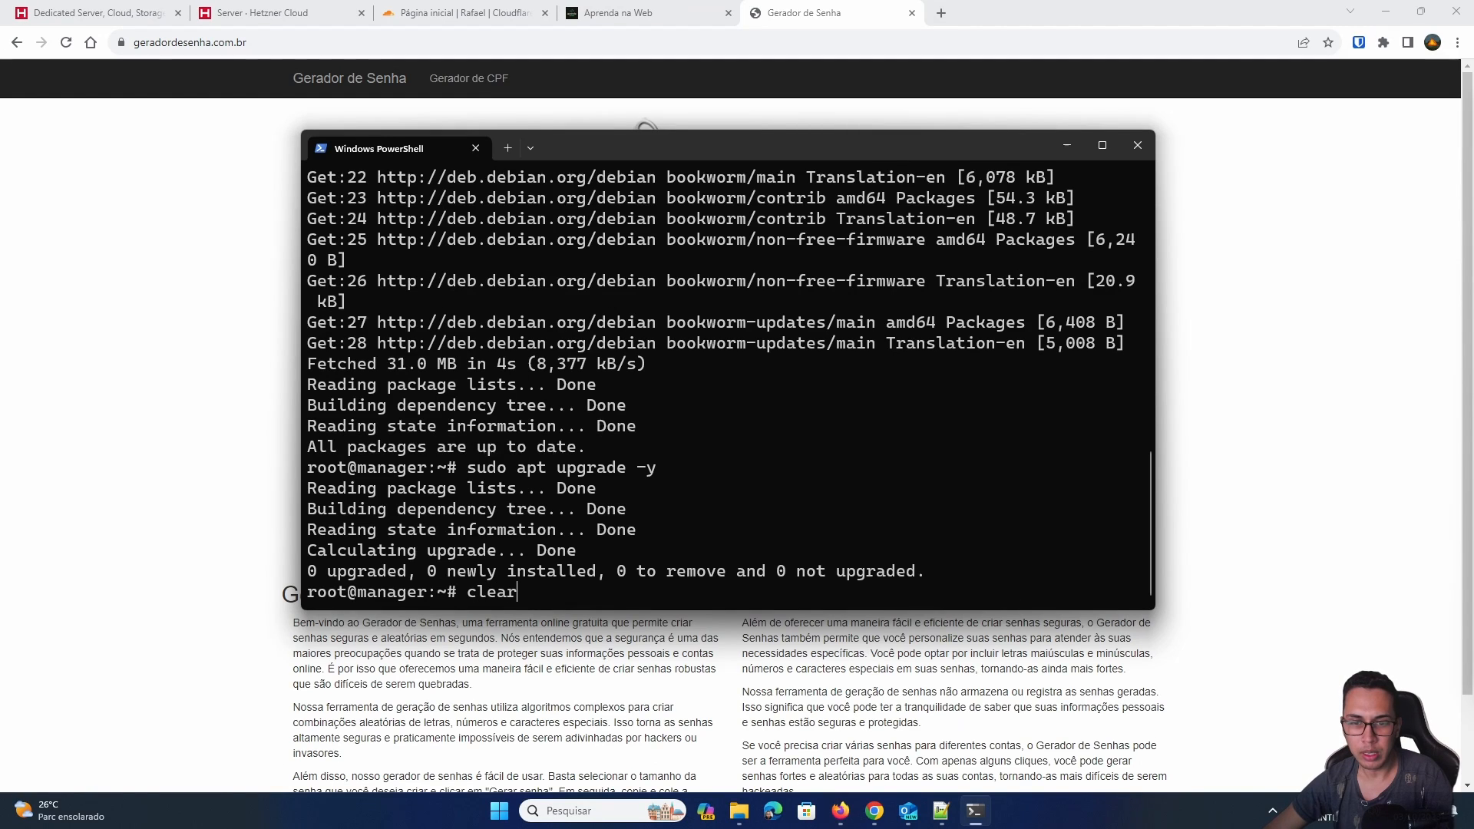
key(Return)
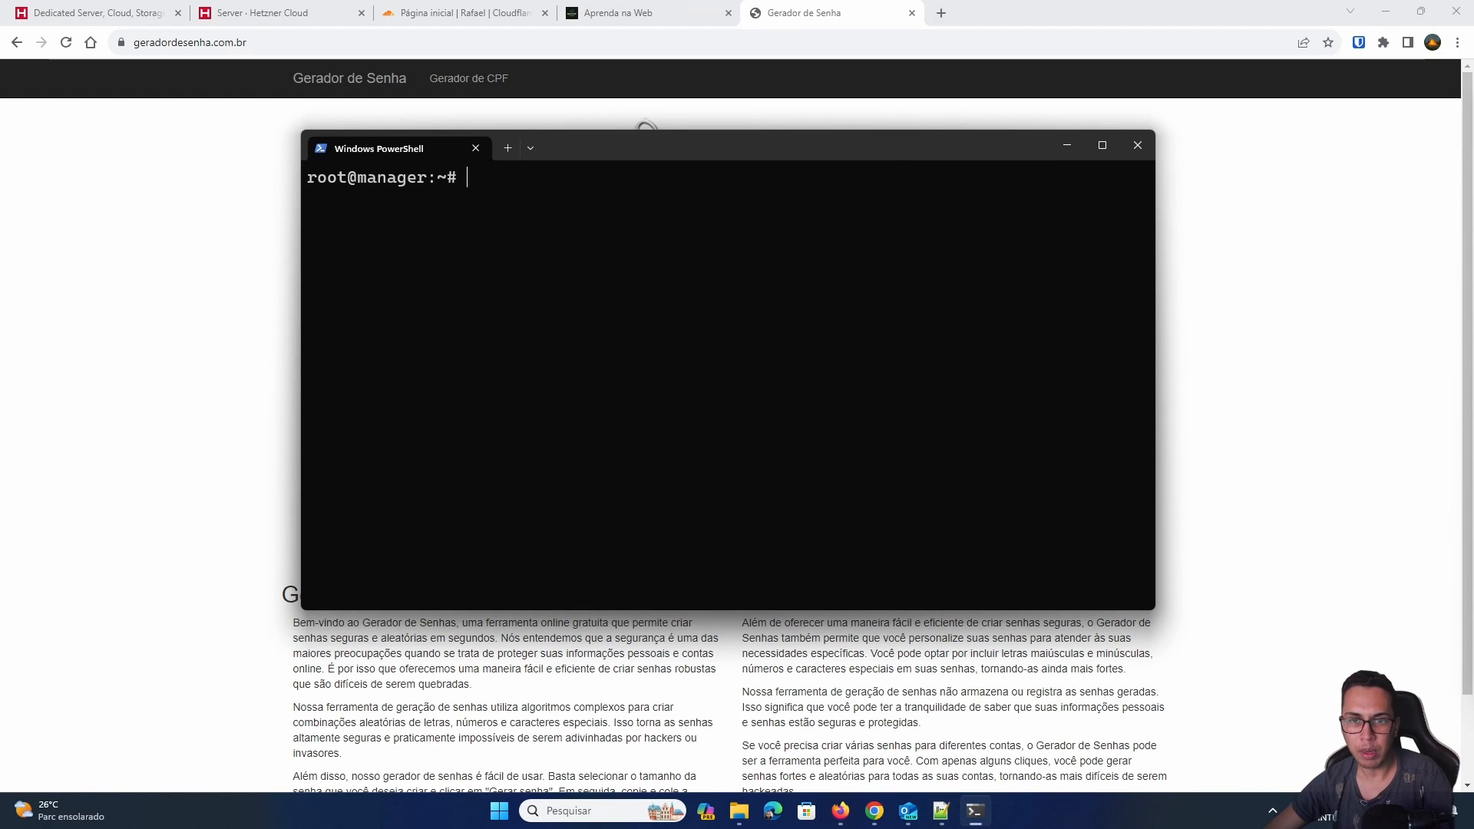
Switch to the Notion page in Firefox and copy the curl command under "2 - Forma automática de instalar o Docker".
click(841, 811)
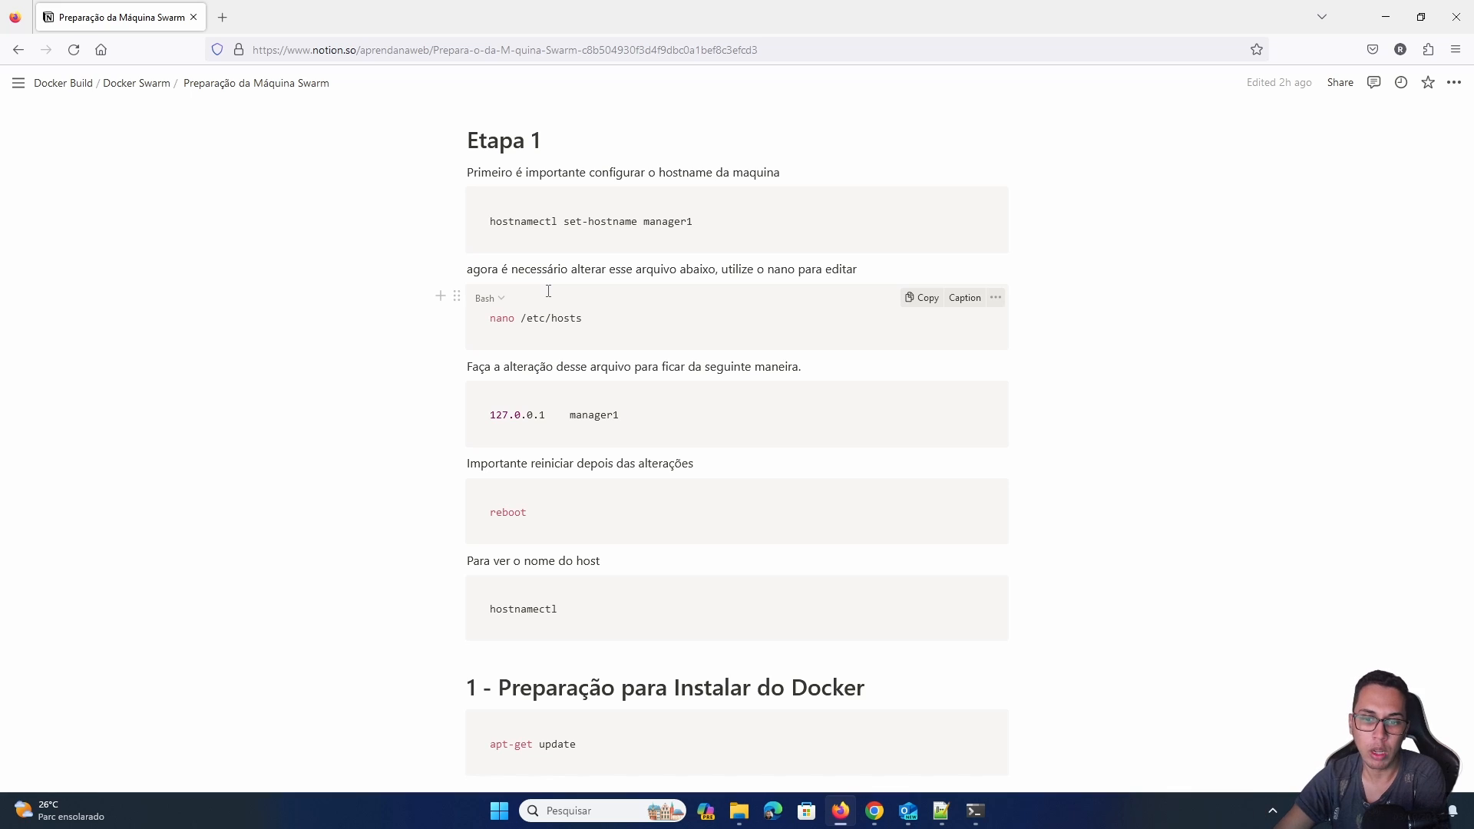
scroll(548, 291, down, 5)
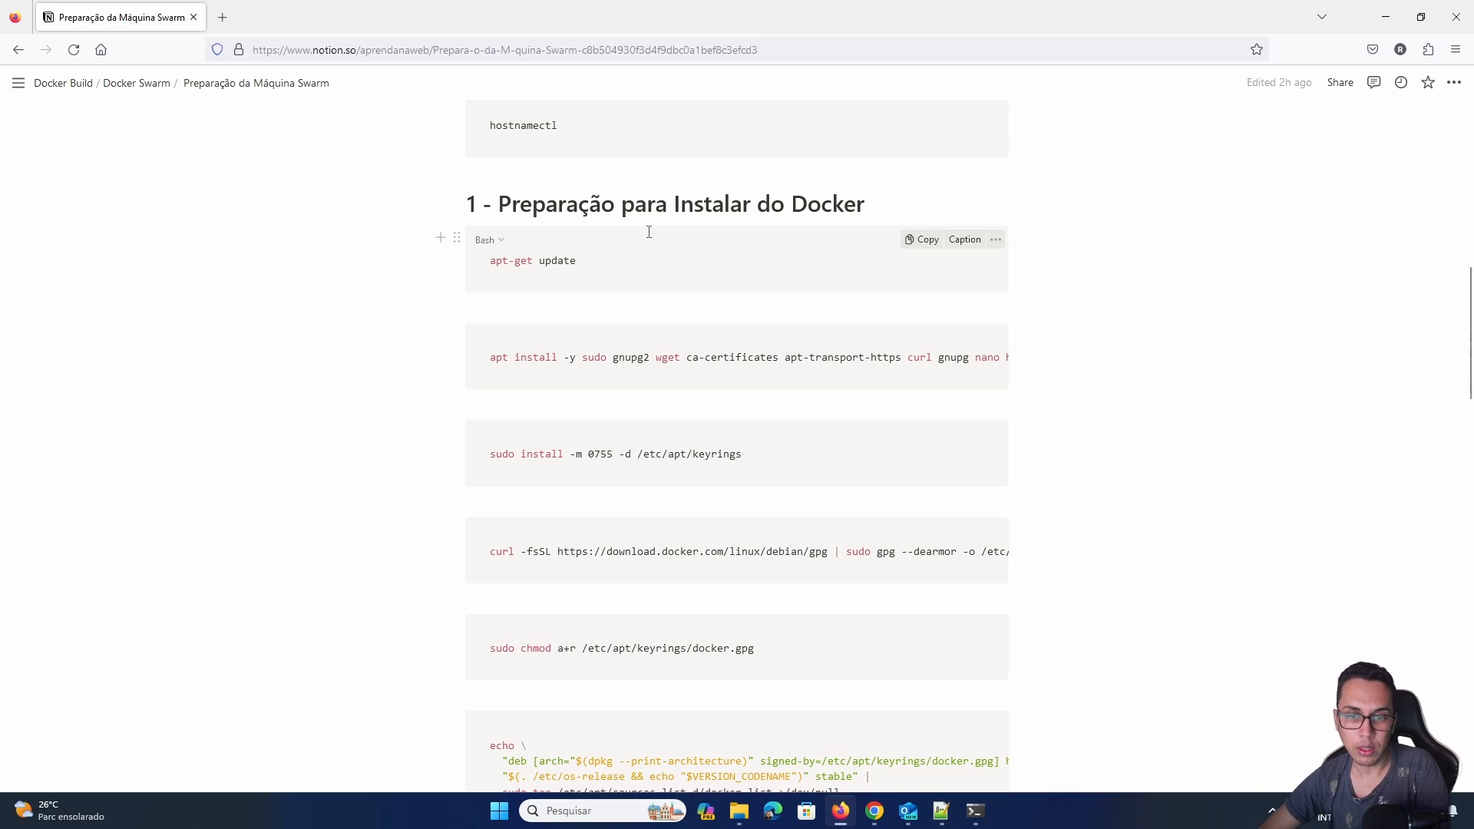
scroll(649, 232, down, 10)
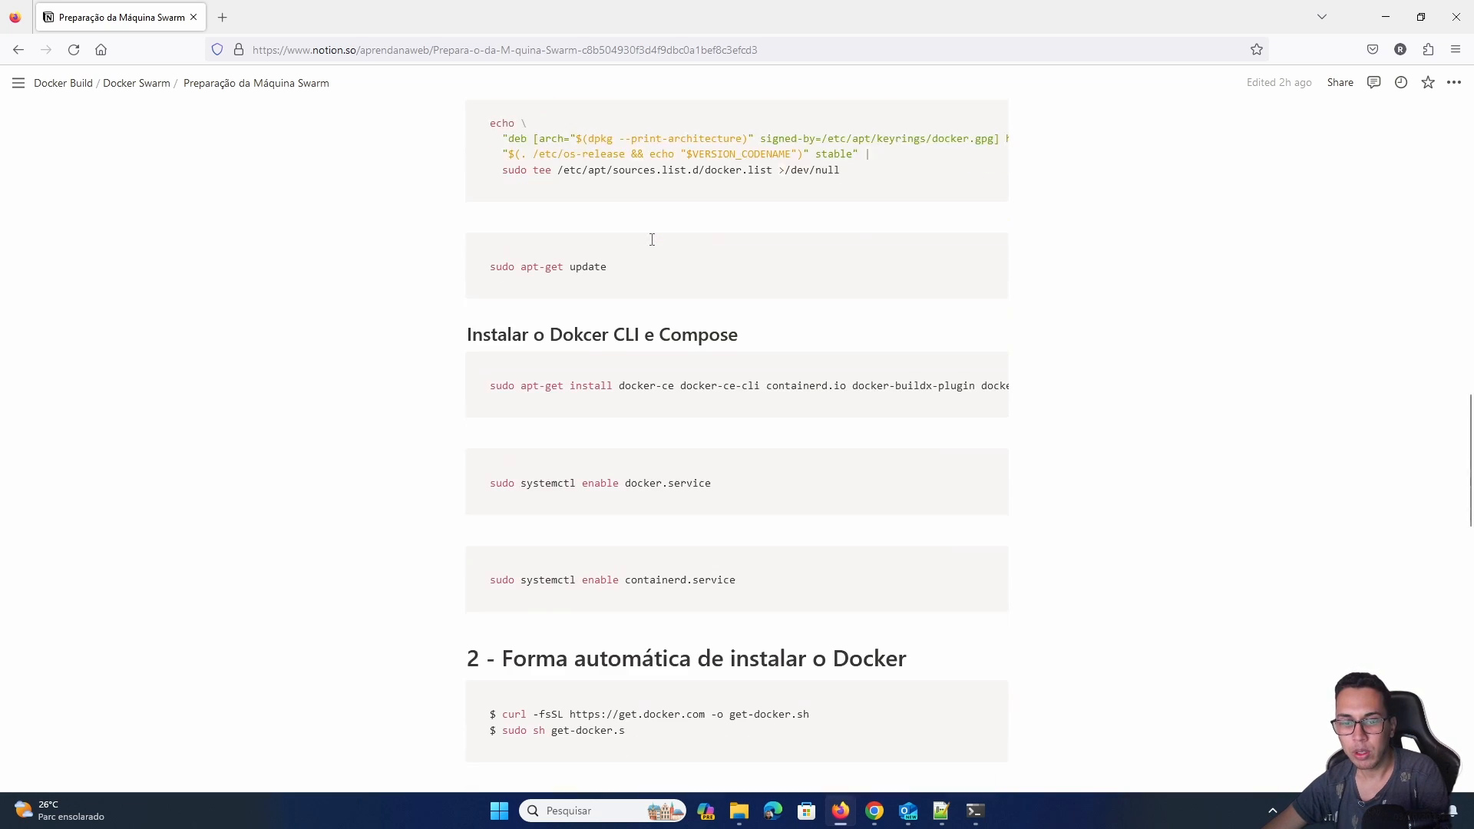
scroll(671, 319, up, 2)
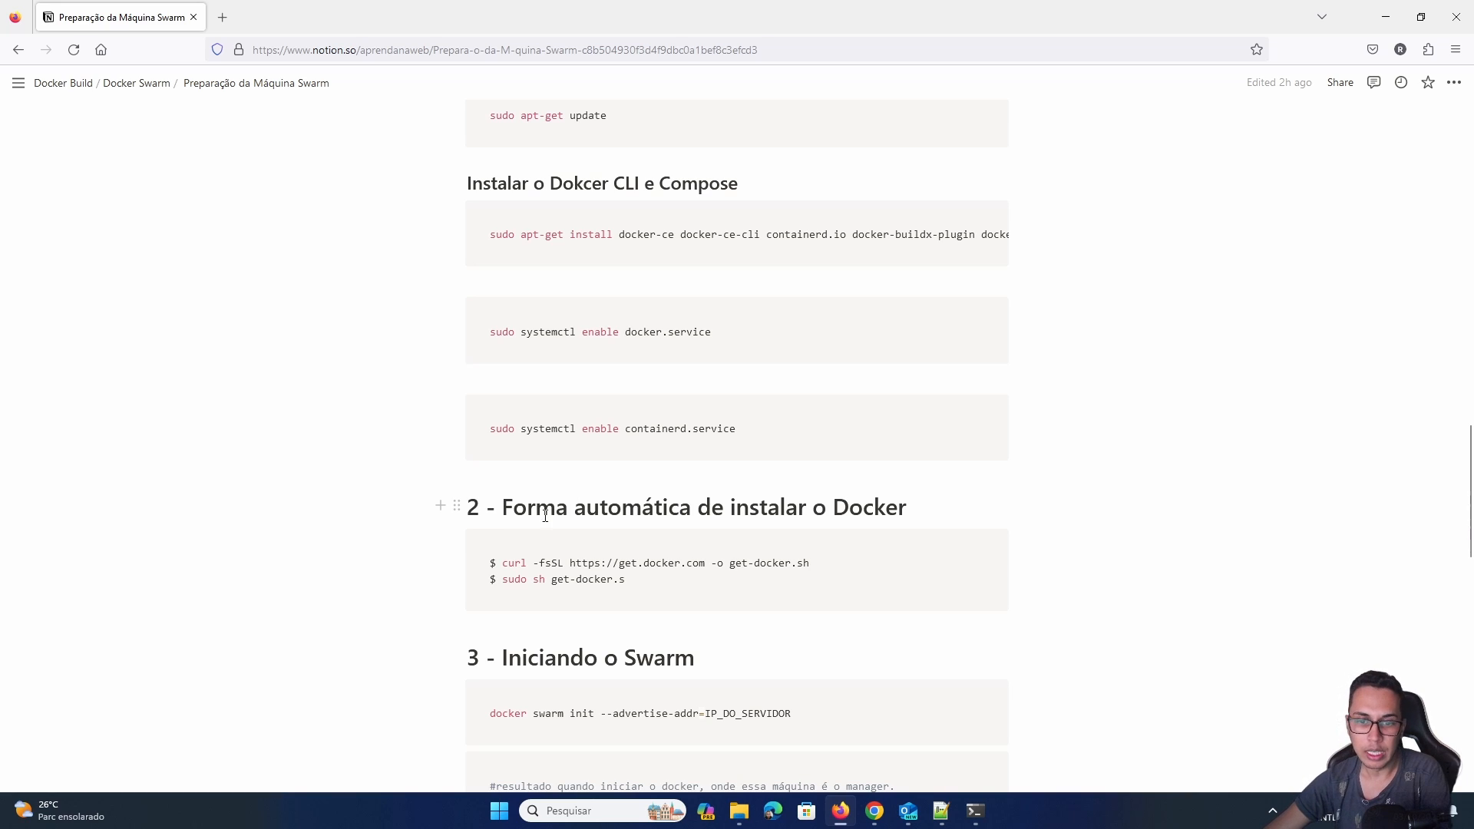
click(505, 562)
drag(509, 563, 827, 564)
key(ctrl+c)
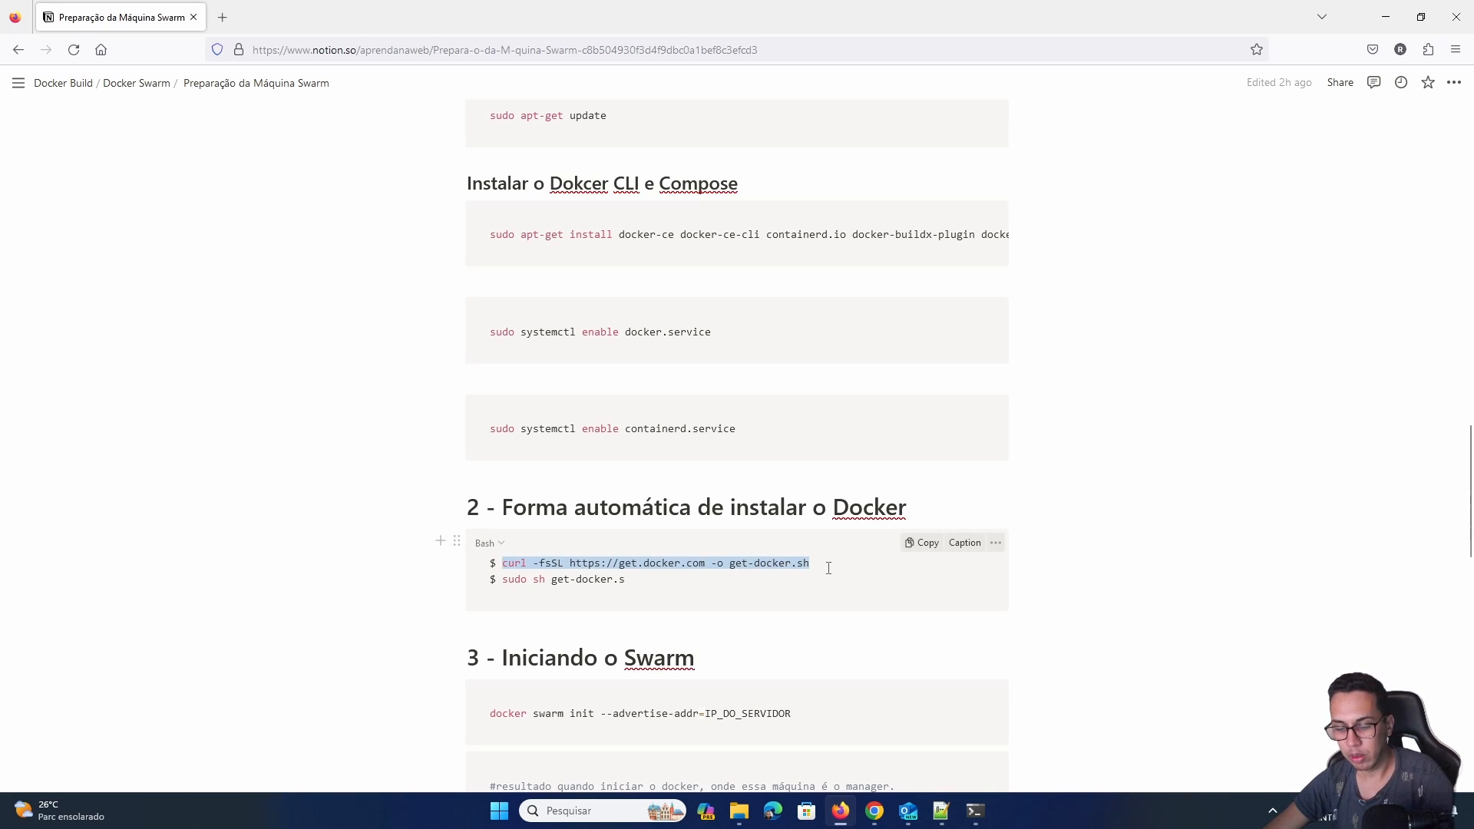
click(975, 811)
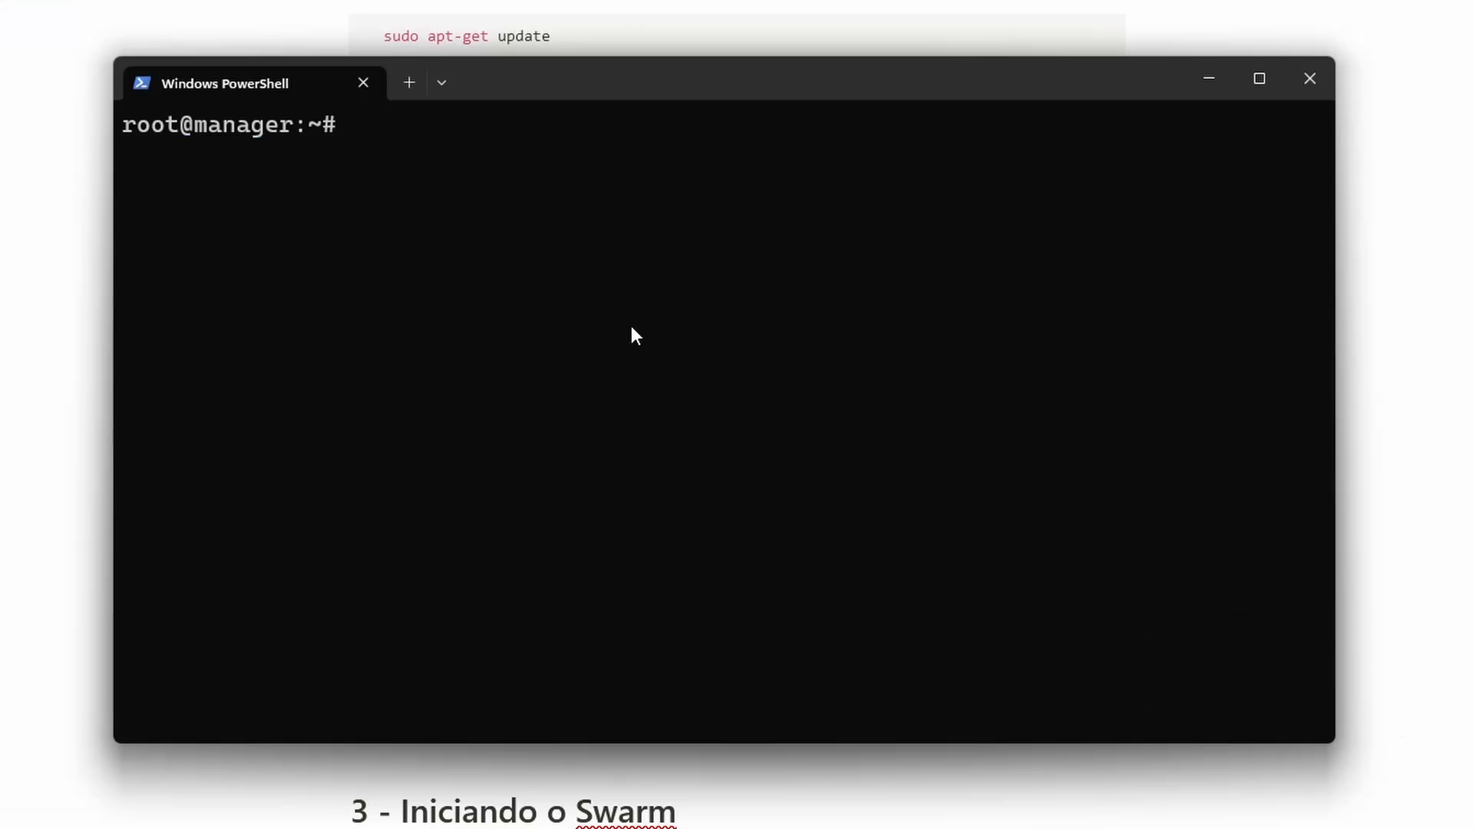
key(ctrl+v)
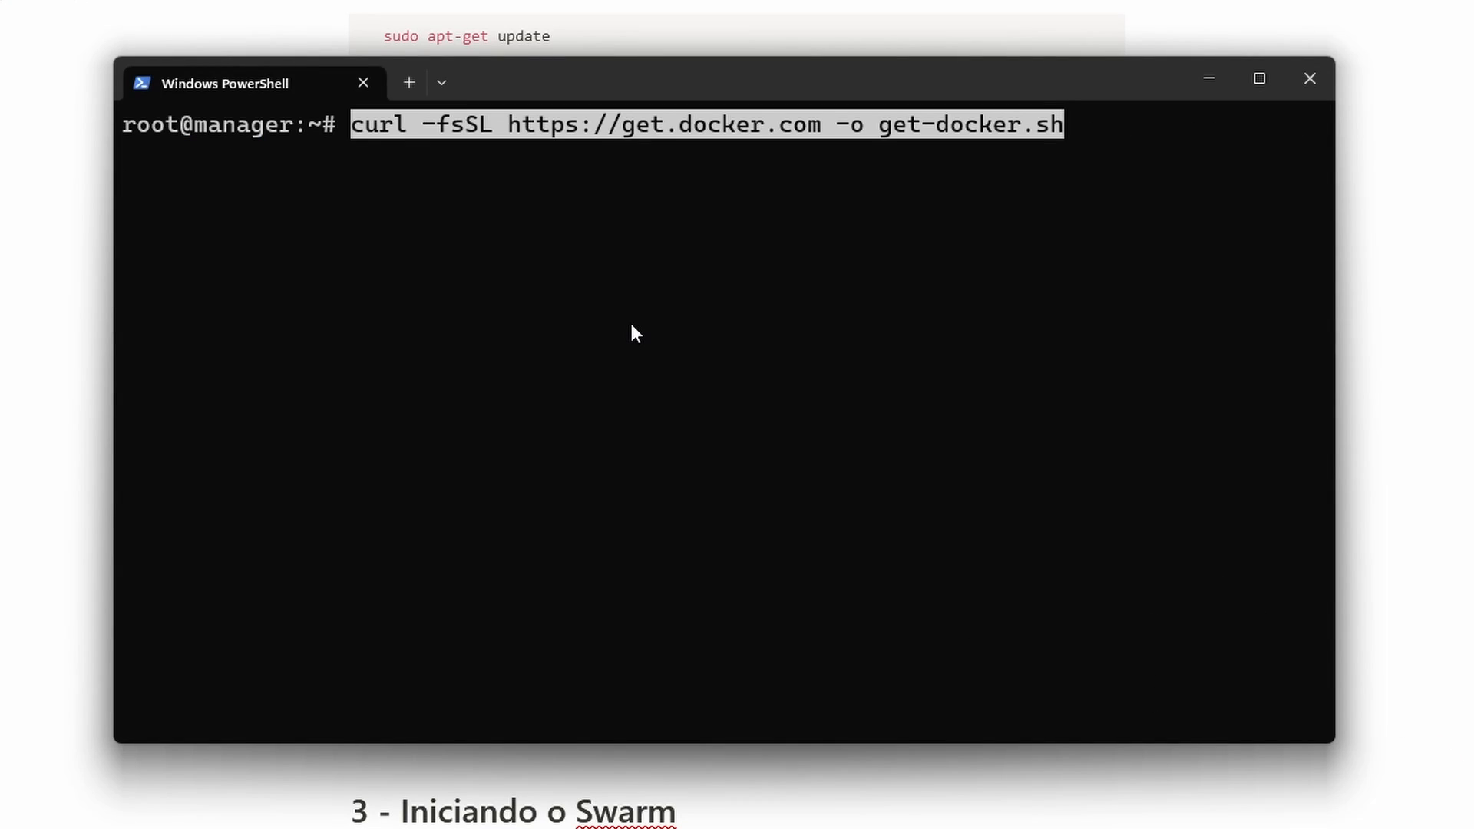
key(Return)
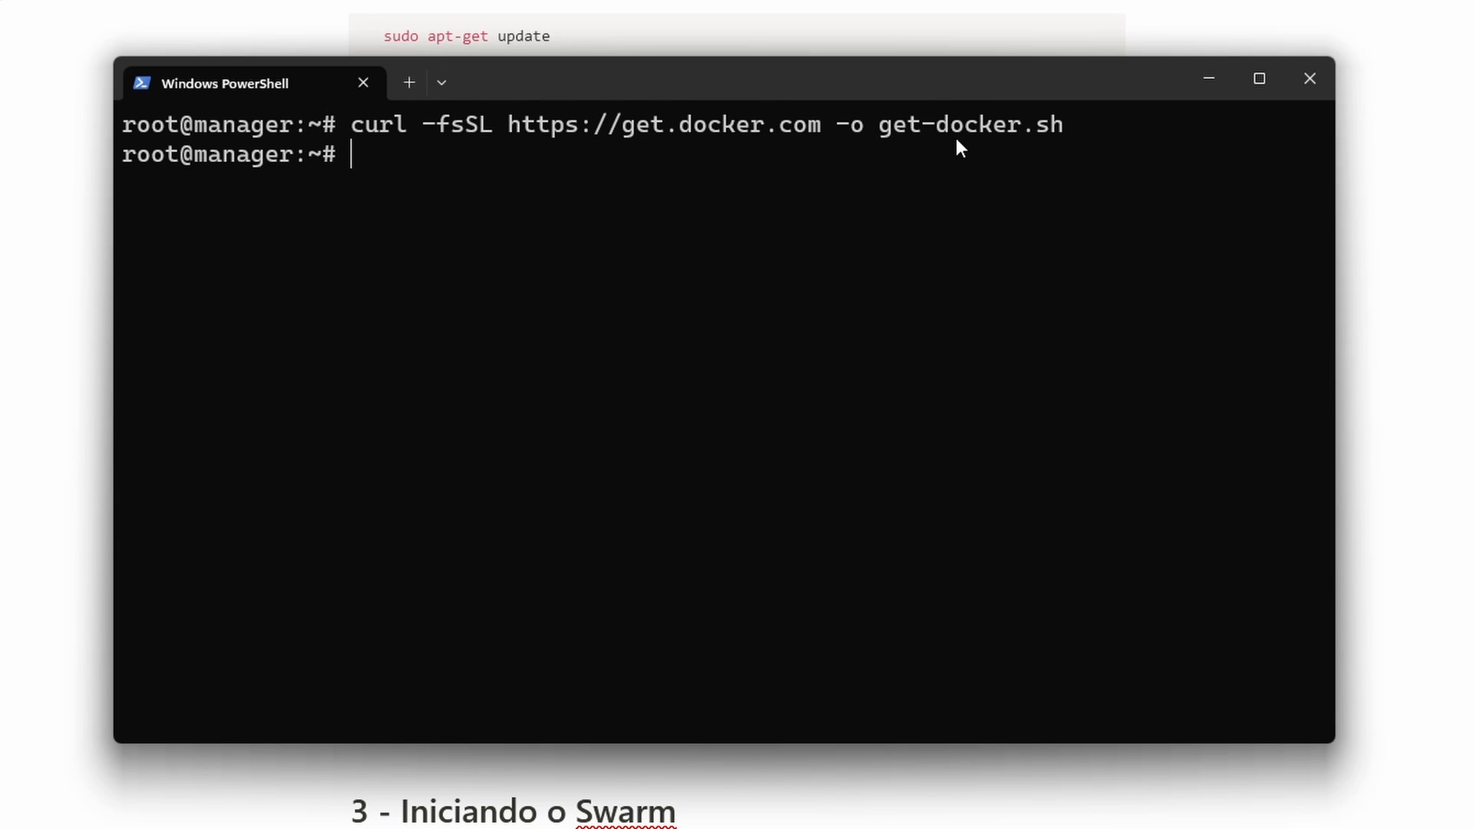
text(ls)
key(Return)
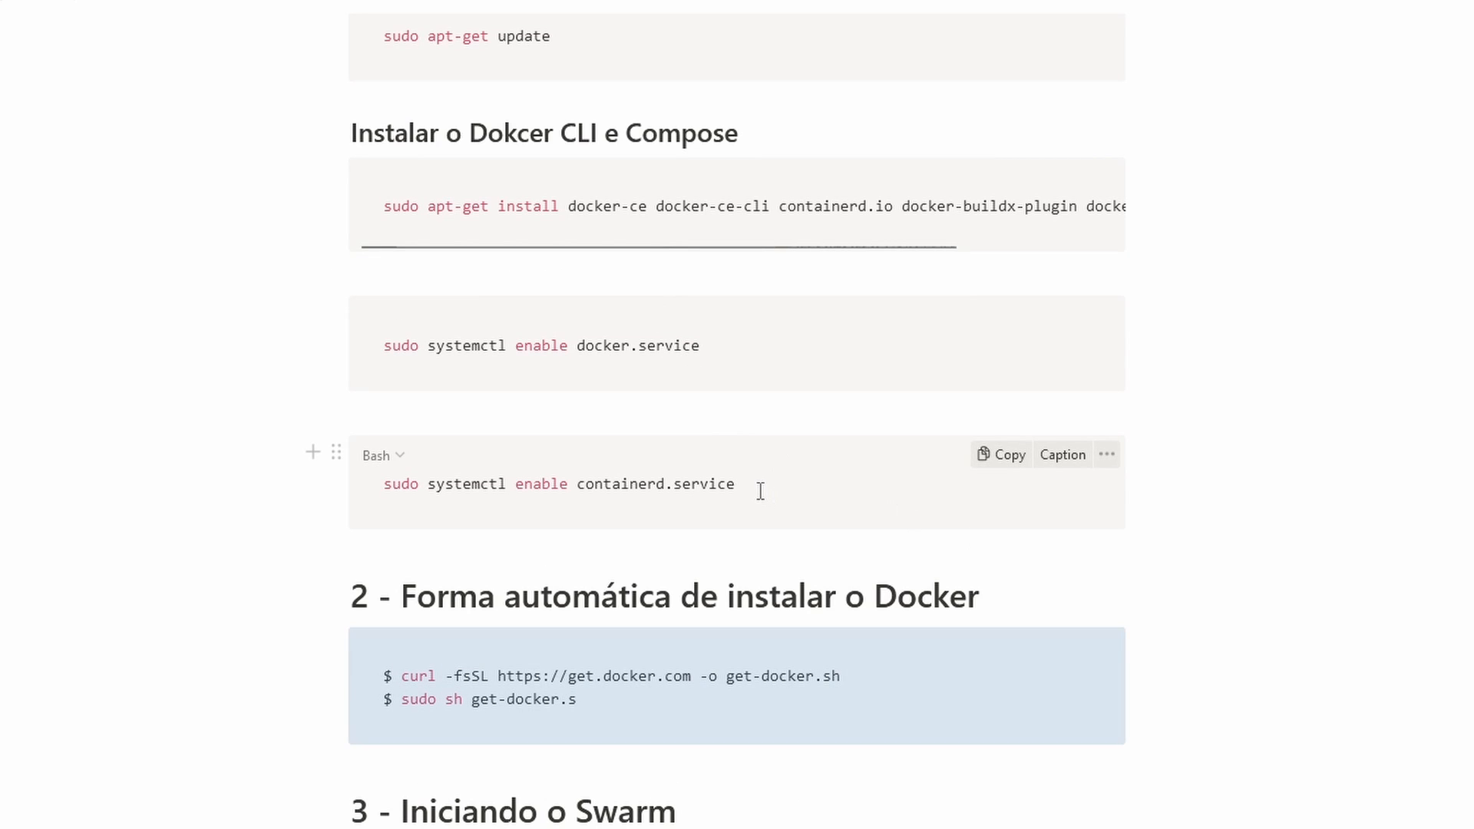
Copy the install script command from the Notion page, correct its ending and run it as sudo sh get-docker.sh in the terminal.
scroll(763, 461, down, 3)
drag(579, 422, 401, 422)
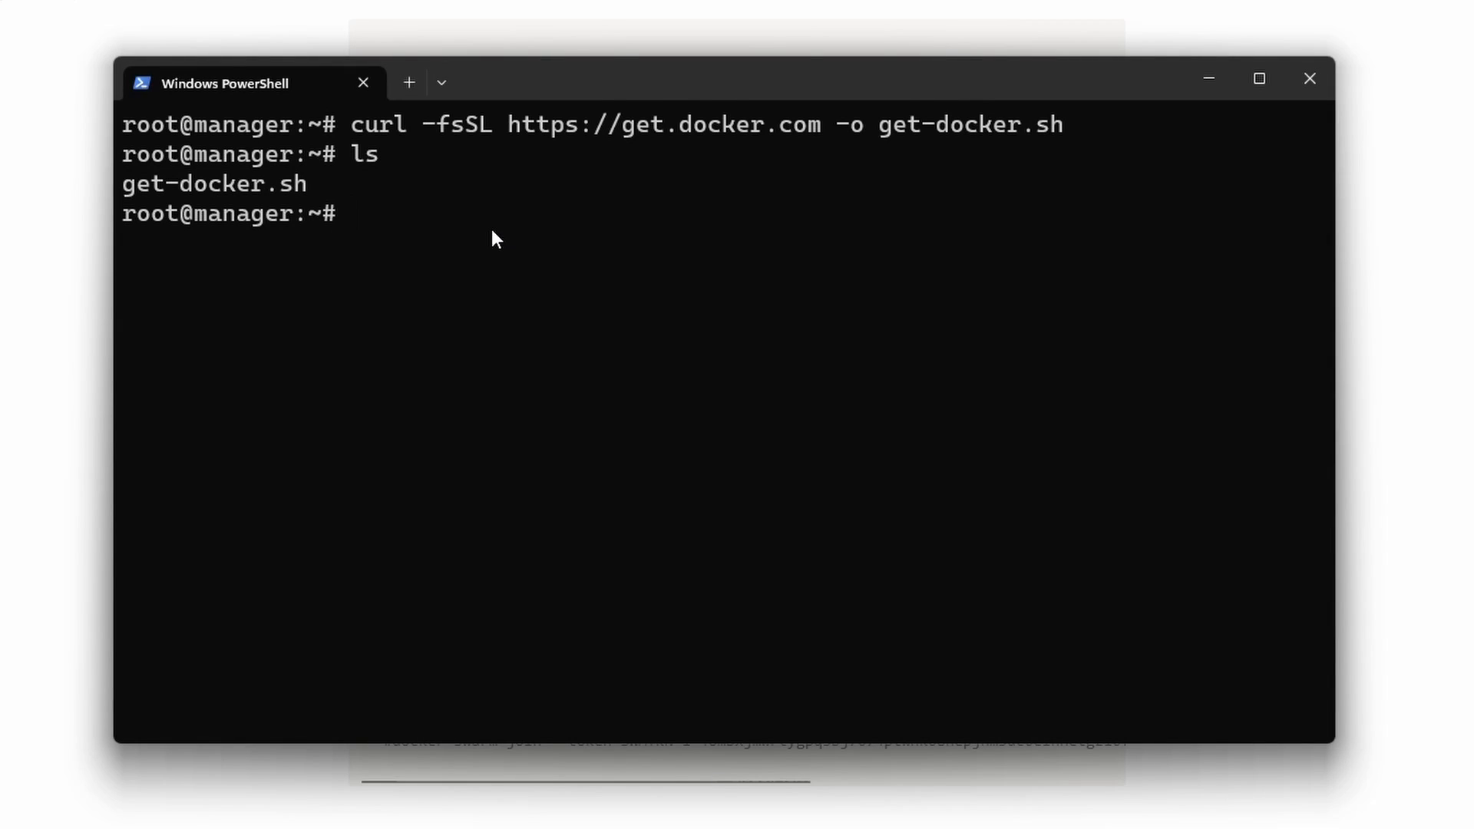
text(sudo sh get-docker.s)
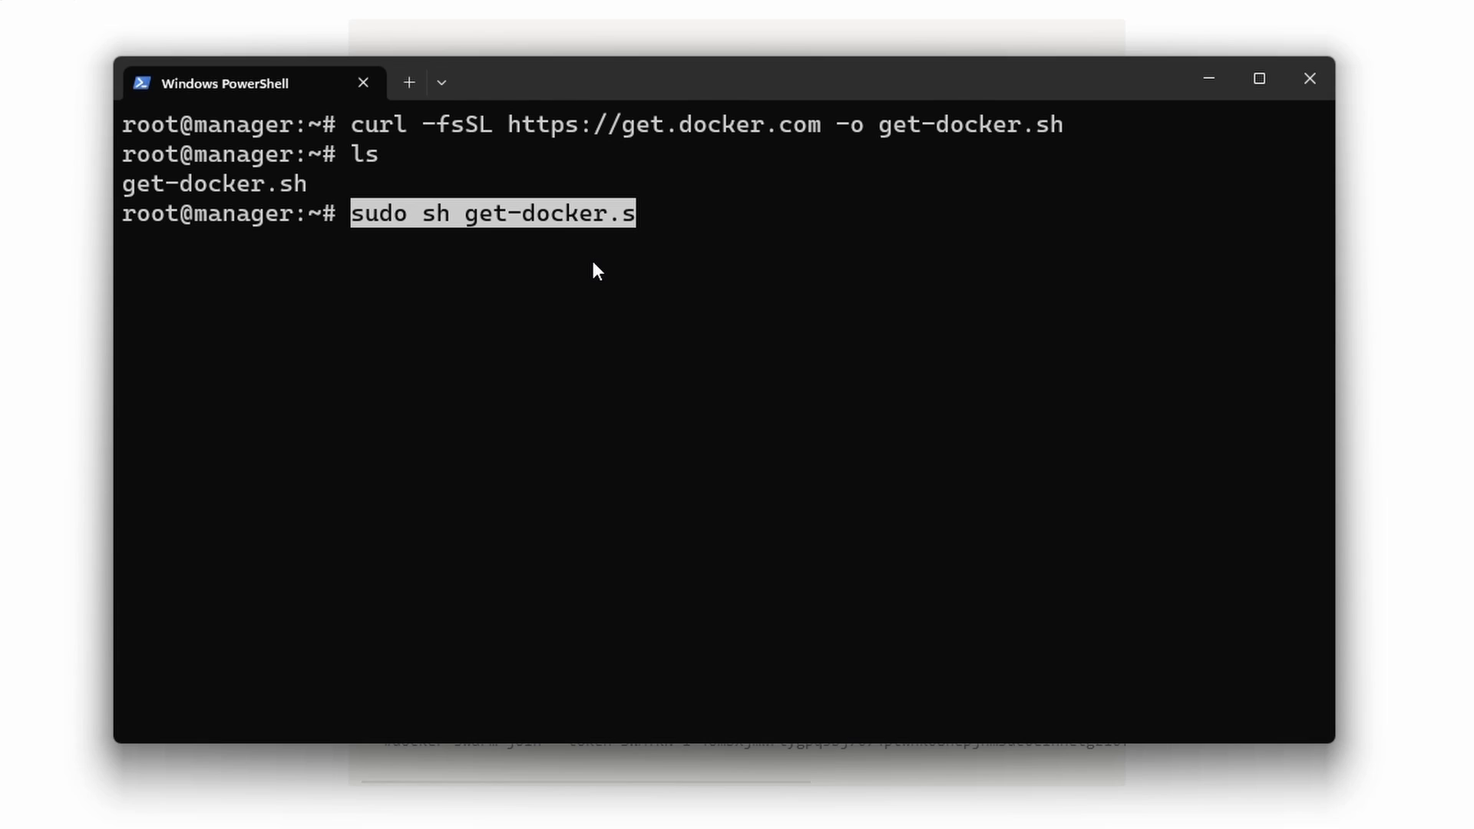
text(h)
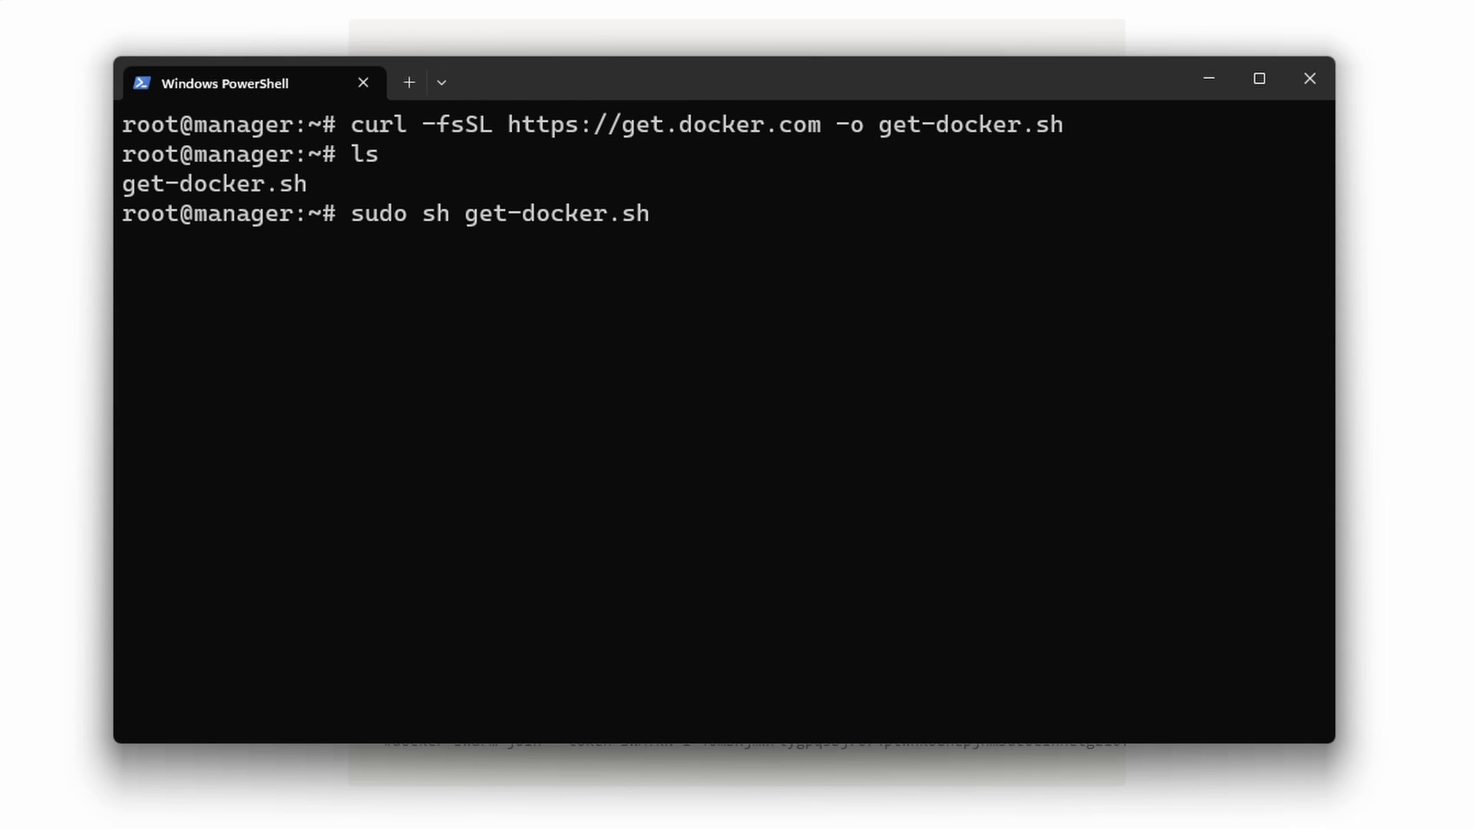
key(Return)
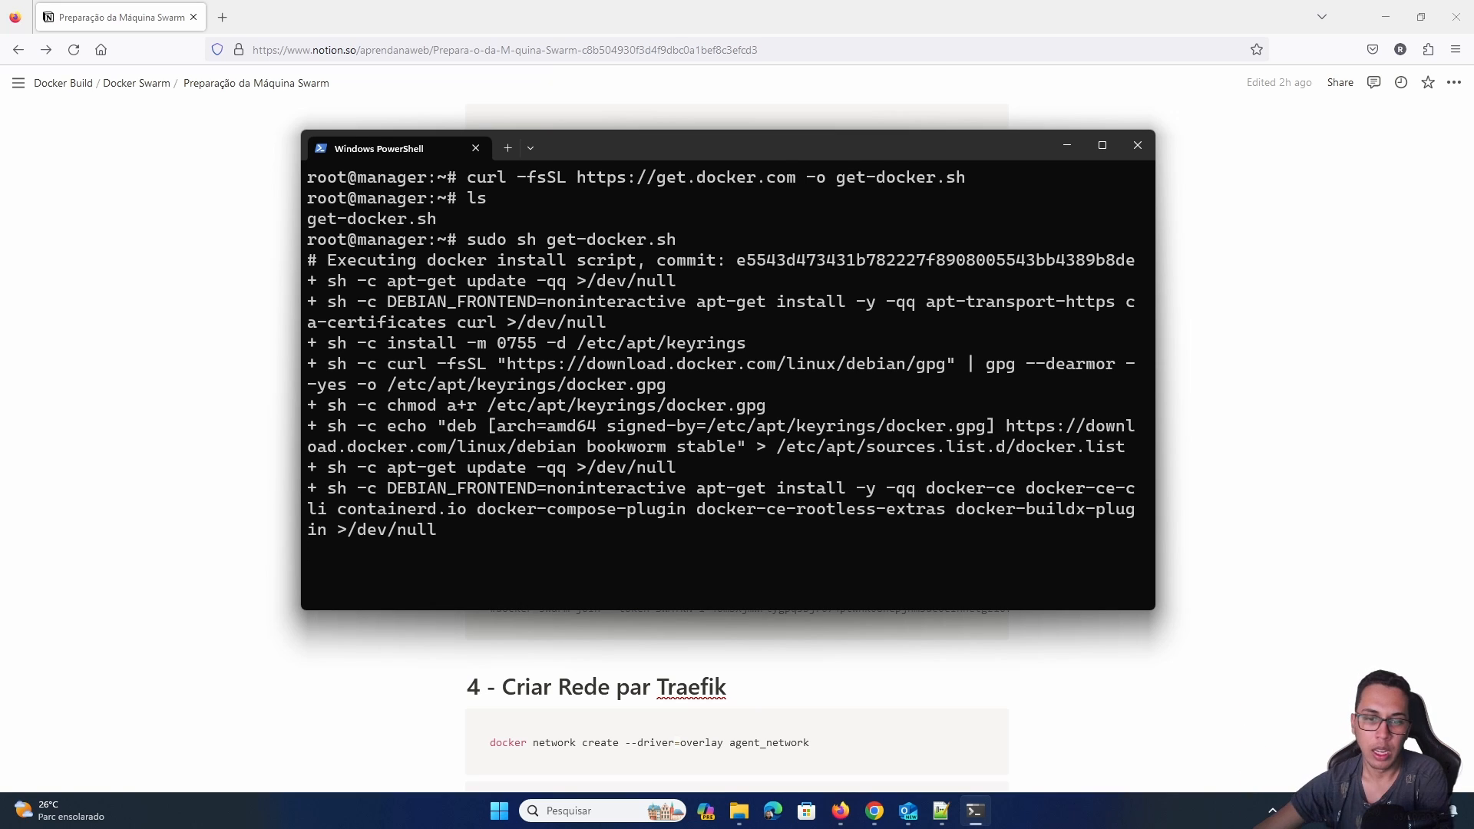
Open the Traefik page in Notion, go back to Preparação da Máquina Swarm and review its Docker installation and Swarm sections.
click(83, 292)
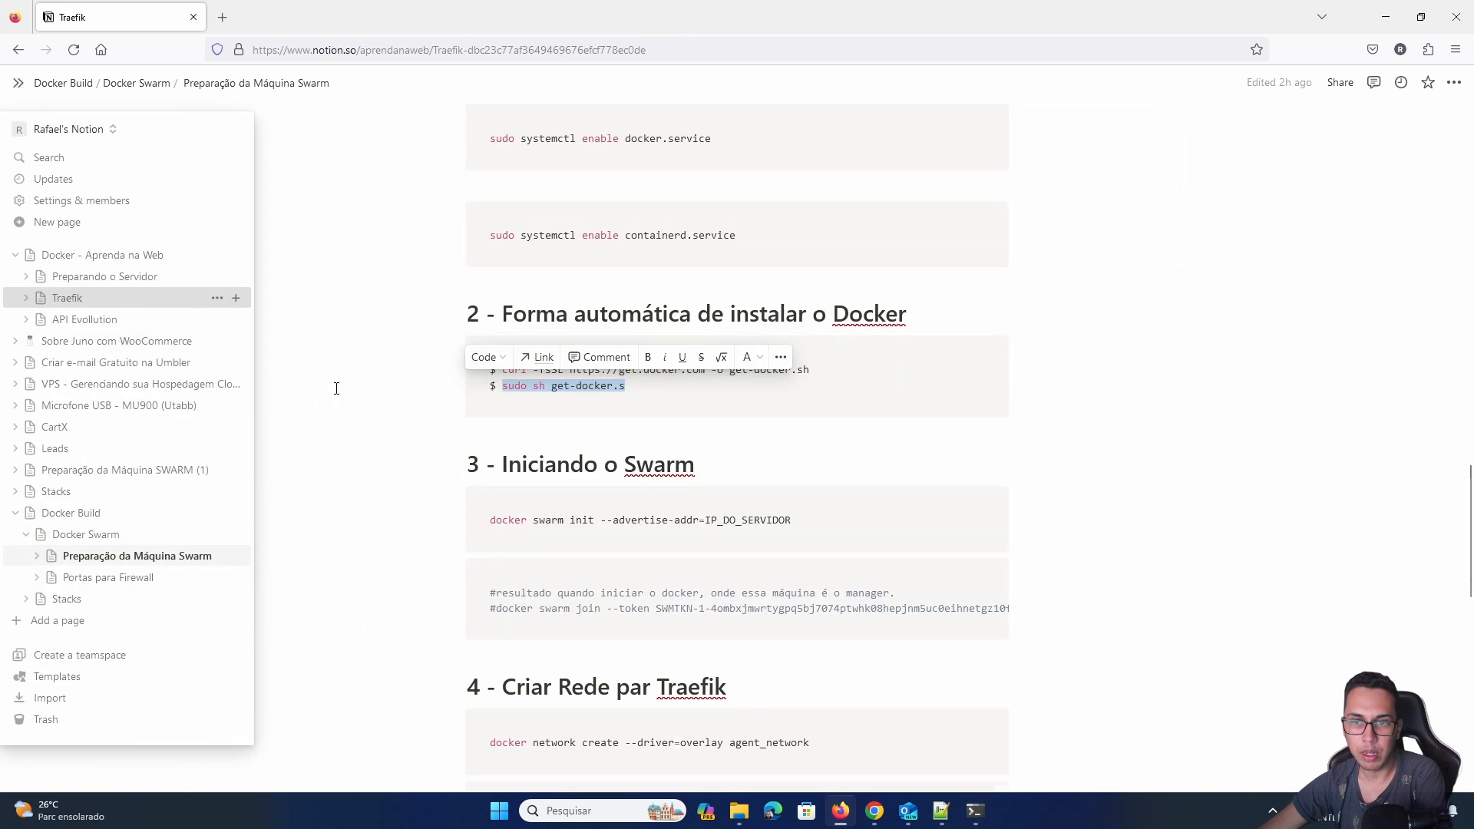
click(18, 49)
scroll(1099, 451, up, 12)
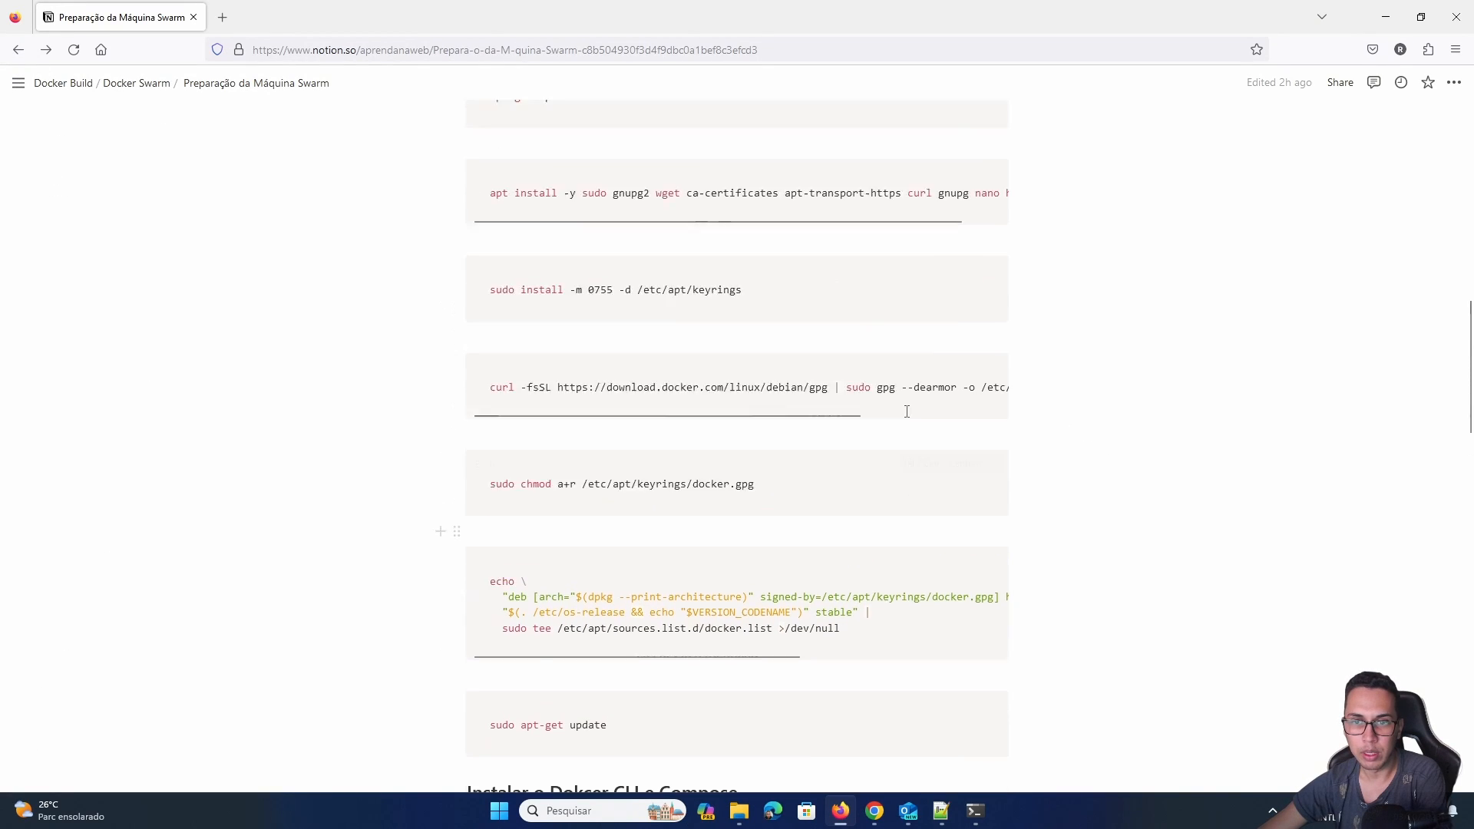
scroll(565, 293, down, 6)
scroll(963, 384, down, 5)
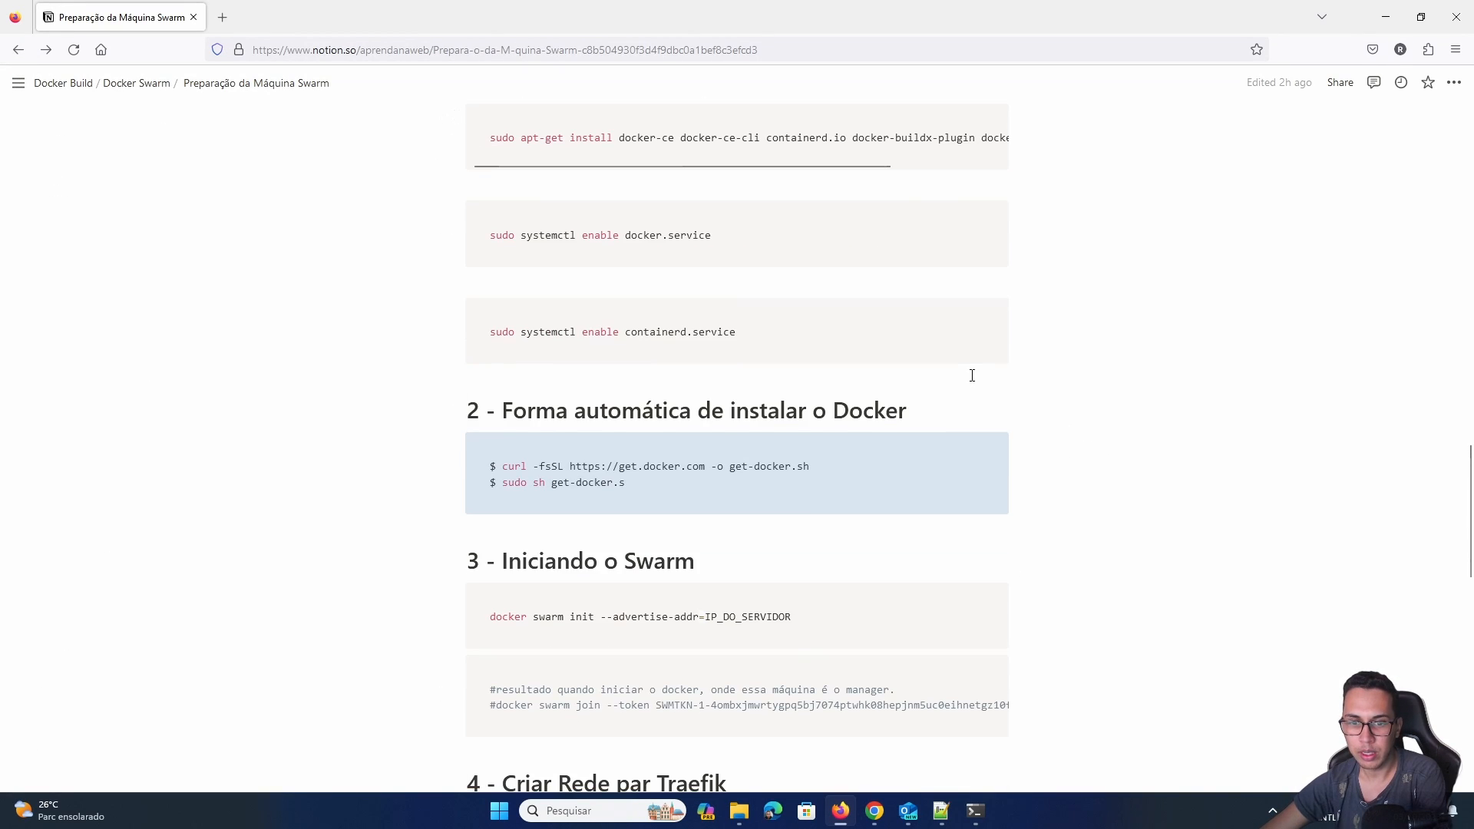
scroll(1059, 391, down, 4)
scroll(959, 401, up, 3)
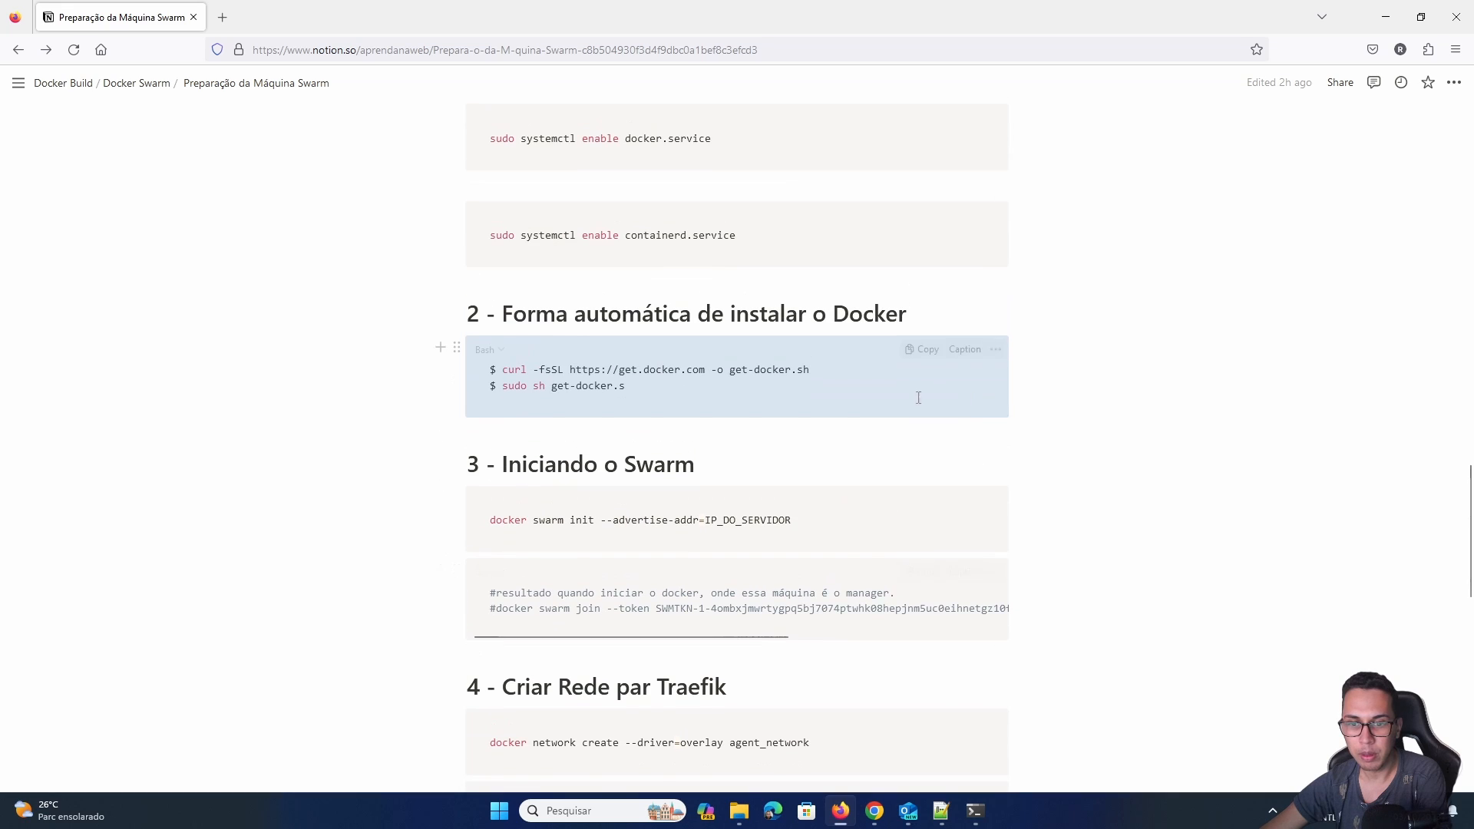
Switch to the terminal, clear it, and run docker to check the installation, clearing the output when done.
click(975, 810)
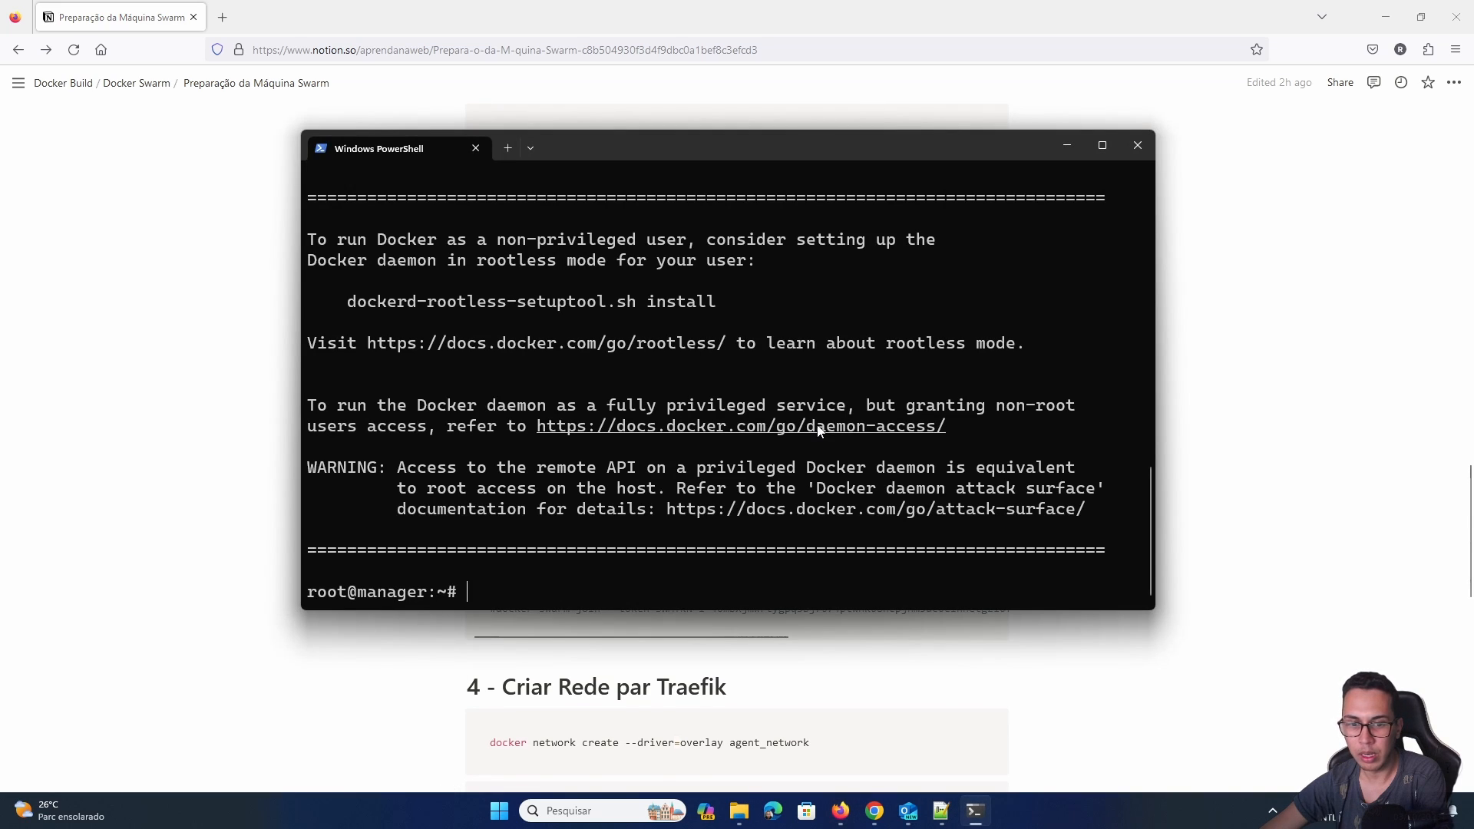
text(clear)
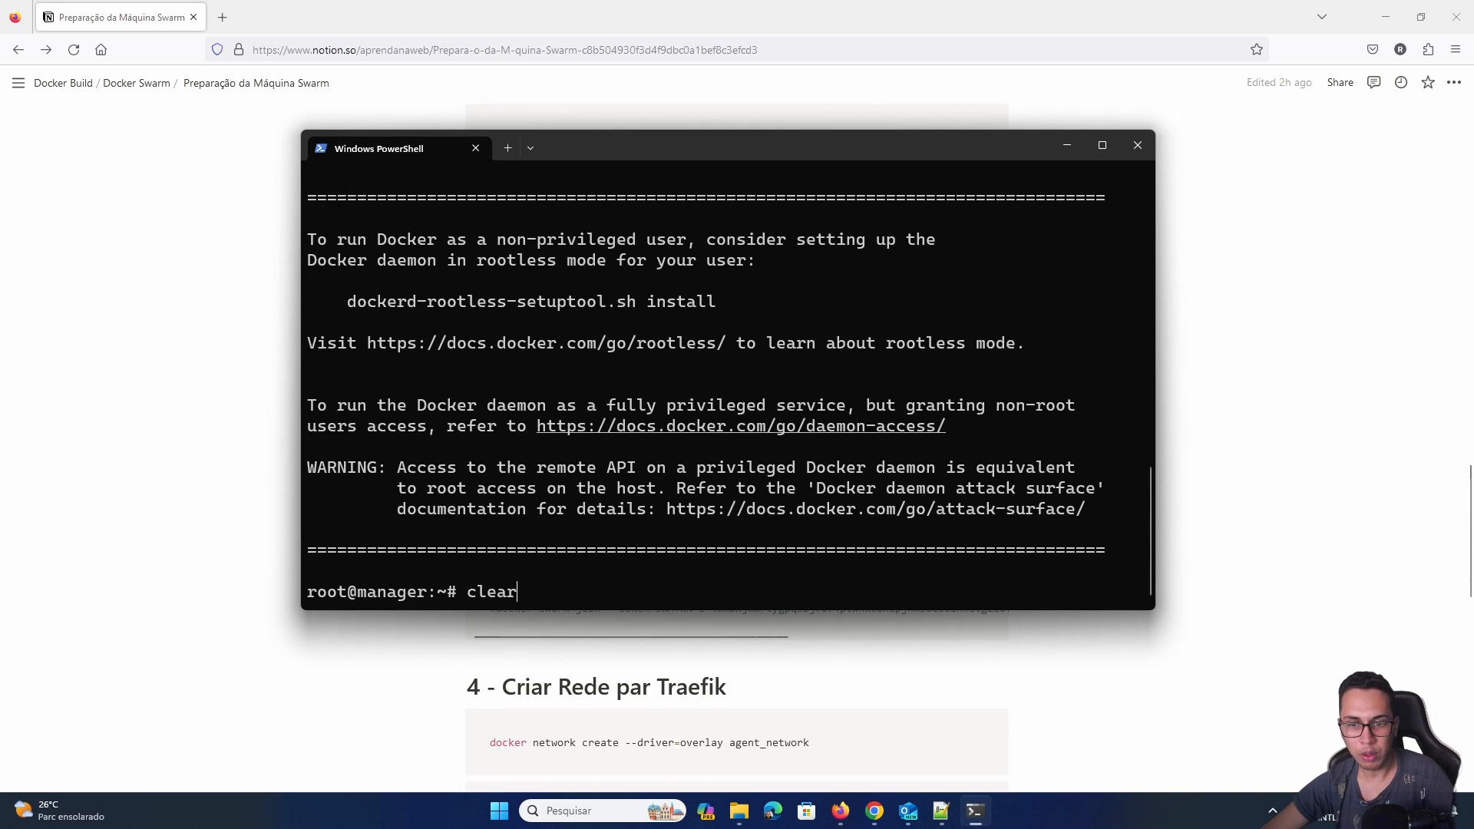
key(Return)
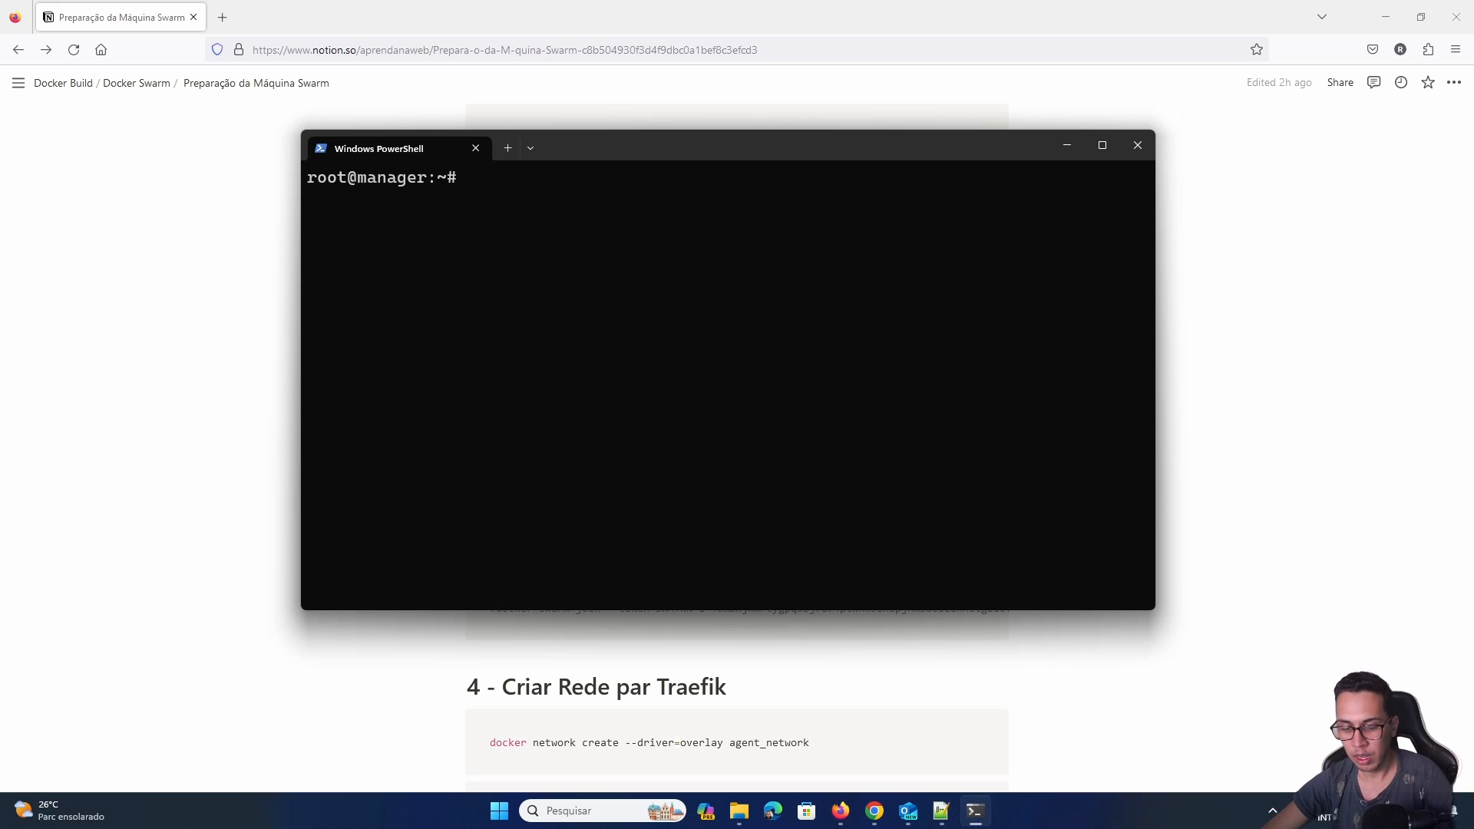
text(docker)
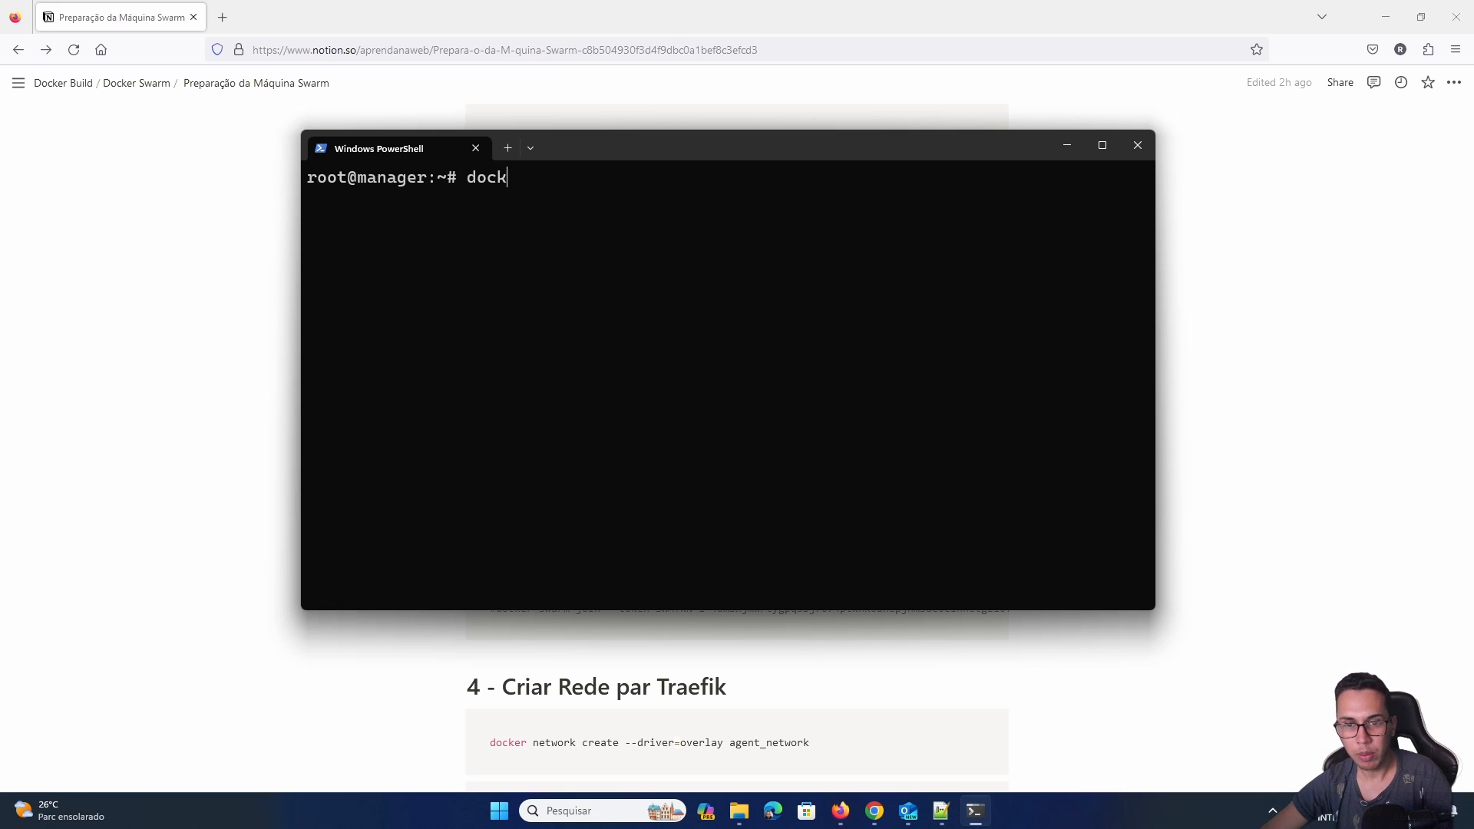
key(Return)
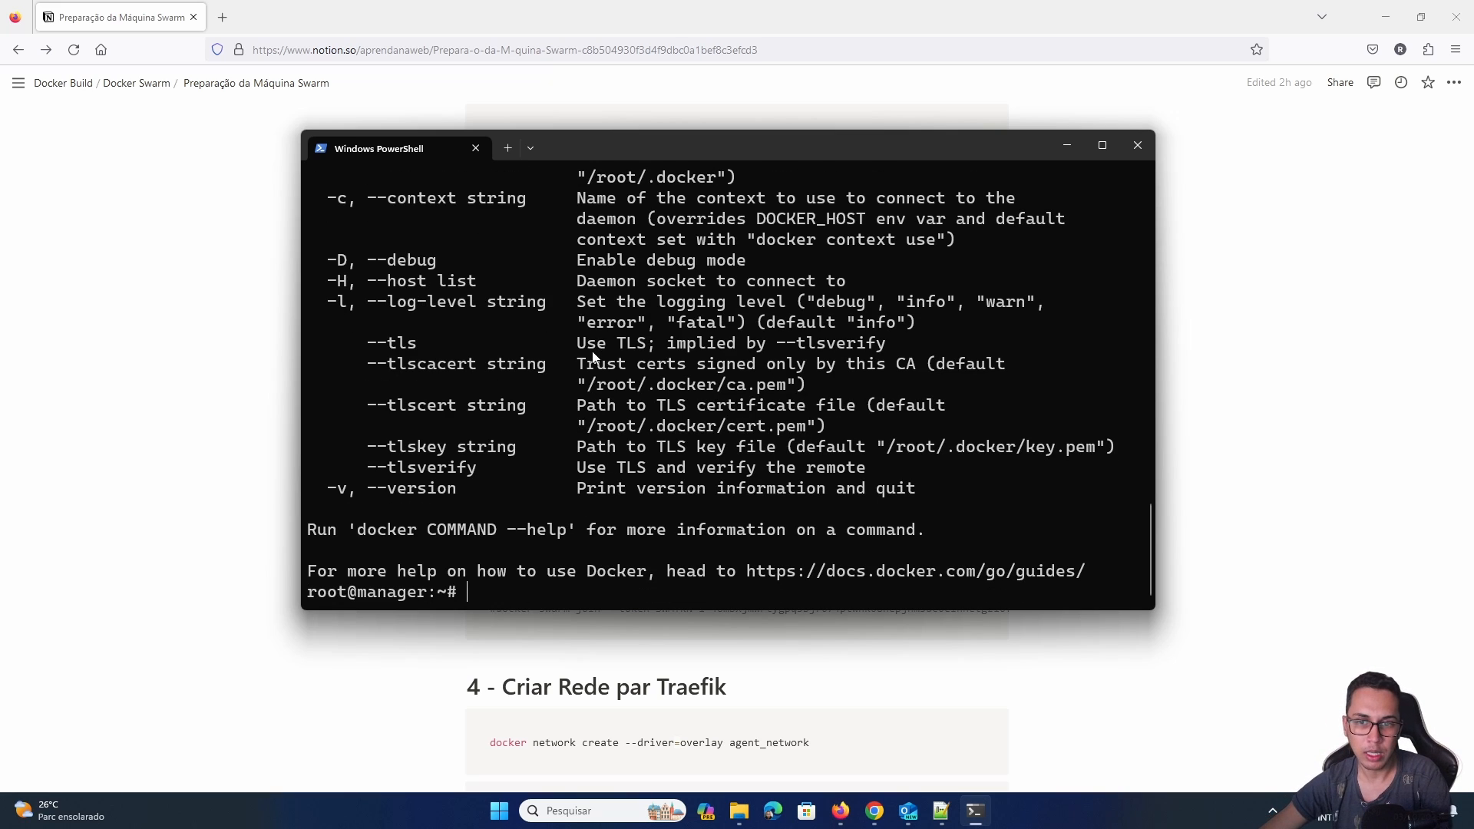
scroll(597, 358, up, 3)
text(clear)
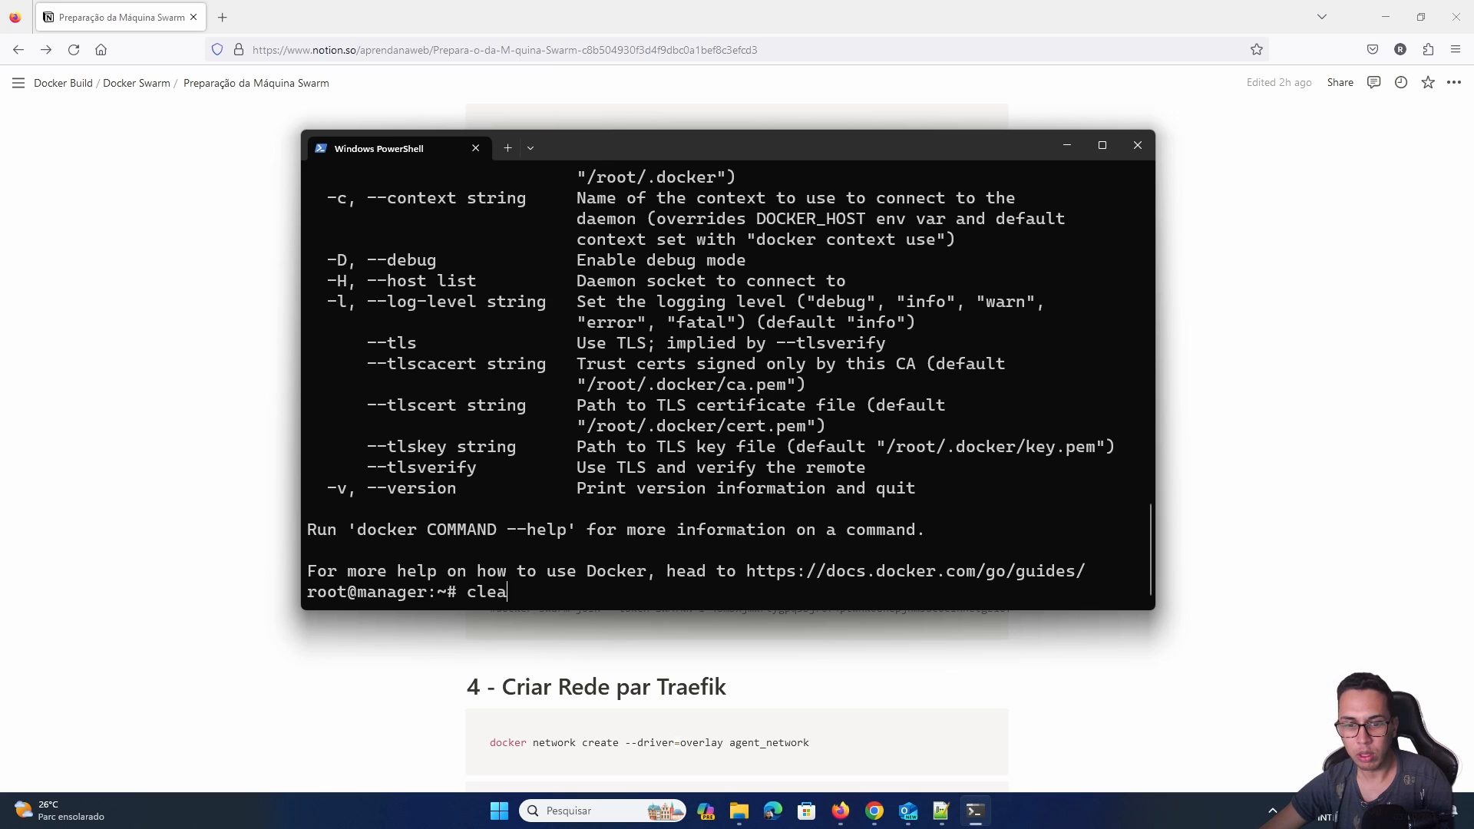
key(Return)
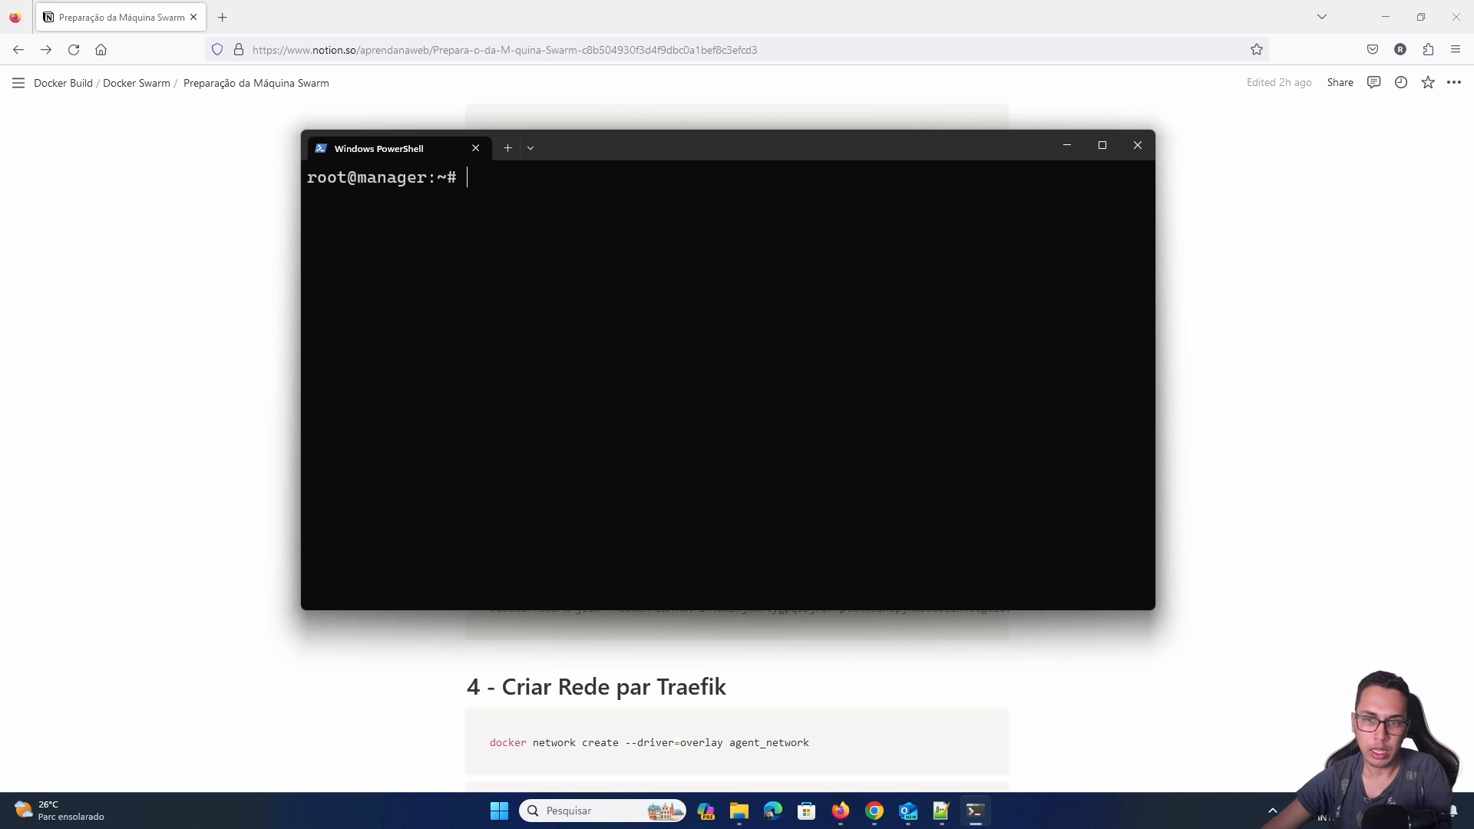
Return to the Notion page in Firefox and copy the docker swarm init command under "3 - Iniciando o Swarm".
click(242, 423)
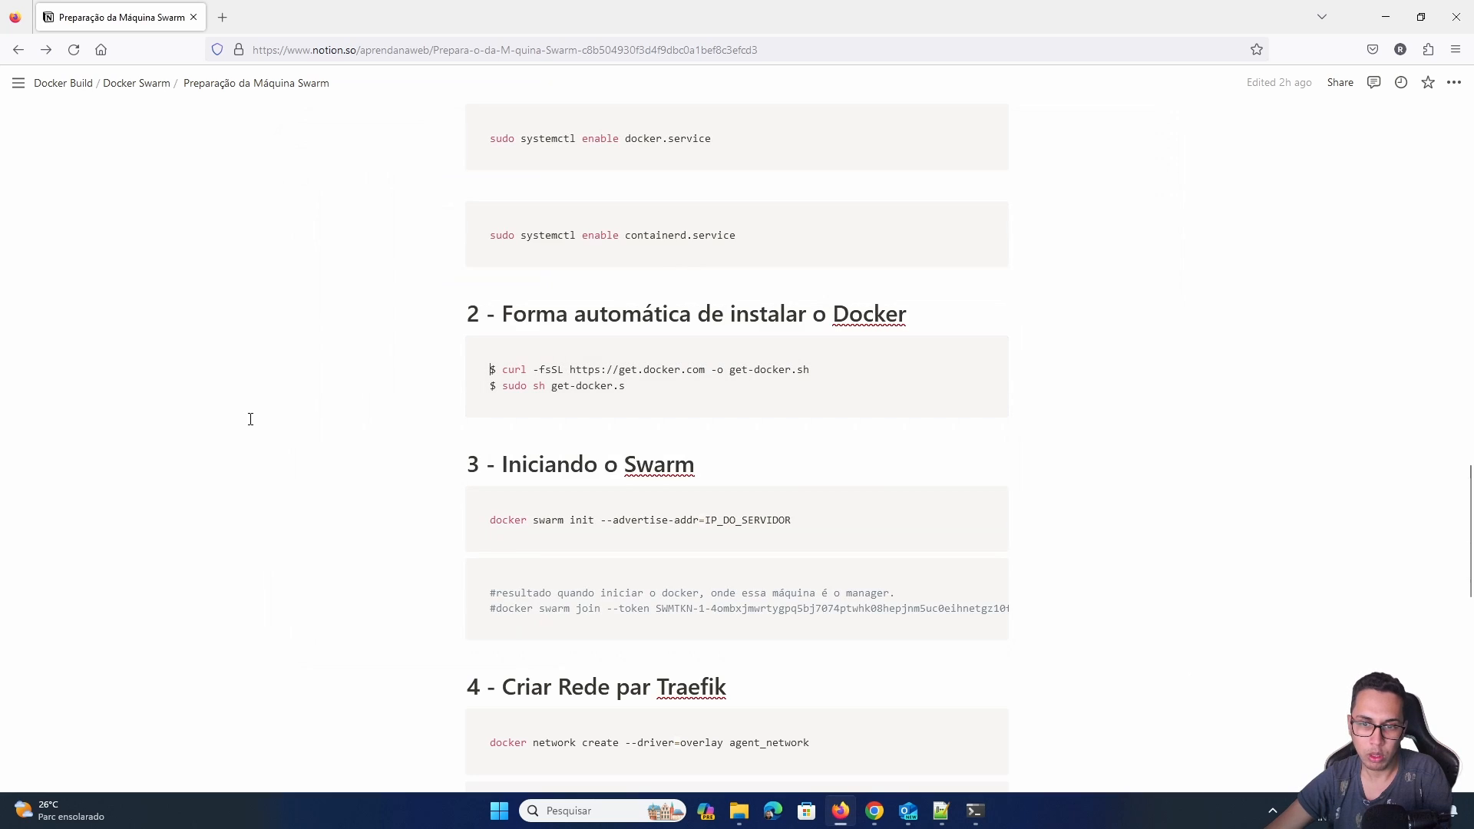
scroll(744, 415, down, 1)
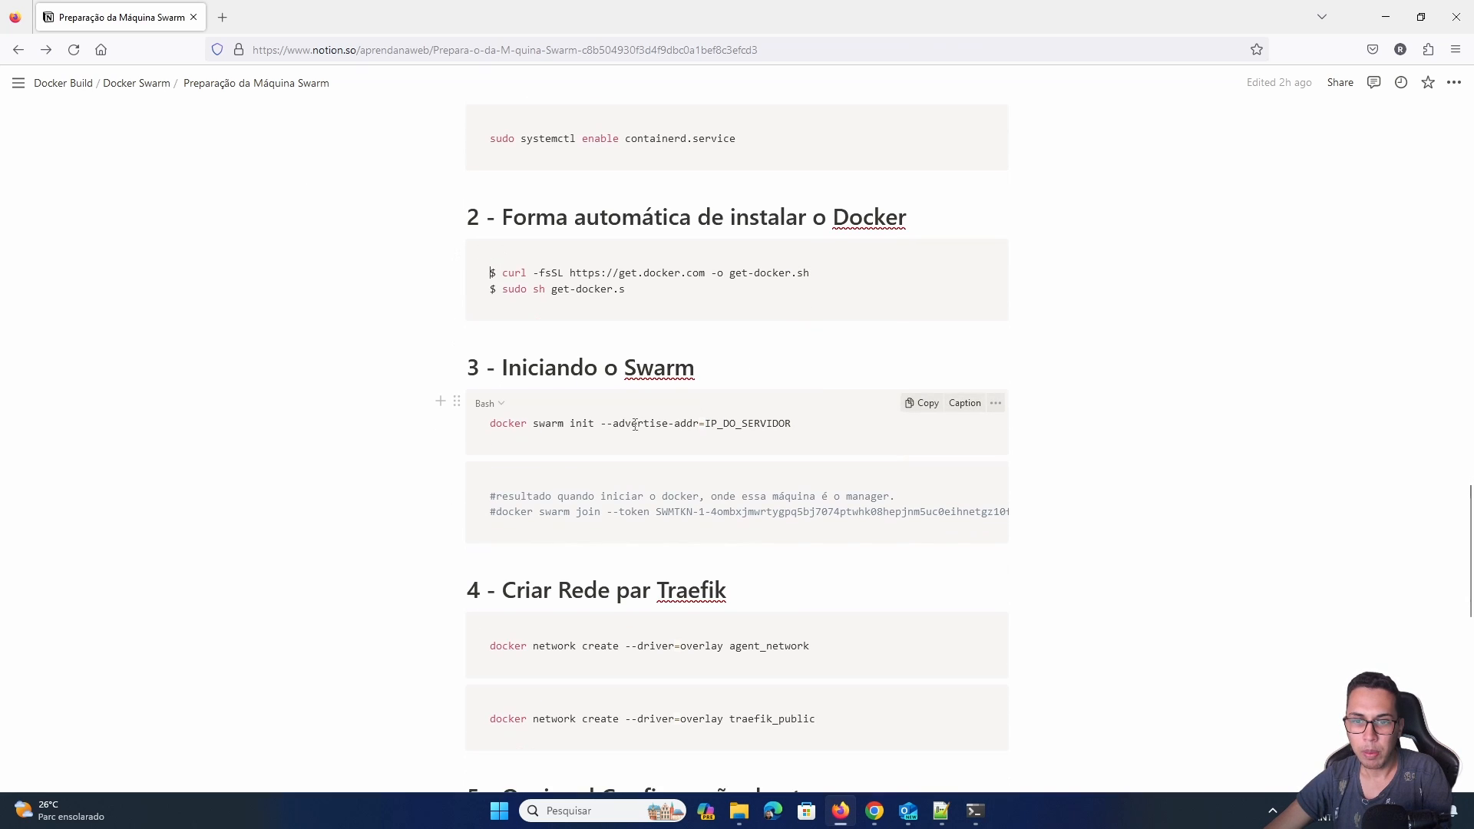
scroll(637, 424, up, 1)
drag(540, 473, 684, 480)
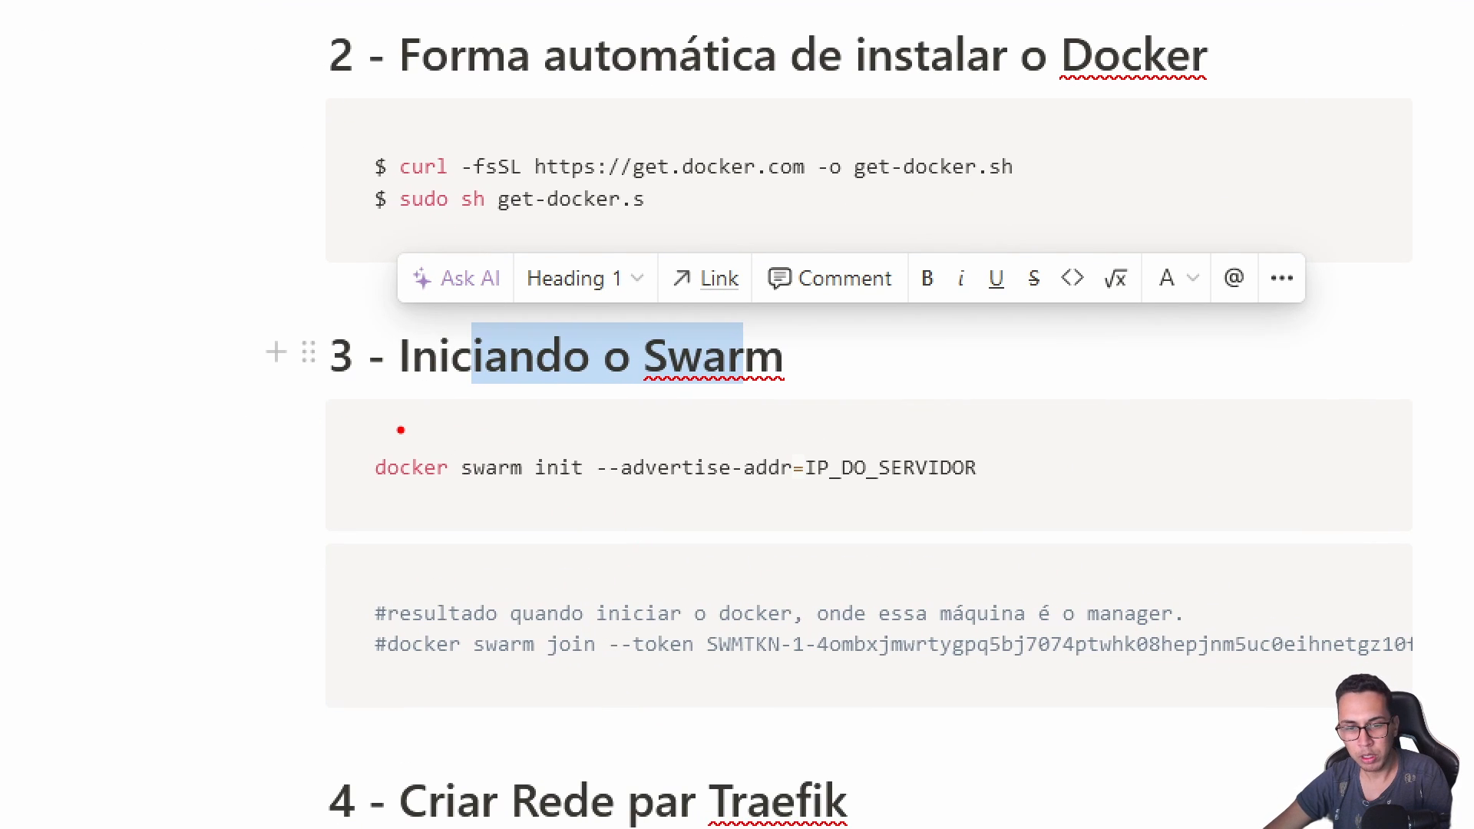
drag(357, 426, 1090, 513)
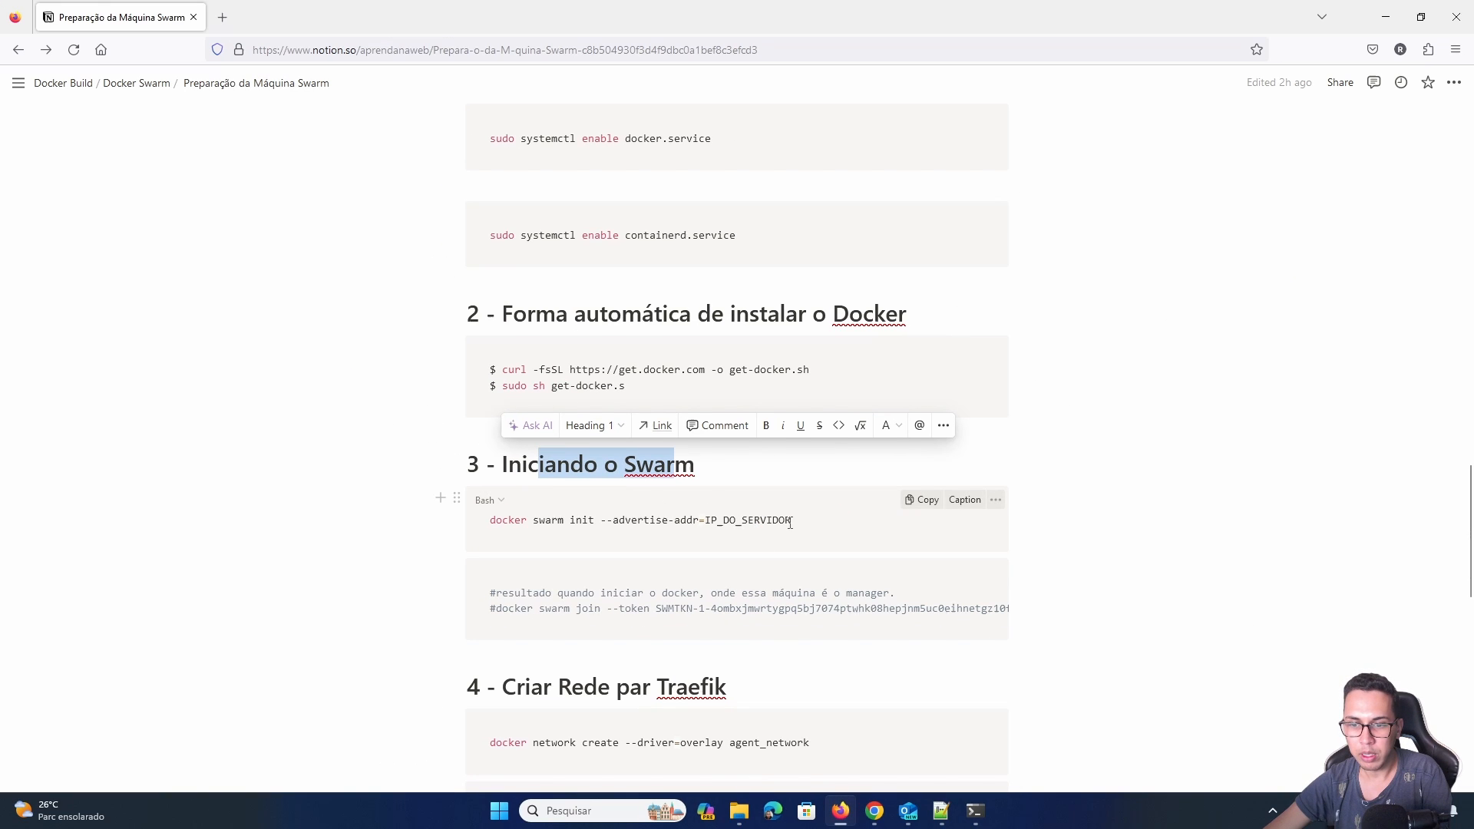
click(790, 523)
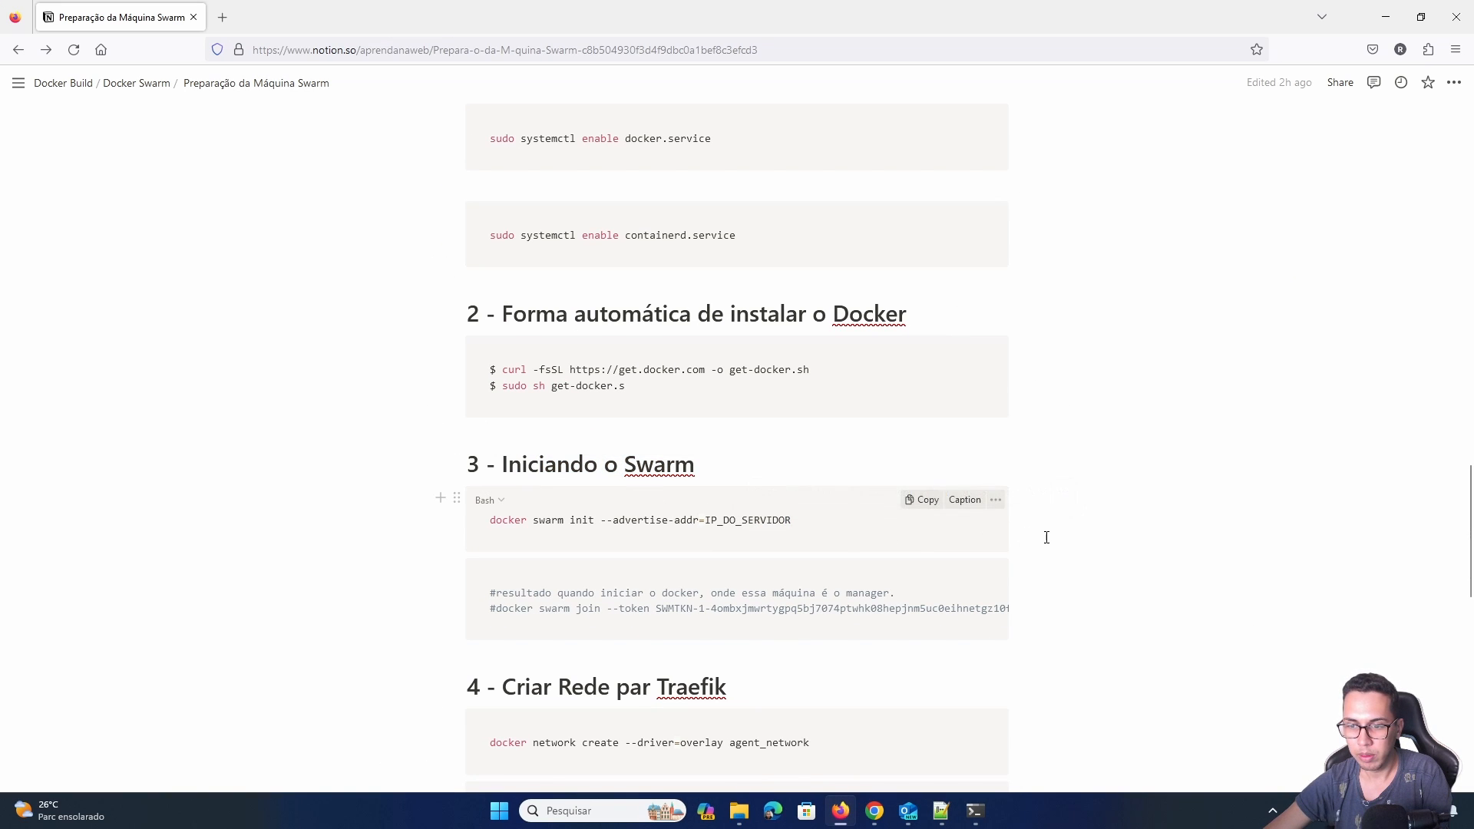
click(924, 500)
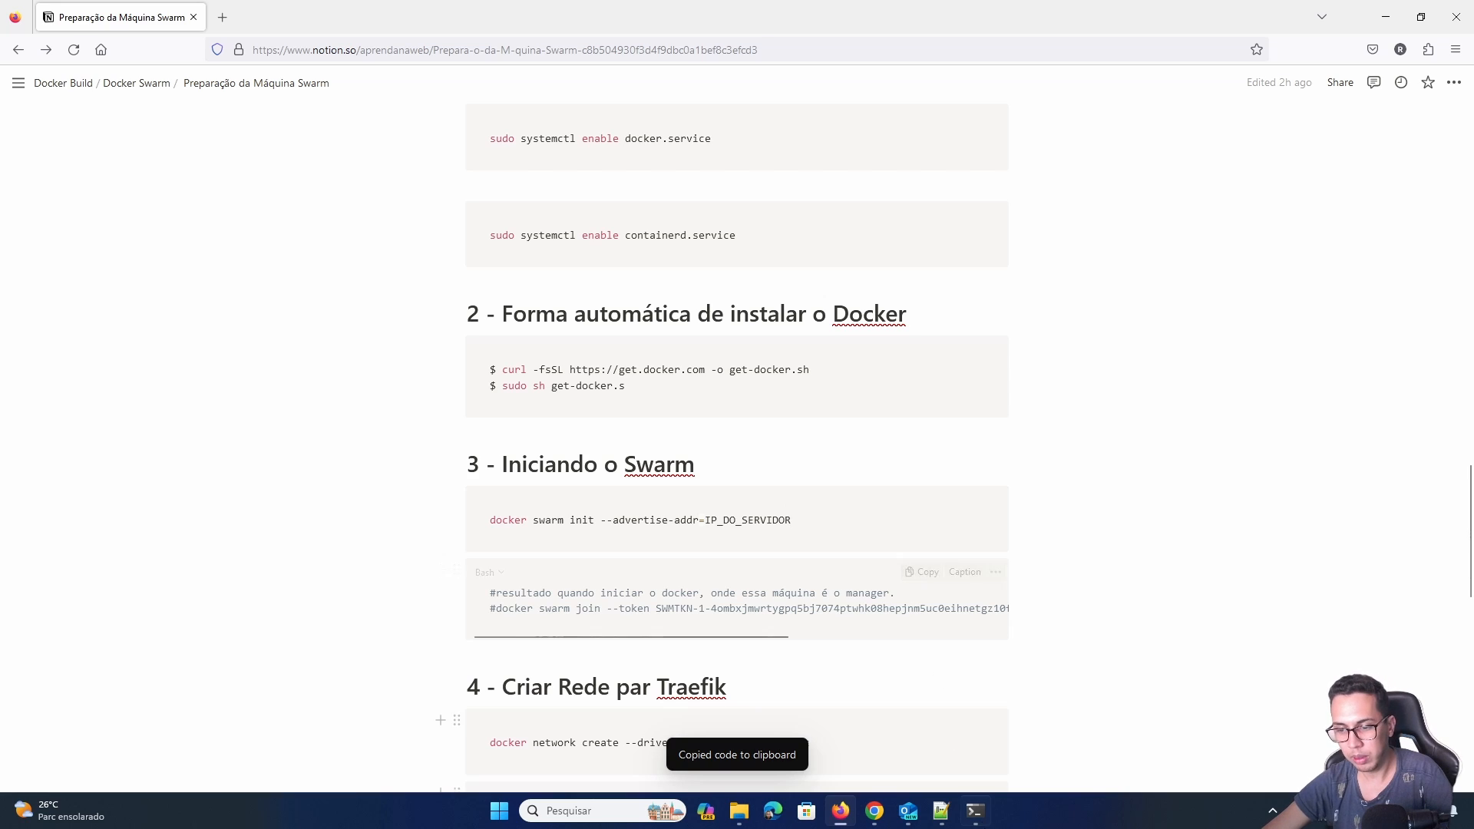
Paste the docker swarm init command into the terminal and remove the IP_DO_SERVIDOR placeholder after --advertise-addr=.
click(974, 810)
right_click(741, 321)
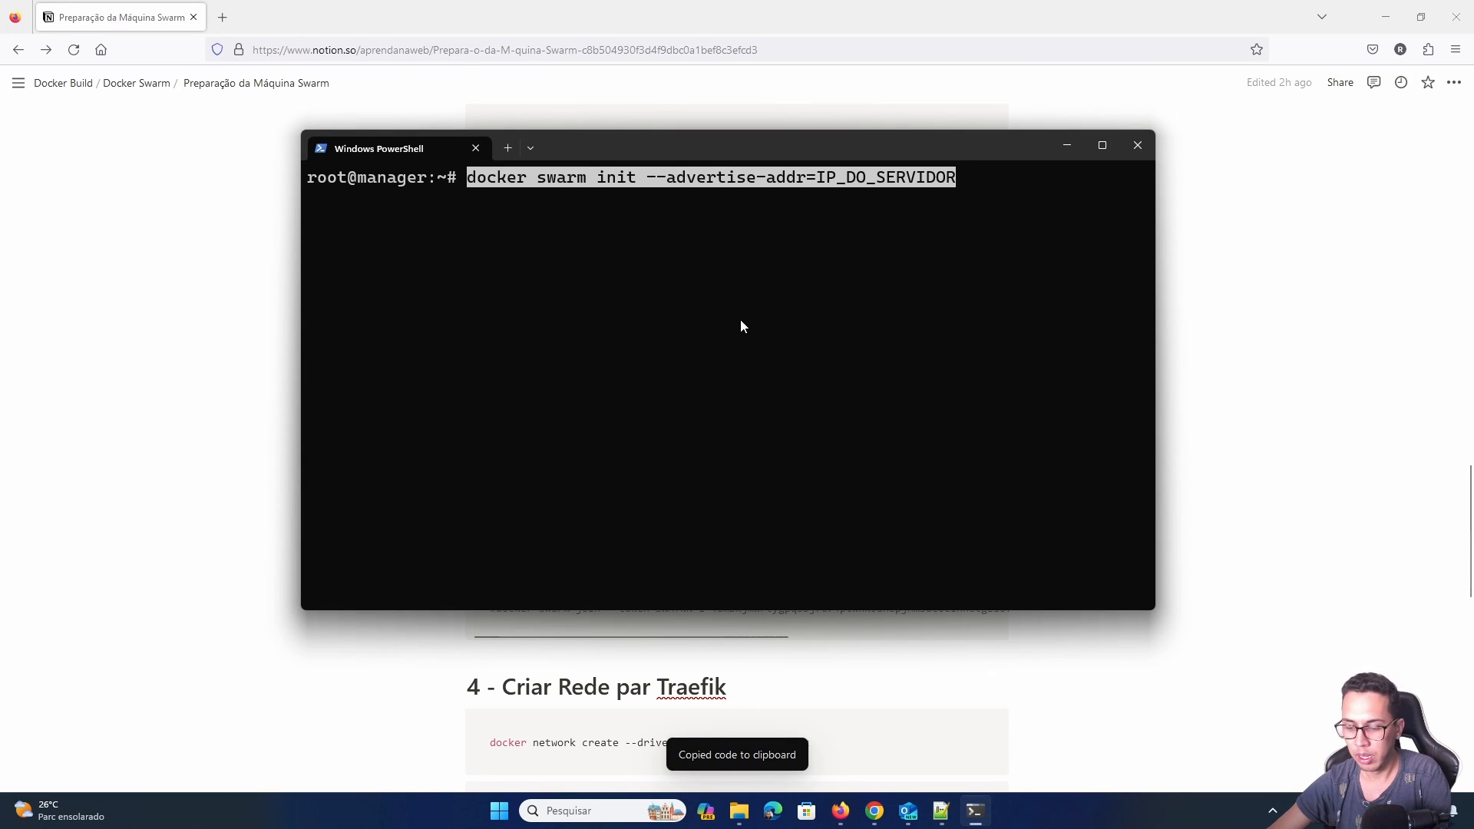
key(Right)
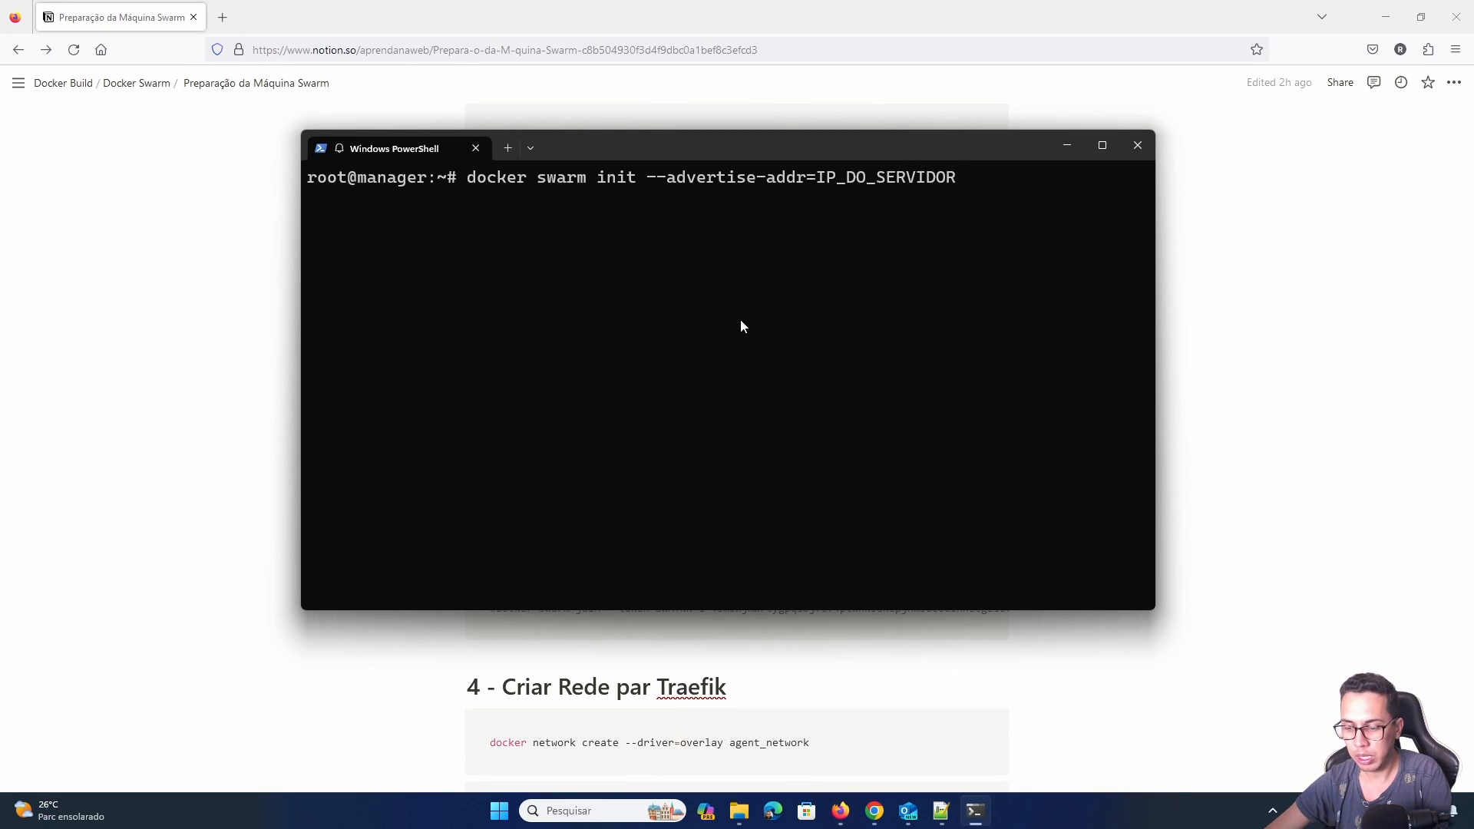
key(BackSpace)
key(BackSpace)
key(BackSpace)
key(BackSpace)
key(BackSpace)
key(BackSpace)
key(BackSpace)
key(BackSpace)
key(BackSpace)
key(BackSpace)
key(BackSpace)
key(BackSpace)
key(BackSpace)
key(BackSpace)
key(BackSpace)
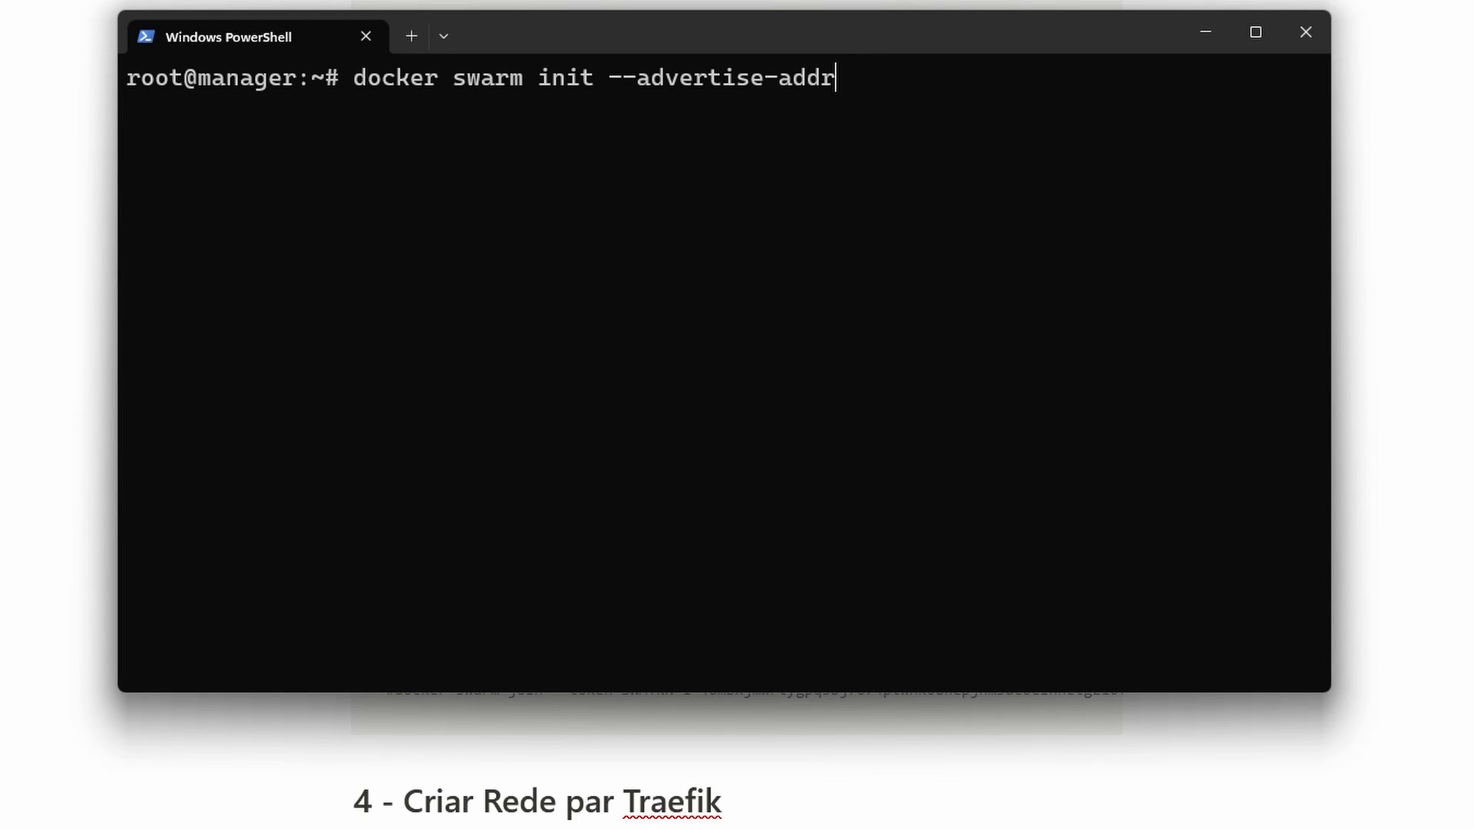
text(=)
Copy the manager server's public IP from the Hetzner console in Chrome and run docker swarm init --advertise-addr=5.161.218.47 in the terminal.
key(alt+Tab)
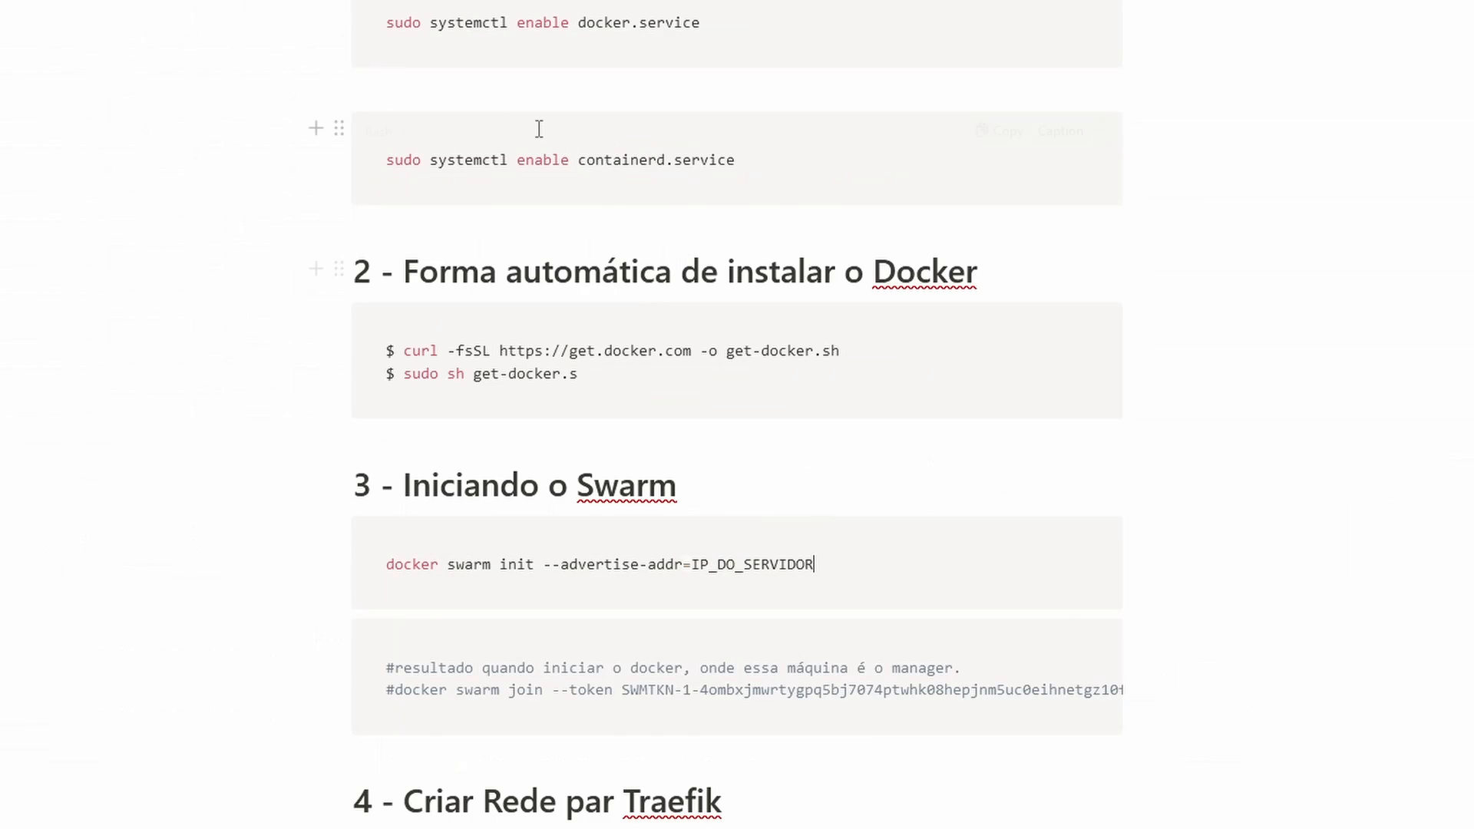
key(alt+Tab)
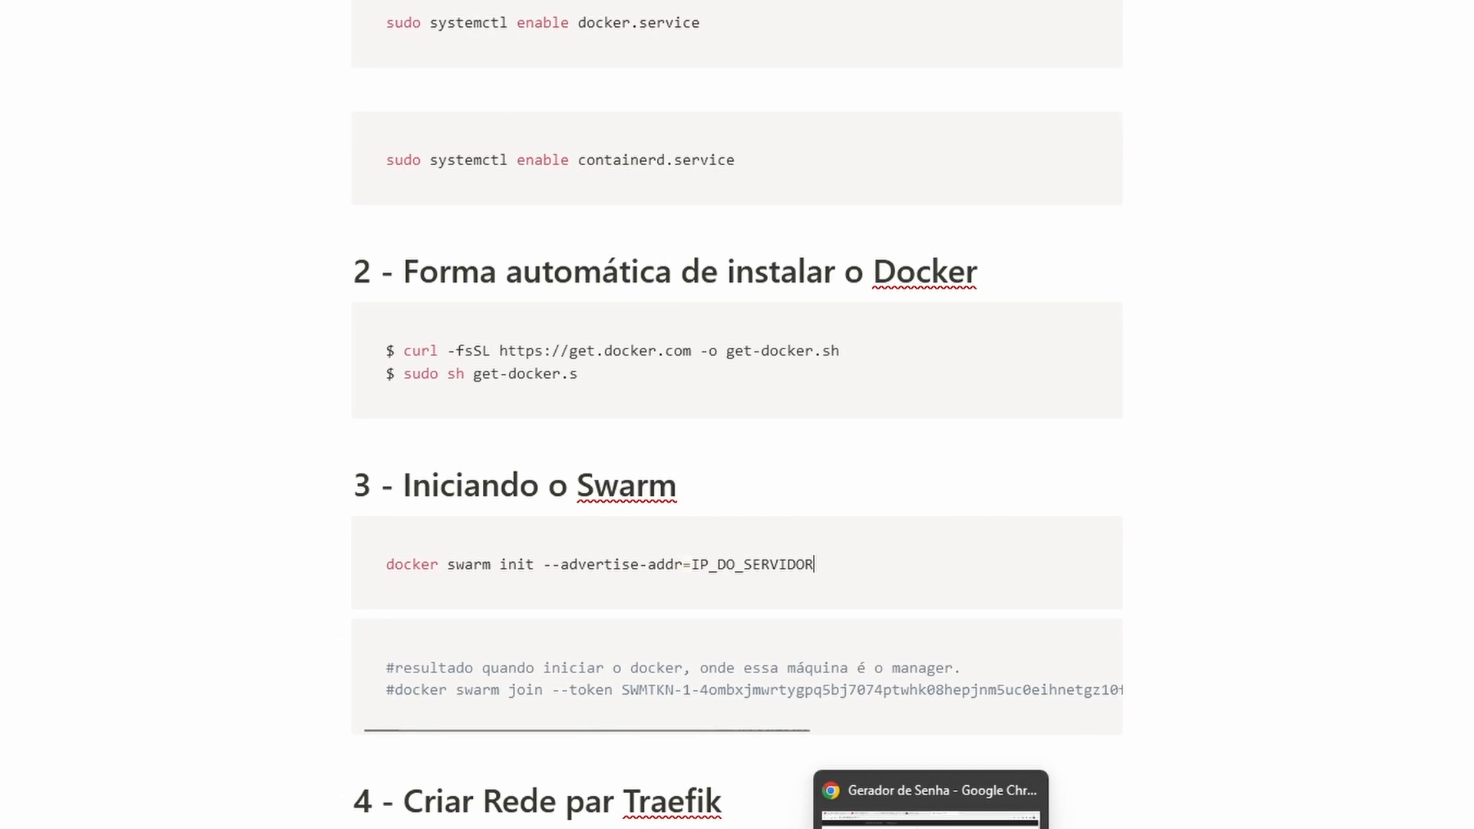
key(ctrl+Tab)
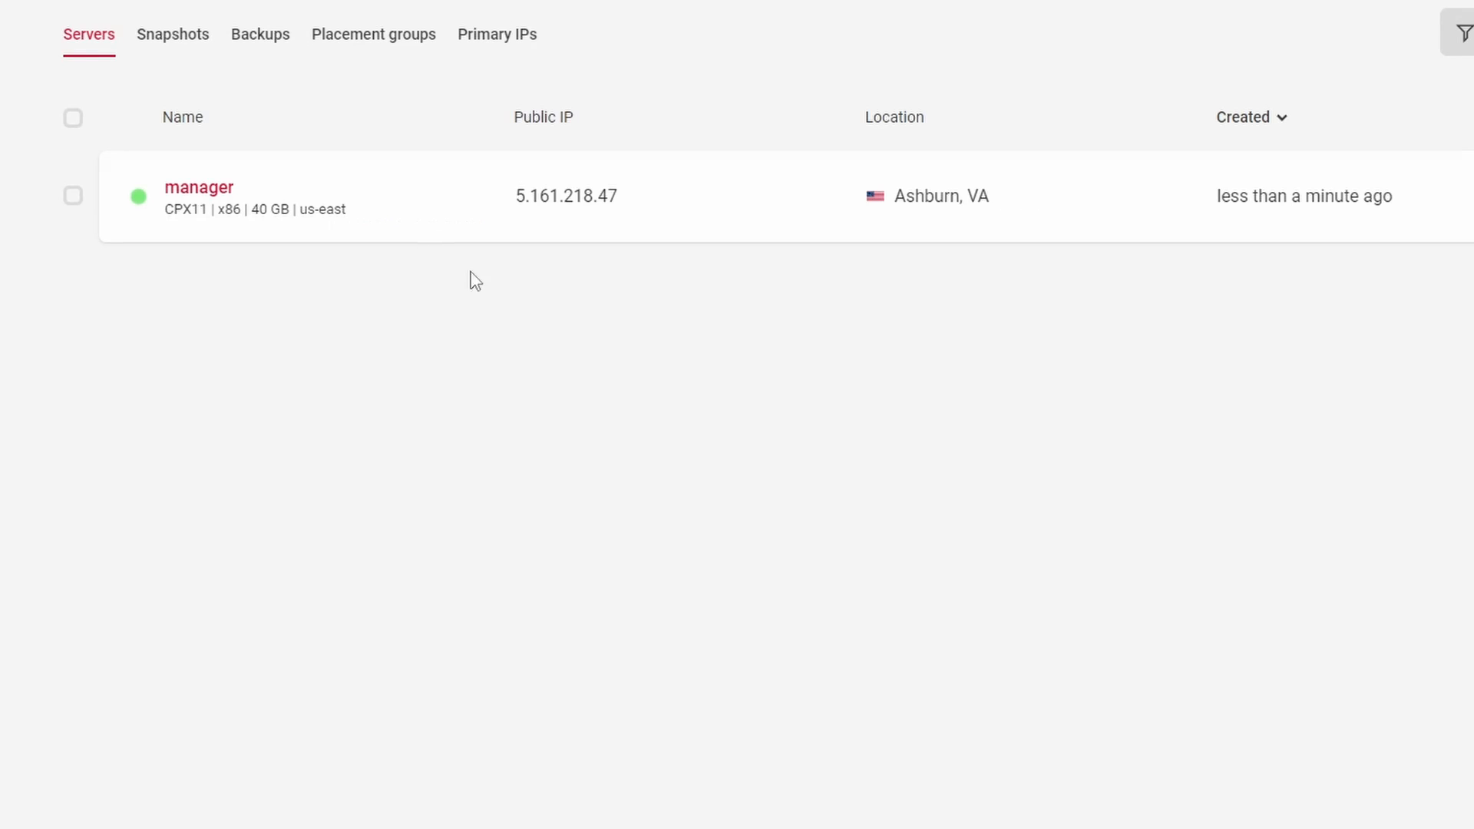
click(566, 206)
key(alt+Tab)
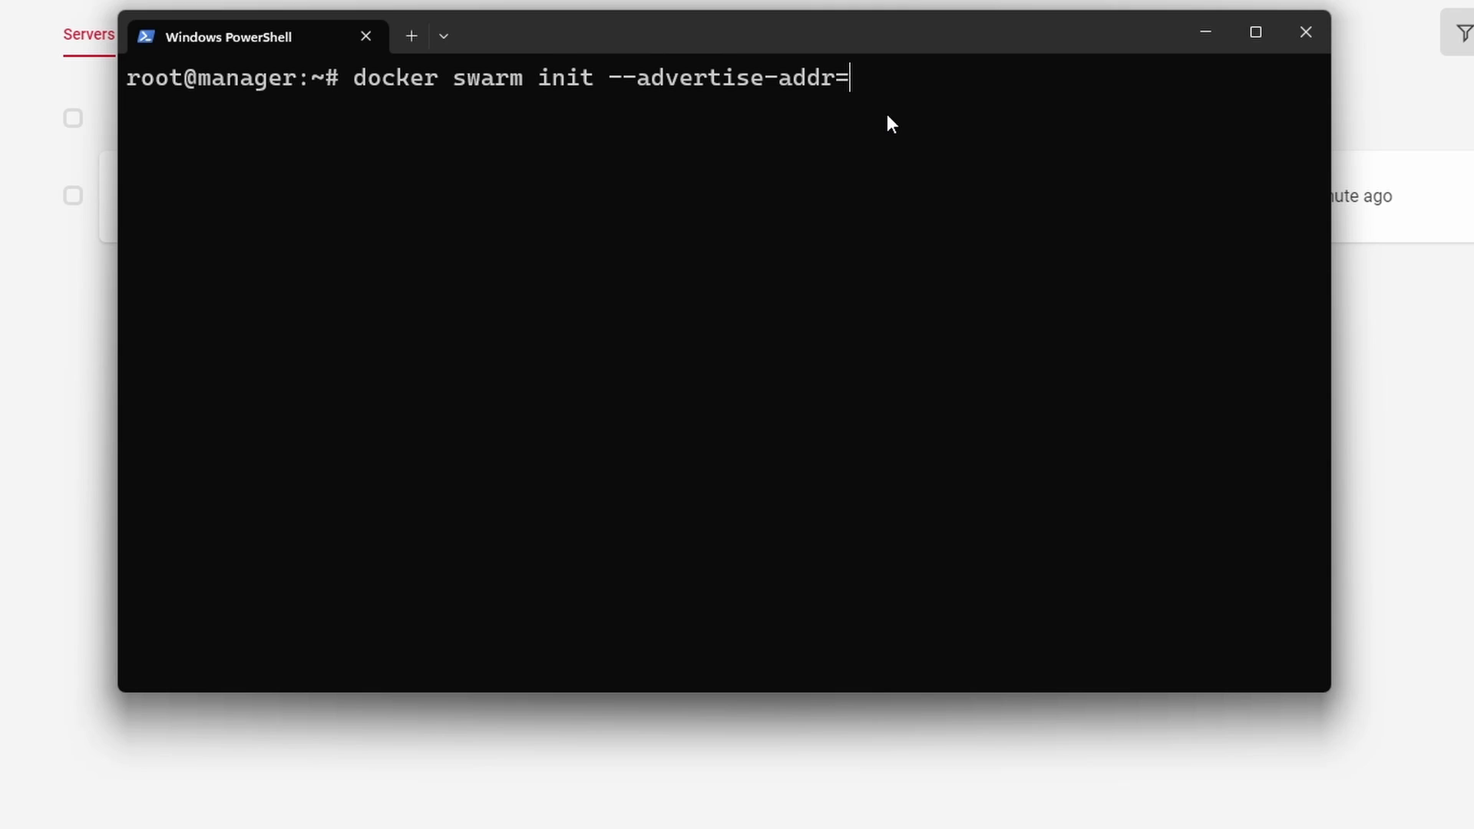
key(ctrl+v)
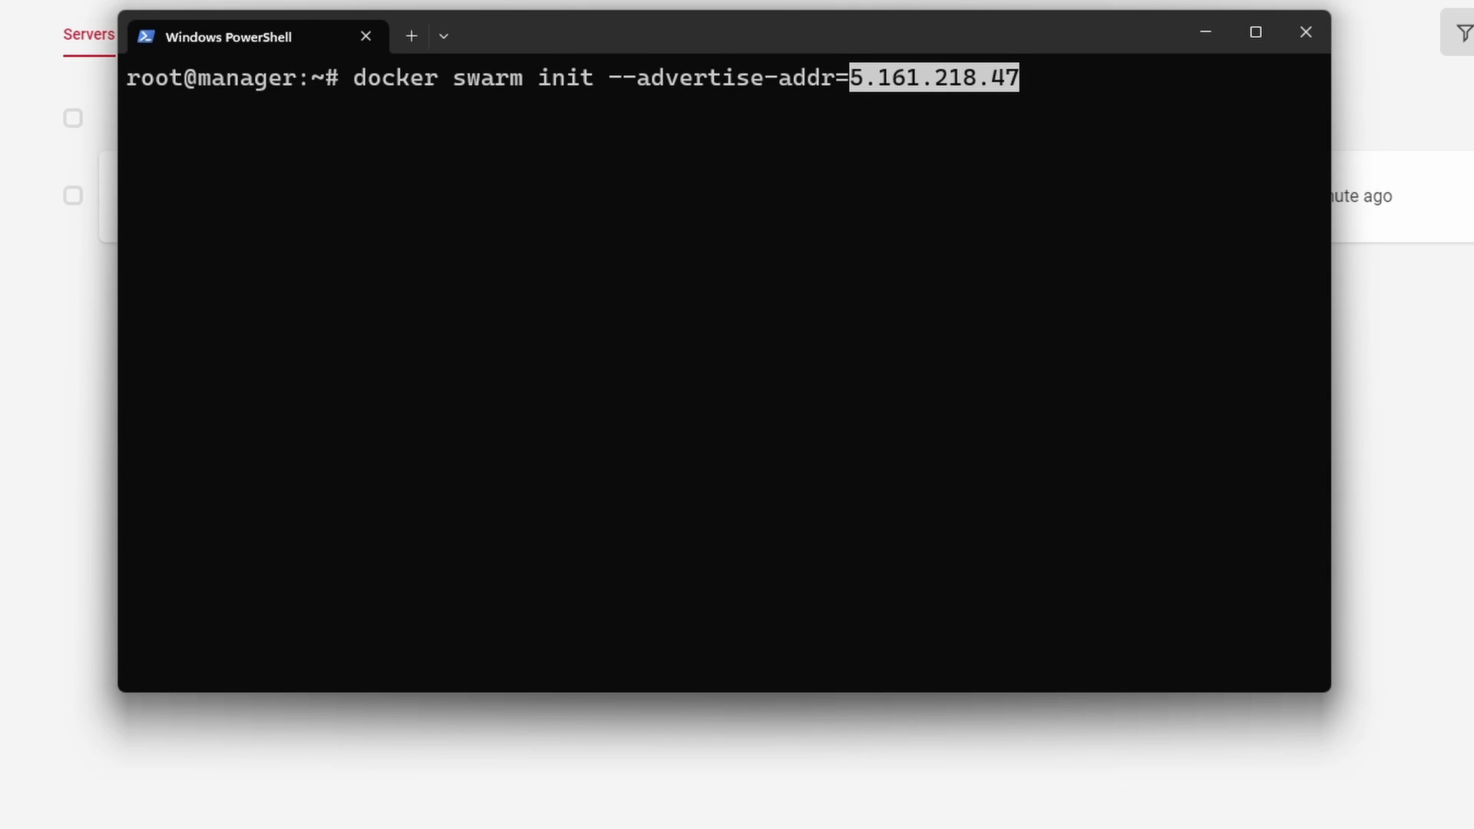
key(Return)
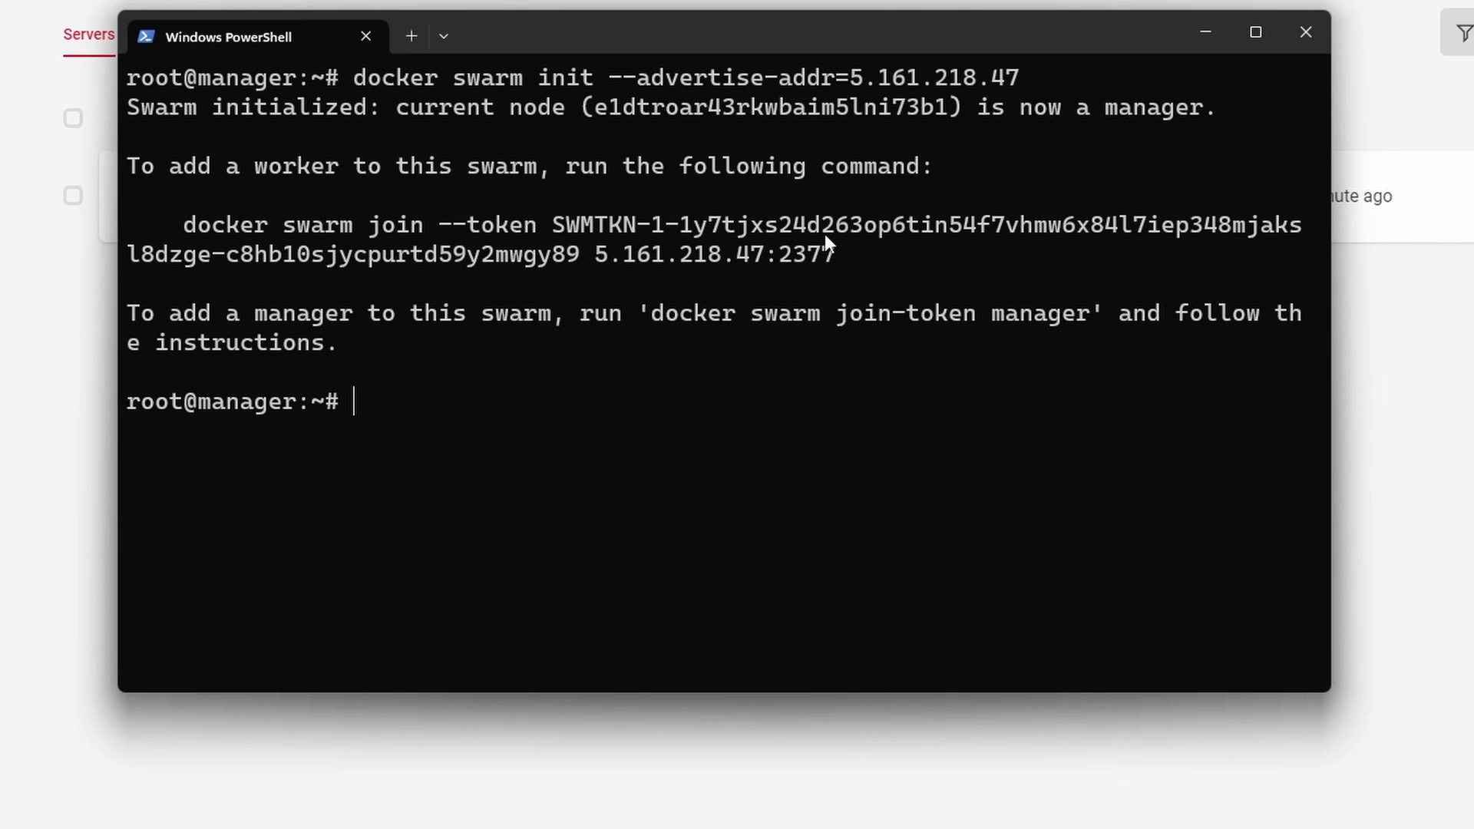
Examine the token, IP address and port in the worker join command of the Swarm output, and clear the terminal.
drag(845, 252, 195, 227)
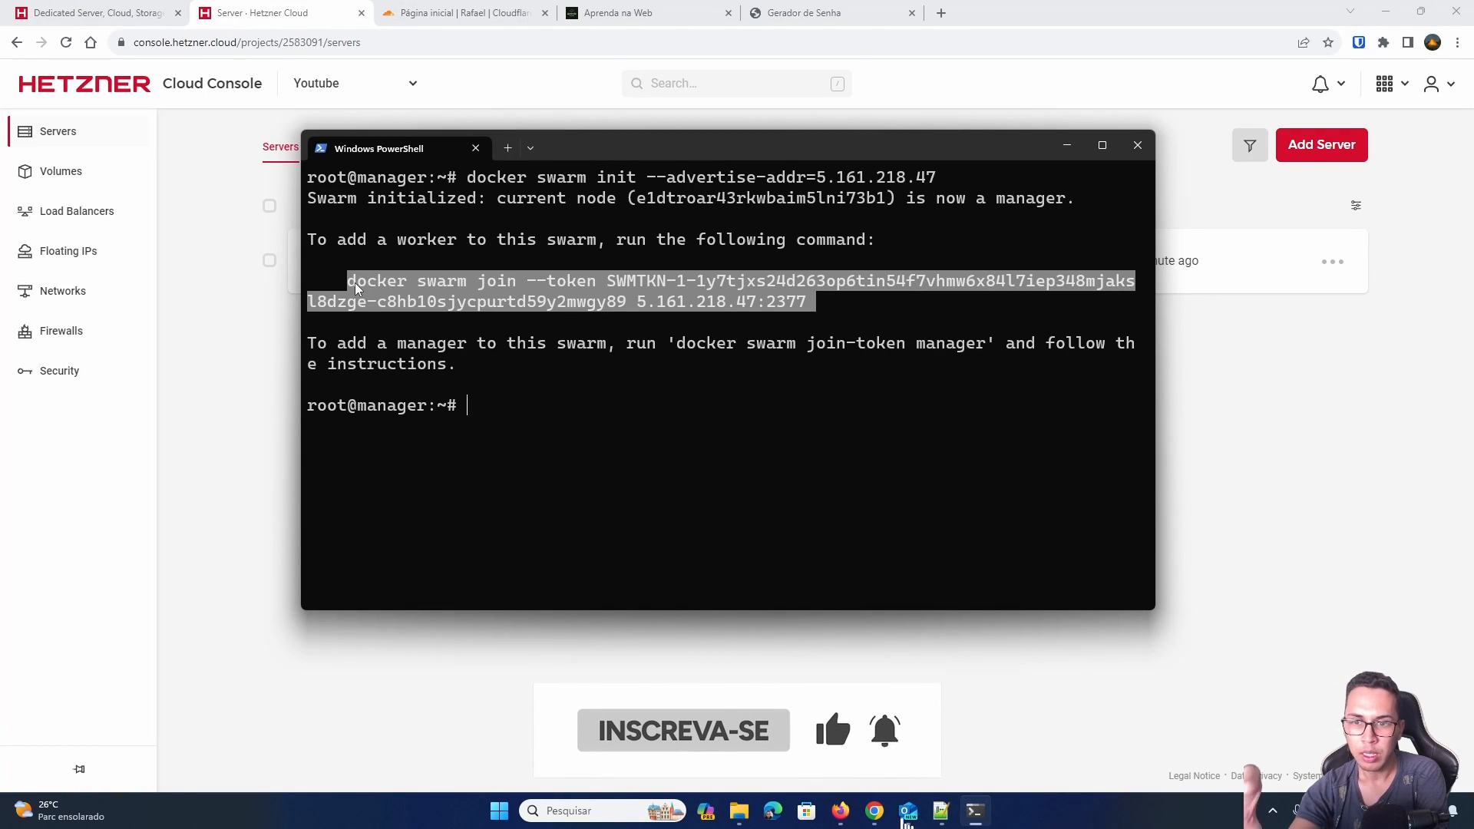
click(645, 313)
key(ctrl+1)
click(530, 266)
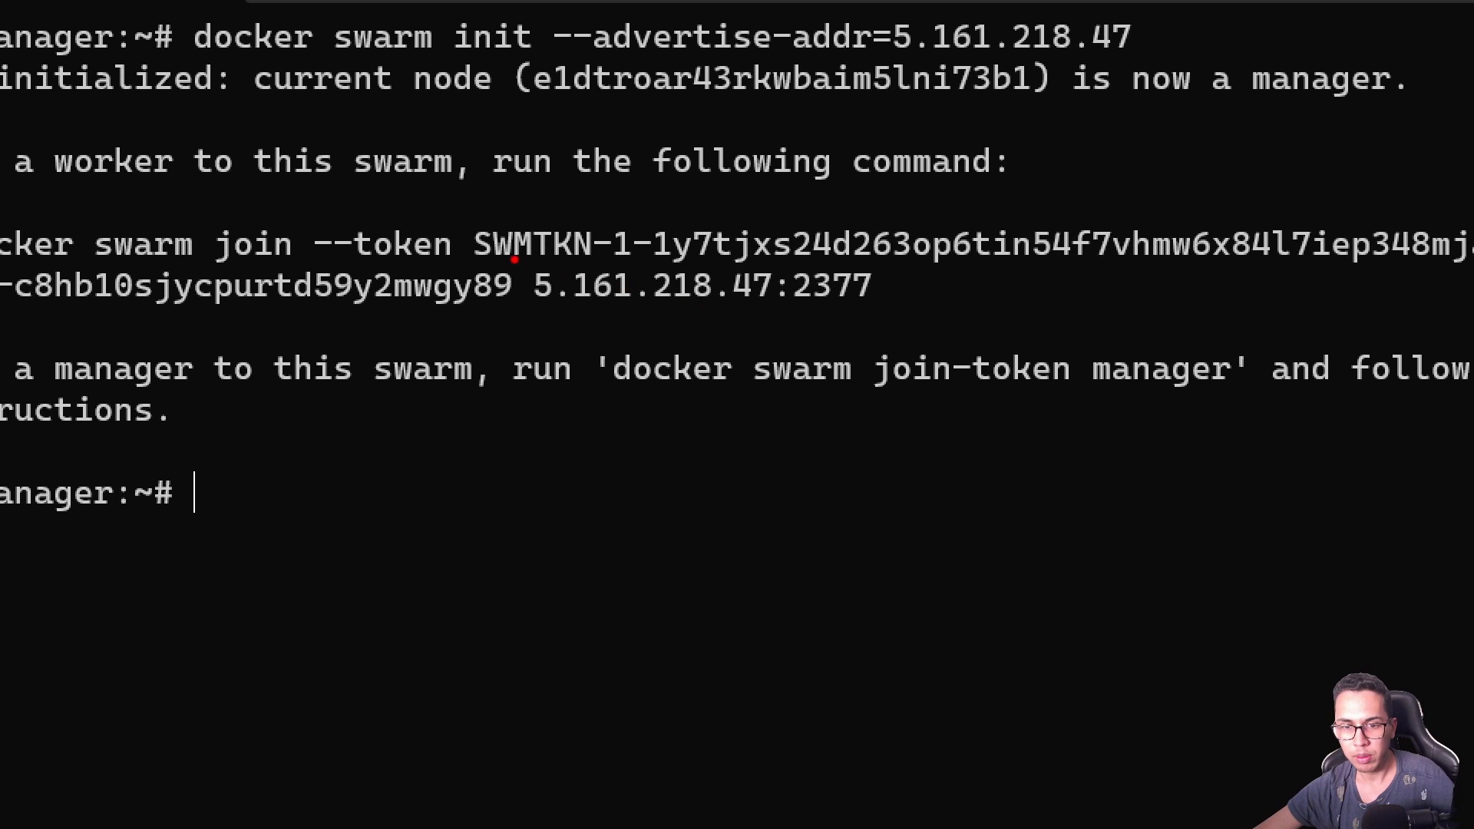
mouse_move(513, 256)
mouse_down()
mouse_move(717, 335)
mouse_move(781, 336)
mouse_up()
mouse_move(875, 244)
mouse_down()
mouse_move(799, 244)
mouse_move(931, 310)
mouse_move(877, 230)
mouse_up()
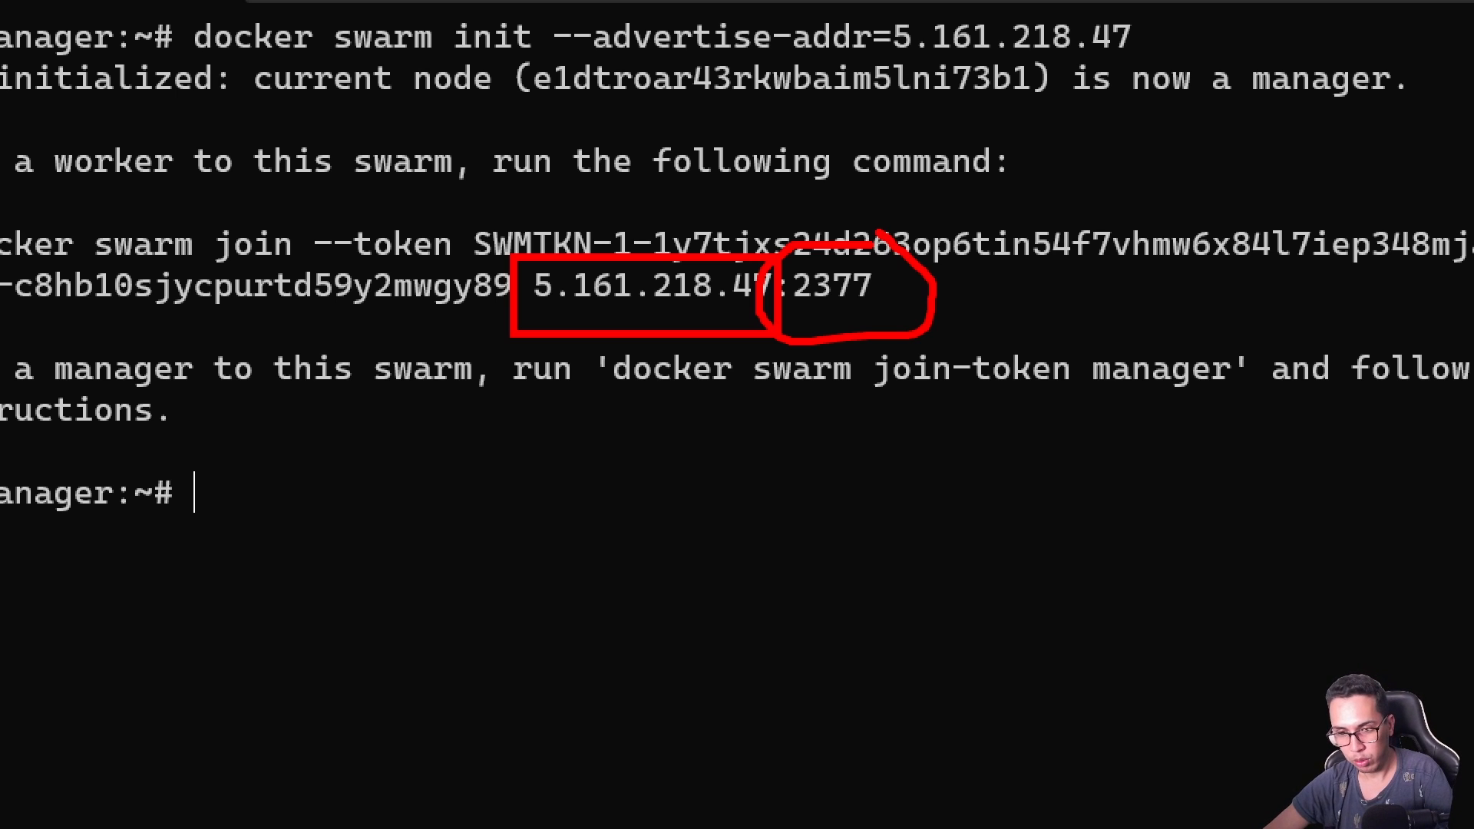
key(Escape)
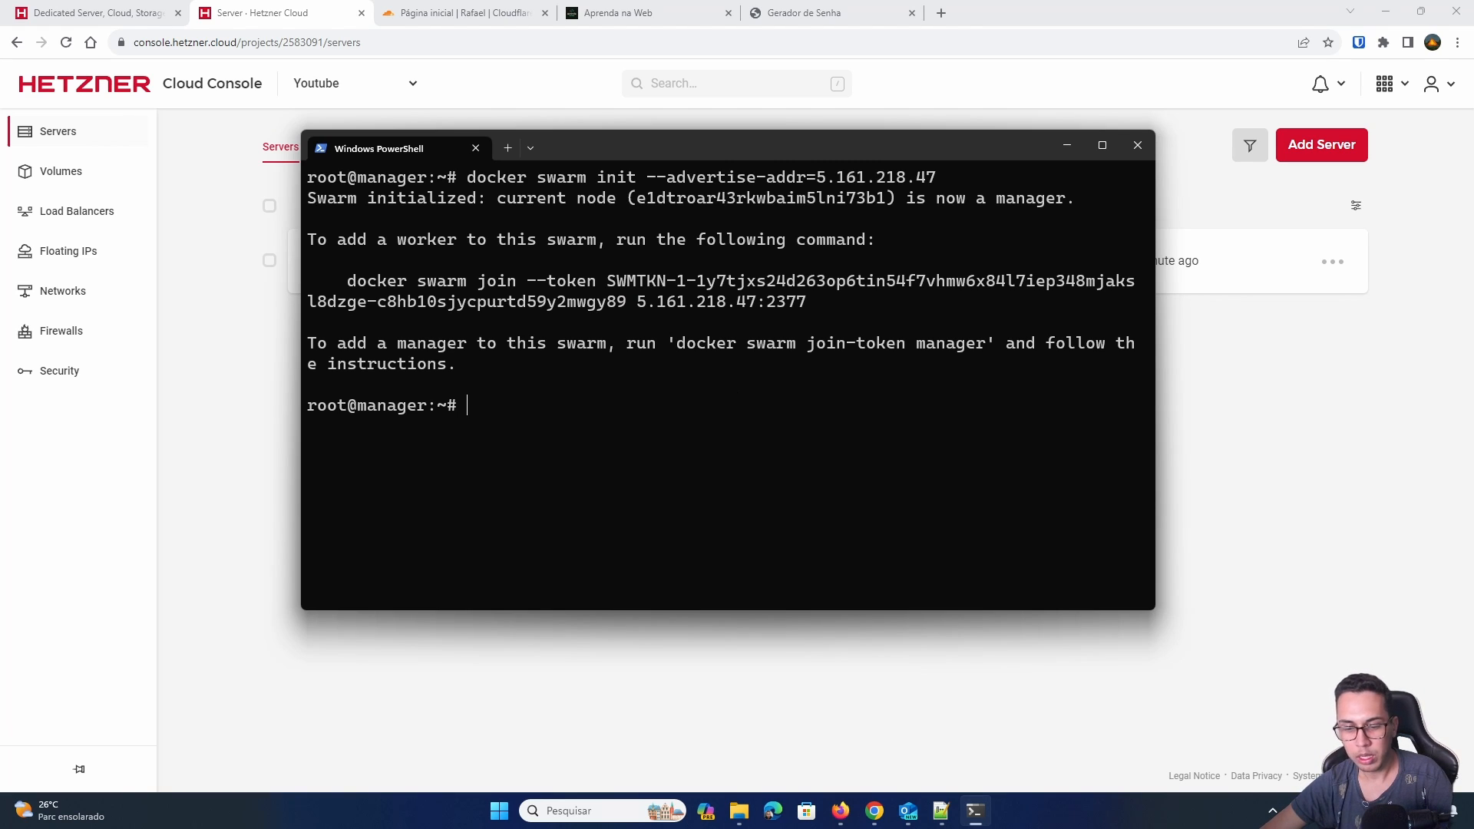
text(clear)
key(Return)
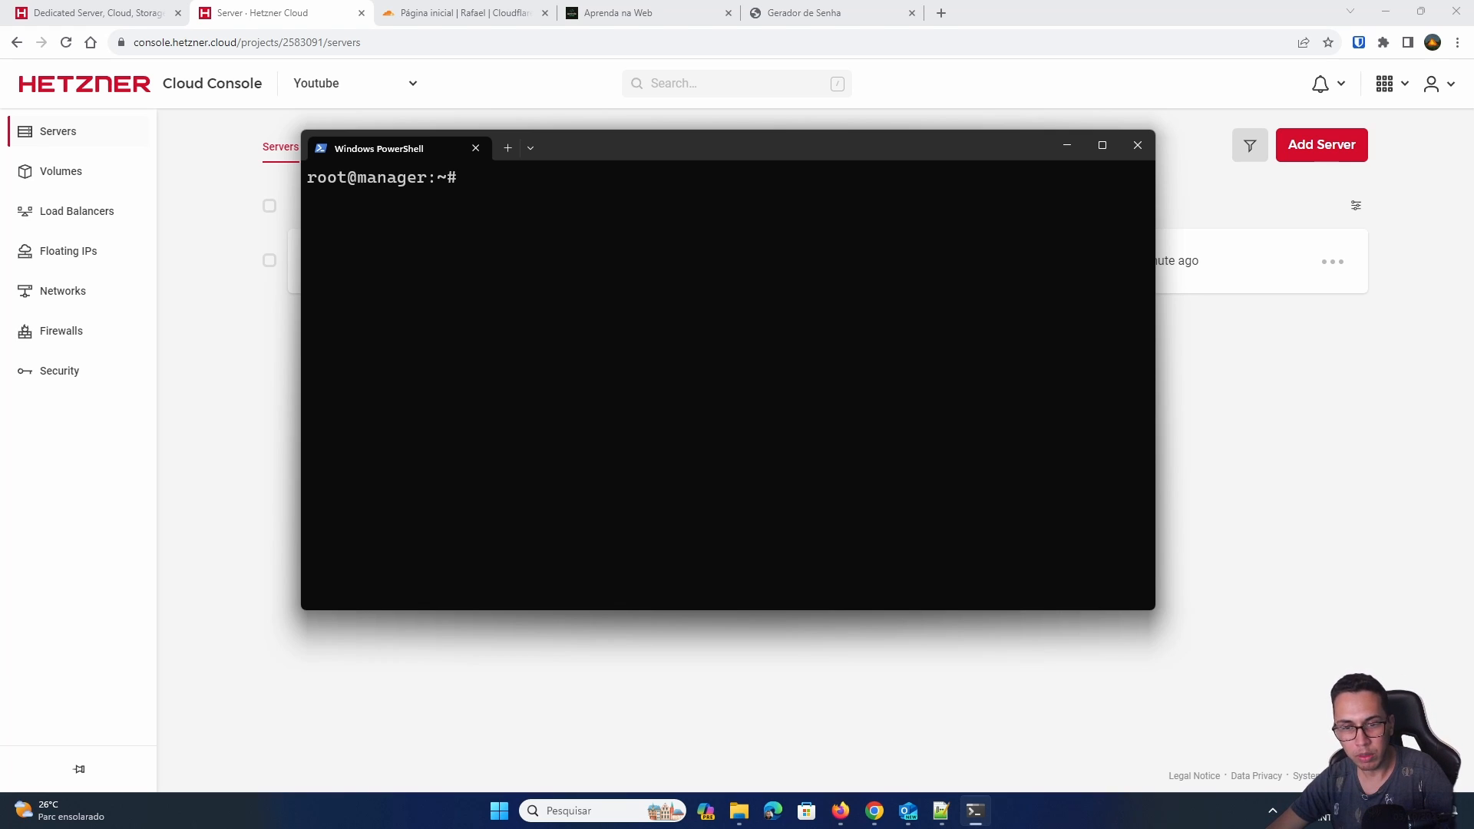
Return to the Notion page in Firefox and copy the agent_network creation command under "4 - Criar Rede par Traefik".
key(alt+Tab)
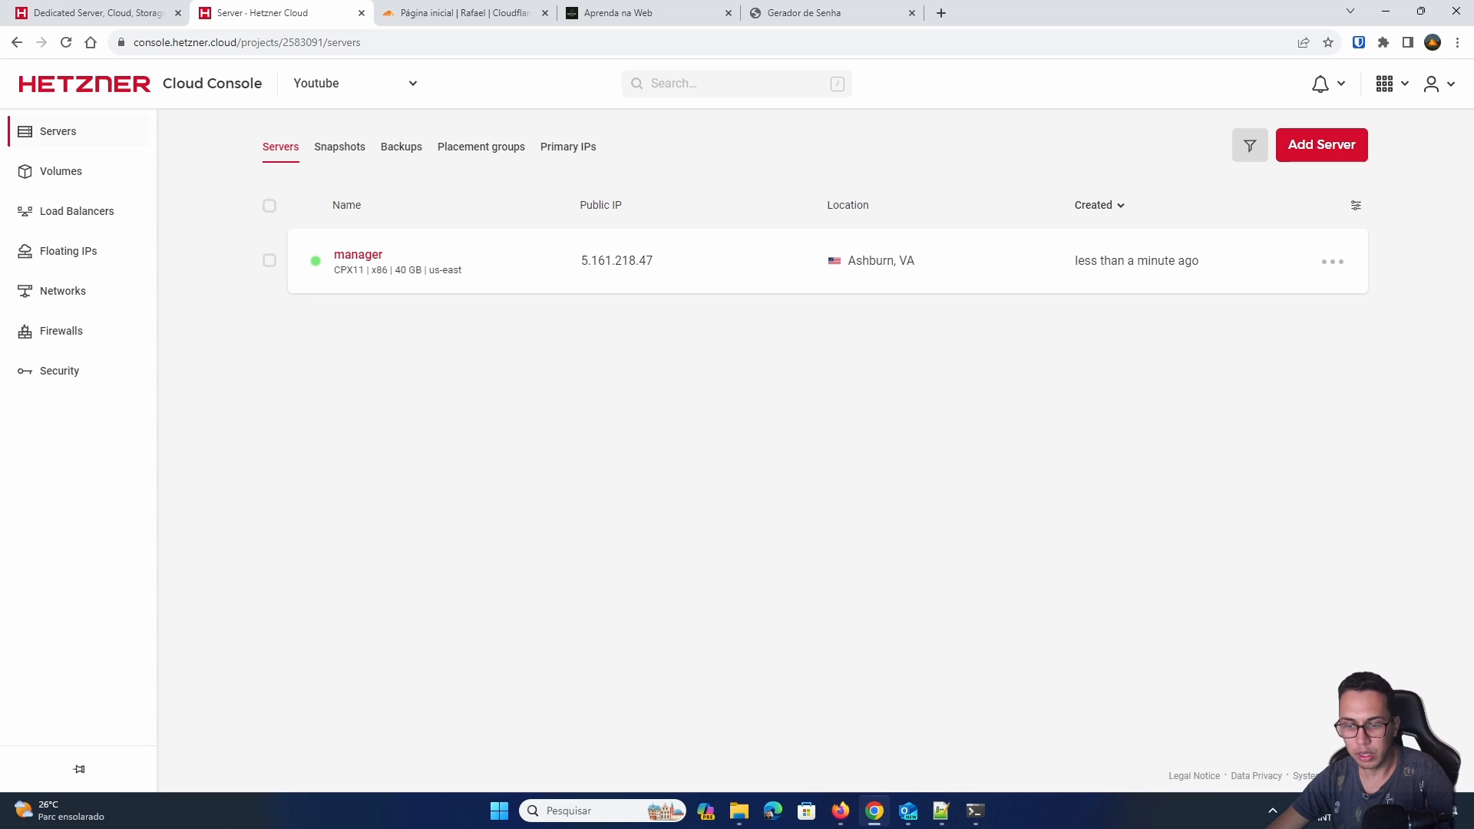
click(840, 811)
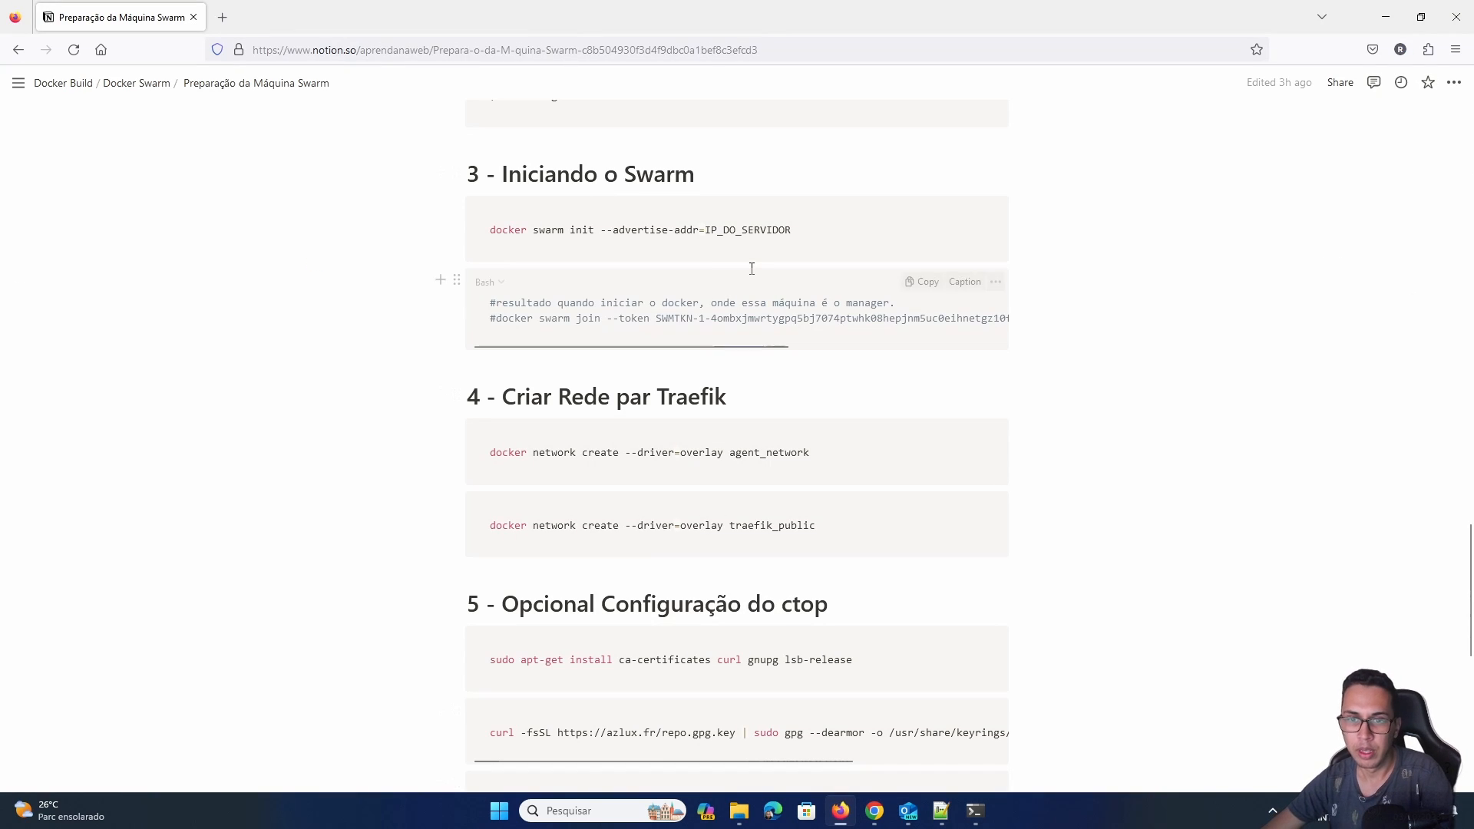
scroll(751, 268, up, 2)
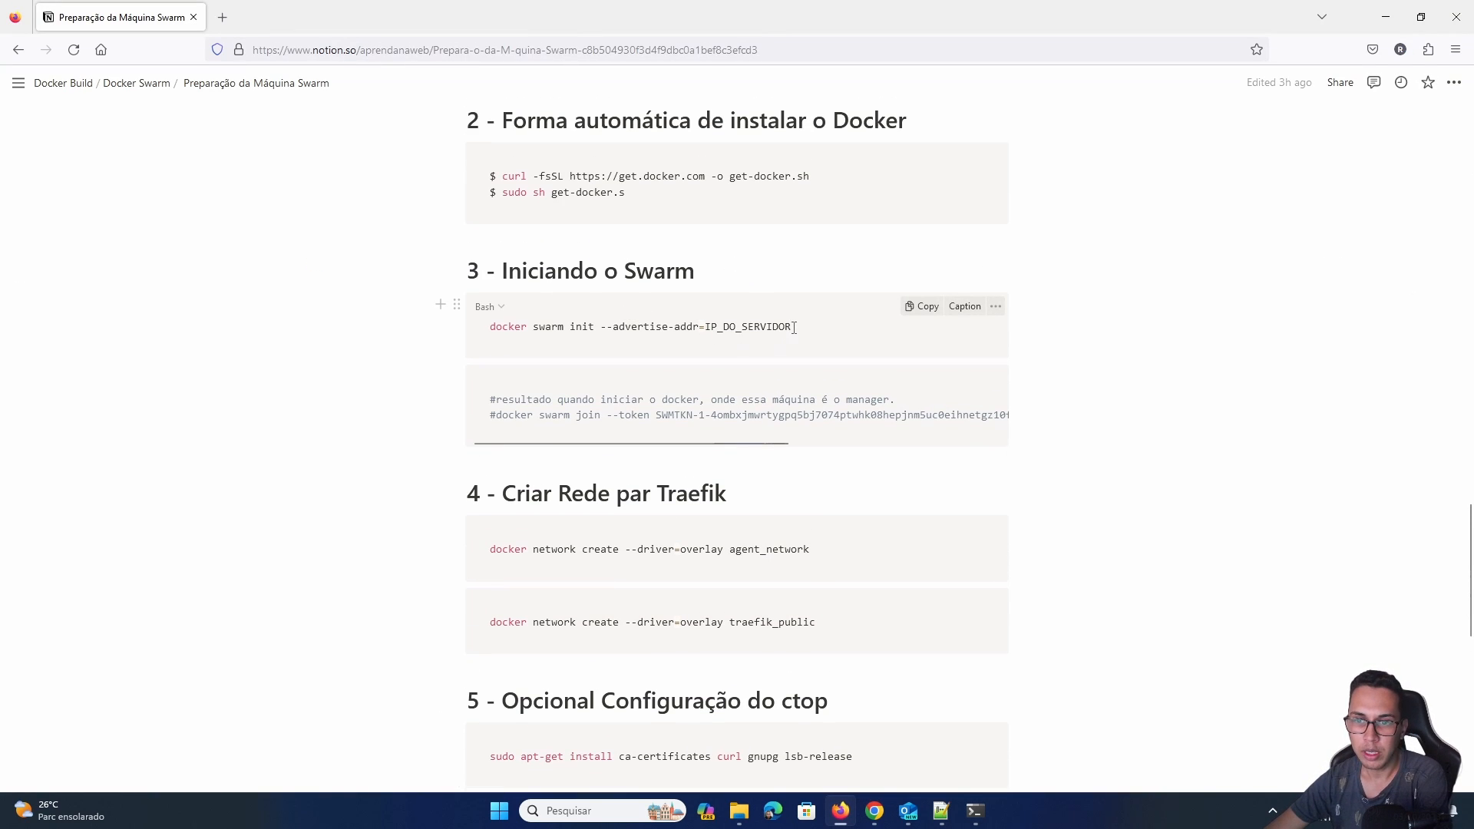
drag(795, 328, 554, 328)
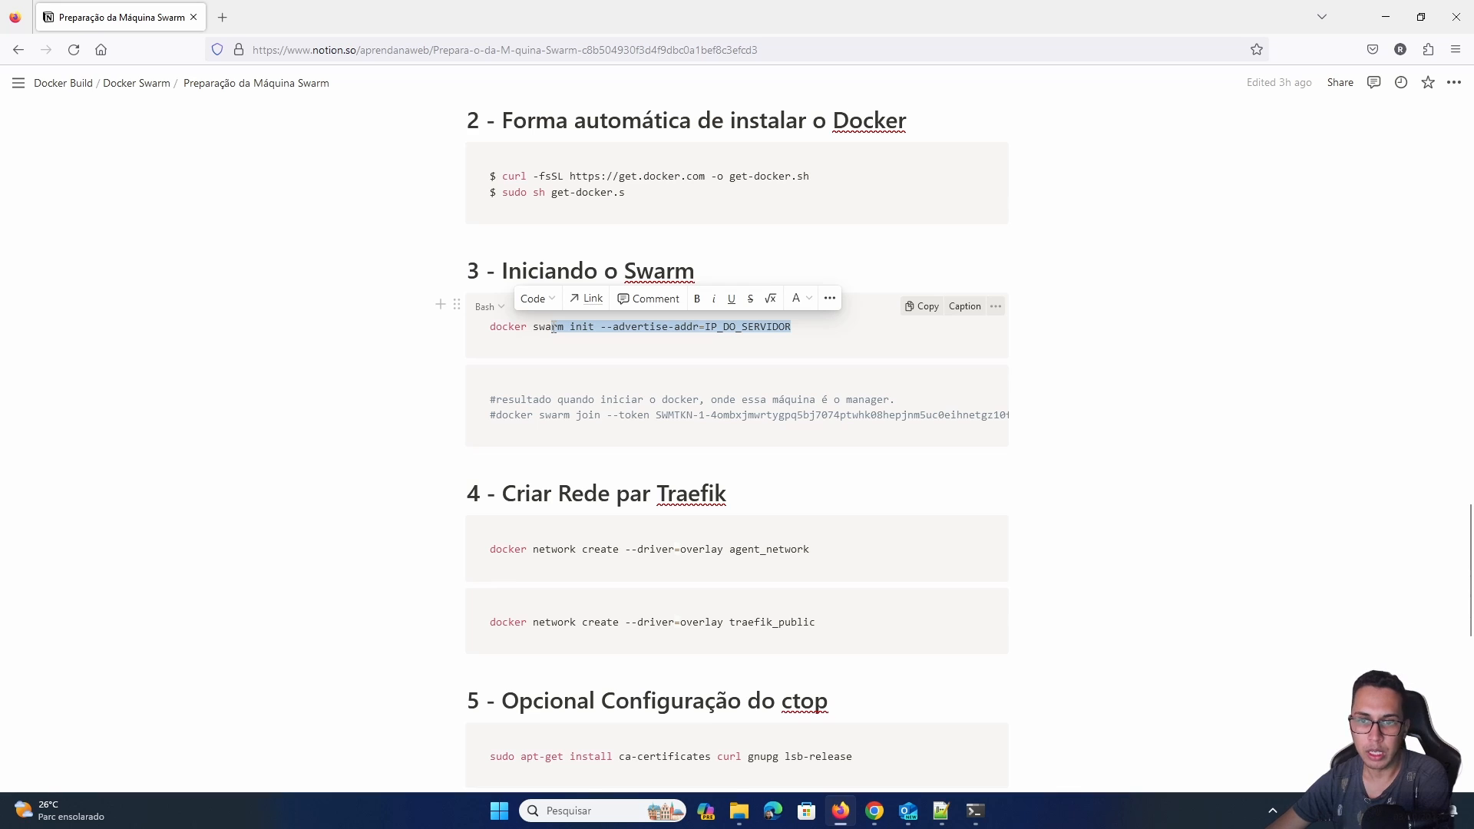
scroll(952, 390, down, 2)
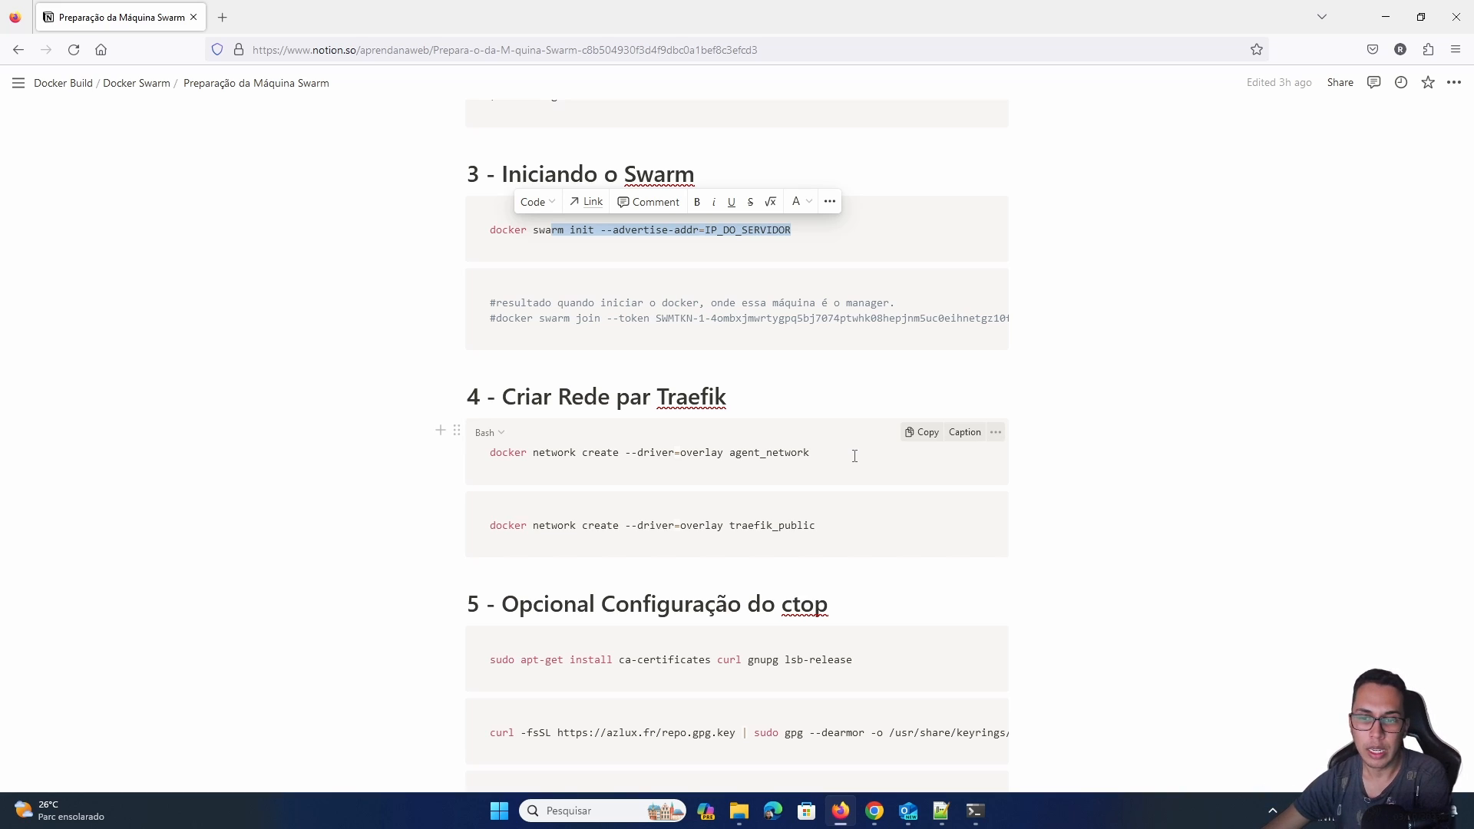
scroll(791, 482, down, 2)
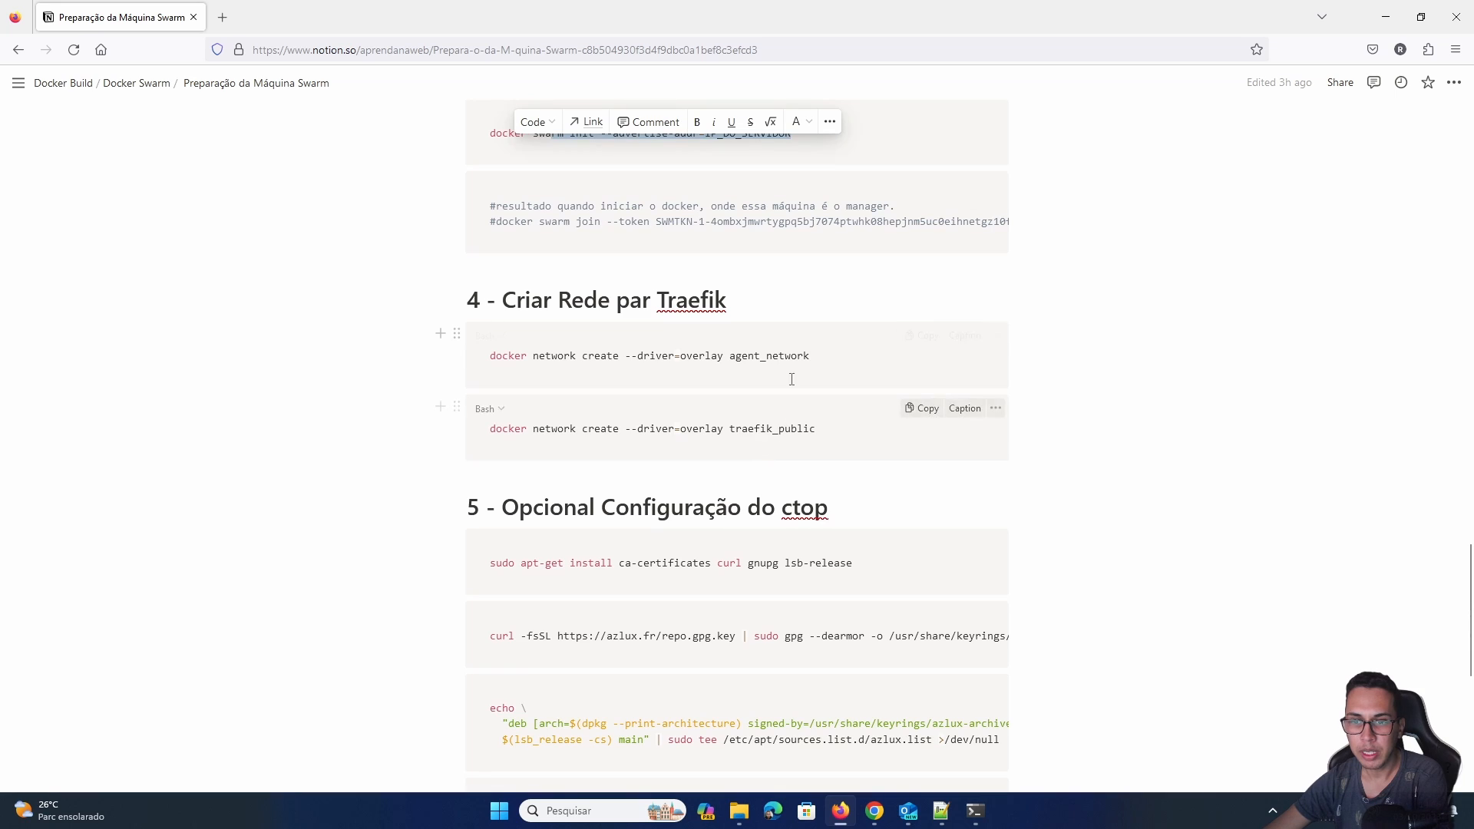
double_click(766, 356)
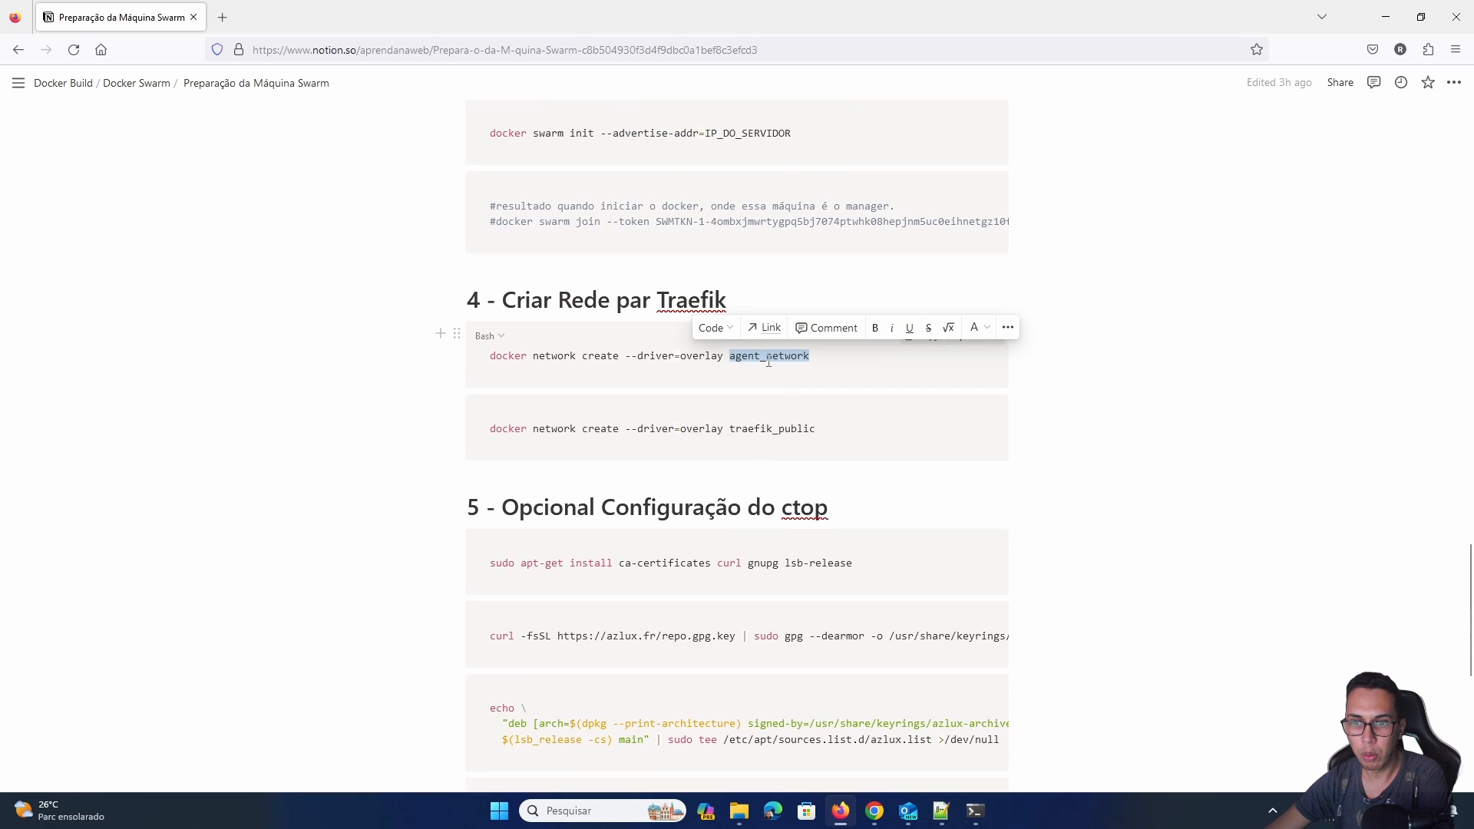
click(823, 369)
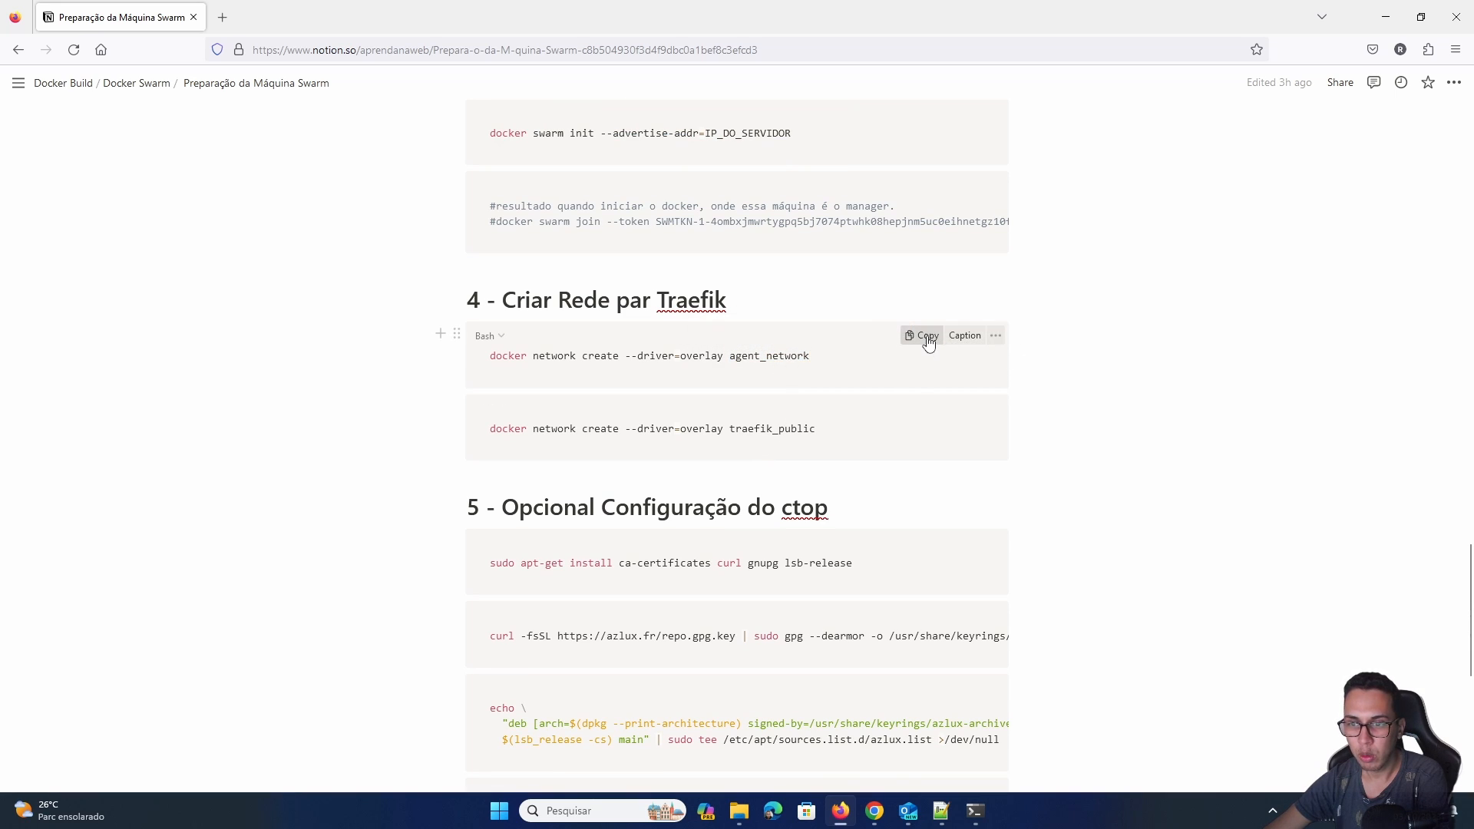
click(924, 336)
Paste and run docker network create --driver=overlay agent_network in the manager's terminal.
click(975, 811)
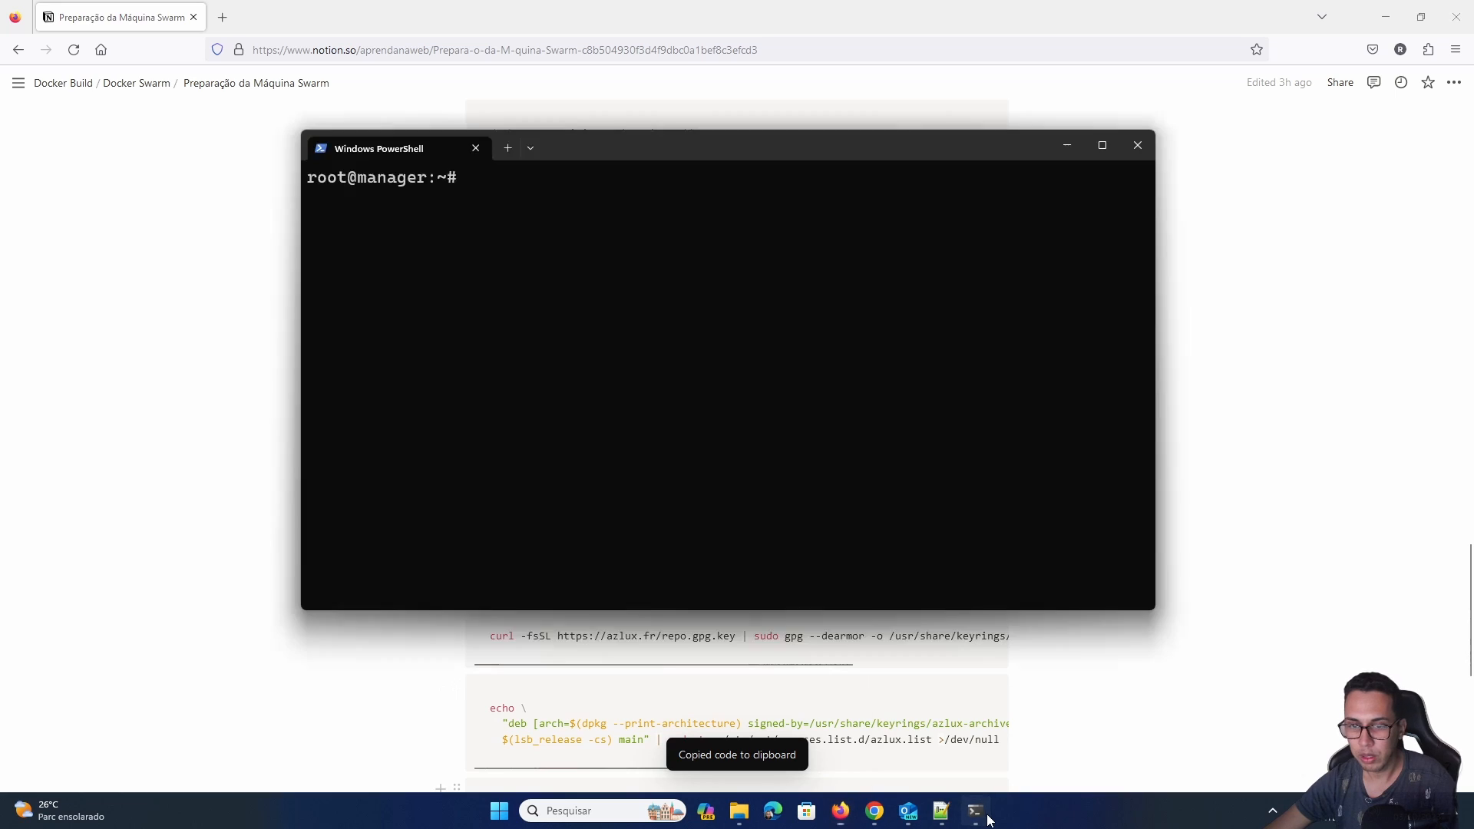
key(ctrl+v)
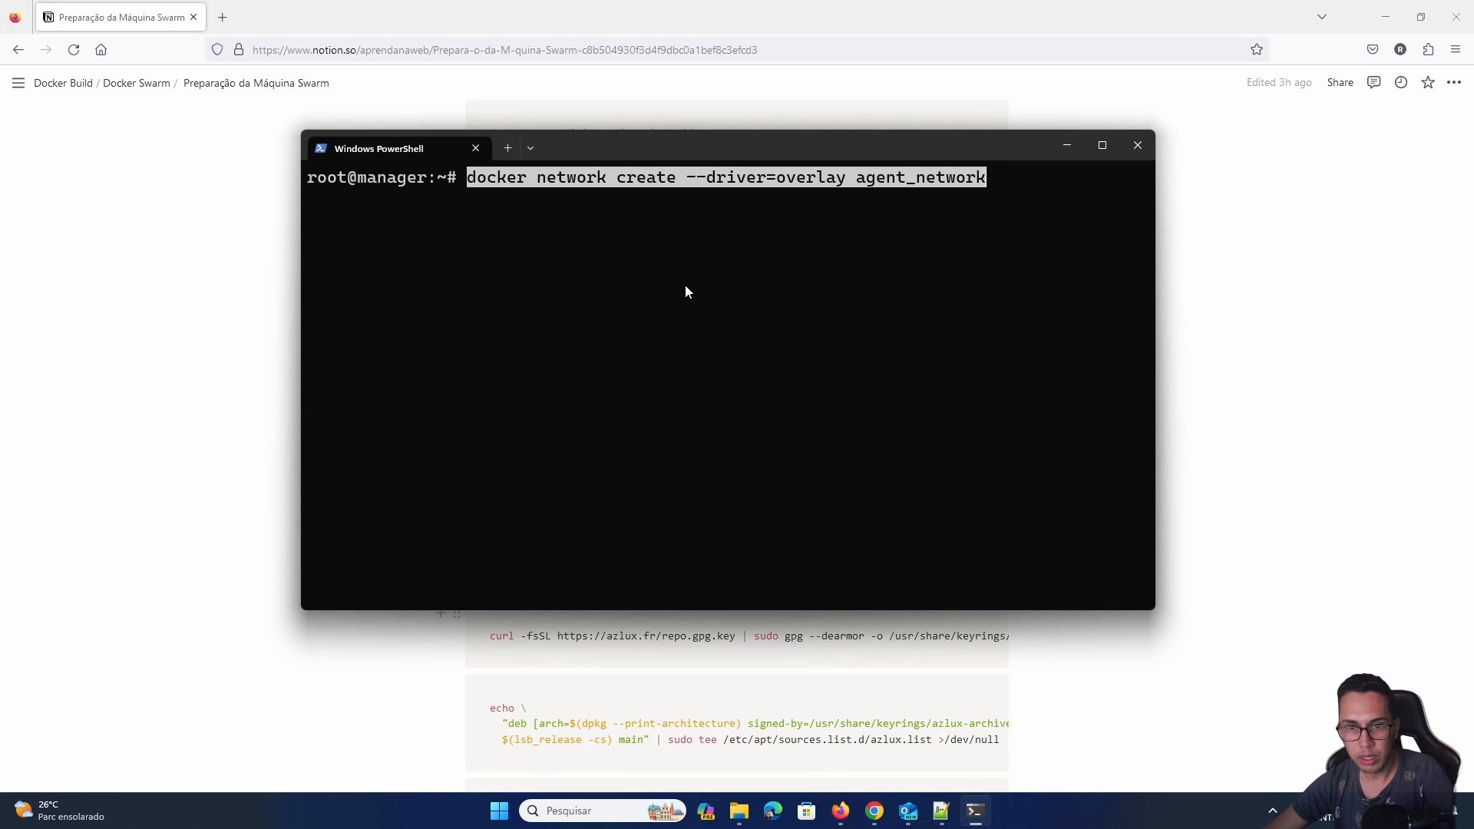
key(Right)
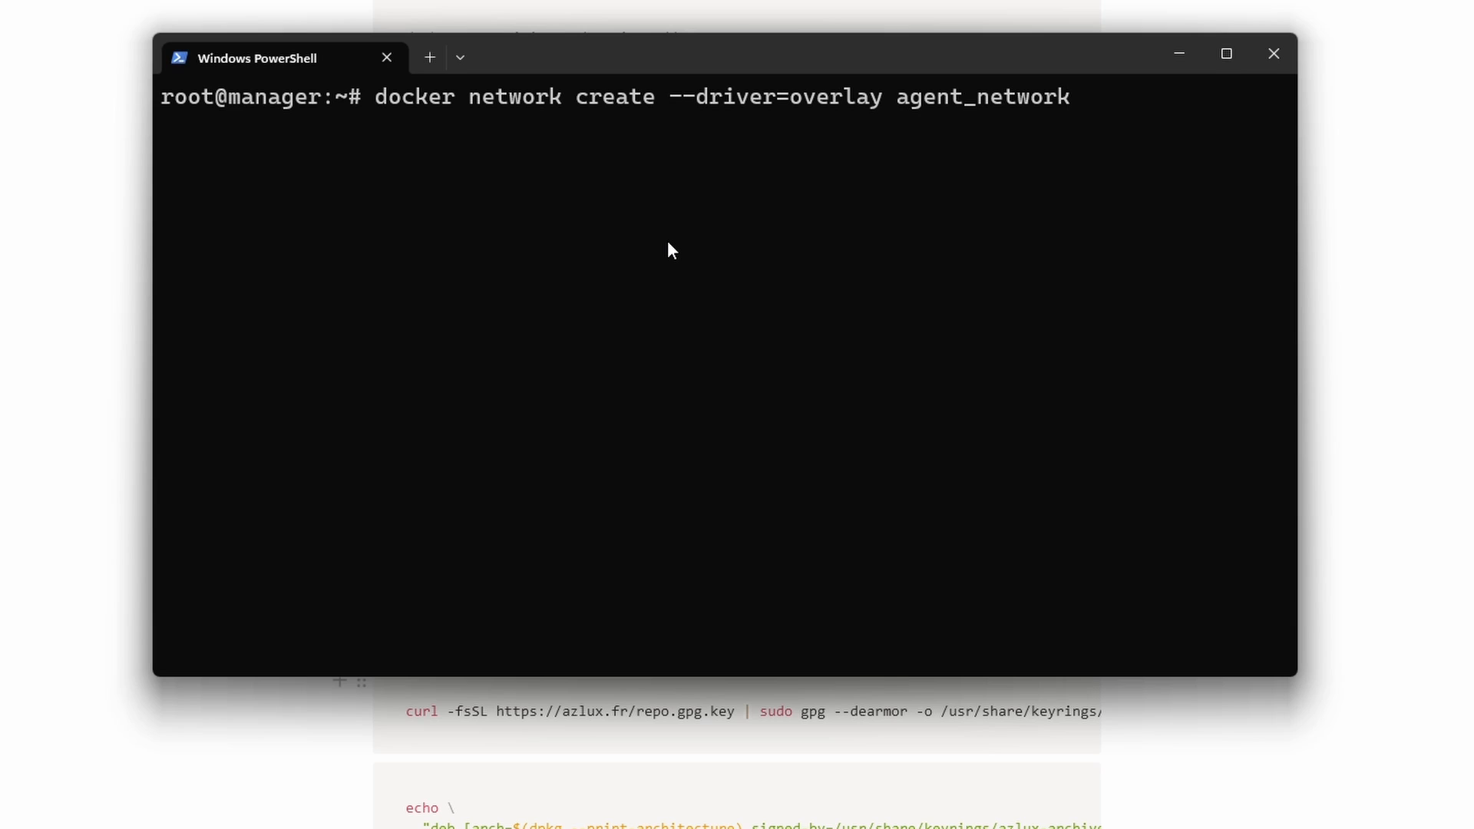
key(Return)
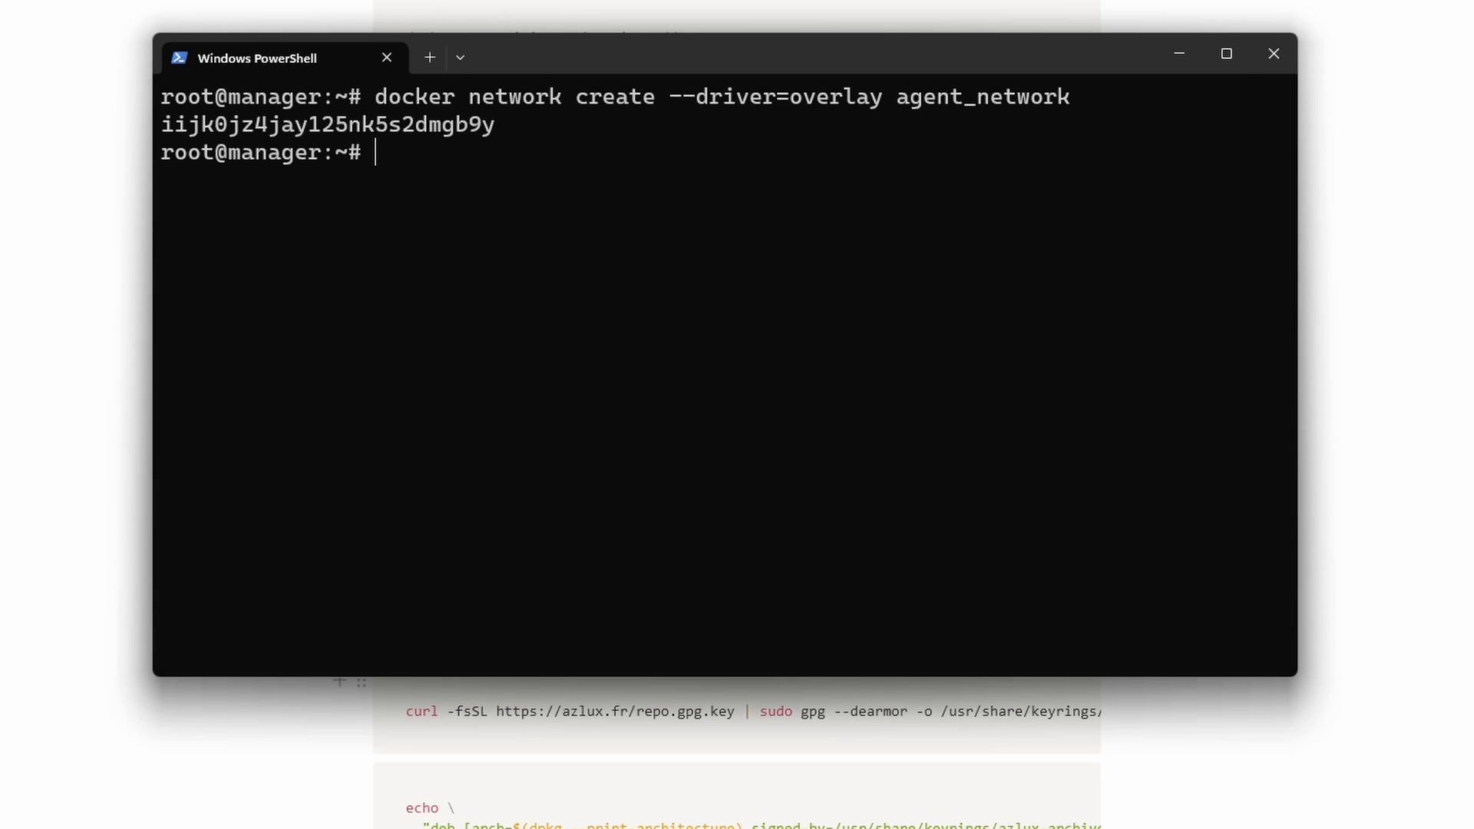
key(alt+Tab)
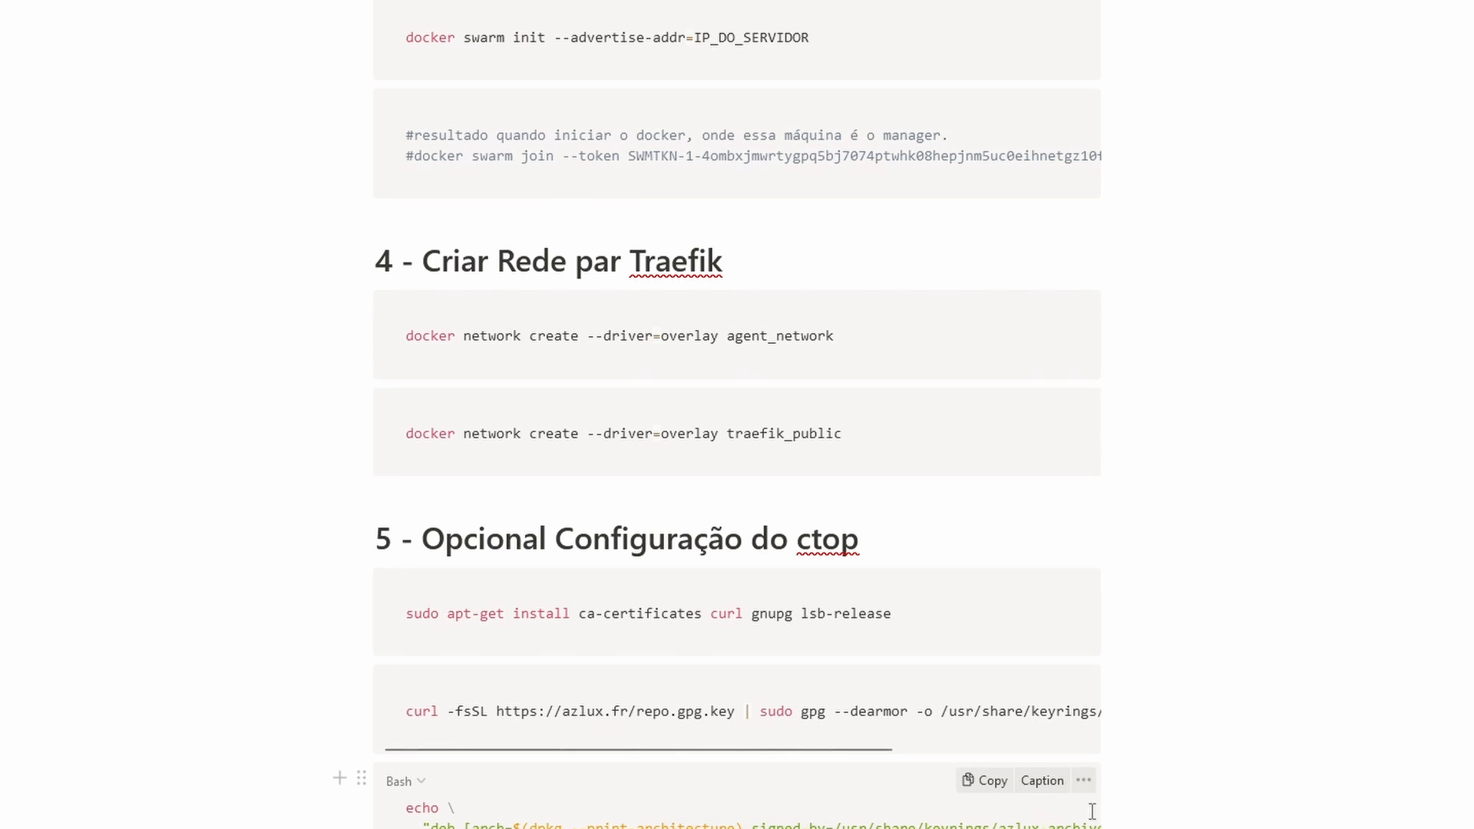
key(alt+Tab)
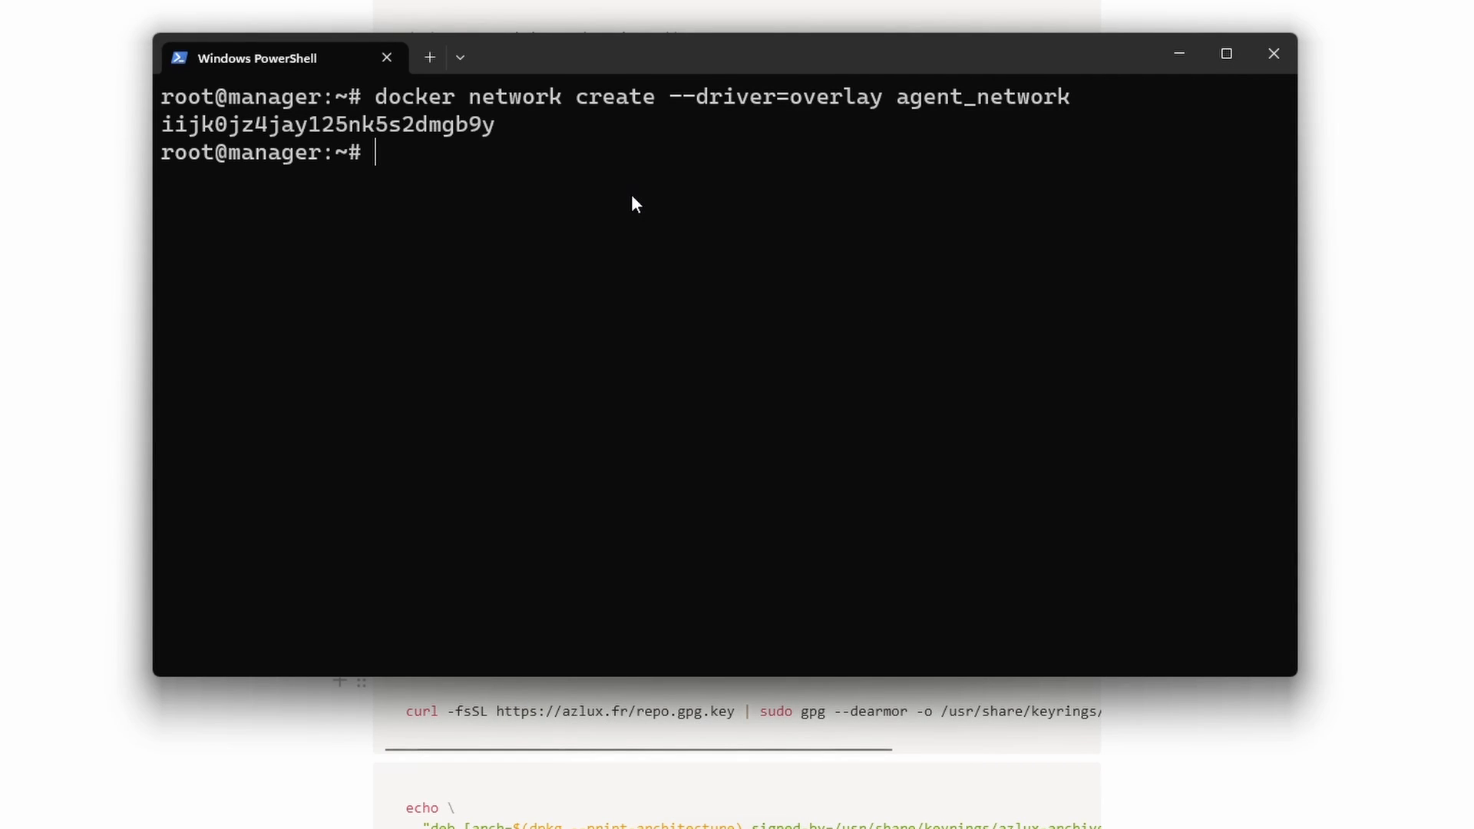
key(ctrl+v)
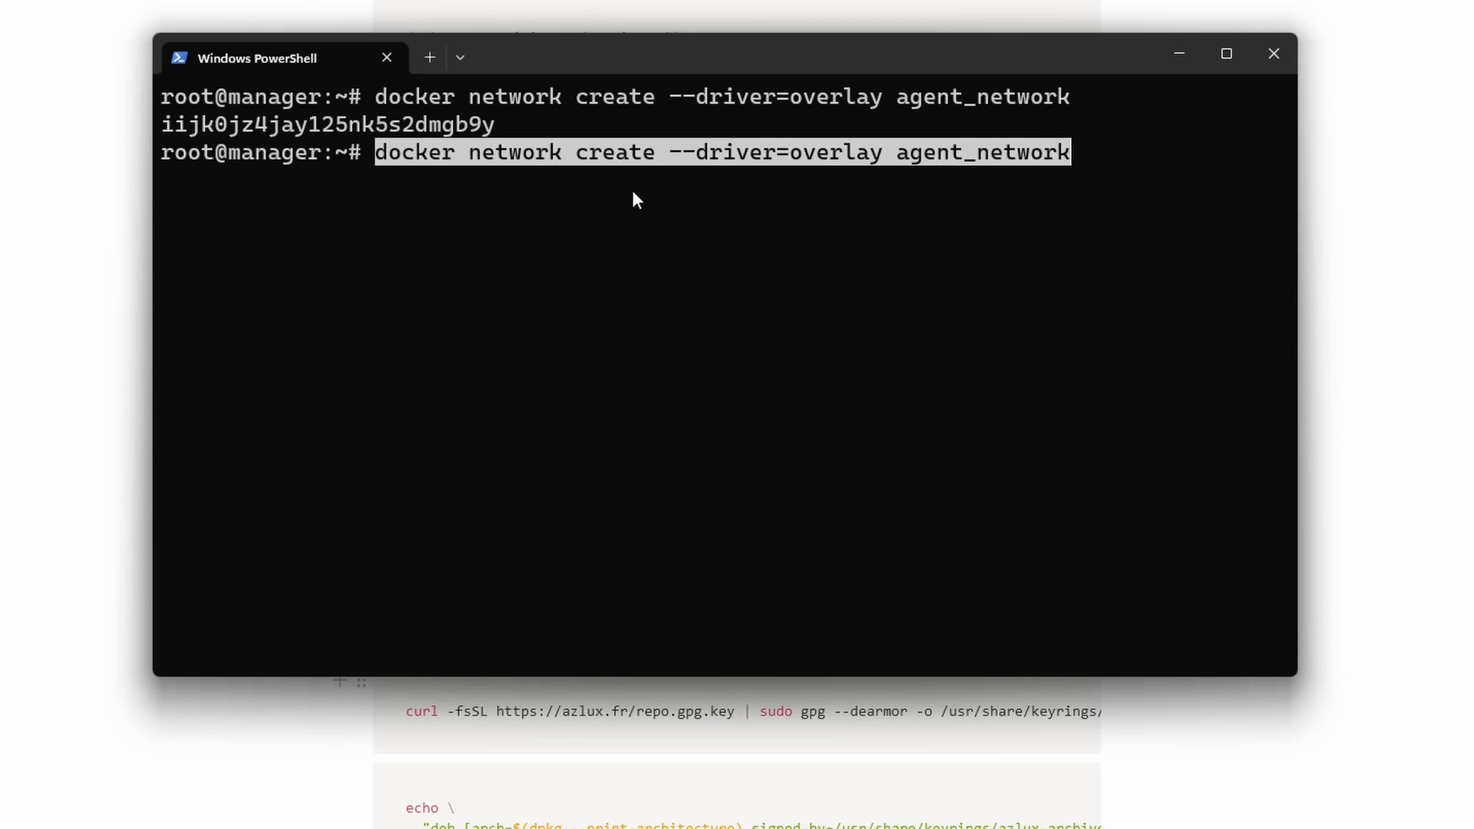
key(Right)
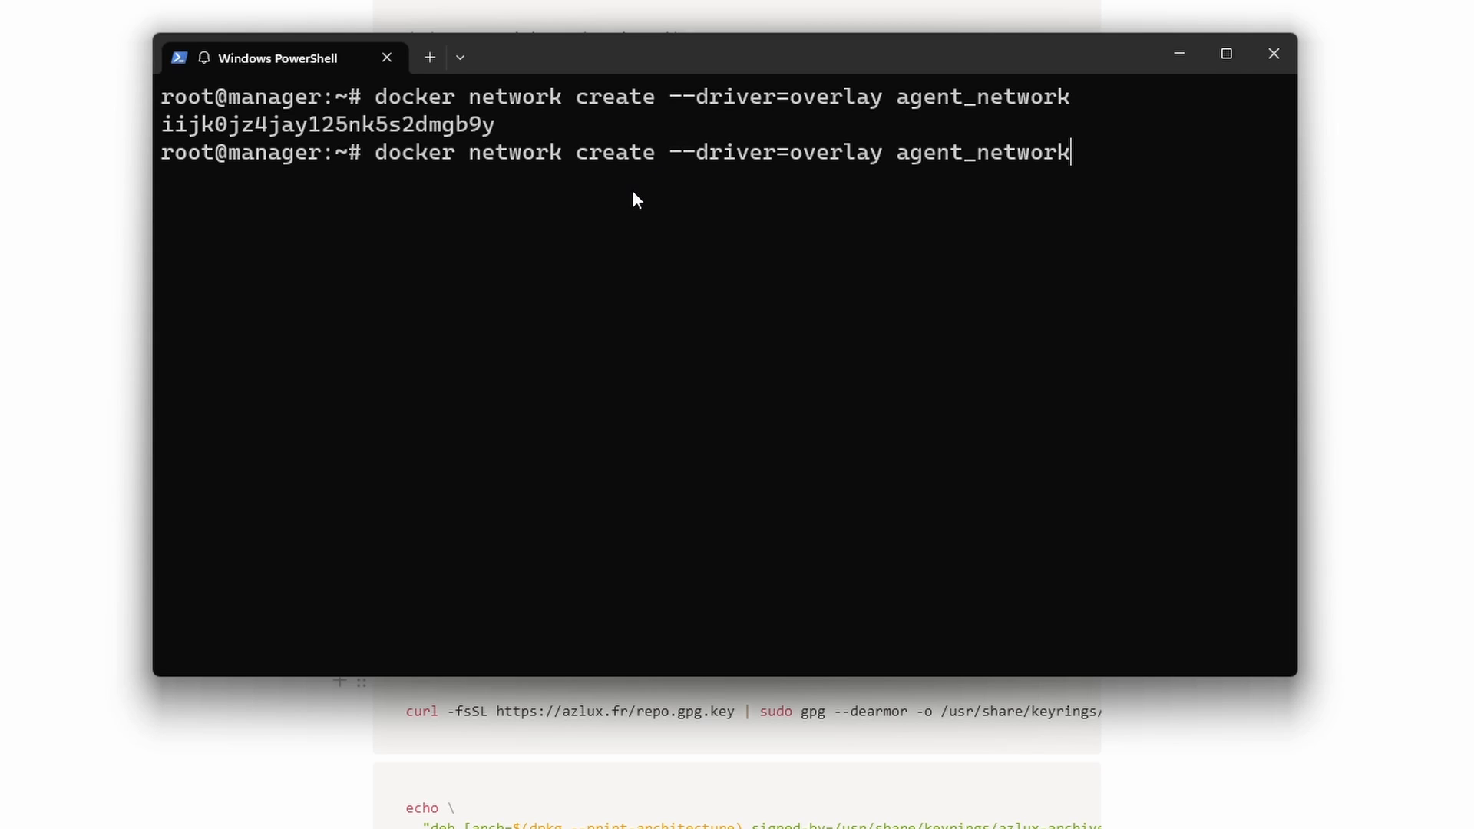
Copy the traefik_public command from the Notion page, clear the pending terminal line and run docker network create --driver=overlay traefik_public.
click(66, 250)
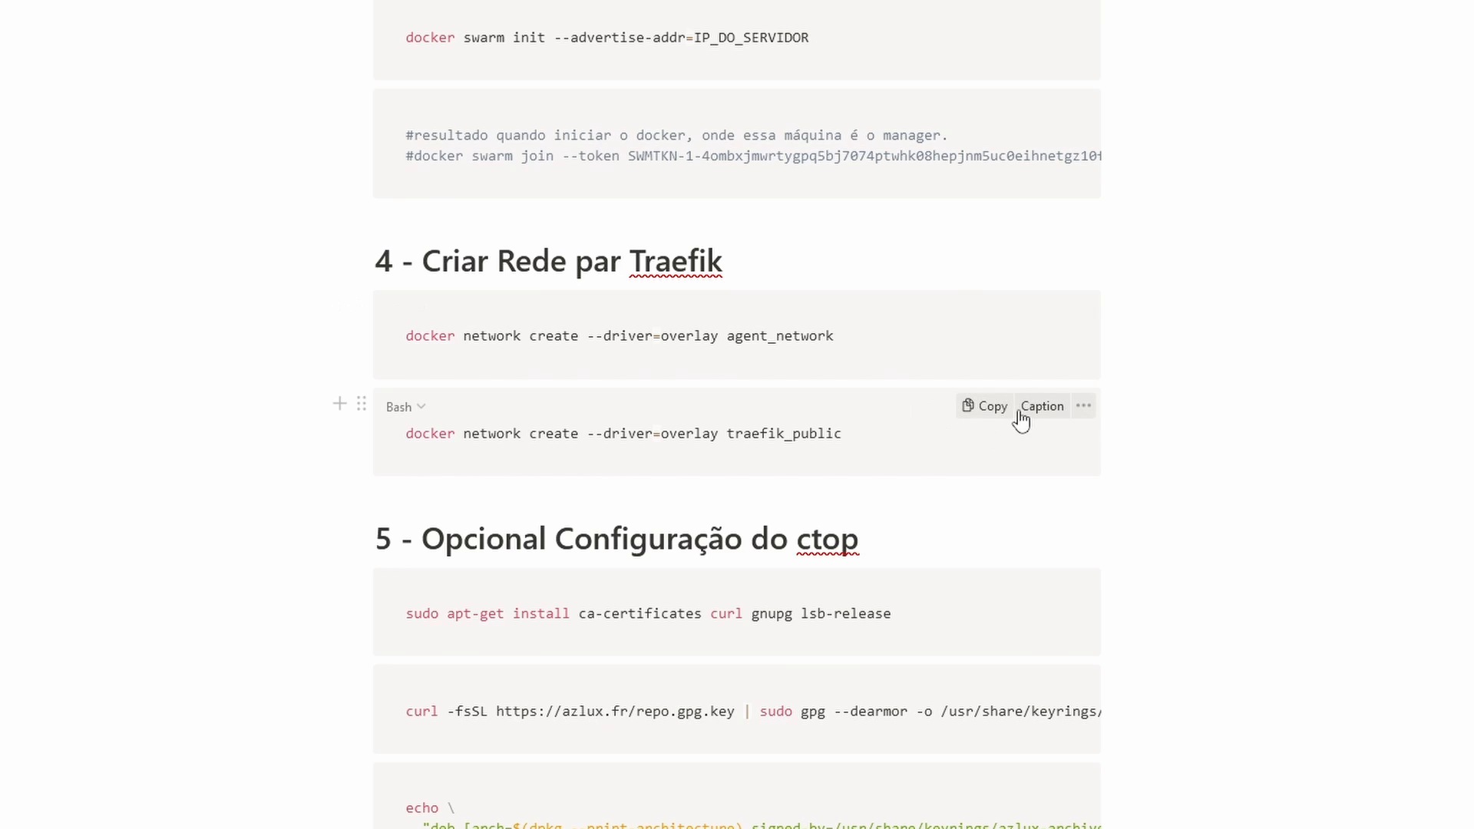
click(988, 407)
key(alt+Tab)
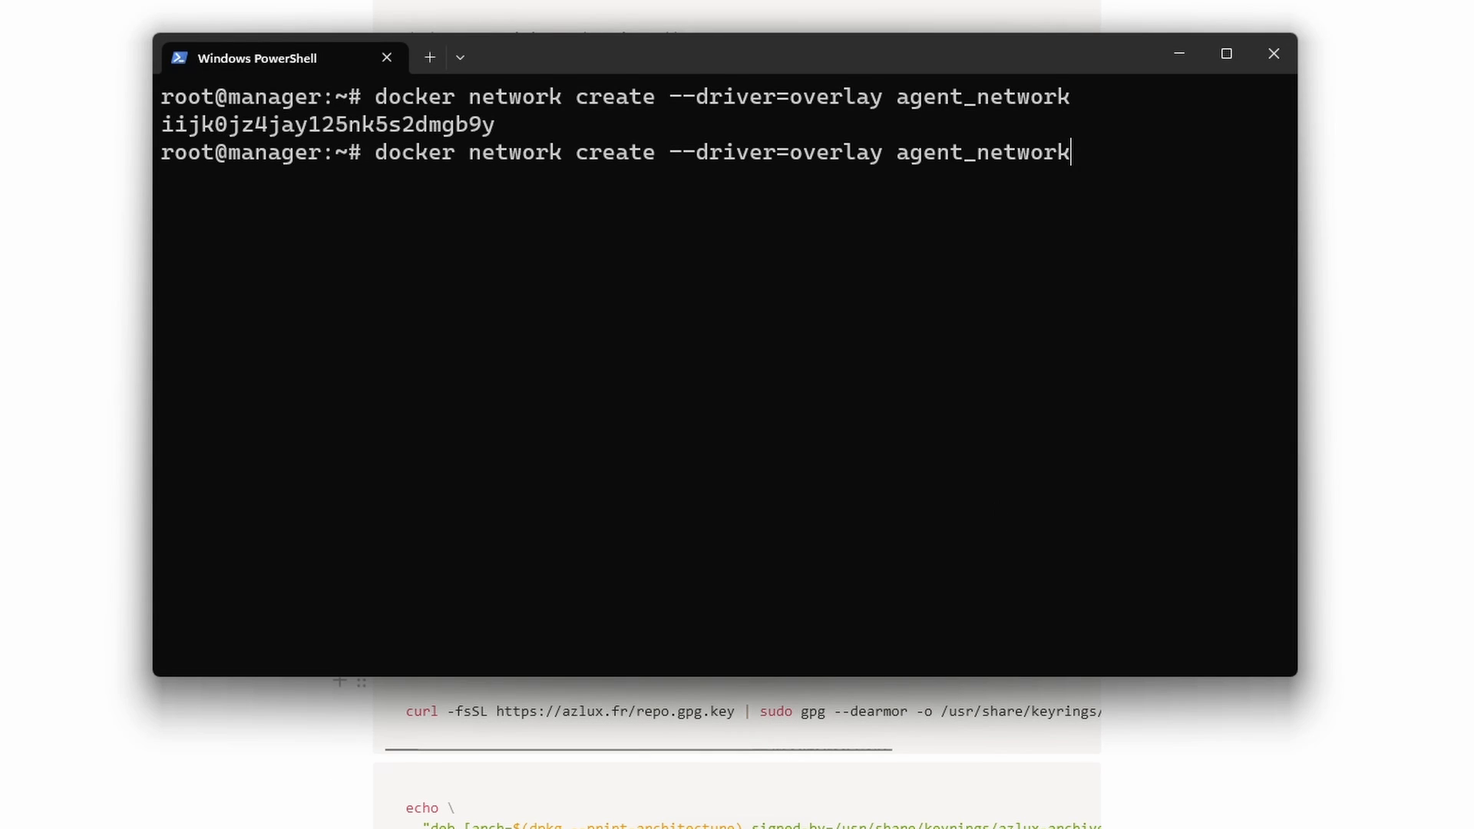
key(BackSpace)
key(BackSpace)
key(BackSpace)
key(BackSpace)
key(BackSpace)
key(BackSpace)
key(BackSpace)
key(BackSpace)
key(BackSpace)
key(BackSpace)
key(BackSpace)
key(BackSpace)
key(BackSpace)
key(BackSpace)
key(BackSpace)
key(BackSpace)
key(BackSpace)
key(BackSpace)
key(BackSpace)
key(BackSpace)
key(ctrl+v)
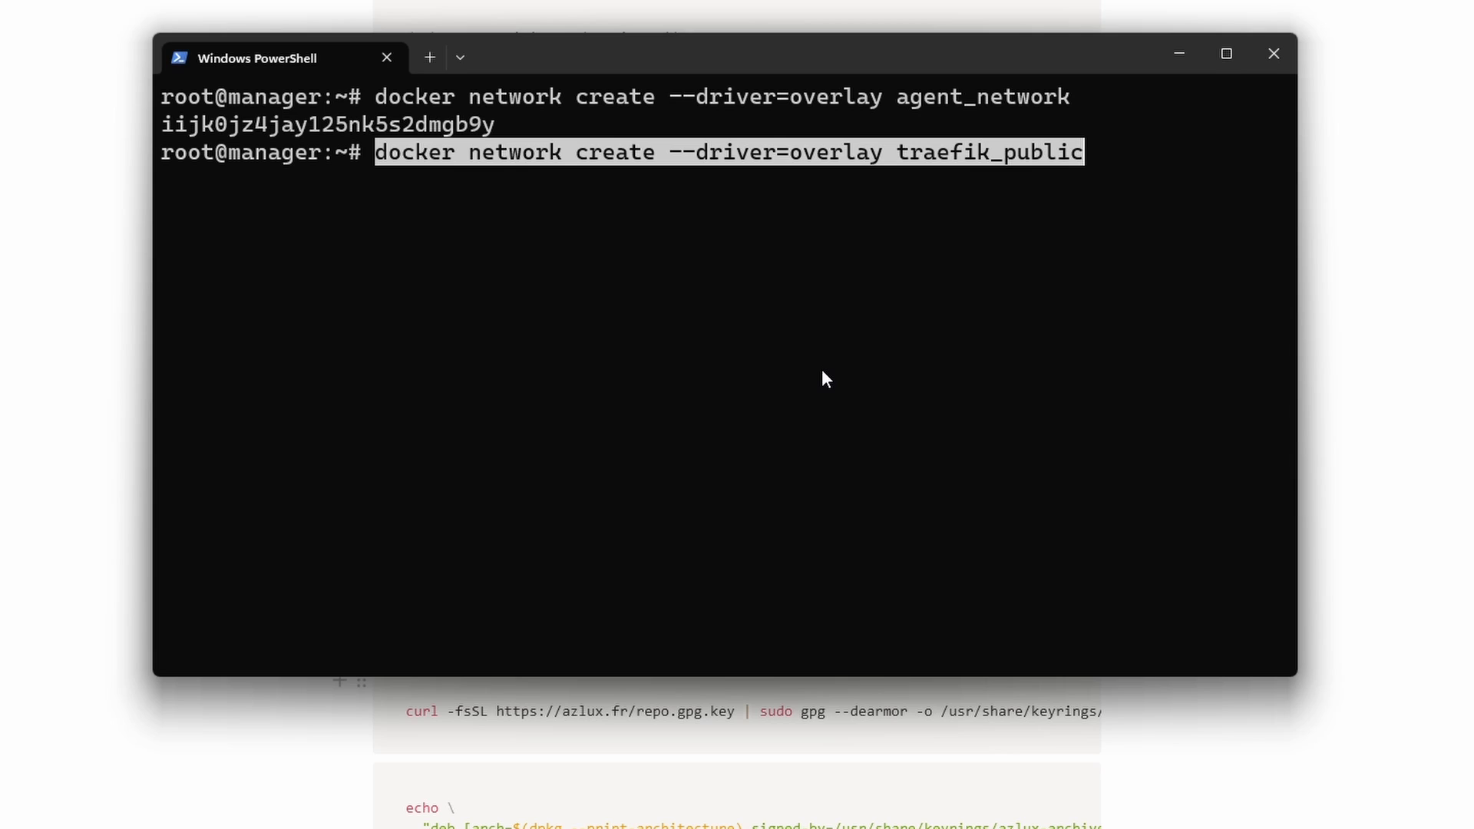
key(Return)
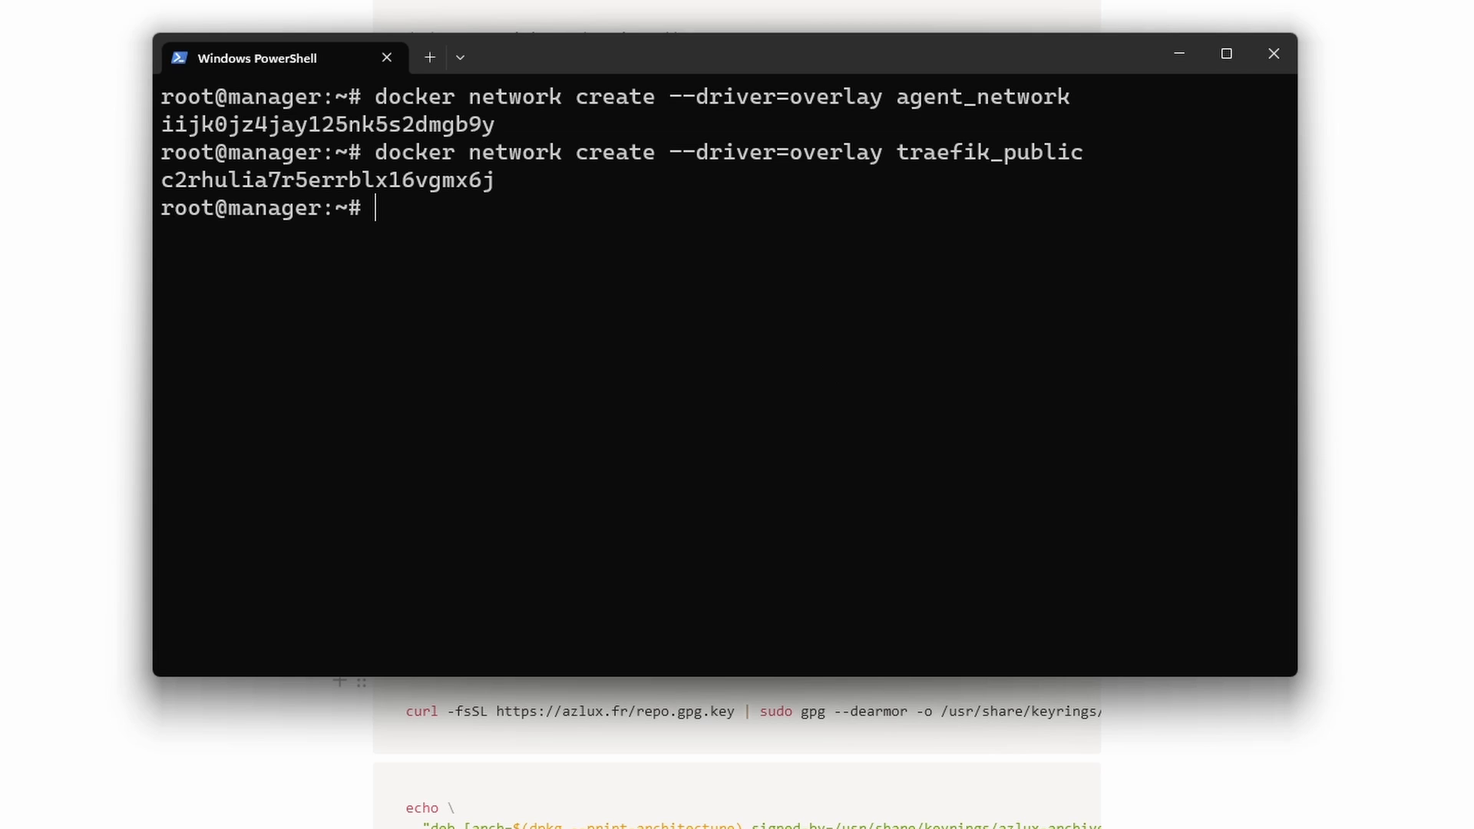
List the networks with docker network ls, examine the driver and scope of agent_network and traefik_public, and clear the terminal.
text(docker network ls)
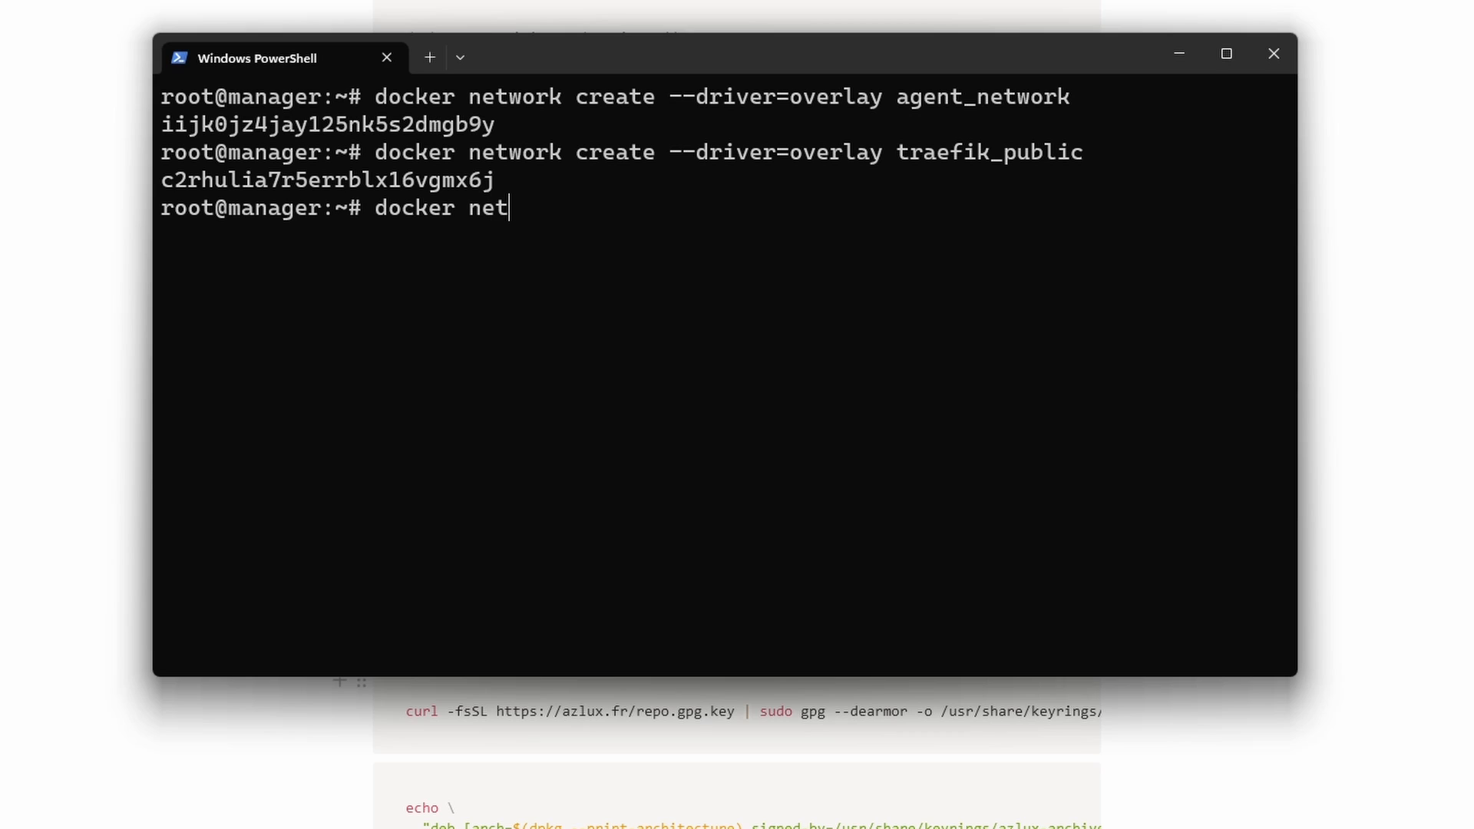
key(Return)
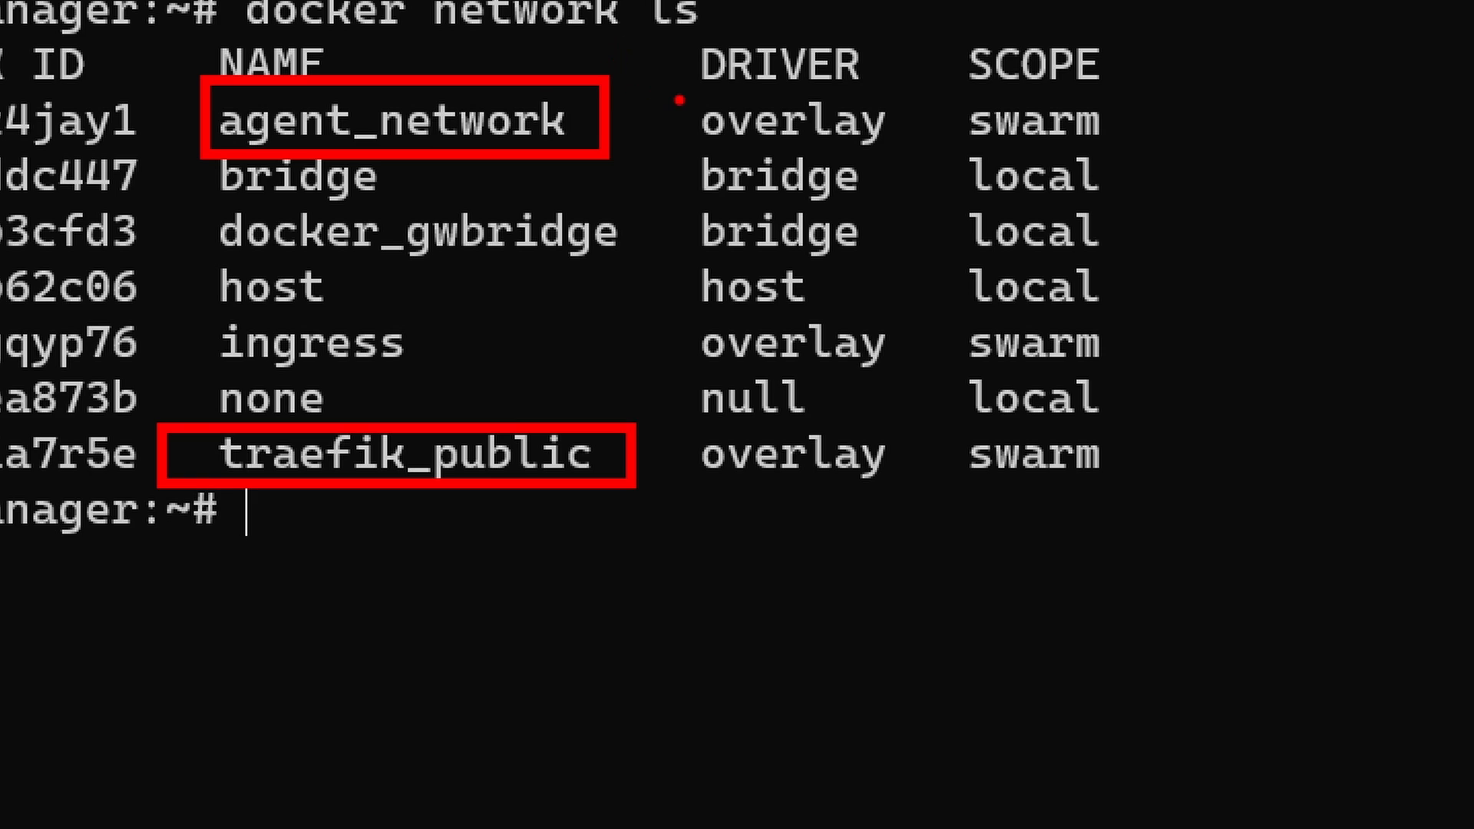
mouse_move(683, 94)
mouse_down()
mouse_move(666, 134)
mouse_move(854, 160)
mouse_move(610, 86)
mouse_up()
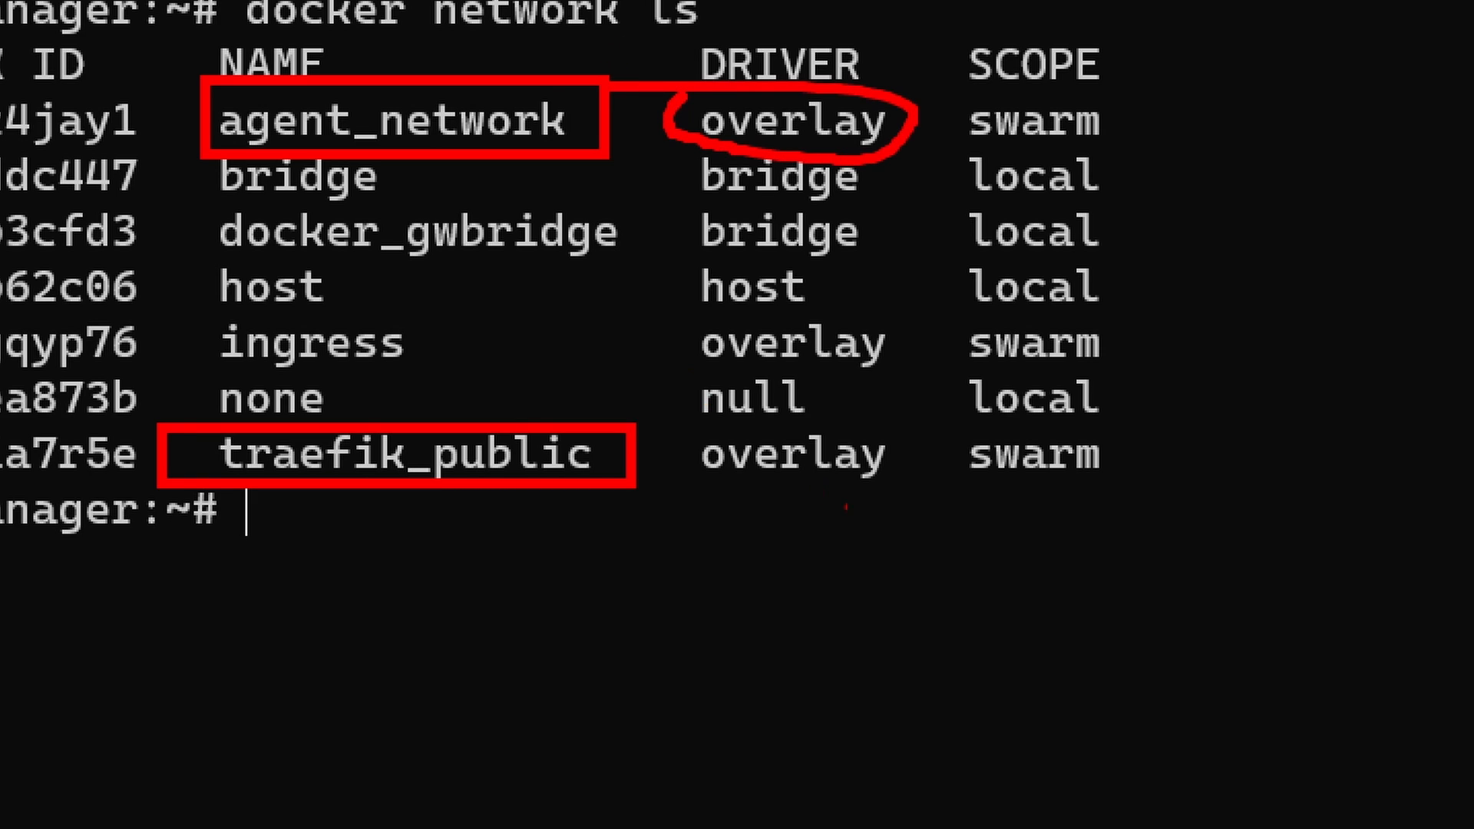
mouse_move(867, 426)
mouse_down()
mouse_move(671, 468)
mouse_move(918, 449)
mouse_move(867, 421)
mouse_up()
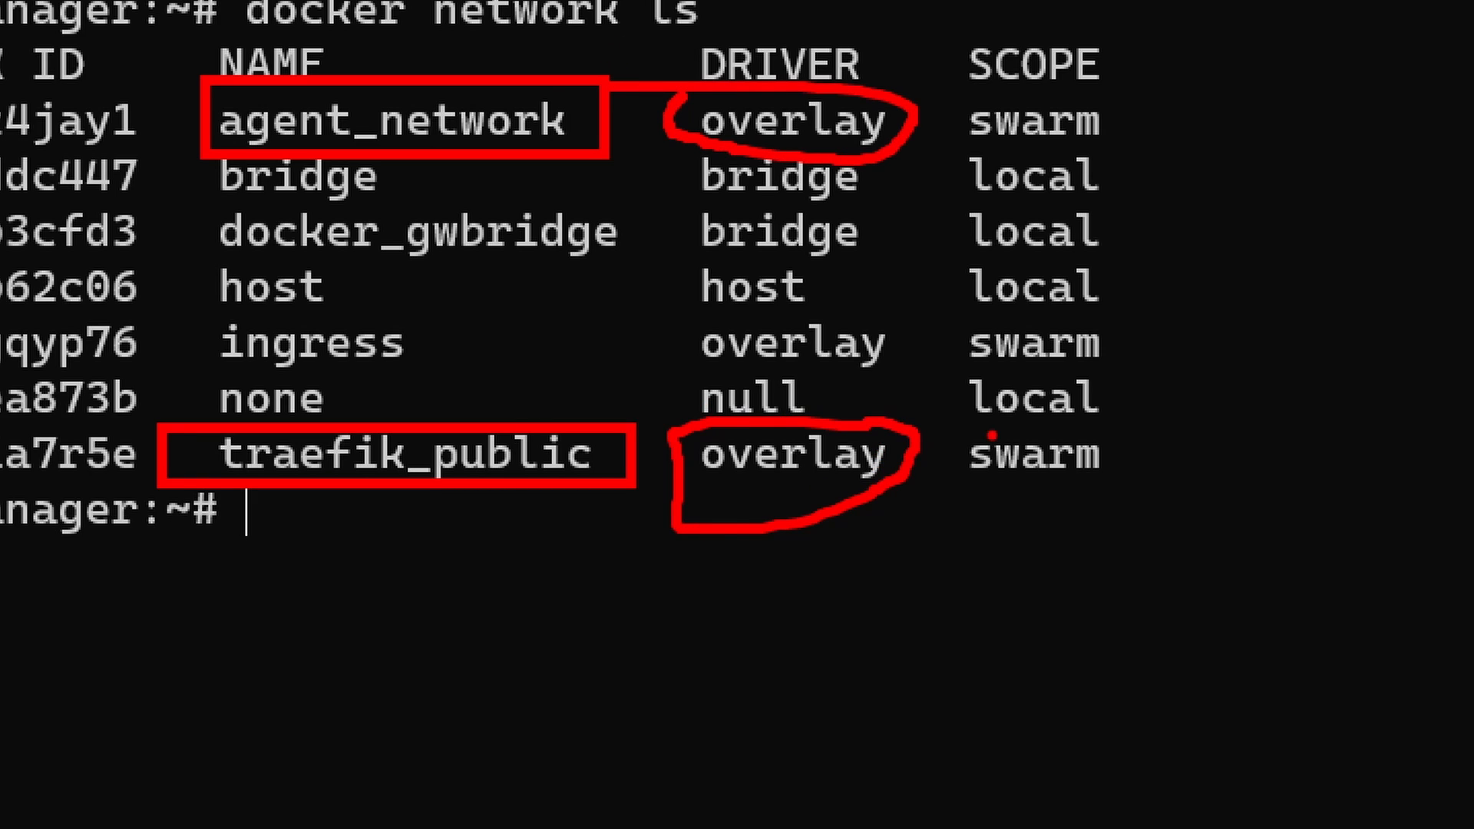
mouse_move(1010, 428)
mouse_down()
mouse_move(958, 434)
mouse_move(1120, 488)
mouse_move(1012, 444)
mouse_up()
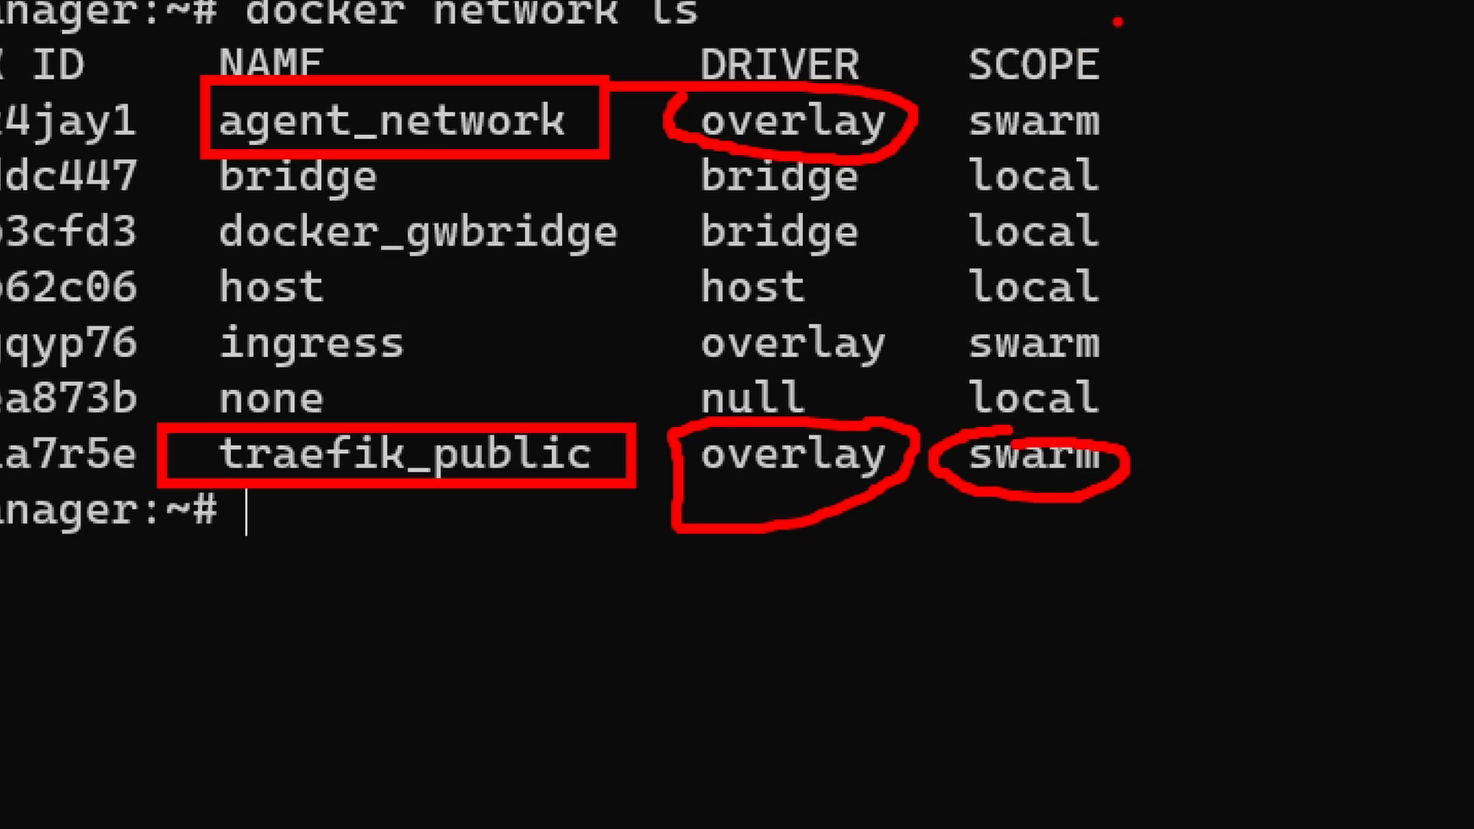
mouse_move(1110, 100)
mouse_down()
mouse_move(1071, 98)
mouse_move(1024, 146)
mouse_move(1117, 104)
mouse_up()
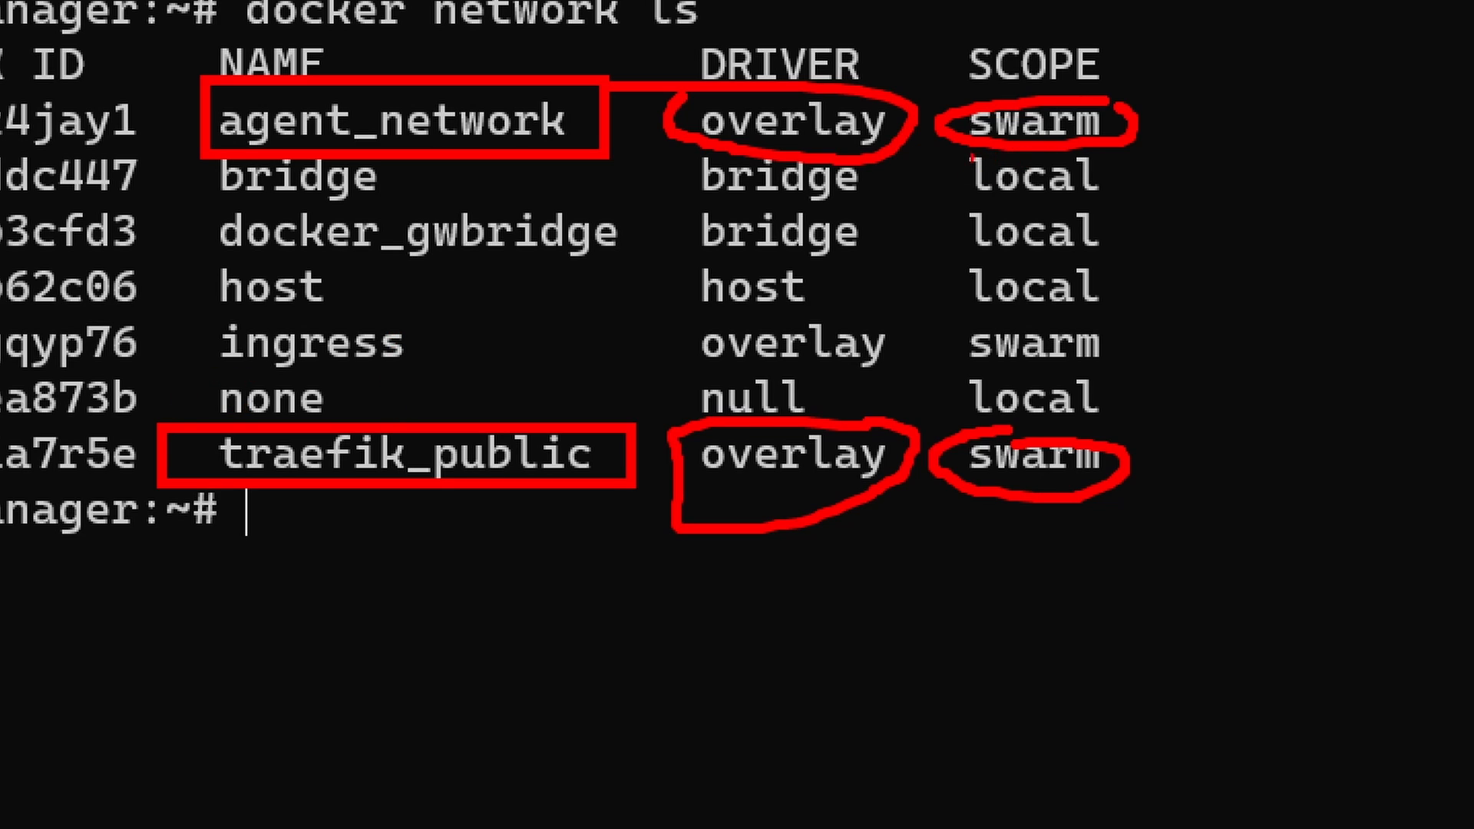
mouse_move(954, 151)
mouse_down()
mouse_move(947, 192)
mouse_move(1121, 172)
mouse_move(1036, 150)
mouse_up()
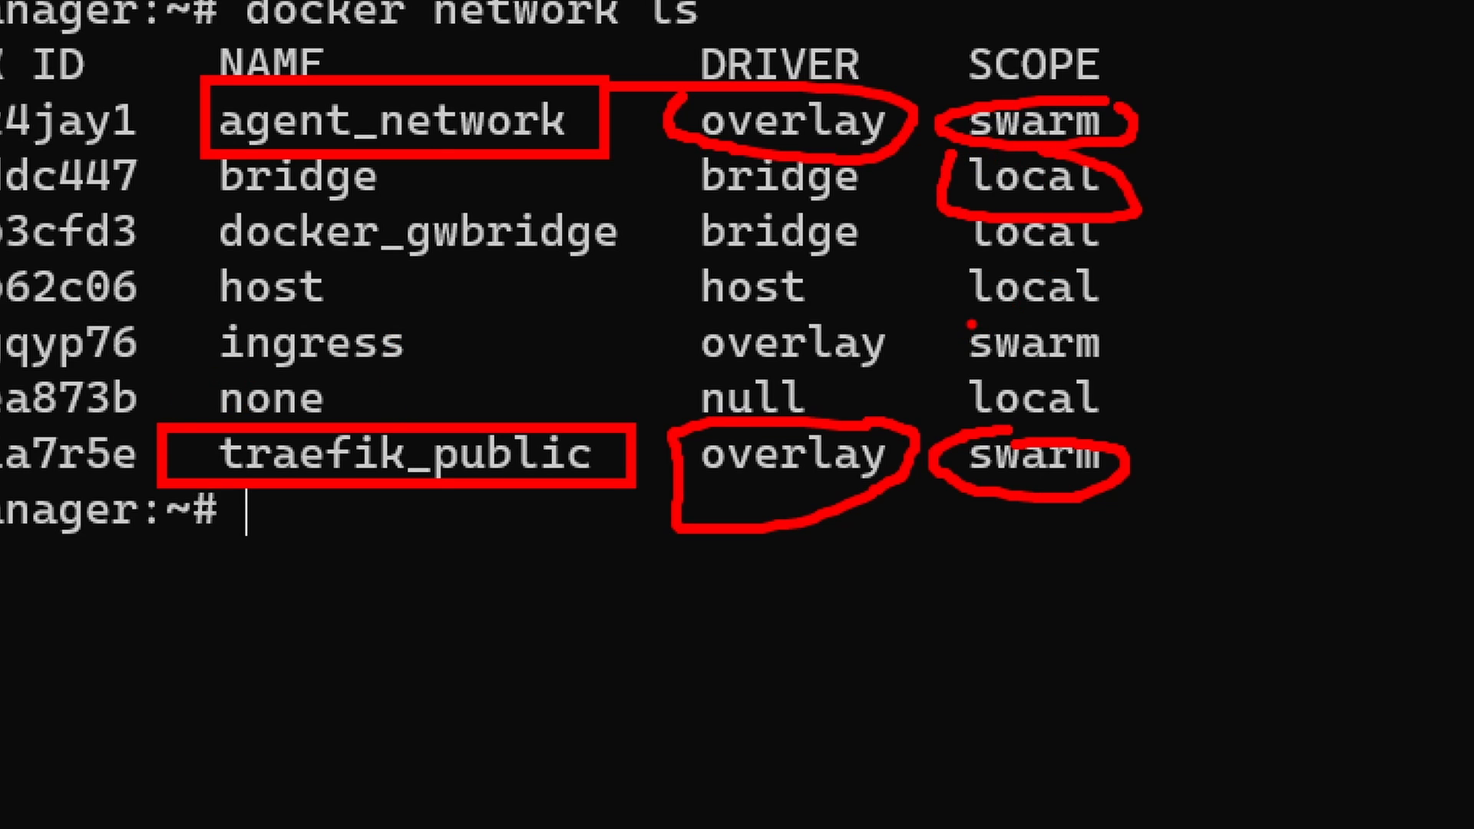
mouse_move(975, 315)
mouse_down()
mouse_move(923, 340)
mouse_move(1124, 367)
mouse_move(921, 299)
mouse_up()
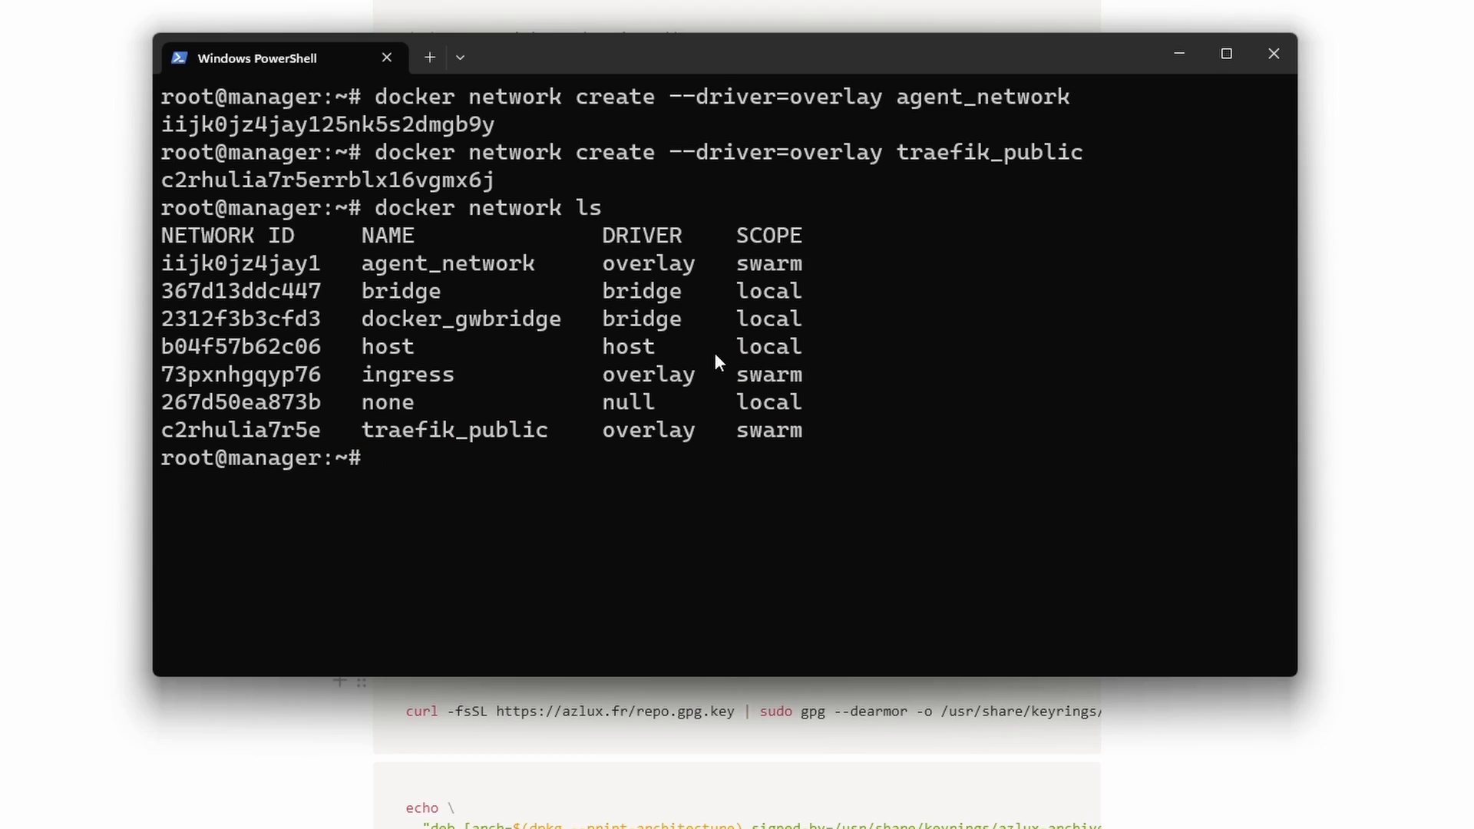
text(clear)
key(Return)
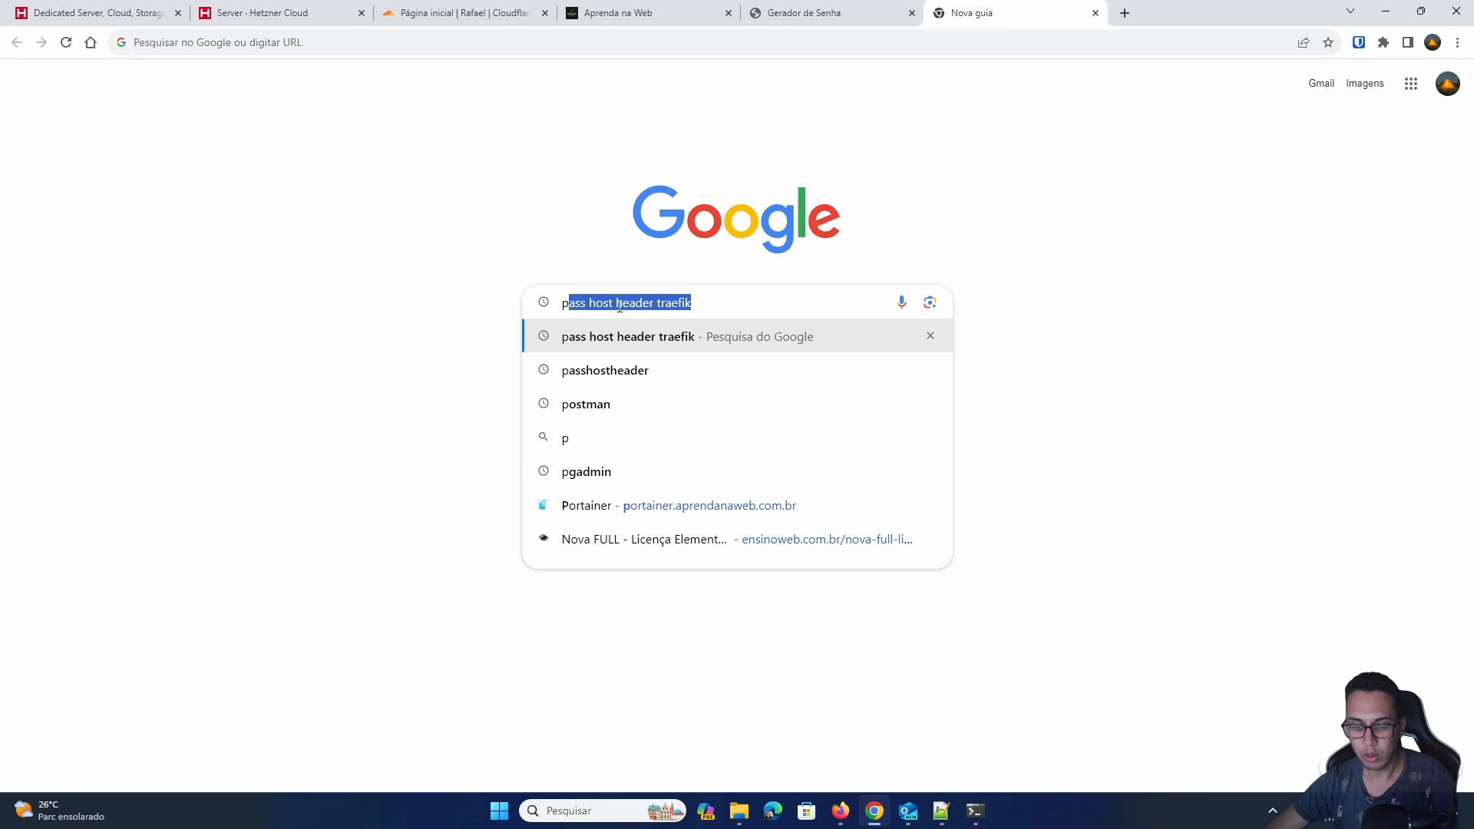
Search Google for "portainer swarm stack" in a new Chrome tab.
text(portainer swa)
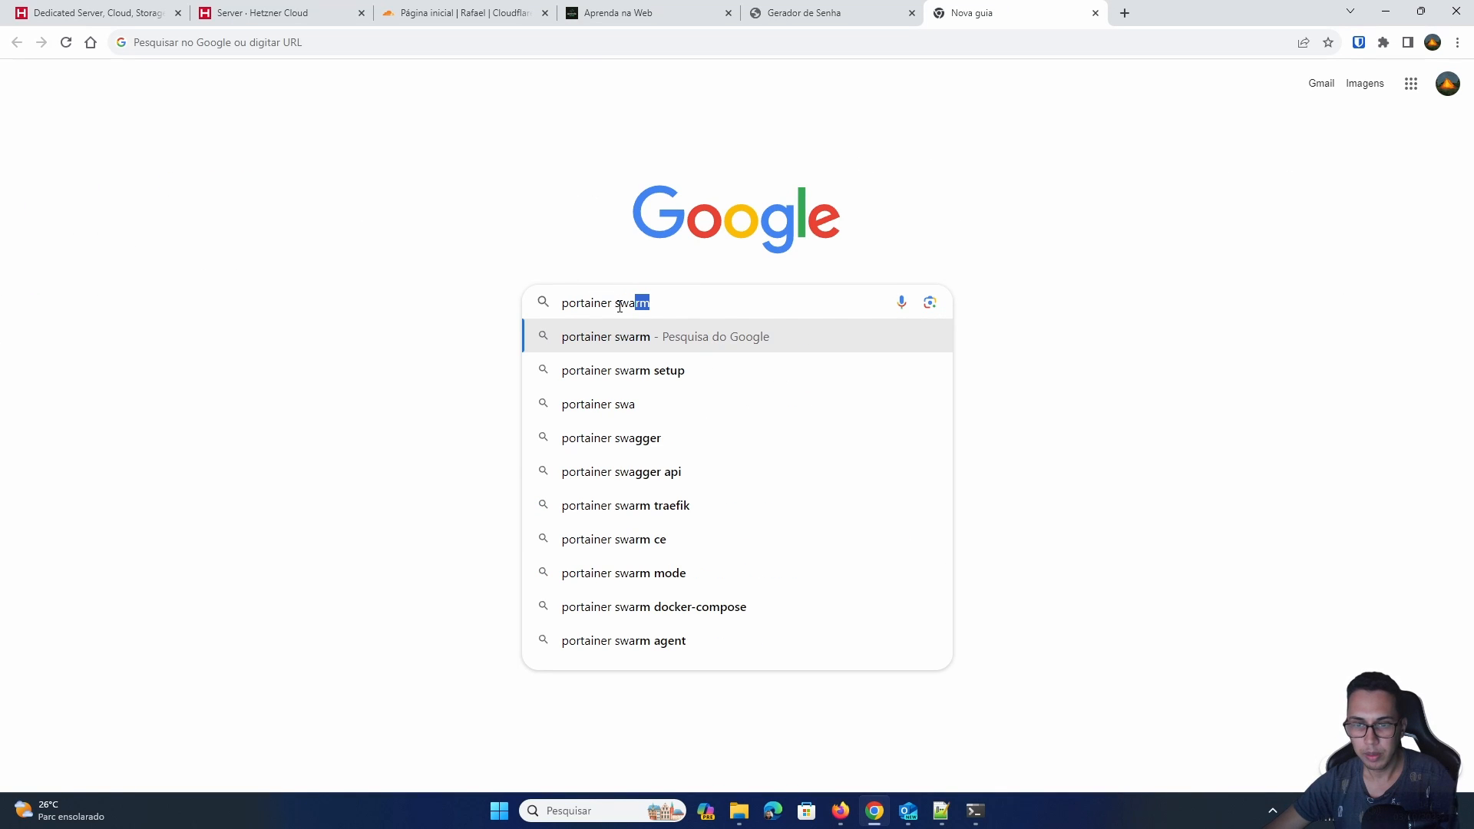
text(rm stack)
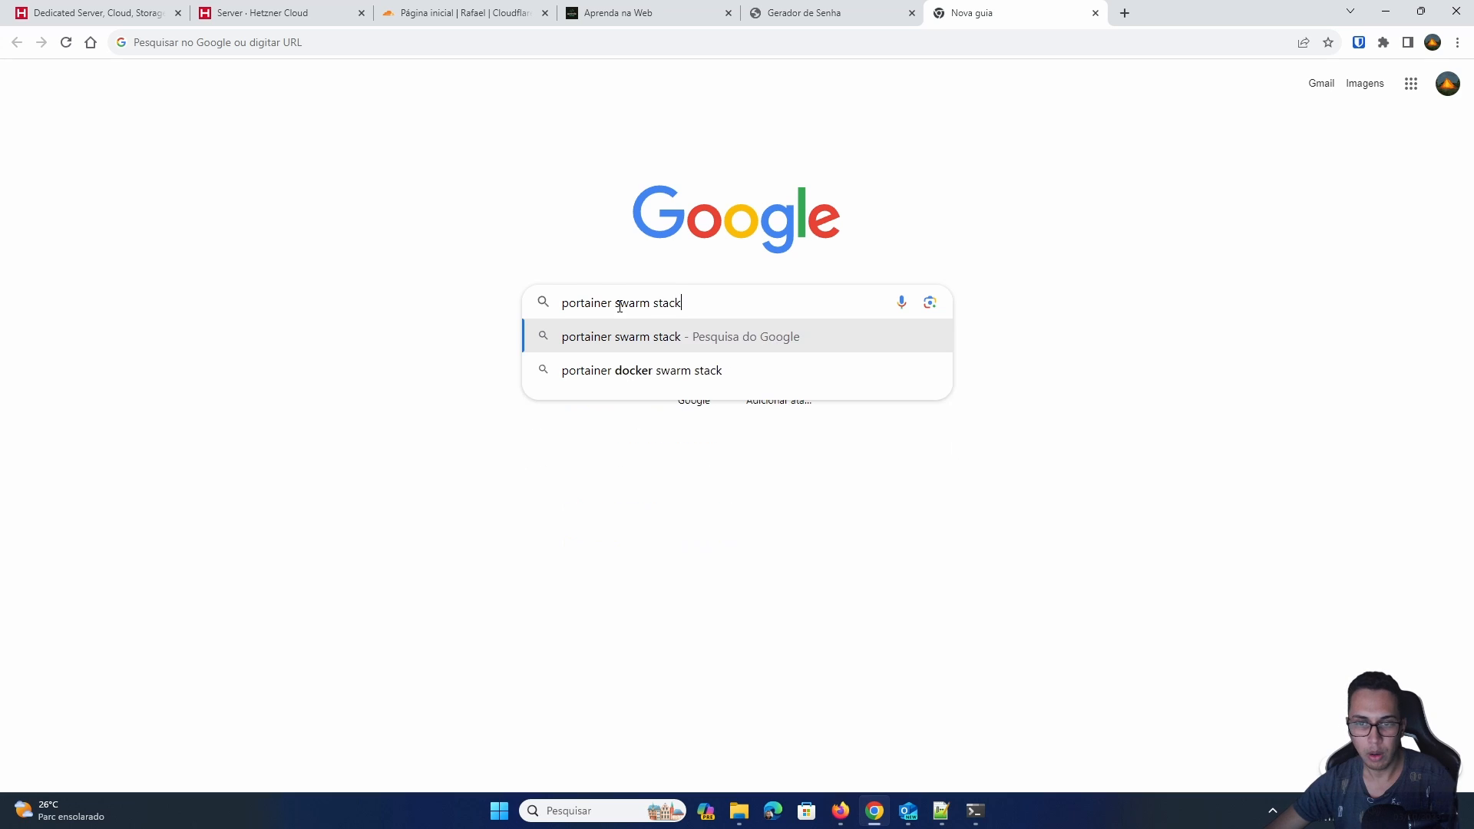
key(Return)
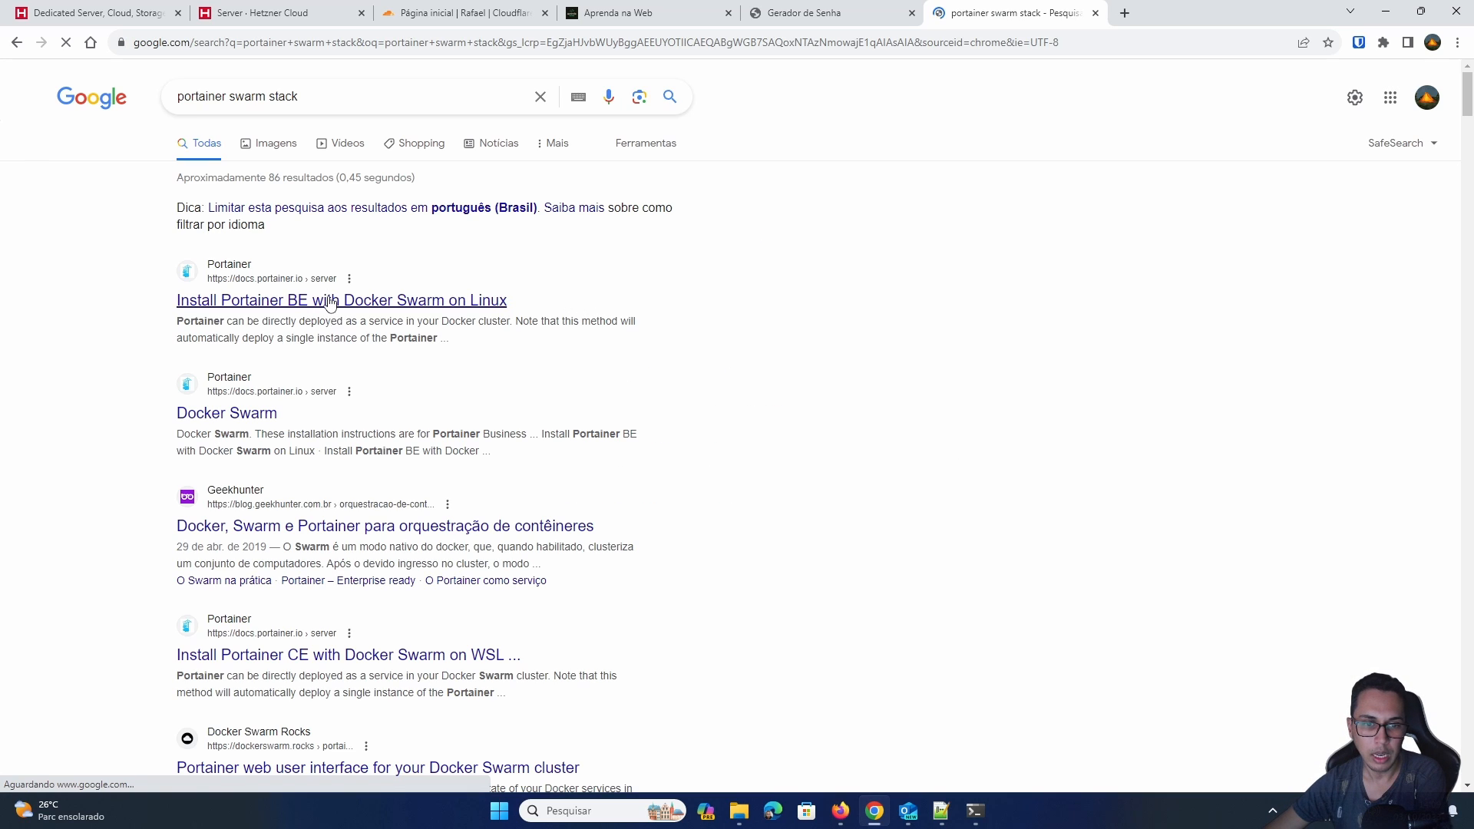
Open the "Install Portainer CE with Docker Swarm on WSL" documentation from the results and check the WSL platform in its title.
scroll(152, 318, down, 2)
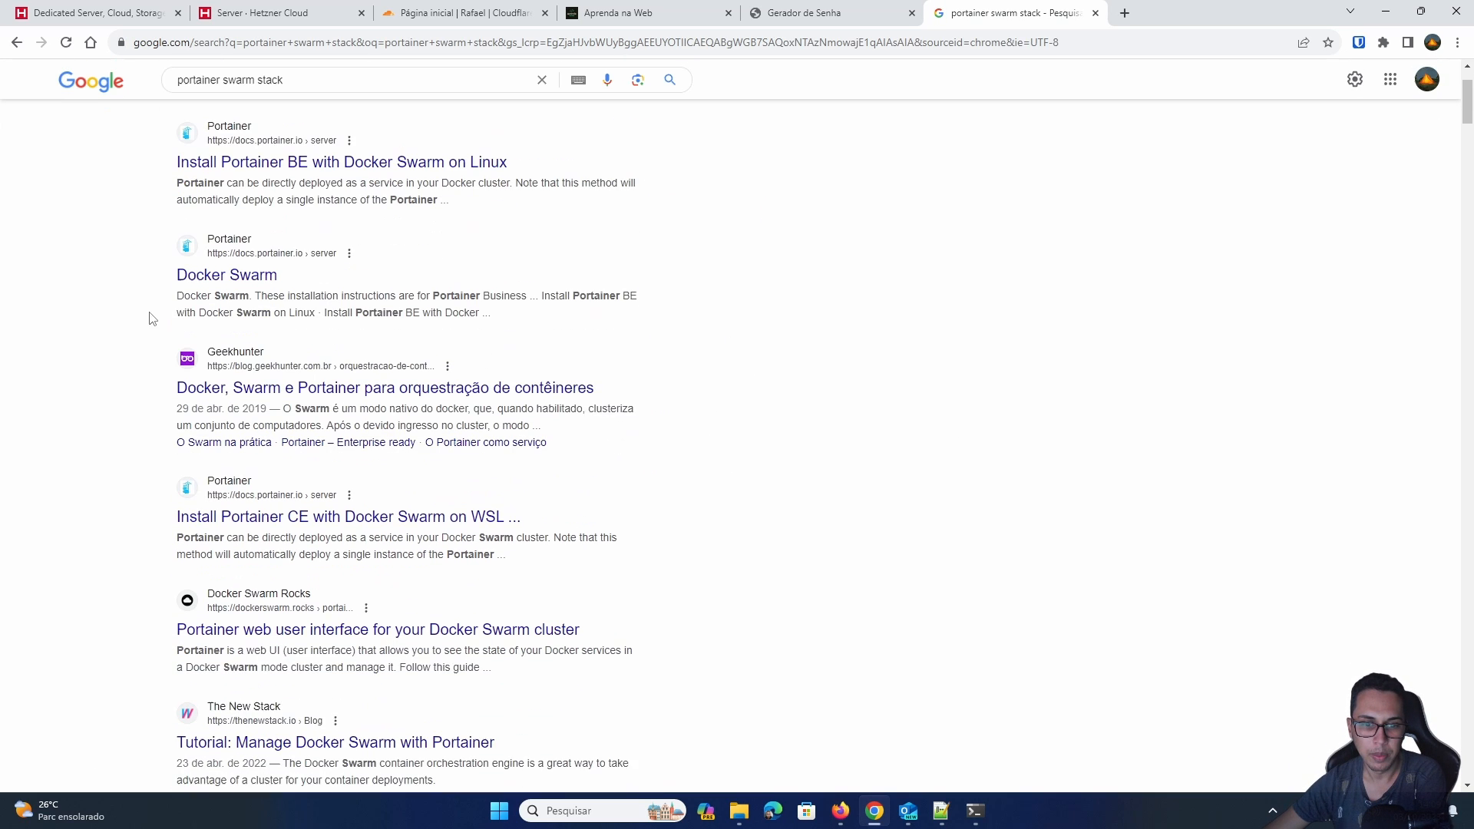
click(305, 499)
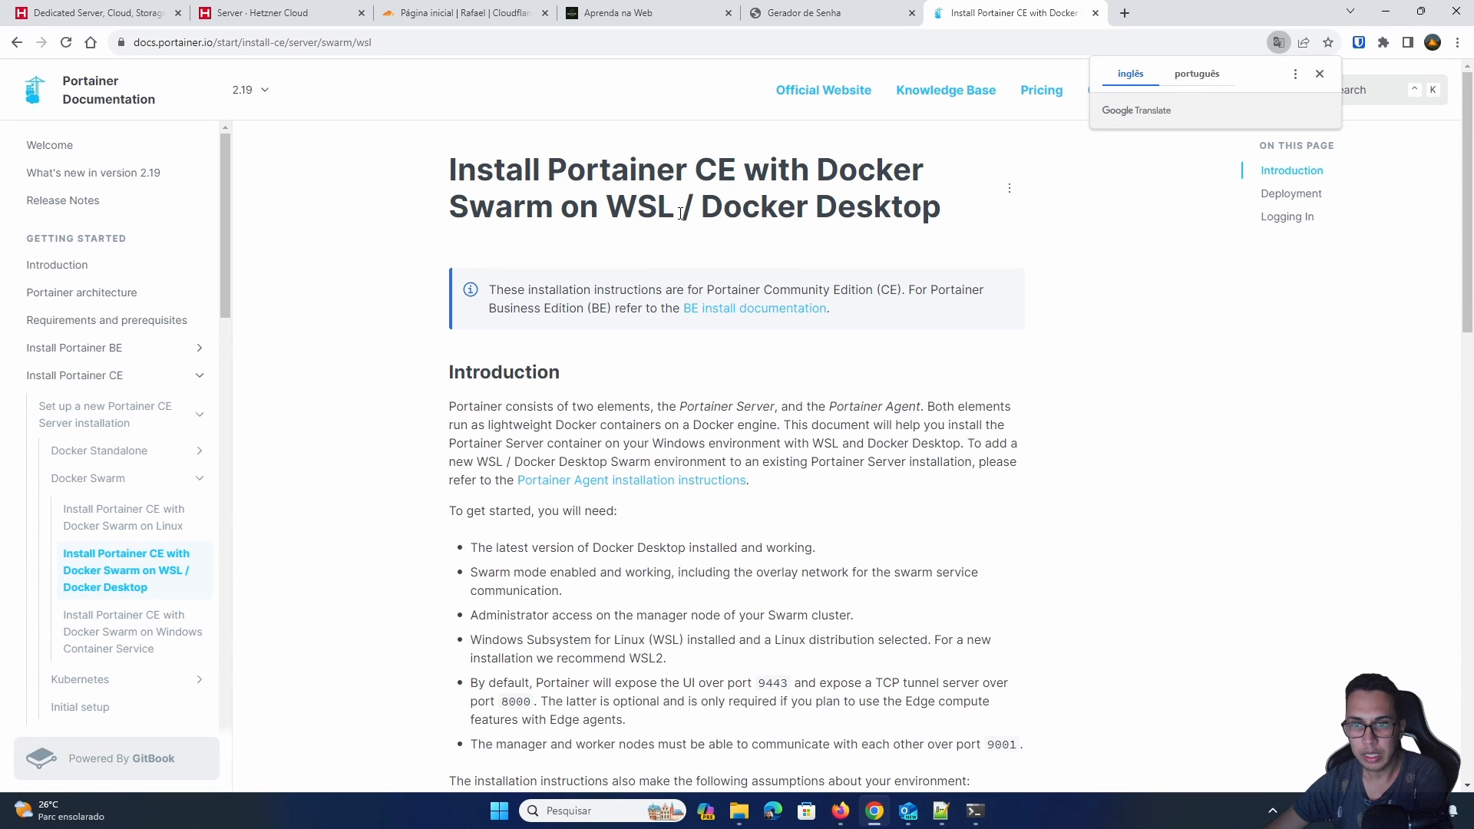
double_click(637, 207)
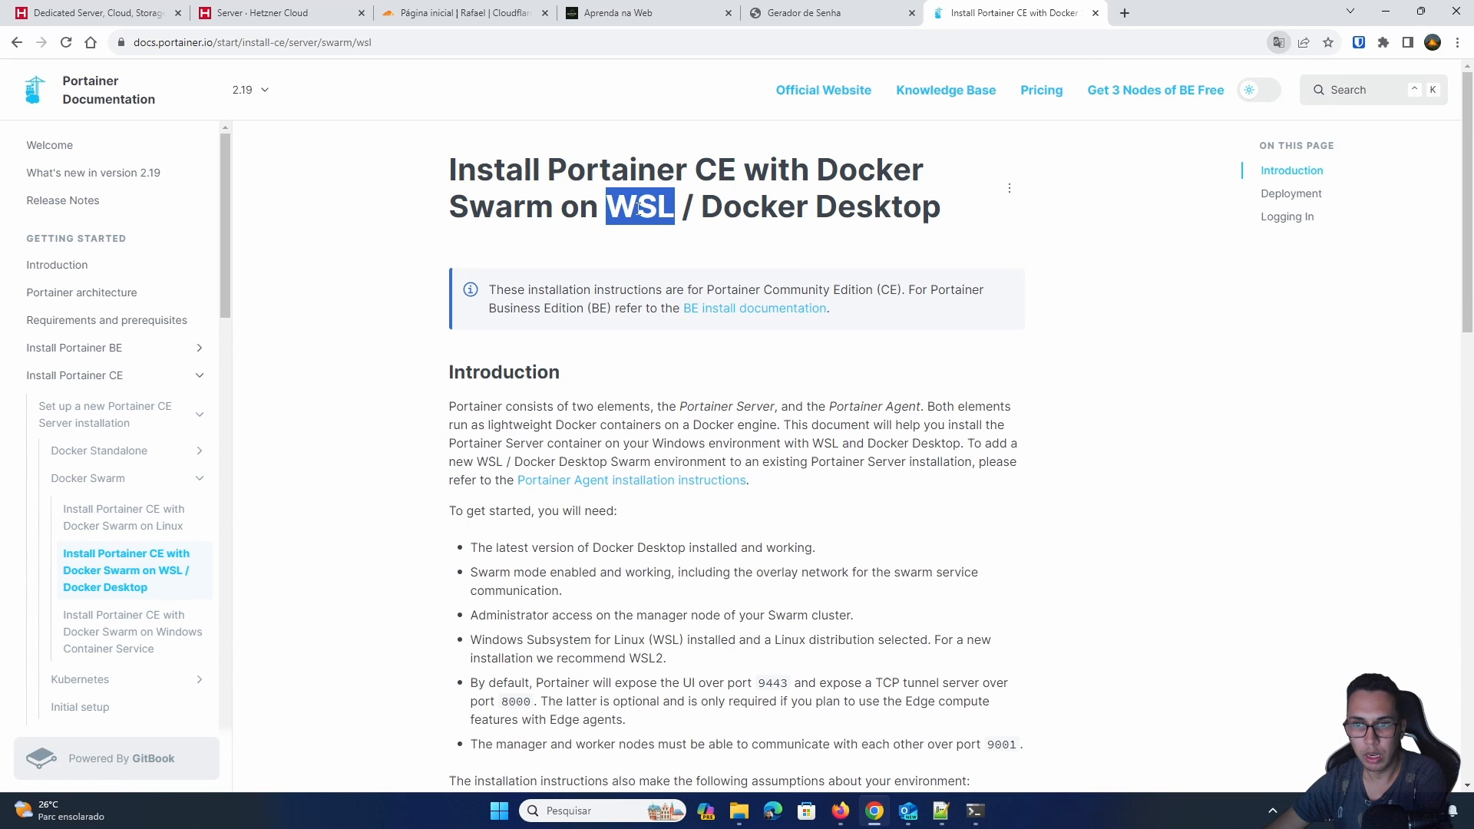
Open the "Install Portainer CE with Docker Swarm on Linux" documentation and examine the docker stack deploy command and login instructions.
click(76, 482)
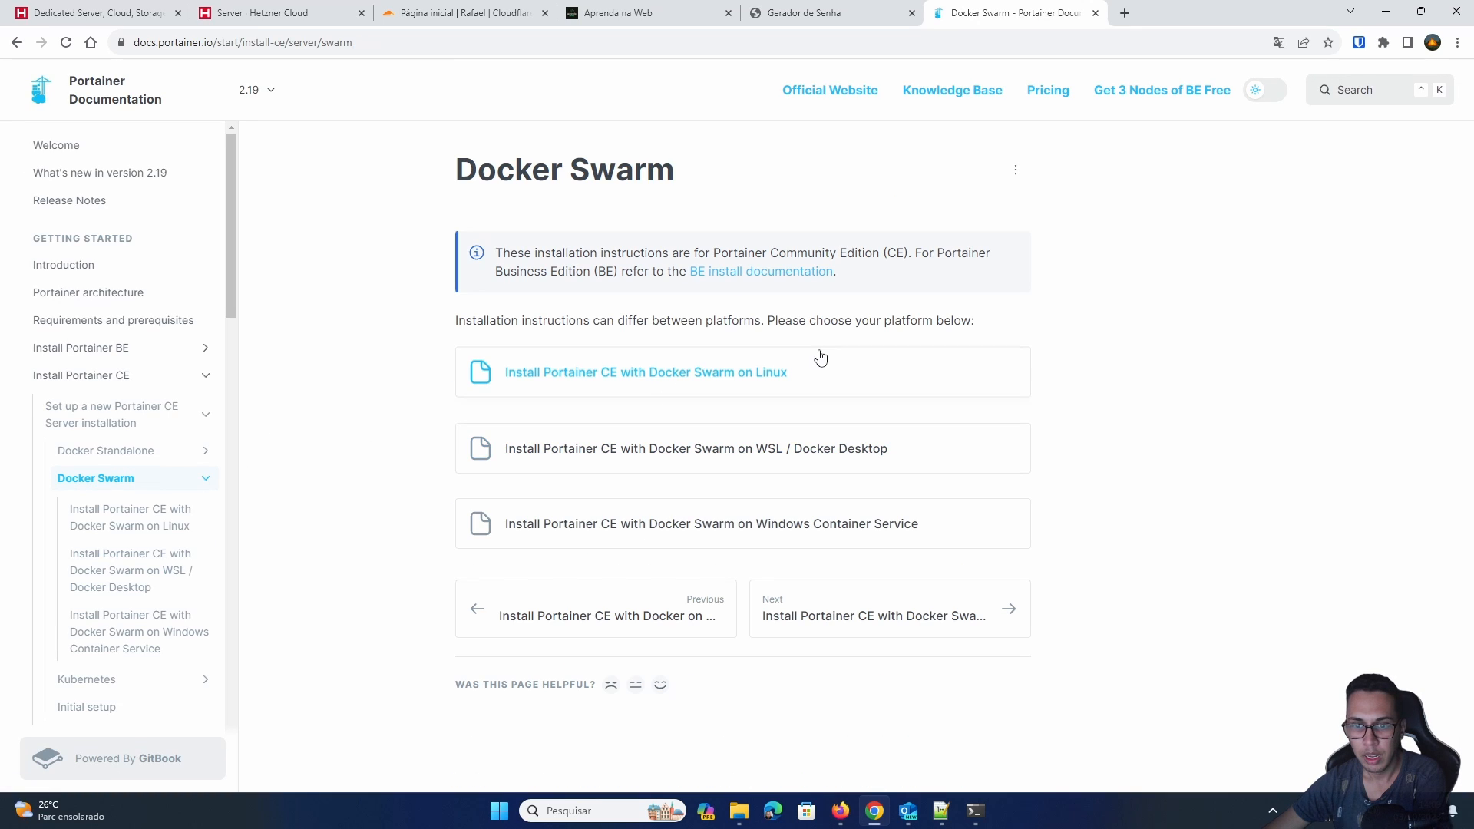
click(731, 373)
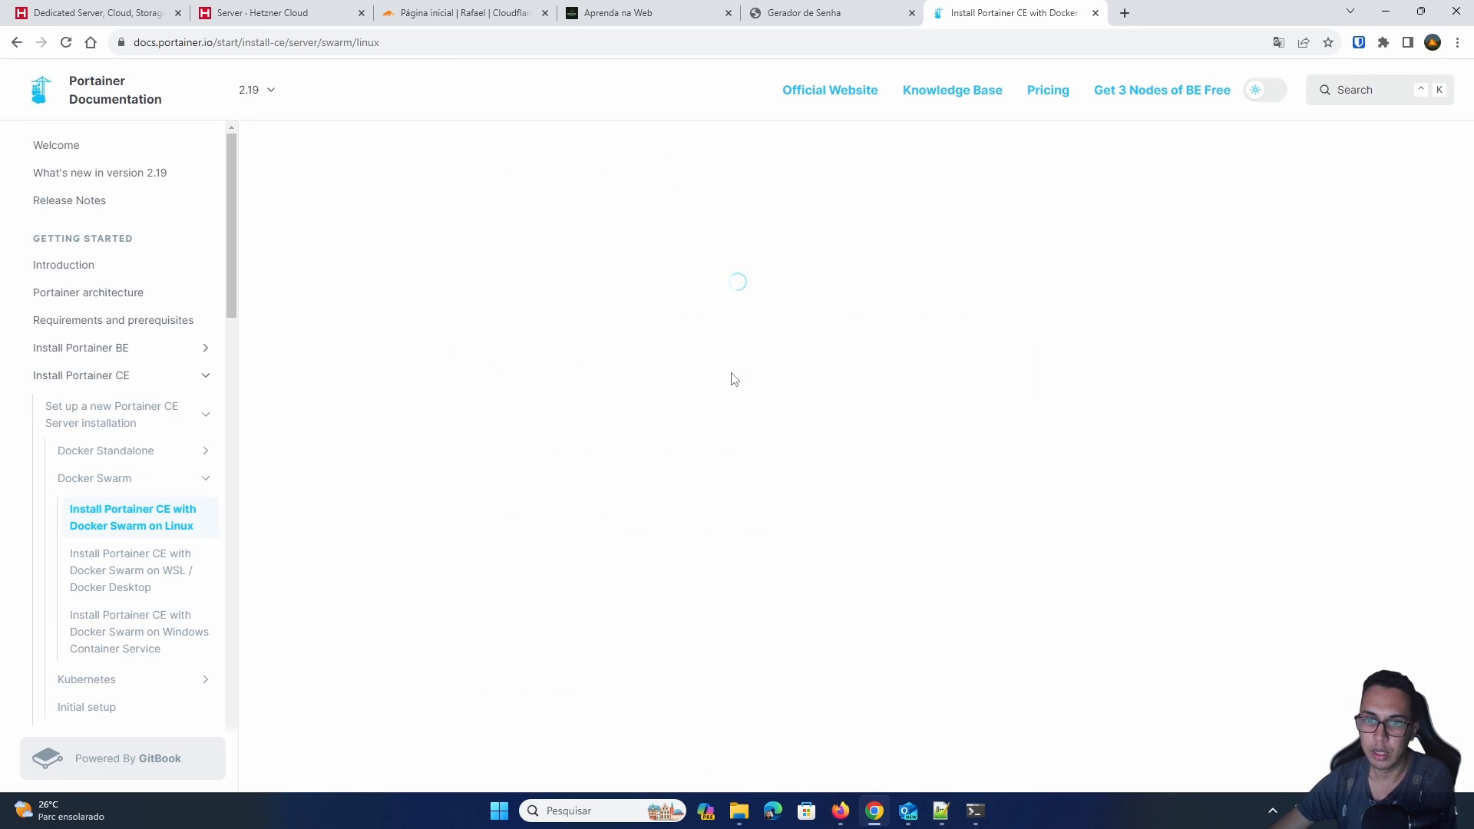
scroll(672, 390, down, 8)
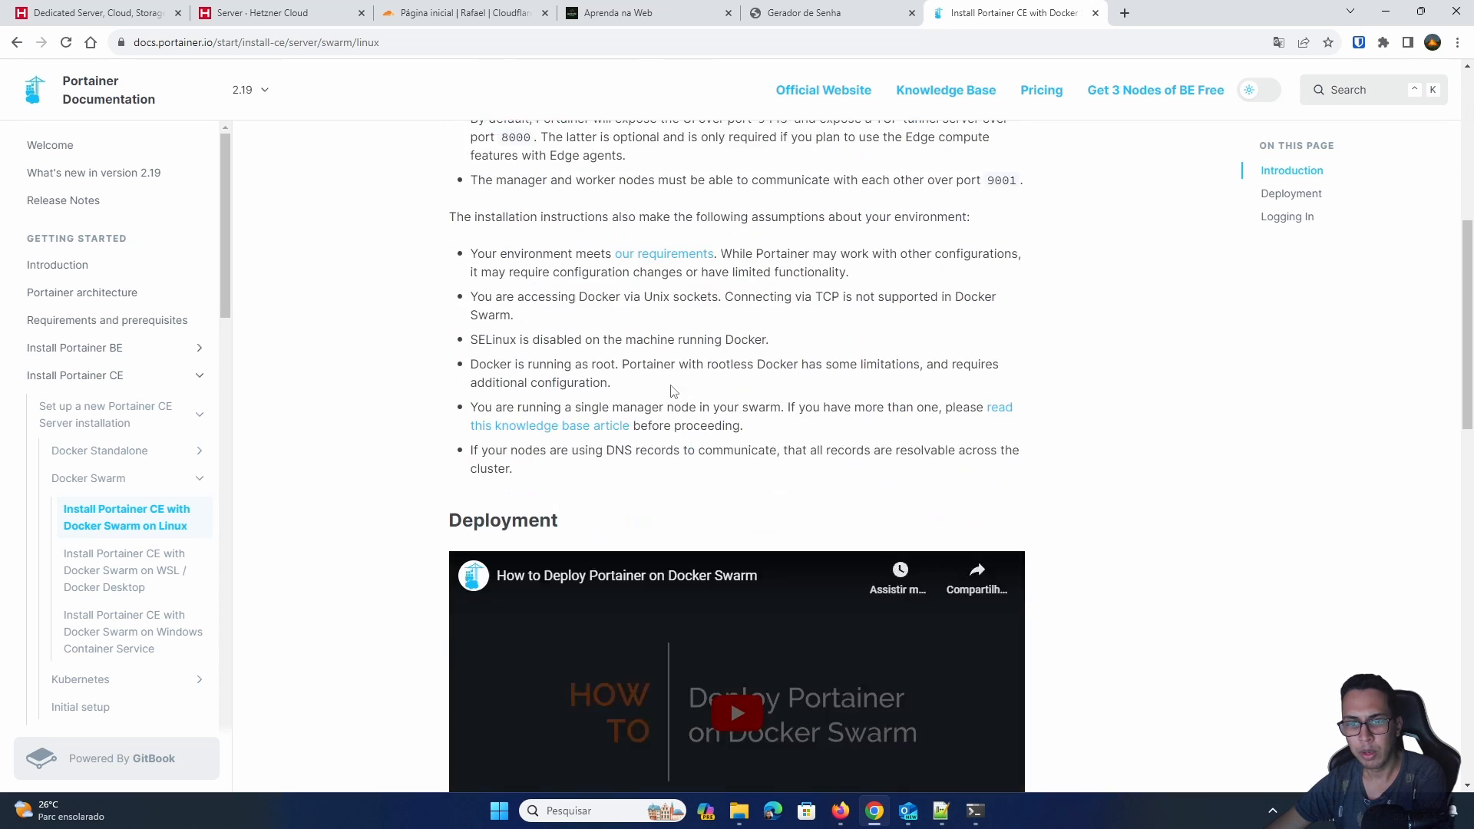
scroll(670, 390, down, 16)
scroll(672, 358, up, 4)
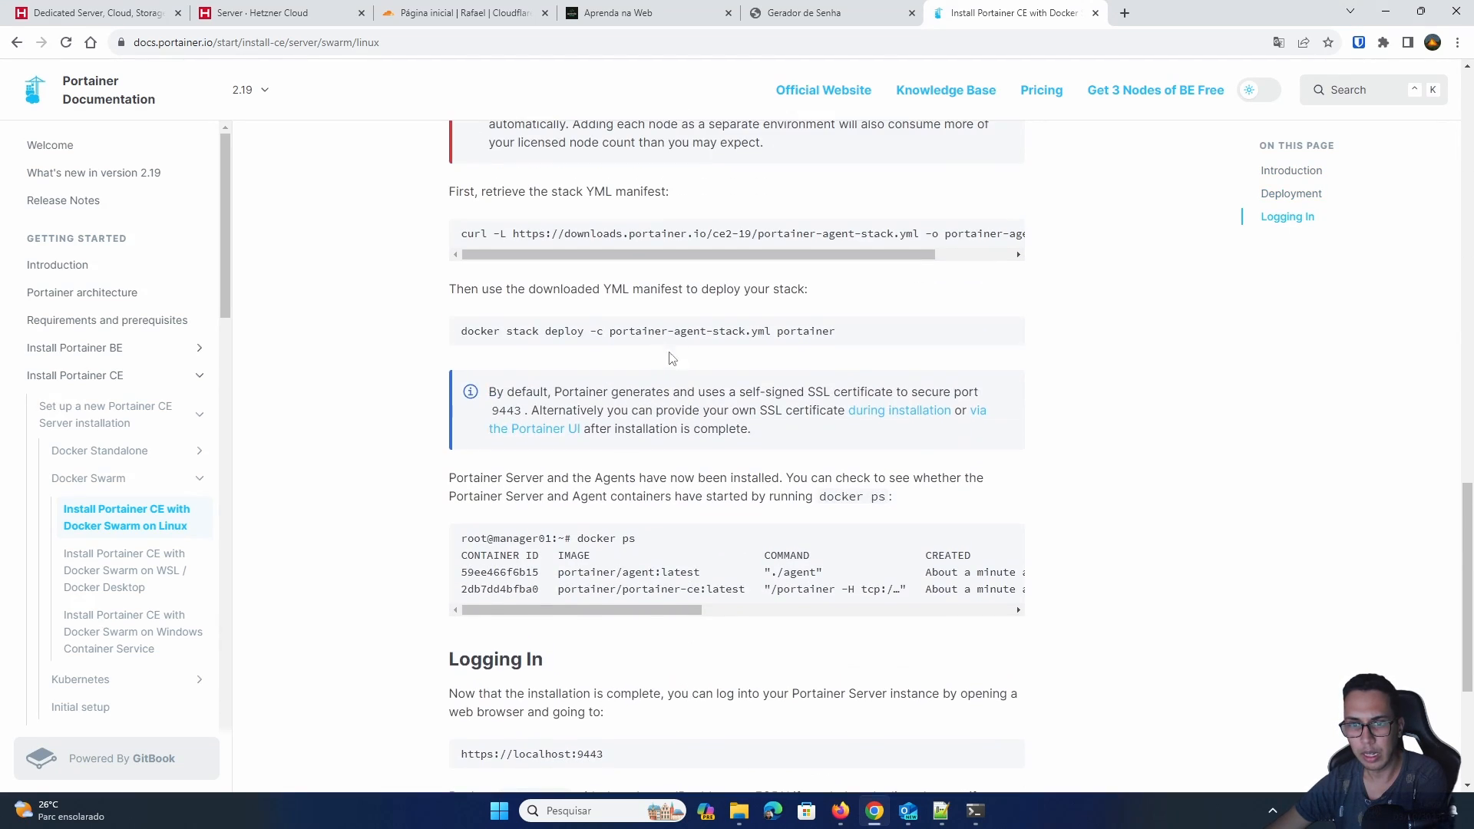
drag(844, 332, 454, 339)
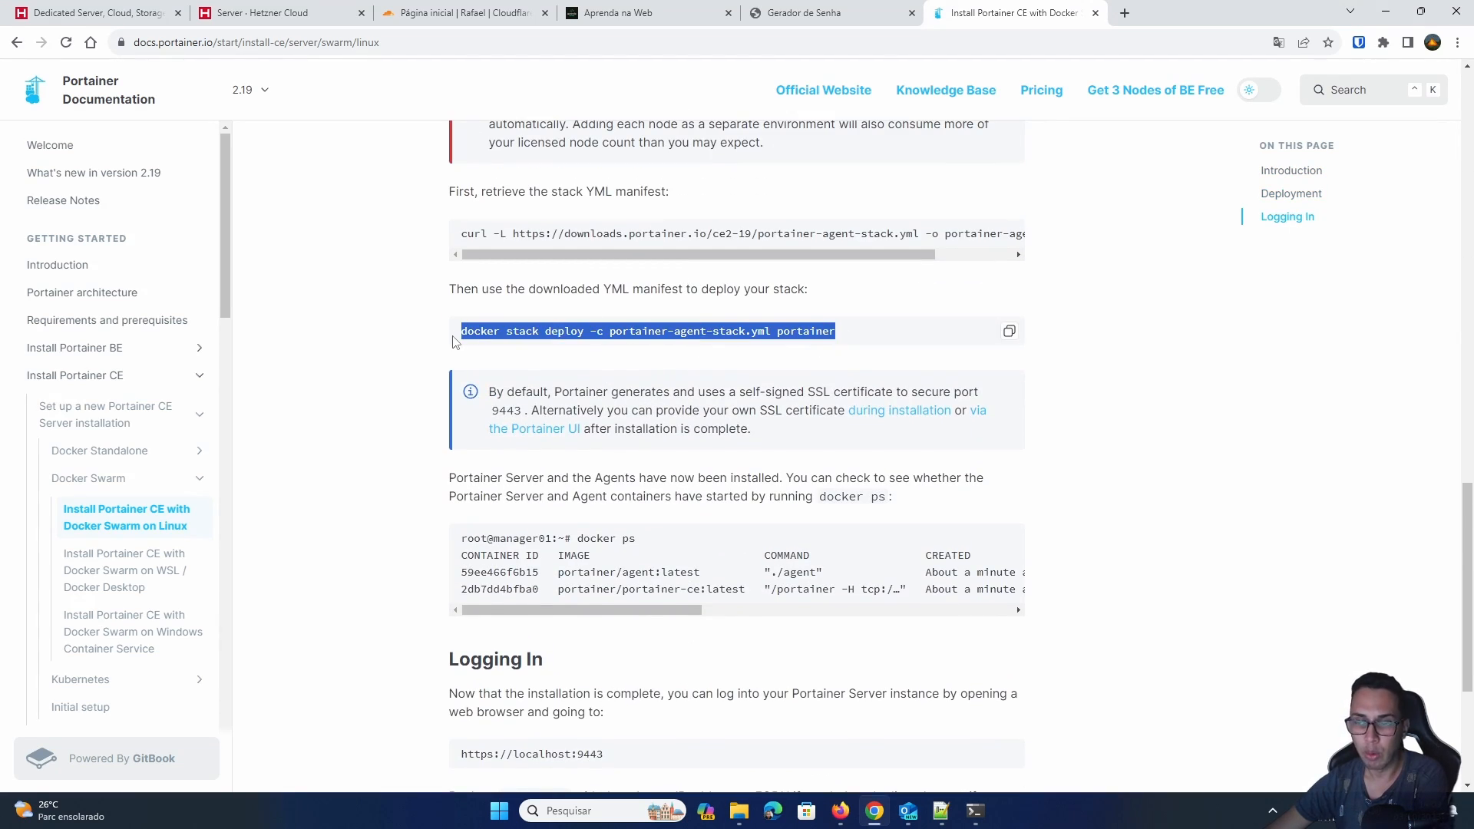
scroll(874, 422, down, 4)
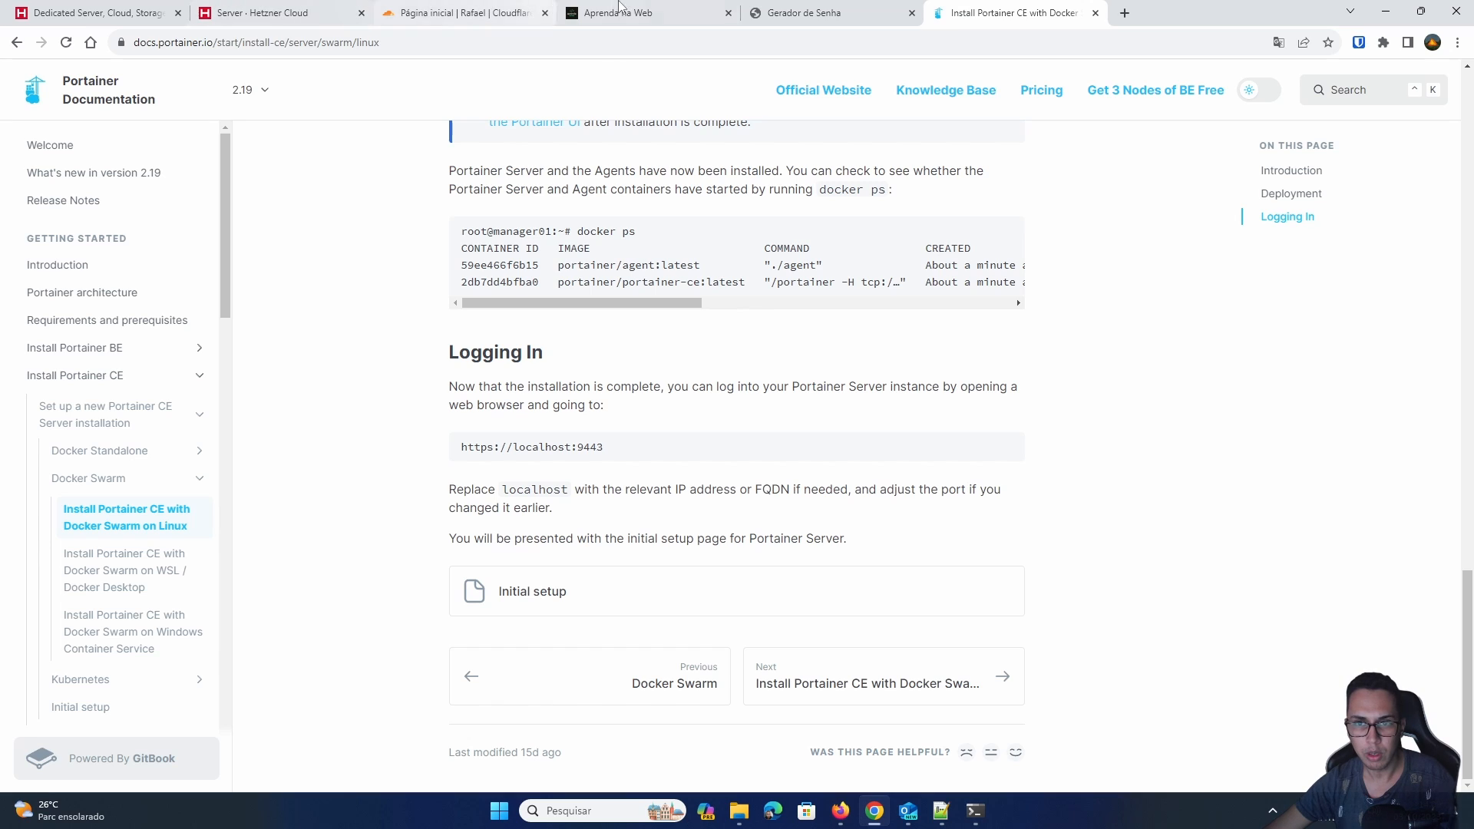
Switch to the Portainer page in Notion and review portainer.yaml, examining the agent service's networks entry.
key(alt+Tab)
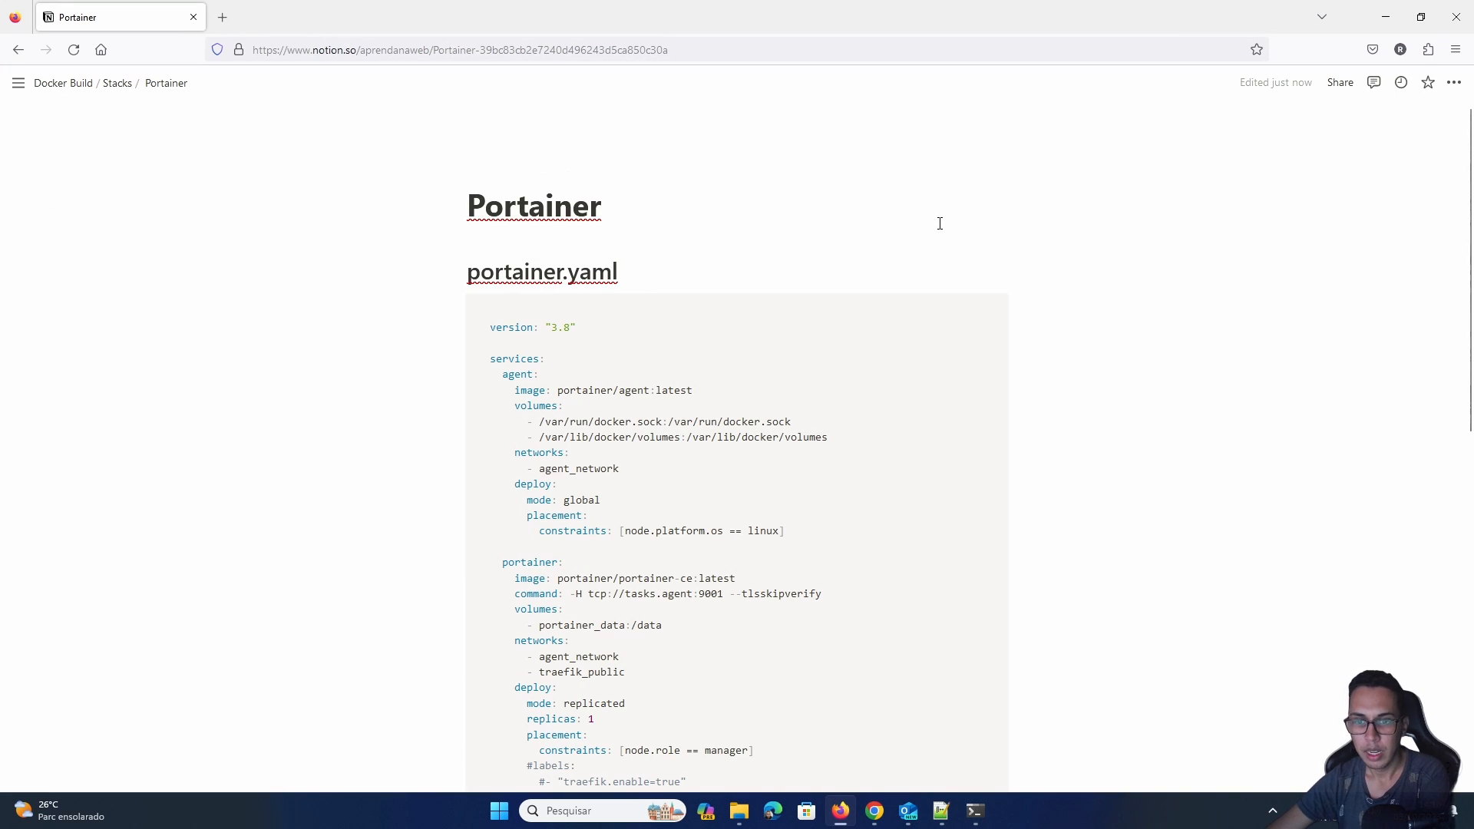
scroll(845, 254, down, 3)
scroll(675, 246, down, 3)
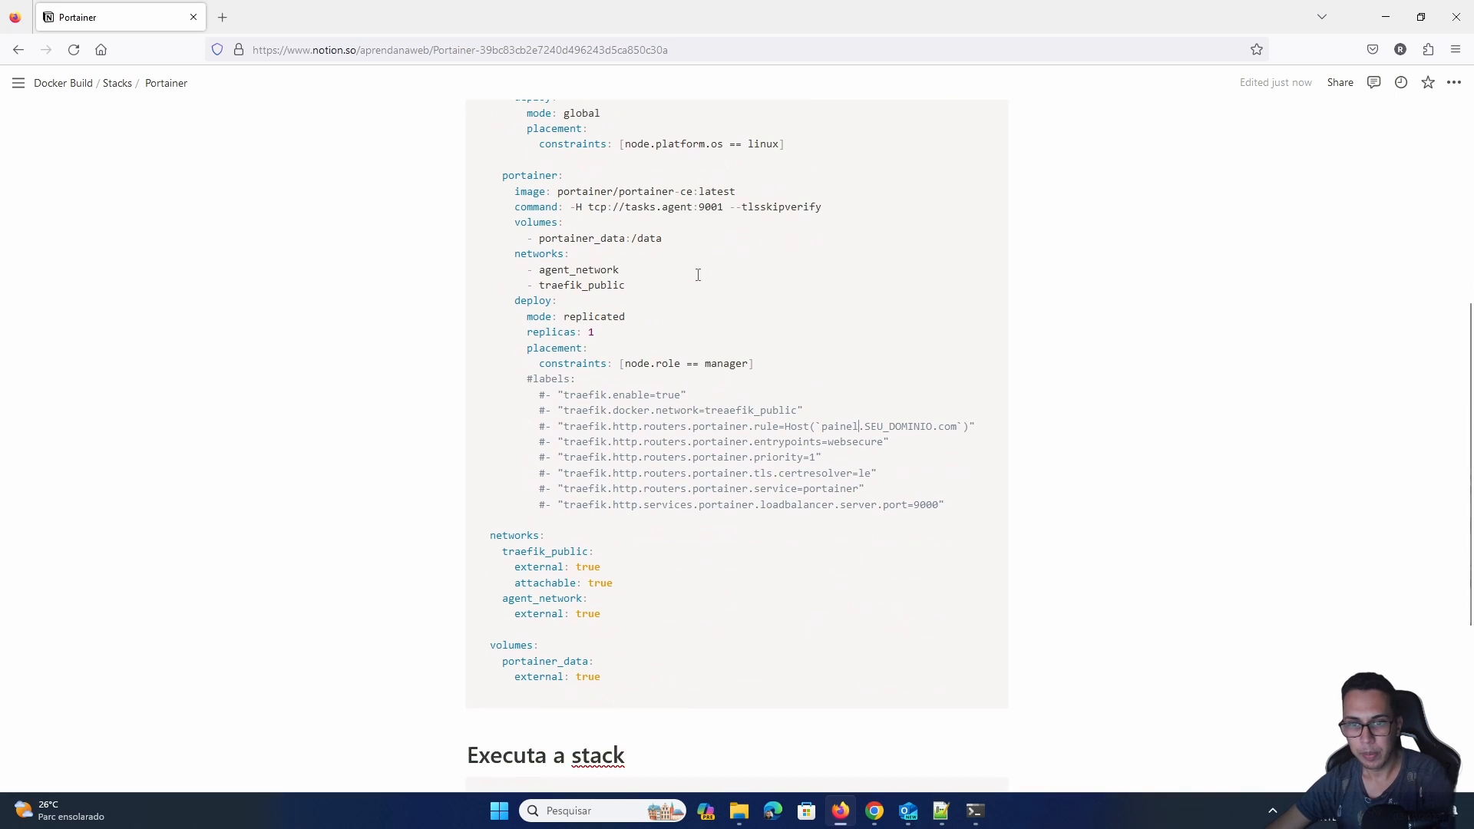
scroll(698, 275, up, 2)
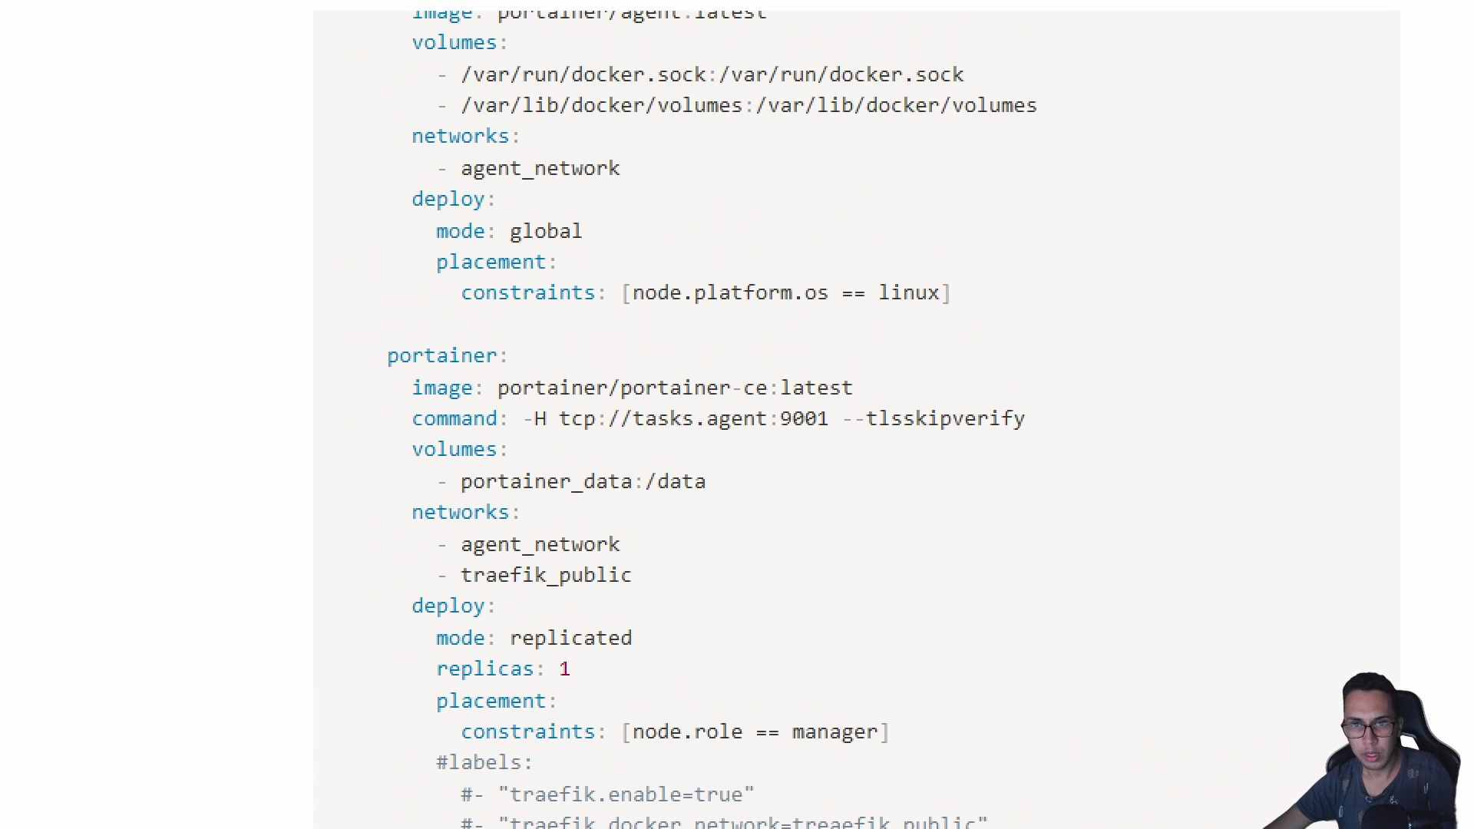
mouse_move(401, 171)
mouse_down()
mouse_move(744, 250)
mouse_move(447, 162)
mouse_up()
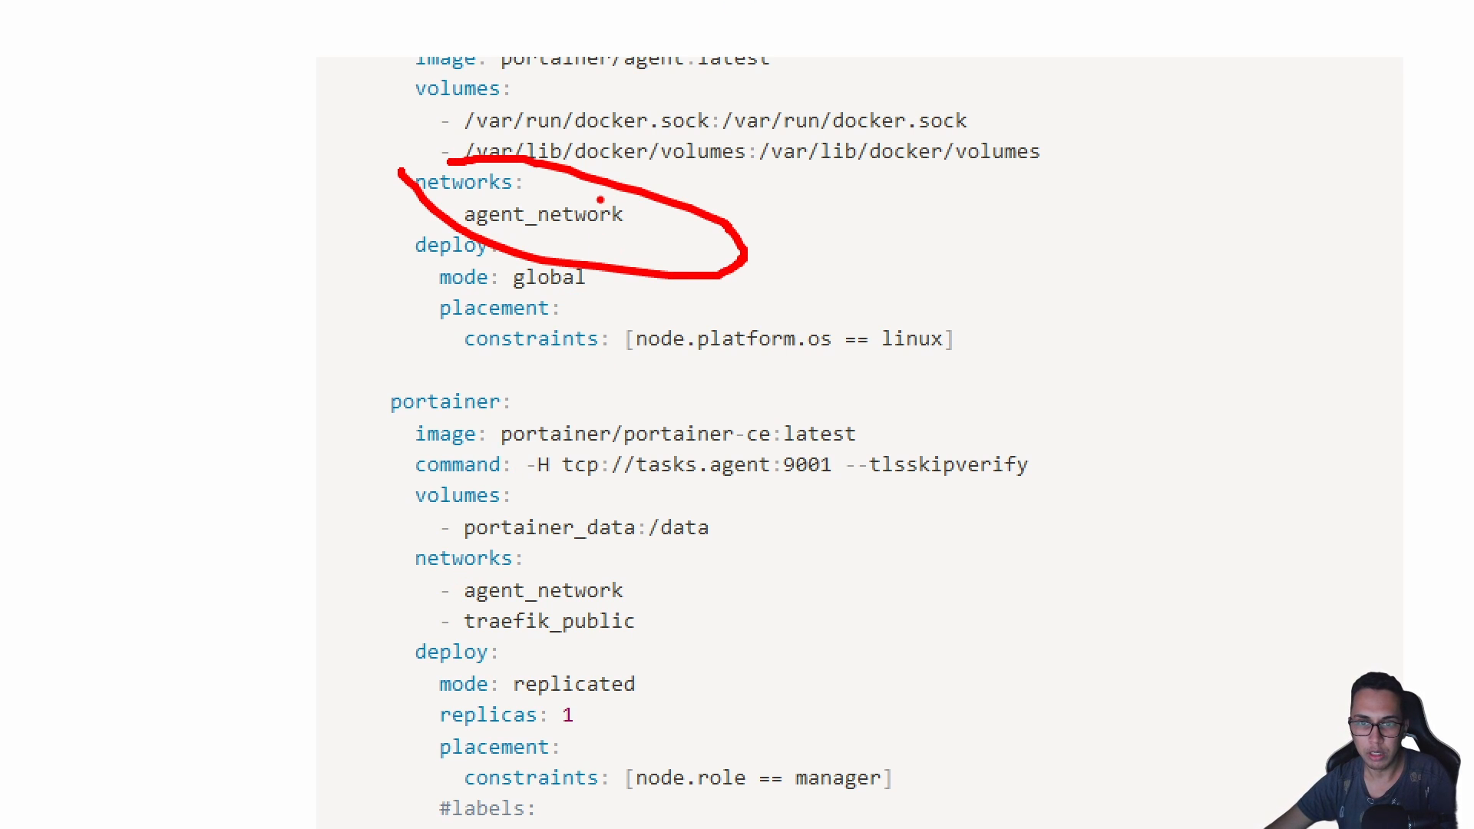
key(Escape)
scroll(597, 202, up, 1)
scroll(596, 202, up, 2)
scroll(536, 261, down, 3)
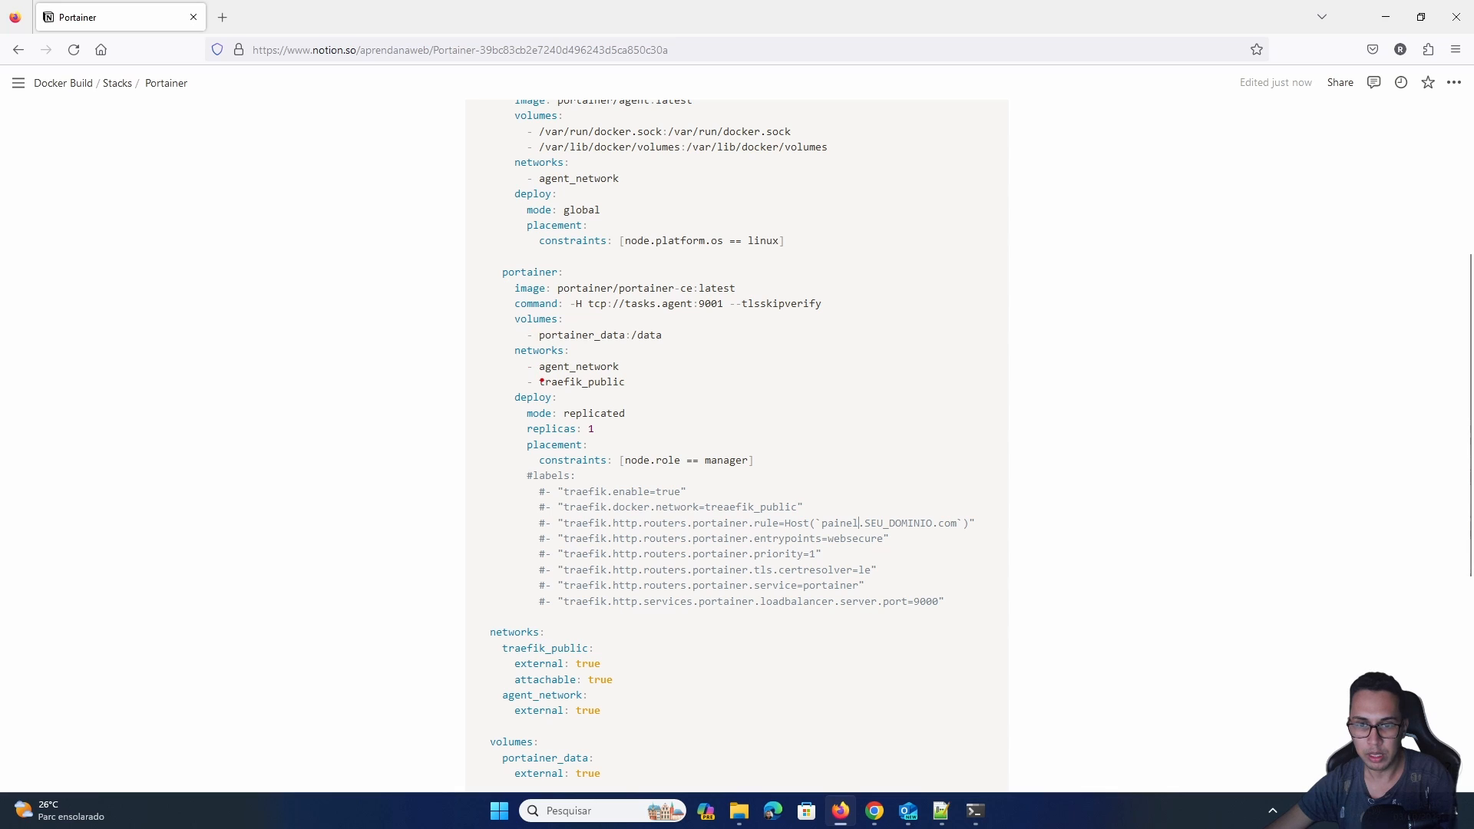
Examine the portainer service's networks and deploy settings in portainer.yaml and compare them with the agent service.
mouse_move(525, 363)
mouse_down()
mouse_move(629, 374)
mouse_move(539, 337)
mouse_up()
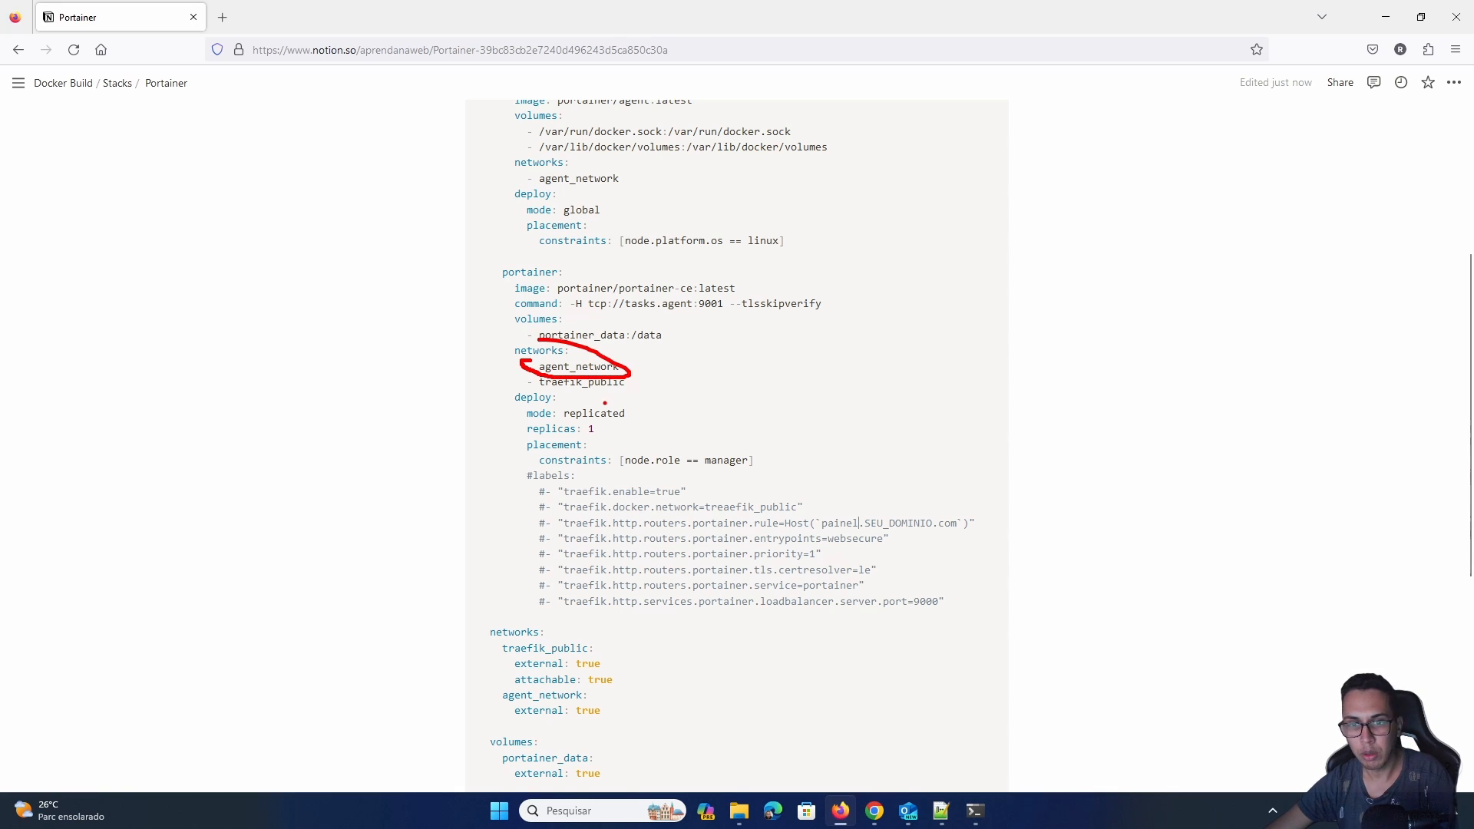
key(Escape)
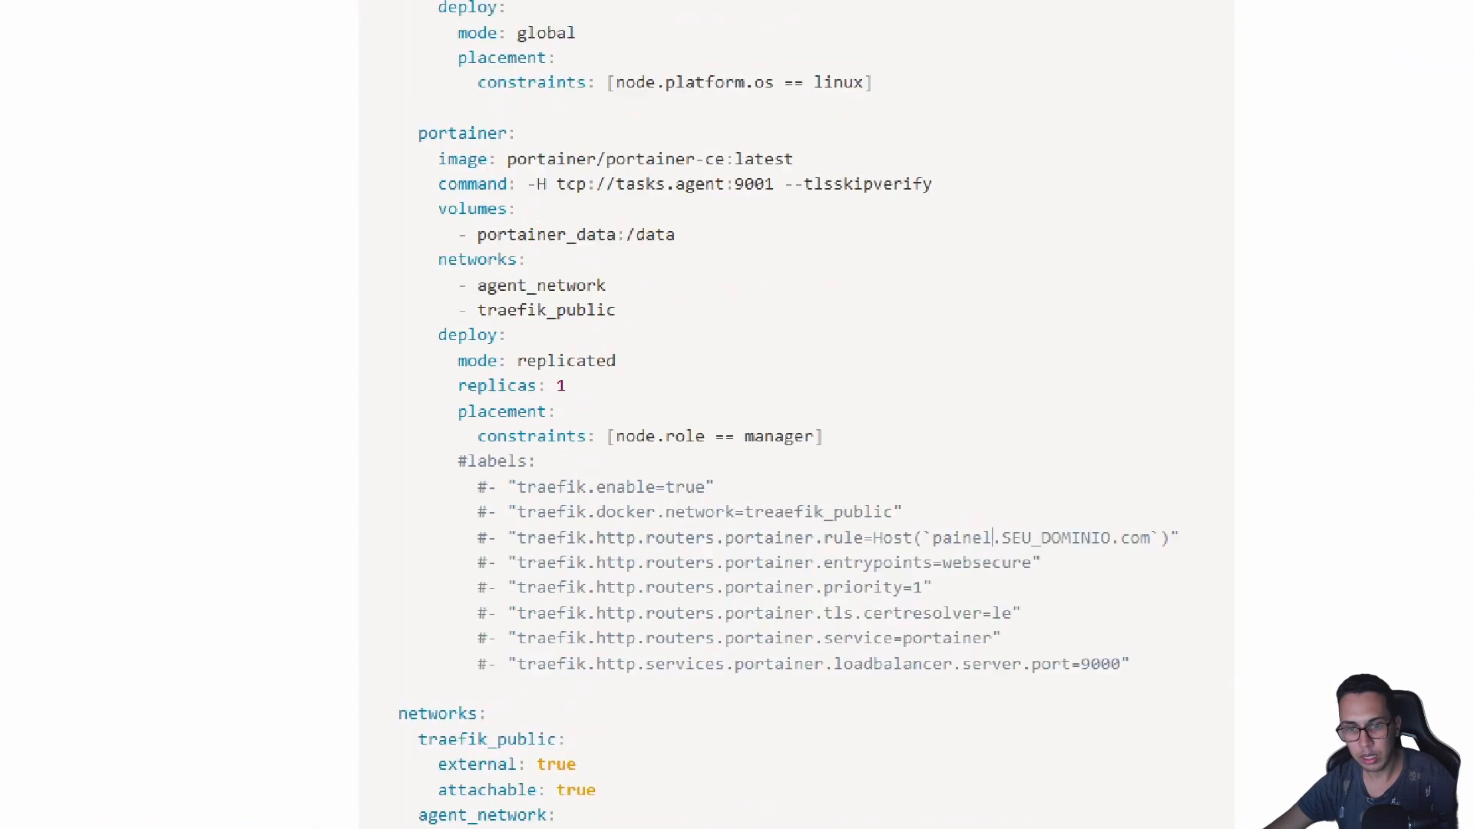
mouse_move(433, 359)
mouse_down()
mouse_move(421, 641)
mouse_move(1046, 733)
mouse_move(1355, 614)
mouse_move(1266, 372)
mouse_move(403, 361)
mouse_up()
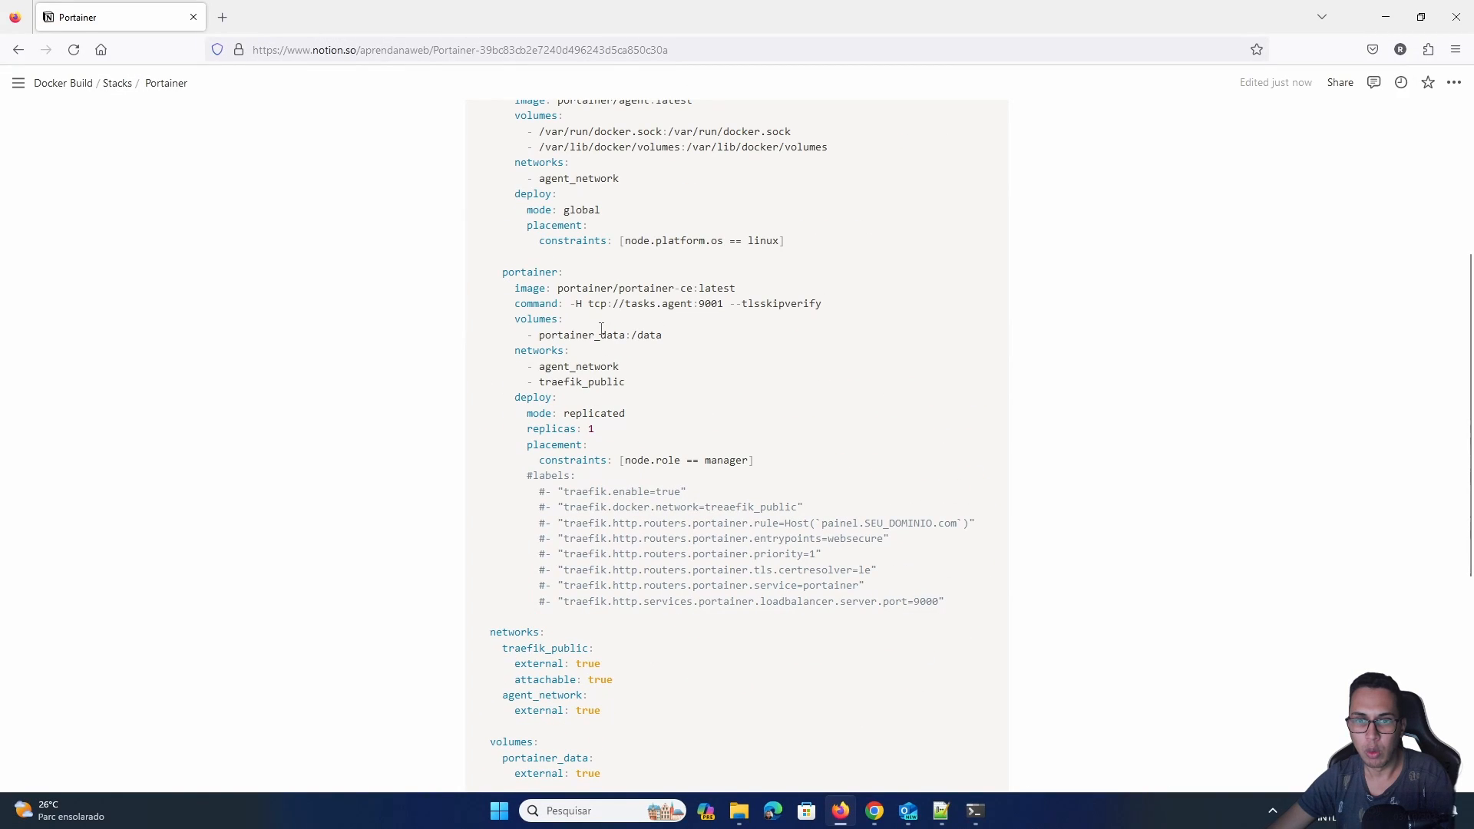
scroll(610, 340, up, 3)
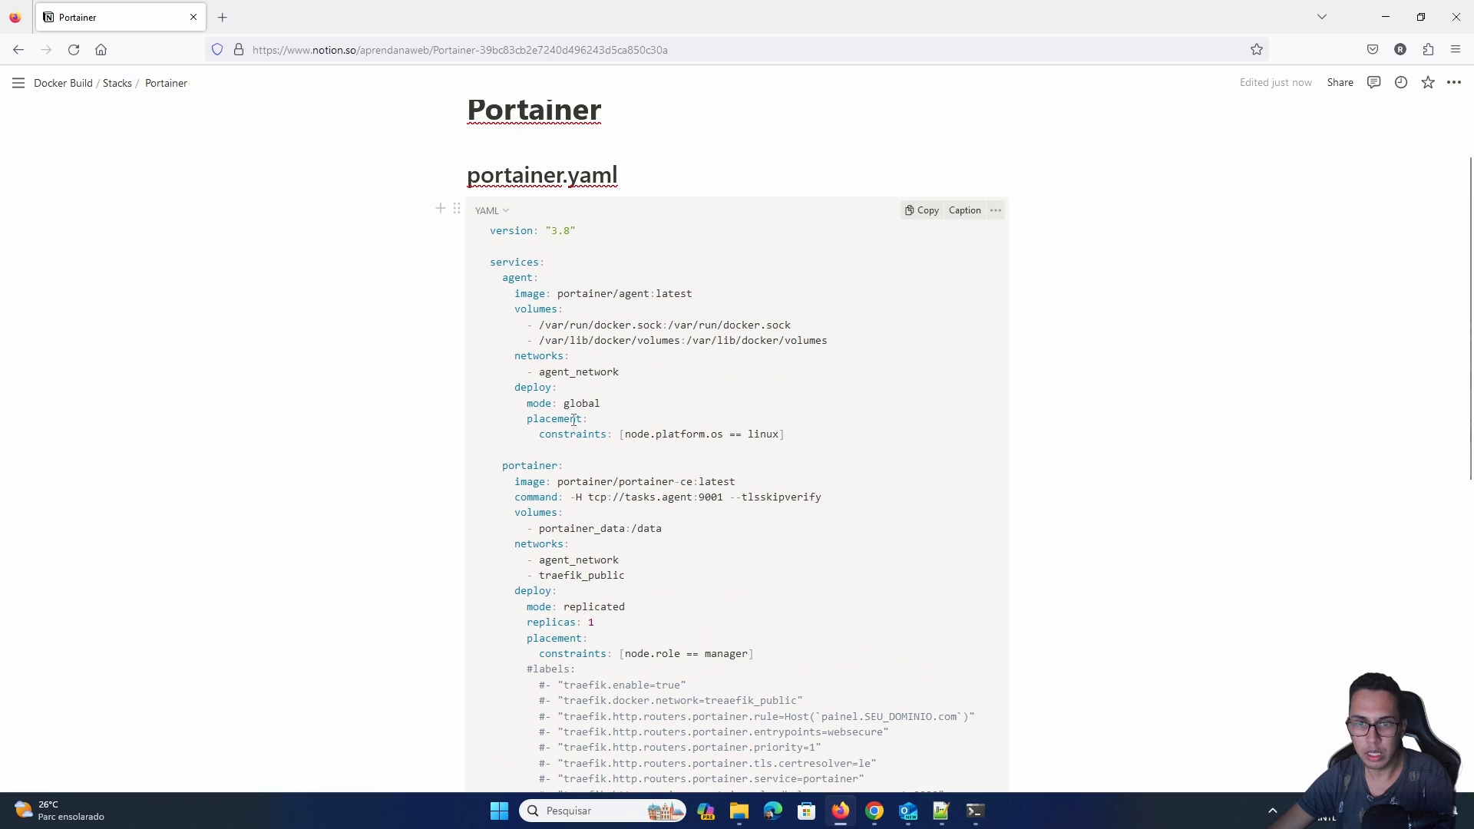
scroll(573, 420, down, 3)
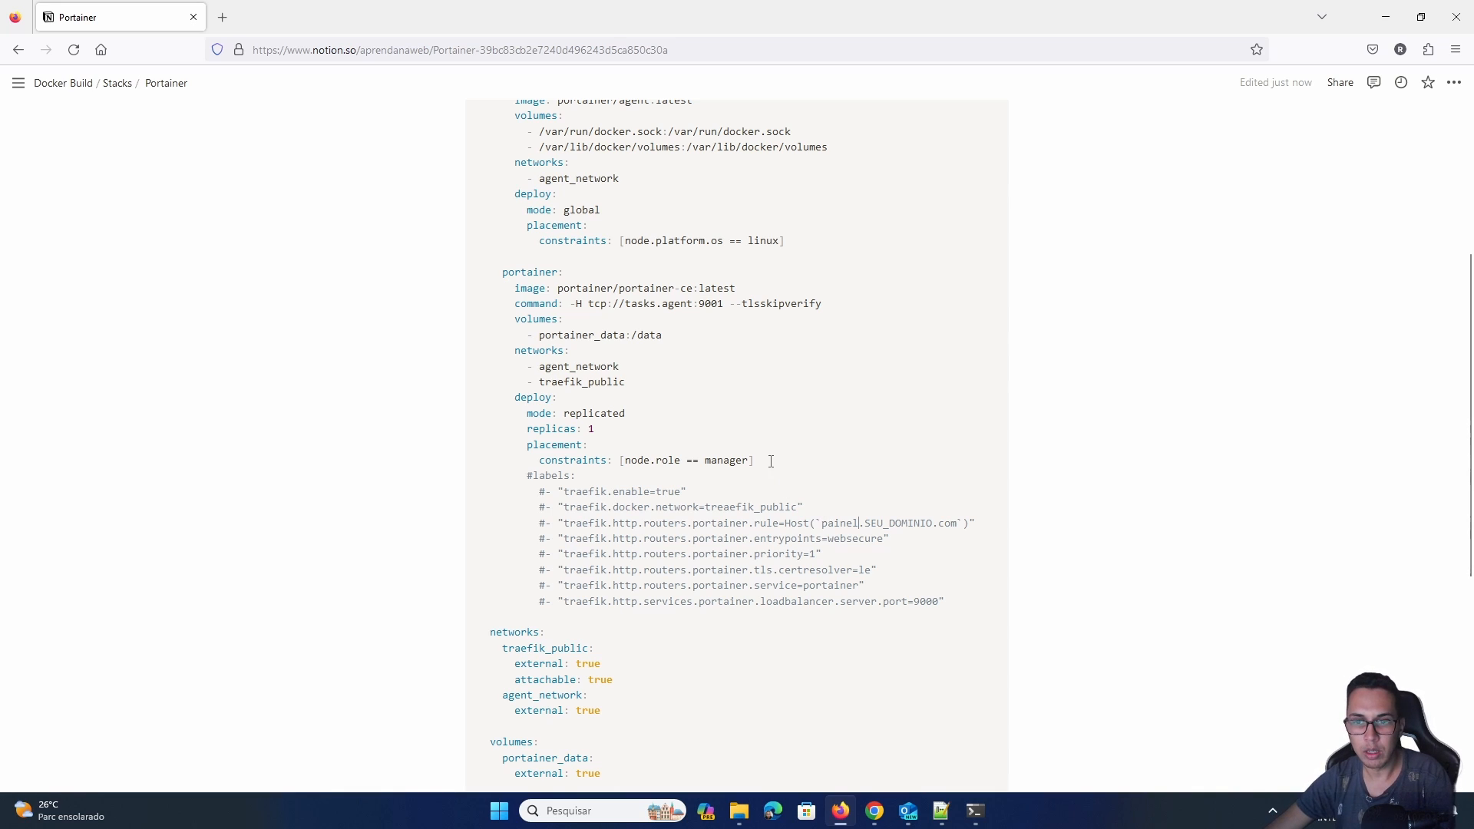
Copy the full portainer.yaml code block from the Notion page and review its contents.
scroll(857, 368, up, 3)
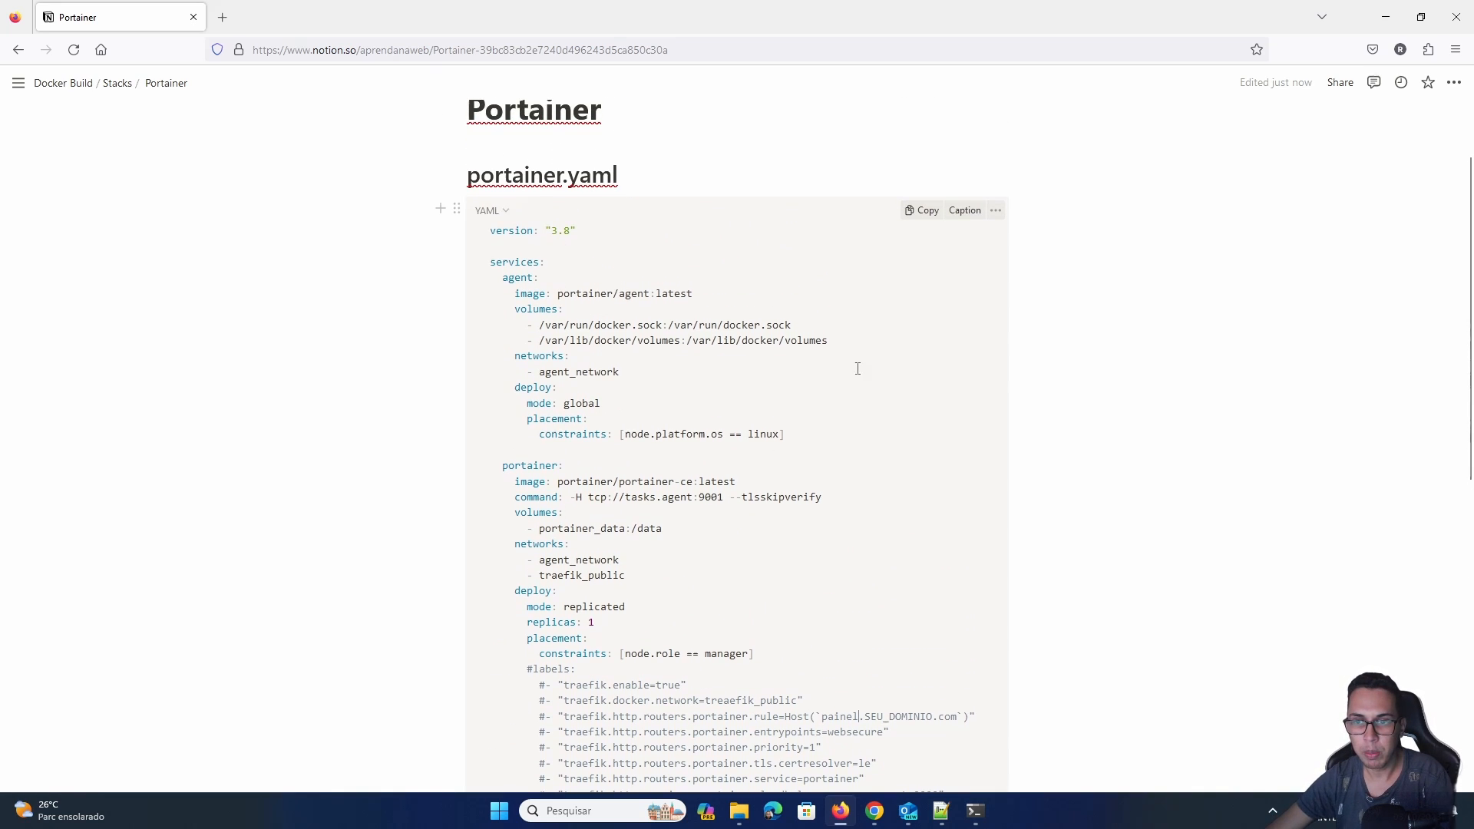
click(926, 210)
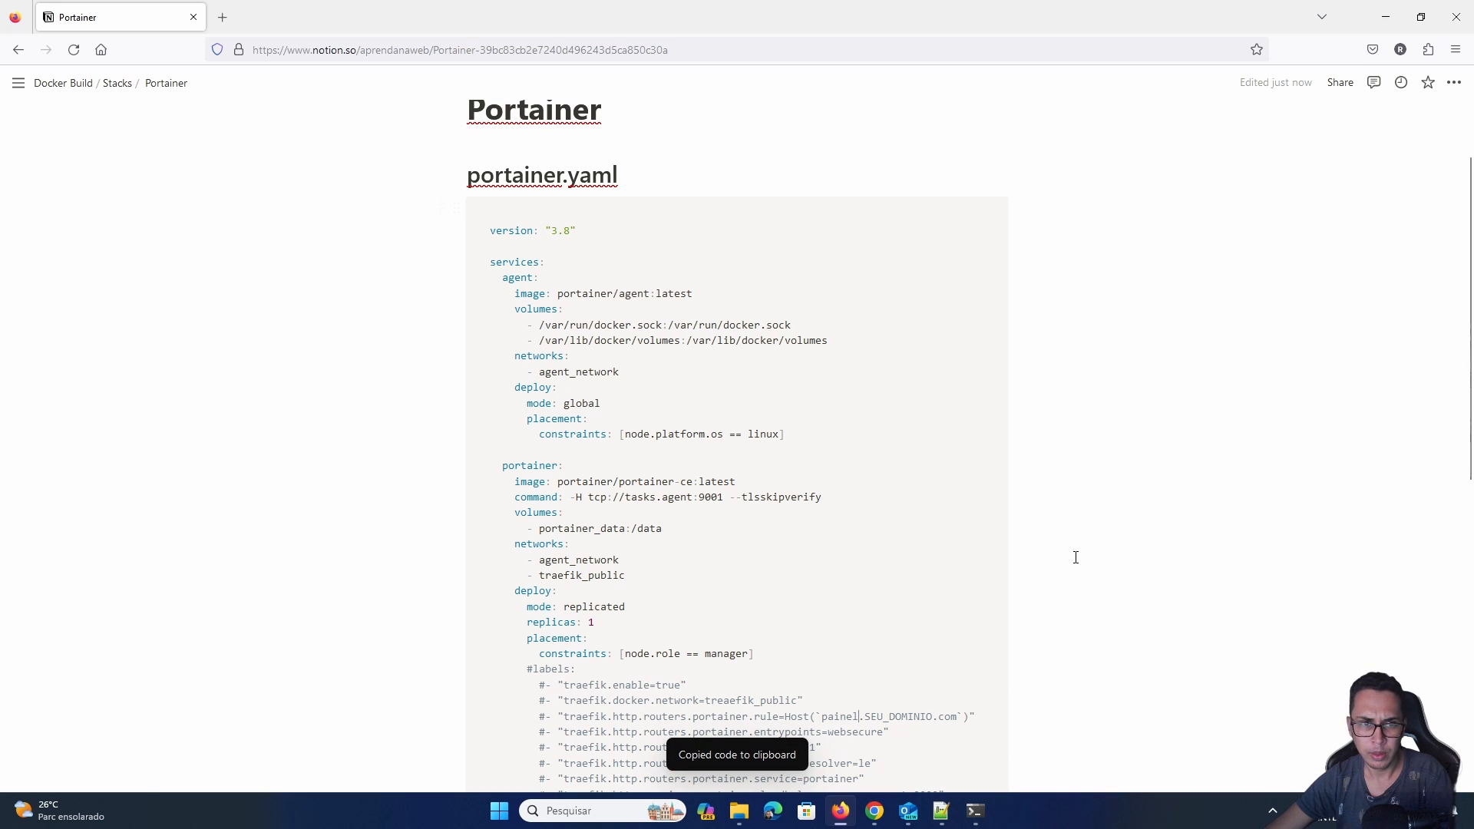
scroll(707, 287, down, 4)
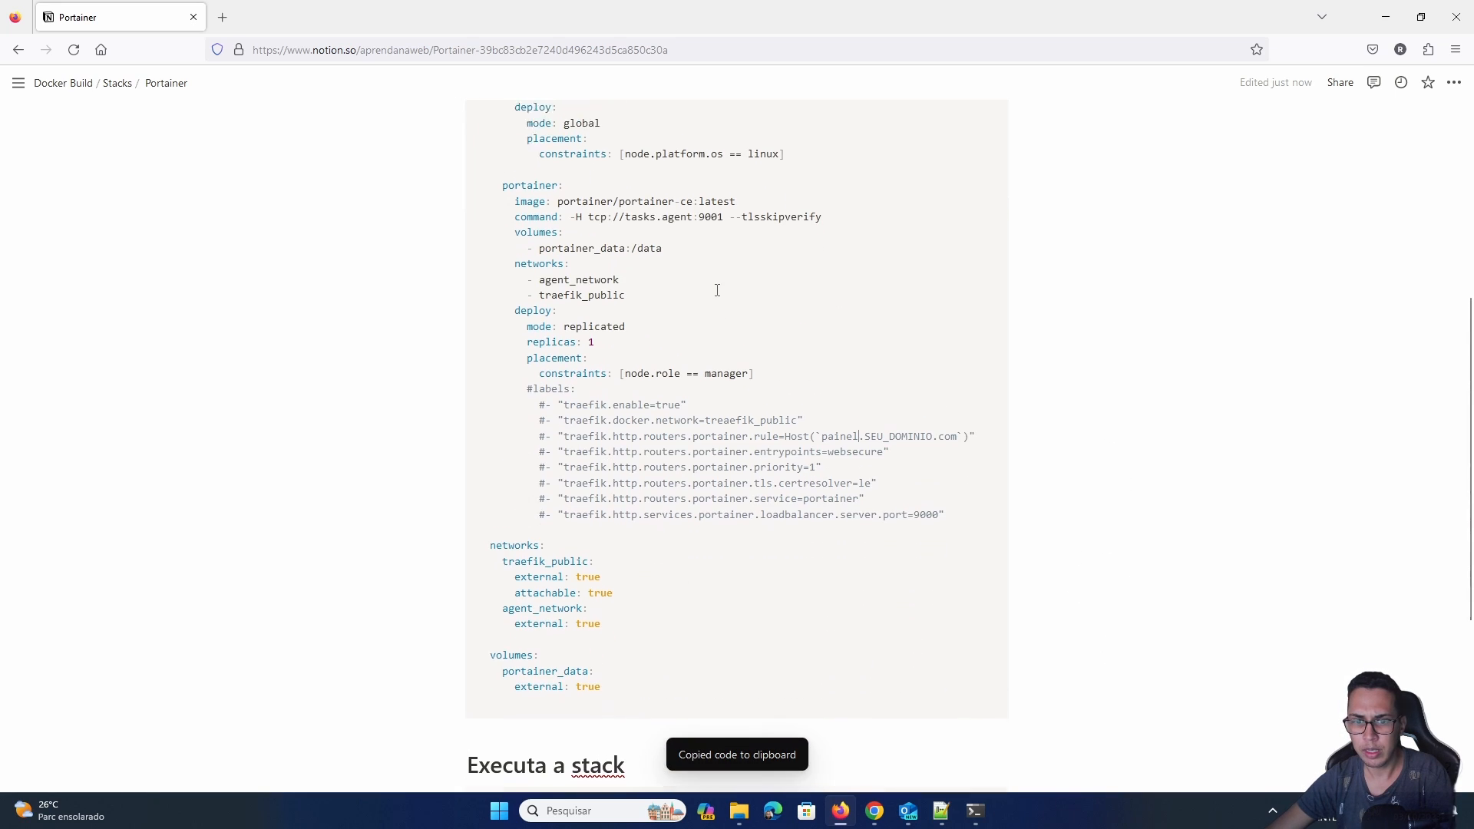
scroll(717, 290, up, 3)
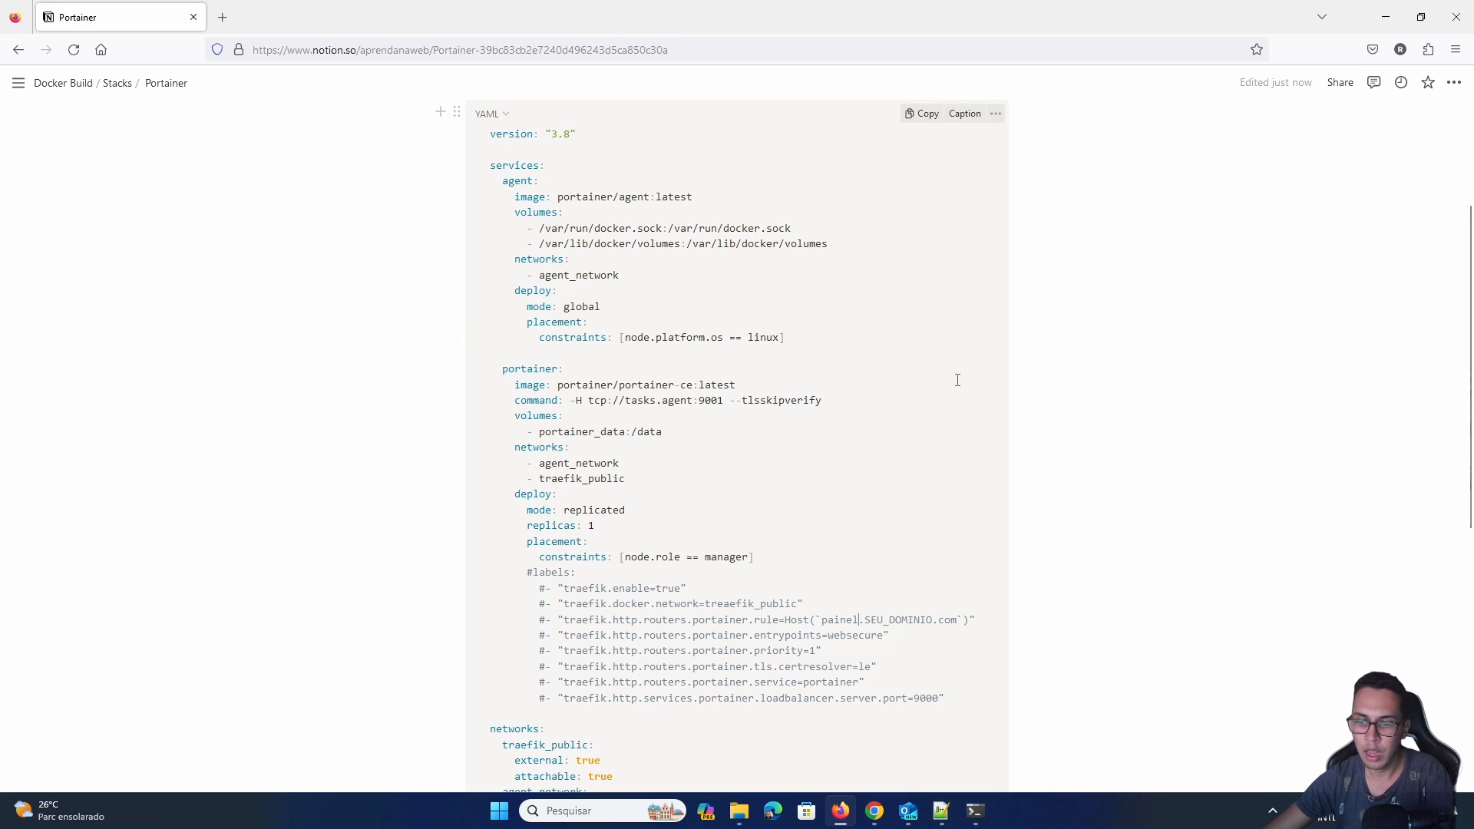
Switch to the server's PowerShell terminal and list the files in root's home directory with ls.
click(975, 811)
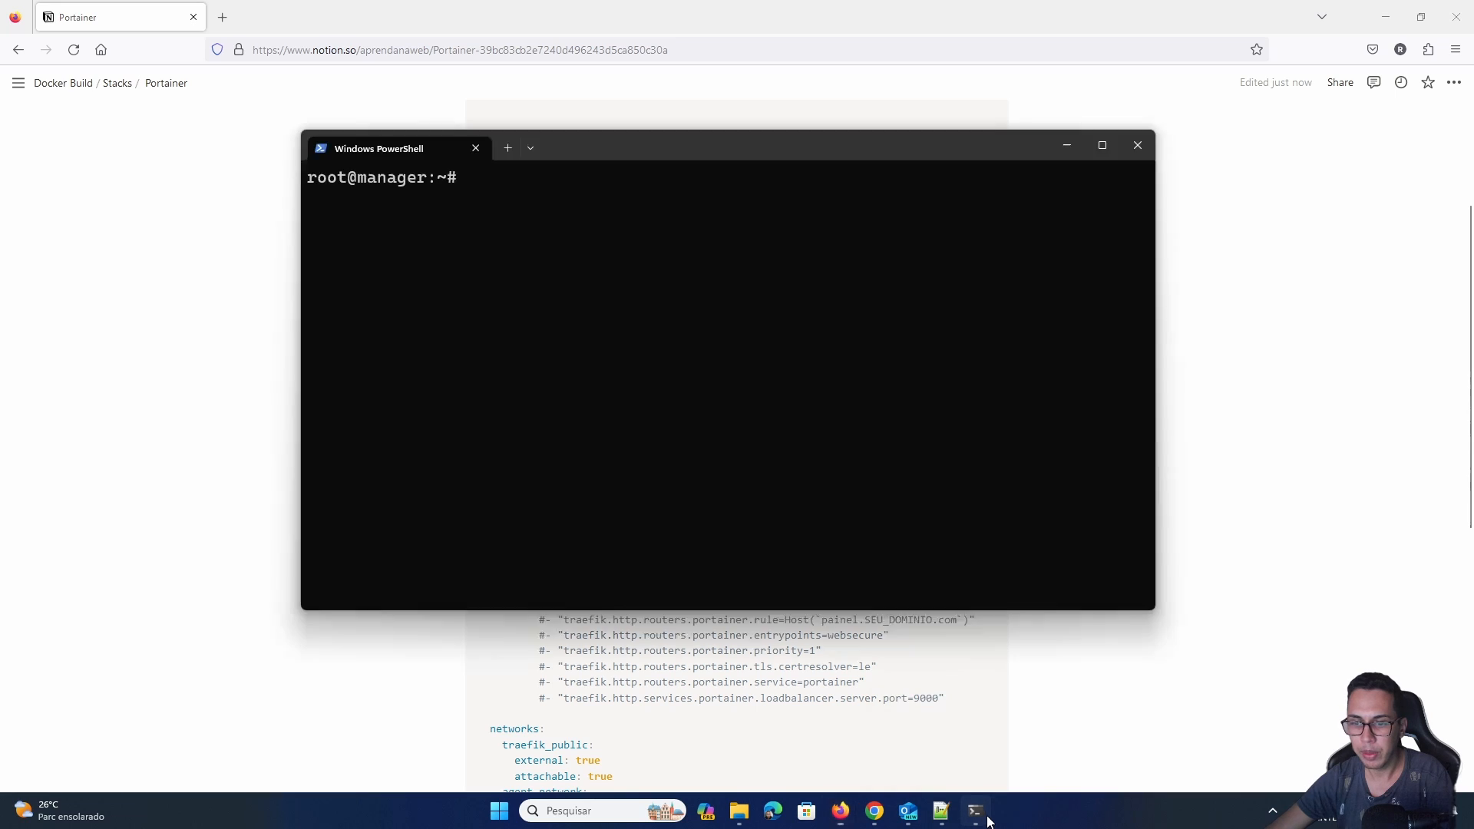
text(ls)
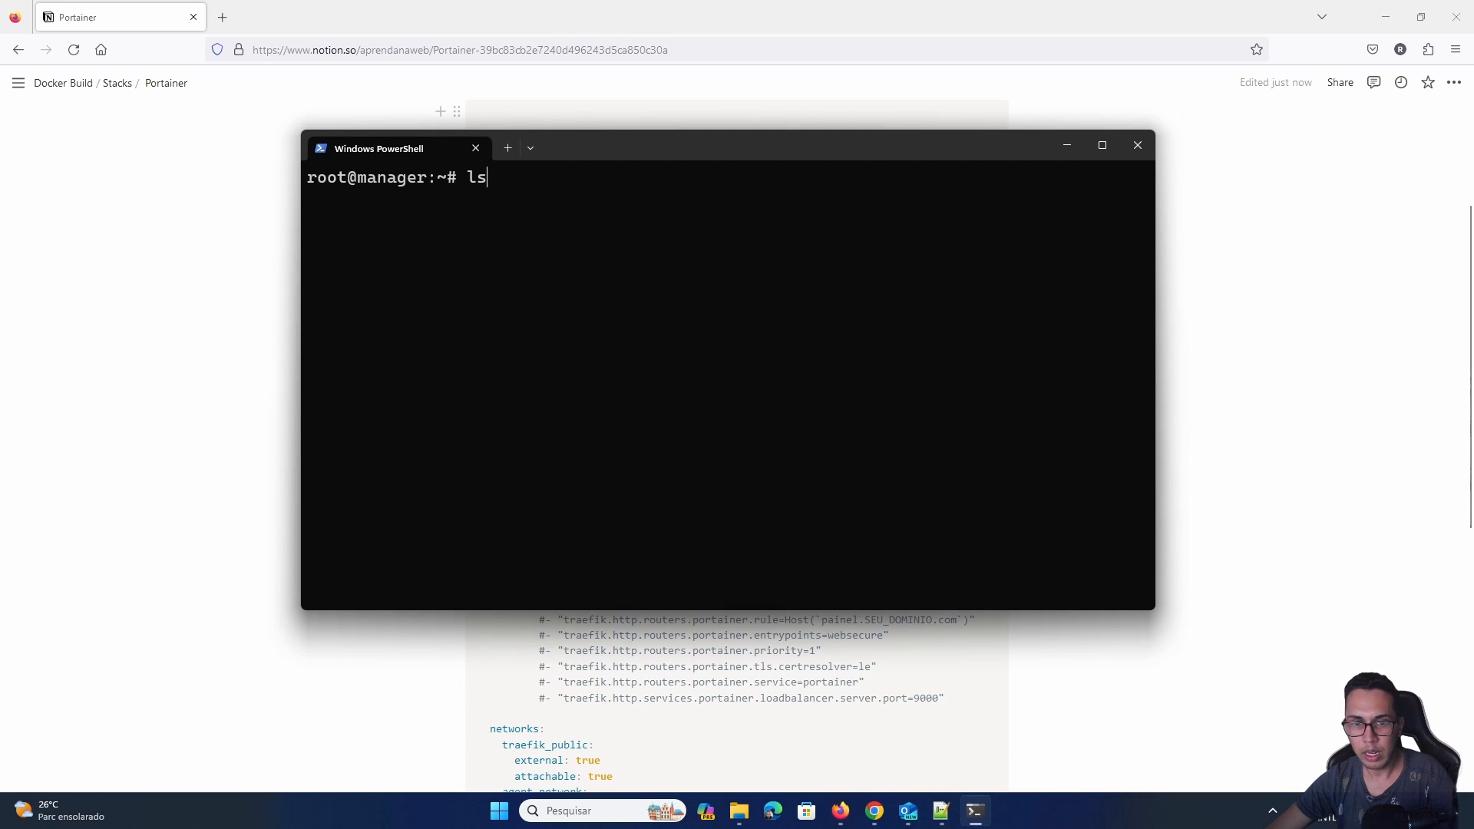
key(Return)
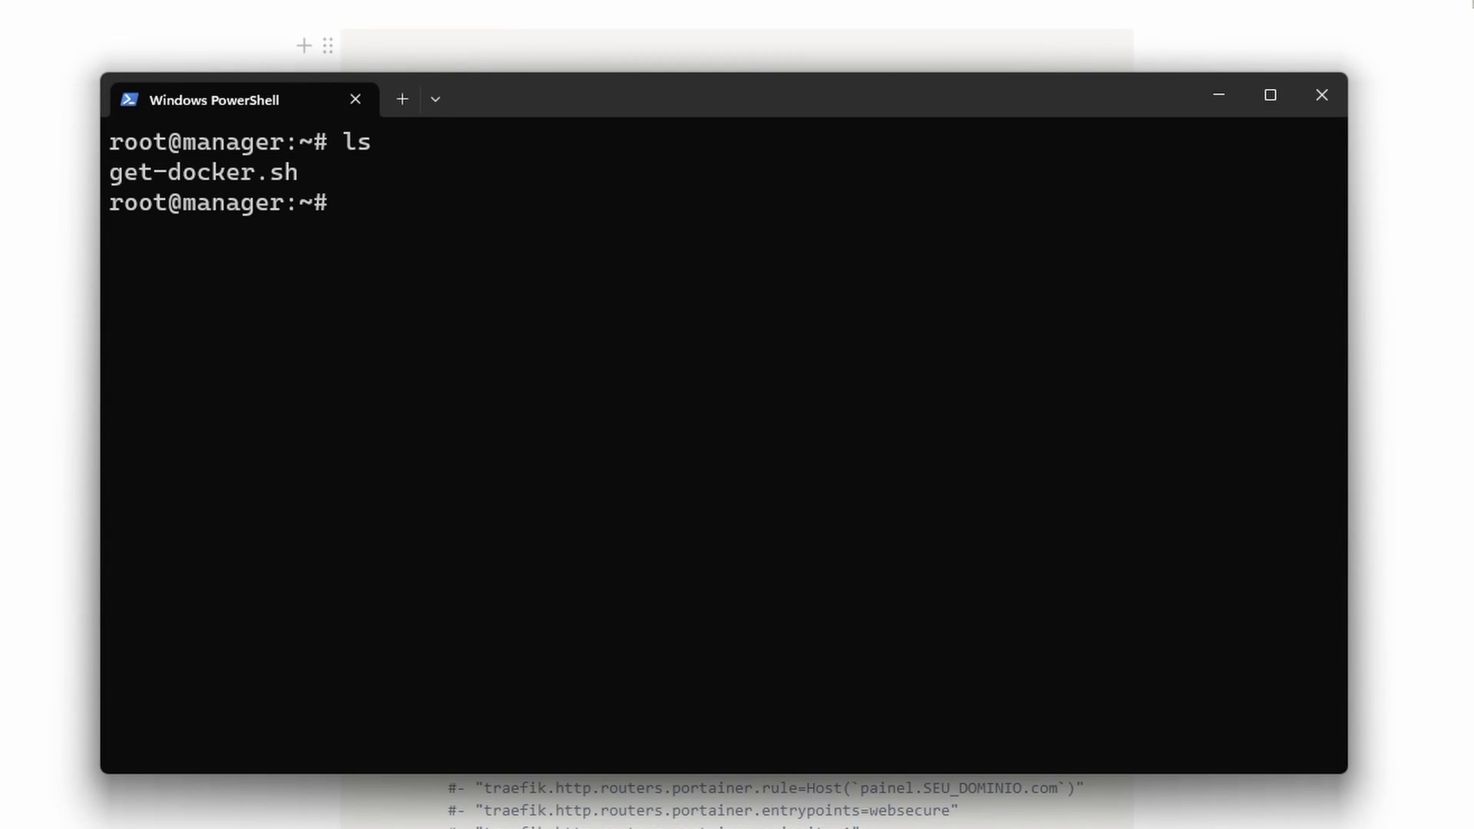
Create a directory named portainer in root's home directory with mkdir and list the directory contents.
text(mkdir pr)
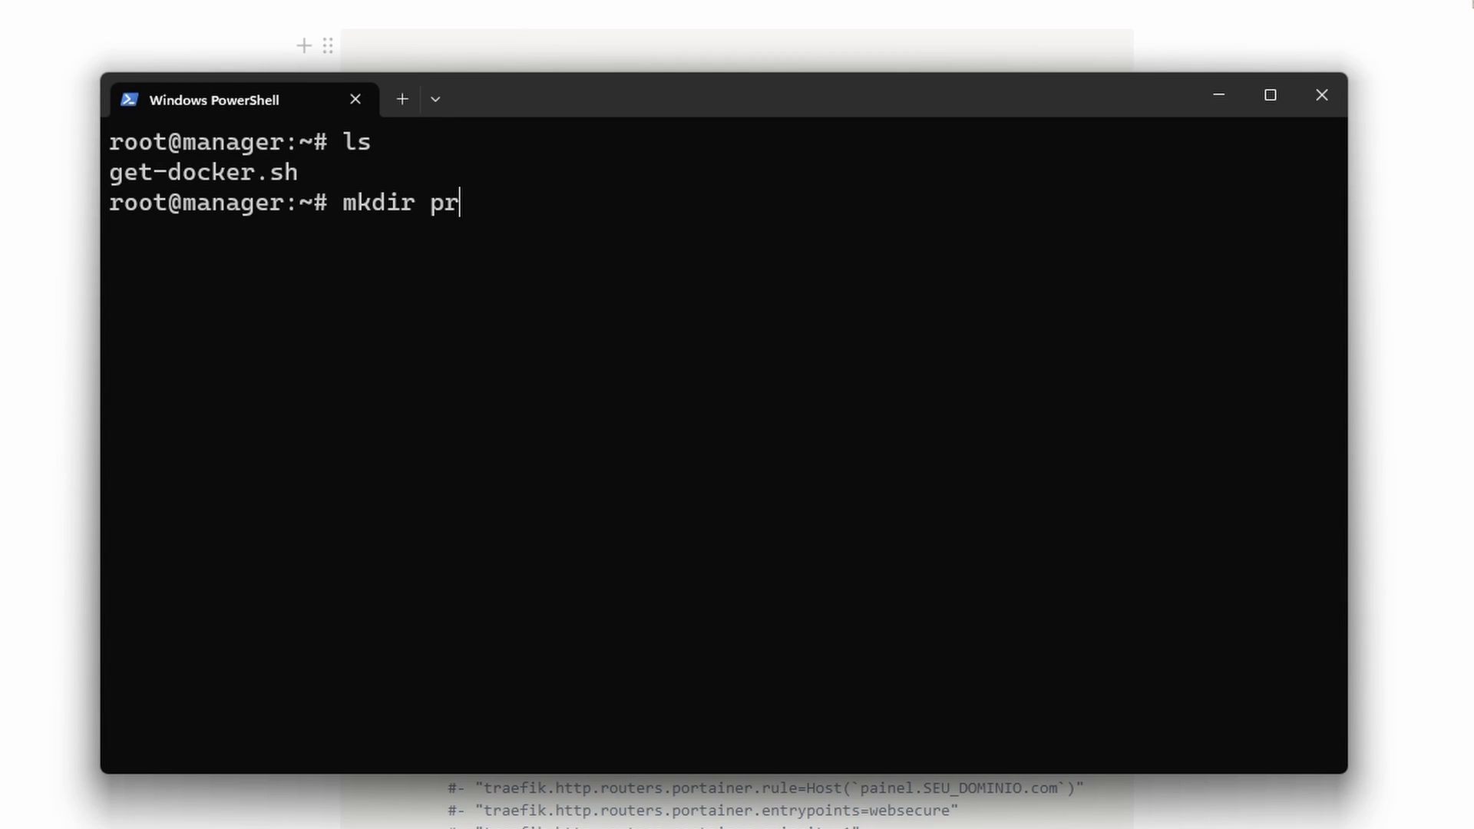
text(oti)
key(BackSpace)
key(BackSpace)
key(BackSpace)
key(BackSpace)
text(o)
text(rtainer)
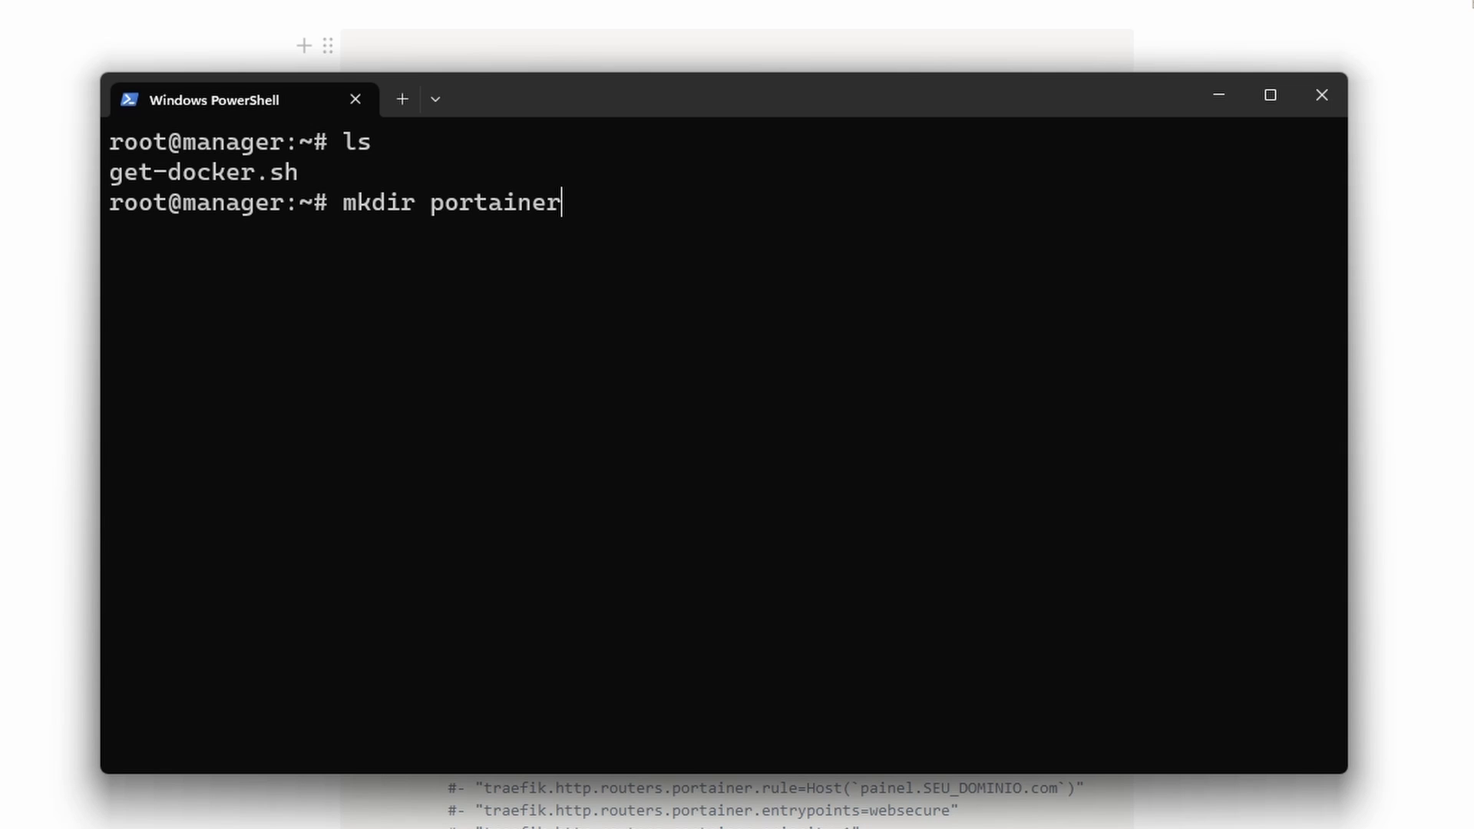
key(Return)
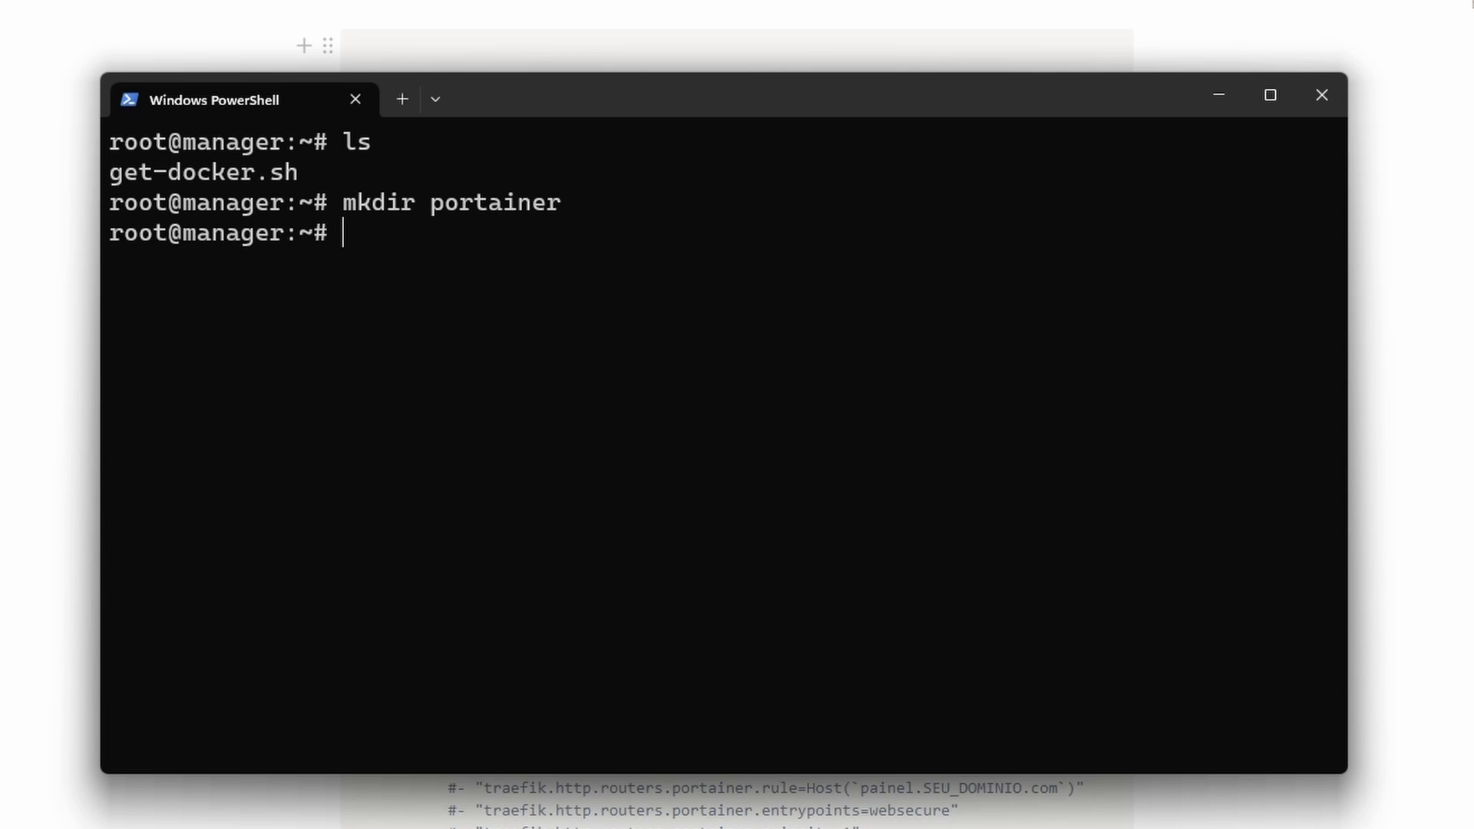
text(ls)
key(Return)
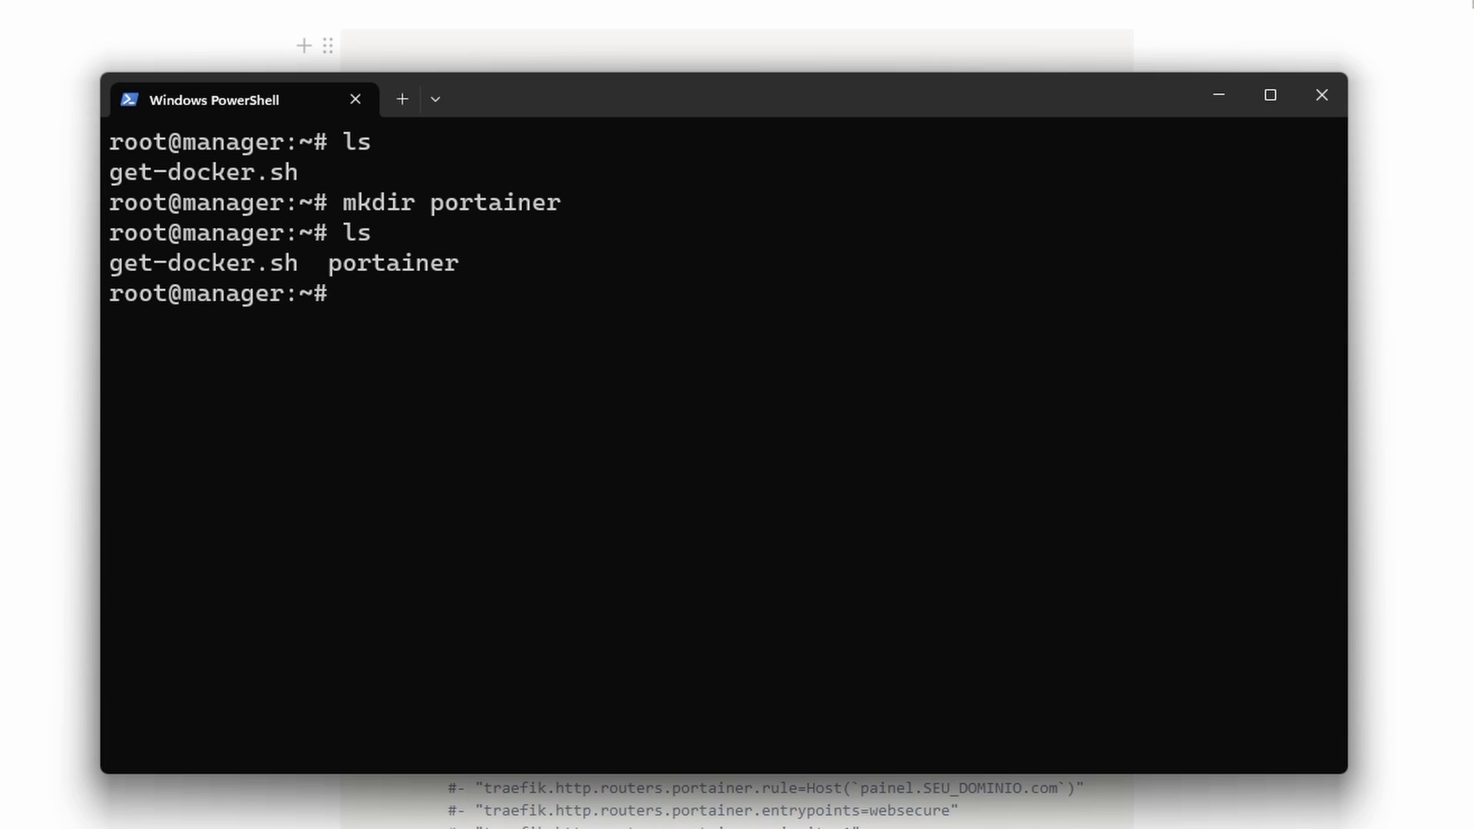
Change into the portainer directory with cd and check the current path in the prompt.
text(cd p)
key(Tab)
key(Return)
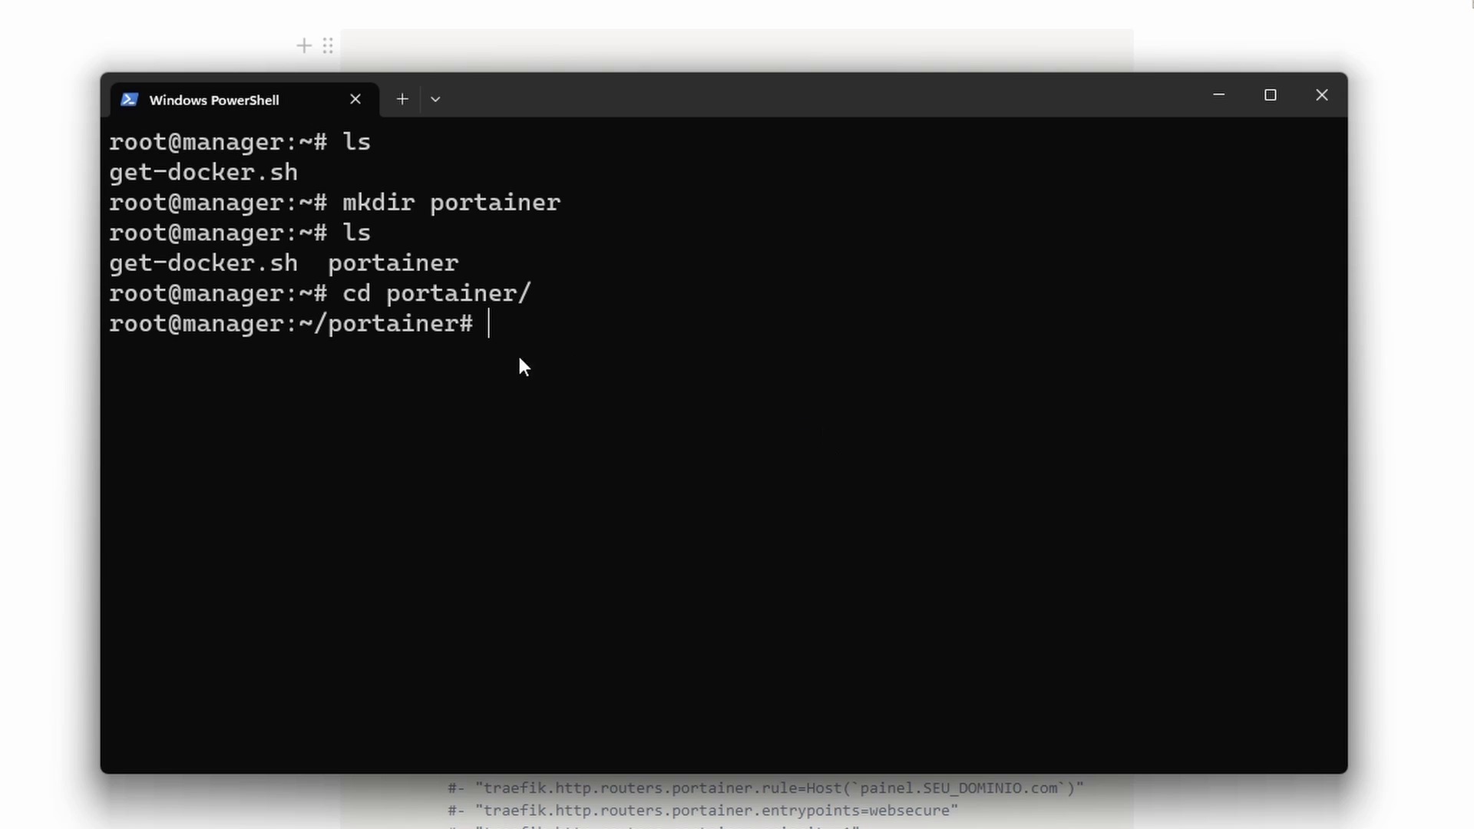
key(ctrl+1)
click(268, 338)
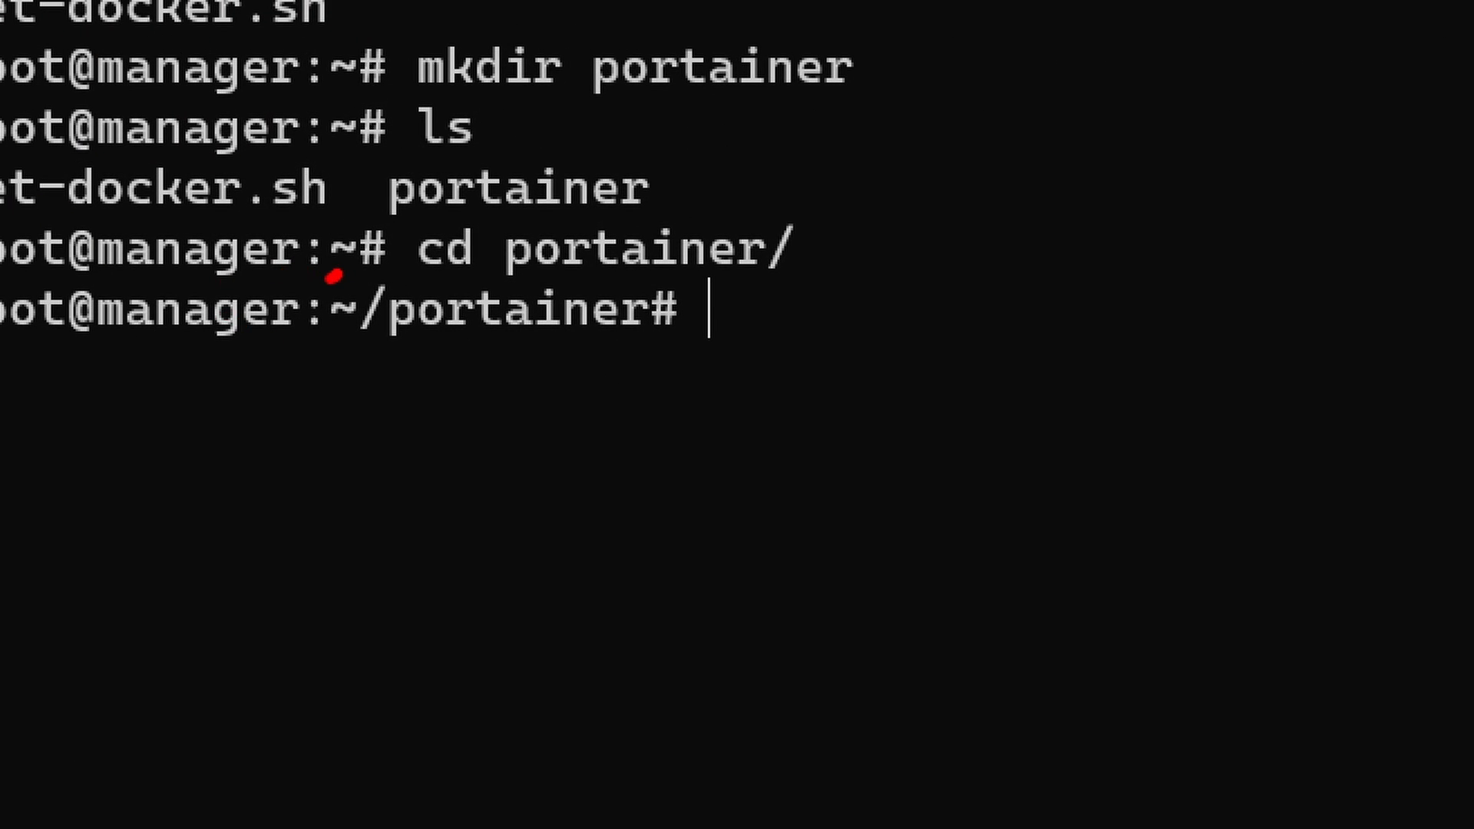
mouse_move(338, 273)
mouse_down()
mouse_move(397, 281)
mouse_move(386, 286)
mouse_up()
key(Escape)
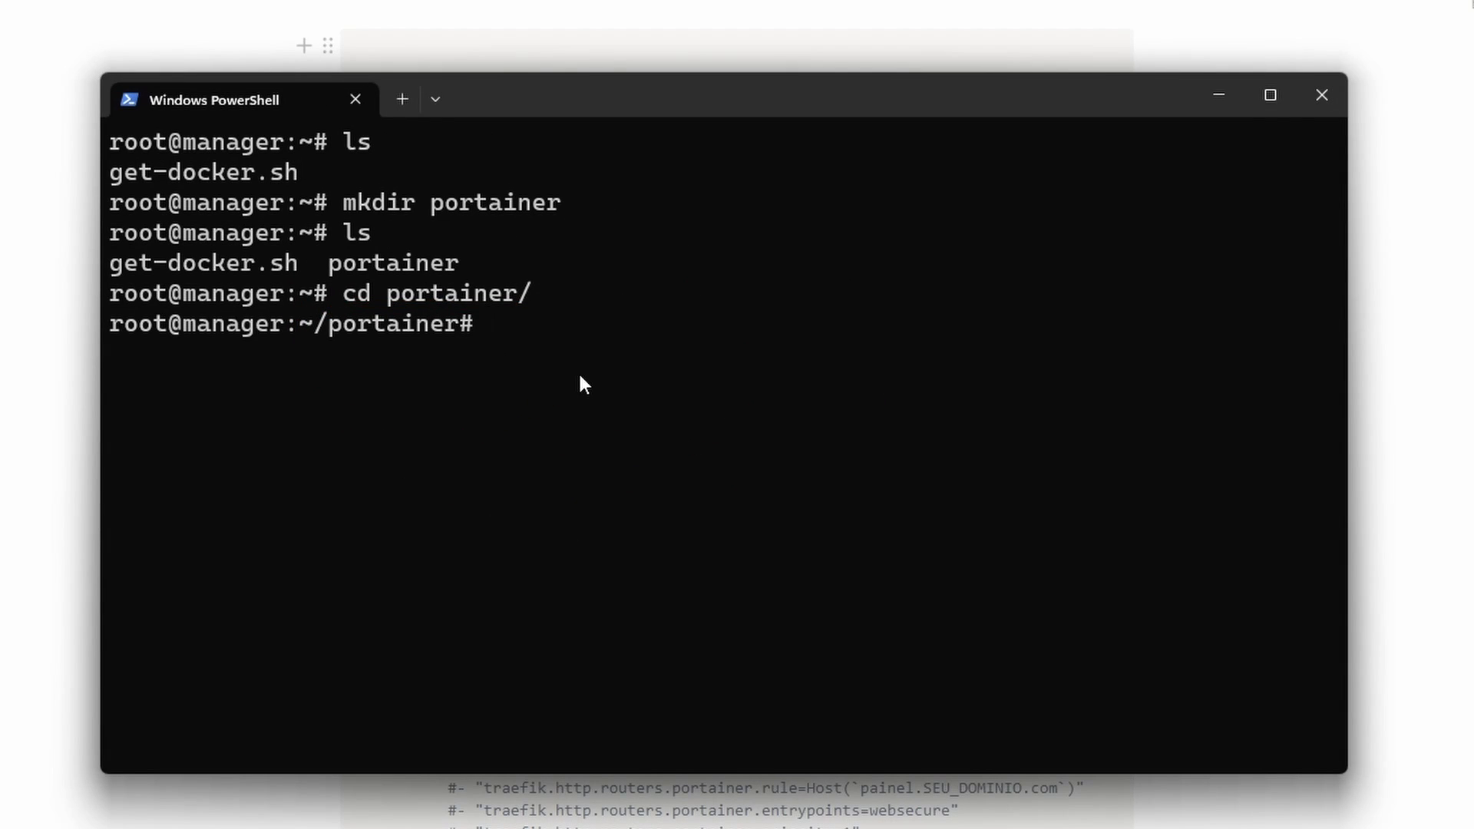
List the contents of the portainer directory with ls and clear the terminal.
text(ls)
key(Return)
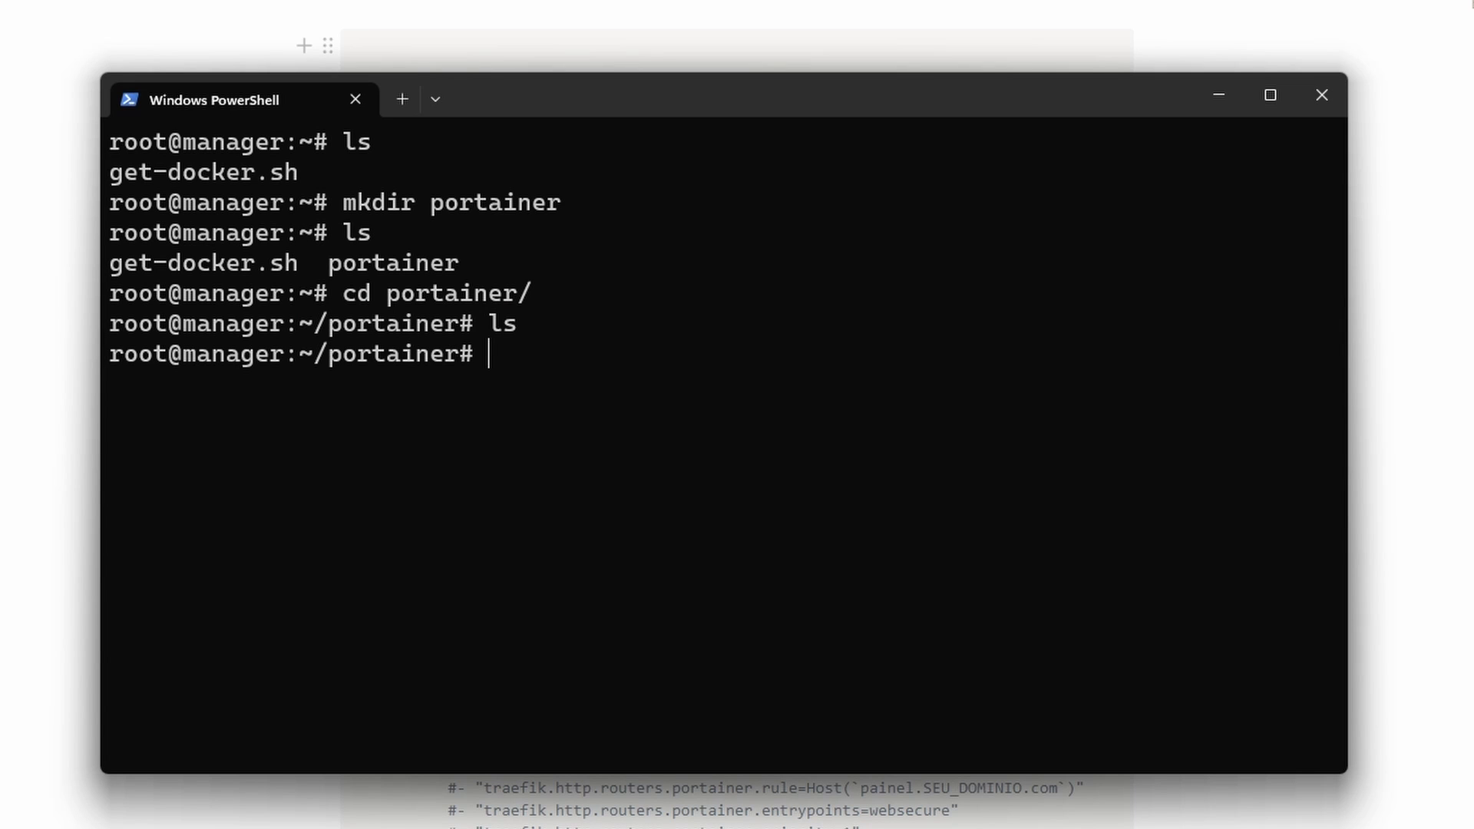
text(clear)
key(Return)
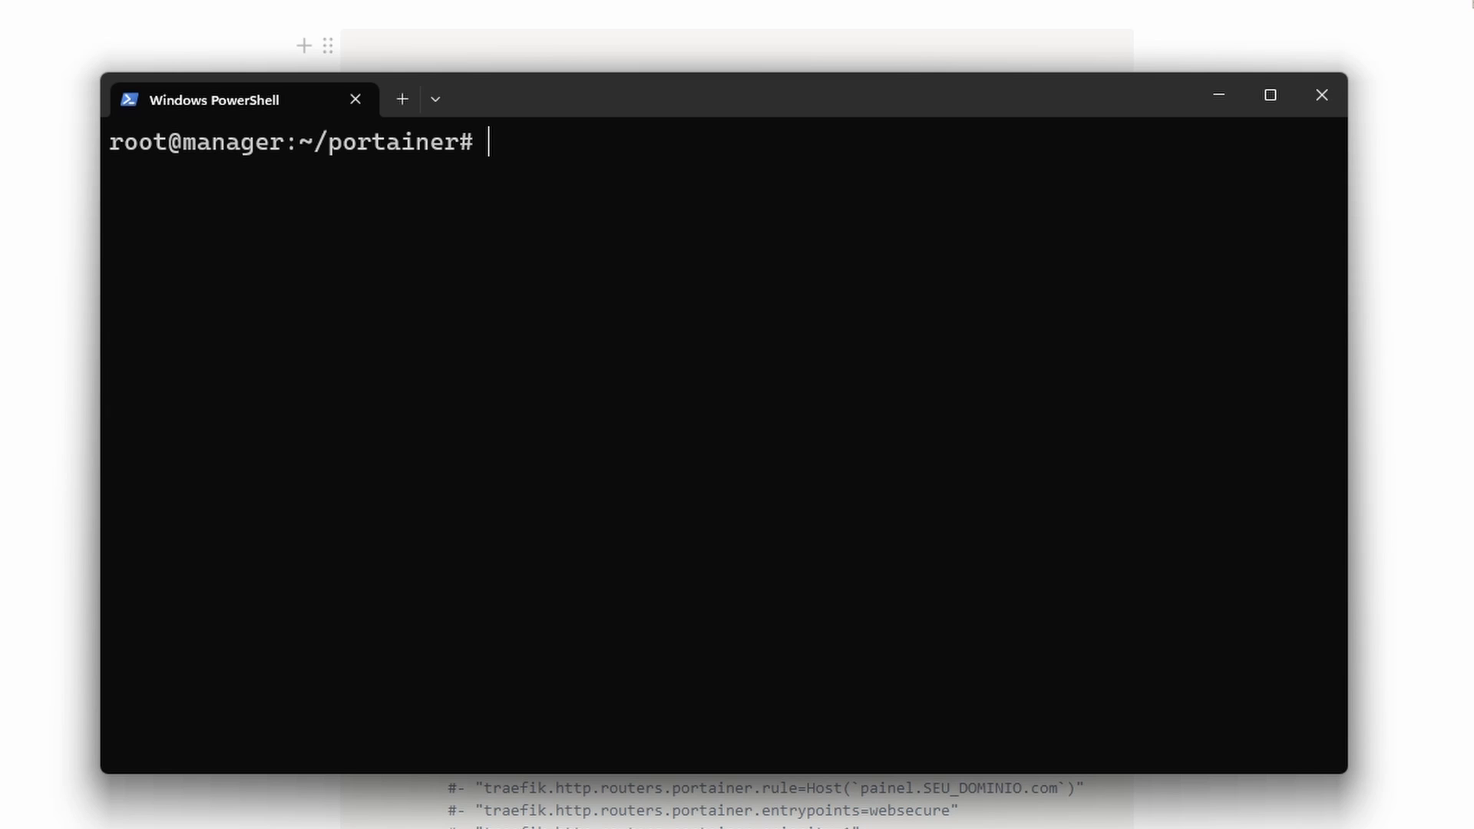
Open a new file named portainer.yaml in the nano editor.
text(nano)
text( portain)
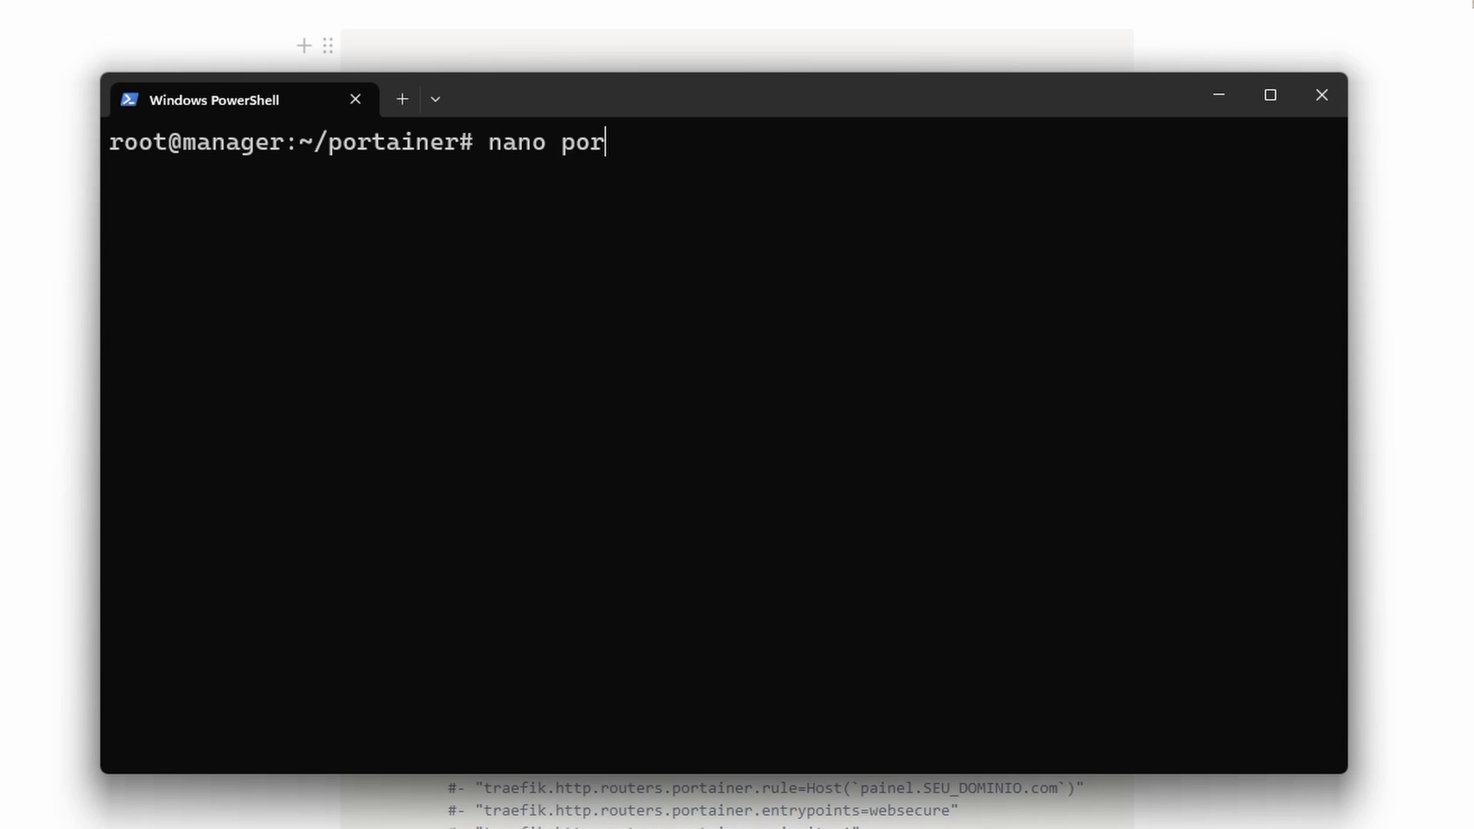
text(er.y)
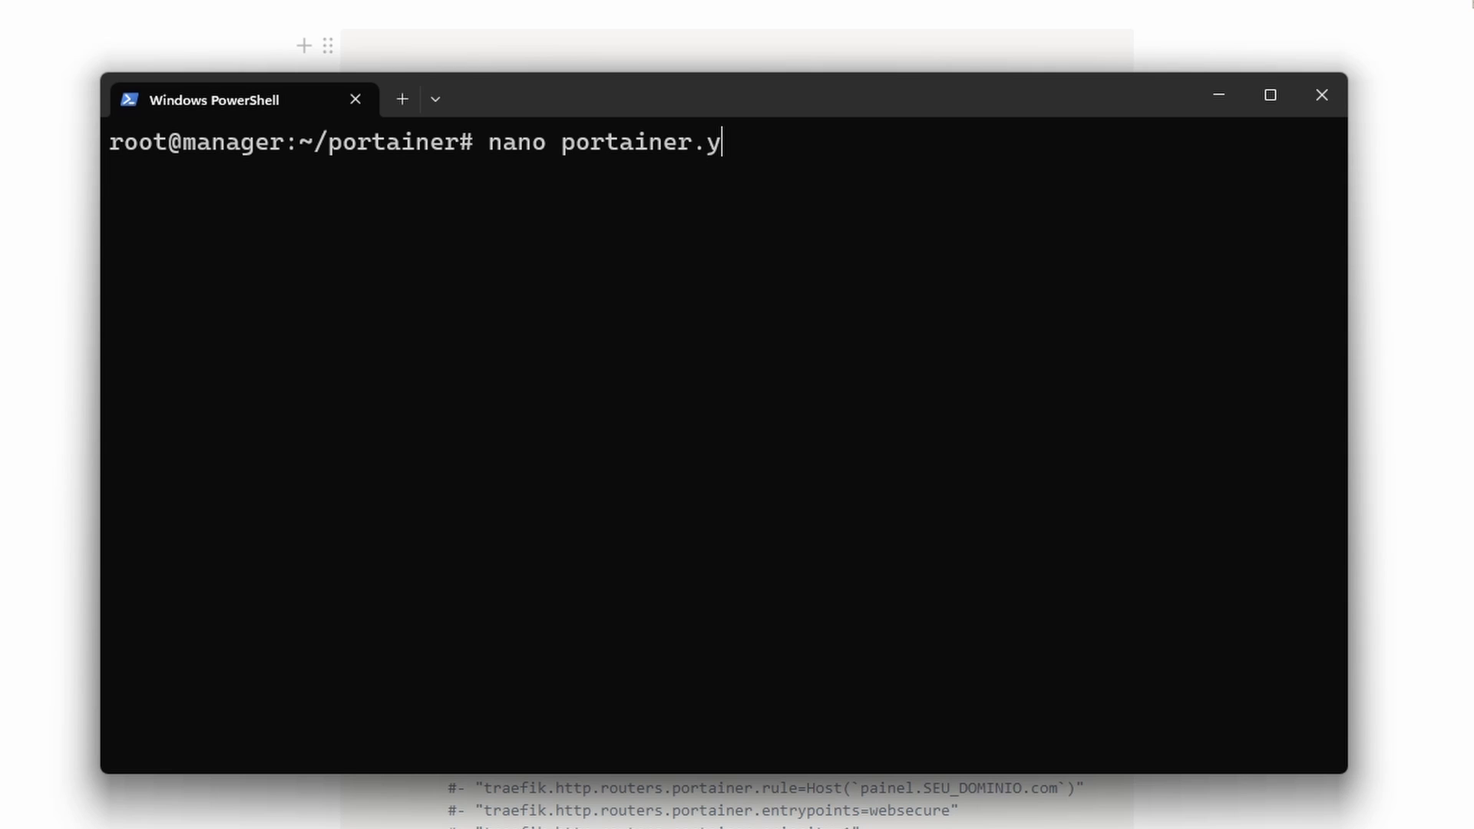
text(aml)
key(Return)
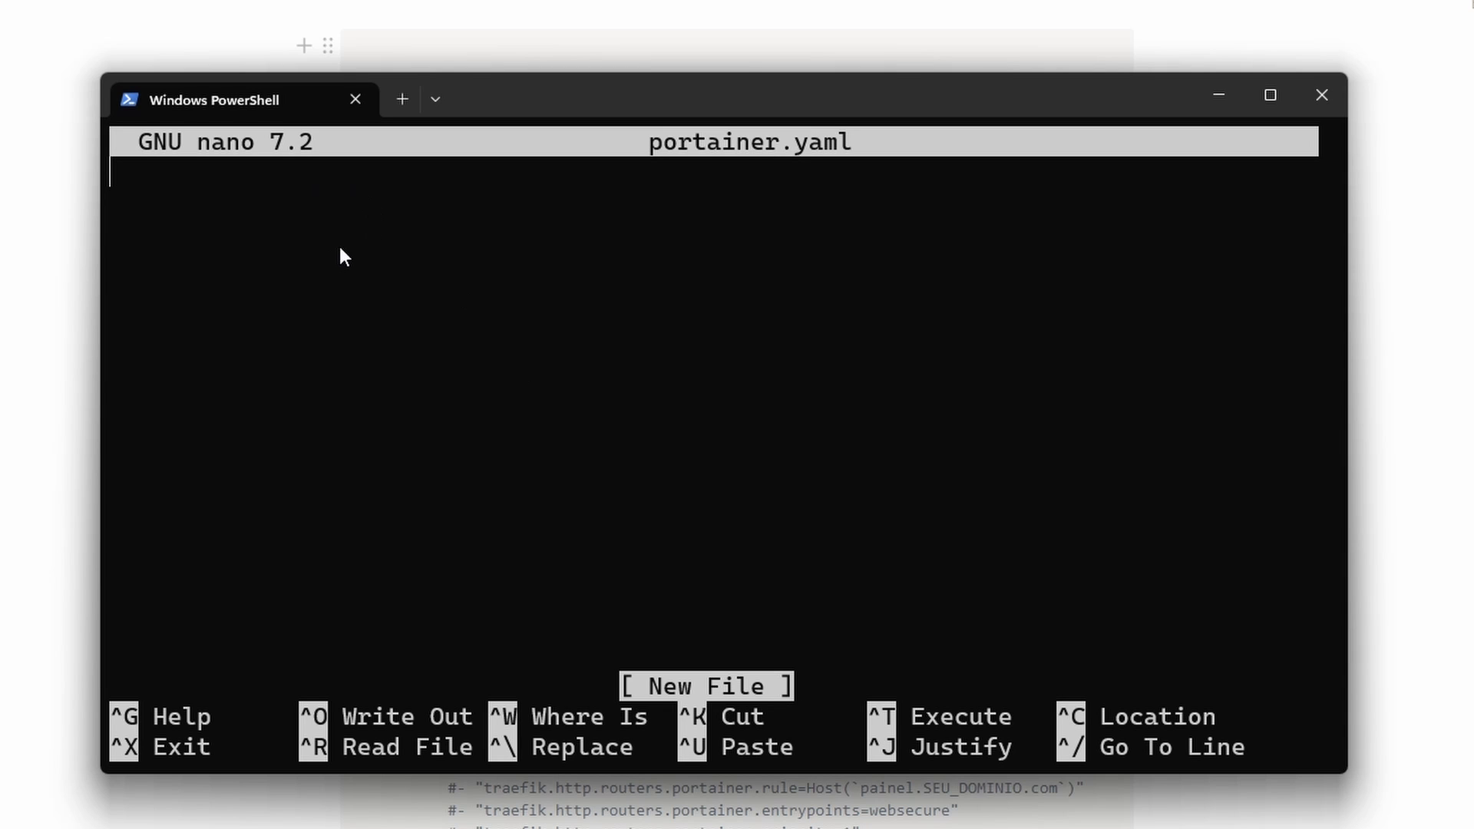
Paste the copied Portainer stack definition into portainer.yaml and return to the beginning of the file.
key(ctrl+v)
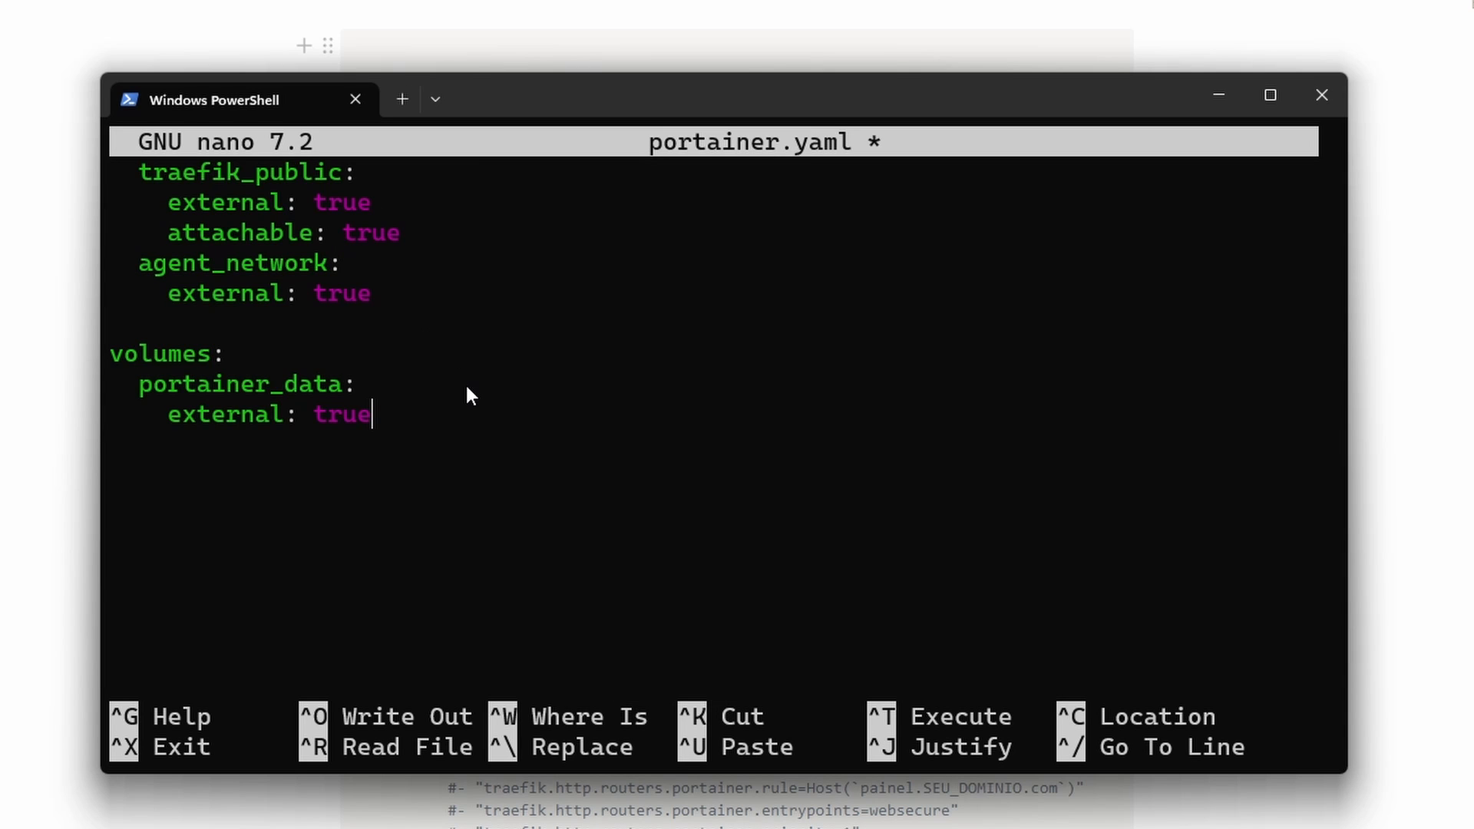
key(Up)
key(Up)
key(Up)
key(Up)
key(Up)
key(Up)
key(Up)
key(Up)
key(Up)
key(Up)
key(Up)
key(Up)
key(Up)
key(Up)
key(Up)
key(Up)
key(Up)
key(Up)
key(Up)
key(Up)
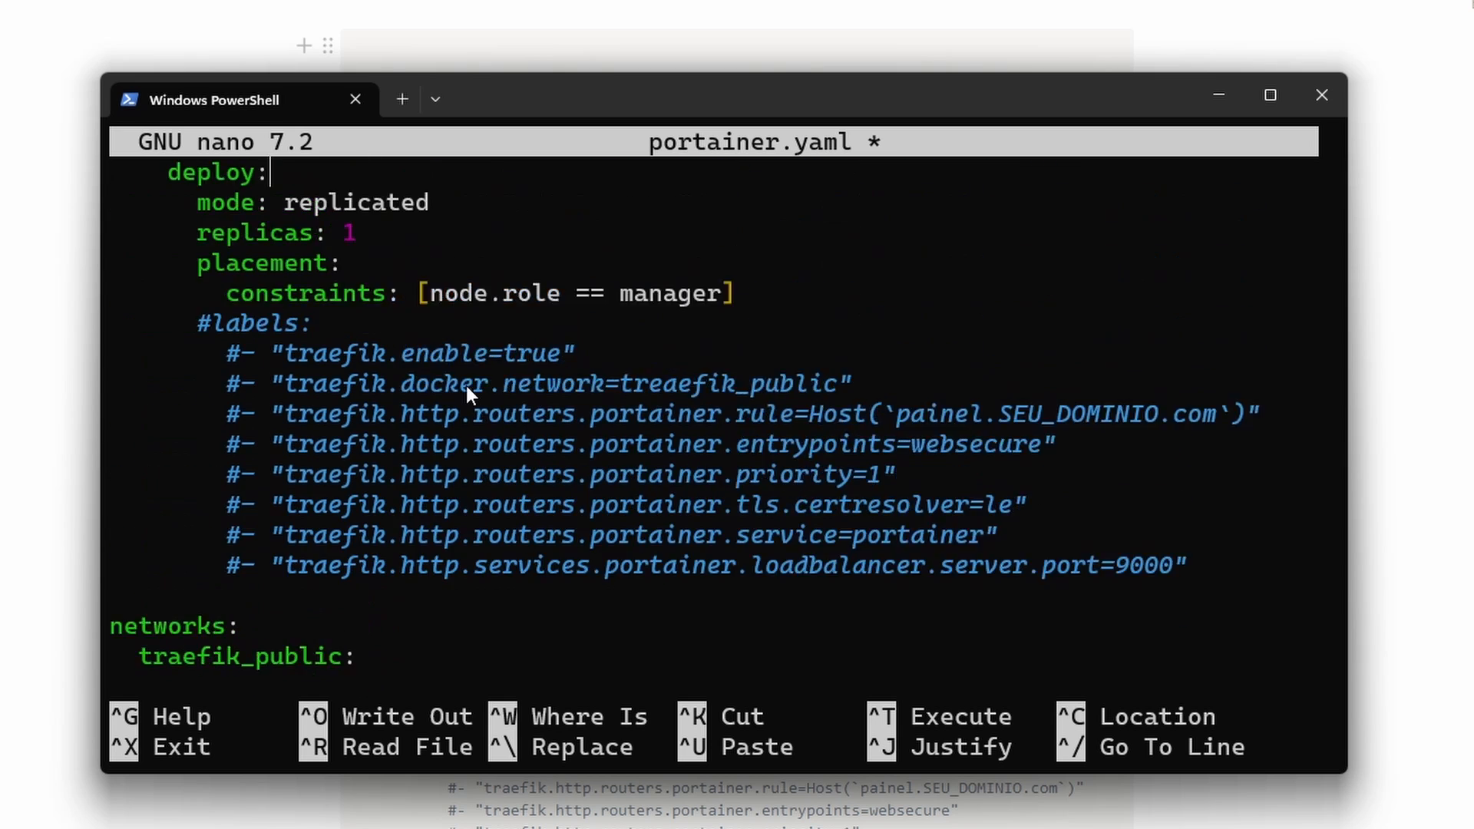
key(Up)
key(Up)
key(Up)
key(Up)
key(Up)
key(Up)
key(Up)
key(Up)
key(Up)
key(Up)
key(Up)
key(Up)
key(Up)
key(Up)
key(Up)
key(Up)
key(Up)
key(Up)
key(Up)
key(Up)
key(Up)
key(Up)
key(Up)
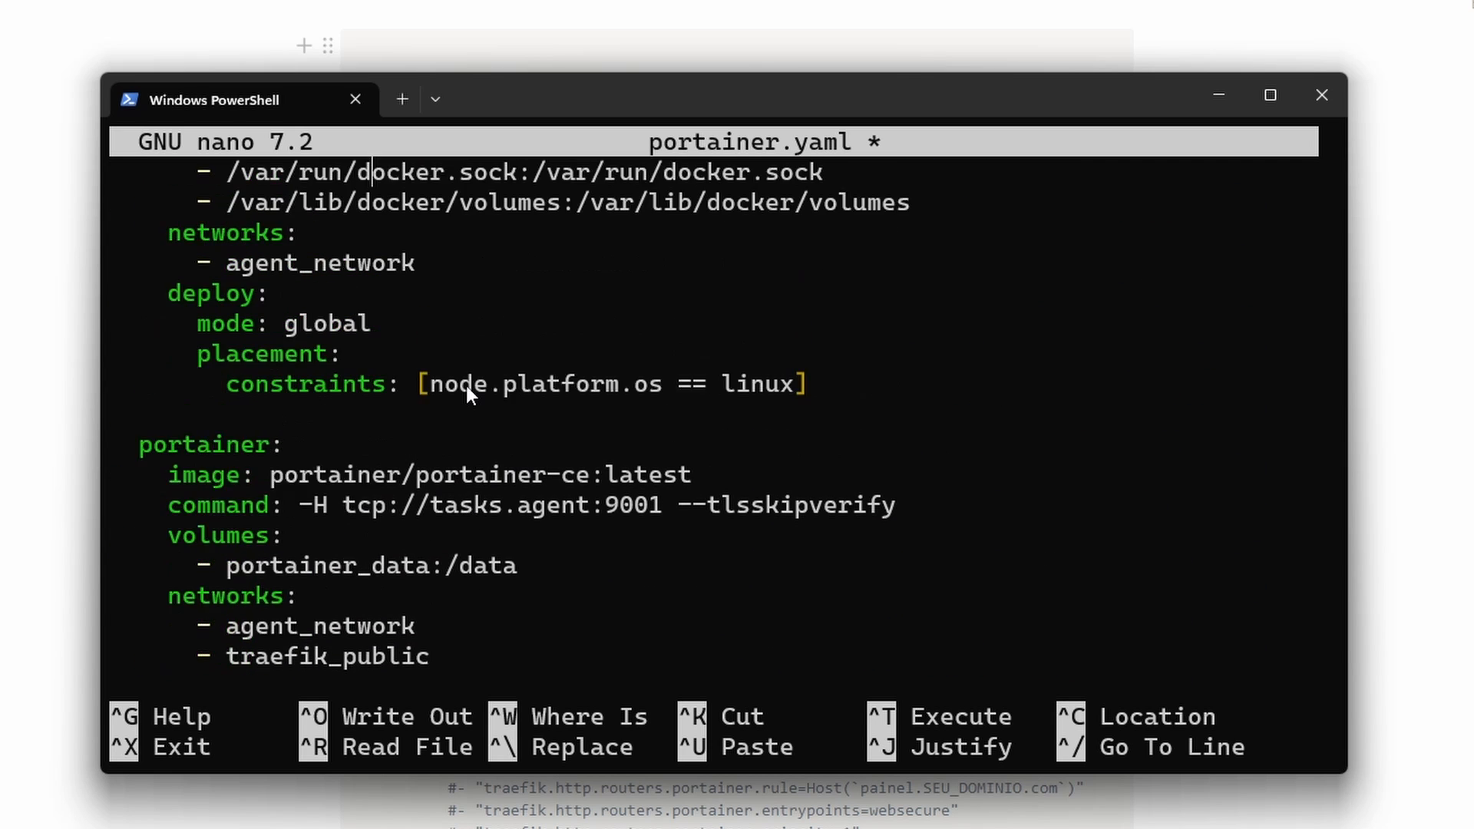
Review the agent and portainer services, the commented Traefik labels and the networks section of portainer.yaml.
key(Down)
key(Down)
key(Down)
key(Down)
key(Down)
key(Down)
key(Down)
key(Down)
key(Down)
key(Down)
key(Down)
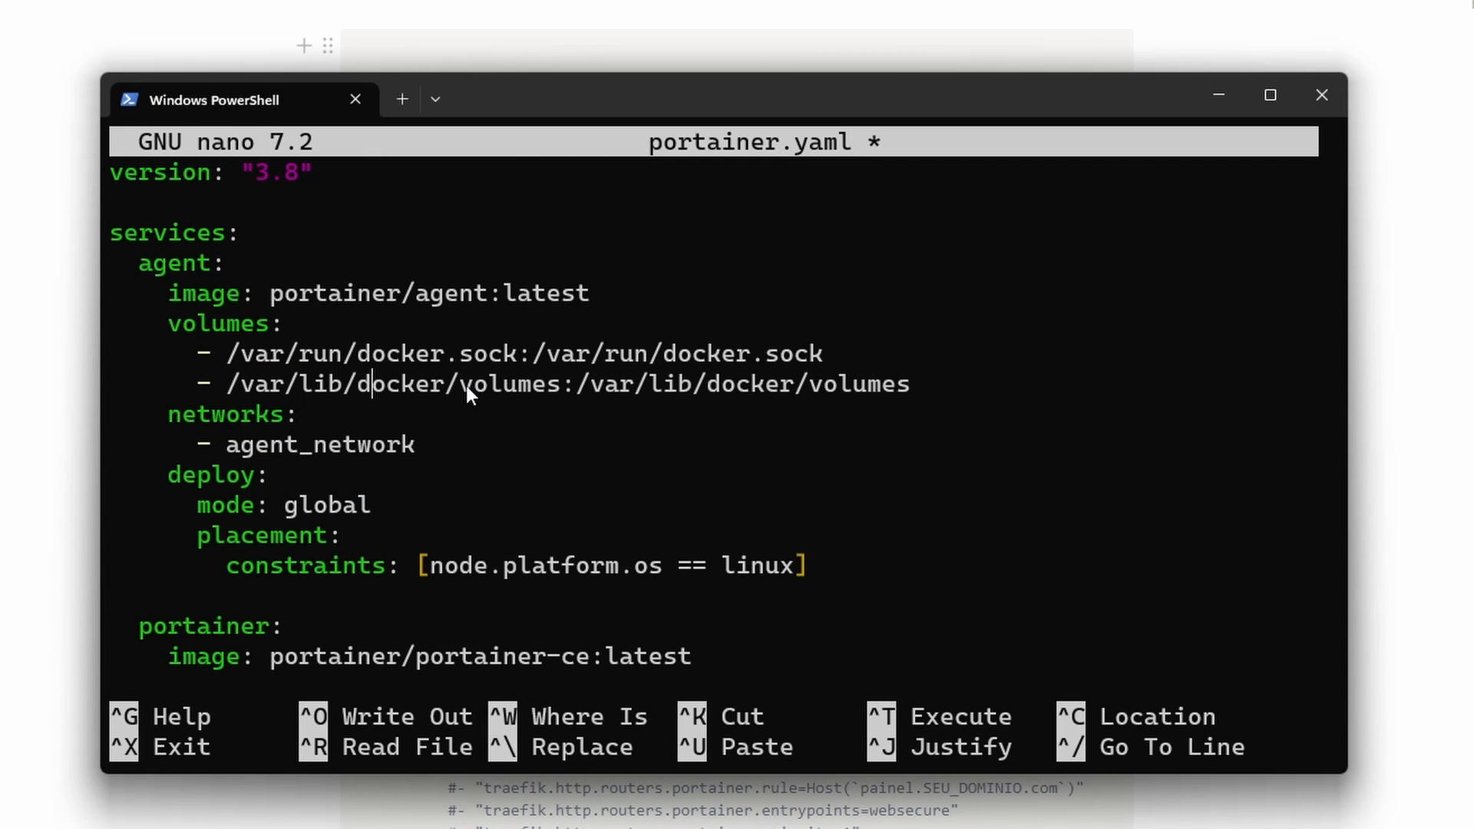
key(Down)
key(Down)
key(Down)
key(Down)
key(Down)
key(Down)
key(Down)
key(Down)
key(Down)
key(Down)
key(Down)
key(Down)
key(Down)
key(Down)
key(Down)
key(Down)
key(Down)
key(Down)
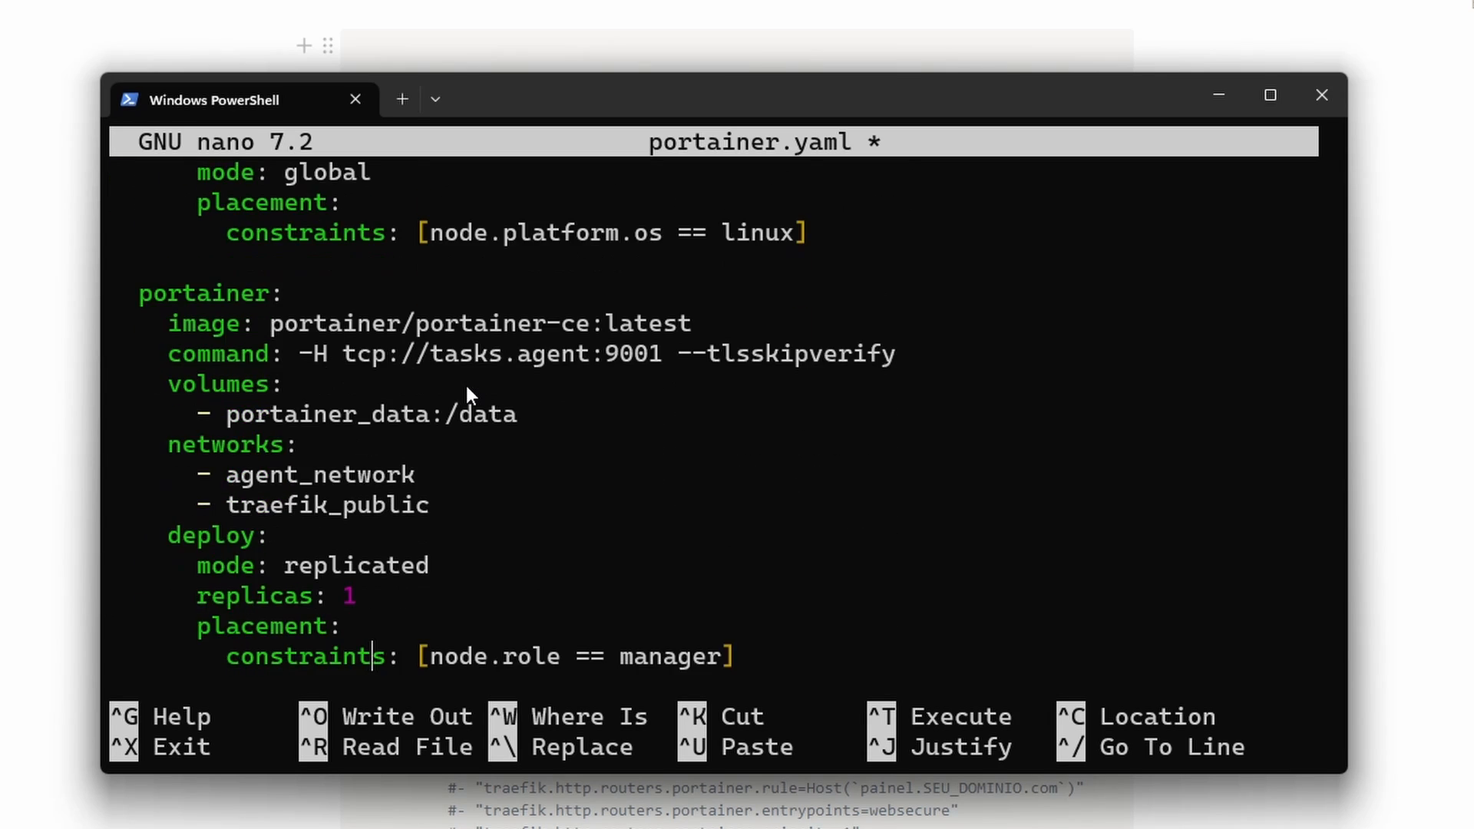
key(Down)
key(Down)
key(Down)
key(Down)
key(Down)
key(Down)
key(Down)
key(Down)
key(Down)
key(Down)
key(Down)
key(Down)
key(Down)
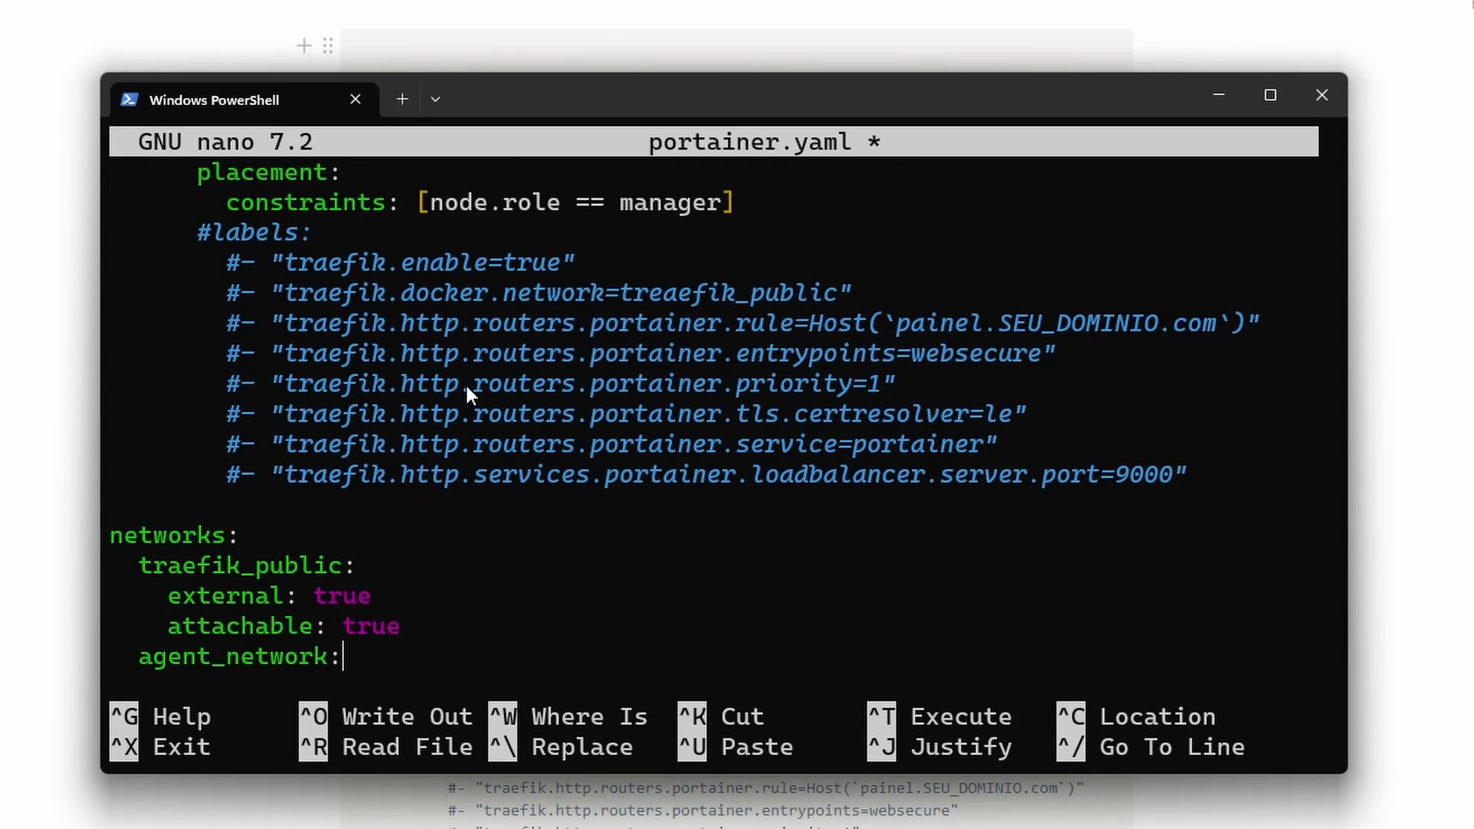
Place the text cursor at the end of the portainer service's command line, after --tlsskipverify.
key(Up)
key(Up)
key(Up)
key(Up)
key(Up)
key(Up)
key(Up)
key(Up)
key(Up)
key(Up)
key(Up)
key(Up)
key(Up)
key(Up)
key(Up)
key(Up)
key(Up)
key(Up)
key(Up)
key(Up)
key(Up)
key(Up)
key(Up)
key(Up)
key(Up)
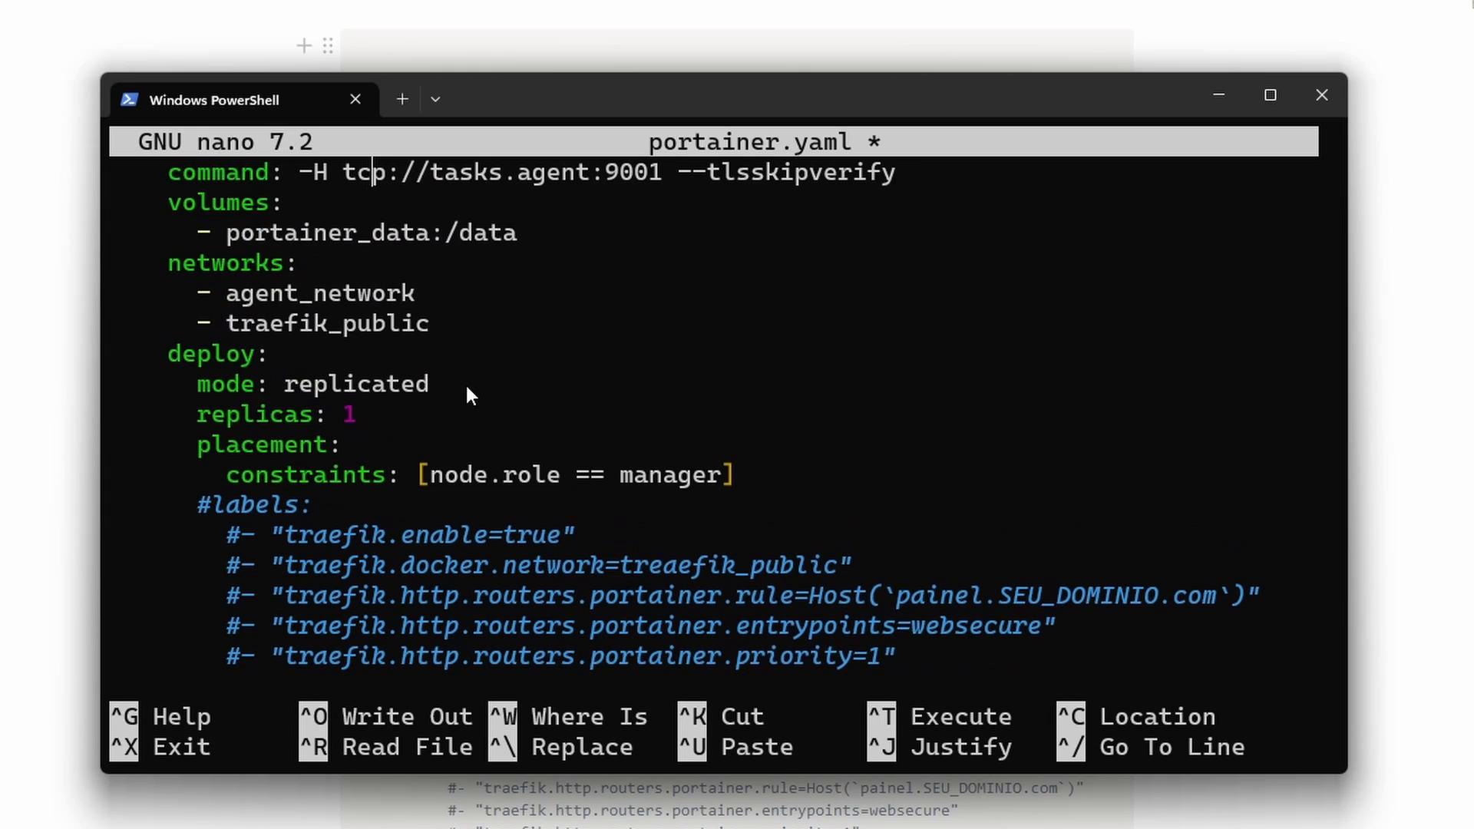
key(Up)
key(Up)
key(Up)
key(Up)
key(Down)
key(Down)
key(Down)
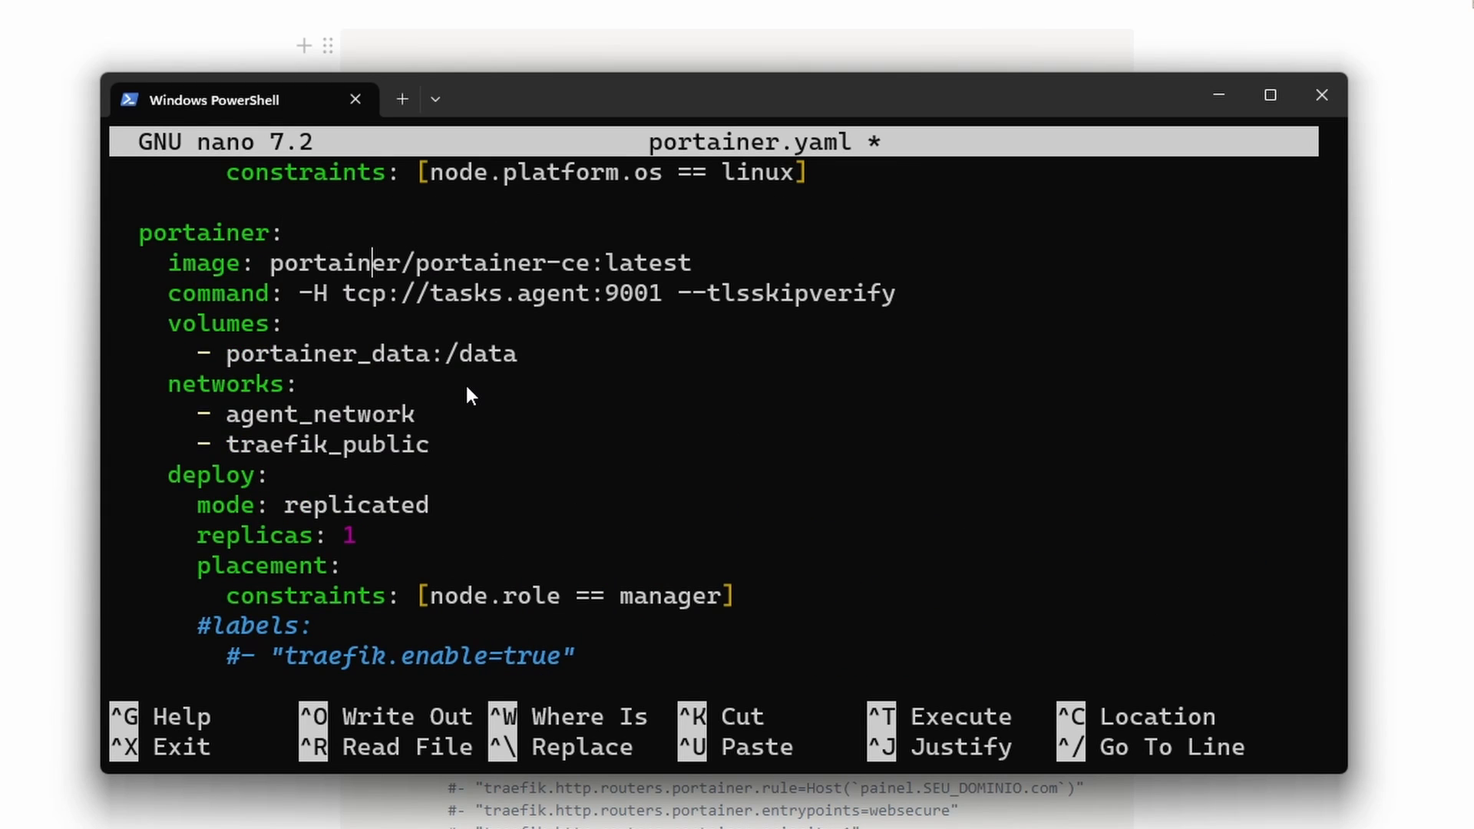
key(Down)
key(Right)
key(Right)
key(Right)
key(Right)
key(Right)
key(Right)
key(Right)
key(Right)
key(Right)
key(Right)
key(Right)
key(Right)
key(Right)
key(Right)
key(Right)
key(Right)
key(Right)
key(Right)
key(Right)
key(Right)
key(Right)
key(Right)
key(Right)
key(Right)
key(Right)
key(Right)
key(Right)
key(Right)
key(Right)
key(Left)
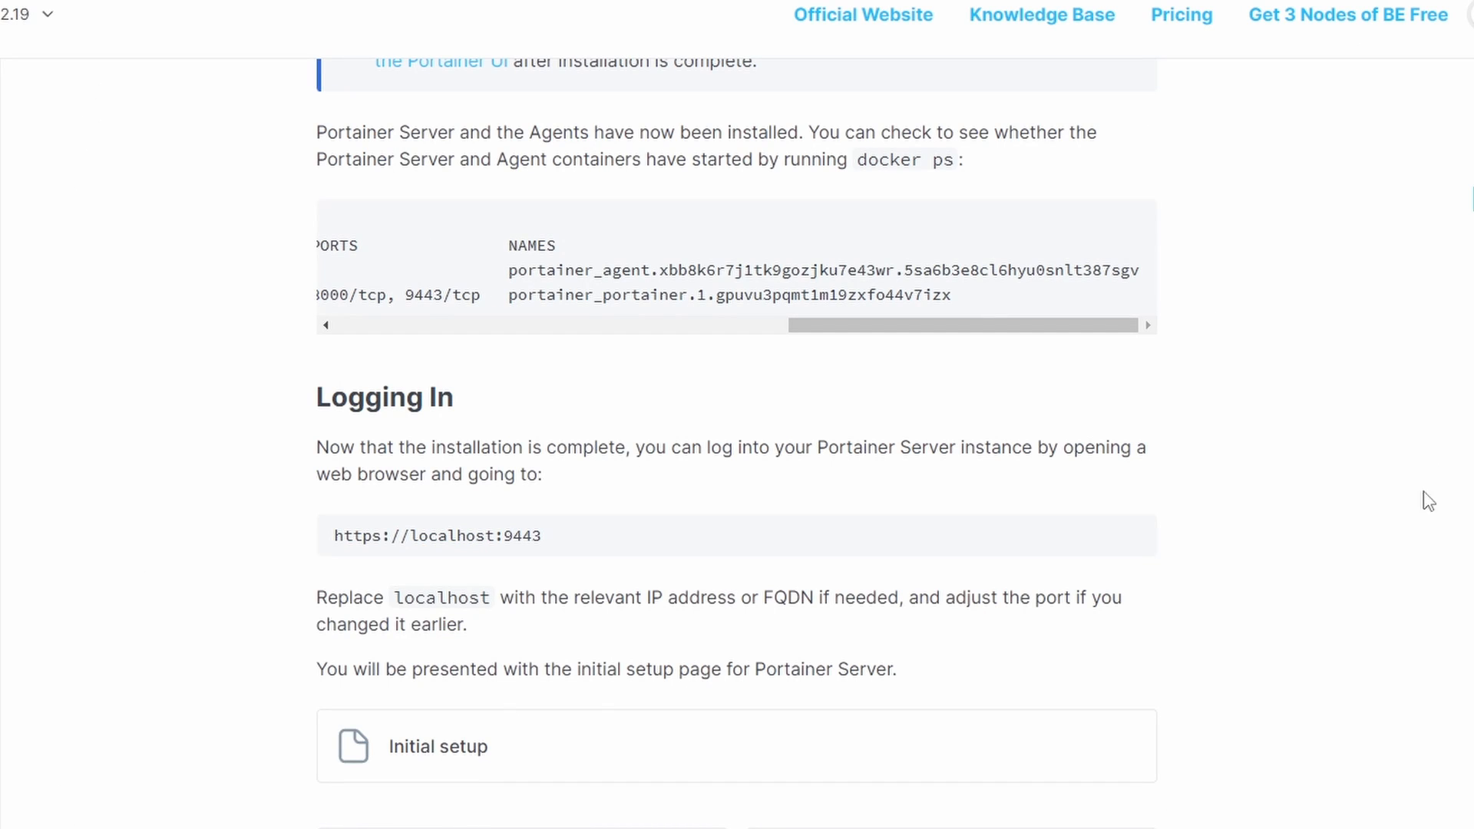
Open the portainer-agent-stack.yml manifest from its URL in the Portainer installation guide and examine the portainer service's ports section.
scroll(1389, 538, up, 9)
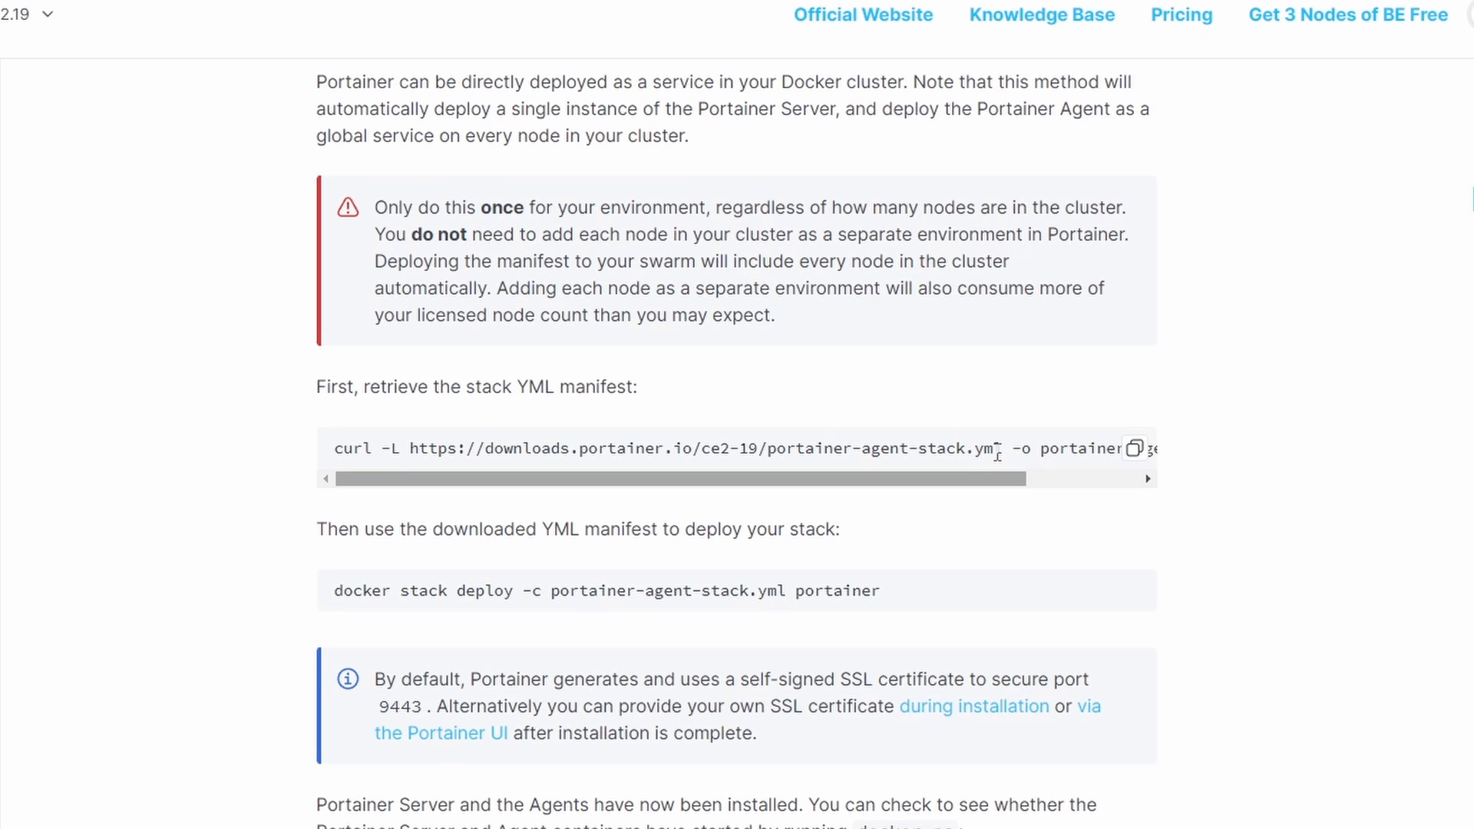
drag(1003, 449, 411, 450)
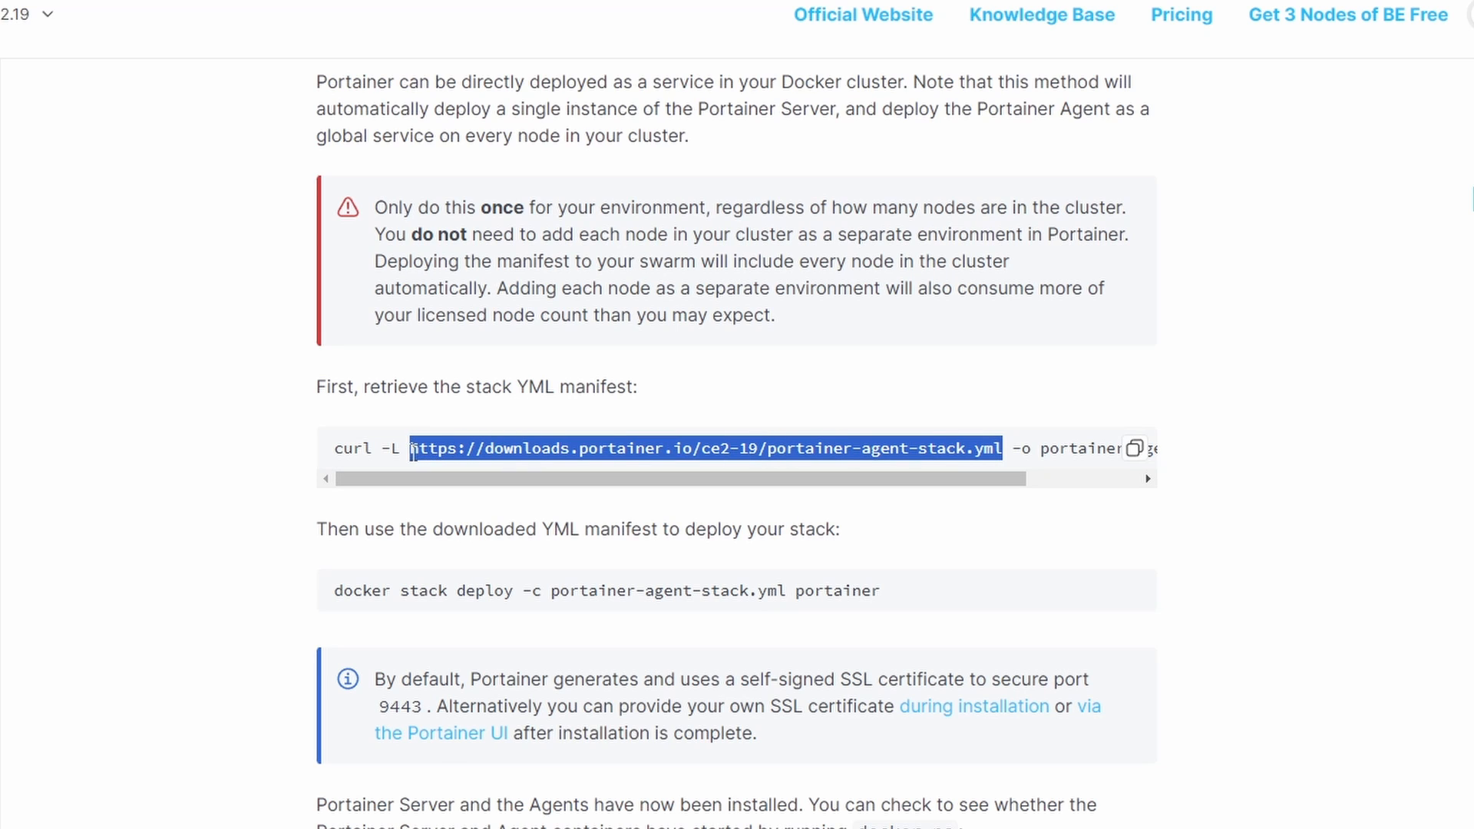
right_click(412, 453)
click(572, 537)
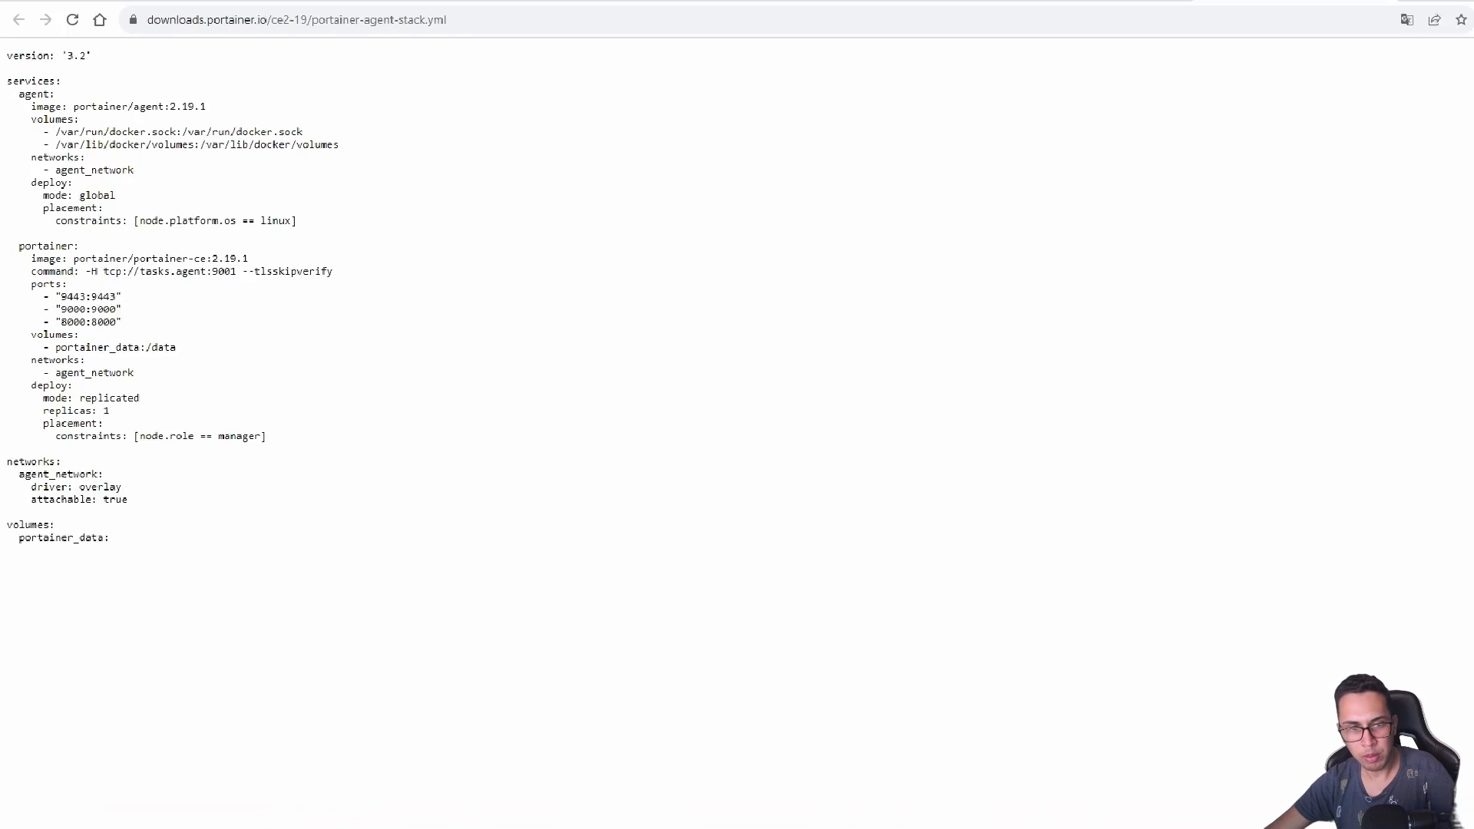
mouse_move(41, 247)
mouse_down()
mouse_move(343, 353)
mouse_move(1, 215)
mouse_up()
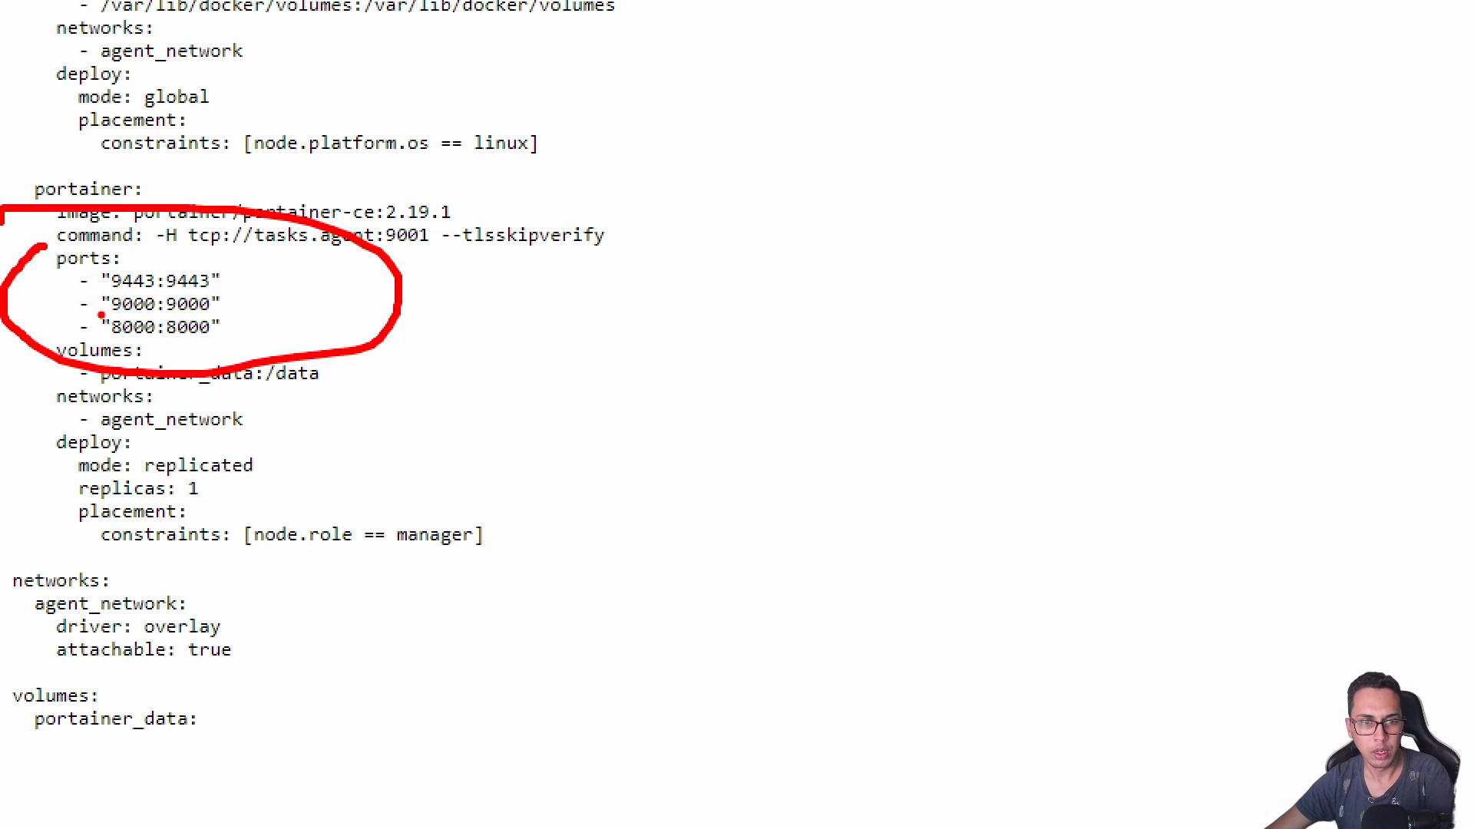
drag(170, 343, 183, 355)
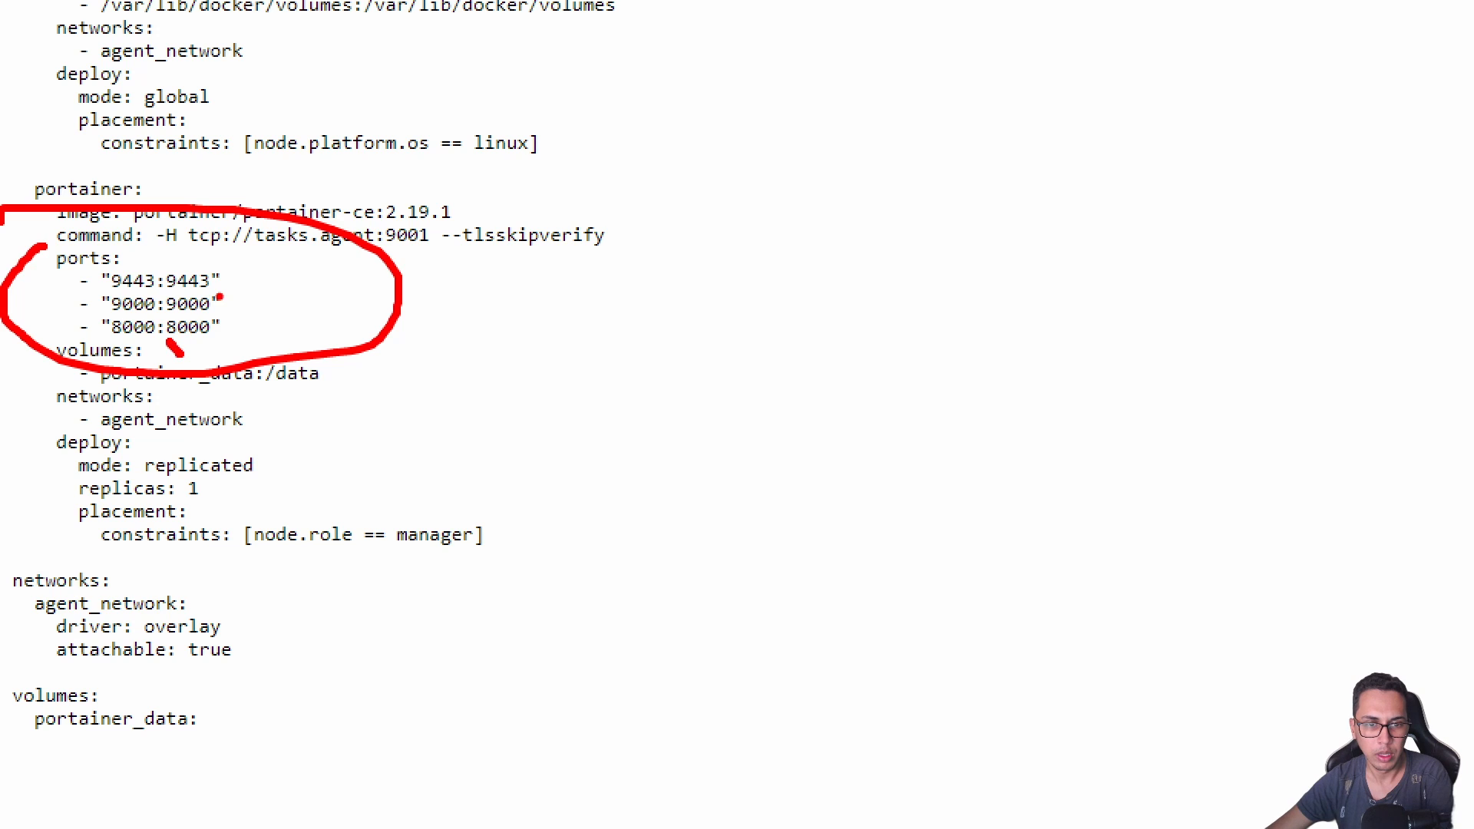
drag(221, 280, 350, 279)
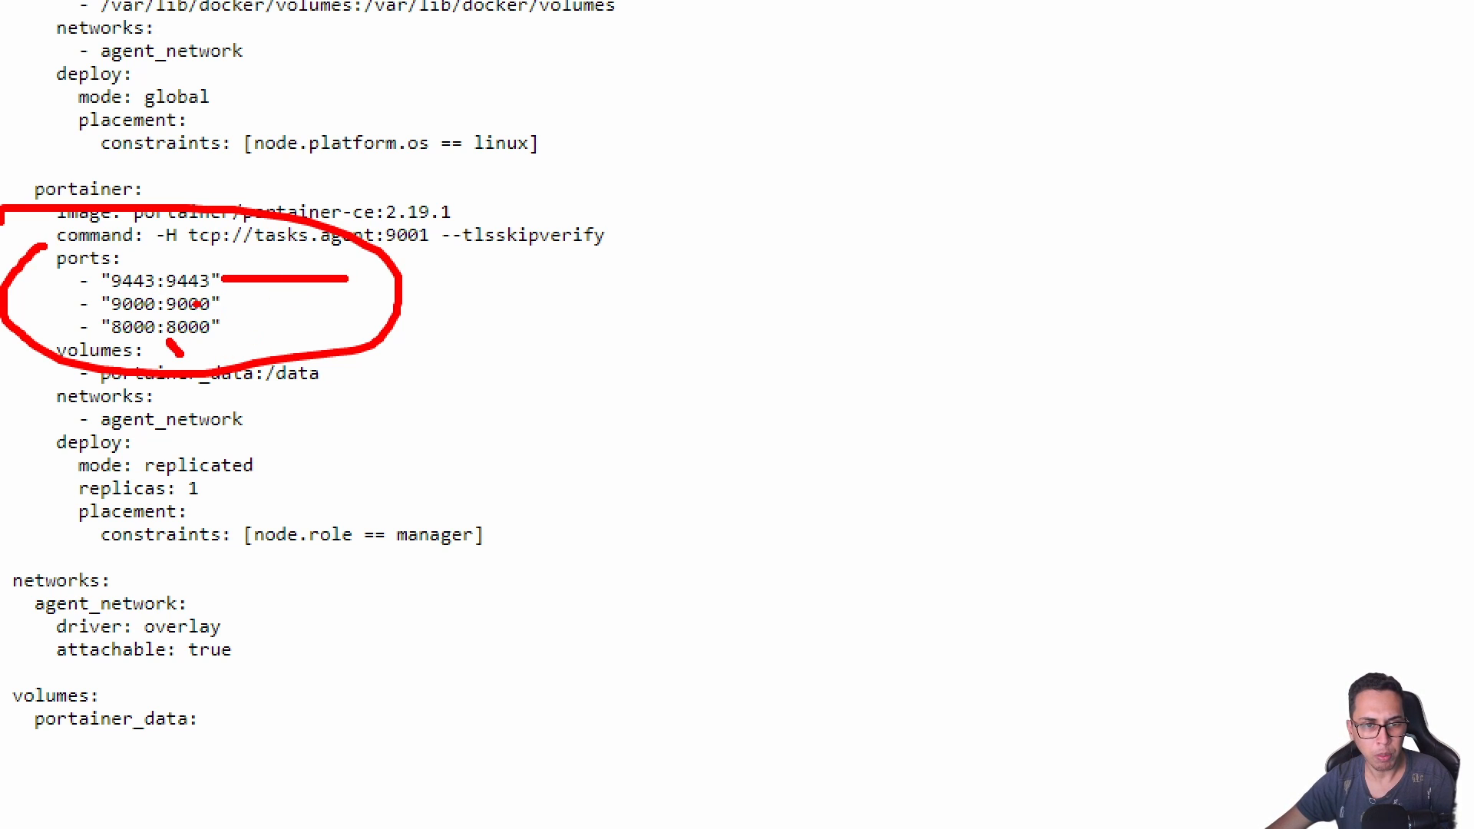
key(Escape)
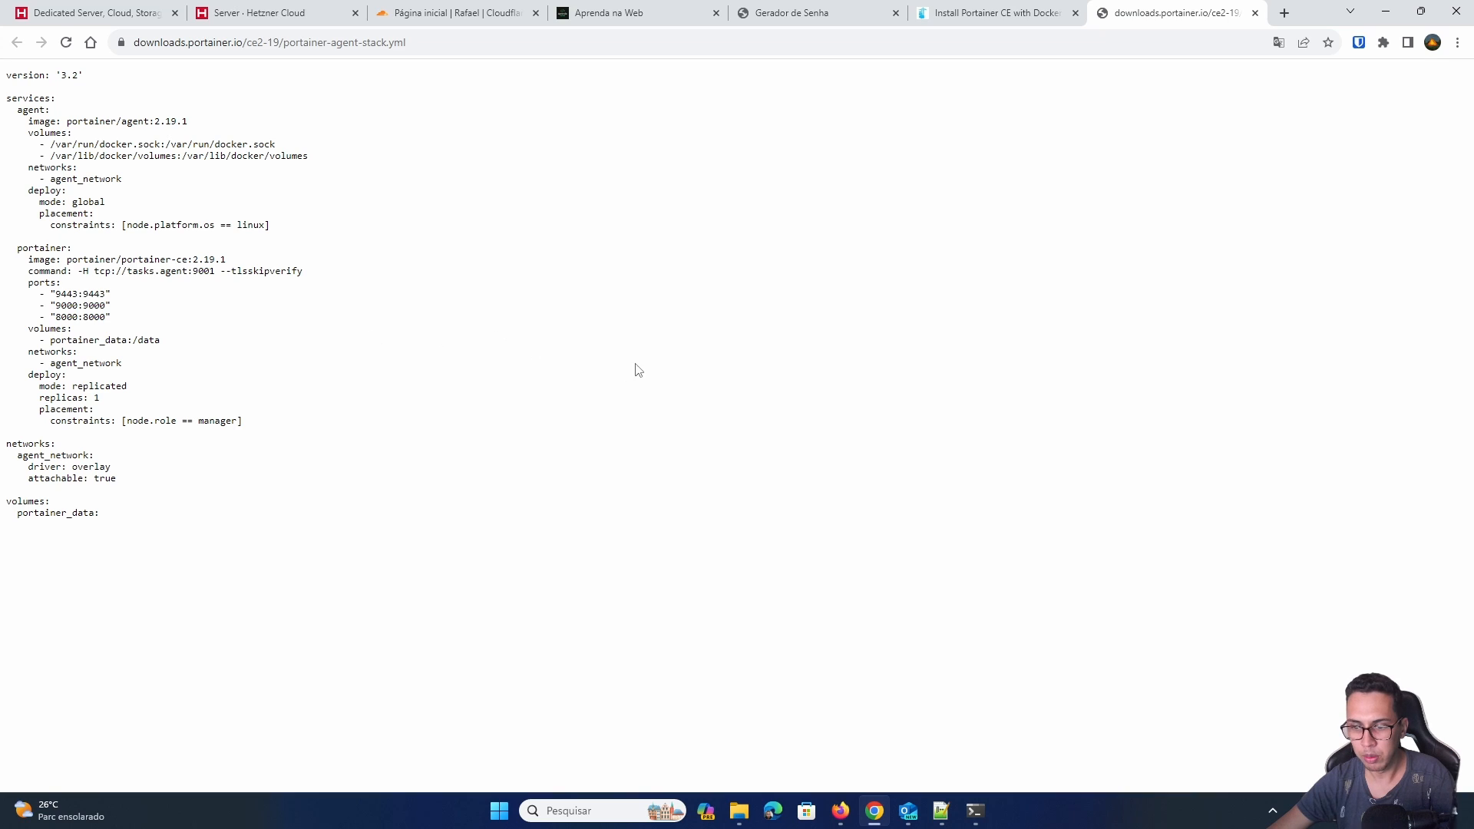
Switch back to the terminal and add a ports section with the mapping 9000:9000 below the portainer service's command line.
click(975, 811)
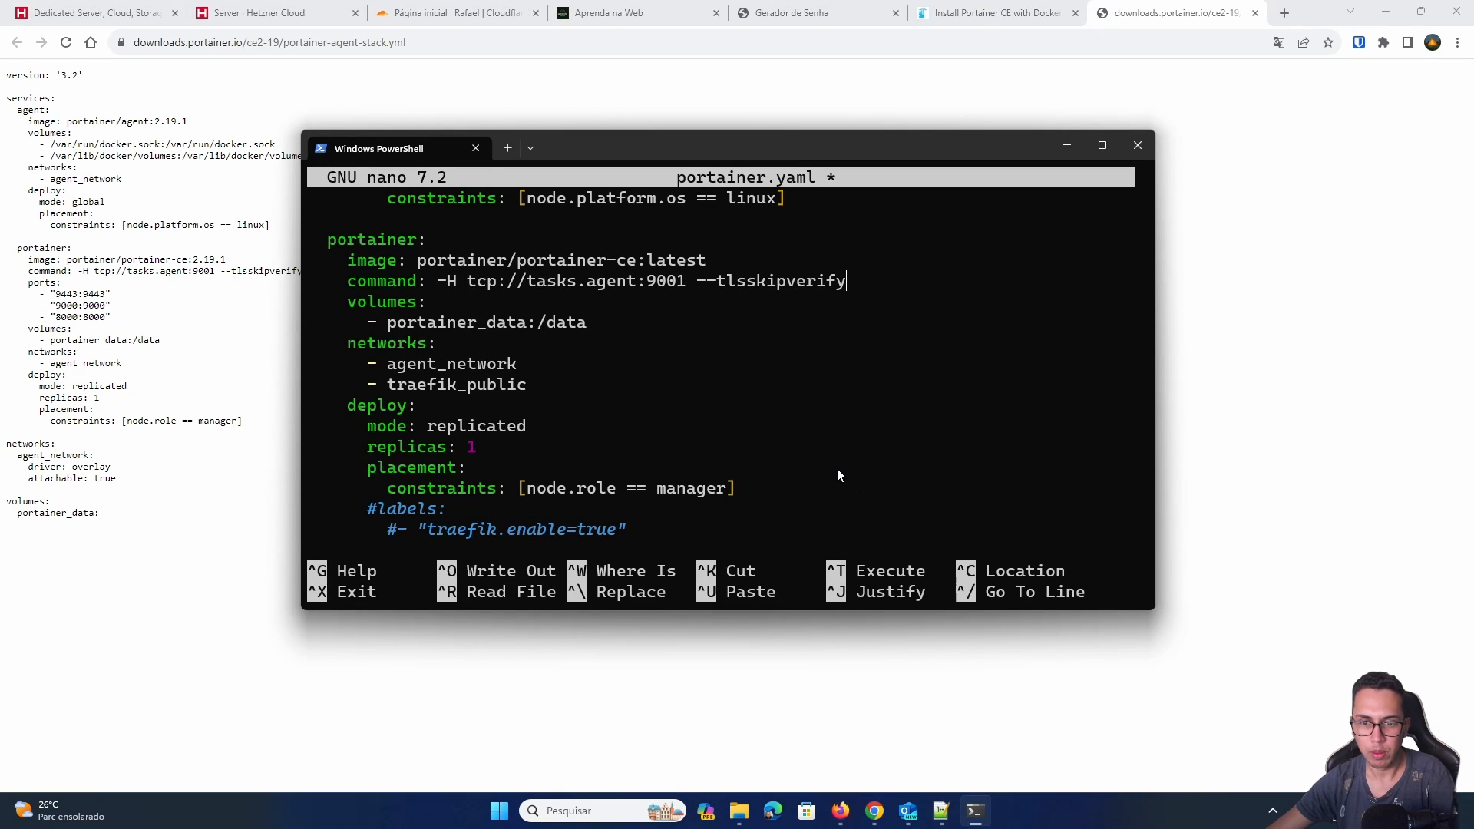
key(Return)
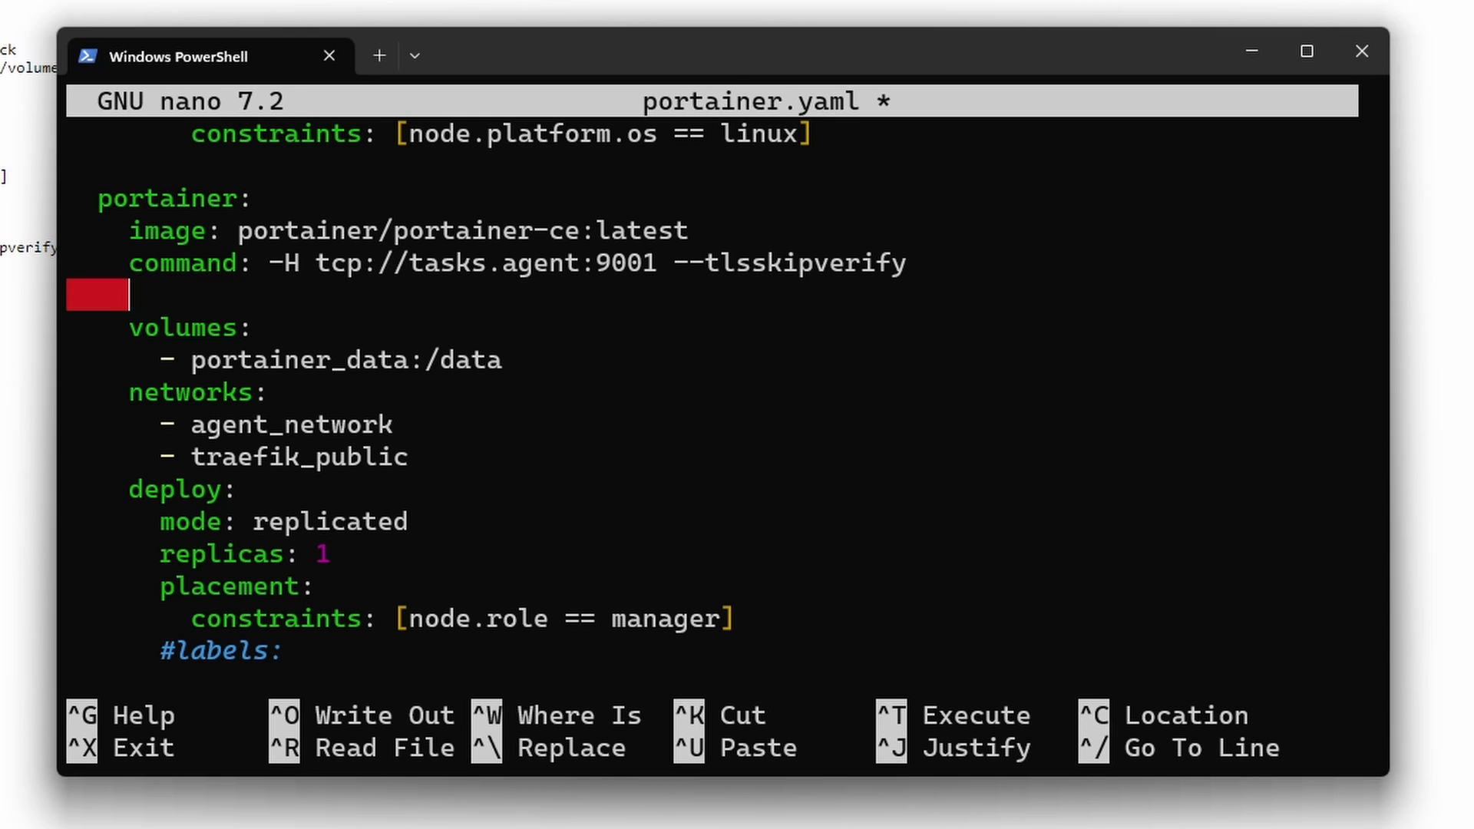
text(p)
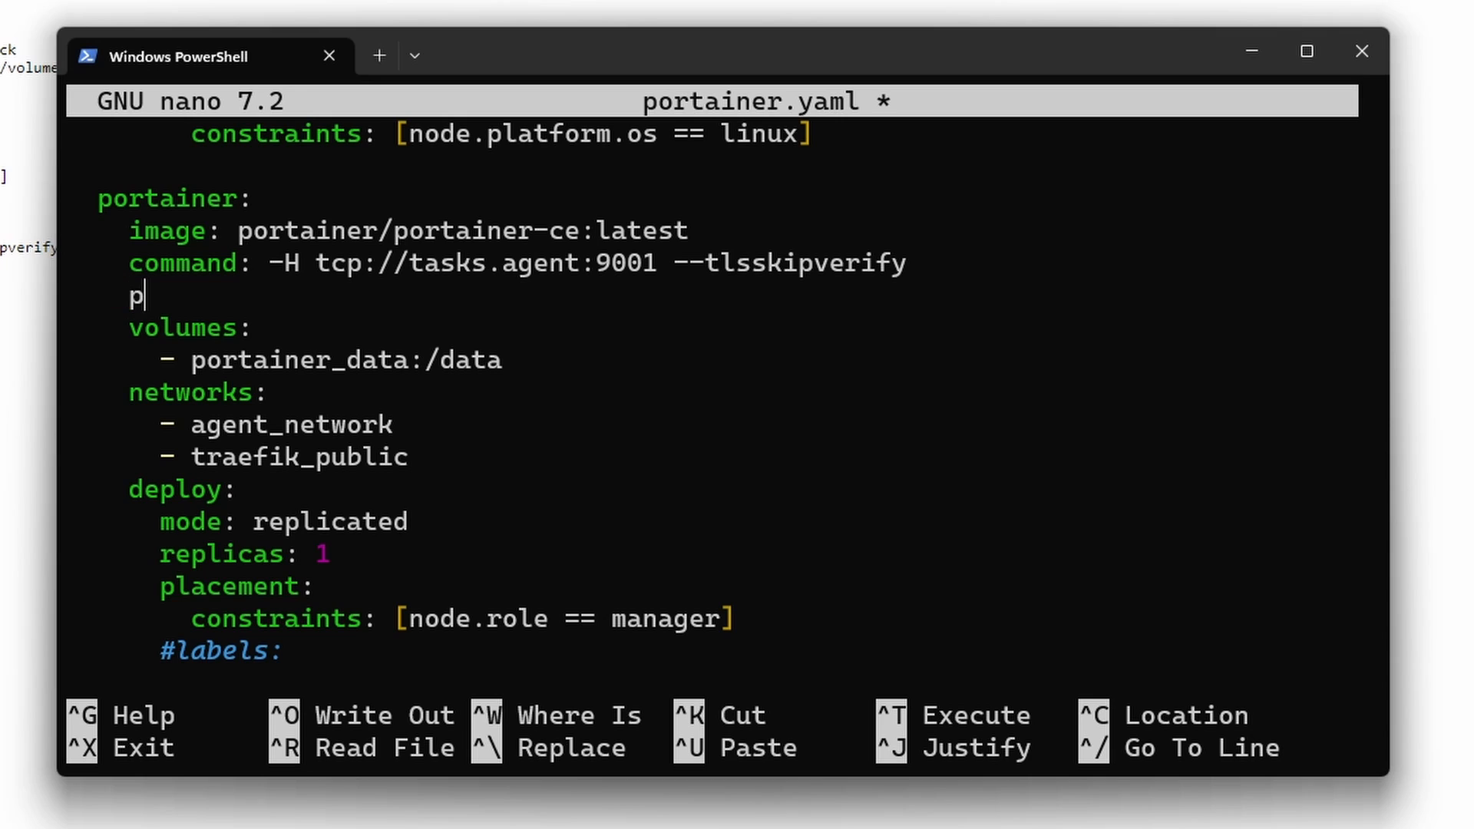
text(orts:)
key(Return)
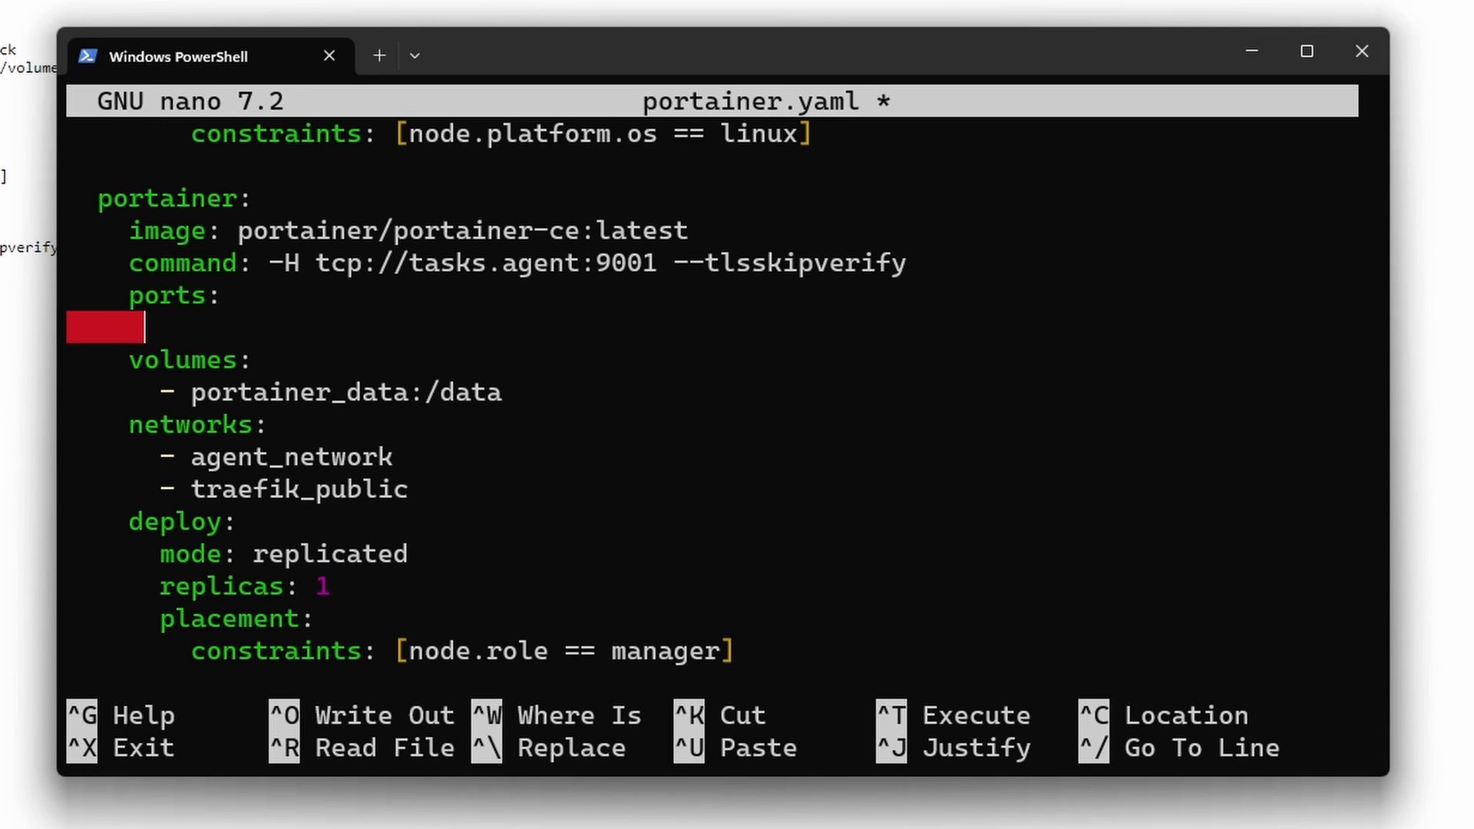
text(-)
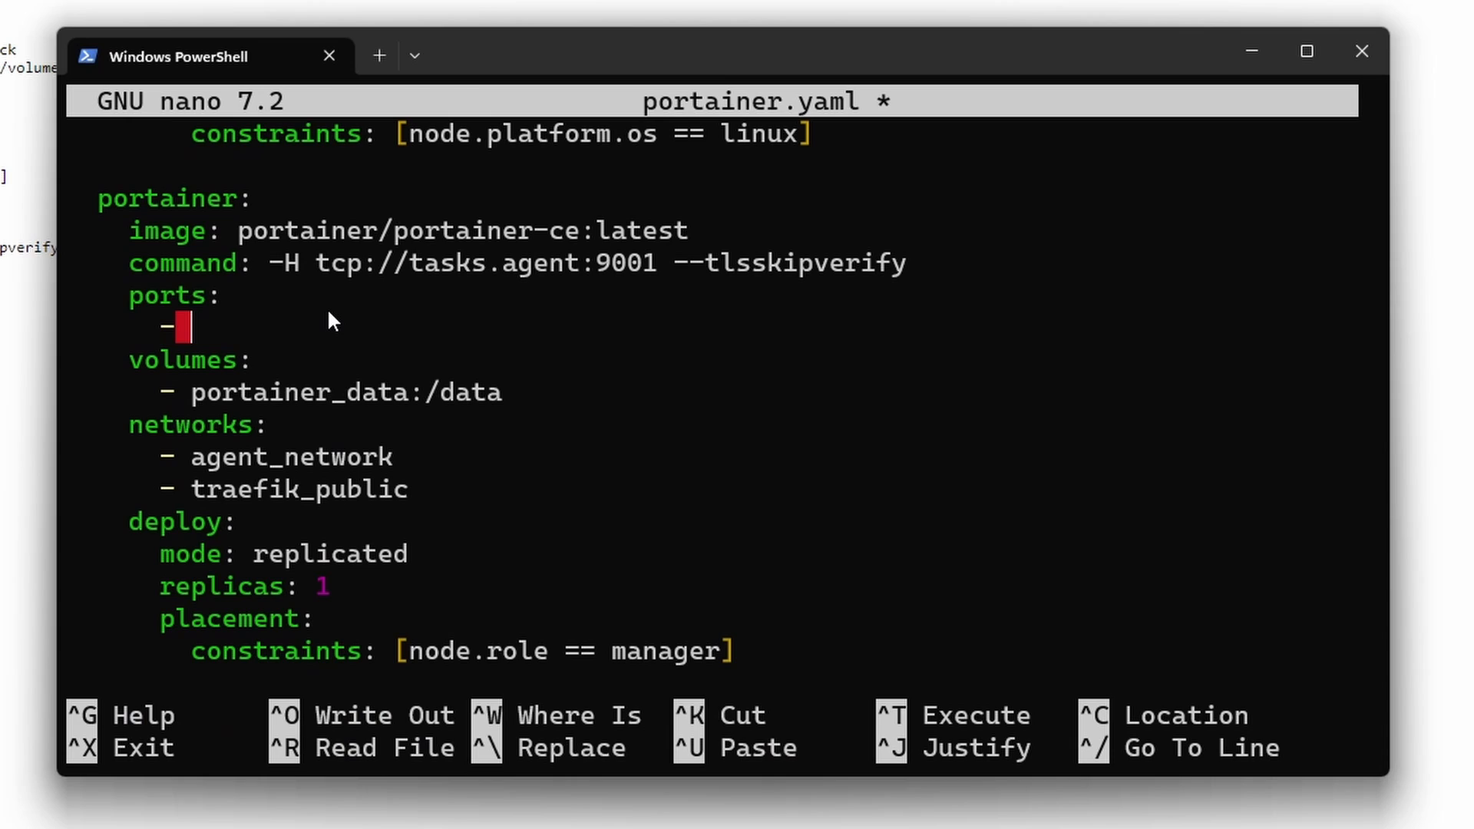
text(9000)
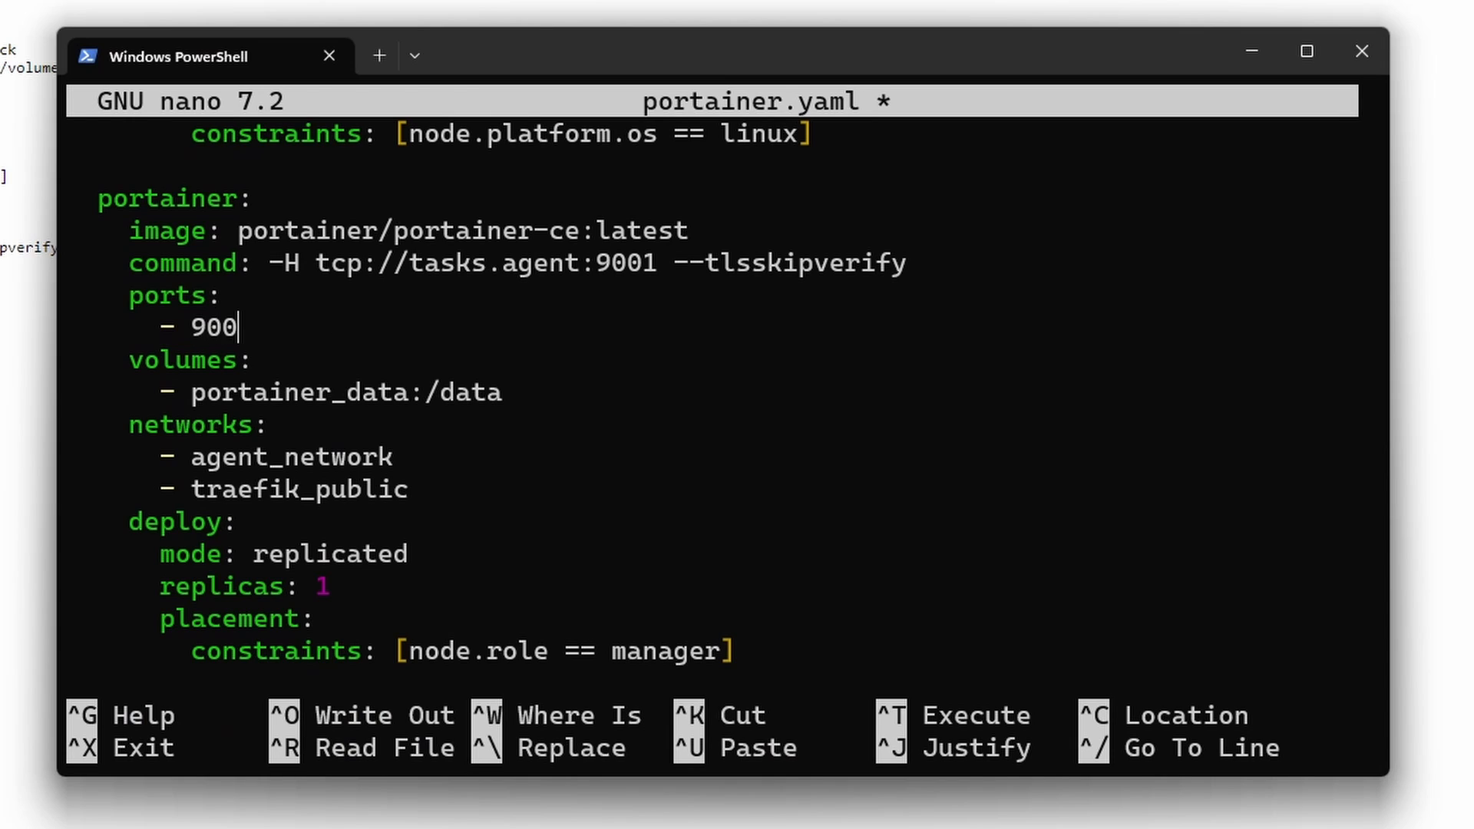
text(:9000)
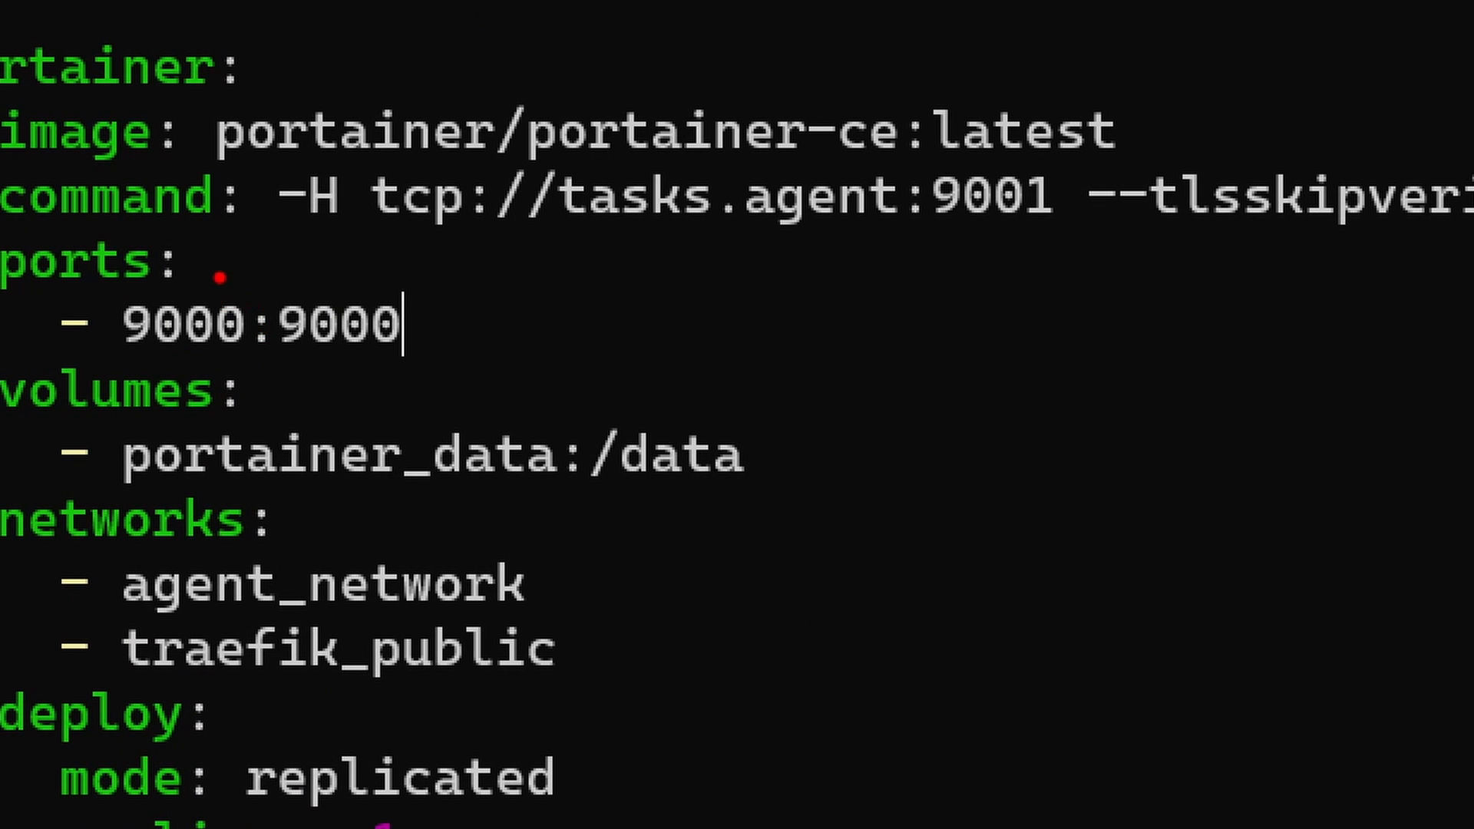
mouse_move(145, 279)
mouse_down()
mouse_move(77, 338)
mouse_move(165, 388)
mouse_move(251, 334)
mouse_move(138, 270)
mouse_up()
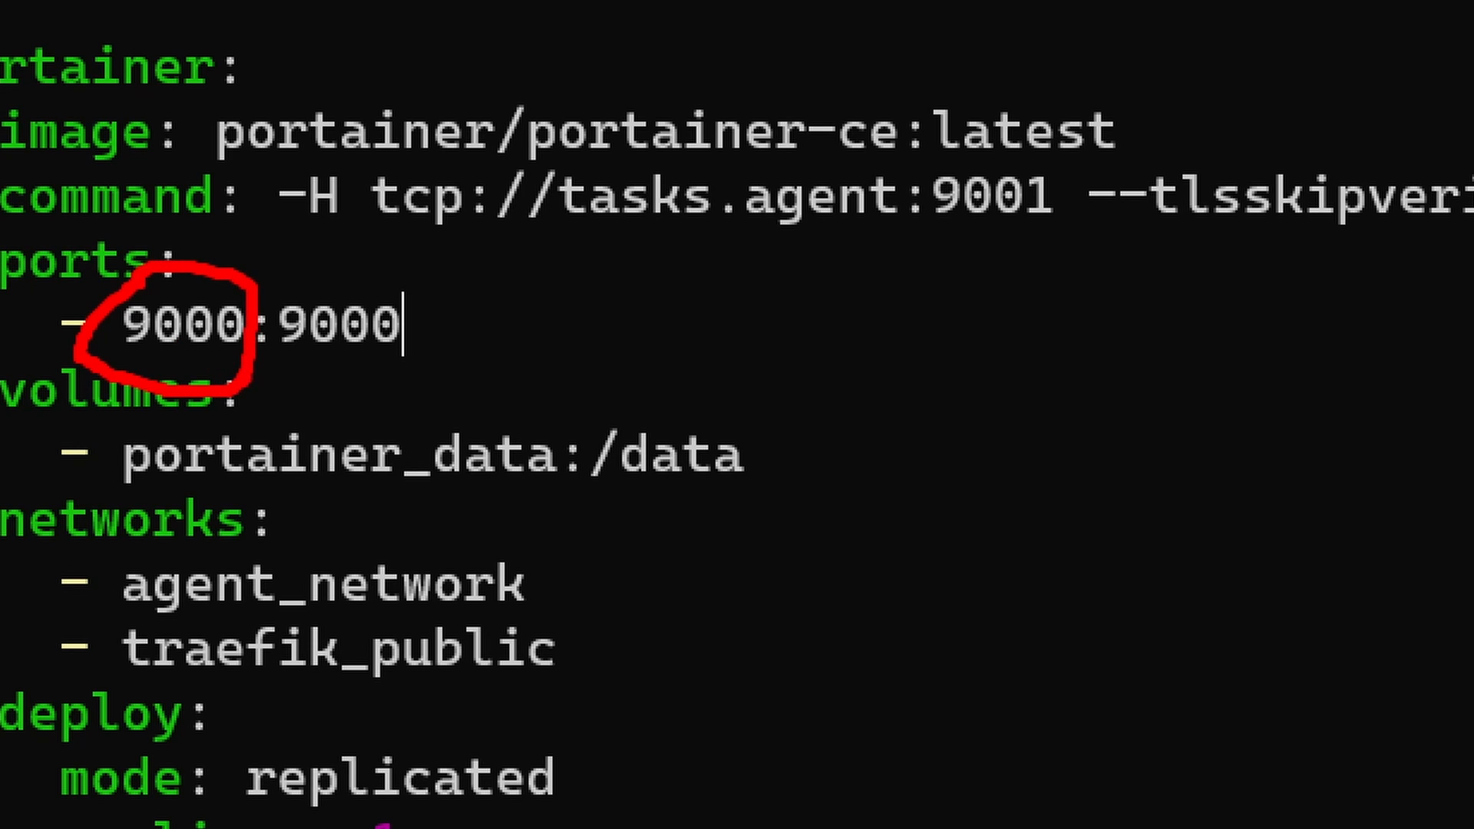
mouse_move(234, 372)
mouse_down()
mouse_move(384, 473)
mouse_move(472, 223)
mouse_move(307, 265)
mouse_move(349, 278)
mouse_move(310, 273)
mouse_up()
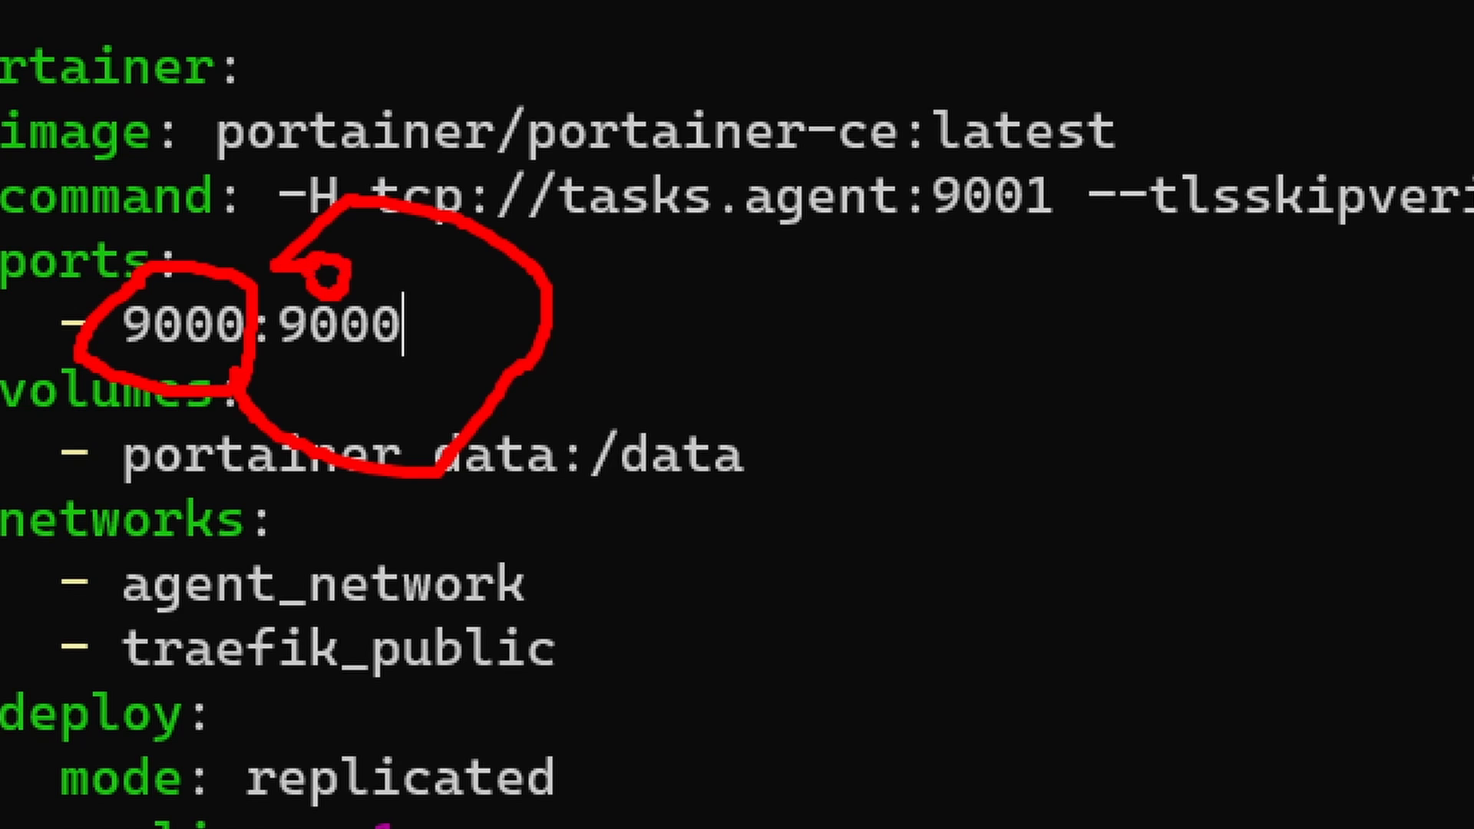
key(Escape)
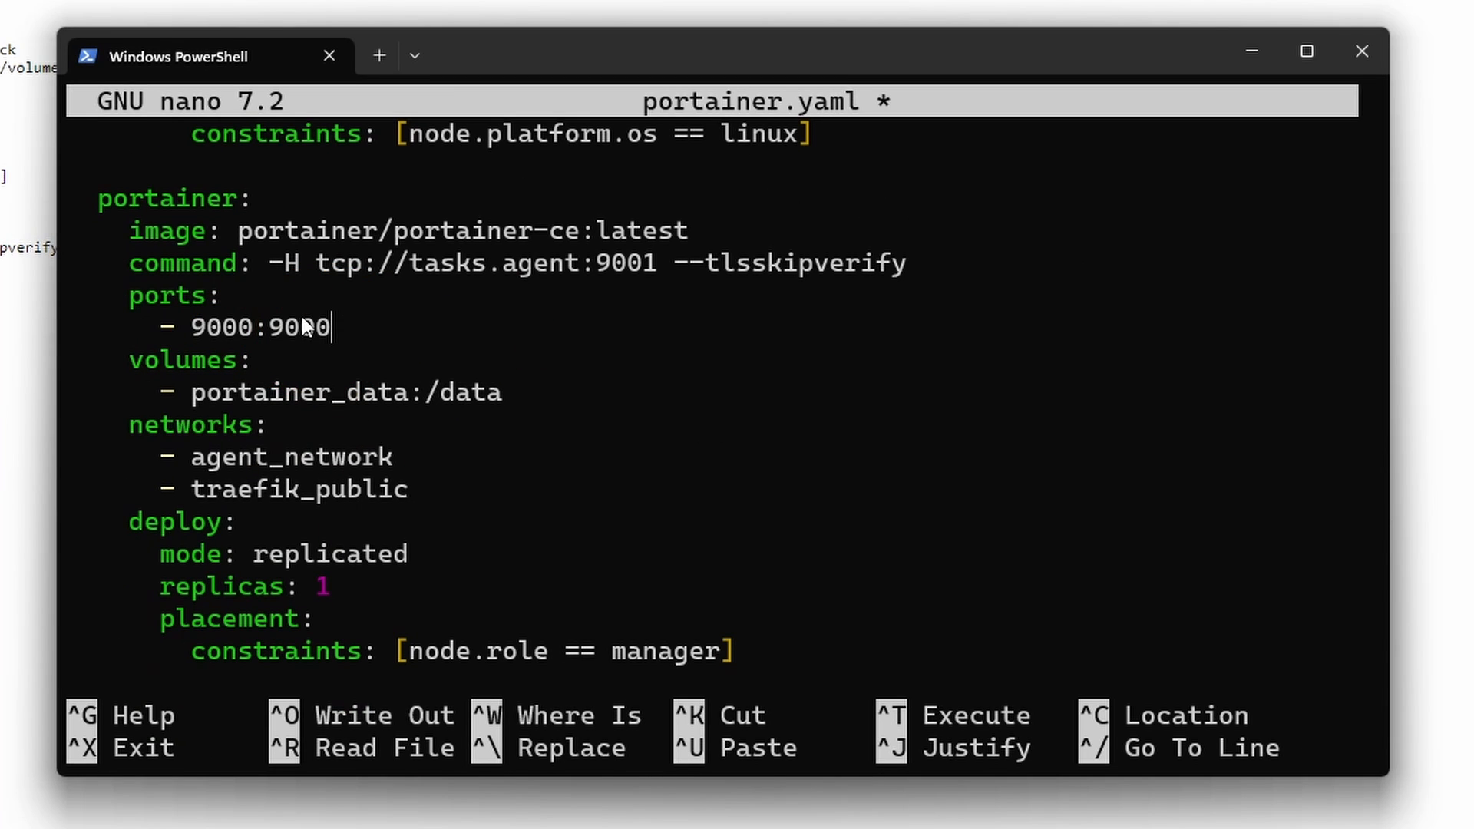
key(Left)
key(Left)
key(Left)
key(Left)
key(Left)
key(Left)
key(Left)
key(Right)
key(Right)
key(BackSpace)
text(1)
key(BackSpace)
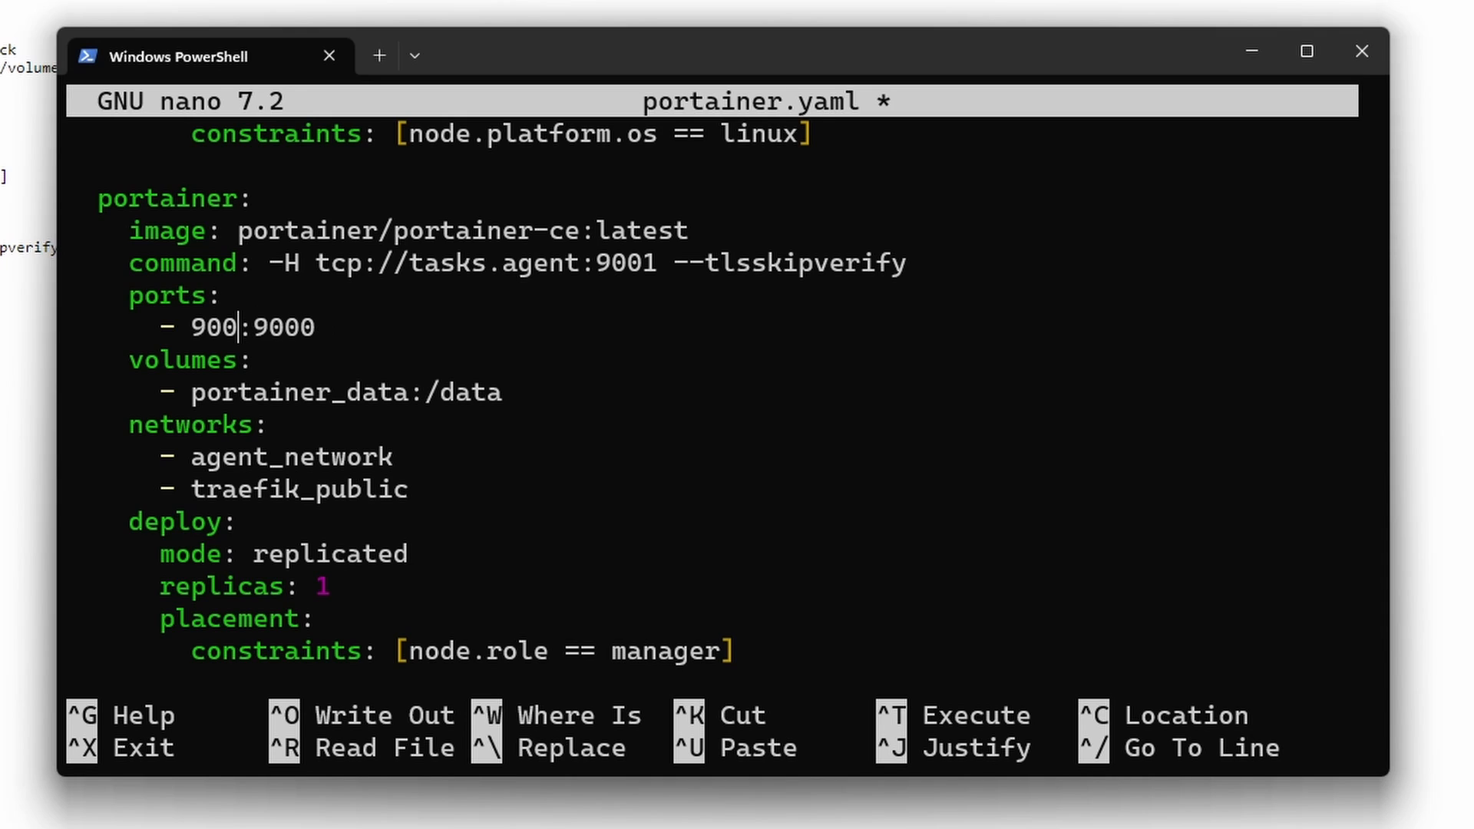
text(4)
key(BackSpace)
text(0)
Save the changes under the name portainer.yaml and exit the nano editor.
key(ctrl+x)
key(y)
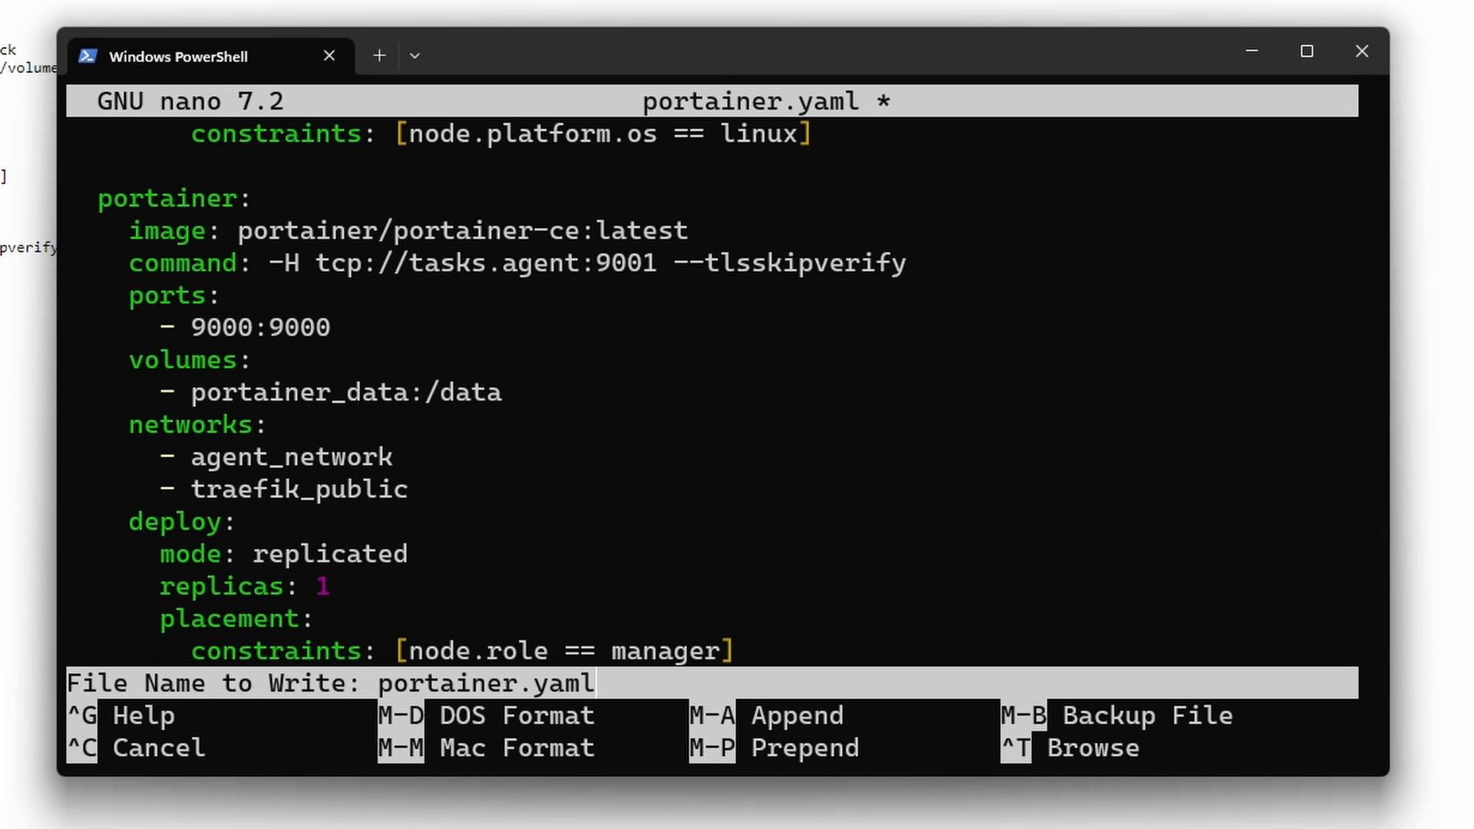
key(Return)
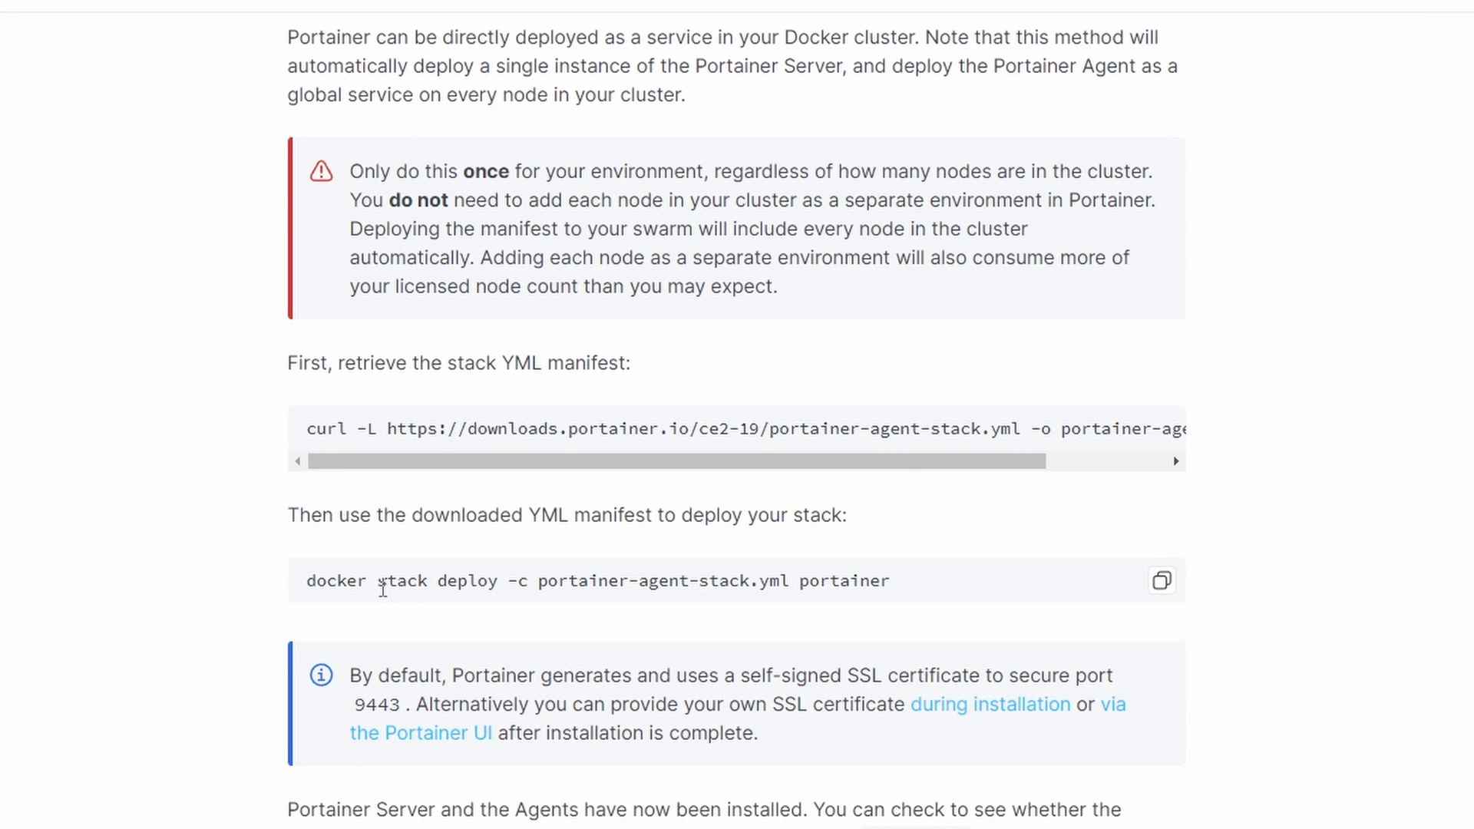
Look up the stack deployment command in the notes and paste docker stack deploy -c portainer.yml portainer at the terminal prompt.
double_click(673, 591)
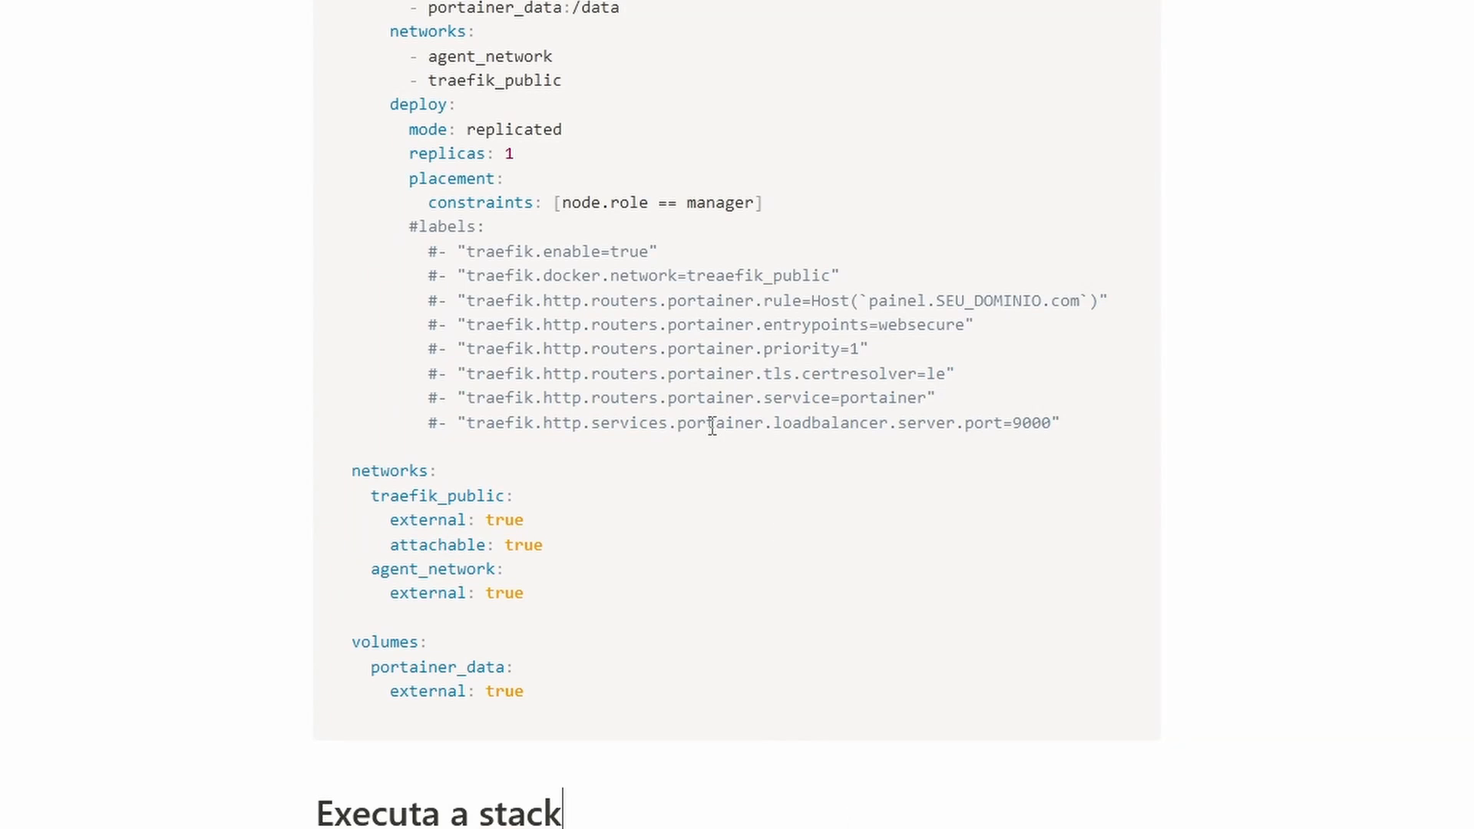
scroll(698, 467, down, 1)
scroll(698, 468, down, 2)
scroll(694, 470, up, 2)
key(alt+Tab)
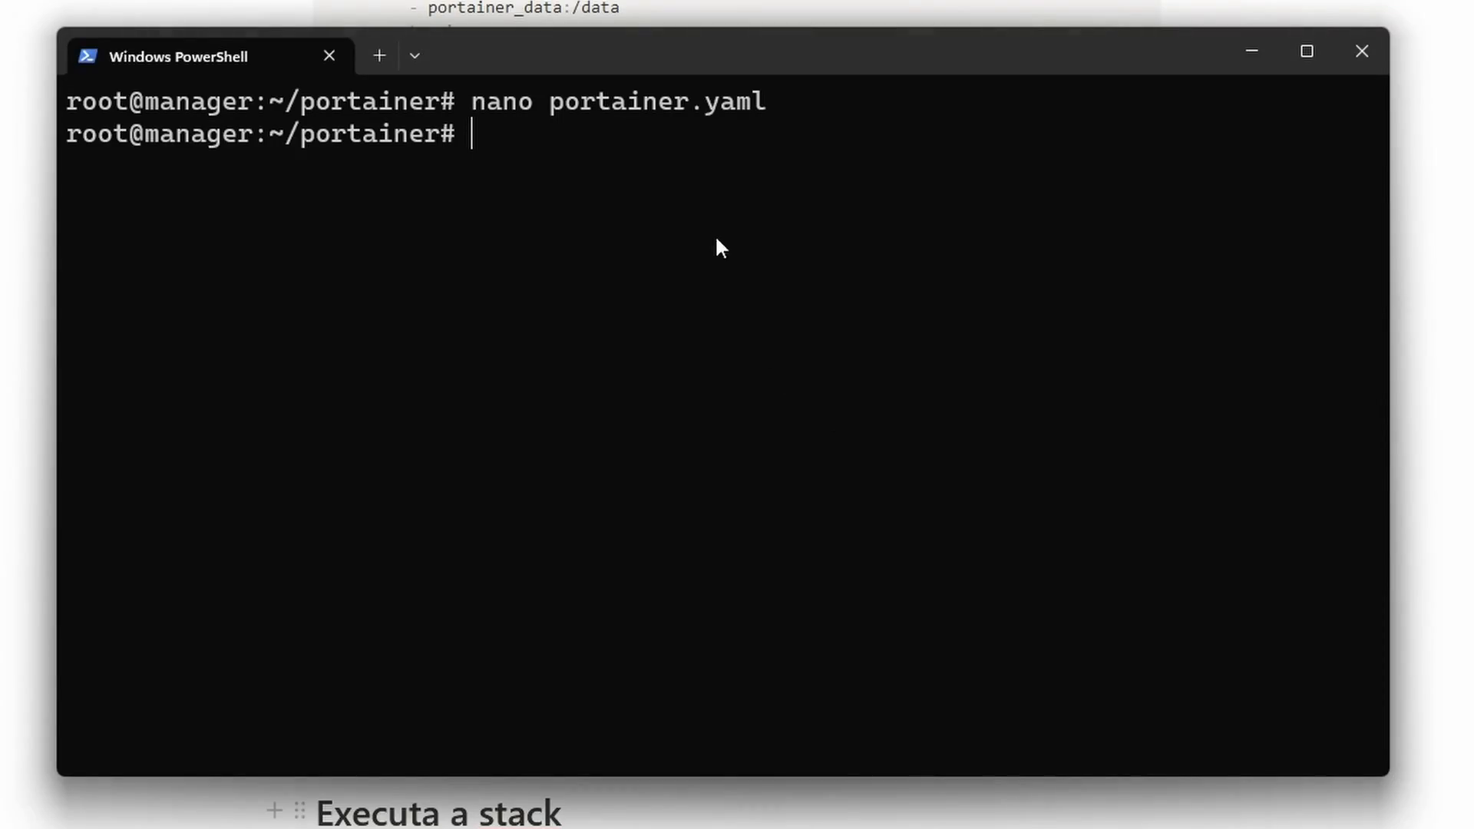
key(ctrl+v)
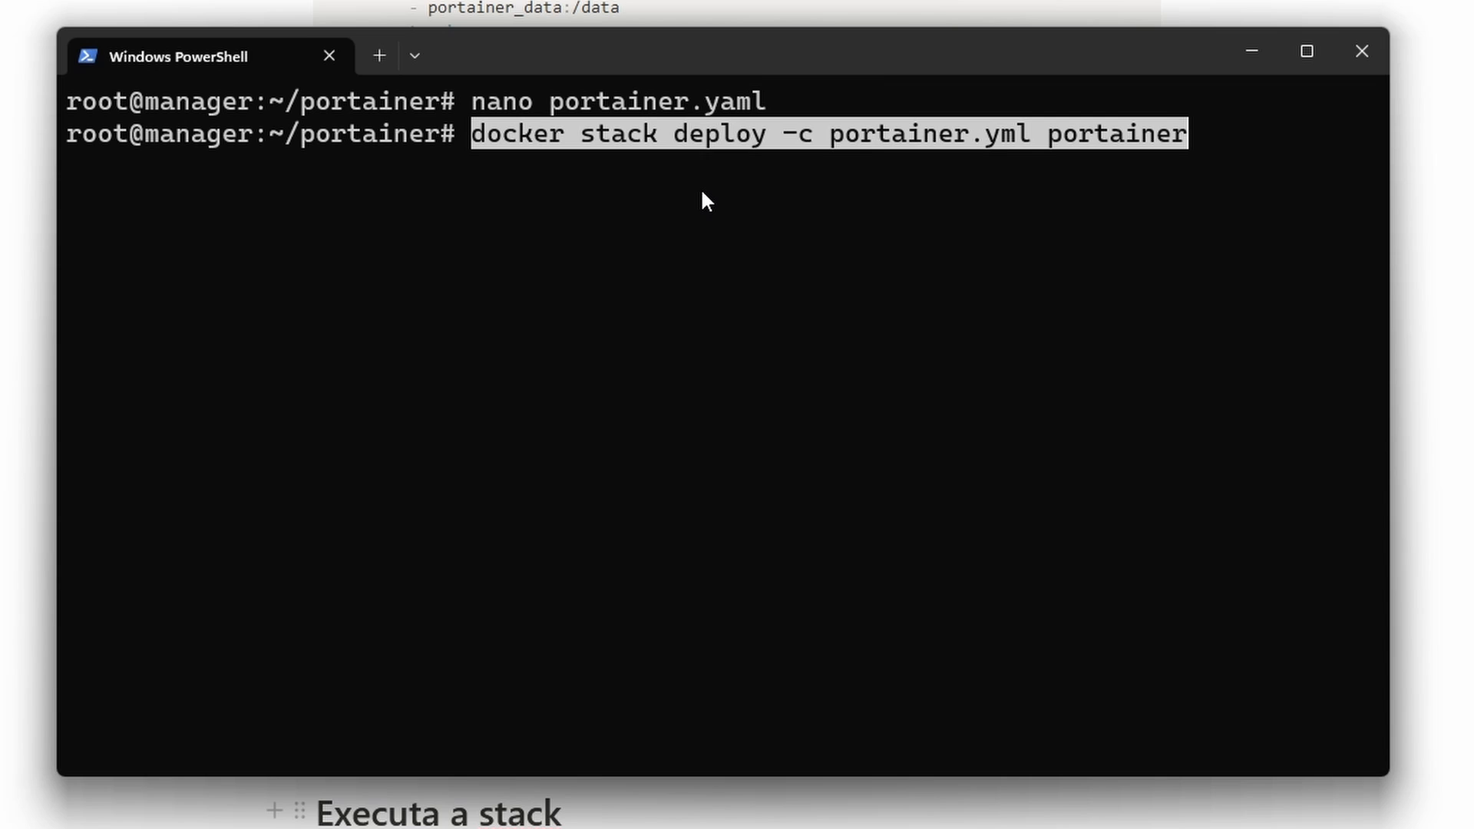
Correct the file name in the command to portainer.yaml and run it to deploy the portainer stack.
key(Left)
key(Left)
key(Left)
key(Left)
key(Left)
key(Left)
key(Left)
key(Left)
key(Left)
key(Left)
key(Left)
key(Left)
key(Left)
key(Left)
key(Left)
key(Left)
key(Left)
key(Left)
key(Left)
key(Left)
key(Left)
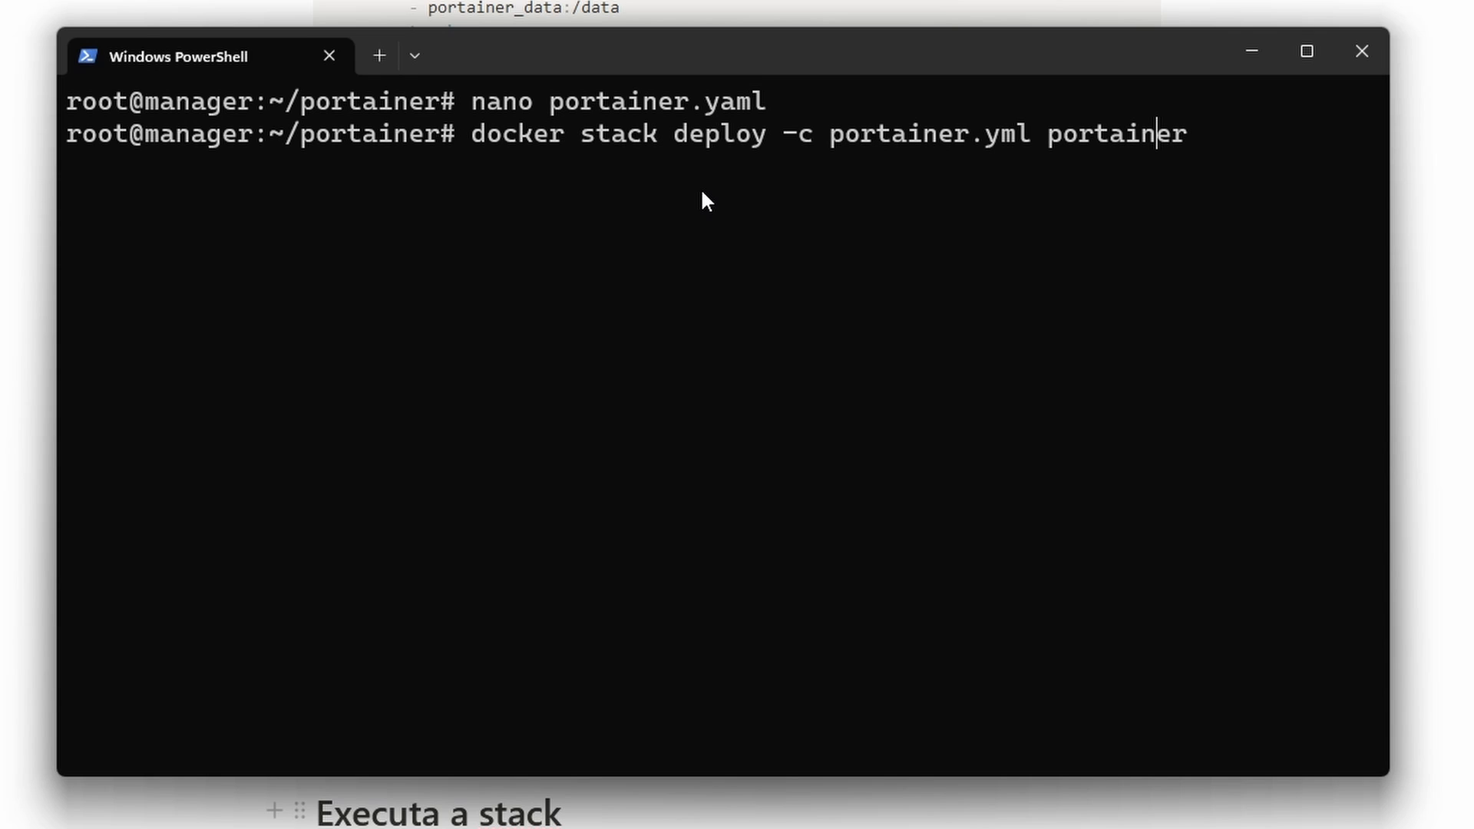
key(Left)
key(Left)
key(Left)
key(Left)
key(Left)
key(Right)
key(Right)
key(Right)
key(Right)
key(Right)
key(Right)
key(Right)
key(Right)
key(Right)
key(Right)
key(Right)
key(Right)
key(Right)
key(Right)
text(a)
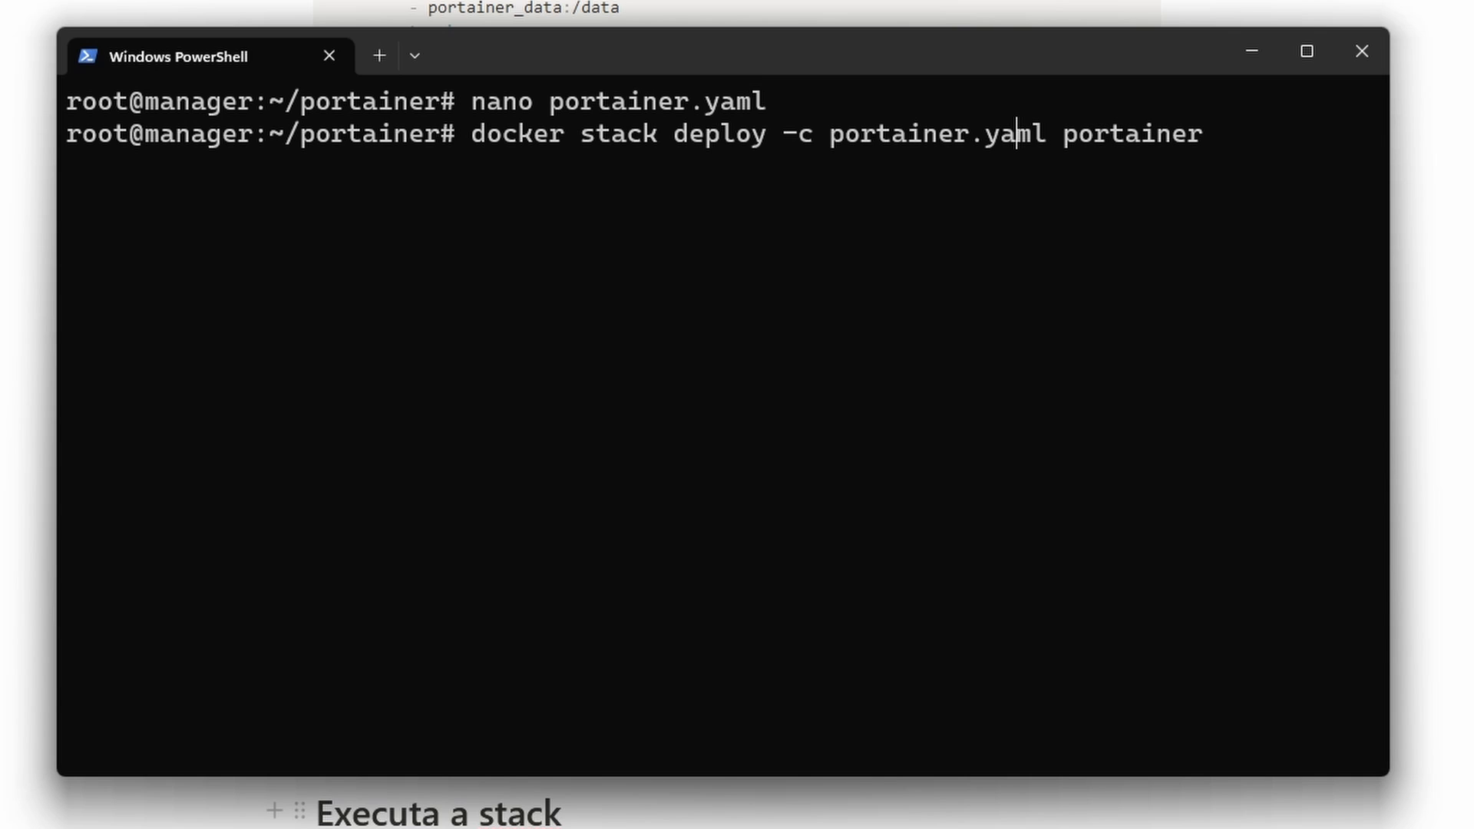
key(Right)
key(Right)
key(Right)
key(Right)
key(Right)
key(Right)
key(Right)
key(Right)
key(Right)
key(Right)
key(Right)
key(Right)
key(Return)
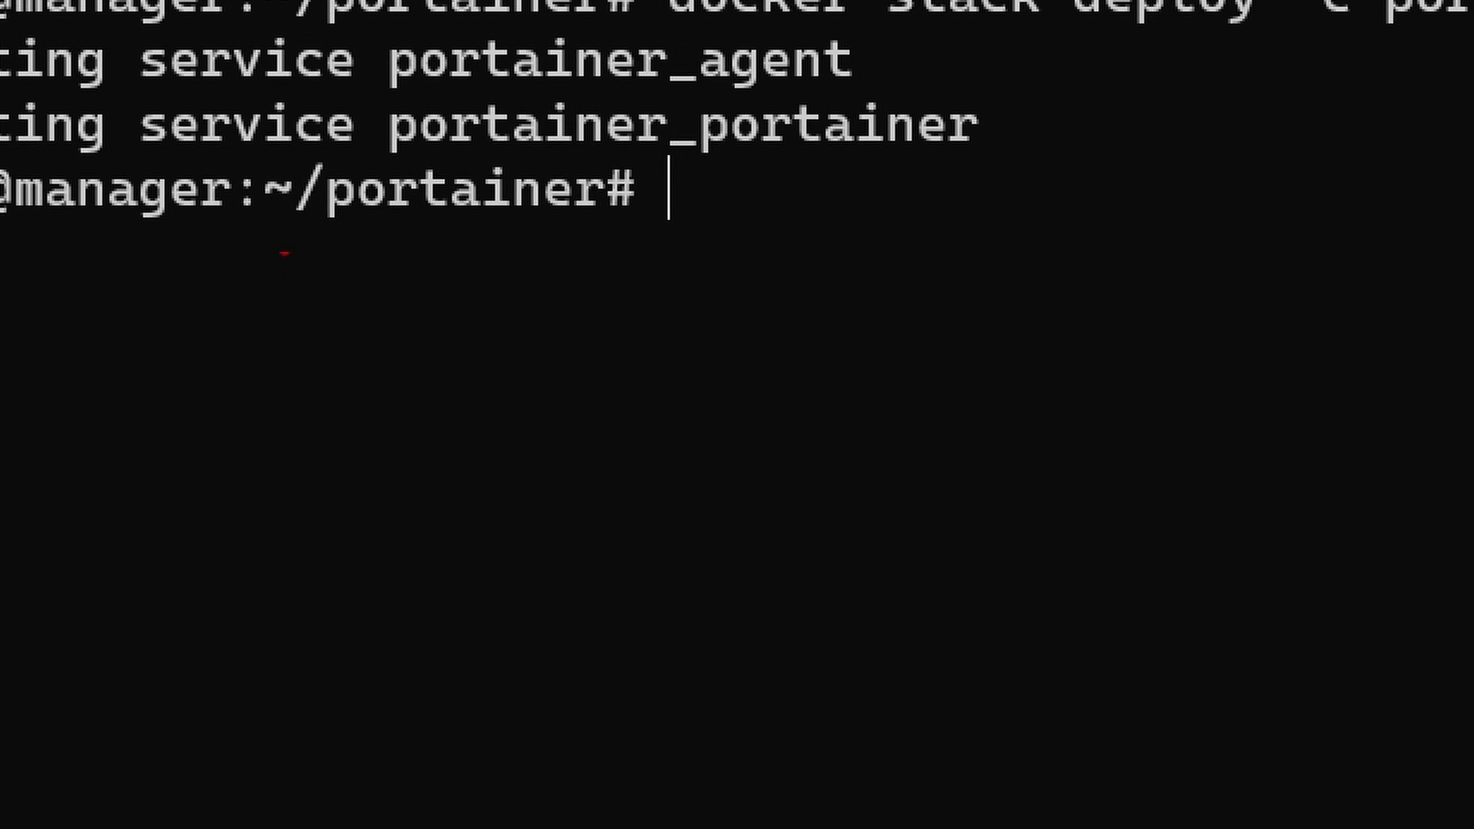
mouse_move(442, 110)
mouse_down()
mouse_move(452, 157)
mouse_move(610, 170)
mouse_move(802, 154)
mouse_move(748, 88)
mouse_move(418, 100)
mouse_up()
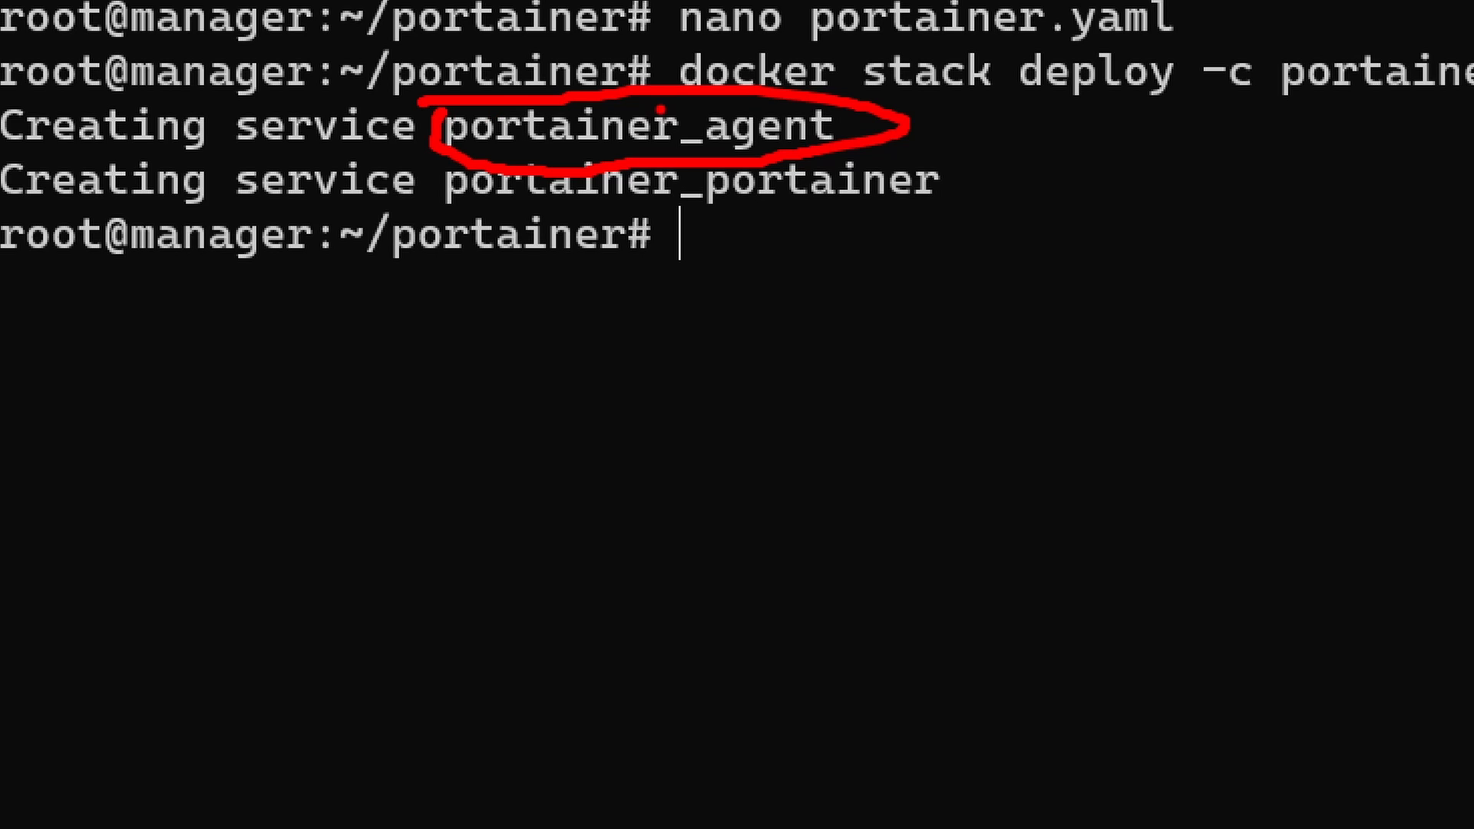
mouse_move(712, 112)
mouse_down()
mouse_move(688, 136)
mouse_move(902, 138)
mouse_move(744, 82)
mouse_up()
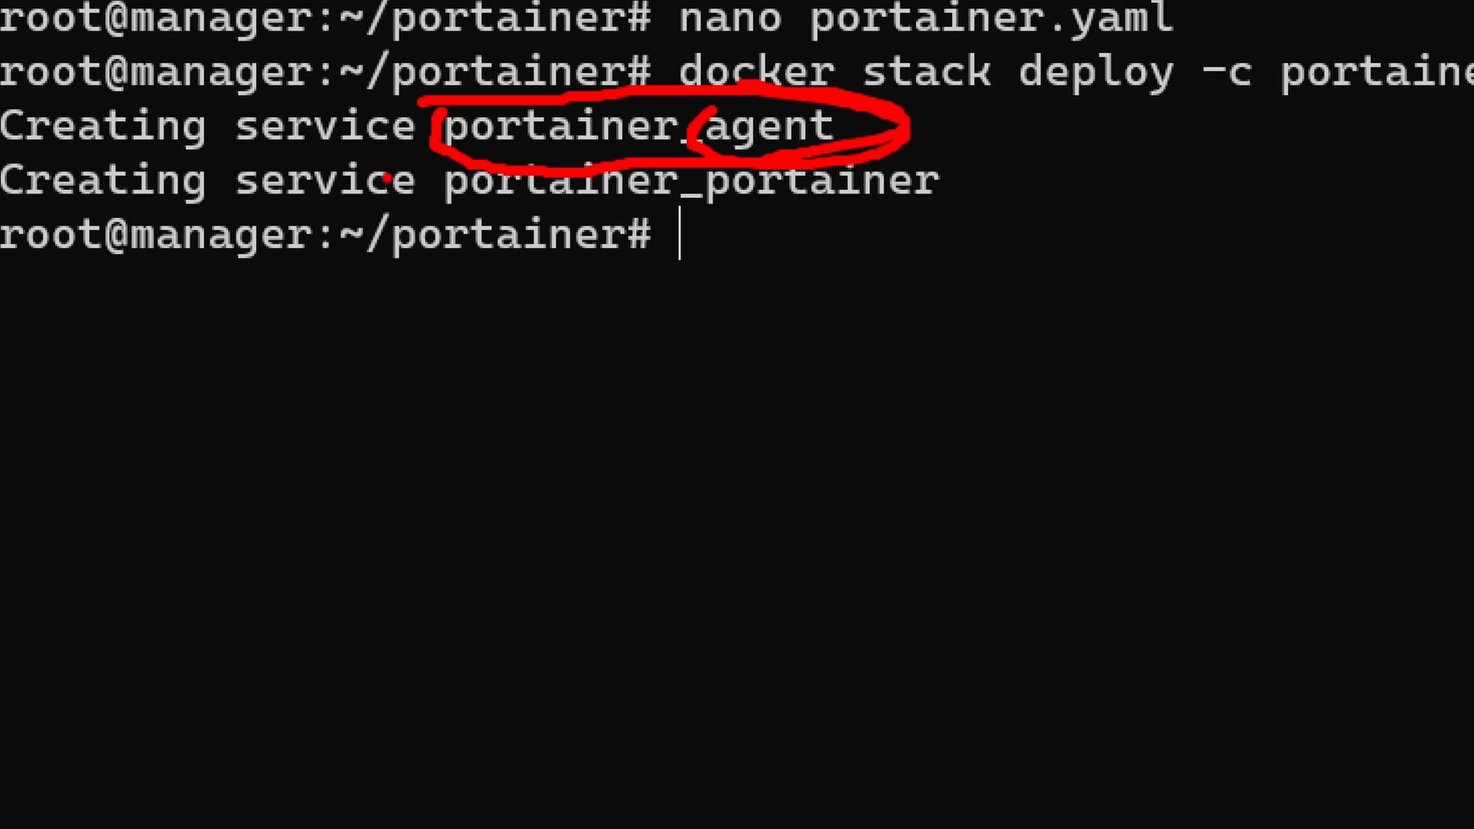
key(e)
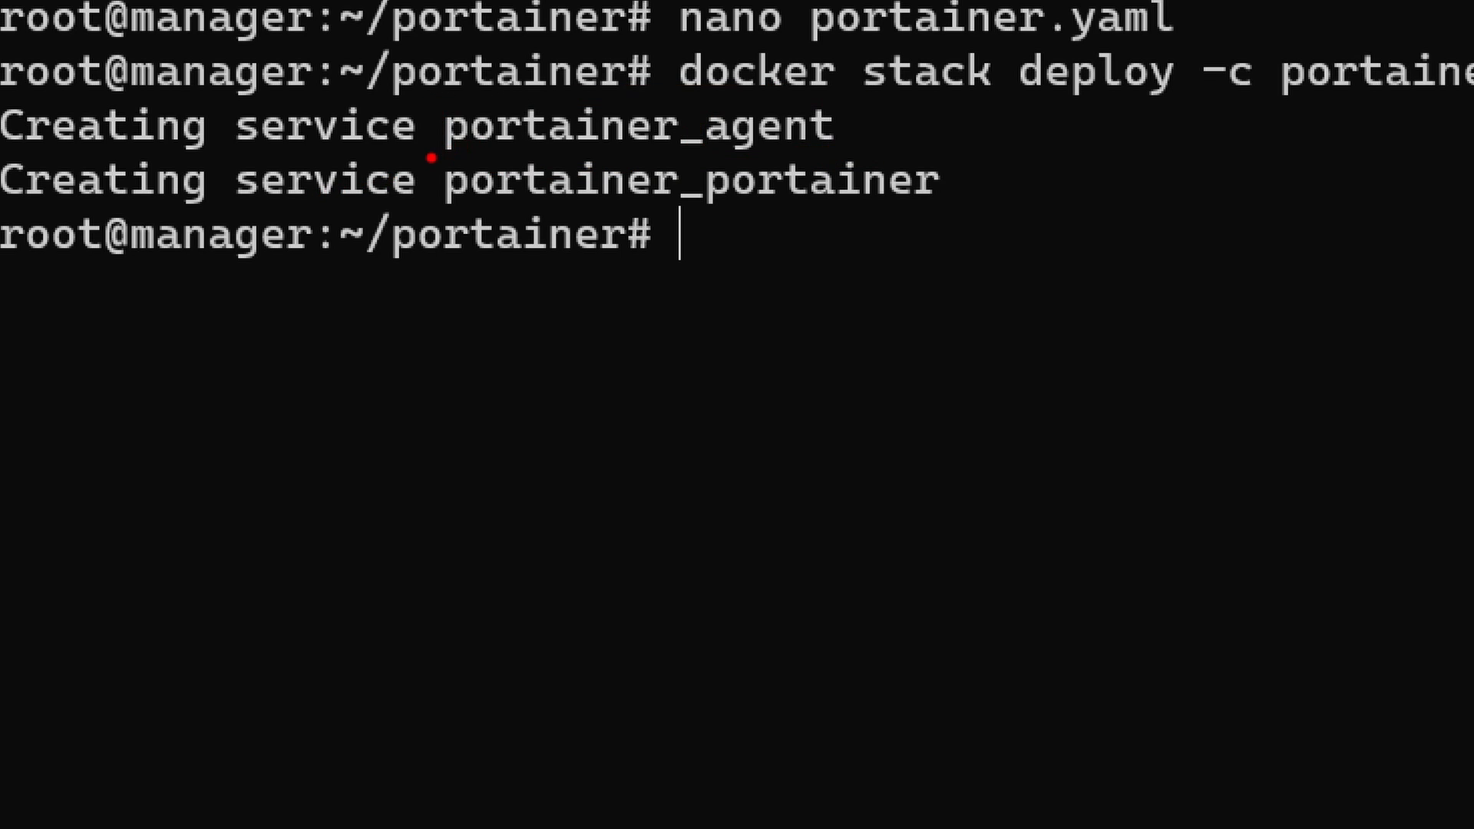
mouse_move(430, 155)
mouse_down()
mouse_move(641, 206)
mouse_move(994, 192)
mouse_move(430, 158)
mouse_up()
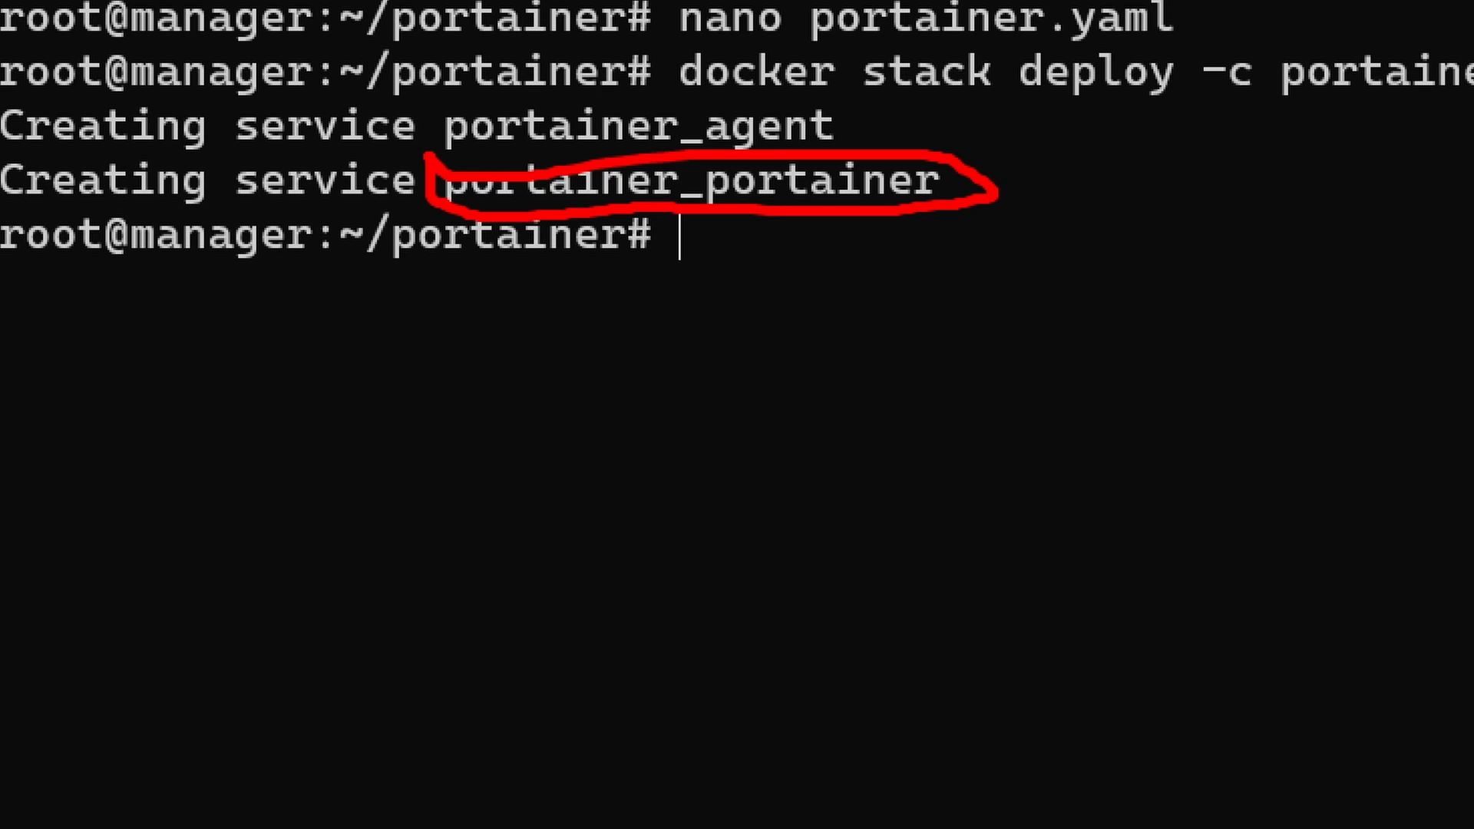
key(Escape)
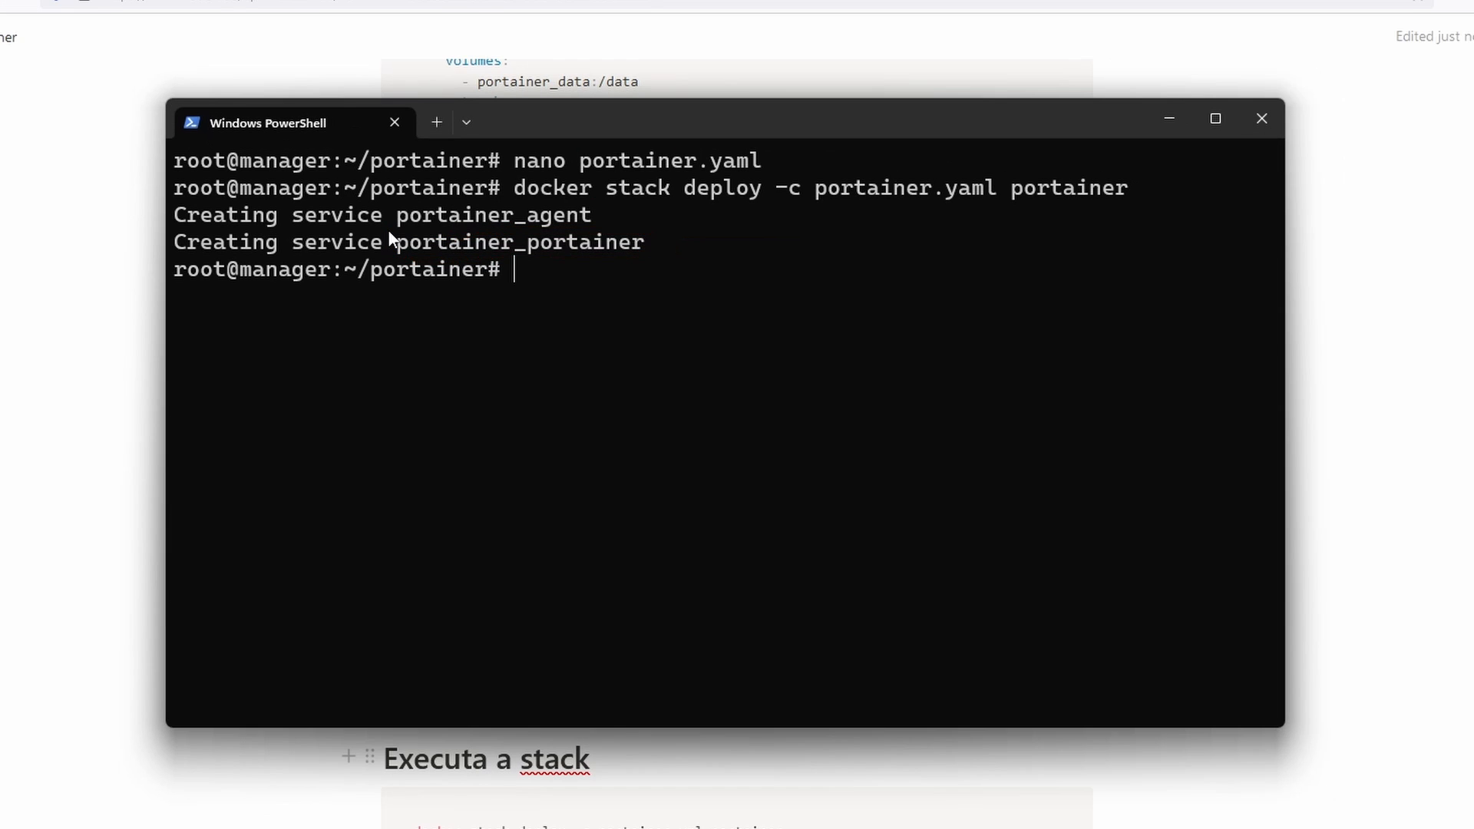
Run docker stack ls to list the deployed stacks and check the portainer entry and its service count.
text(o)
key(BackSpace)
text(docker stack ls)
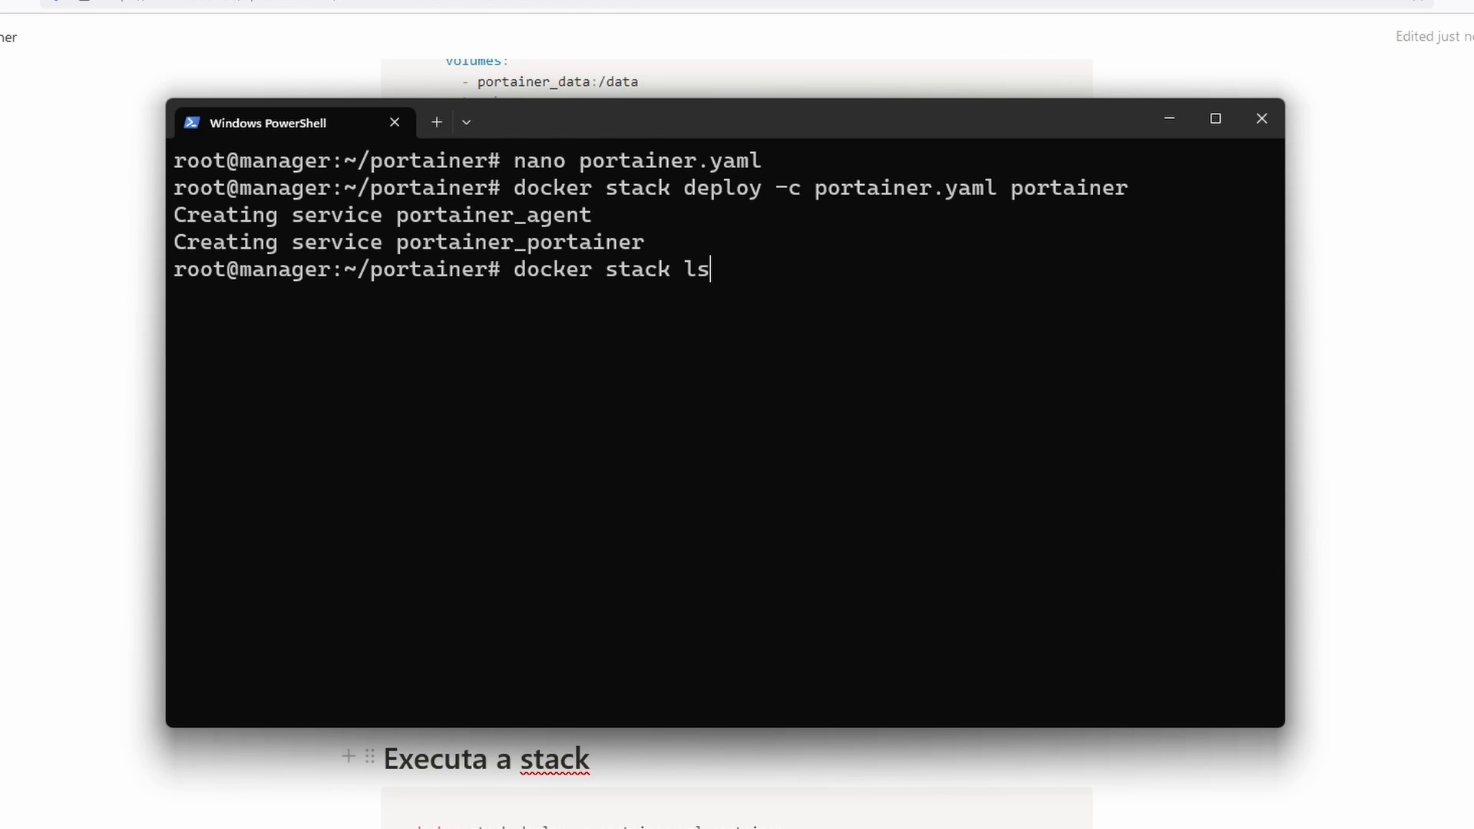
key(Return)
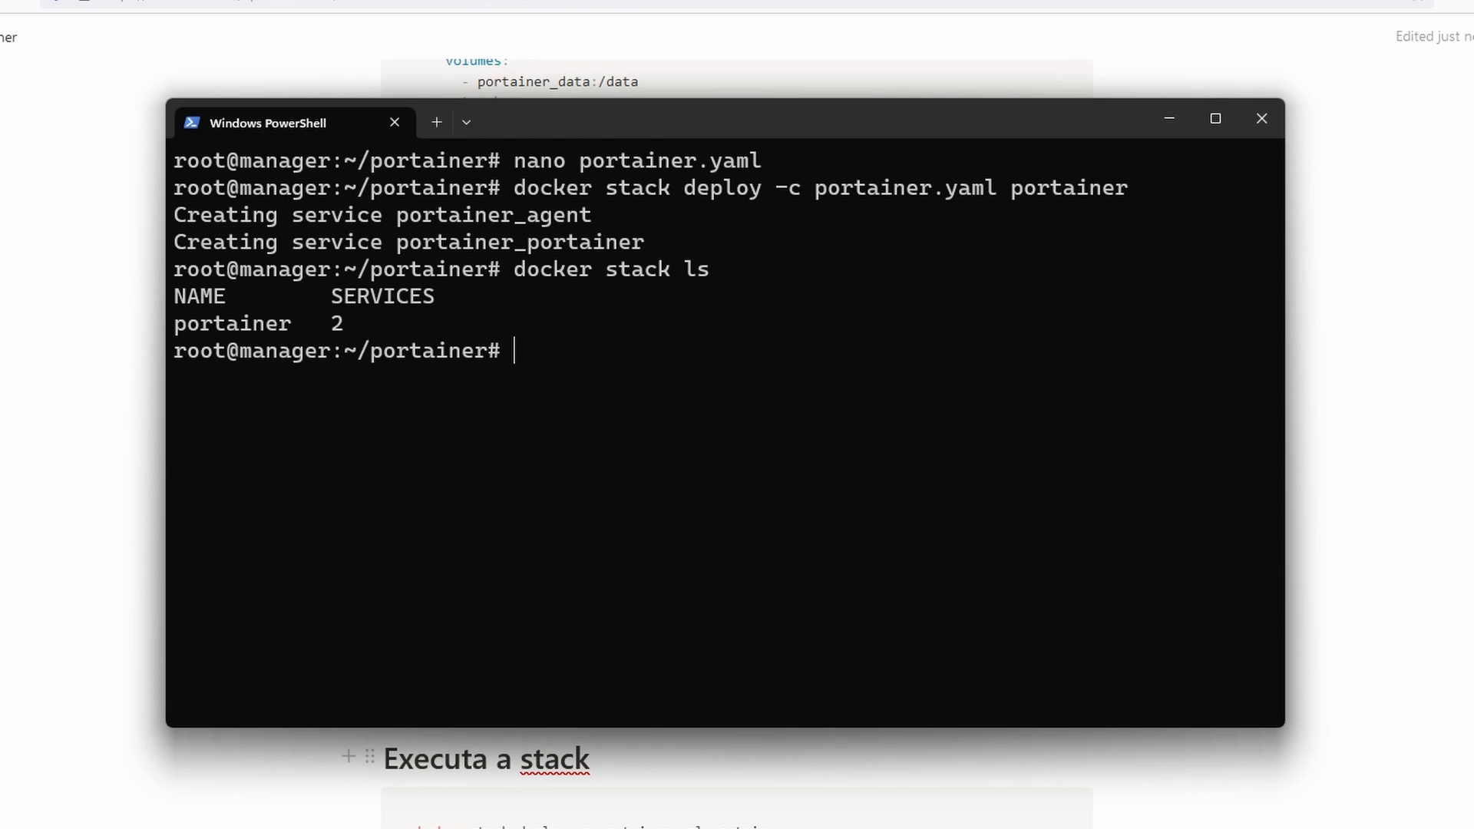
double_click(241, 323)
double_click(336, 324)
click(573, 357)
Run docker service ls to list the running services and check the images of the agent and portainer services.
text(docker )
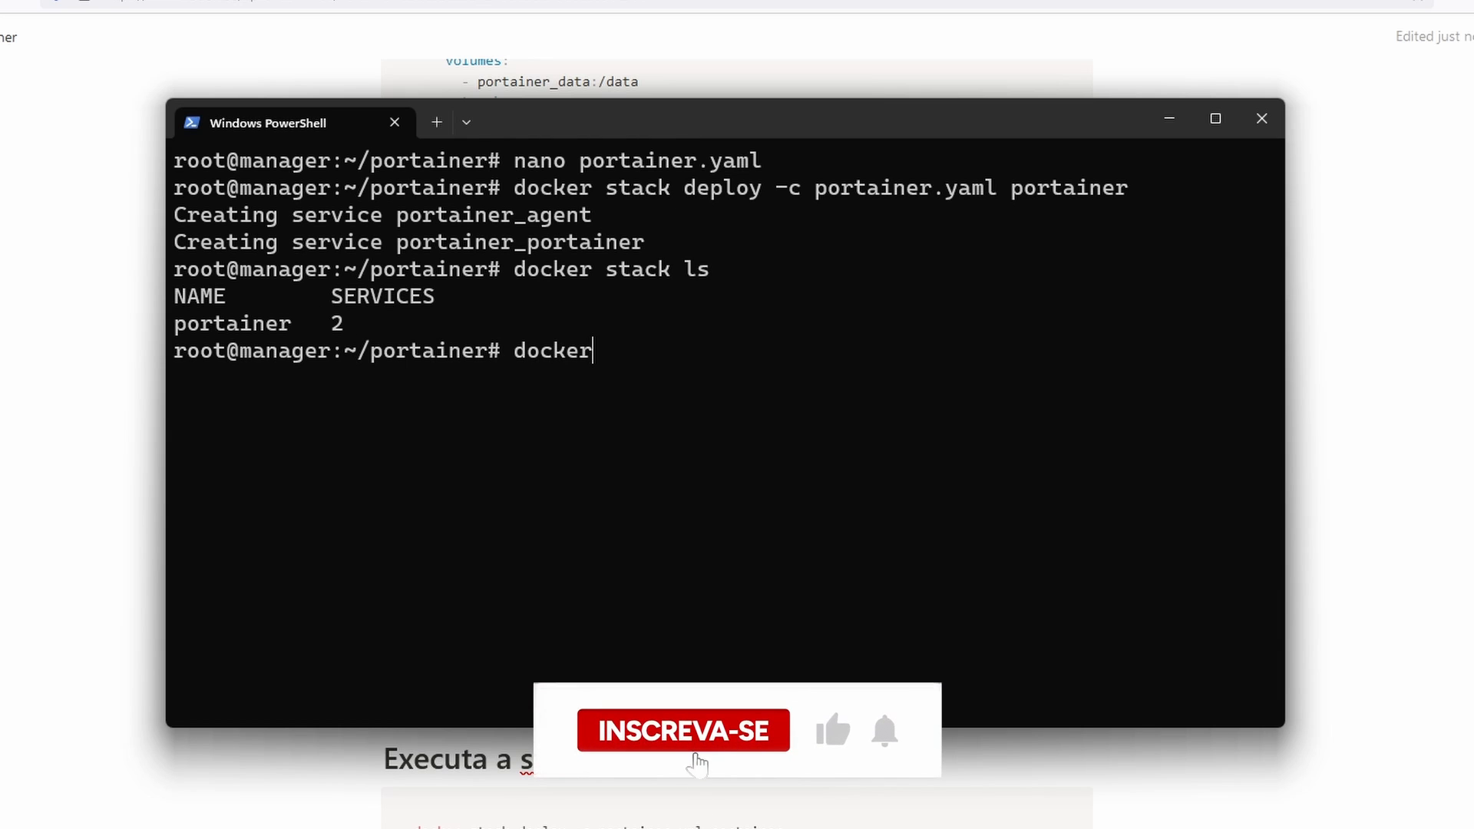
text(seri)
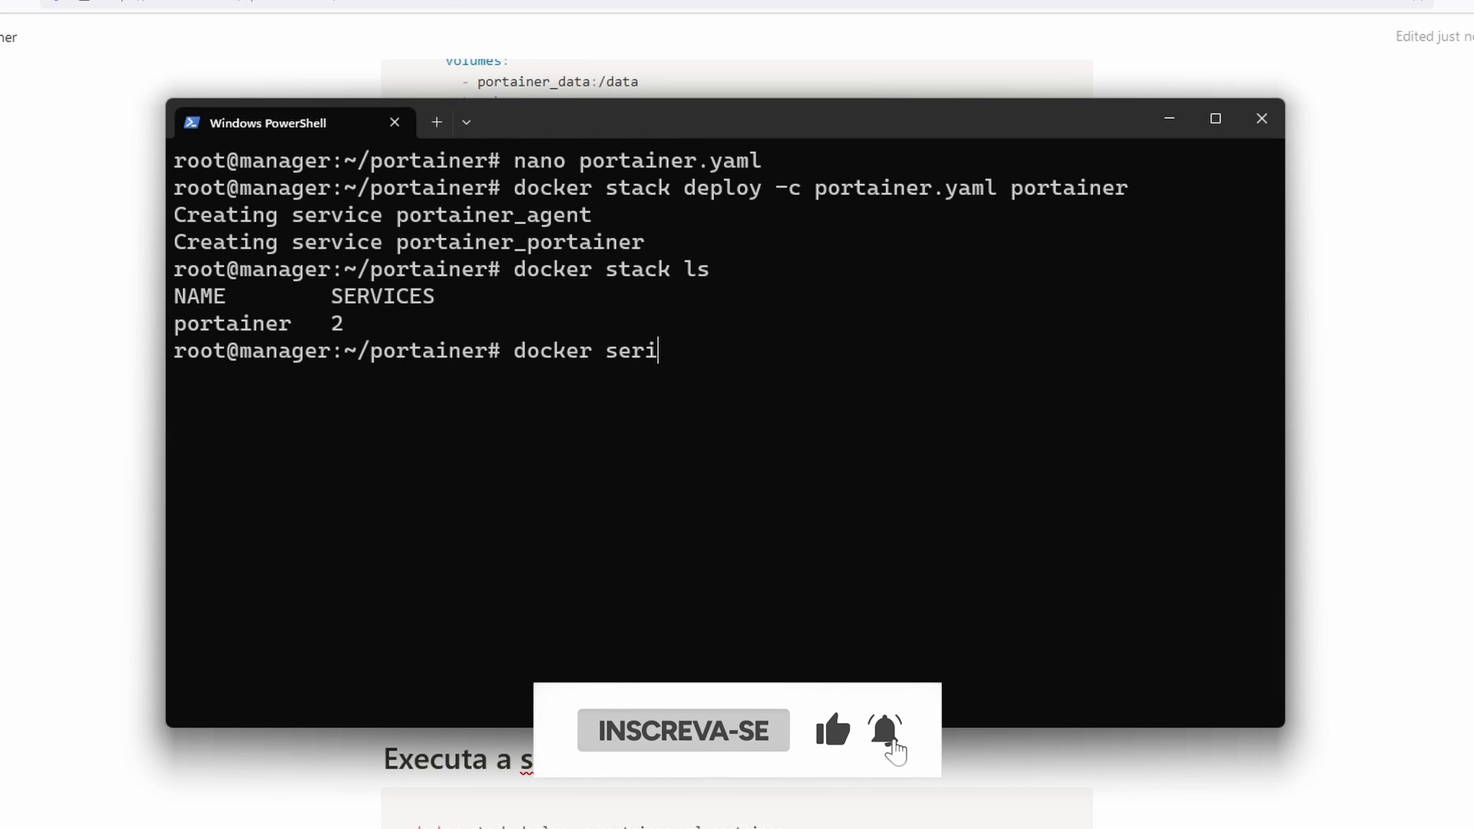
key(BackSpace)
text(vice)
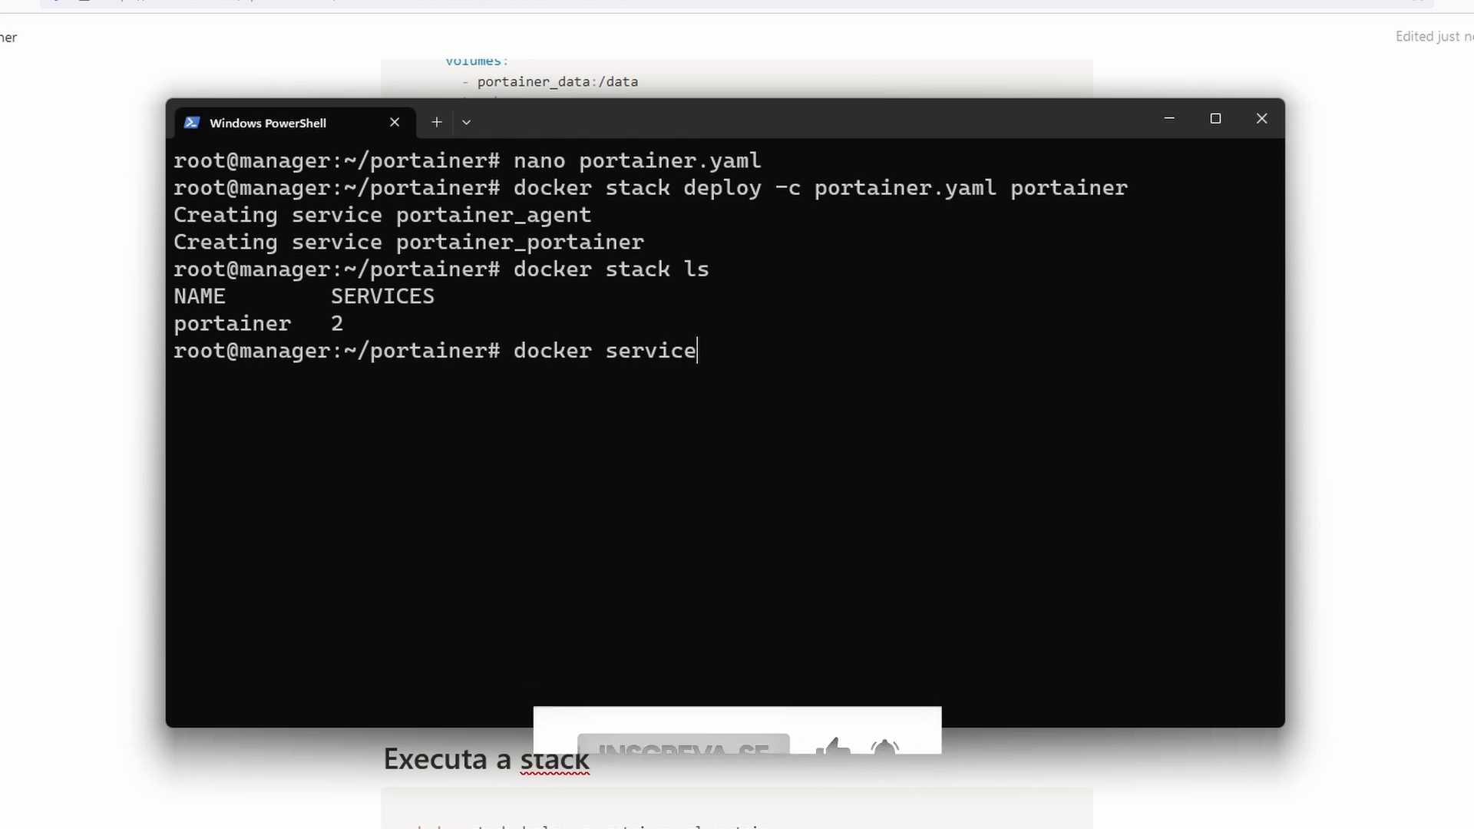
text( ls)
key(Return)
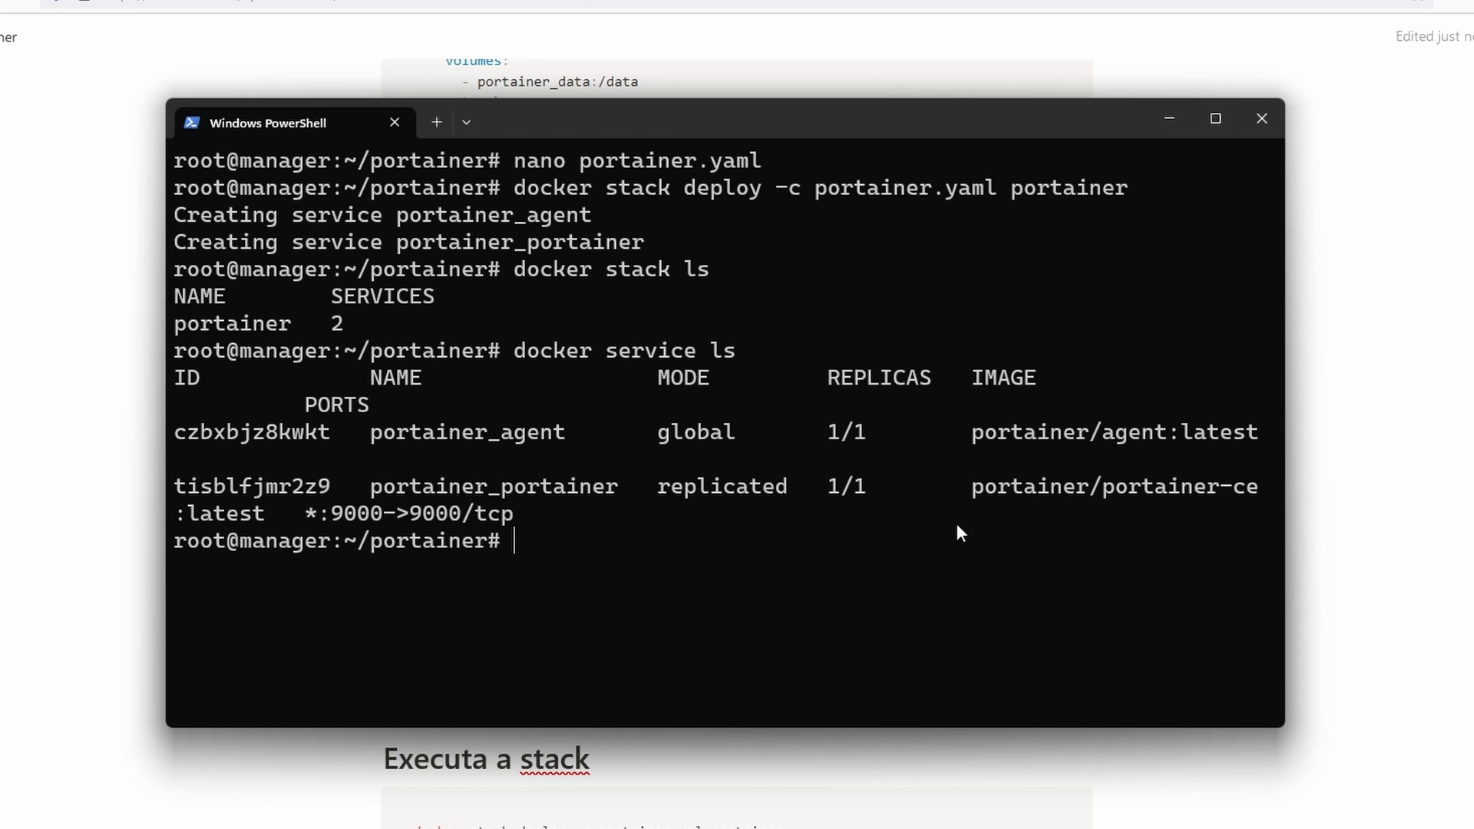
drag(1004, 435, 1141, 435)
drag(1050, 493, 1171, 474)
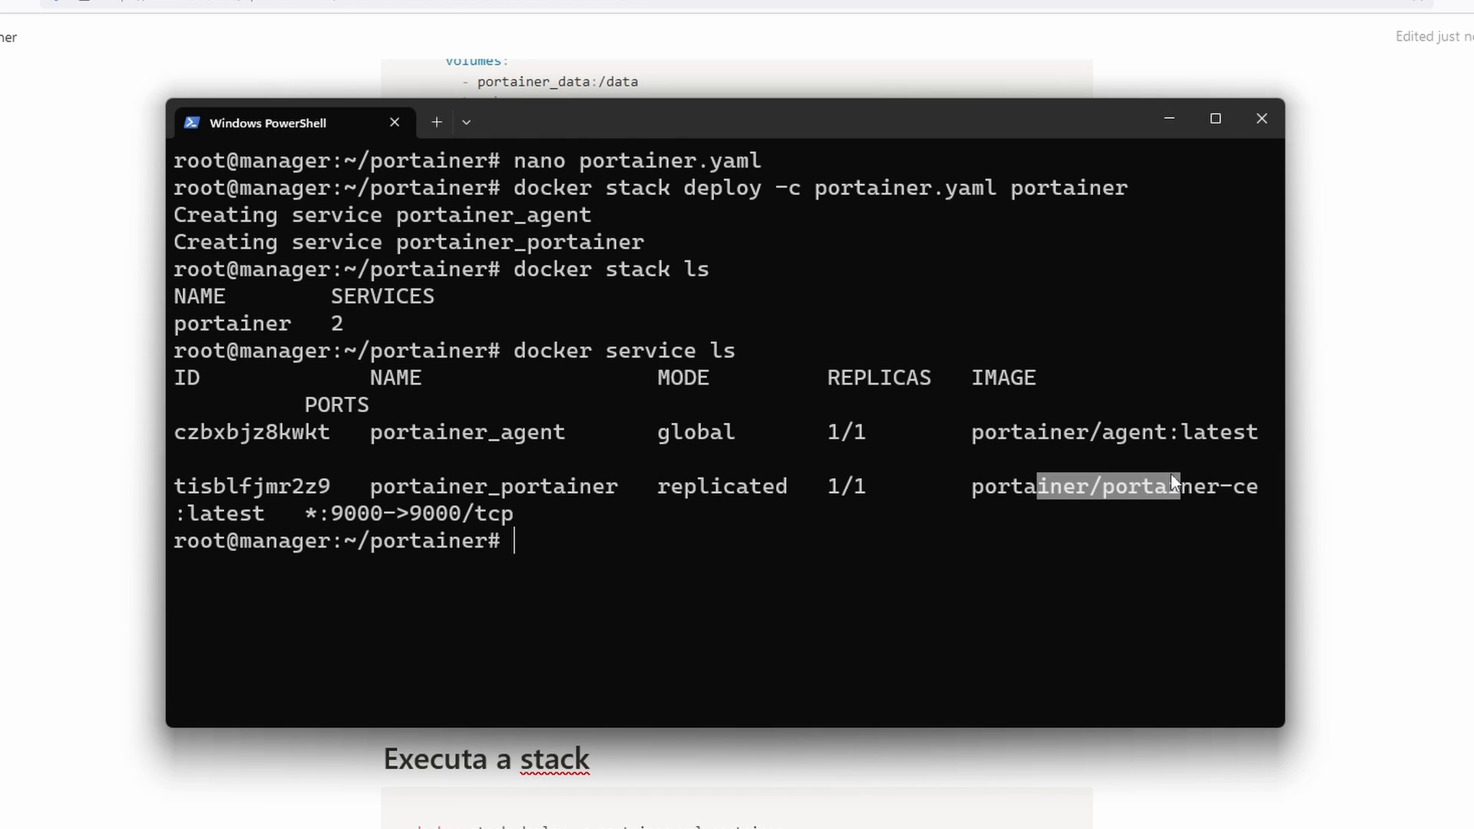
click(996, 516)
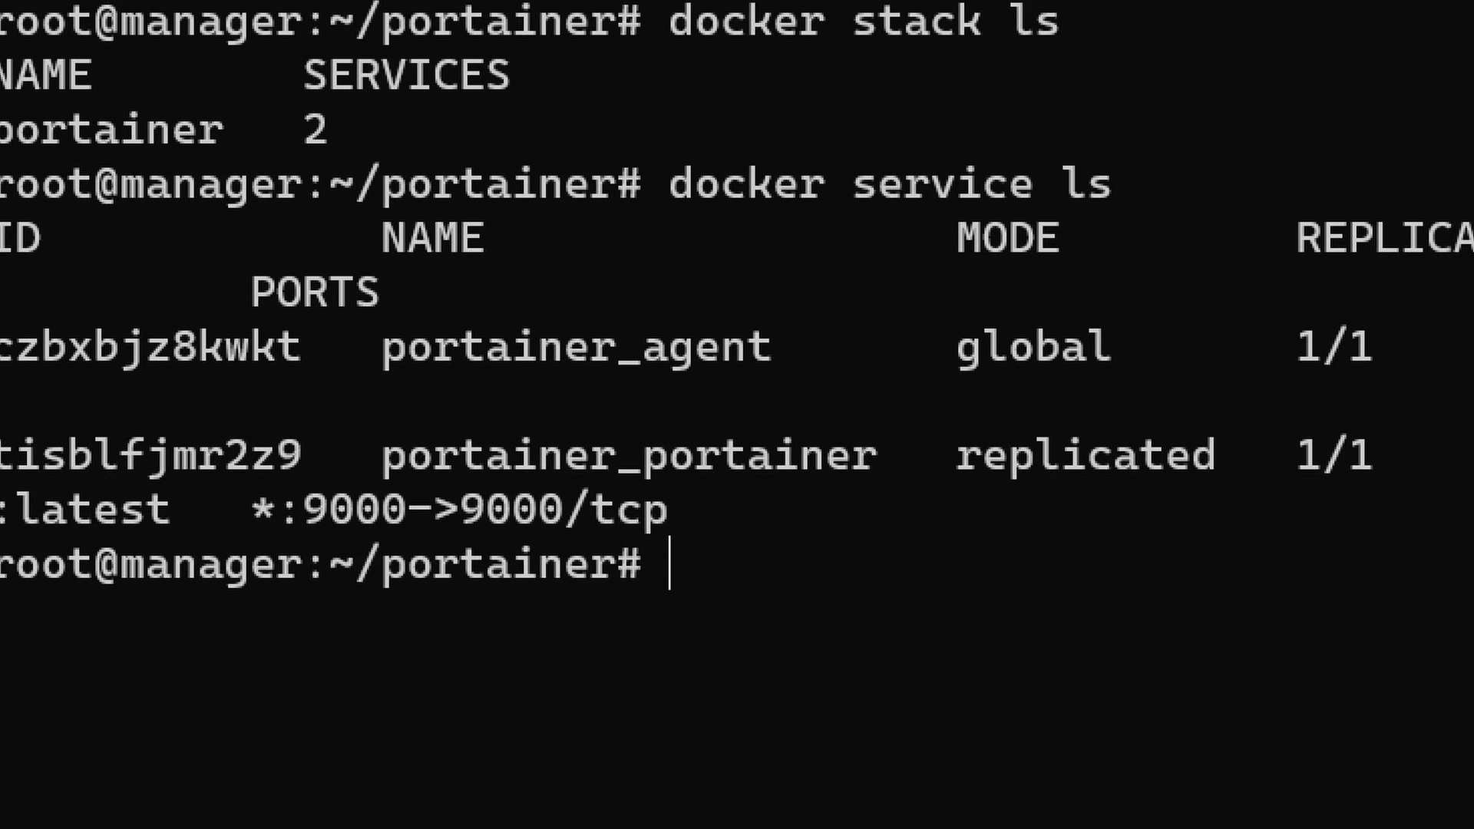
mouse_move(266, 480)
mouse_down()
mouse_move(316, 513)
mouse_move(281, 470)
mouse_move(338, 541)
mouse_move(386, 437)
mouse_up()
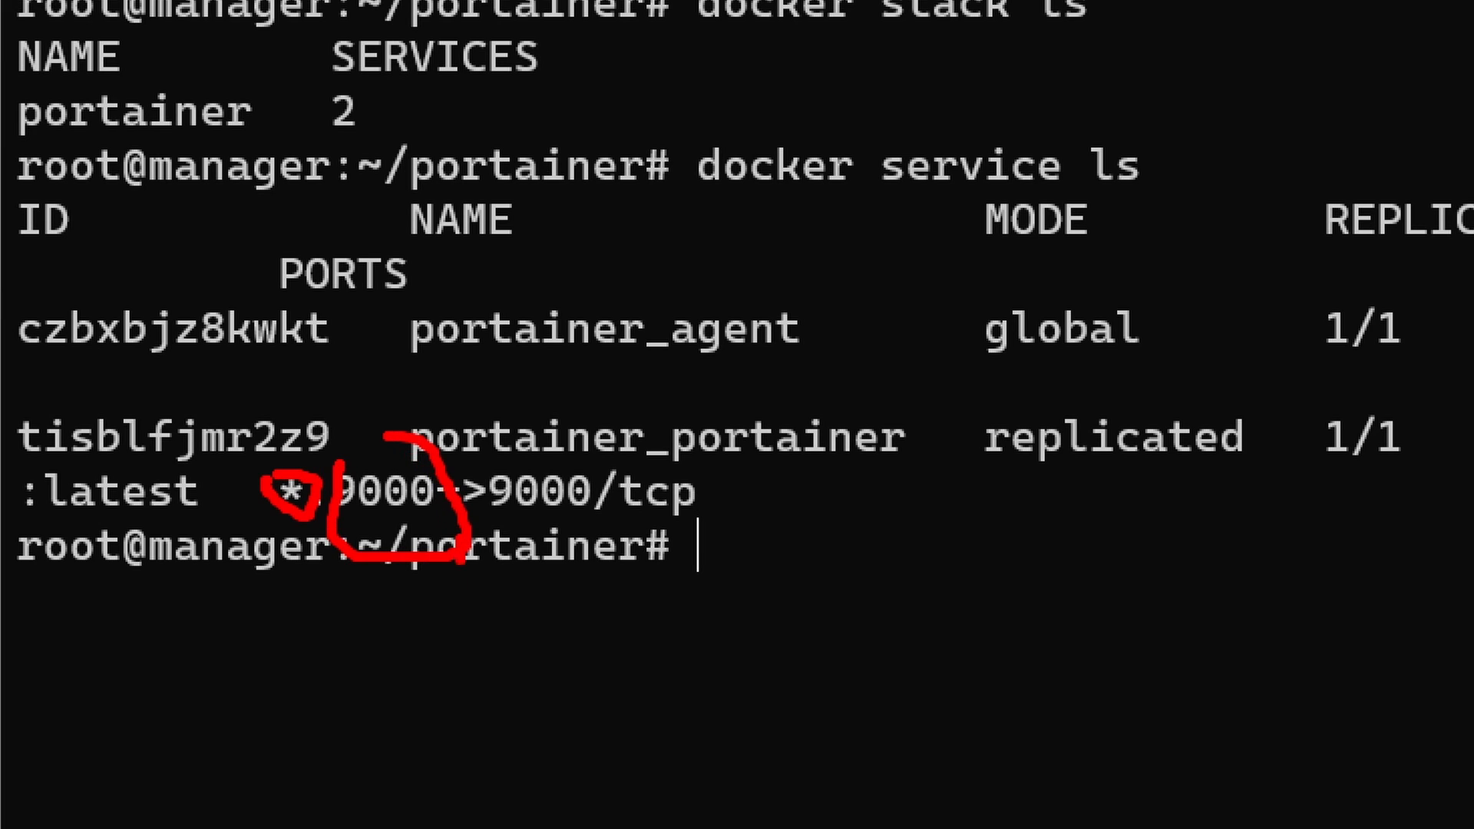
mouse_move(461, 559)
mouse_down()
mouse_move(576, 547)
mouse_move(592, 525)
mouse_move(518, 550)
mouse_up()
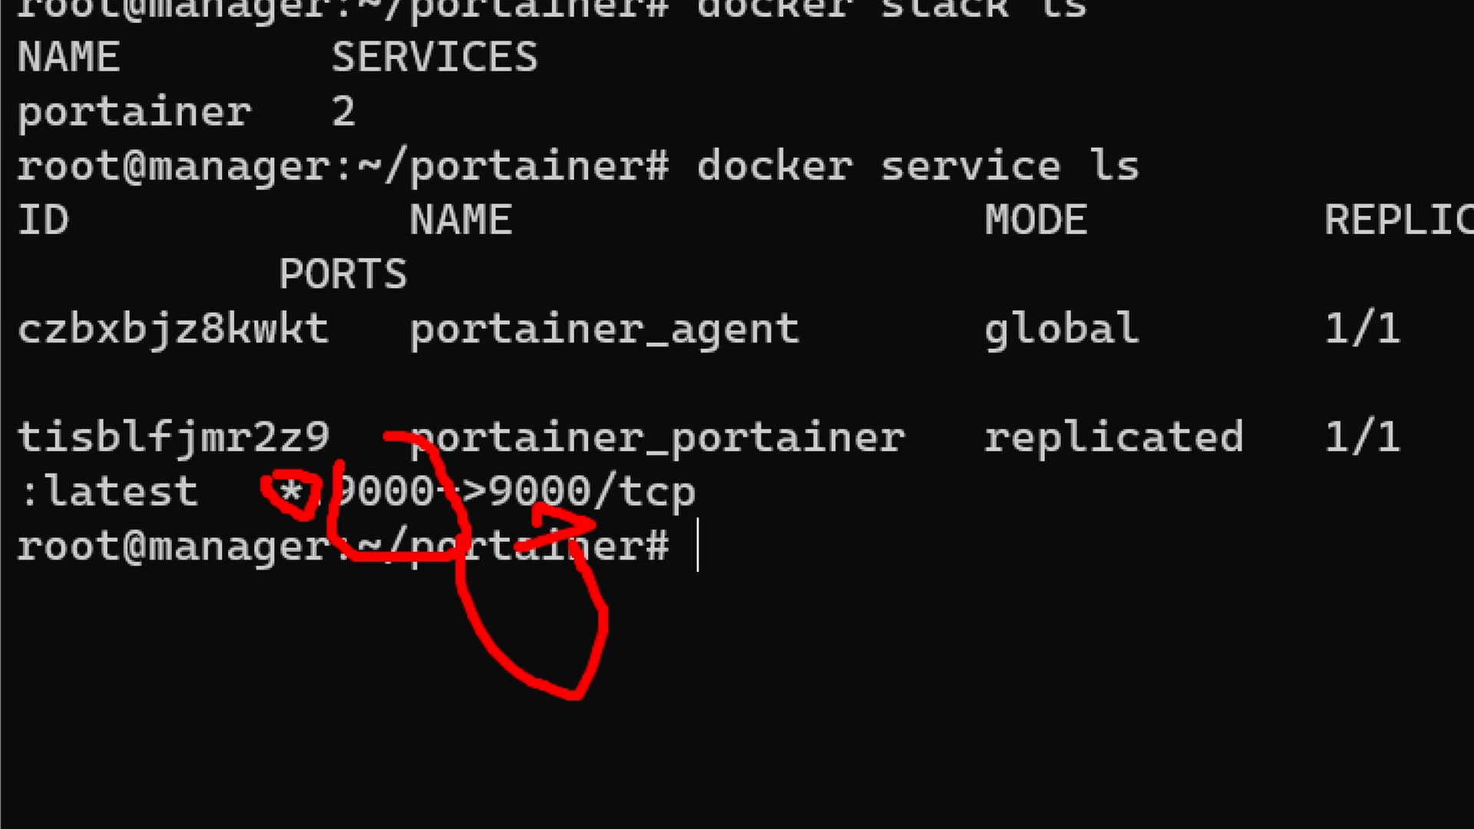
key(Escape)
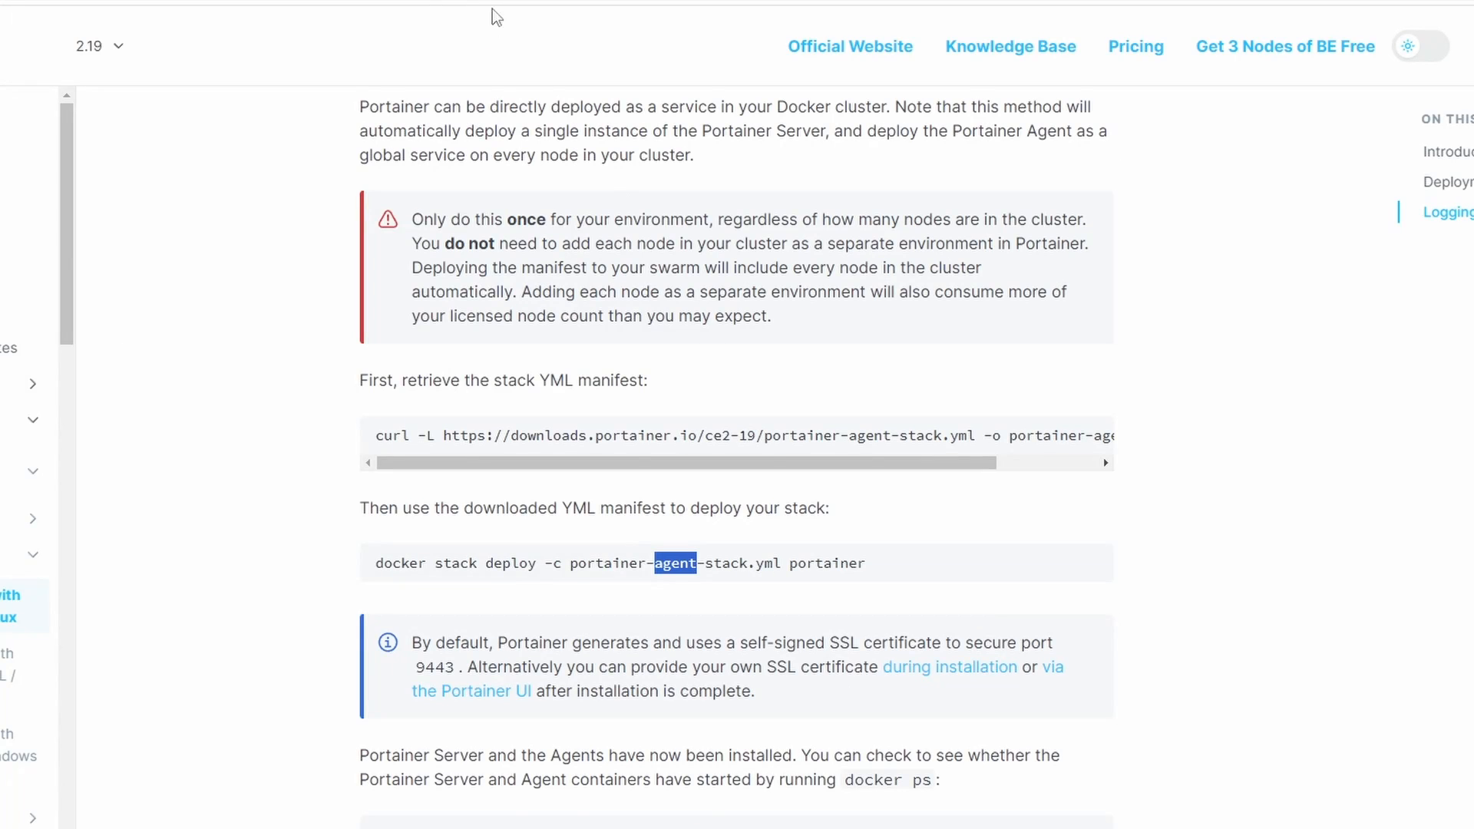
Copy the manager server's public IP from the Hetzner console, open 5.161.218.47:9000 in a new browser tab, and dismiss the translation offer.
click(270, 8)
mouse_move(620, 263)
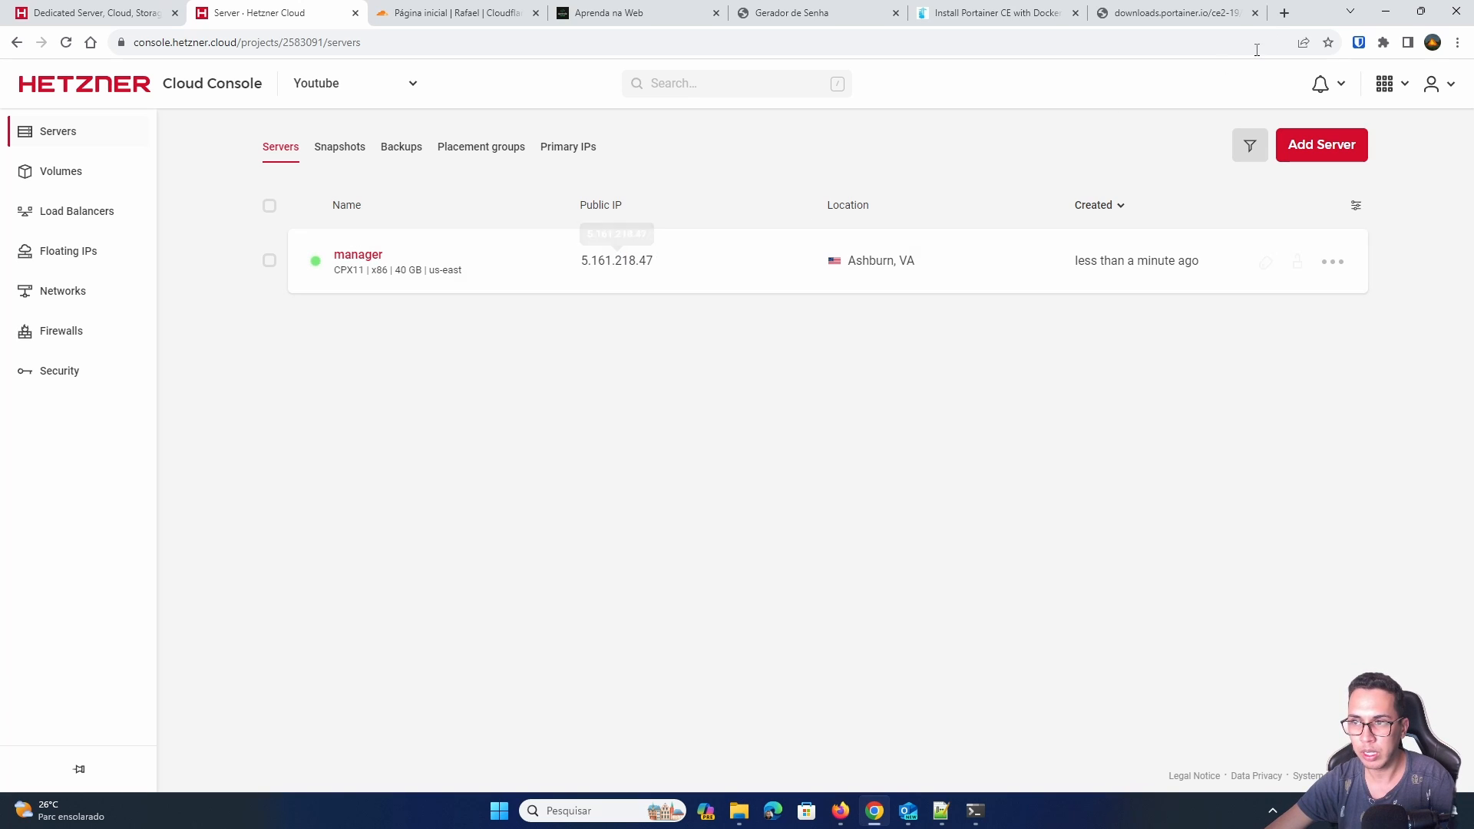
click(1284, 13)
key(ctrl+v)
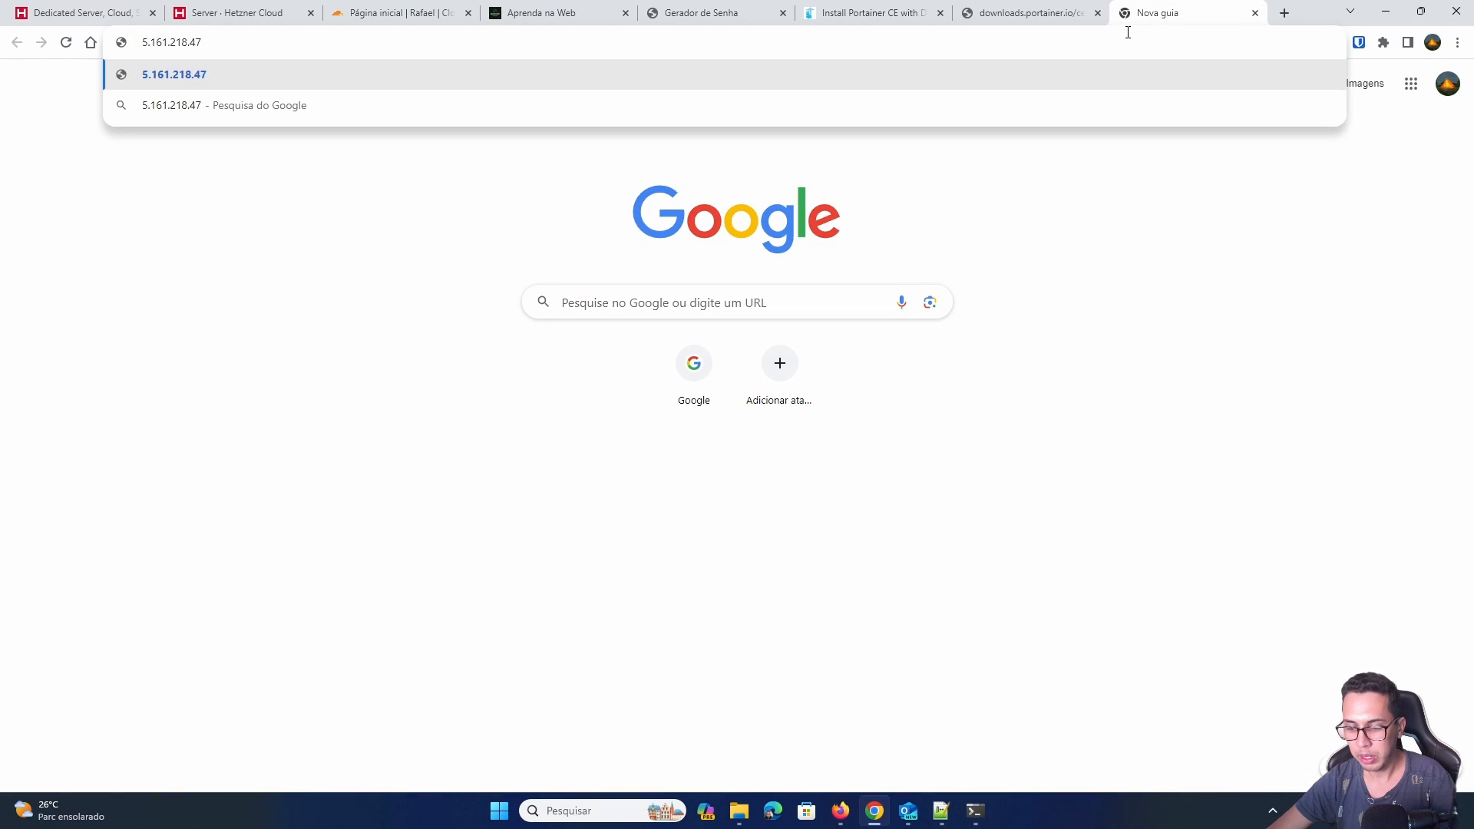
text(:9000)
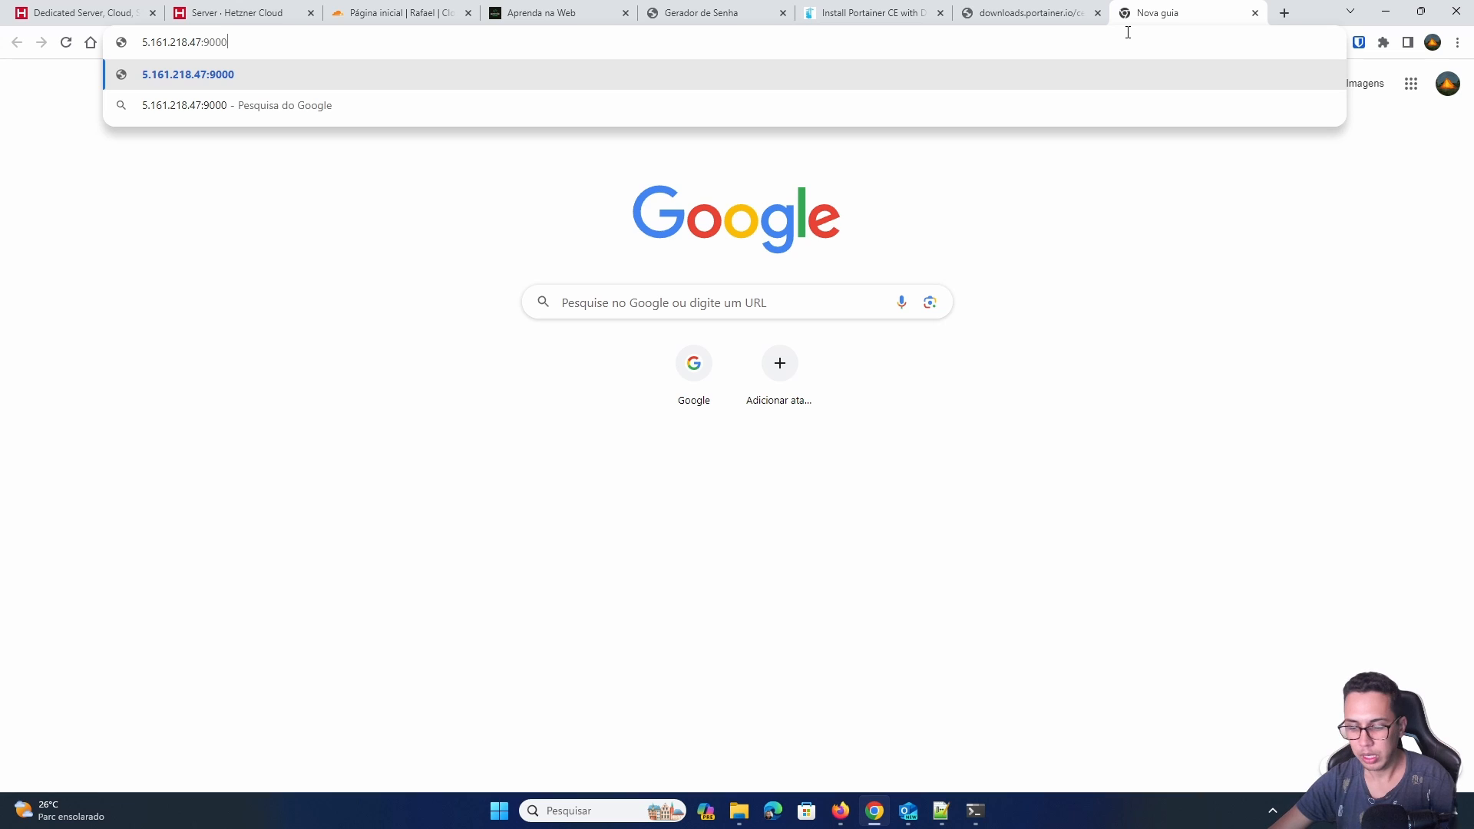
key(Return)
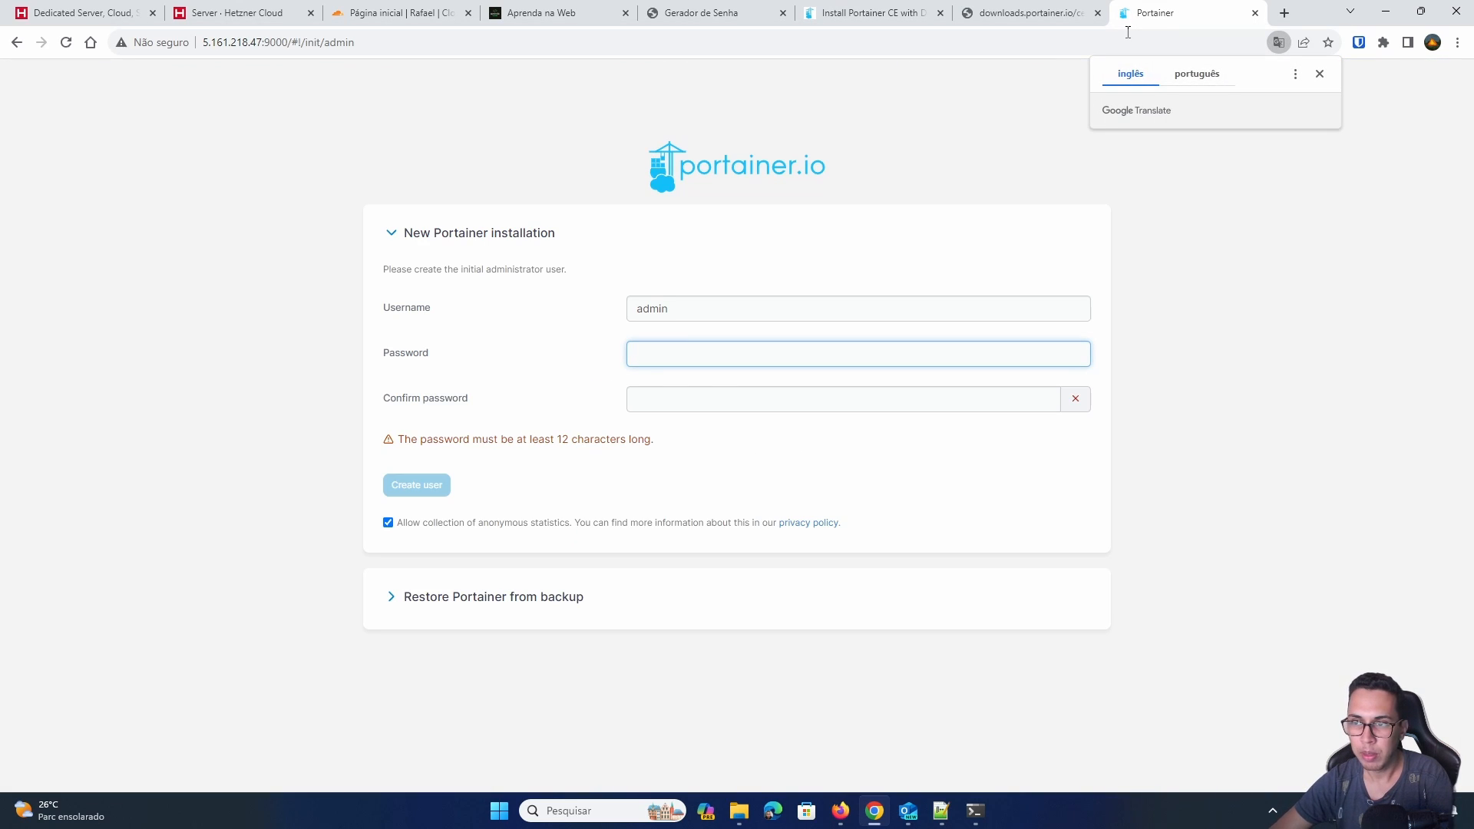
click(1318, 75)
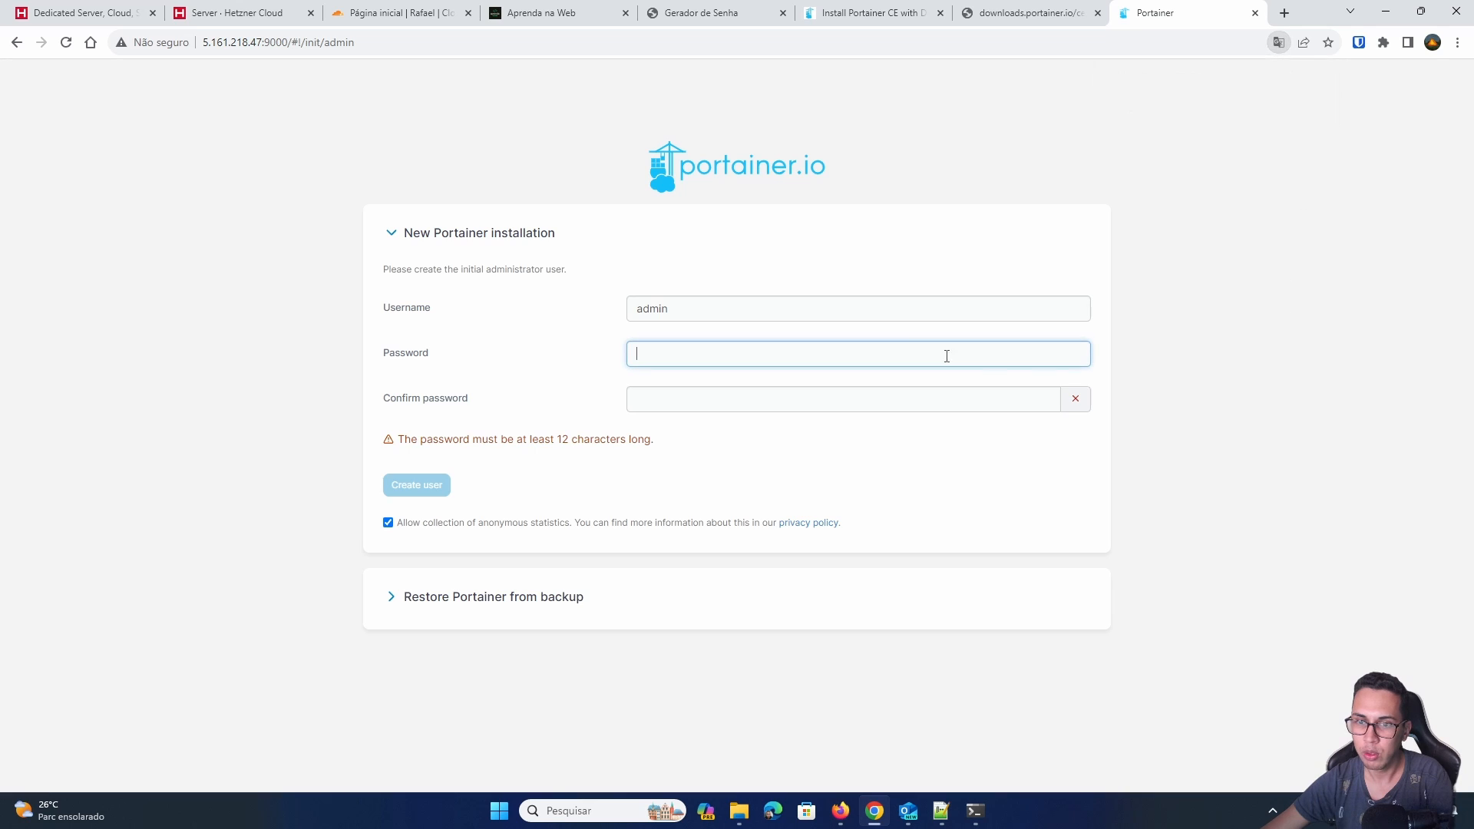
Create the initial Portainer administrator with a personal username and the account password entered twice, and decline saving the password in the browser.
click(898, 320)
key(ctrl+a)
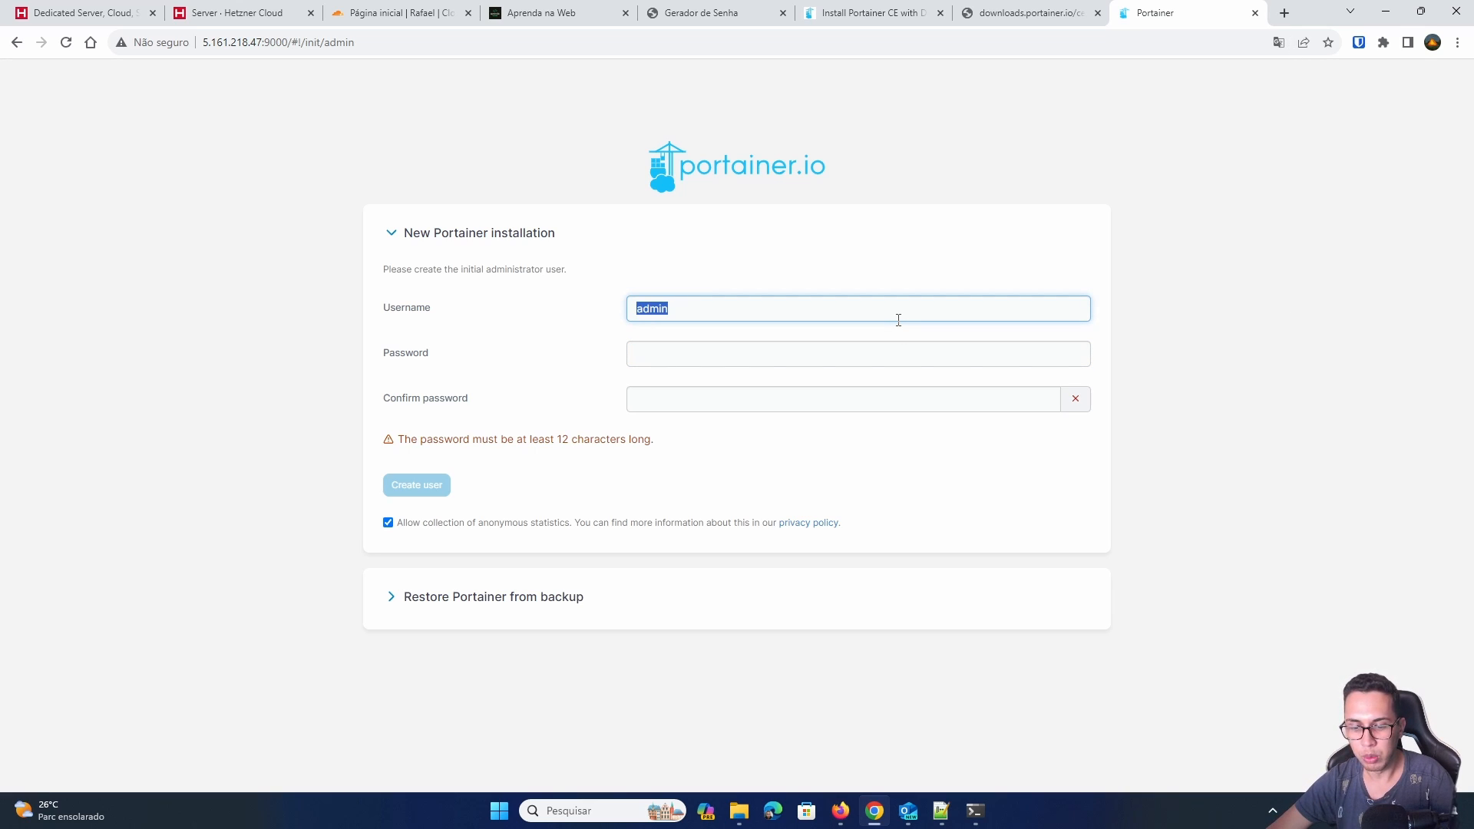
text(rafael)
key(Tab)
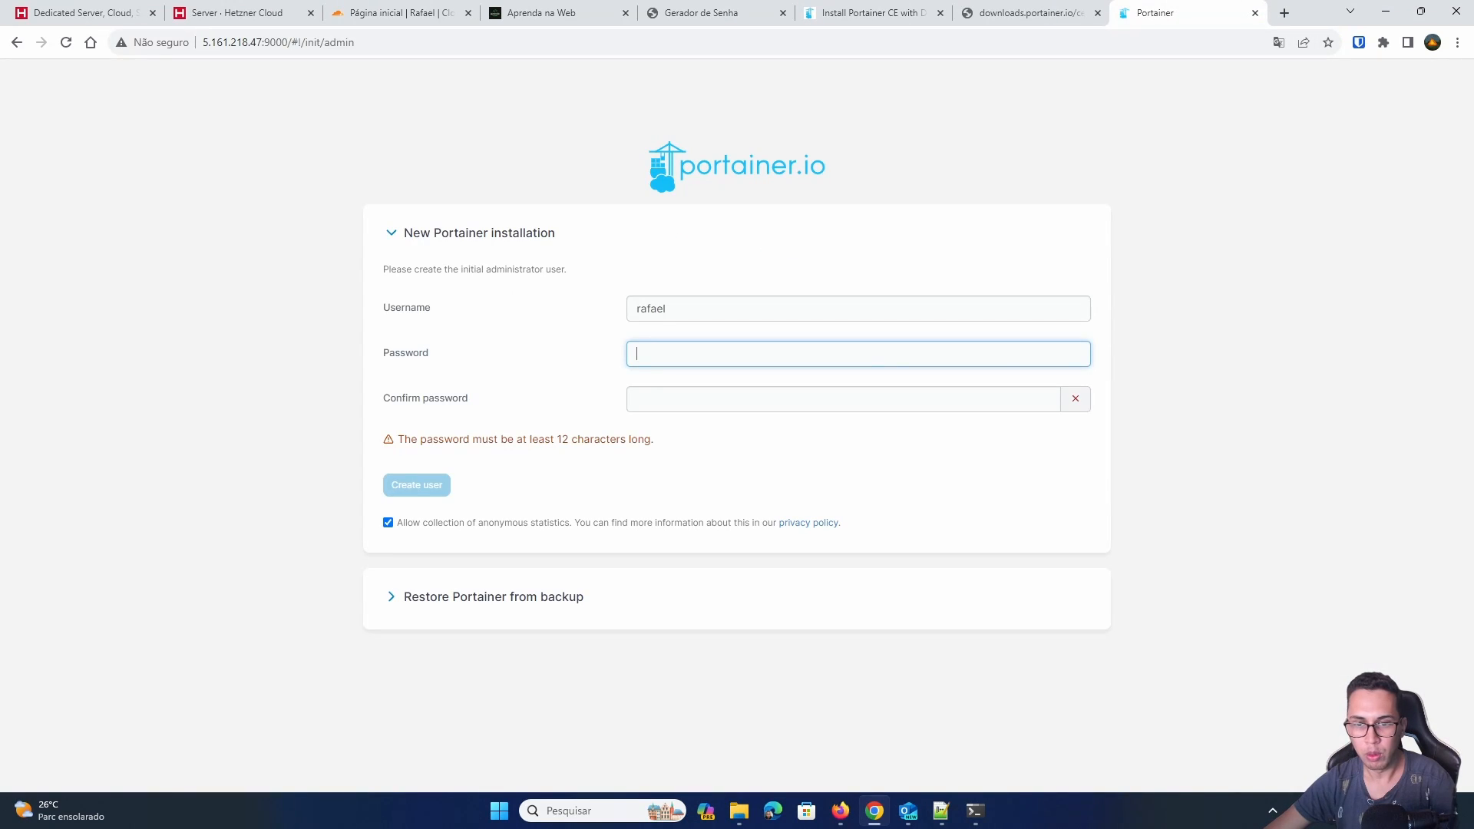
text(•••••••••••••)
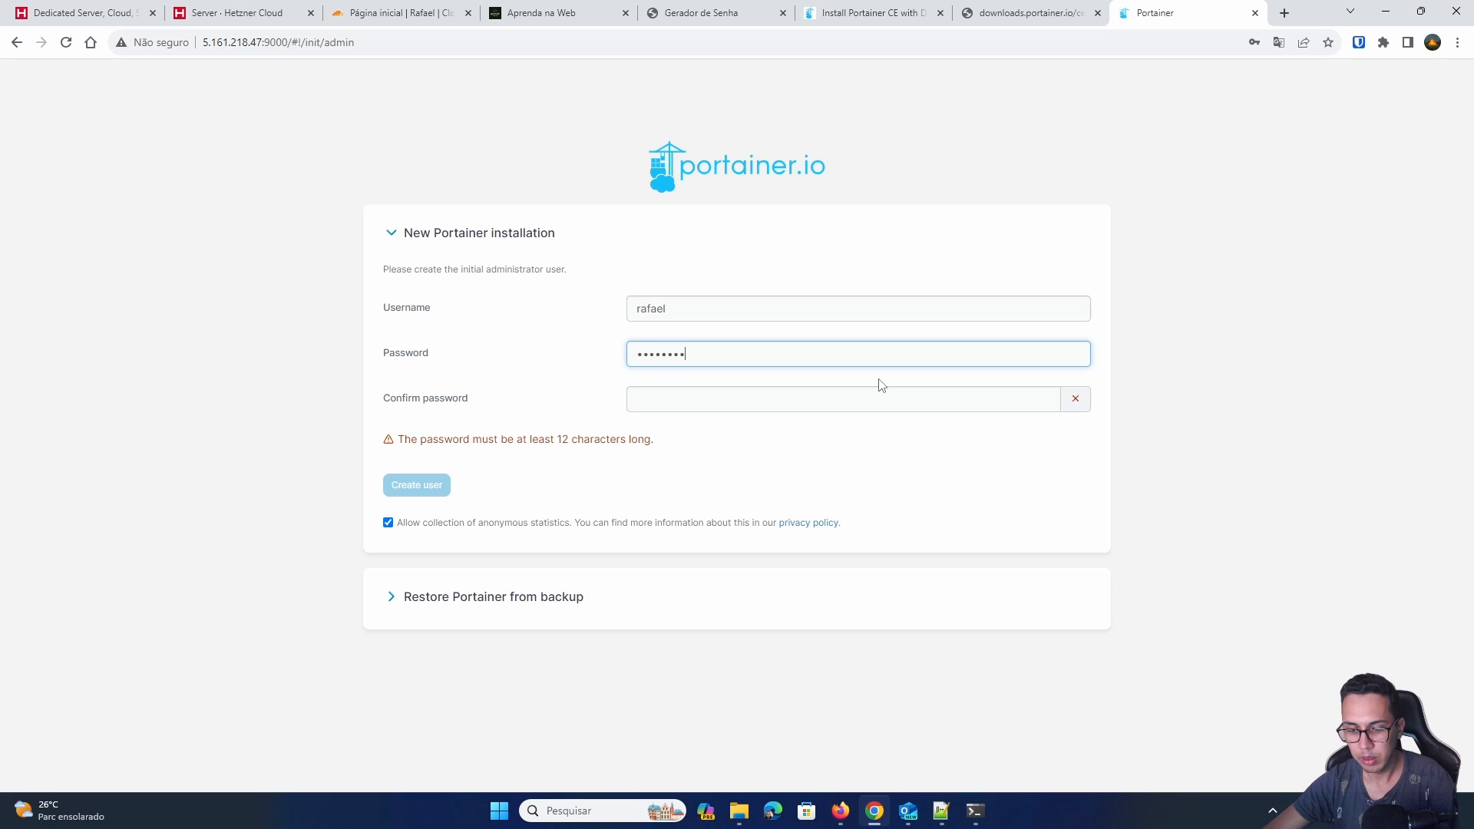
key(Tab)
text(•••••••••••••)
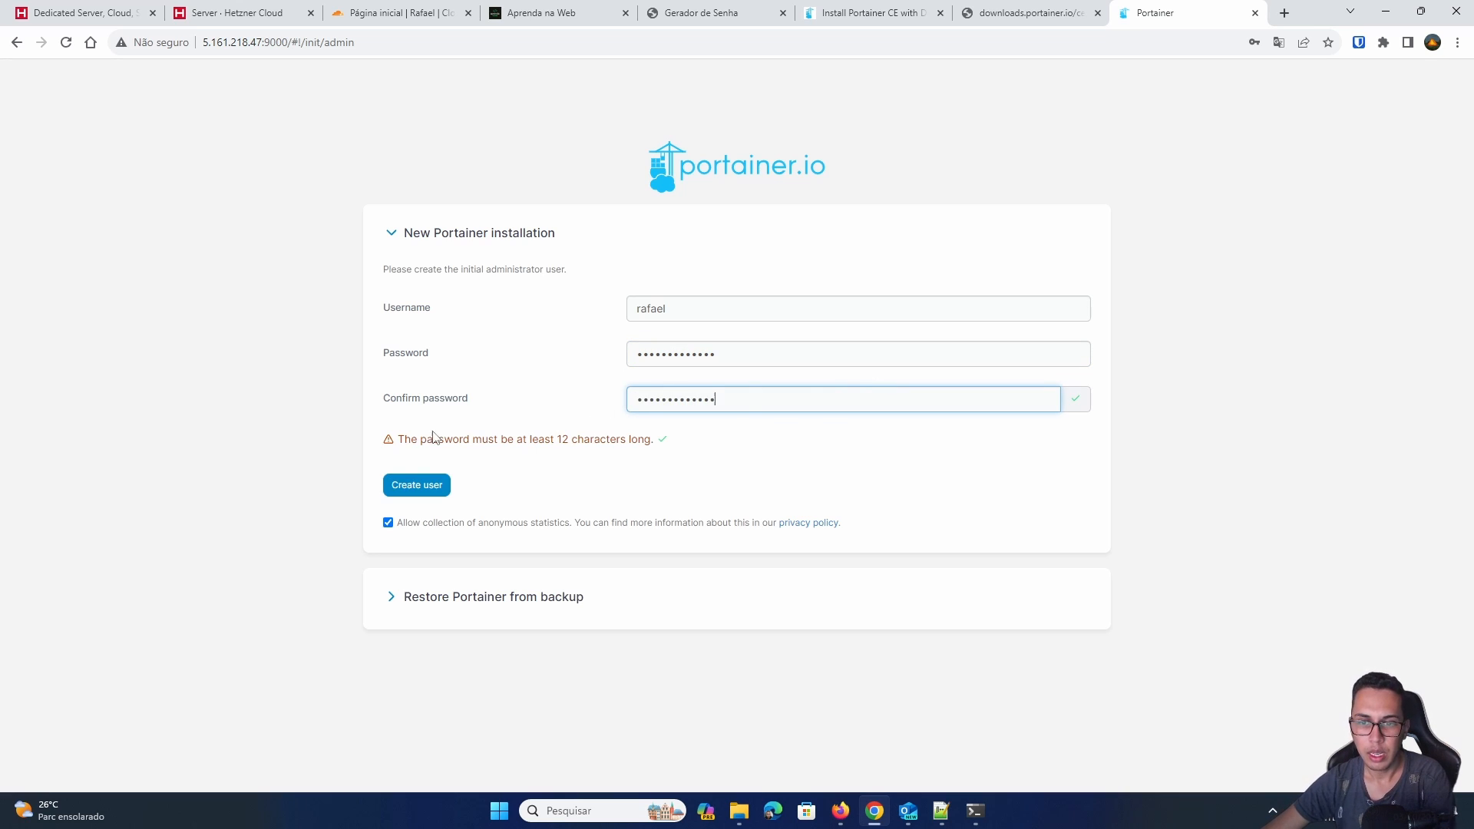
click(428, 486)
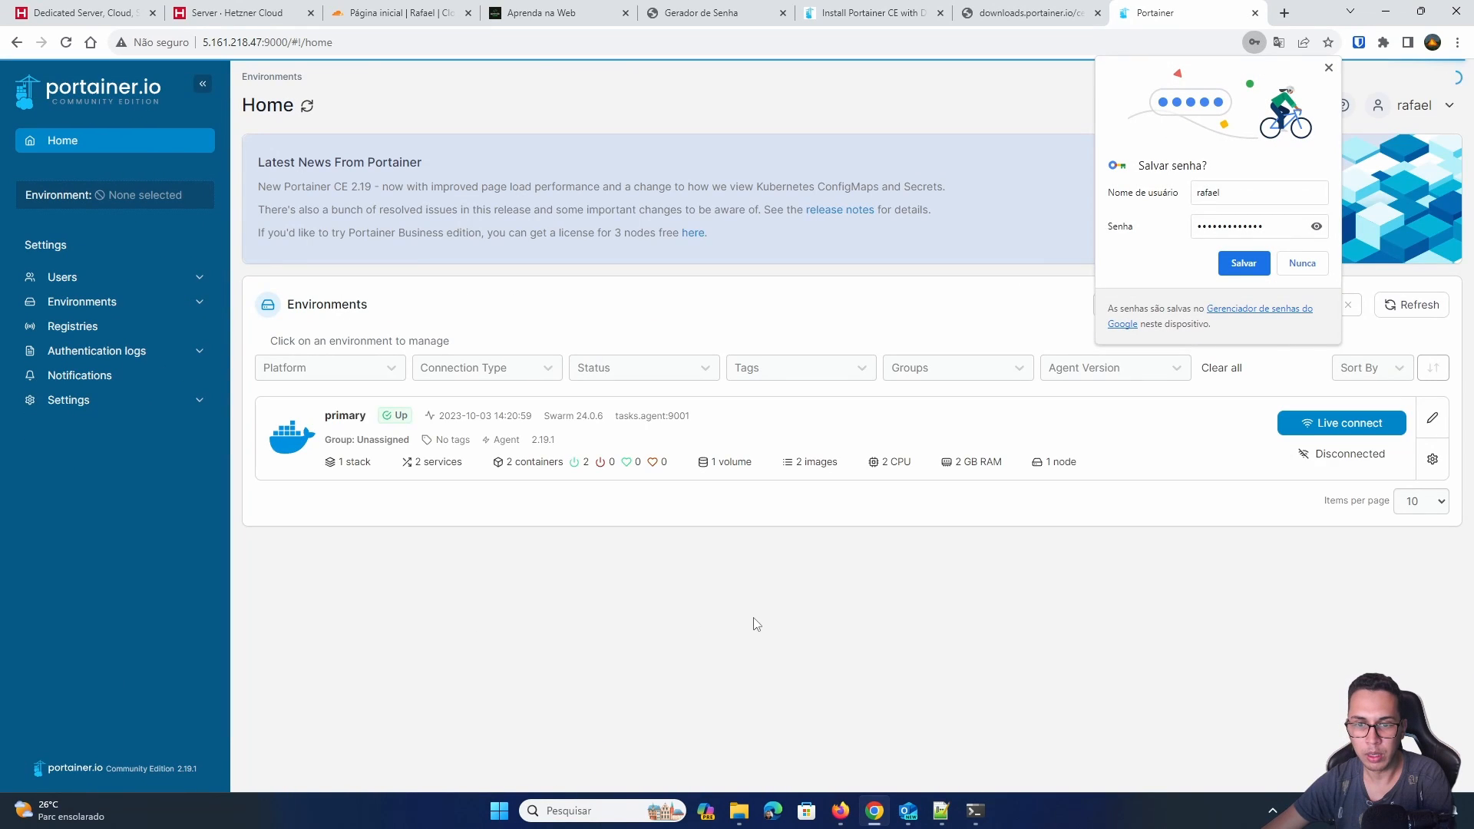
click(1303, 265)
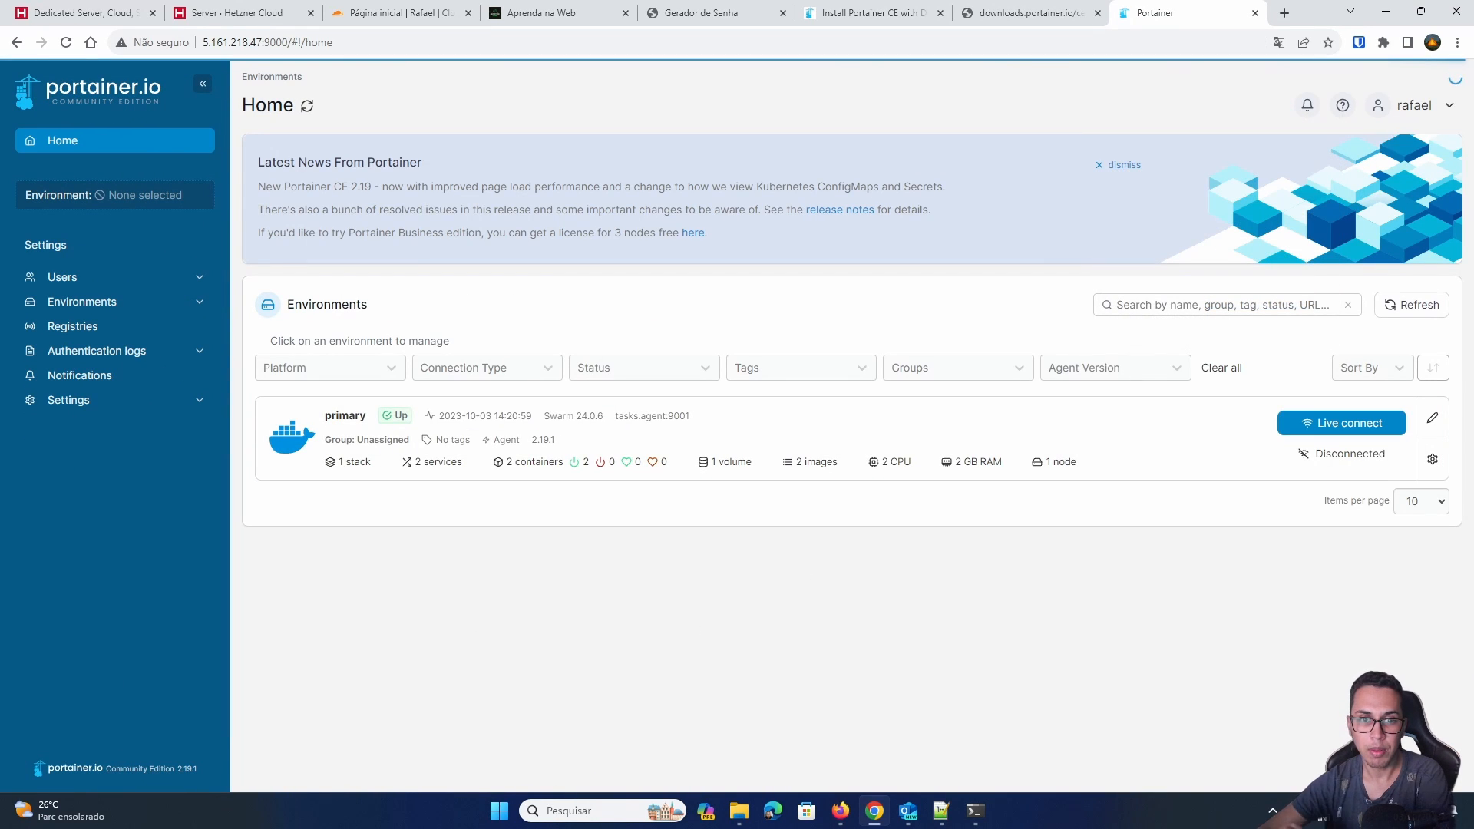
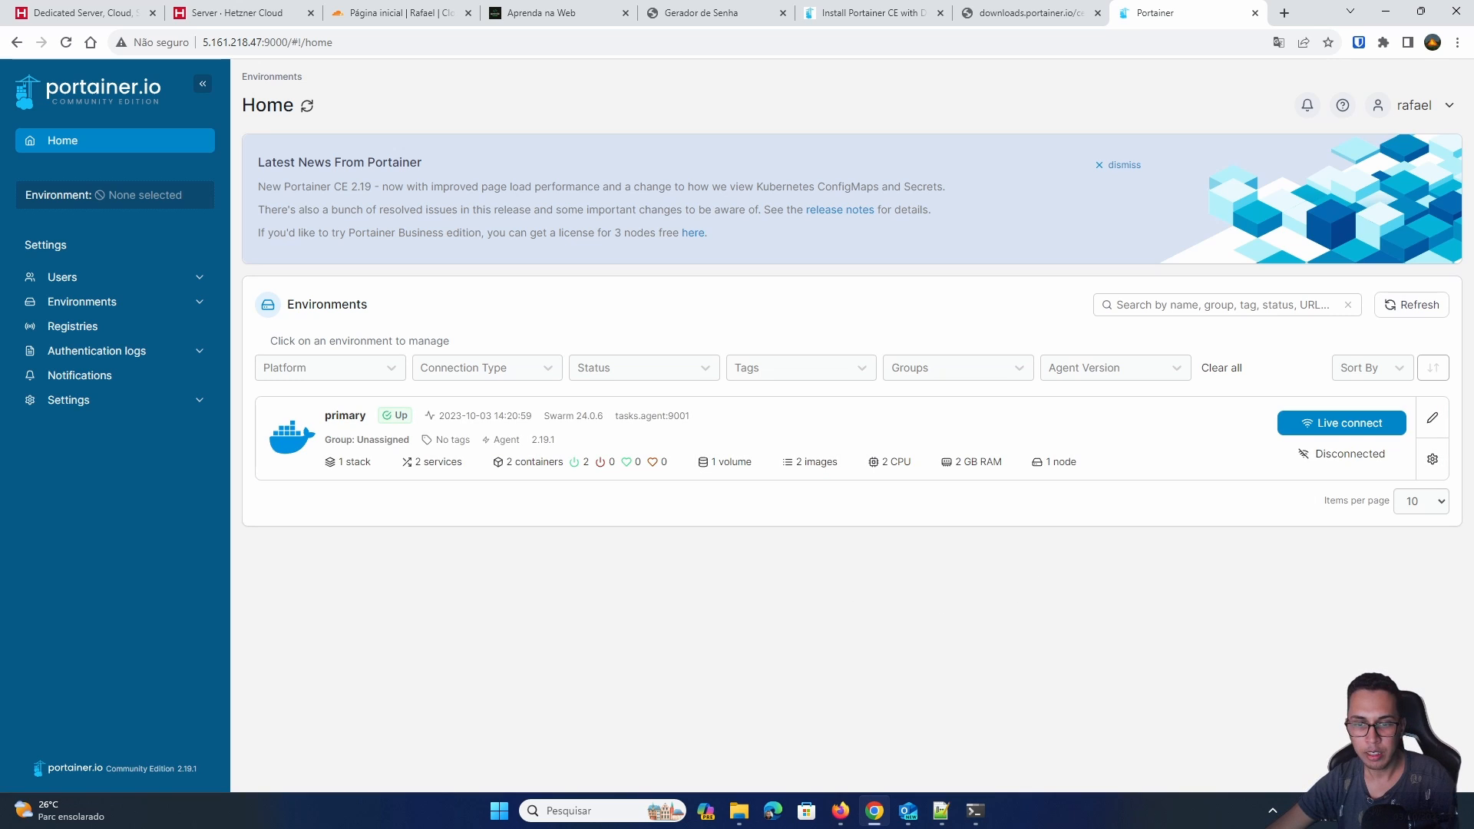
Edit the primary environment to set its public IP to 5.161.218.47, the manager server's address, and save the update.
click(1432, 418)
click(612, 280)
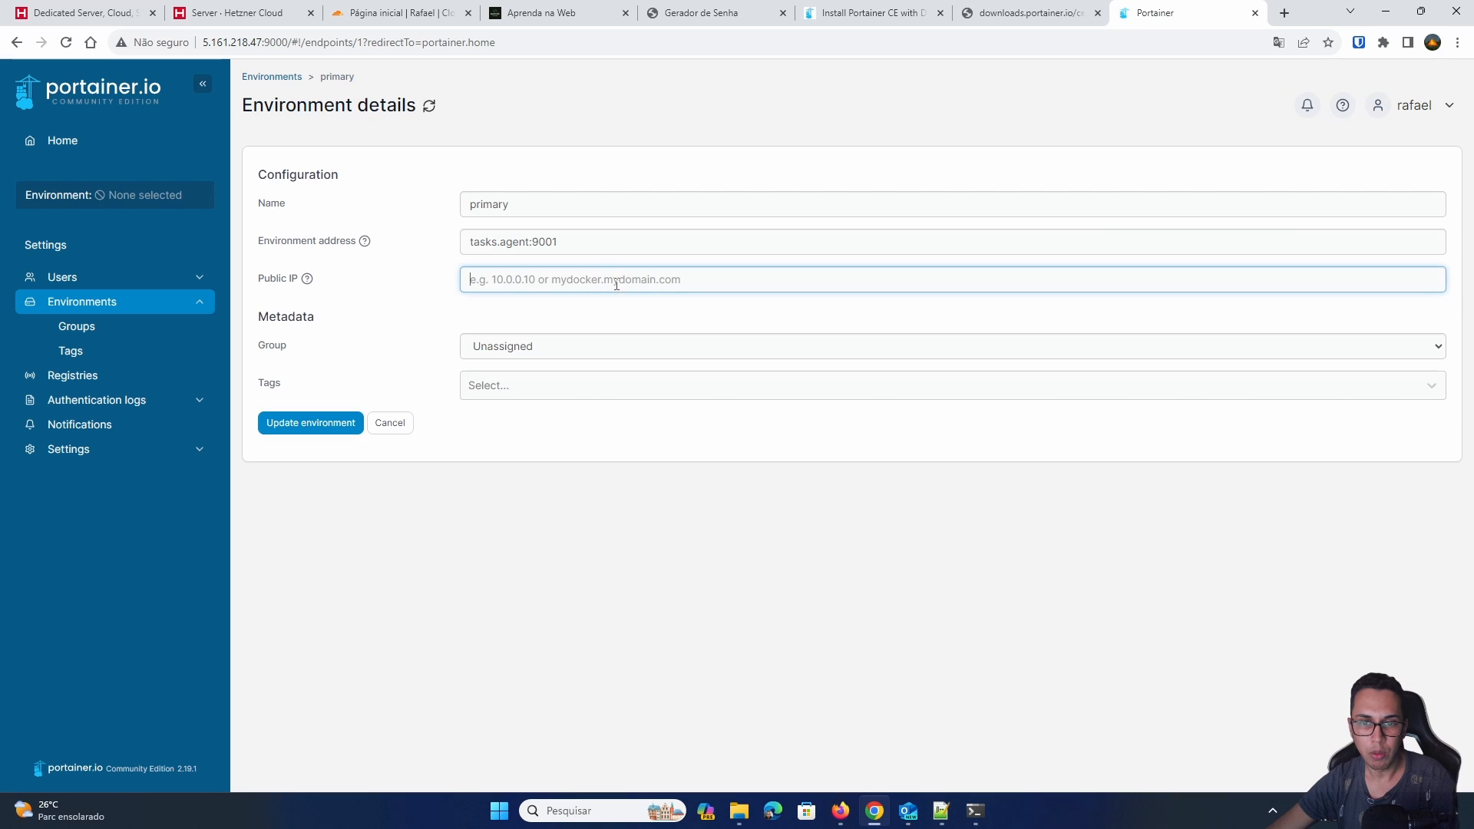
click(208, 9)
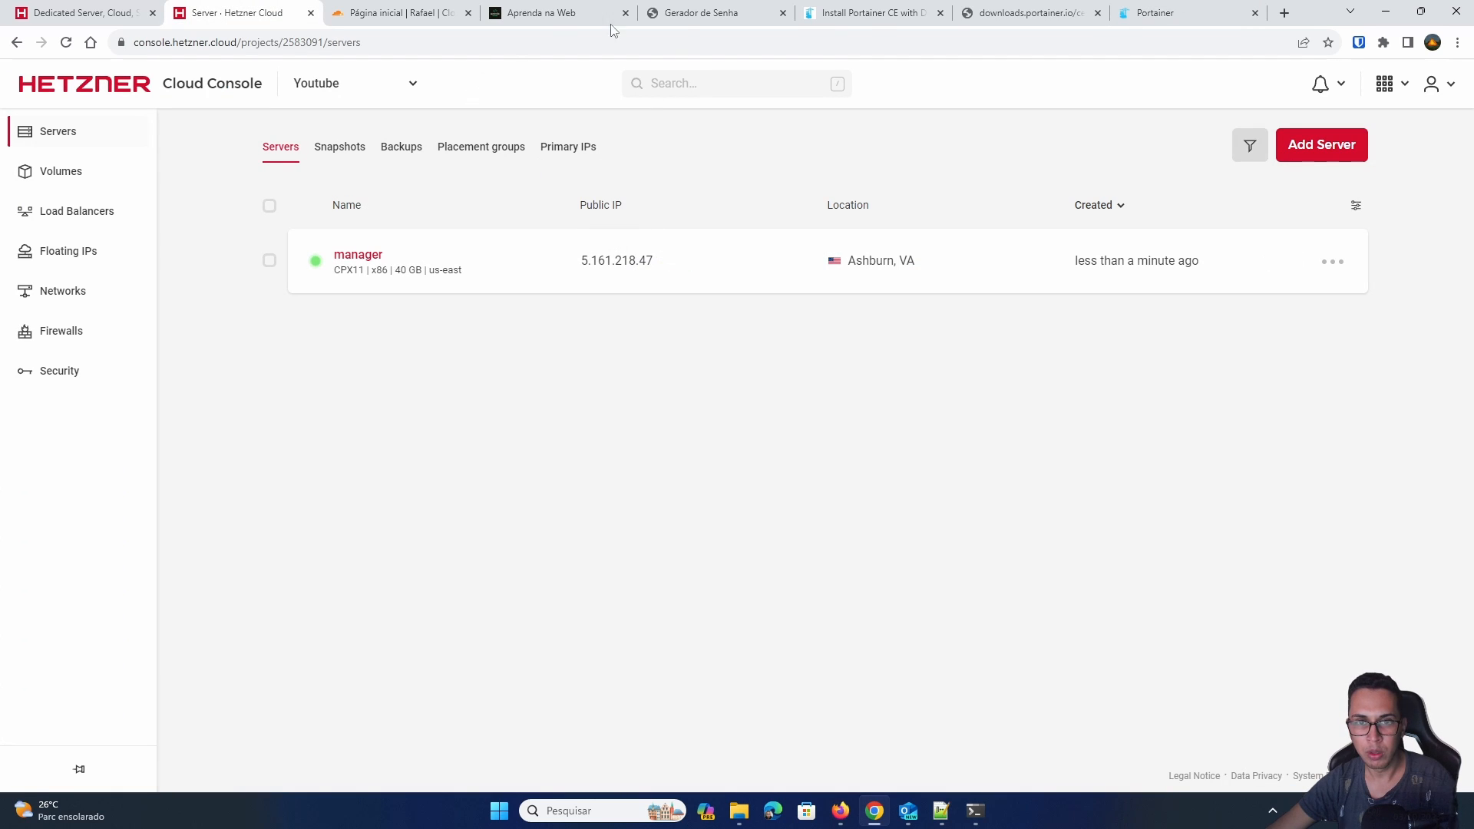
click(1136, 6)
text(5.161.218.47)
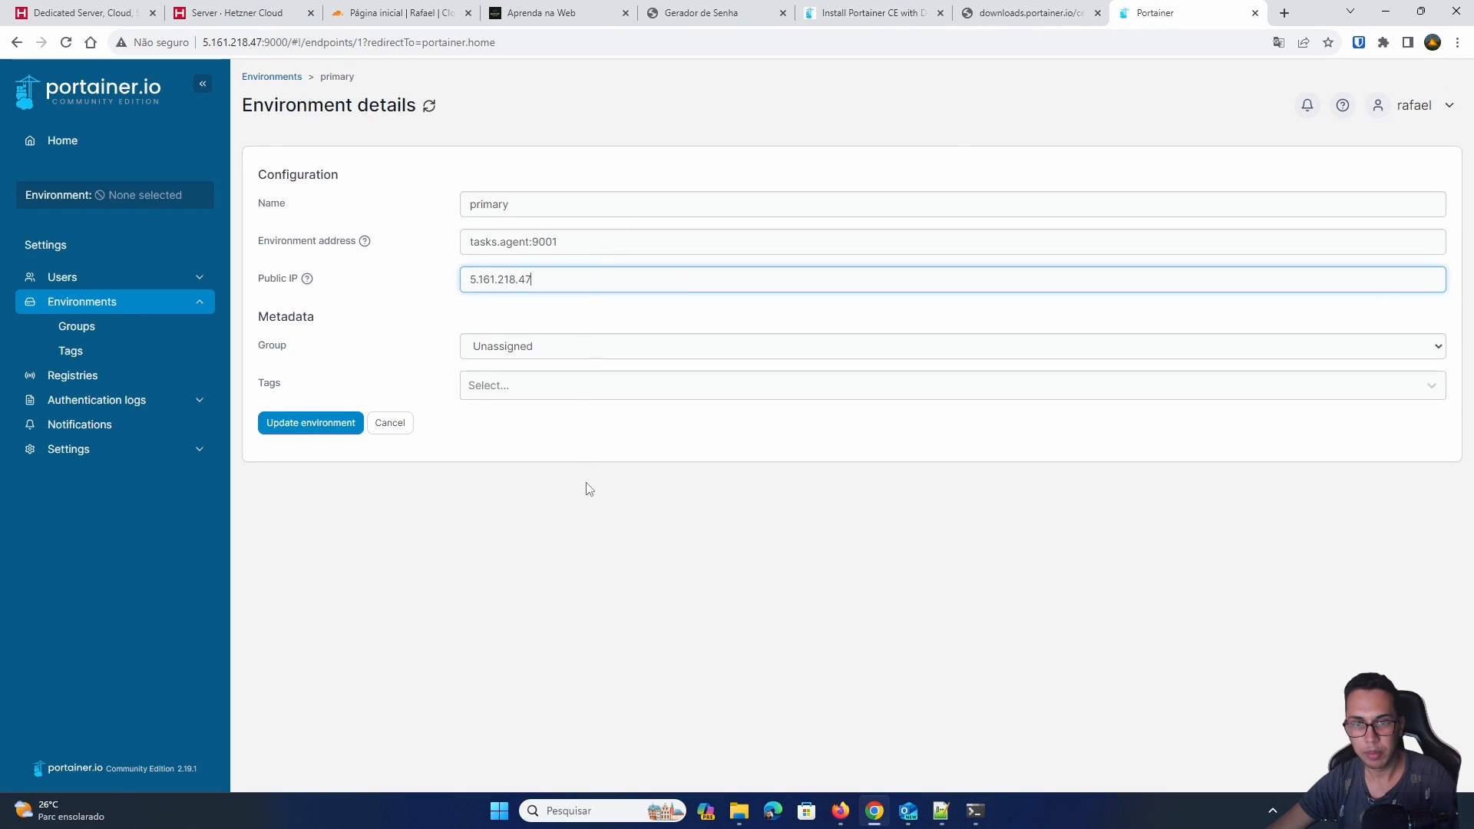
click(343, 424)
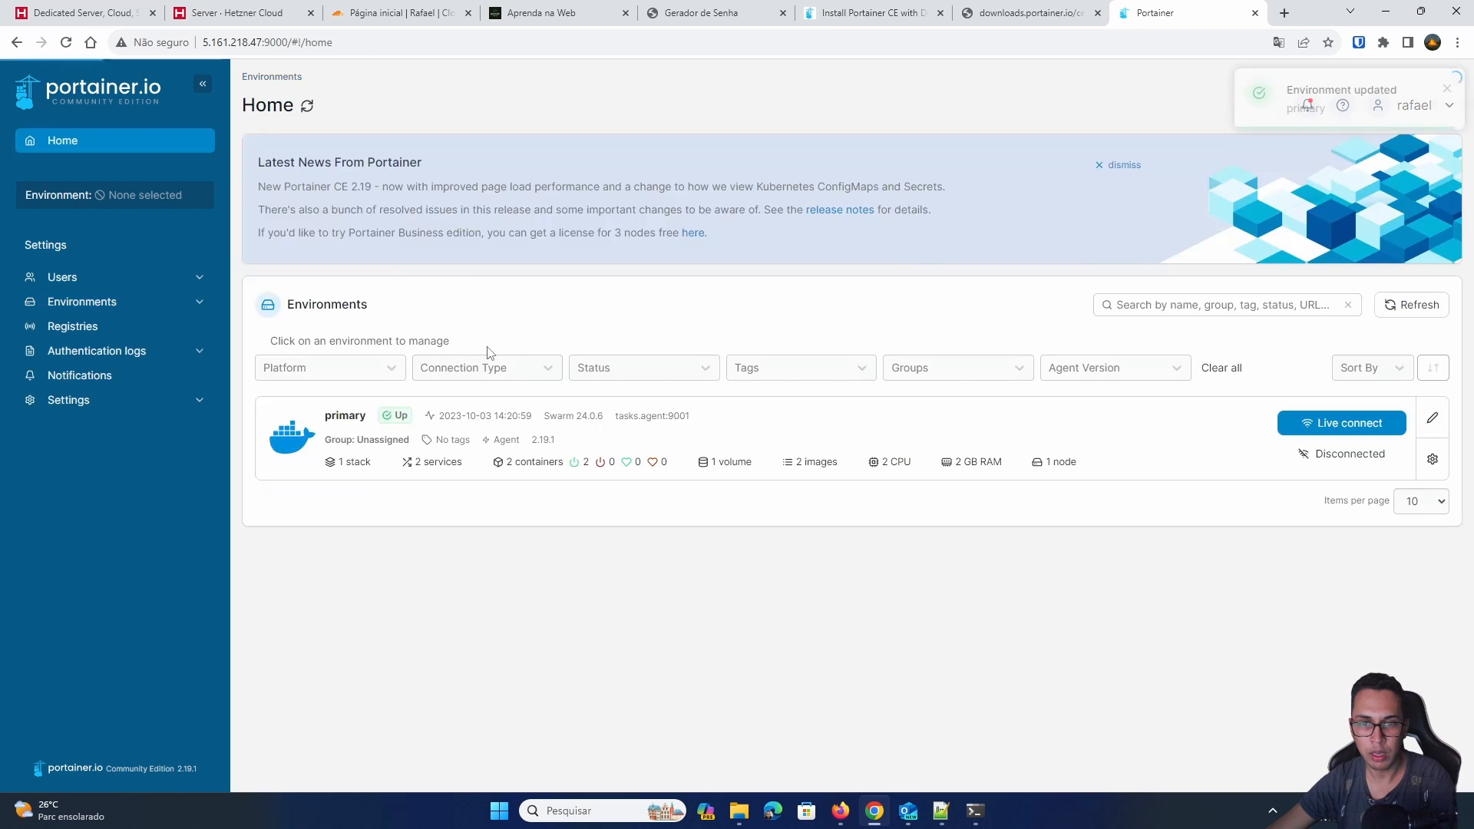
Open the primary environment's Swarm cluster overview and examine the manager node's name, role, CPU and memory.
click(1432, 464)
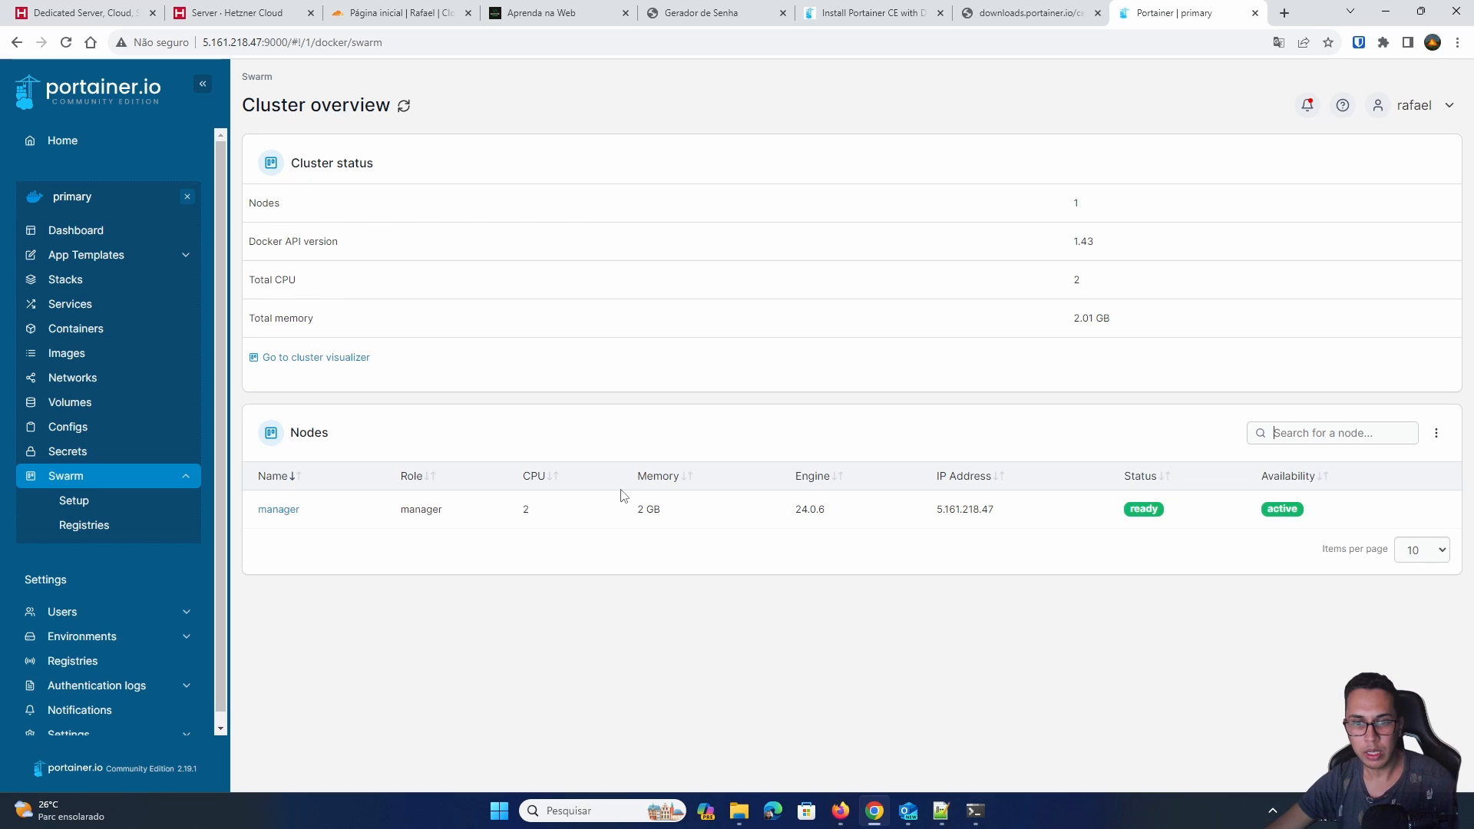
drag(549, 517, 497, 511)
drag(675, 514, 637, 512)
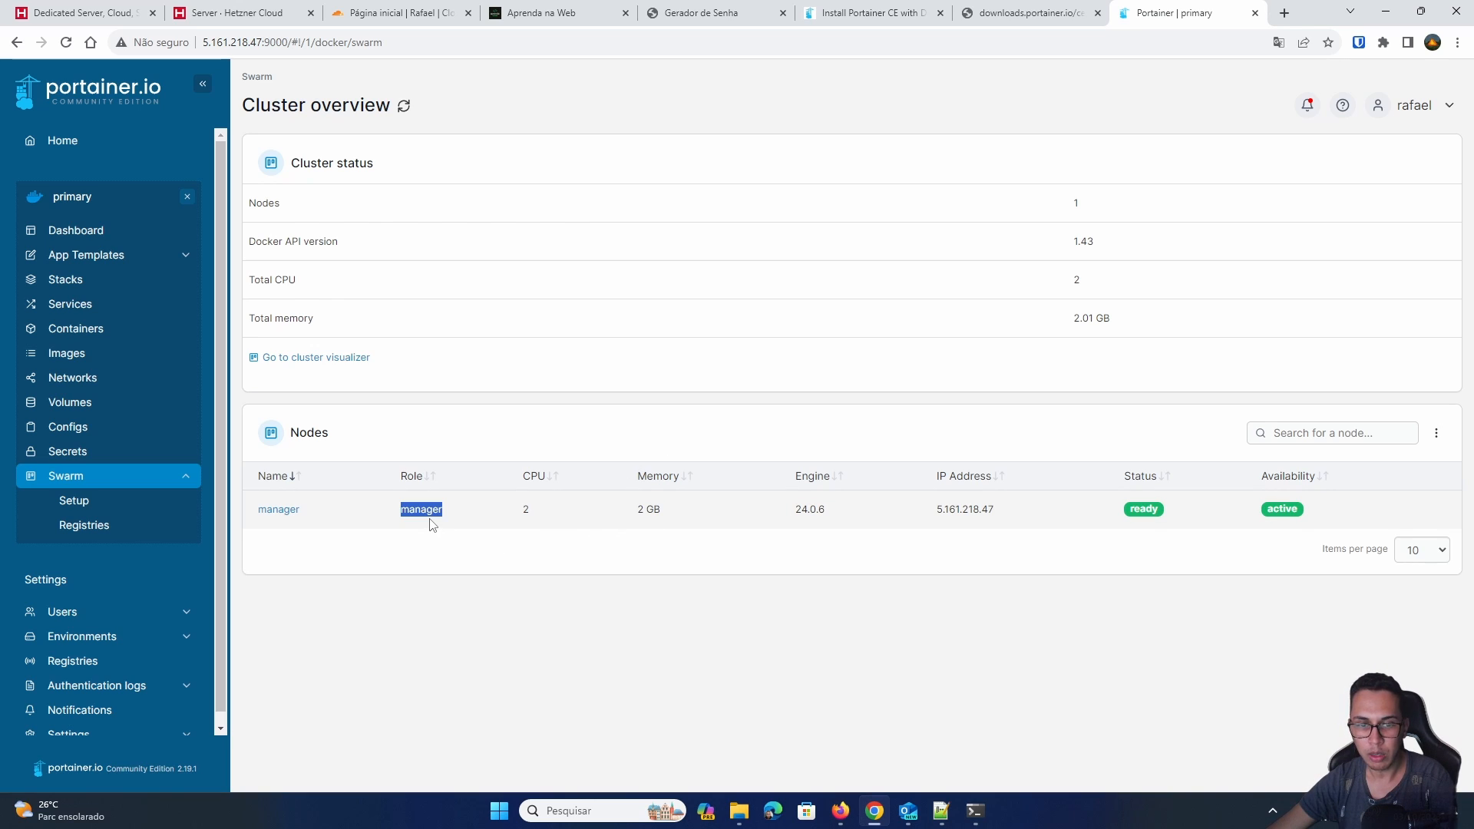
drag(291, 513, 342, 513)
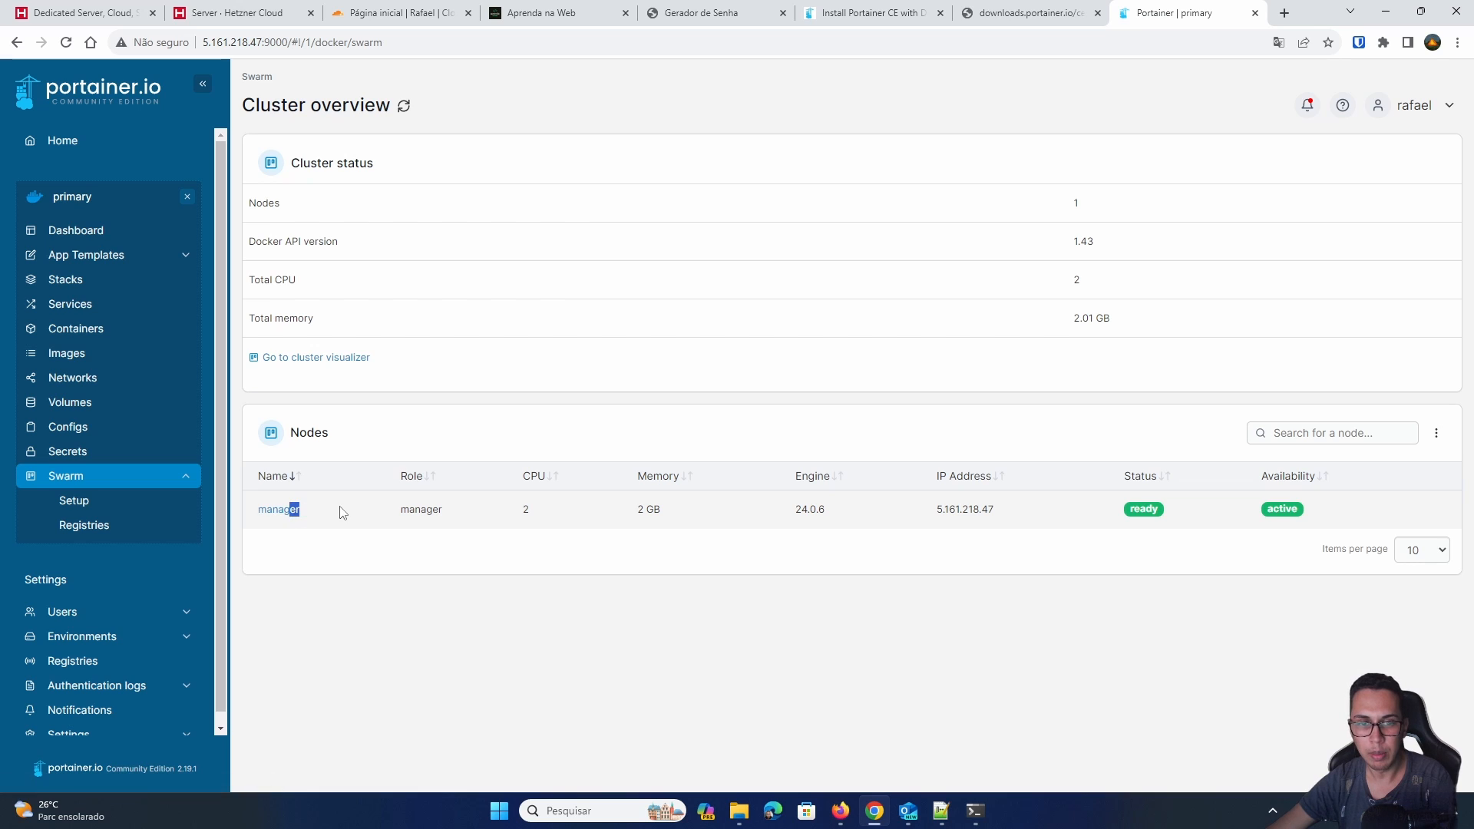
Return to the environments list, rename the primary environment to "Hetnzer Manager" and save the update.
click(17, 43)
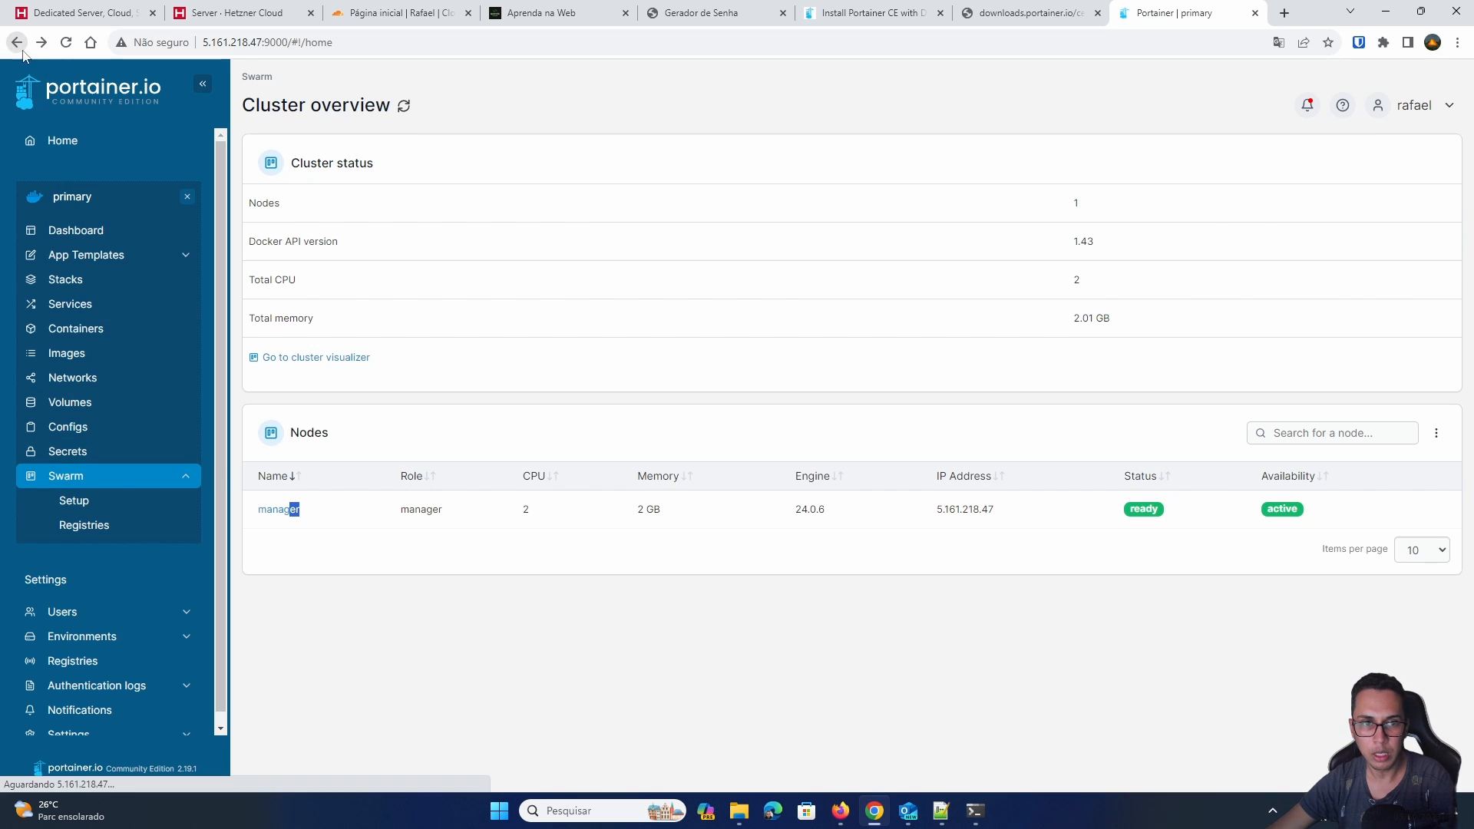
click(1432, 419)
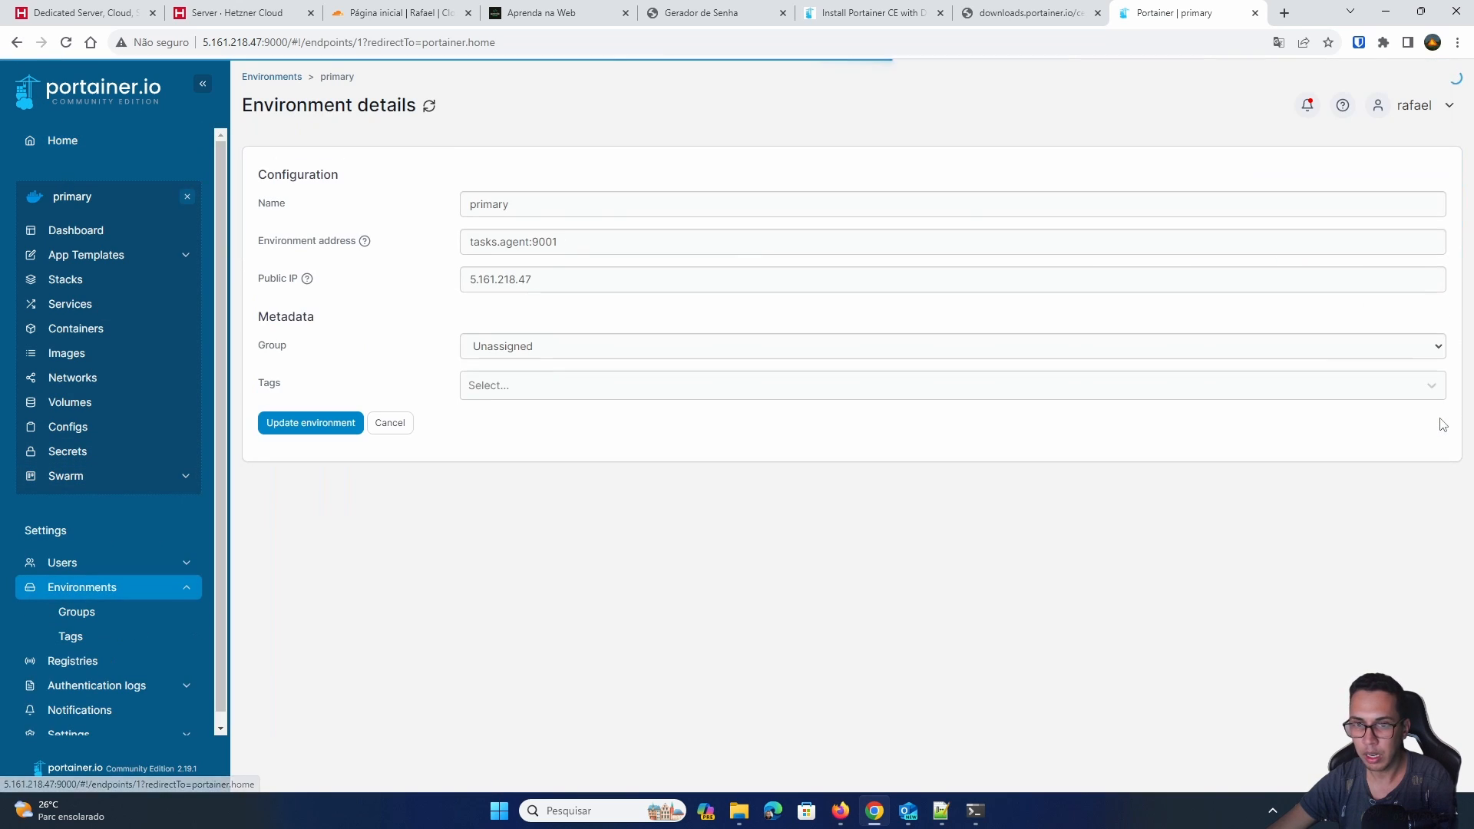
double_click(552, 213)
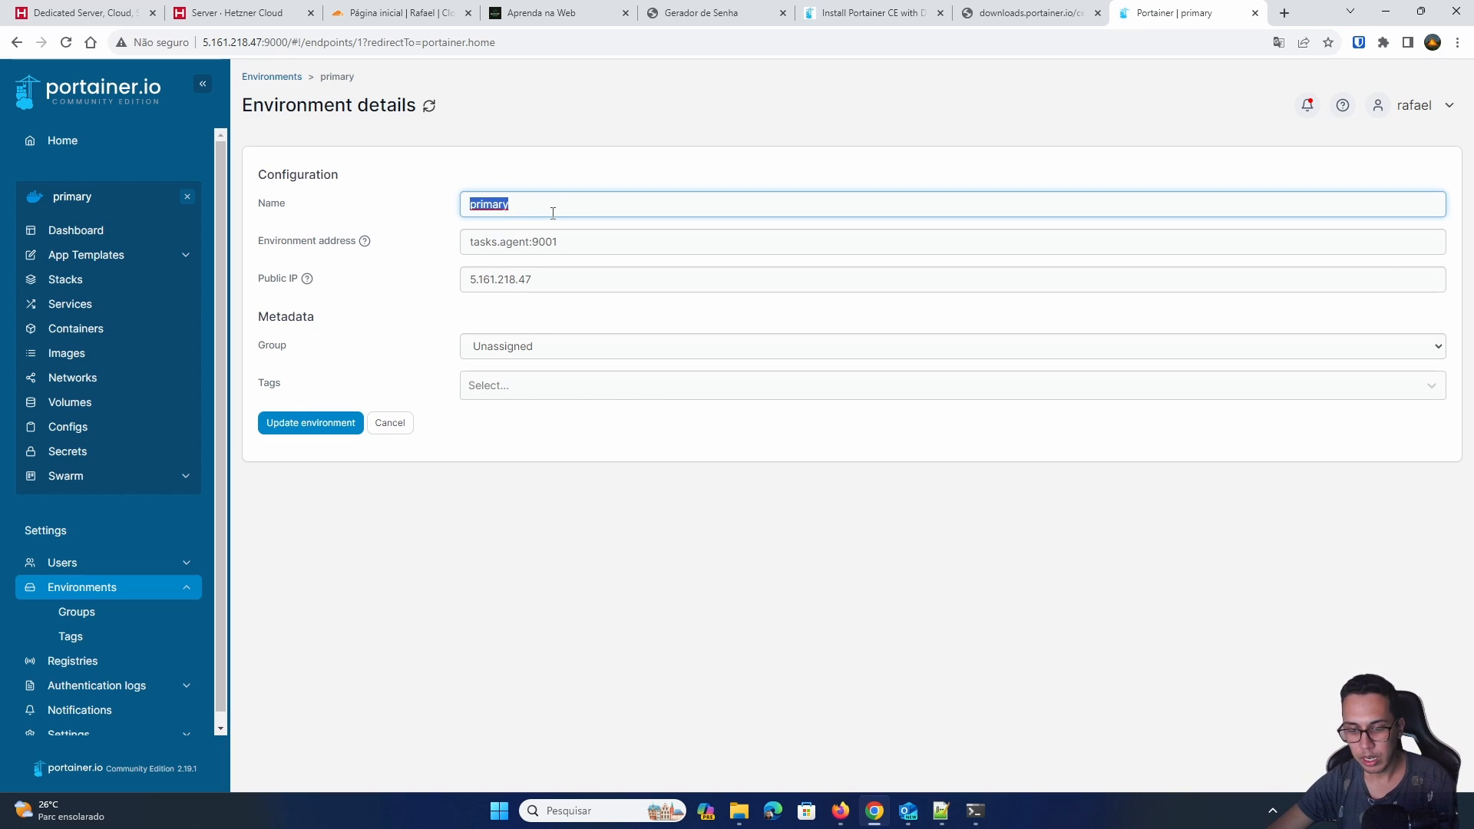
text(Hetnzer Manager)
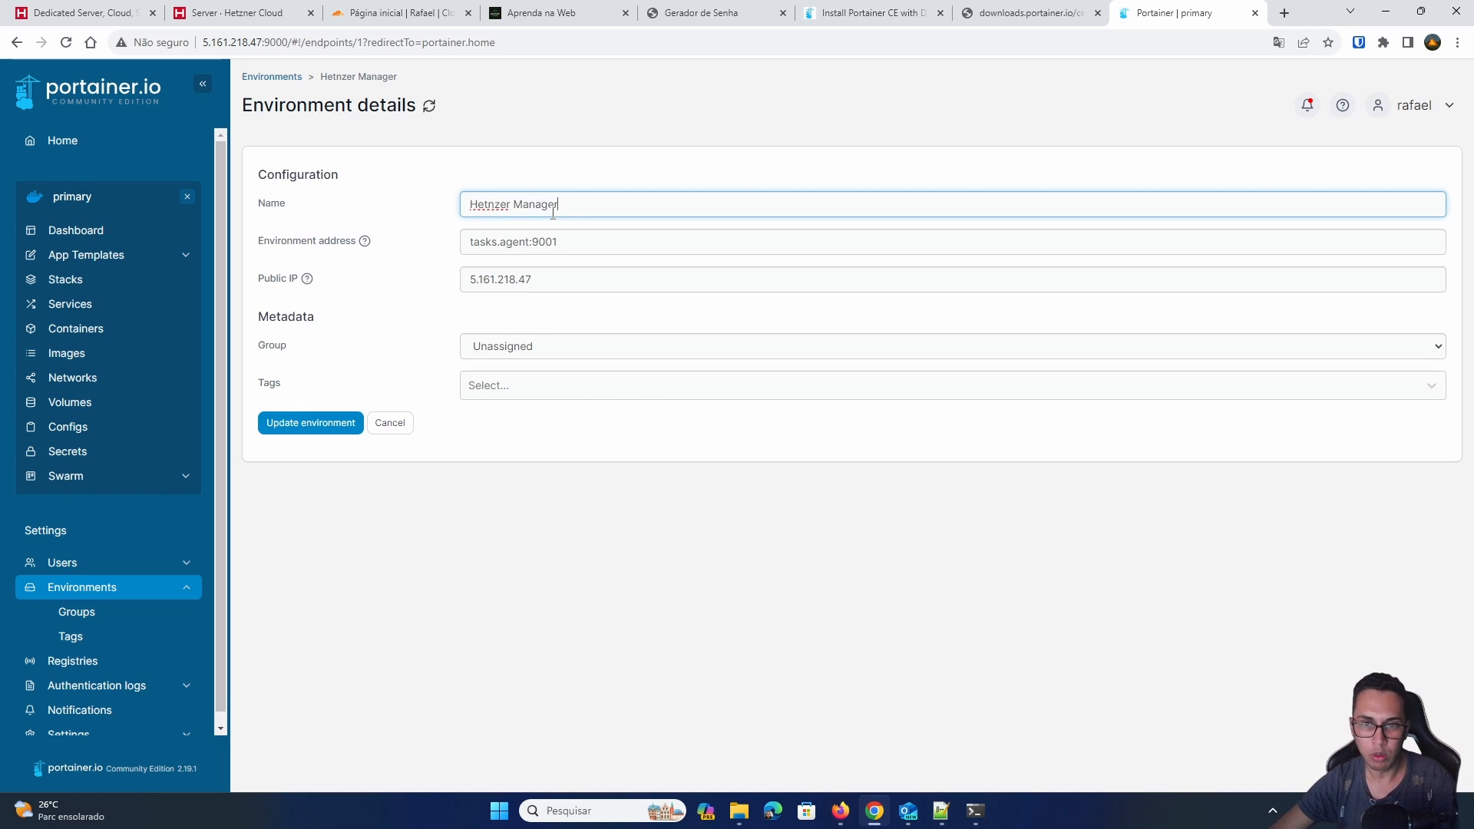
click(319, 422)
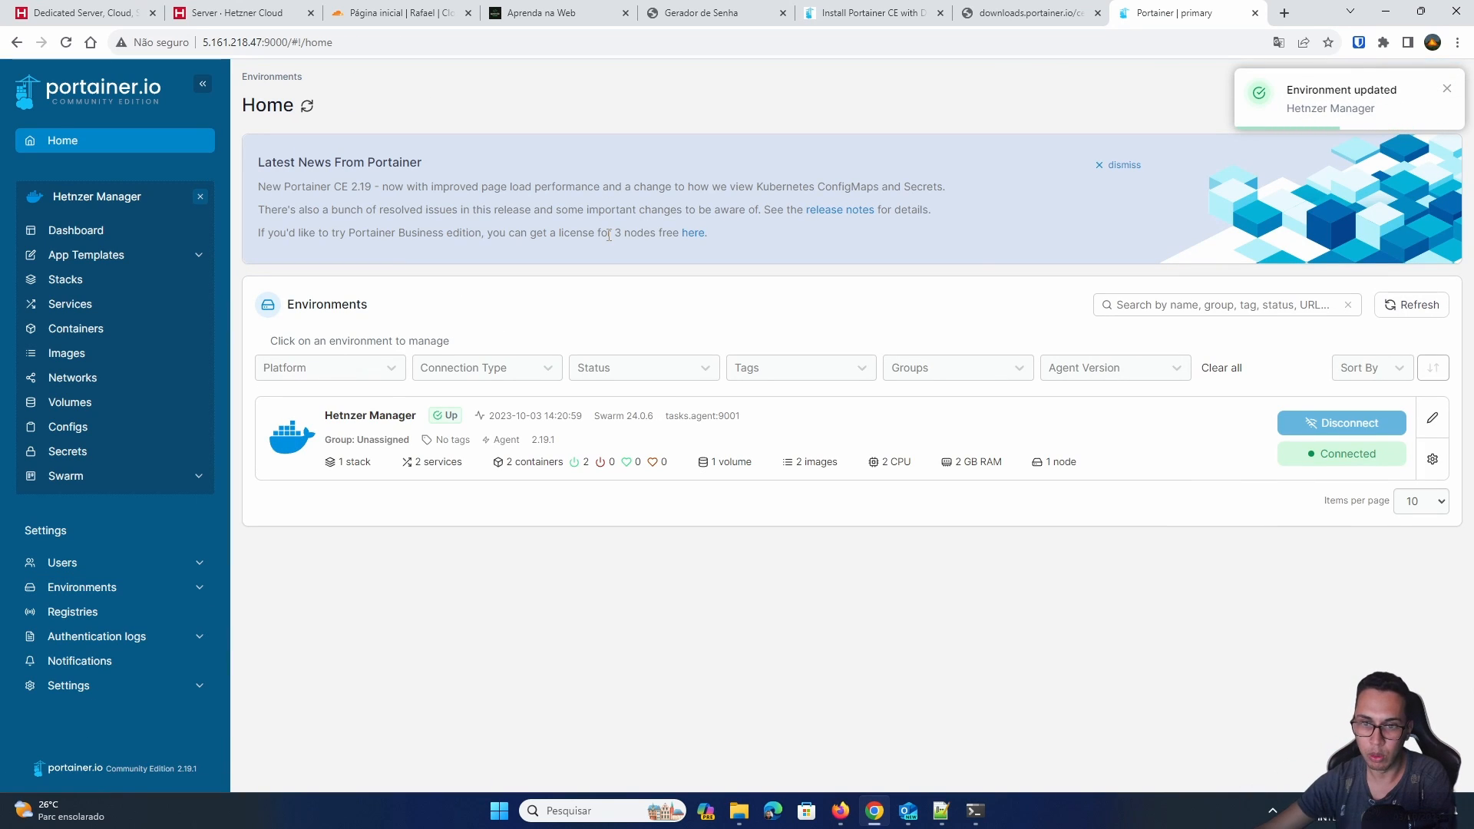
Examine the portainer stack's services and its notice about limited control, compare them with the terminal's service listing, and return to the stacks list.
click(152, 240)
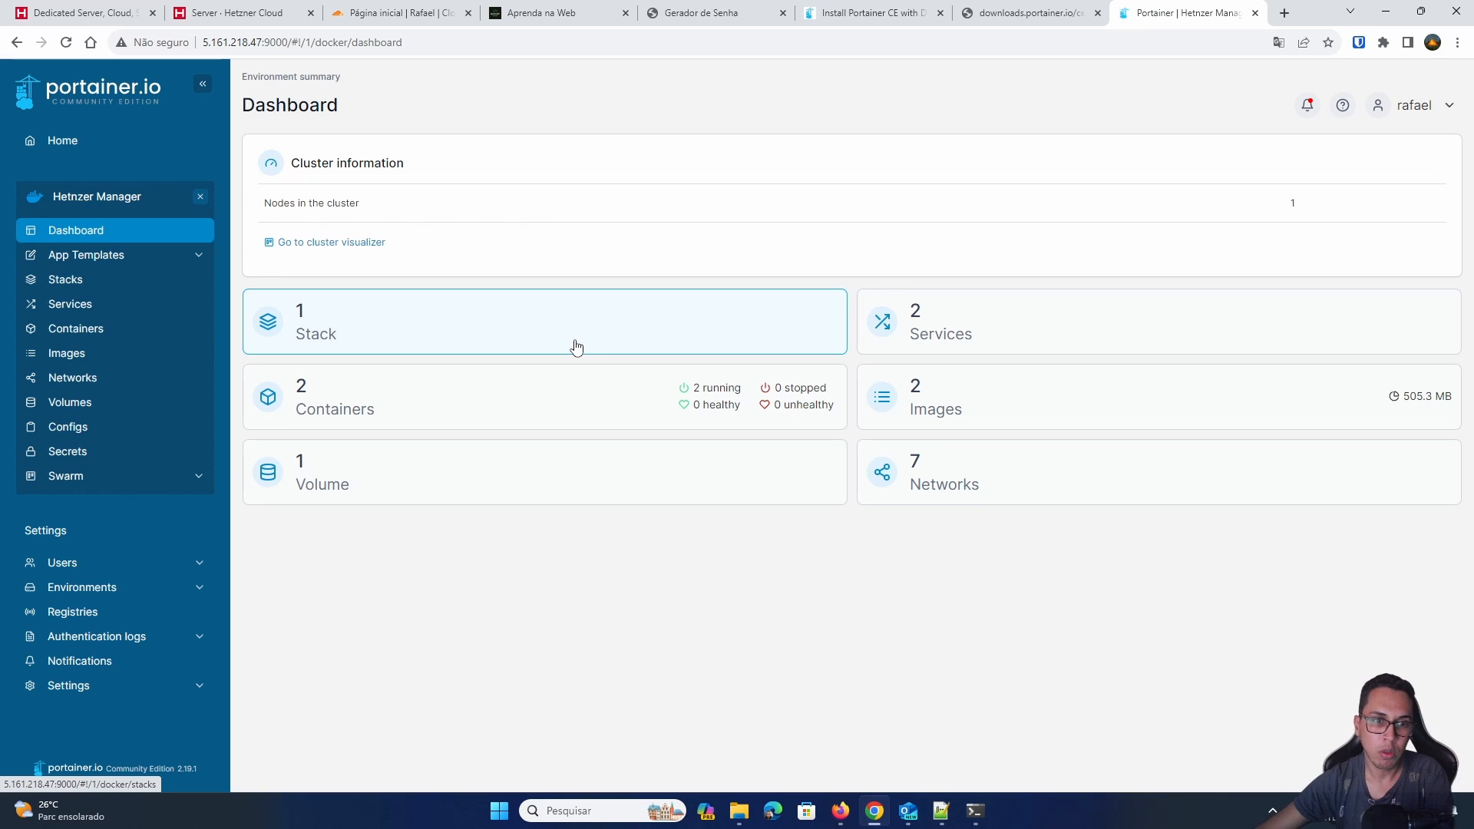
click(93, 283)
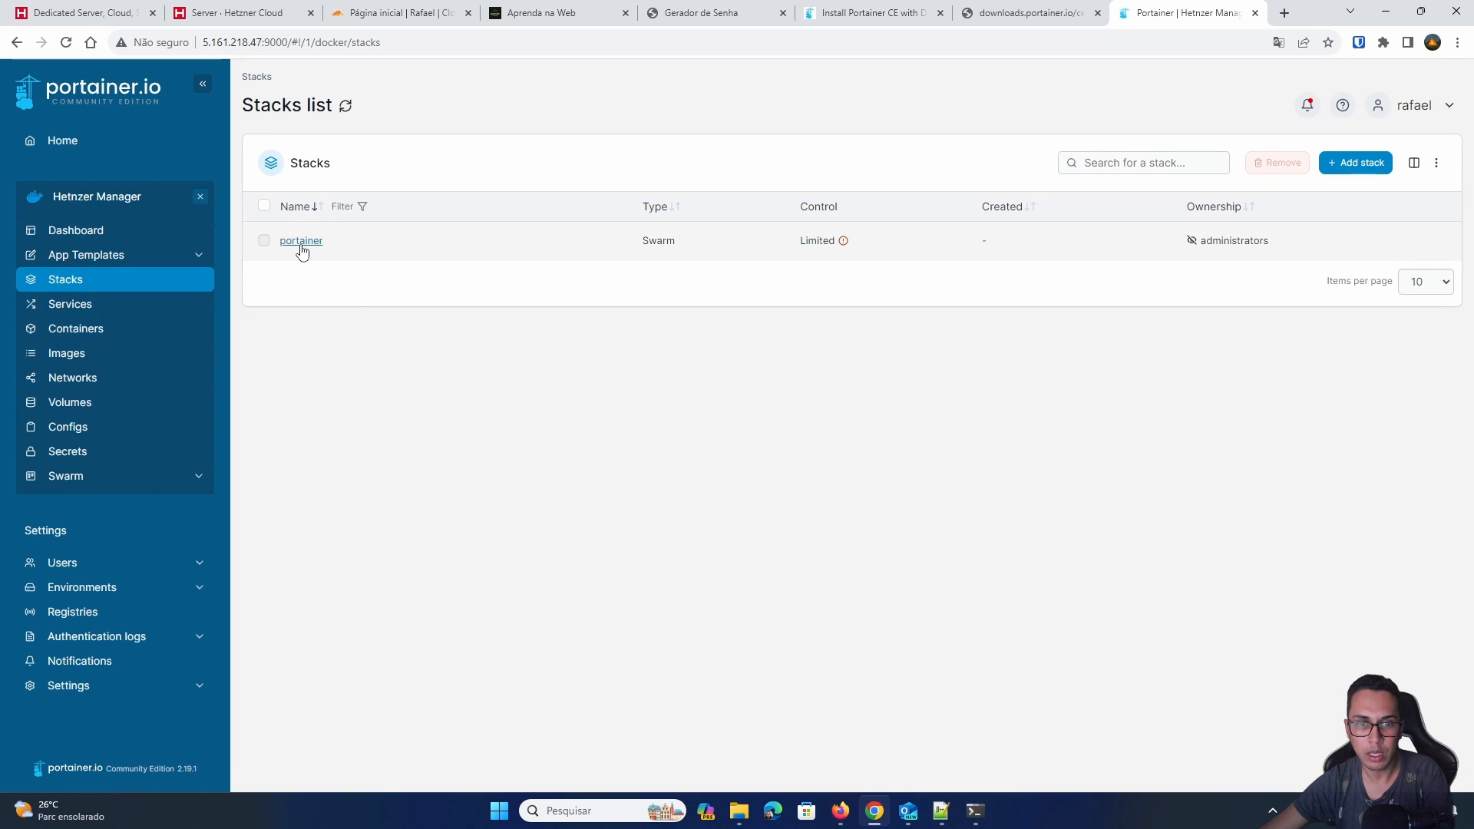
click(301, 241)
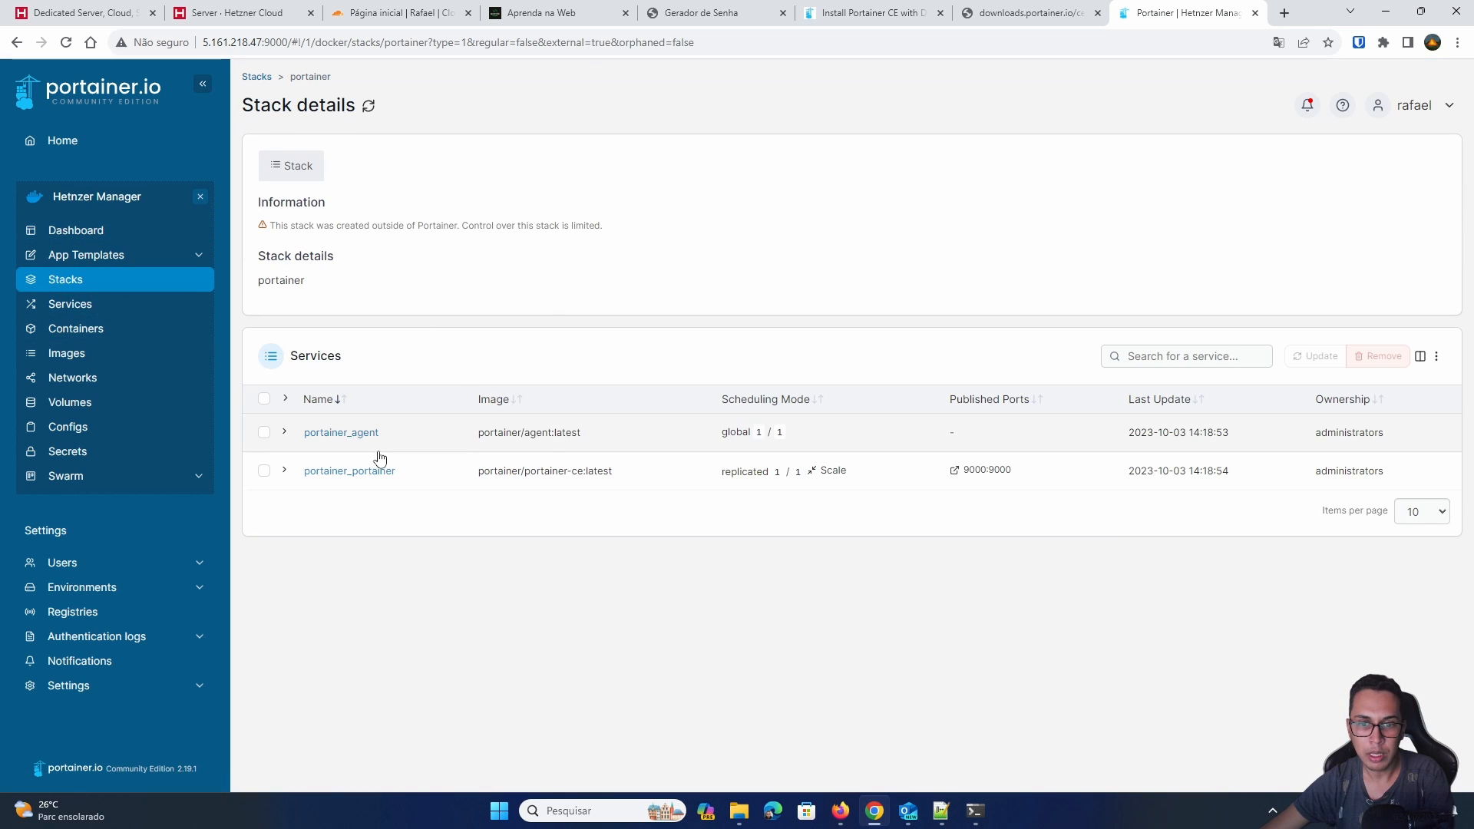
drag(315, 225, 636, 226)
click(906, 257)
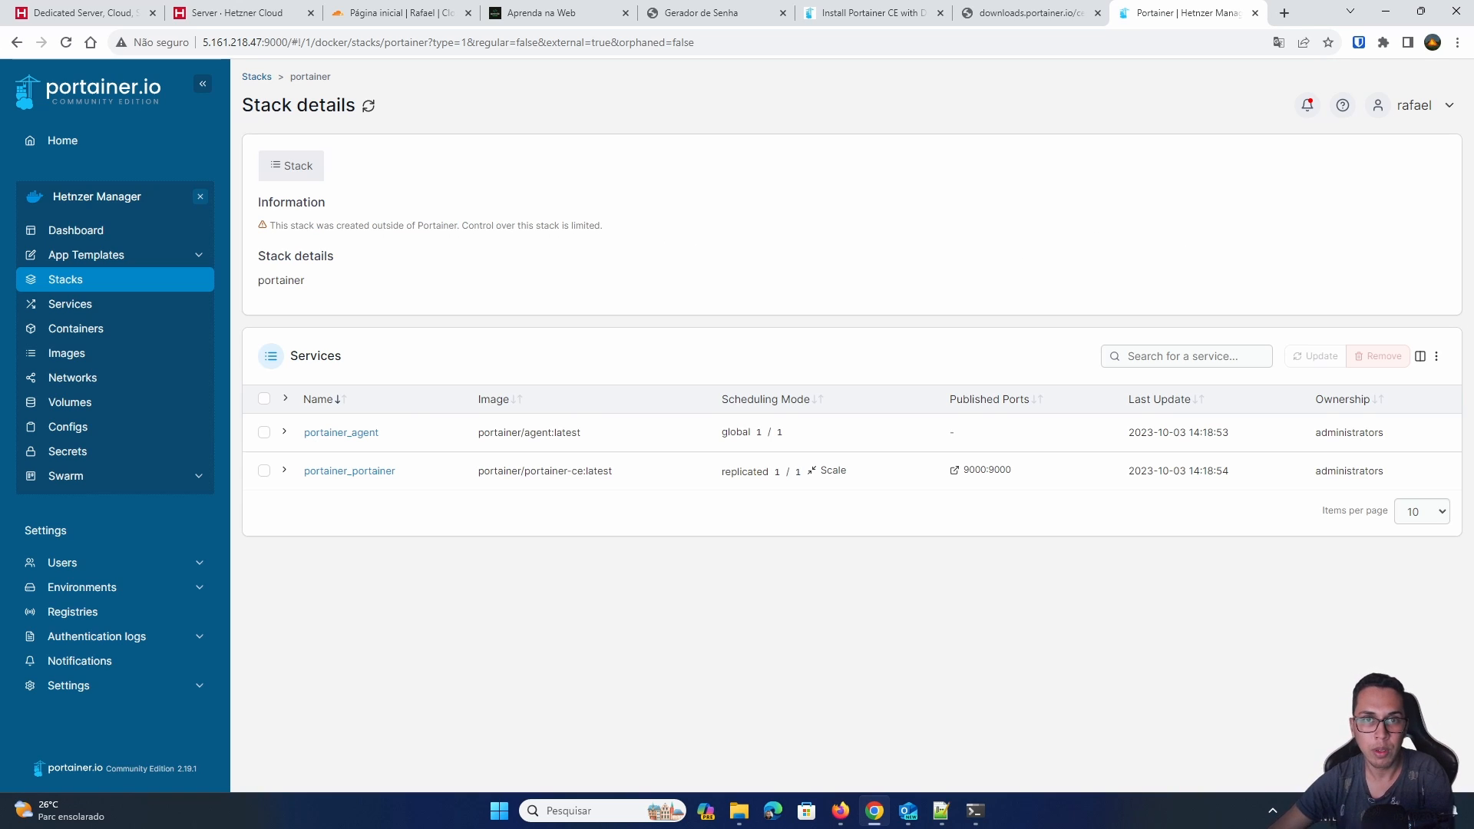
click(988, 815)
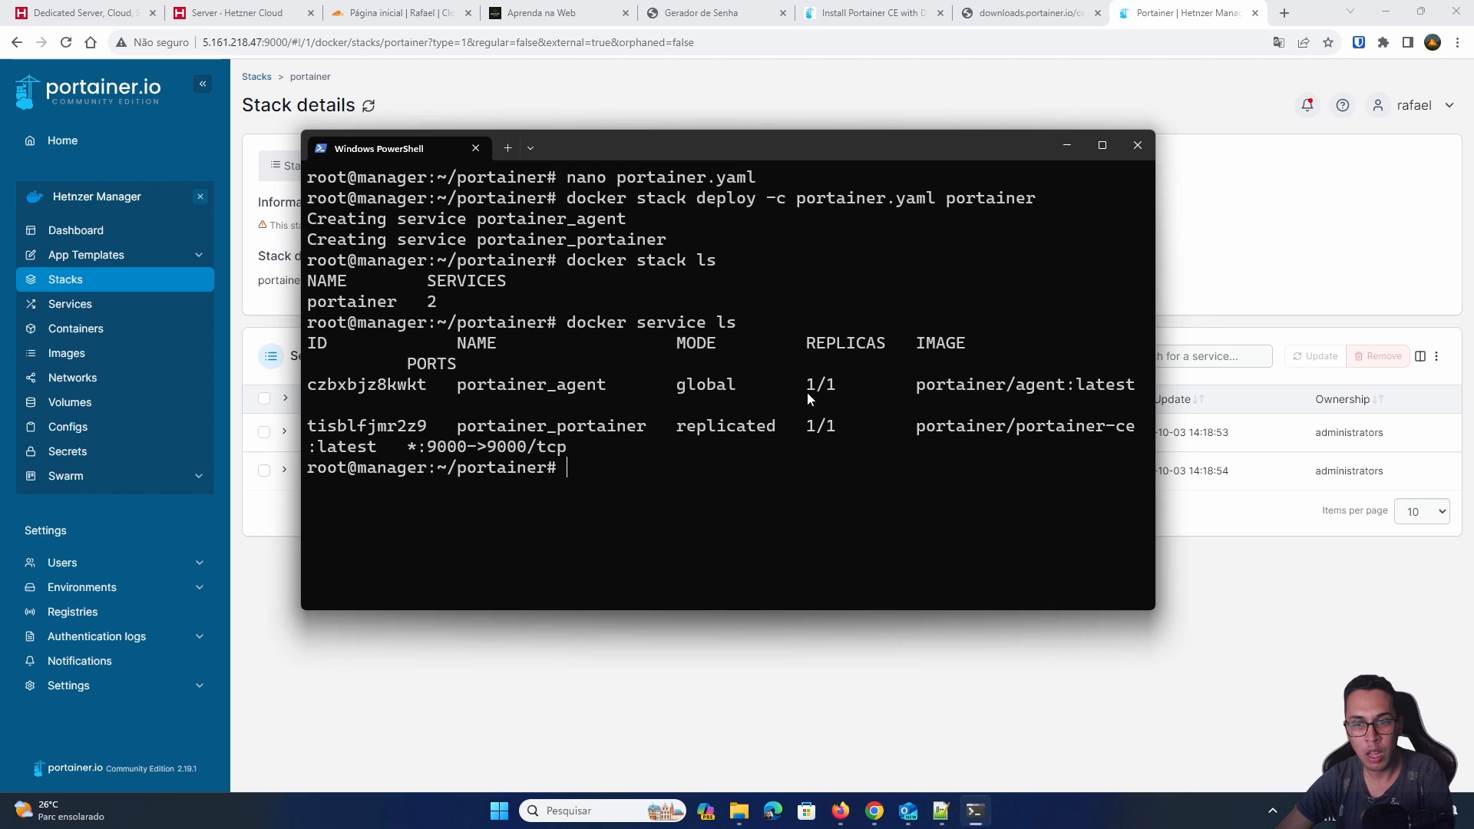
click(1158, 691)
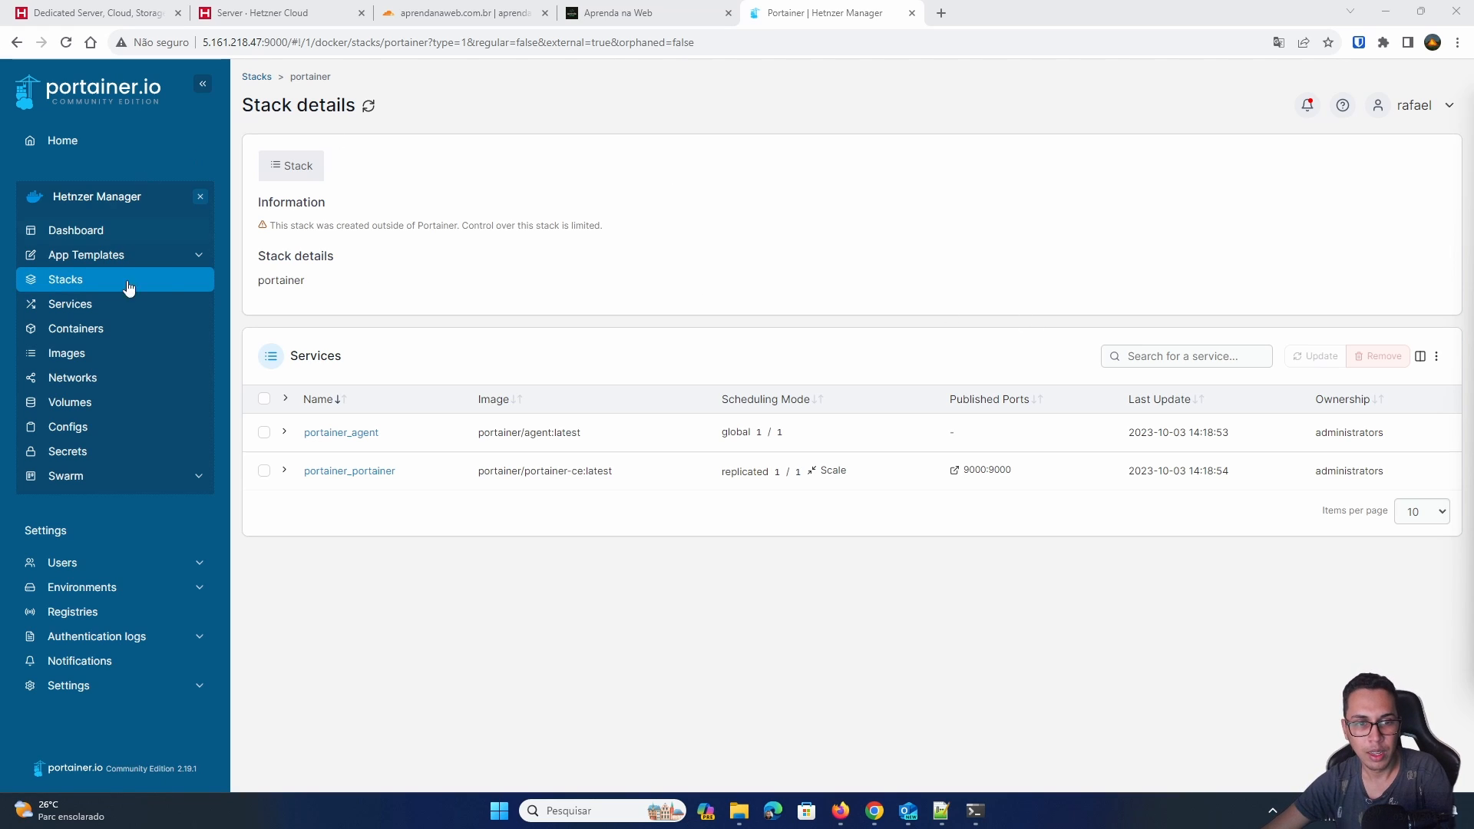
click(171, 279)
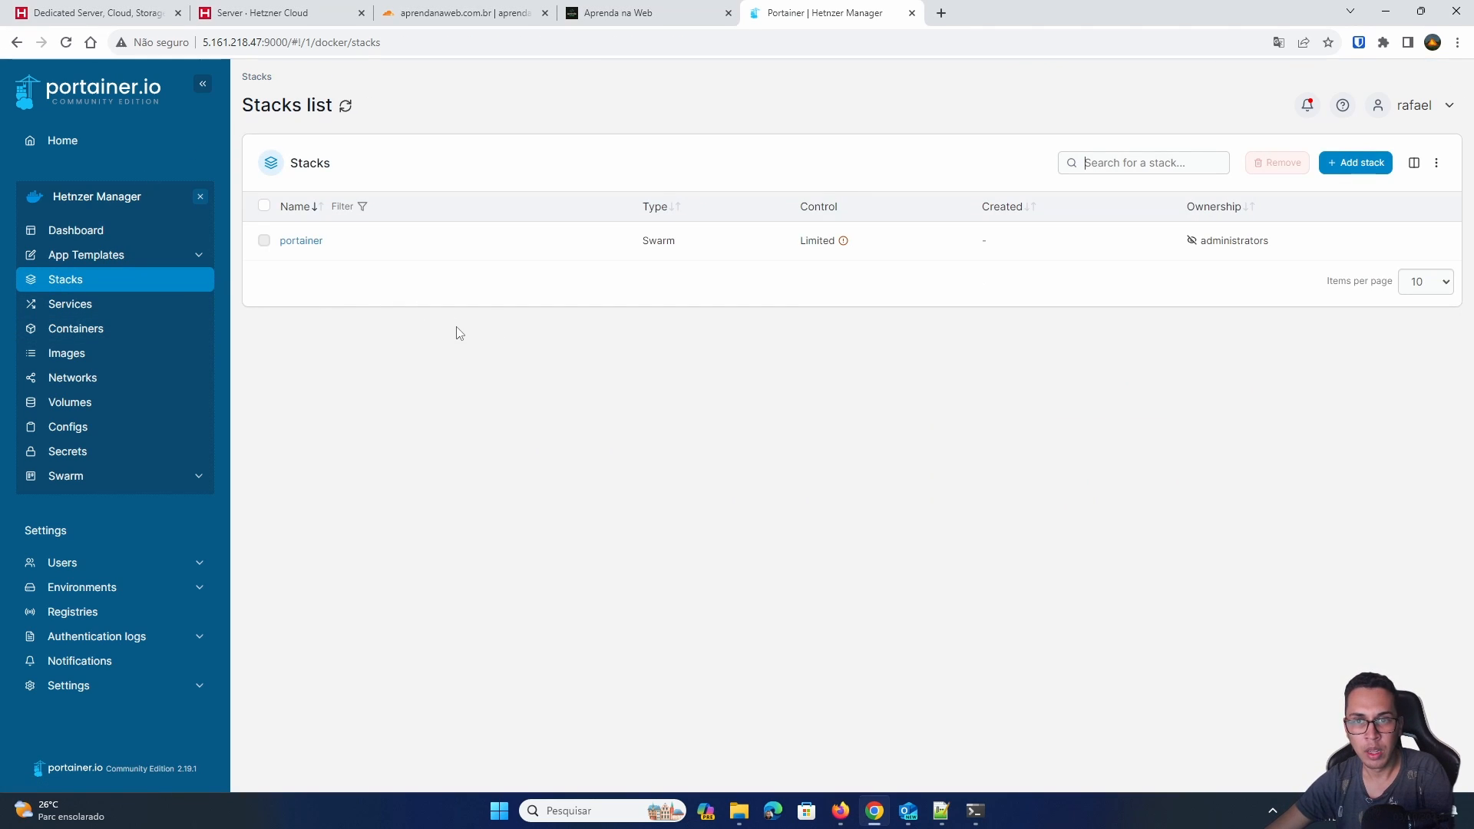
Browse the stack files offered on the Aprenda na Web support material page and open the Traefik one.
click(641, 12)
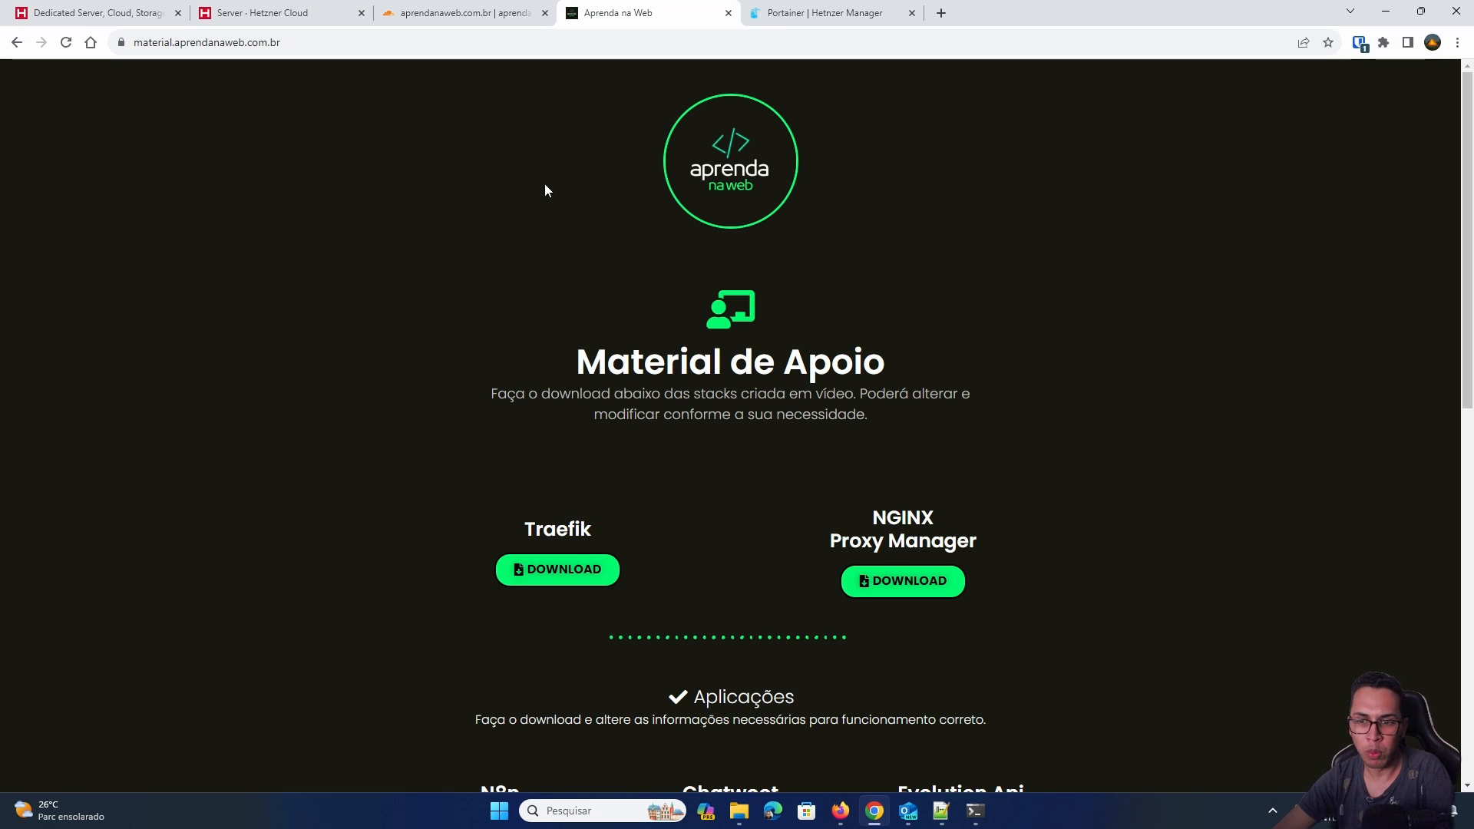
scroll(545, 299, down, 7)
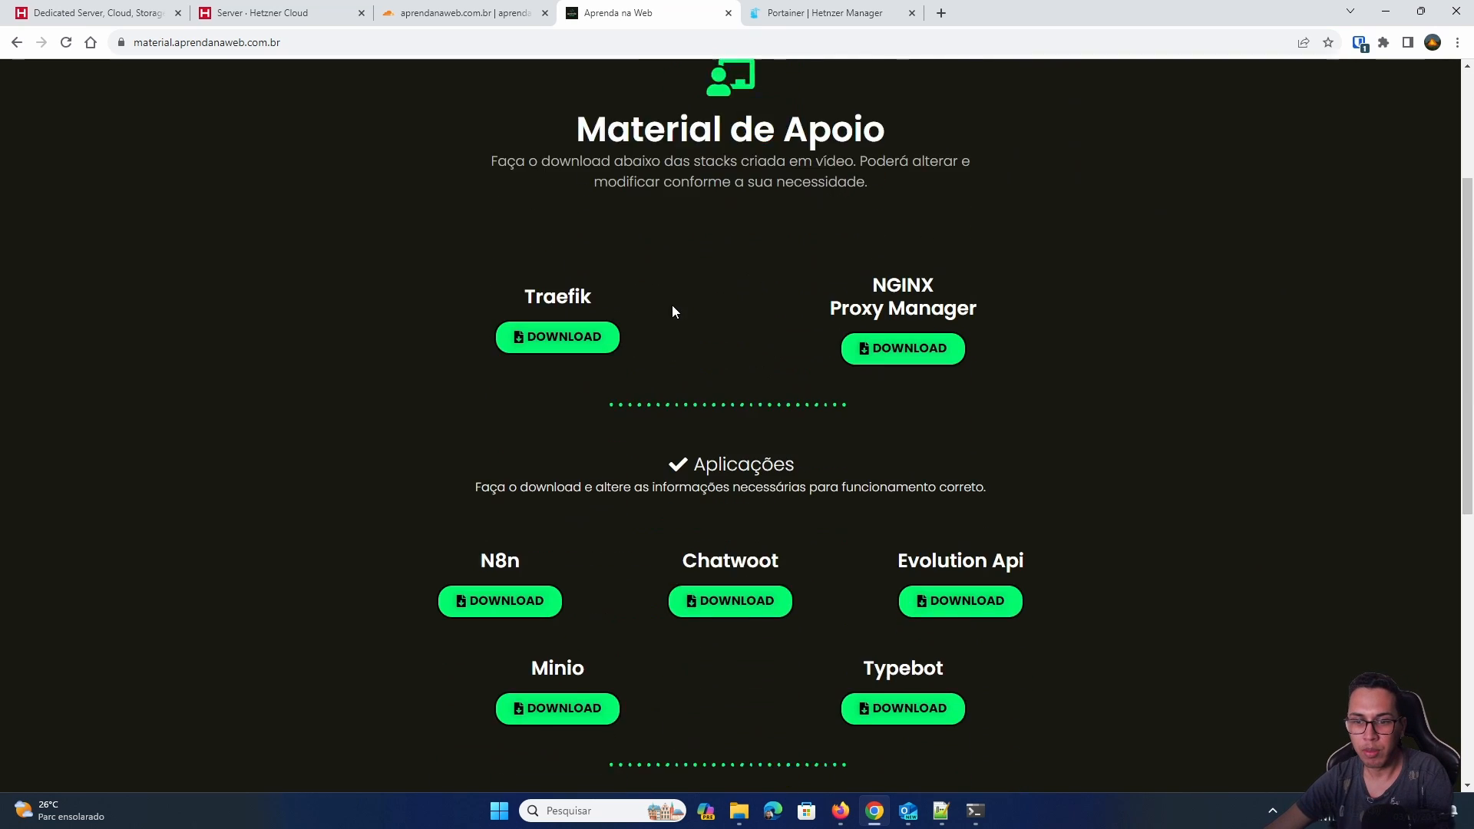
scroll(933, 479, down, 3)
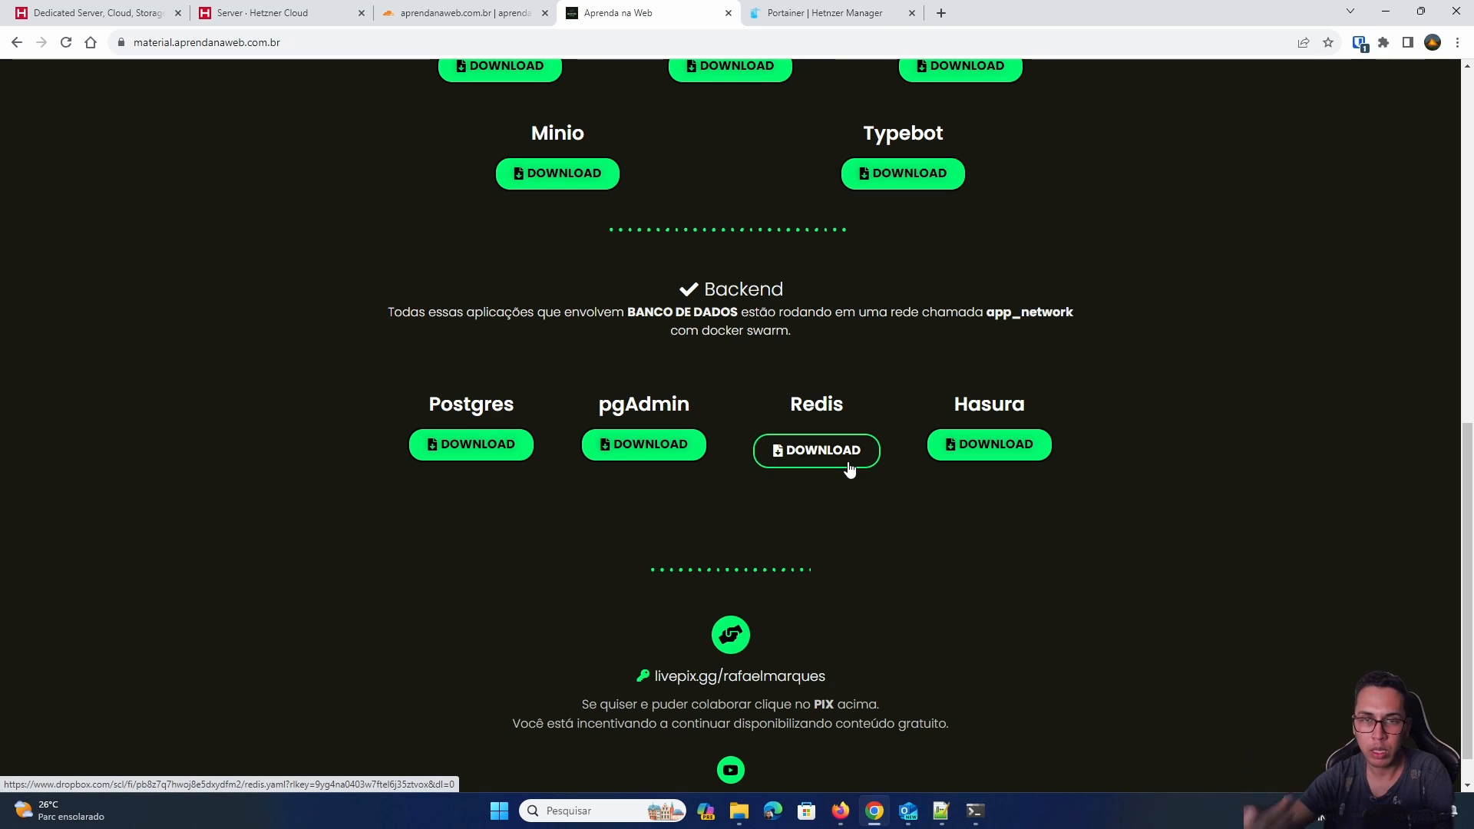
scroll(776, 551, down, 1)
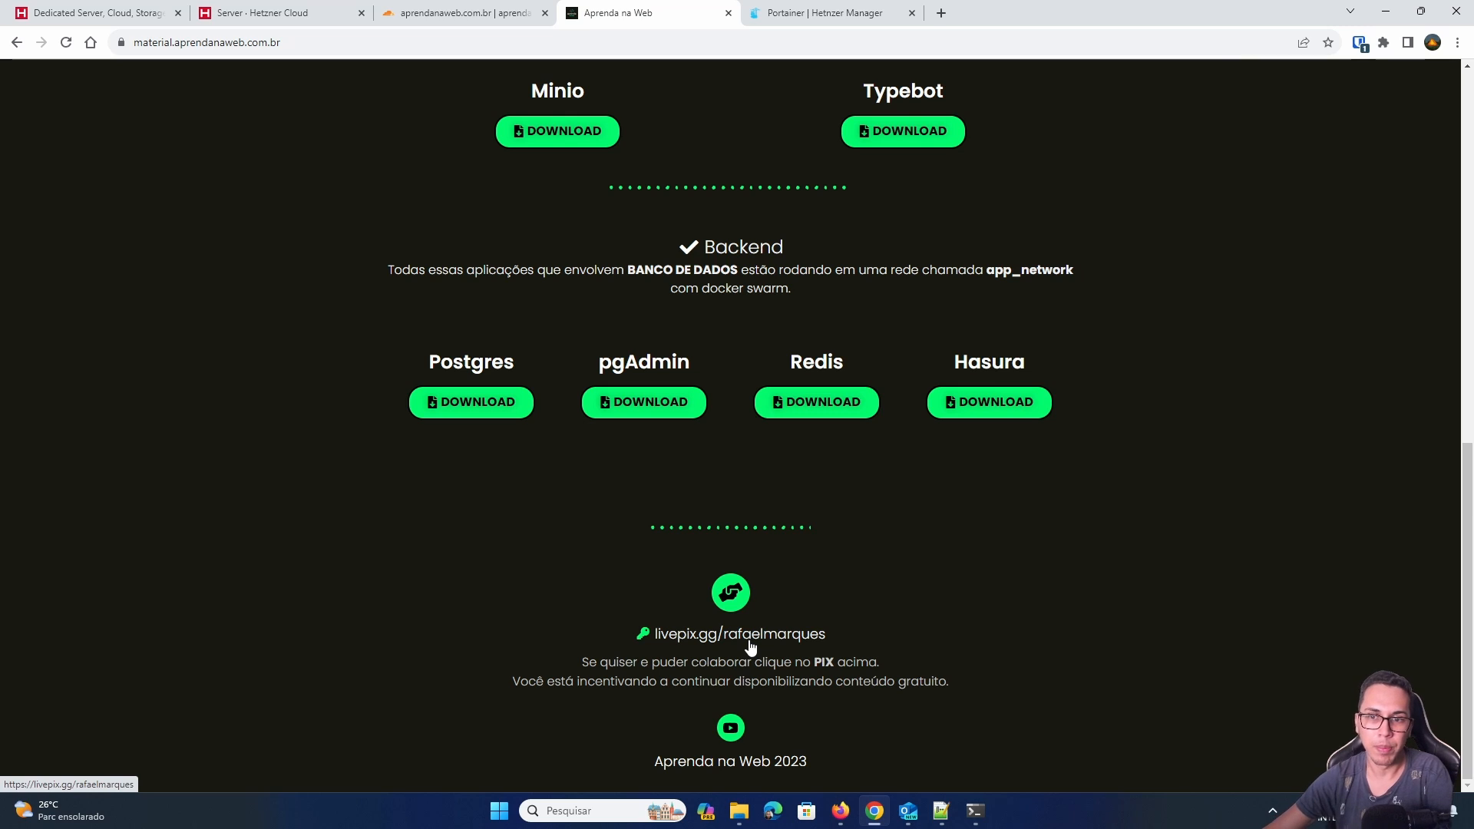
scroll(751, 649, up, 3)
scroll(799, 610, down, 3)
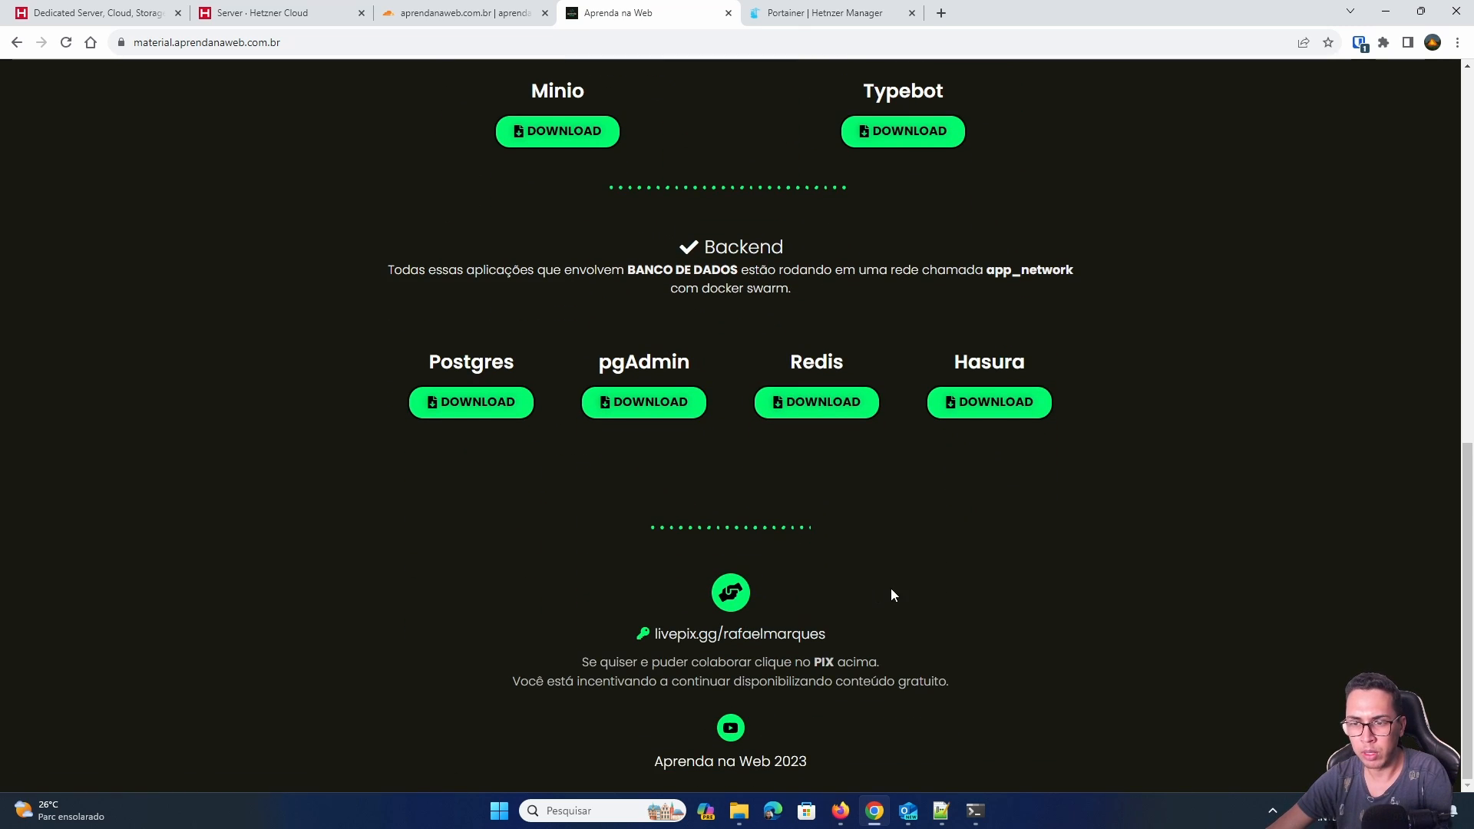
scroll(1110, 587, up, 9)
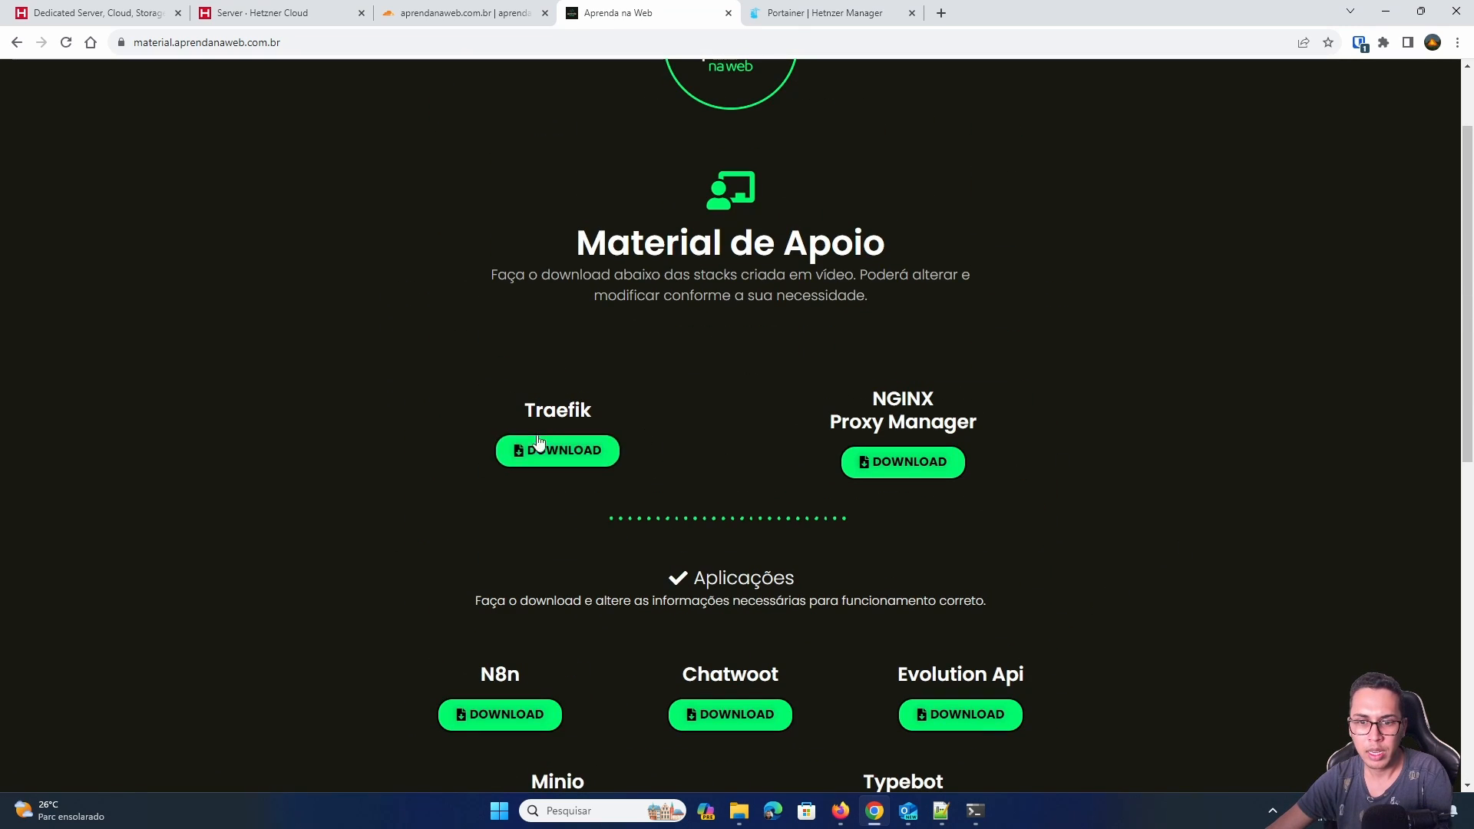
click(564, 461)
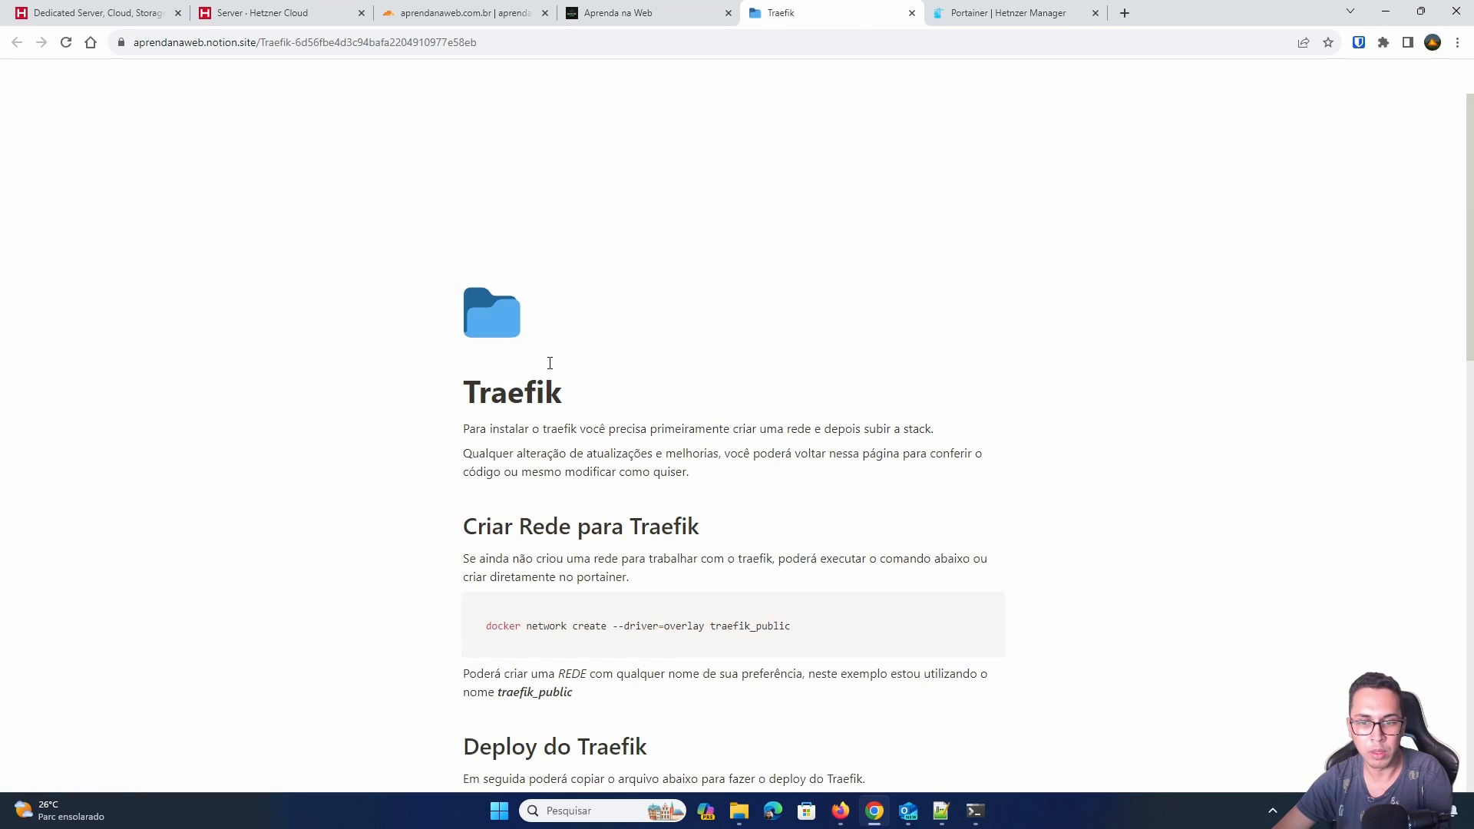
Review the traefik_public network creation command on the Traefik page and copy the full YAML code from the Deploy do Traefik section.
scroll(550, 365, down, 3)
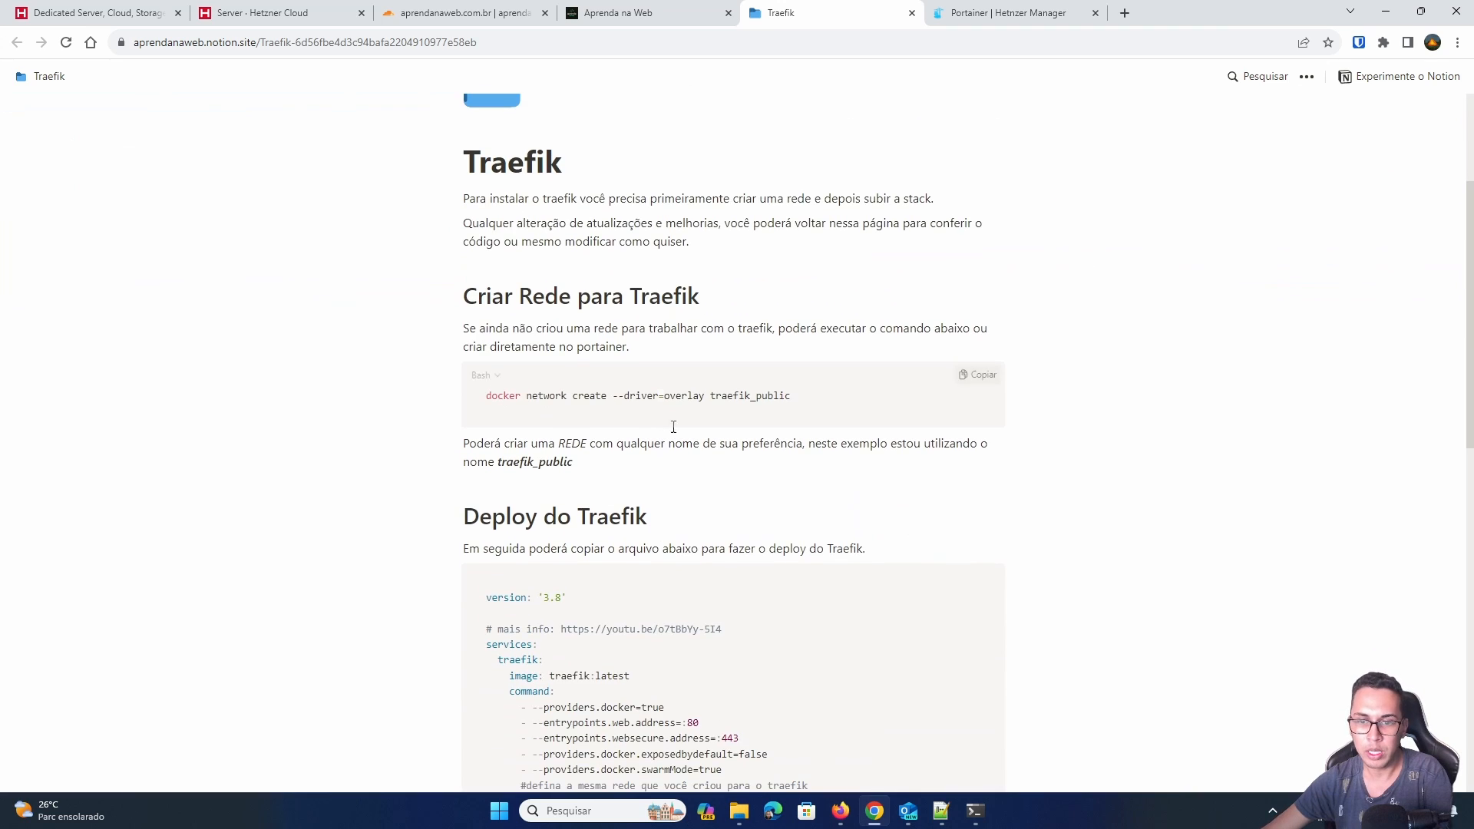
drag(805, 396, 485, 395)
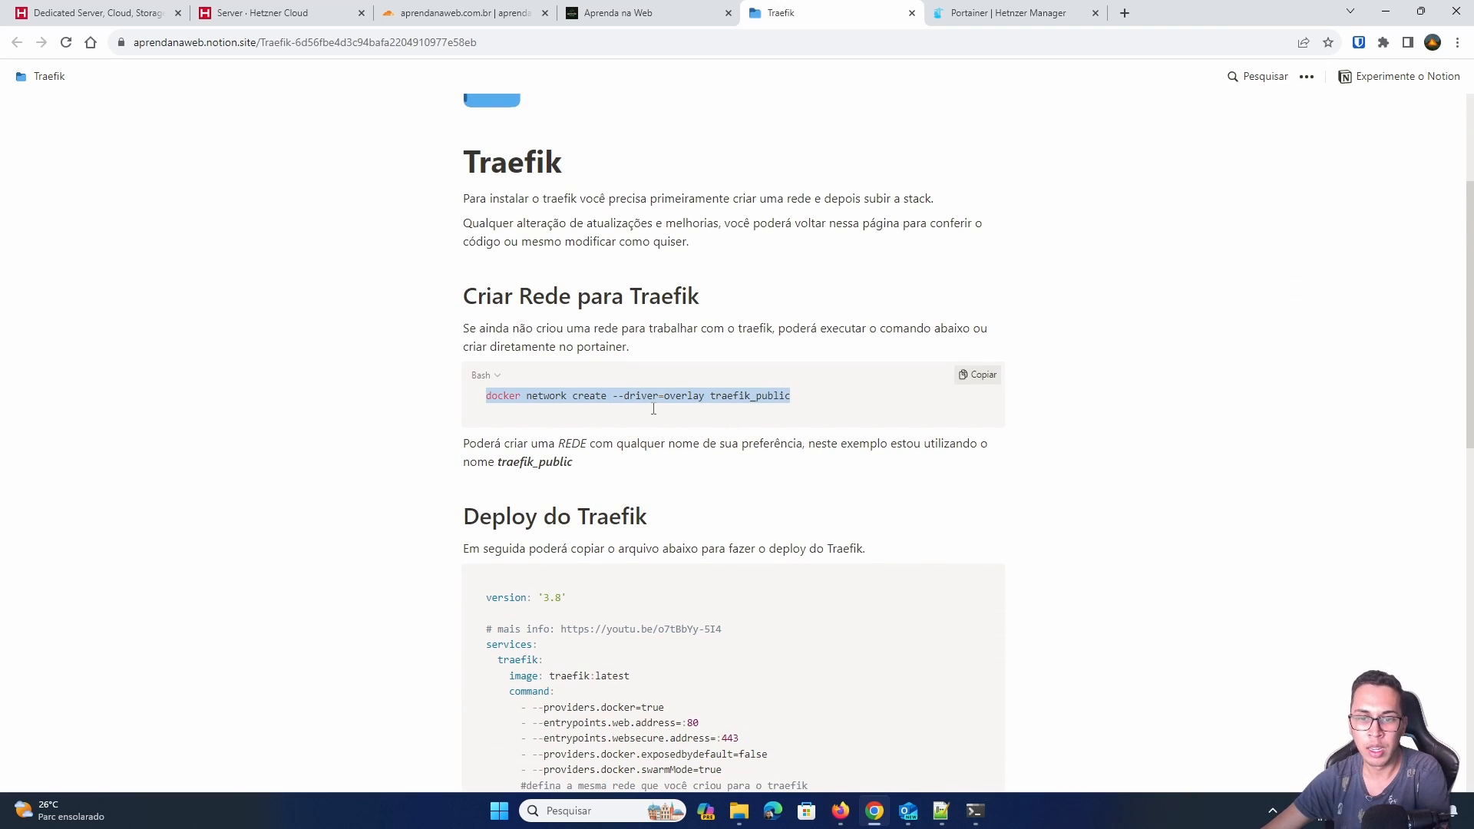
scroll(653, 409, down, 5)
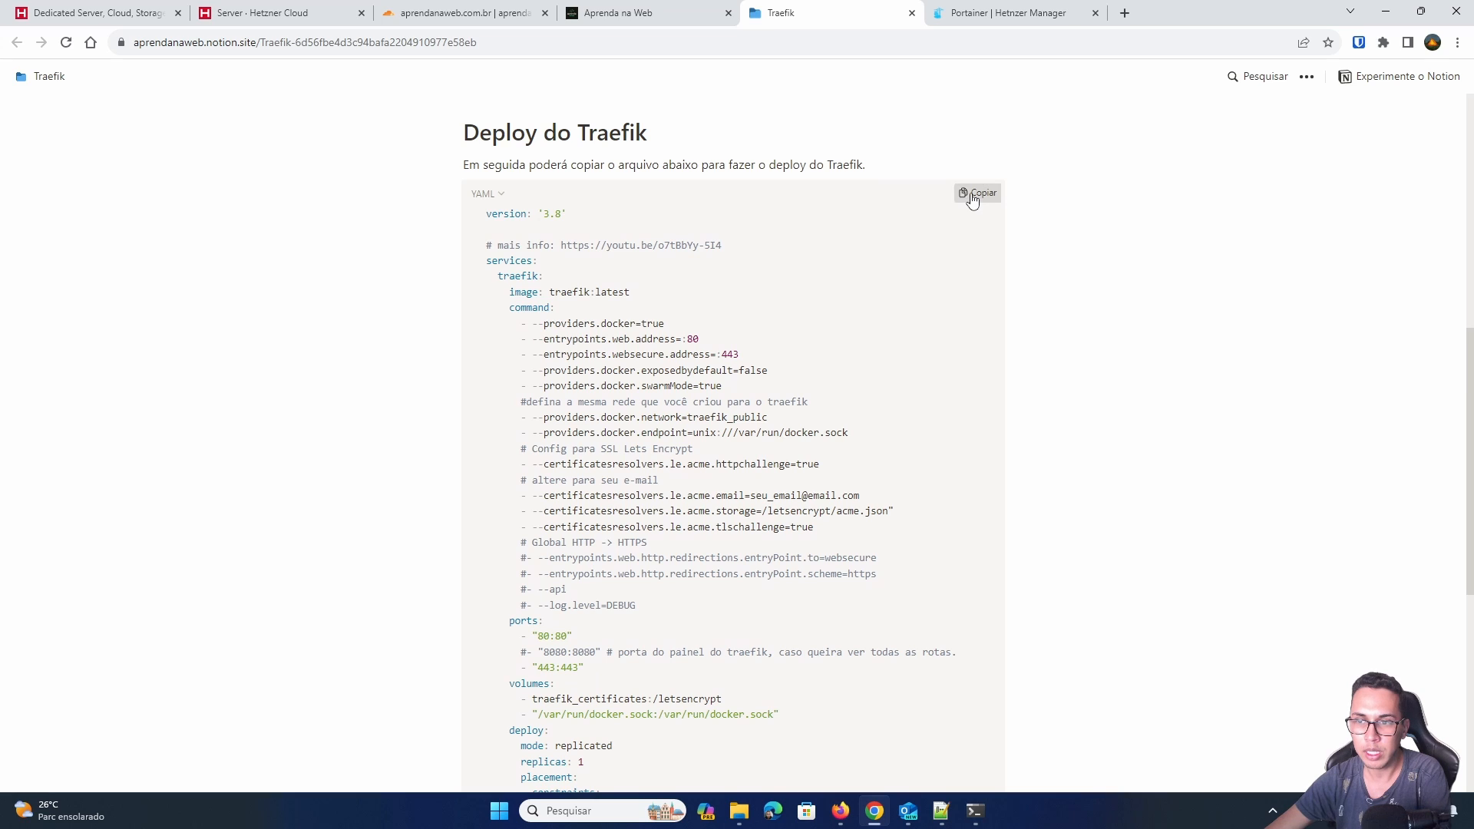
click(972, 201)
scroll(674, 269, down, 3)
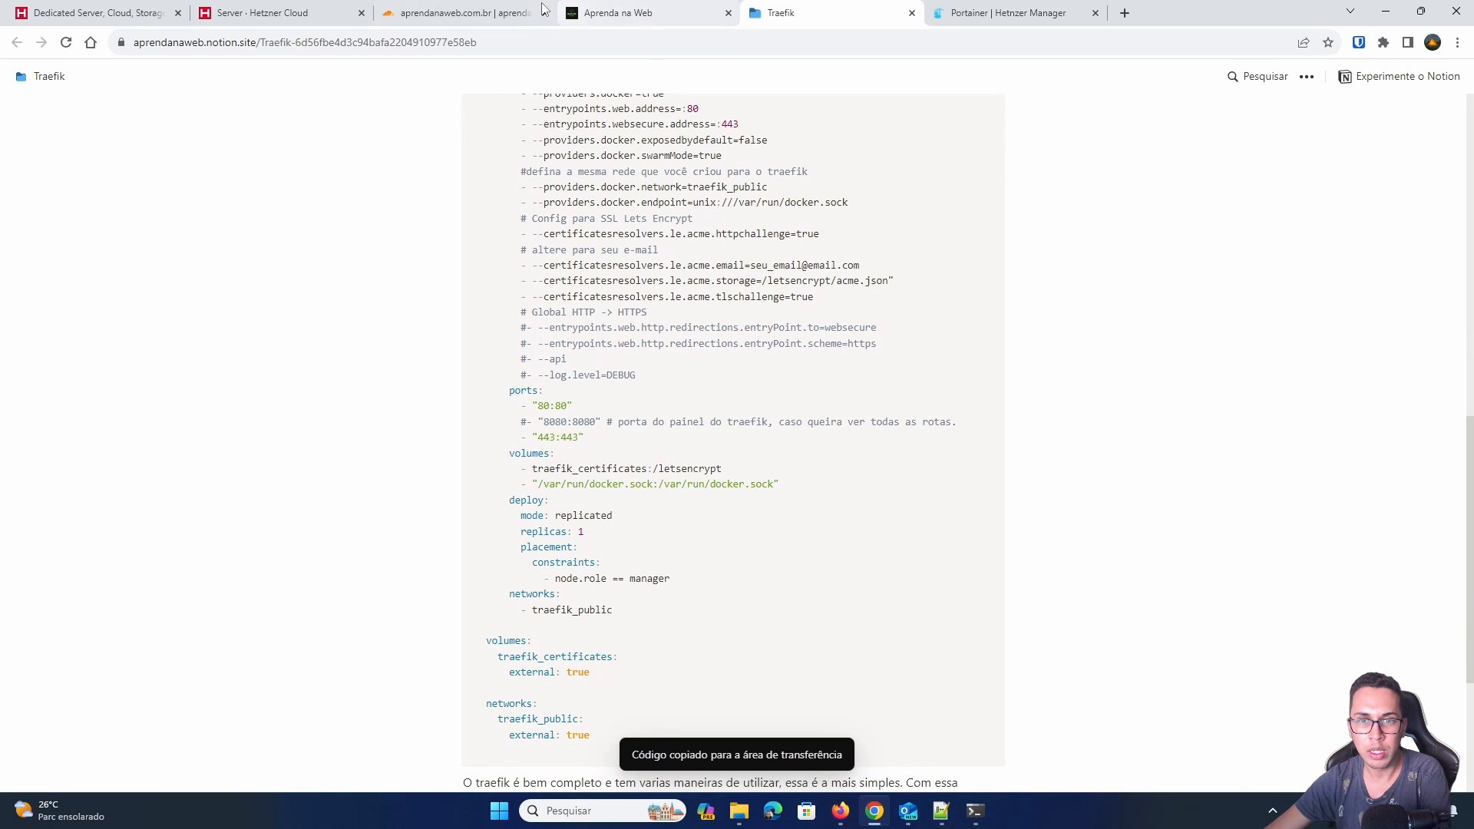
Start a new Portainer stack named traefik, paste the copied Traefik YAML into the Web editor, and review it.
click(967, 6)
click(1360, 175)
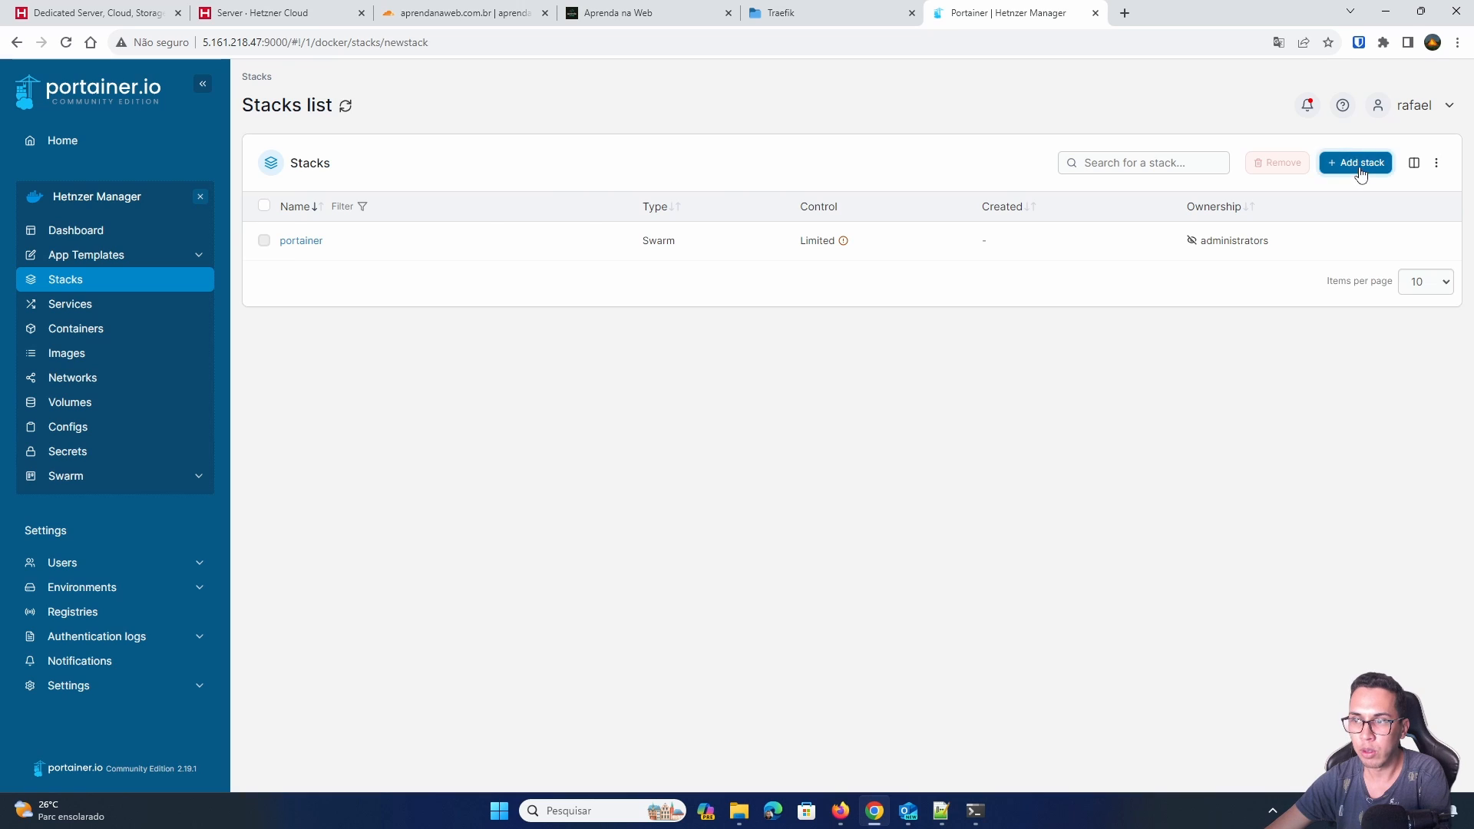
text(tr)
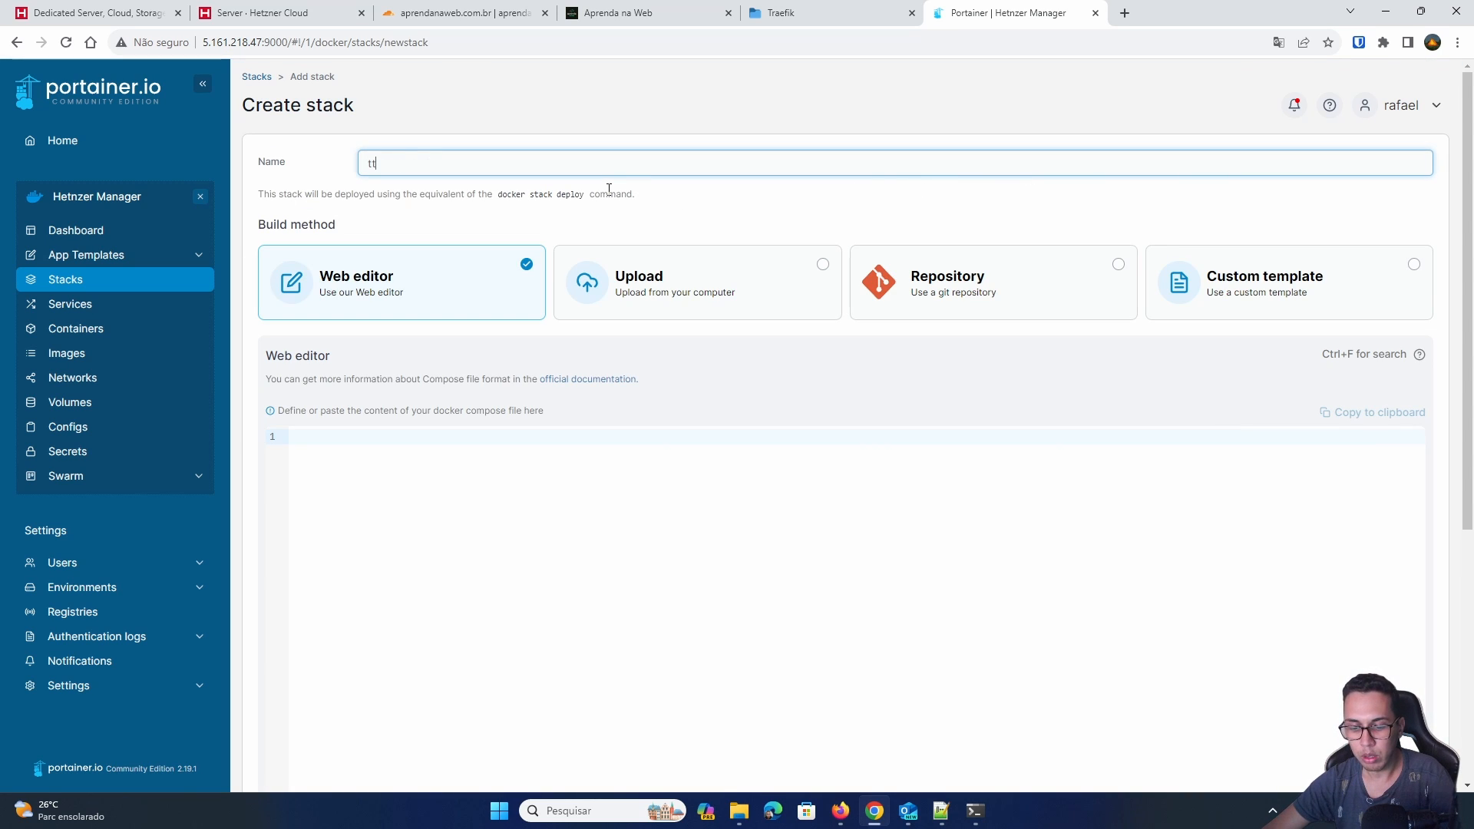
text(raefik)
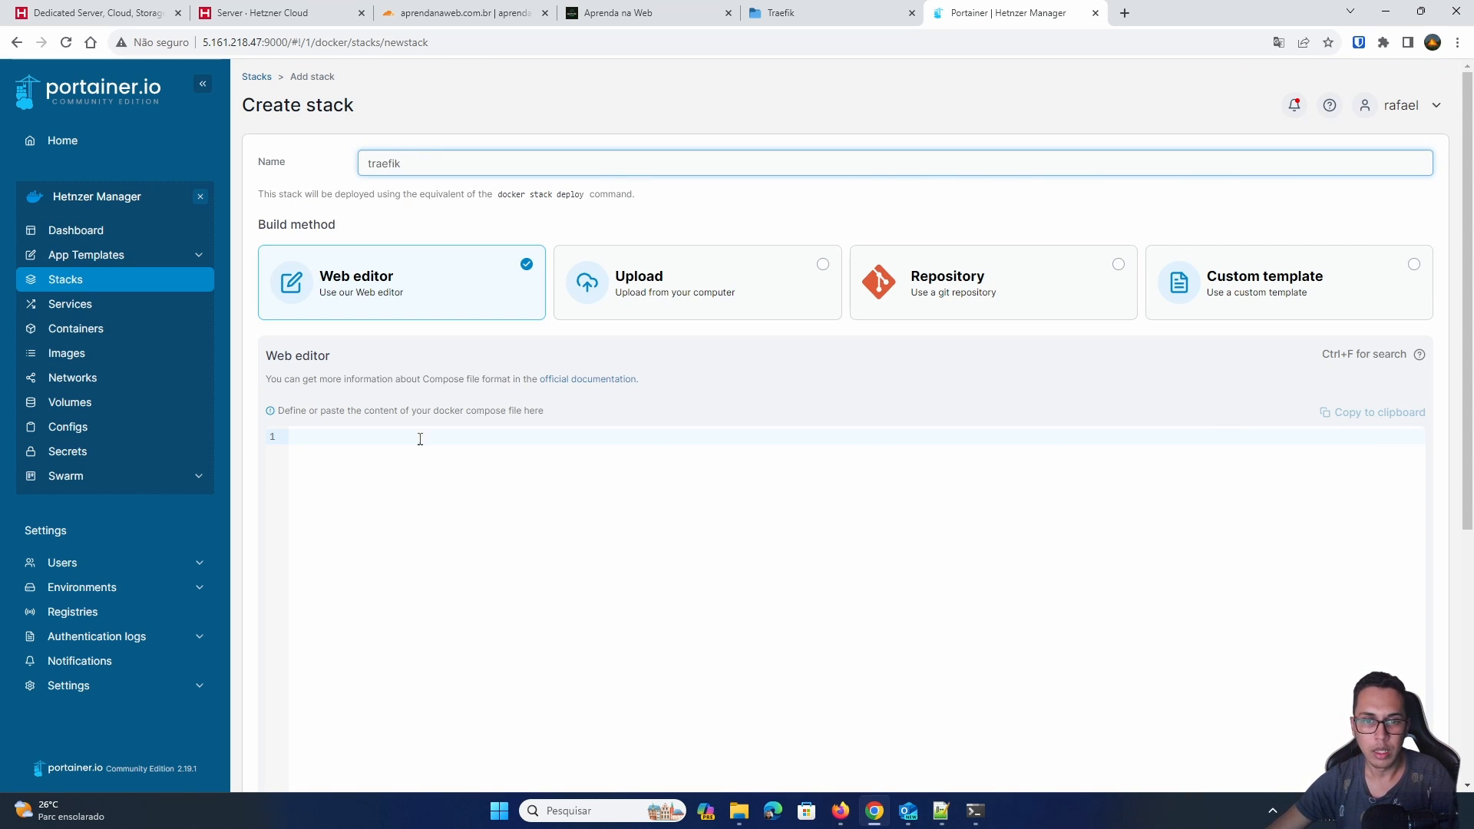
click(420, 438)
key(ctrl+v)
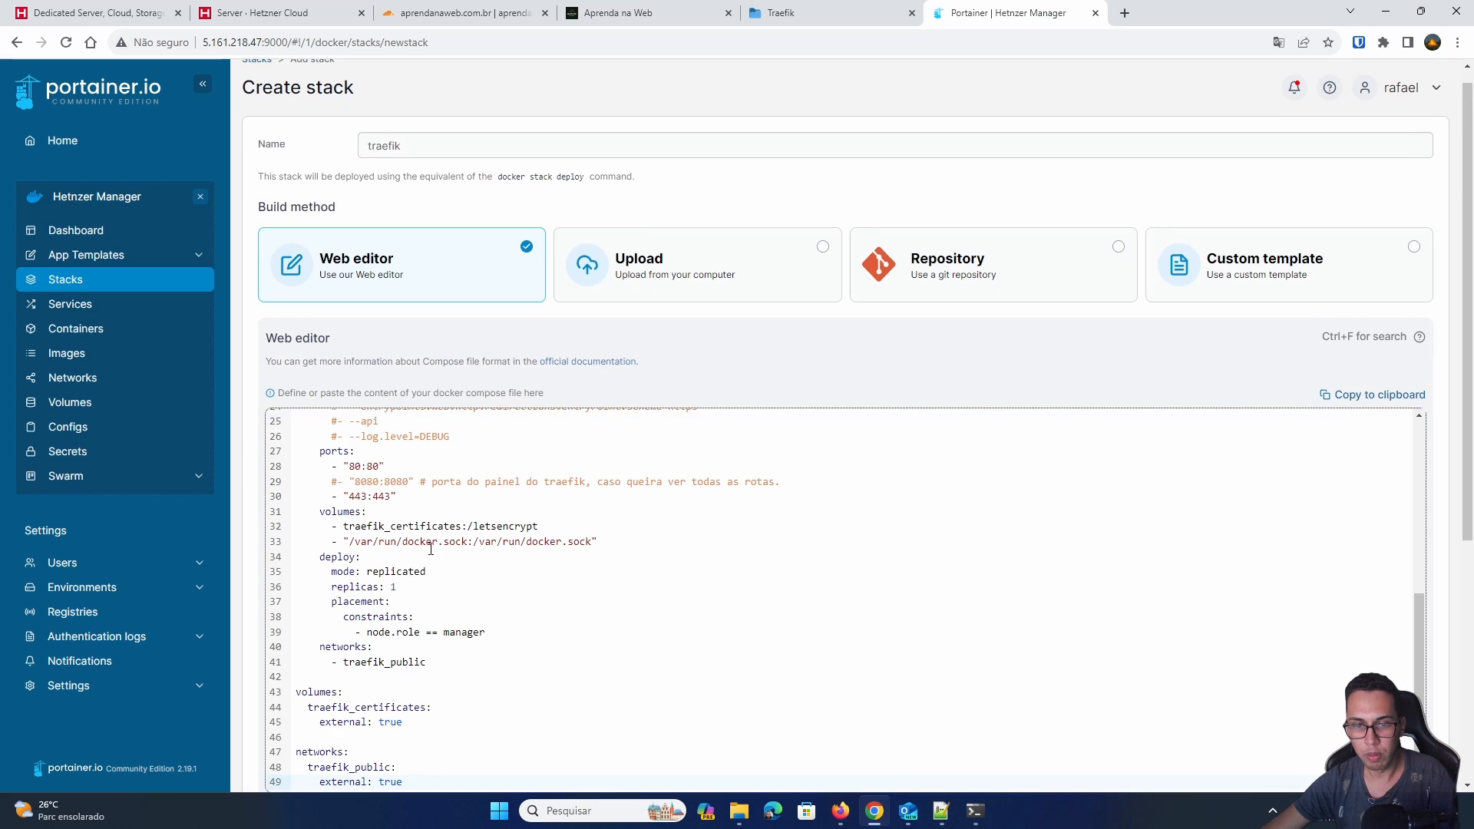
scroll(428, 406, down, 3)
scroll(460, 361, up, 5)
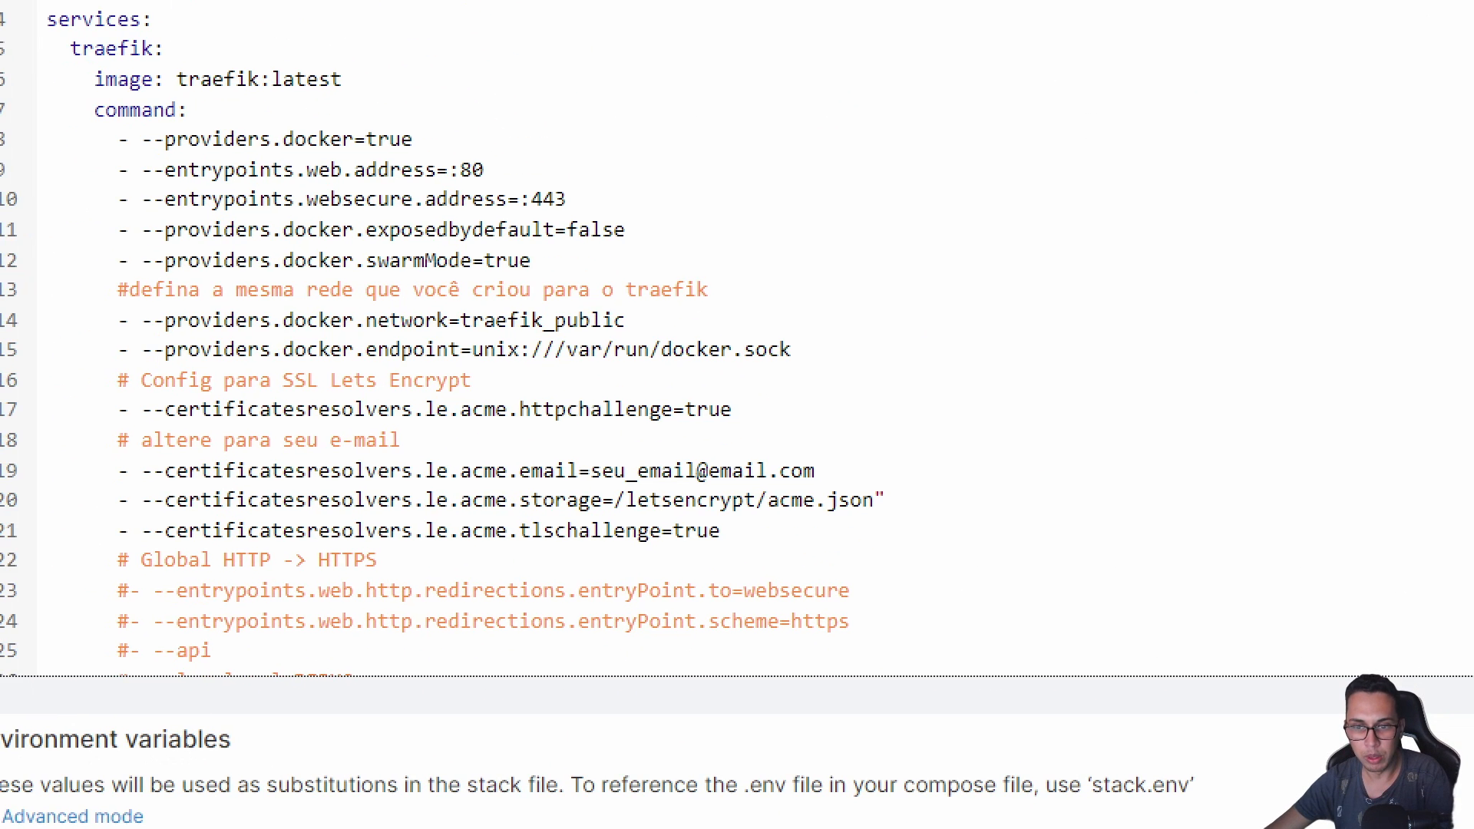
Review the Traefik command options for the Docker provider, the web and websecure entrypoint ports, and Swarm mode.
mouse_move(466, 304)
mouse_down()
mouse_move(458, 332)
mouse_move(576, 339)
mouse_move(465, 274)
mouse_move(448, 285)
mouse_up()
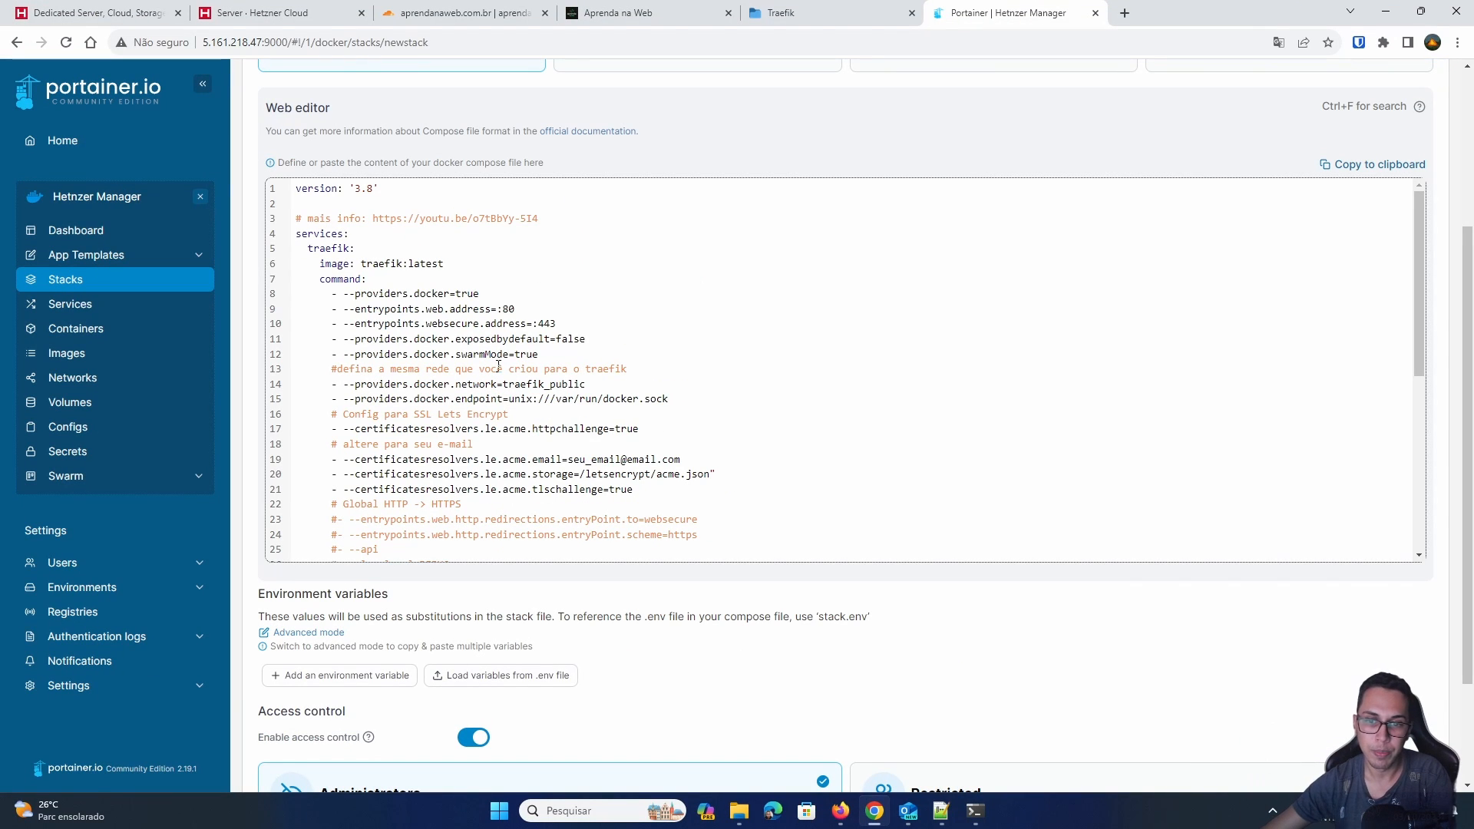
drag(386, 295, 481, 296)
drag(391, 323, 508, 307)
double_click(512, 307)
double_click(552, 324)
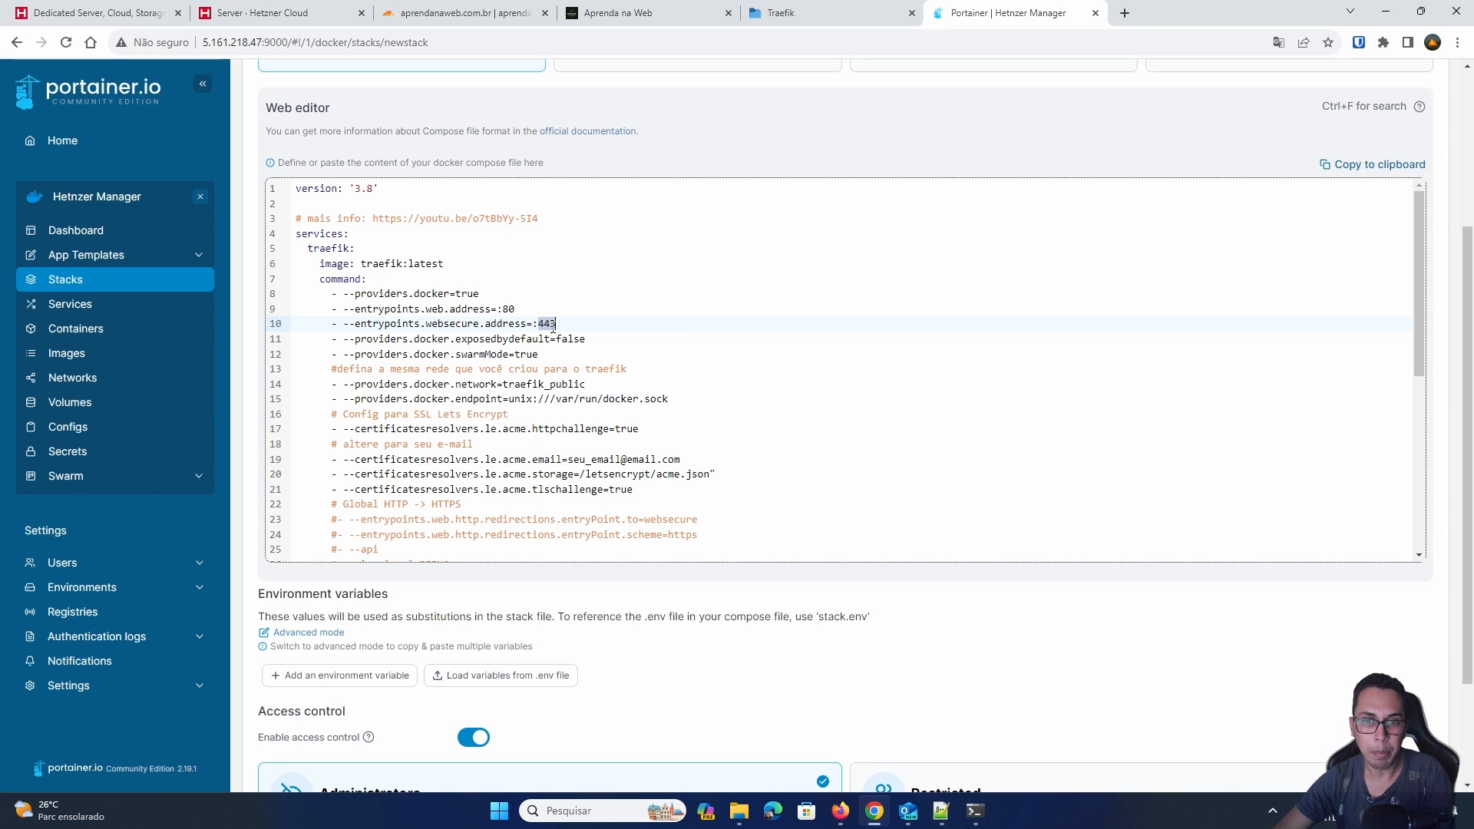
double_click(528, 354)
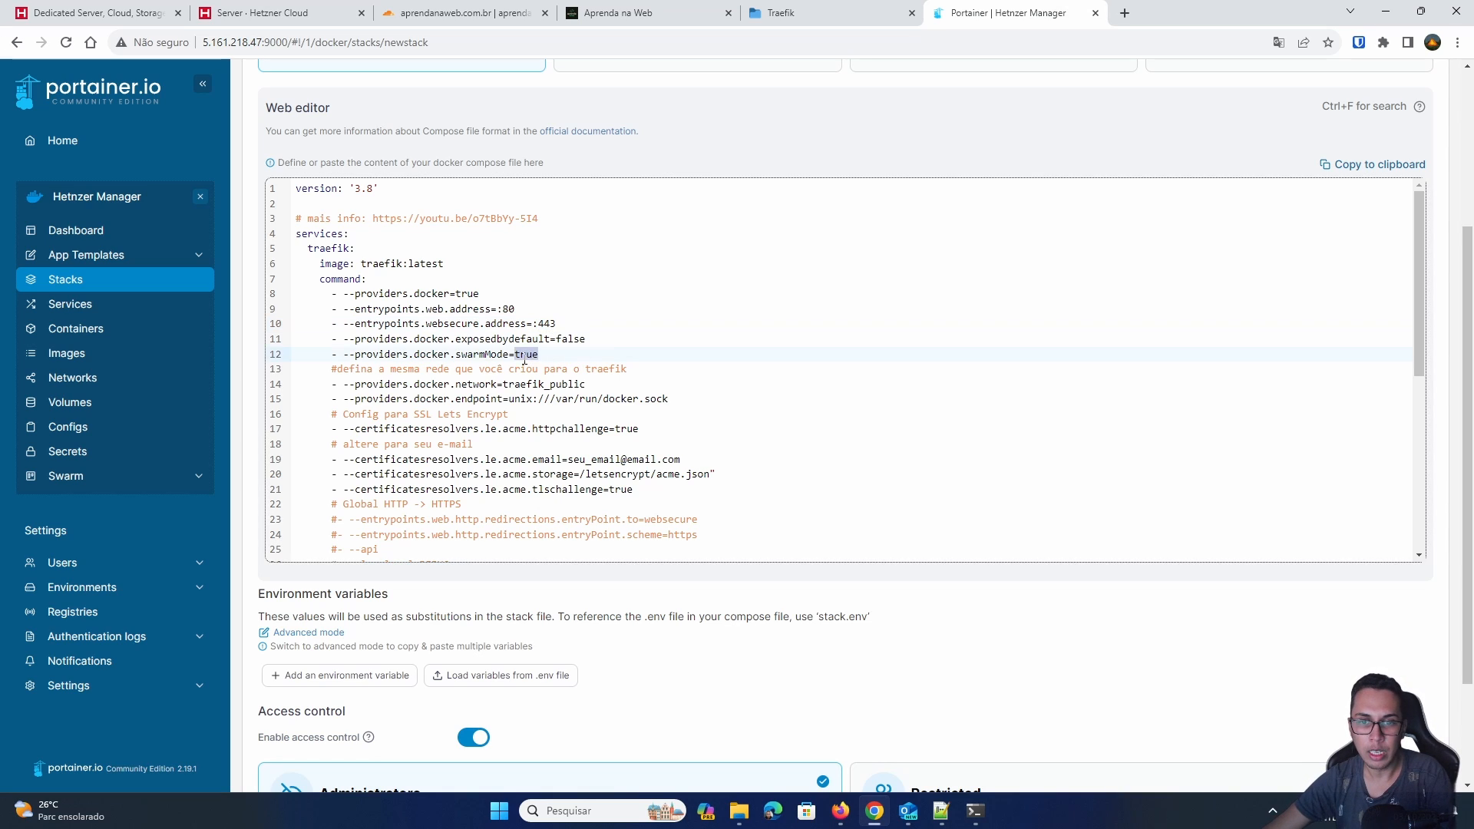
Replace the user part of the placeholder address in the Let's Encrypt acme.email option with the administrator's own e-mail user name.
scroll(645, 362, down, 1)
scroll(532, 292, down, 1)
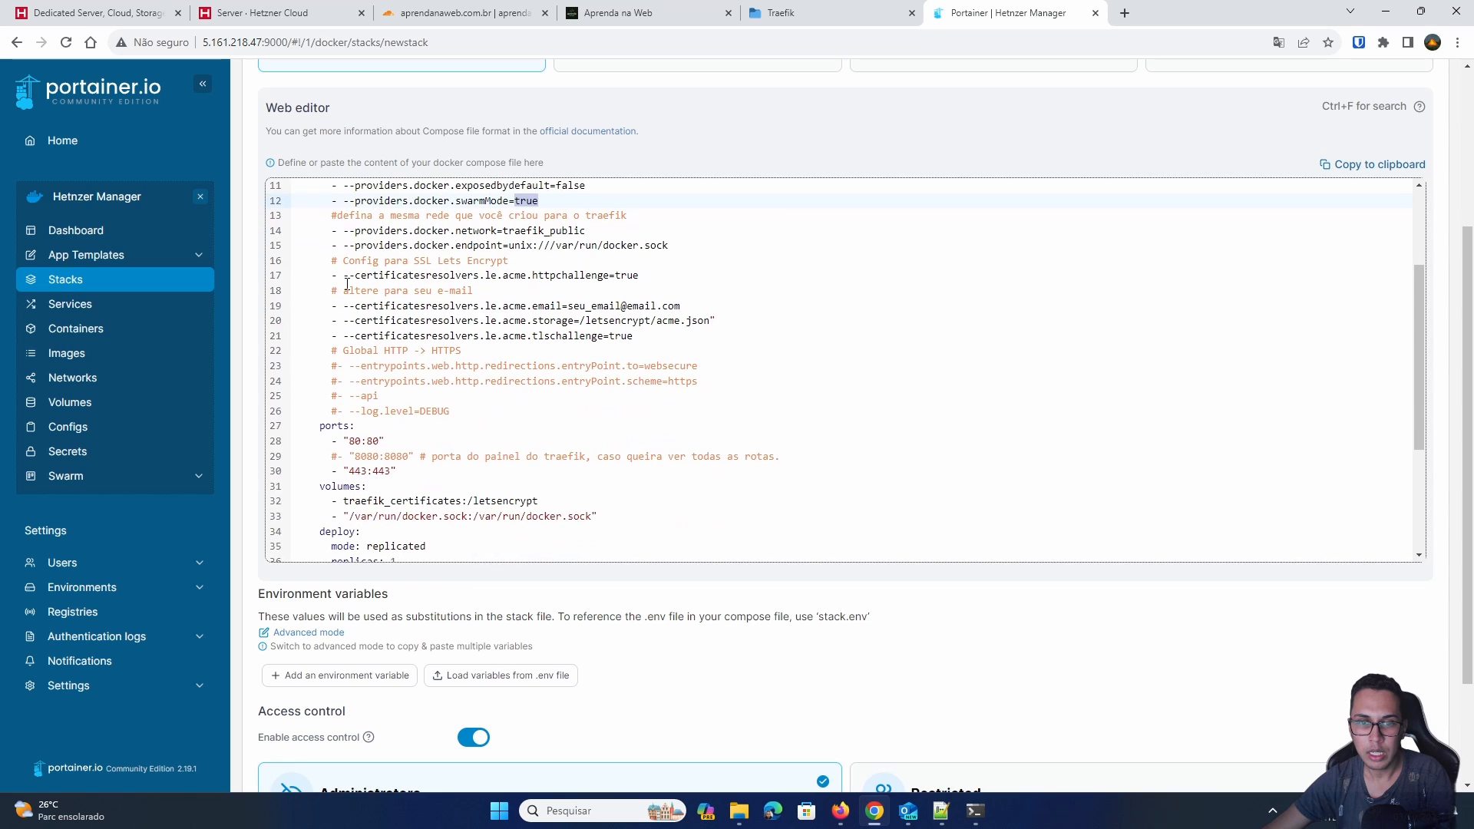
drag(343, 260, 550, 244)
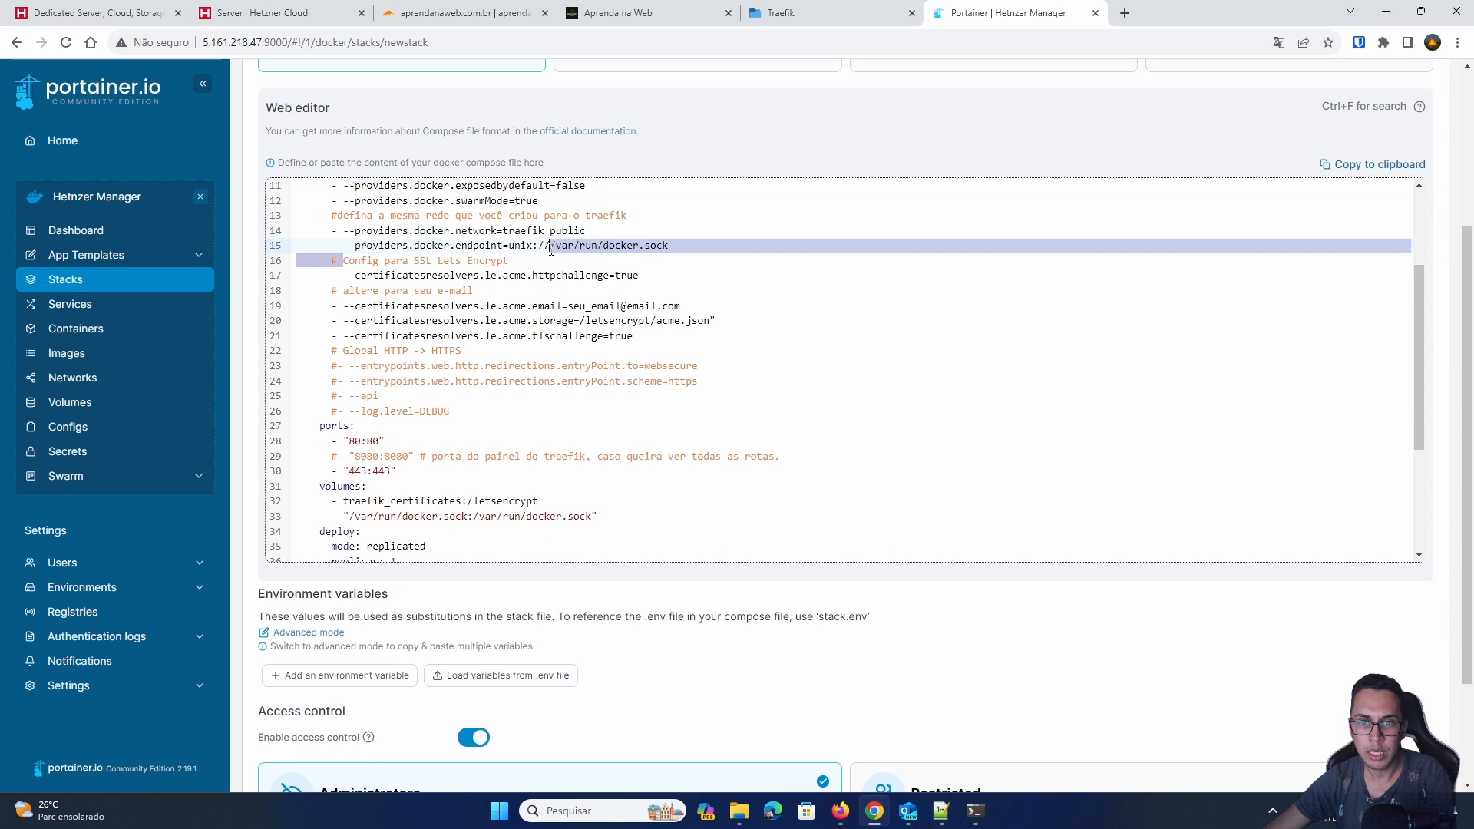
double_click(595, 305)
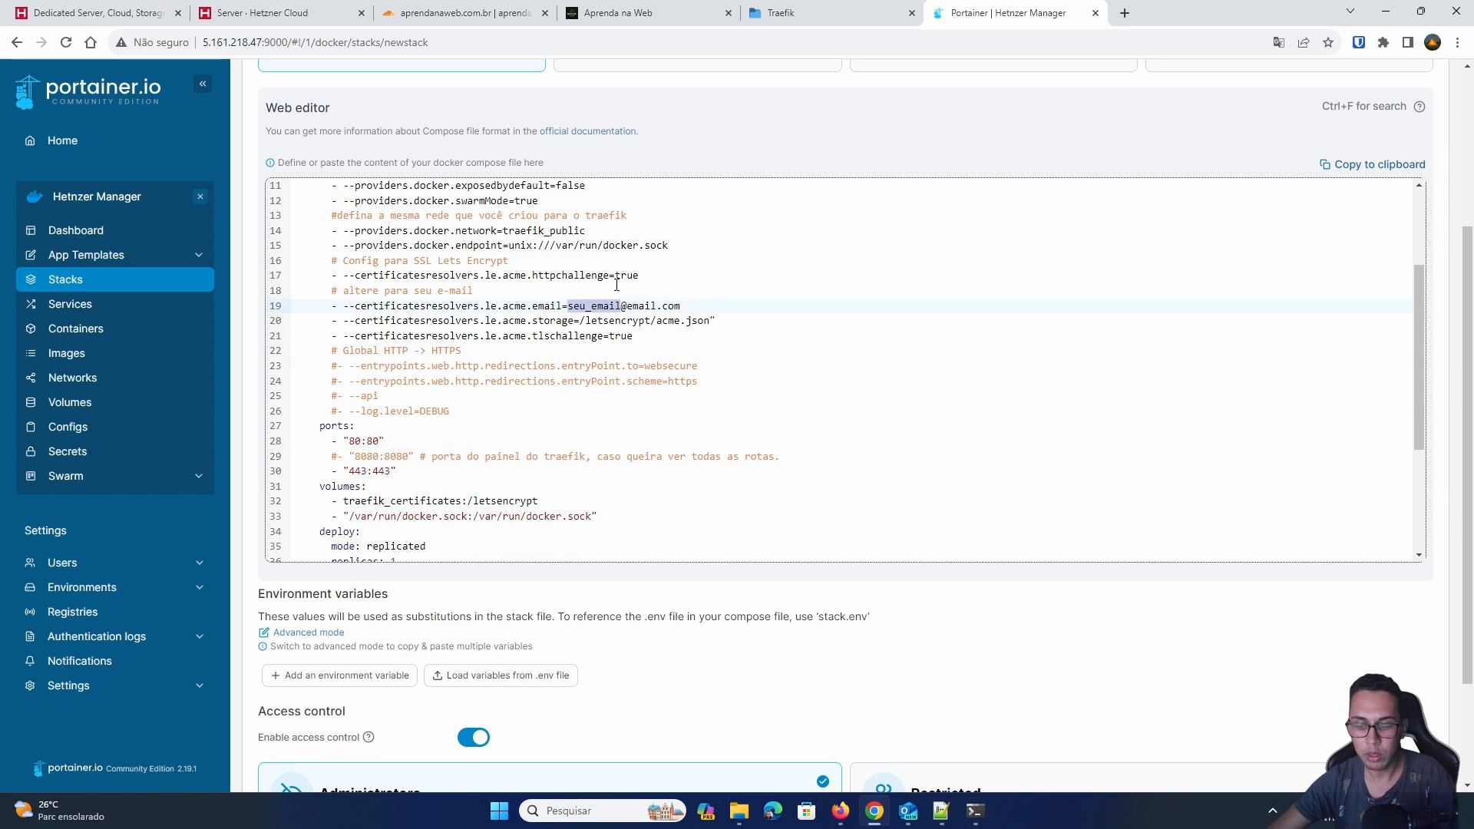
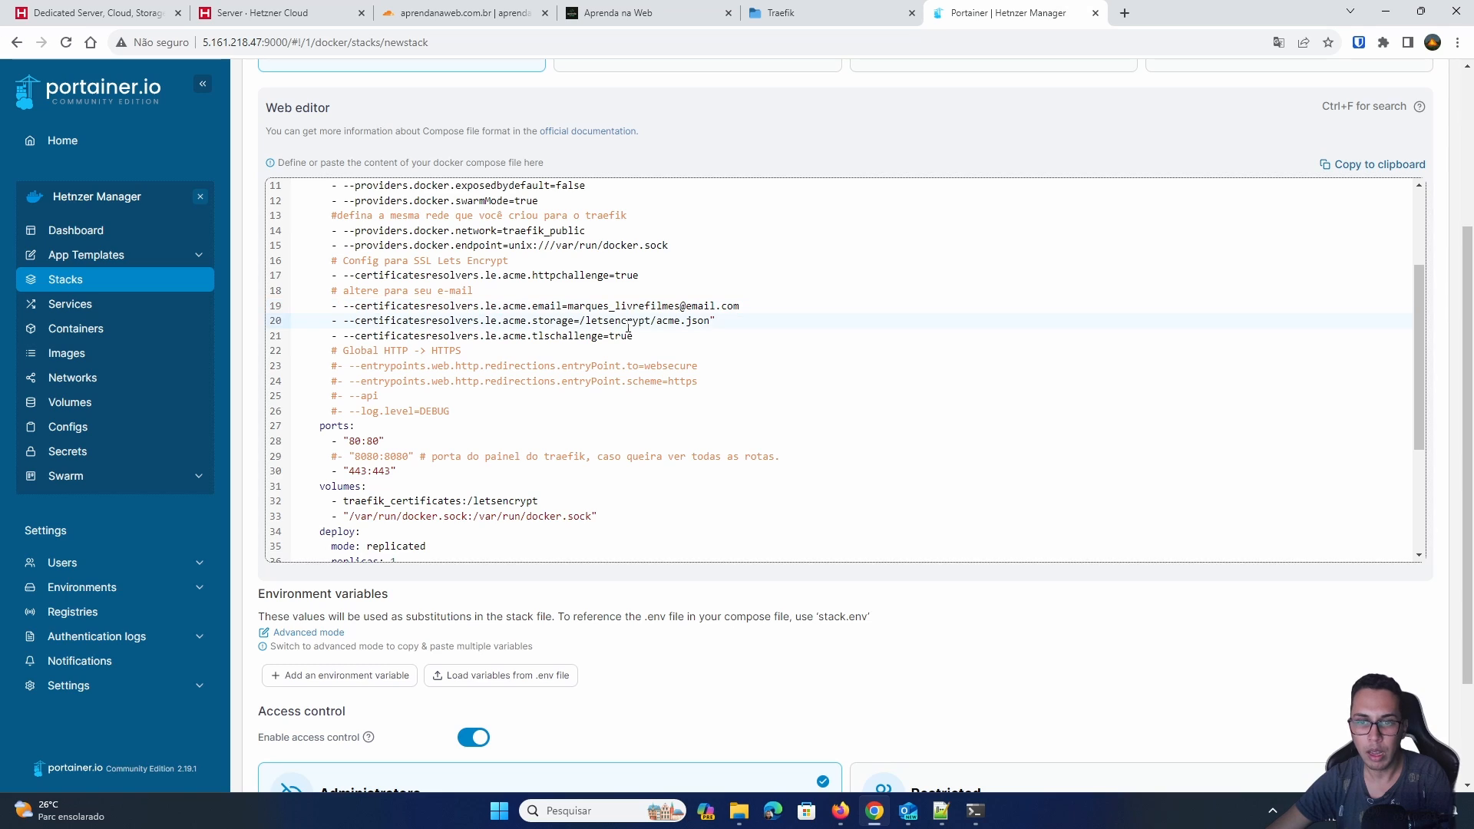
Examine the acme.json certificate storage path and the commented-out global HTTP to HTTPS redirection options.
double_click(628, 322)
double_click(668, 321)
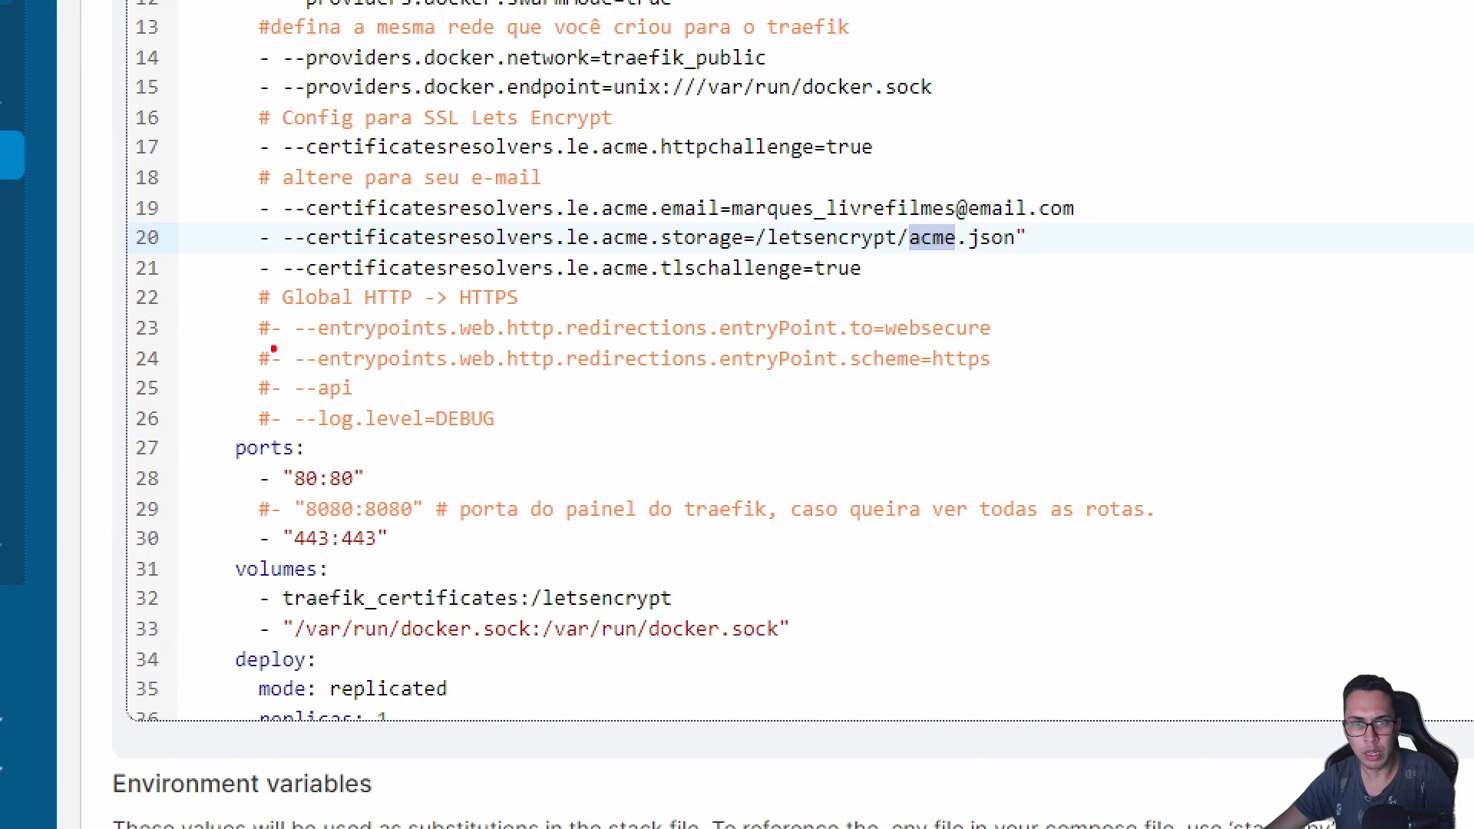
drag(258, 322, 238, 378)
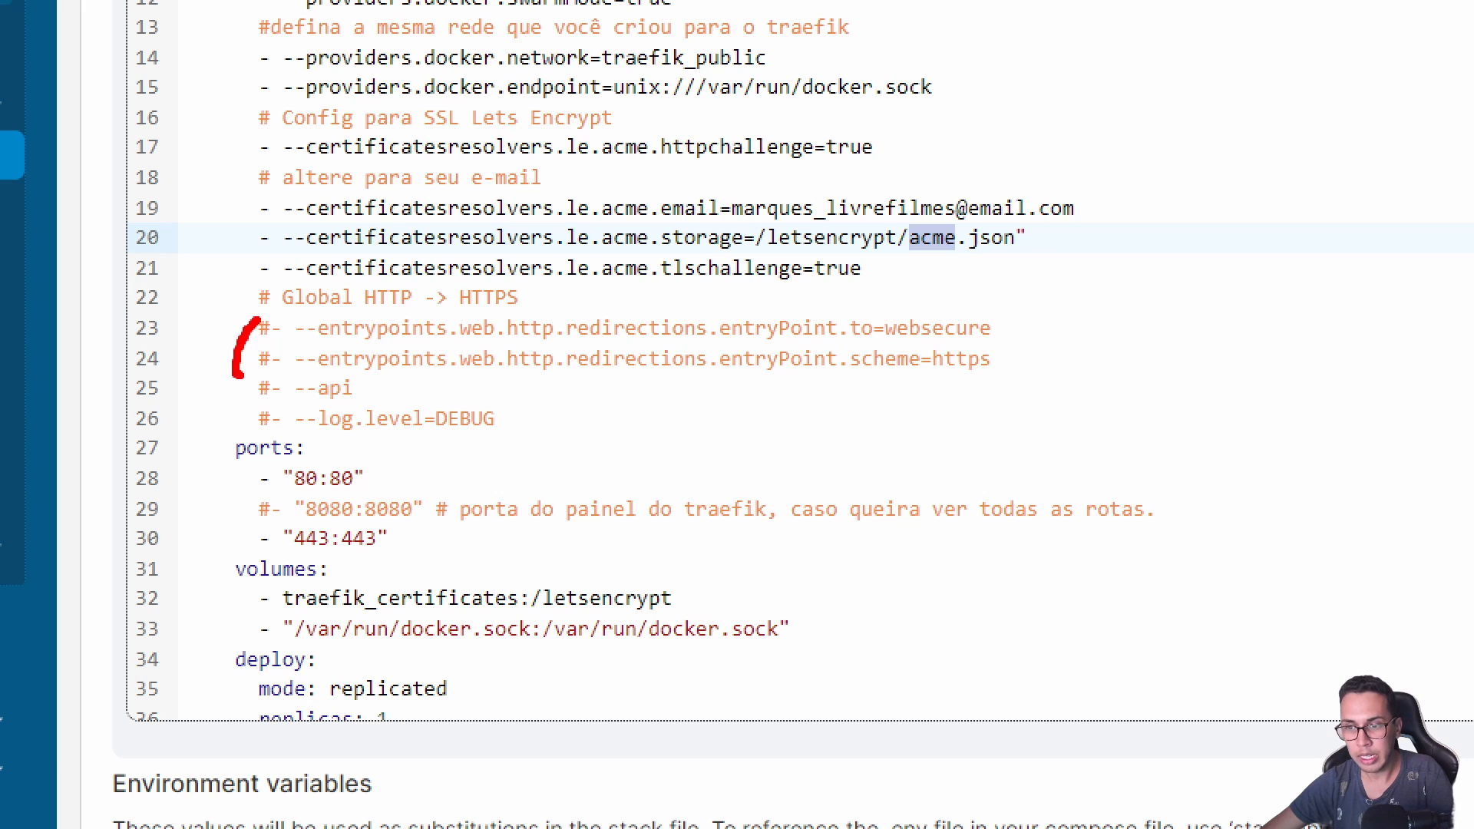
mouse_move(929, 336)
mouse_down()
mouse_move(1012, 379)
mouse_move(916, 334)
mouse_up()
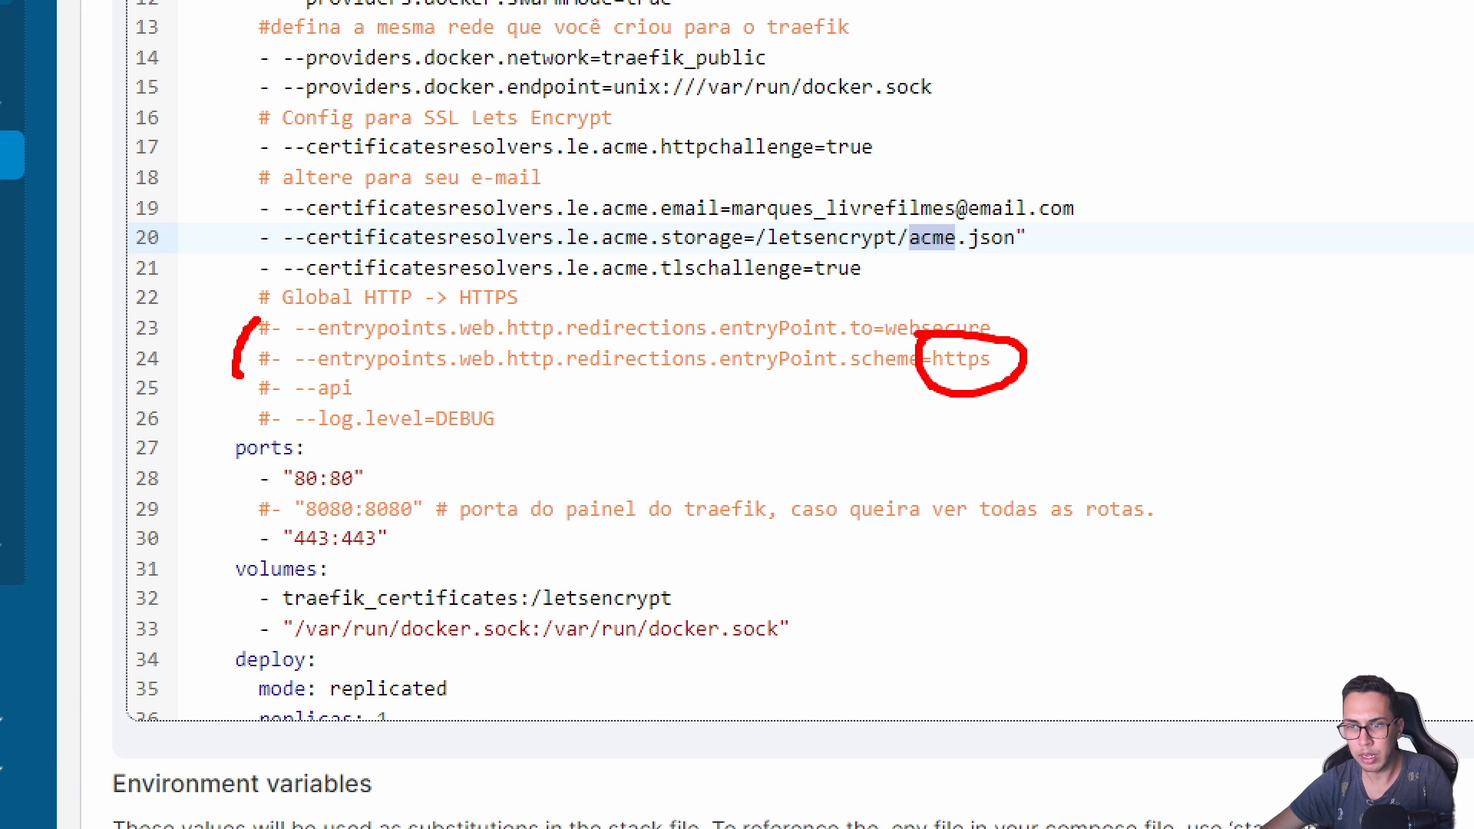
key(Escape)
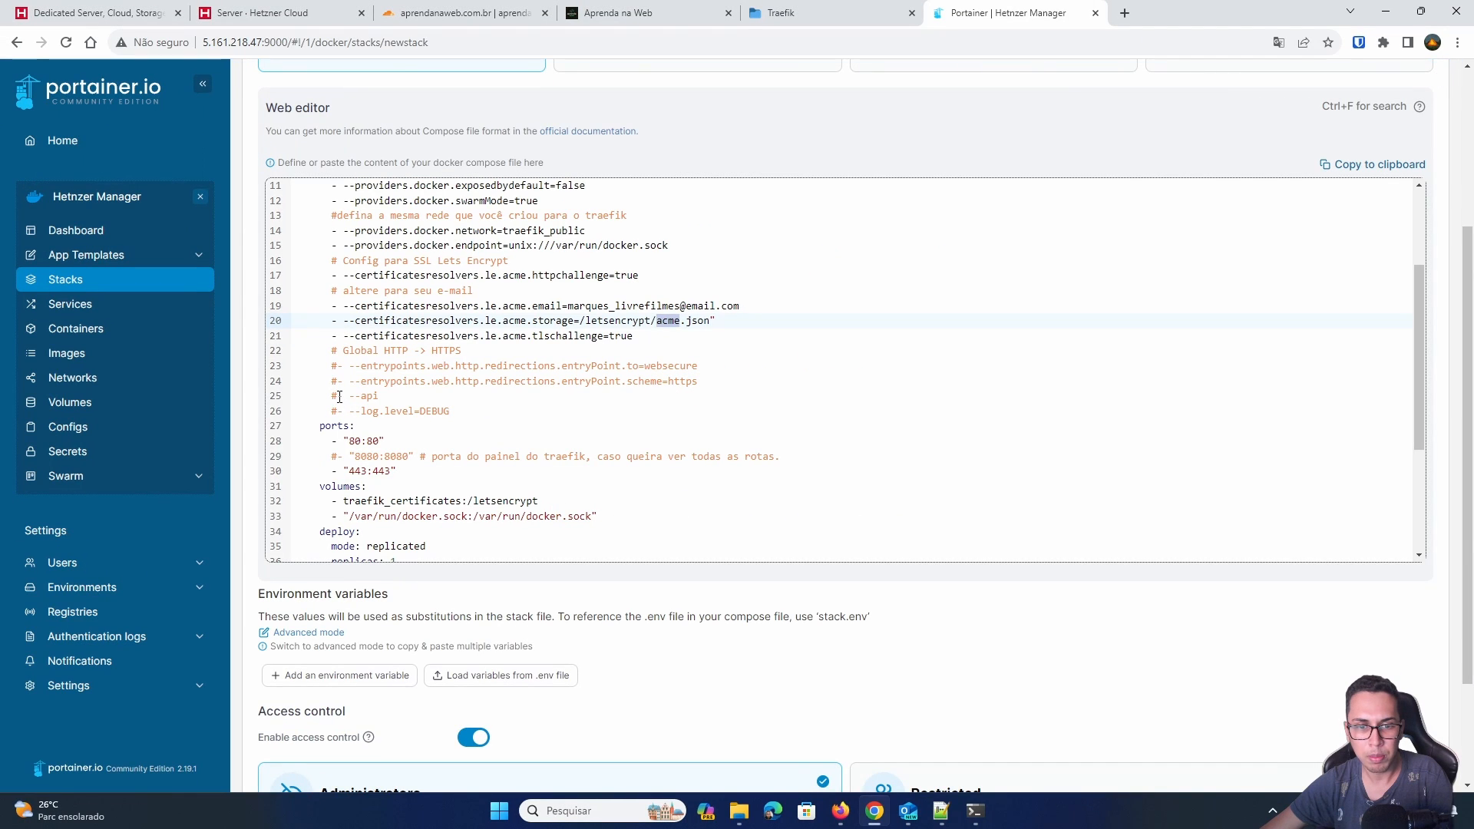
Uncomment the log.level=DEBUG option in the Traefik command list.
click(338, 411)
key(BackSpace)
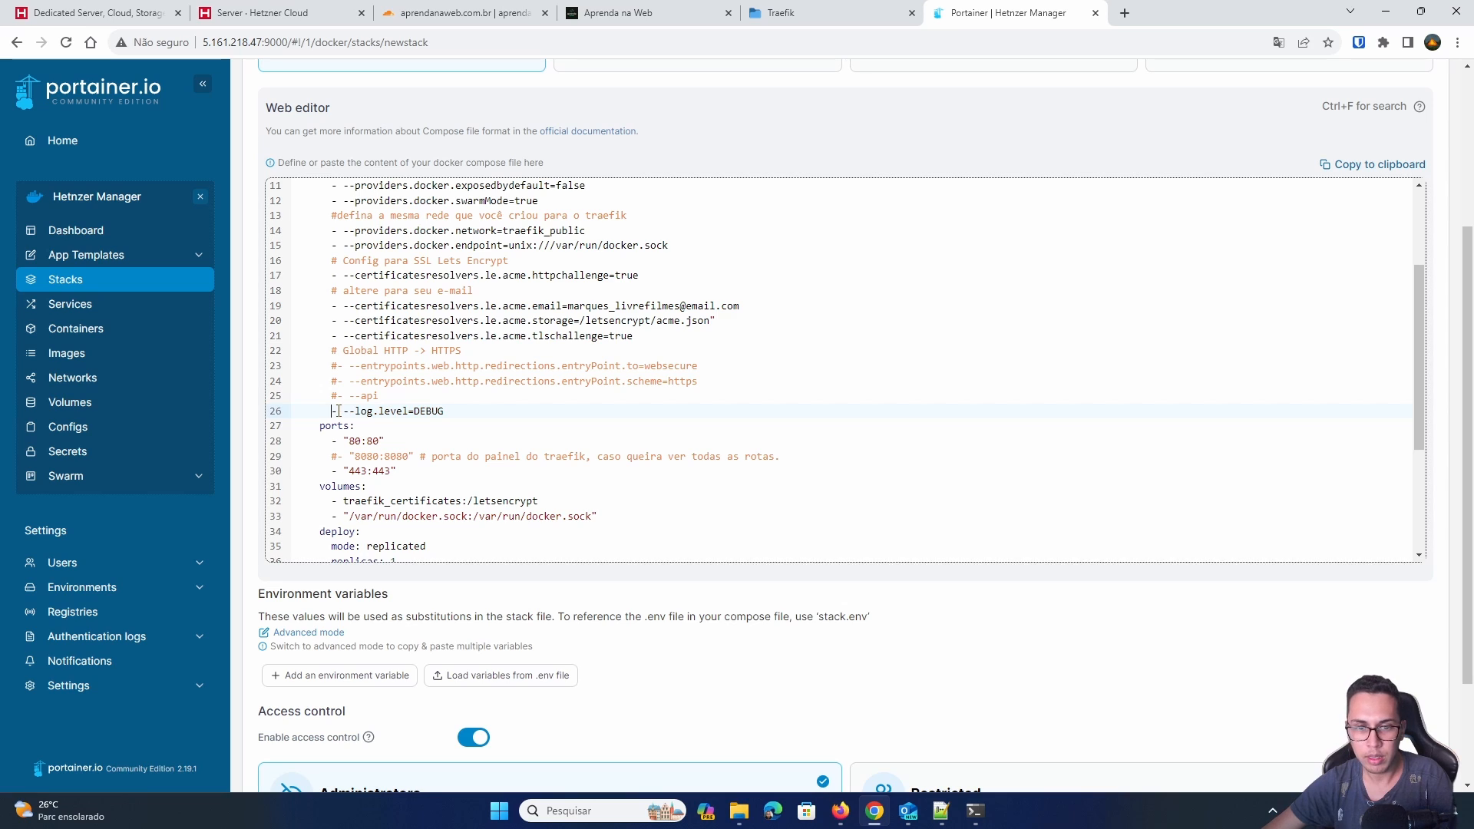
double_click(422, 411)
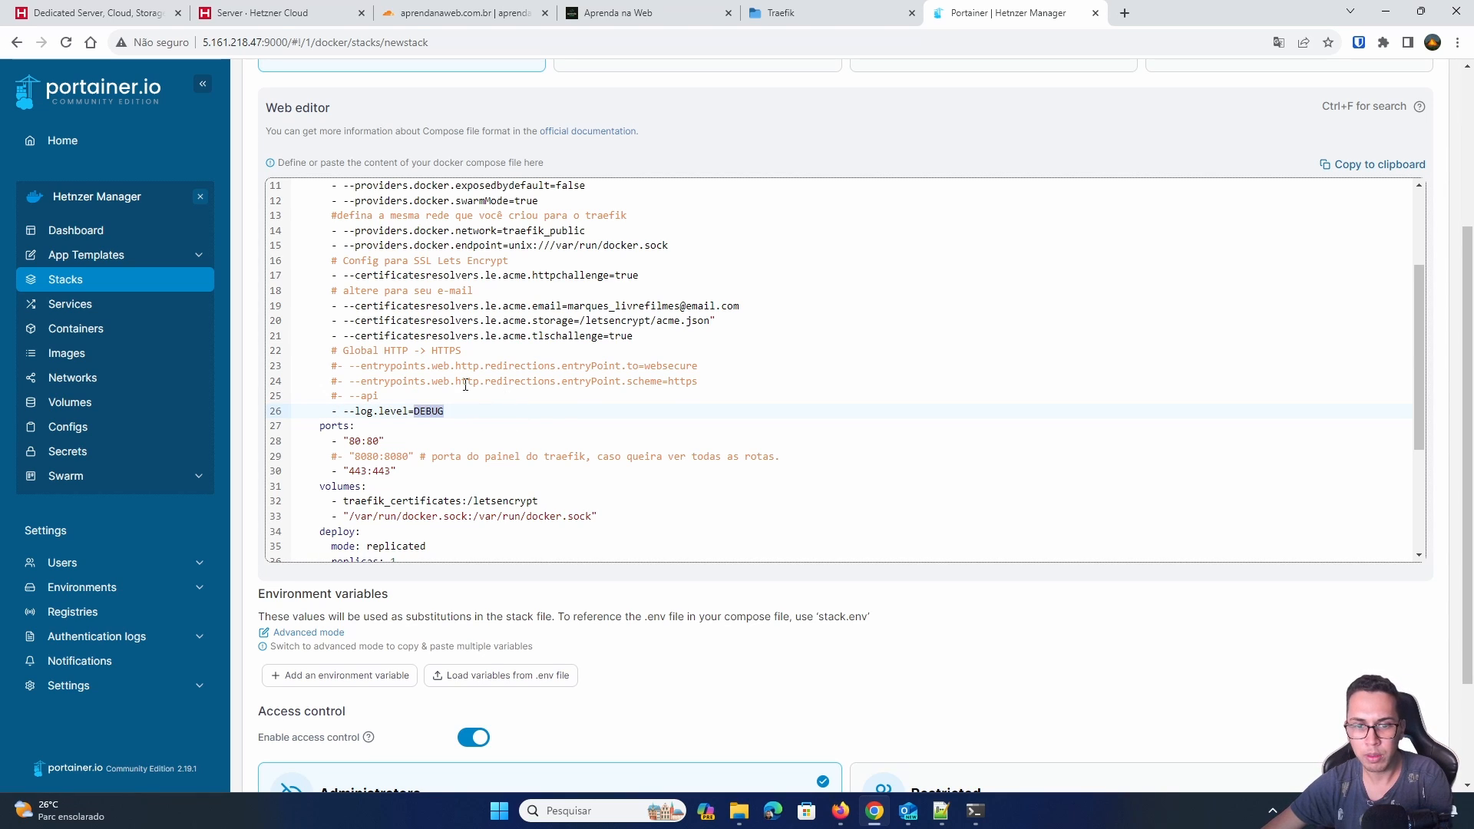
Examine the Traefik service's port mappings, volumes, deploy settings with the manager node constraint, and traefik_public network.
scroll(464, 383, down, 3)
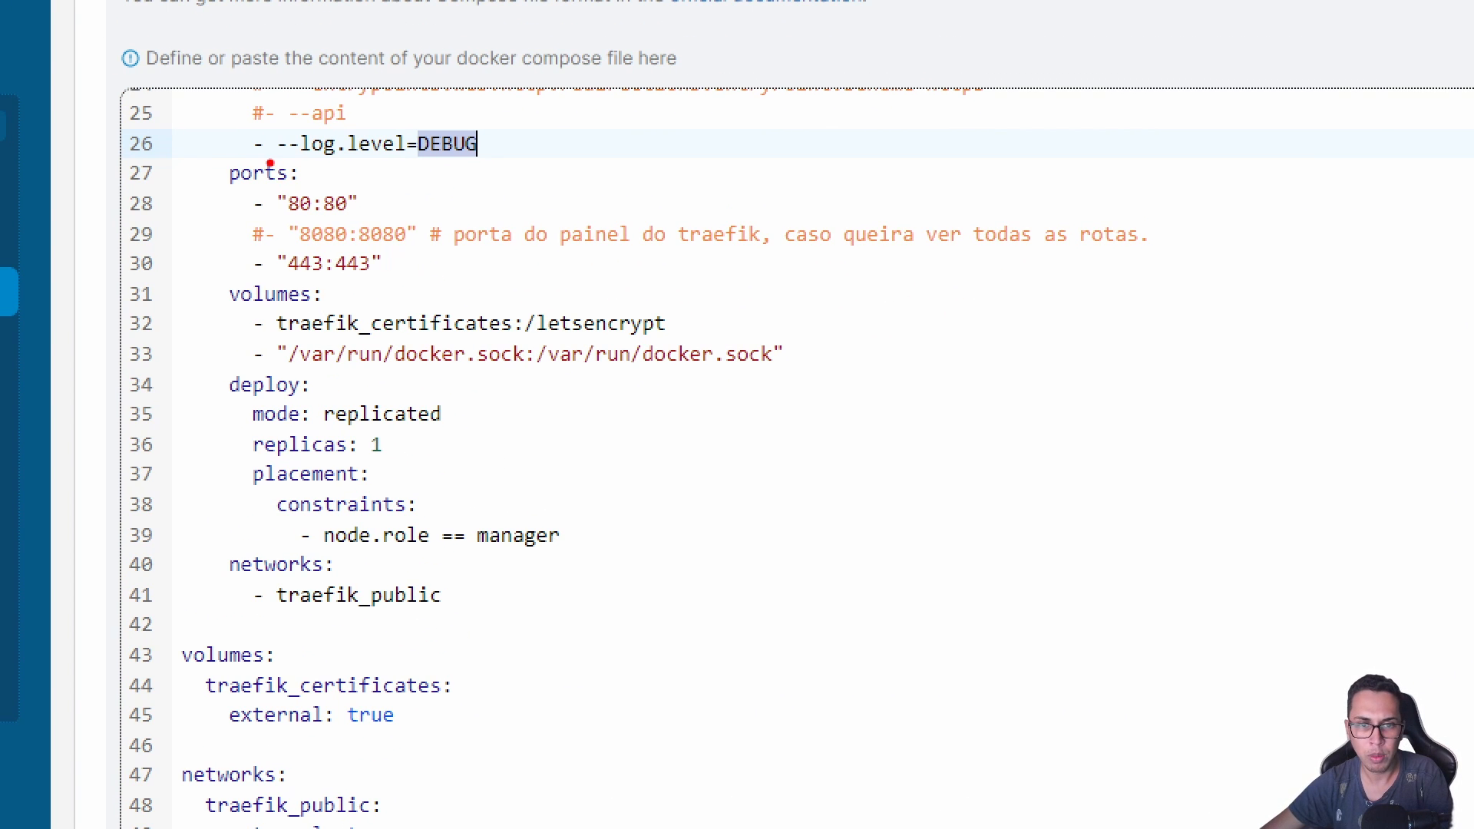
drag(310, 187, 367, 138)
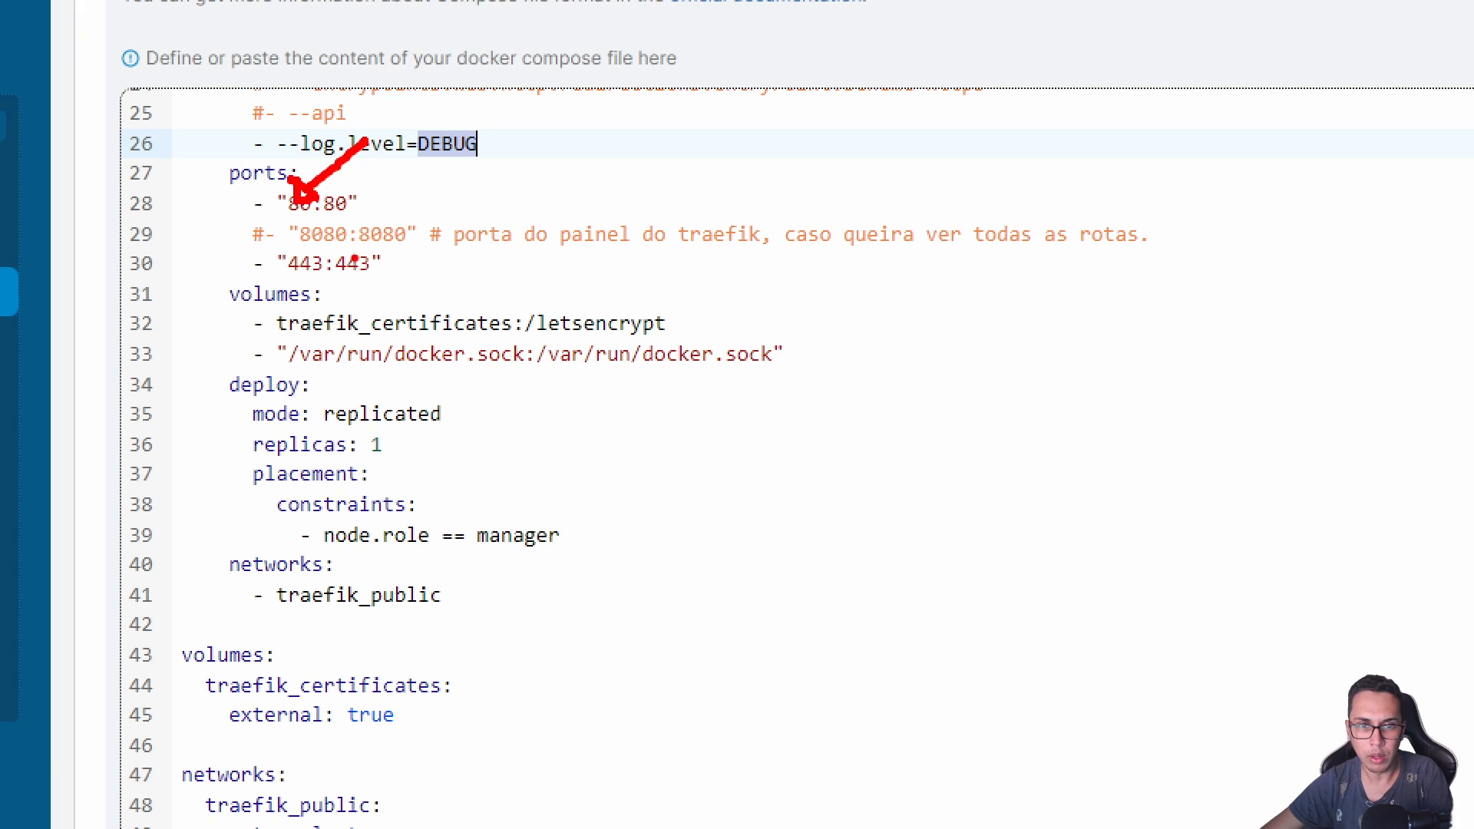
mouse_move(357, 192)
mouse_down()
mouse_move(473, 142)
mouse_move(336, 212)
mouse_move(373, 187)
mouse_up()
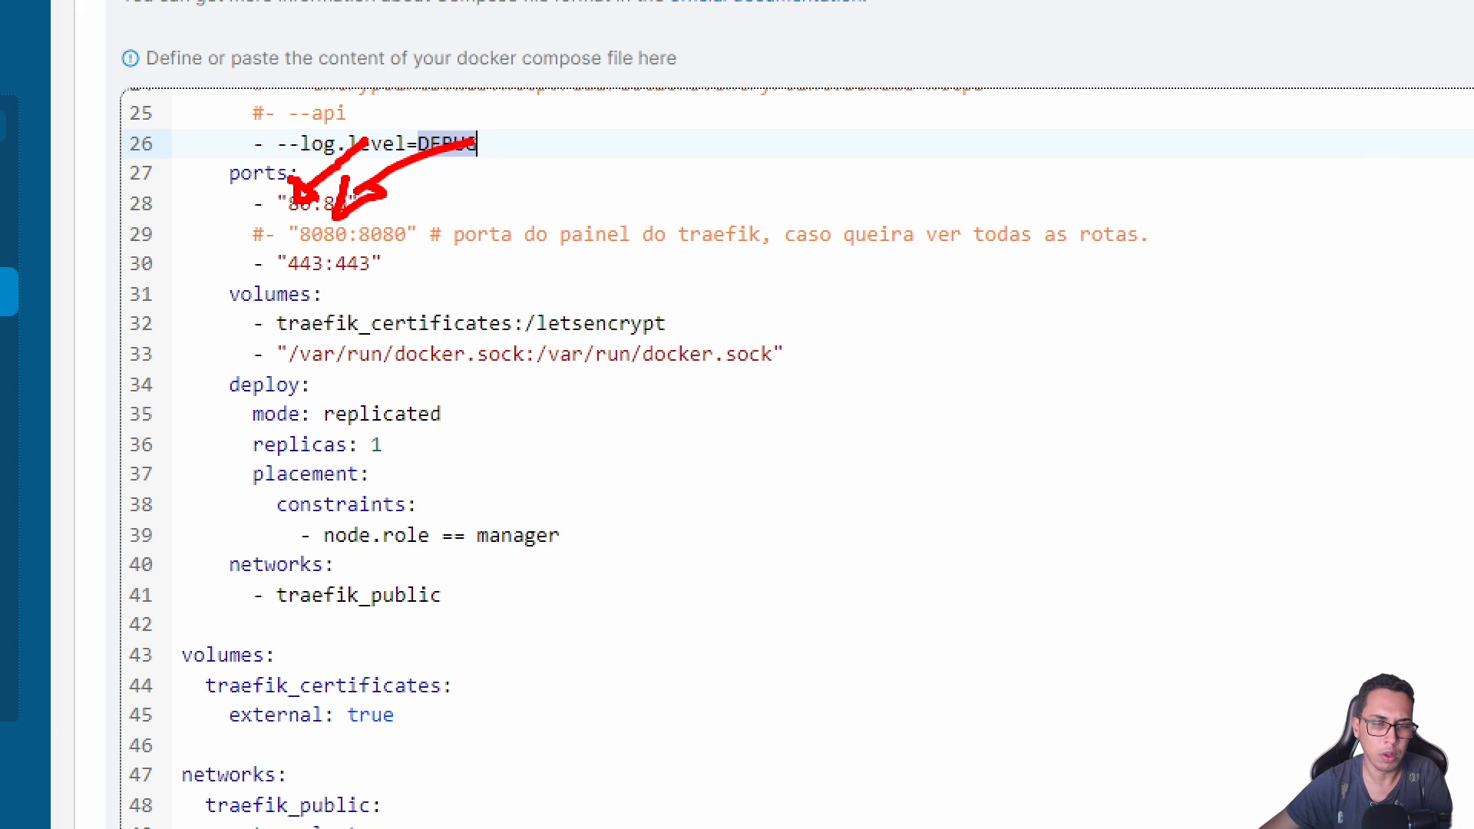
mouse_move(295, 244)
mouse_down()
mouse_move(269, 250)
mouse_move(311, 282)
mouse_move(290, 240)
mouse_move(264, 241)
mouse_move(442, 255)
mouse_move(338, 286)
mouse_move(230, 280)
mouse_move(192, 341)
mouse_move(307, 379)
mouse_move(894, 303)
mouse_move(217, 263)
mouse_up()
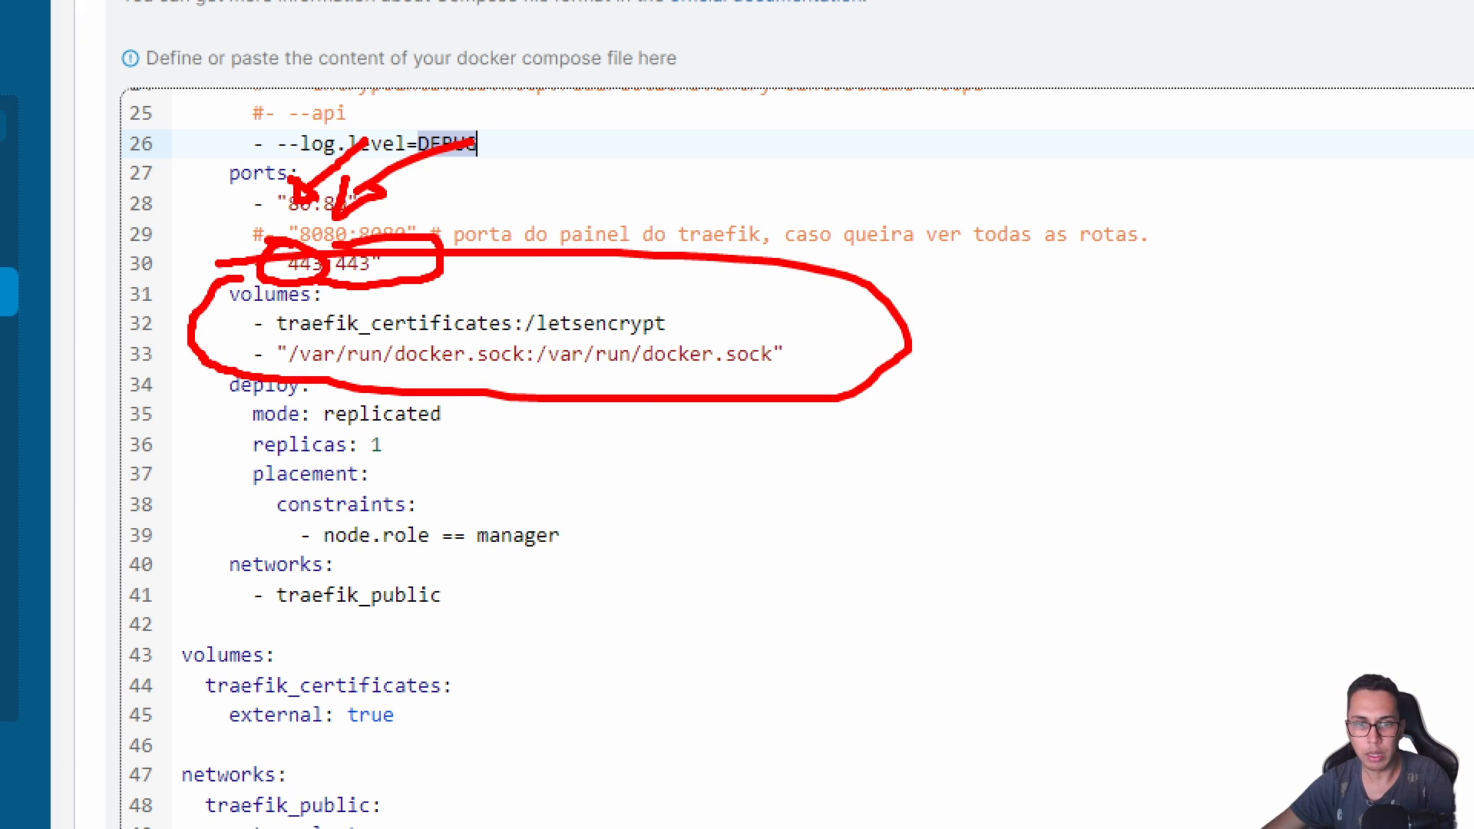
mouse_move(211, 368)
mouse_down()
mouse_move(194, 525)
mouse_move(422, 643)
mouse_move(442, 258)
mouse_move(307, 239)
mouse_up()
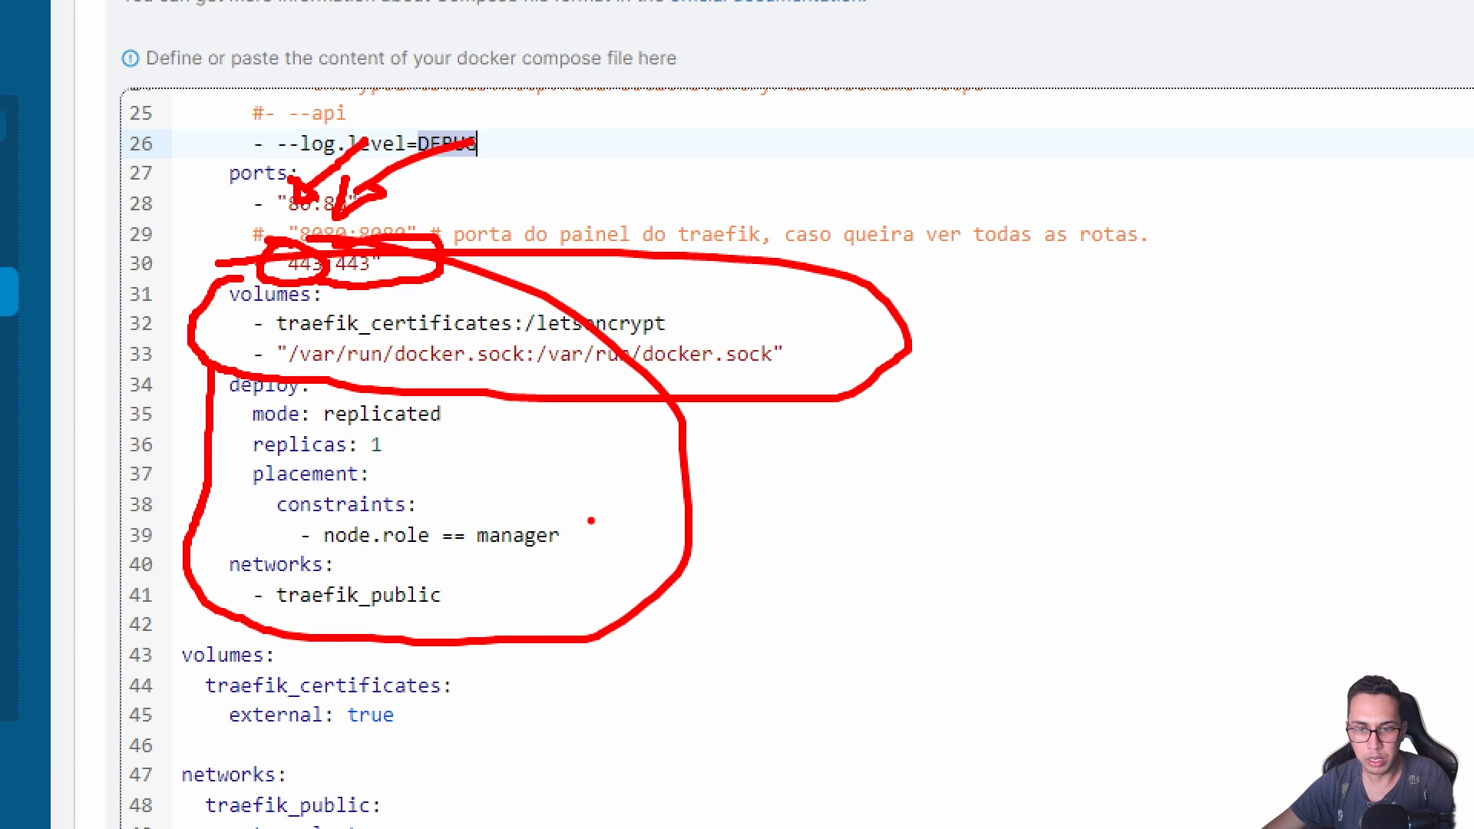
mouse_move(297, 515)
mouse_down()
mouse_move(349, 553)
mouse_move(590, 559)
mouse_up()
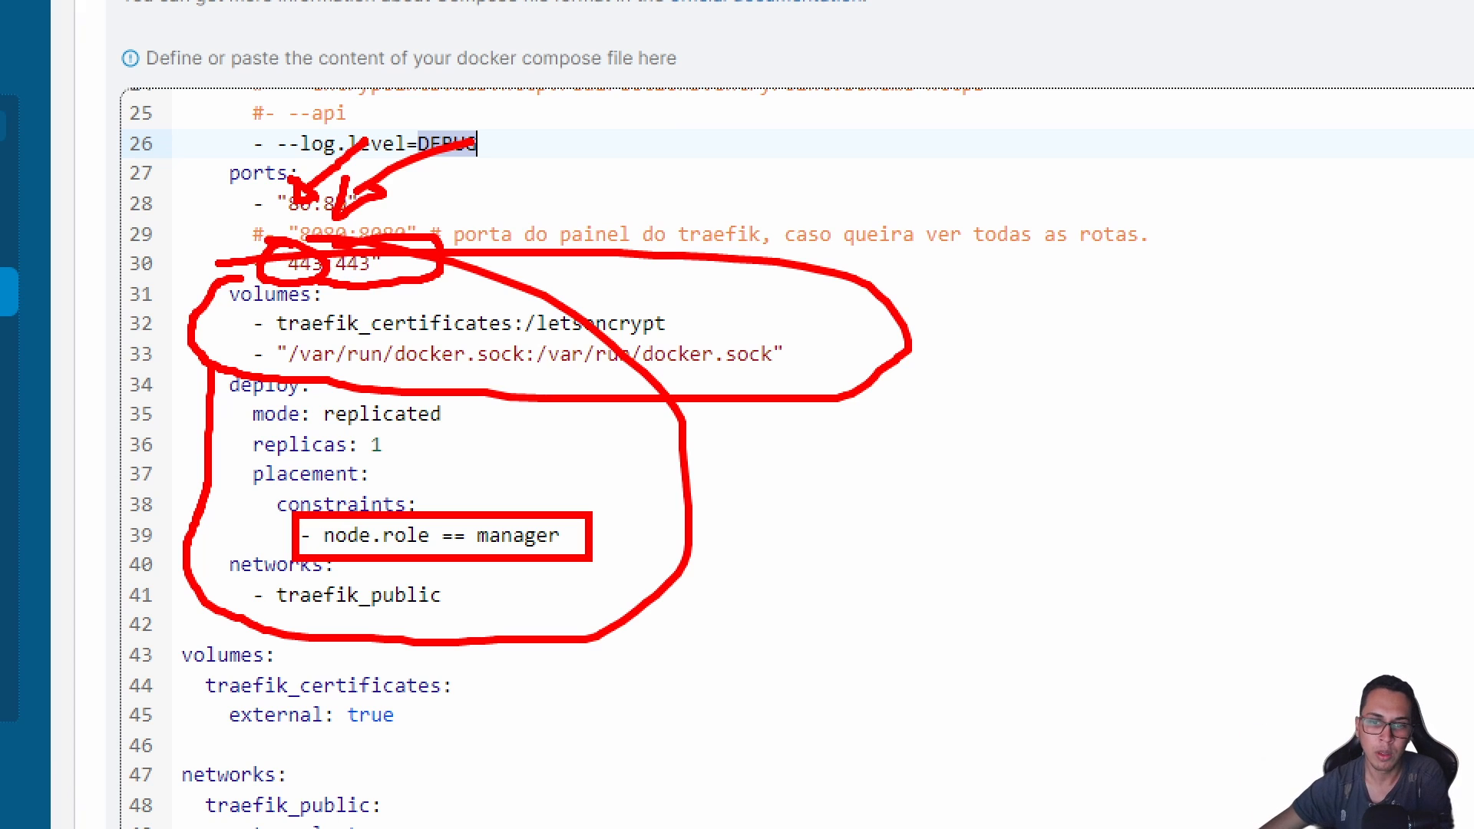
mouse_move(503, 493)
mouse_down()
mouse_move(400, 552)
mouse_move(525, 444)
mouse_up()
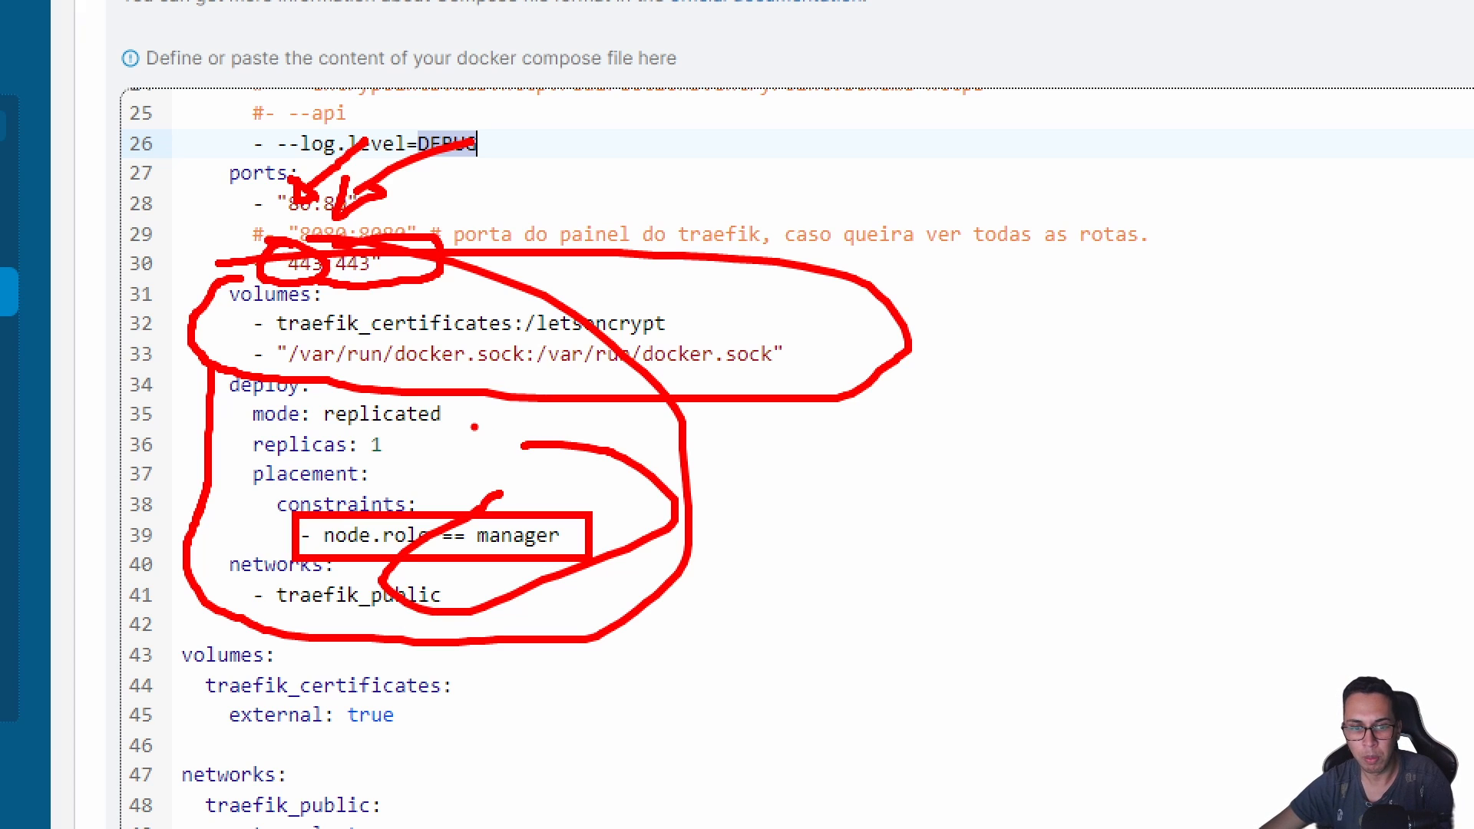
key(e)
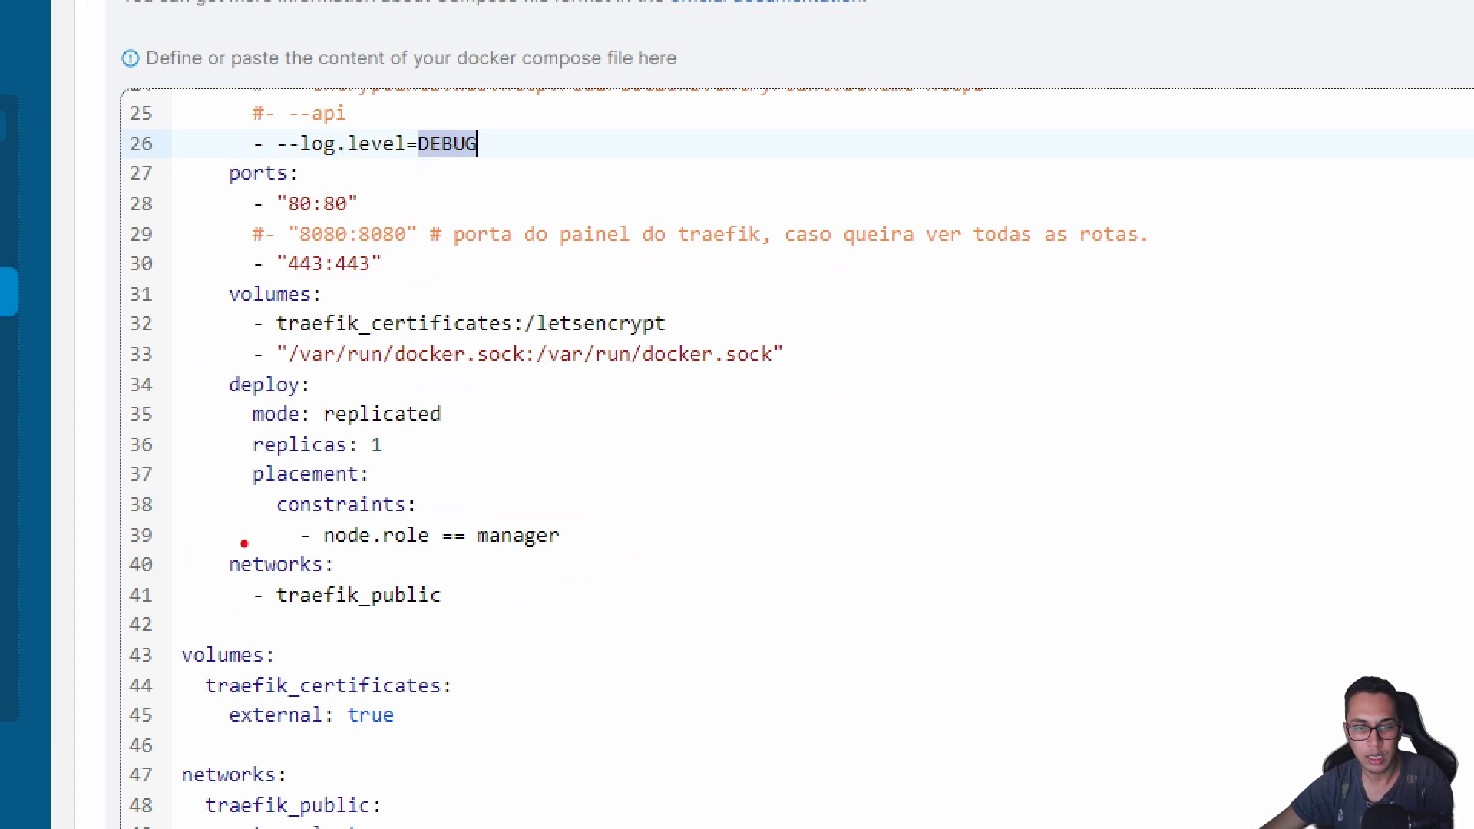
mouse_move(214, 542)
mouse_down()
mouse_move(297, 634)
mouse_move(459, 584)
mouse_move(218, 547)
mouse_up()
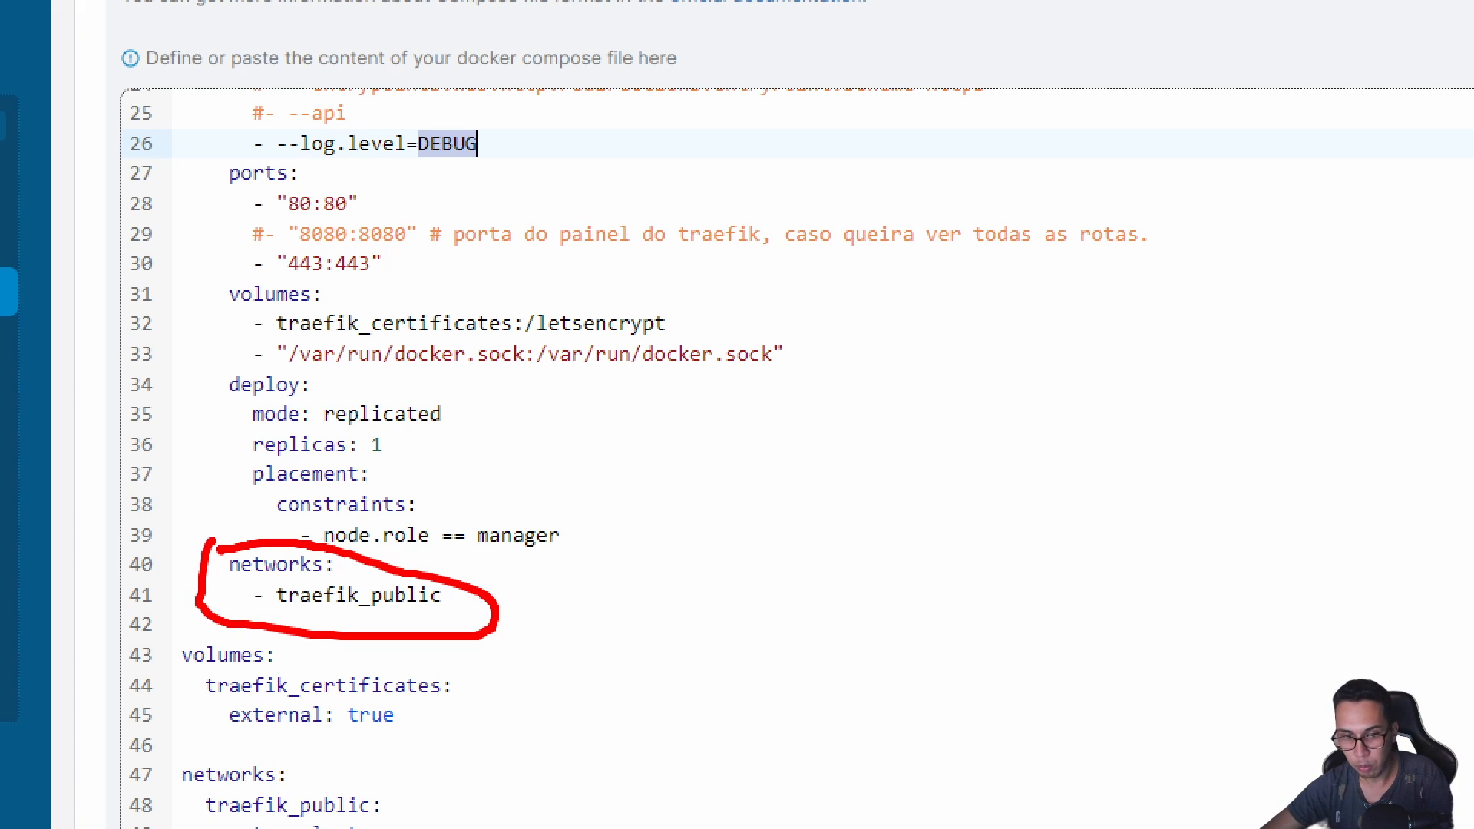
Examine the external volume and network definitions for traefik_certificates and traefik_public at the end of the YAML.
scroll(505, 321, down, 3)
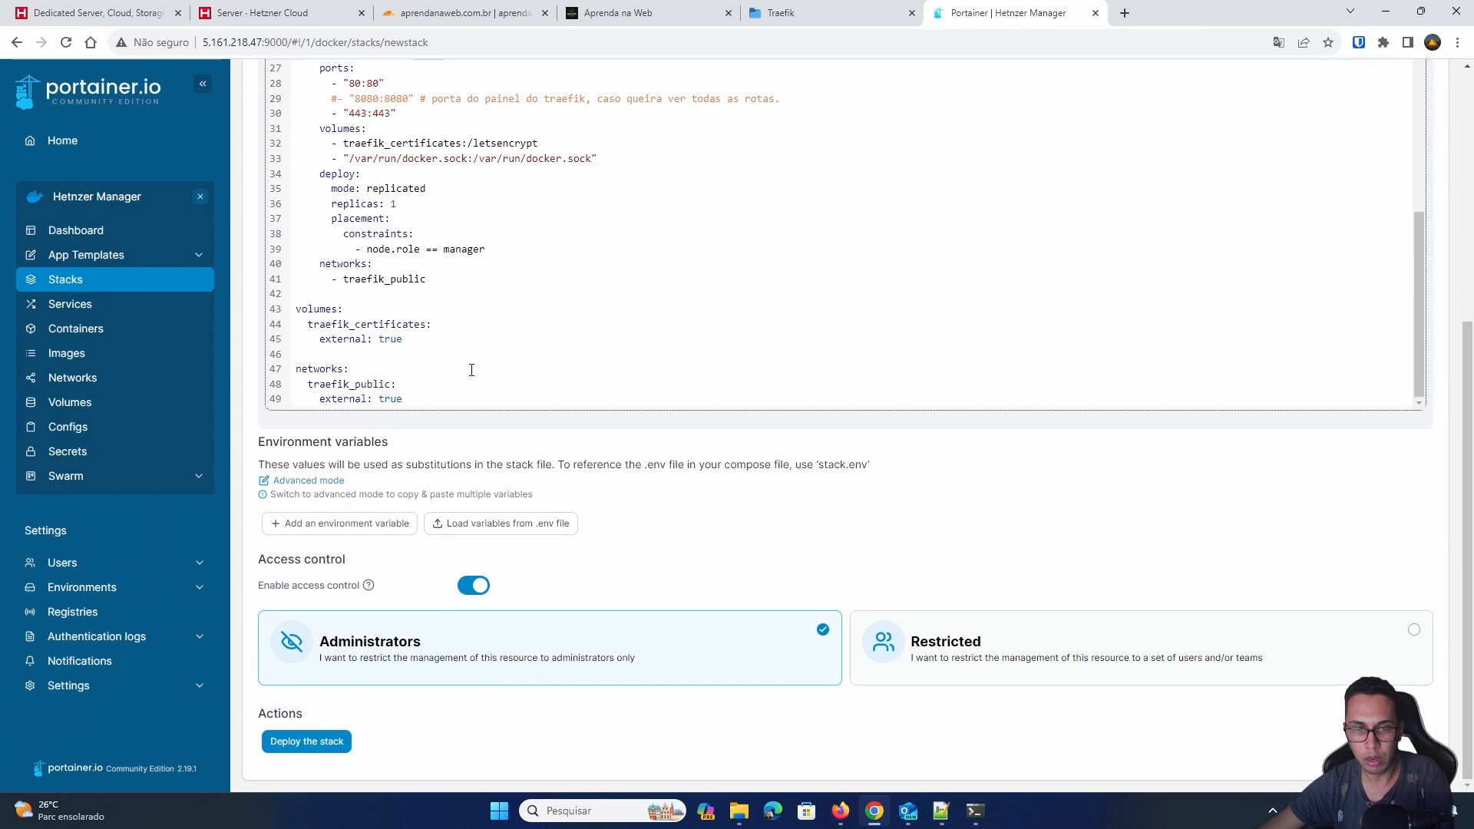
drag(291, 299, 270, 354)
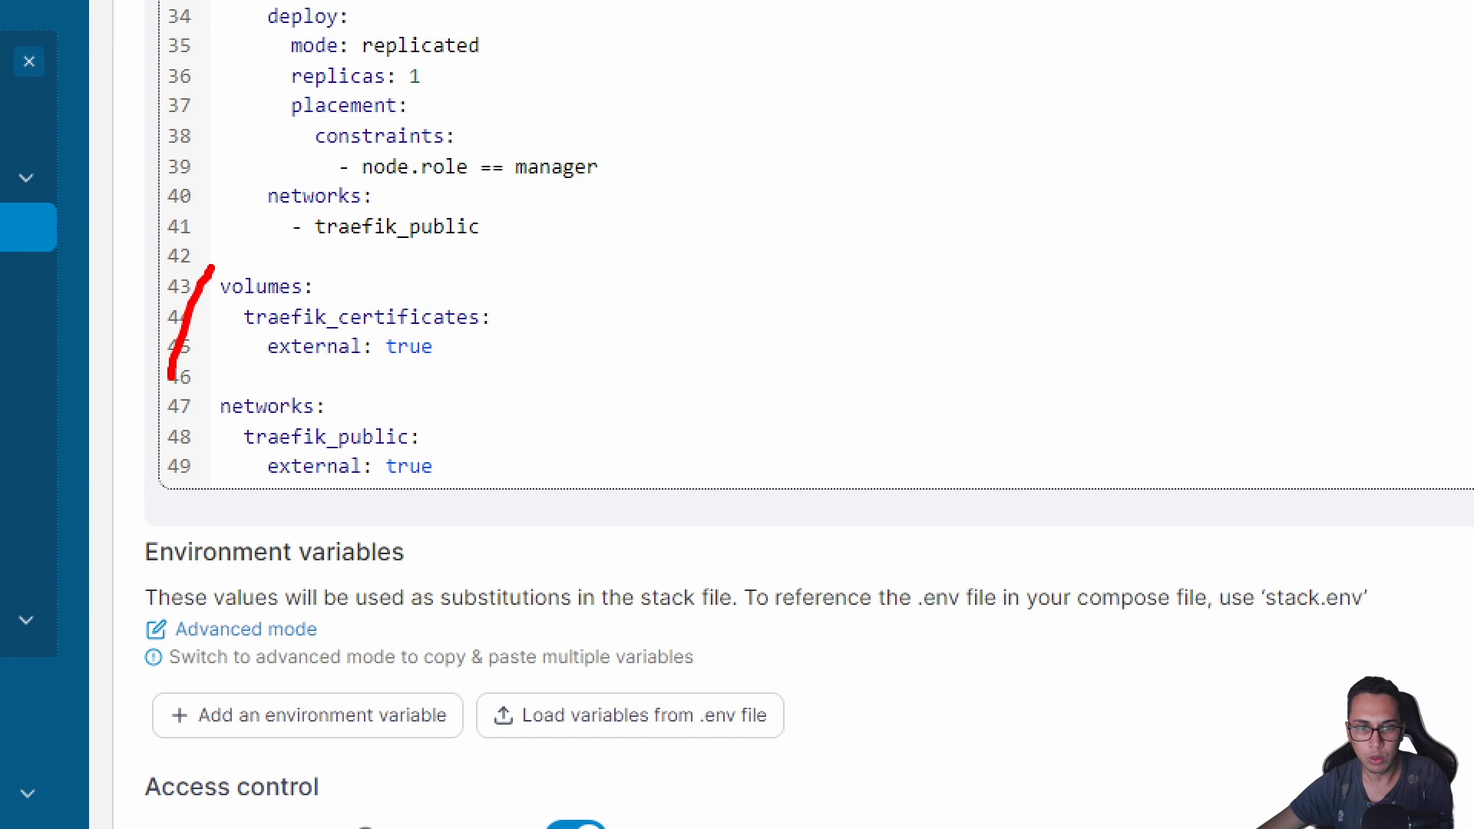
mouse_move(169, 376)
mouse_down()
mouse_move(383, 527)
mouse_move(181, 230)
mouse_move(163, 249)
mouse_up()
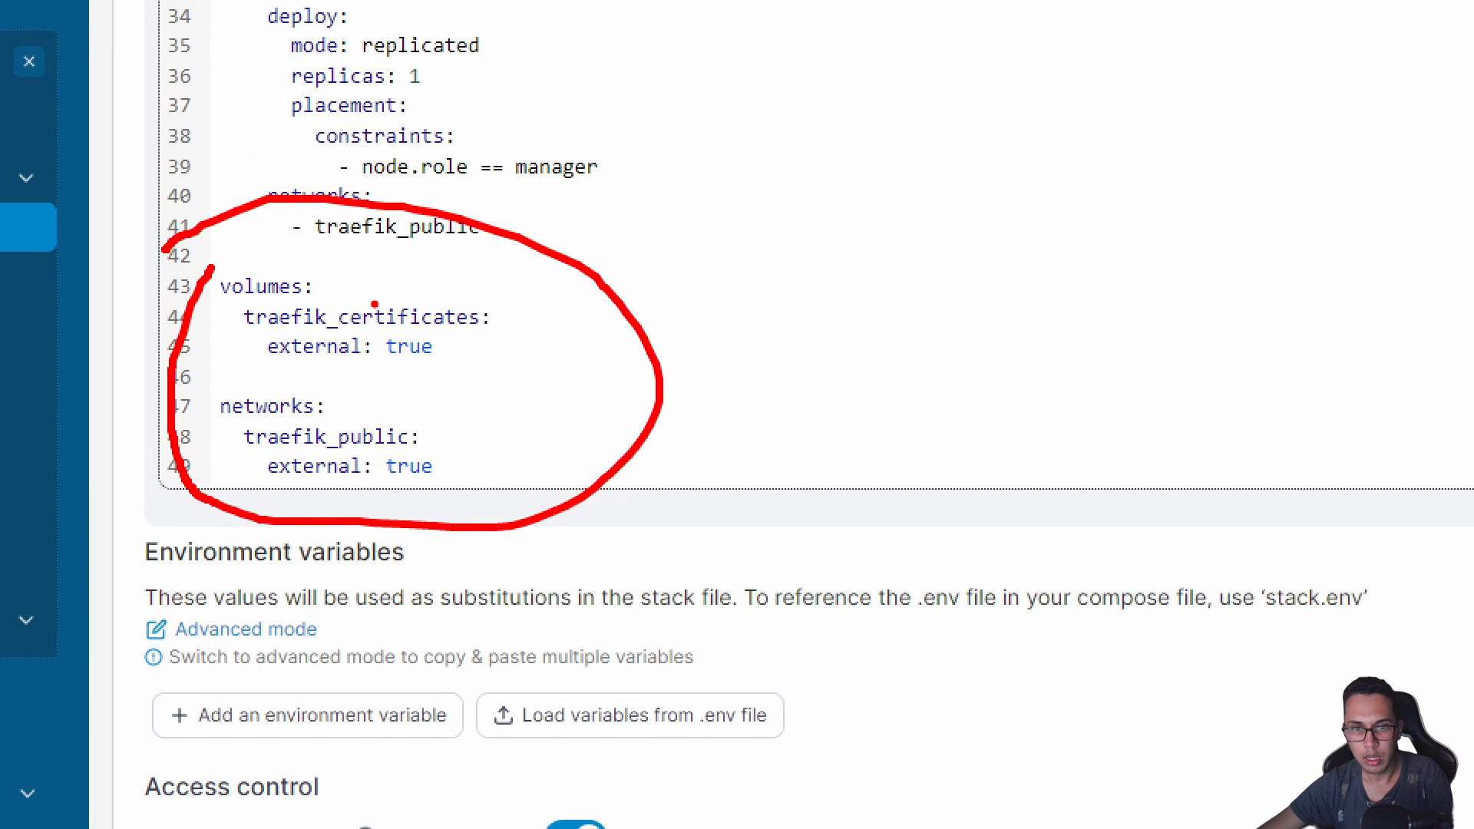
drag(377, 301, 427, 228)
mouse_move(361, 289)
mouse_down()
mouse_move(409, 304)
mouse_move(366, 299)
mouse_up()
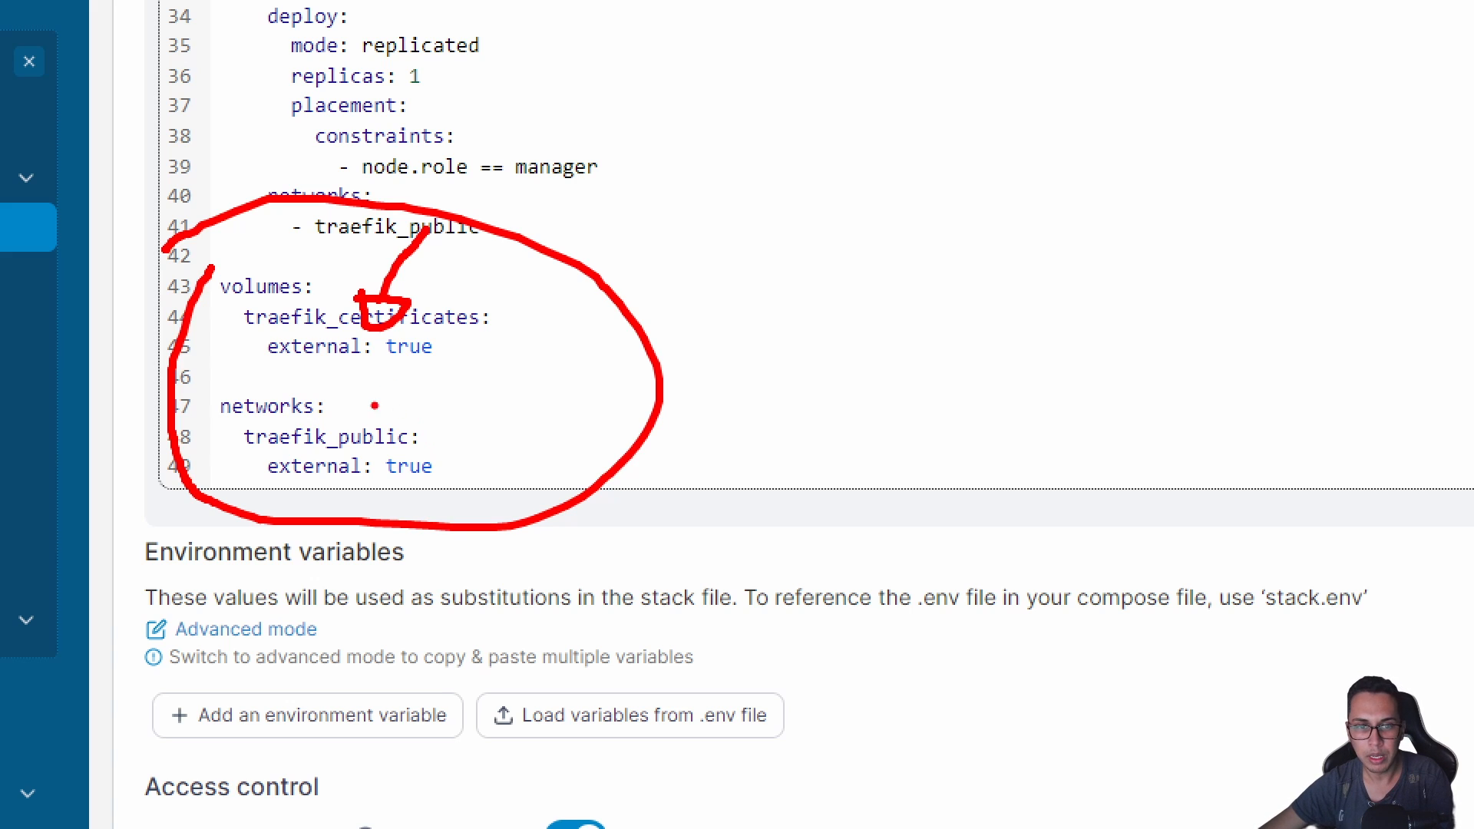
mouse_move(218, 257)
mouse_down()
mouse_move(201, 298)
mouse_move(509, 311)
mouse_move(138, 228)
mouse_up()
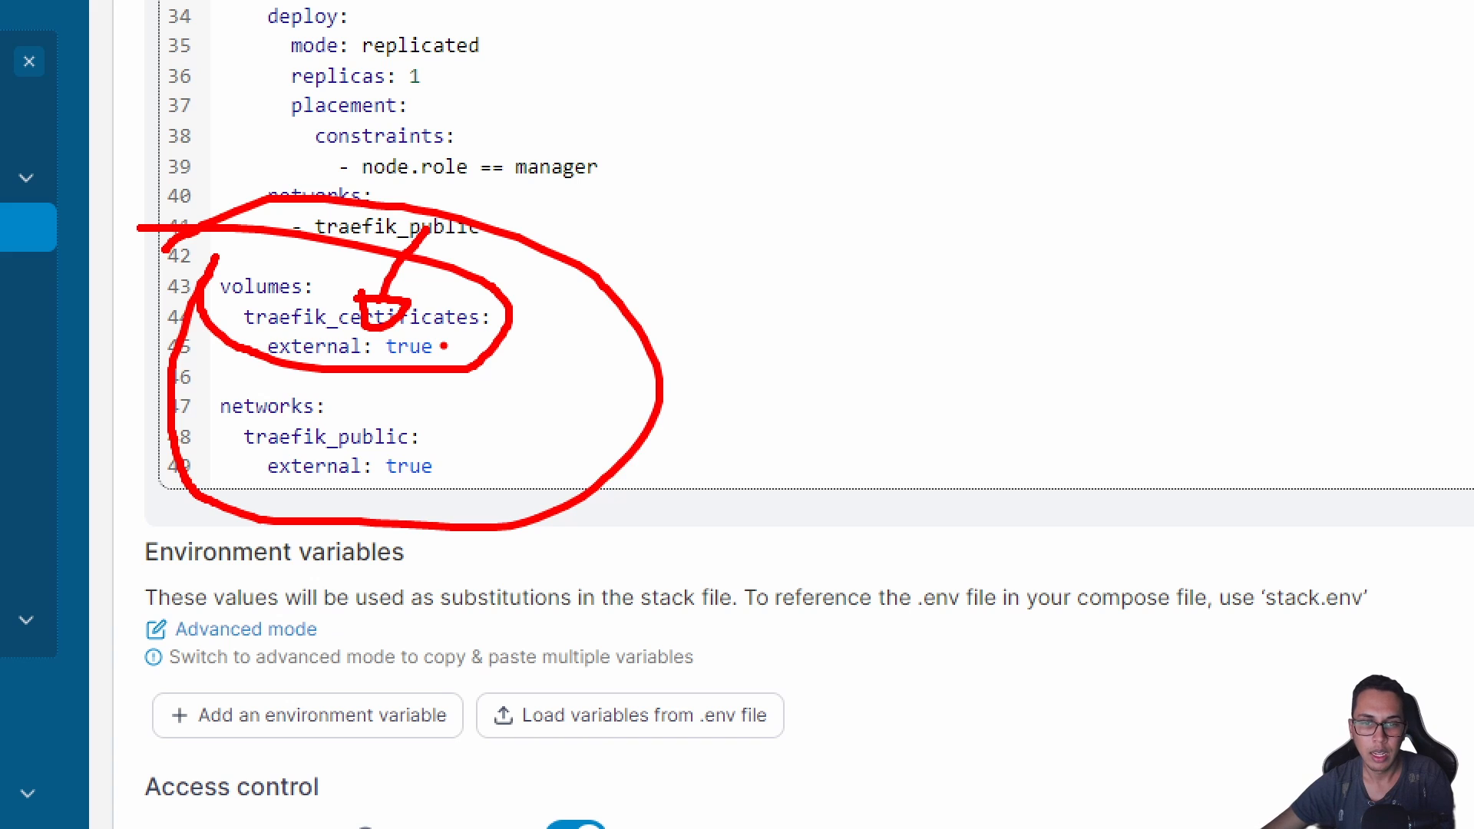
mouse_move(225, 386)
mouse_down()
mouse_move(208, 389)
mouse_move(259, 423)
mouse_move(300, 386)
mouse_move(153, 367)
mouse_up()
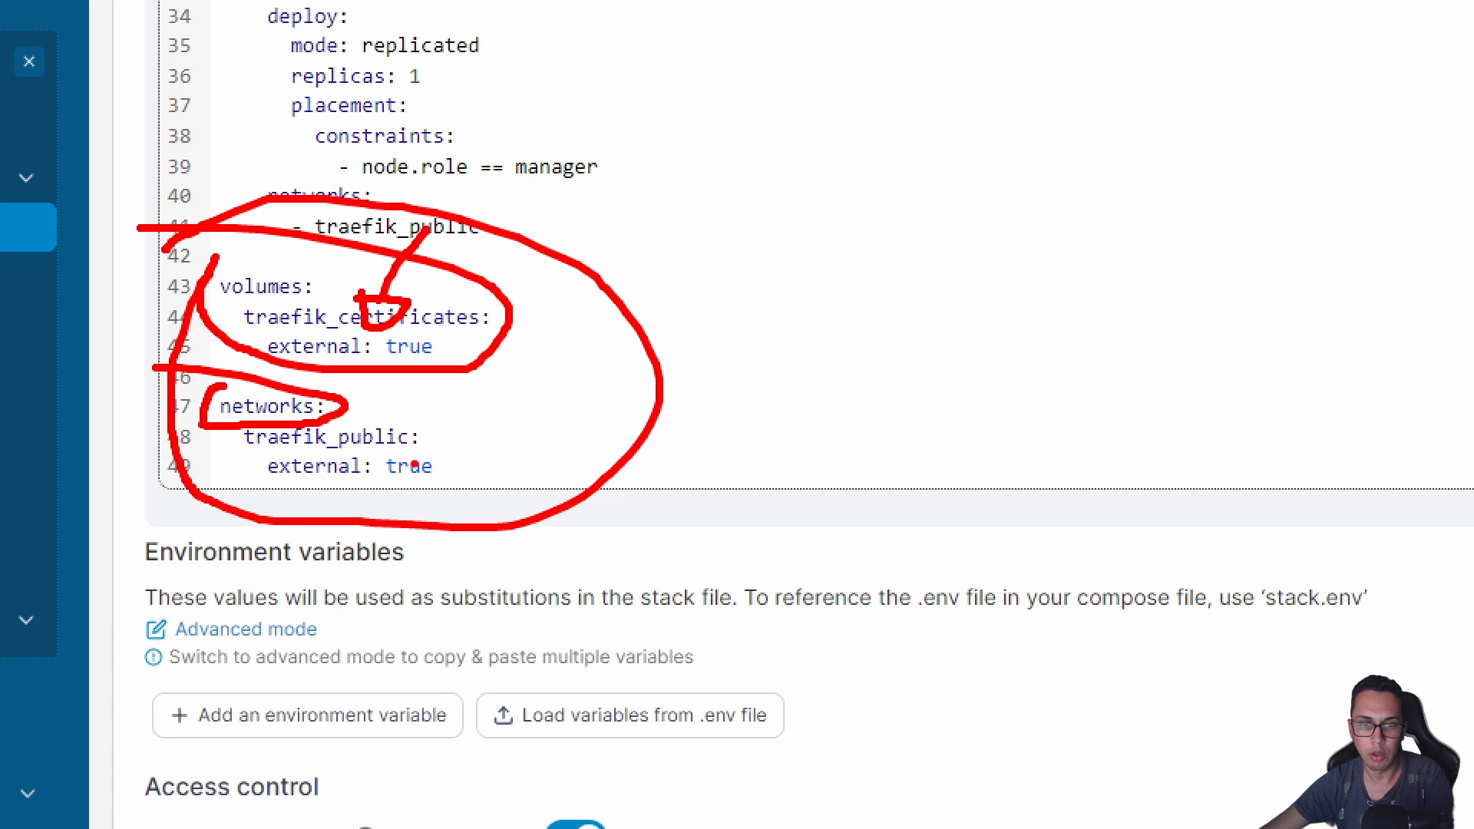
mouse_move(489, 487)
mouse_down()
mouse_move(241, 469)
mouse_move(505, 451)
mouse_up()
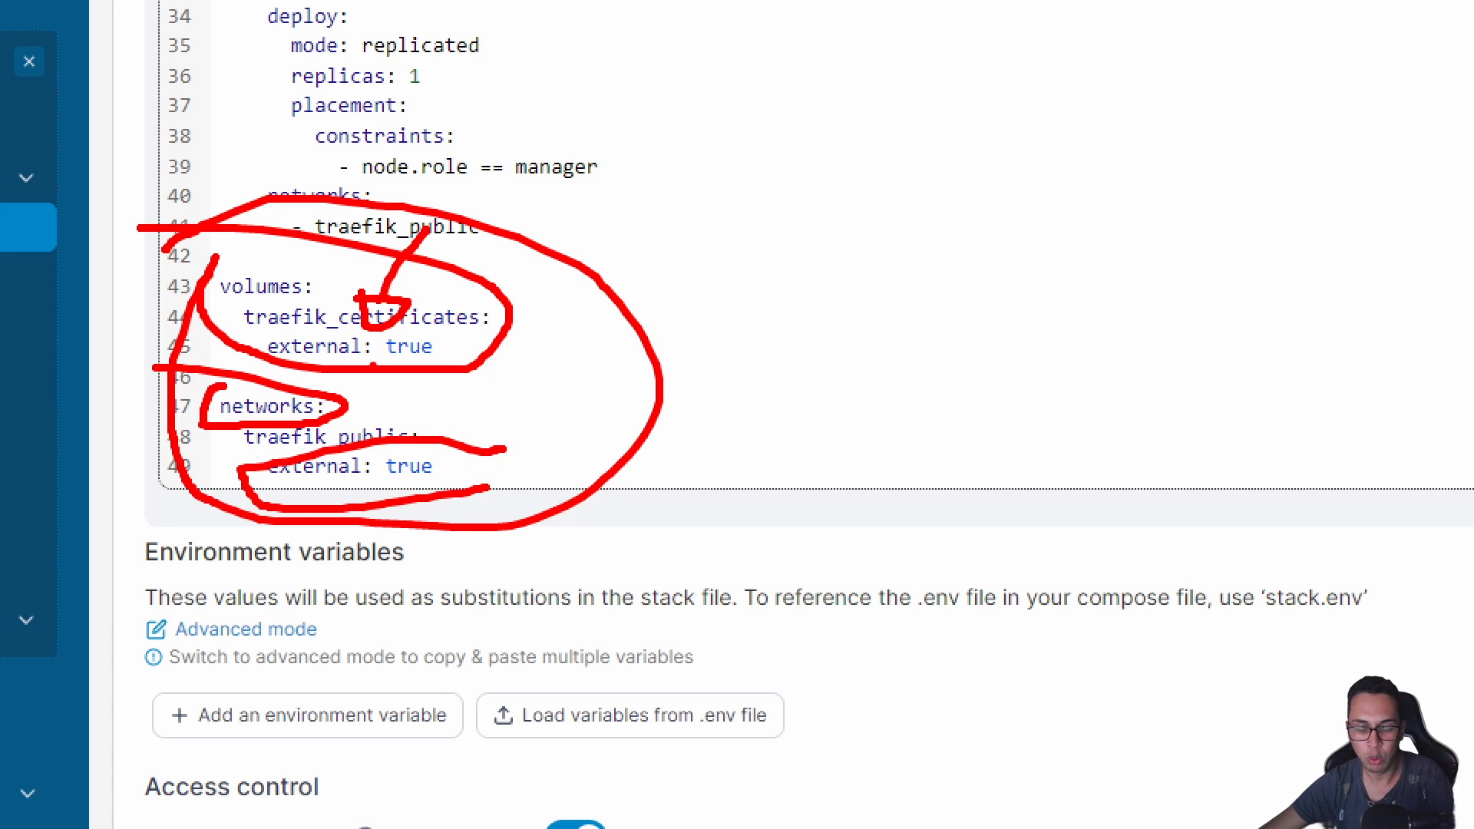
key(e)
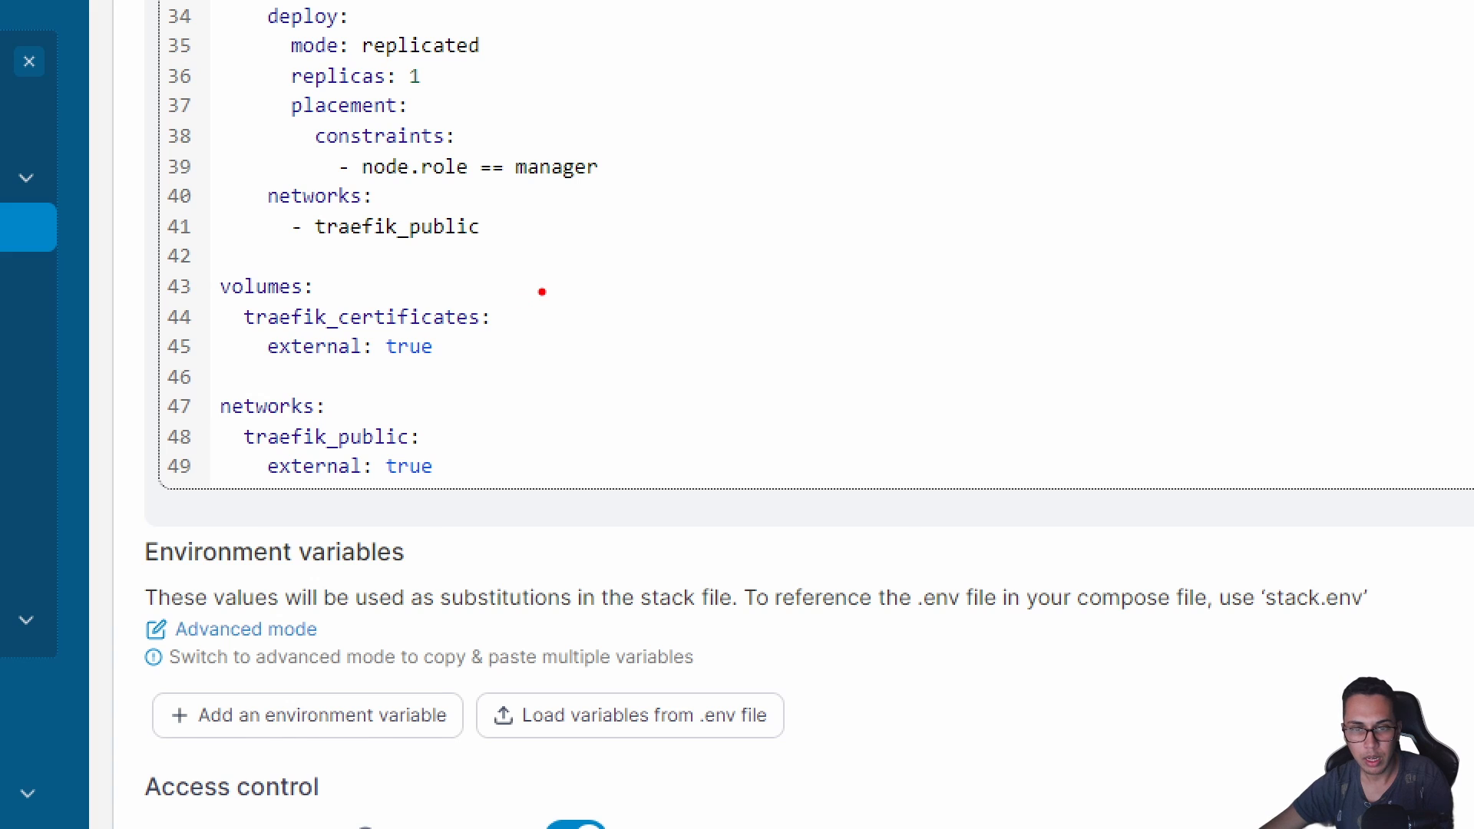
key(Escape)
Add a name entry with the value certificados under external: true in the traefik_certificates volume definition.
click(452, 327)
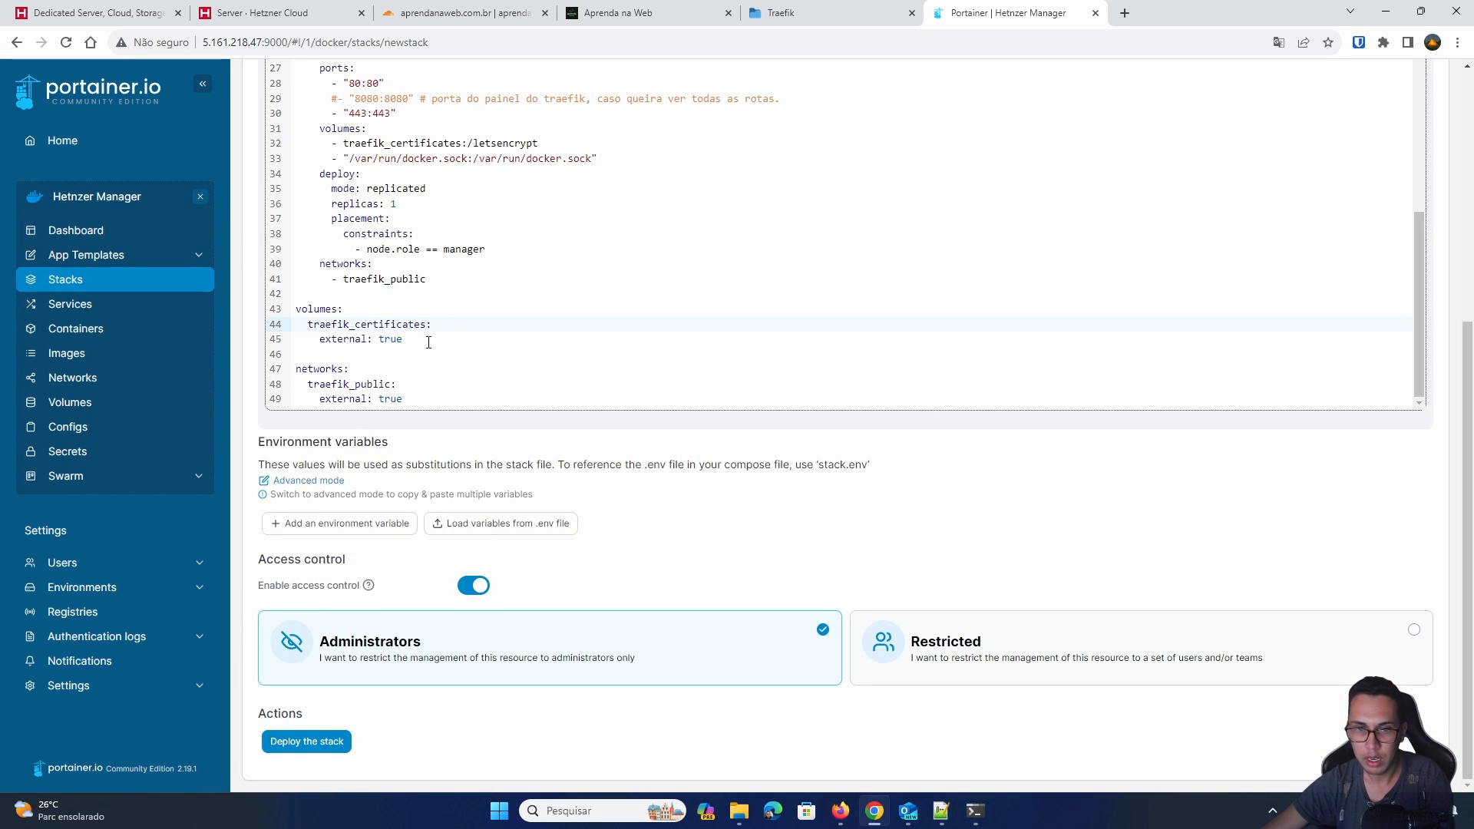
click(427, 339)
key(Return)
text(name:)
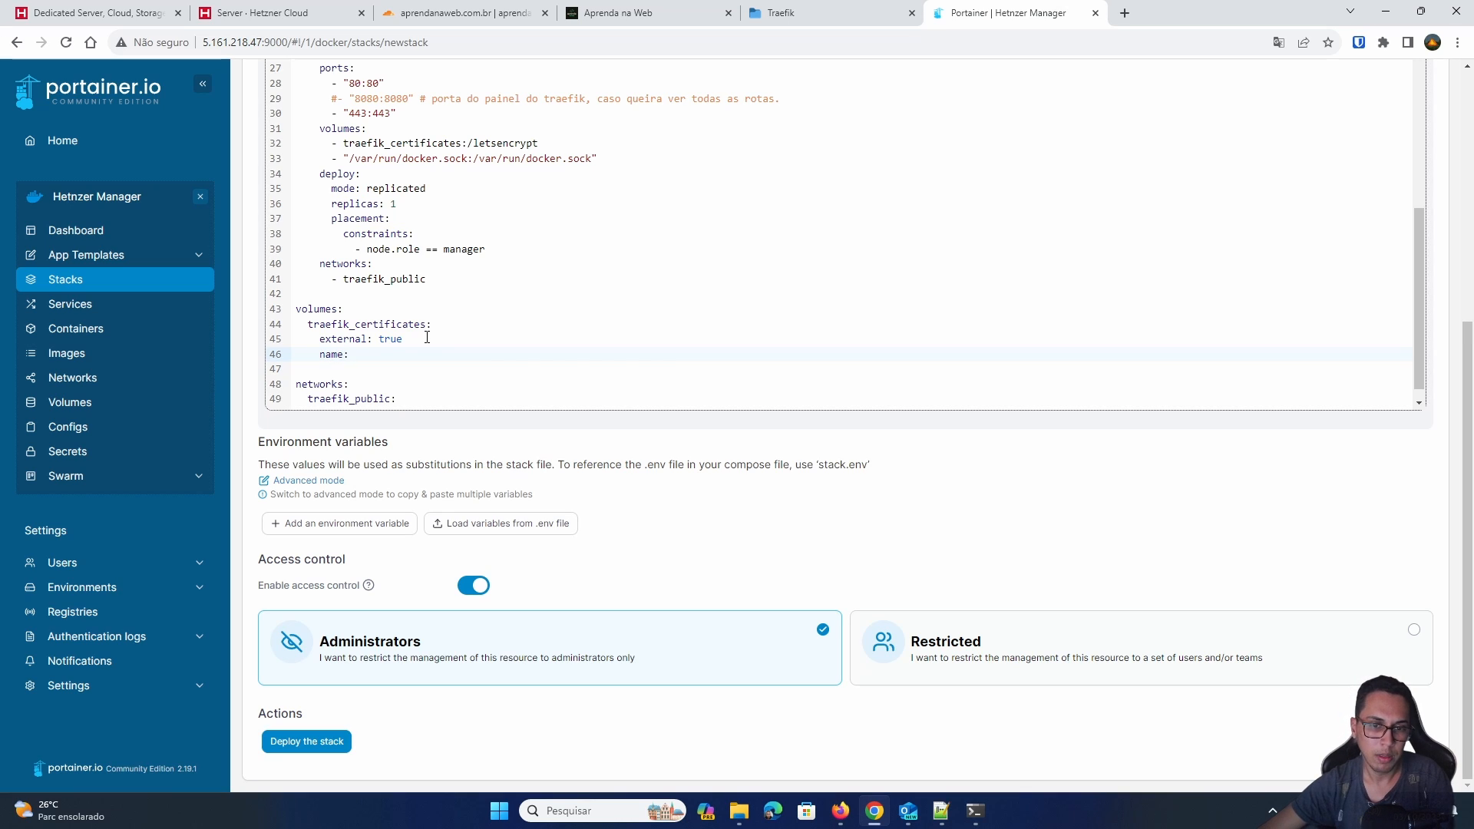
text( ce)
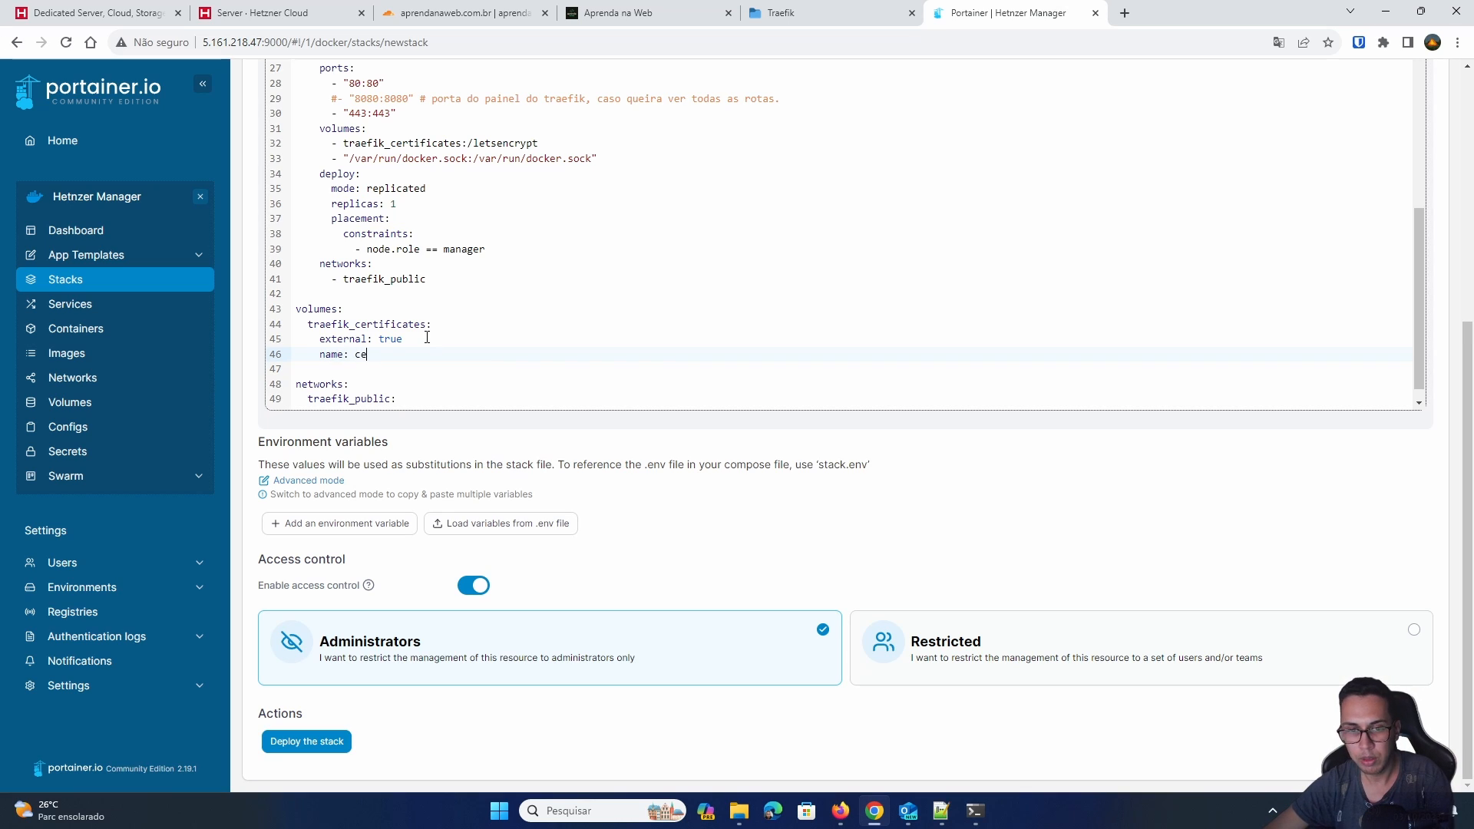
text(rtificados)
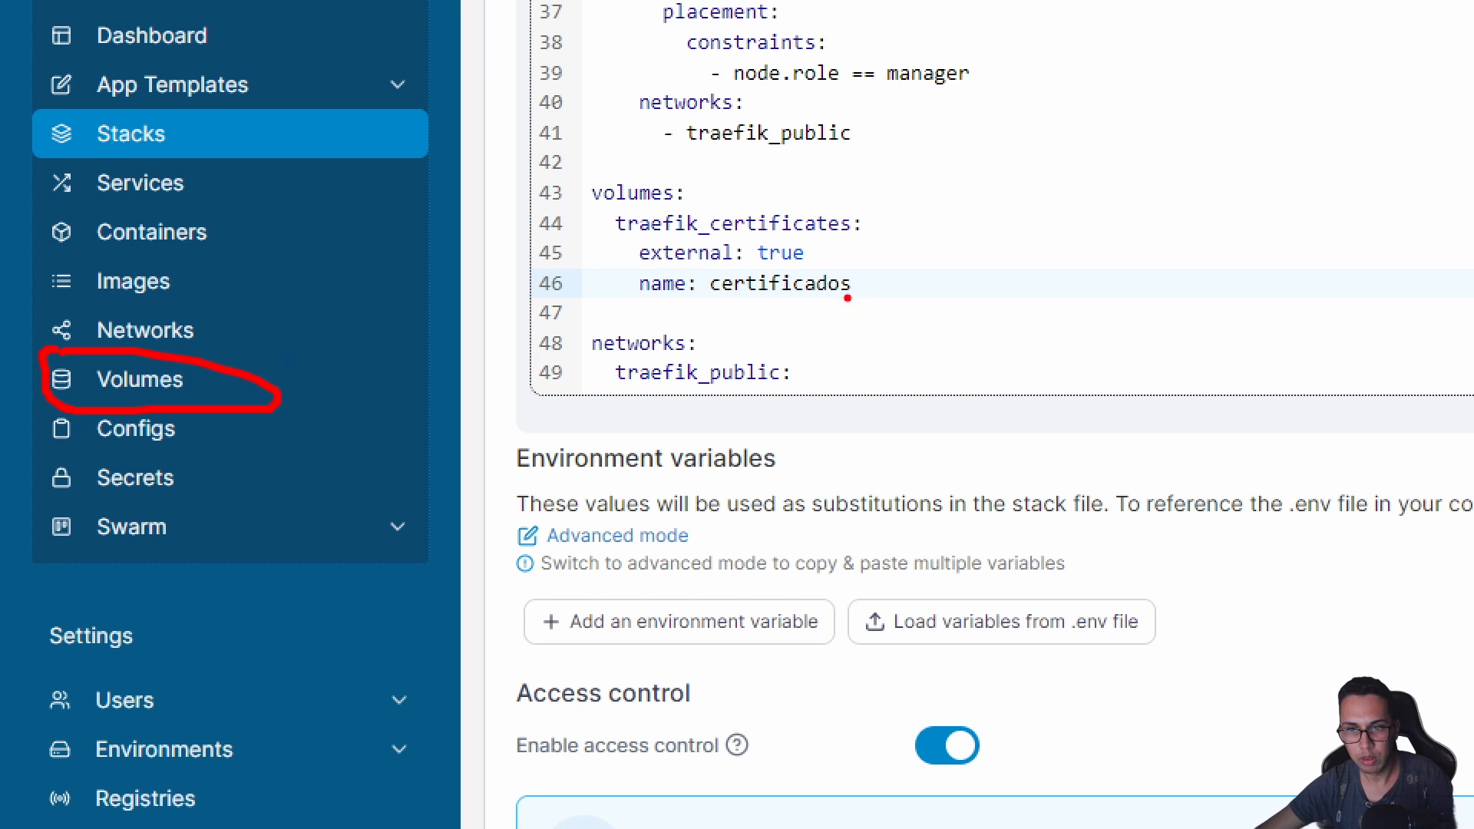
mouse_move(671, 297)
mouse_down()
mouse_move(279, 338)
mouse_move(269, 377)
mouse_up()
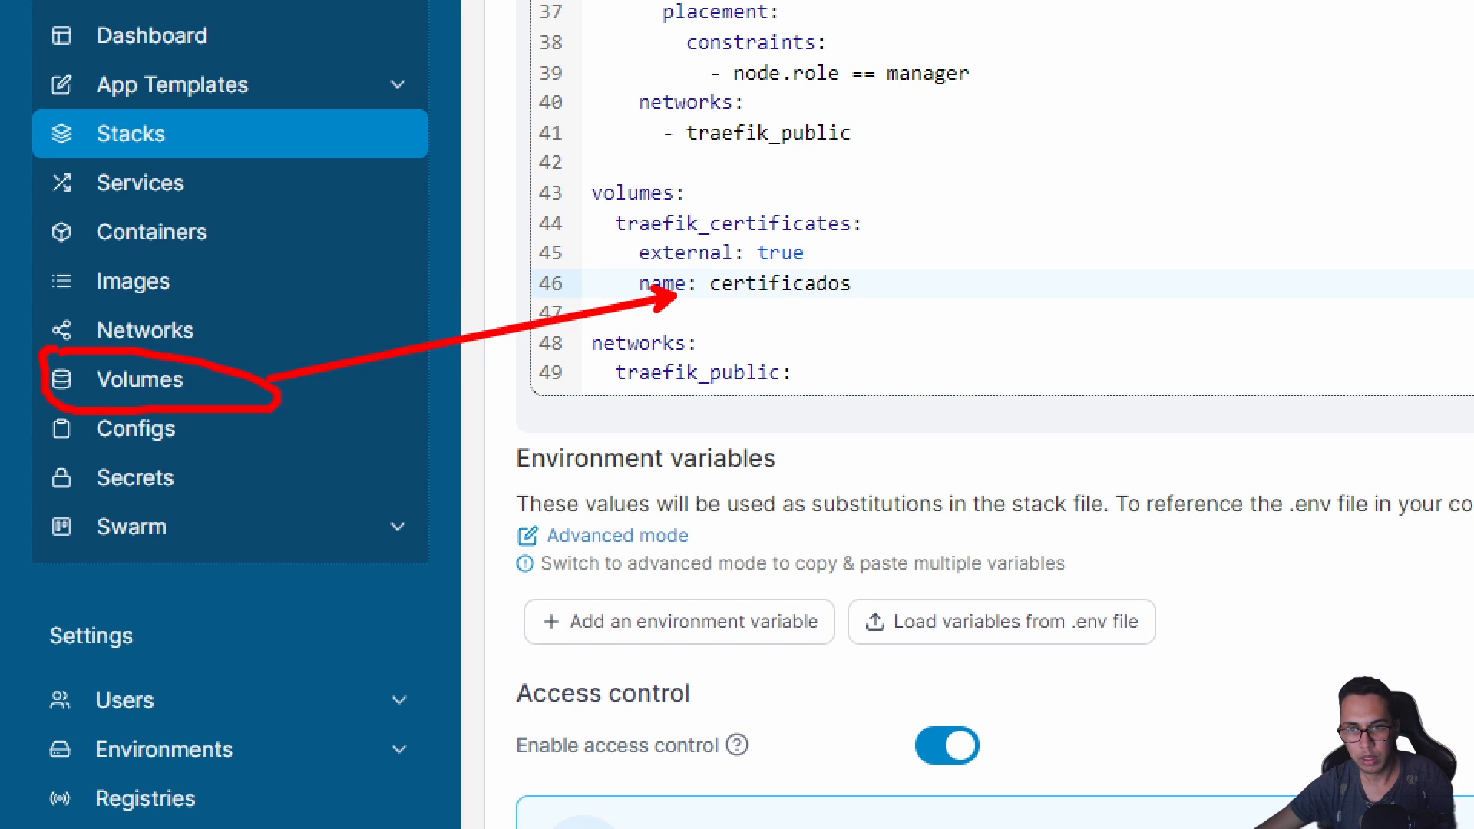
mouse_move(695, 259)
mouse_down()
mouse_move(815, 344)
mouse_move(727, 224)
mouse_up()
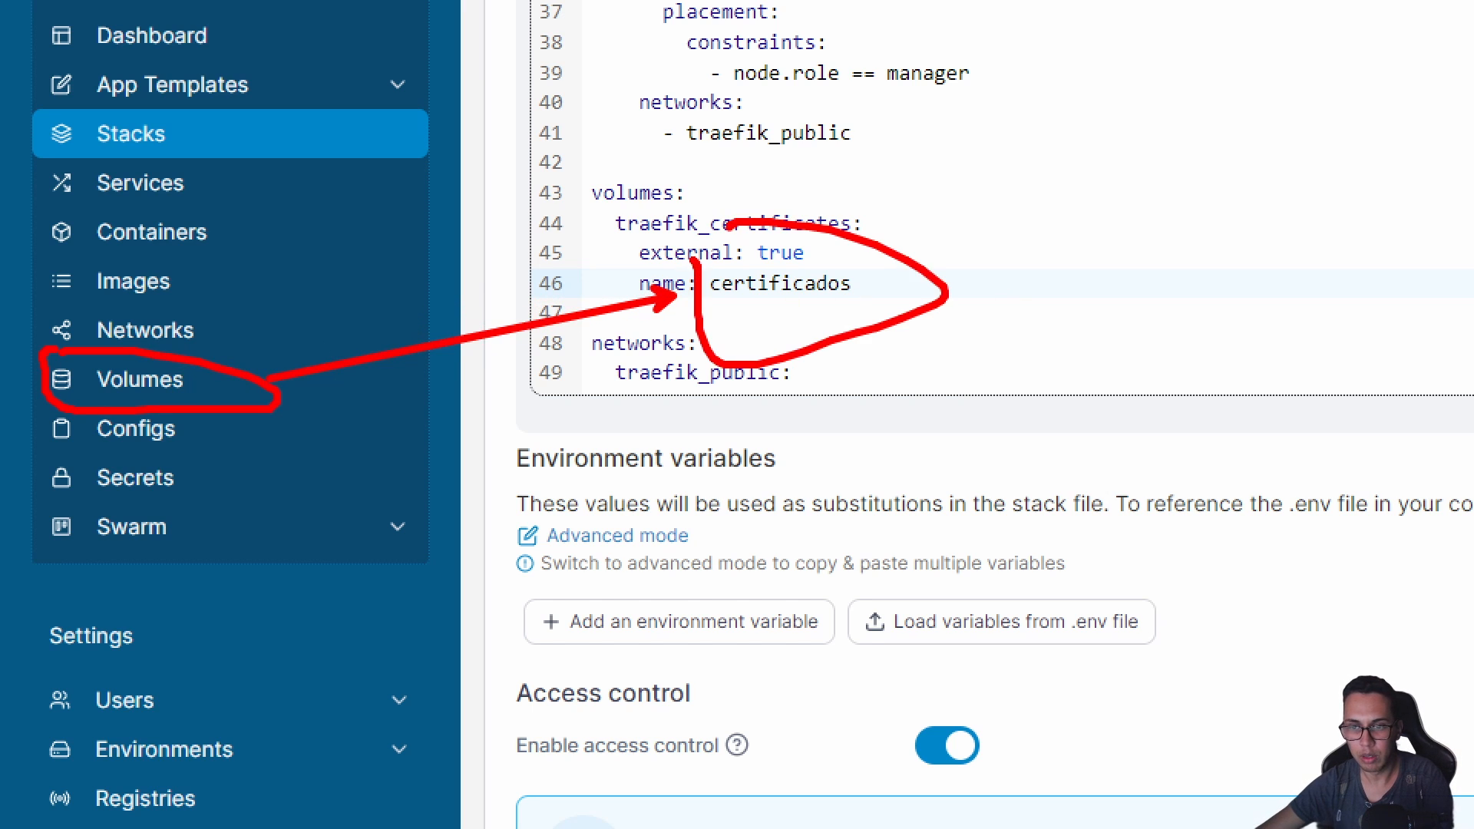
key(Escape)
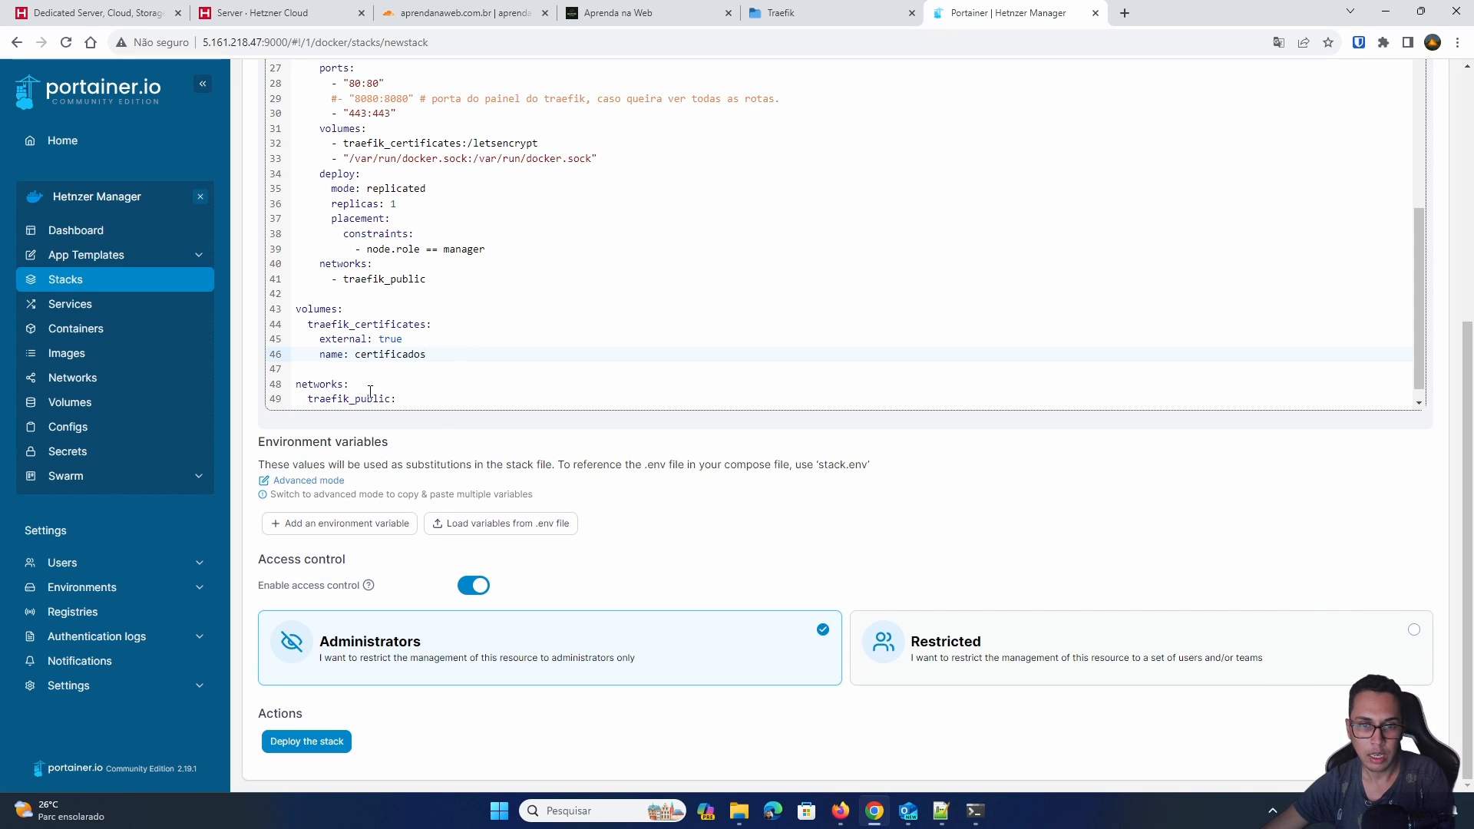
double_click(332, 356)
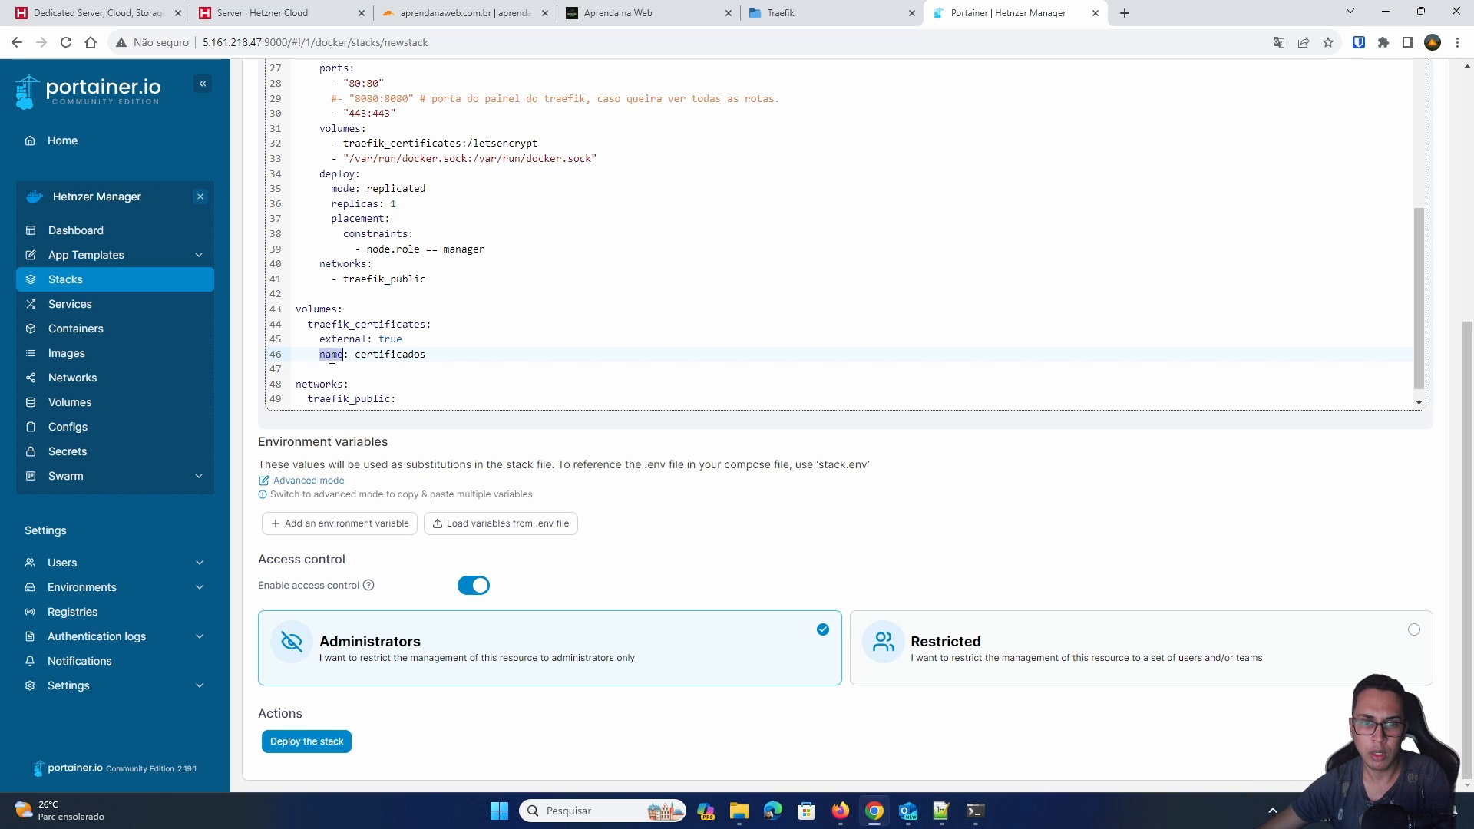
double_click(386, 353)
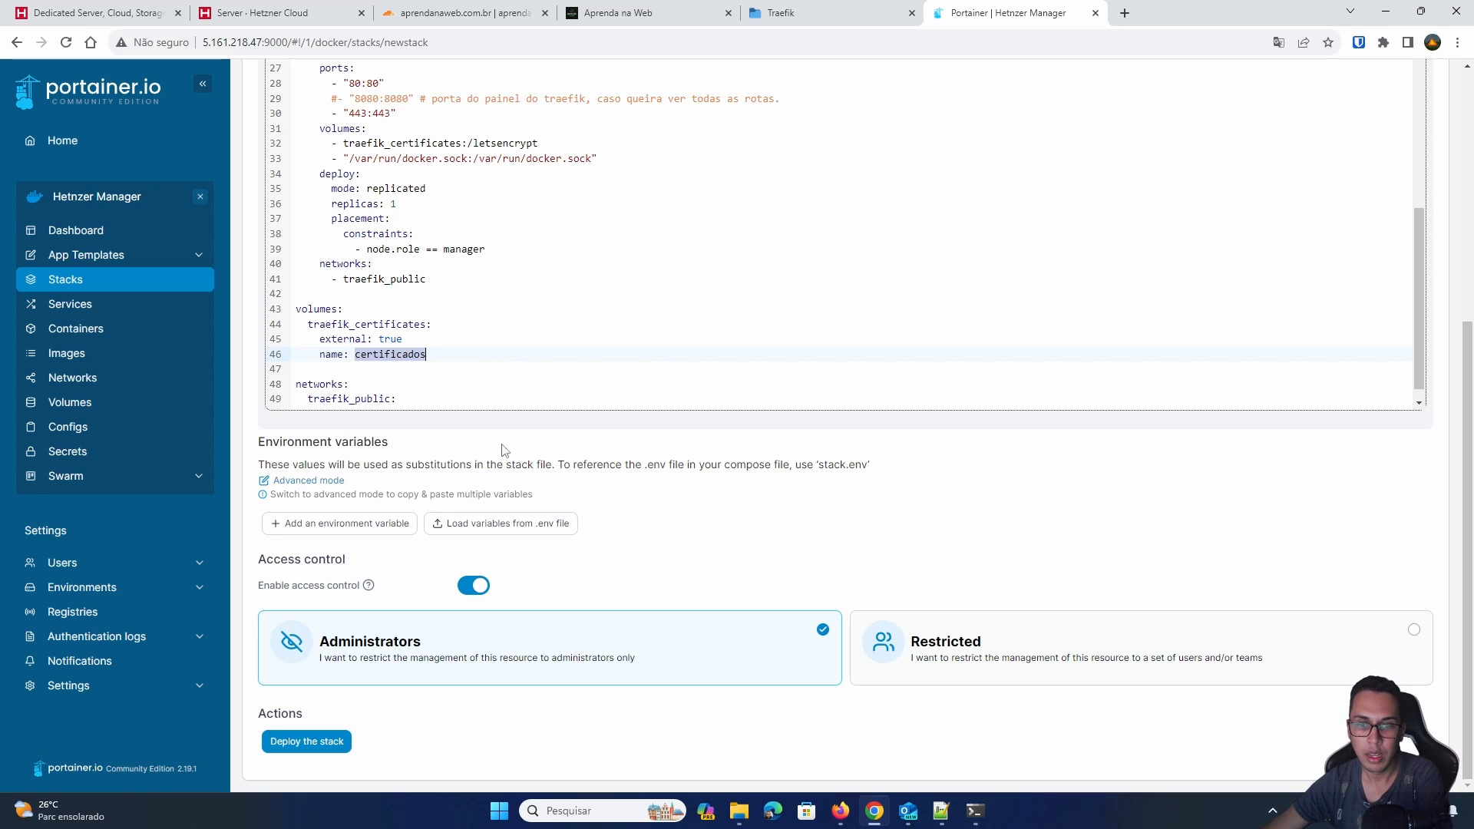
Disable access control for the Traefik stack and deploy it.
click(474, 587)
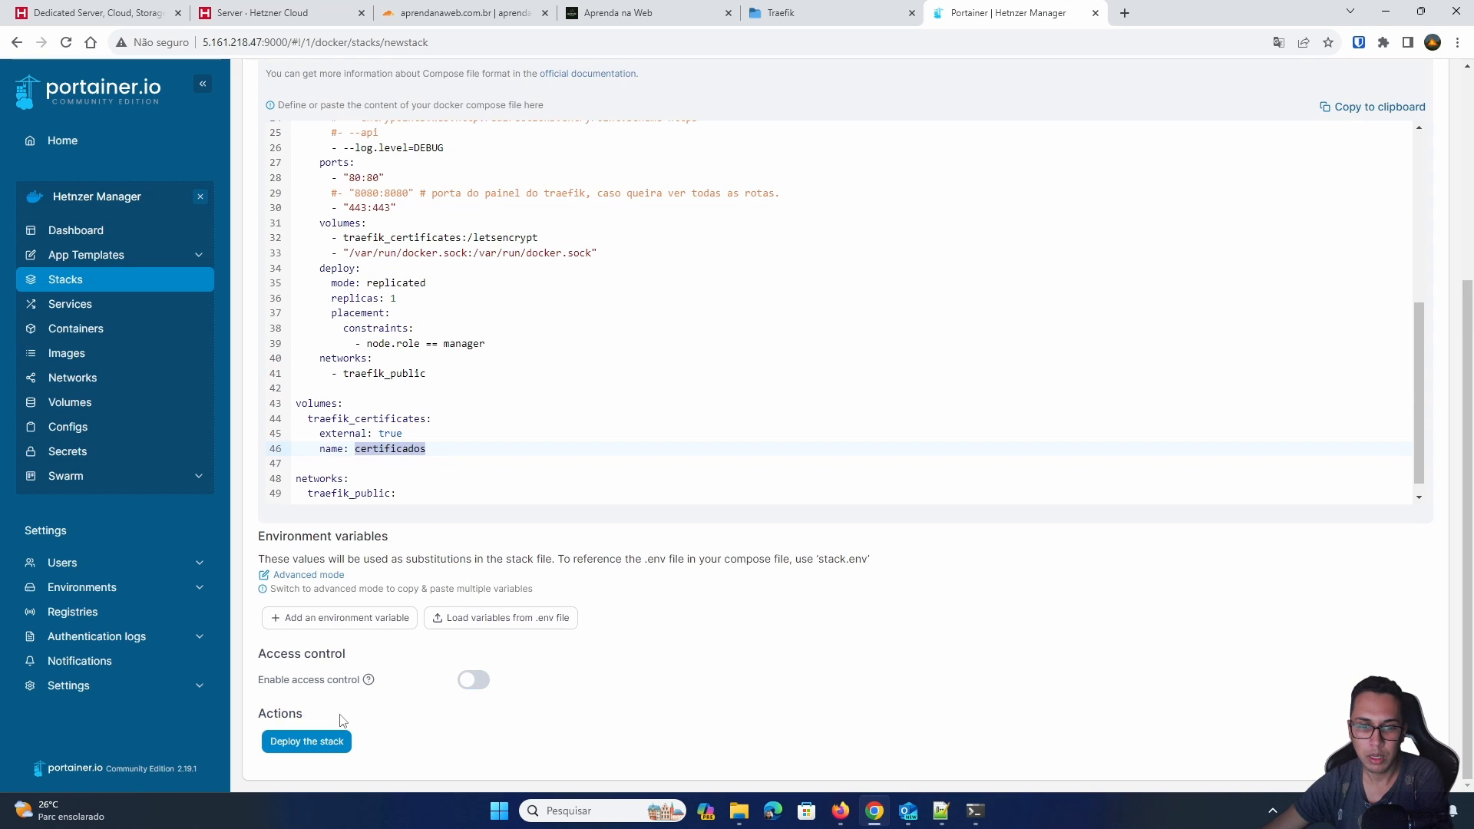
click(327, 741)
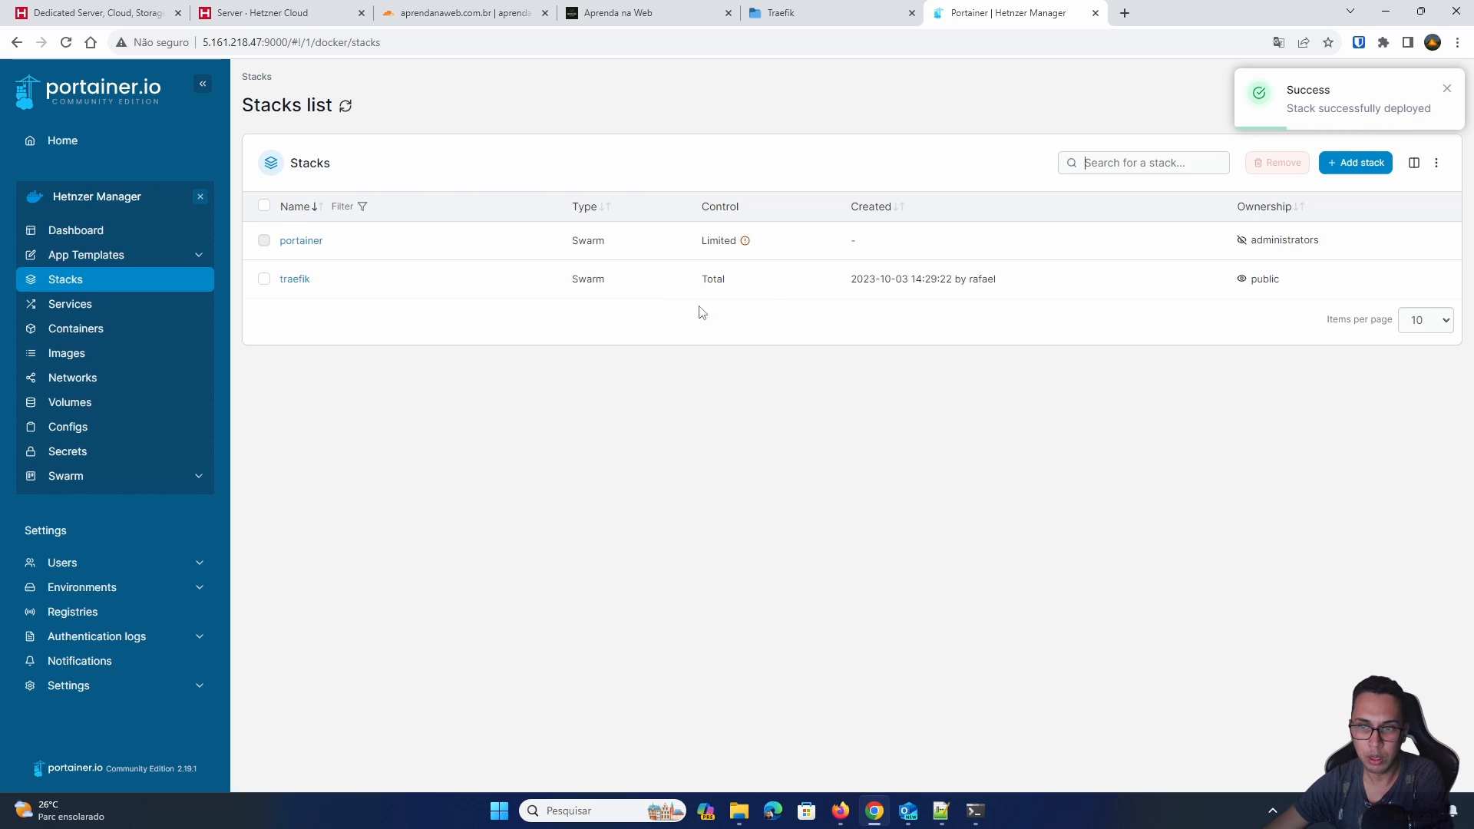
Open the traefik stack's details and check its service's task status and the node it runs on.
click(299, 281)
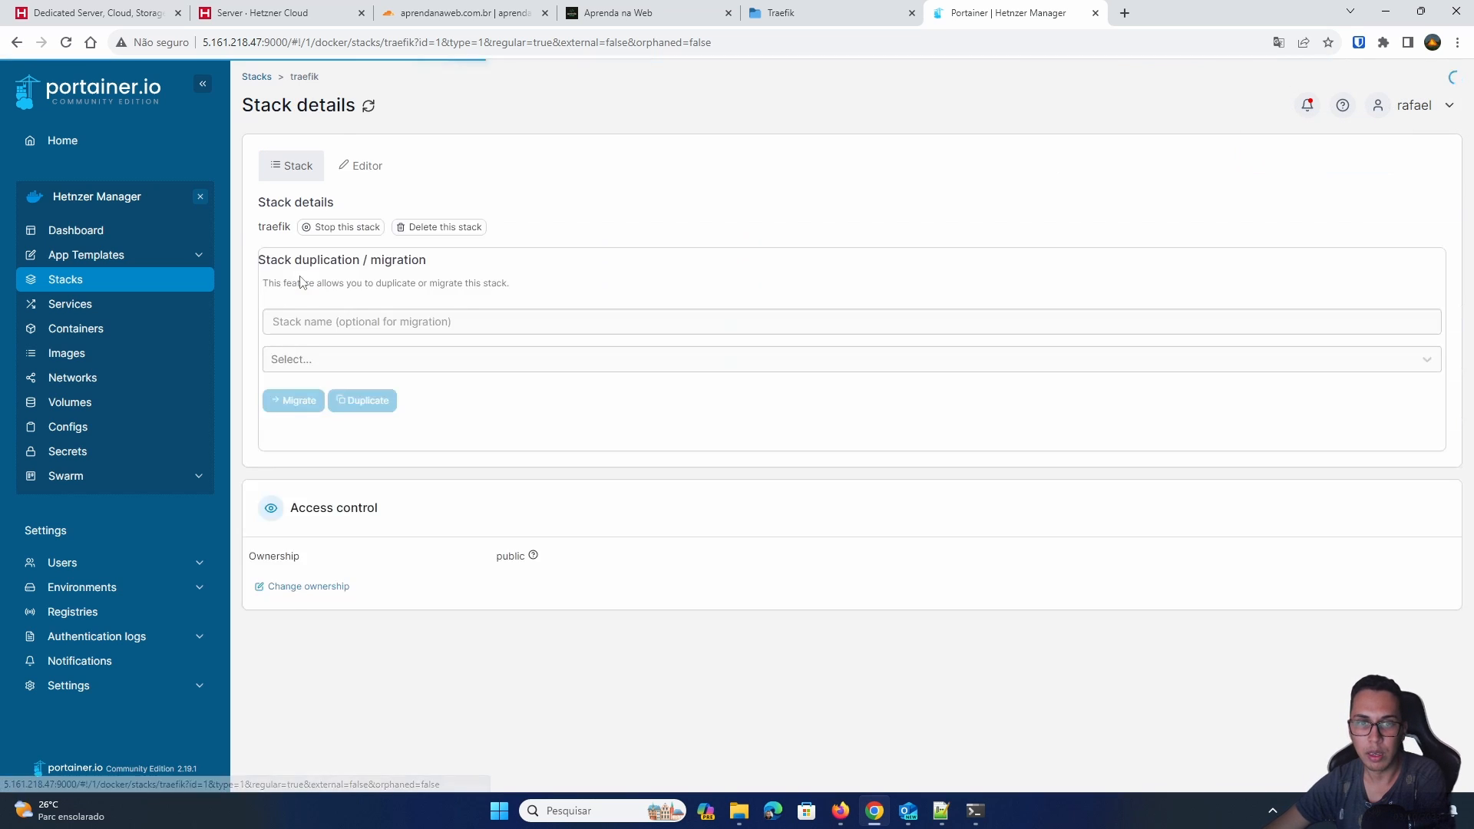
click(284, 584)
scroll(603, 559, down, 1)
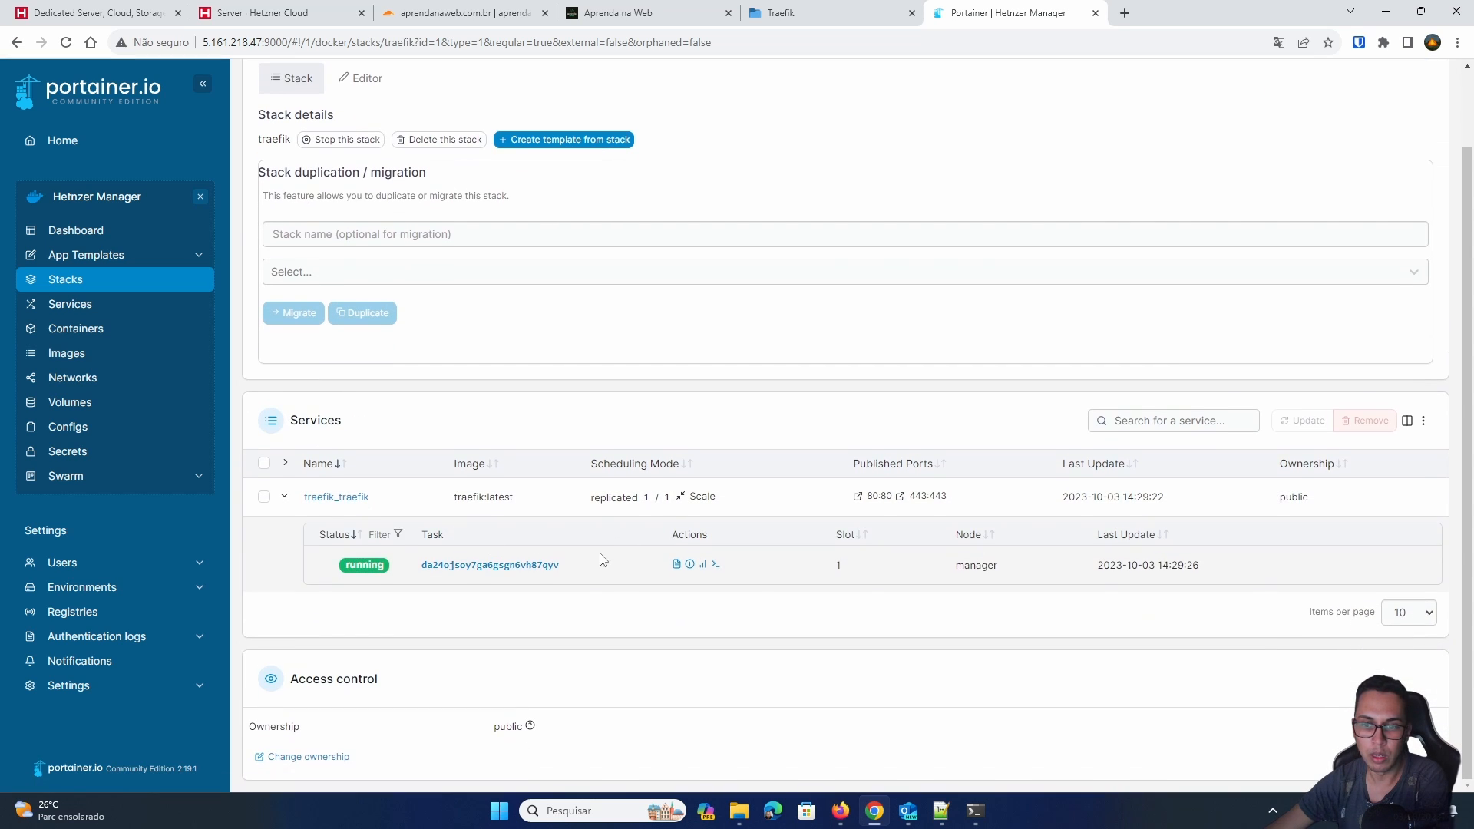
double_click(980, 572)
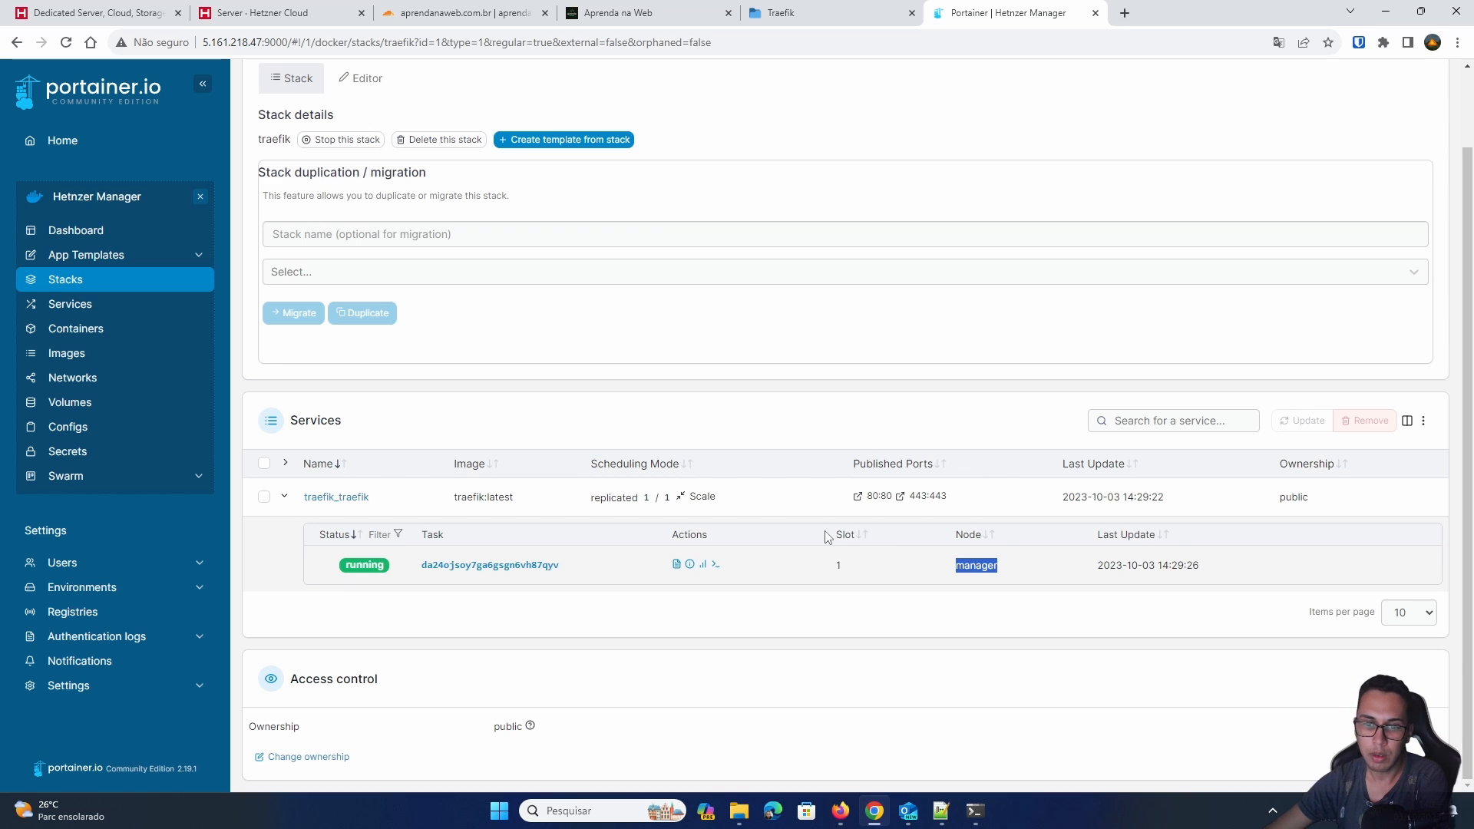
scroll(599, 367, up, 1)
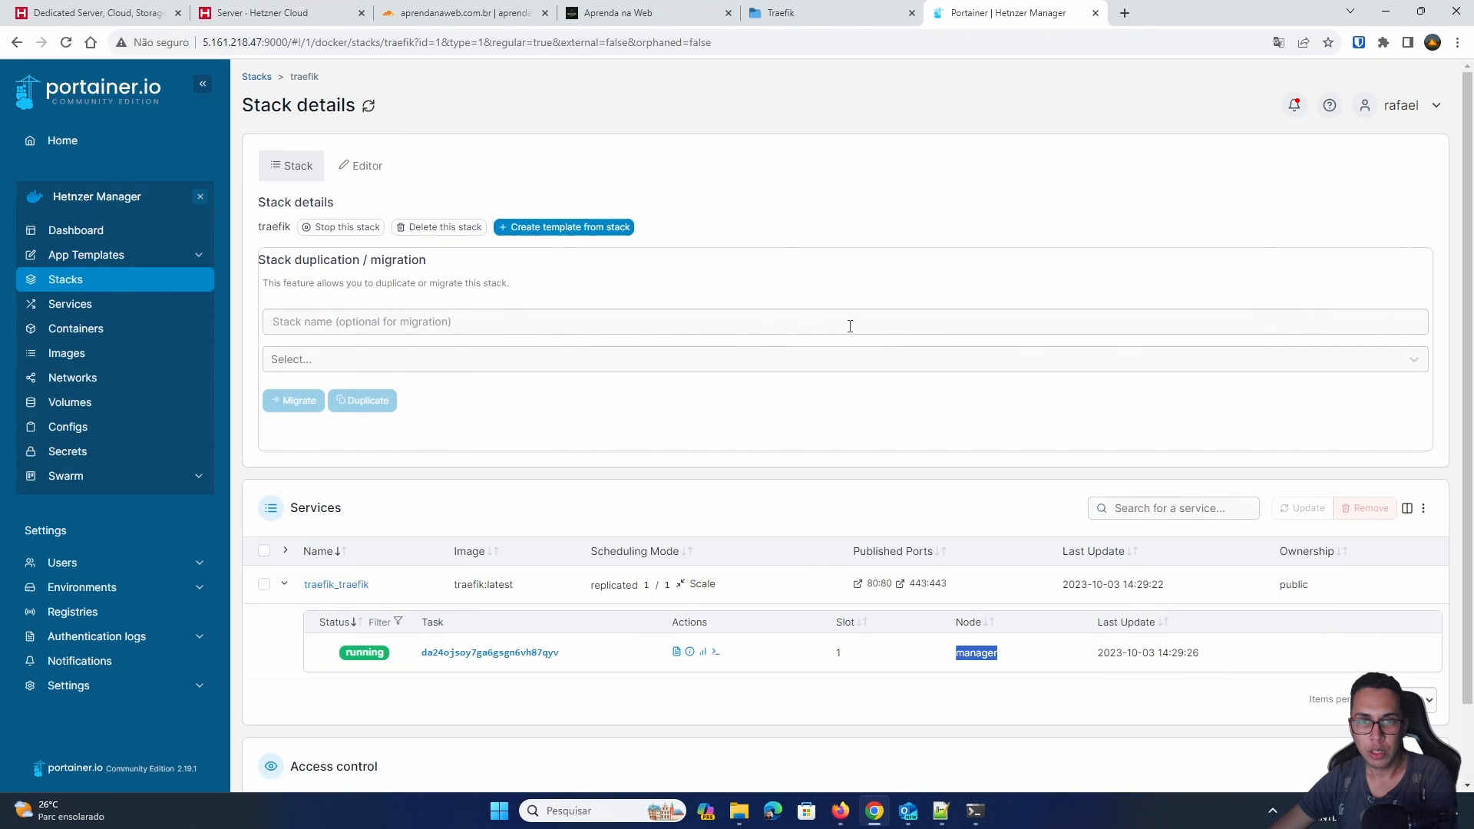
Switch to Cloudflare and start a new A record in the DNS records of aprendanaweb.com.br.
click(455, 6)
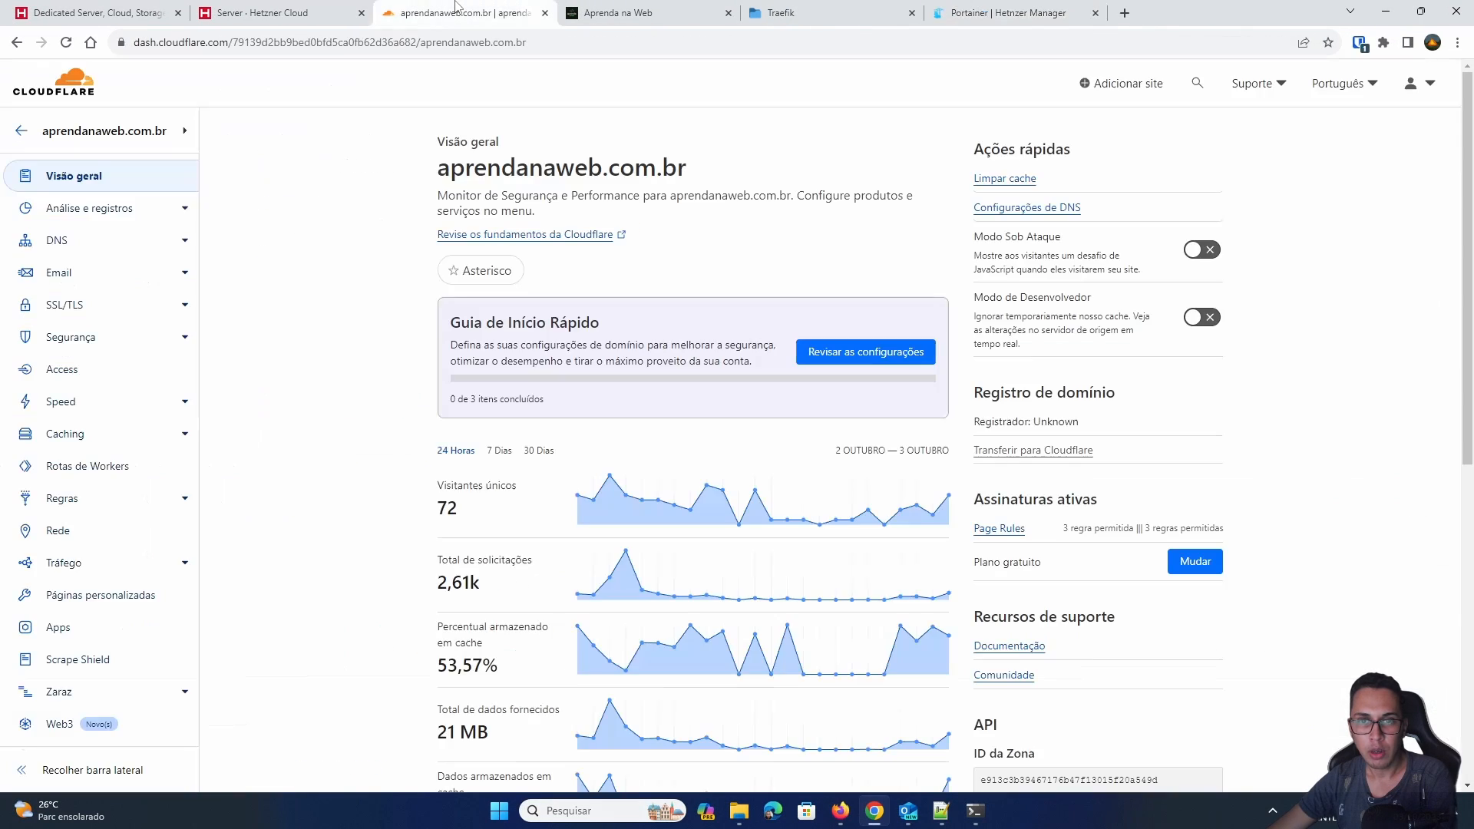
click(89, 242)
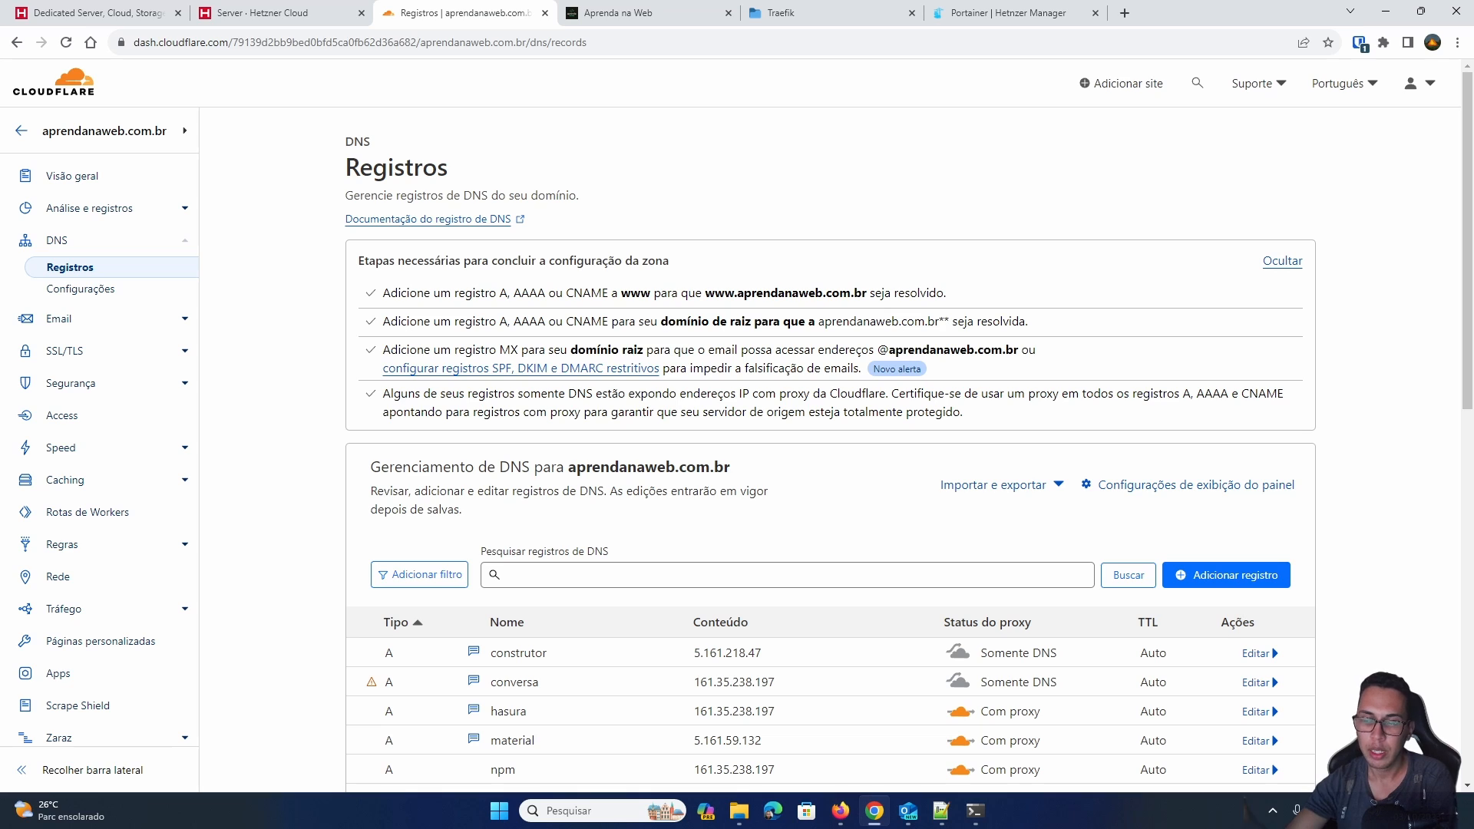
scroll(998, 369, down, 2)
scroll(975, 376, up, 2)
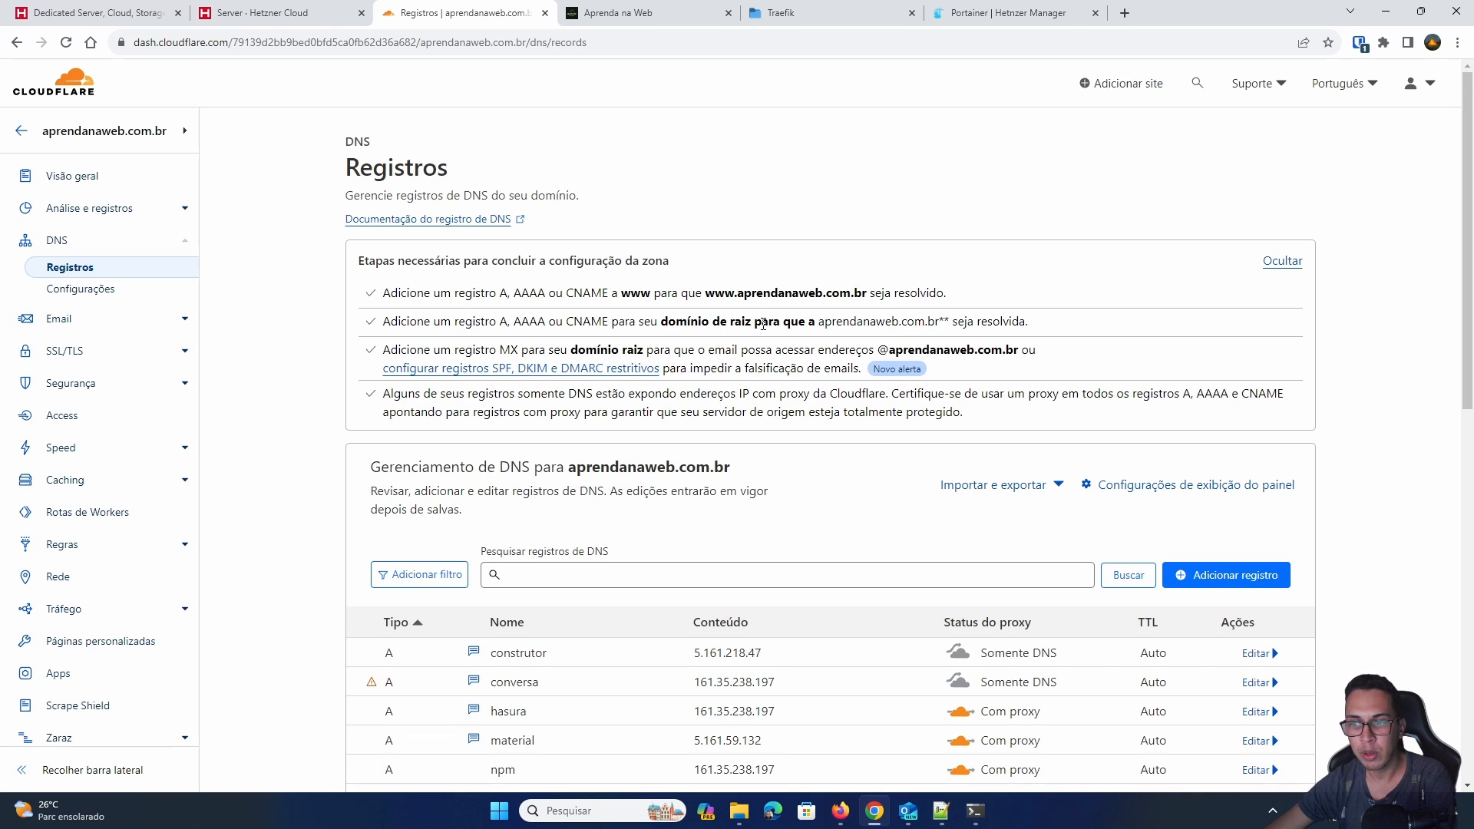
scroll(998, 461, down, 1)
click(1198, 499)
scroll(977, 447, down, 2)
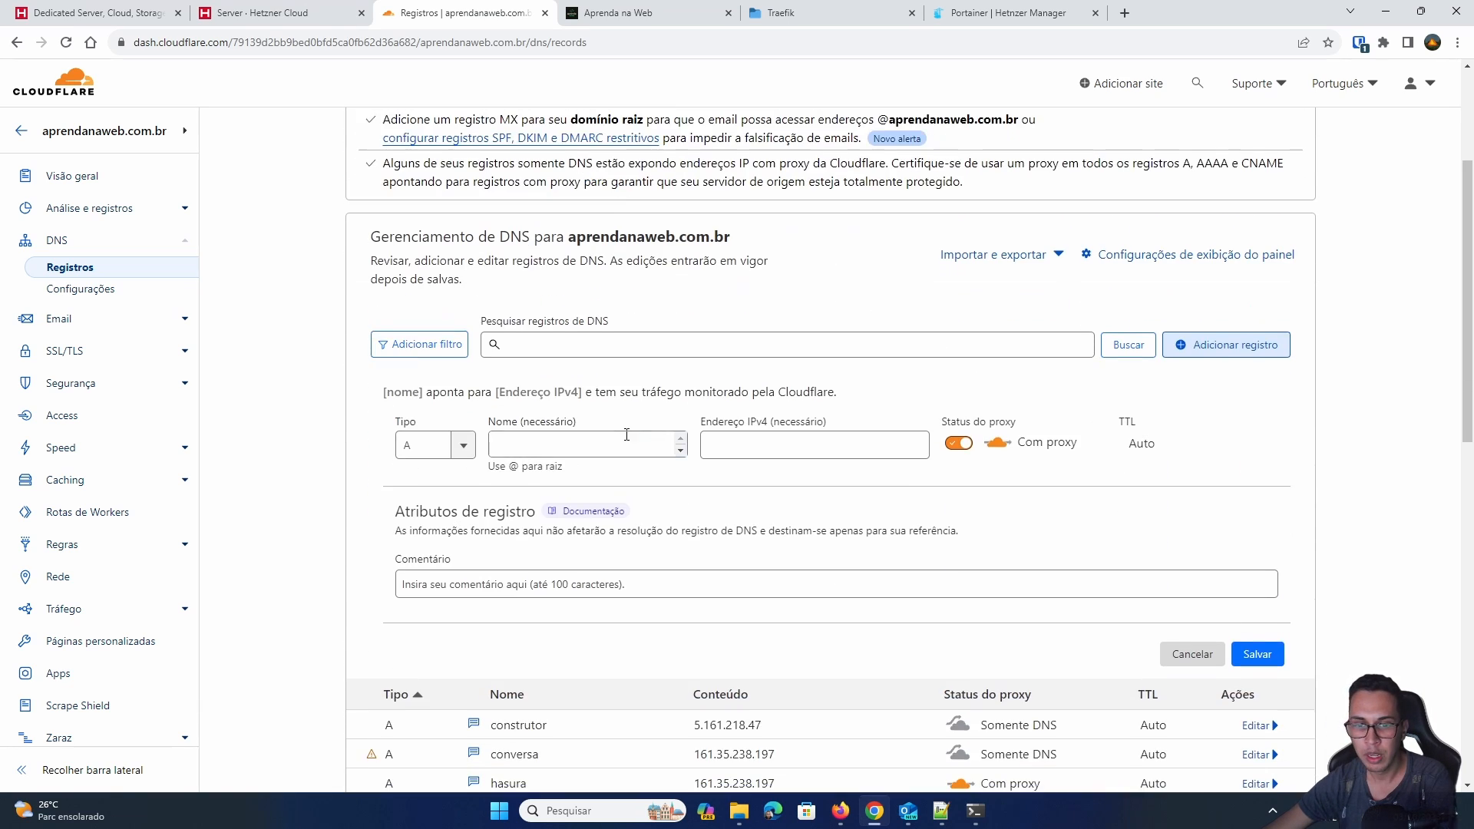
Enter painel as the new A record's name and compare it with the existing record names.
click(620, 446)
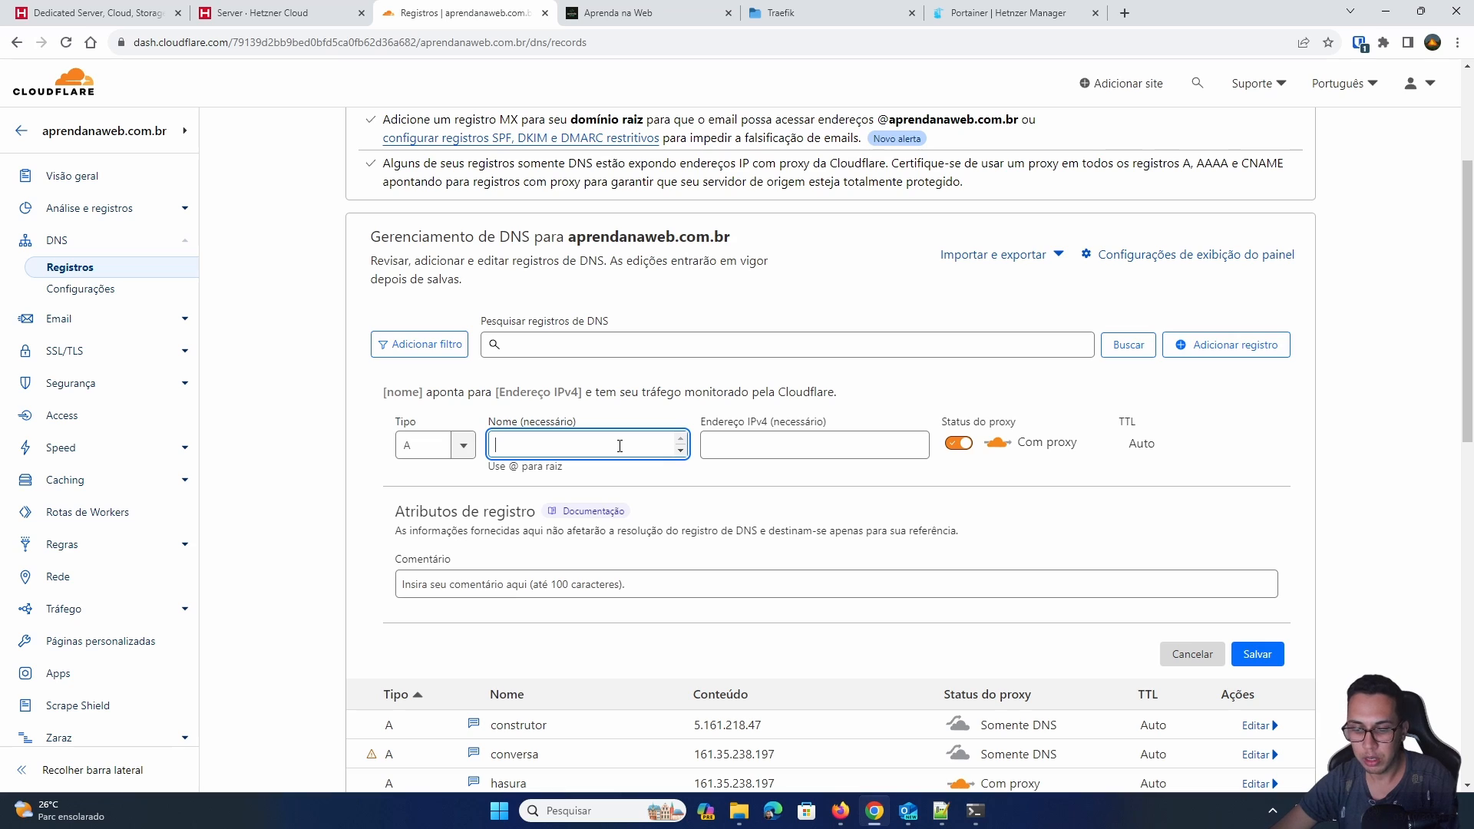
text(painel)
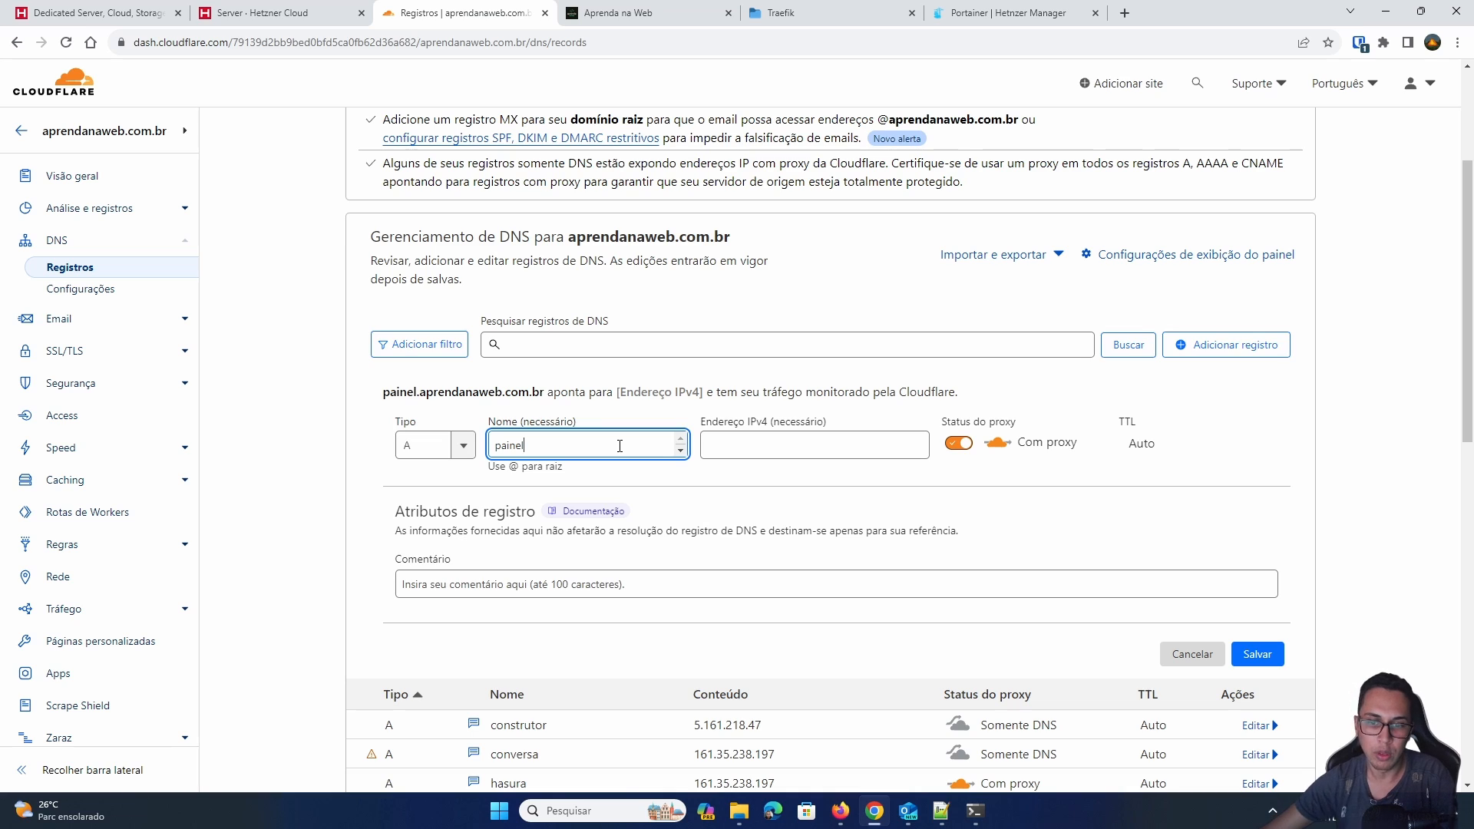
scroll(619, 446, down, 3)
drag(541, 641, 500, 642)
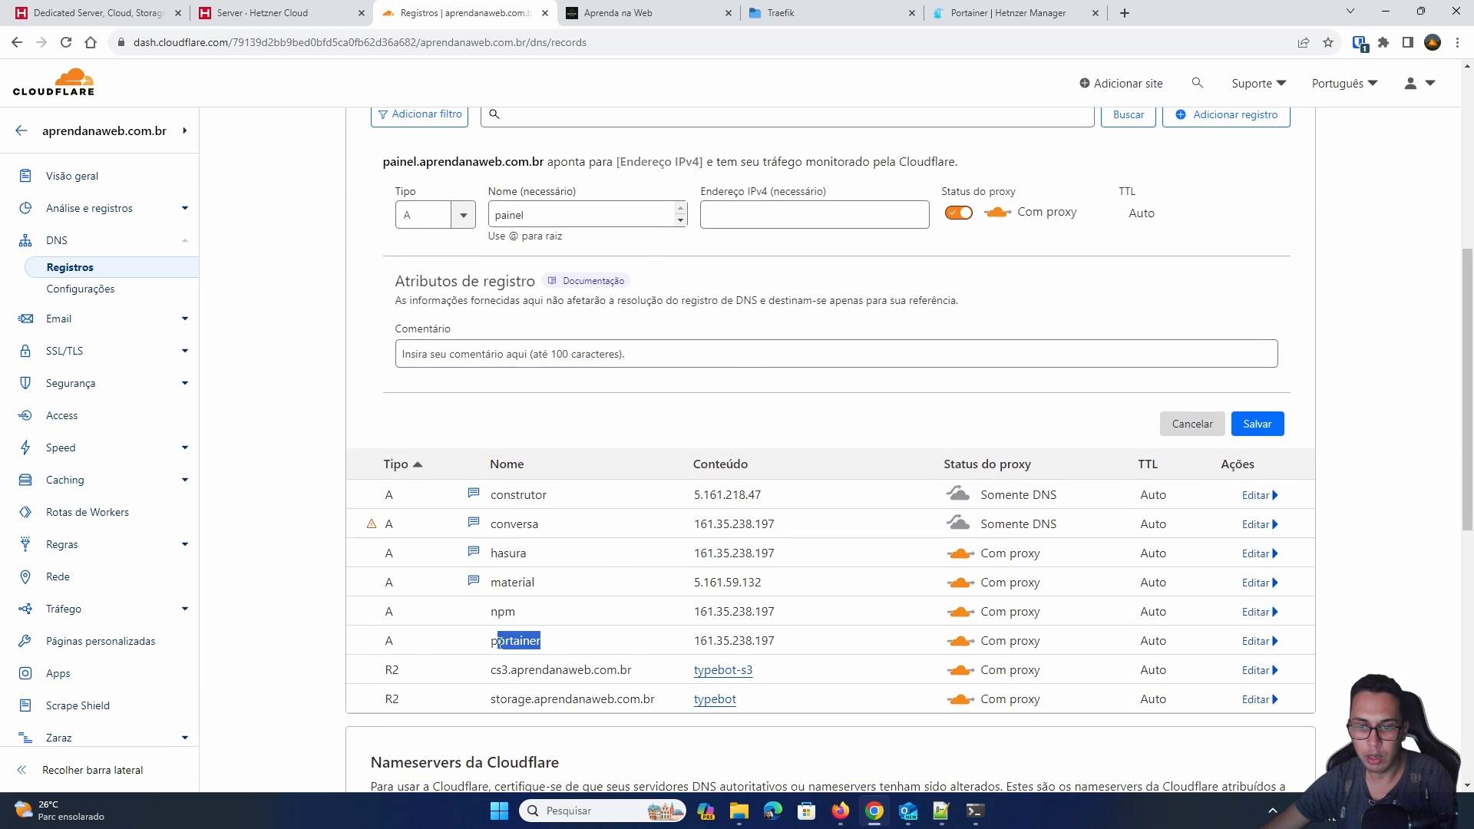
click(611, 647)
scroll(617, 616, up, 1)
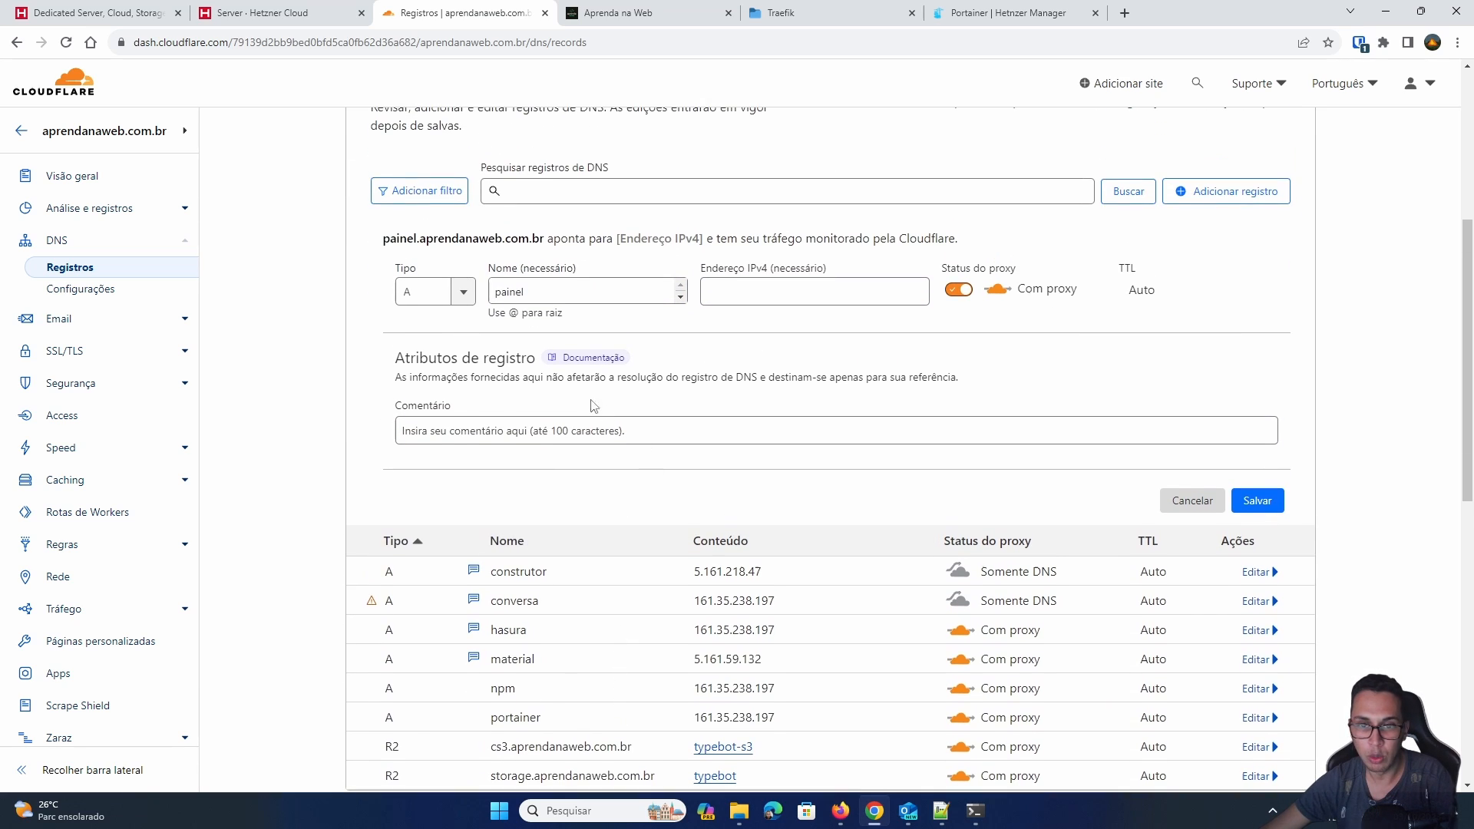
click(582, 295)
scroll(775, 468, up, 1)
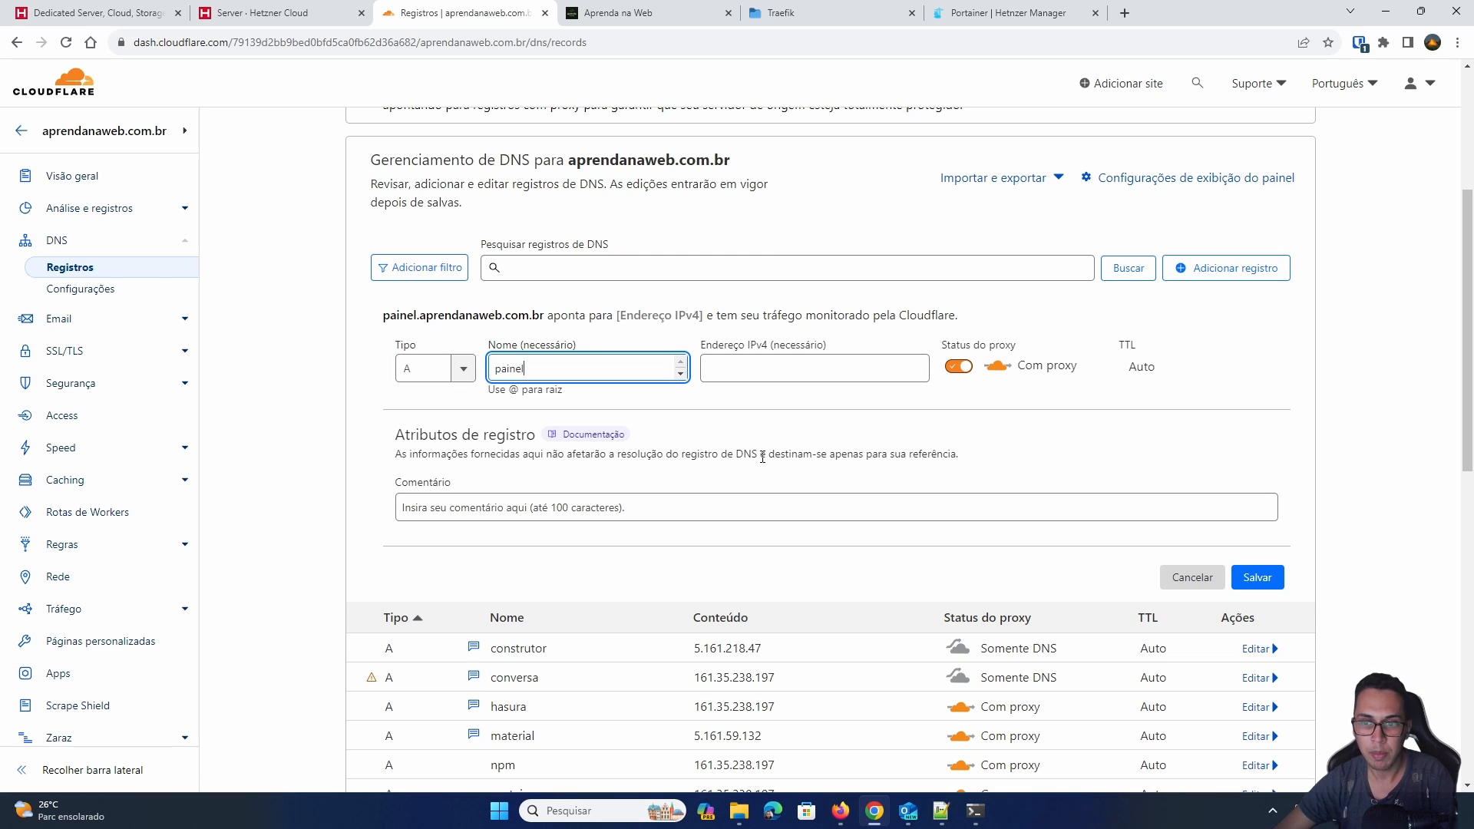
Turn off the proxy for the new record and set its IPv4 address to 5.161.218.47, copied from the manager server in Hetzner.
click(877, 373)
click(960, 367)
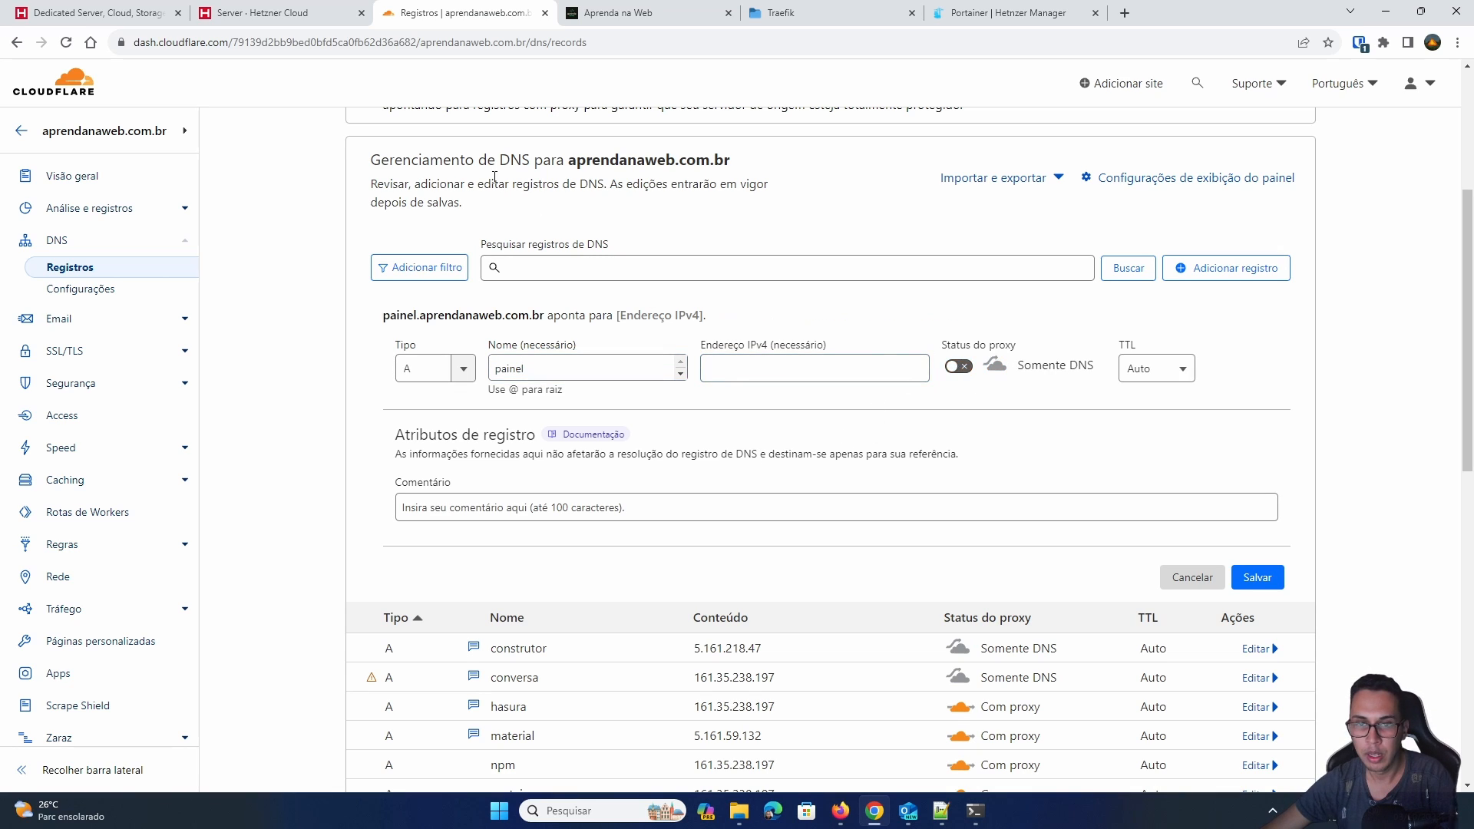
click(263, 13)
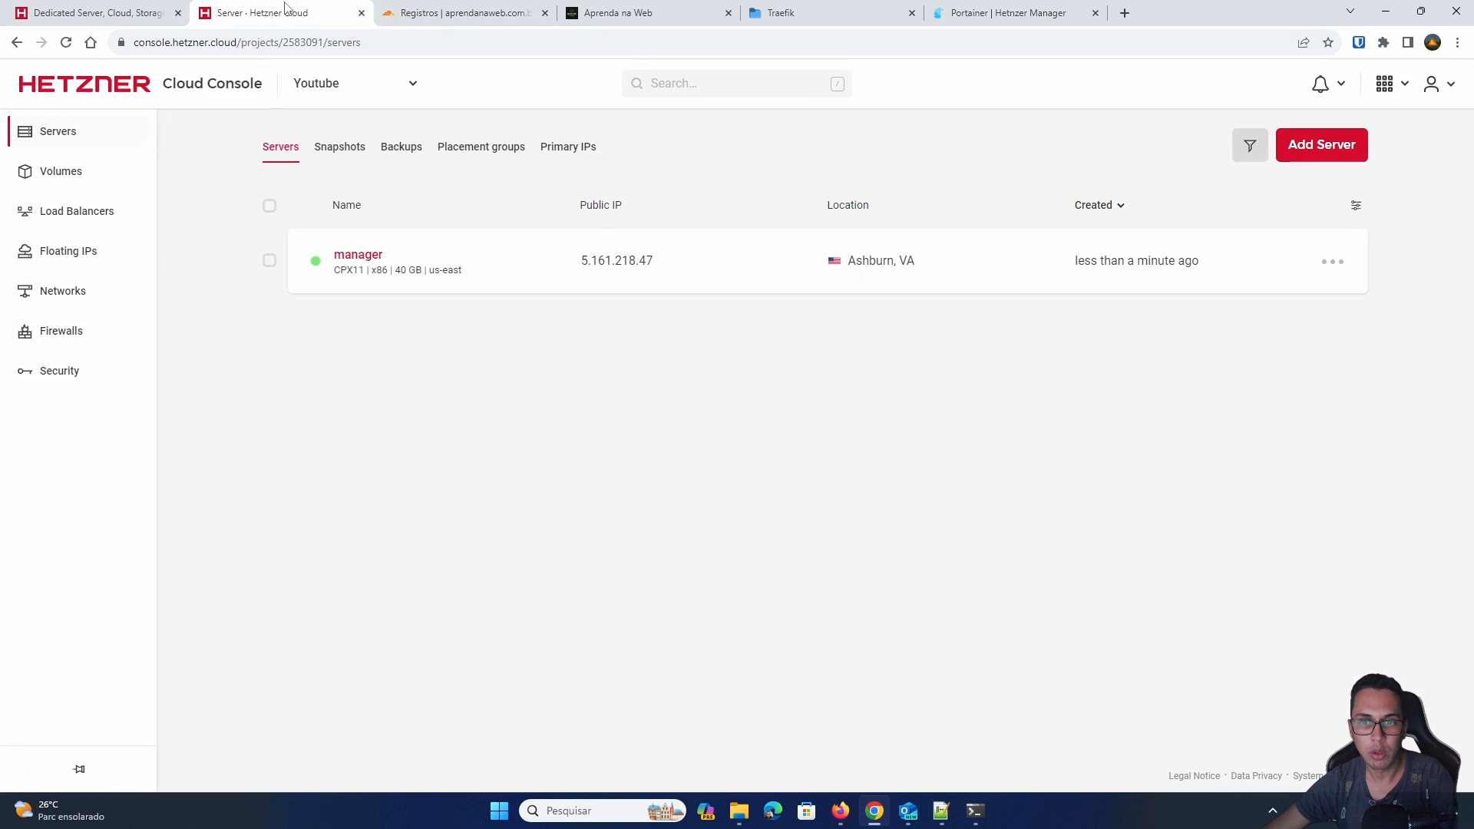
click(606, 265)
click(461, 13)
click(755, 372)
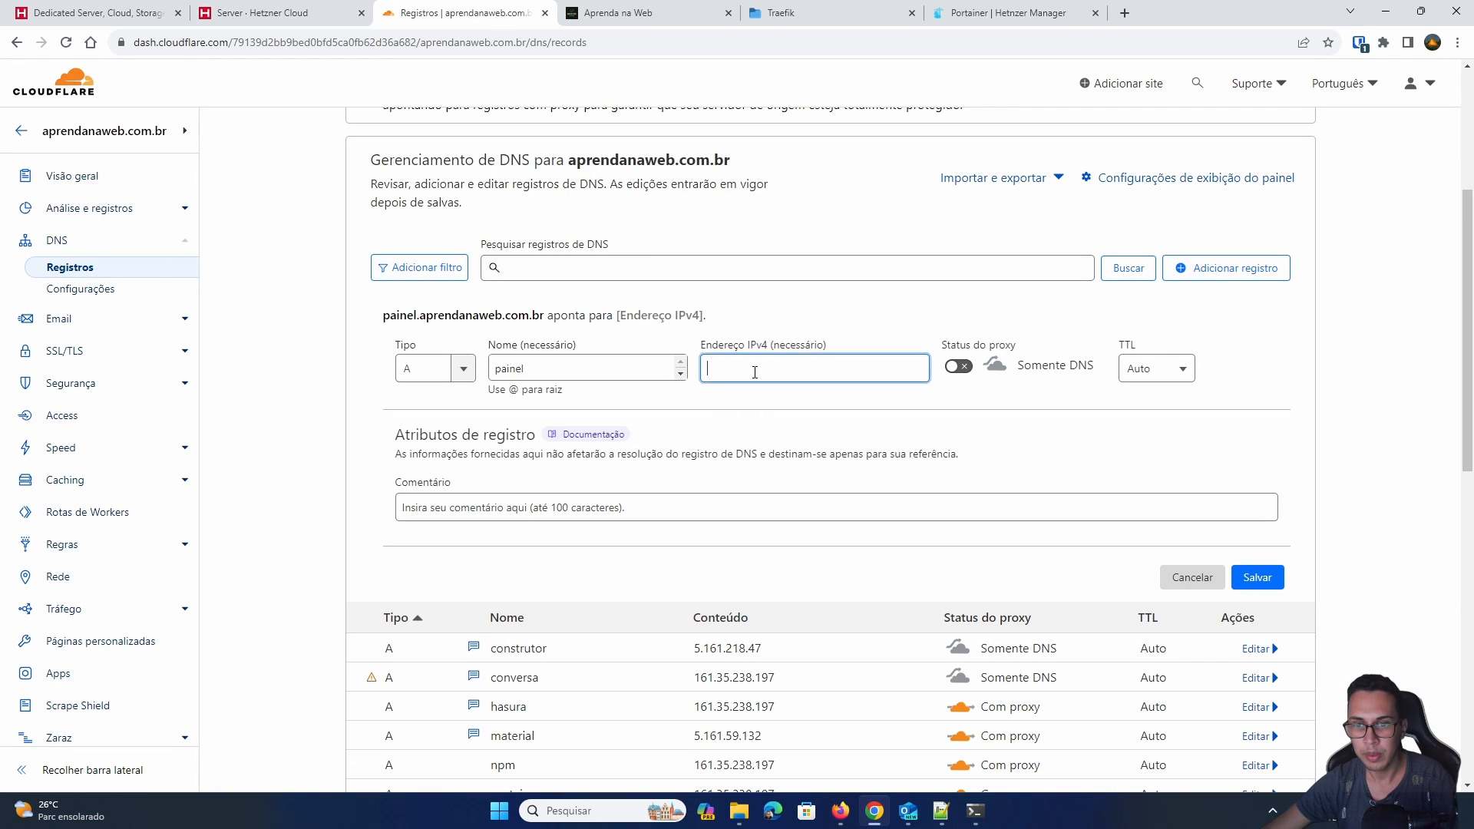
text(5.161.218.47)
drag(433, 315, 673, 313)
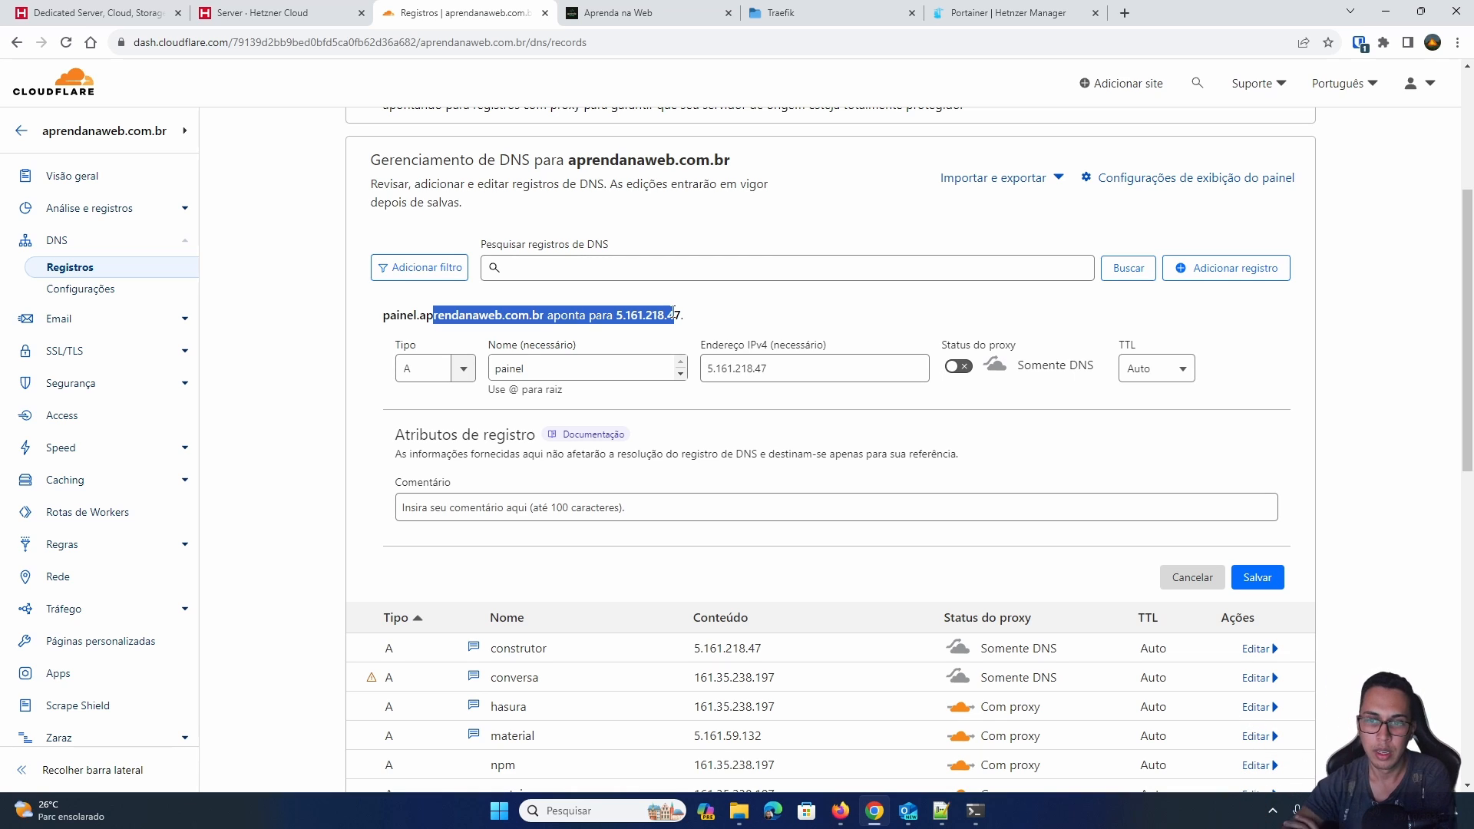
Set the new A record's name to manager.
click(667, 512)
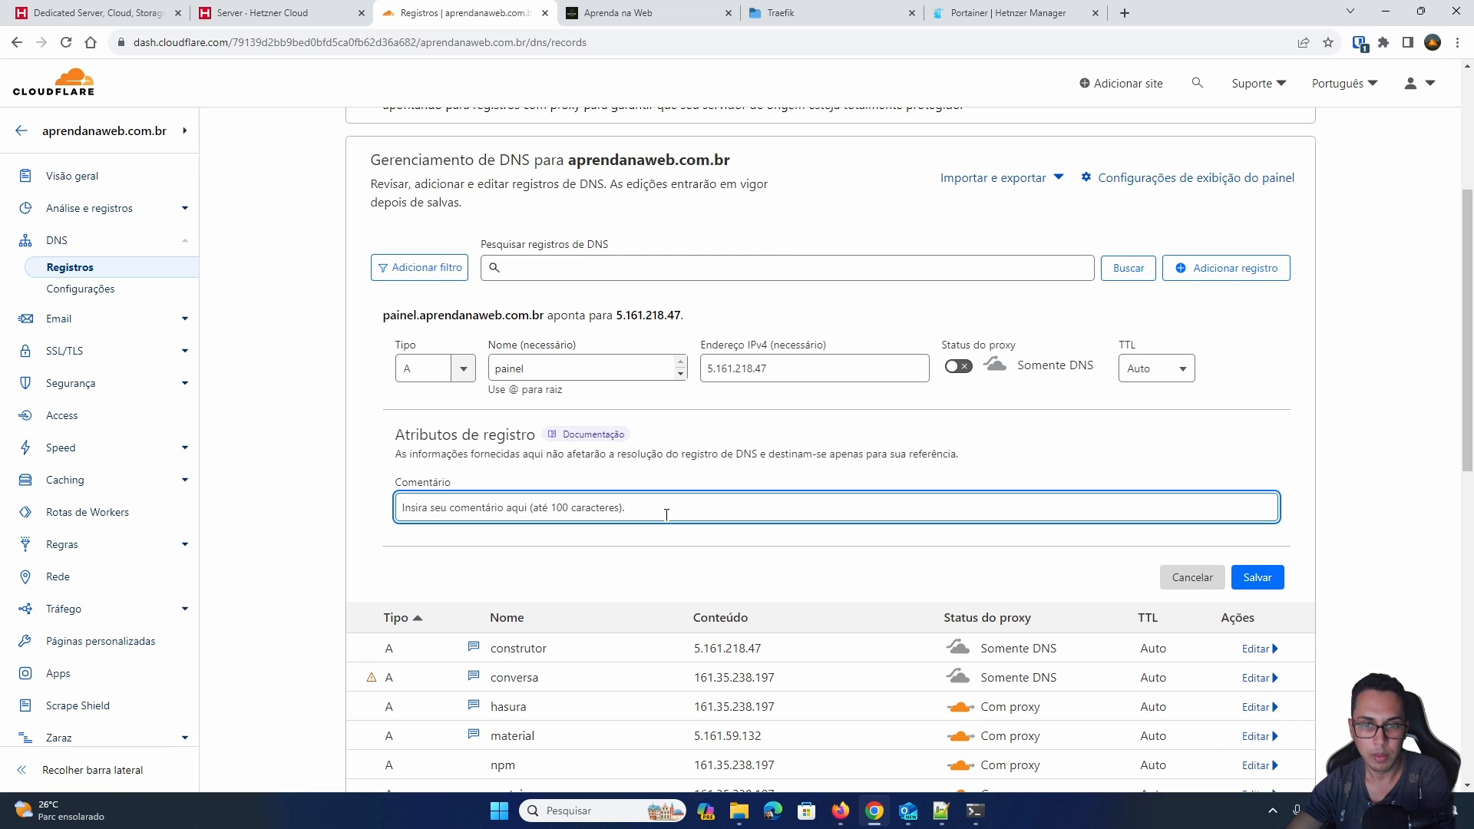
scroll(669, 521, down, 2)
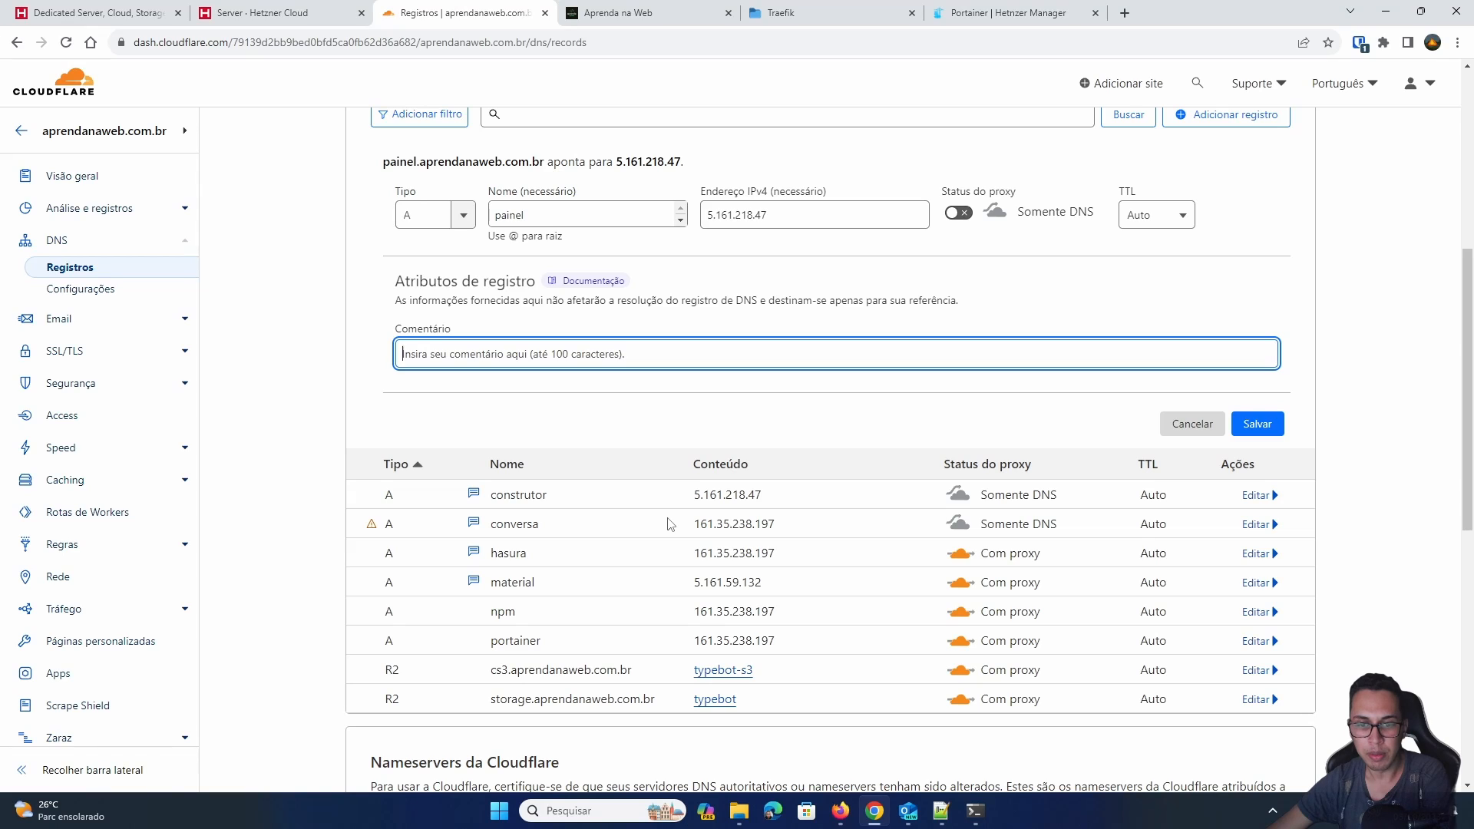
scroll(669, 525, up, 2)
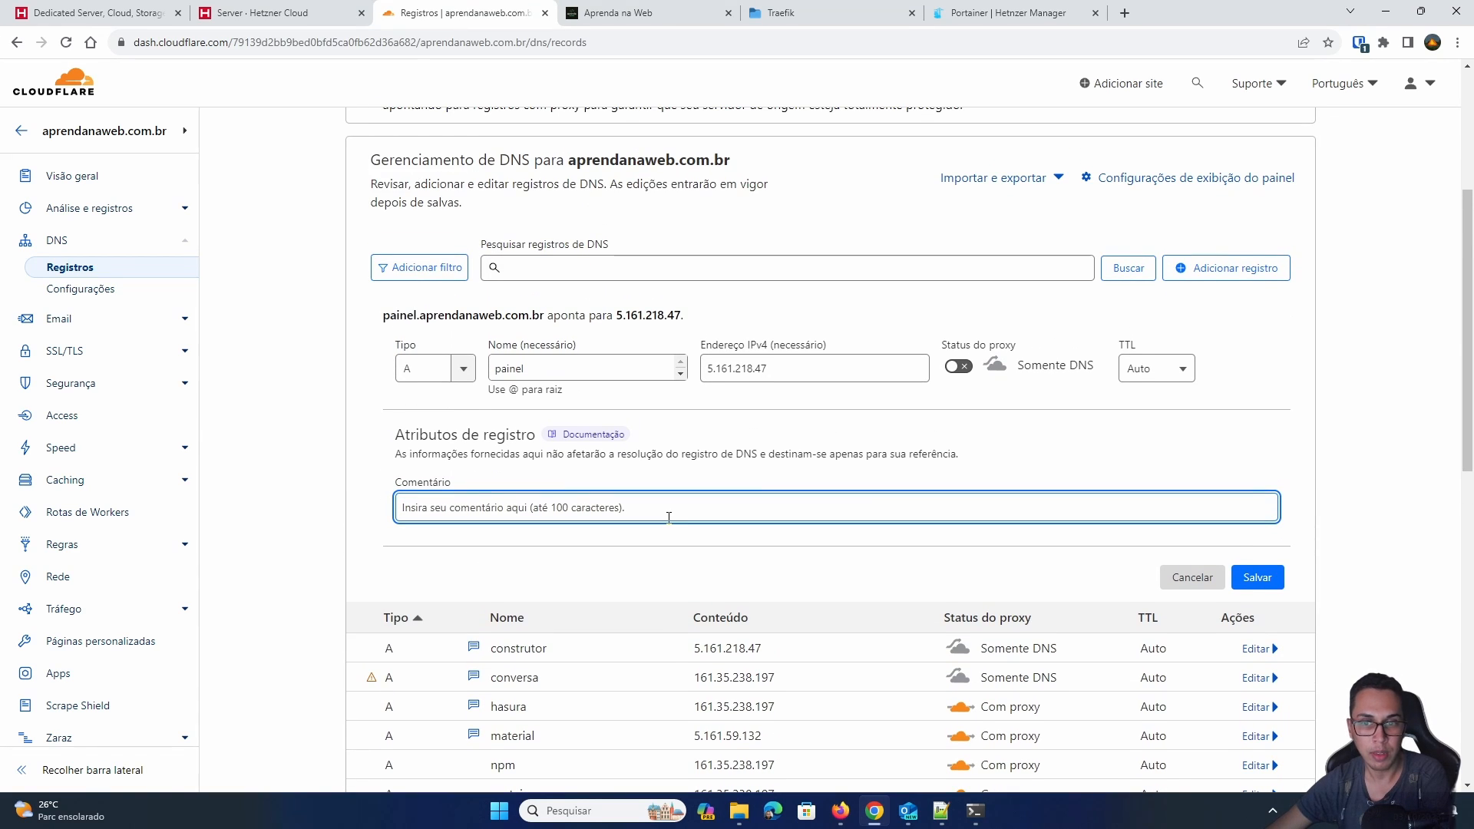
double_click(625, 373)
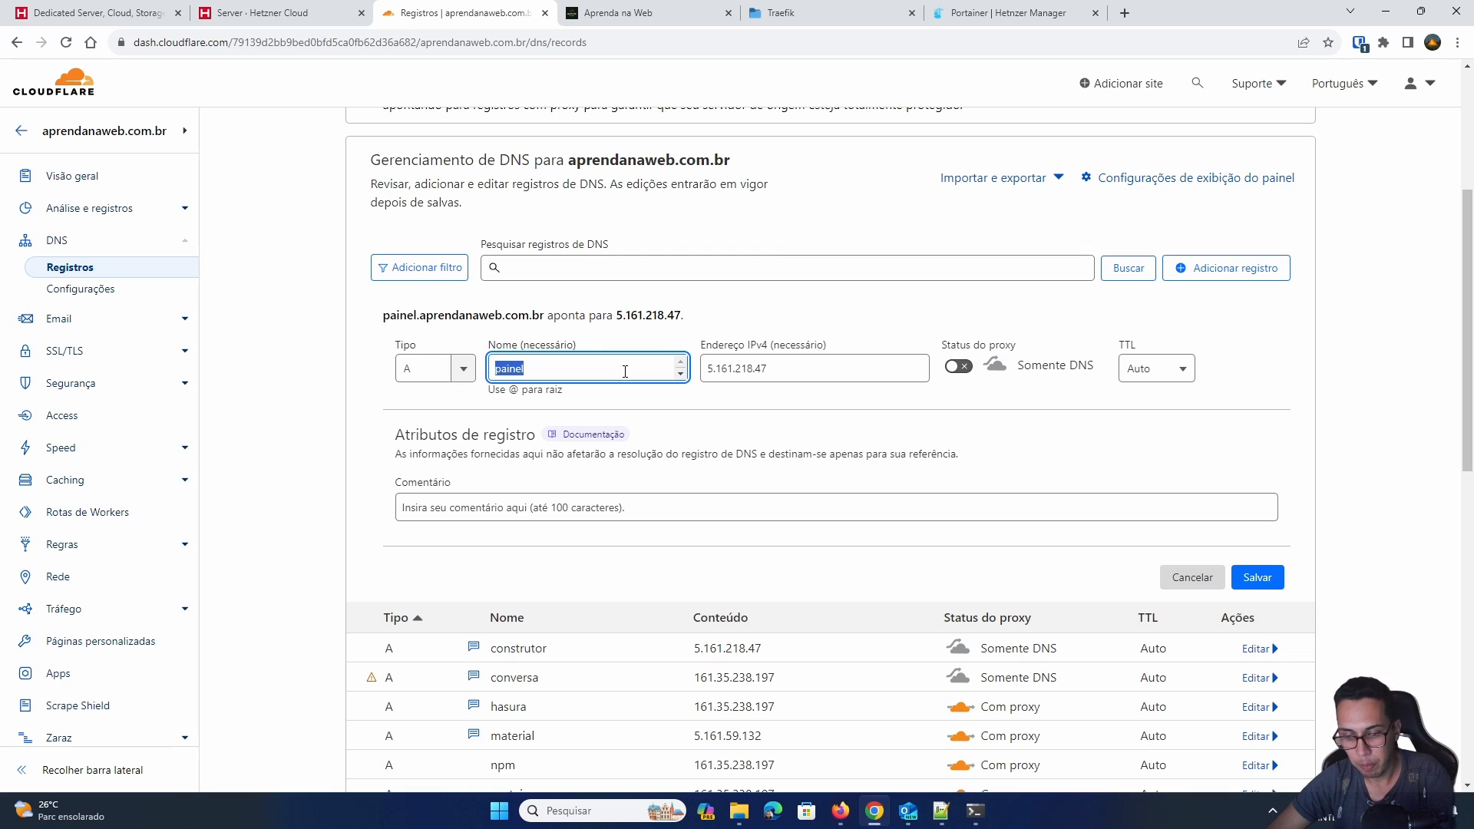
text(m)
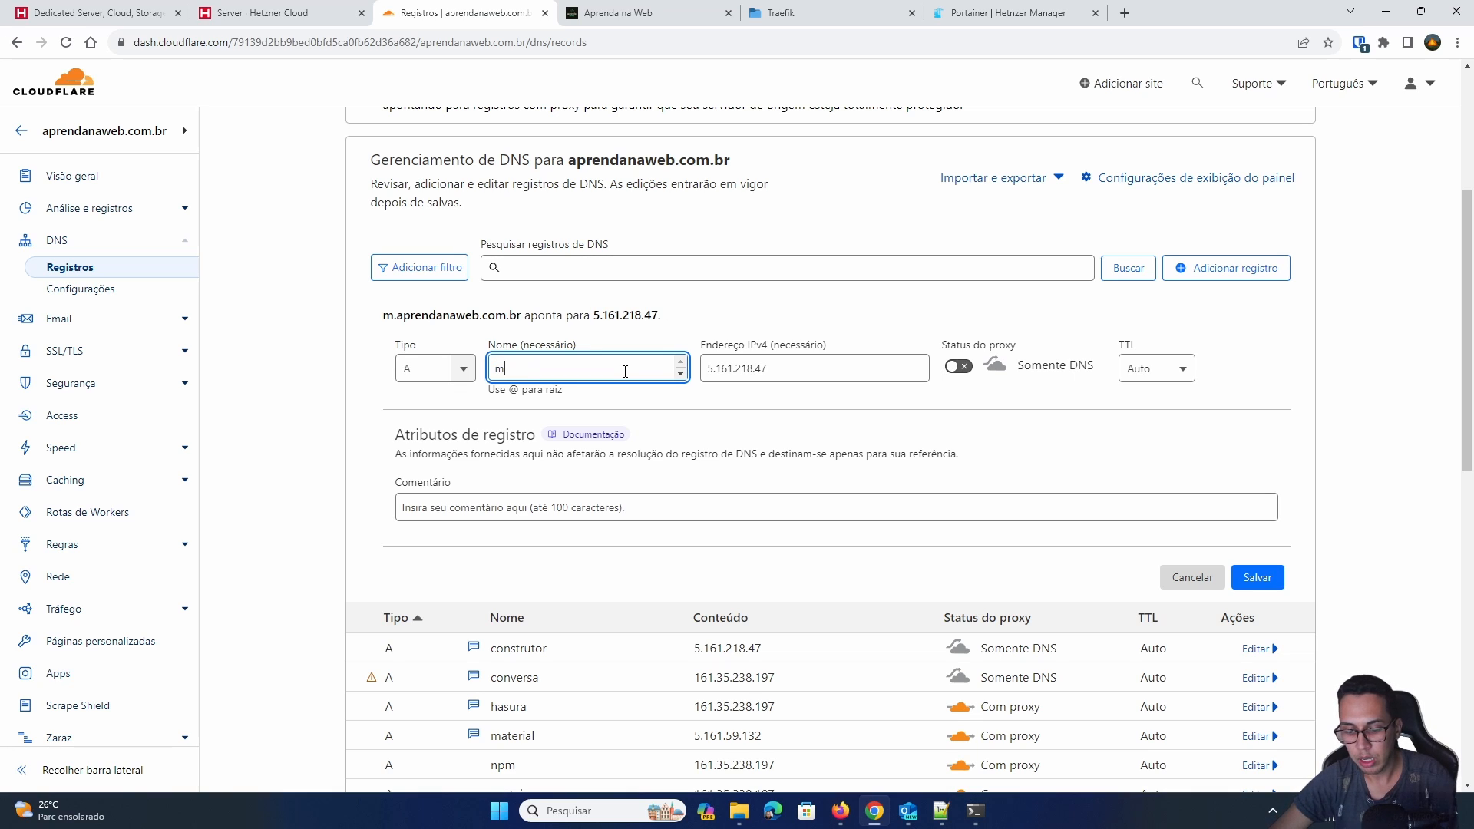
text(anager)
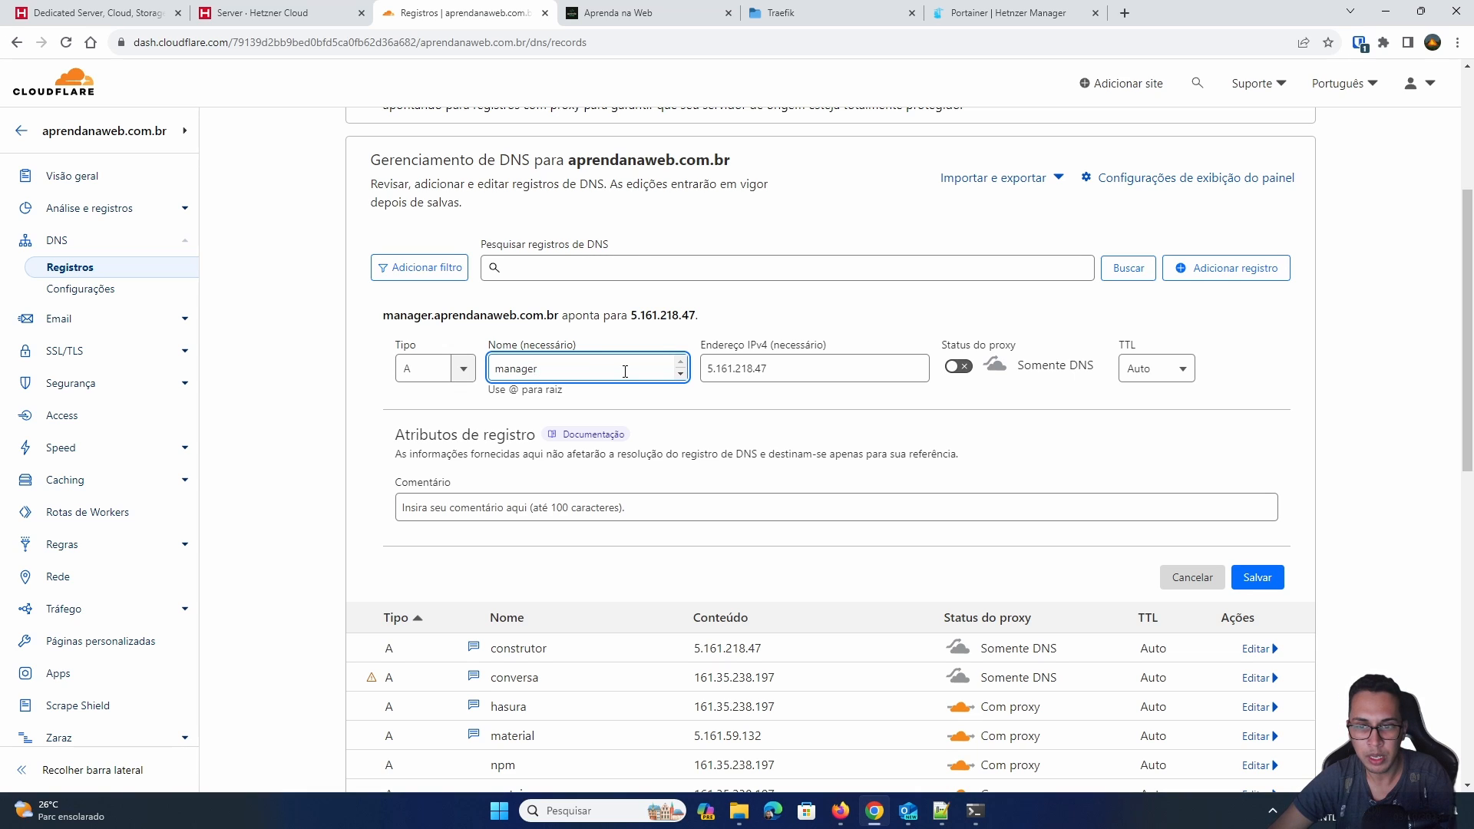
key(Tab)
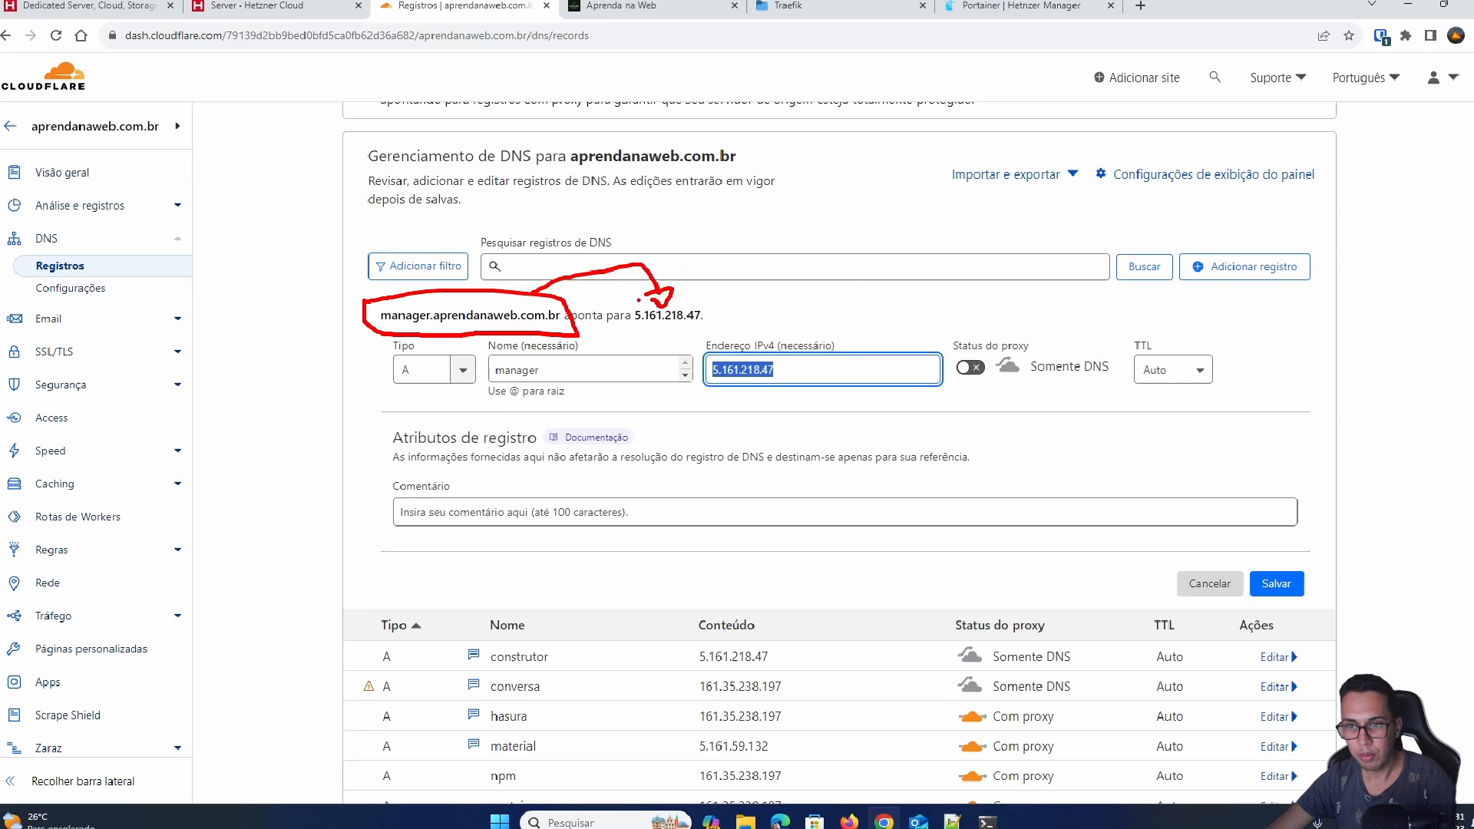
Add the comment "Manager do meu DoOcker Hetzner" to the new DNS record.
click(554, 505)
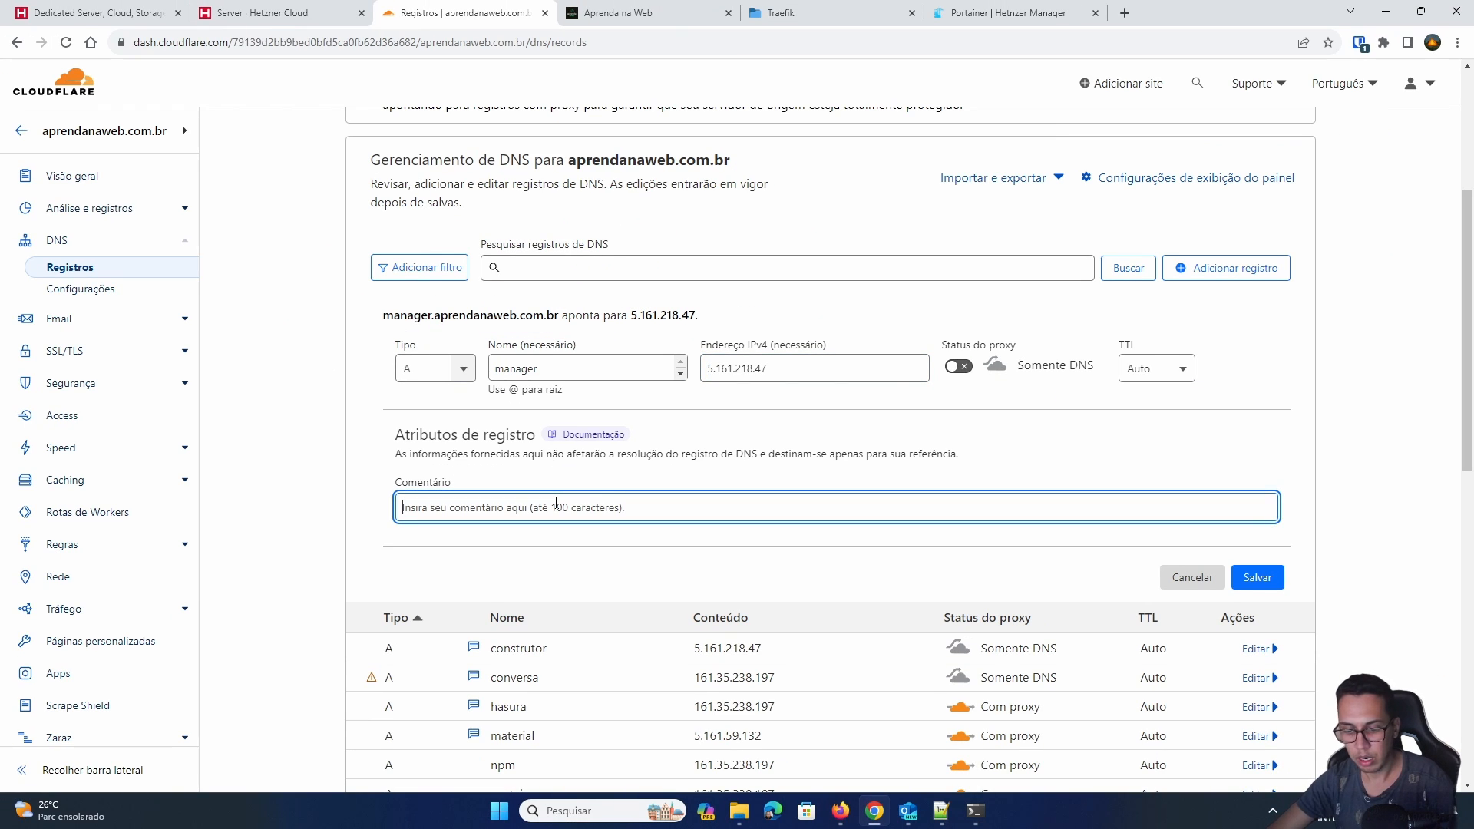
text(Manager do meu)
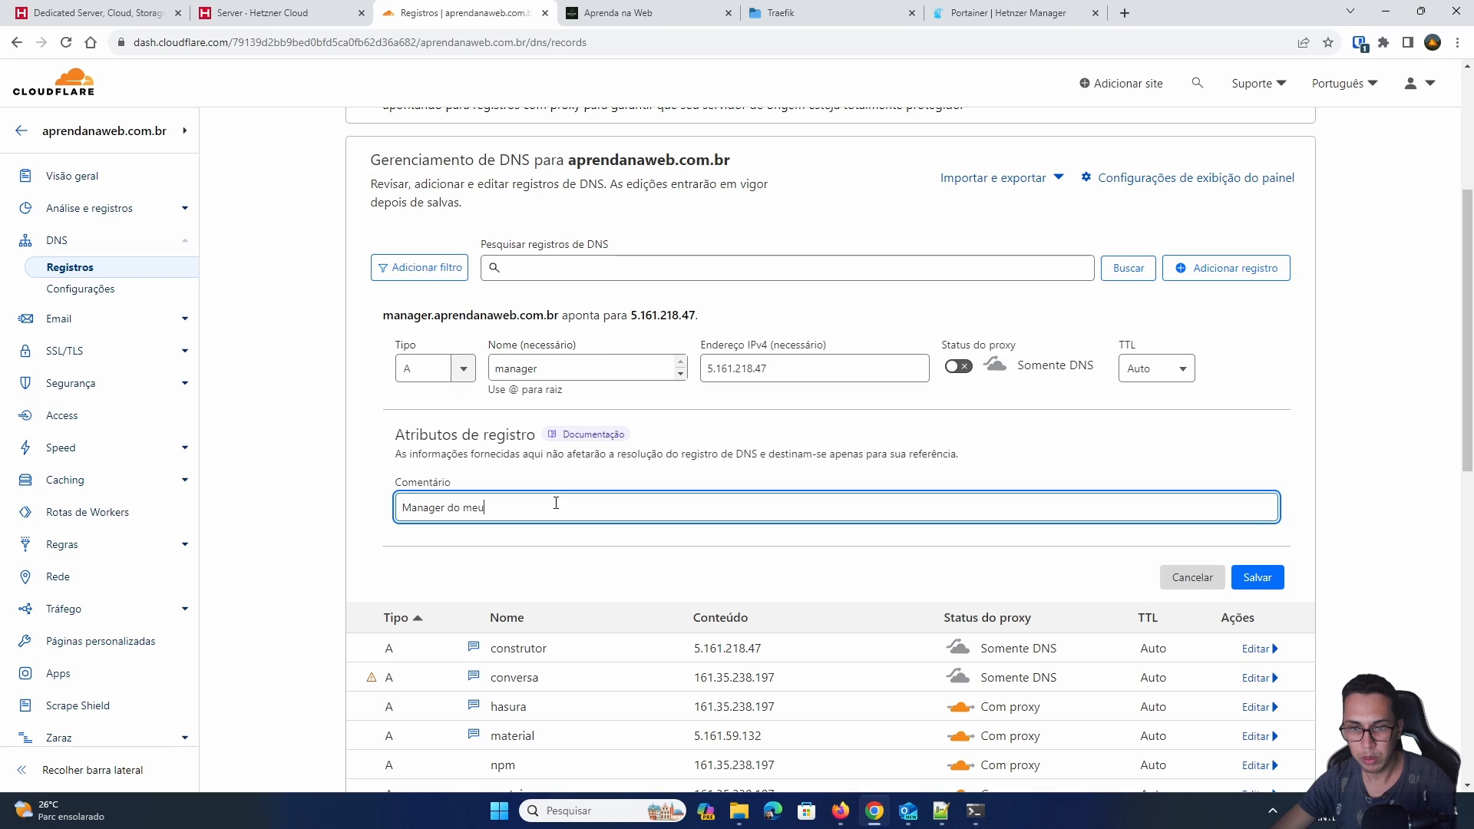
text( DOcker He)
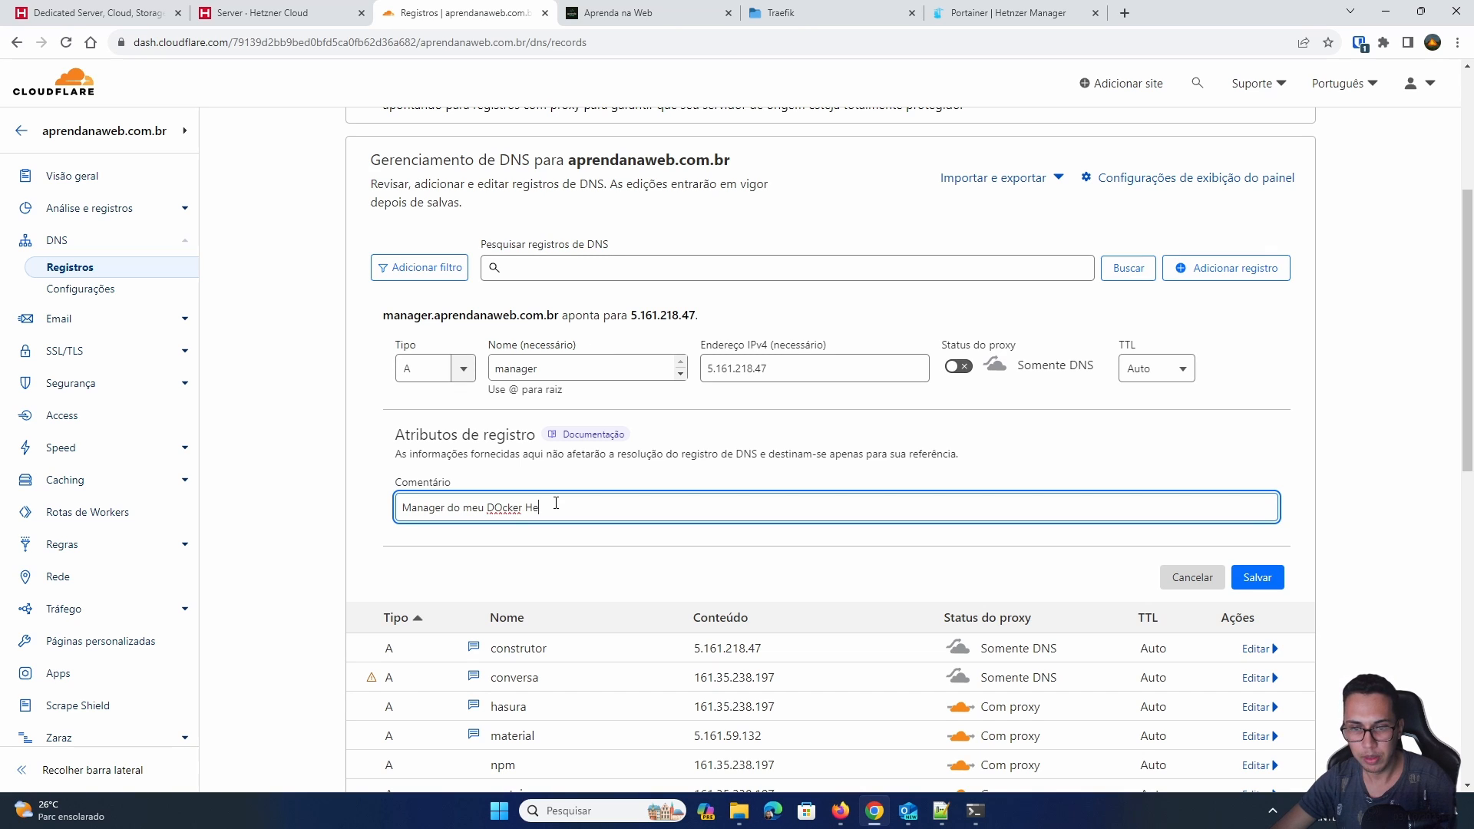
text(tzner)
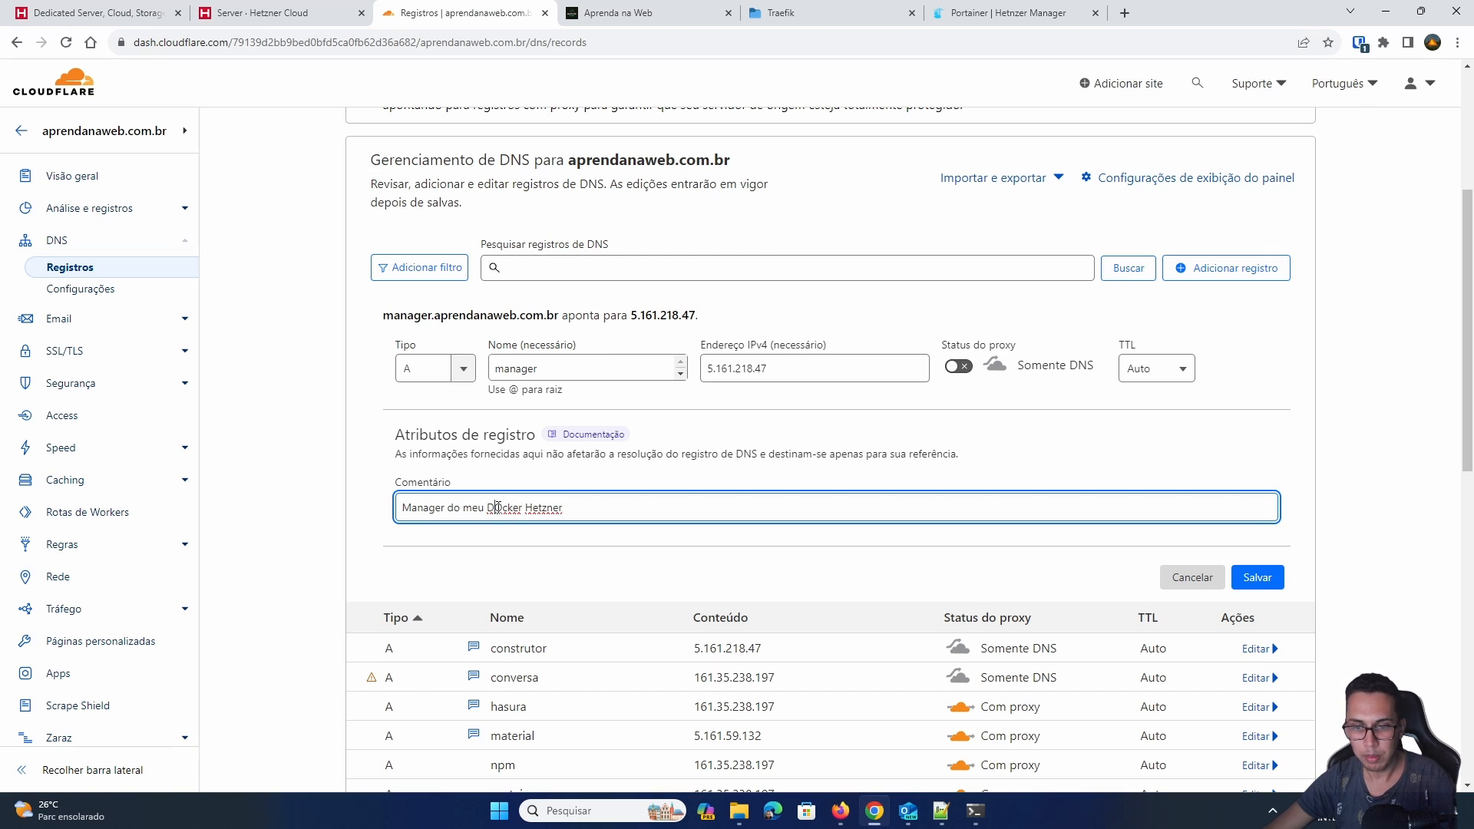
click(494, 508)
text(o)
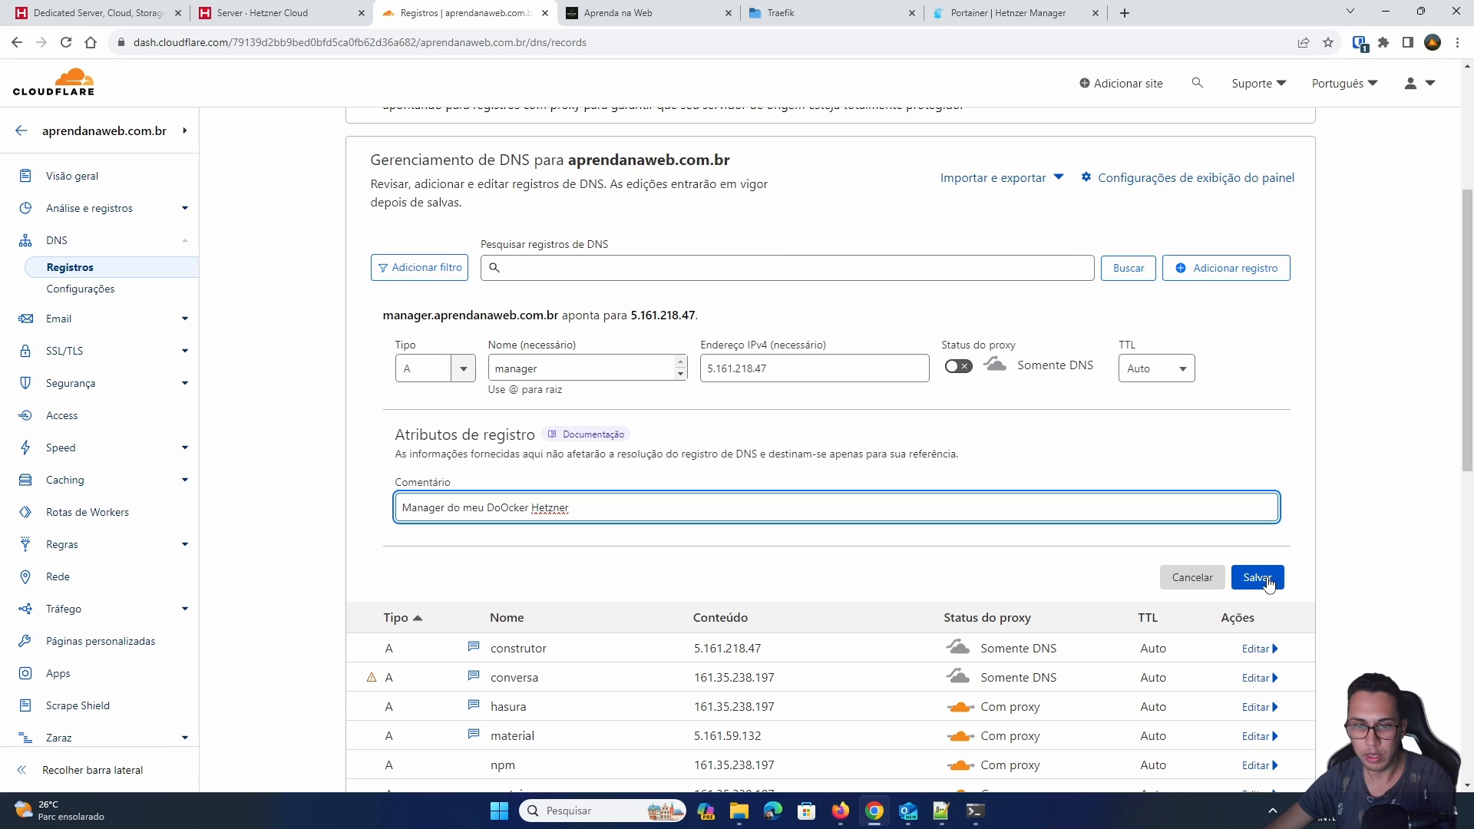
Correct the comment to "Manager do meu Docker Hetzner" and save the manager A record.
click(1265, 580)
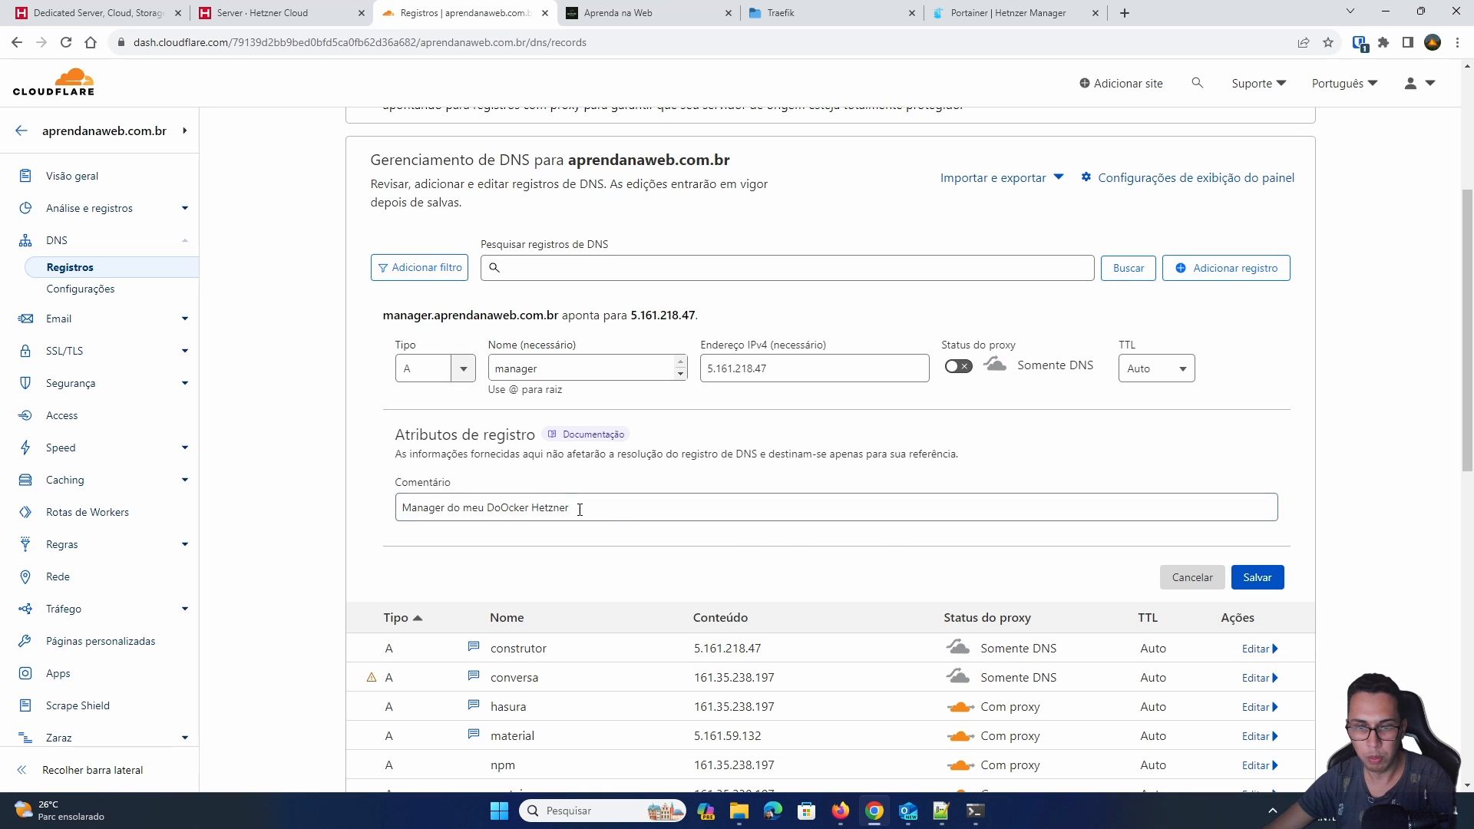
click(509, 508)
key(BackSpace)
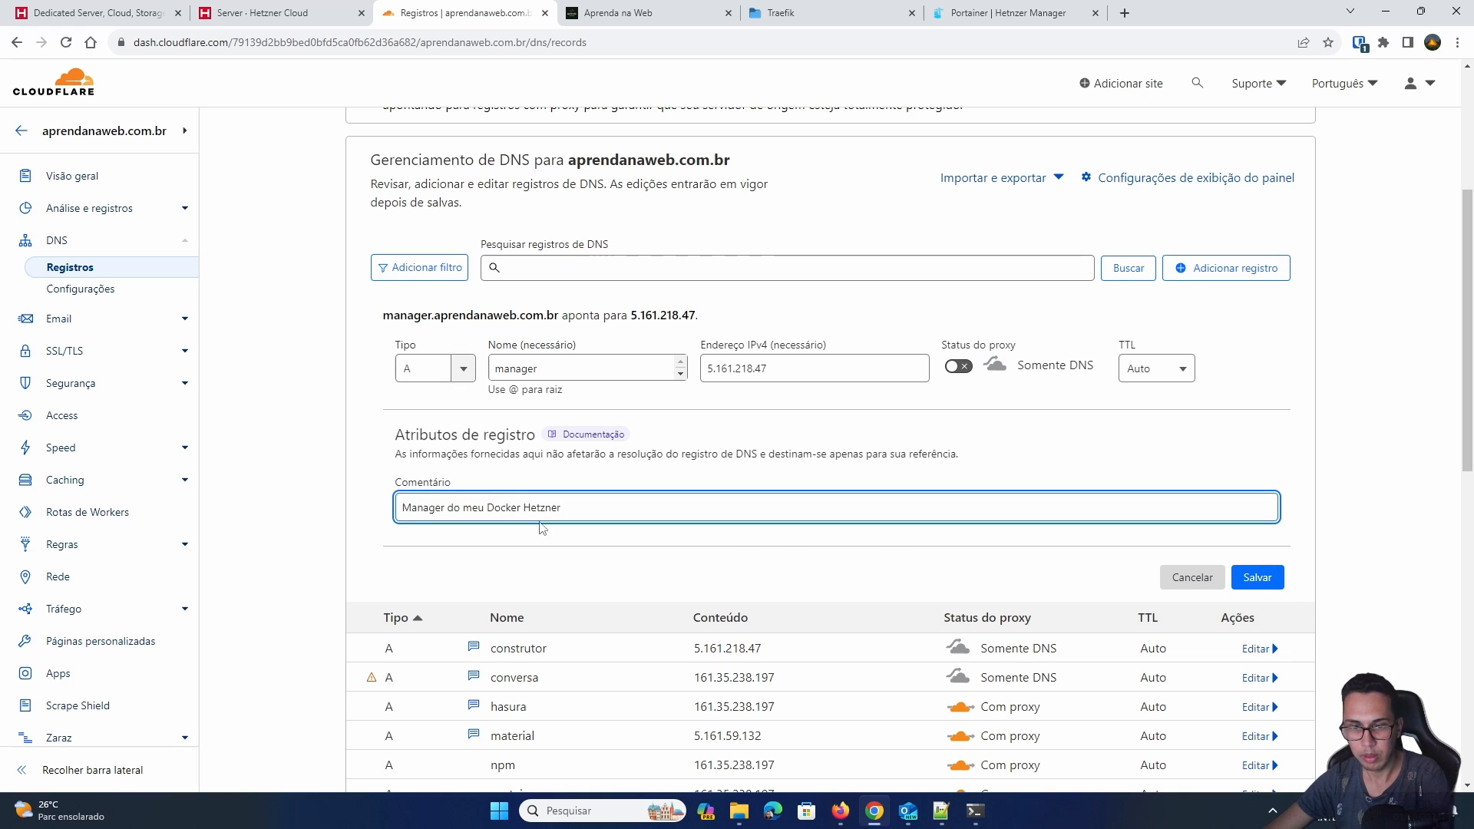
click(1260, 579)
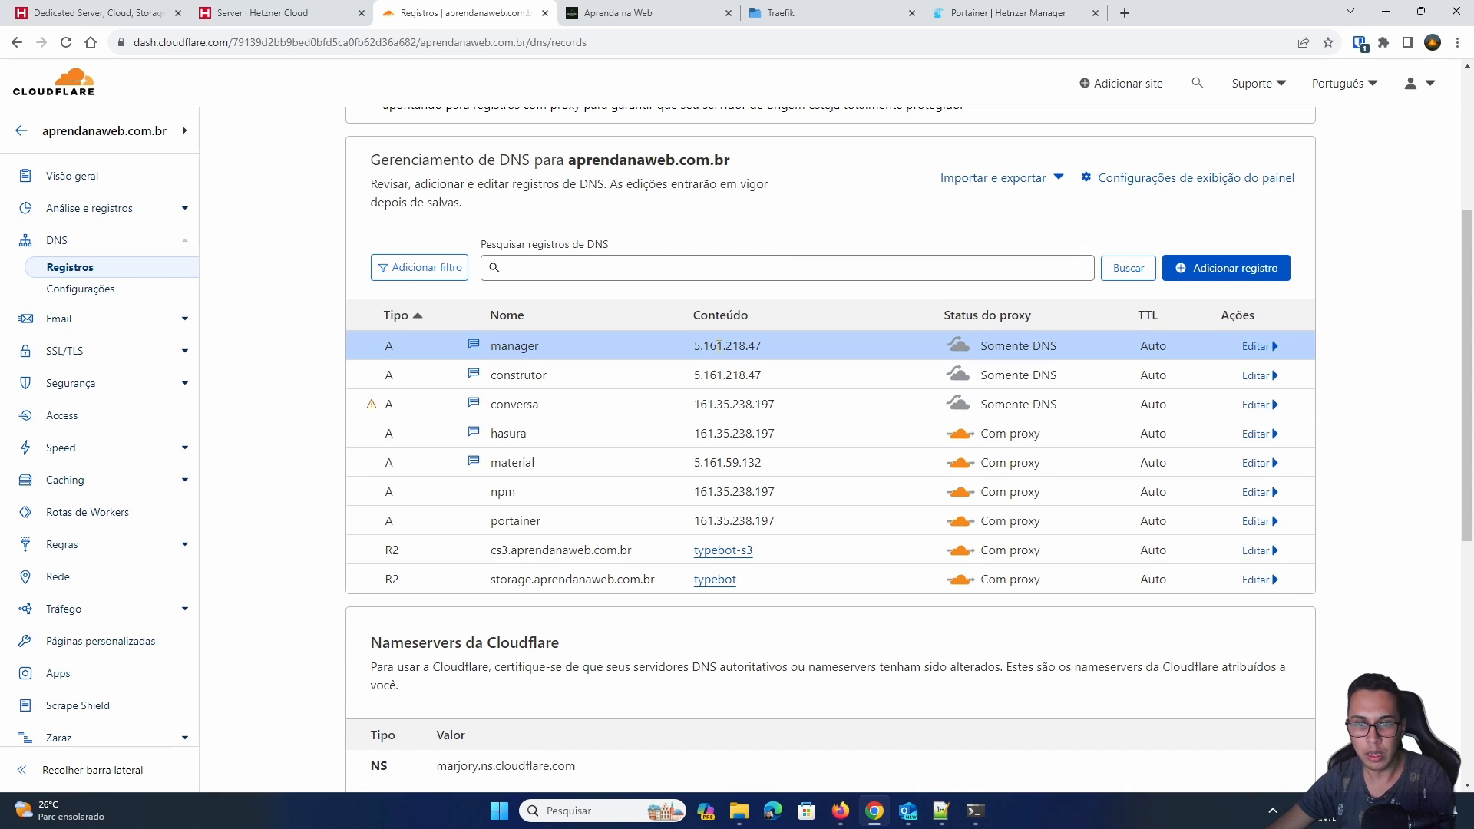
drag(768, 353, 700, 347)
Start another DNS record named painel and set its type to CNAME.
scroll(700, 348, up, 2)
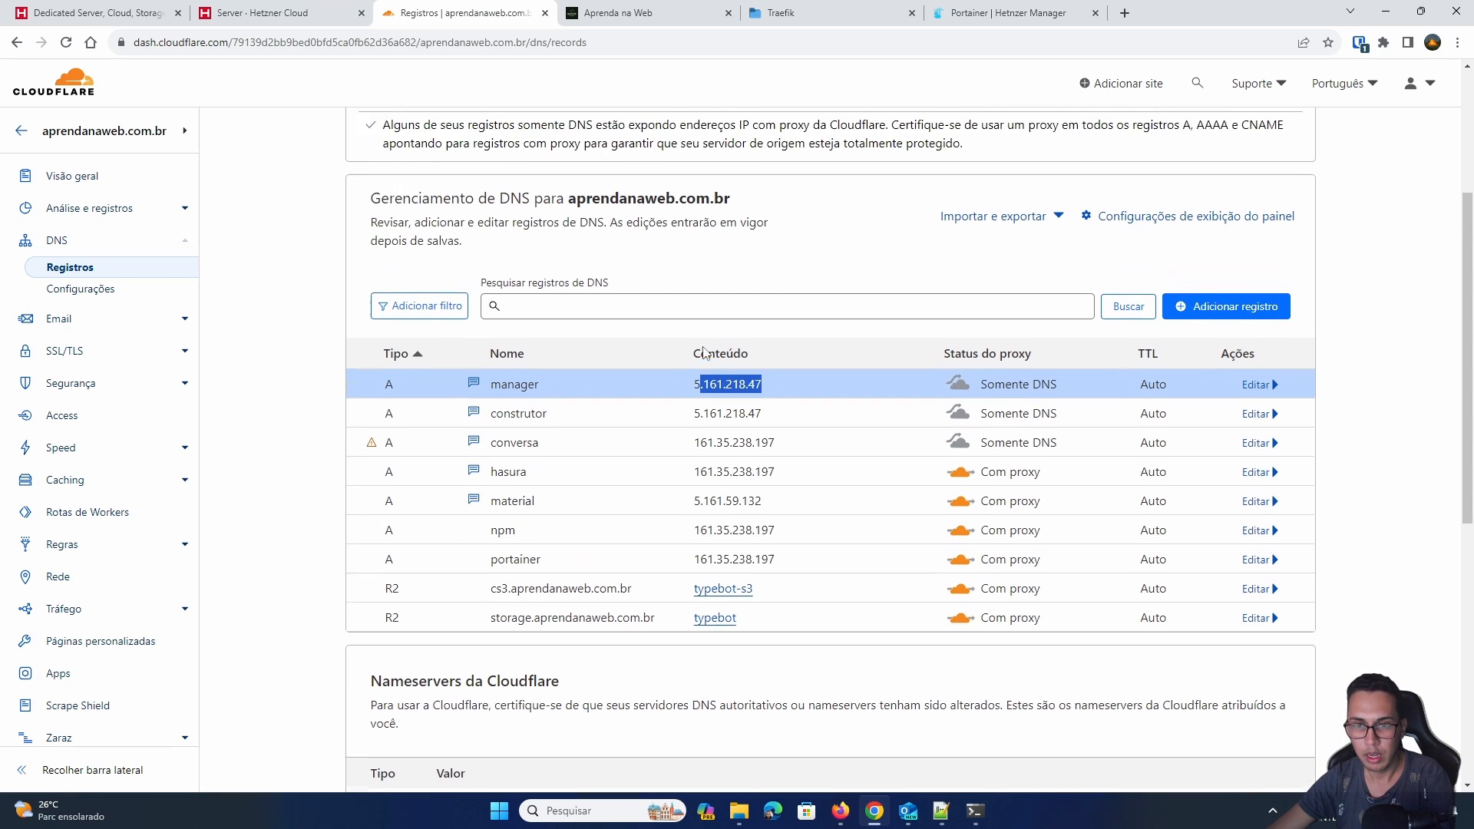
click(1182, 421)
click(577, 525)
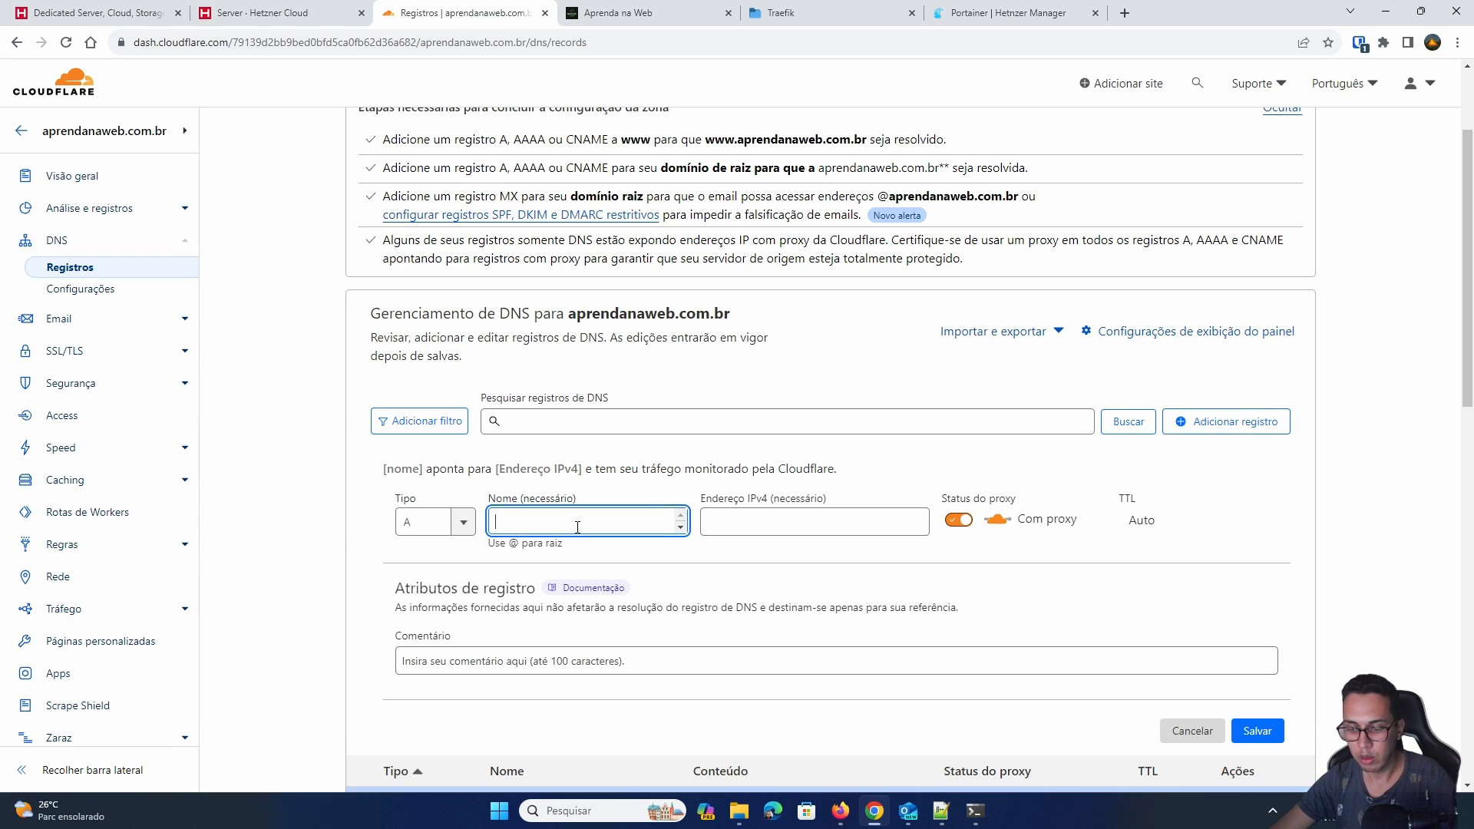
text(painel)
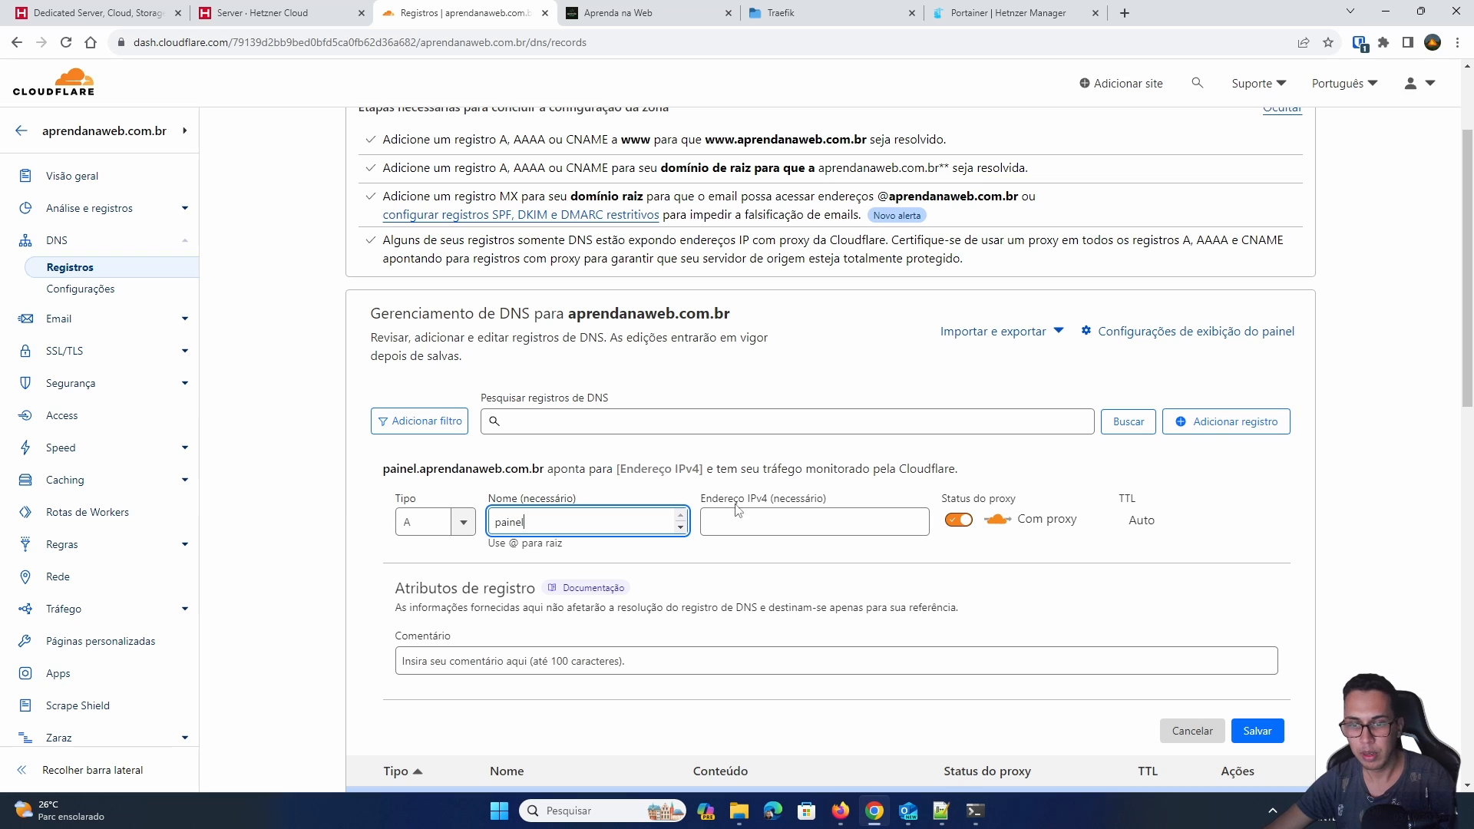
click(788, 515)
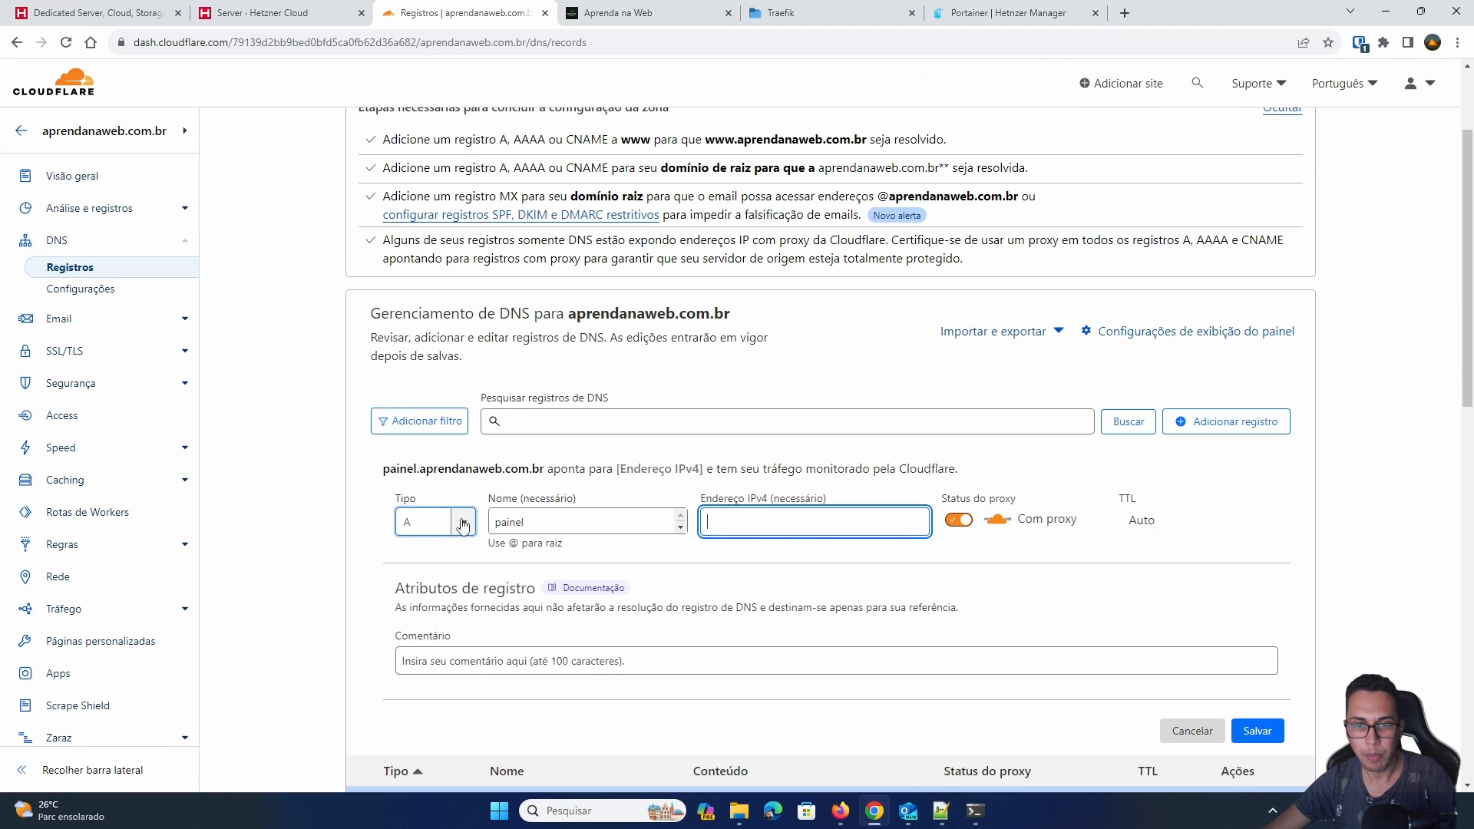
click(410, 558)
click(421, 670)
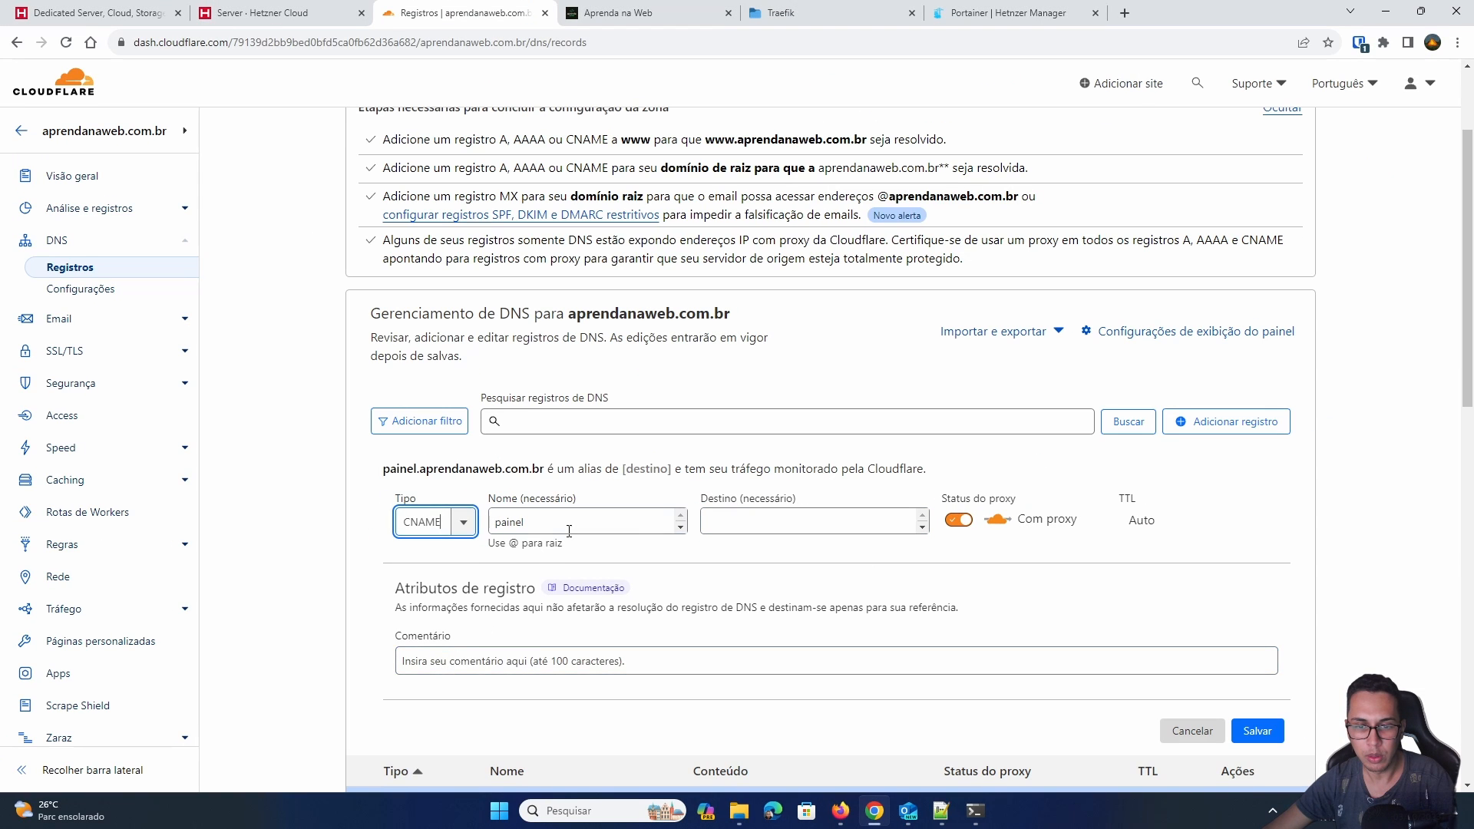
drag(383, 470, 503, 468)
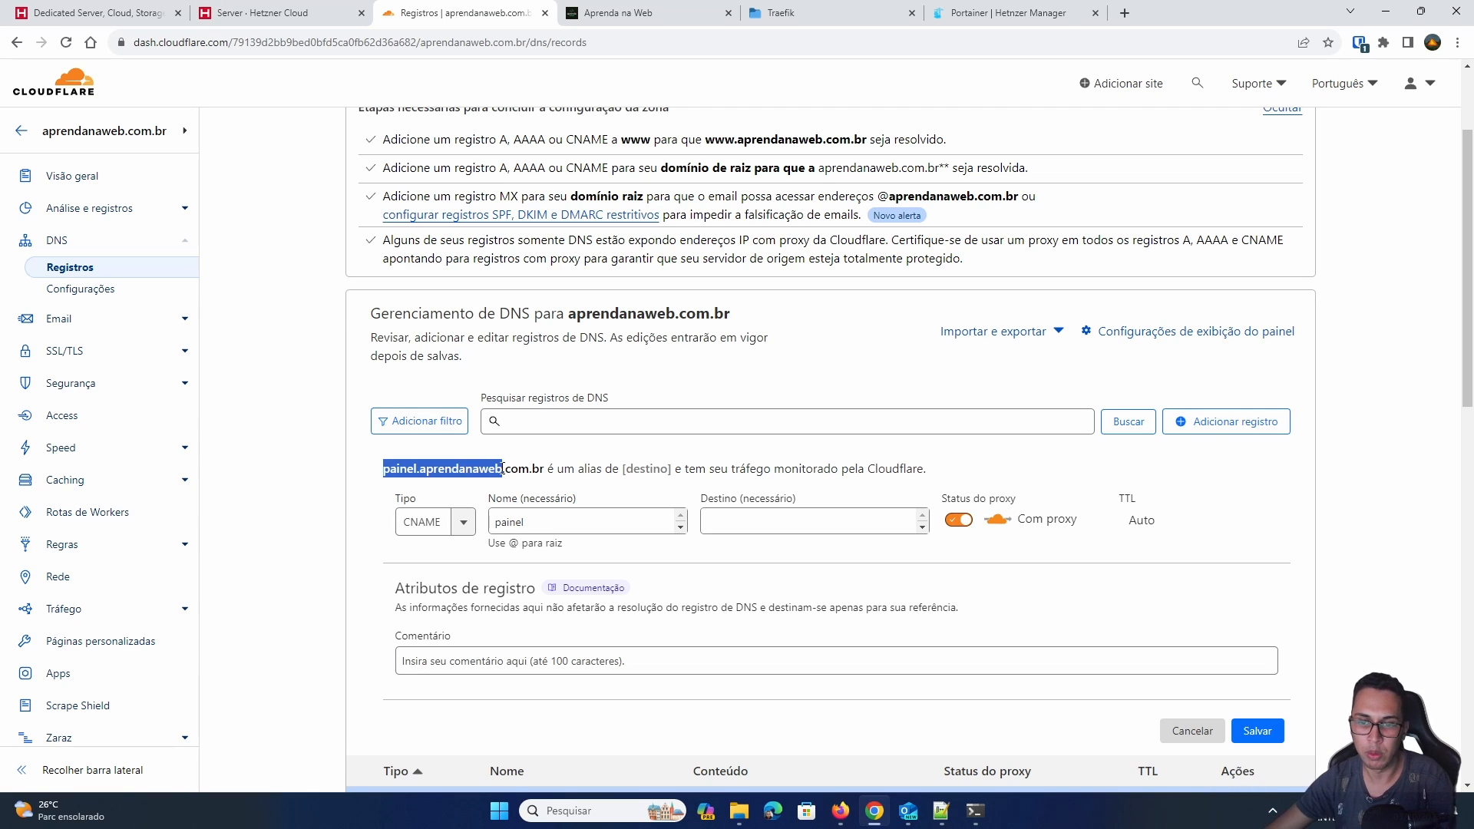
Turn off the proxy for the painel record and set its target to manager.aprendanaweb.com.br.
click(752, 520)
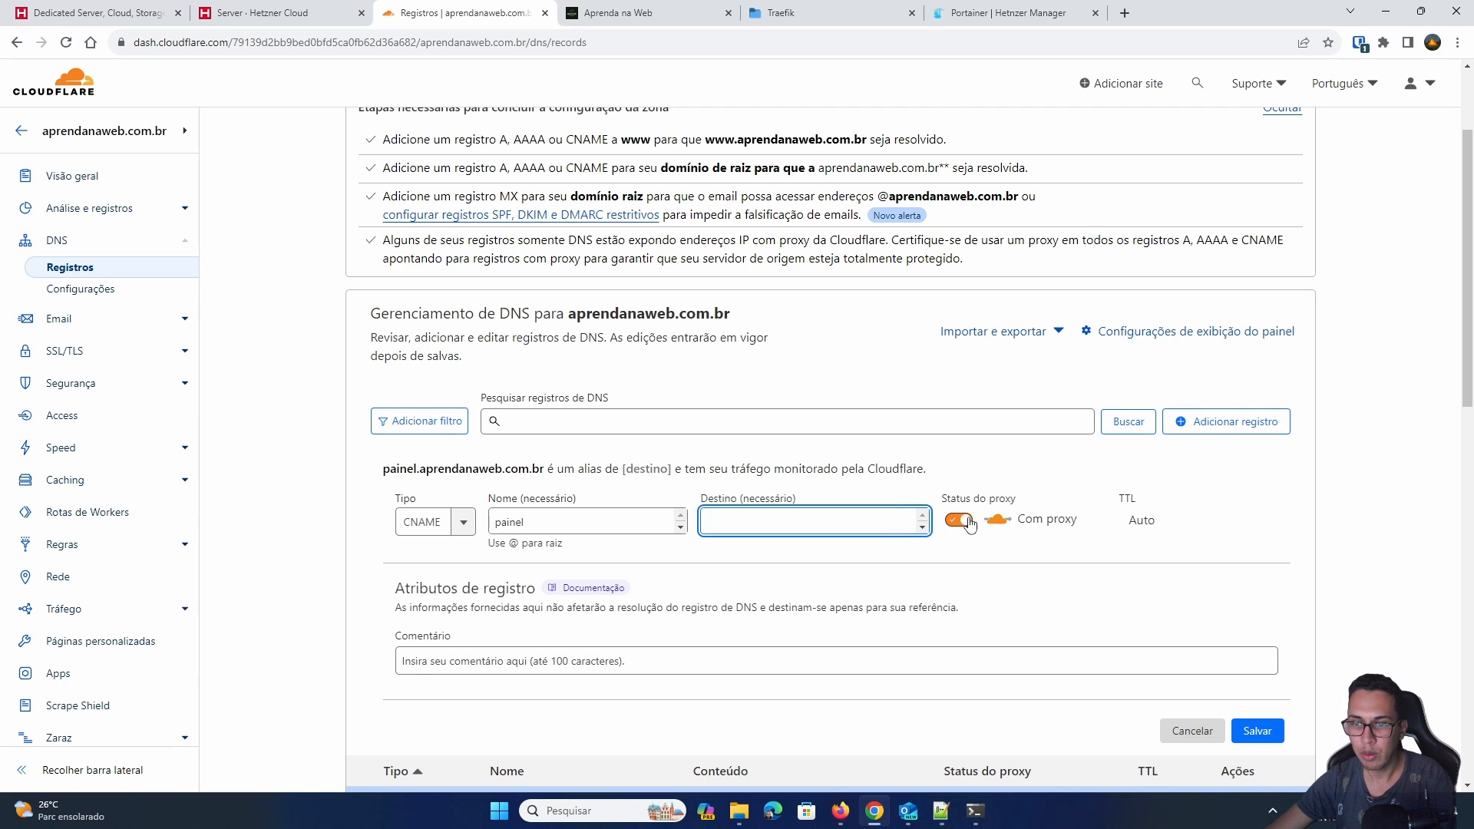
click(959, 519)
click(806, 522)
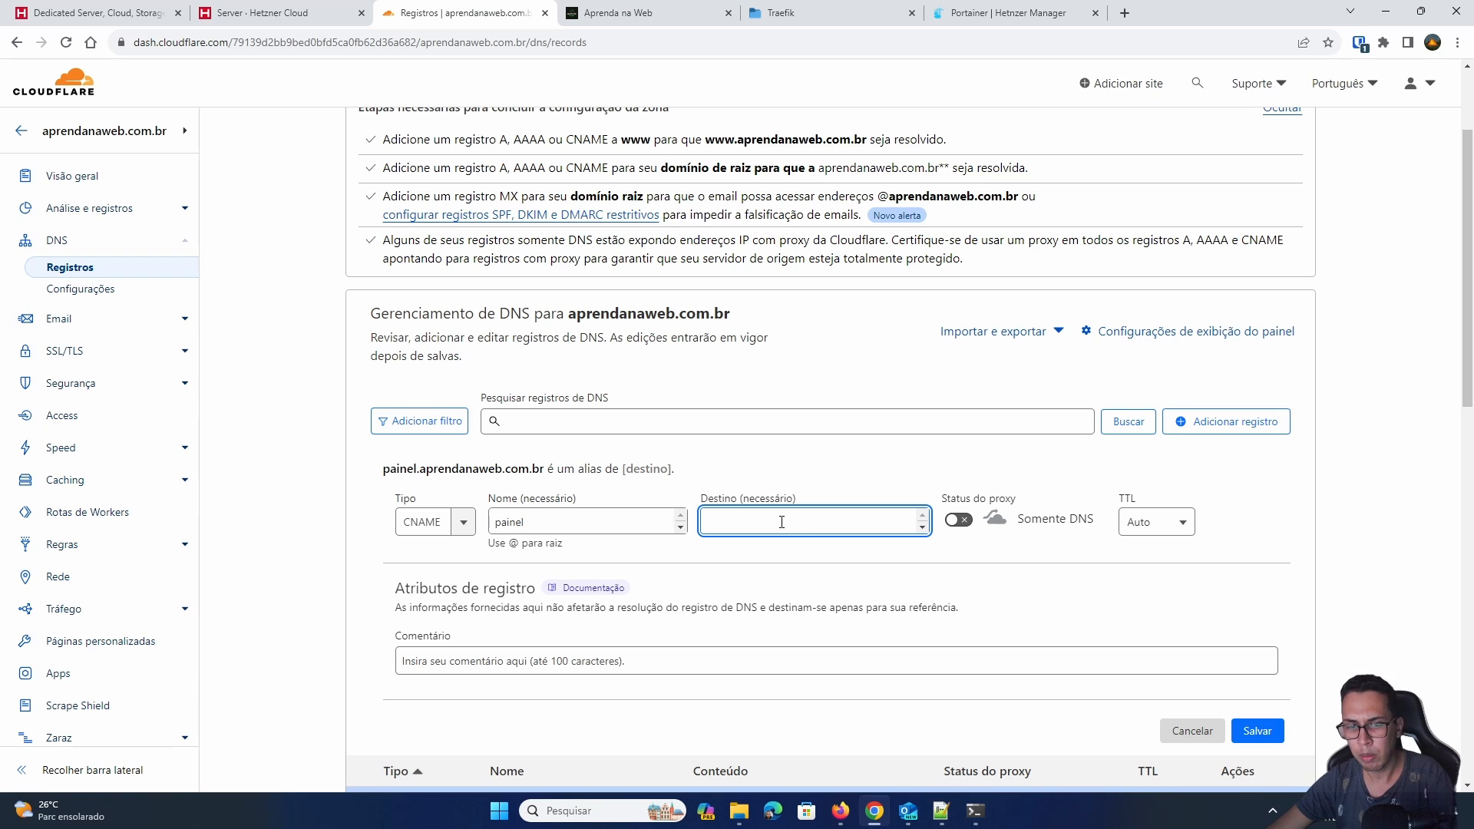
scroll(782, 522, down, 2)
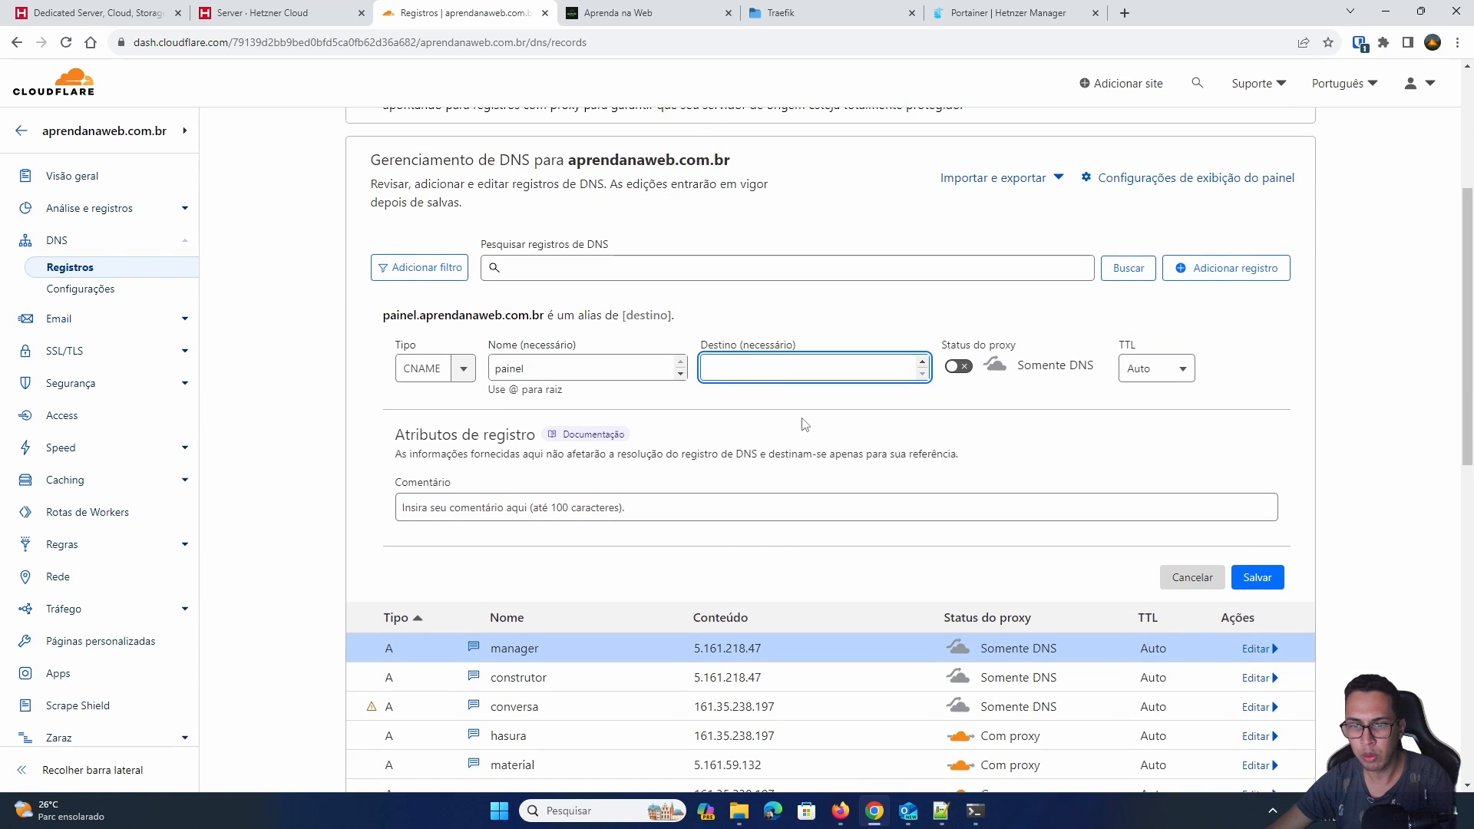
scroll(804, 424, up, 1)
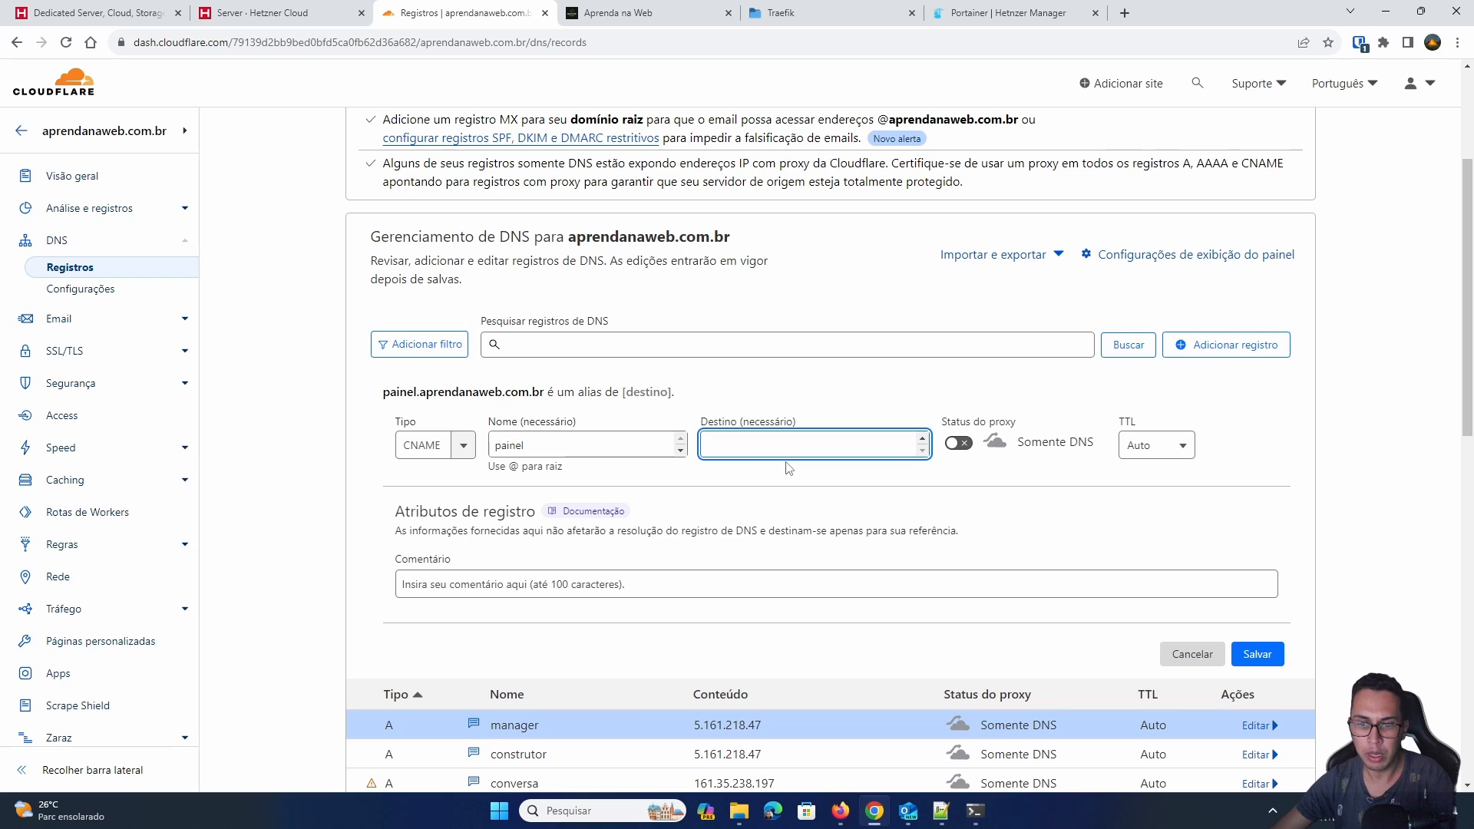
text(ma)
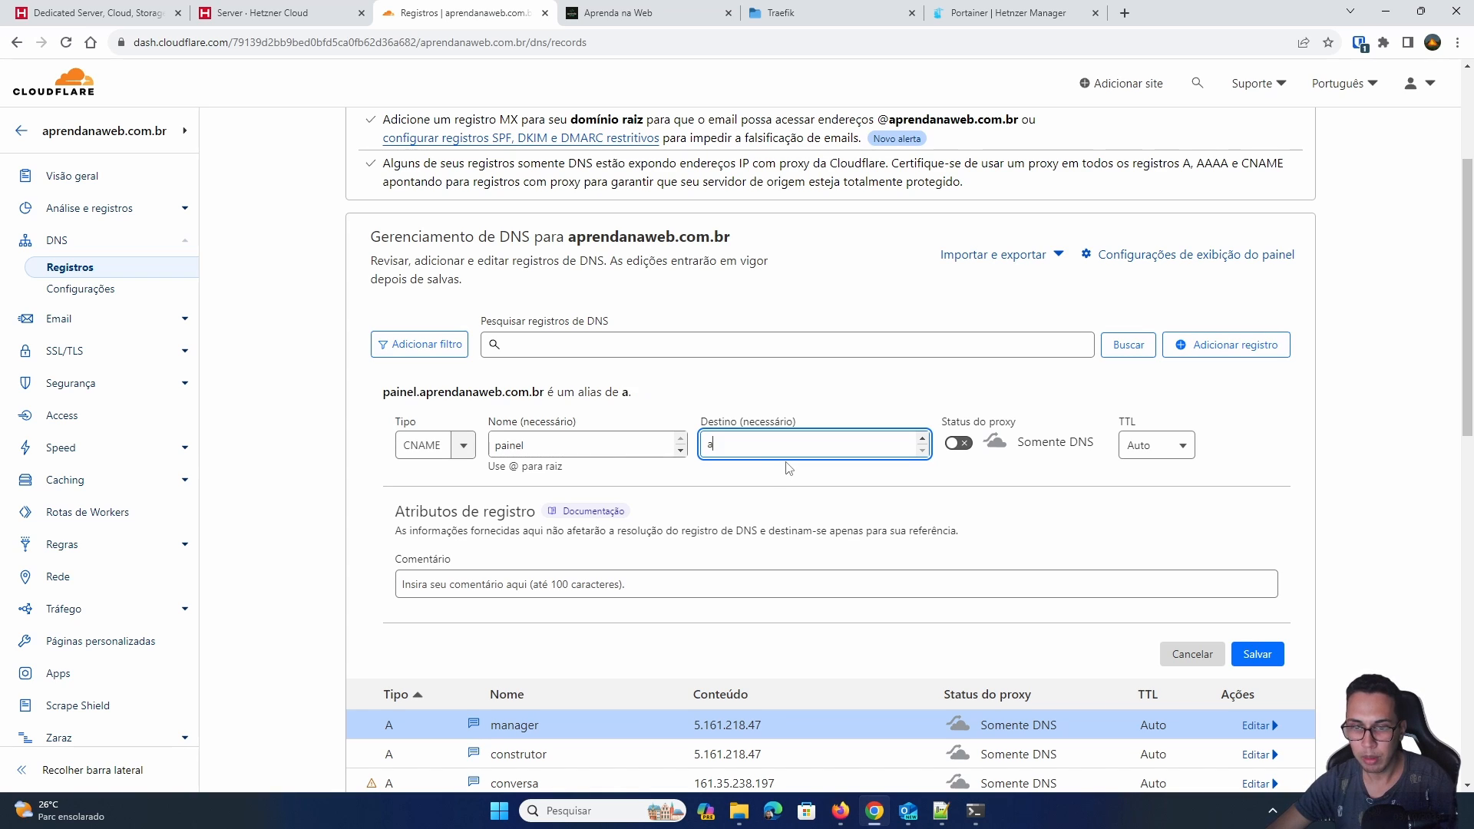
text(nager)
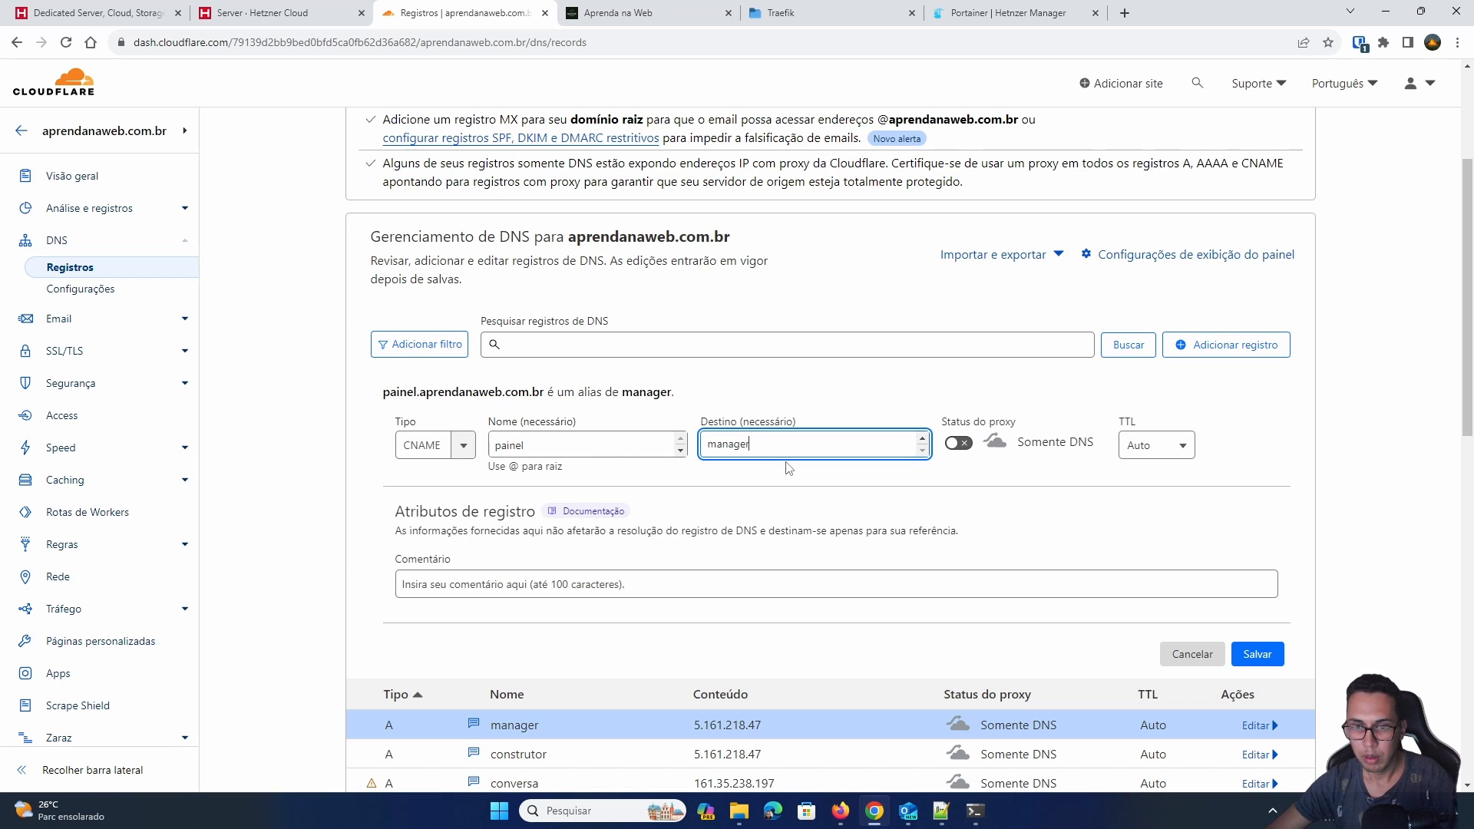
text(.aprendanaweb)
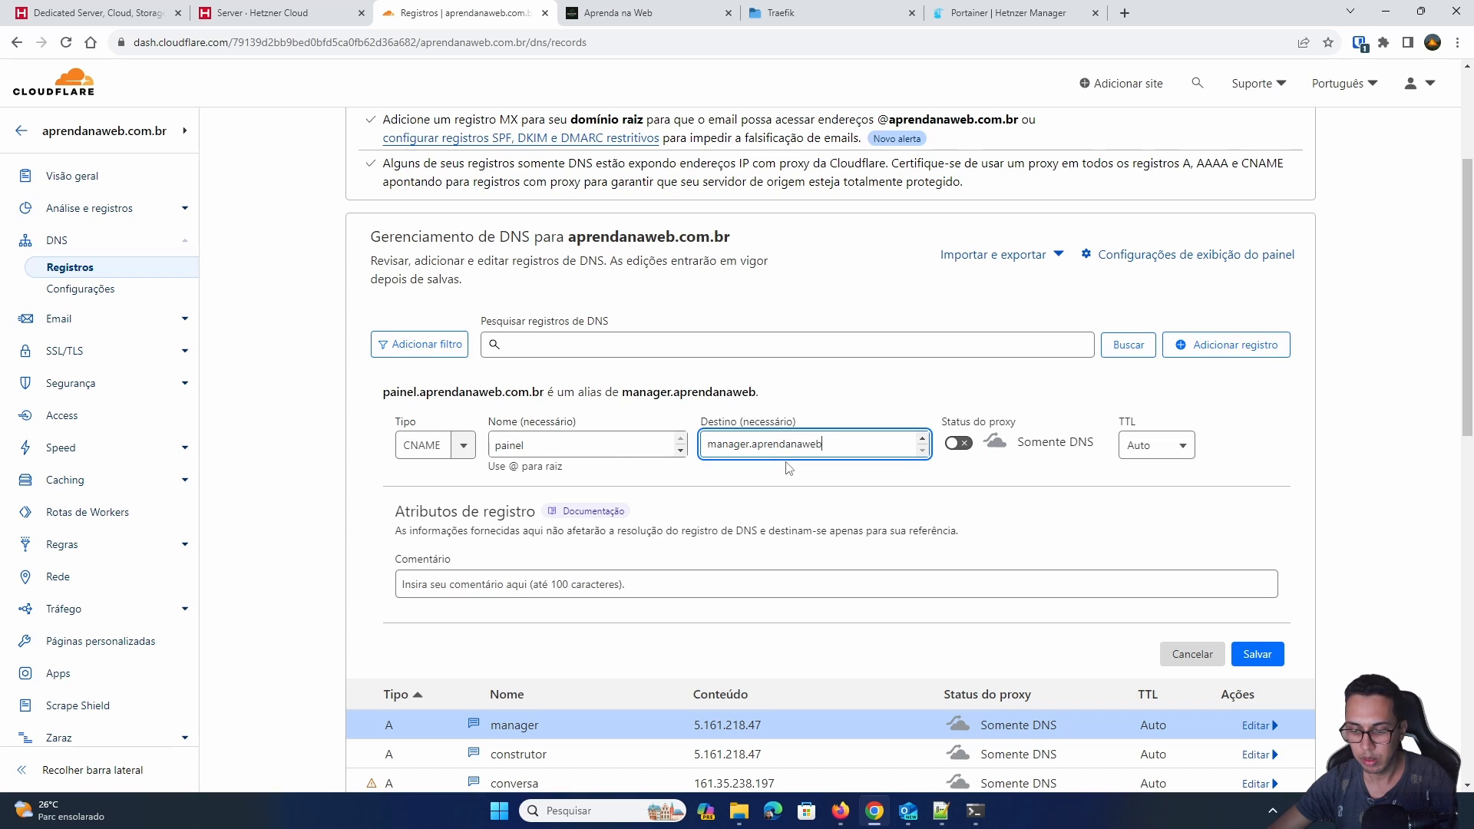
text(.com.br)
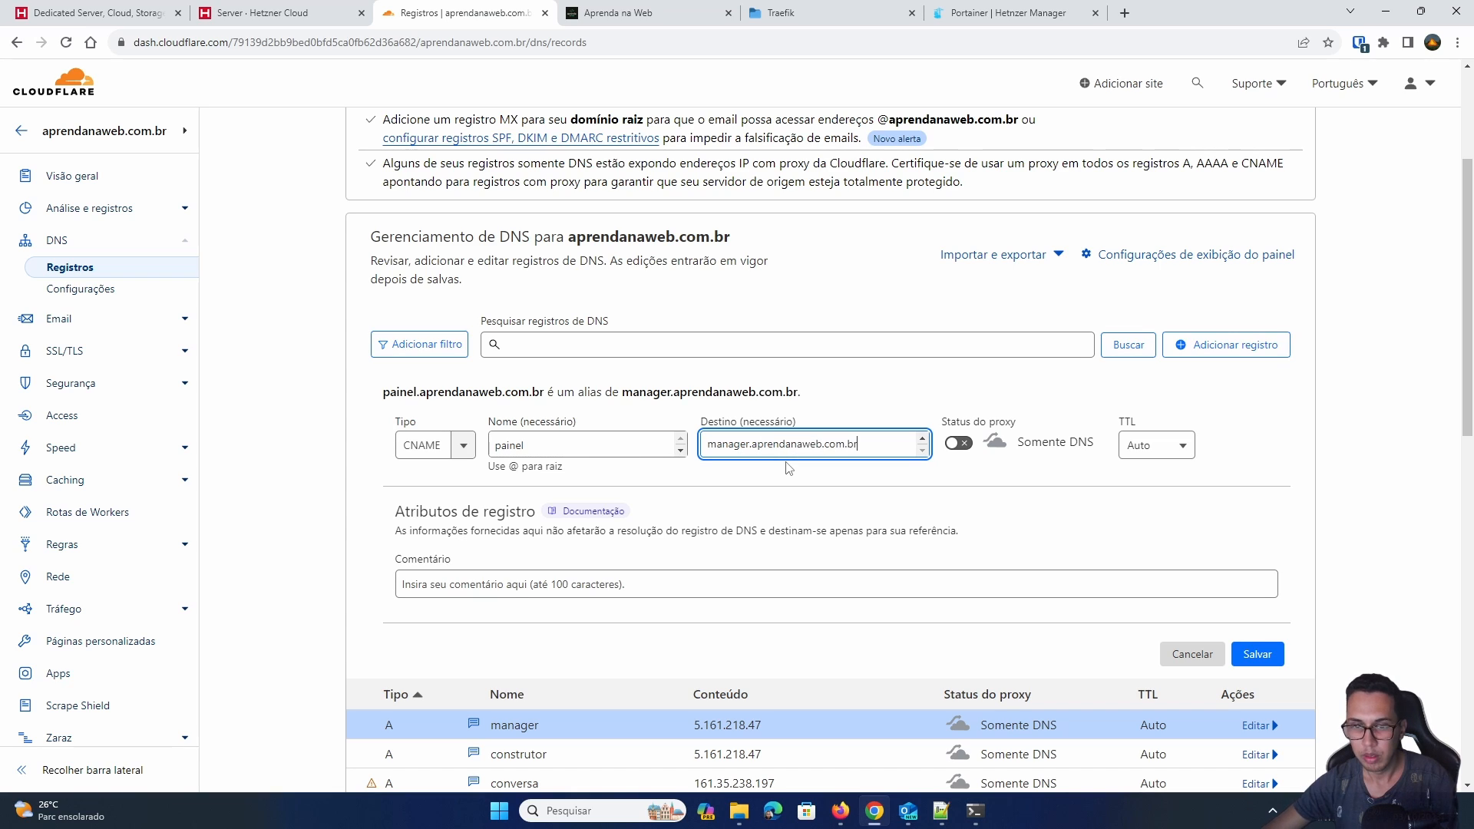
Check the painel record's target against the managed domain name and the existing manager record.
drag(570, 239, 809, 248)
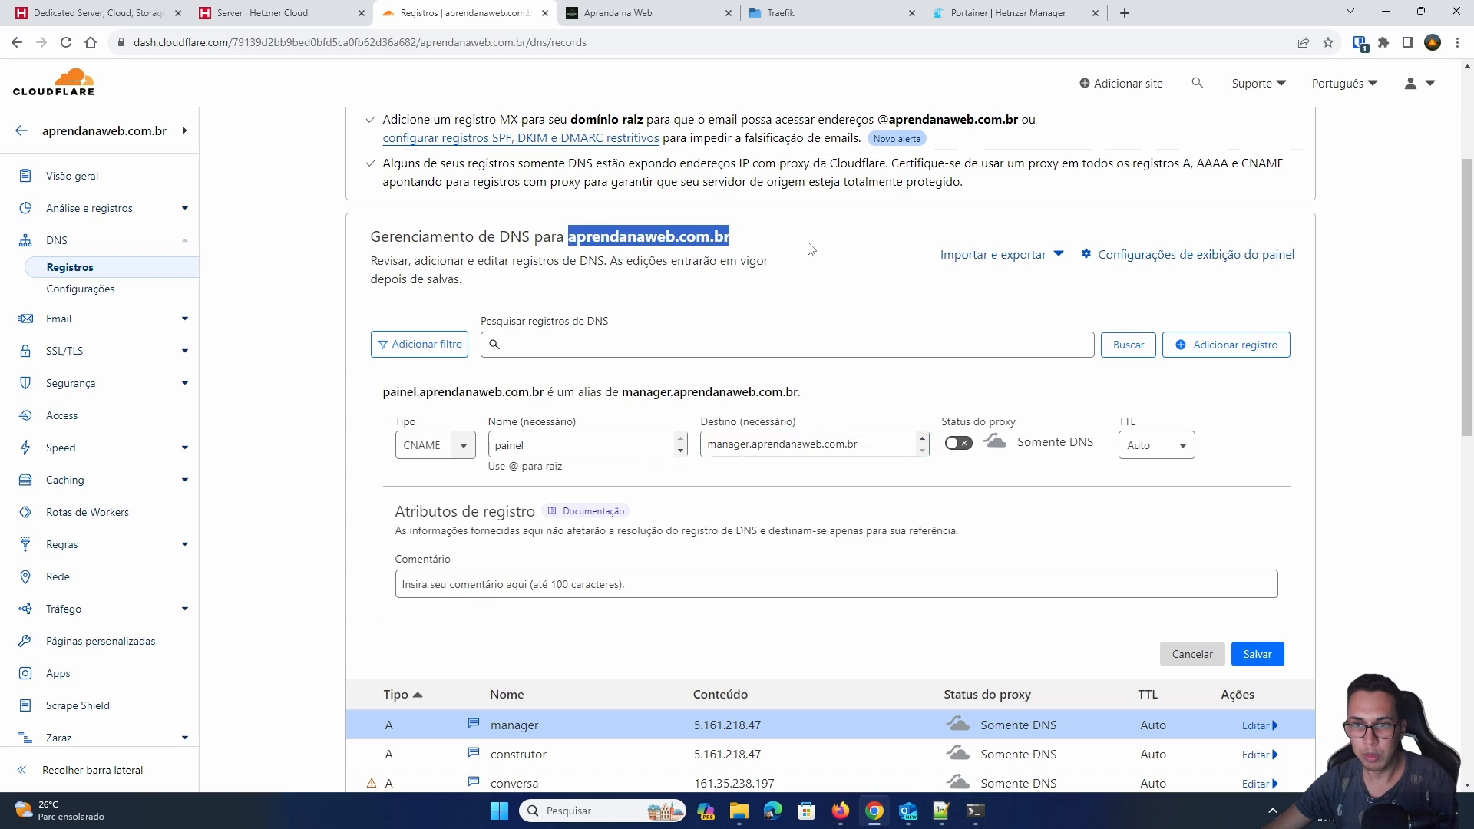
drag(754, 442, 891, 447)
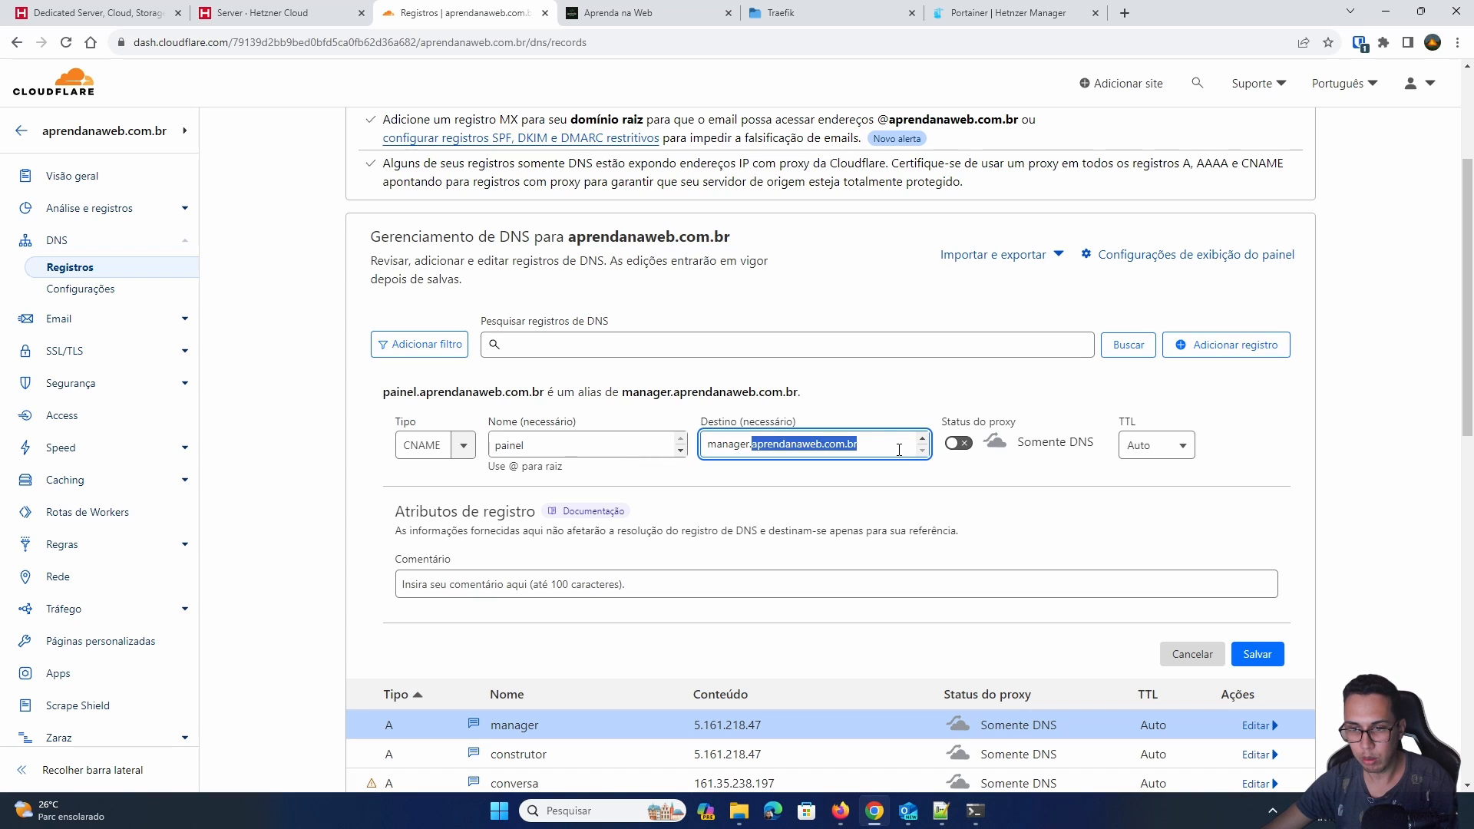
click(899, 450)
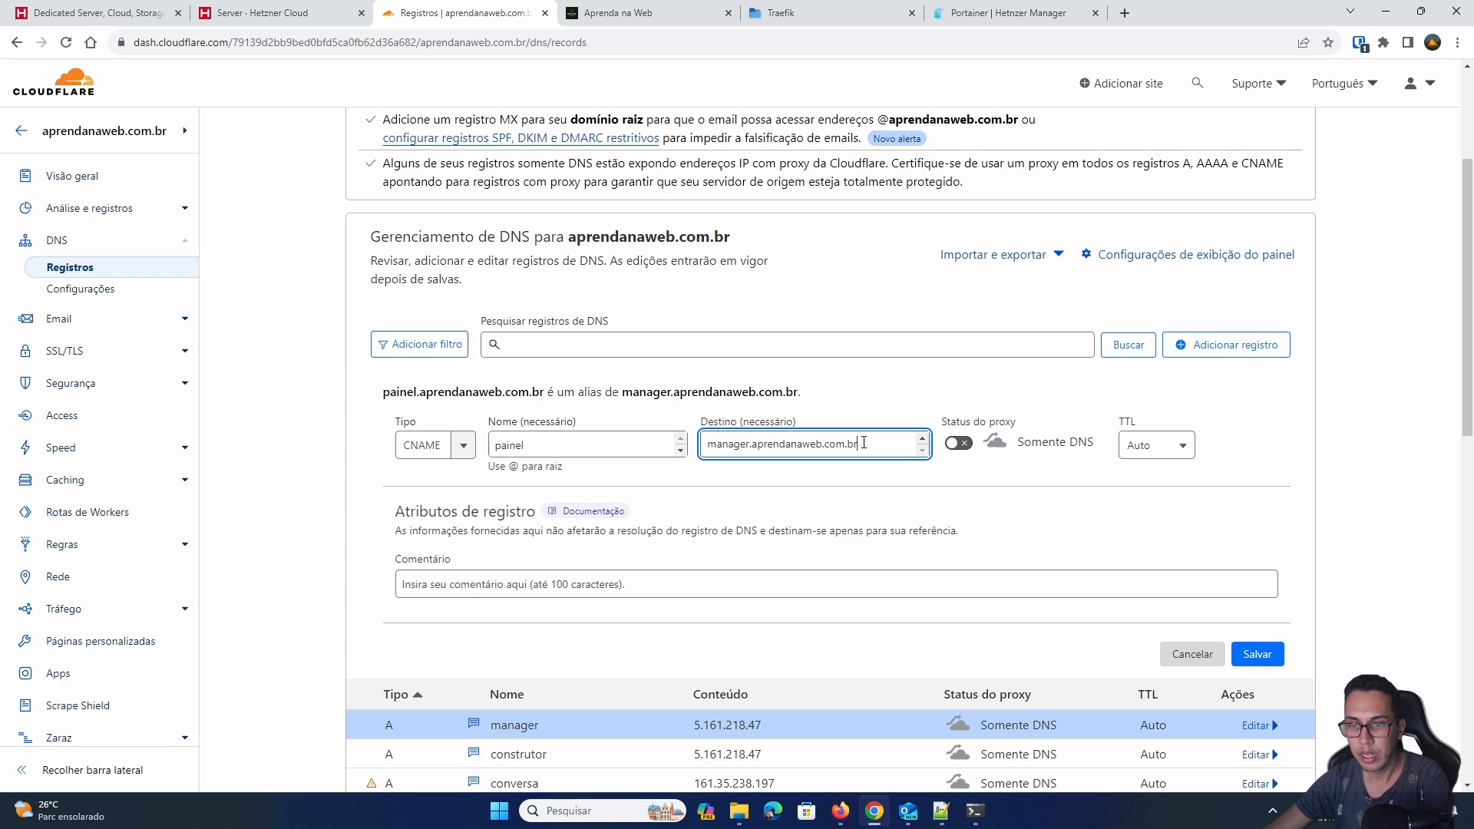
drag(864, 443, 718, 436)
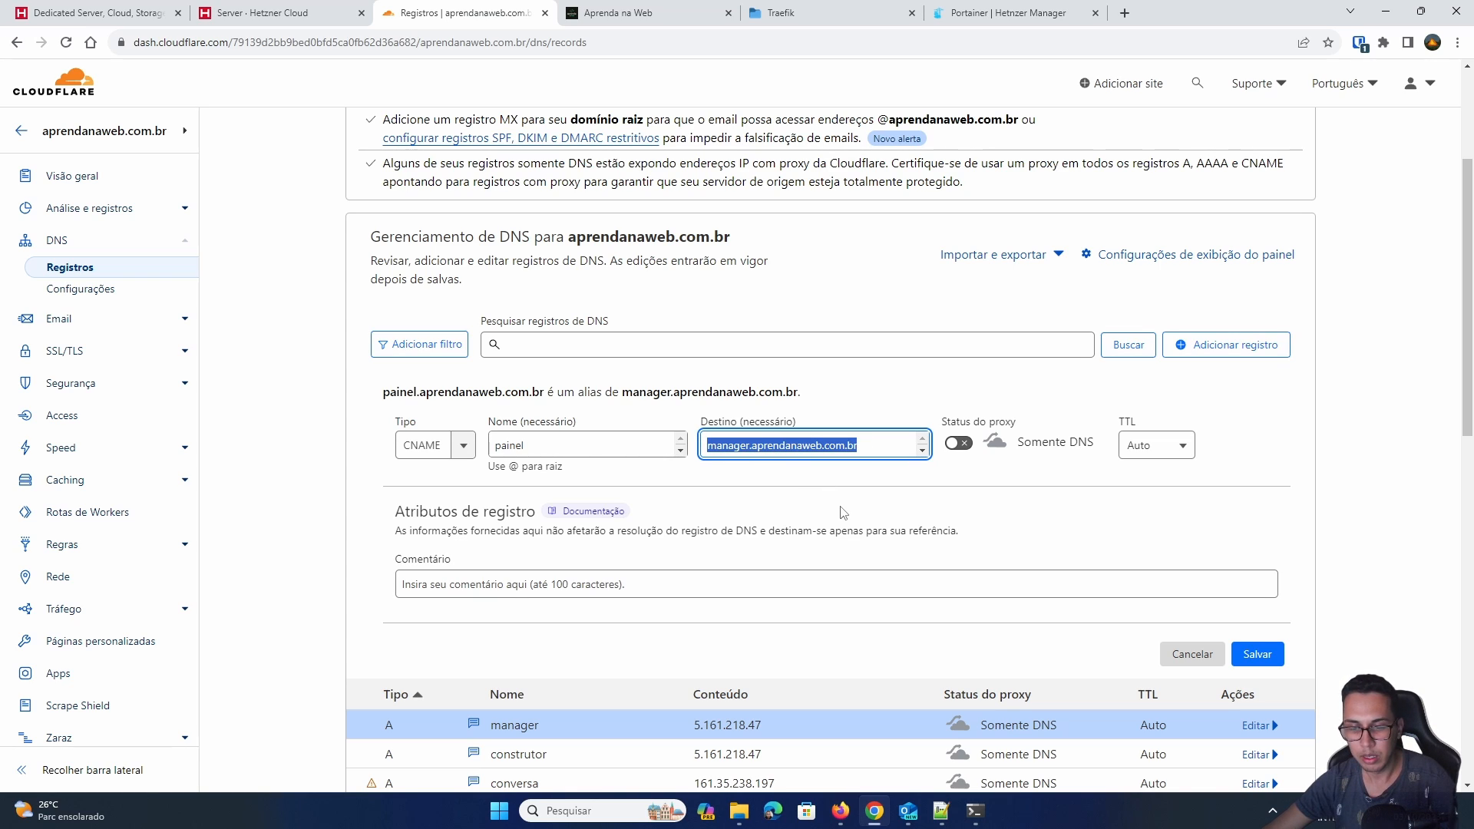
mouse_move(825, 458)
mouse_down()
mouse_move(748, 683)
mouse_move(776, 698)
mouse_up()
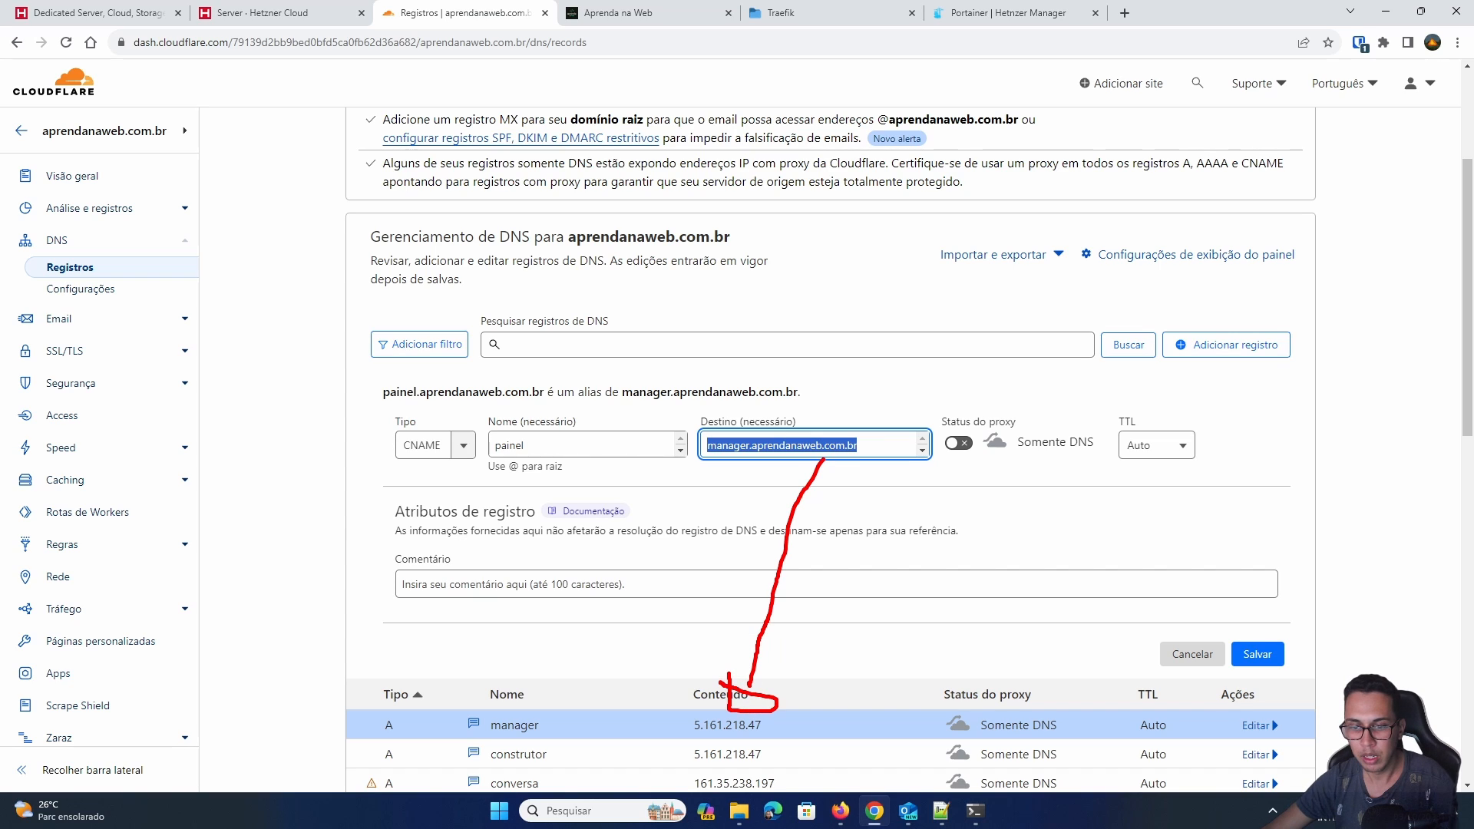
Add the comment "Portainer" to the painel CNAME record and save it.
click(753, 593)
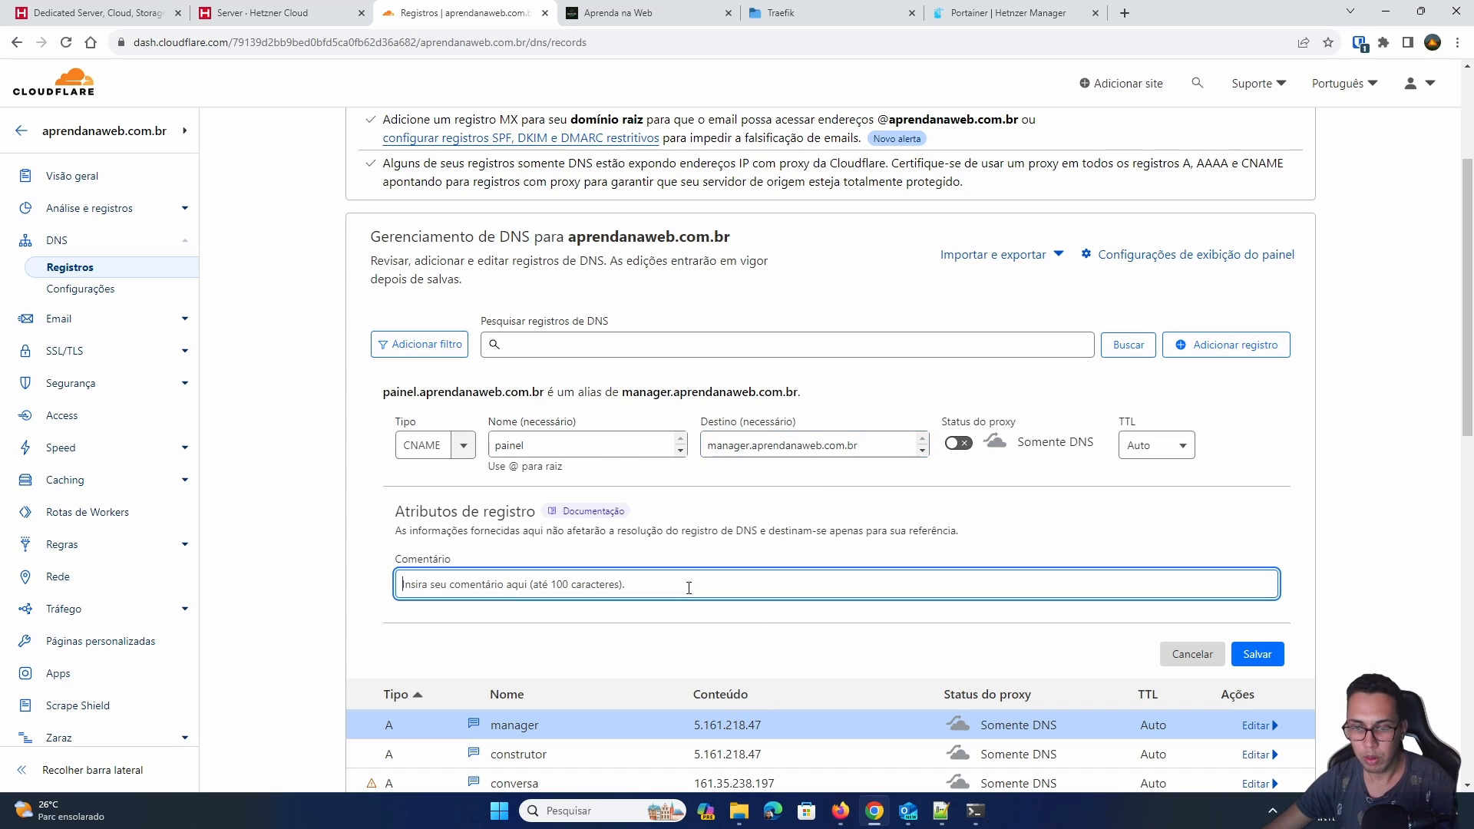
text(Portainer)
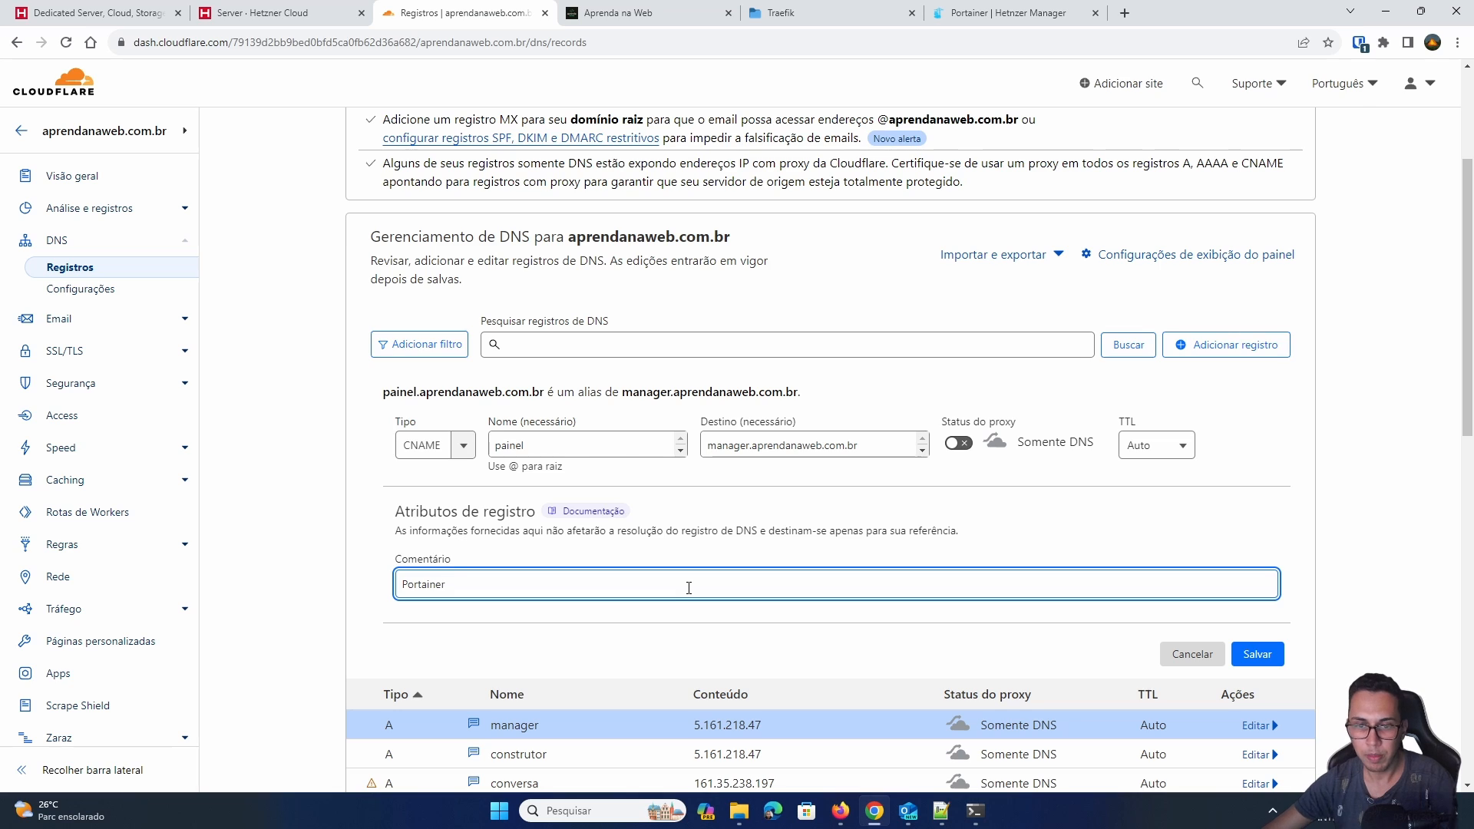
click(1257, 653)
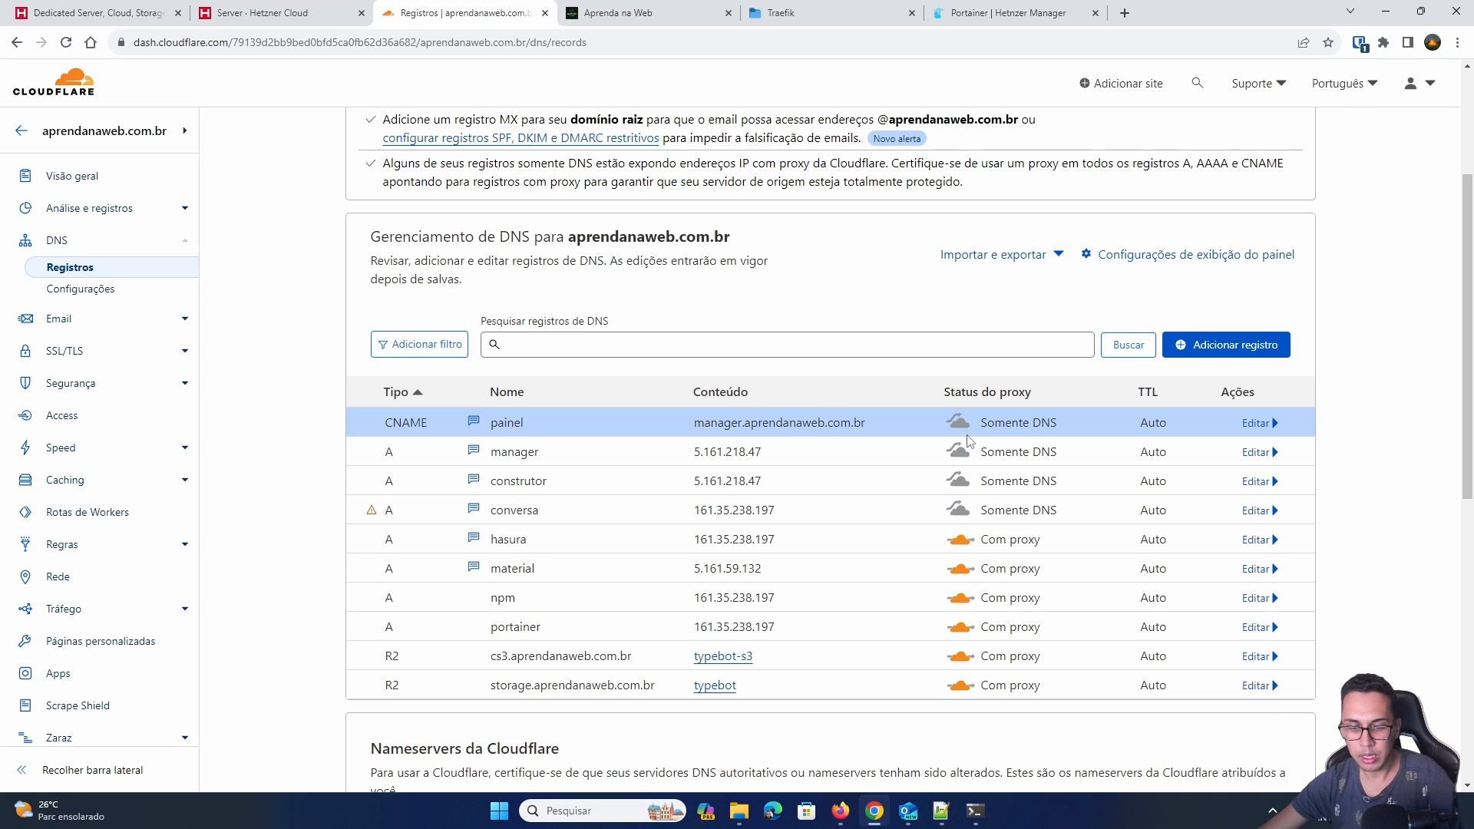
Examine in the DNS list how the painel alias leads through its target to the manager record's IP address.
key(ctrl+1)
click(754, 431)
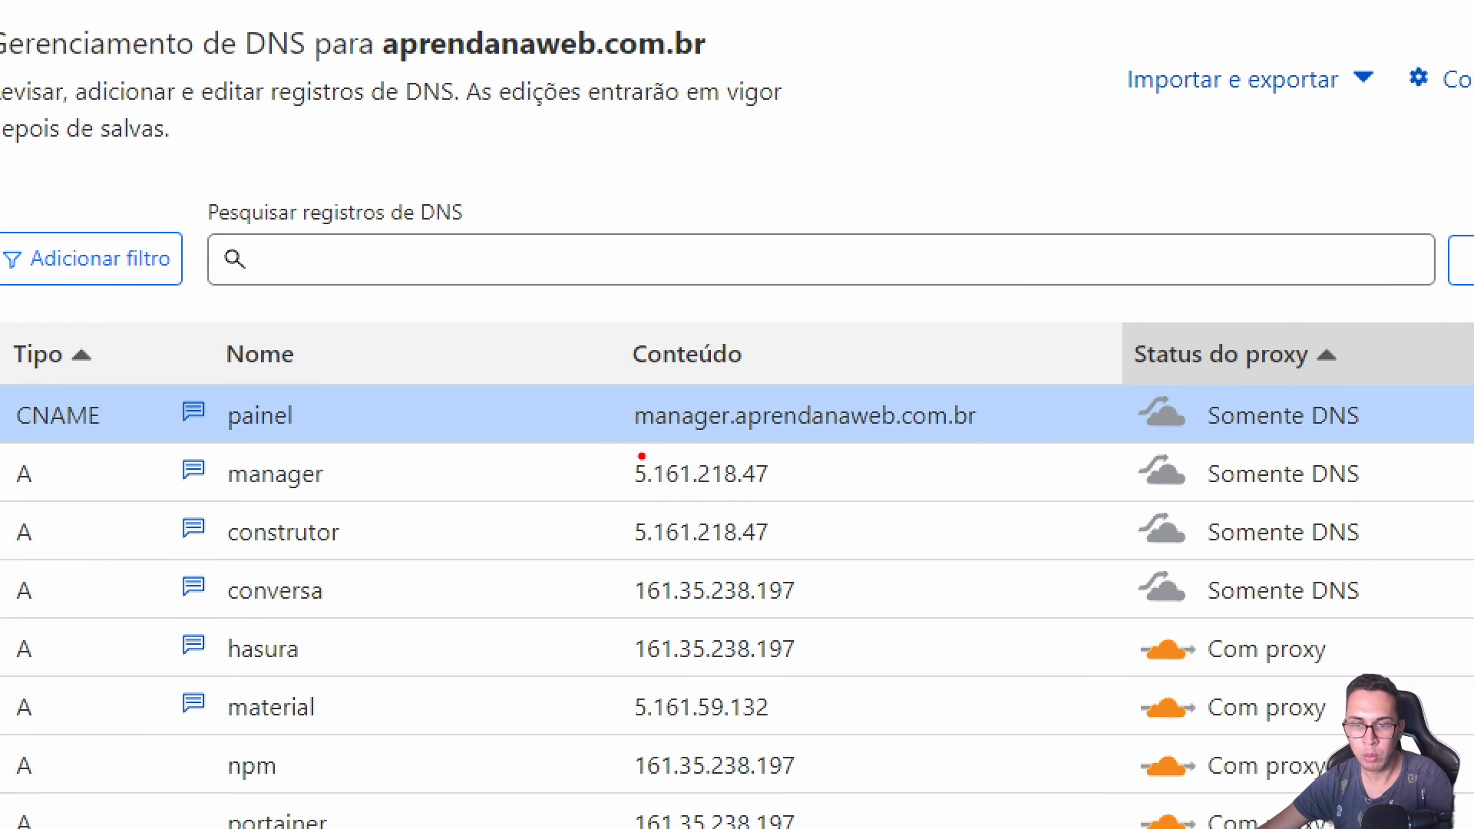
mouse_move(636, 452)
mouse_down()
mouse_move(588, 486)
mouse_move(825, 491)
mouse_move(616, 439)
mouse_up()
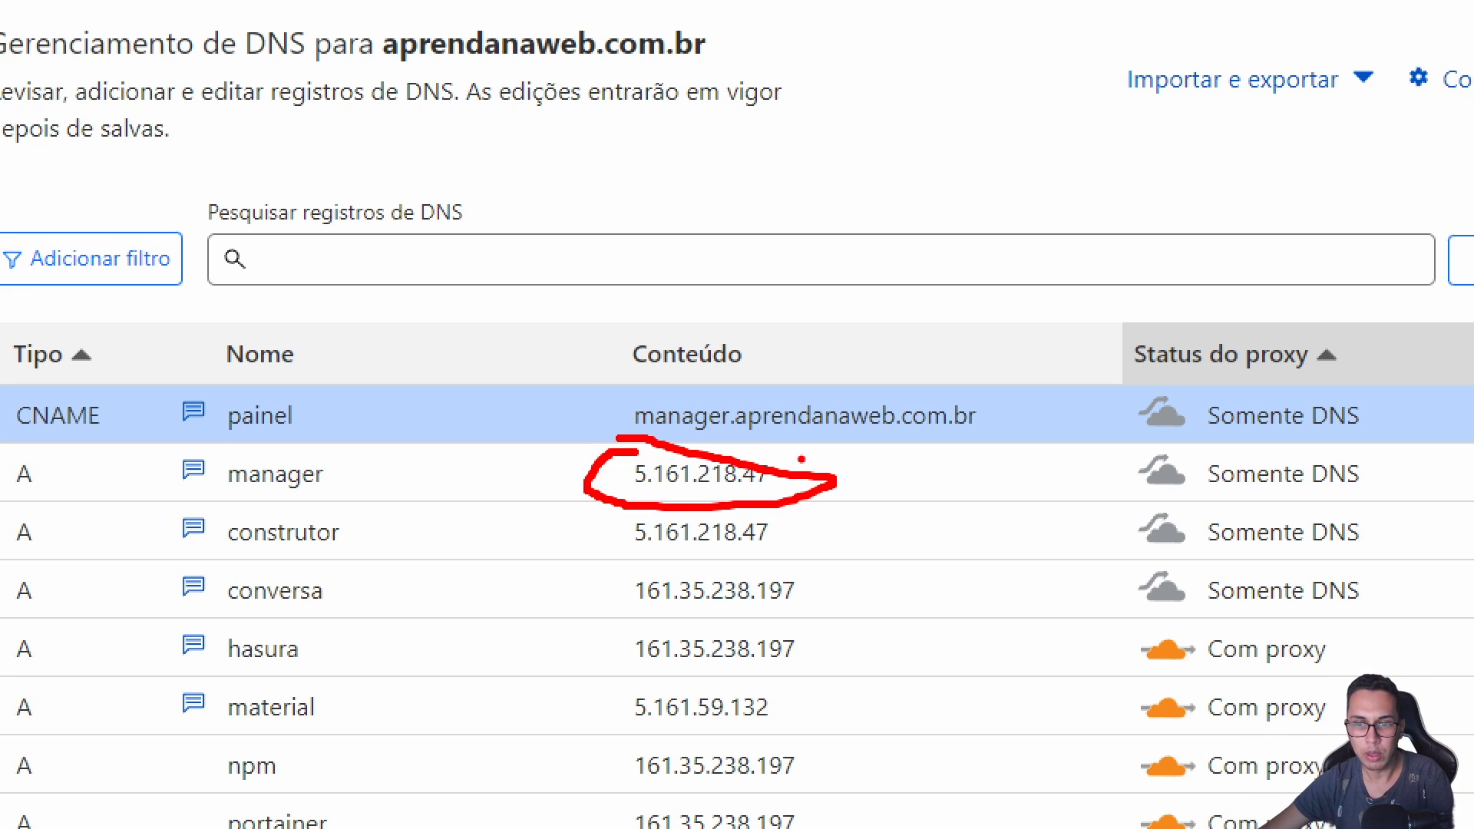
mouse_move(623, 397)
mouse_down()
mouse_move(726, 451)
mouse_move(1002, 435)
mouse_move(707, 374)
mouse_move(606, 415)
mouse_up()
mouse_move(244, 398)
mouse_down()
mouse_move(246, 445)
mouse_move(241, 398)
mouse_up()
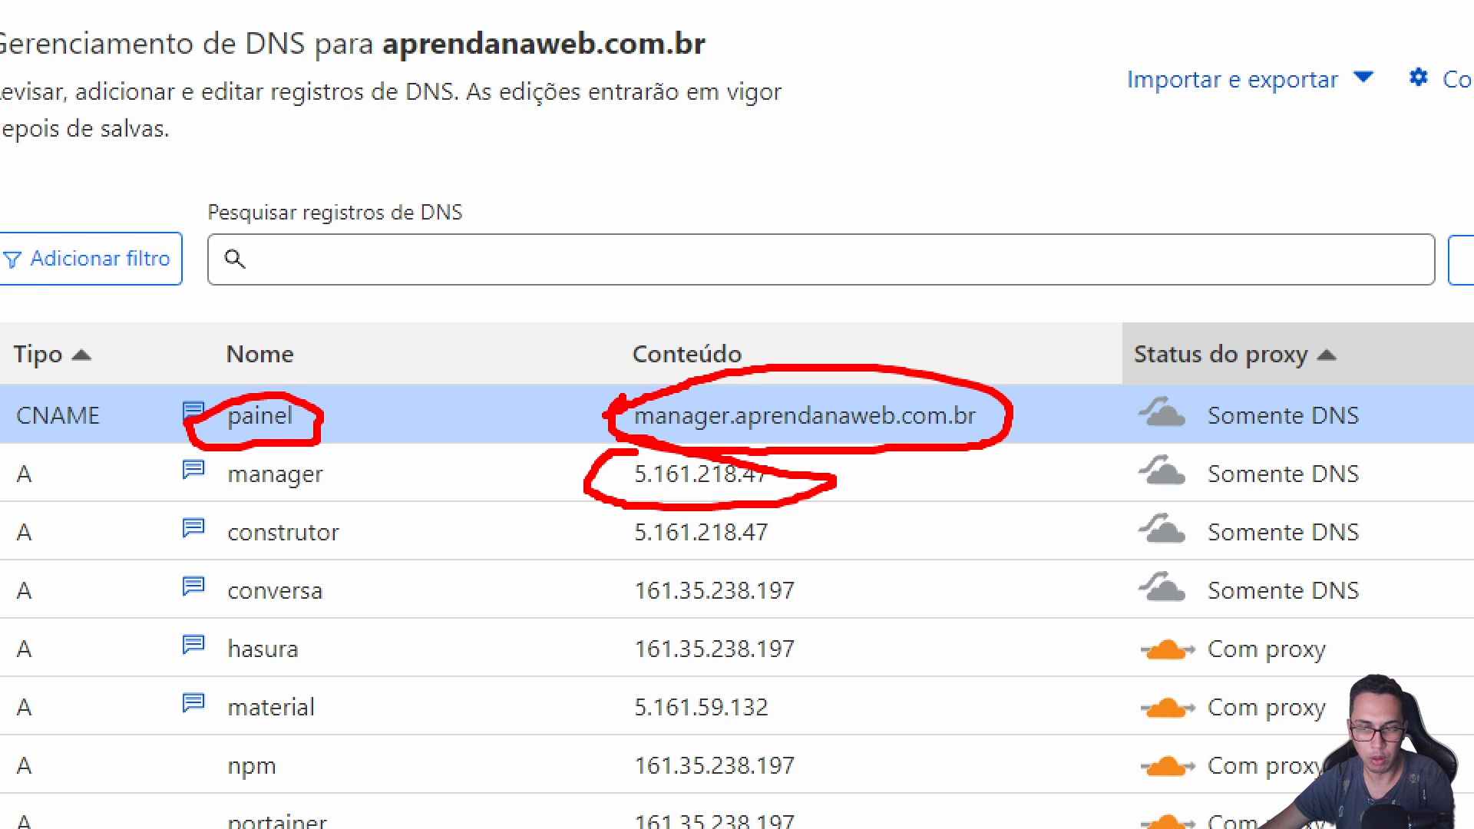
mouse_move(877, 405)
mouse_down()
mouse_move(958, 399)
mouse_move(854, 521)
mouse_move(900, 508)
mouse_move(844, 524)
mouse_up()
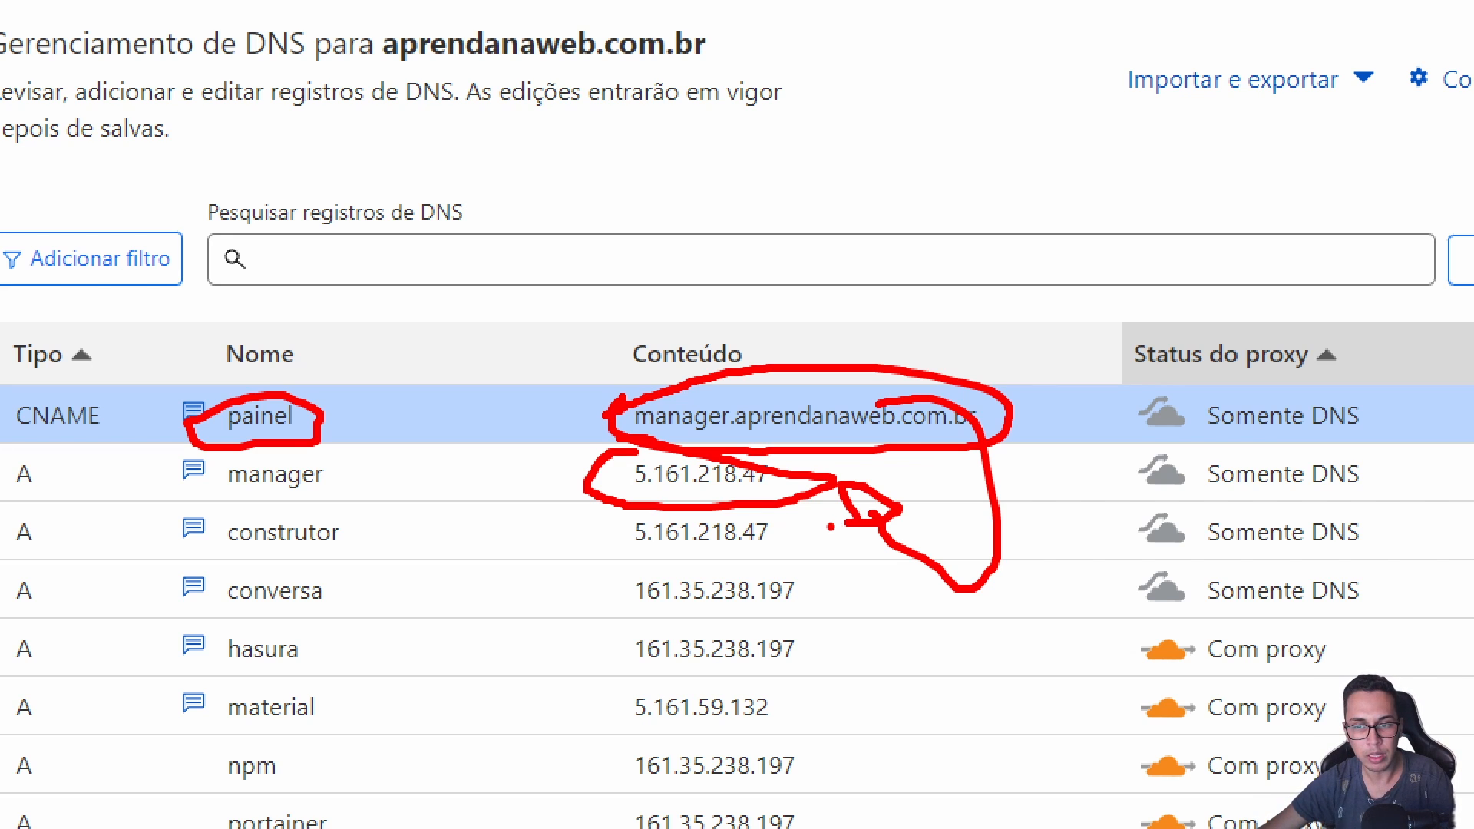
key(Escape)
scroll(1109, 378, up, 2)
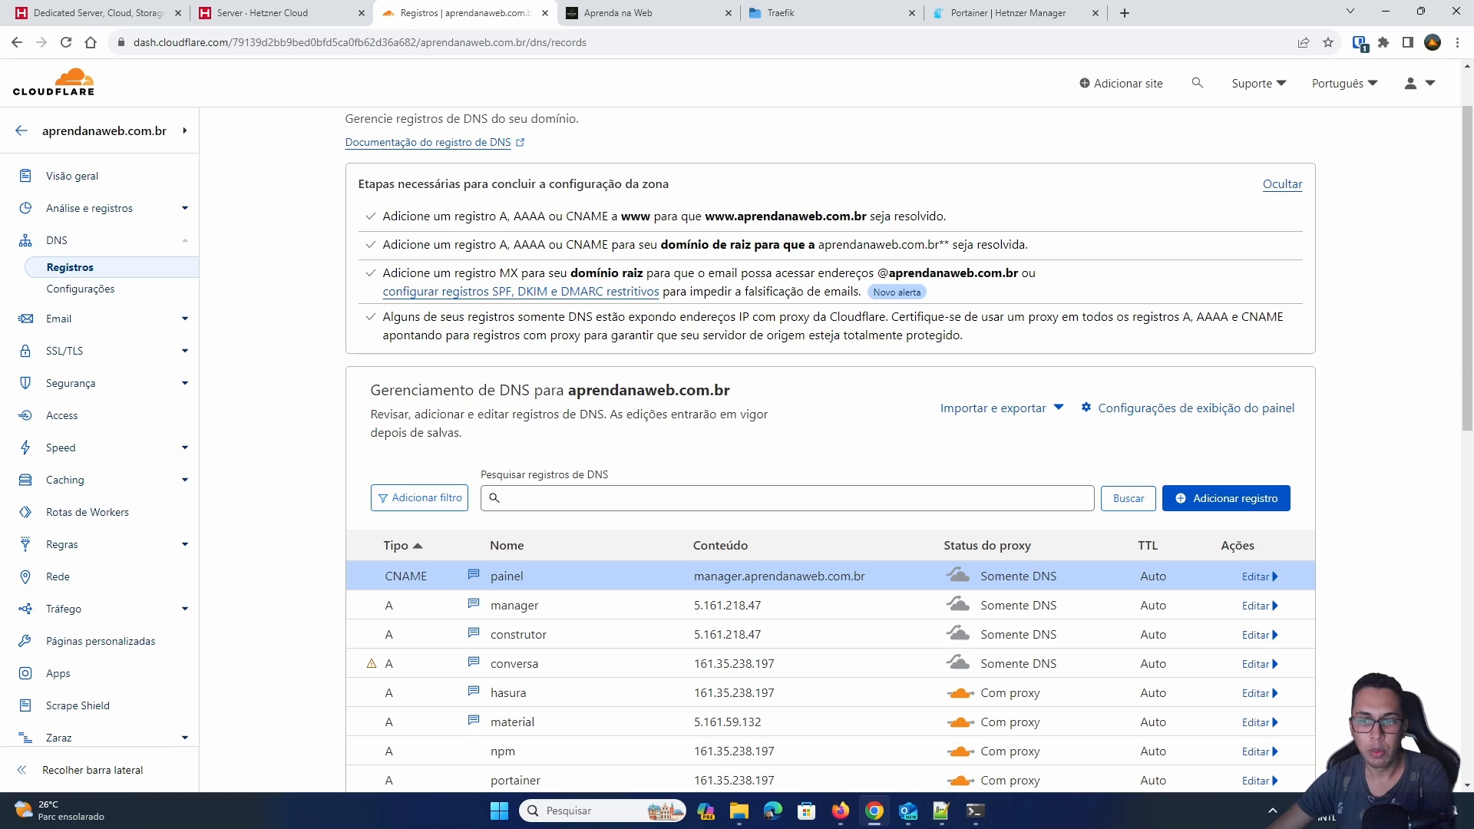
triple_click(783, 576)
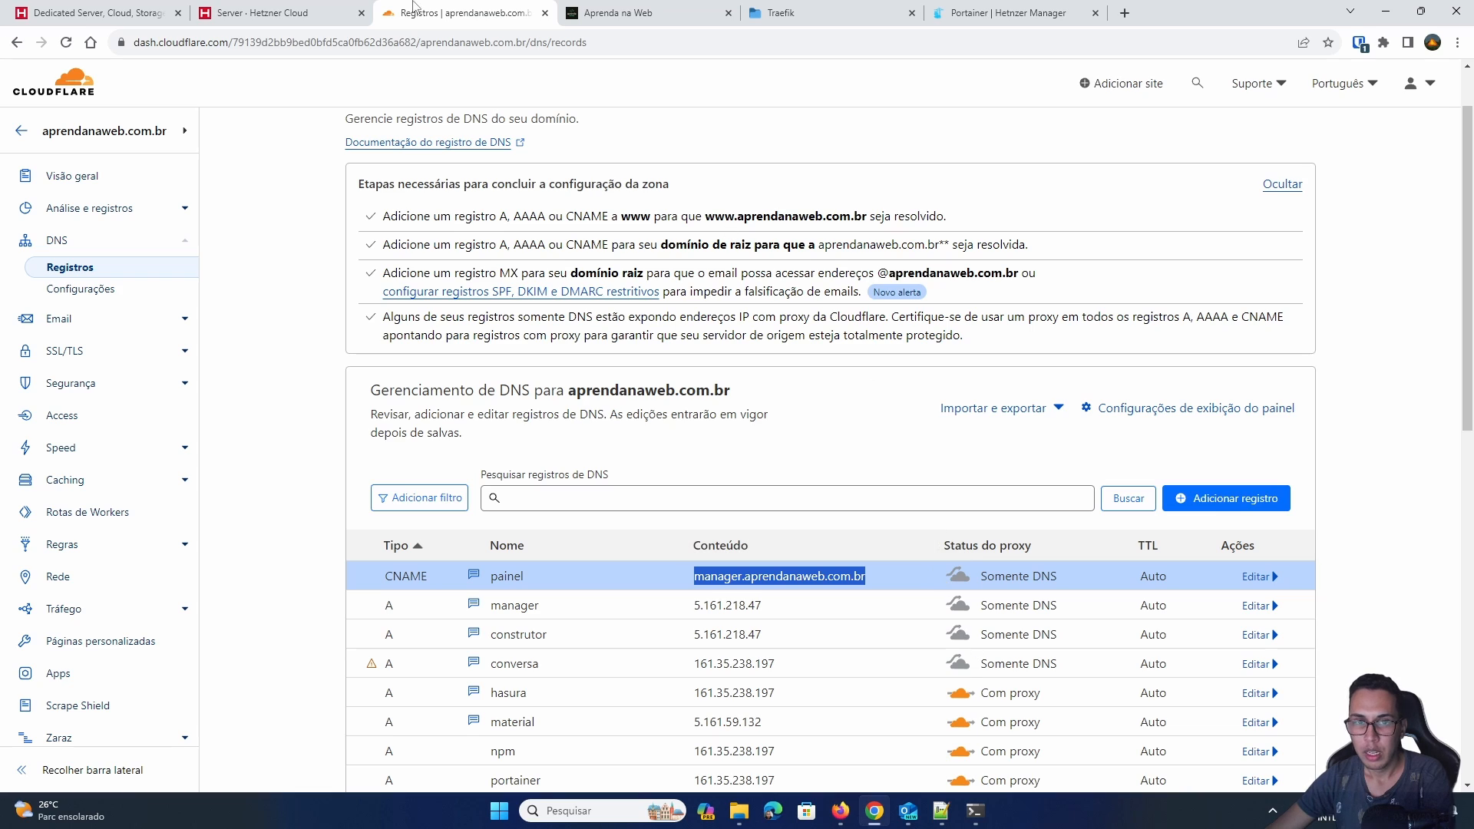
Switch to the Windows PowerShell terminal, clear it, and list the files in the server's portainer folder.
click(988, 820)
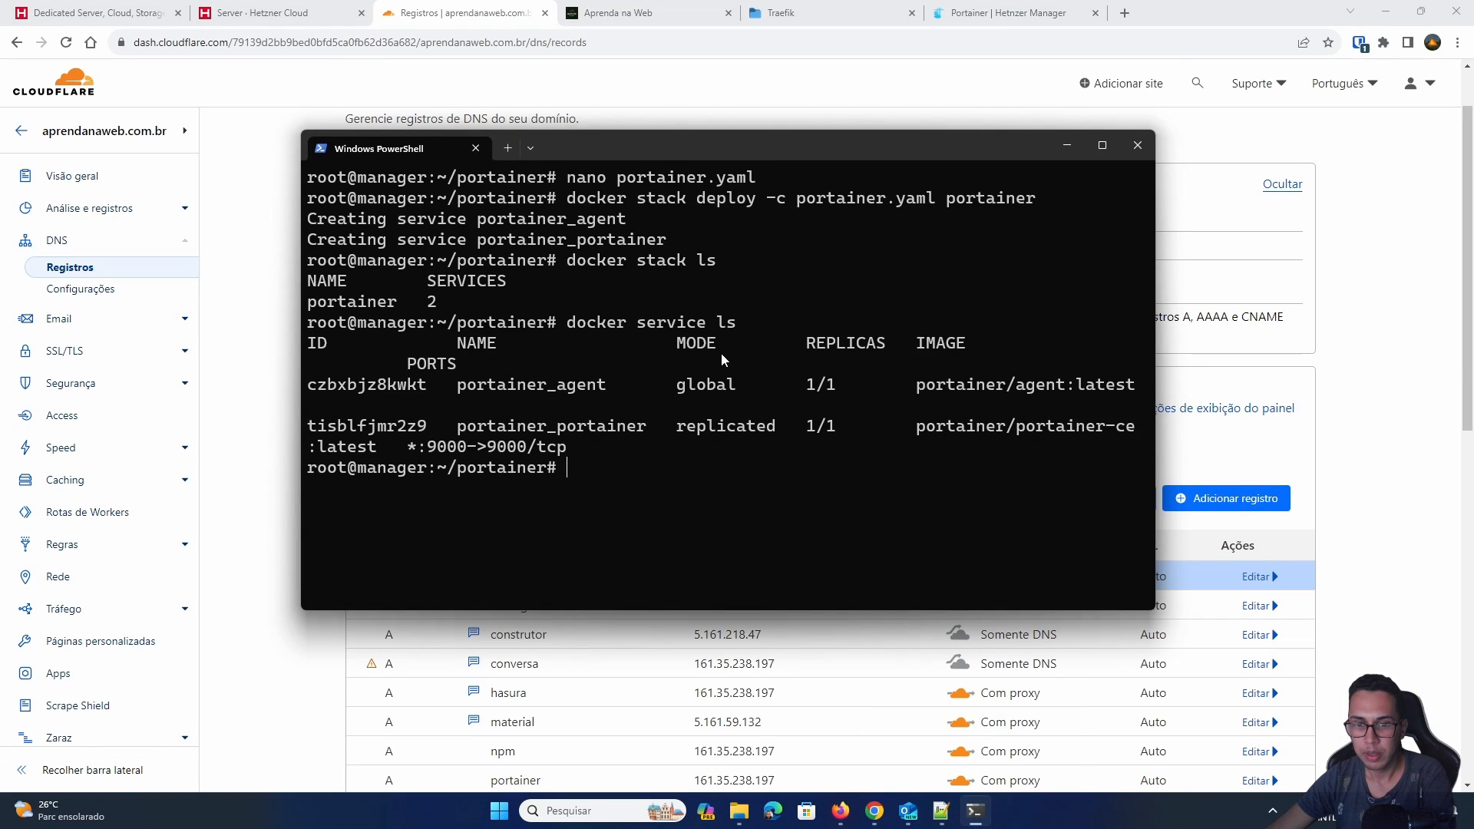
text(clear)
key(Return)
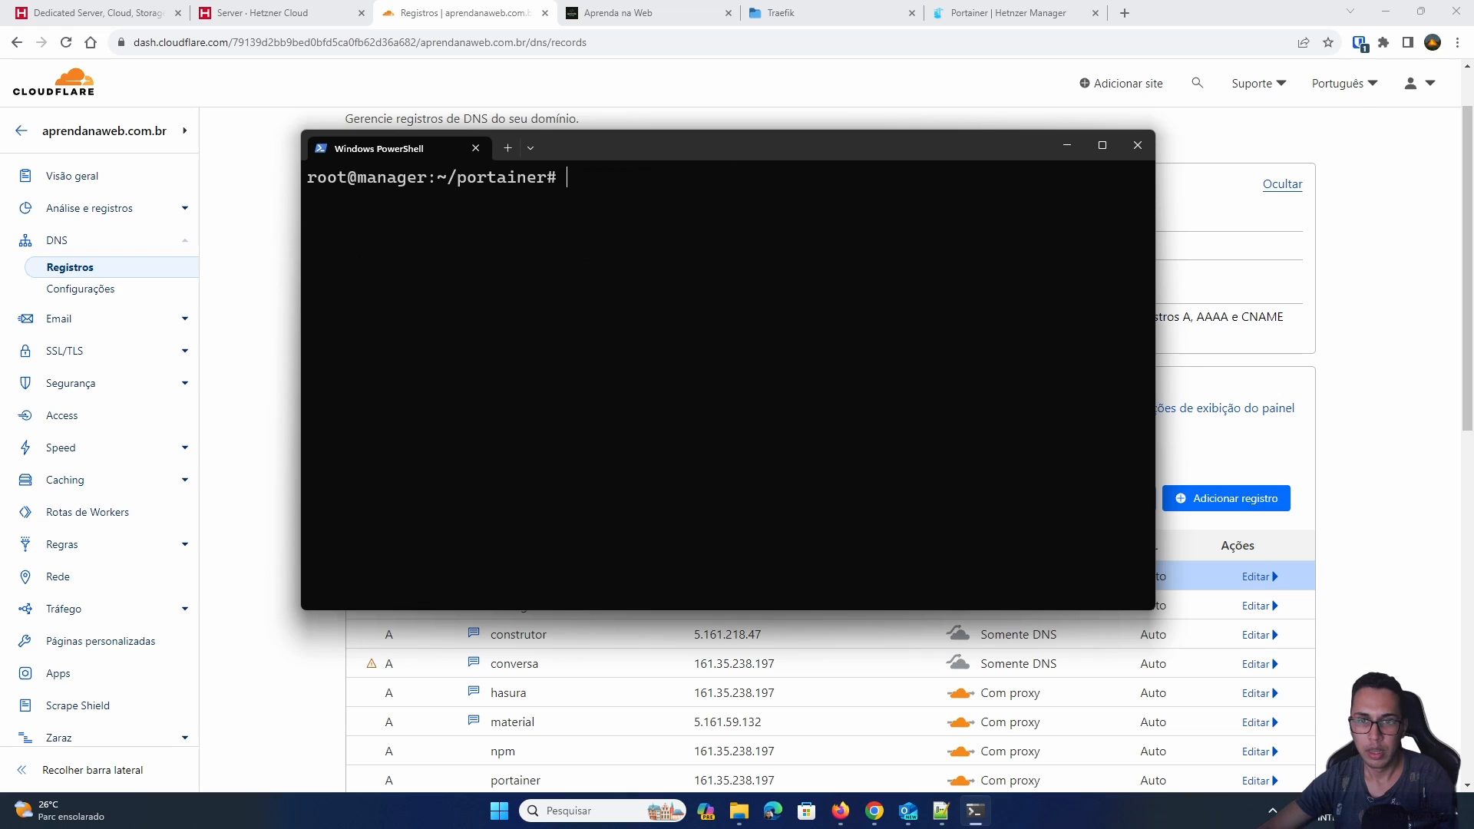
text(ls)
key(Return)
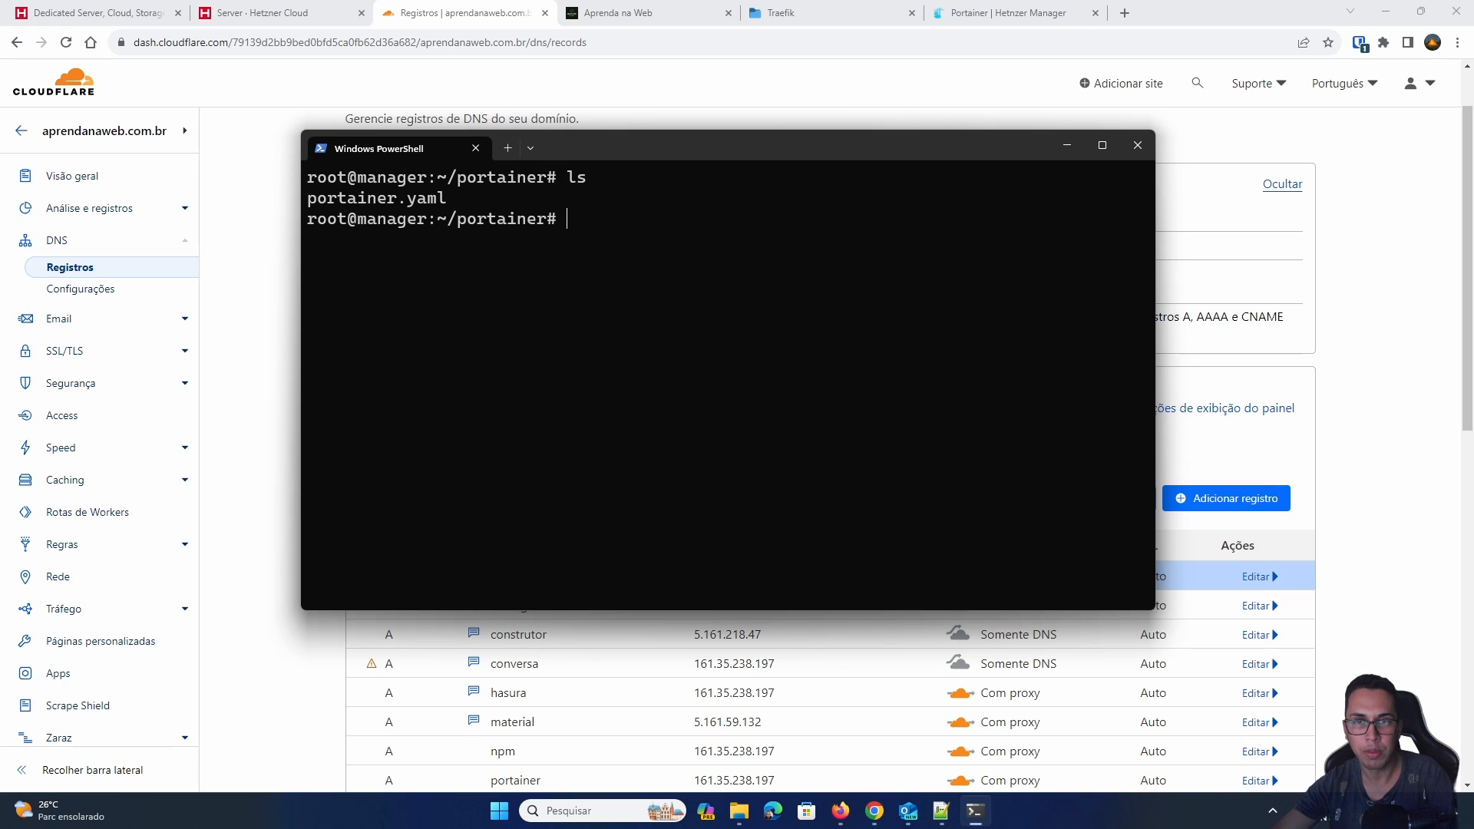
Open portainer.yaml from the portainer folder in the nano editor.
text(nano )
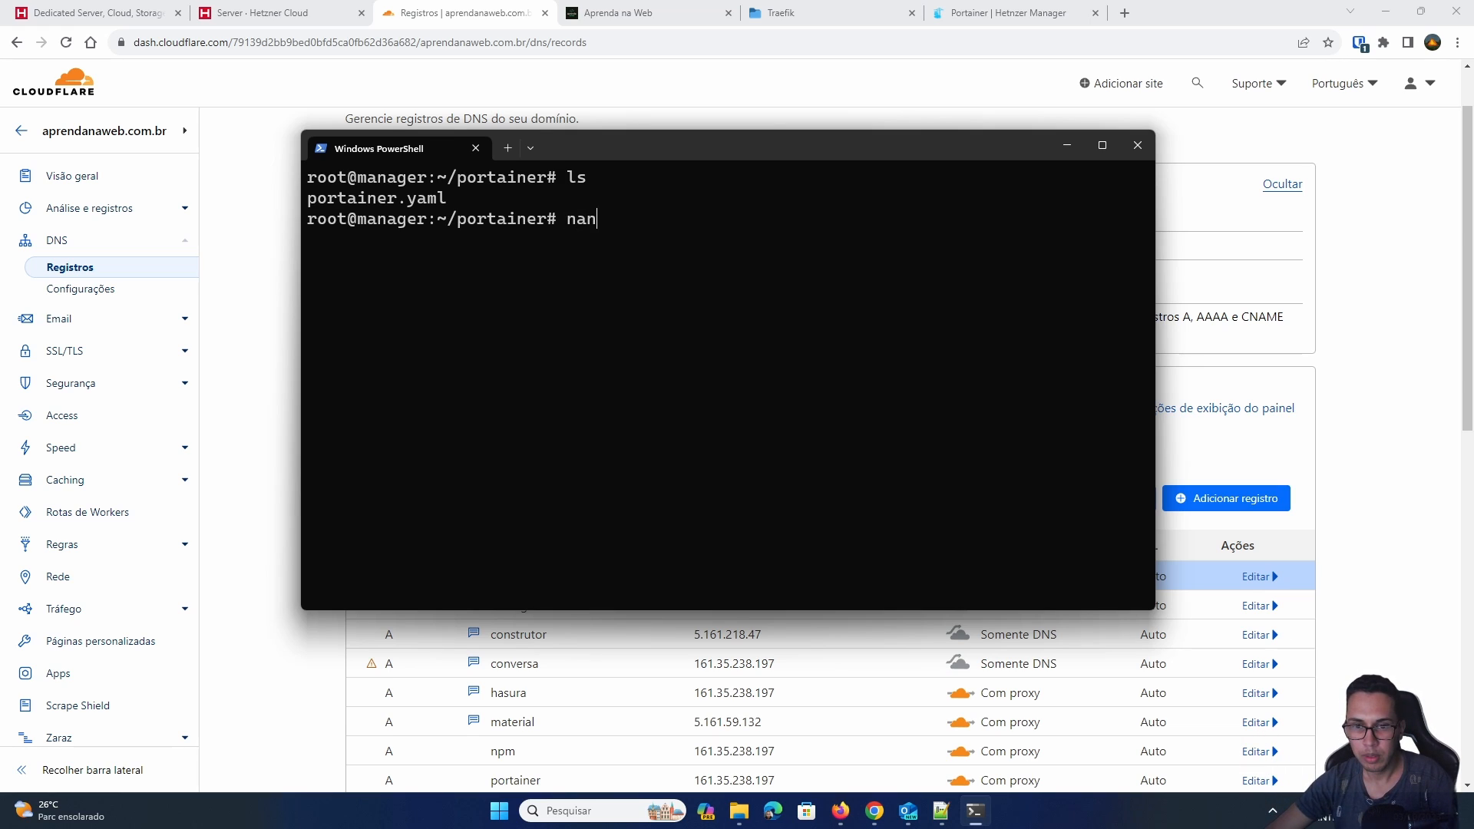
text(por)
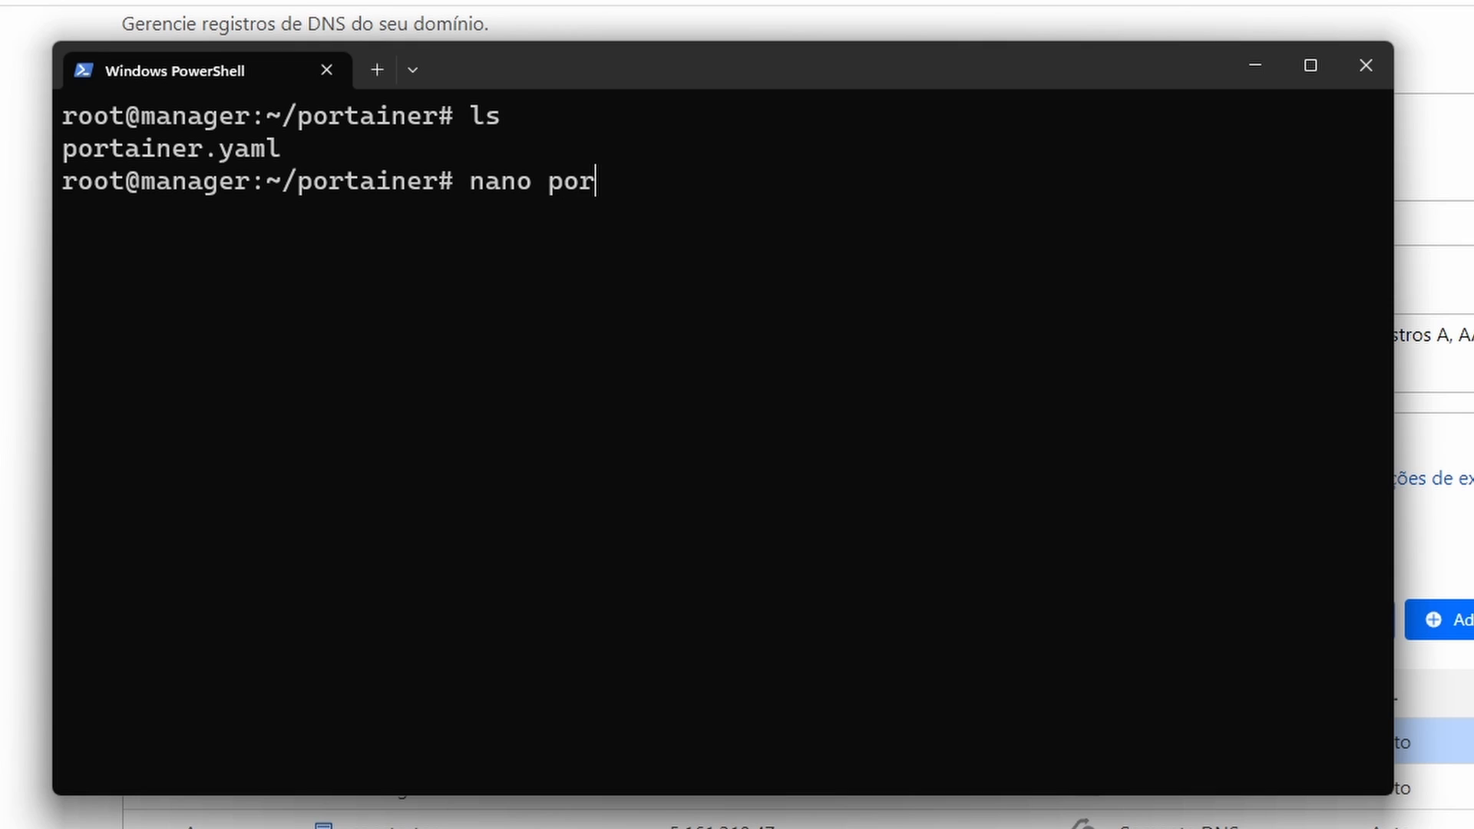
key(Tab)
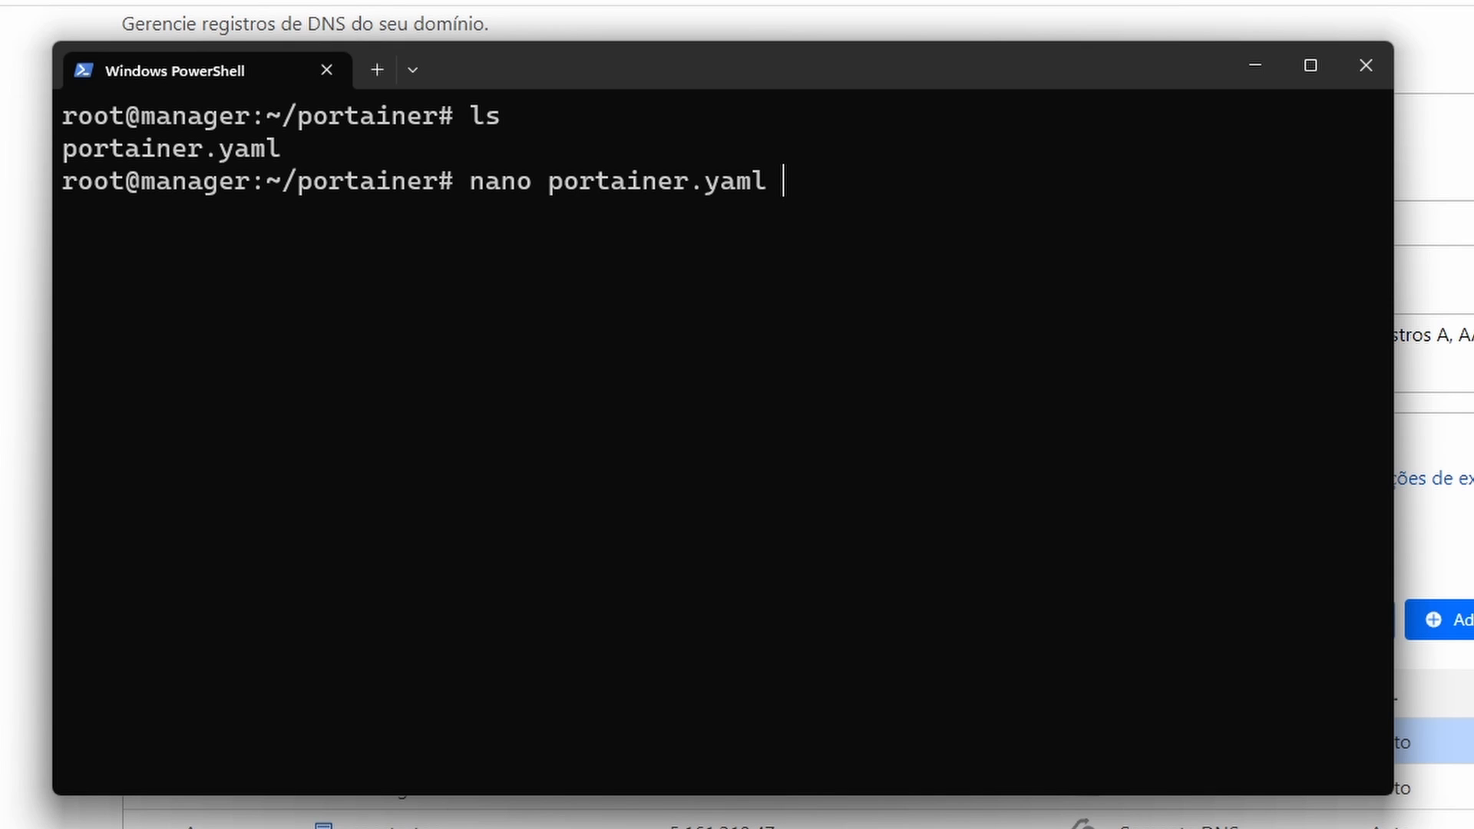
key(Return)
Review the agent and portainer service definitions in portainer.yaml, including their networks, ports, volumes and deploy settings.
key(Down)
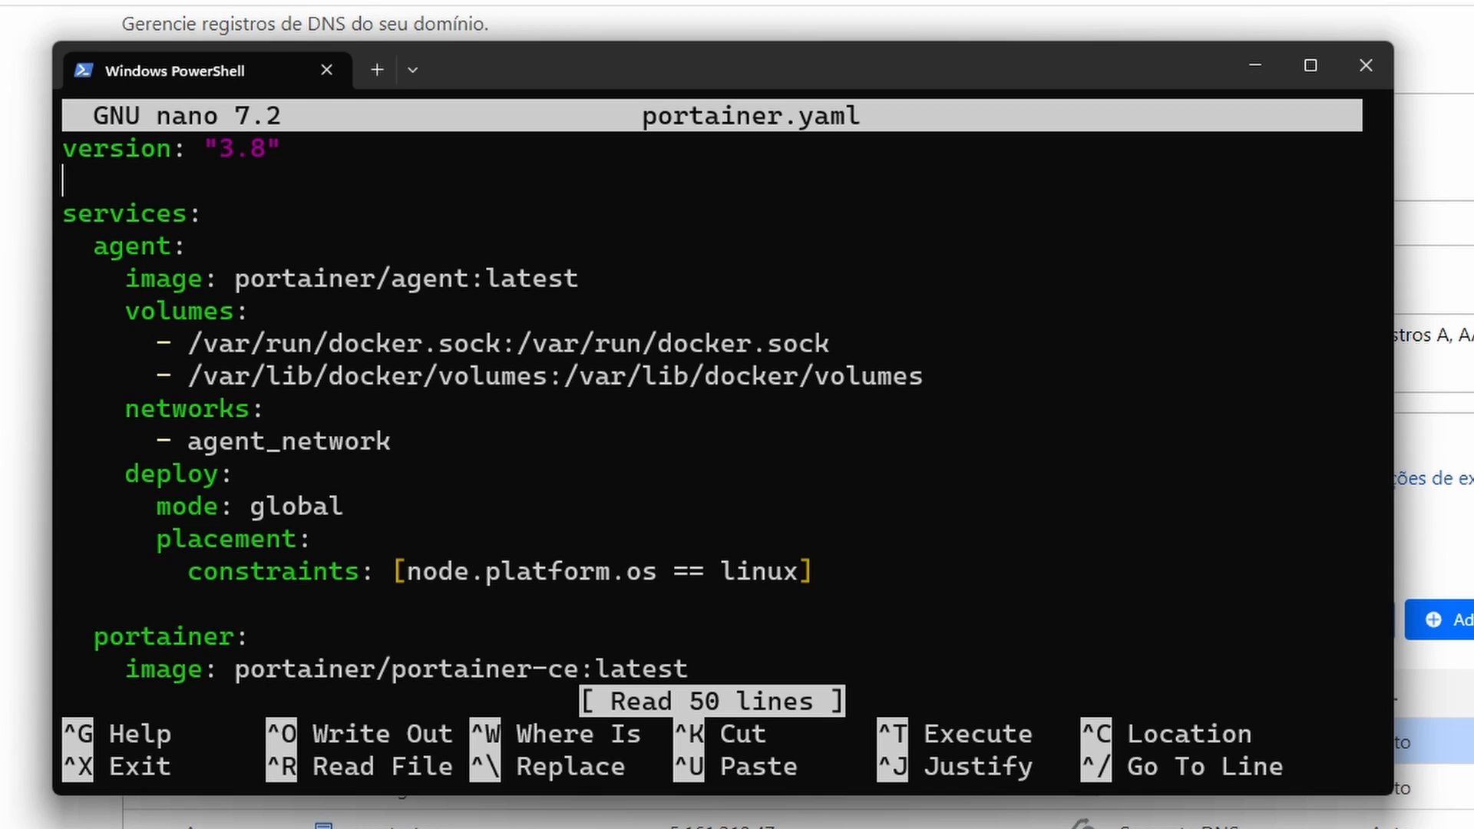
key(Down)
key(Down)
key(Down)
key(Down)
key(Down)
key(Down)
key(Down)
key(Down)
key(Down)
key(Down)
key(Down)
key(Down)
key(Down)
key(Down)
key(Down)
key(Down)
key(Down)
key(Down)
key(Down)
key(Down)
key(Down)
key(Down)
key(Down)
key(Down)
key(Down)
key(Down)
key(Down)
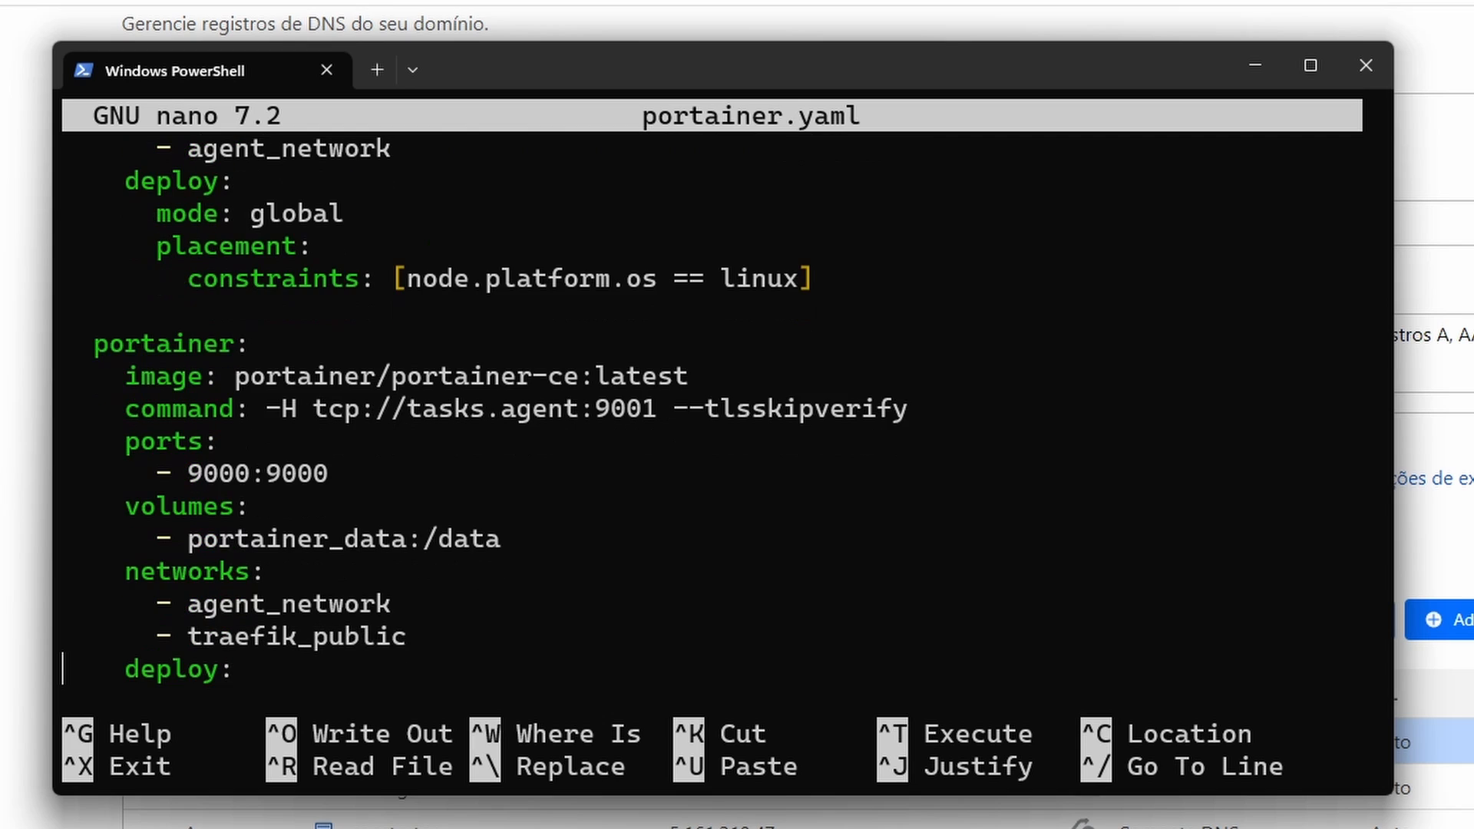
key(Down)
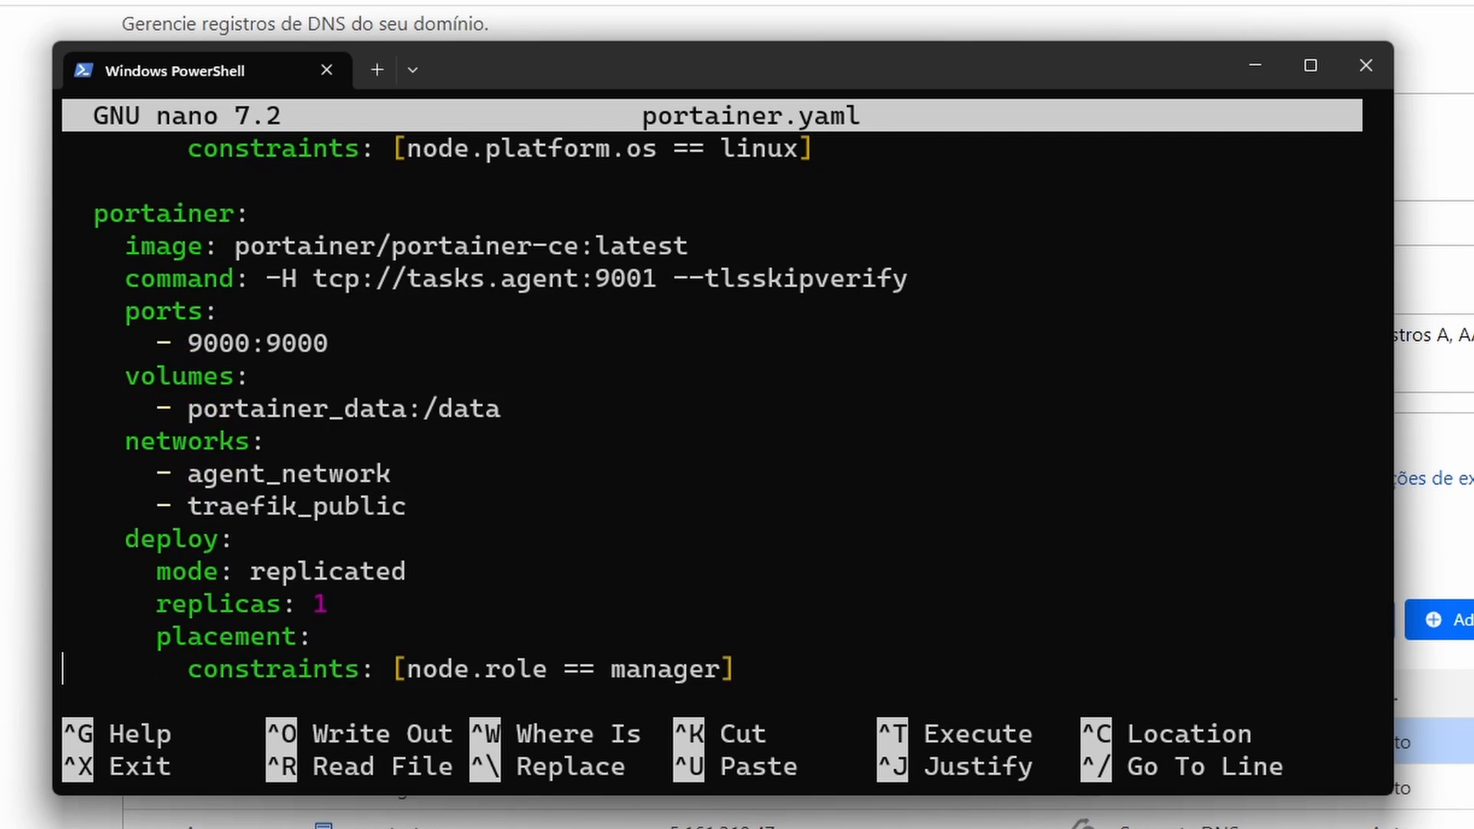
key(Up)
key(Up)
key(Up)
key(Up)
key(Up)
key(Right)
key(Right)
key(Right)
key(Right)
key(Right)
key(Right)
key(Right)
key(Right)
key(Right)
key(Right)
key(Right)
key(Right)
key(Right)
key(Right)
key(Right)
key(Right)
key(Right)
key(Right)
key(Right)
key(Right)
key(Right)
key(Up)
key(Down)
key(Up)
key(Up)
key(Up)
key(Up)
key(Up)
key(Up)
key(Up)
key(Up)
key(Up)
key(Up)
key(Up)
key(Up)
key(Up)
key(Up)
key(Up)
key(Up)
key(Up)
key(Up)
key(Up)
key(Up)
key(Up)
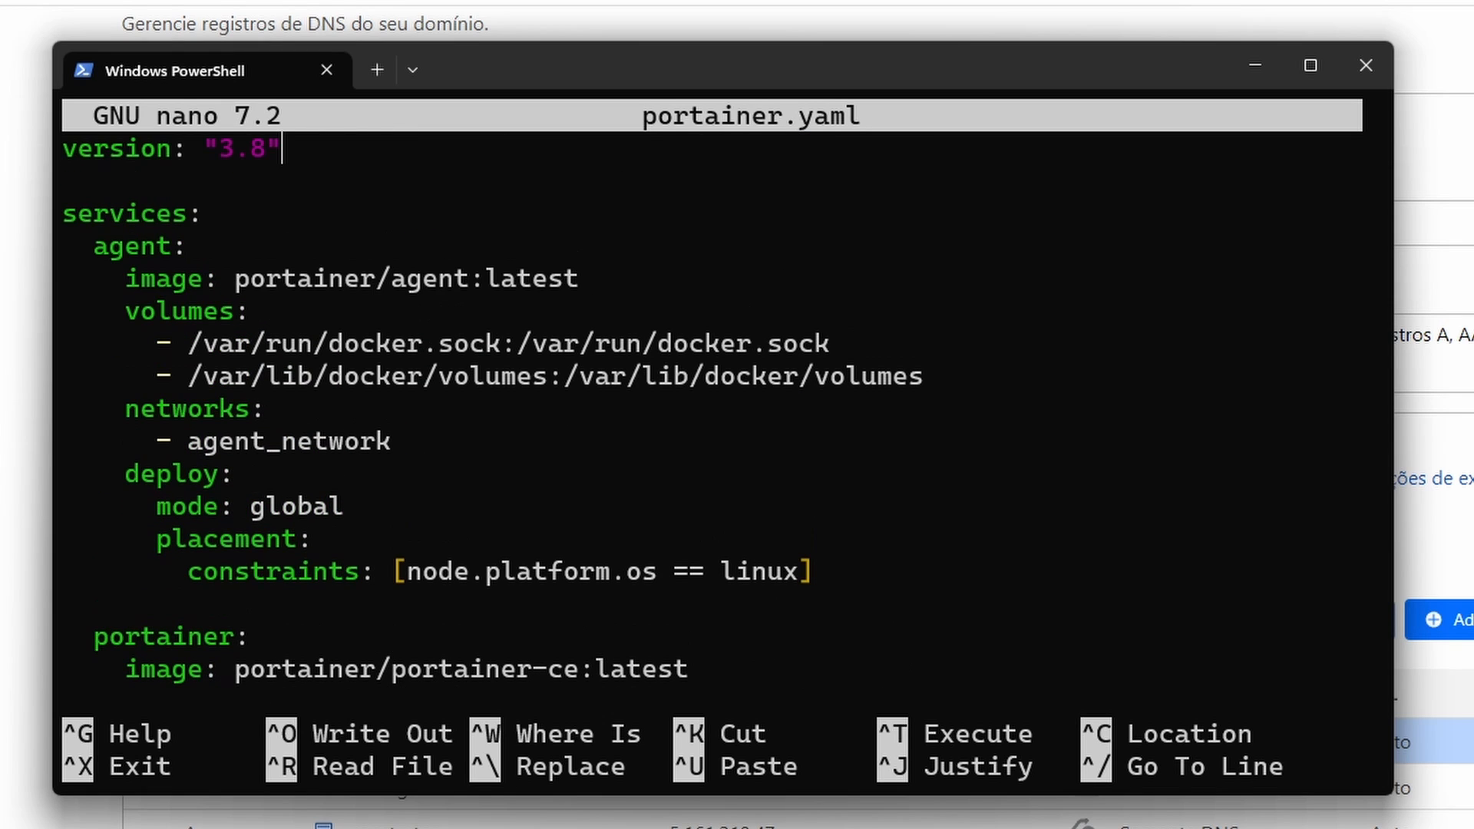
Uncomment the labels key and its "traefik.enable=true" entry under the portainer service's deploy section.
key(Down)
key(Down)
key(Down)
key(Down)
key(Down)
key(Down)
key(Down)
key(Down)
key(Down)
key(Down)
key(Down)
key(Down)
key(Down)
key(Down)
key(Down)
key(Down)
key(Down)
key(Down)
key(Down)
key(Down)
key(Down)
key(Down)
key(Down)
key(Down)
key(Down)
key(Down)
key(Down)
key(Down)
key(Down)
key(Down)
key(Down)
key(Down)
key(Down)
key(Down)
key(Down)
key(Down)
key(Down)
key(Down)
key(Down)
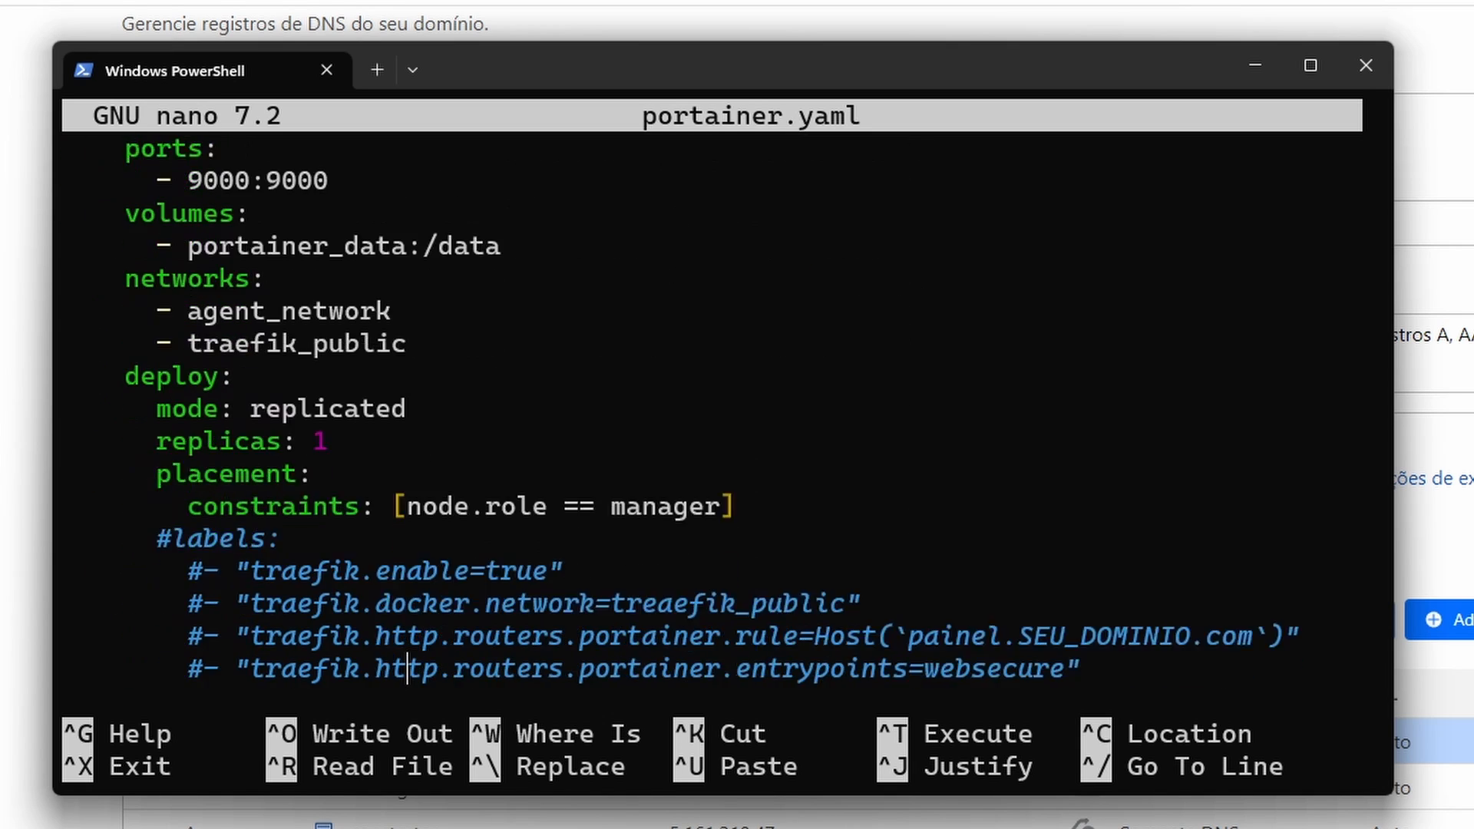
key(Up)
key(Up)
key(Up)
key(Up)
key(Up)
key(Up)
key(Up)
key(Up)
key(Up)
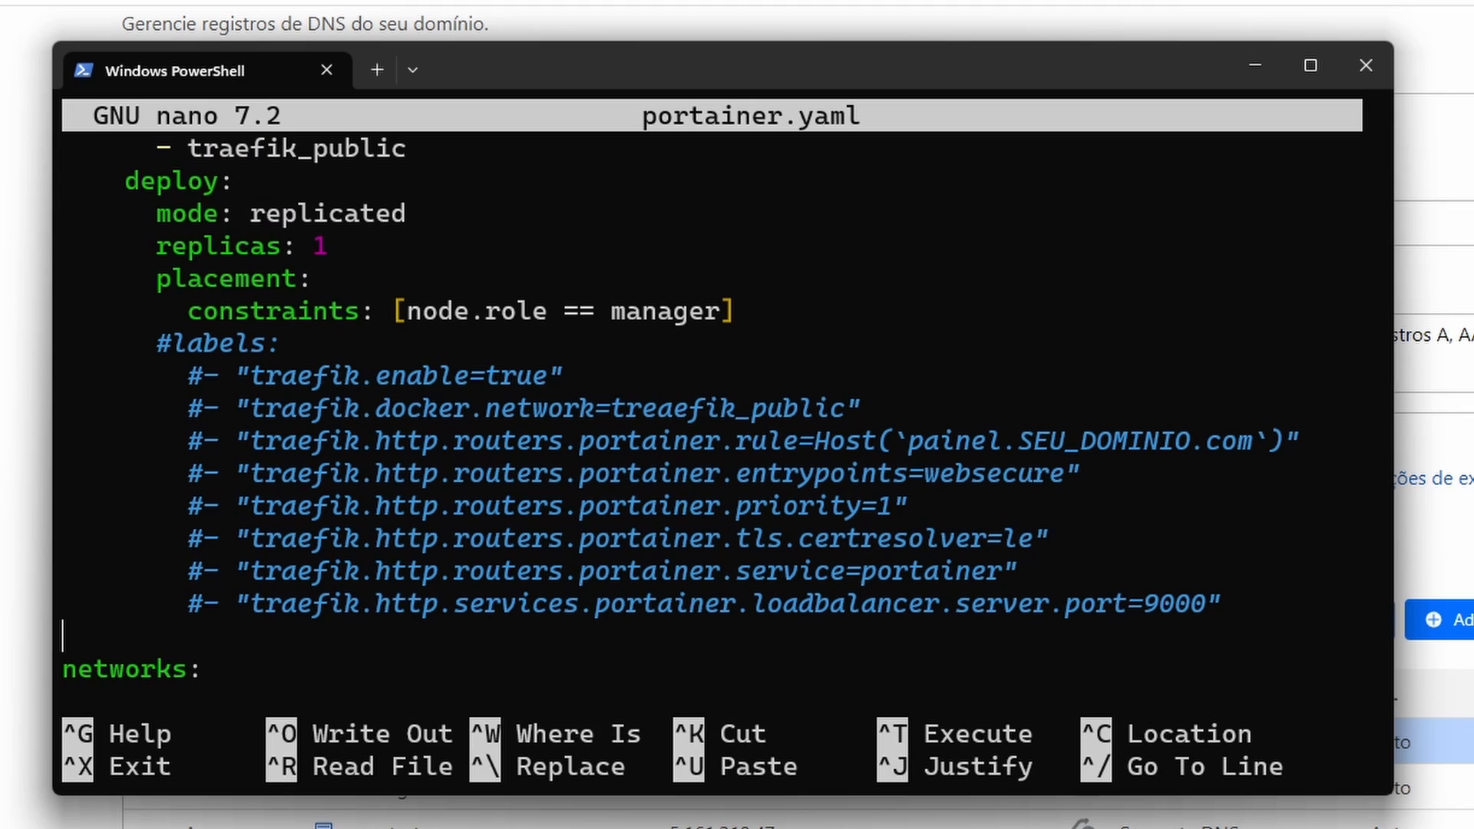
key(Left)
key(Left)
key(Left)
key(Left)
key(Left)
key(Left)
key(Left)
key(Left)
key(Left)
key(Left)
key(Left)
key(Left)
key(Up)
key(Left)
key(Left)
key(Left)
key(BackSpace)
key(Down)
key(Right)
key(Right)
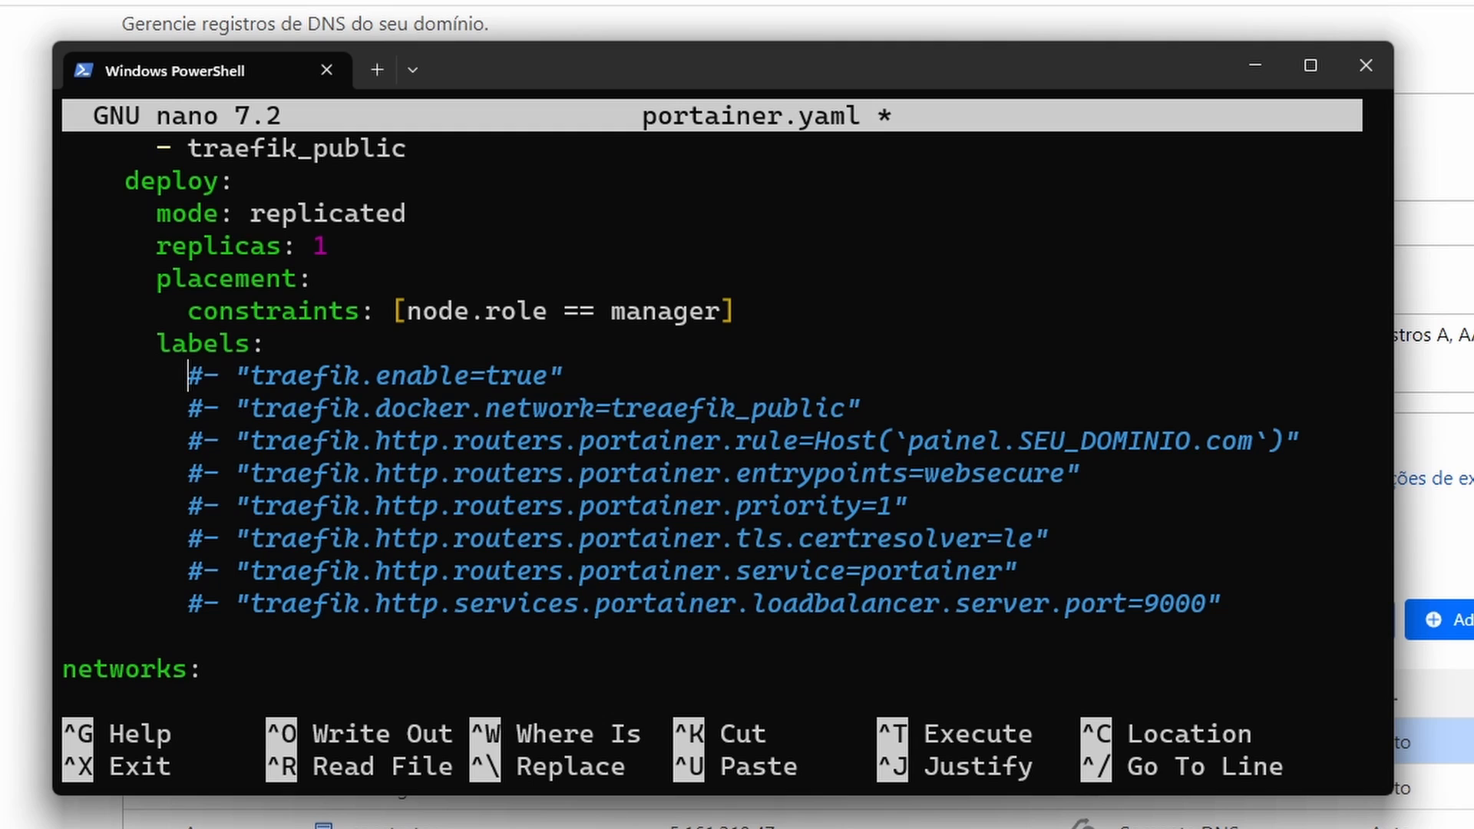
key(Right)
key(BackSpace)
Delete the commented traefik.docker.network label line from the portainer service's labels.
key(Down)
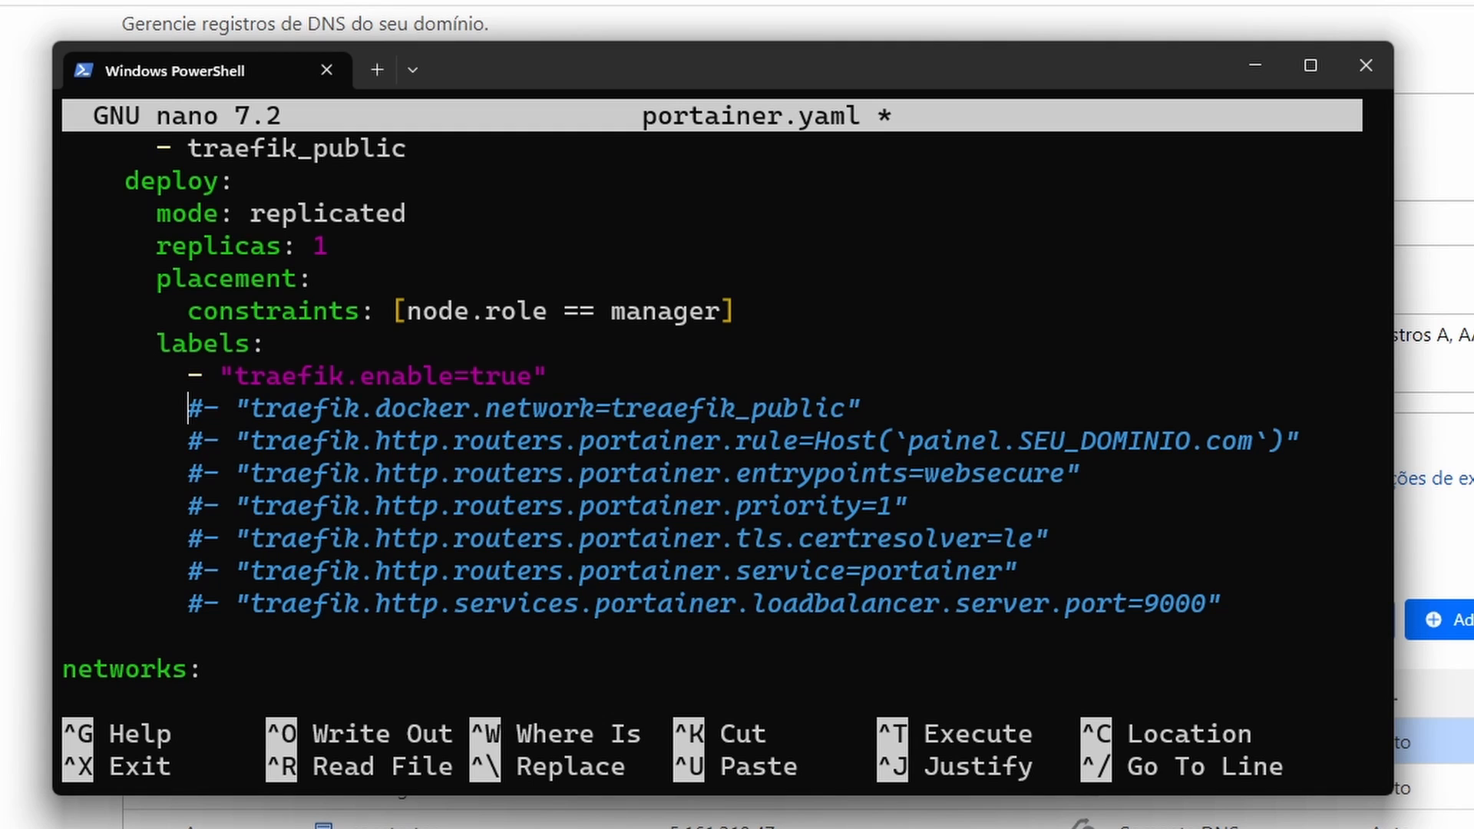
key(Delete)
key(Delete)
key(Delete)
key(Delete)
key(Delete)
key(Delete)
key(Delete)
key(Delete)
key(Delete)
key(Delete)
key(Delete)
key(Delete)
key(Delete)
key(Delete)
key(Delete)
key(Delete)
key(Delete)
key(Delete)
key(Delete)
key(Delete)
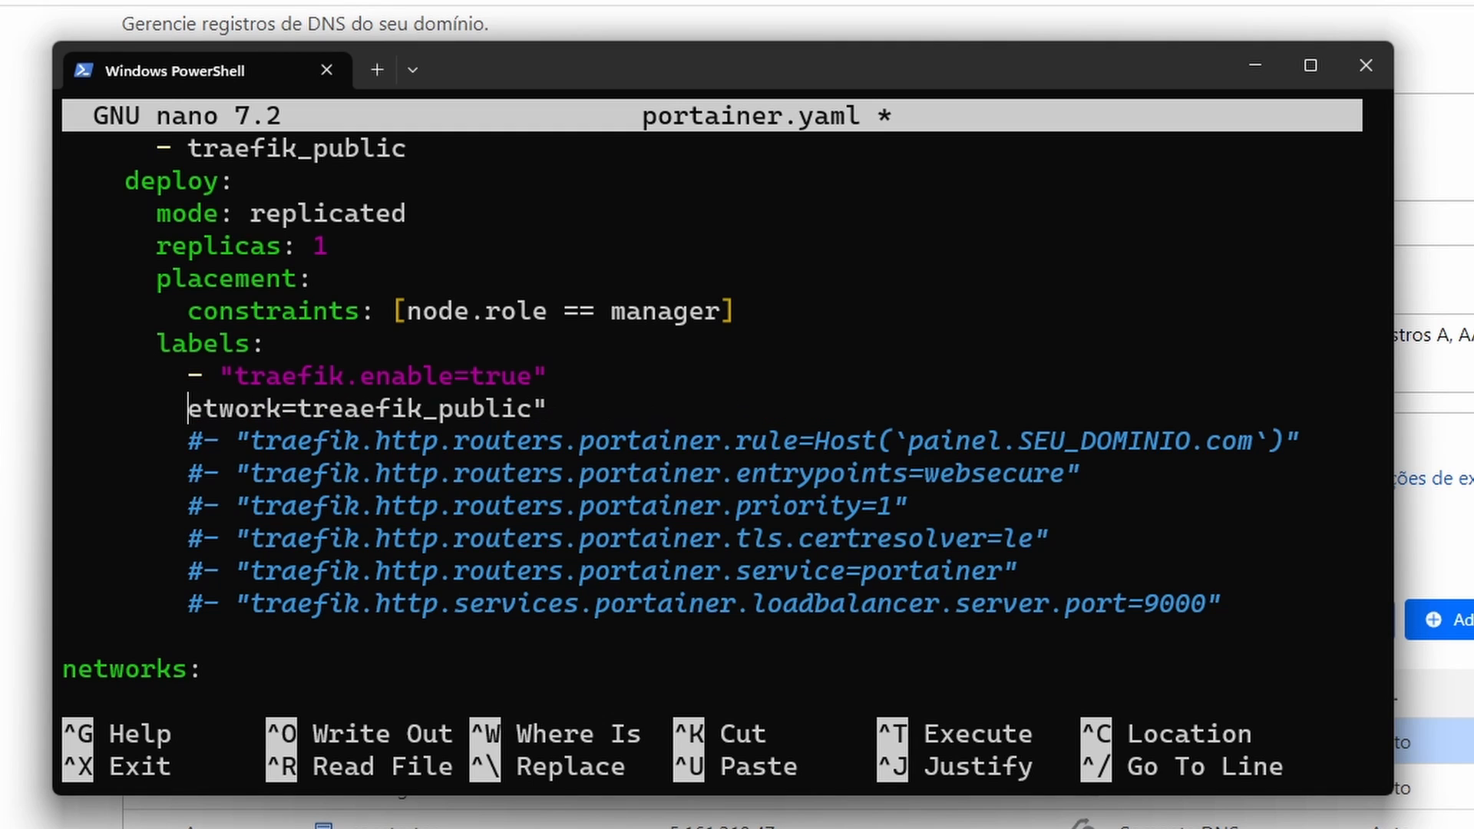
key(Delete)
key(Delete)
key(Delete)
key(Delete)
key(Delete)
key(Delete)
key(Delete)
key(Delete)
key(Delete)
key(Delete)
key(Delete)
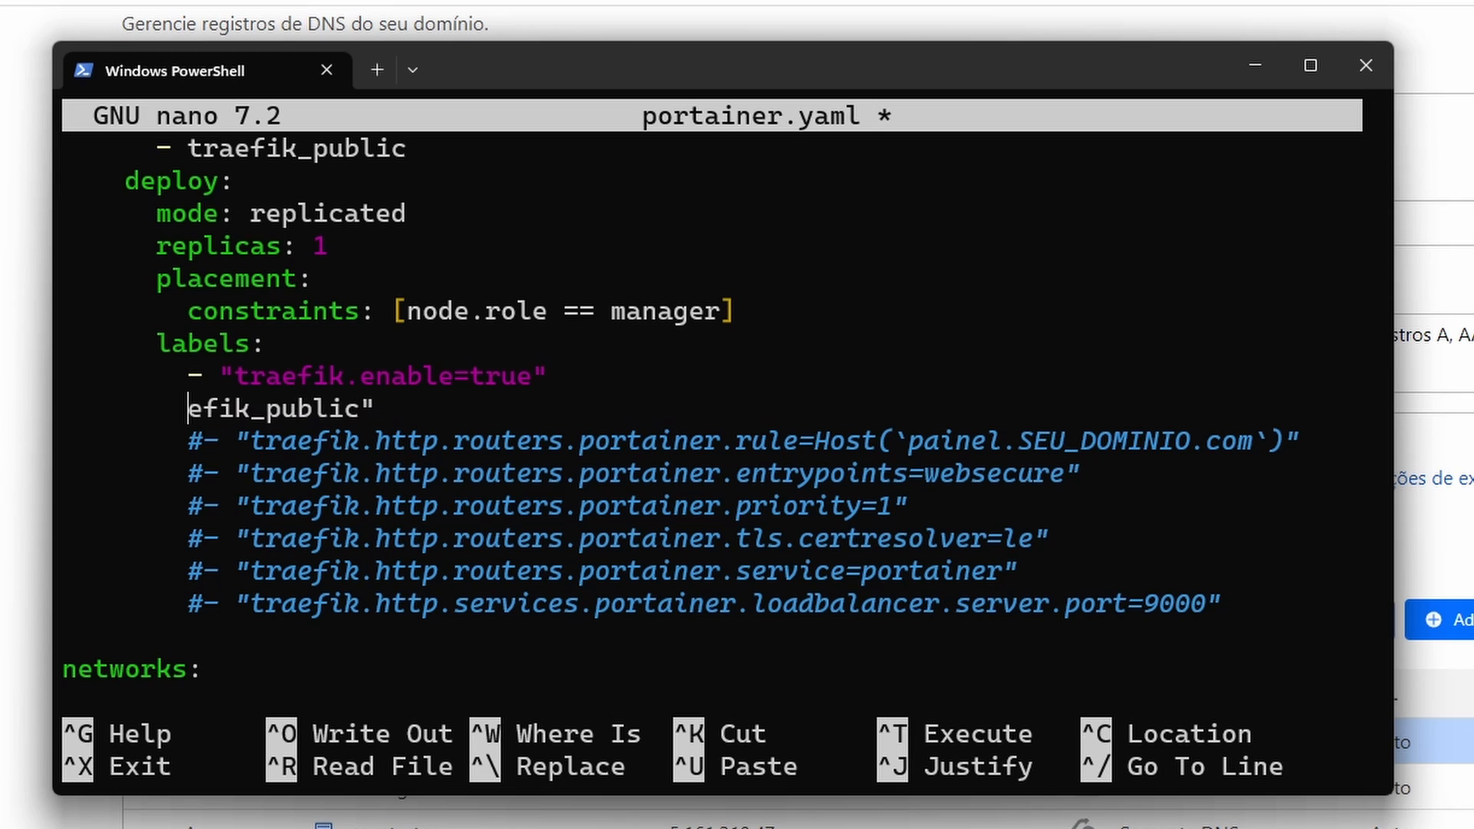
key(Delete)
key(Delete)
key(Delete)
key(Delete)
key(Delete)
key(Delete)
key(Delete)
key(Delete)
key(Delete)
key(Delete)
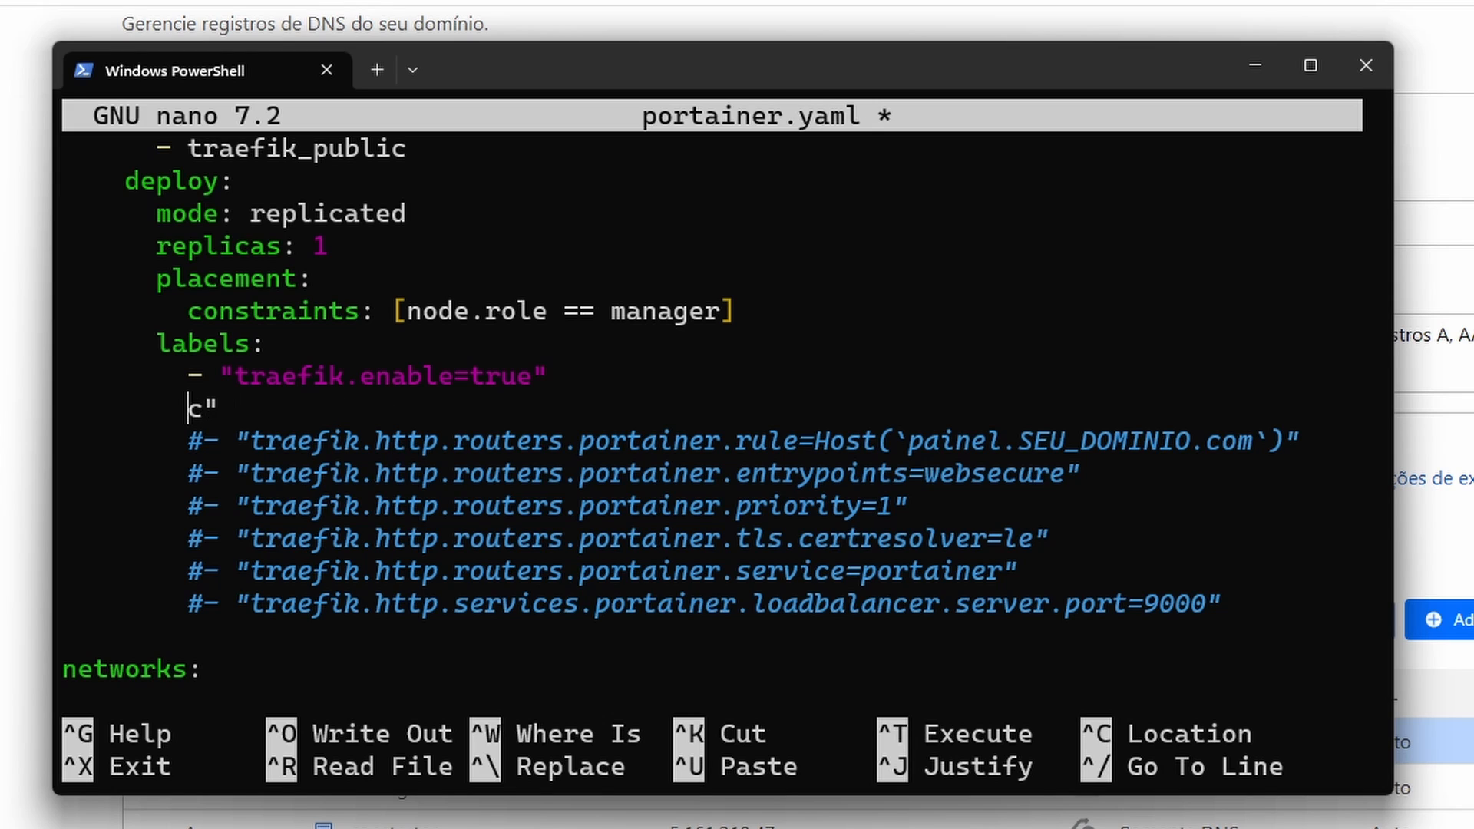
key(Delete)
key(Delete)
key(Delete)
key(Delete)
key(Delete)
key(Delete)
key(Delete)
key(Delete)
key(Delete)
key(Delete)
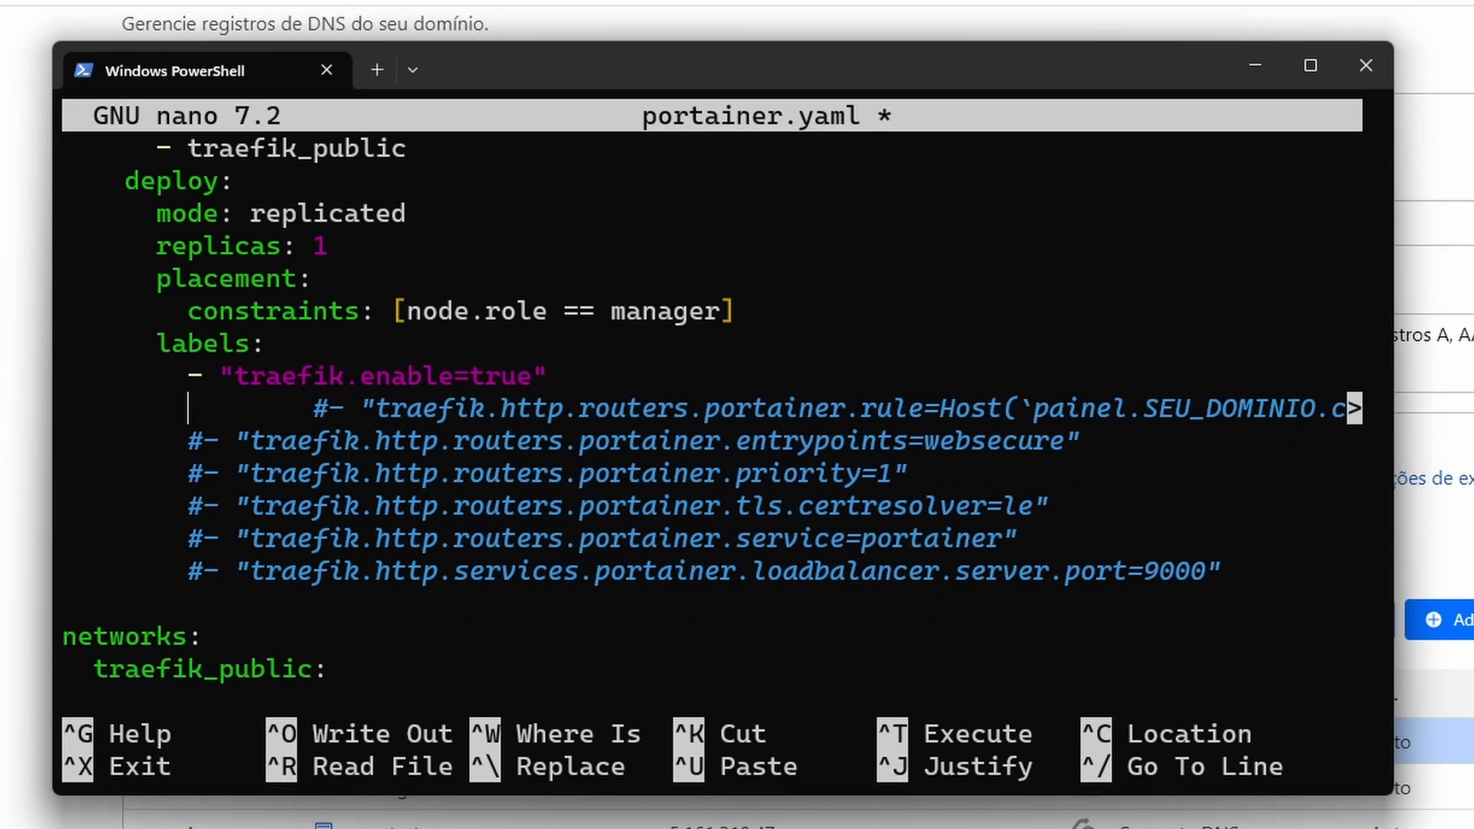
key(Delete)
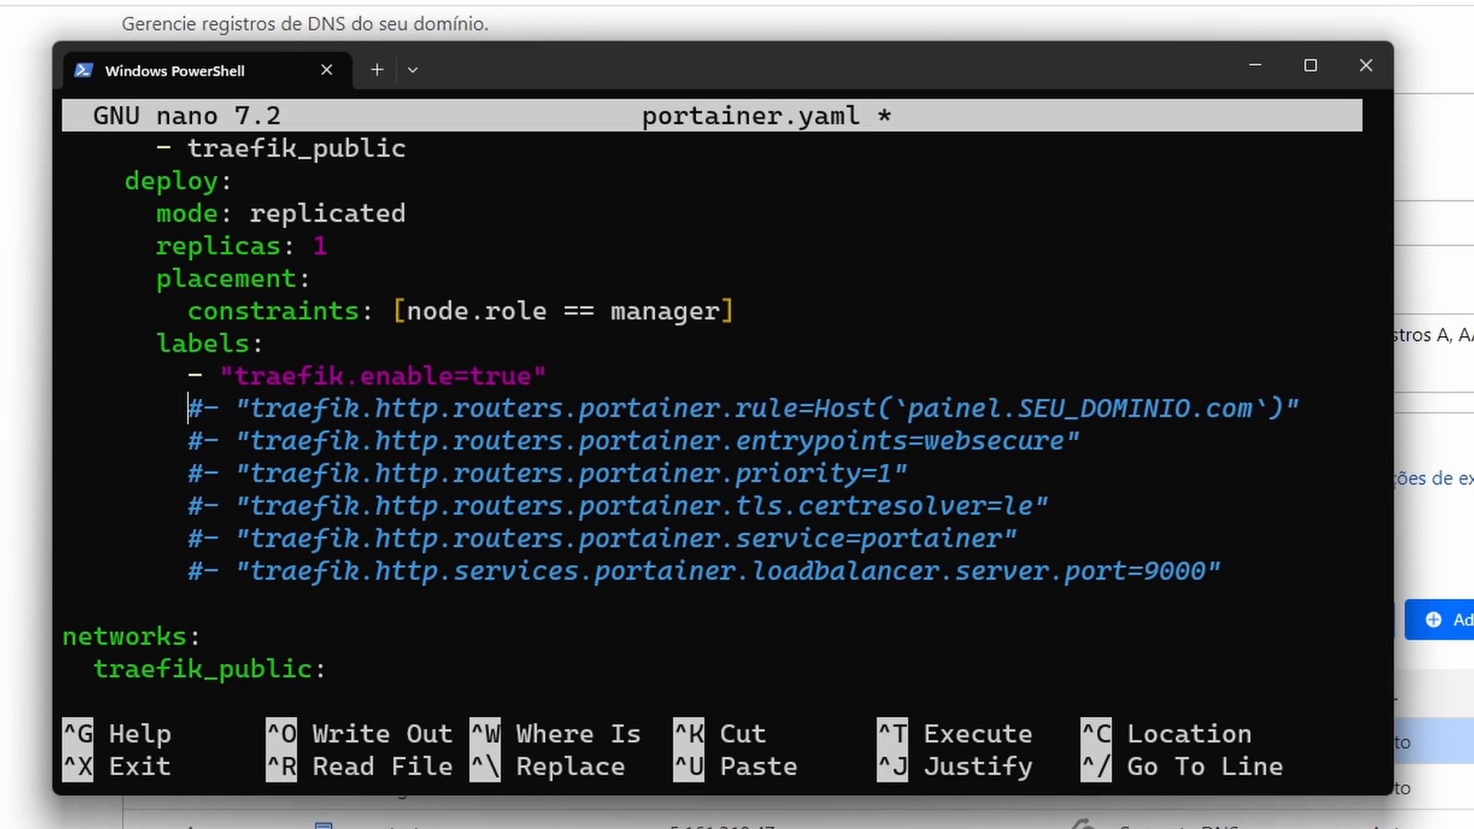
Uncomment the portainer router labels for the Host rule, entrypoints=websecure and priority=1.
key(Right)
key(BackSpace)
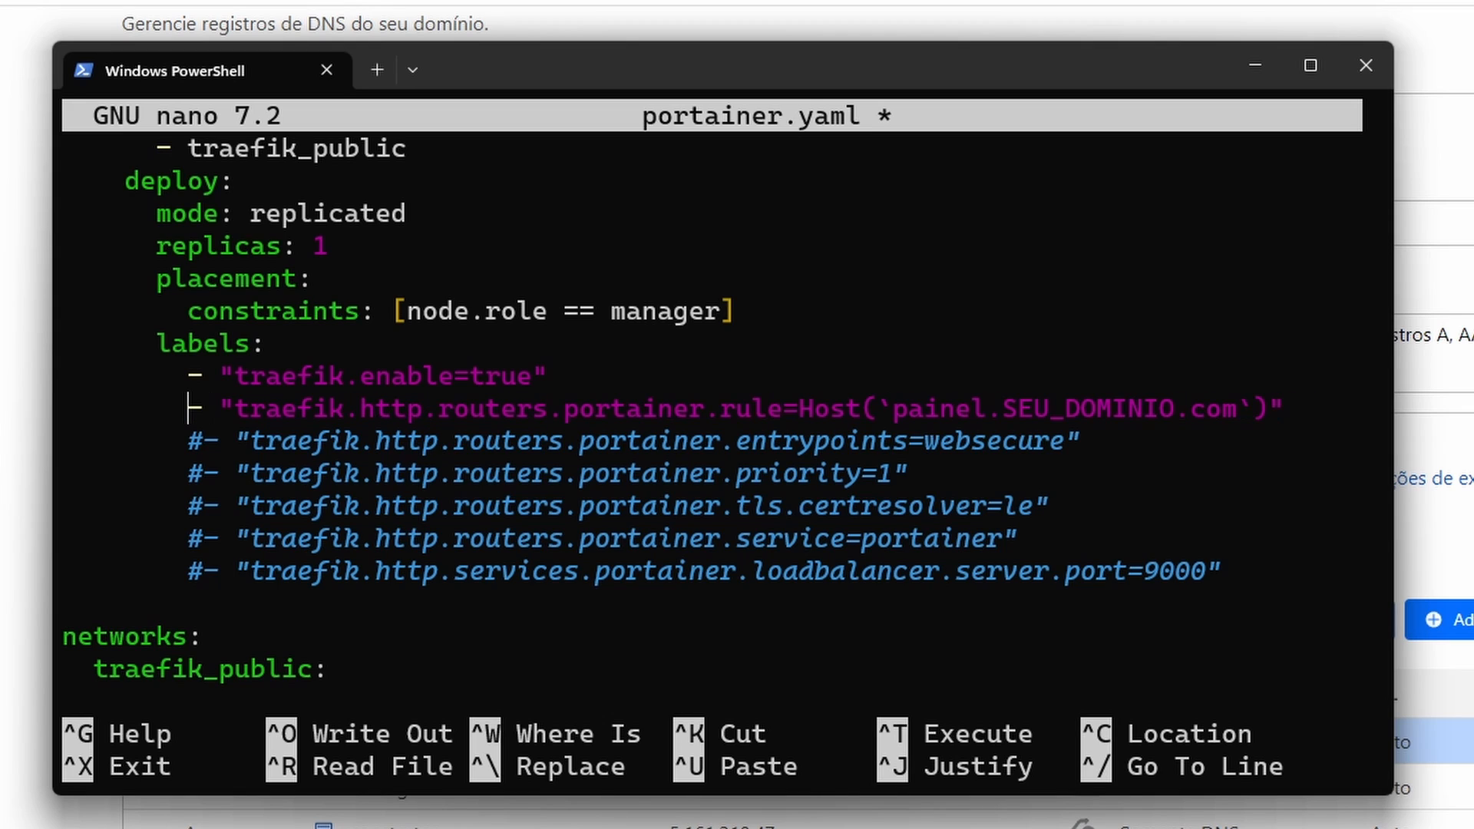
key(Down)
key(Right)
key(BackSpace)
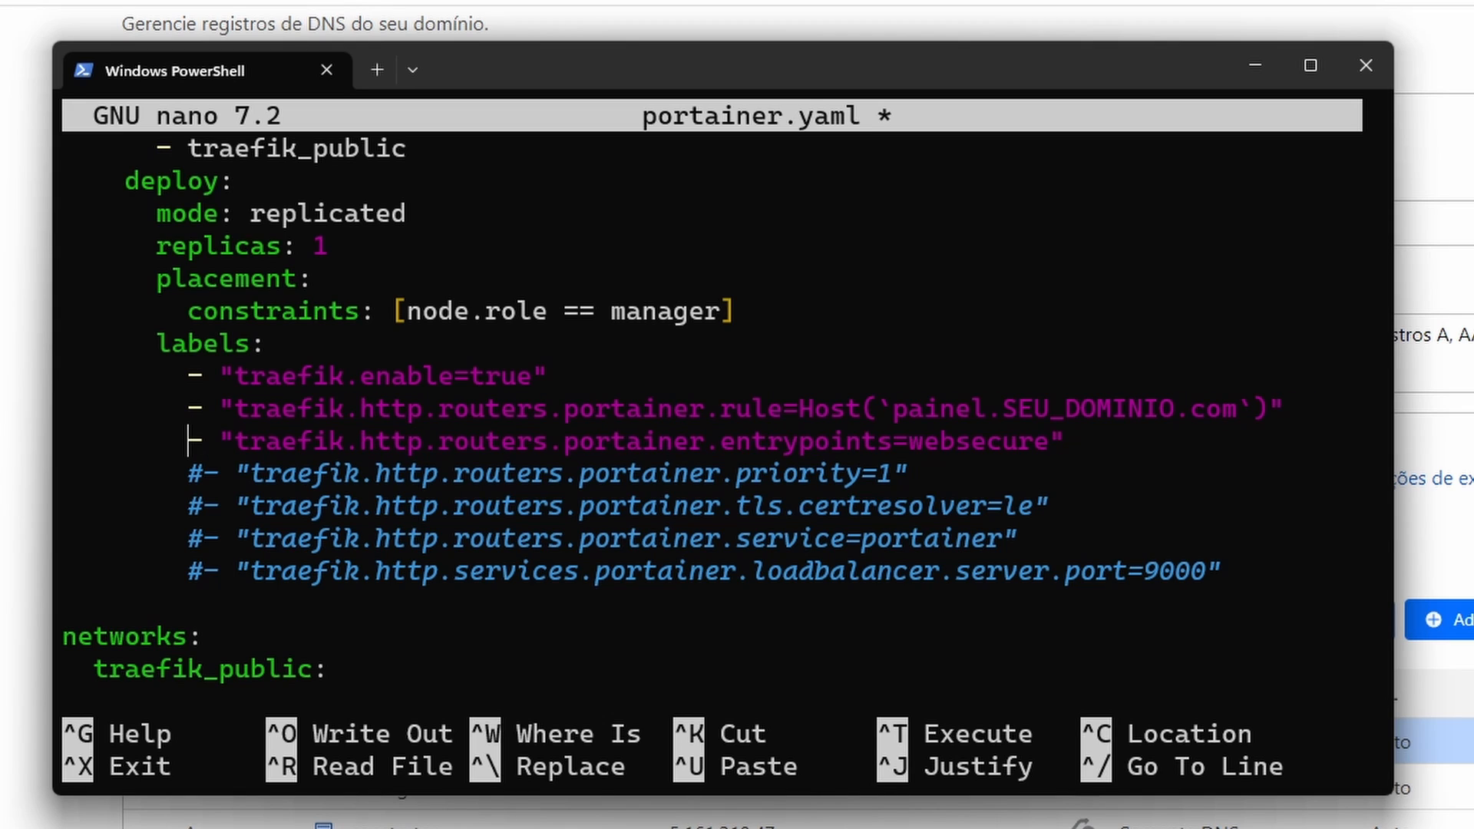
key(Down)
key(Right)
key(BackSpace)
Uncomment the labels for tls.certresolver=le, service=portainer and loadbalancer.server.port=9000.
key(Down)
key(Right)
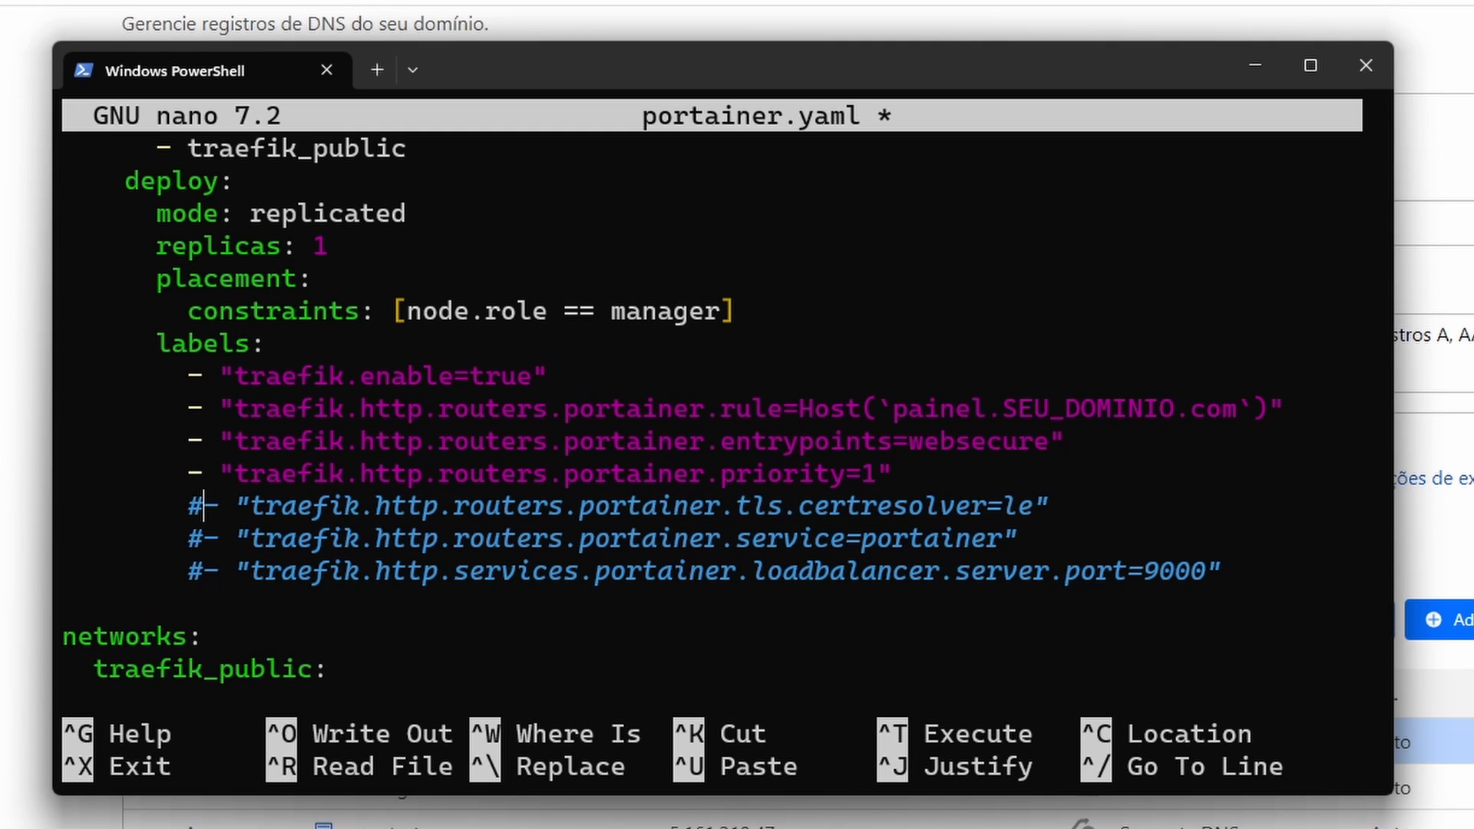
key(BackSpace)
key(Down)
key(Right)
key(BackSpace)
key(Down)
Replace the placeholder domain in the portainer router's Host rule so it reads painel.aprendanaweb.com.br.
key(Right)
key(BackSpace)
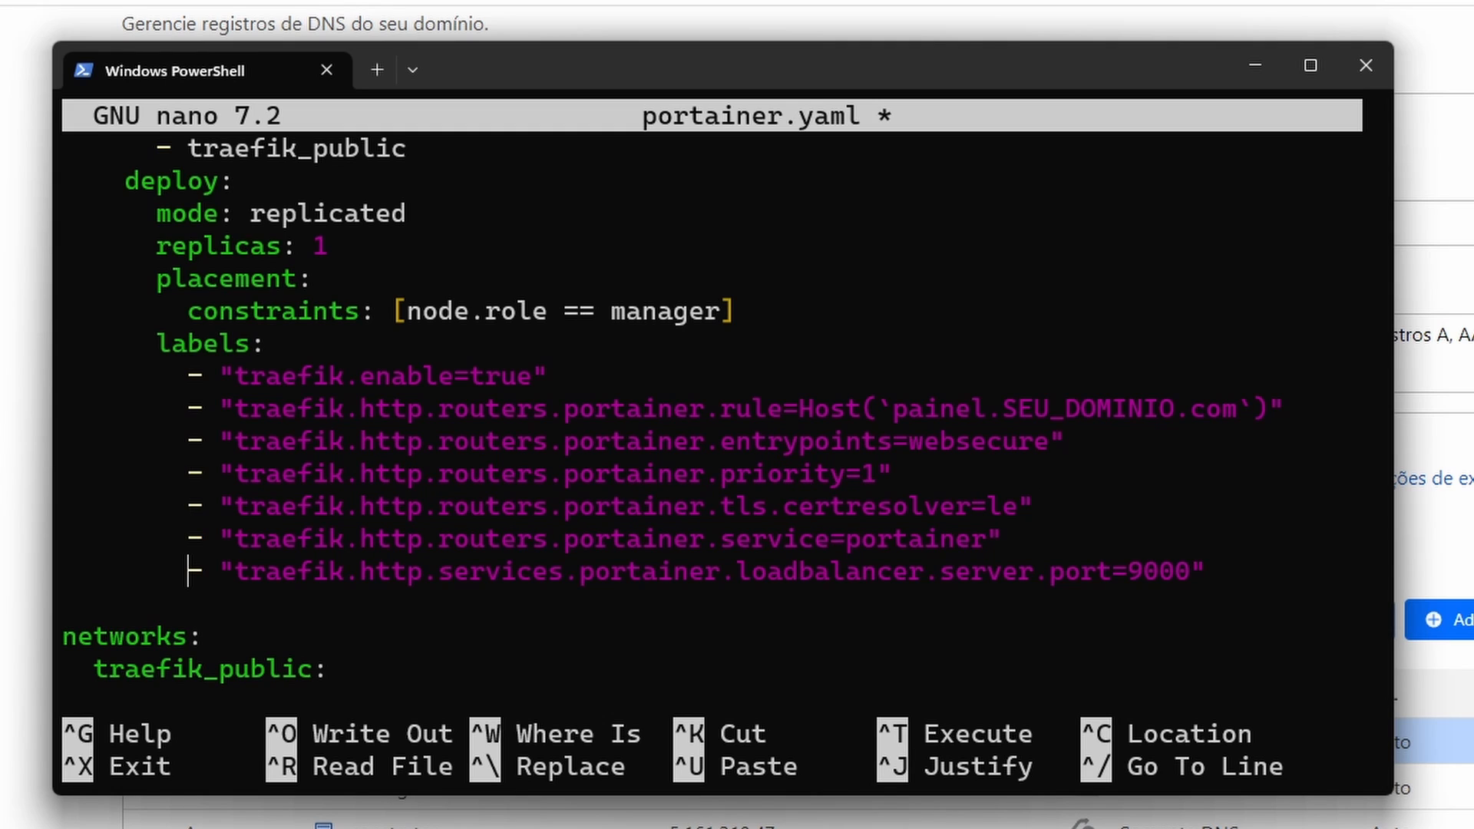
key(Up)
key(Up)
key(Up)
key(Up)
key(Up)
key(Up)
key(Right)
key(Right)
key(Right)
key(Right)
key(Right)
key(Right)
key(Right)
key(Right)
key(Right)
key(Right)
key(Right)
key(Right)
key(Right)
key(Right)
key(Right)
key(Right)
key(Right)
key(Down)
key(Right)
key(Right)
key(Right)
key(Right)
key(Right)
key(Right)
key(Right)
key(Right)
key(Right)
key(Right)
key(Right)
key(Right)
key(Right)
key(Right)
key(Right)
key(Right)
key(Right)
key(Right)
key(Right)
key(Right)
key(Right)
key(Right)
key(Right)
key(Right)
key(Right)
key(Right)
key(Right)
key(Right)
key(Right)
key(Right)
key(Right)
key(Right)
key(Right)
key(Right)
key(Right)
key(Left)
key(Right)
key(Right)
key(Right)
key(Right)
key(Right)
key(Right)
key(Right)
key(Right)
key(Right)
key(Right)
key(Right)
key(Right)
key(BackSpace)
key(BackSpace)
key(BackSpace)
key(BackSpace)
key(BackSpace)
key(BackSpace)
key(BackSpace)
key(BackSpace)
key(BackSpace)
key(BackSpace)
key(BackSpace)
text(aprenda)
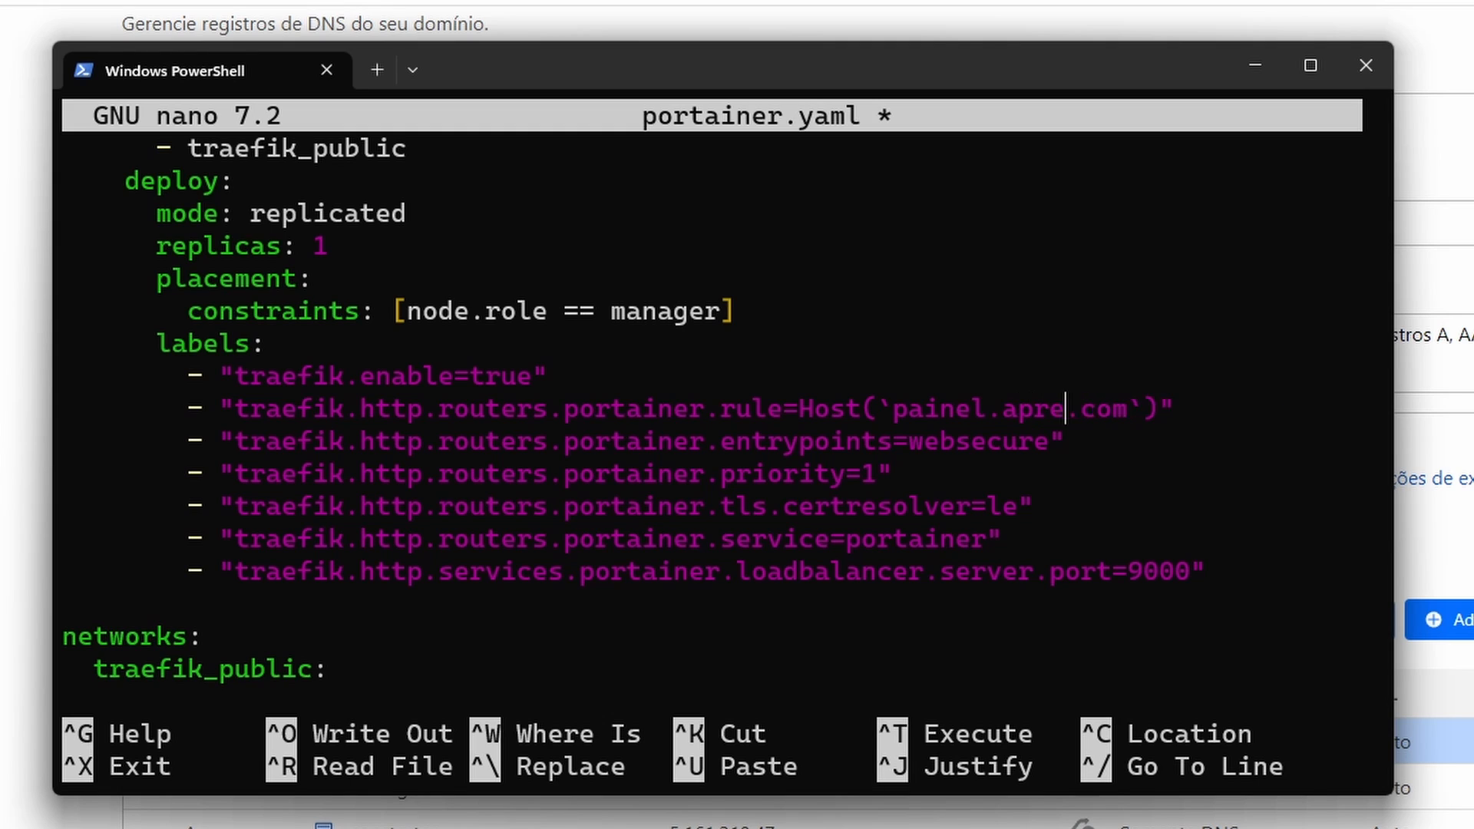
text(naweb)
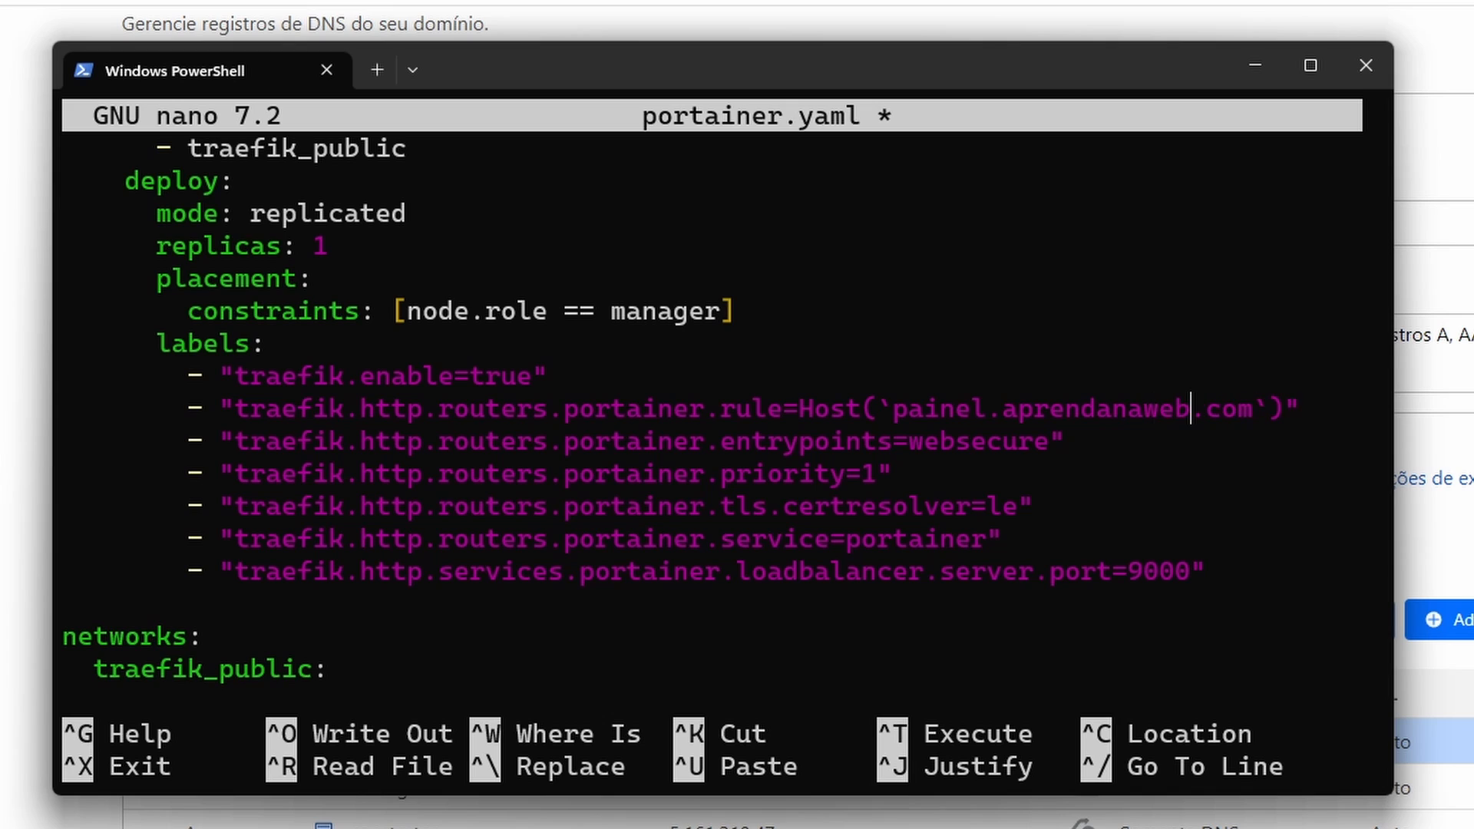
key(Right)
key(Right)
key(Right)
key(Right)
text(.br)
Examine the remaining Traefik labels for the entrypoint, priority, certificate resolver, service and load balancer port.
key(Left)
key(Left)
key(Left)
key(Left)
key(Left)
key(Left)
key(Left)
key(Left)
key(Left)
key(Left)
key(Left)
key(Left)
key(Left)
key(Left)
key(Left)
key(Left)
key(Left)
key(Left)
key(Left)
key(Left)
key(Down)
key(Down)
key(Down)
key(Up)
key(Down)
key(Right)
key(Right)
key(Right)
key(Right)
key(Right)
key(Down)
key(Left)
key(Down)
key(Right)
key(Right)
key(Right)
key(Right)
key(Right)
key(Right)
key(Right)
key(Right)
key(Right)
key(Right)
key(Left)
key(Right)
key(Right)
key(Left)
key(Left)
key(Left)
key(Left)
key(Left)
key(Left)
key(Left)
key(Left)
key(Left)
key(Left)
key(Left)
key(Left)
key(Left)
key(Left)
key(Left)
key(Left)
key(Left)
key(Left)
key(Left)
key(Left)
key(Left)
key(Left)
key(Left)
key(Left)
key(Left)
key(Left)
key(Left)
key(Left)
key(Left)
key(Left)
key(Left)
key(Left)
key(Left)
key(Left)
key(Left)
key(Left)
key(Left)
Comment out the ports key and its 9000:9000 mapping in the portainer service of portainer.yaml.
key(Up)
key(Up)
key(Up)
key(Up)
key(Up)
key(Up)
key(Up)
key(Up)
key(Up)
key(Up)
key(Up)
key(Up)
key(Up)
key(Up)
key(Up)
key(Up)
key(Up)
key(Up)
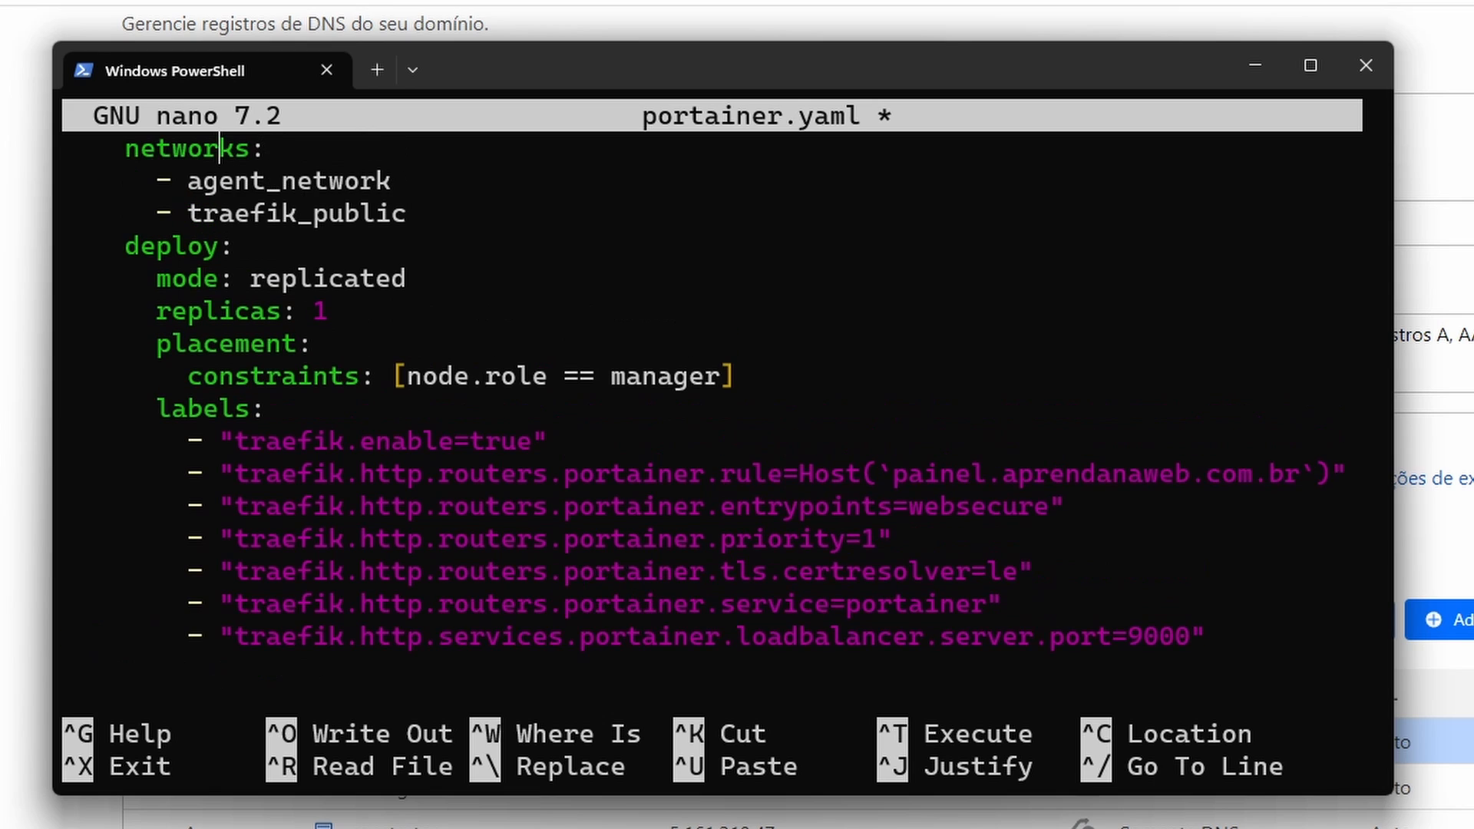
key(Up)
key(Up)
key(Down)
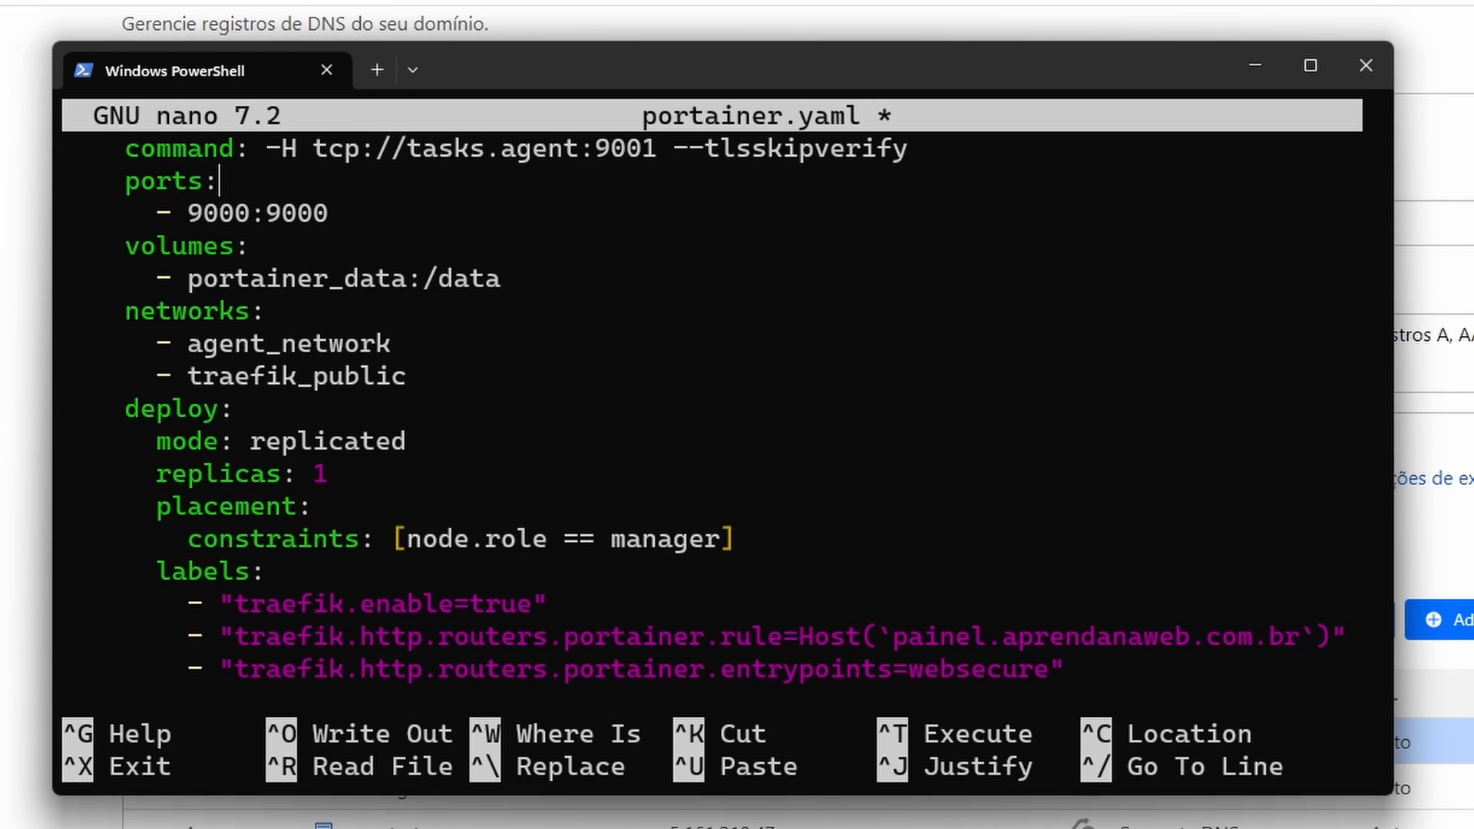
key(Left)
key(Left)
key(Left)
key(Left)
key(Left)
key(Left)
text(#)
key(Down)
key(Right)
text(#)
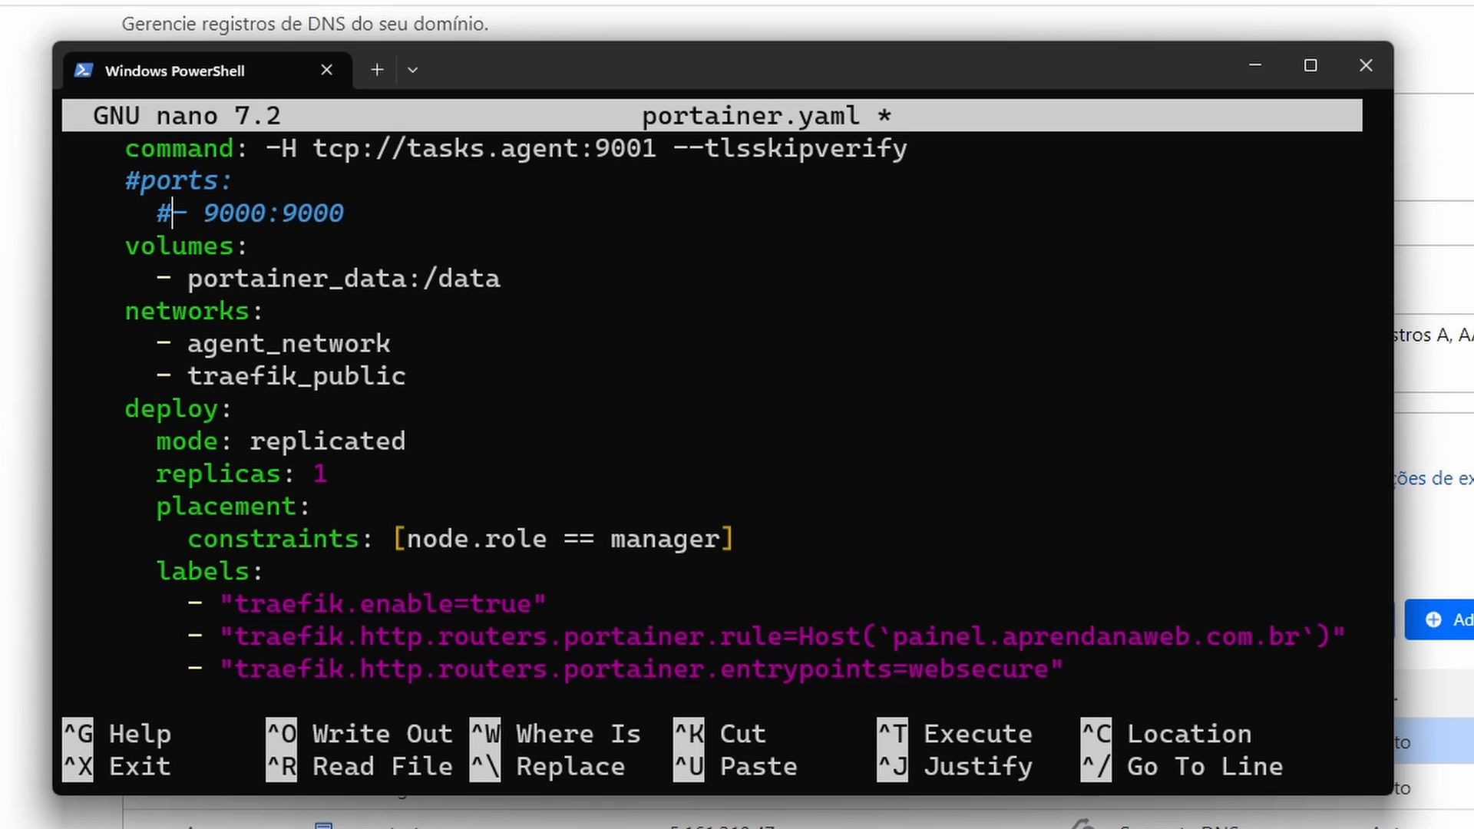
Examine the networks and volumes definitions at the end of portainer.yaml.
key(Down)
key(Down)
key(Down)
key(Down)
key(Down)
key(Down)
key(Down)
key(Down)
key(Down)
key(Down)
key(Down)
key(Down)
key(Down)
key(Down)
key(Down)
text(- "traefik.http.routers.portainer.priority=1"         - "traefik.http.routers.portainer.tls.certresolver=le"         - "traefik.http.routers.portainer.service=portainer"         - "traefik.http.services.portainer.loadbalancer.server.port=9000")
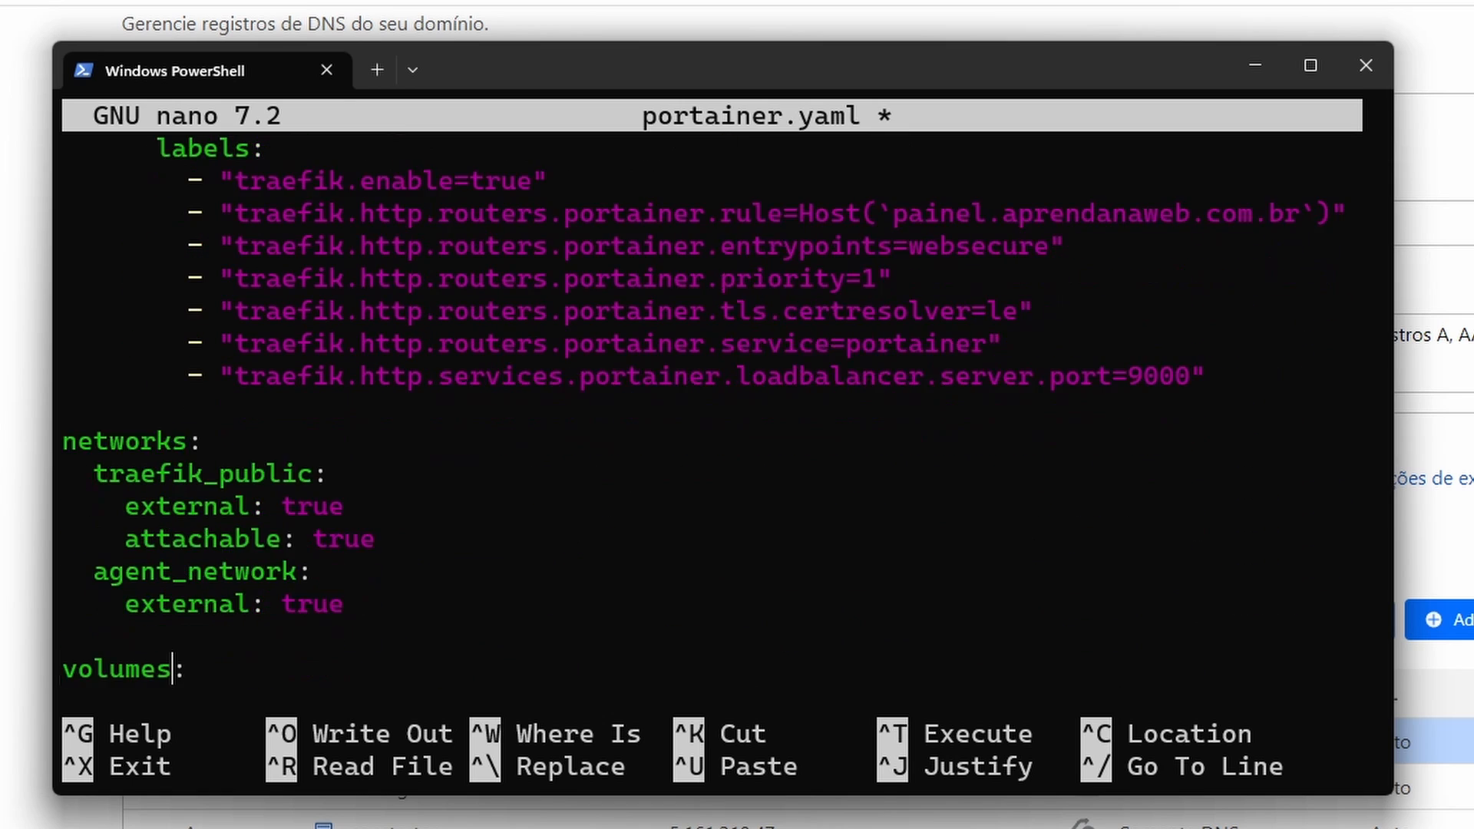
key(Up)
key(Up)
key(Up)
key(Up)
key(Up)
key(Up)
key(Up)
key(Up)
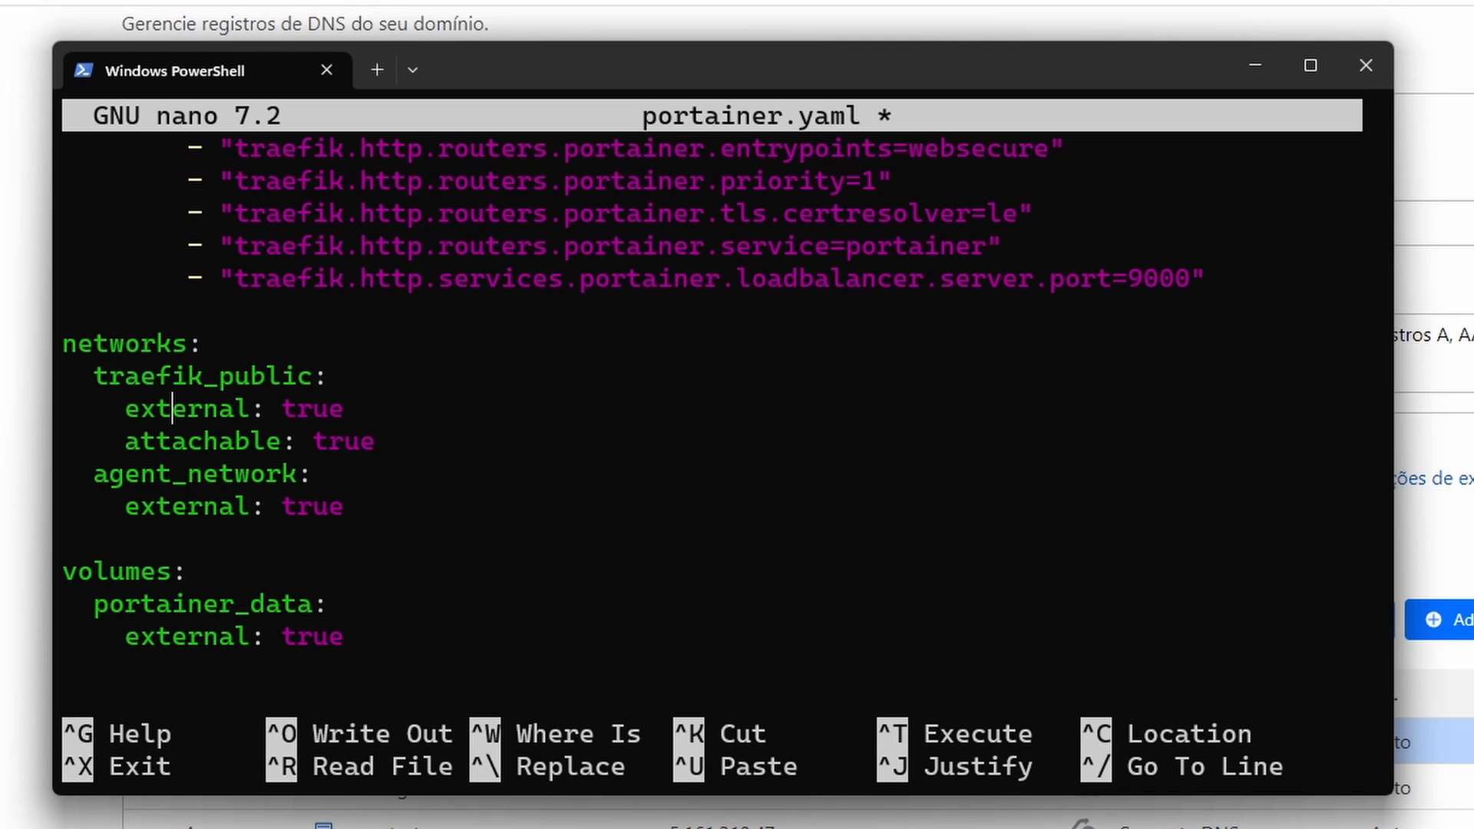
key(Right)
key(Right)
key(Down)
key(Down)
key(Down)
key(Down)
key(Down)
key(Right)
key(Right)
key(Right)
Save portainer.yaml under its existing name and exit the editor.
key(ctrl+x)
key(y)
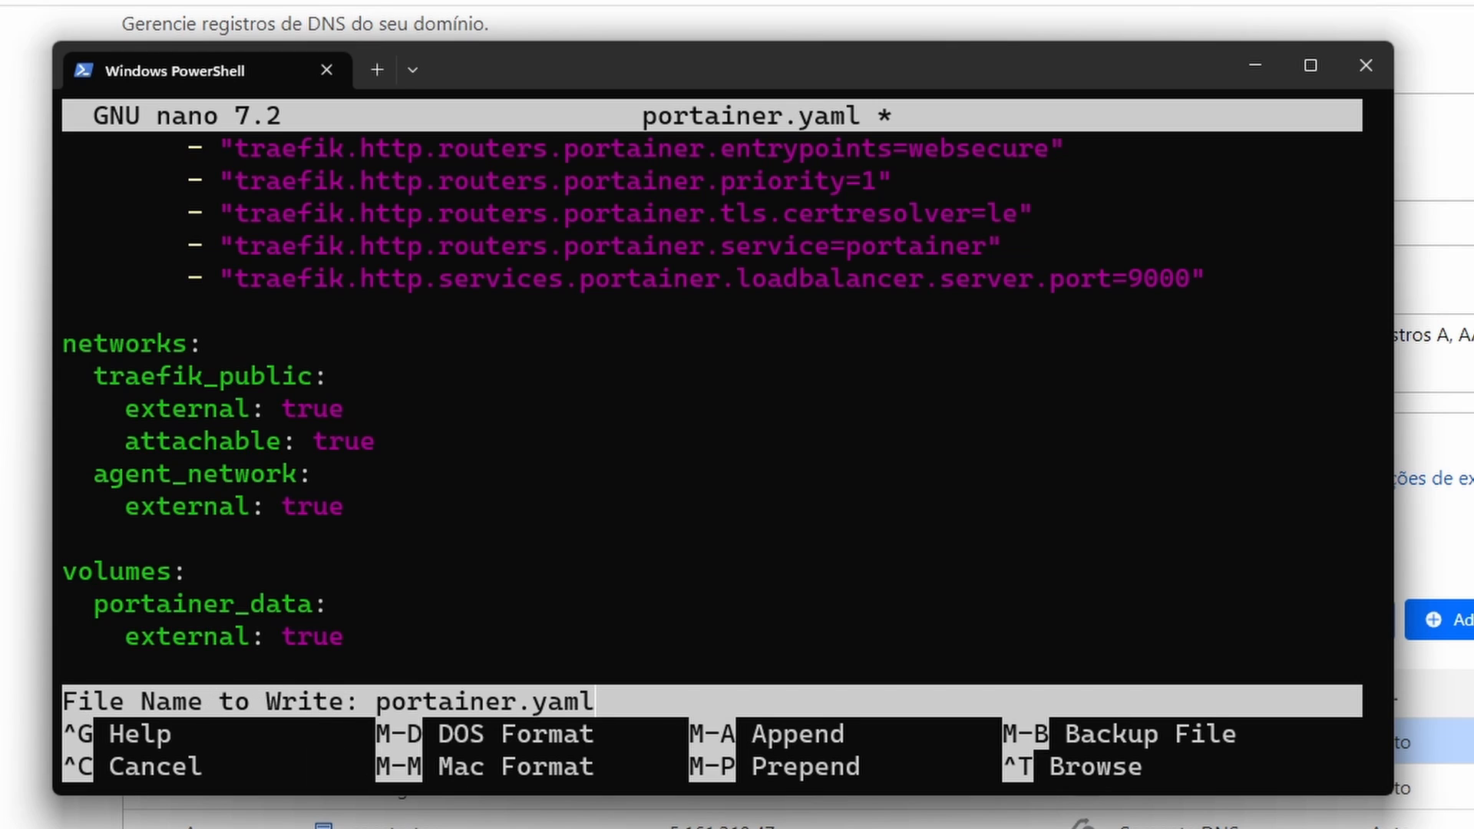
key(Return)
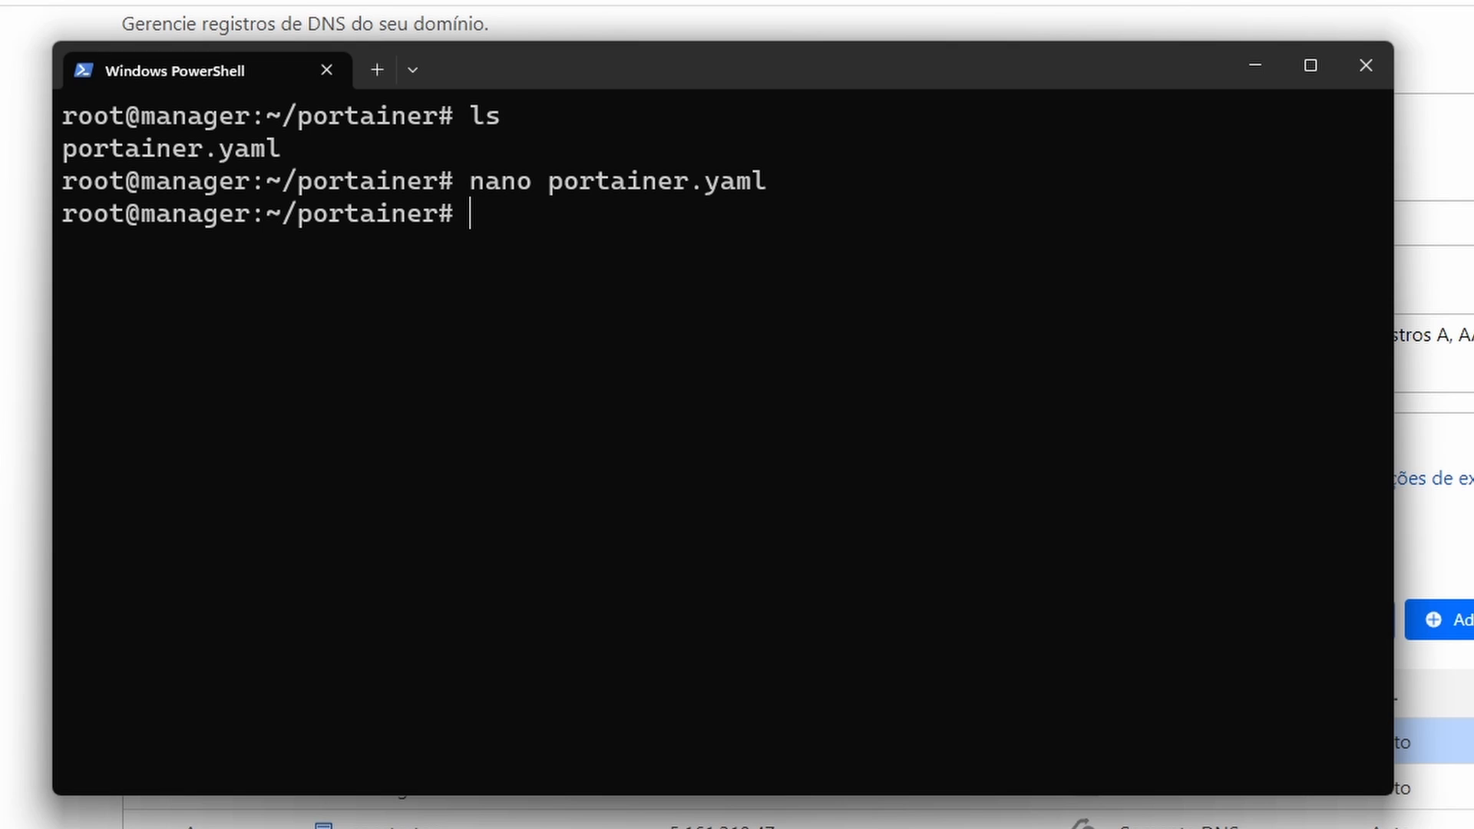
Redeploy the stack by running docker stack deploy -c portainer.yaml portainer.
text(ls)
key(Up)
key(Up)
key(Up)
key(Up)
key(Up)
key(Up)
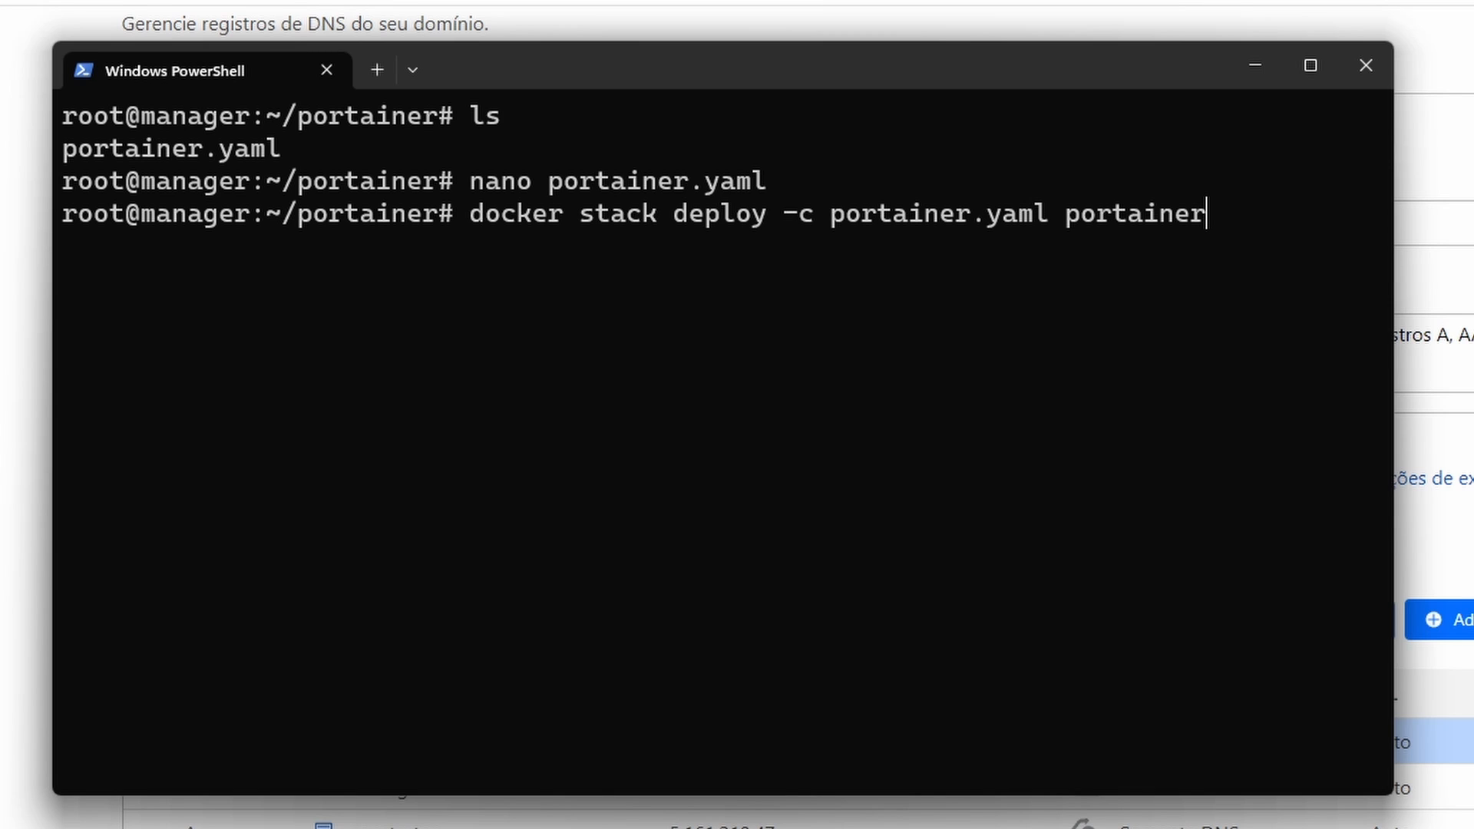
key(Return)
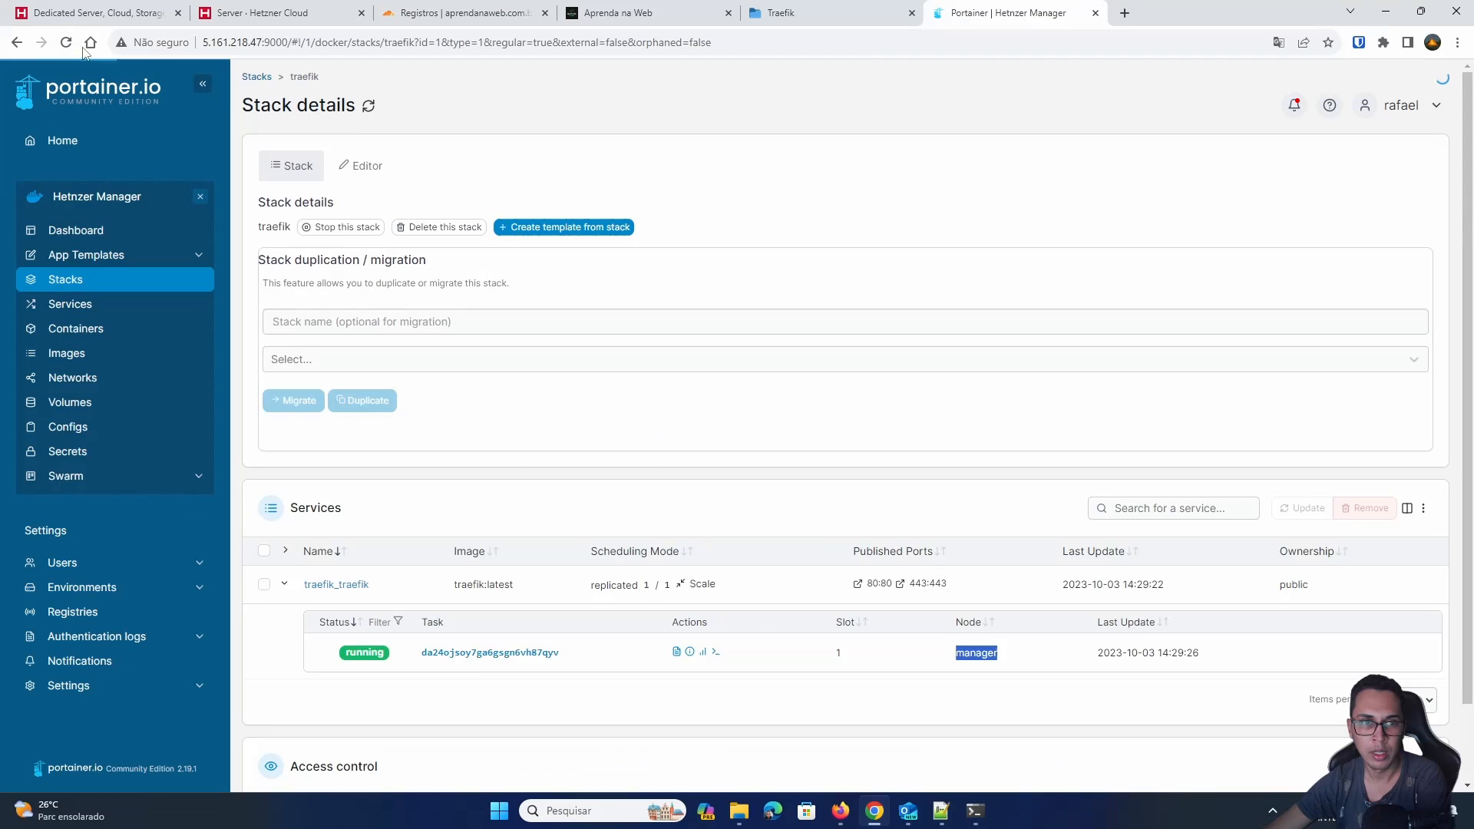
In the browser, reload the server's port 9000 address, and load painel.aprendanaweb.com.br in its place.
key(F5)
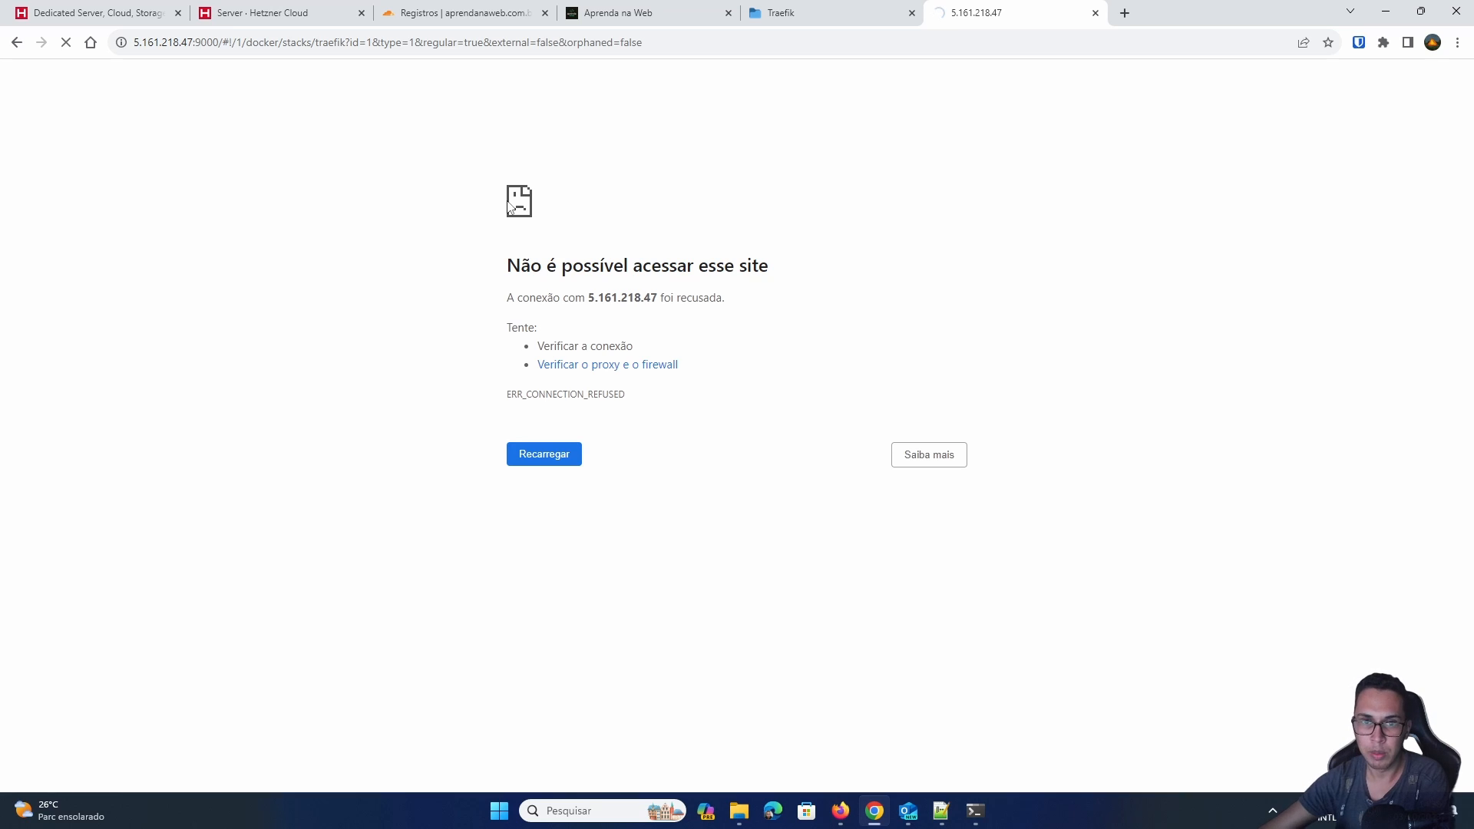
click(564, 47)
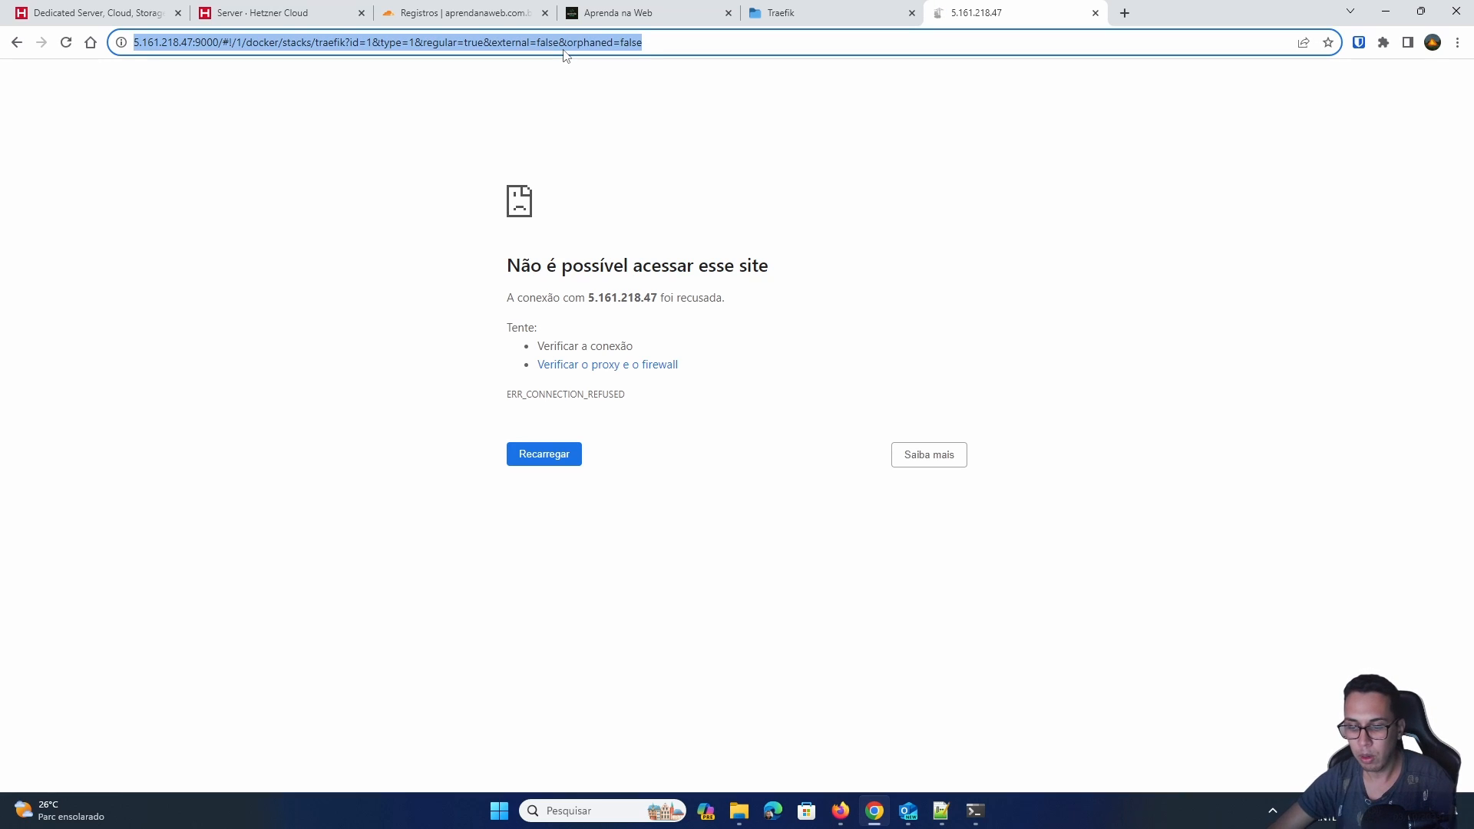
text(painel.)
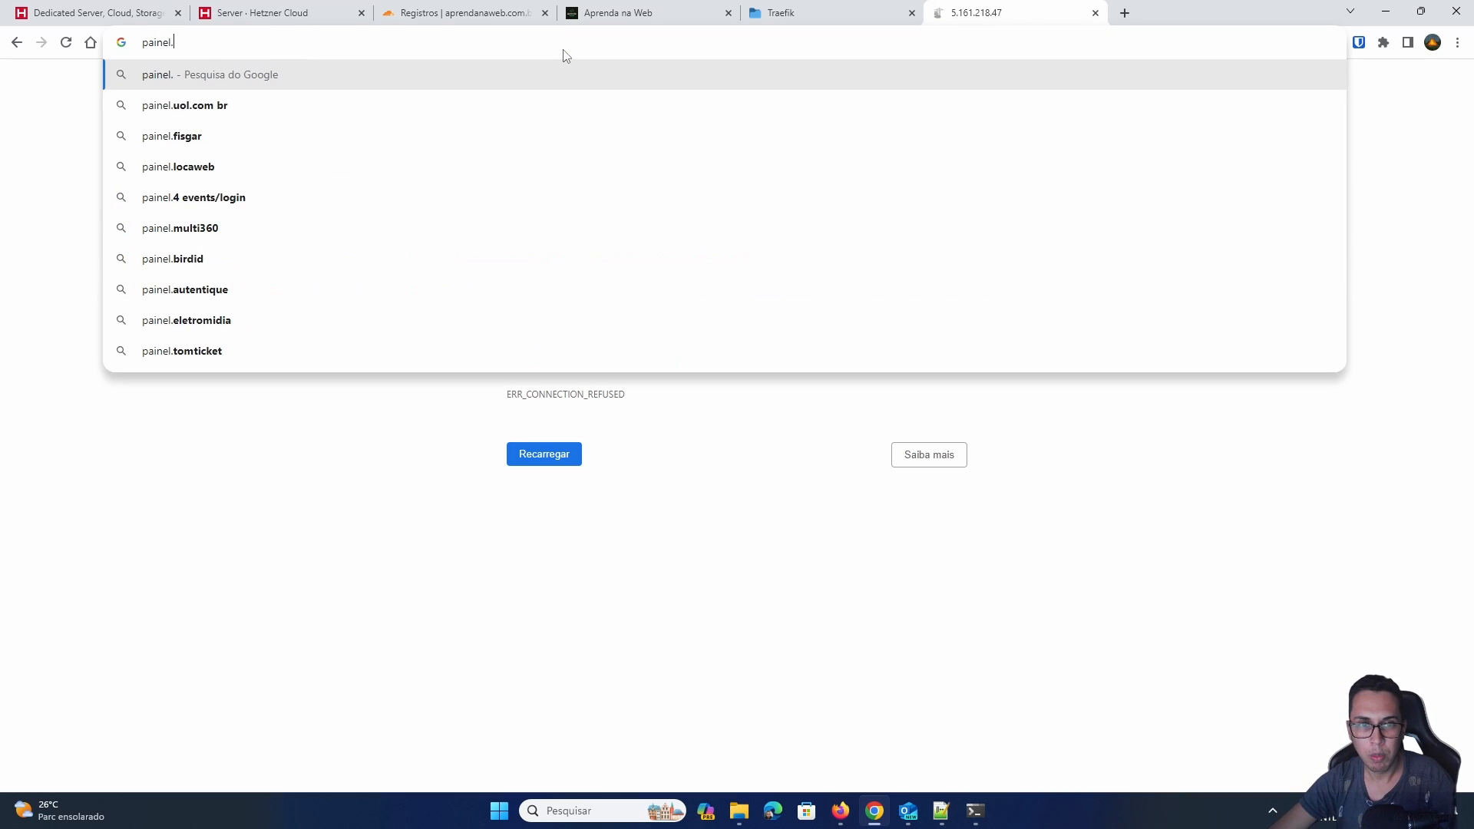
text(aprenda)
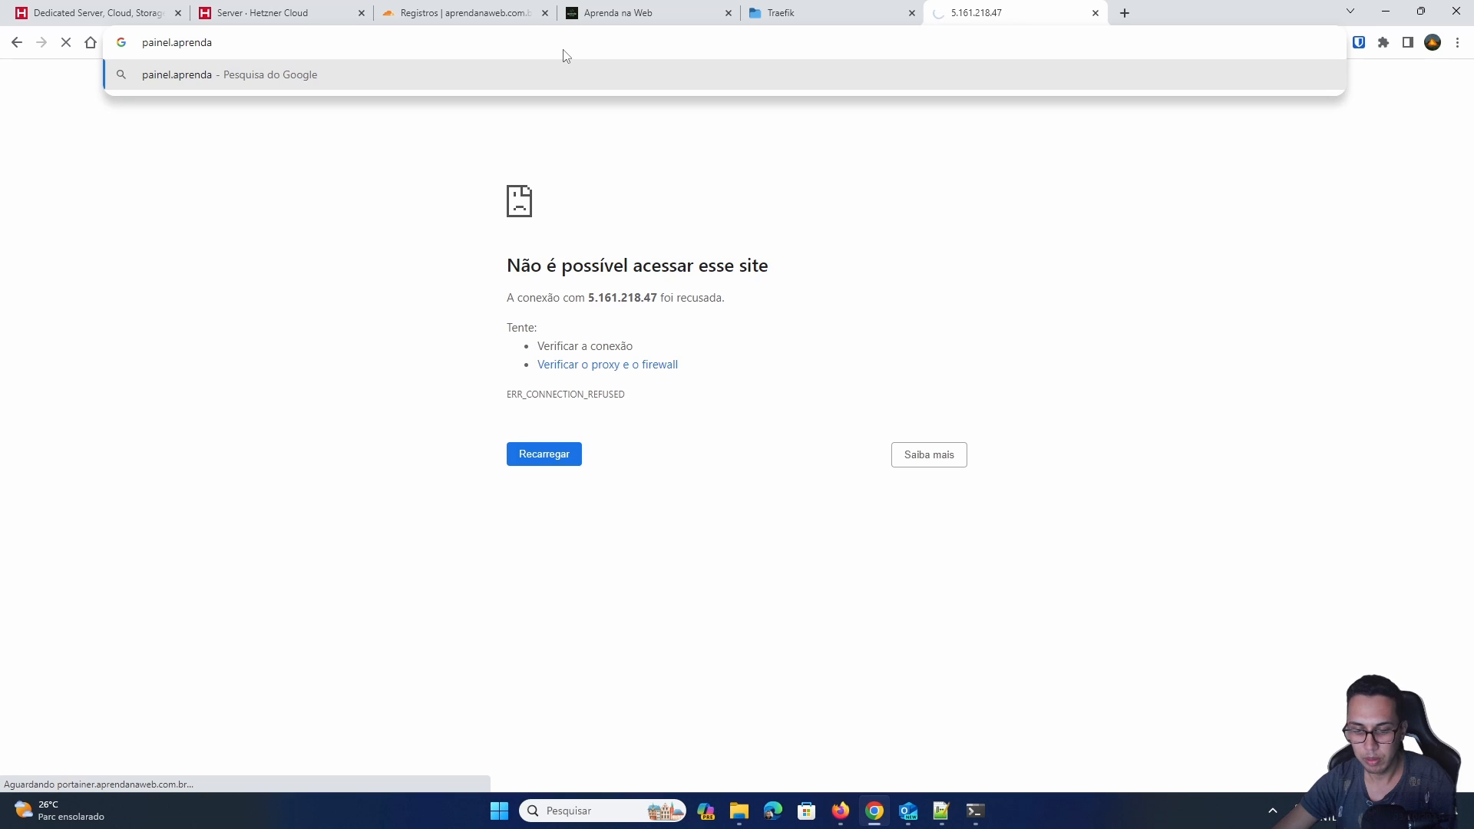
text(n)
text(aweb.com;)
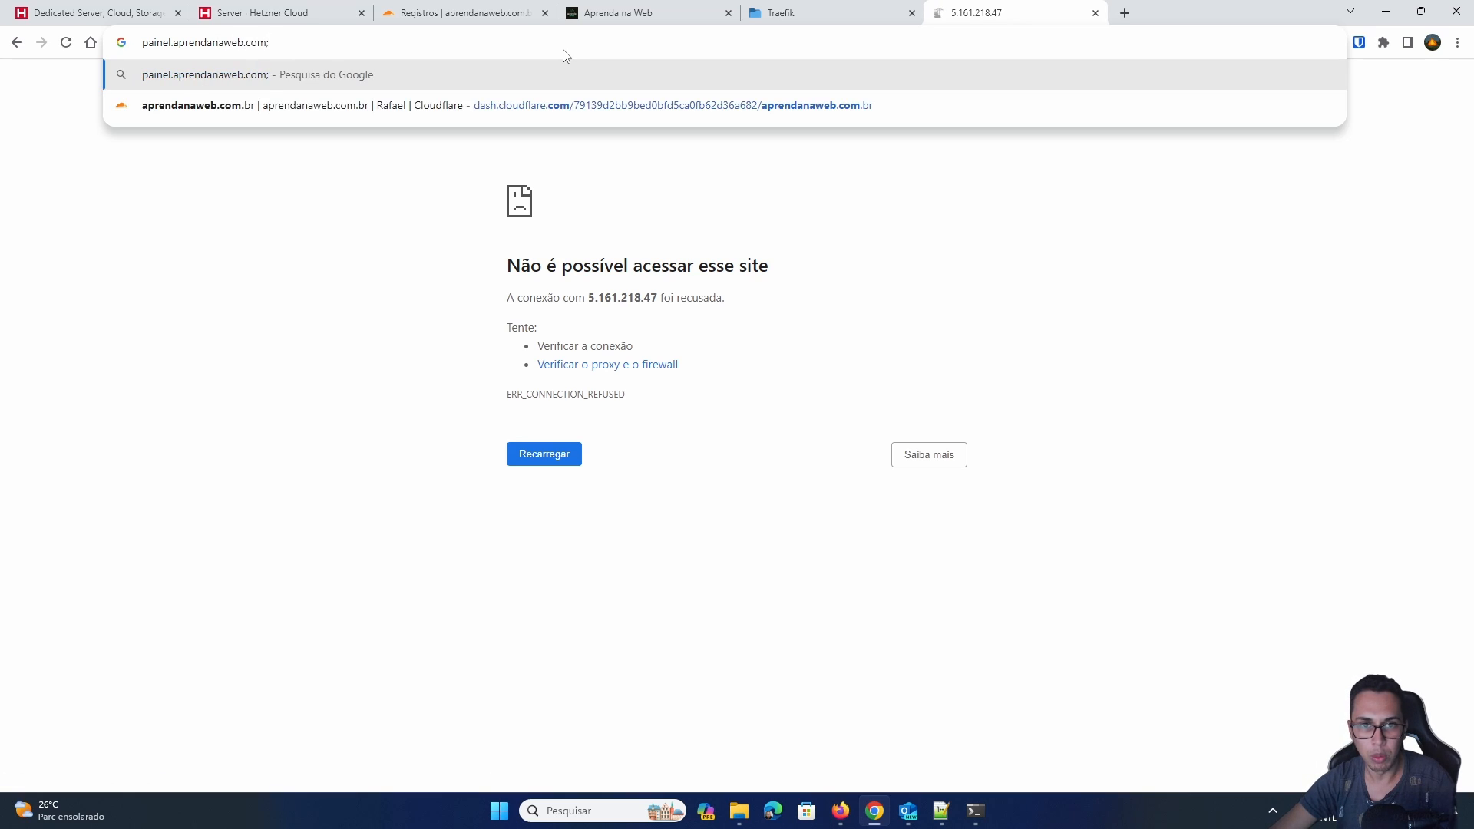
key(BackSpace)
text(.br)
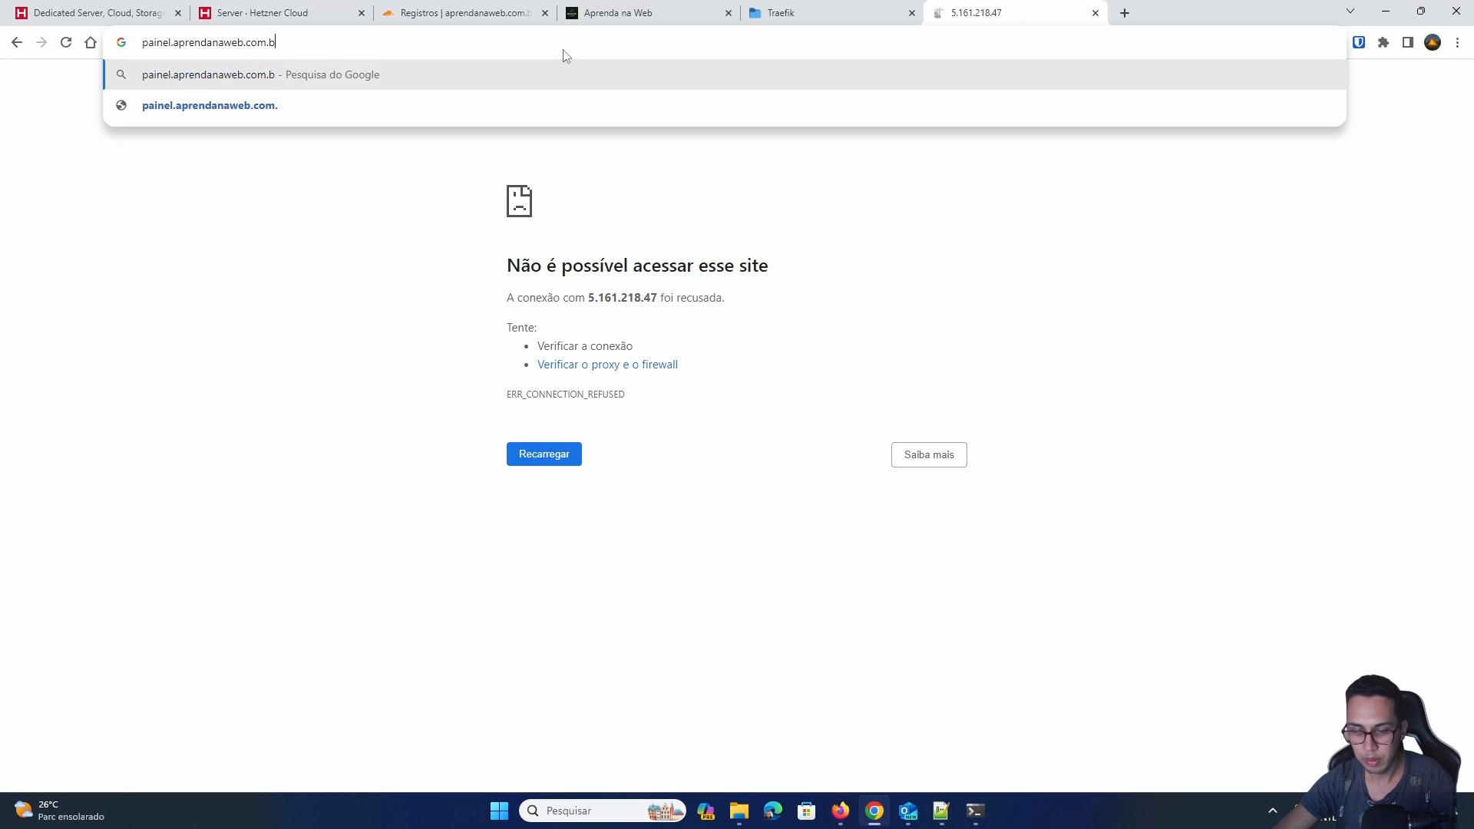
key(Return)
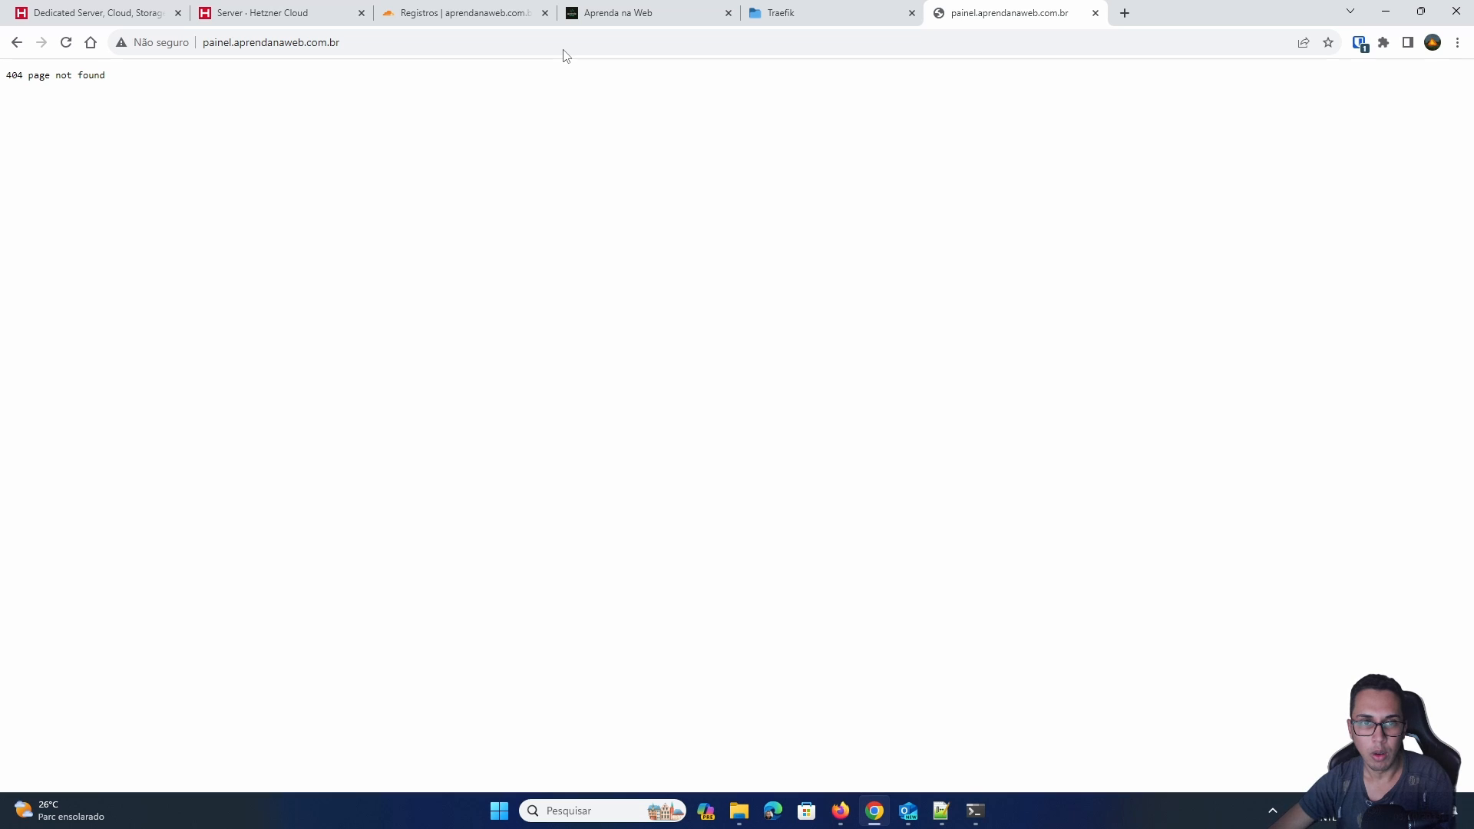
triple_click(38, 75)
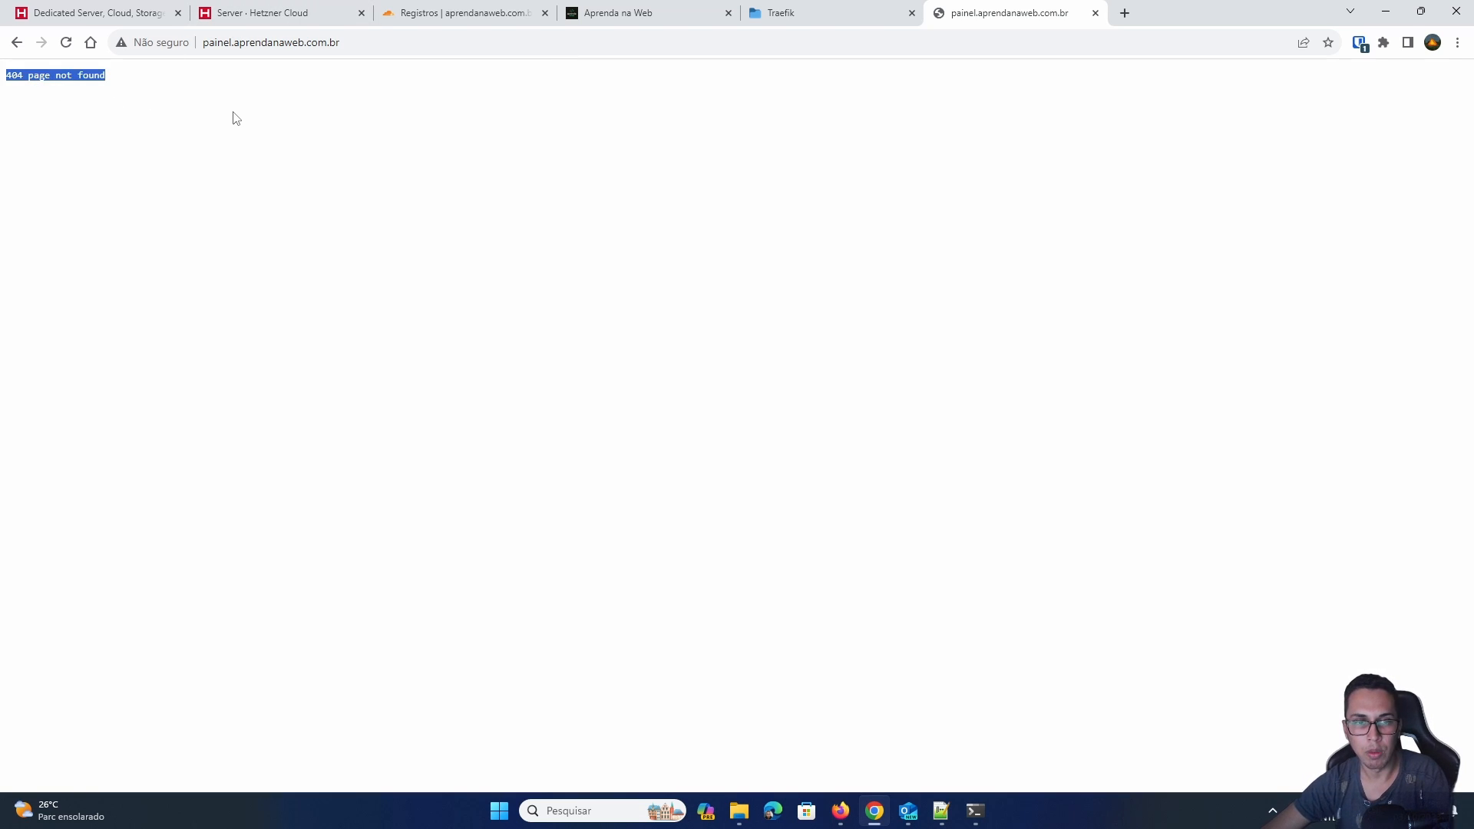
double_click(205, 46)
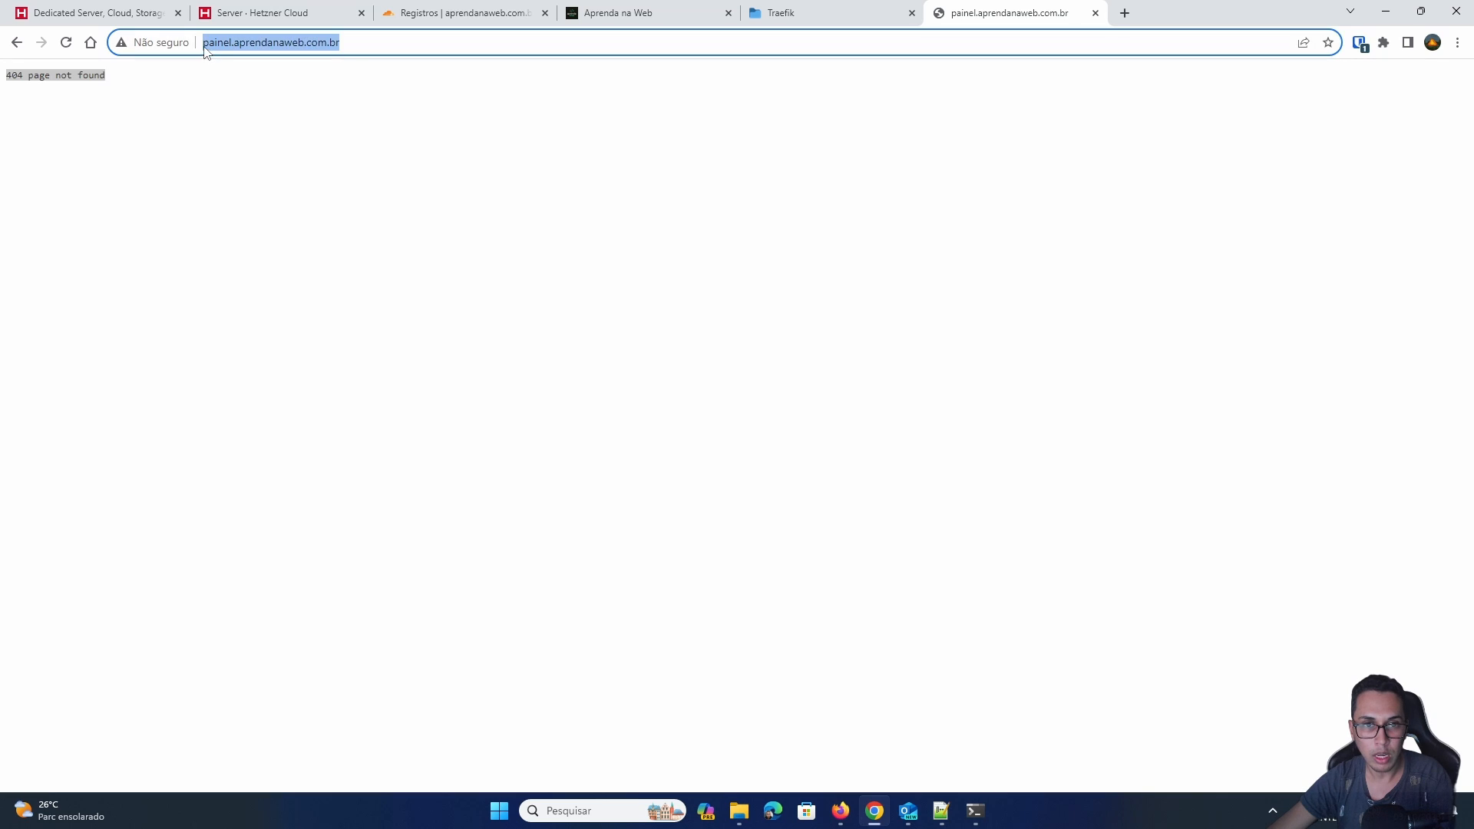
click(211, 46)
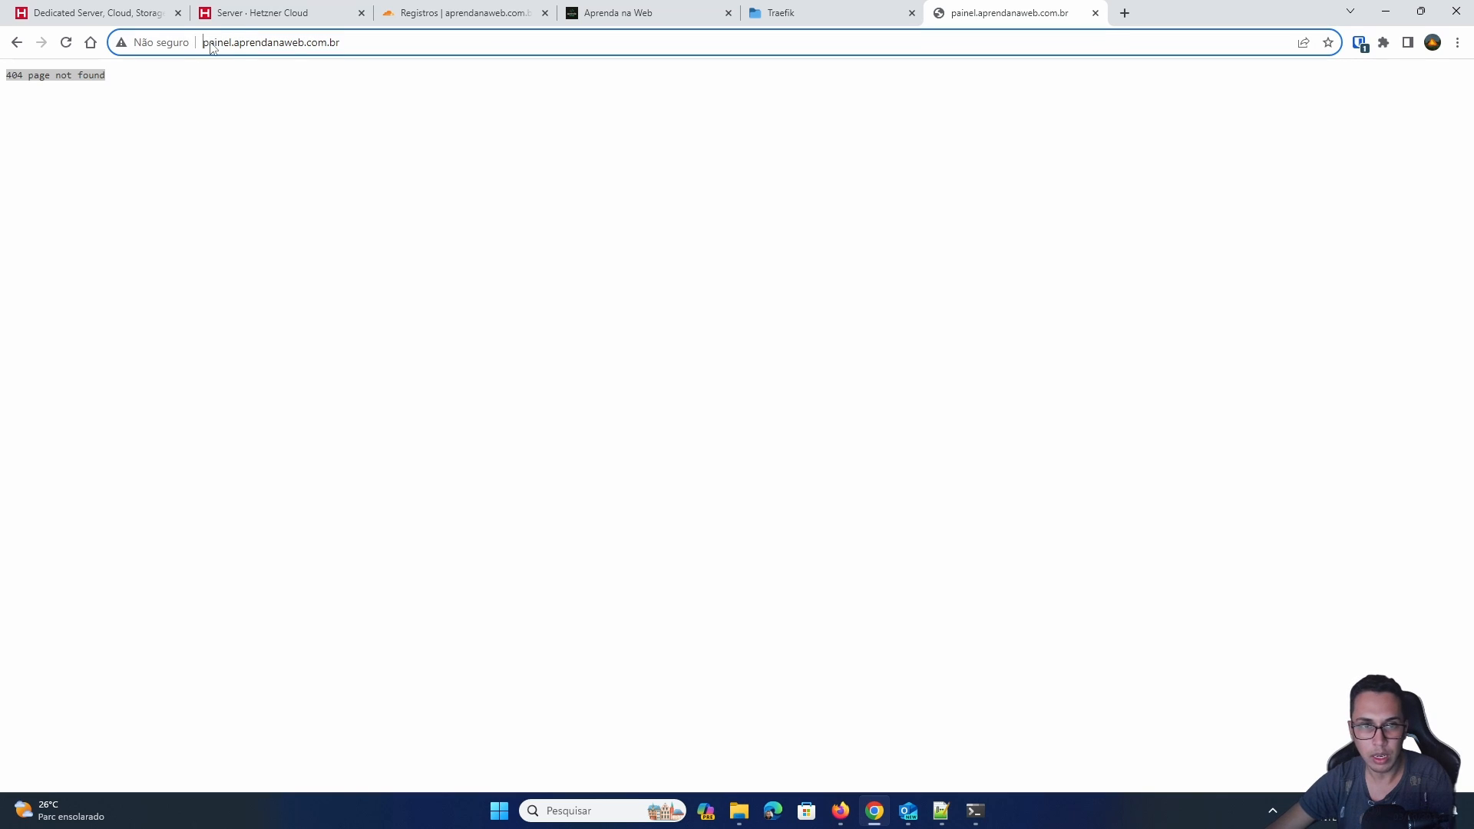
key(Home)
text(https)
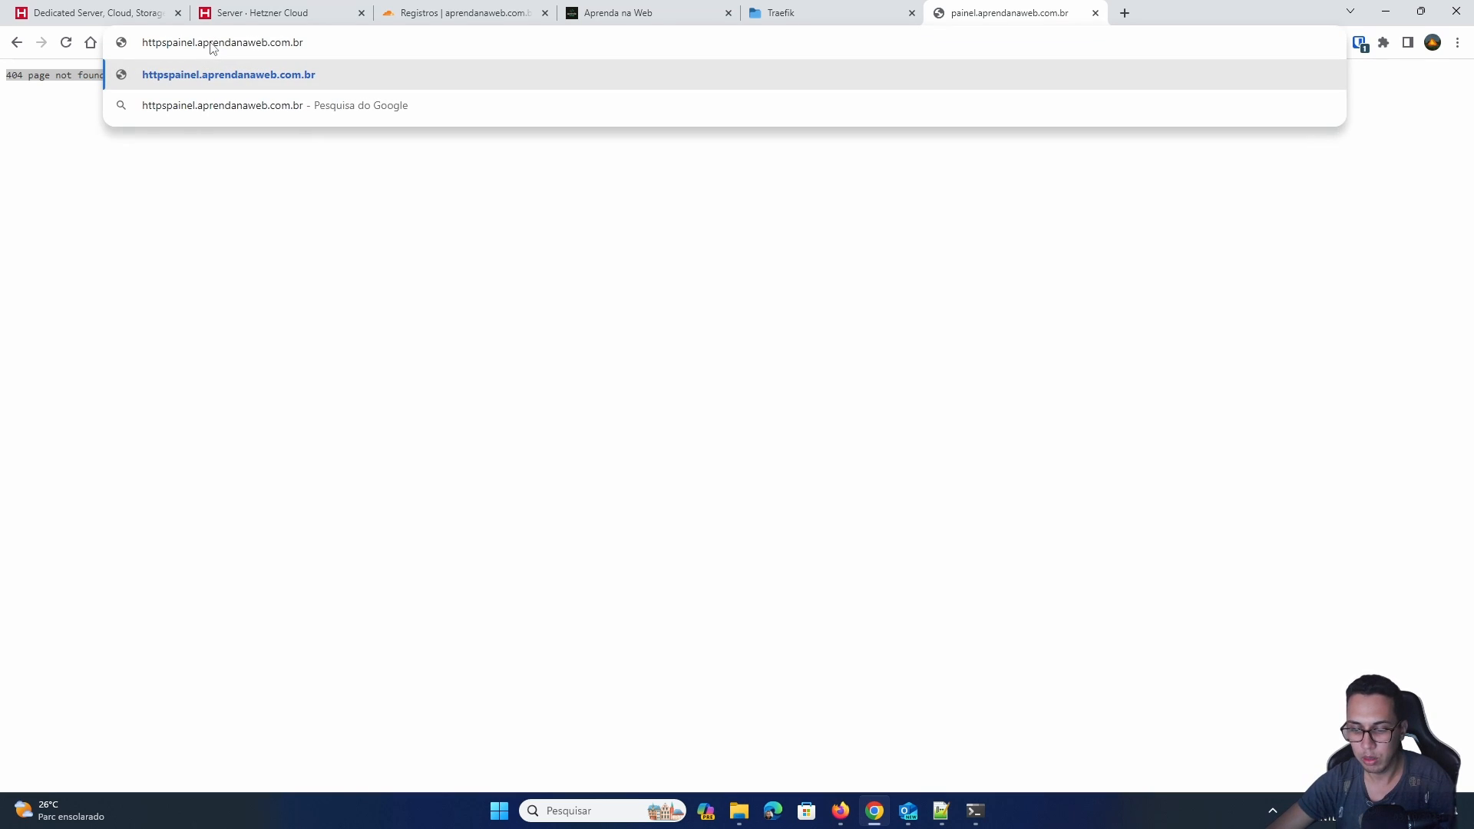
text(://)
key(Return)
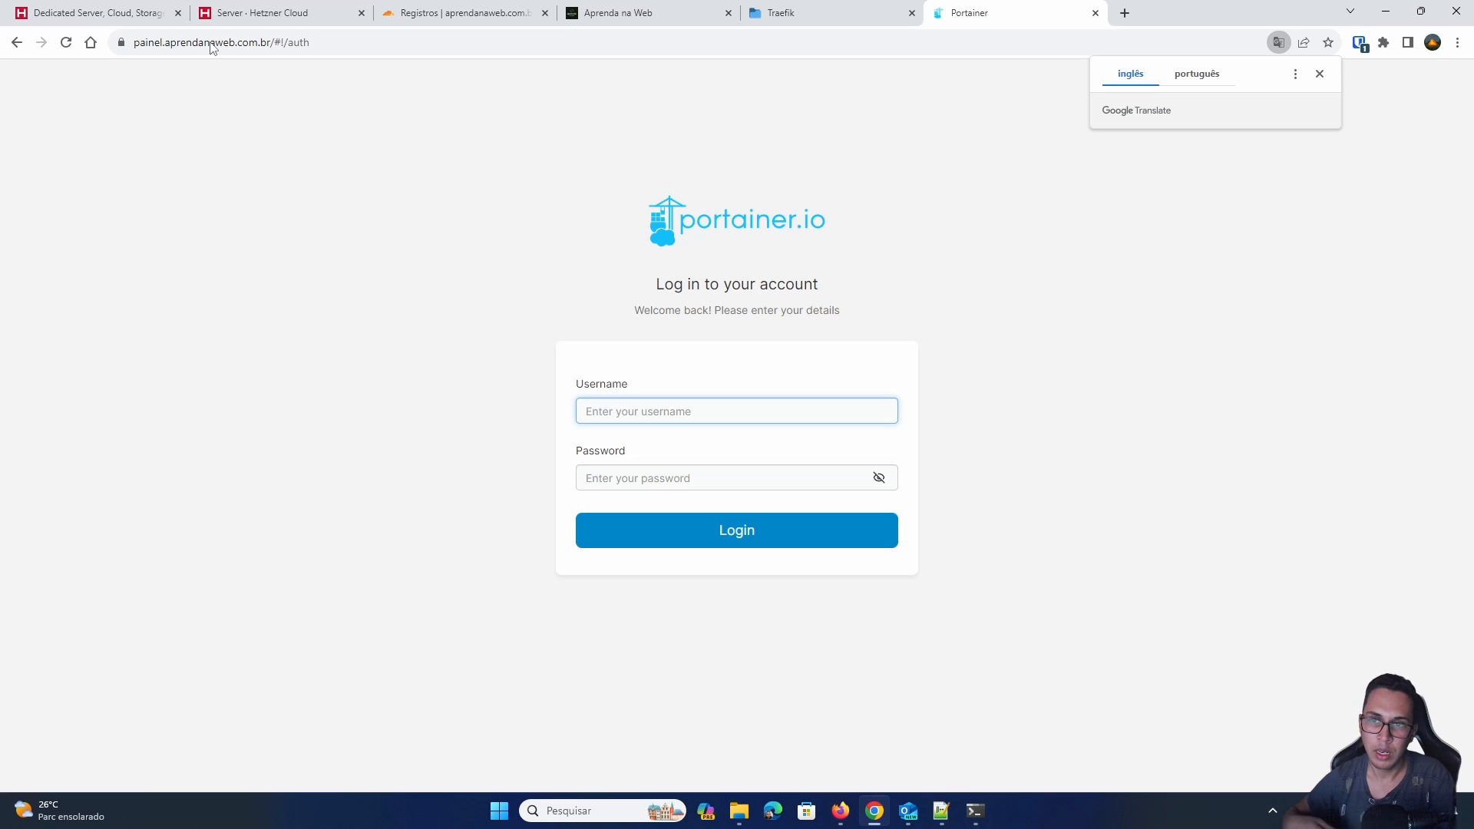
Log in to Portainer with the account username and password, and decline saving the password in the browser.
text(rafa)
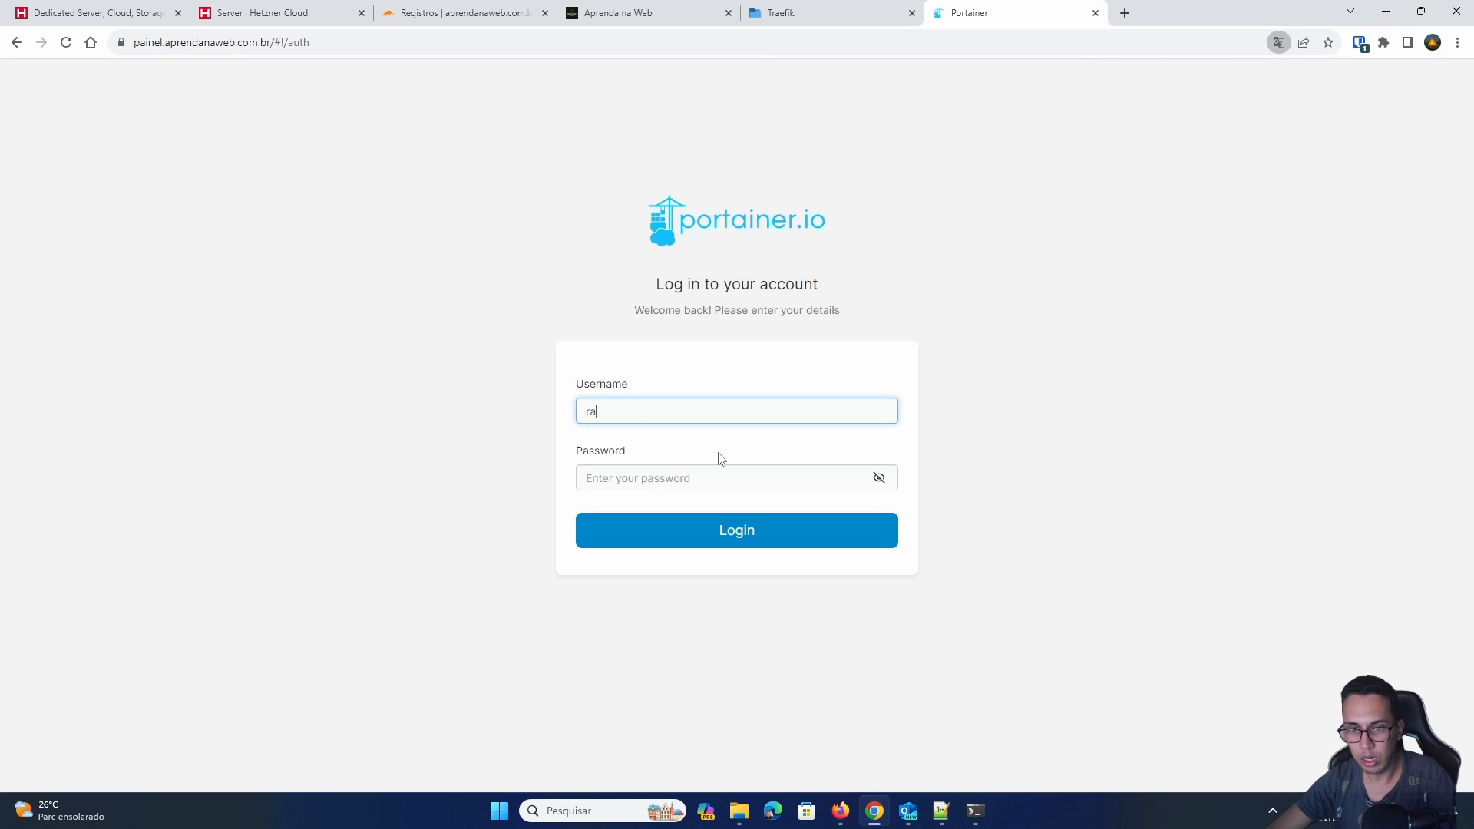
text(el)
key(Tab)
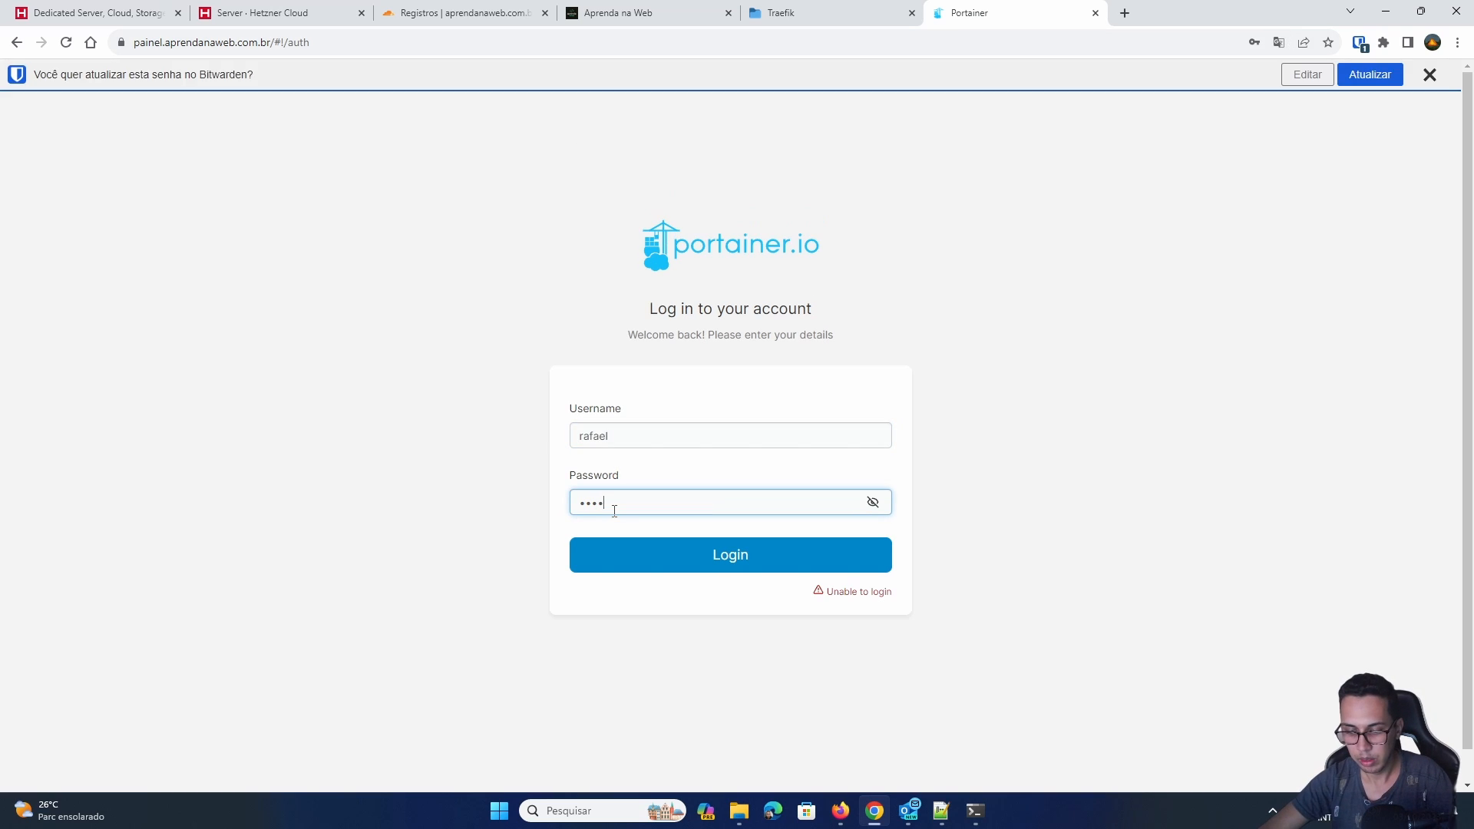
text(••••••)
text(••)
key(Return)
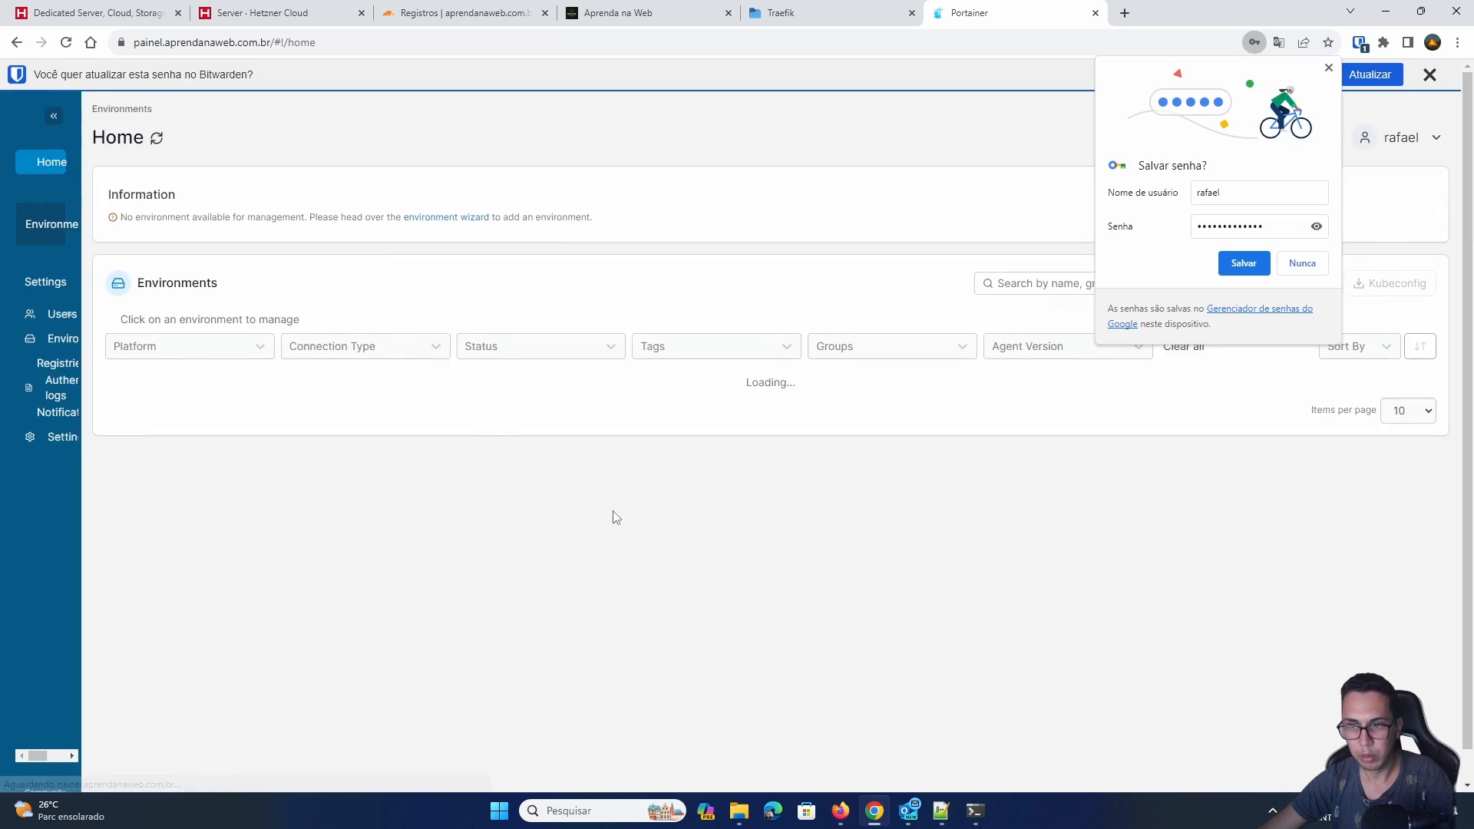
click(1302, 263)
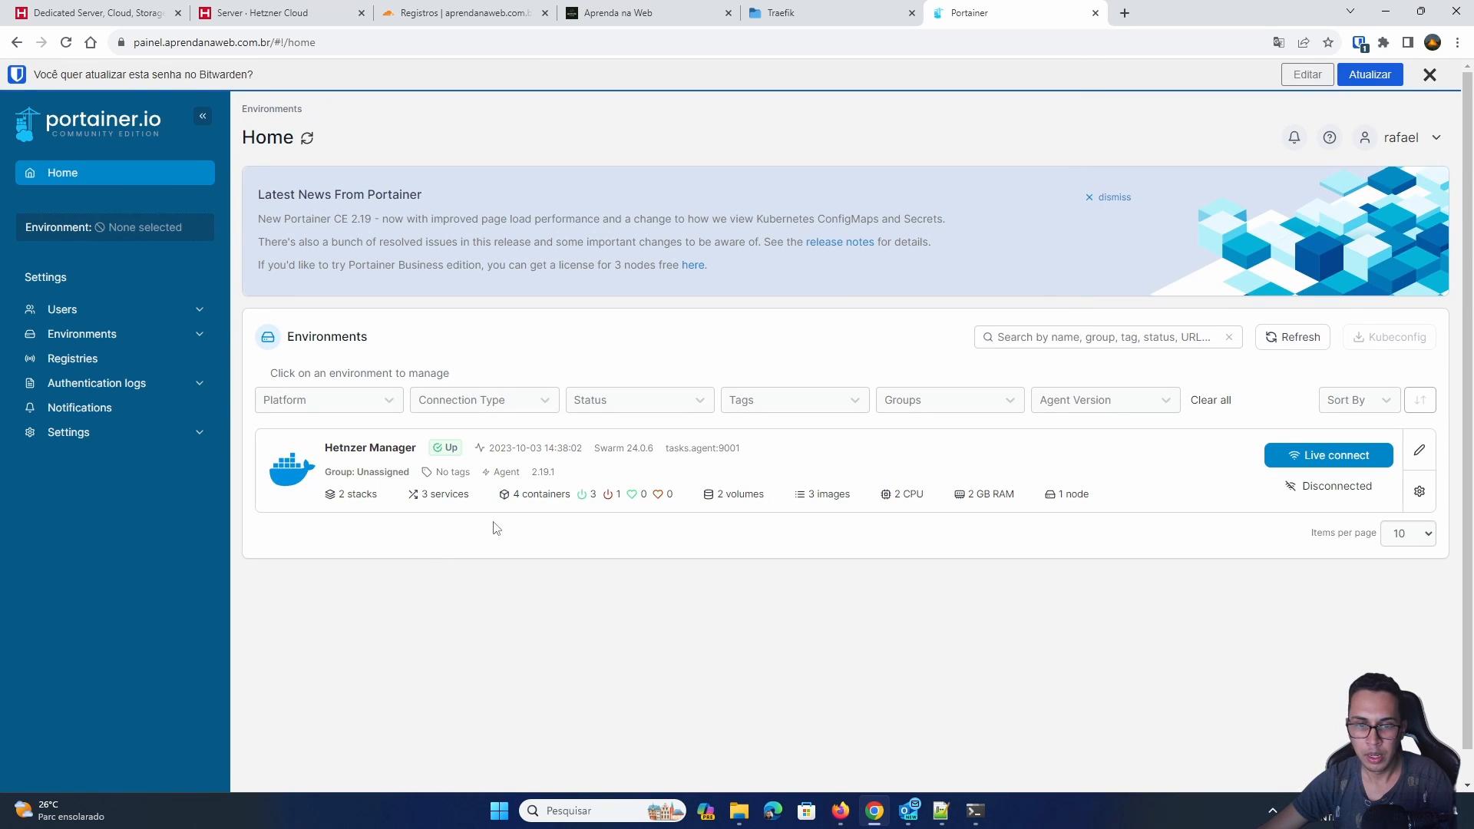
Open the traefik stack of the Hetnzer Manager environment in the editor and examine the commented HTTP to HTTPS redirection lines.
click(349, 452)
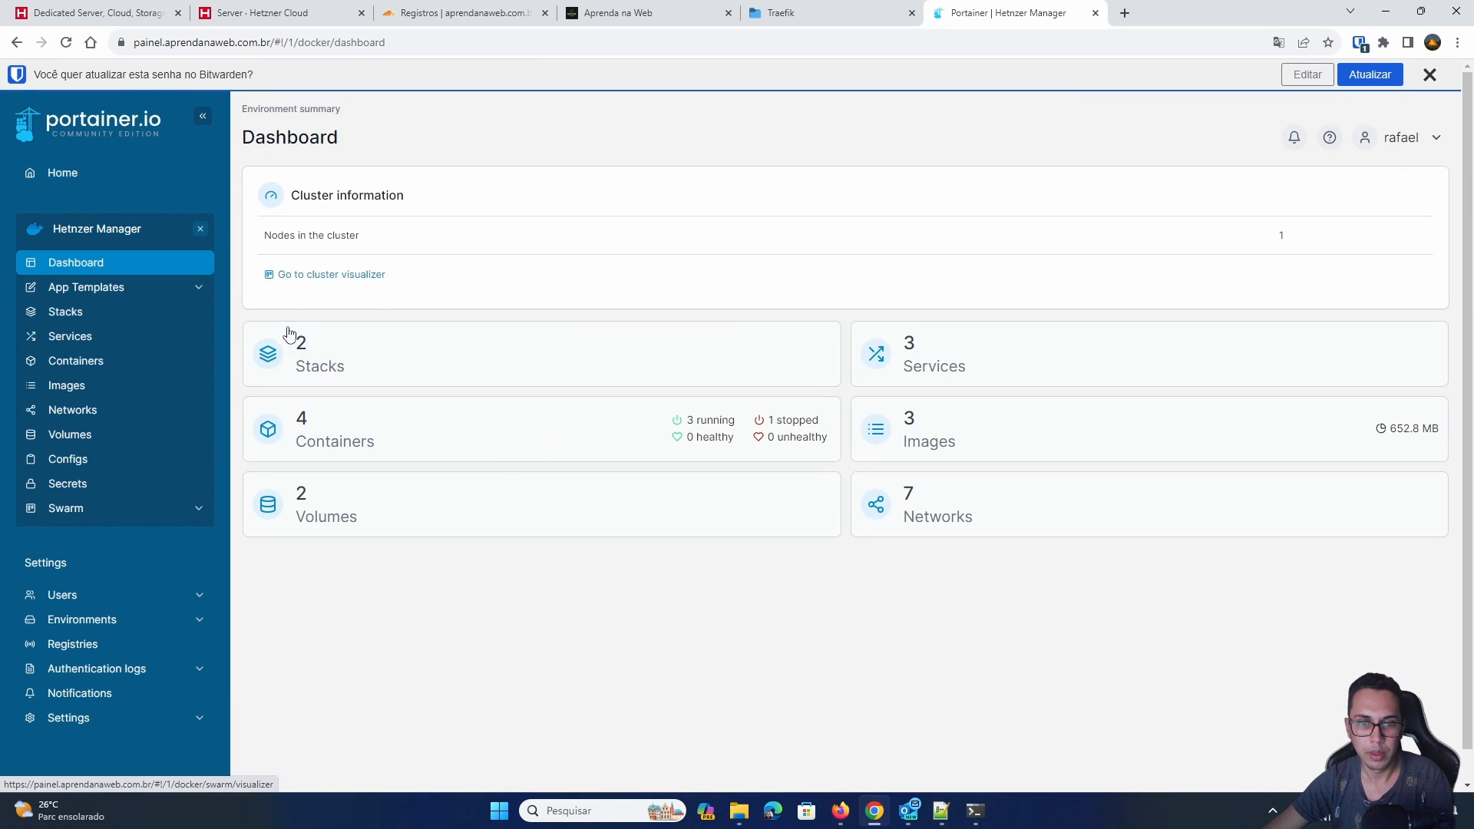
click(107, 310)
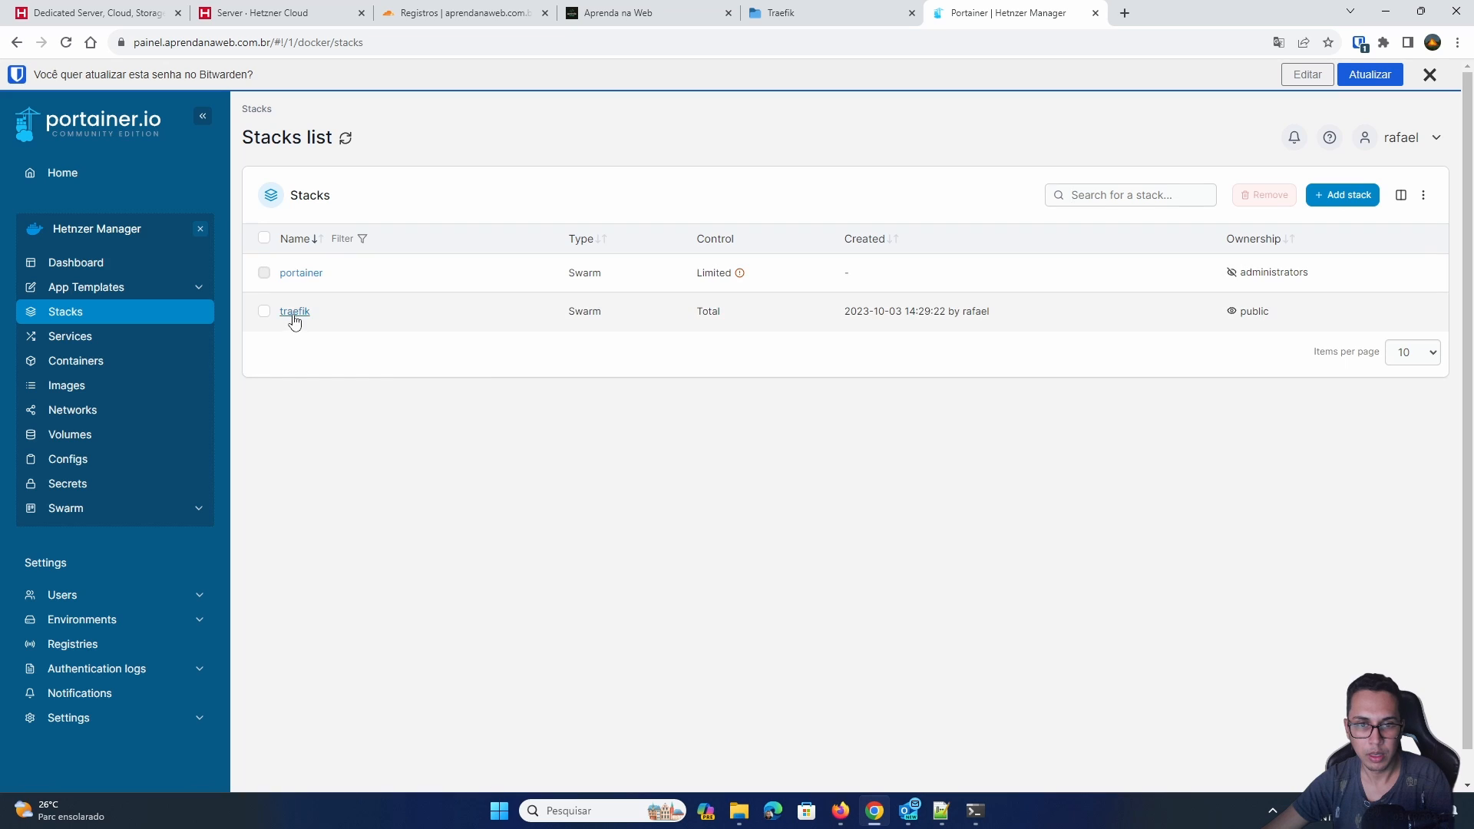
click(293, 315)
click(361, 198)
scroll(341, 451, down, 3)
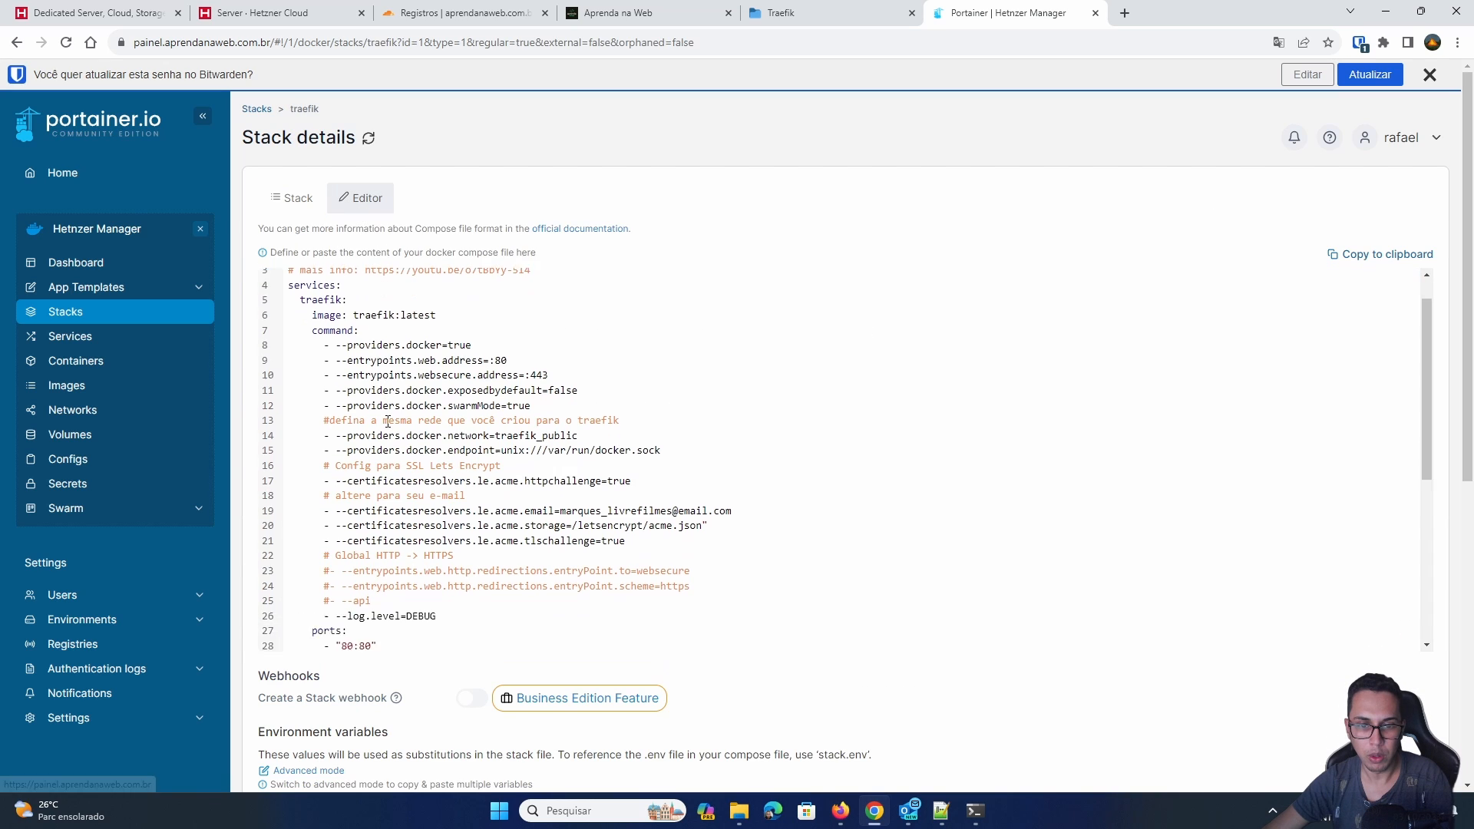
drag(323, 455, 690, 471)
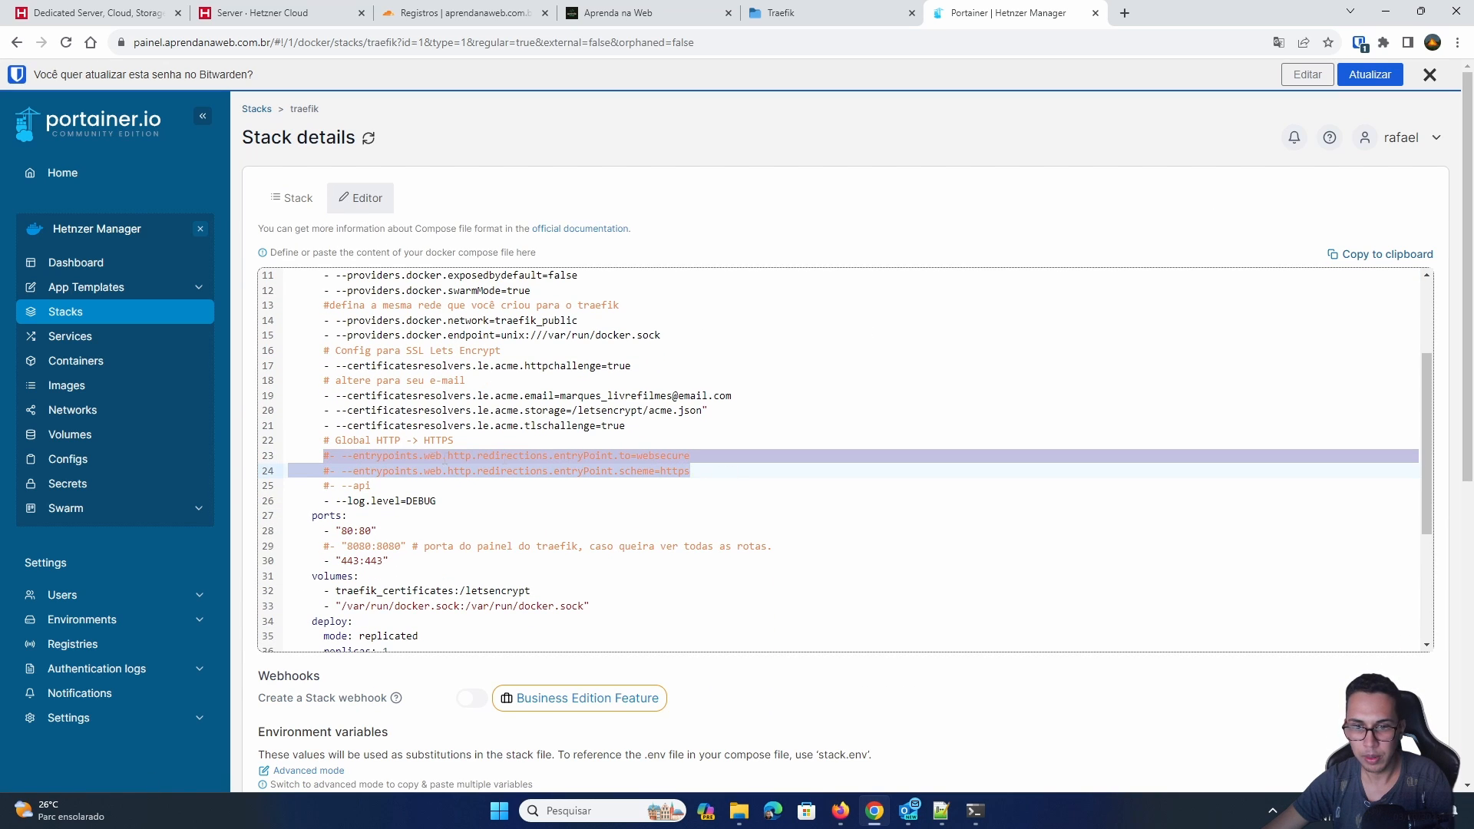
click(310, 456)
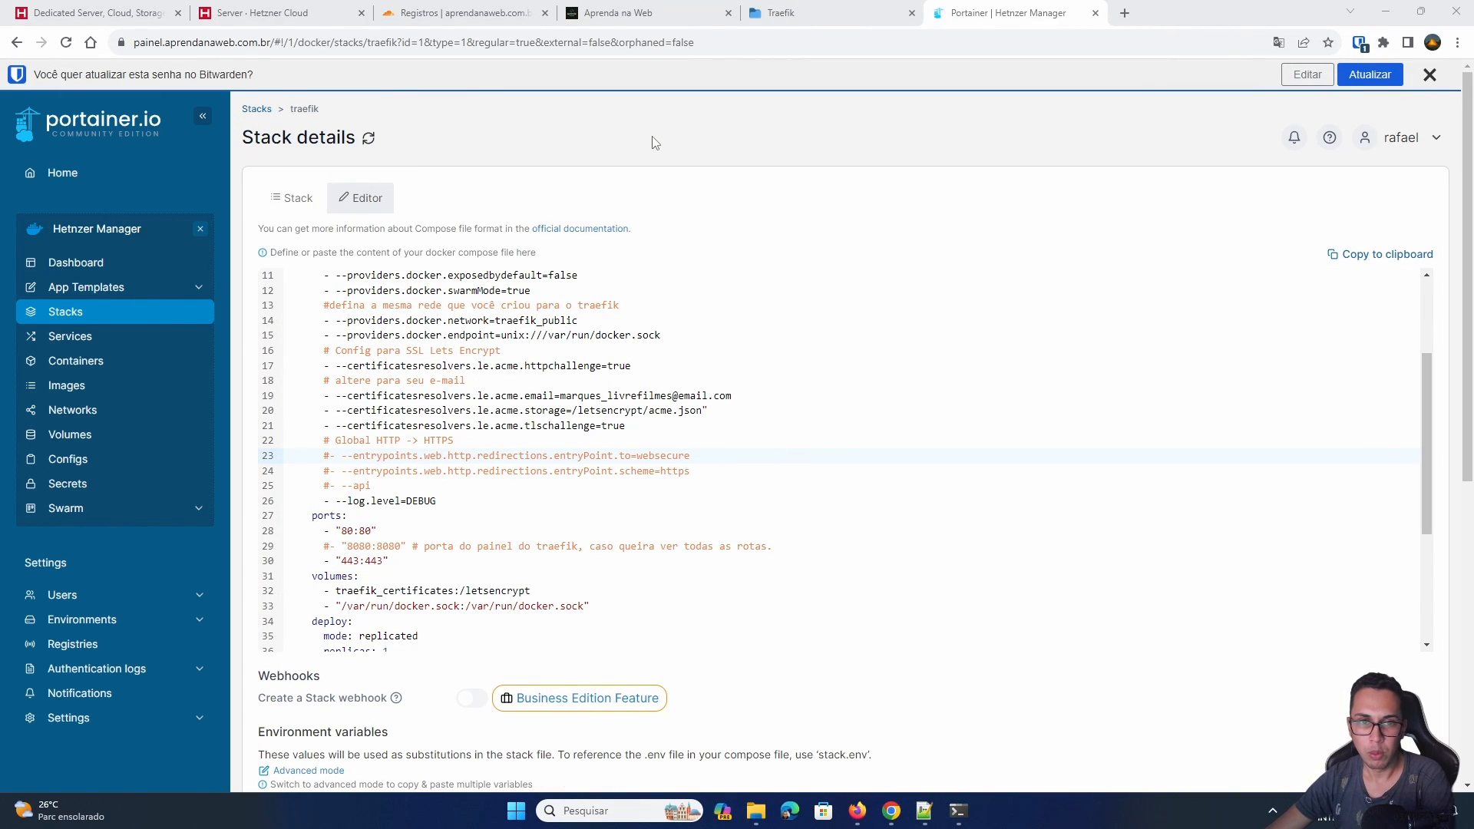
Dismiss the Bitwarden password update prompt and return from the traefik stack to the environment's dashboard.
click(1429, 75)
scroll(813, 706, down, 4)
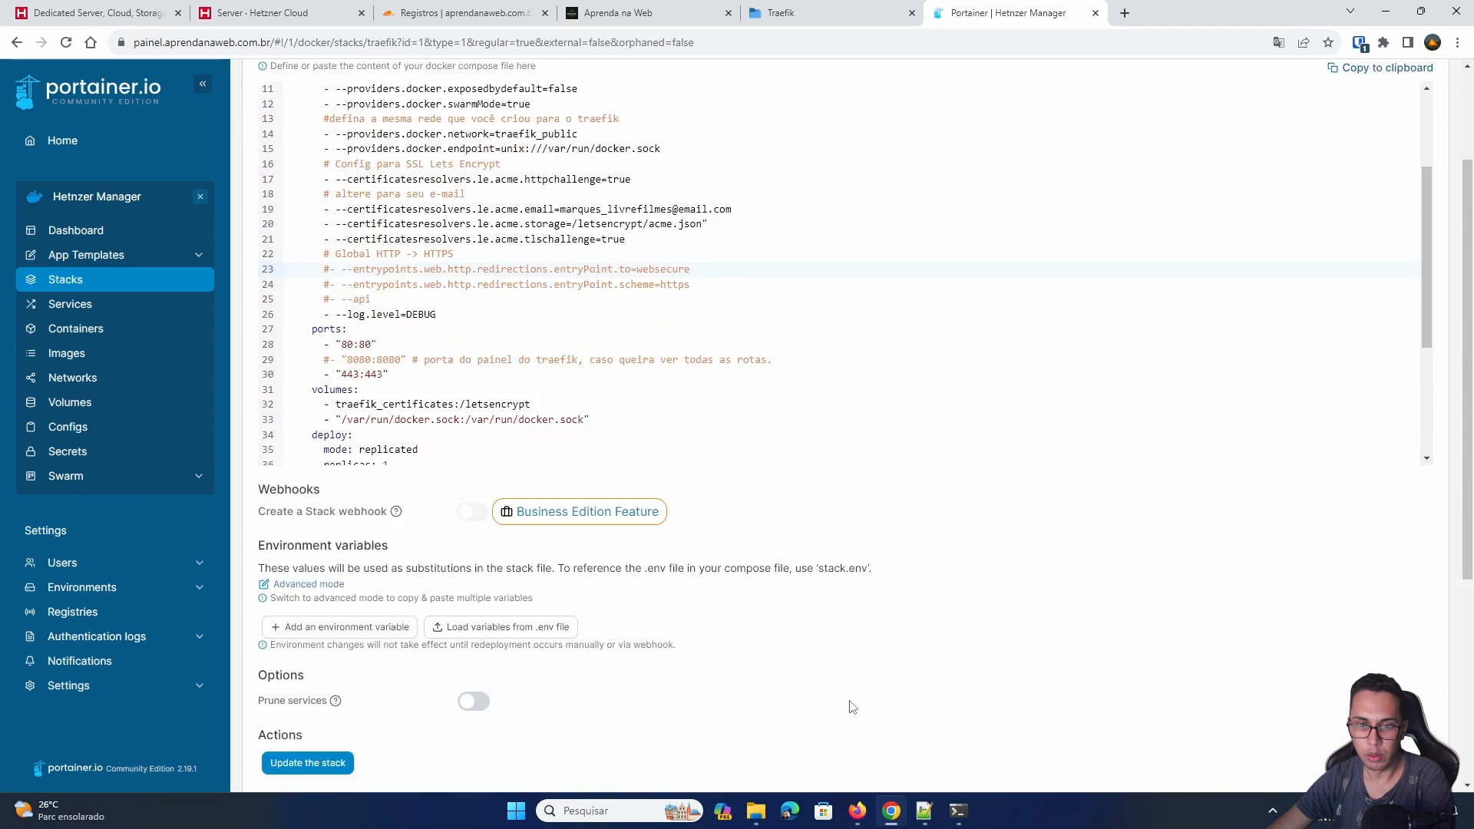
scroll(819, 588, up, 3)
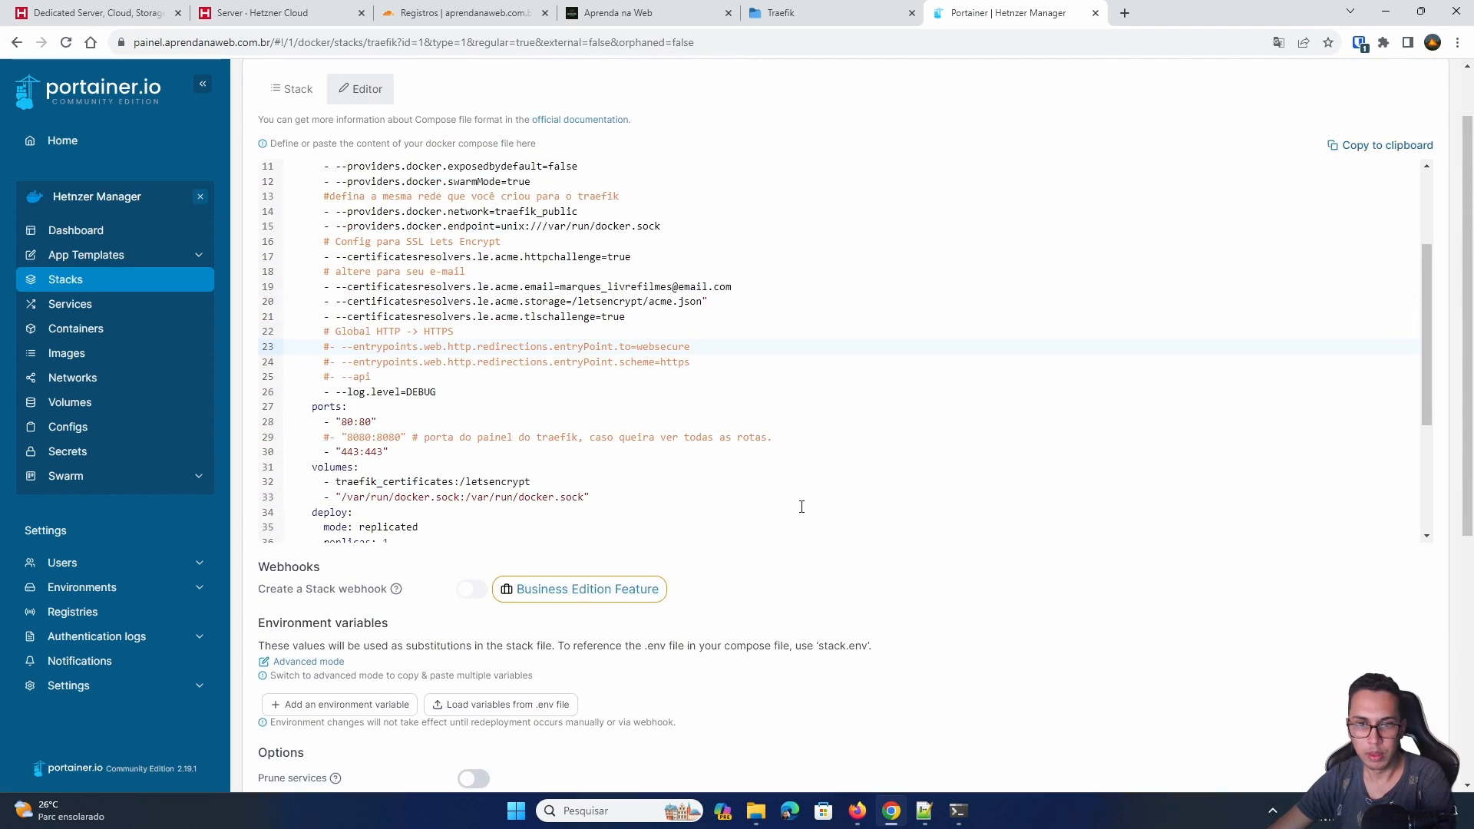
scroll(573, 462, up, 3)
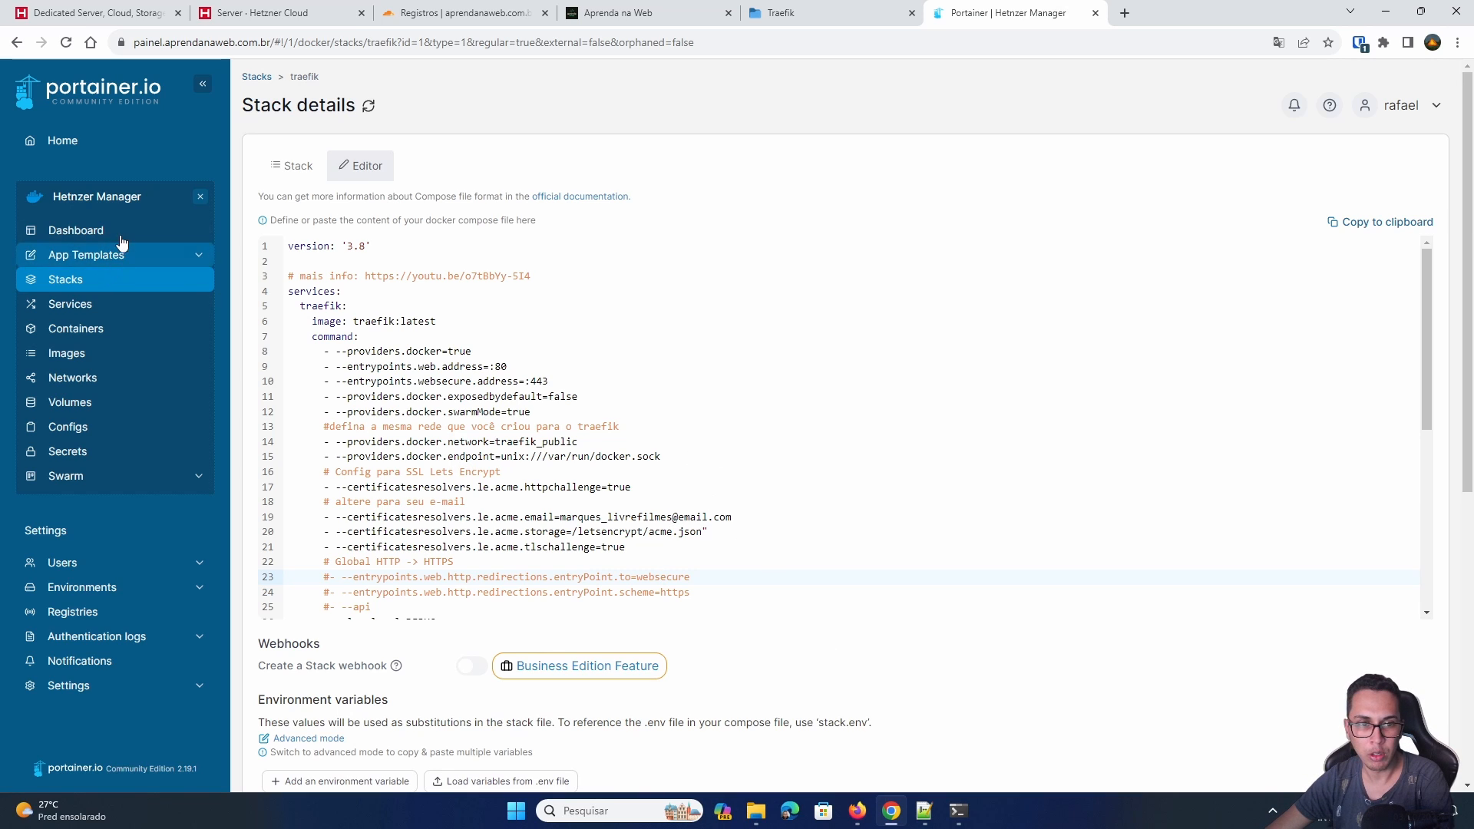
click(76, 230)
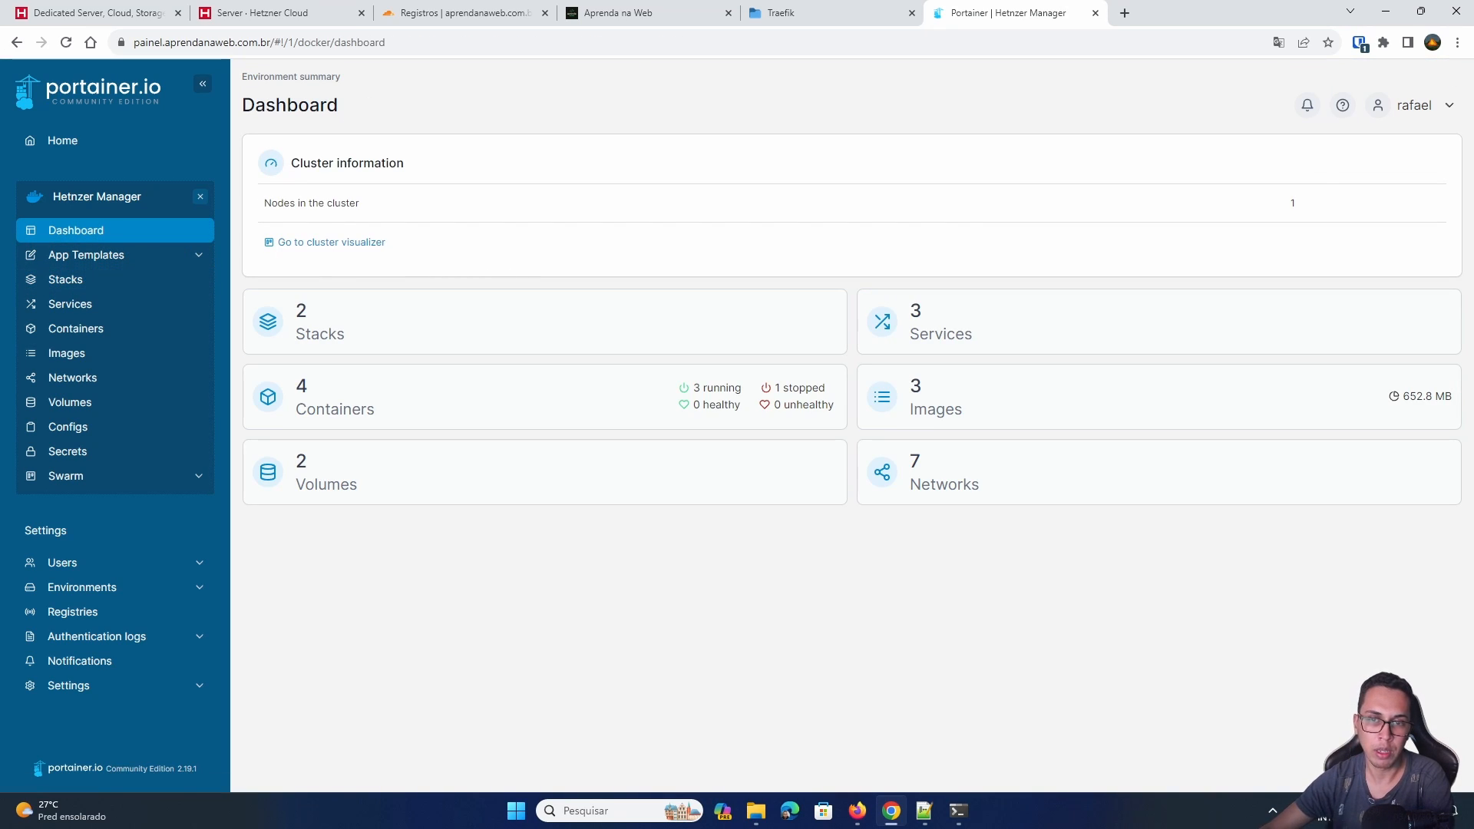
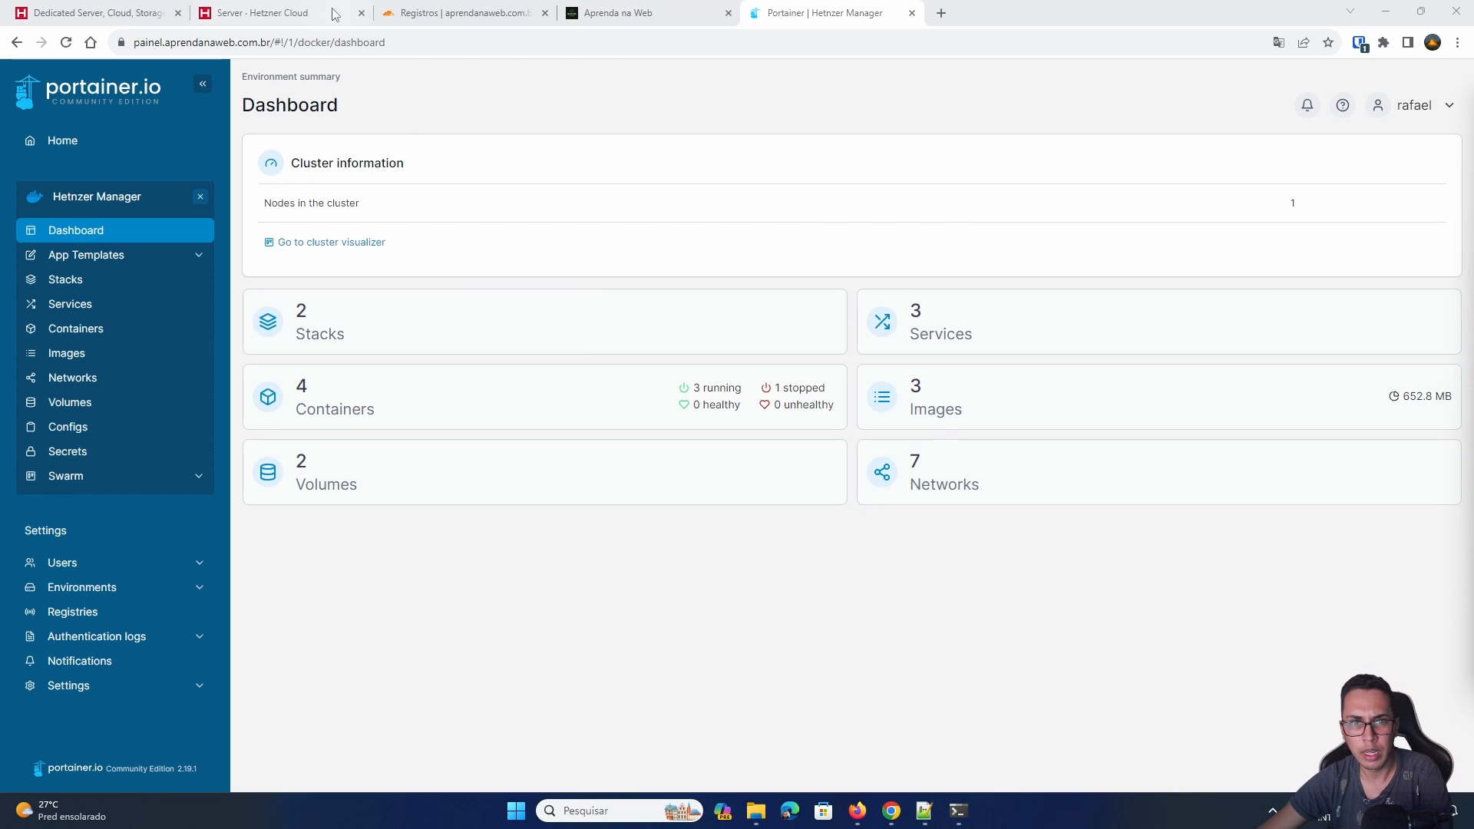
Open the Firewalls section of the Youtube project in Hetzner Cloud Console and start creating a firewall.
click(307, 13)
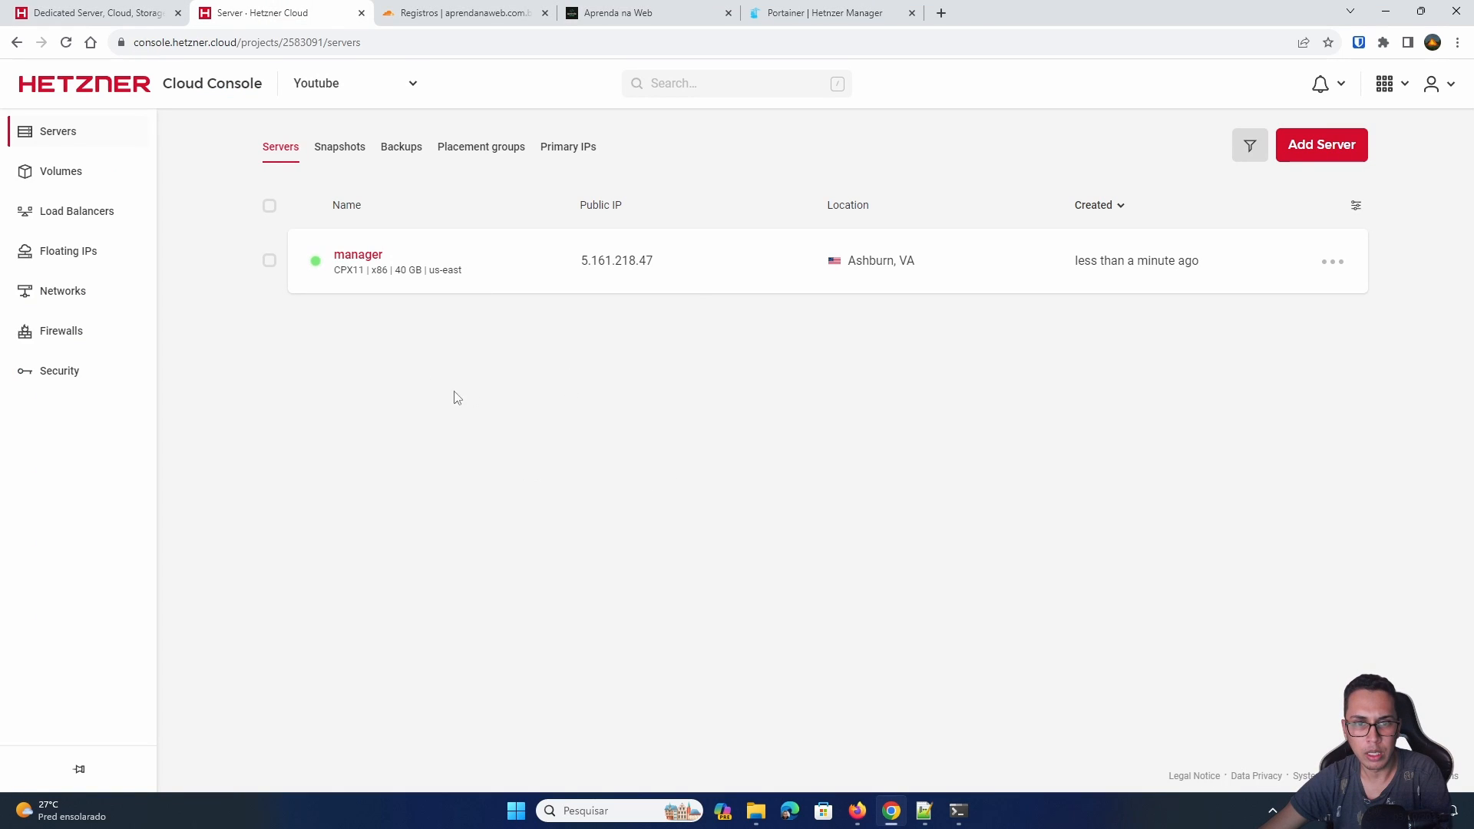
click(99, 334)
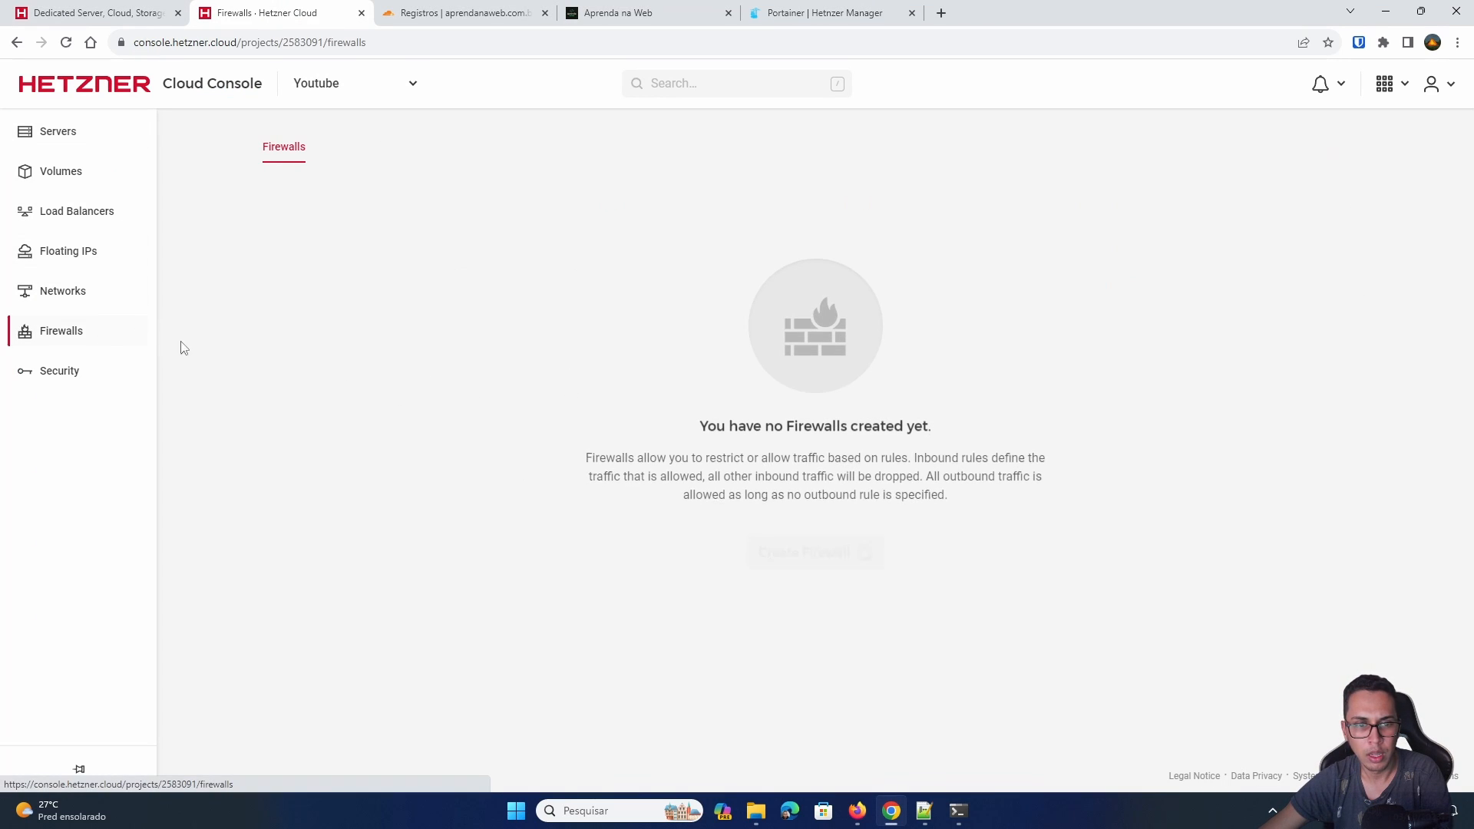
click(830, 548)
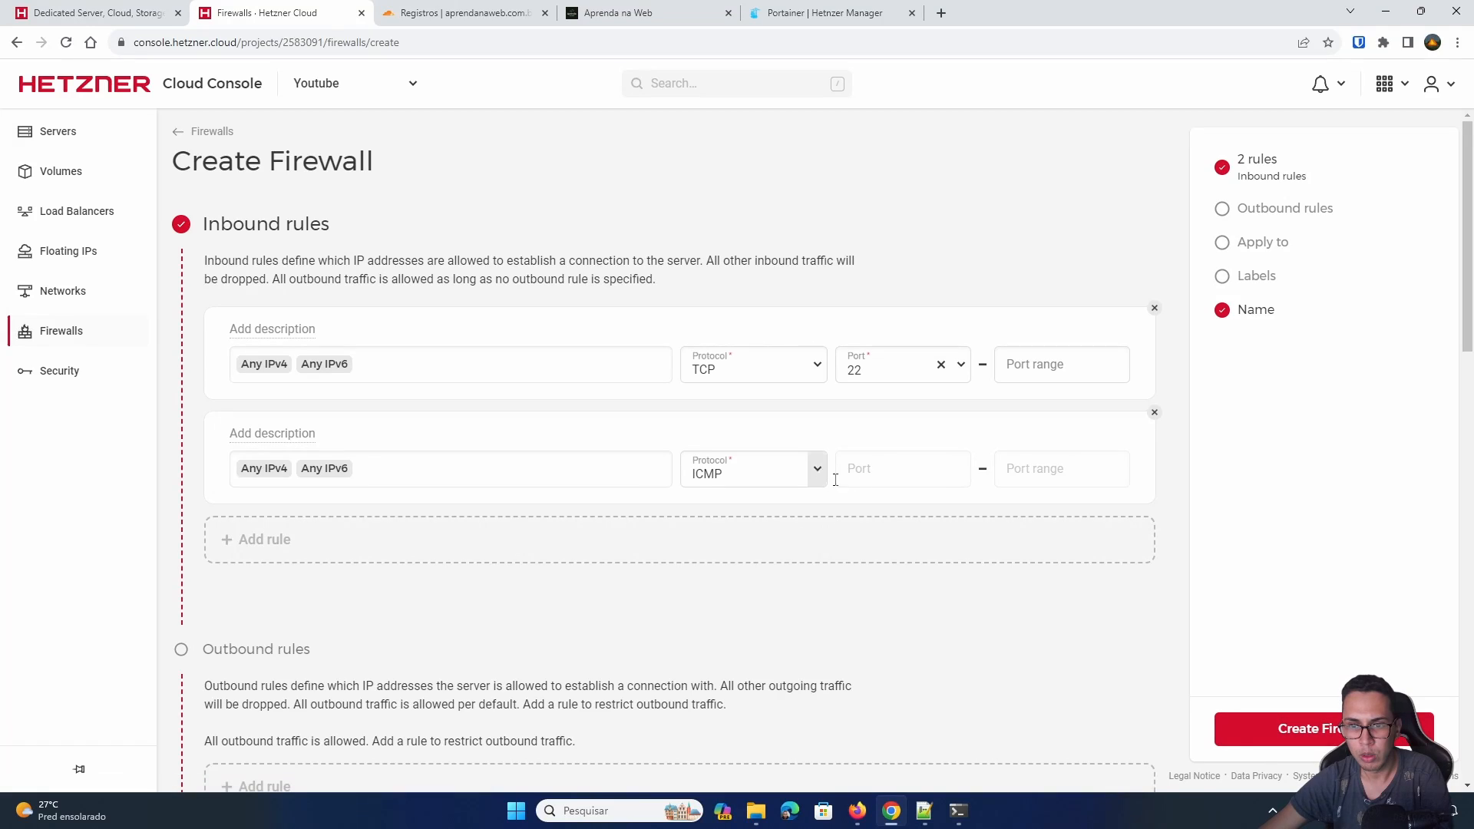
Remove the Any IPv4 and Any IPv6 sources from the inbound TCP rule for port 22.
click(409, 369)
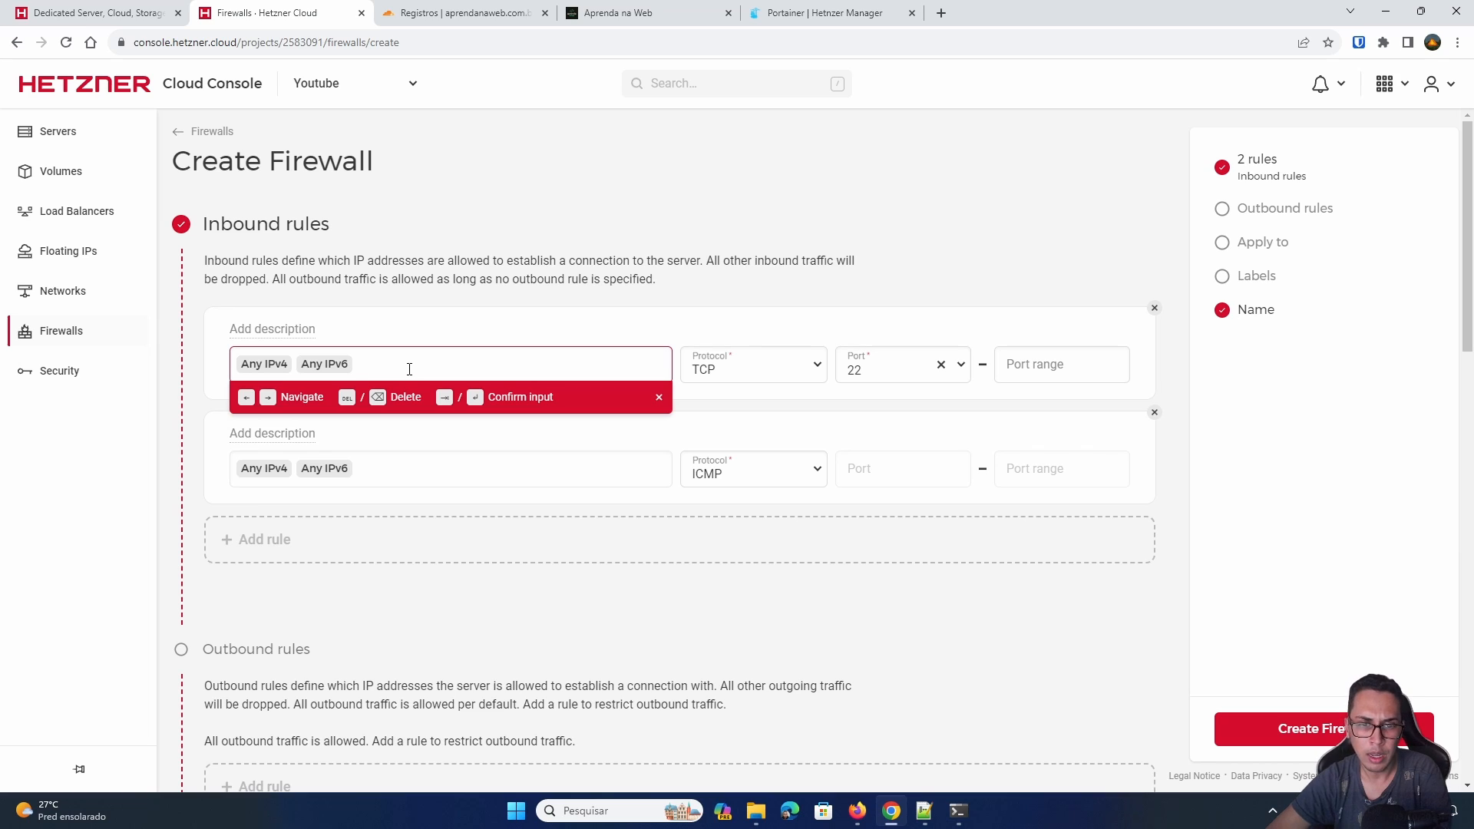
key(BackSpace)
key(BackSpace)
key(BackSpace)
key(BackSpace)
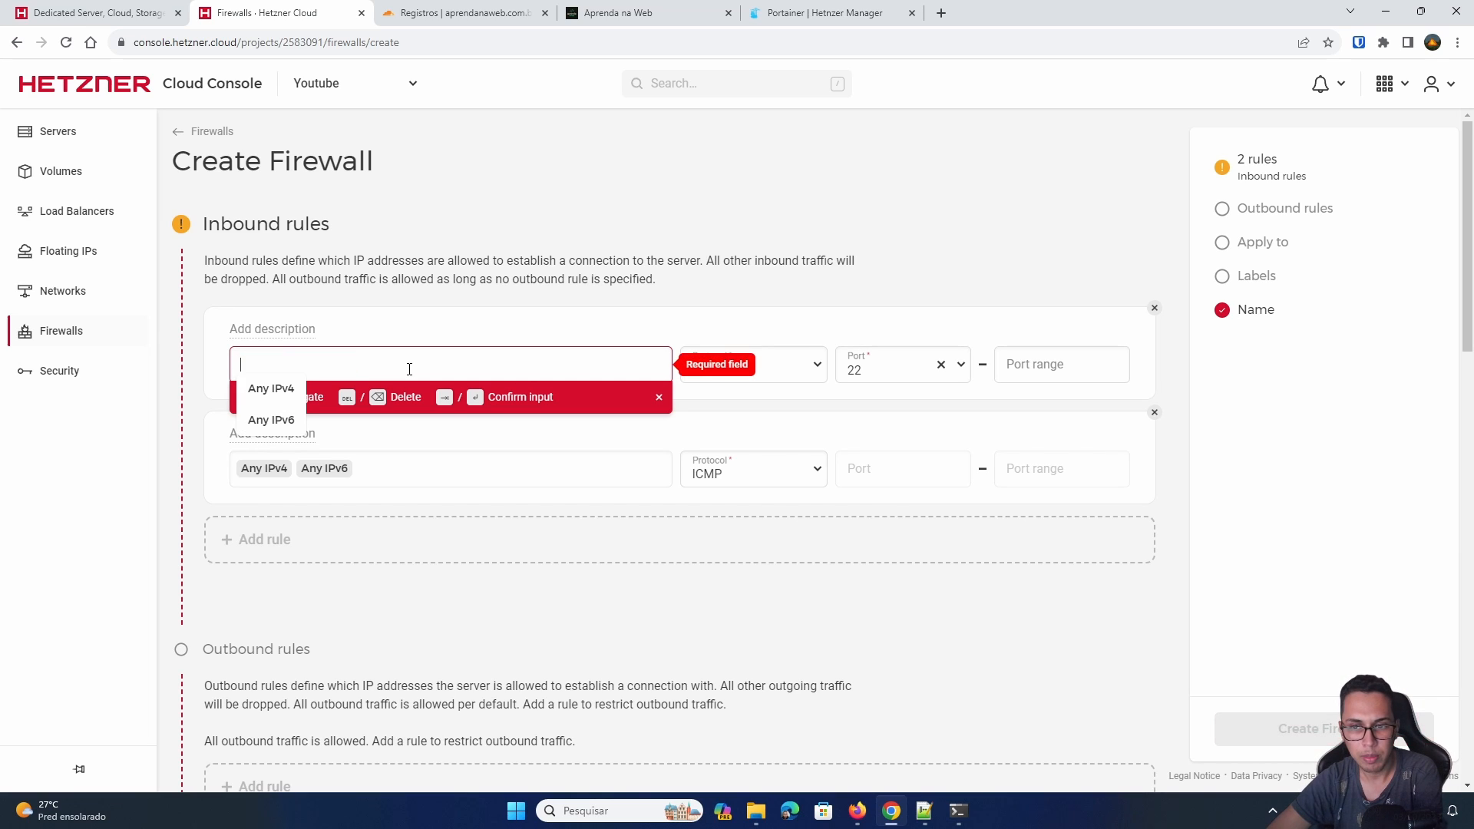
Search Google for "meu ip" in a new browser page, open MeuIP, and copy the public IP address it reports.
click(941, 13)
text(meu ip)
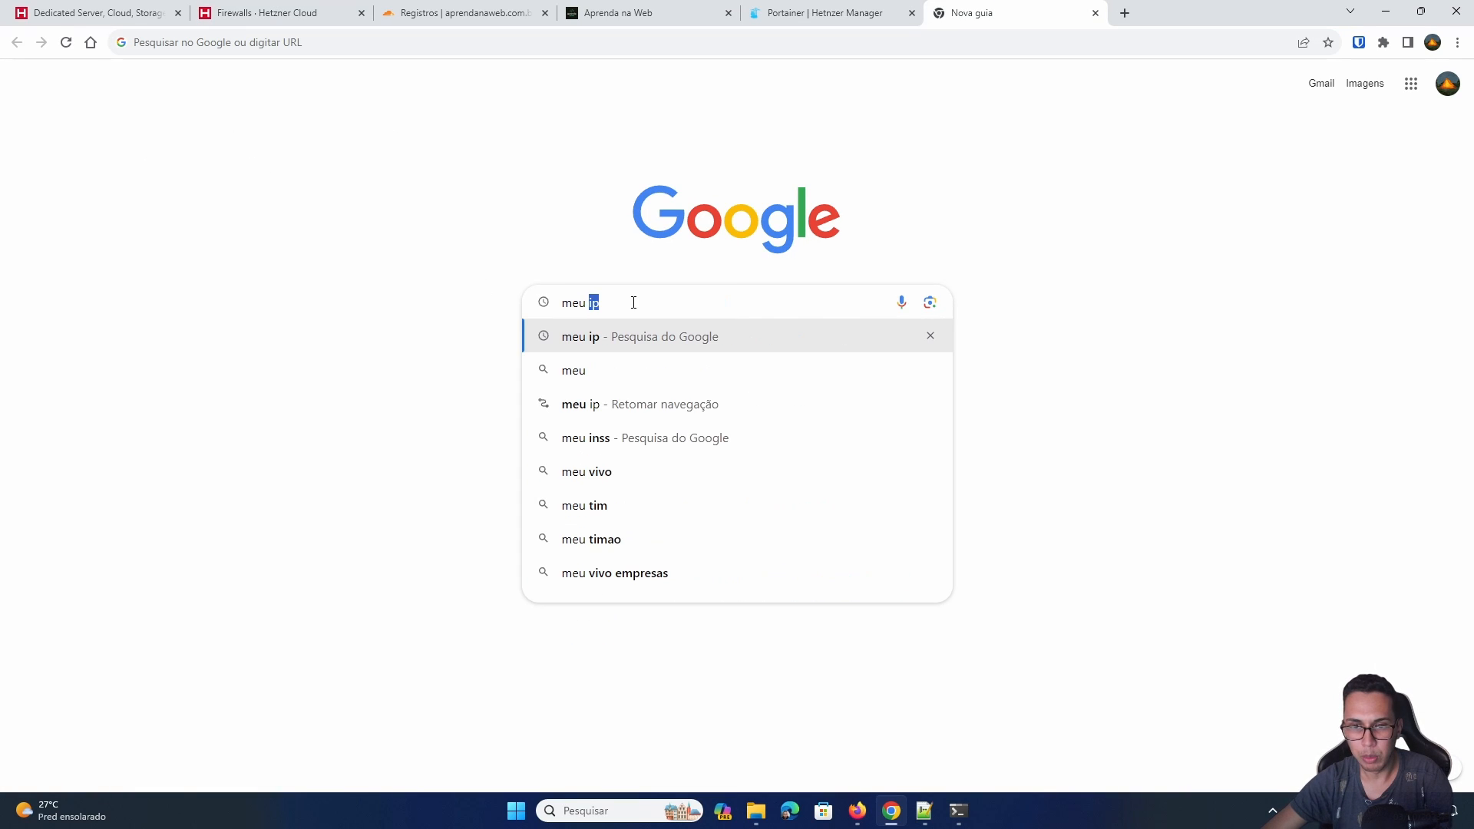
key(Return)
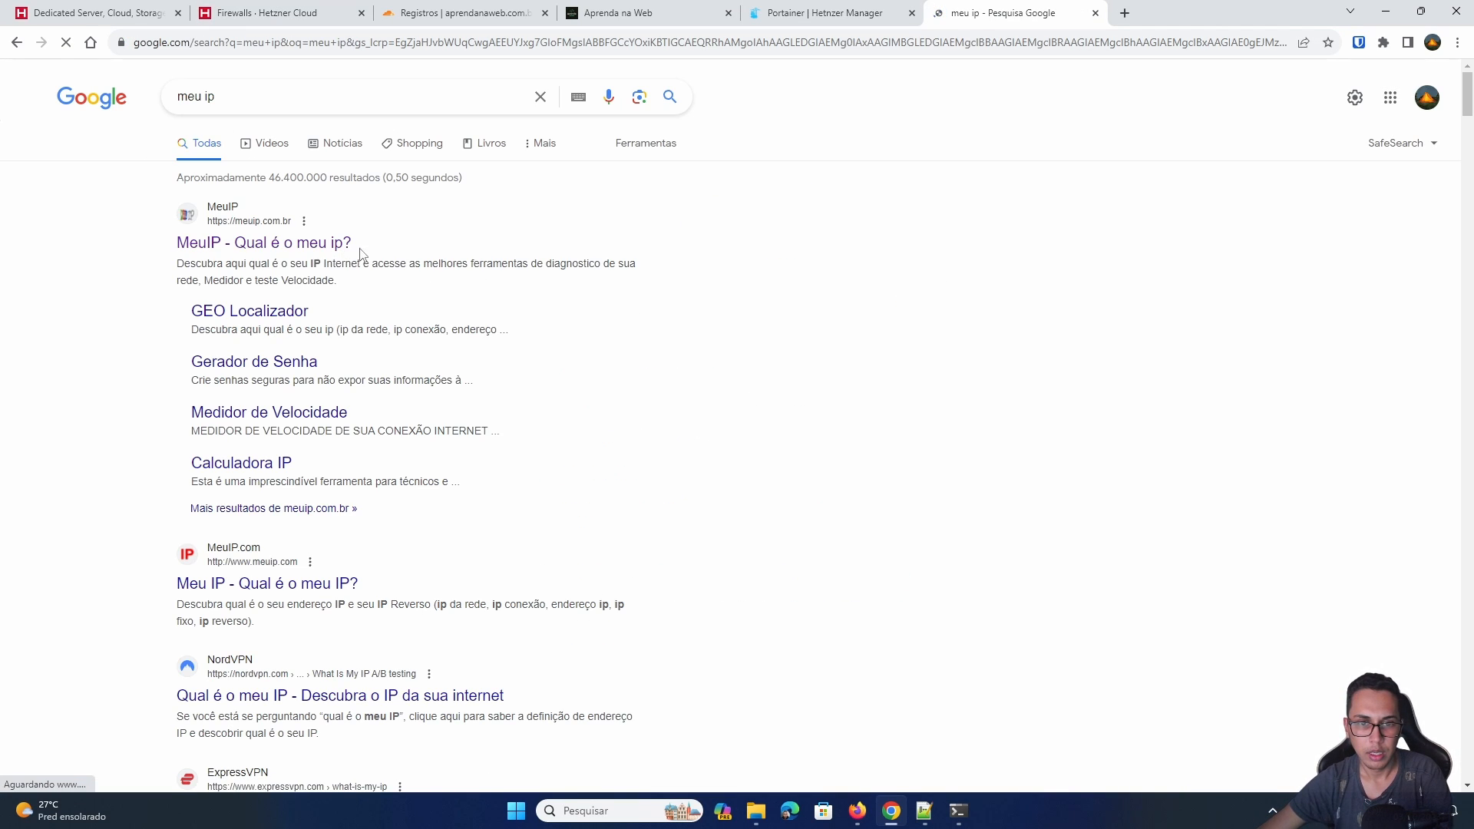
click(292, 244)
scroll(657, 526, down, 1)
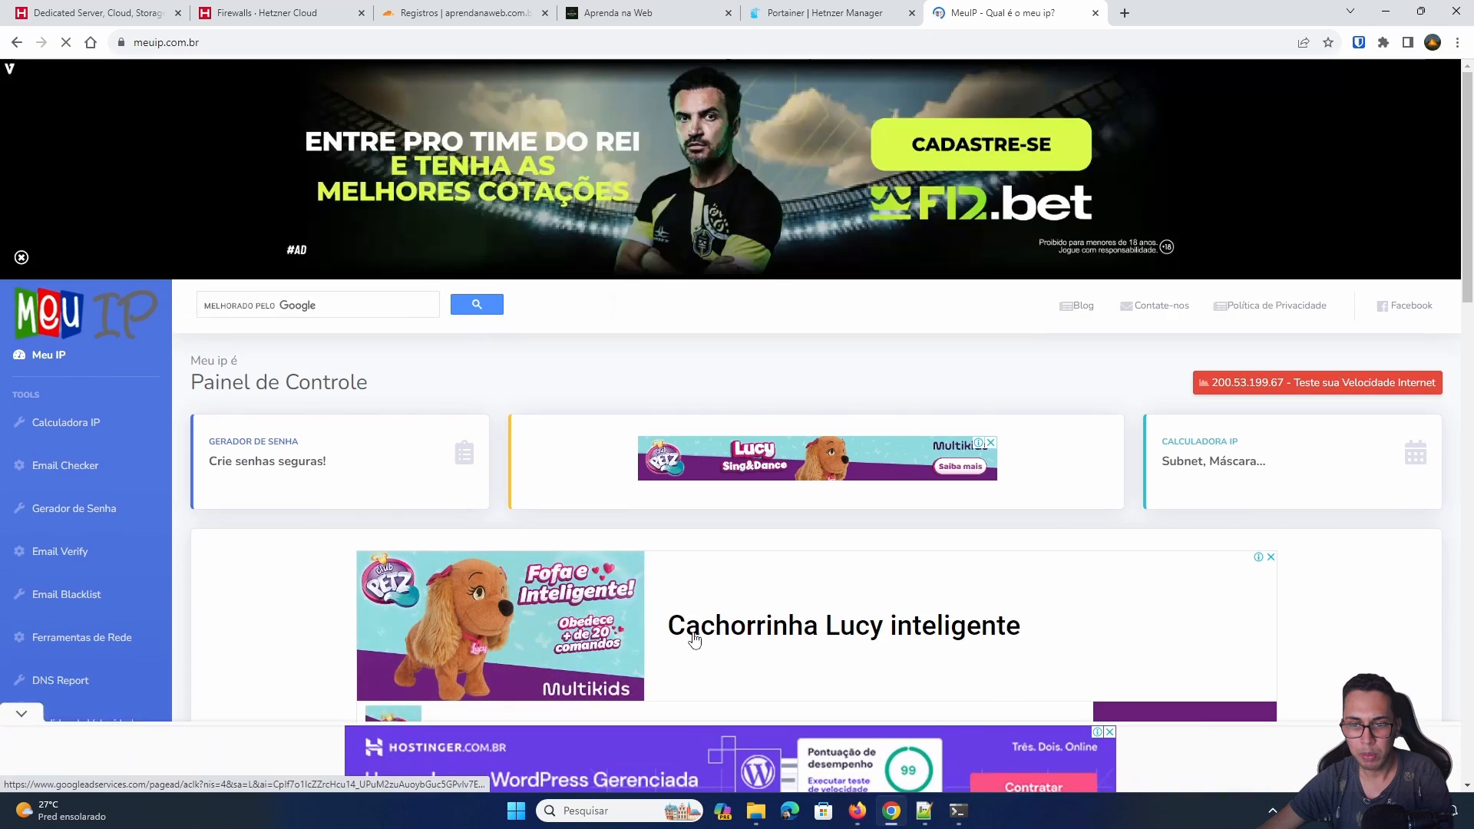
scroll(736, 538, down, 5)
mouse_move(725, 397)
mouse_down()
mouse_move(589, 395)
mouse_move(725, 396)
mouse_up()
key(ctrl+c)
click(584, 394)
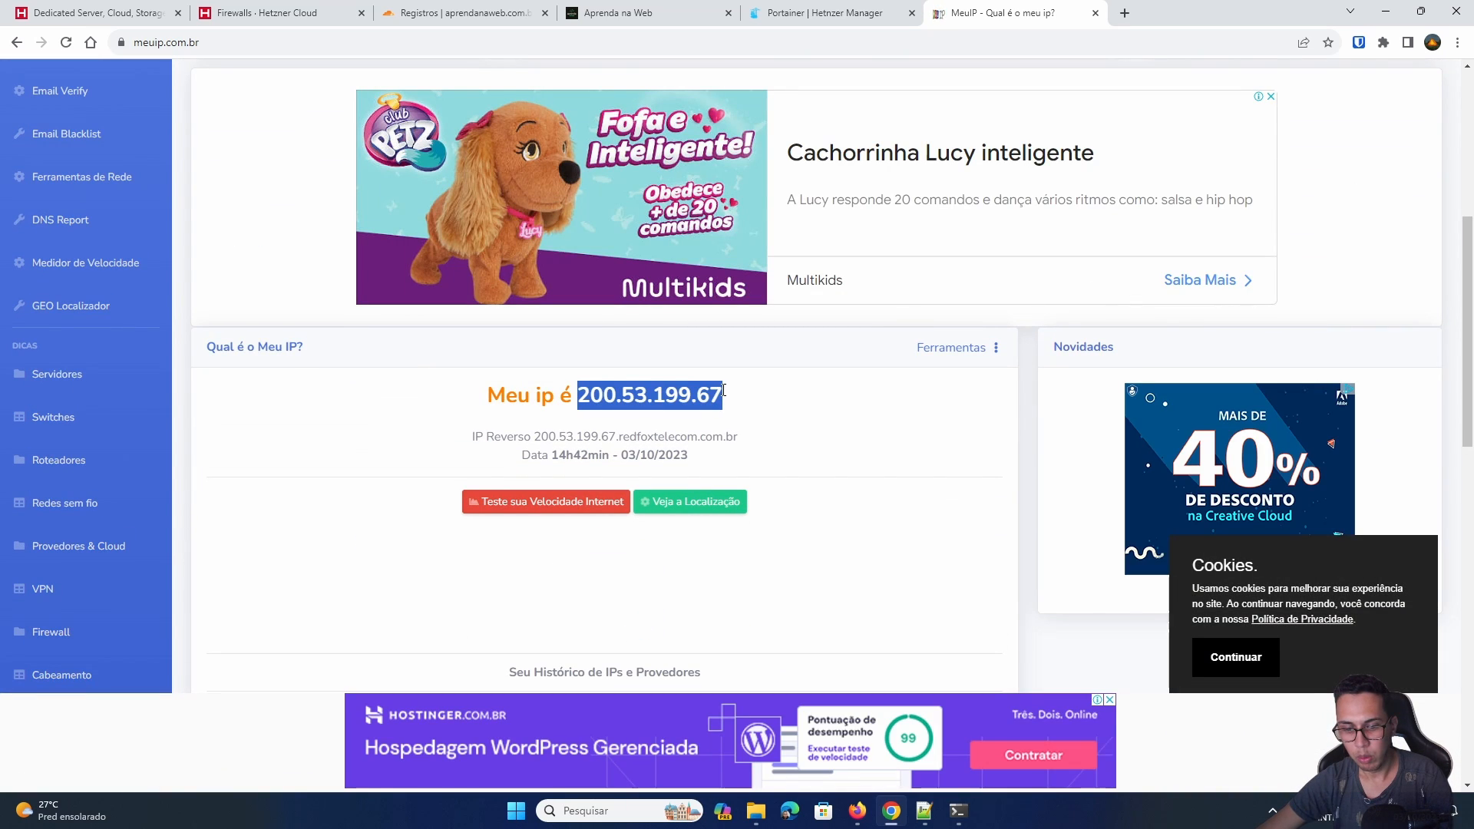
Return to the Hetzner firewall form and set the port 22 rule's source to the copied IP 200.53.199.67.
click(839, 10)
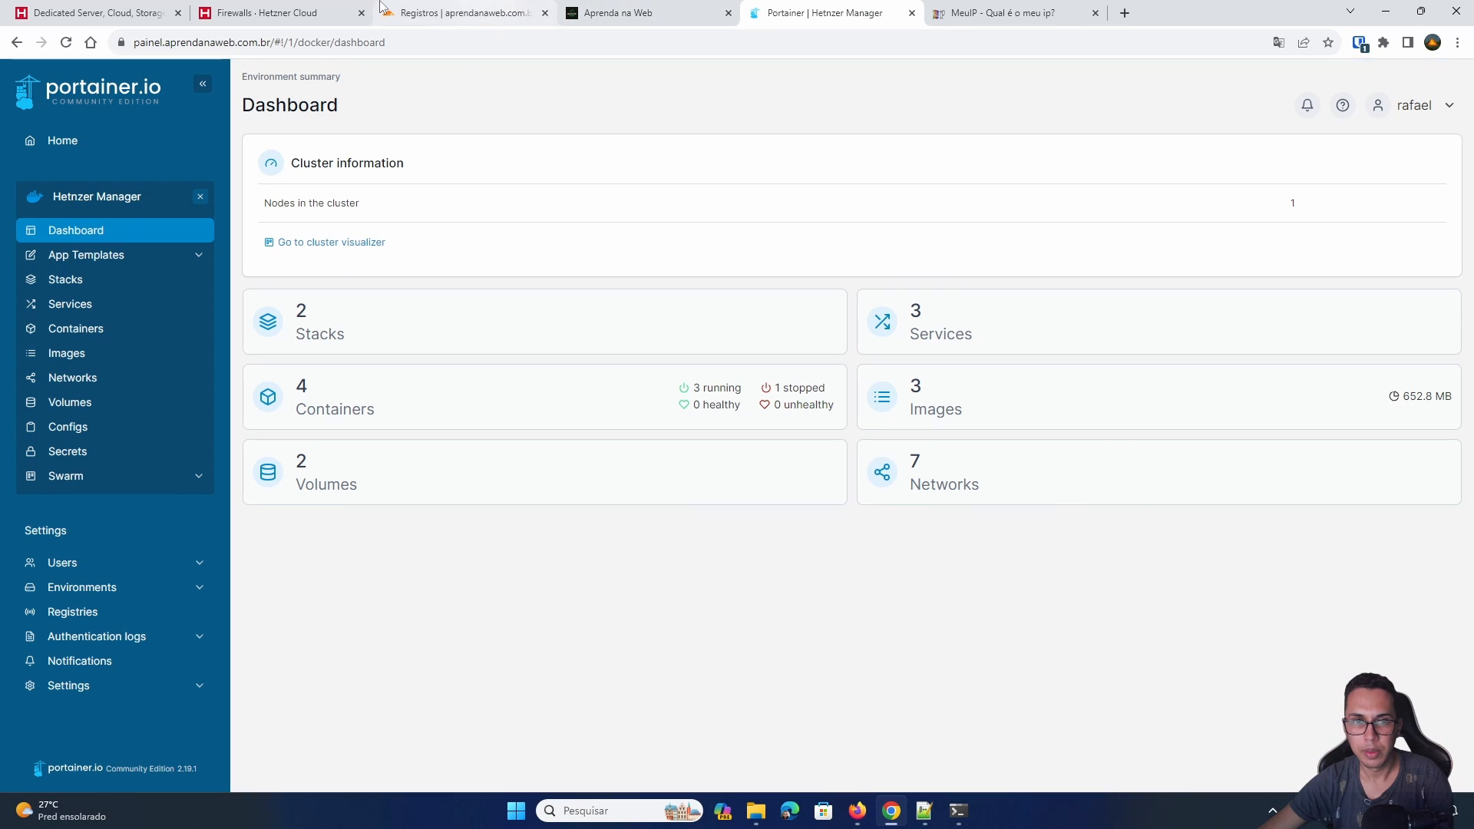
click(261, 12)
key(ctrl+v)
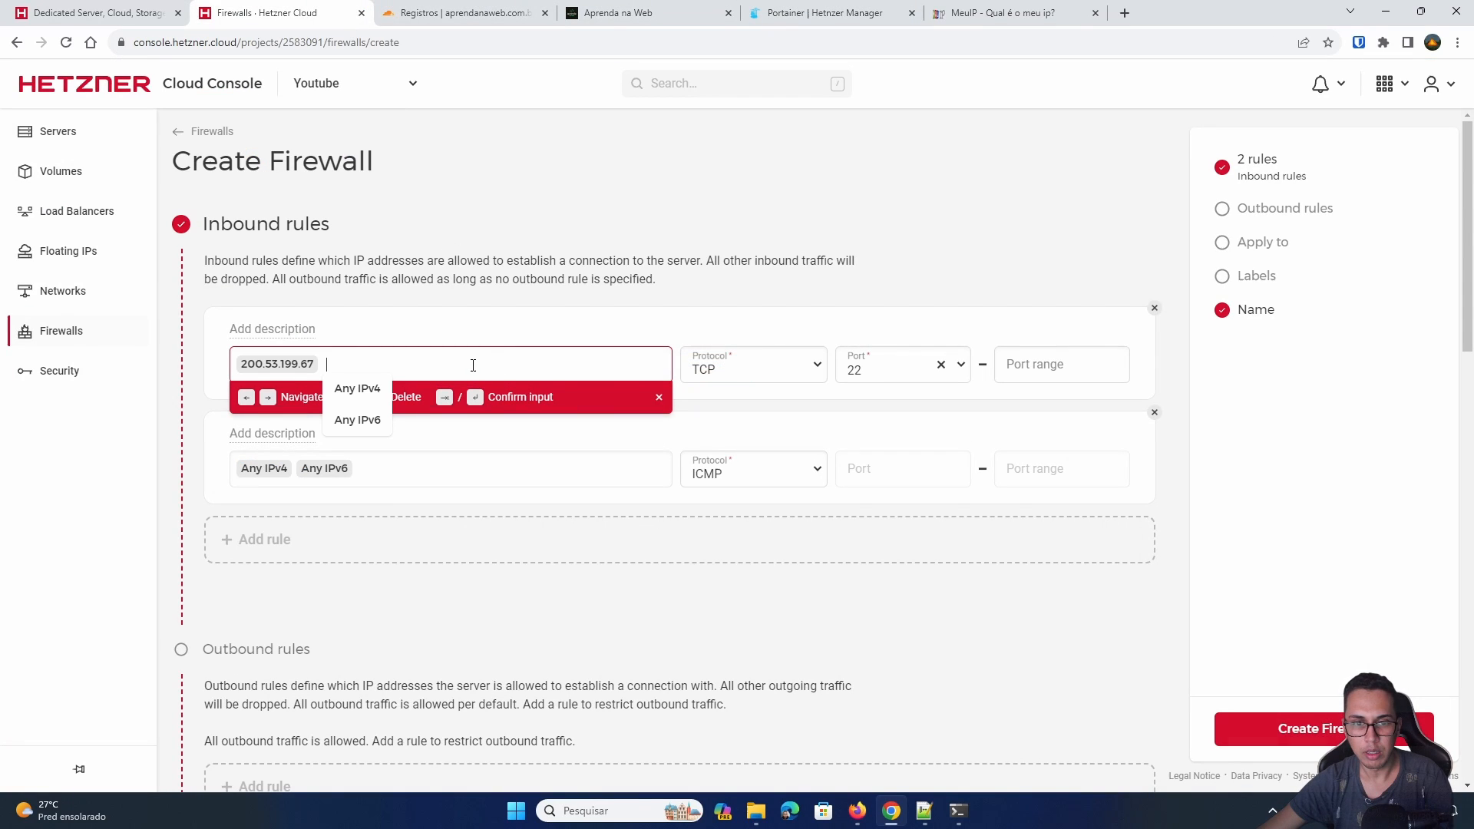
Describe the inbound TCP rule for port 22 as SSH.
click(500, 303)
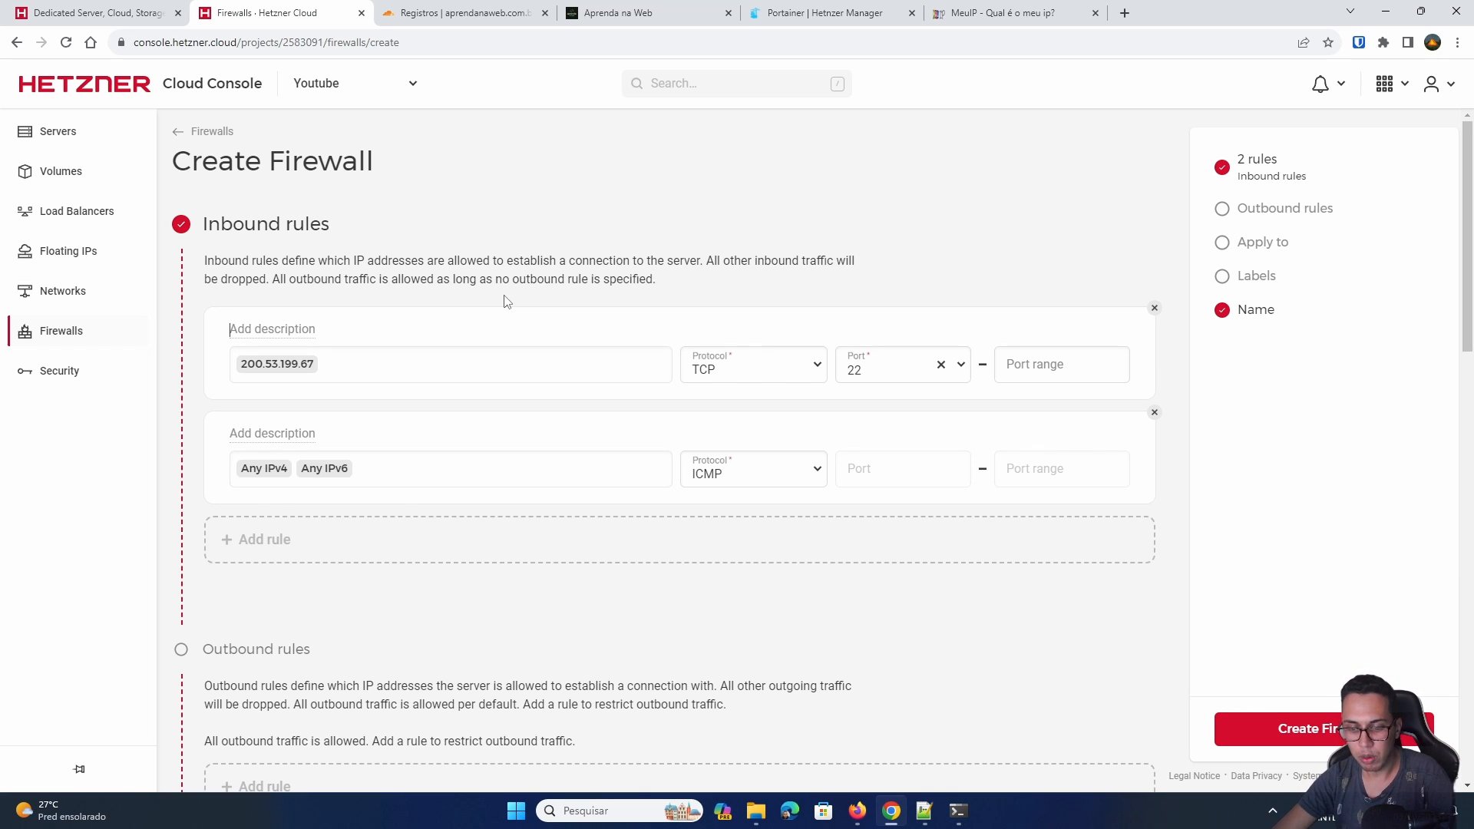
text(SHH)
key(BackSpace)
key(BackSpace)
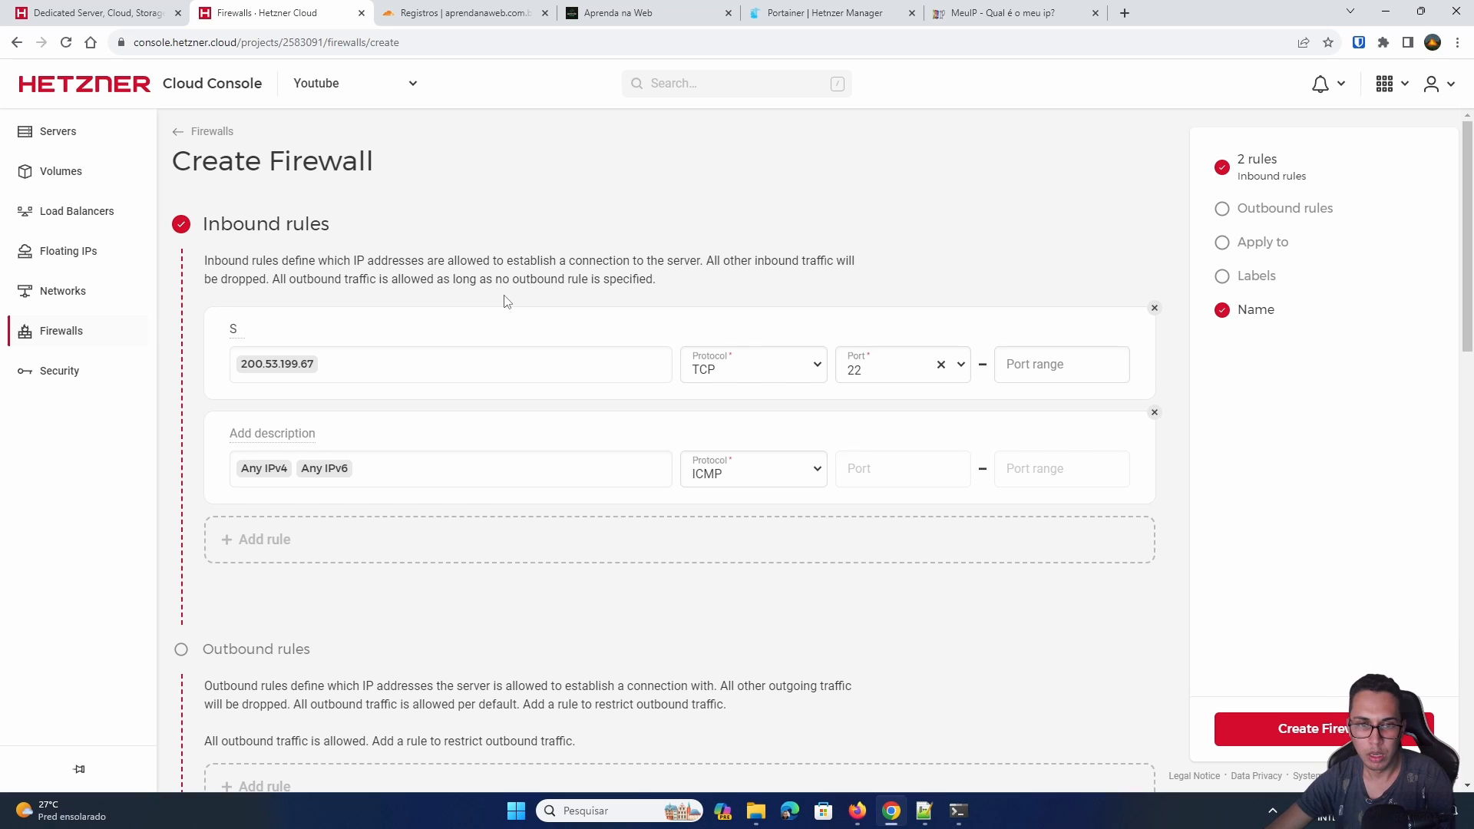
text(SH)
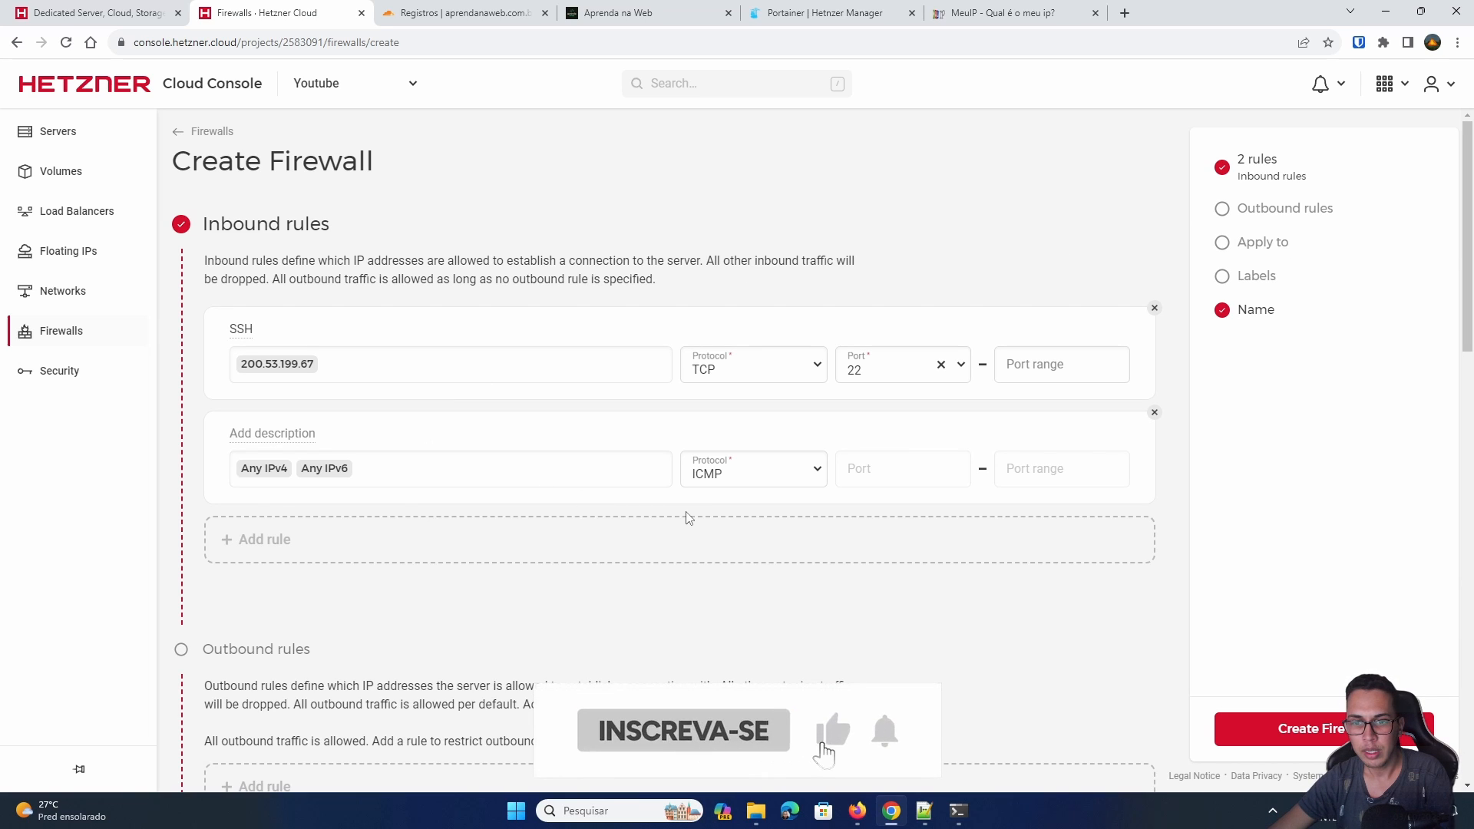
Describe the inbound ICMP rule as PING.
click(268, 436)
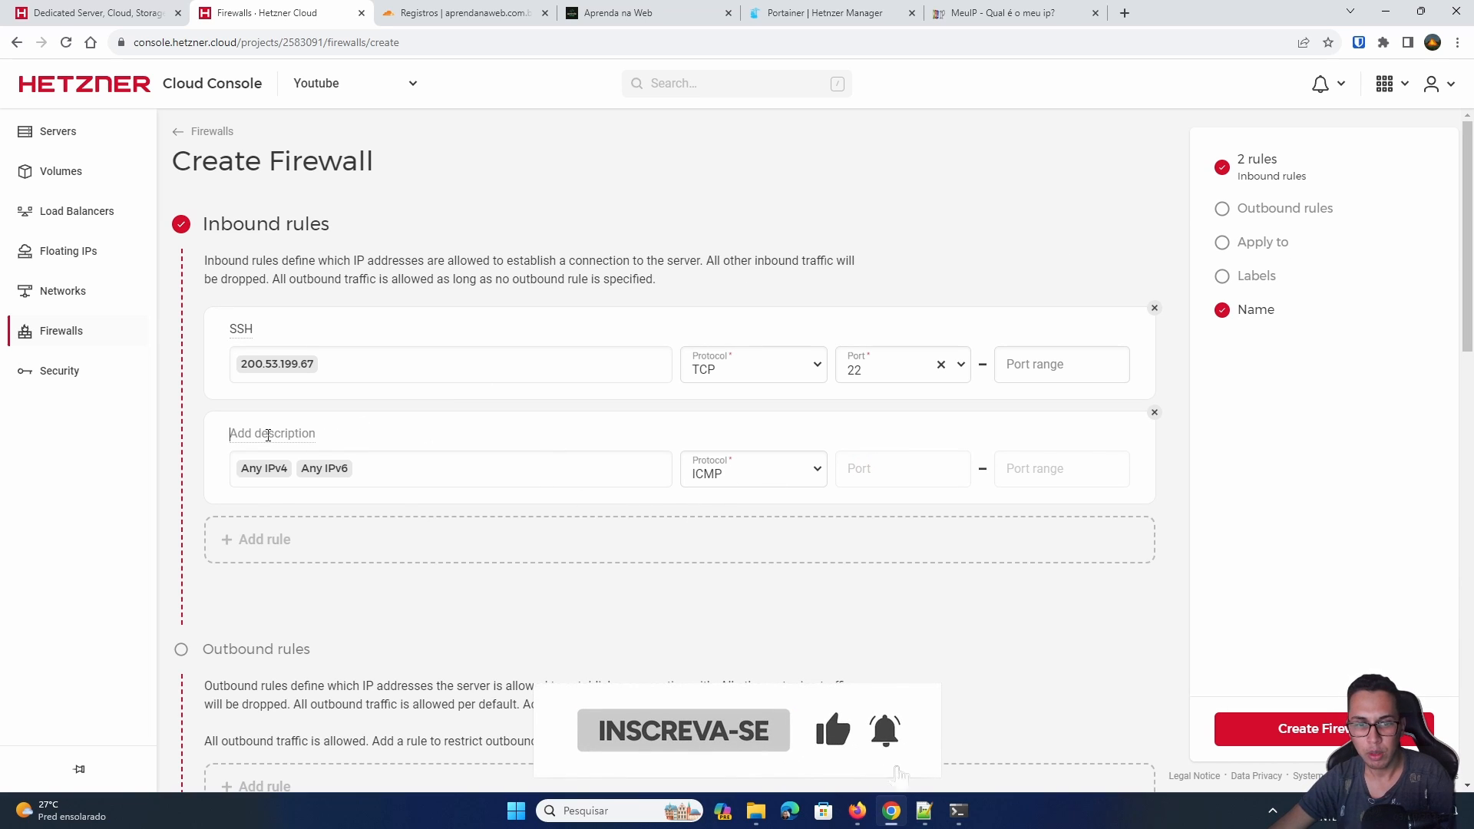
text(PI)
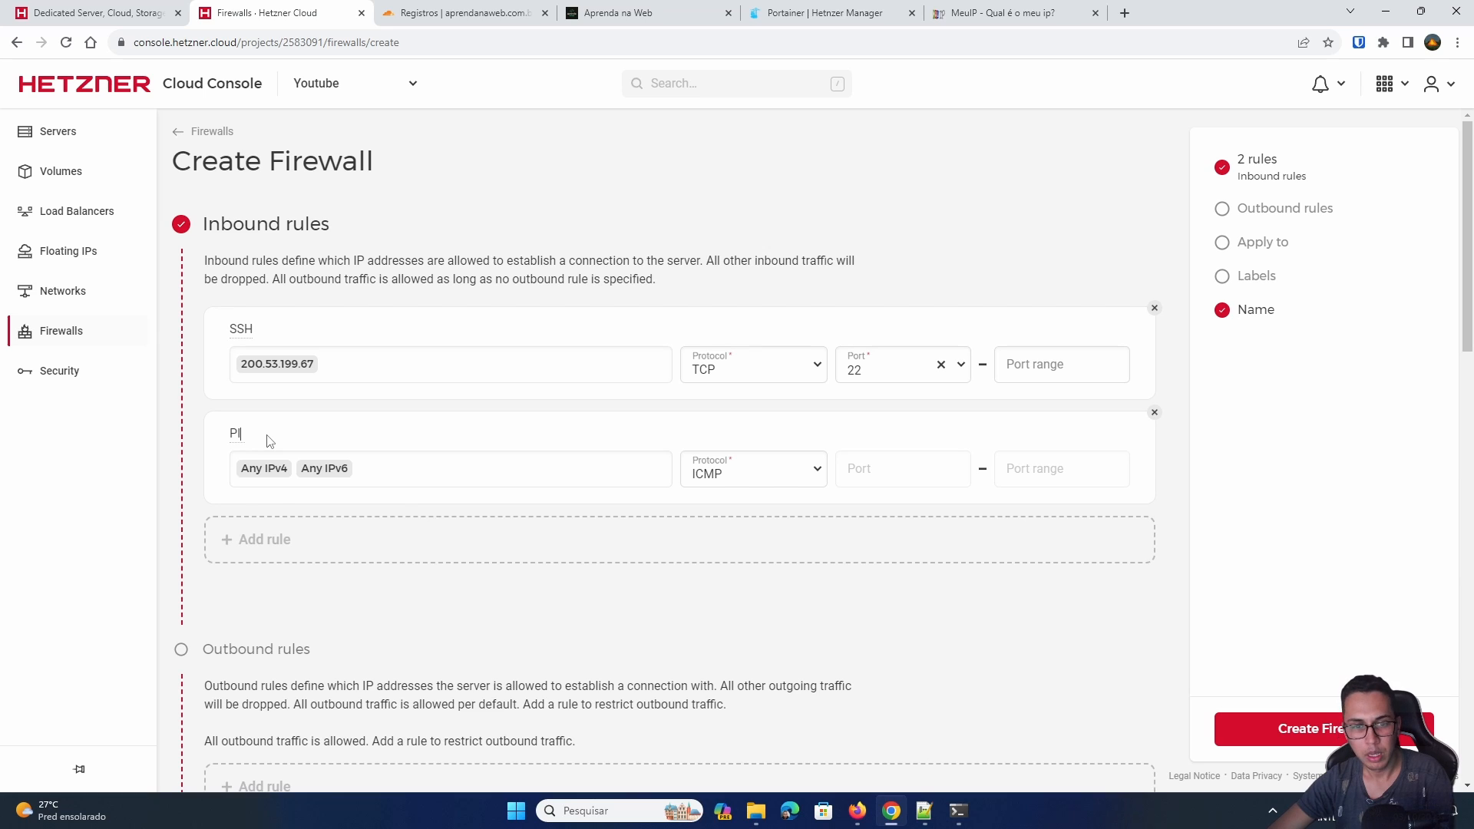
text(NG)
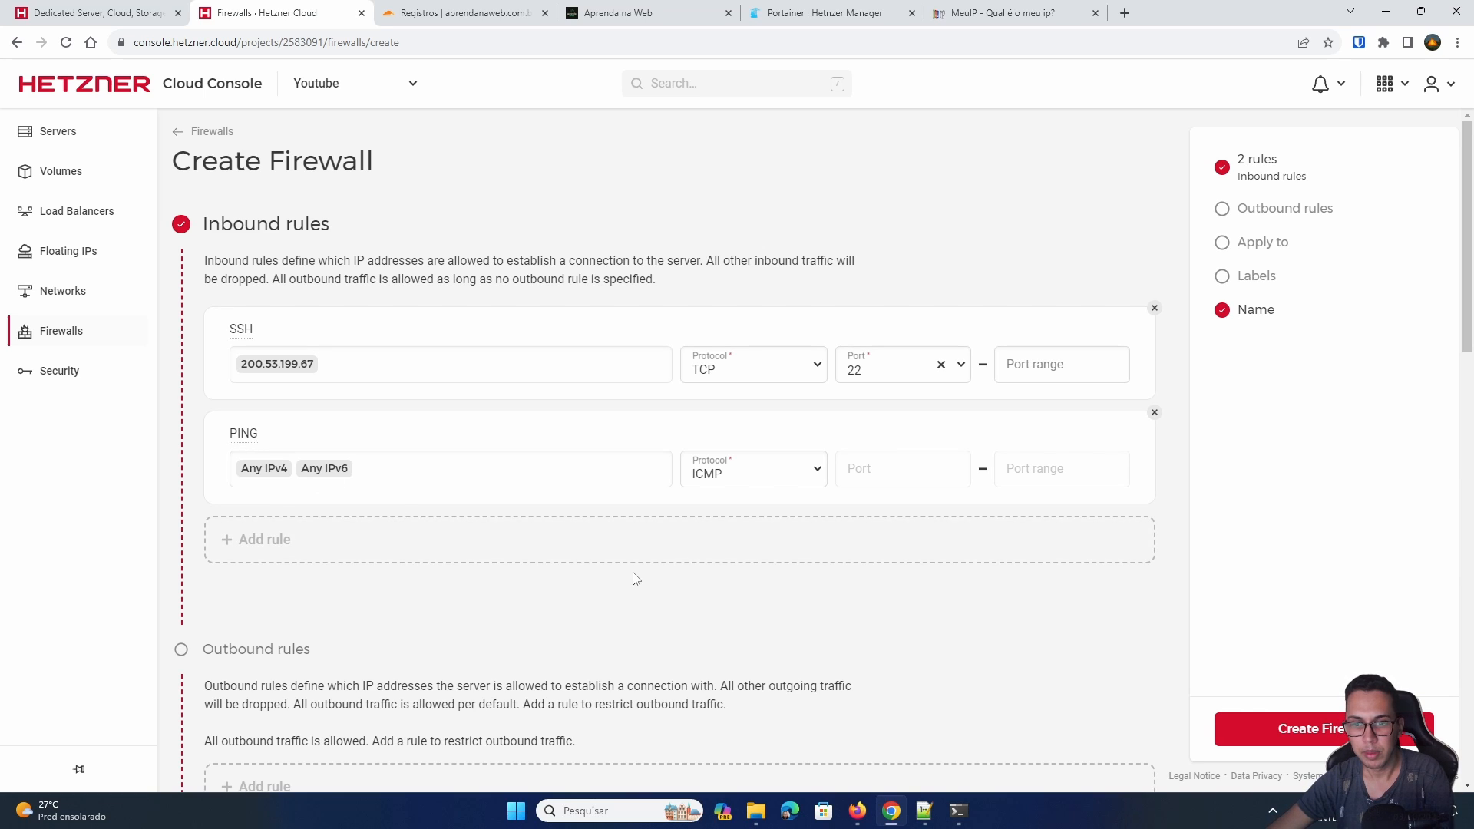
Add an inbound TCP rule described as HTTP with port 80, open to any IPv4 and IPv6 source.
click(336, 552)
scroll(380, 530, down, 2)
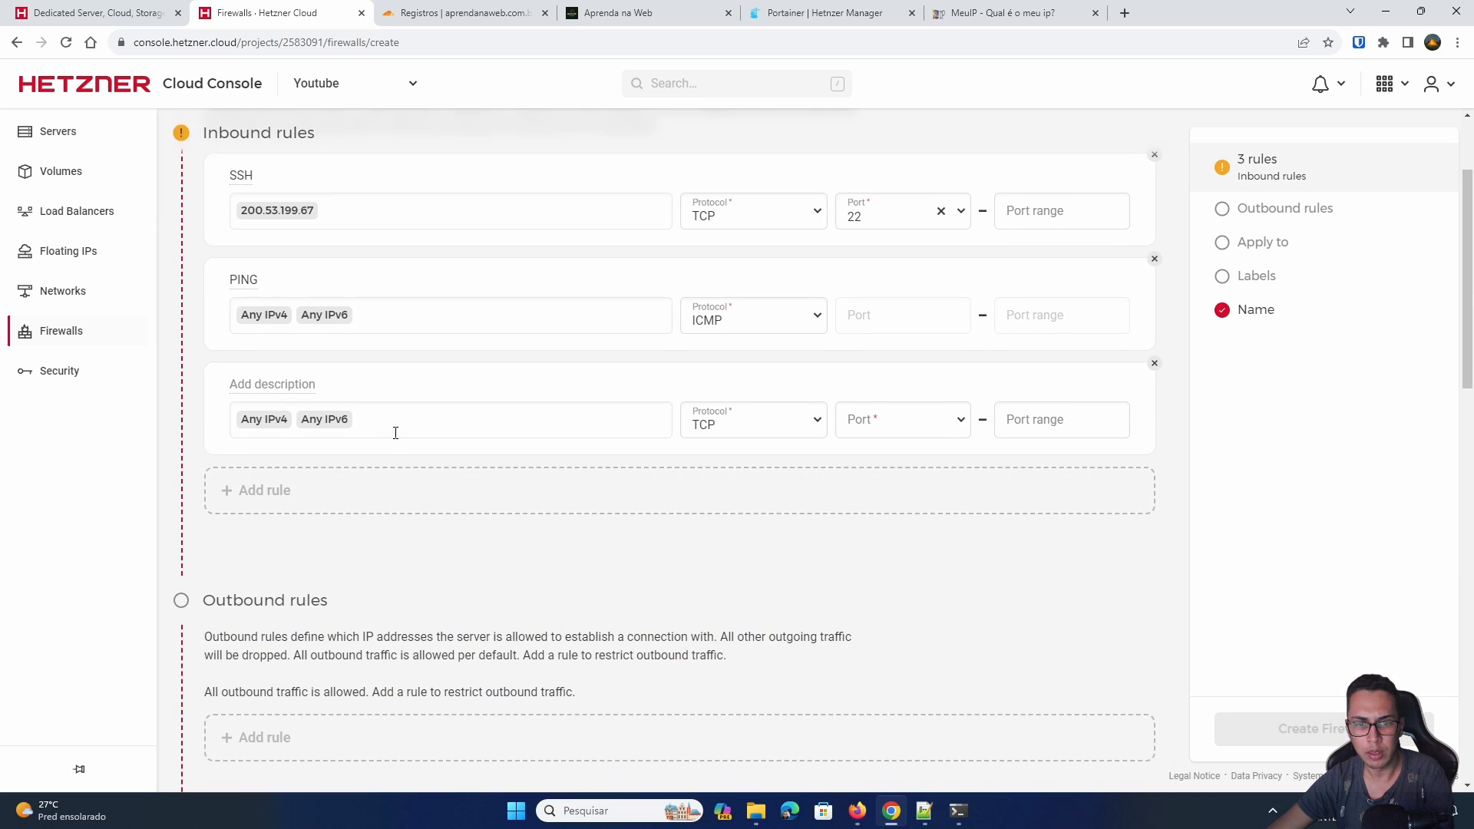
click(295, 385)
text(HTTP)
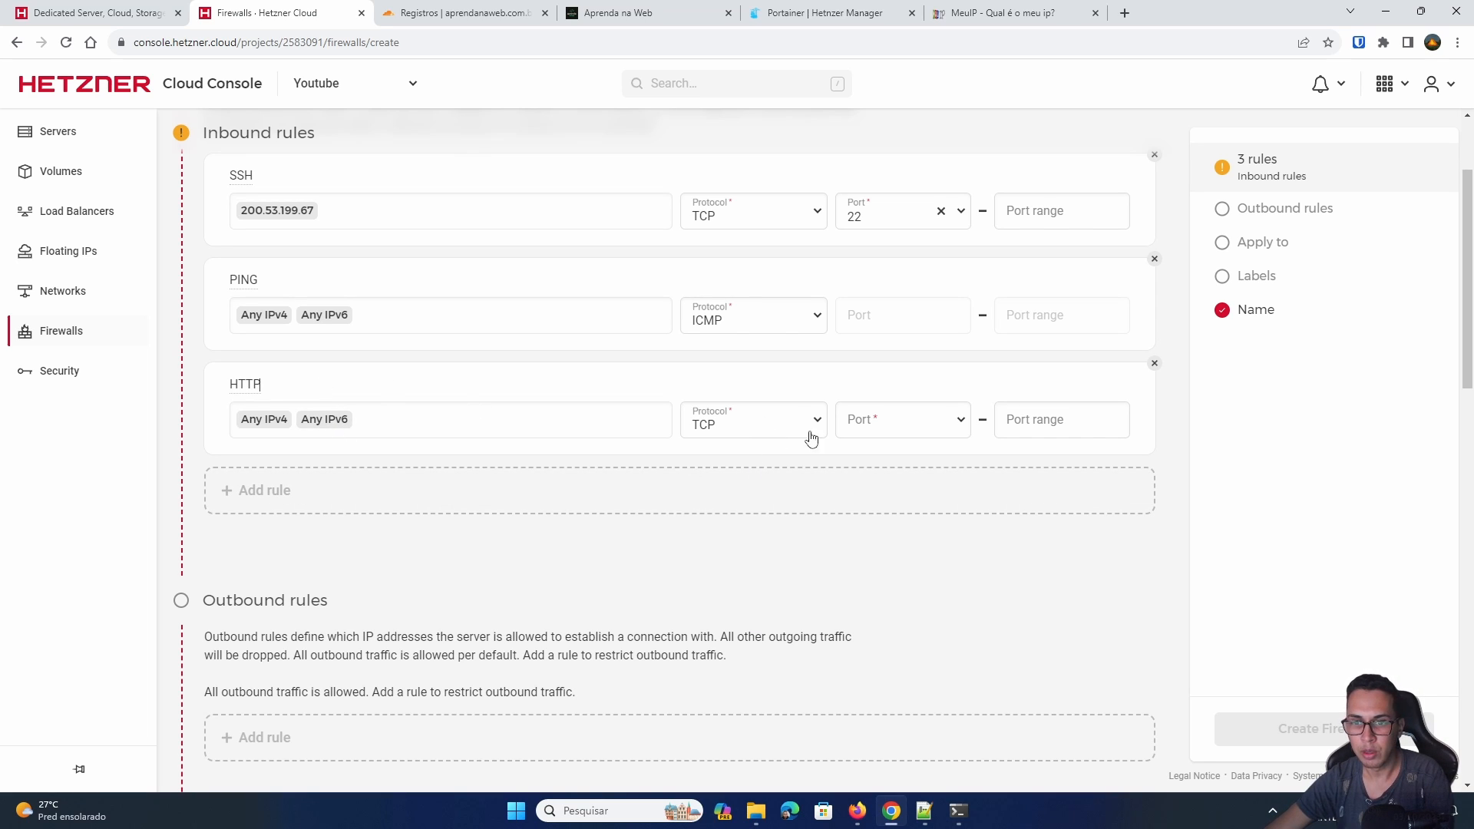
click(892, 426)
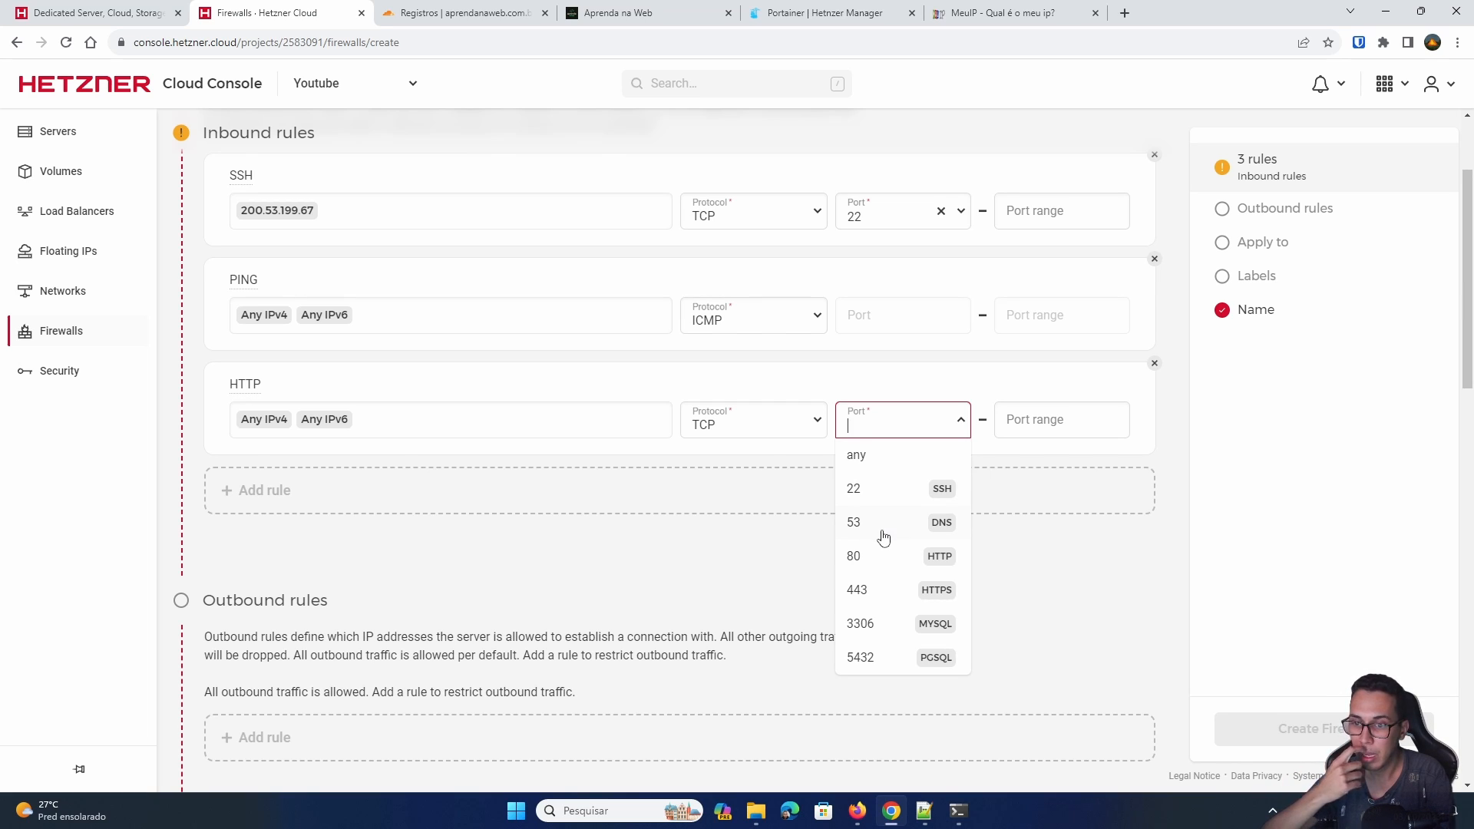
click(888, 561)
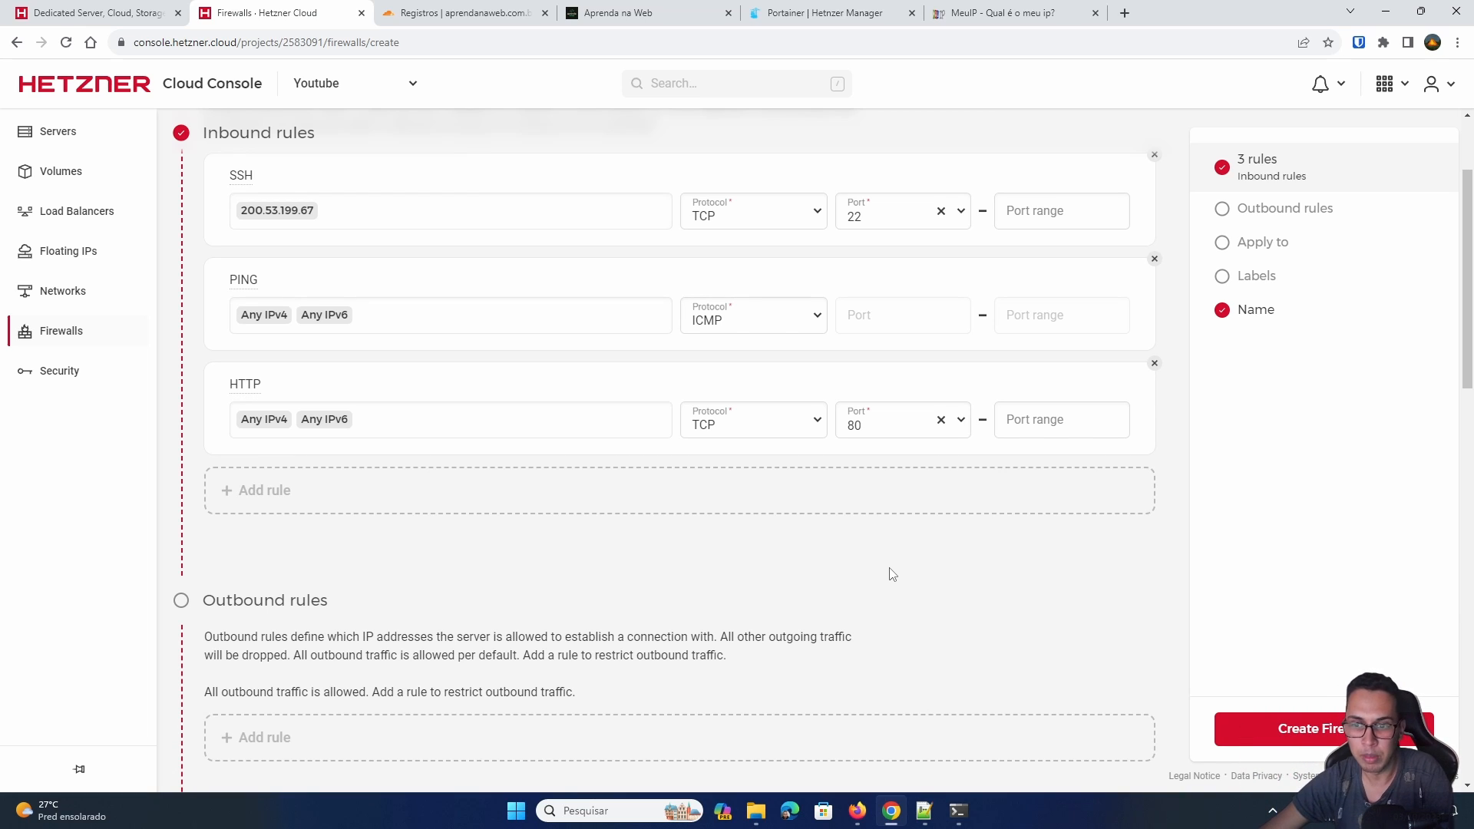
Add an inbound TCP rule described as HTTPS with port 443, open to any IPv4 and IPv6 source.
click(508, 498)
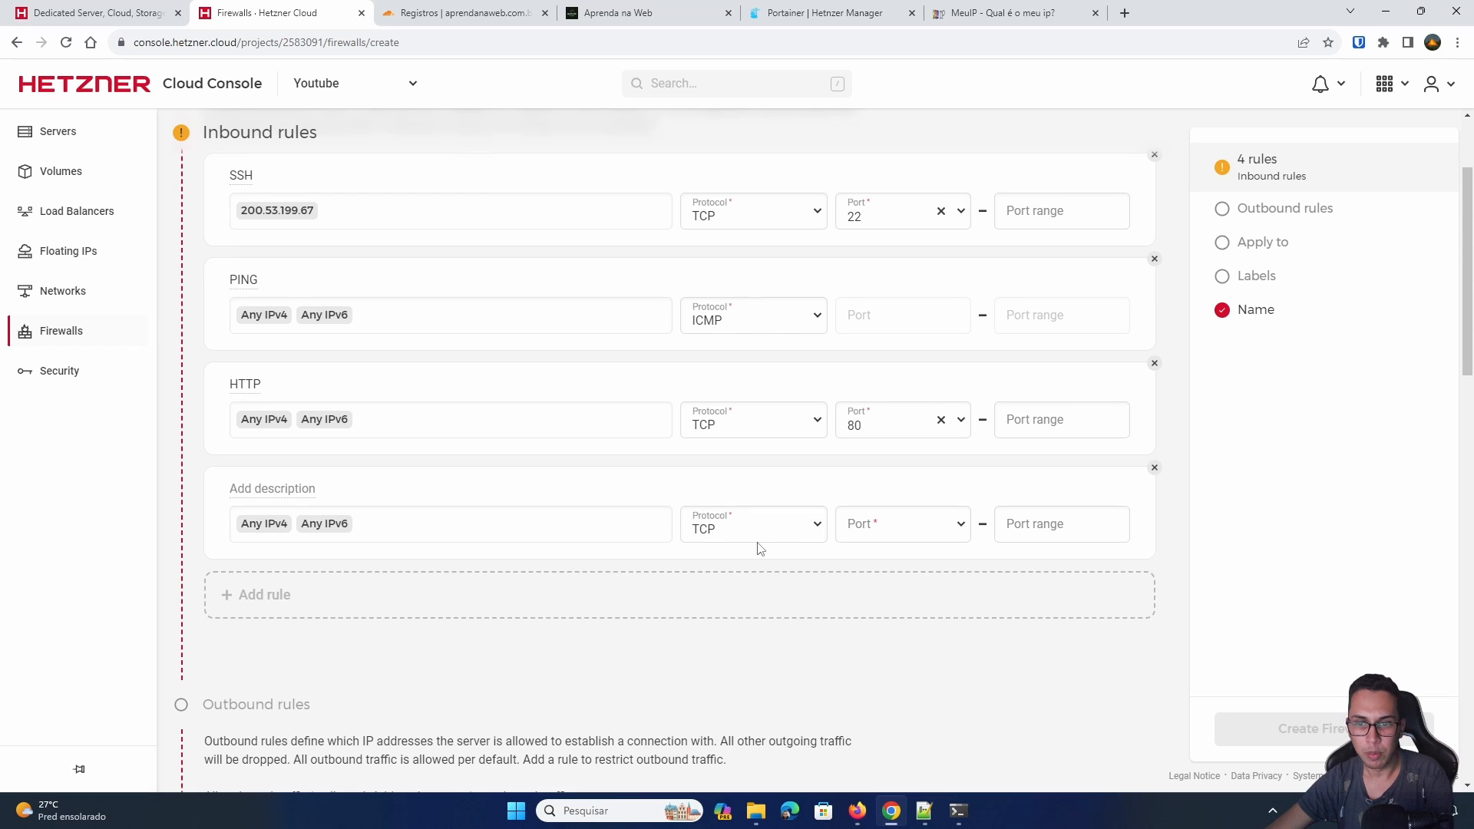
click(274, 495)
text(H)
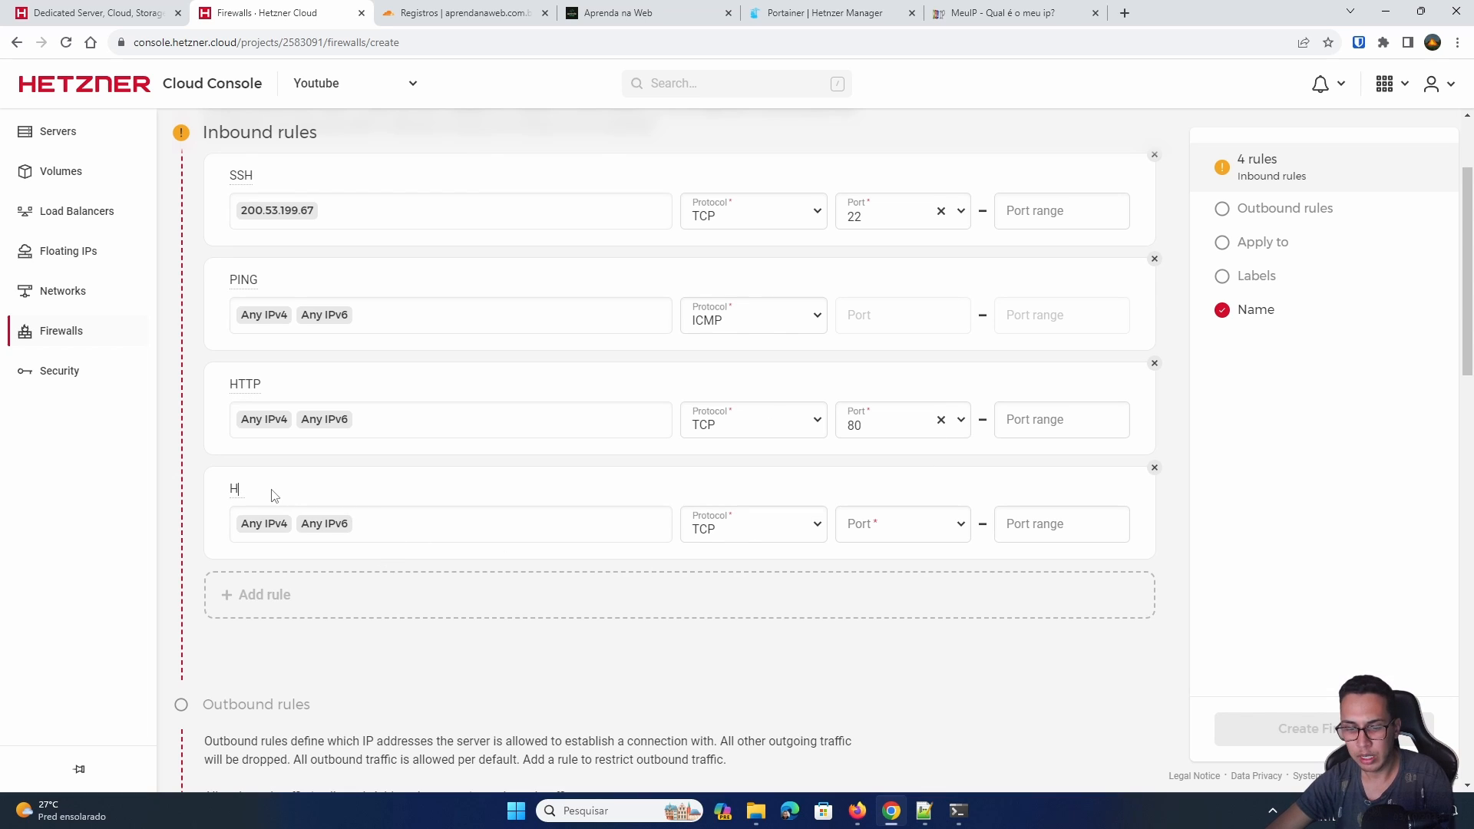
text(TTPS)
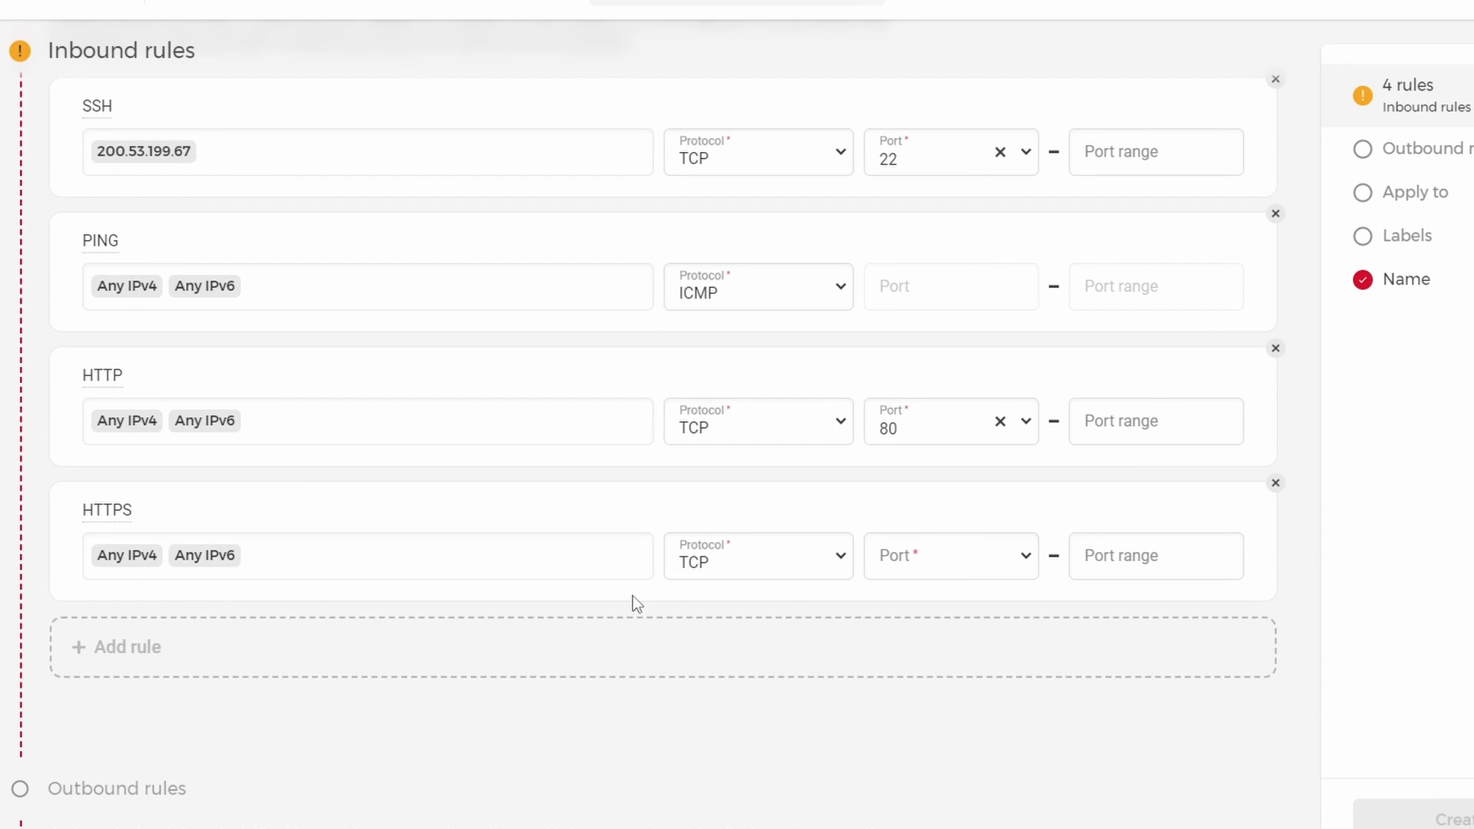
click(907, 560)
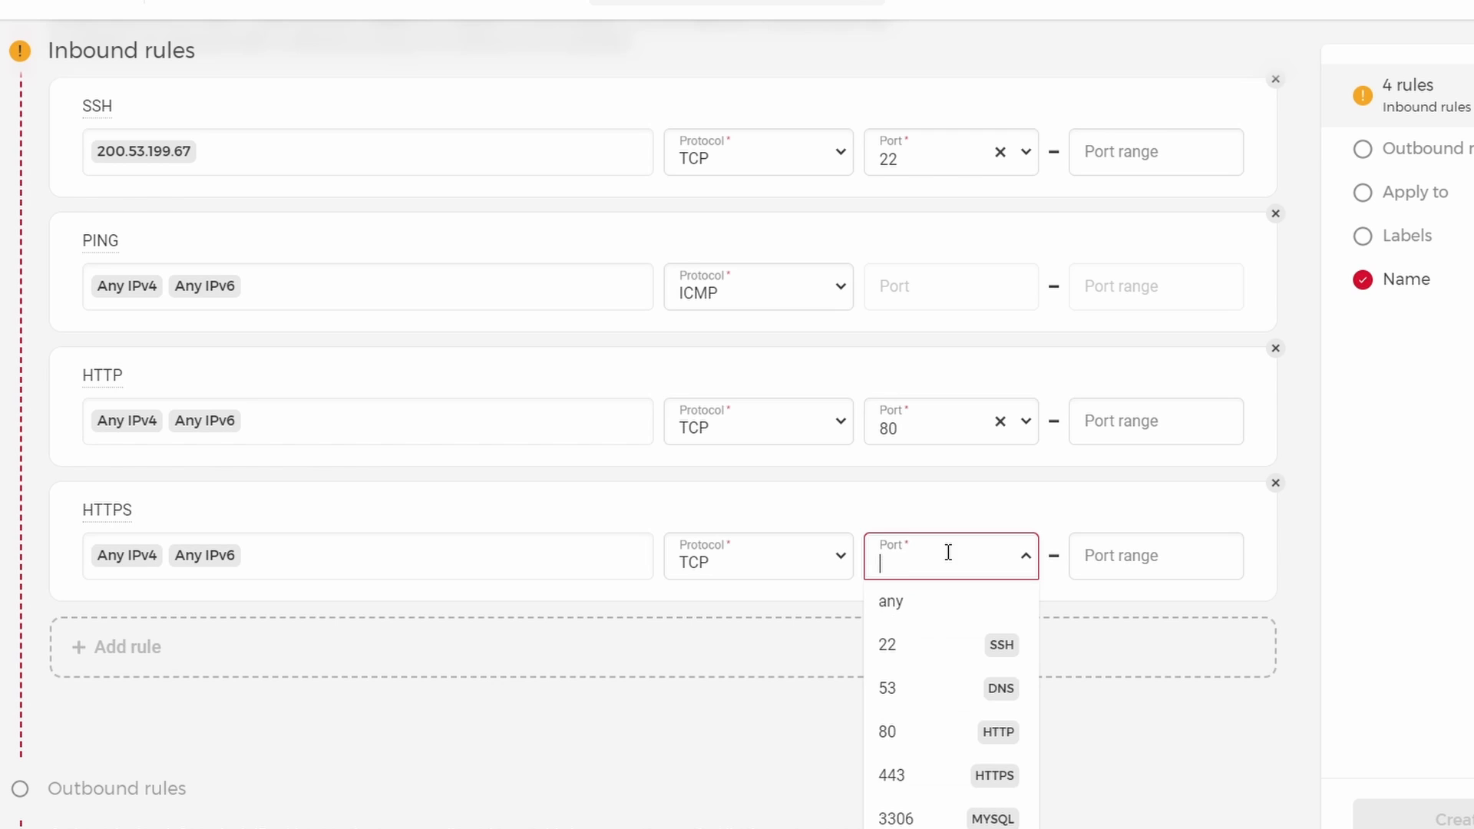
click(925, 781)
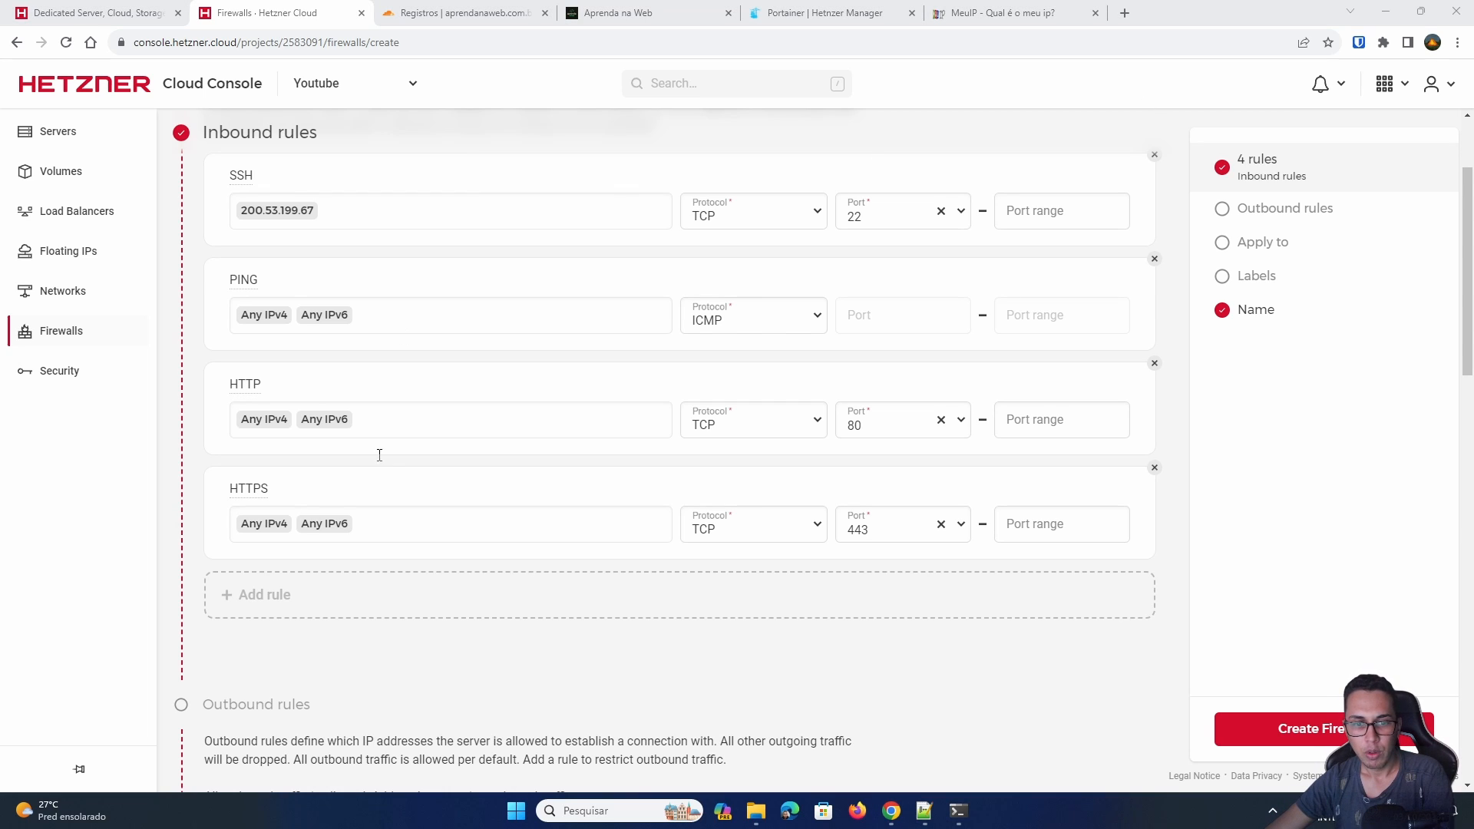
Add a fifth inbound rule and describe it as "Comunicação com Manager e Workers".
click(393, 600)
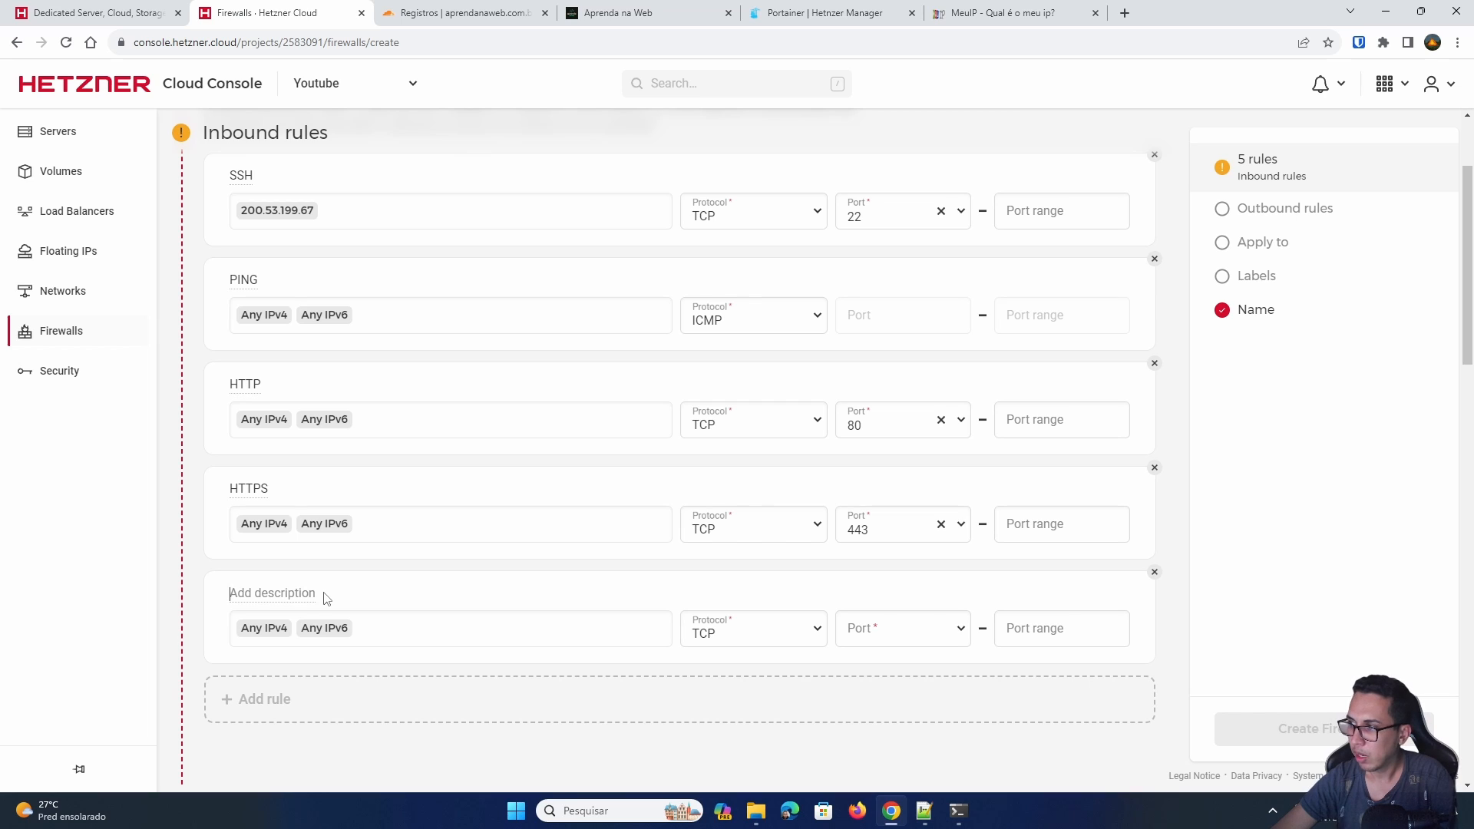
text(COM)
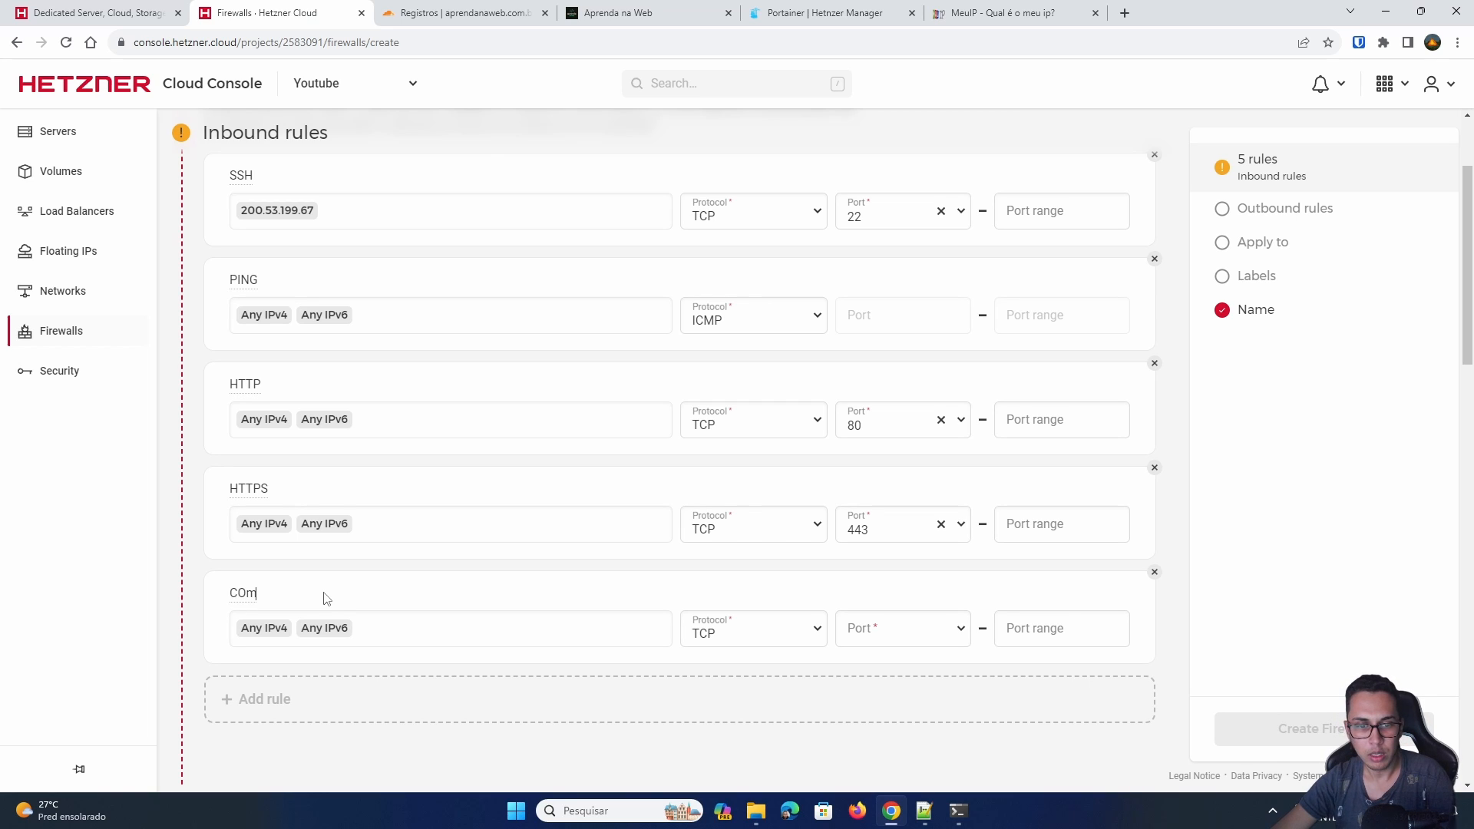
key(BackSpace)
key(BackSpace)
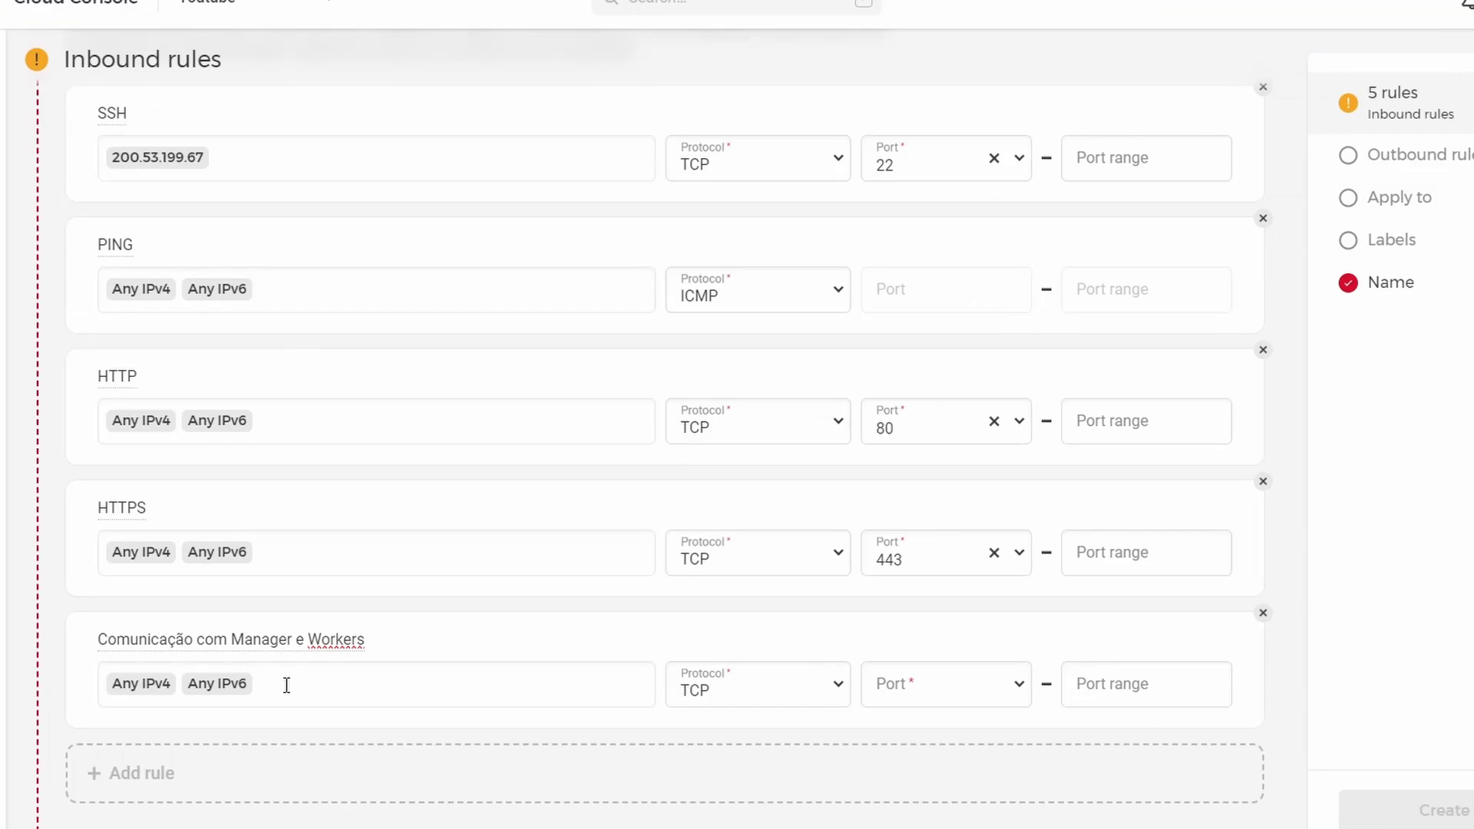
Replace the Any IPv4 and Any IPv6 sources of the "Comunicação com Manager e Workers" rule with the manager server's public IP, 5.161.218.47.
click(287, 685)
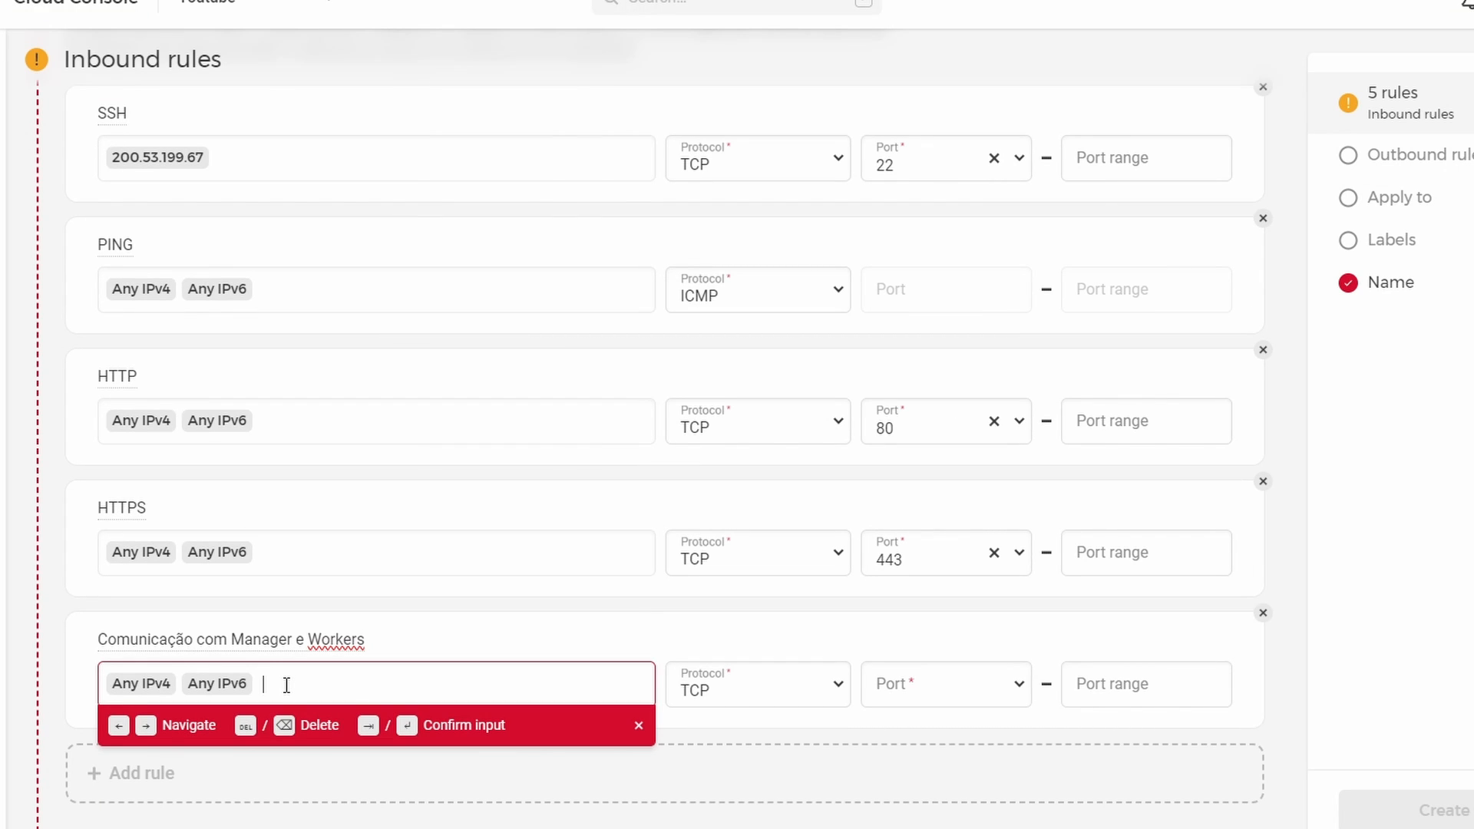
key(BackSpace)
key(BackSpace)
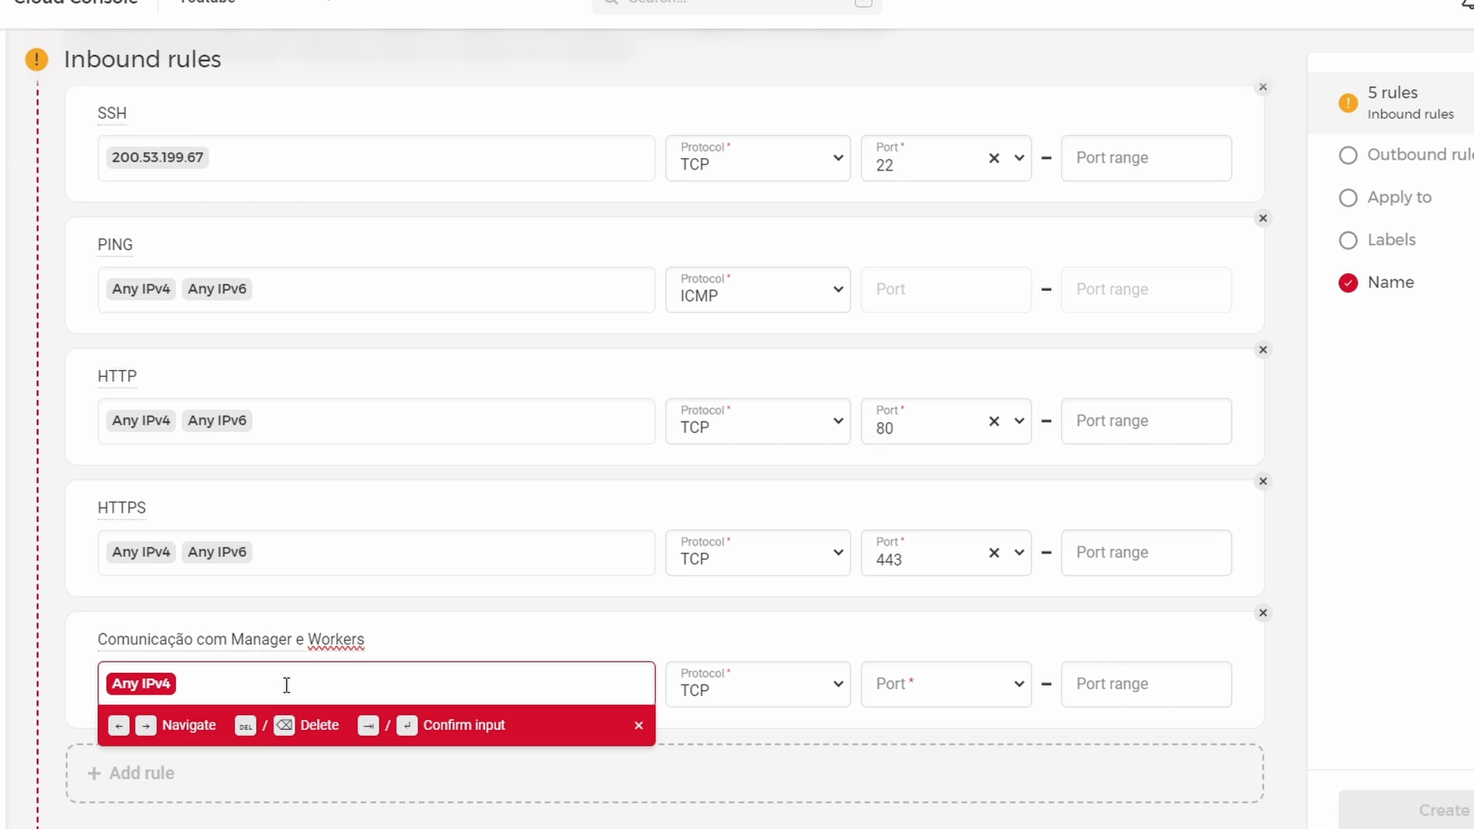
key(BackSpace)
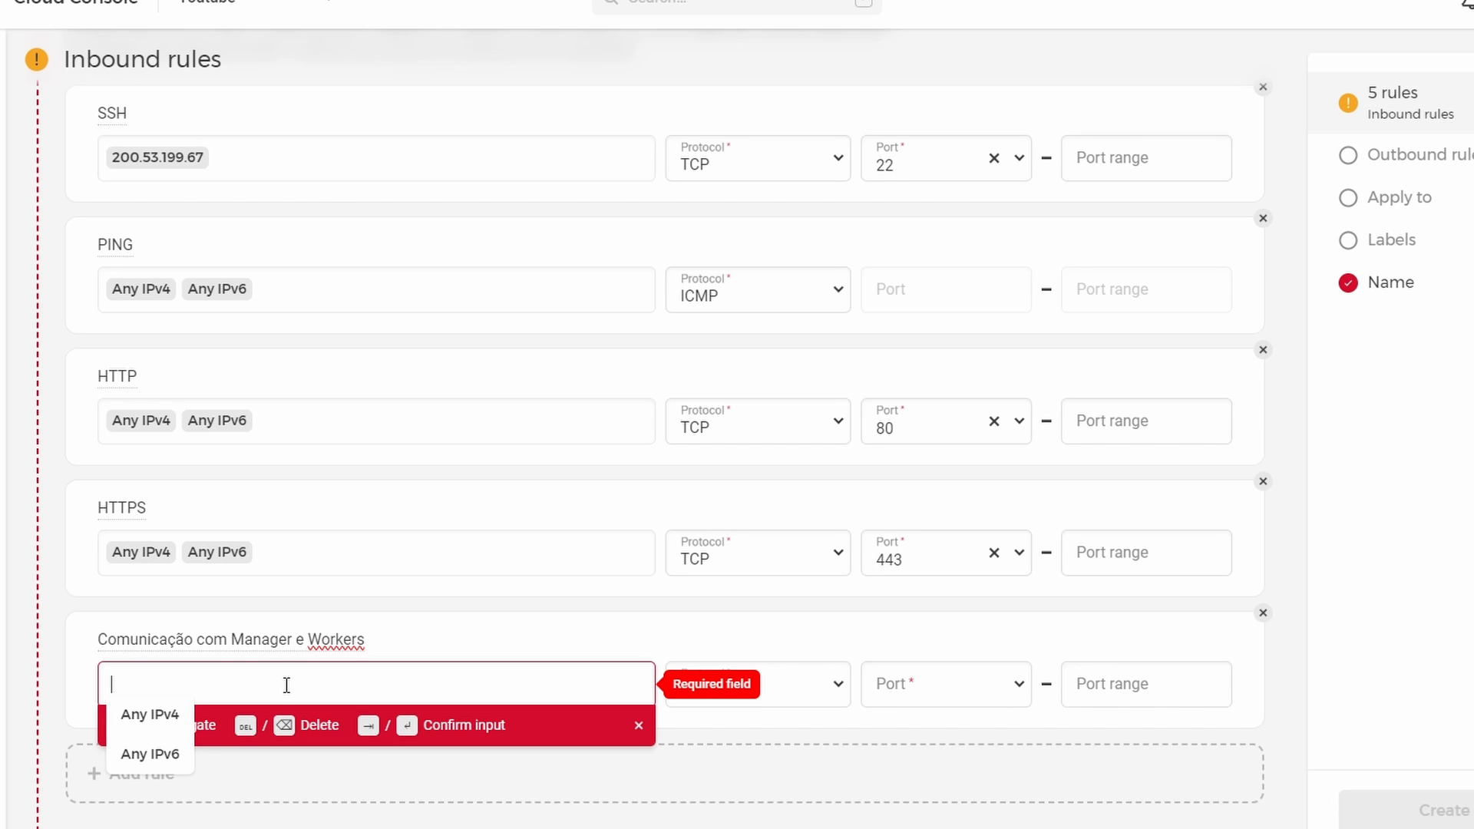
text(df)
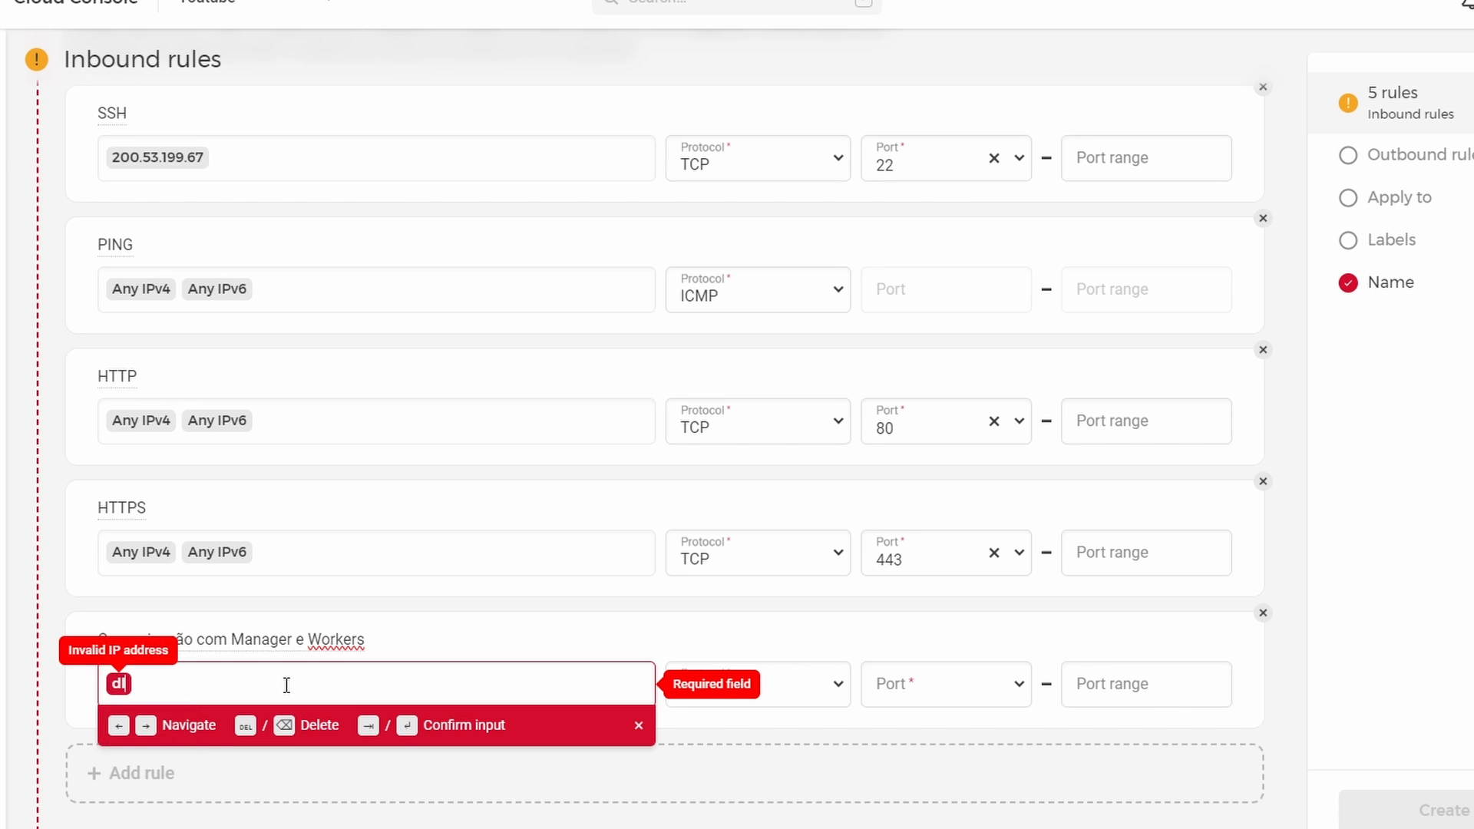
key(BackSpace)
key(BackSpace)
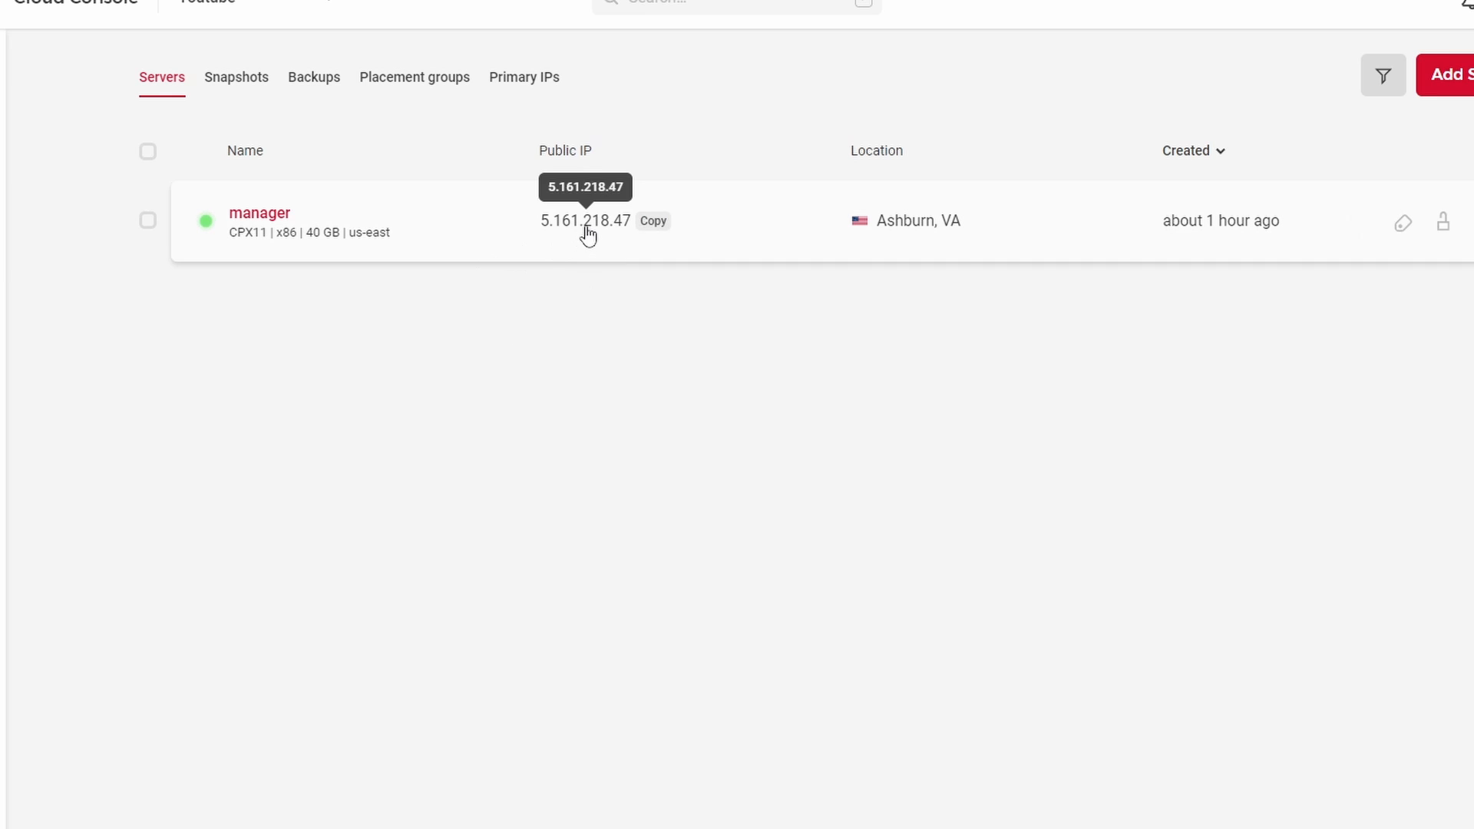
click(604, 227)
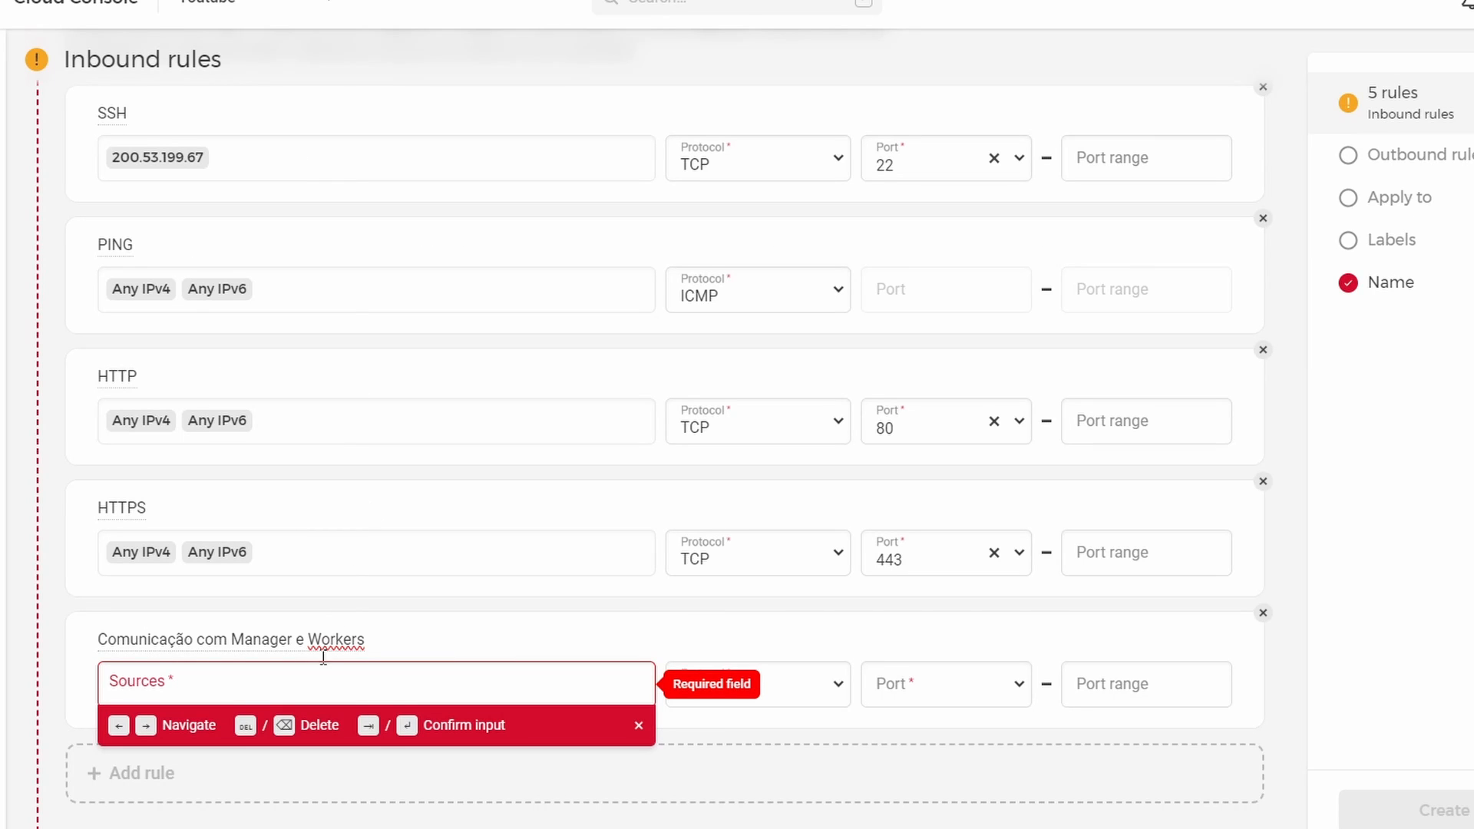
click(309, 683)
text(5.161.218.47)
key(Return)
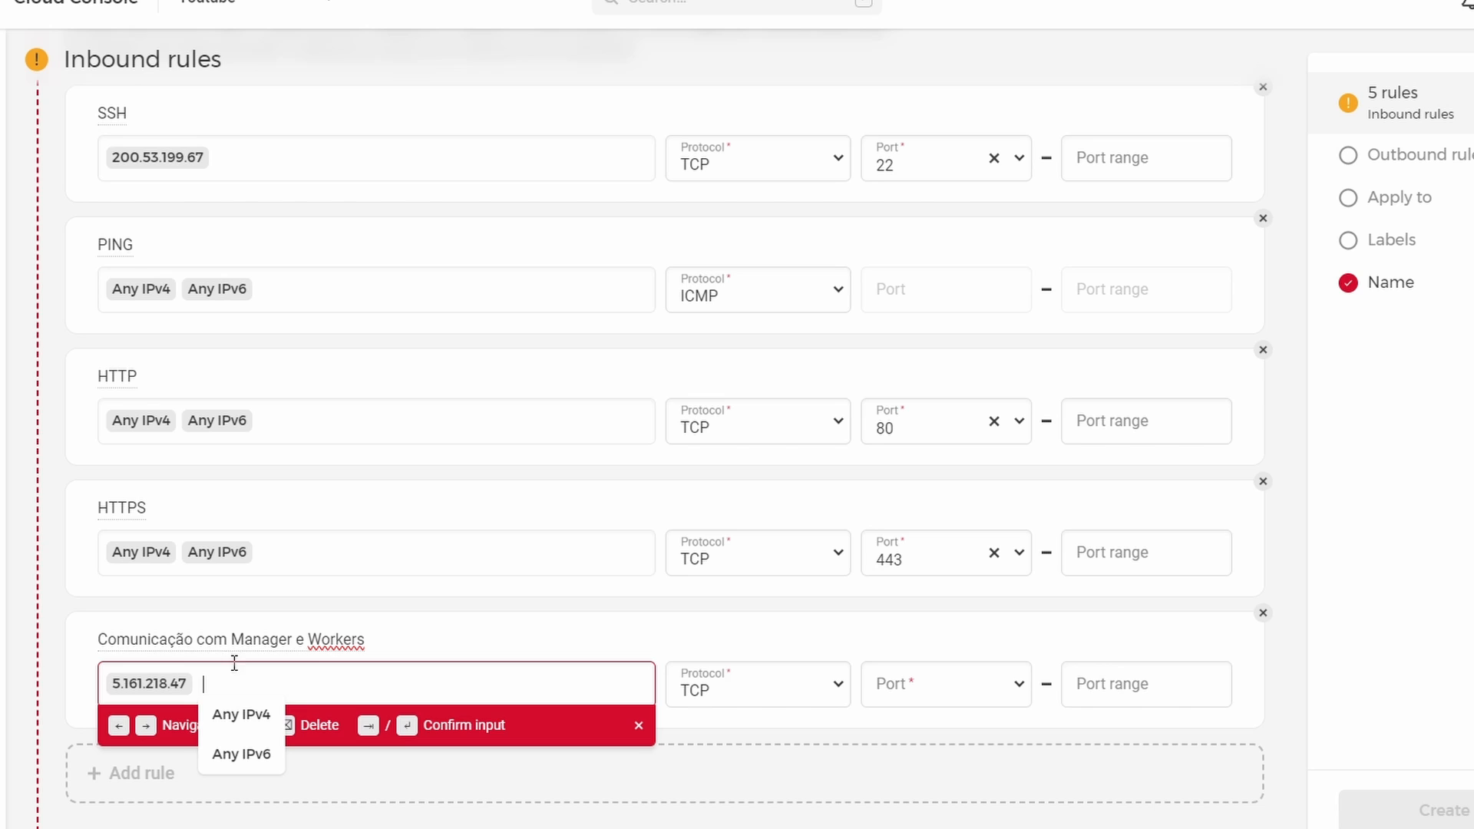
click(44, 637)
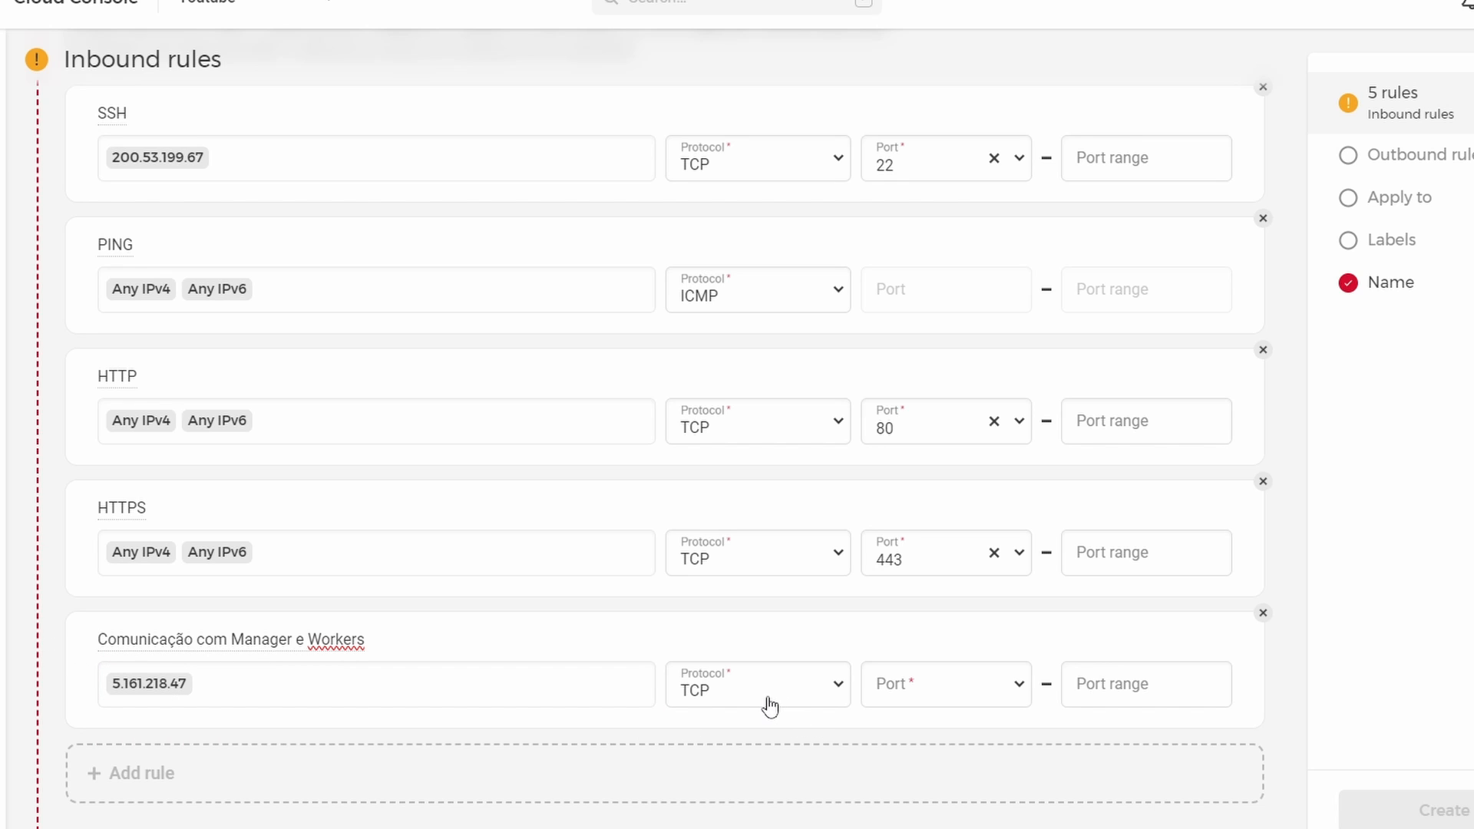
Set the port of the "Comunicação com Manager e Workers" rule to 2377.
click(924, 690)
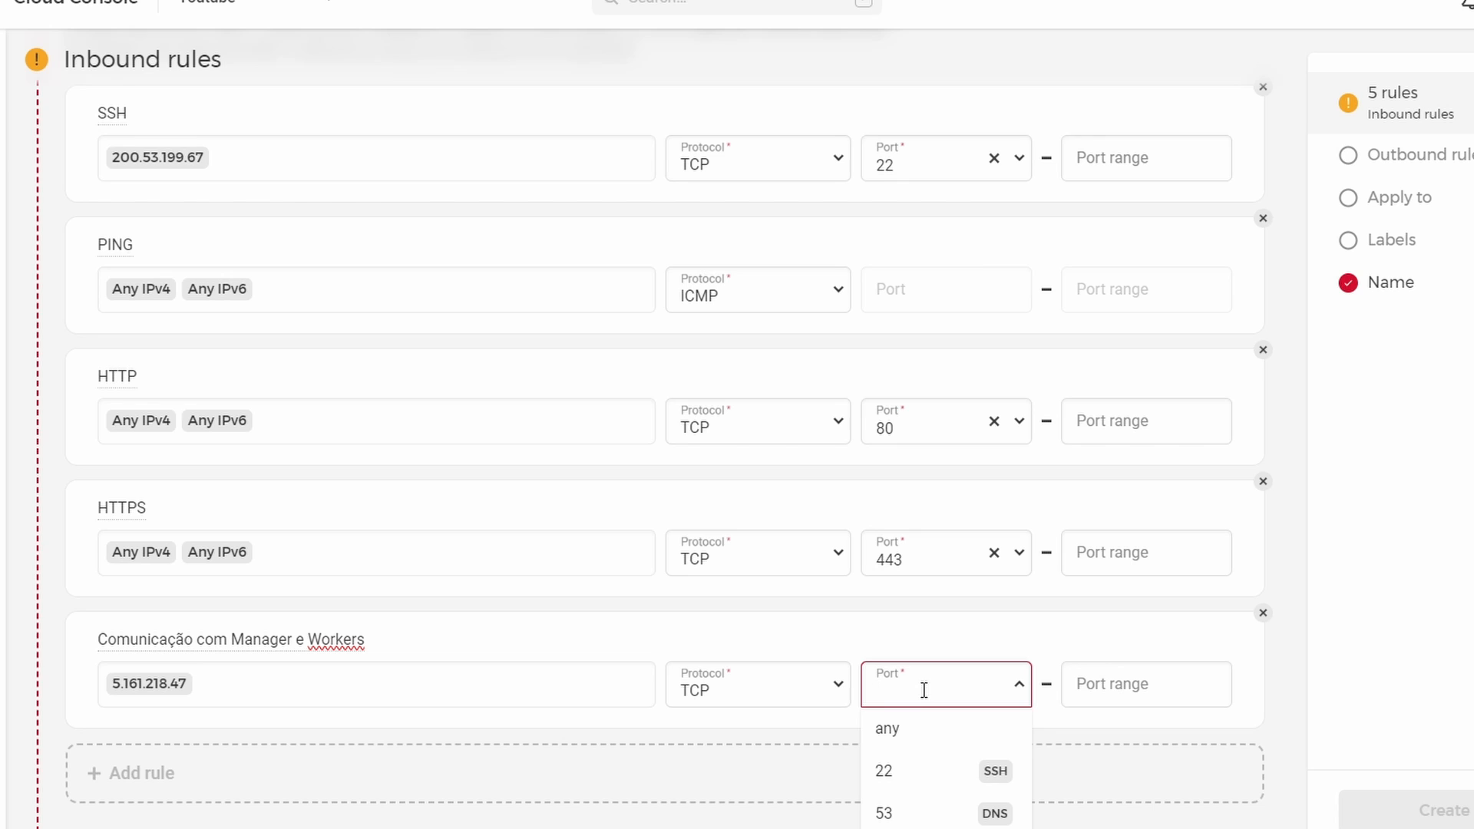
text(2377)
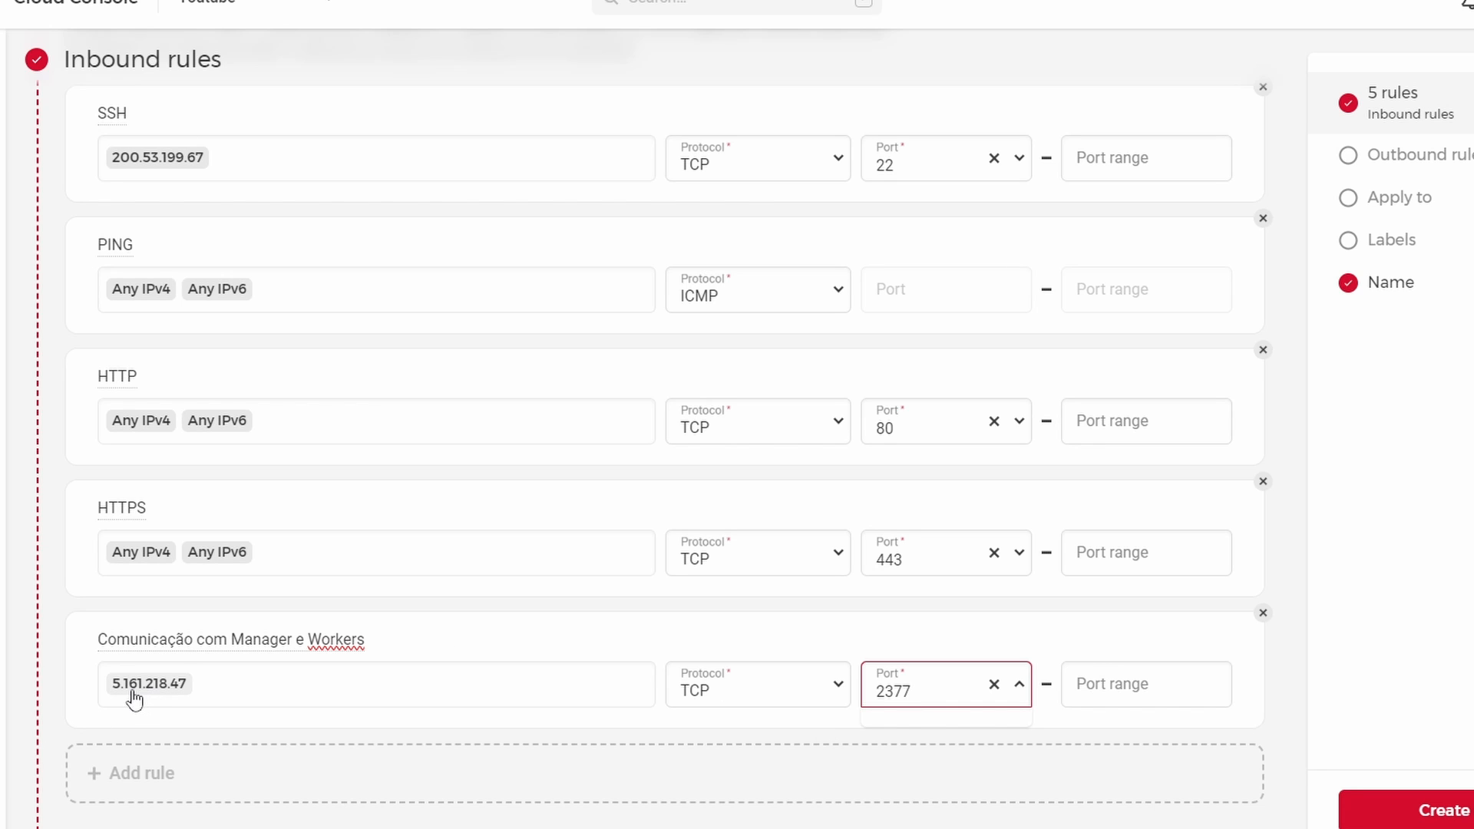
click(256, 687)
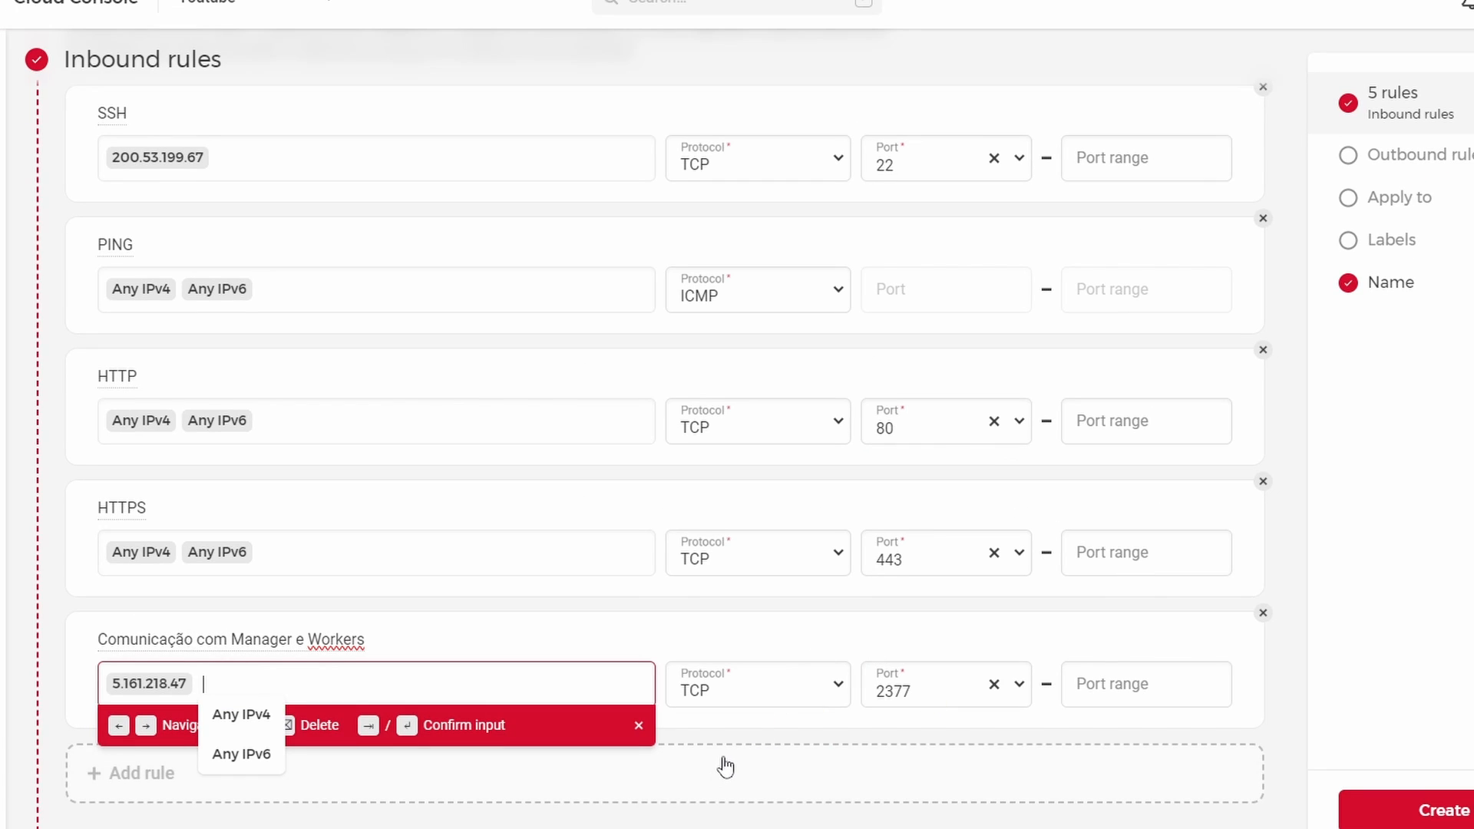
click(45, 696)
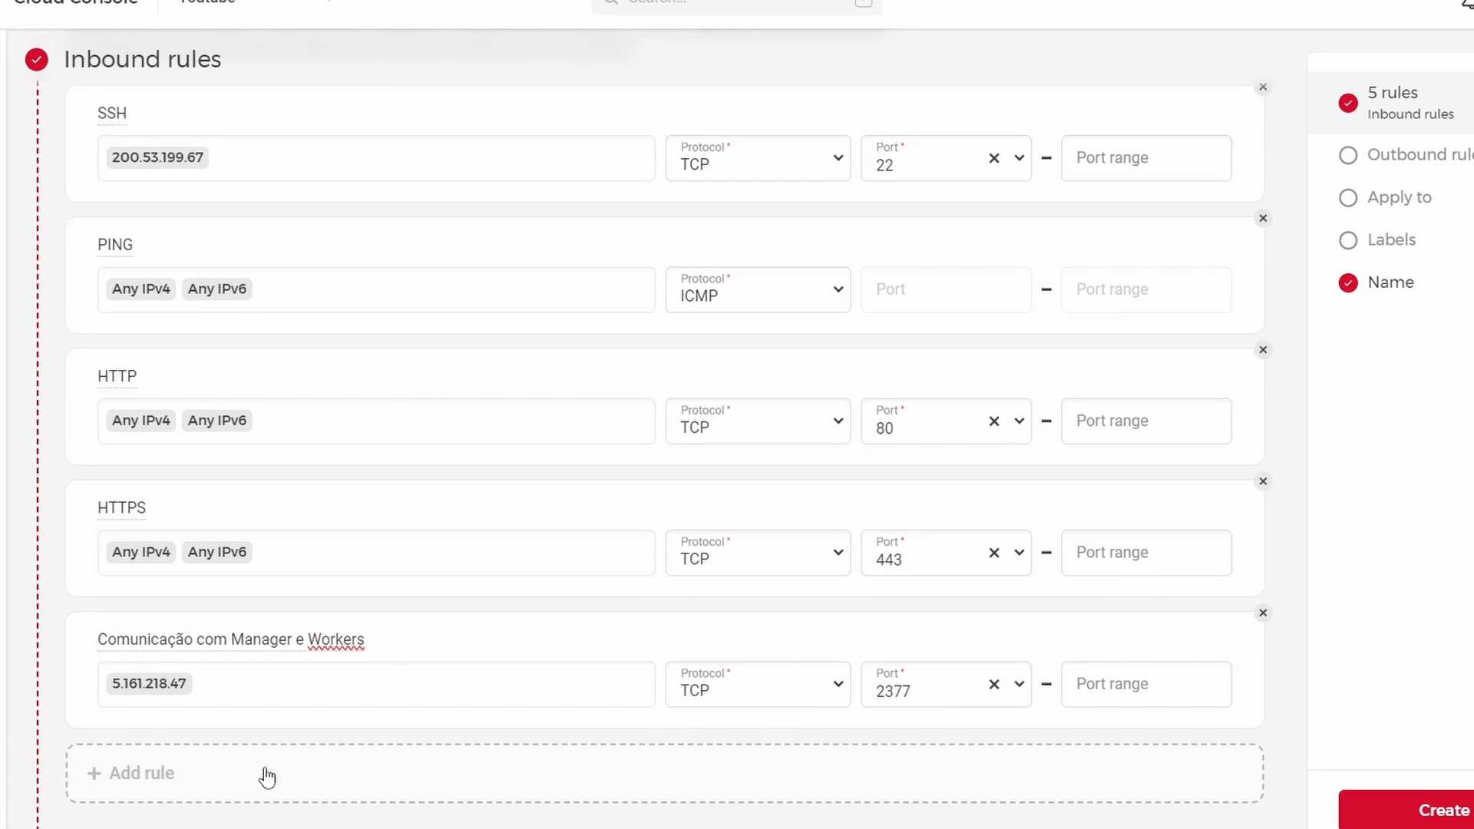
Add a sixth inbound rule and describe it as "Rede OVERLAY".
click(190, 775)
scroll(342, 733, down, 3)
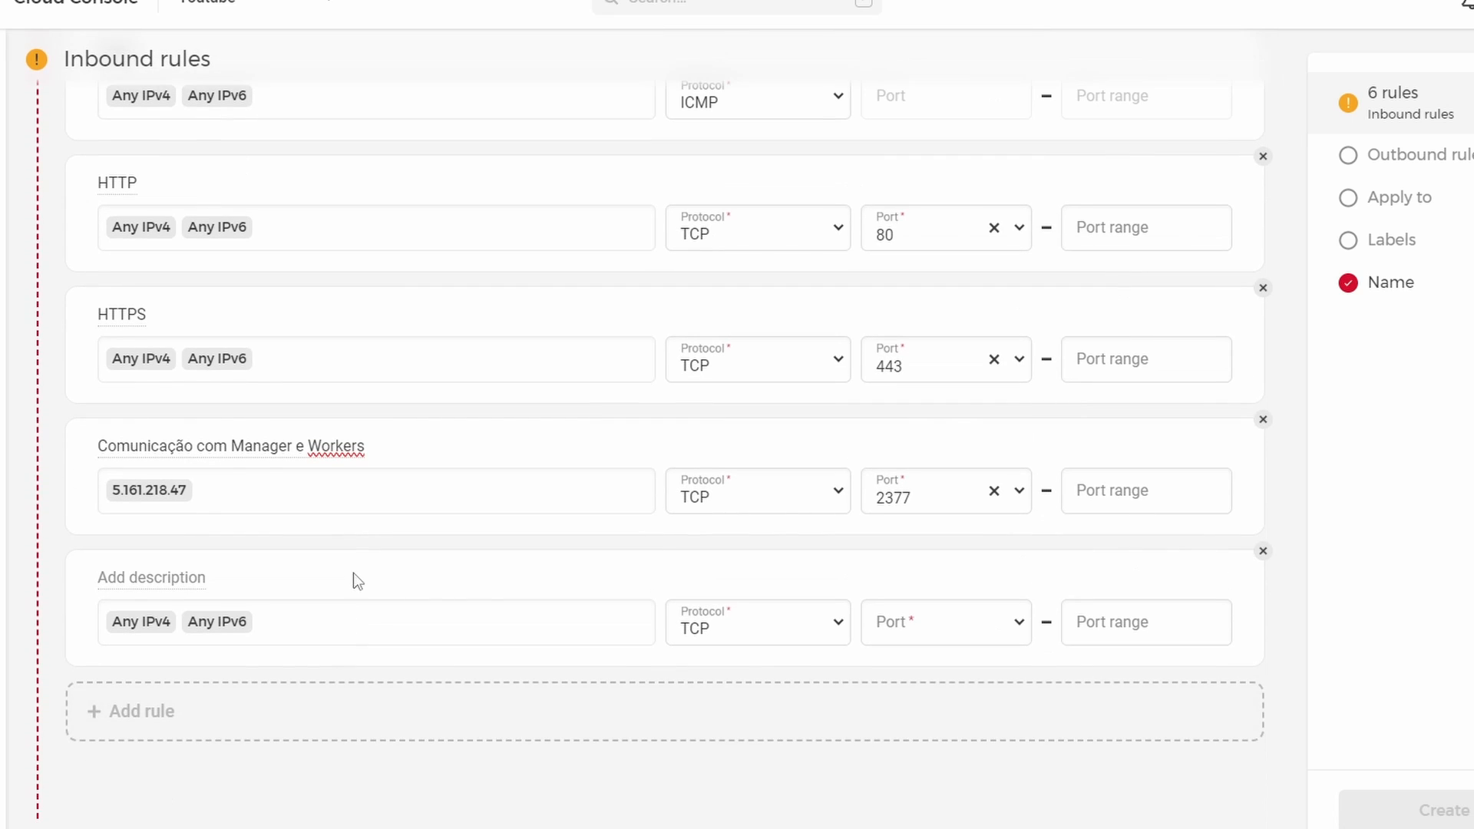
click(193, 577)
text(OVERLAY)
key(Home)
text(RE)
key(BackSpace)
text(ede)
Replace the Any IPv4 and Any IPv6 sources of the "Rede OVERLAY" rule with the manager IP 5.161.218.47.
click(281, 611)
key(BackSpace)
key(BackSpace)
key(BackSpace)
key(BackSpace)
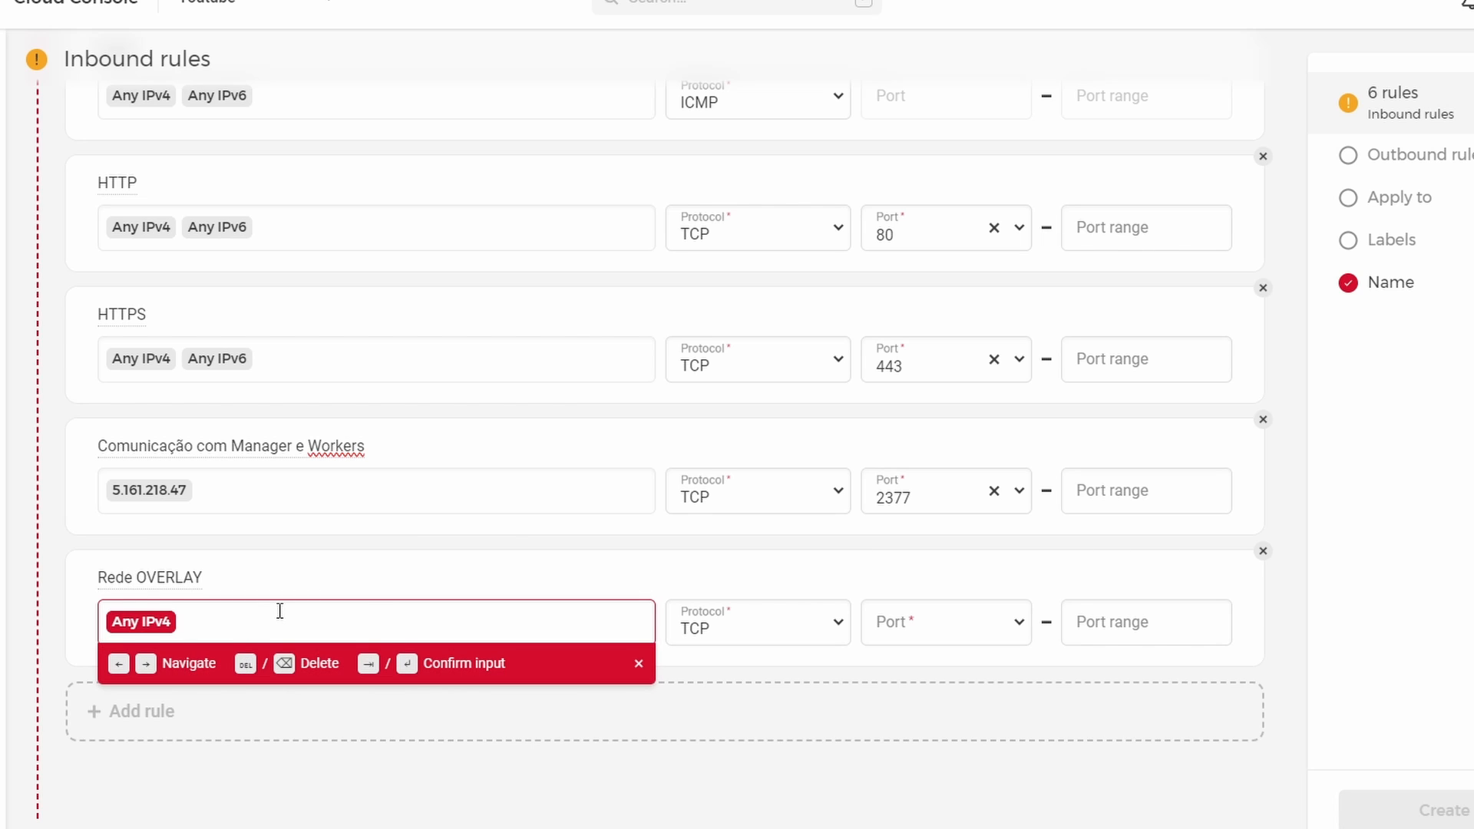
text(5.161.218.47)
key(Return)
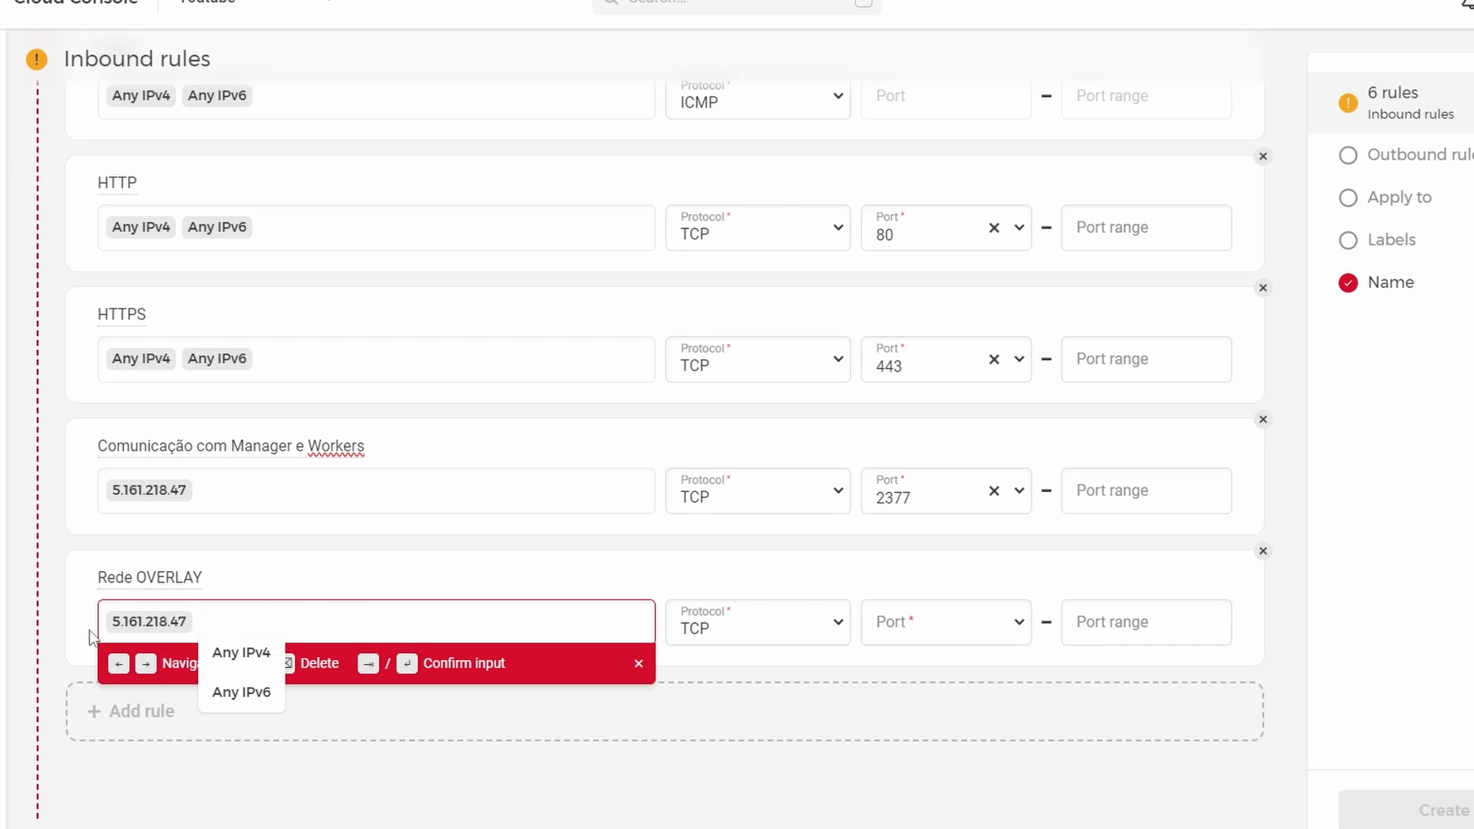
click(61, 637)
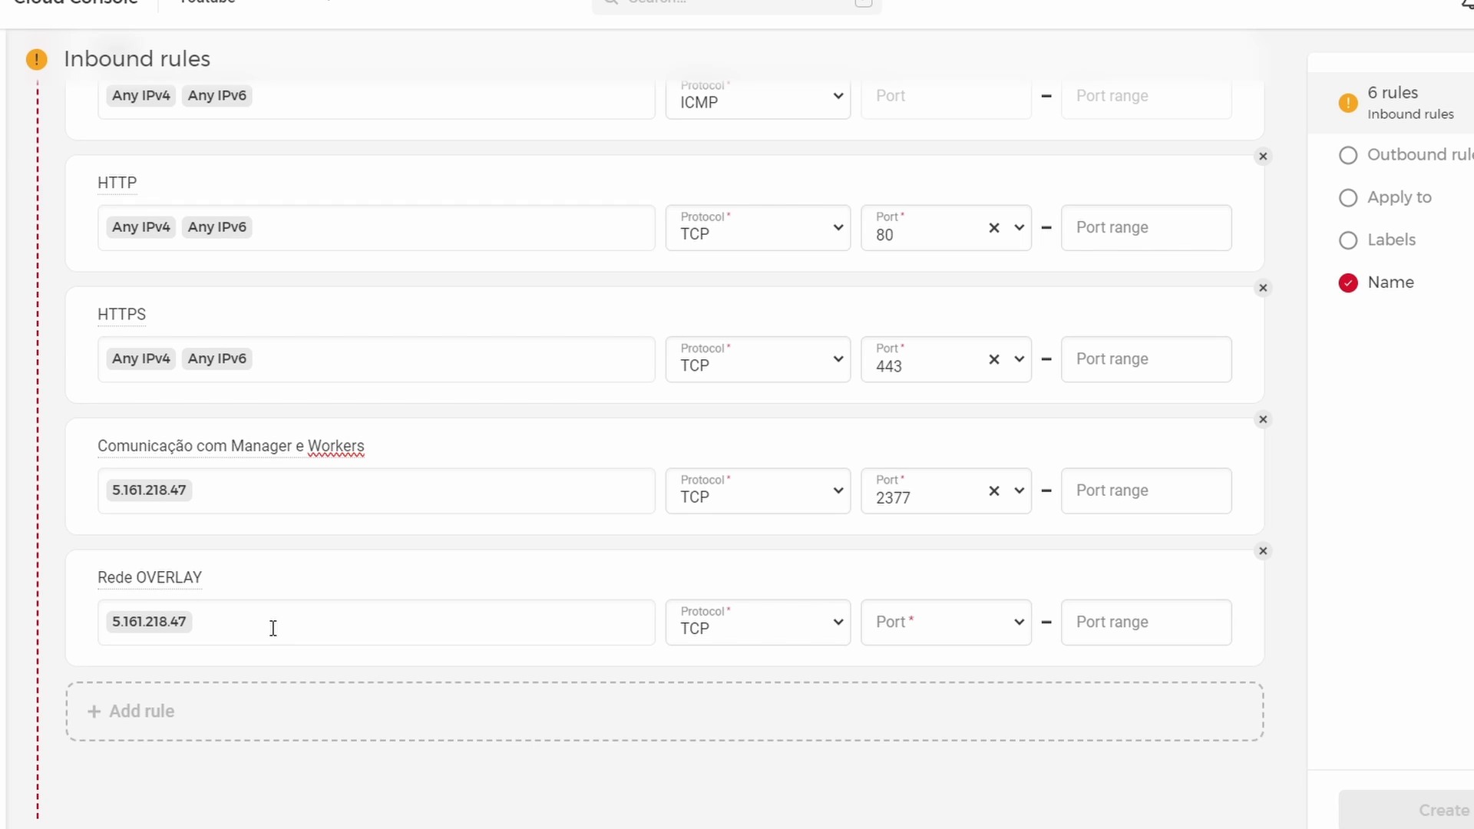
Set the port of the "Rede OVERLAY" TCP rule to 7946.
click(904, 629)
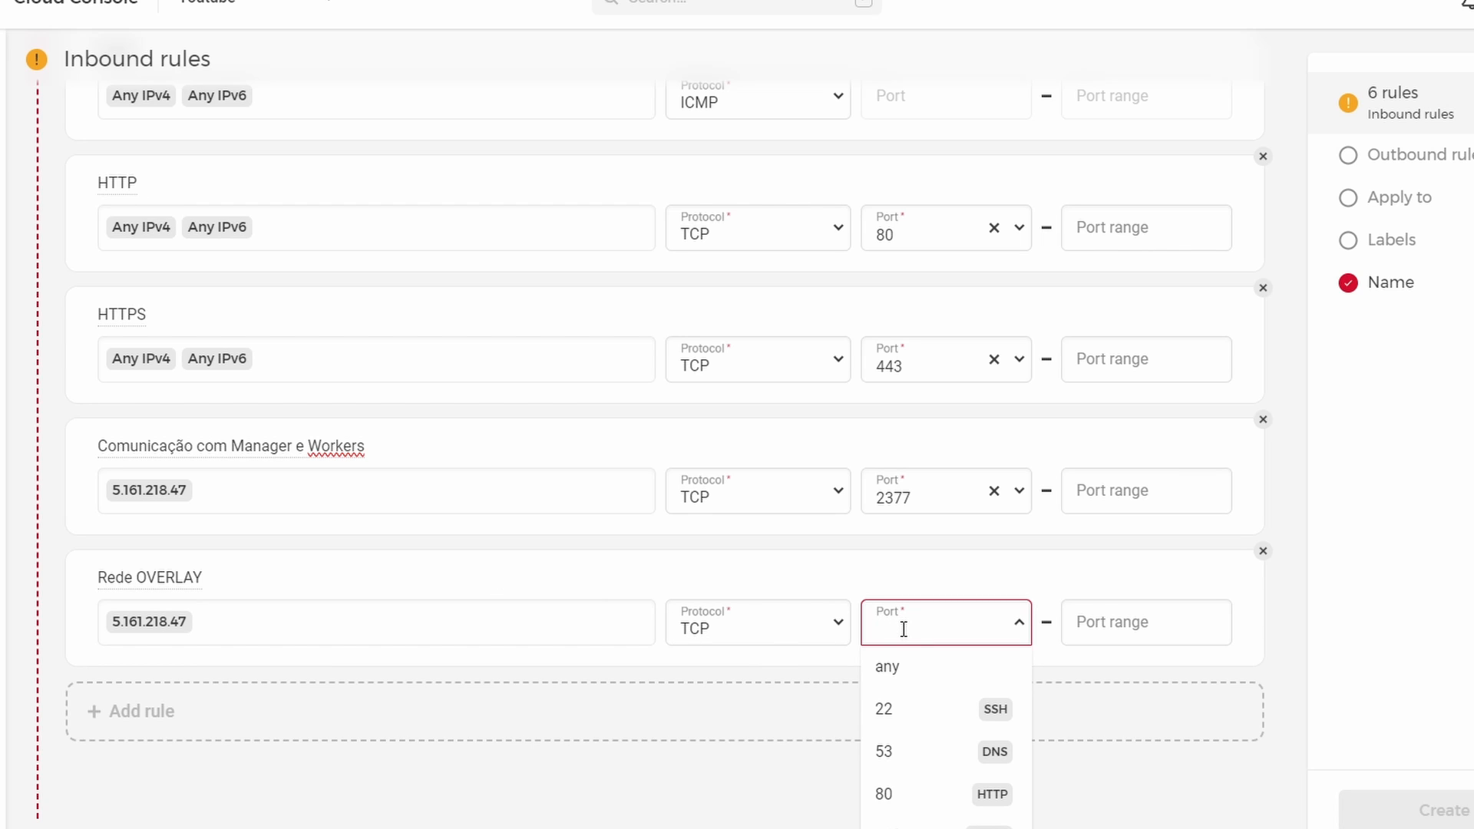
text(79)
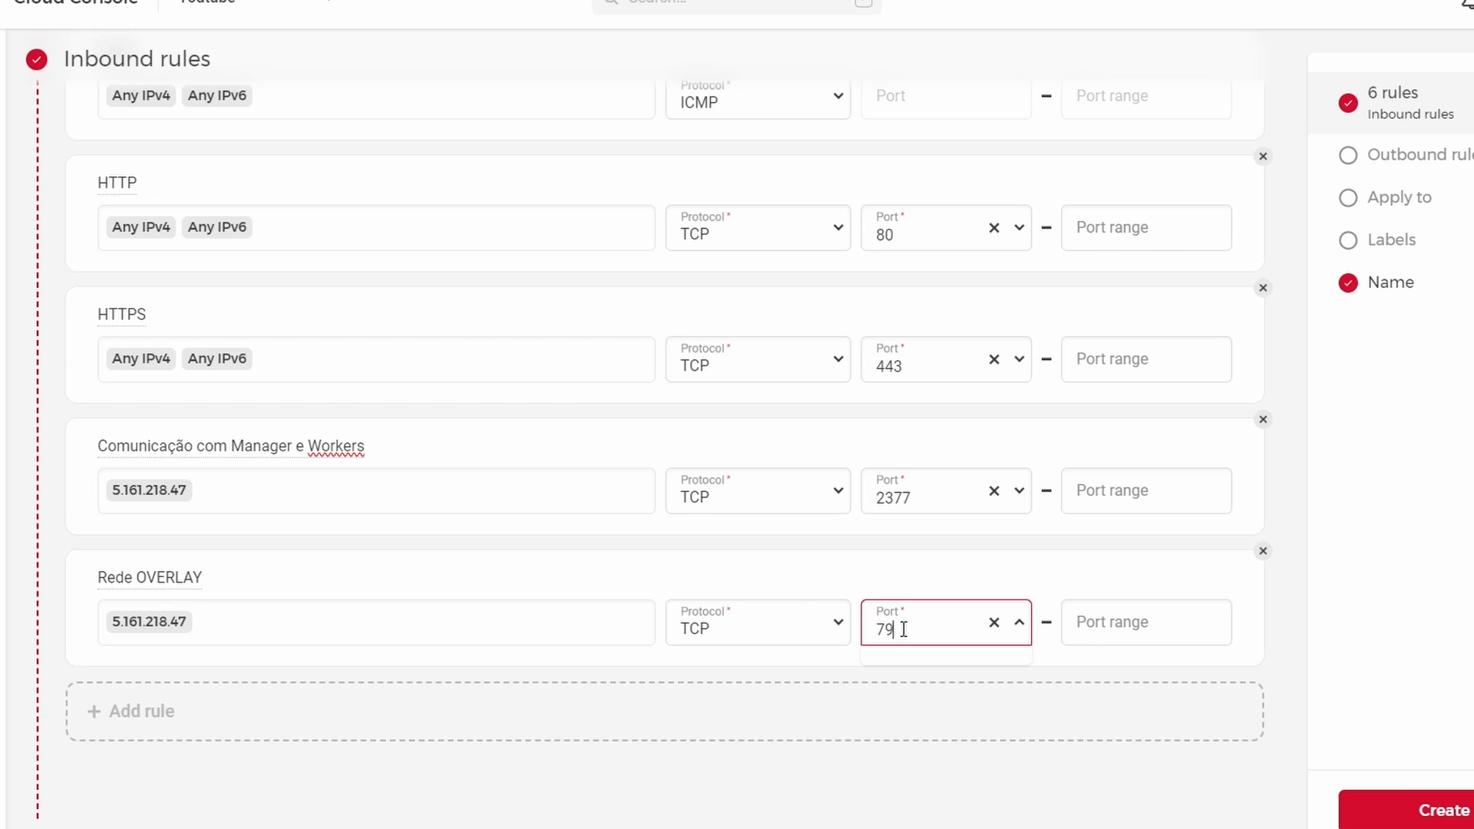
text(46)
scroll(230, 172, up, 3)
scroll(204, 171, down, 3)
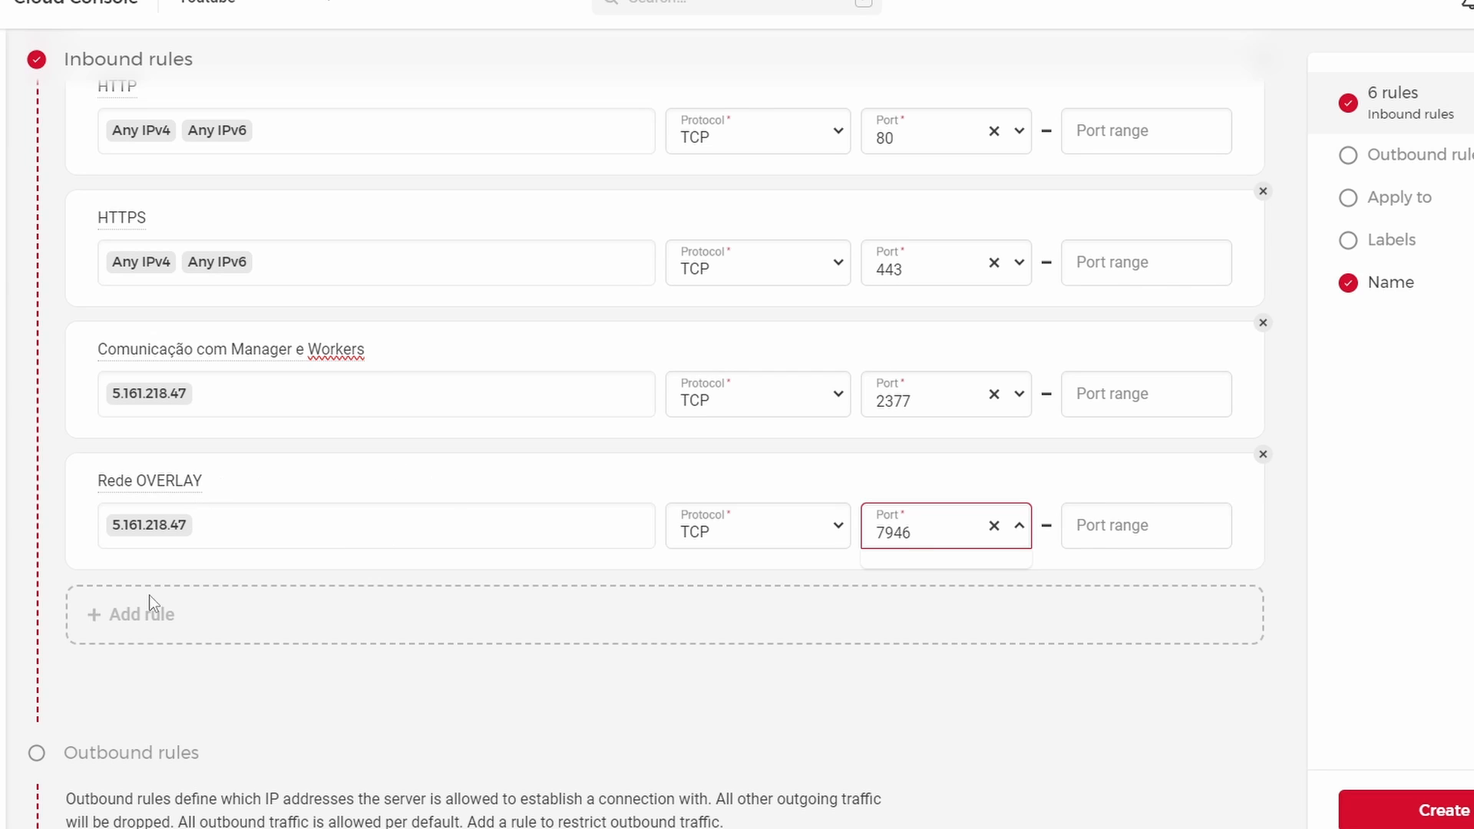
Add a seventh inbound rule and describe it as "Rede OVERLAY UDP", reusing the description of the rule above.
click(206, 615)
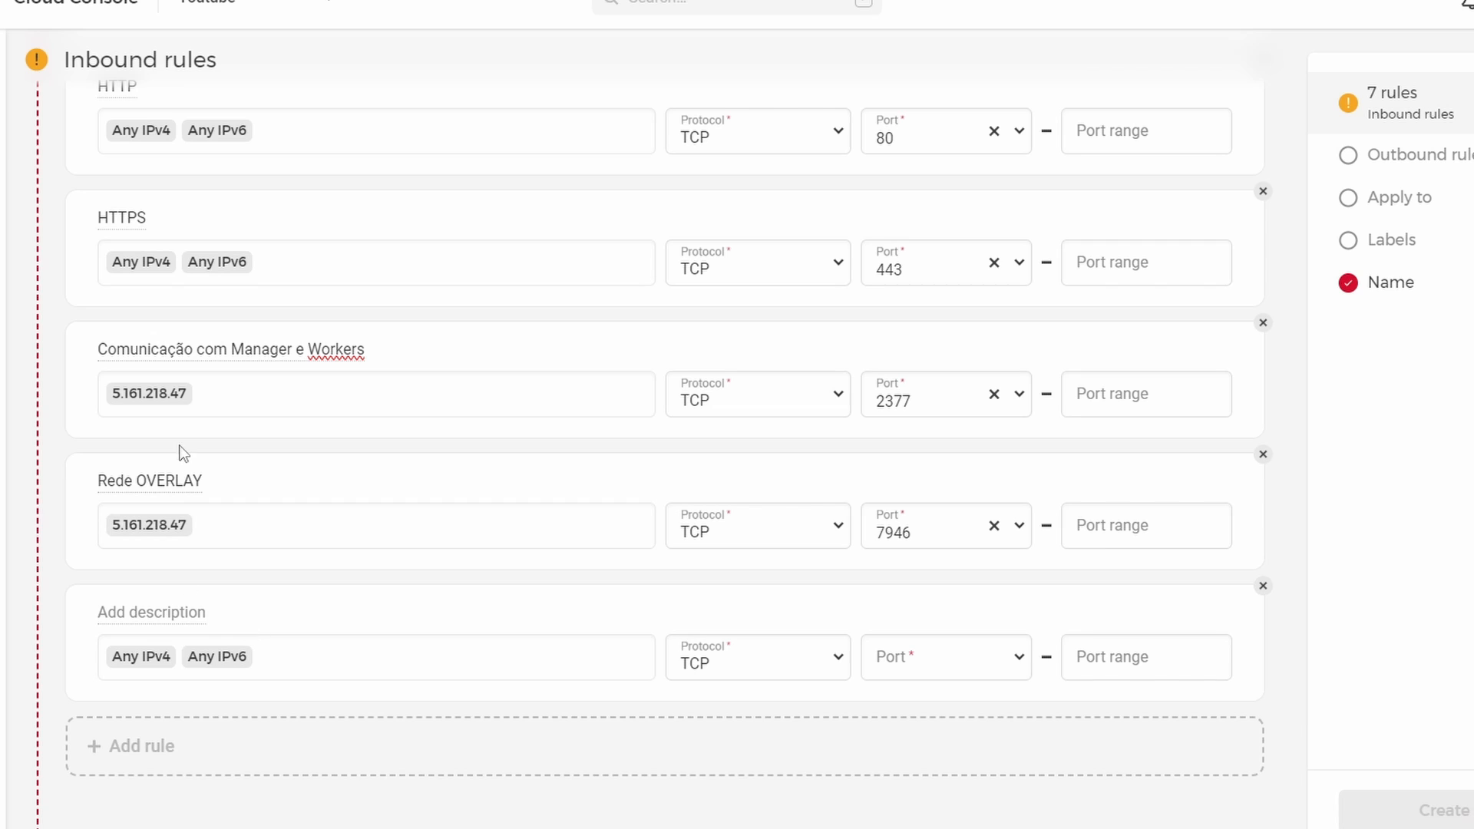
triple_click(197, 481)
key(ctrl+c)
click(214, 610)
key(ctrl+v)
key(BackSpace)
key(ctrl+v)
click(195, 609)
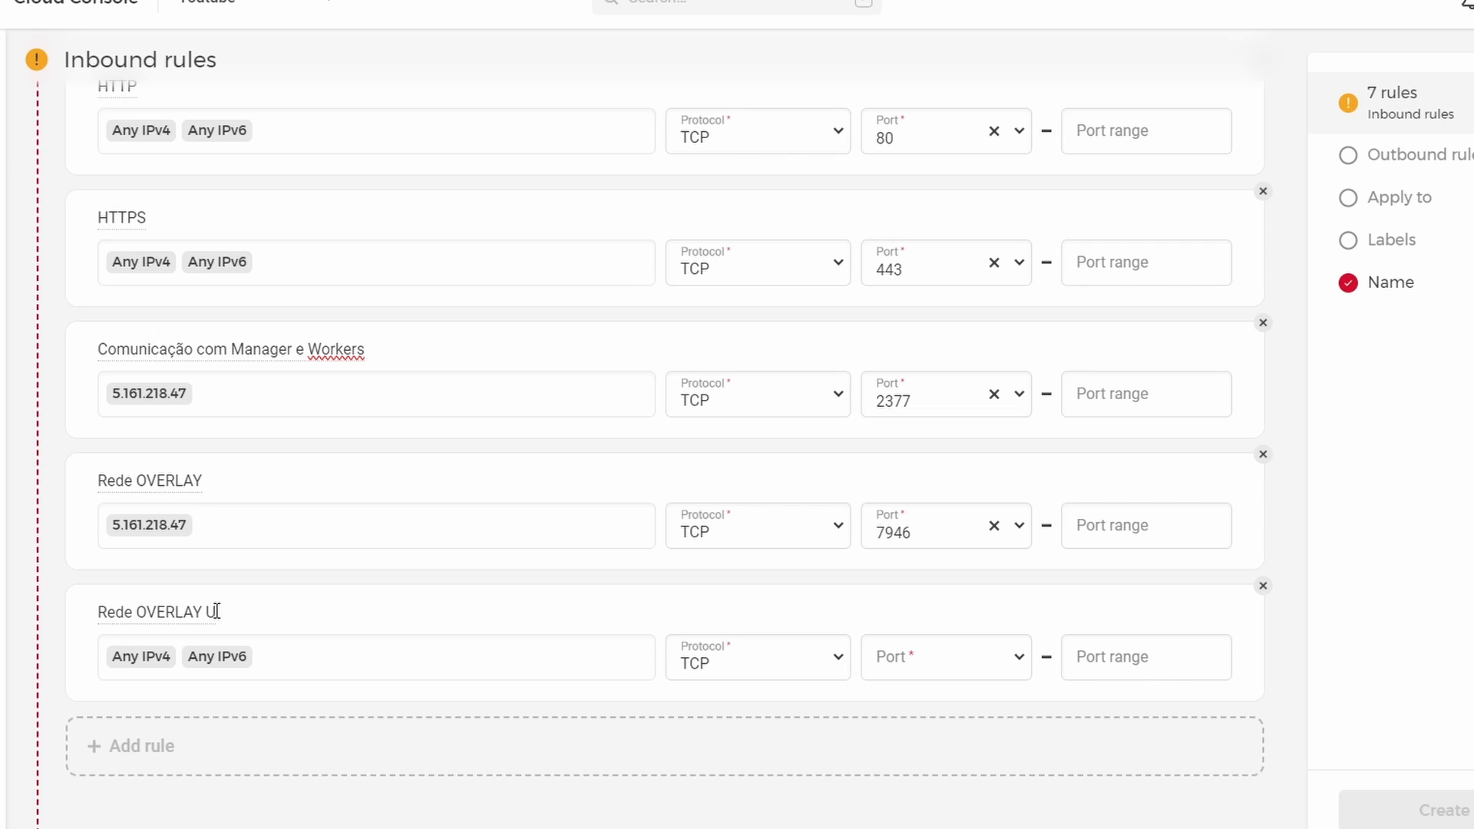
text(UDP)
Set the "Rede OVERLAY UDP" rule to the UDP protocol with port 7946.
click(728, 674)
click(734, 745)
click(899, 532)
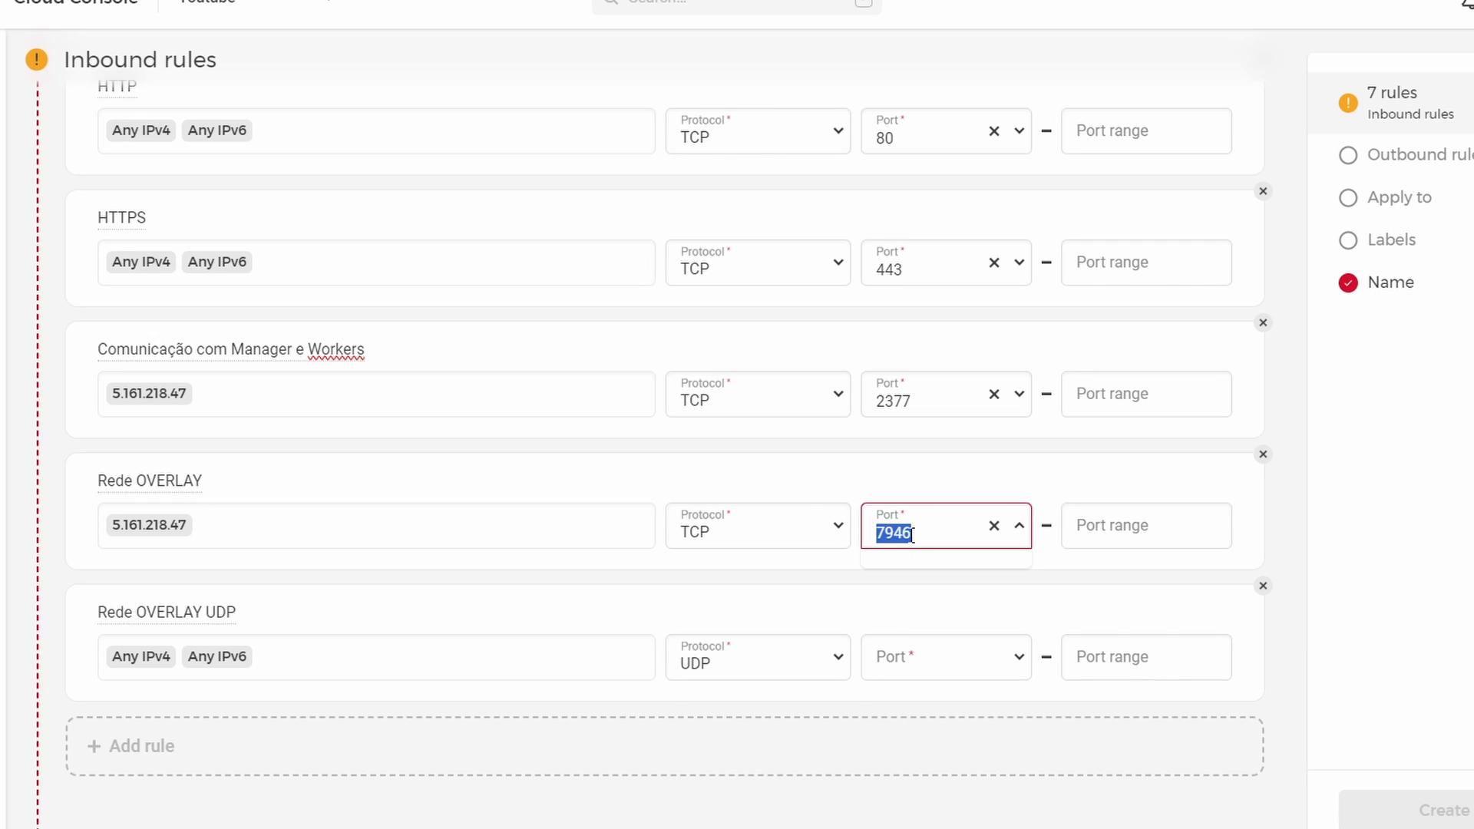
click(929, 668)
key(ctrl+v)
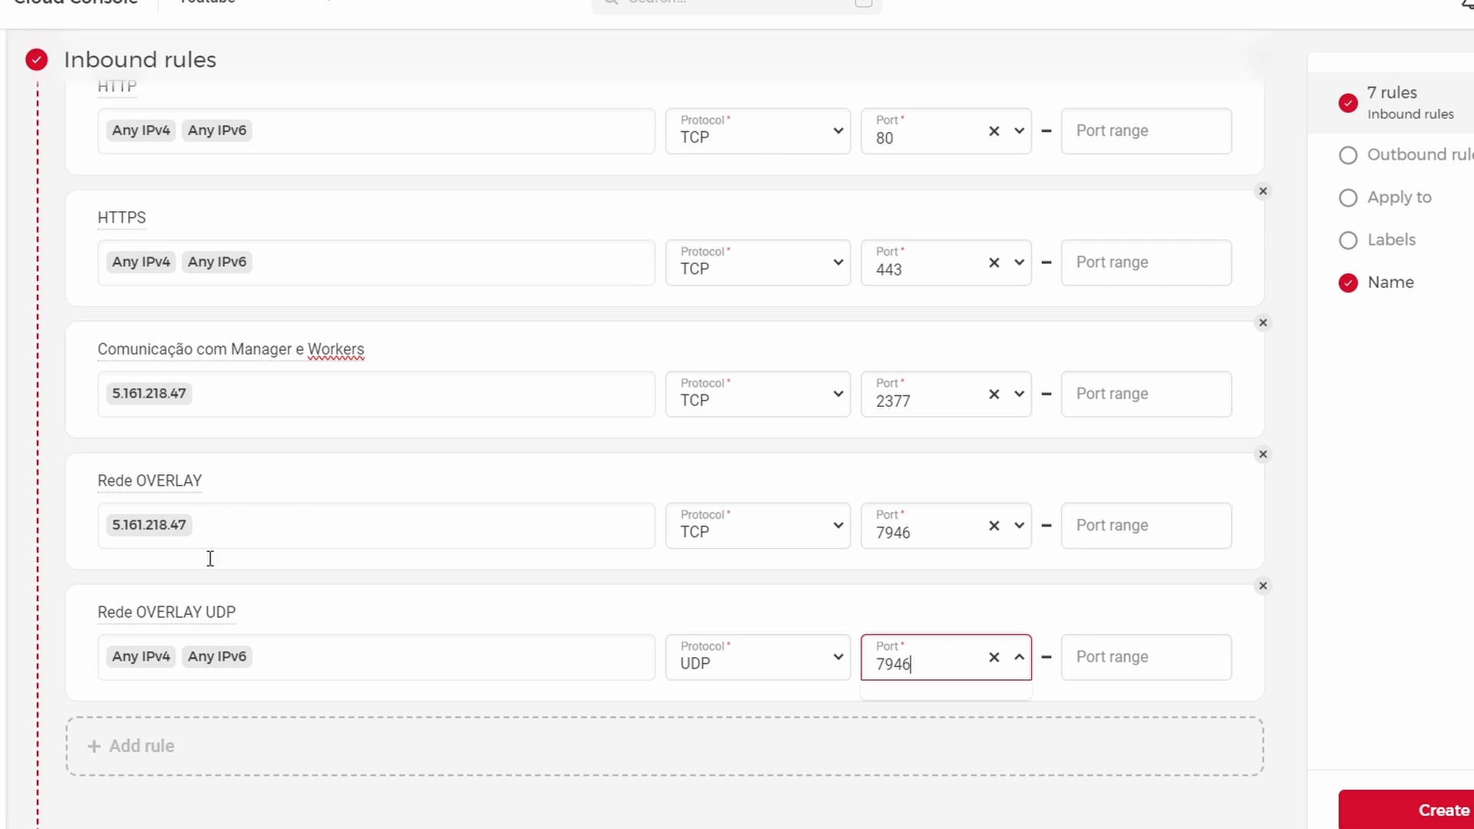
Replace the Any IPv4 and Any IPv6 sources of the "Rede OVERLAY UDP" rule with the manager IP 5.161.218.47.
click(203, 525)
click(143, 526)
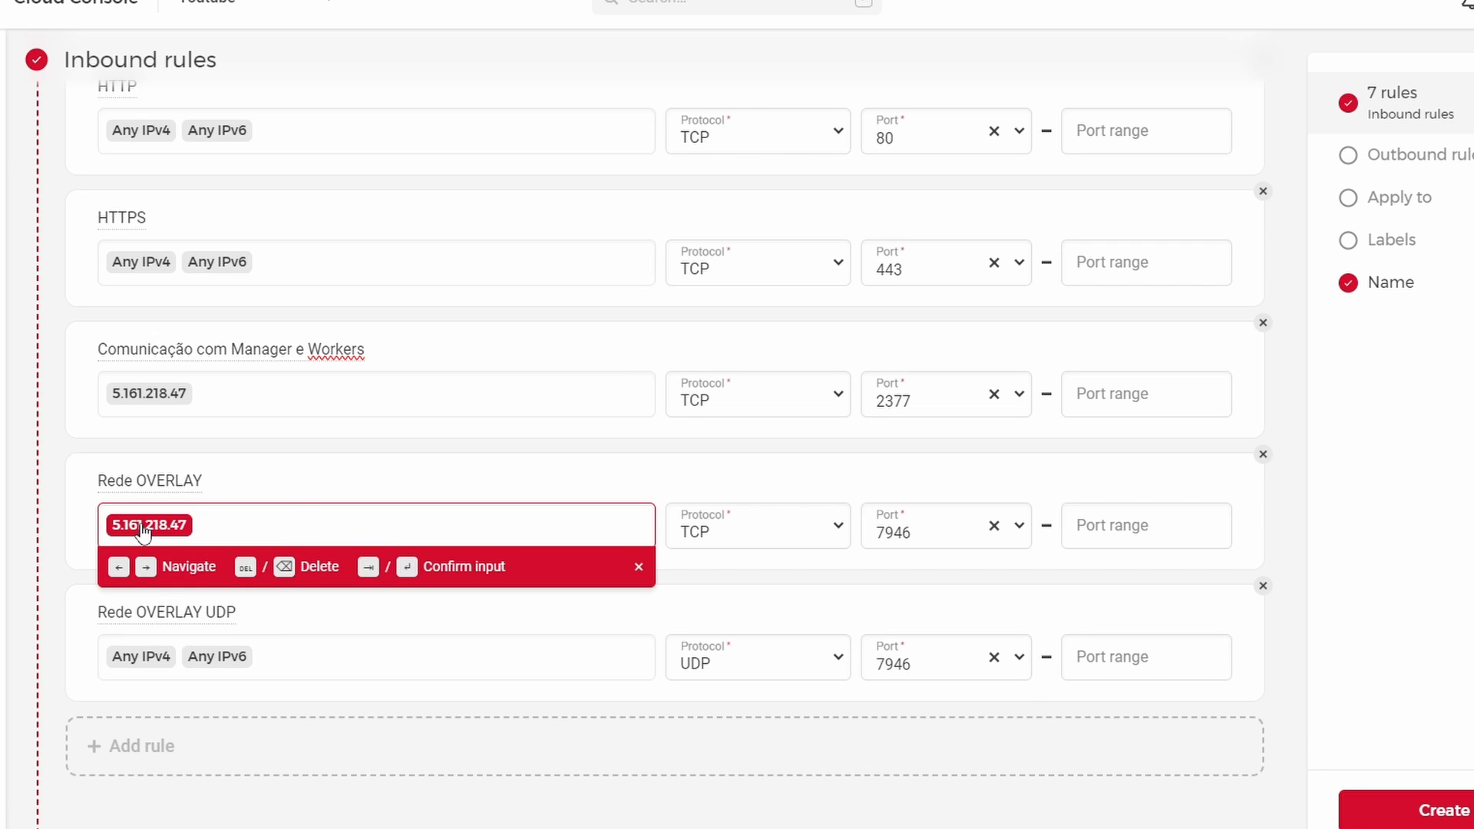
click(269, 661)
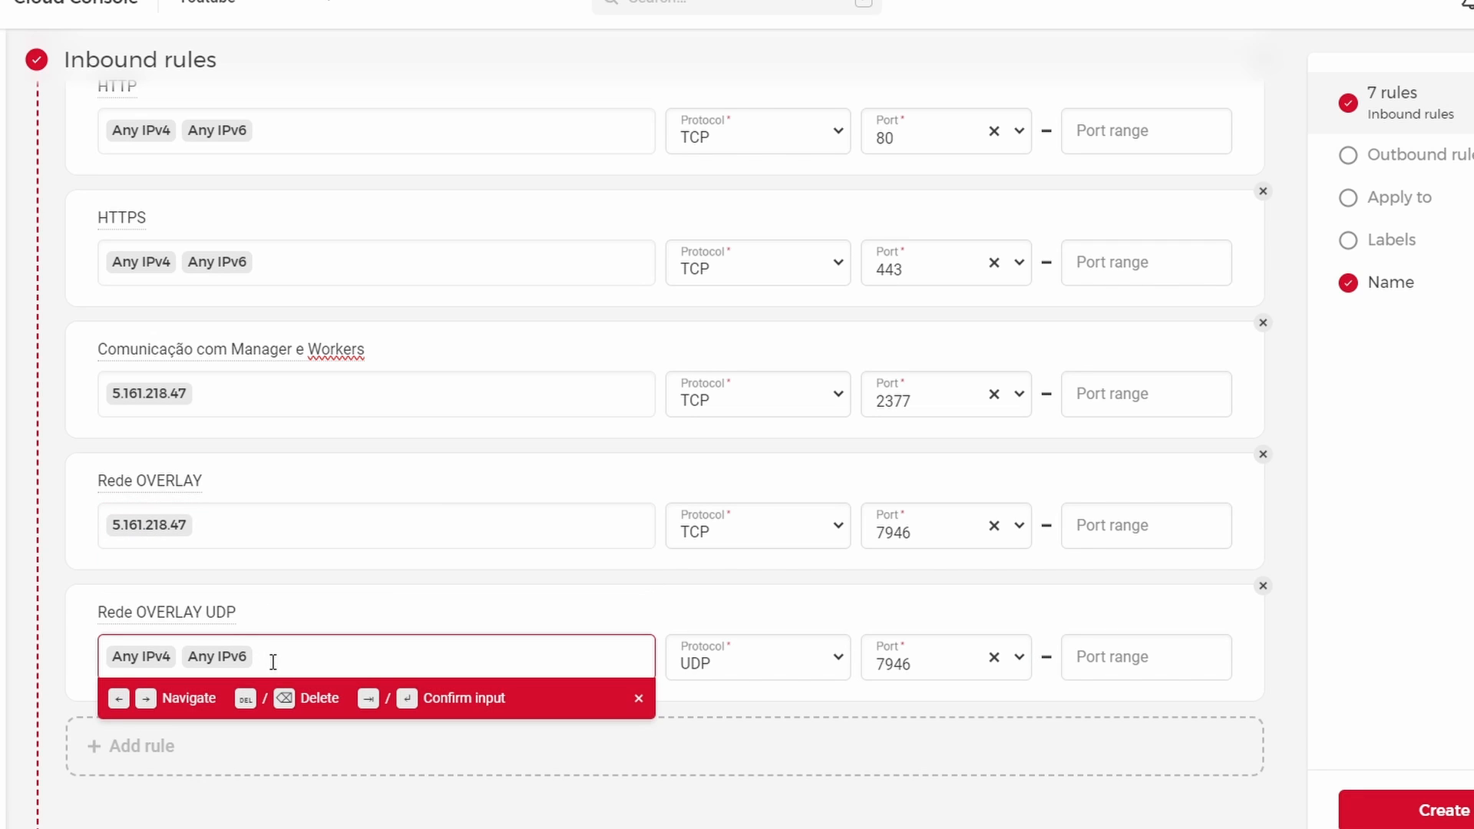
key(BackSpace)
key(BackSpace)
key(BackSpace)
key(ctrl+v)
key(Return)
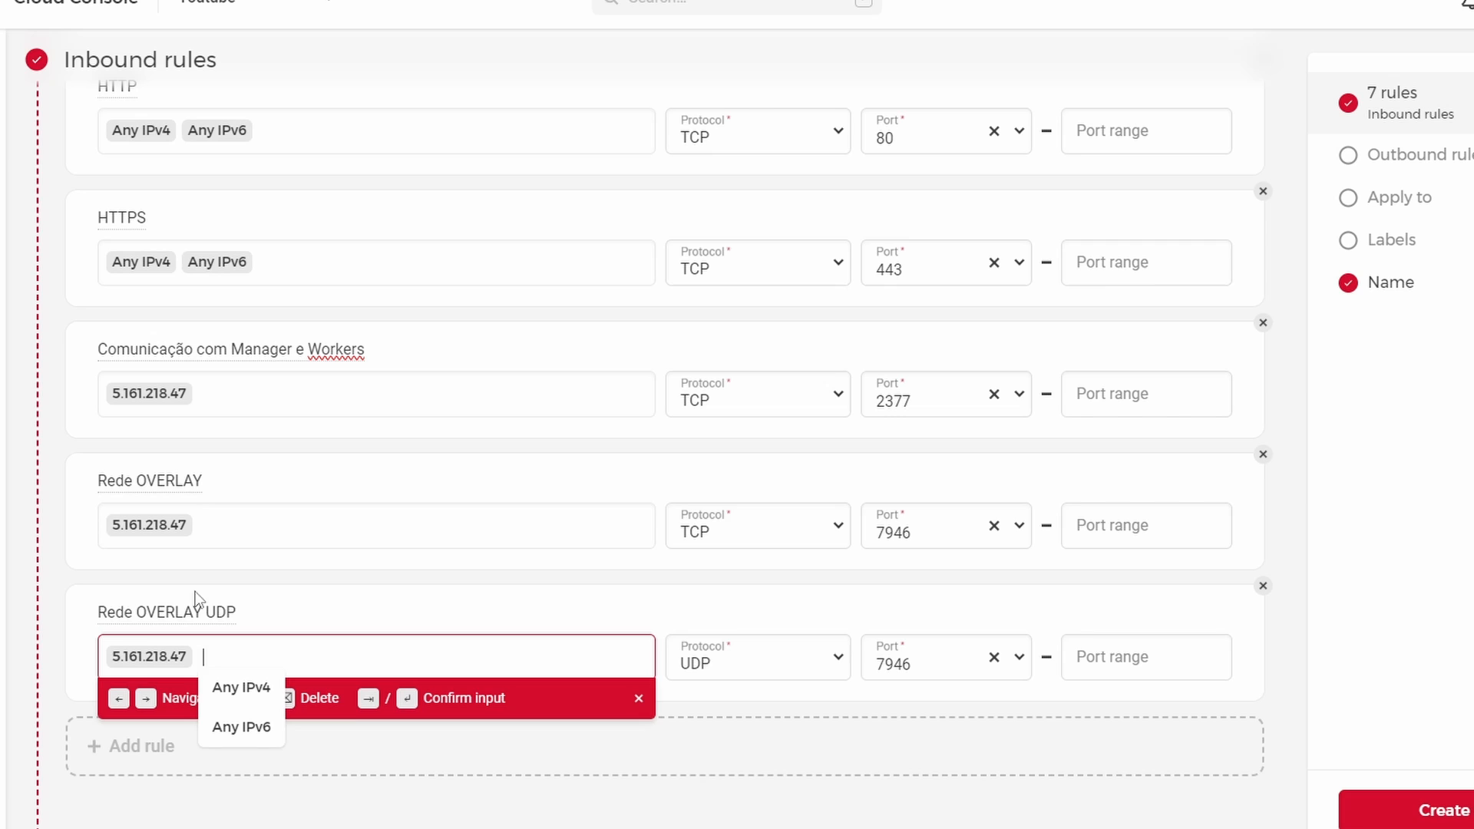
click(54, 534)
scroll(58, 534, down, 3)
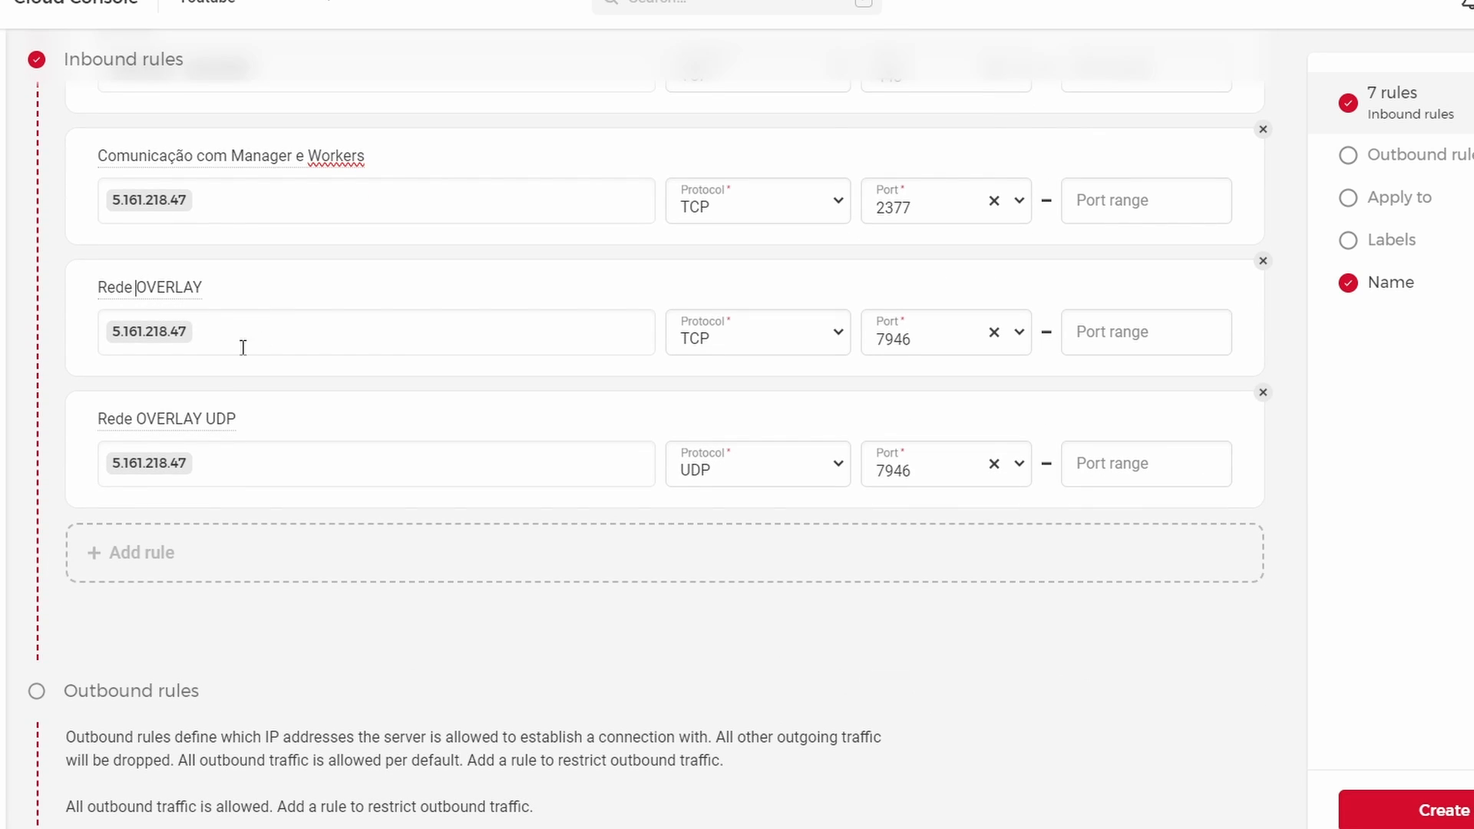
click(925, 343)
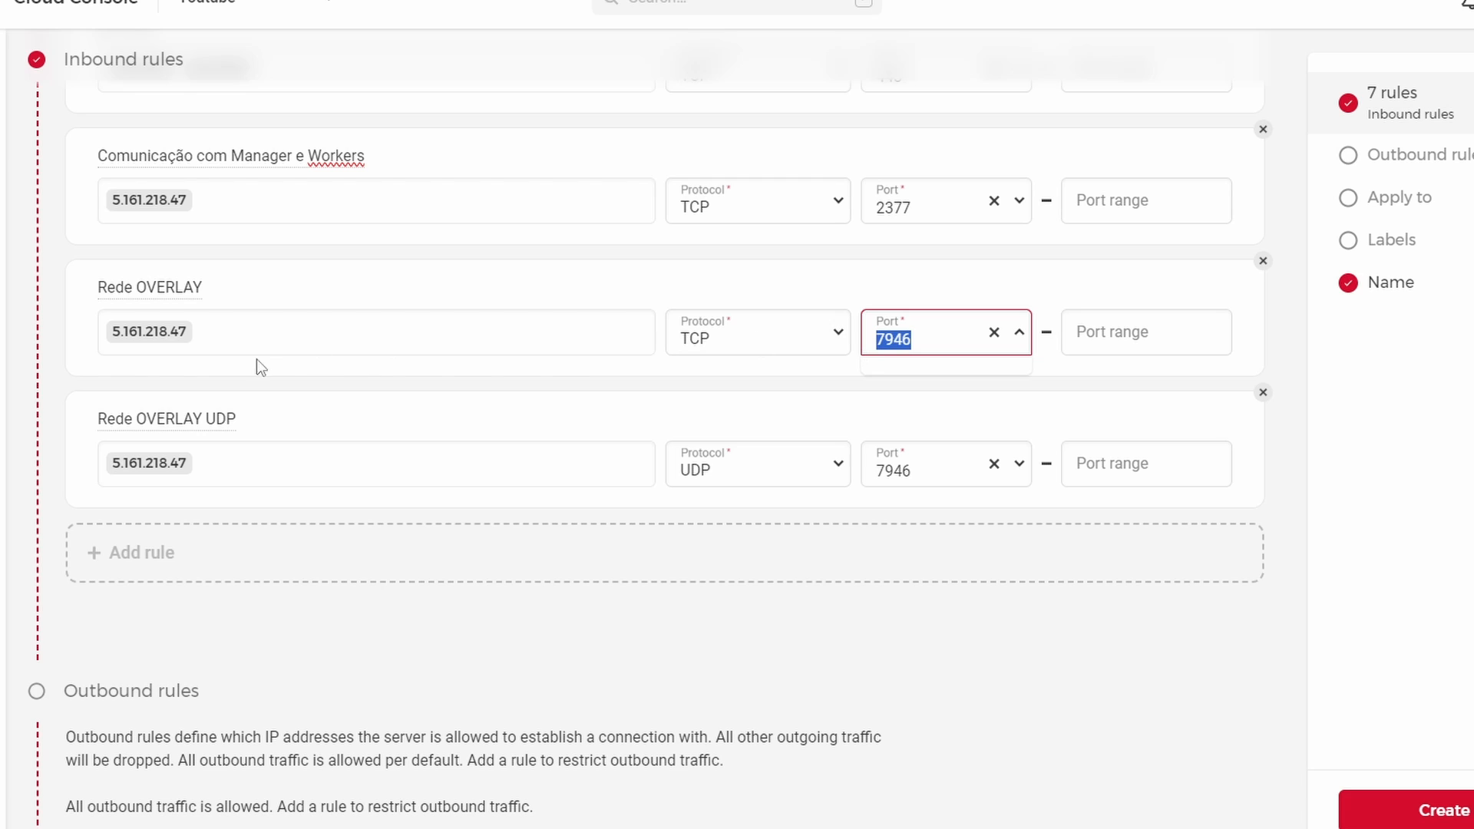
click(220, 330)
click(253, 469)
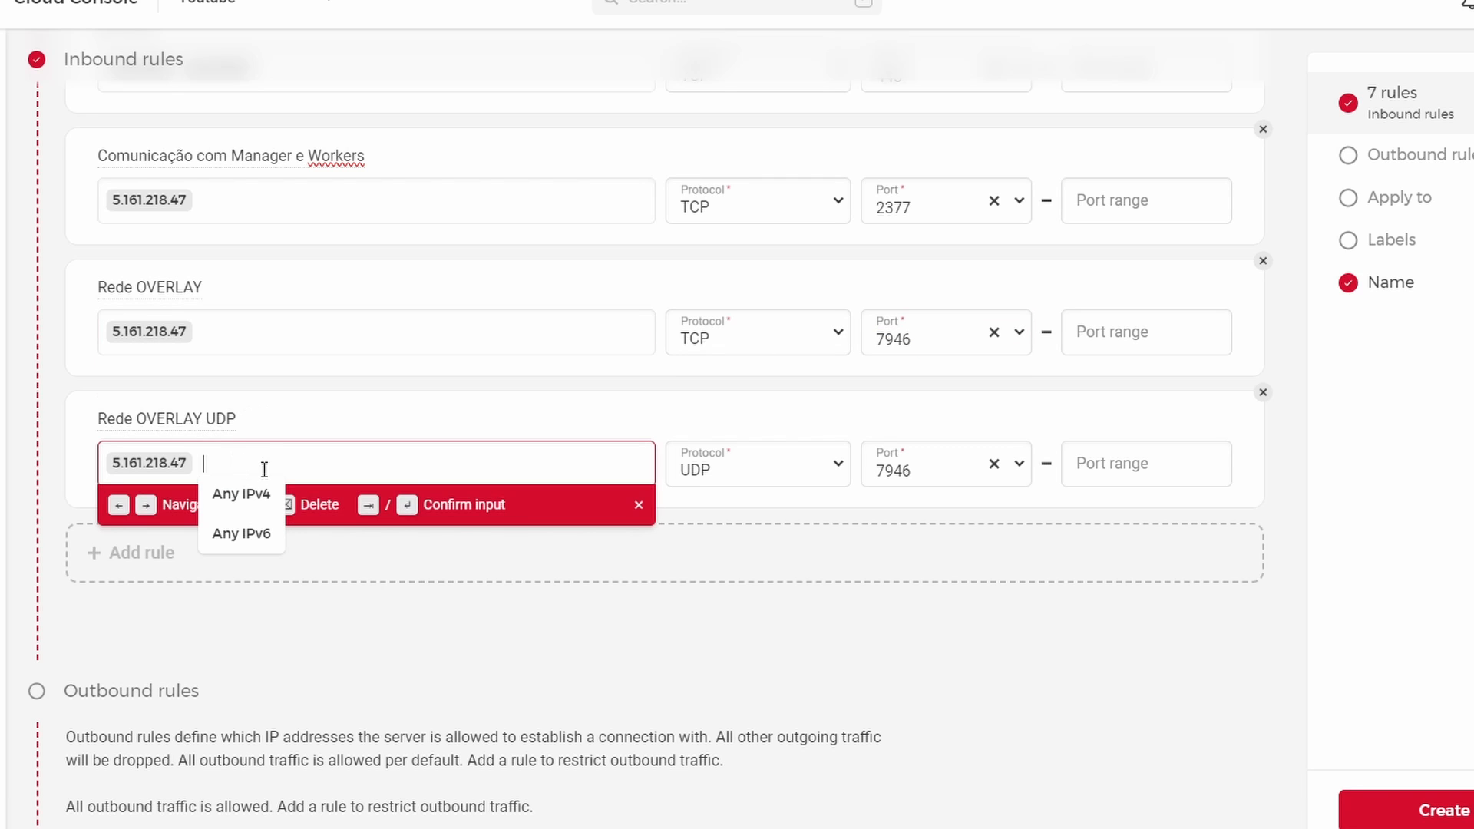
click(701, 513)
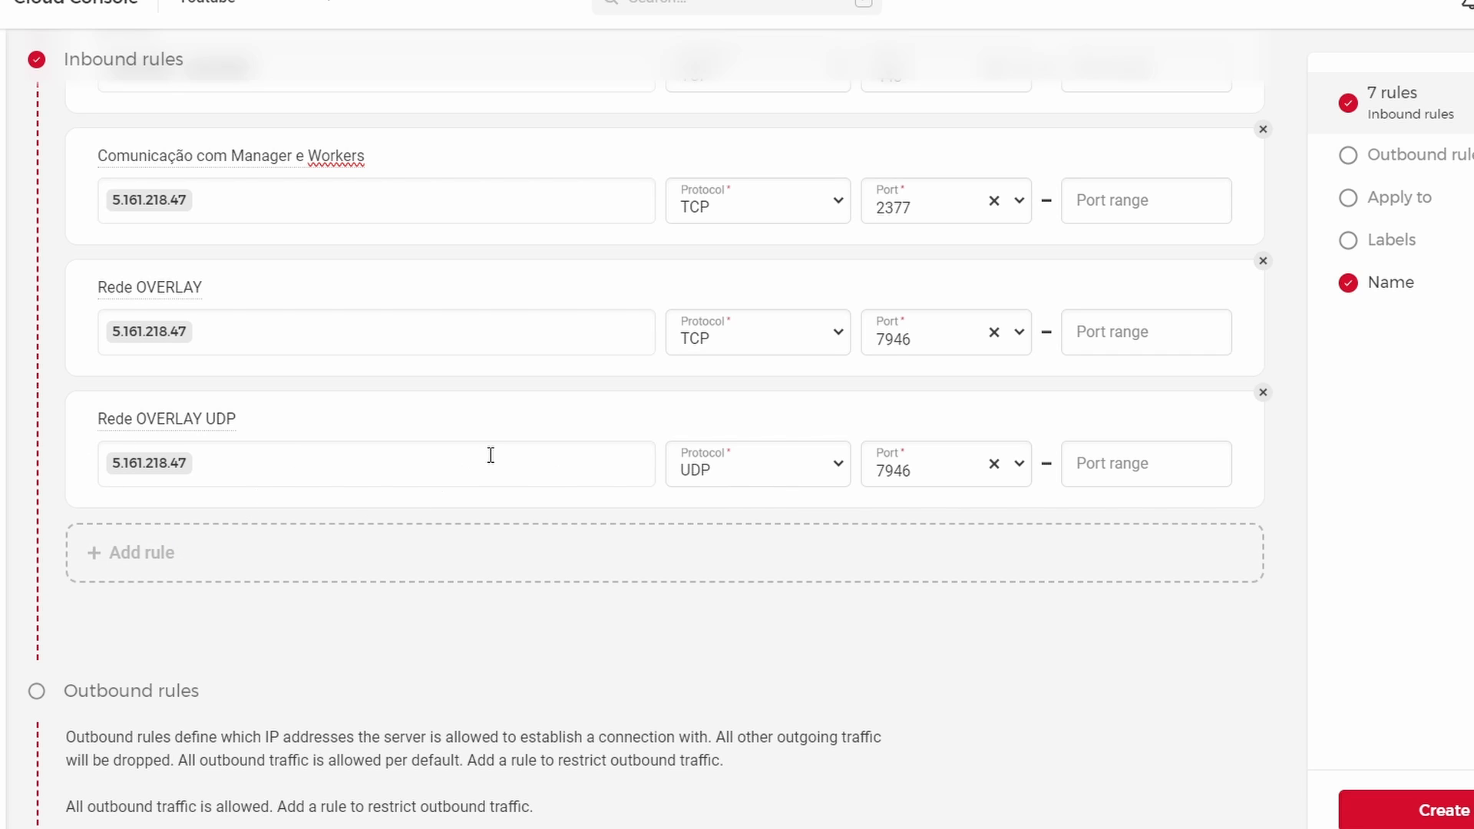
Add an eighth inbound rule and describe it as "Swarm Overllay".
click(234, 559)
click(192, 549)
text(Ove)
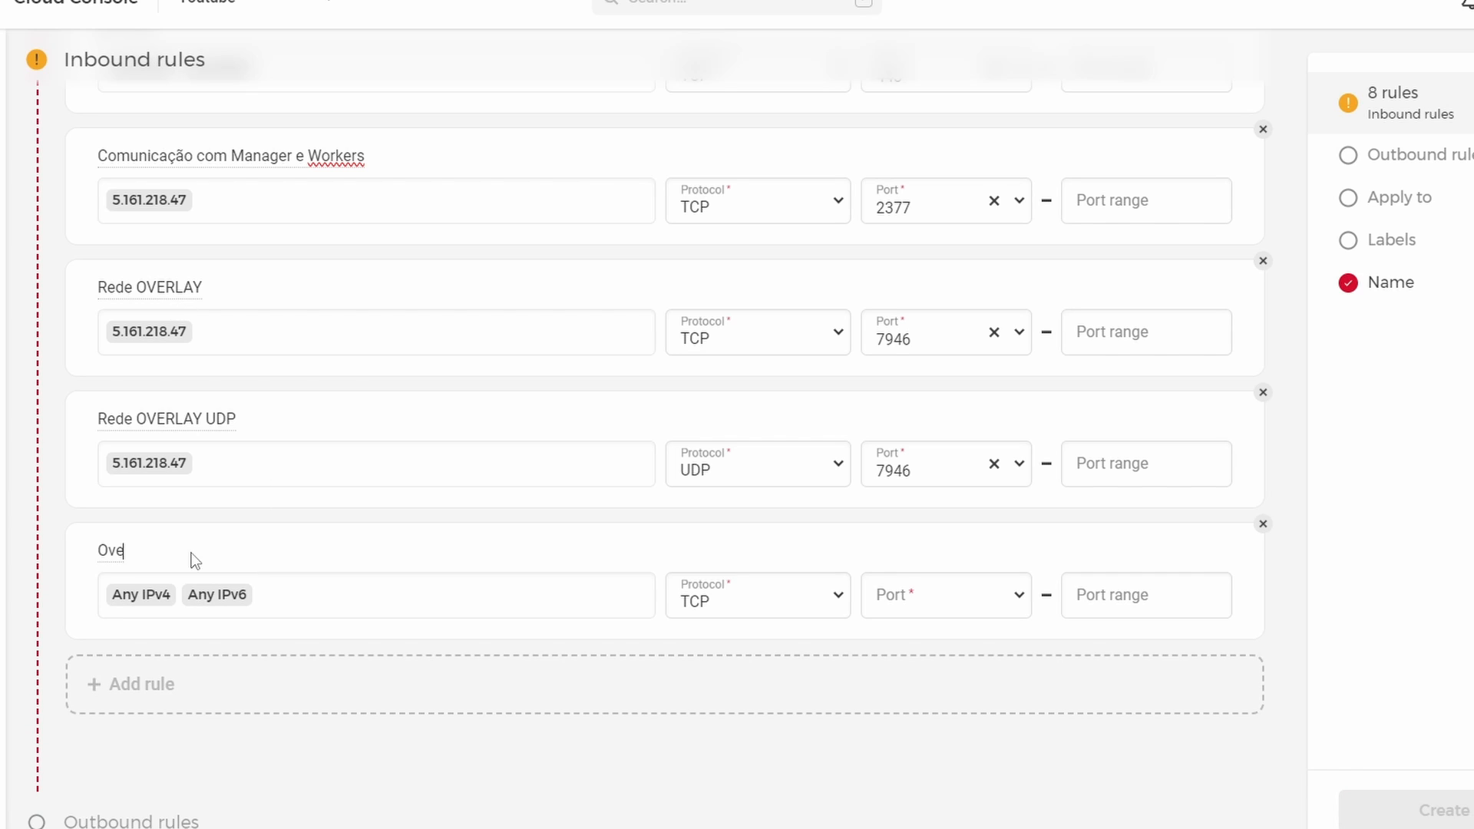
text(rlay S)
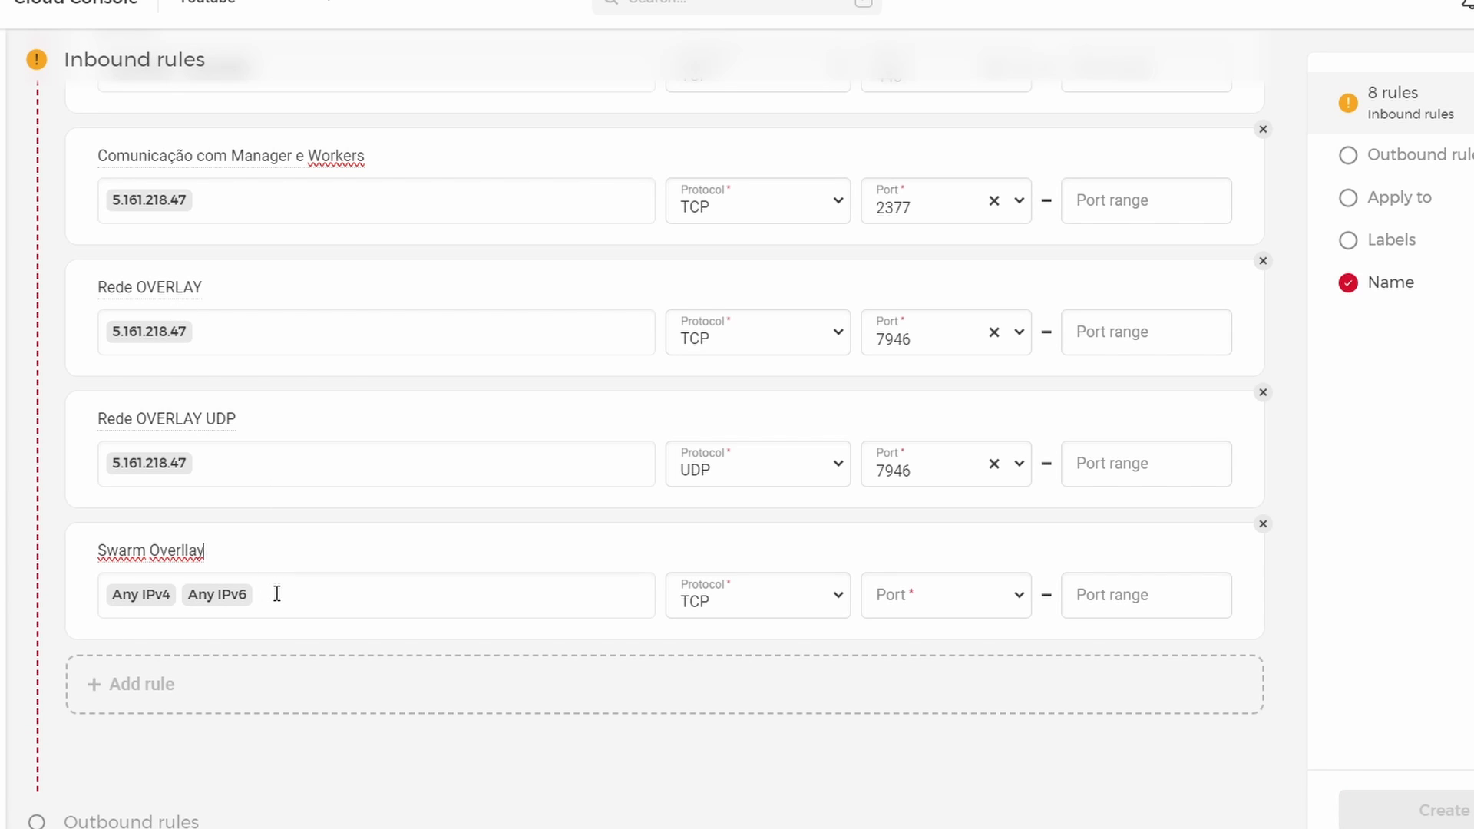
Replace the Any IPv4 and Any IPv6 sources of the "Swarm Overllay" rule with the manager IP 5.161.218.47.
click(278, 595)
key(BackSpace)
key(BackSpace)
key(BackSpace)
key(ctrl+v)
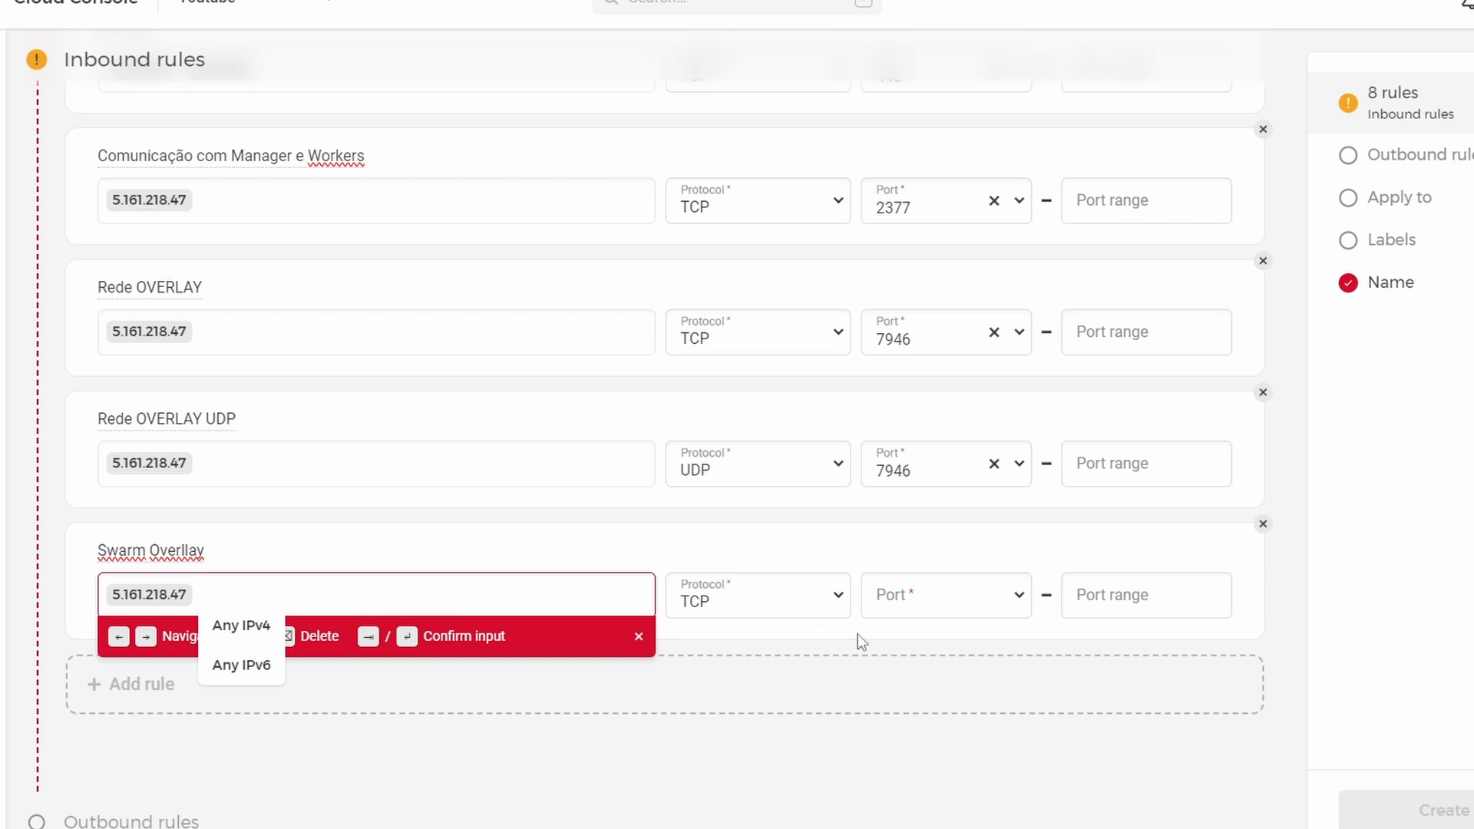
Set the port of the "Swarm Overllay" rule to 4789.
click(978, 602)
text(4)
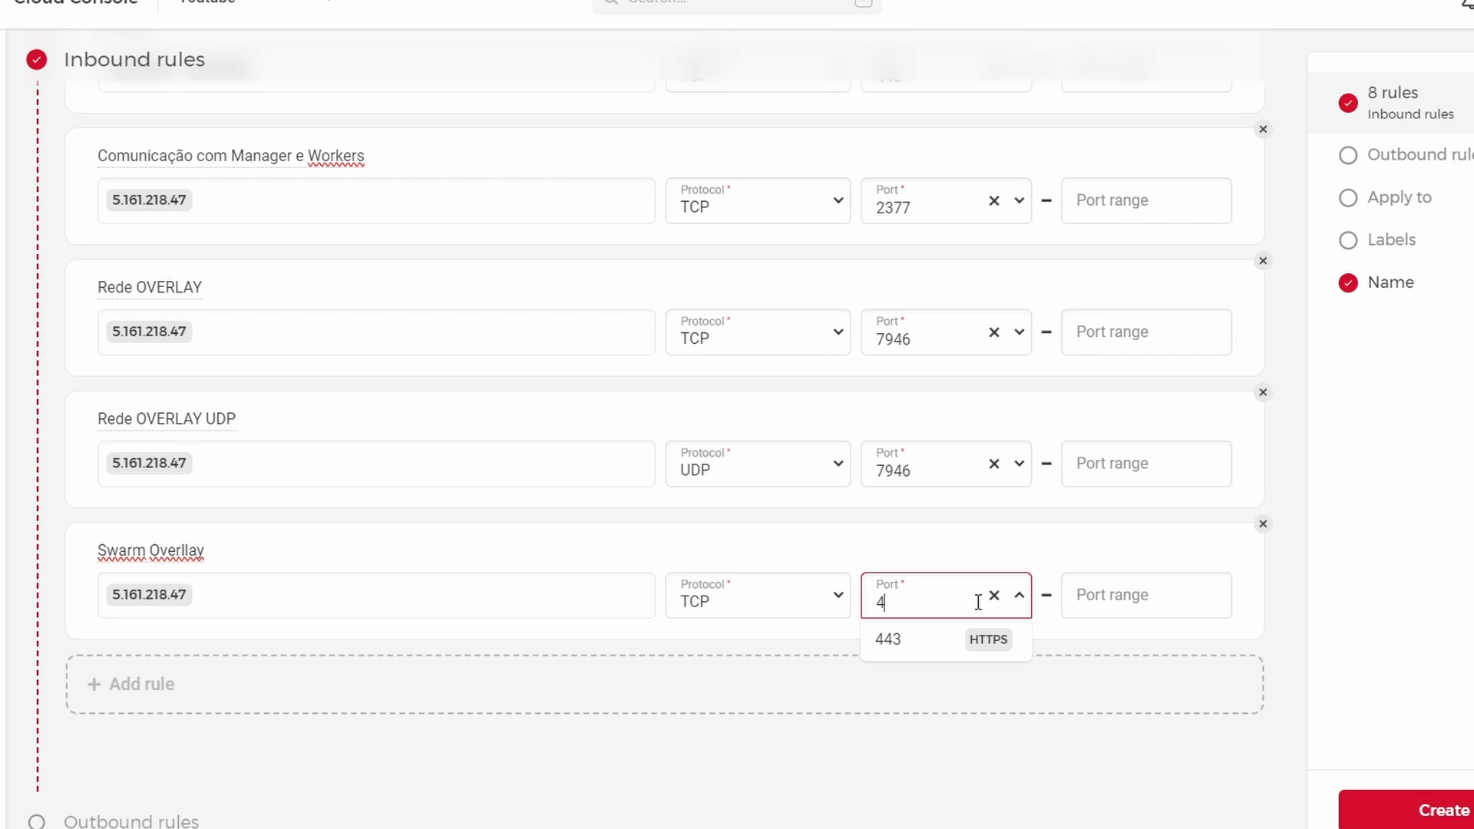
text(789)
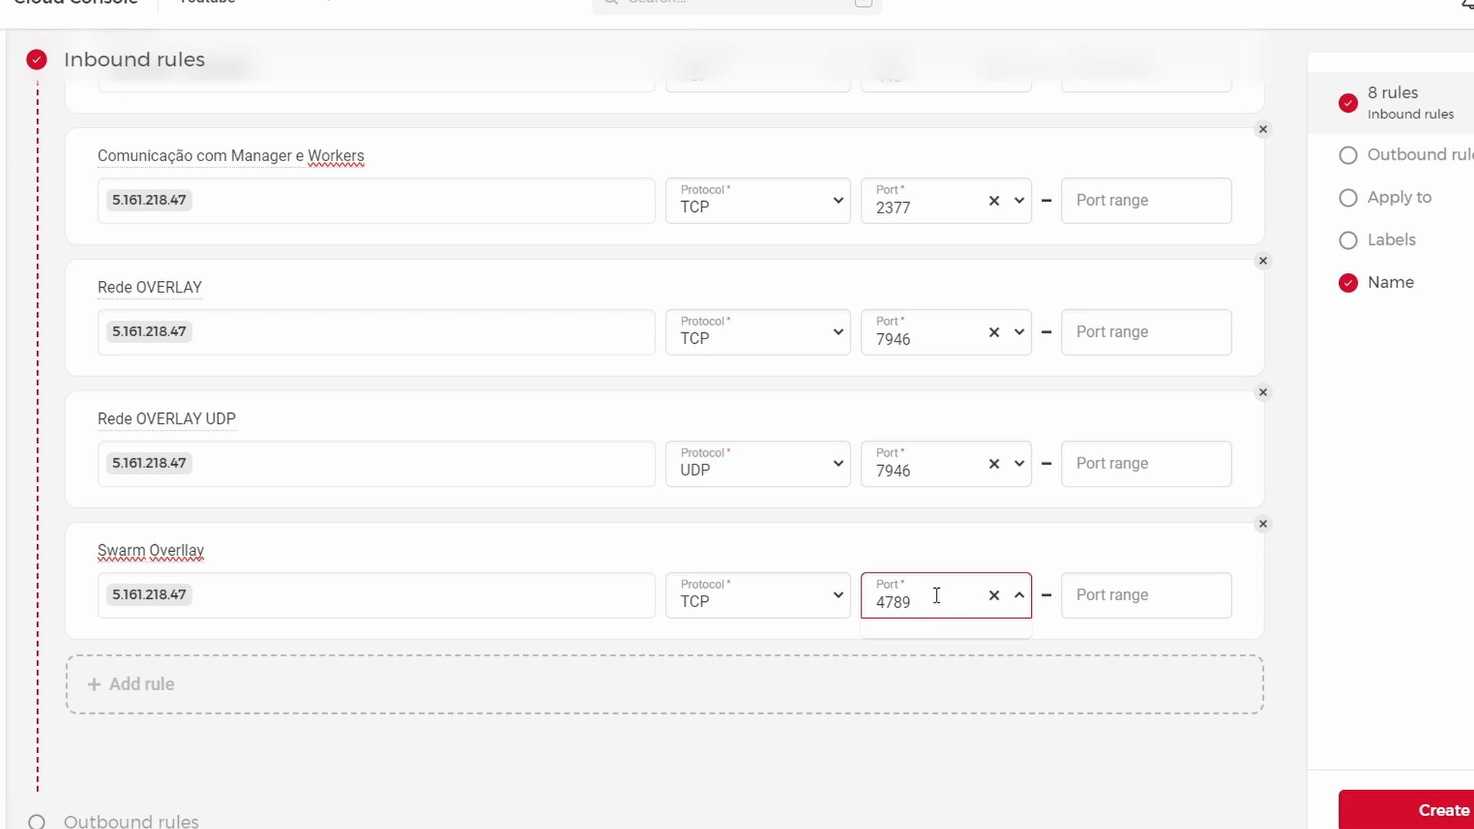
Correct the spelling of the last inbound rule's description to "Swarm Overlay".
scroll(500, 802, down, 10)
scroll(512, 793, up, 12)
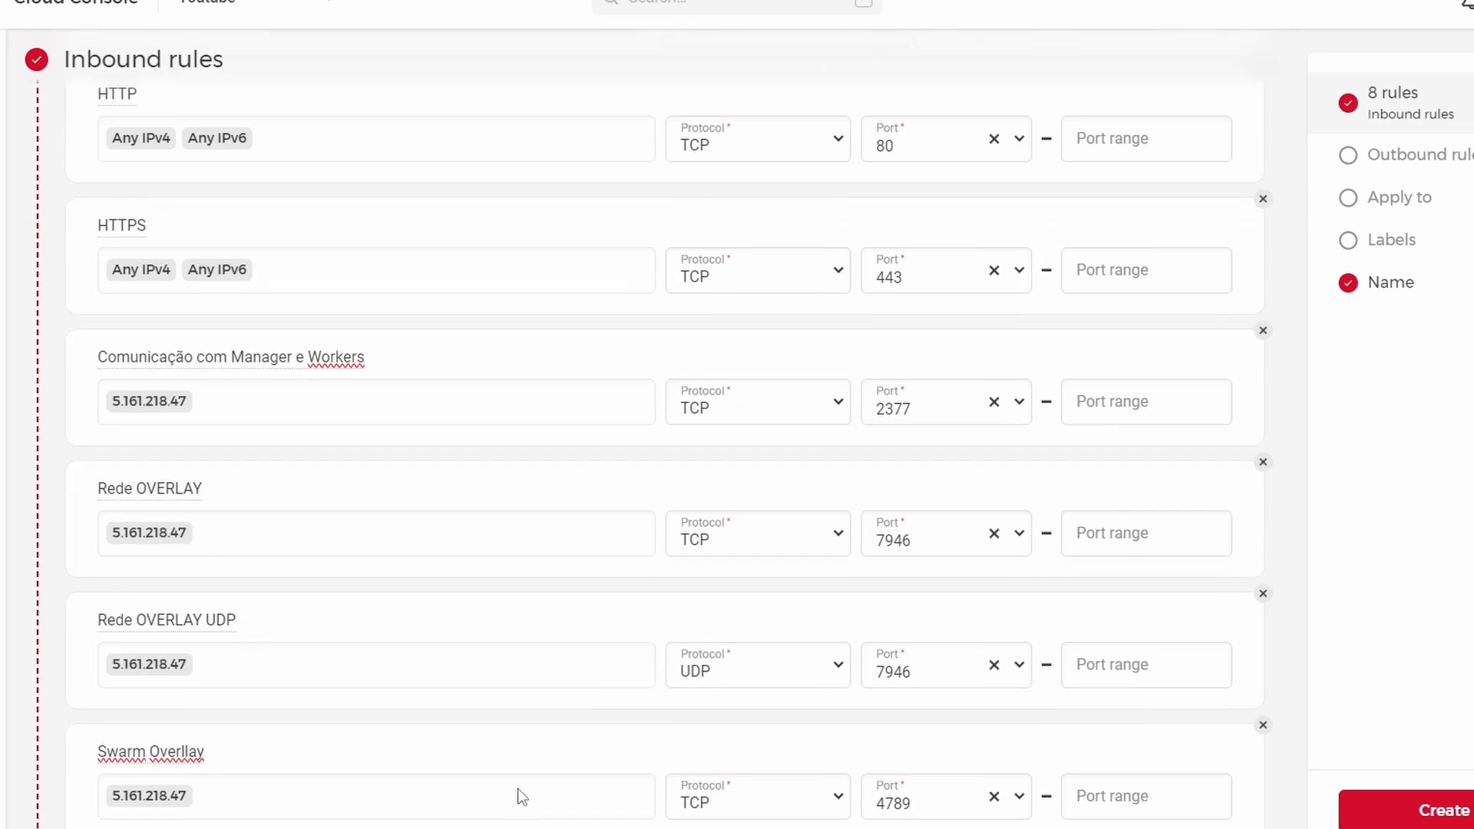
scroll(557, 757, down, 3)
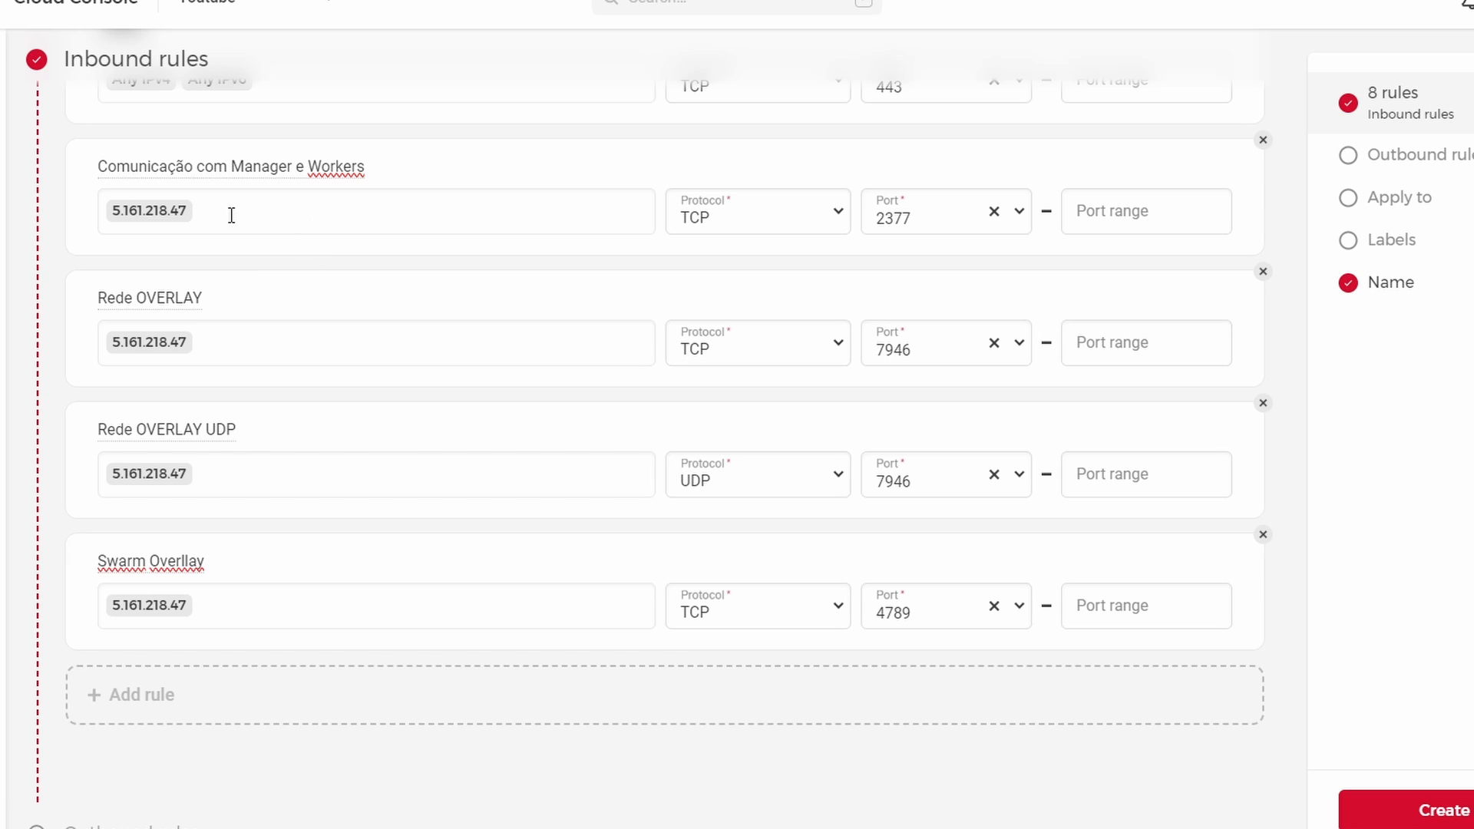
double_click(323, 173)
double_click(161, 301)
double_click(191, 561)
click(184, 560)
key(BackSpace)
drag(205, 301, 197, 306)
click(234, 439)
double_click(895, 611)
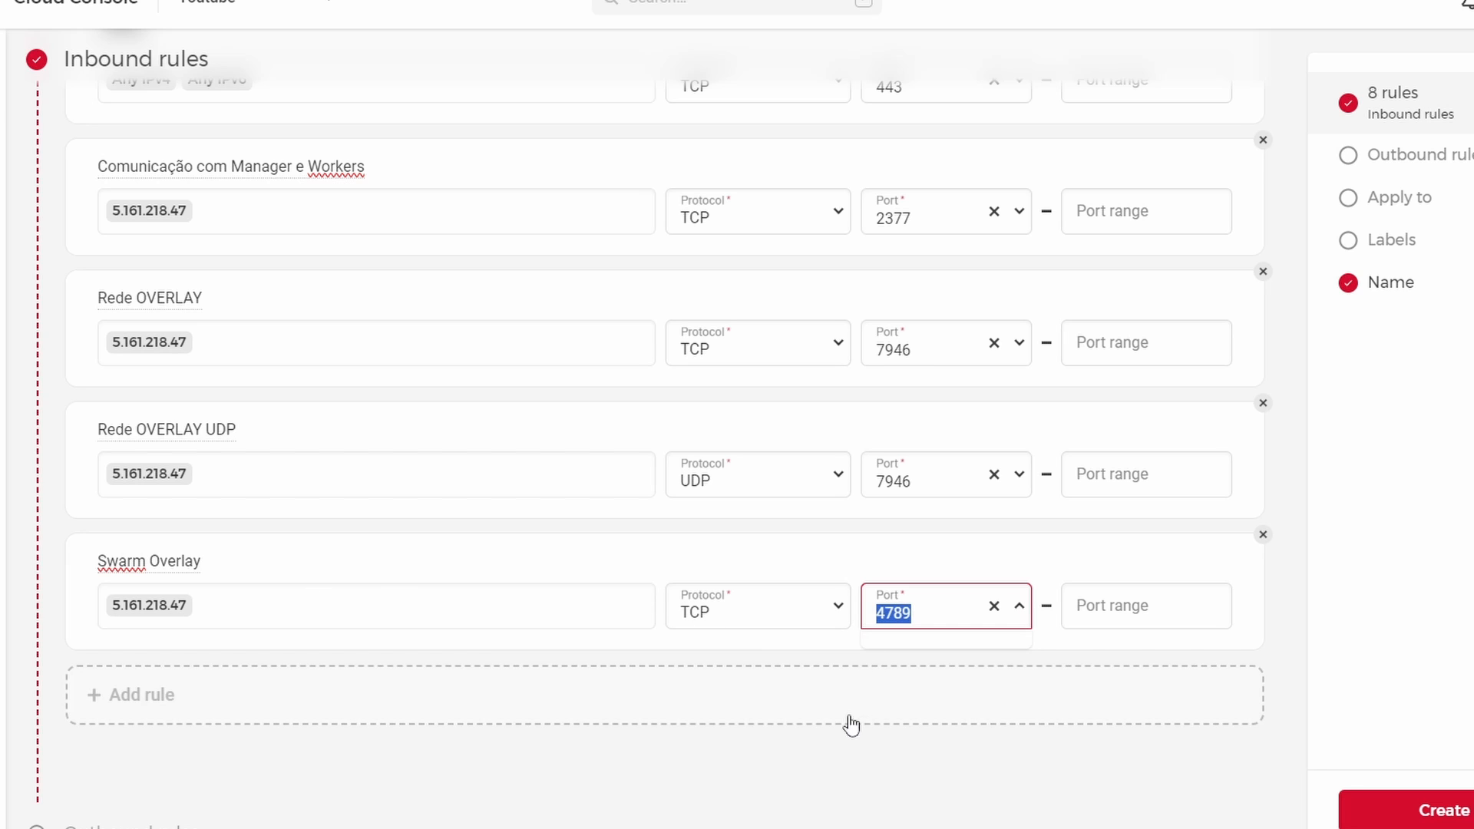
click(297, 567)
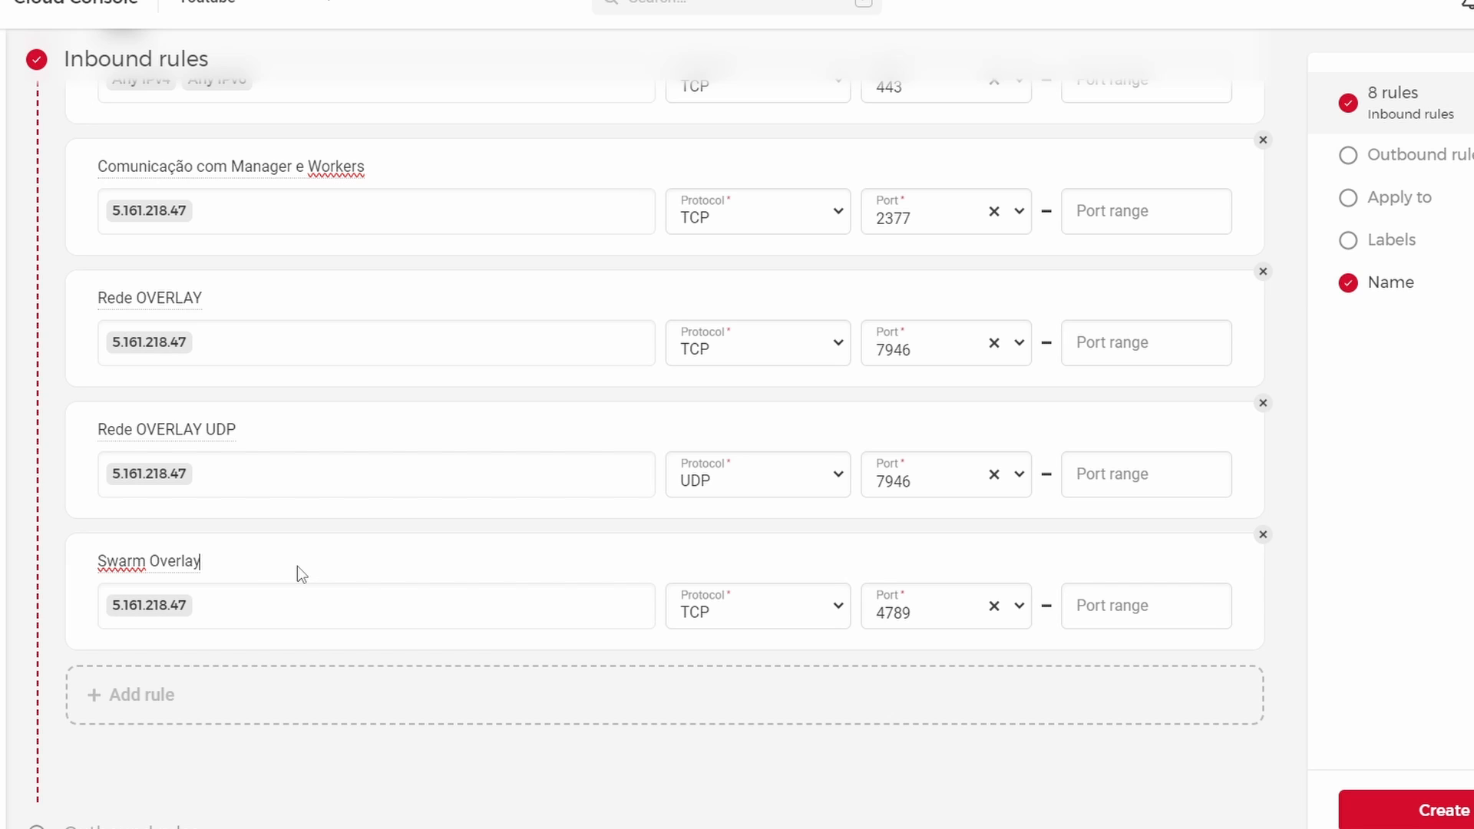
click(296, 693)
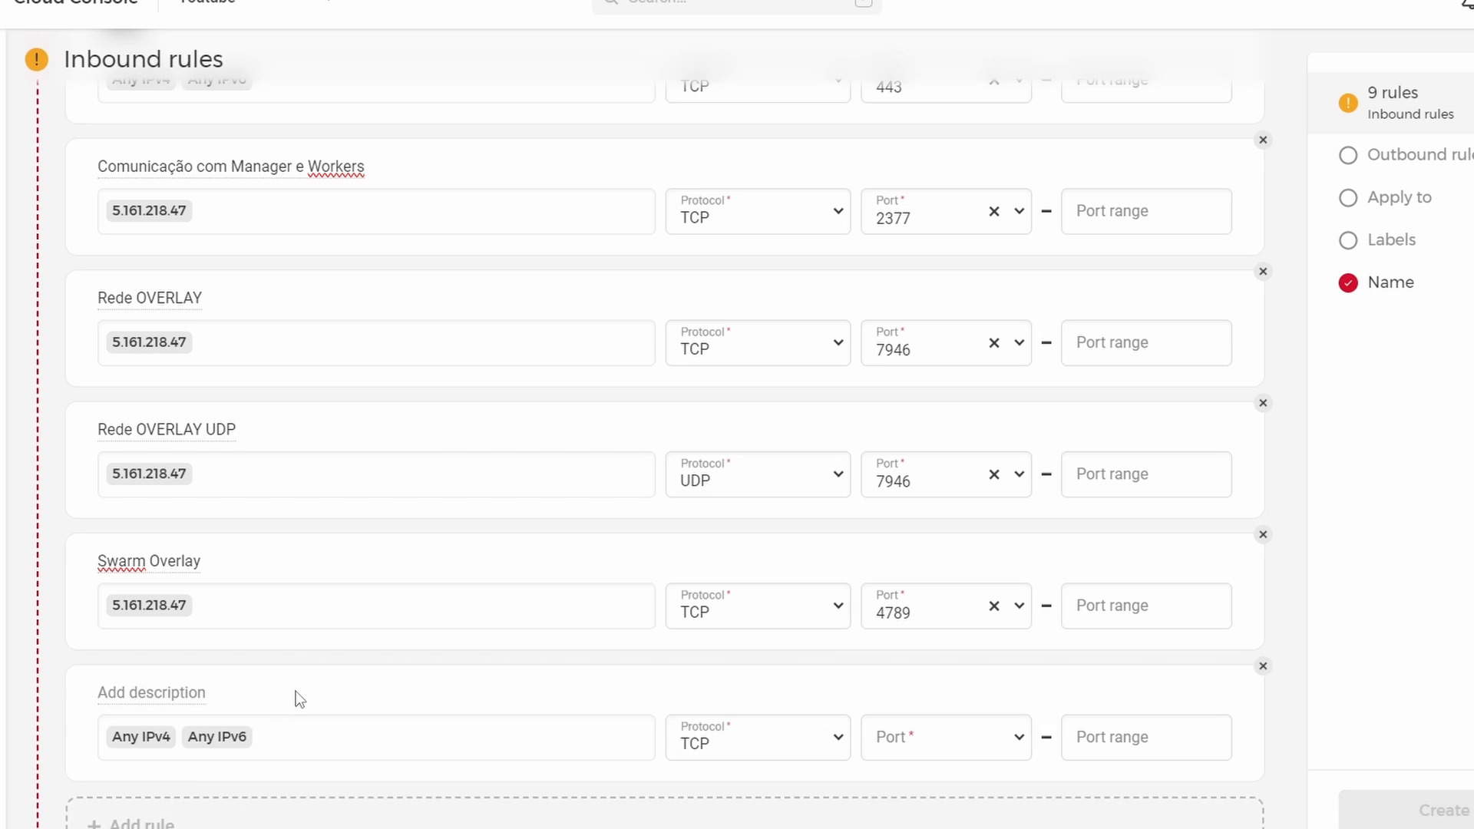
scroll(865, 516, down, 4)
click(779, 460)
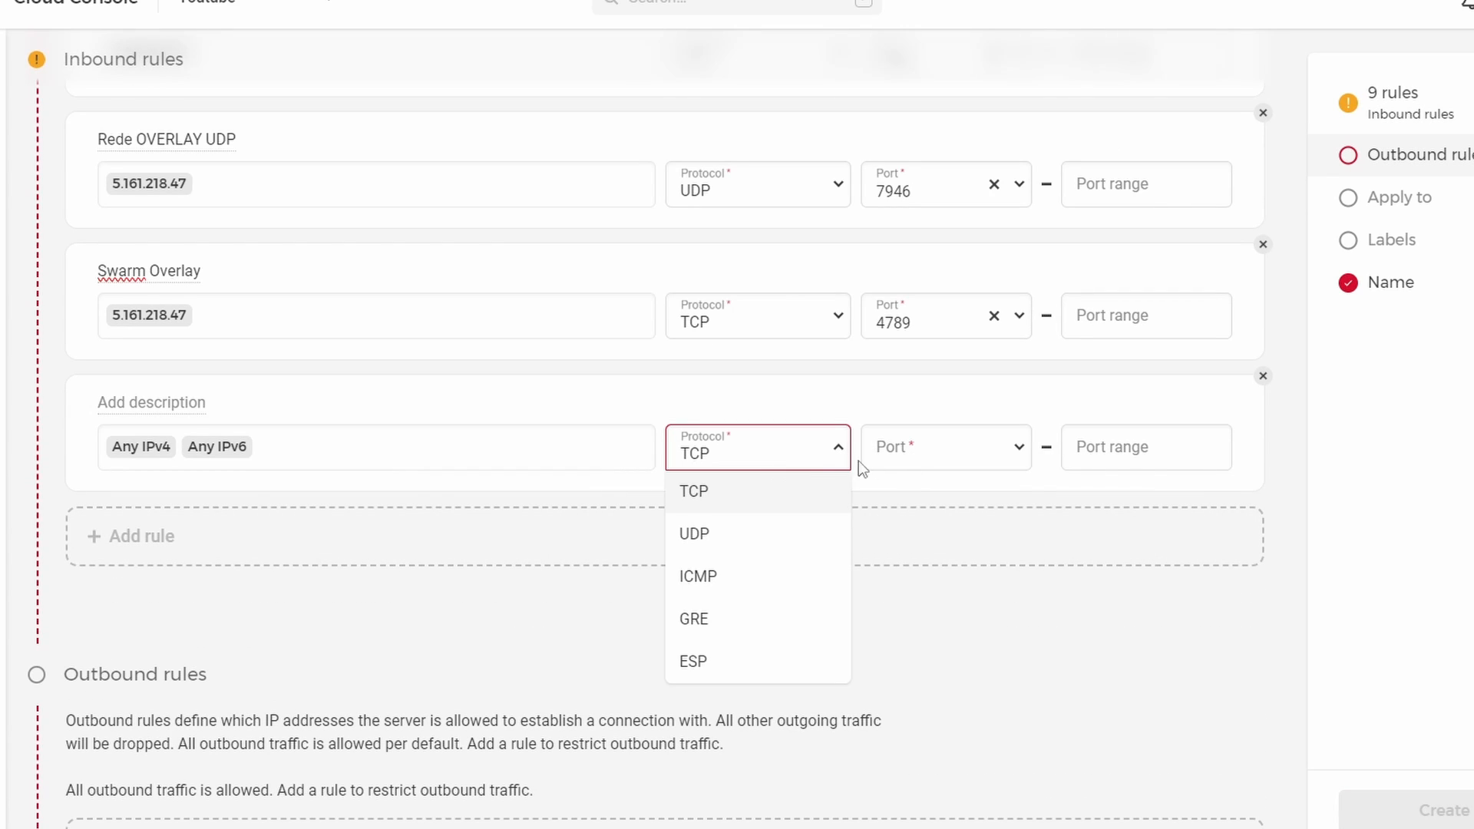
click(952, 459)
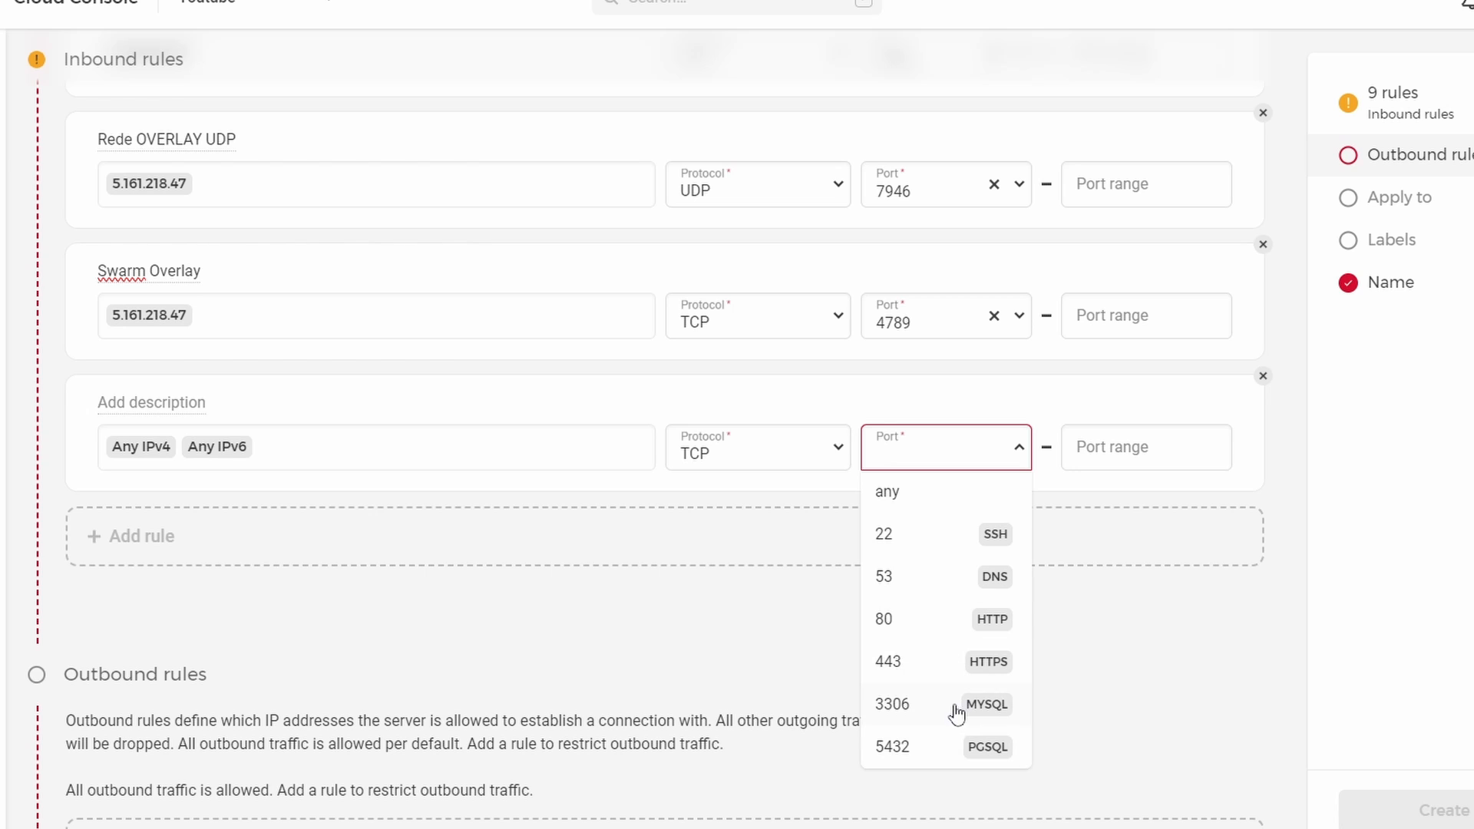
scroll(1276, 392, down, 6)
scroll(1108, 526, up, 4)
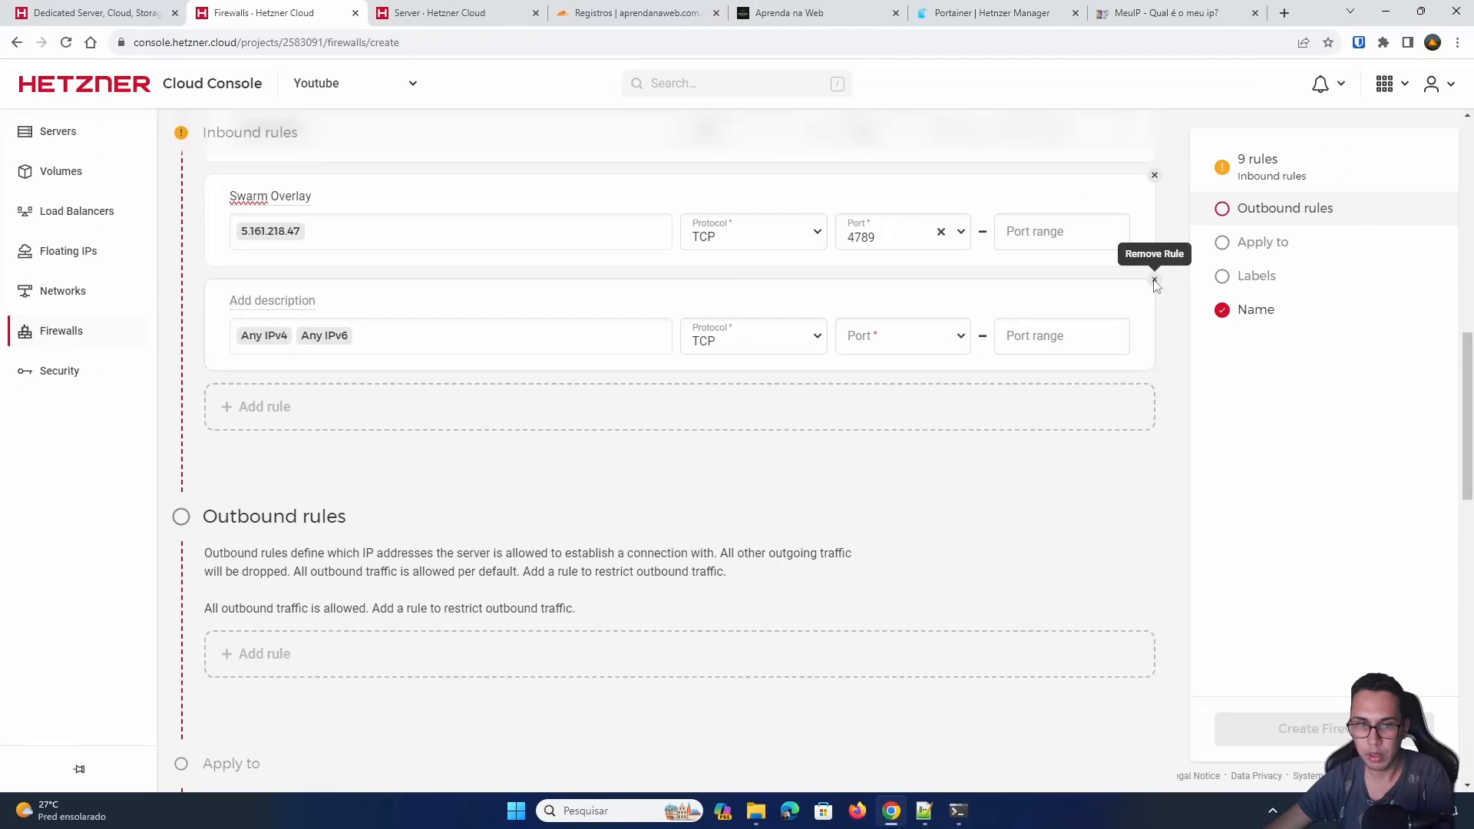
click(1152, 269)
Create the firewall with the configured inbound rules and open its details from the firewall list.
scroll(657, 528, up, 5)
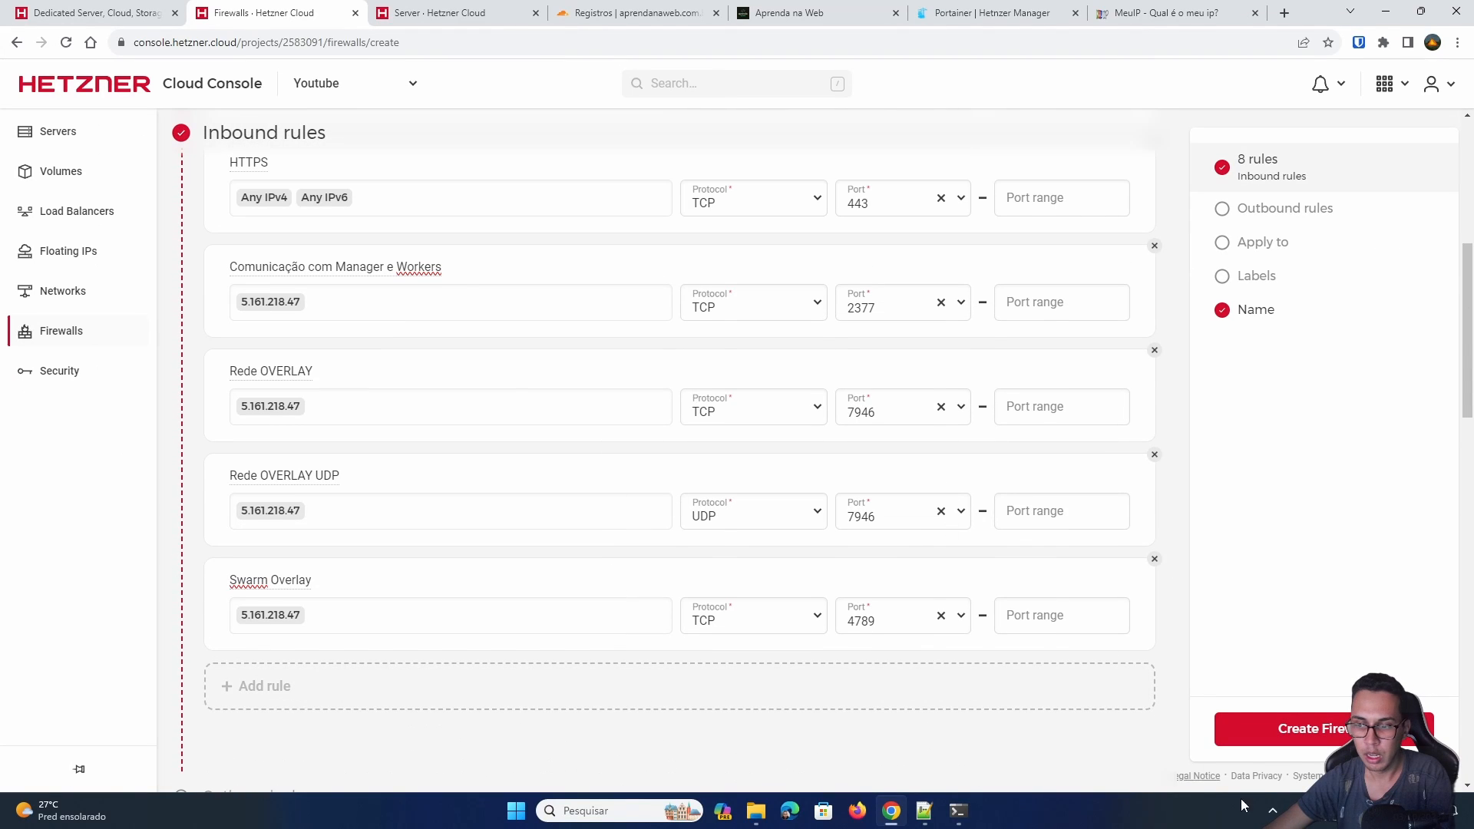
click(1283, 730)
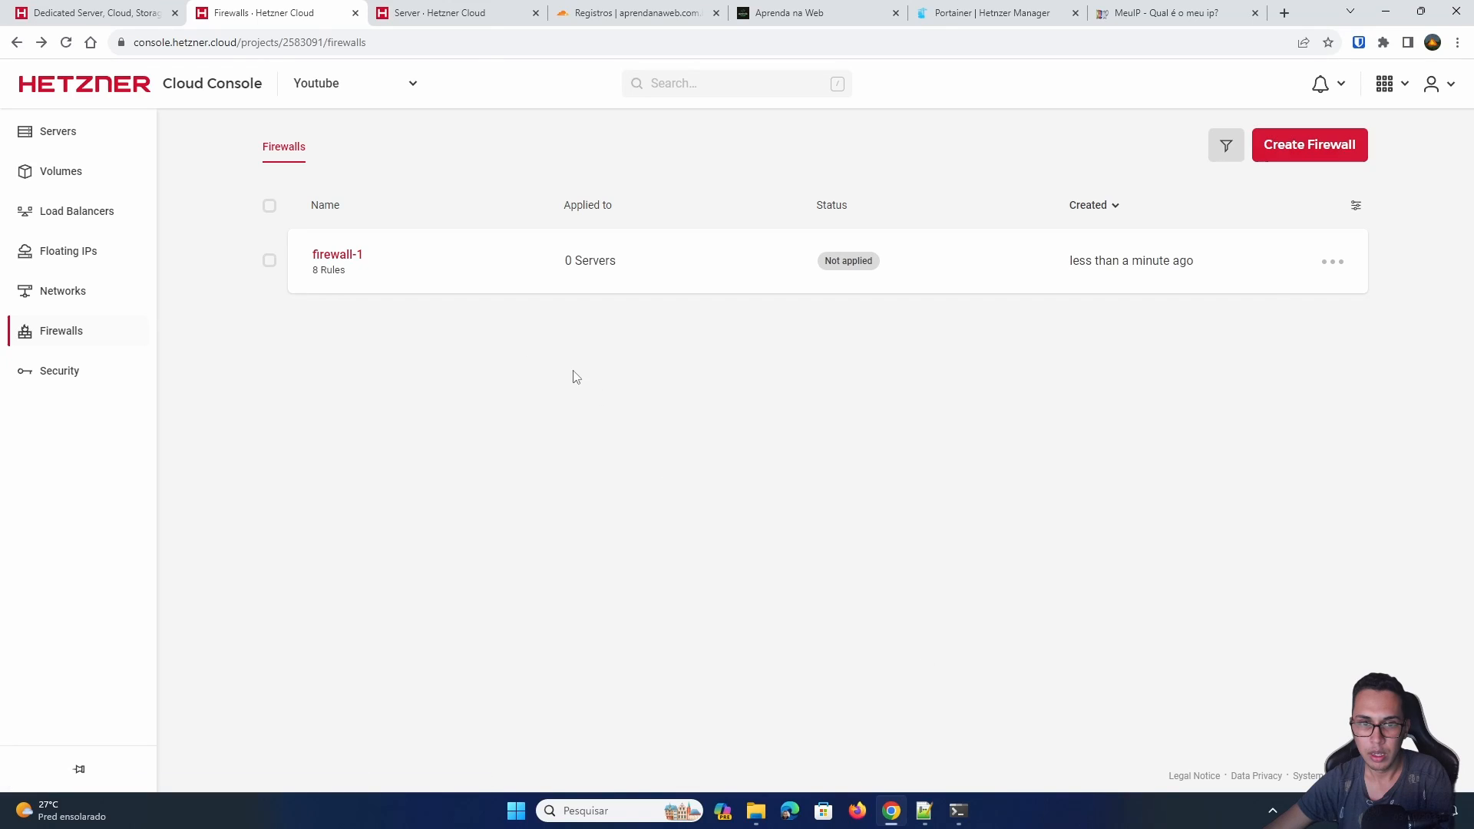
click(342, 261)
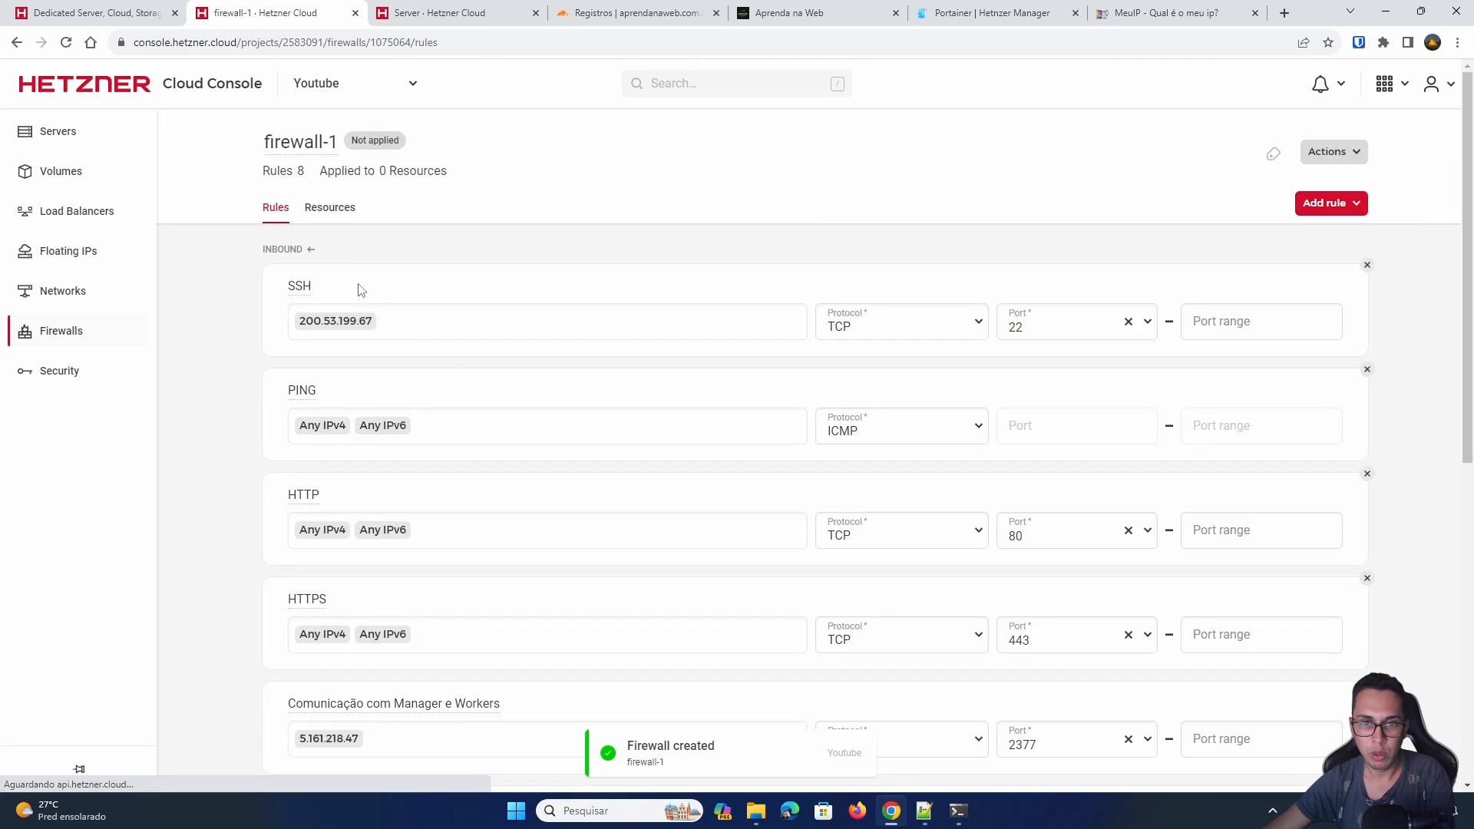
Rename the new firewall as docker-firewall.
scroll(452, 376, down, 6)
scroll(460, 381, down, 2)
scroll(464, 382, up, 8)
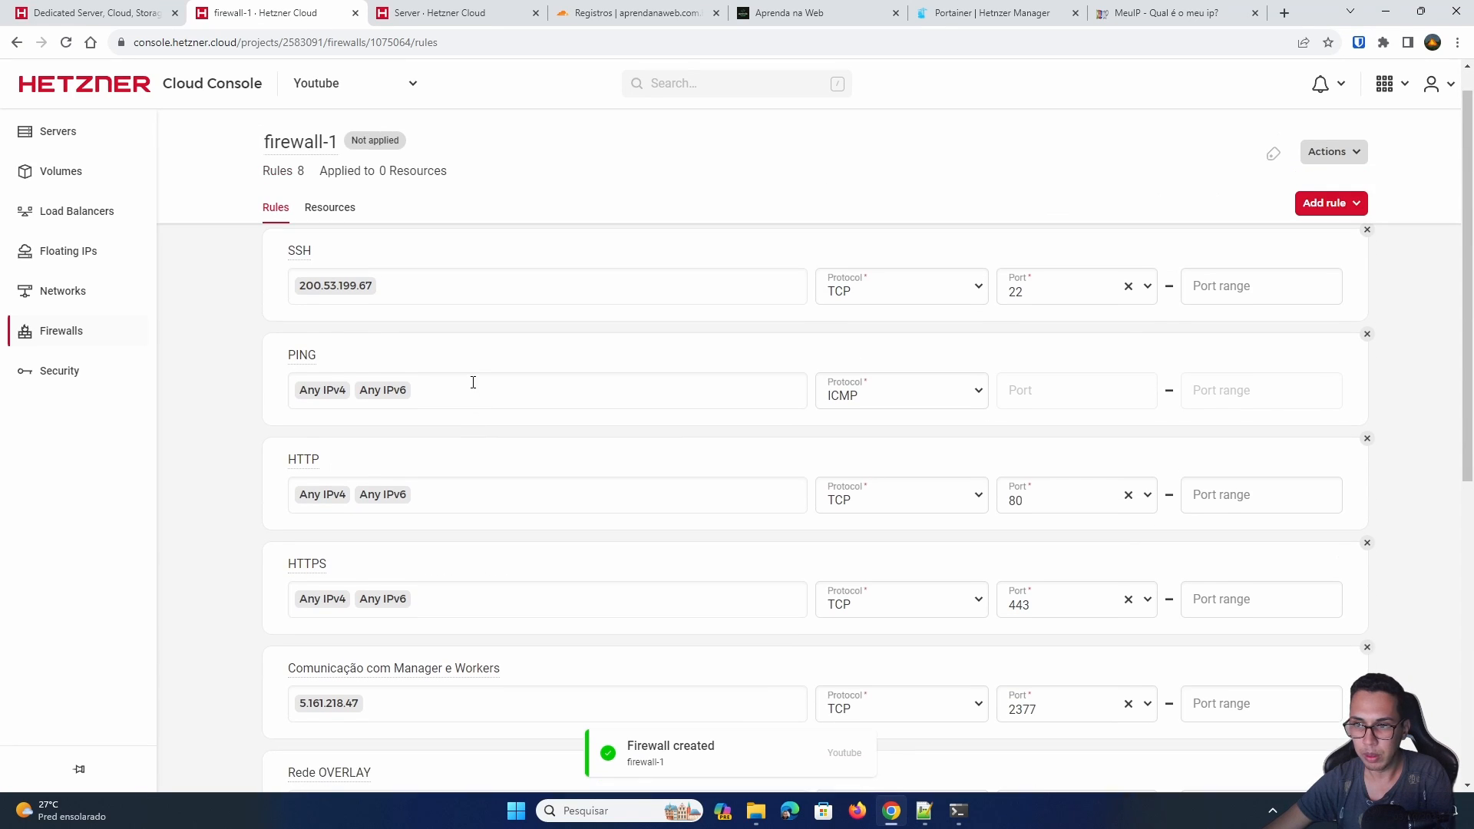
click(316, 140)
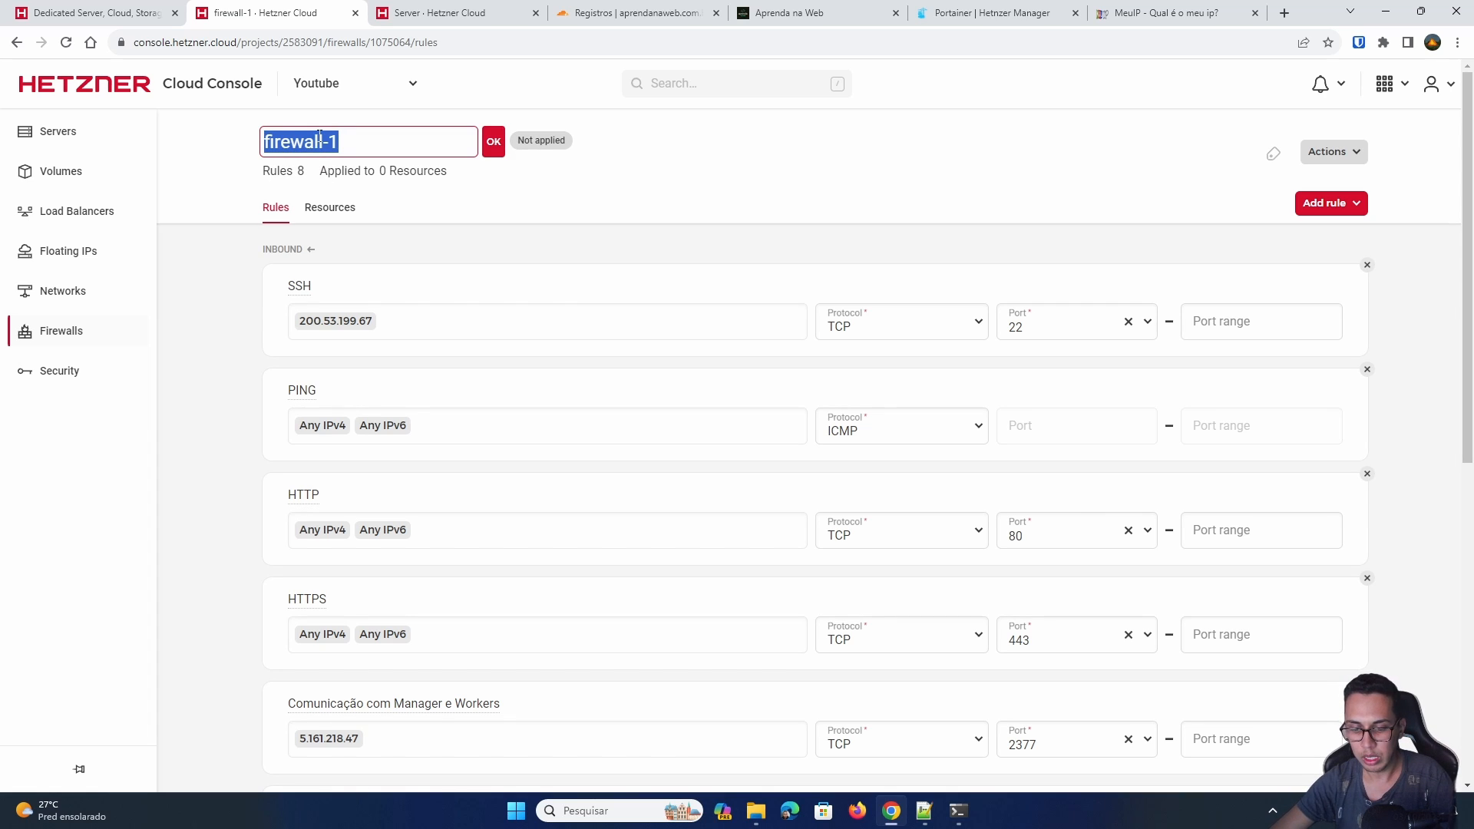
text(docker)
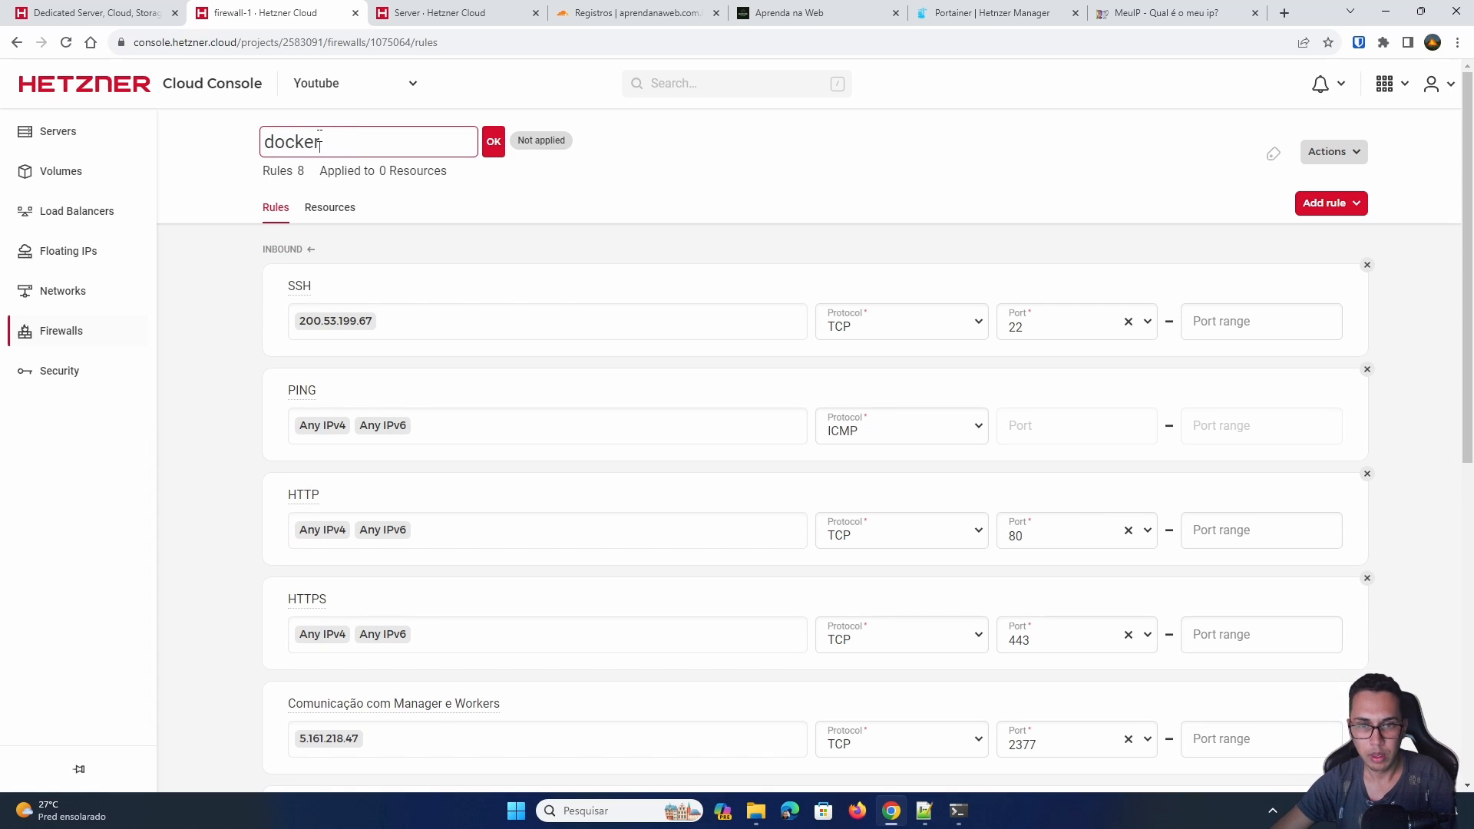
text(-firewall)
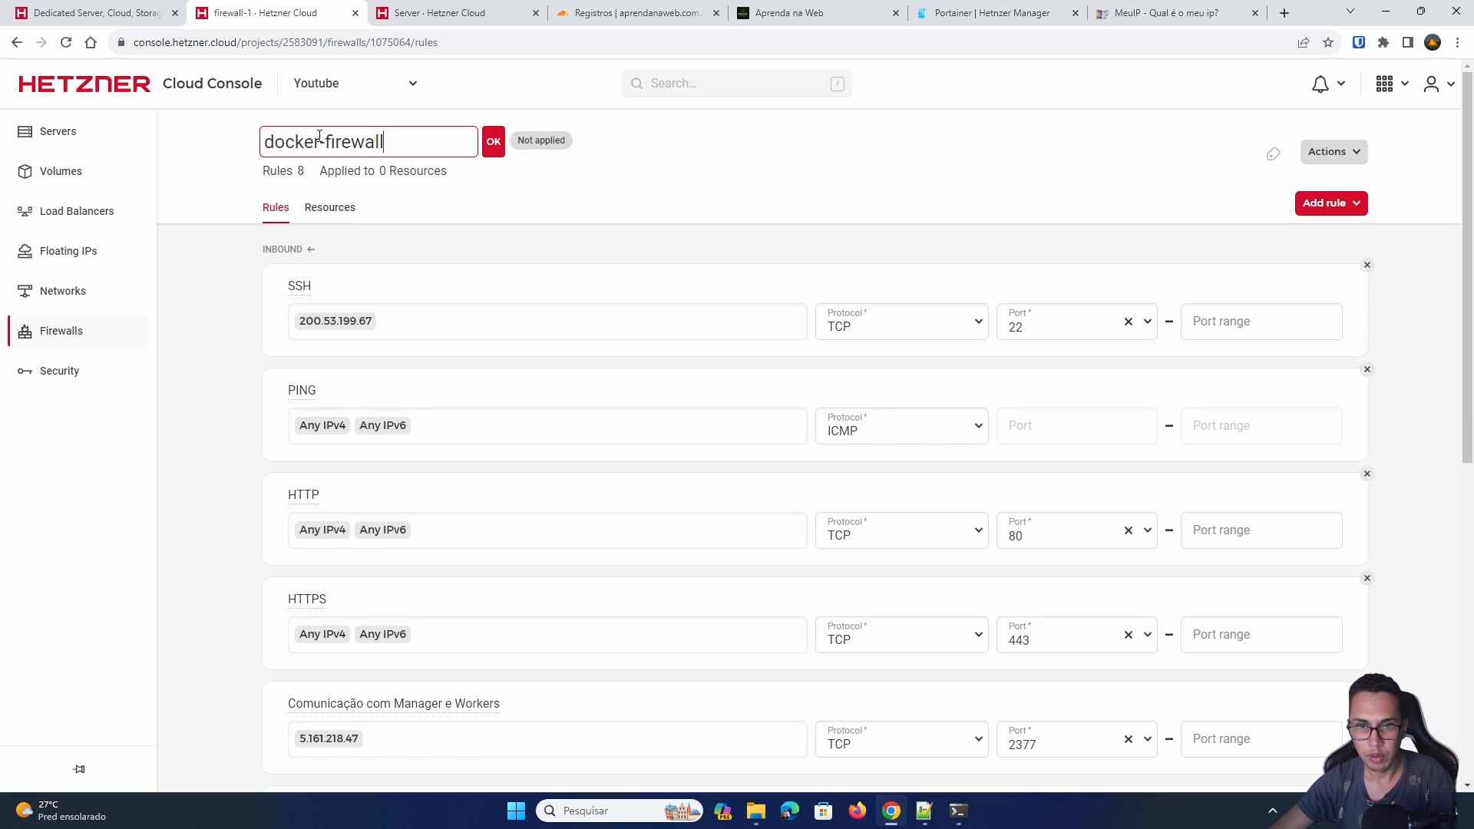
key(Return)
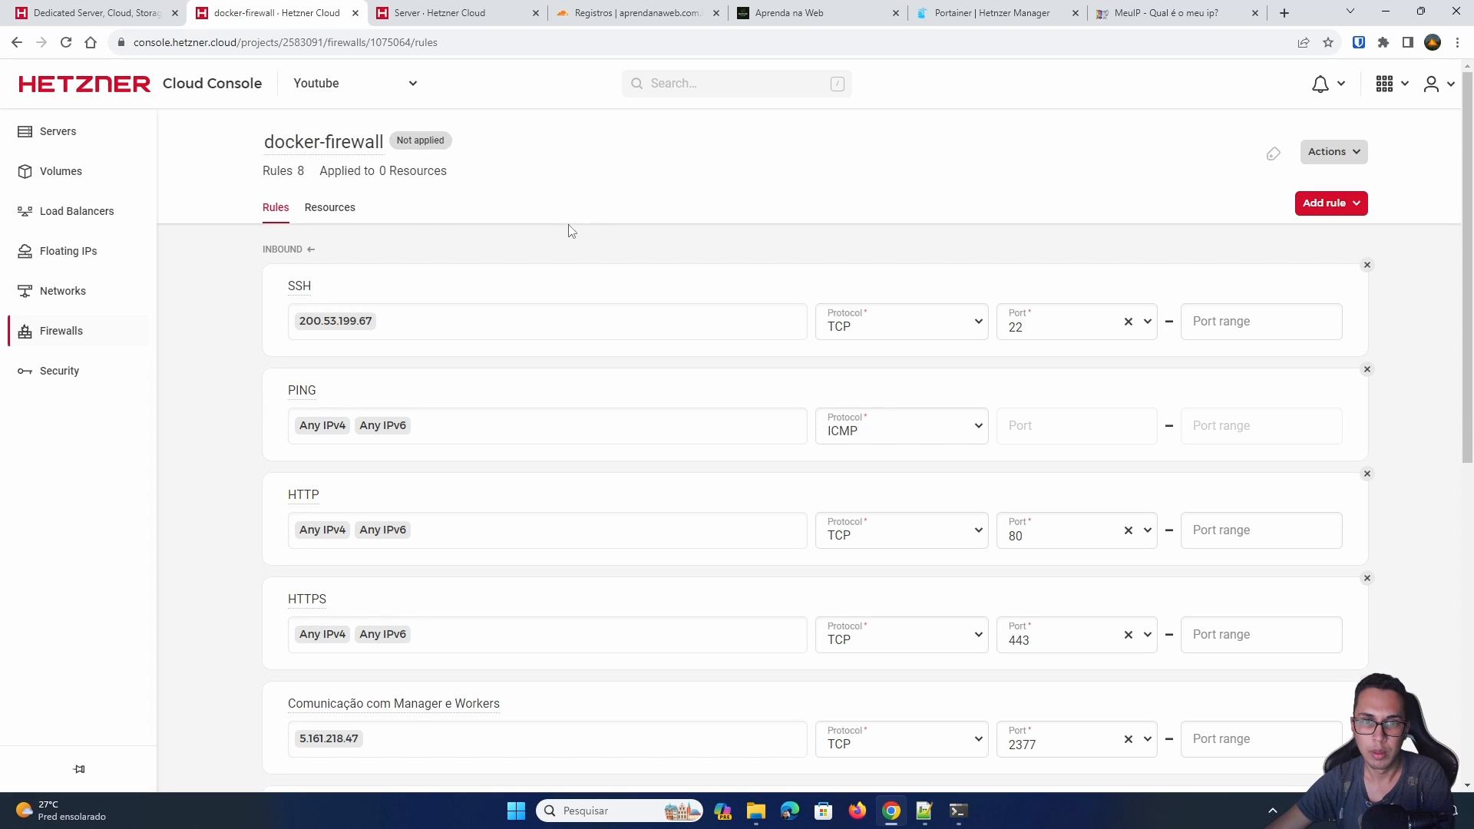
Review the inbound rules of docker-firewall and its entry and available actions in the firewall list.
scroll(665, 225, down, 3)
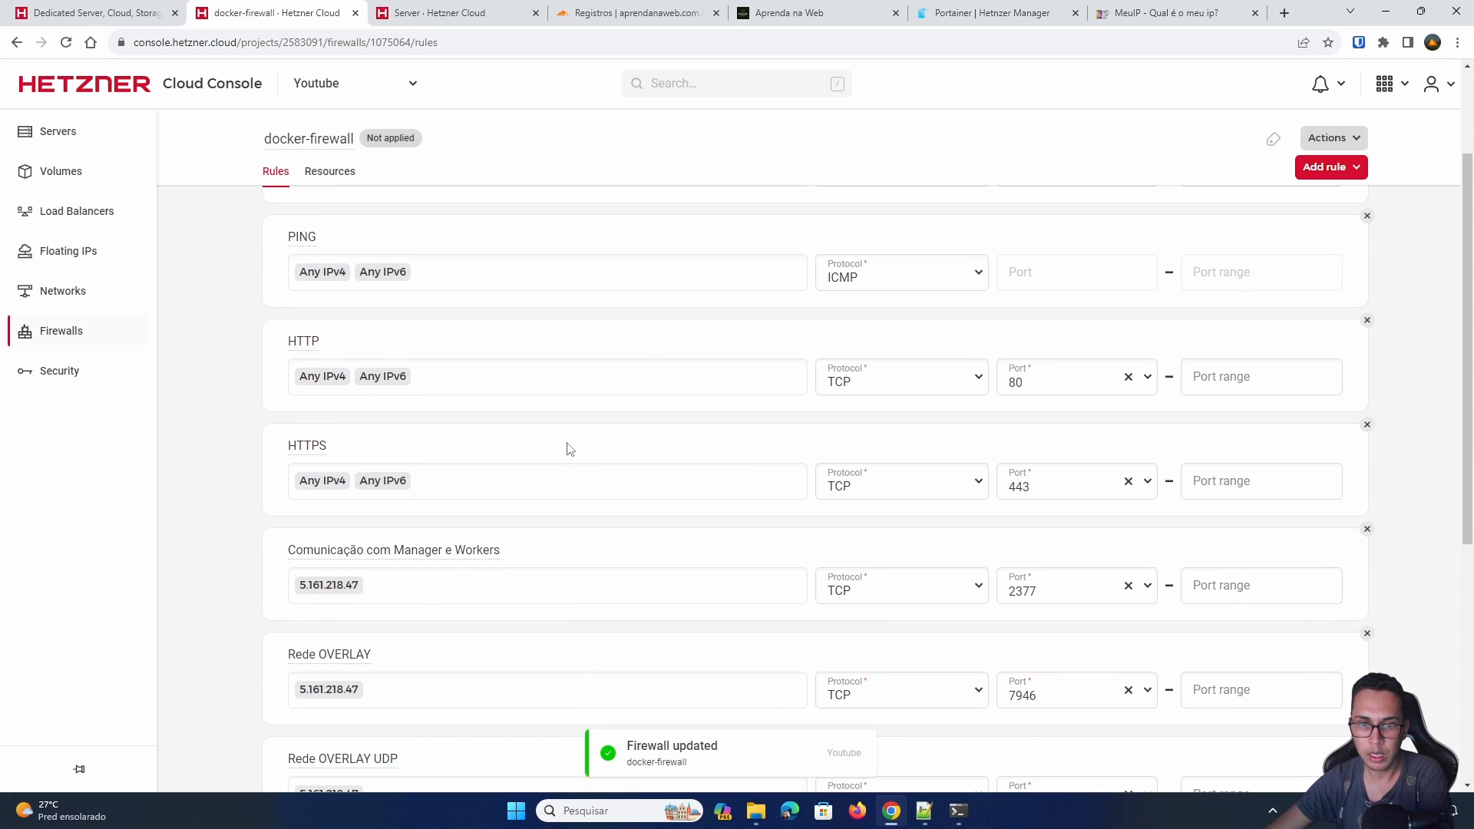
scroll(586, 370, up, 3)
scroll(240, 342, down, 5)
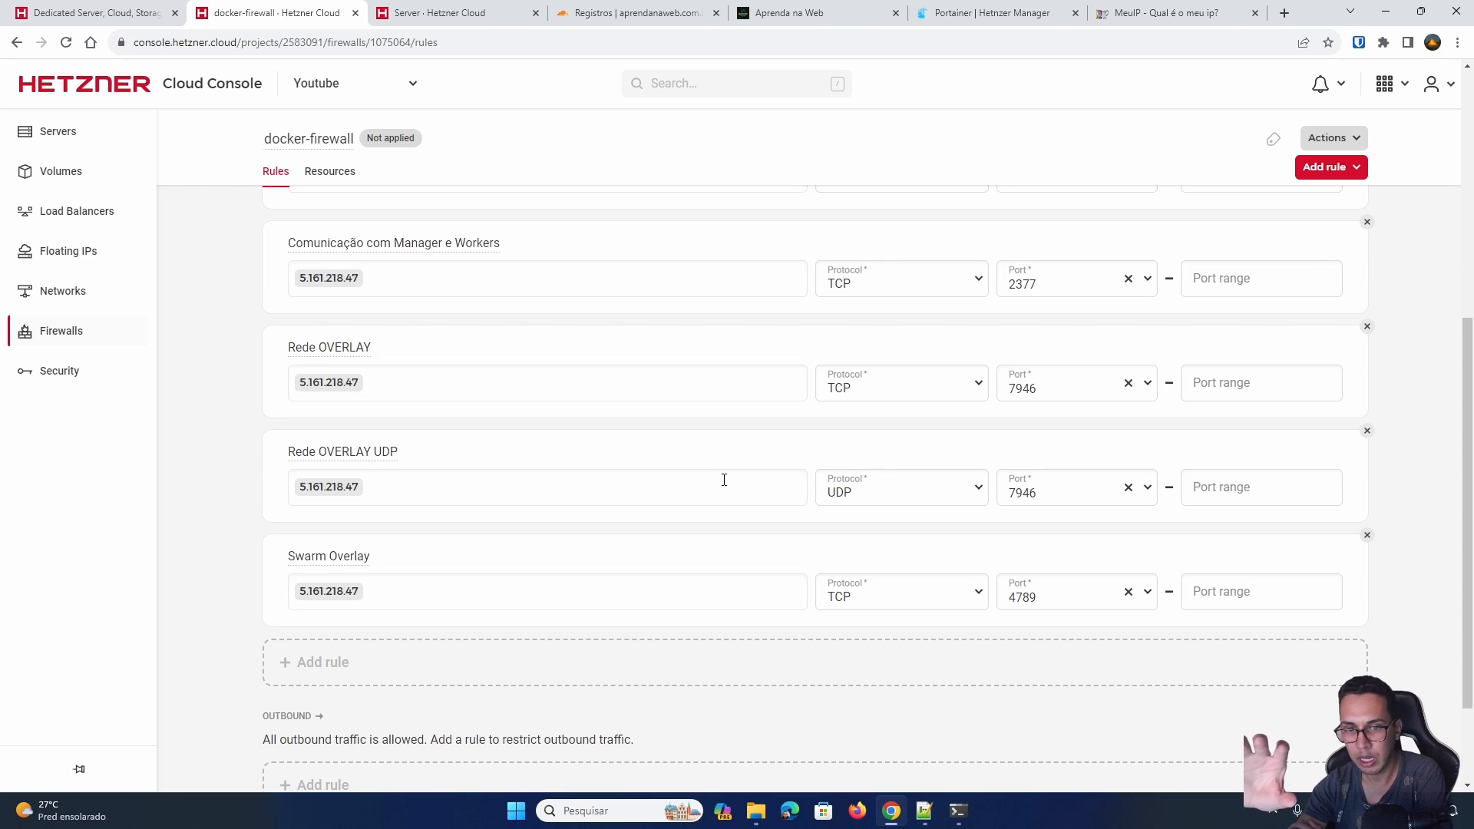
click(582, 377)
click(208, 410)
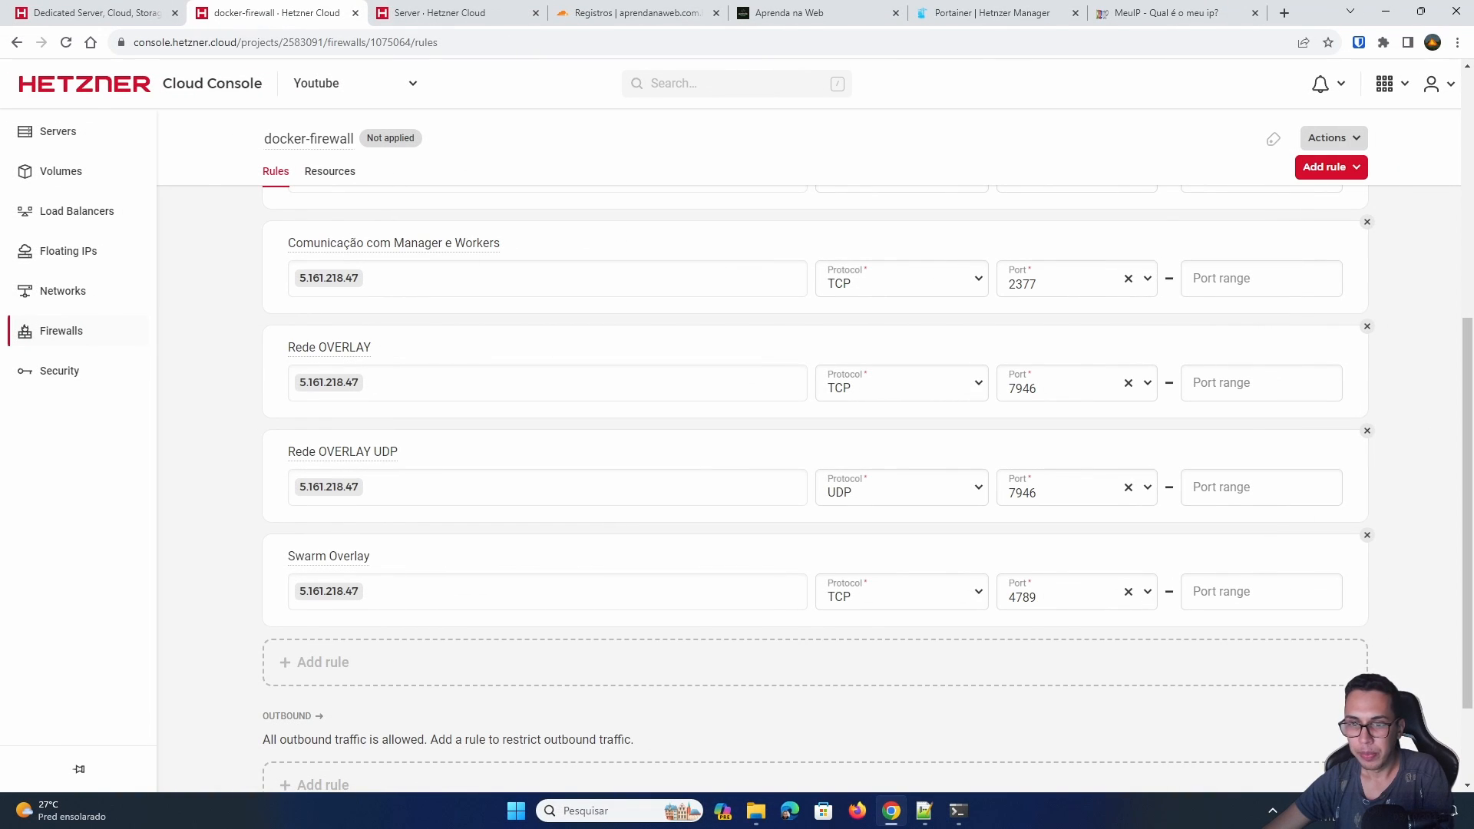
click(80, 342)
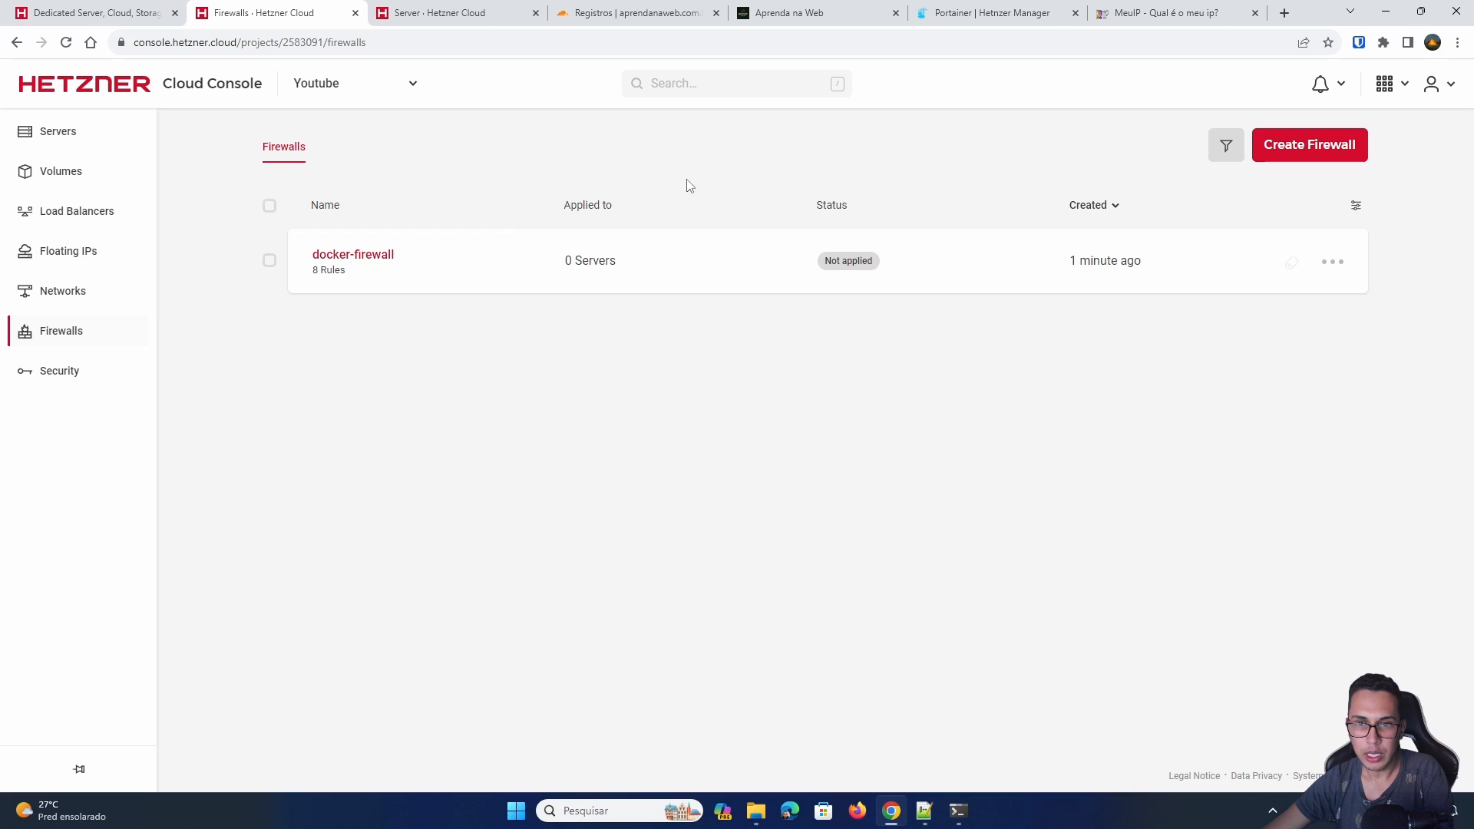
click(1334, 262)
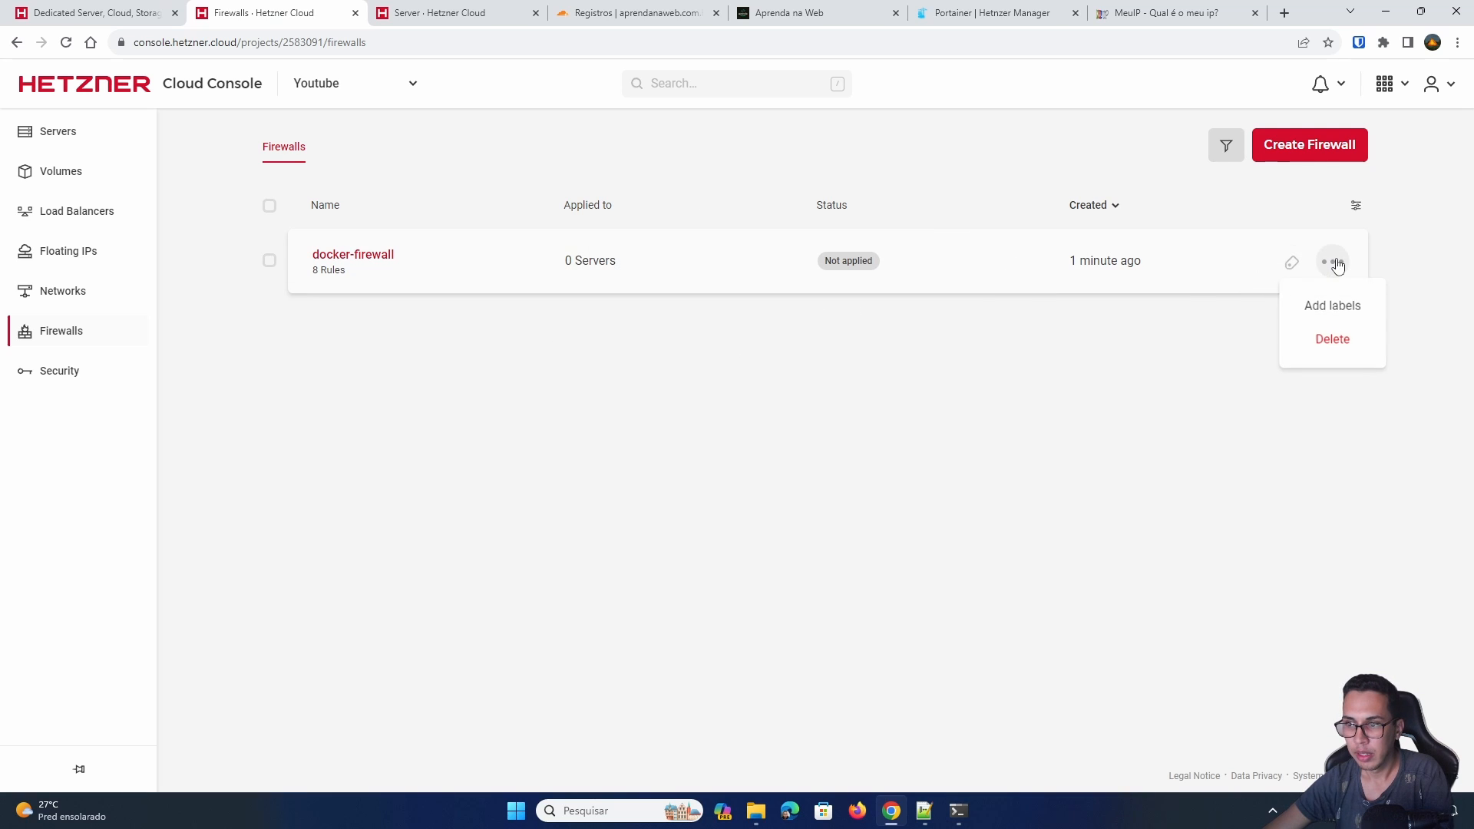
click(1202, 329)
click(957, 271)
scroll(670, 300, down, 5)
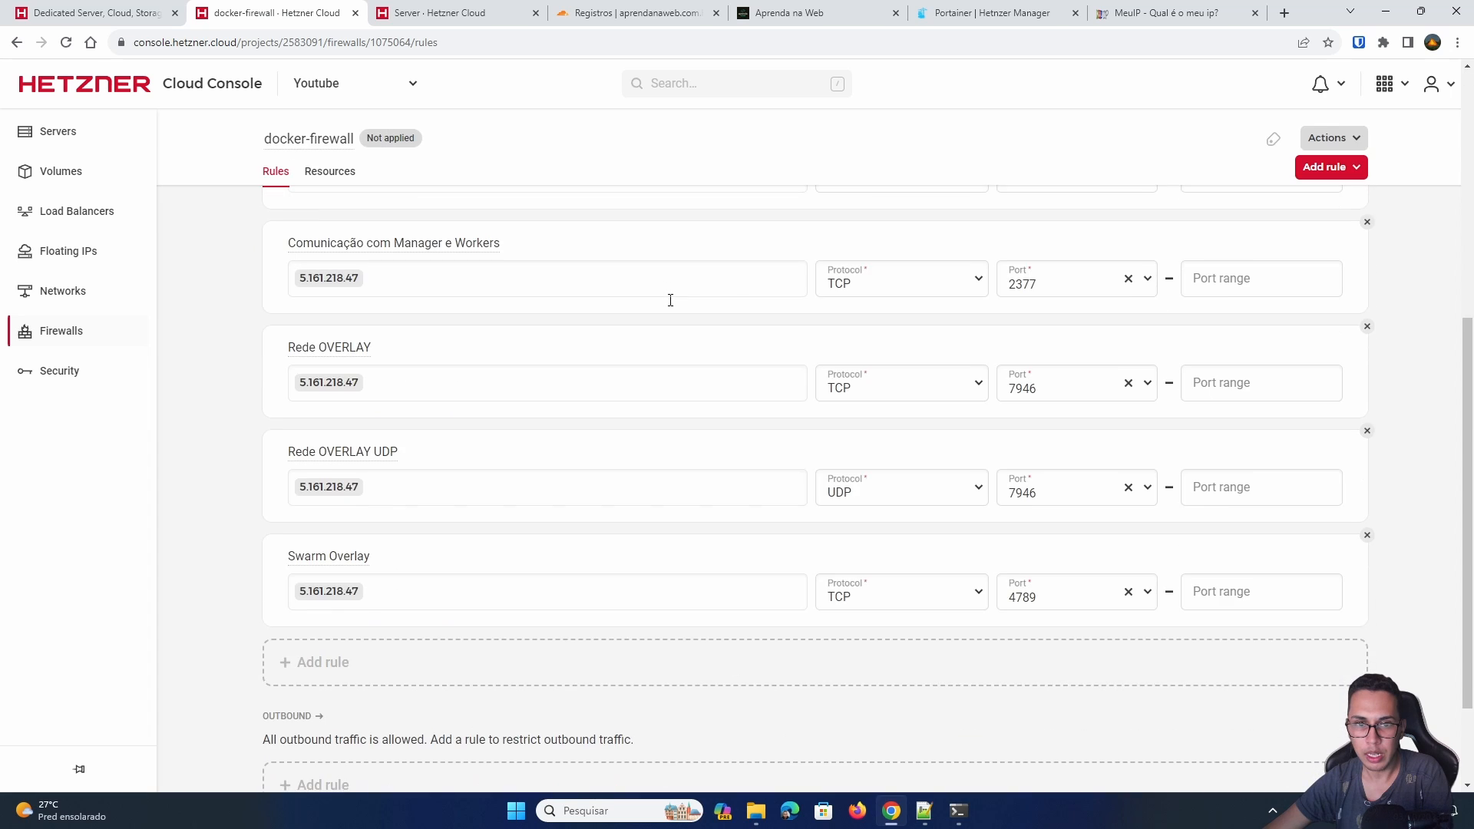
scroll(670, 300, up, 5)
Apply docker-firewall to the manager server from the firewall's resources.
click(334, 215)
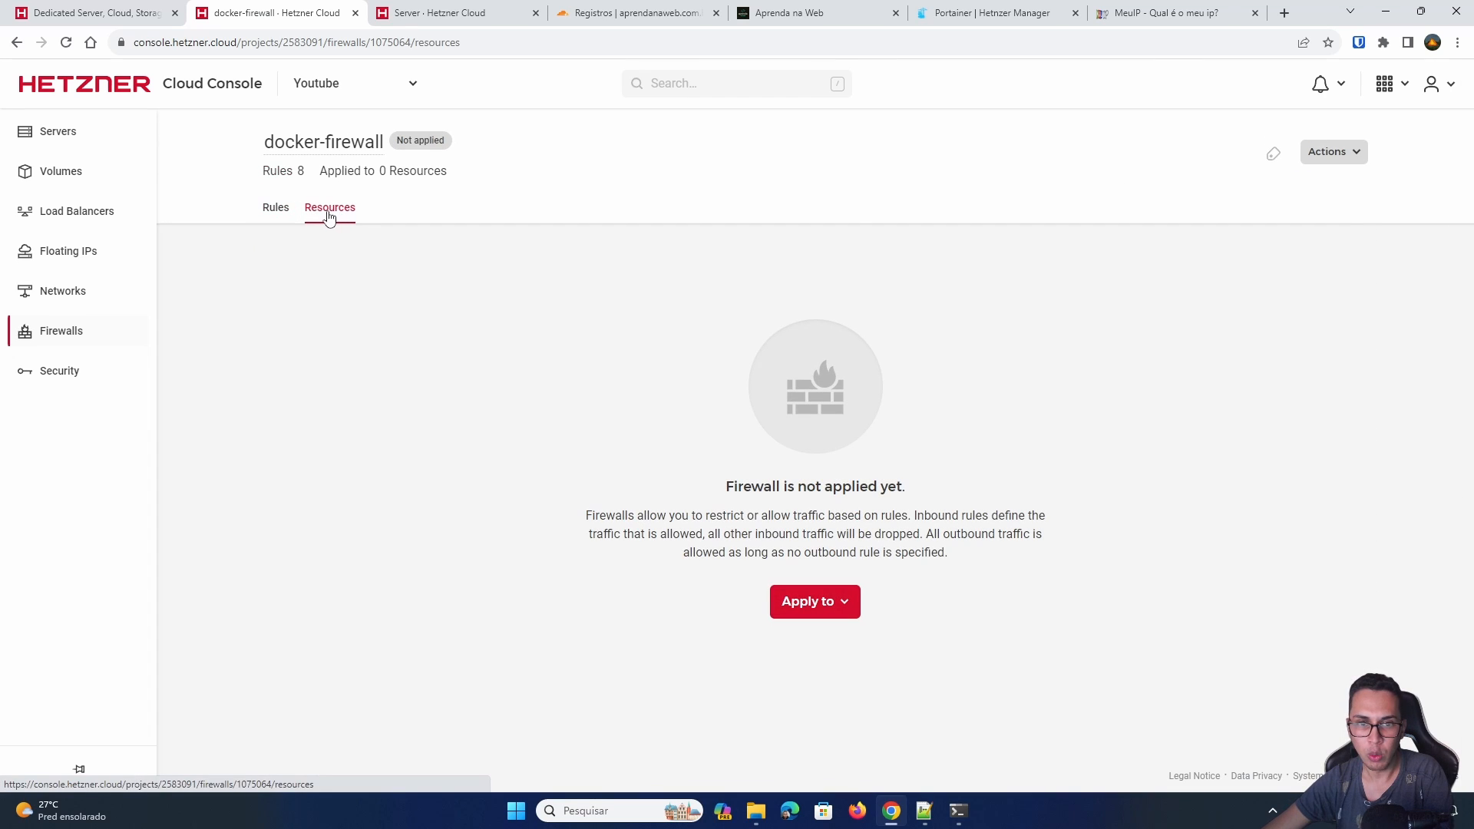
click(825, 603)
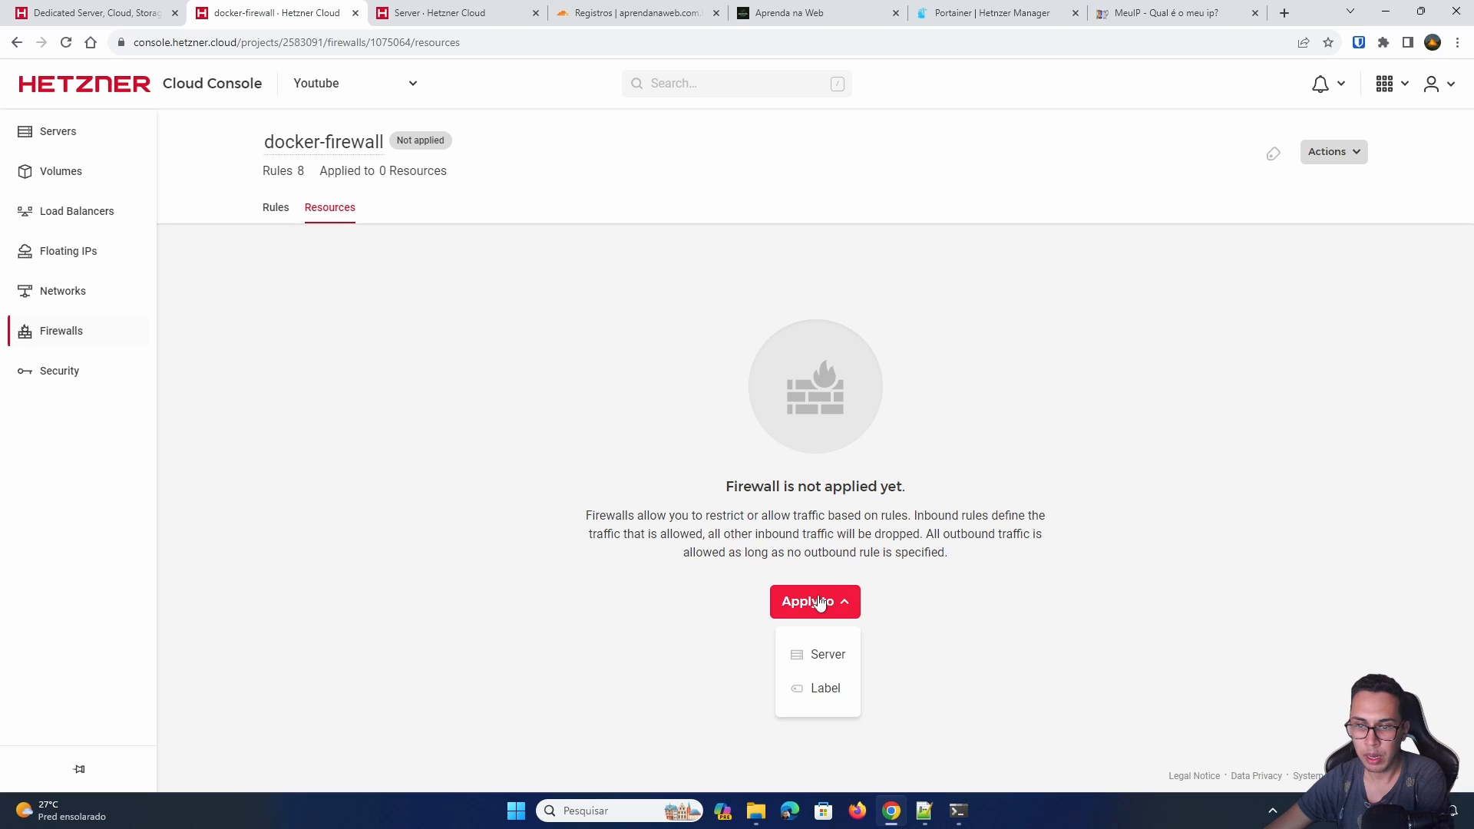
click(814, 659)
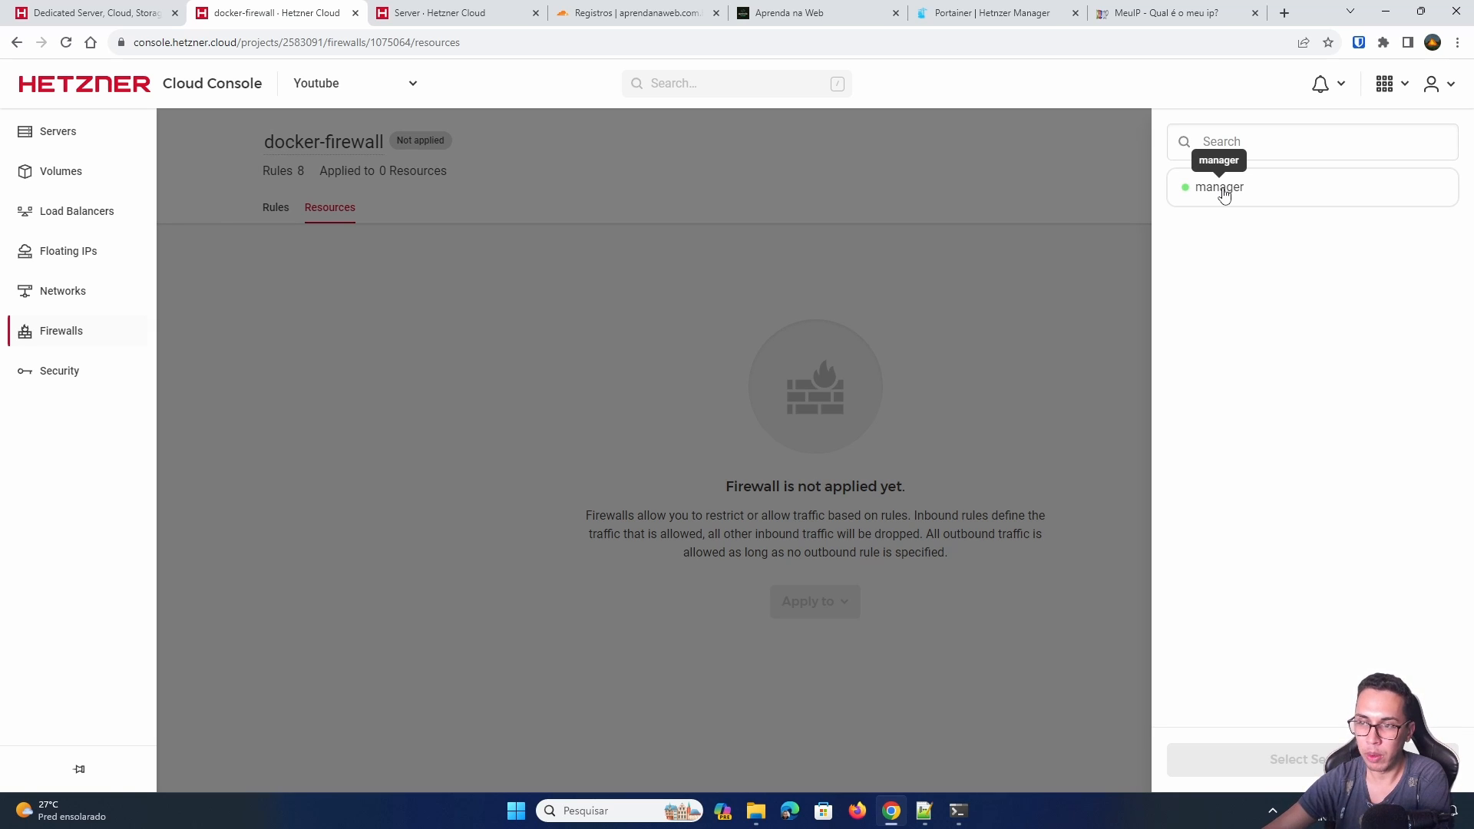
click(1216, 197)
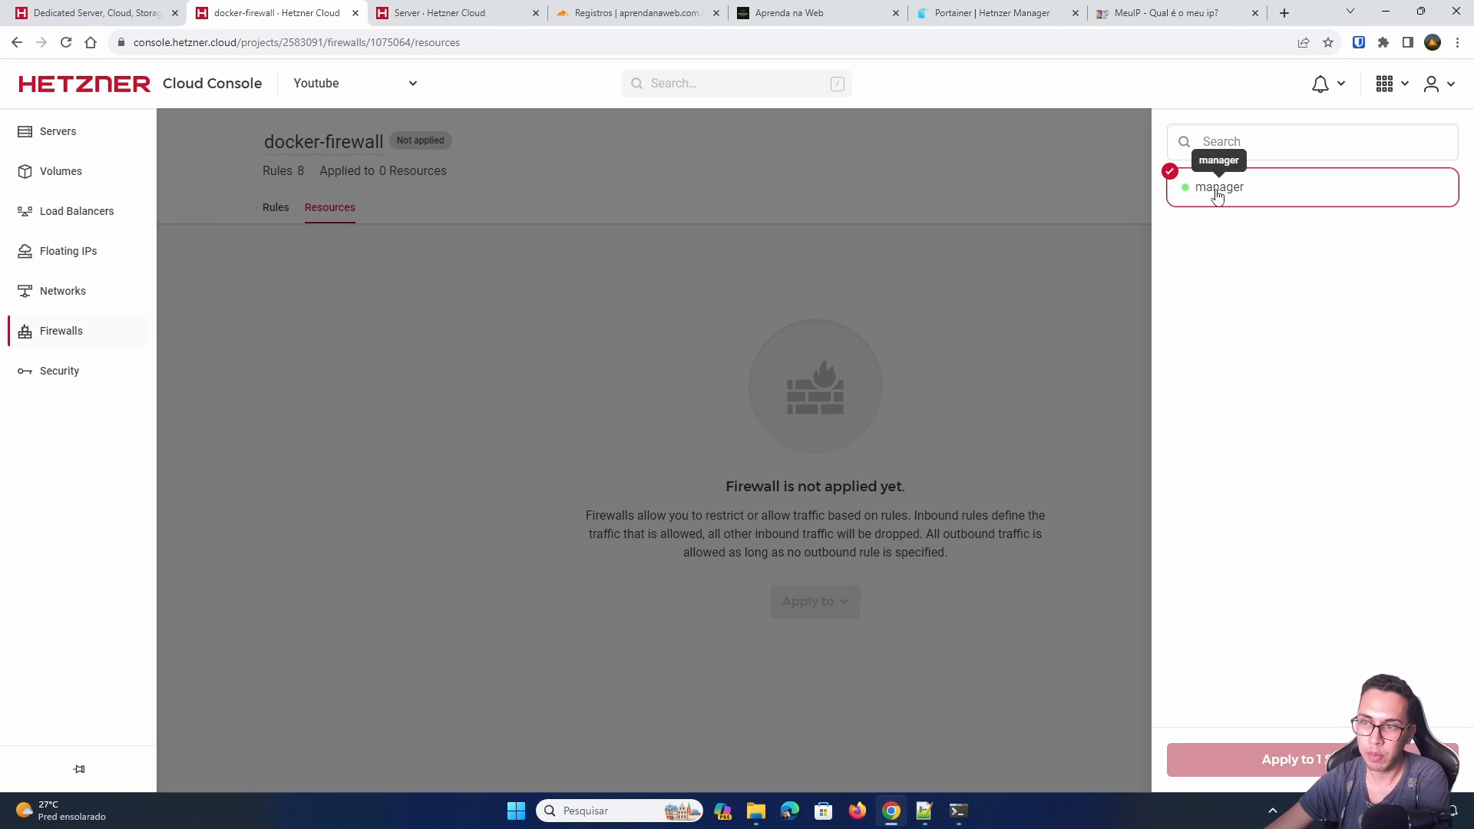
click(1266, 759)
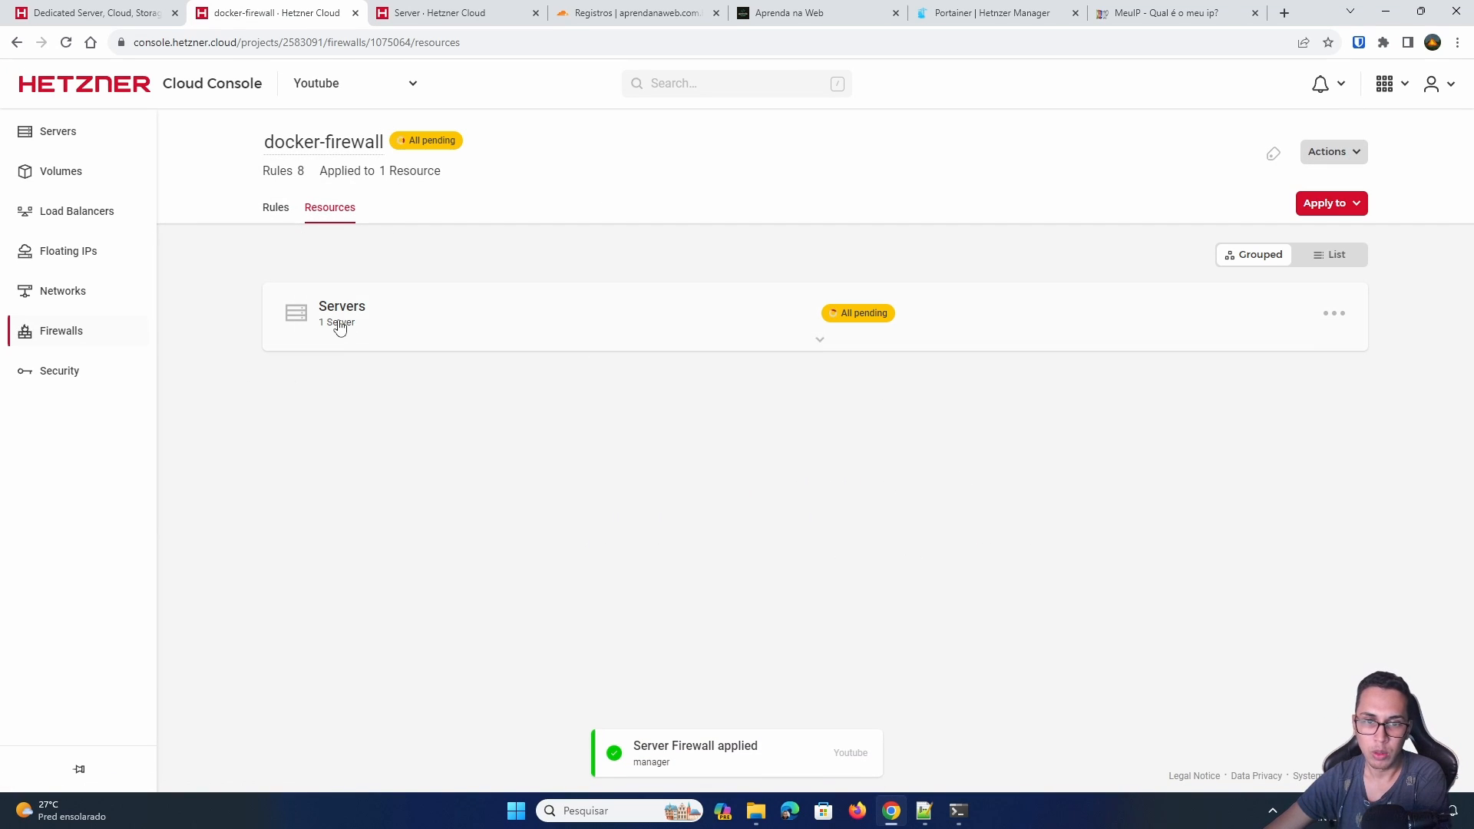
Check the firewall's status in its expanded server list and among the manager server's own firewalls.
click(819, 340)
mouse_move(668, 403)
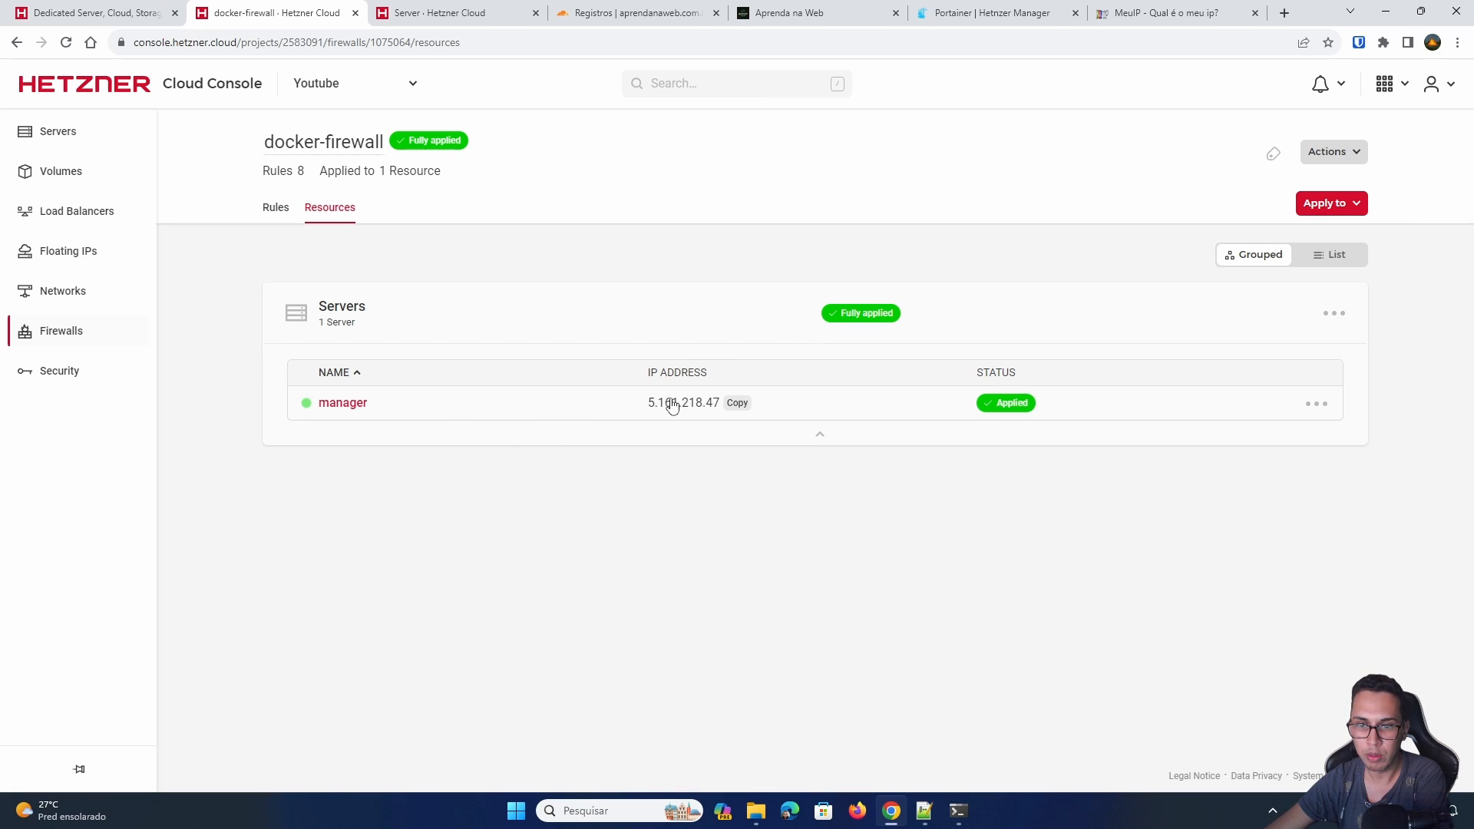
click(89, 147)
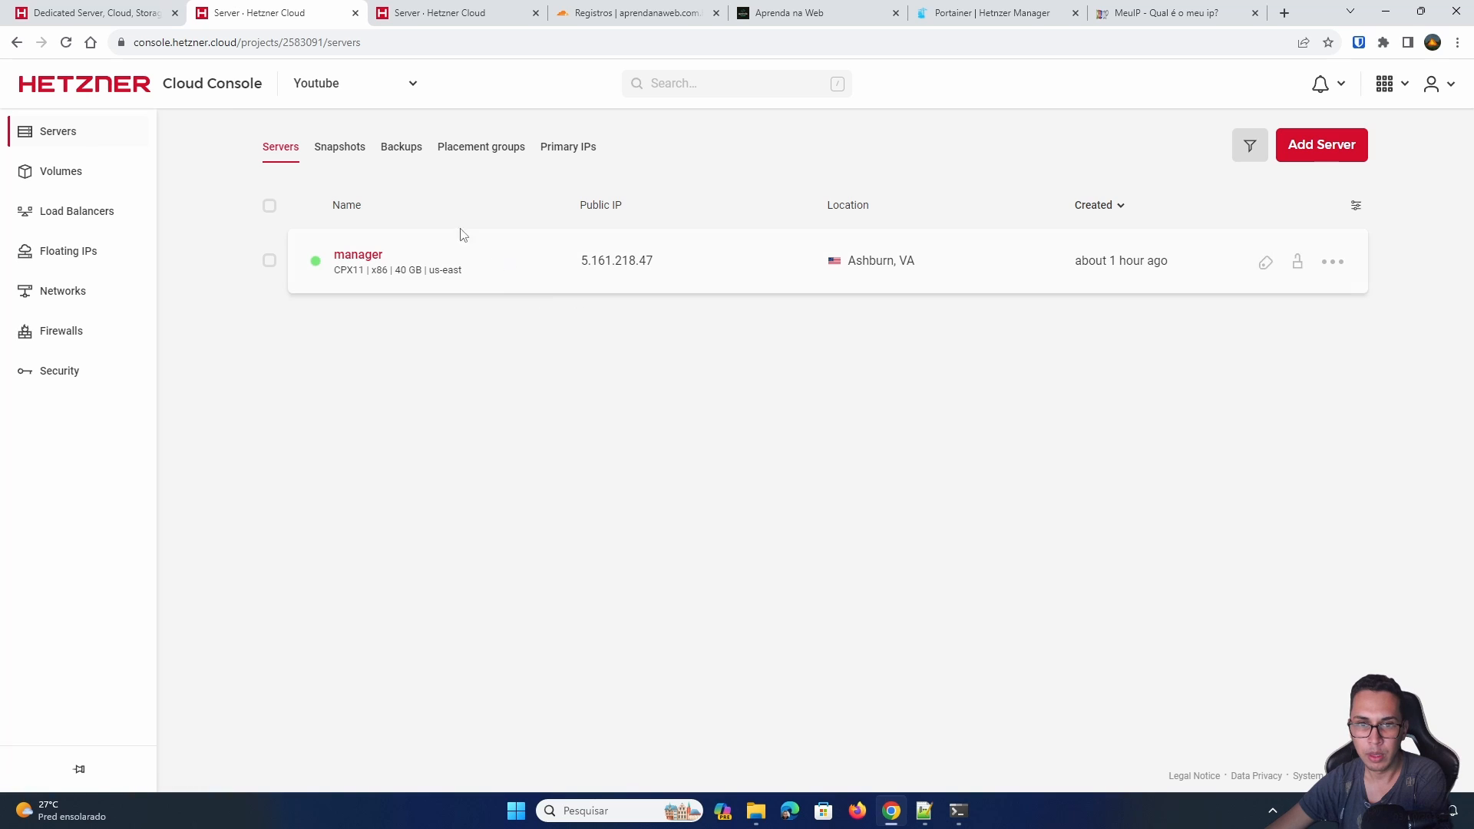
click(437, 266)
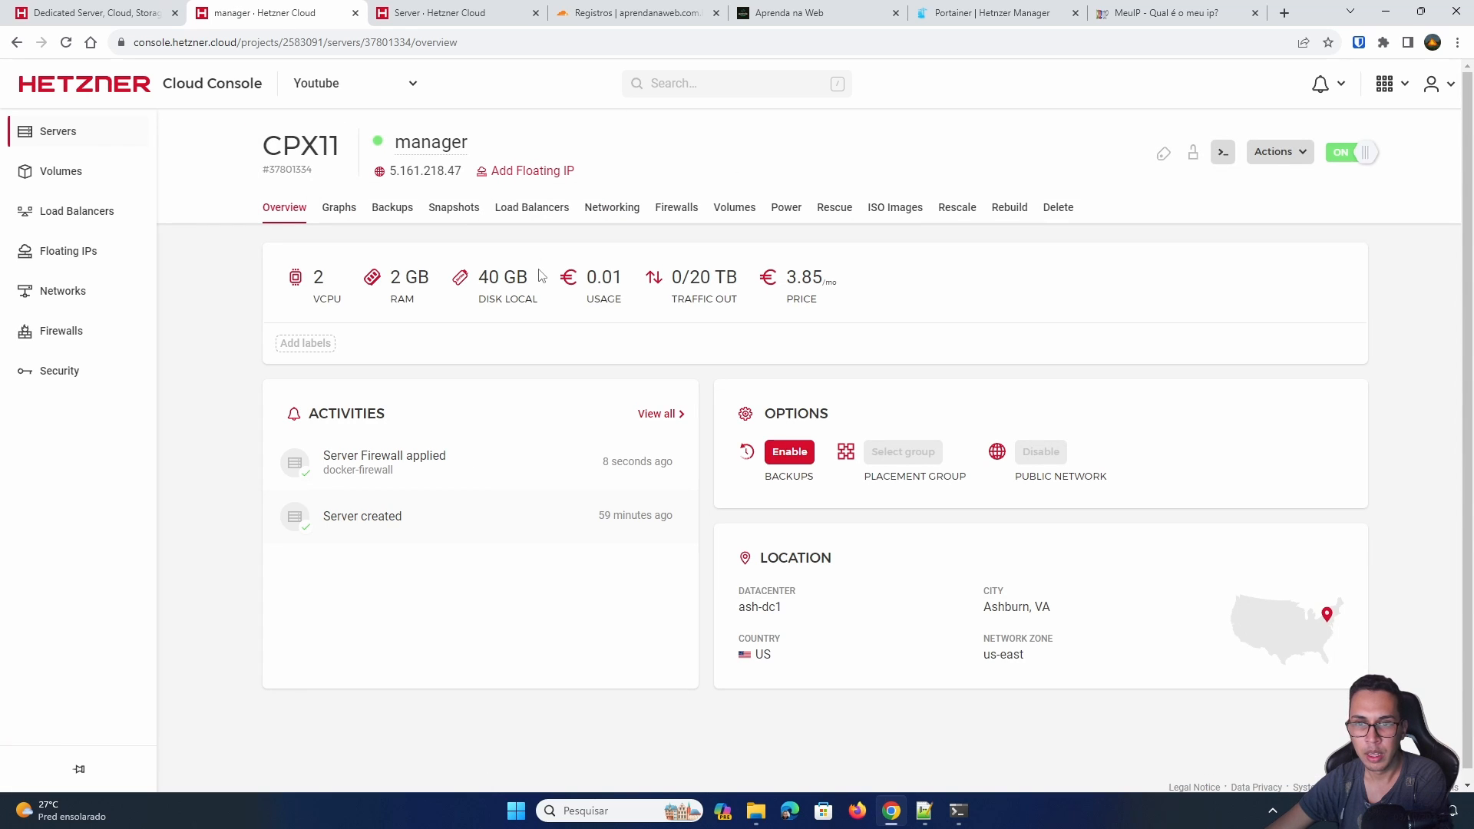
click(675, 207)
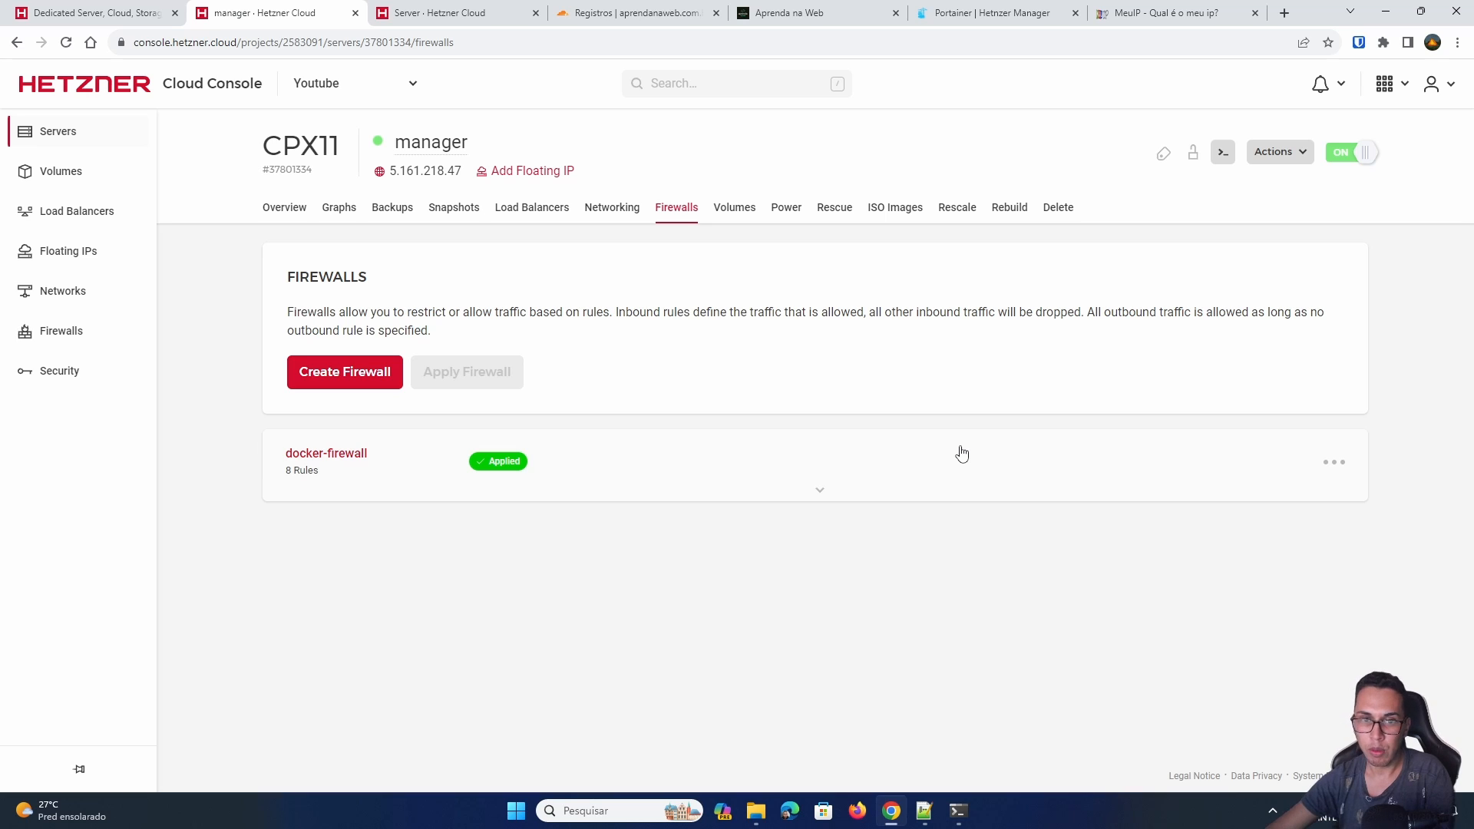
Switch to Portainer and examine the Hetnzer Manager dashboard and the environment's agent address and port on the home page.
click(997, 15)
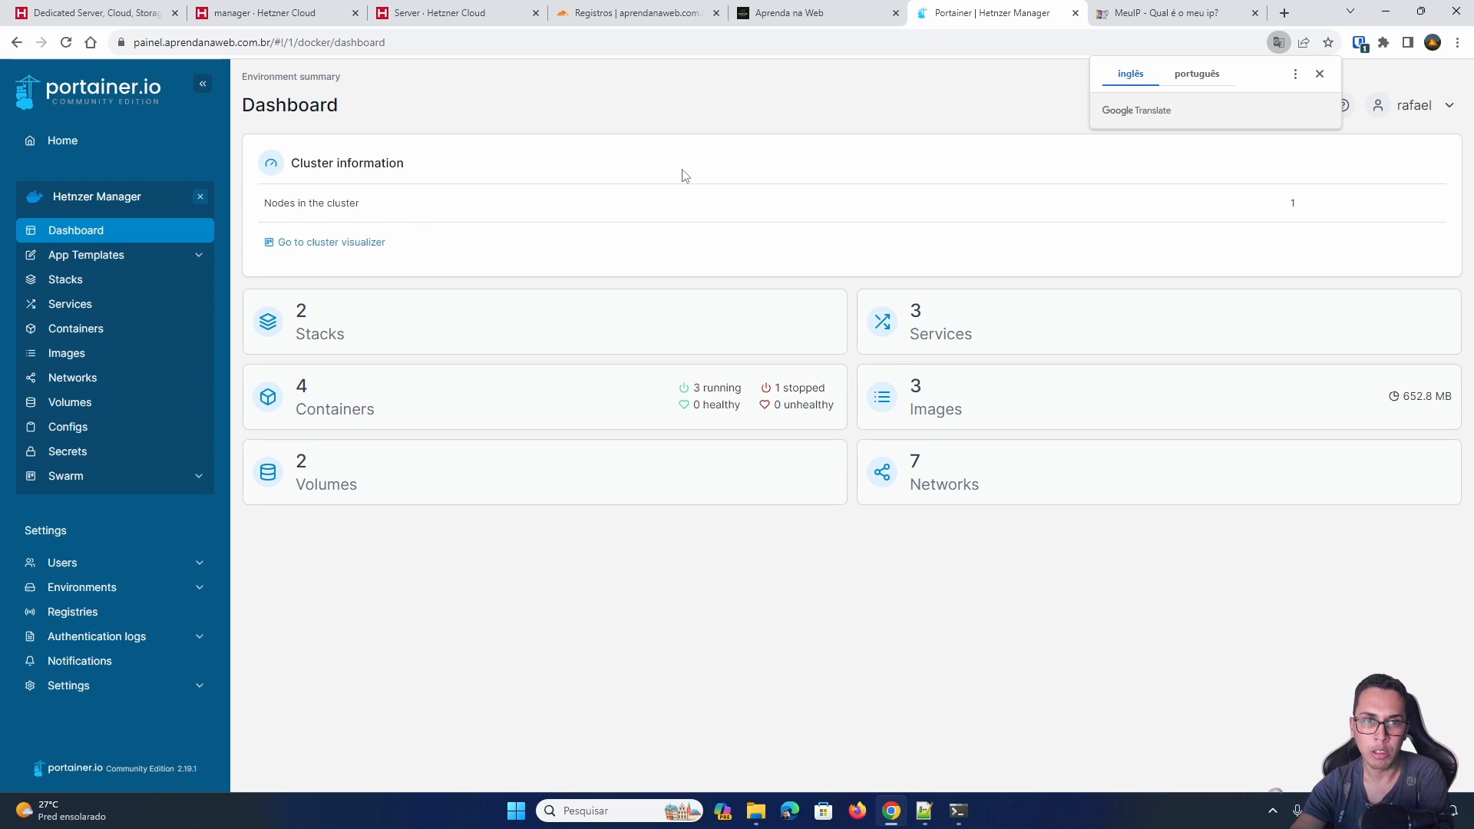
click(115, 281)
click(119, 232)
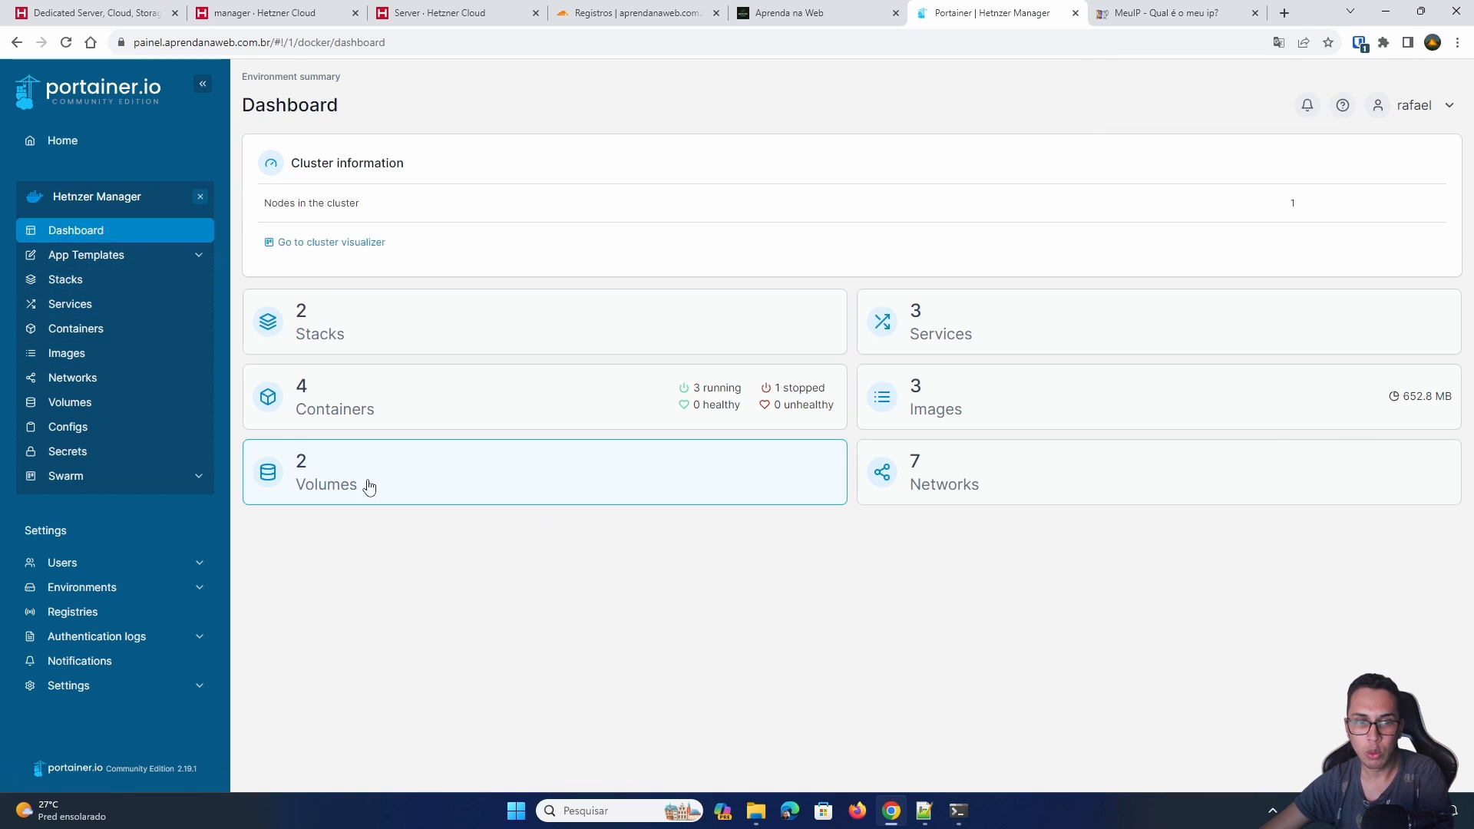
click(62, 143)
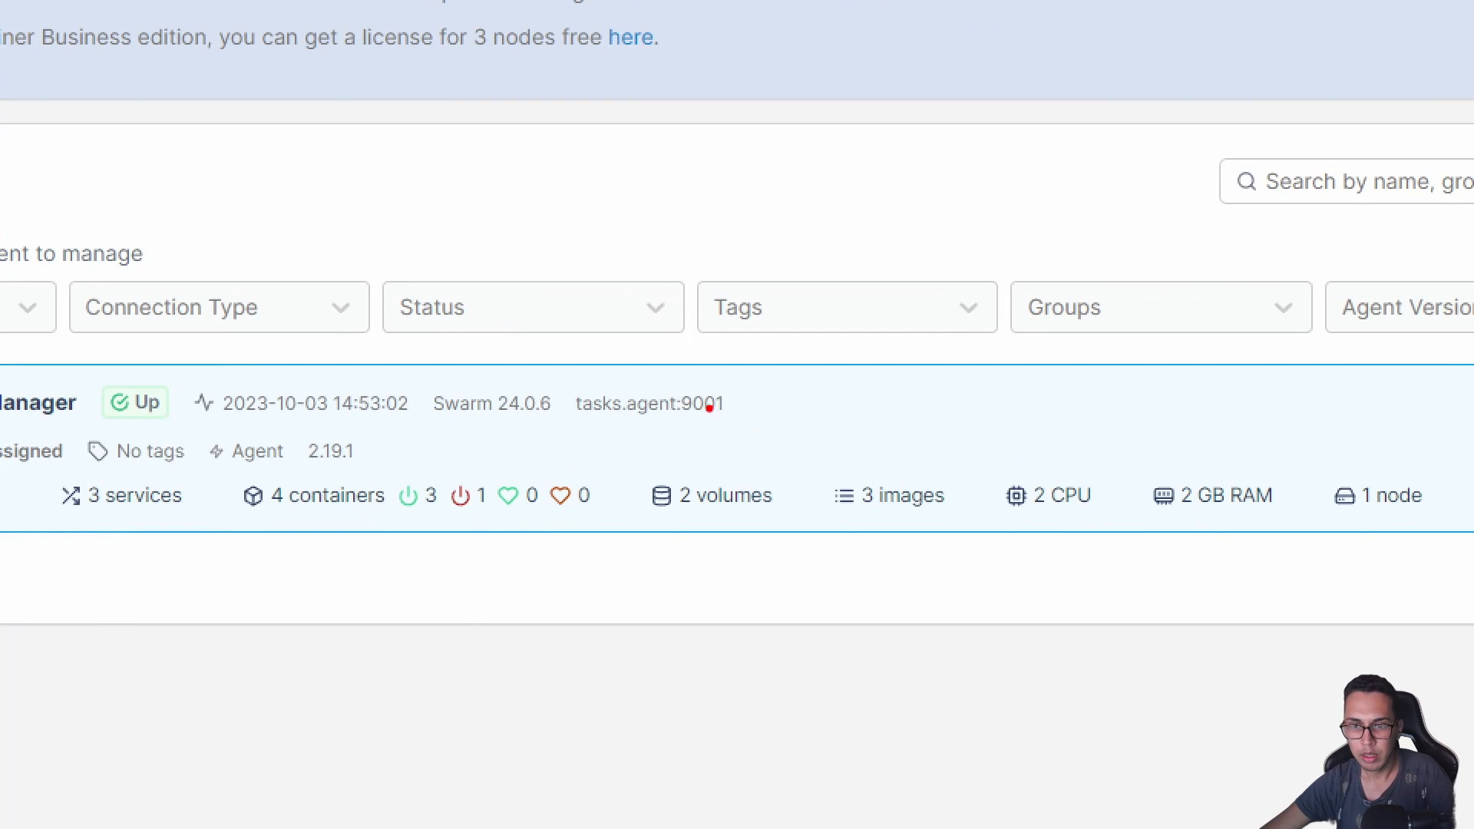
mouse_move(602, 380)
mouse_down()
mouse_move(888, 407)
mouse_move(537, 376)
mouse_up()
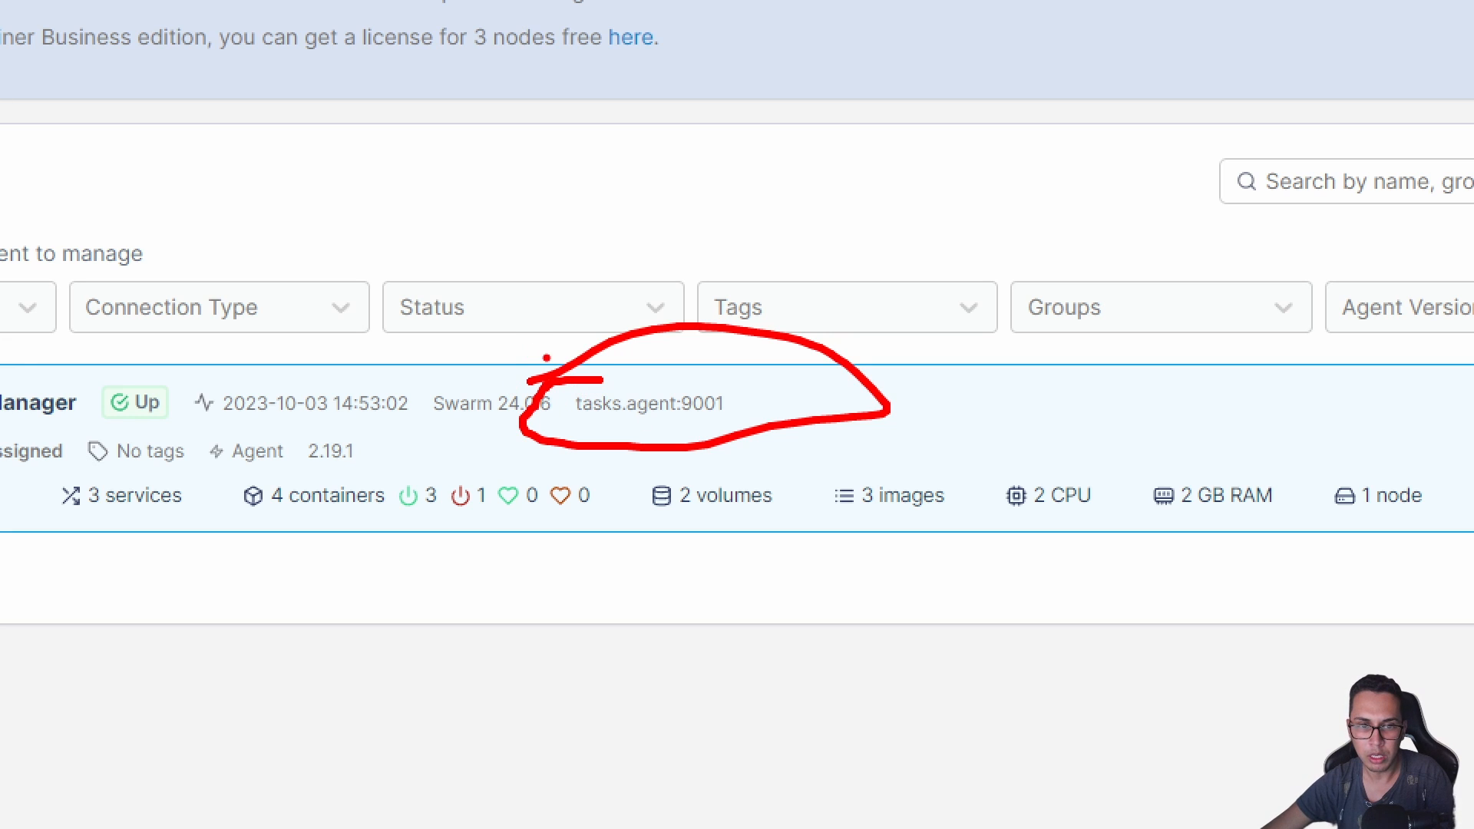
Open the Hetnzer Manager dashboard, and look over the domain's Cloudflare DNS records and the support-material page.
key(Escape)
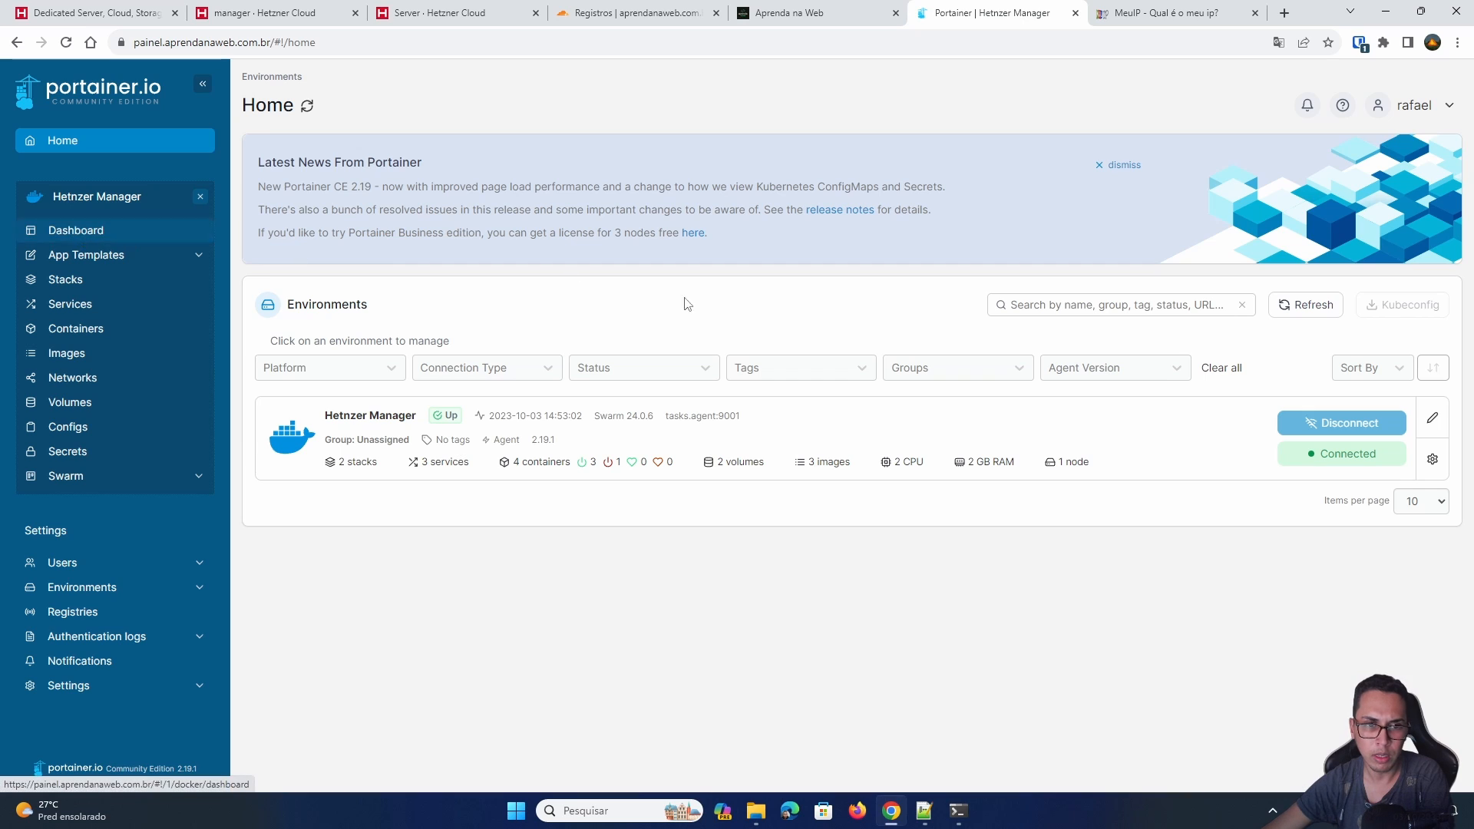
click(76, 230)
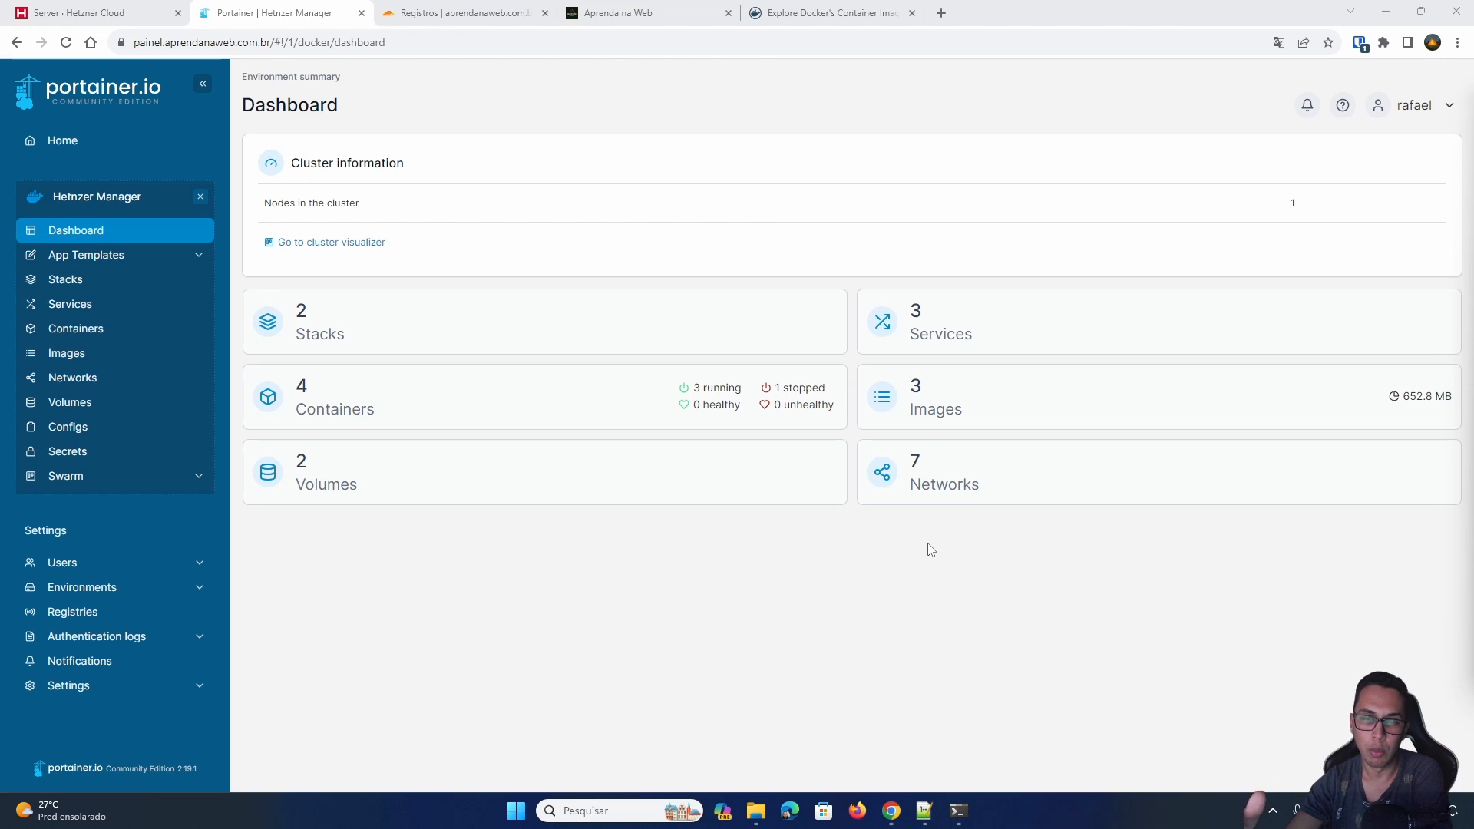
click(454, 17)
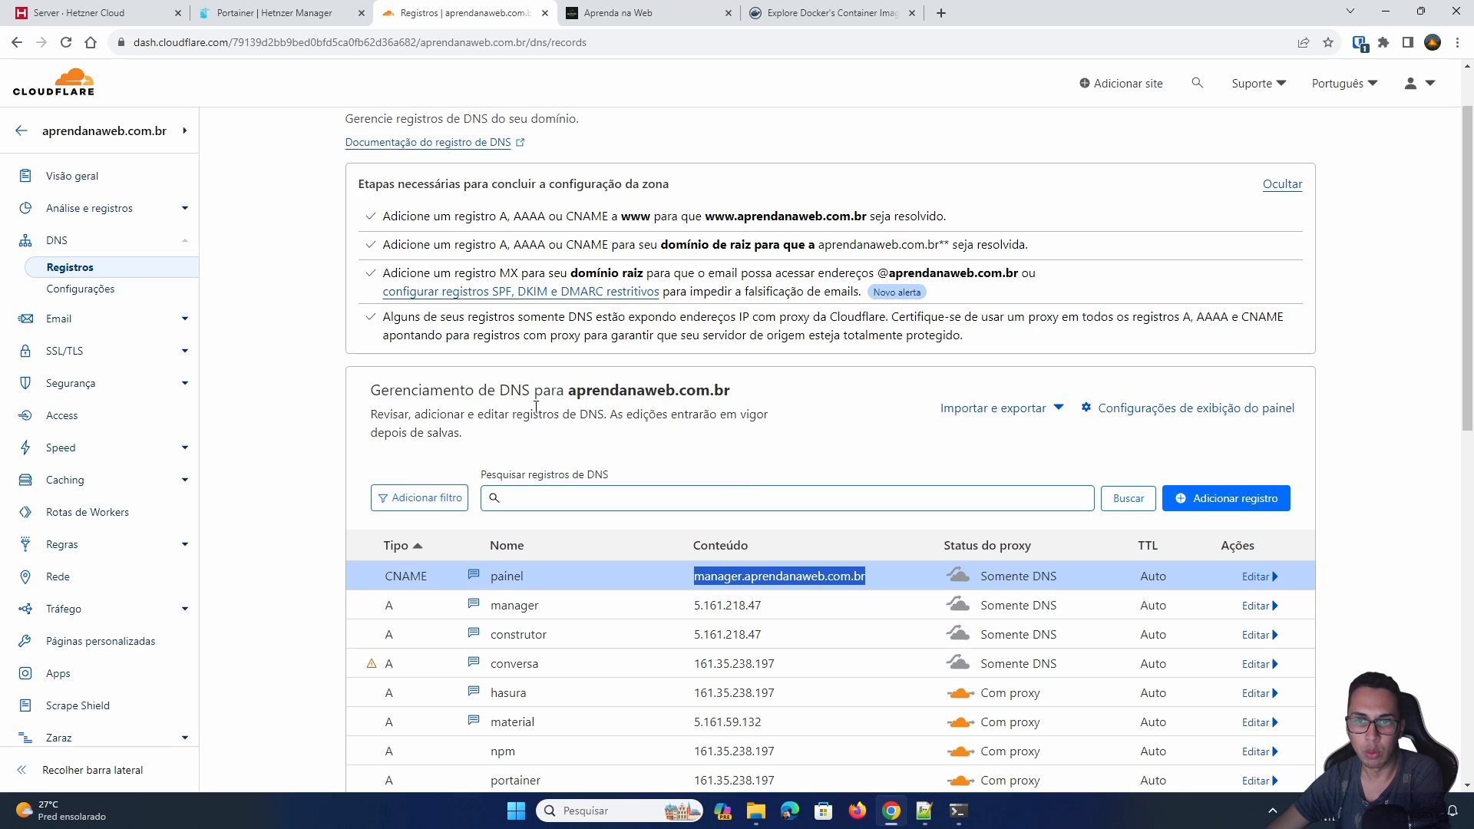
key(ctrl+Tab)
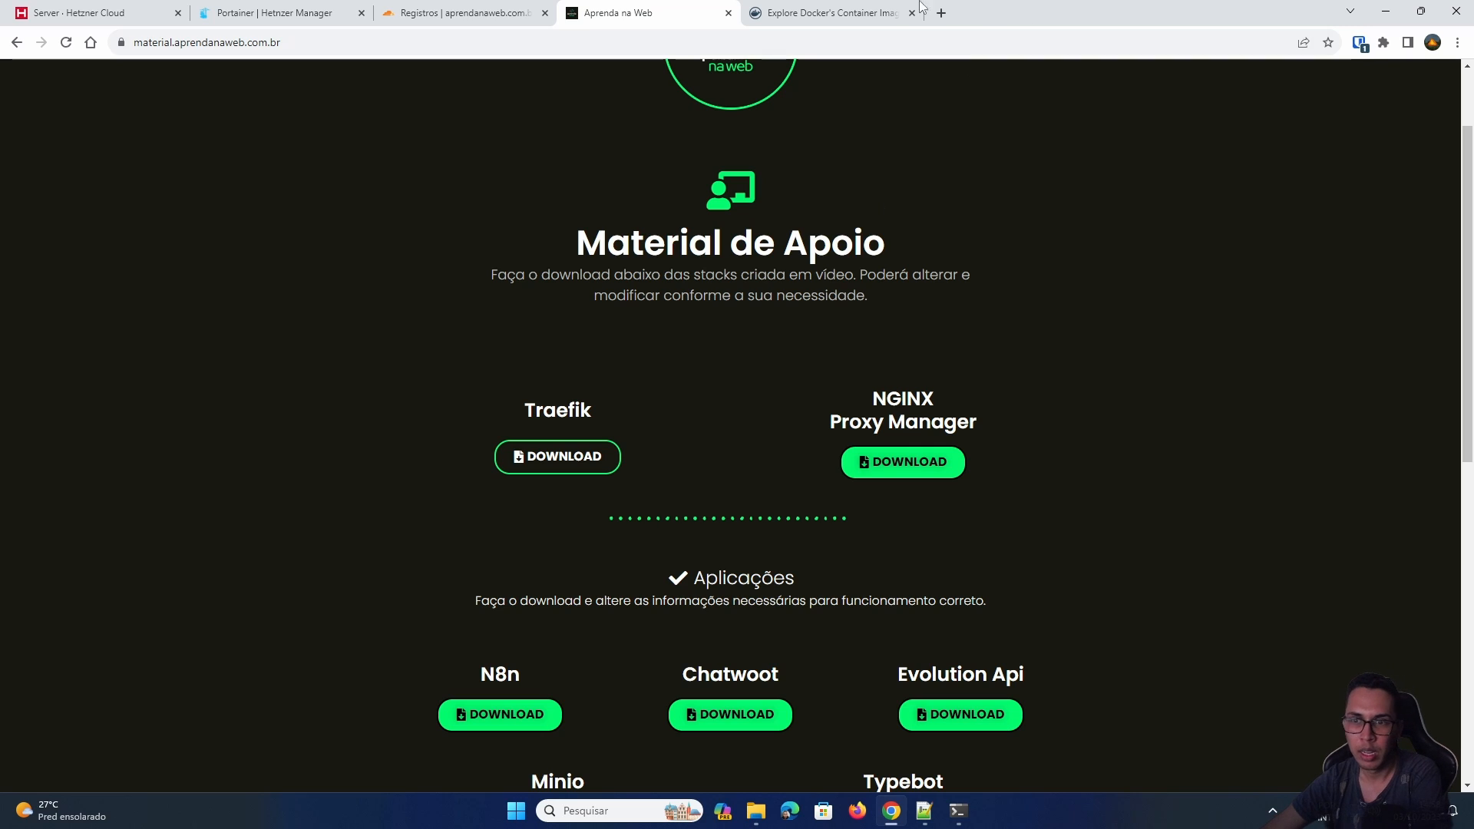
Open the davidsongomes/evolution-api image on Docker Hub and browse its overview and tag list.
click(875, 12)
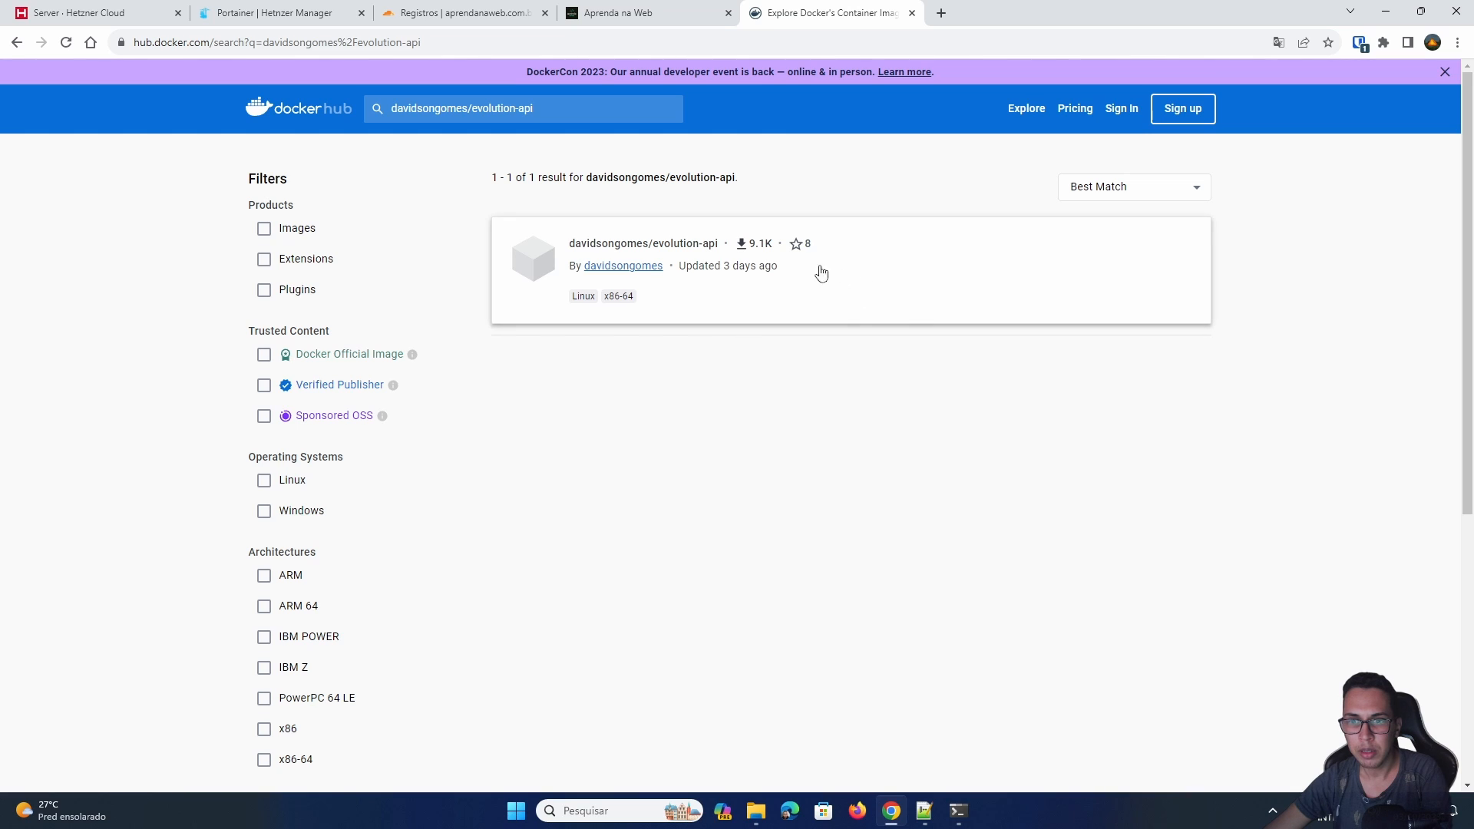
click(677, 262)
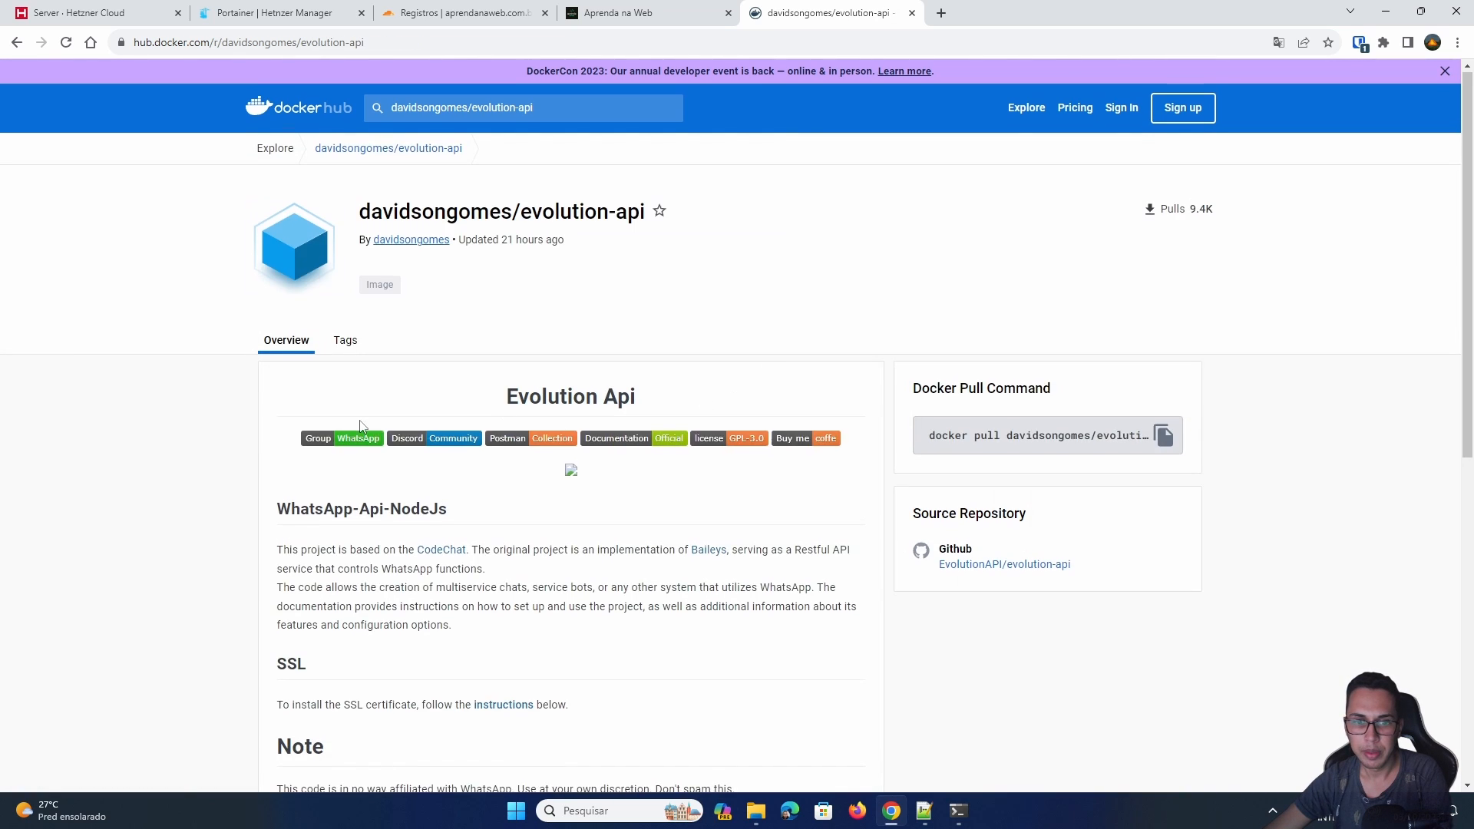
scroll(341, 419, down, 2)
scroll(341, 418, down, 3)
scroll(341, 418, up, 6)
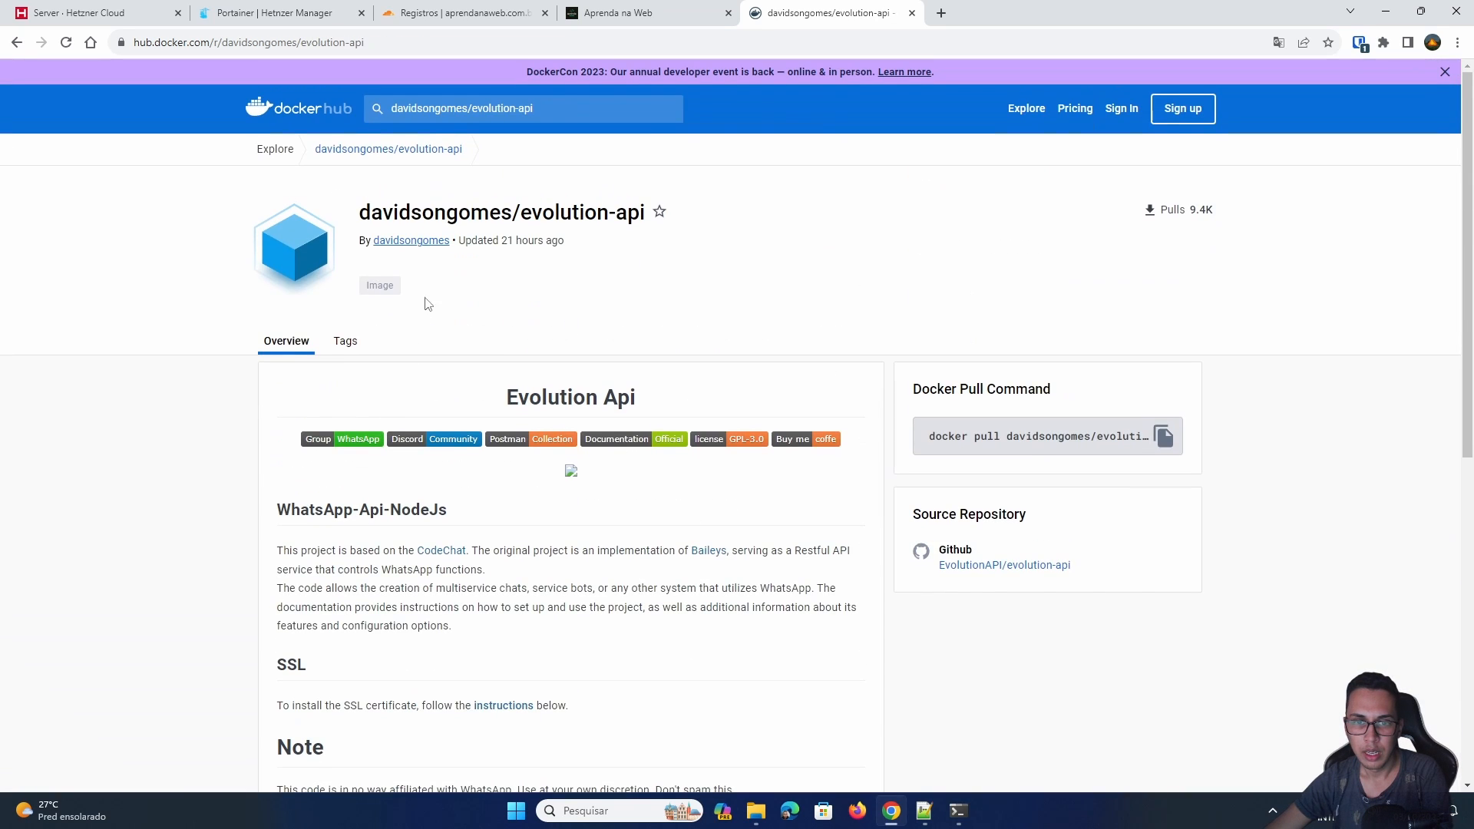
click(354, 347)
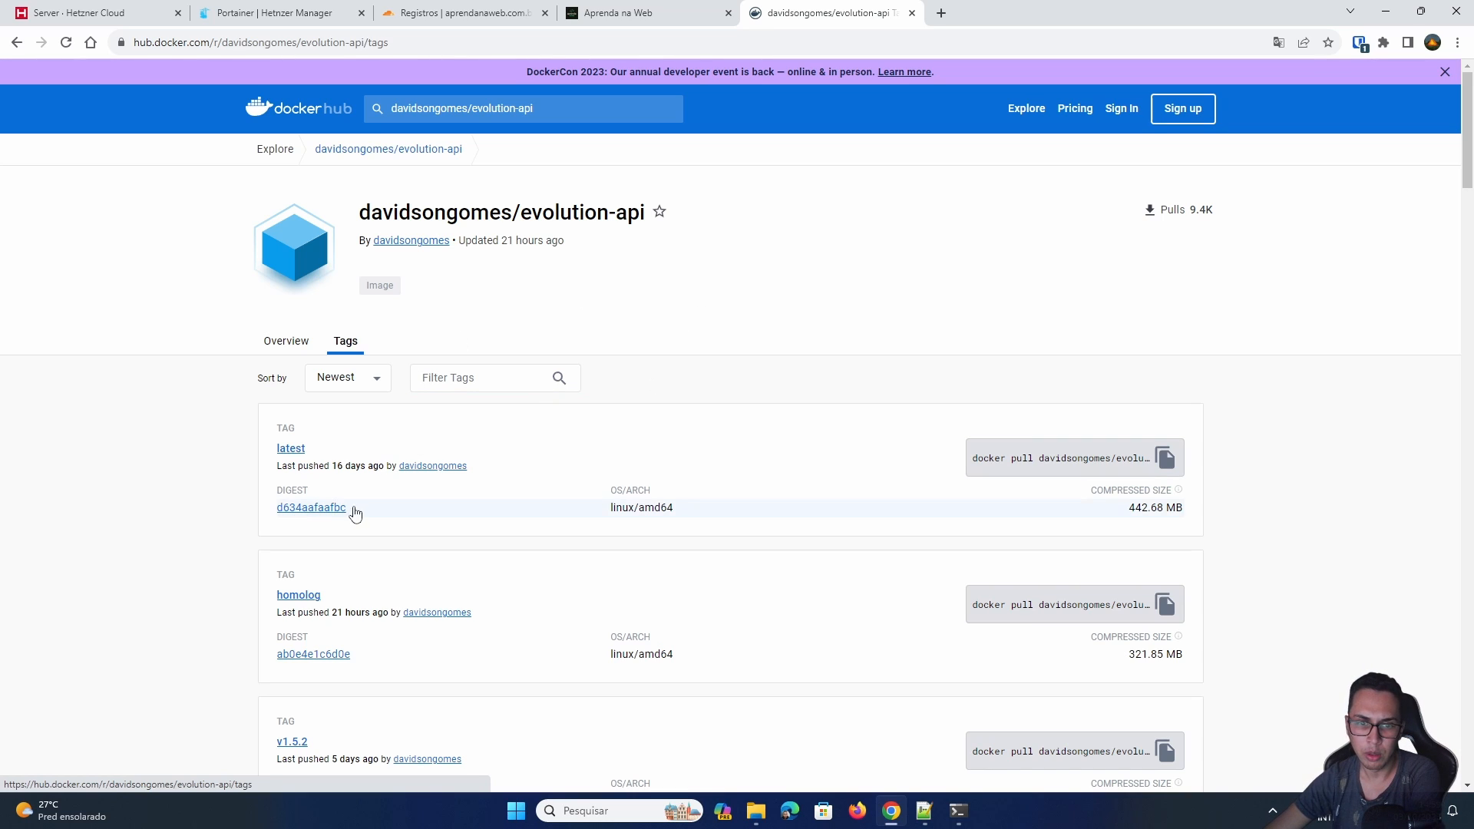
Compare the latest, homolog and v1.5.2 tags of evolution-api by push date and compressed size.
scroll(221, 453, down, 2)
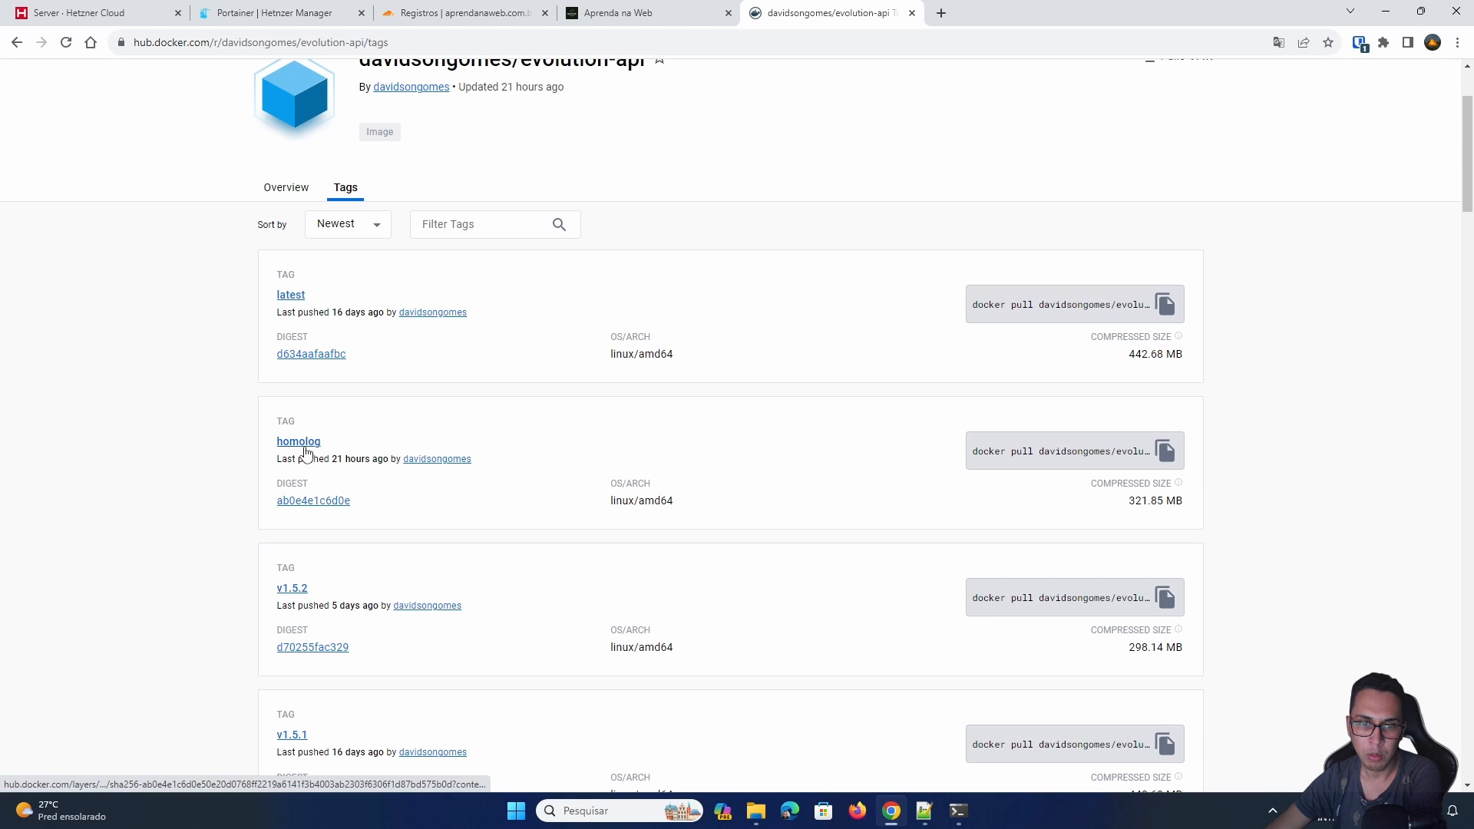
scroll(185, 457, down, 2)
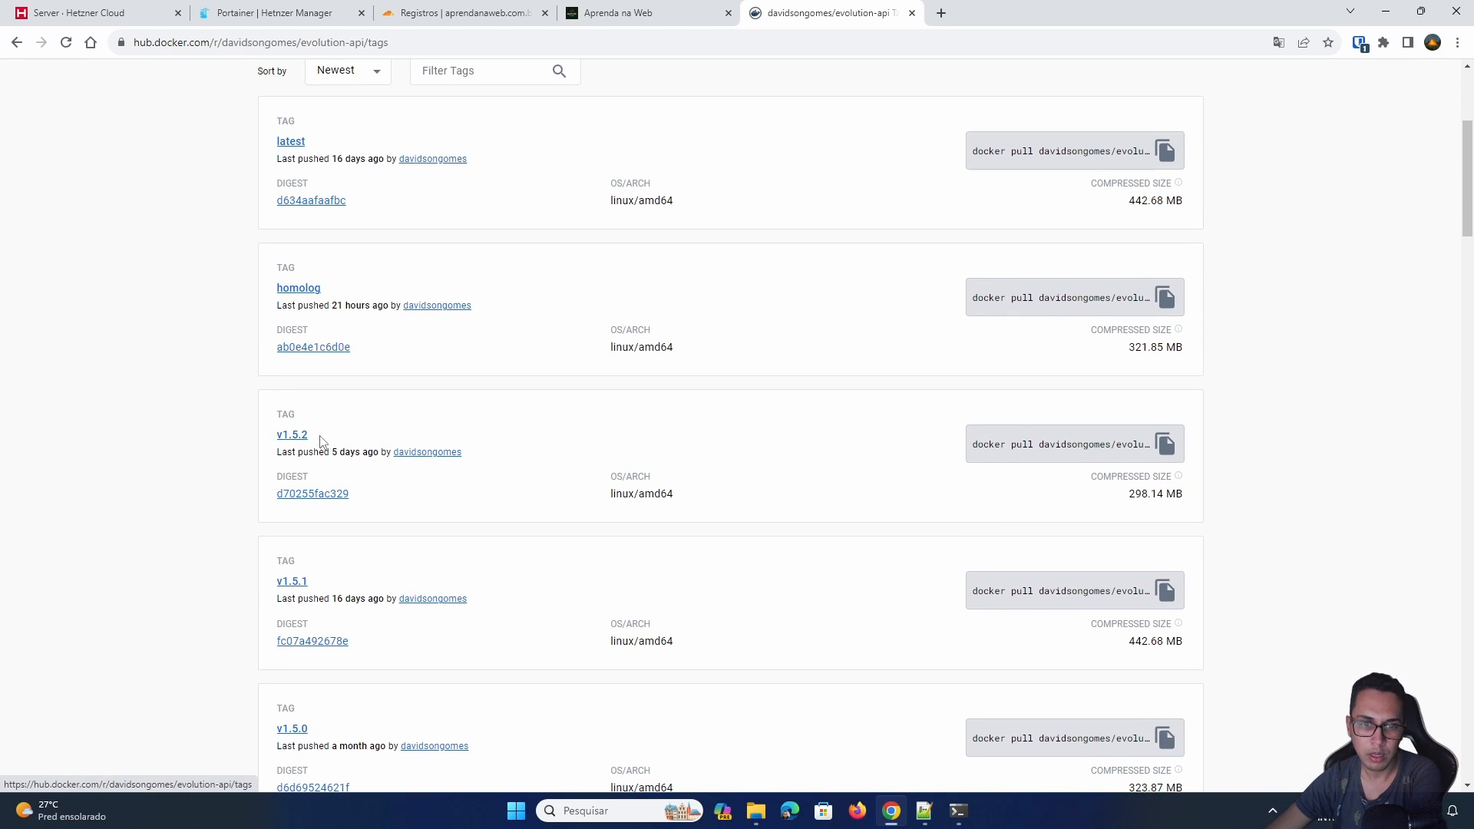
drag(320, 441, 275, 439)
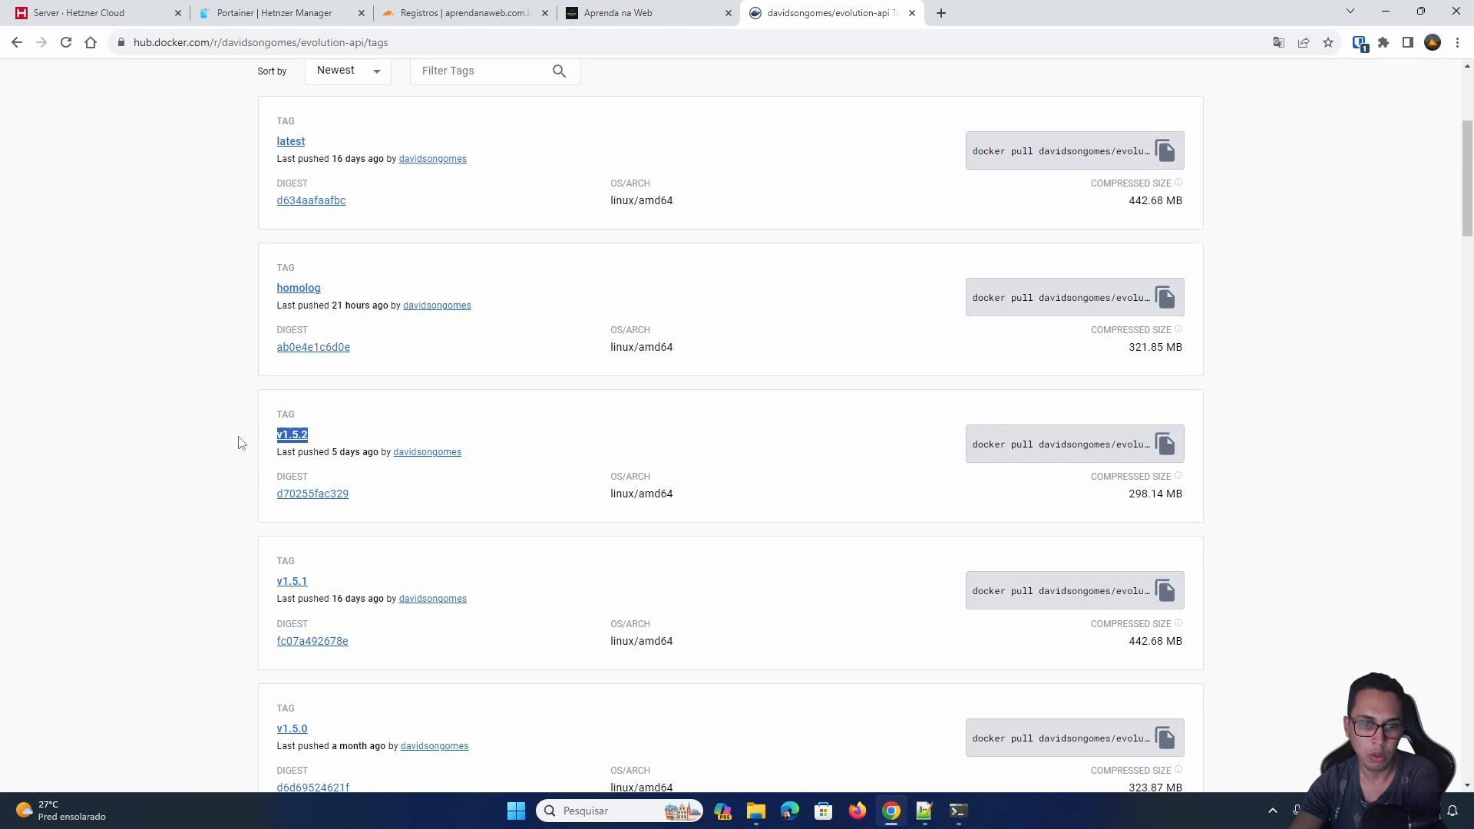
scroll(242, 442, up, 2)
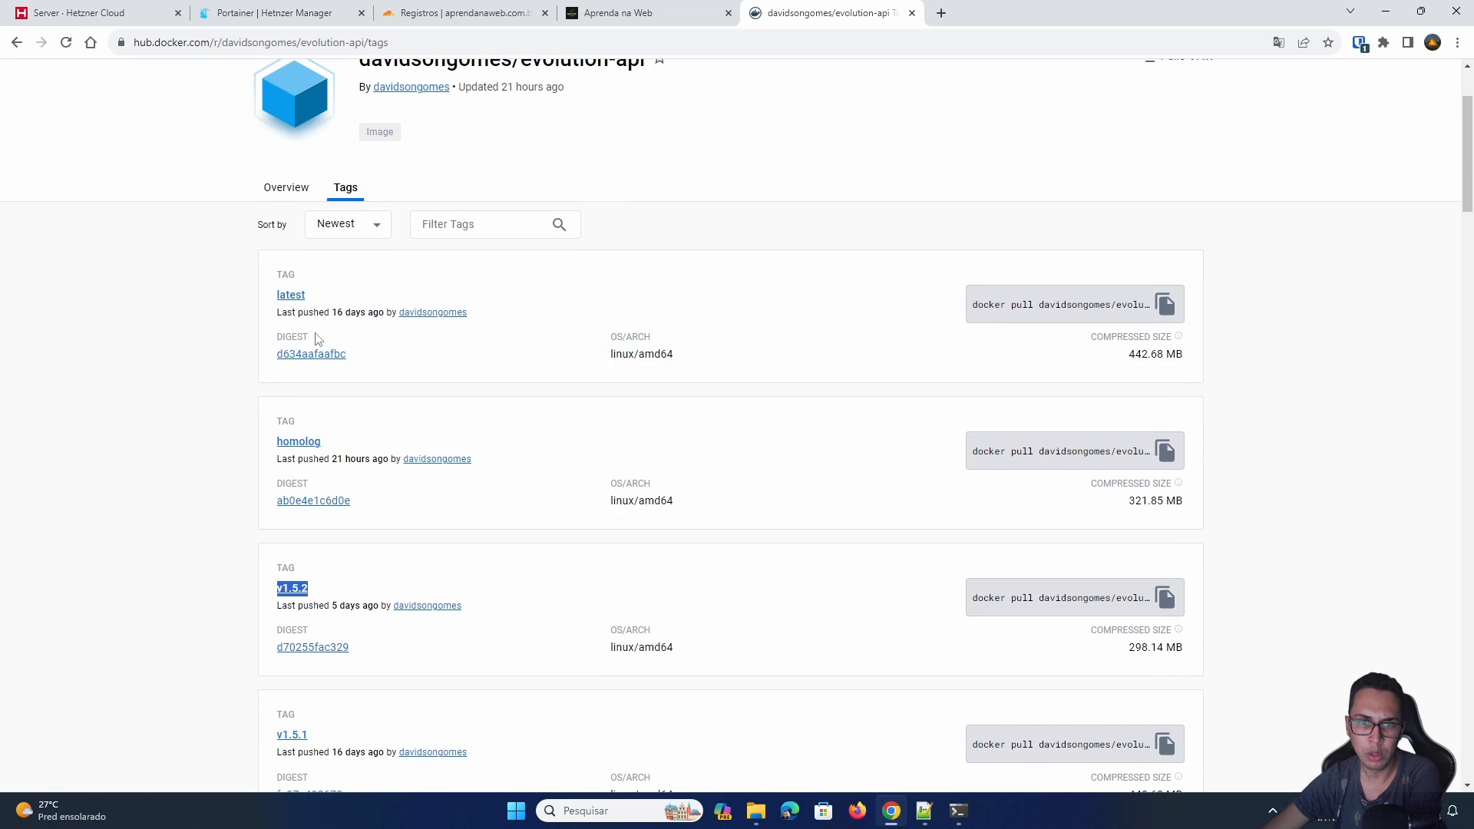
drag(309, 299, 263, 301)
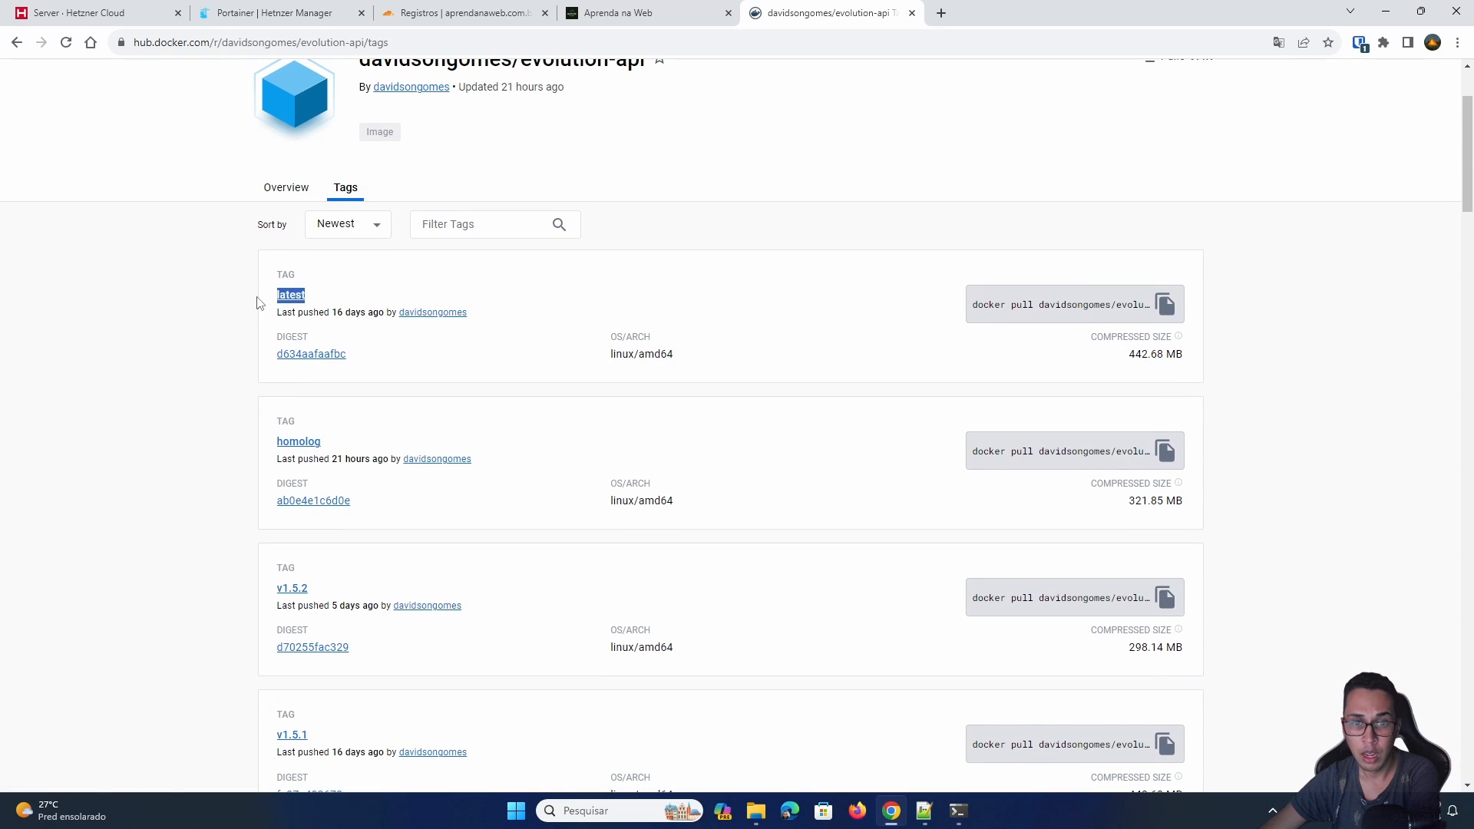
drag(313, 596, 278, 596)
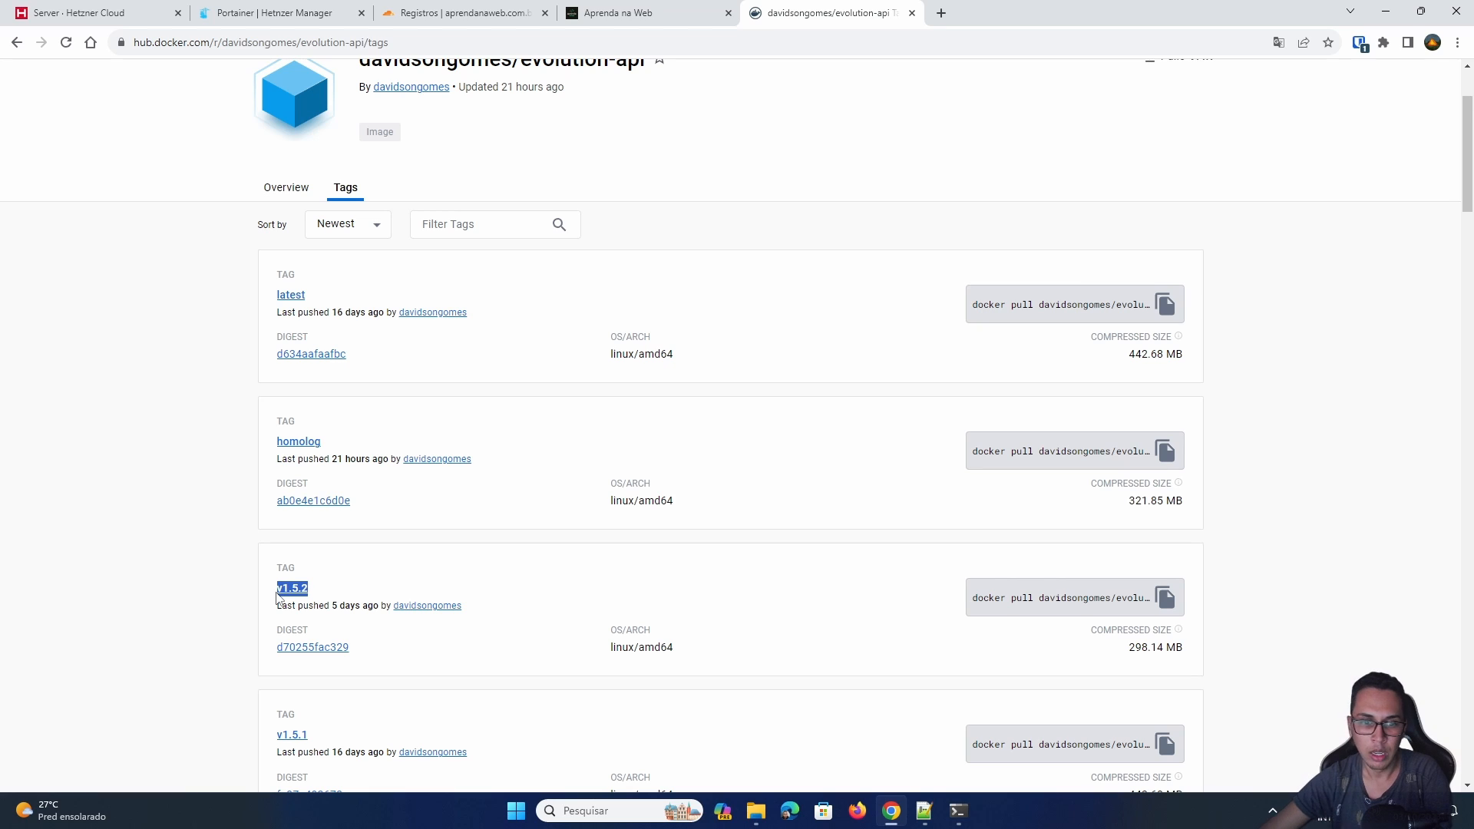
drag(334, 297, 250, 301)
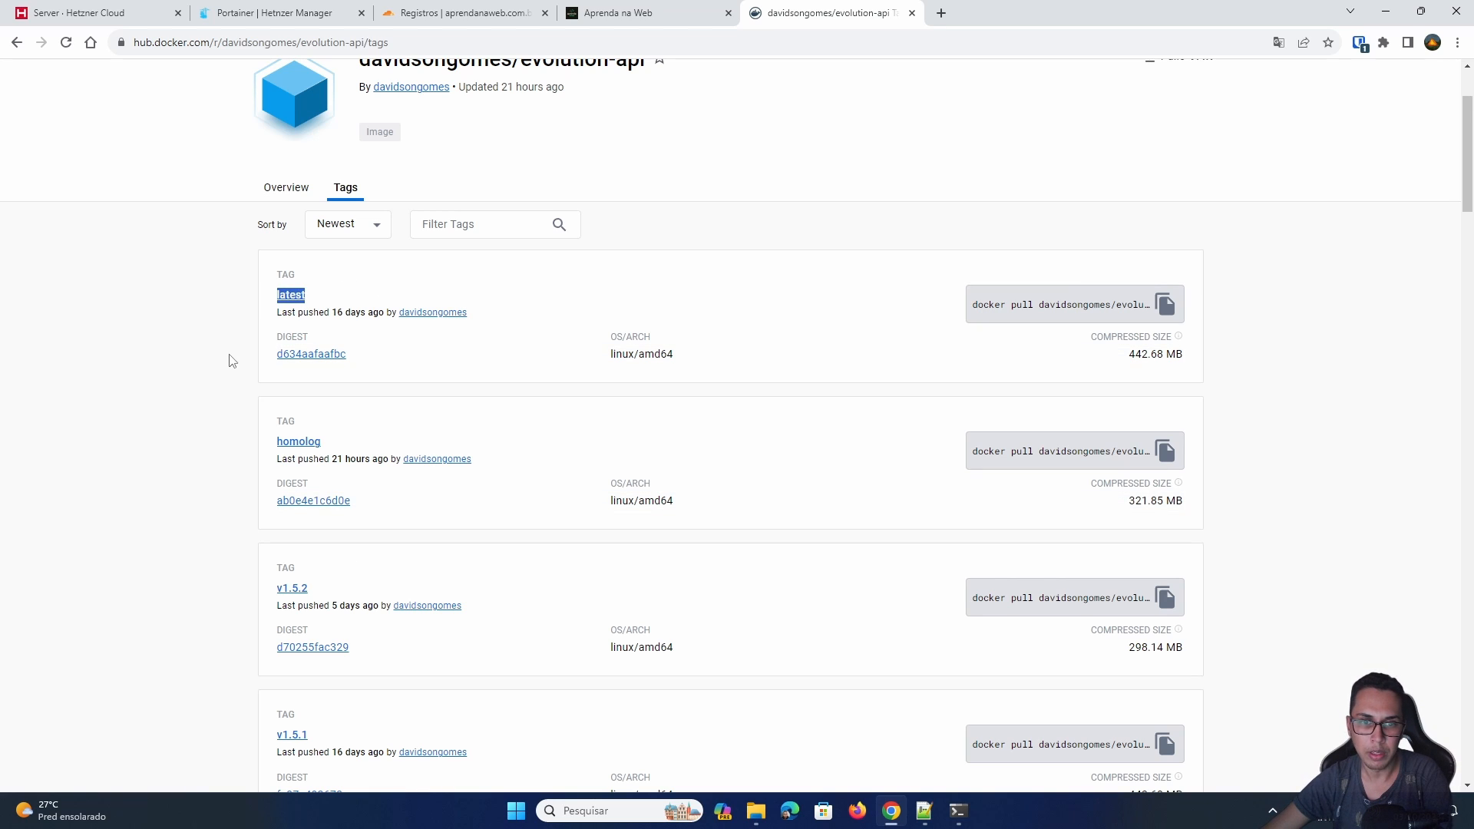
scroll(230, 361, down, 2)
drag(322, 436, 280, 441)
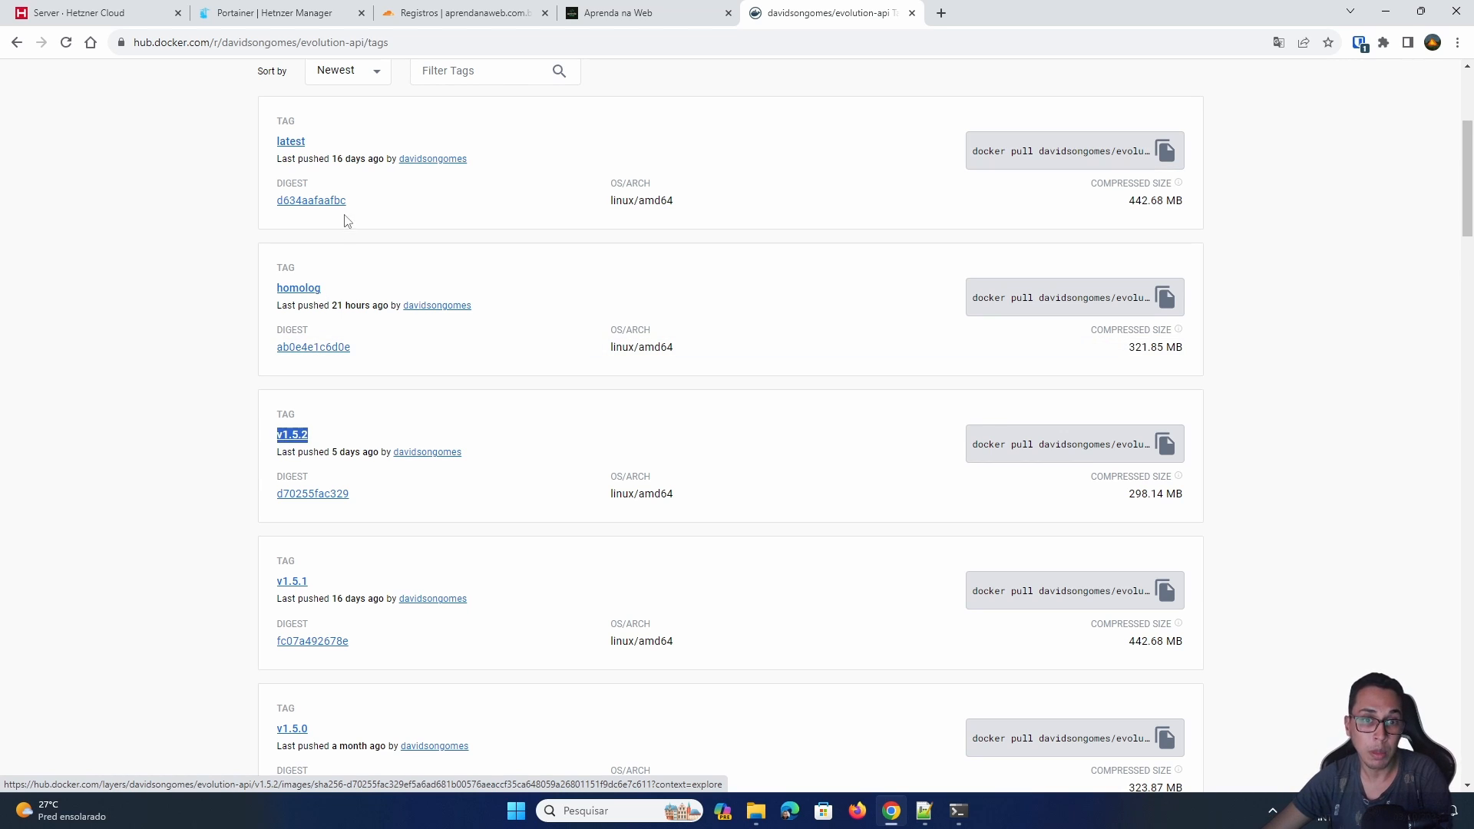
drag(328, 147, 264, 144)
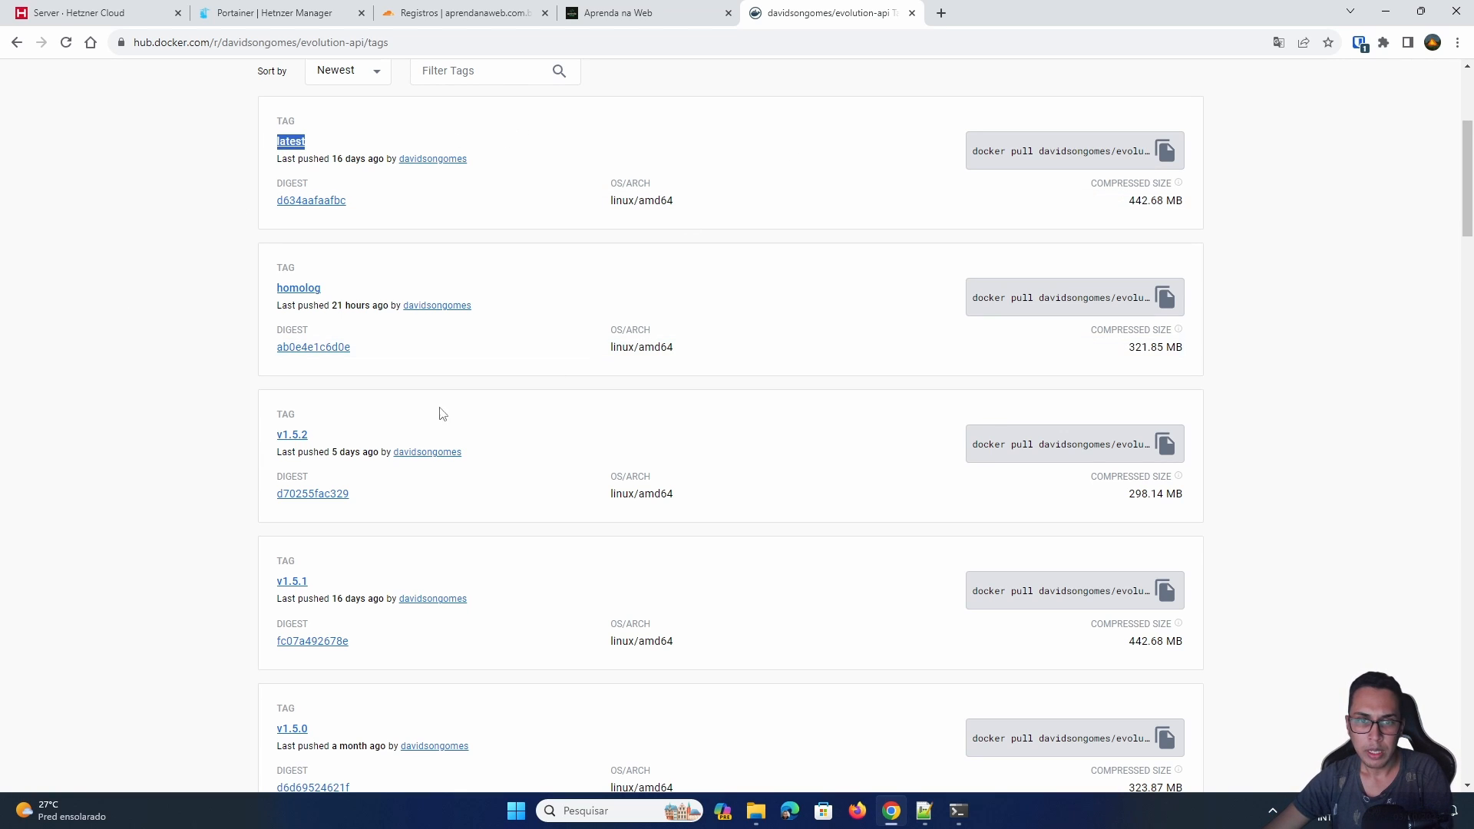
scroll(214, 395, up, 1)
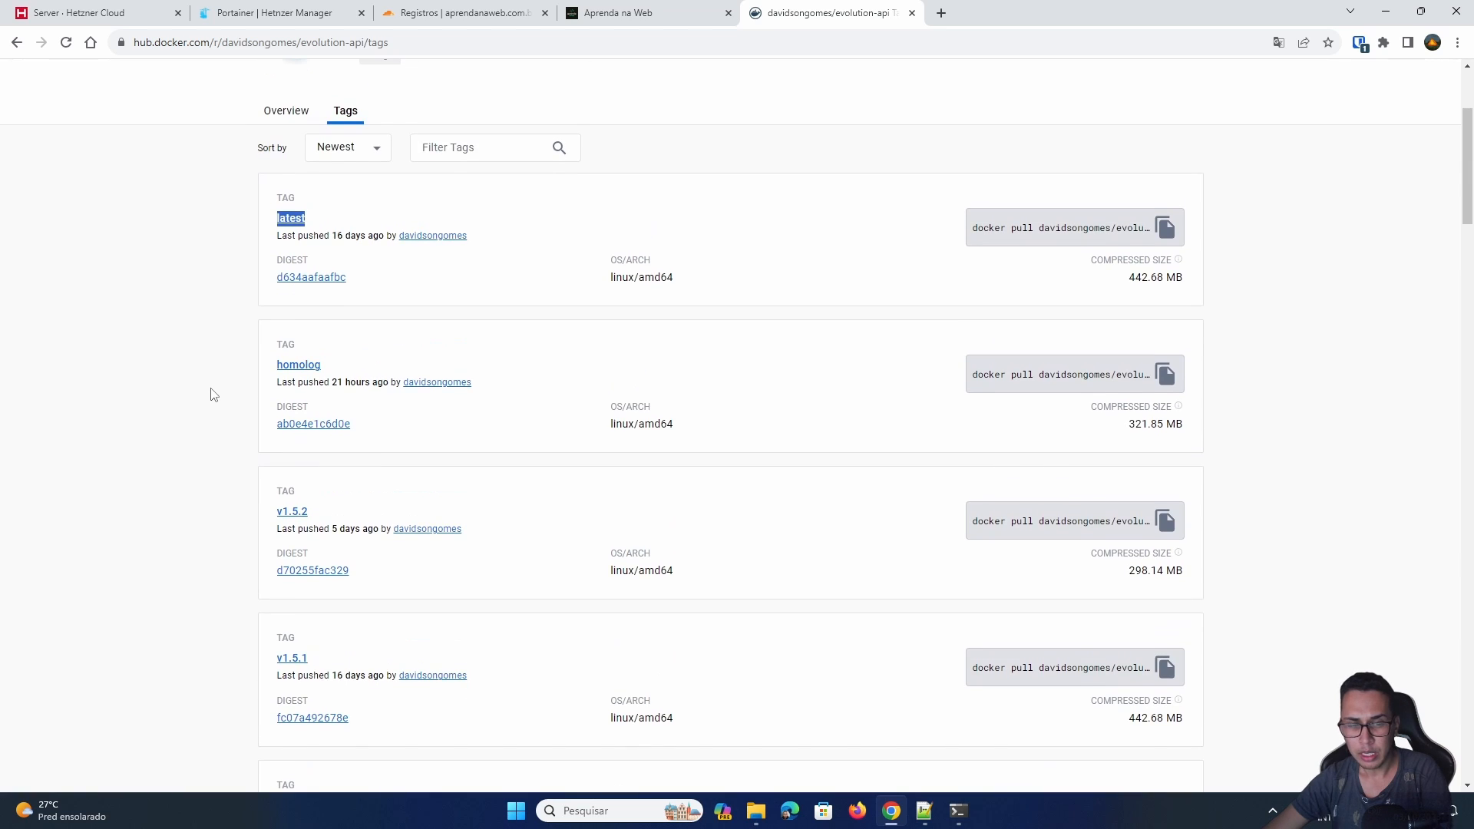
scroll(214, 395, down, 2)
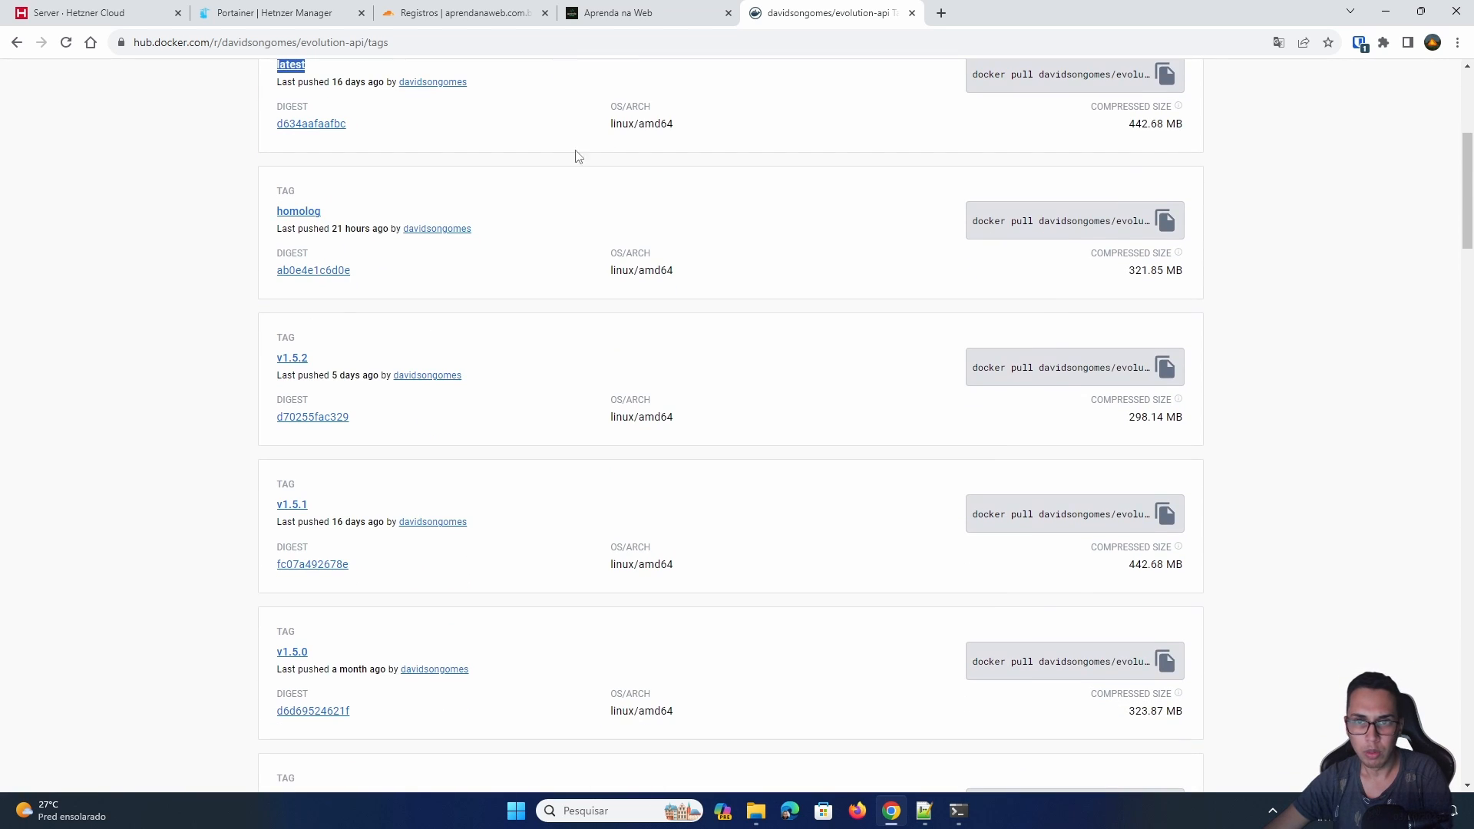
Copy the entire content of evolution-api.yaml from the Evolution Api download on the support-material page, then close the file.
click(614, 13)
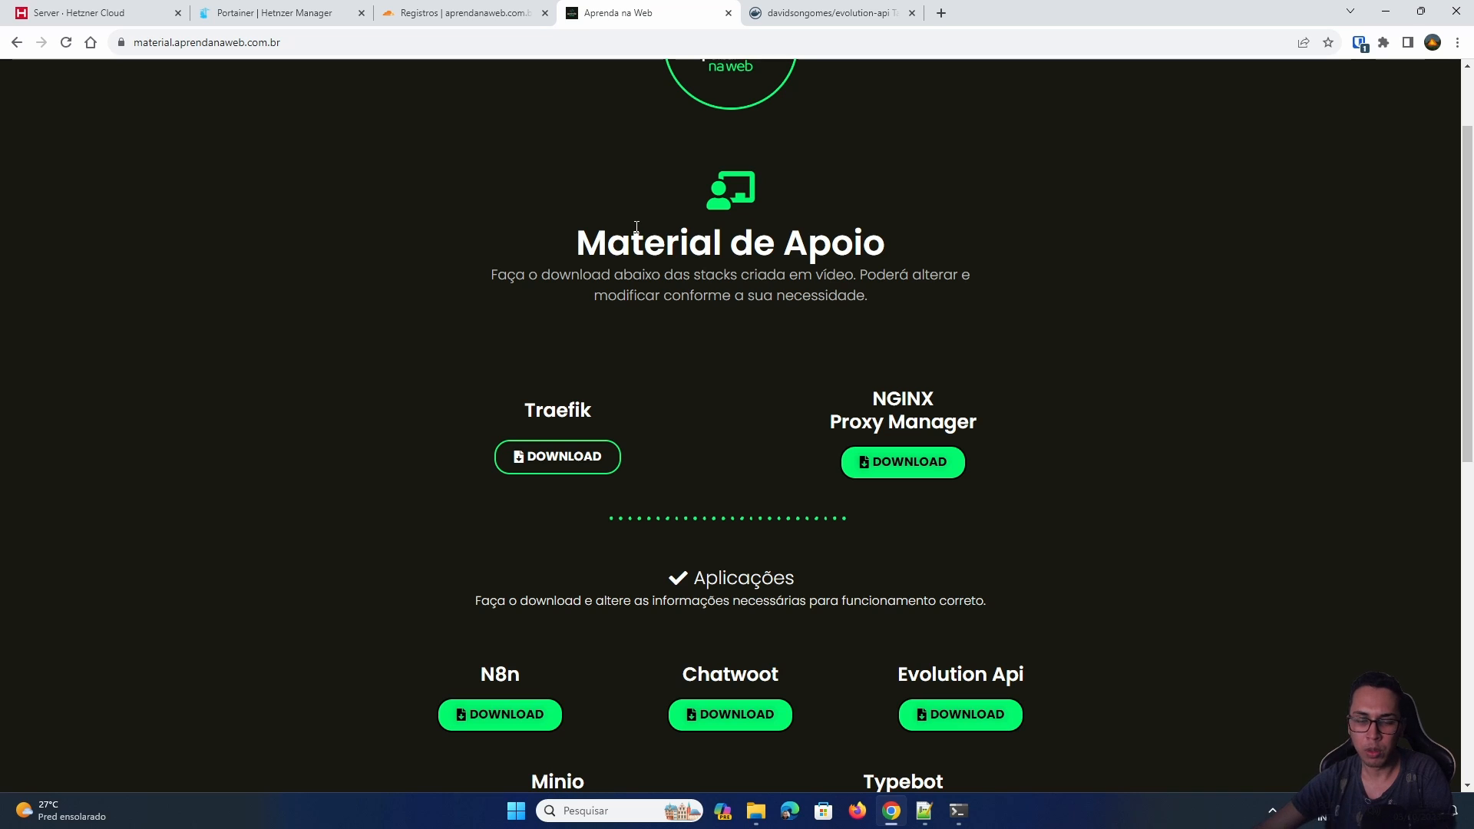
scroll(529, 299, down, 3)
scroll(417, 317, down, 2)
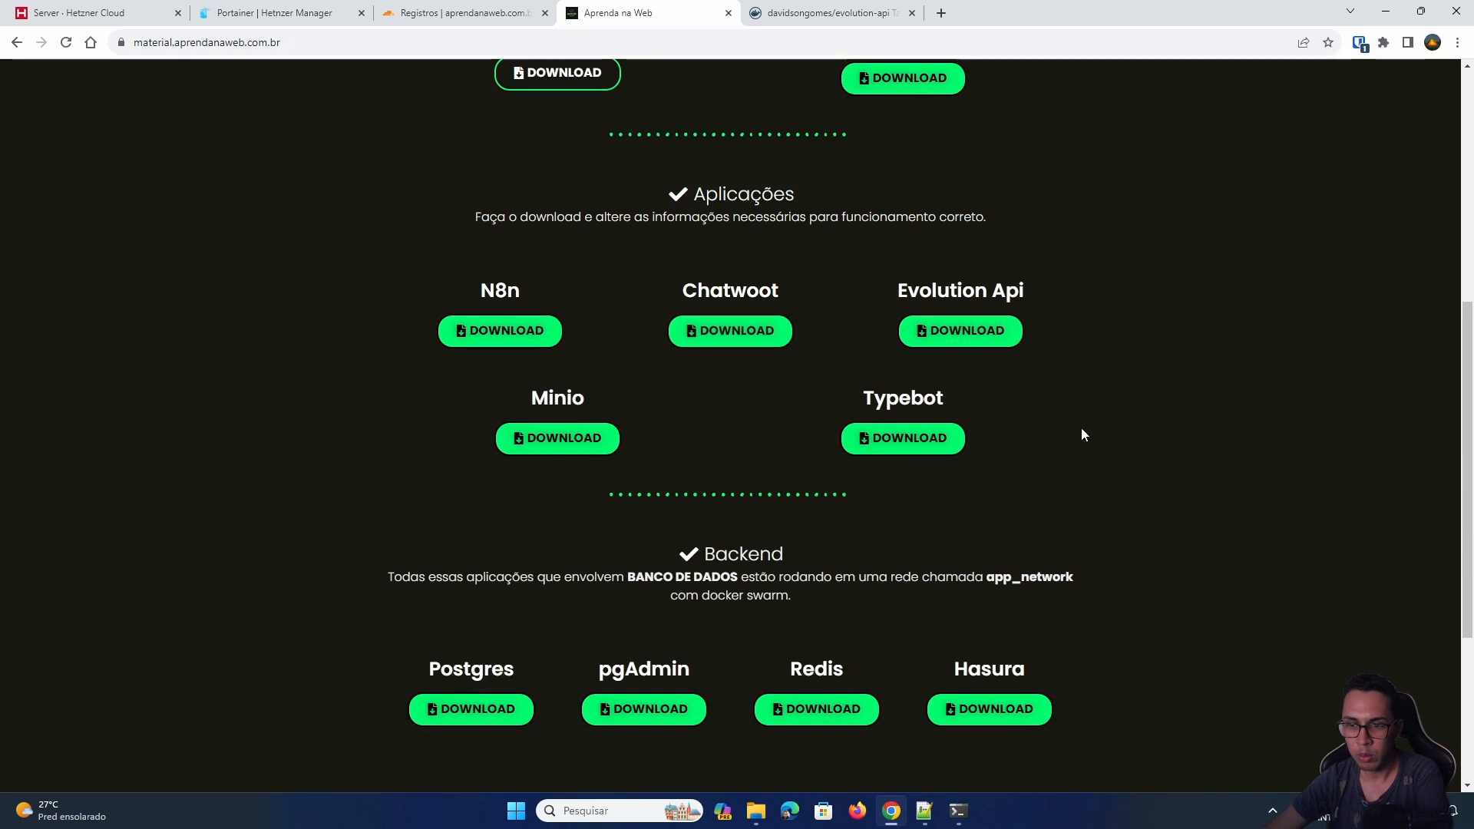
click(980, 341)
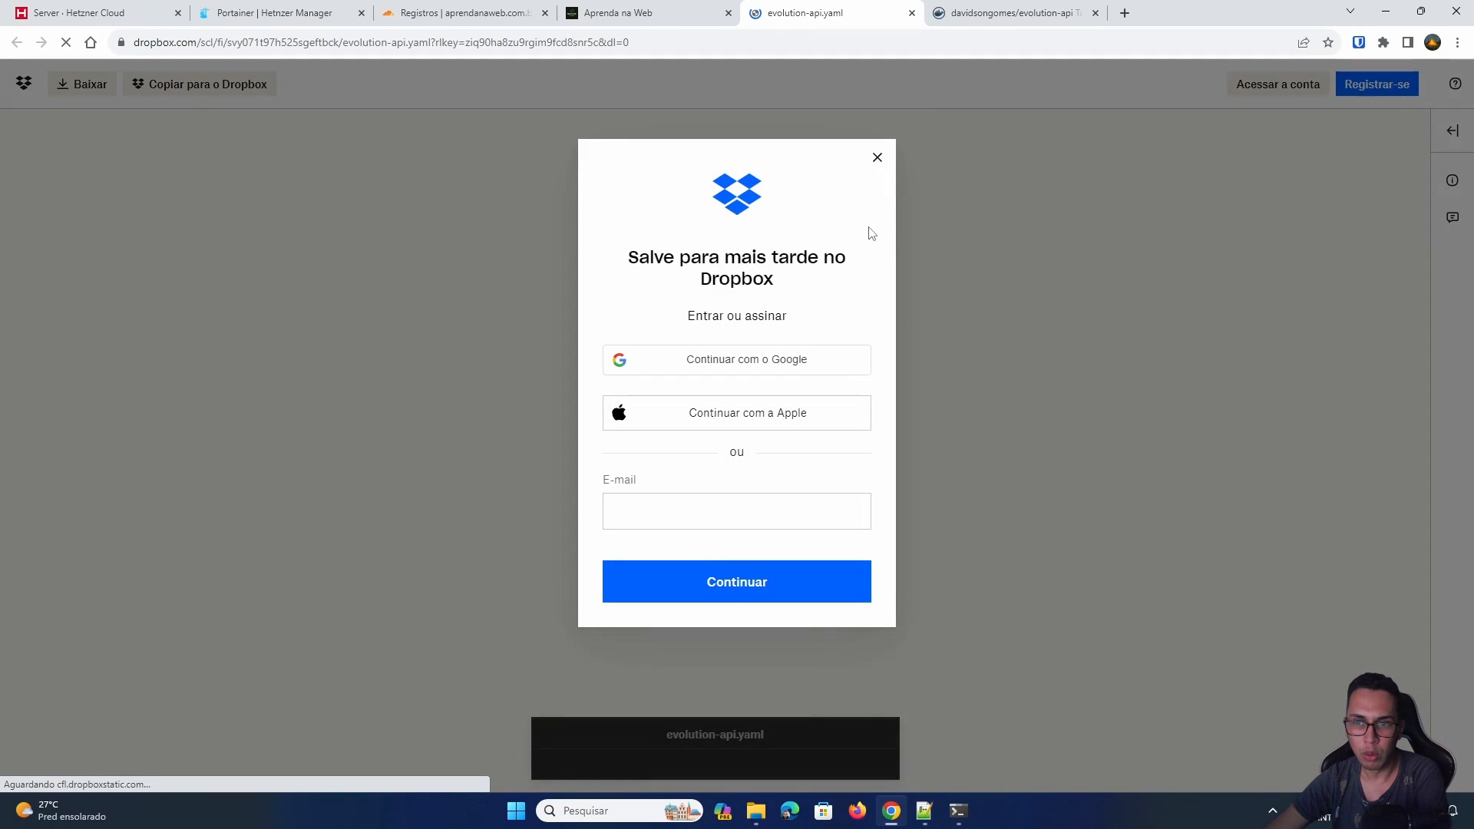
click(876, 157)
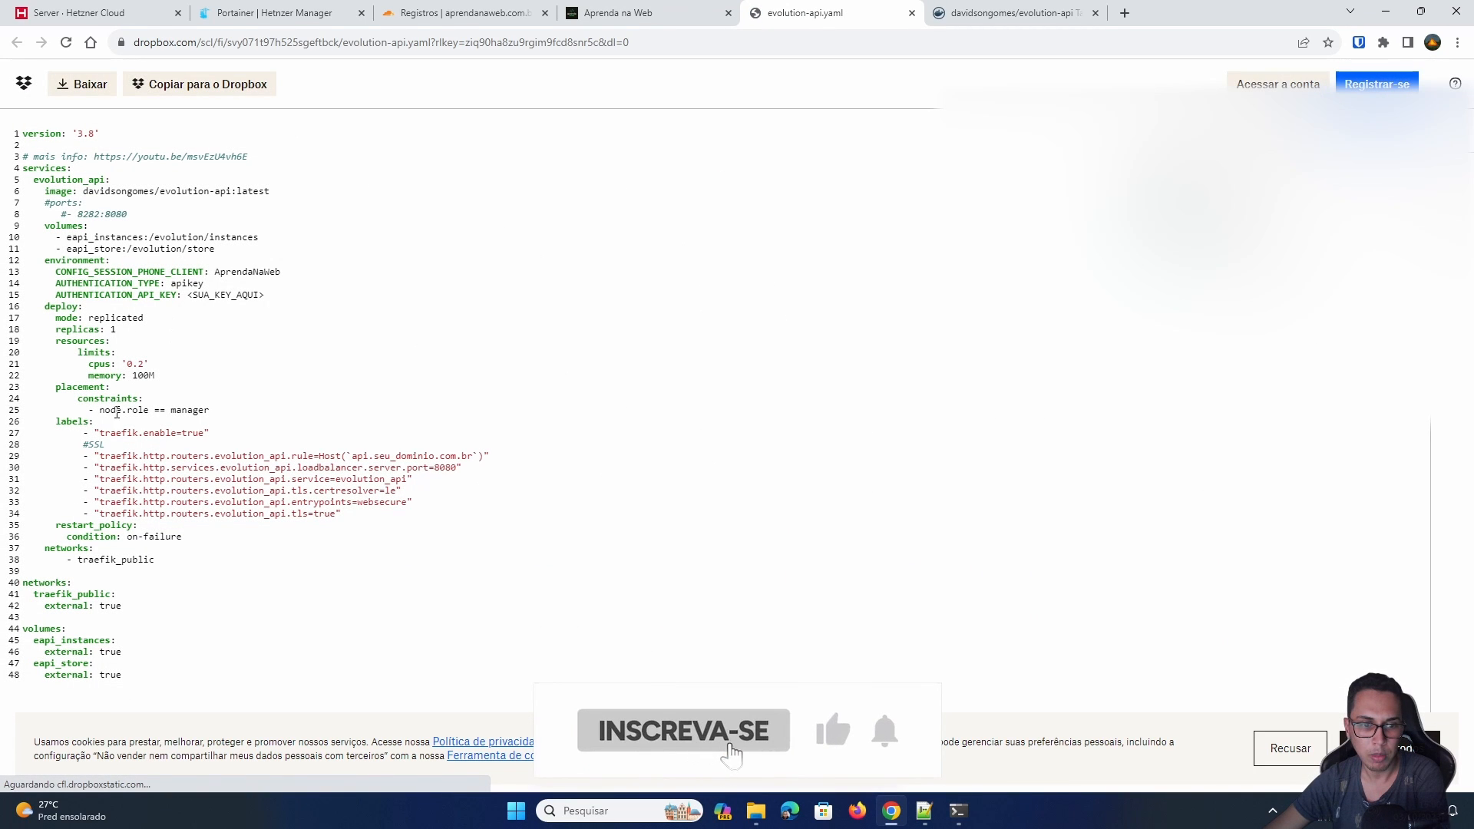
drag(129, 679, 23, 134)
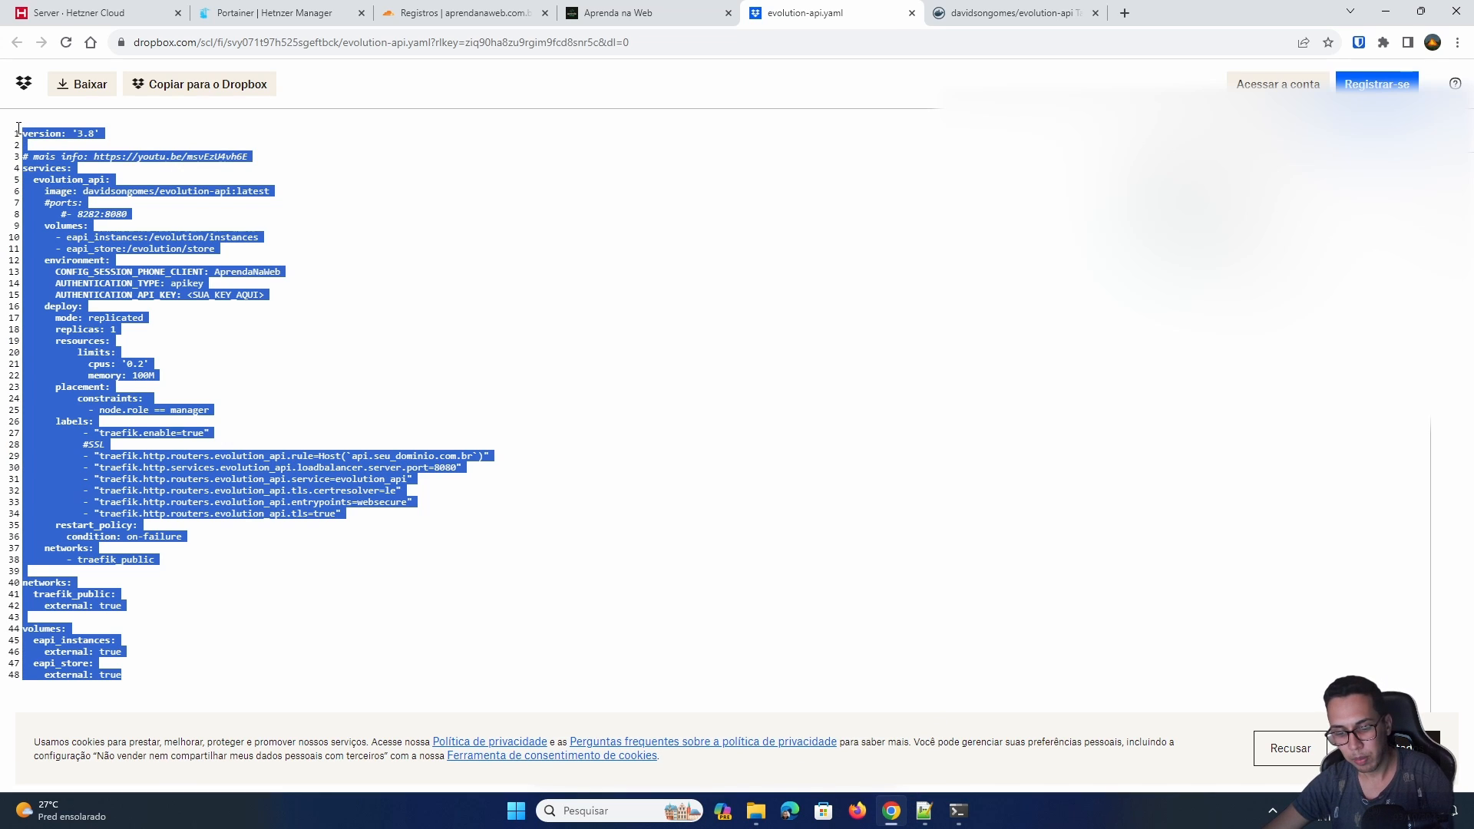
click(912, 14)
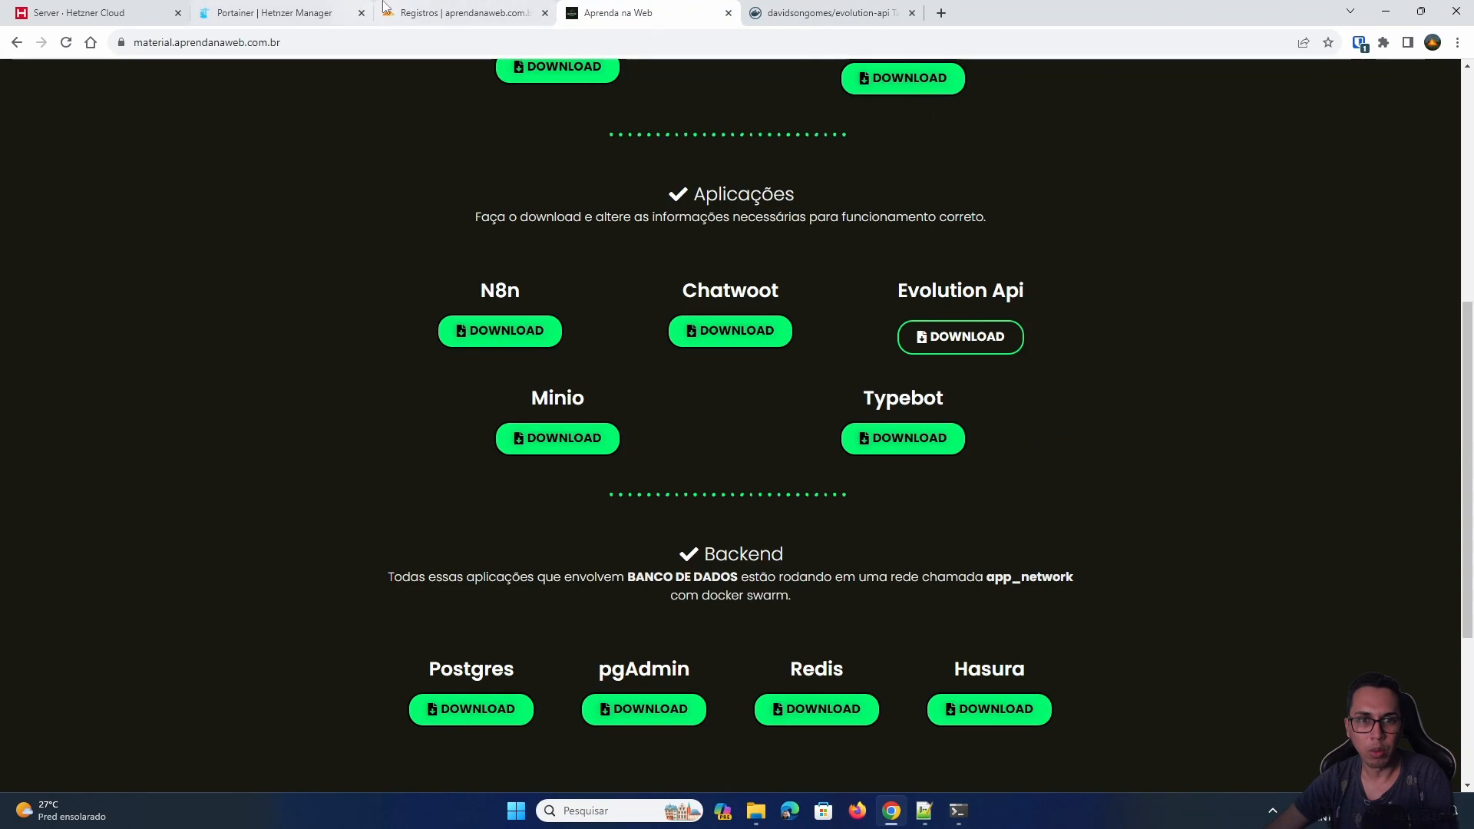
Start a new Portainer stack named evolution and paste the copied evolution-api.yaml content into its web editor.
click(273, 13)
click(106, 285)
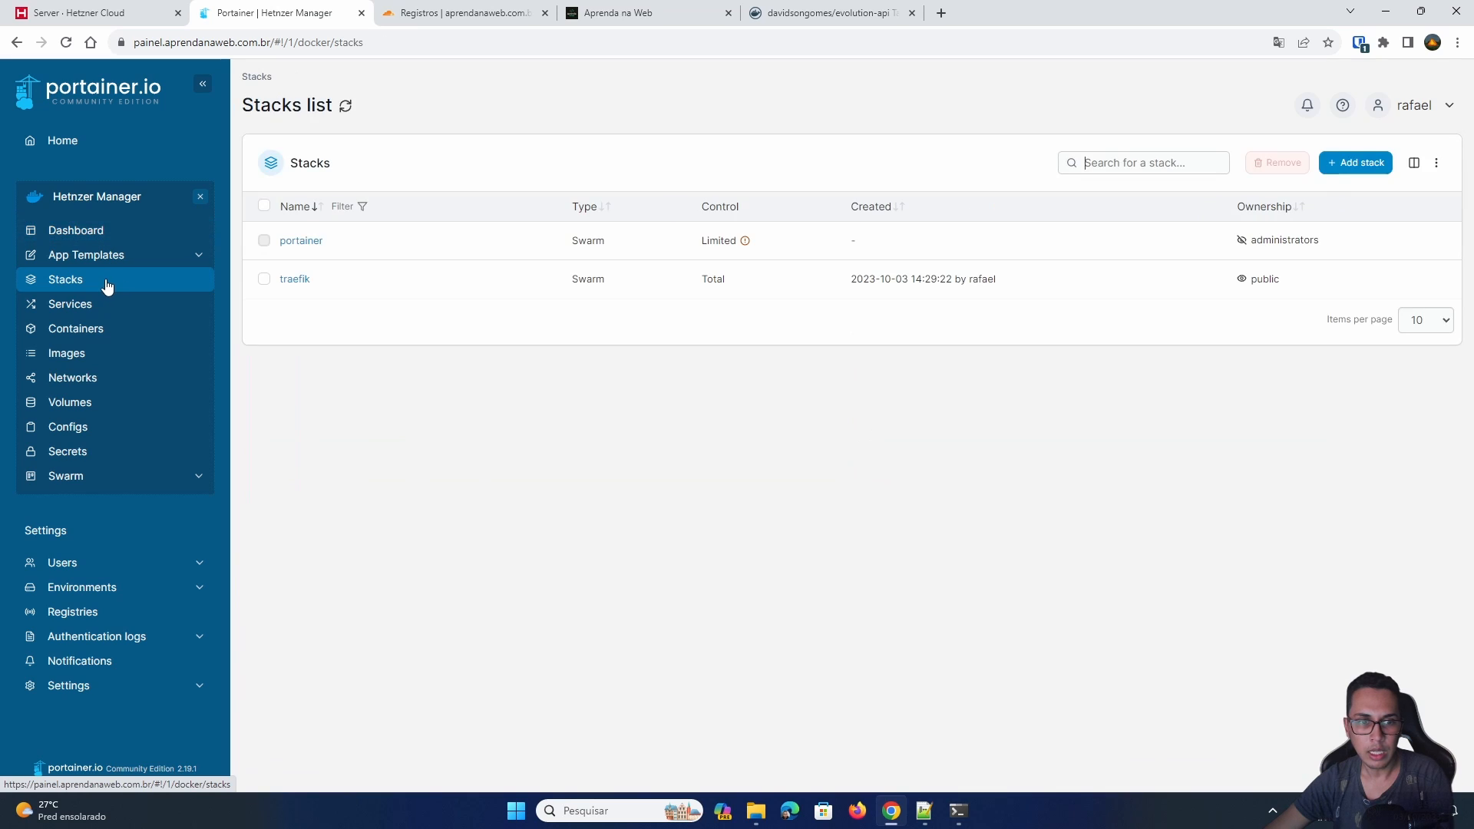
click(1363, 165)
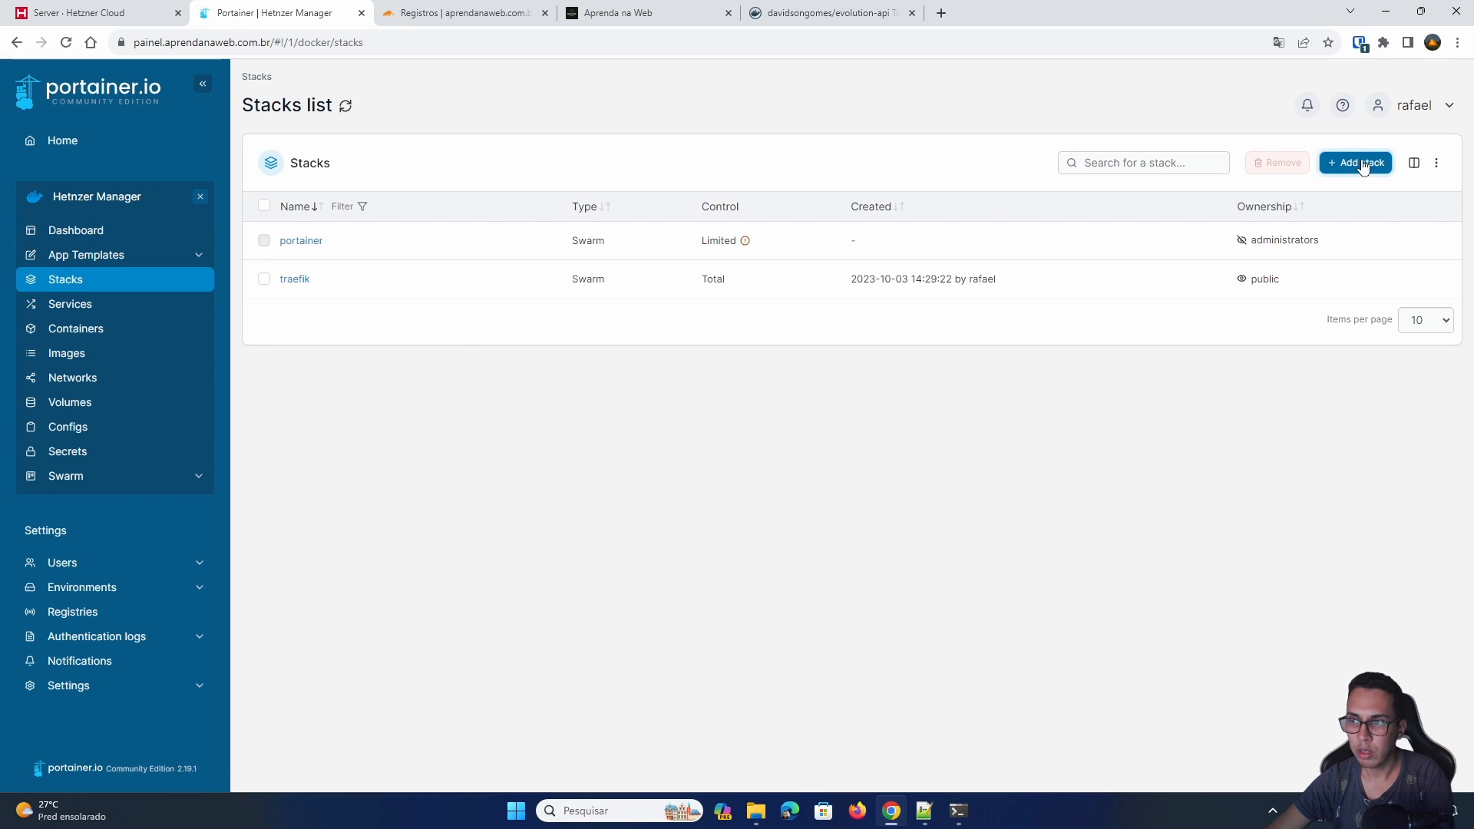
text(evolution)
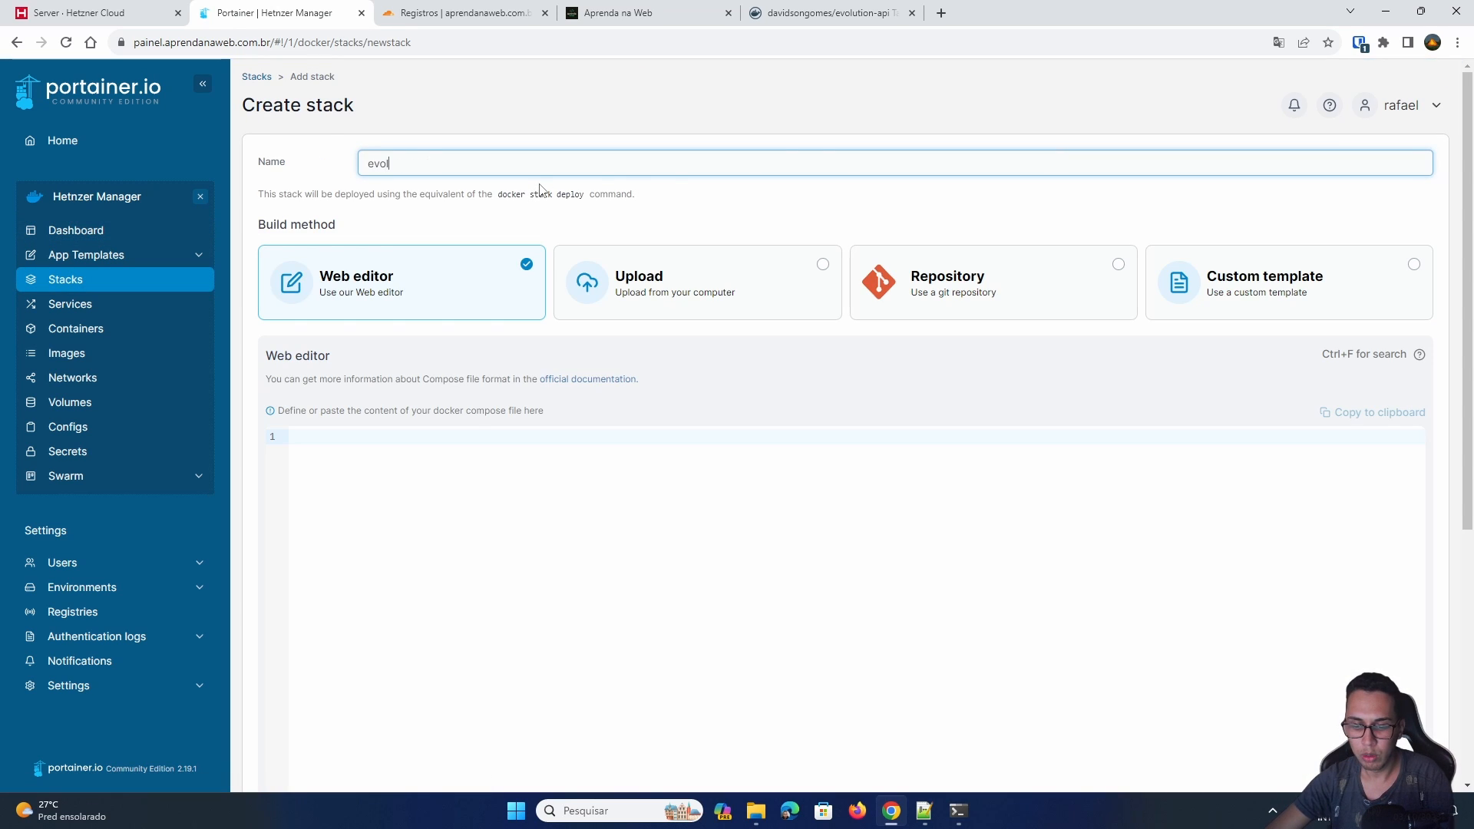
click(500, 523)
scroll(496, 500, down, 3)
key(ctrl+v)
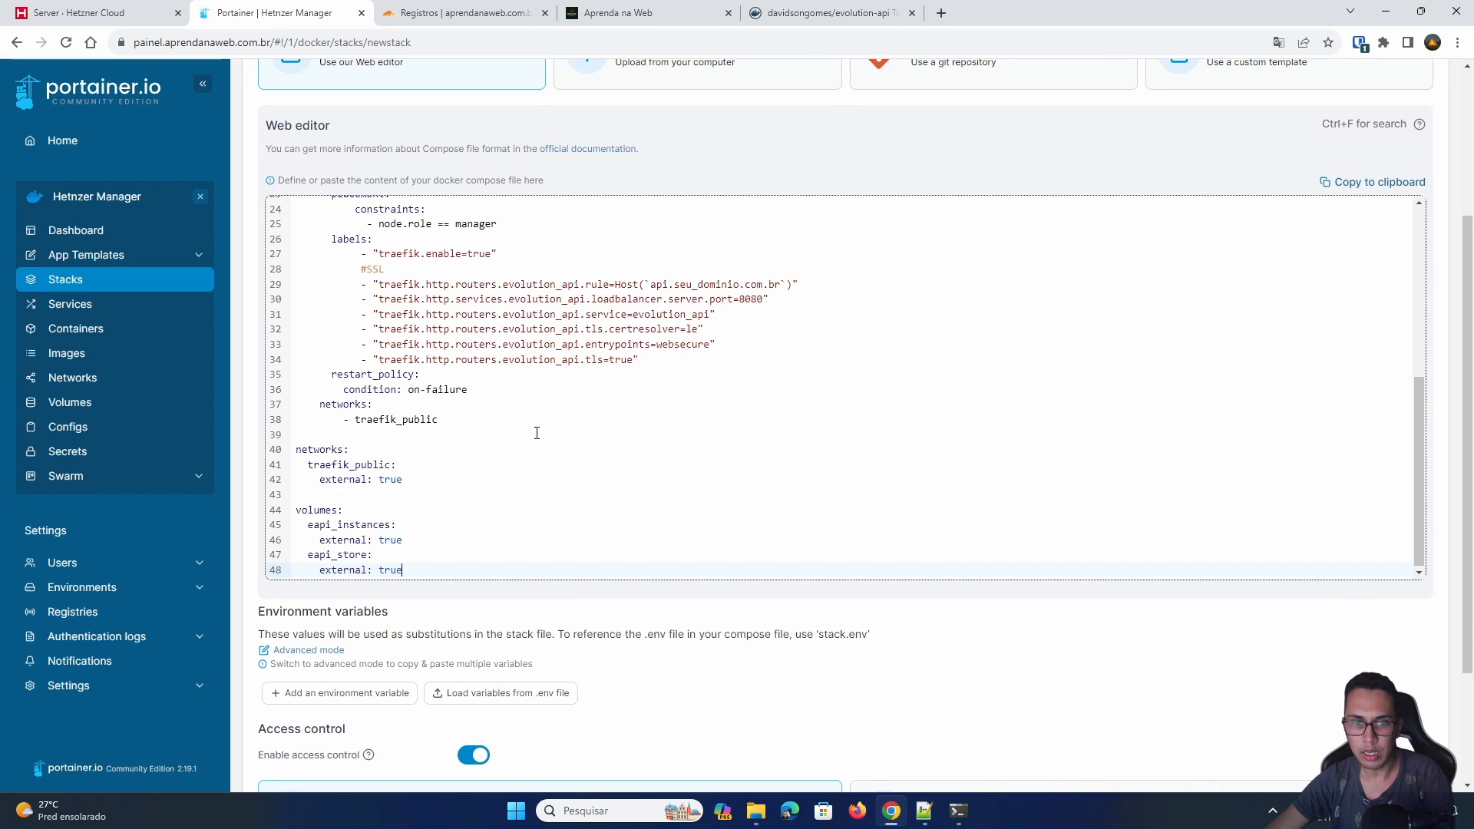
Replace the evolution_api image's latest tag in the stack's compose content with v1.5.2, copied from the Docker Hub tag list.
scroll(525, 455, up, 6)
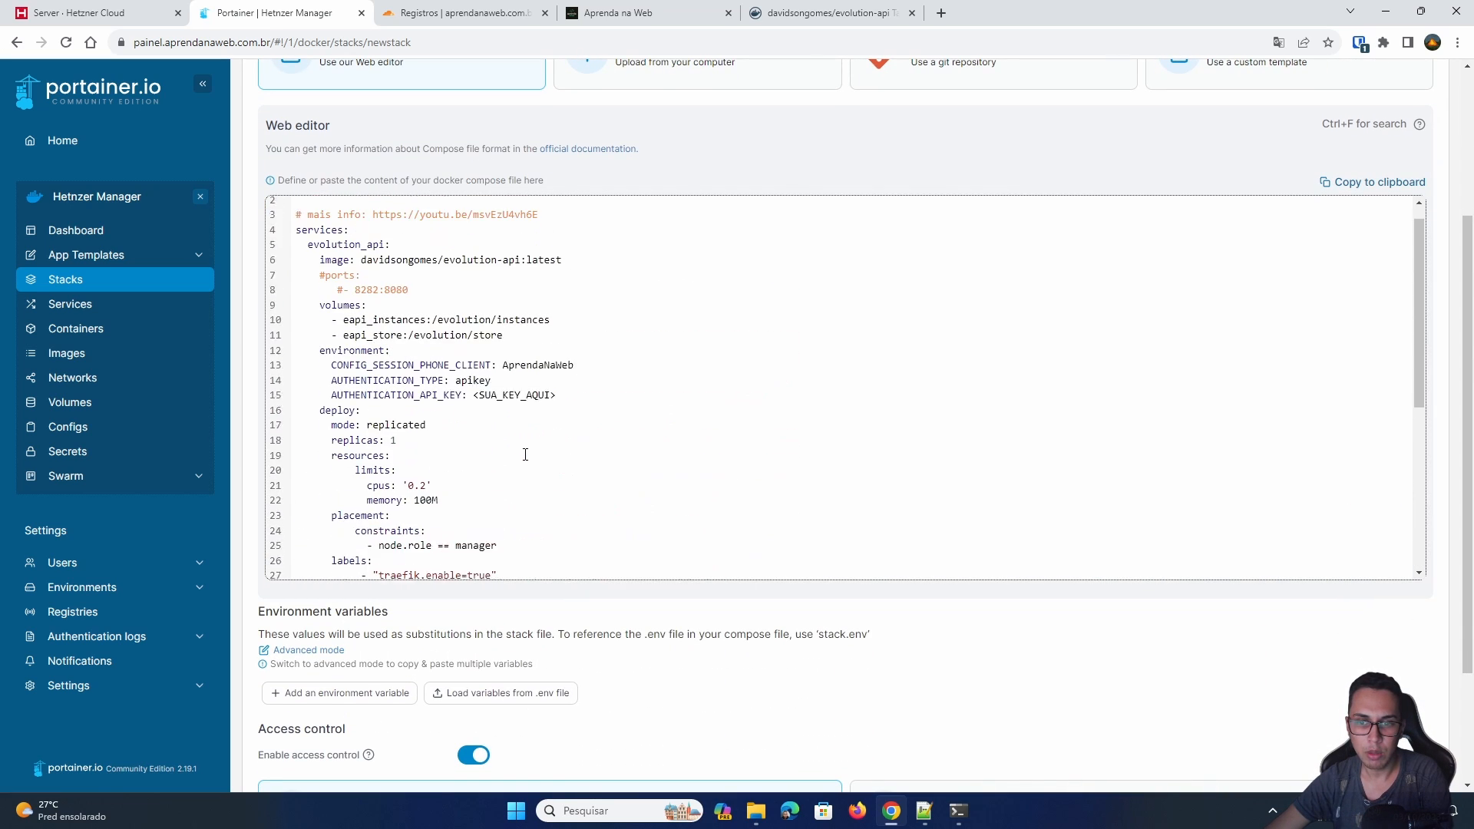
scroll(979, 743, down, 1)
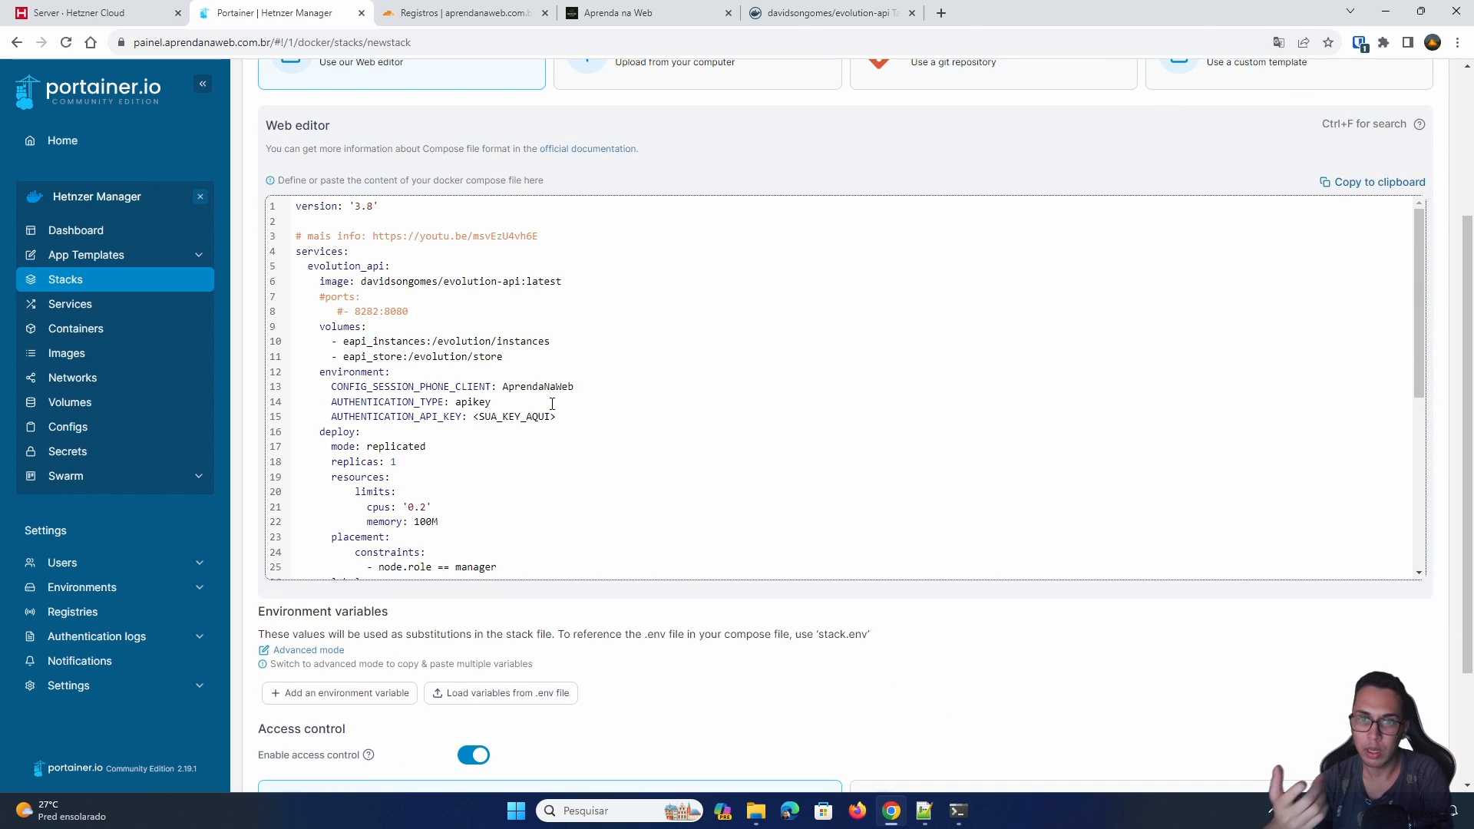
double_click(544, 279)
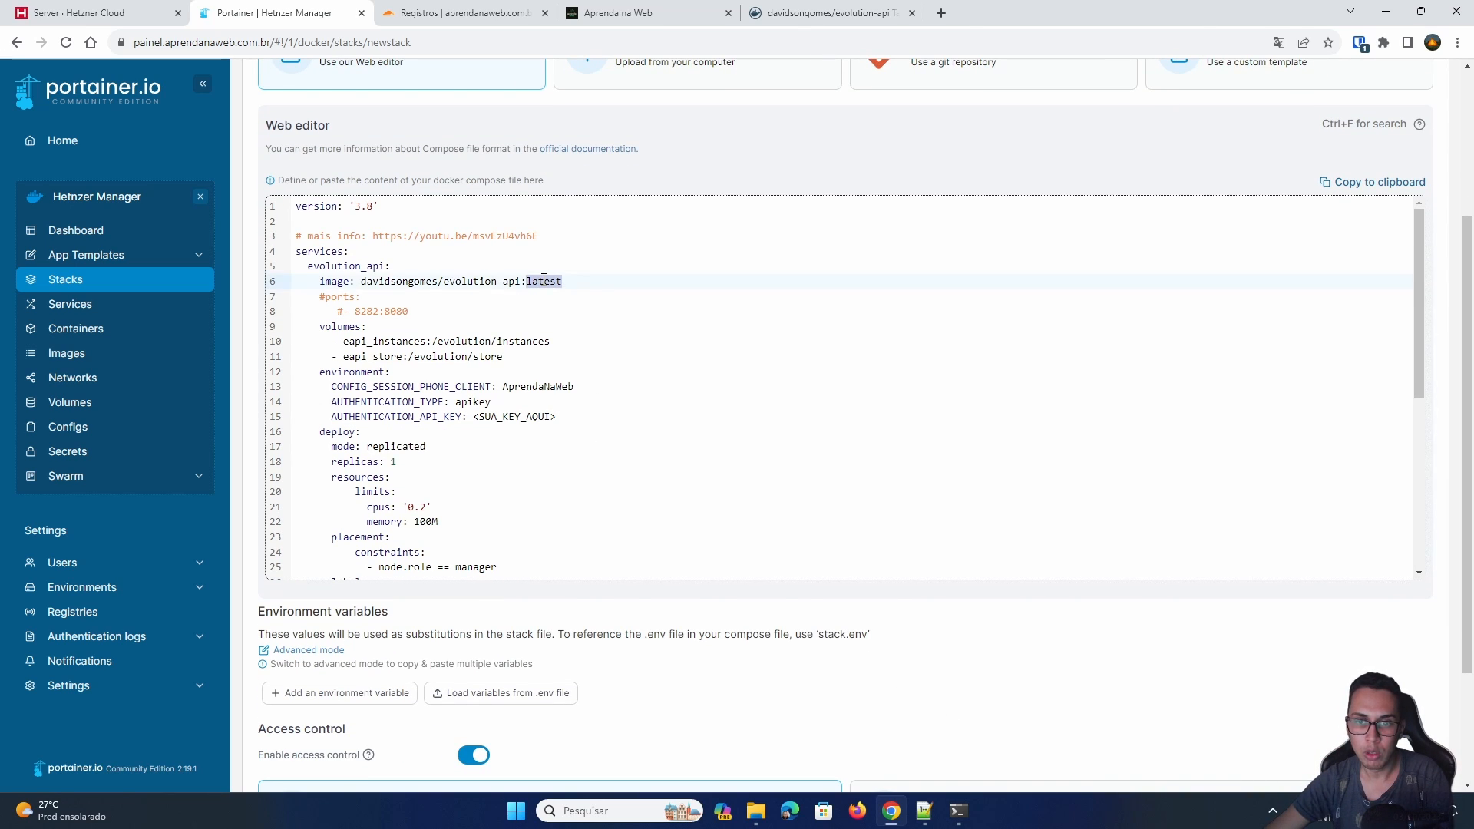
click(790, 12)
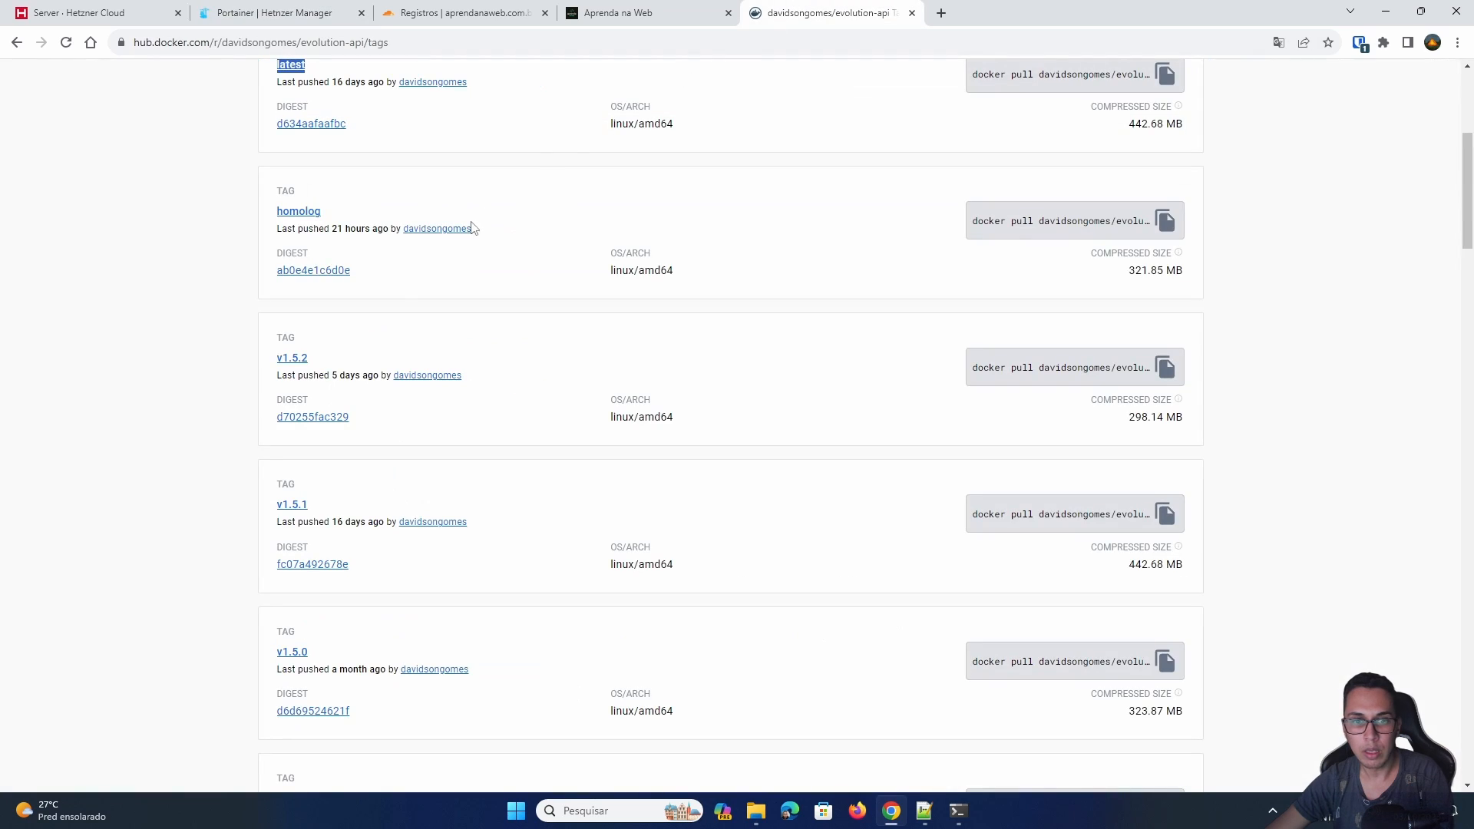
drag(310, 359, 277, 360)
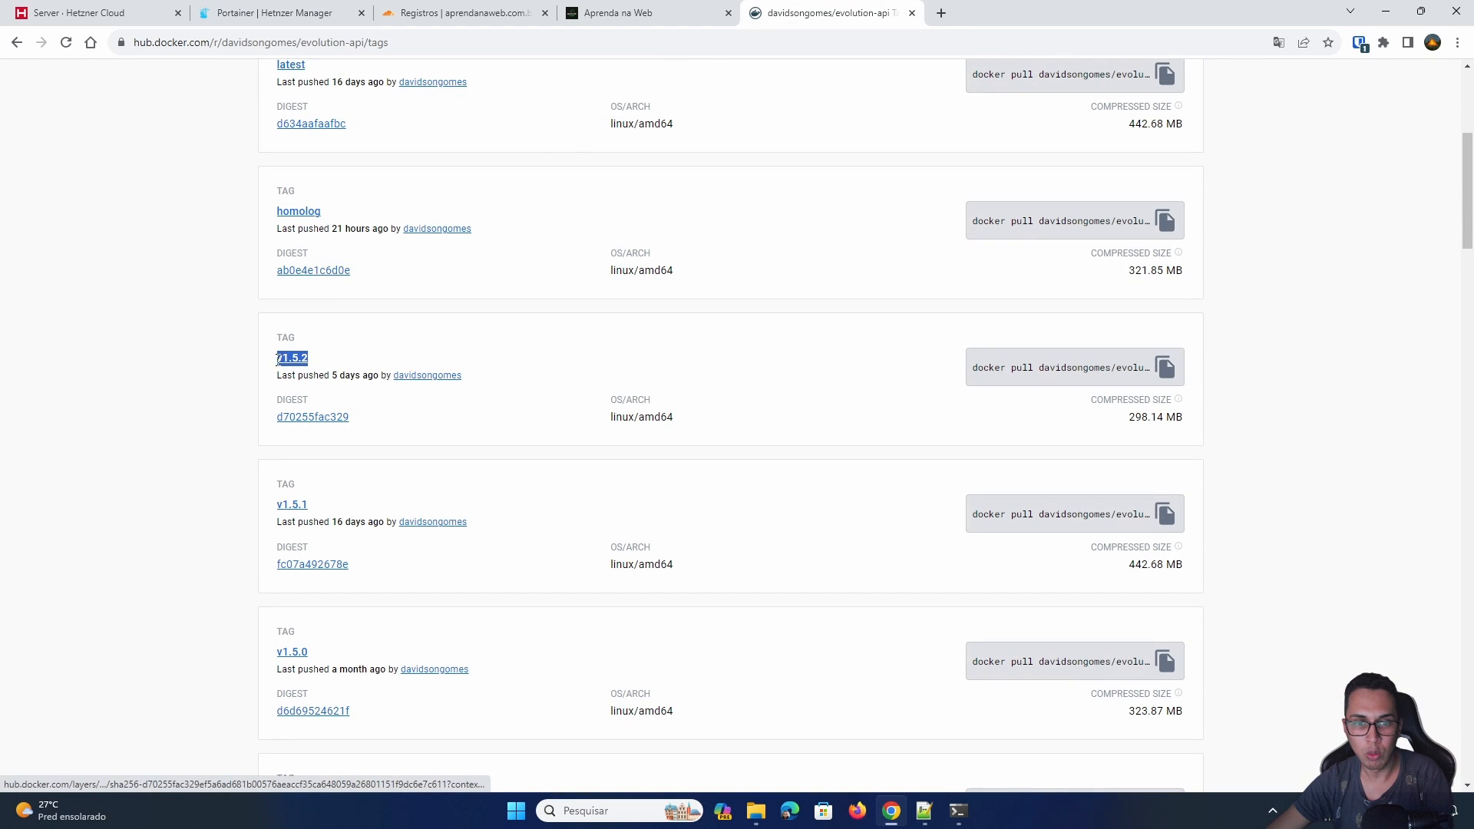
key(ctrl+c)
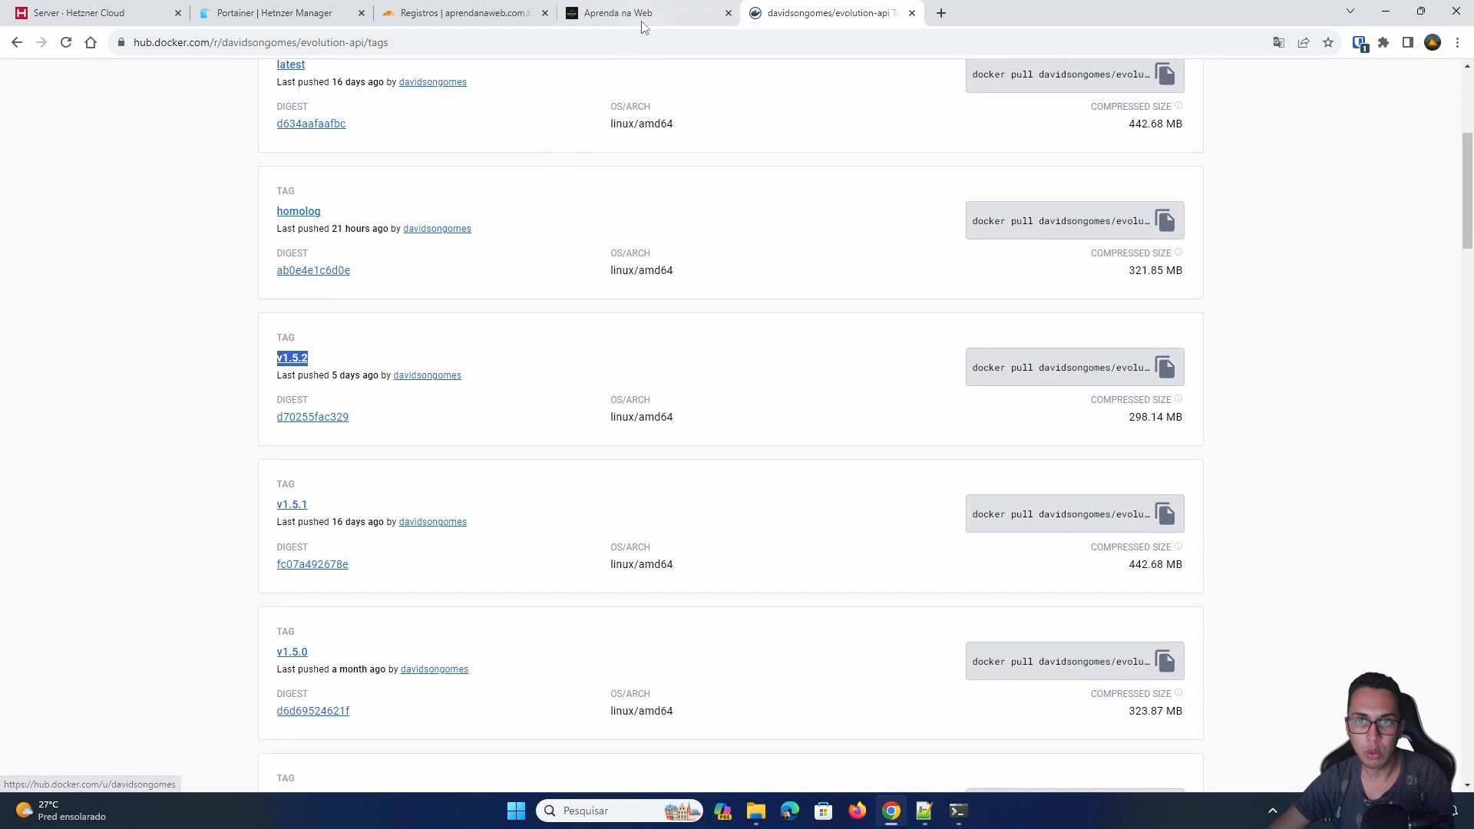
click(269, 12)
key(ctrl+v)
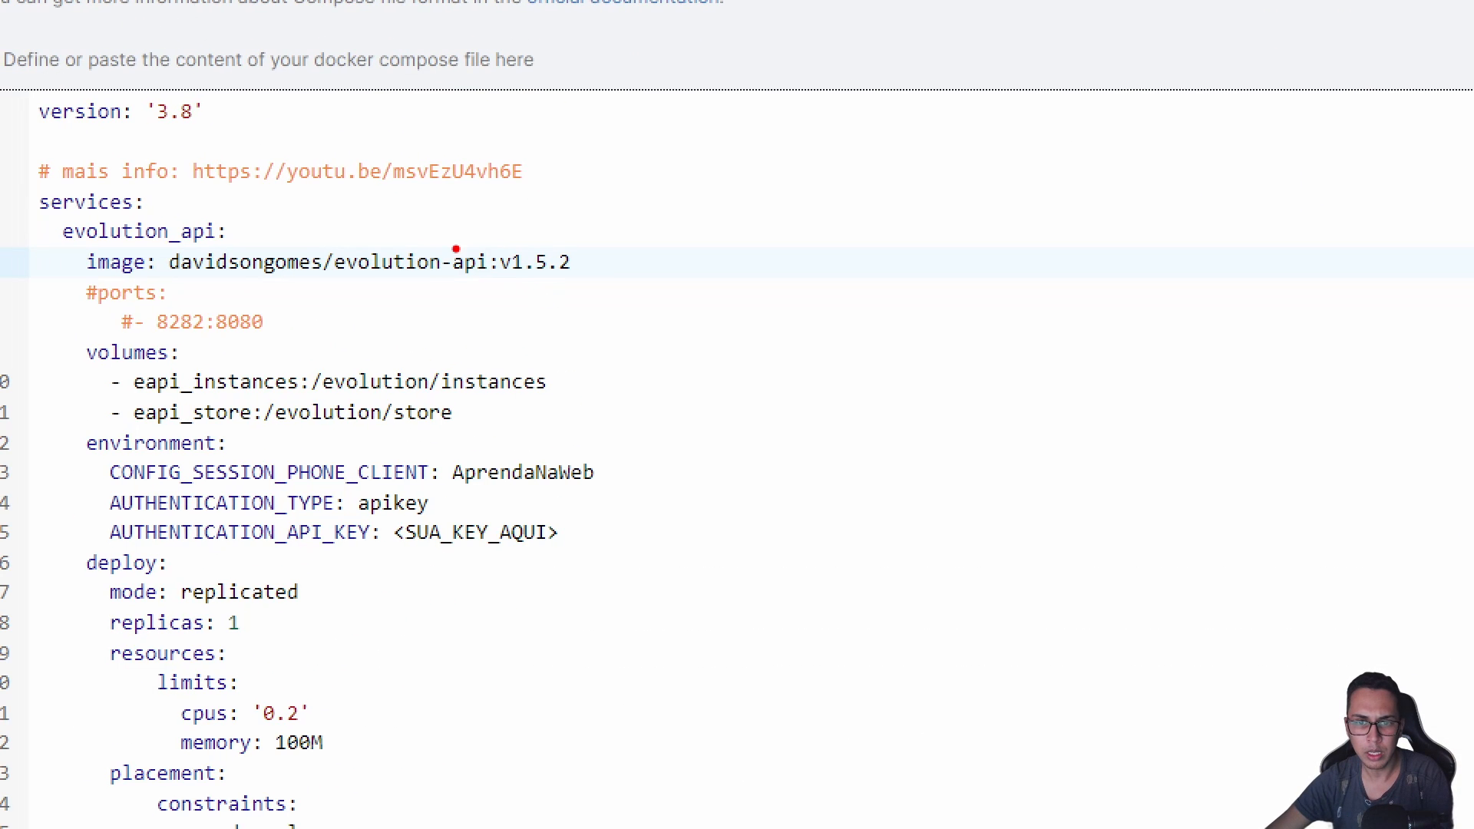
Remove the commented-out ports lines below the evolution_api image line.
mouse_move(482, 265)
mouse_down()
mouse_move(587, 213)
mouse_move(475, 244)
mouse_up()
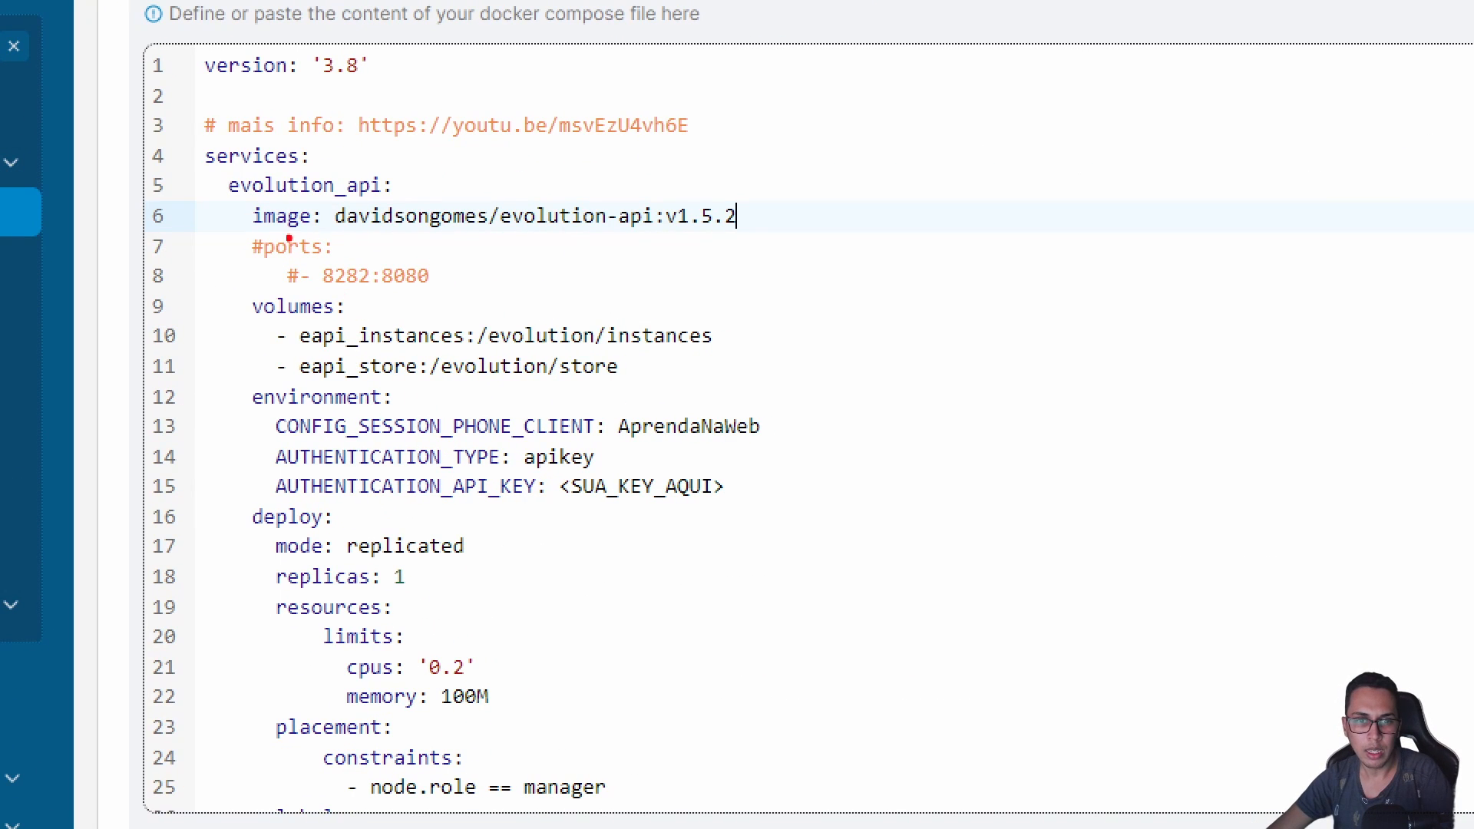
mouse_move(269, 230)
mouse_down()
mouse_move(244, 230)
mouse_move(301, 307)
mouse_move(387, 244)
mouse_move(254, 231)
mouse_up()
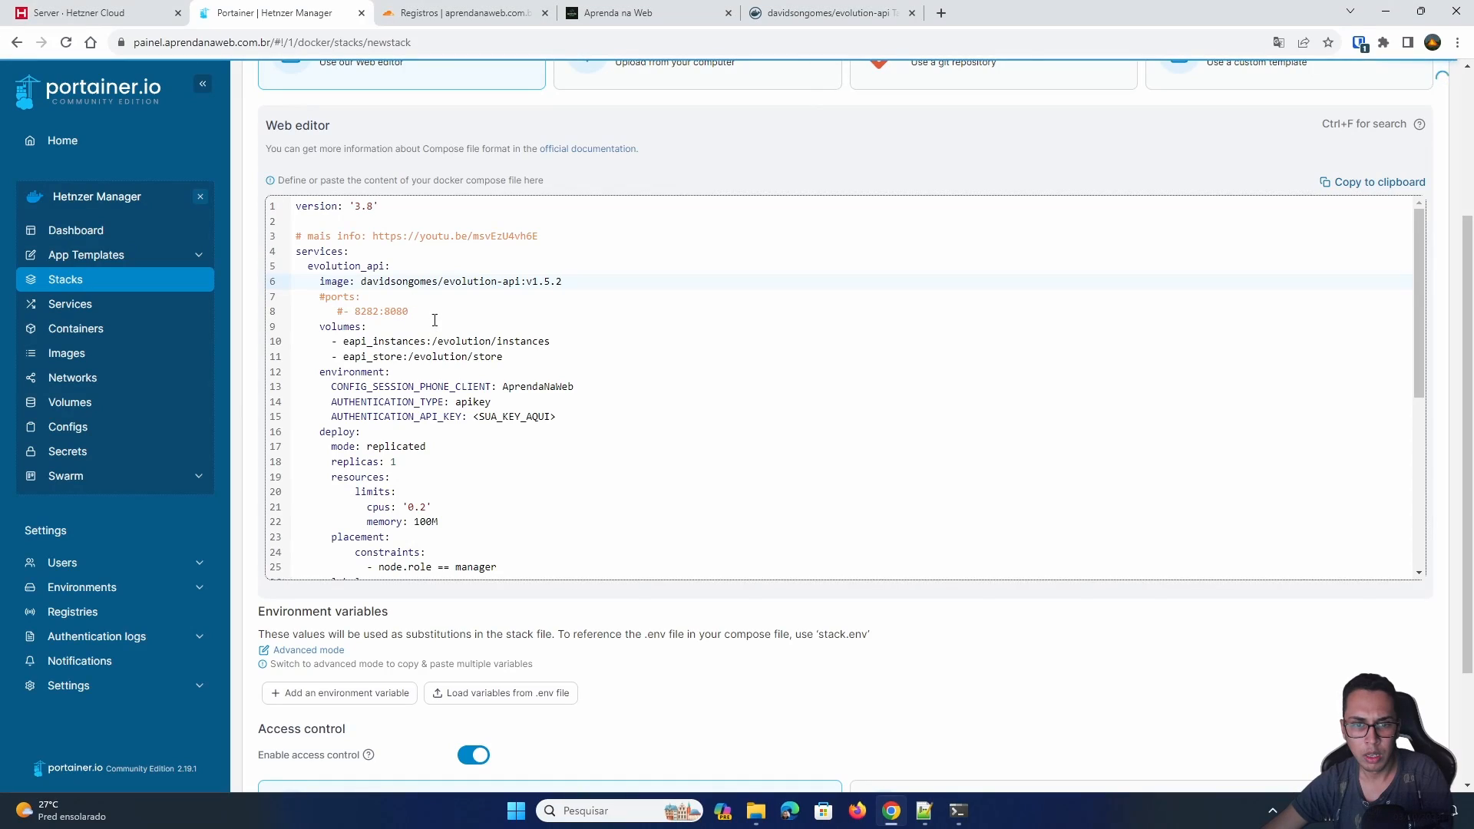
drag(538, 282, 186, 263)
key(BackSpace)
key(BackSpace)
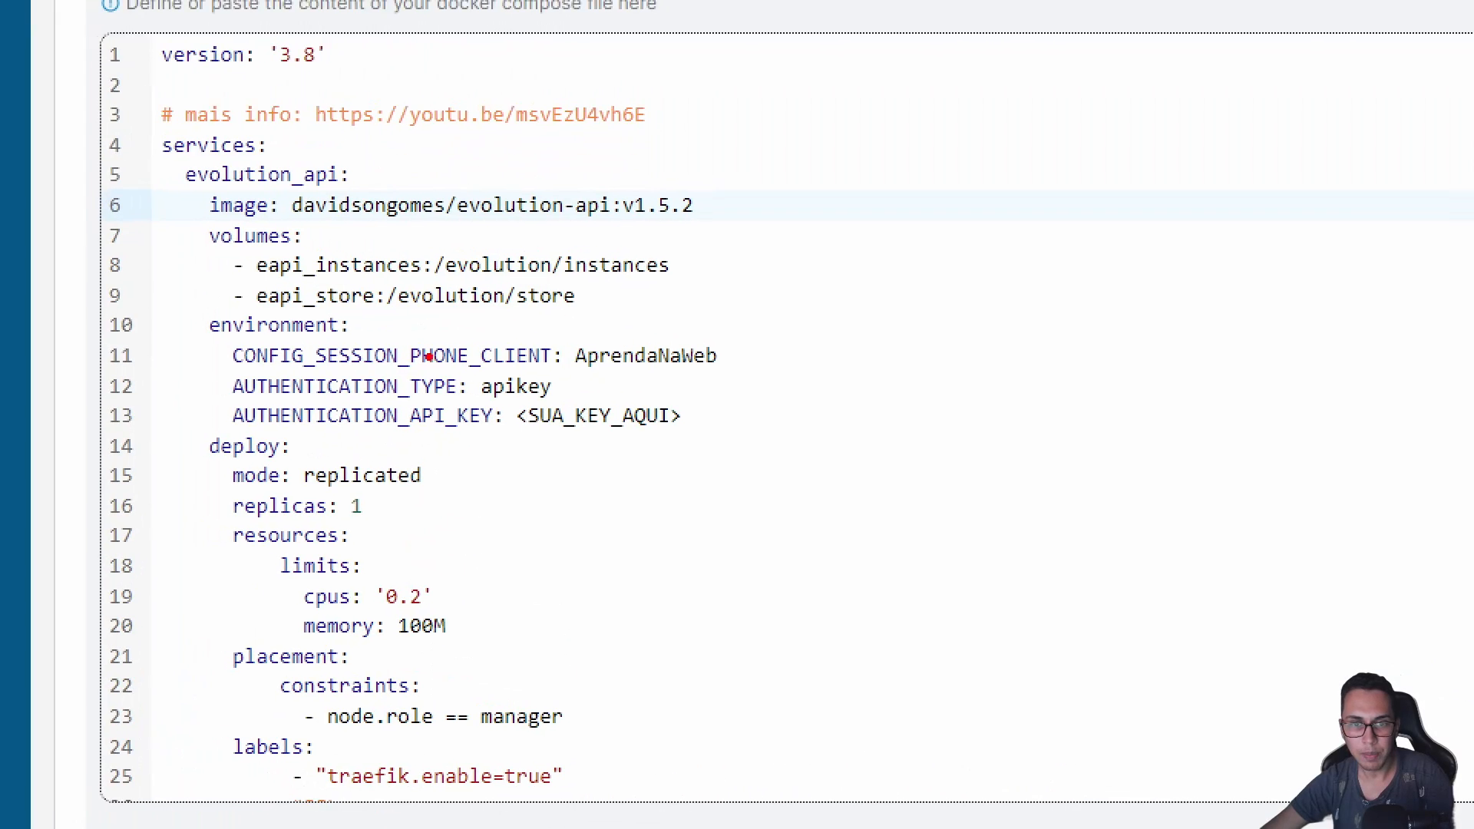
Review the eapi_instances and eapi_store volume mappings and the session client and authentication environment variables in the compose content.
mouse_move(201, 224)
mouse_down()
mouse_move(238, 307)
mouse_move(568, 327)
mouse_move(530, 224)
mouse_move(192, 220)
mouse_up()
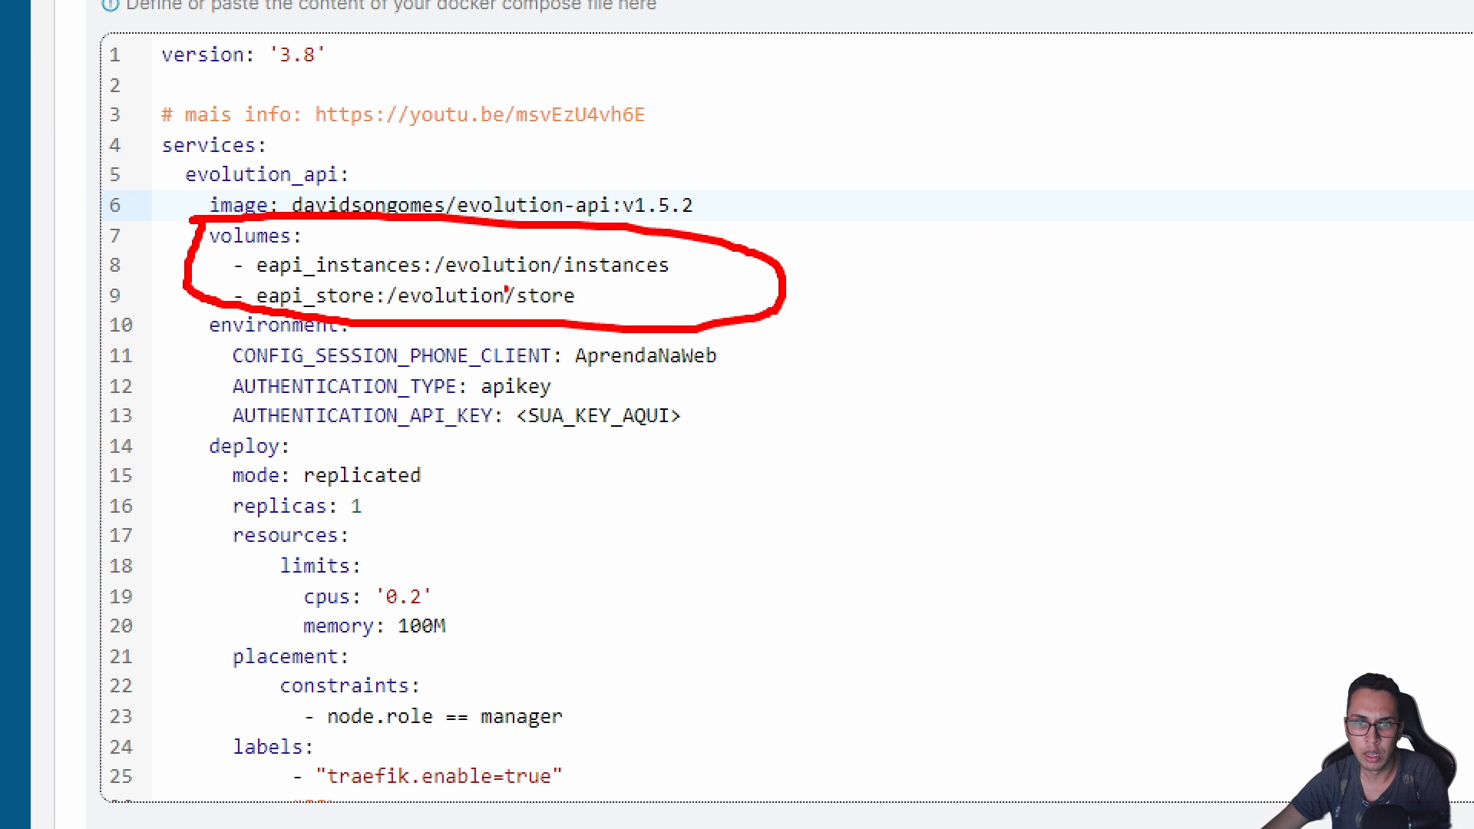
mouse_move(253, 251)
mouse_down()
mouse_move(246, 270)
mouse_move(435, 278)
mouse_move(317, 244)
mouse_move(243, 252)
mouse_up()
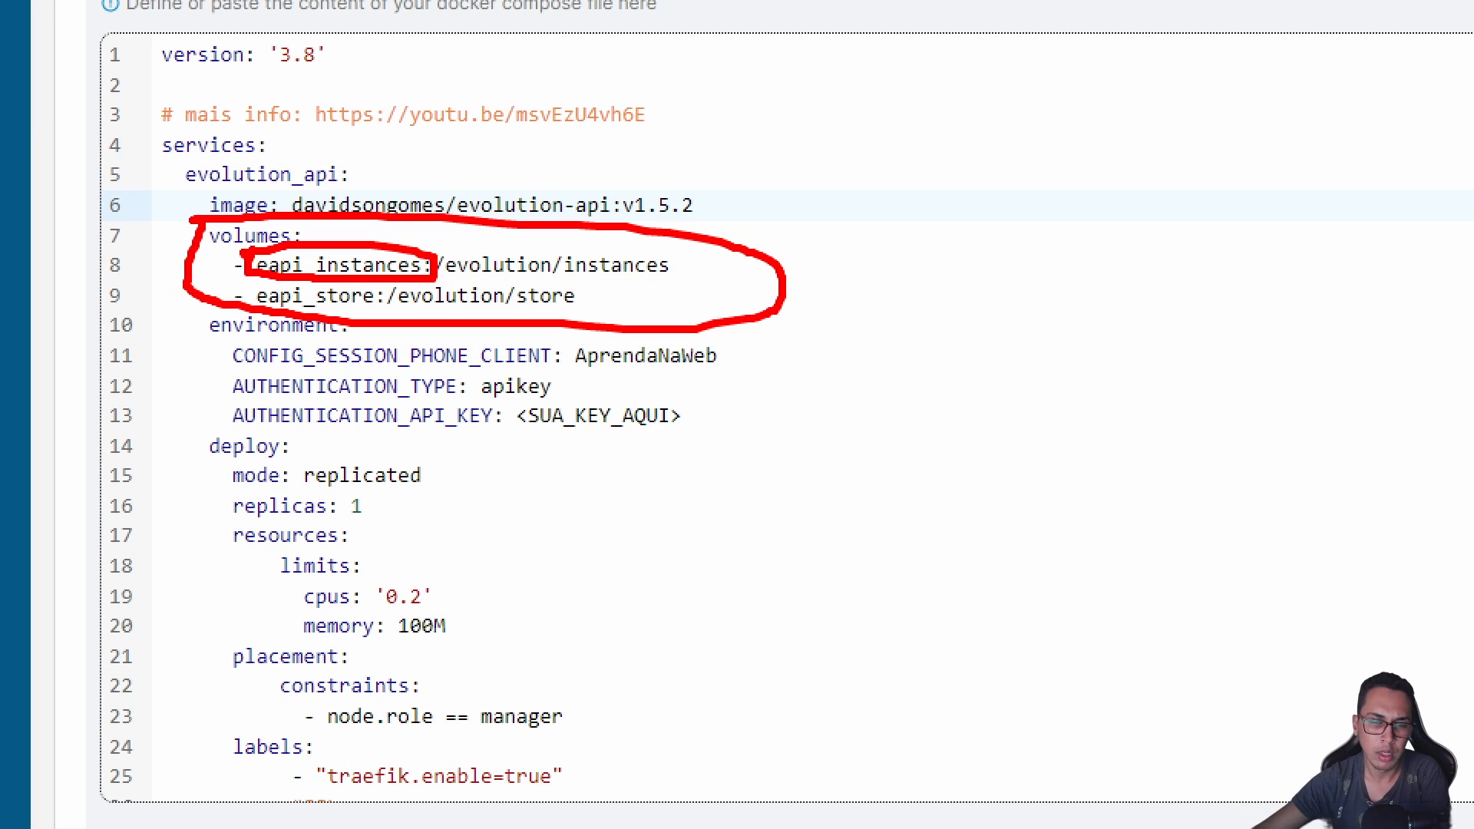
mouse_move(346, 257)
mouse_down()
mouse_move(483, 139)
mouse_move(549, 215)
mouse_move(553, 243)
mouse_move(595, 253)
mouse_move(535, 245)
mouse_up()
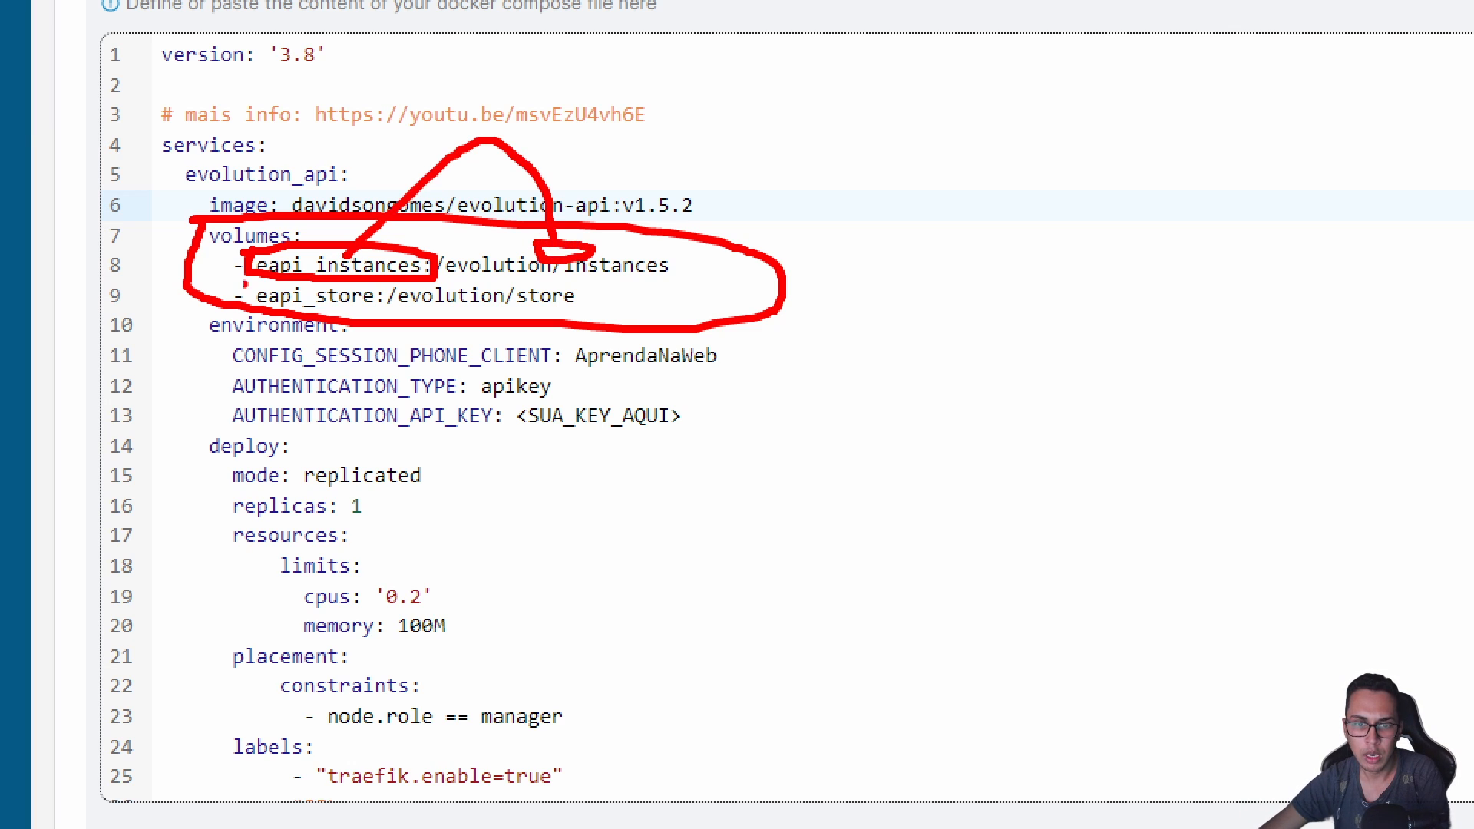
mouse_move(330, 301)
mouse_down()
mouse_move(562, 368)
mouse_move(560, 313)
mouse_move(583, 310)
mouse_move(570, 321)
mouse_up()
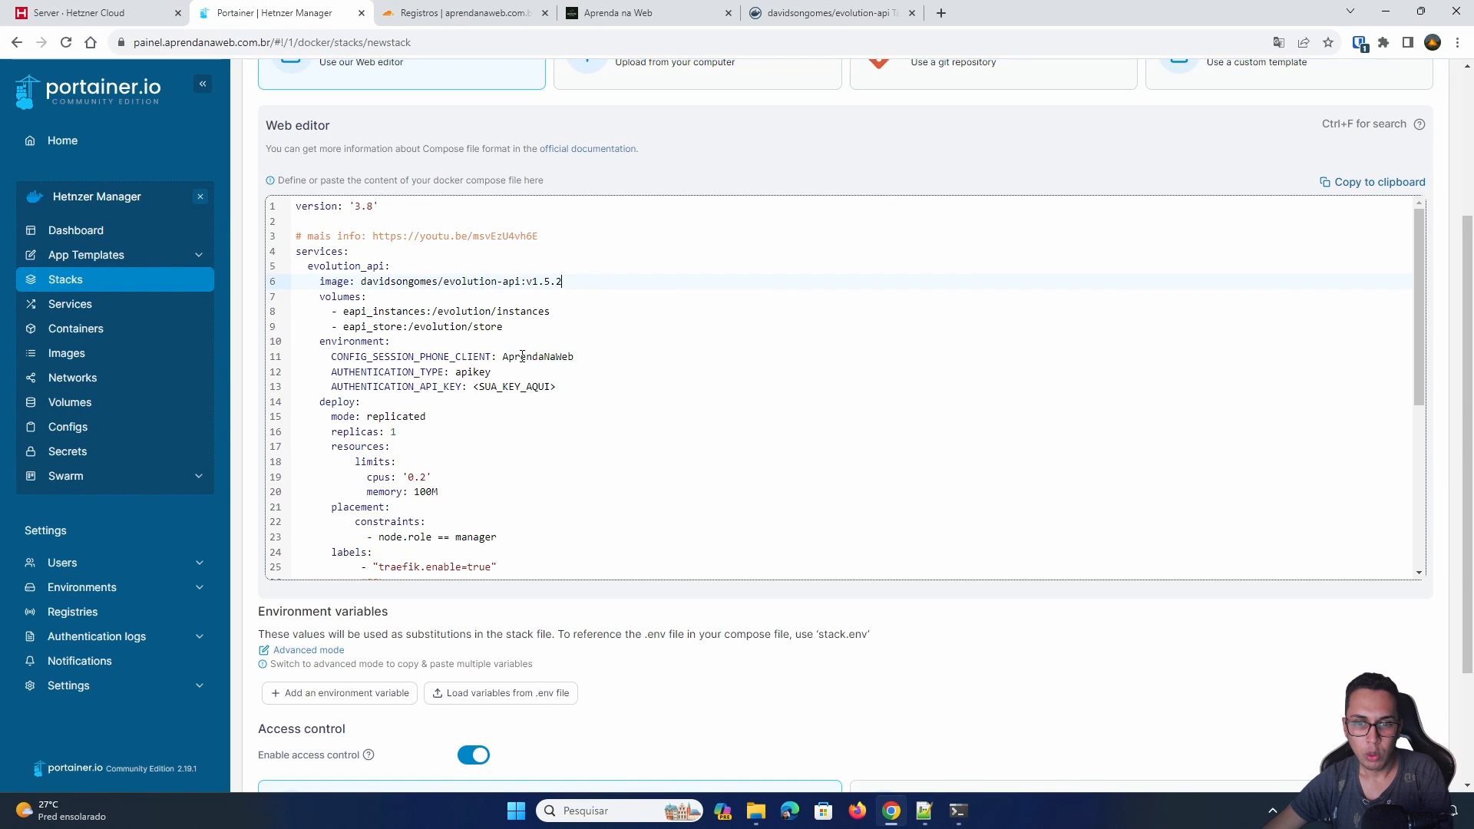
double_click(613, 355)
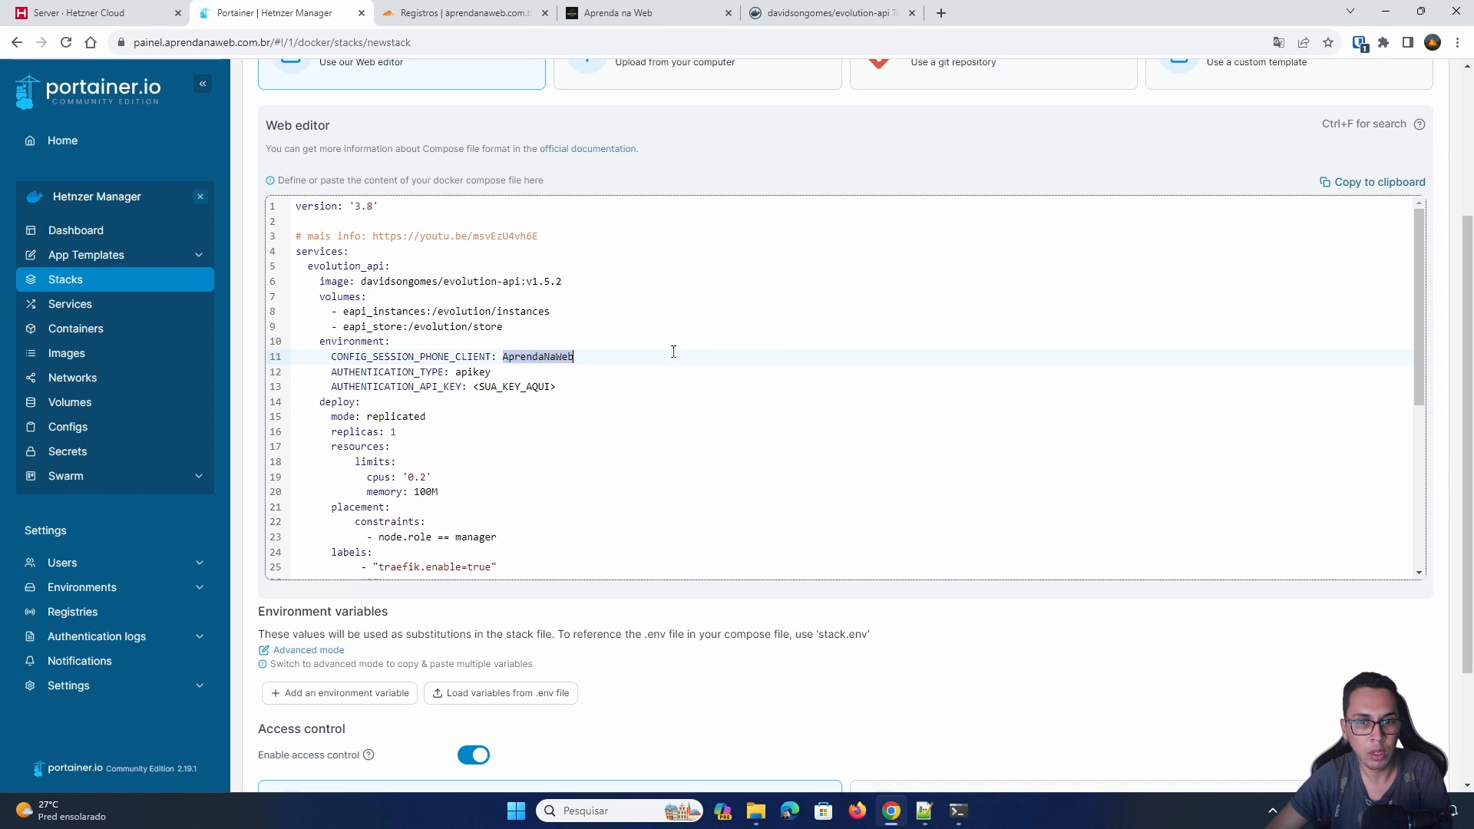
drag(332, 384, 564, 385)
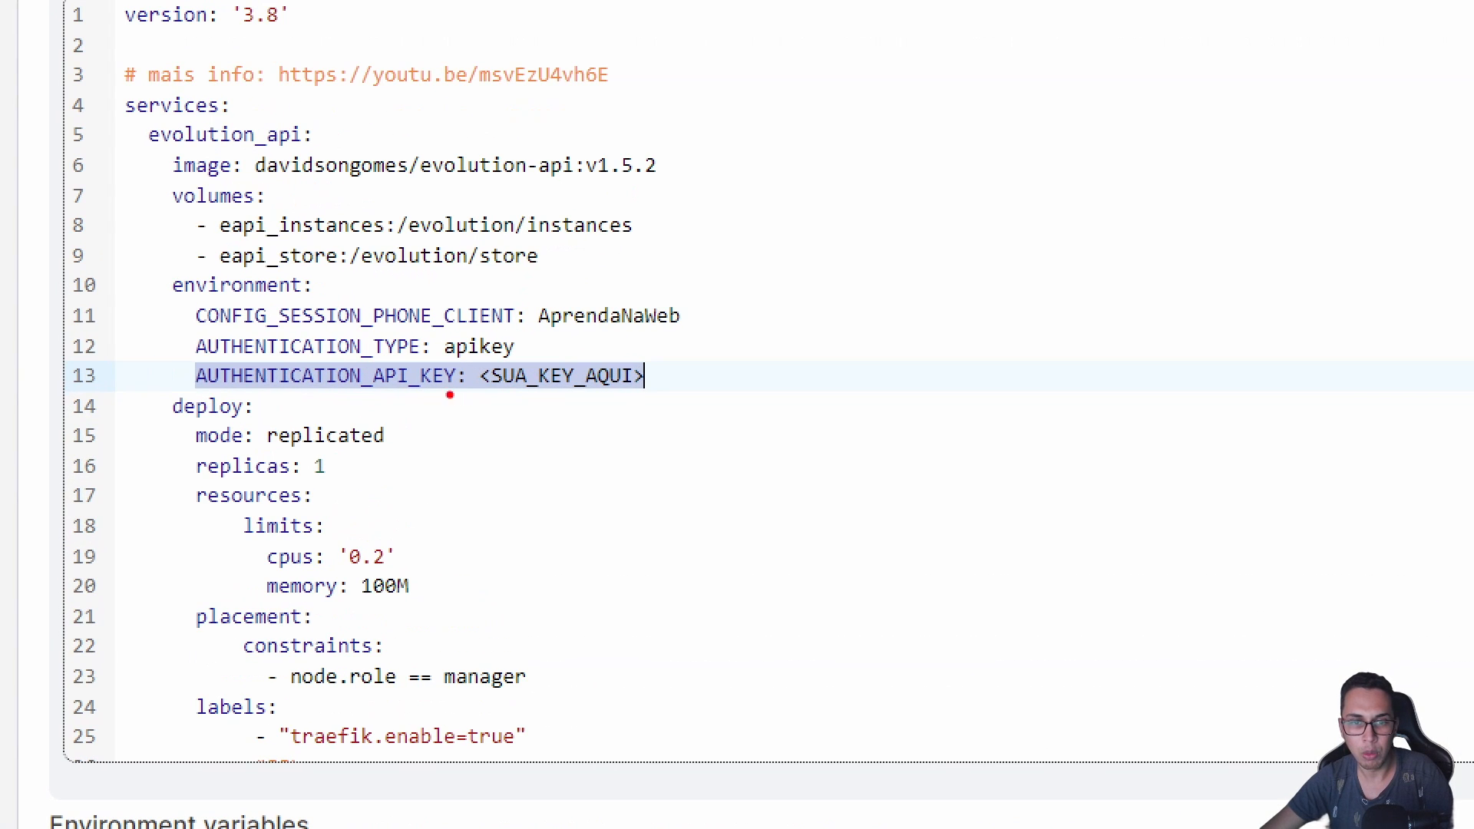
mouse_move(187, 291)
mouse_down()
mouse_move(157, 391)
mouse_move(791, 280)
mouse_move(104, 307)
mouse_up()
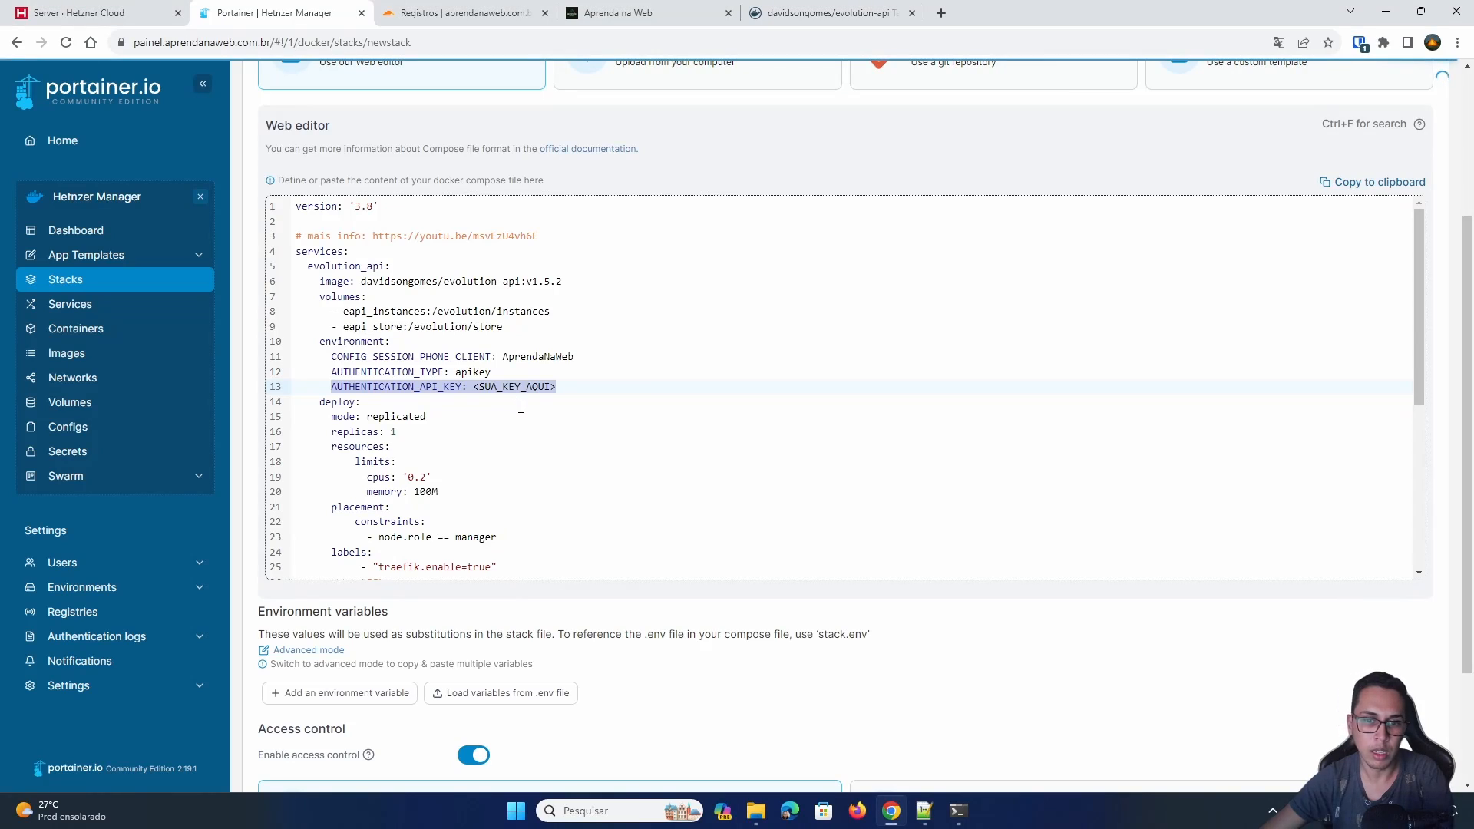
click(533, 372)
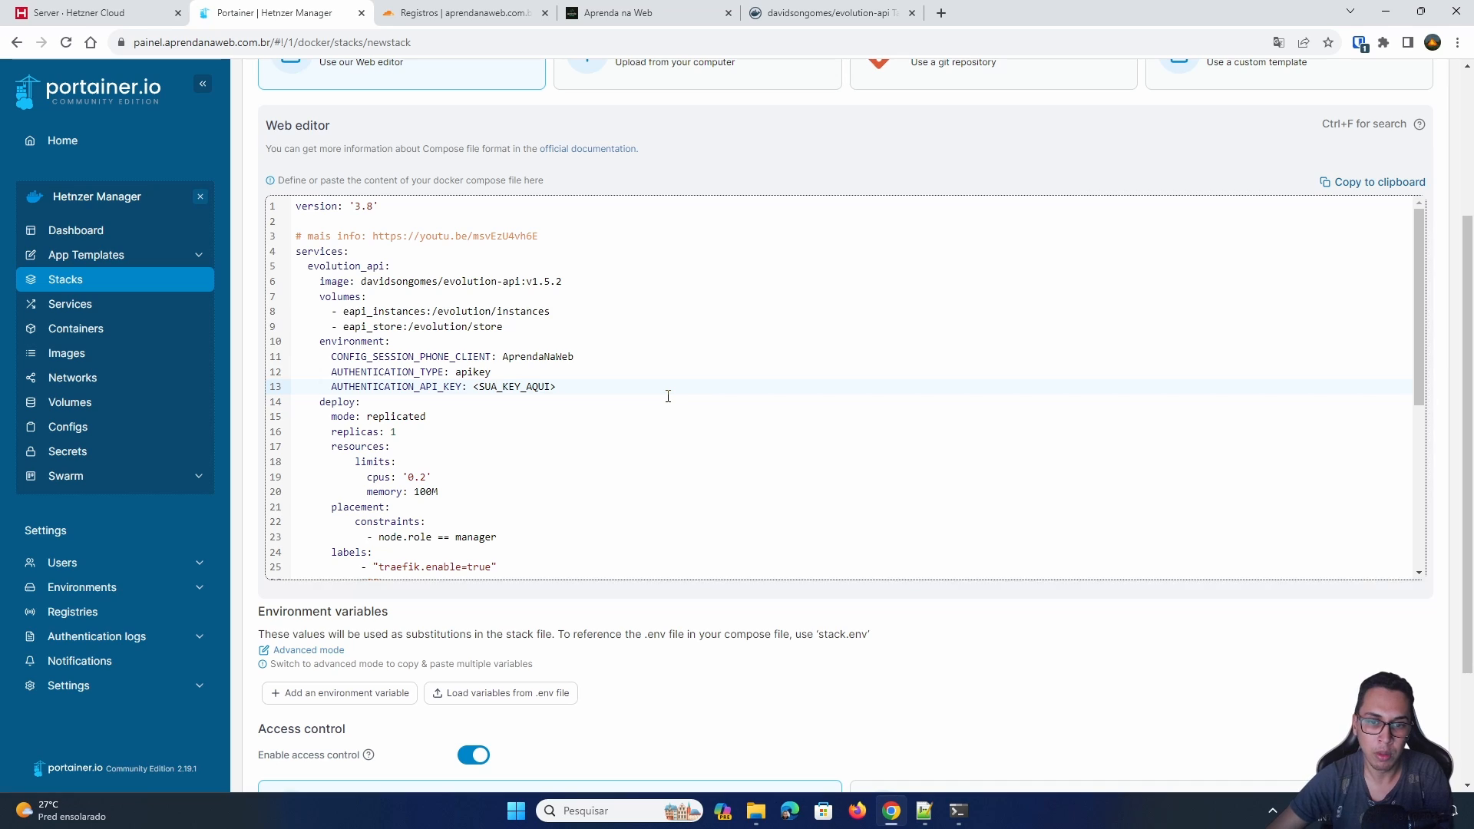
Copy a generated API key from CodePen's API Key Generator and paste it over the AUTHENTICATION_API_KEY placeholder in the Portainer stack.
drag(473, 386, 560, 385)
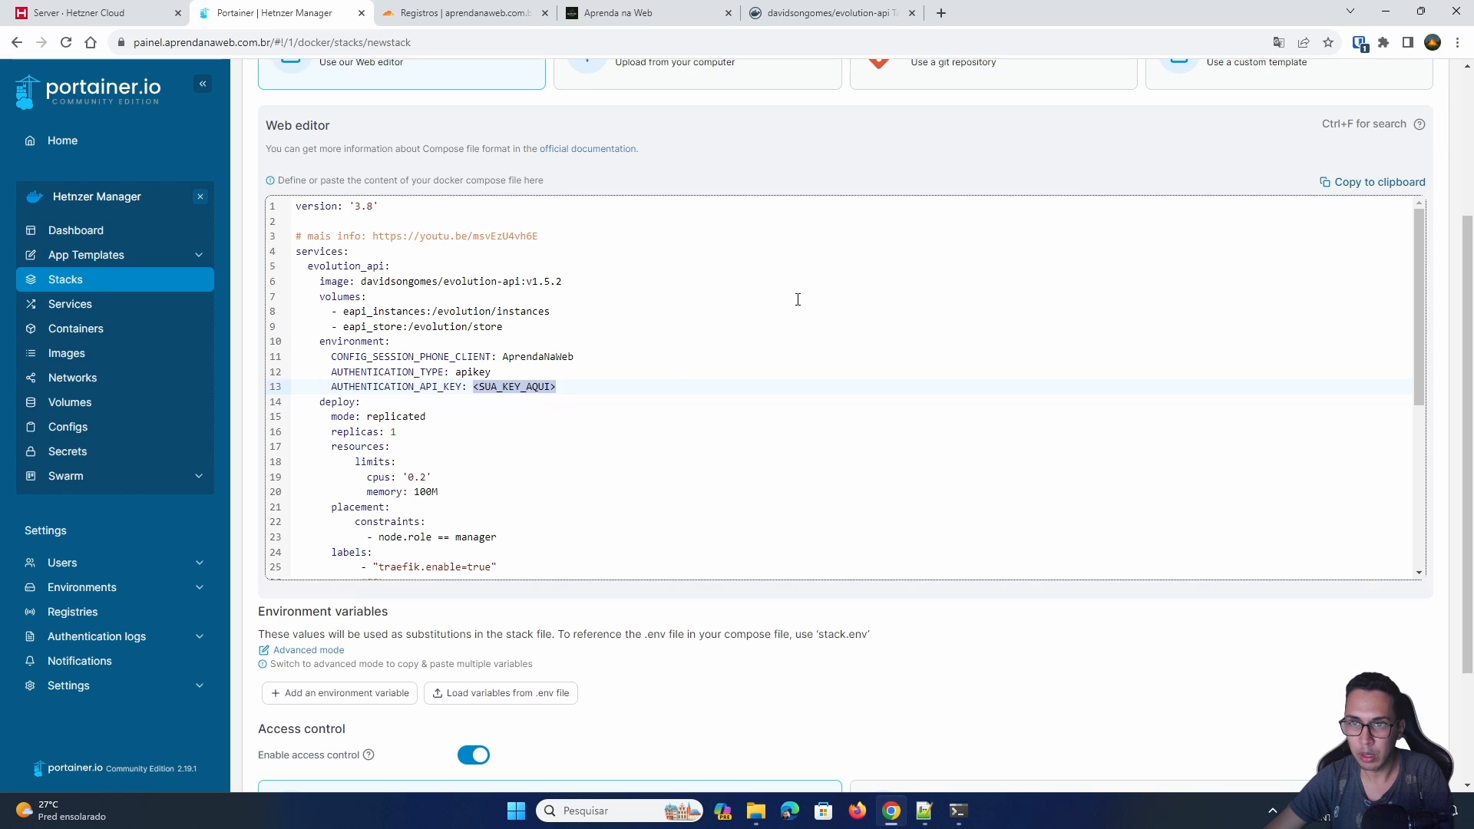
click(941, 13)
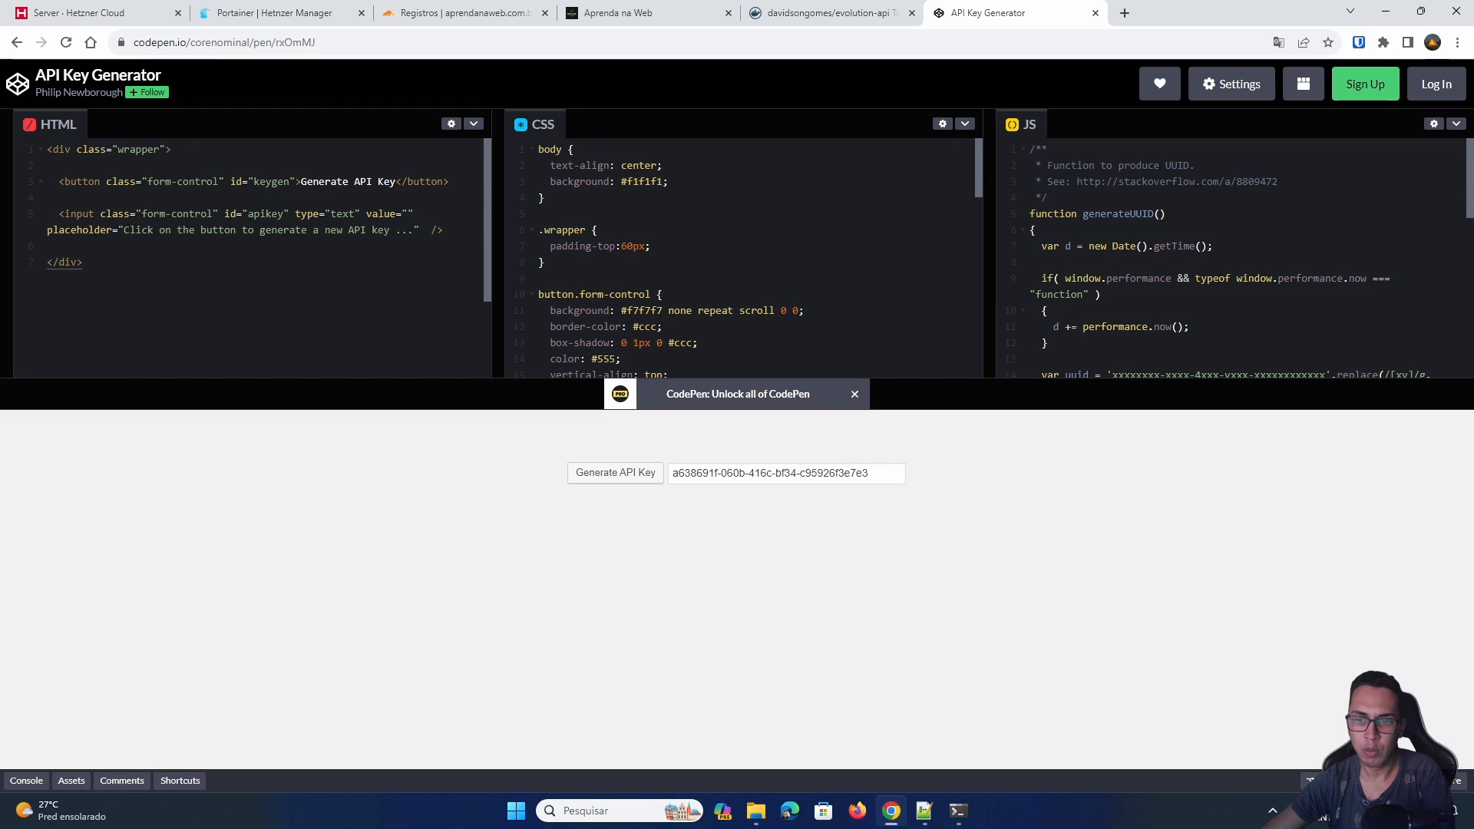
triple_click(860, 474)
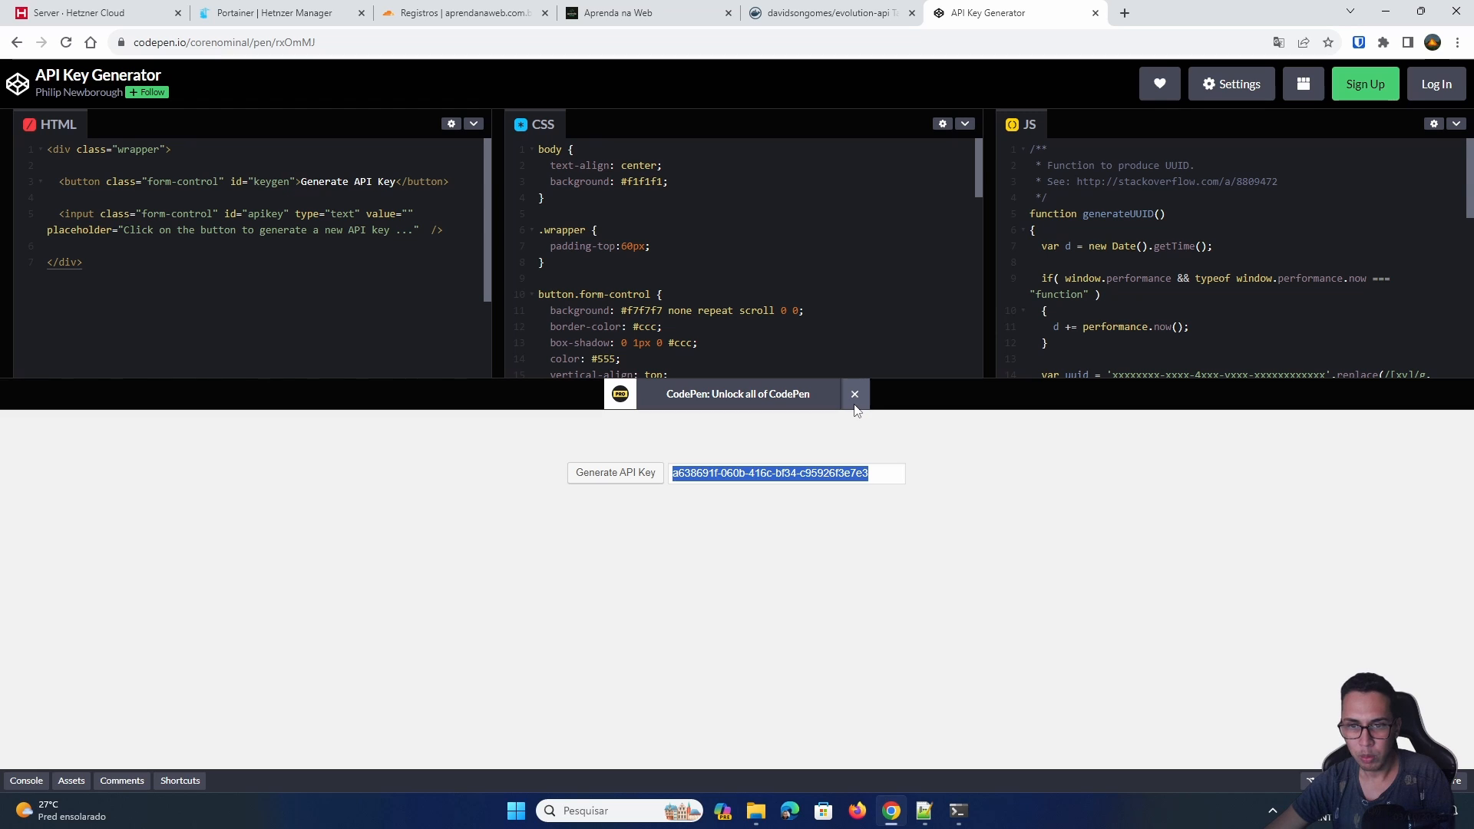
click(819, 12)
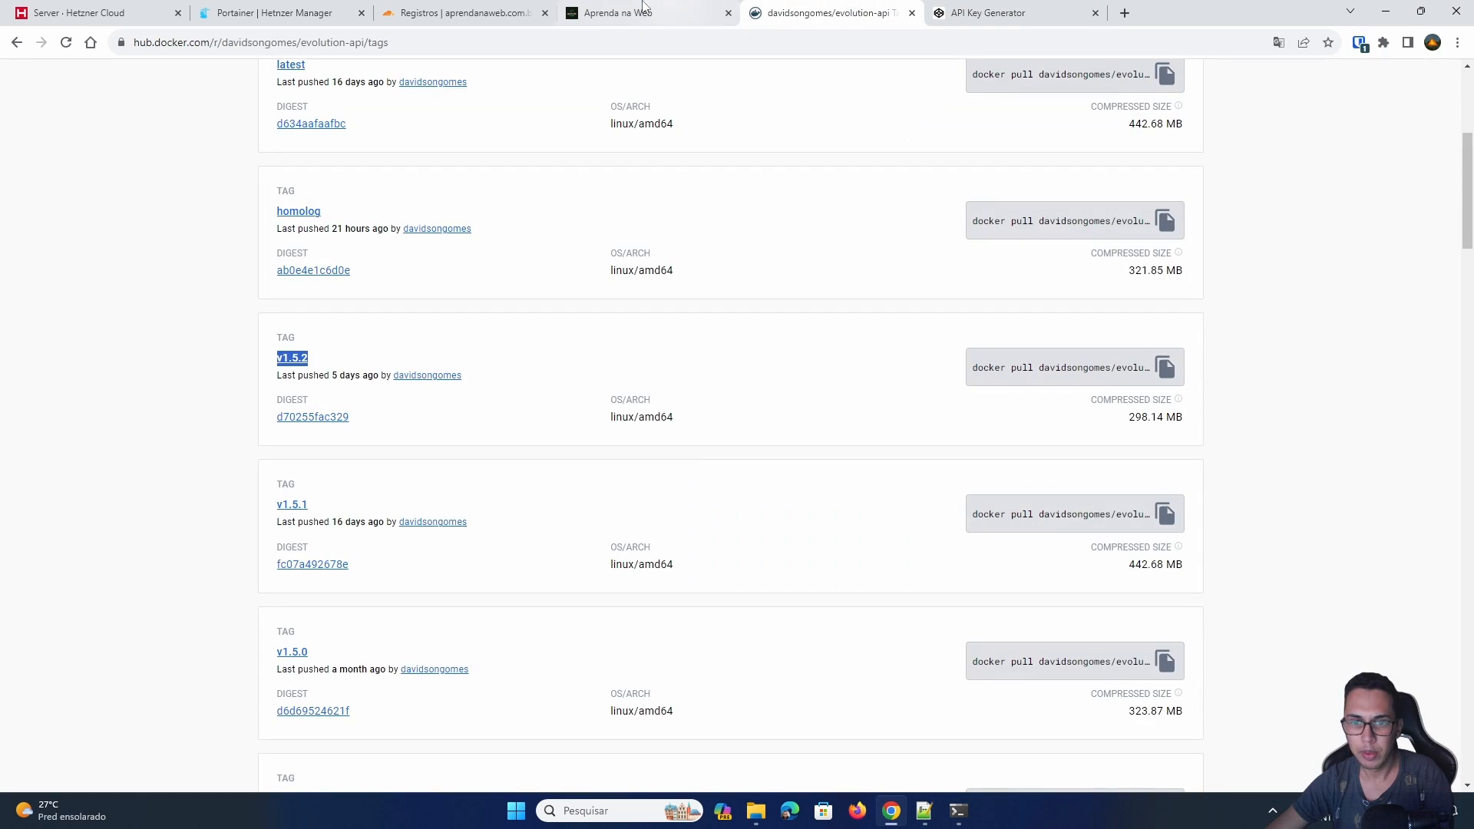
click(660, 12)
click(460, 13)
click(277, 12)
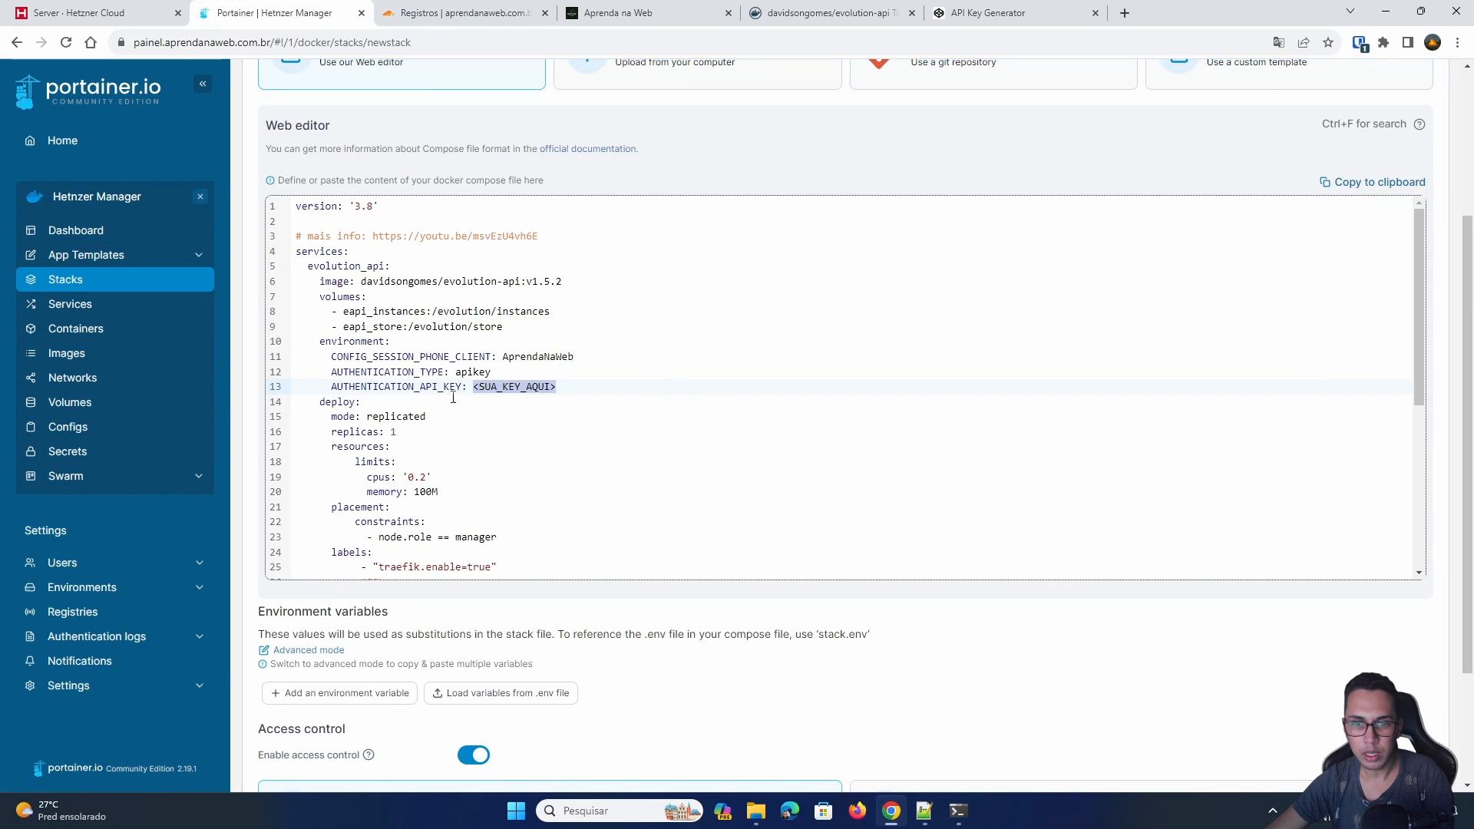
key(ctrl+v)
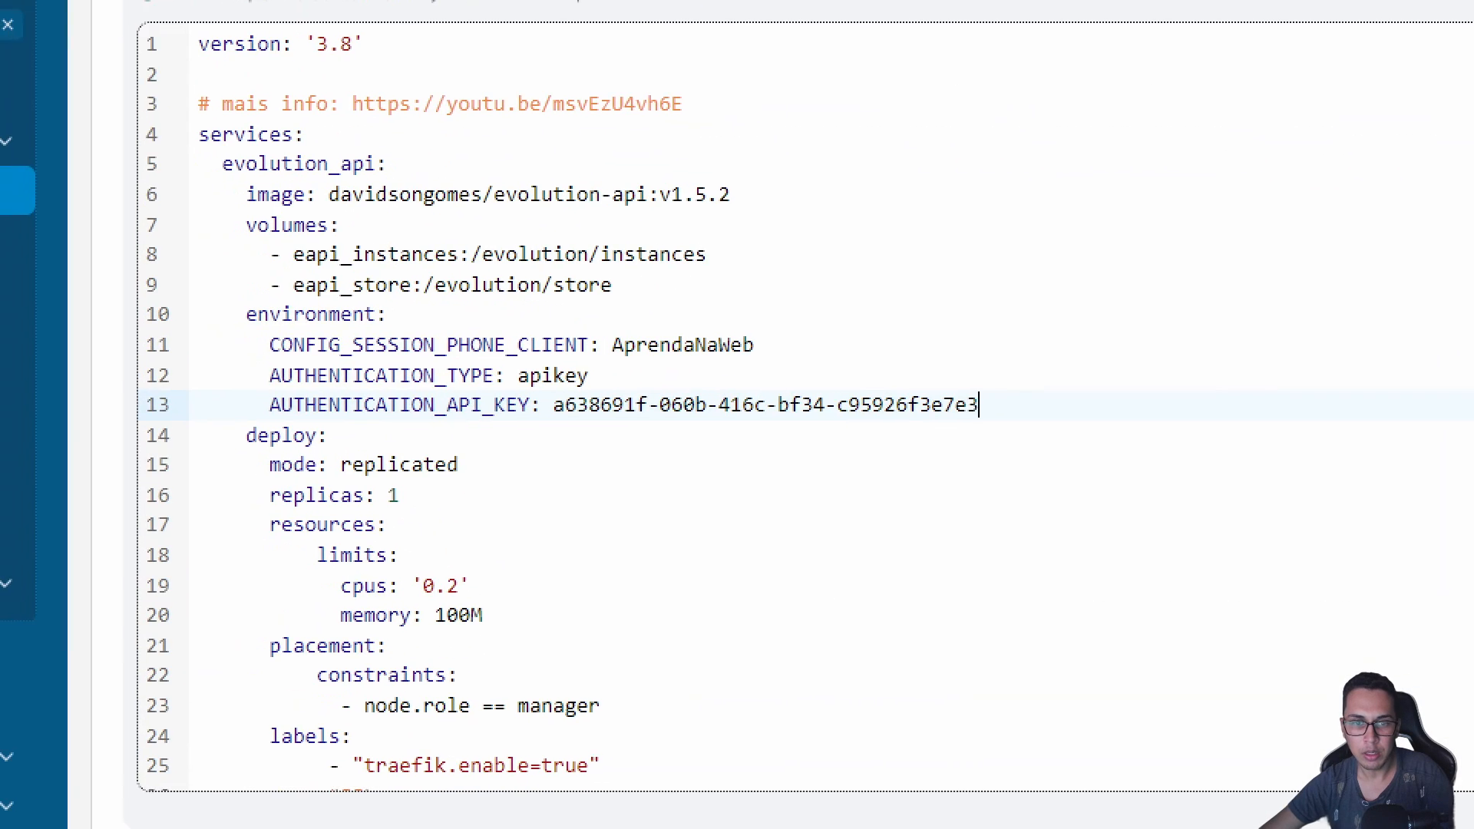
mouse_move(331, 345)
mouse_down()
mouse_move(351, 340)
mouse_move(332, 378)
mouse_move(605, 367)
mouse_move(247, 314)
mouse_up()
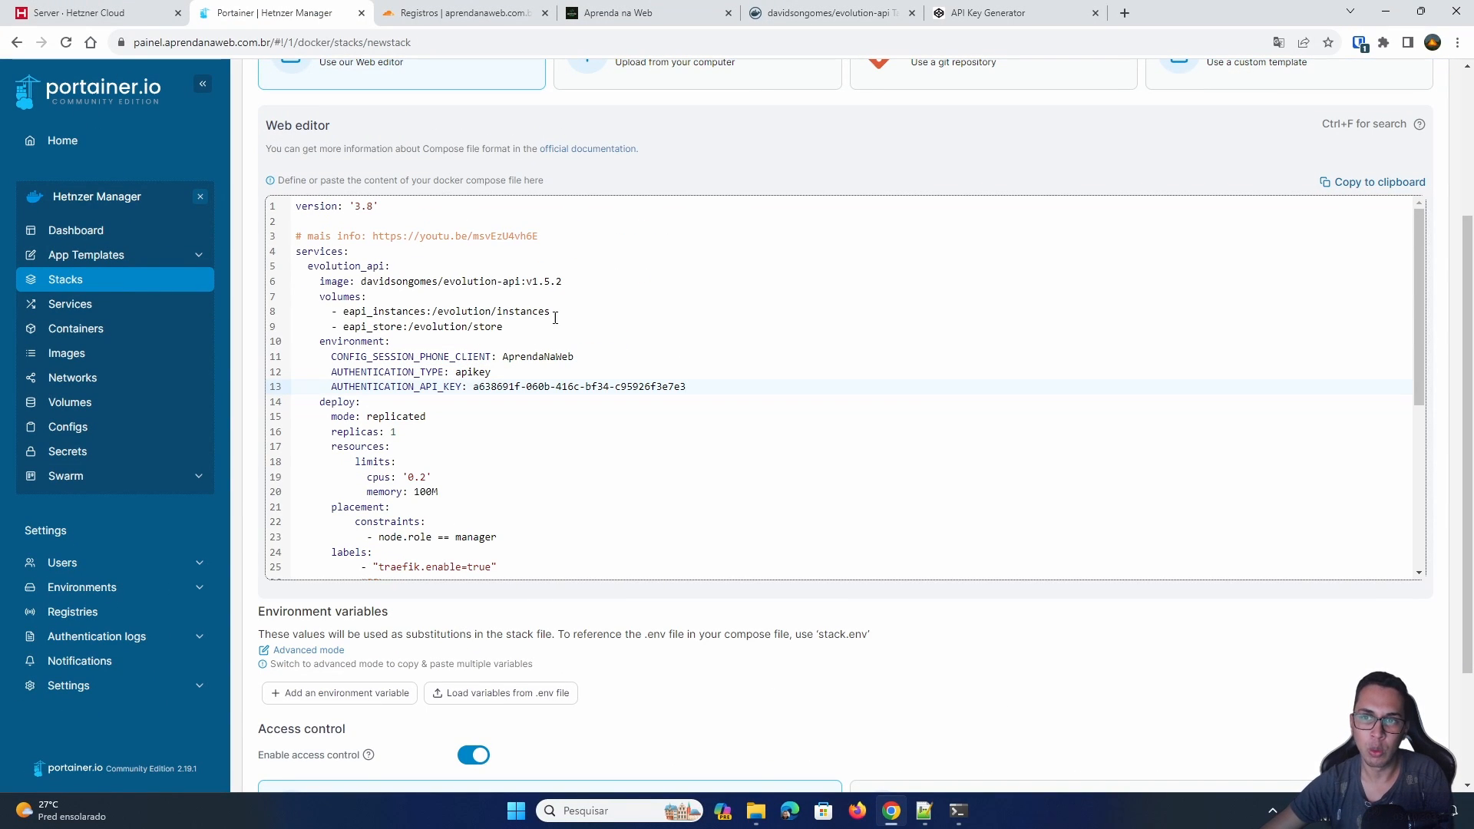
Open the EvolutionAPI/evolution-api GitHub repository from the image's Docker Hub overview and view src/dev-env.yml.
click(775, 13)
scroll(493, 353, up, 5)
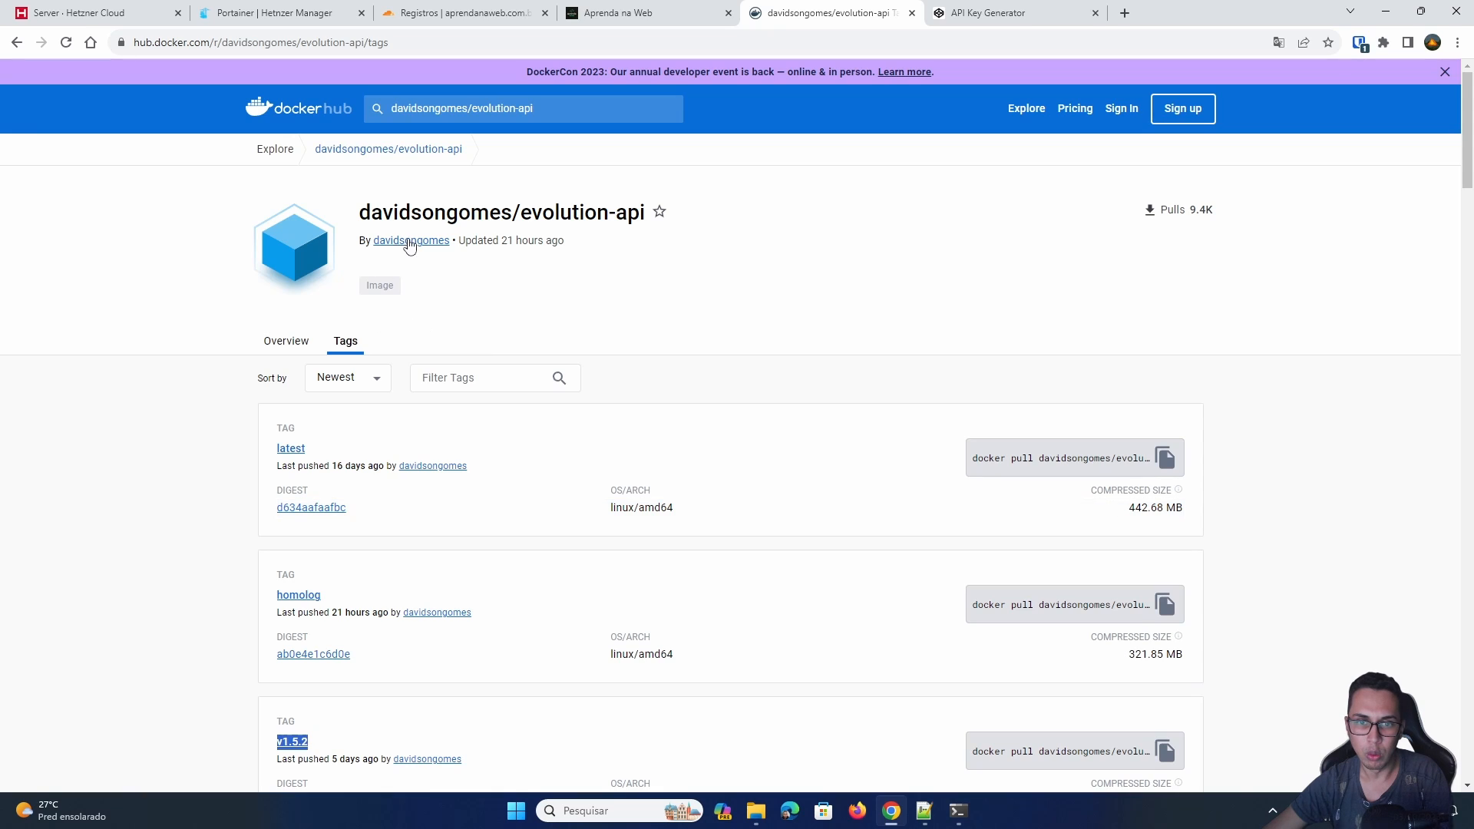
click(298, 159)
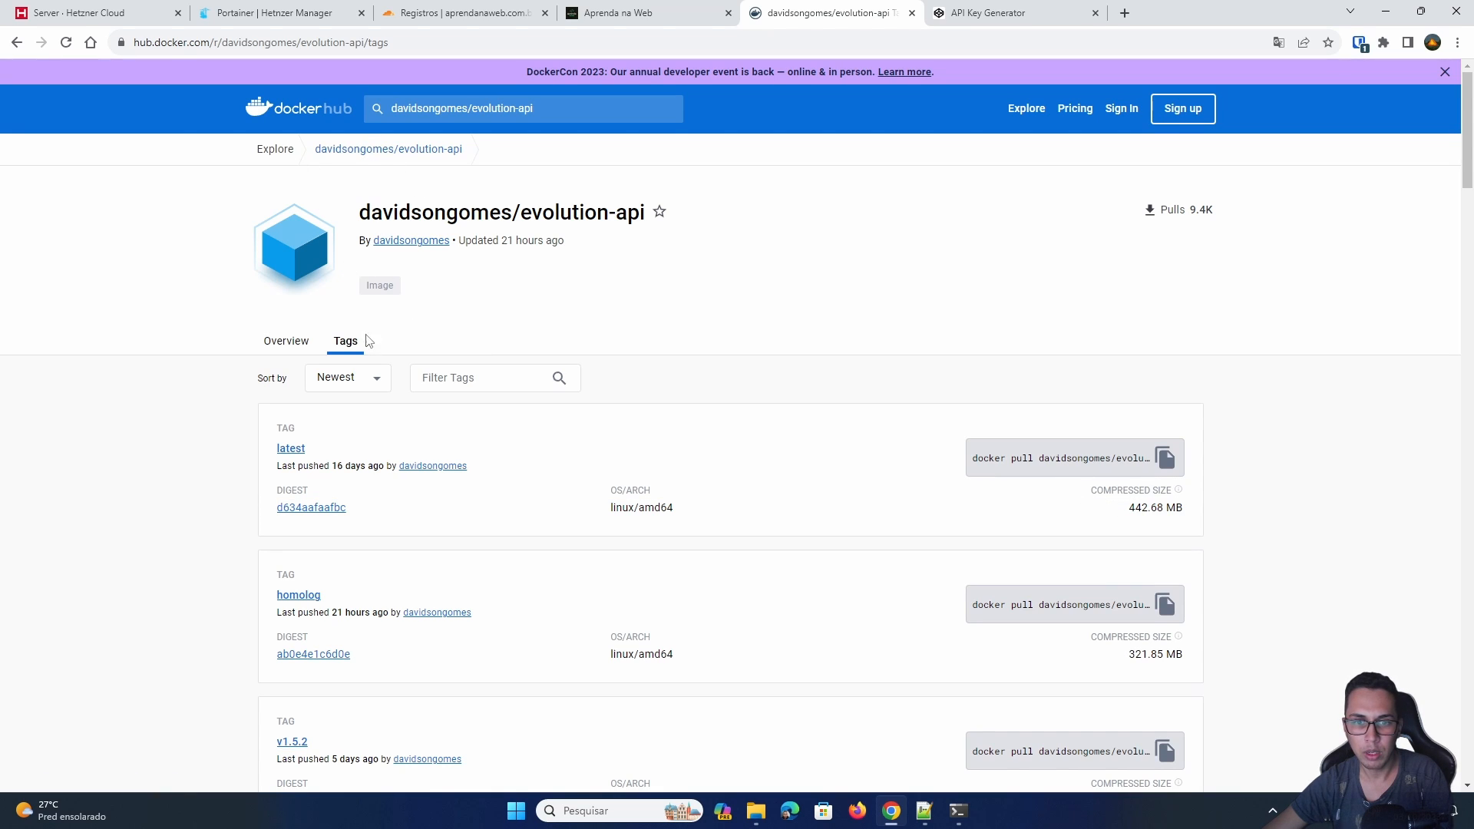
click(315, 344)
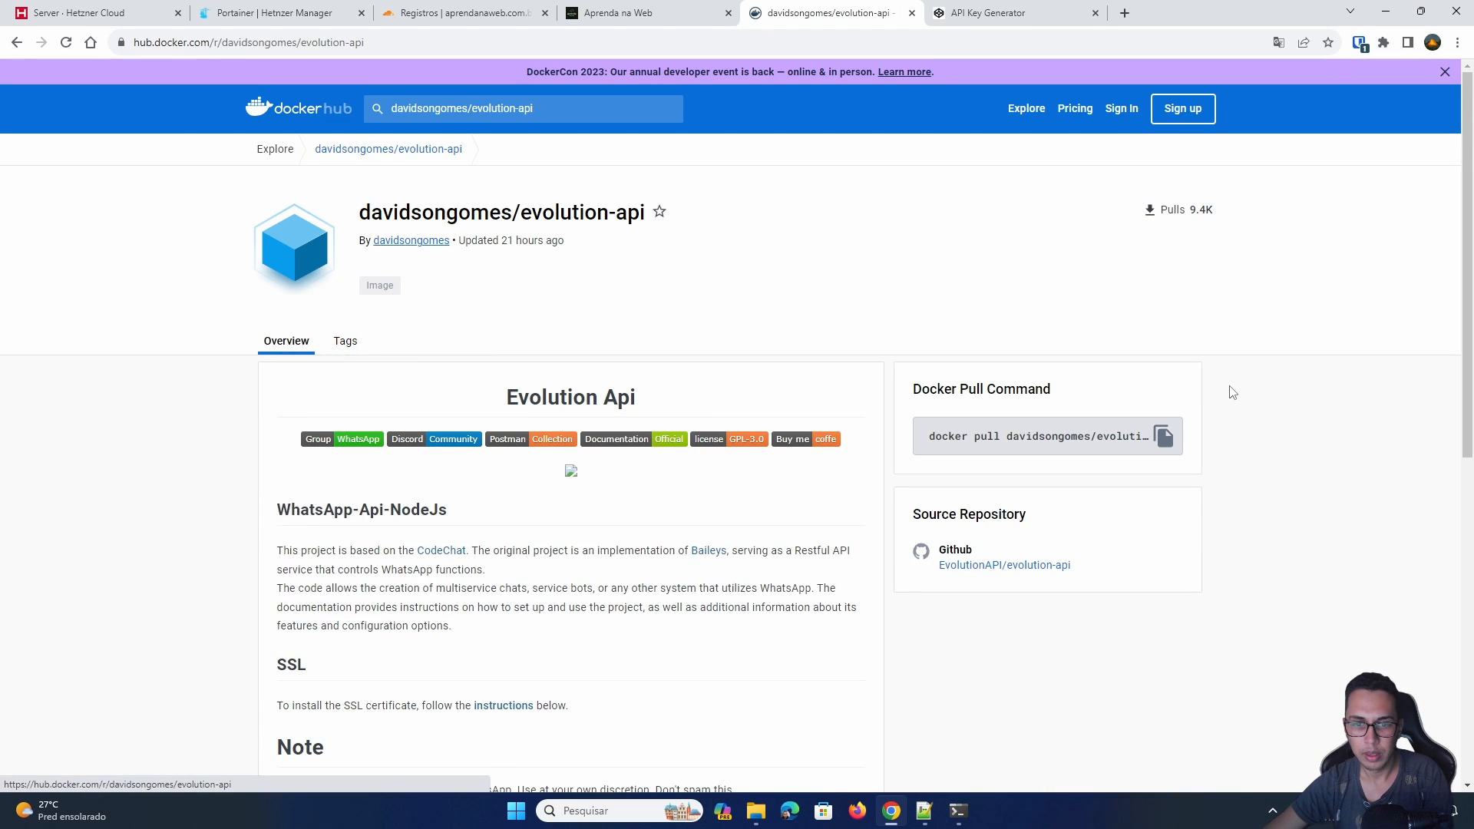
click(988, 568)
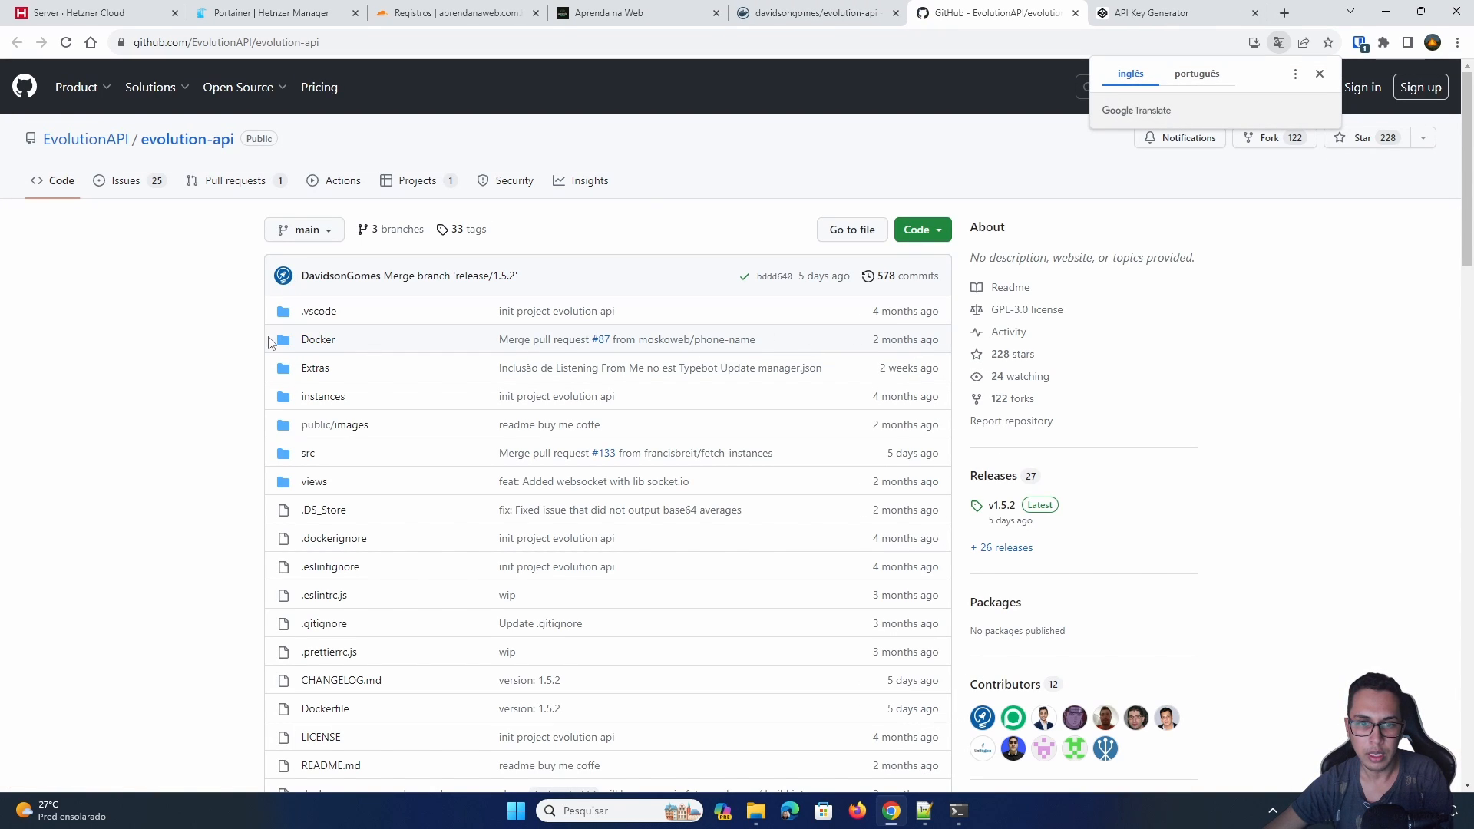
scroll(284, 341, down, 4)
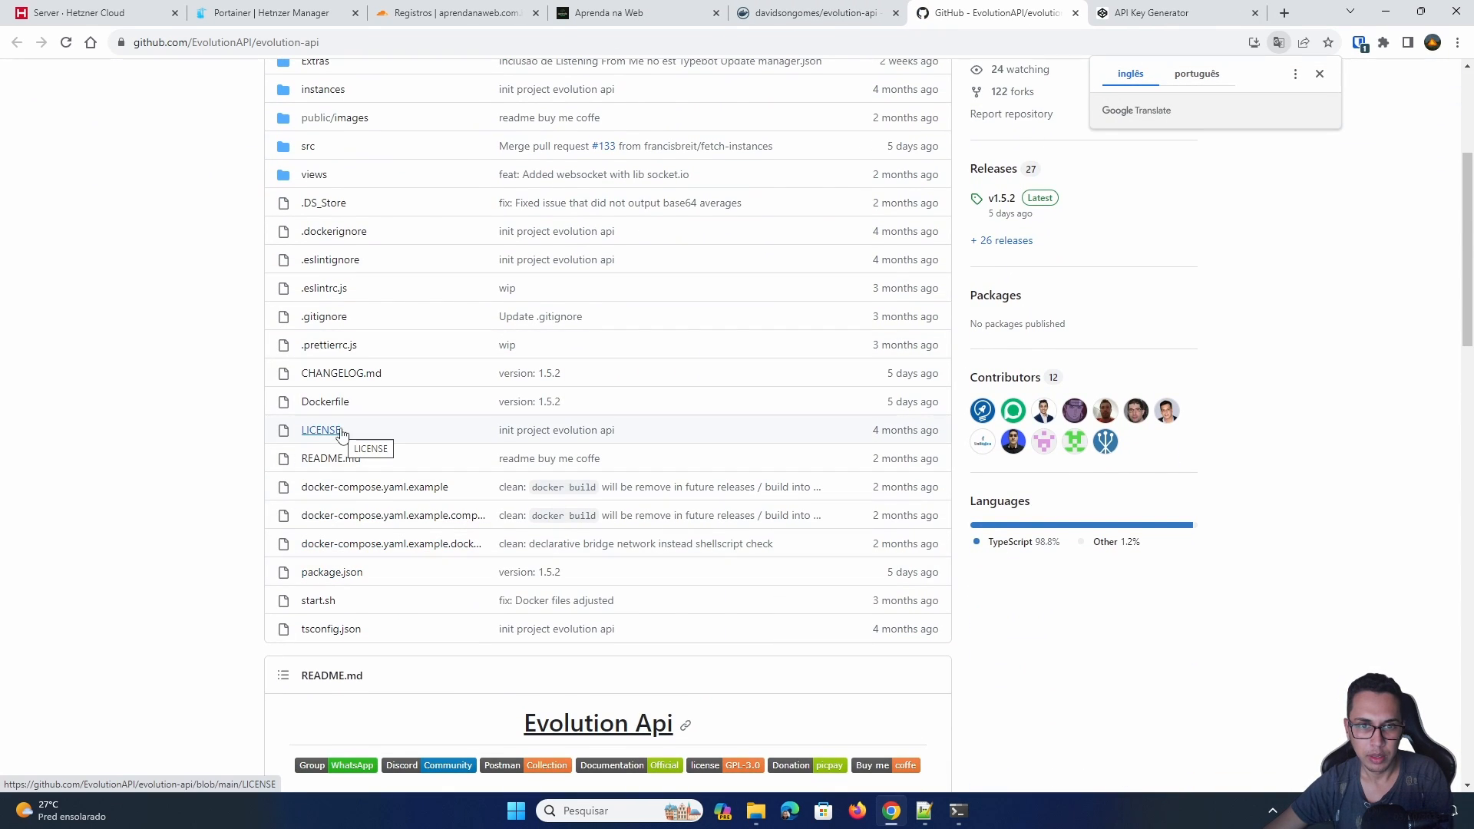
scroll(338, 430, up, 3)
click(309, 379)
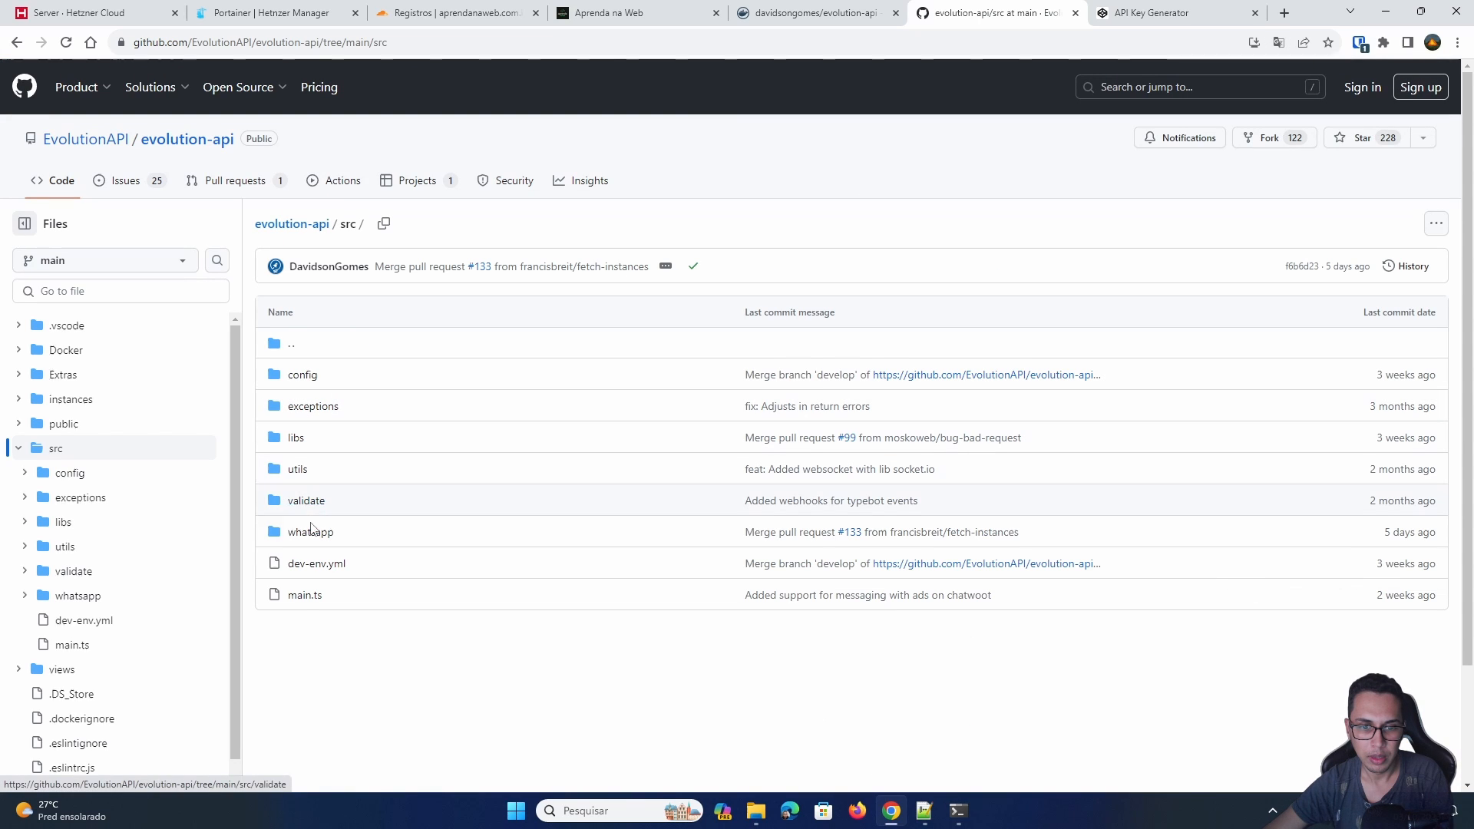
click(332, 564)
Examine the configuration options in dev-env.yml, from CORS, logs and storage through webhook events, session phone and authentication.
scroll(692, 460, down, 5)
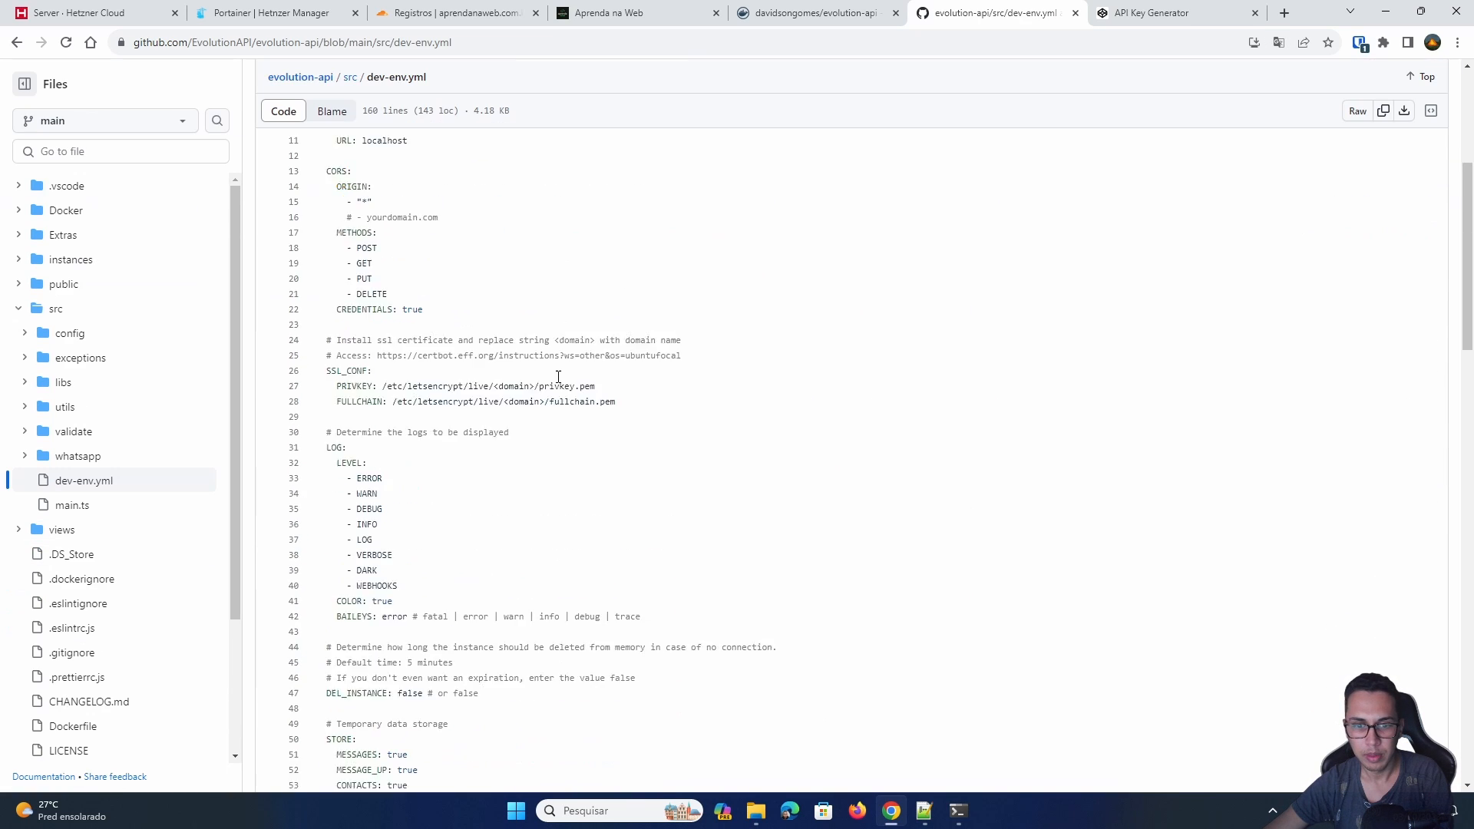
scroll(537, 383, up, 5)
scroll(445, 304, down, 6)
scroll(445, 304, down, 10)
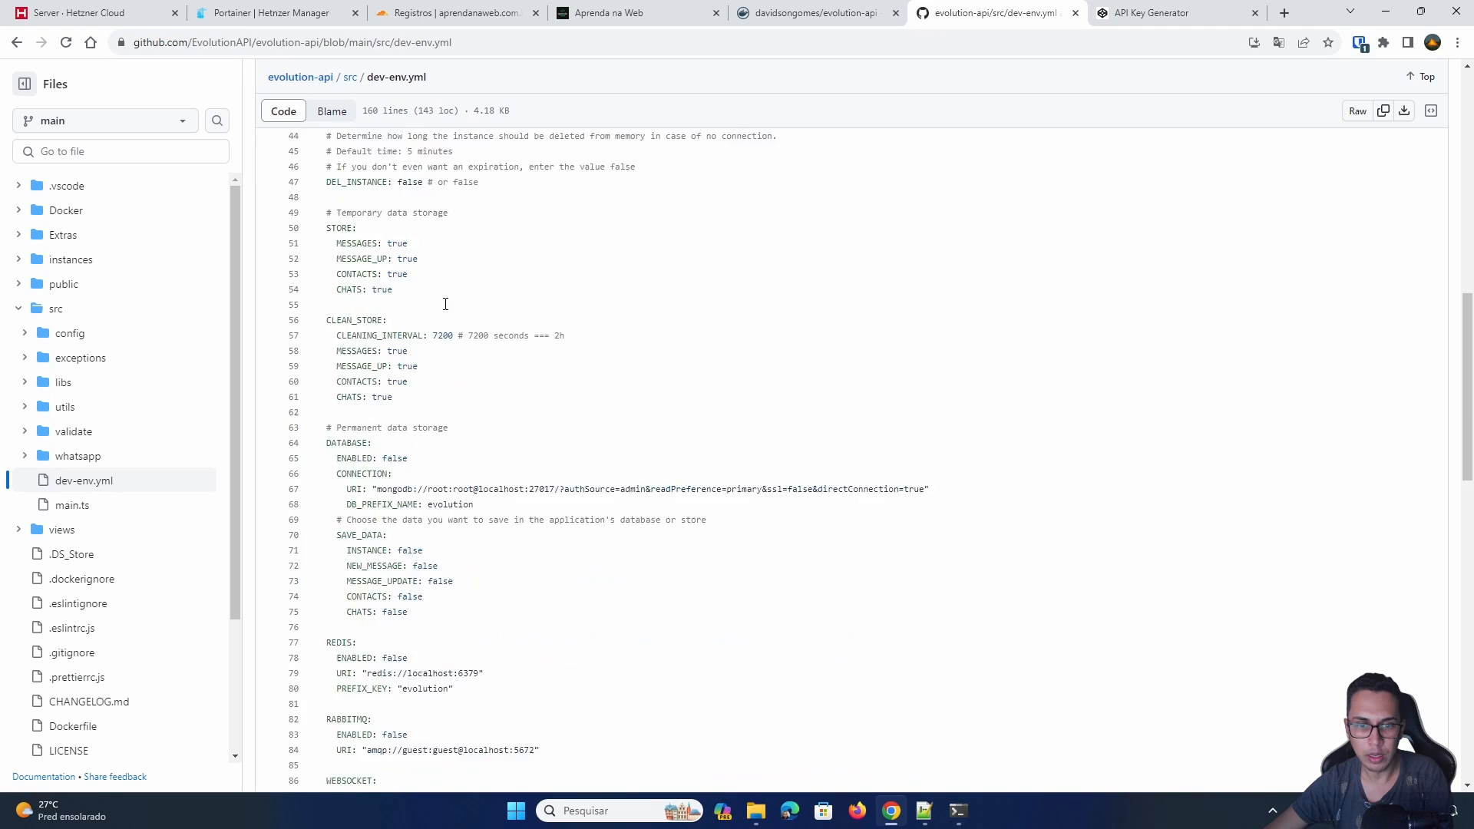
scroll(445, 304, down, 5)
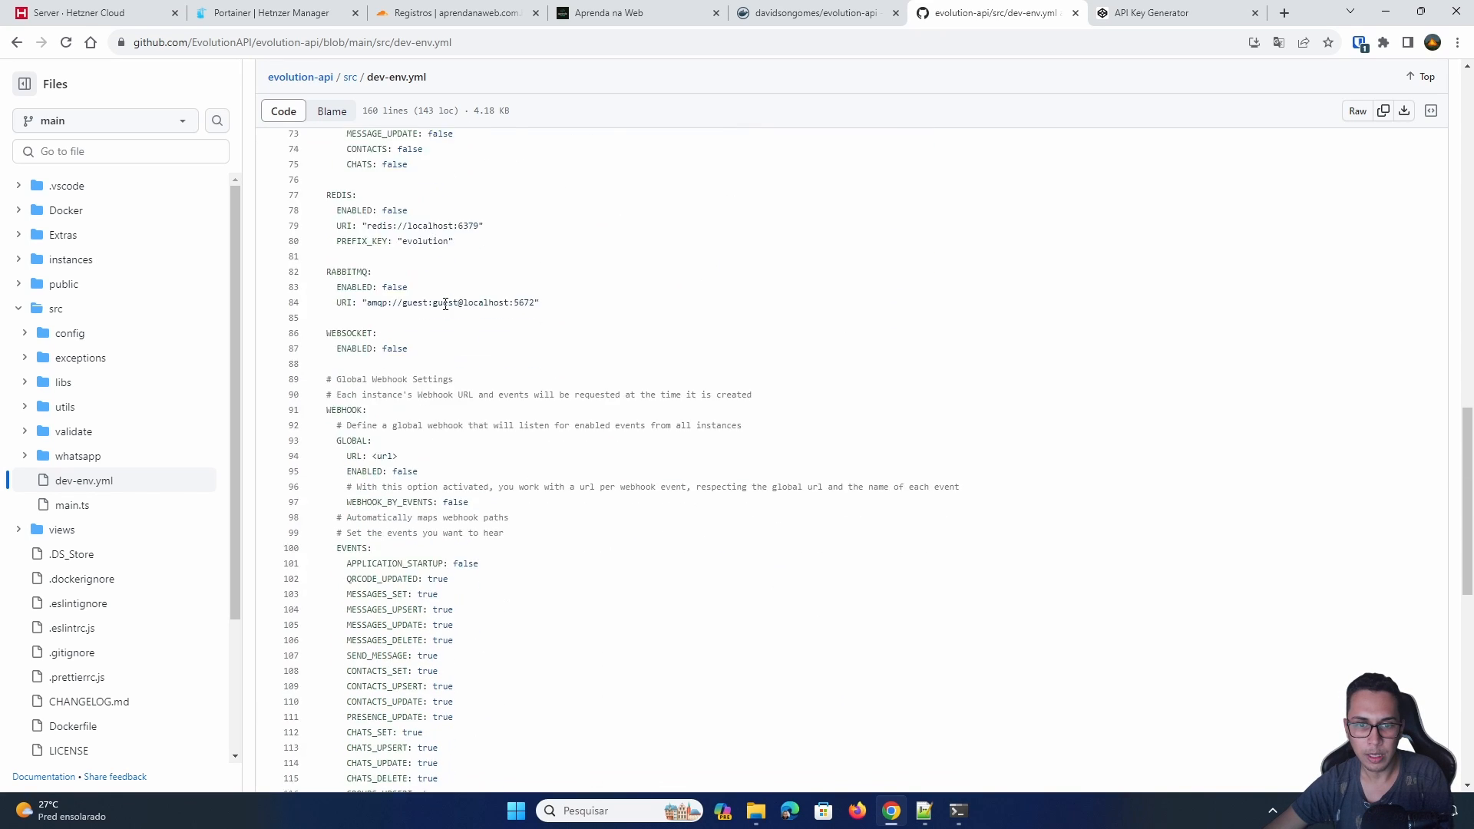
scroll(445, 304, down, 6)
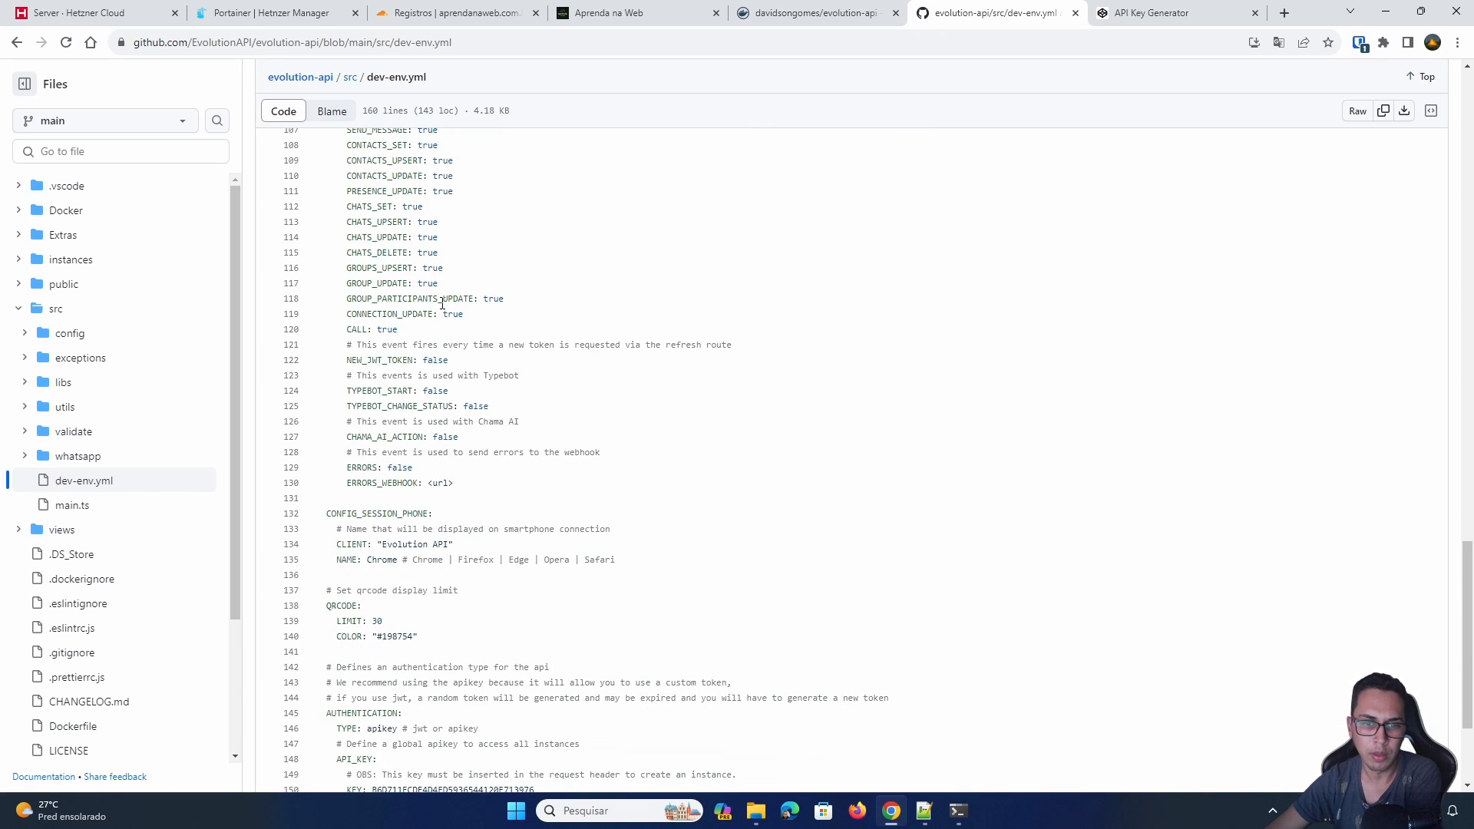
Compare the CONFIG_SESSION_PHONE and webhook settings in dev-env.yml with the environment variables in the Portainer stack.
click(392, 313)
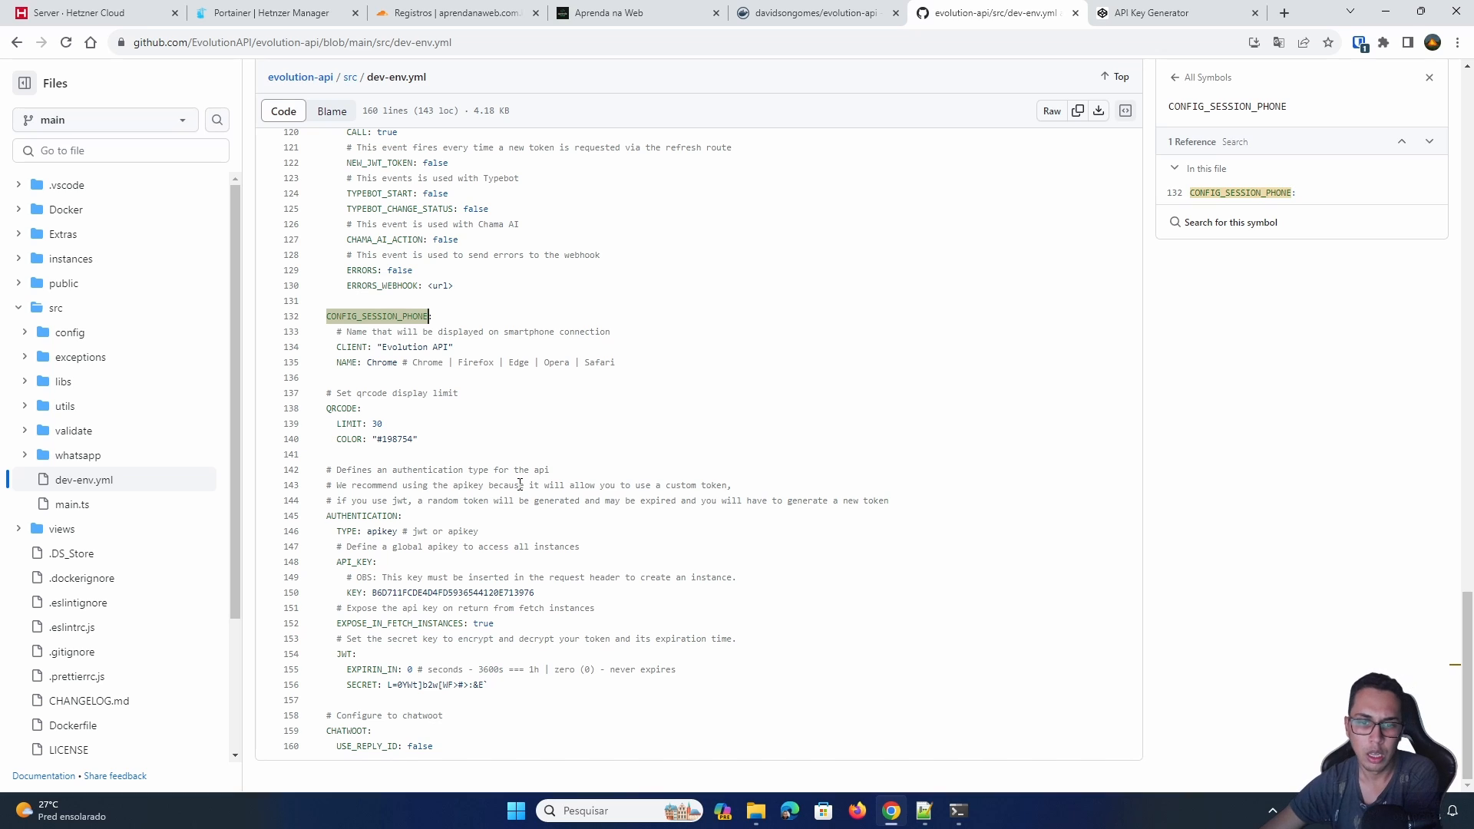
click(276, 12)
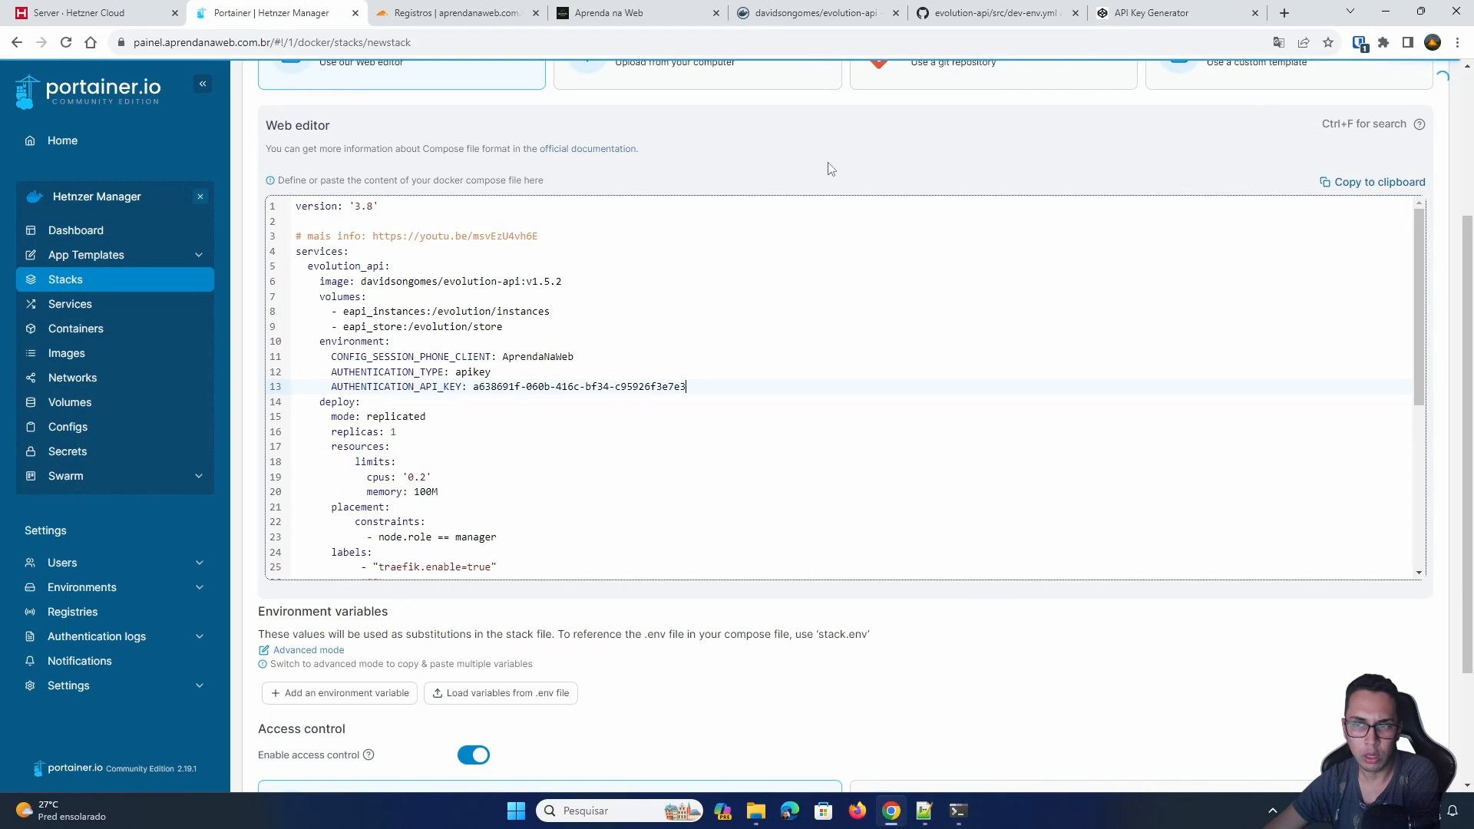
click(1152, 12)
click(990, 12)
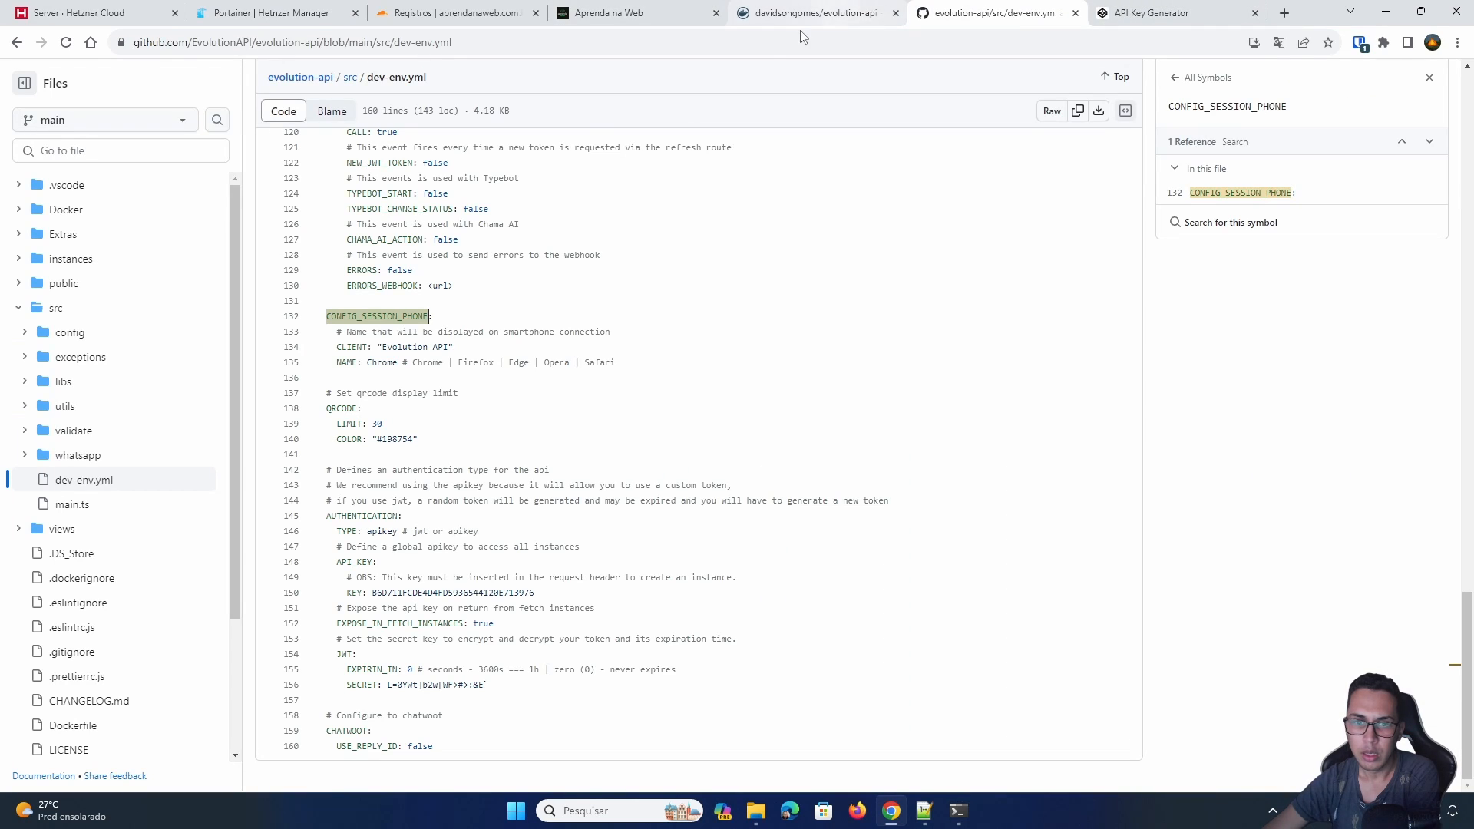
scroll(908, 237, up, 10)
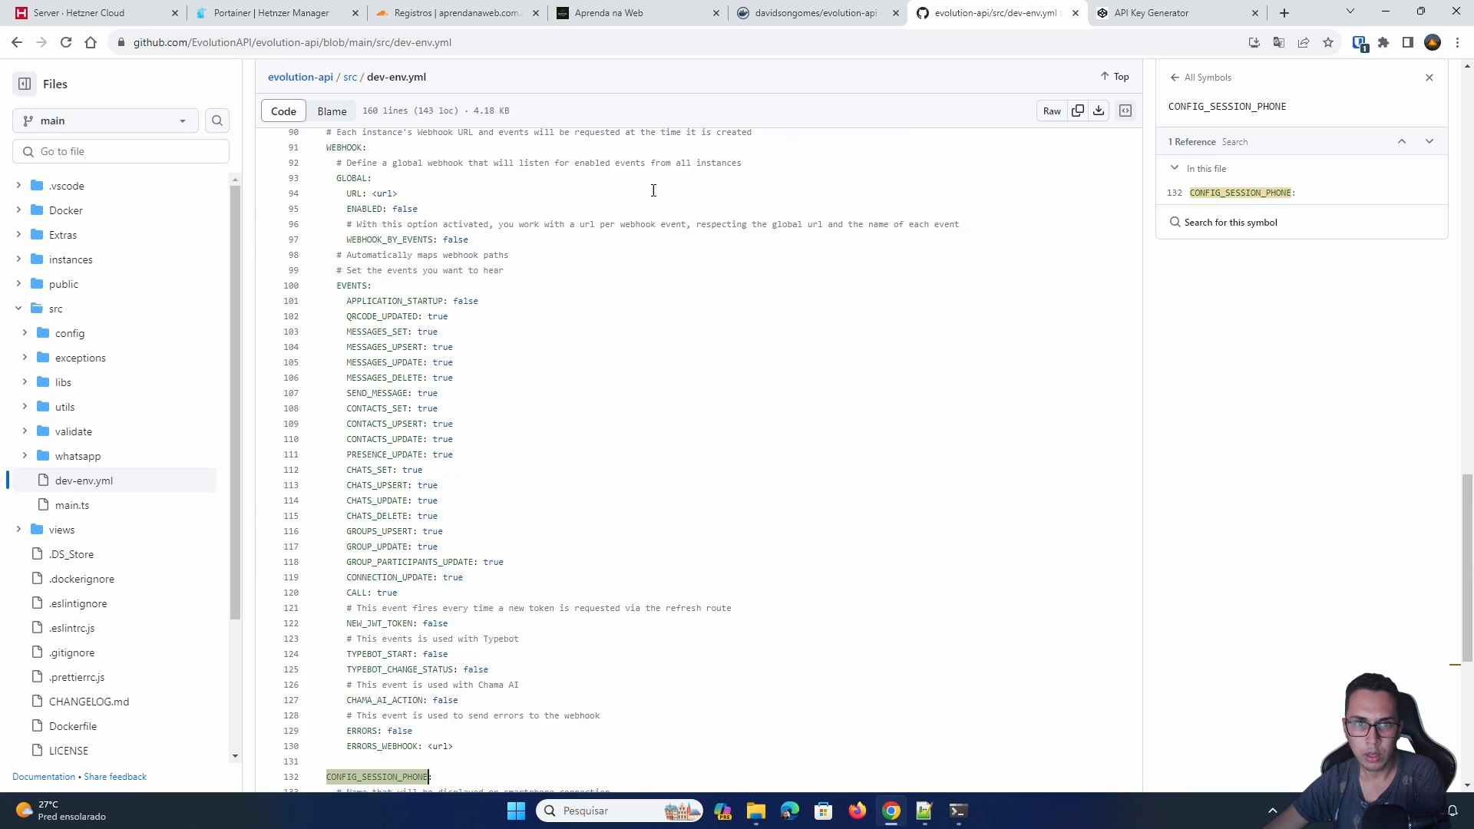
click(317, 9)
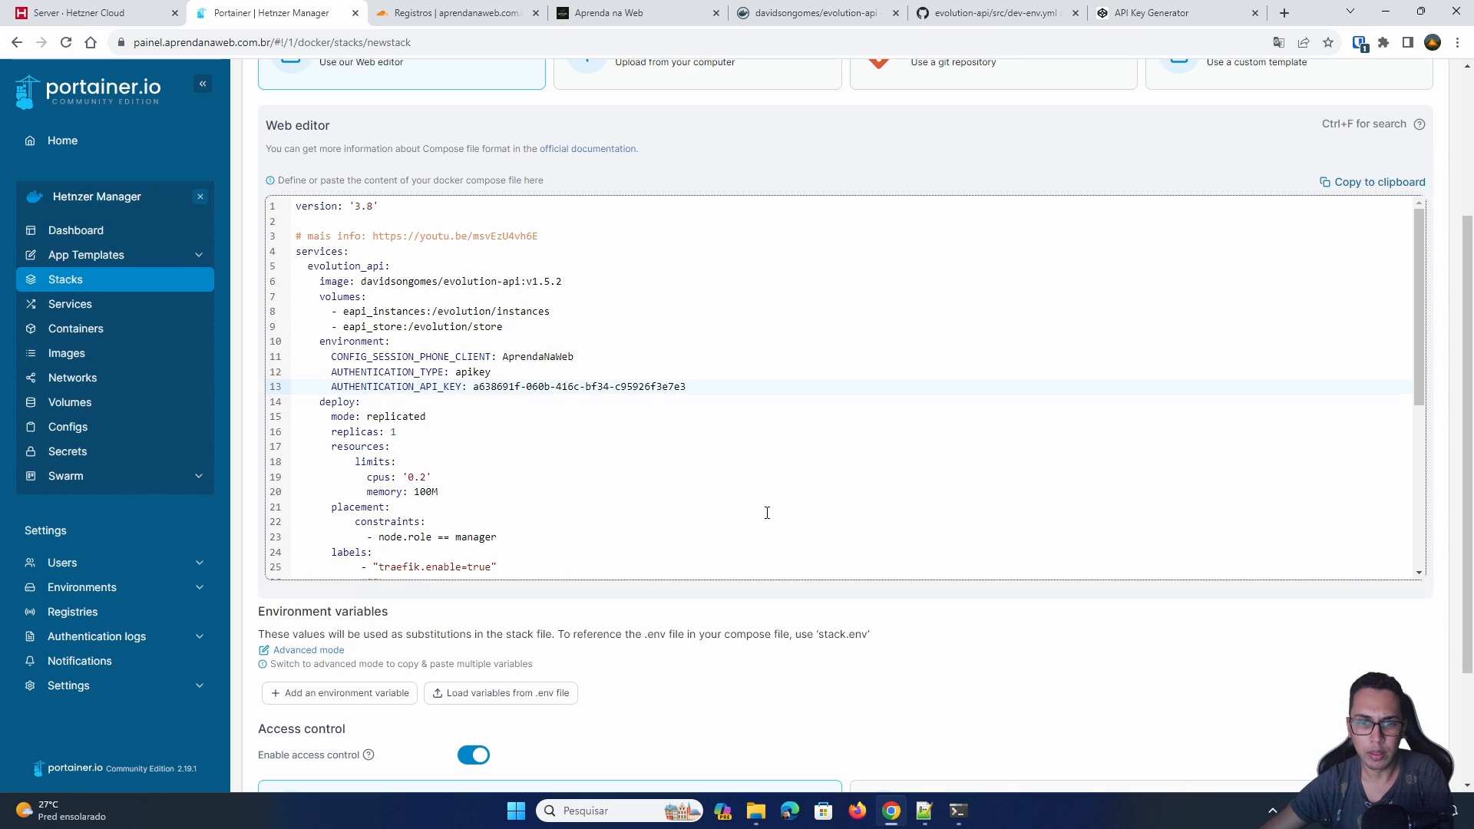
Review the deploy section of the compose content: the replication mode, resources, and CPU and memory limits.
scroll(354, 250, down, 2)
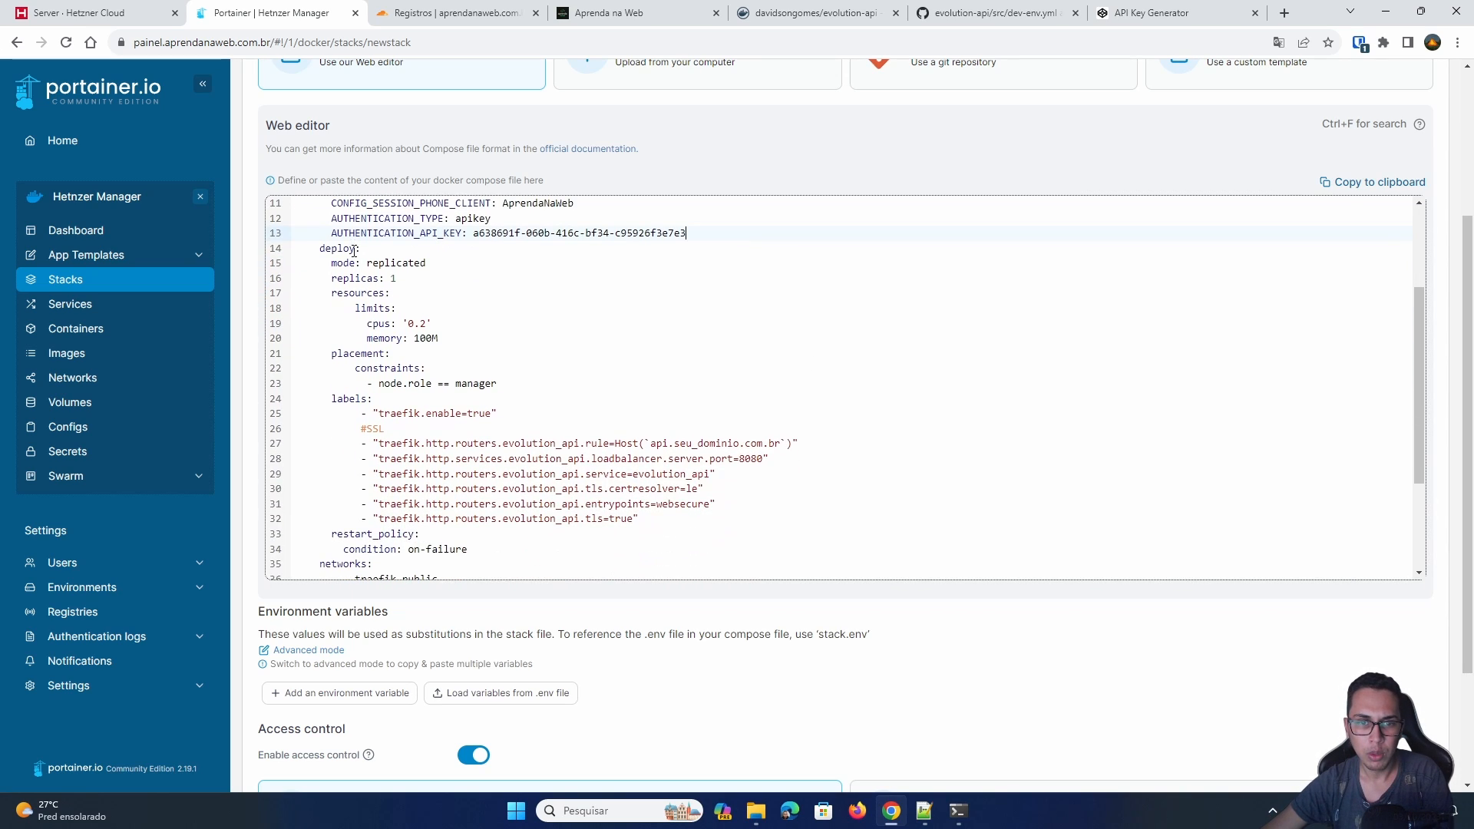
double_click(339, 248)
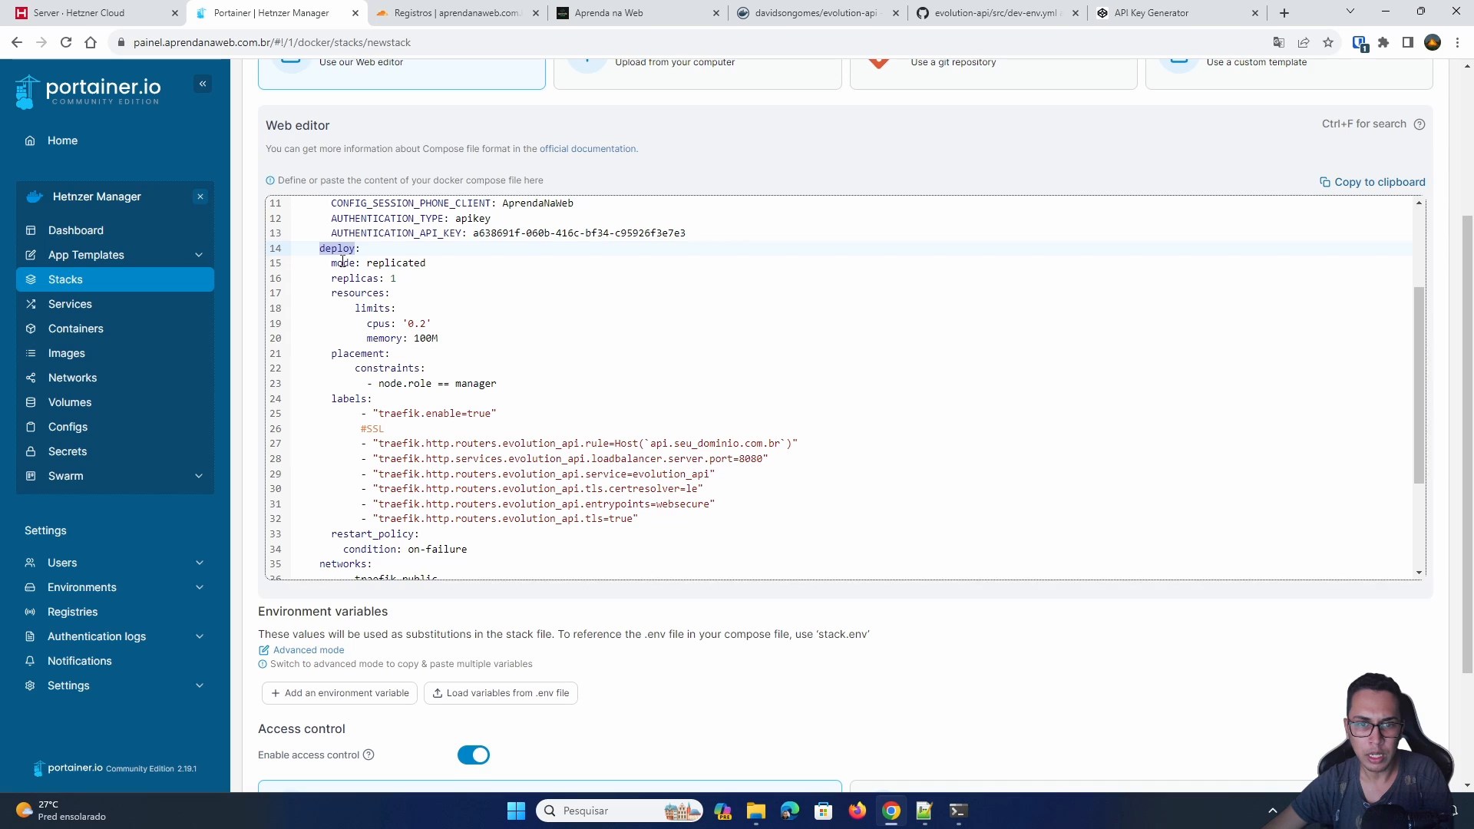
double_click(391, 263)
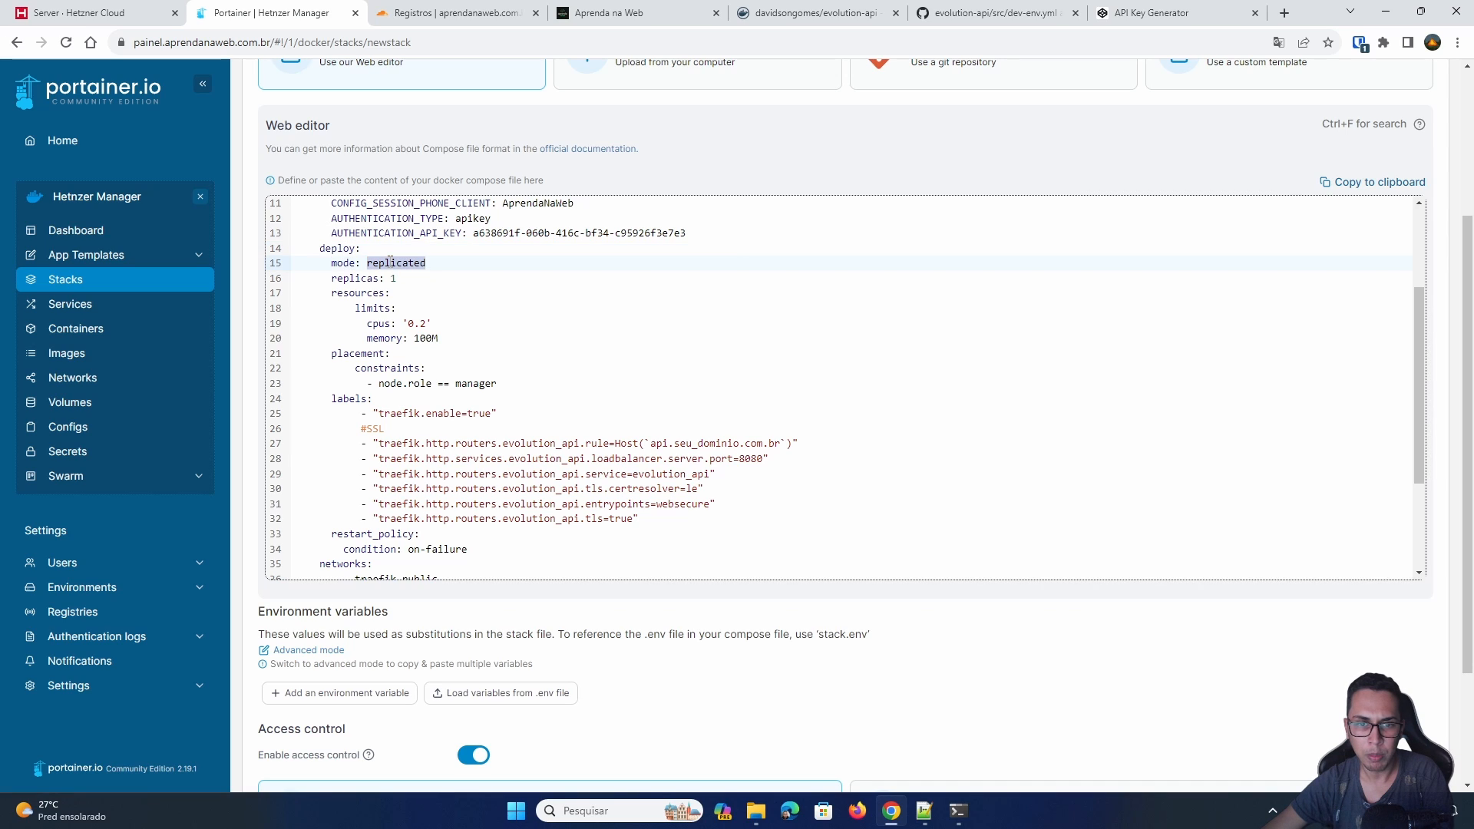
double_click(357, 292)
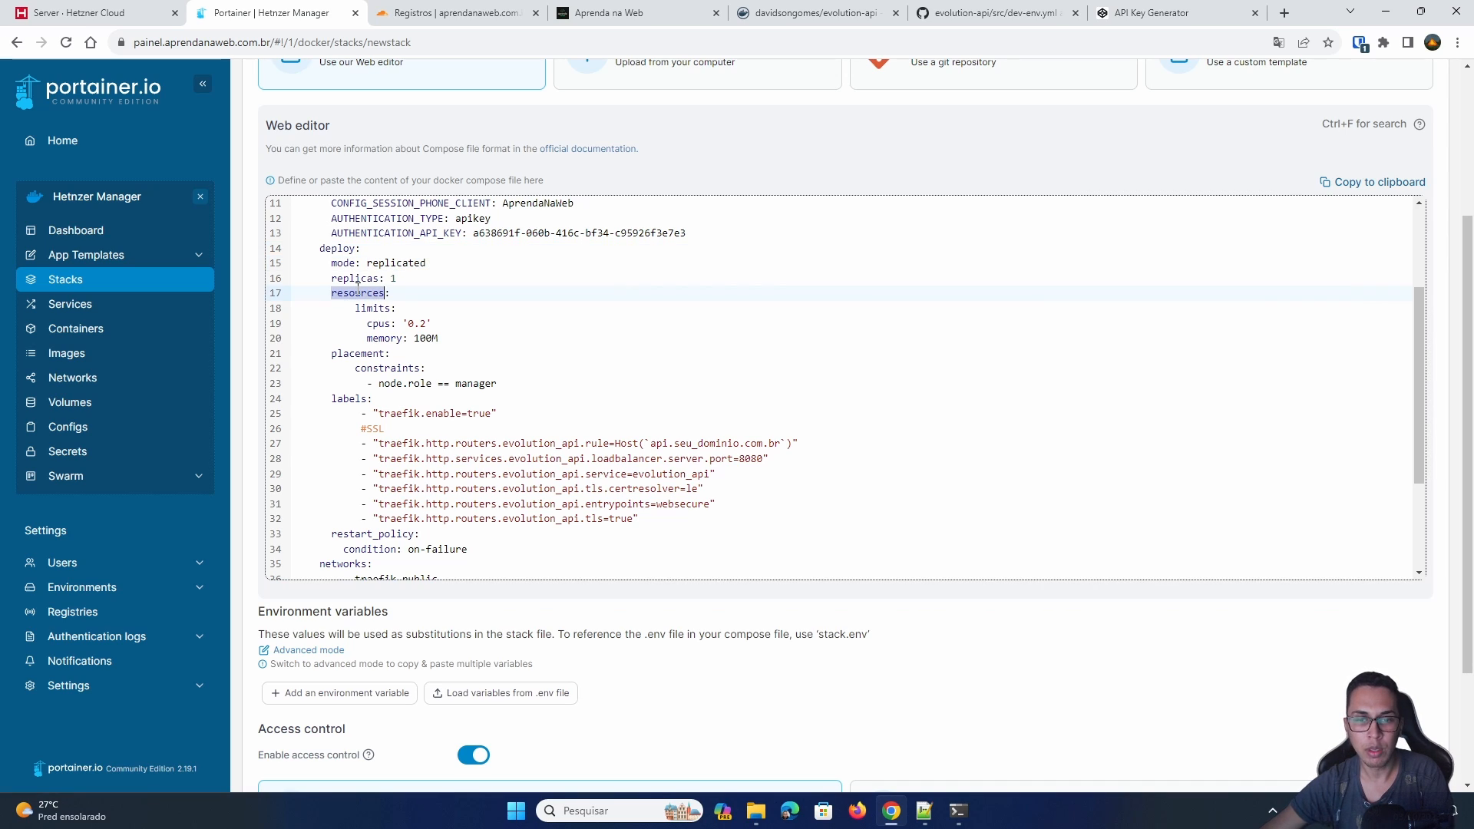
double_click(423, 325)
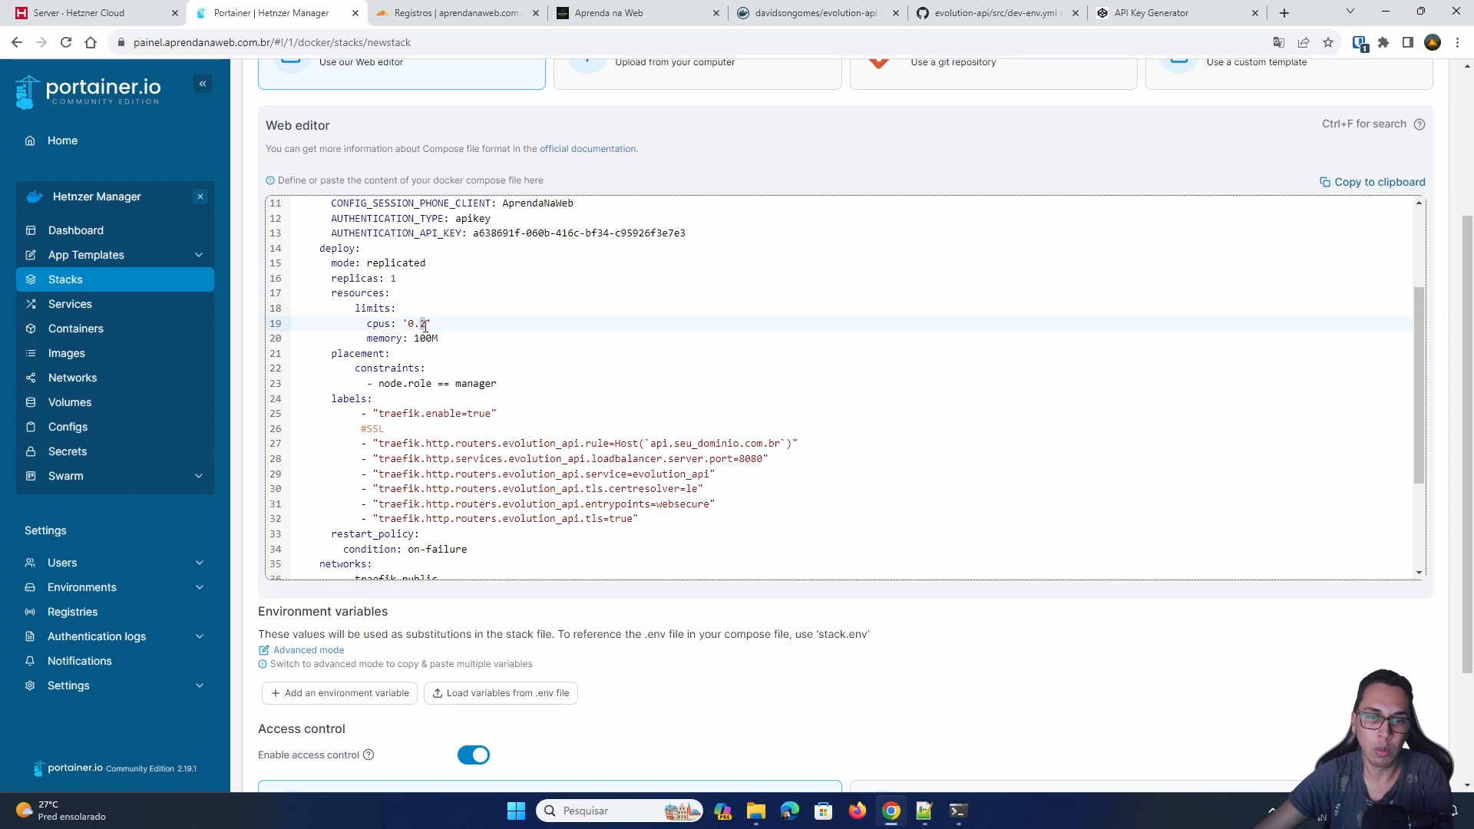
double_click(415, 339)
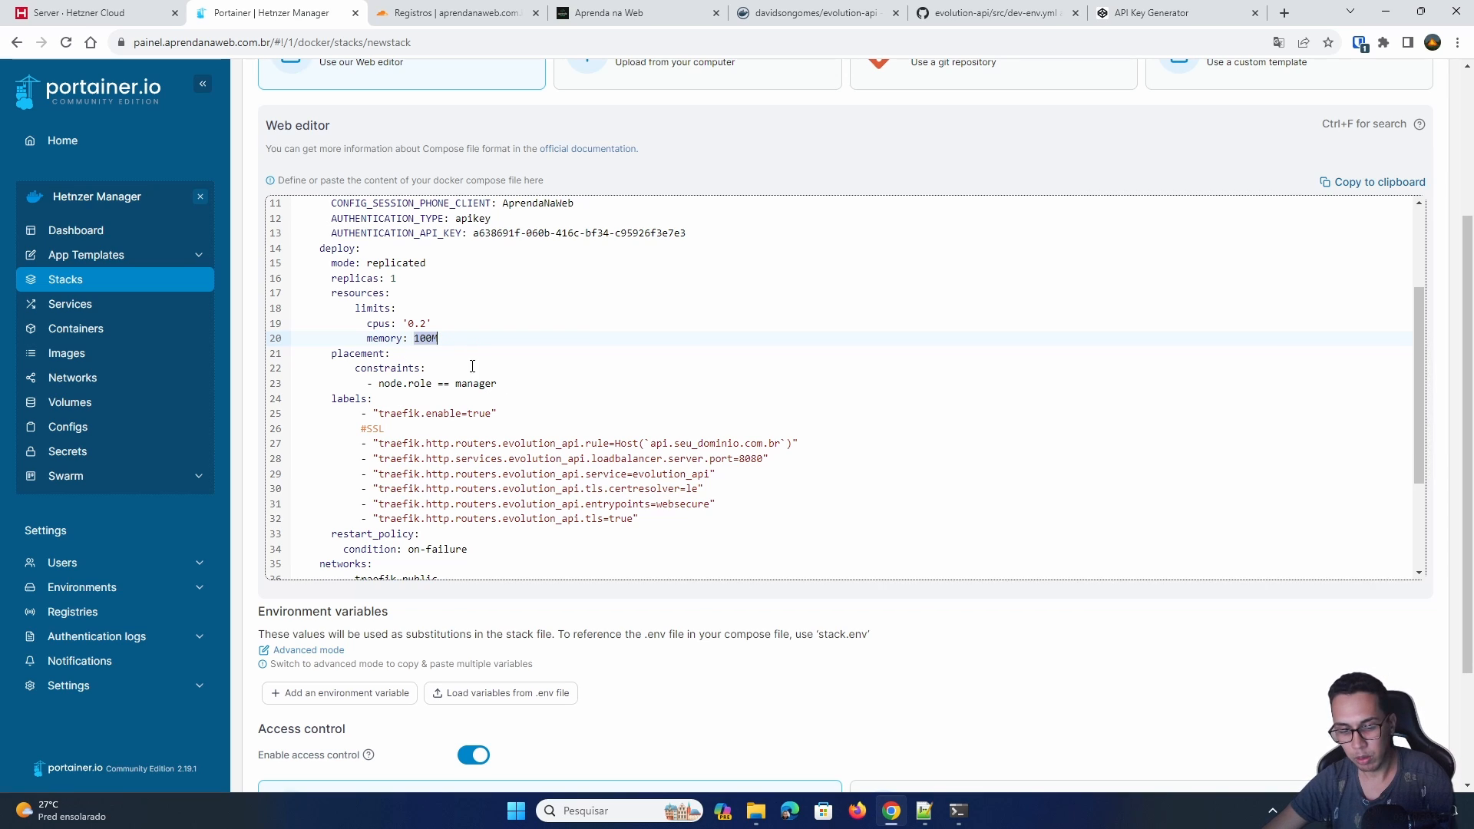
Zoom in on the compose content and circle the placement constraint and its manager role in red.
scroll(474, 387, down, 1)
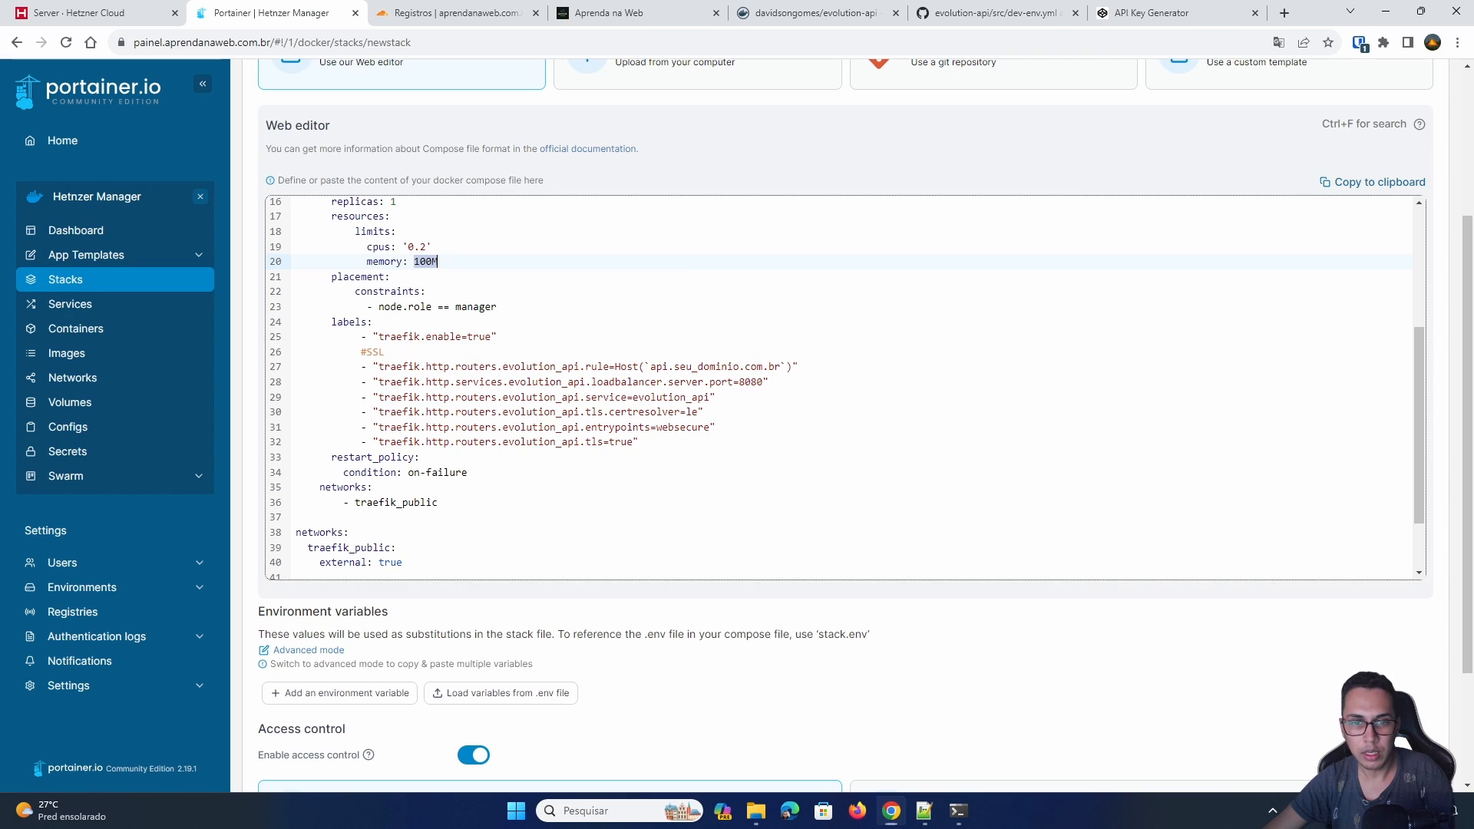
key(ctrl+1)
click(435, 318)
mouse_move(213, 219)
mouse_down()
mouse_move(227, 296)
mouse_move(653, 329)
mouse_move(188, 207)
mouse_up()
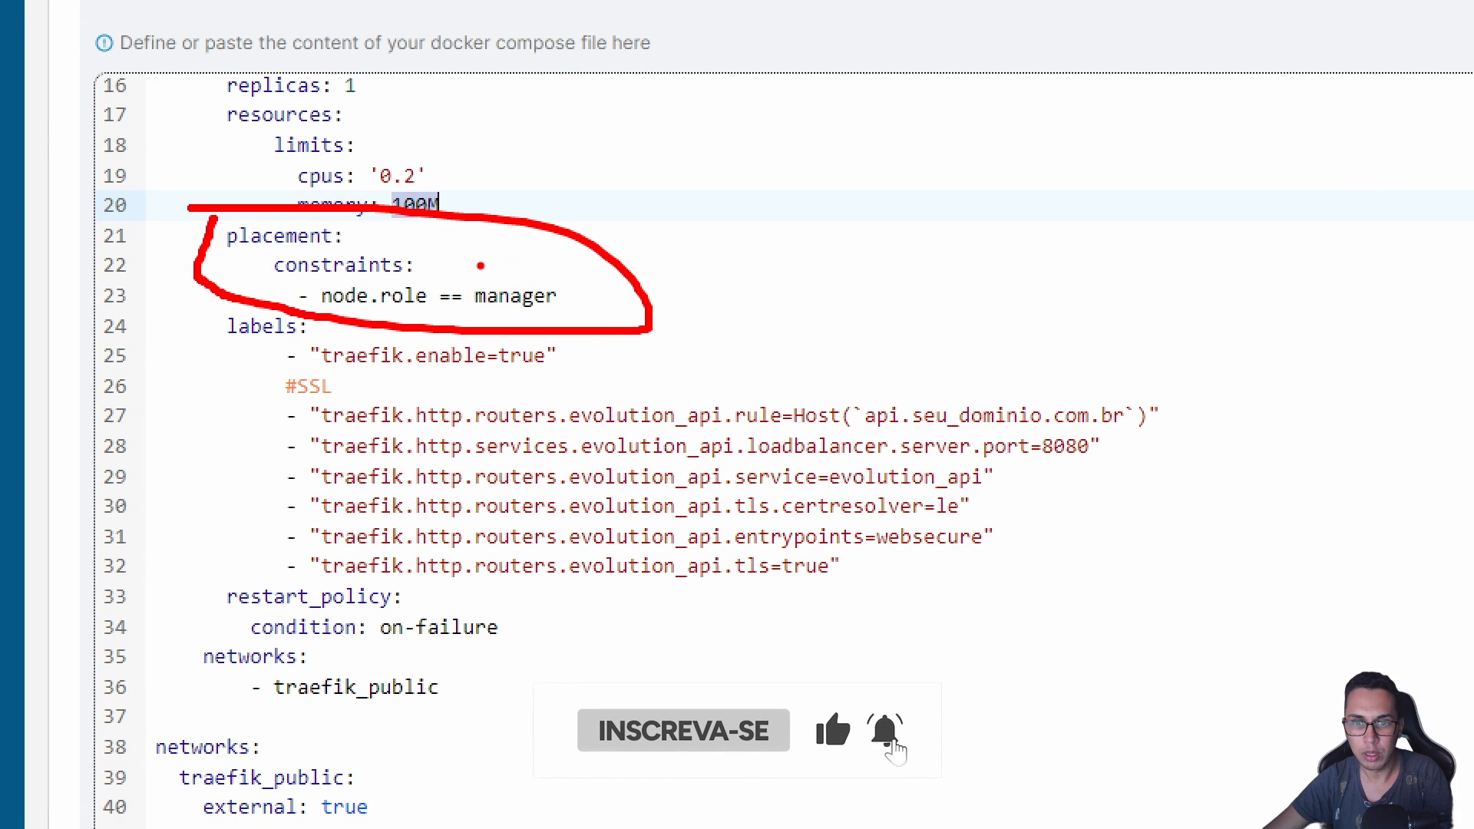
mouse_move(481, 266)
mouse_down()
mouse_move(461, 311)
mouse_move(556, 265)
mouse_move(485, 263)
mouse_up()
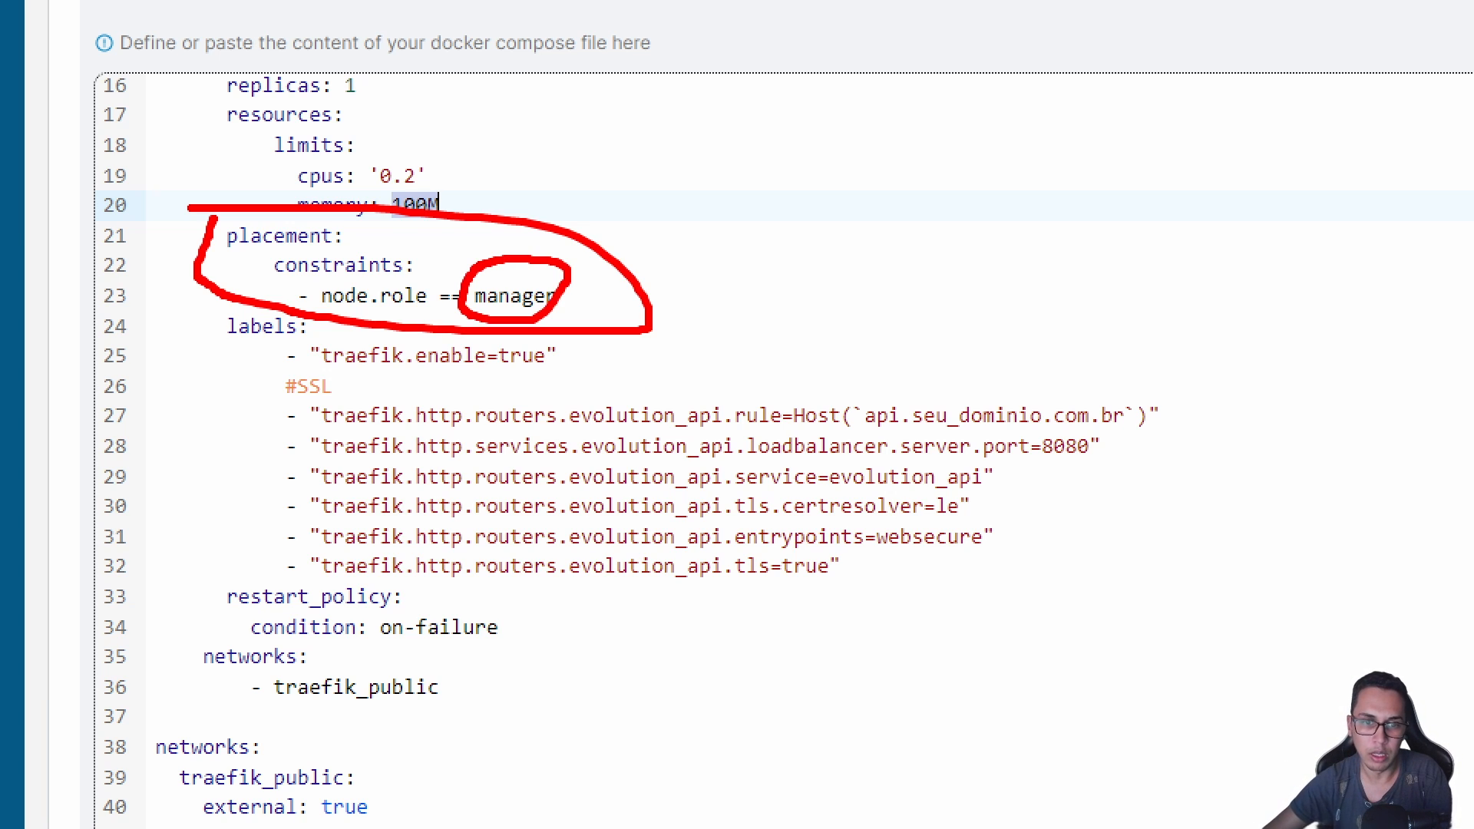
Mark the Traefik labels for enabling, host rule, port, service, certificate resolver, entrypoint, TLS and the evolution_api router name, and erase the markings.
mouse_move(214, 298)
mouse_down()
mouse_move(186, 461)
mouse_move(238, 564)
mouse_move(311, 591)
mouse_move(760, 650)
mouse_move(1308, 344)
mouse_move(349, 257)
mouse_move(193, 278)
mouse_up()
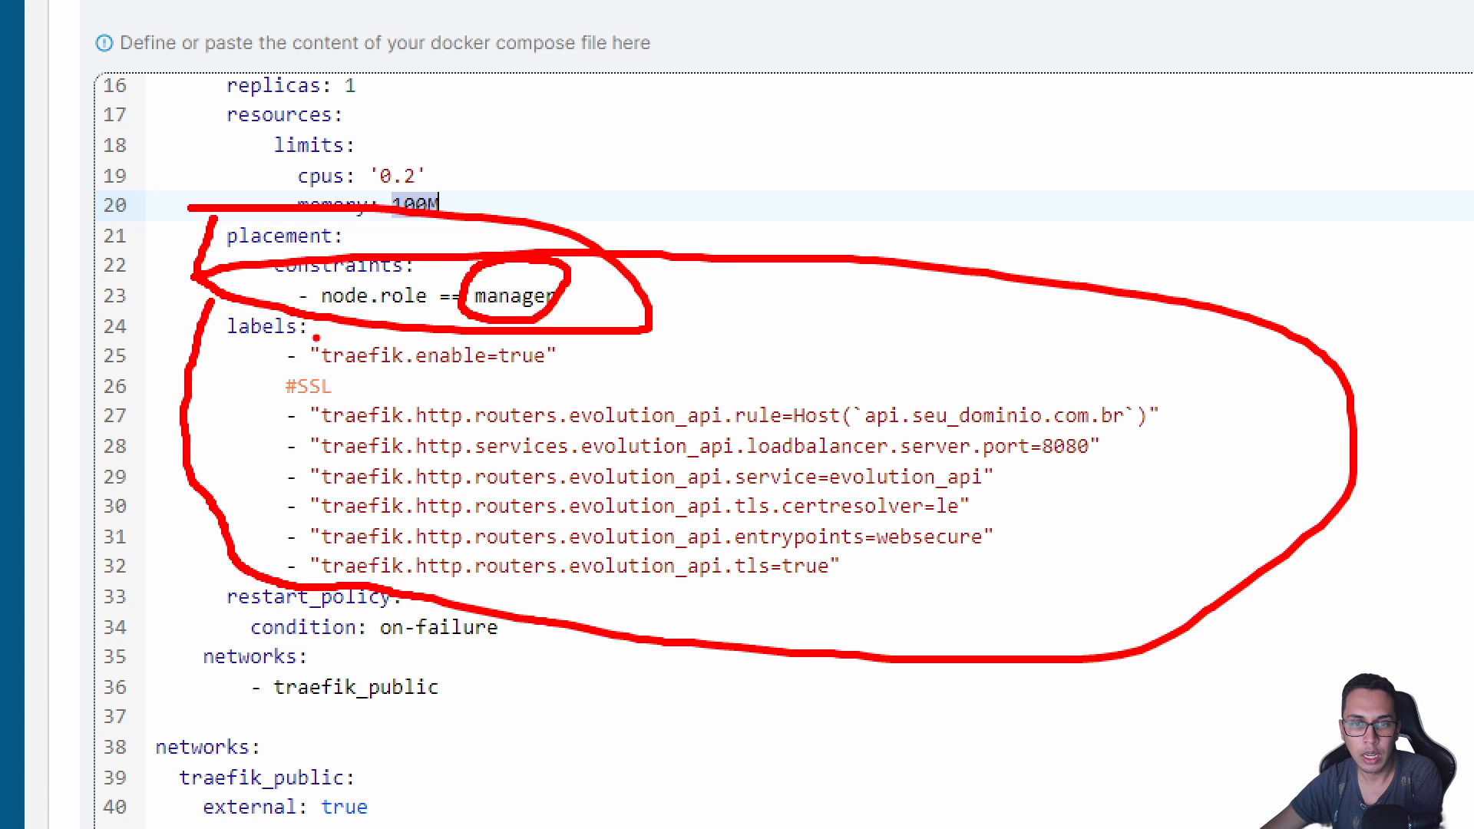
mouse_move(314, 336)
mouse_down()
mouse_move(313, 370)
mouse_move(383, 387)
mouse_move(411, 367)
mouse_move(396, 343)
mouse_move(301, 327)
mouse_up()
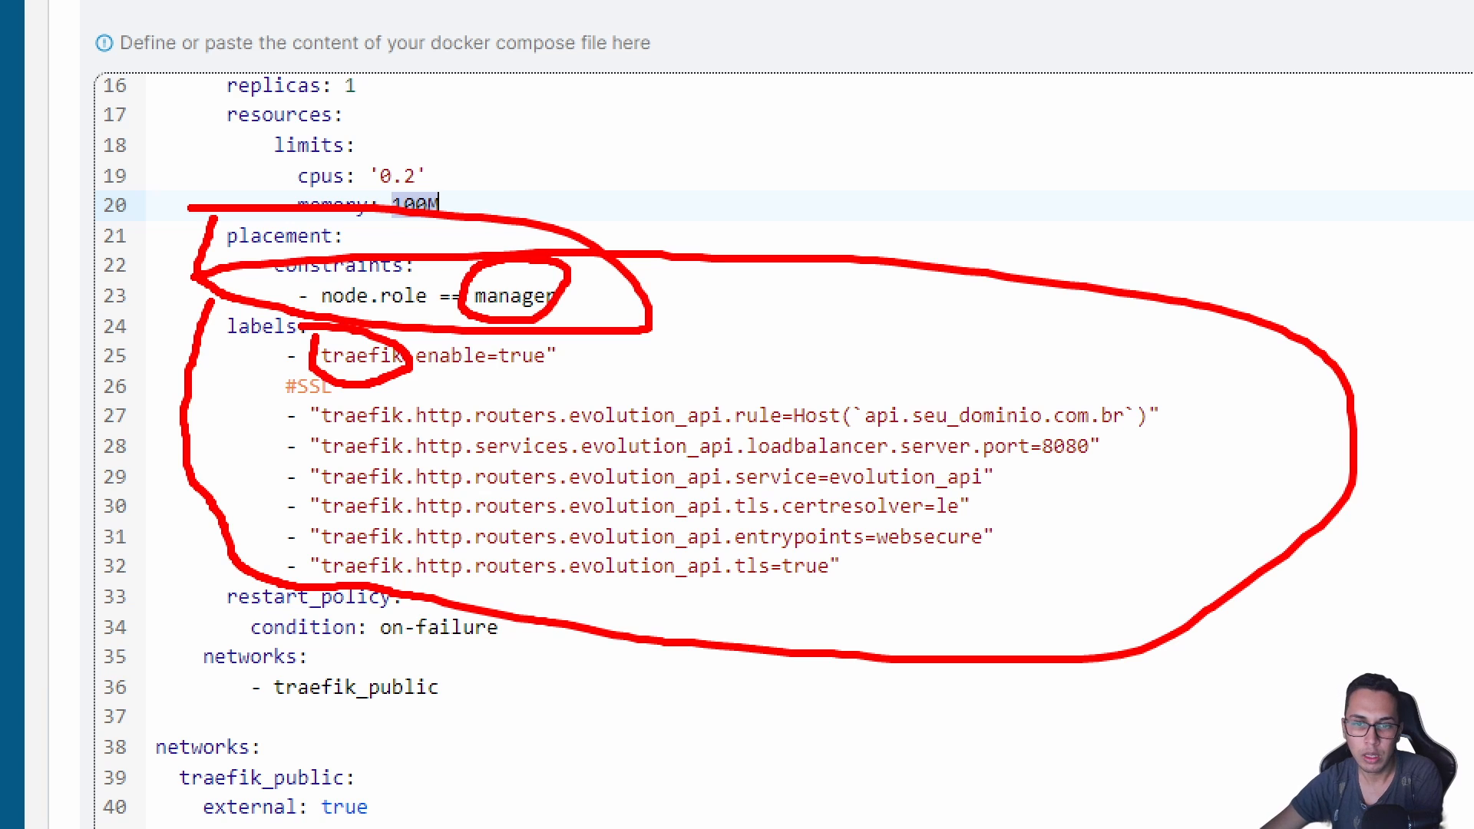
mouse_move(499, 343)
mouse_down()
mouse_move(483, 358)
mouse_move(554, 346)
mouse_move(495, 338)
mouse_up()
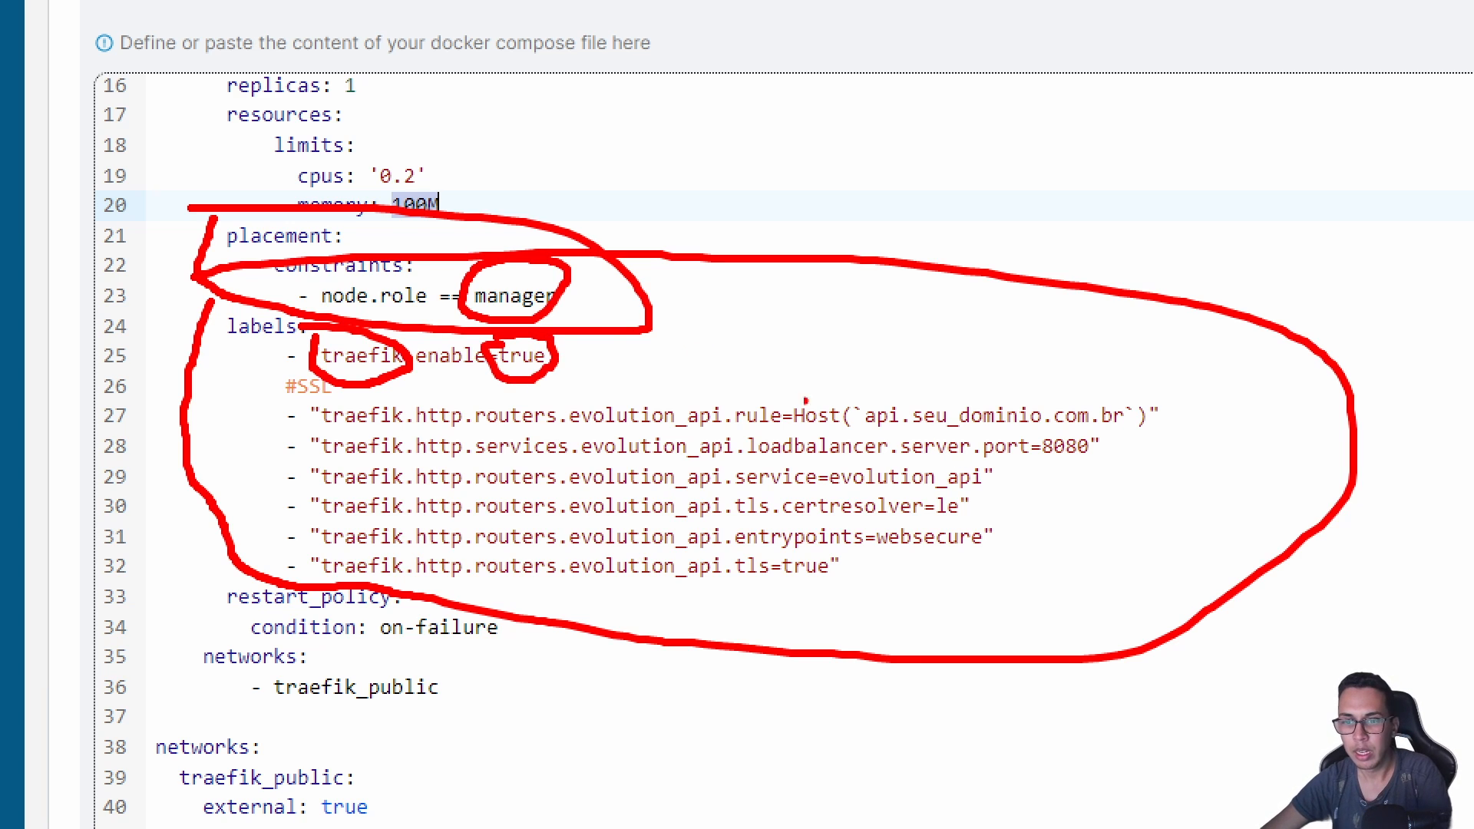
drag(733, 389, 1202, 436)
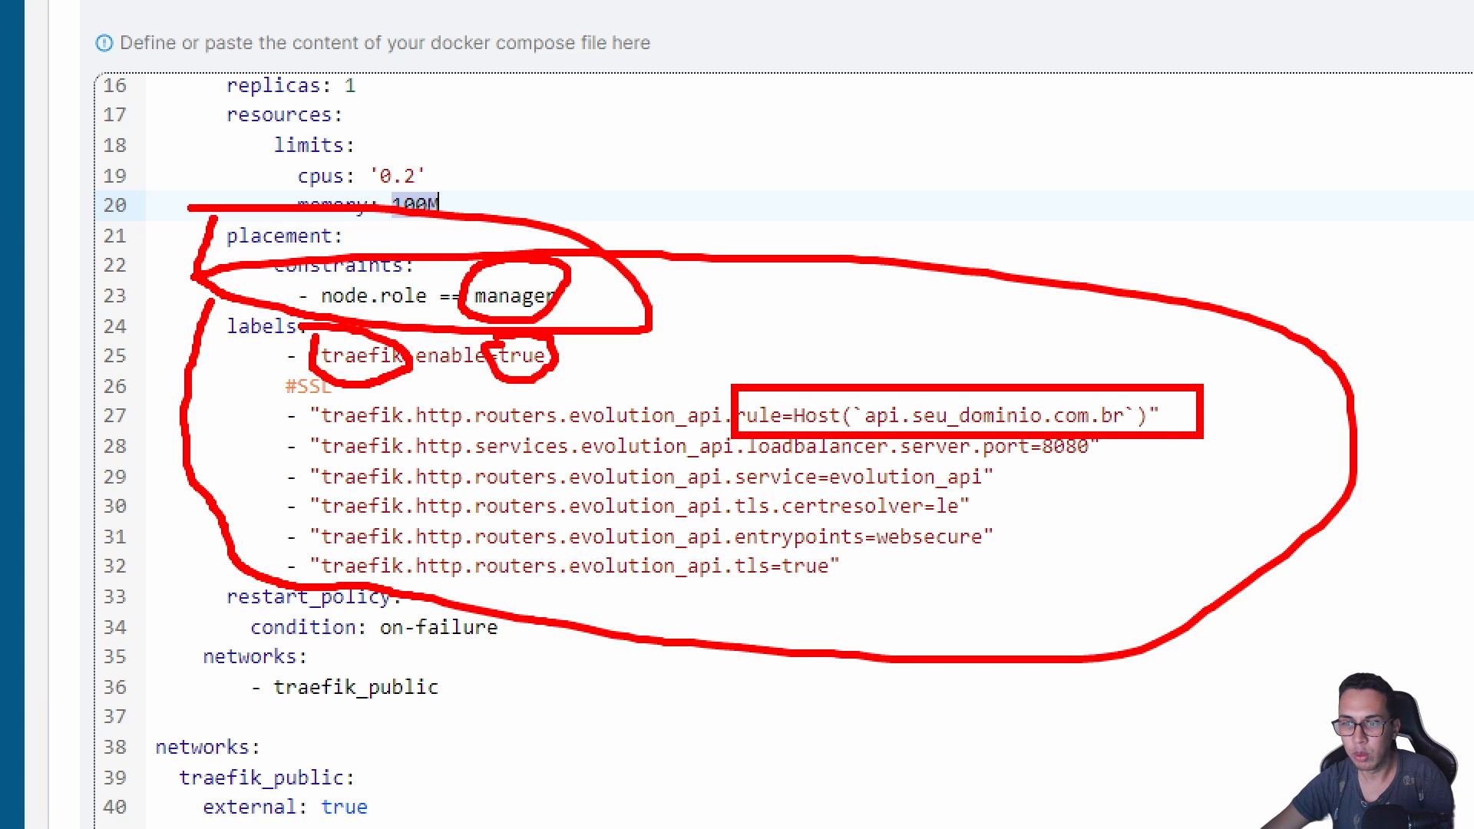
mouse_move(1158, 504)
mouse_down()
mouse_move(1094, 450)
mouse_move(1125, 485)
mouse_up()
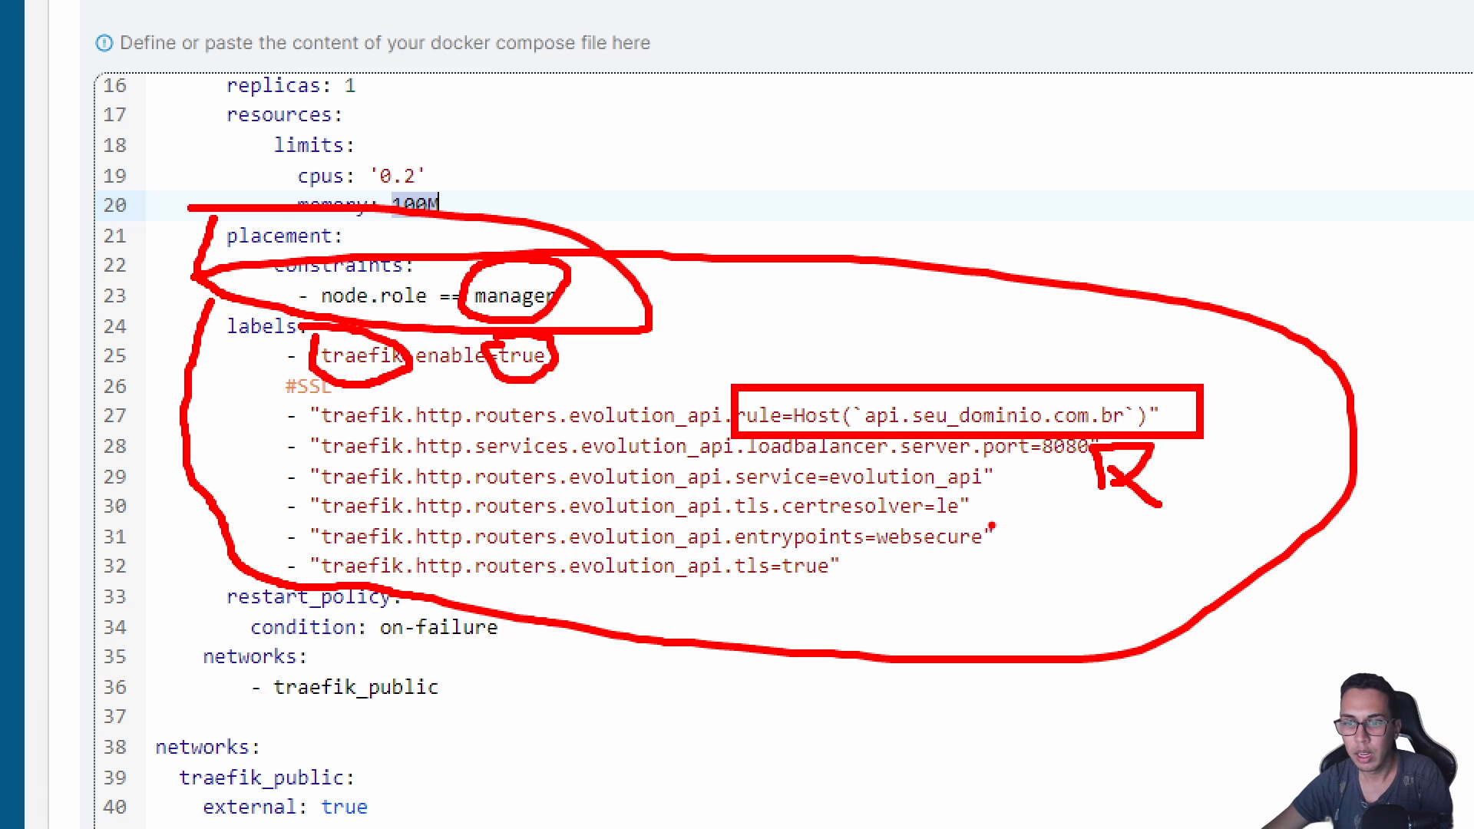
drag(999, 475, 1062, 507)
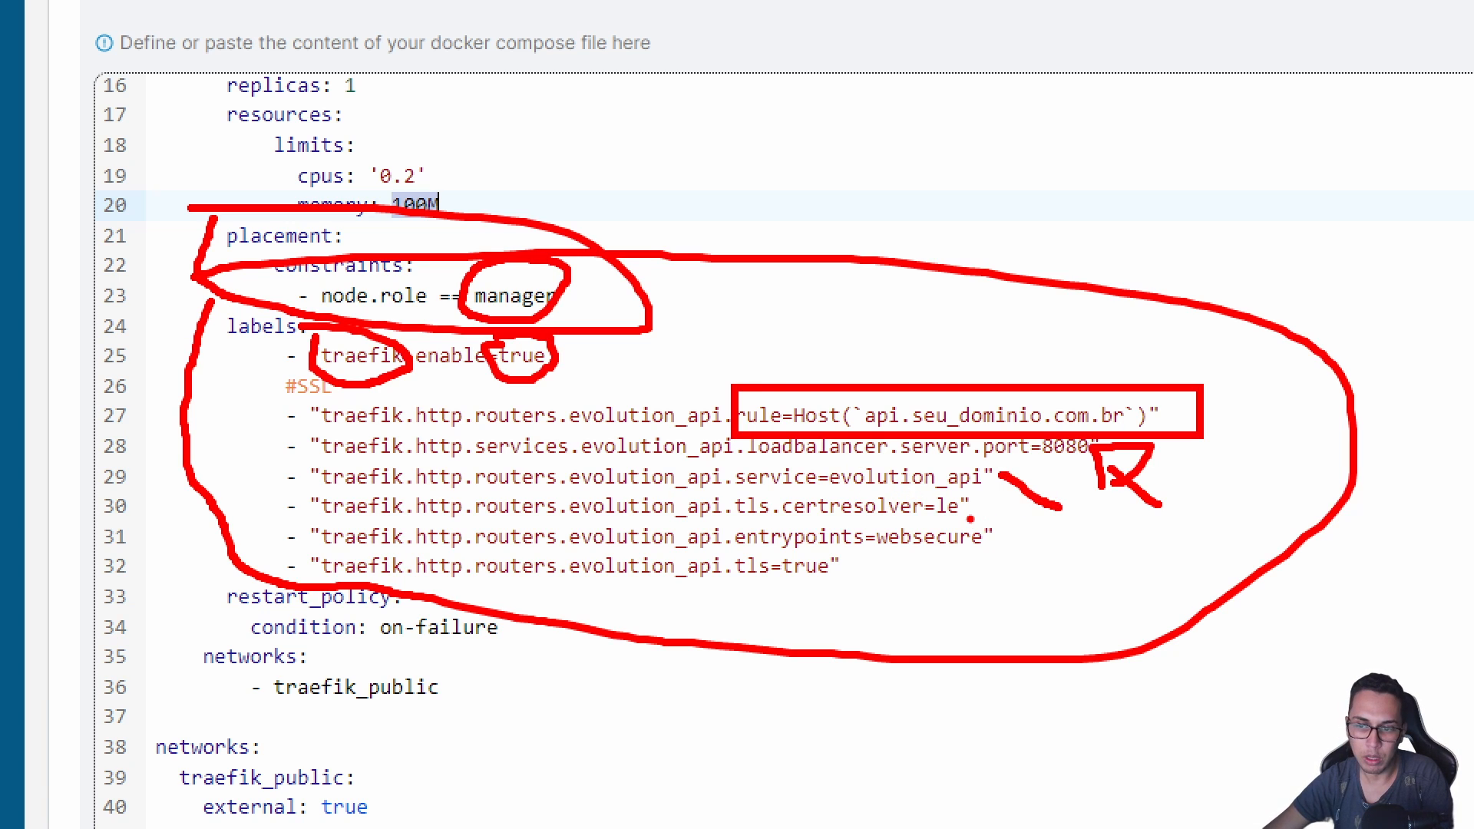
mouse_move(975, 506)
mouse_down()
mouse_move(1040, 539)
mouse_move(1002, 526)
mouse_move(1009, 568)
mouse_move(1076, 618)
mouse_up()
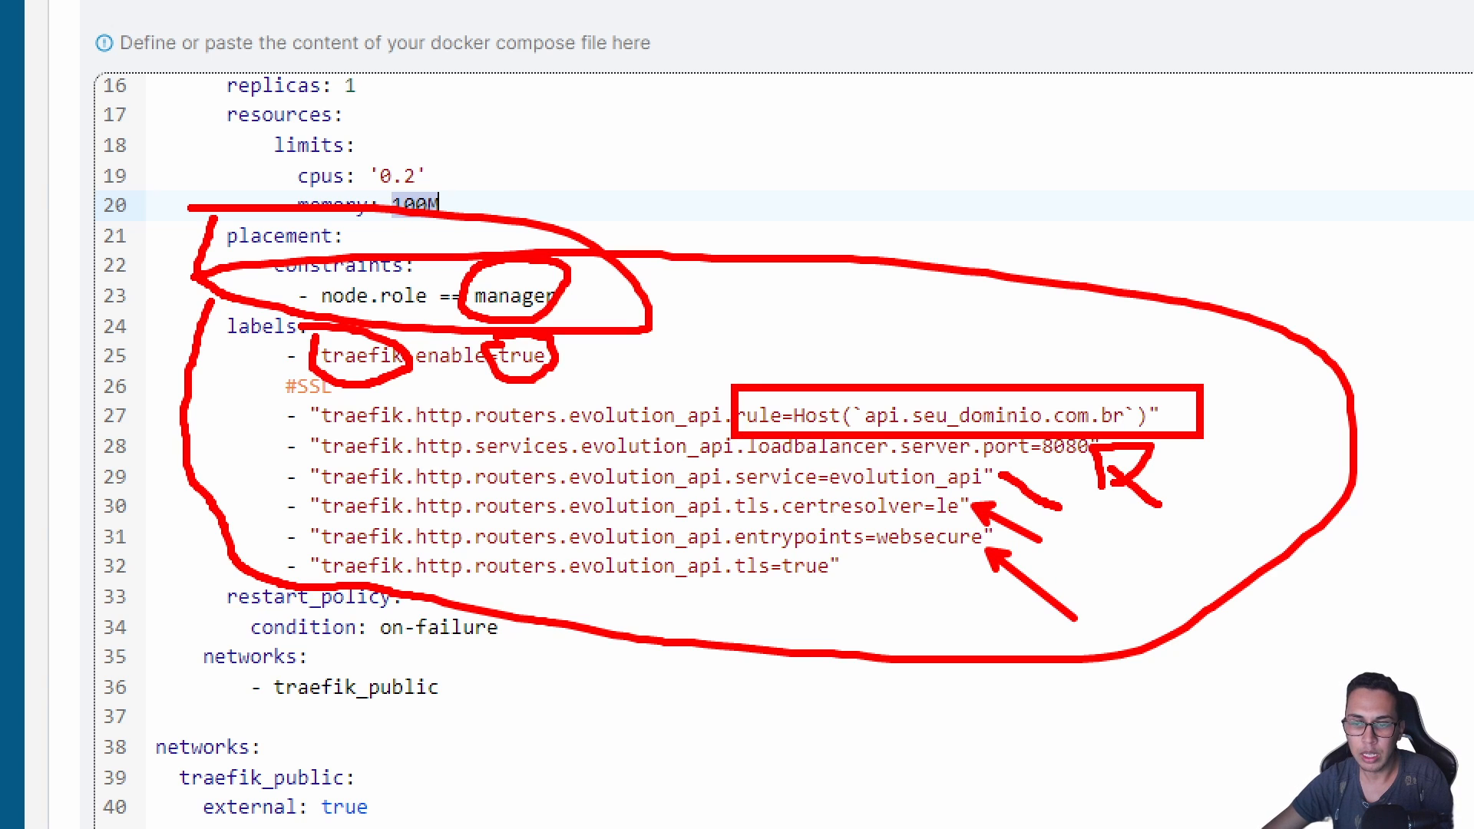
drag(841, 569, 861, 585)
drag(841, 570, 893, 627)
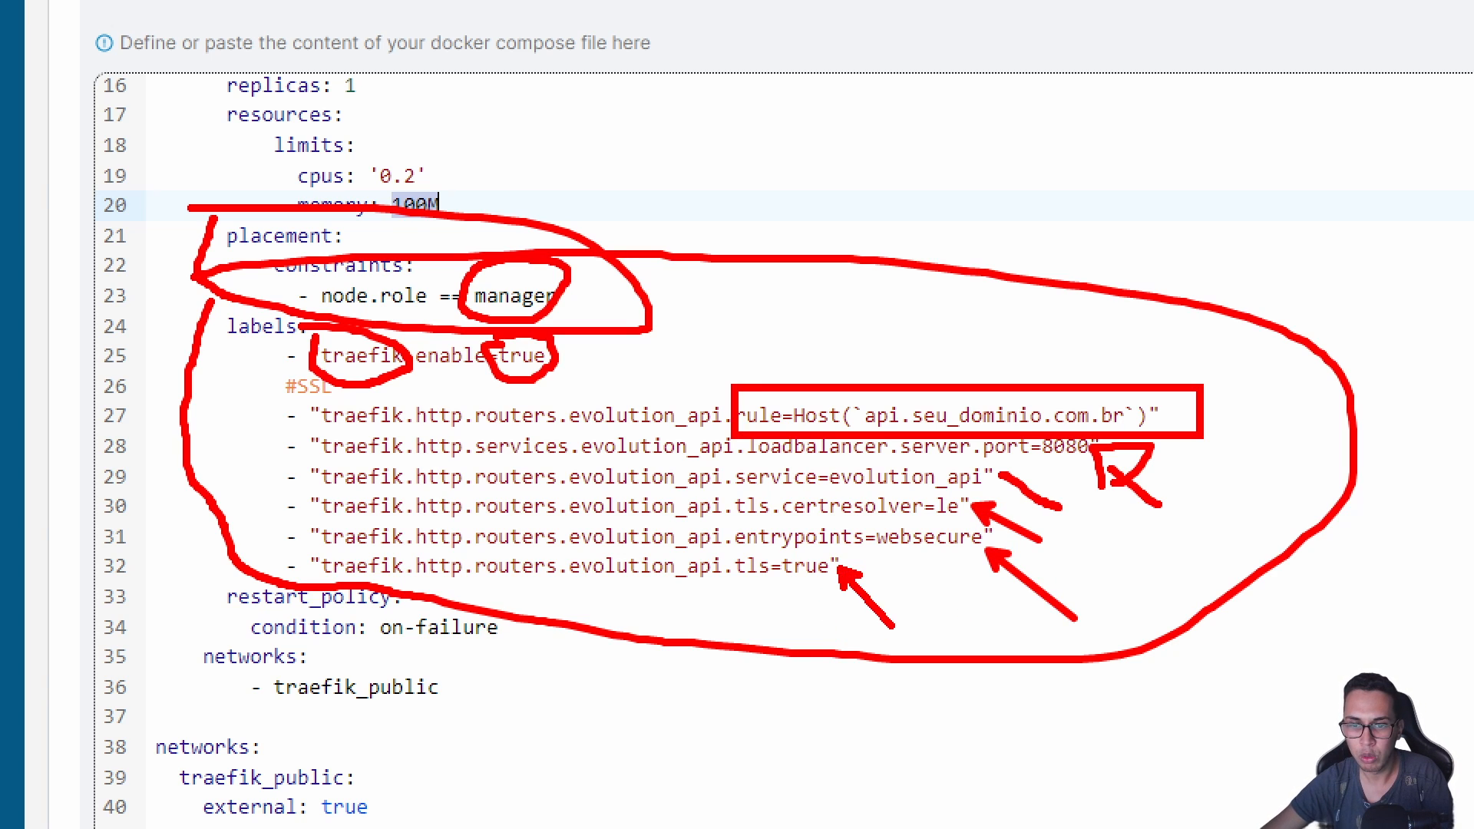
mouse_move(563, 394)
mouse_down()
mouse_move(573, 534)
mouse_move(690, 611)
mouse_move(735, 608)
mouse_up()
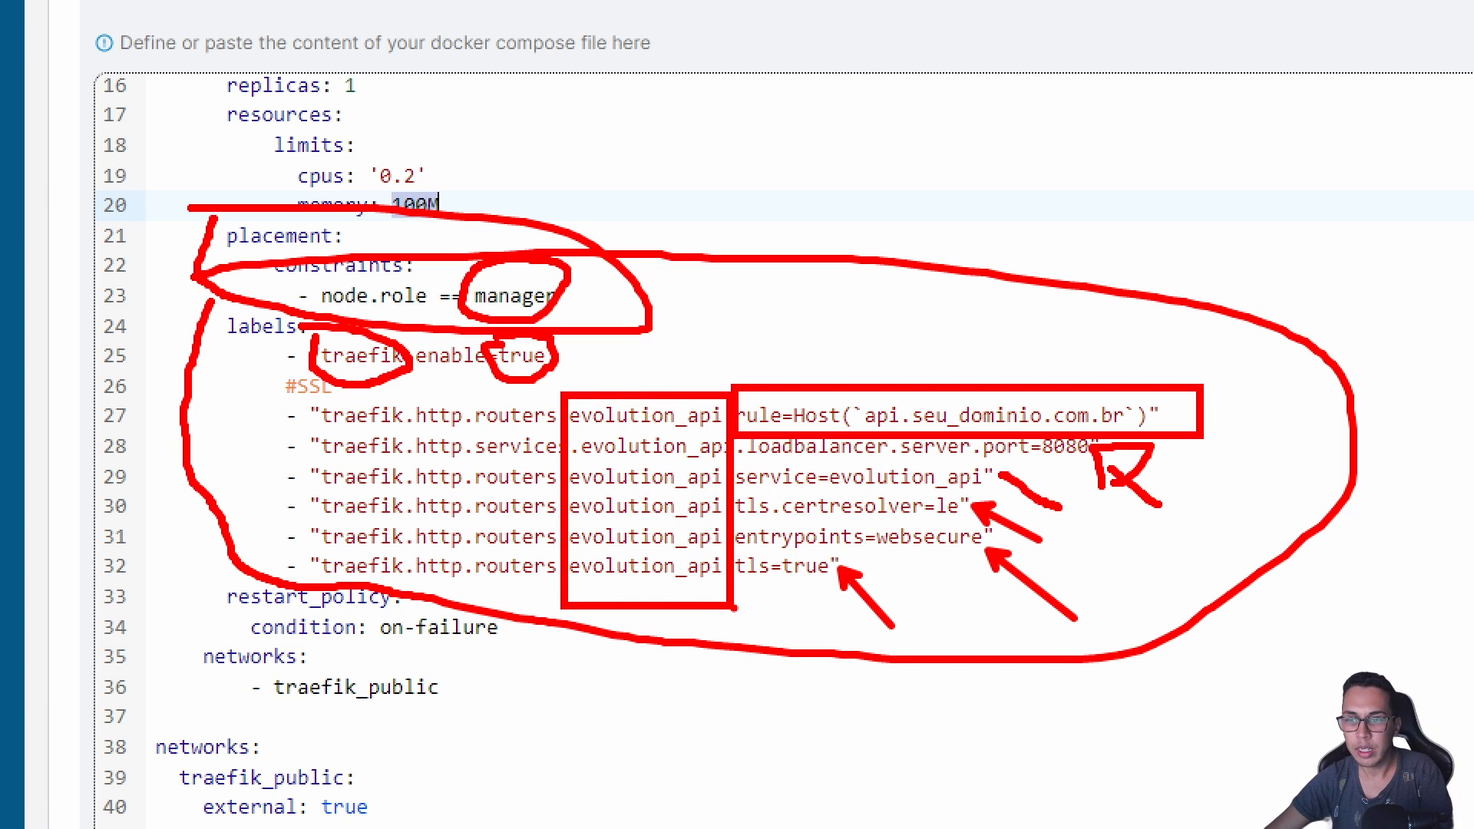
key(e)
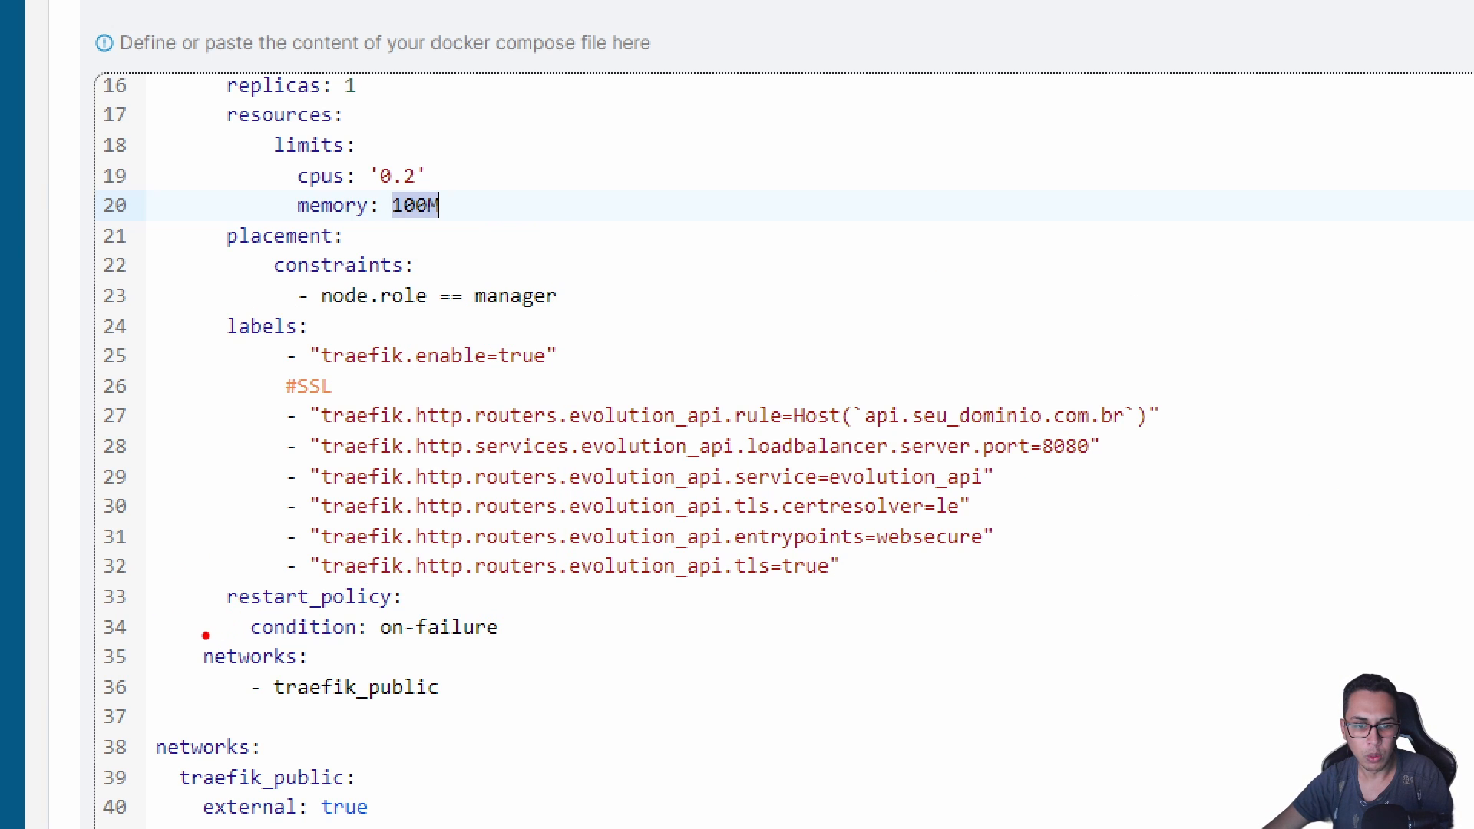
Circle the service's networks entry and its traefik_public network, and leave the zoomed annotation view.
mouse_move(205, 634)
mouse_down()
mouse_move(424, 756)
mouse_move(168, 619)
mouse_up()
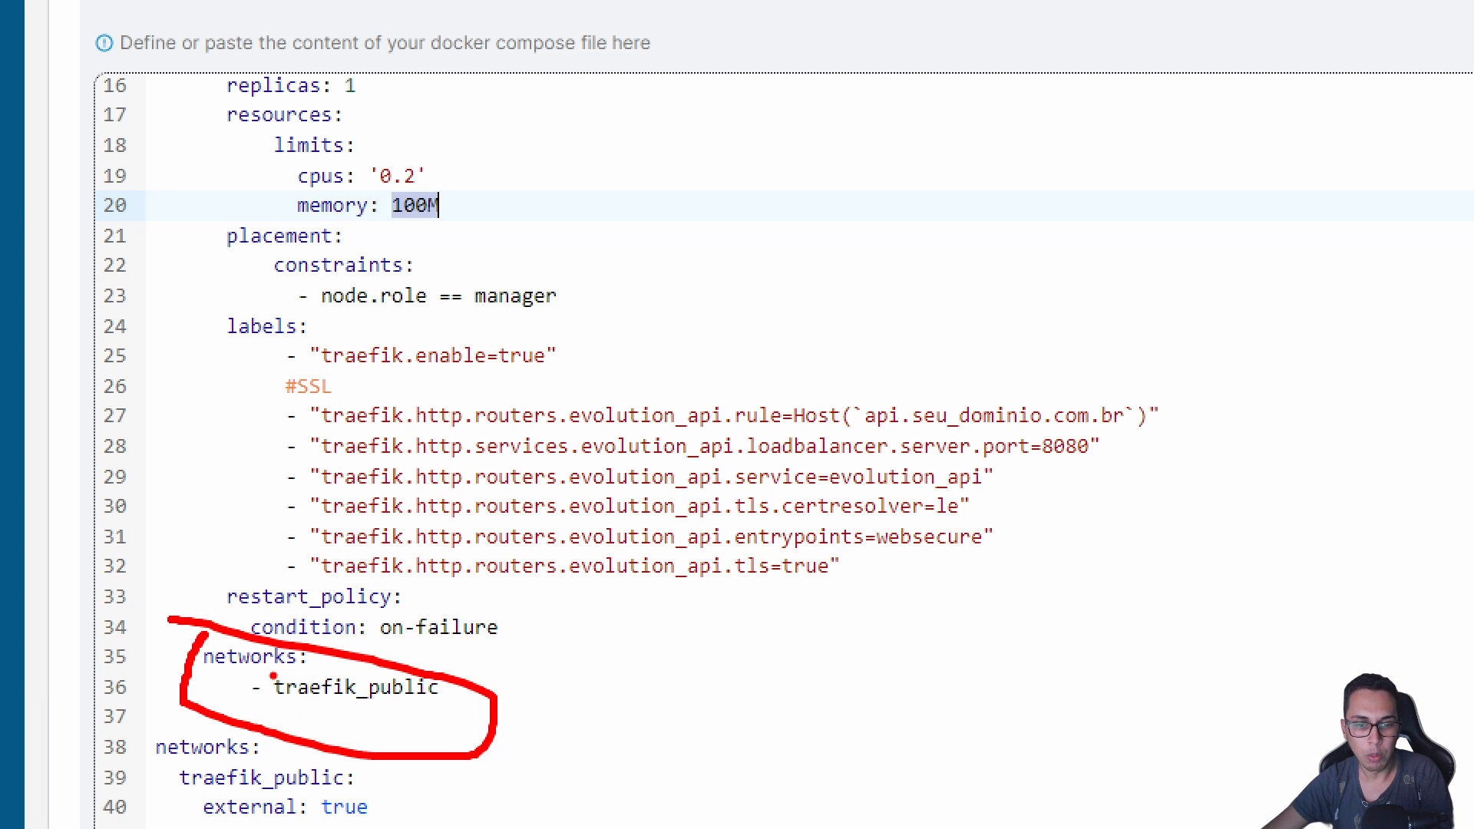
mouse_move(273, 673)
mouse_down()
mouse_move(265, 703)
mouse_move(442, 725)
mouse_move(292, 658)
mouse_move(273, 672)
mouse_up()
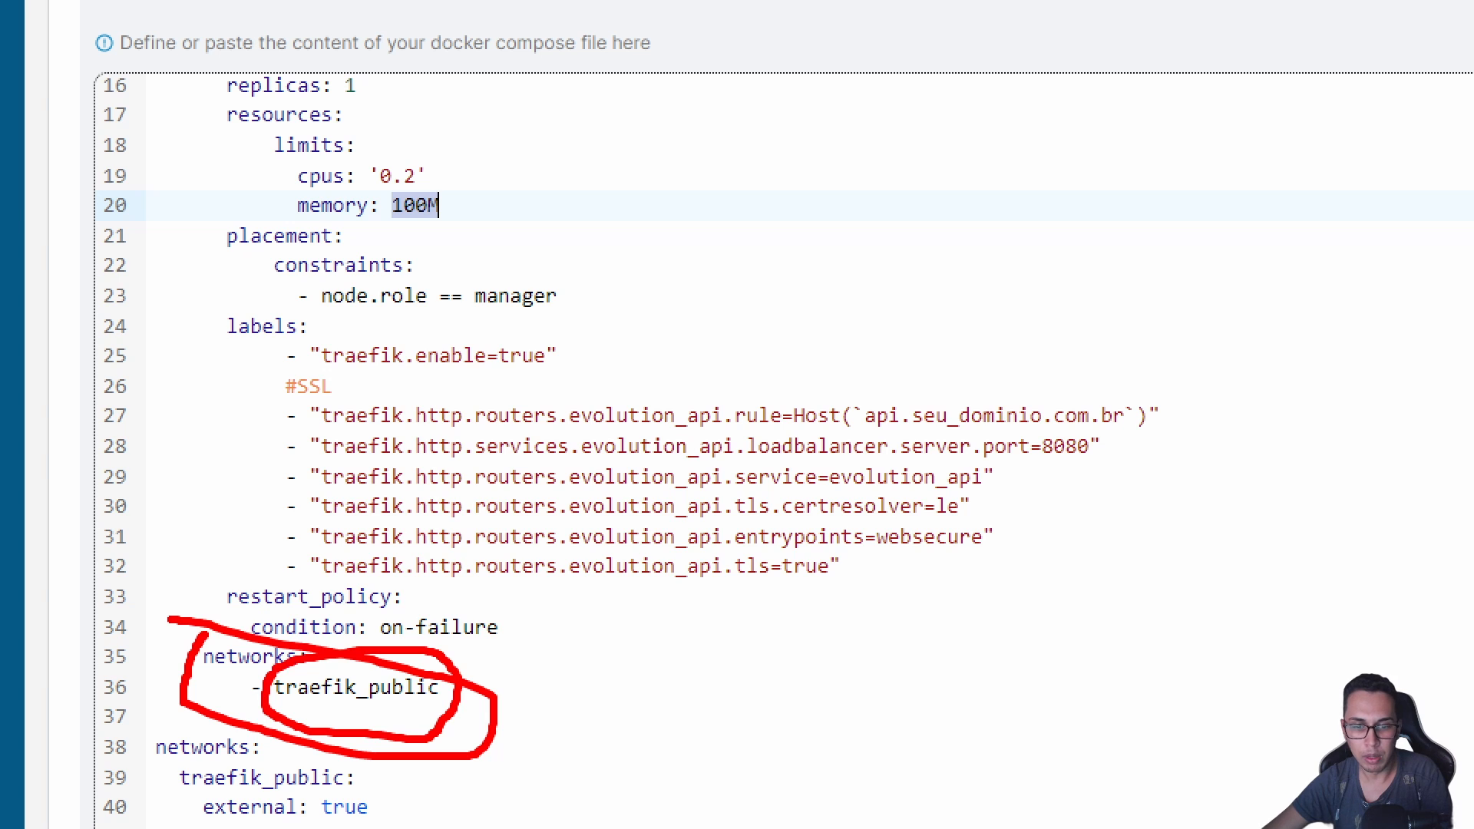
key(Escape)
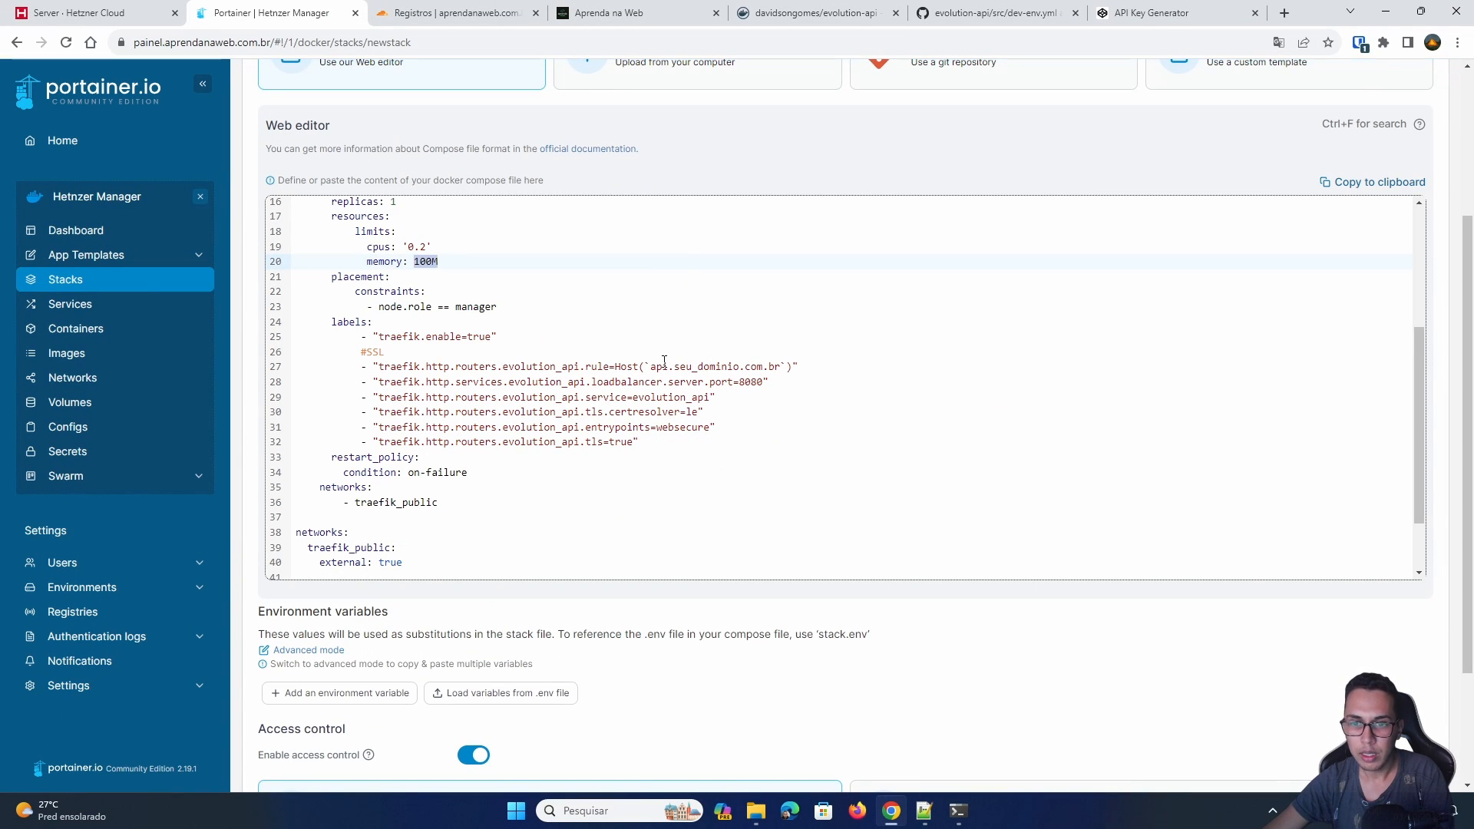
Set the host in the evolution_api Traefik router rule to eapi.aprendanaweb.com.br.
double_click(706, 366)
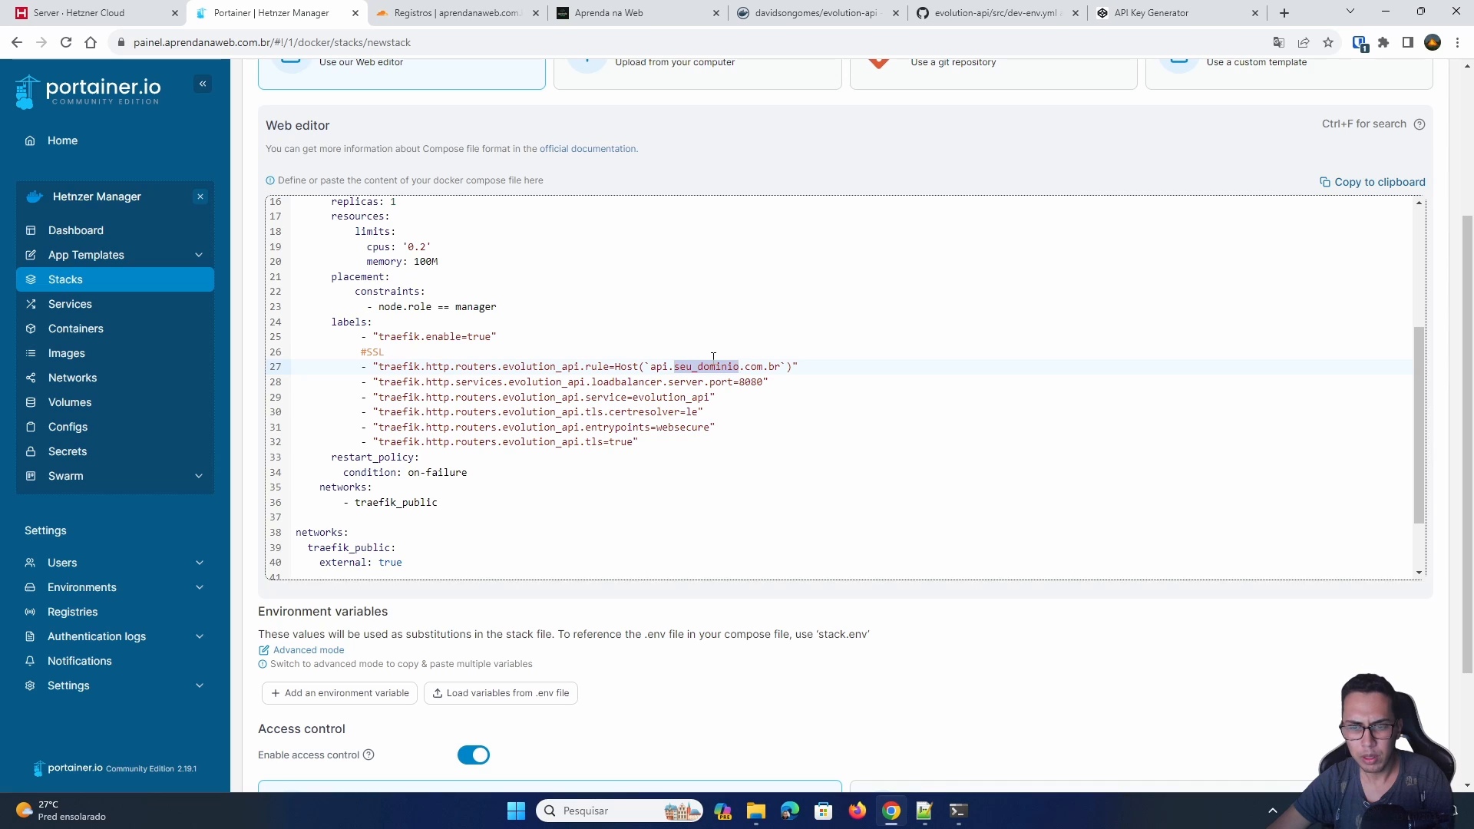
text(aprendanaweb)
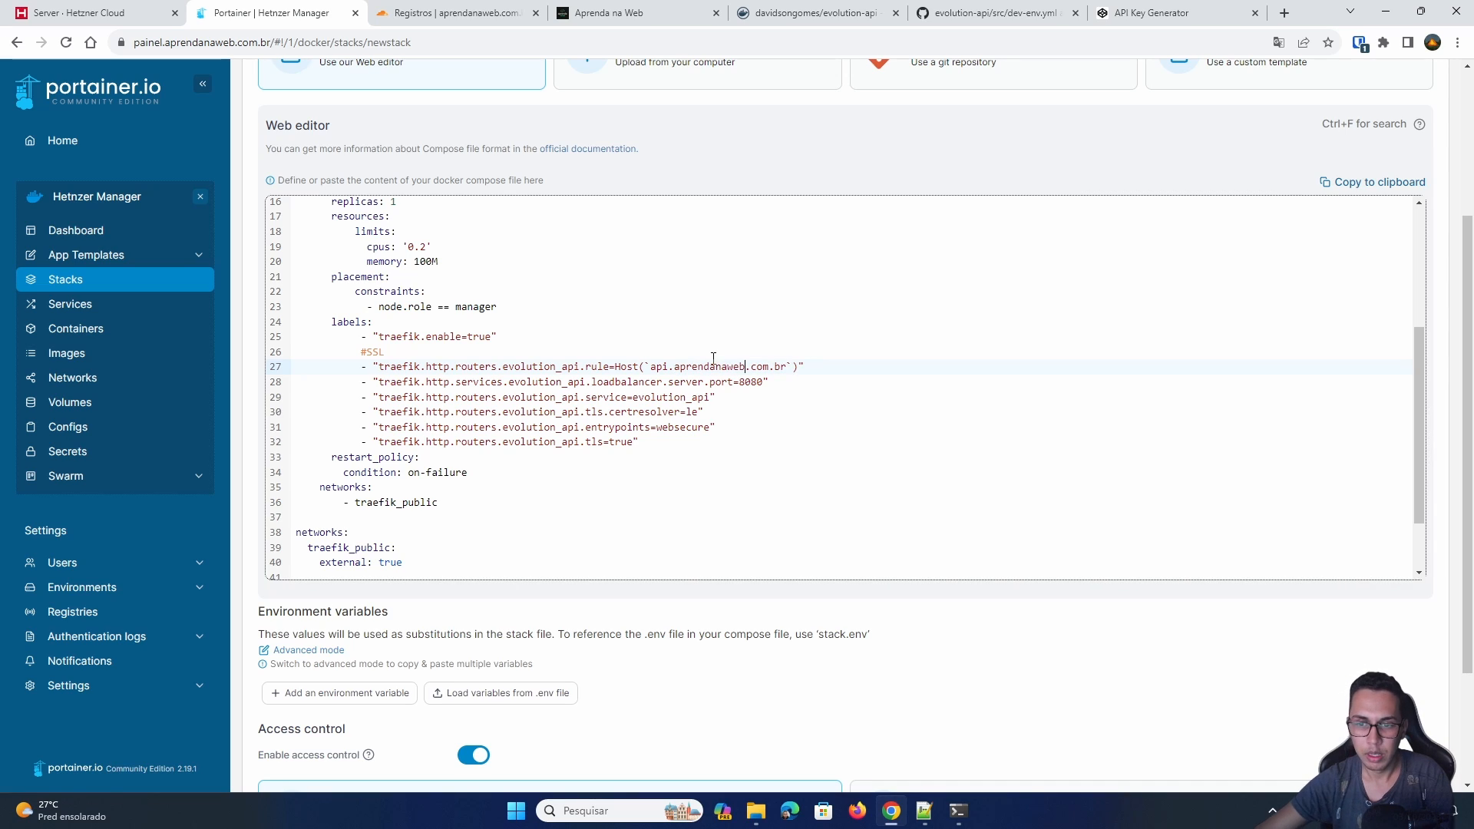
click(651, 367)
text(w)
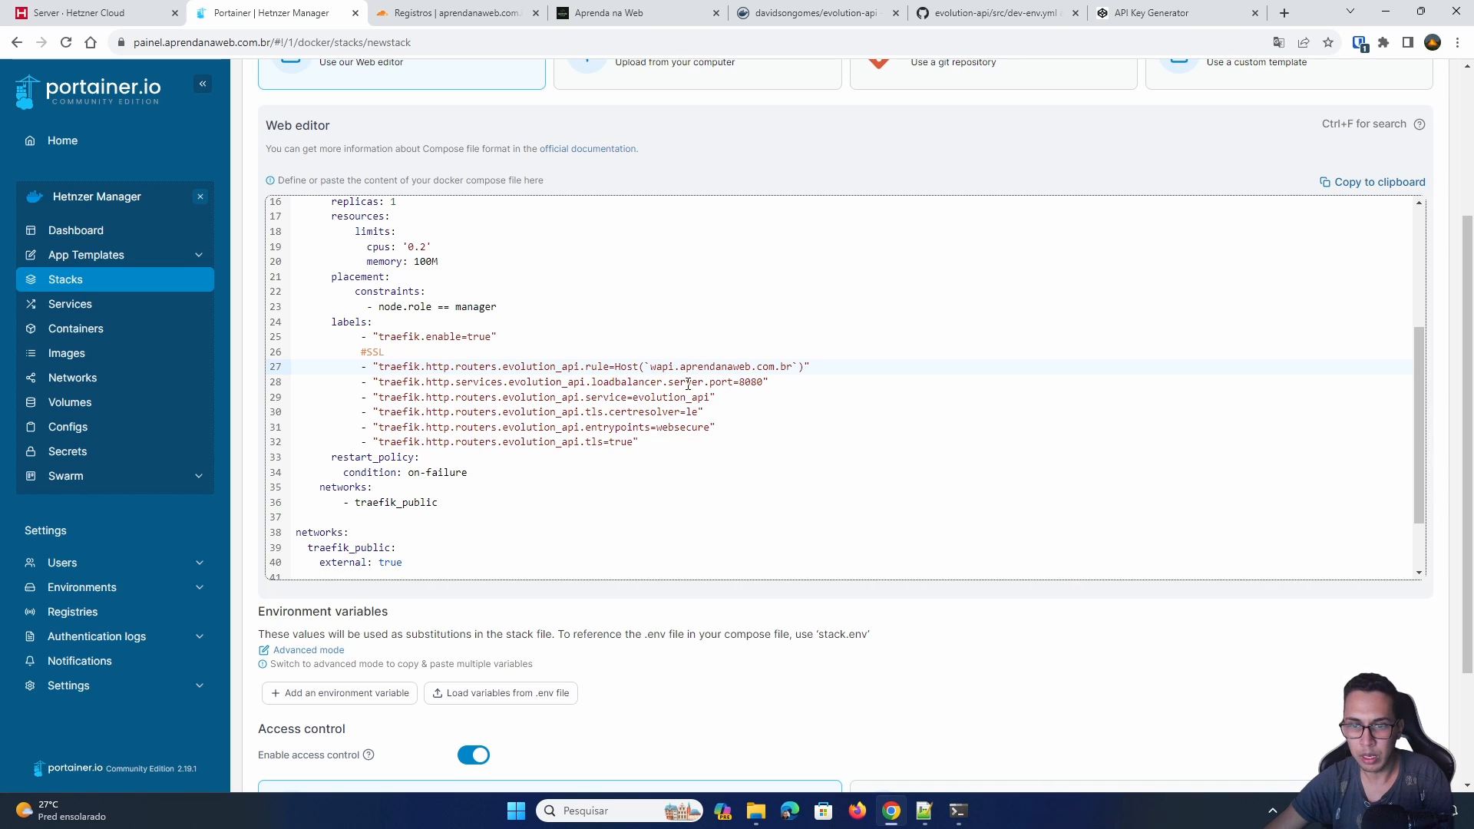
key(BackSpace)
text(e)
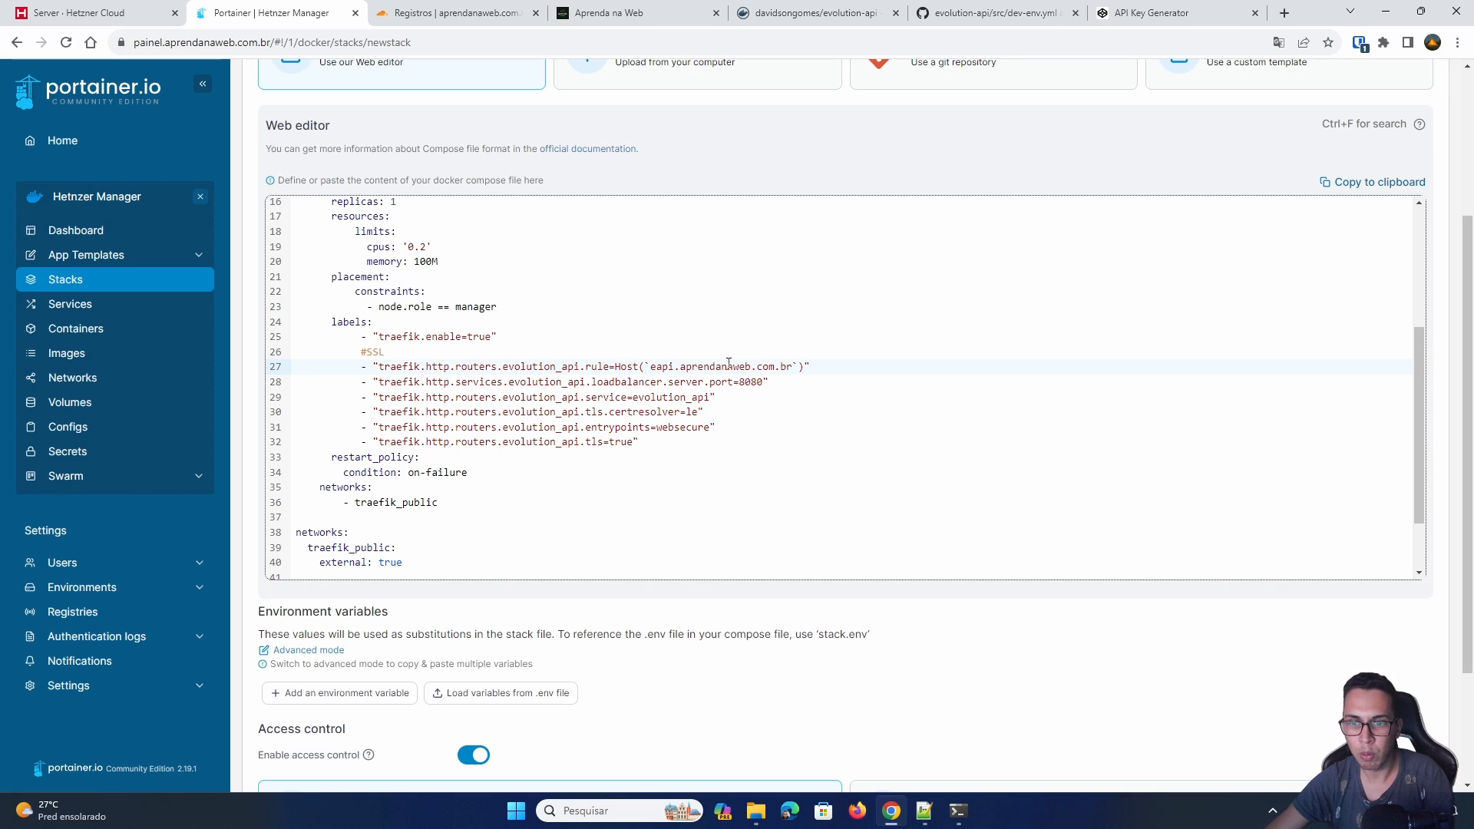
Delete the restart_policy block with its on-failure condition from the compose content's deploy section.
double_click(375, 459)
scroll(541, 404, down, 2)
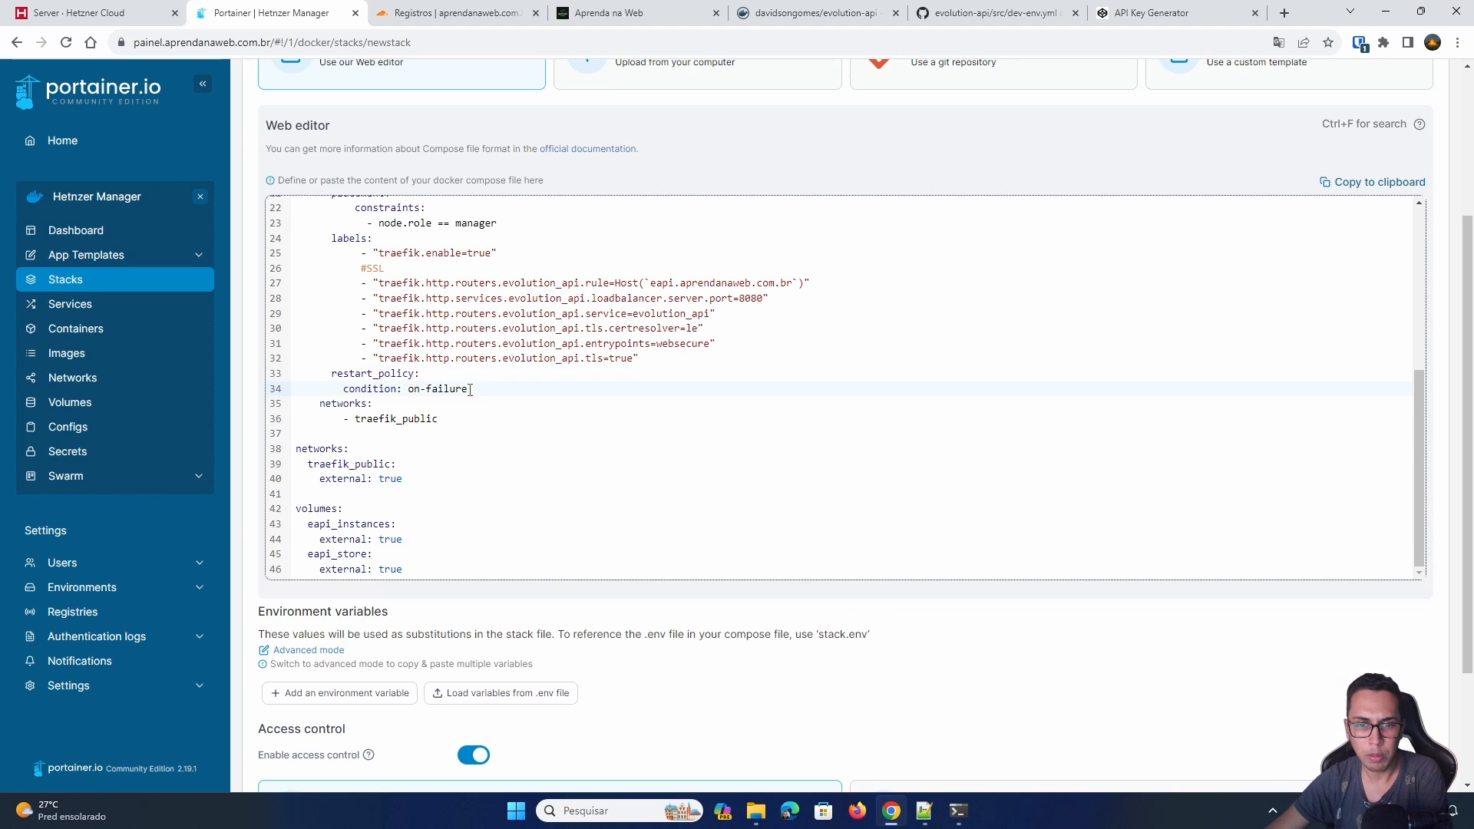
drag(470, 388, 256, 376)
key(BackSpace)
key(BackSpace)
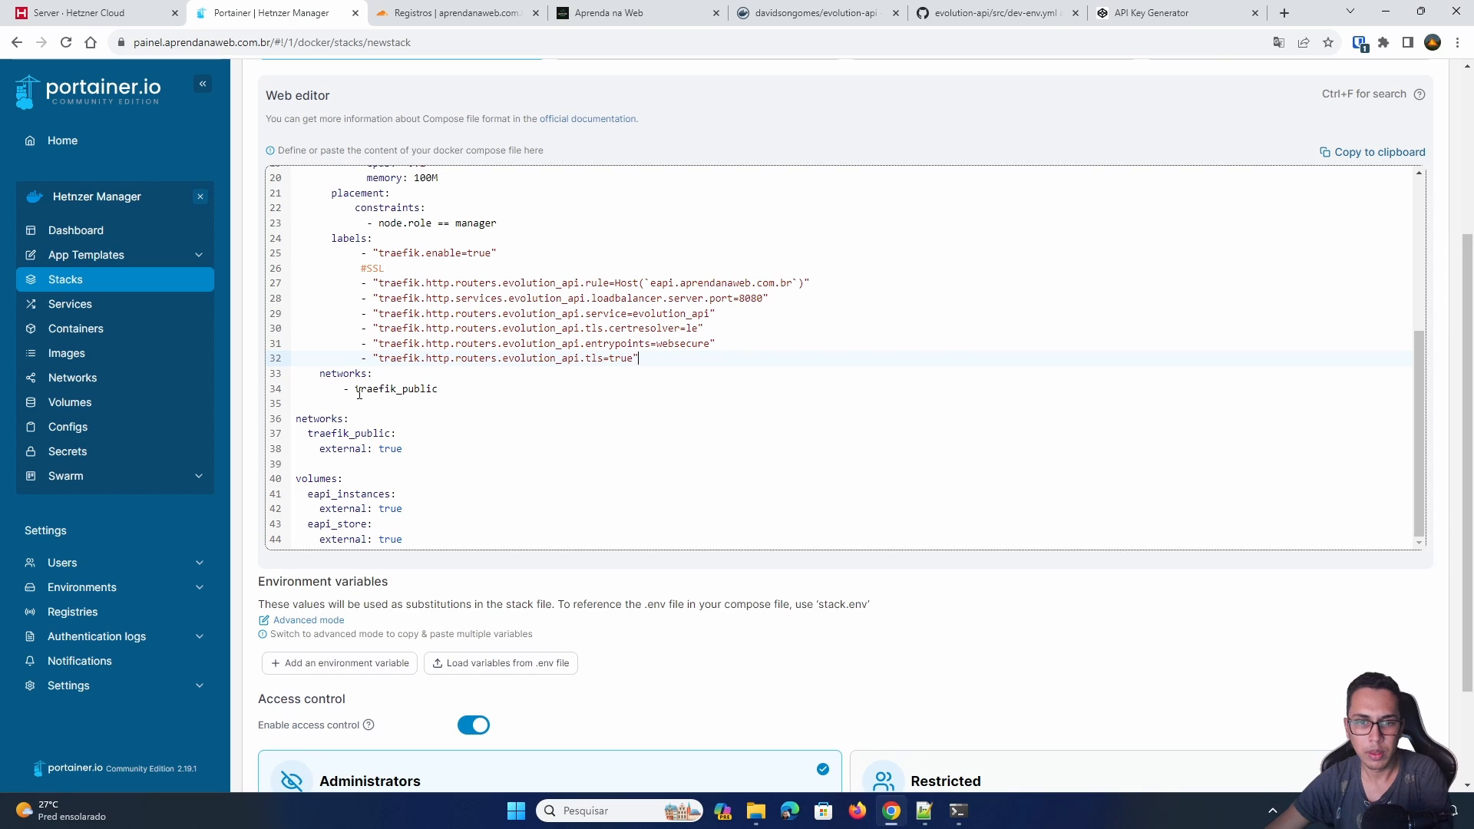
Zoom into the compose content, circle the top-level networks block with traefik_public and external: true, and erase the markings.
double_click(345, 374)
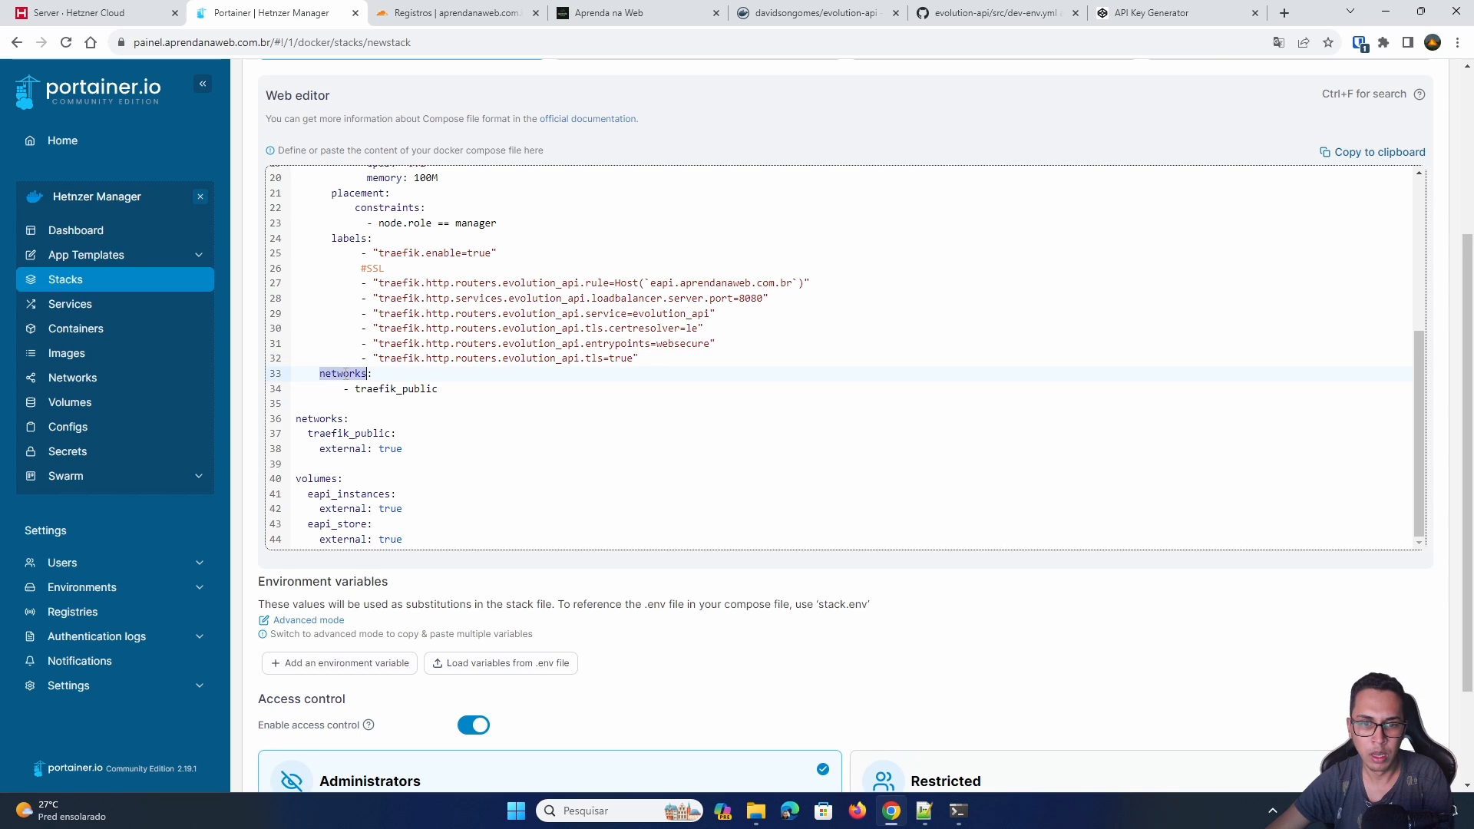
scroll(436, 389, down, 1)
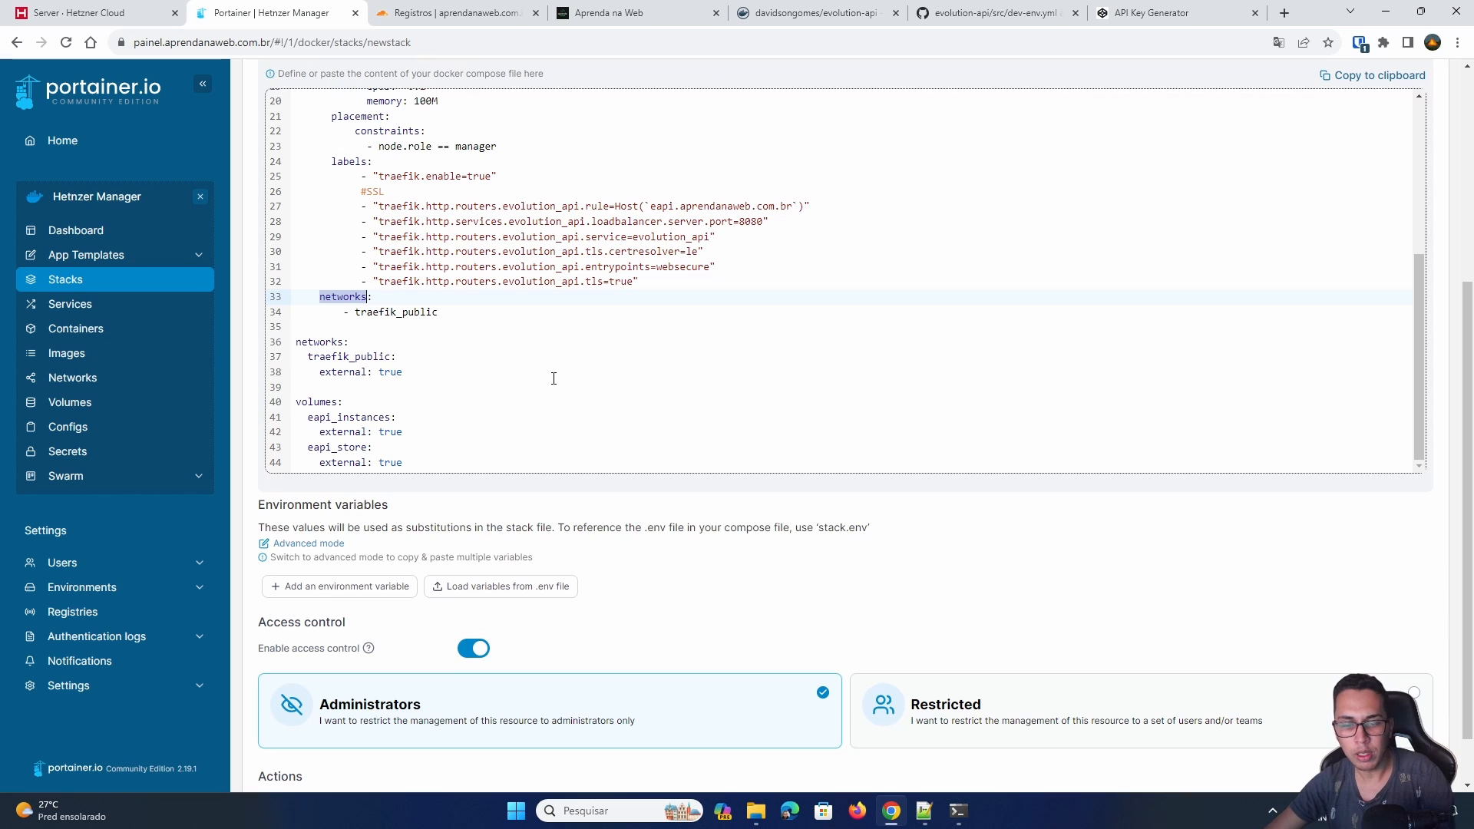
key(ctrl+1)
click(379, 392)
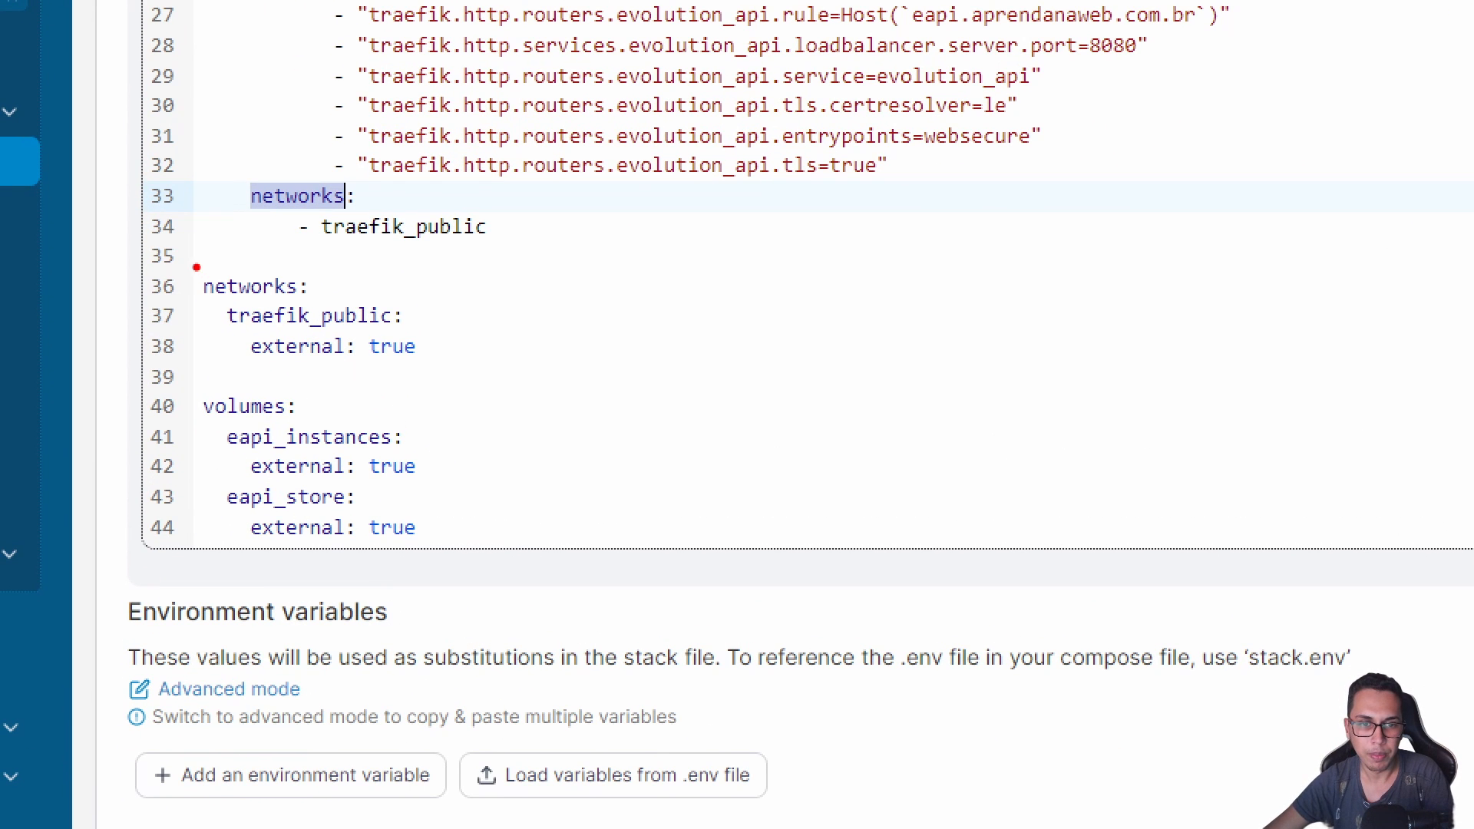
mouse_move(187, 256)
mouse_down()
mouse_move(176, 301)
mouse_move(536, 357)
mouse_move(160, 241)
mouse_up()
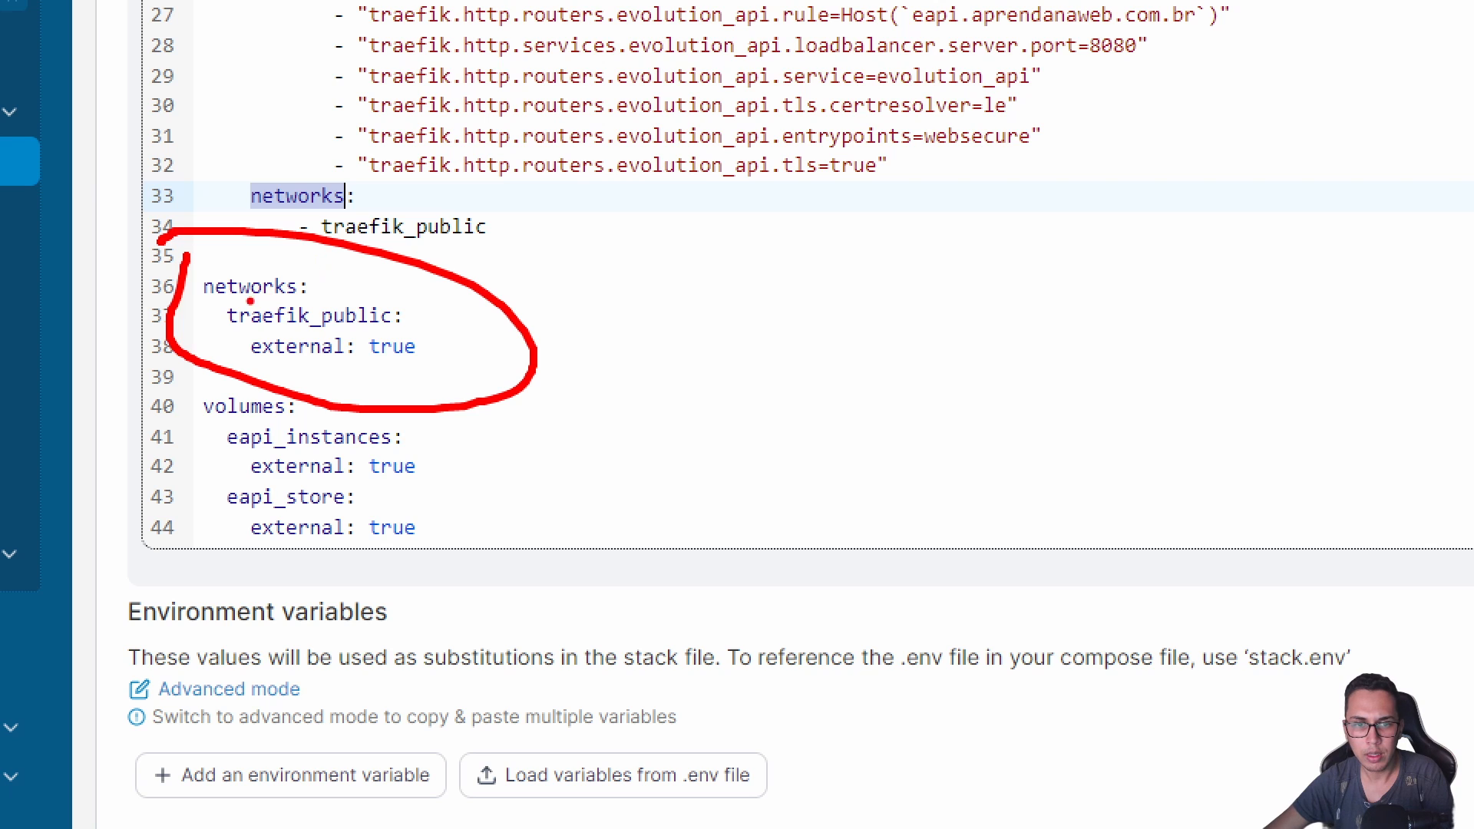
mouse_move(218, 304)
mouse_down()
mouse_move(405, 330)
mouse_move(192, 261)
mouse_up()
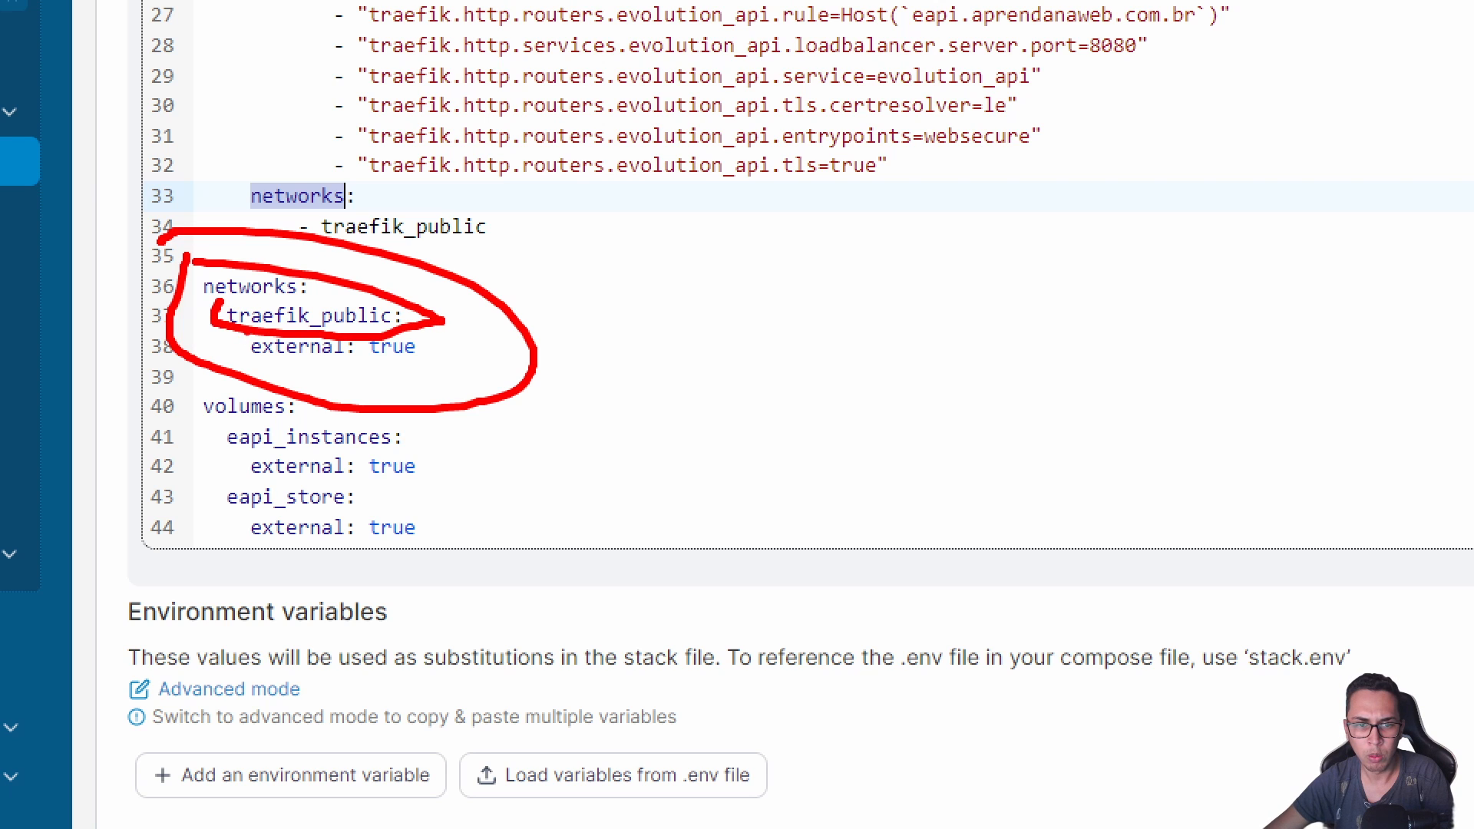
mouse_move(239, 336)
mouse_down()
mouse_move(451, 347)
mouse_move(411, 320)
mouse_up()
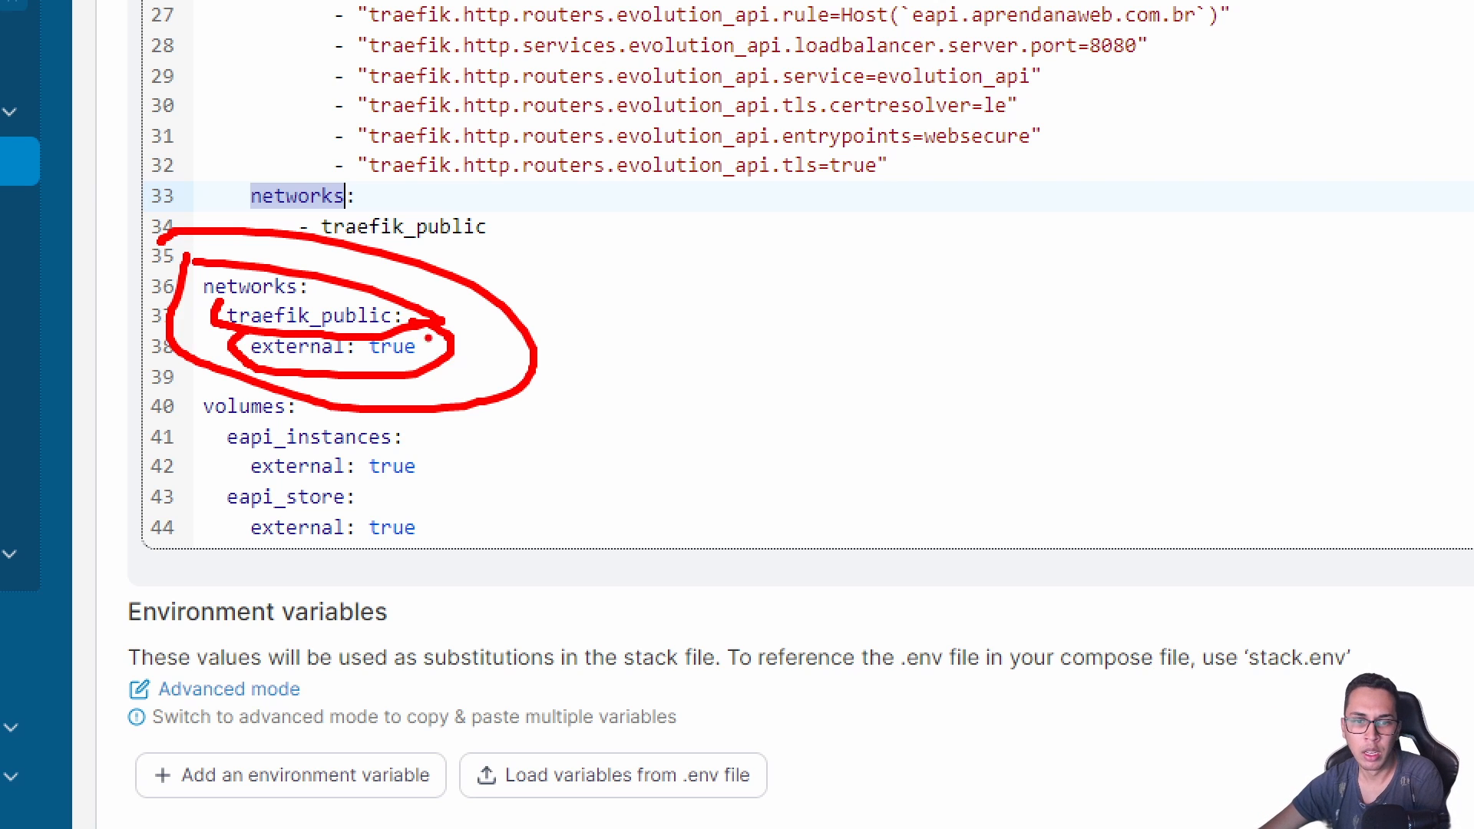
key(e)
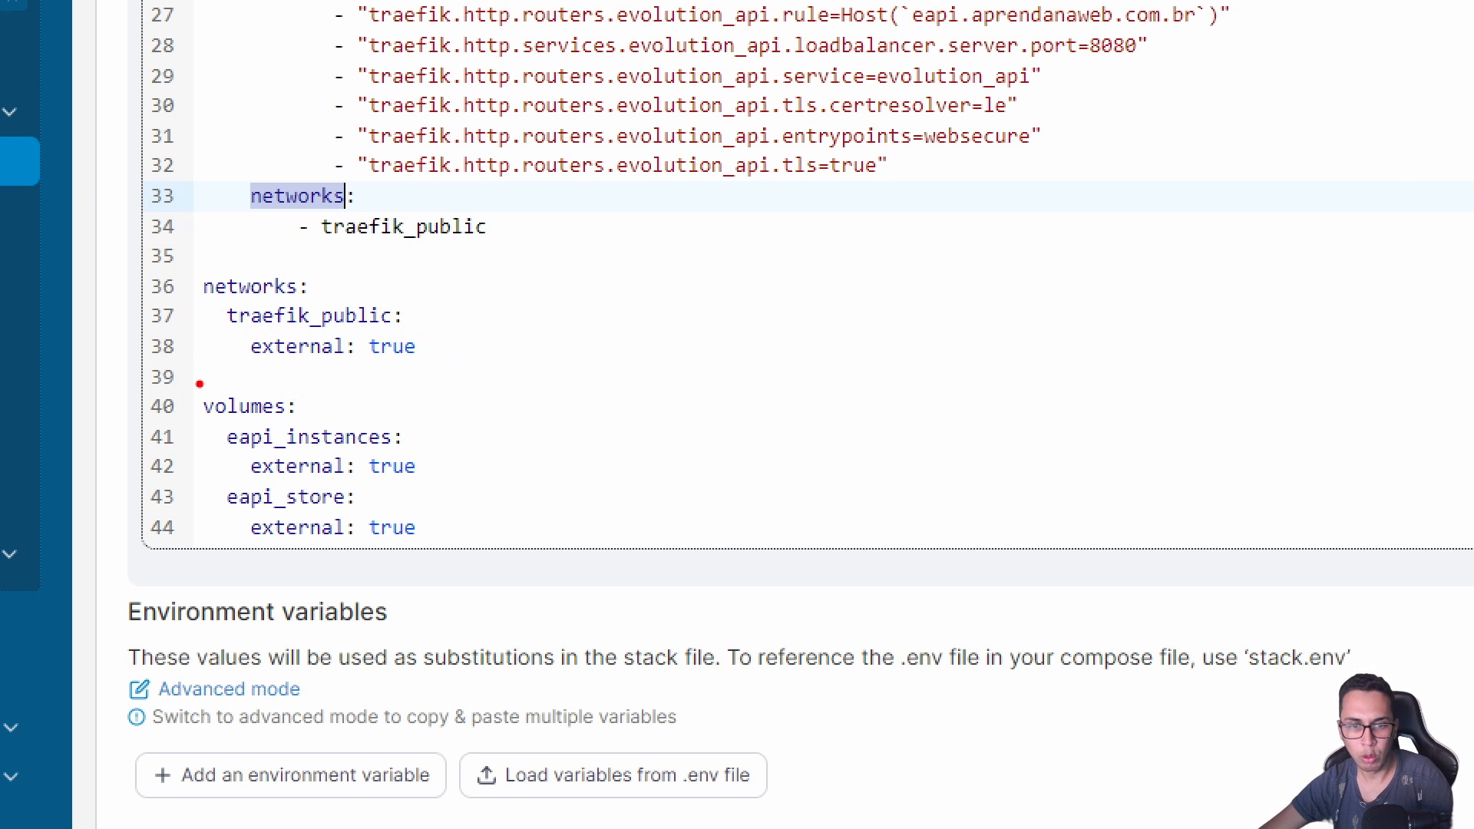
Box the top-level volumes block, circle its external eapi_instances and eapi_store entries, and leave the zoomed annotation view.
mouse_move(194, 394)
mouse_down()
mouse_move(422, 580)
mouse_move(503, 546)
mouse_up()
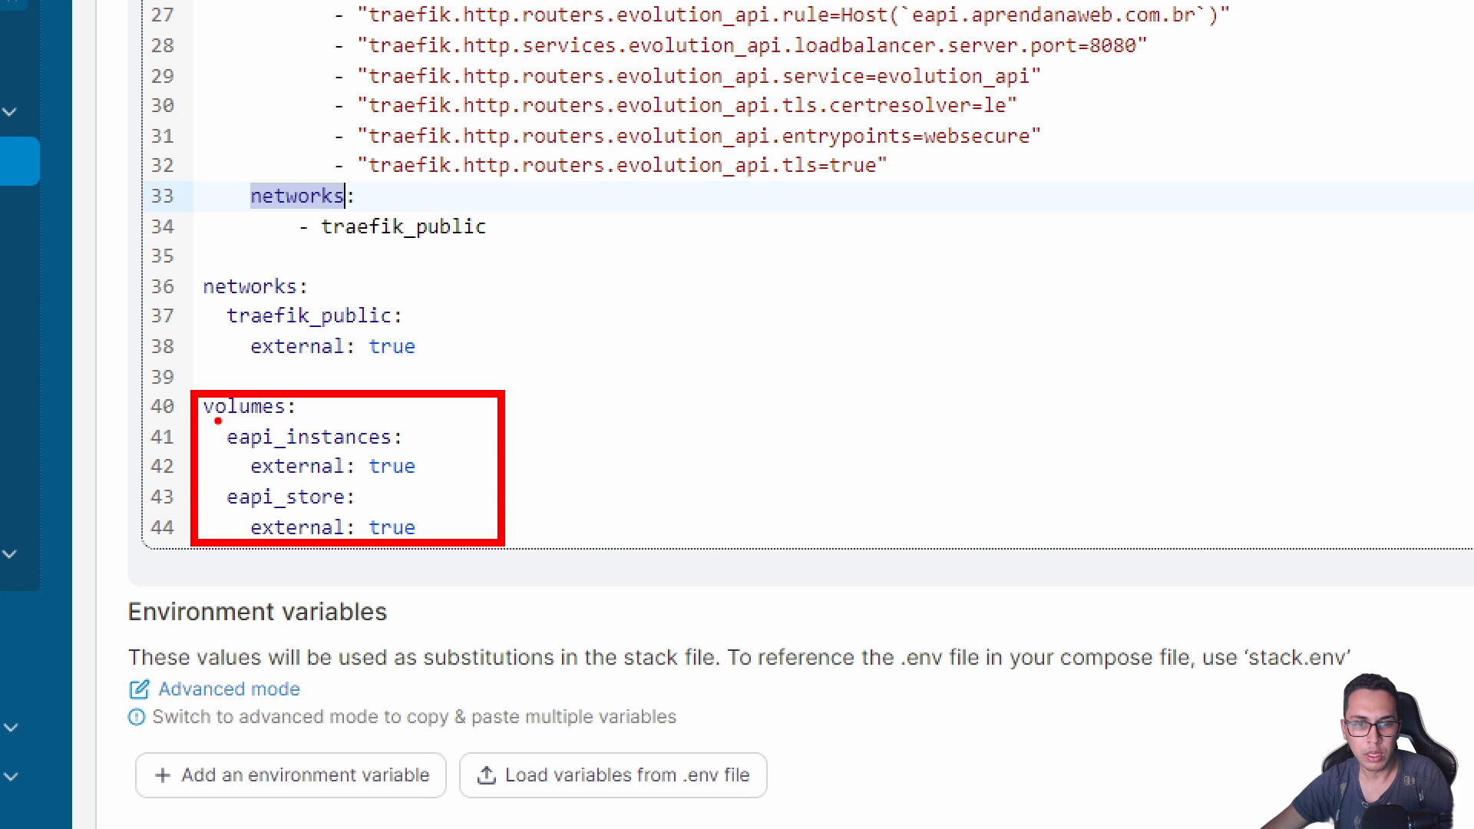
mouse_move(217, 420)
mouse_down()
mouse_move(228, 469)
mouse_move(283, 485)
mouse_move(436, 461)
mouse_move(213, 390)
mouse_up()
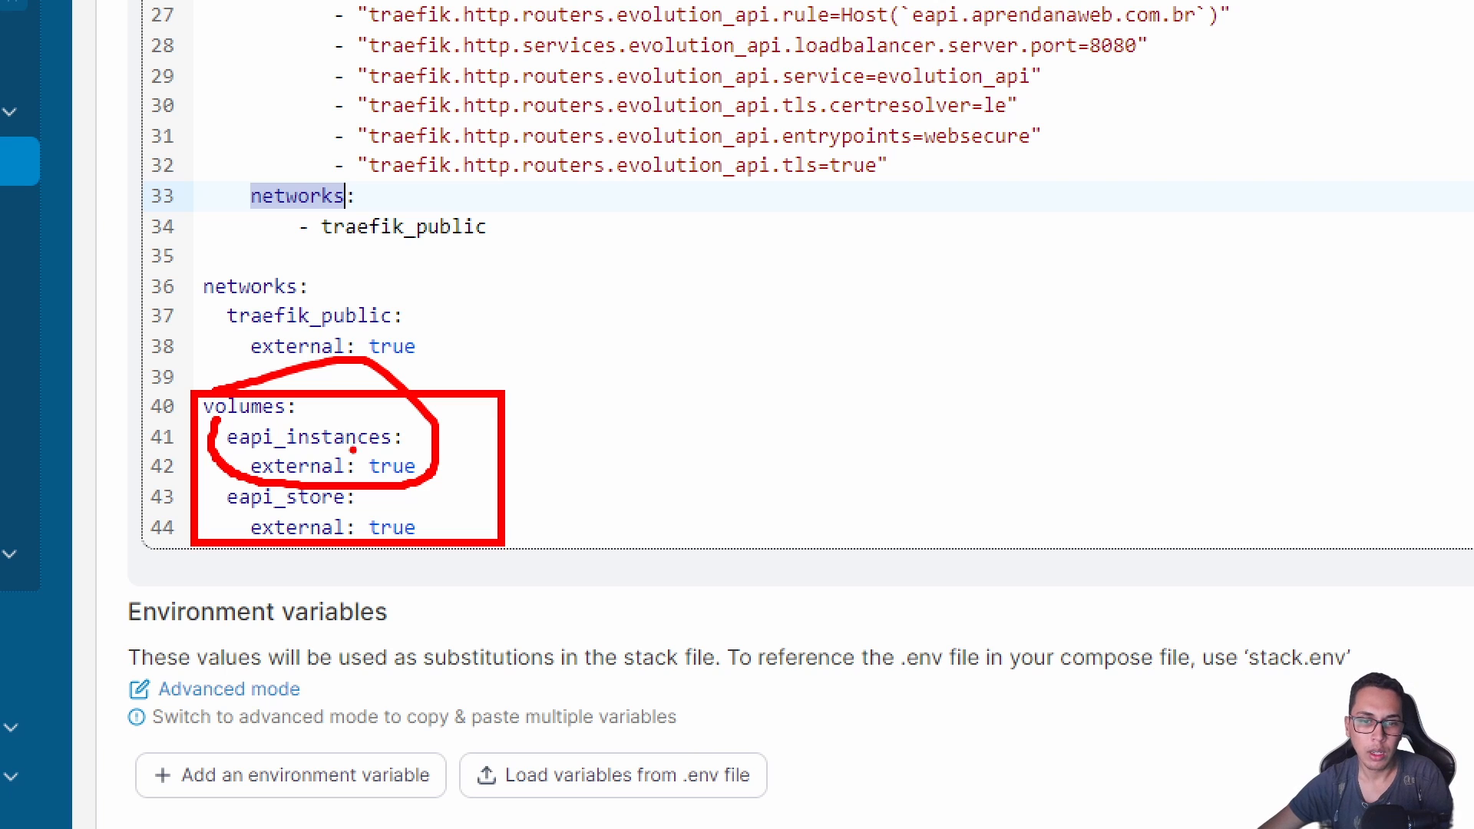
mouse_move(370, 453)
mouse_down()
mouse_move(418, 491)
mouse_move(388, 461)
mouse_up()
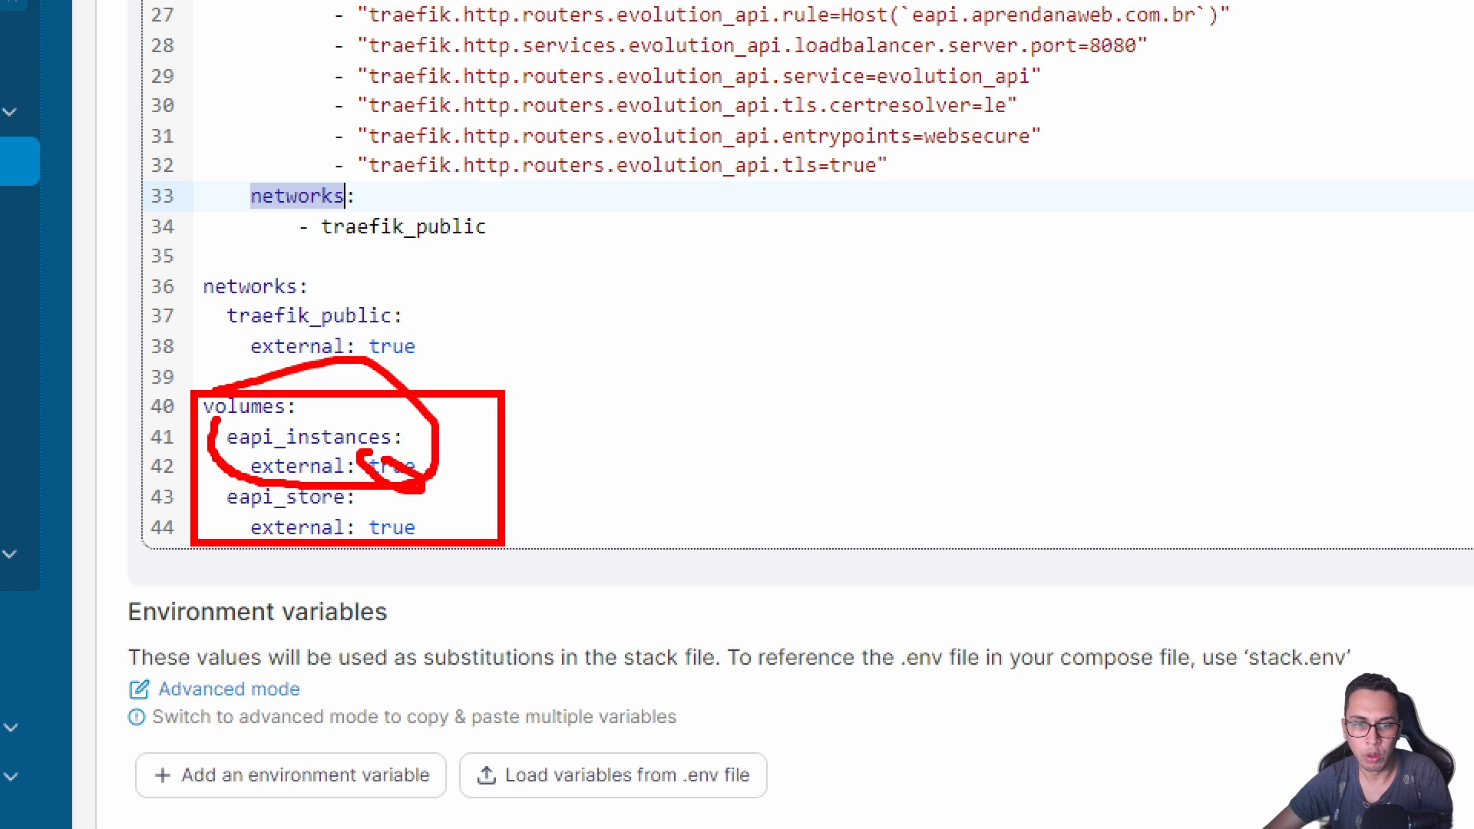
mouse_move(217, 477)
mouse_down()
mouse_move(220, 564)
mouse_move(424, 463)
mouse_move(217, 470)
mouse_up()
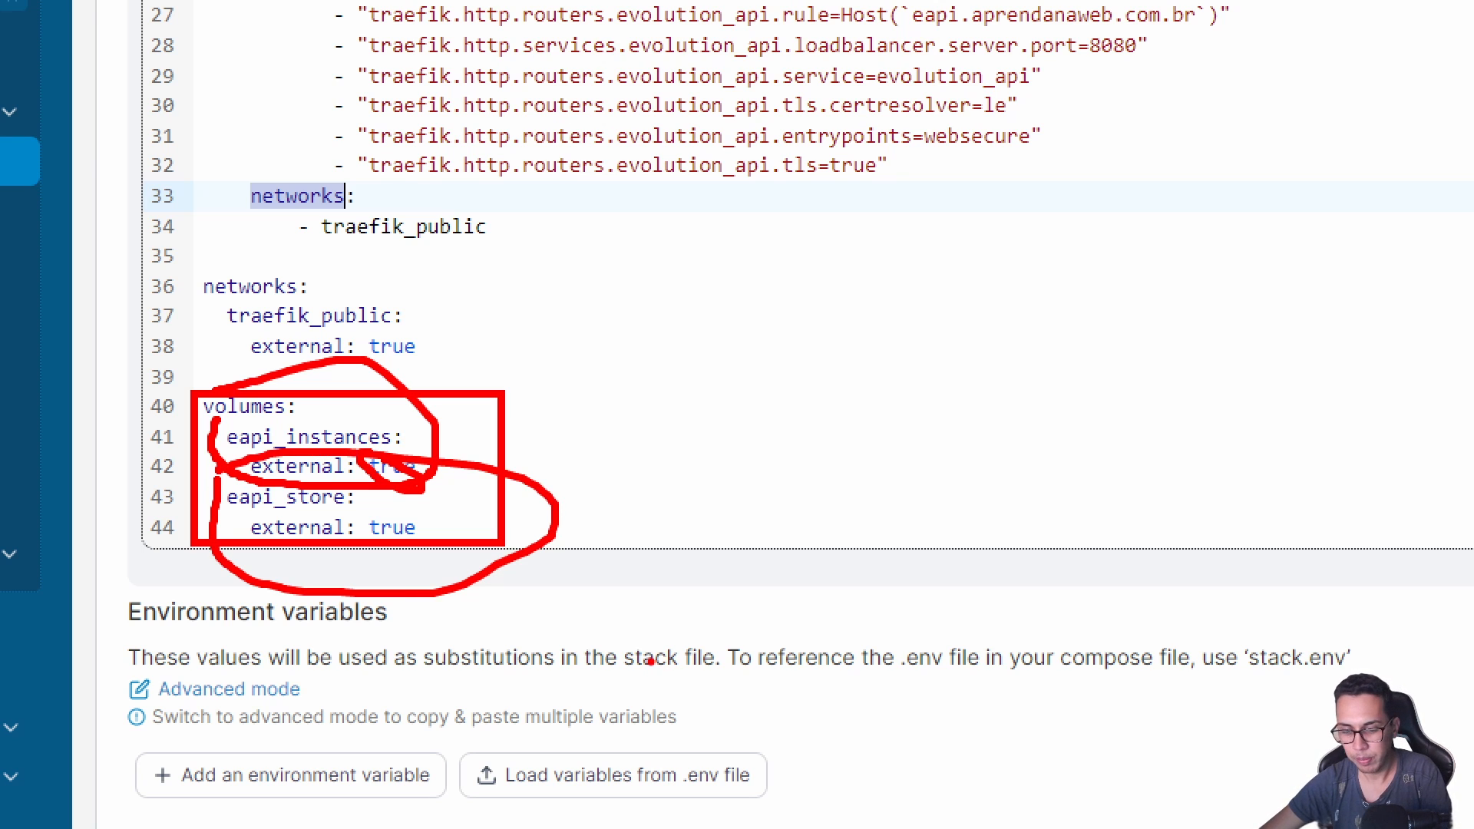
key(Escape)
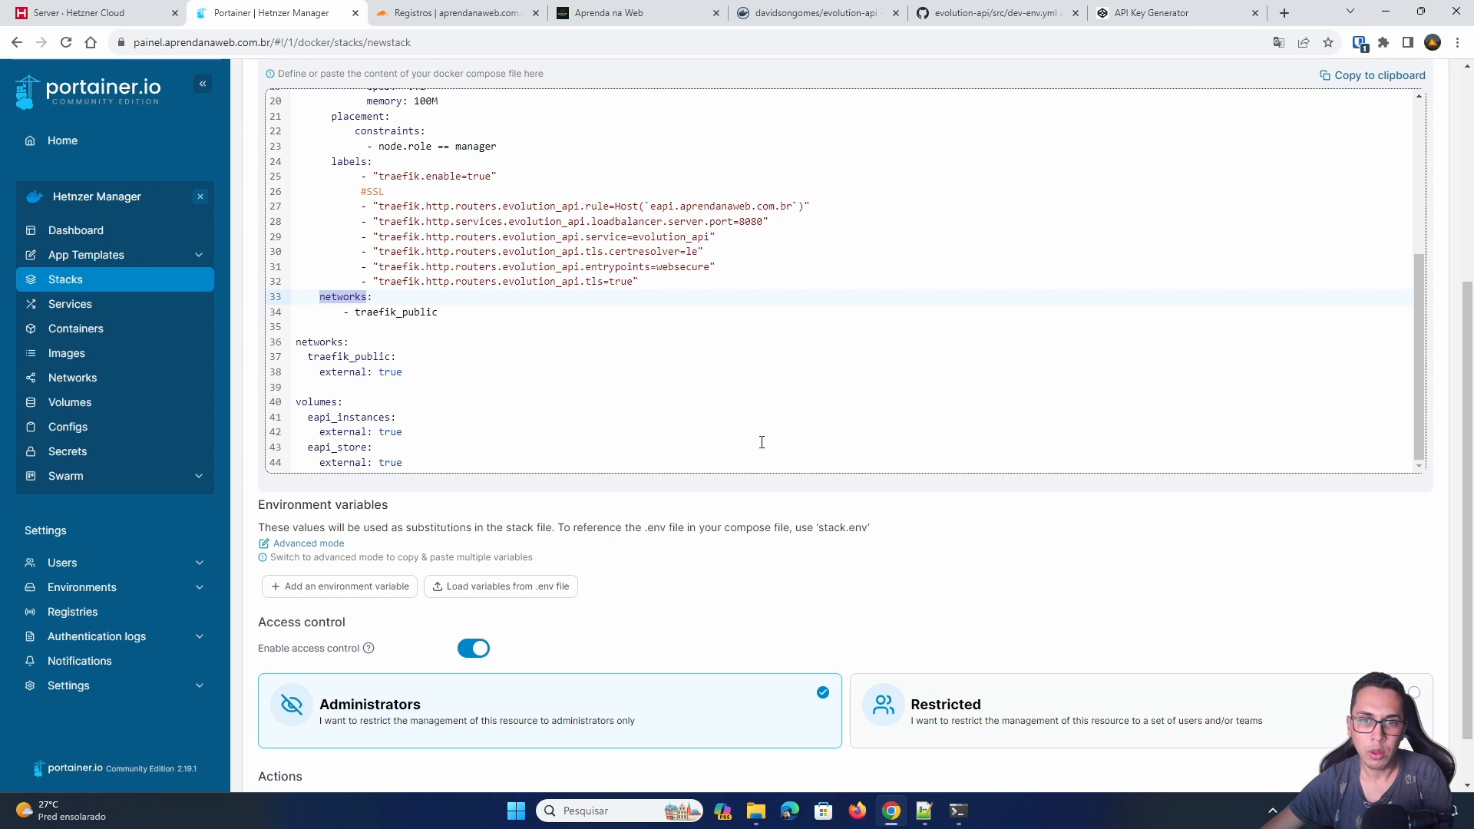
Switch to Cloudflare and start a new CNAME record named eapi in the aprendanaweb.com.br DNS zone.
double_click(660, 207)
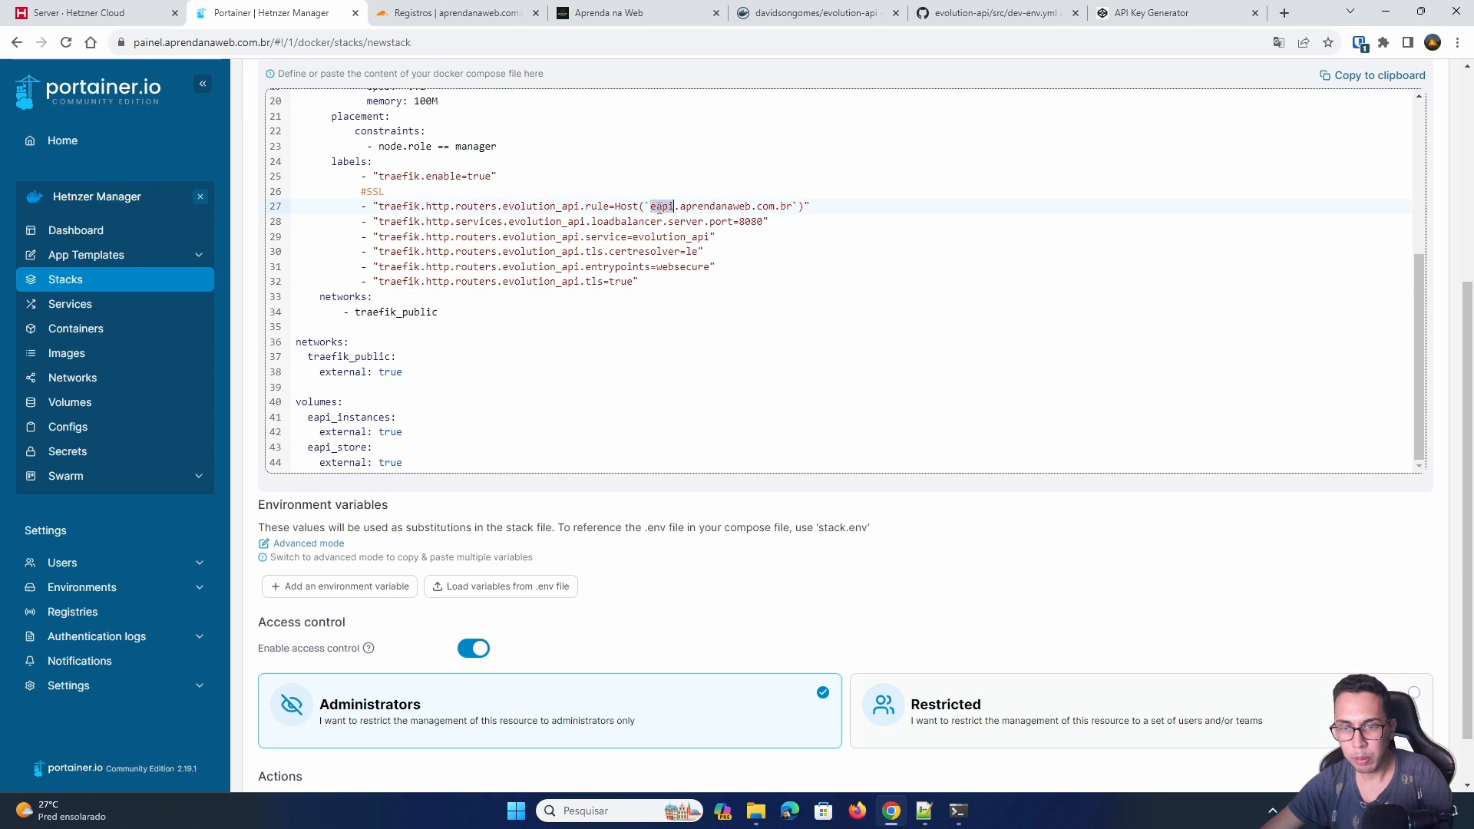
click(460, 13)
scroll(899, 406, down, 2)
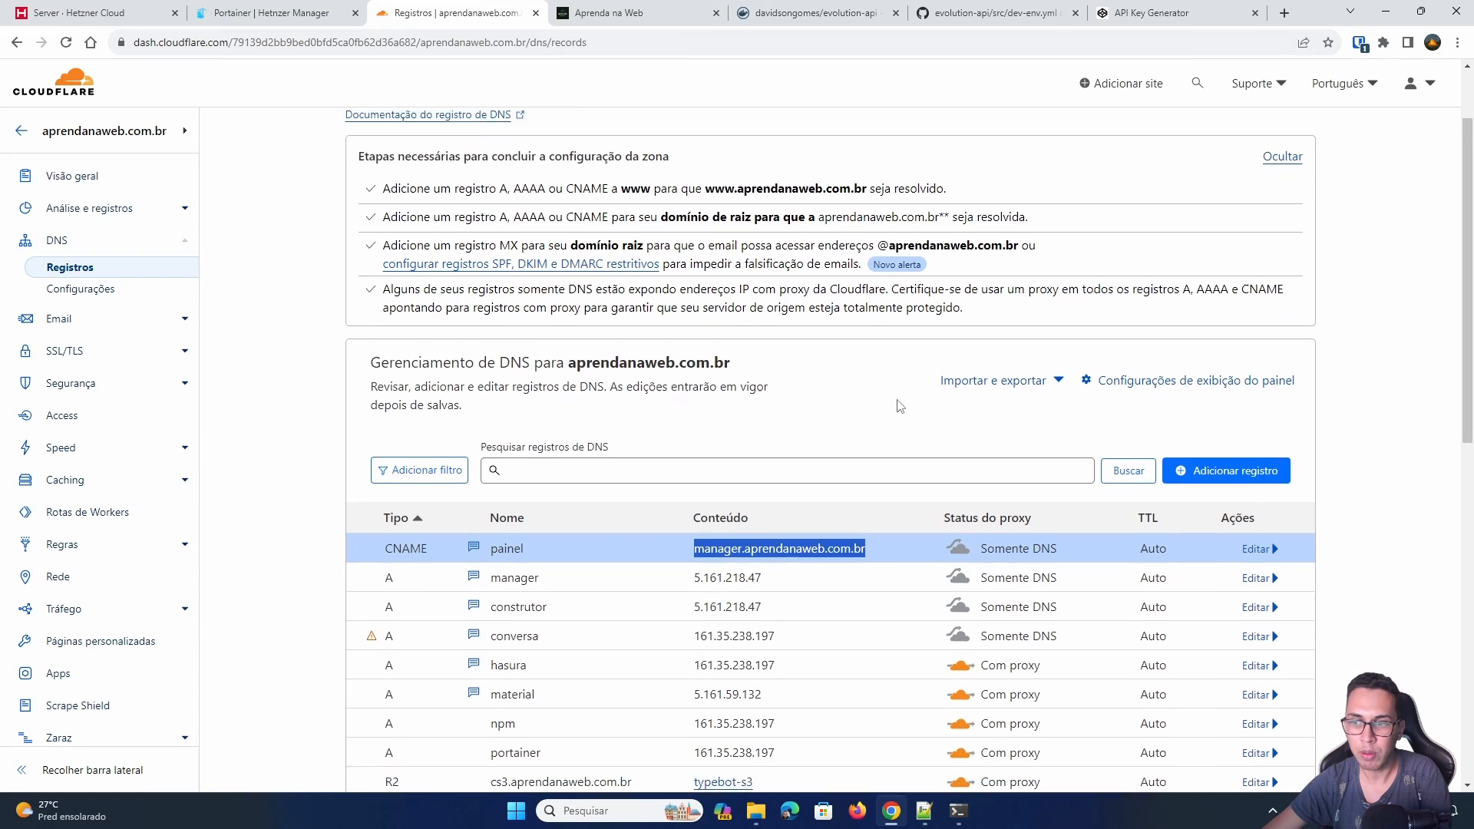
click(1216, 423)
click(568, 520)
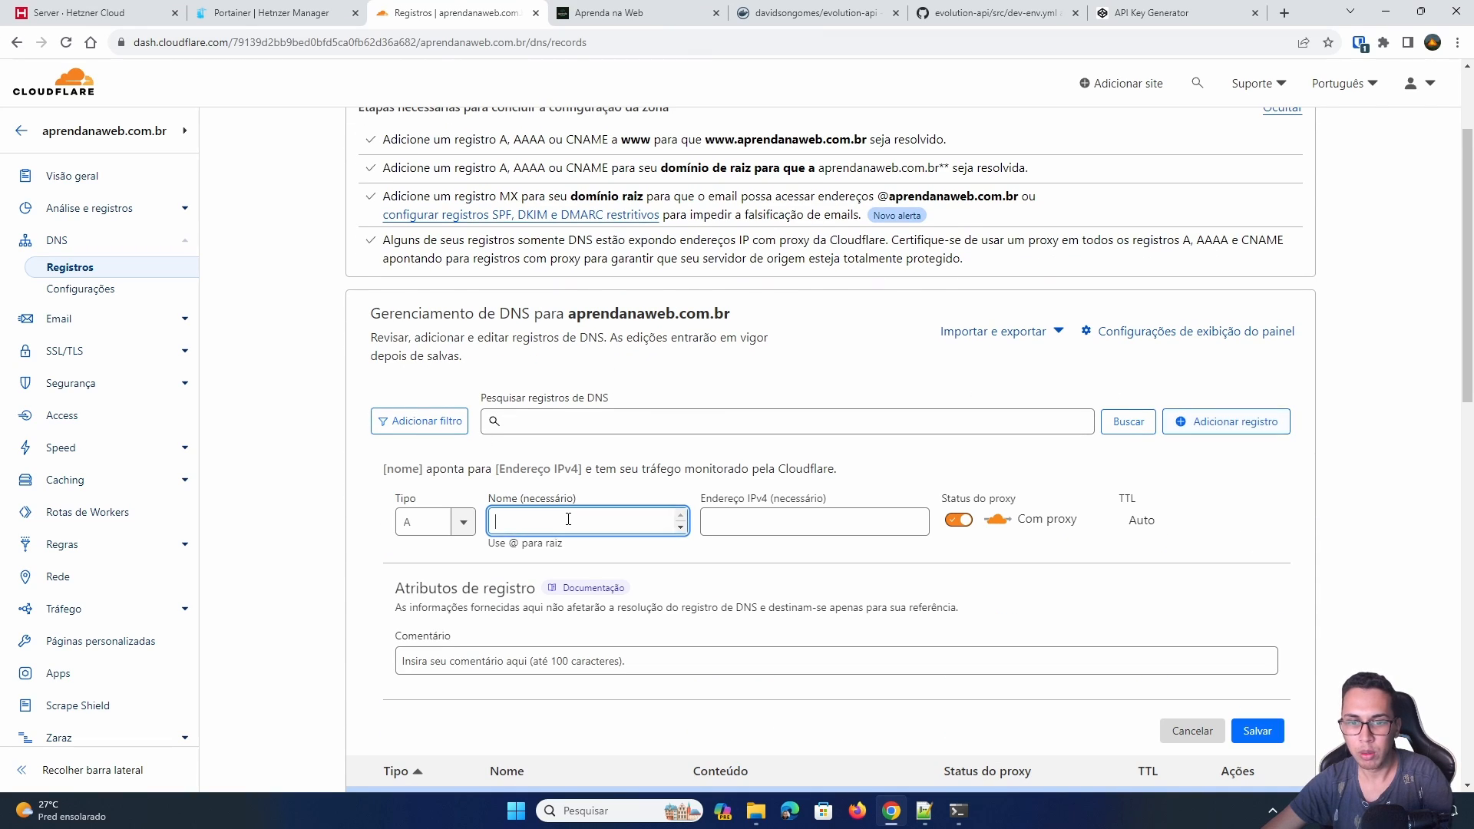
click(463, 521)
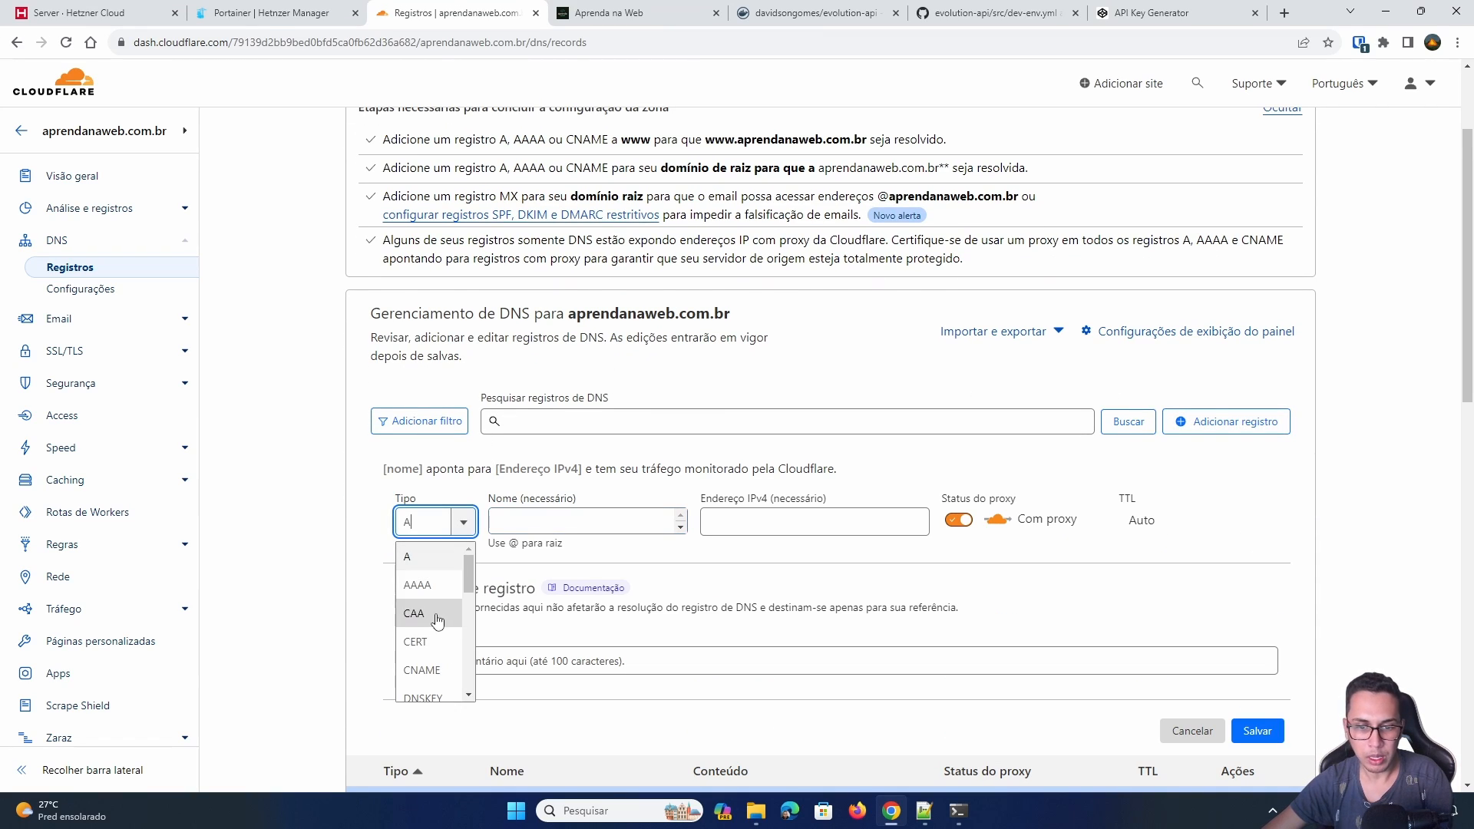
click(427, 668)
click(544, 519)
text(eapi)
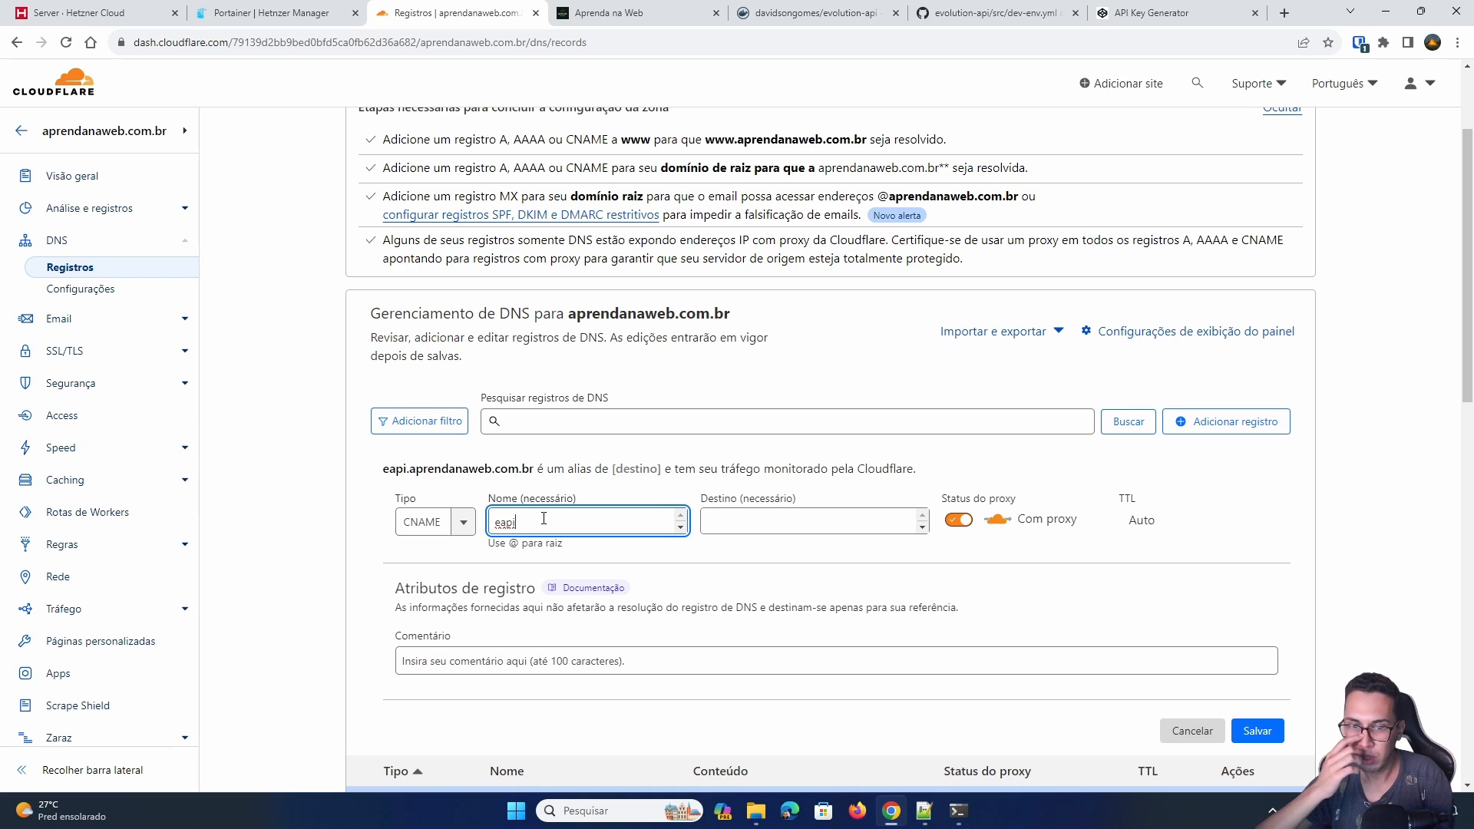
Set the target of the new eapi CNAME record to manager.aprendanaweb.com.br.
scroll(694, 564, down, 1)
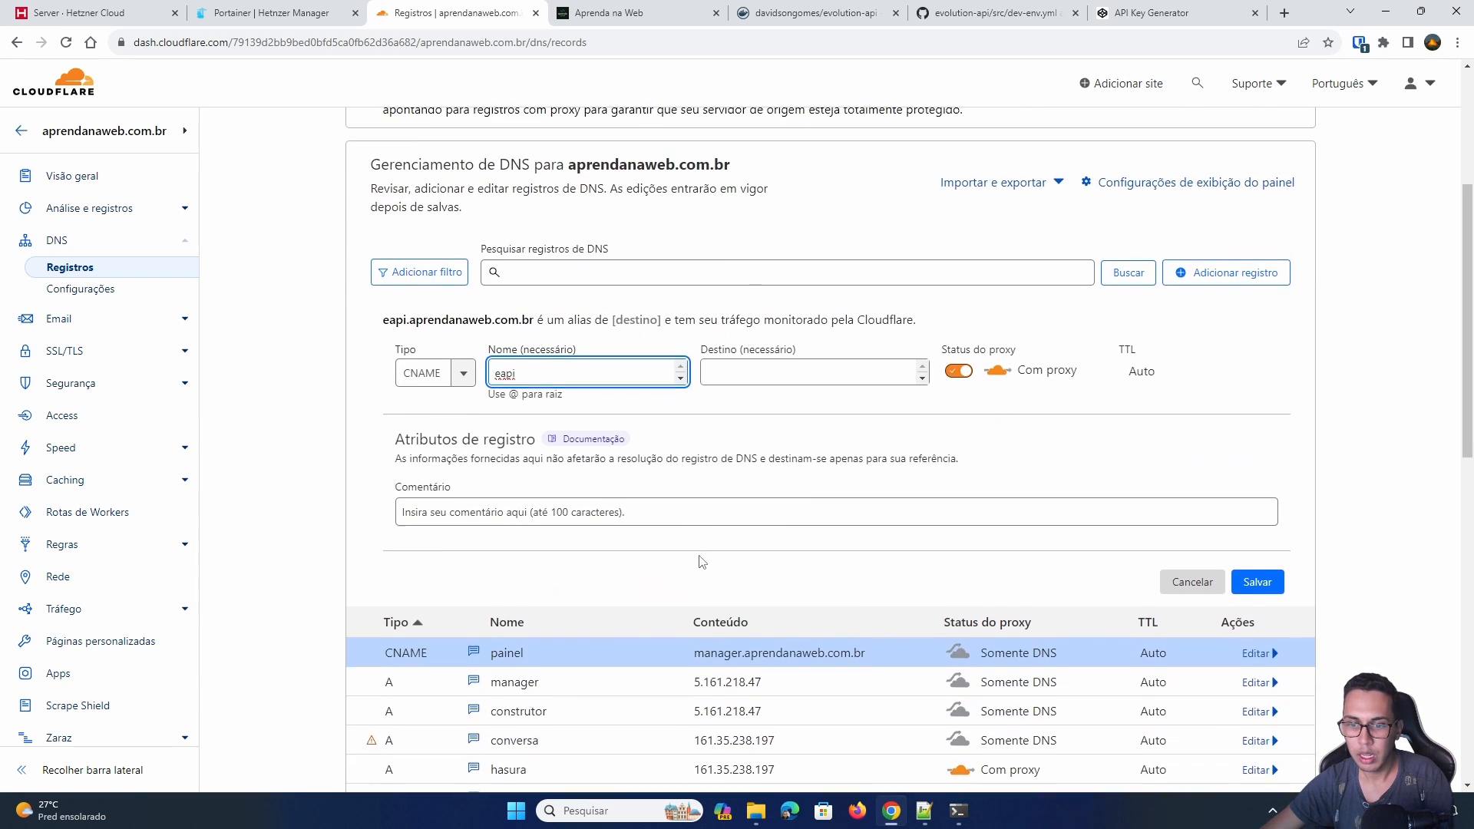
drag(568, 240, 749, 242)
key(ctrl+c)
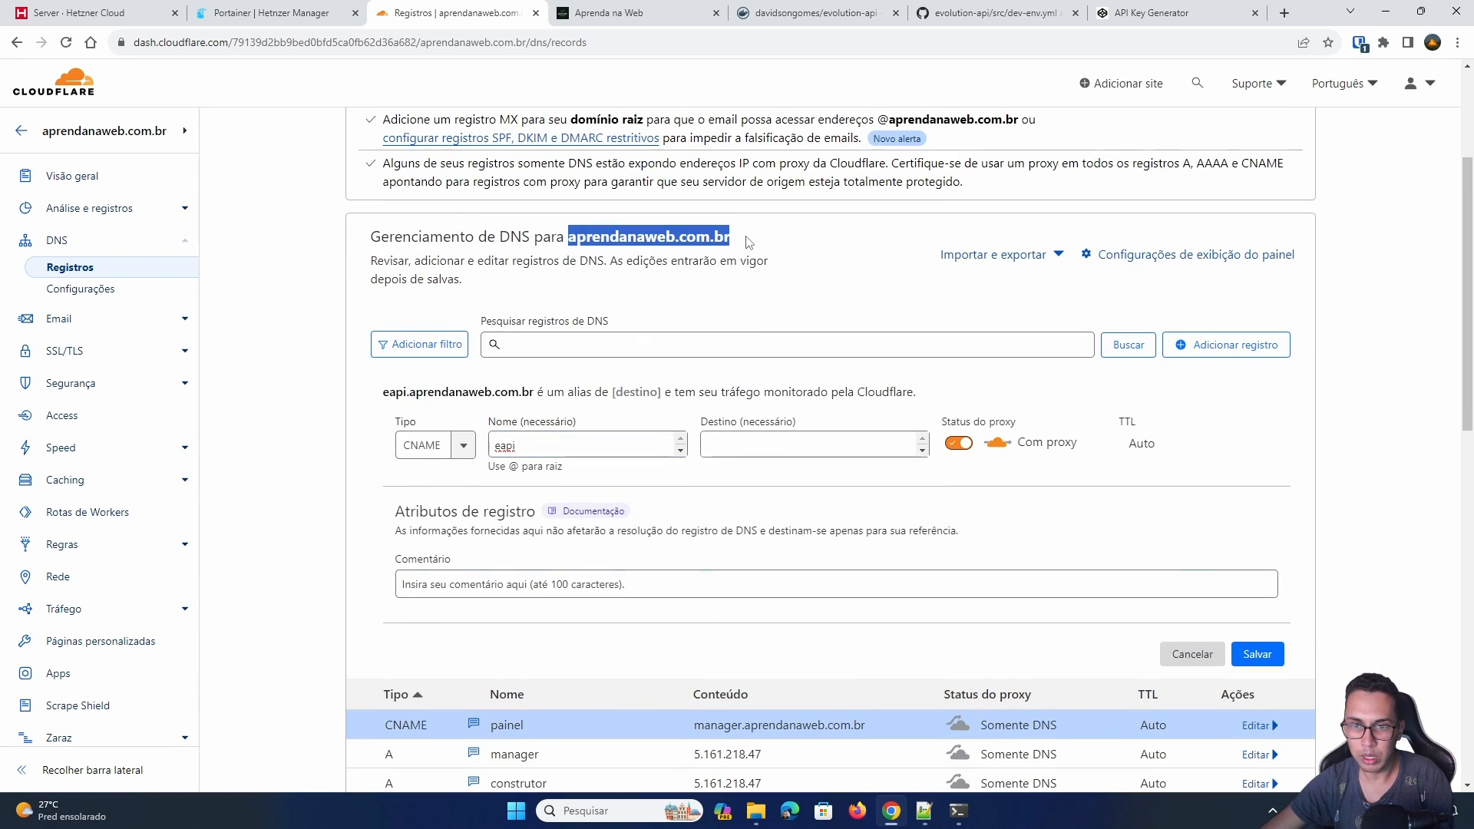
click(785, 449)
text(m)
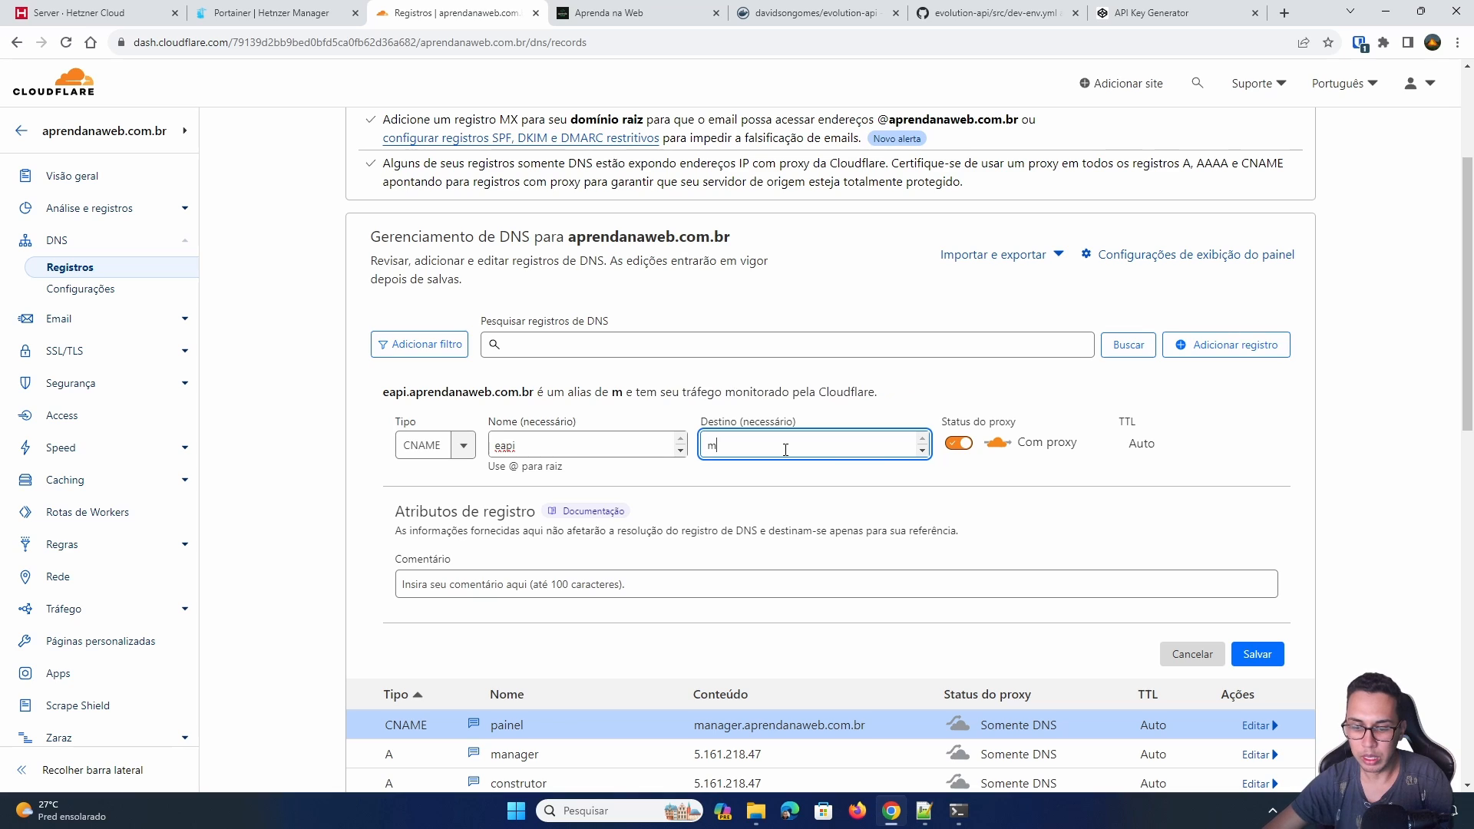
text(anager.)
key(ctrl+v)
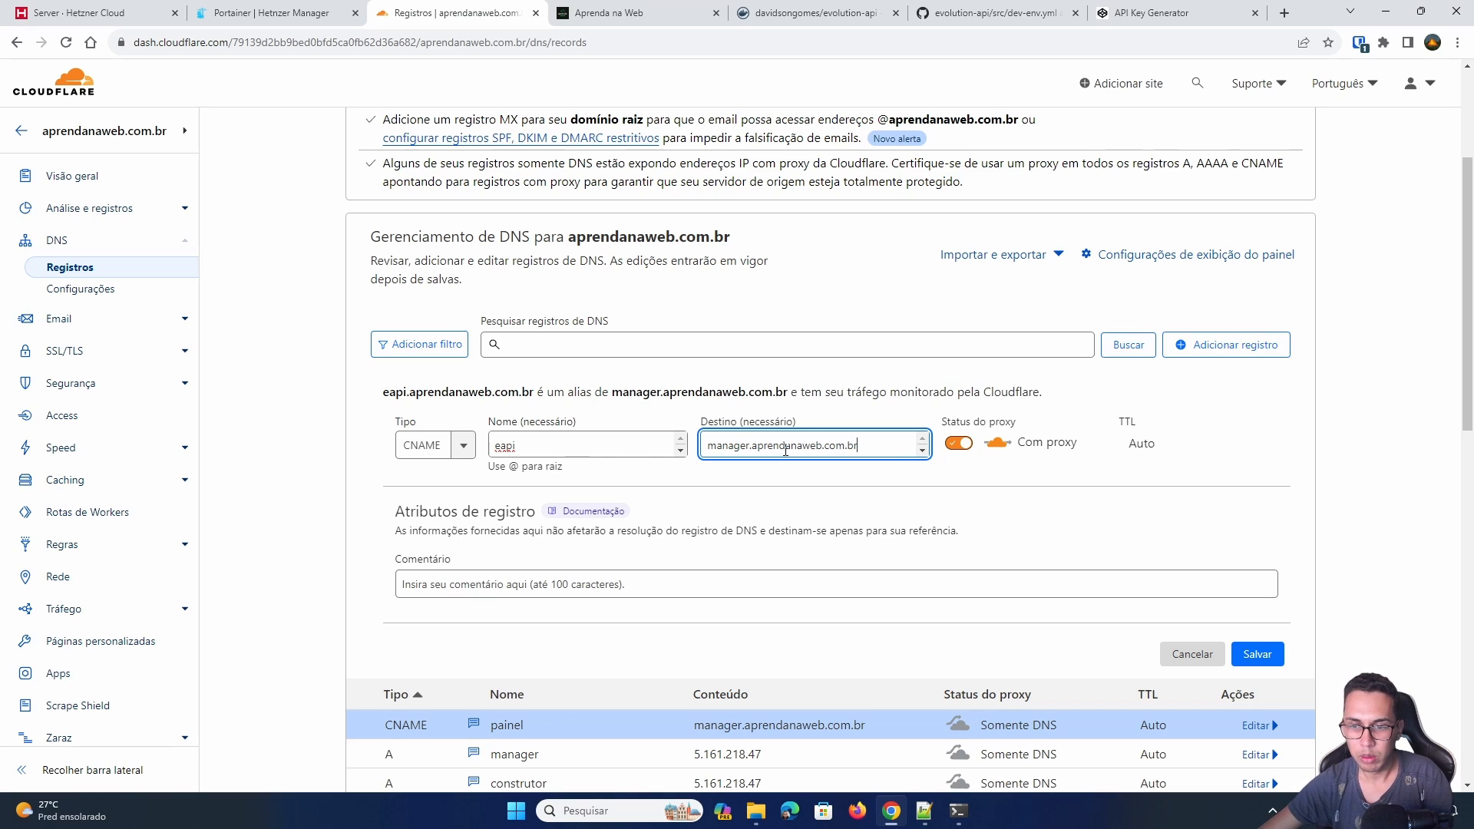
Set the eapi record to DNS only, add an Evolution comment, and save it.
click(958, 443)
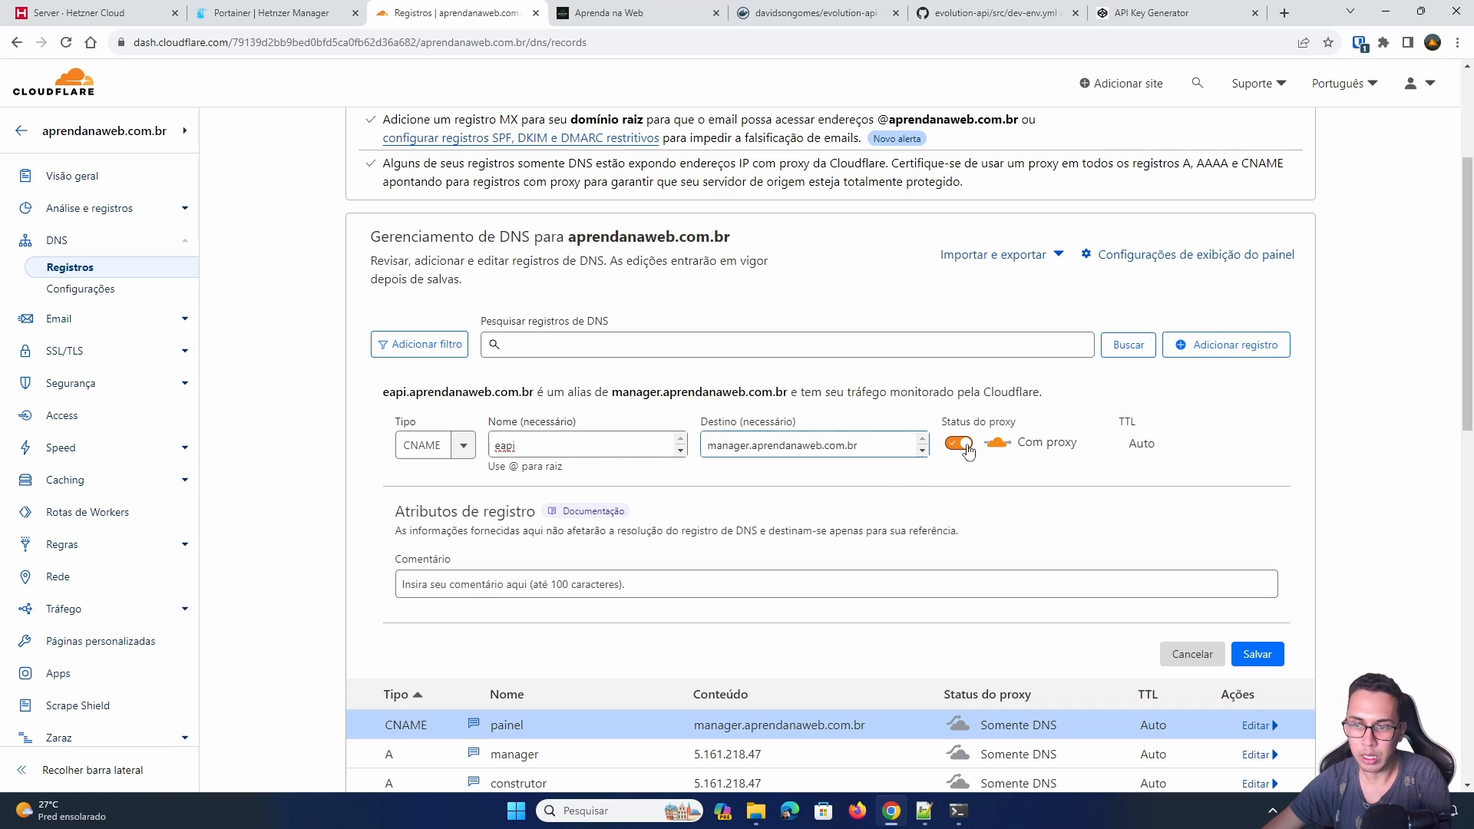
click(633, 581)
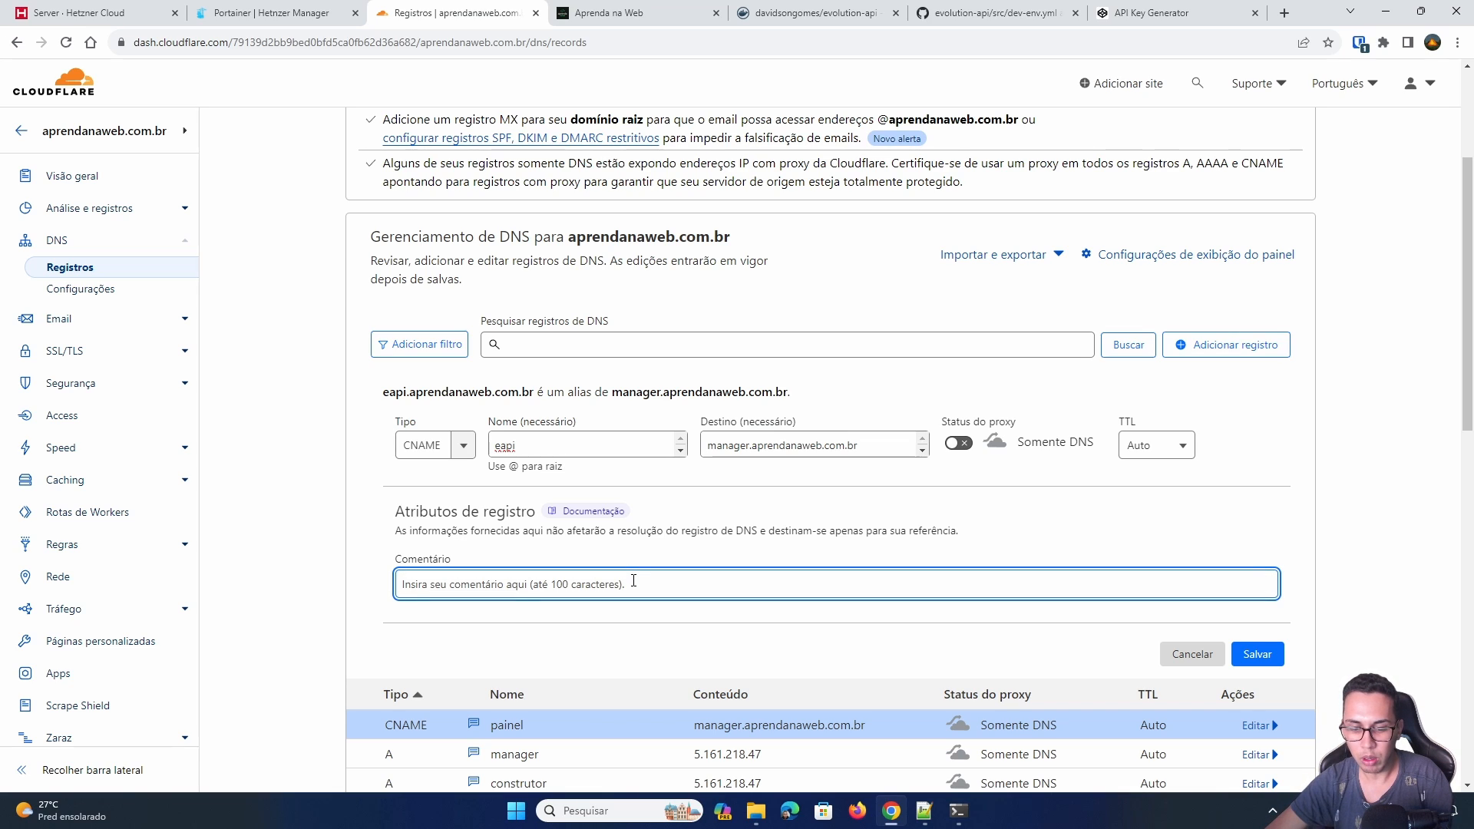
text(Evolution)
click(1270, 662)
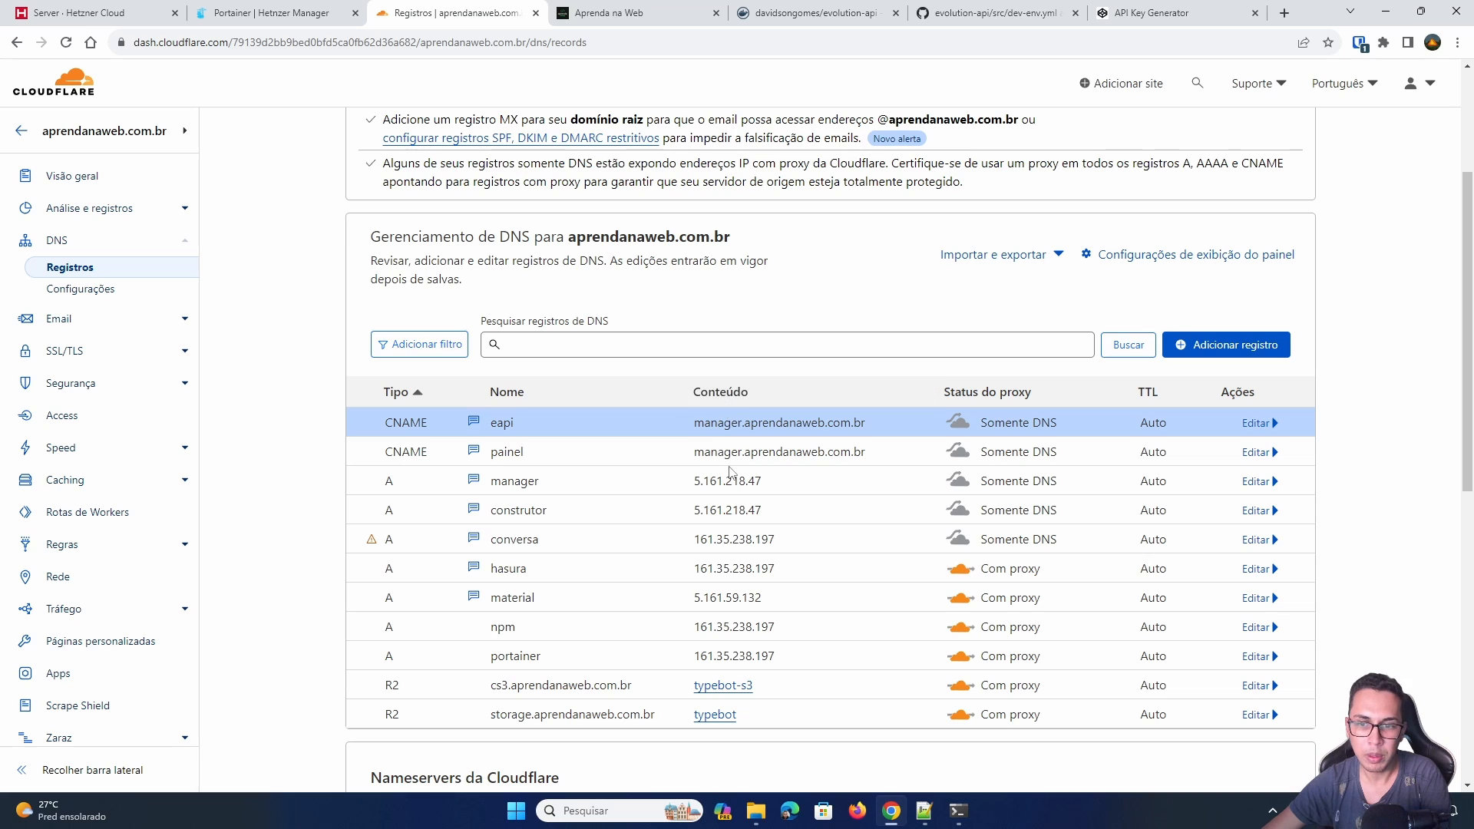
double_click(513, 451)
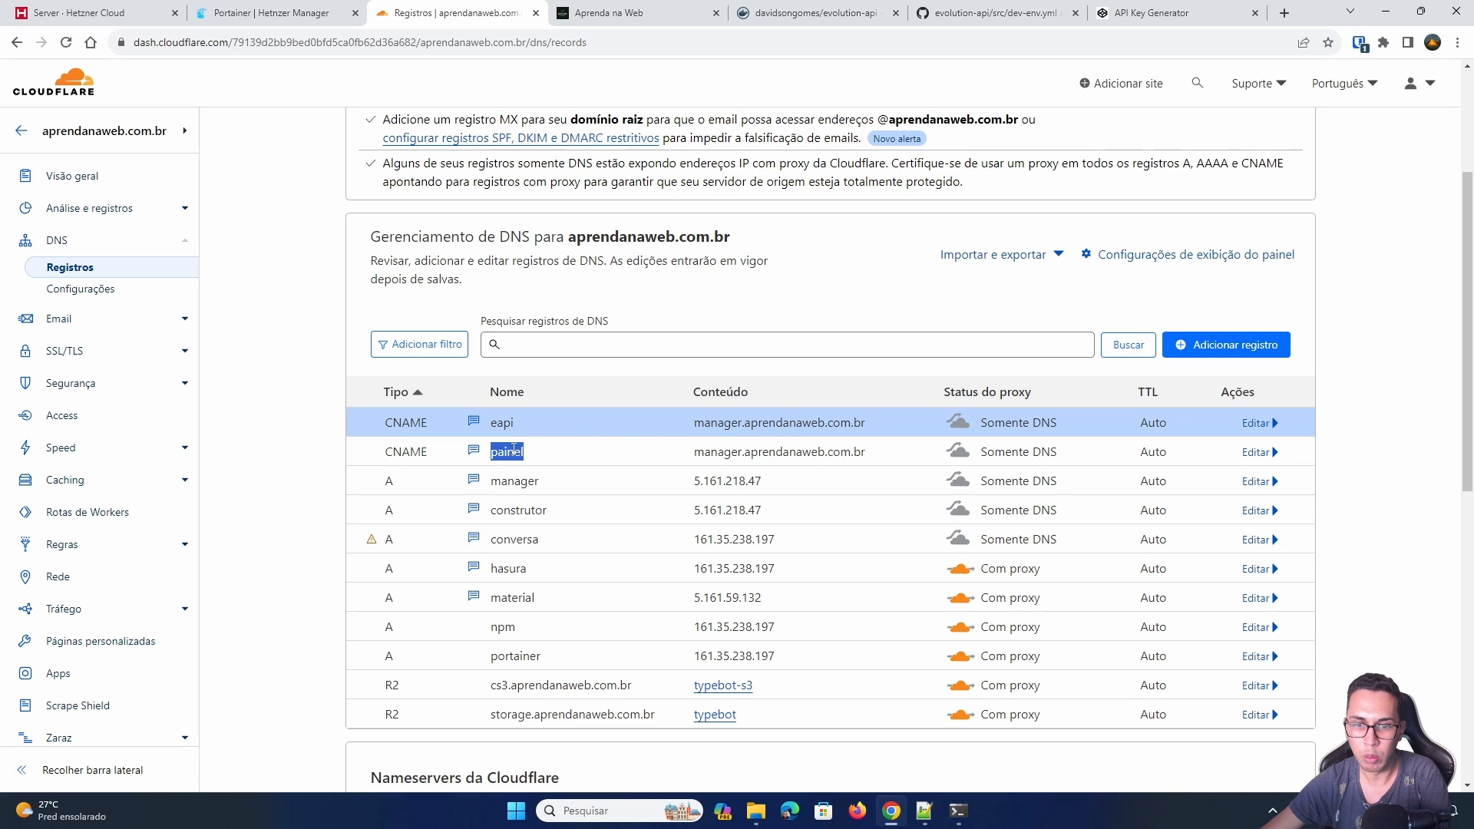
double_click(502, 423)
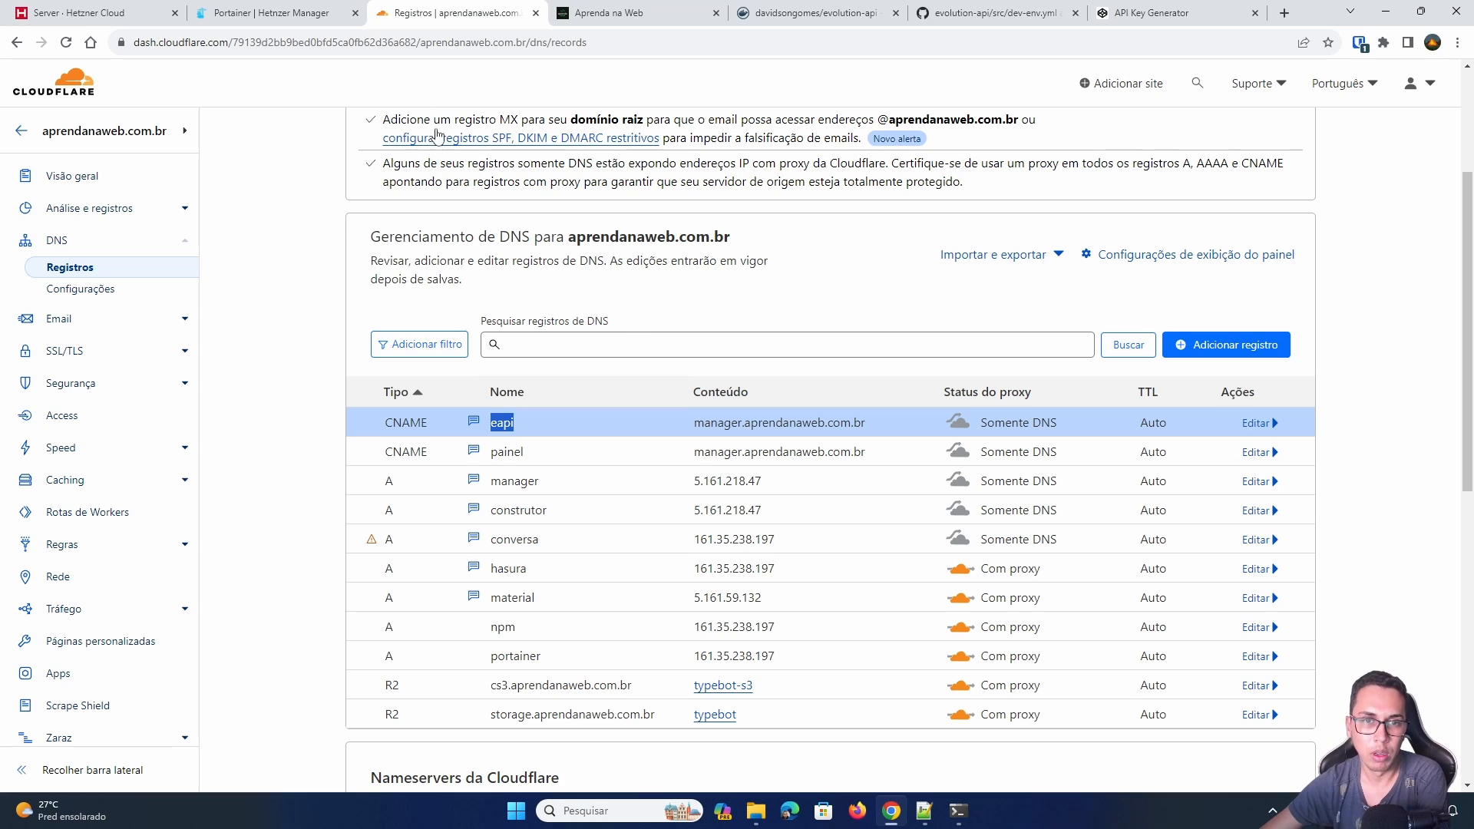
Switch back to Portainer, disable access control for the new stack, and deploy it.
click(321, 10)
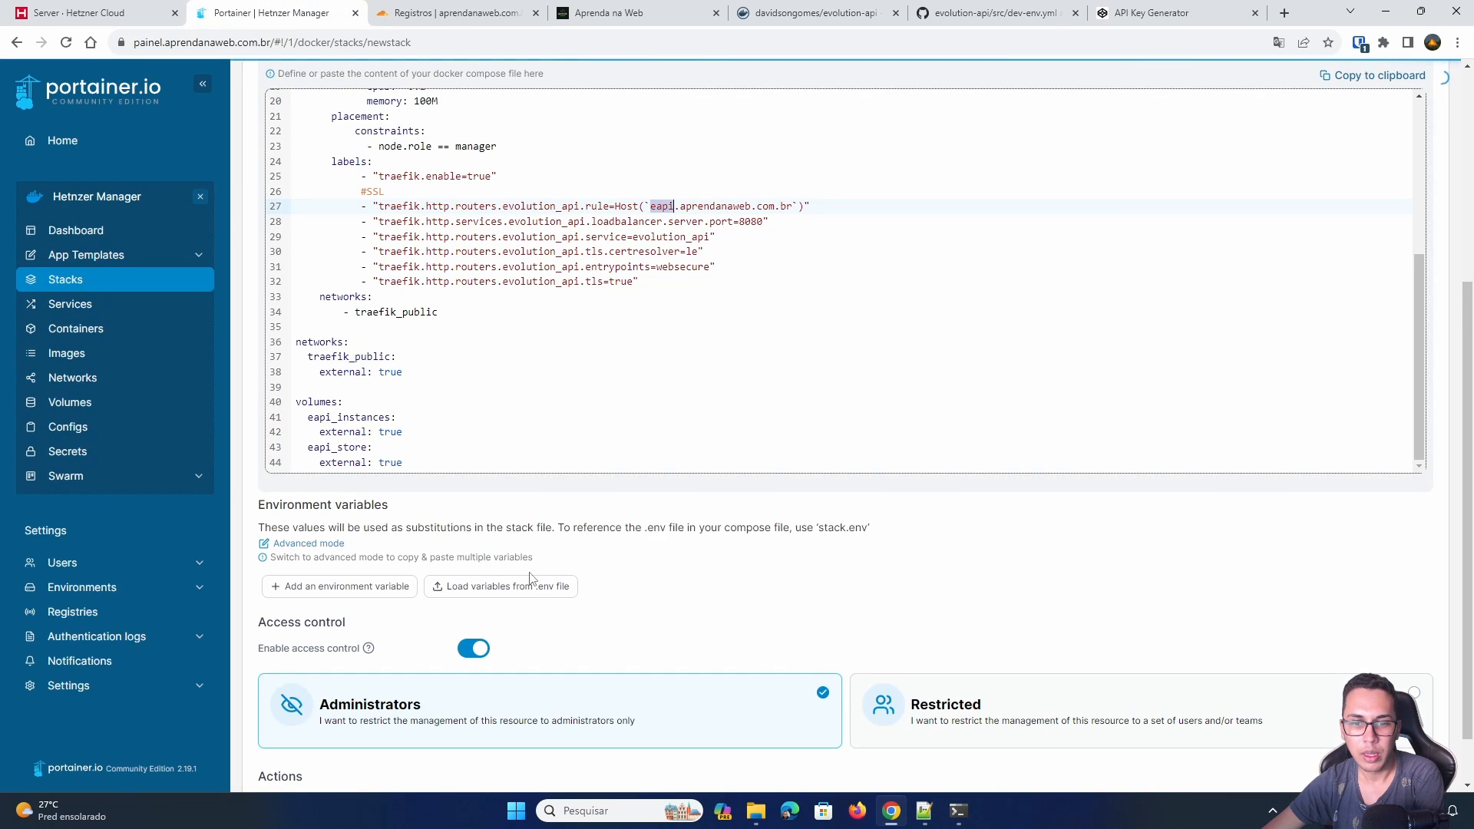
scroll(527, 587, down, 1)
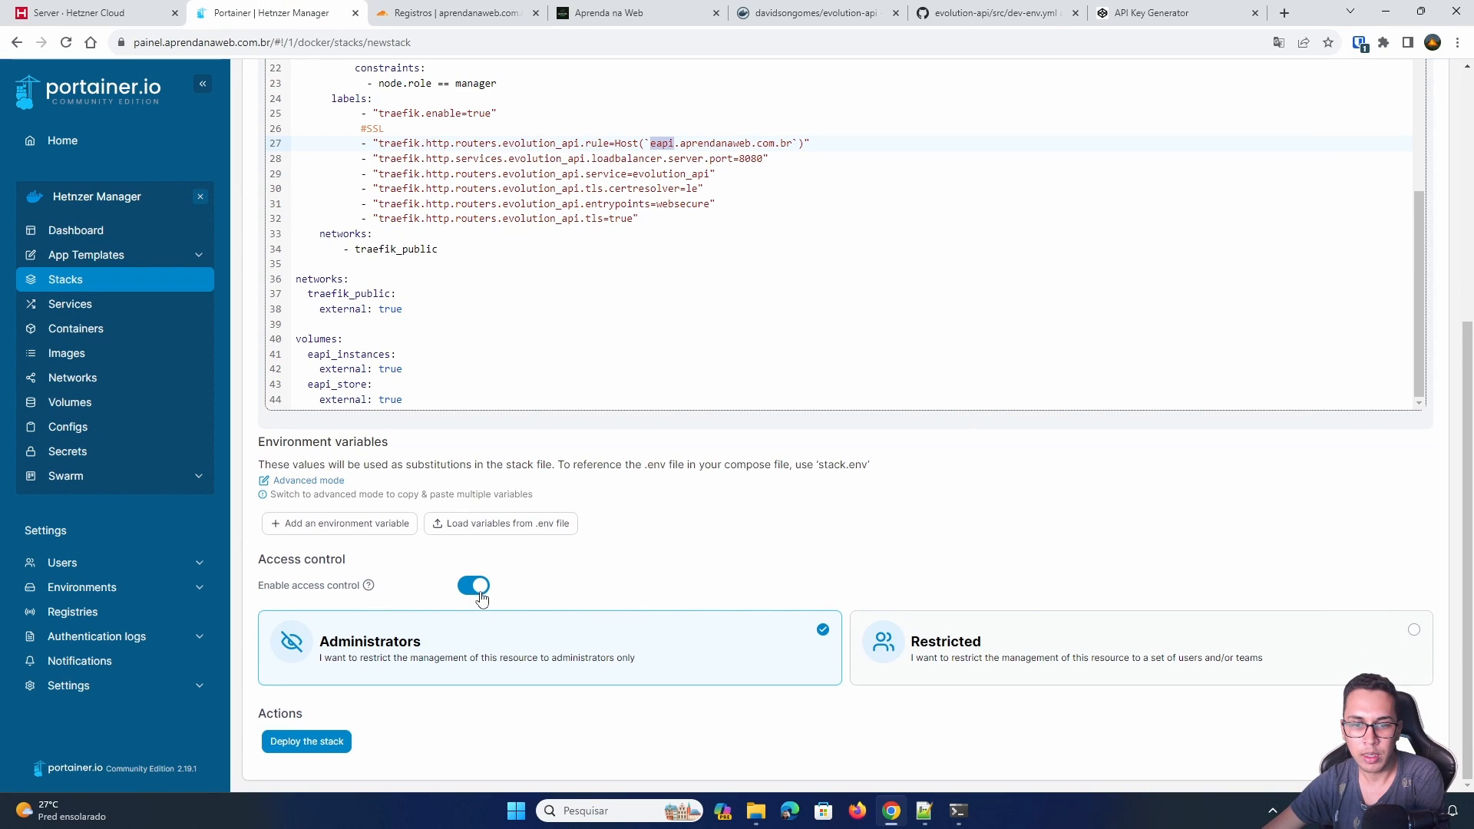
click(480, 591)
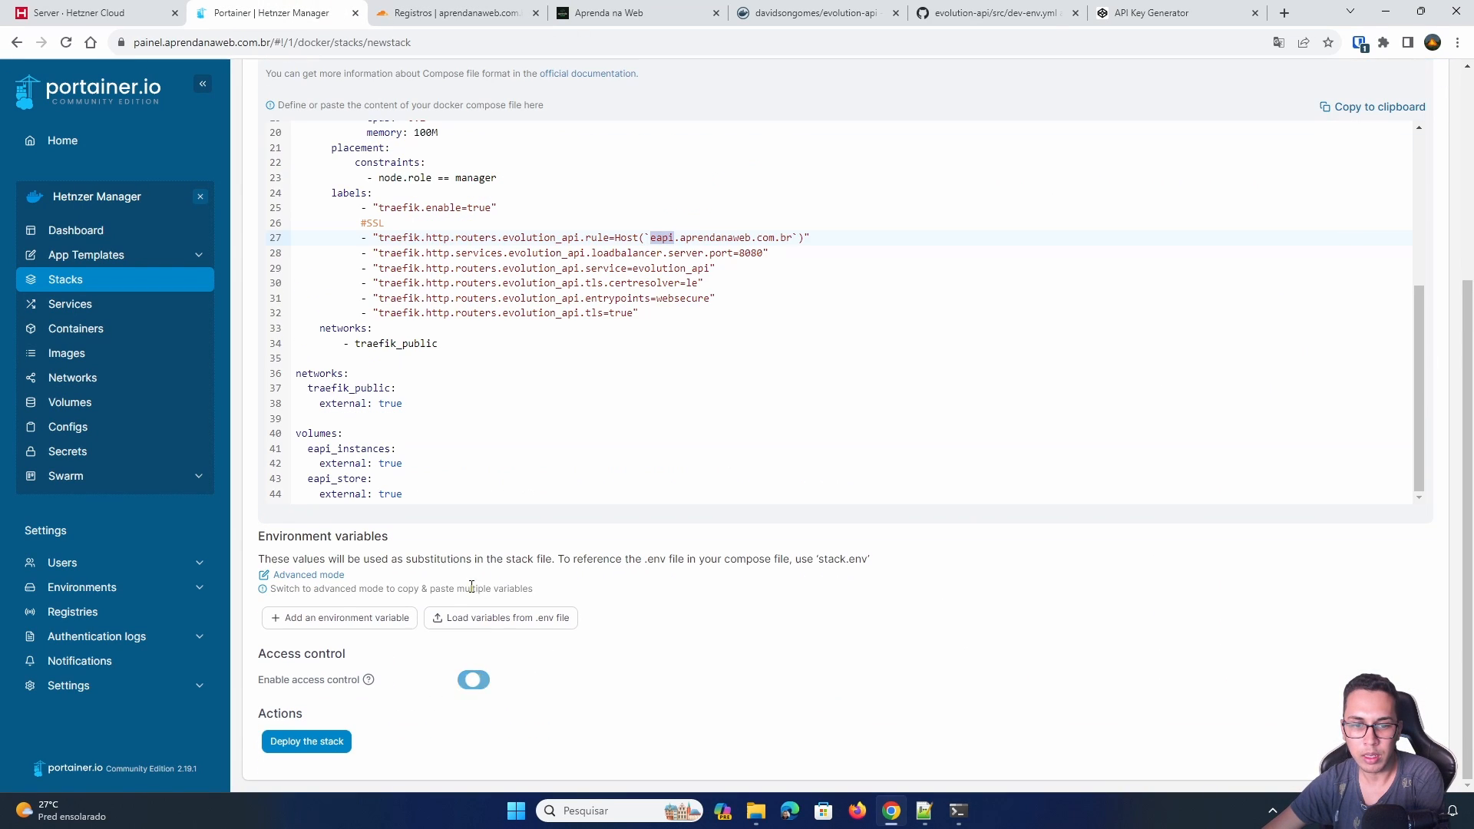
click(326, 749)
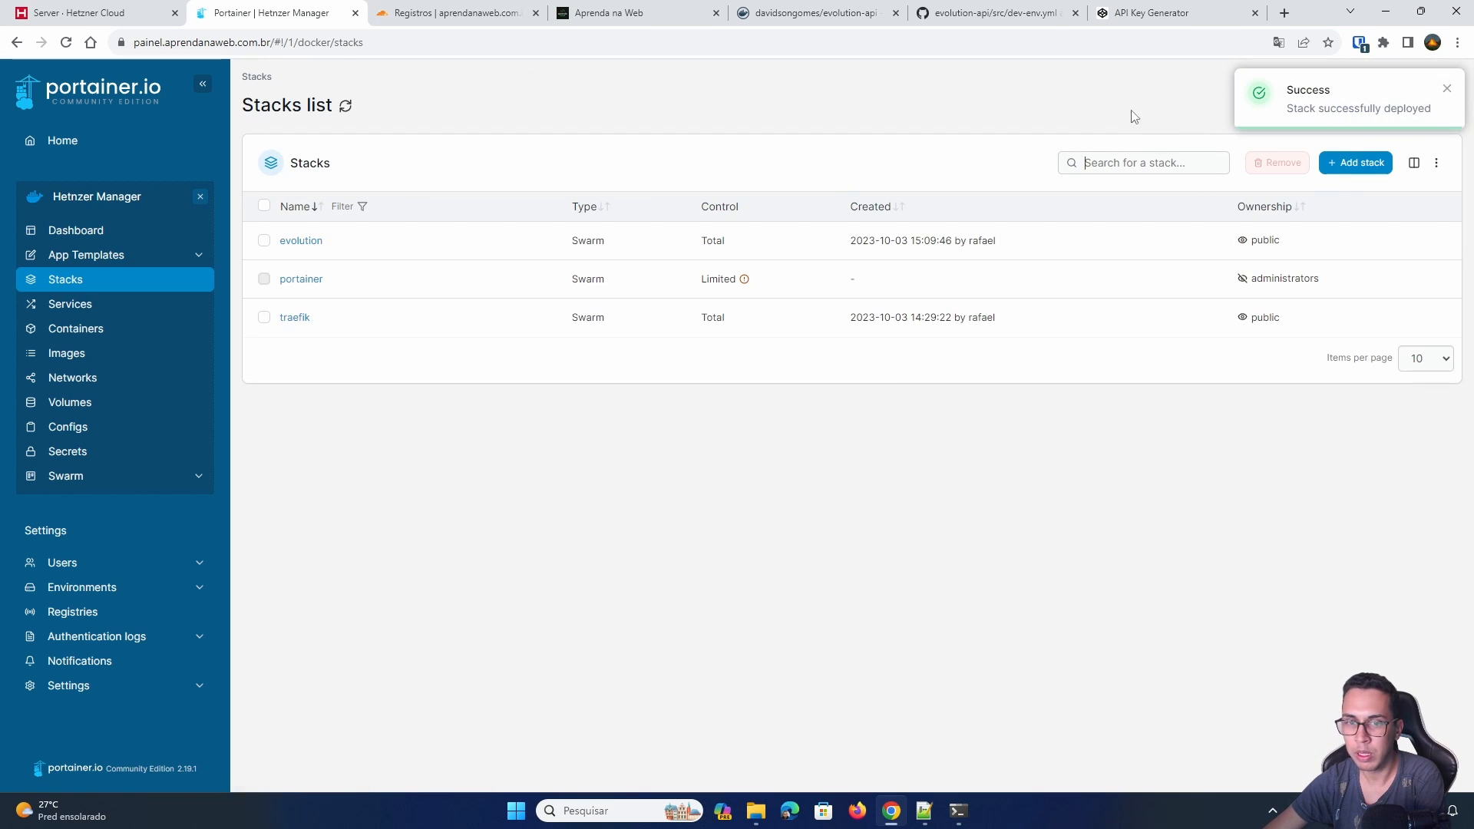
Open the evolution stack, expand its evolution_evolution_api service, and check the task's status, reloading the page.
click(300, 241)
scroll(424, 346, down, 1)
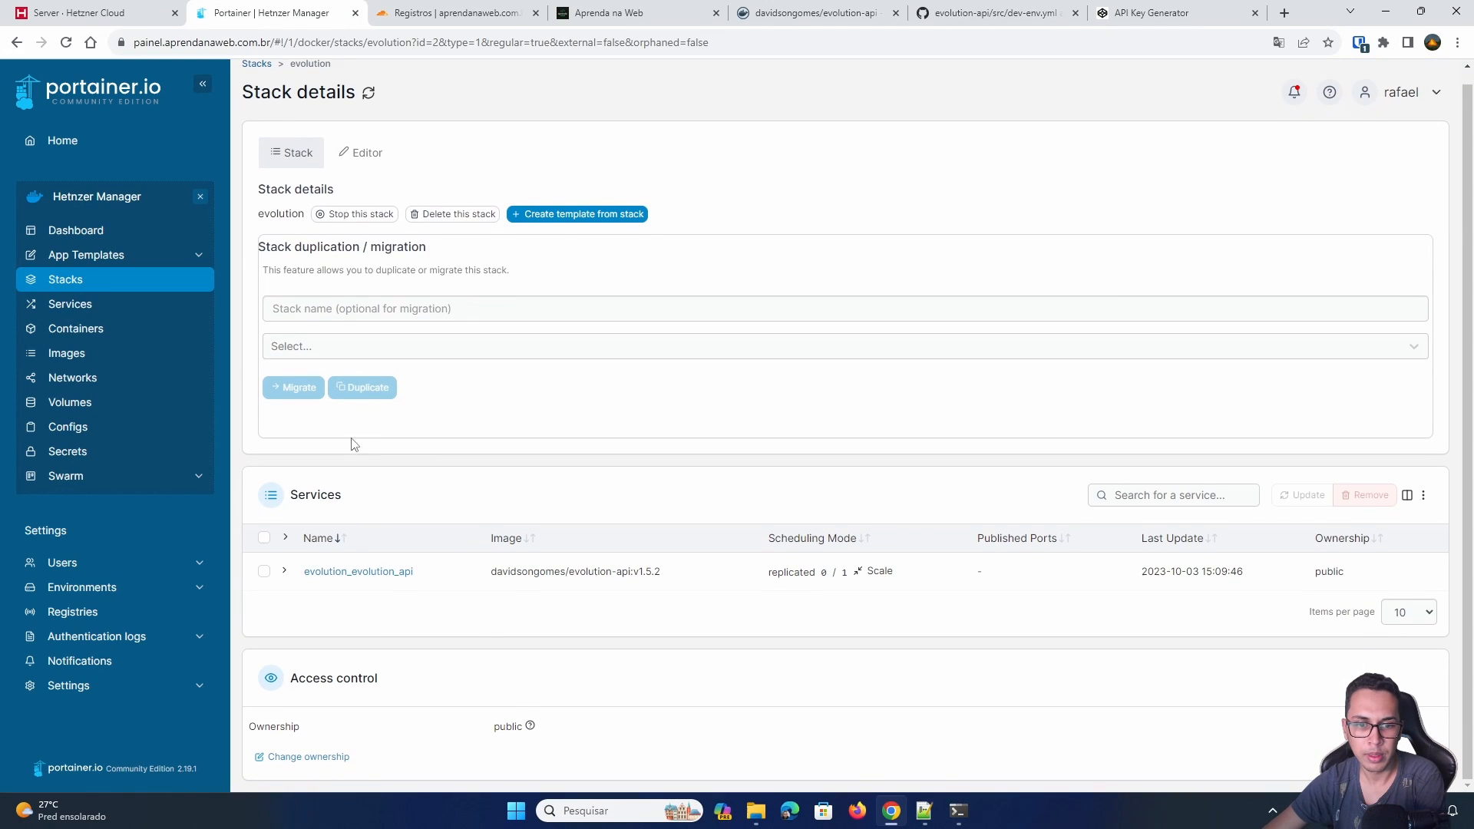
click(284, 572)
scroll(722, 520, down, 1)
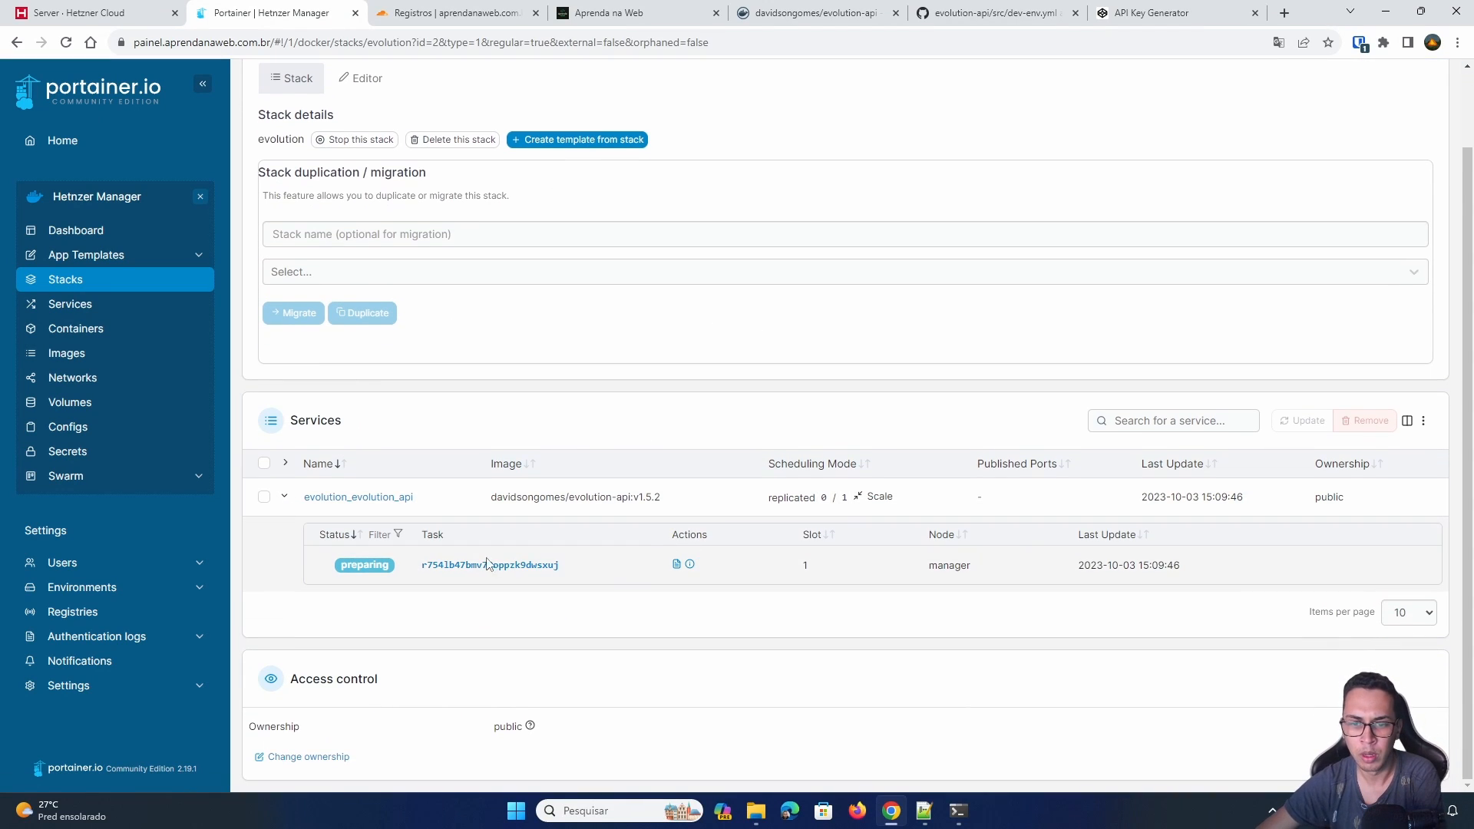
click(66, 42)
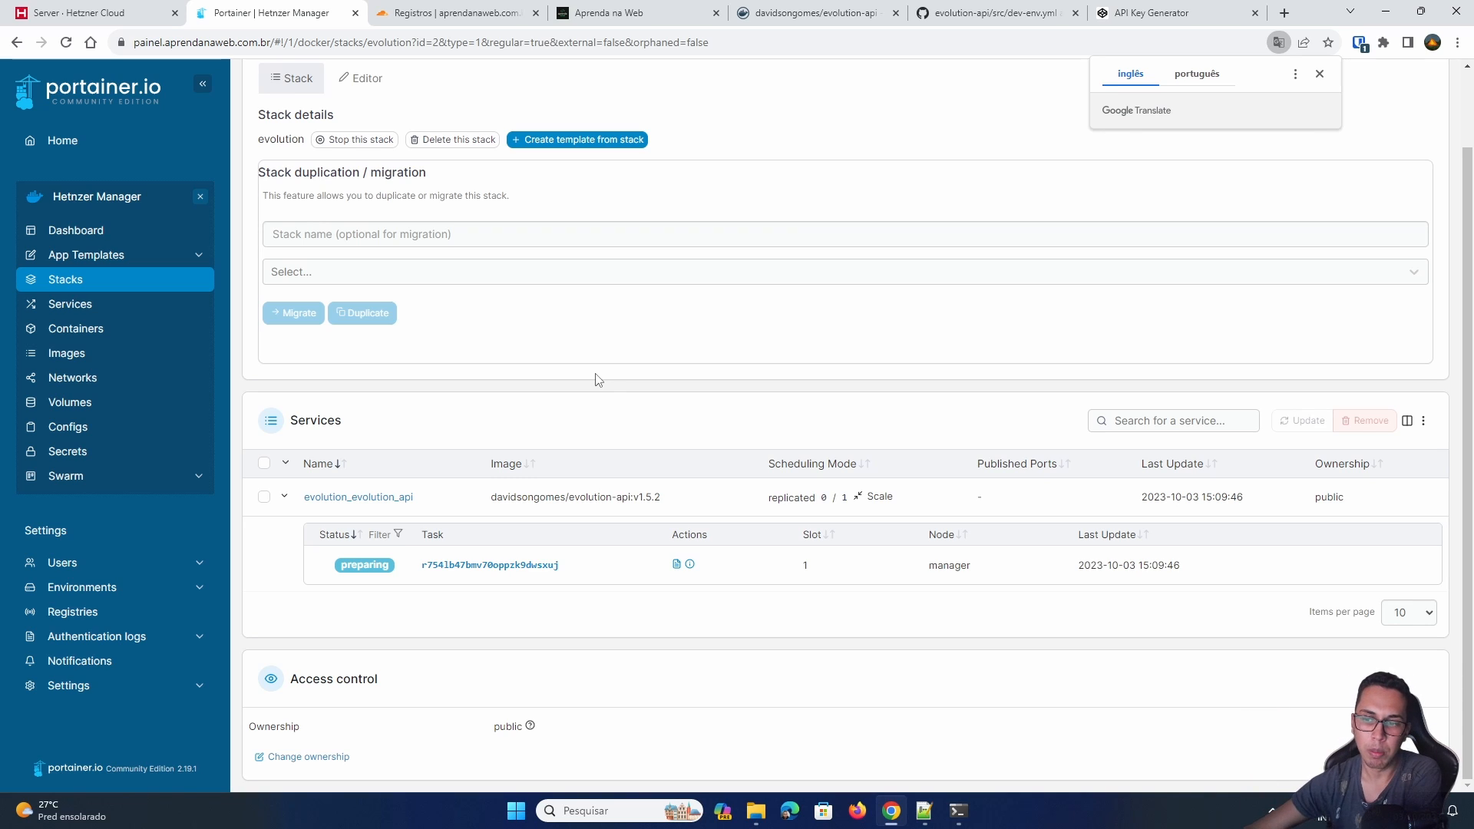
Look over the evolution stack's compose file and reload the stack page to recheck the task's status.
scroll(477, 295, up, 2)
click(360, 154)
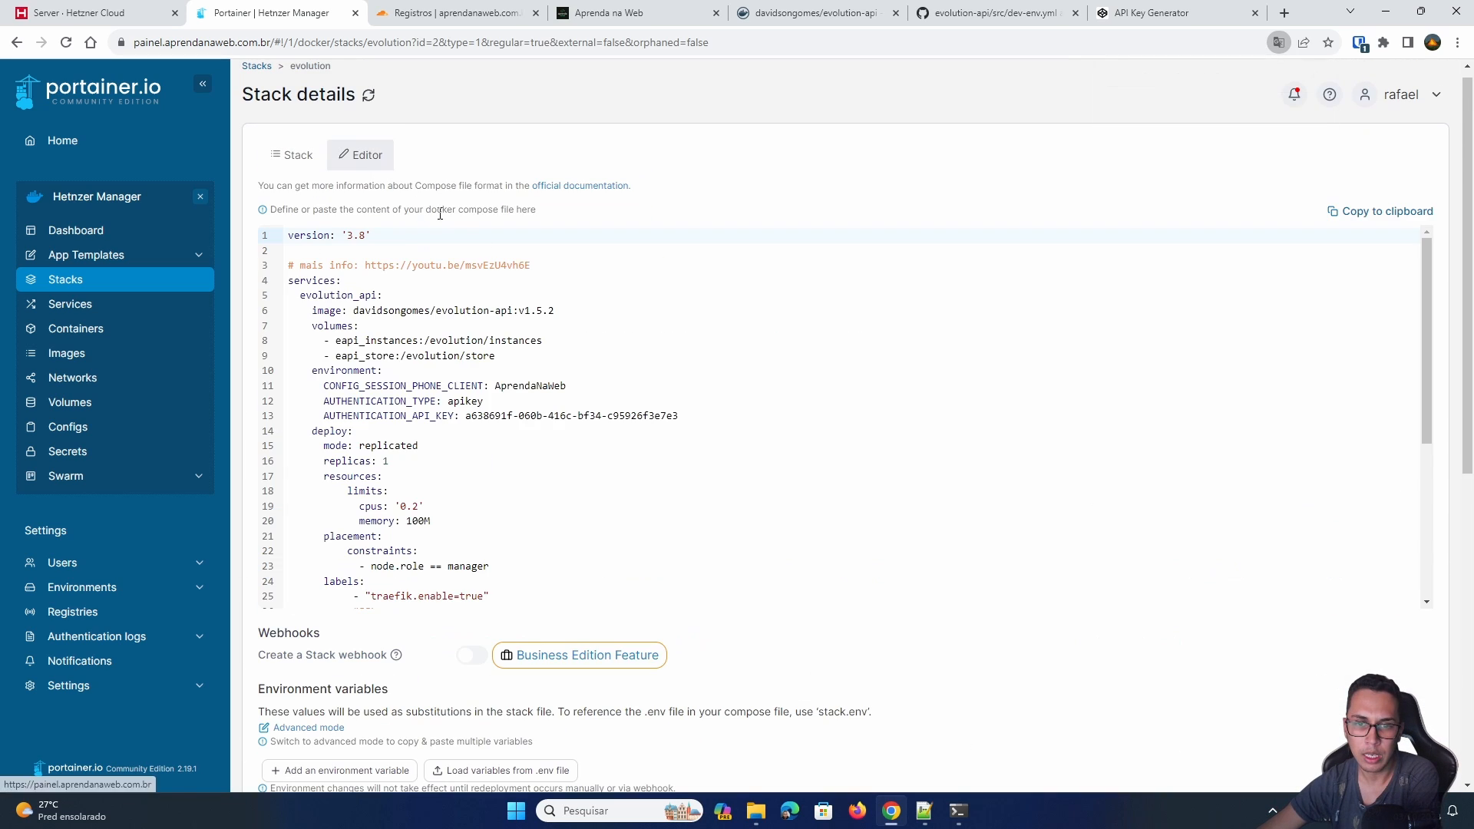
scroll(407, 702, down, 7)
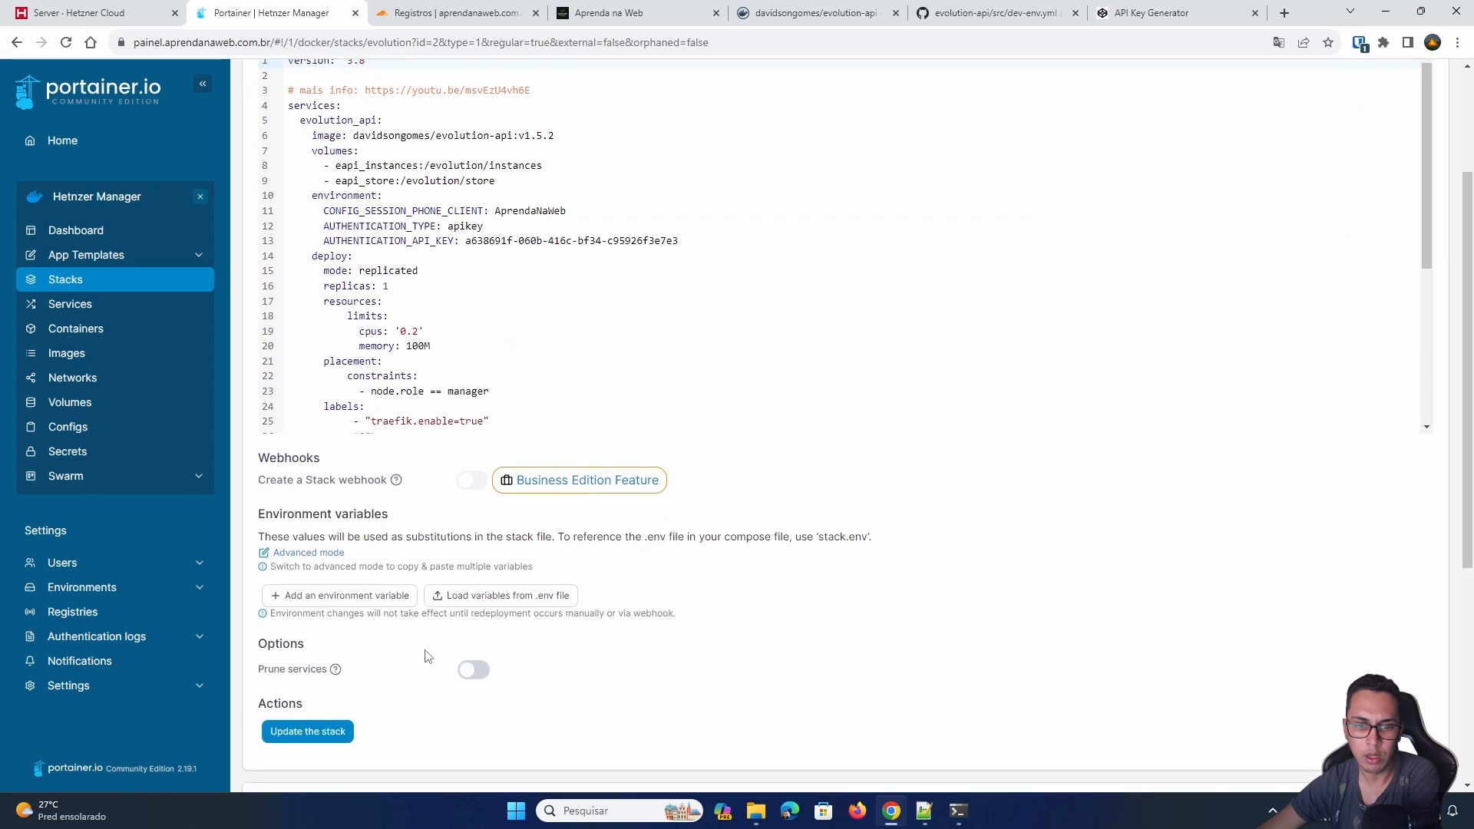
click(66, 43)
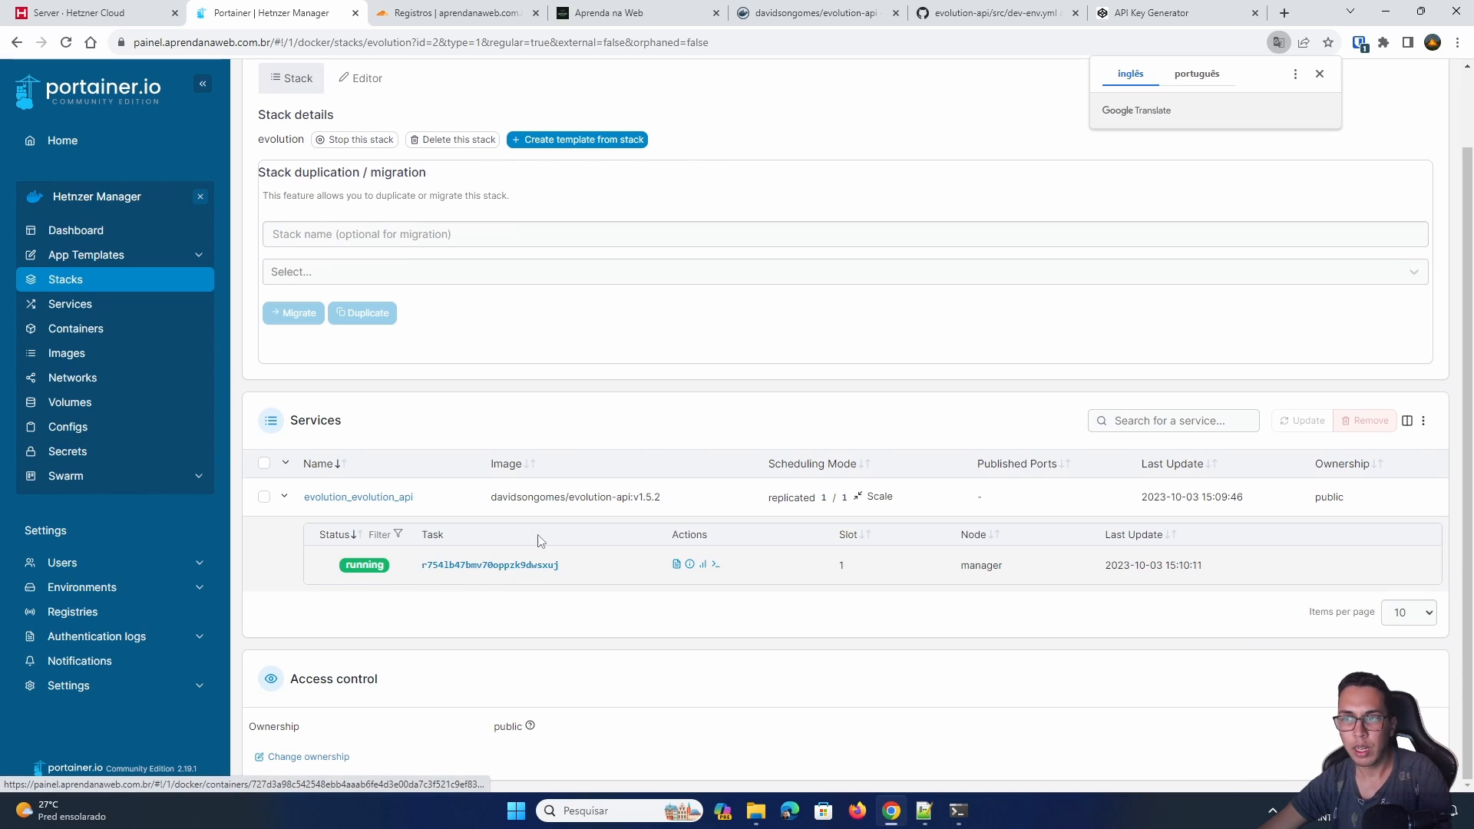
Copy the host eapi.aprendanaweb.com.br from the evolution stack's Traefik rule and open it in place of the GitHub dev-env.yml page.
click(955, 9)
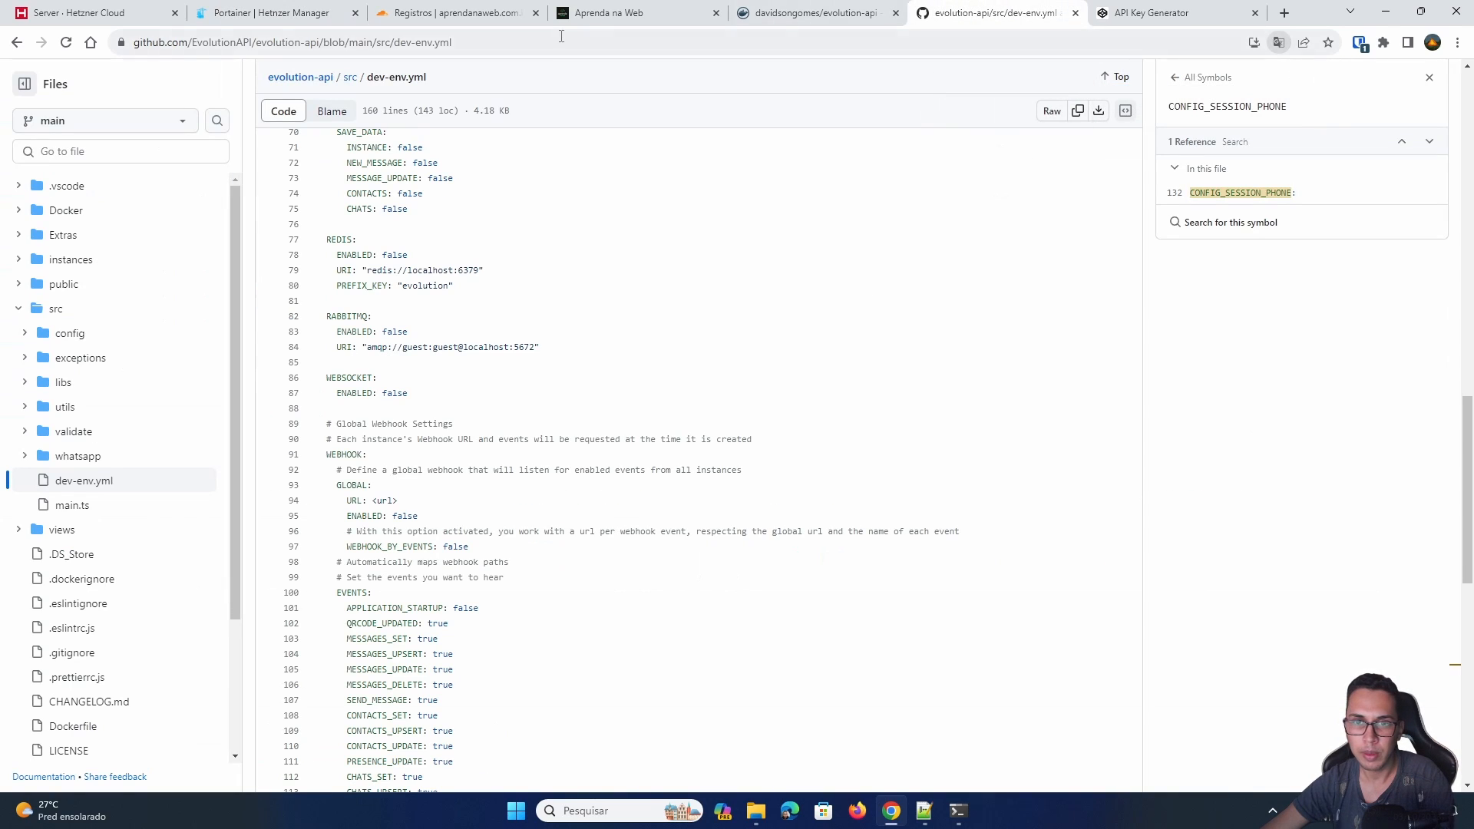
click(551, 44)
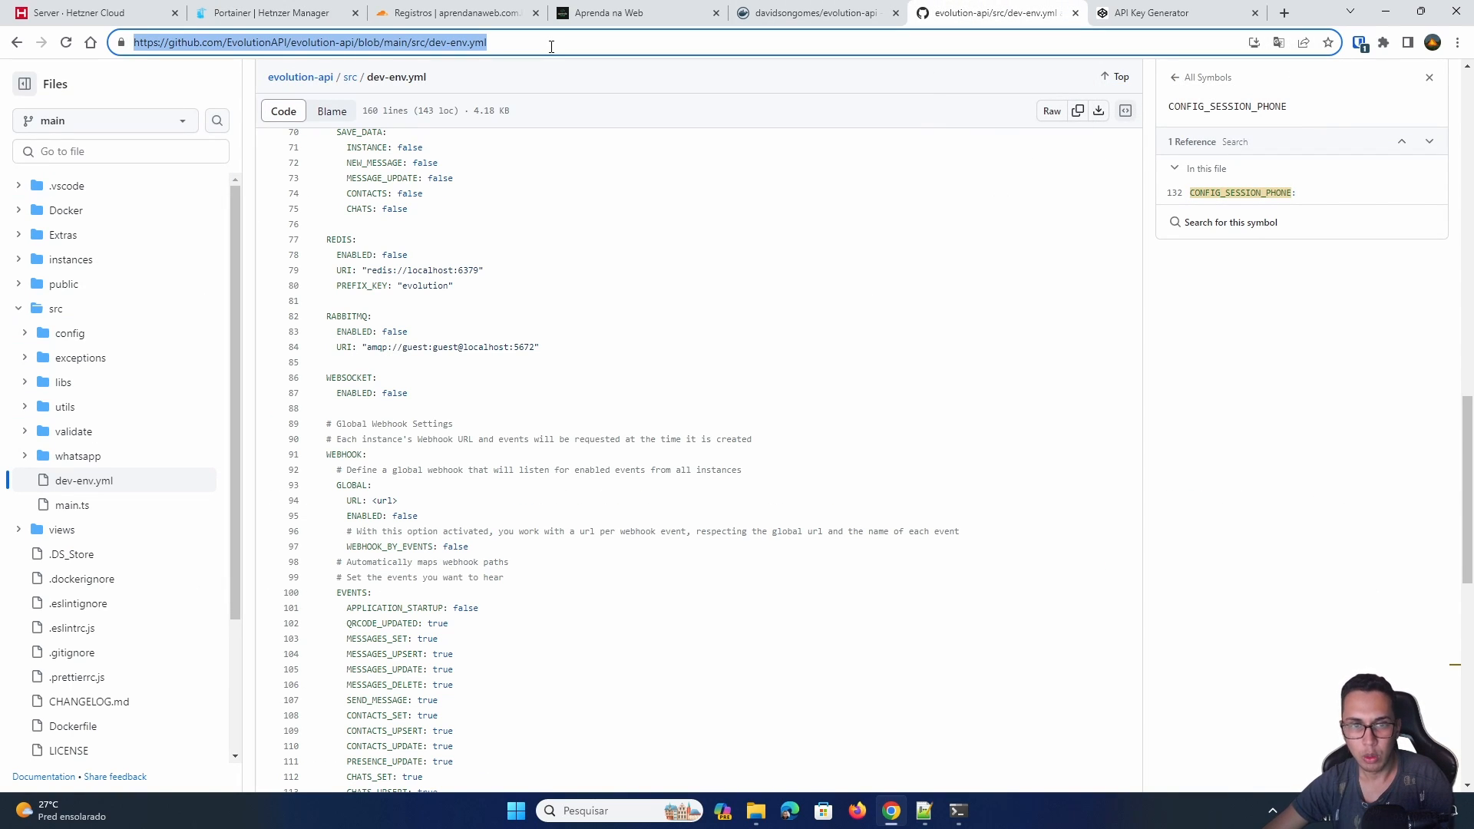
click(355, 6)
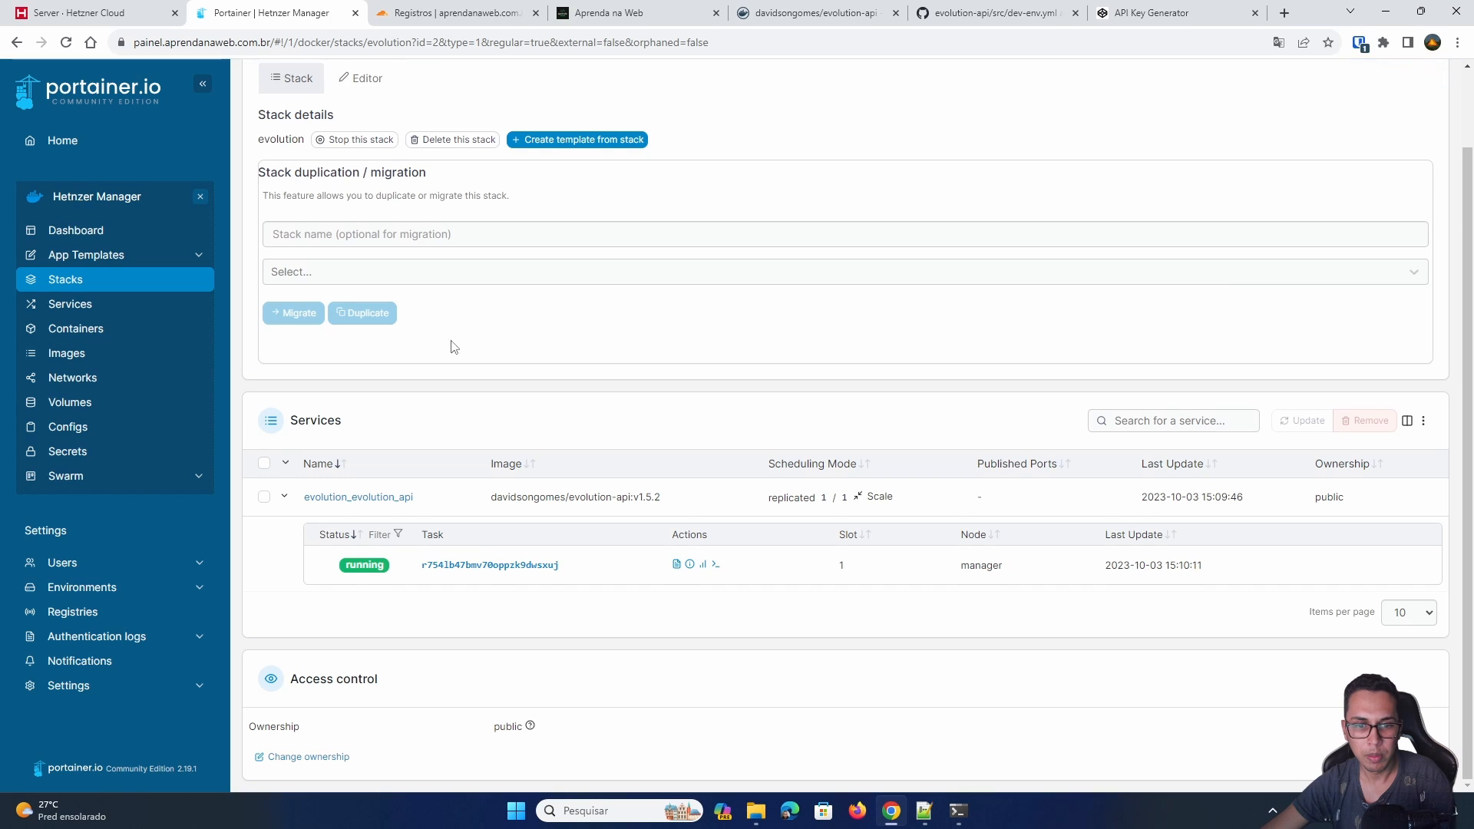
click(376, 178)
scroll(598, 365, down, 3)
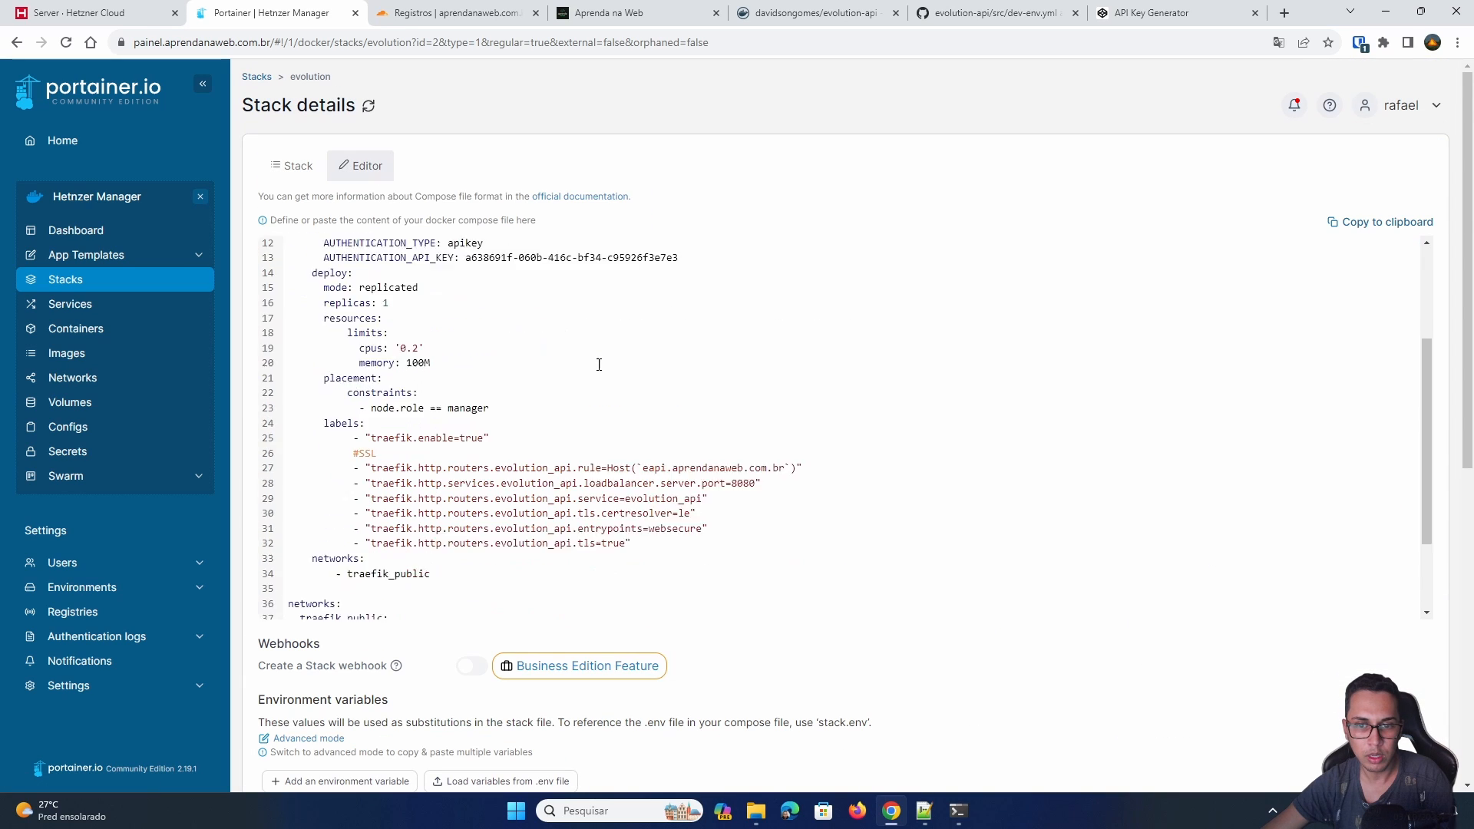
drag(643, 406, 785, 409)
key(ctrl+c)
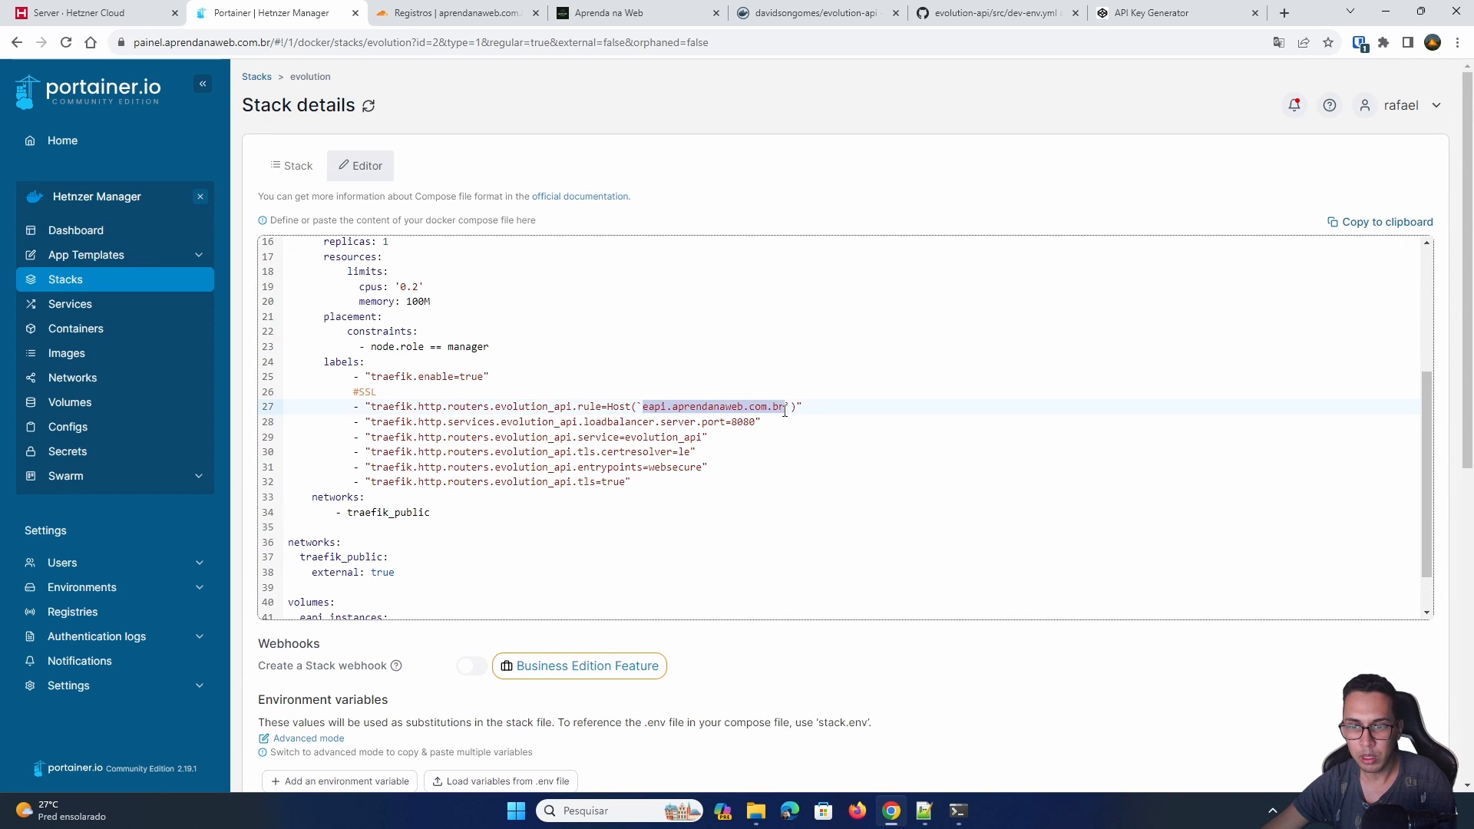
click(951, 14)
key(ctrl+l)
key(ctrl+v)
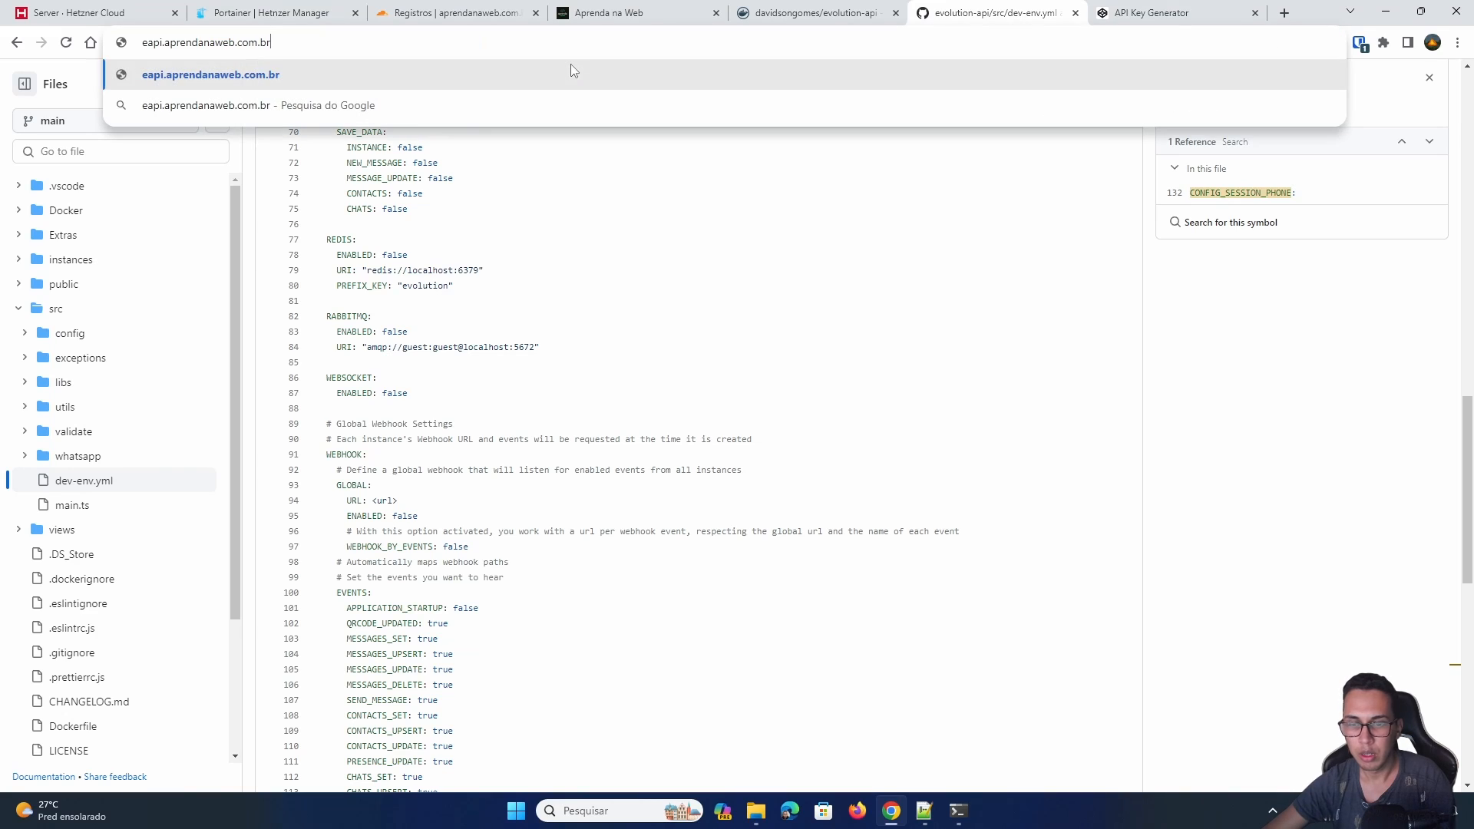
key(Return)
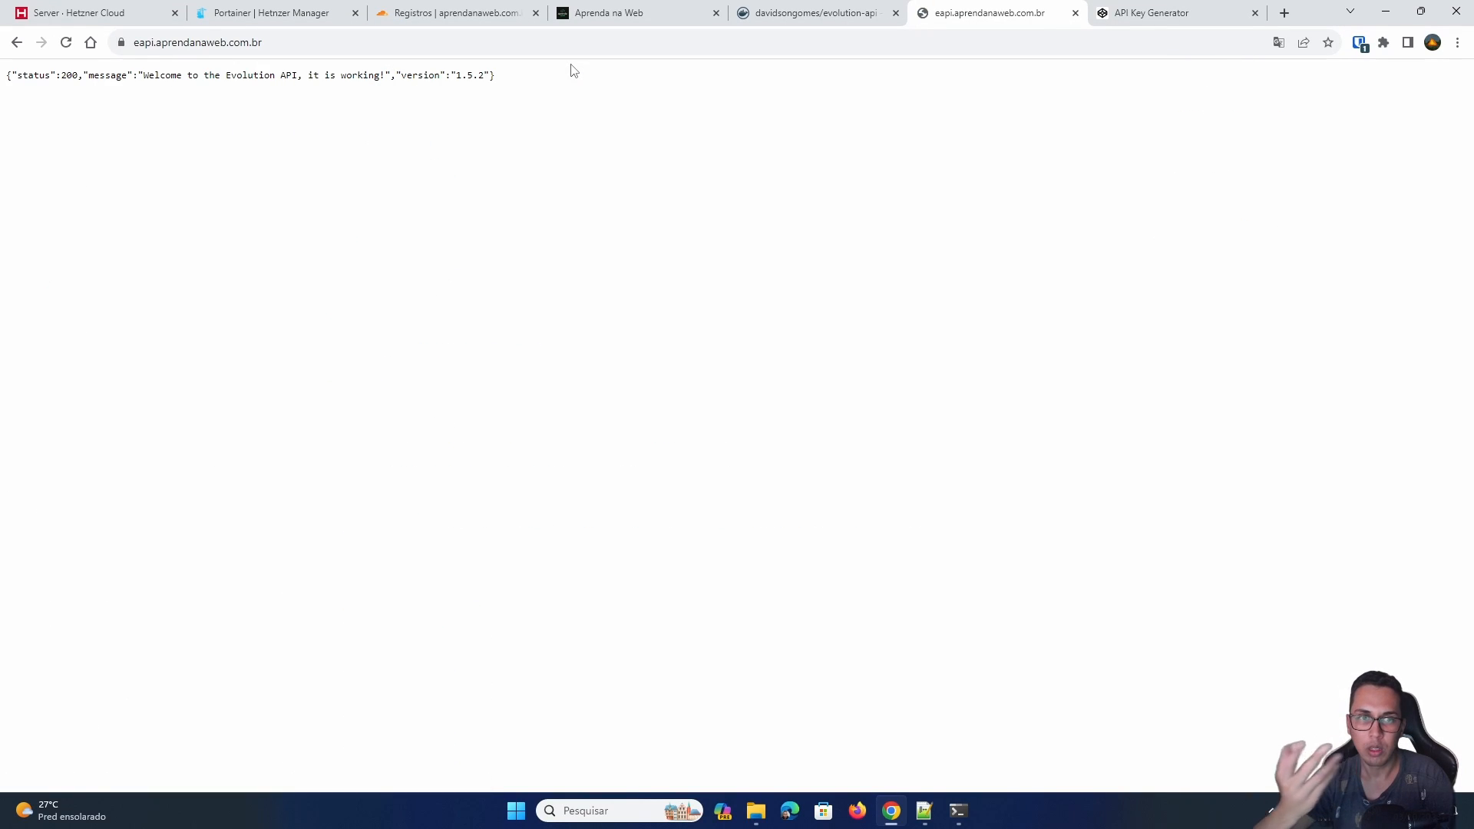
Check the full address and the version given in the Evolution API welcome response.
click(149, 39)
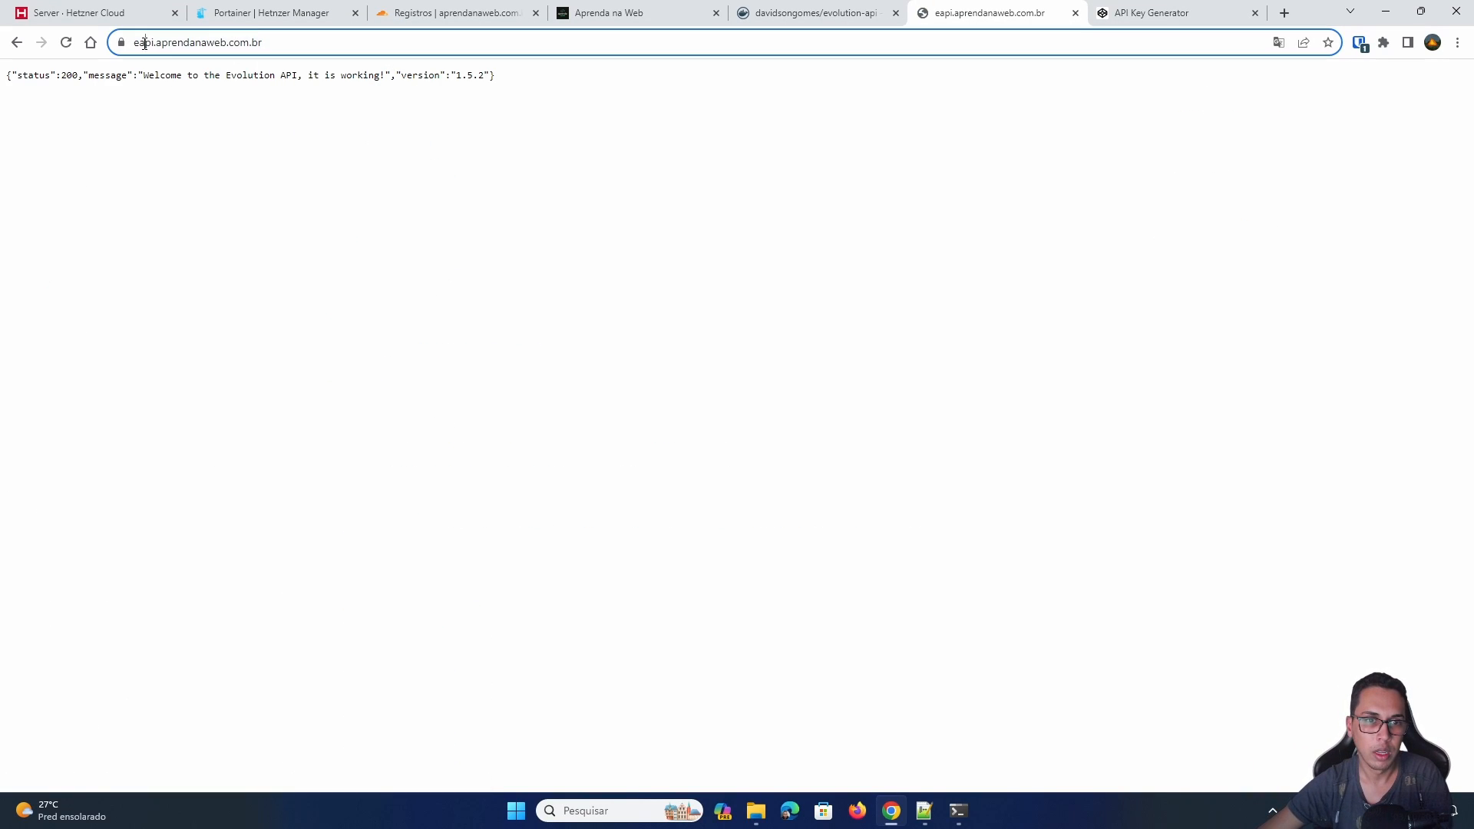
click(161, 43)
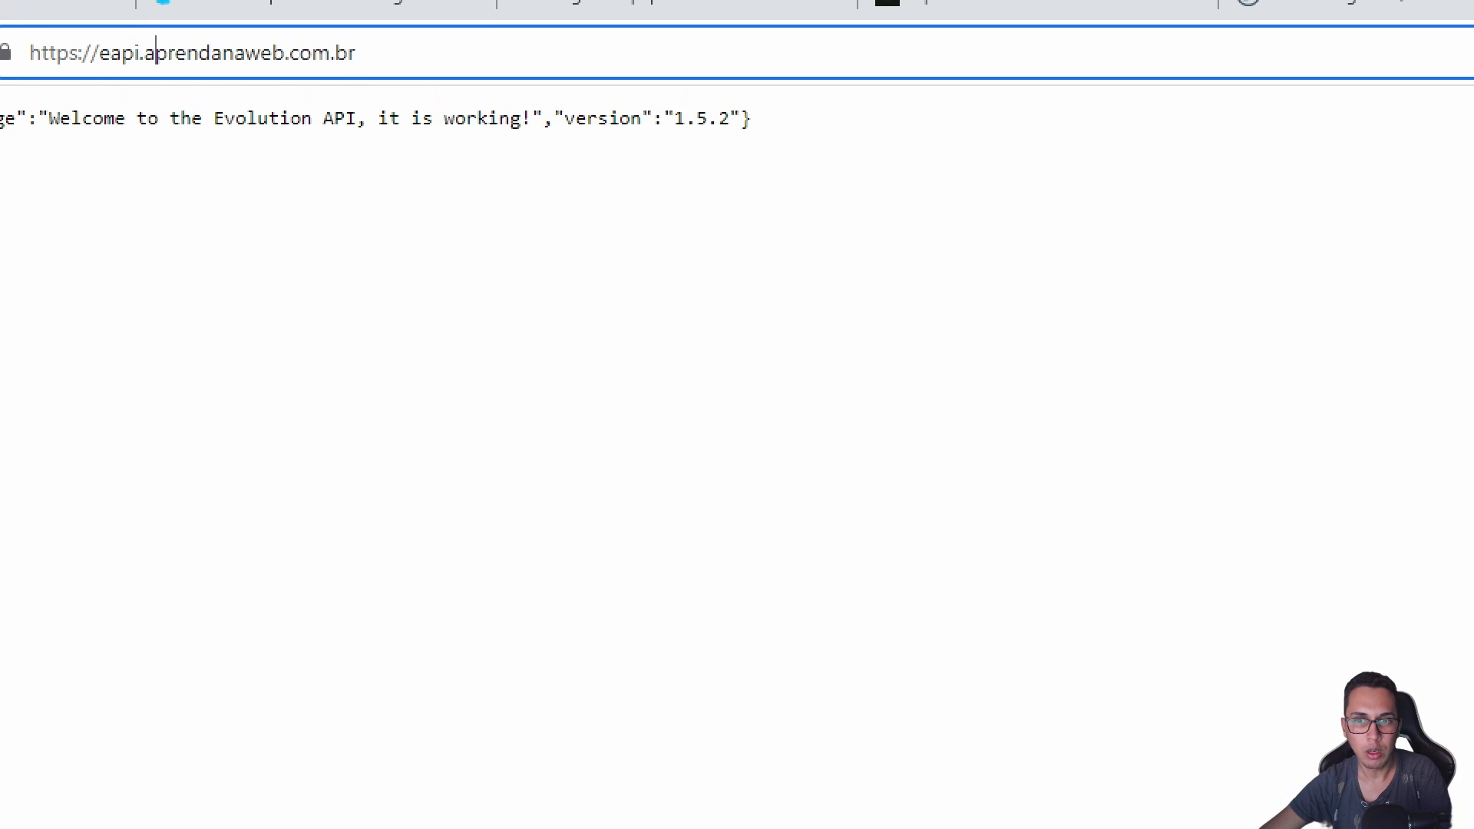
mouse_move(550, 100)
mouse_down()
mouse_move(799, 125)
mouse_move(545, 78)
mouse_up()
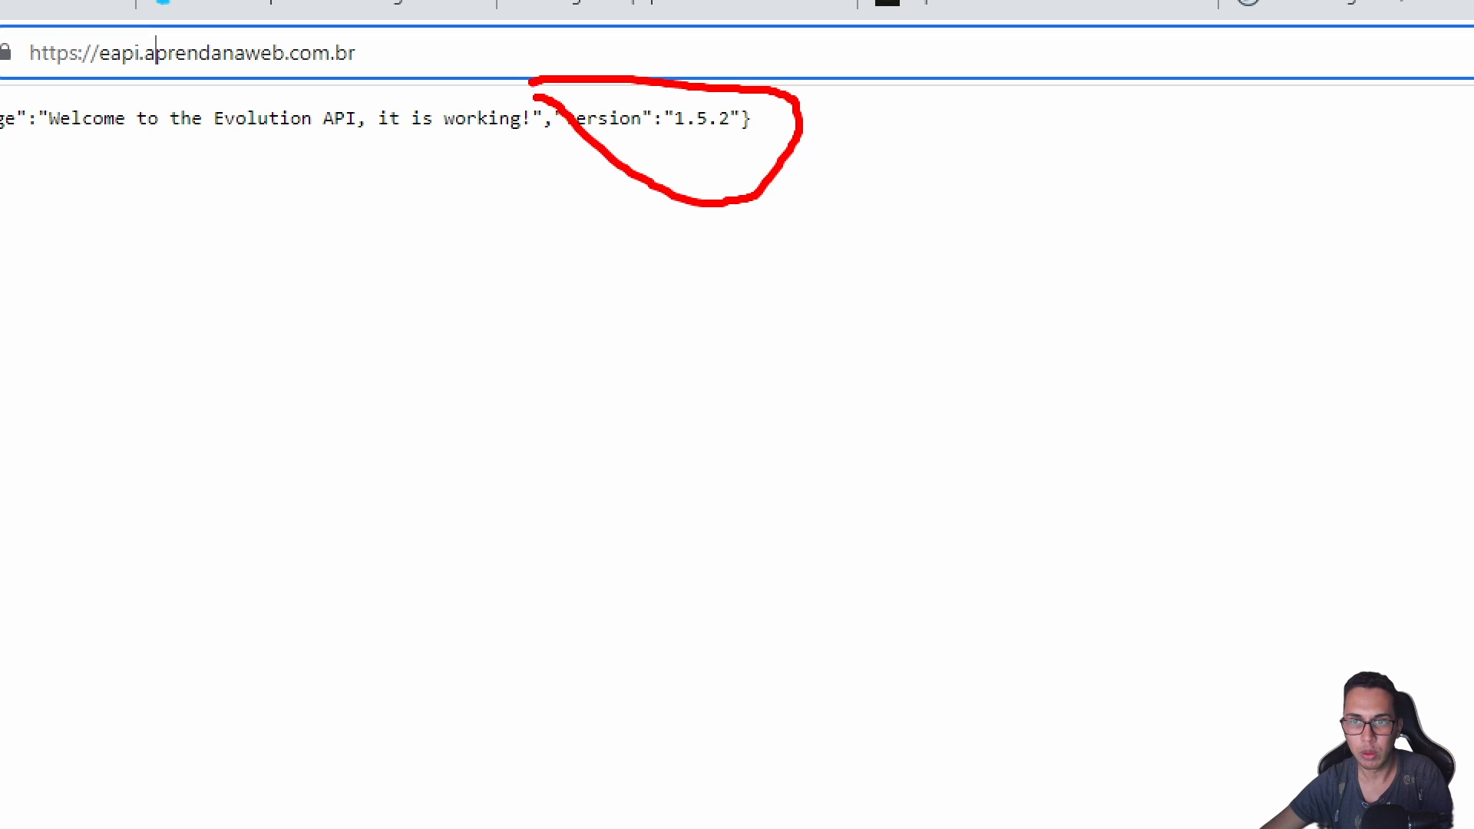
key(Escape)
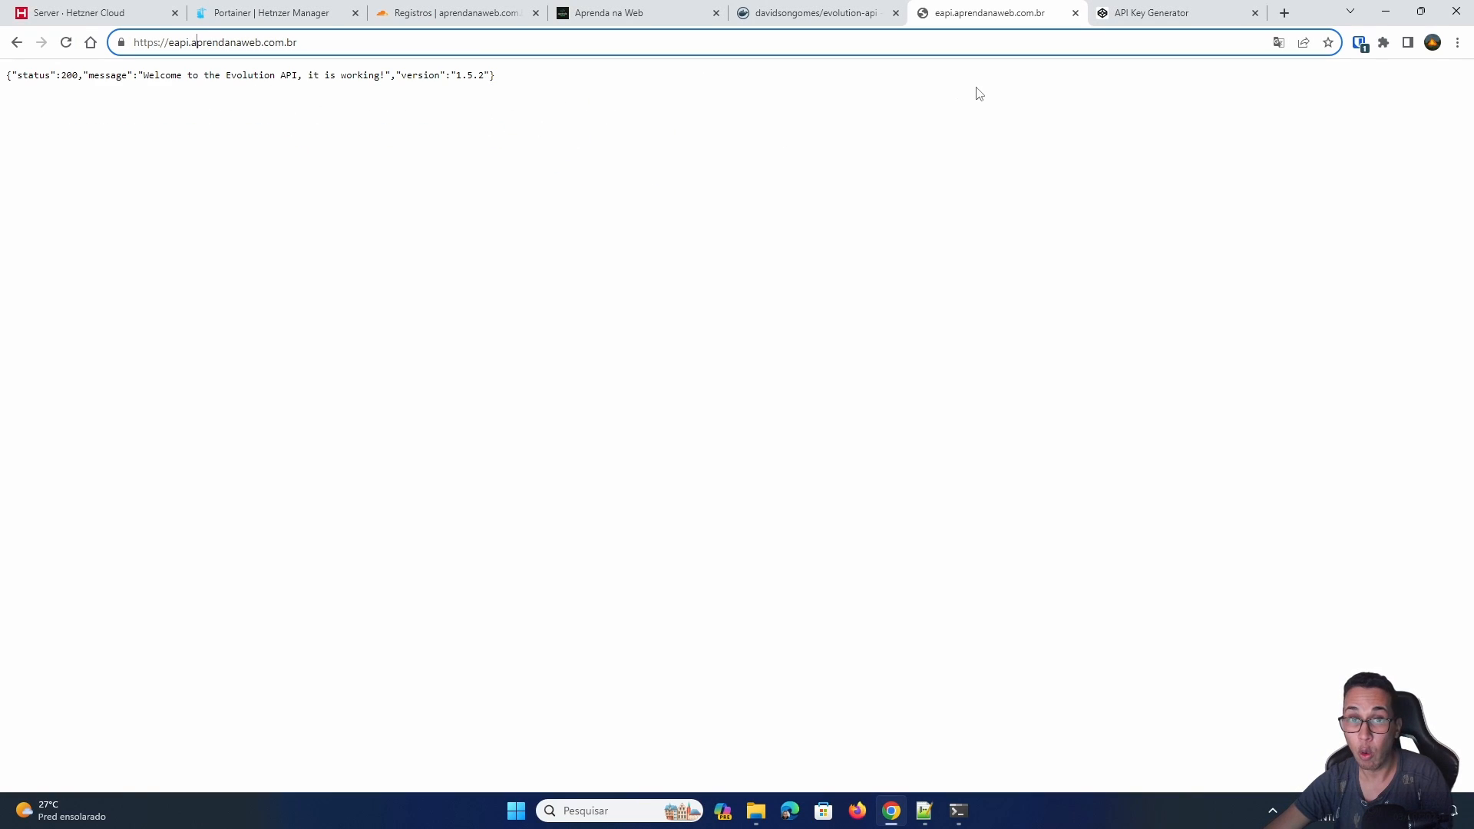
Close the Evolution API response and API Key Generator pages and return to Portainer's list of stacks.
click(1075, 13)
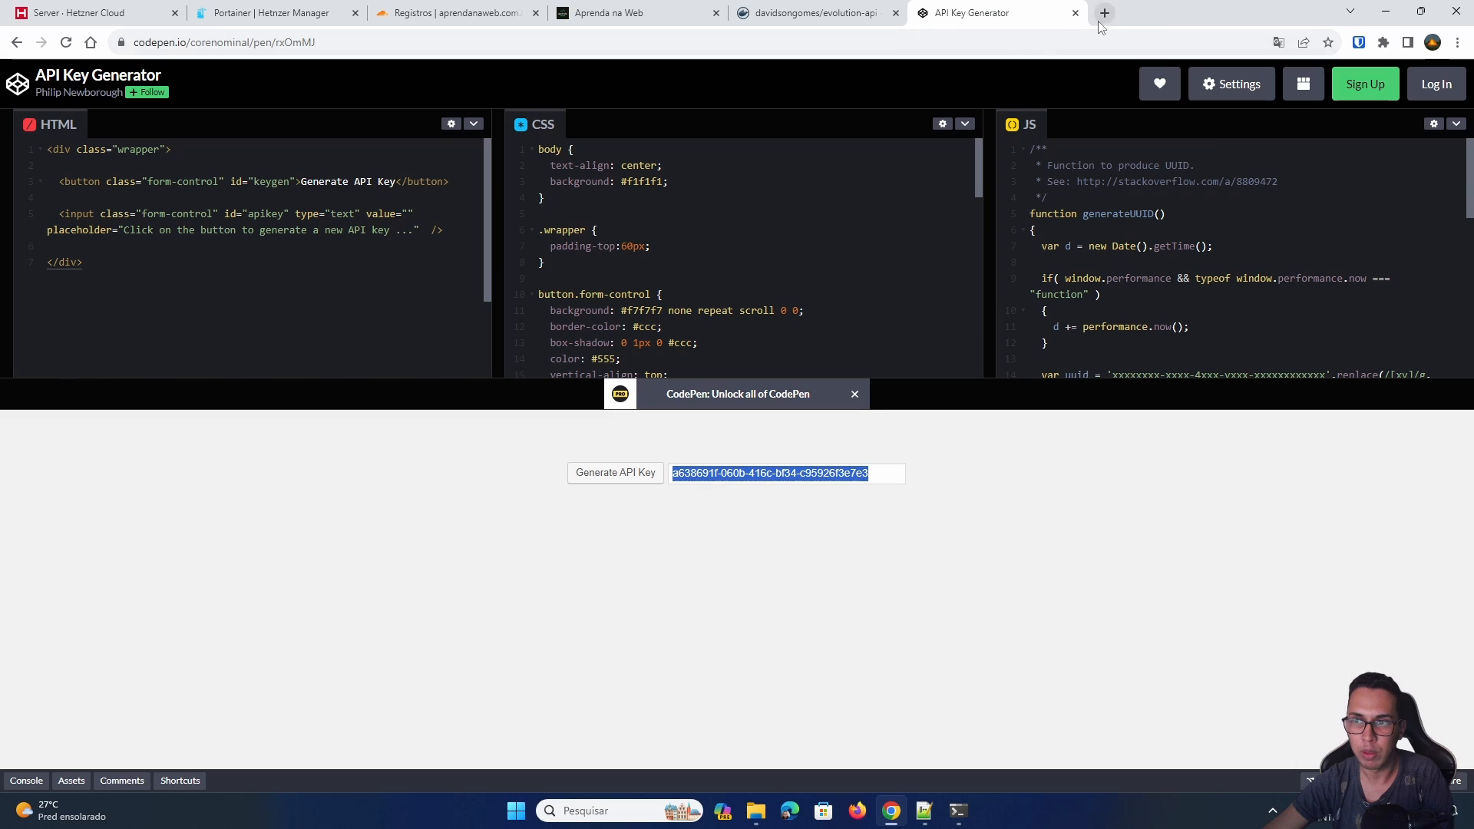
click(1075, 14)
click(276, 13)
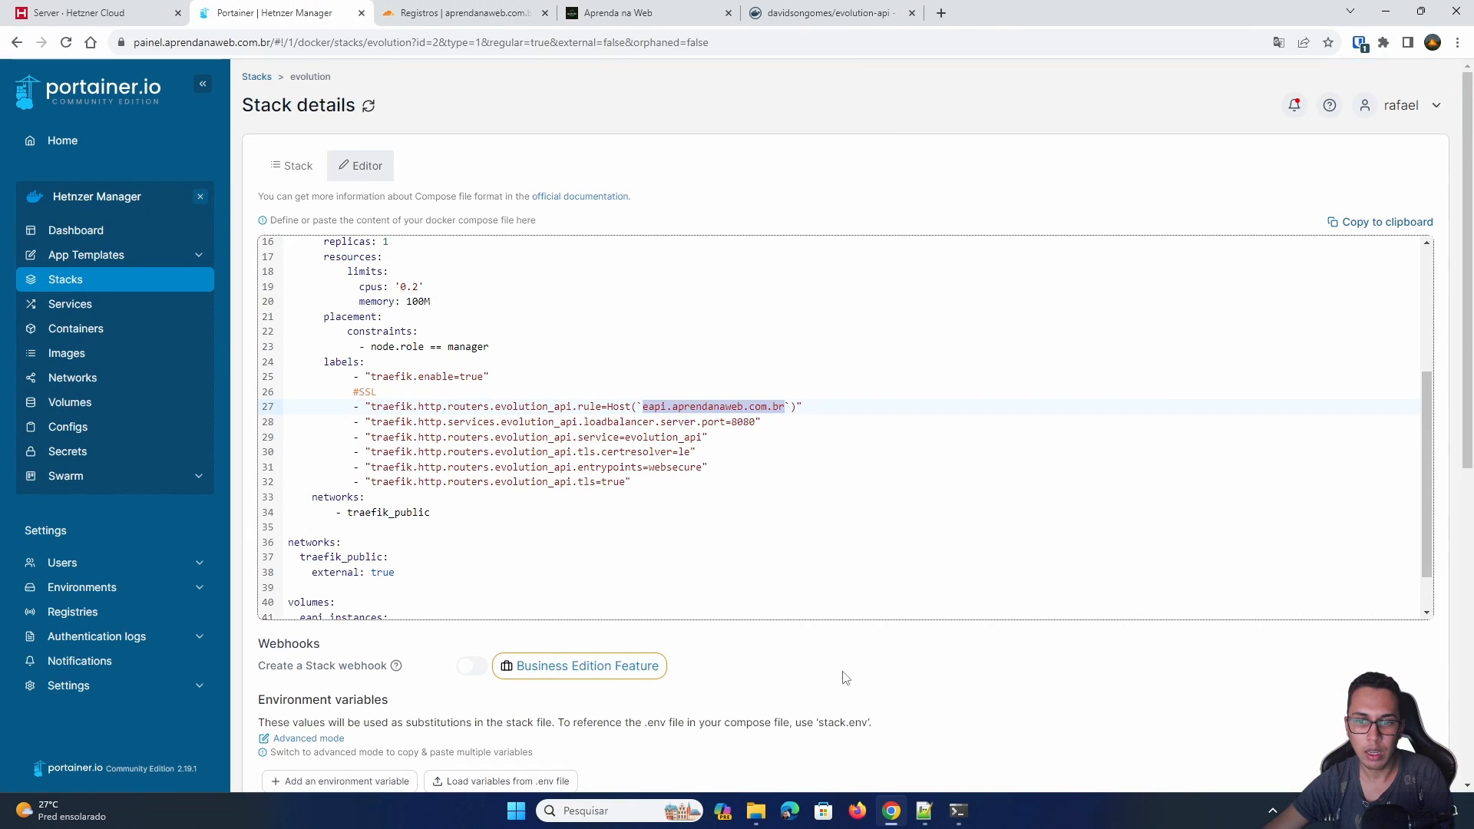
click(103, 281)
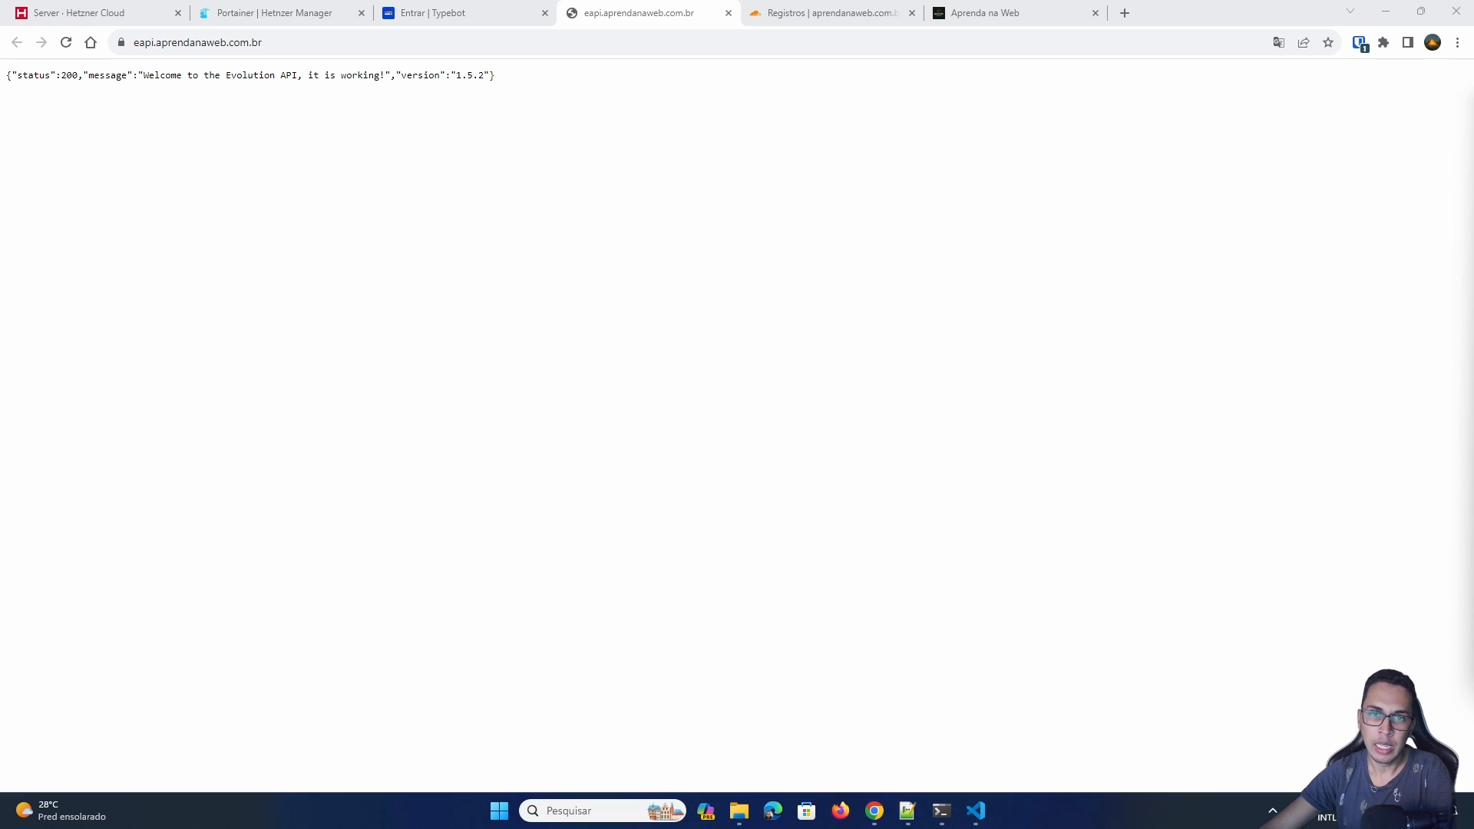
click(509, 40)
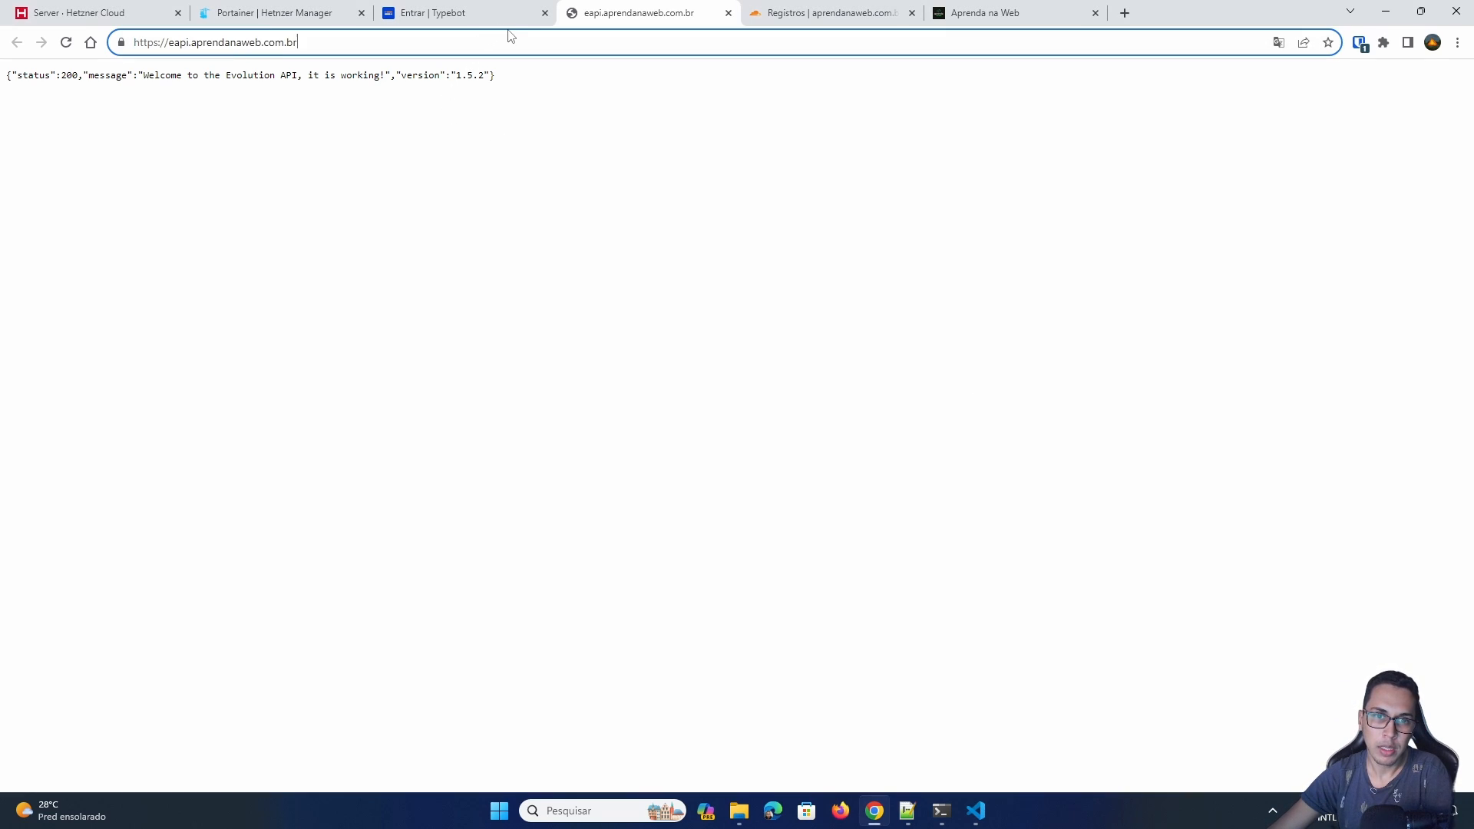
text(/)
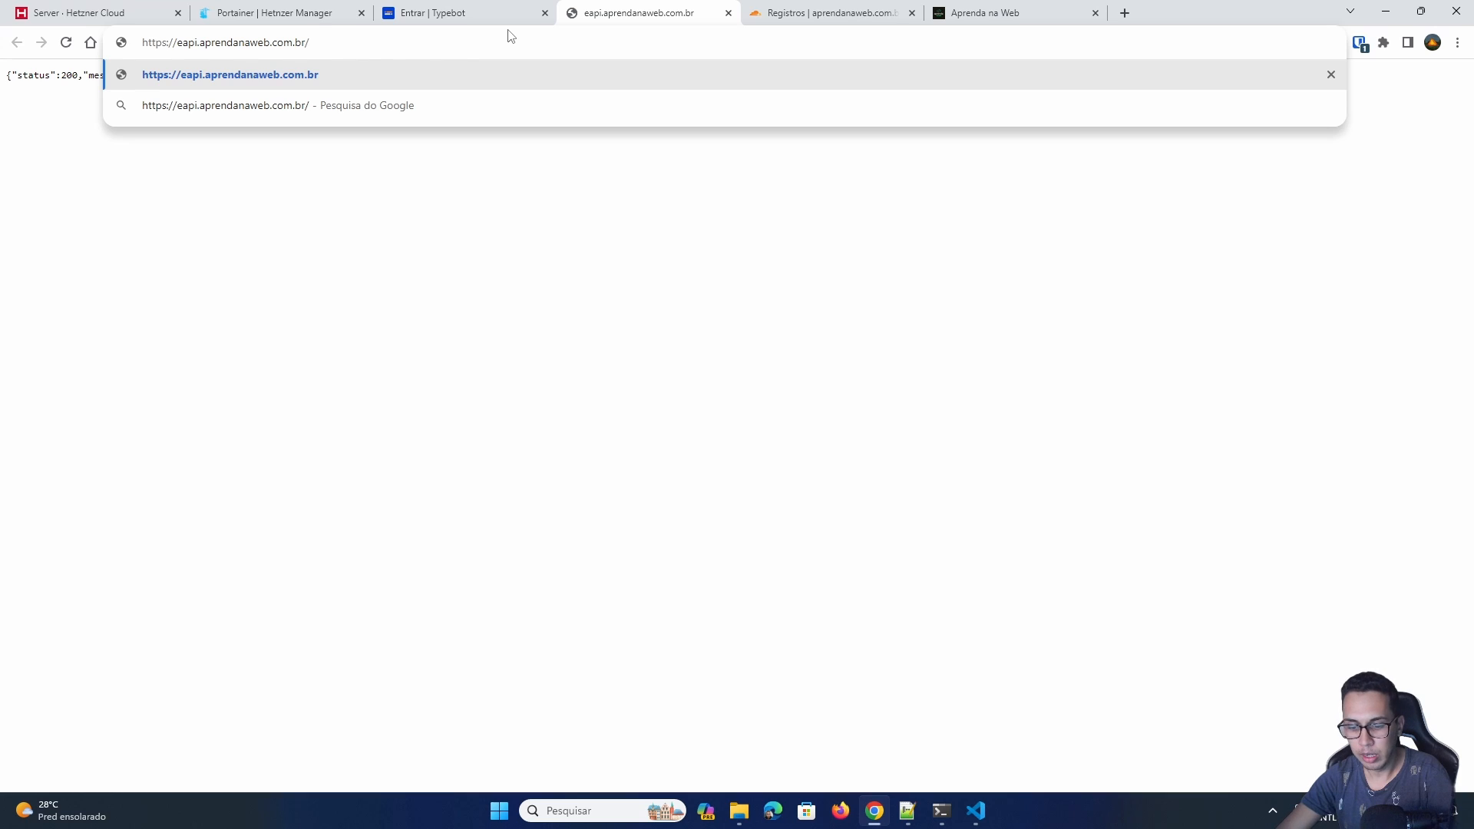
text(manager)
key(Return)
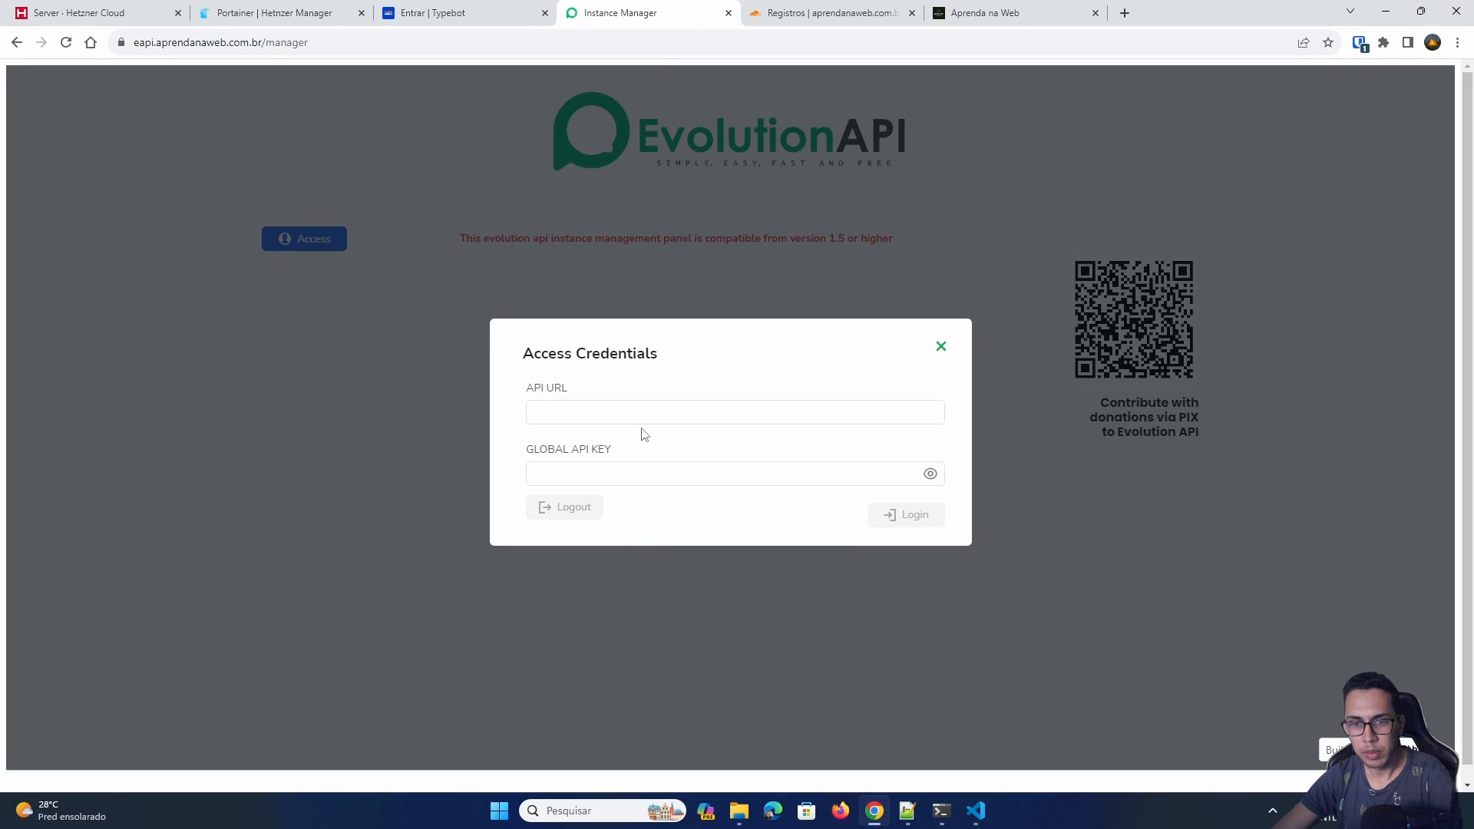
click(650, 415)
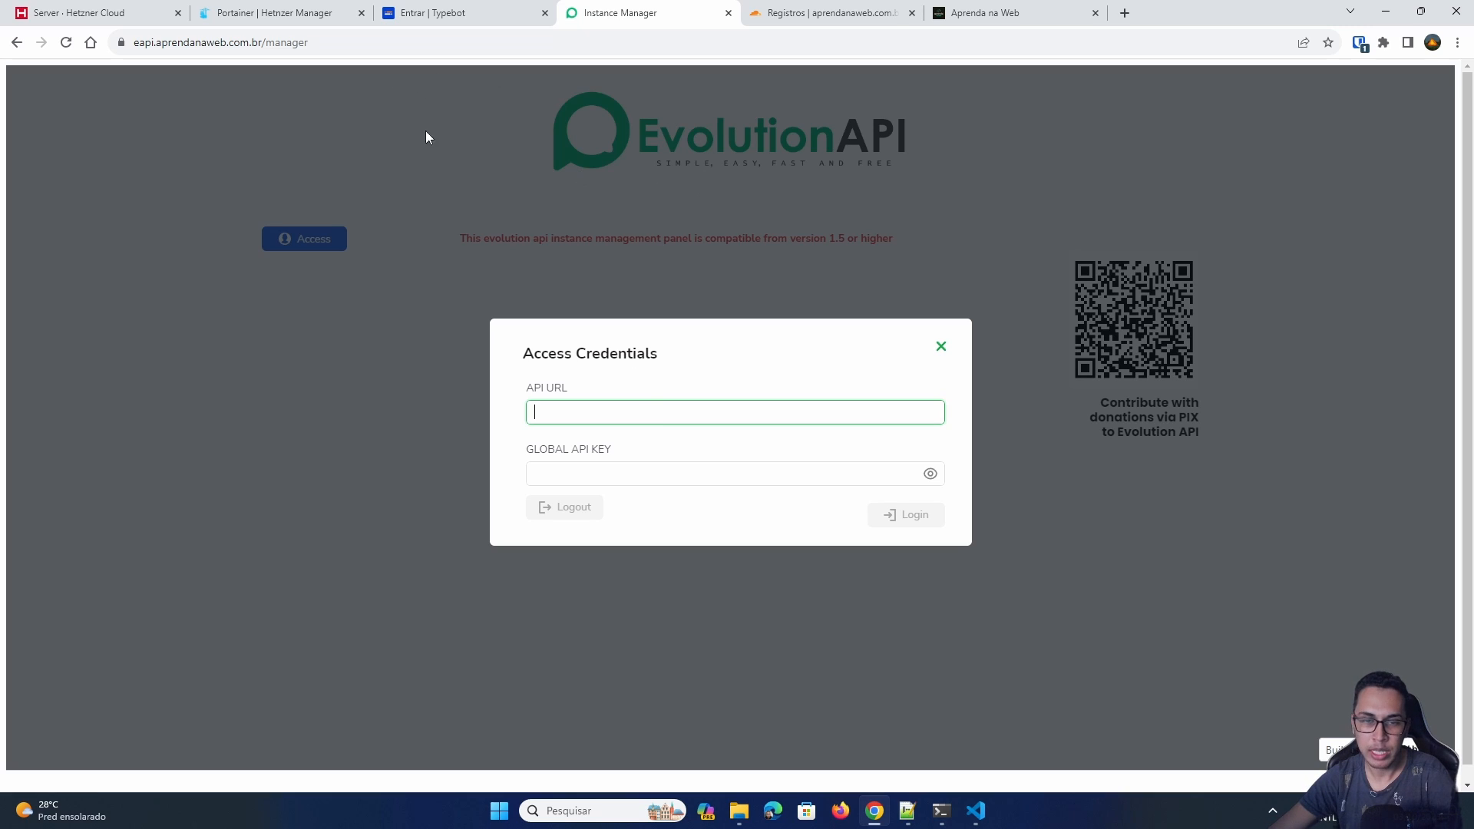
drag(264, 42, 117, 46)
key(ctrl+c)
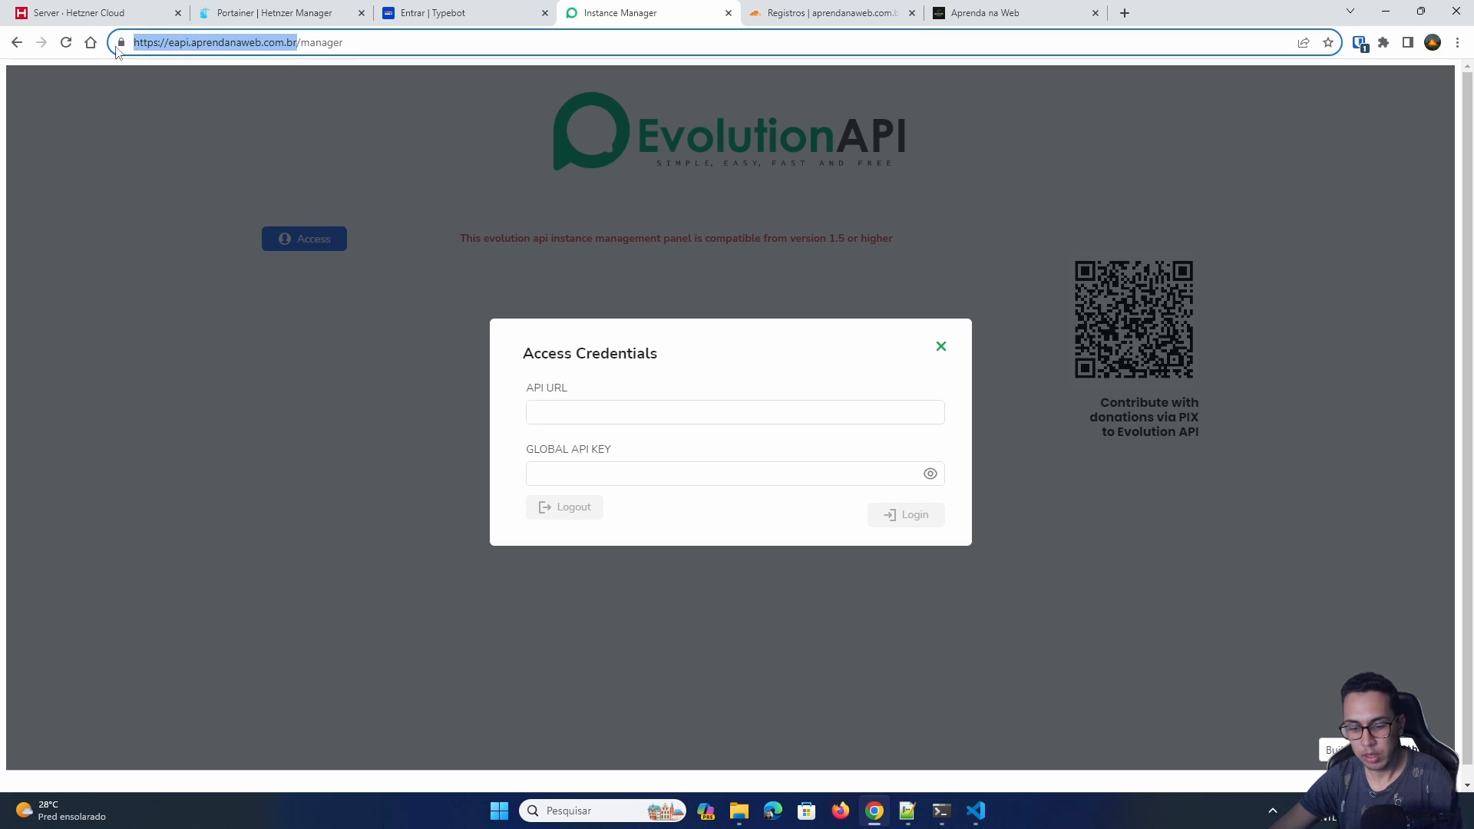
click(741, 407)
key(ctrl+v)
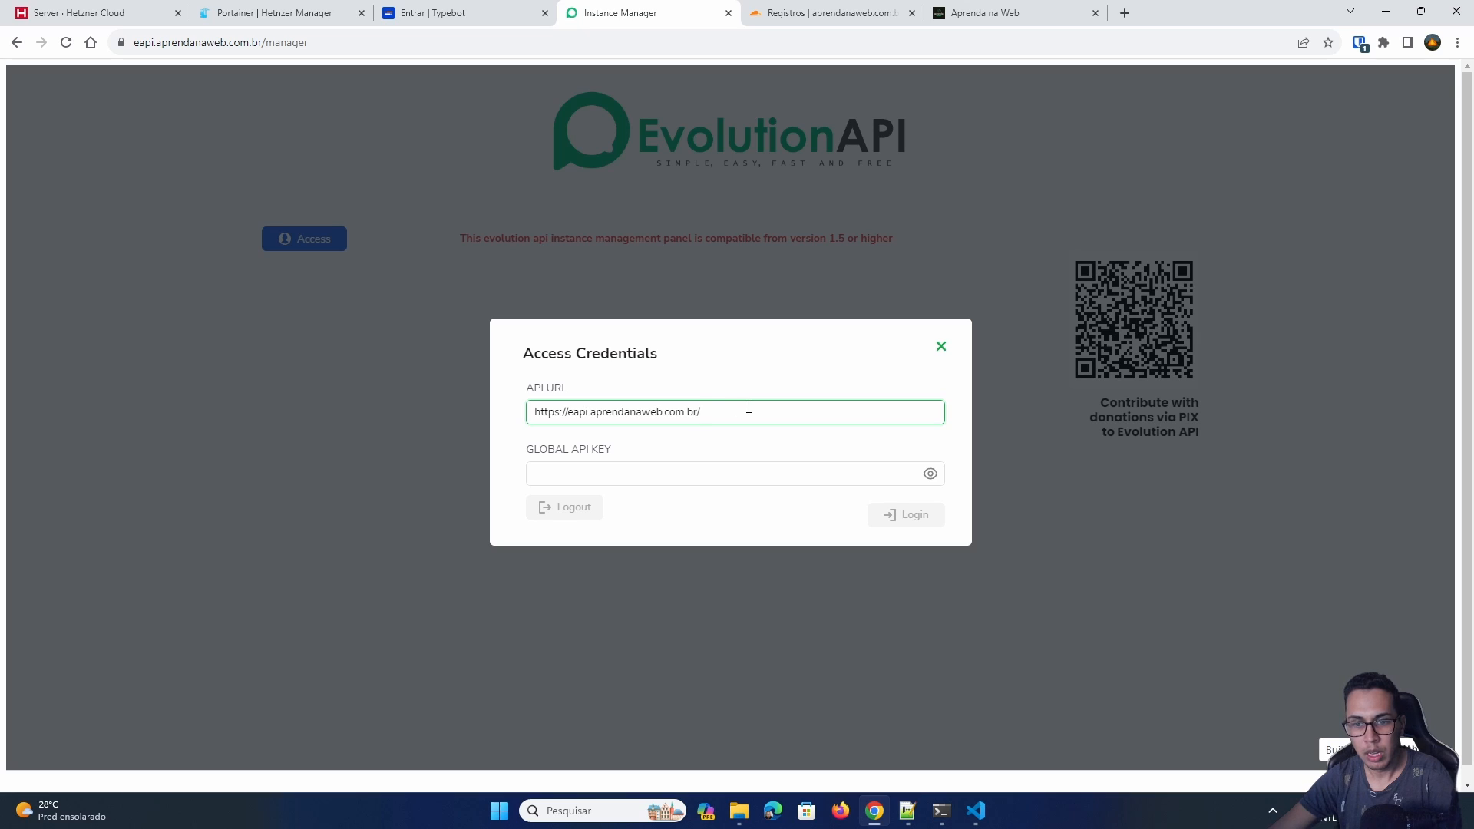
Switch to Portainer and copy the AUTHENTICATION_API_KEY value from the evolution stack's compose file.
click(647, 473)
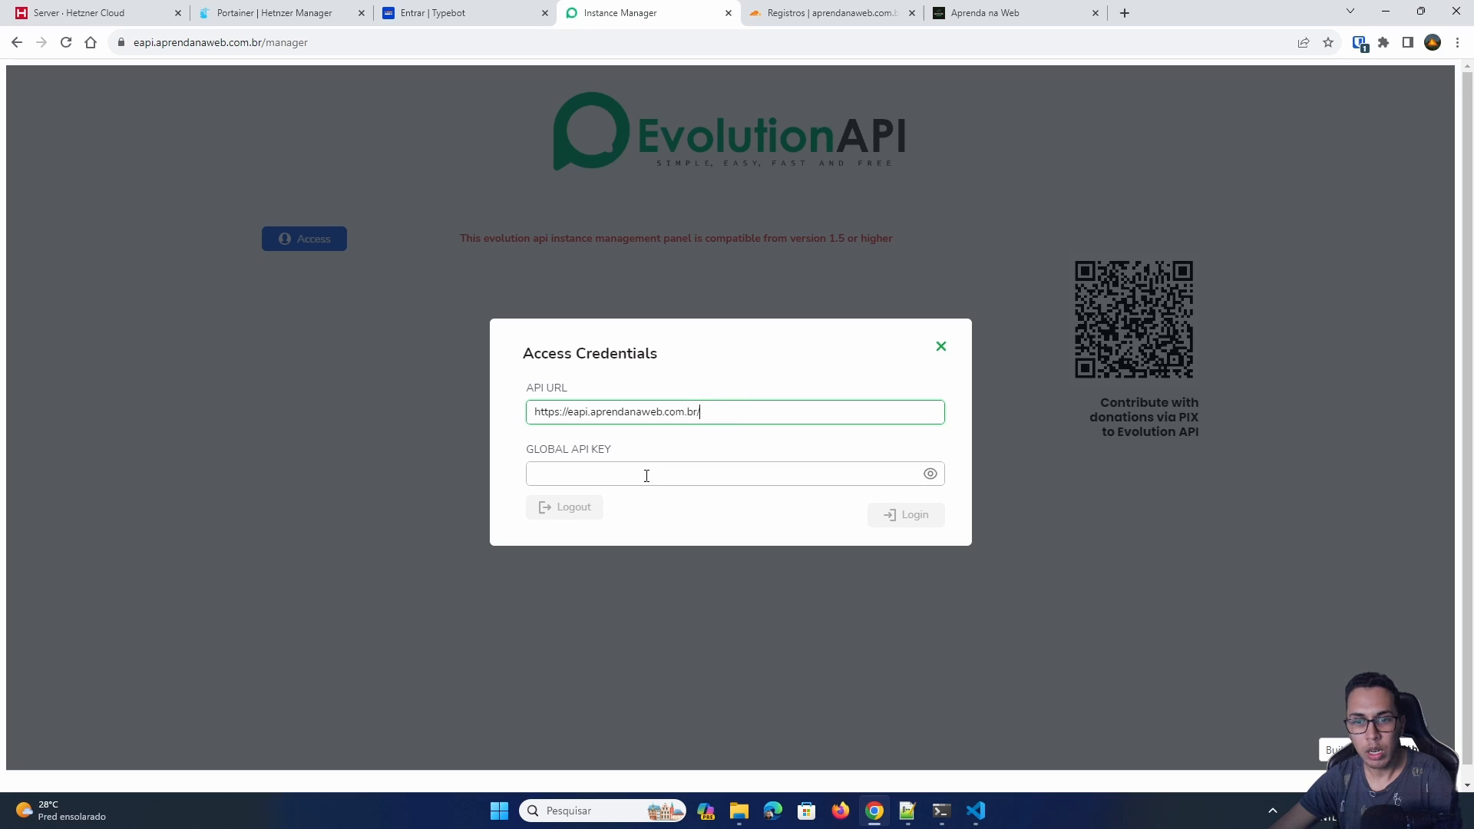
click(269, 13)
click(107, 287)
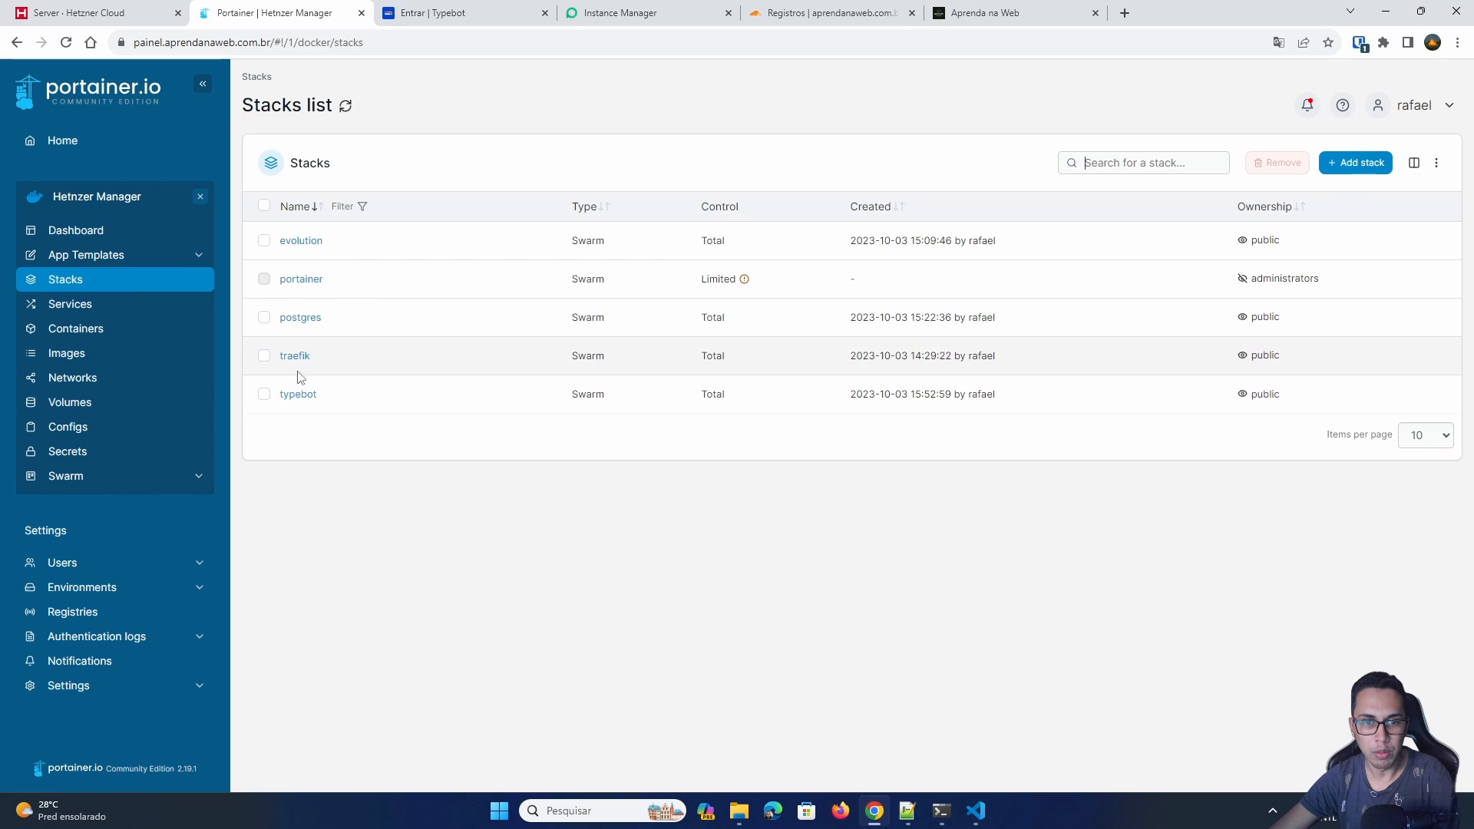
click(307, 240)
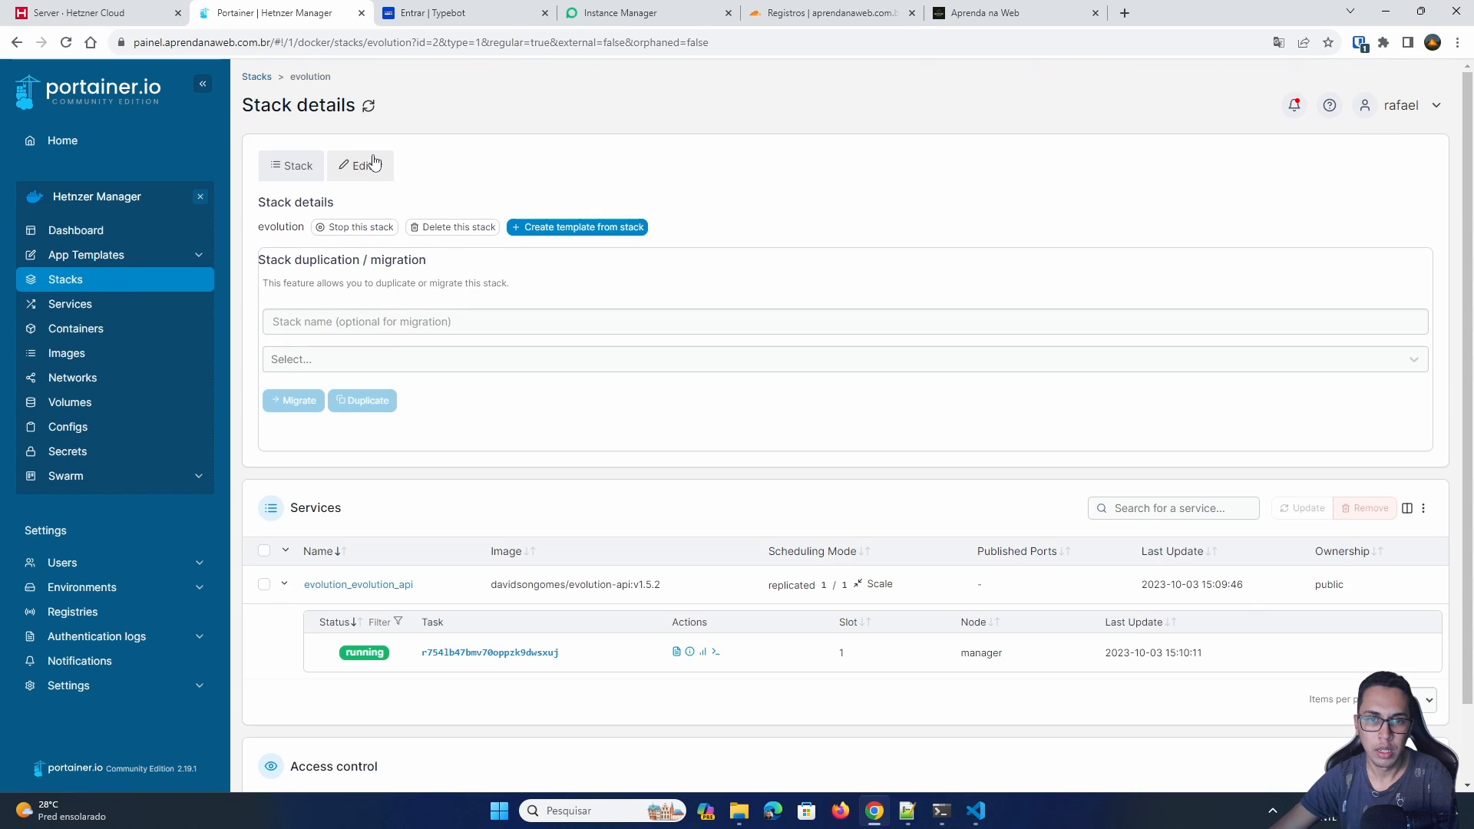
click(370, 163)
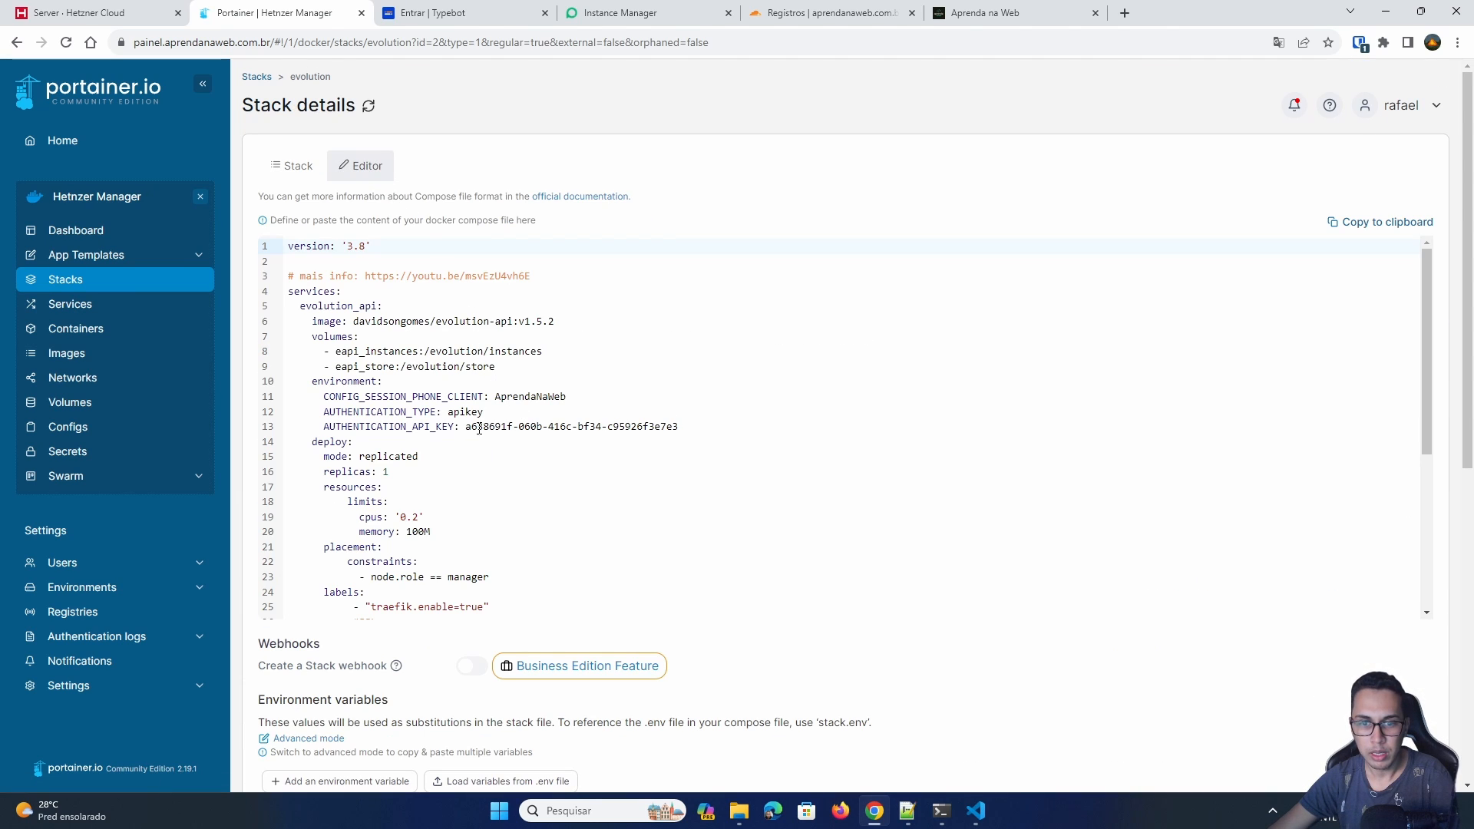
drag(465, 427, 670, 426)
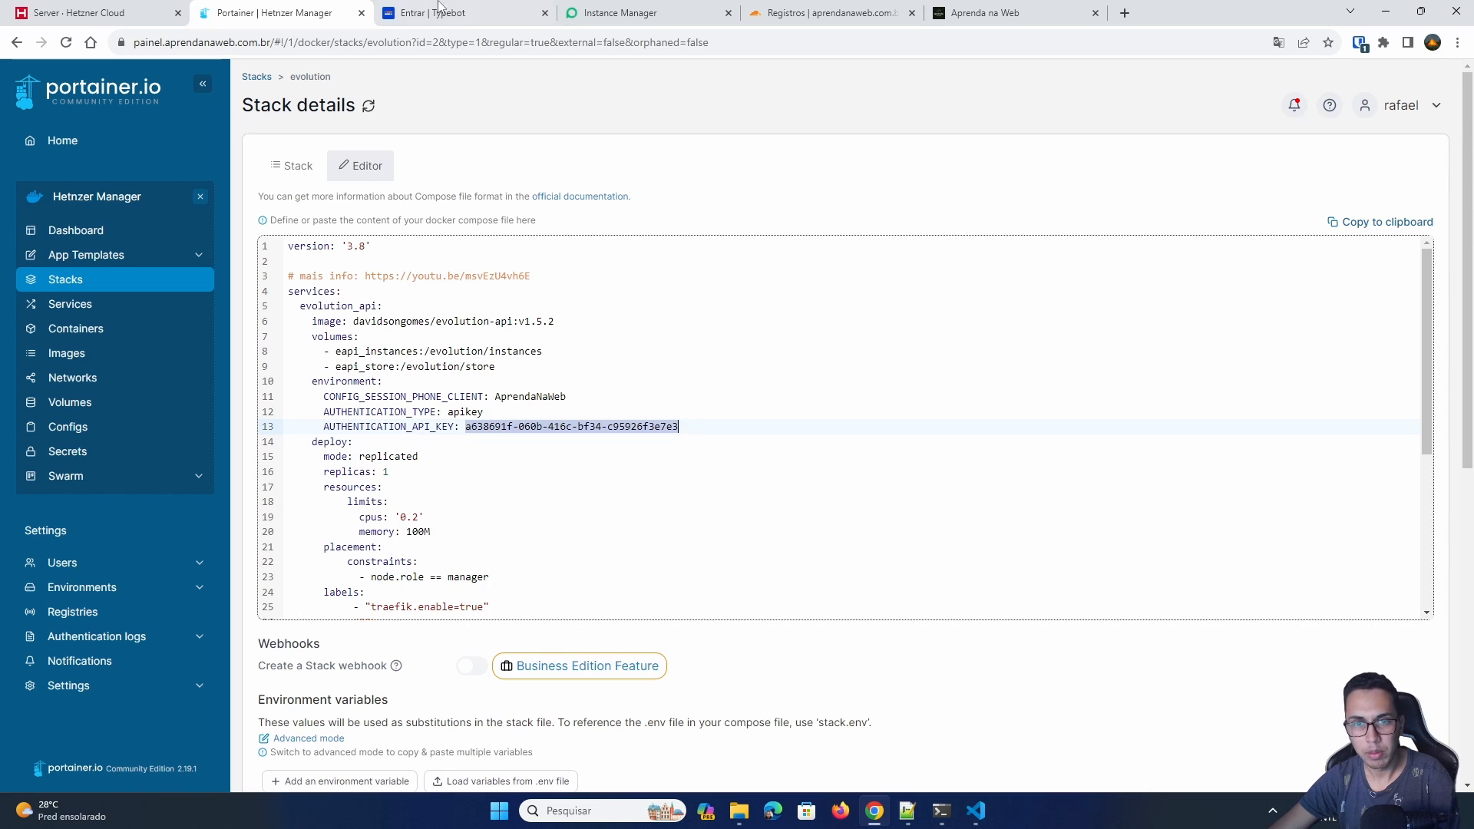
Return to the instance manager, paste the API key as the global API key, log in, and decline saving the password.
click(637, 14)
click(622, 471)
key(ctrl+v)
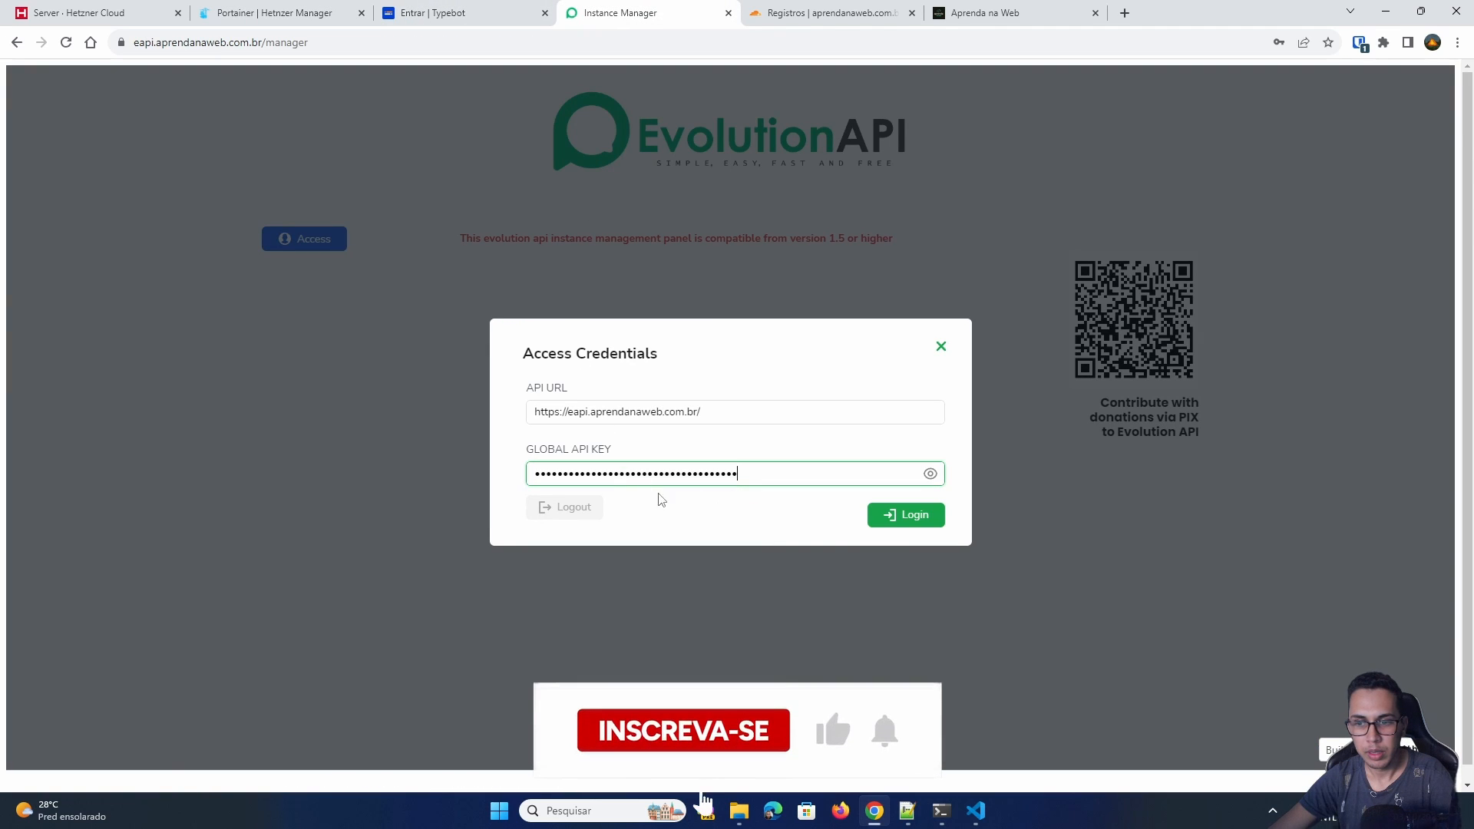
click(897, 517)
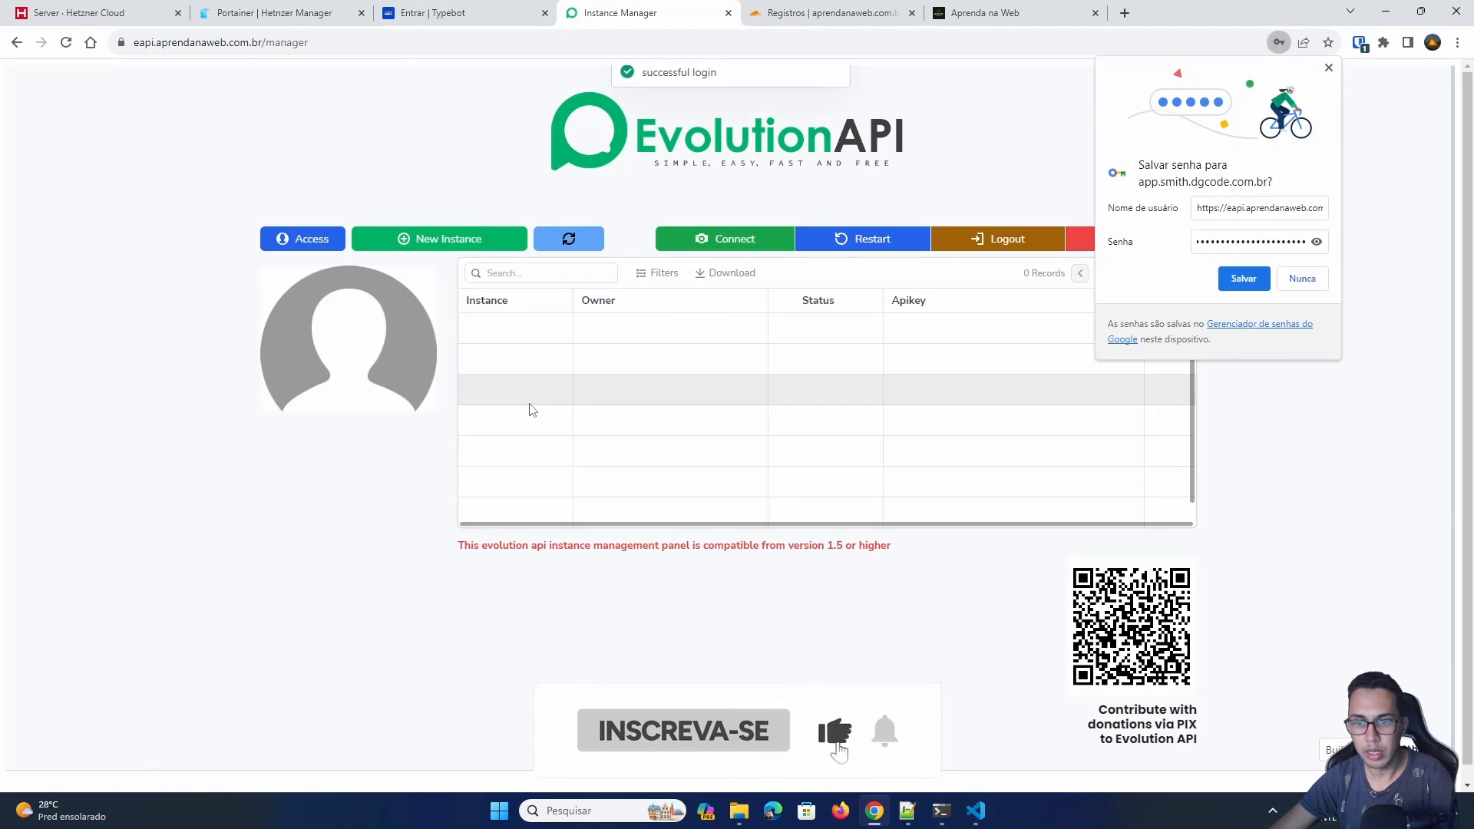
click(1309, 282)
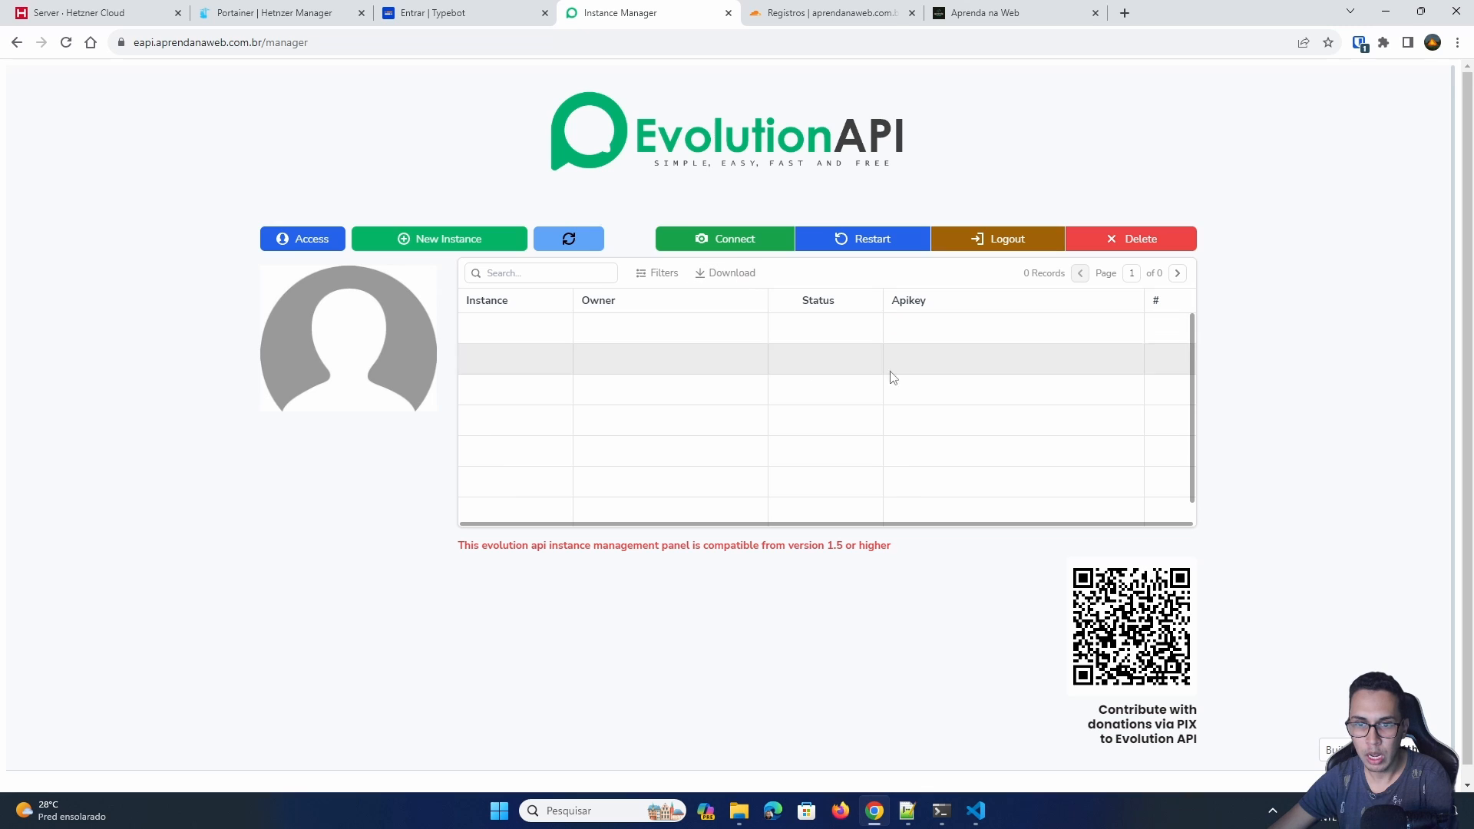
Review the API URL and global API key stored in the access credentials, and close the dialog.
click(307, 239)
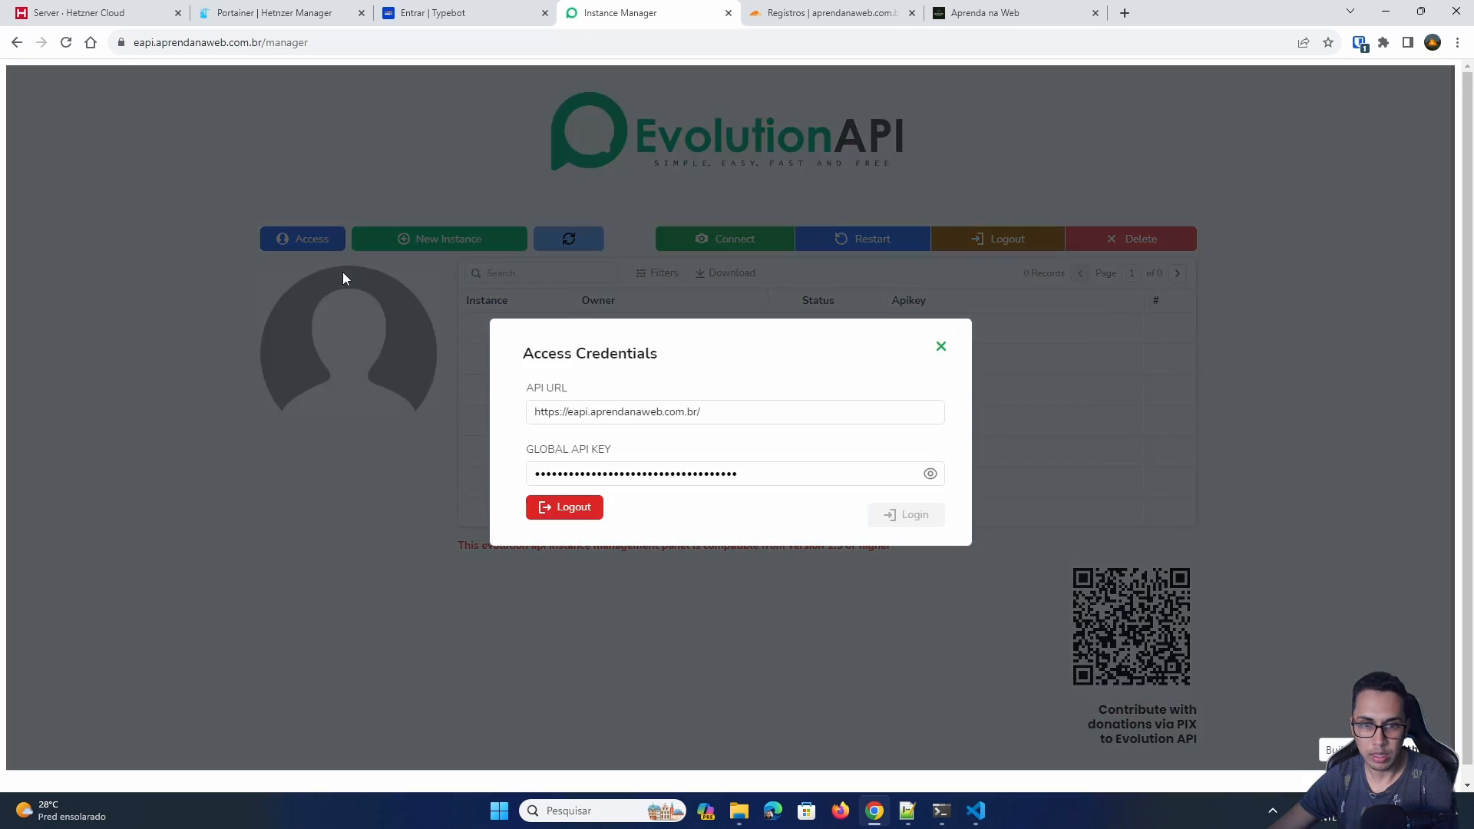
drag(738, 406, 503, 417)
click(503, 418)
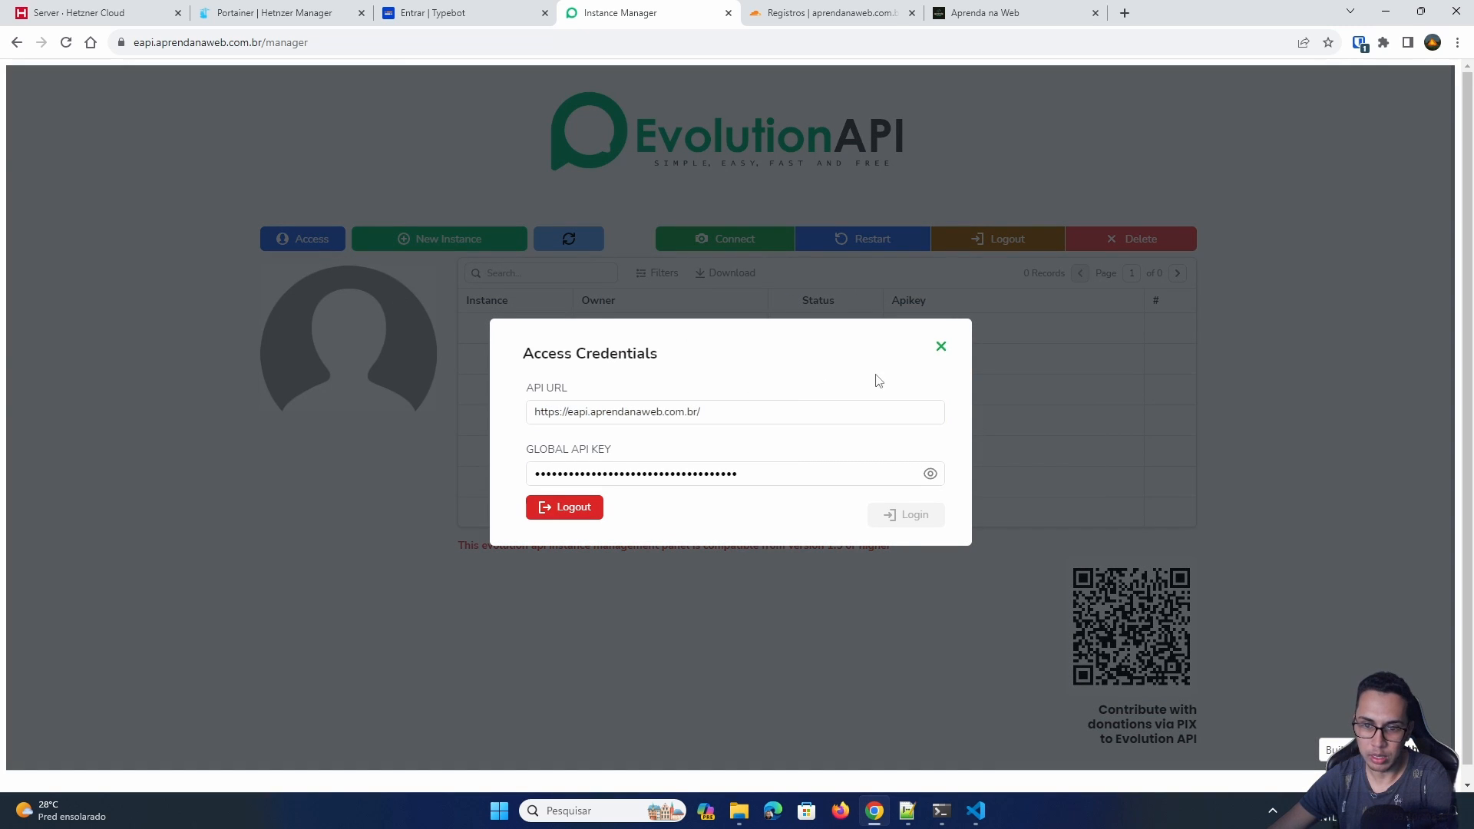
click(941, 346)
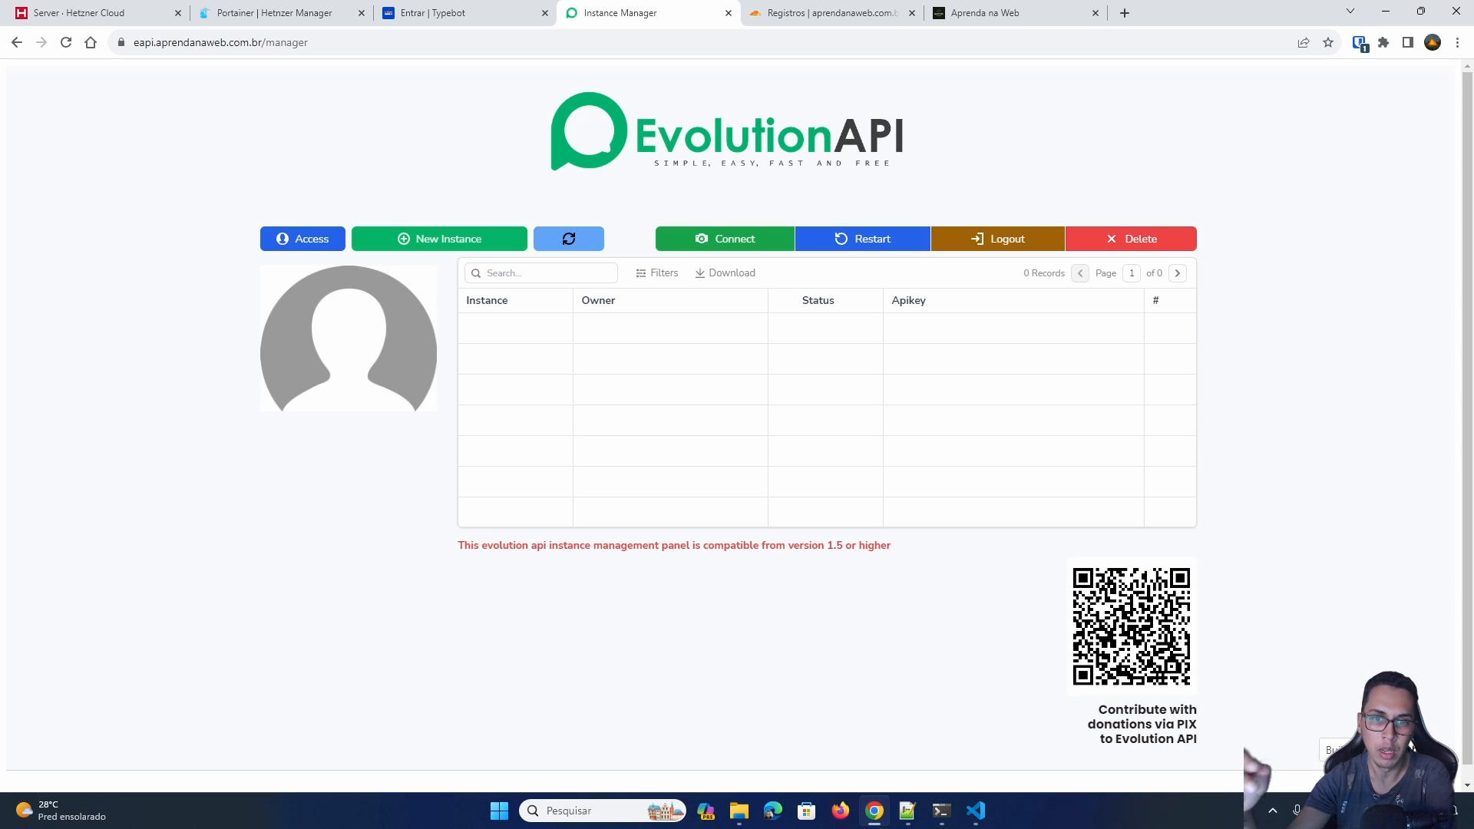
Open the new instance form and examine its instance, webhook, settings, Websocket, RabbitMQ, Chatwoot and Typebot options.
click(449, 246)
scroll(645, 282, down, 4)
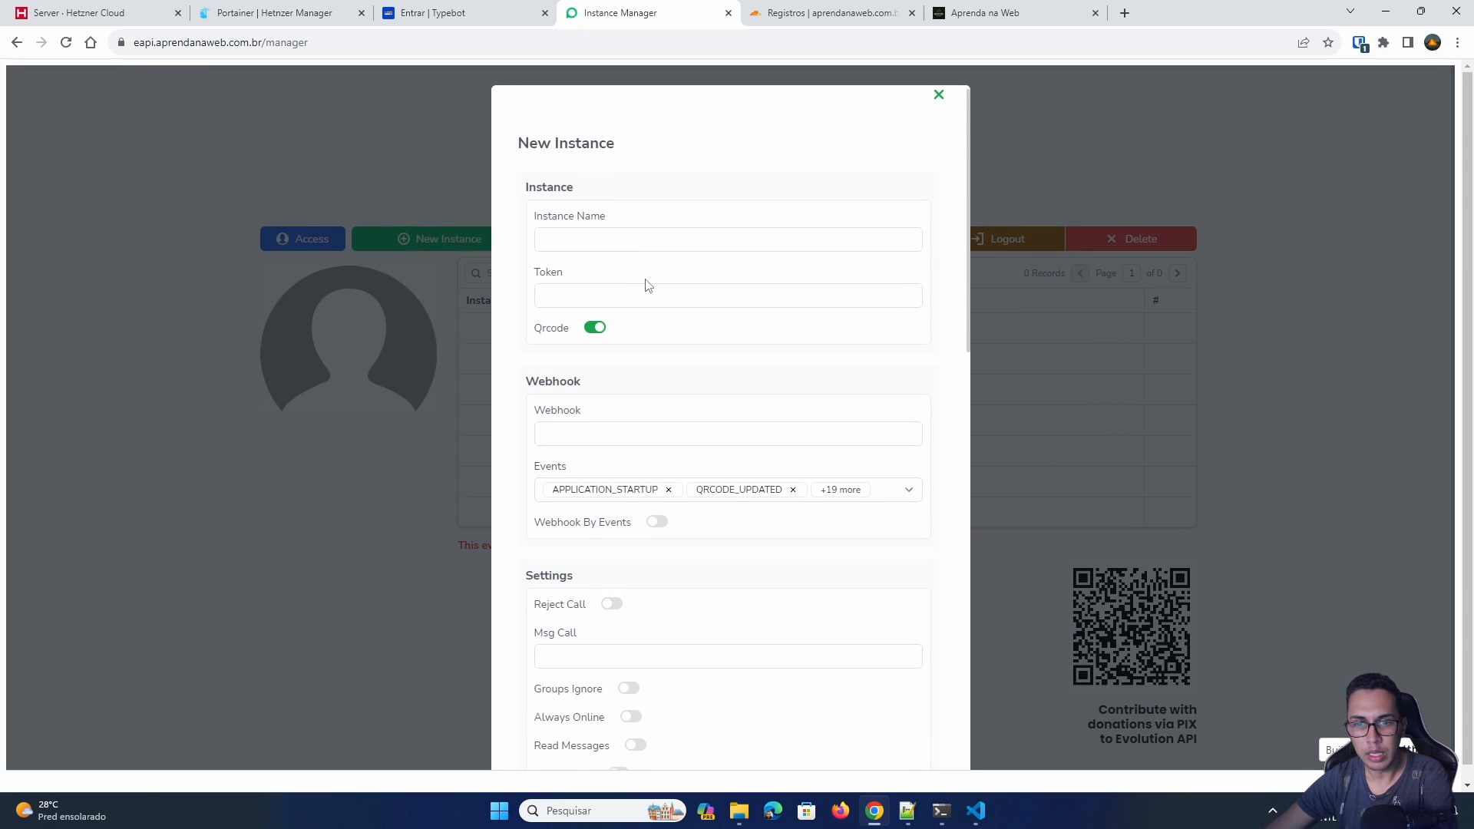
scroll(645, 282, up, 2)
scroll(645, 282, down, 5)
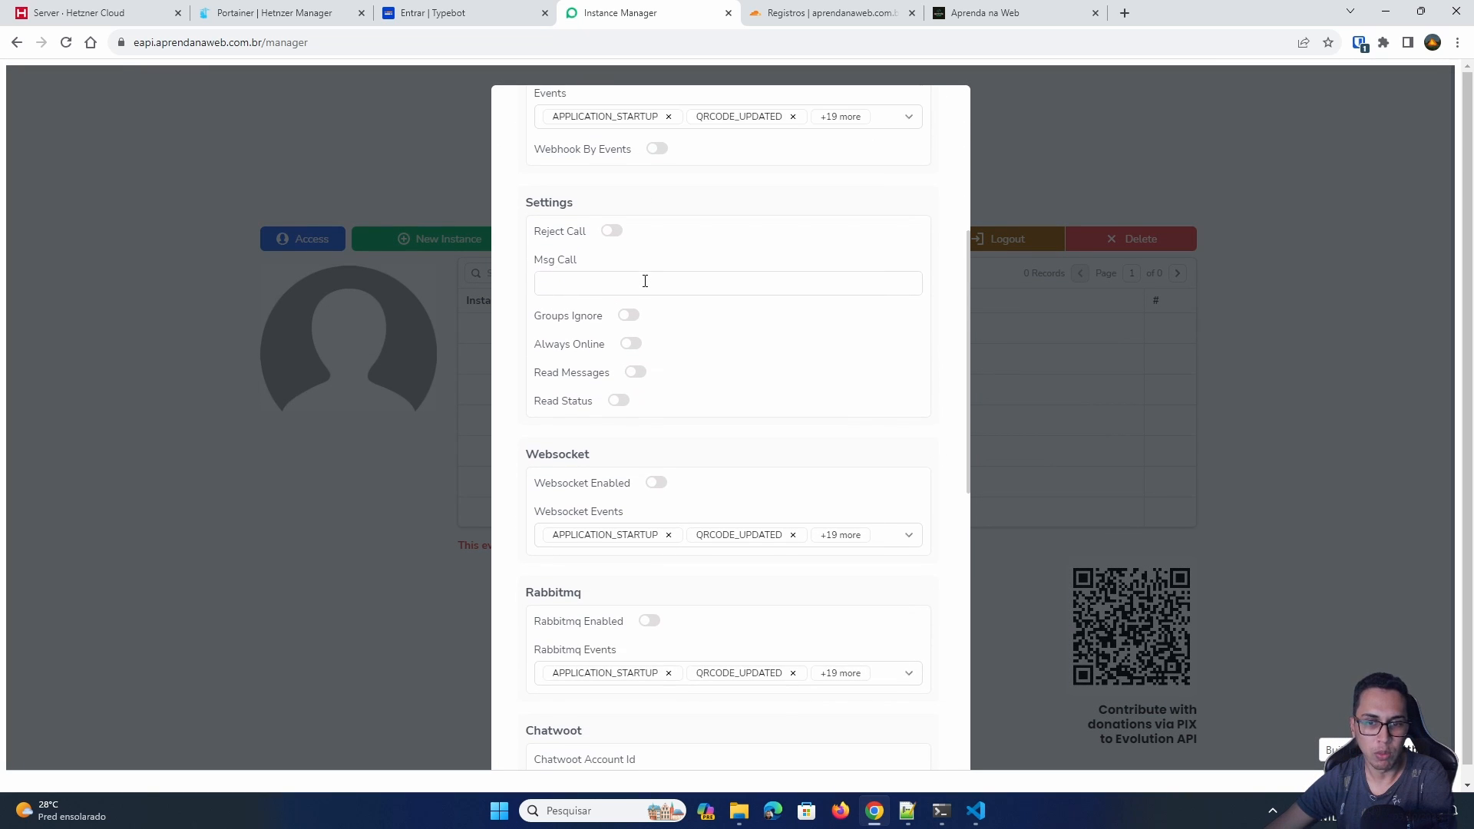
scroll(608, 332, down, 3)
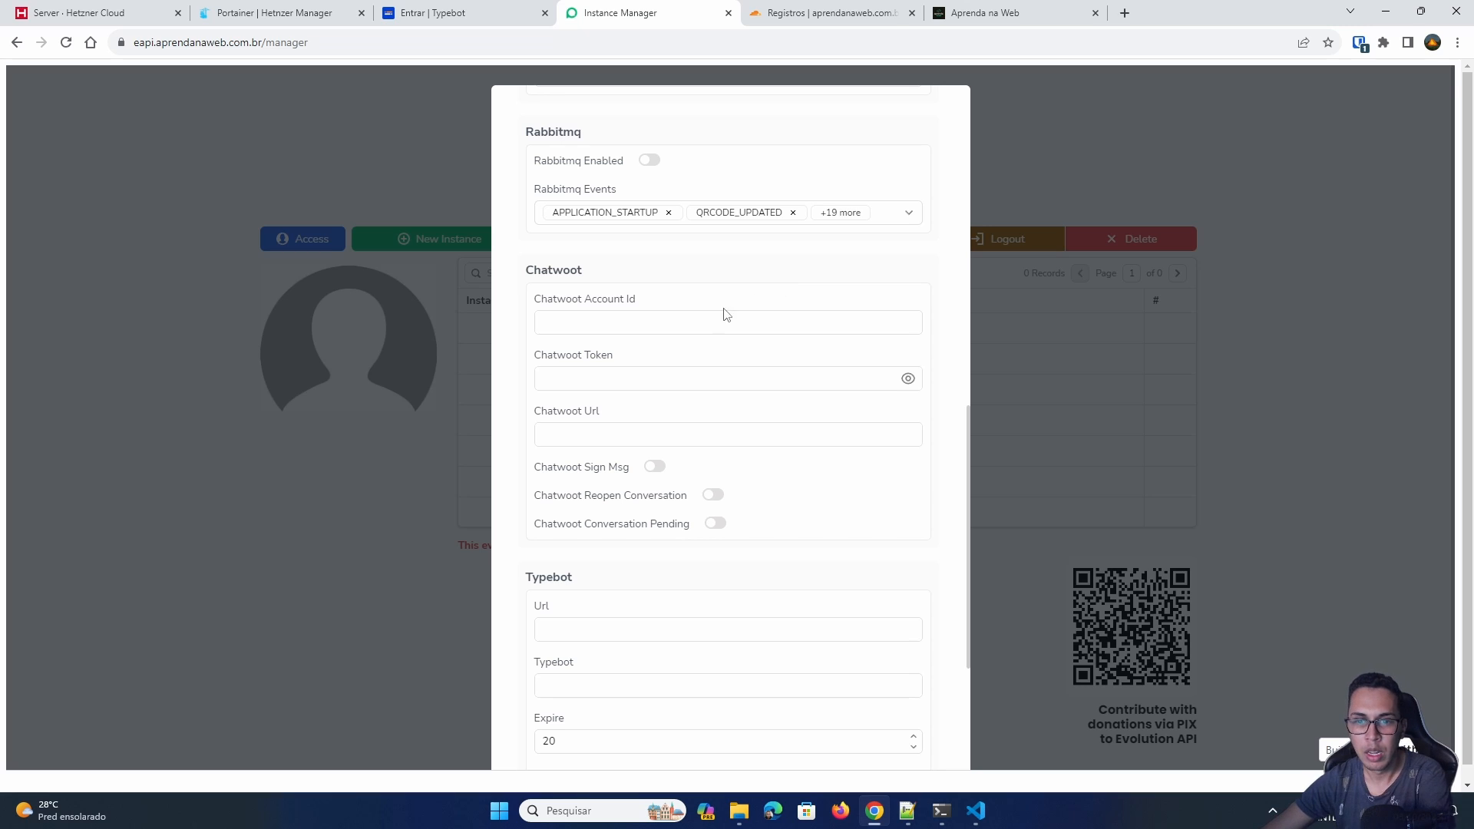
scroll(726, 314, down, 5)
click(643, 333)
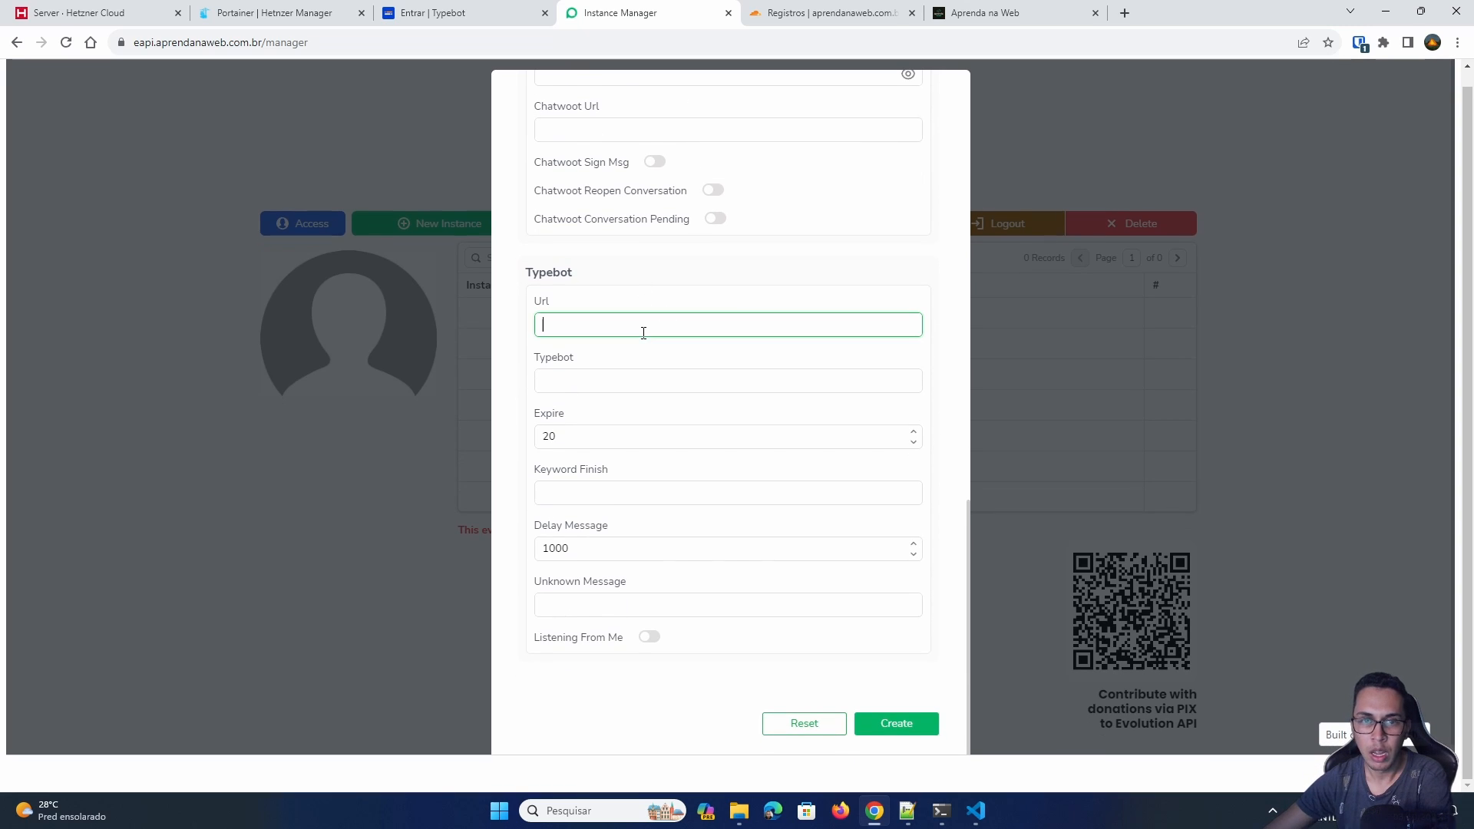
Check the Typebot builder's address on its sign-in page, return to the instance manager, and close the new instance form without creating anything.
click(468, 10)
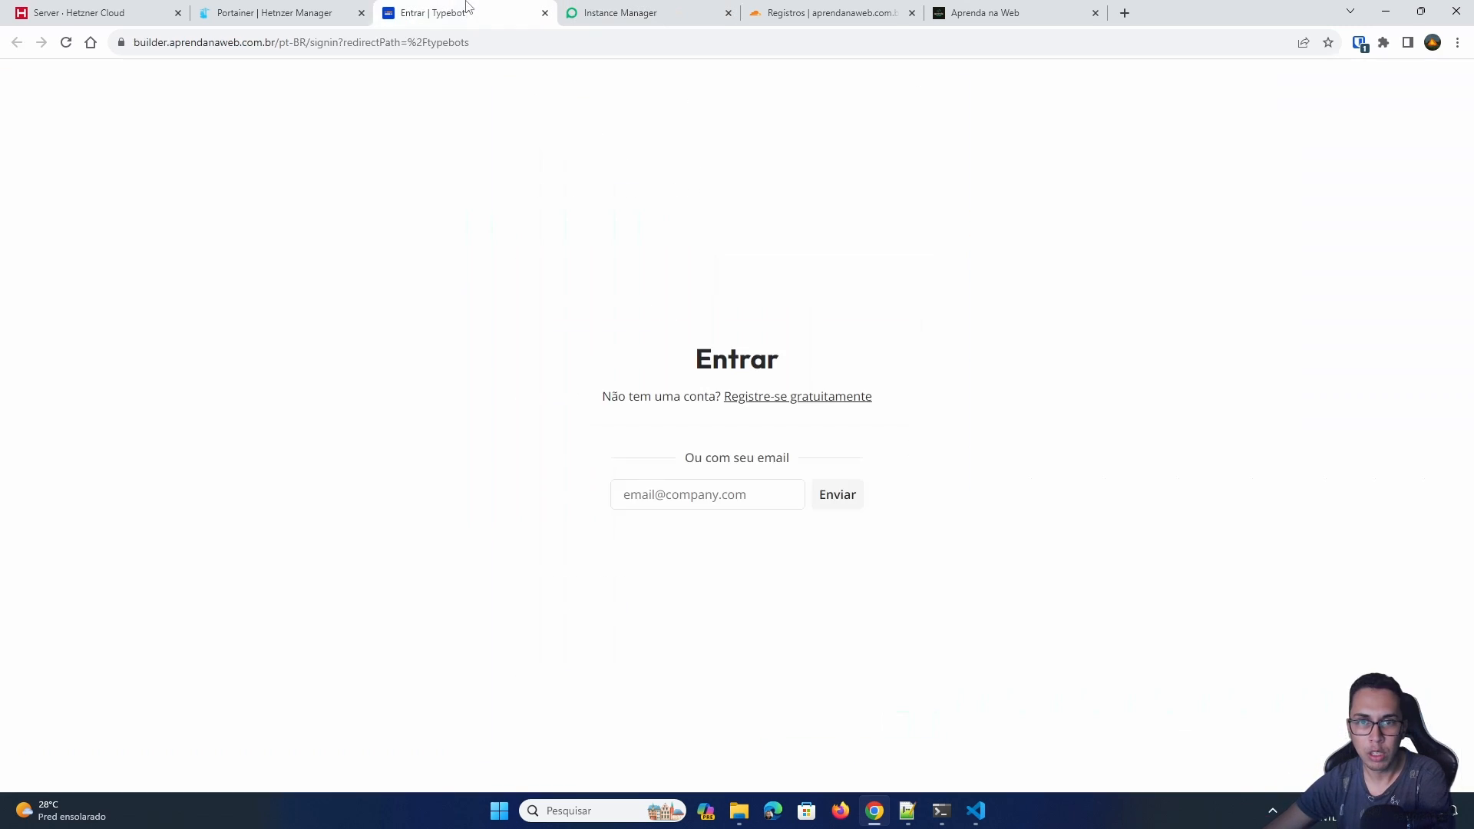
click(606, 16)
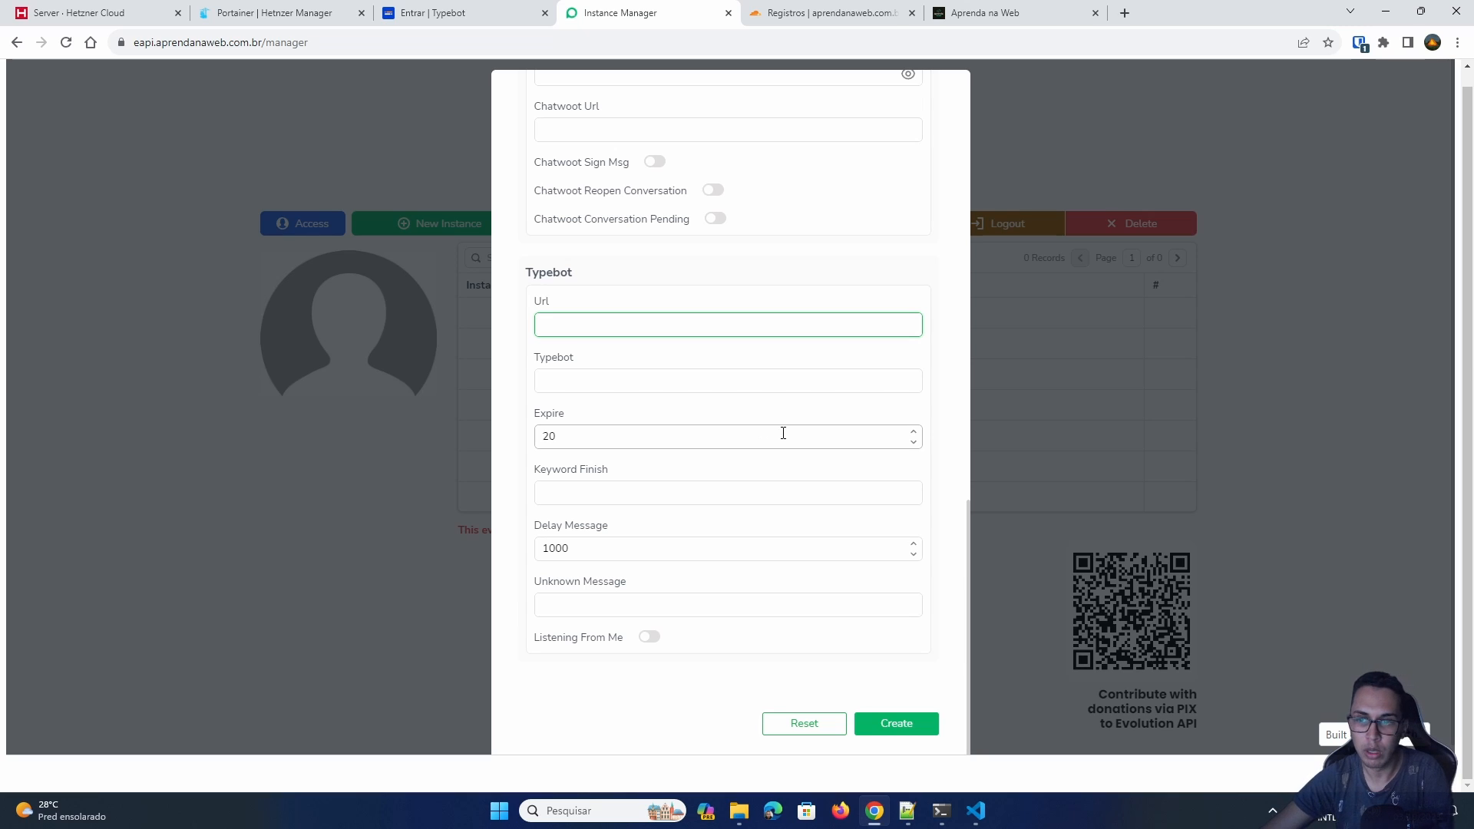
scroll(783, 434, up, 15)
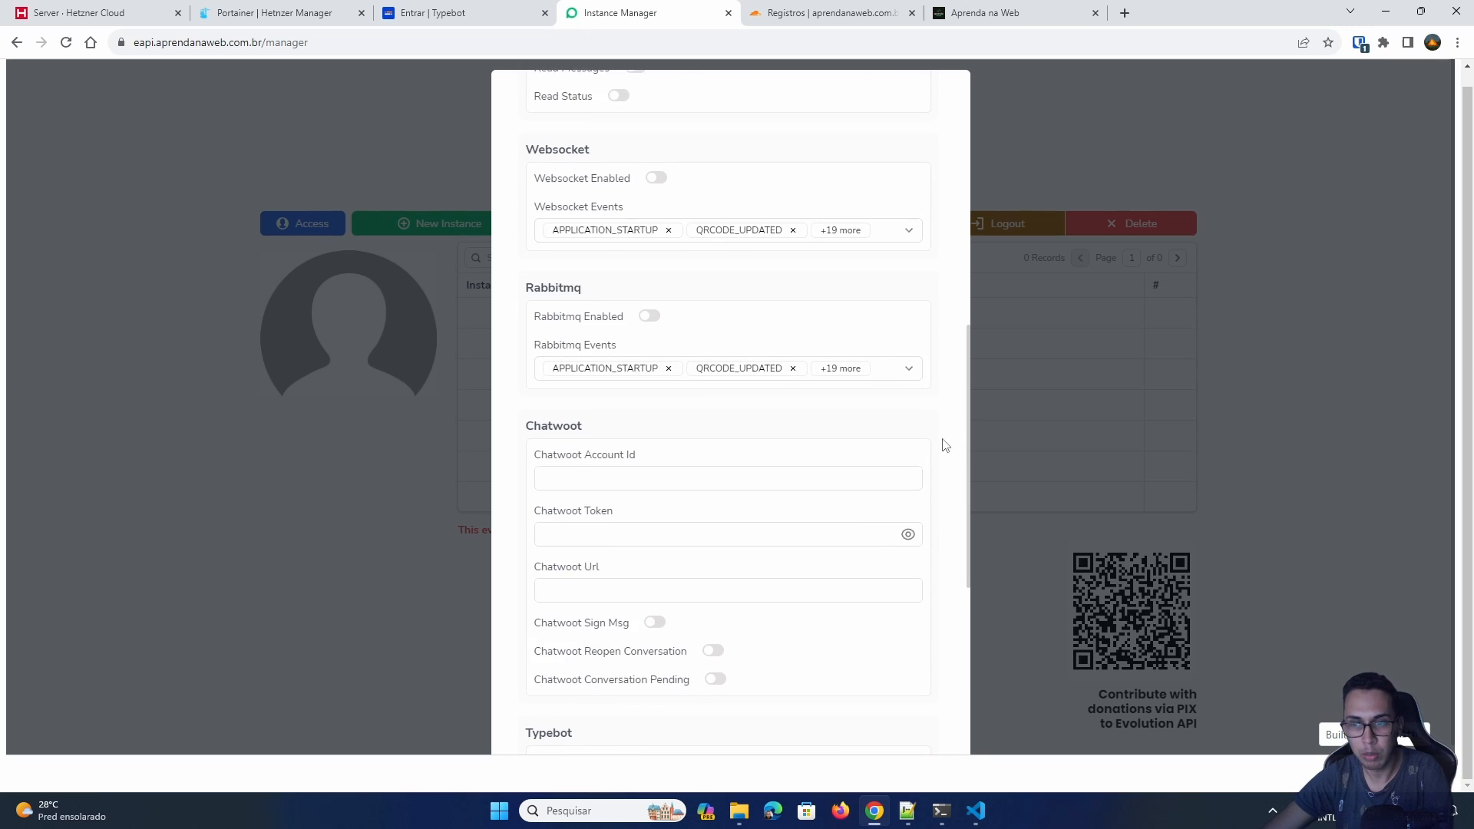
click(1282, 386)
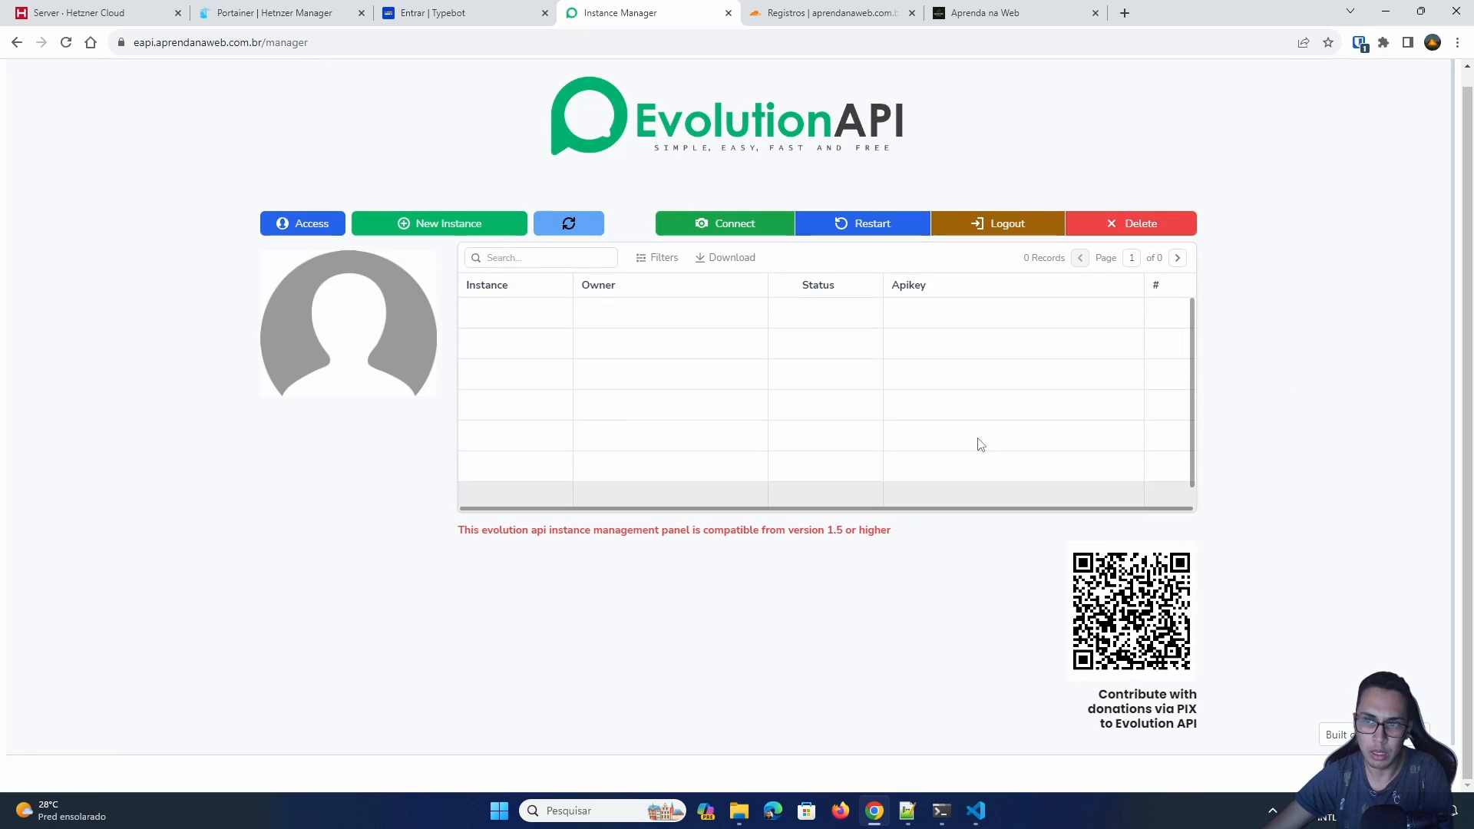
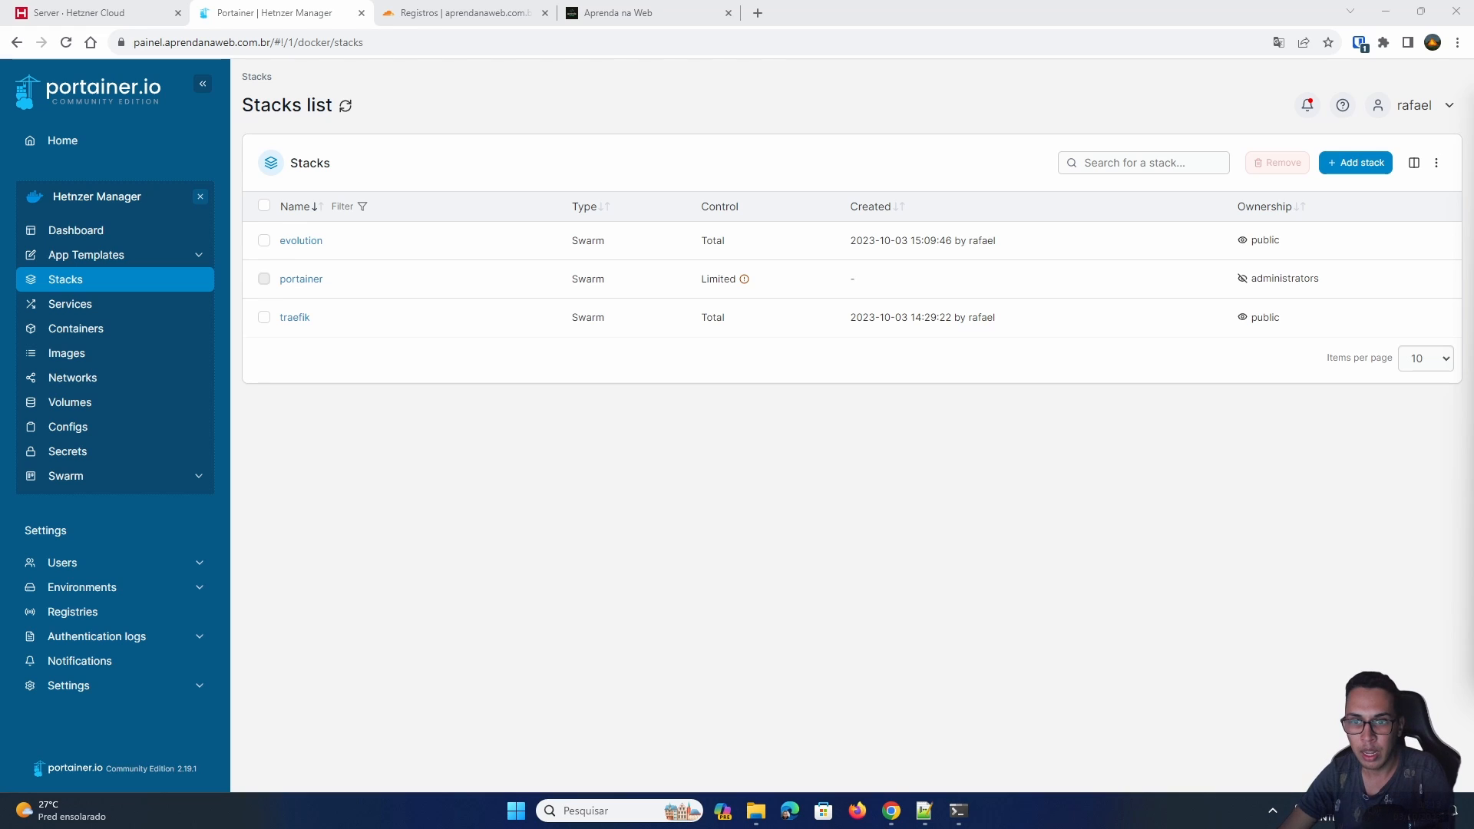
Start creating a new network in Portainer and name it app_network.
click(122, 354)
click(122, 377)
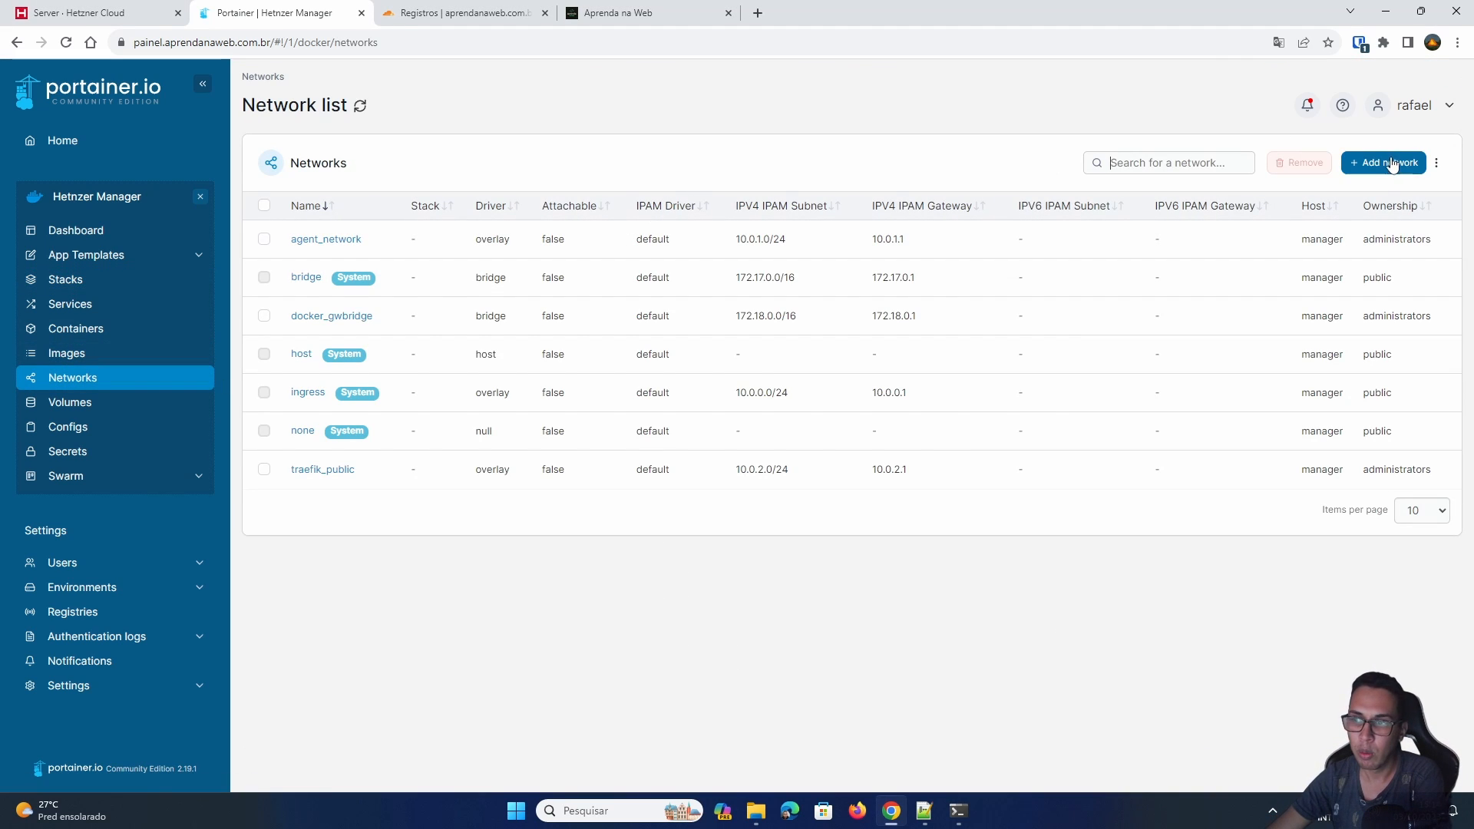
click(1384, 162)
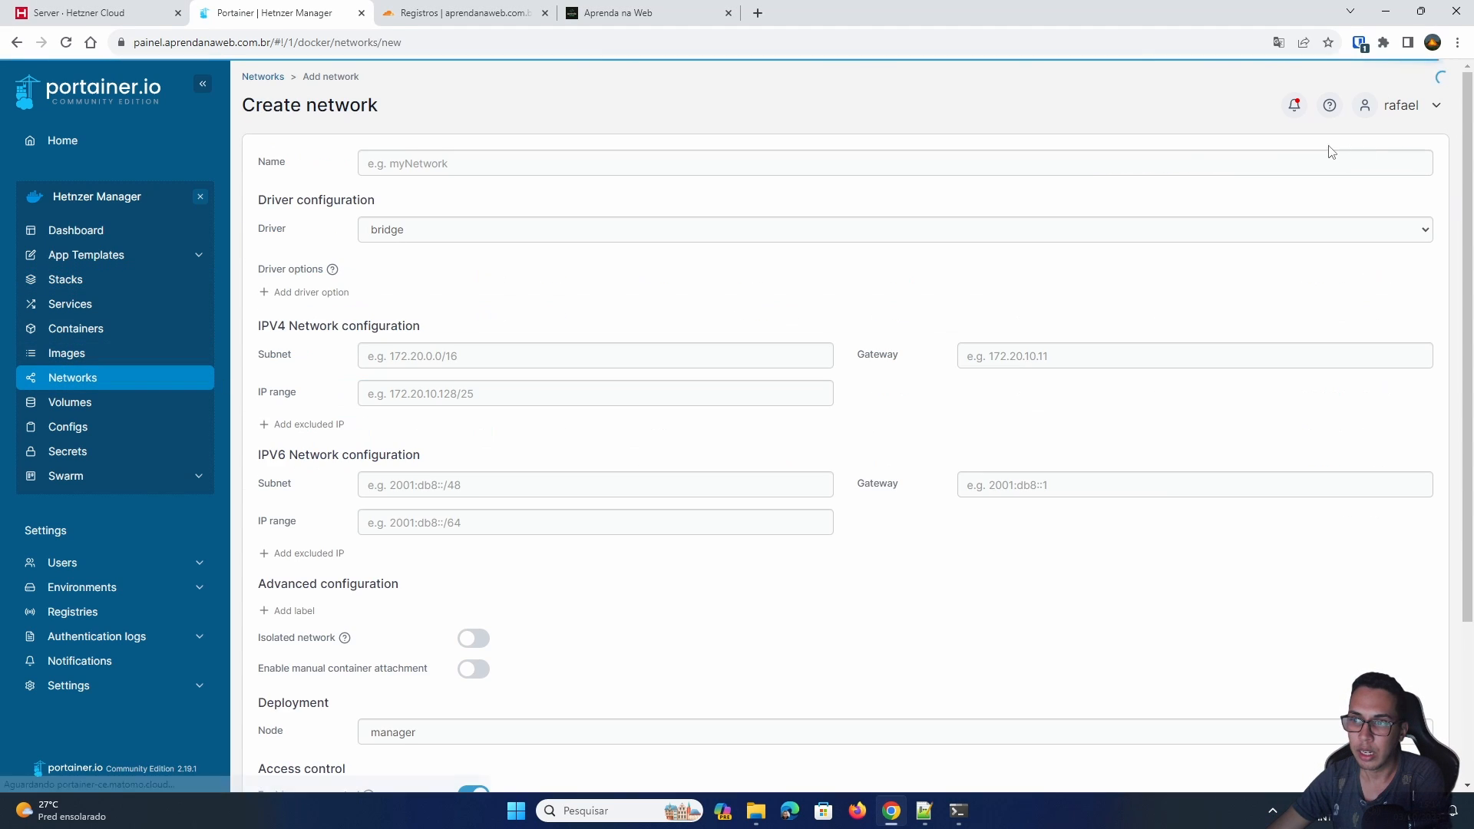
click(84, 379)
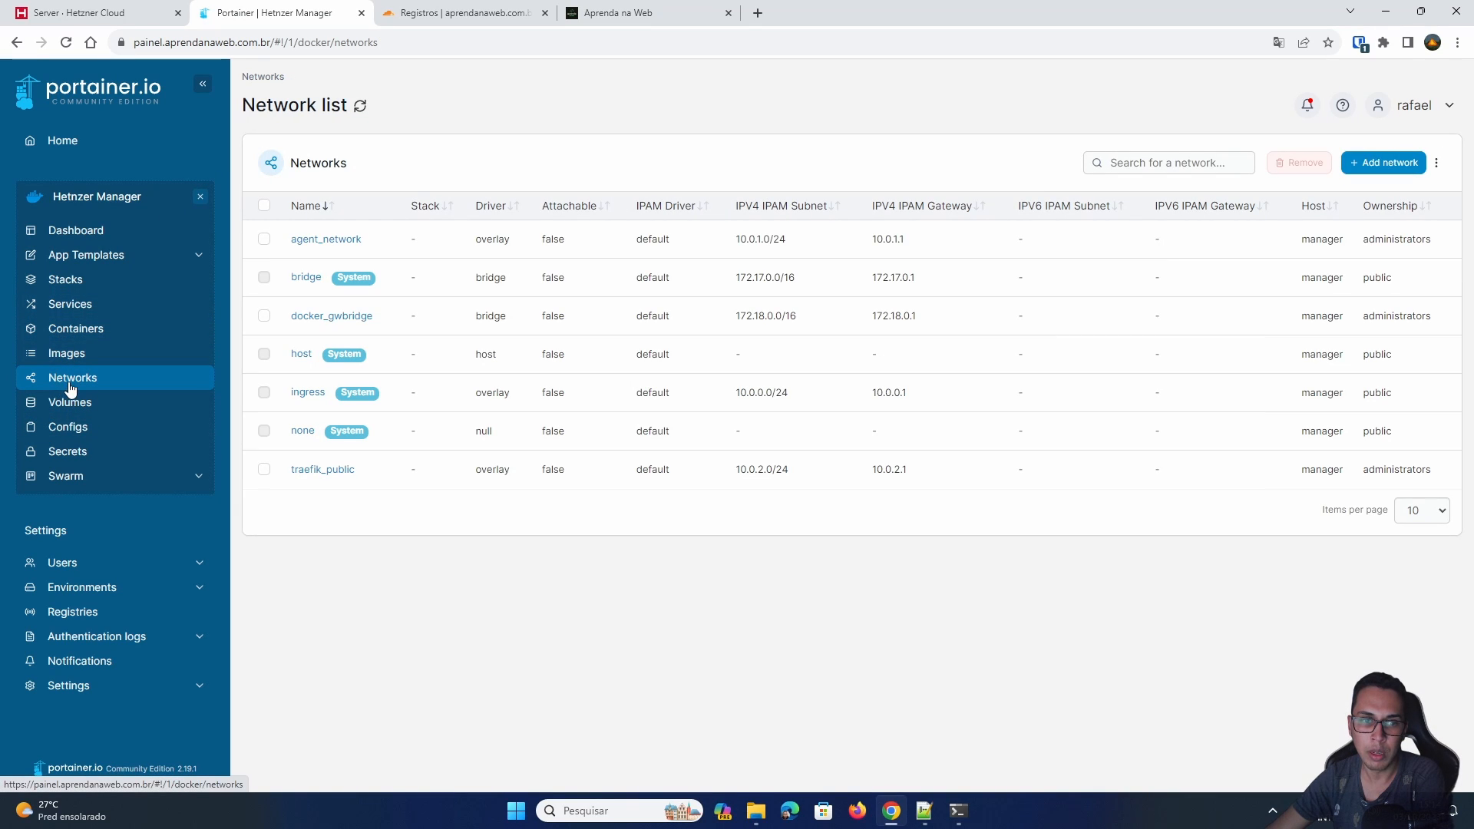
click(1381, 164)
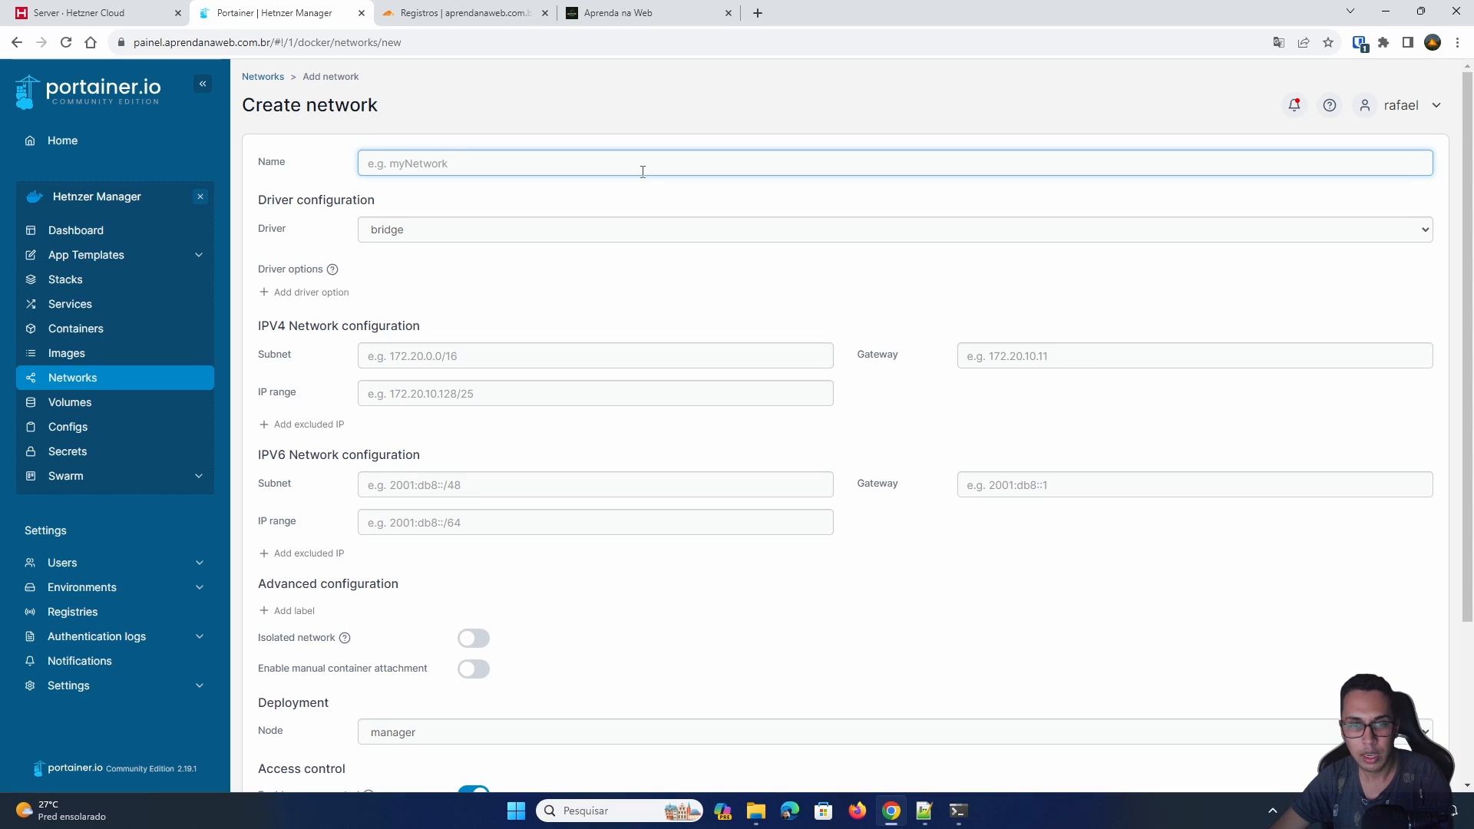
text(app_)
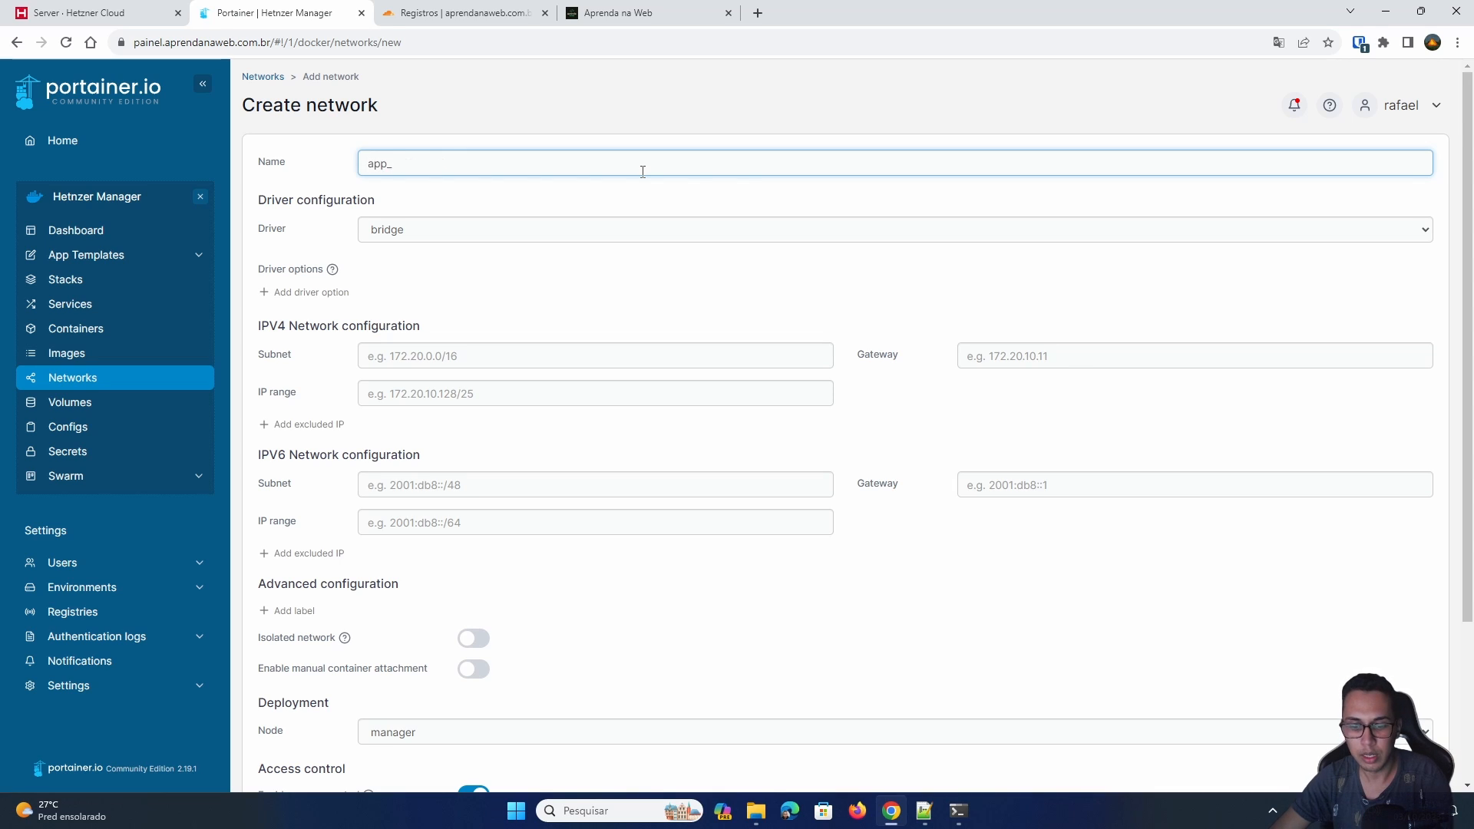
text(network)
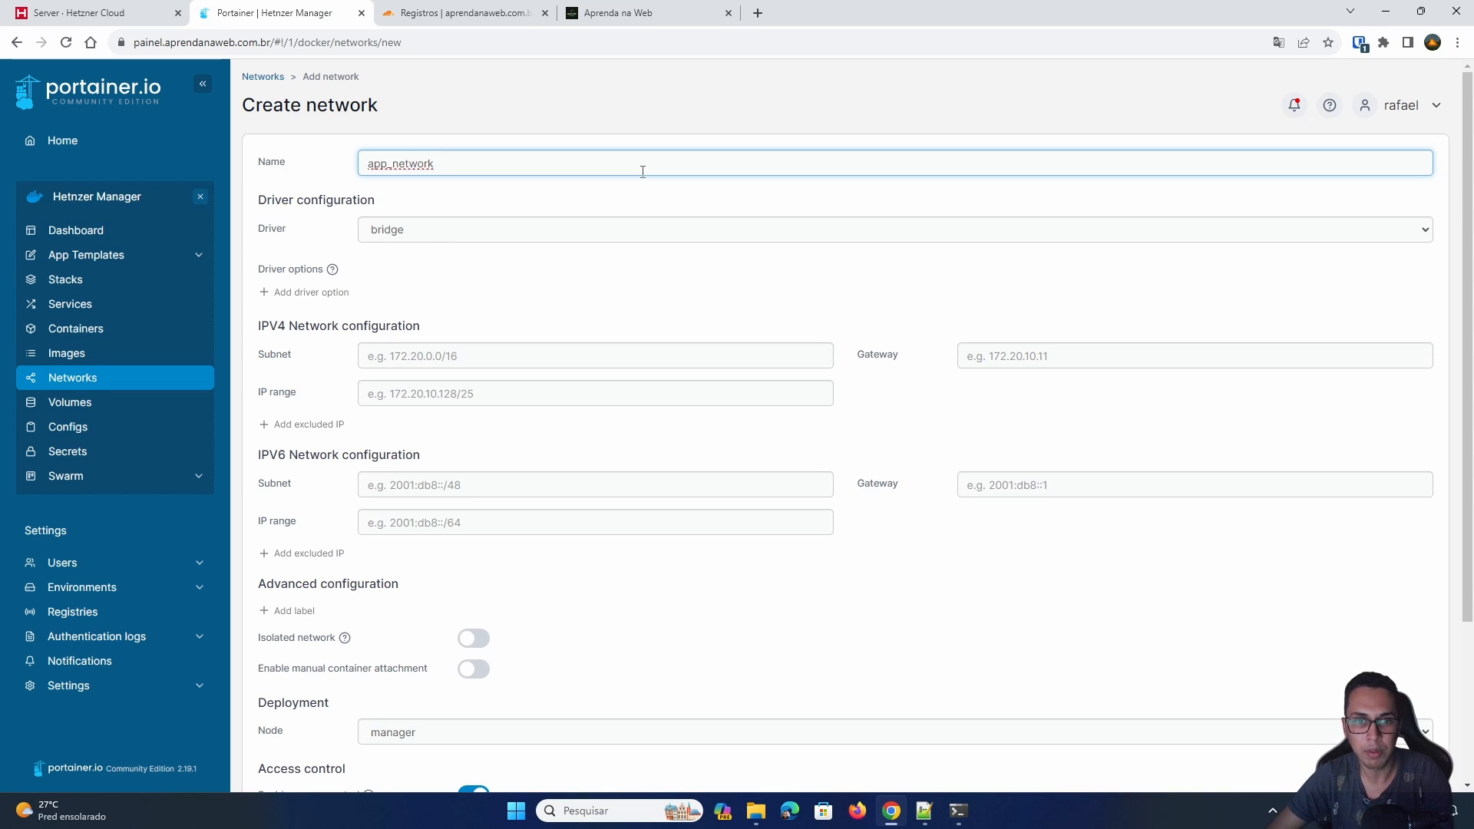
Set the network's driver to overlay and create the network.
click(517, 231)
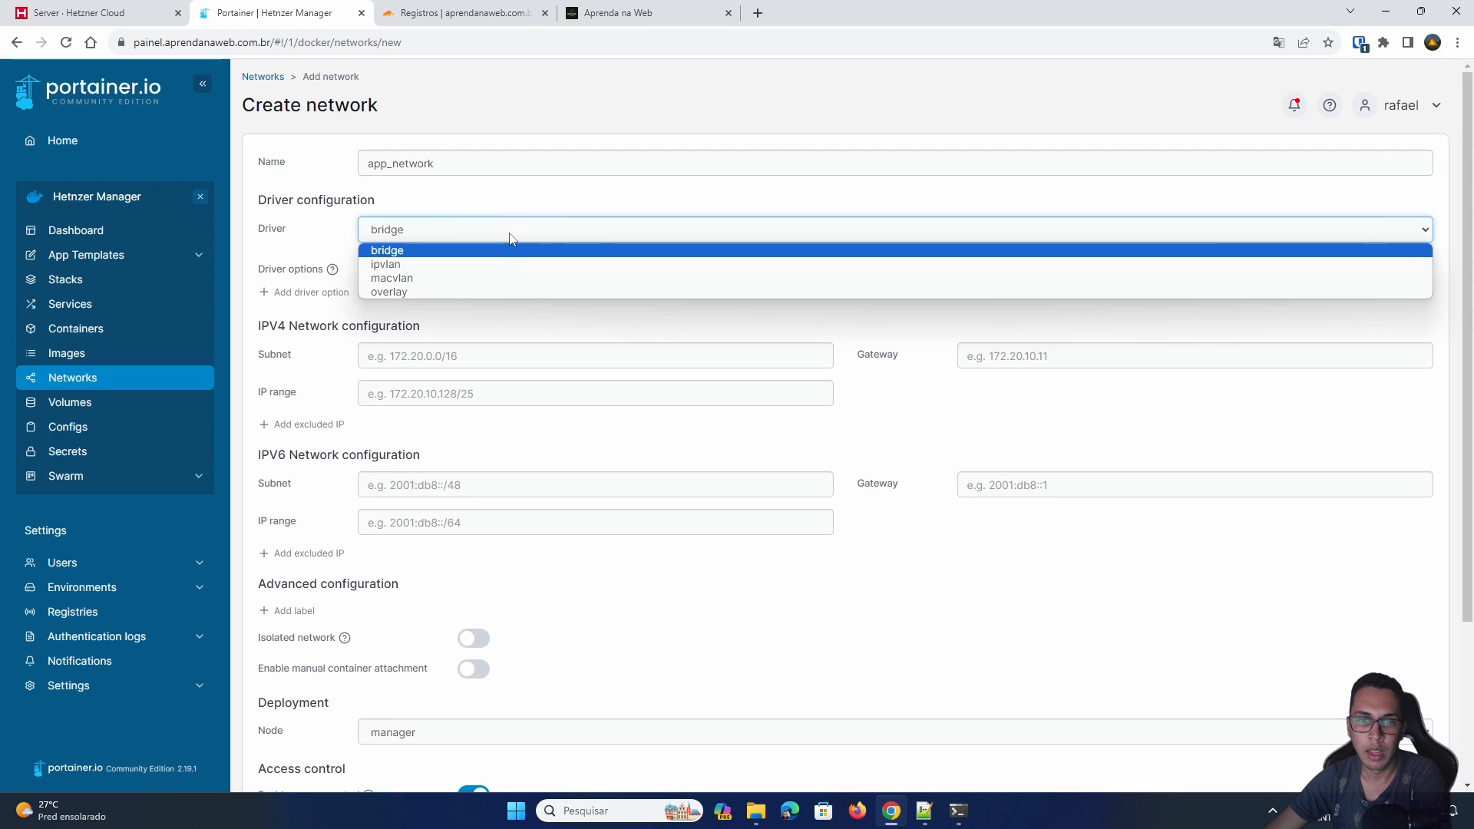
click(469, 295)
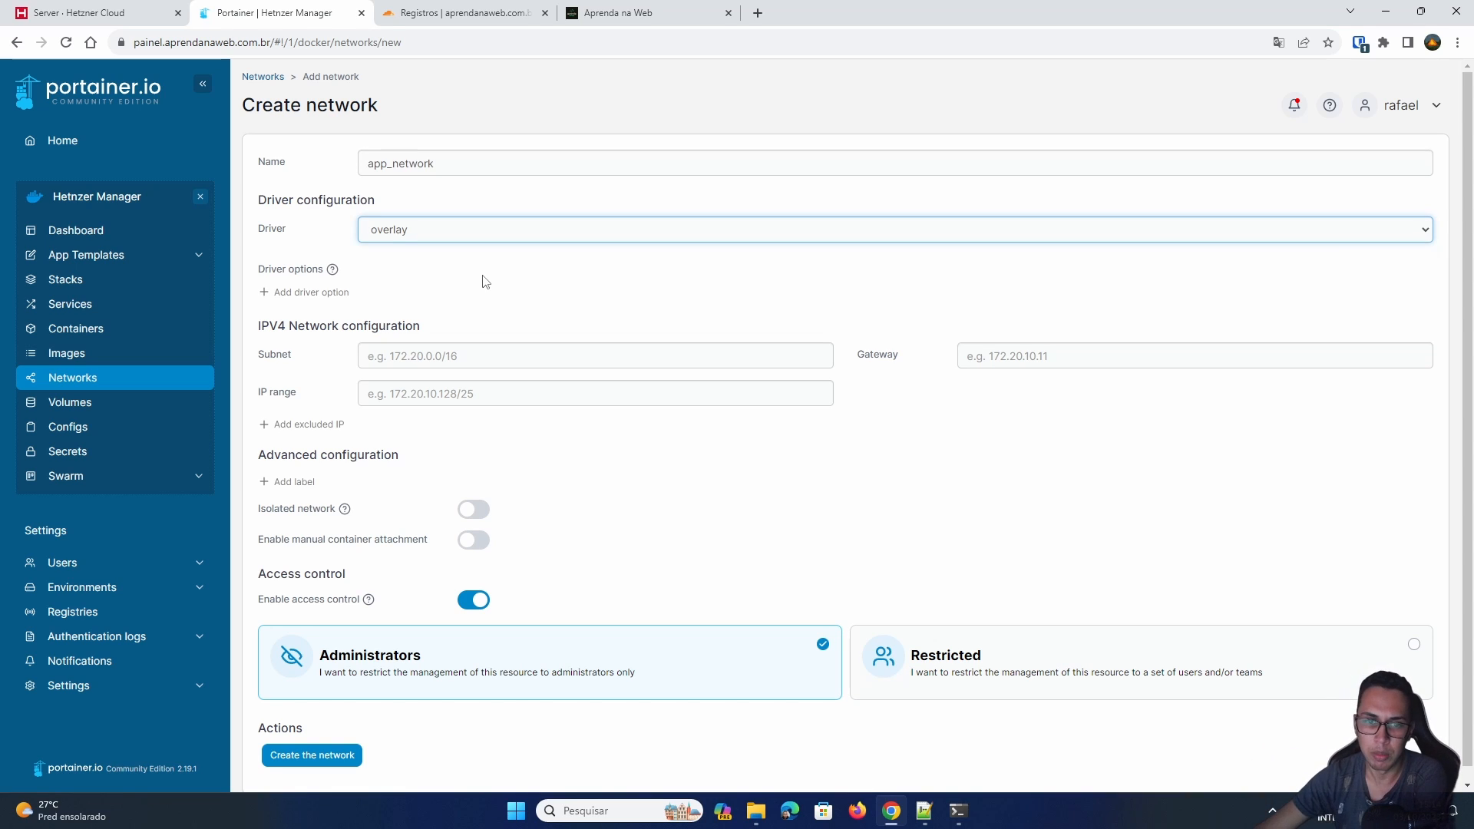
scroll(564, 453, down, 1)
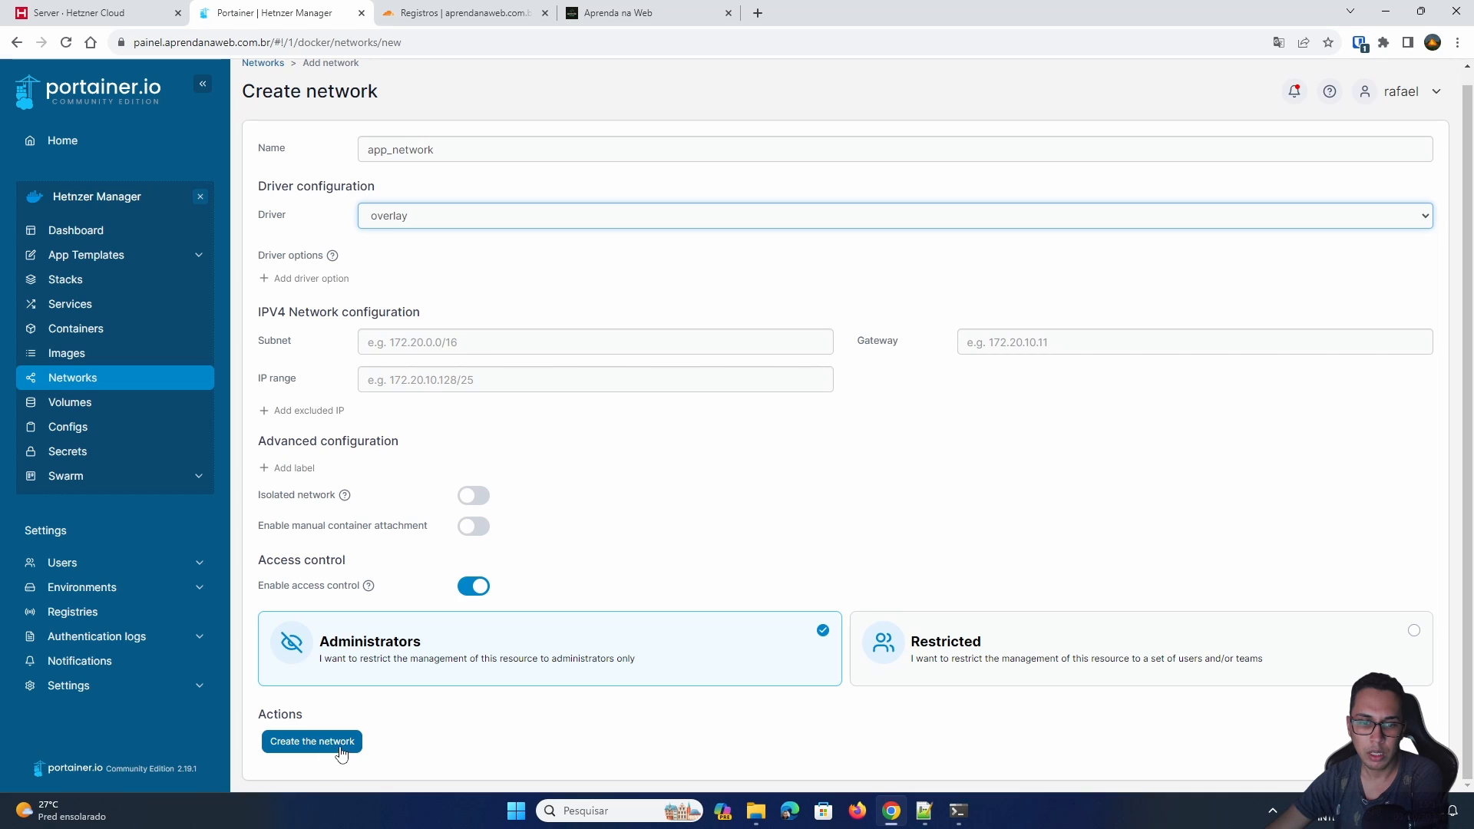
click(341, 750)
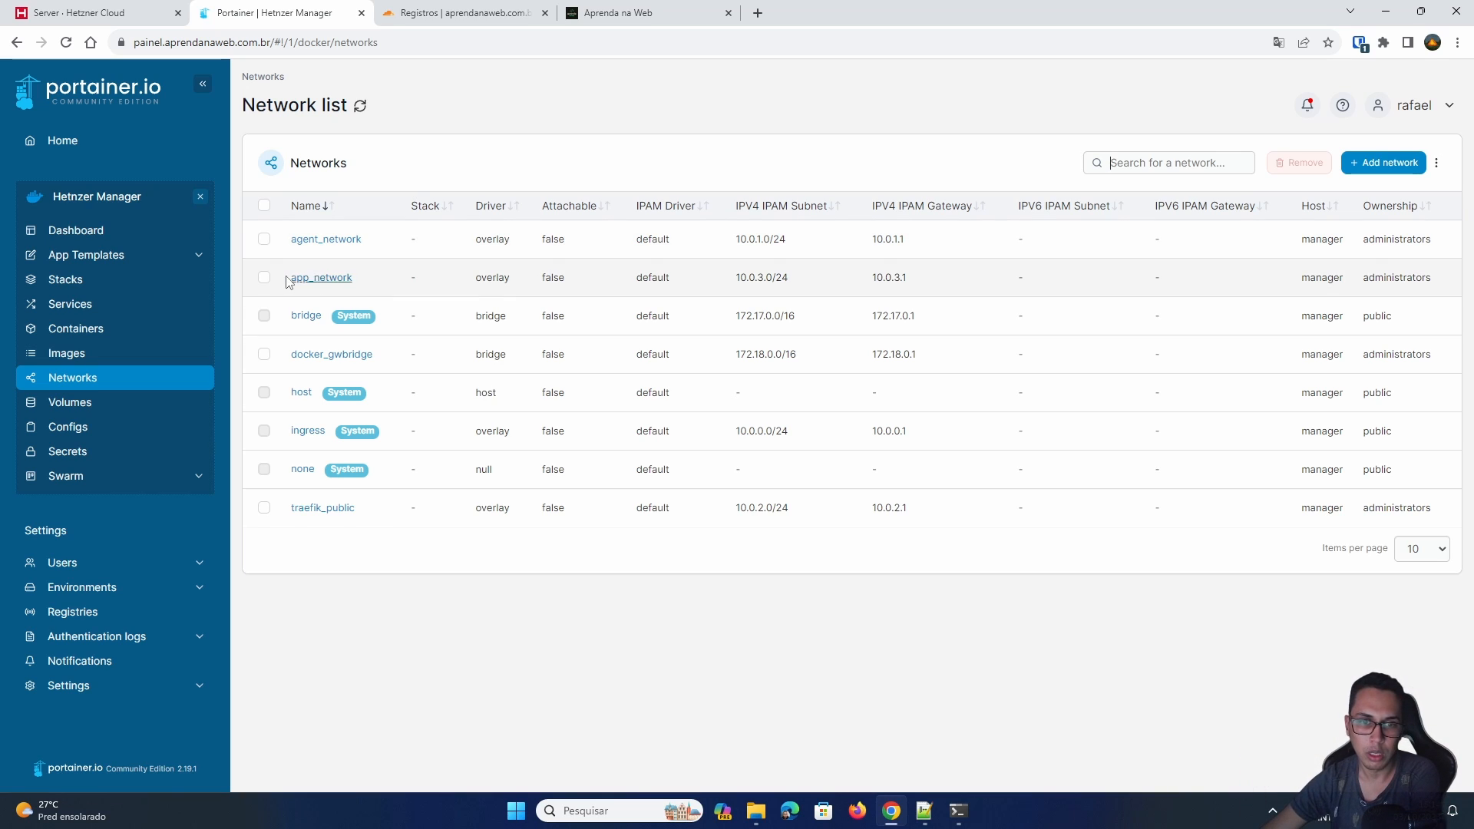
drag(359, 281, 286, 281)
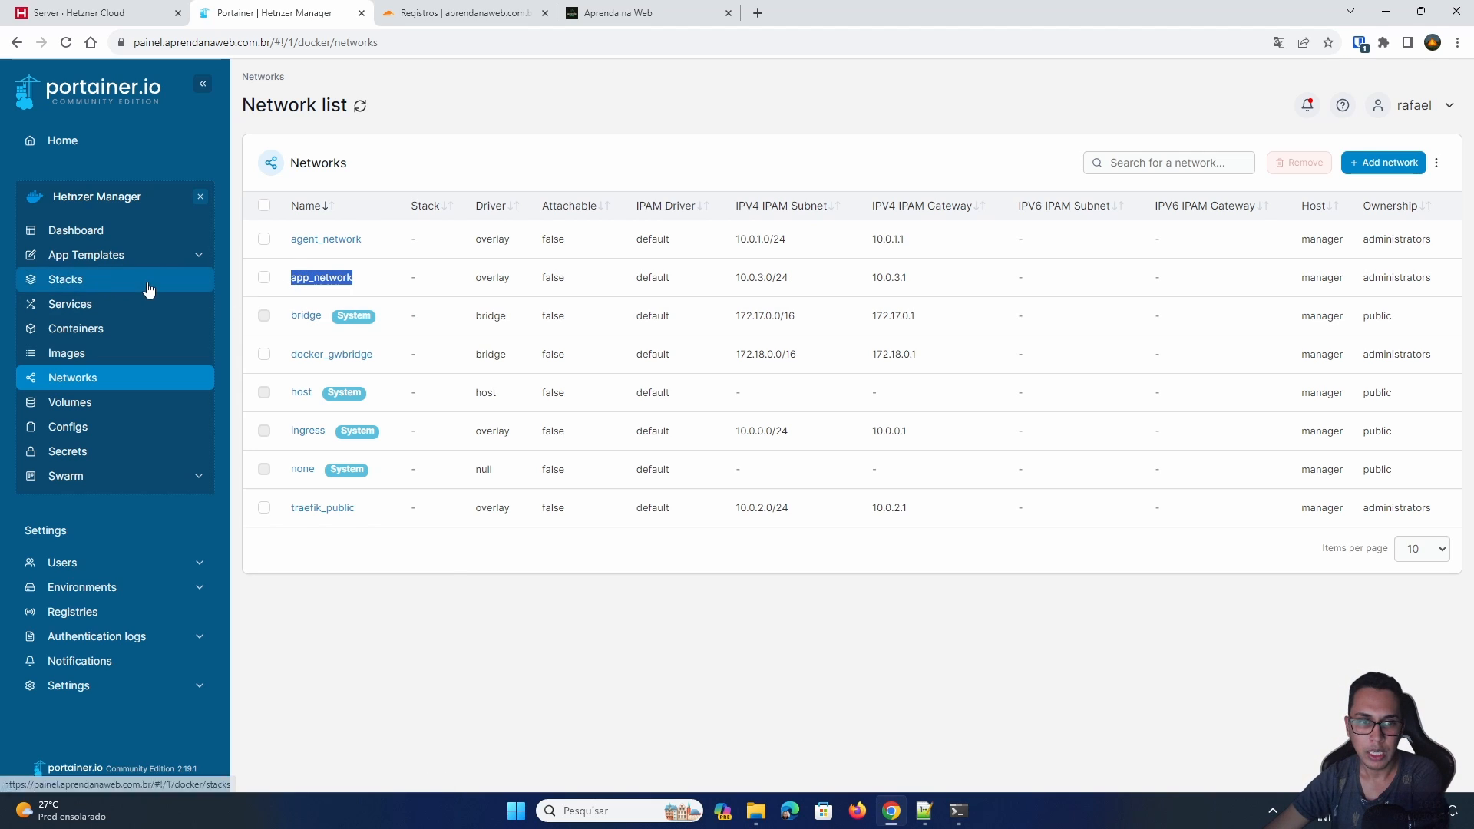
Copy the full postgres.yaml content offered in the Backend section of the Aprenda na Web materials page, and close the file.
click(66, 279)
click(654, 13)
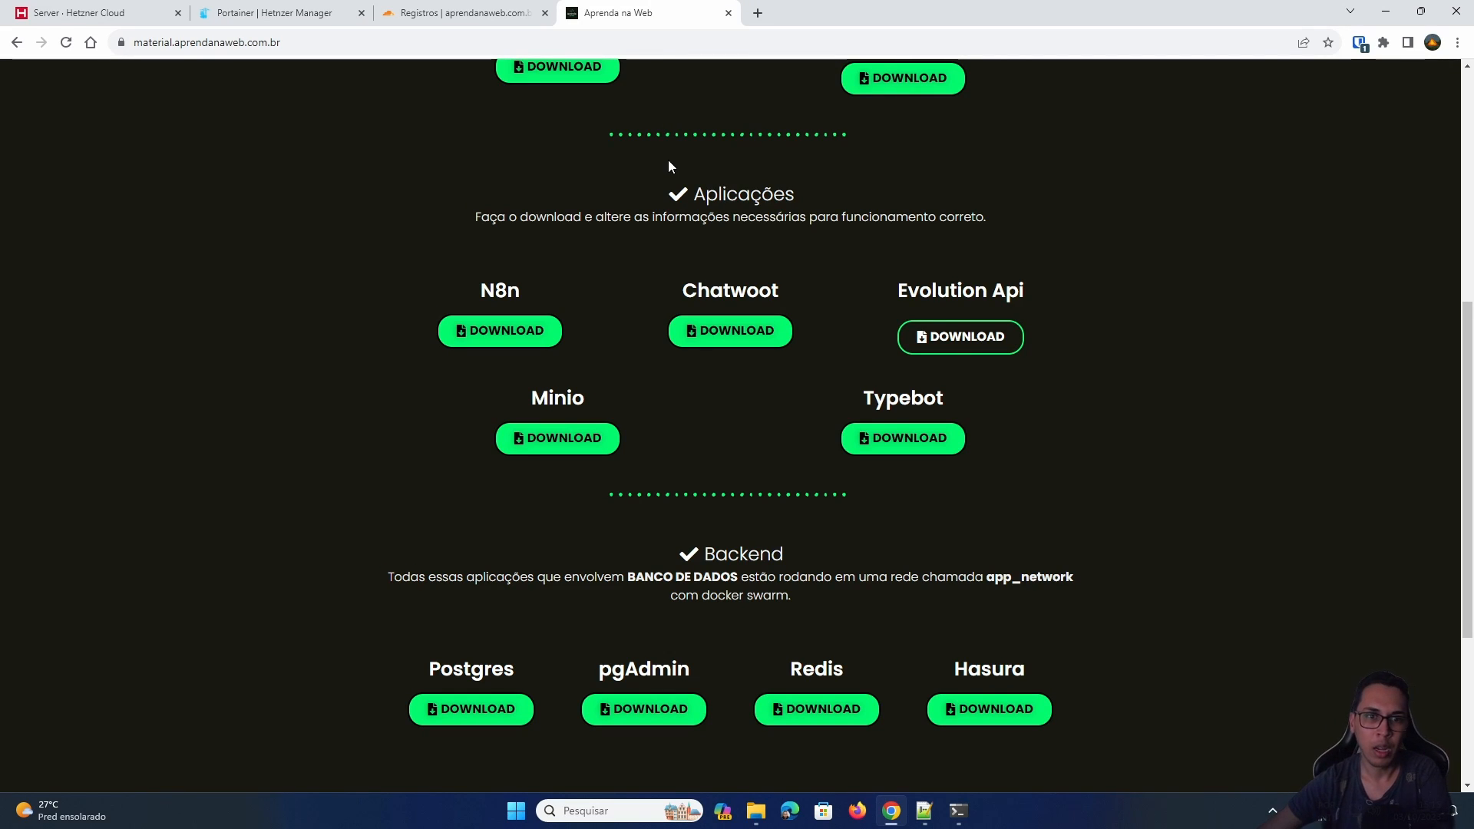
scroll(767, 368, up, 2)
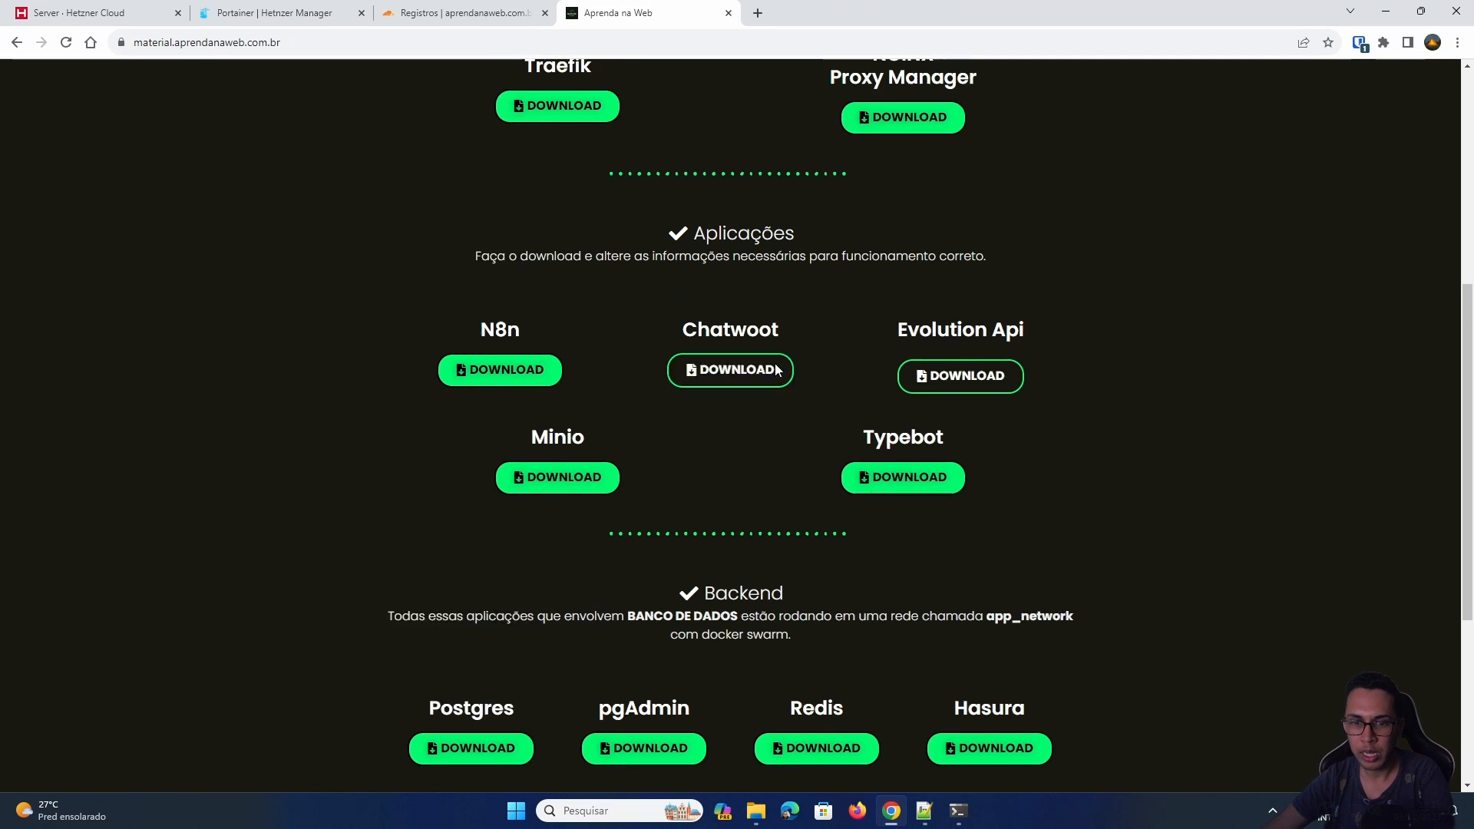
scroll(578, 321, down, 4)
double_click(741, 323)
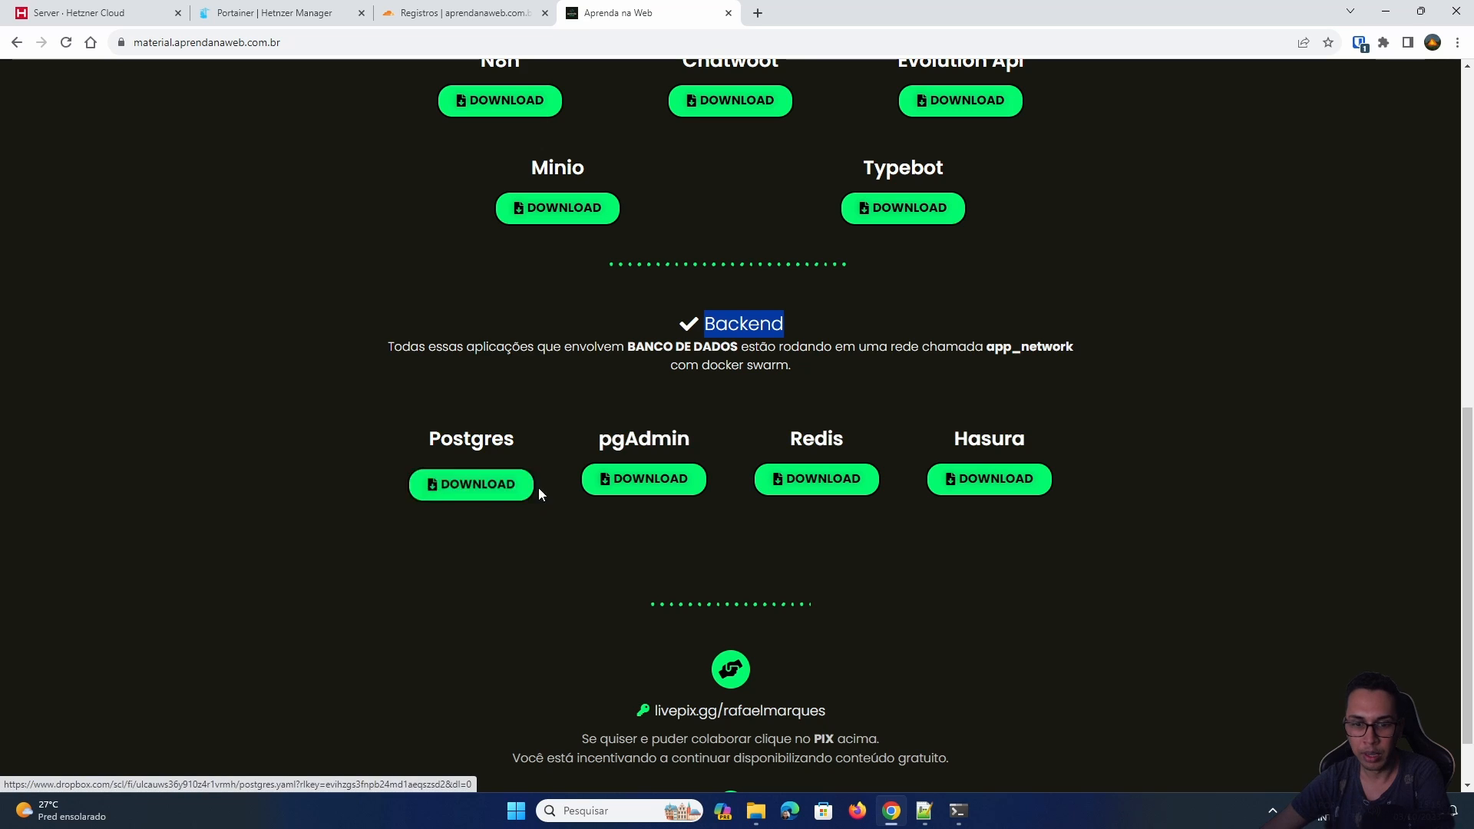
click(471, 488)
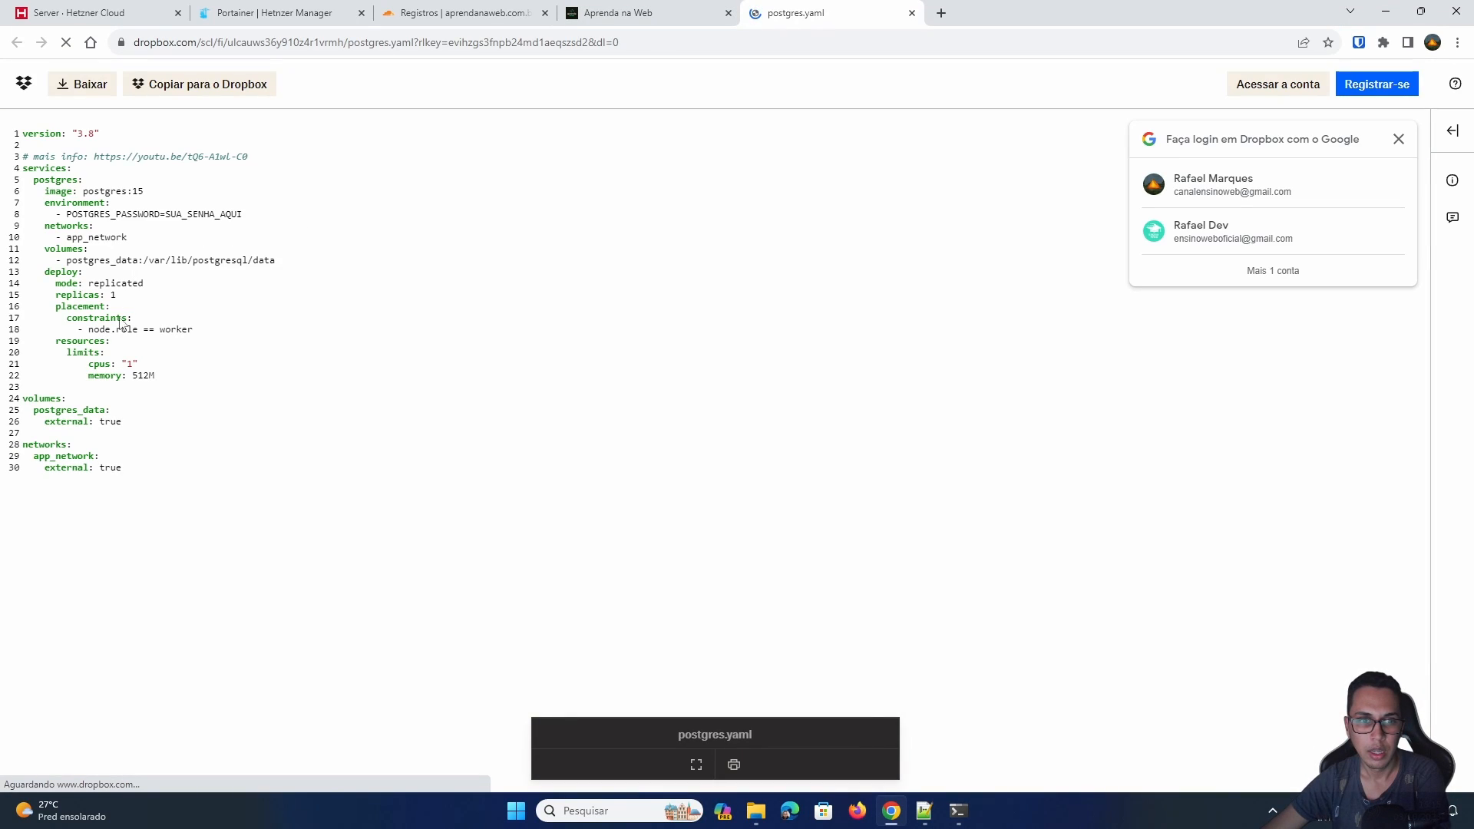
drag(130, 470, 25, 136)
key(ctrl+c)
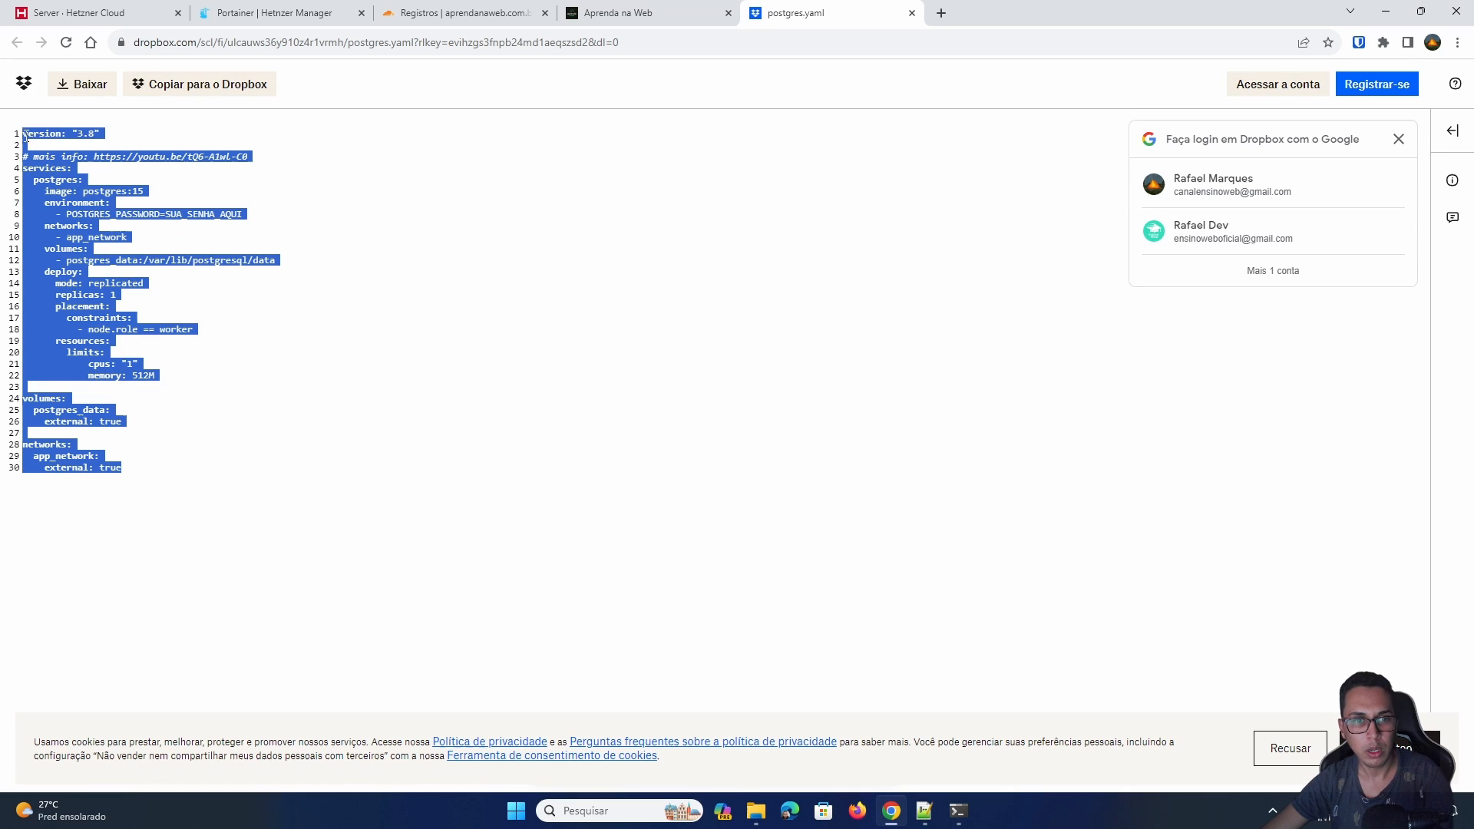
click(912, 13)
Switch to Portainer and start a new stack named postgres with the copied compose content in its web editor.
click(312, 9)
click(1354, 162)
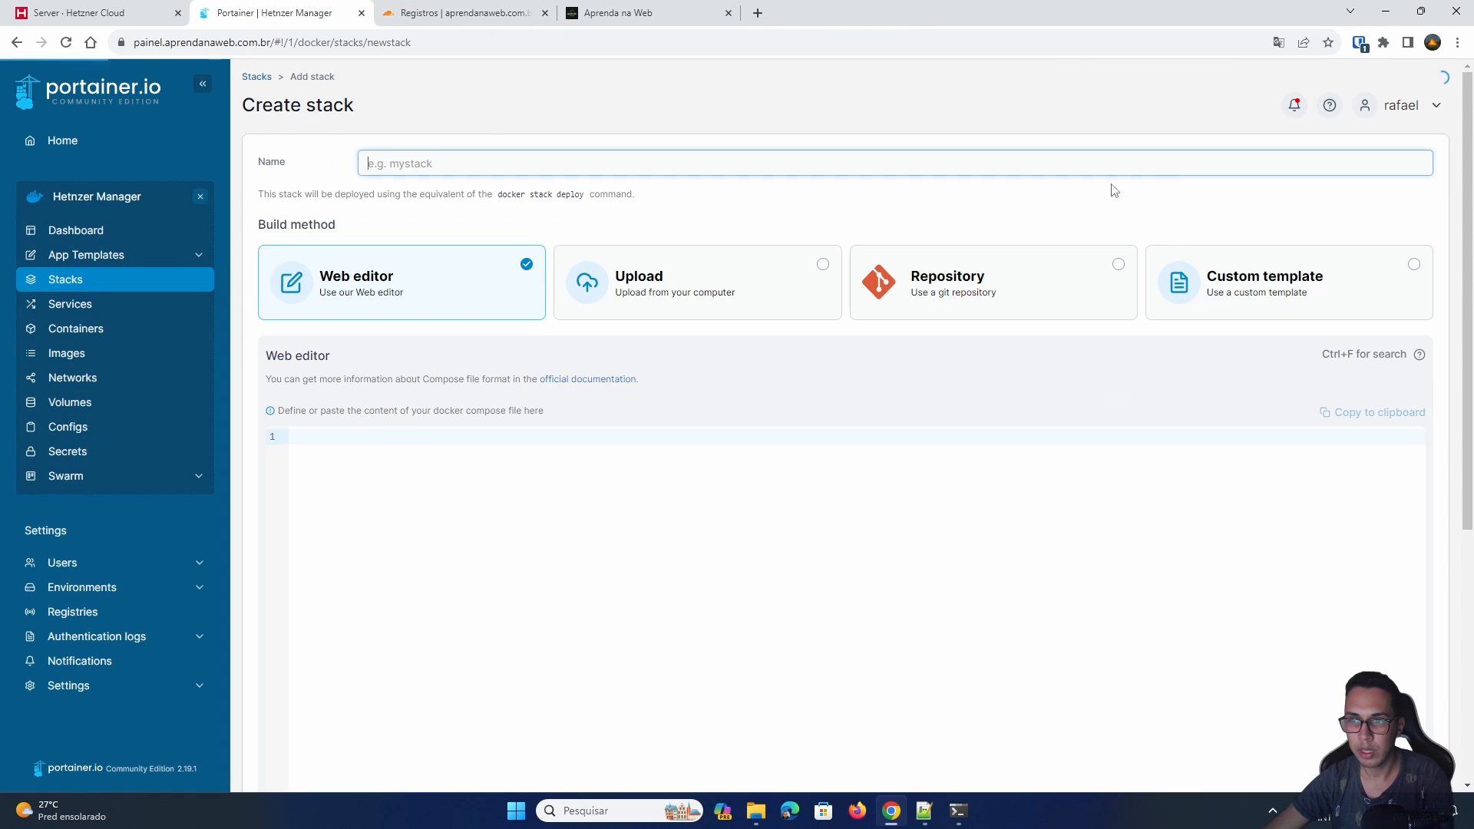
text(postgres)
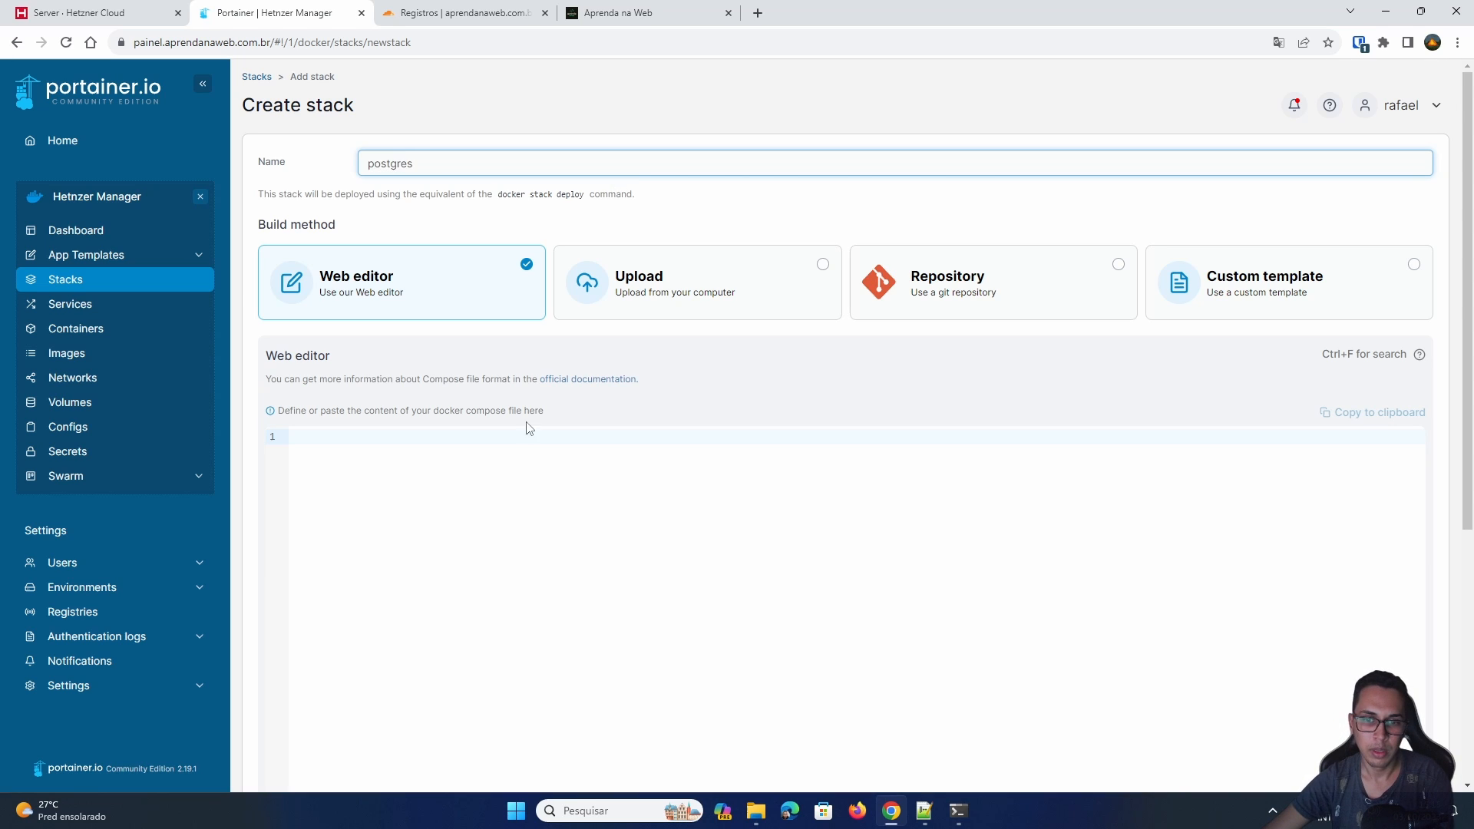
click(517, 463)
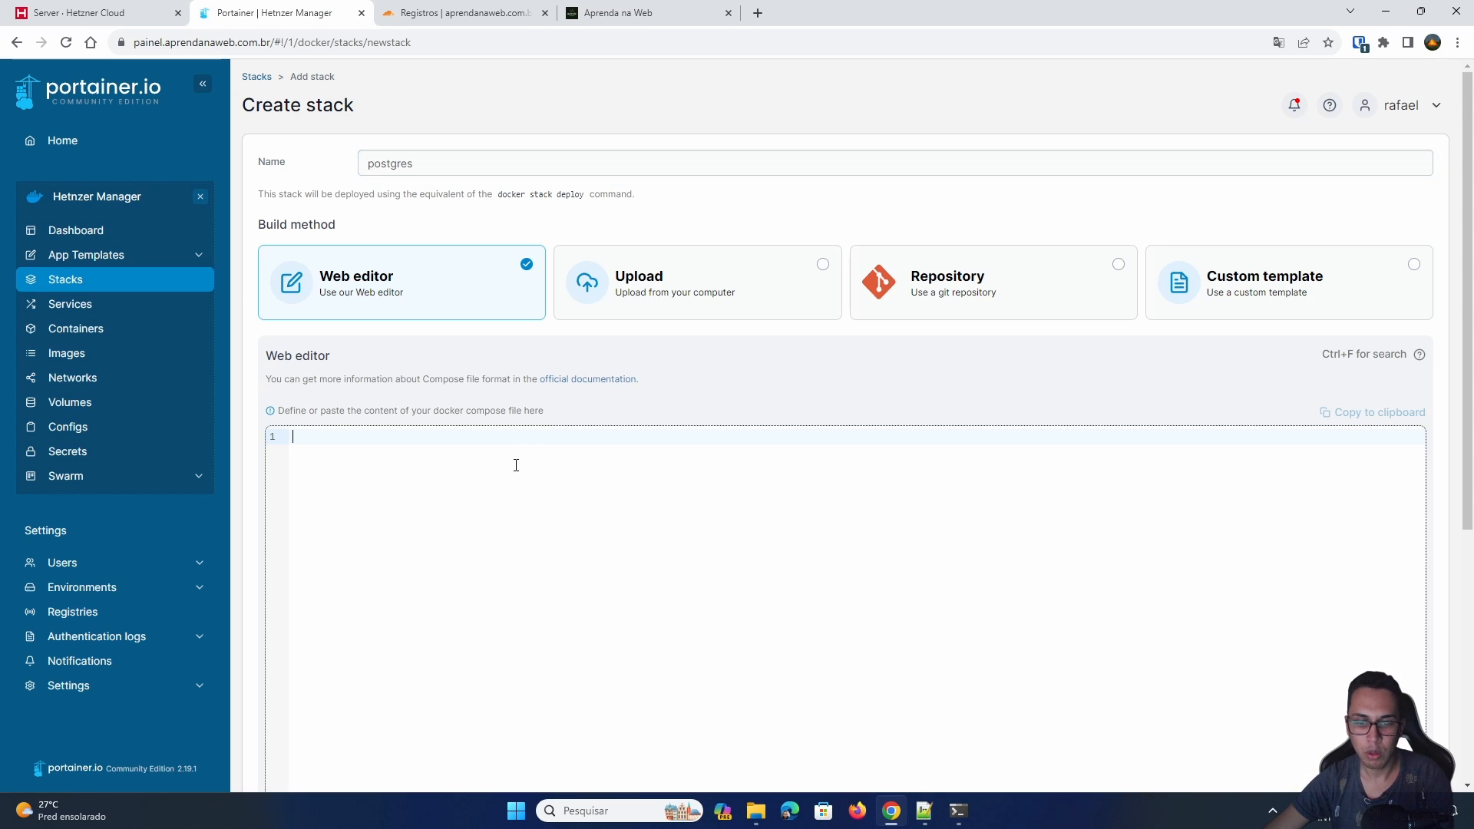
key(ctrl+v)
scroll(509, 419, down, 3)
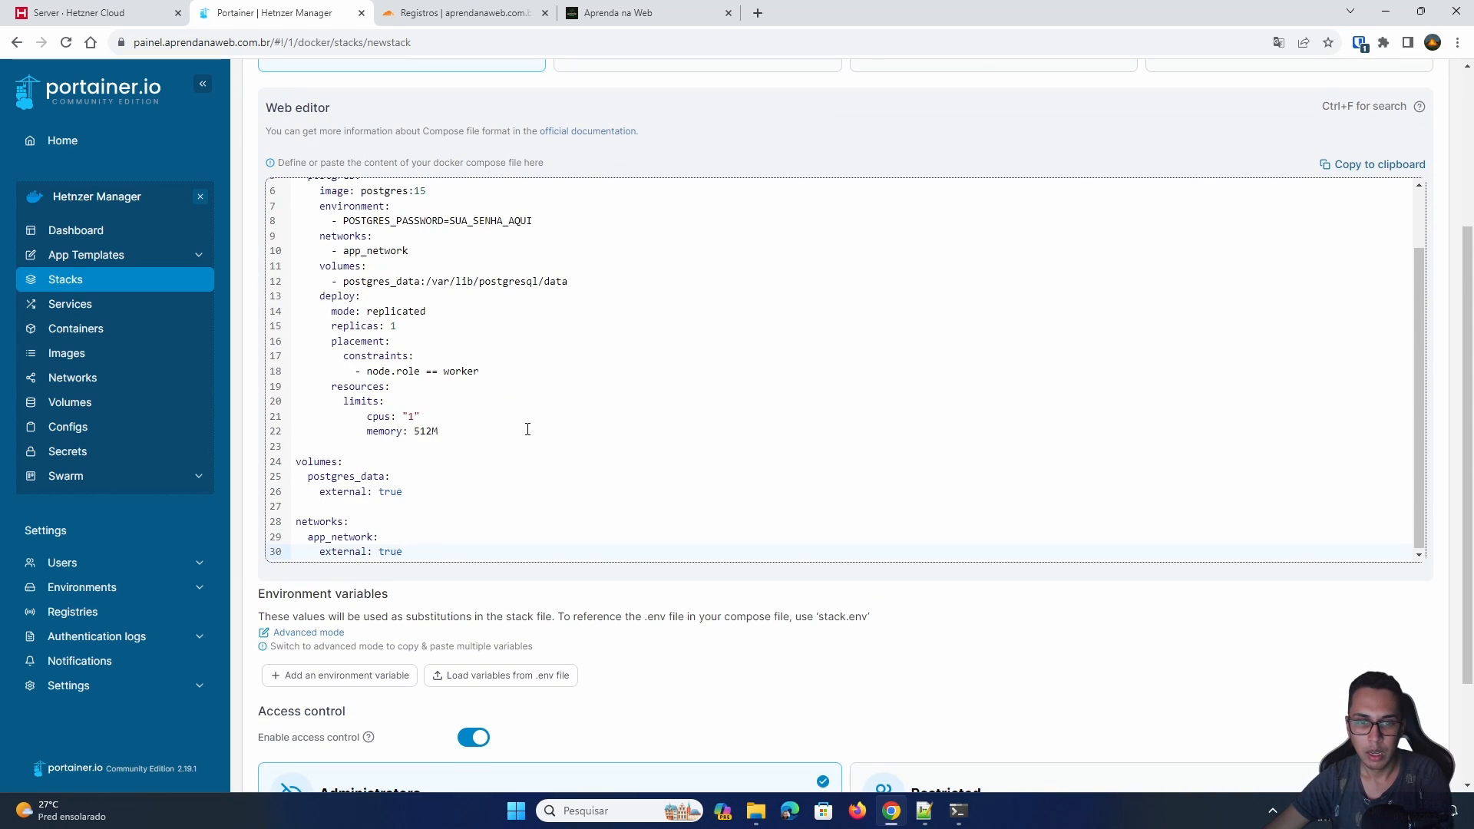
Try removing the indentation of the image line under the postgres service to check the YAML validation, and restore it.
scroll(527, 429, up, 2)
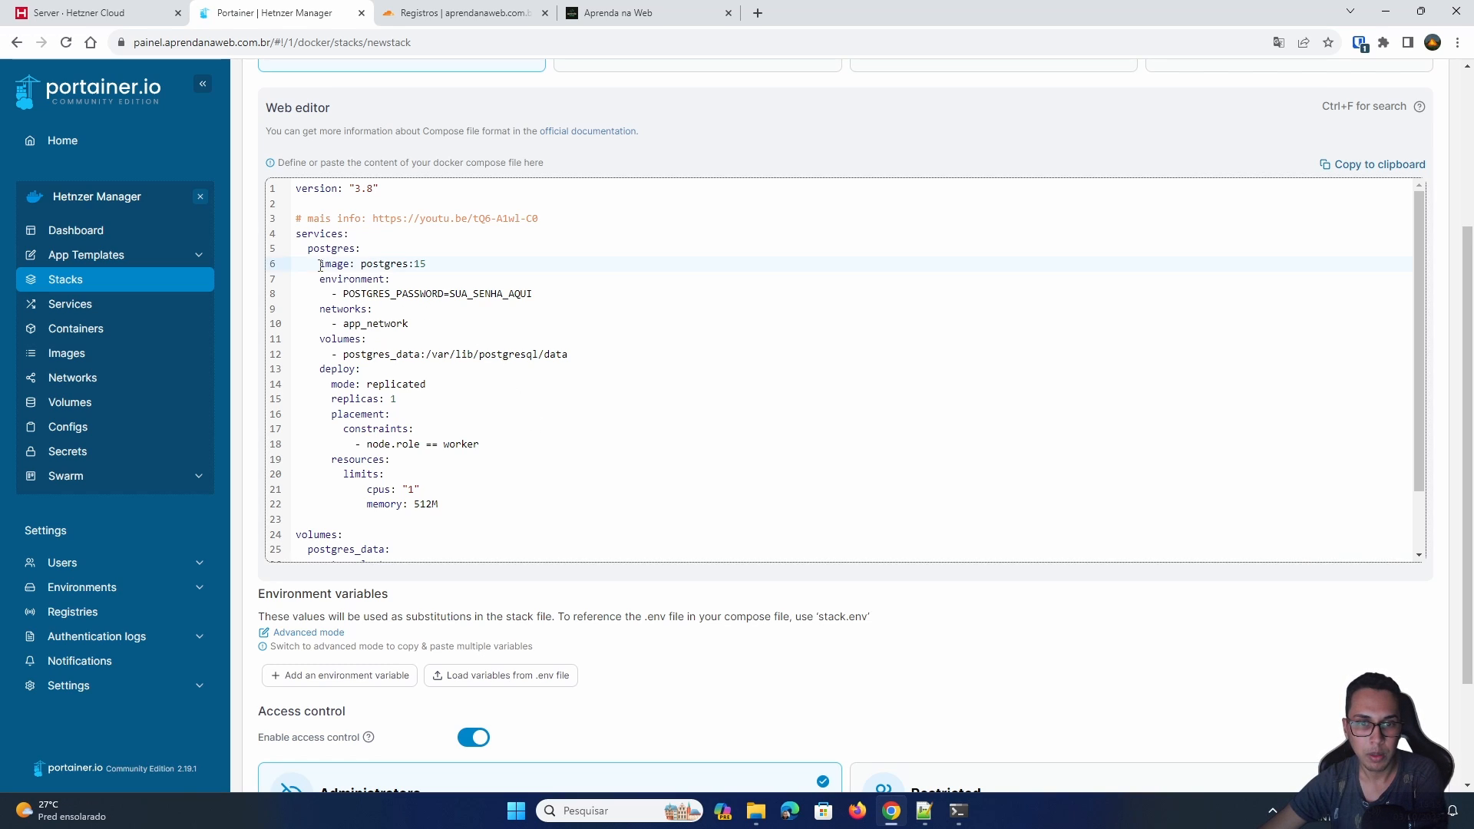
key(BackSpace)
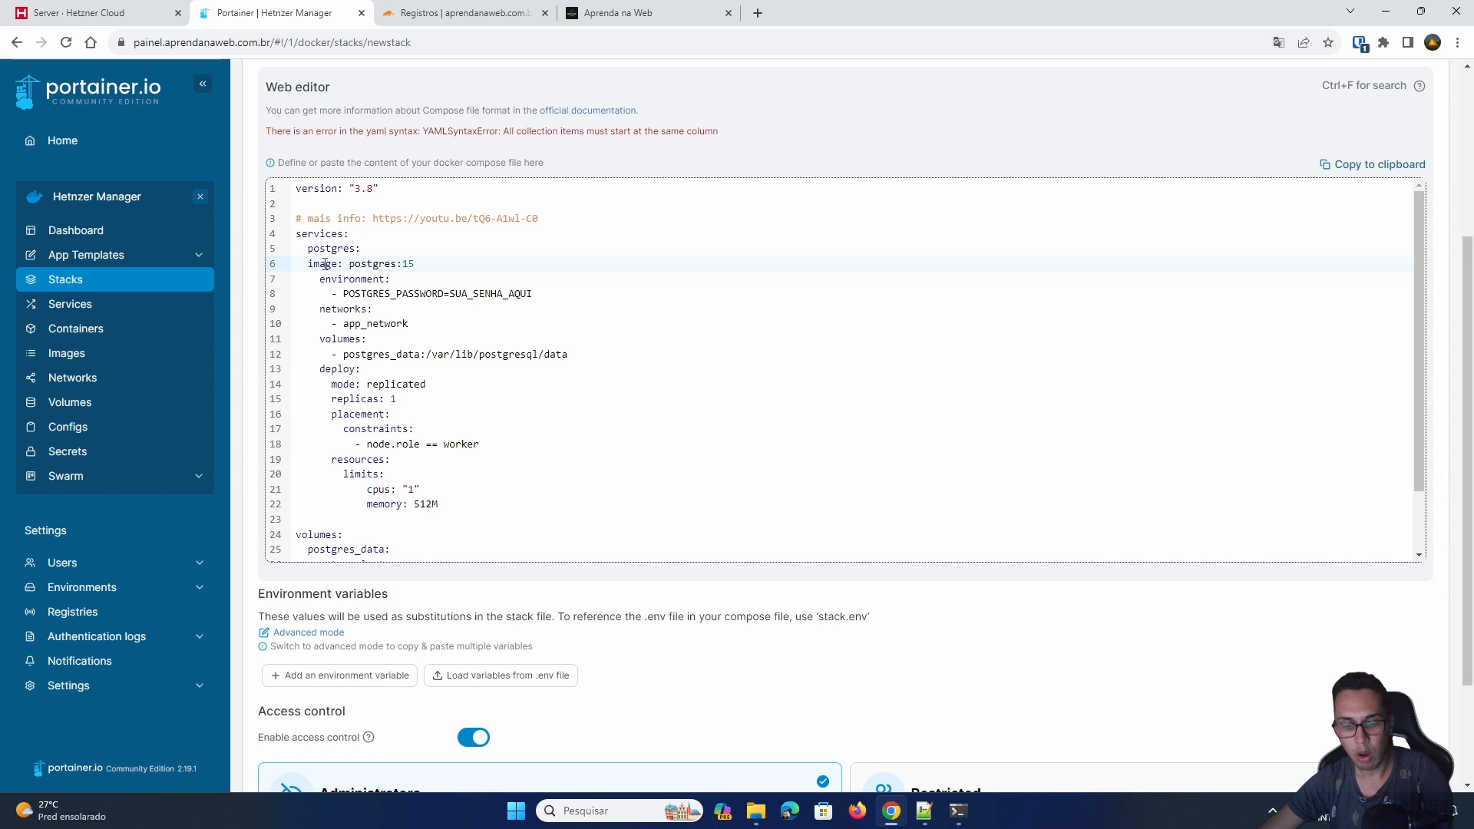
key(ctrl+1)
click(362, 153)
mouse_move(152, 81)
mouse_down()
mouse_move(462, 170)
mouse_move(1129, 151)
mouse_up()
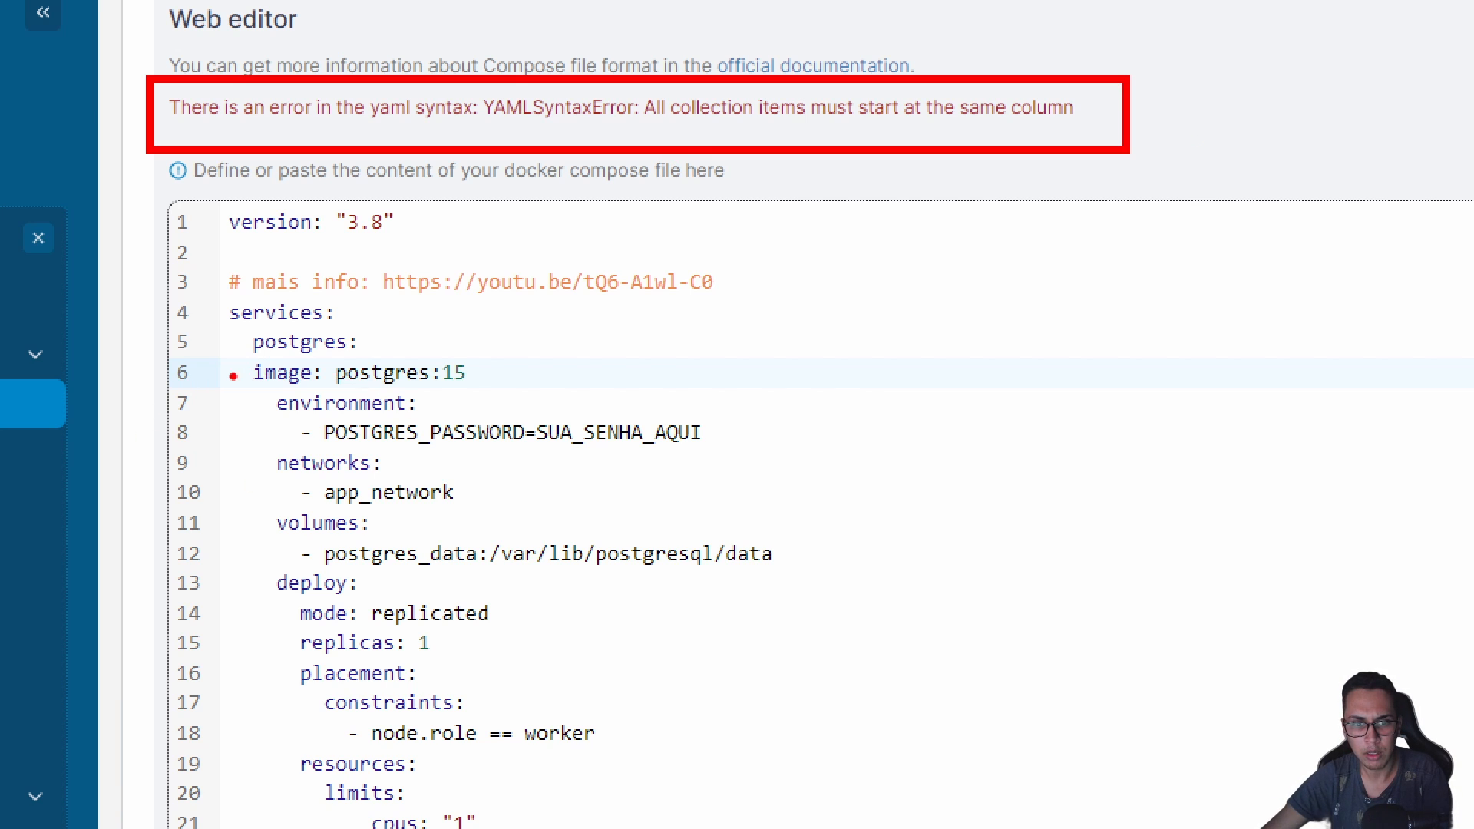
drag(258, 369, 206, 374)
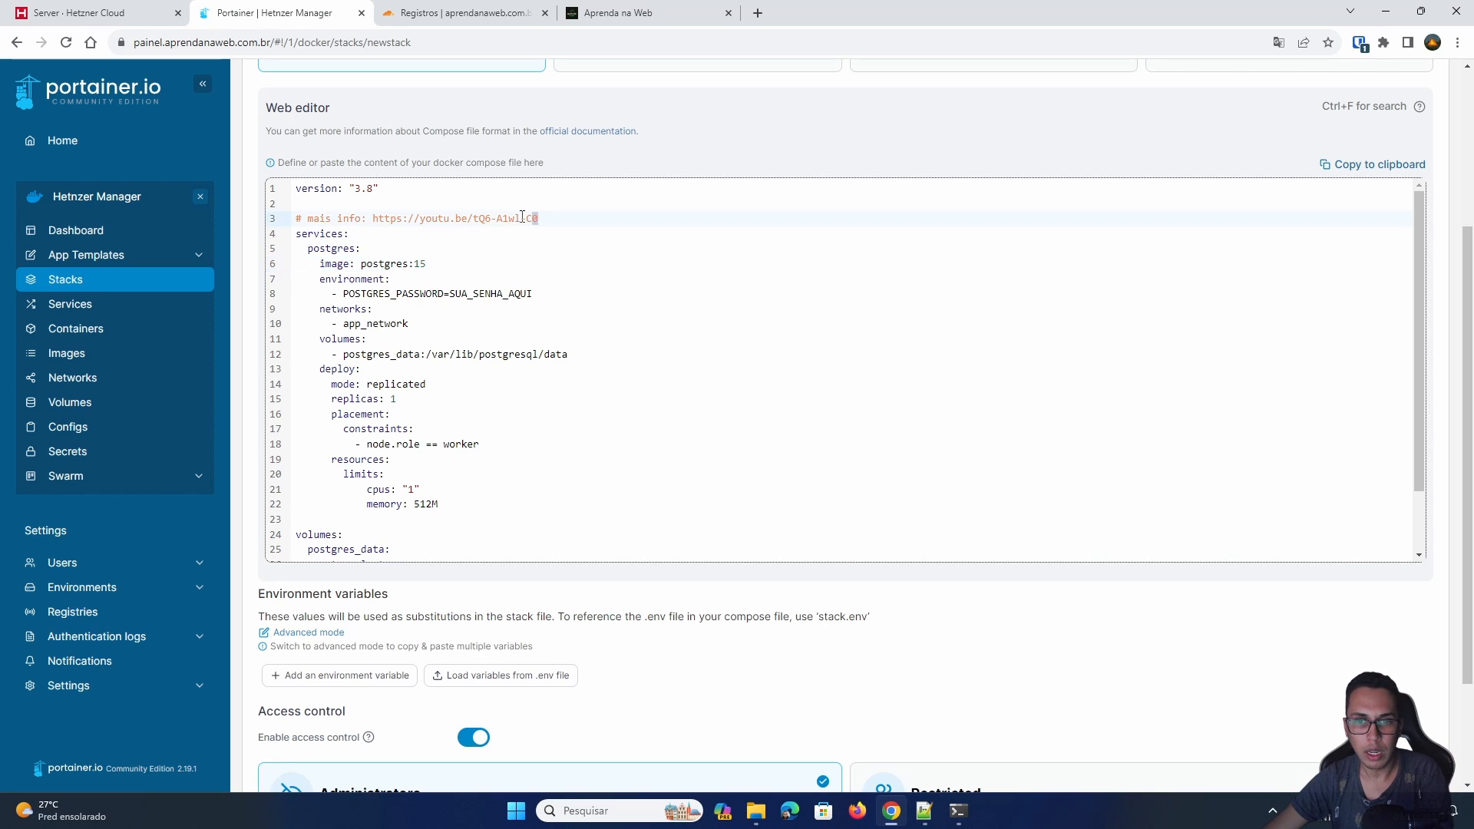
Change the stack's image version to postgres:16.
drag(538, 218, 372, 215)
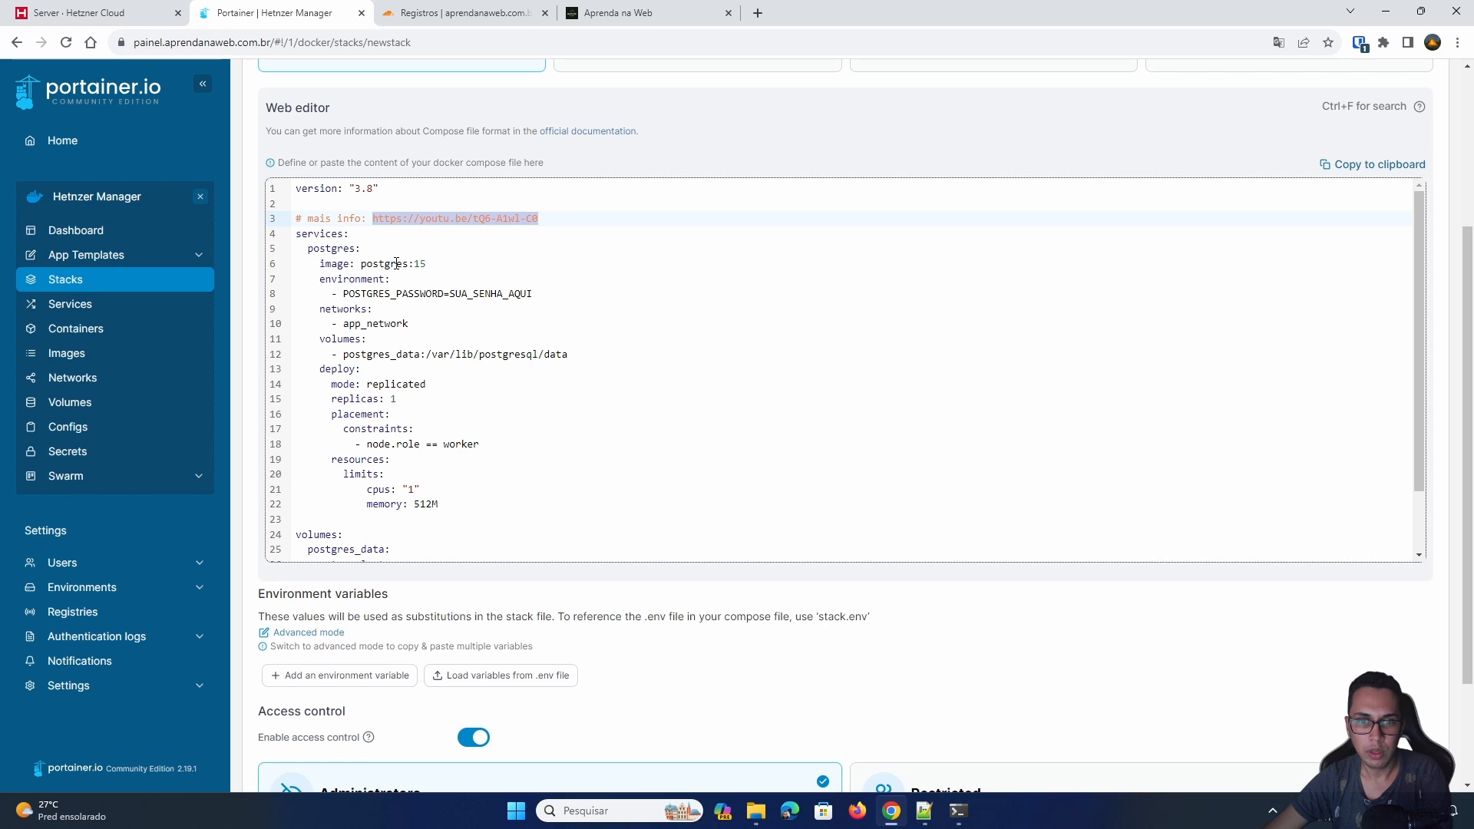
click(428, 264)
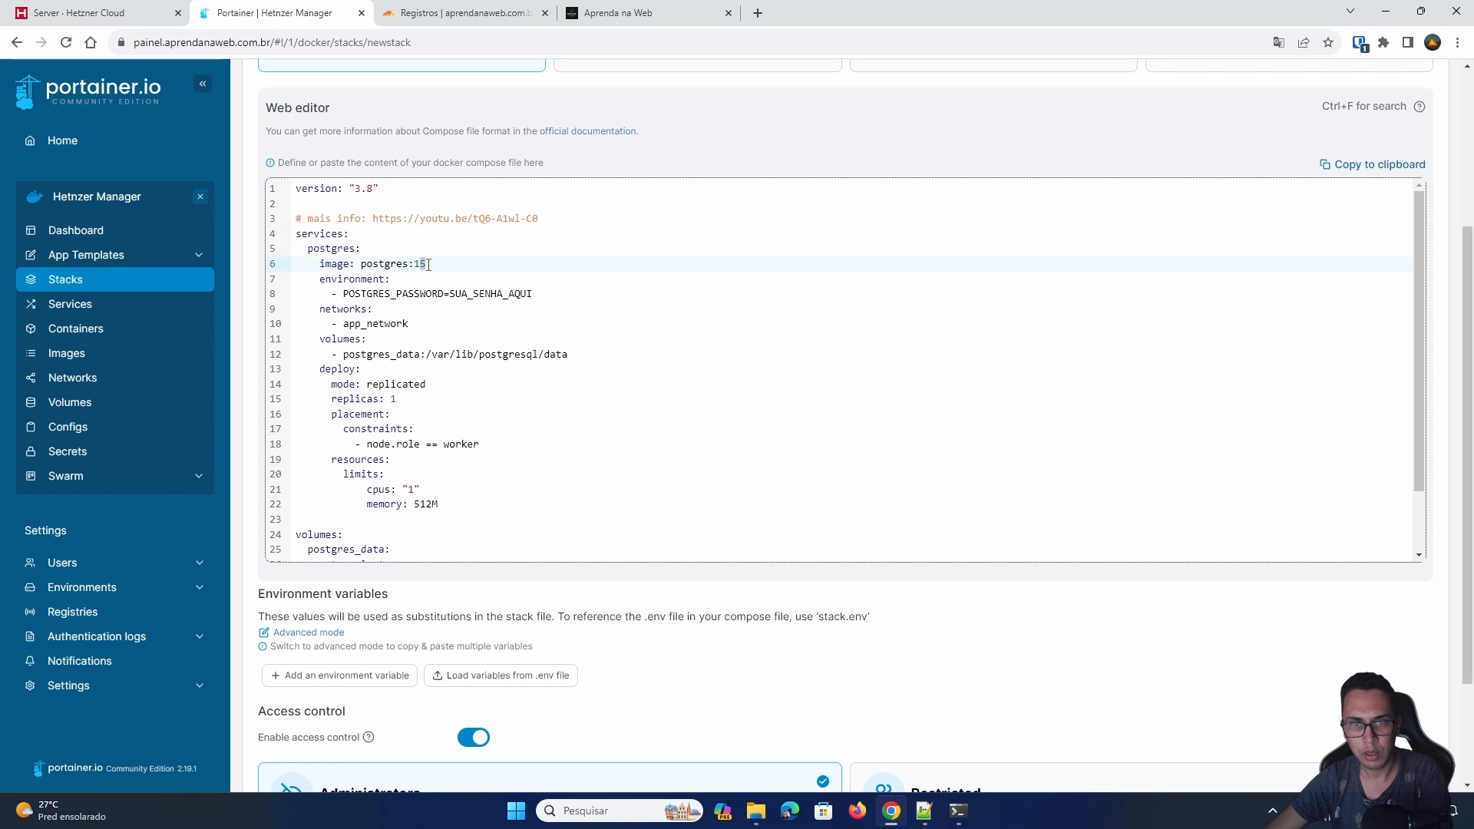
key(BackSpace)
text(6)
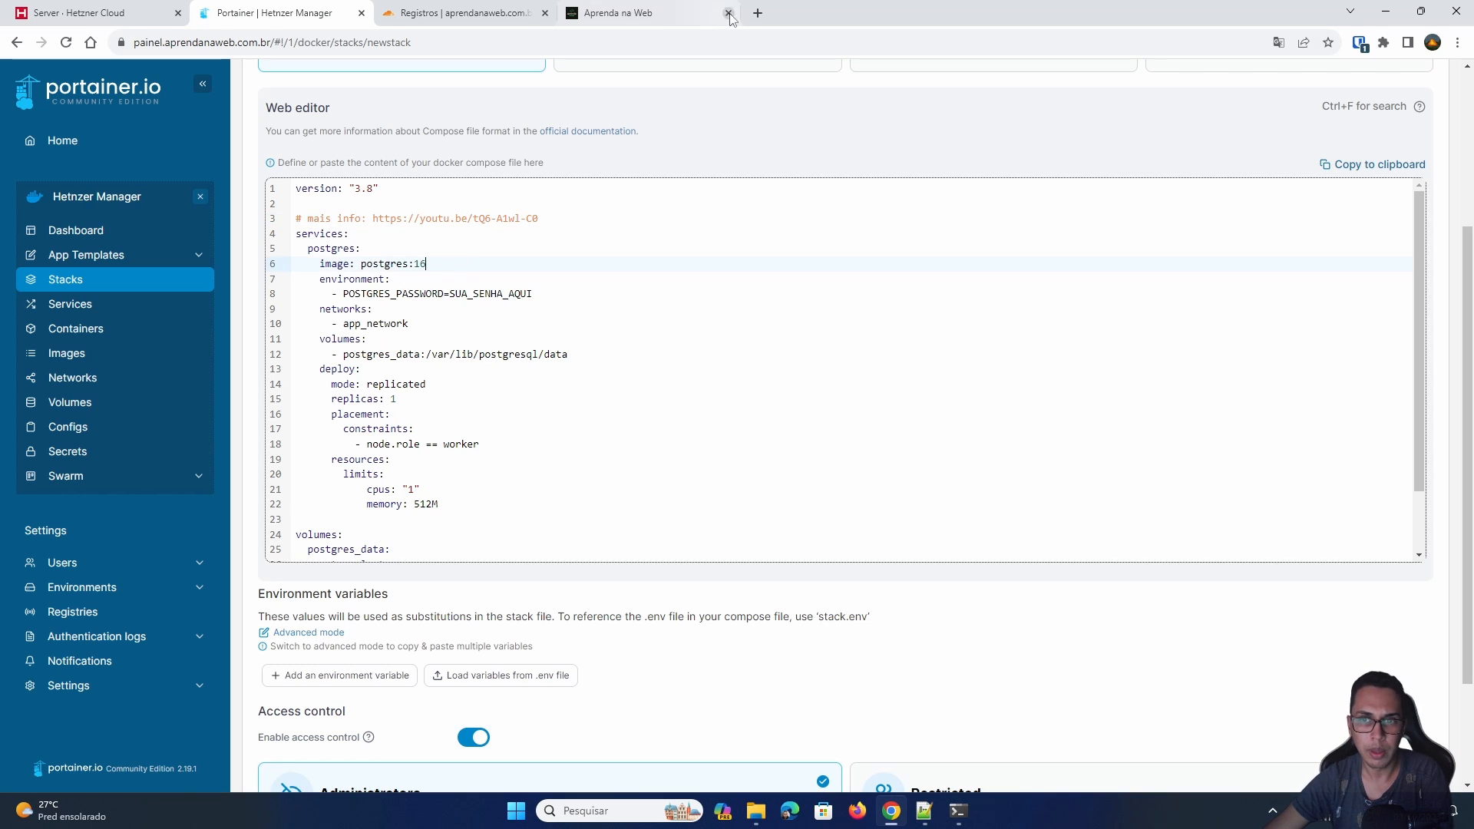
Search Google for "docker postgres" in a new tab and open the official postgres image page on Docker Hub.
click(757, 12)
text(docker pos)
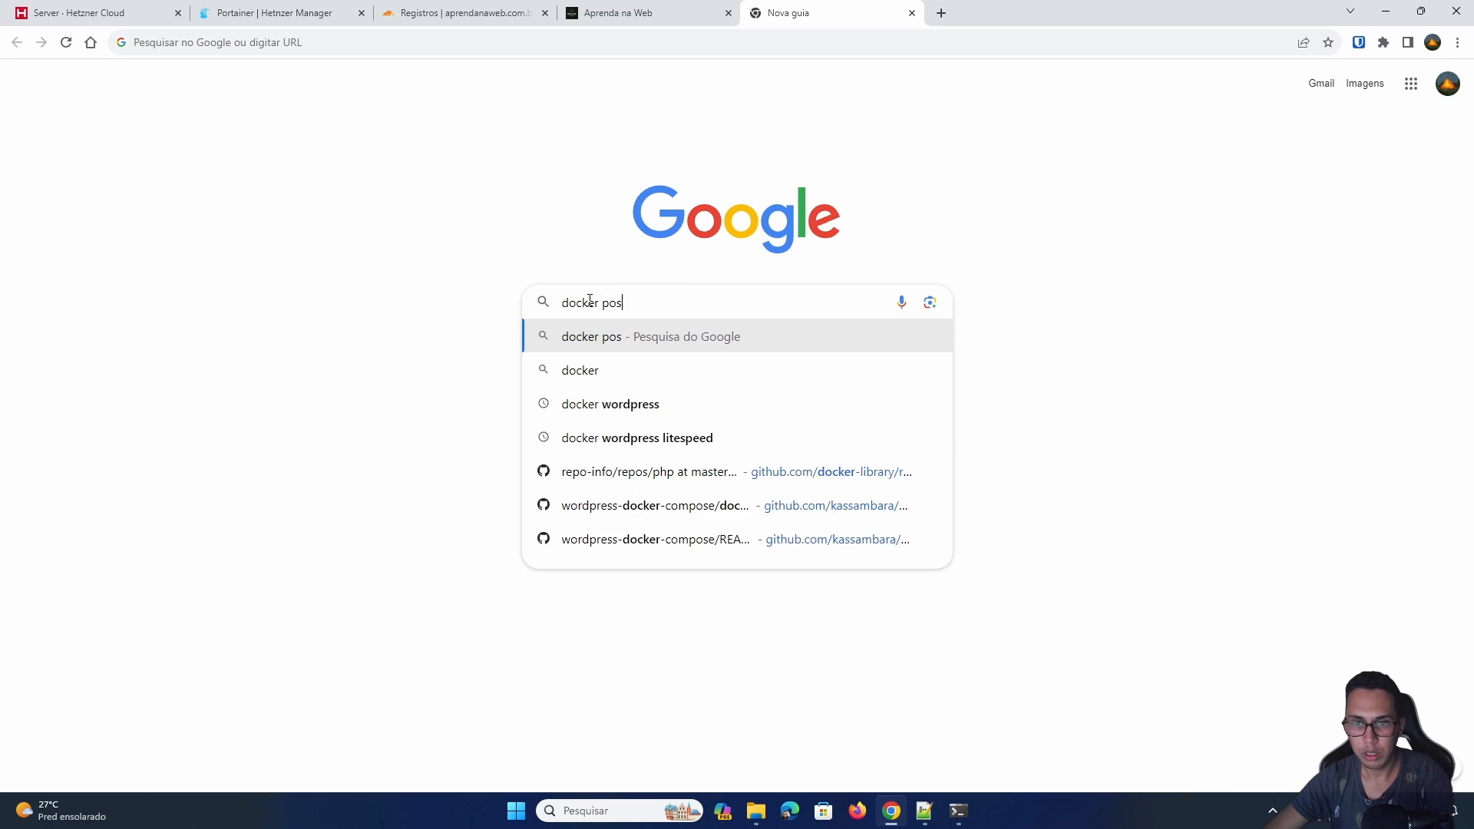
key(Down)
key(Return)
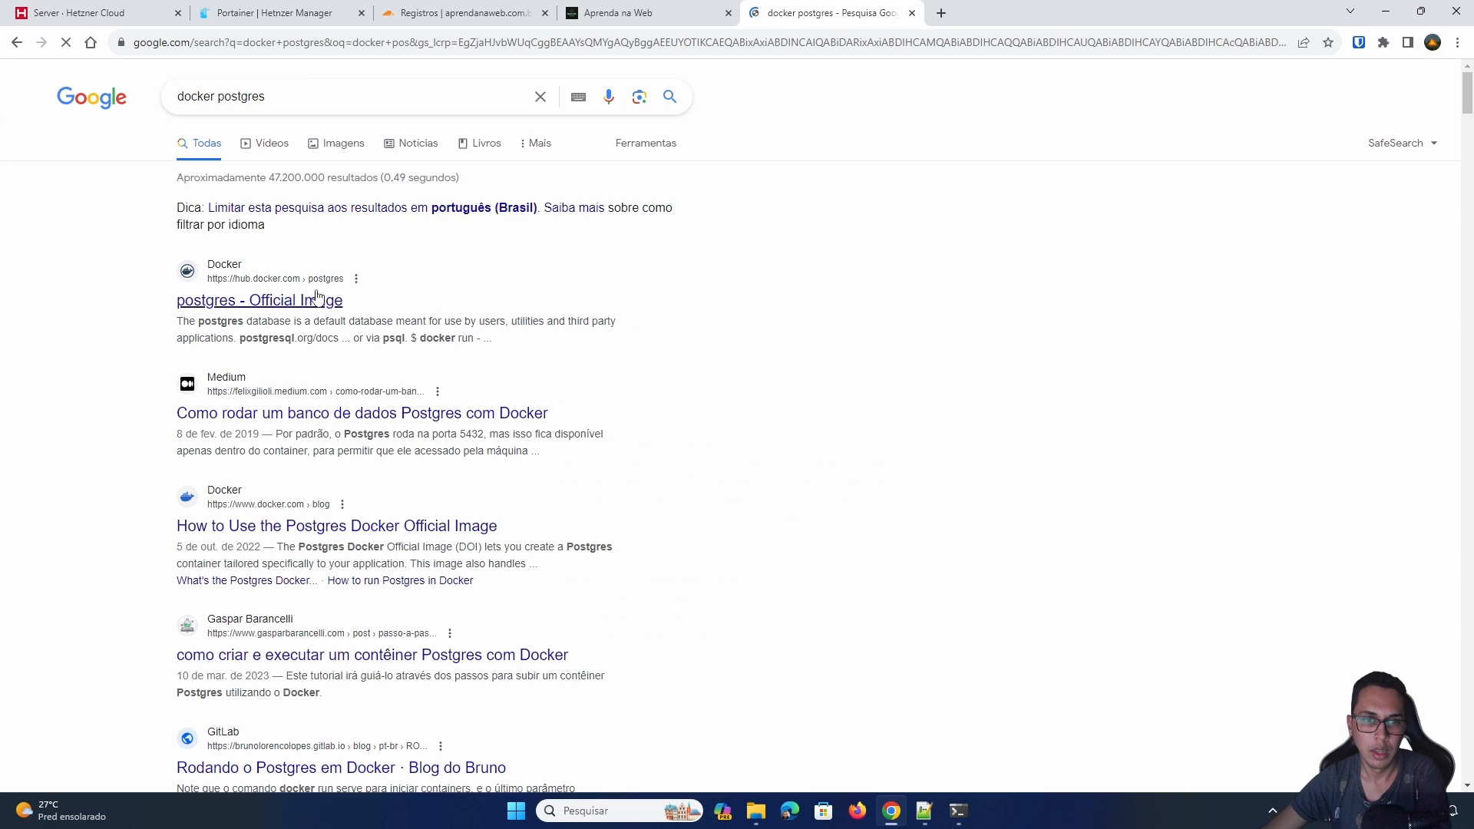
click(291, 304)
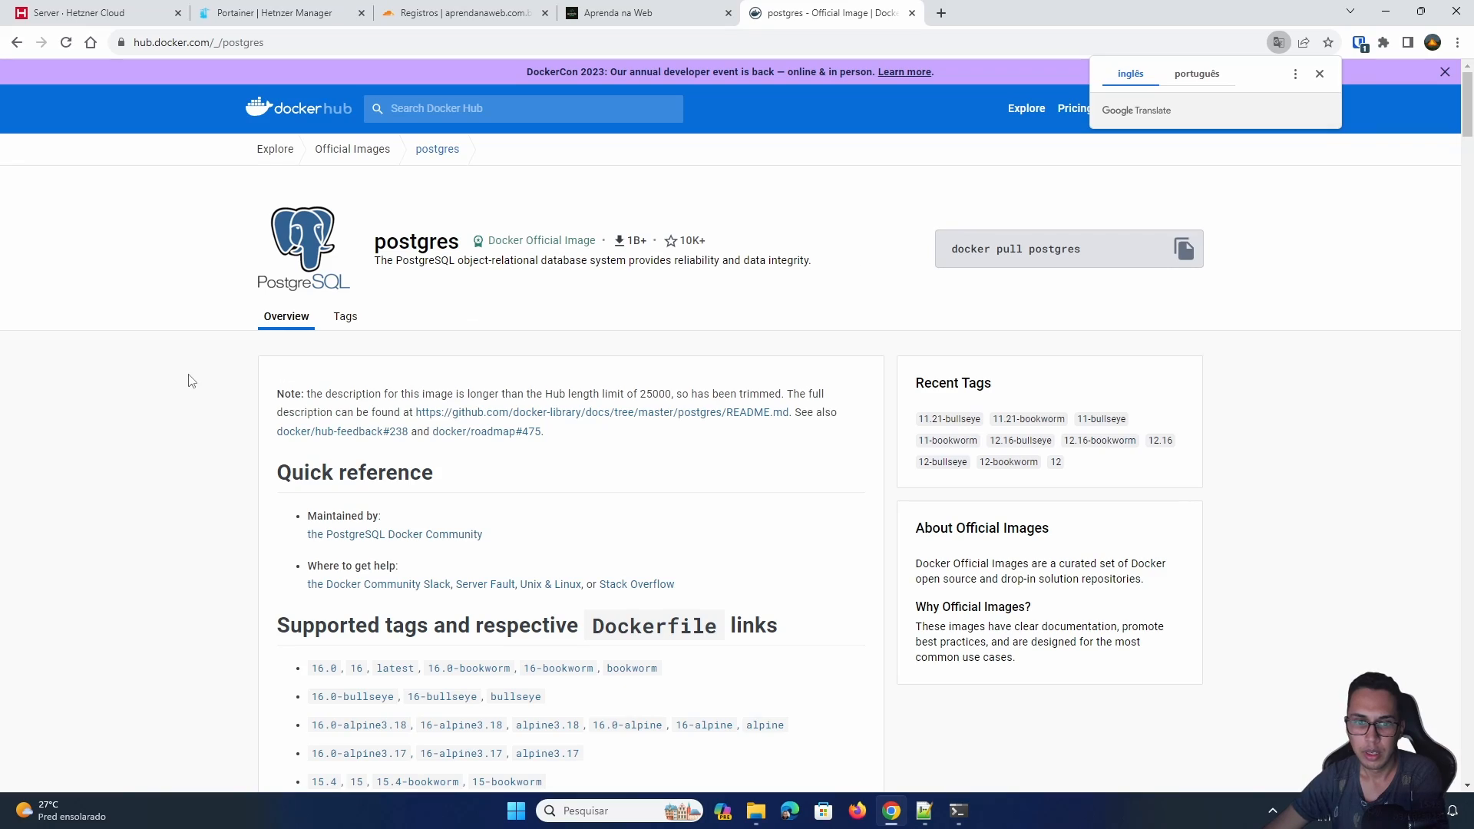
Look through the postgres image overview and its list of published tags on Docker Hub.
scroll(191, 381, down, 10)
scroll(191, 381, down, 12)
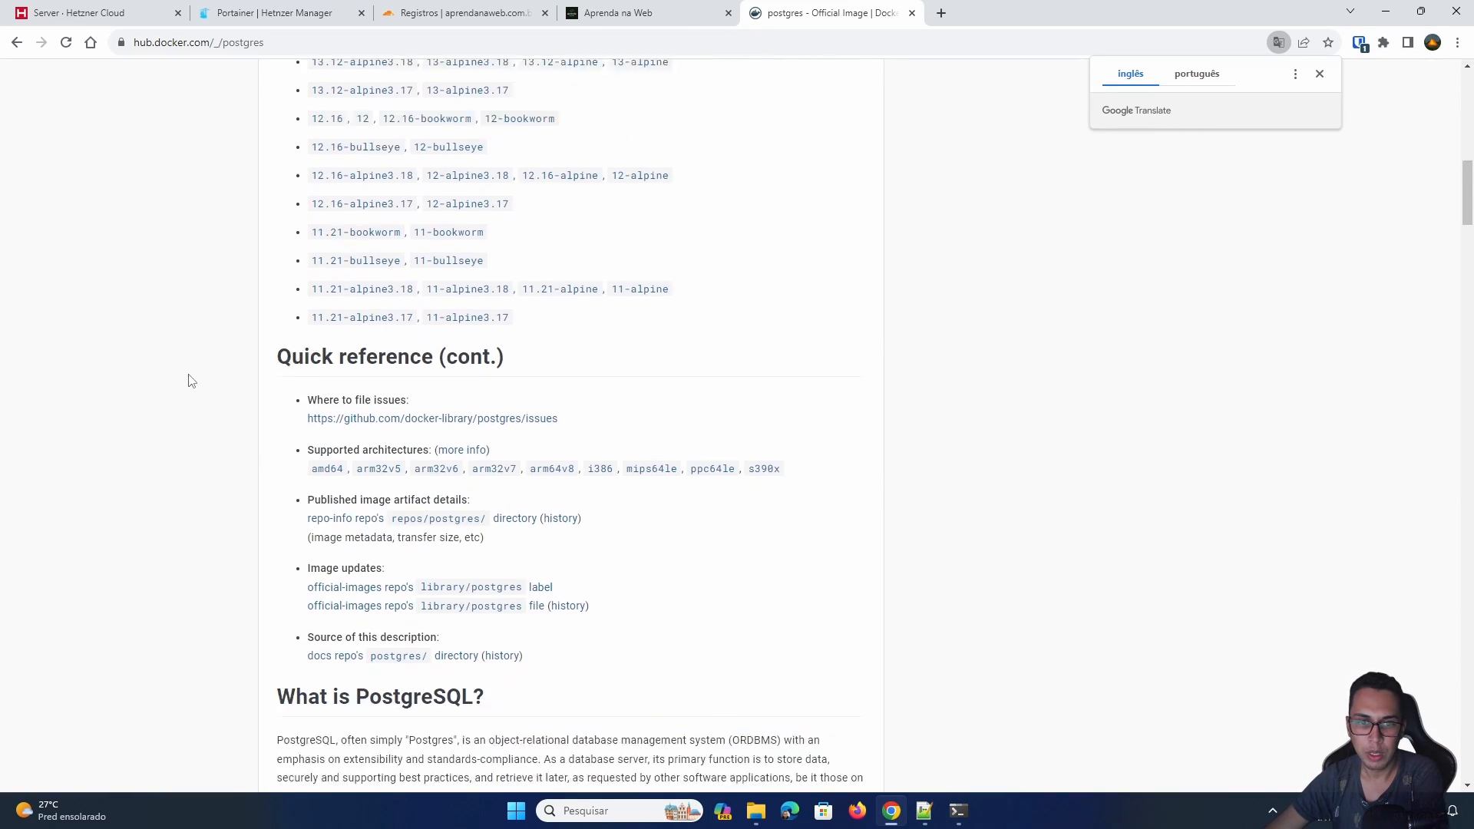
scroll(192, 380, up, 20)
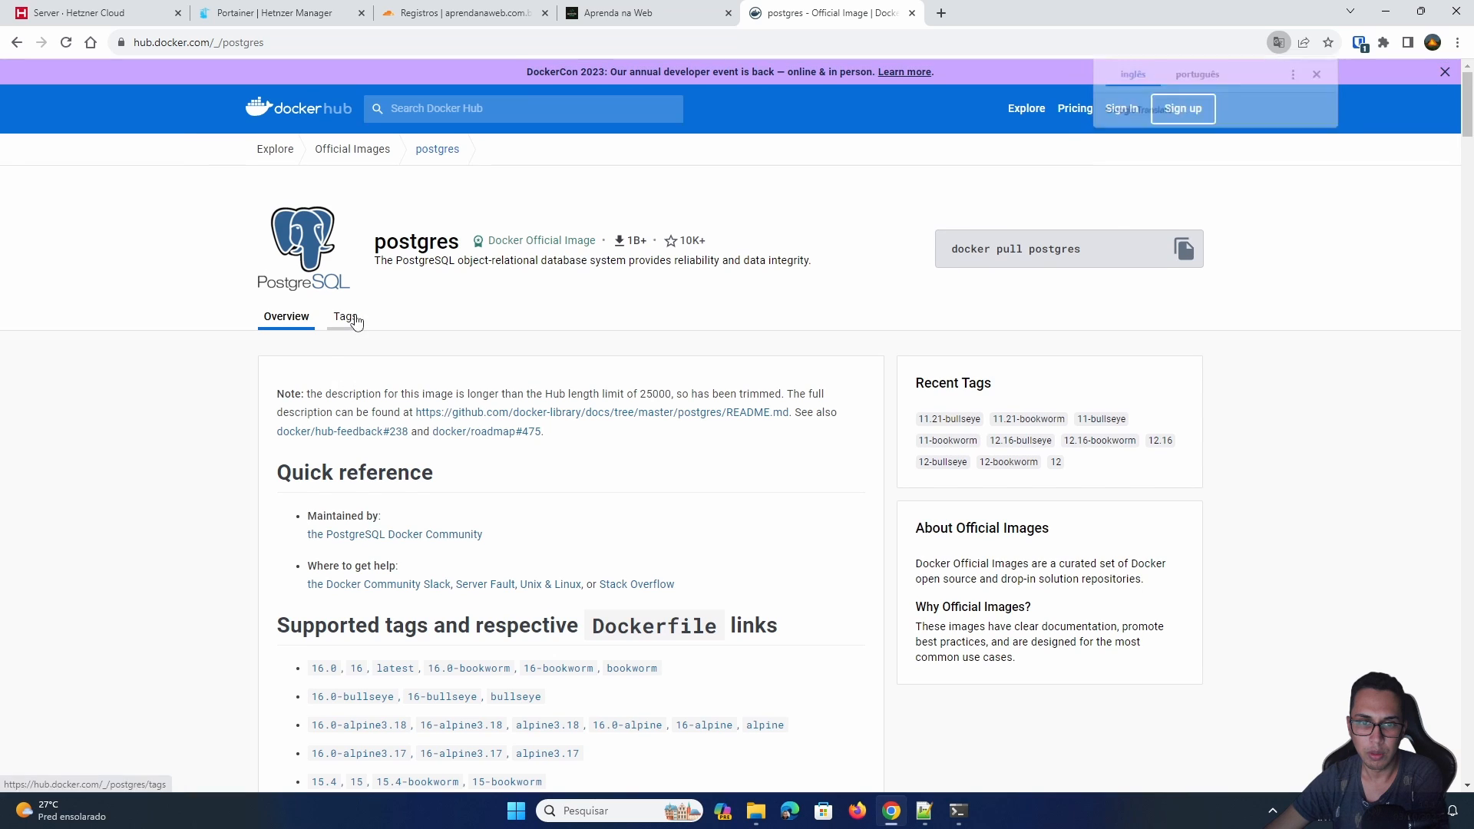
click(346, 313)
scroll(243, 351, down, 20)
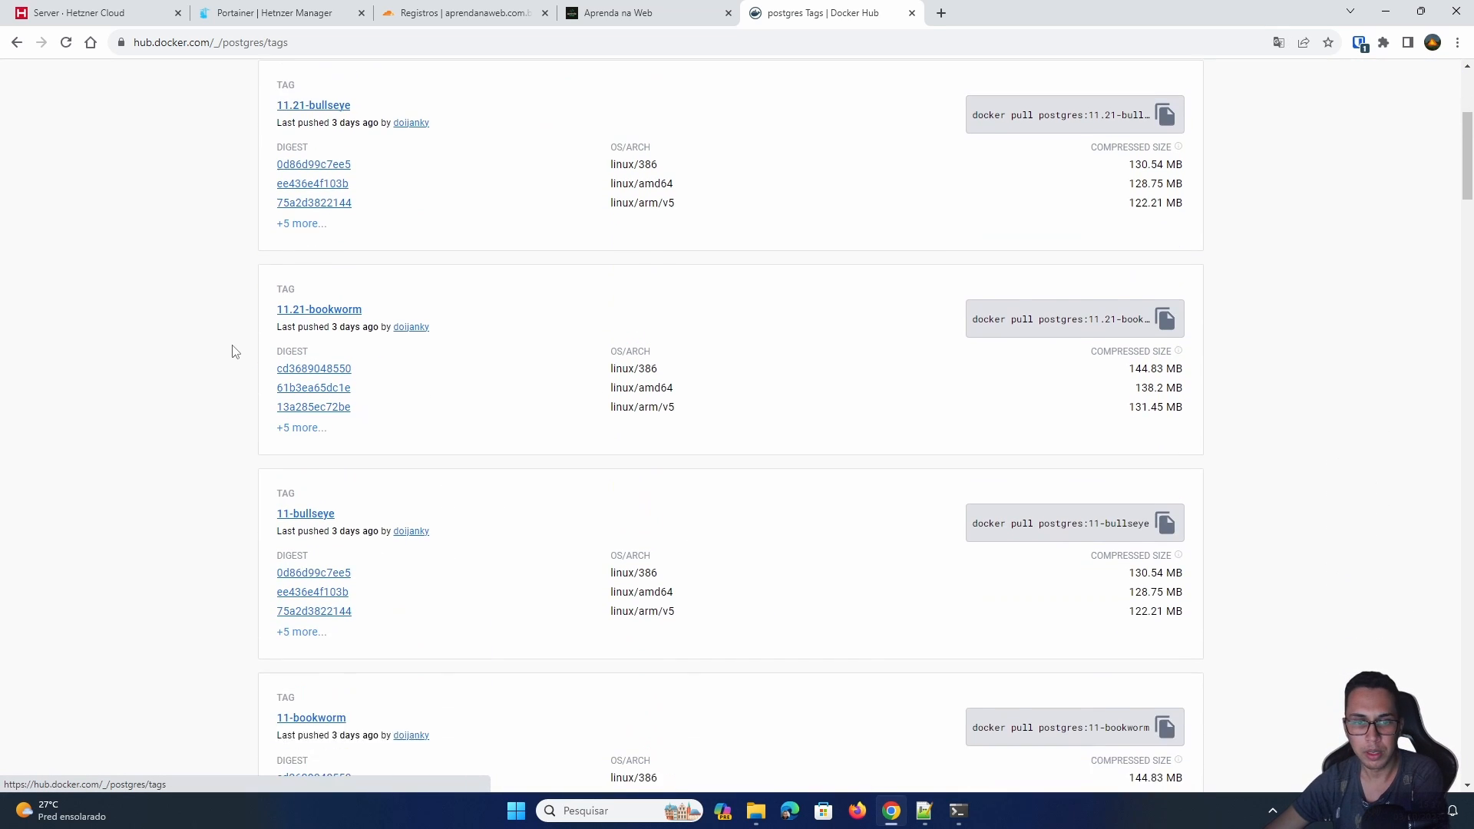
scroll(228, 353, down, 6)
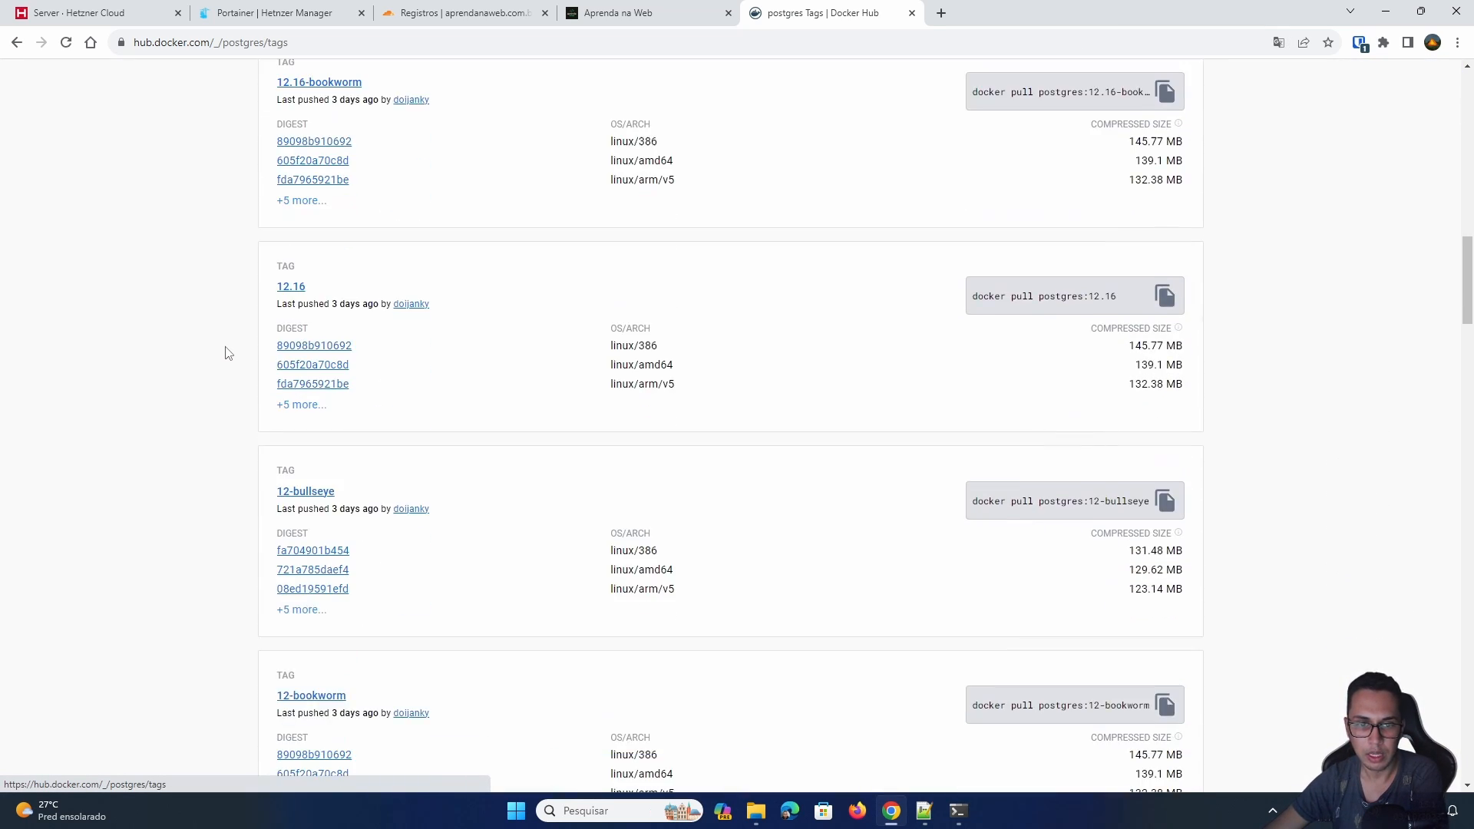
scroll(234, 378, up, 8)
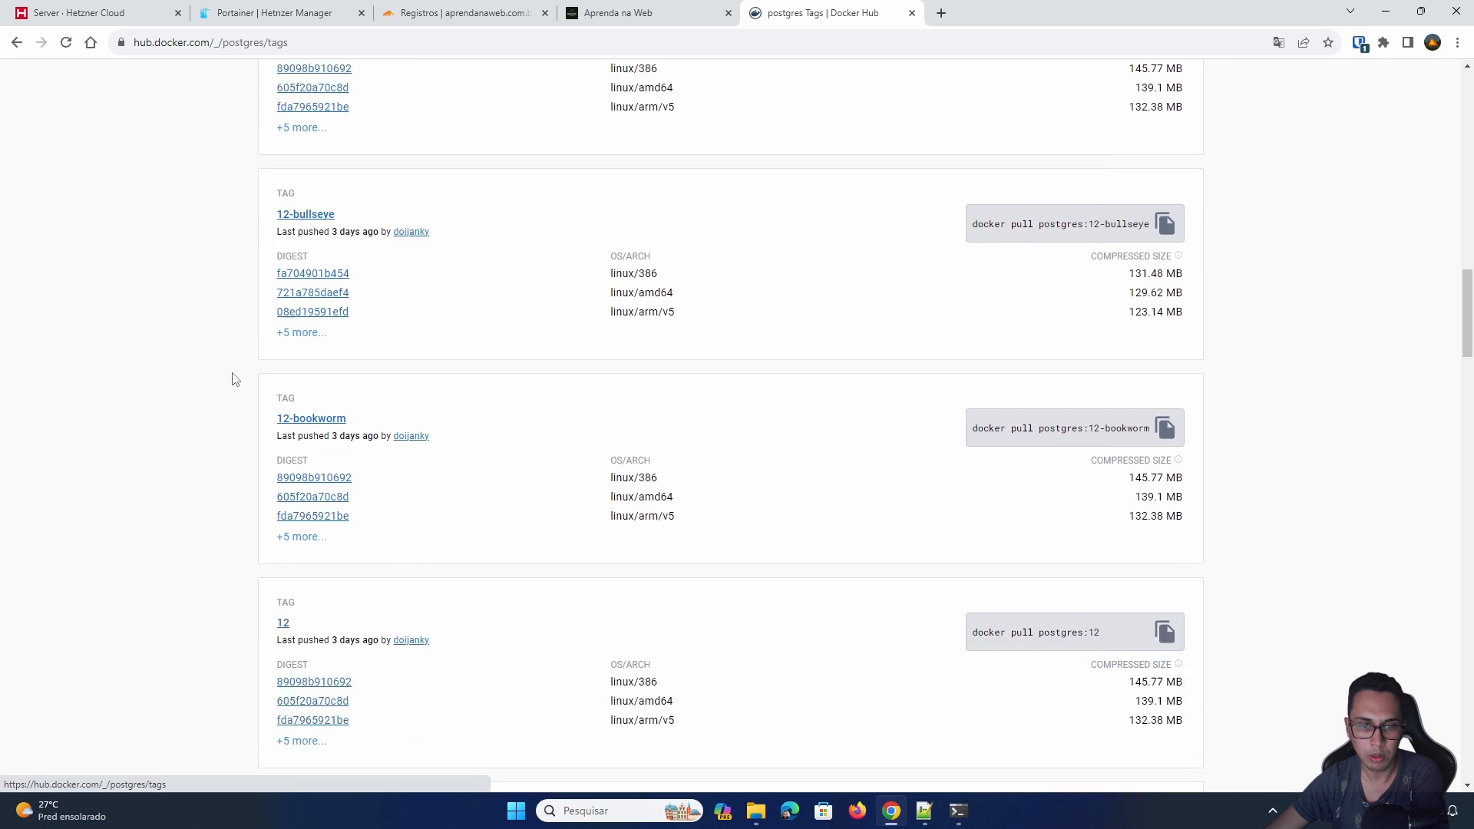
scroll(305, 366, up, 5)
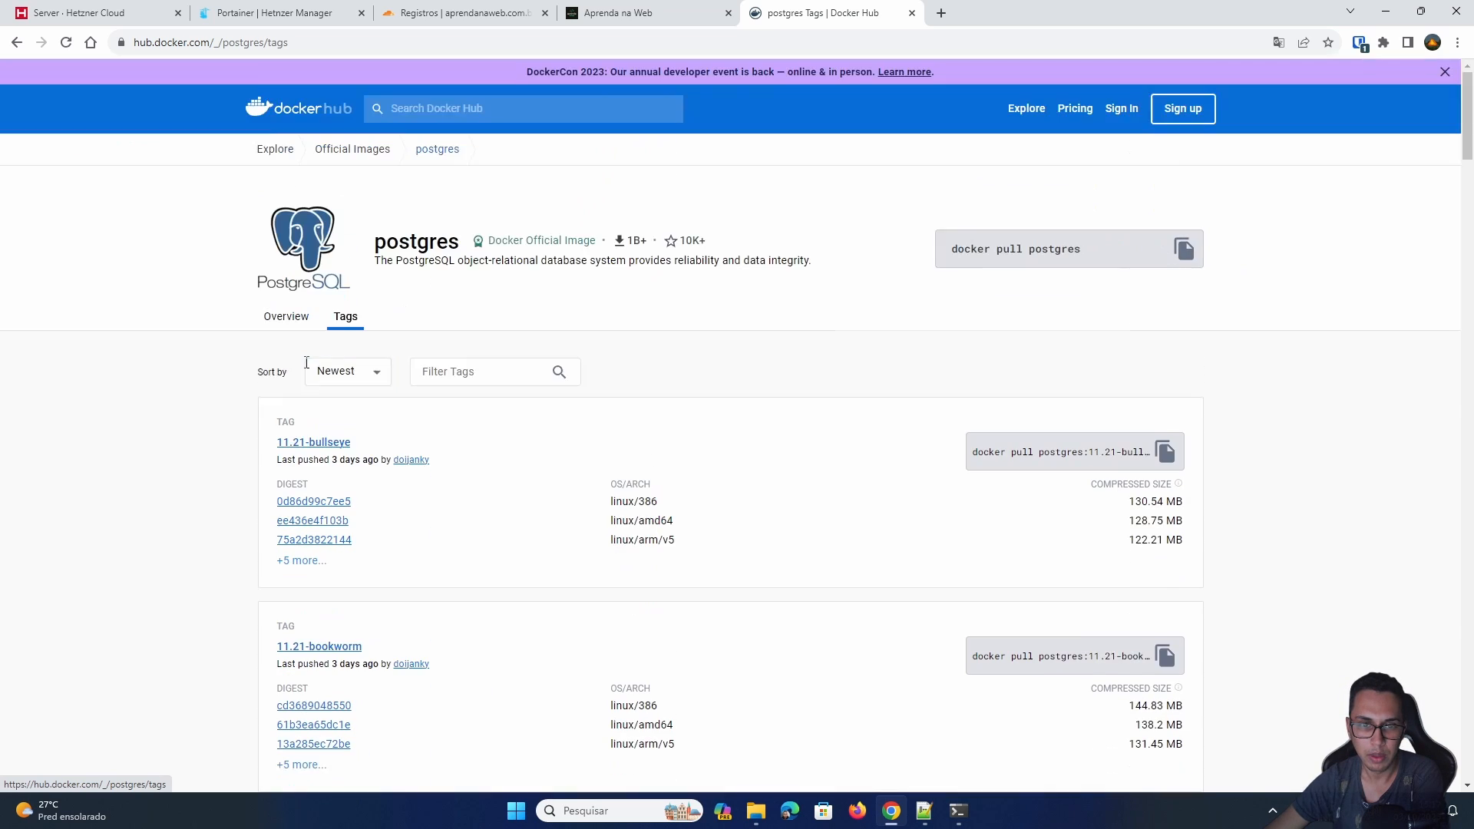
Filter the postgres image tags by 16 and look through the matching versions.
click(483, 370)
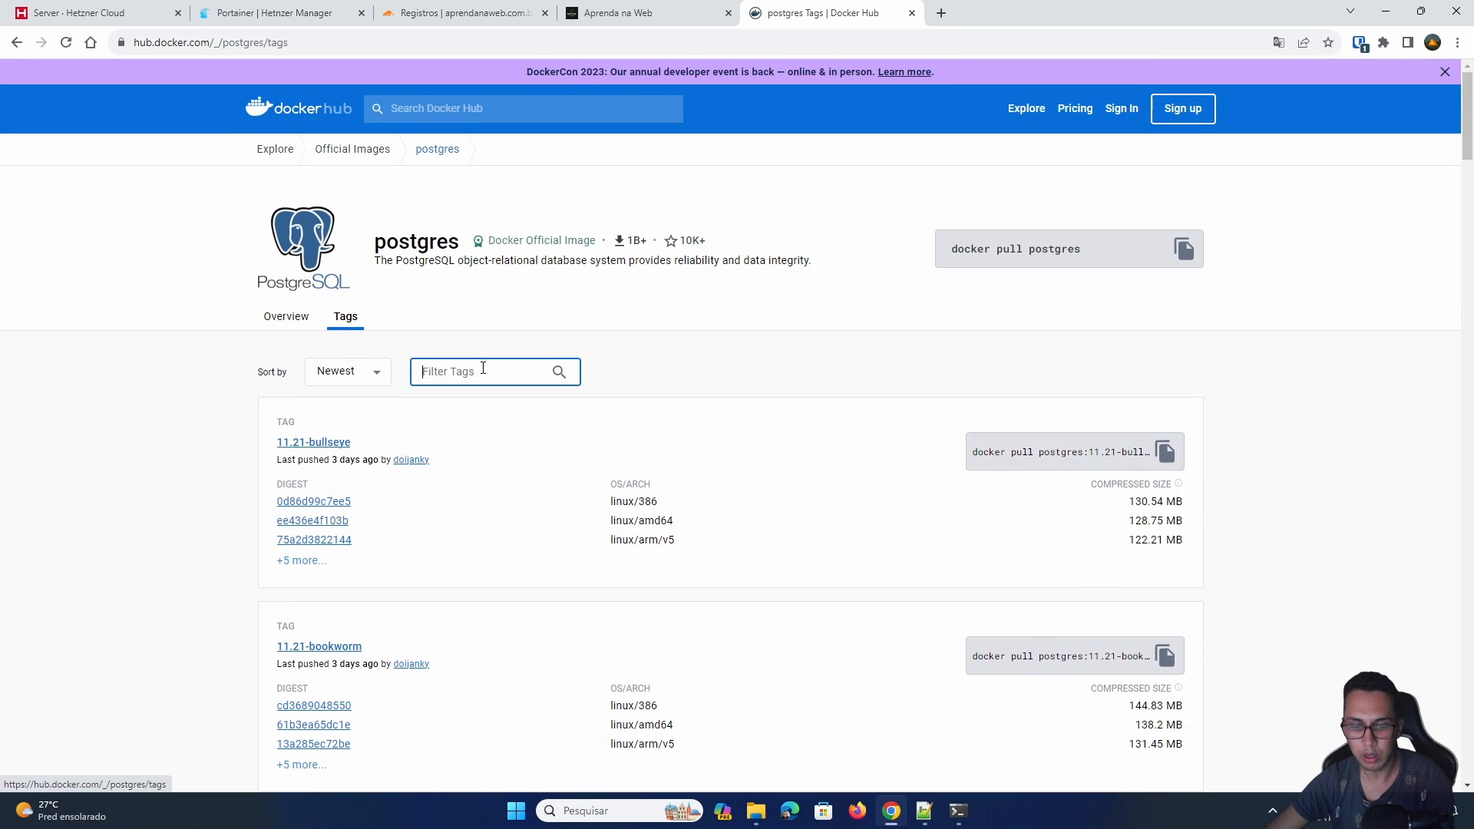
text(16)
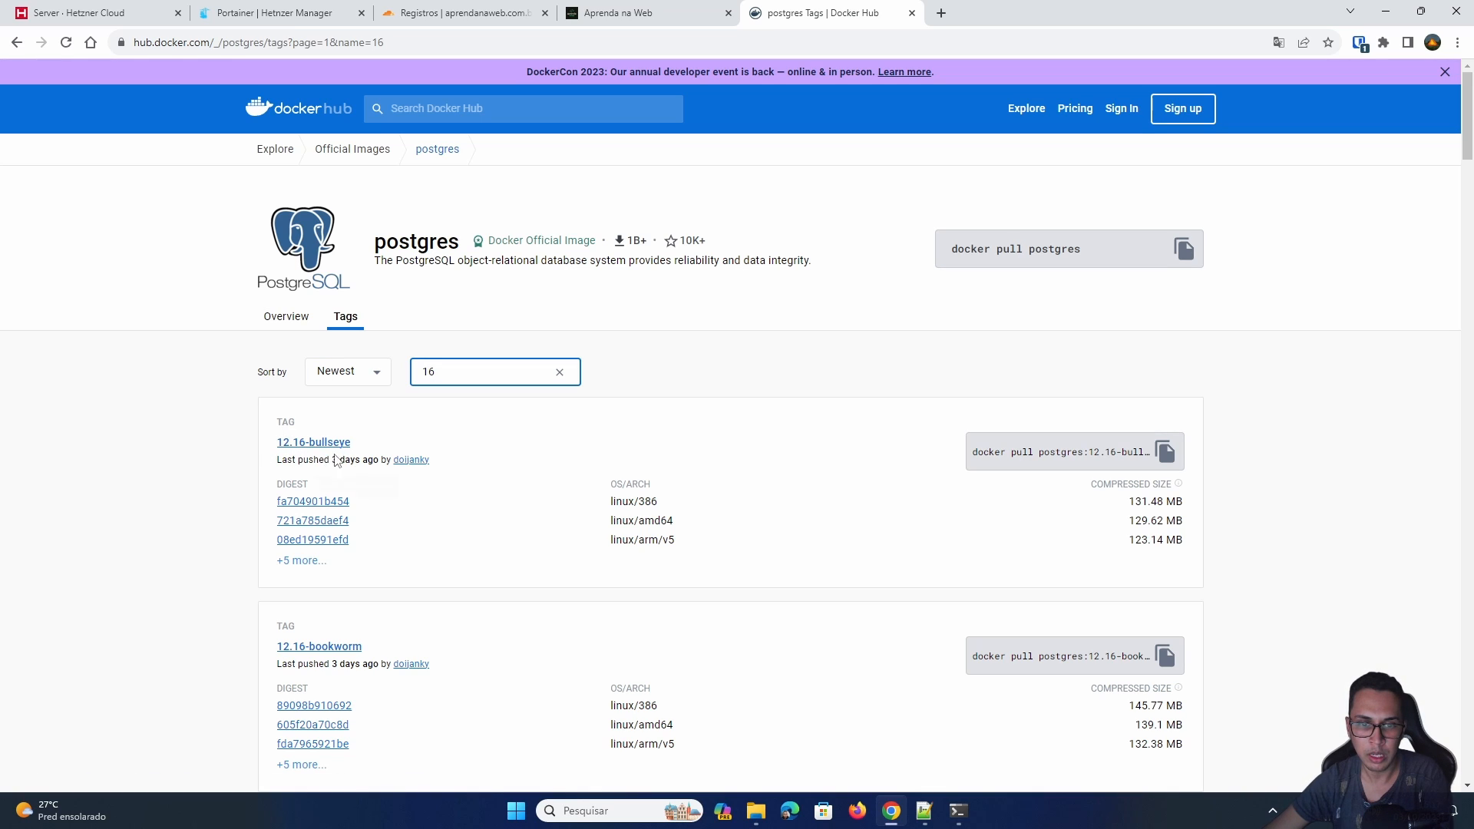
scroll(253, 415, down, 3)
scroll(254, 418, down, 2)
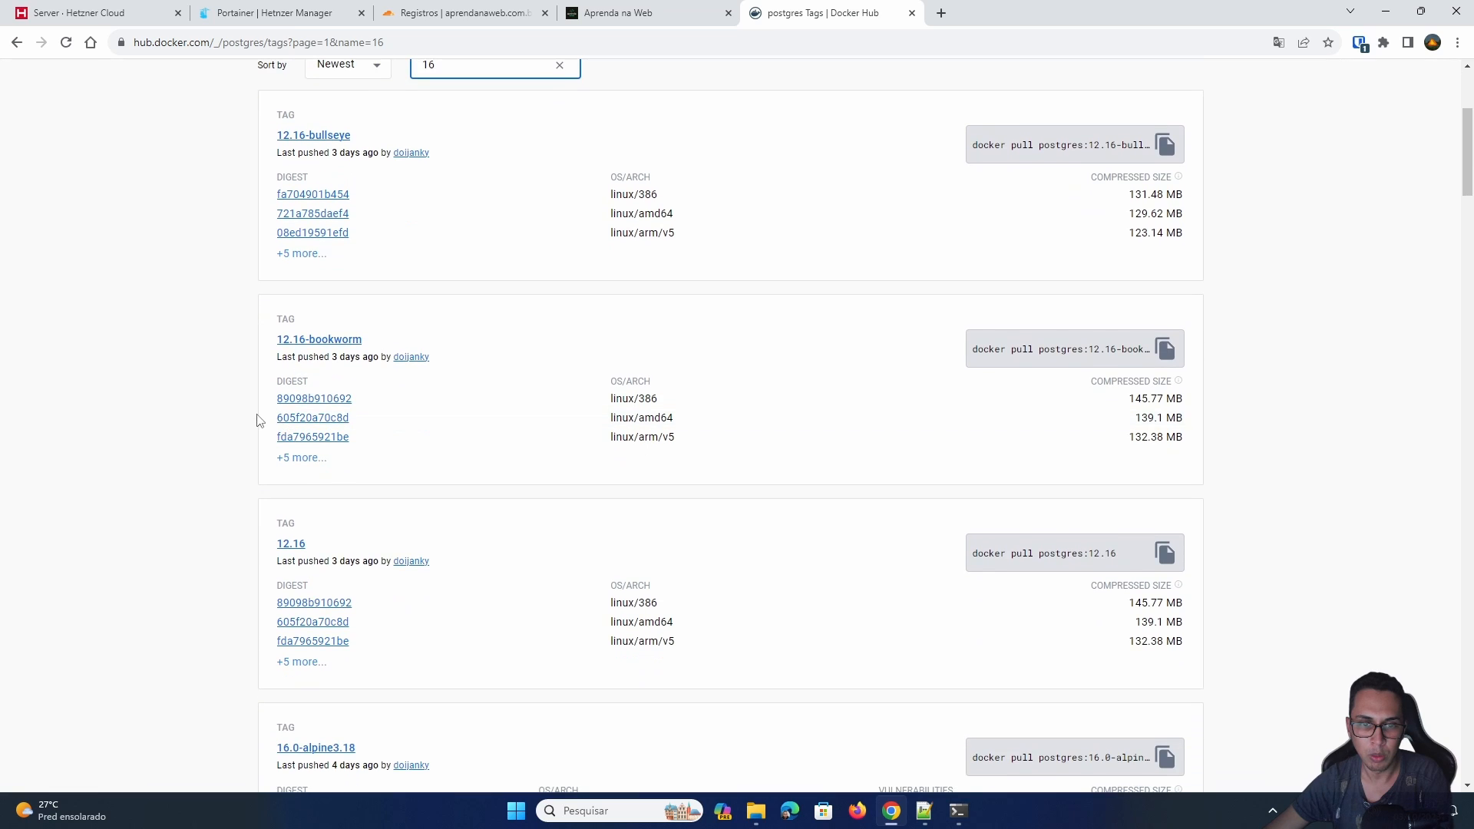
scroll(251, 421, down, 2)
drag(331, 316, 275, 316)
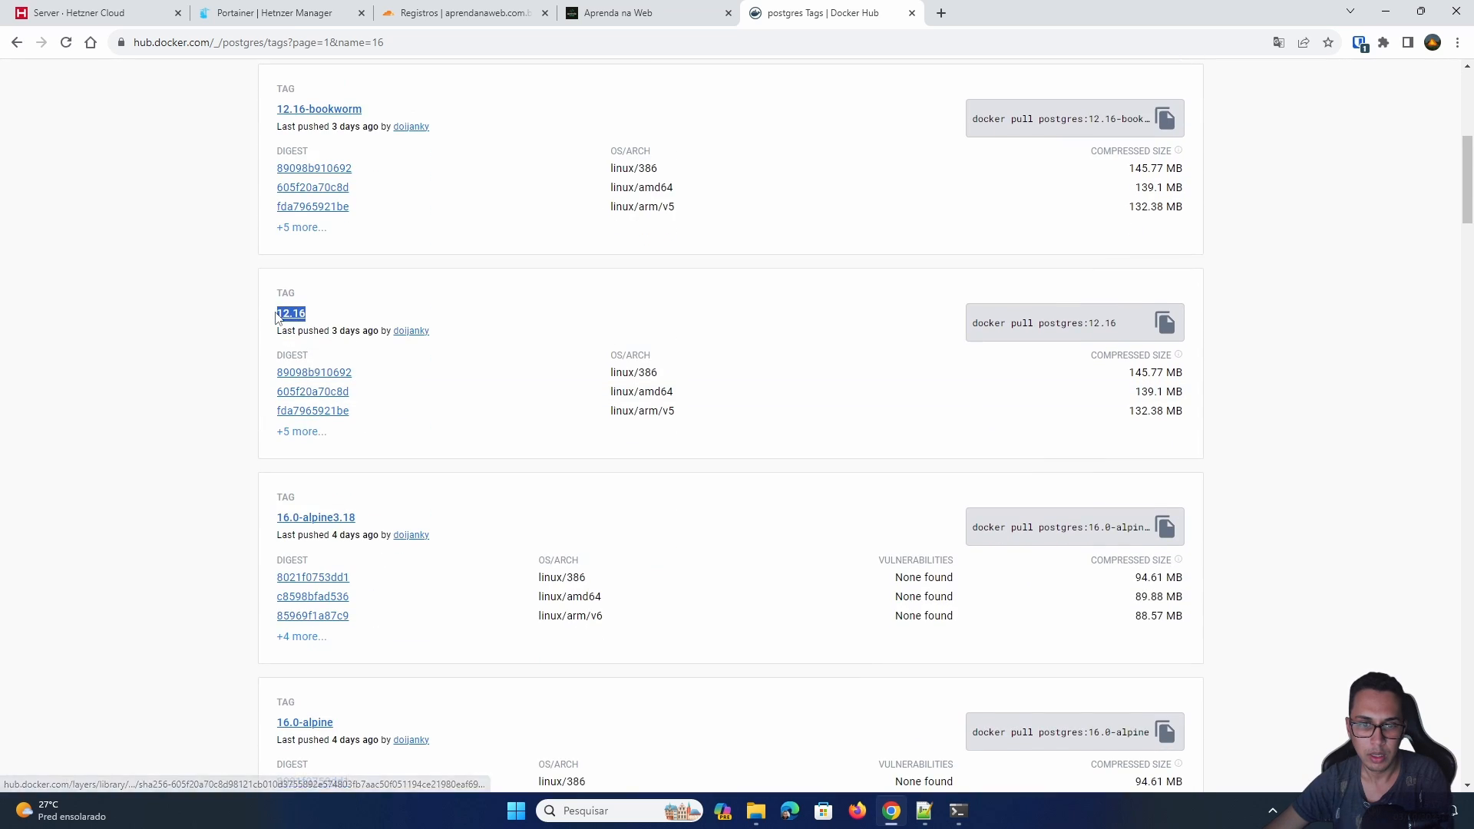
scroll(254, 417, down, 3)
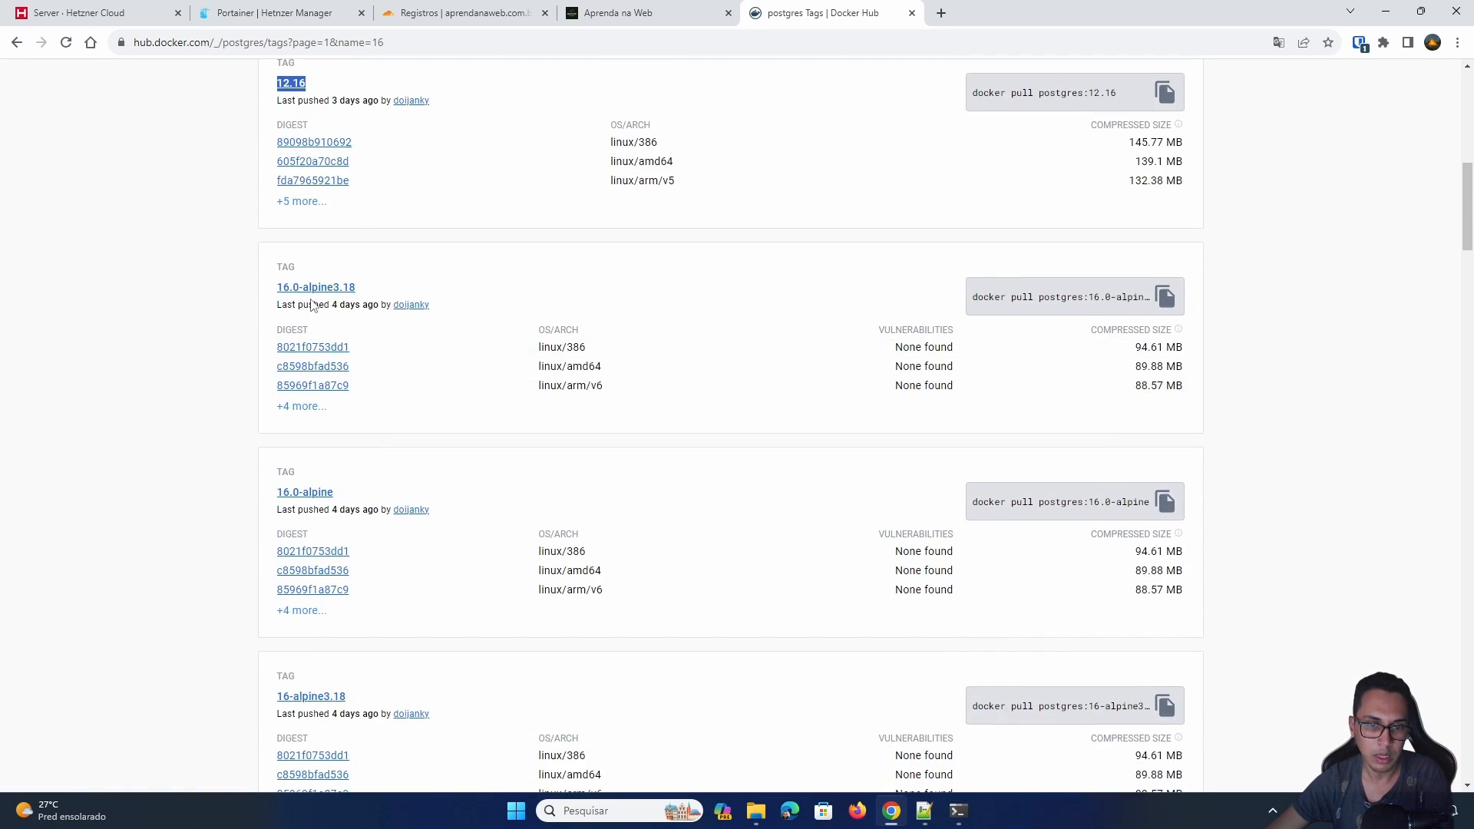
scroll(285, 333, down, 6)
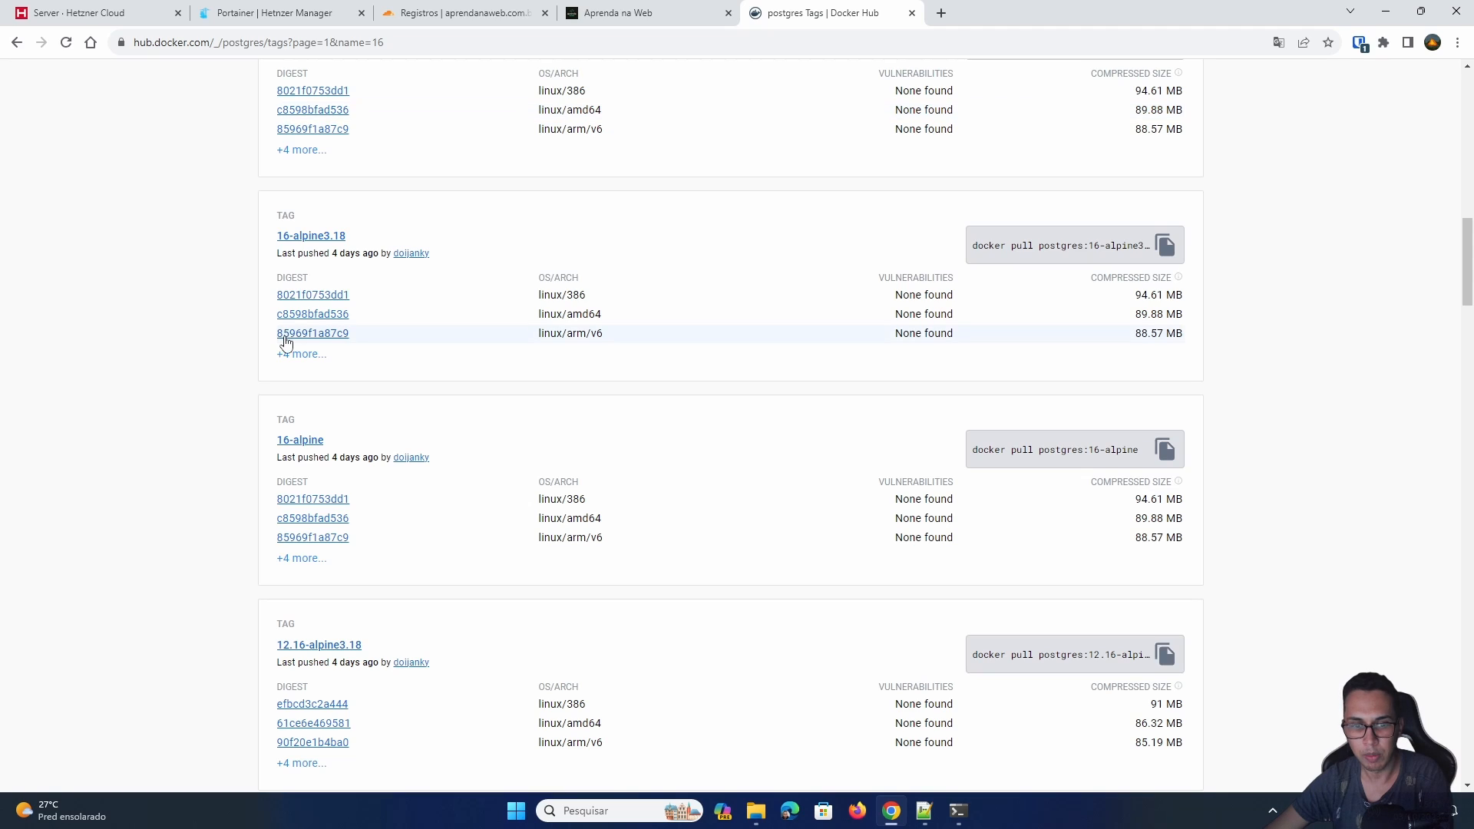
Switch back to Portainer and review the postgres service's password variable, network and postgres_data volume mapping in the compose file.
click(257, 7)
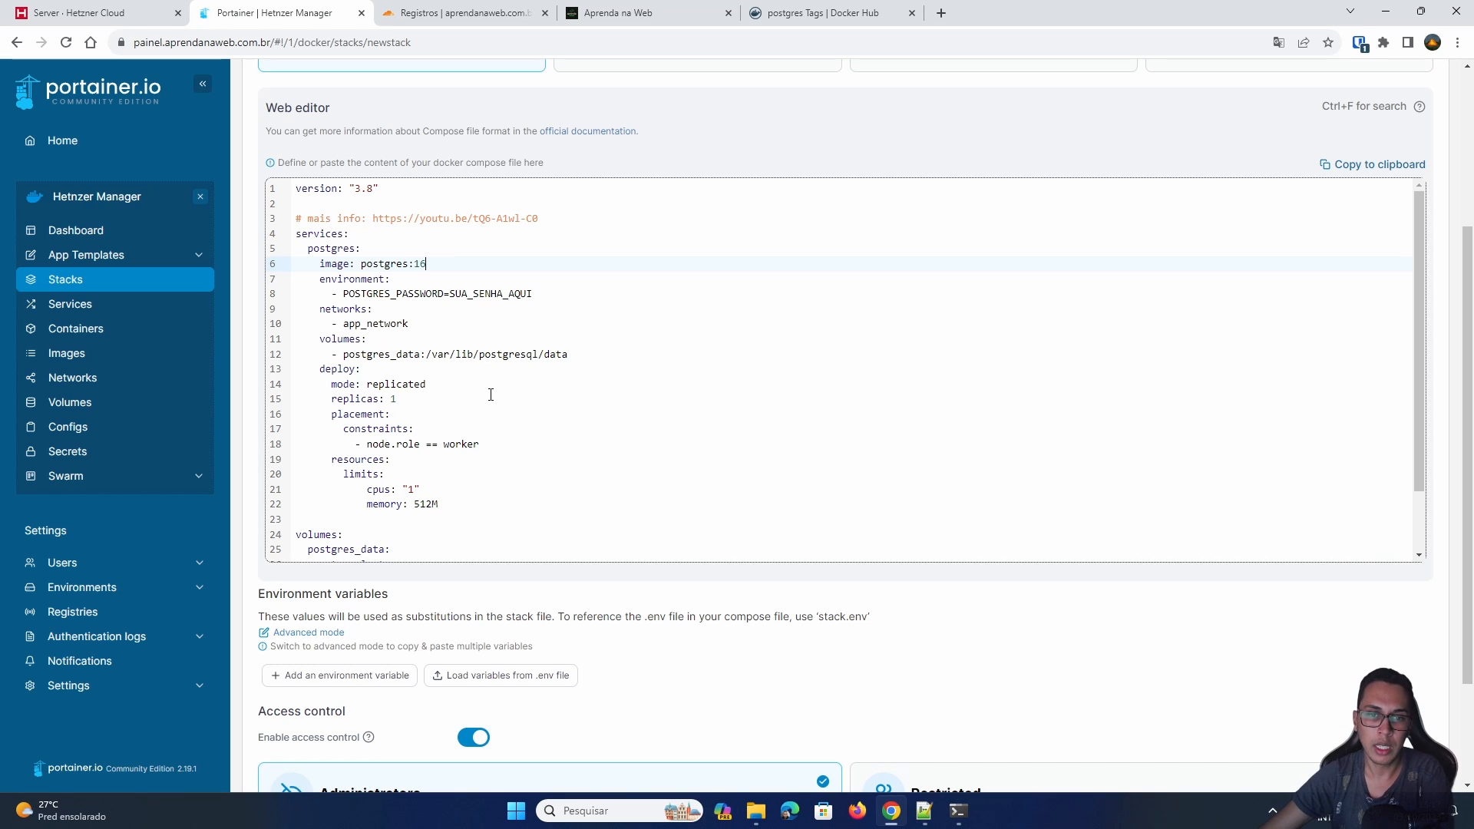
double_click(355, 280)
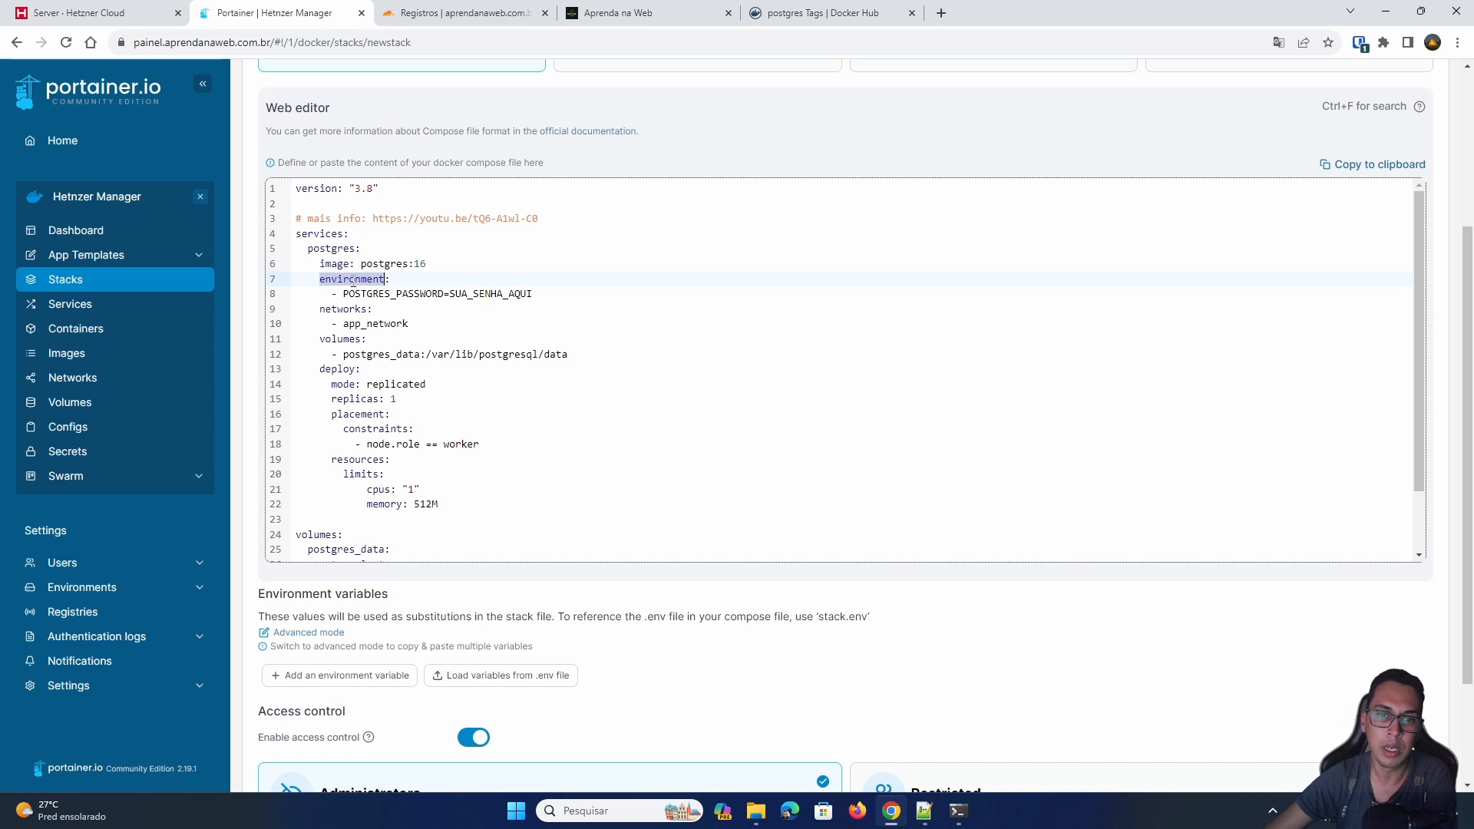
double_click(422, 294)
double_click(497, 292)
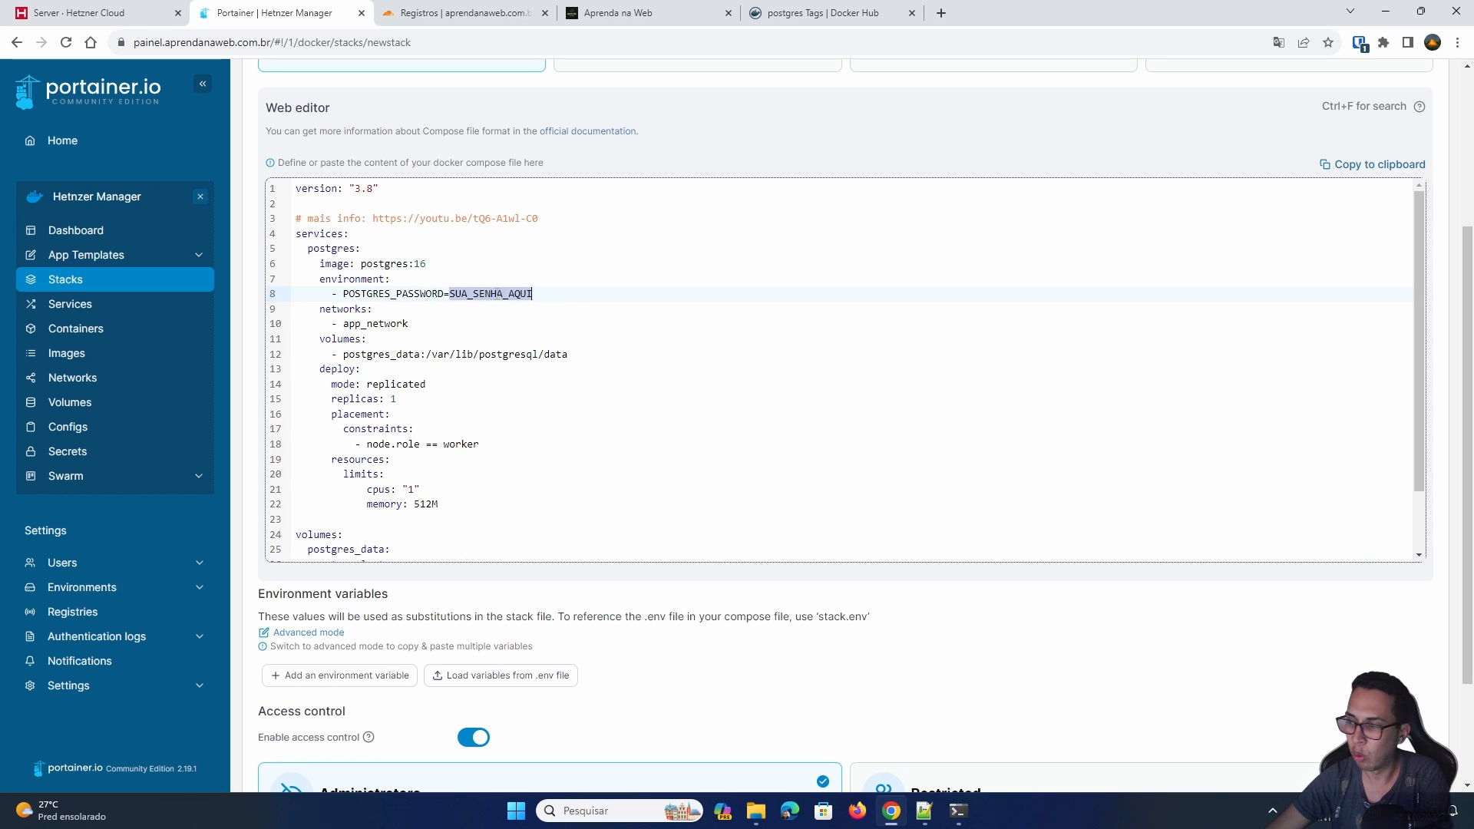
double_click(342, 307)
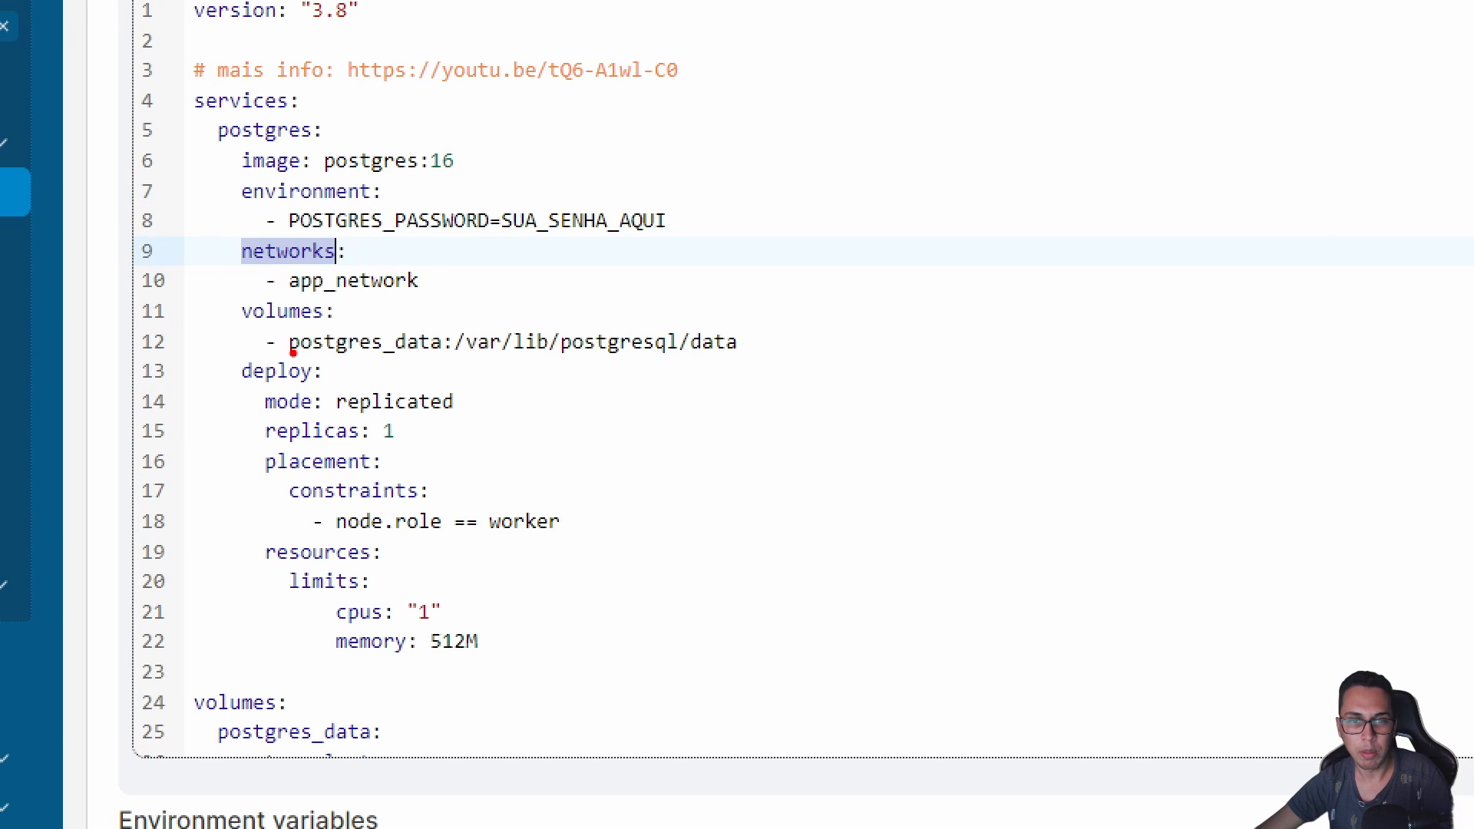
mouse_move(275, 325)
mouse_down()
mouse_move(283, 339)
mouse_move(465, 367)
mouse_move(443, 368)
mouse_up()
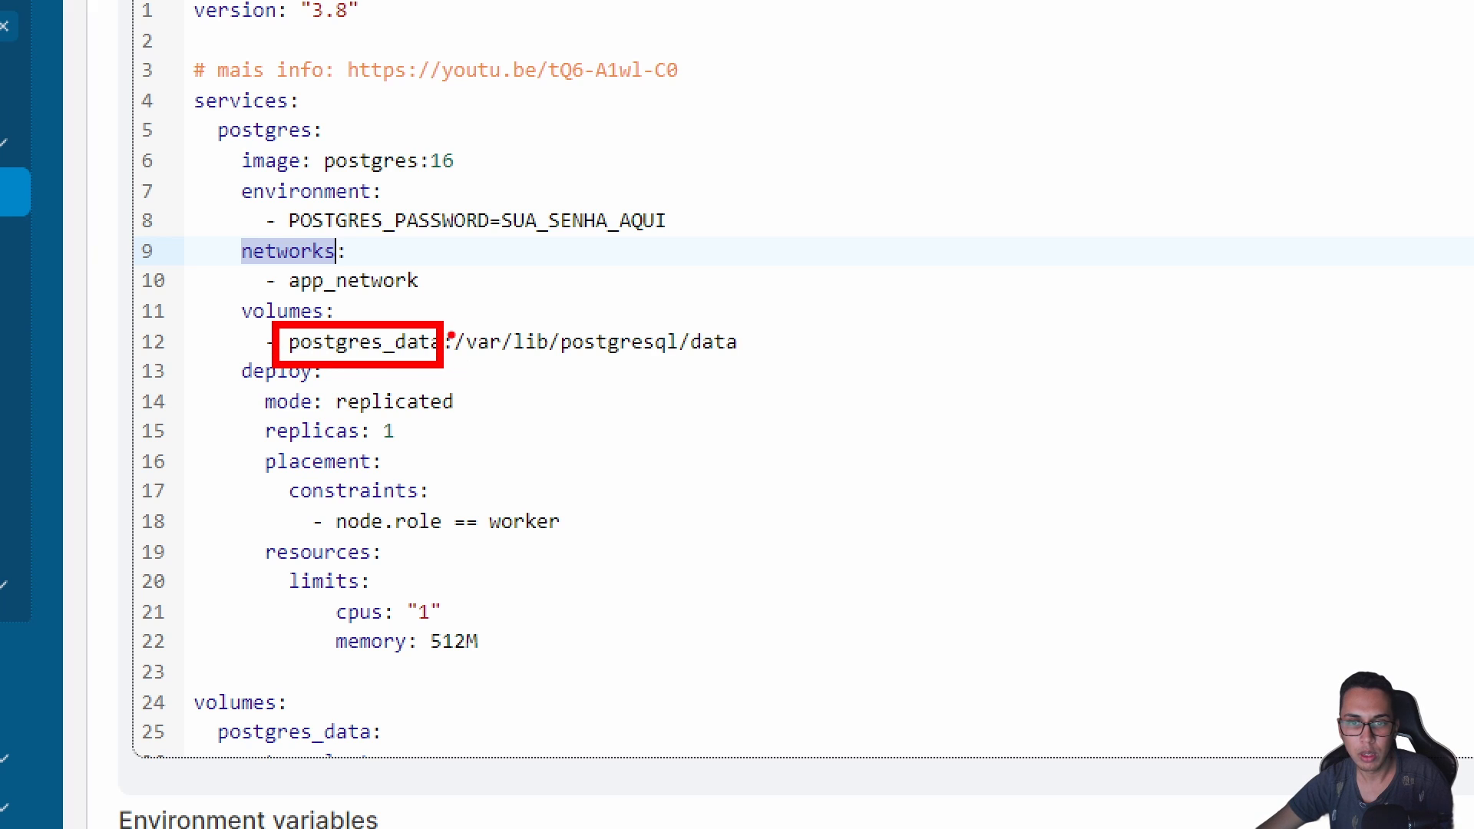
mouse_move(411, 318)
mouse_down()
mouse_move(642, 294)
mouse_move(631, 344)
mouse_move(641, 319)
mouse_up()
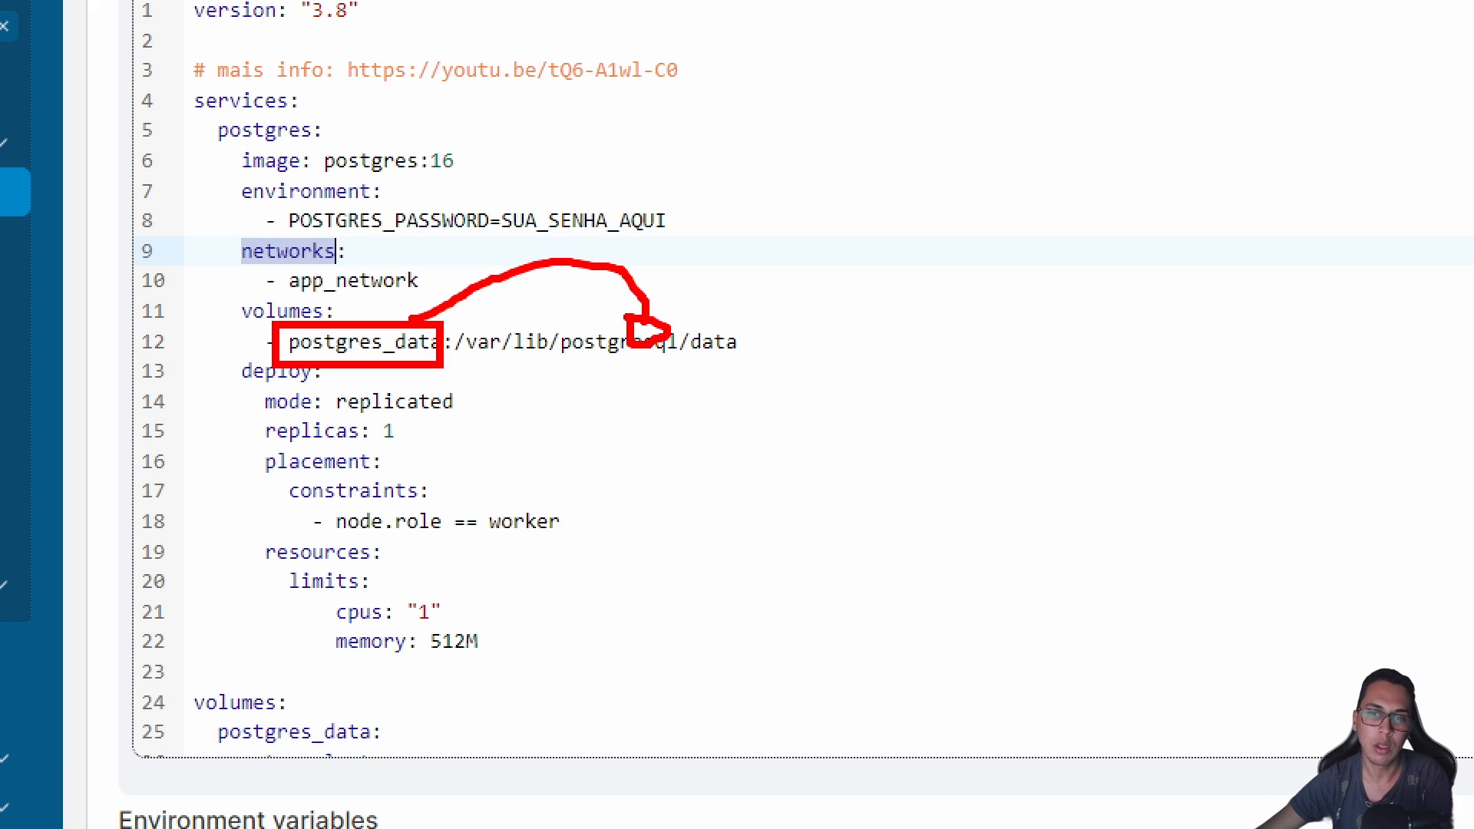
drag(465, 358, 560, 357)
drag(600, 362, 754, 358)
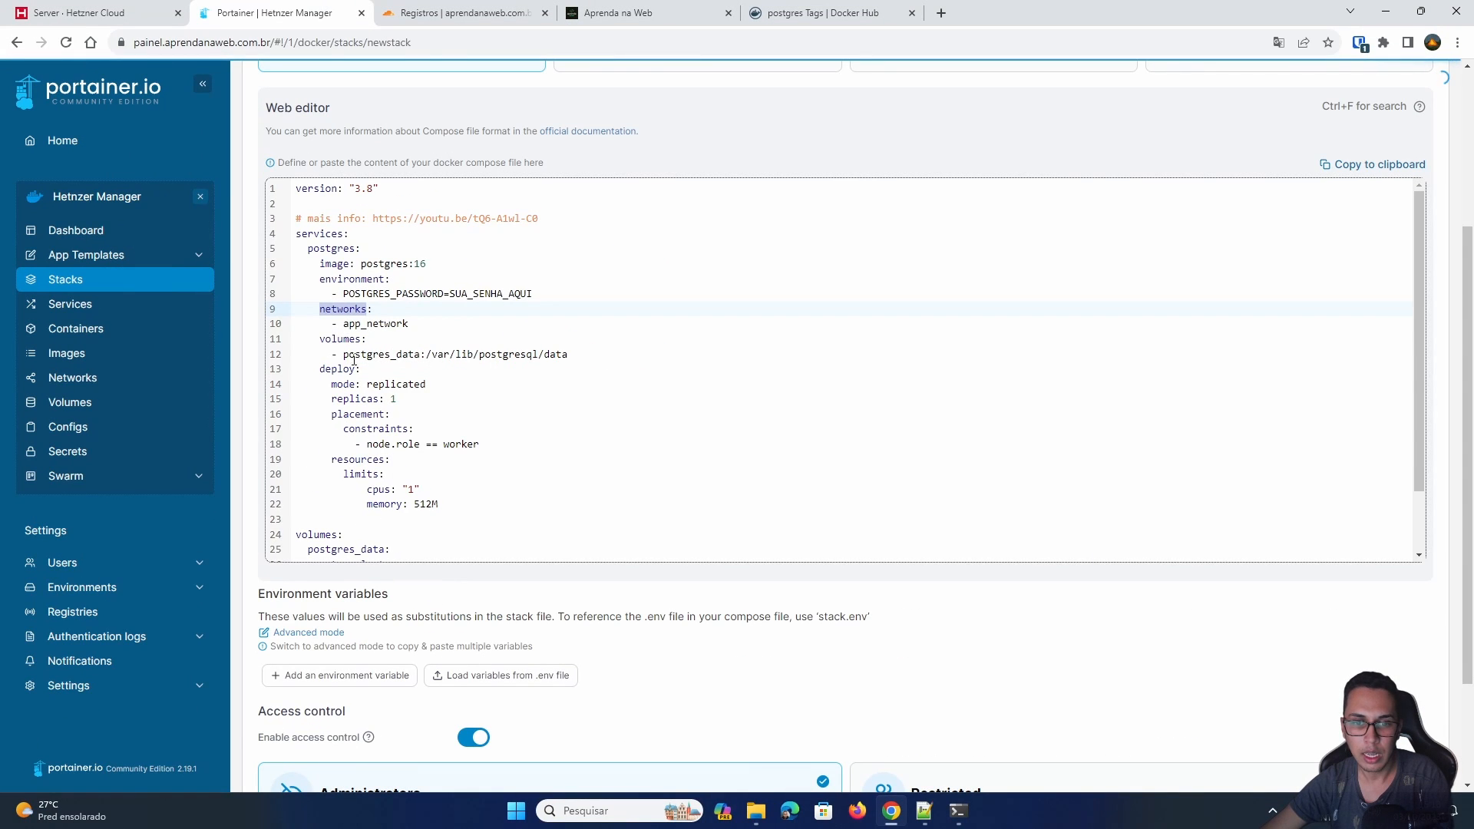
scroll(284, 252, down, 1)
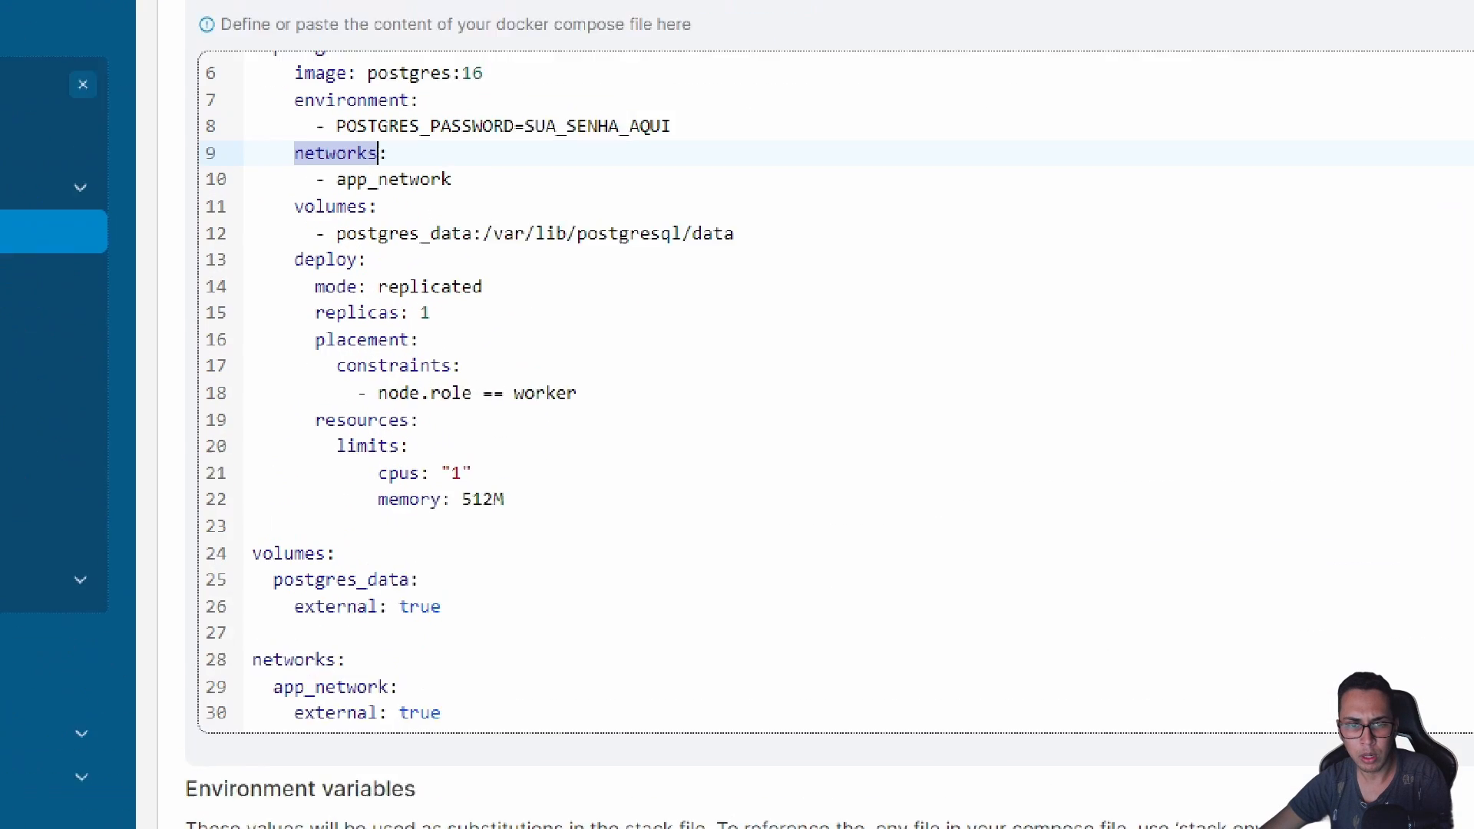
Change the placement constraint in the postgres service's deploy section to node.role == manager.
mouse_move(261, 202)
mouse_down()
mouse_move(434, 536)
mouse_move(750, 518)
mouse_move(815, 539)
mouse_up()
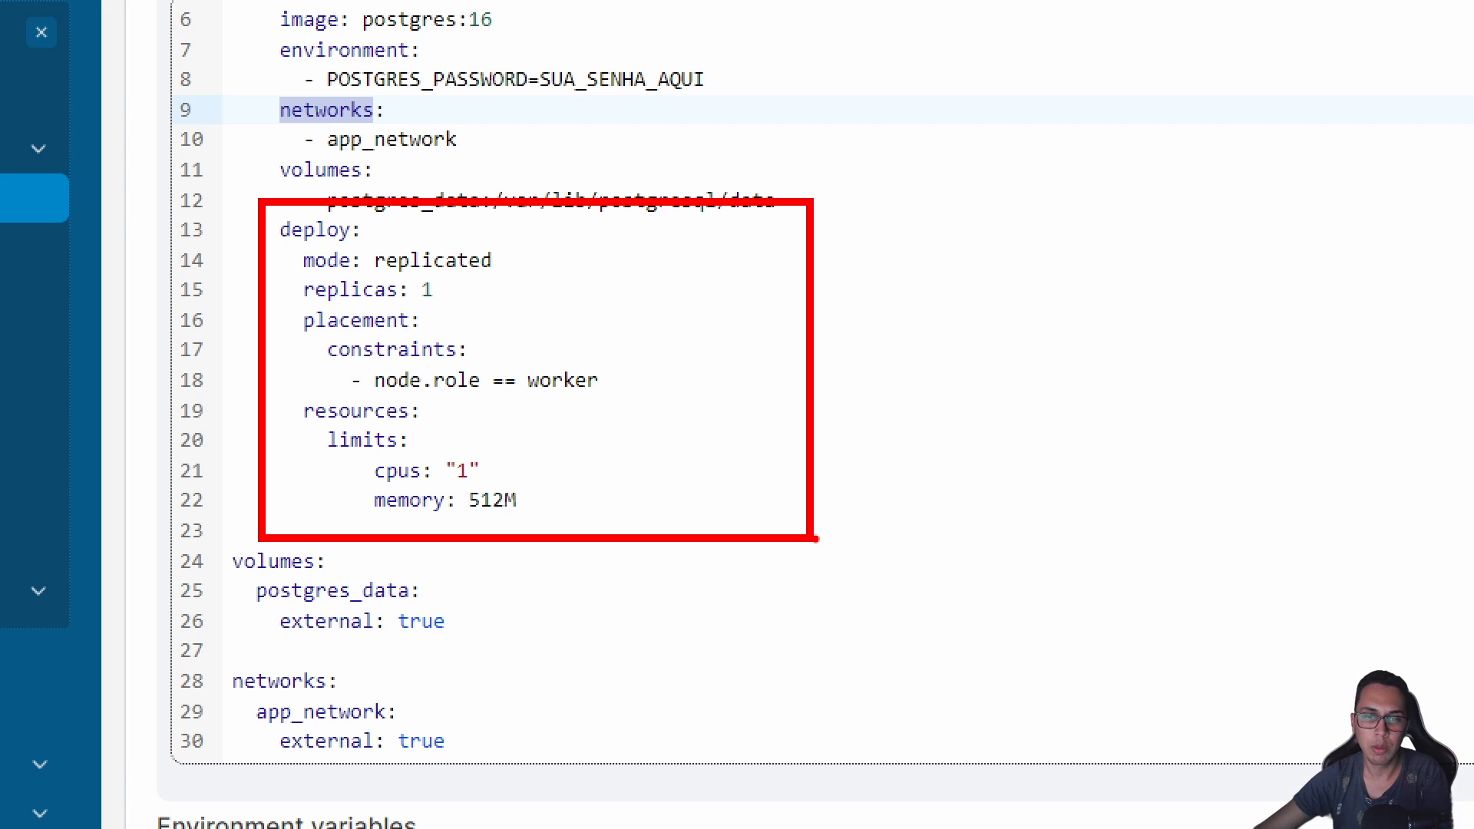
mouse_move(315, 338)
mouse_down()
mouse_move(330, 374)
mouse_move(660, 421)
mouse_move(347, 329)
mouse_move(313, 337)
mouse_up()
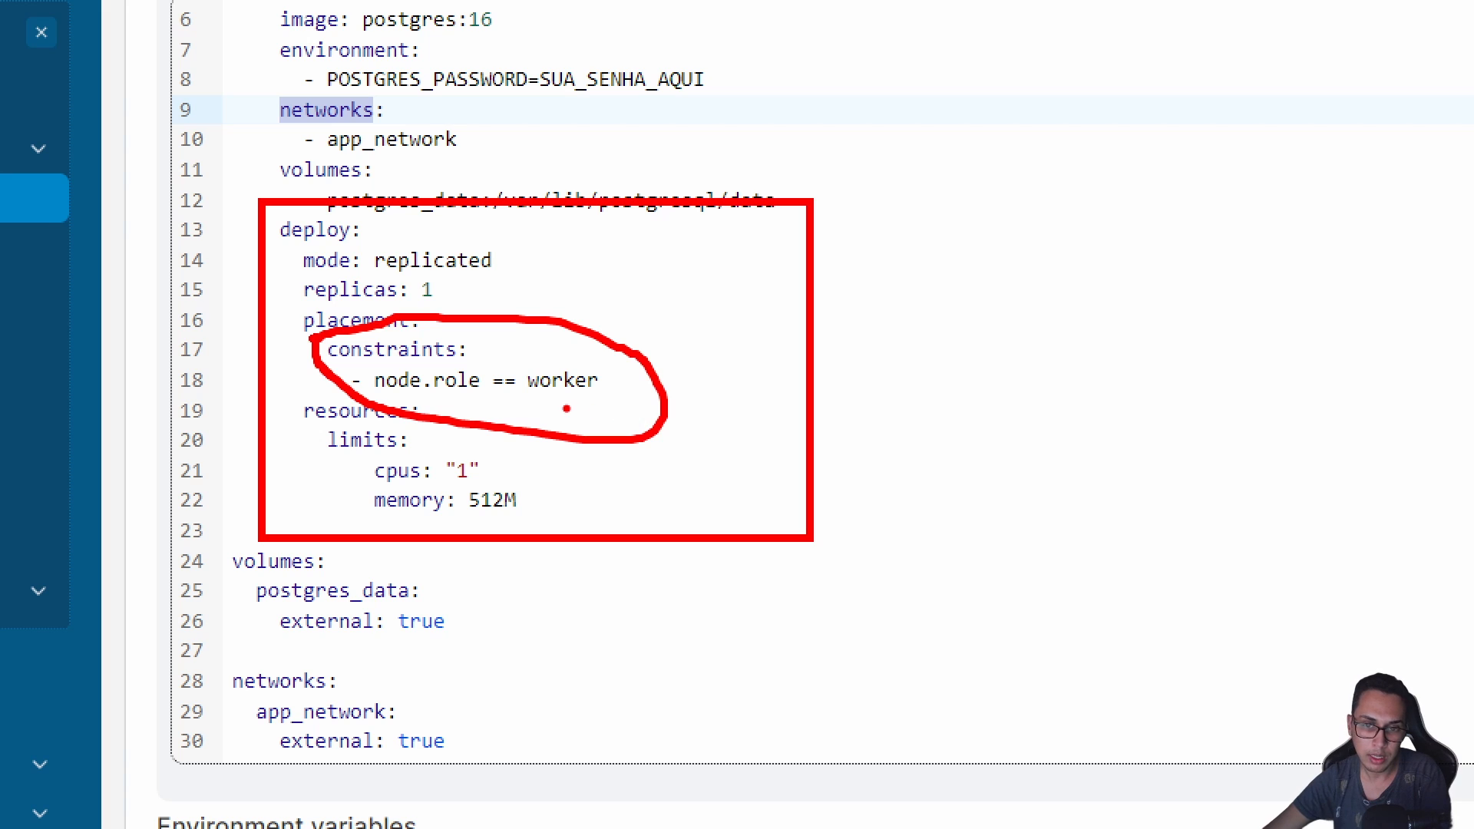
key(Escape)
double_click(556, 383)
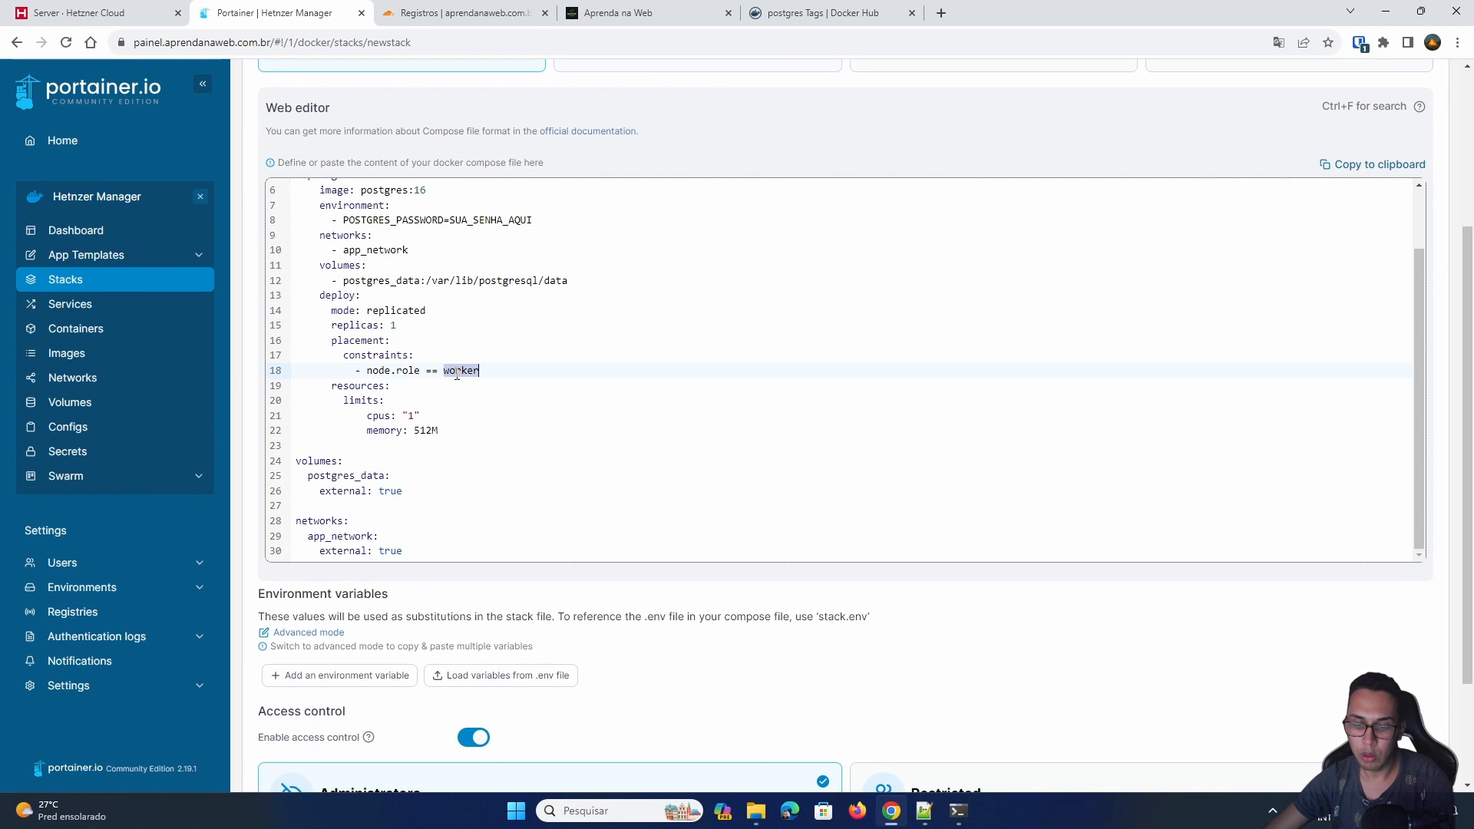
text(manager)
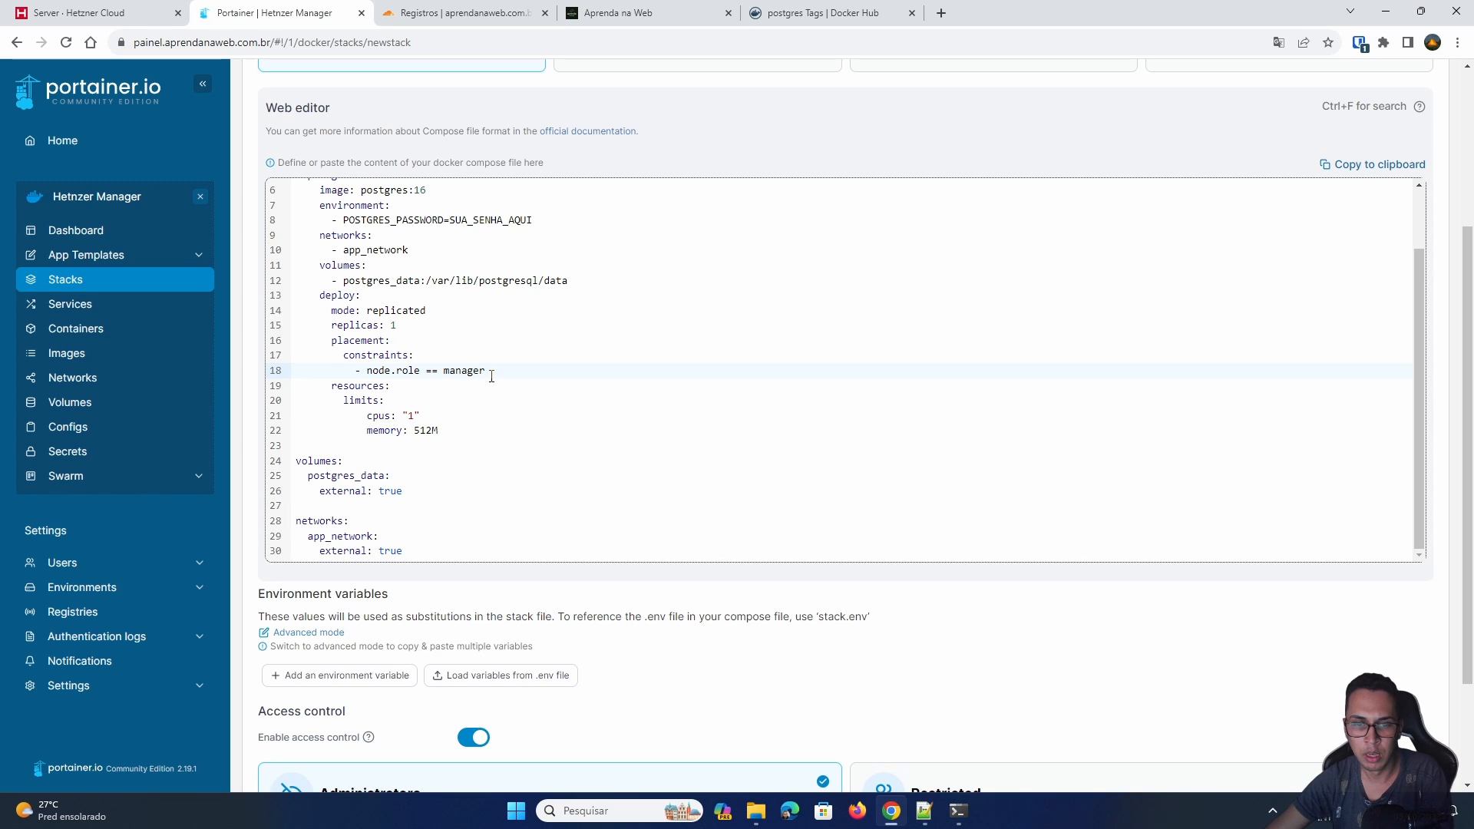
Review the CPU and memory limits under the postgres service's resources section.
key(ctrl+1)
click(385, 371)
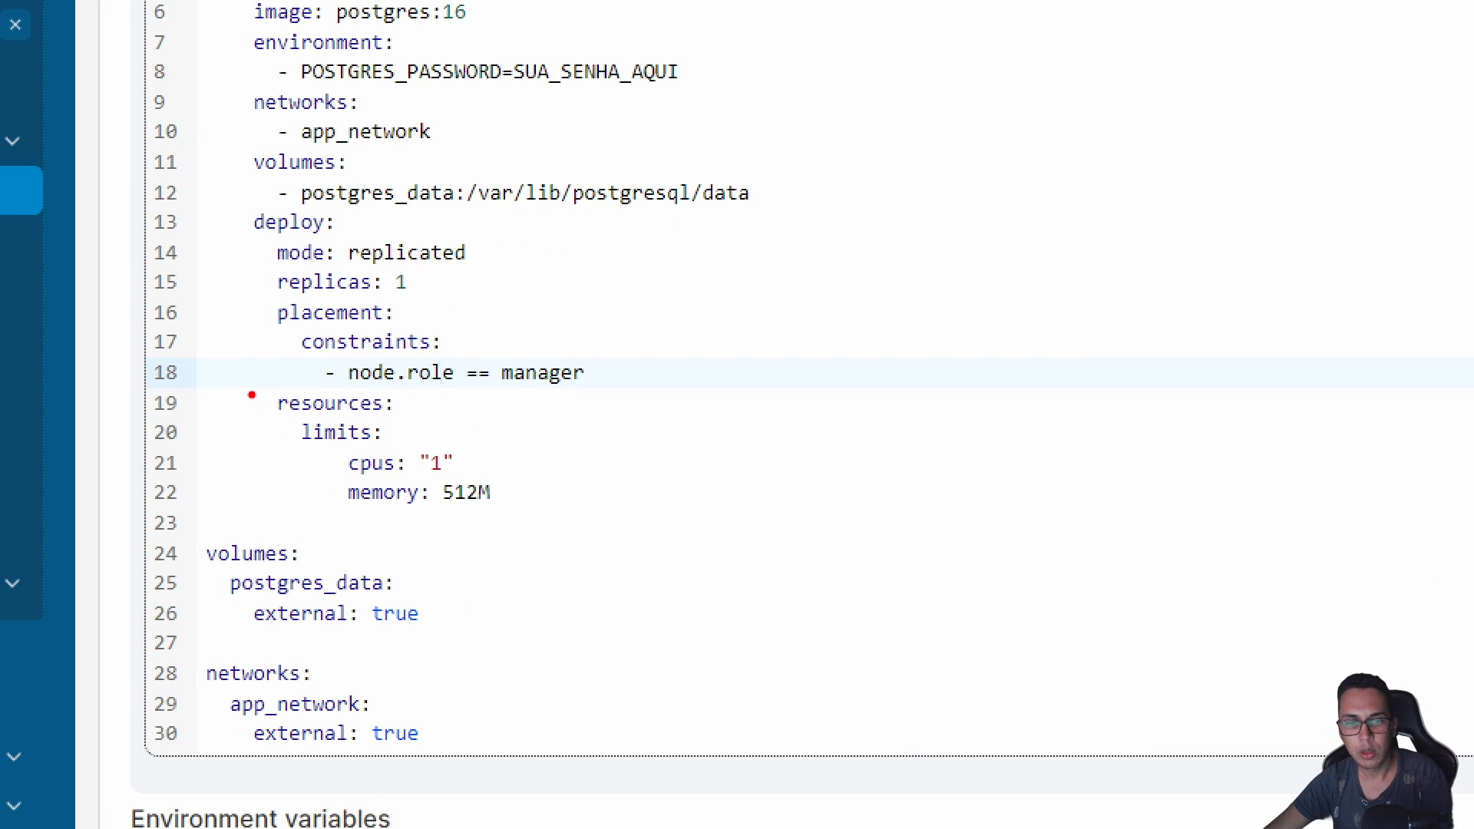
mouse_move(252, 394)
mouse_down()
mouse_move(265, 419)
mouse_move(578, 551)
mouse_up()
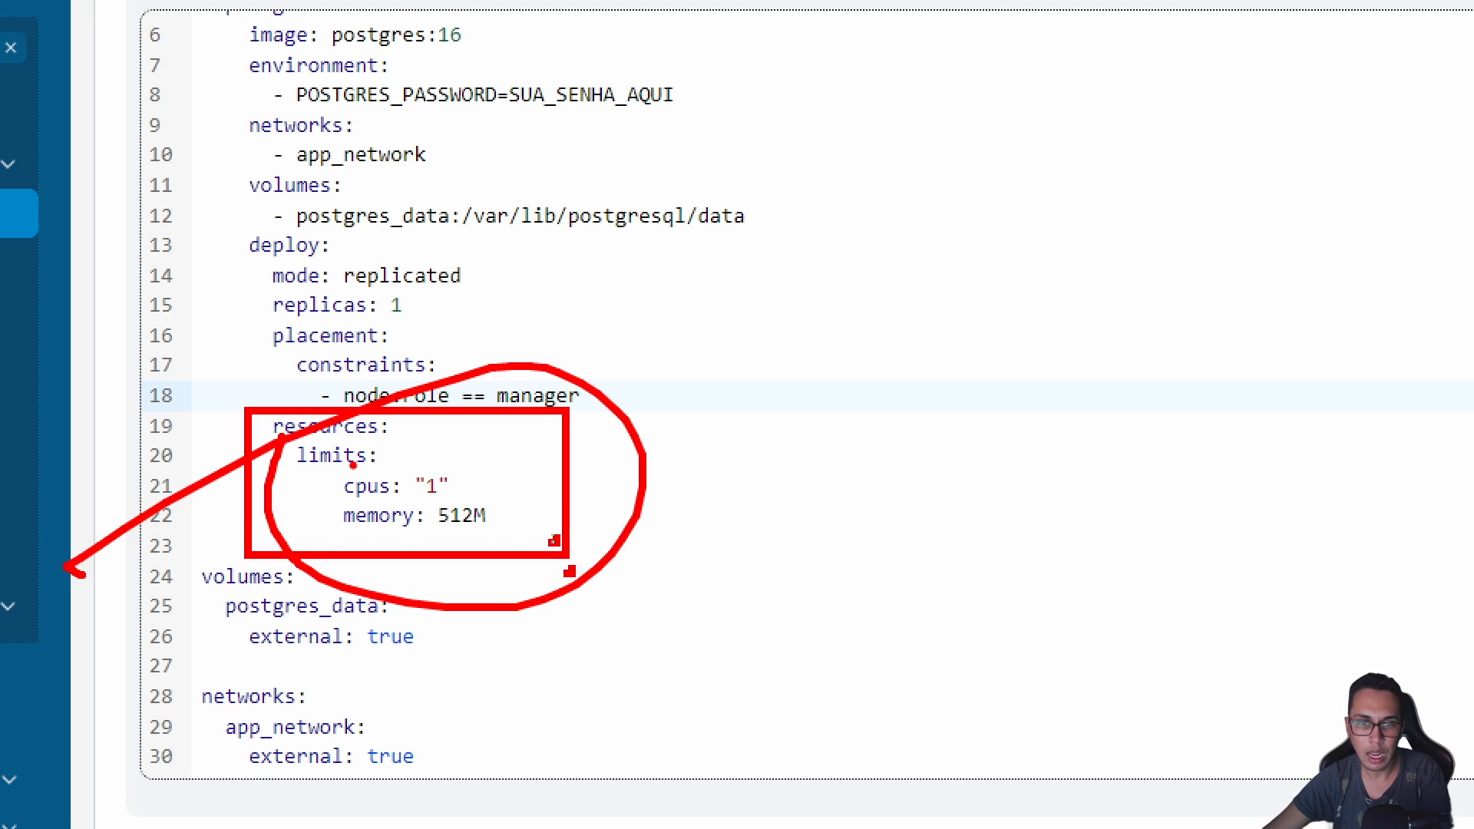
key(Escape)
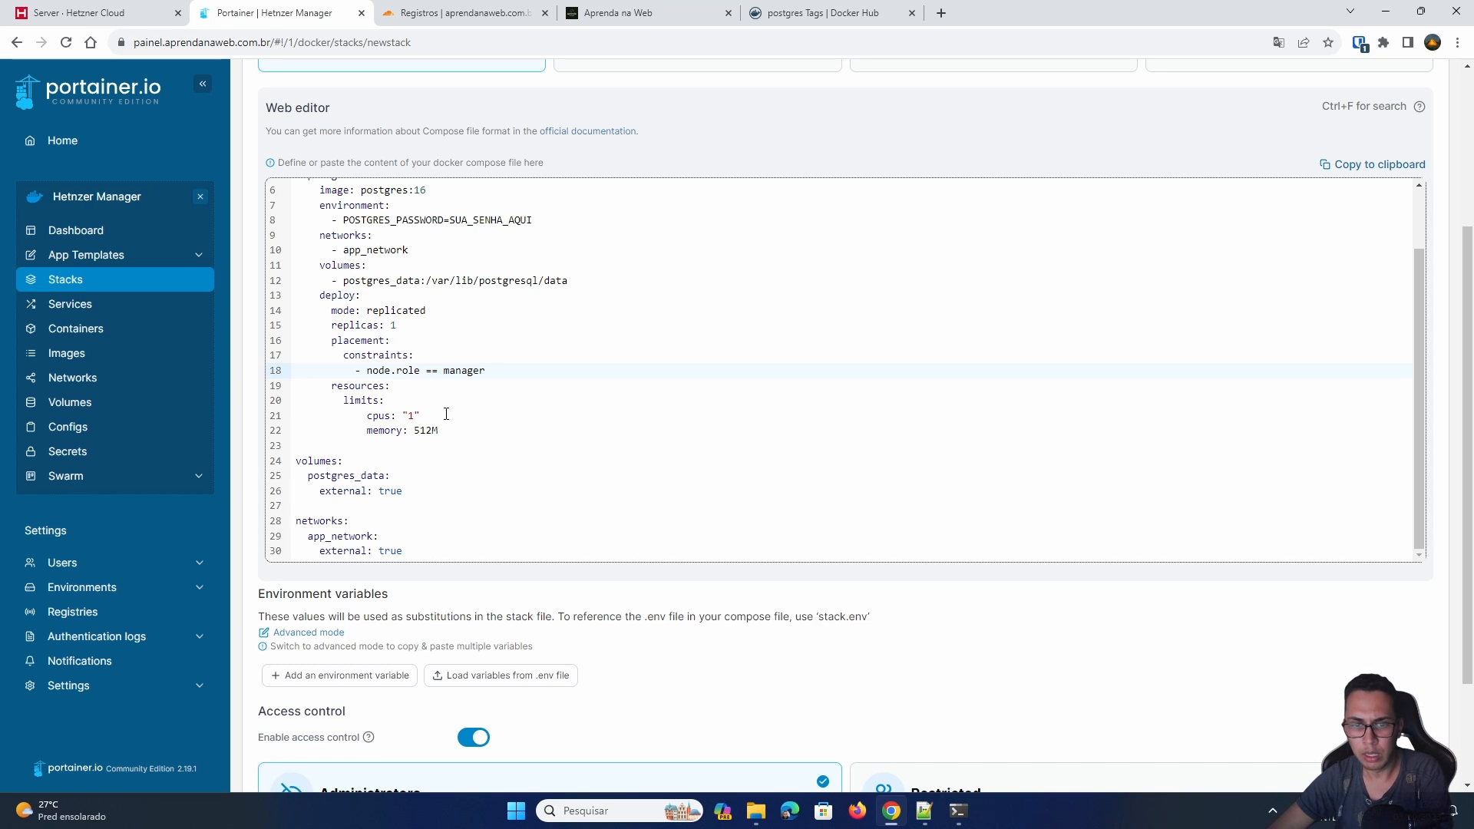
double_click(413, 415)
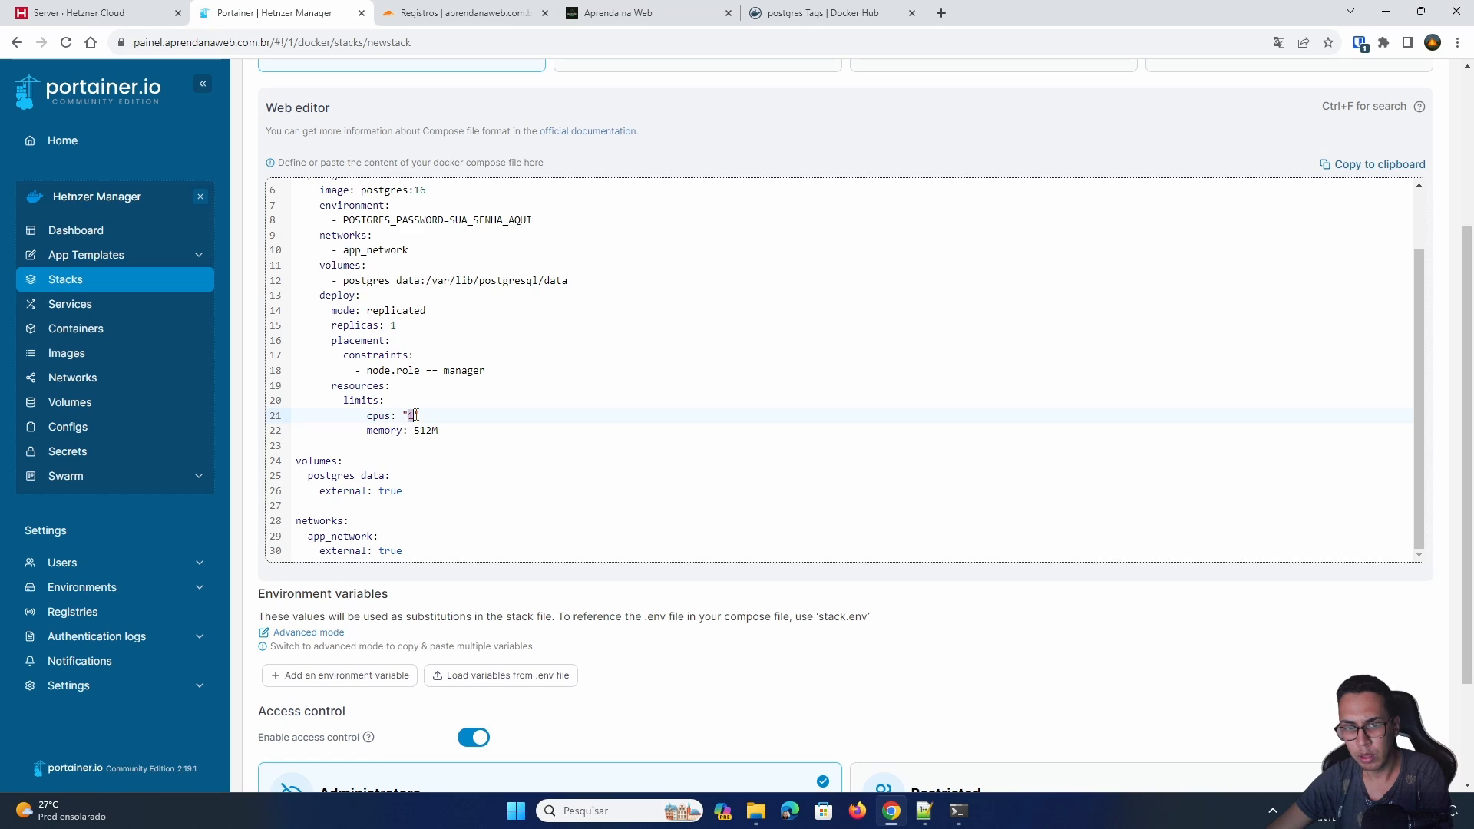
double_click(418, 430)
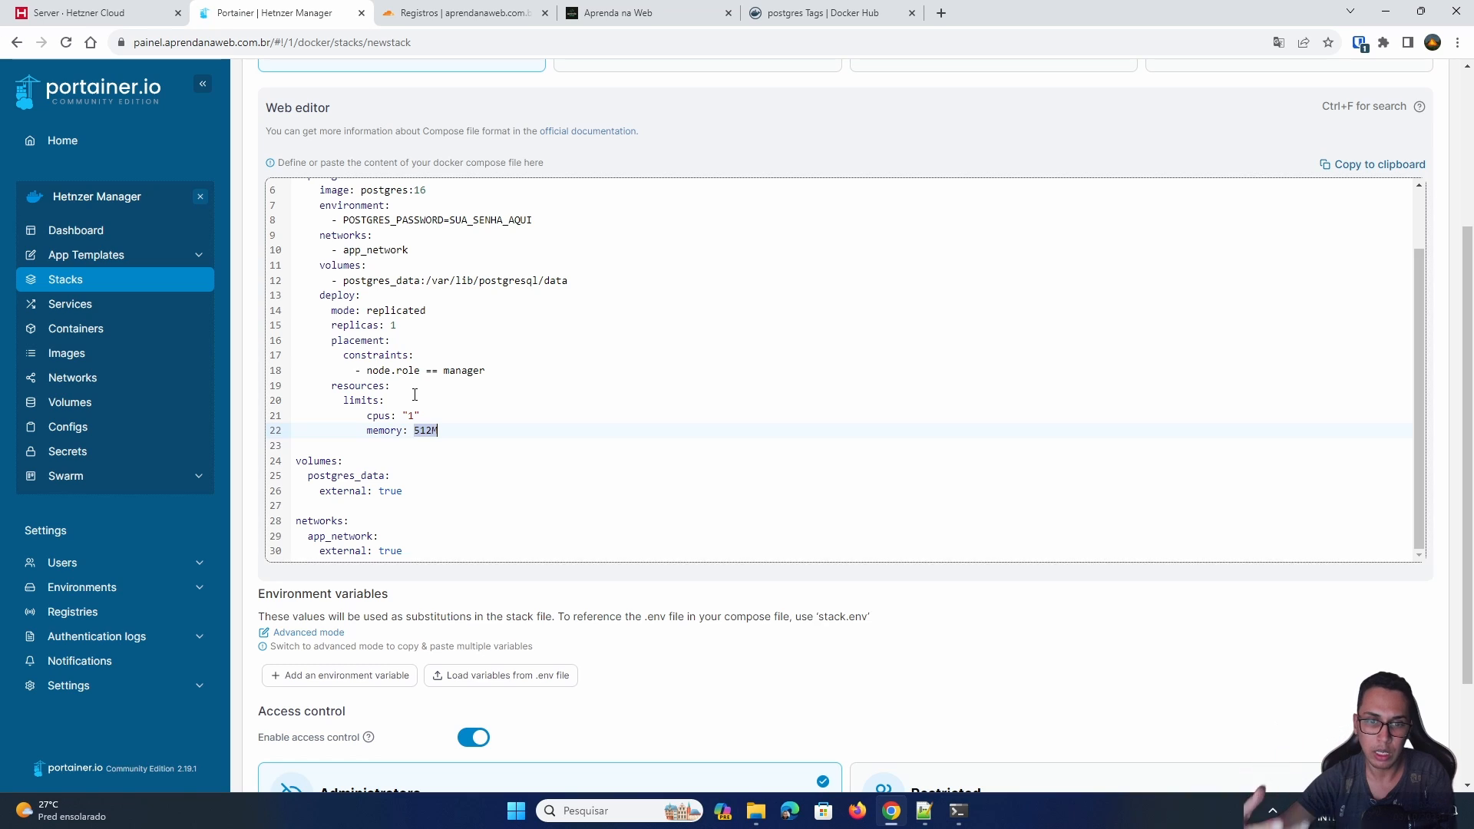
drag(474, 433, 344, 396)
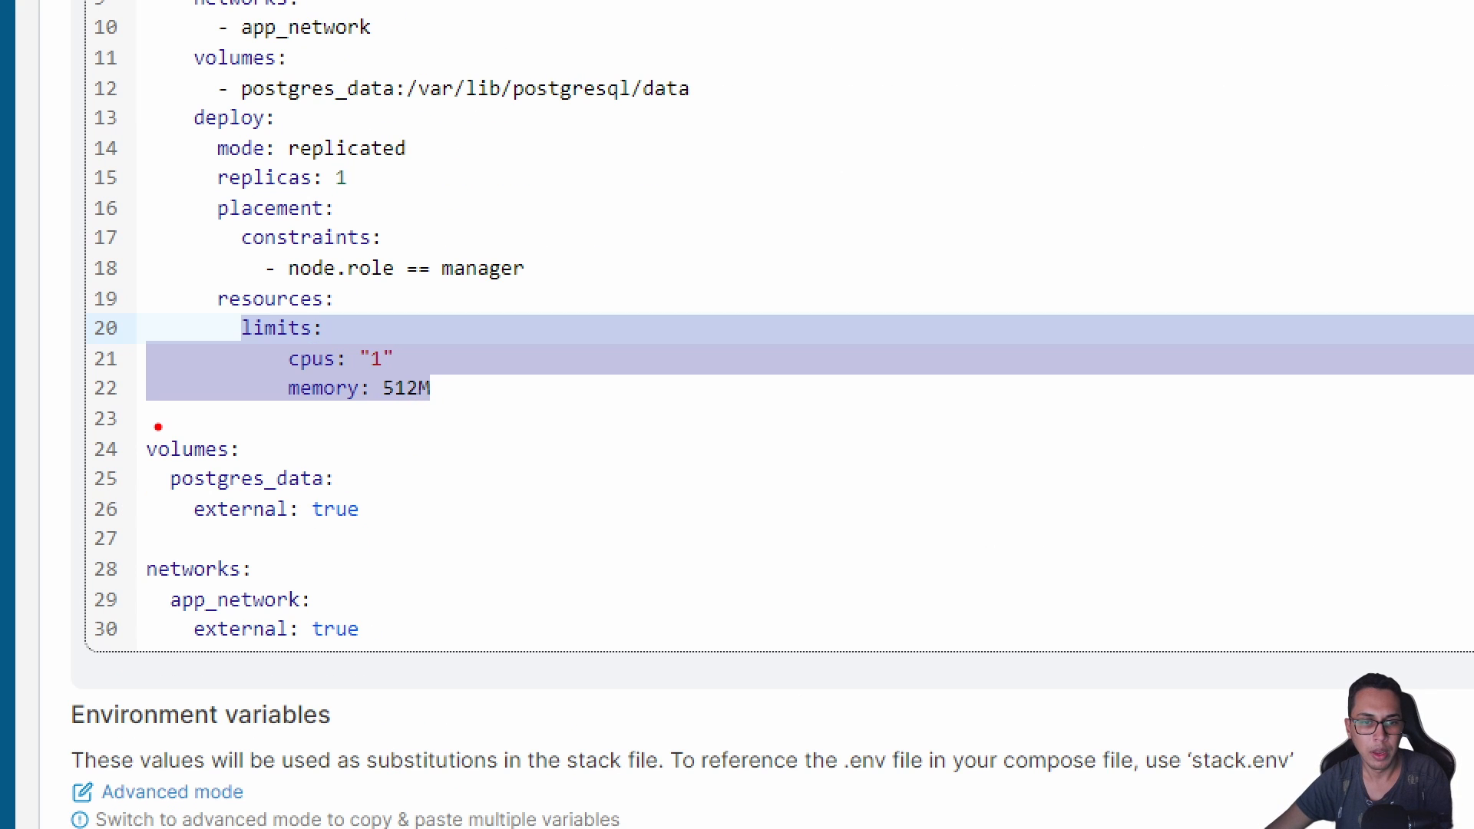
Review the external postgres_data volume and external app_network declarations at the end of the compose file.
mouse_move(158, 427)
mouse_down()
mouse_move(135, 433)
mouse_move(298, 577)
mouse_move(115, 397)
mouse_up()
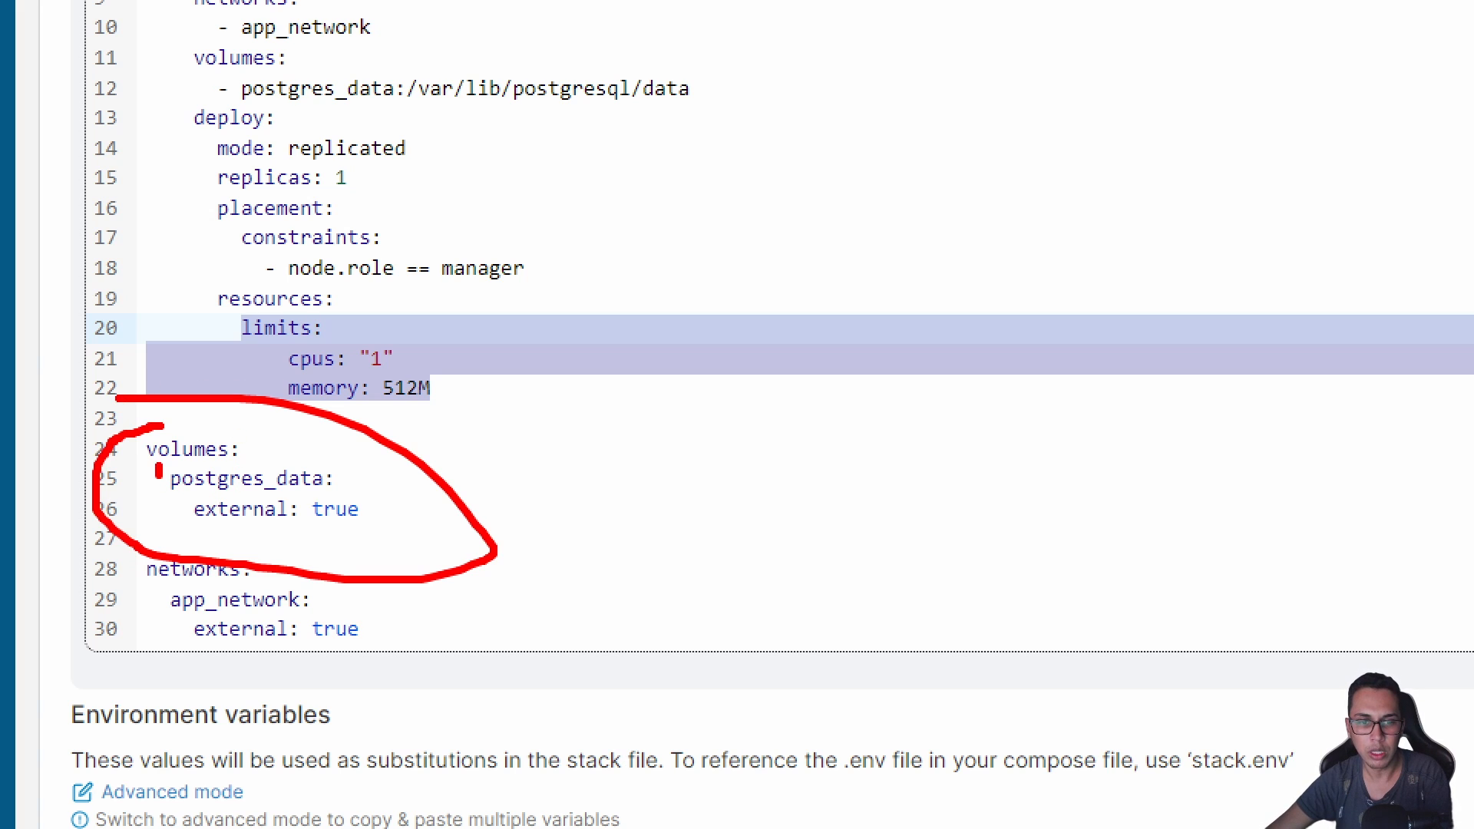
mouse_move(158, 470)
mouse_down()
mouse_move(210, 495)
mouse_move(353, 491)
mouse_move(163, 449)
mouse_move(184, 542)
mouse_move(393, 495)
mouse_move(355, 485)
mouse_up()
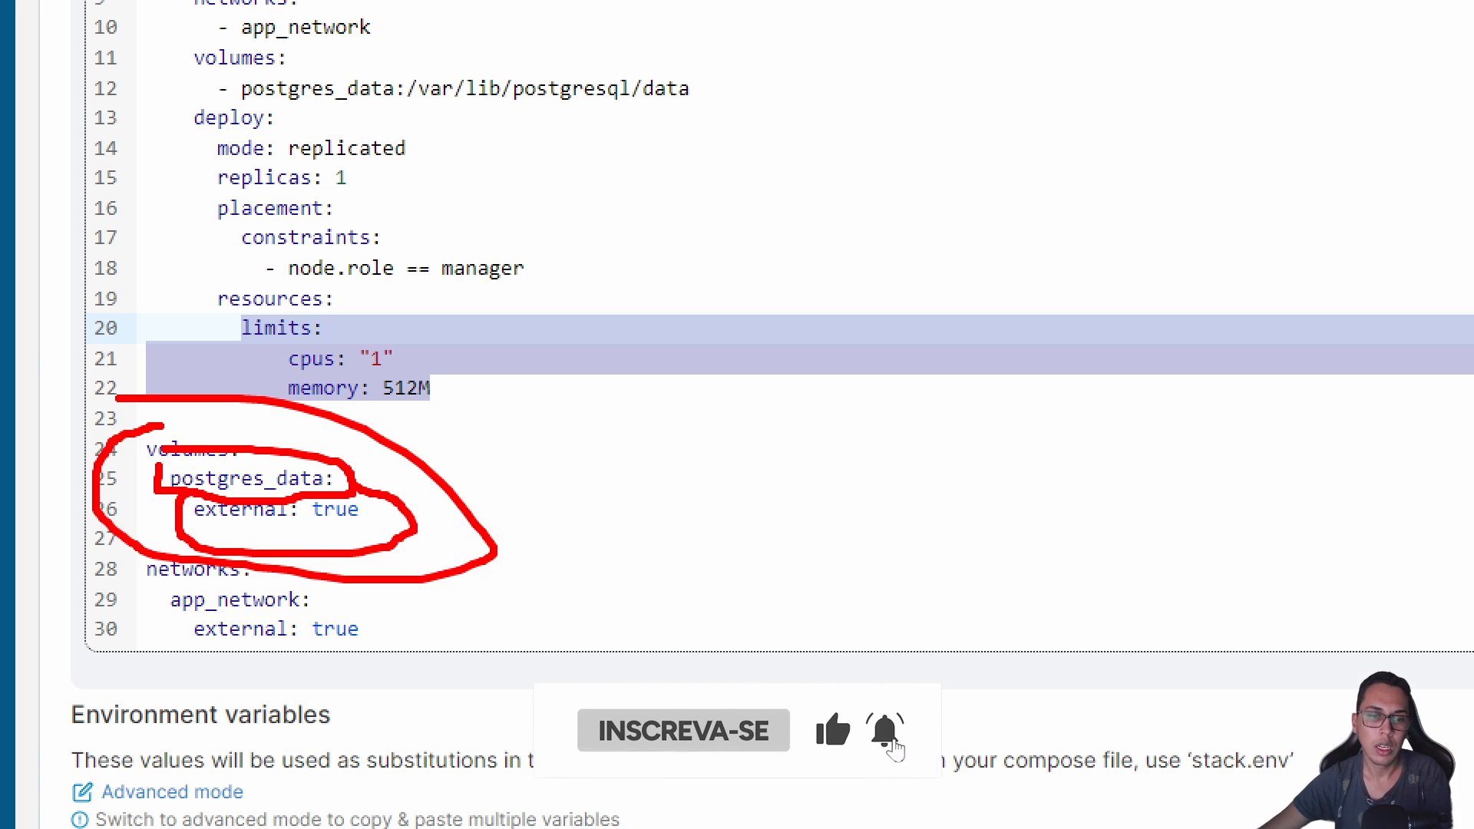
key(e)
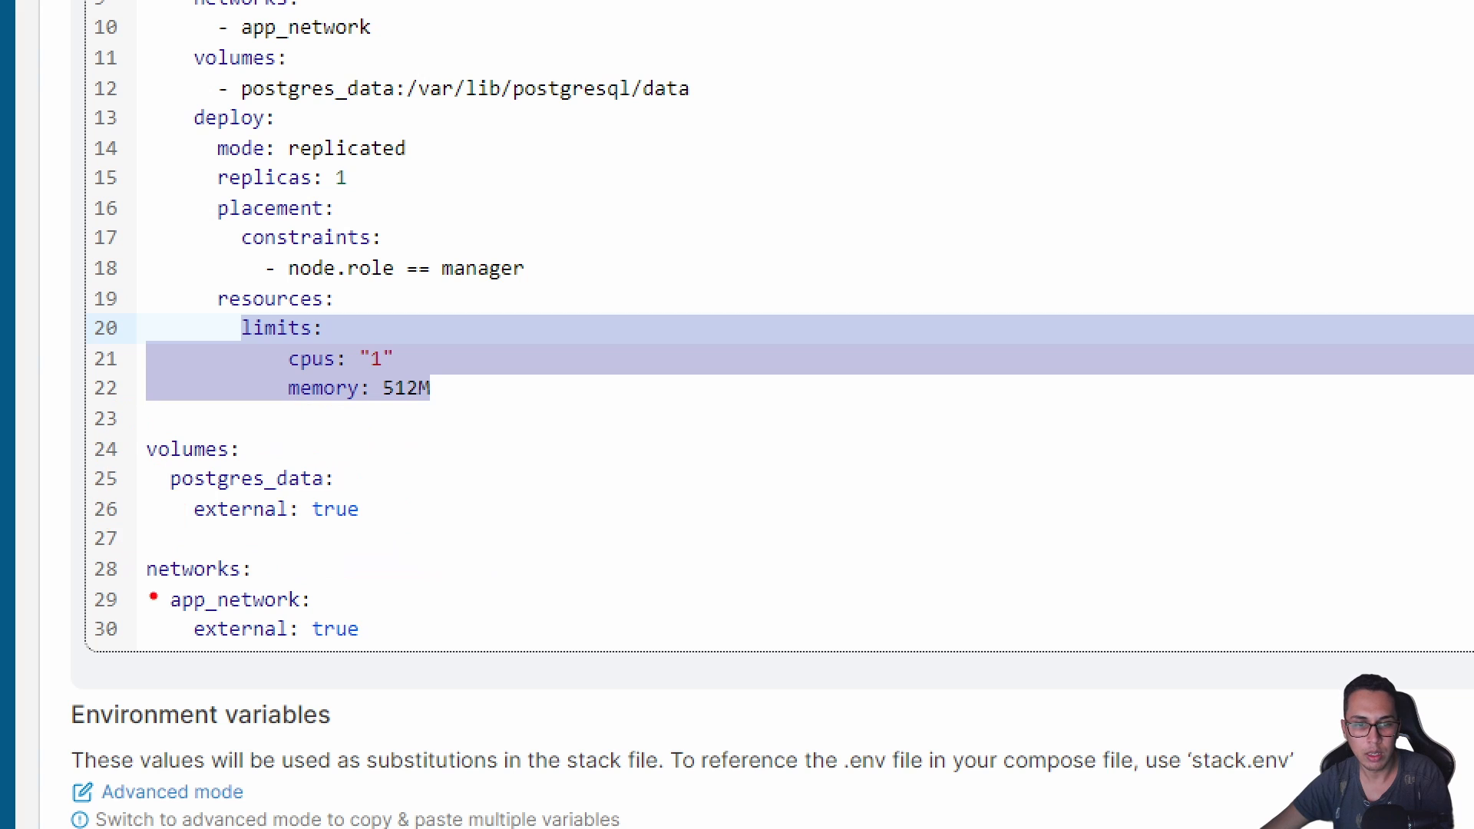
mouse_move(144, 550)
mouse_down()
mouse_move(466, 680)
mouse_move(168, 522)
mouse_up()
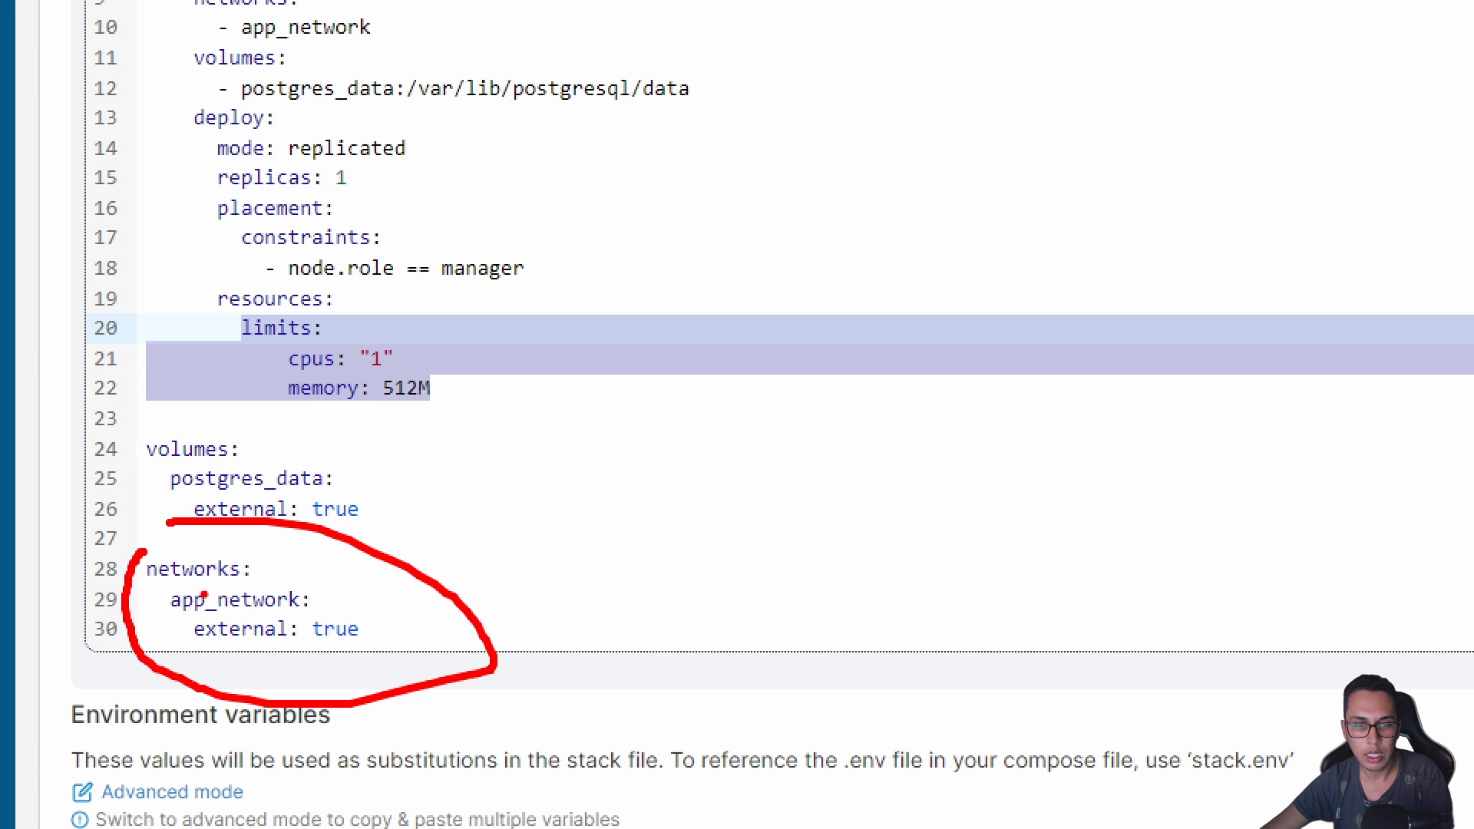
mouse_move(194, 580)
mouse_down()
mouse_move(136, 602)
mouse_move(456, 630)
mouse_move(283, 566)
mouse_up()
key(Escape)
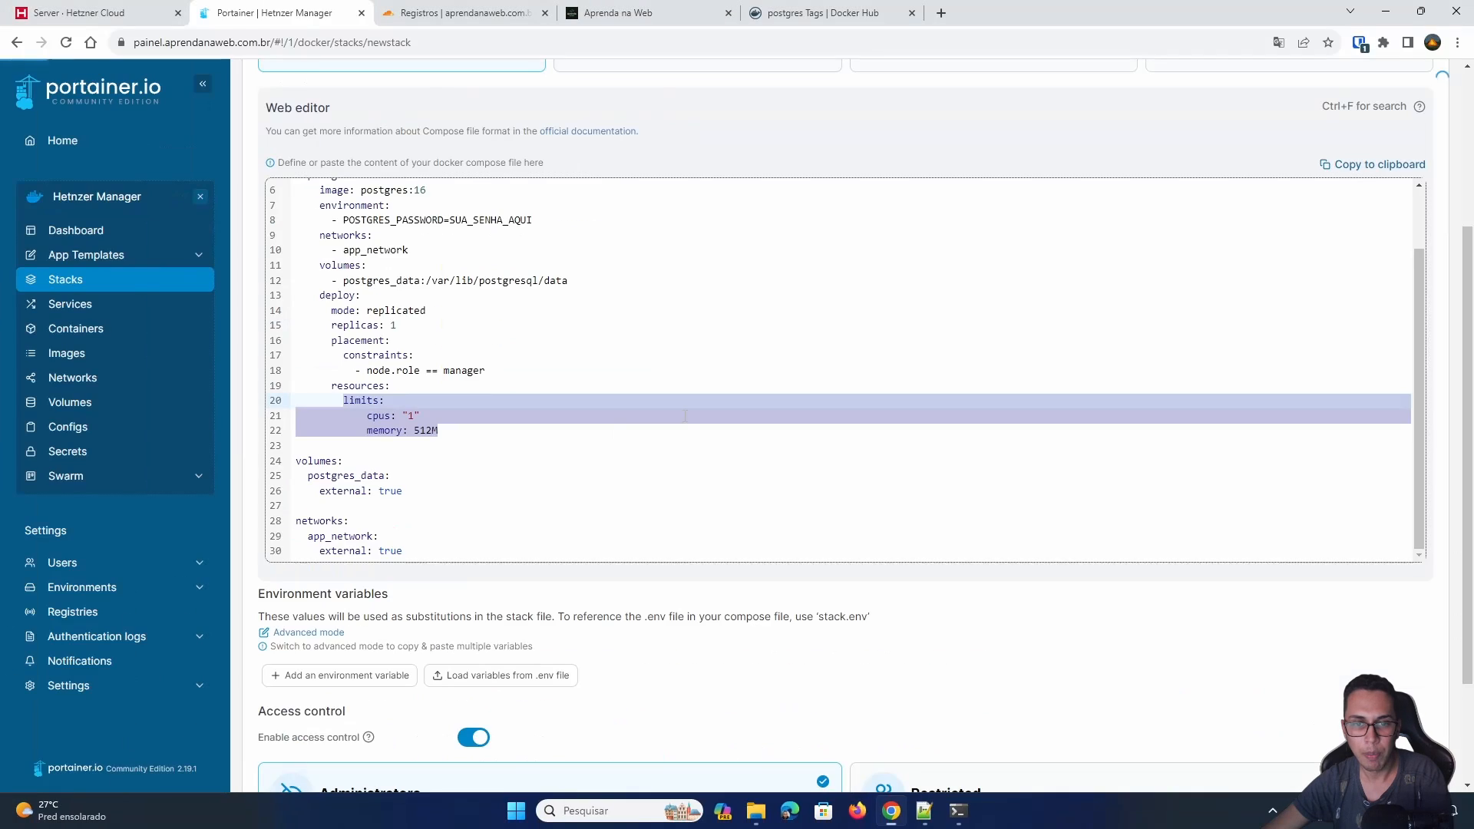
Review the Postgres compose file's password variable, data volume path, resource limits and external volume and network declarations.
scroll(465, 388, up, 2)
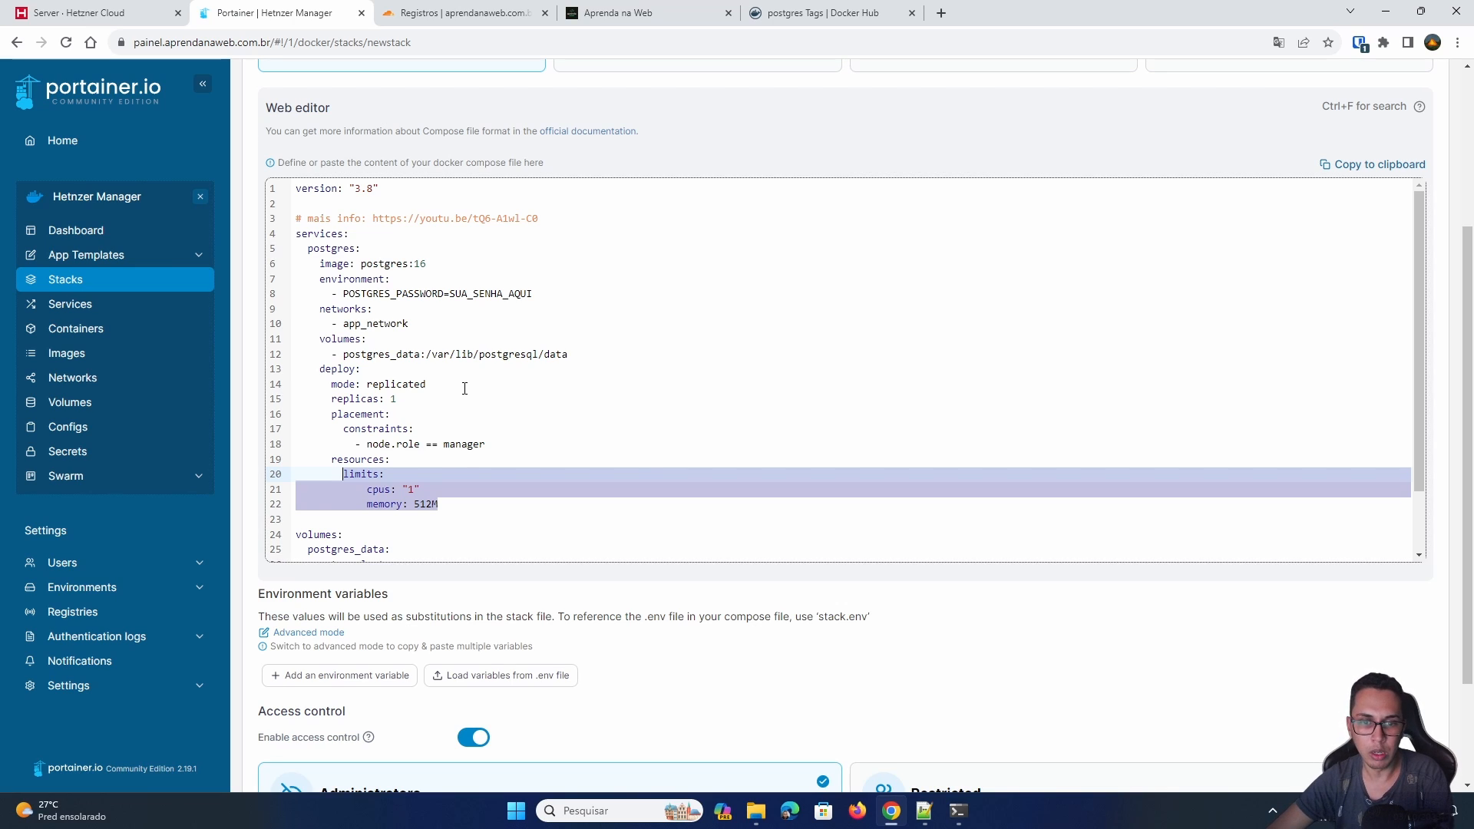
click(407, 277)
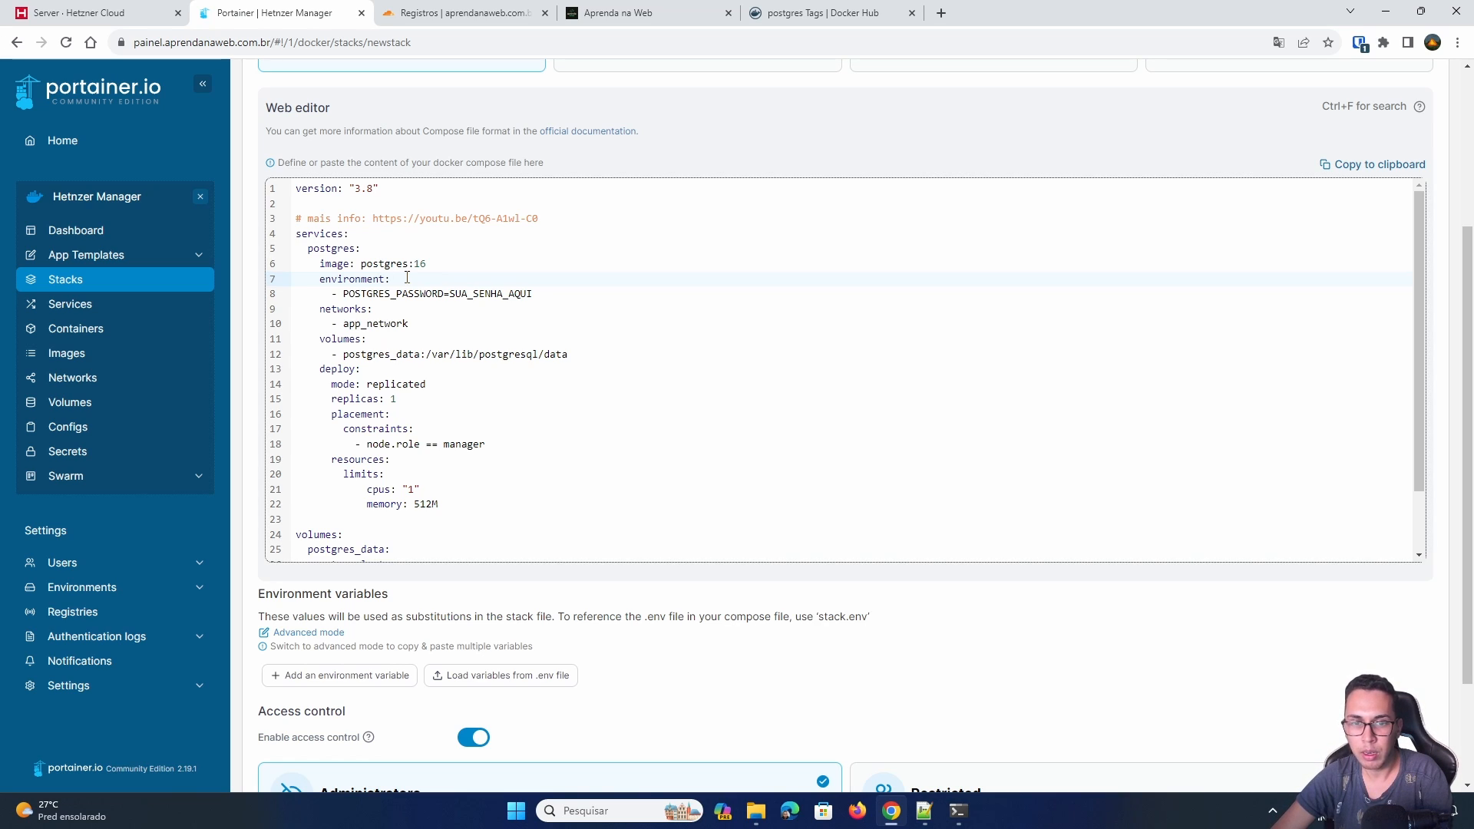
double_click(472, 294)
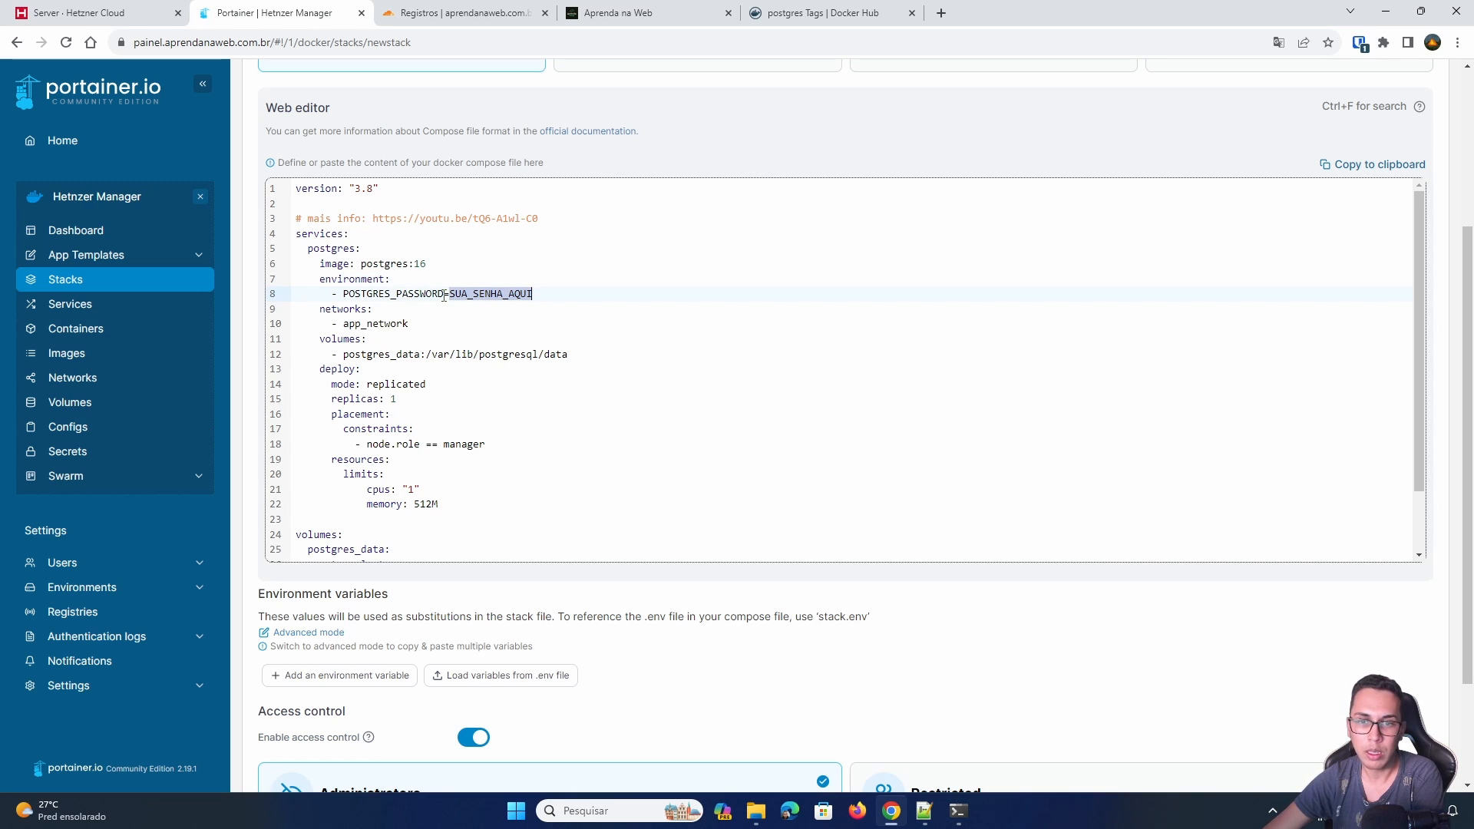
double_click(503, 355)
scroll(375, 299, down, 1)
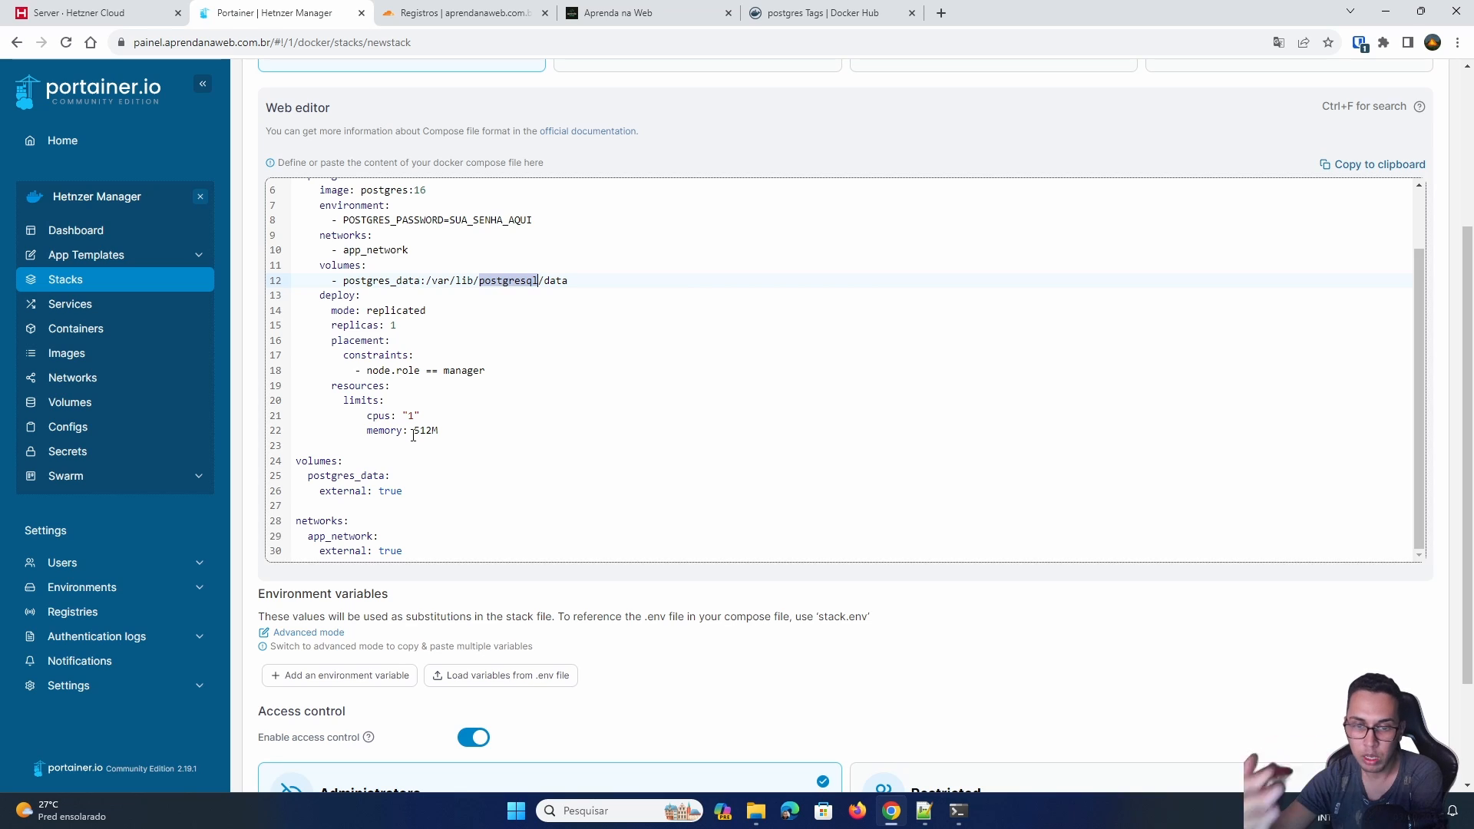
scroll(694, 662, down, 2)
scroll(715, 598, up, 4)
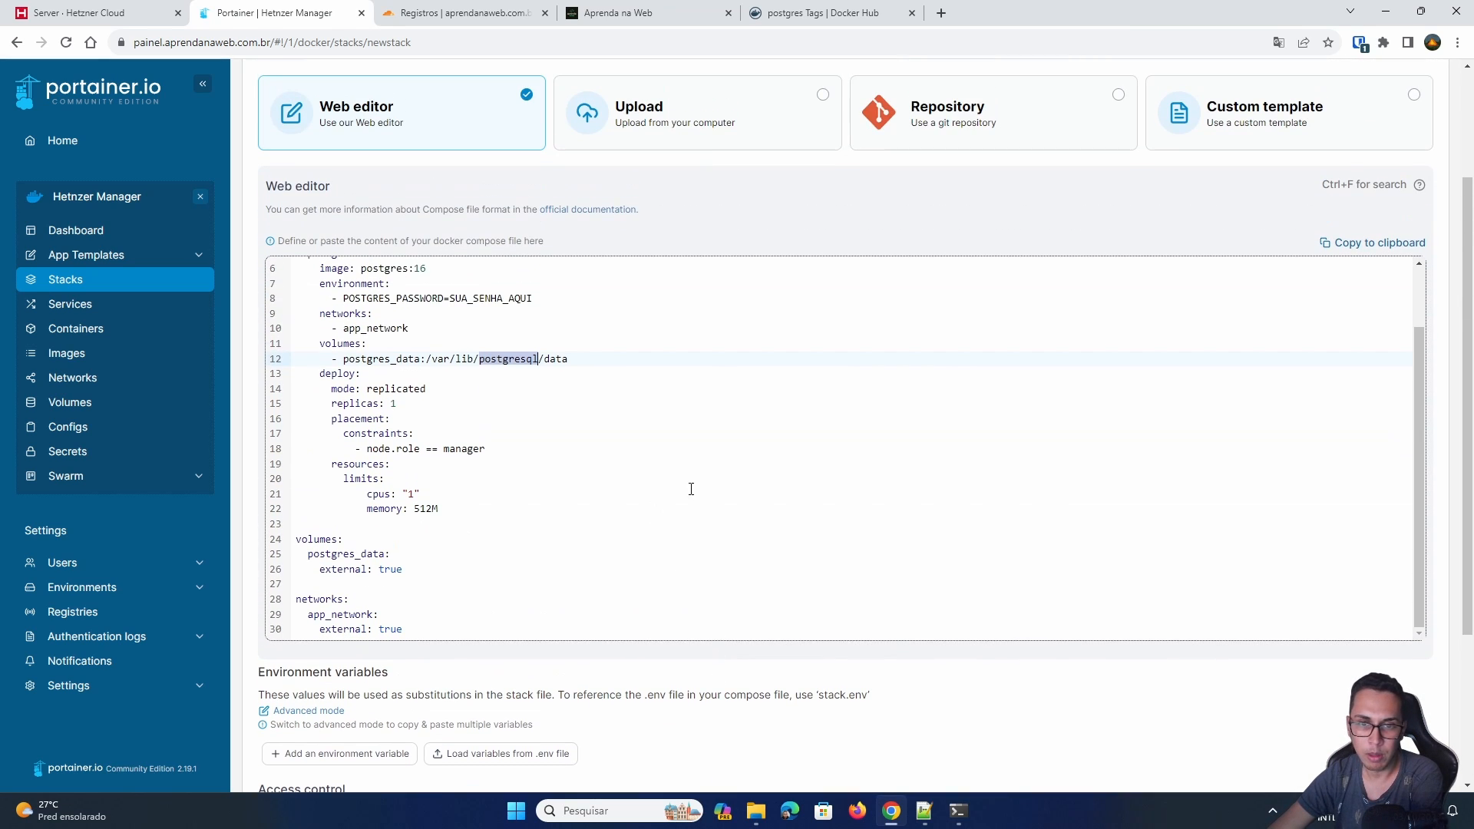
scroll(527, 460, up, 2)
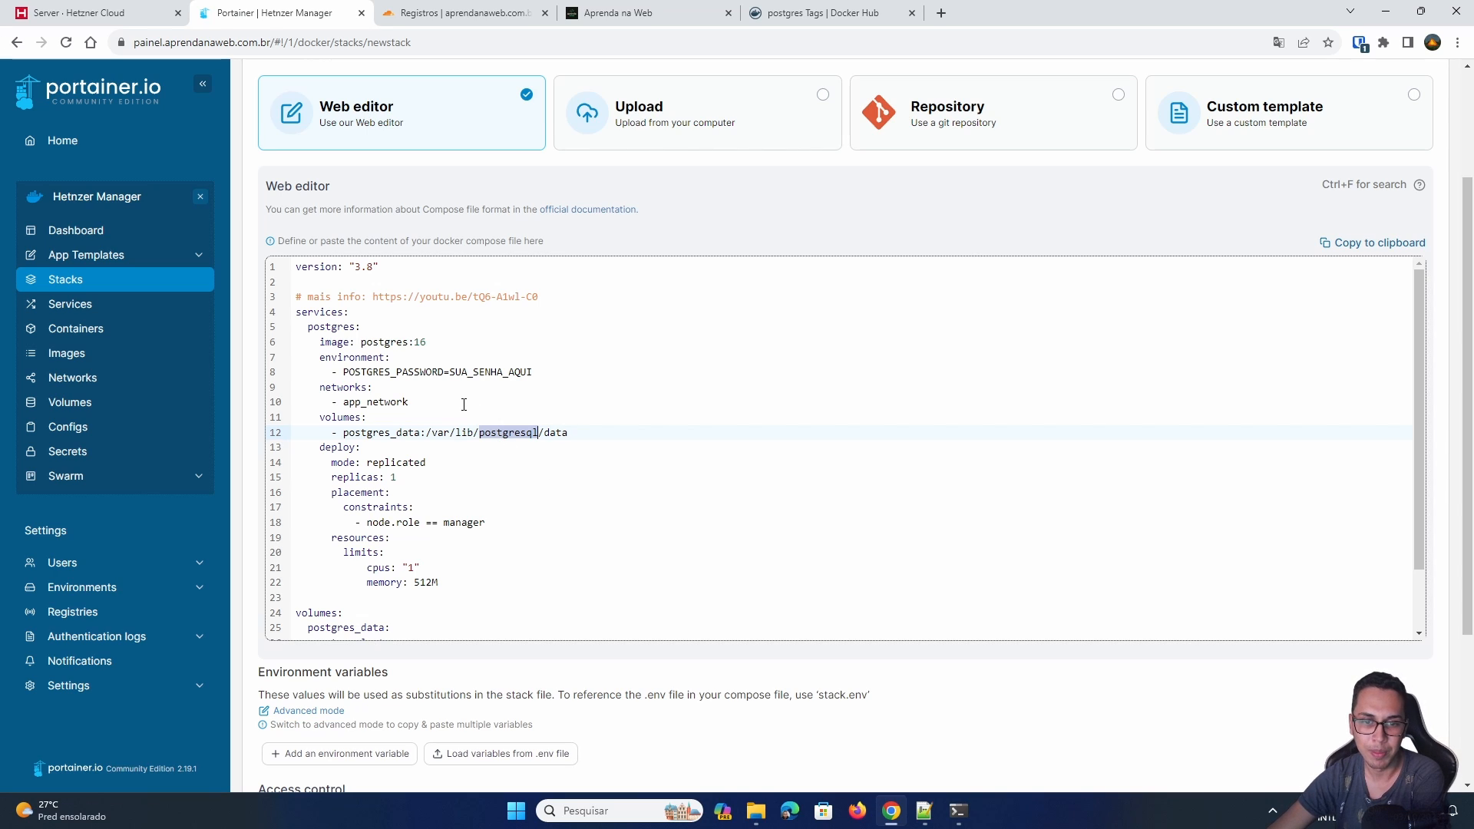
double_click(483, 374)
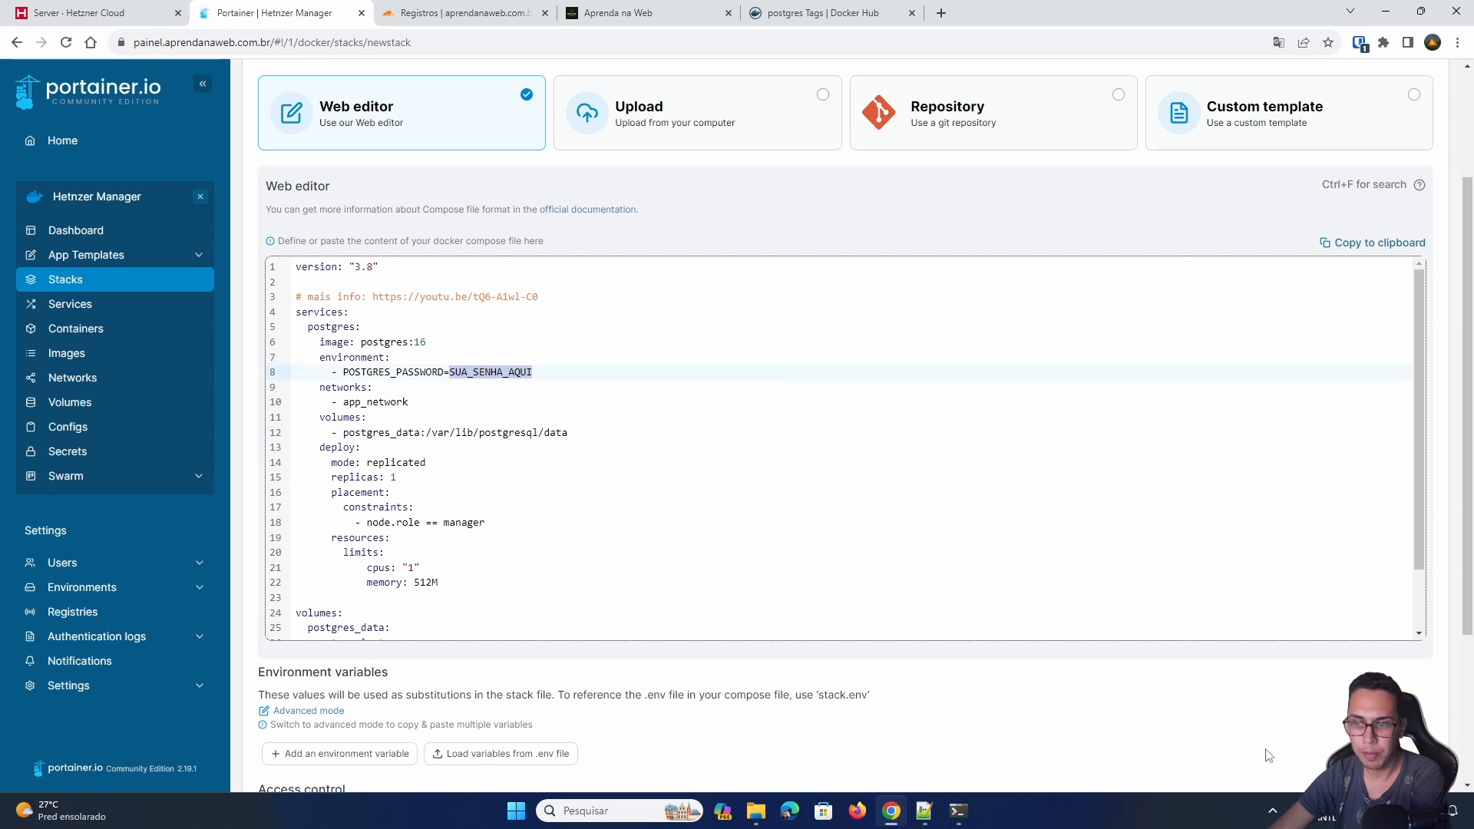
Turn off access control for the new Postgres stack and deploy it.
scroll(1268, 756, down, 3)
click(469, 583)
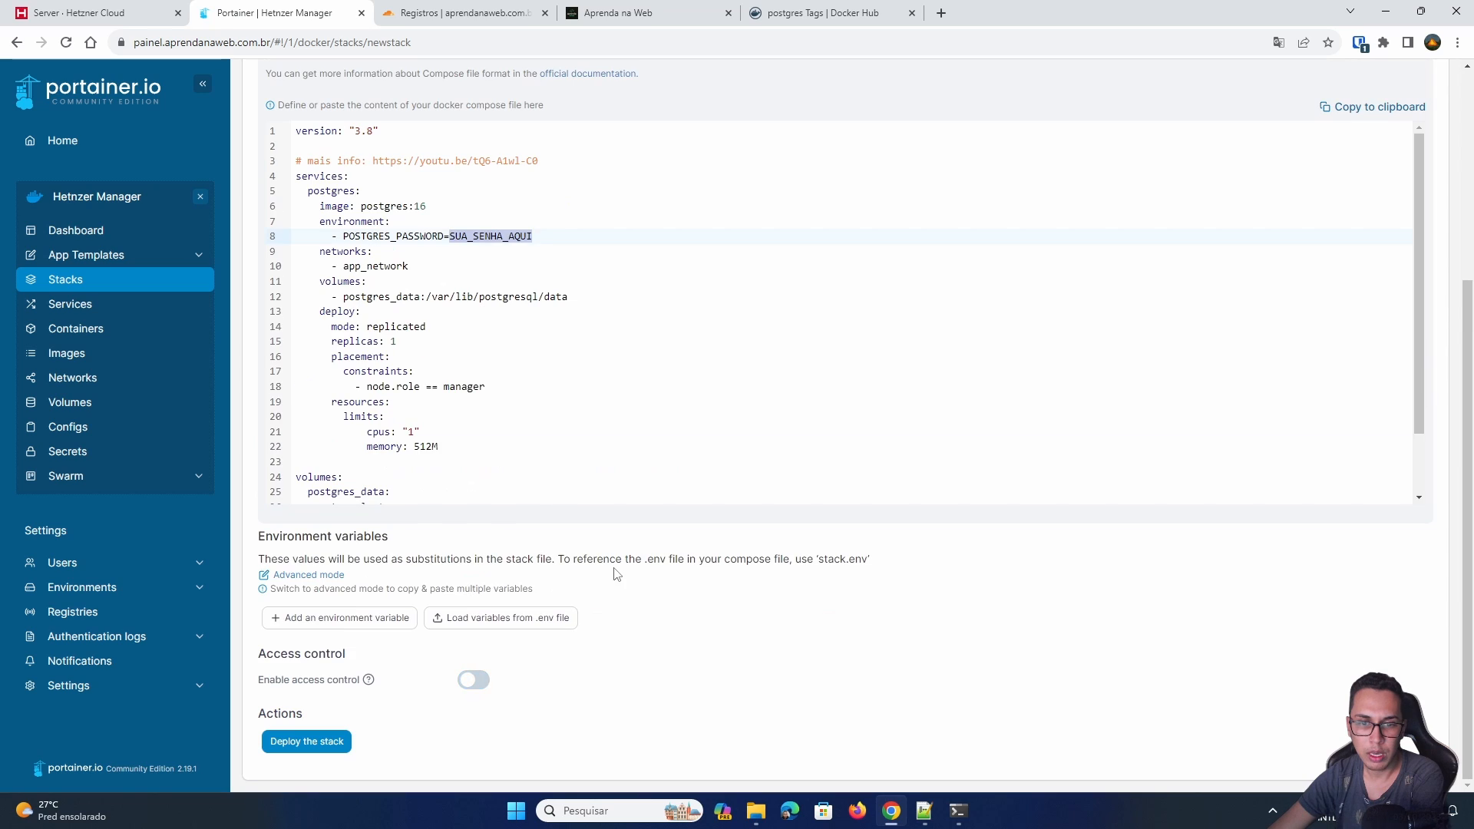
click(311, 745)
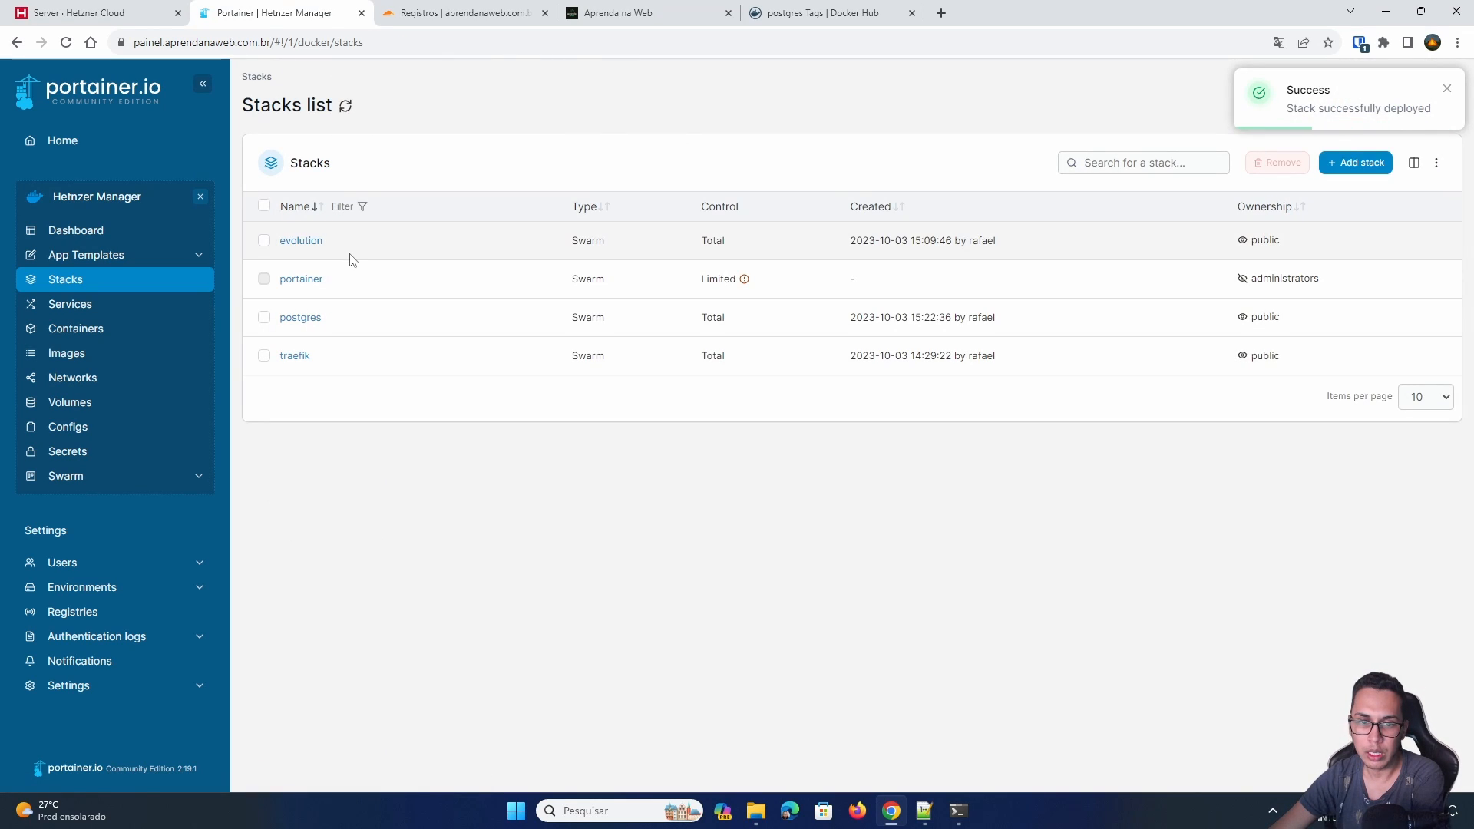
Open the postgres stack's details and check the status of its service task.
click(303, 320)
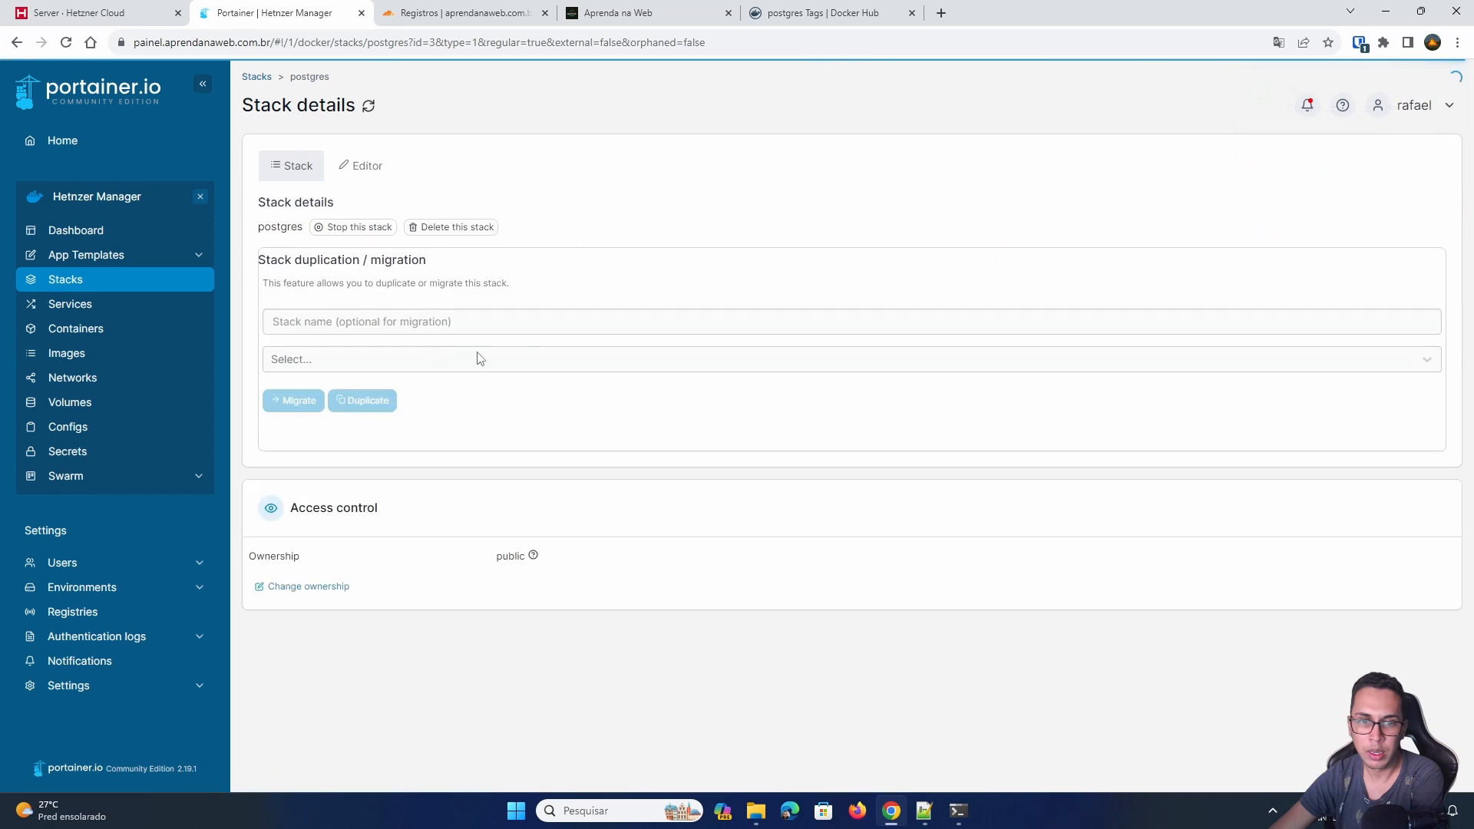
scroll(586, 426, down, 1)
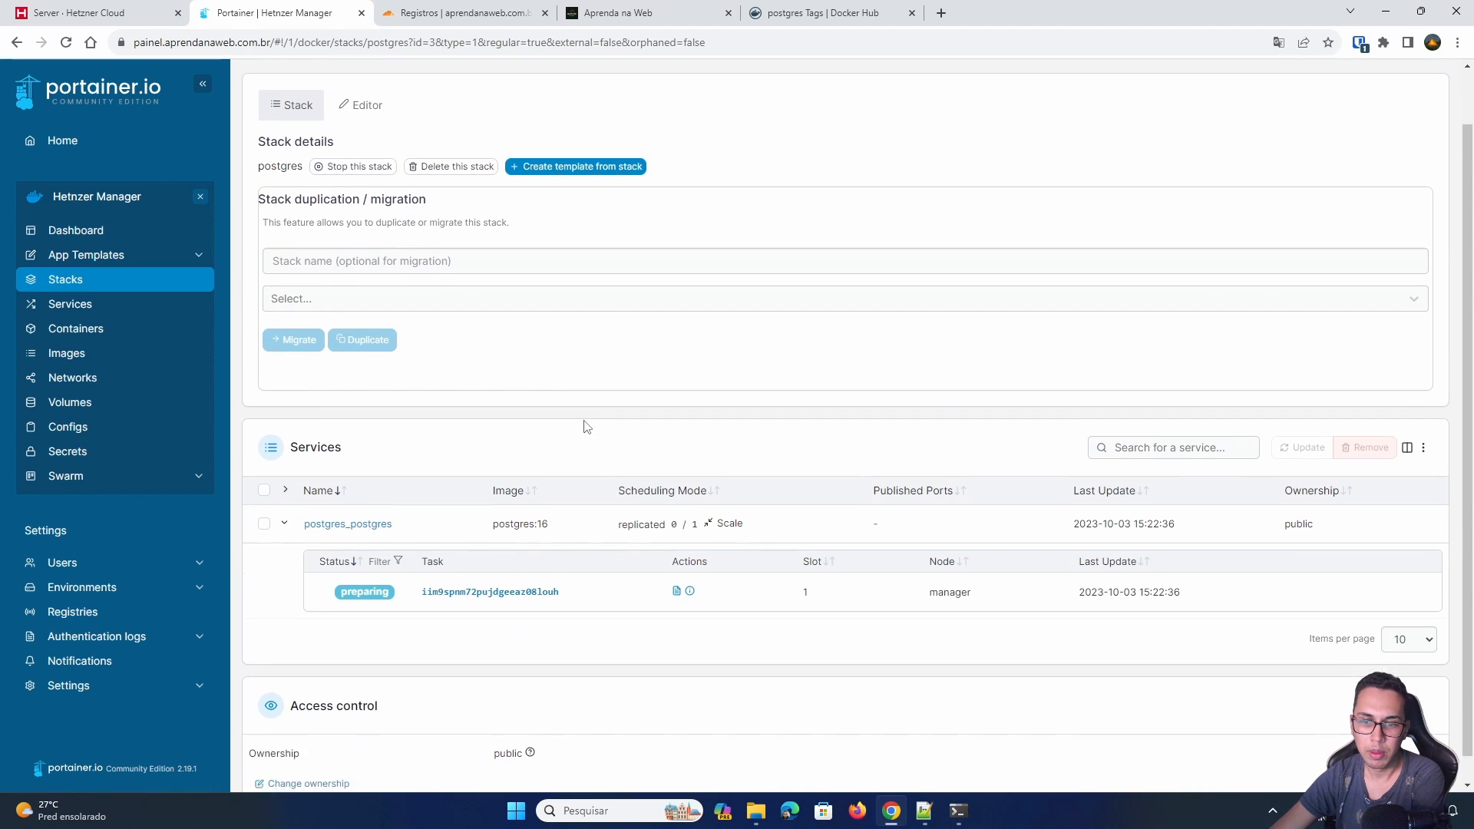
scroll(586, 426, down, 1)
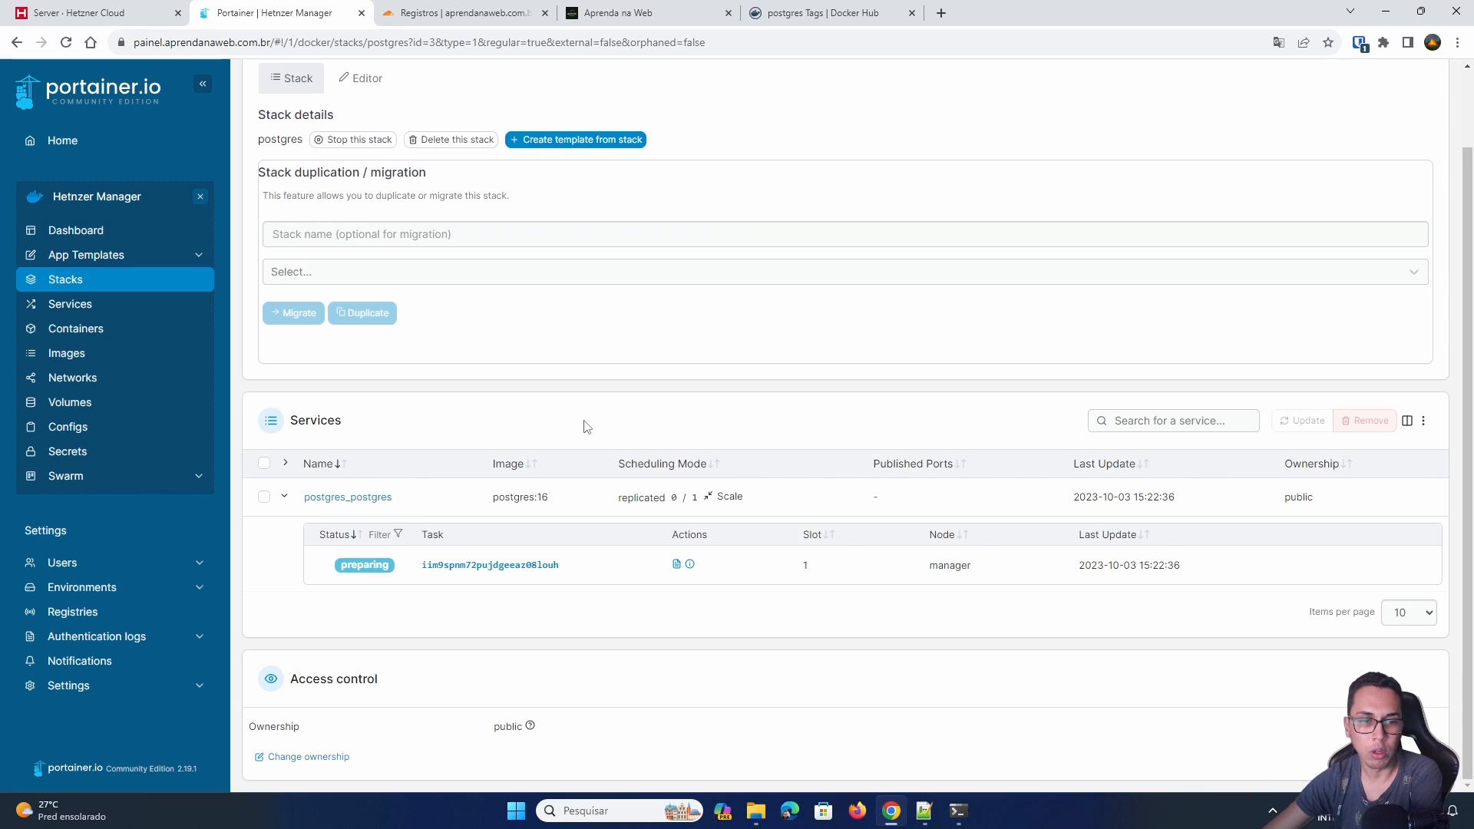
Examine the postgres entry and image sizes in the image list, and view the network list.
click(83, 360)
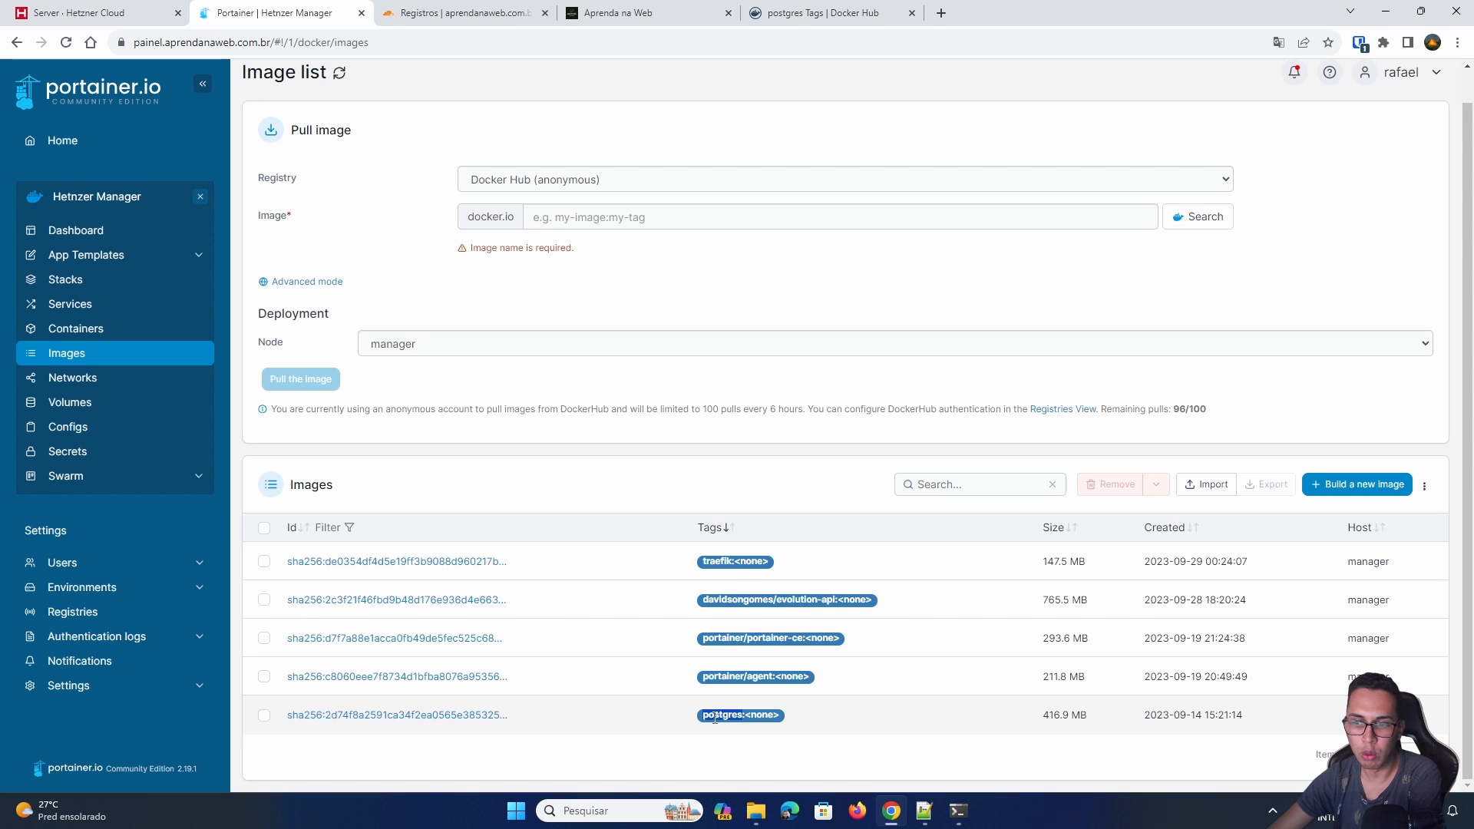
drag(725, 714, 841, 731)
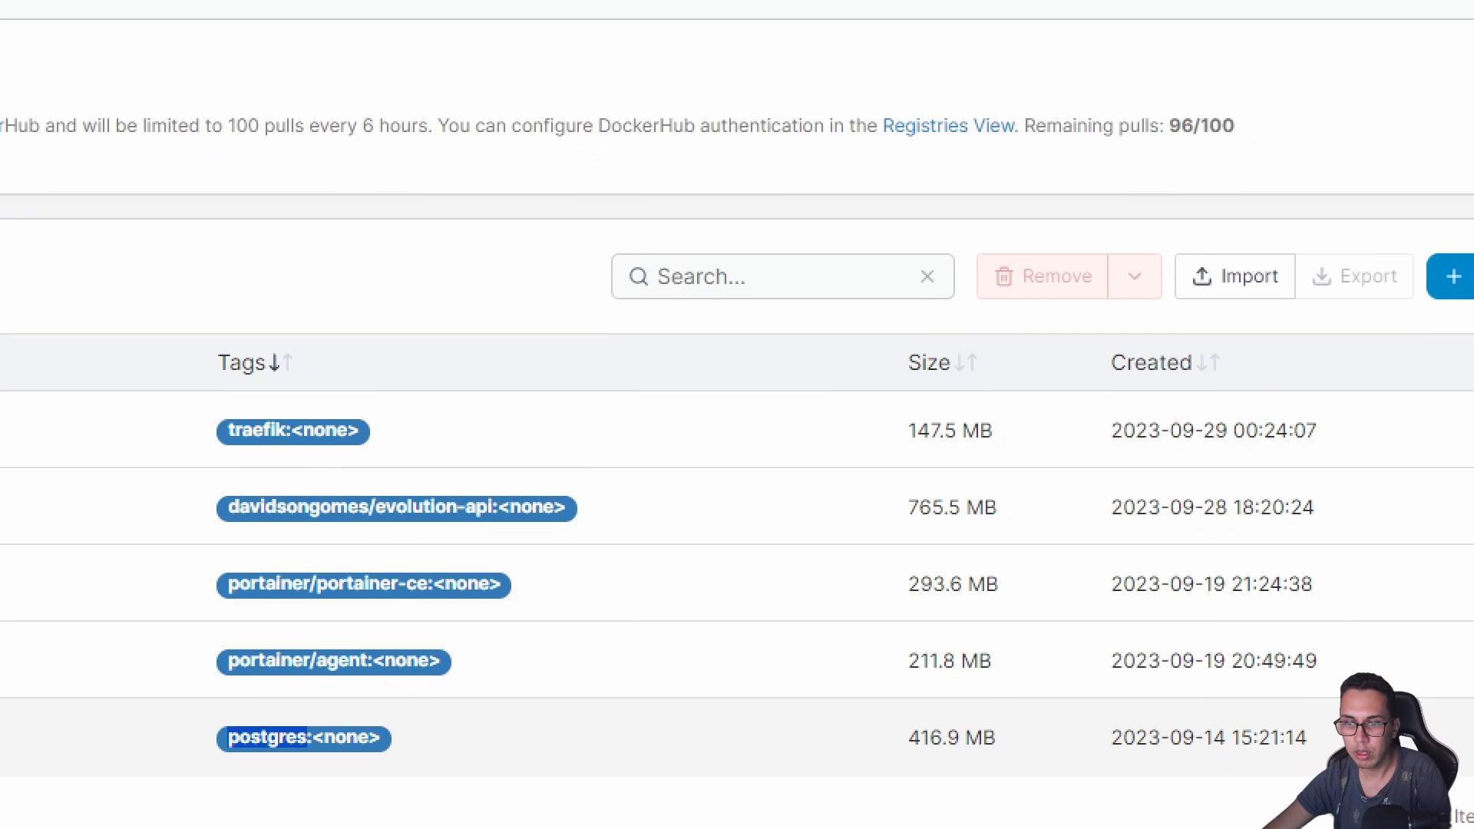
click(1175, 686)
mouse_move(915, 404)
mouse_down()
mouse_move(823, 481)
mouse_move(967, 822)
mouse_move(912, 353)
mouse_move(884, 380)
mouse_up()
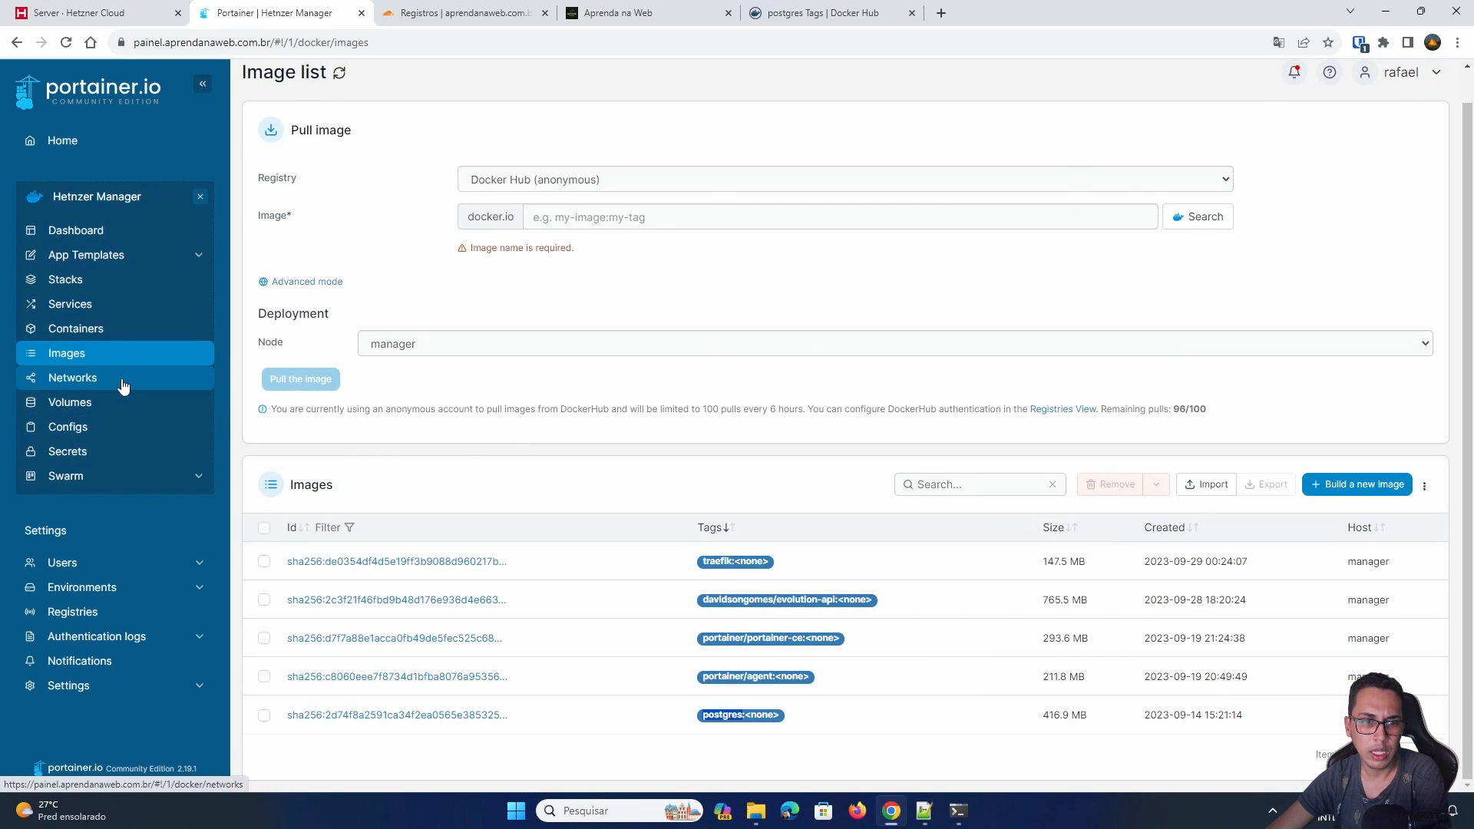
click(121, 379)
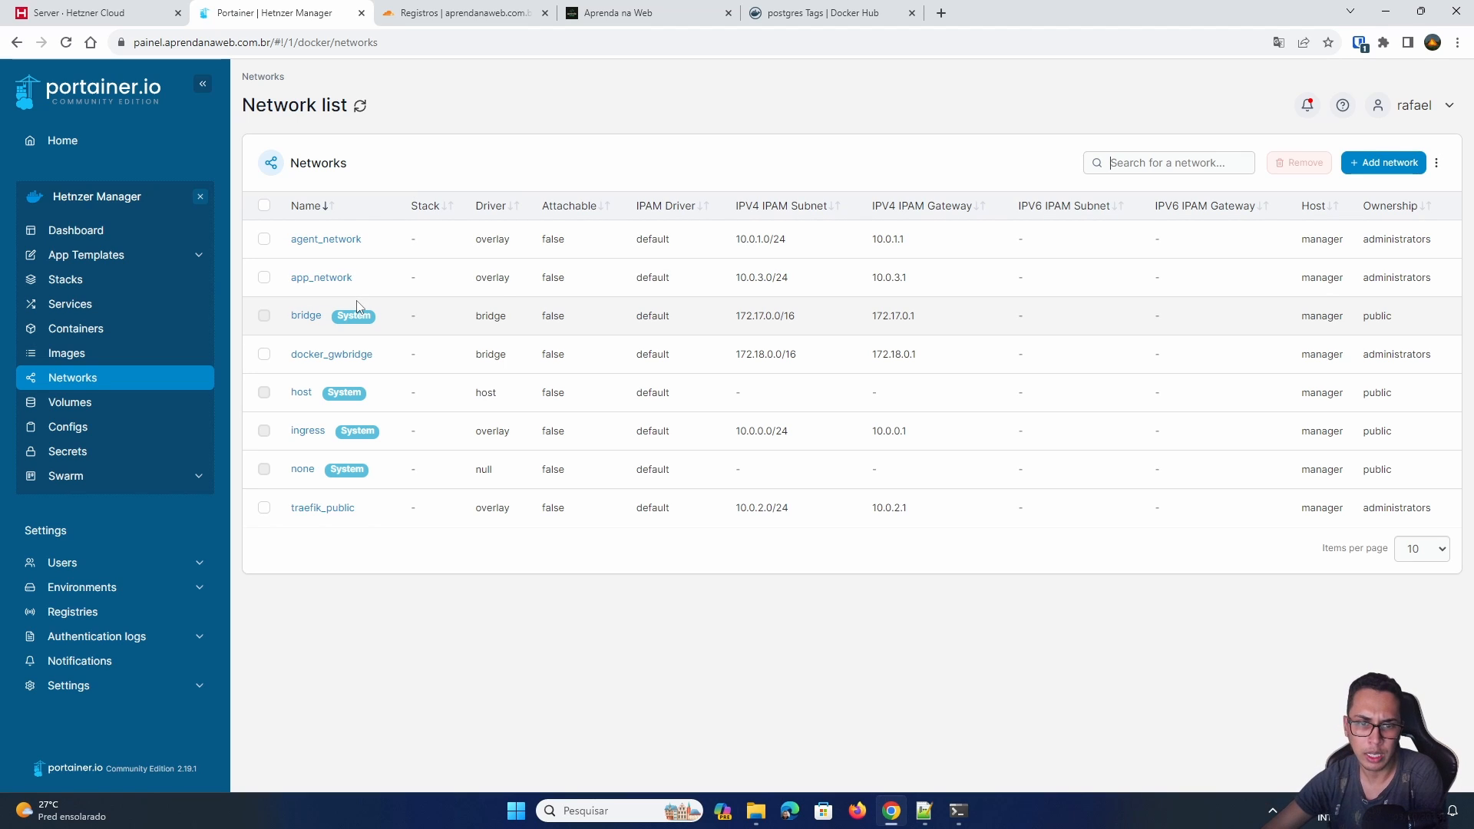
Review the names in the volume list and browse the contents of the certificados volume.
click(107, 404)
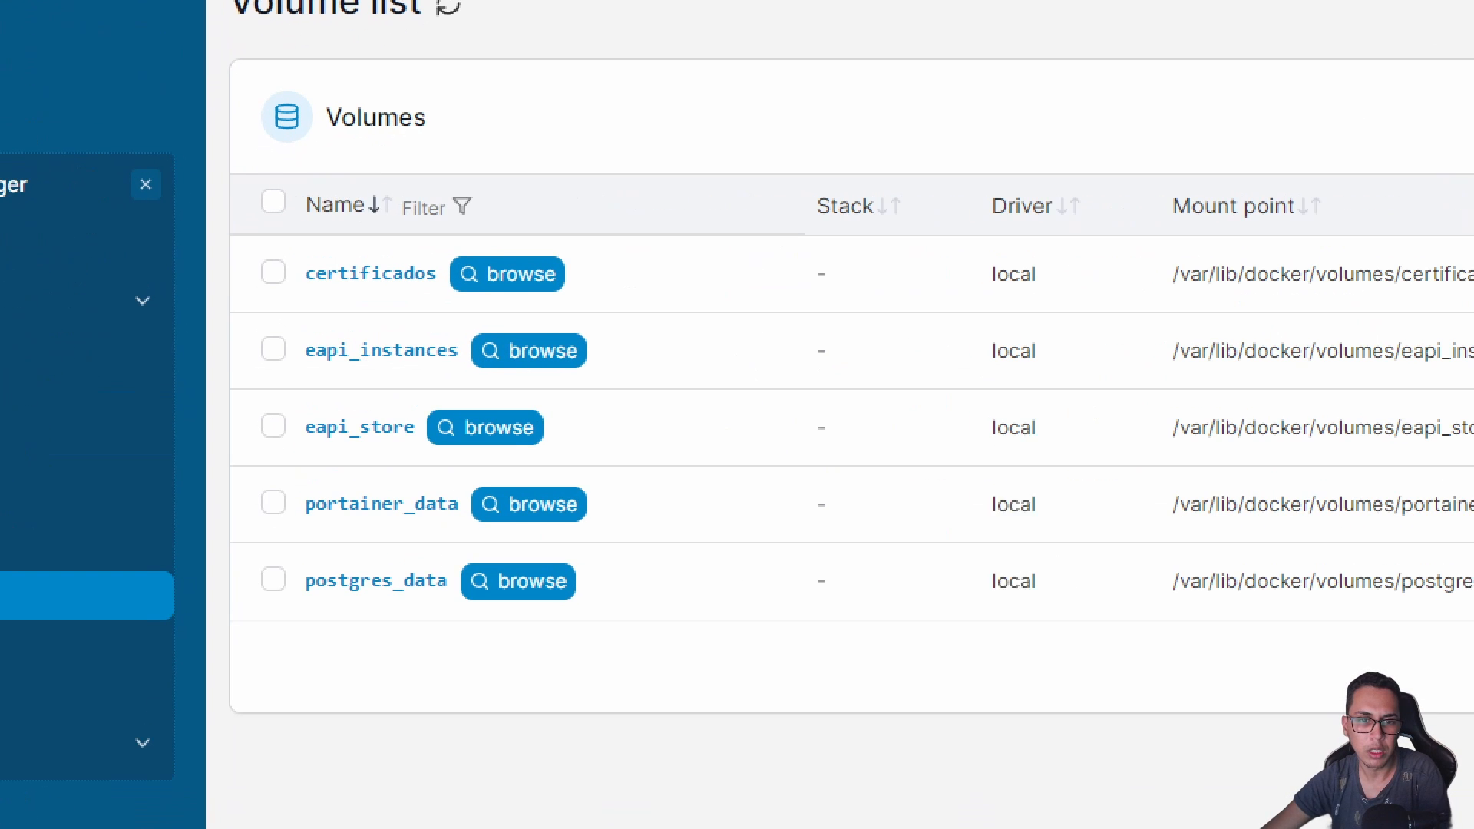
drag(246, 192, 289, 449)
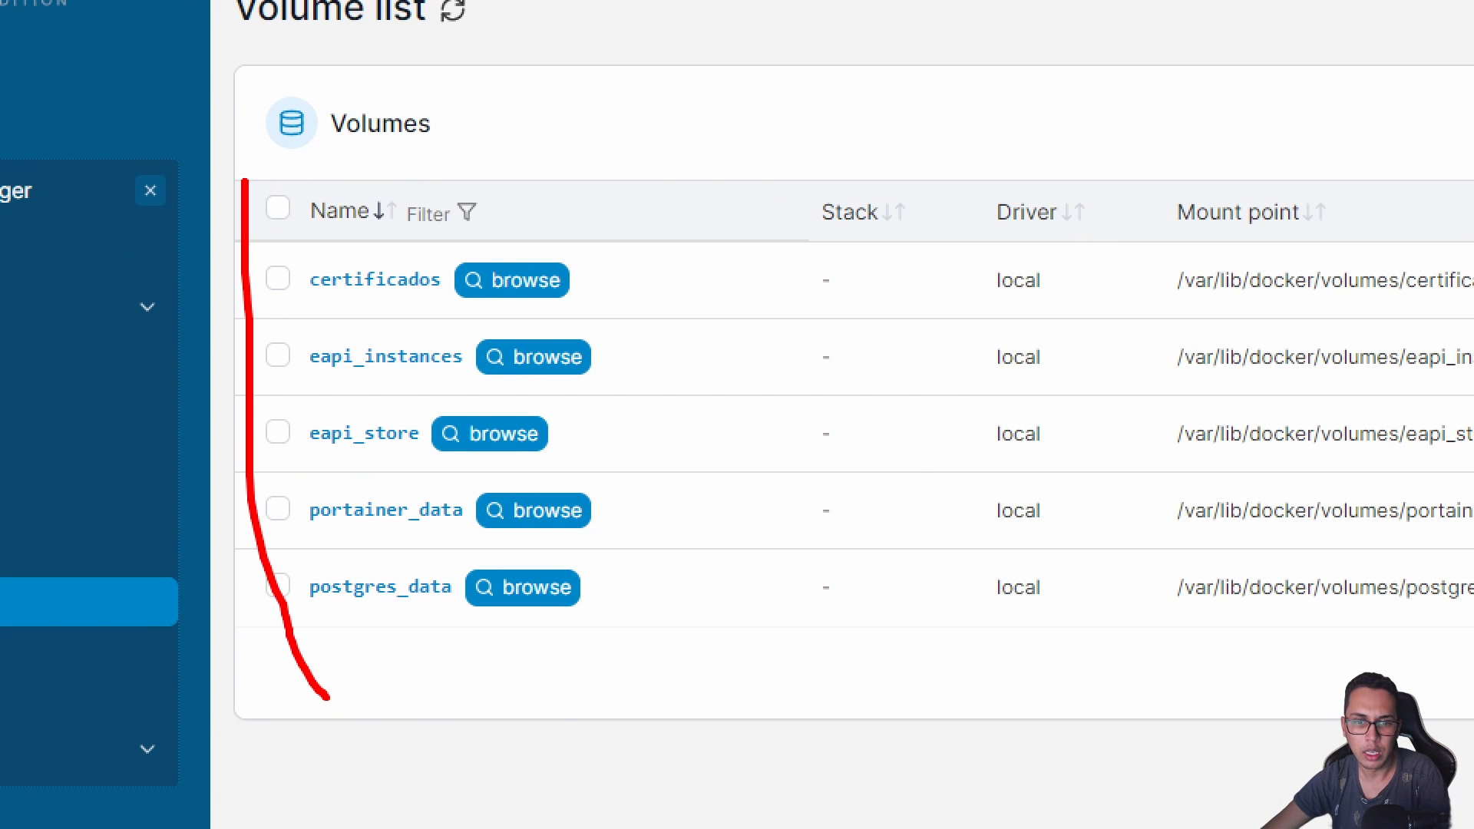
mouse_move(326, 697)
mouse_down()
mouse_move(353, 101)
mouse_move(307, 178)
mouse_up()
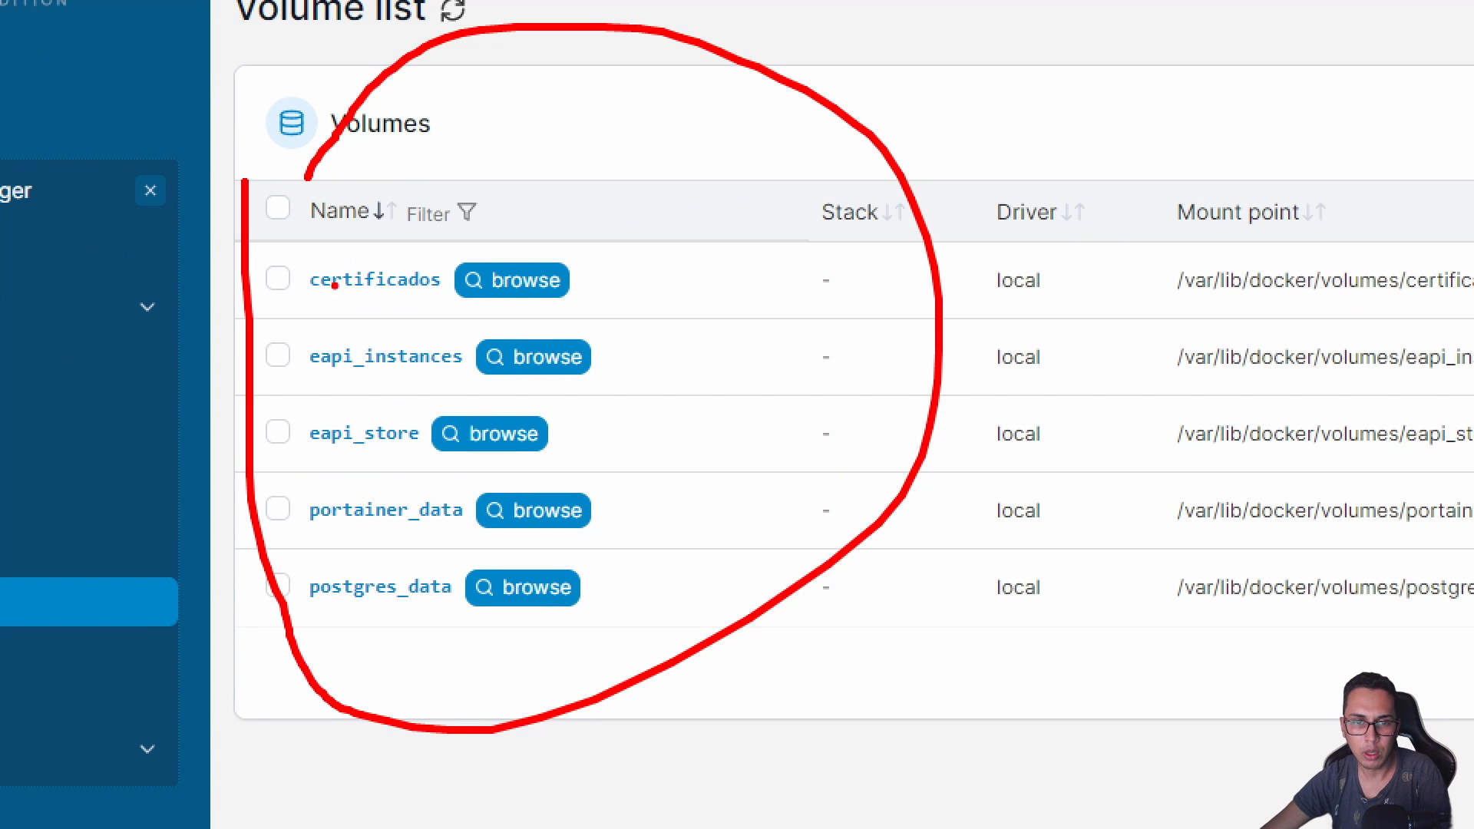
mouse_move(296, 229)
mouse_down()
mouse_move(296, 248)
mouse_move(376, 311)
mouse_move(452, 288)
mouse_move(299, 242)
mouse_up()
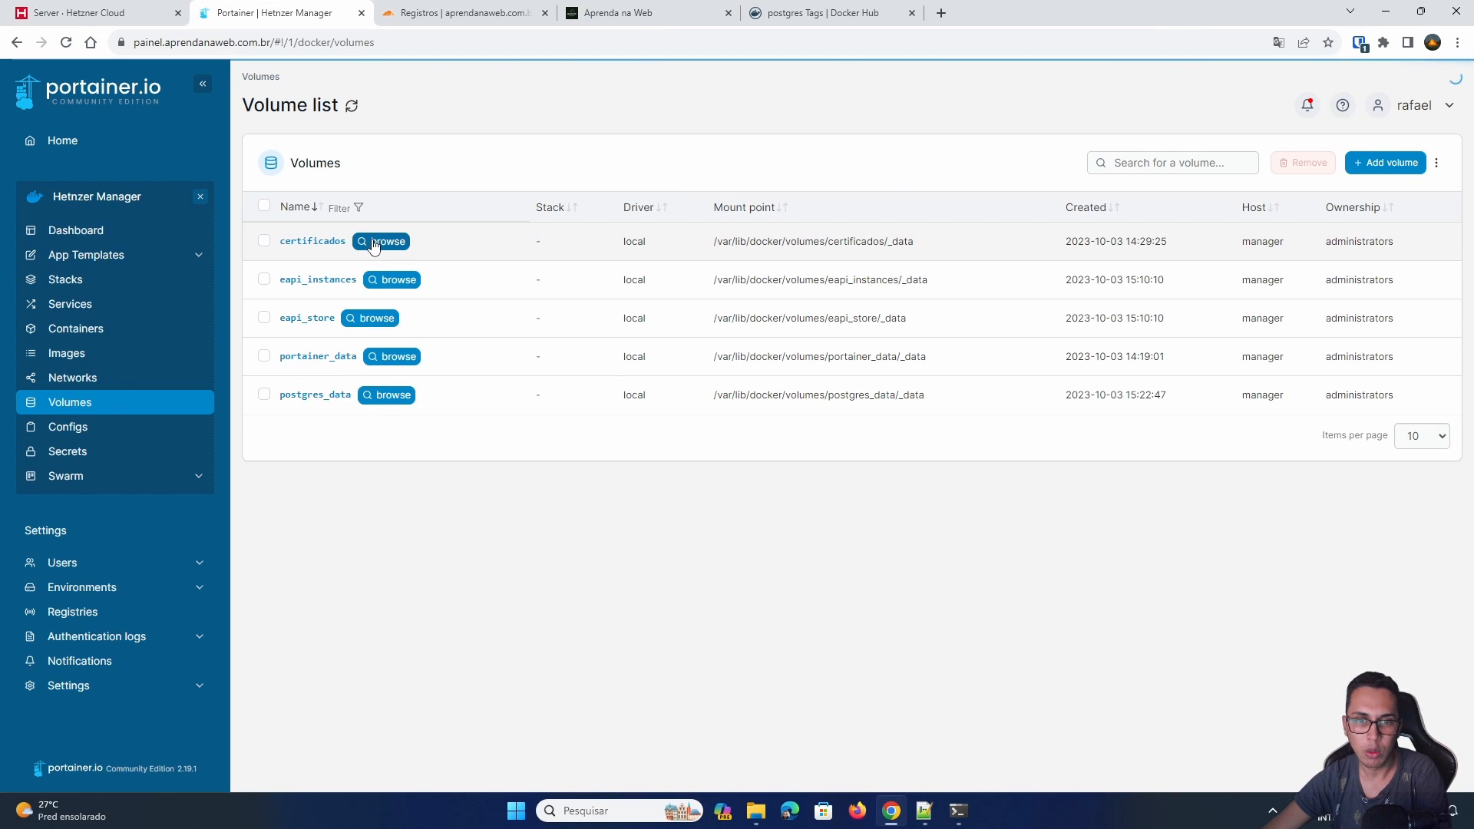
click(511, 280)
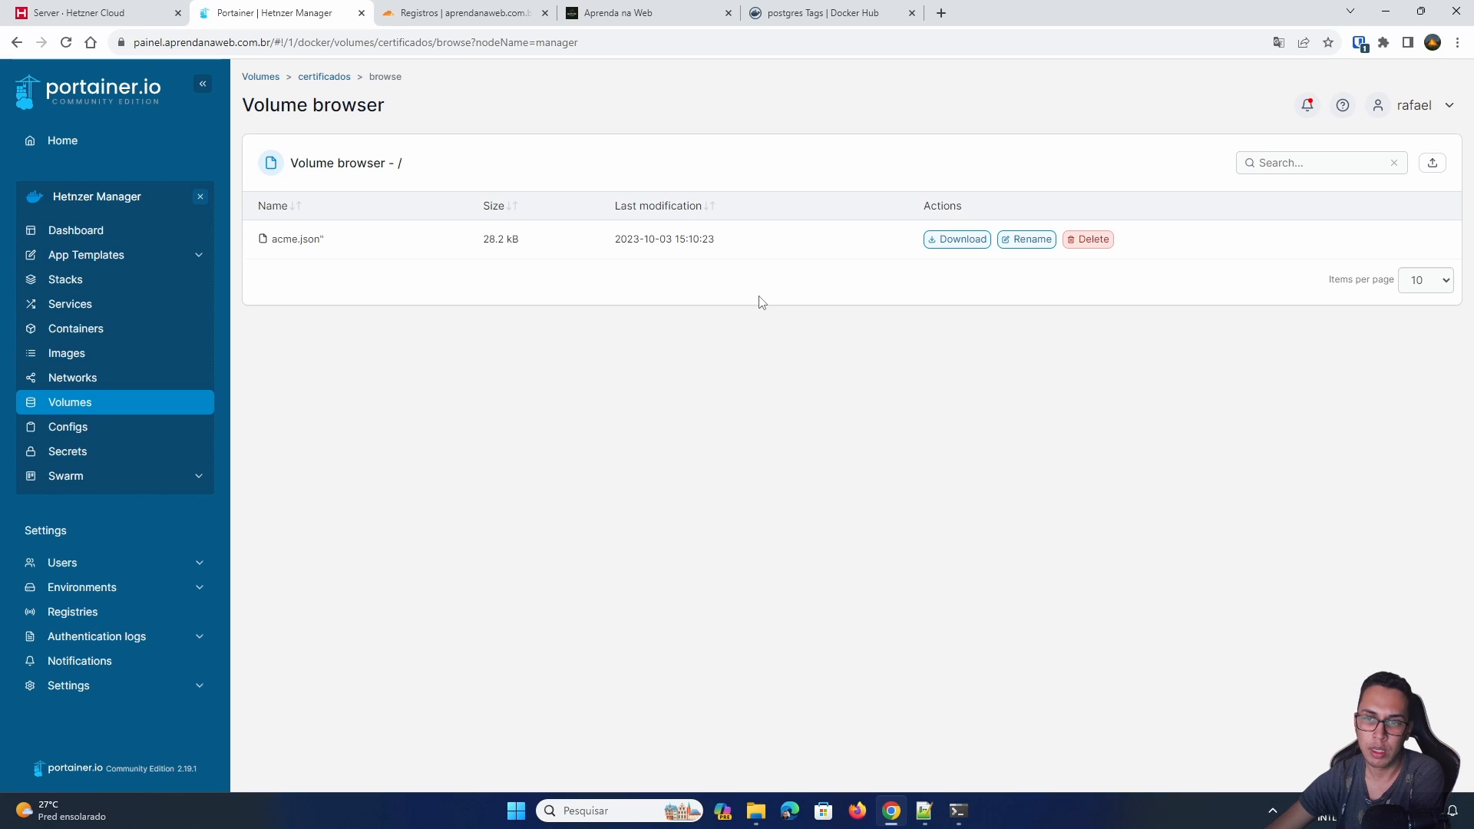
Recheck the postgres service's task status in its stack details and return to the stacks list.
click(158, 289)
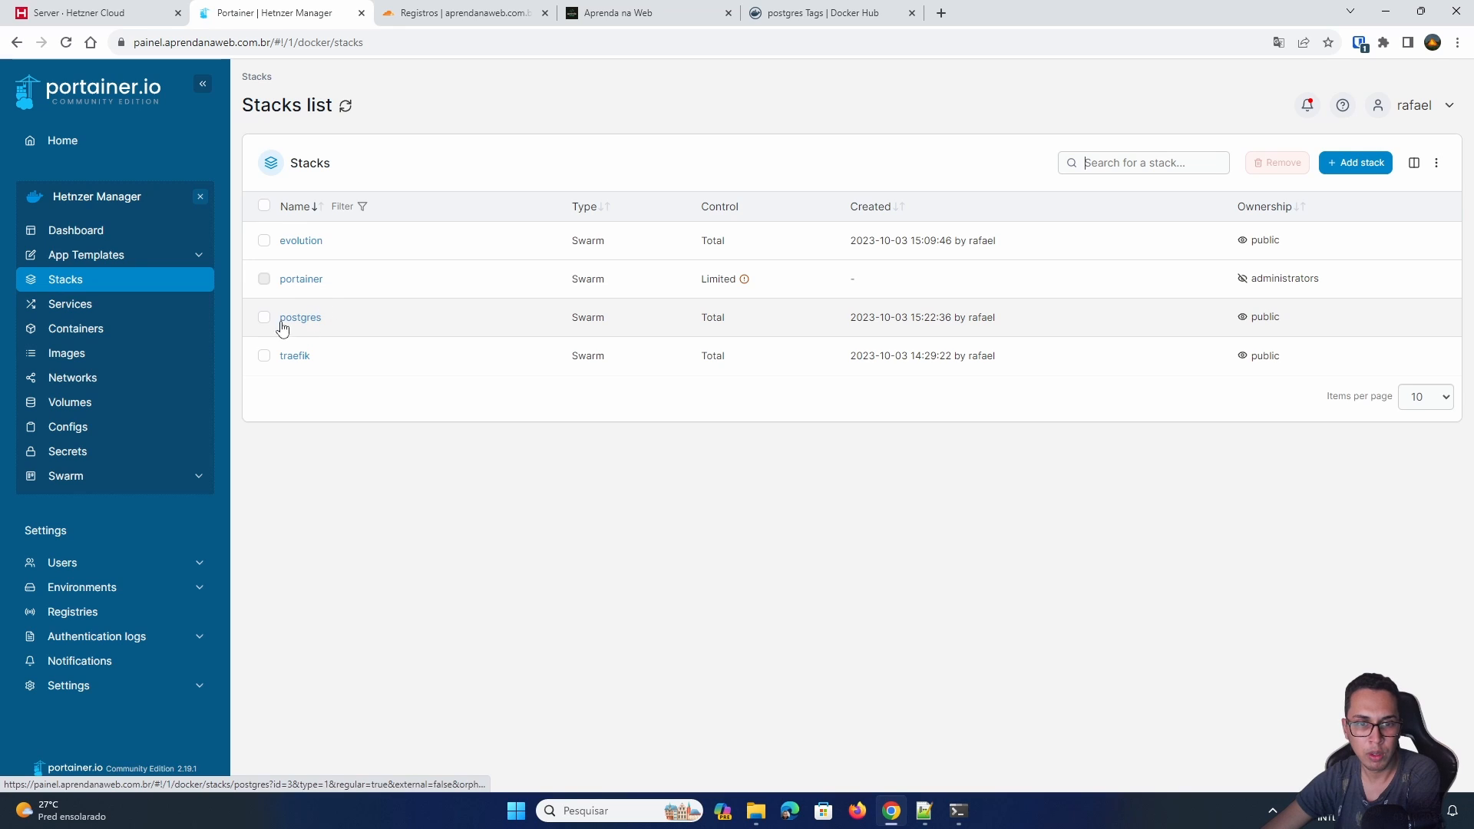
click(299, 318)
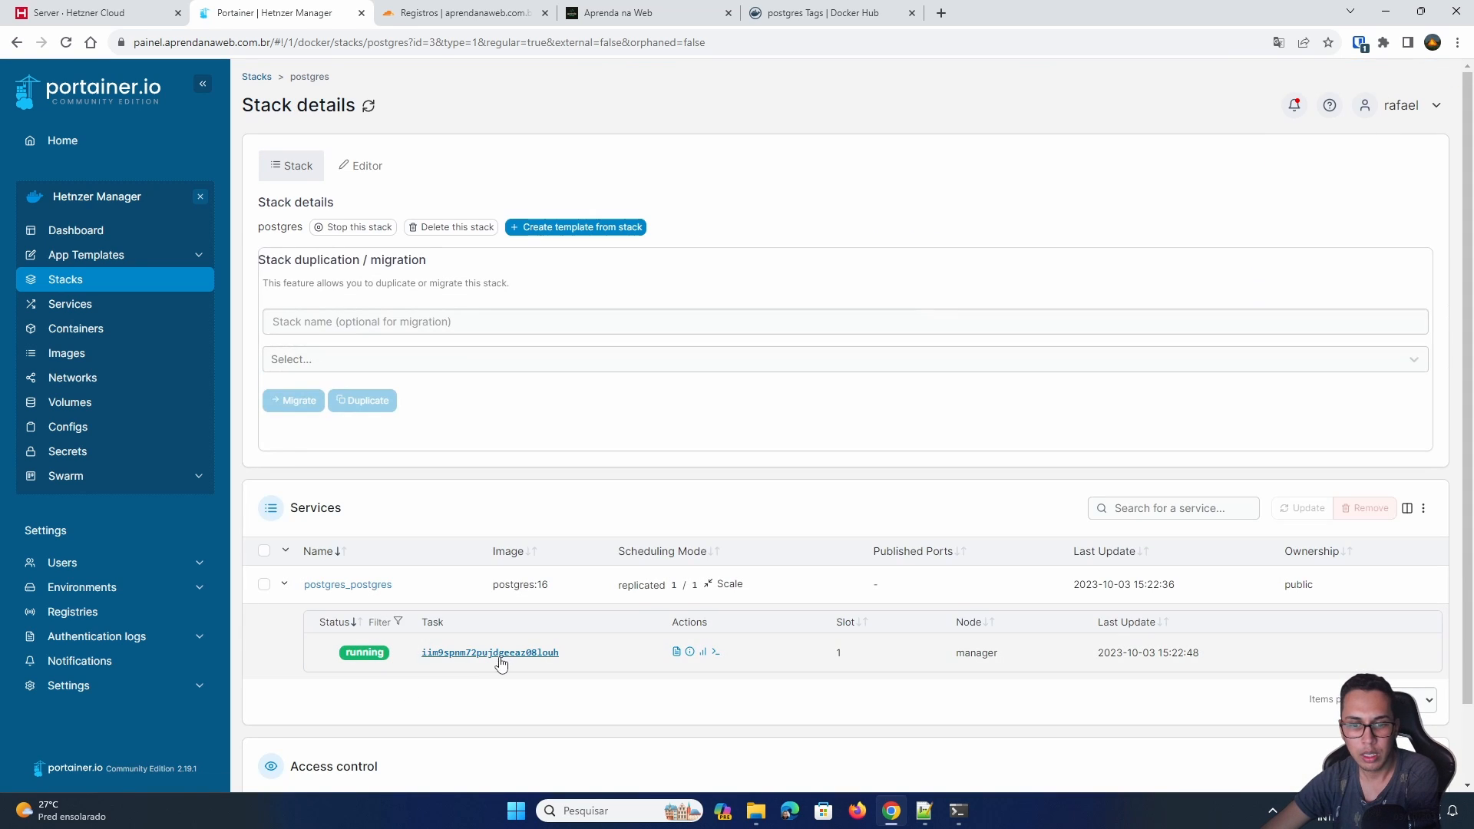
scroll(741, 669, down, 2)
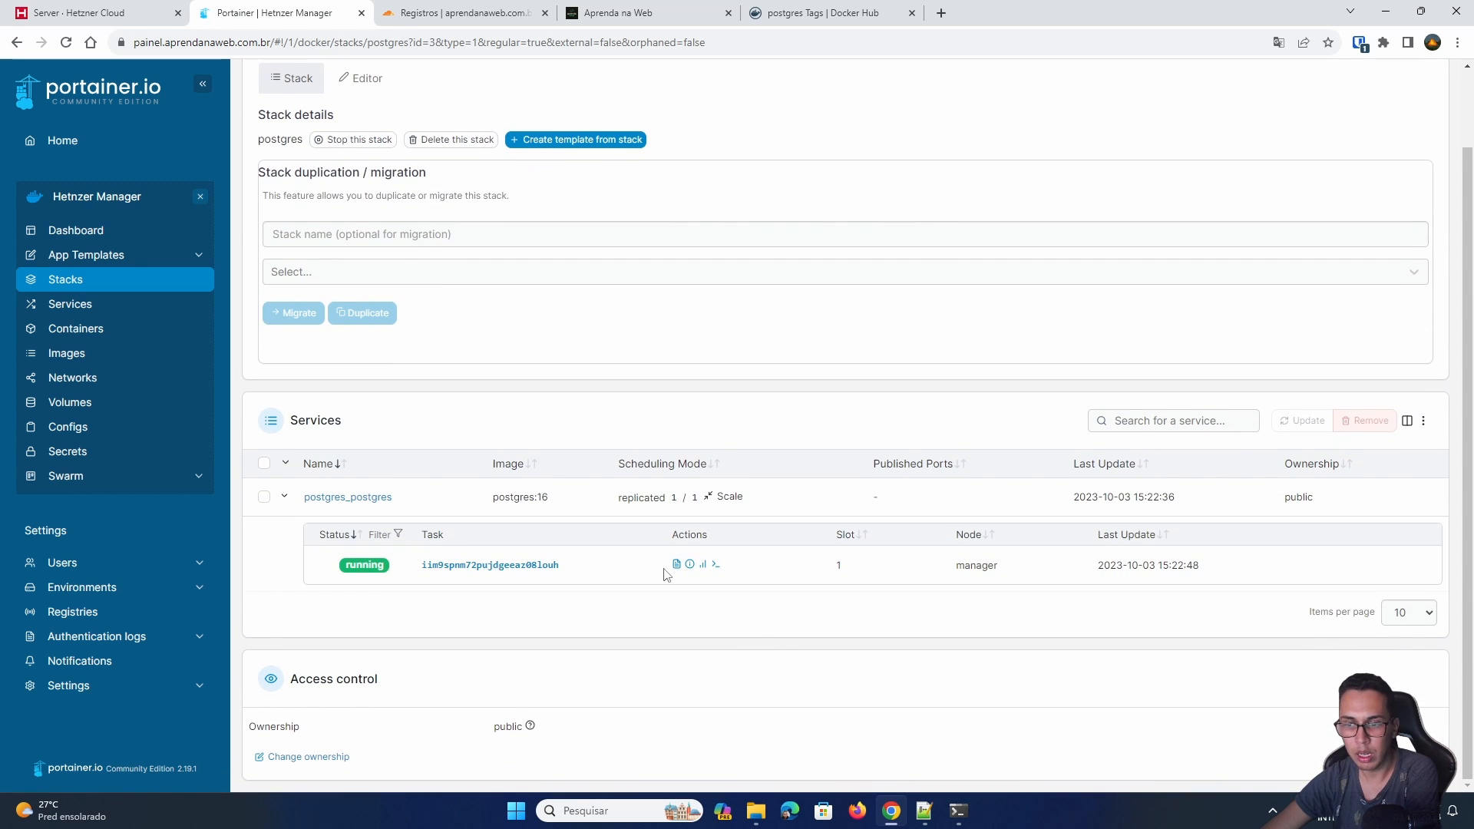
click(146, 283)
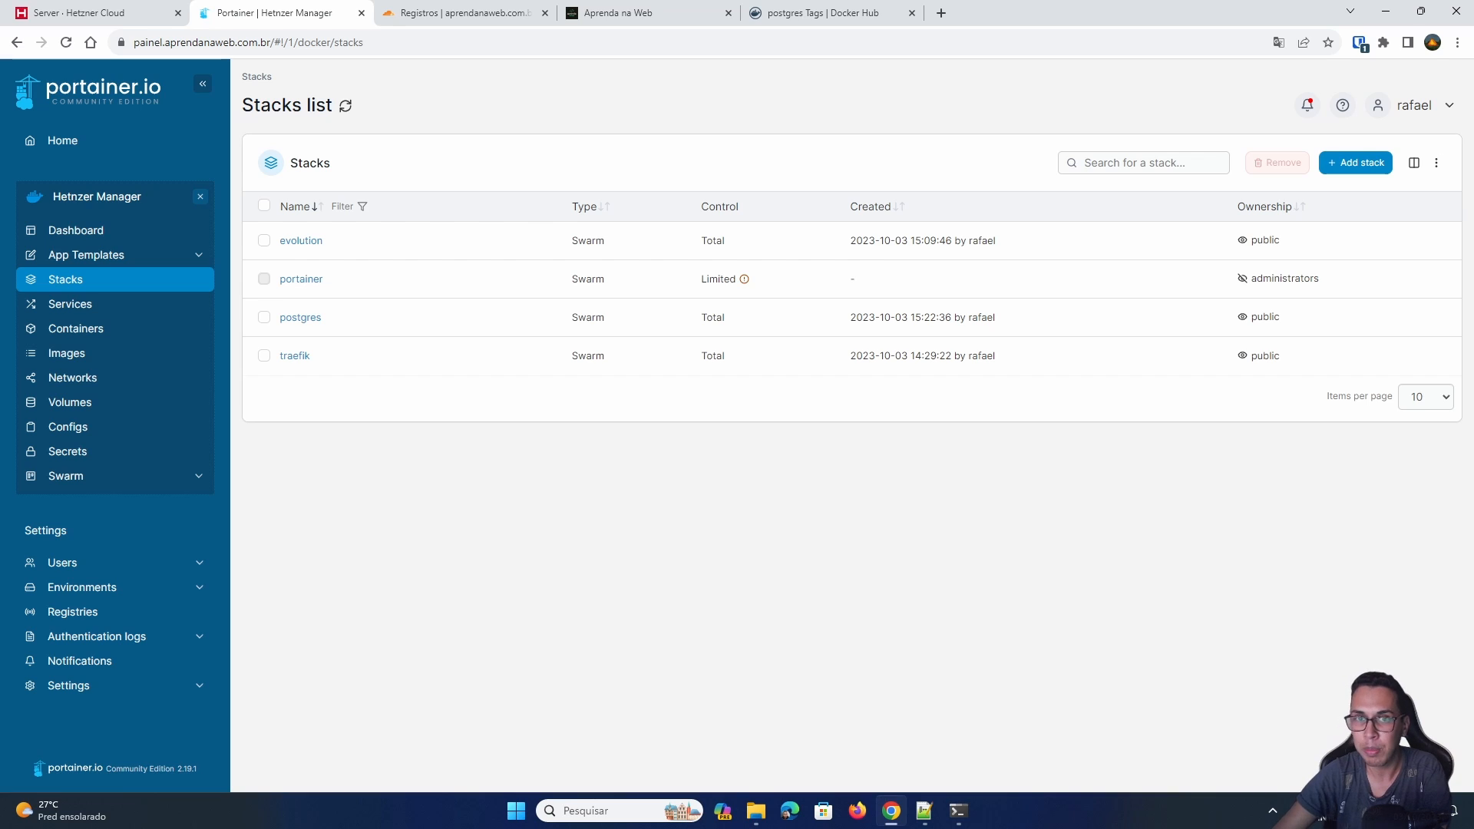
Switch to the Aprenda na Web material page and open the Typebot compose file from the Aplicações section.
click(691, 13)
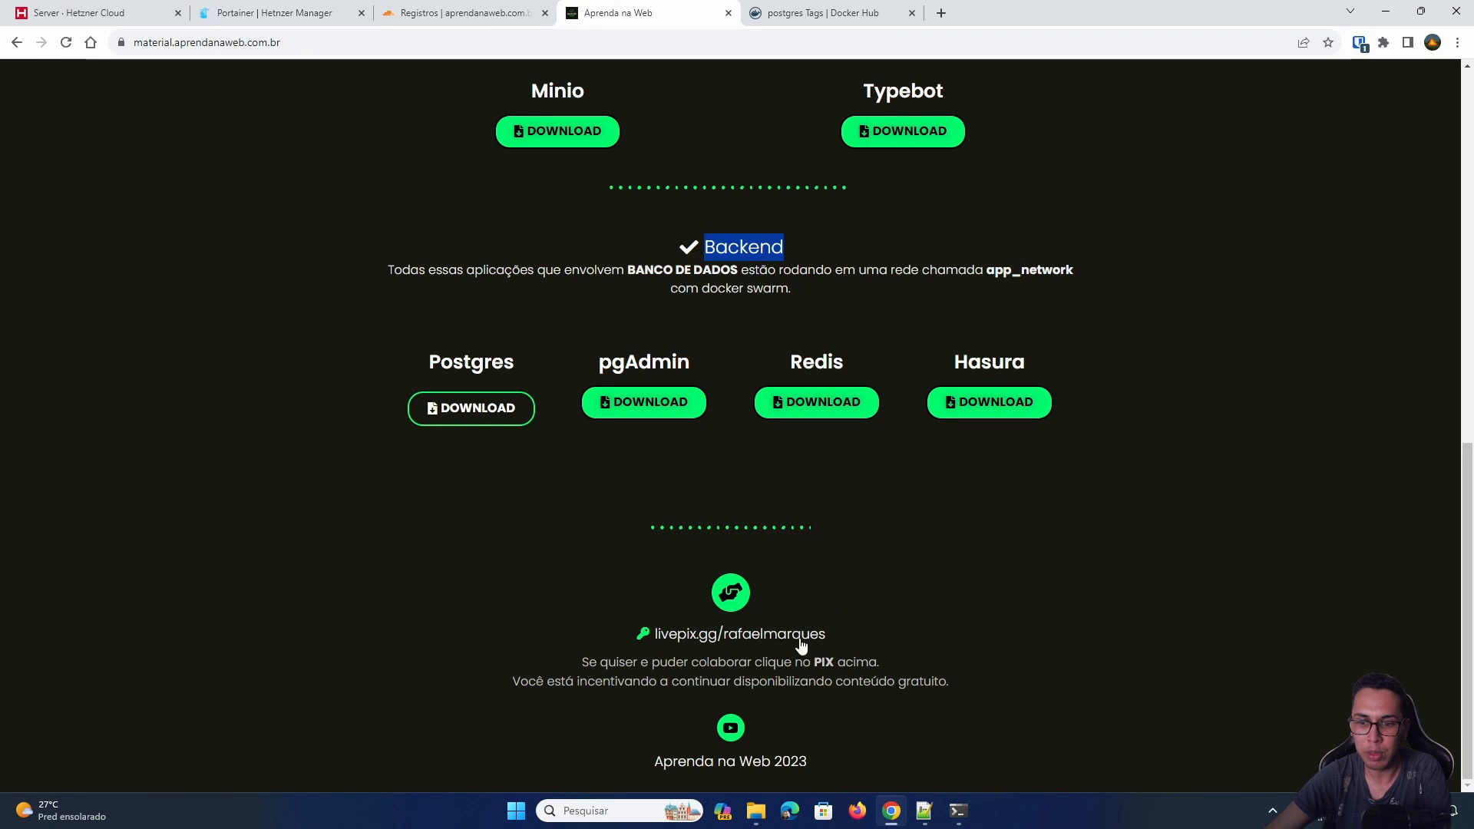
click(274, 13)
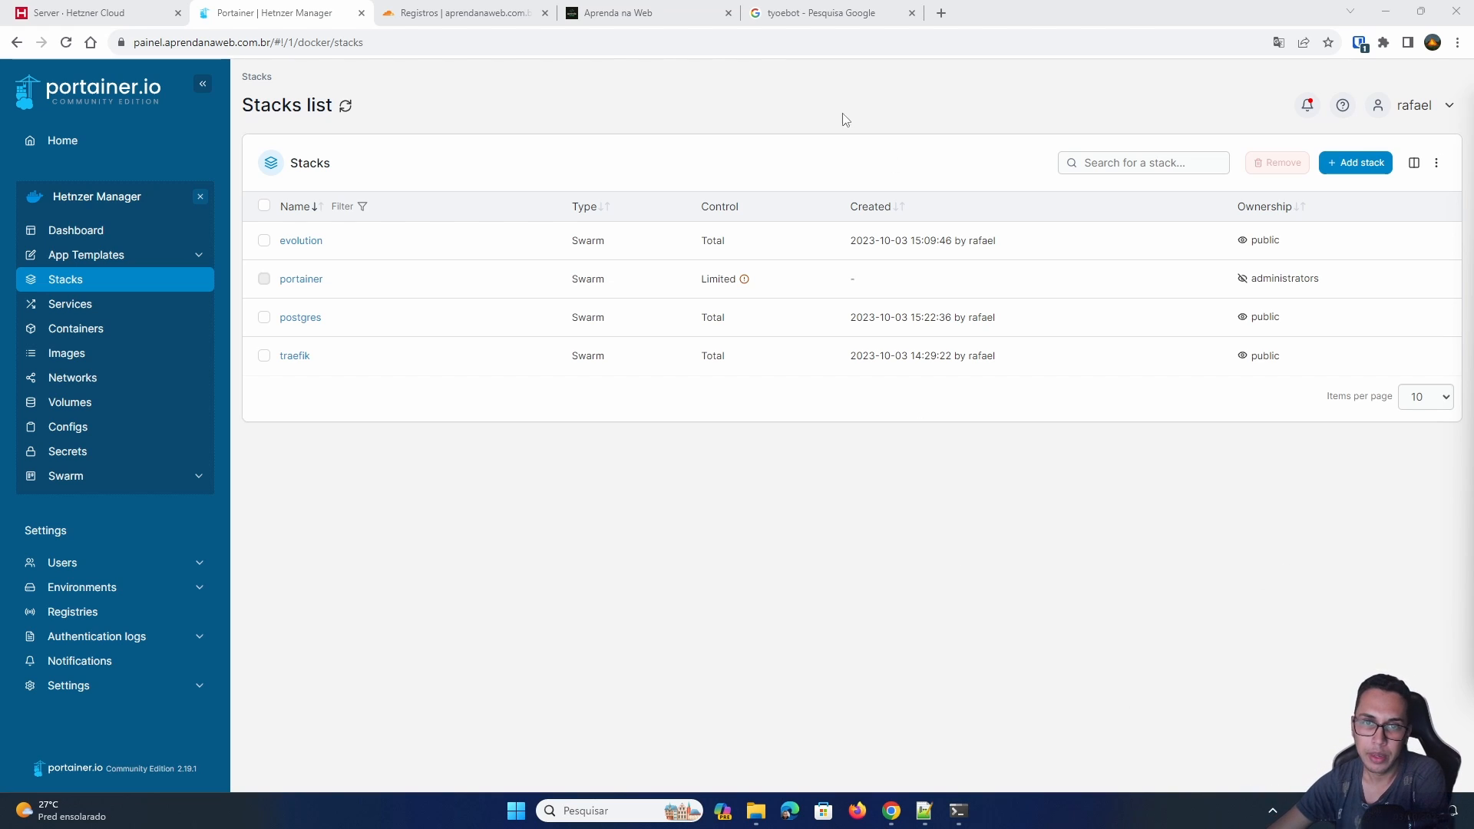
click(630, 13)
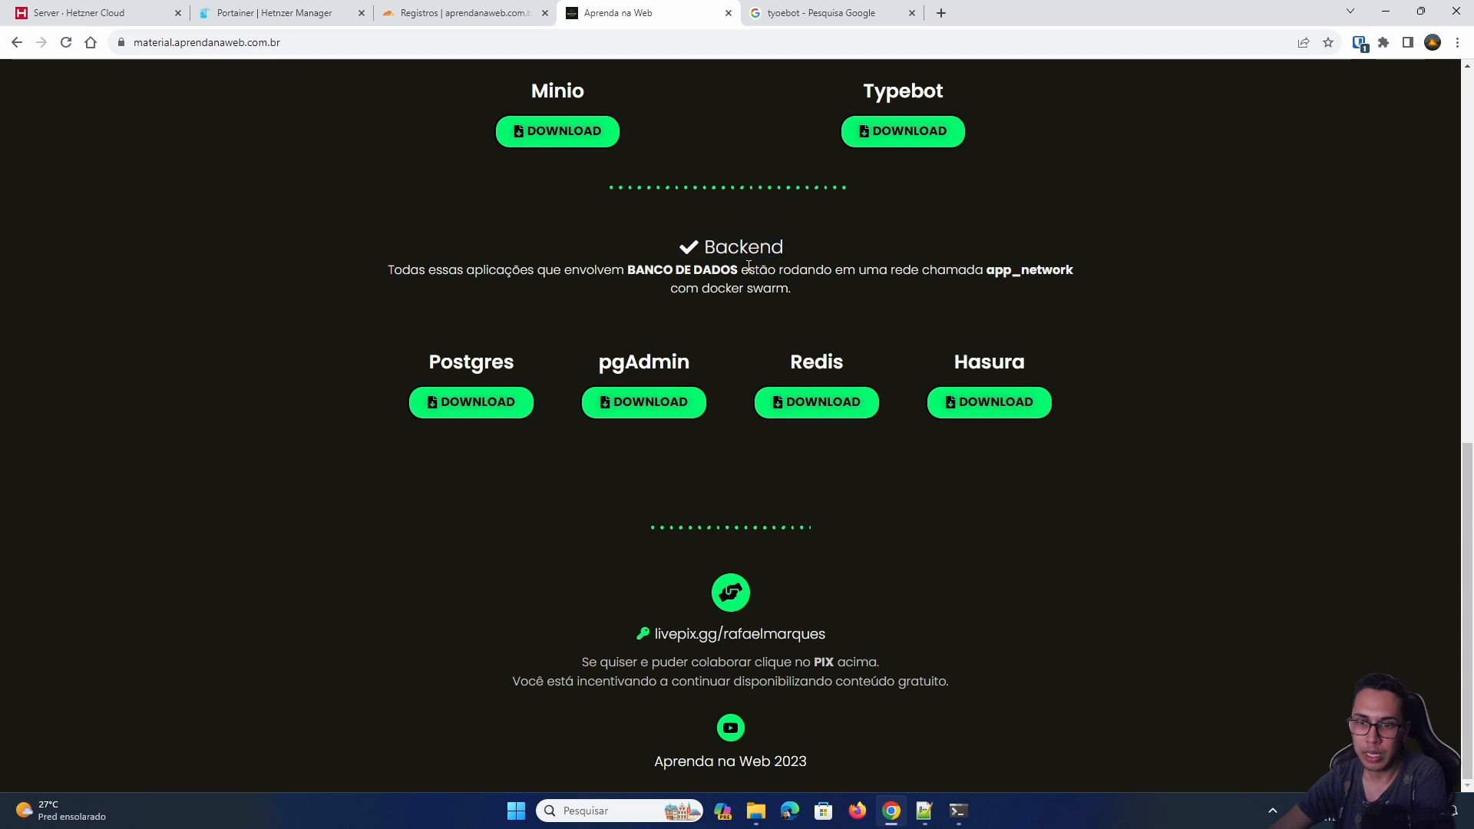
scroll(748, 266, up, 5)
double_click(785, 269)
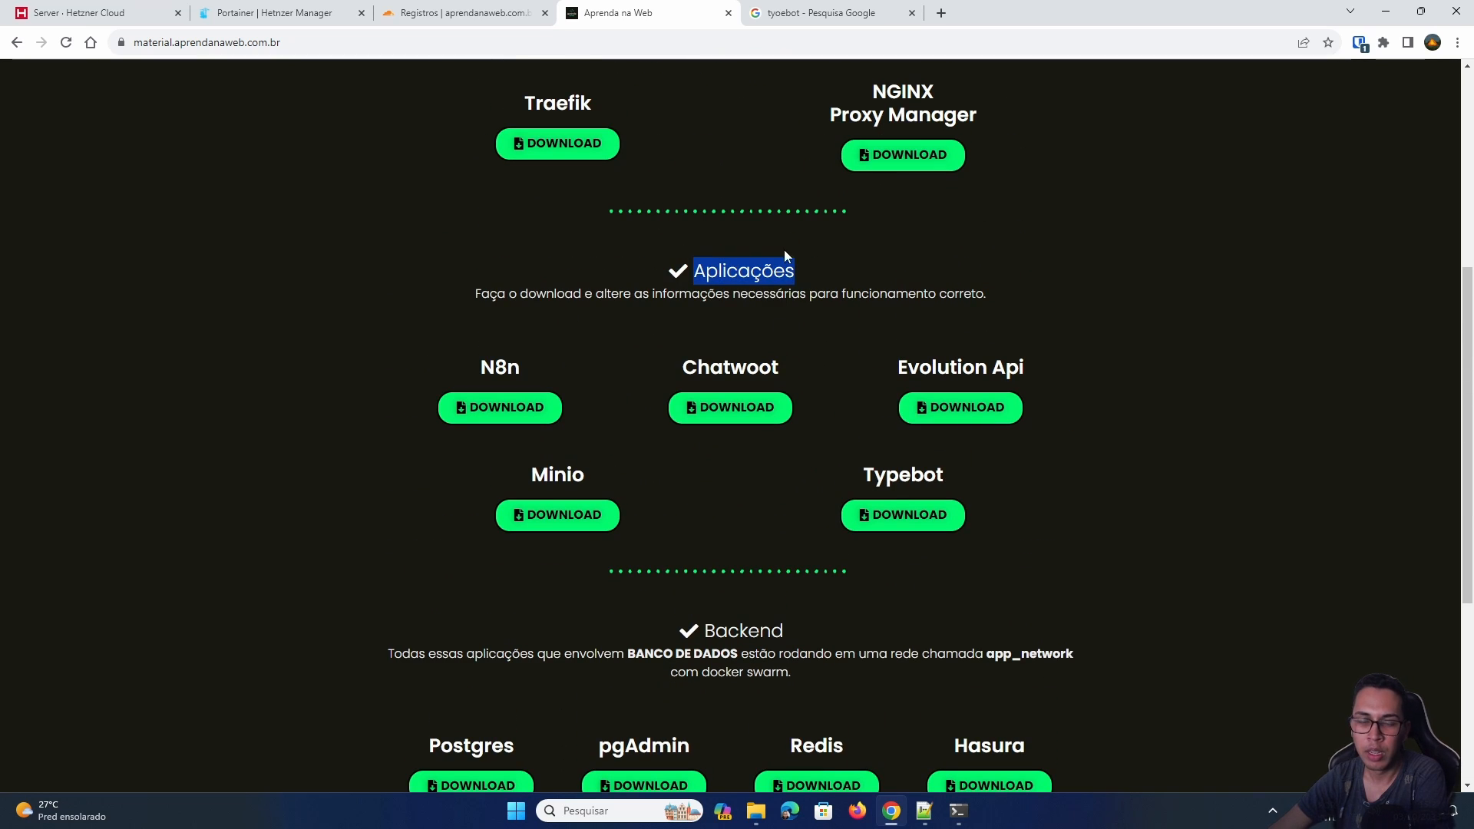
click(906, 523)
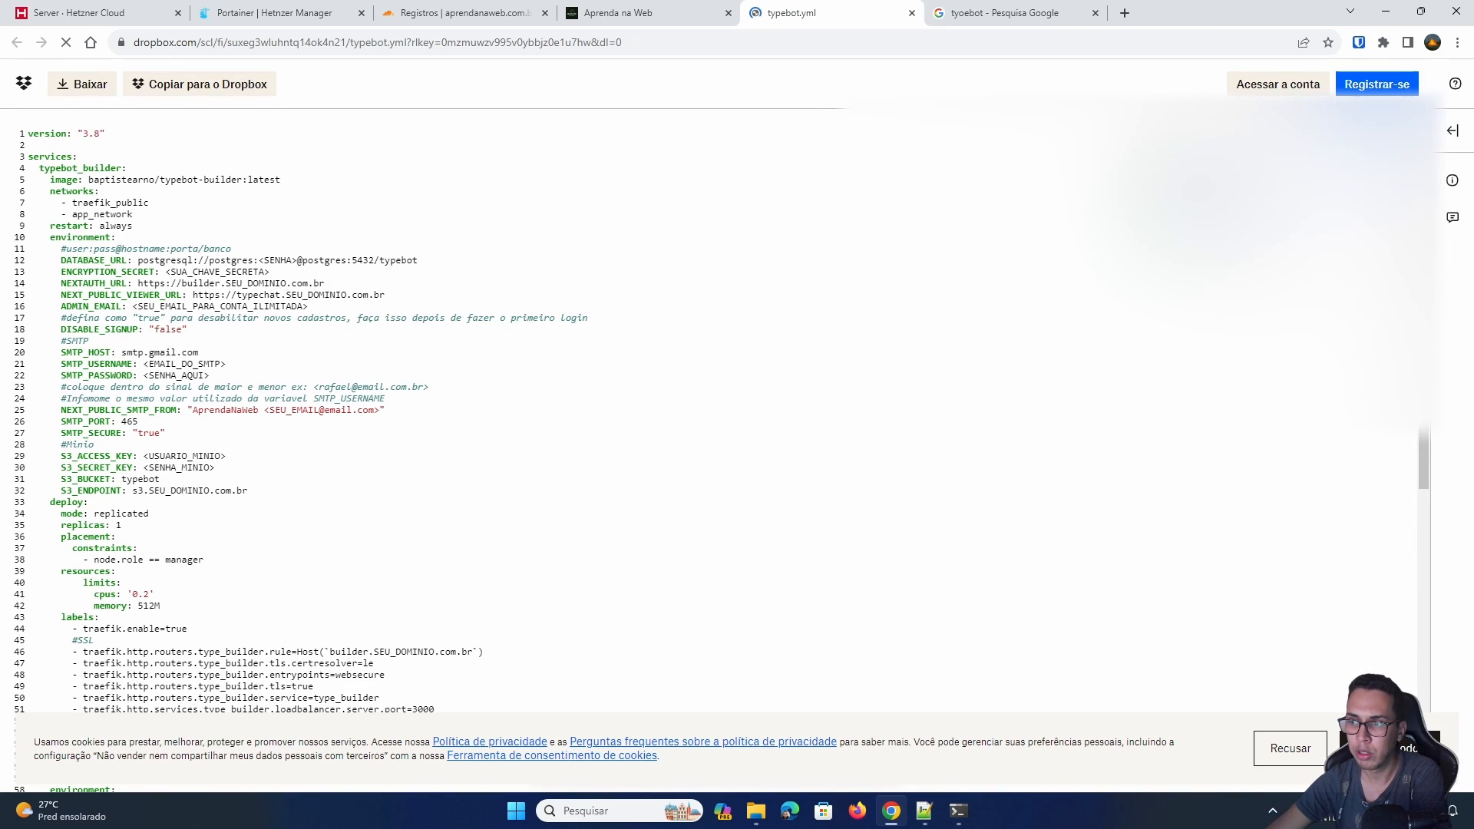
Dismiss the Dropbox cookie notice and copy the entire contents of typebot.yml.
scroll(152, 608, down, 4)
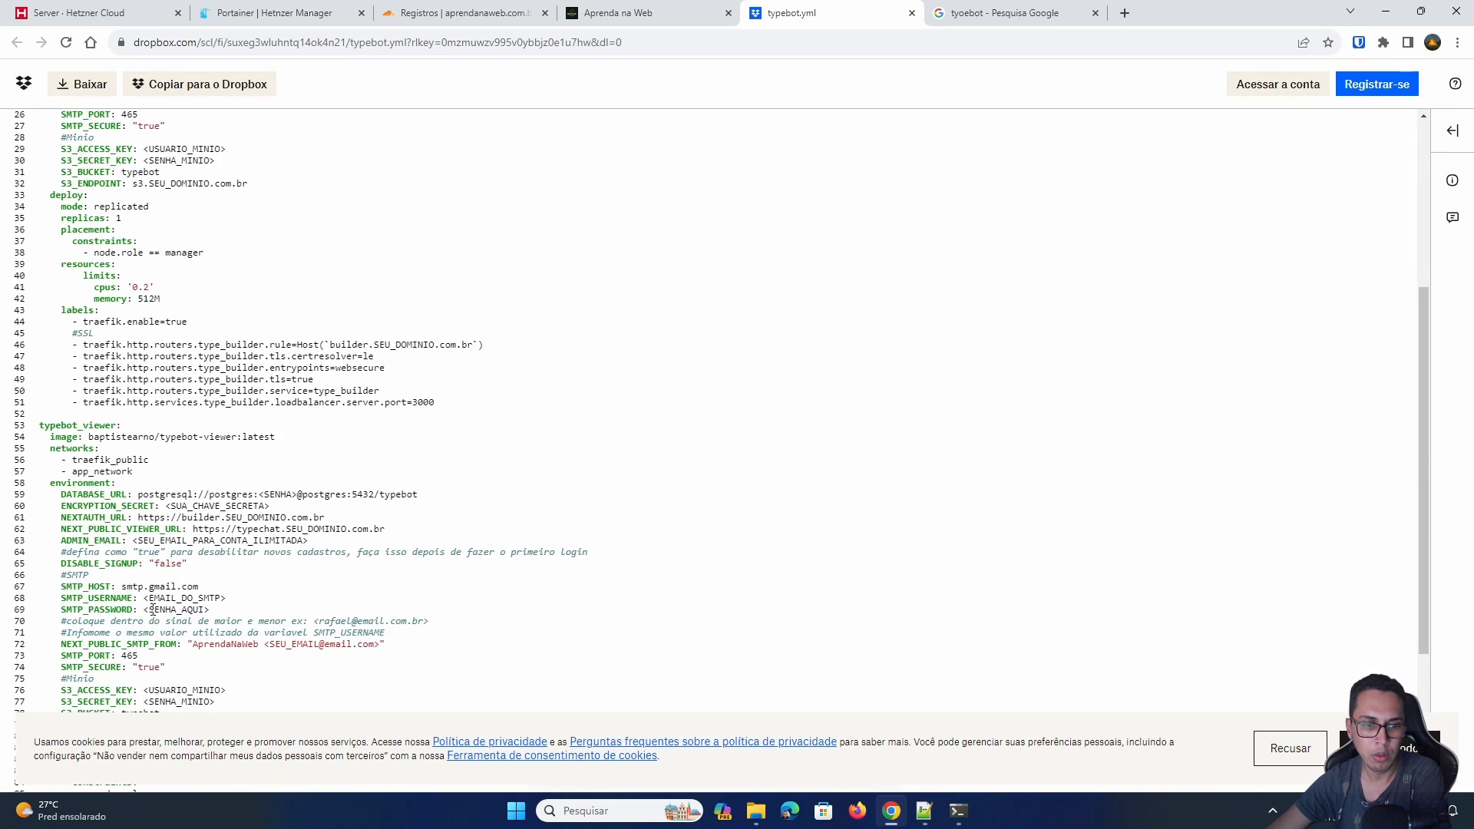
scroll(152, 609, down, 4)
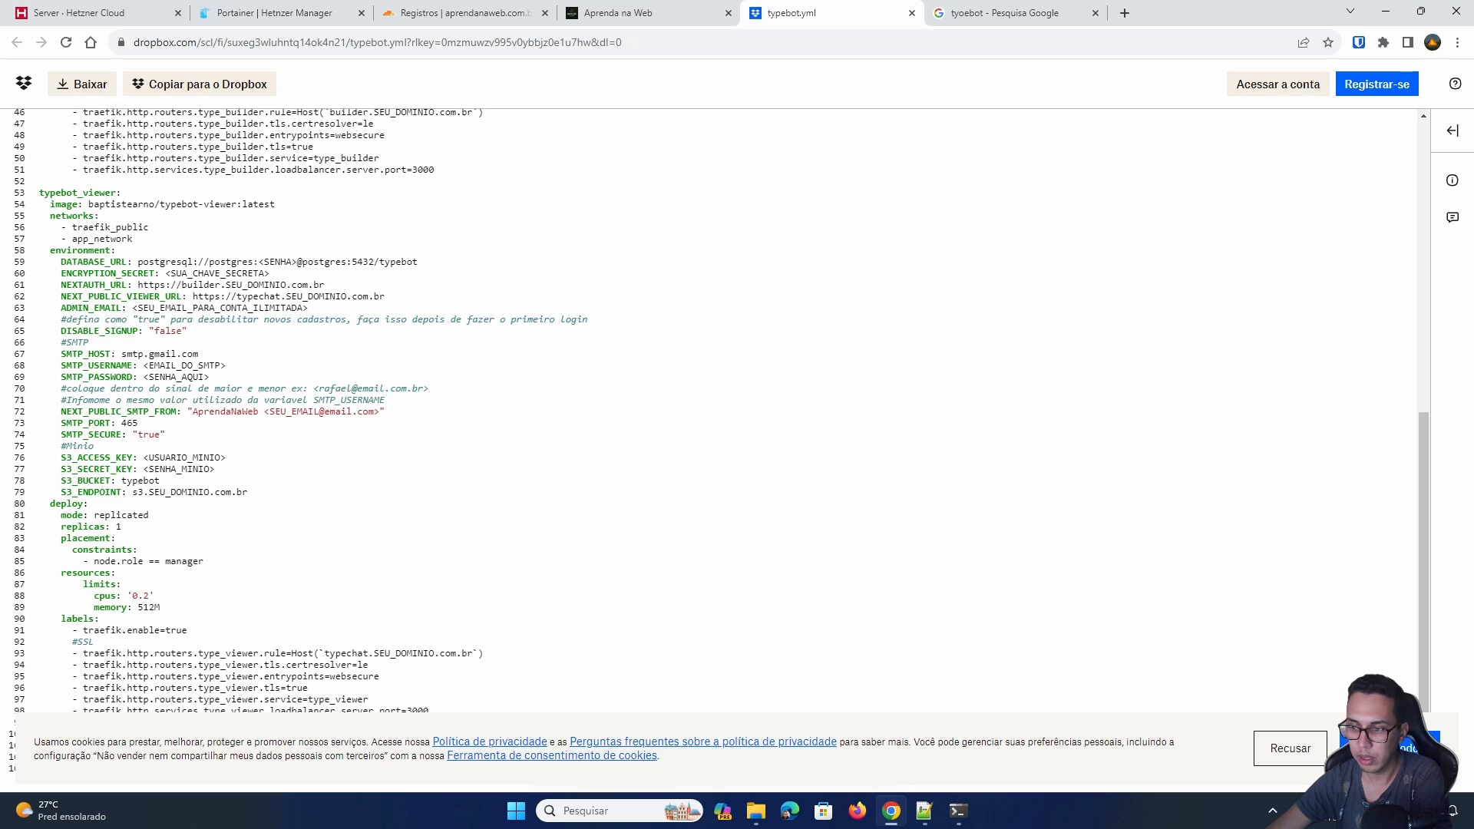
click(1389, 749)
drag(147, 770, 31, 133)
scroll(106, 422, up, 8)
scroll(106, 423, up, 3)
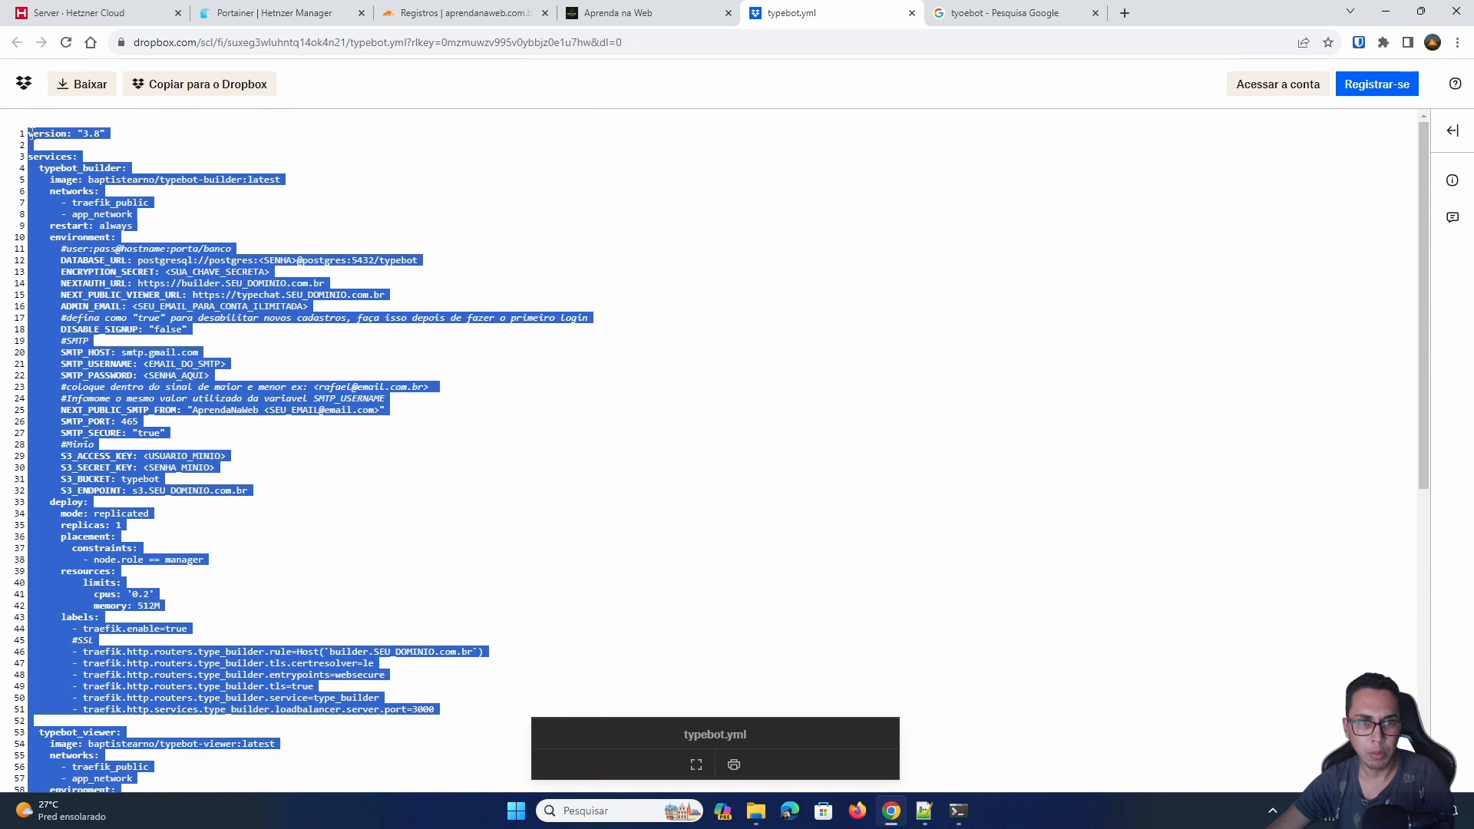
Close the typebot.yml page and add a stack named typebot in Portainer.
click(912, 13)
click(460, 13)
click(261, 13)
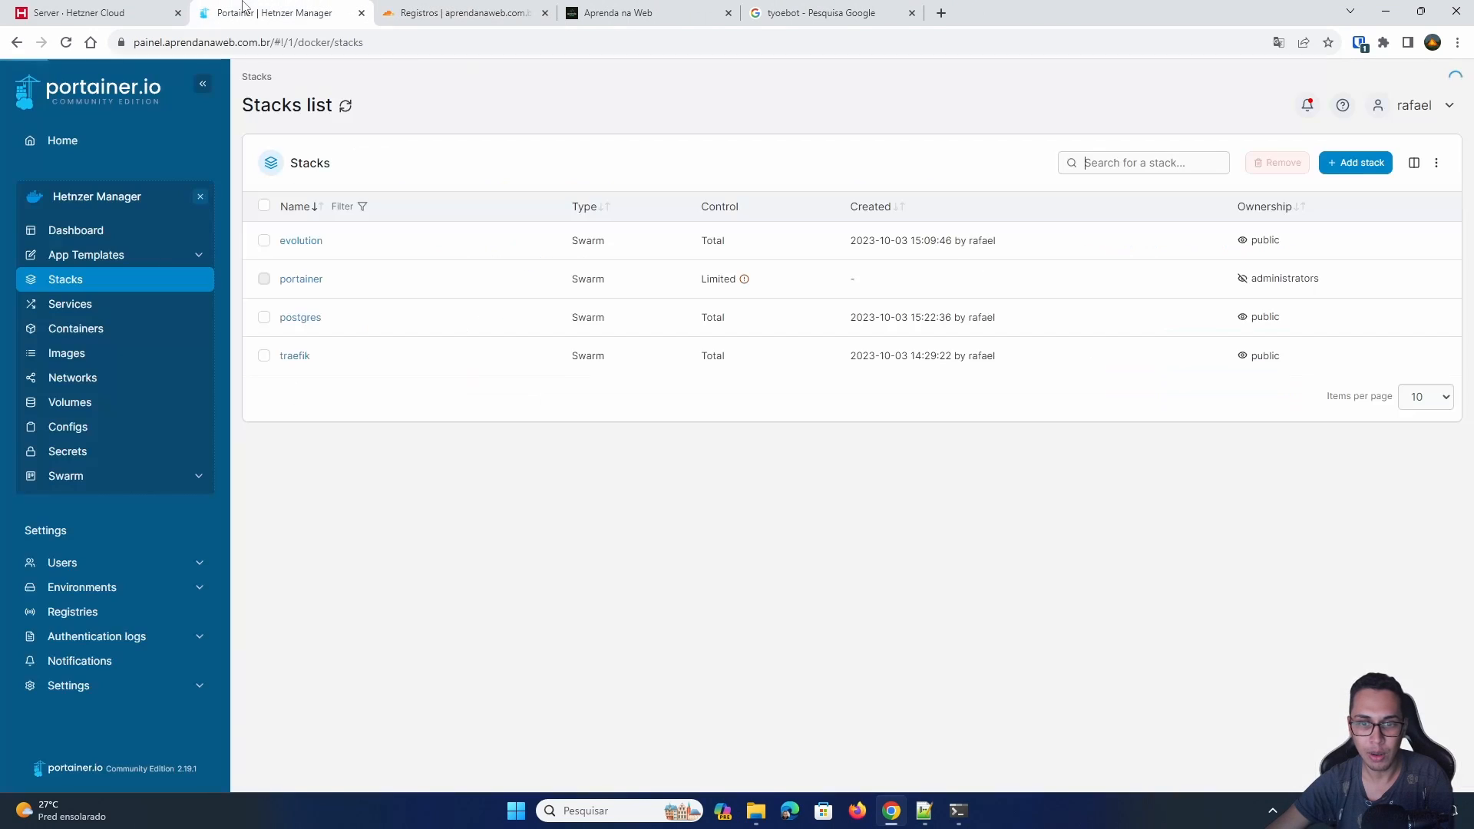
click(1365, 163)
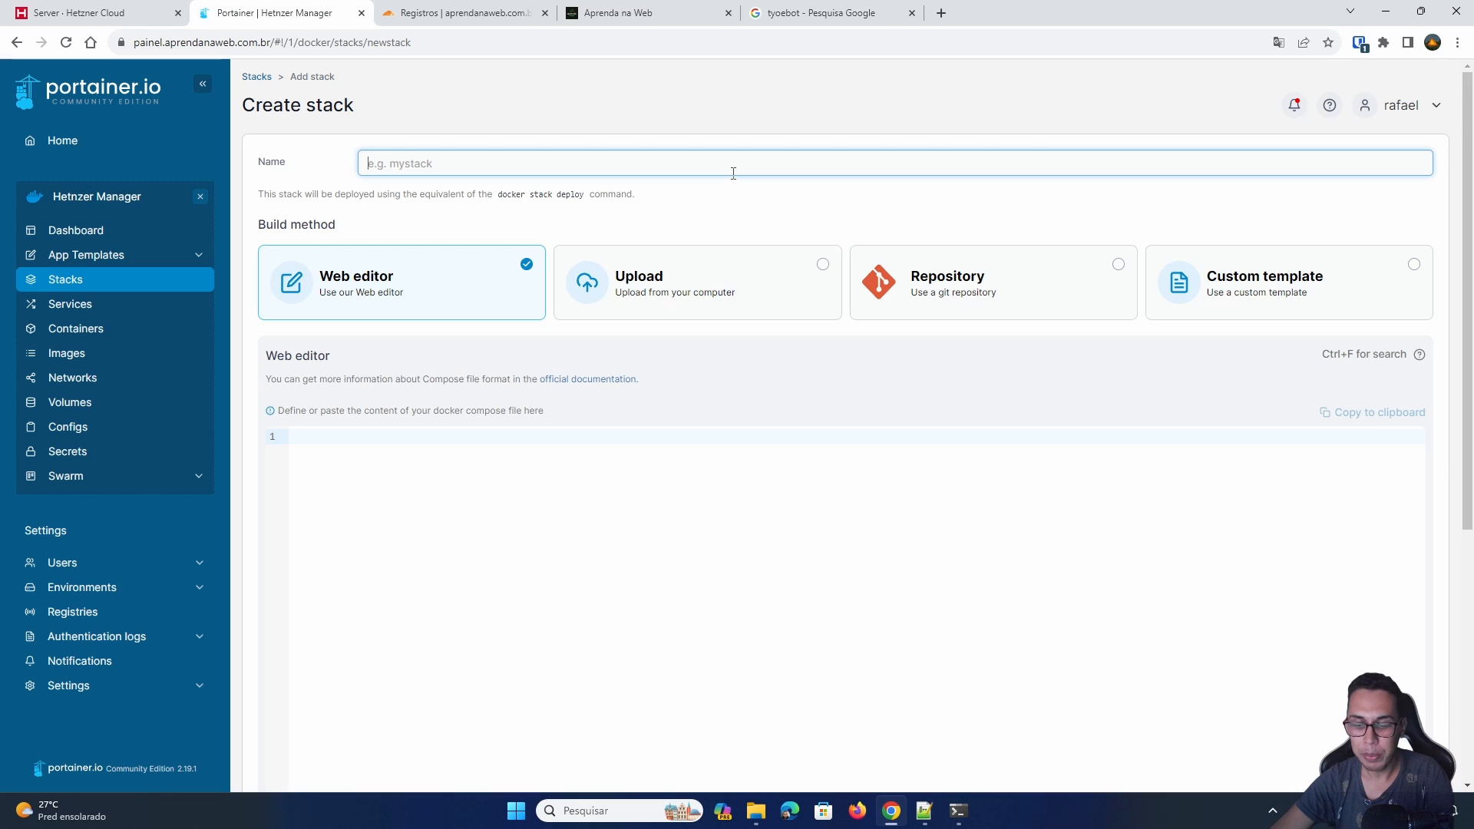
text(typebot)
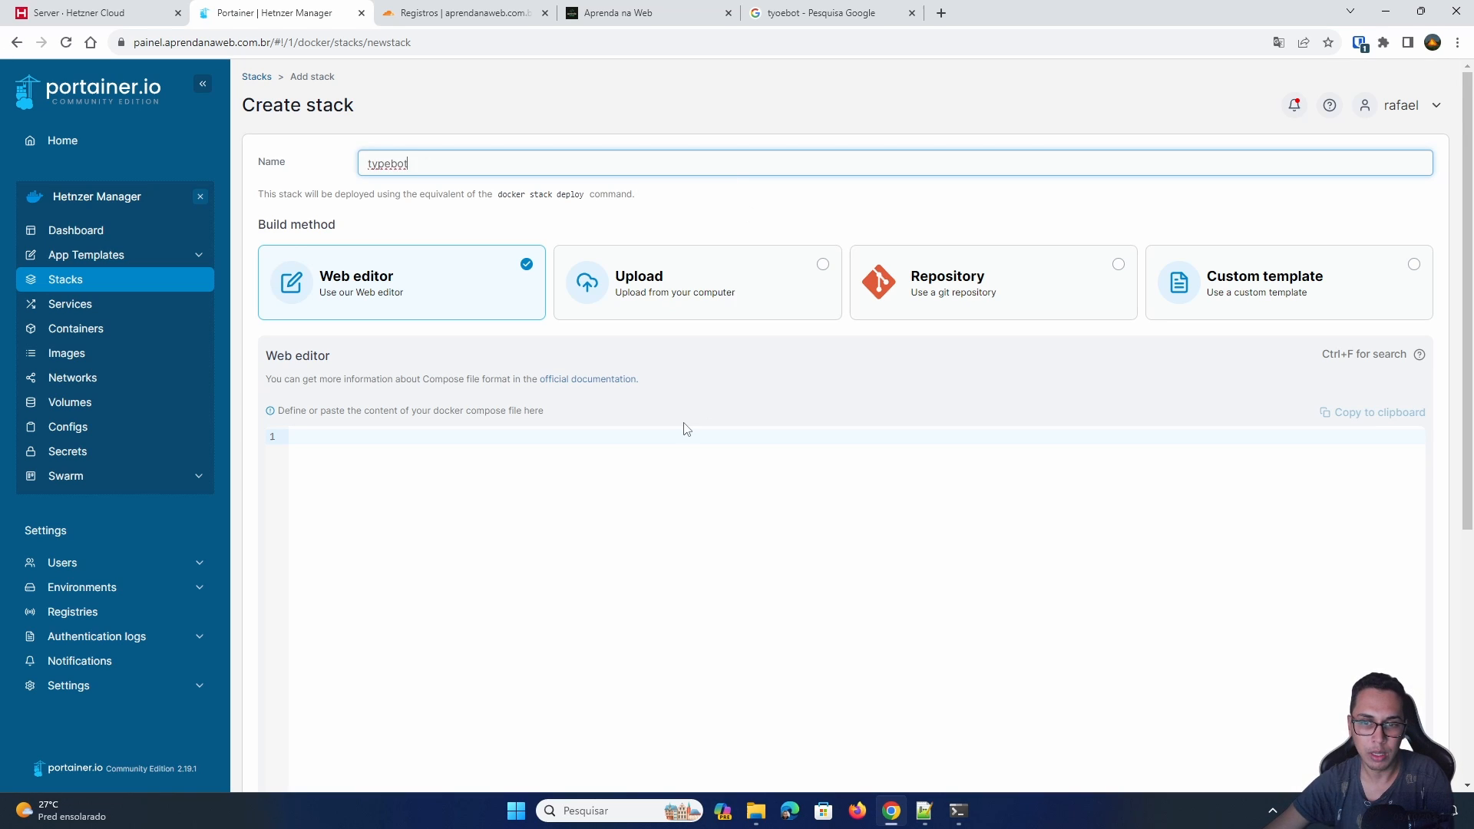
Paste the copied Typebot compose file into the new stack's web editor.
scroll(681, 427, down, 2)
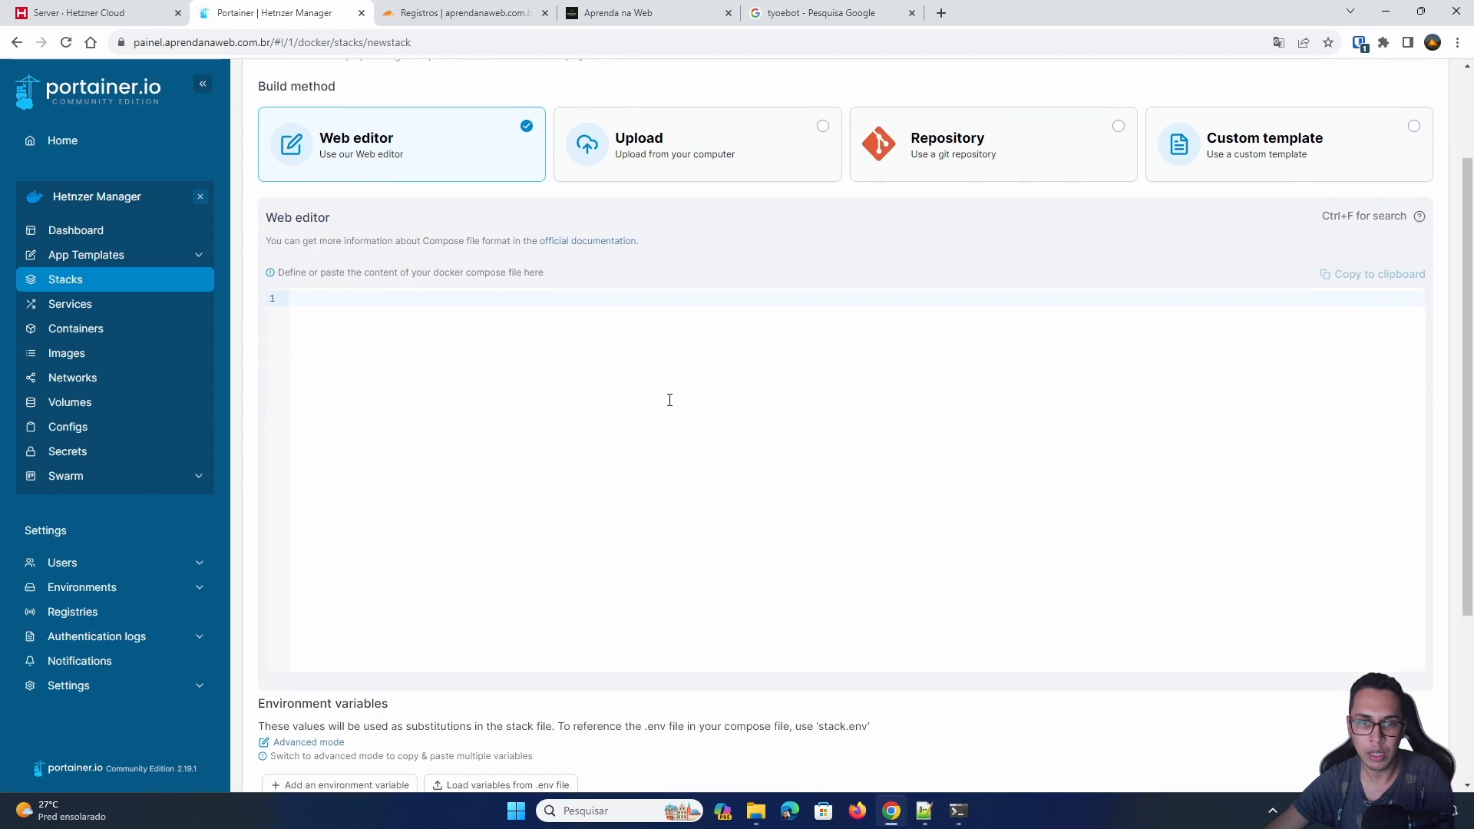
click(634, 351)
key(ctrl+v)
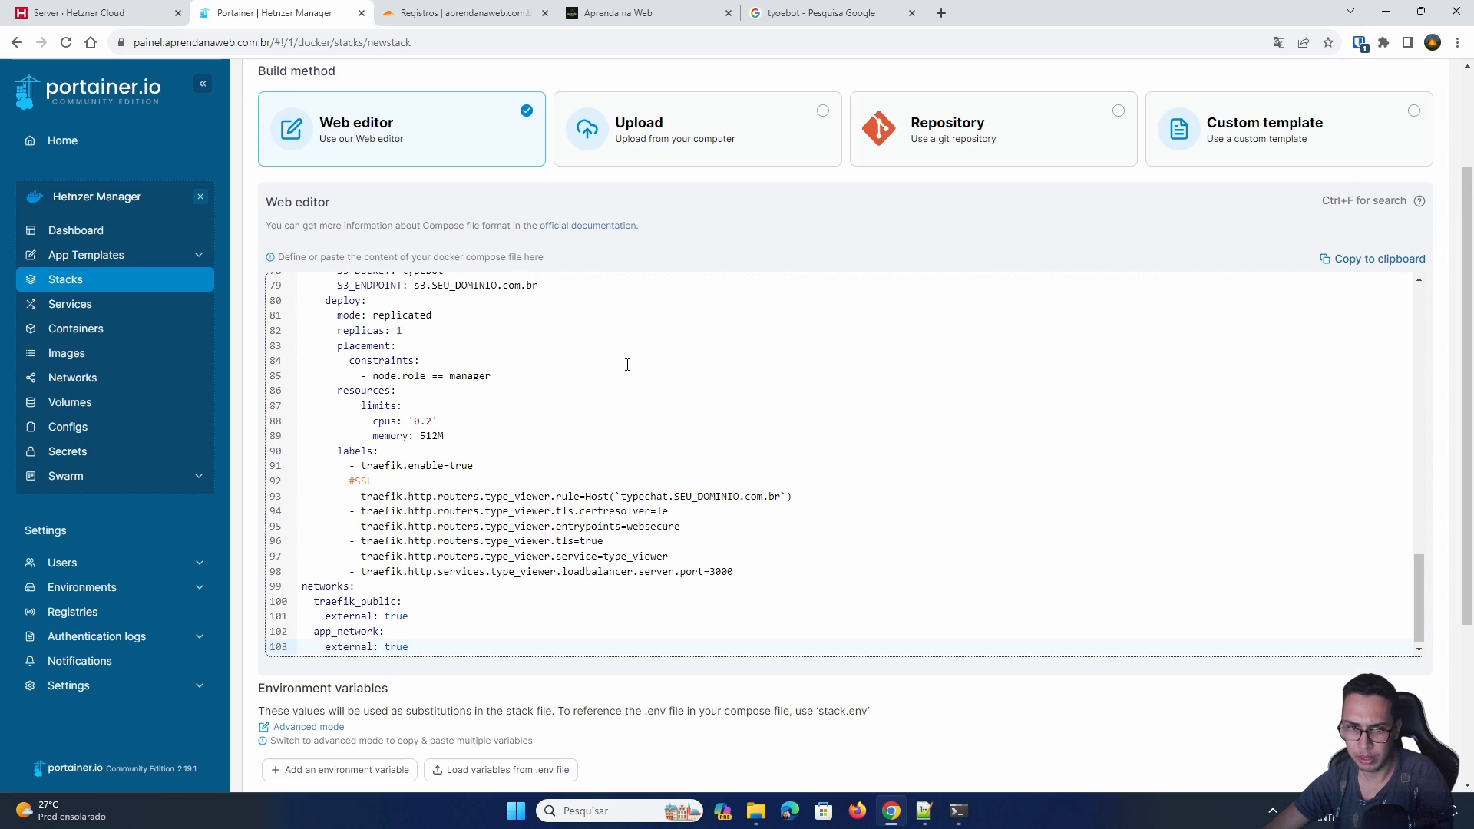
scroll(628, 364, up, 12)
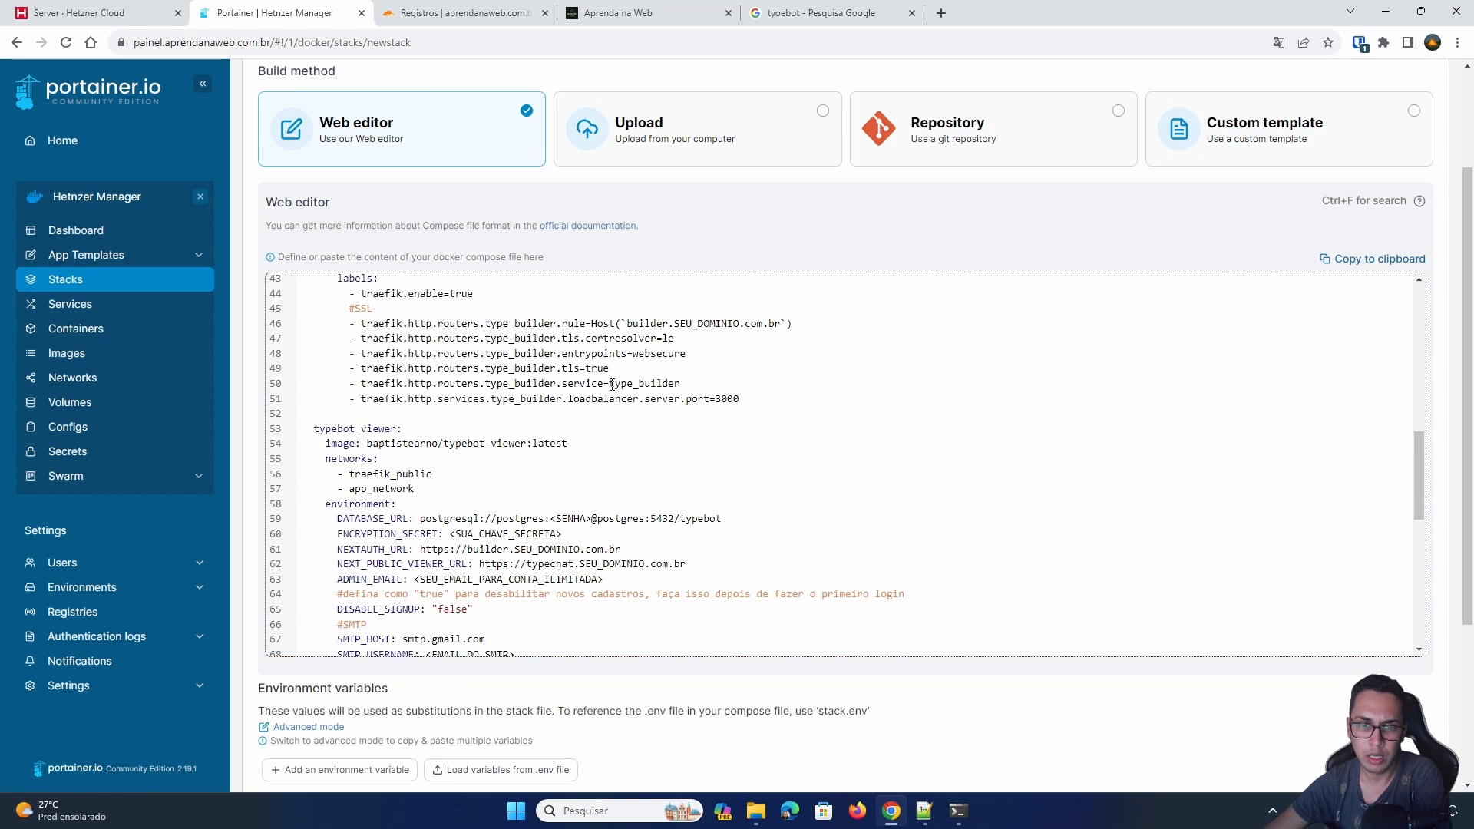
scroll(612, 386, up, 4)
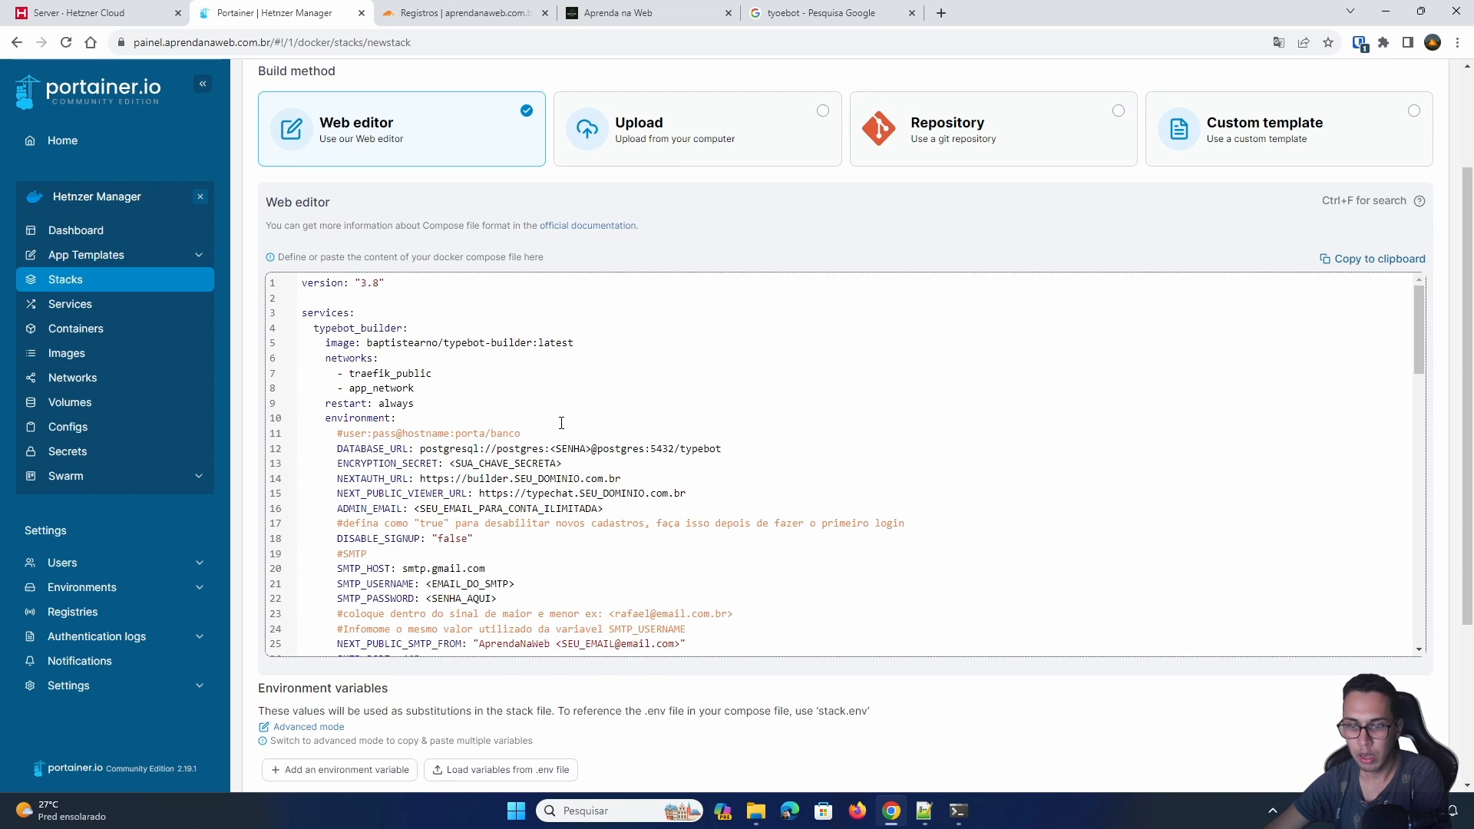
Open Visual Studio Code with the empty typebot.yml file, then return to the stack editor in Portainer.
click(568, 811)
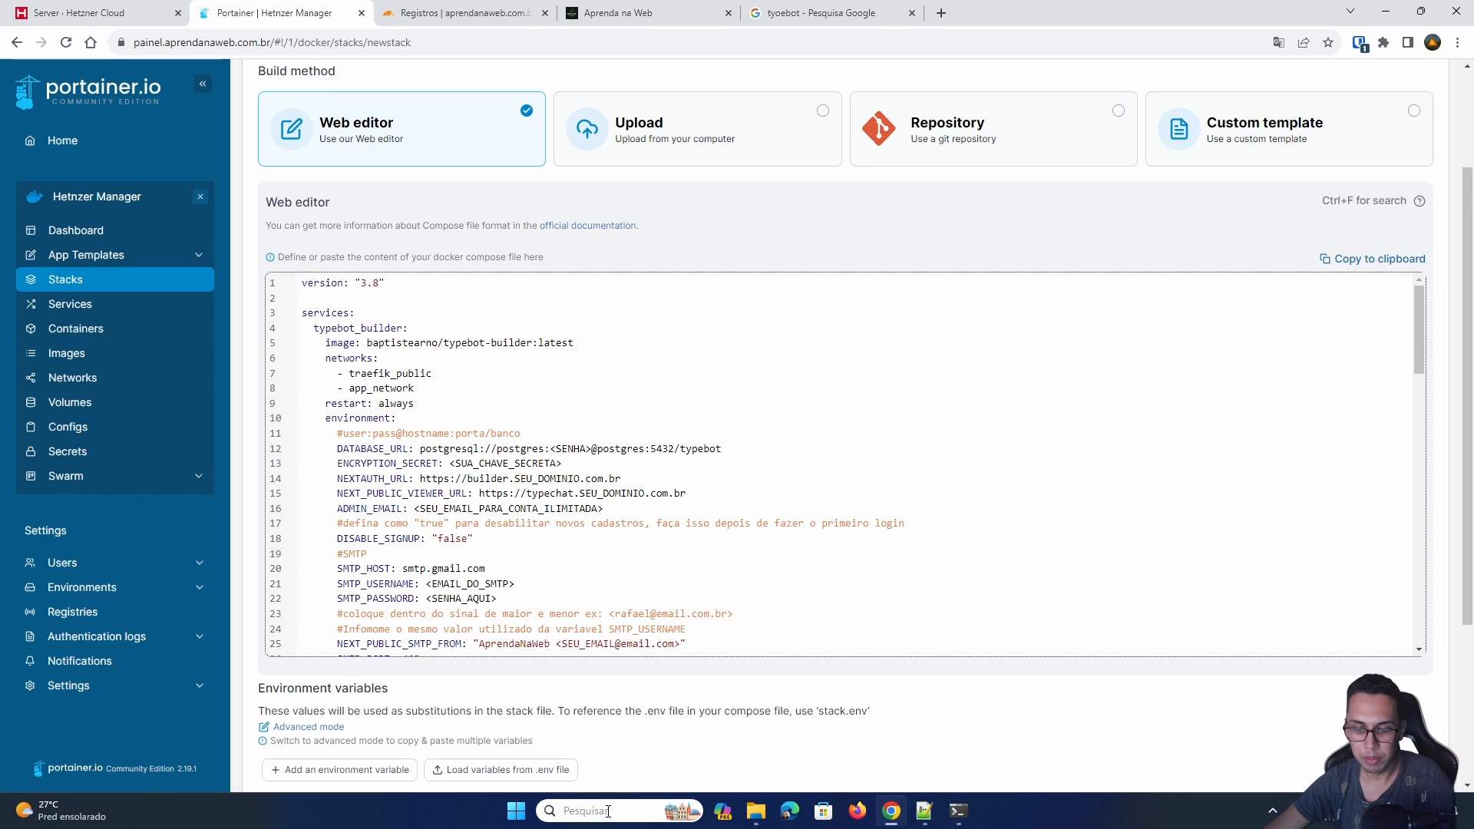
text(vs)
key(Return)
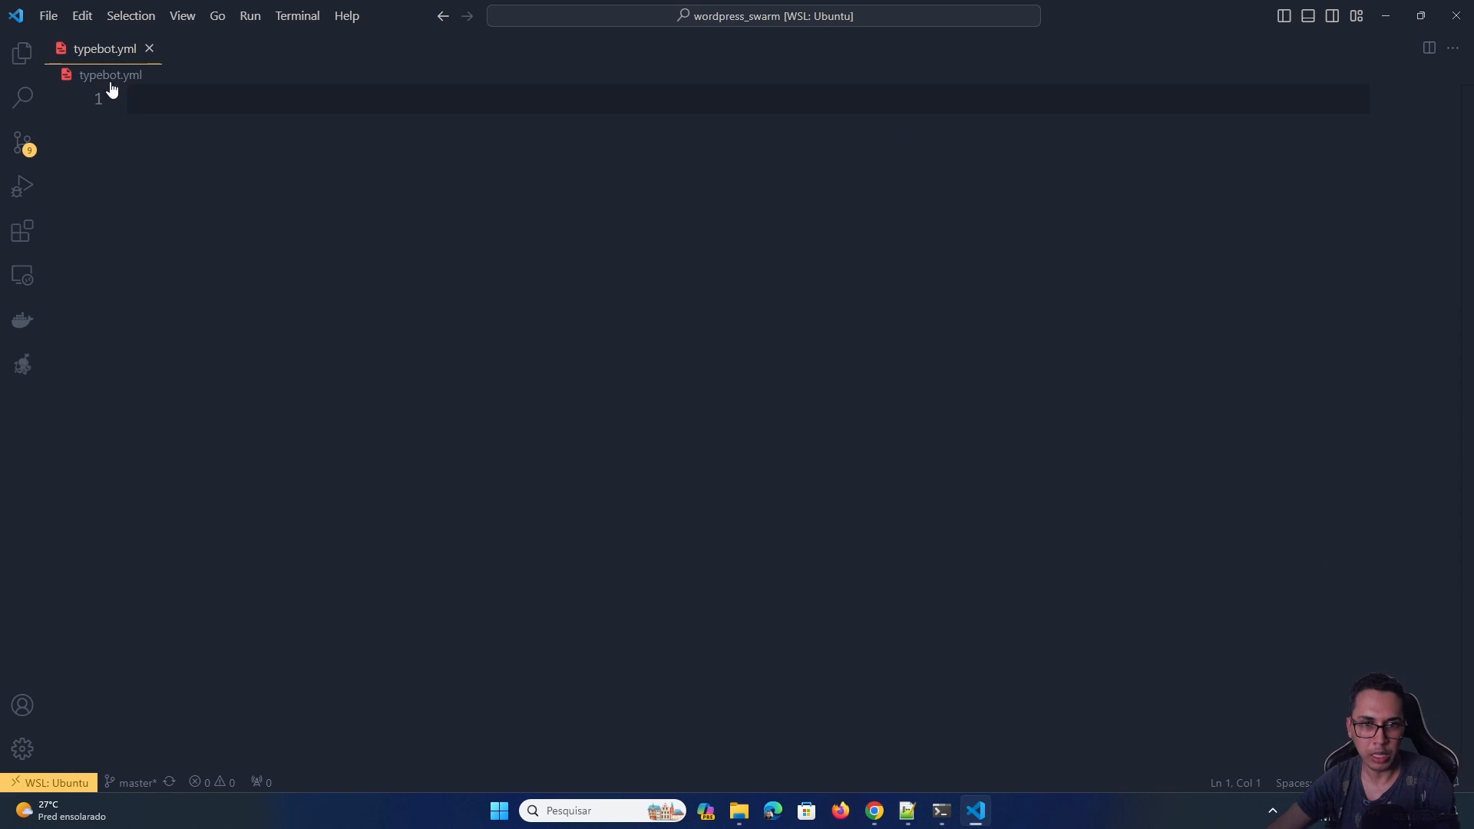
click(976, 806)
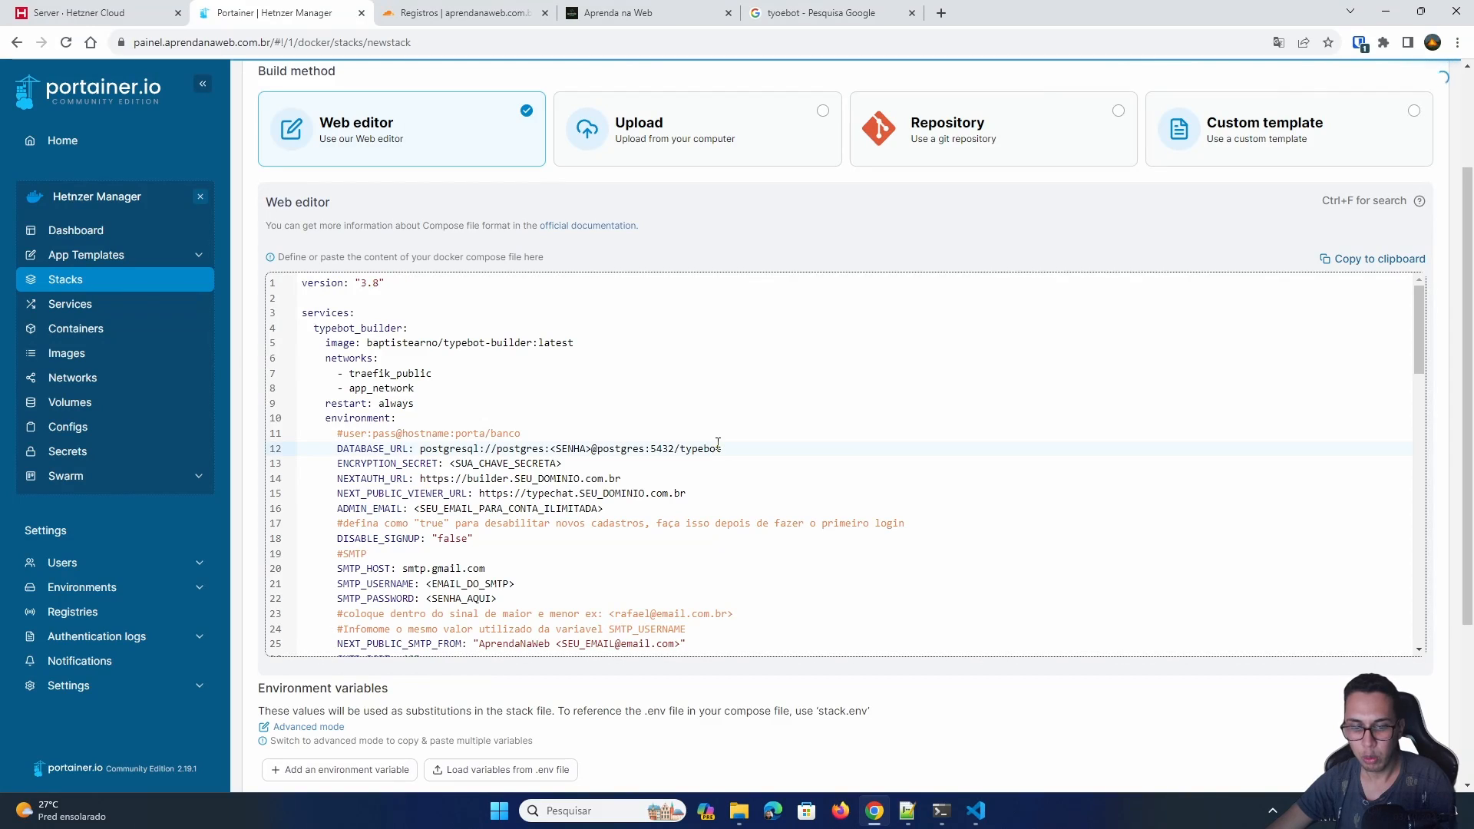
Copy the entire Typebot compose text from the stack editor into typebot.yml in Visual Studio Code.
key(ctrl+a)
key(ctrl+c)
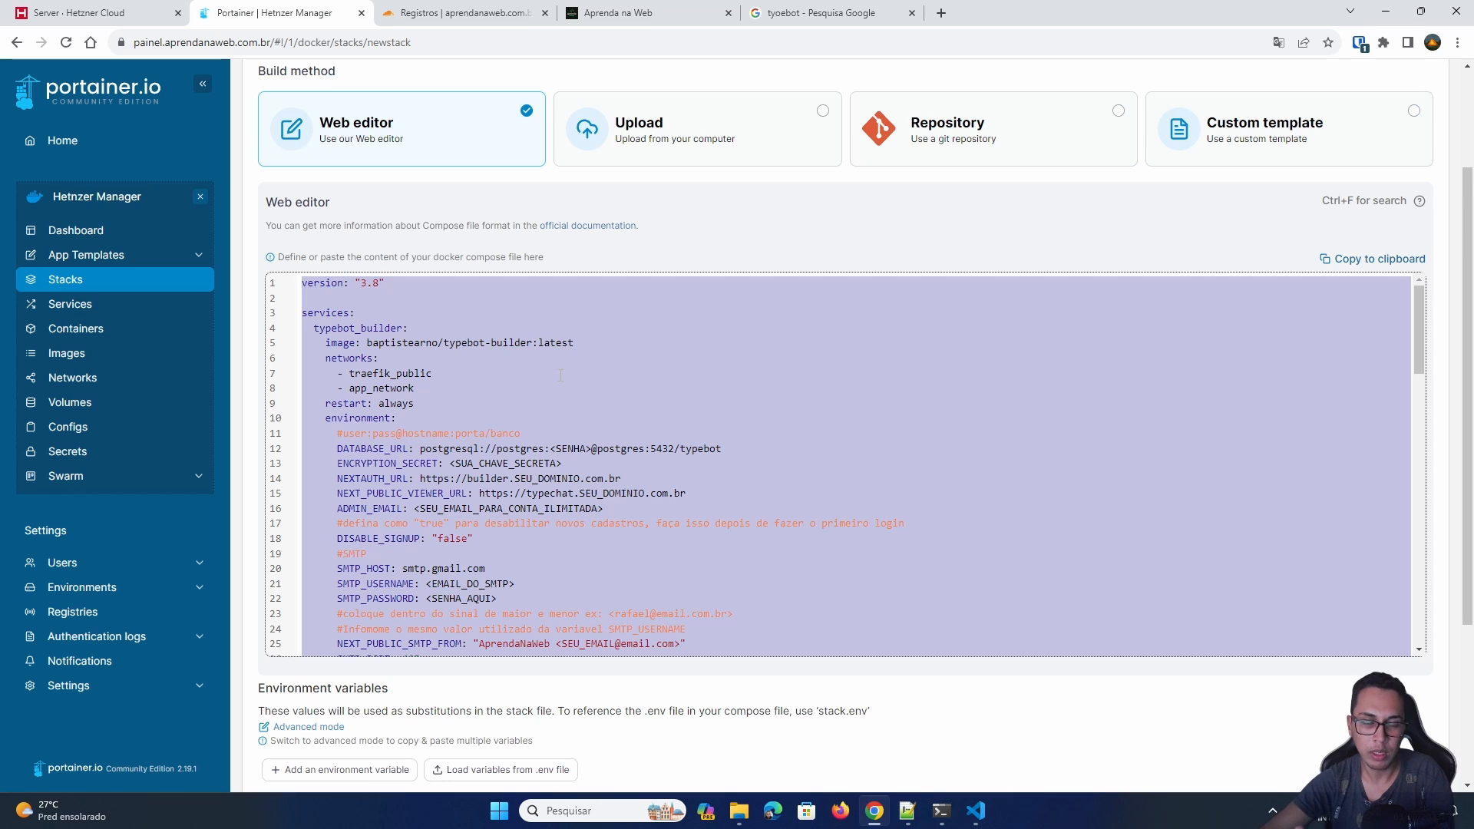
scroll(568, 374, down, 2)
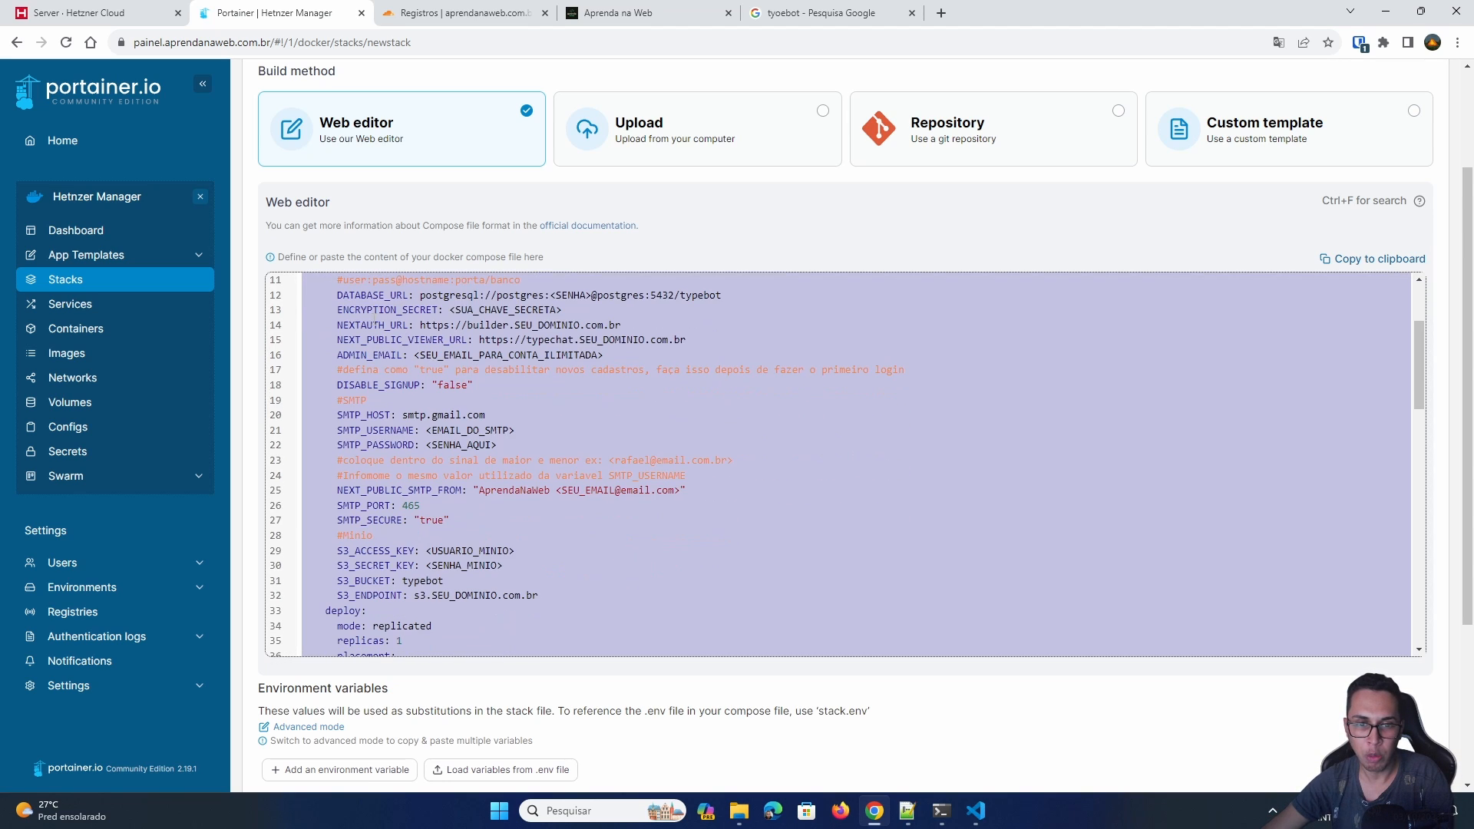
scroll(538, 430, down, 12)
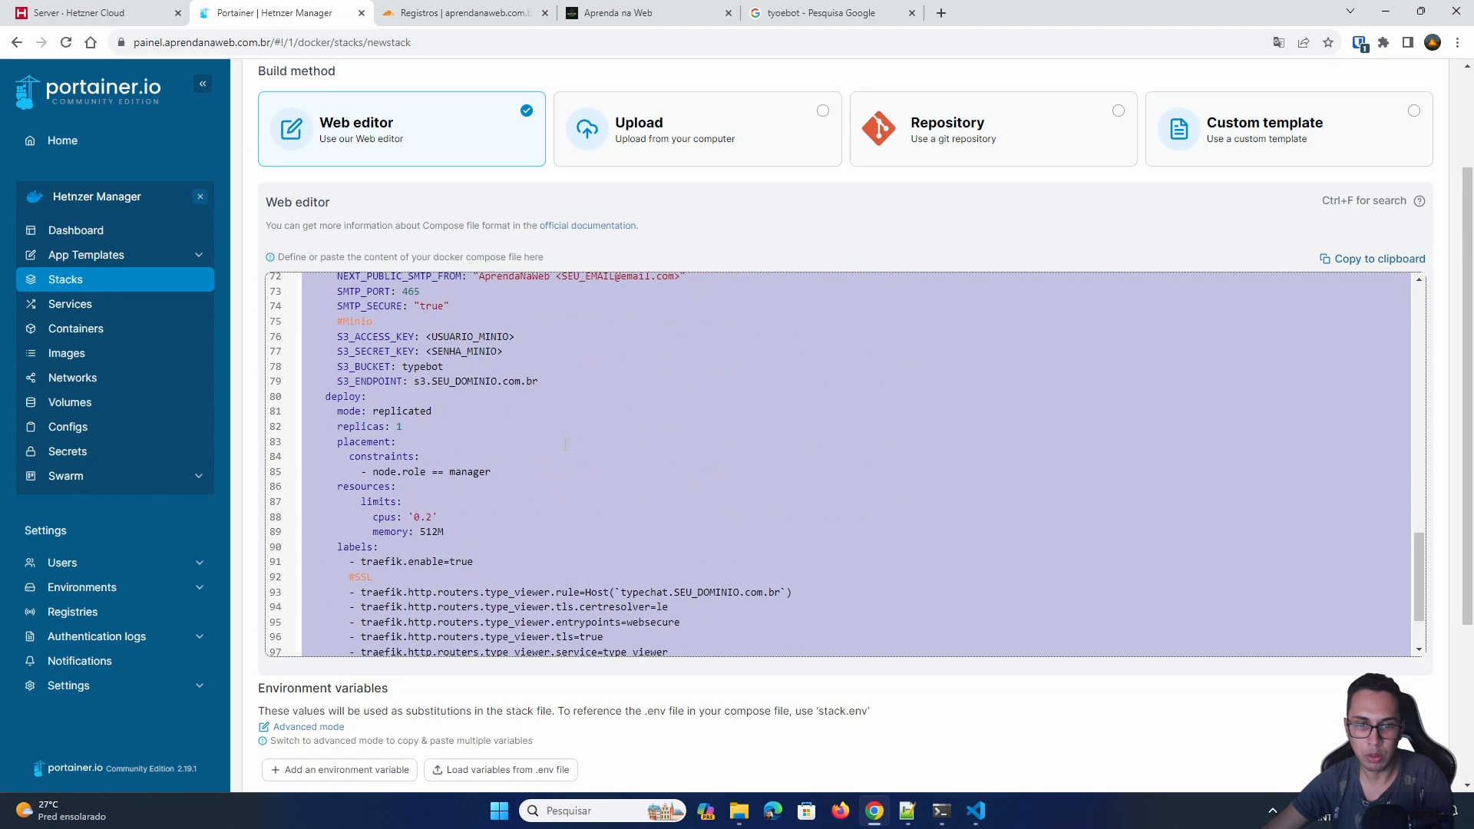
scroll(541, 452, up, 4)
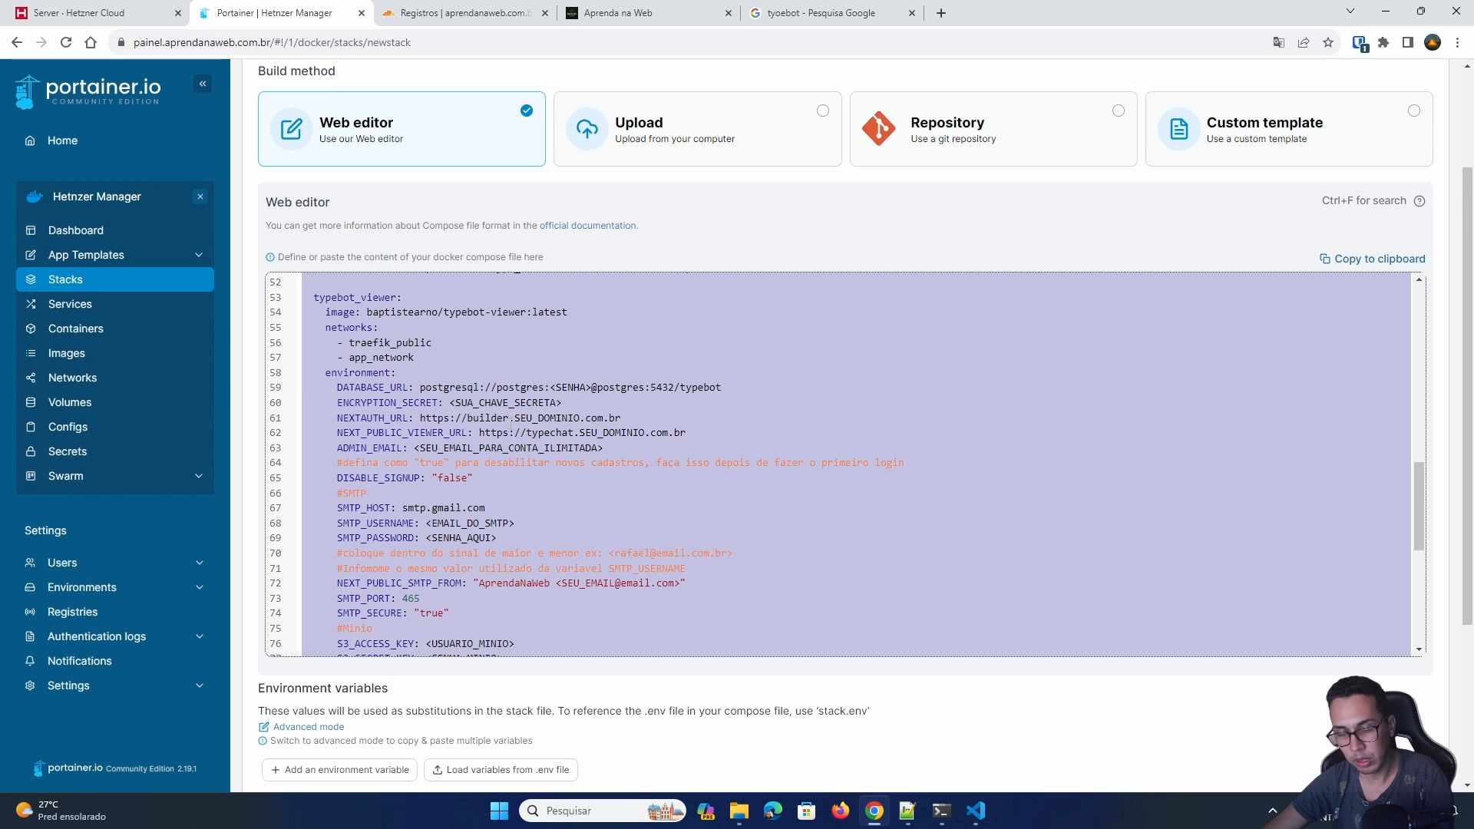
scroll(511, 422, up, 10)
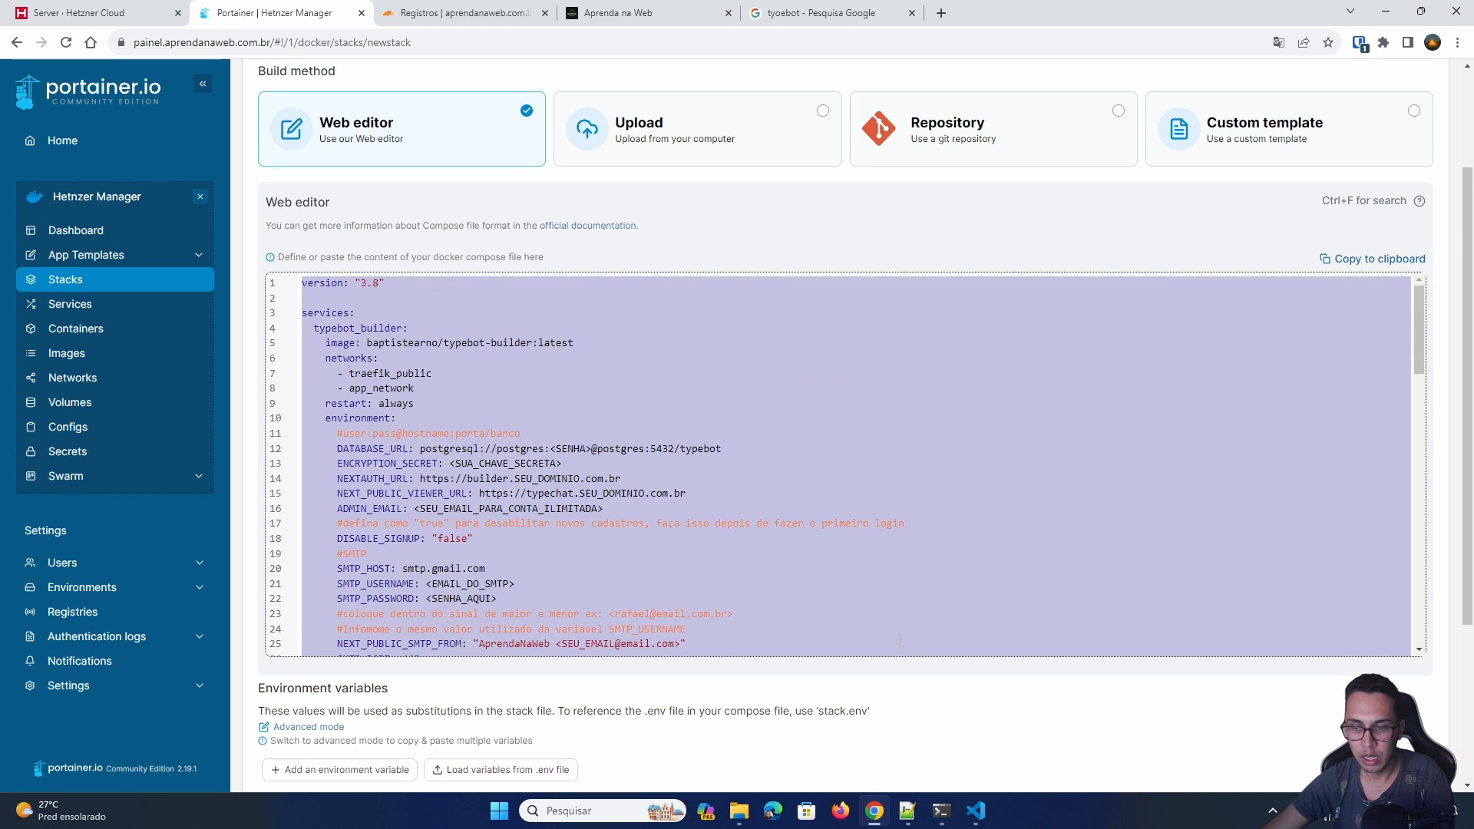
click(975, 811)
key(ctrl+v)
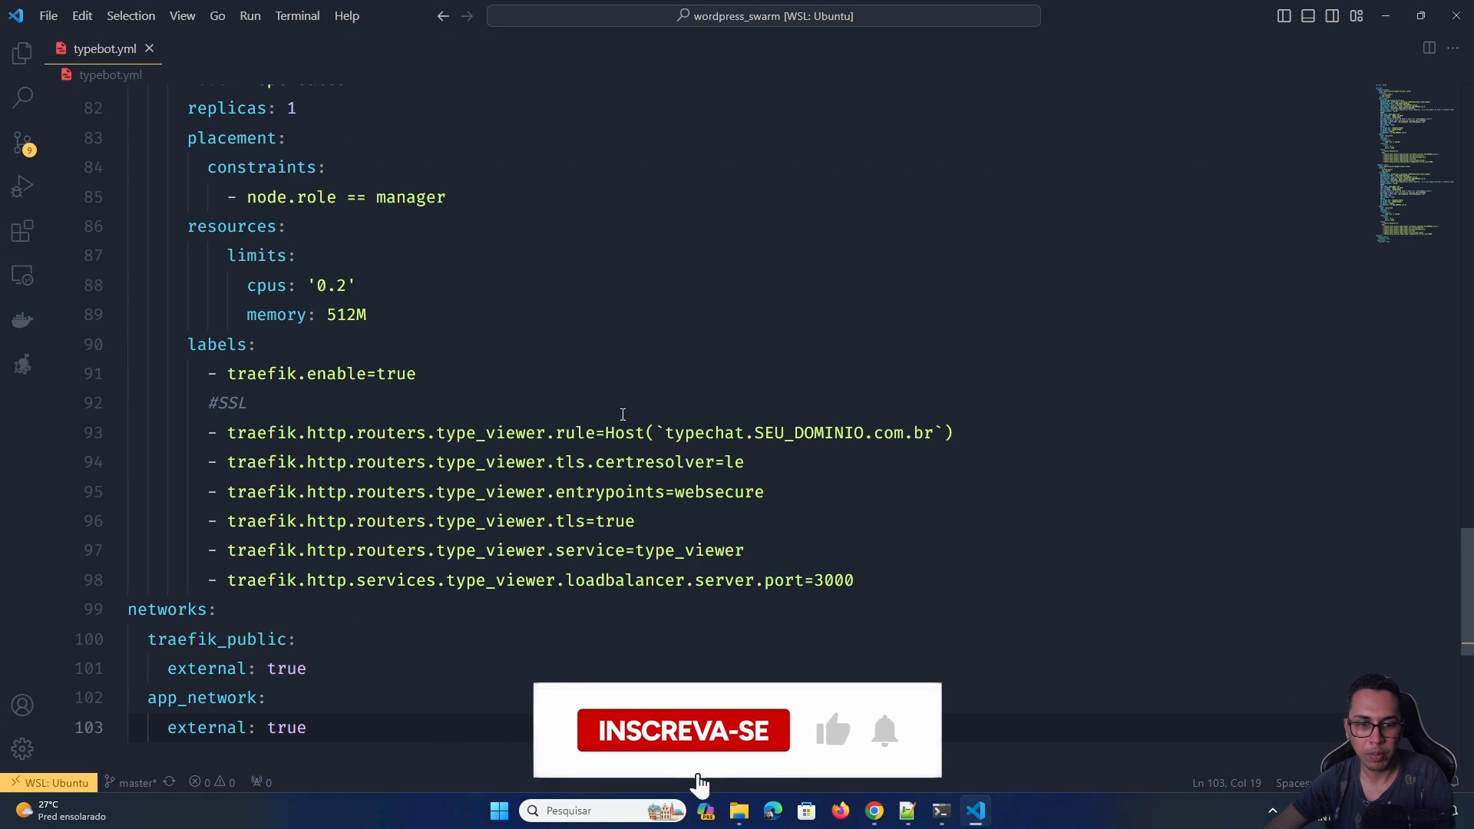
Collapse the typebot_viewer block in typebot.yml and keep the typebot_builder block expanded.
scroll(623, 414, down, 2)
scroll(613, 416, up, 8)
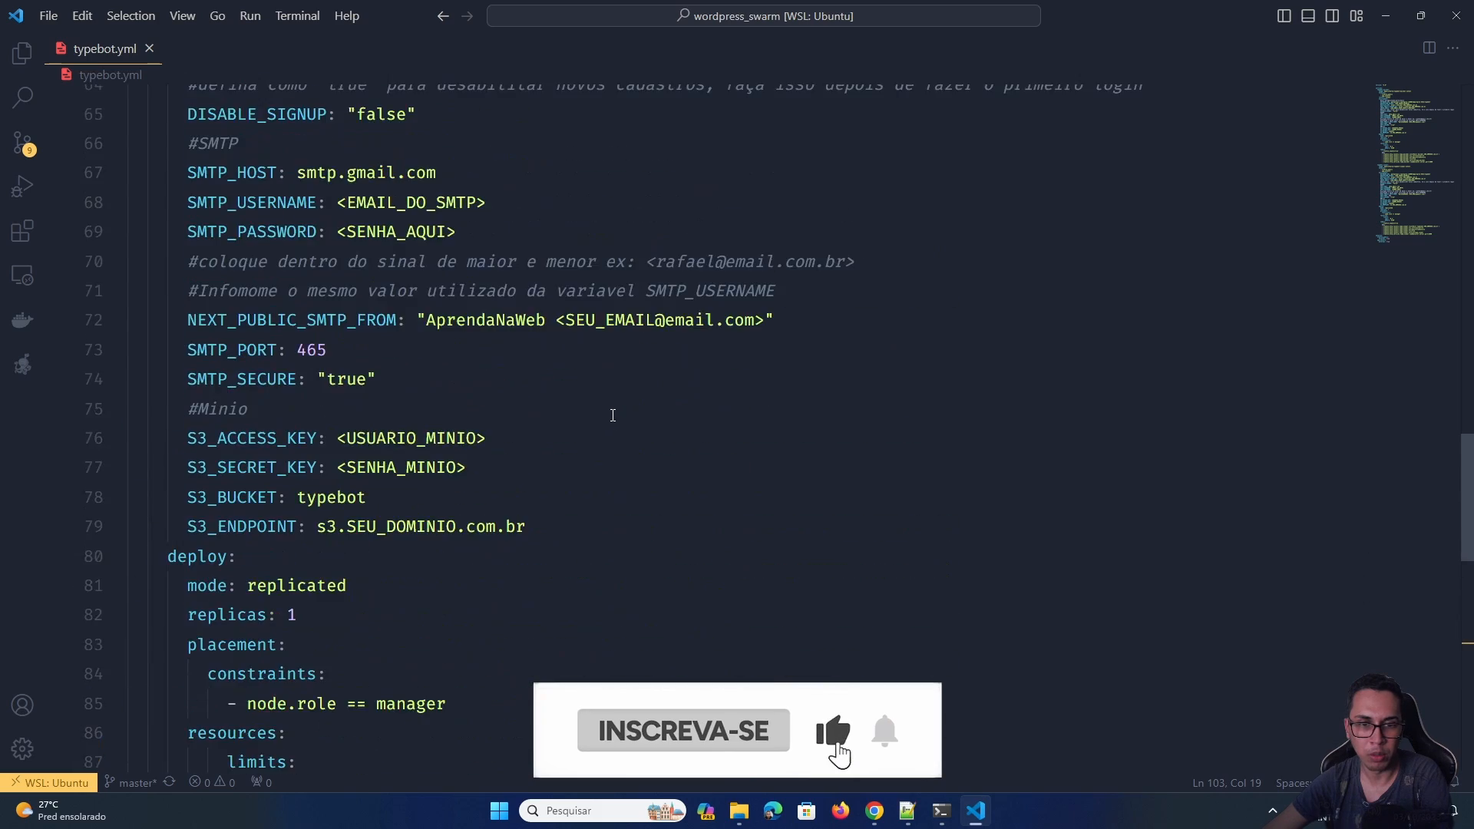
scroll(613, 415, up, 13)
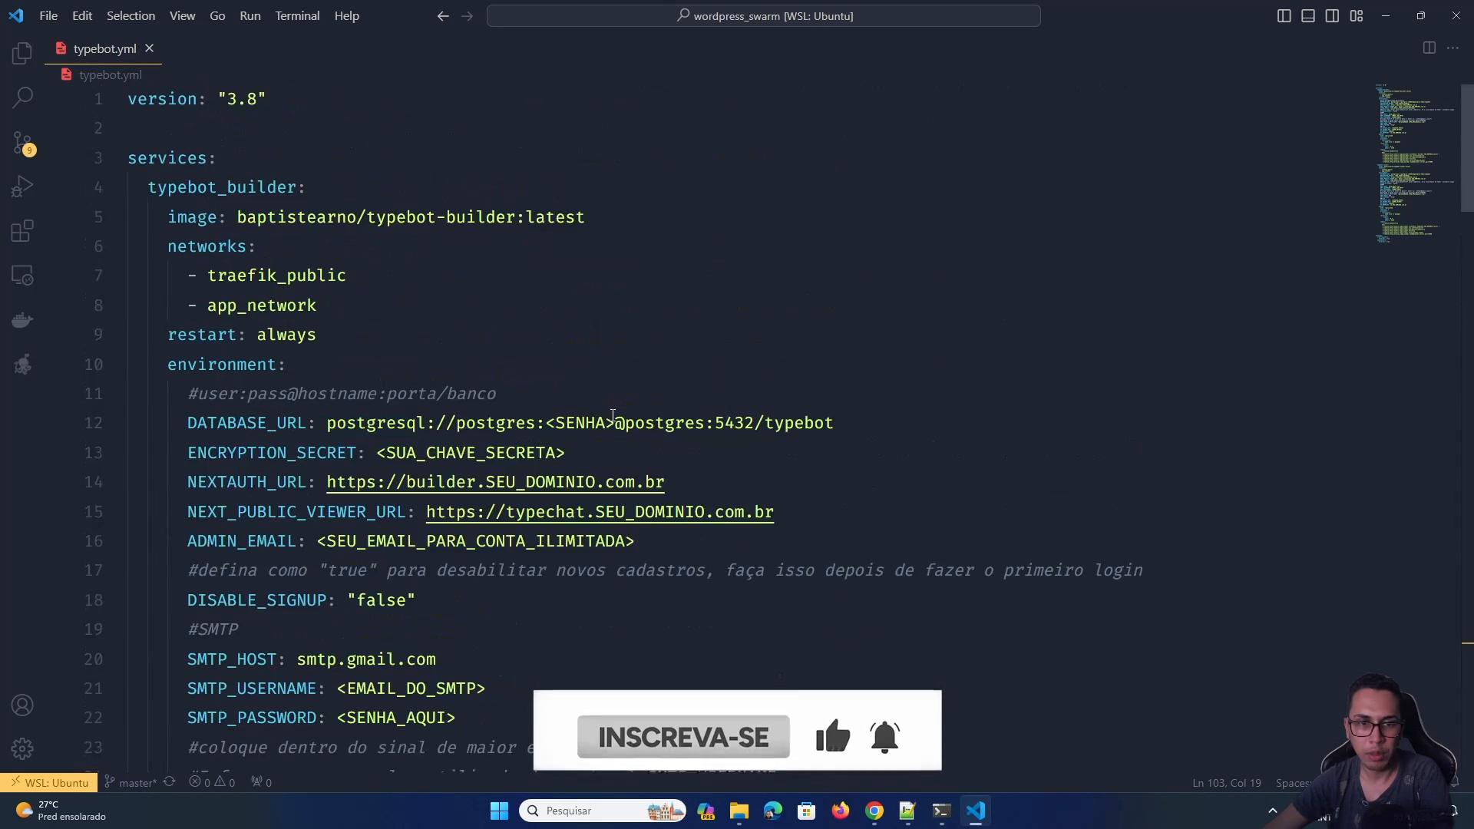
click(117, 187)
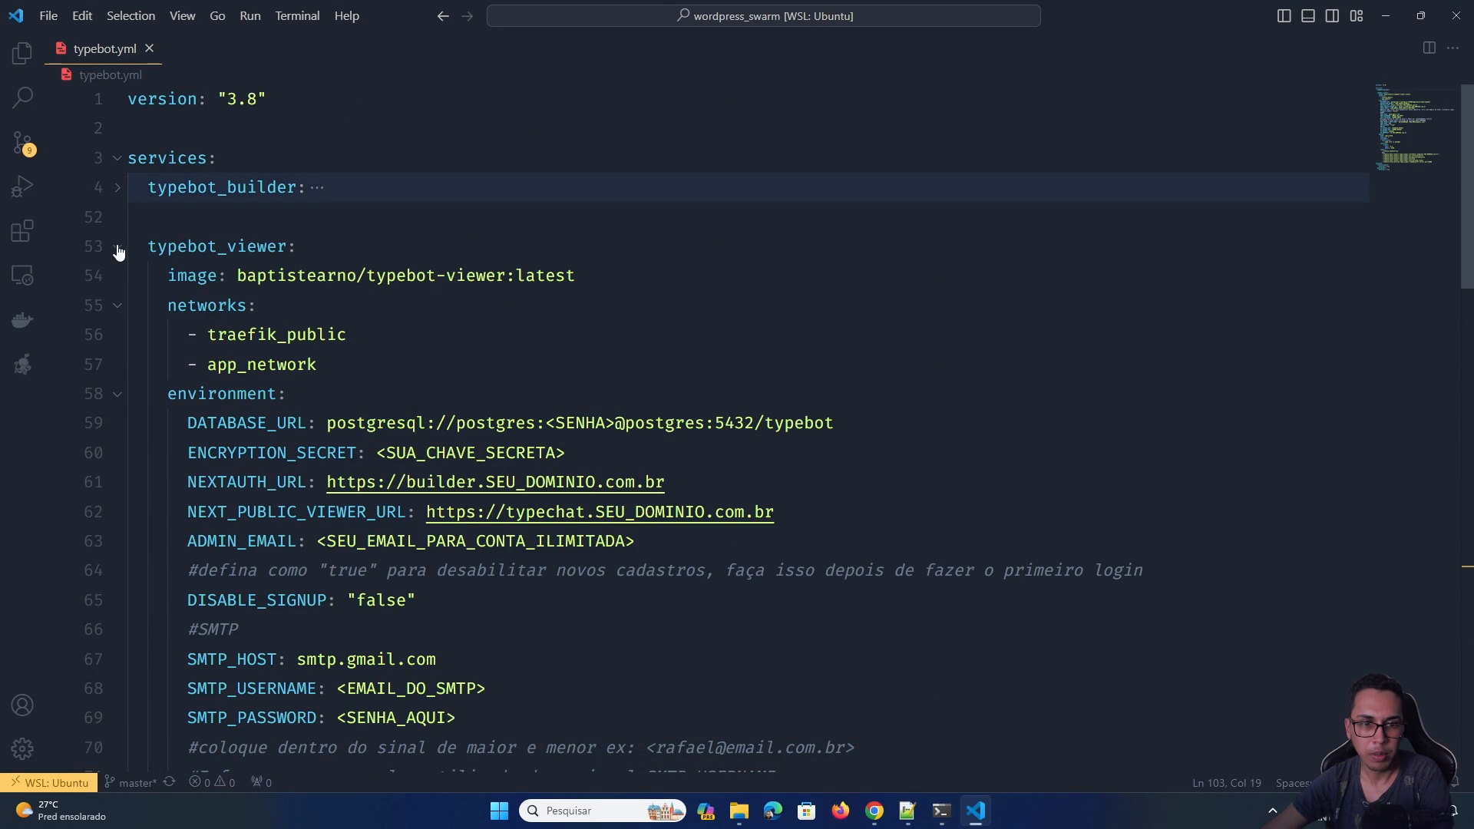
click(117, 246)
click(117, 189)
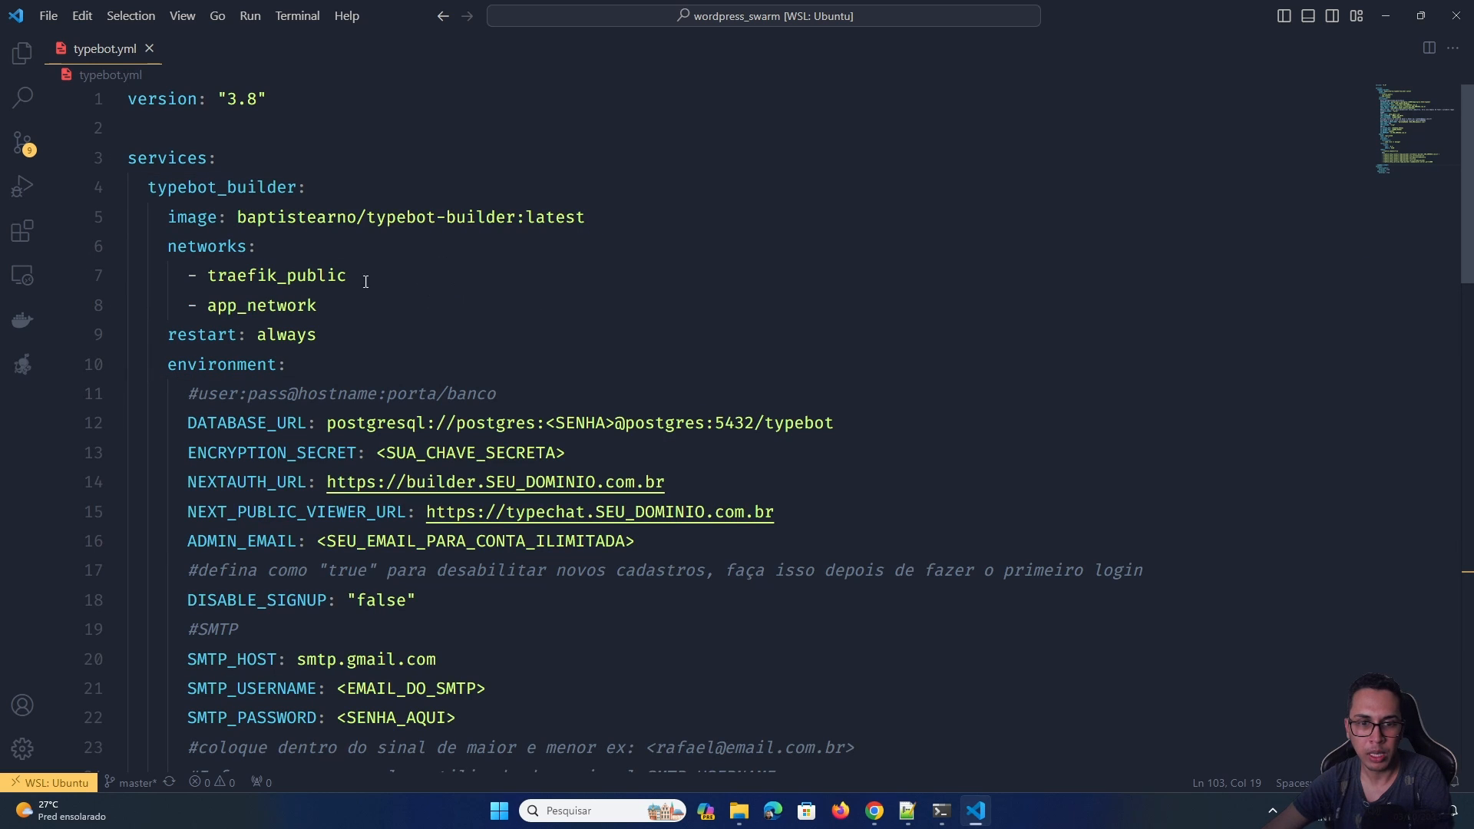
Delete the restart: always line from the typebot_builder service and save typebot.yml.
drag(340, 334, 132, 331)
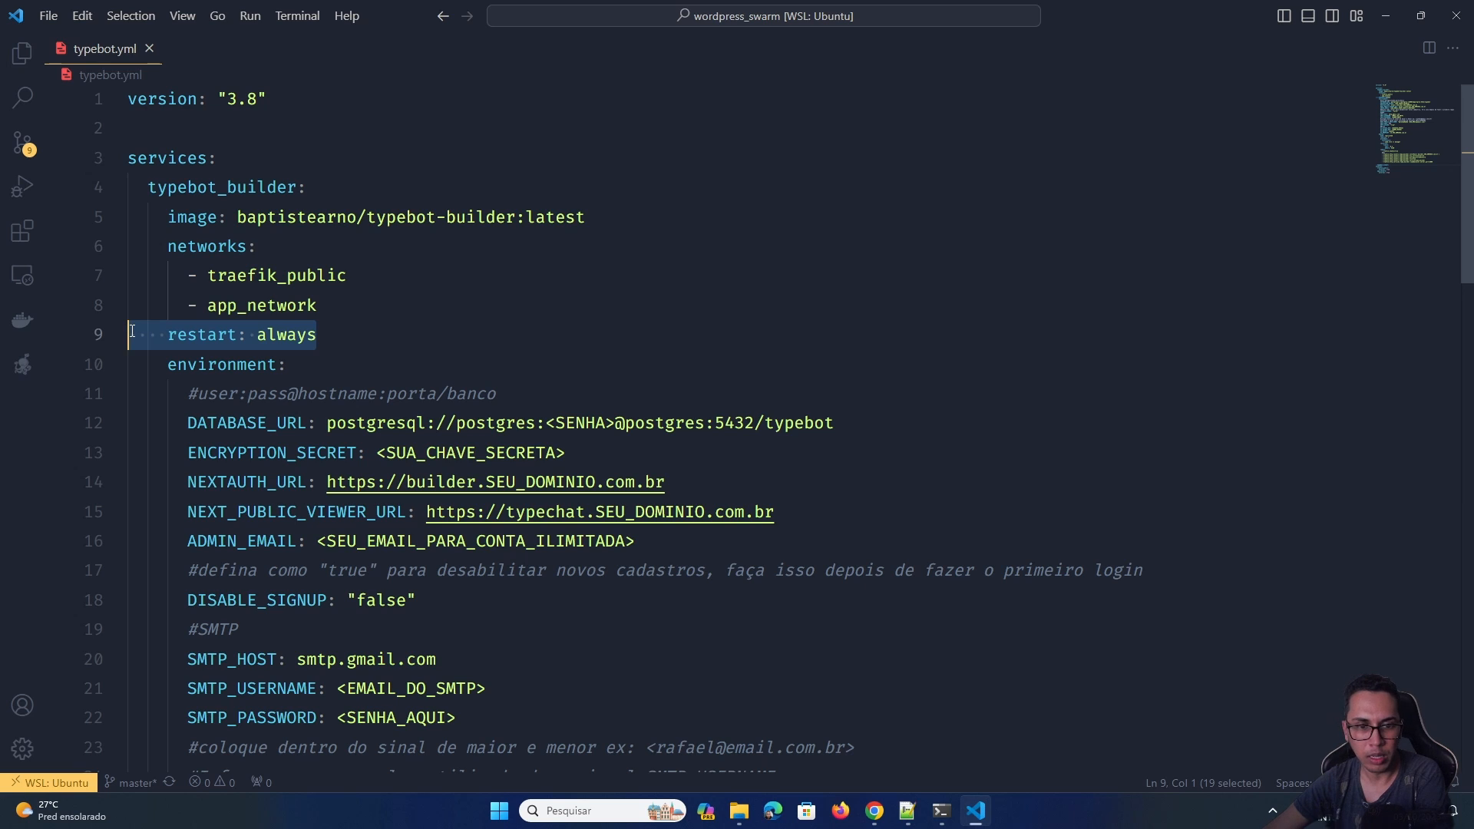
key(BackSpace)
key(BackSpace)
key(ctrl+s)
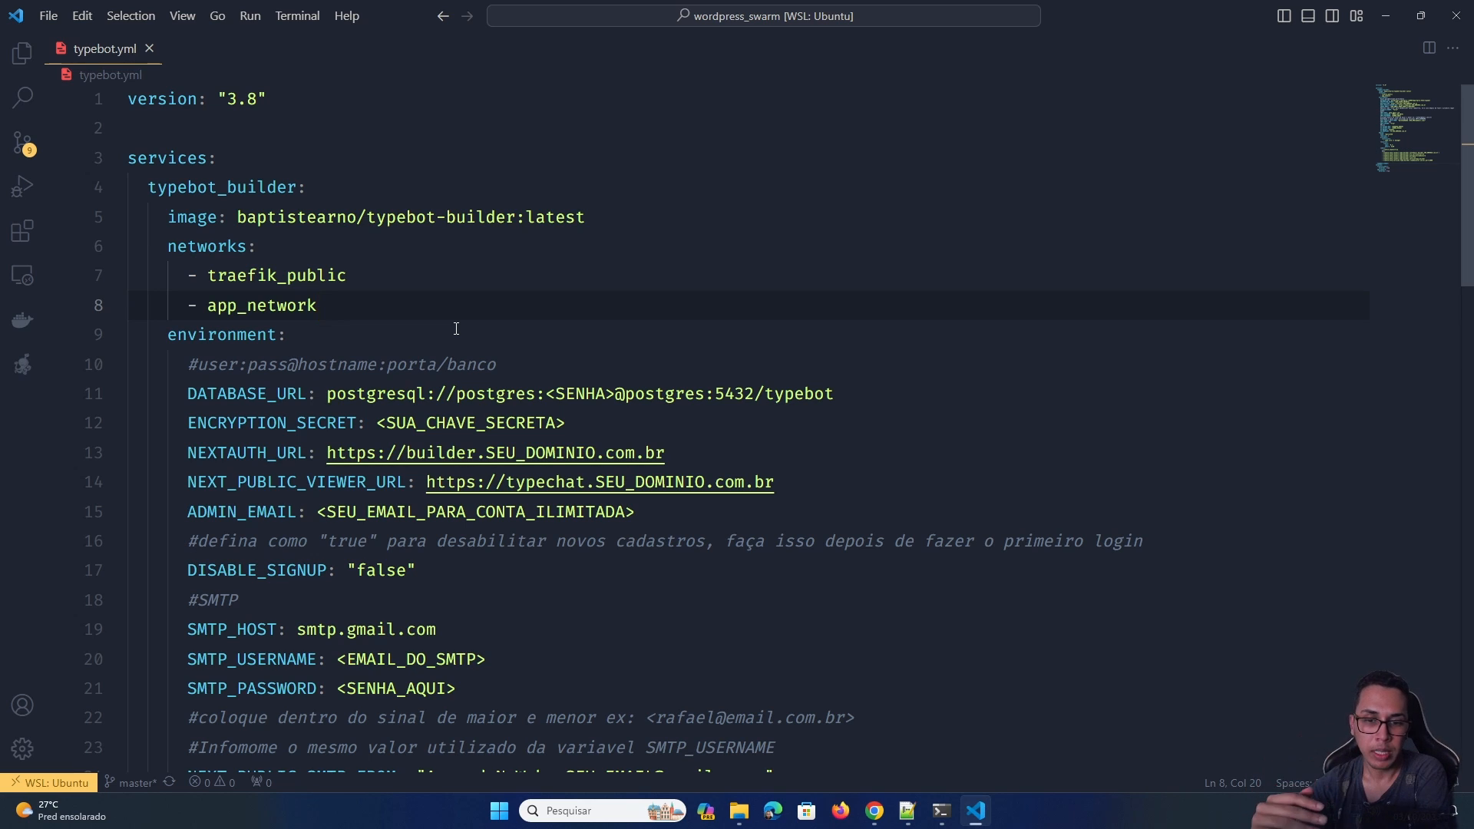
Go over the environment section's DATABASE_URL and select its <SENHA> placeholder, including the angle brackets.
scroll(424, 326, down, 1)
double_click(234, 288)
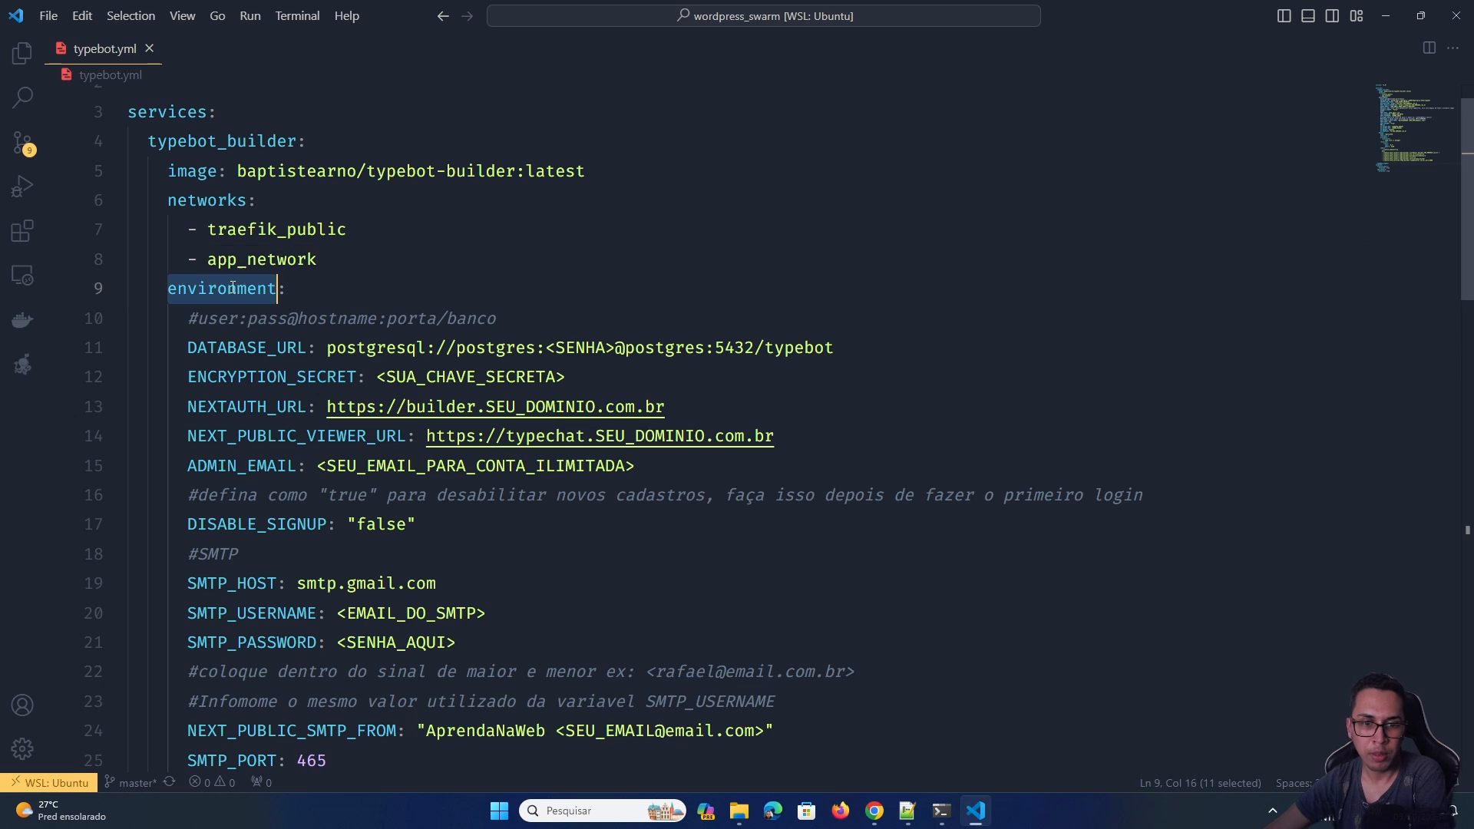
double_click(246, 348)
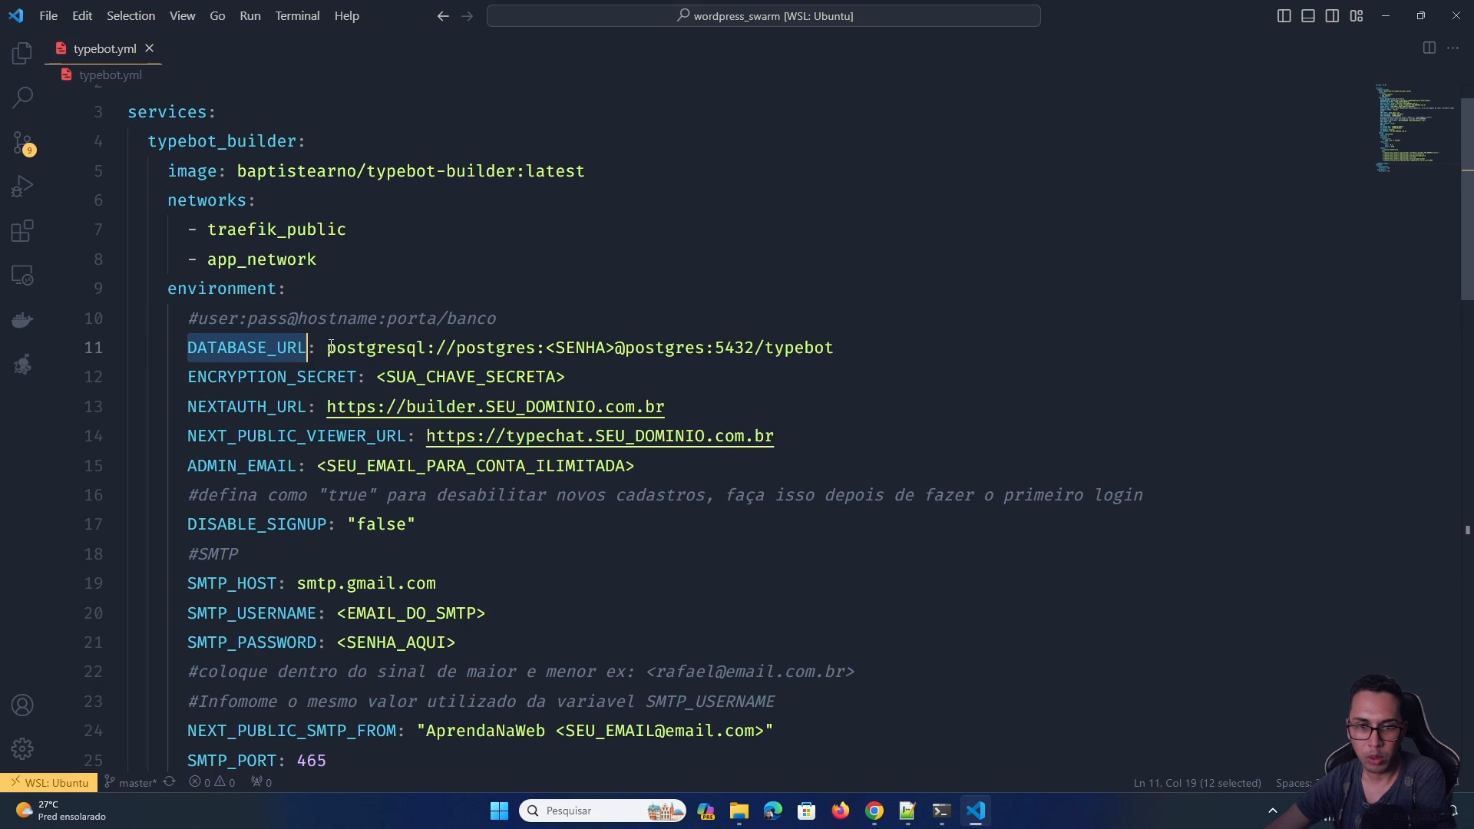
drag(336, 349, 509, 349)
double_click(499, 350)
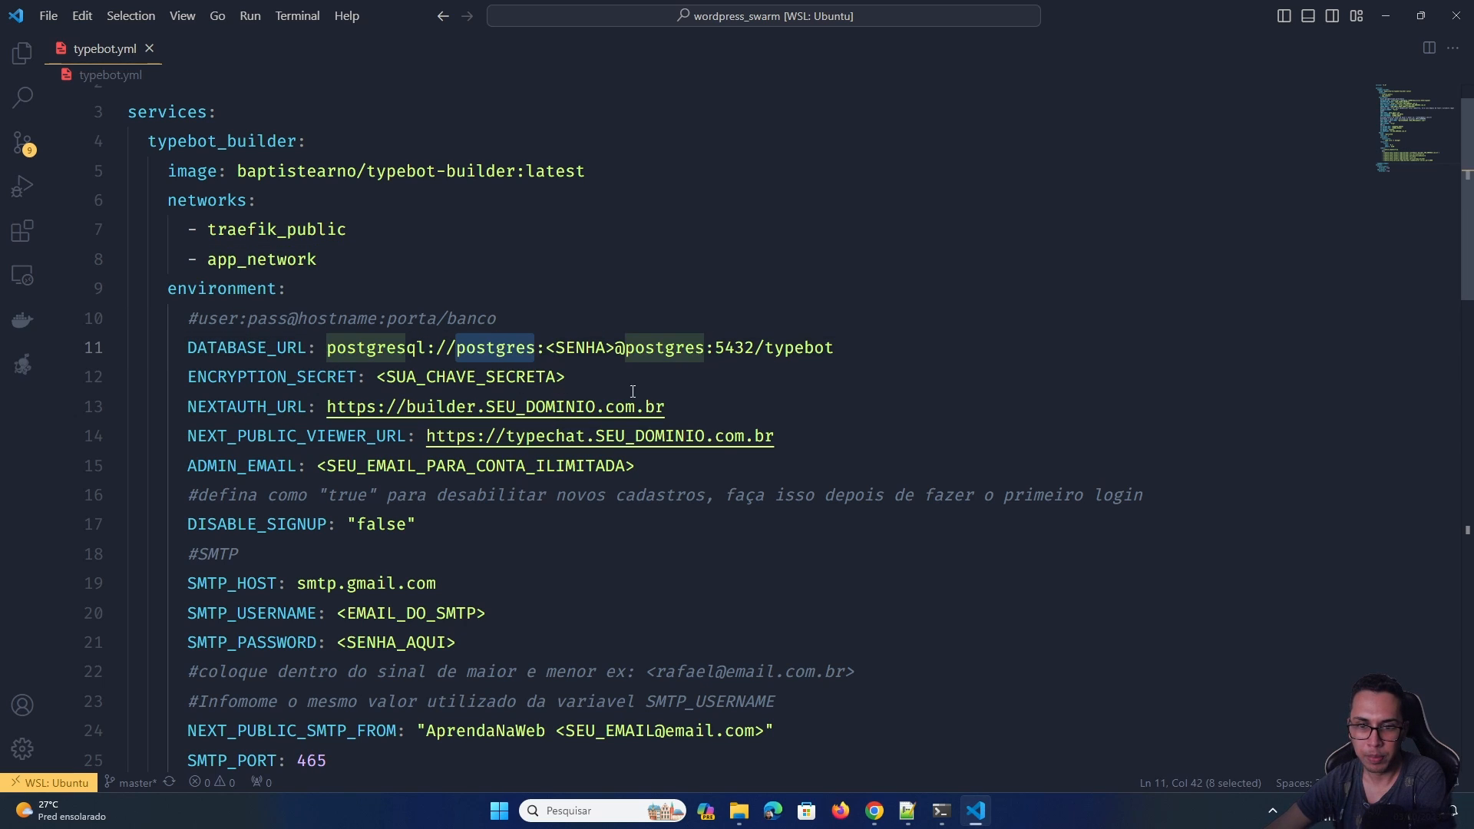
click(586, 350)
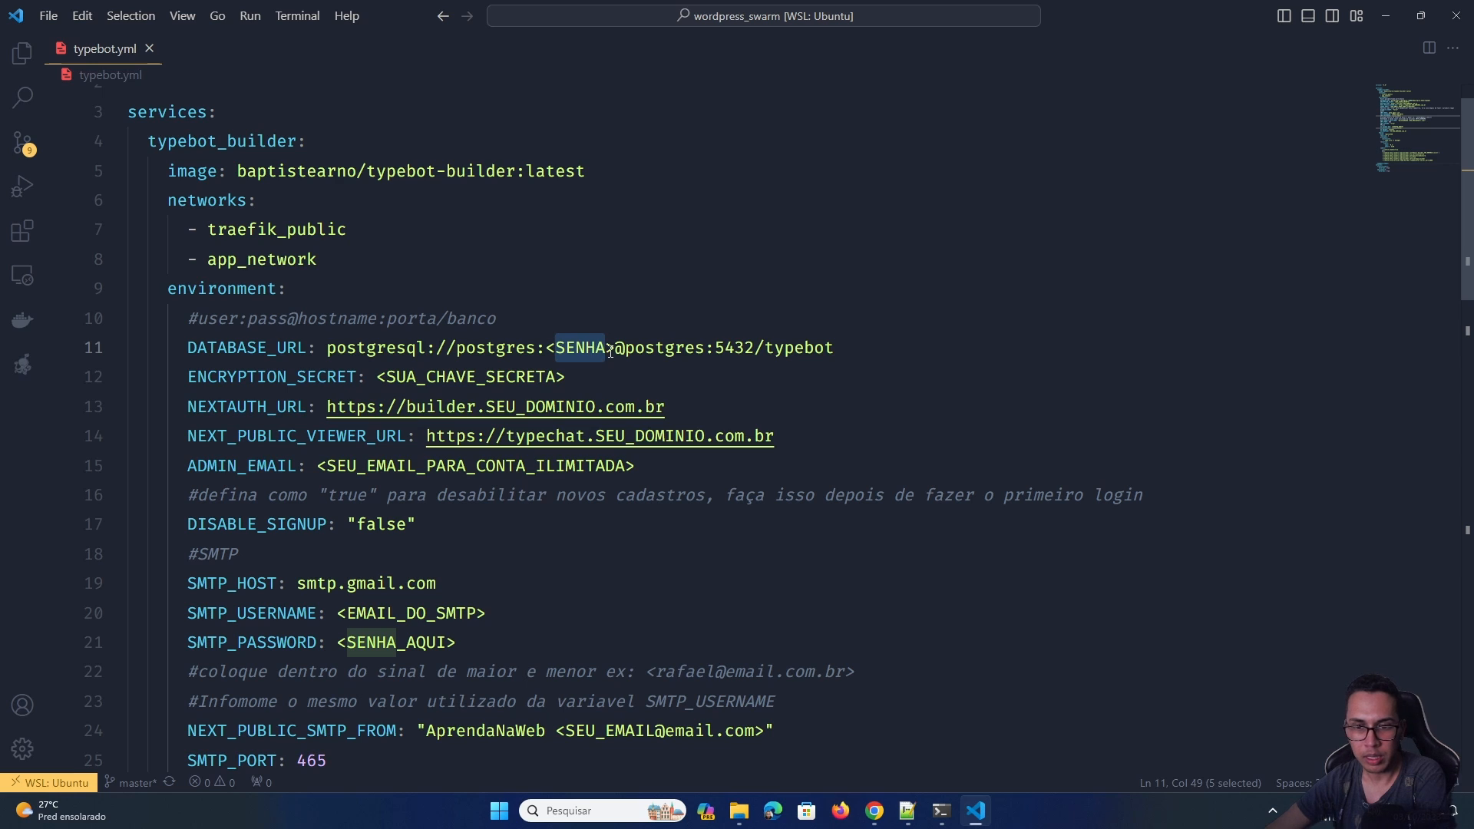
drag(614, 349, 547, 349)
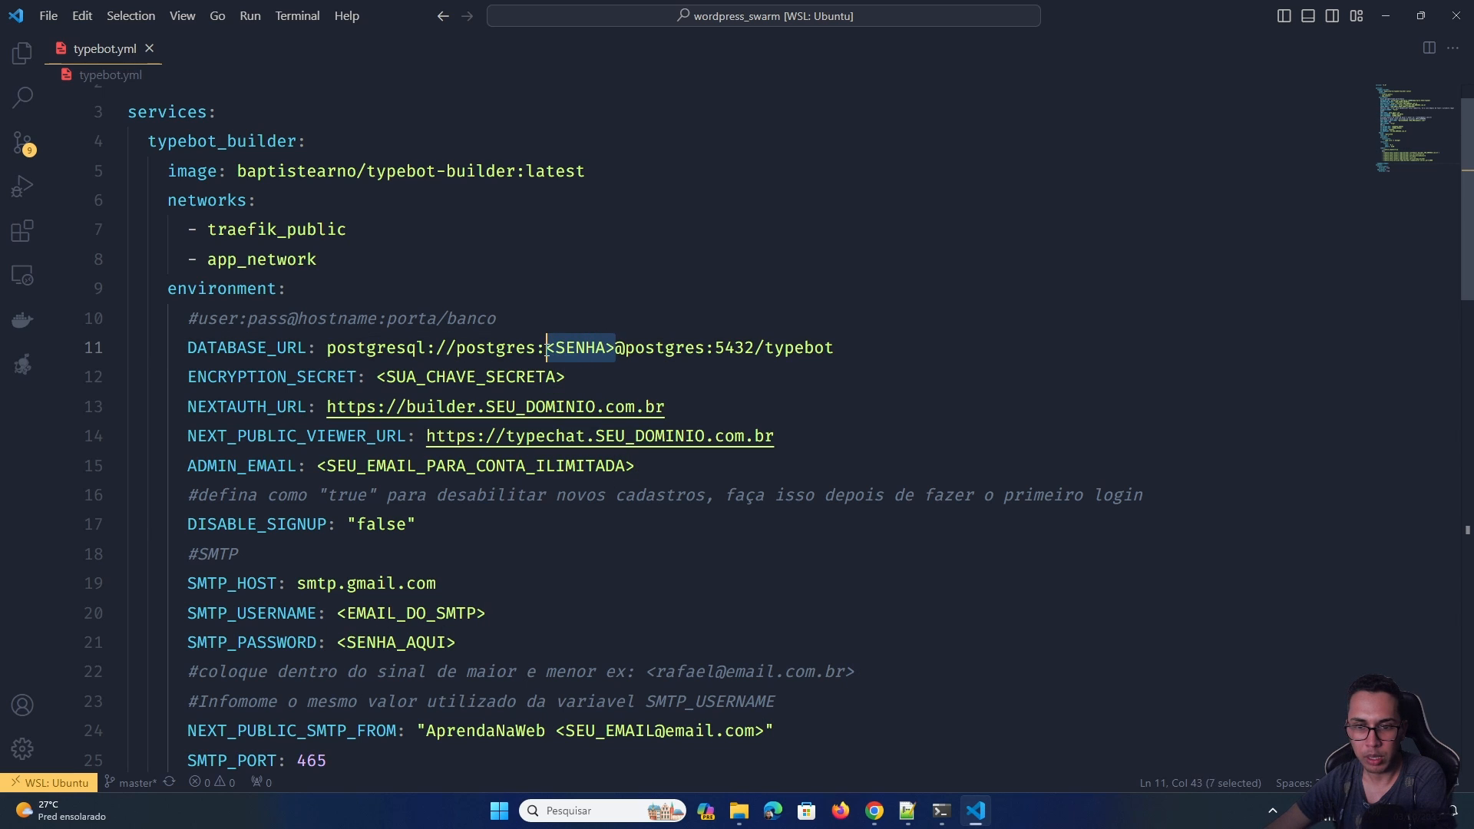
Switch to Portainer, discard the unsaved stack draft, and copy the POSTGRES_PASSWORD value from the postgres stack's compose file.
click(986, 821)
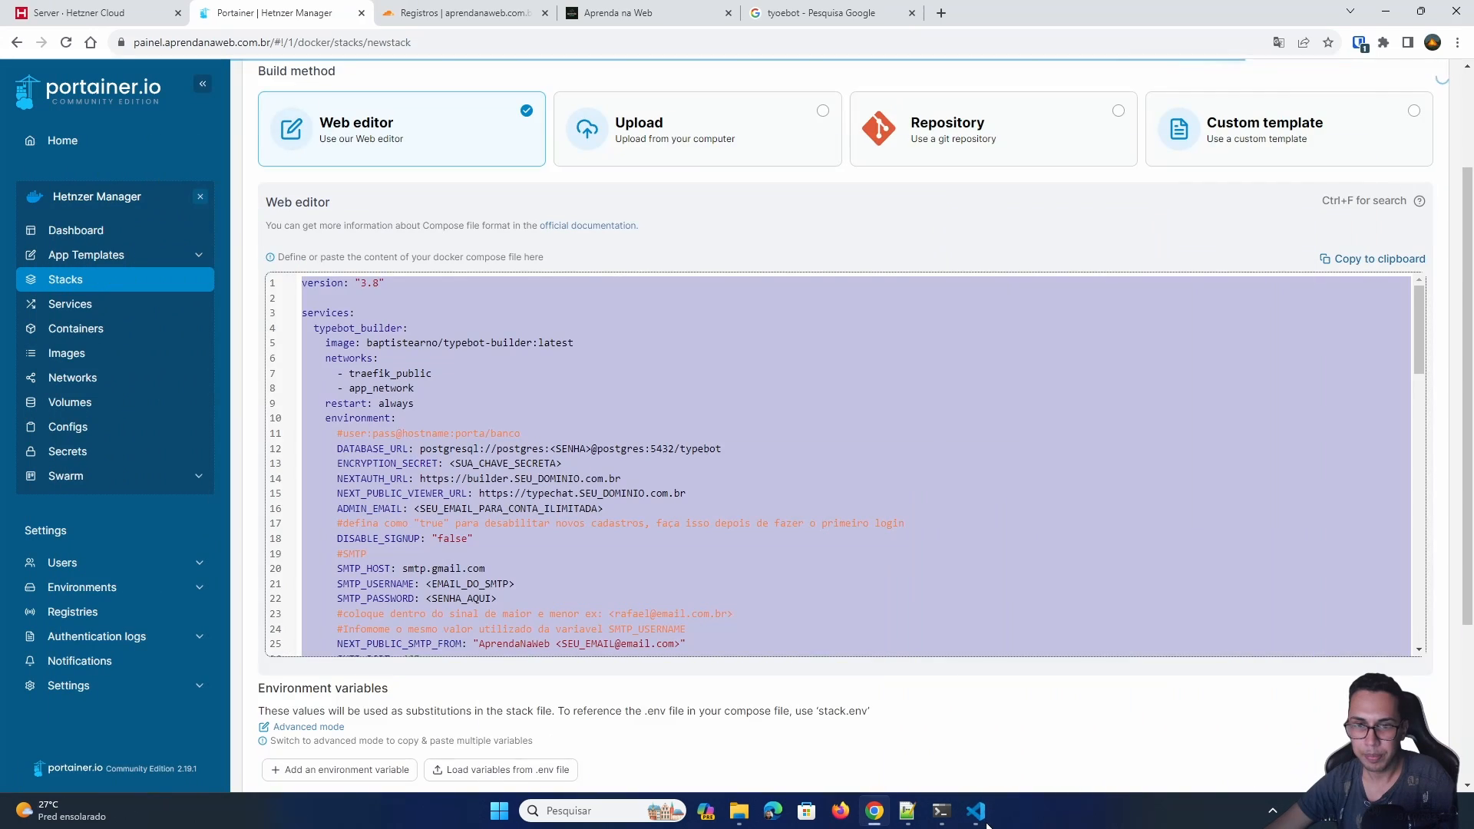
click(114, 285)
click(850, 488)
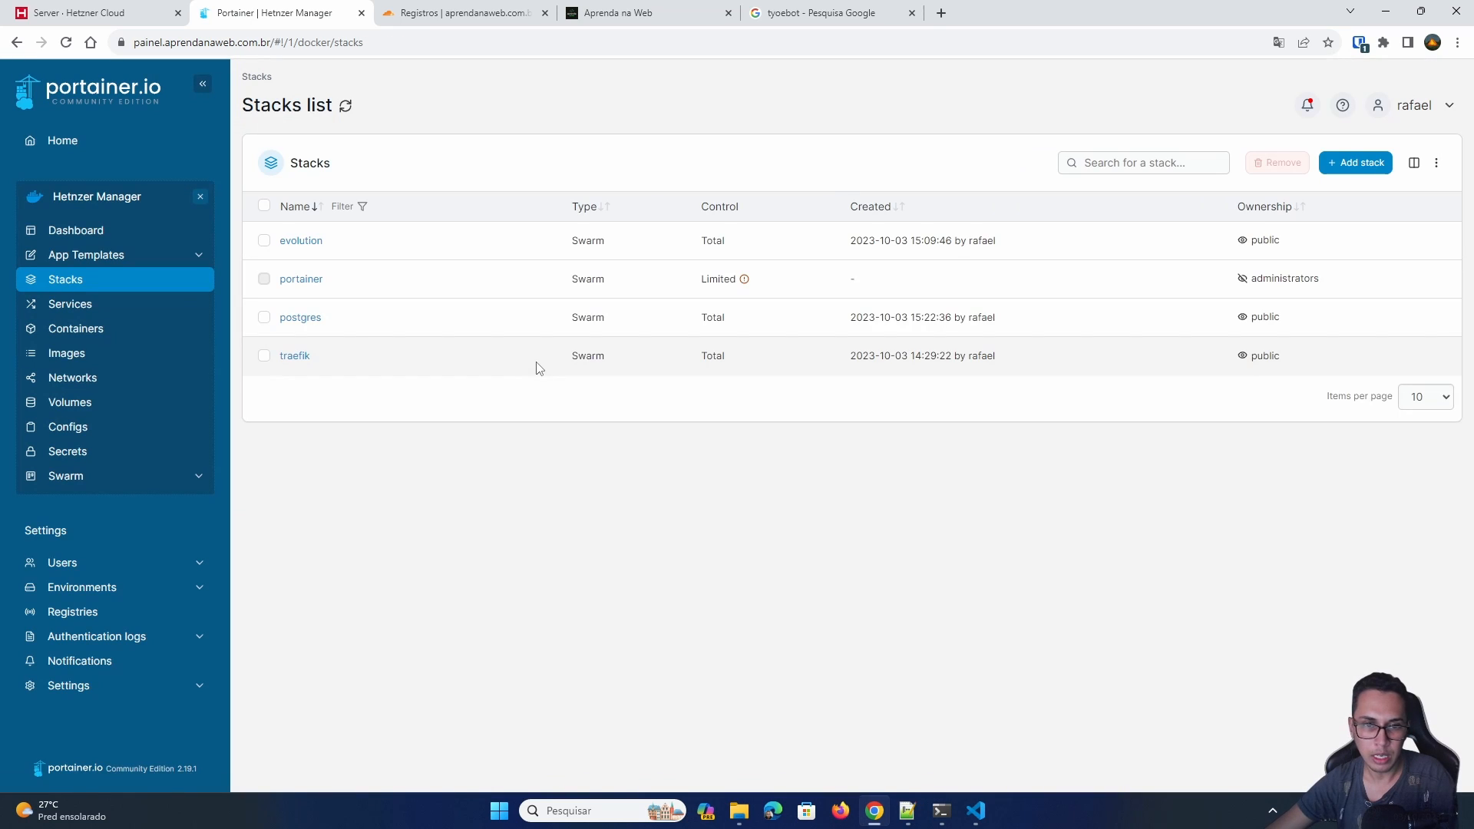
click(311, 318)
click(372, 167)
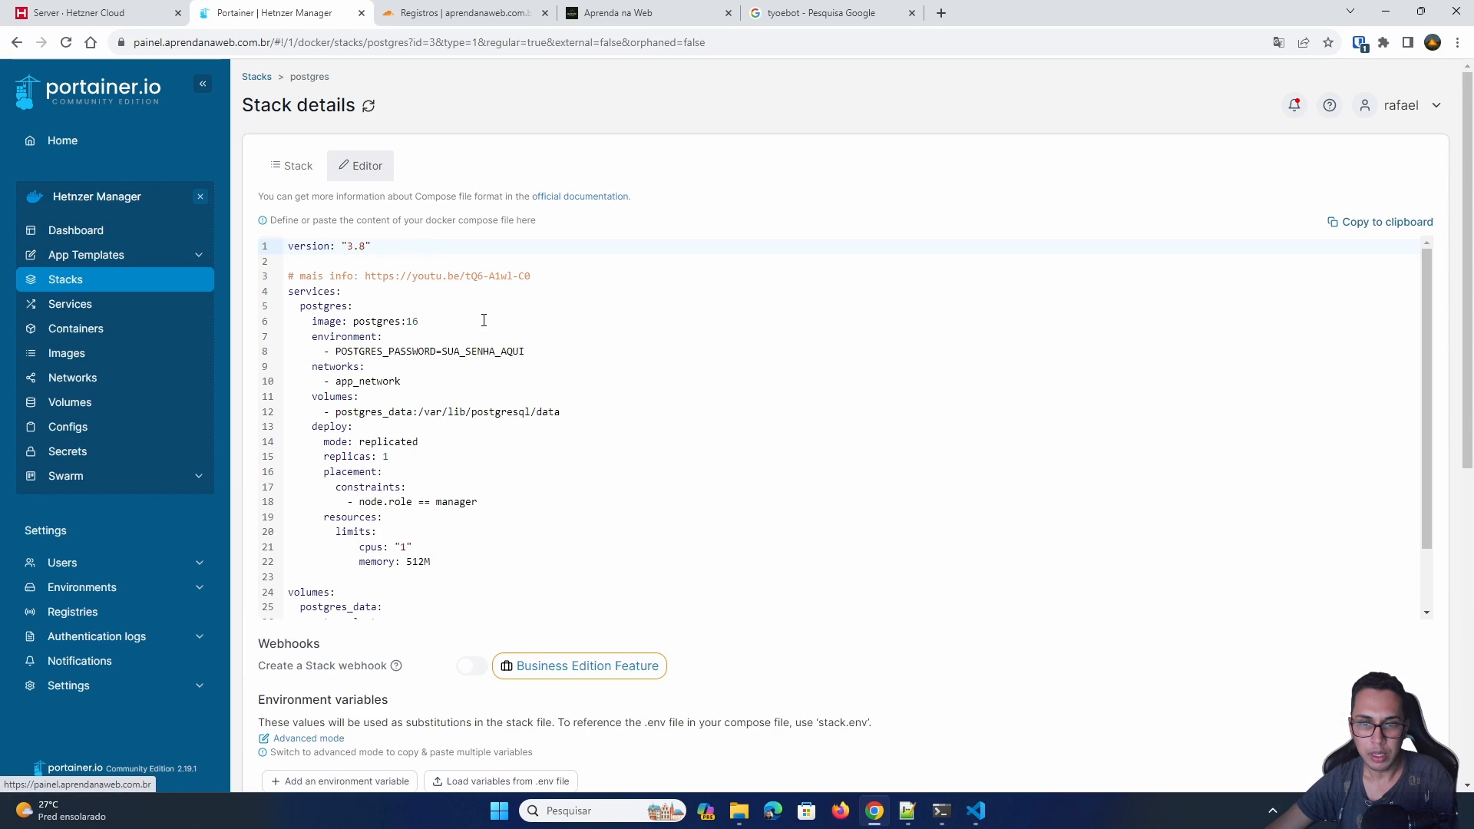
double_click(483, 351)
key(ctrl+c)
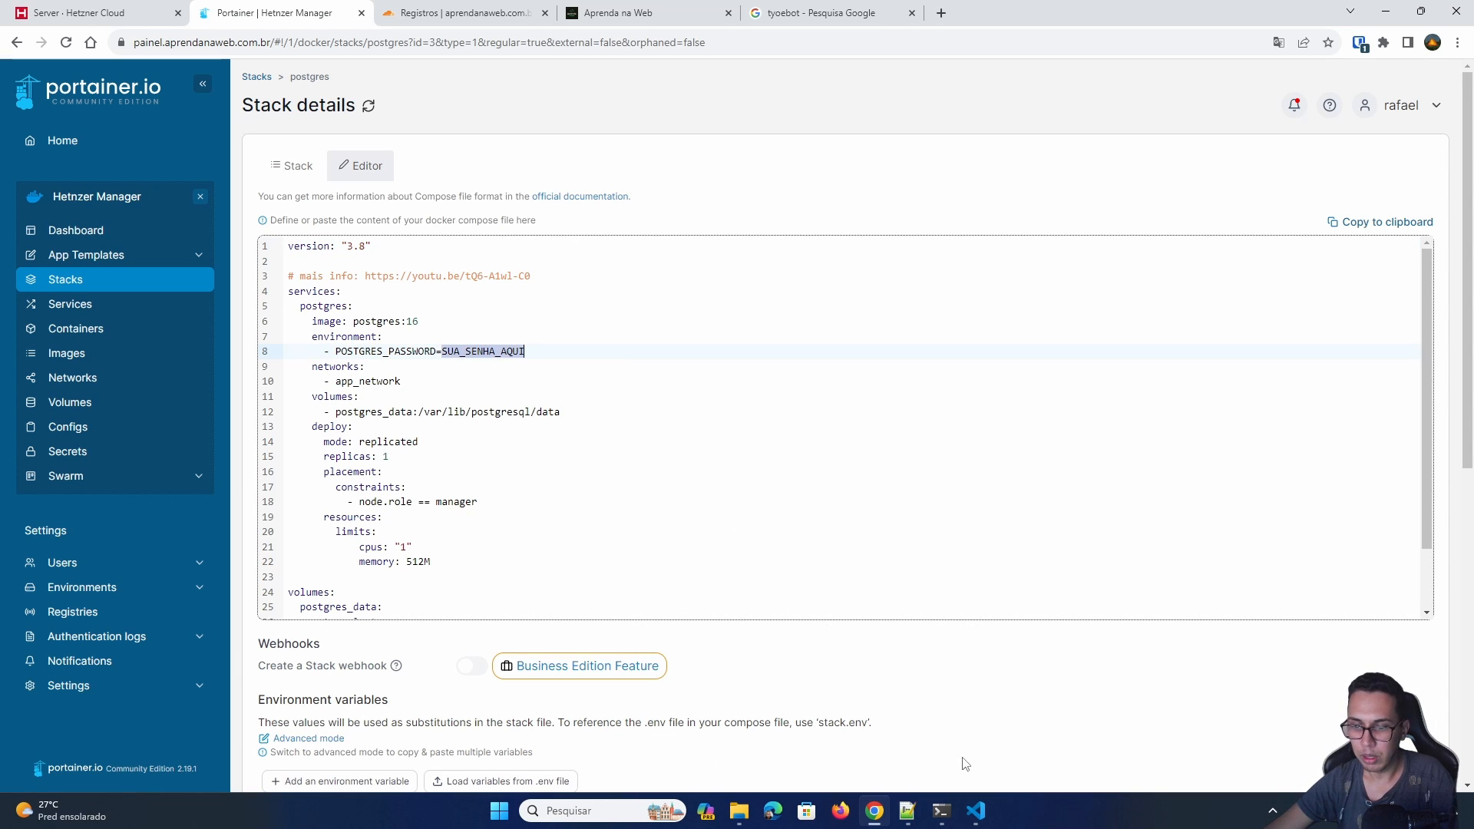
Replace the password placeholder in typebot_builder's DATABASE_URL with the copied Postgres password in Visual Studio Code.
click(974, 811)
key(ctrl+v)
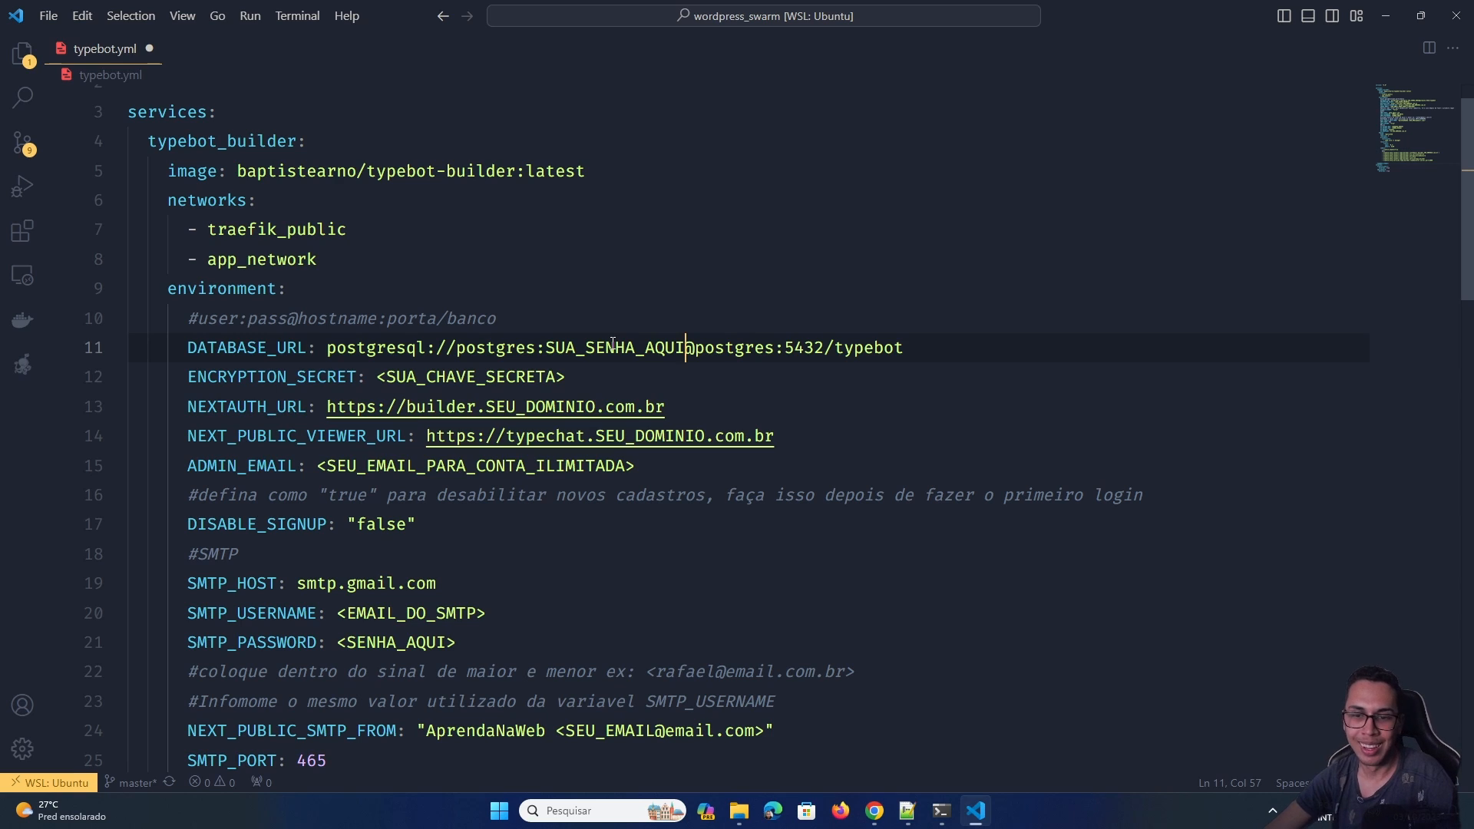
key(ctrl+z)
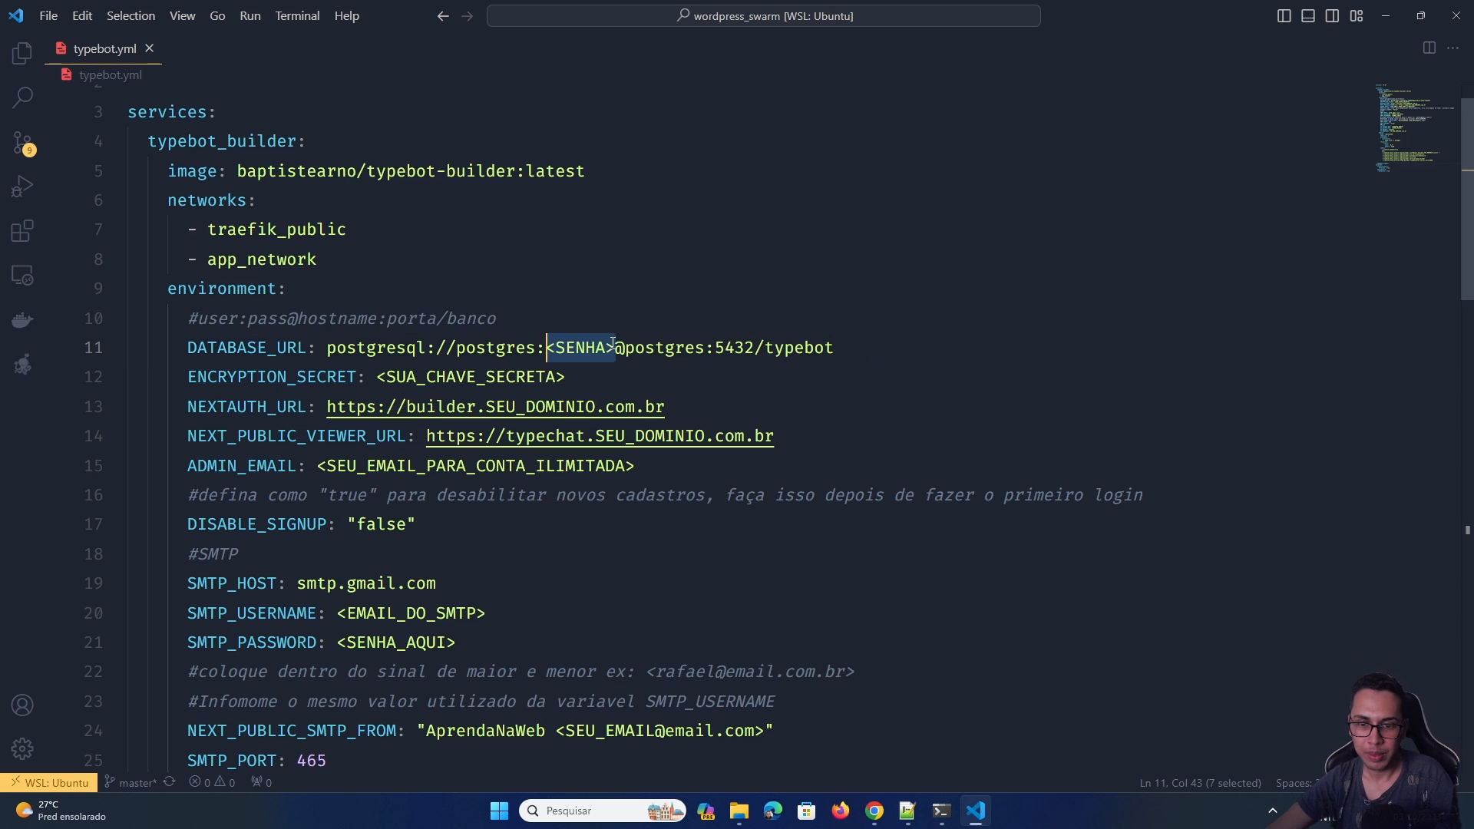
key(ctrl+y)
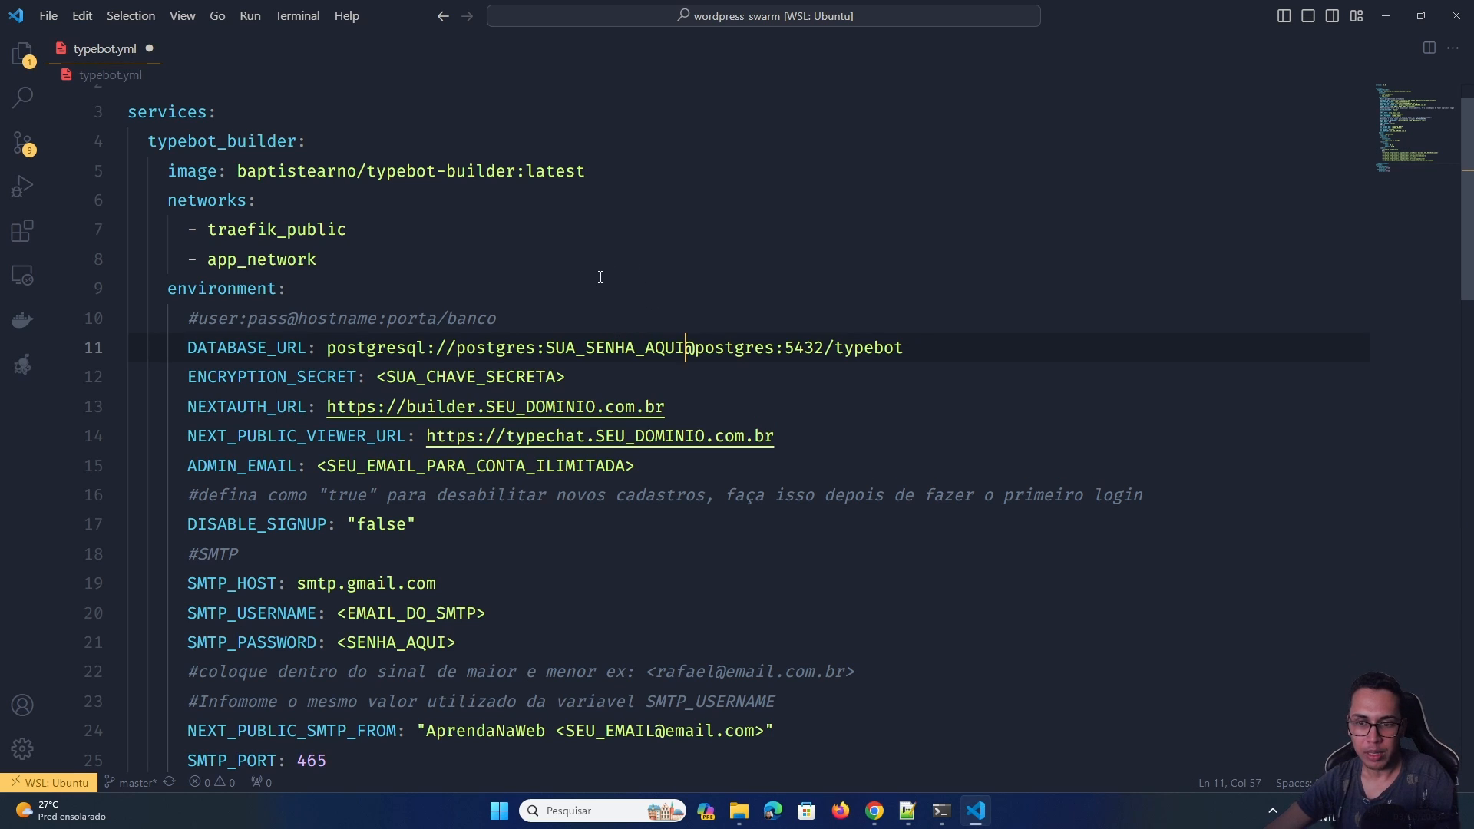
double_click(615, 349)
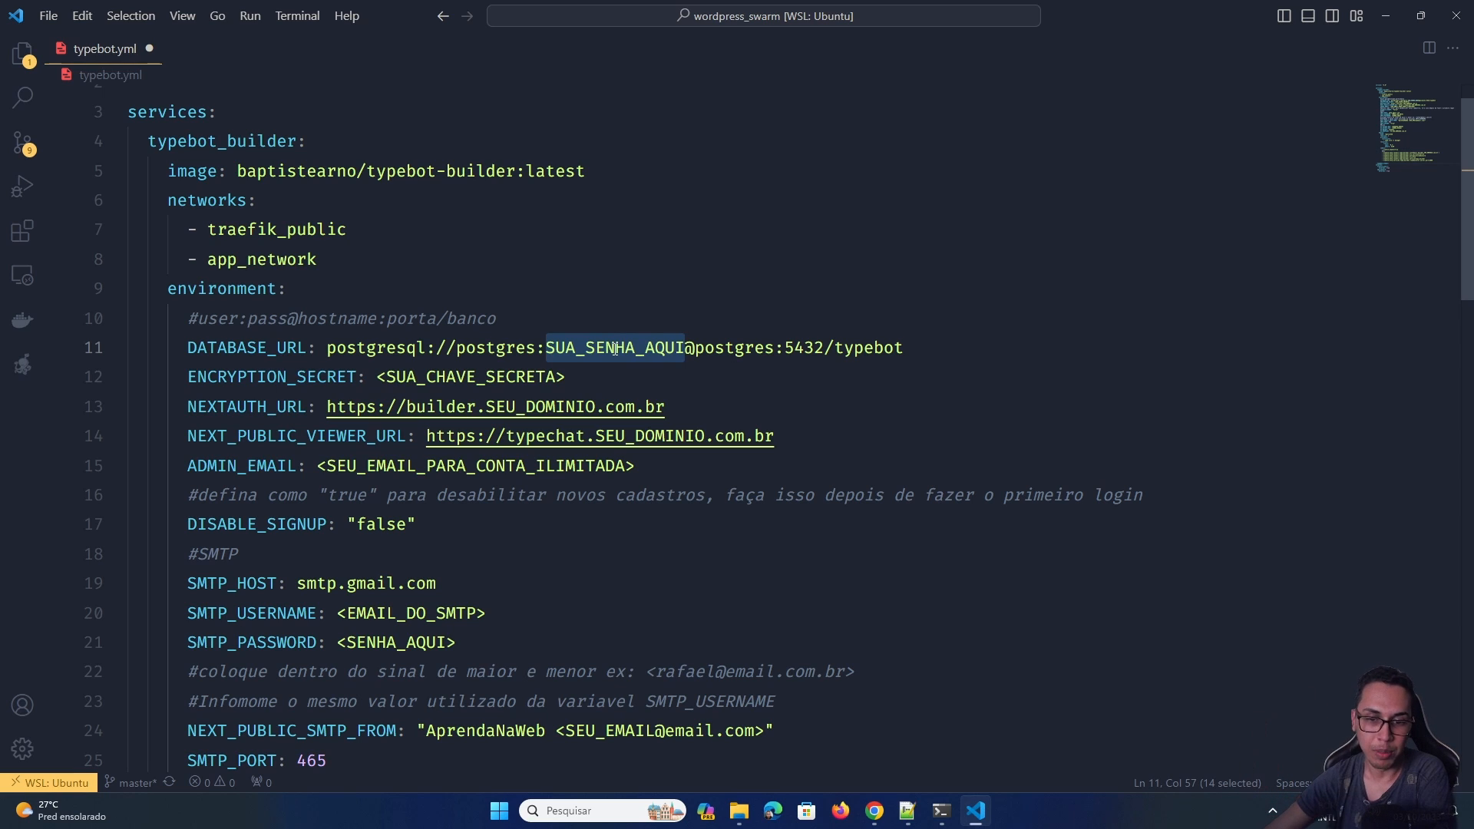
Select the ENCRYPTION_SECRET placeholder, switch to Chrome, and check the variable's entry in Typebot's self-hosting Configuration docs.
drag(368, 378, 566, 378)
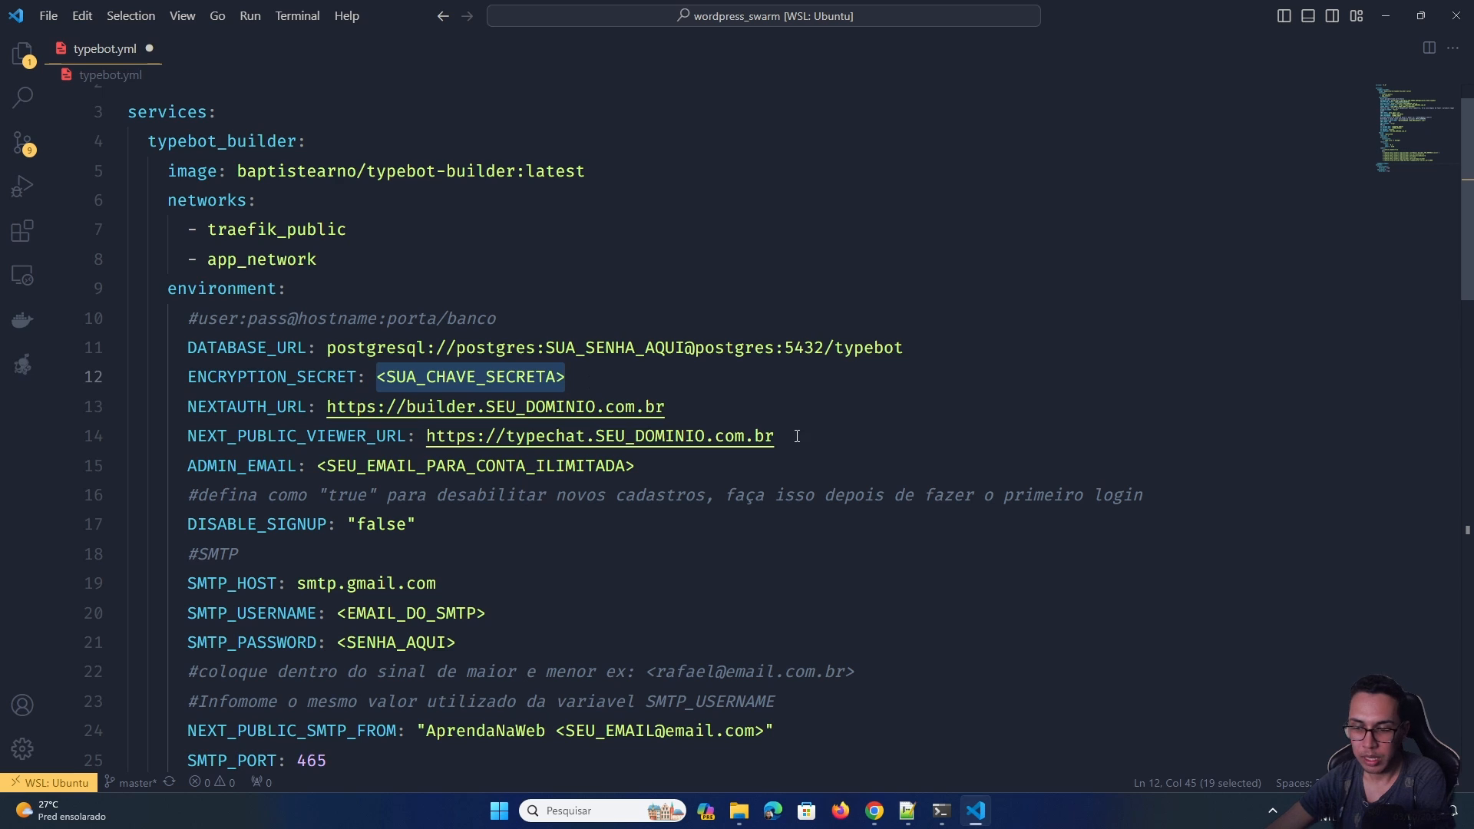
click(981, 821)
click(799, 18)
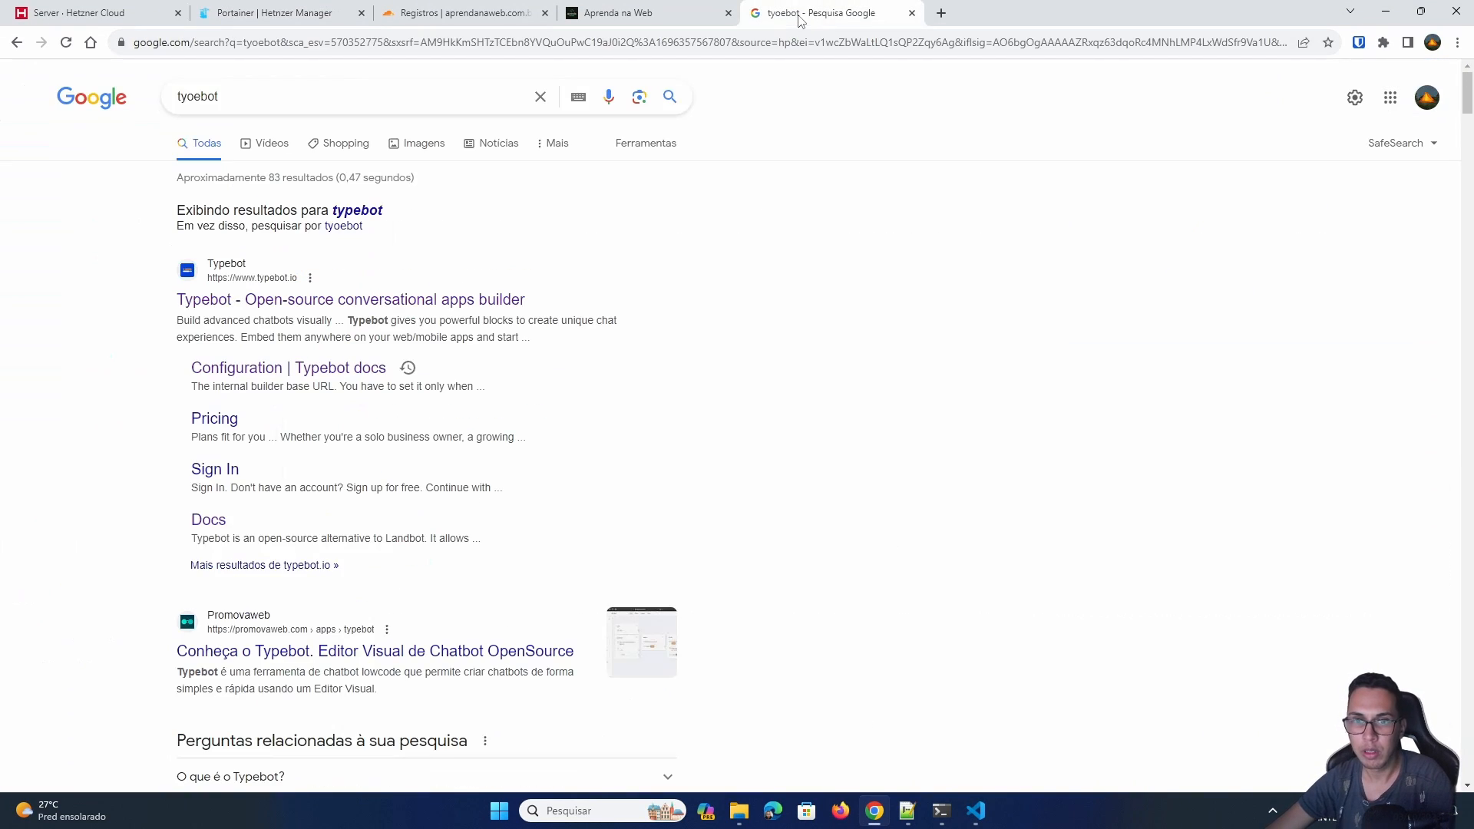
click(290, 370)
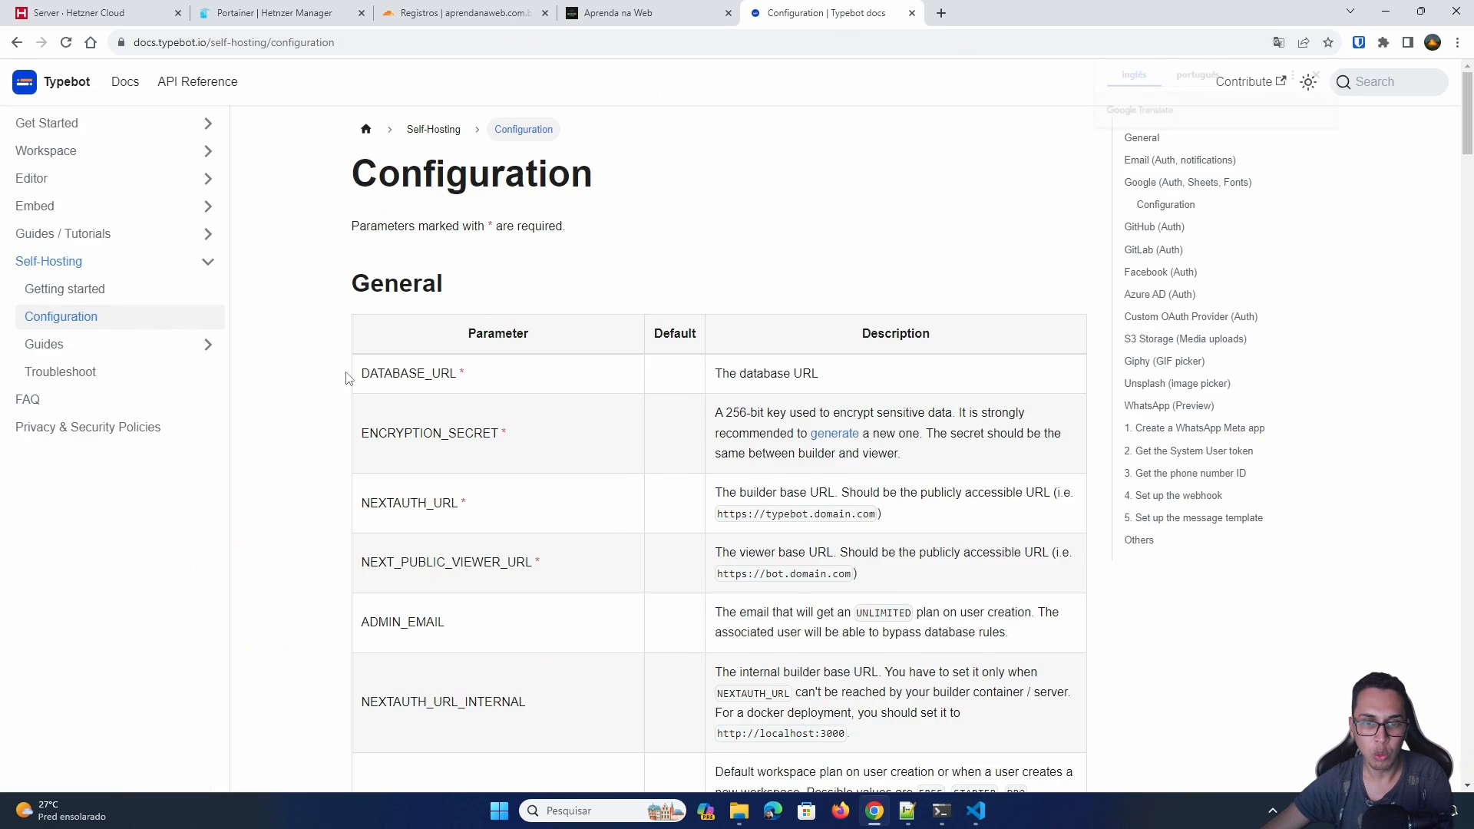
scroll(568, 325, down, 7)
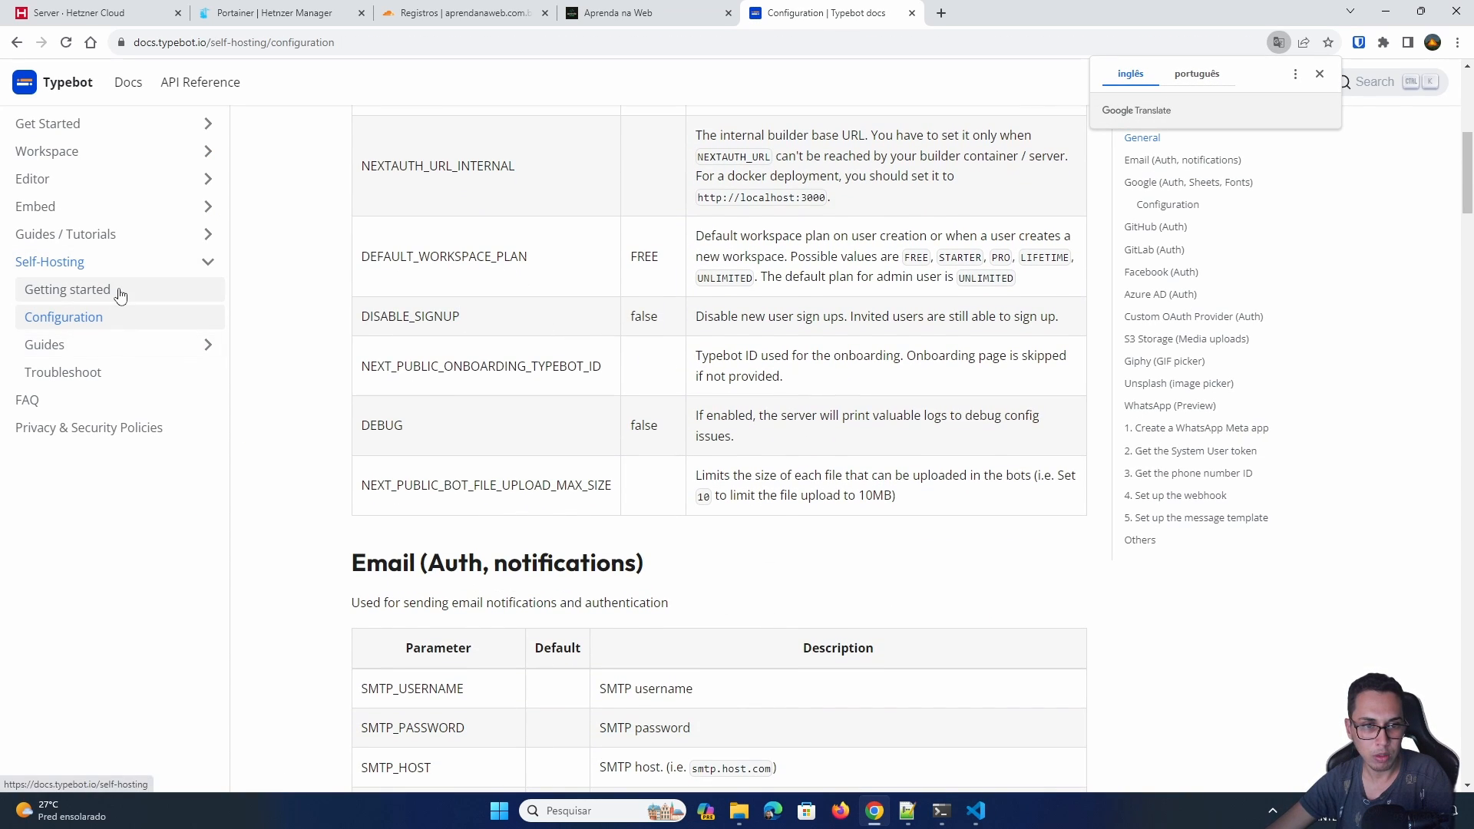
click(117, 290)
scroll(154, 342, down, 4)
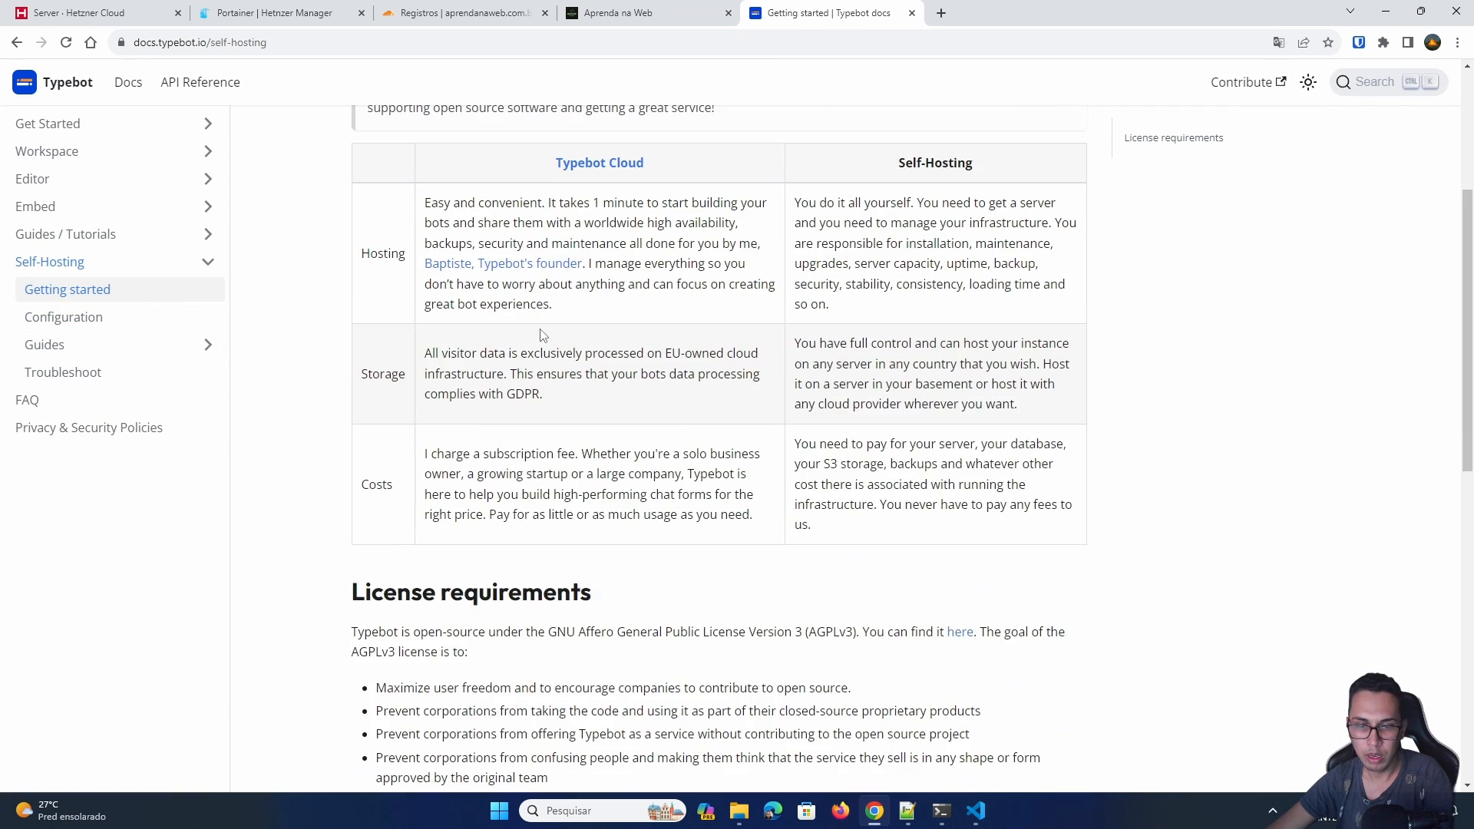
click(165, 320)
scroll(452, 342, down, 2)
scroll(452, 342, down, 1)
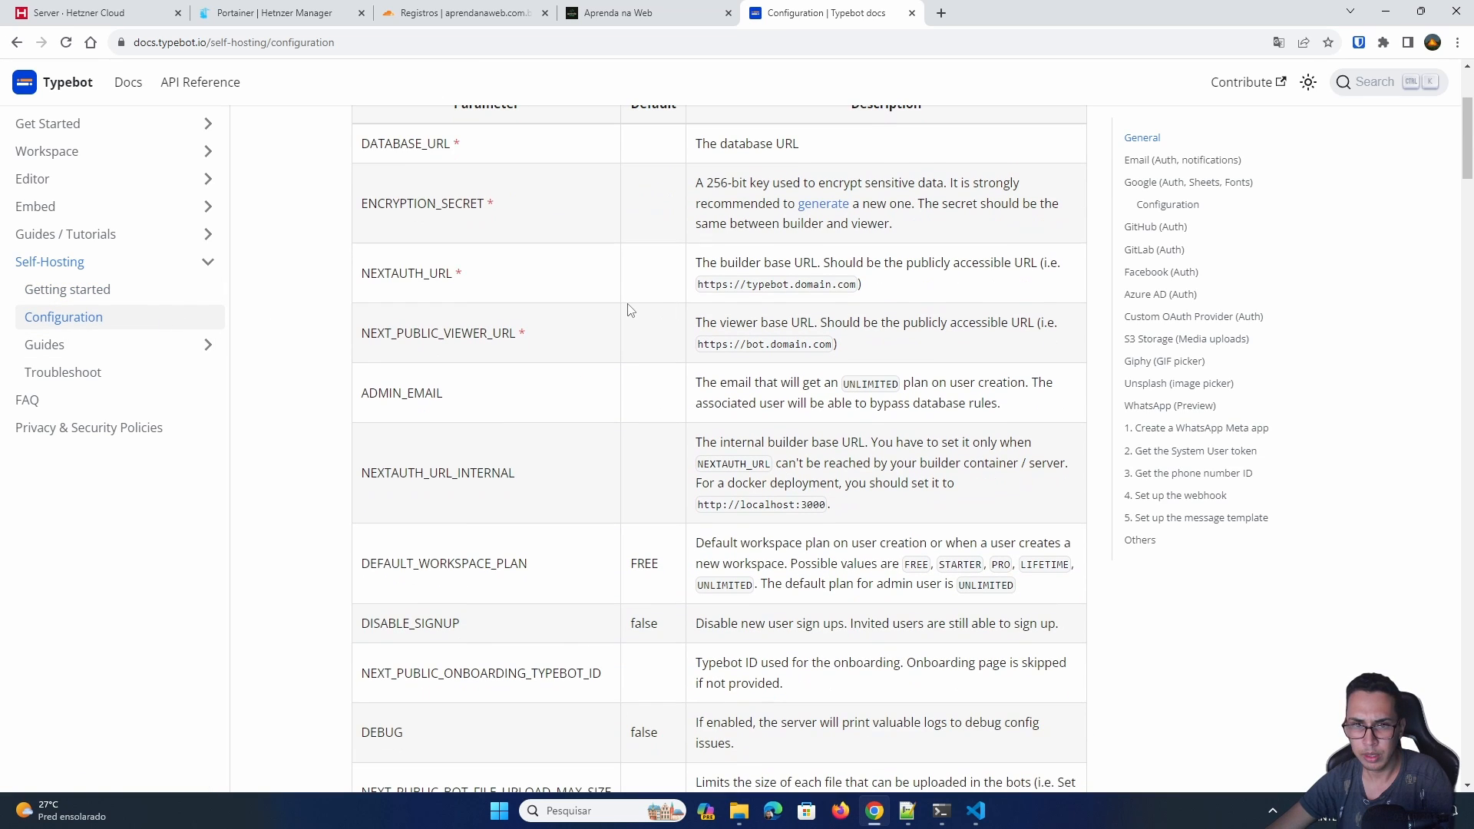
click(825, 208)
click(1095, 13)
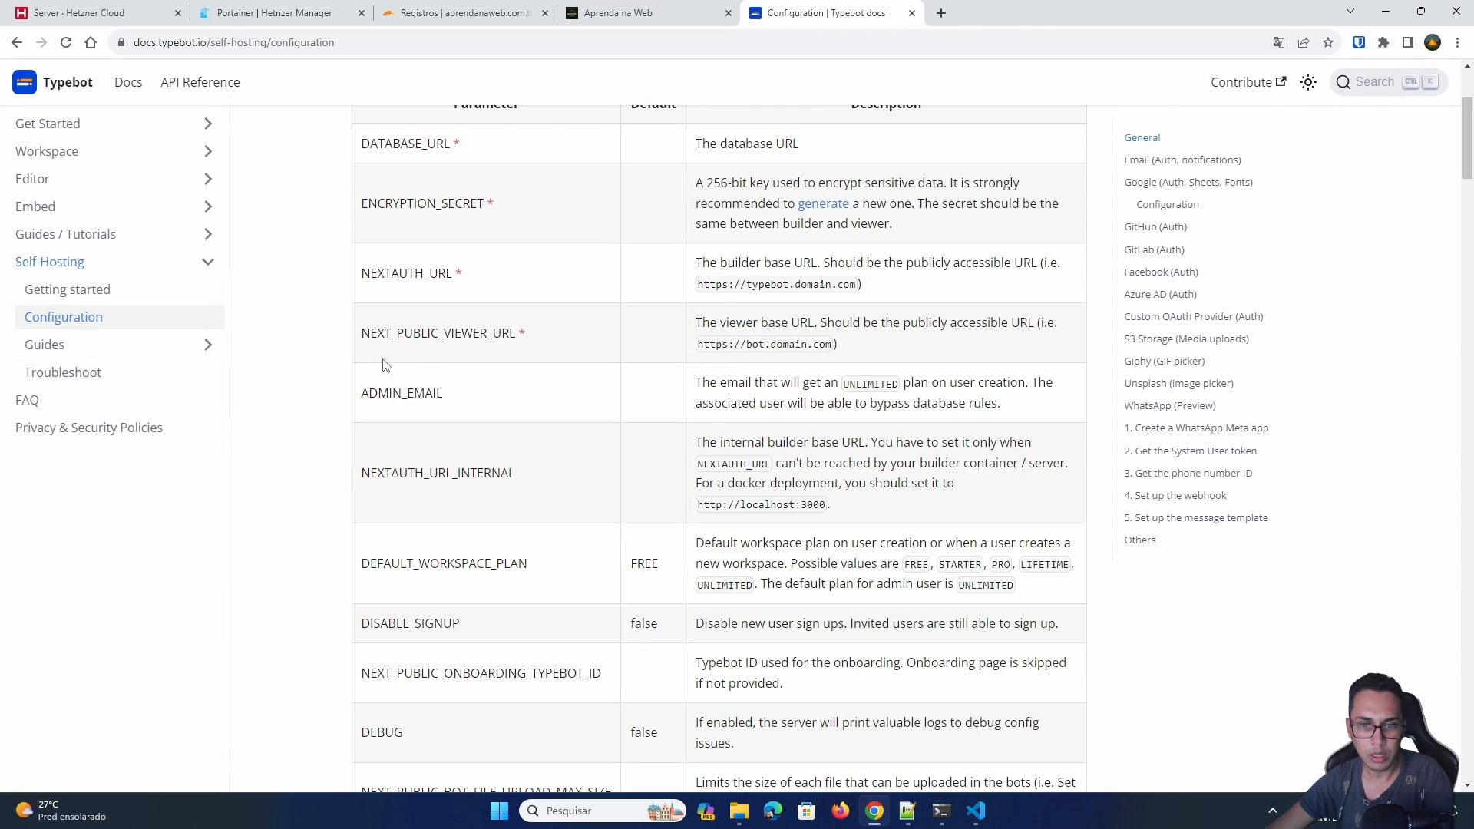
Open Typebot's Docker self-hosting guide and copy the openssl rand -base64 24 command that generates the secret key.
scroll(274, 340, down, 20)
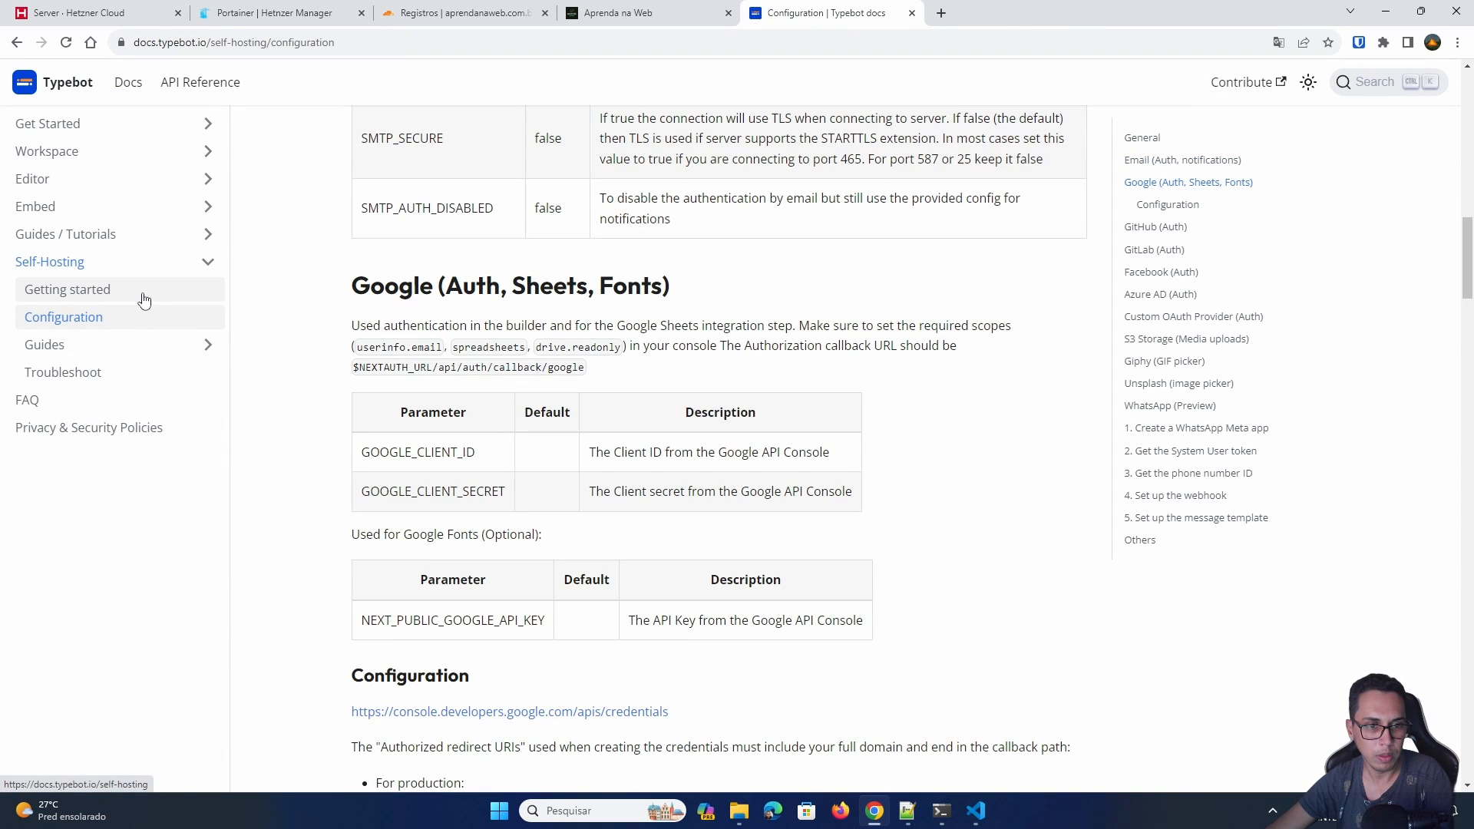
click(173, 348)
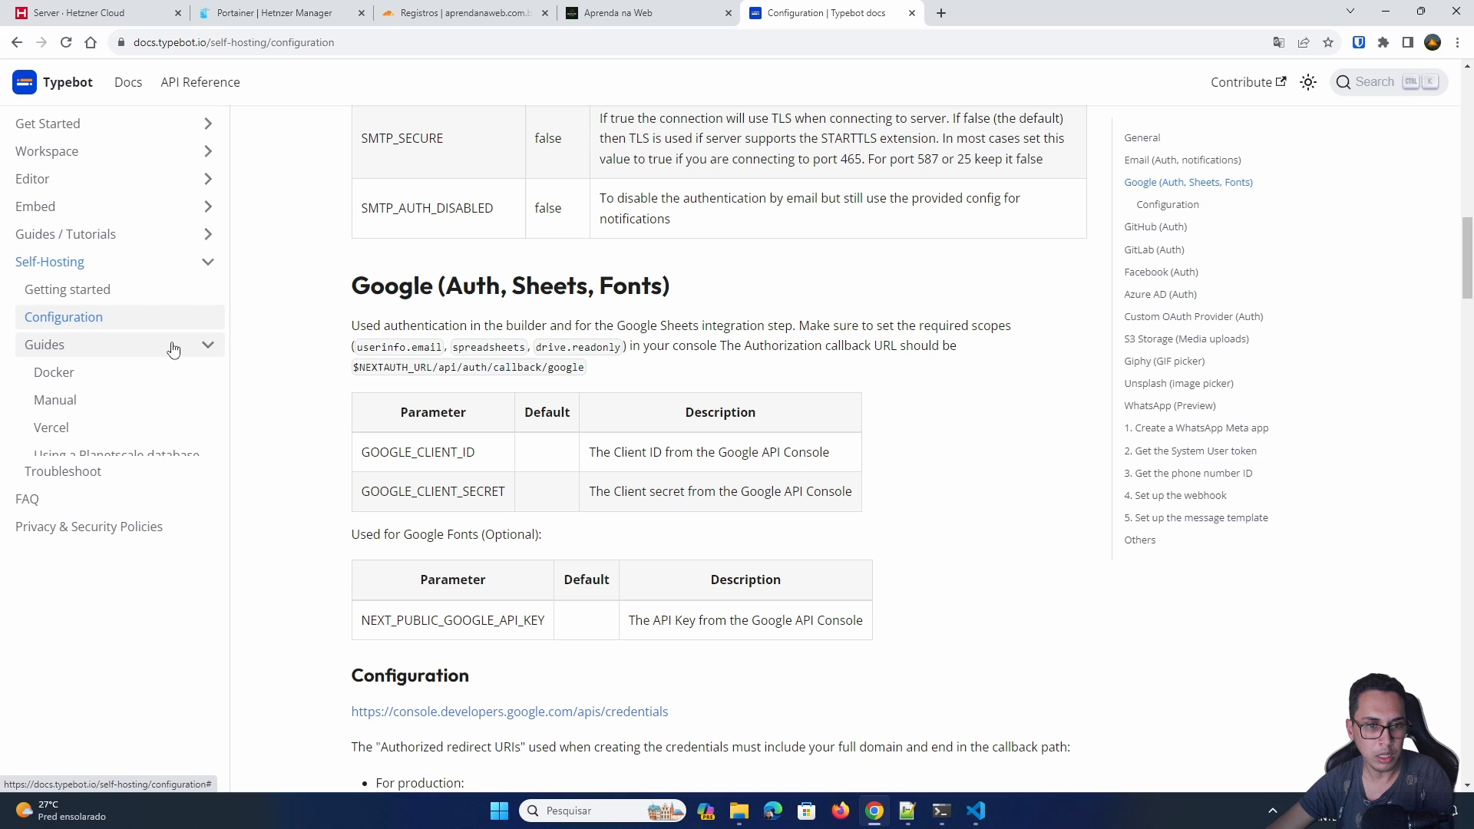
click(108, 372)
scroll(656, 359, down, 6)
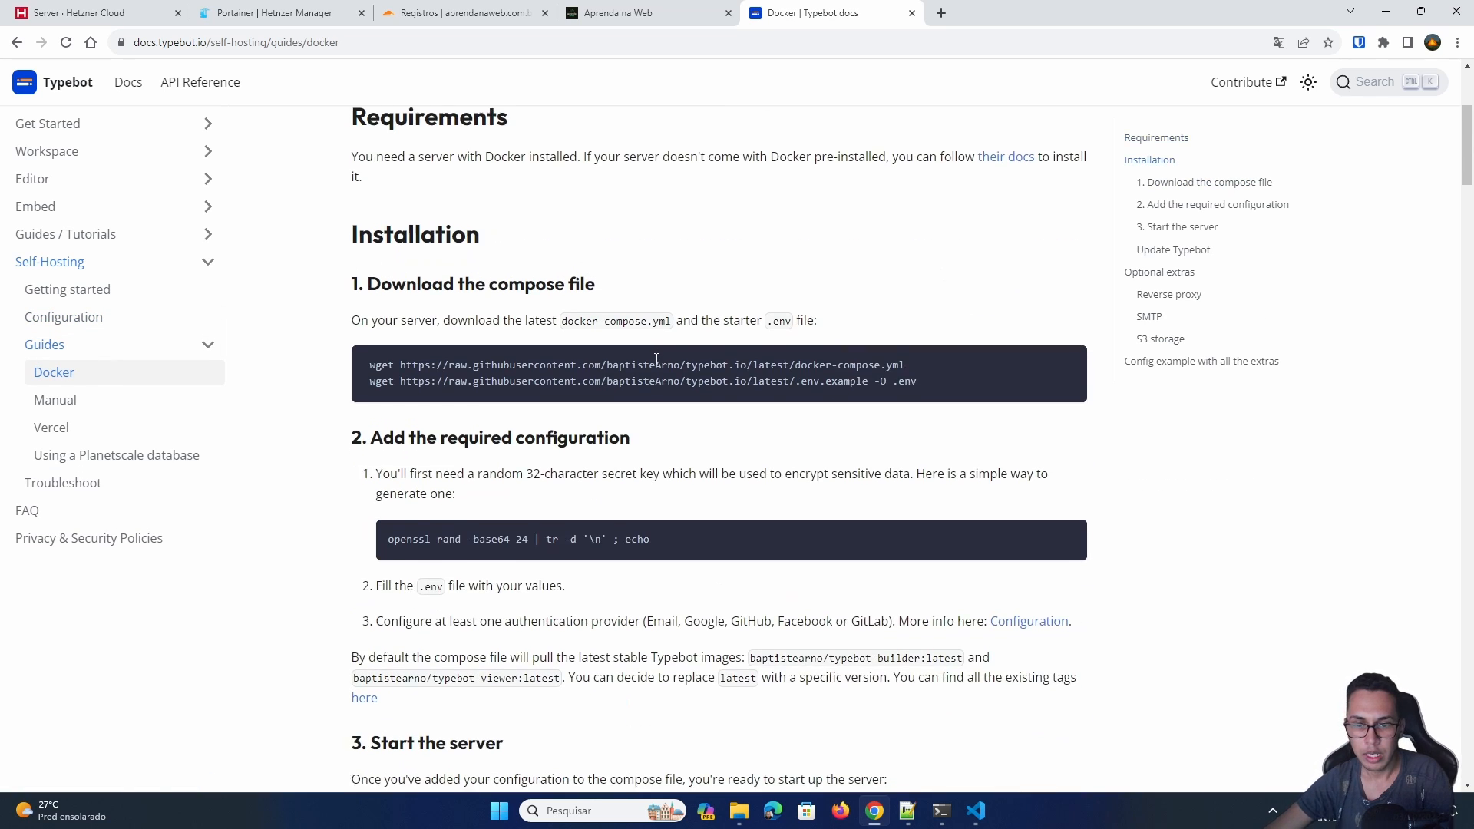
drag(651, 390, 388, 395)
key(ctrl+c)
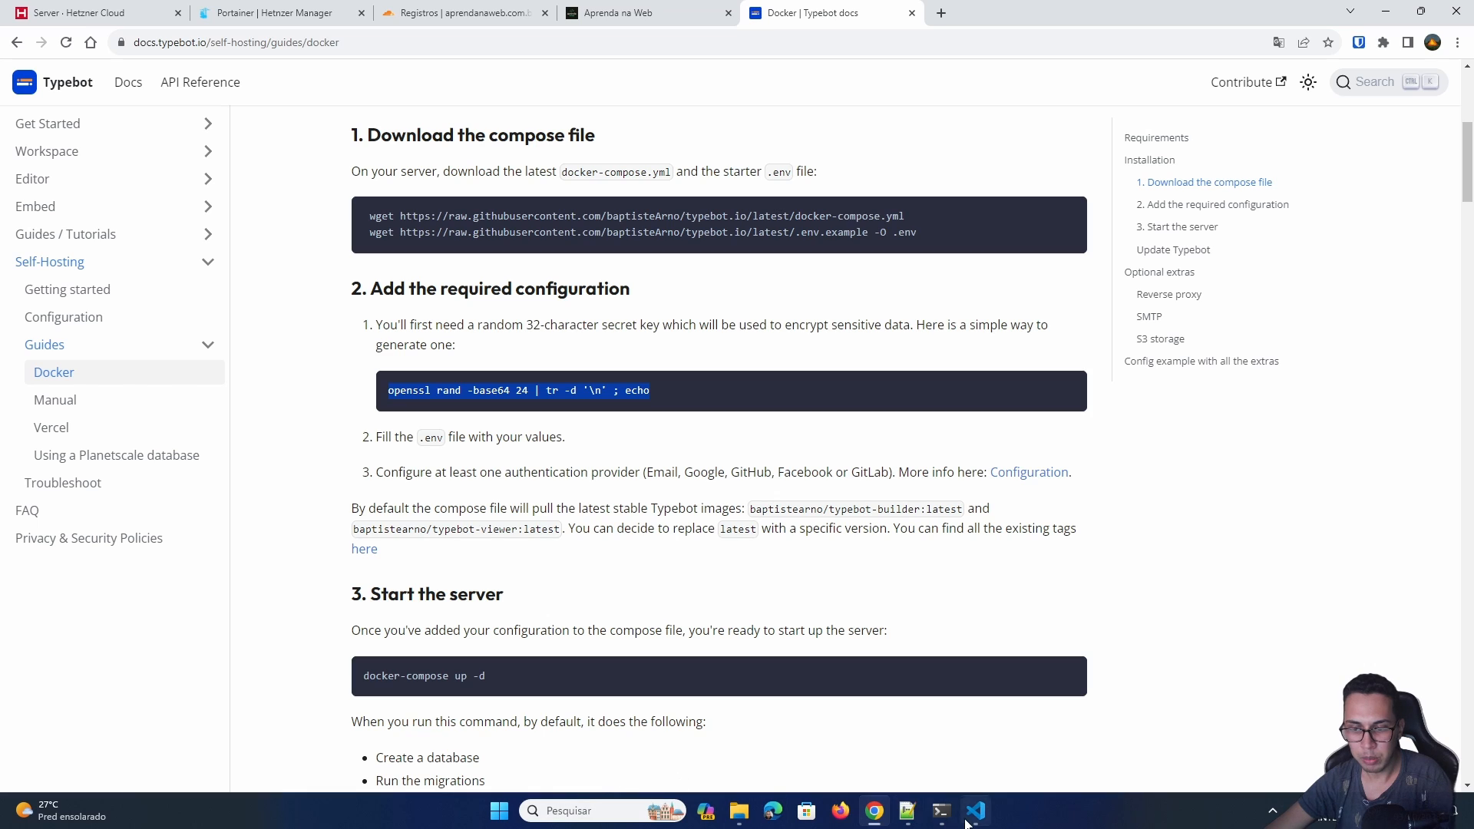
Switch to the terminal, open an Ubuntu session with enlarged text, and run the copied command openssl rand -base64 24 | tr -d '\n' ; echo.
click(941, 814)
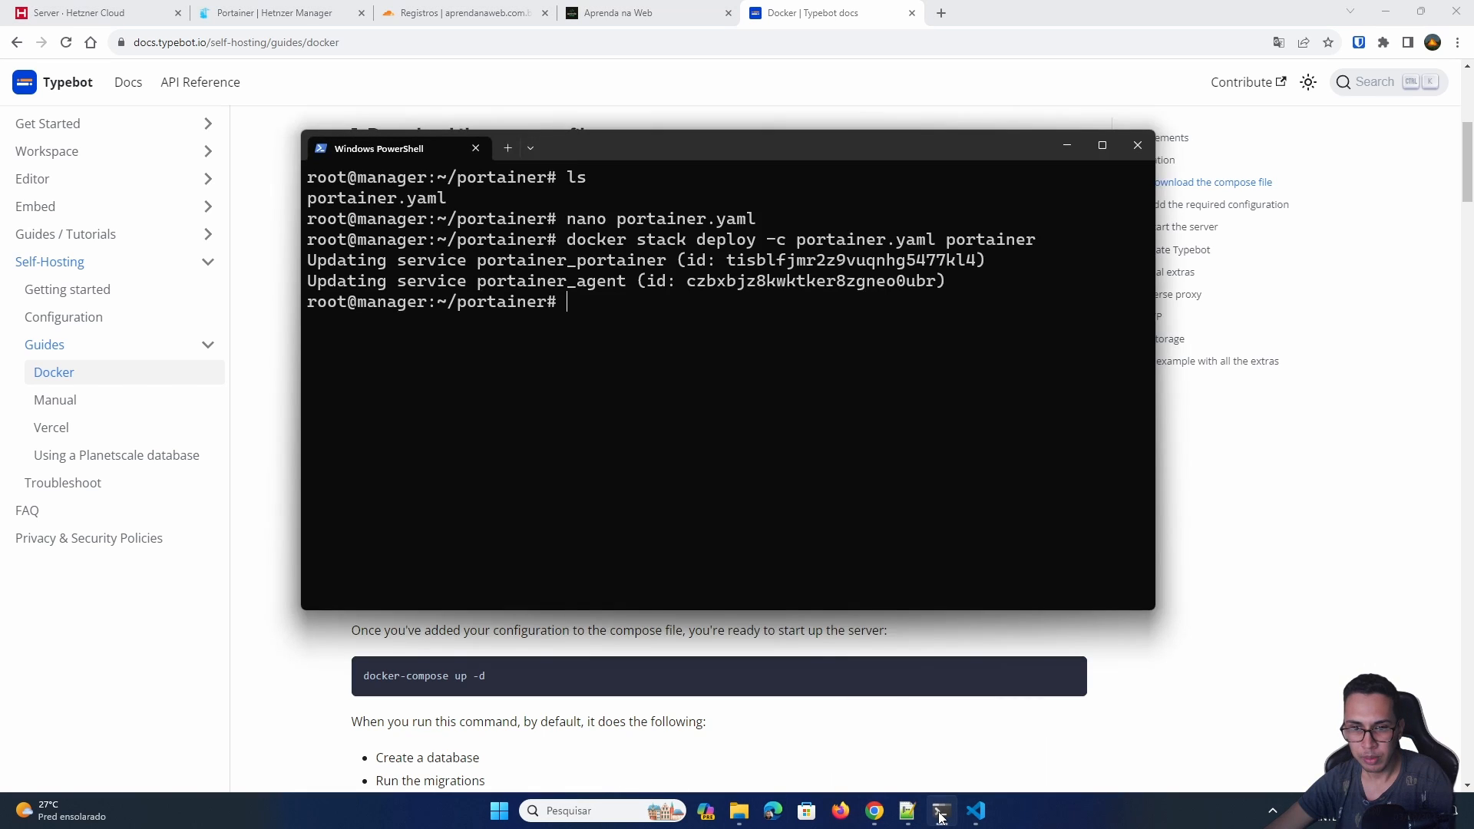
click(507, 154)
click(658, 148)
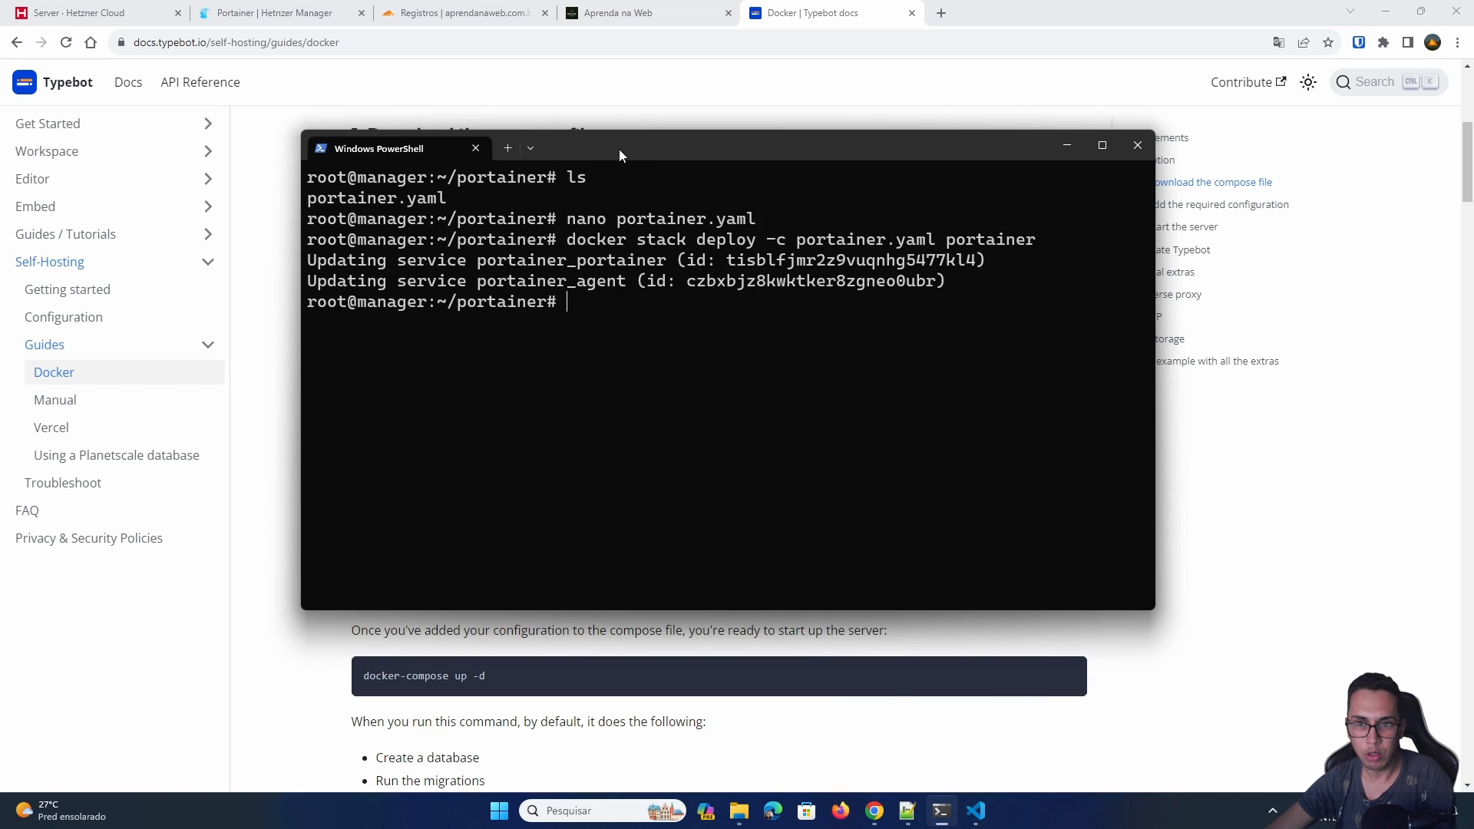
click(528, 148)
click(556, 247)
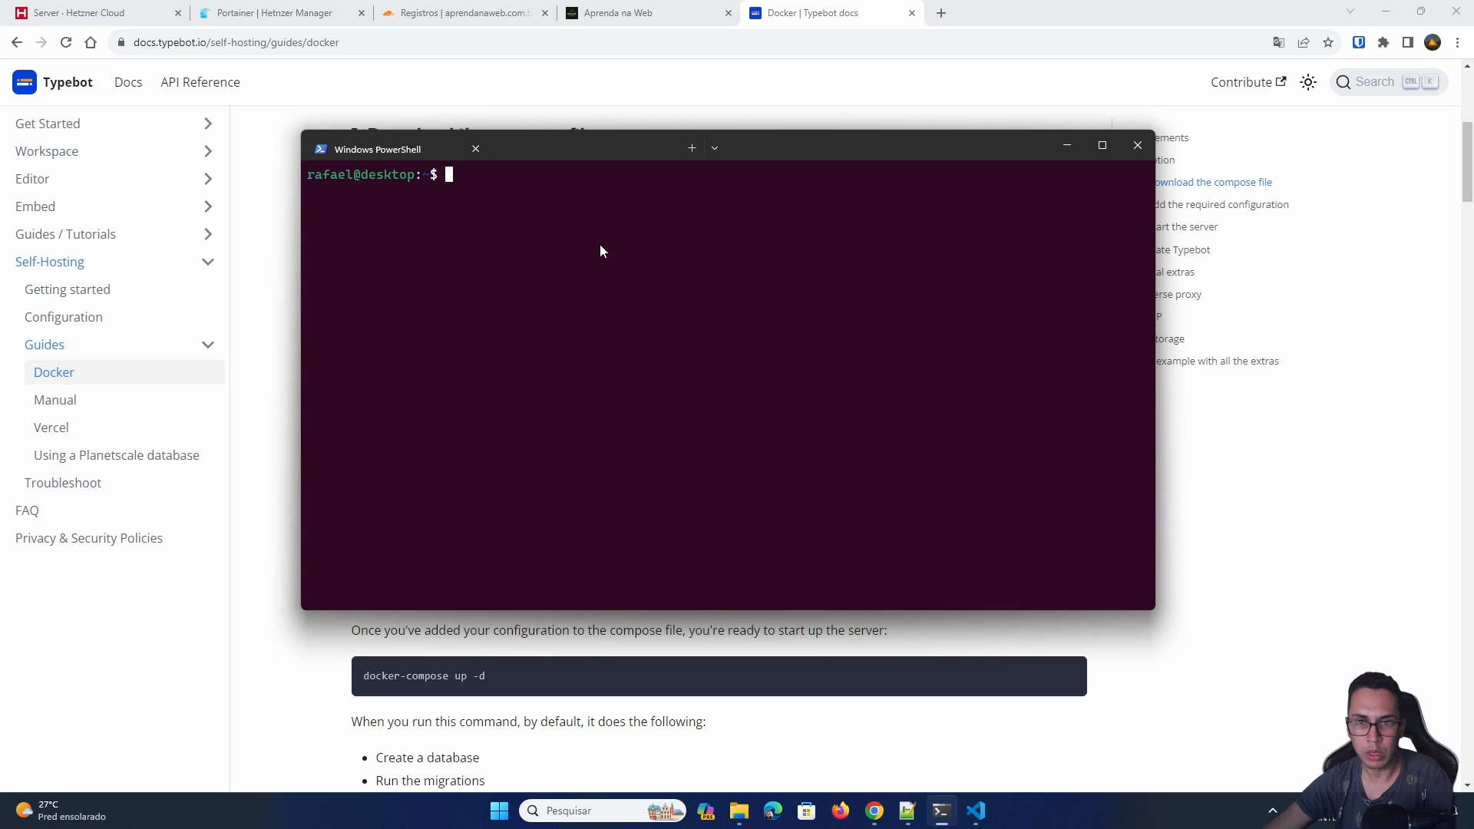
key(ctrl+plus)
key(ctrl+plus)
key(ctrl+plus)
key(ctrl+plus)
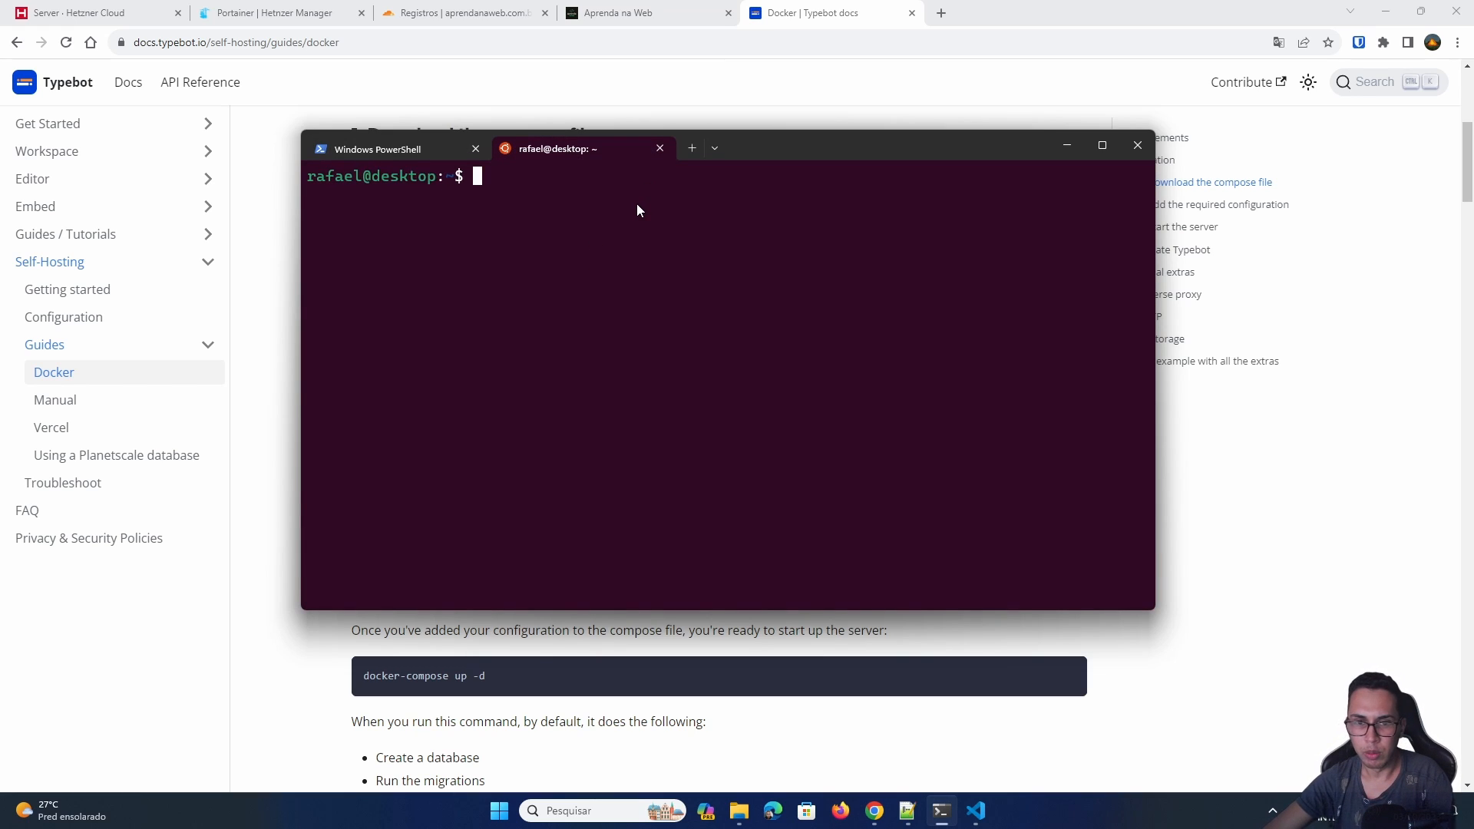
key(ctrl+v)
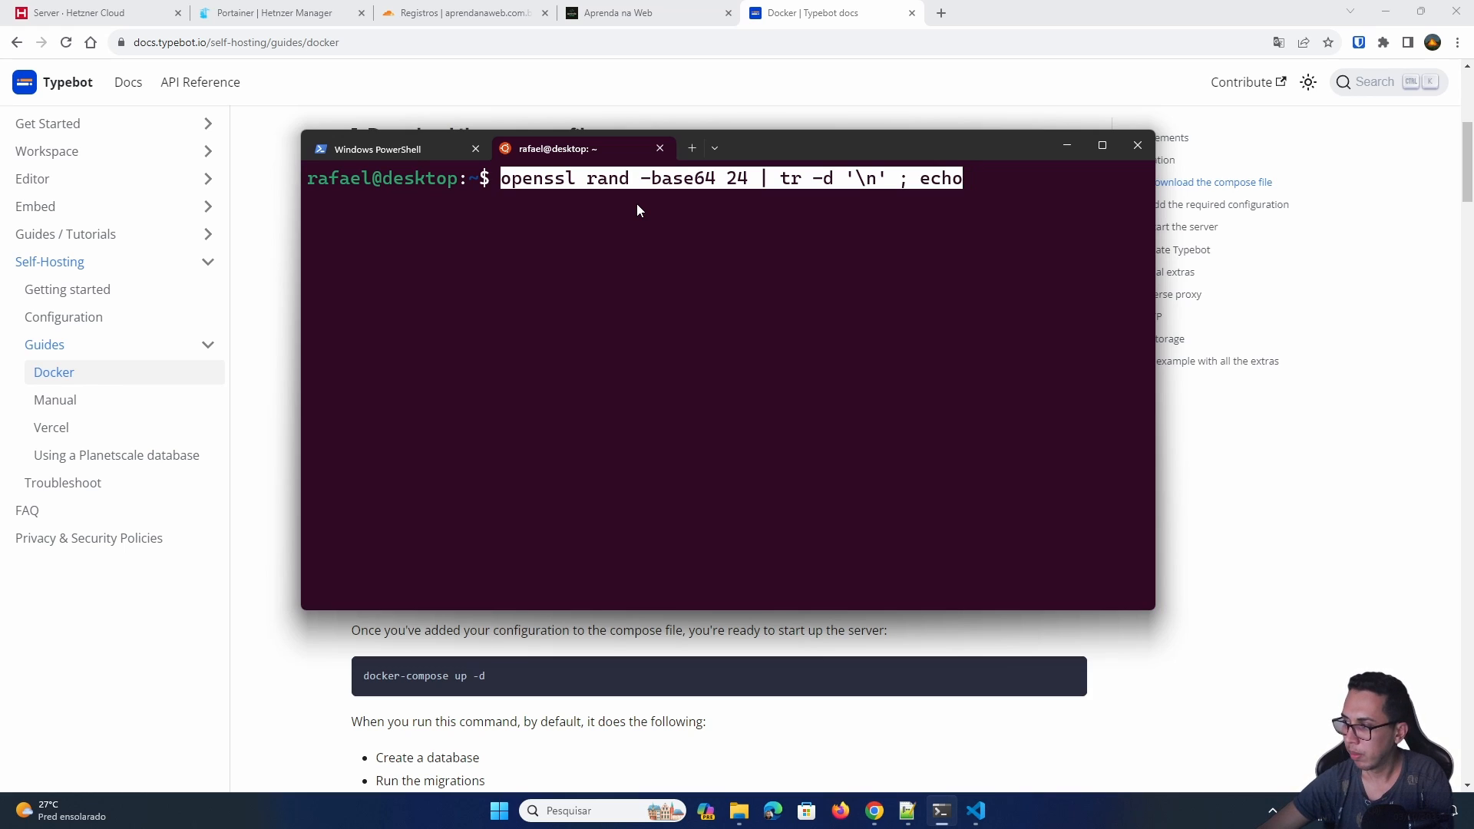
key(Return)
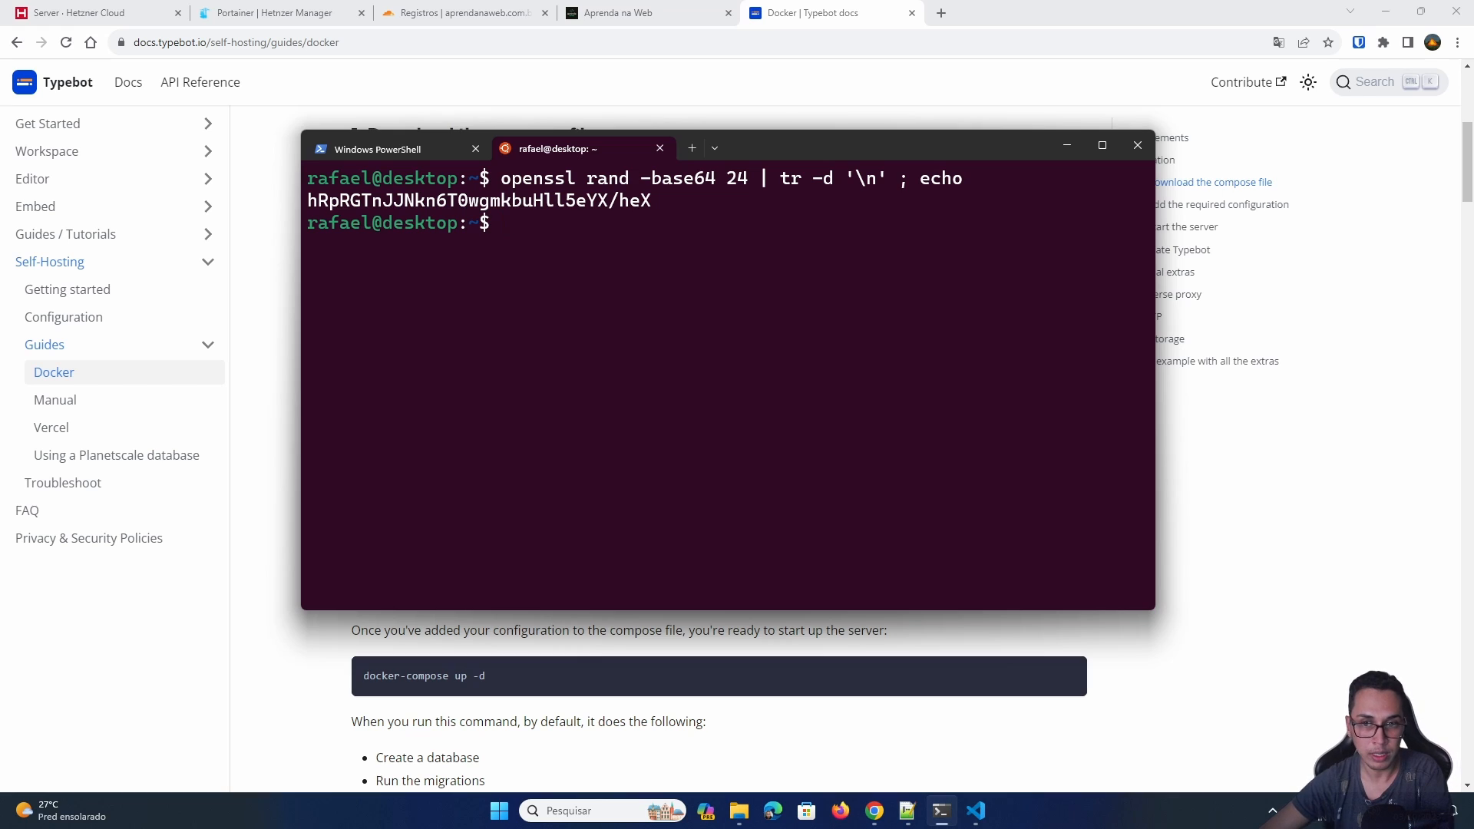
Run the same openssl key generation command in the server's root@manager session.
click(423, 144)
key(ctrl+v)
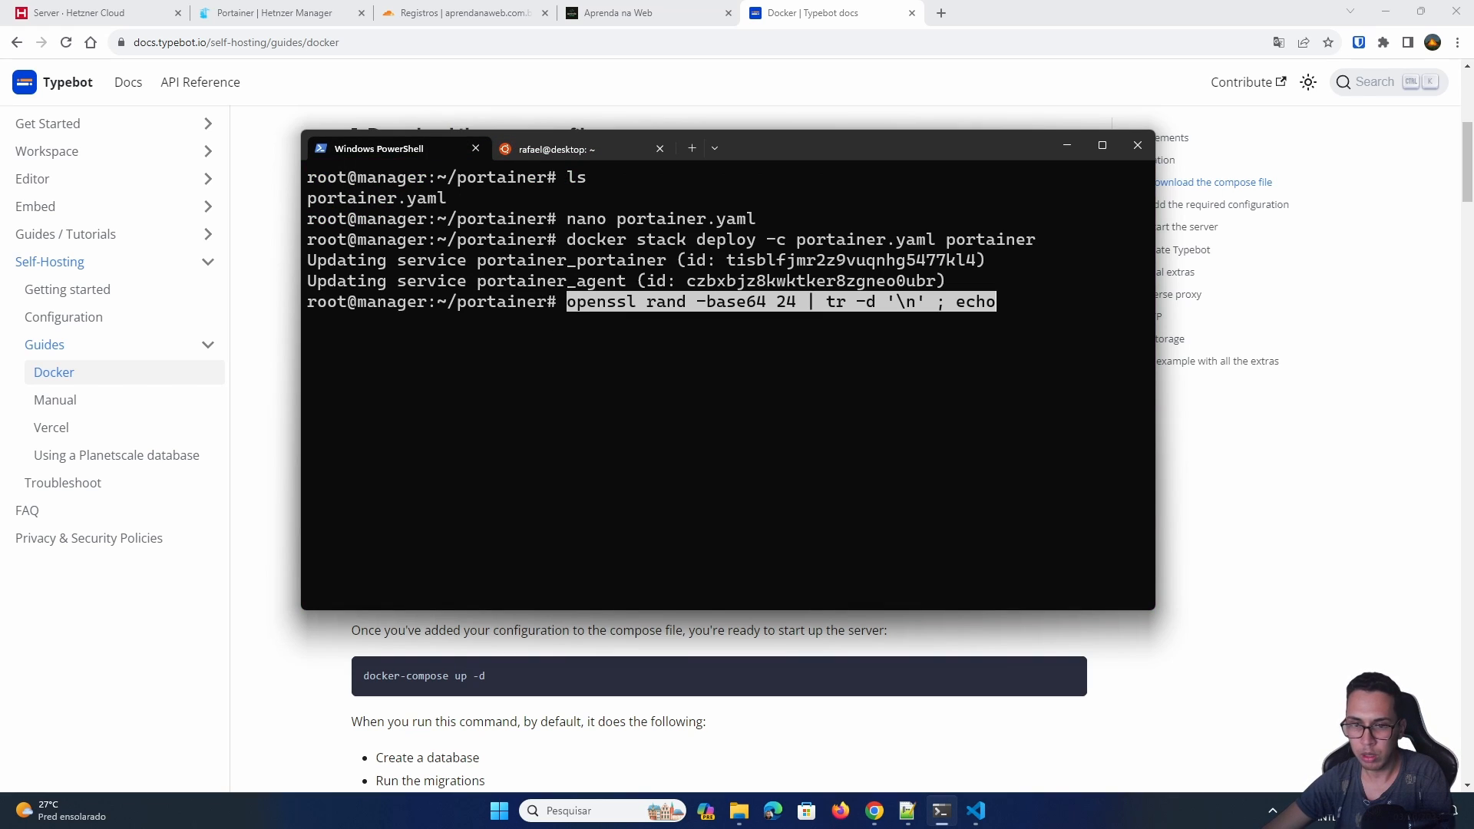
key(Return)
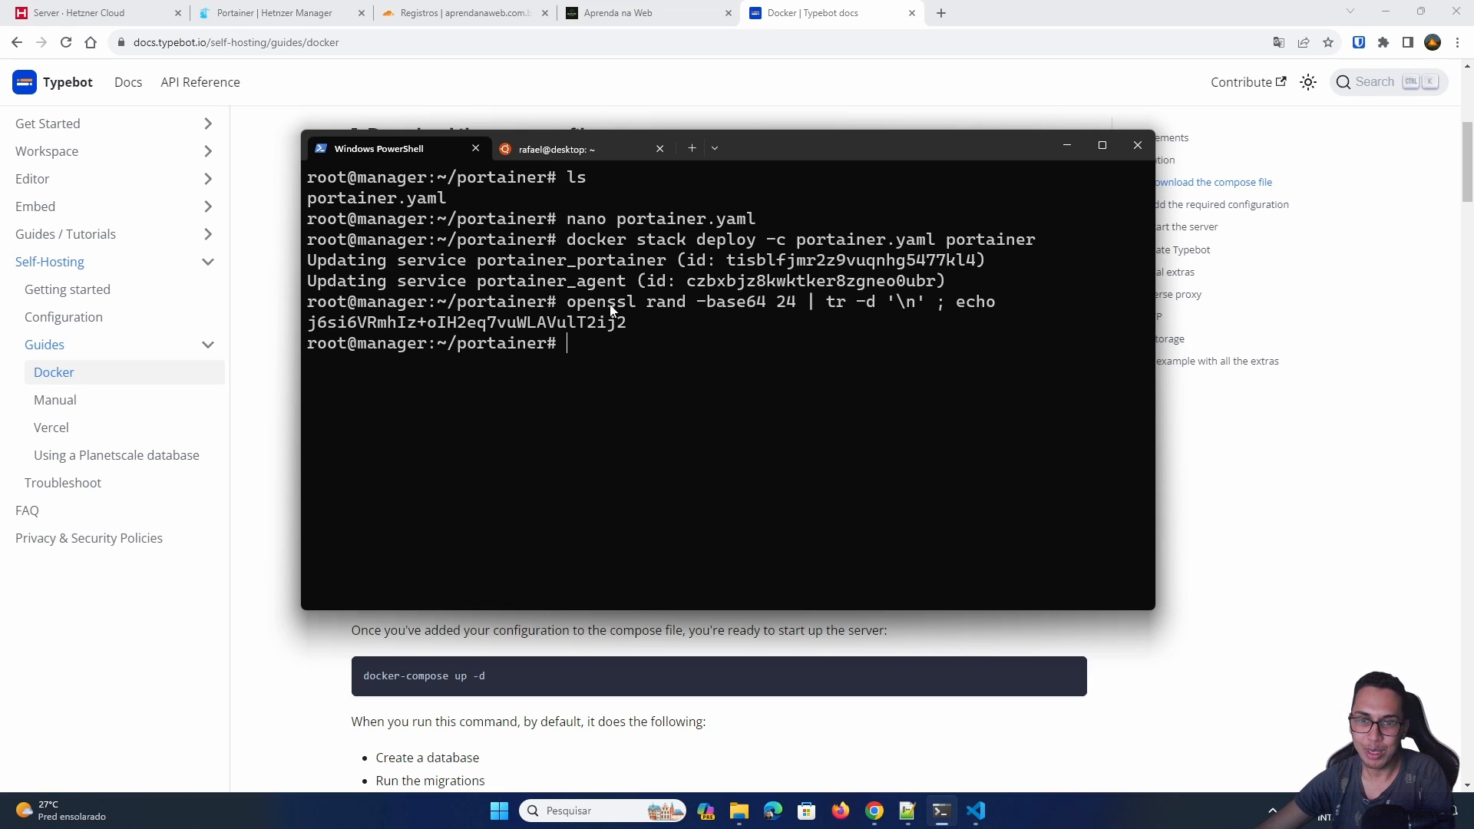
Copy the full key generated in the Ubuntu session and paste it over the ENCRYPTION_SECRET placeholder in Visual Studio Code.
click(600, 148)
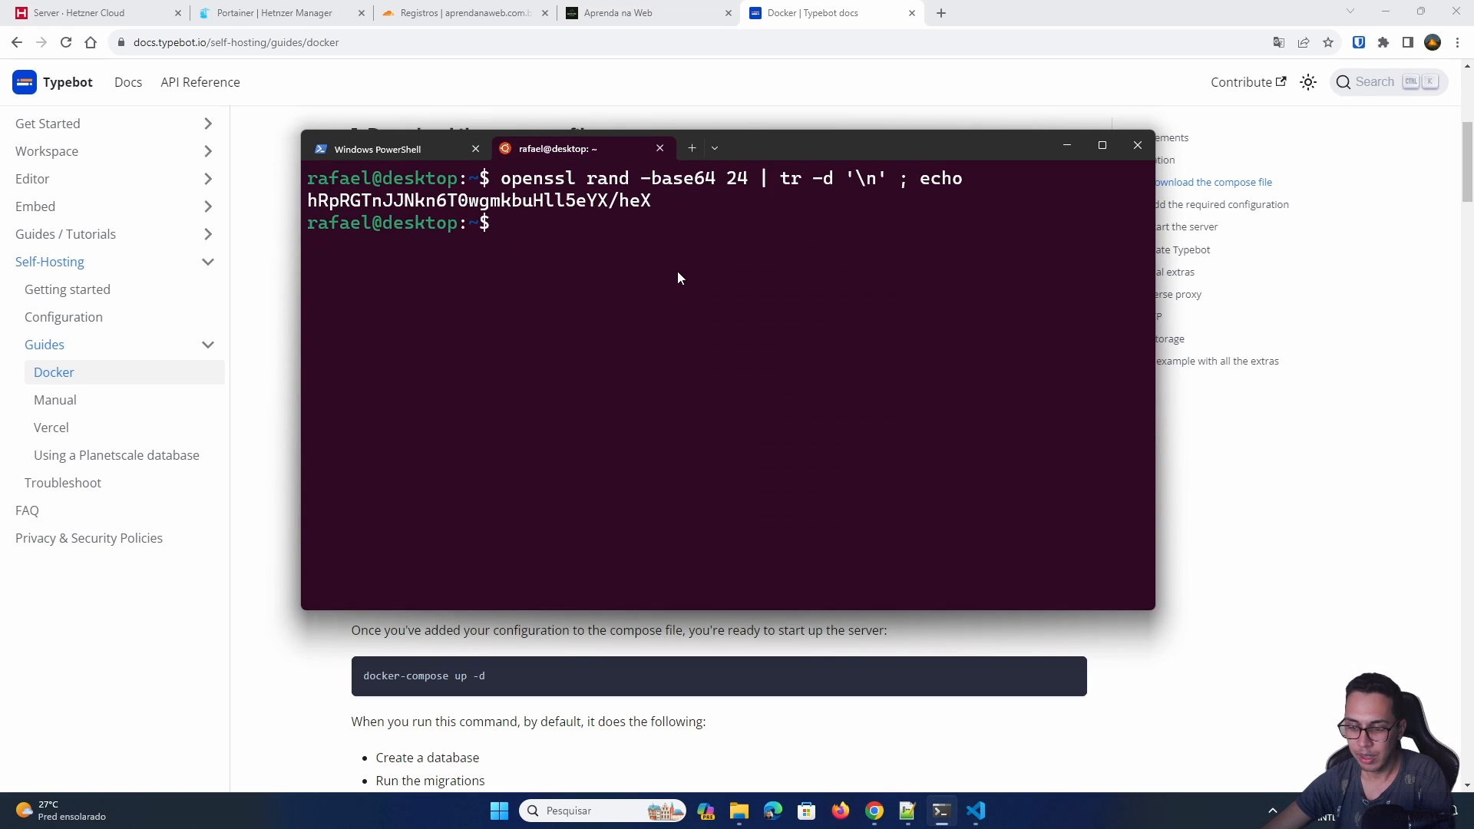
double_click(353, 203)
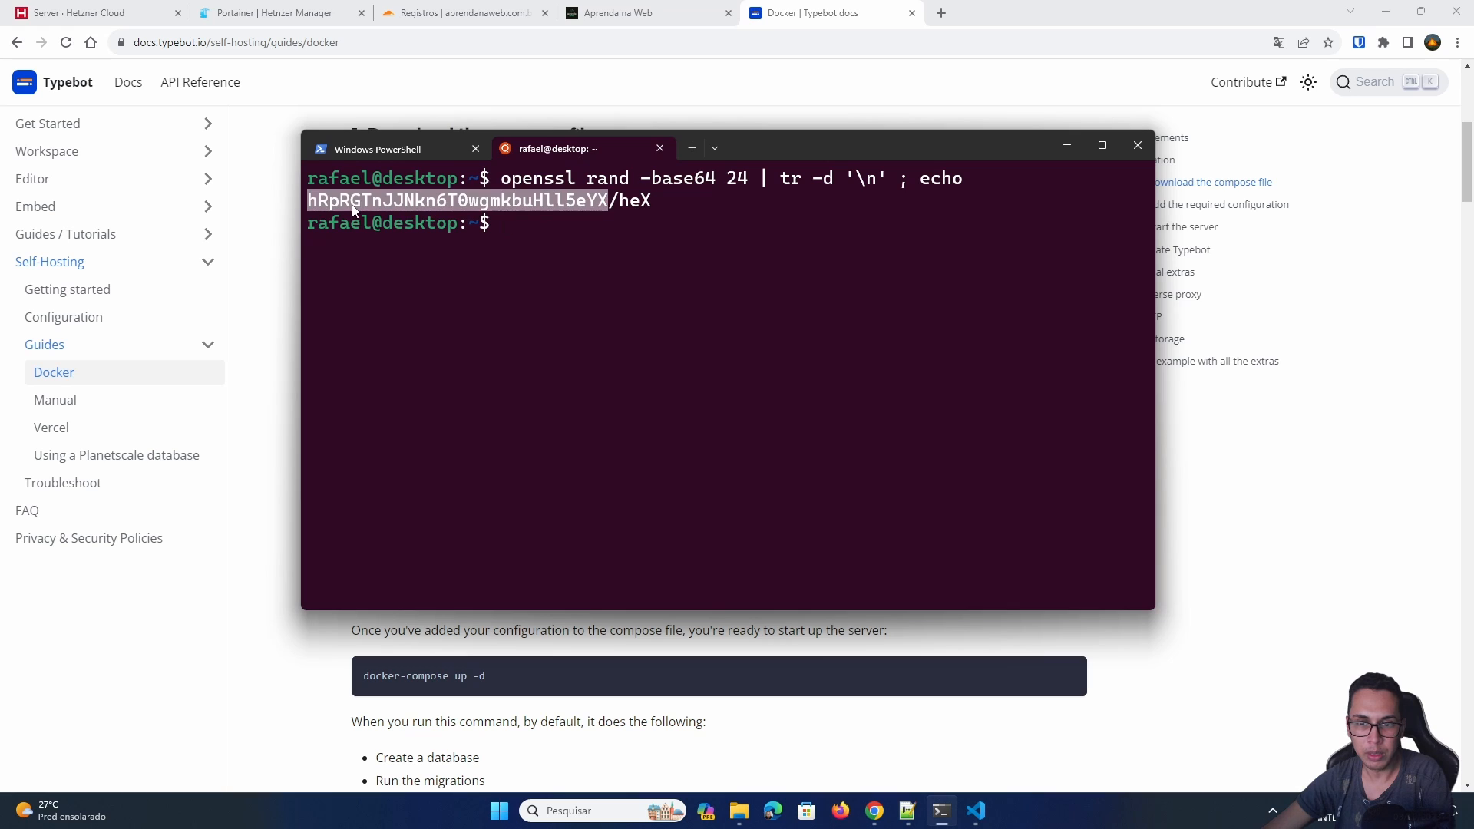
drag(653, 201, 406, 204)
click(529, 211)
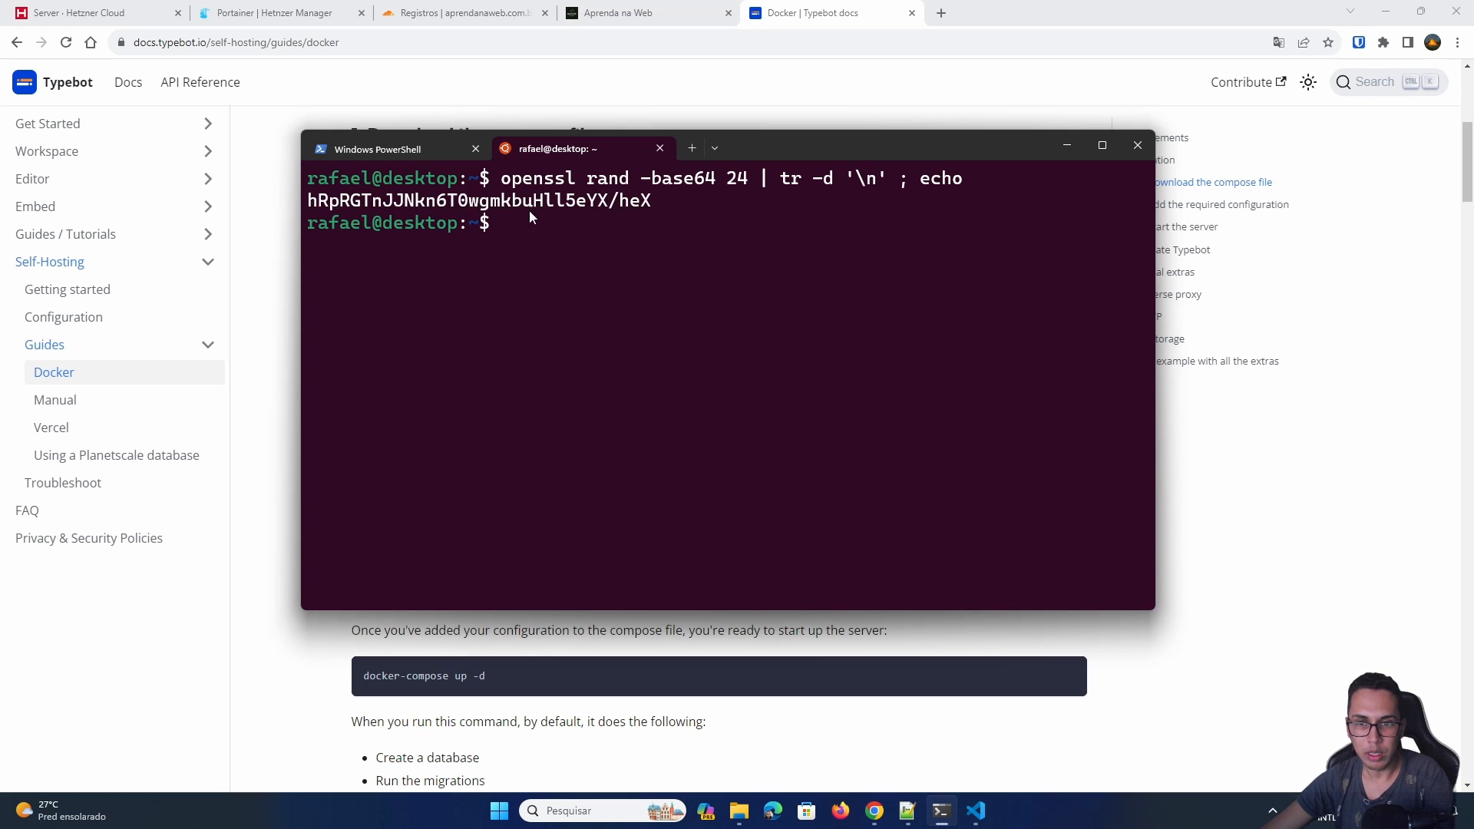
drag(651, 203, 314, 198)
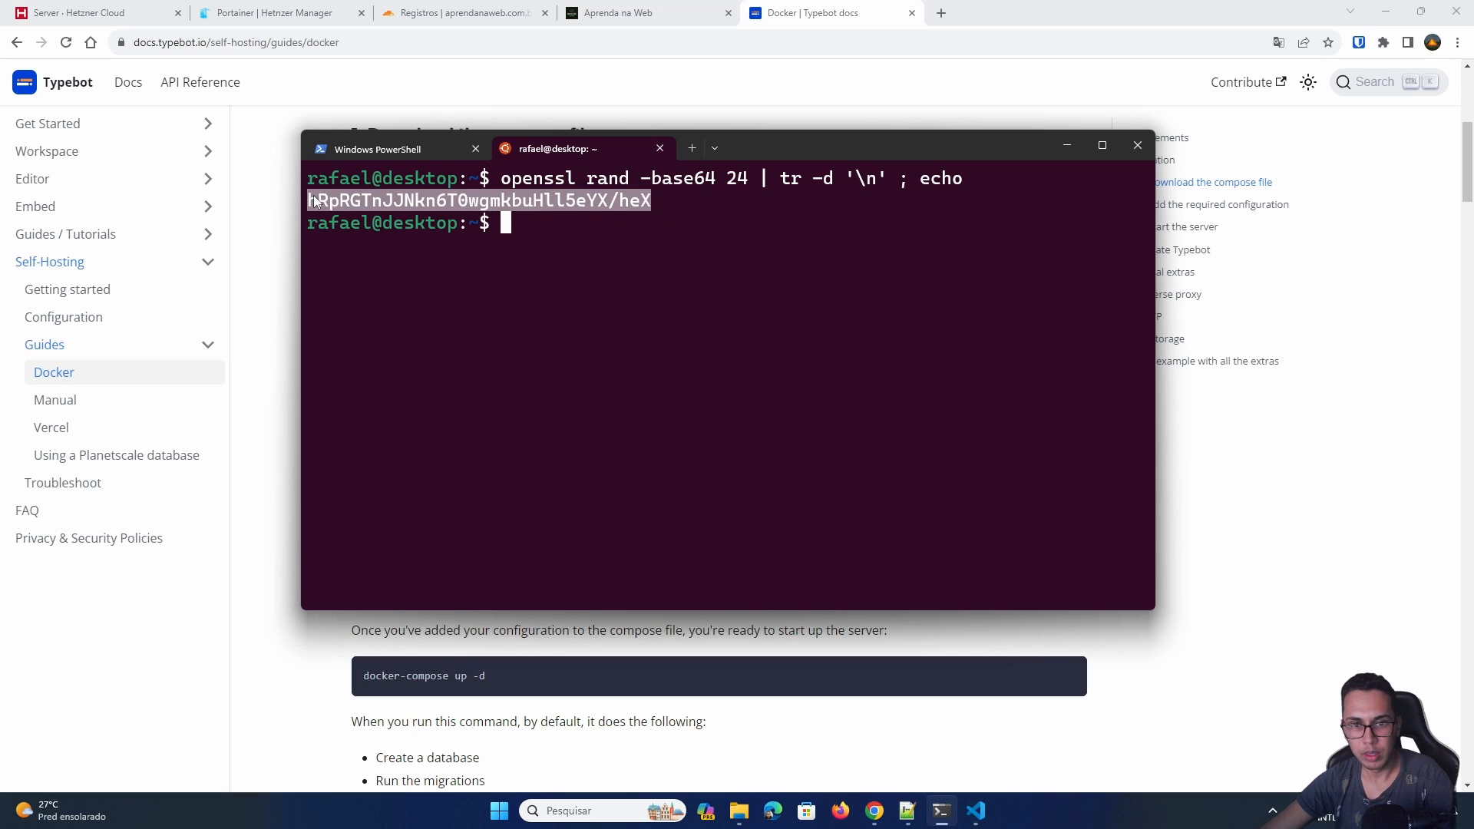
right_click(313, 198)
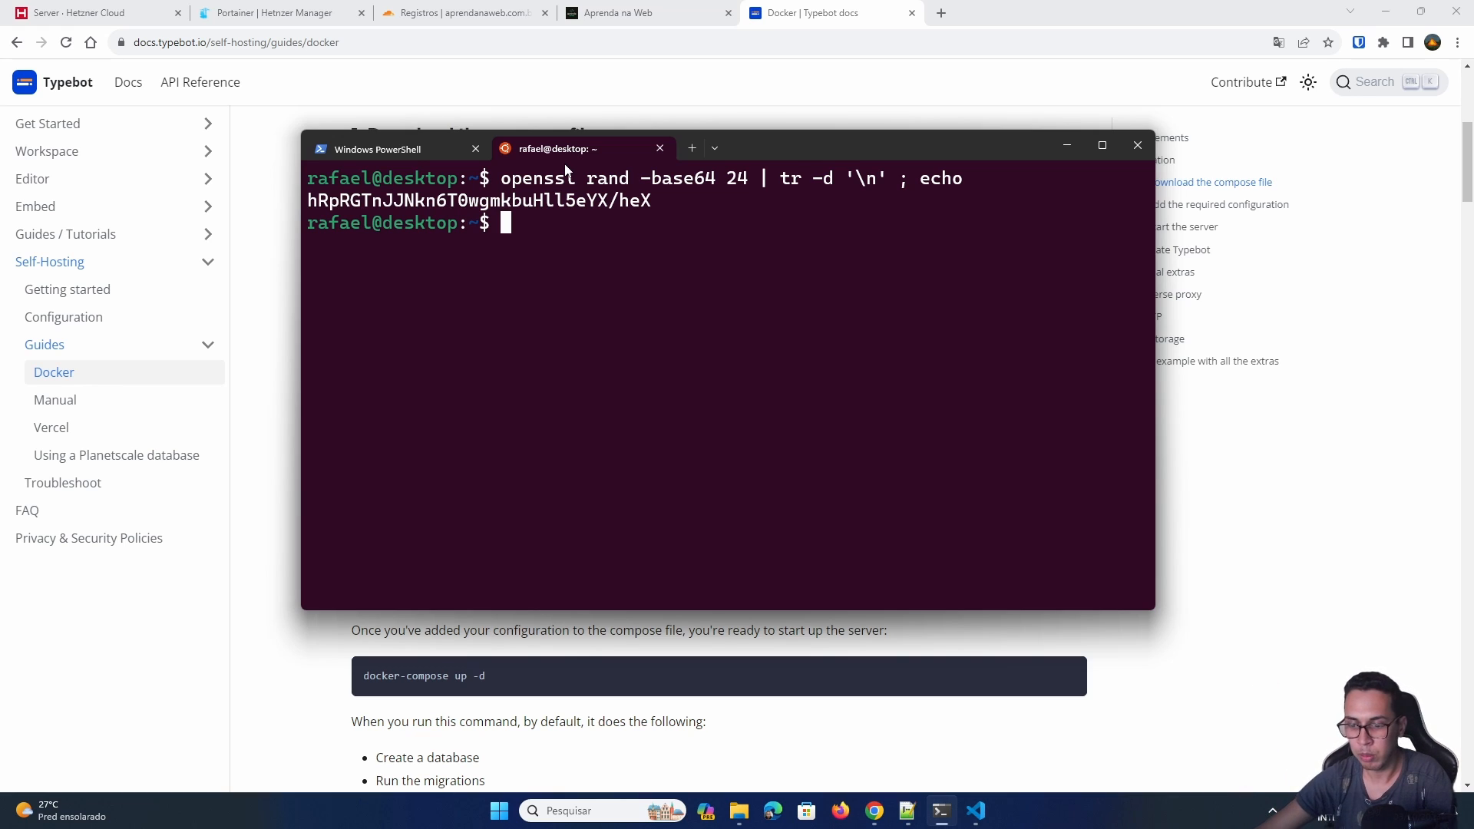
click(976, 810)
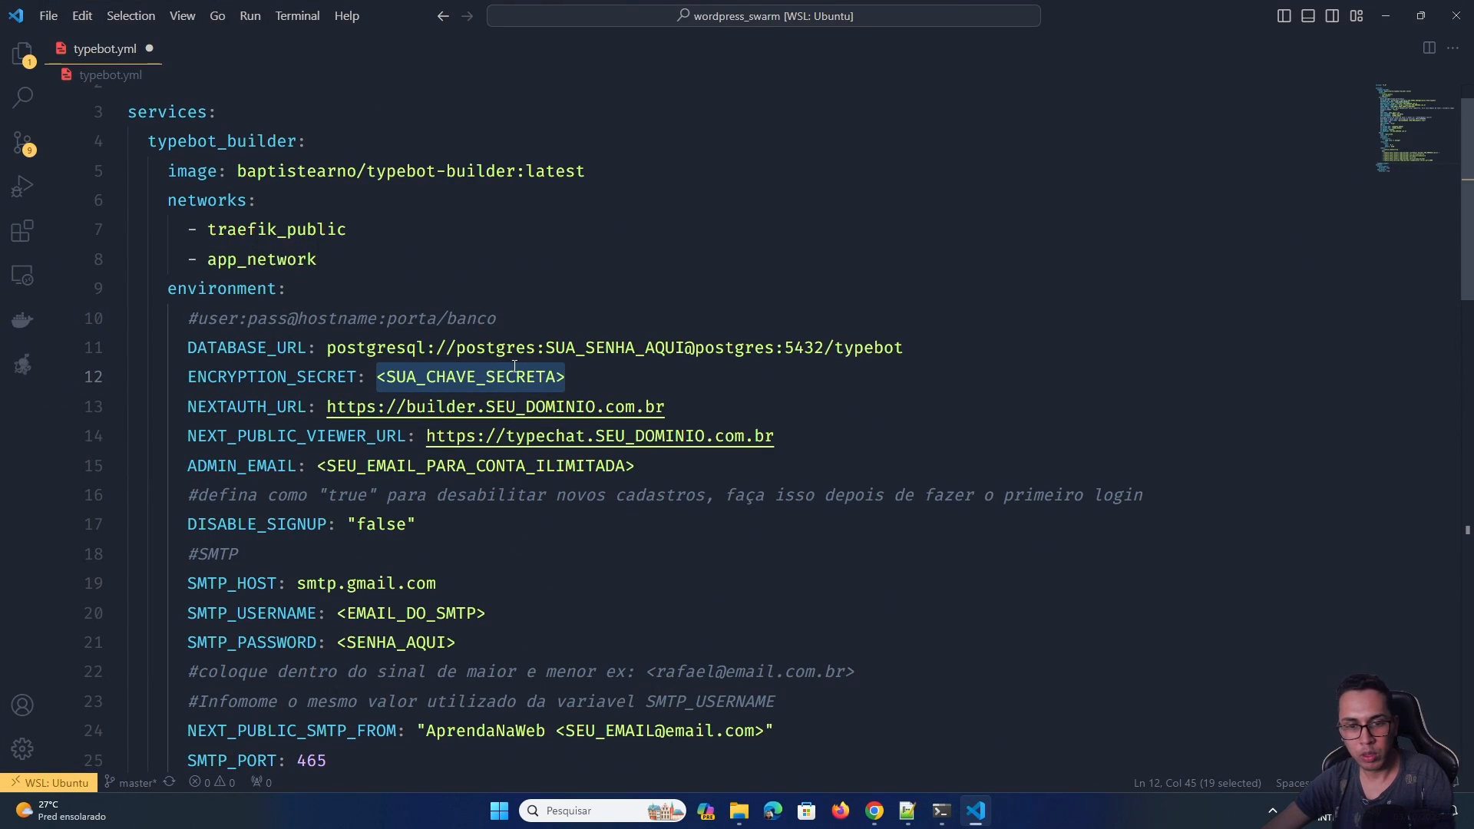
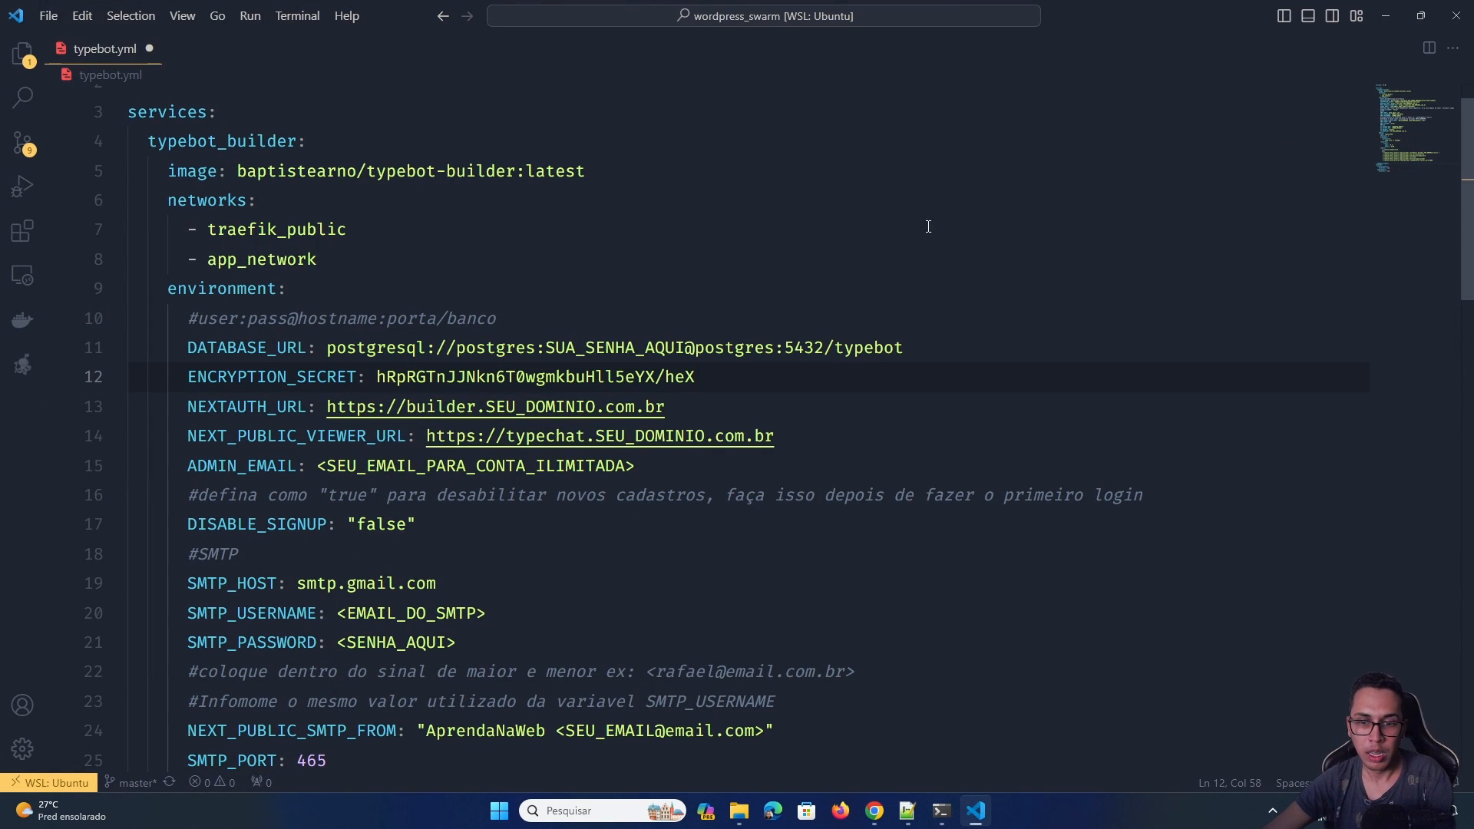
Highlight the builder subdomain in NEXTAUTH_URL and check the domain's DNS records in Cloudflare.
scroll(453, 265, down, 1)
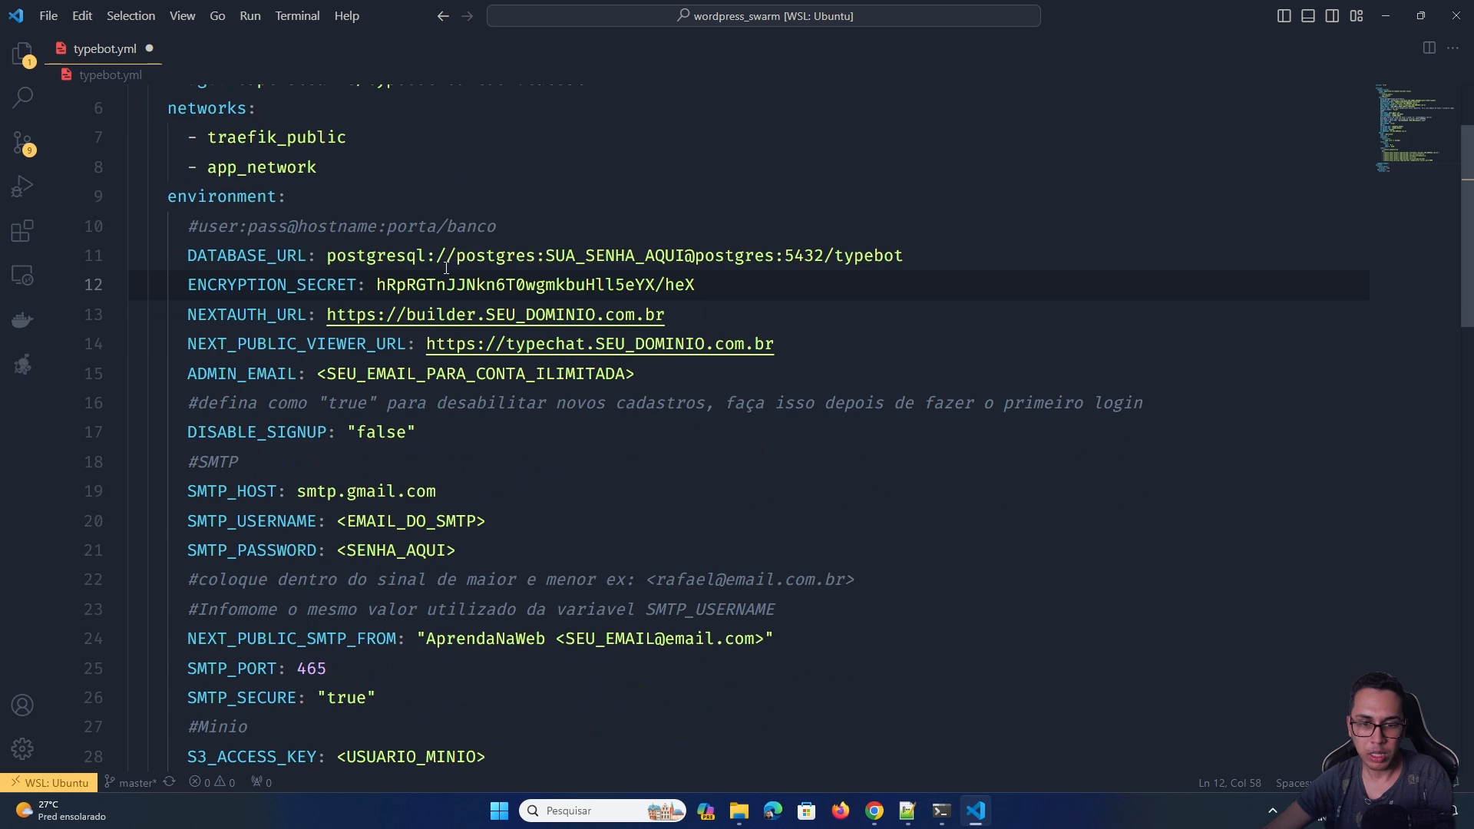
double_click(446, 315)
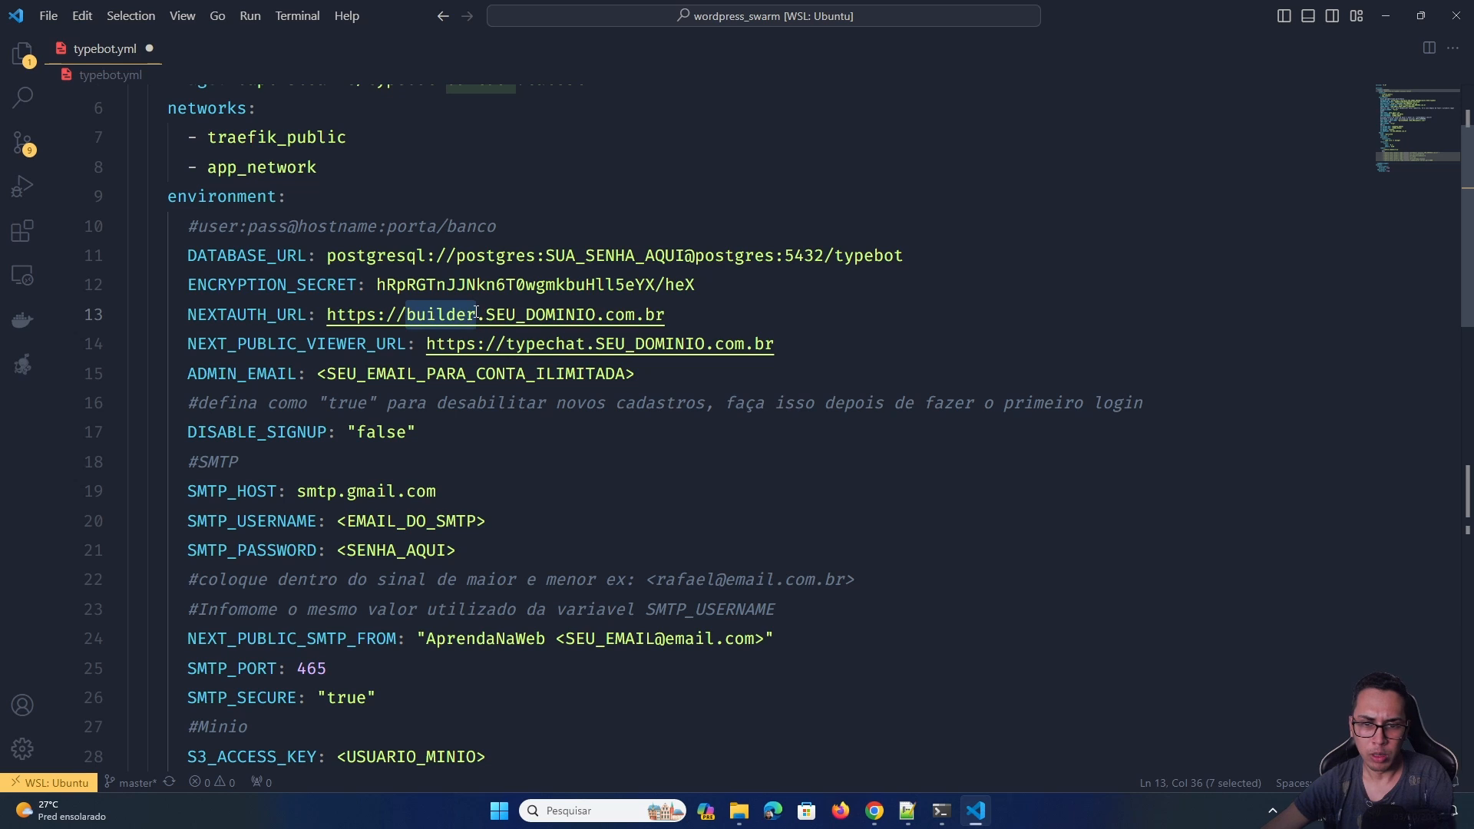
key(Escape)
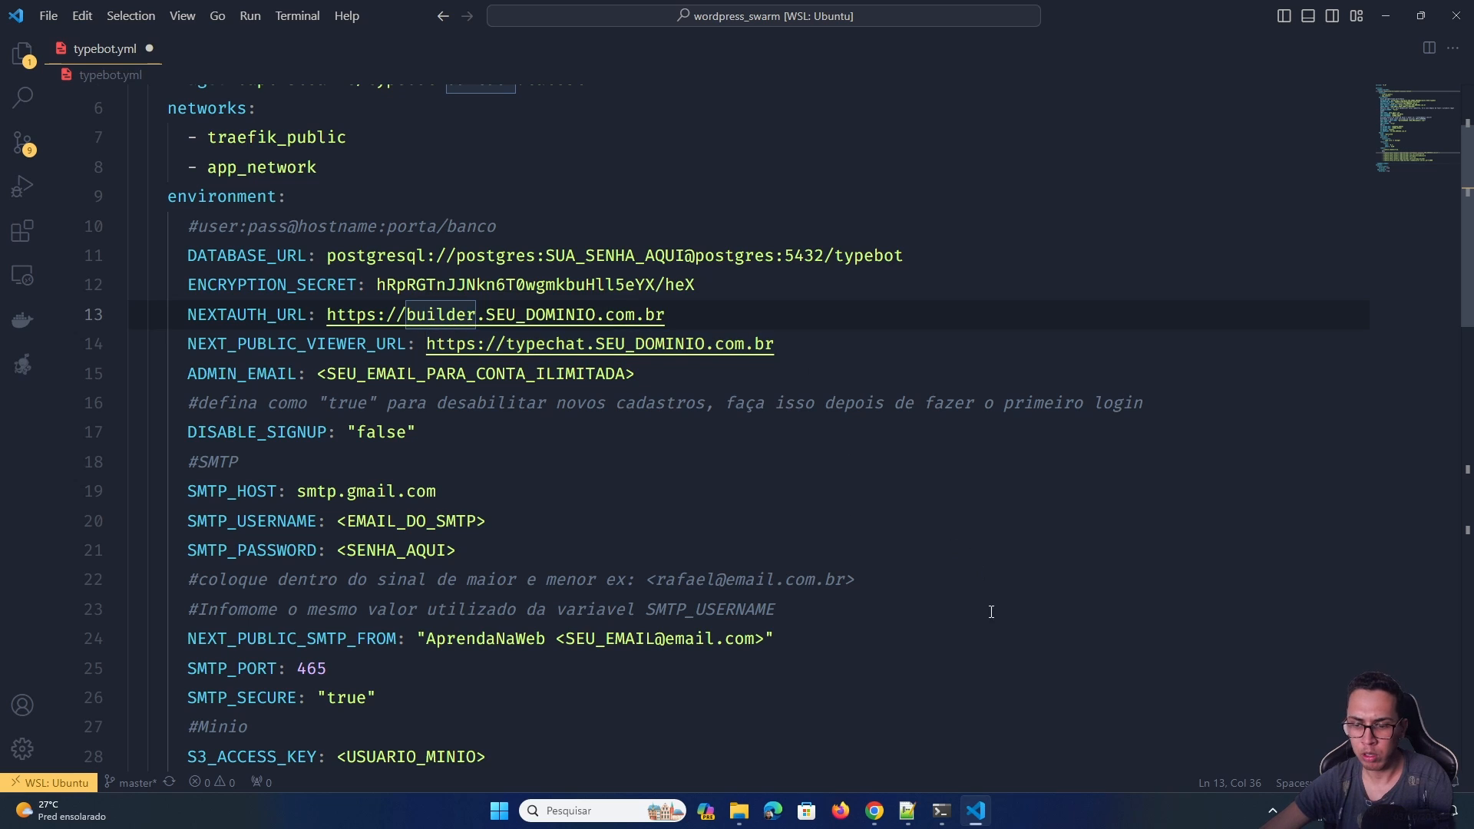
key(alt+Tab)
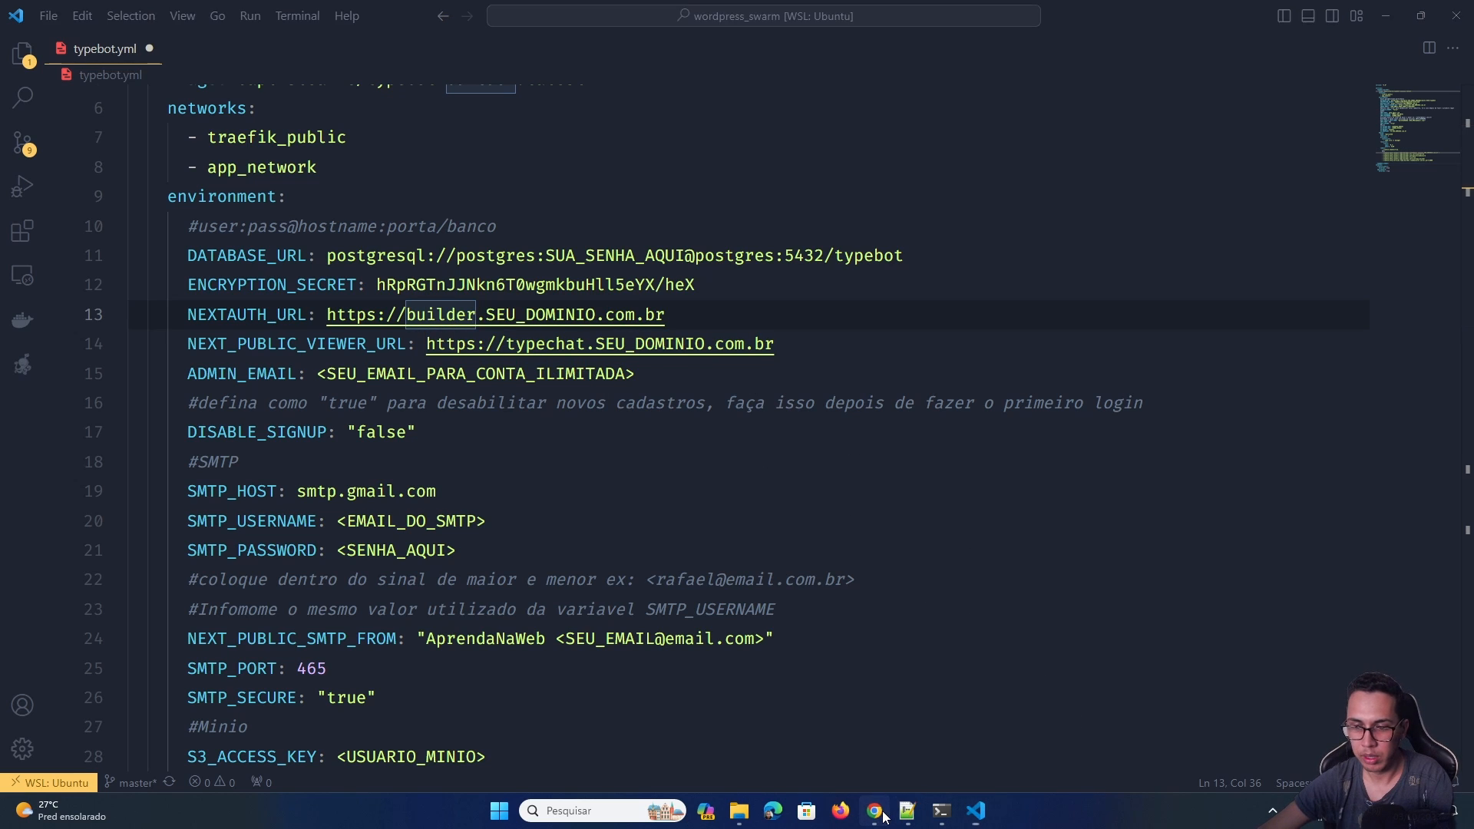
click(461, 13)
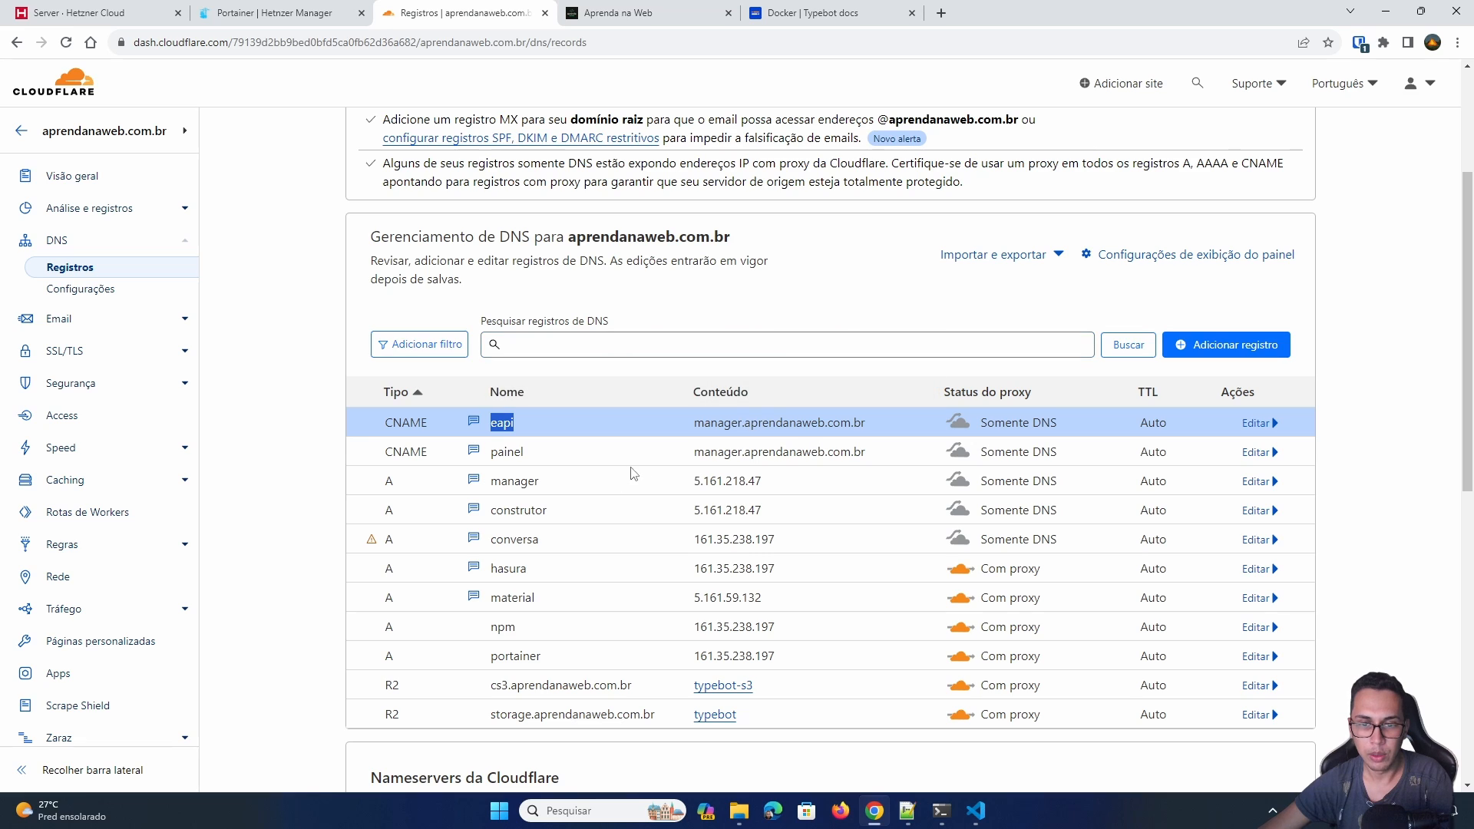
Back in Visual Studio Code, replace SEU_DOMINIO with aprendanaweb in NEXTAUTH_URL and NEXT_PUBLIC_VIEWER_URL, and save typebot.yml.
click(976, 812)
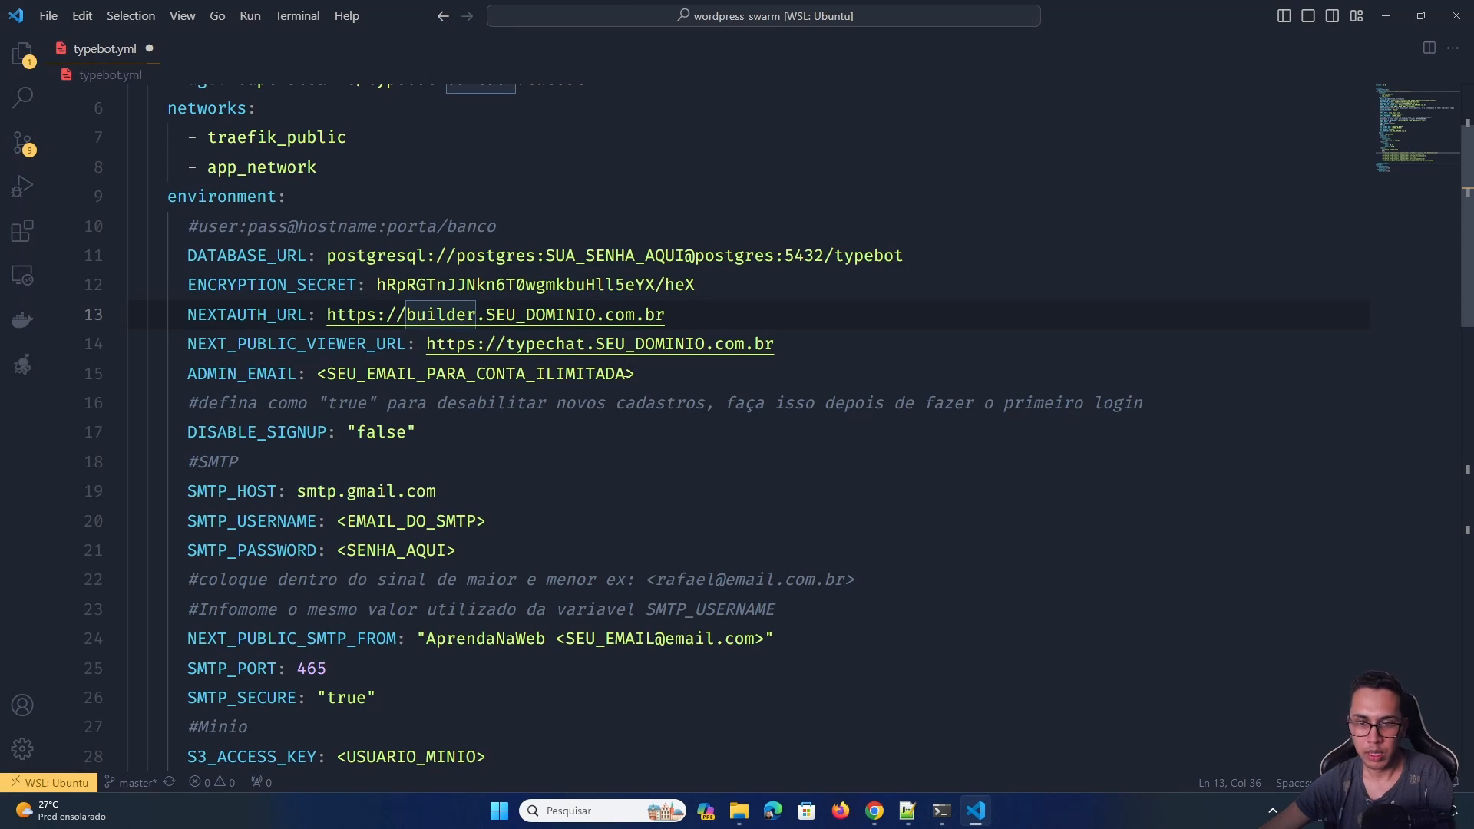
double_click(552, 315)
text(aprend)
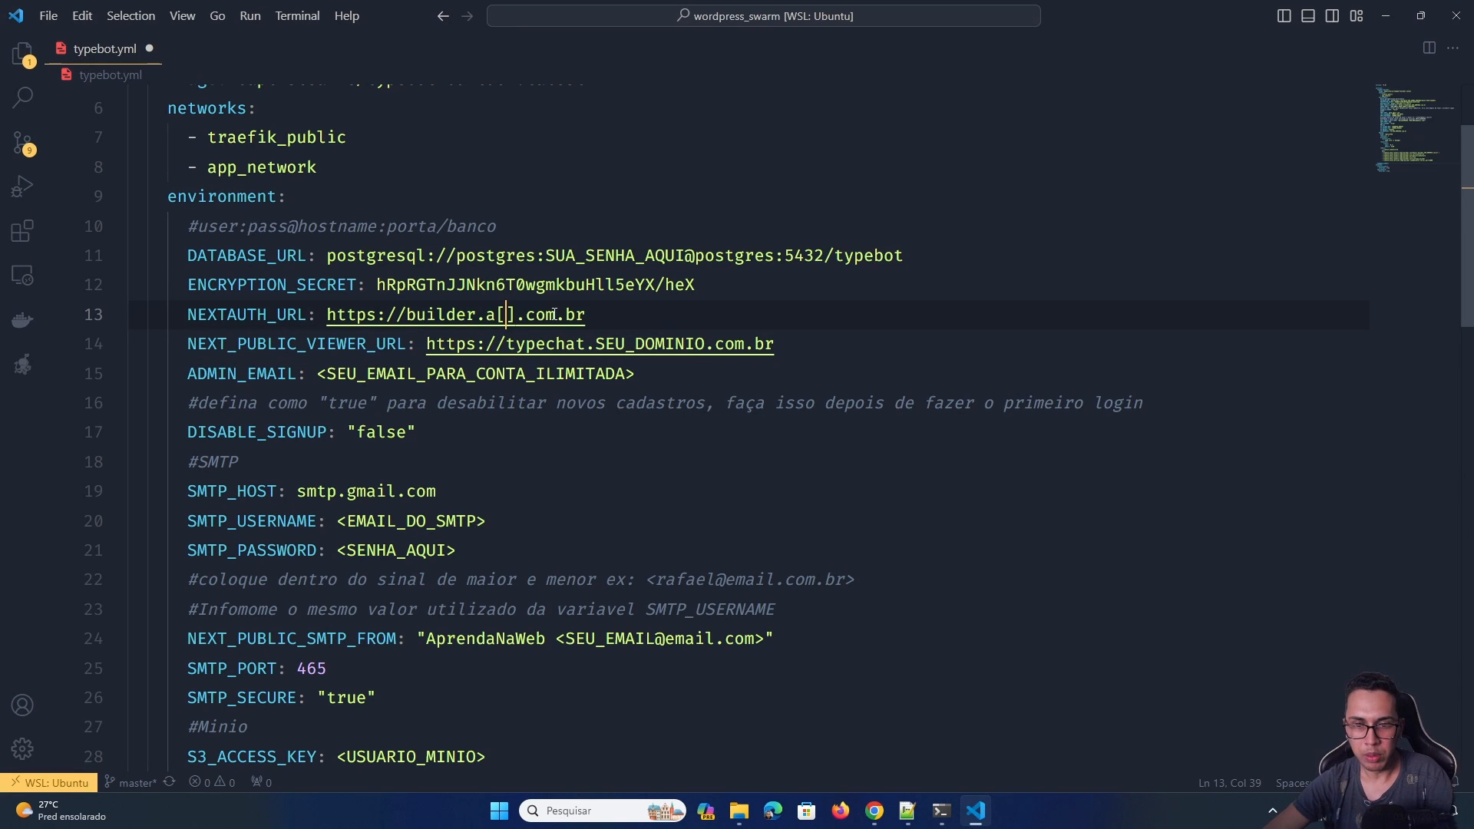
text(anaweb)
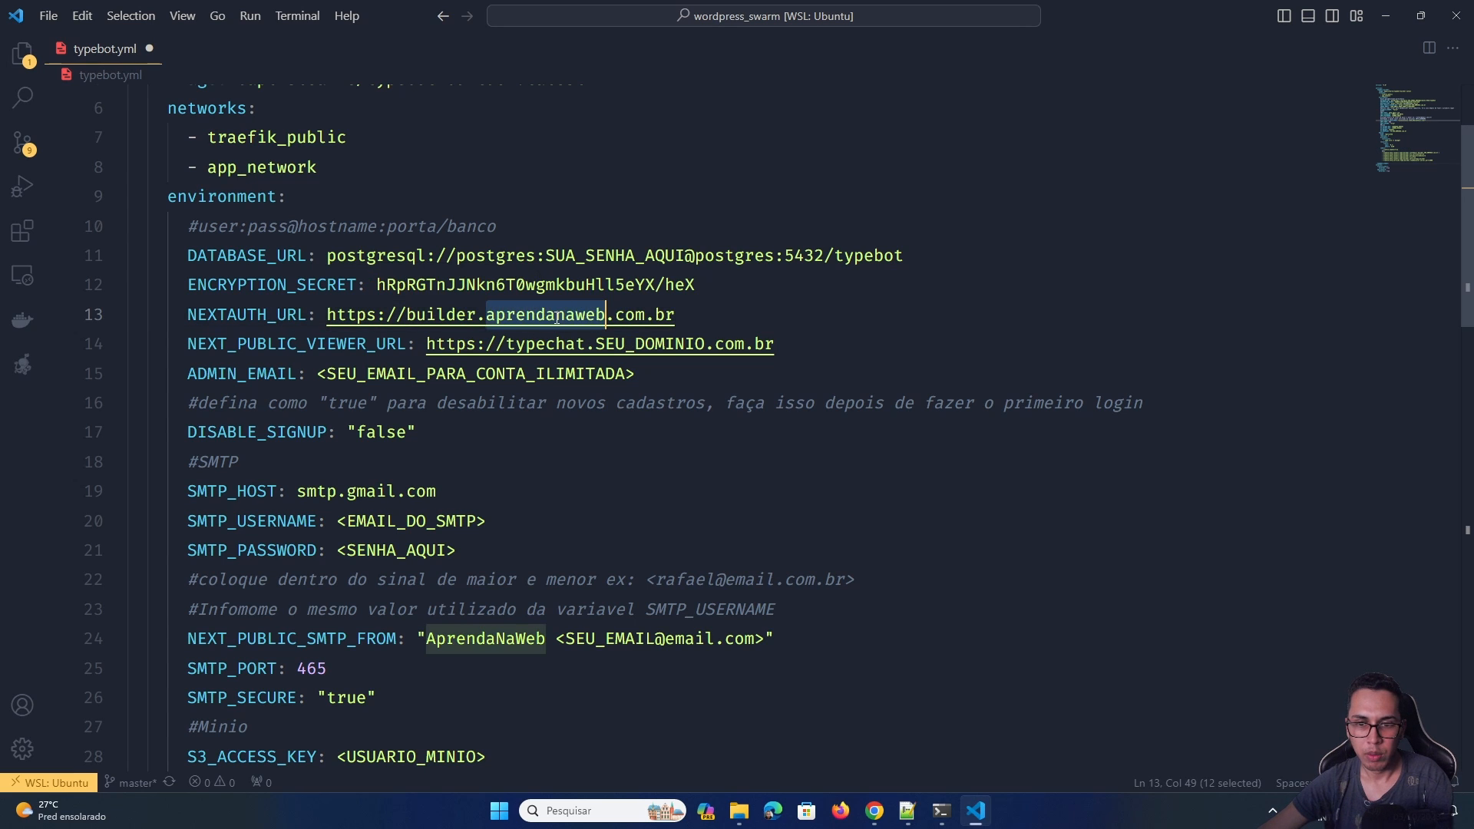
click(647, 343)
double_click(647, 343)
text(aprendanaweb)
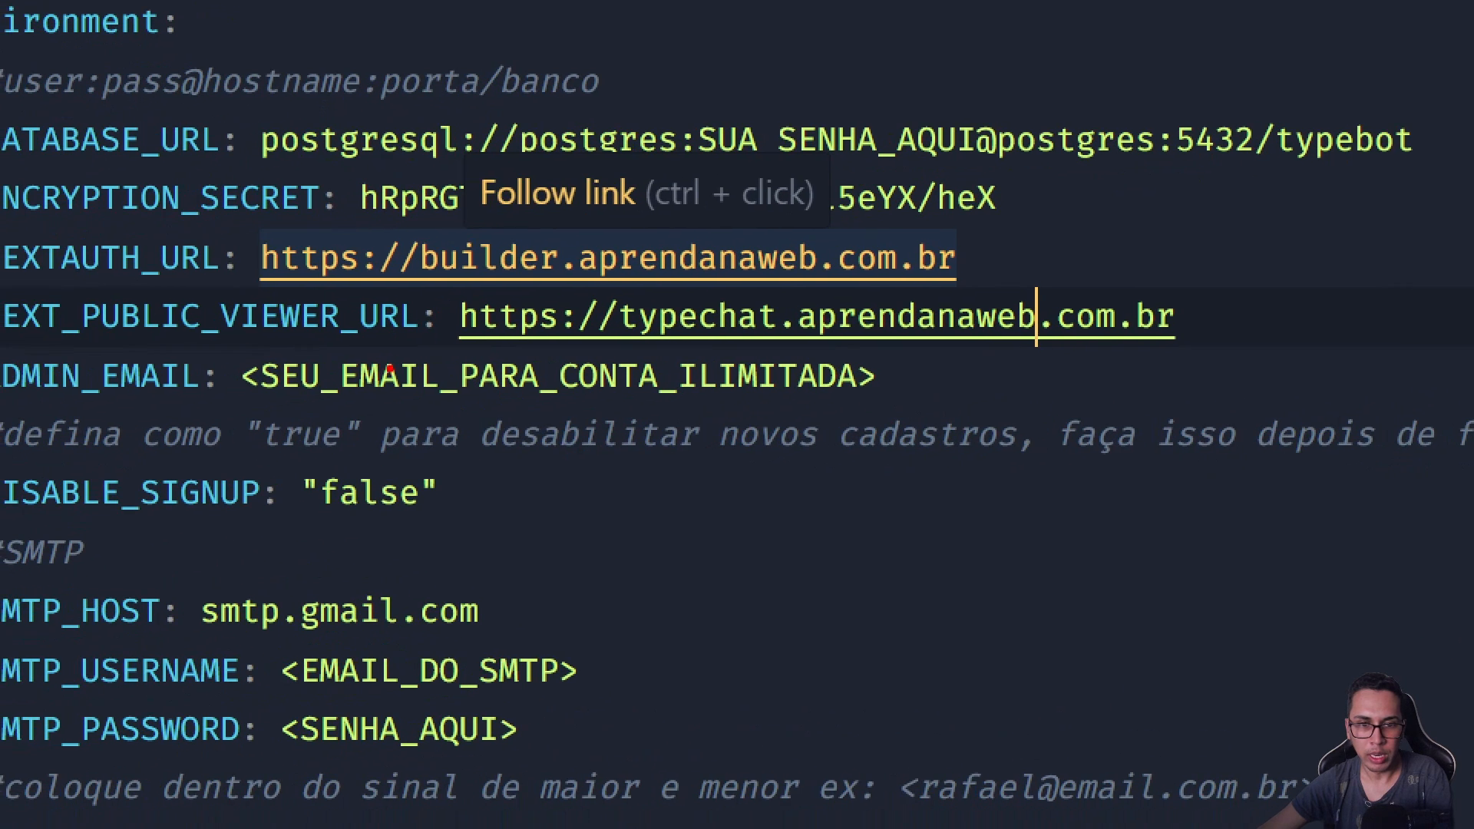
mouse_move(158, 231)
mouse_down()
mouse_move(232, 281)
mouse_move(213, 237)
mouse_up()
mouse_move(368, 294)
mouse_down()
mouse_move(356, 353)
mouse_move(404, 297)
mouse_up()
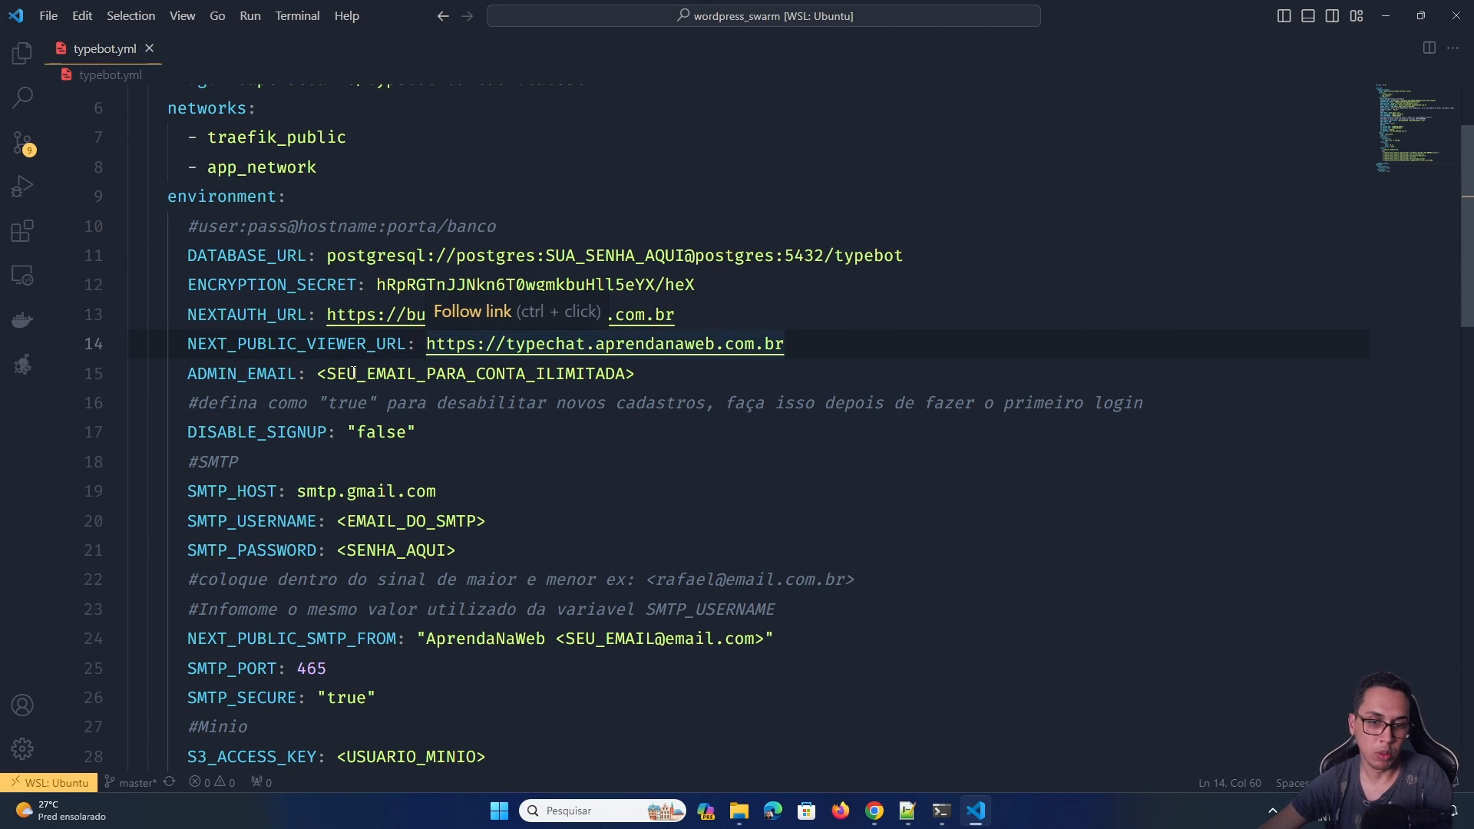
Replace the ADMIN_EMAIL placeholder with the administrator's email address and save typebot.yml.
drag(317, 374, 656, 376)
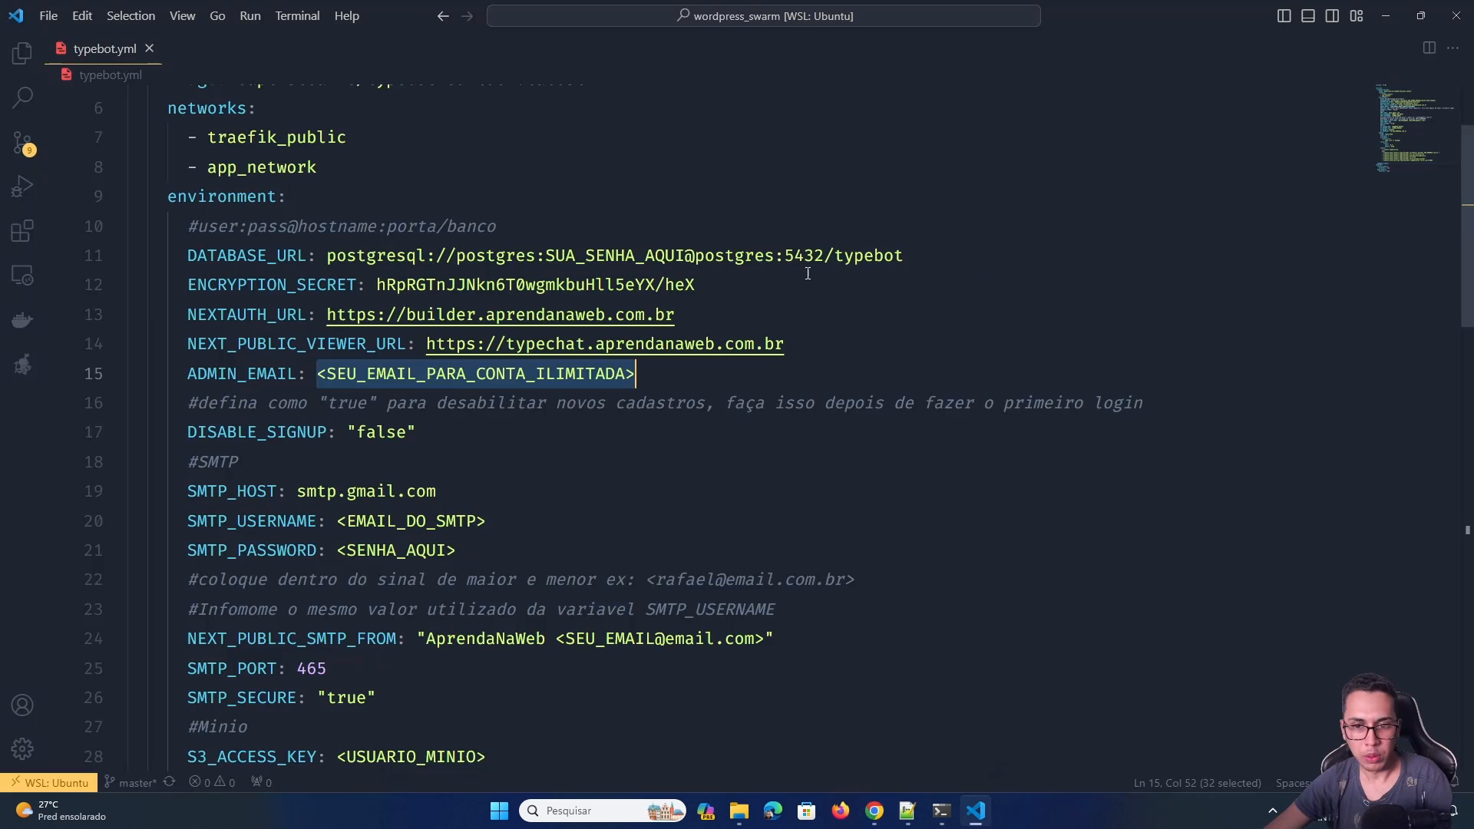
key(ctrl+v)
key(BackSpace)
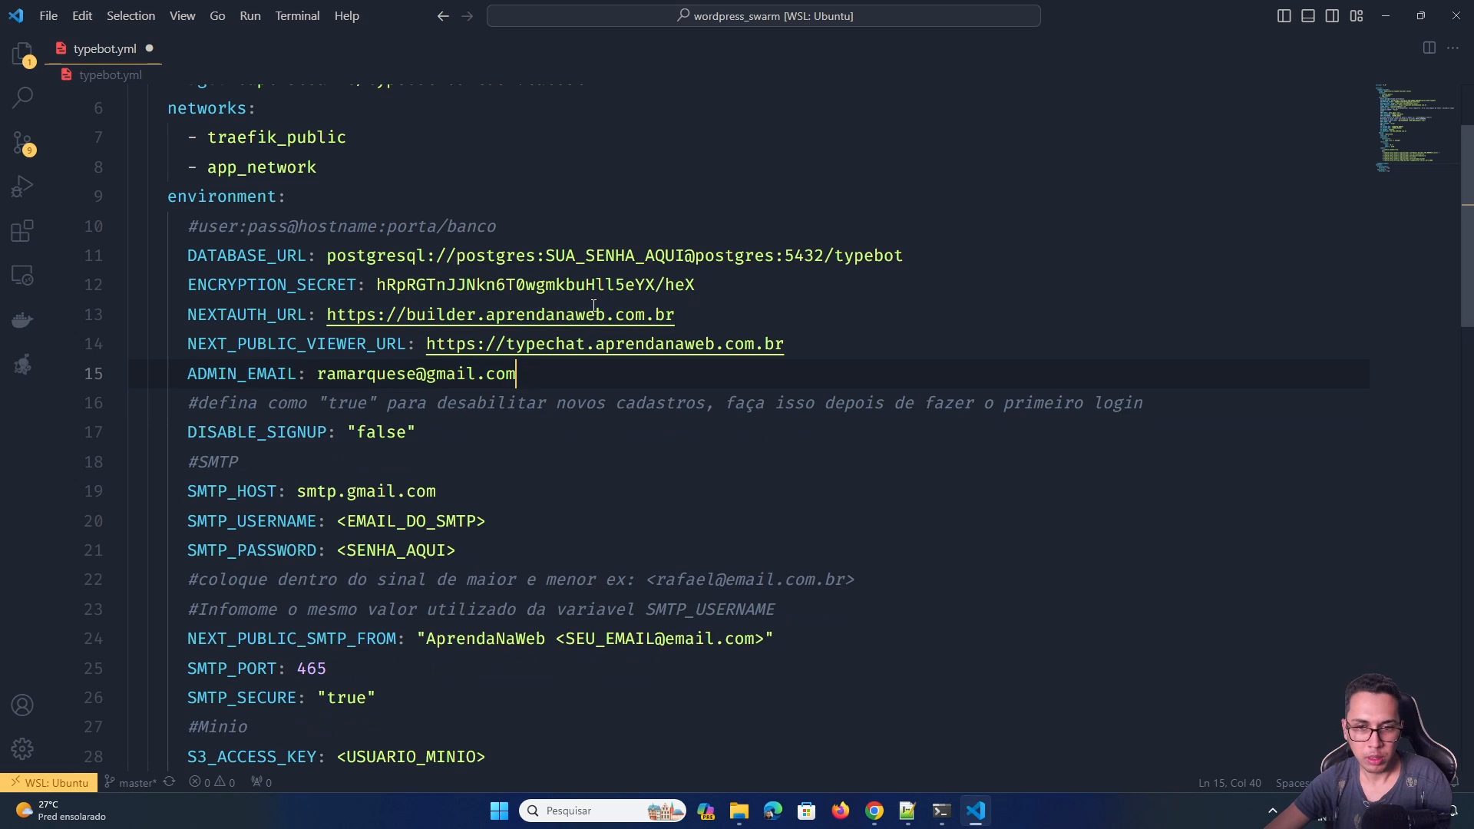
key(ctrl+s)
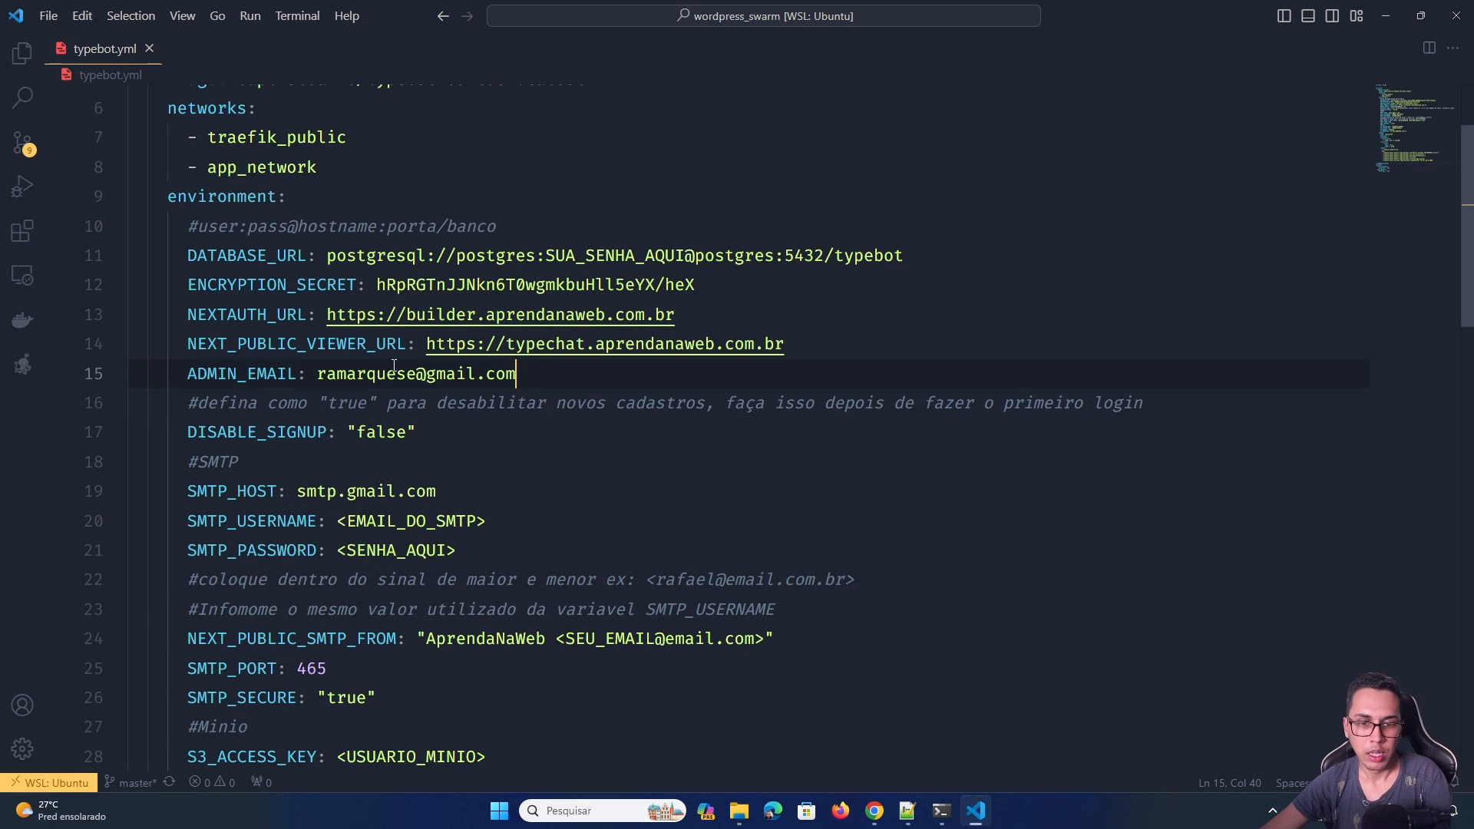
Review the DISABLE_SIGNUP setting and its comment, along with the SMTP host, username and password variables.
scroll(394, 366, down, 1)
double_click(349, 356)
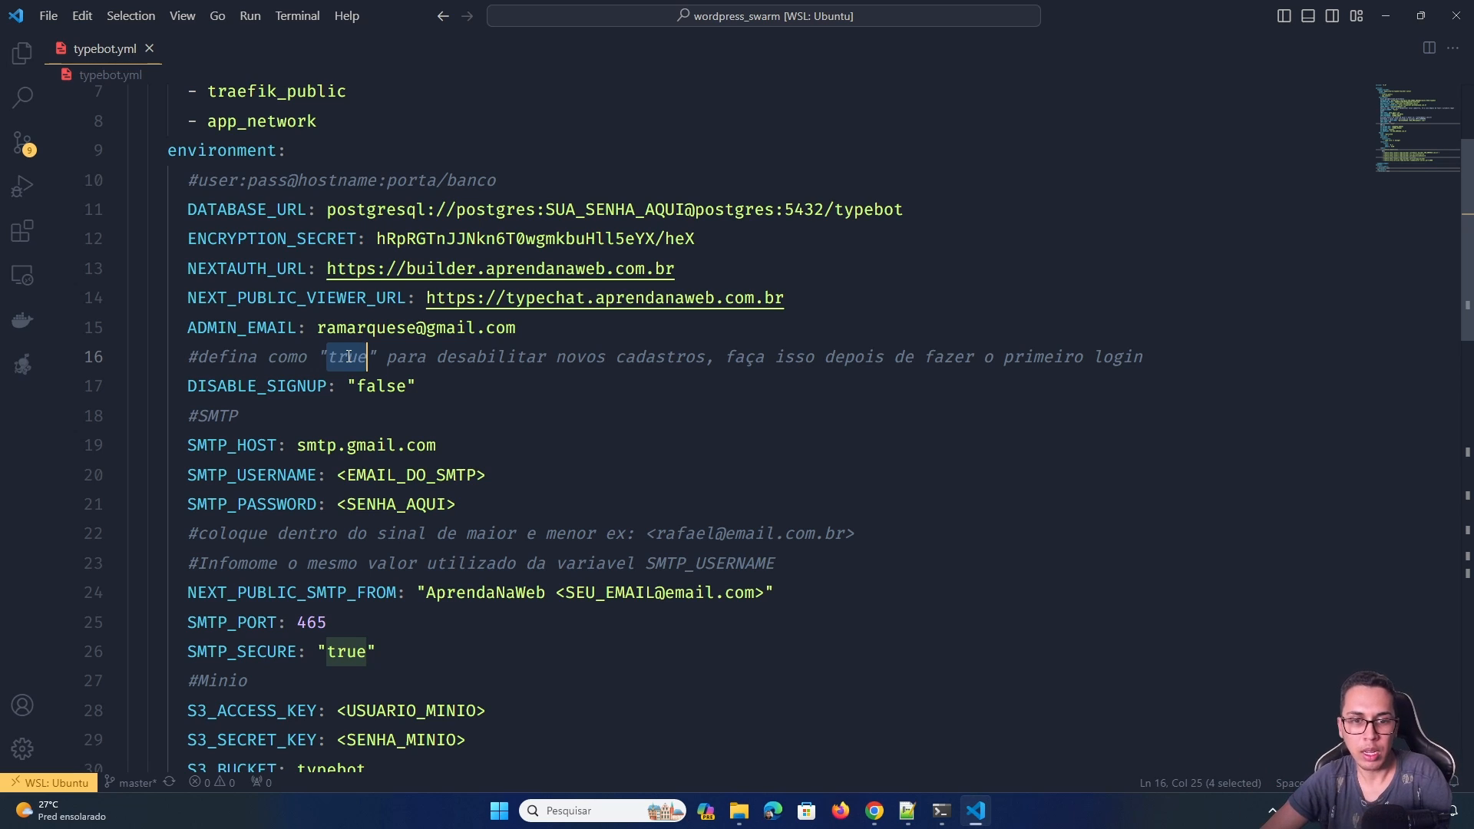
double_click(383, 387)
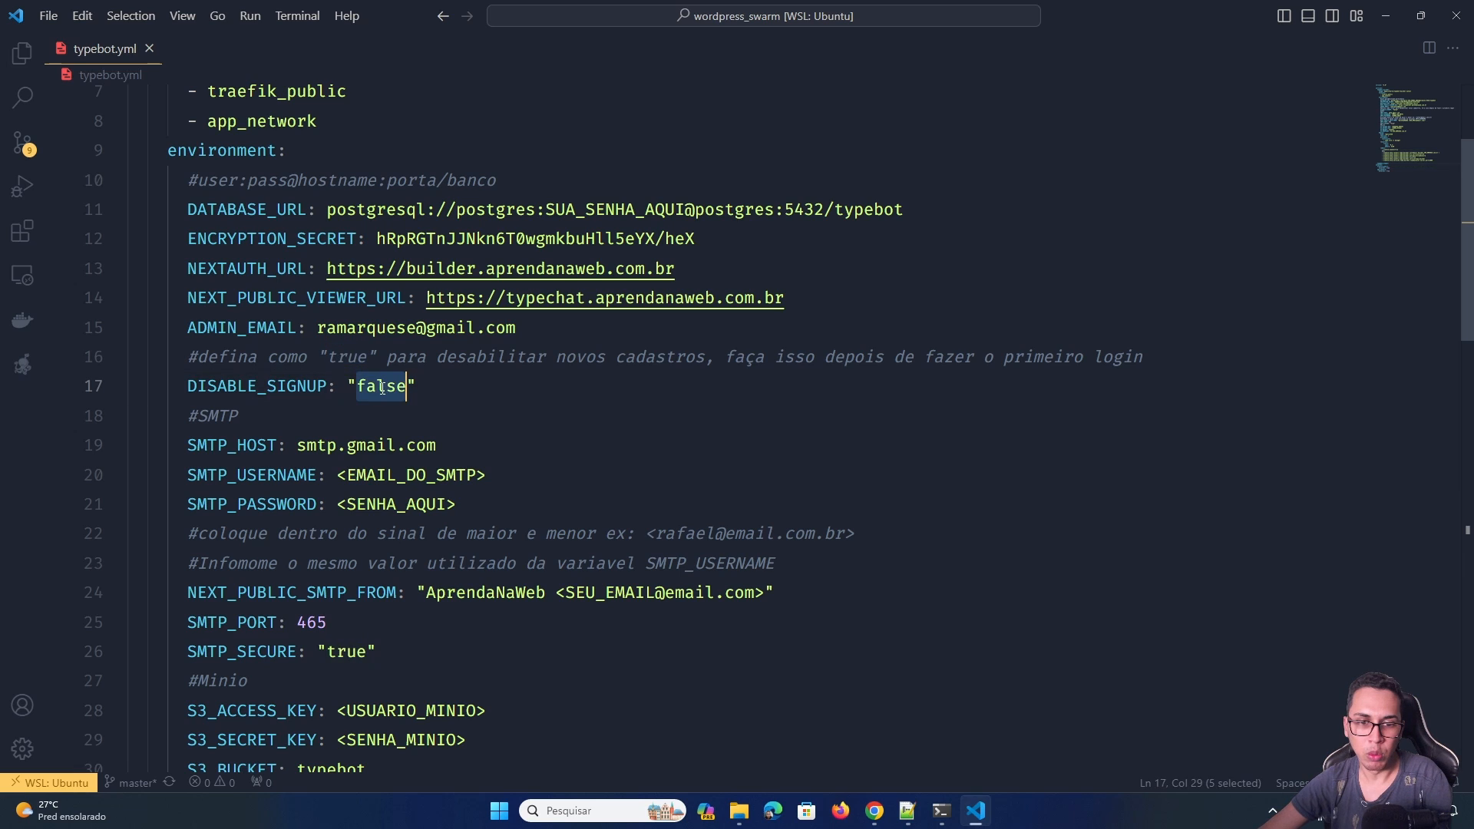
drag(331, 389, 189, 391)
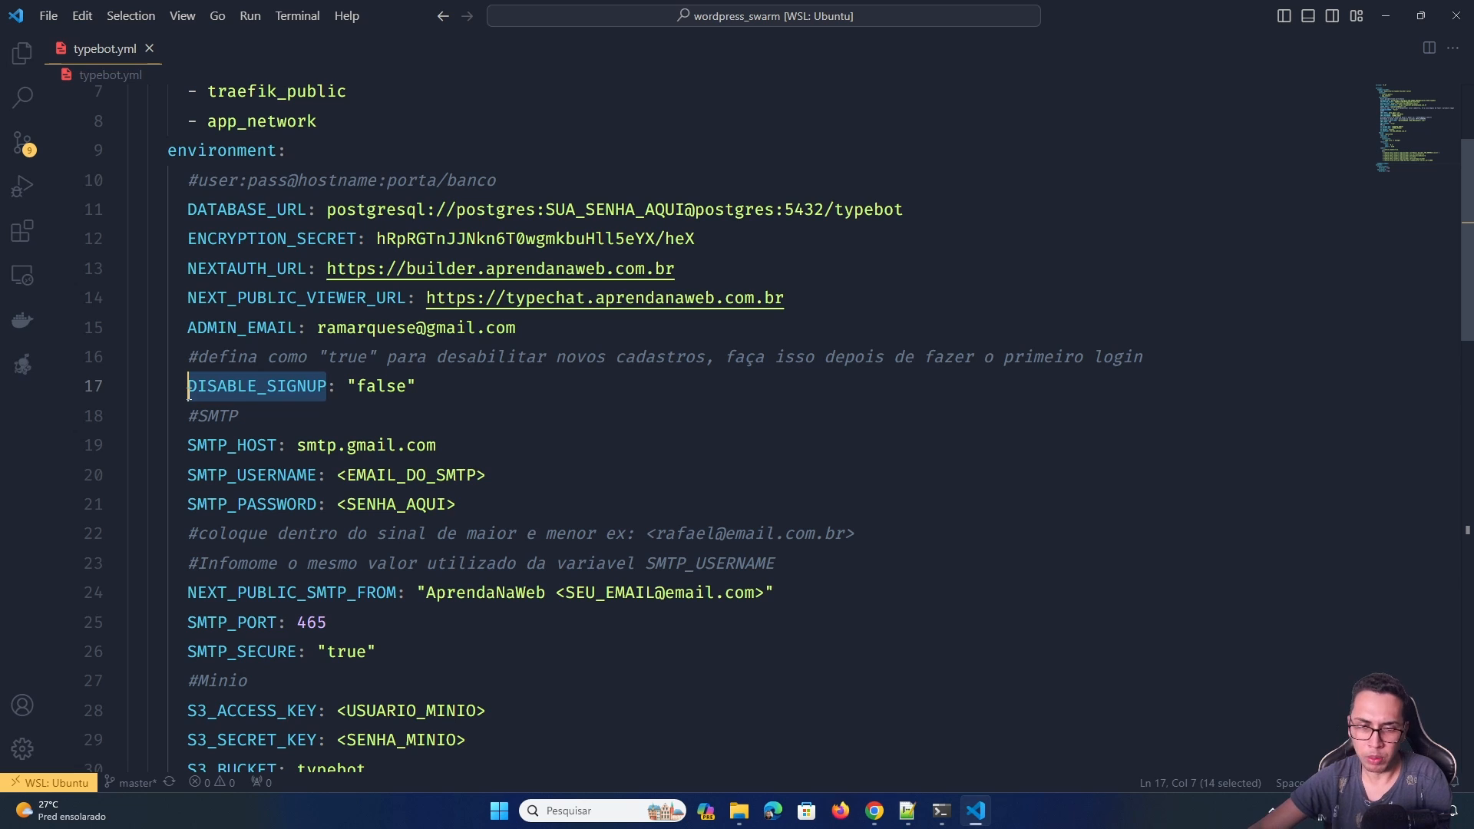
scroll(358, 353, down, 3)
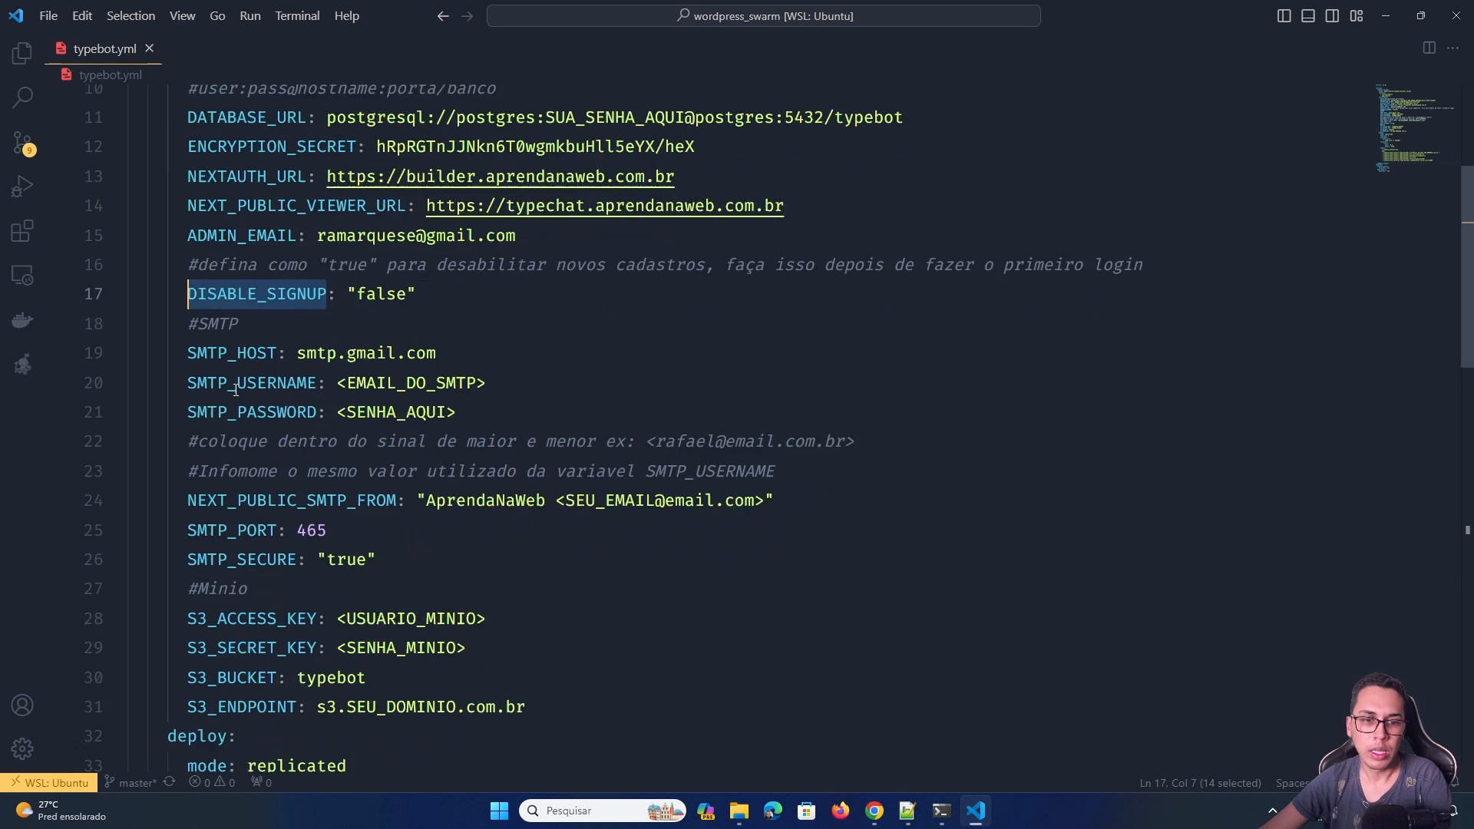
double_click(244, 305)
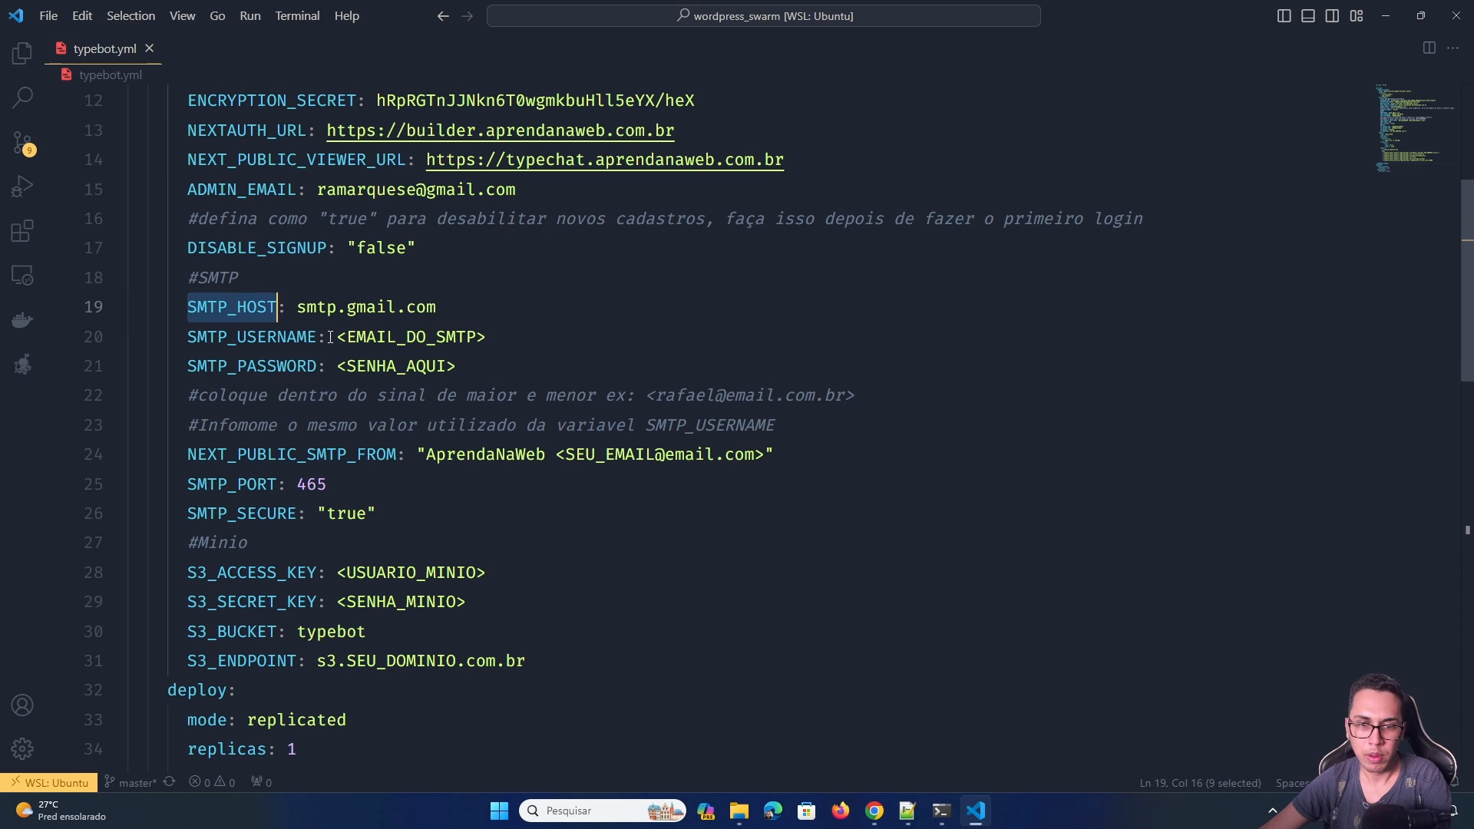
drag(337, 337, 487, 338)
drag(332, 366, 479, 370)
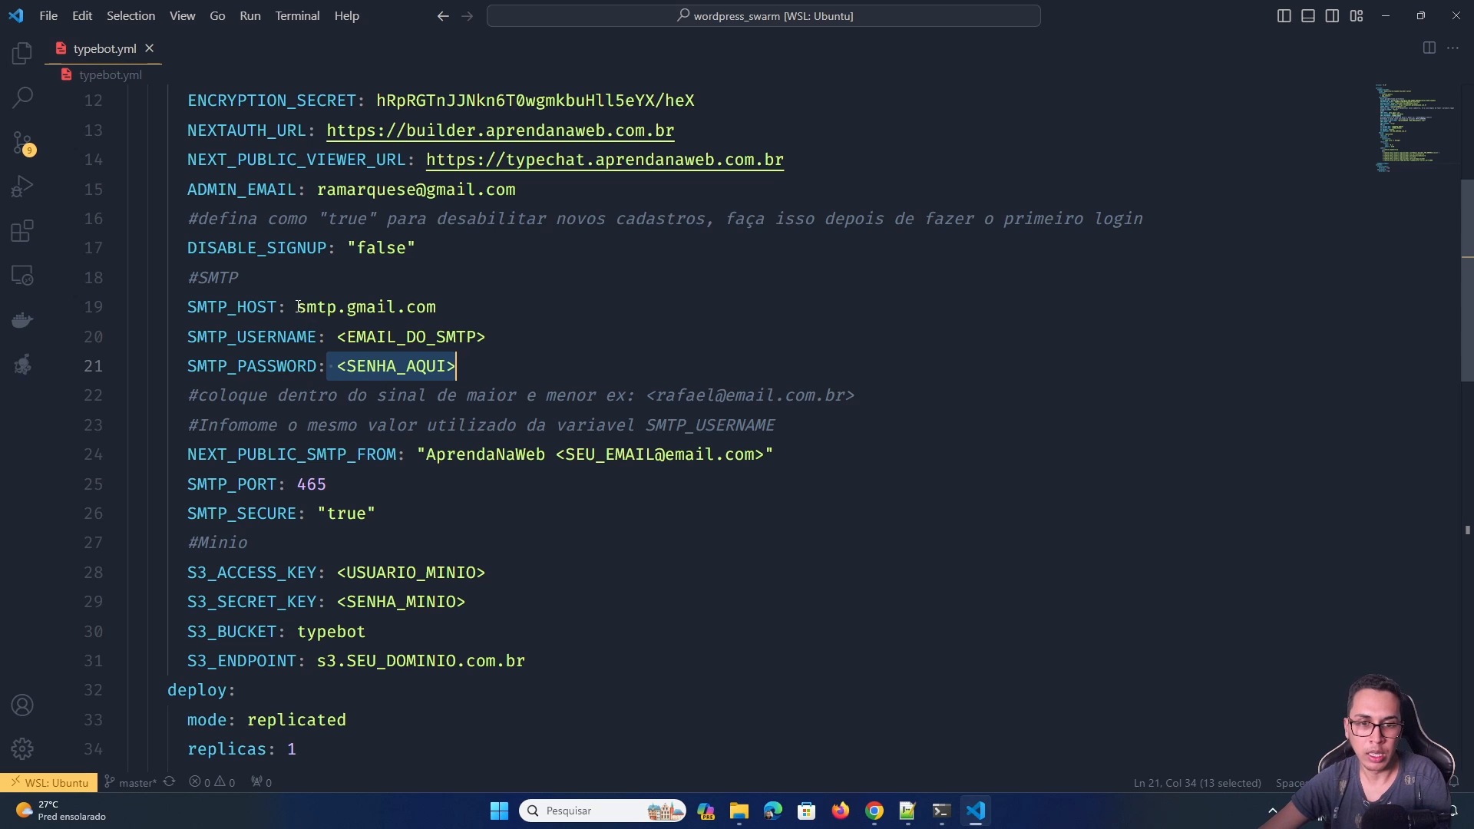
drag(297, 307, 445, 299)
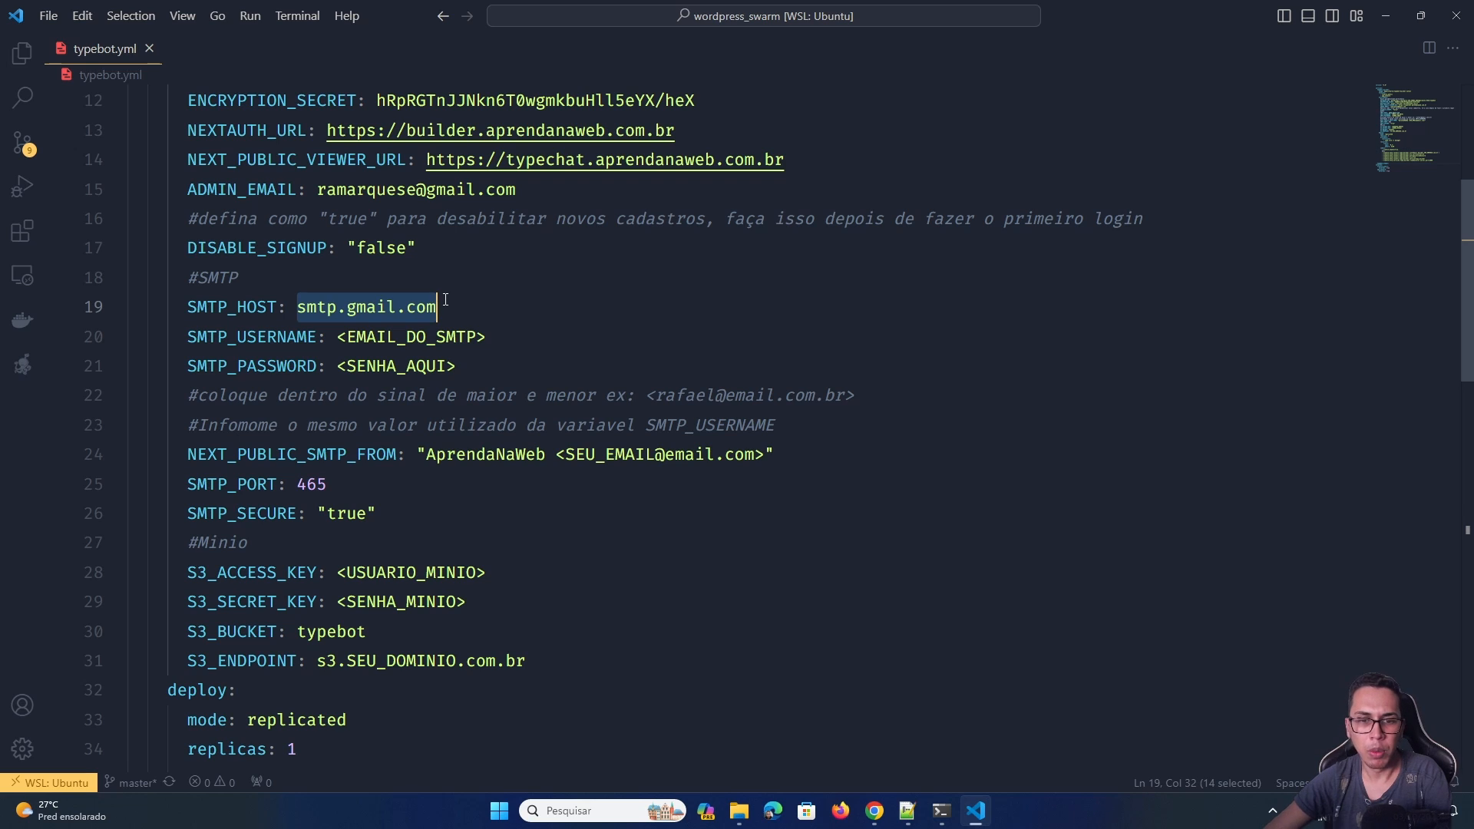
drag(341, 339, 524, 337)
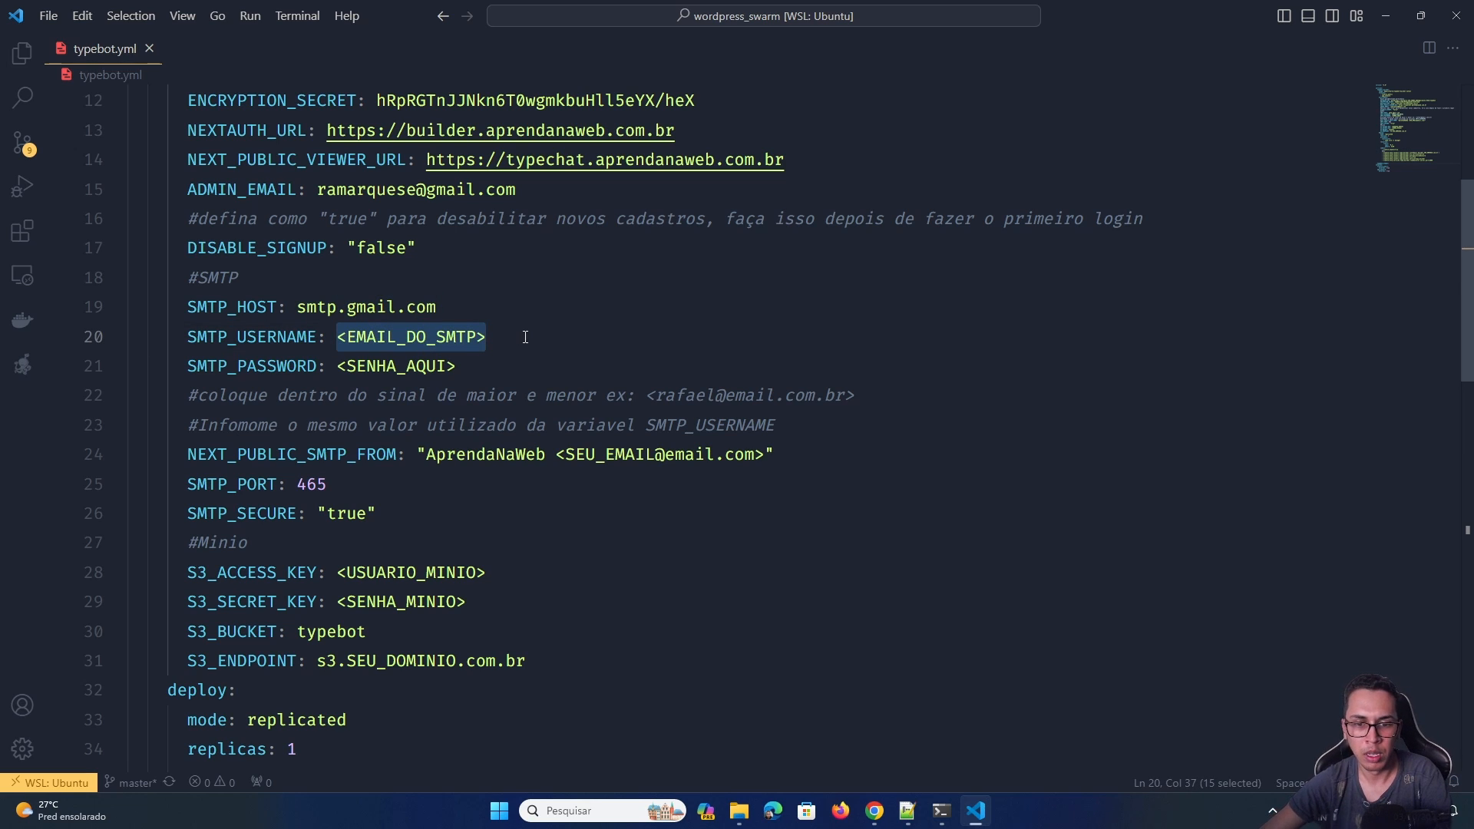
Replace the placeholder address inside the angle brackets of NEXT_PUBLIC_SMTP_FROM with the sender's email address, and save the file.
scroll(240, 361, down, 1)
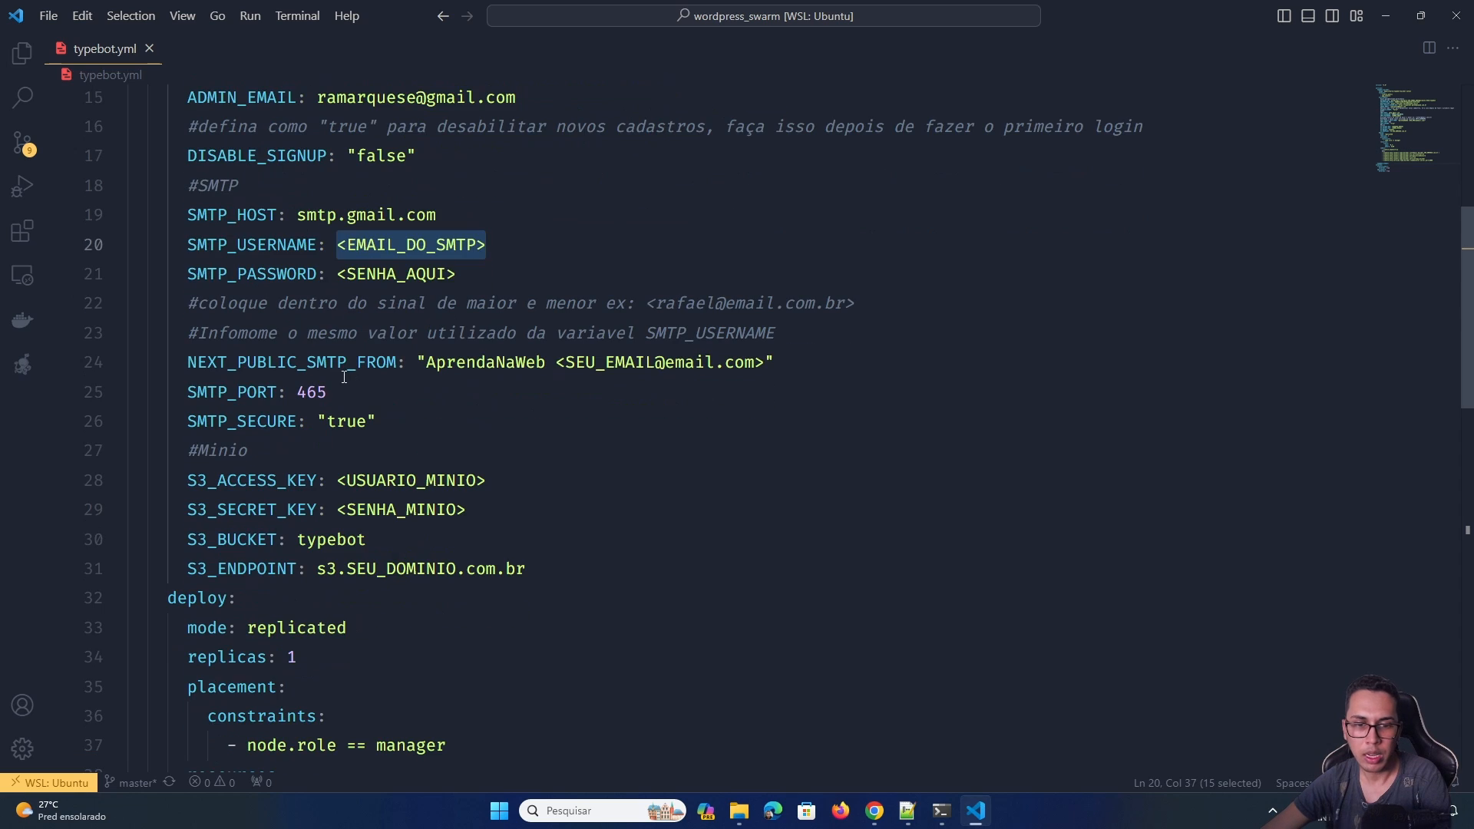
double_click(312, 363)
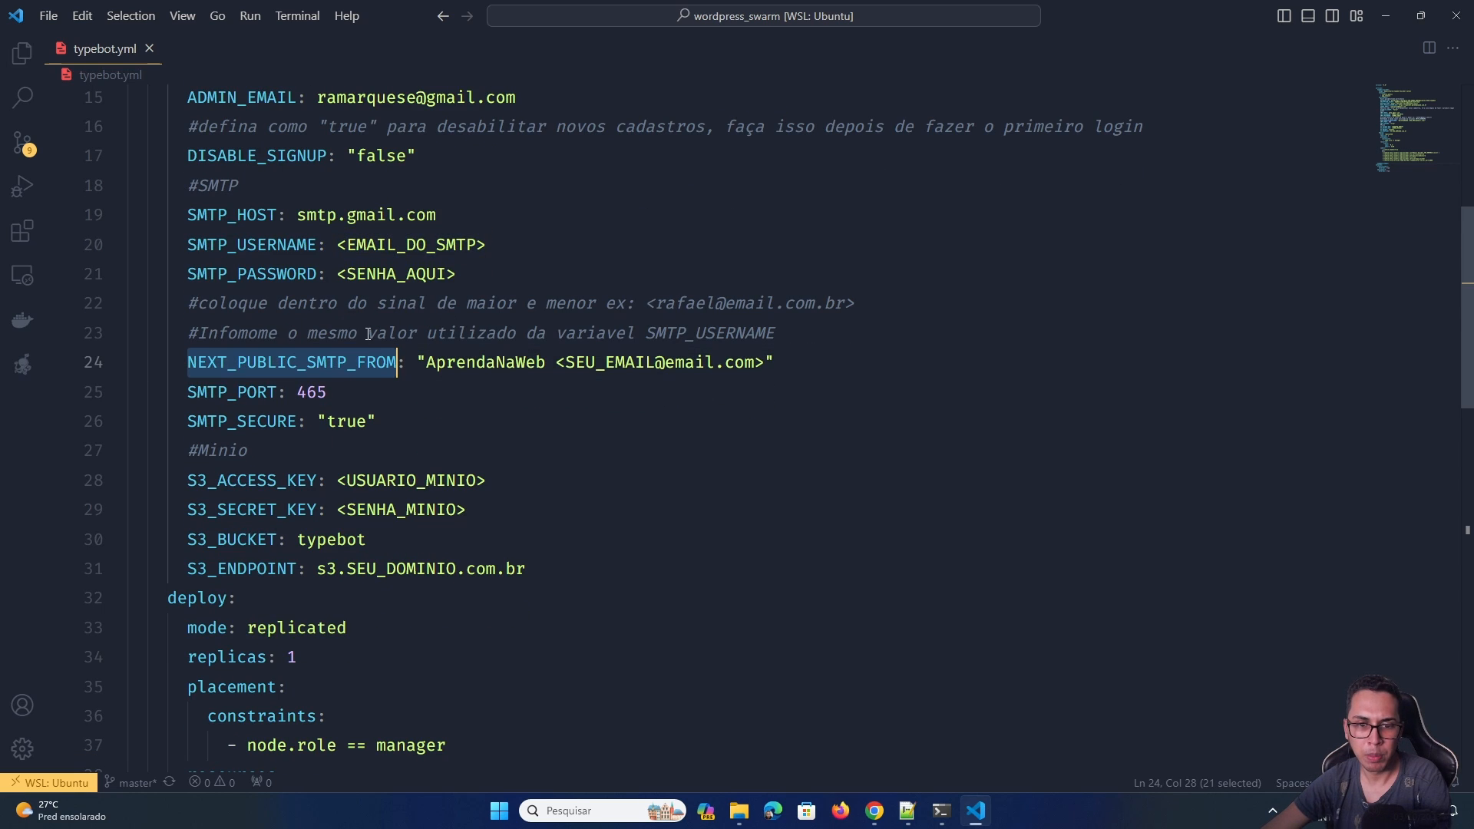
double_click(462, 363)
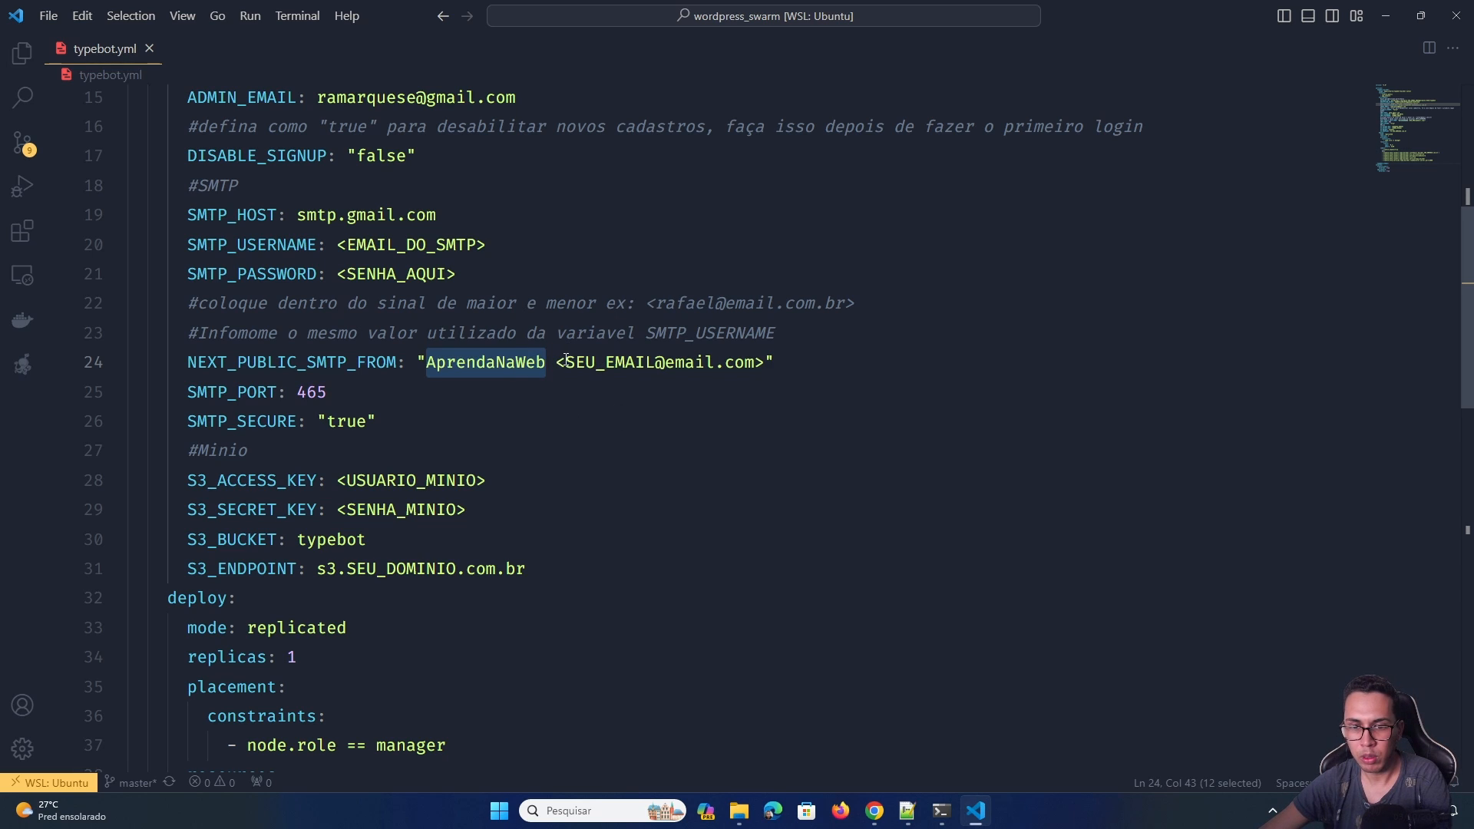
drag(566, 359, 754, 358)
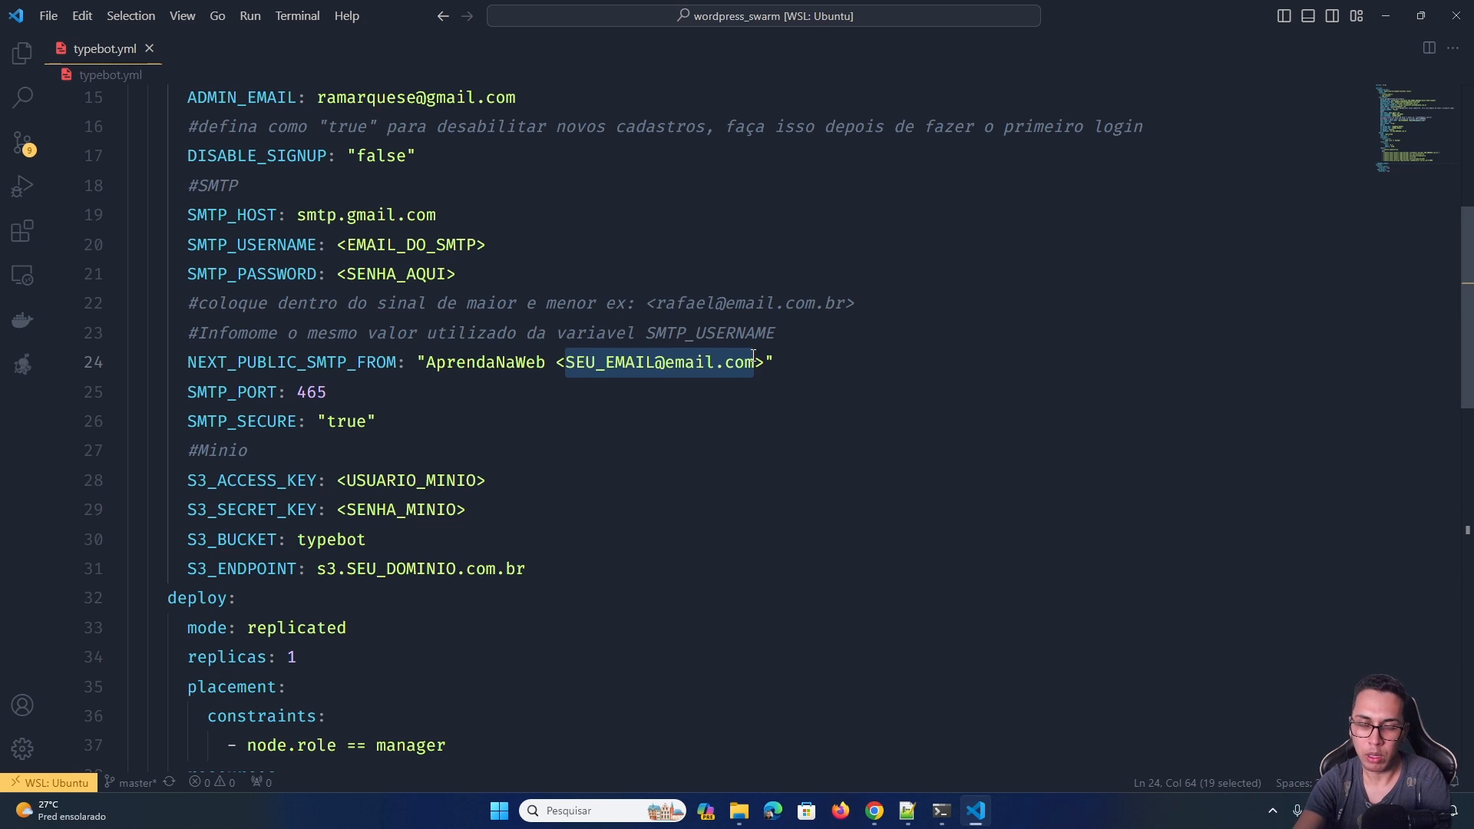
key(ctrl+v)
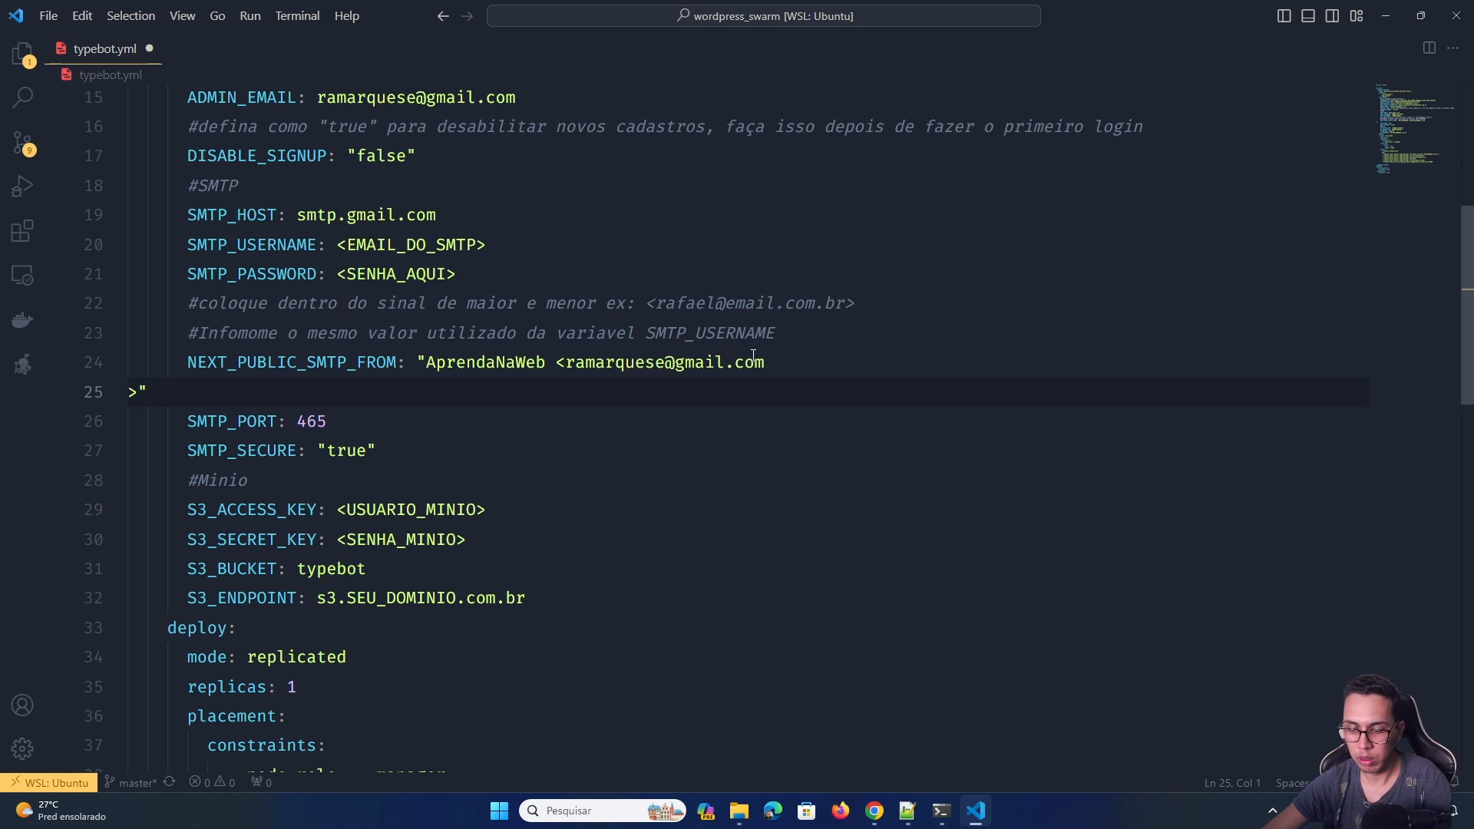
key(BackSpace)
key(ctrl+s)
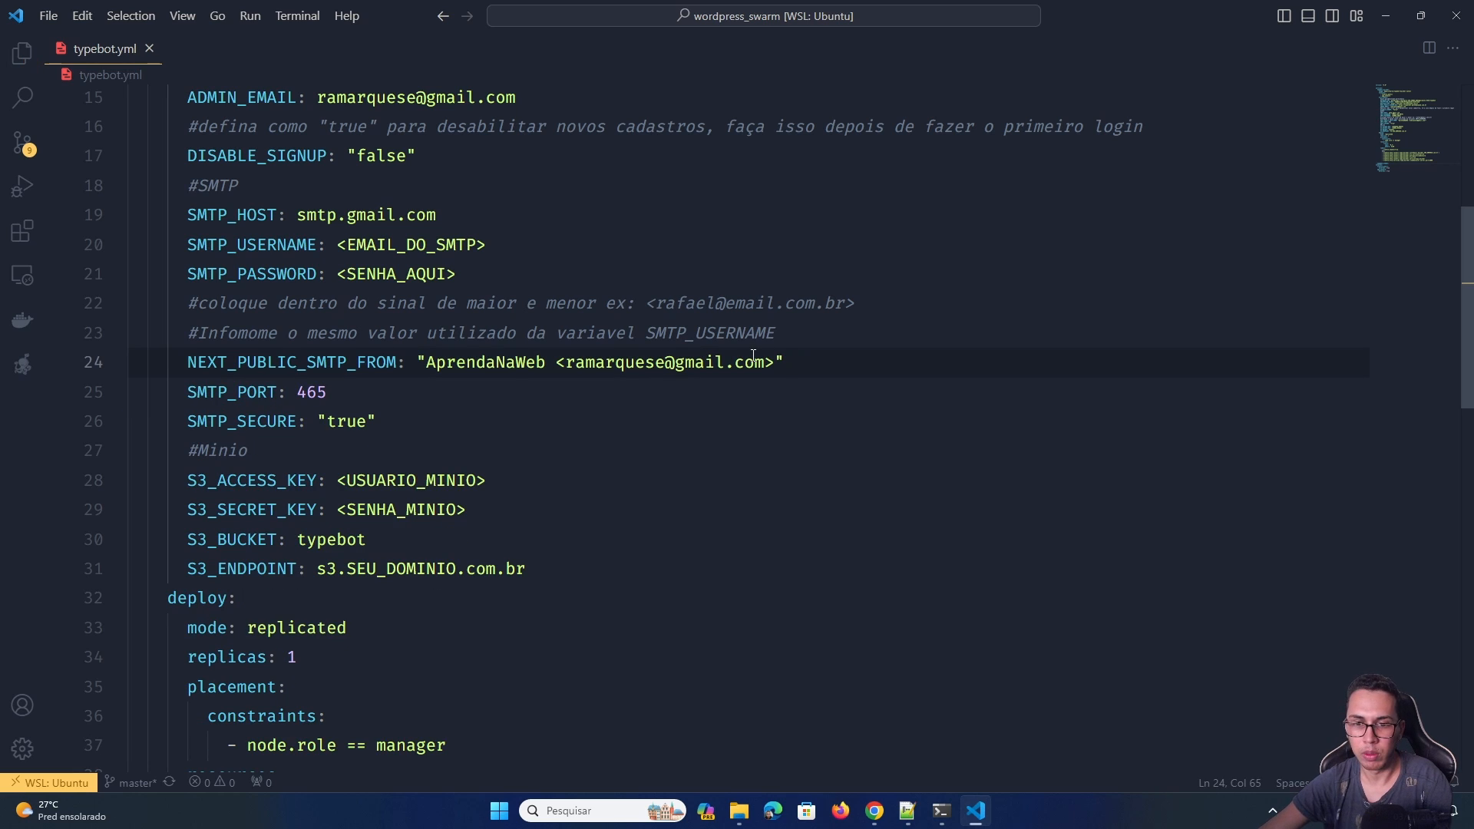
Replace the SMTP_USERNAME placeholder with the same email address as NEXT_PUBLIC_SMTP_FROM, and check the SMTP_PORT and SMTP_SECURE values.
double_click(629, 363)
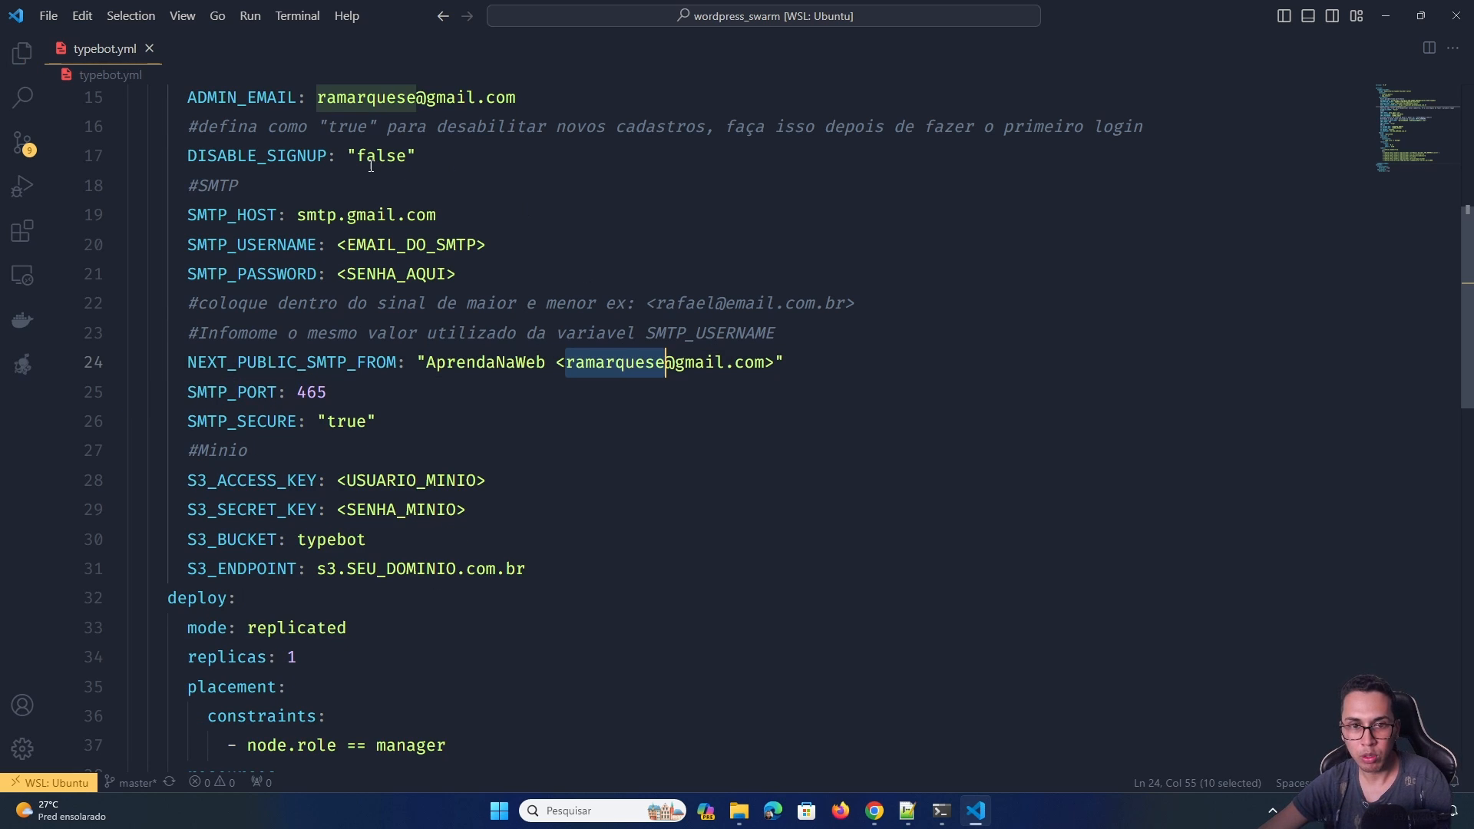
scroll(371, 166, up, 1)
scroll(369, 163, down, 1)
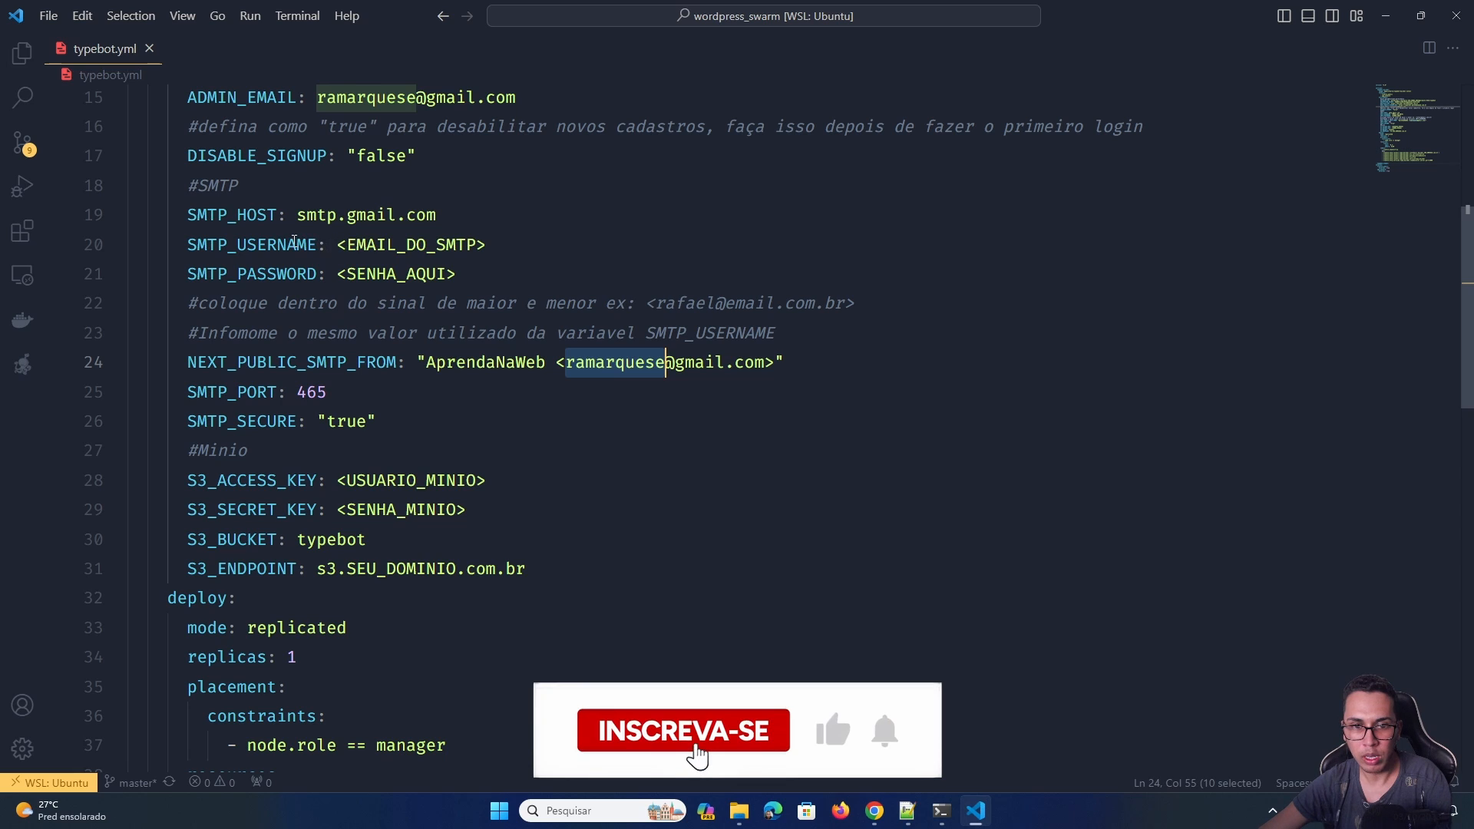
drag(338, 244, 486, 245)
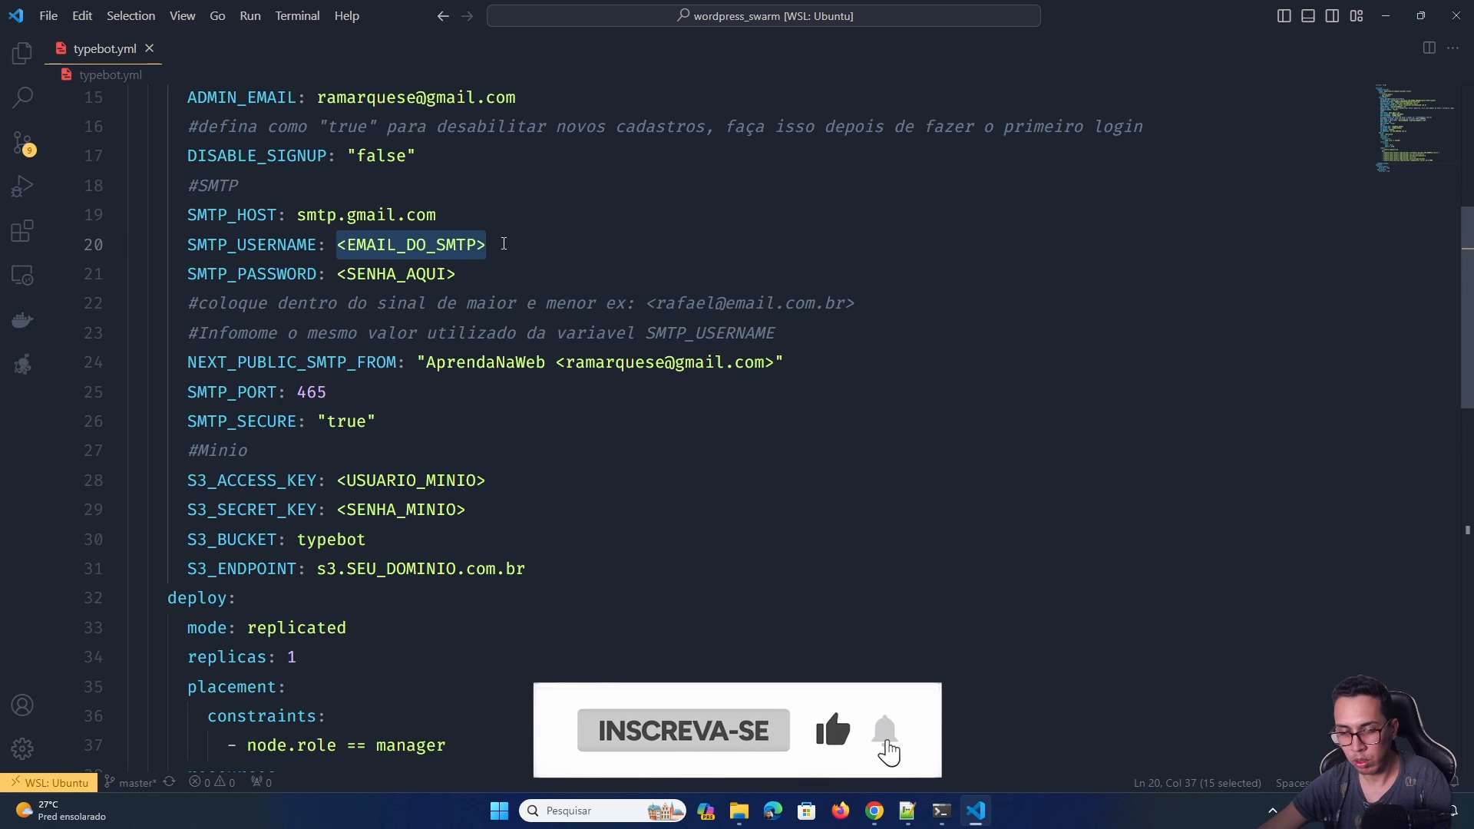
key(ctrl+v)
key(BackSpace)
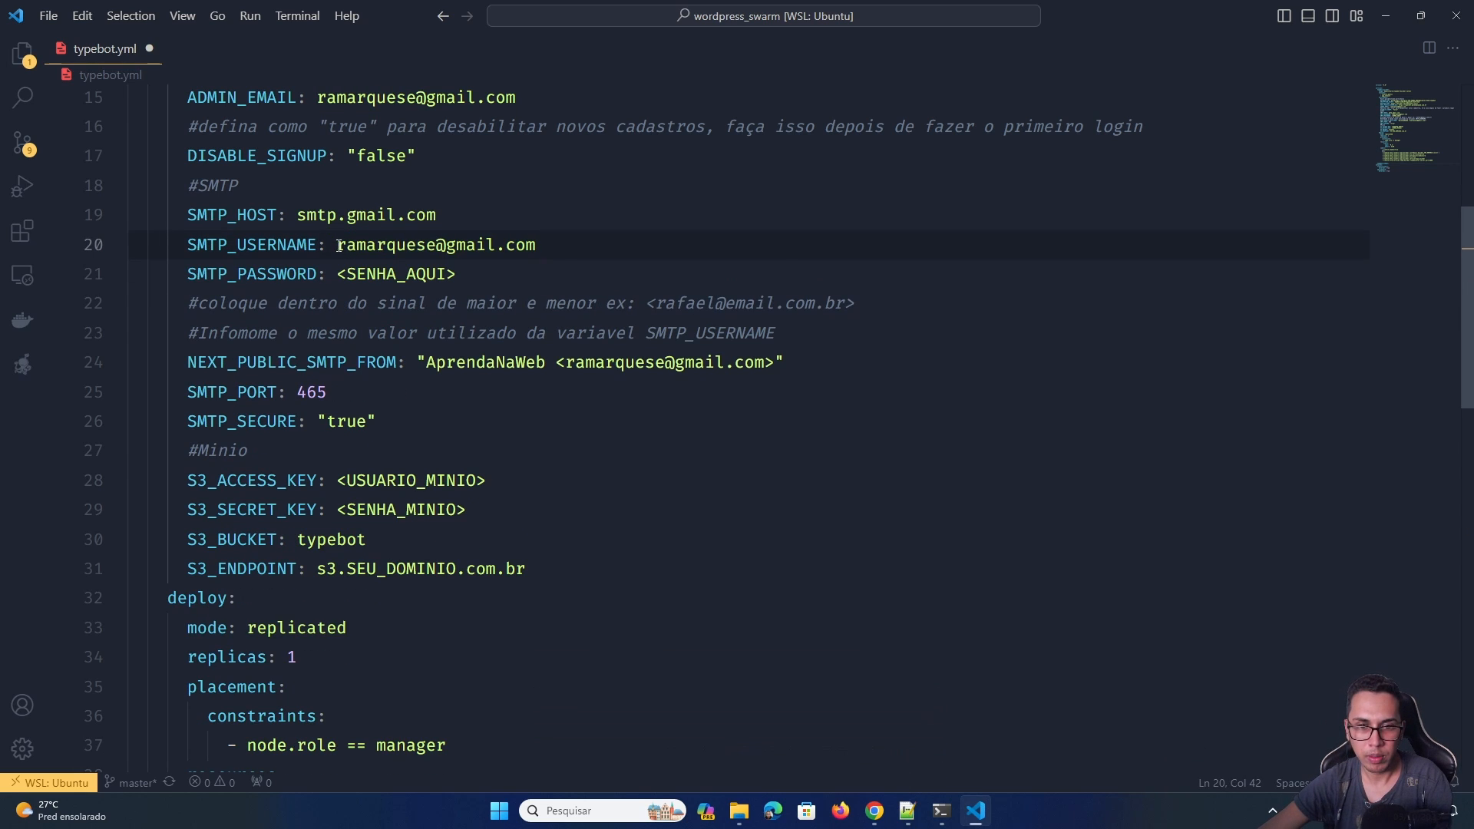
drag(340, 246, 542, 254)
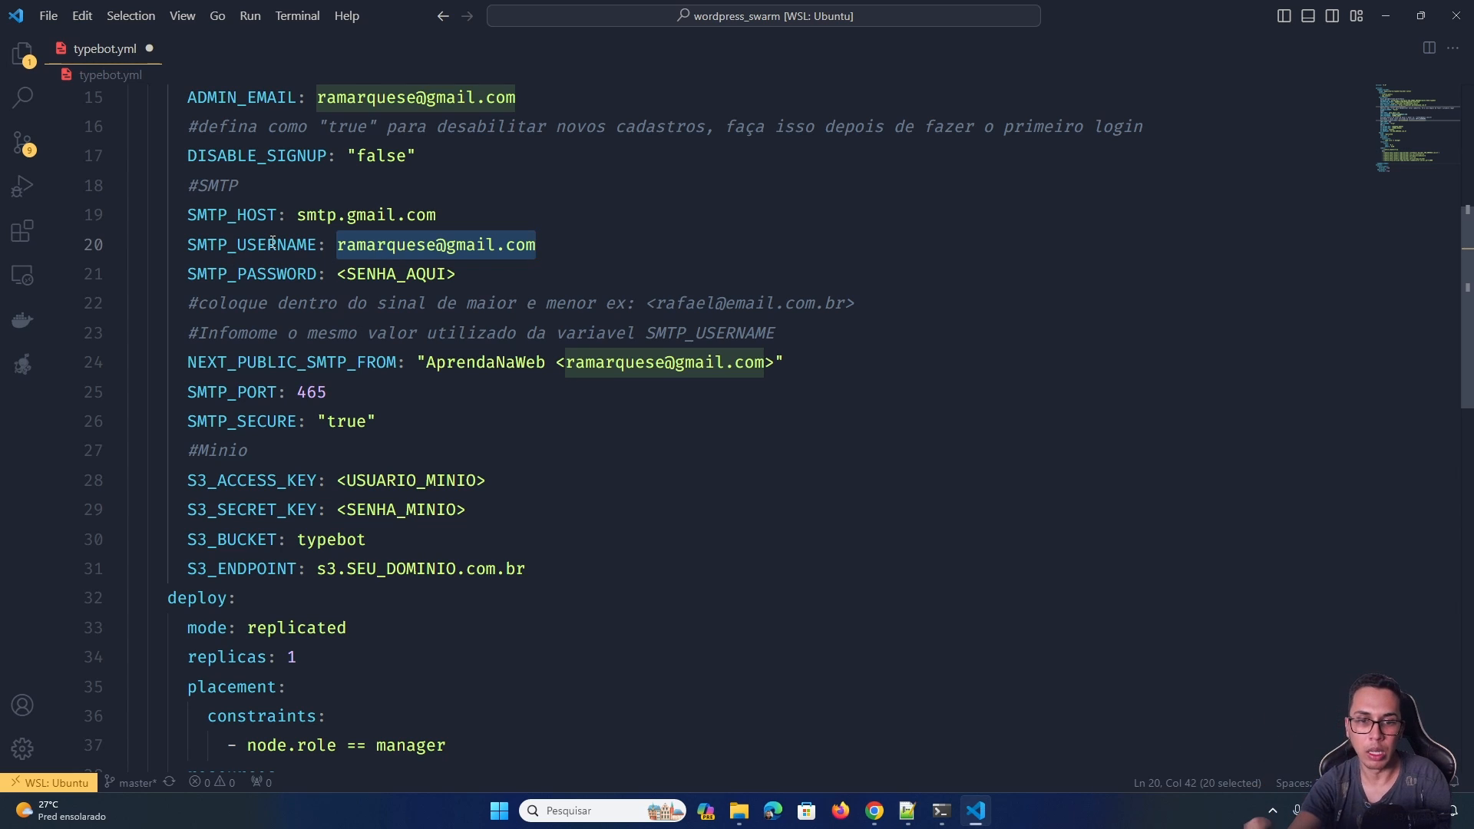
double_click(318, 390)
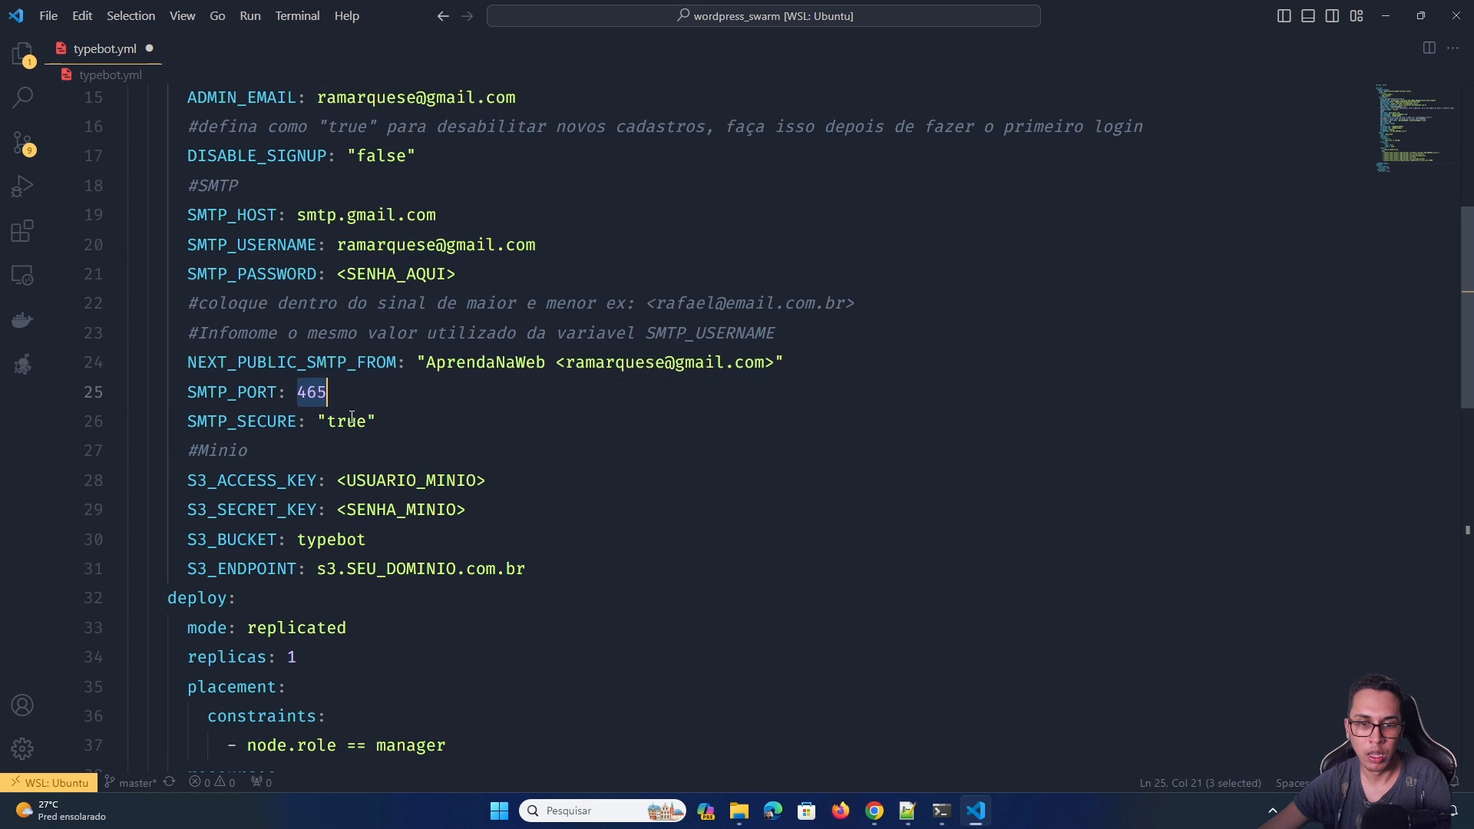
double_click(347, 422)
Delete the Minio comment and the four S3 variables from the environment section, and save typebot.yml.
scroll(452, 380, down, 1)
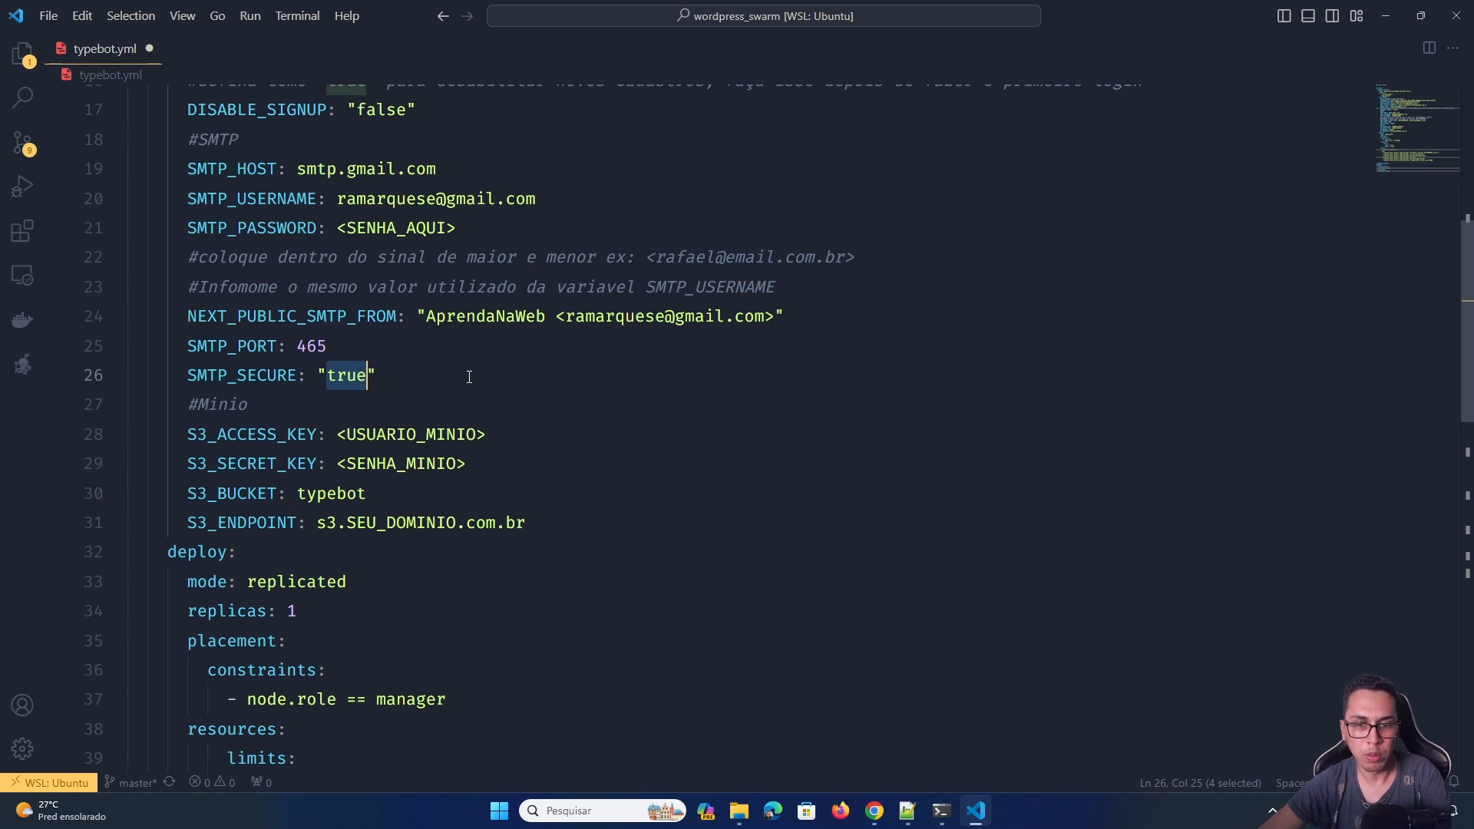
scroll(469, 376, down, 1)
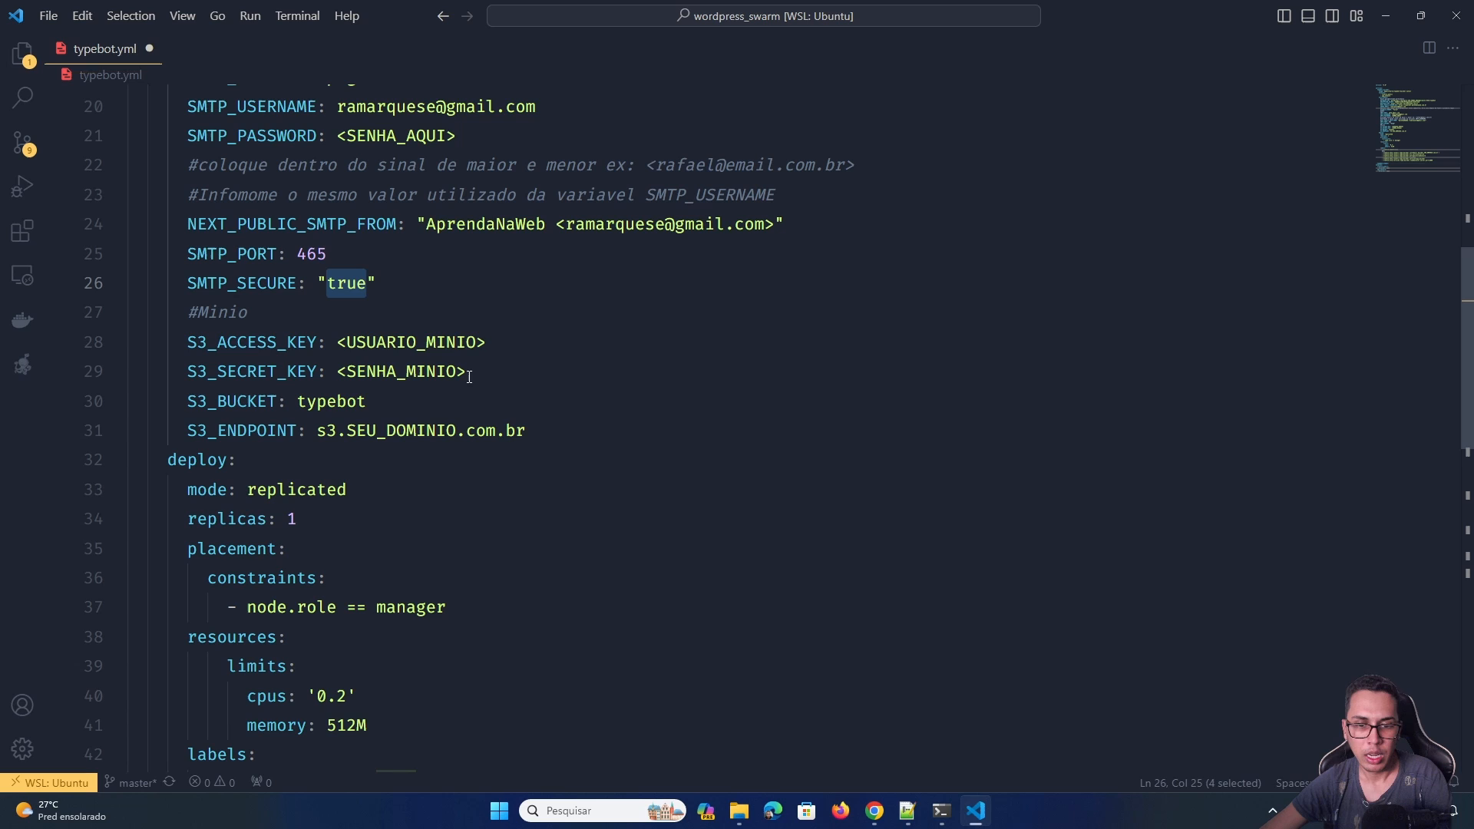
double_click(394, 343)
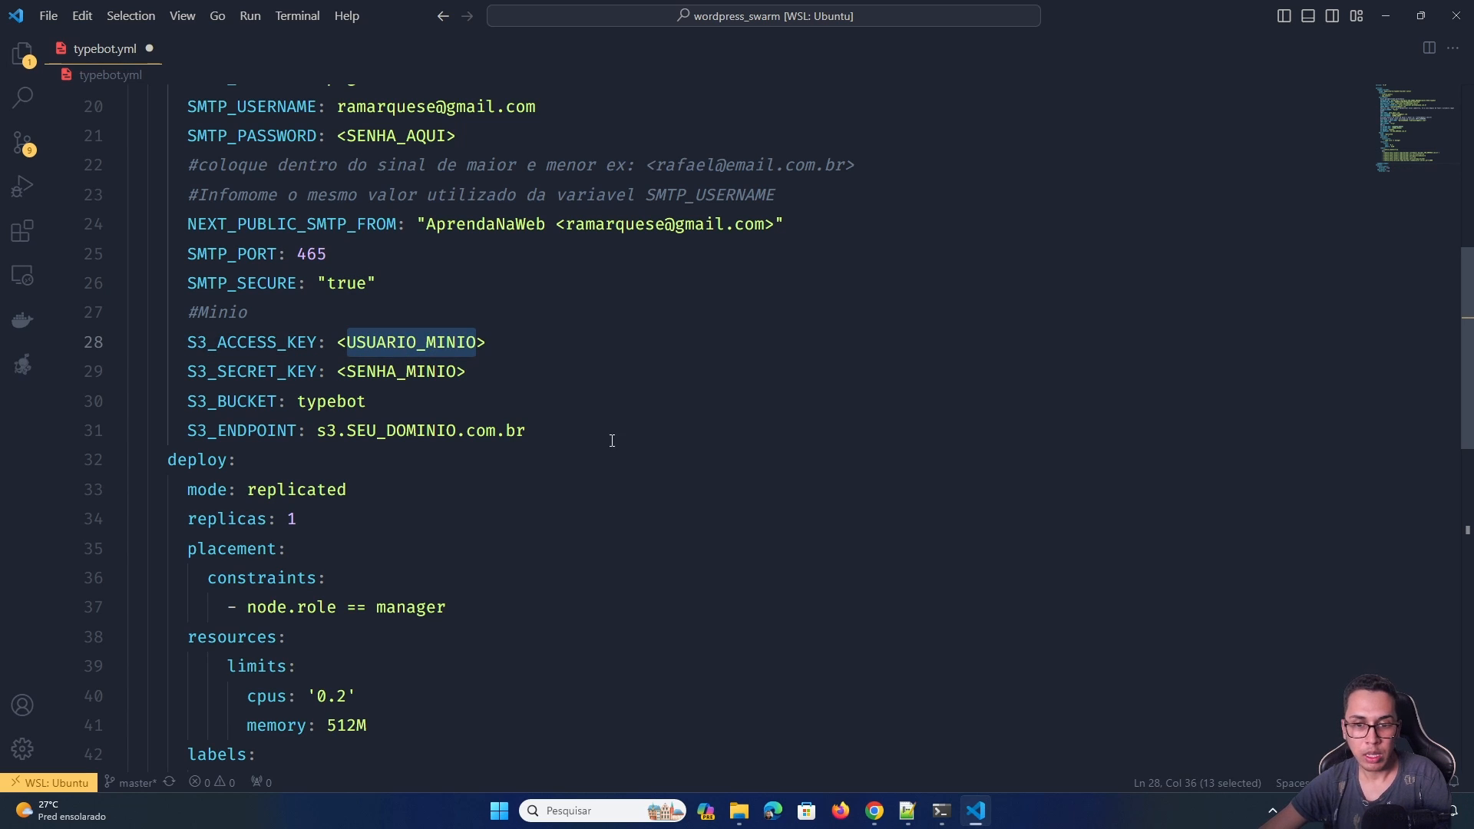
drag(537, 431, 33, 355)
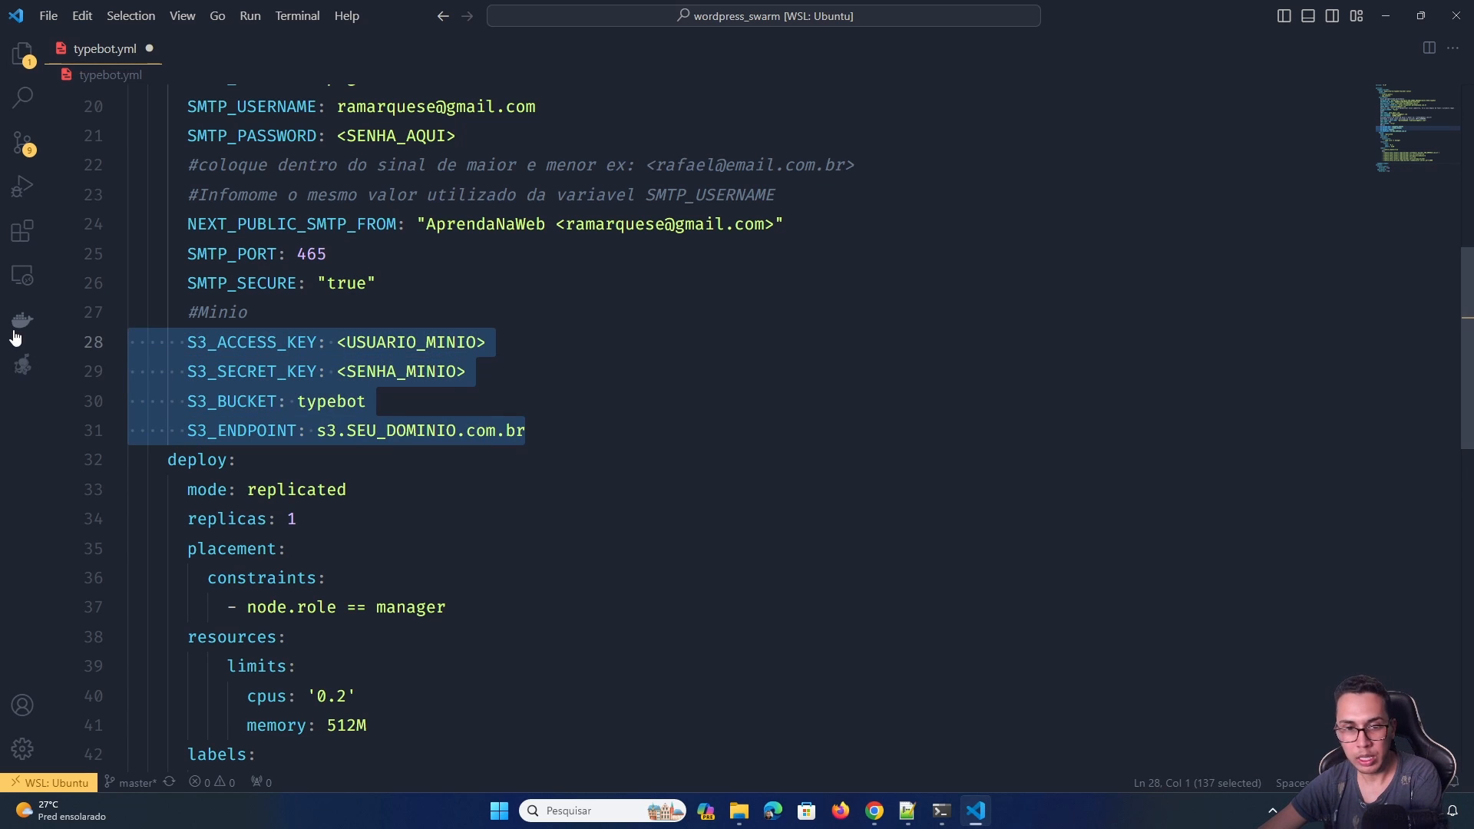
click(415, 373)
drag(528, 427, 107, 323)
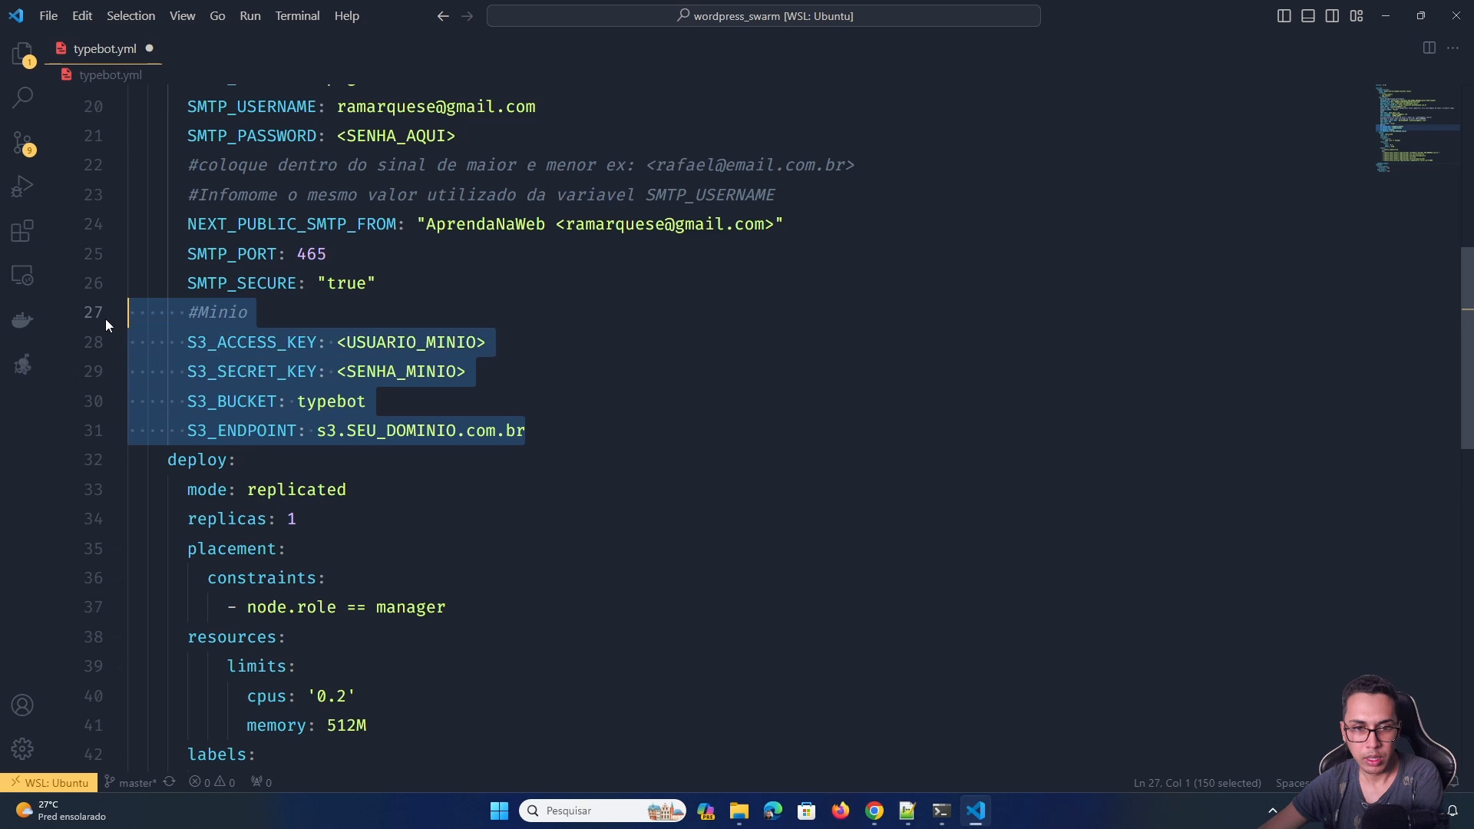
key(BackSpace)
key(BackSpace)
key(ctrl+s)
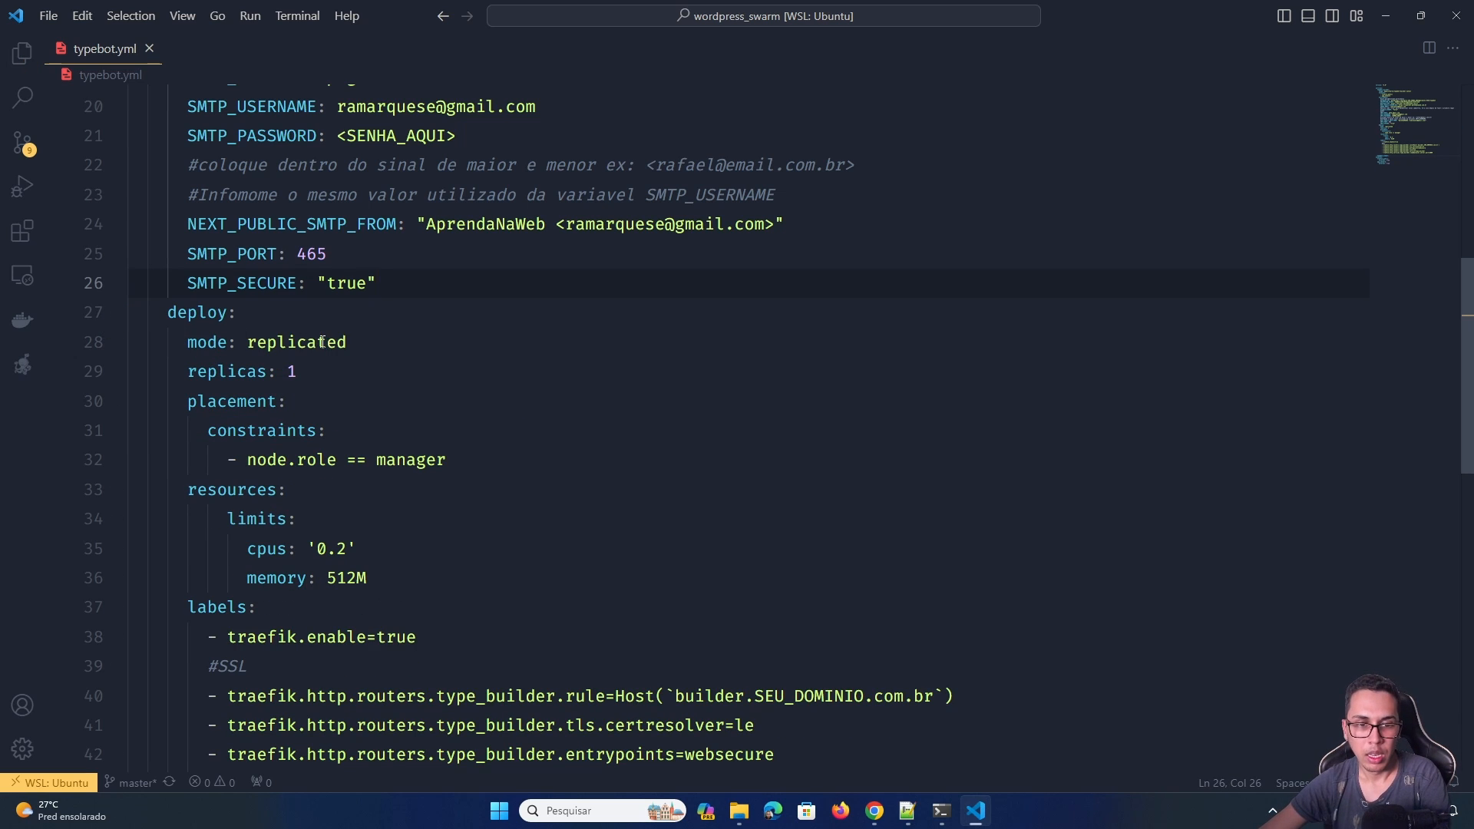
Examine the deploy section's mode, replicas, placement constraint, and CPU and memory limits.
scroll(317, 340, down, 2)
double_click(197, 177)
double_click(296, 204)
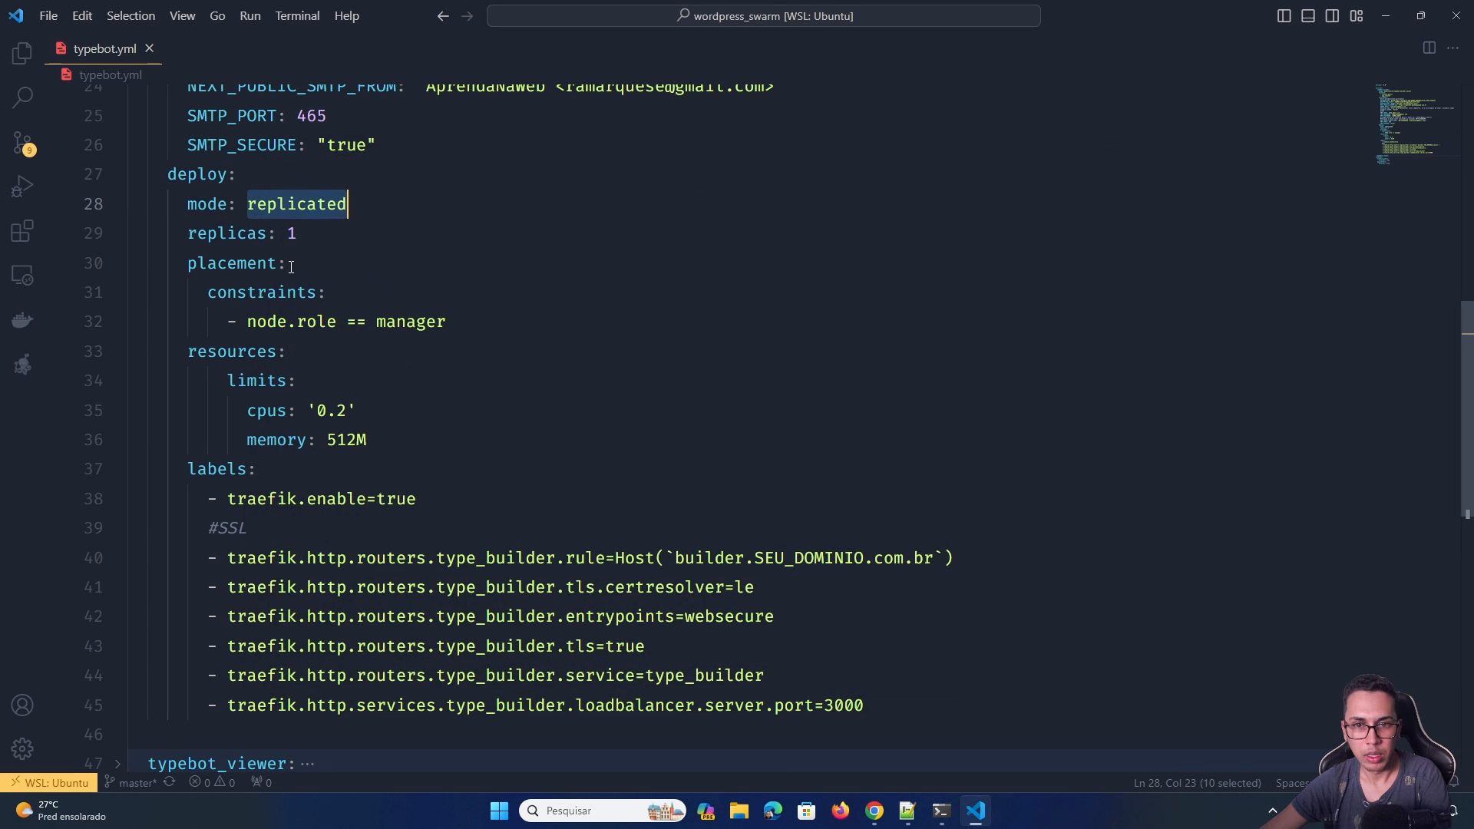
click(316, 234)
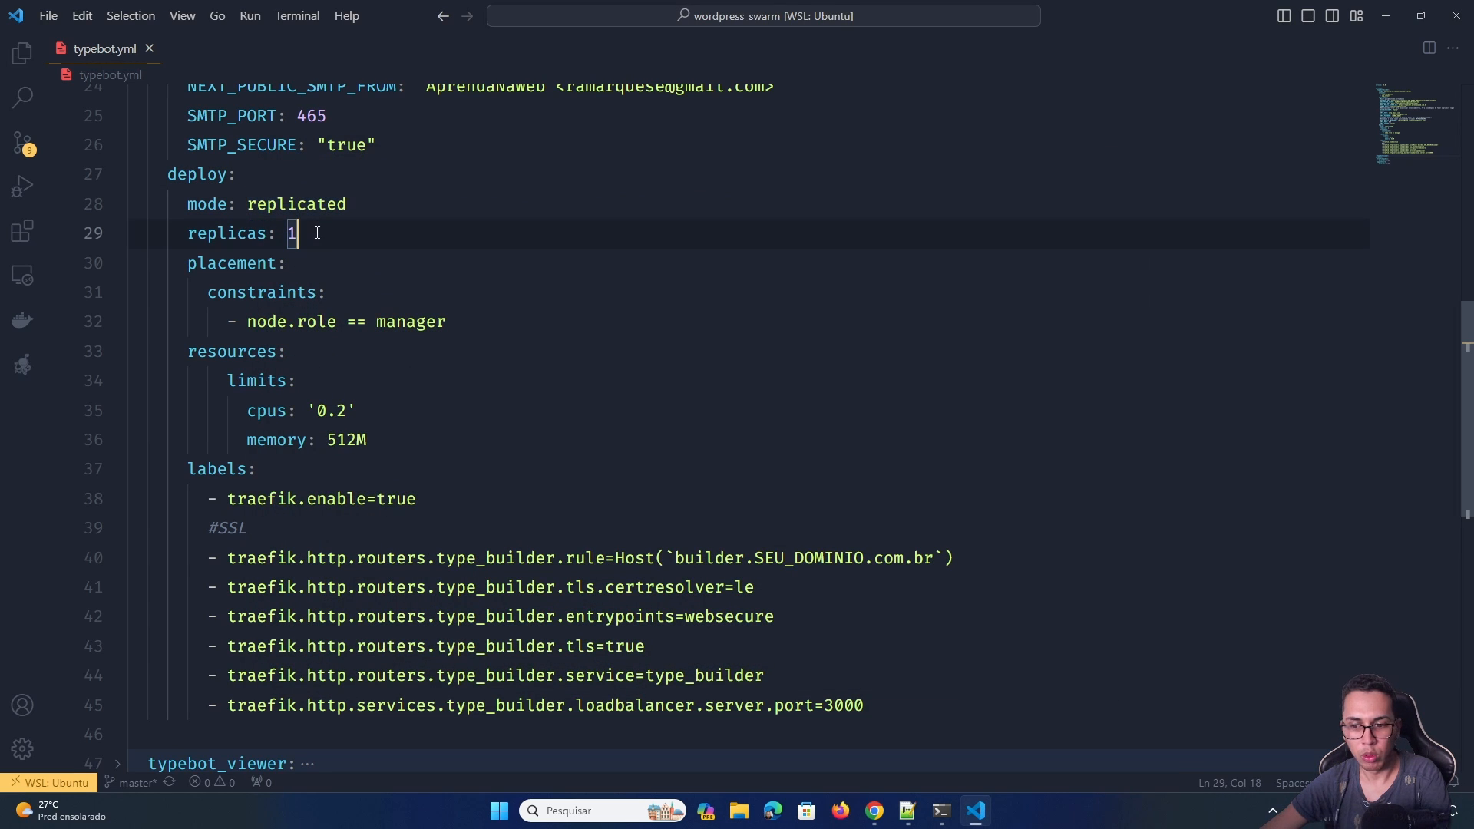
double_click(257, 265)
double_click(423, 322)
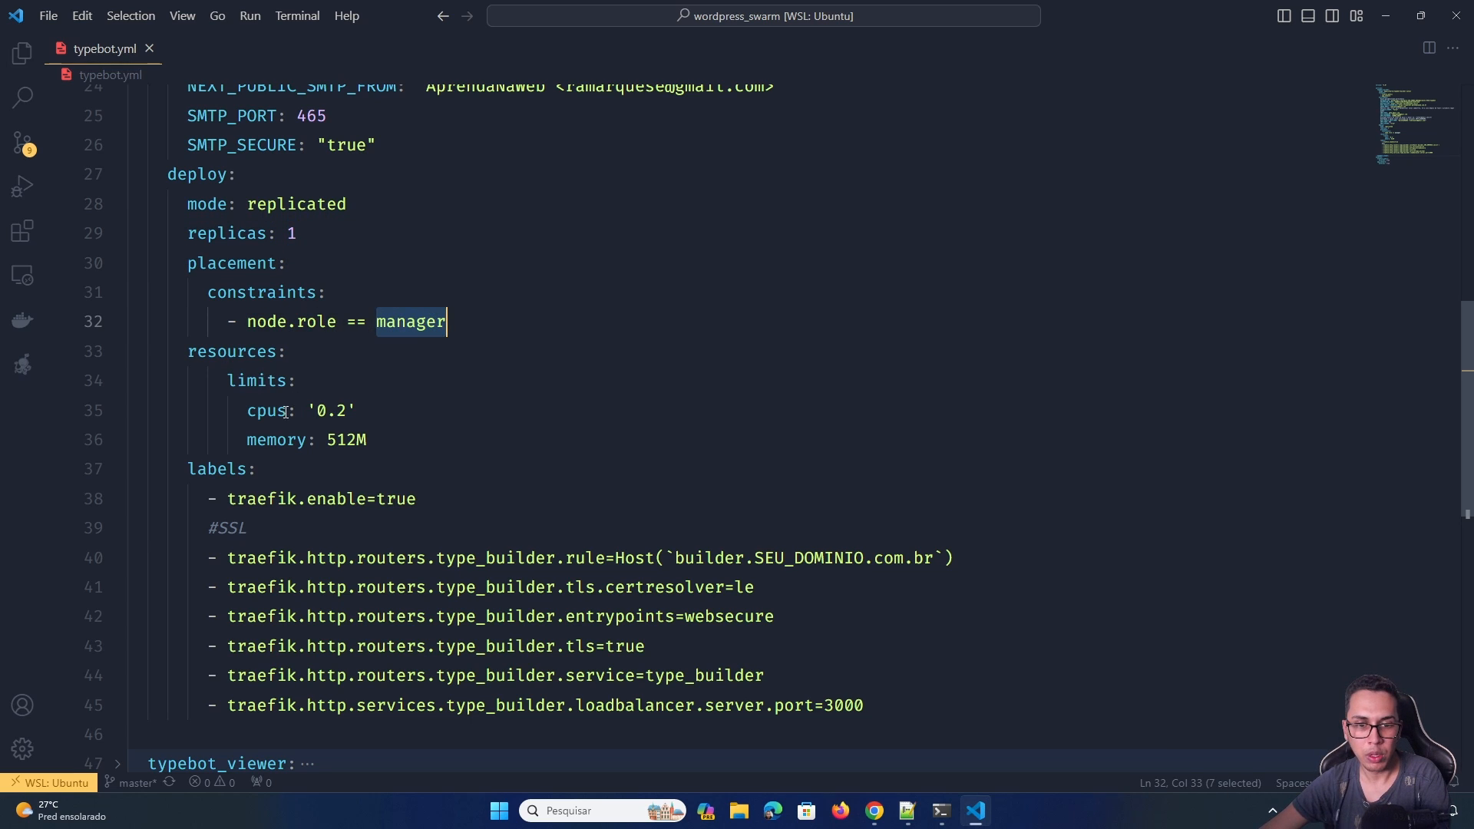
drag(337, 411, 351, 410)
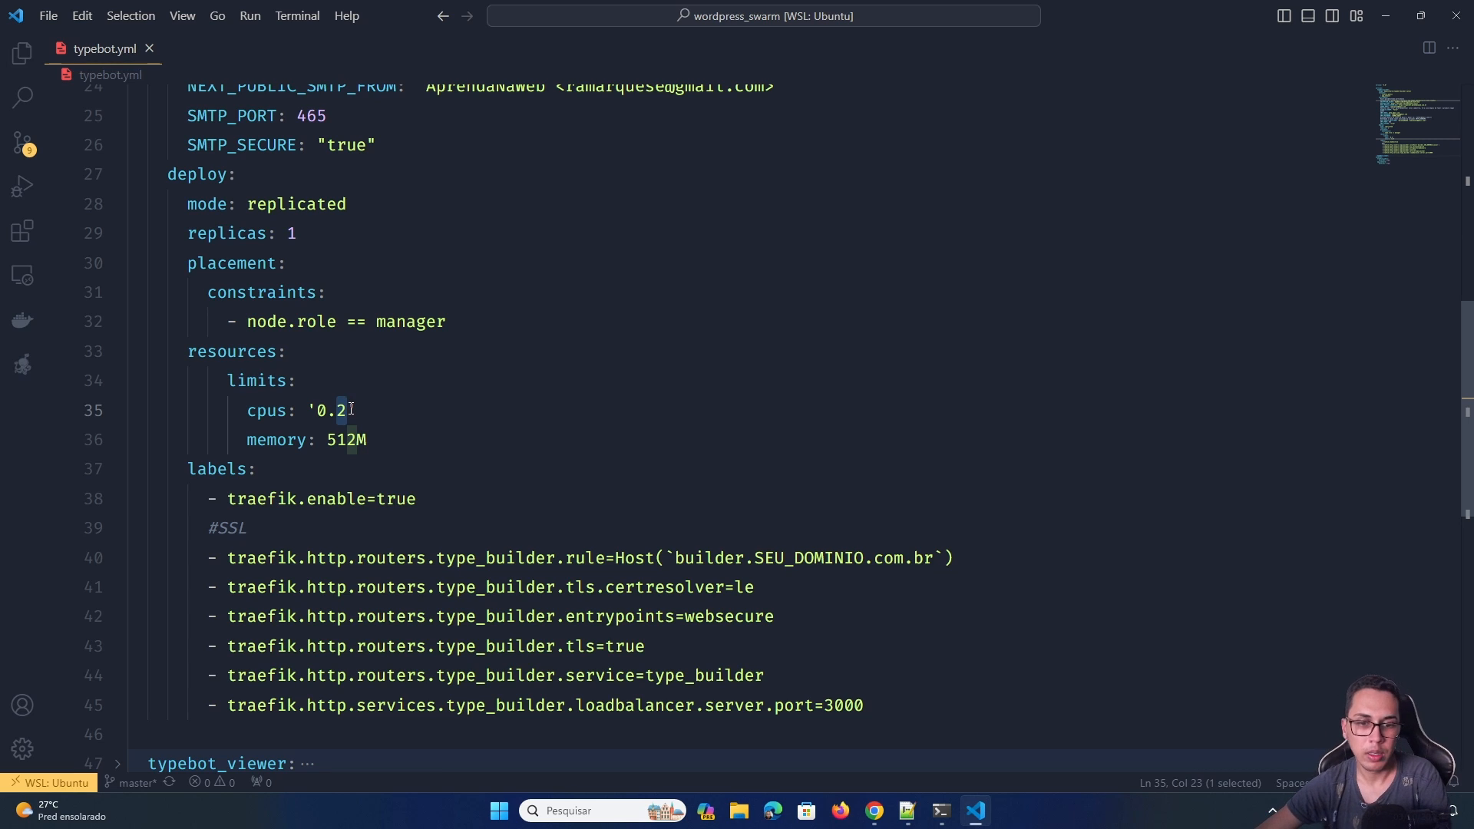
drag(329, 441, 368, 440)
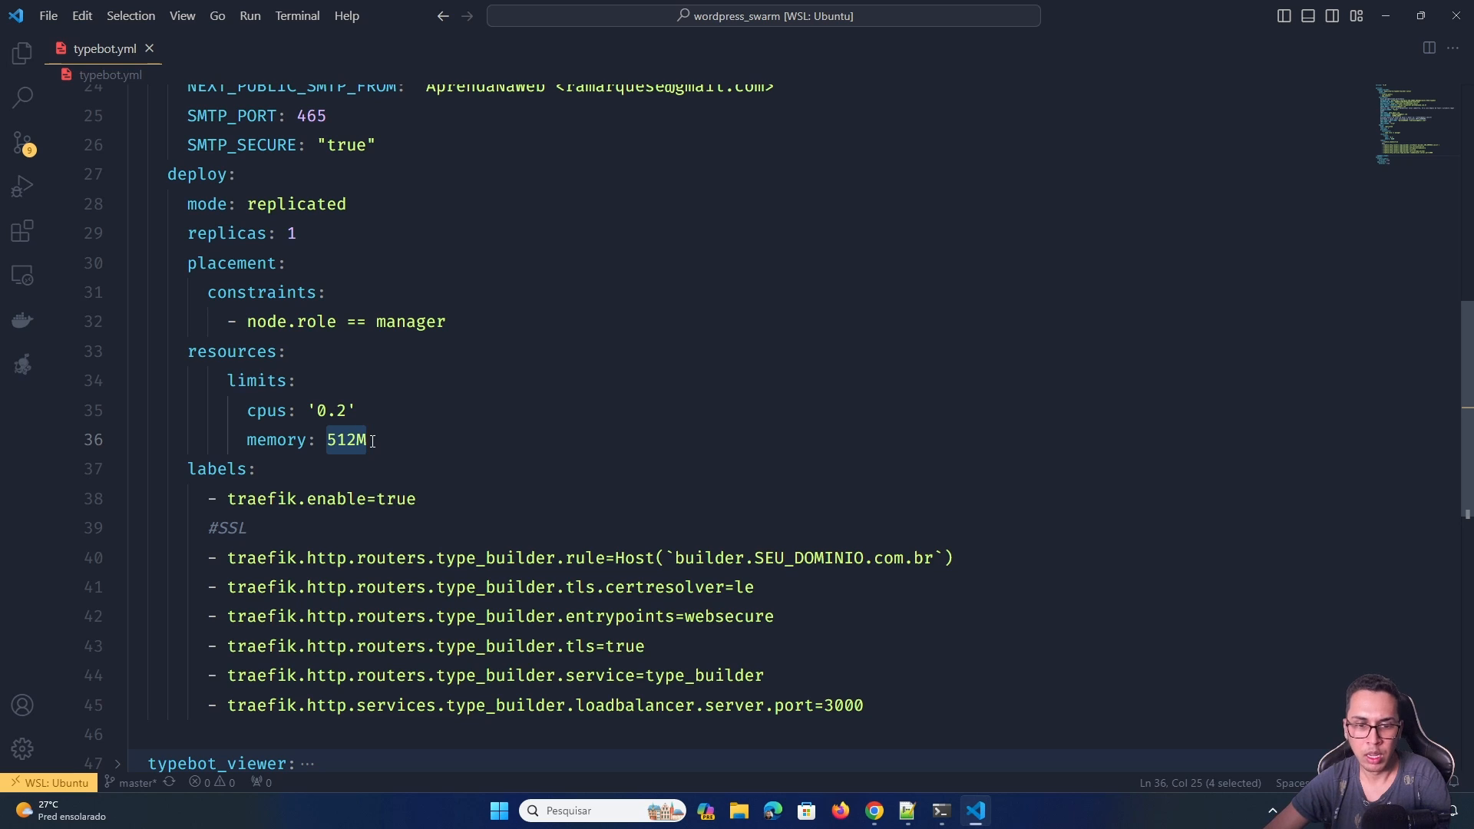
scroll(287, 306, down, 1)
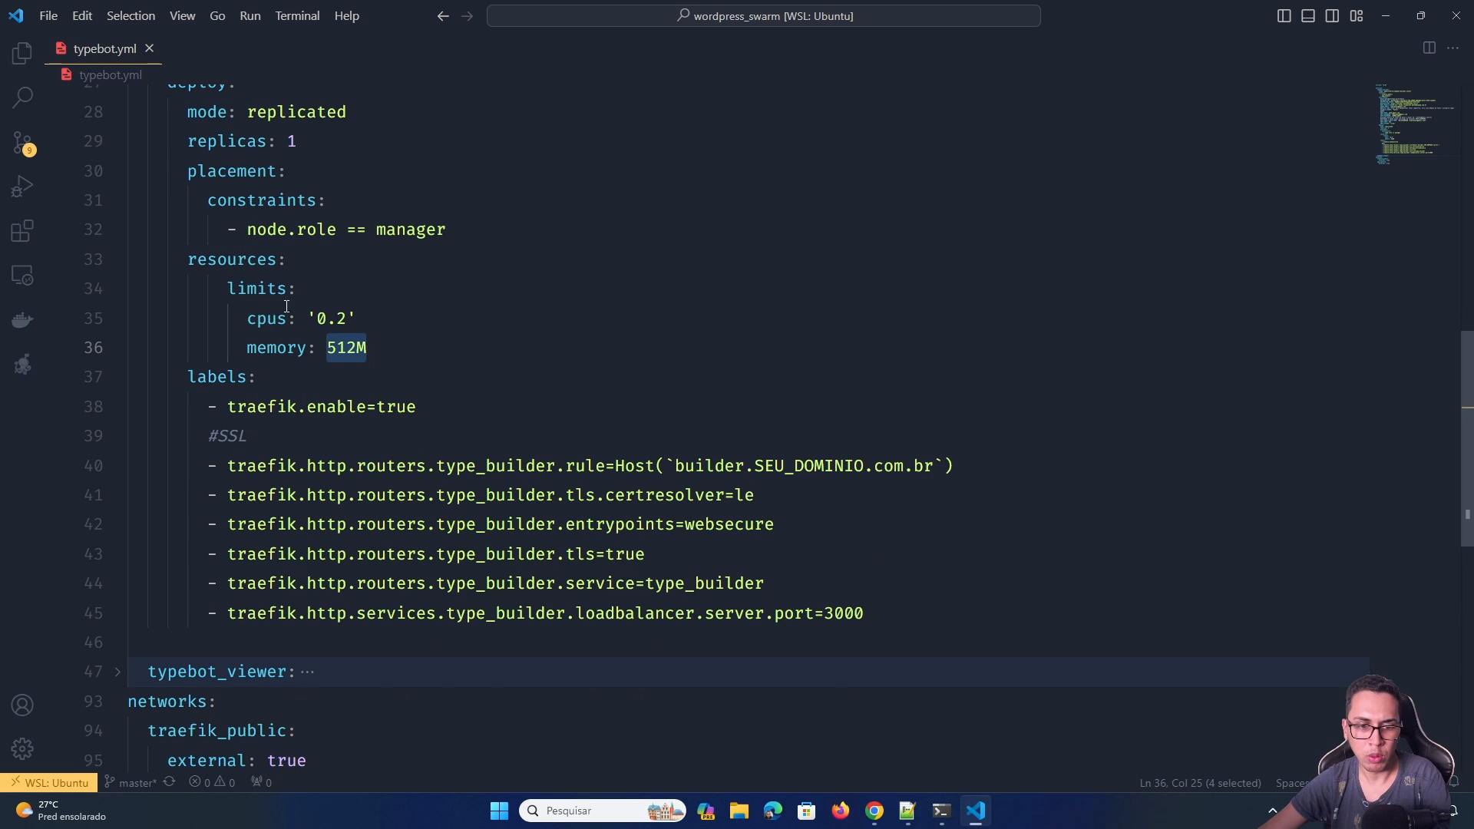
Examine the Traefik labels of the typebot_builder service, including the host rule, TLS settings, router name and load balancer port.
scroll(286, 306, up, 1)
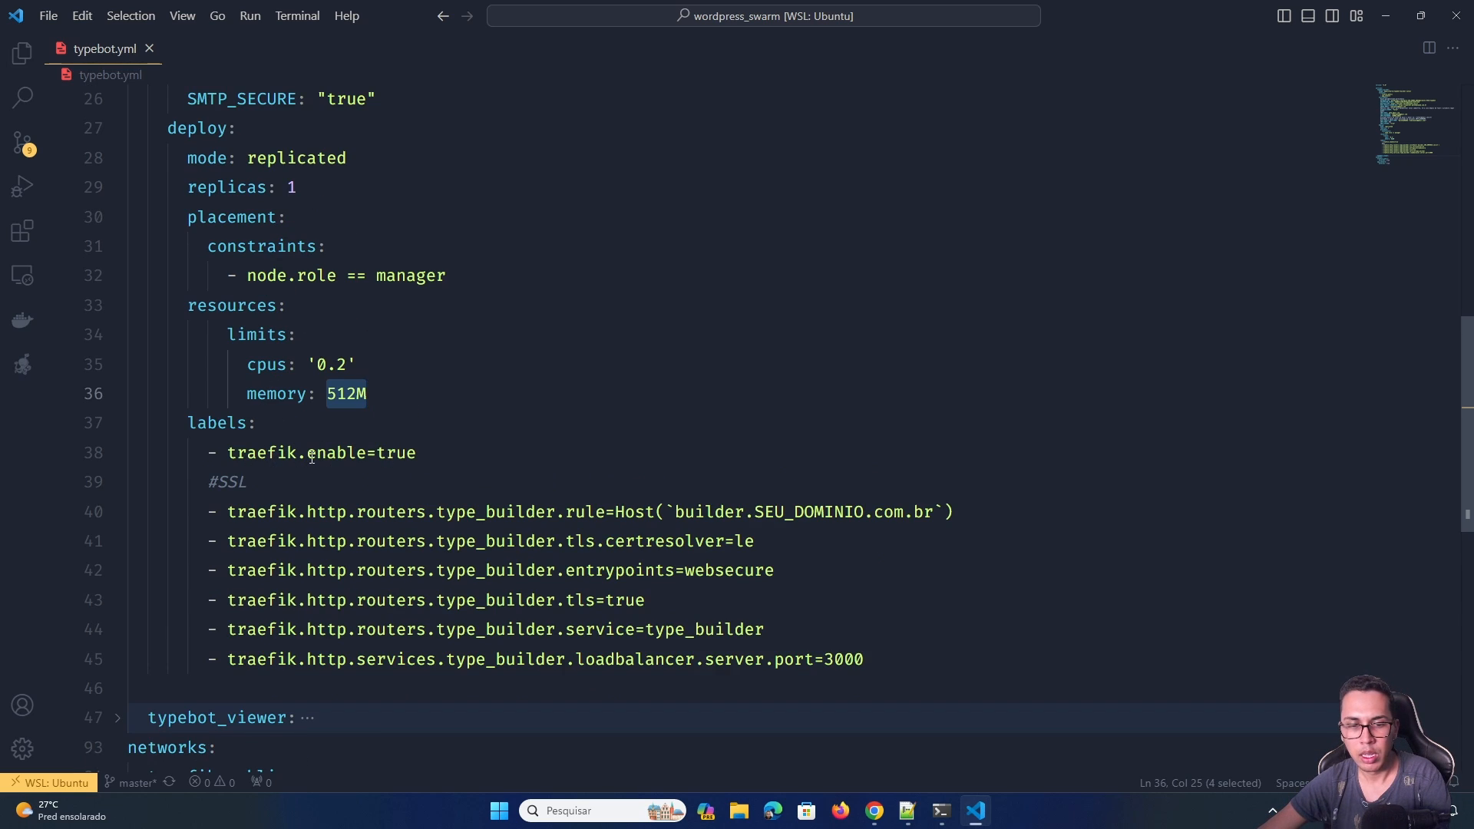
scroll(589, 460, down, 1)
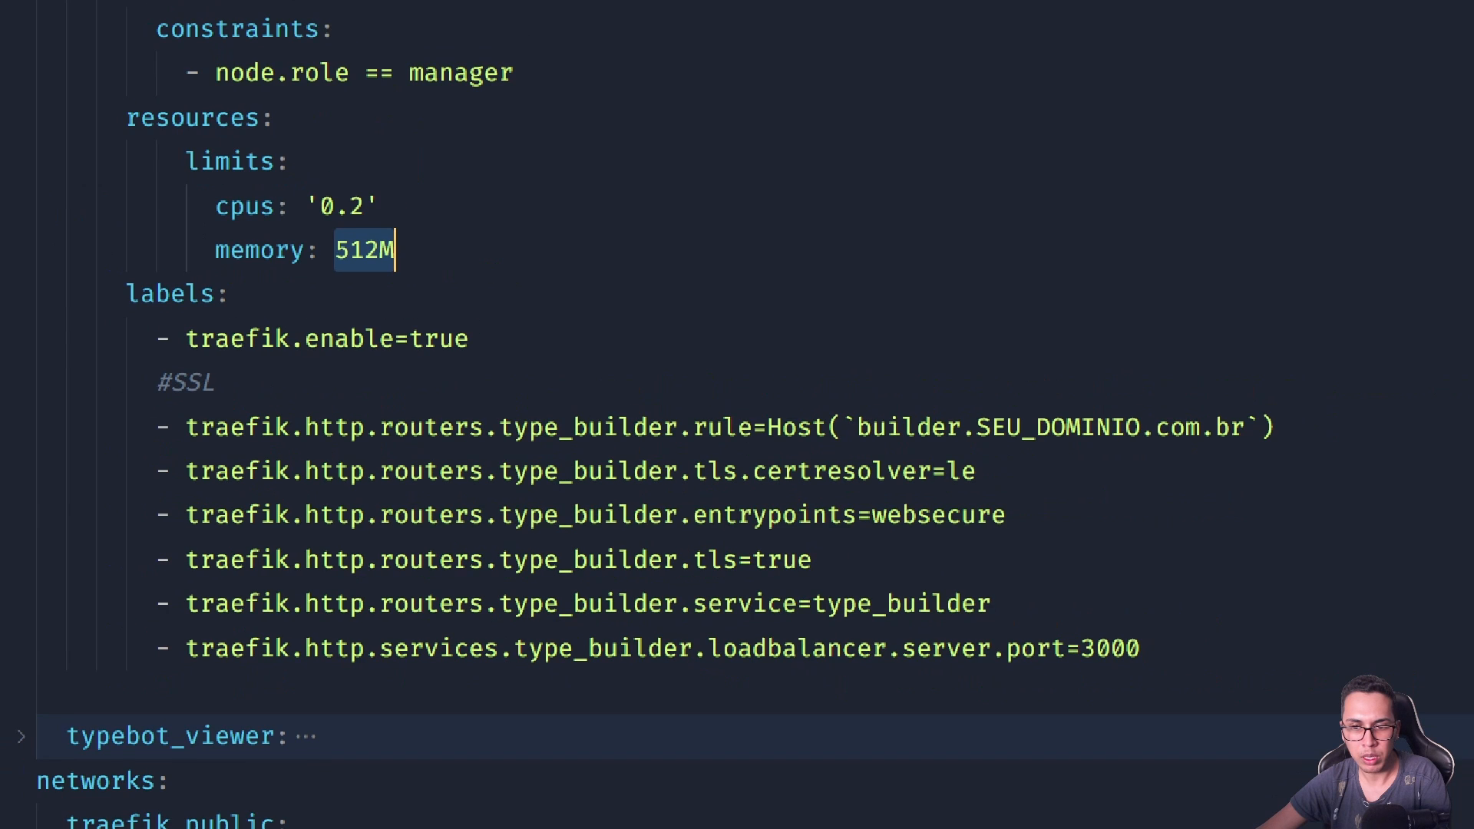
mouse_move(135, 327)
mouse_down()
mouse_move(84, 624)
mouse_move(972, 737)
mouse_move(1232, 331)
mouse_move(114, 267)
mouse_move(90, 280)
mouse_up()
mouse_move(155, 376)
mouse_down()
mouse_move(157, 424)
mouse_move(150, 371)
mouse_up()
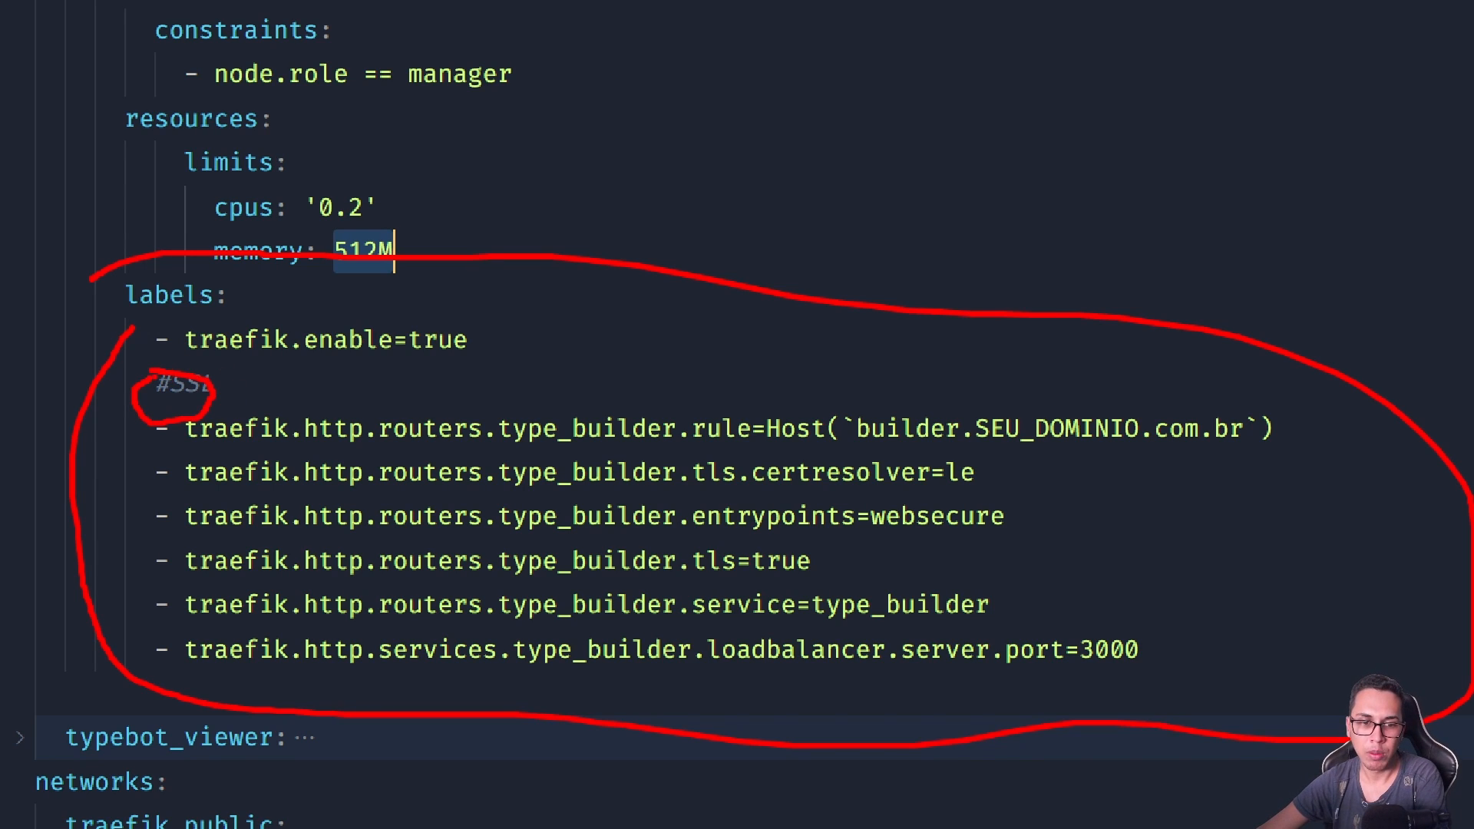
drag(927, 408, 1149, 313)
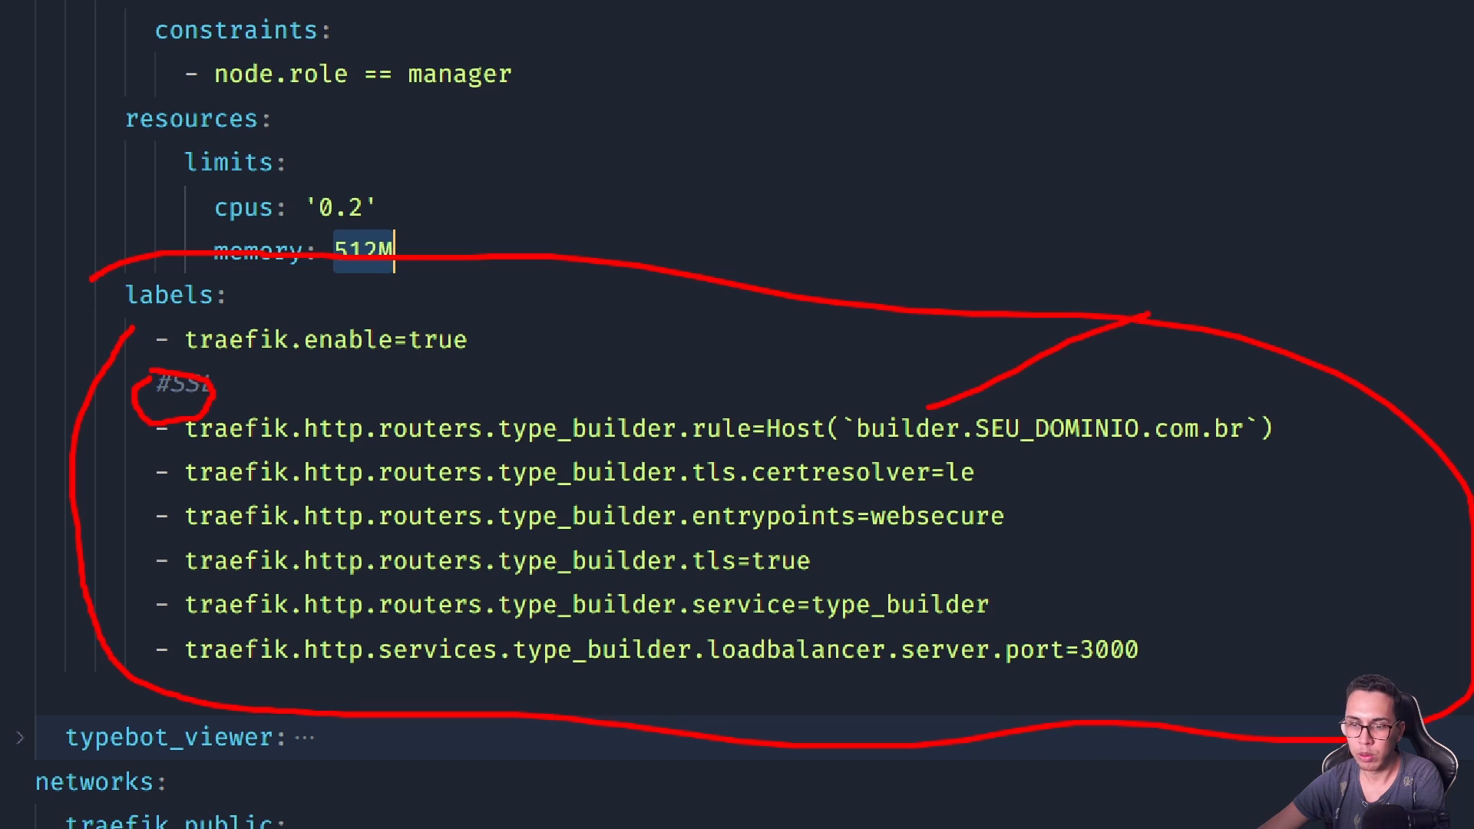
drag(984, 476, 1214, 443)
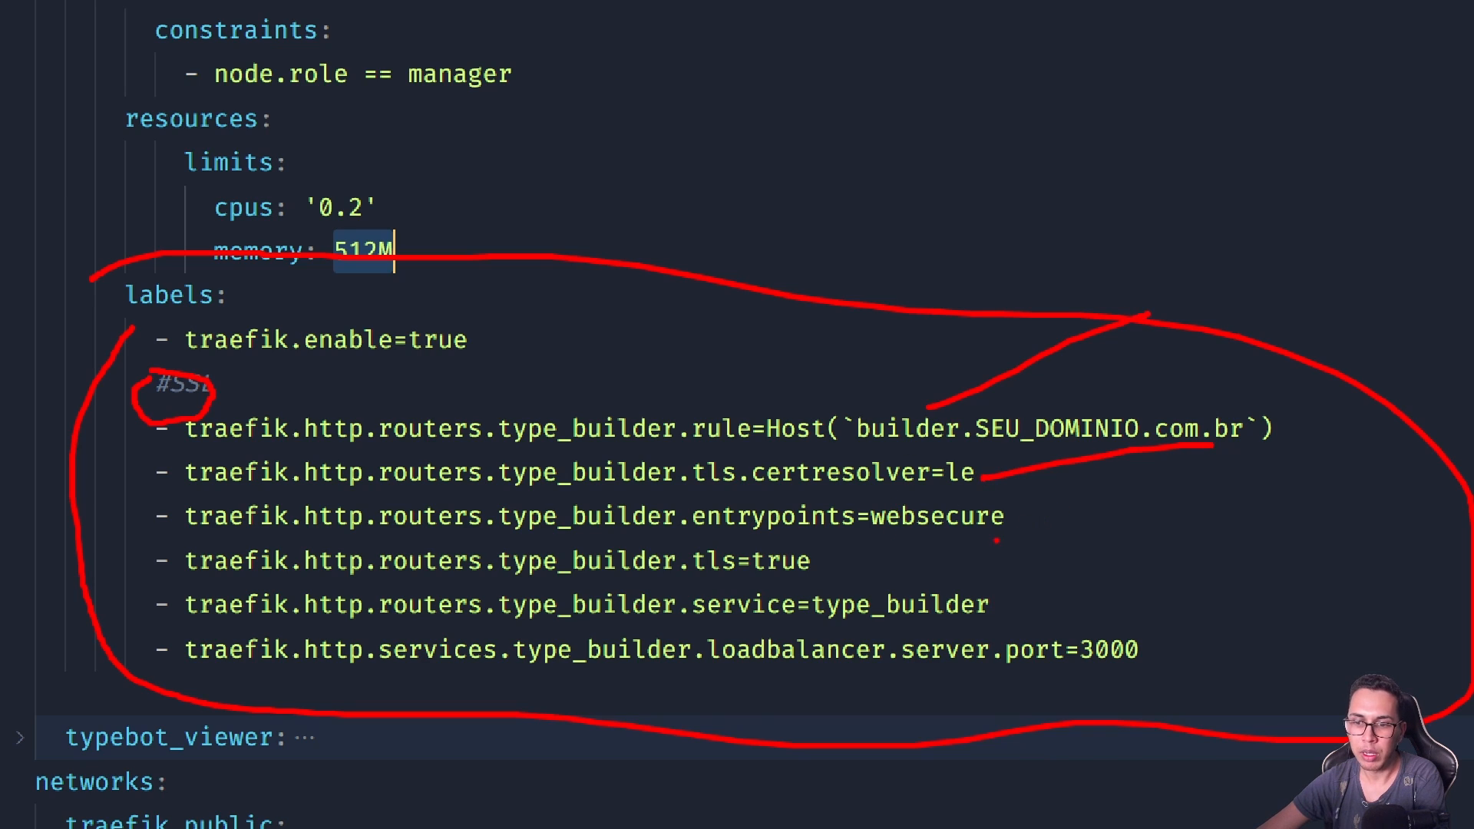
drag(1020, 525, 1208, 486)
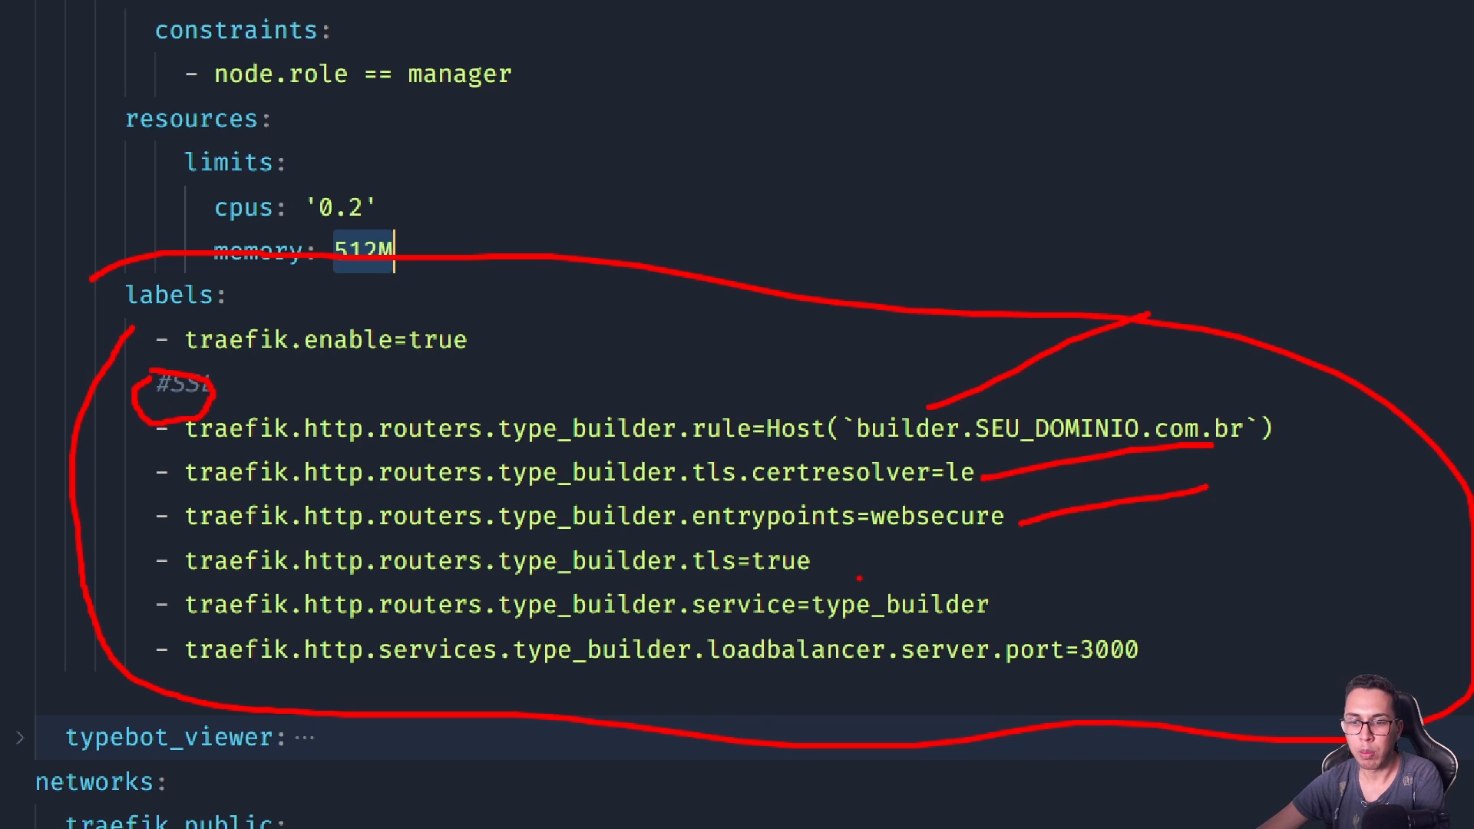
drag(833, 572, 1066, 522)
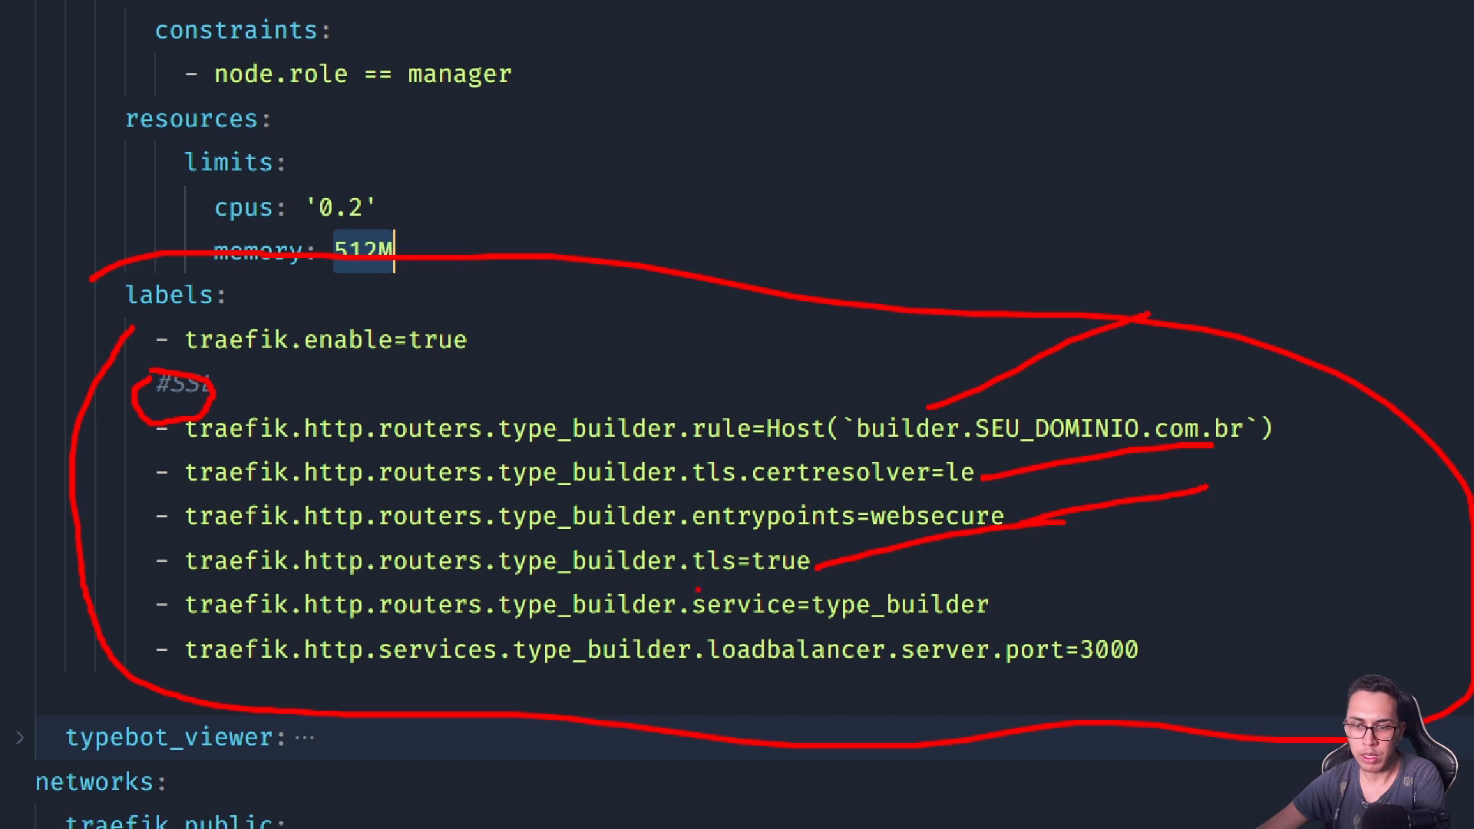
drag(1006, 603, 1081, 569)
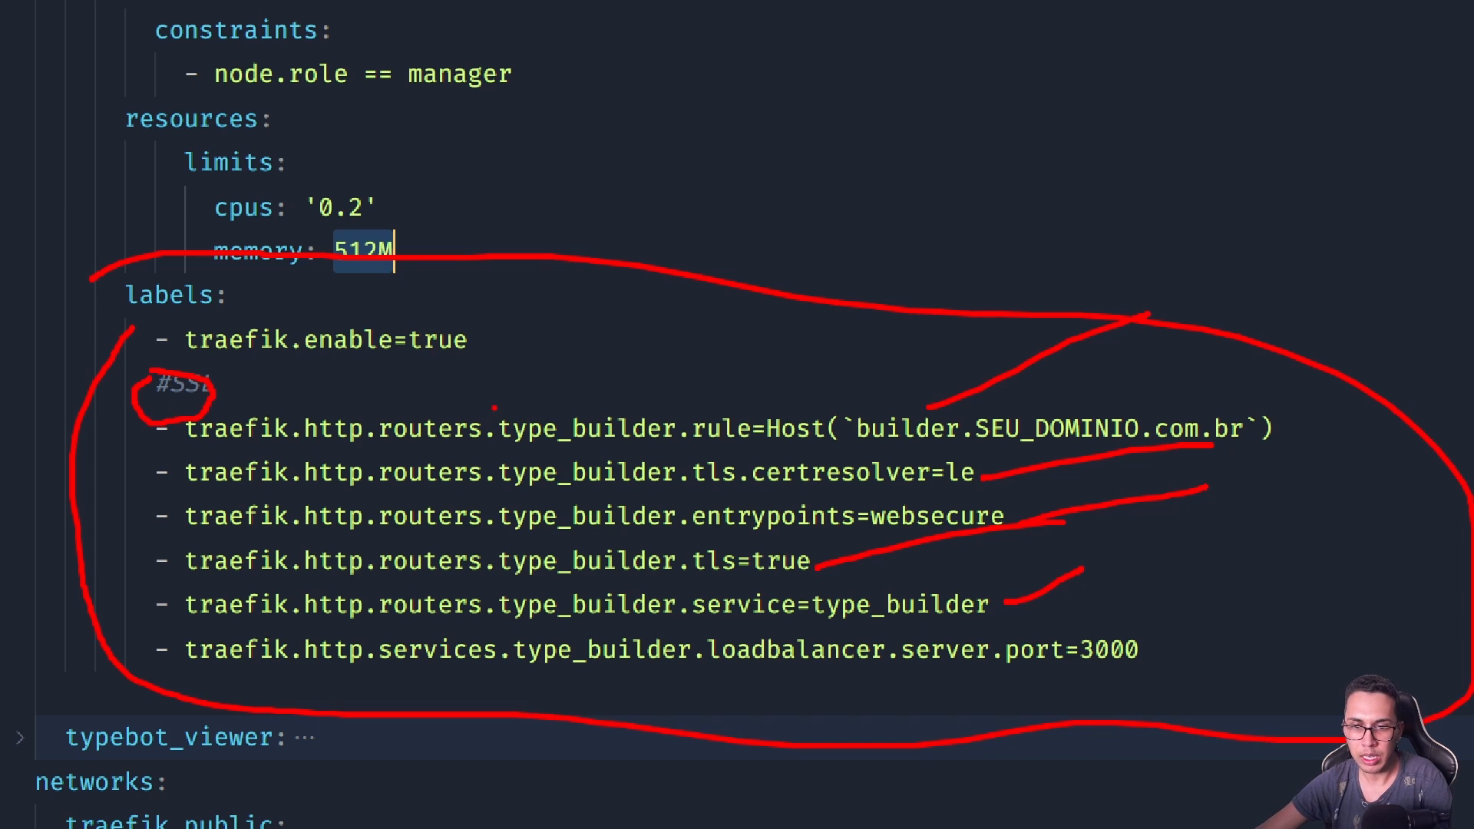
drag(494, 406, 695, 682)
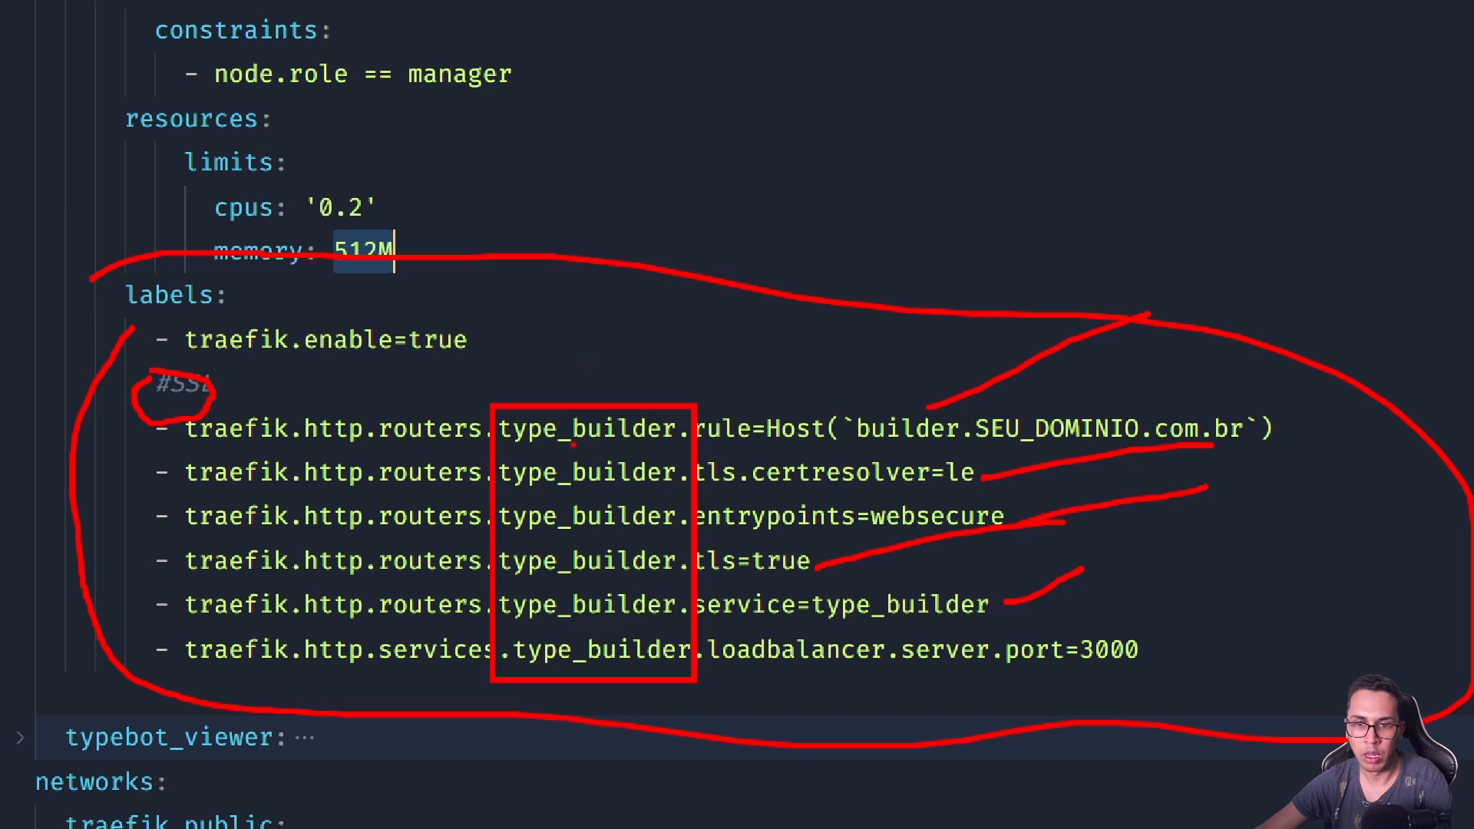
mouse_move(598, 390)
mouse_down()
mouse_move(565, 285)
mouse_move(423, 17)
mouse_move(397, 30)
mouse_move(495, 53)
mouse_up()
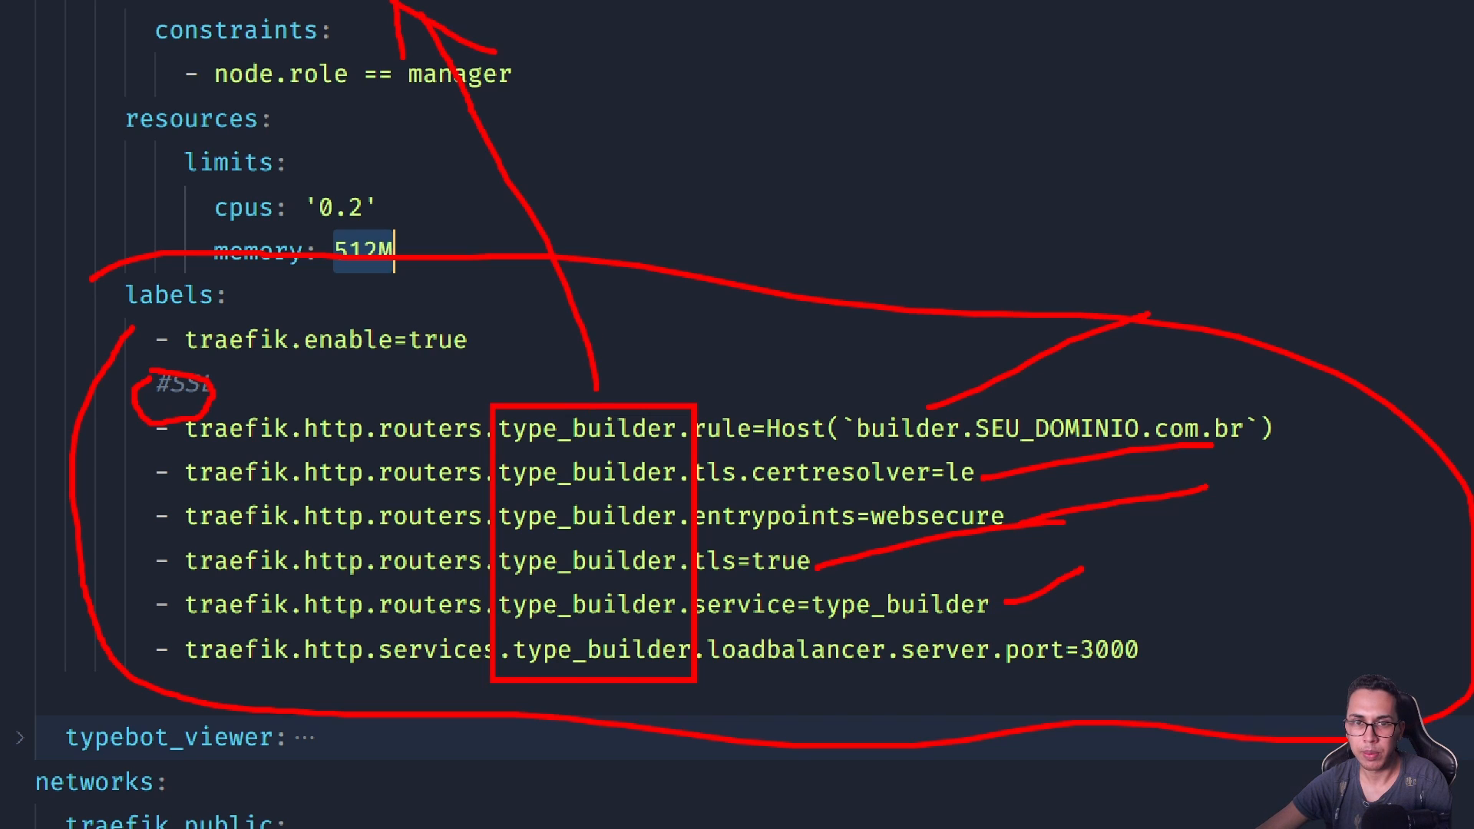
mouse_move(1092, 624)
mouse_down()
mouse_move(1106, 680)
mouse_move(1143, 640)
mouse_up()
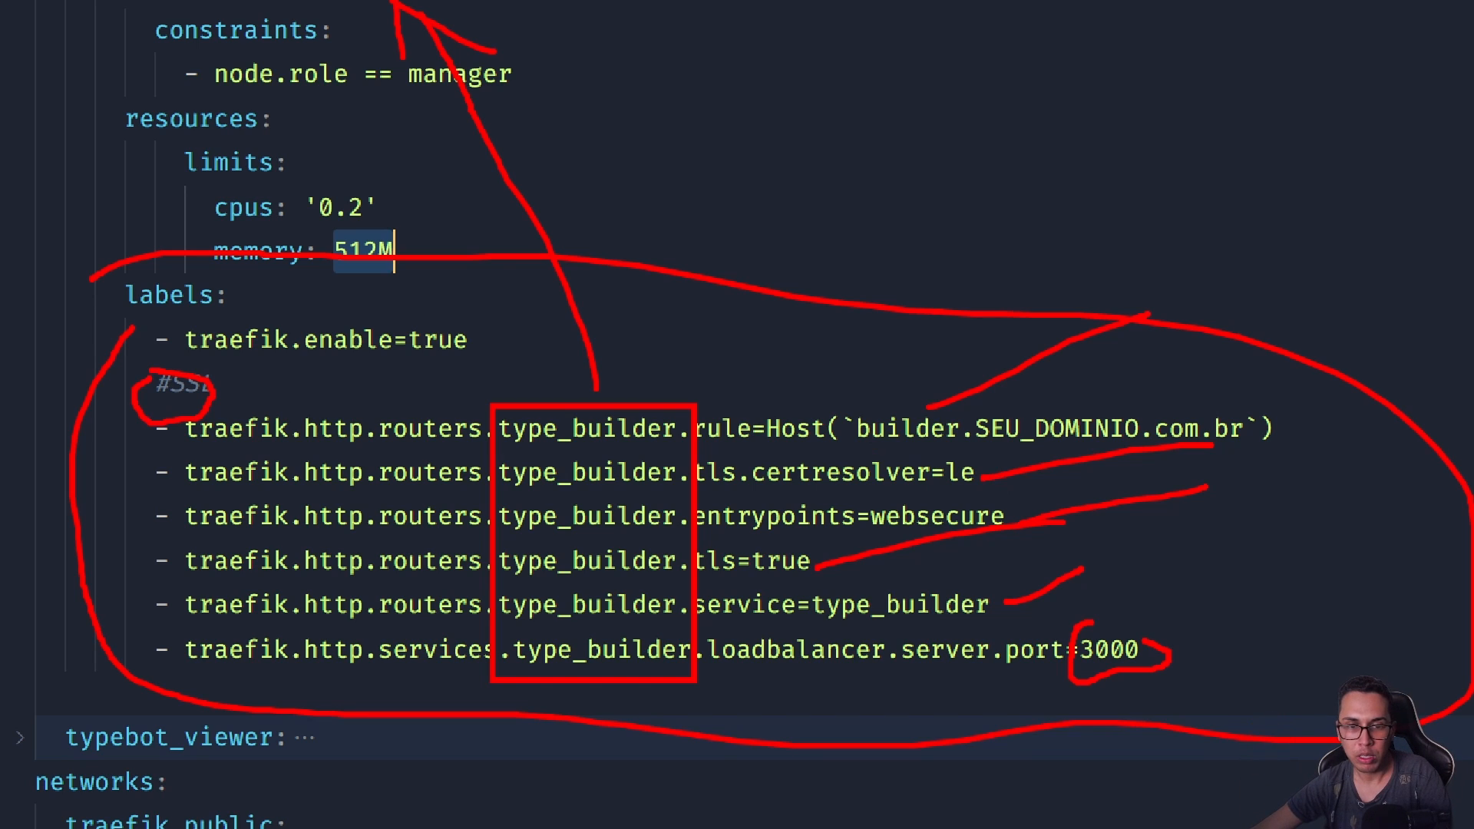
Check the image name and version tag of the typebot_builder service.
scroll(430, 112, up, 7)
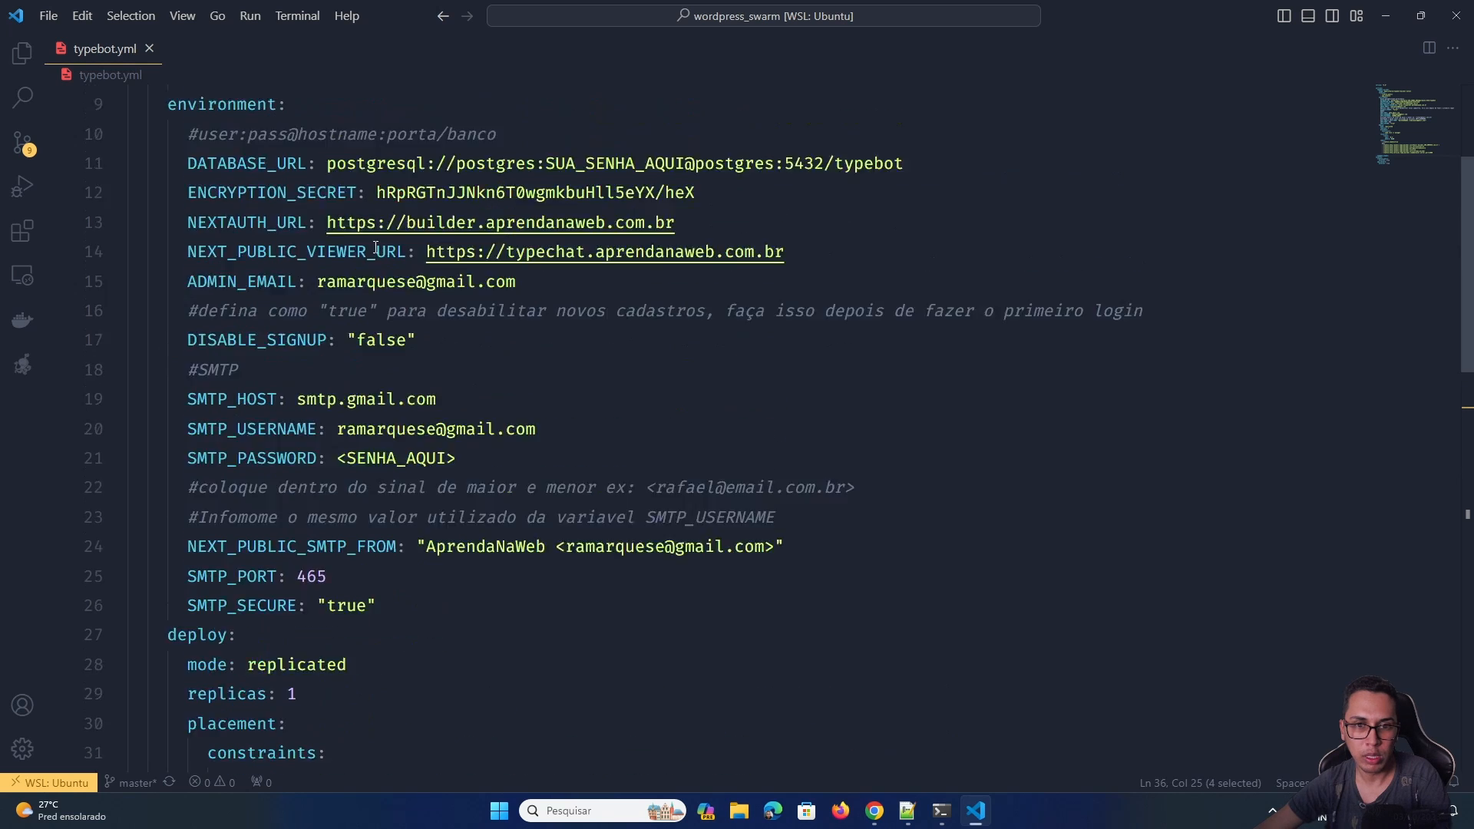
scroll(375, 247, up, 3)
double_click(480, 217)
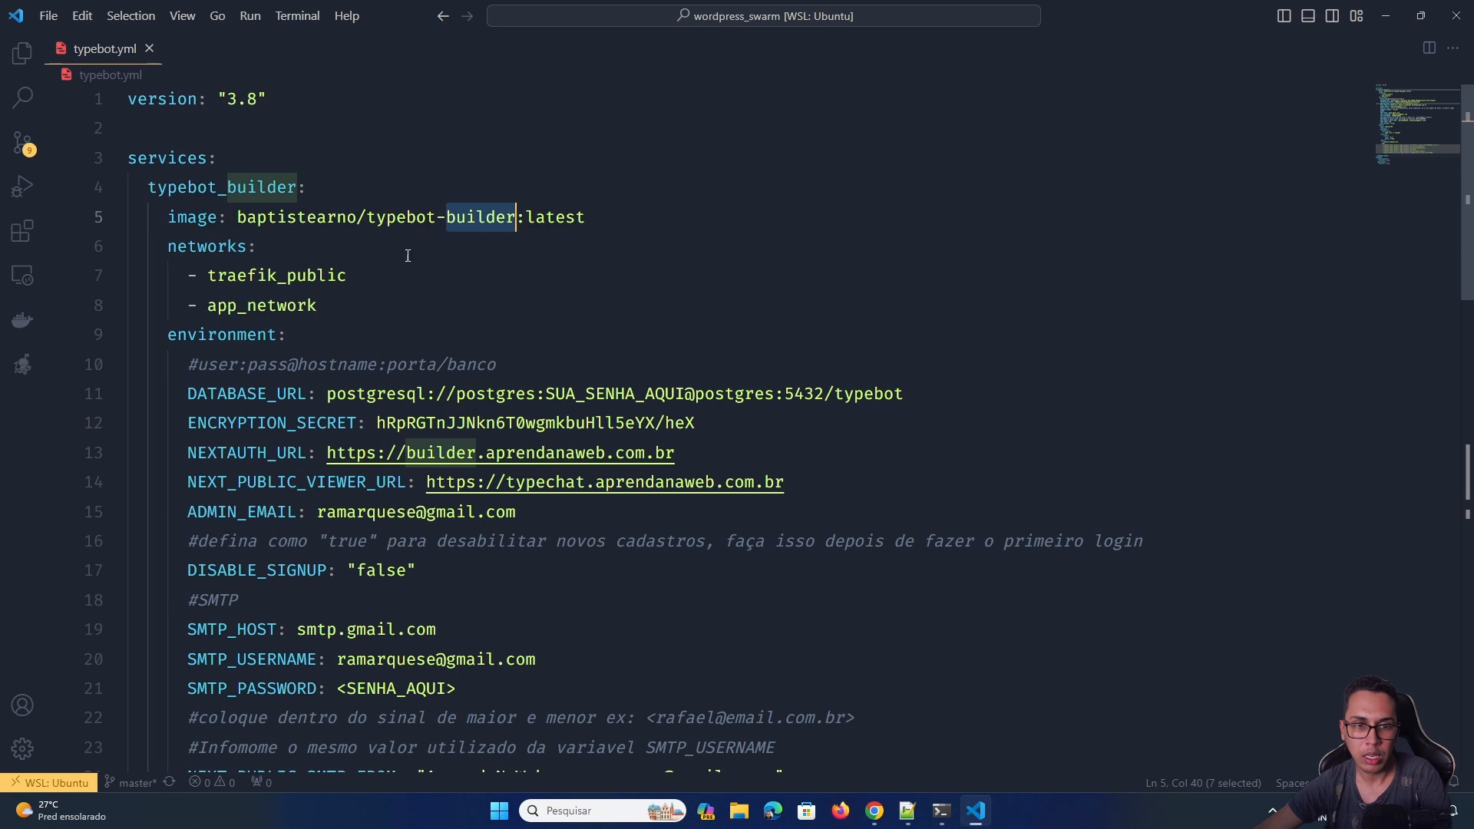
double_click(551, 216)
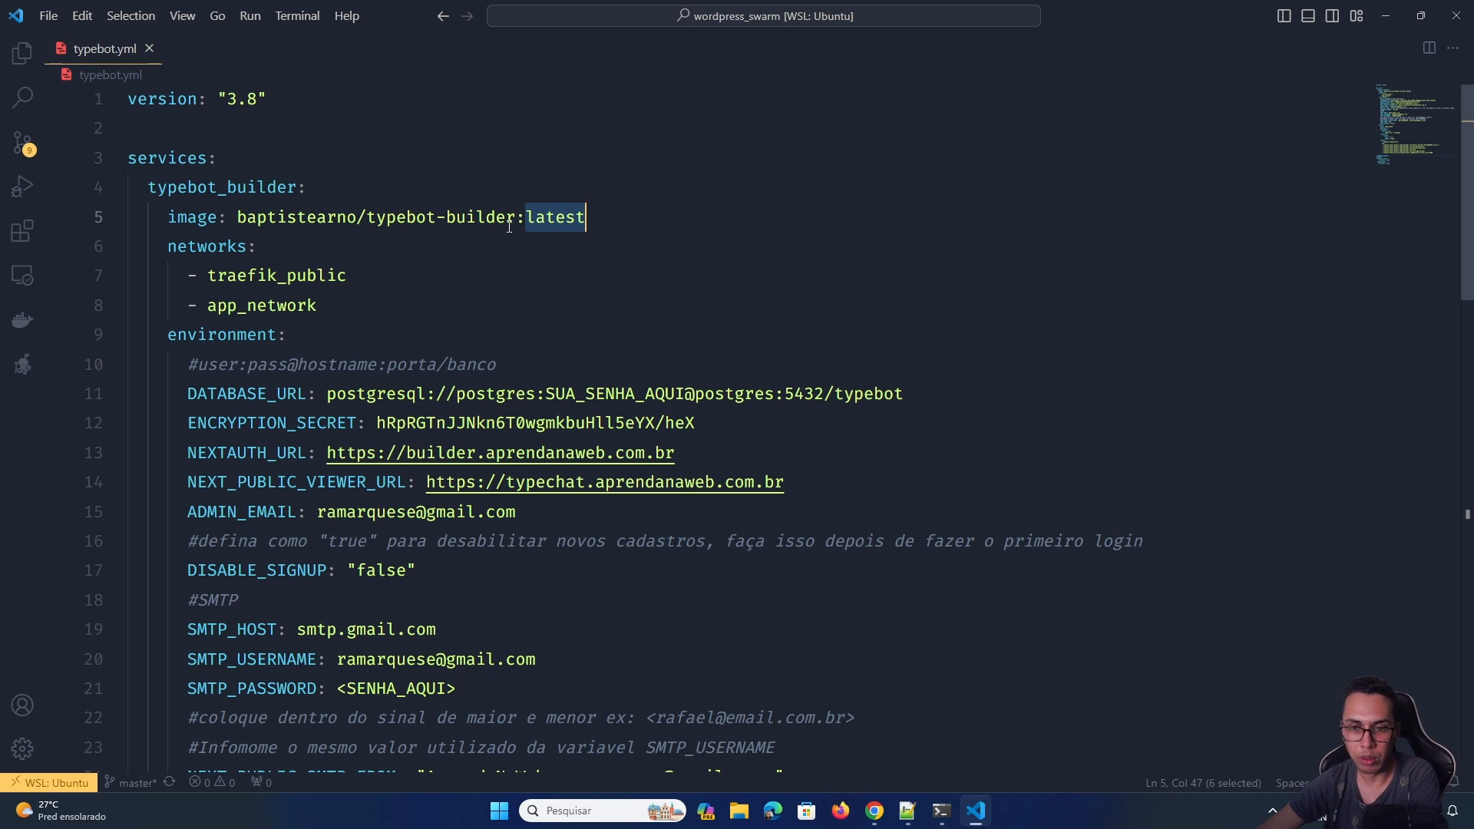
Expand the collapsed typebot_viewer service and look through its environment variables down to S3_ENDPOINT.
scroll(537, 225, down, 11)
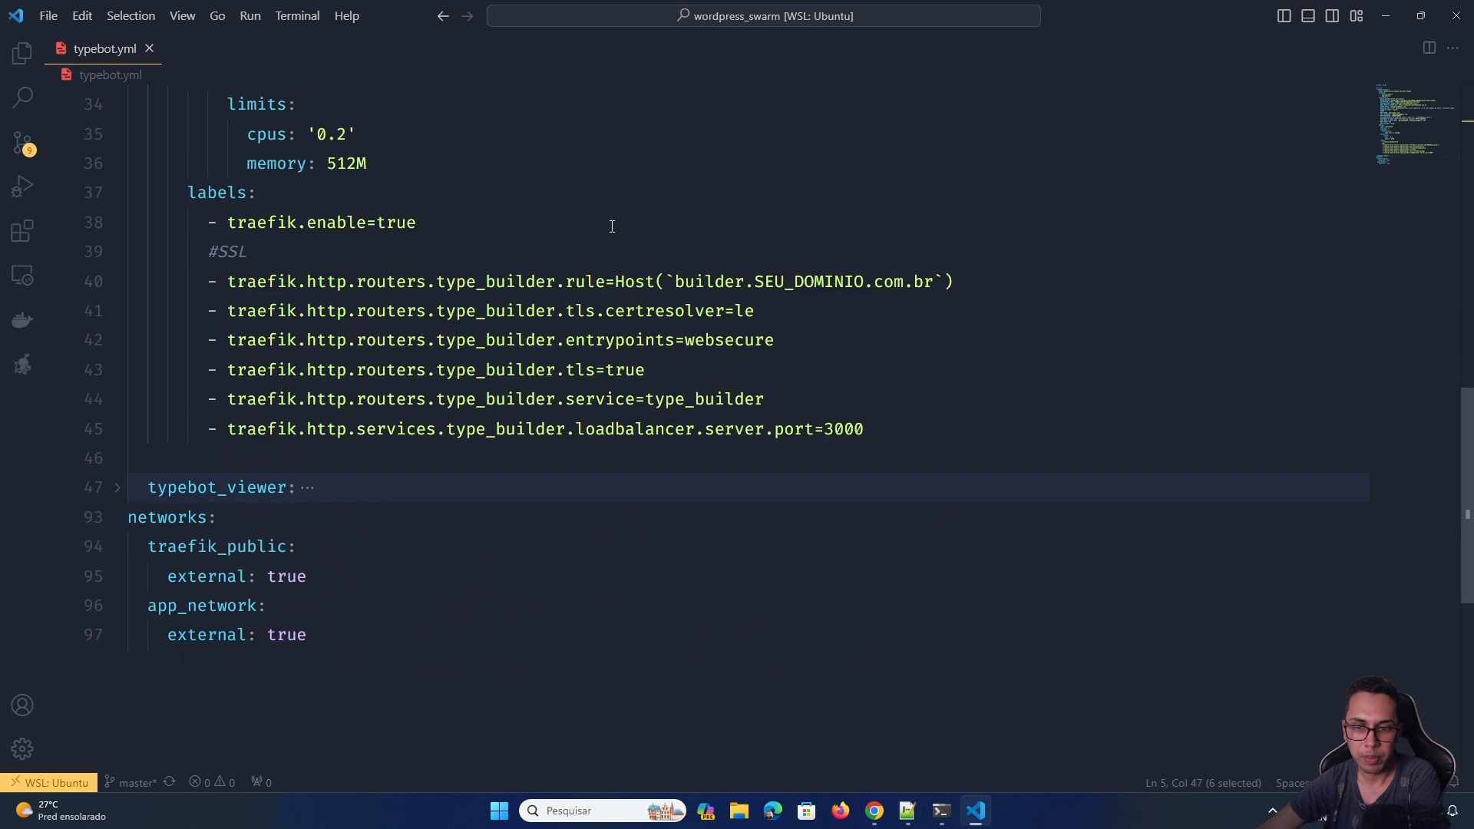
scroll(612, 226, down, 2)
click(117, 350)
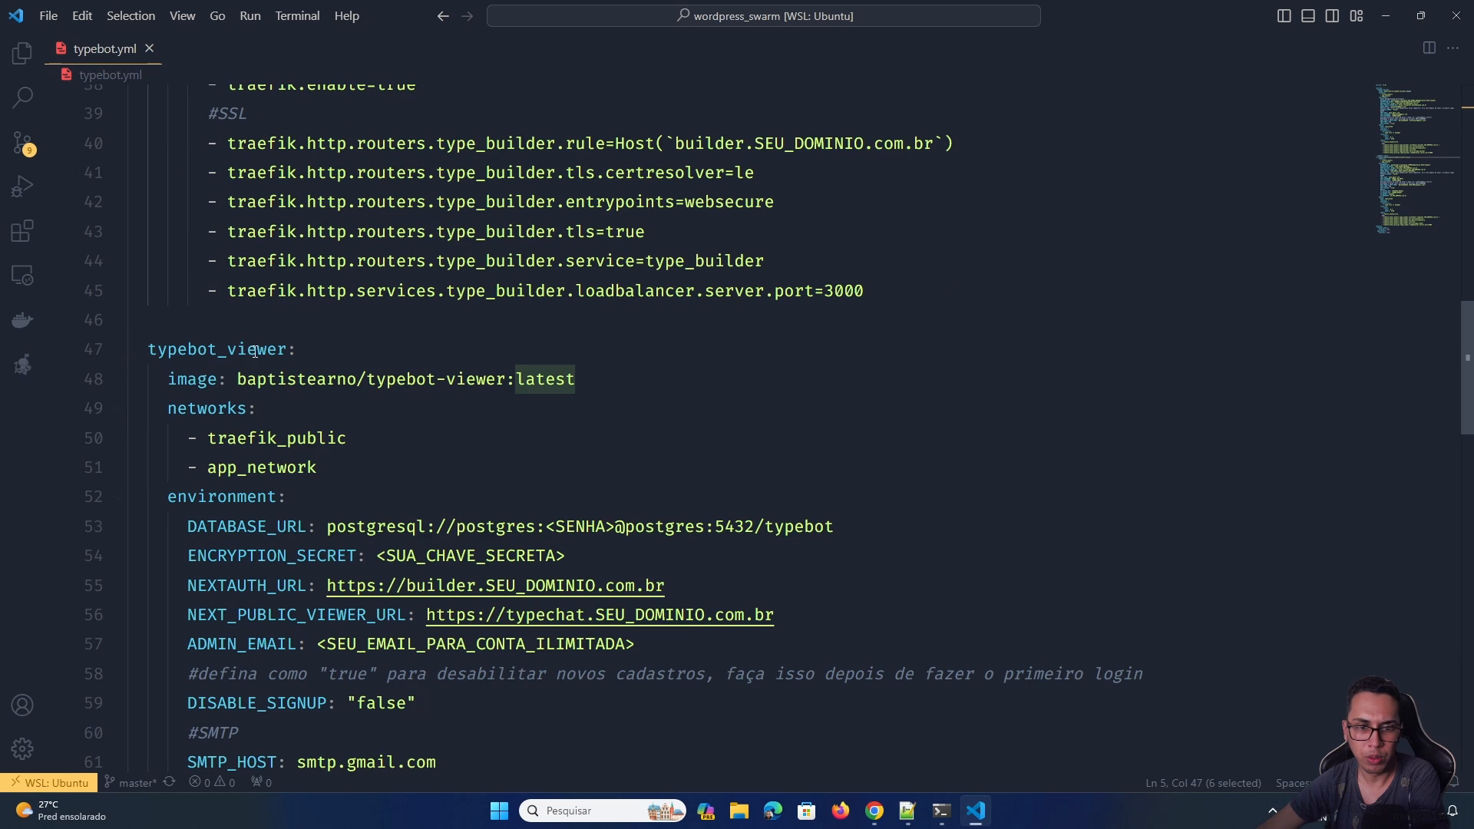
scroll(179, 299, down, 2)
drag(165, 314, 547, 565)
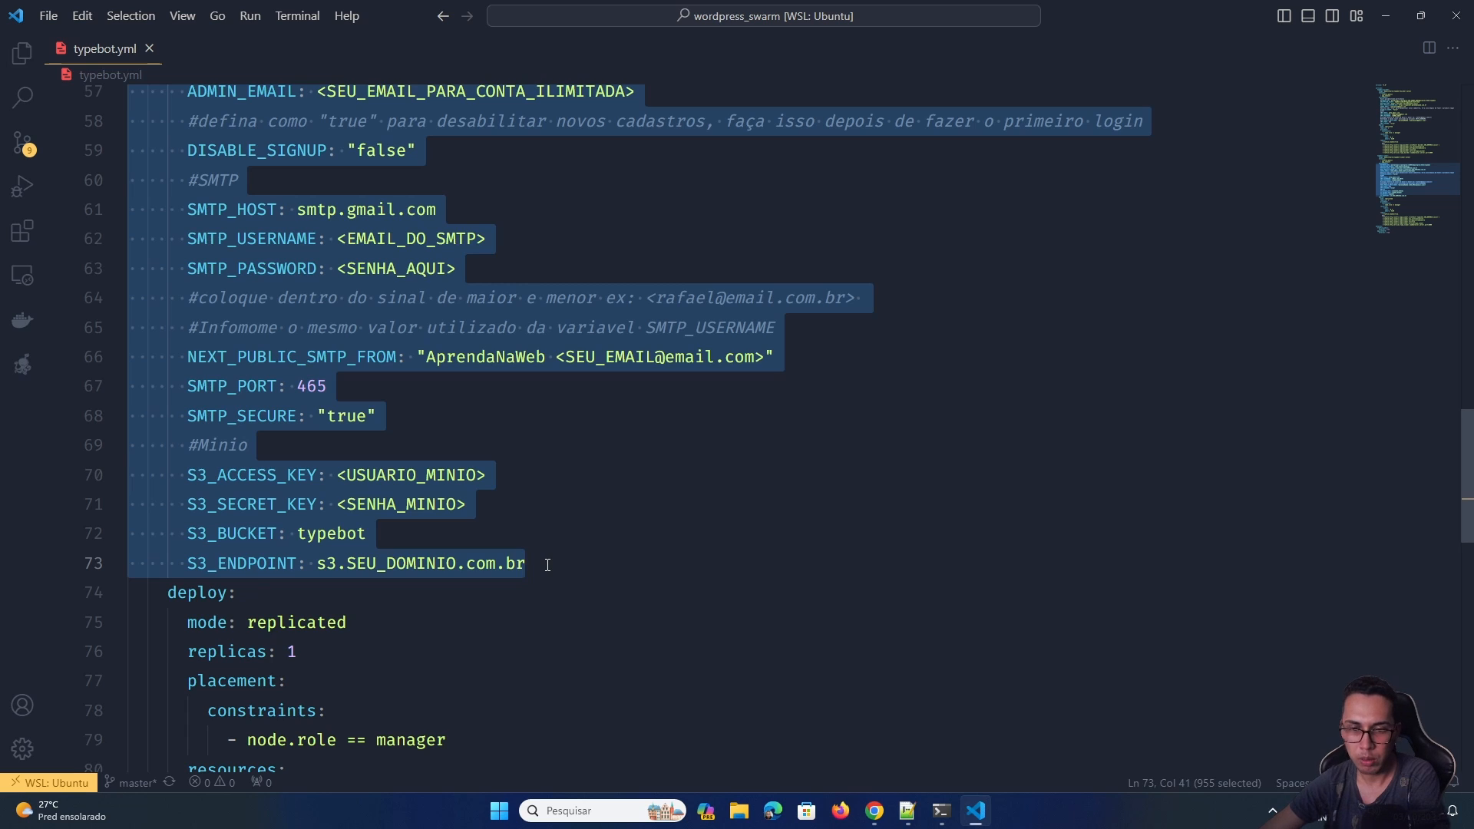
Examine the typebot_viewer service's CPU and memory limits, and its Traefik labels with the typechat host rule.
scroll(548, 565, down, 6)
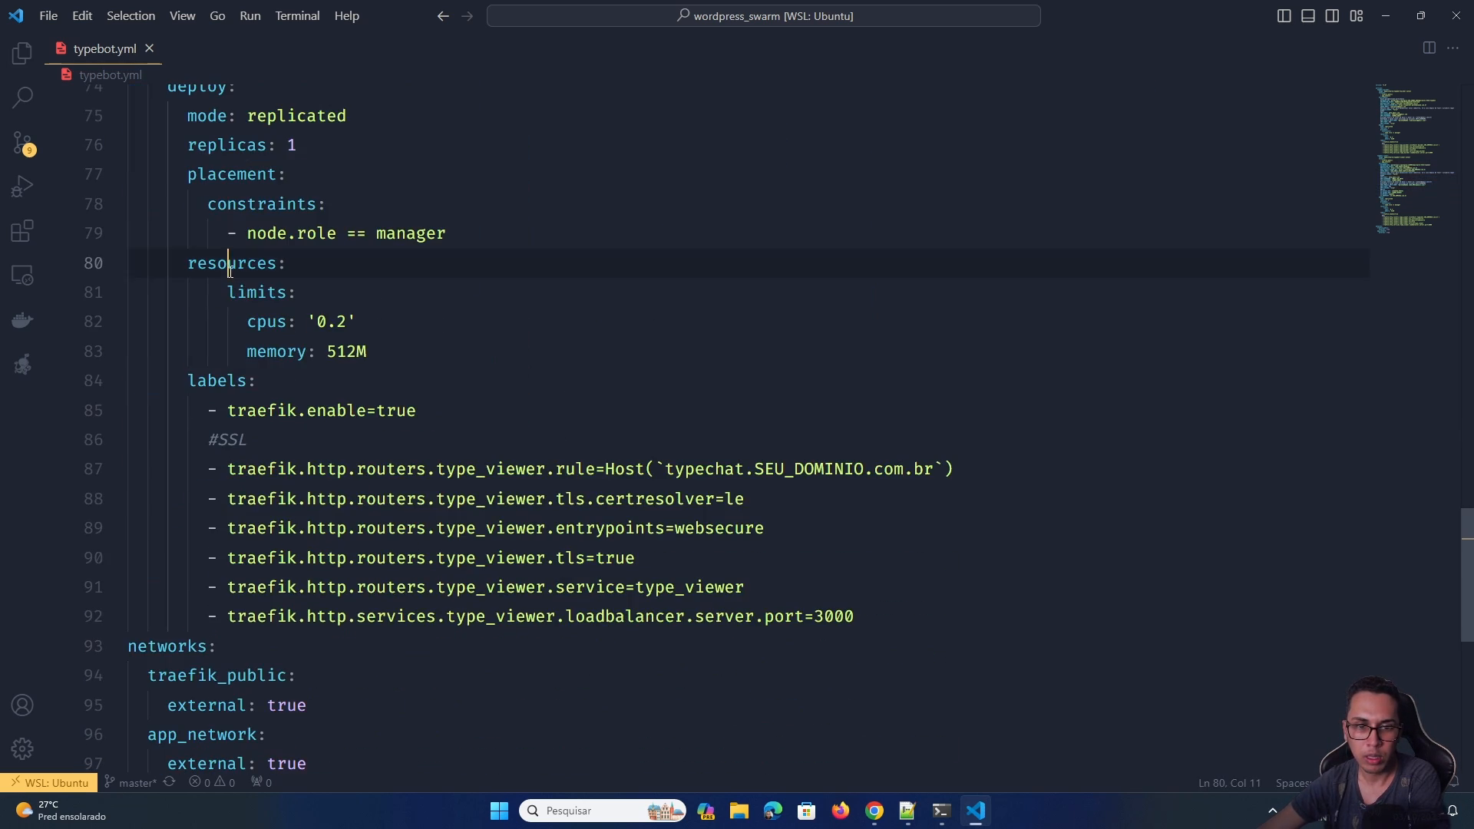
drag(188, 263, 277, 263)
click(338, 330)
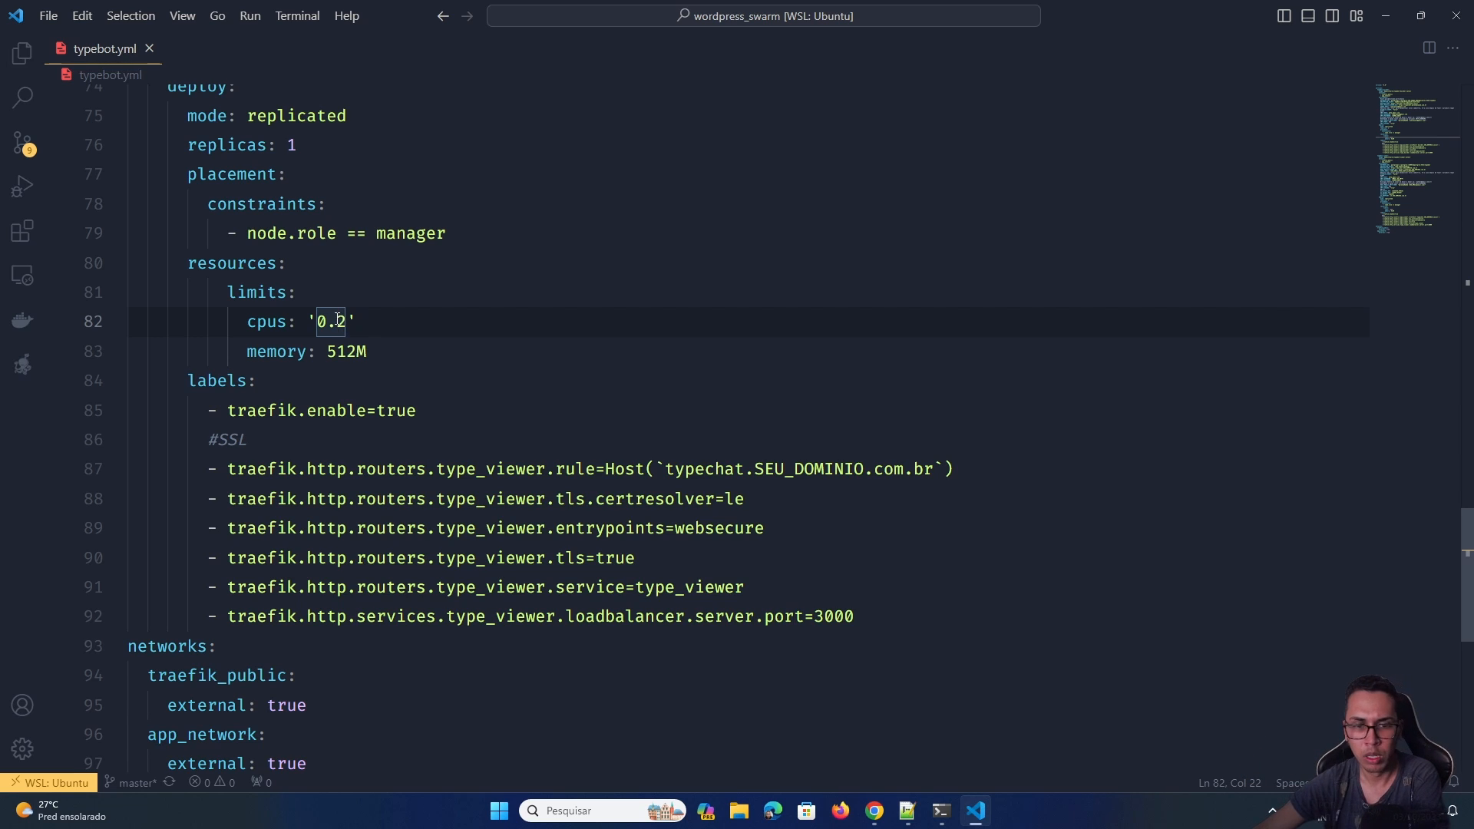
double_click(341, 322)
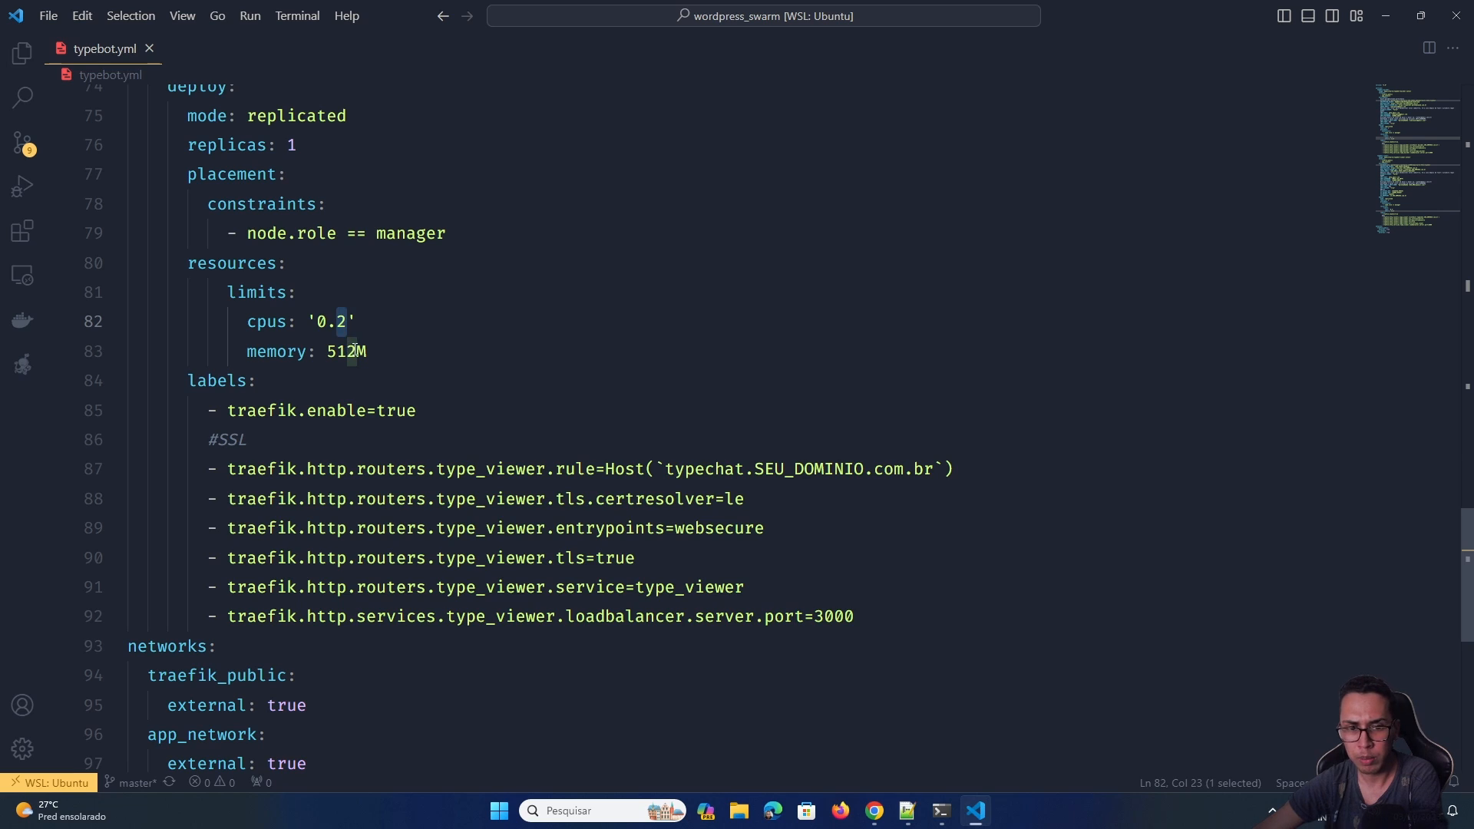
drag(357, 352, 328, 350)
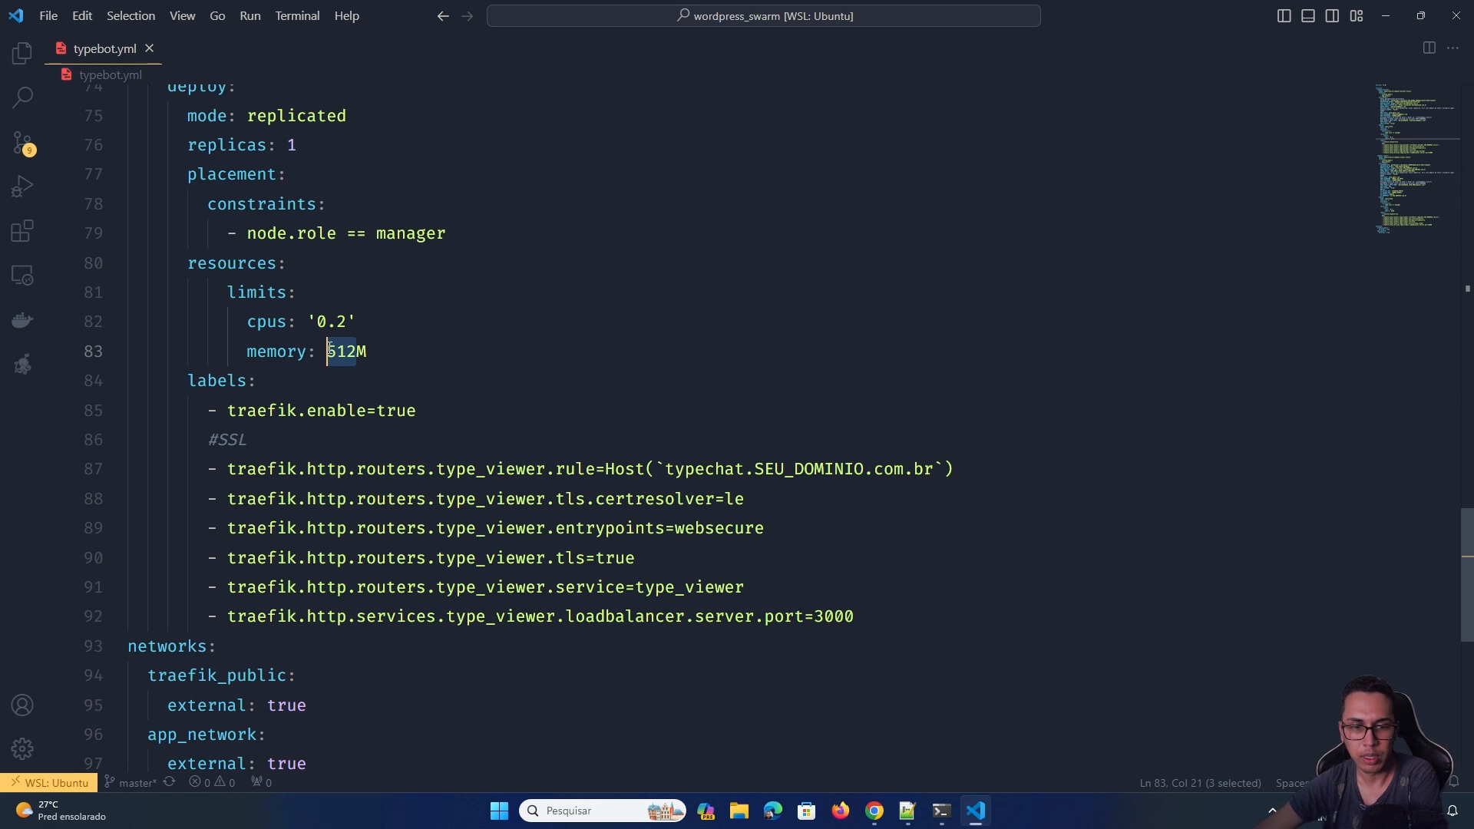
double_click(839, 468)
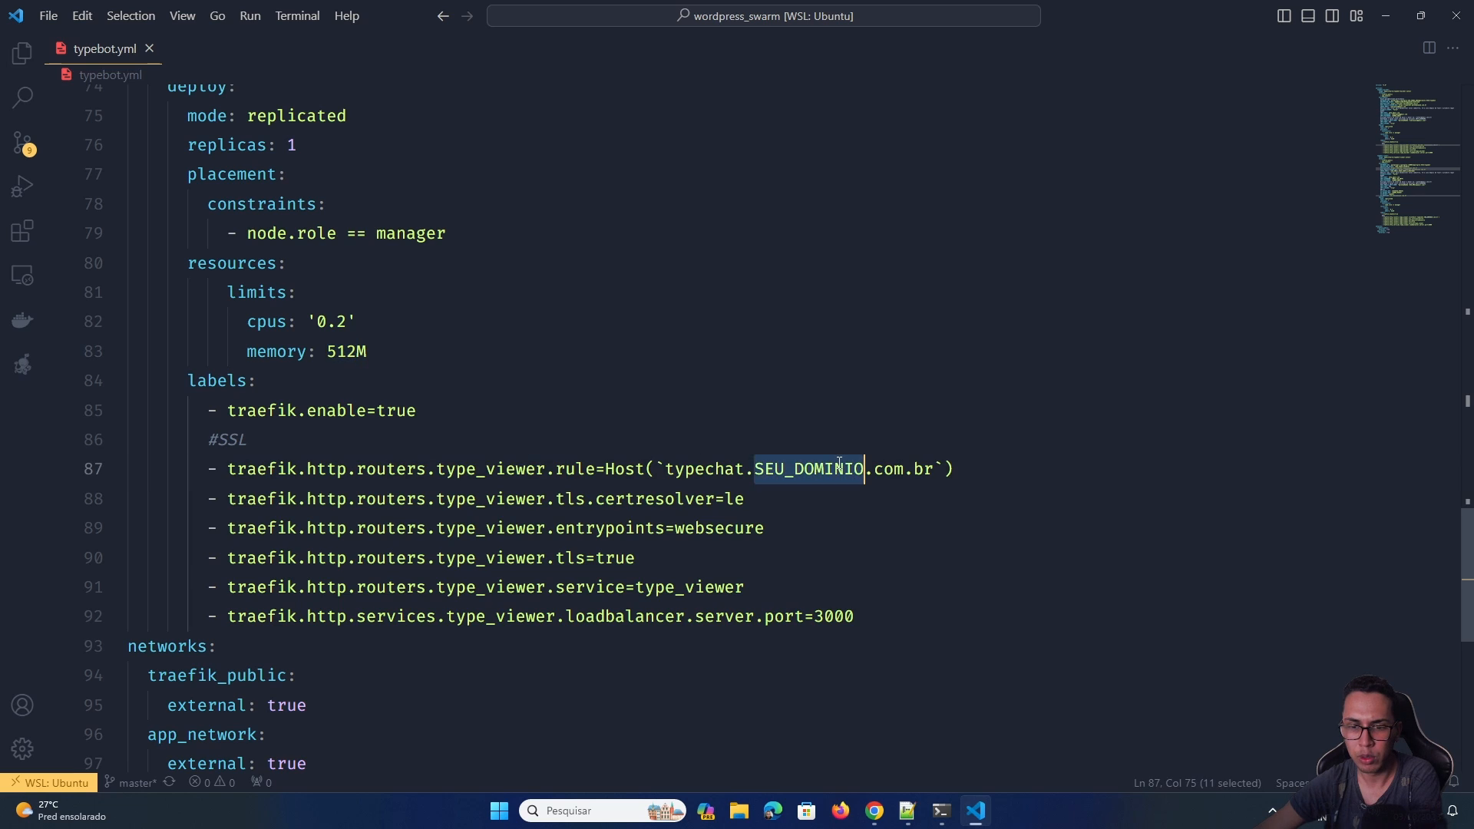
scroll(829, 460, down, 1)
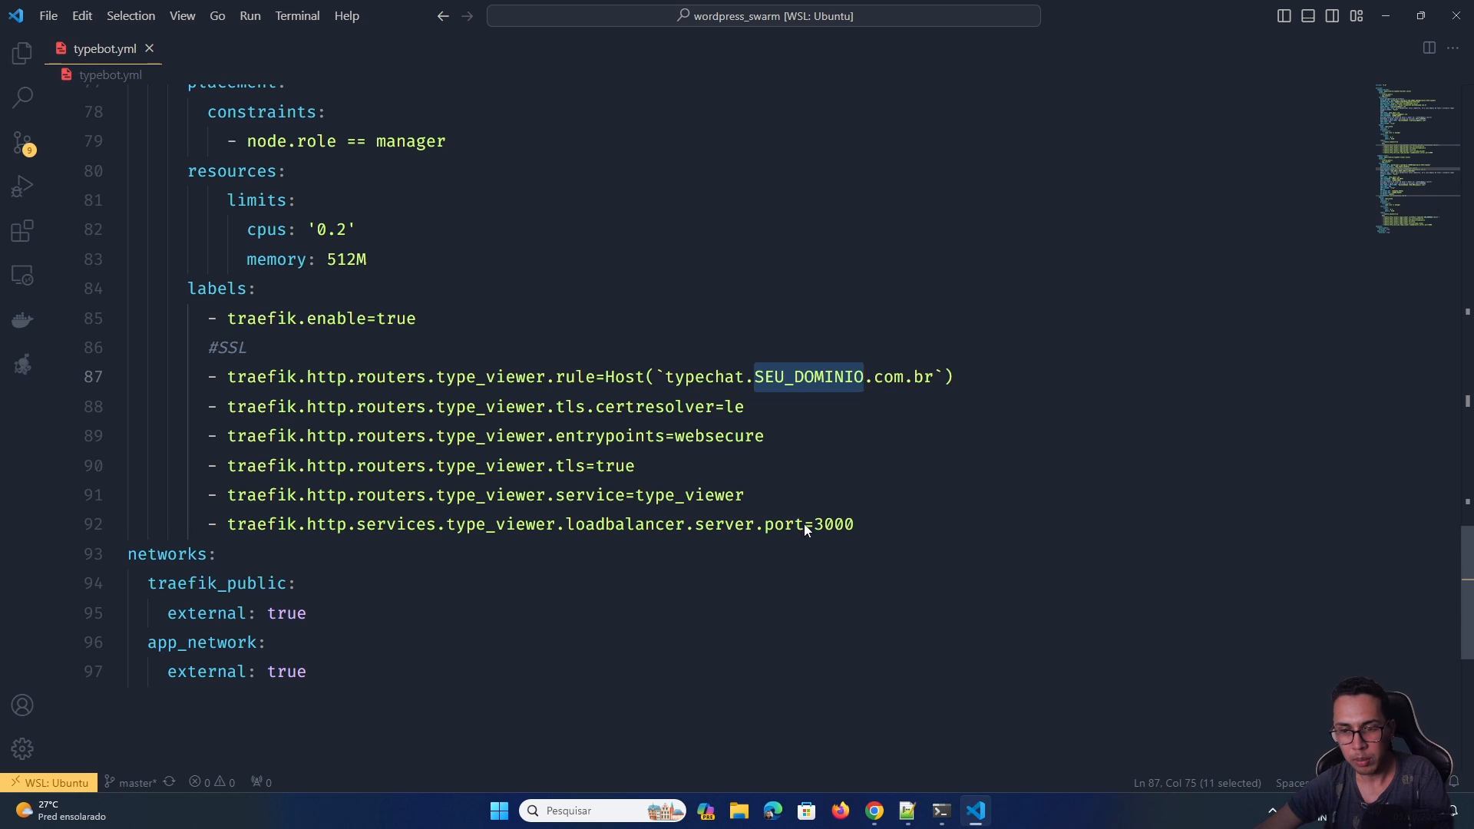
mouse_move(260, 493)
mouse_down()
mouse_move(888, 780)
mouse_move(198, 419)
mouse_up()
mouse_move(781, 483)
mouse_down()
mouse_move(752, 580)
mouse_move(714, 476)
mouse_up()
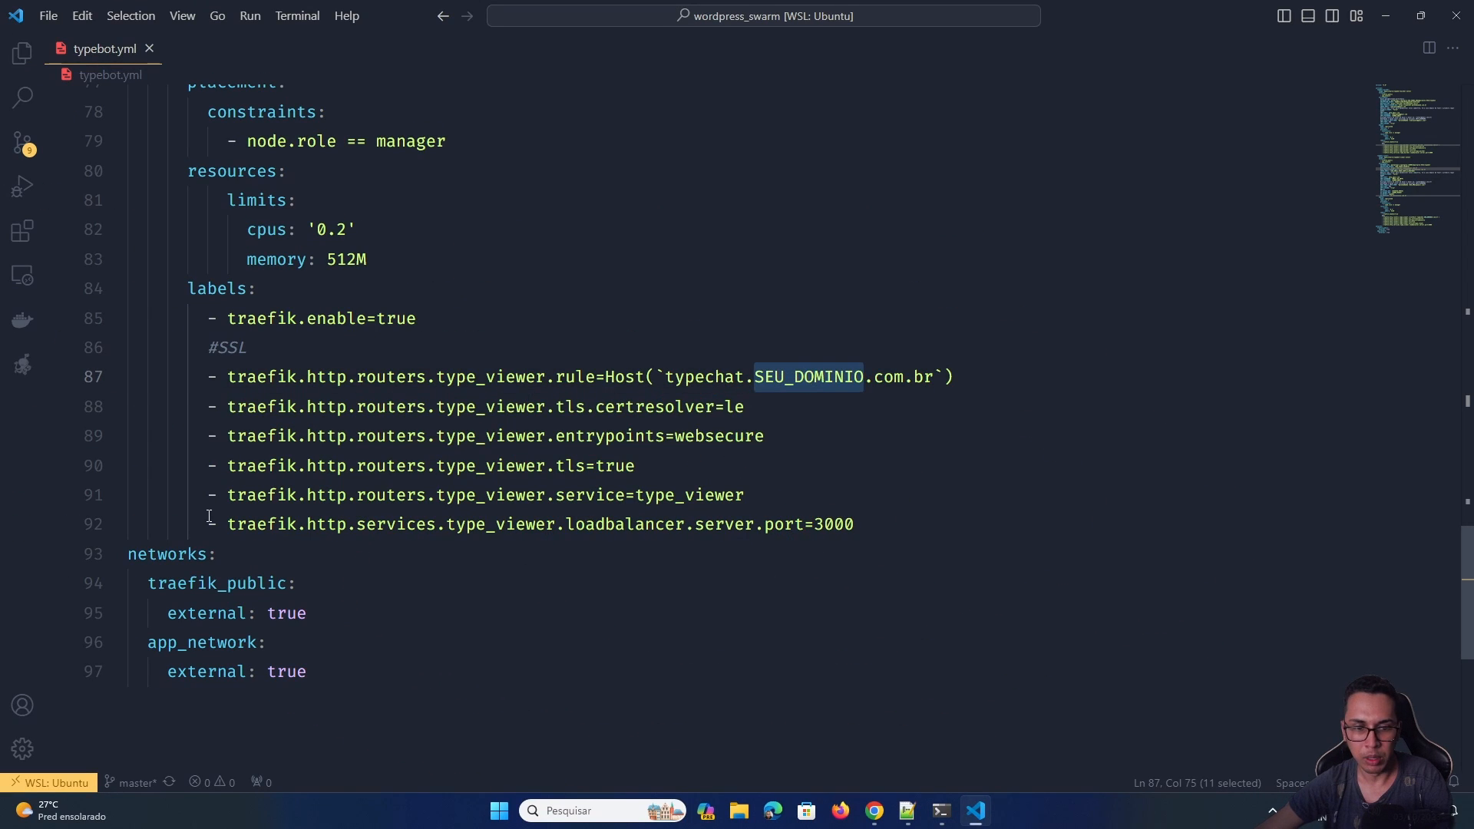
Check the external traefik_public and app_network definitions in the networks section that closes typebot.yml.
scroll(208, 516, down, 2)
click(167, 369)
double_click(228, 399)
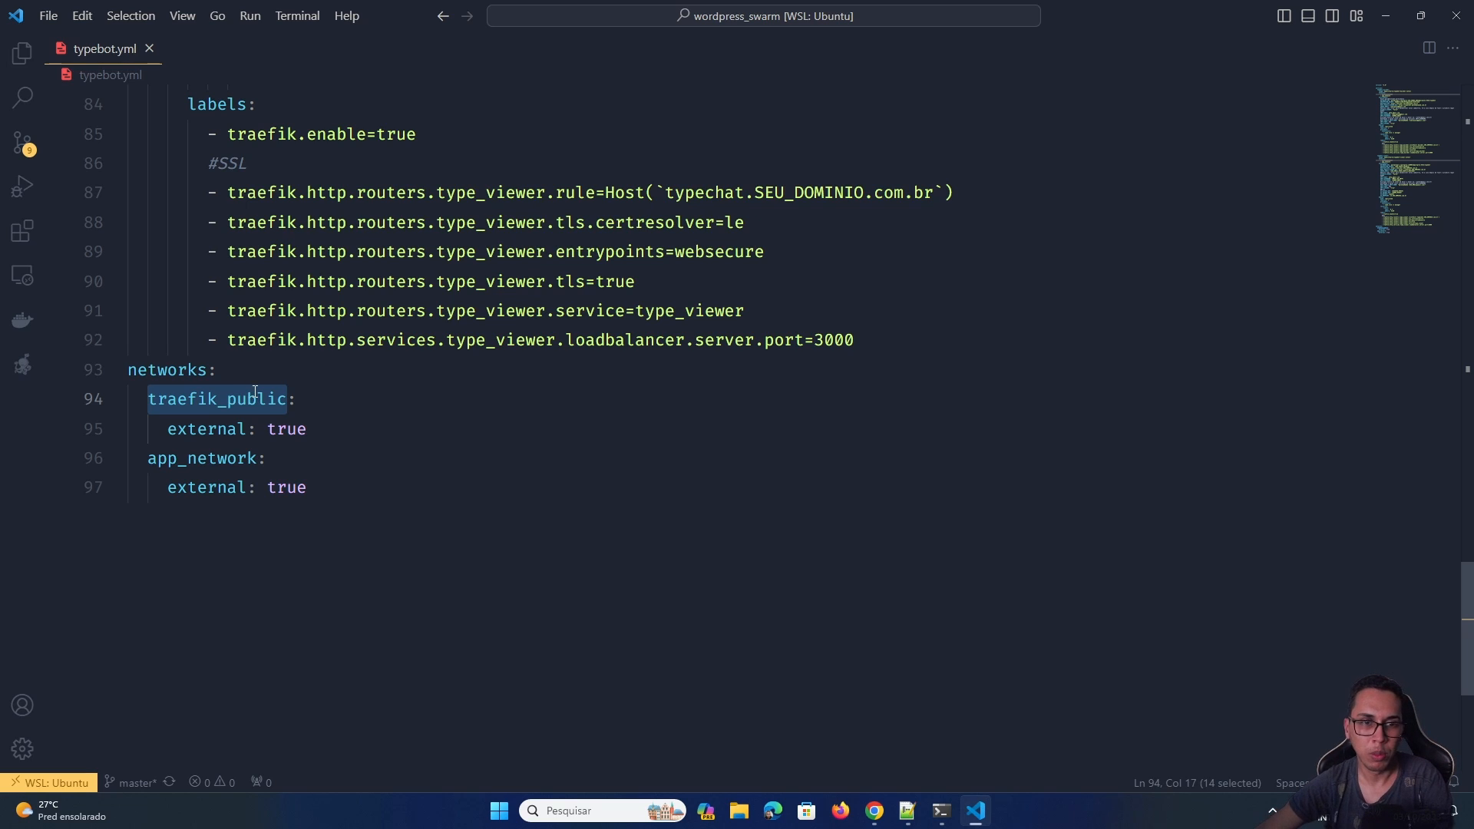
double_click(231, 400)
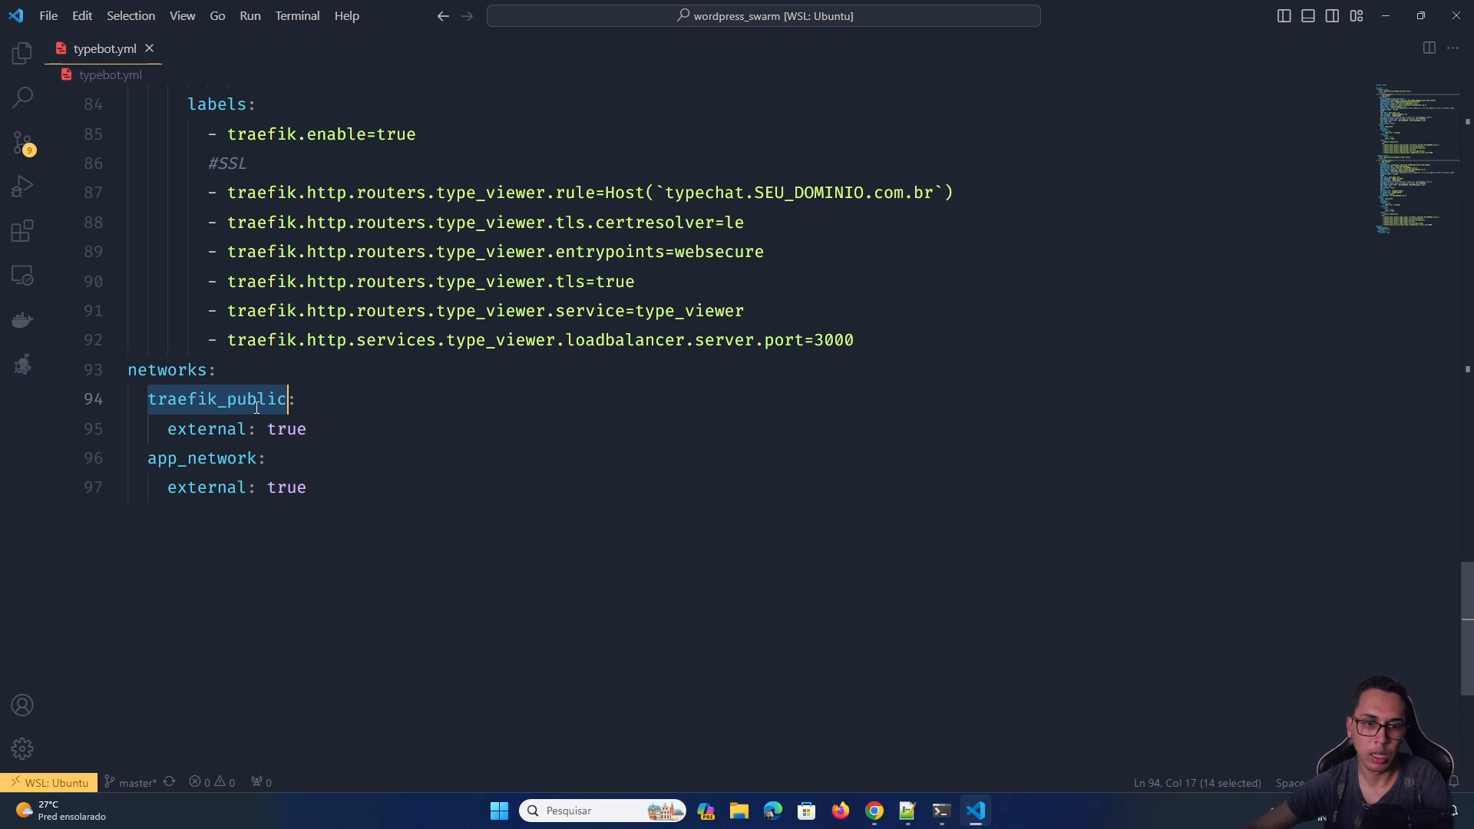
click(229, 459)
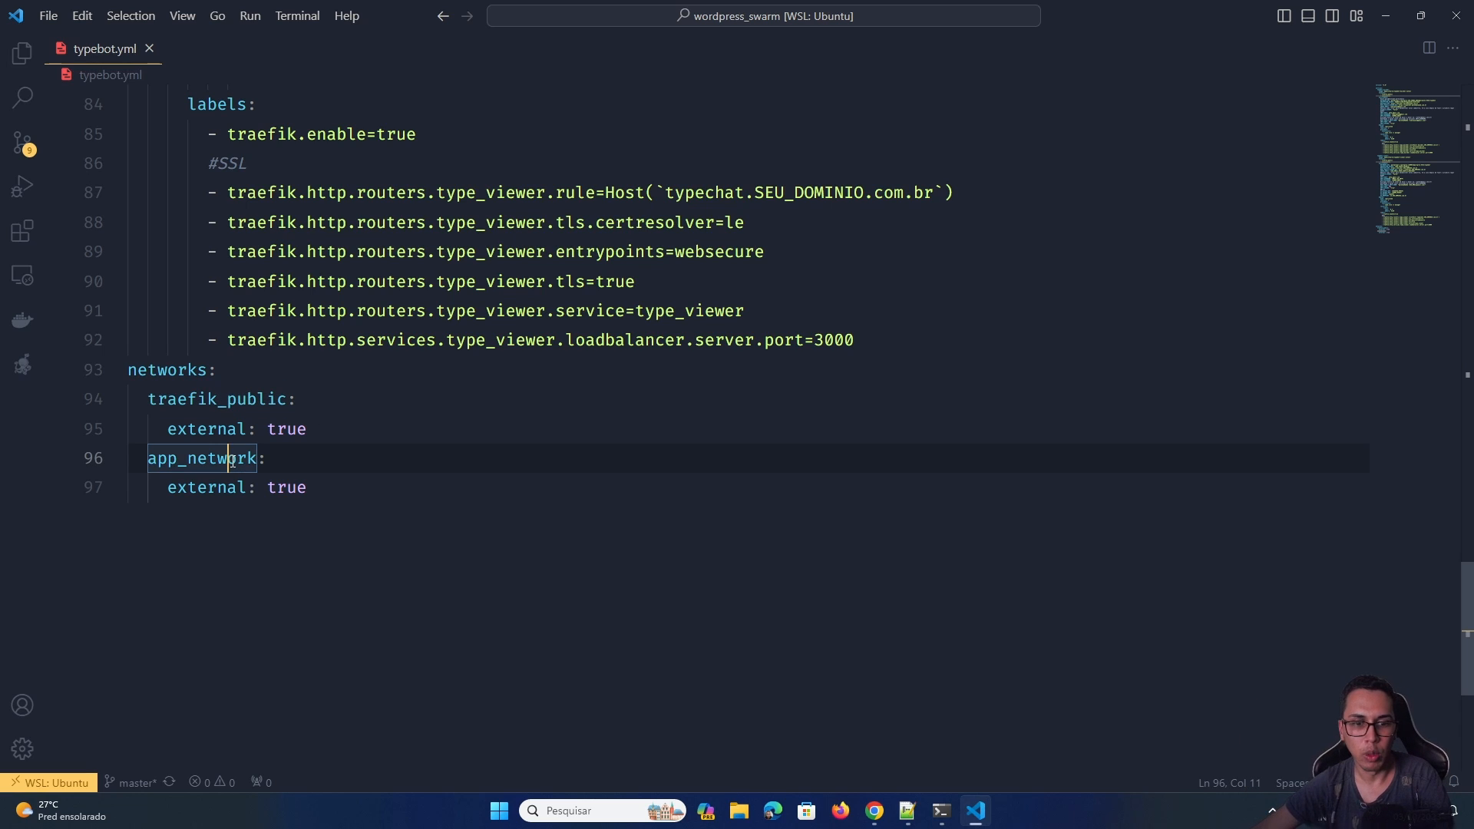
double_click(233, 460)
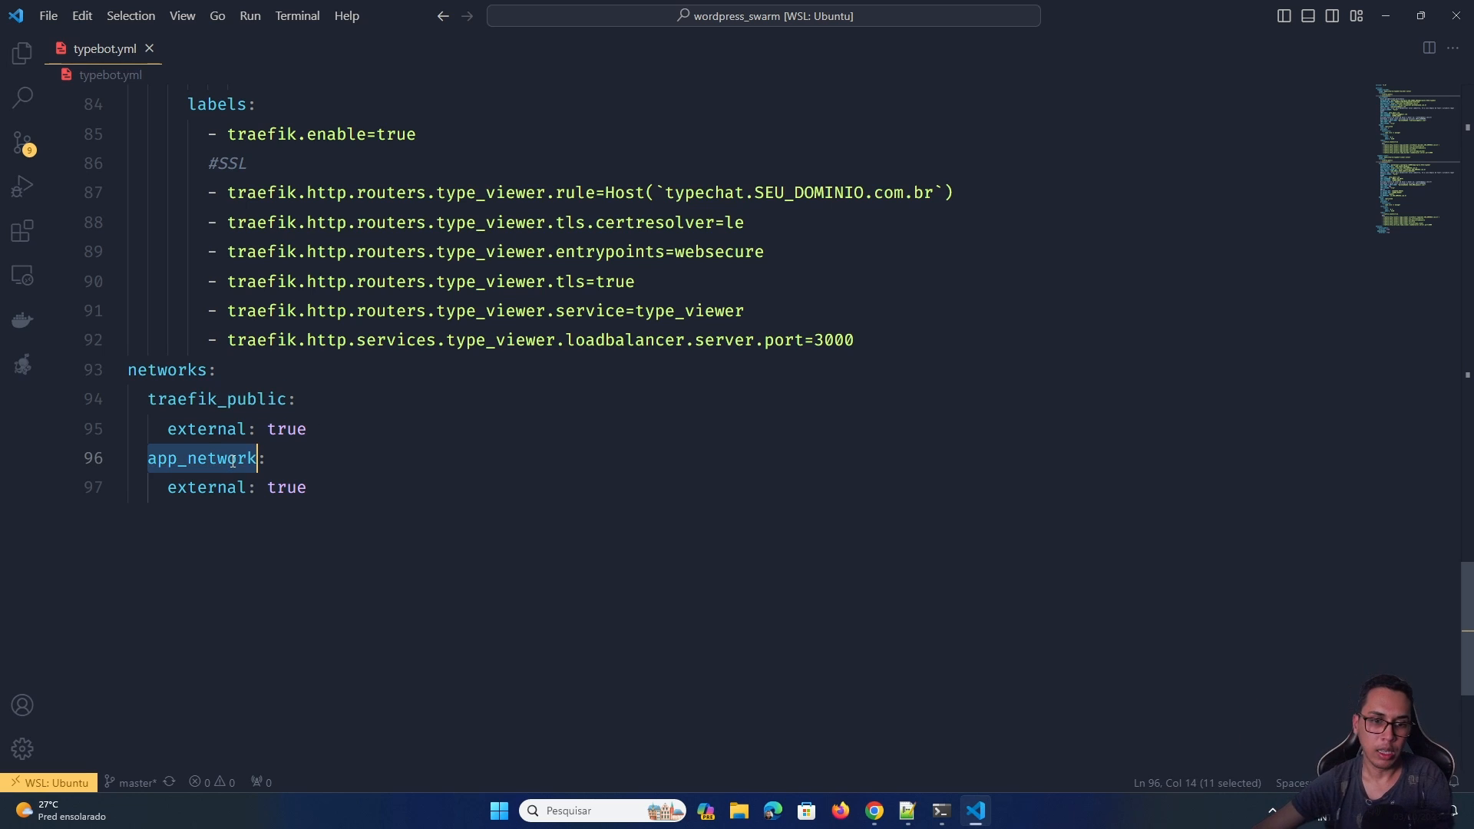
Compare the networks listed under the typebot_viewer service with the external network names.
scroll(336, 486, up, 10)
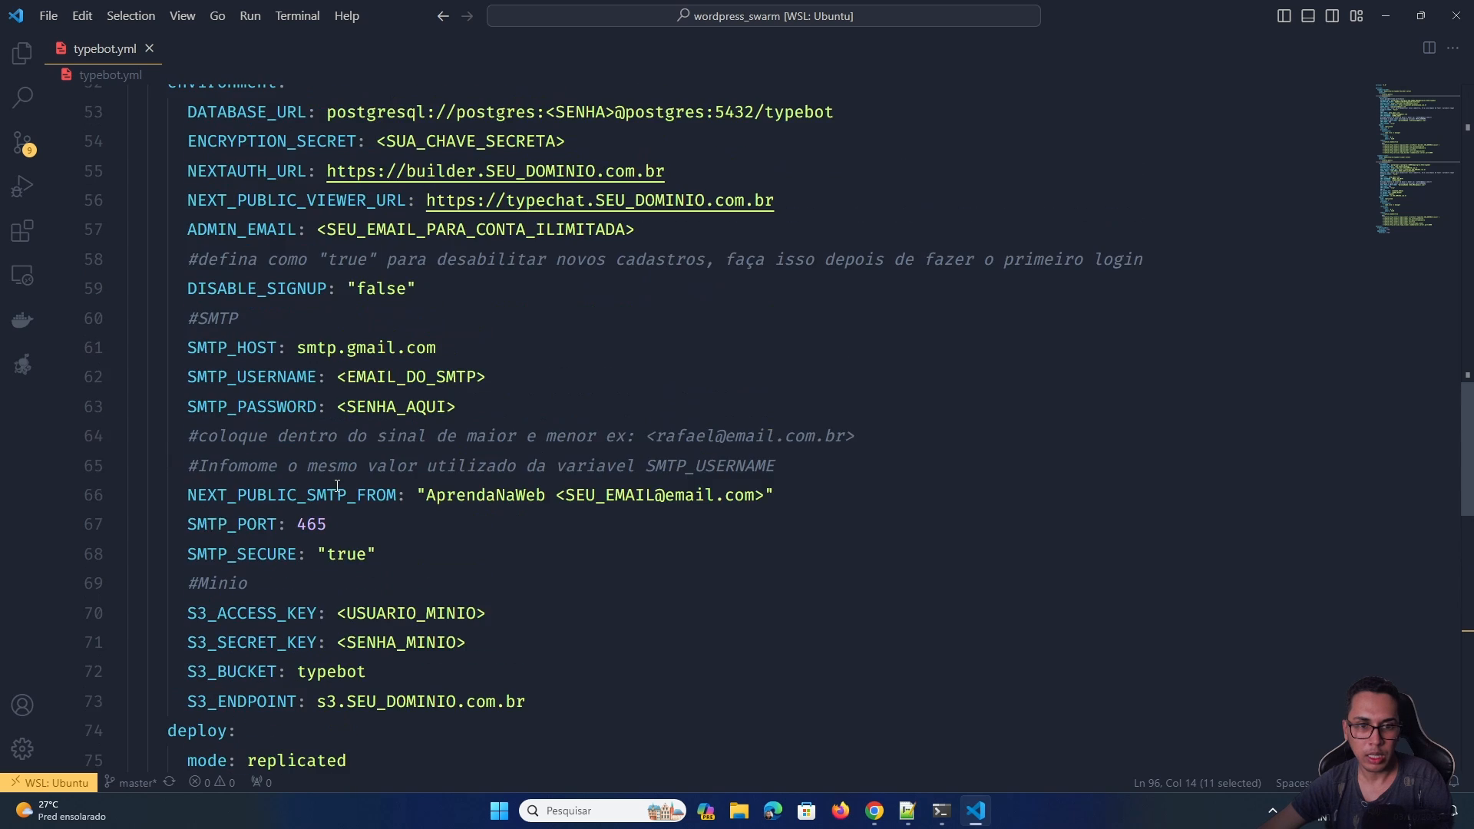
scroll(337, 485, up, 3)
drag(167, 270, 276, 265)
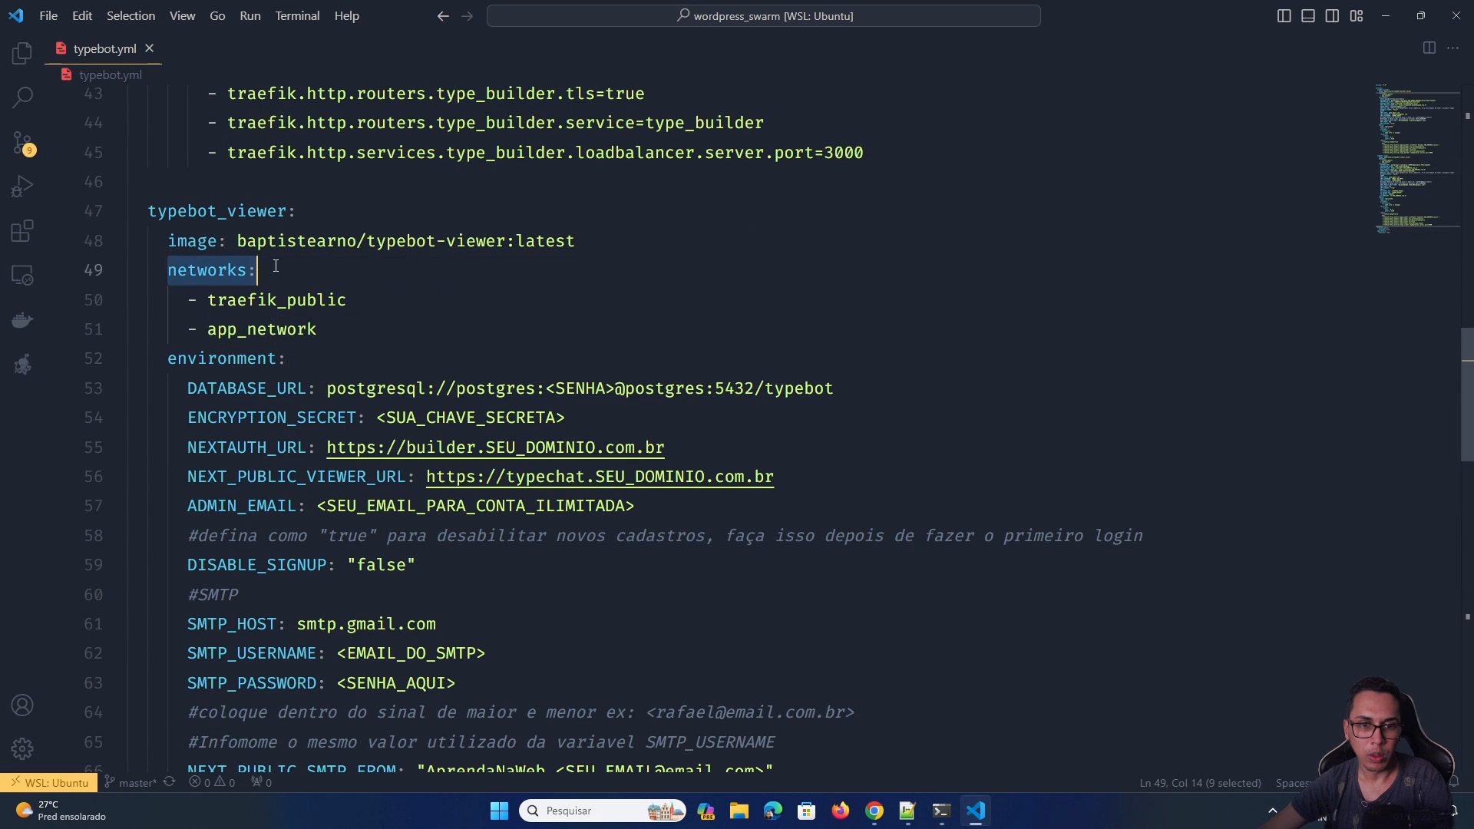
double_click(277, 301)
double_click(261, 330)
click(243, 300)
double_click(286, 301)
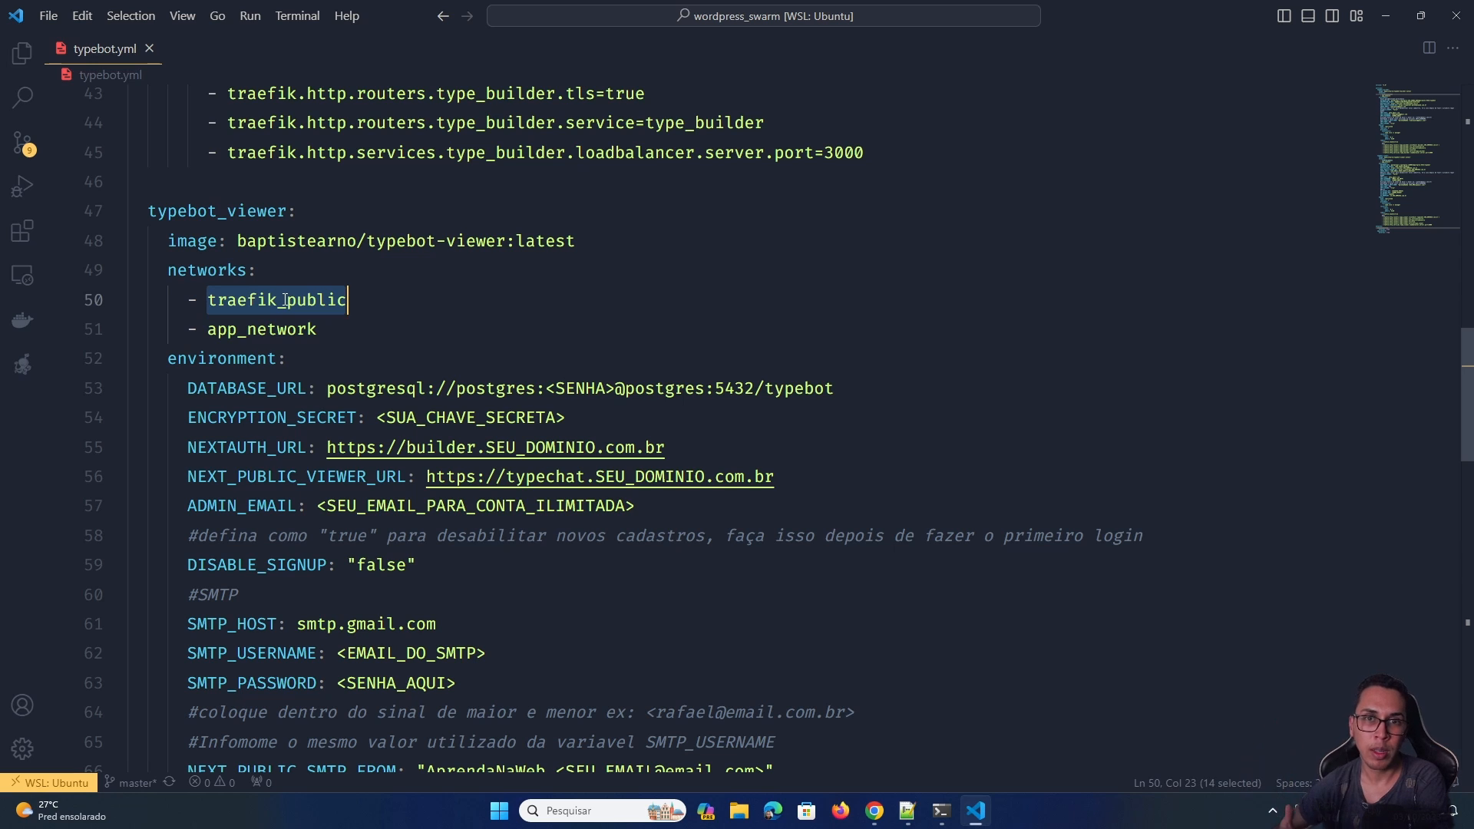
double_click(268, 327)
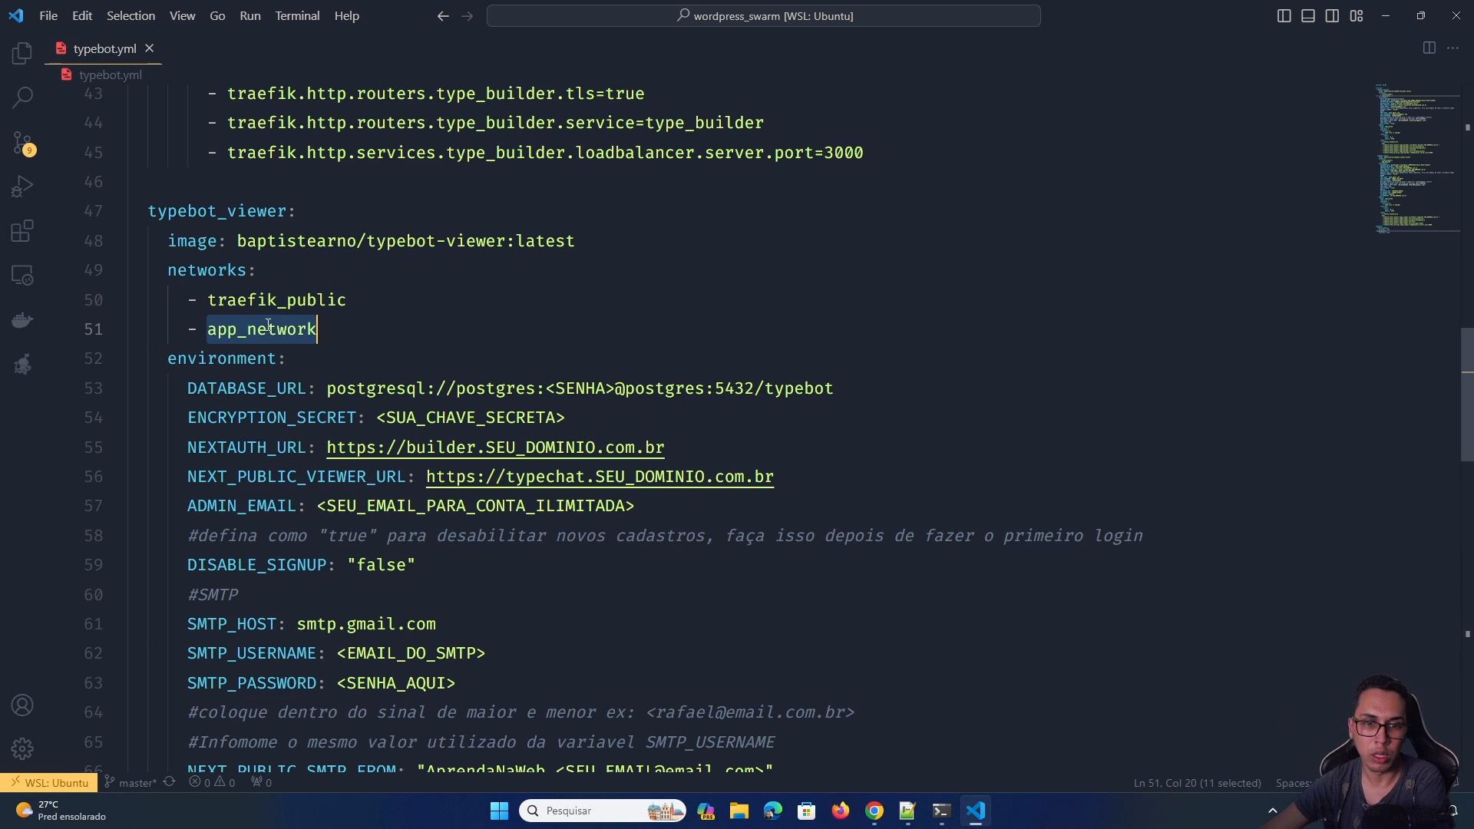
Review the typebot_builder service's networks list, environment variables and deploy section against the typebot_viewer service.
scroll(268, 327, up, 14)
double_click(286, 278)
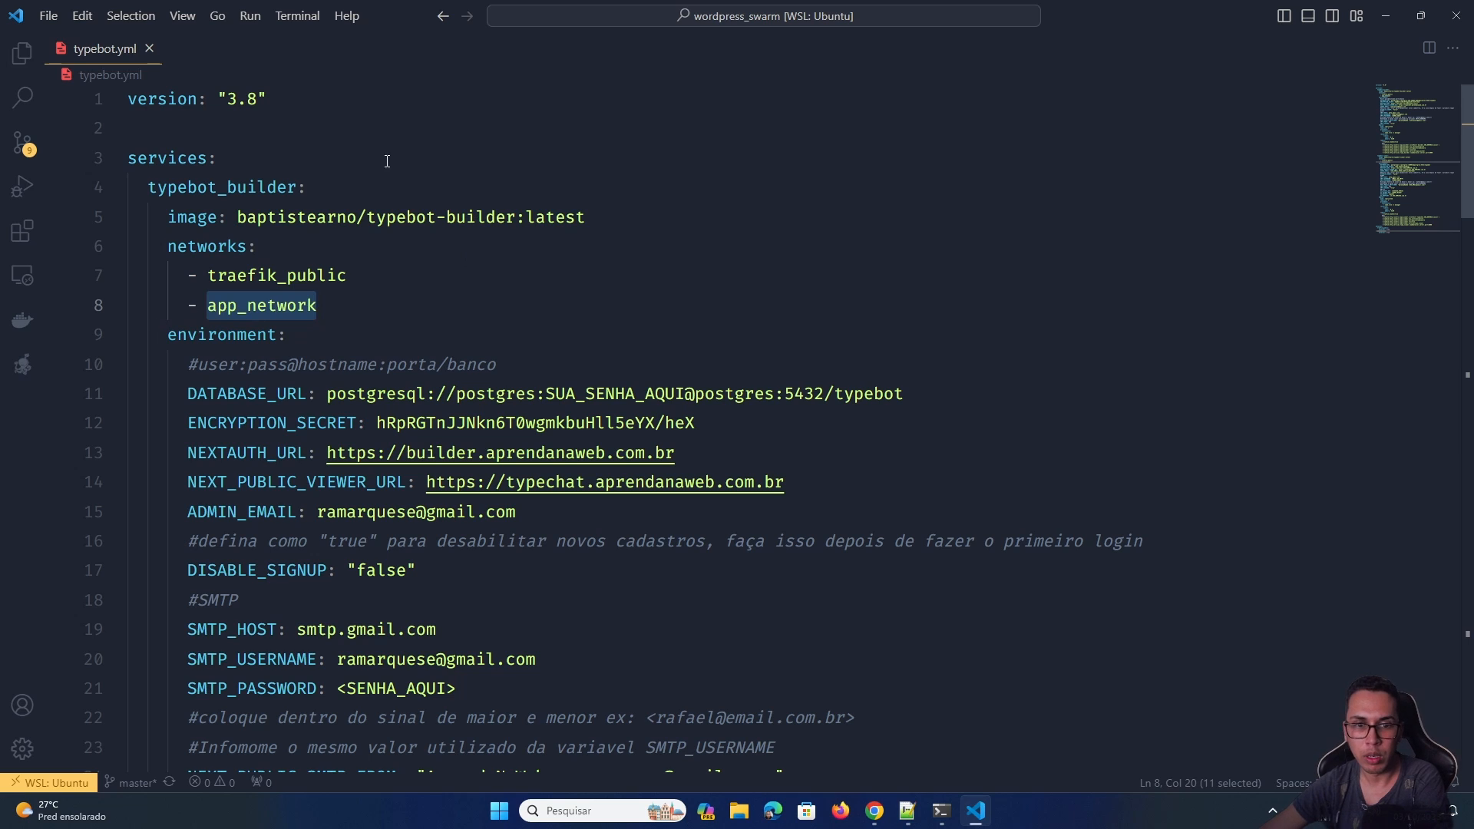
double_click(255, 308)
double_click(199, 333)
scroll(347, 297, down, 3)
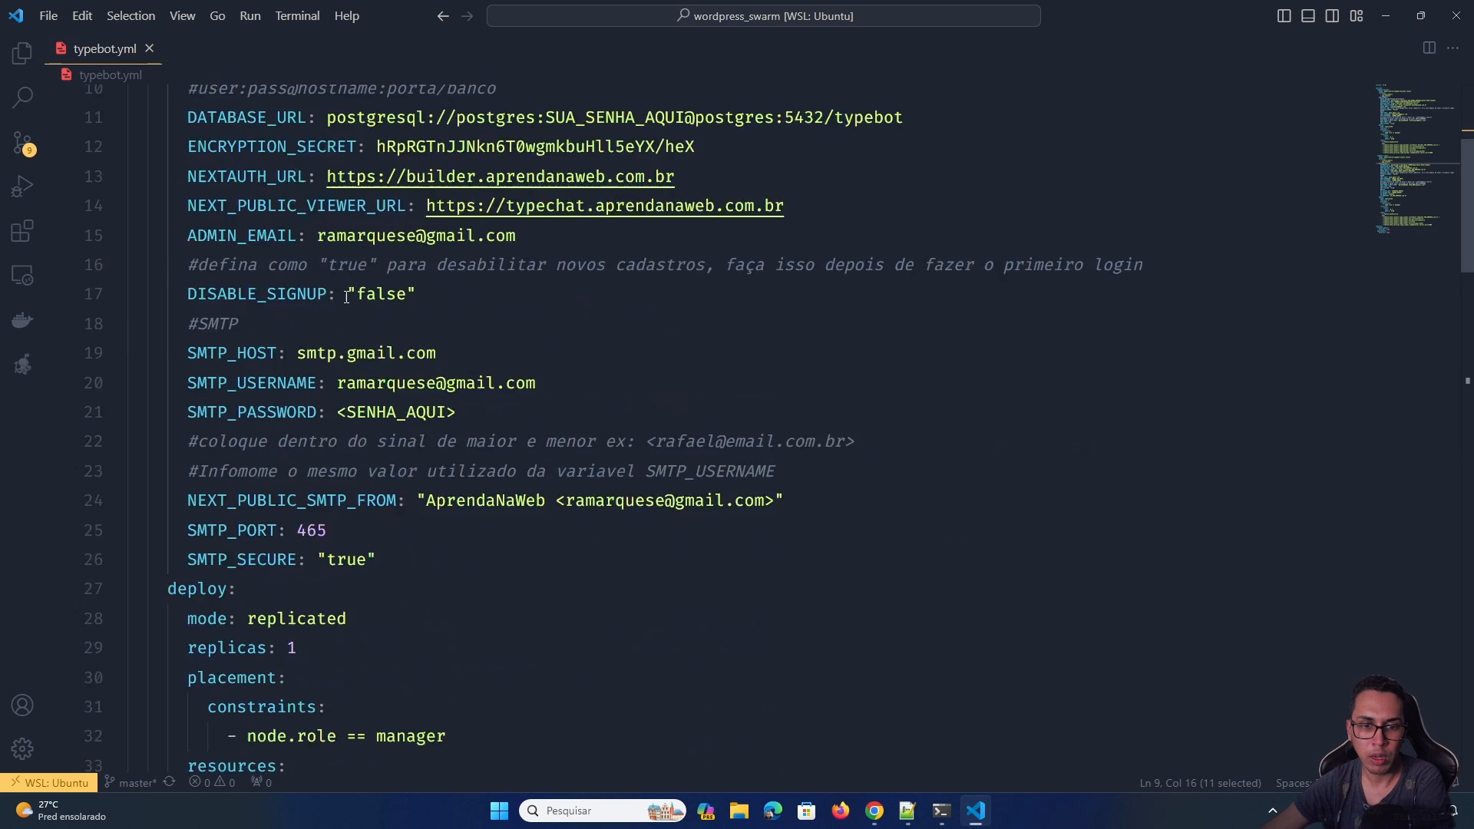
scroll(346, 297, down, 7)
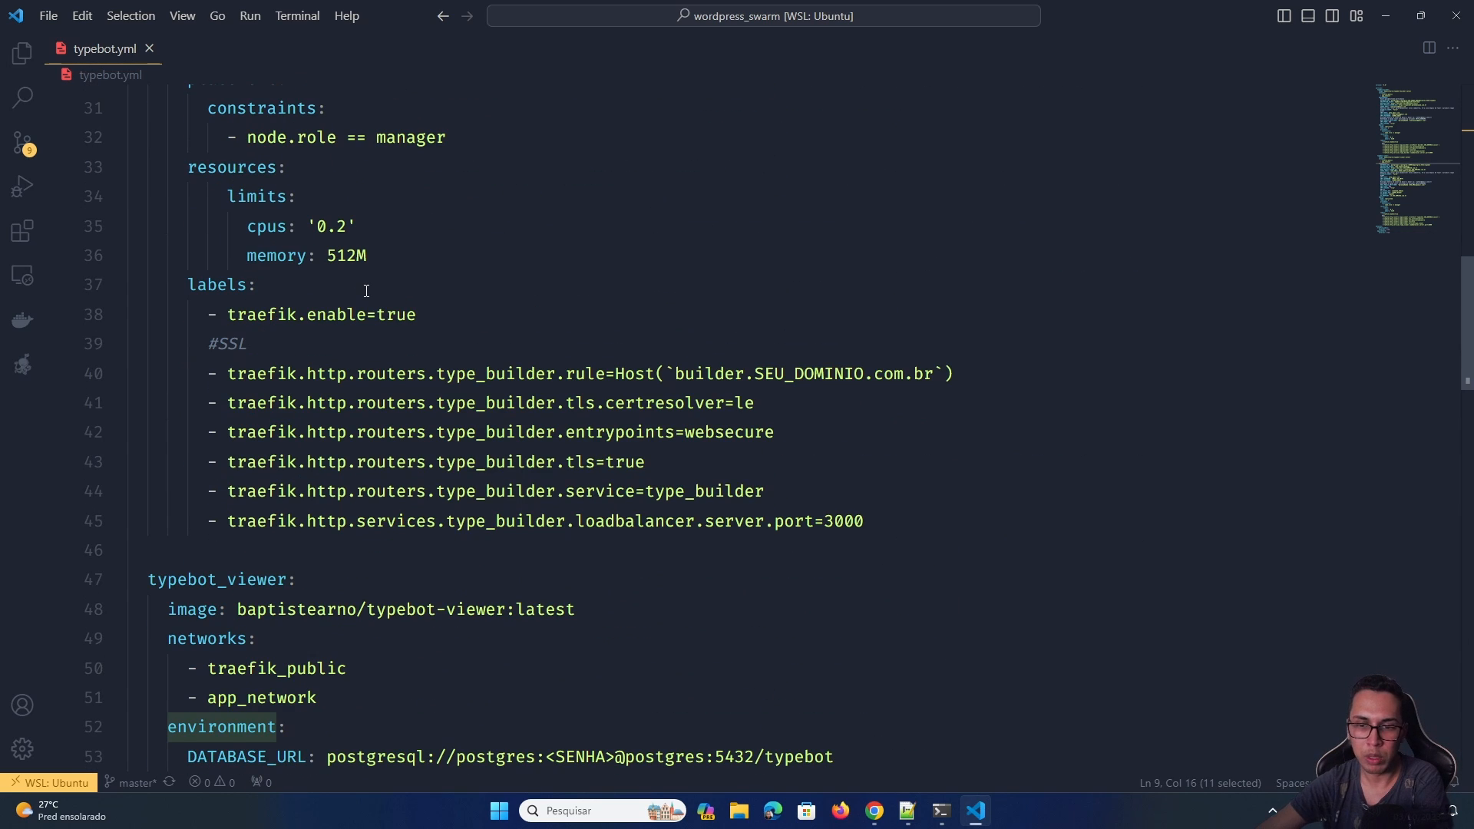
scroll(383, 322, up, 10)
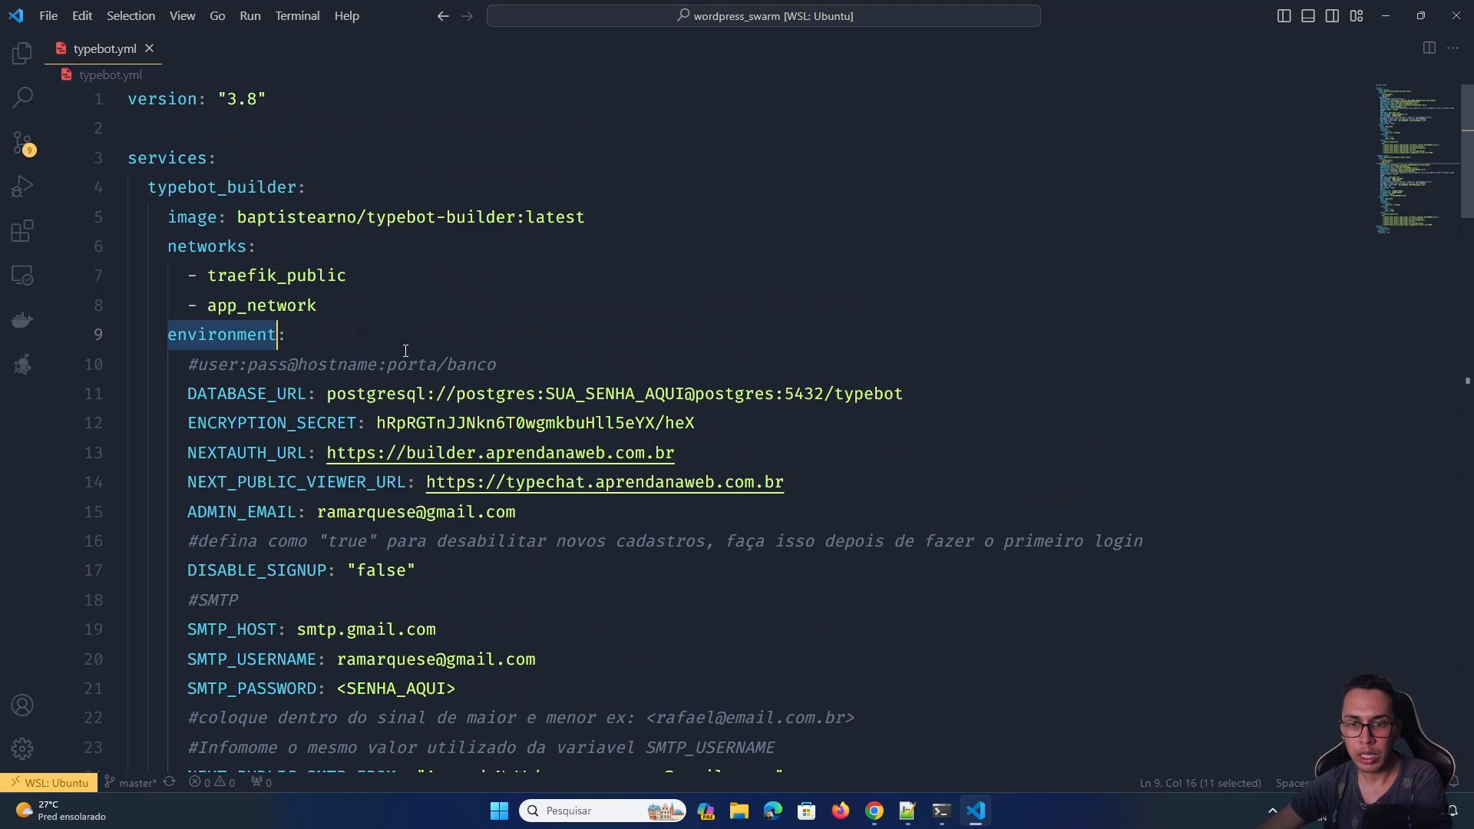
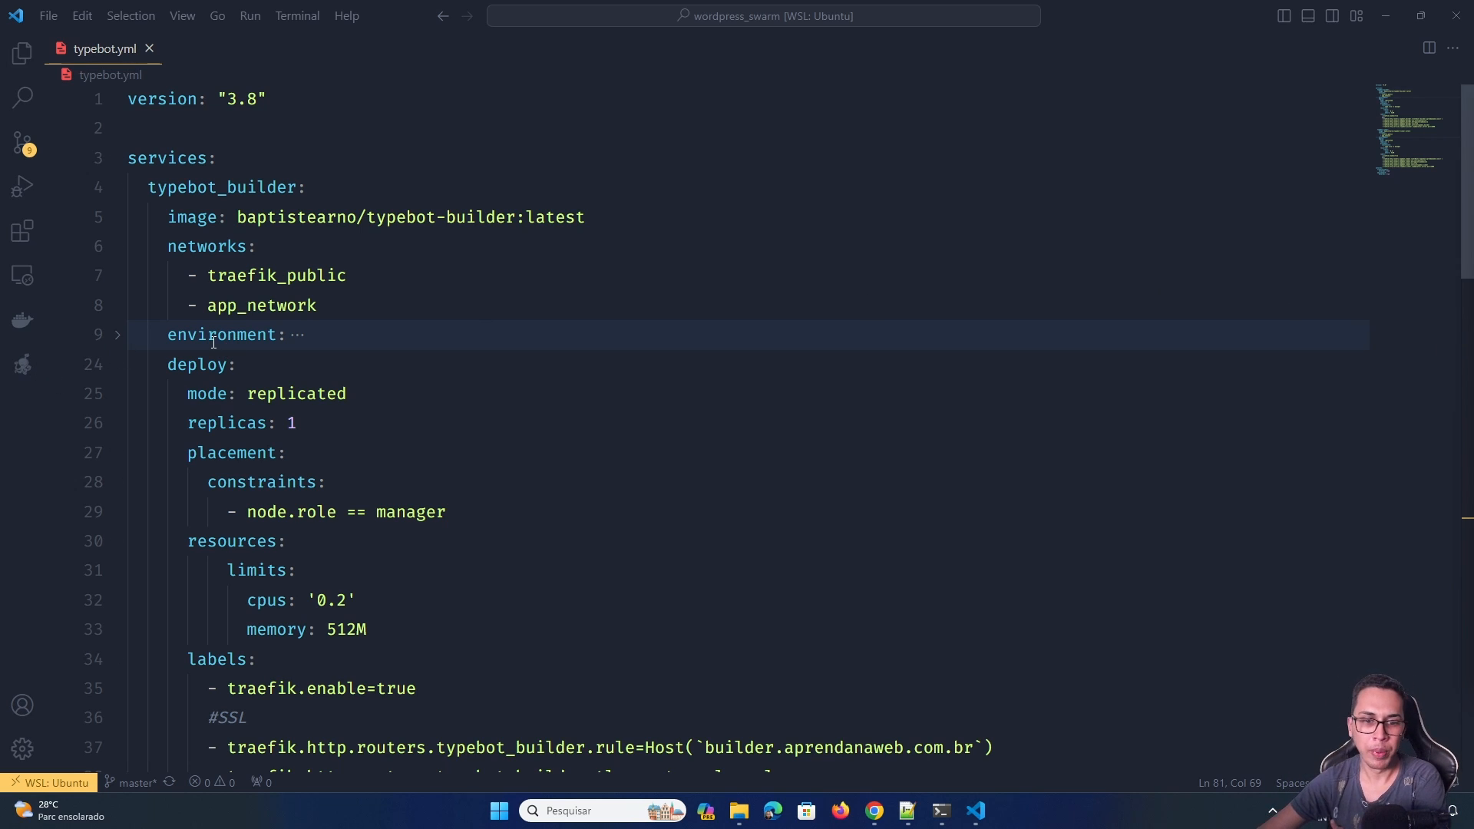
Review the Traefik host rules of the typebot_builder and typebot_viewer services in typebot.yml.
scroll(386, 382, down, 3)
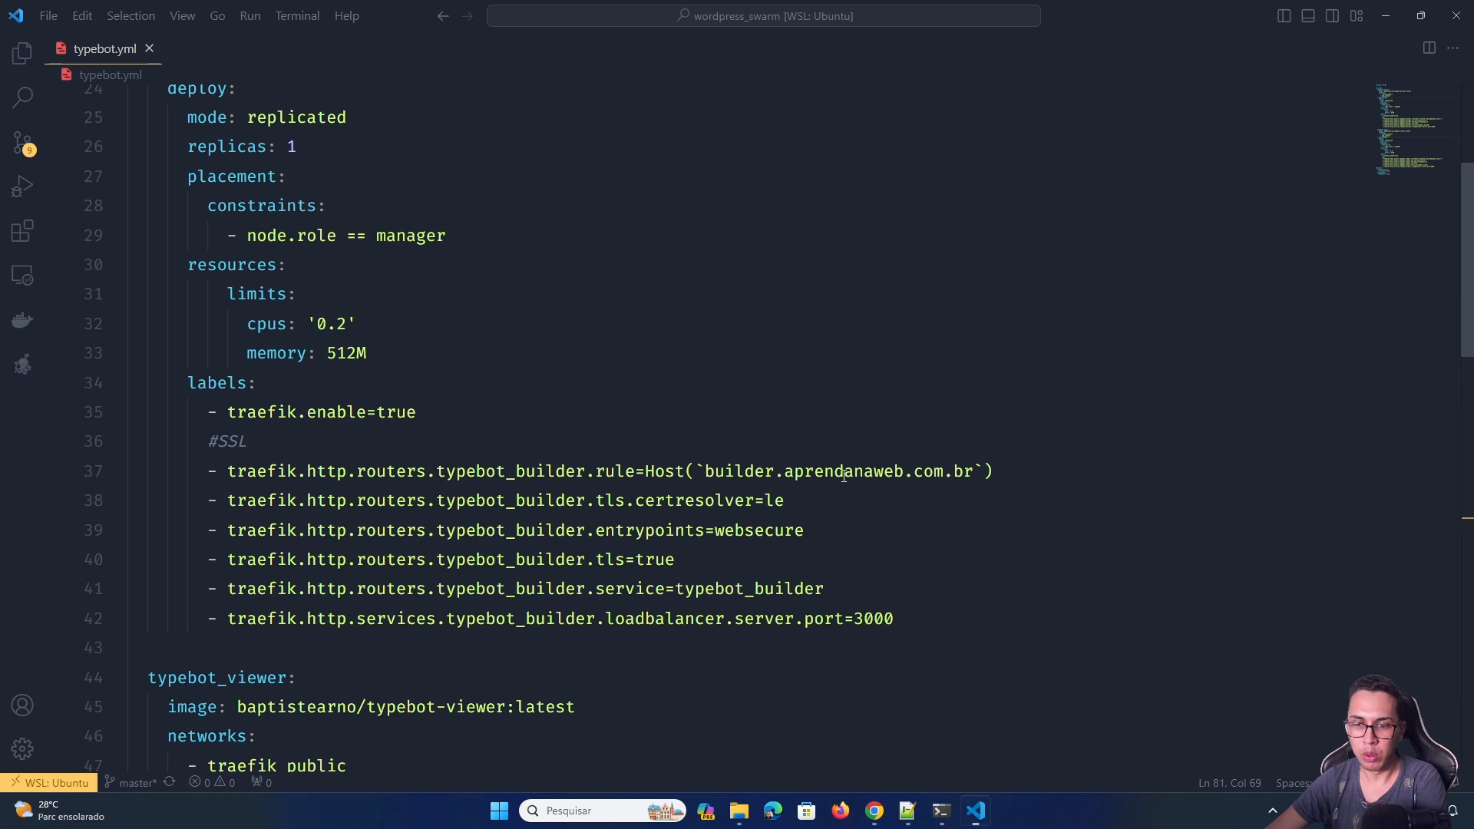
double_click(844, 470)
scroll(563, 335, down, 3)
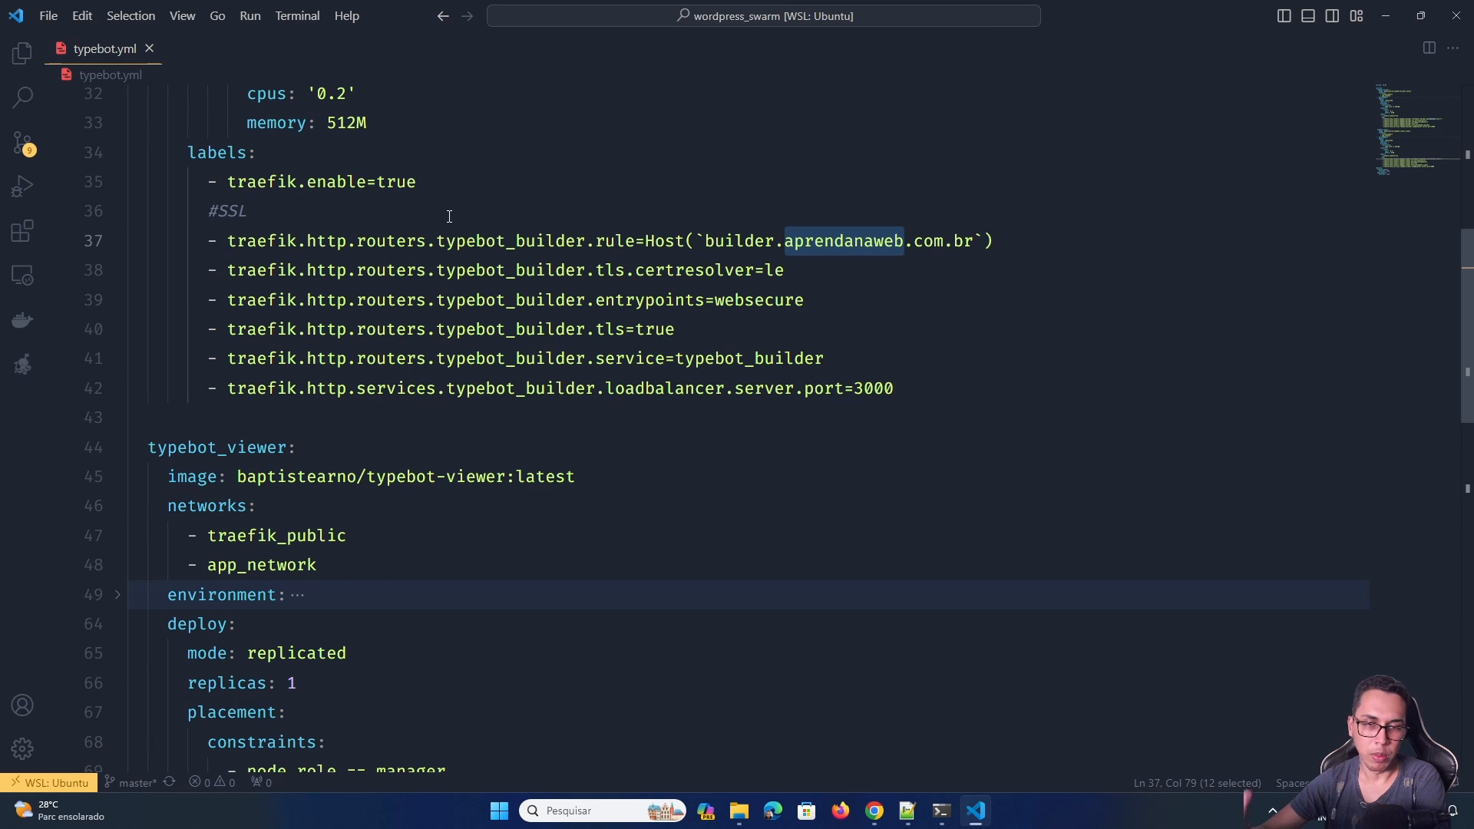
scroll(428, 222, down, 7)
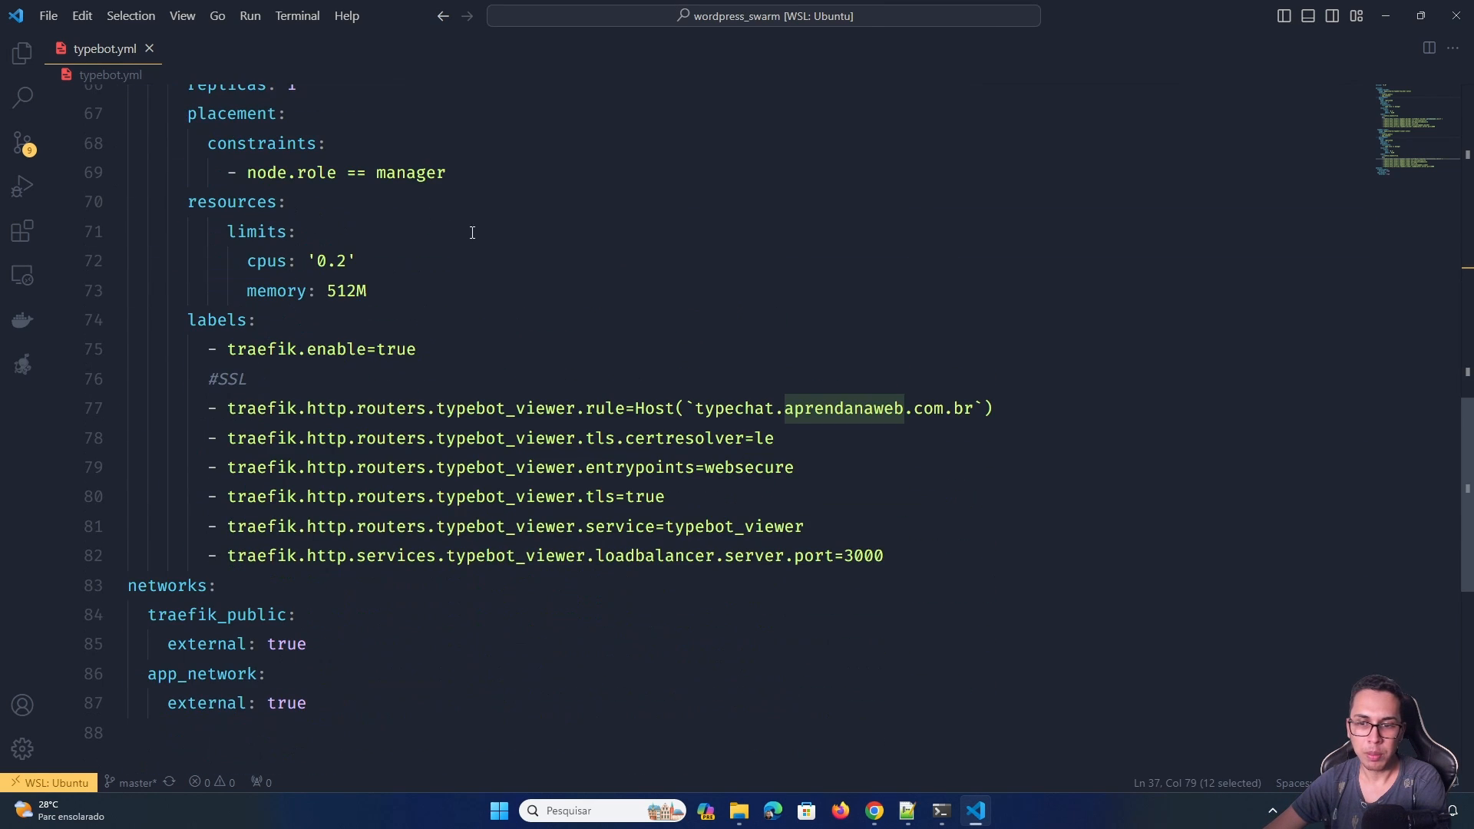
scroll(739, 441, down, 2)
double_click(720, 275)
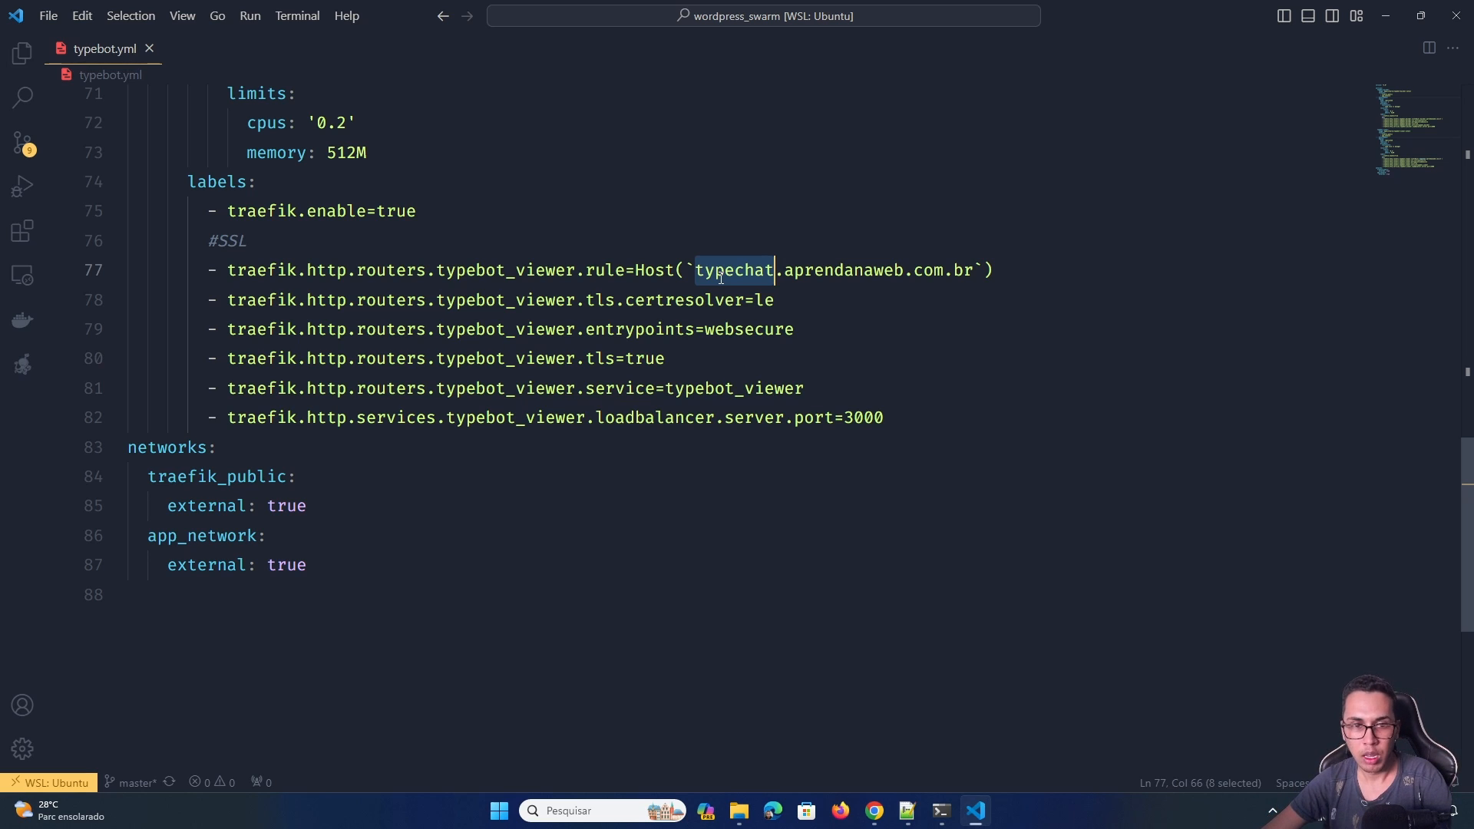
scroll(801, 342, up, 13)
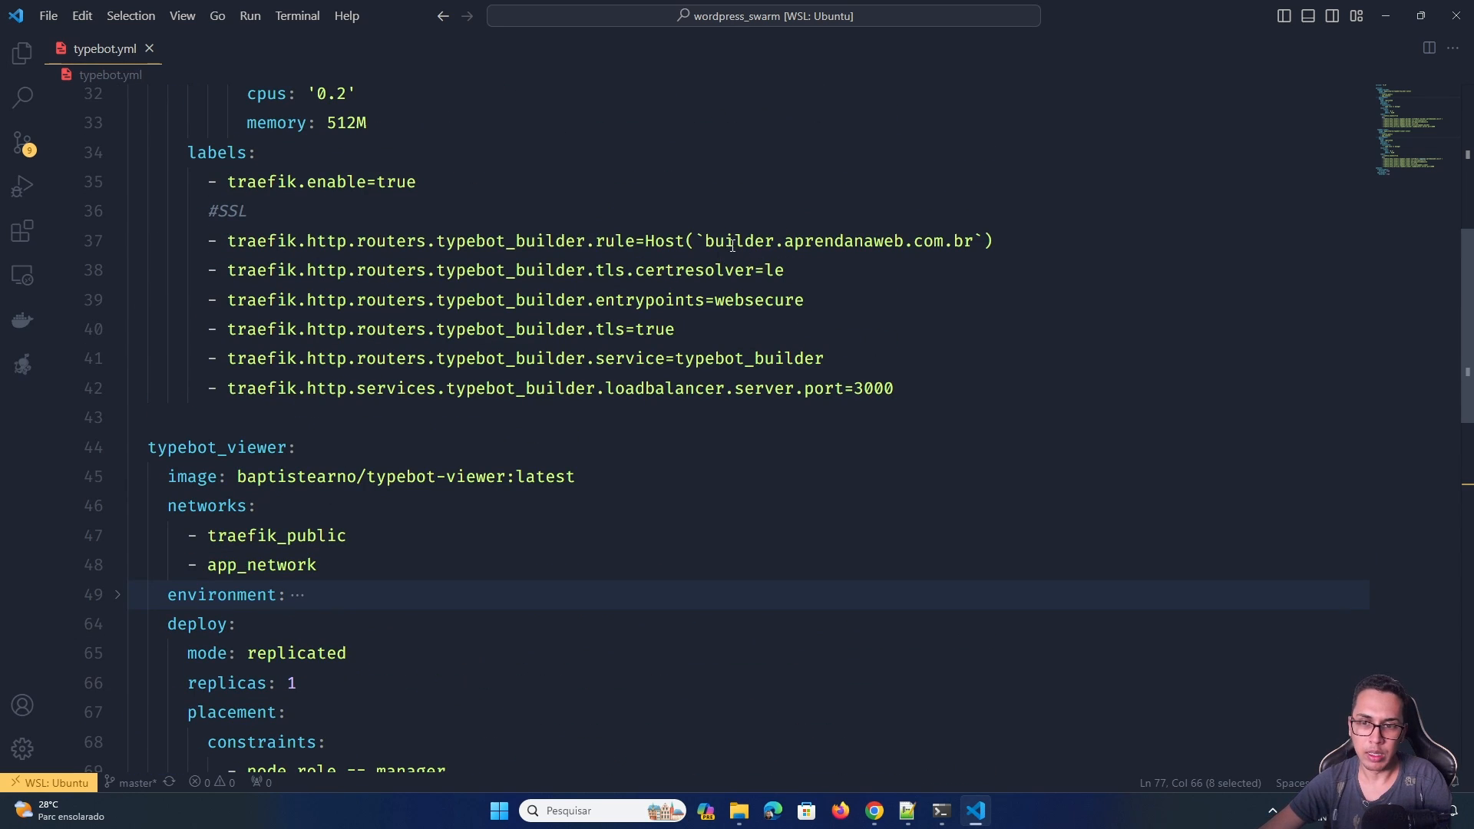
double_click(736, 241)
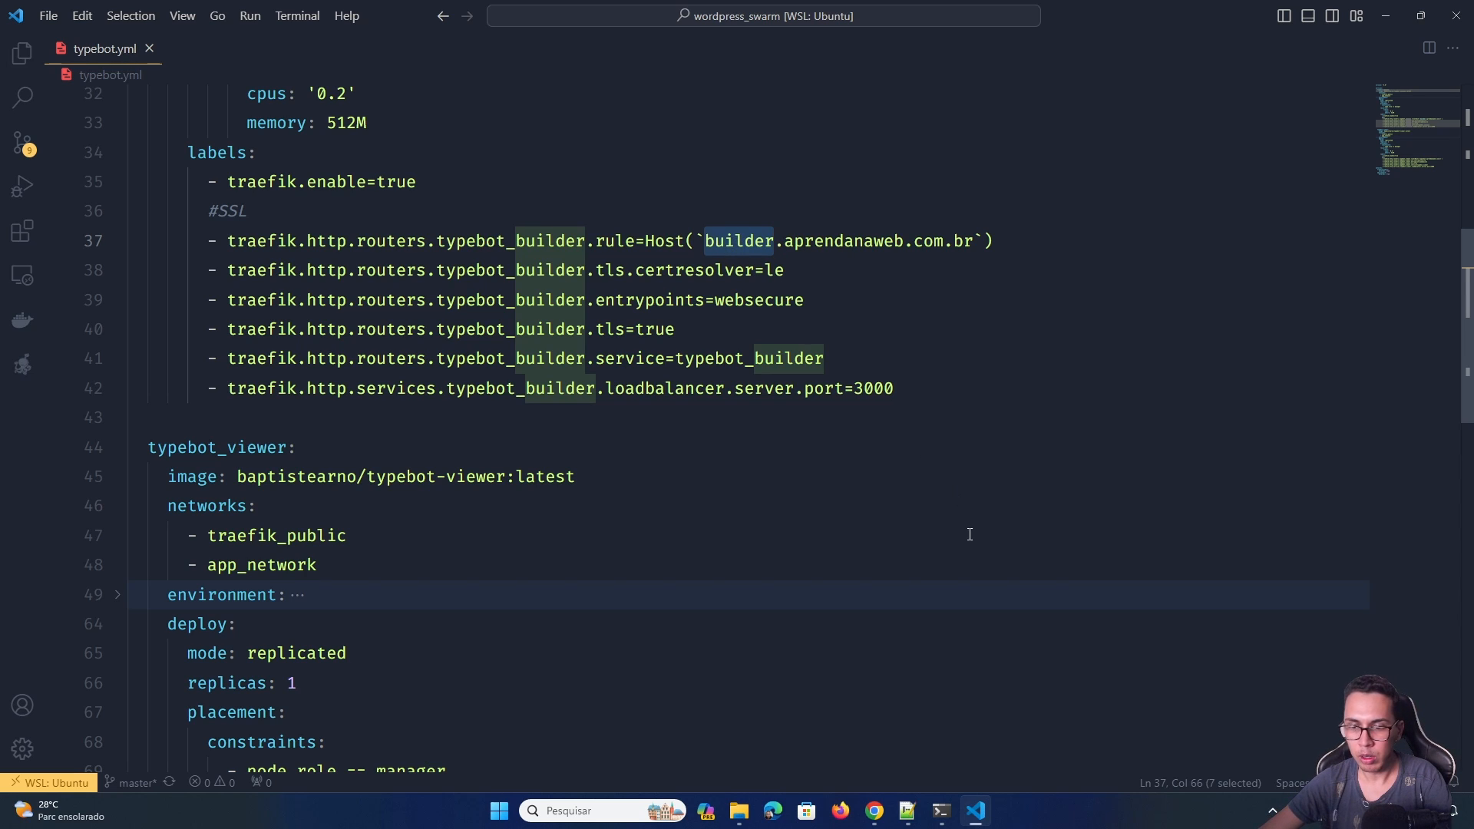
Switch to Chrome and close both Dropbox pages showing typebot.yml.
click(876, 806)
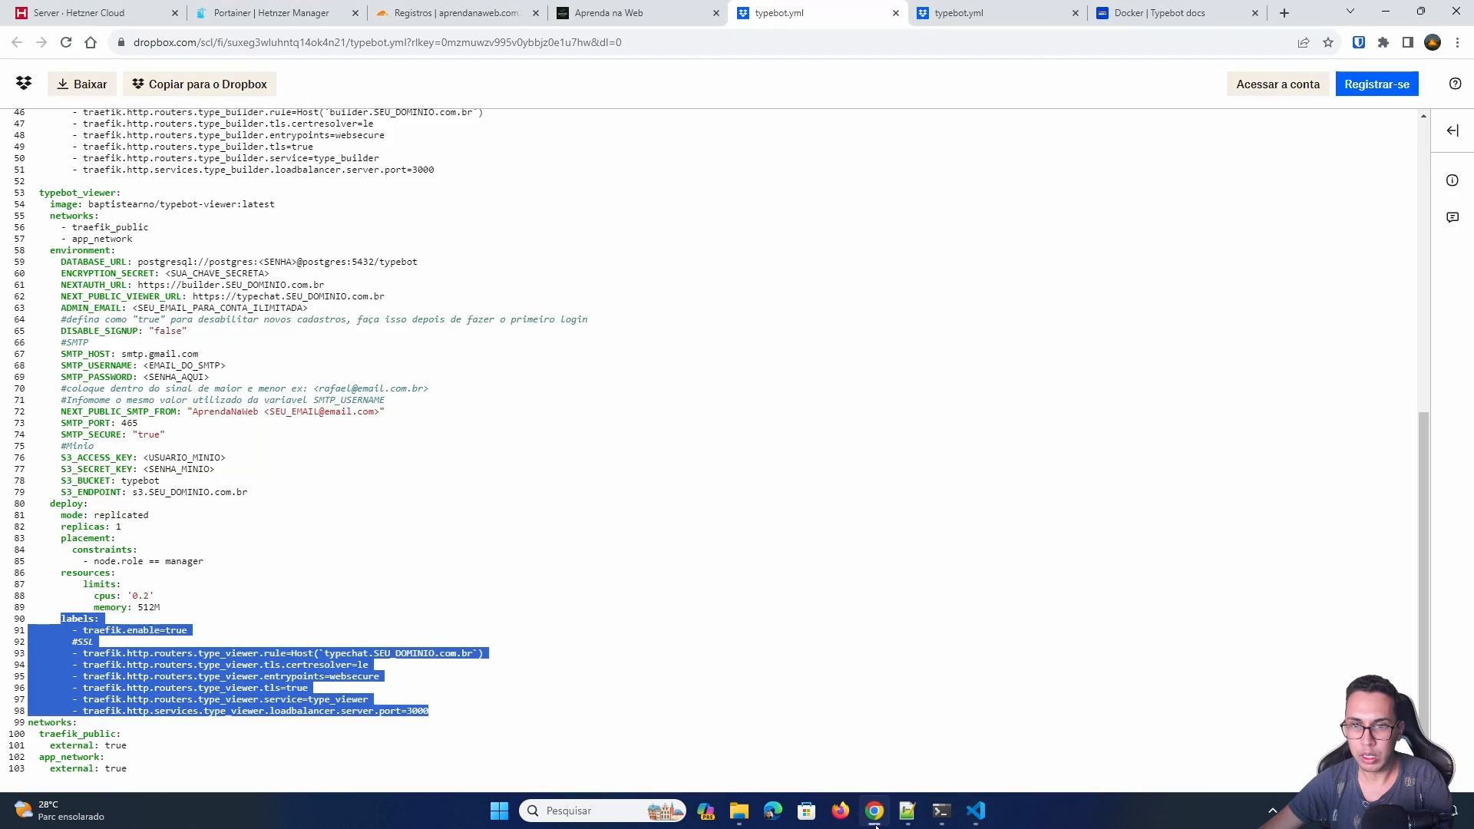
click(896, 13)
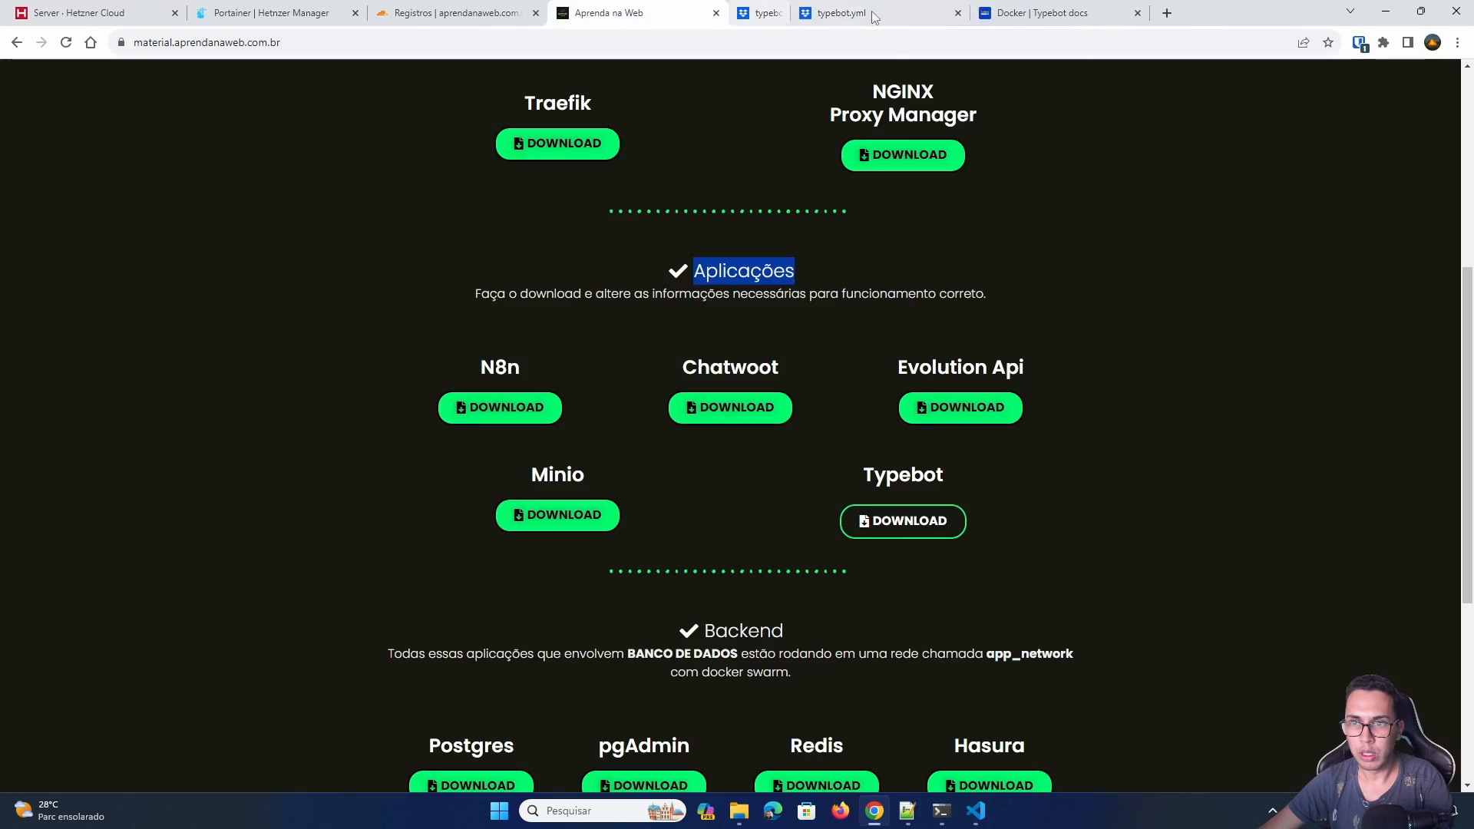
click(842, 13)
click(895, 13)
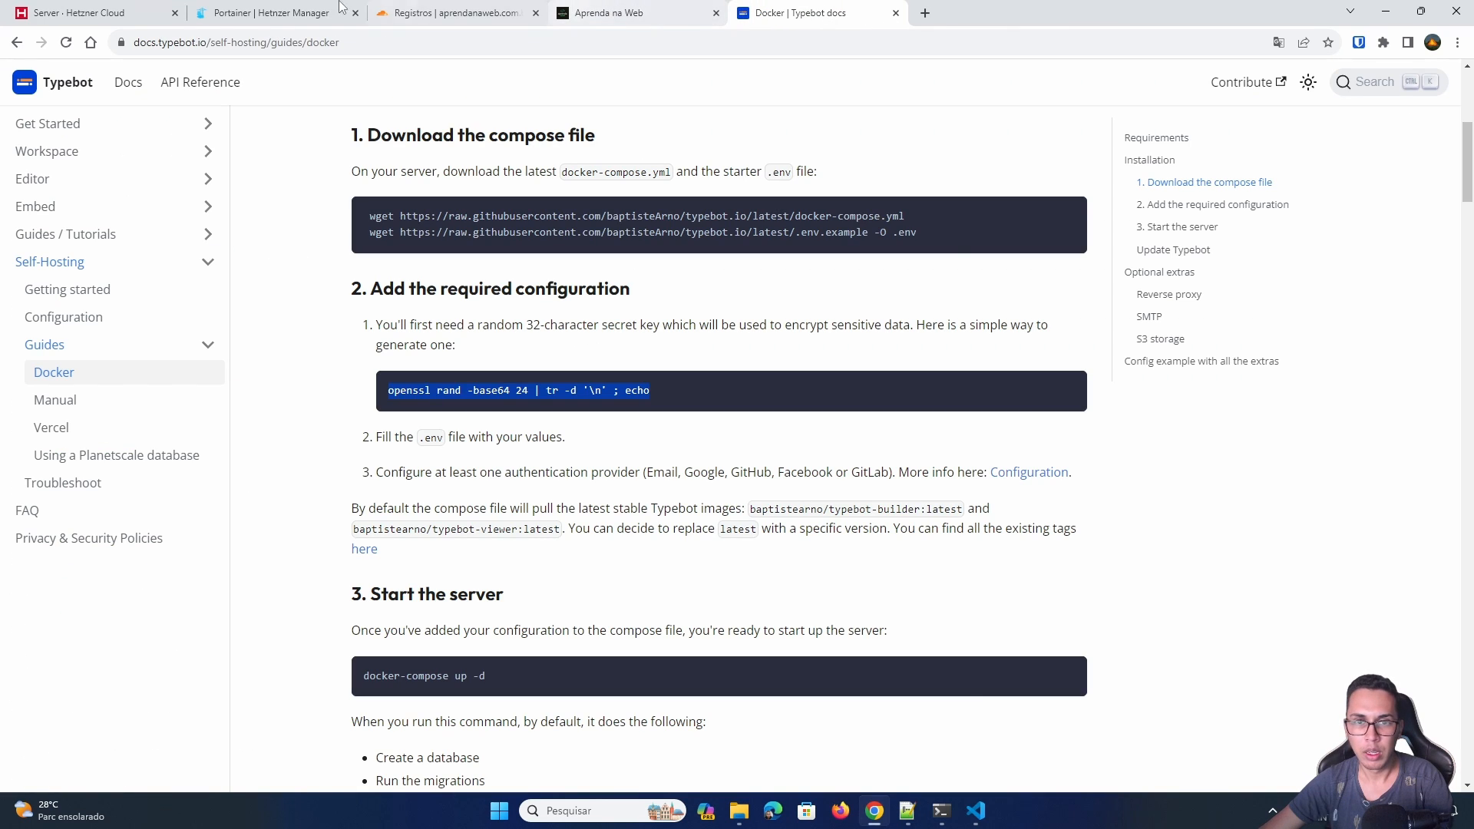
Start a new CNAME record named builder in the Cloudflare DNS records of aprendanaweb.com.br.
click(453, 13)
click(1225, 347)
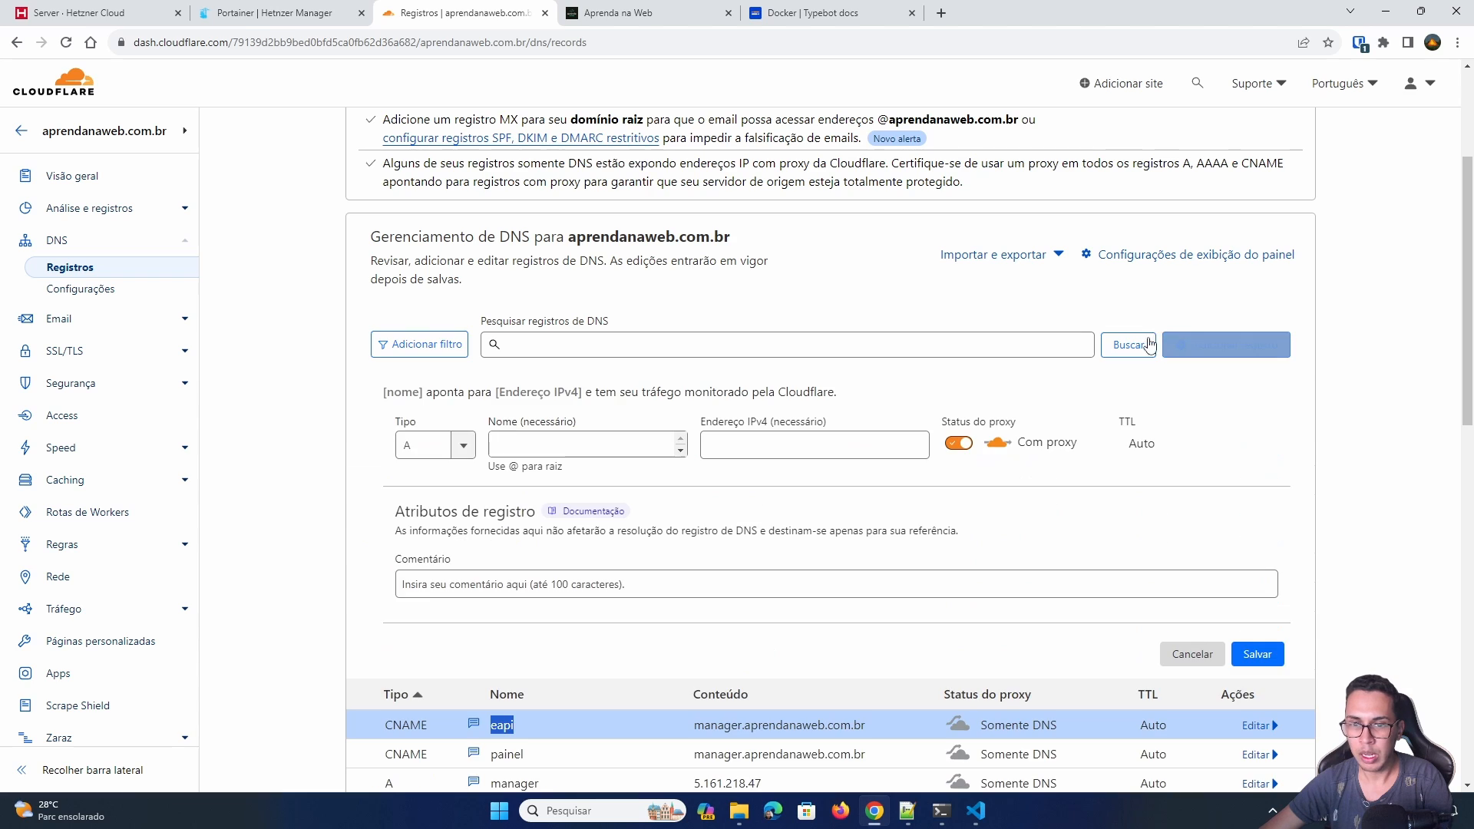
click(463, 453)
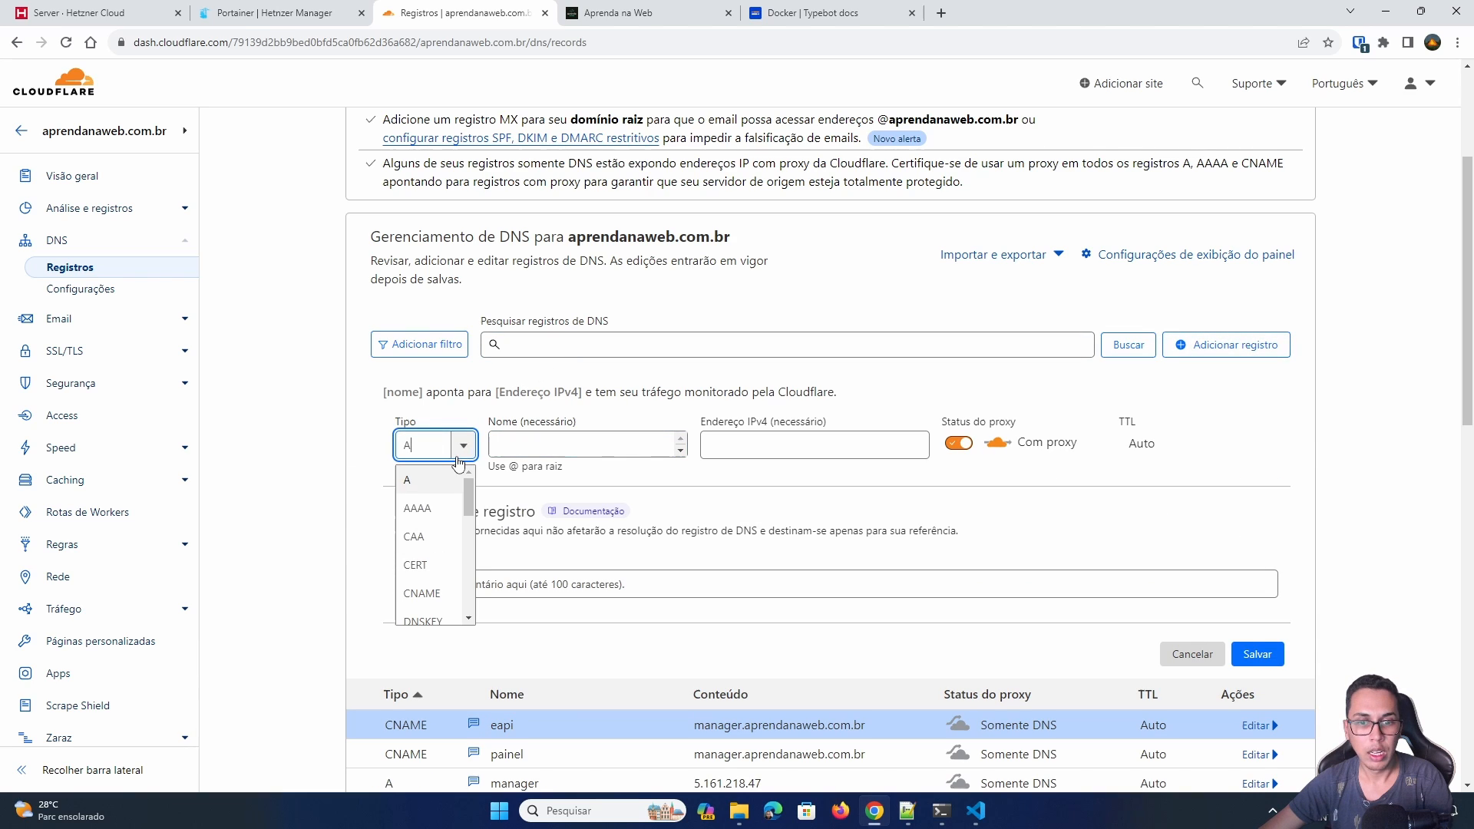
click(434, 587)
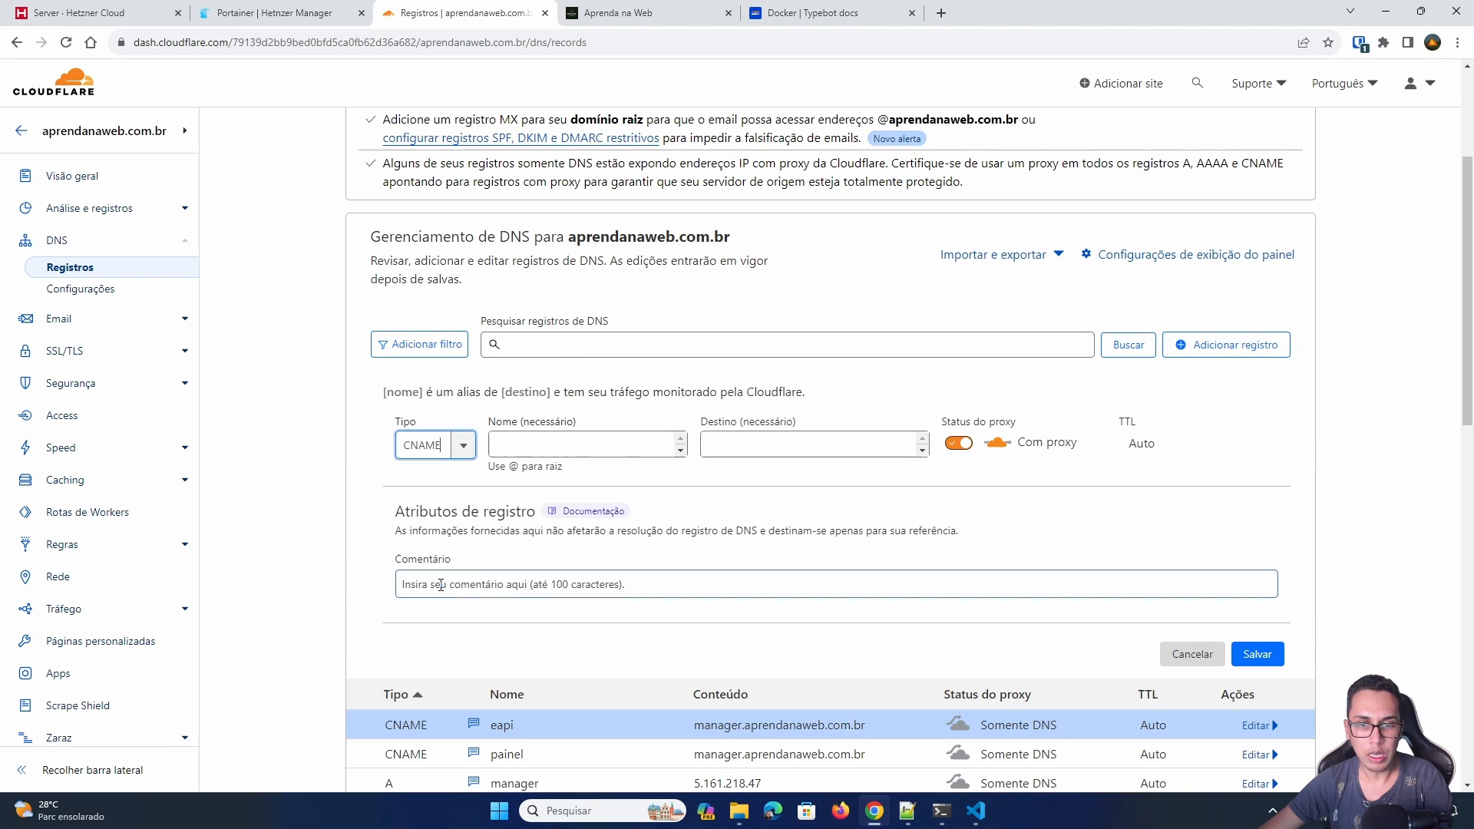
click(584, 446)
text(builder)
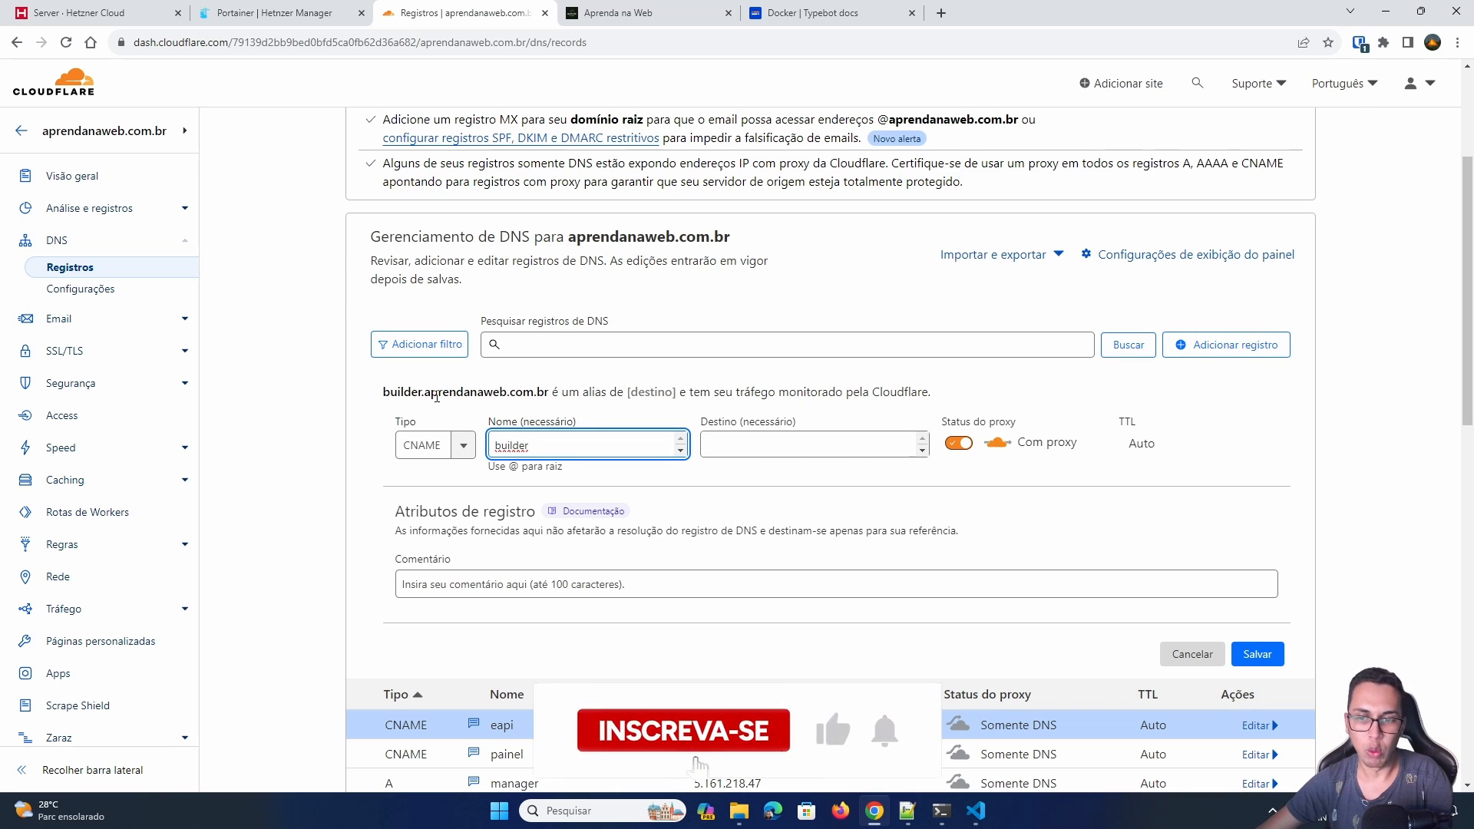
Set the builder record's target to manager.aprendanaweb.com.br, copying the domain from the DNS management heading.
click(747, 450)
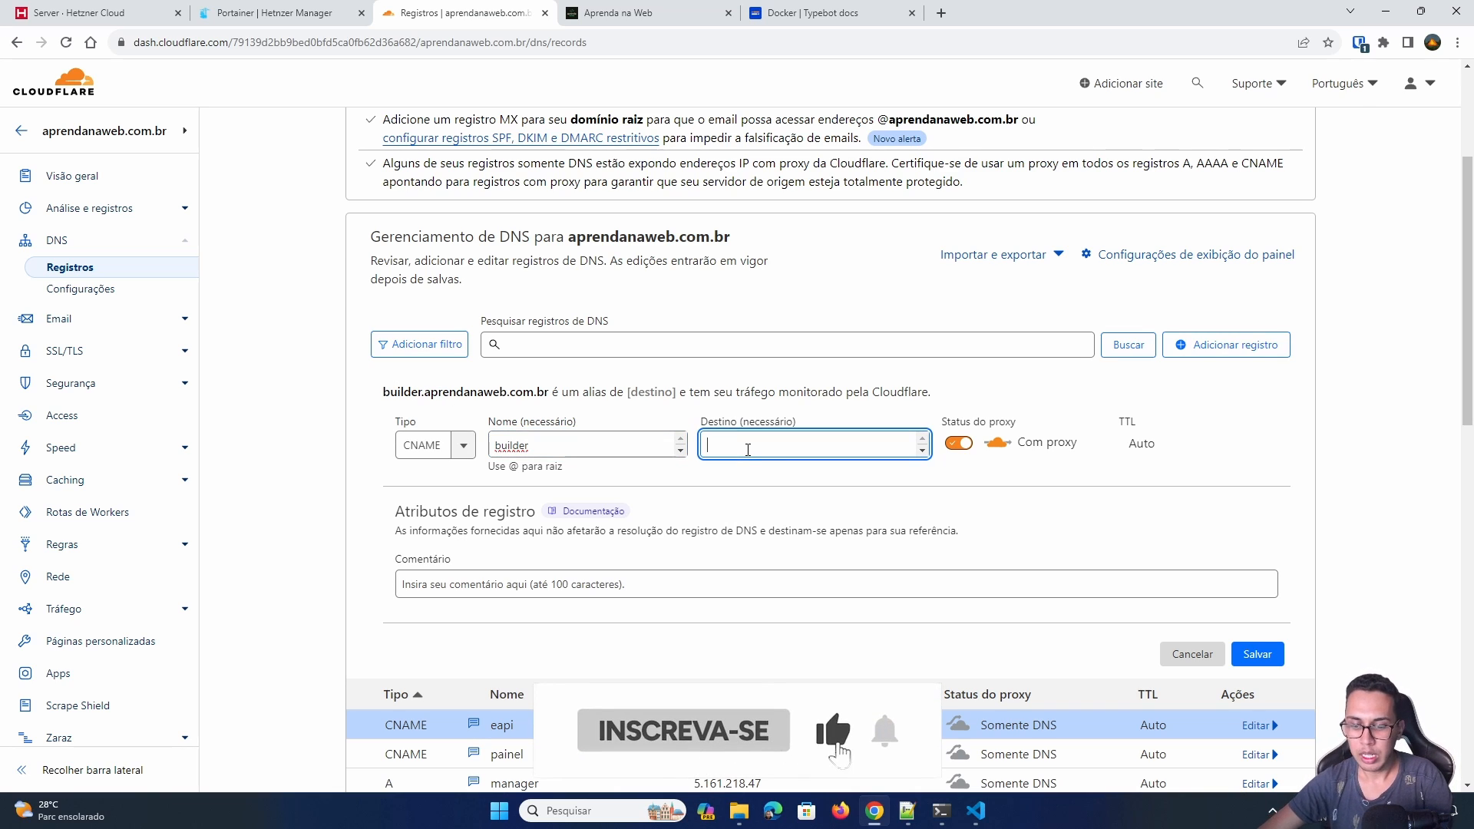
text(manager)
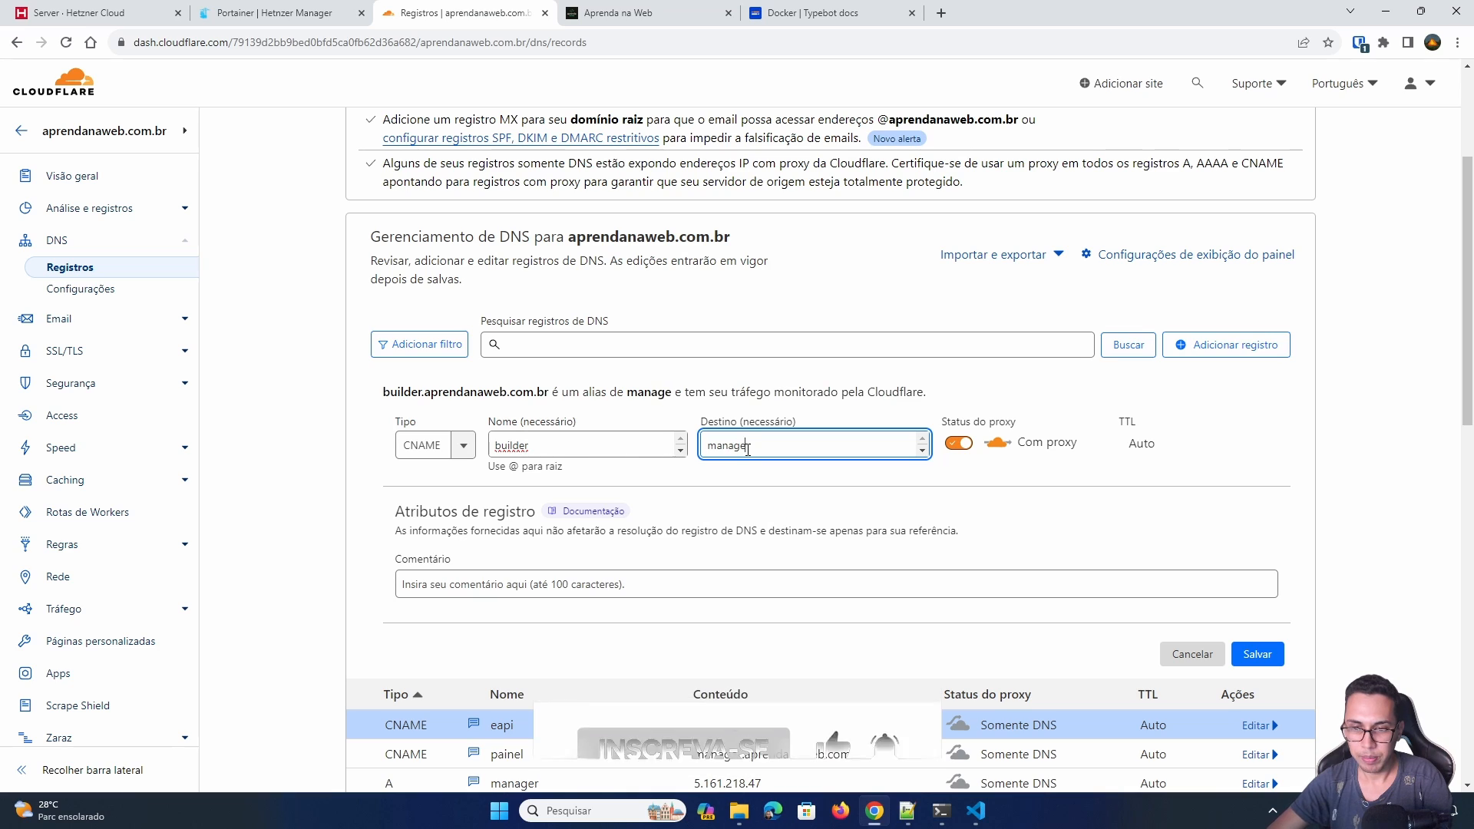
text(.)
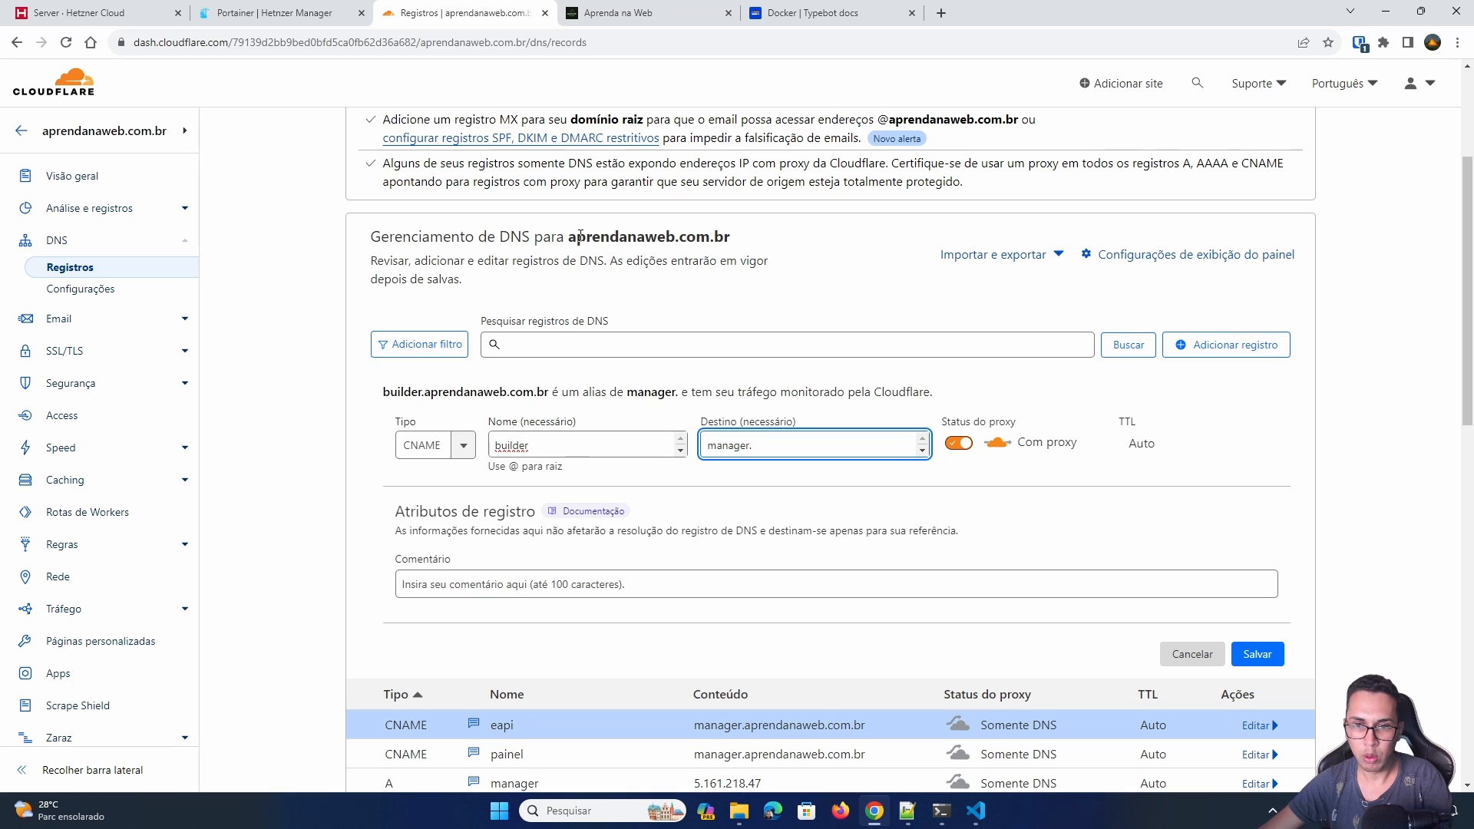
drag(566, 237, 783, 238)
key(ctrl+c)
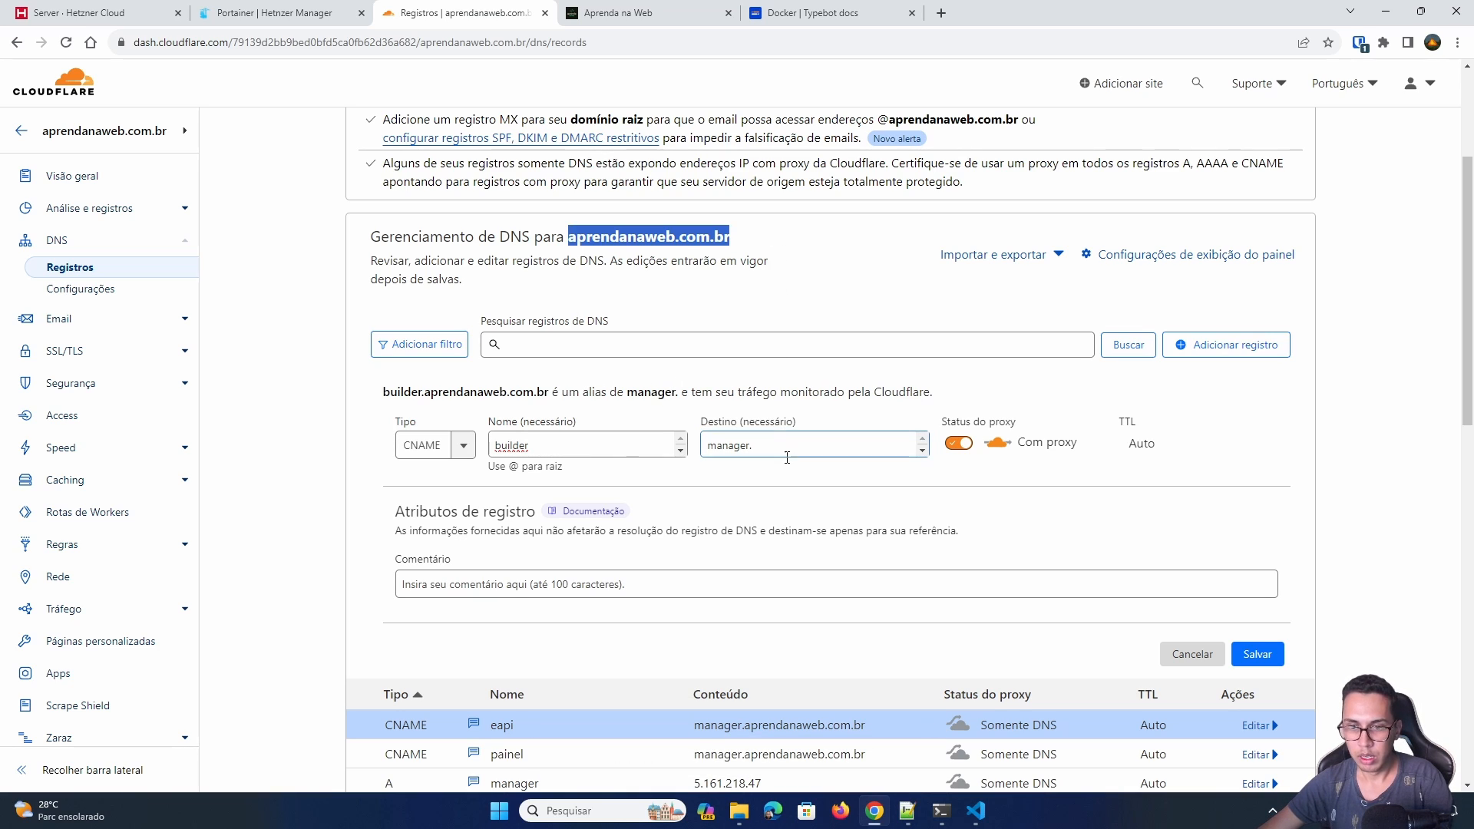
drag(786, 455, 657, 453)
key(ctrl+v)
key(ctrl+z)
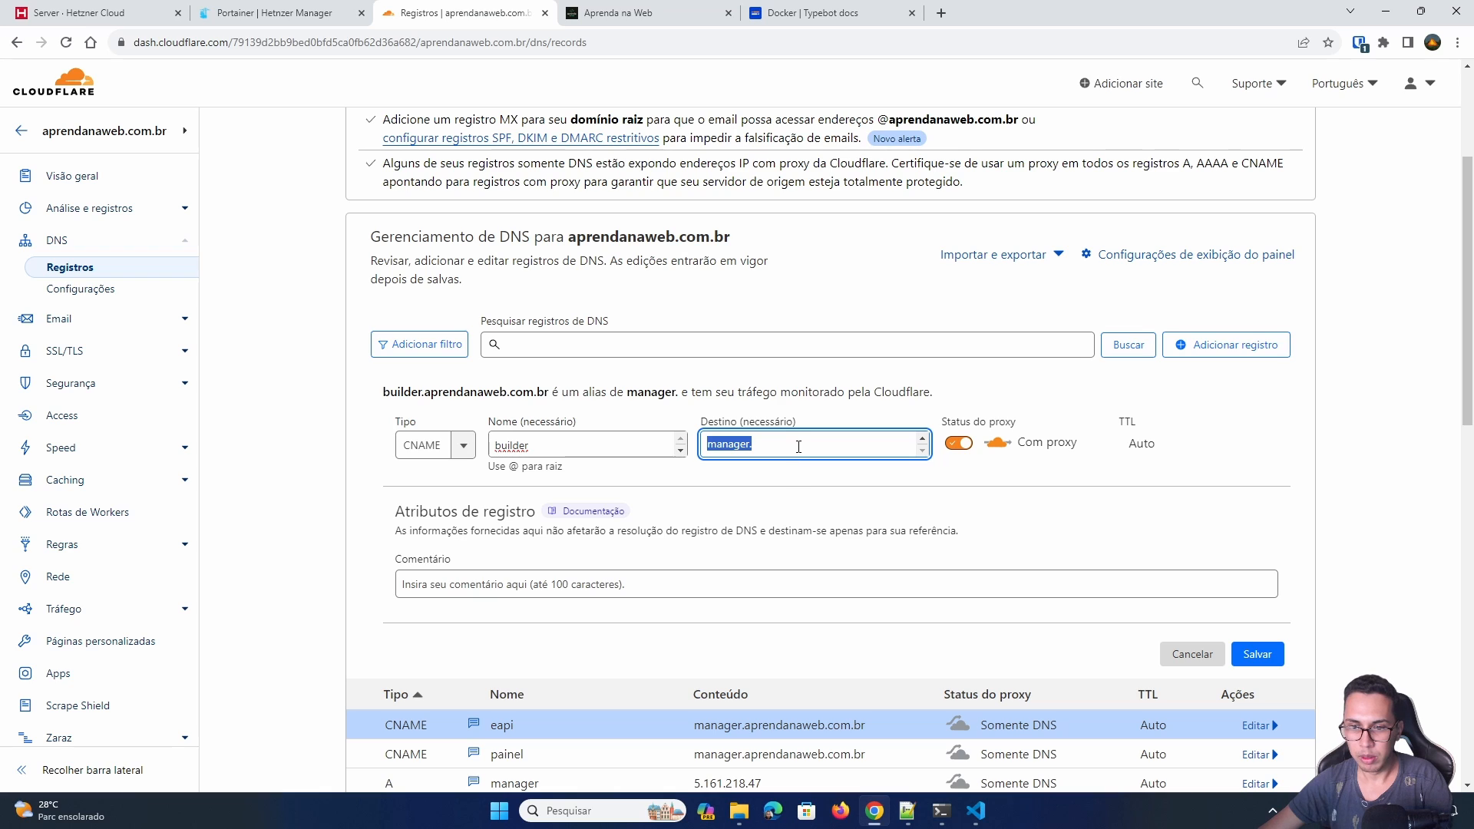
click(799, 446)
key(ctrl+v)
drag(722, 445, 690, 451)
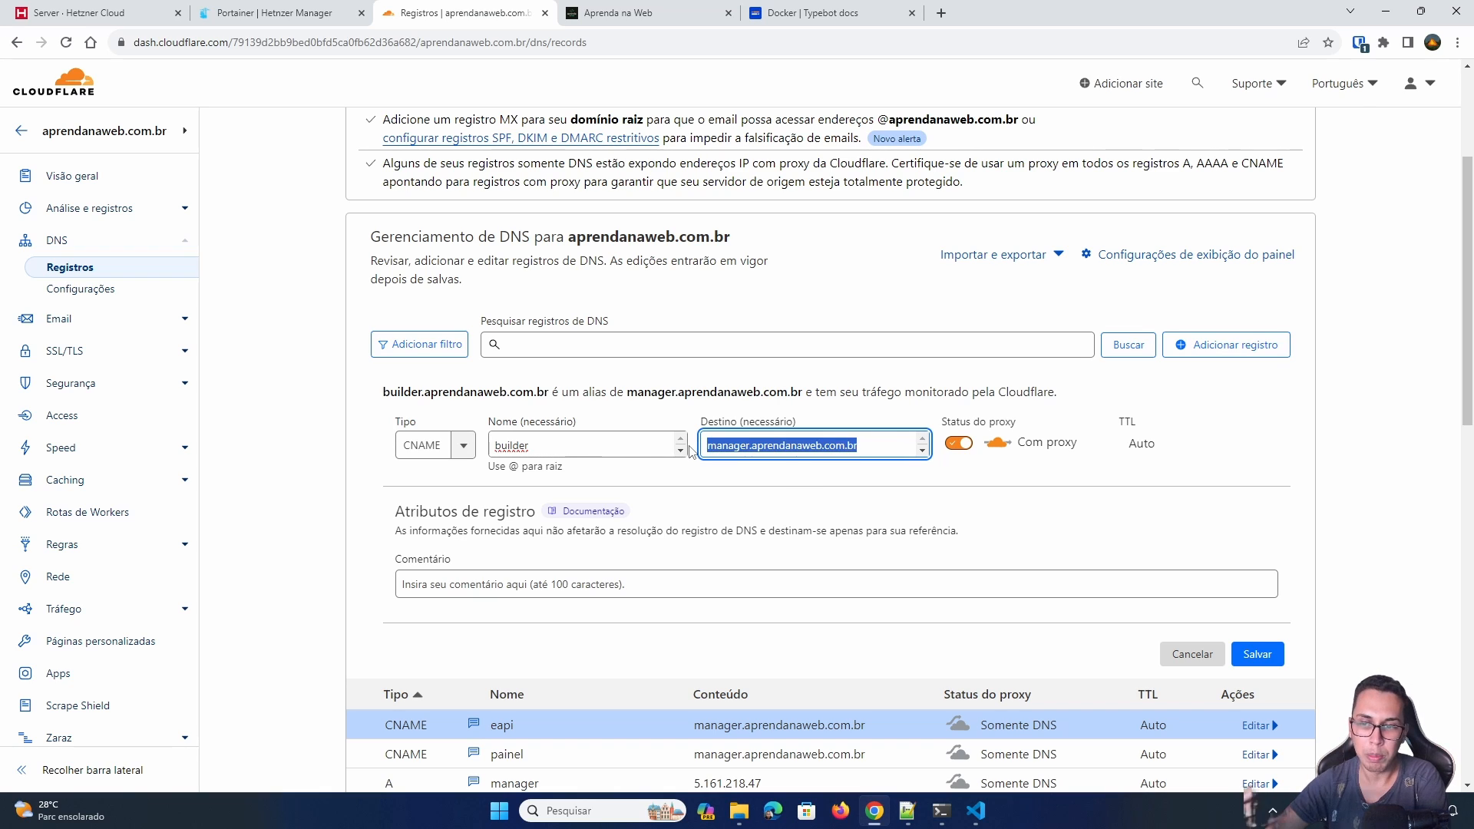
Set the builder record to DNS only with the comment "Typebot" and save it.
click(958, 443)
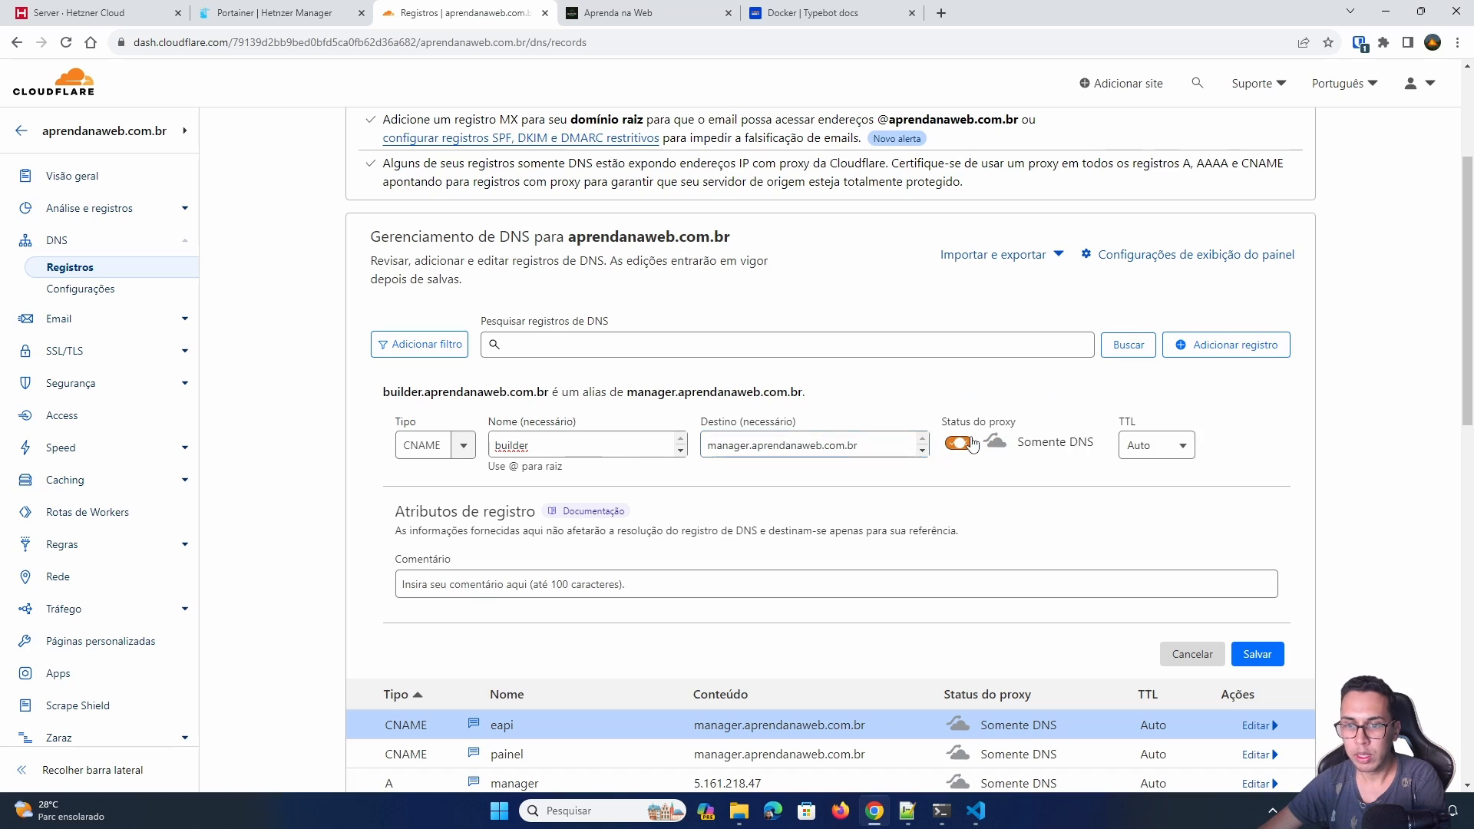
click(799, 588)
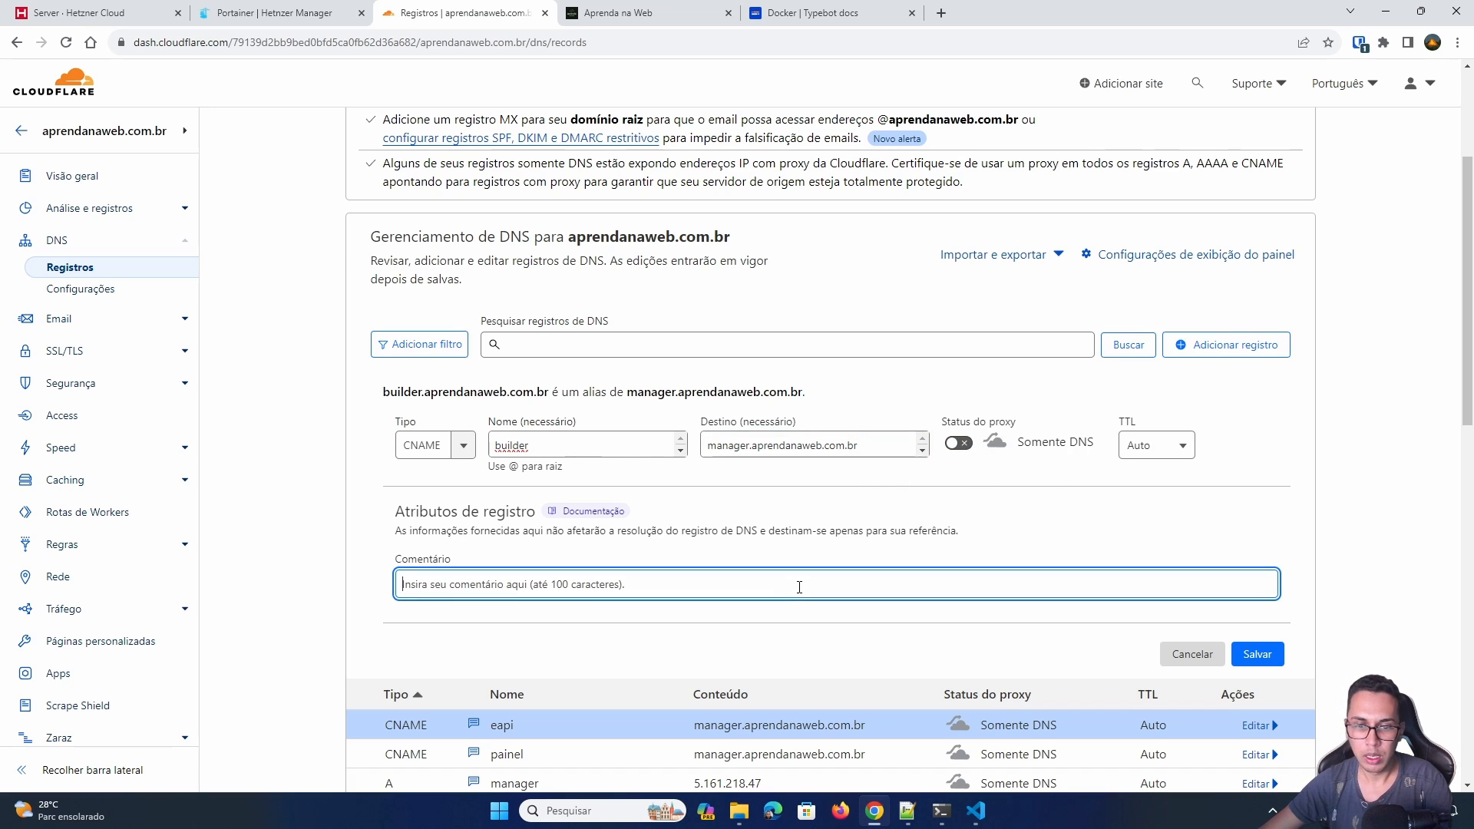
text(Typebot)
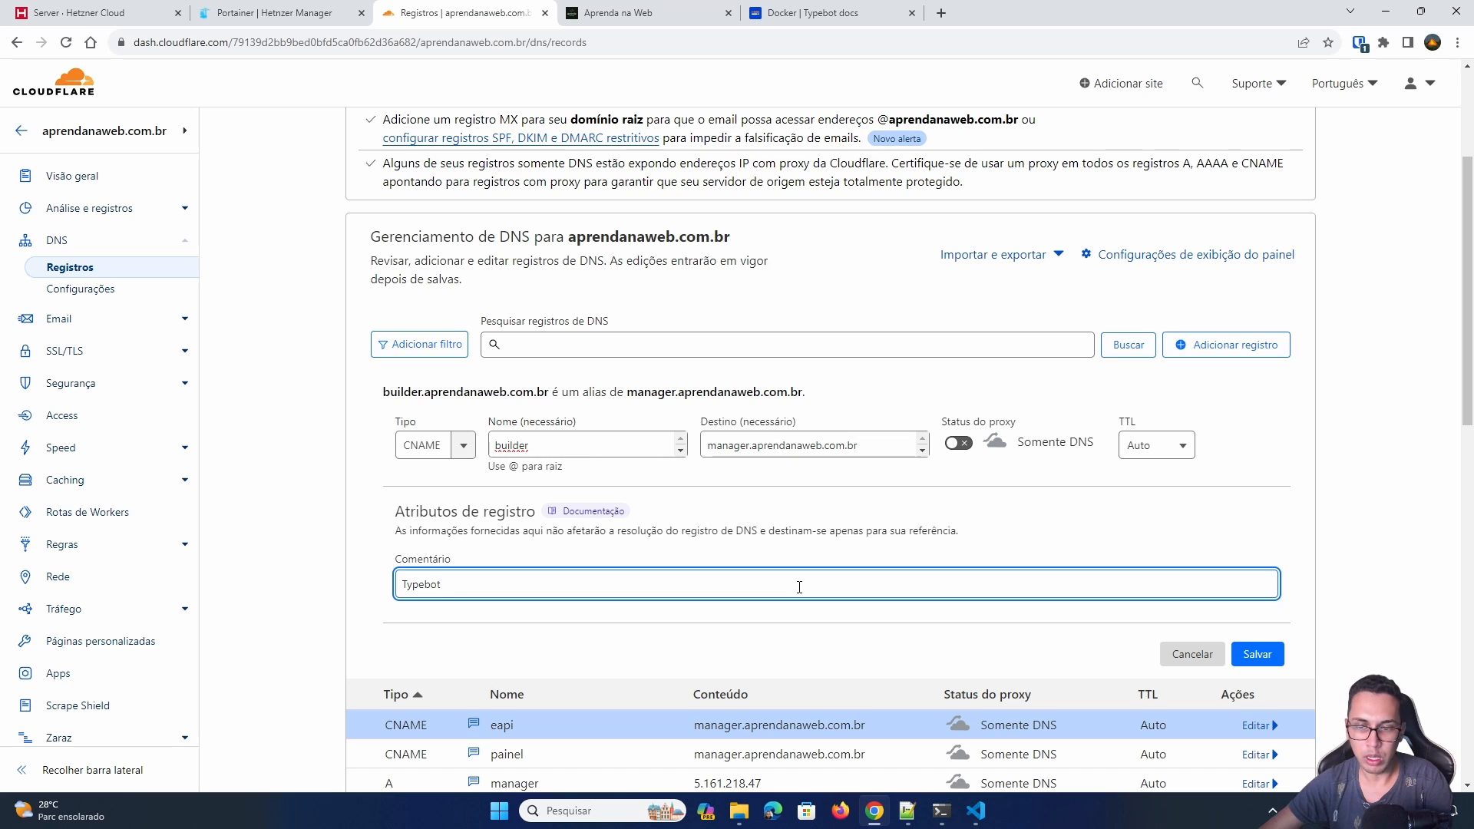
click(1254, 654)
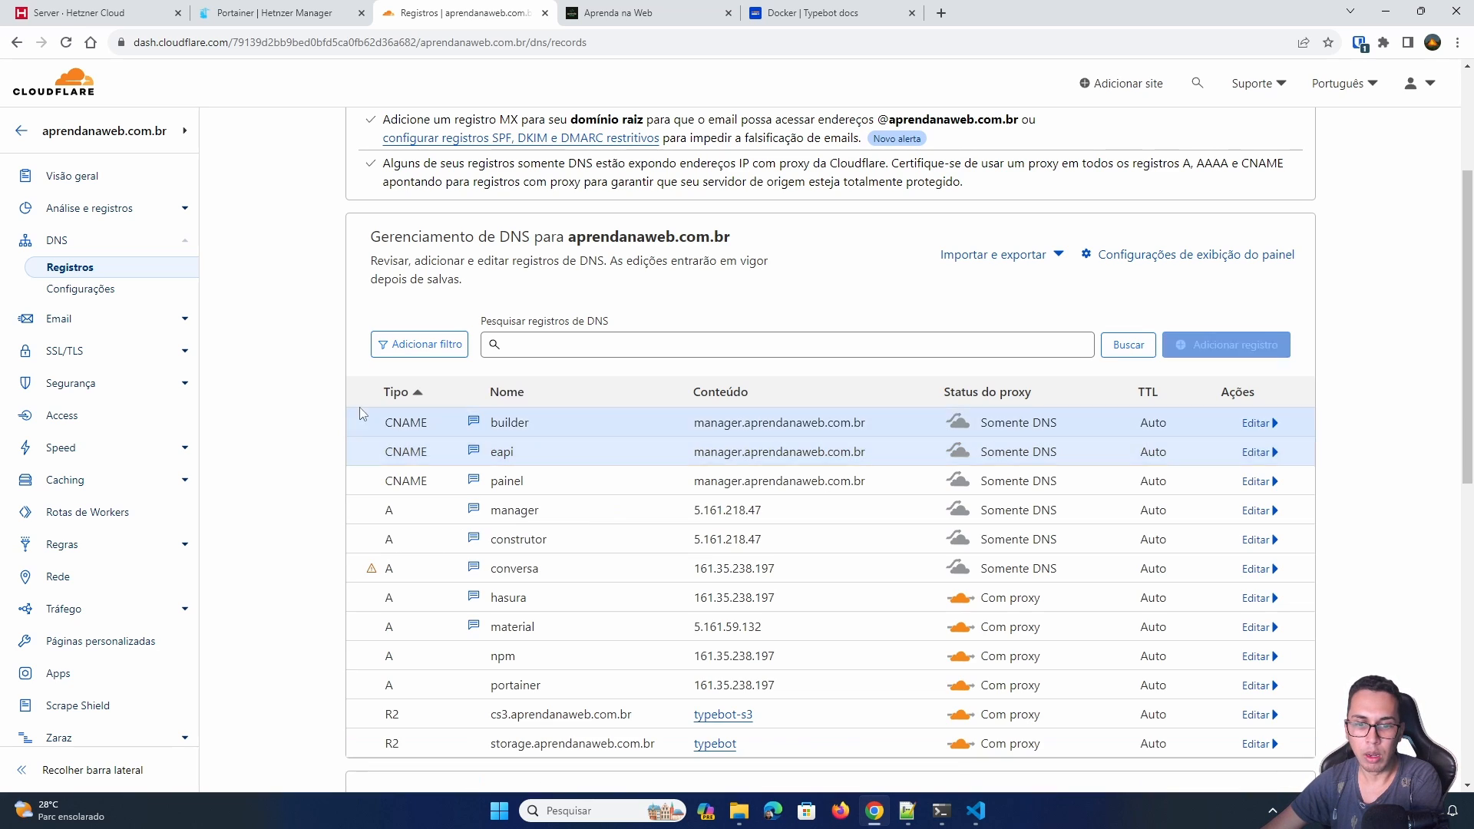
Start another DNS record and name it typechat, copying the subdomain from the typebot_viewer host rule in typebot.yml.
click(1252, 347)
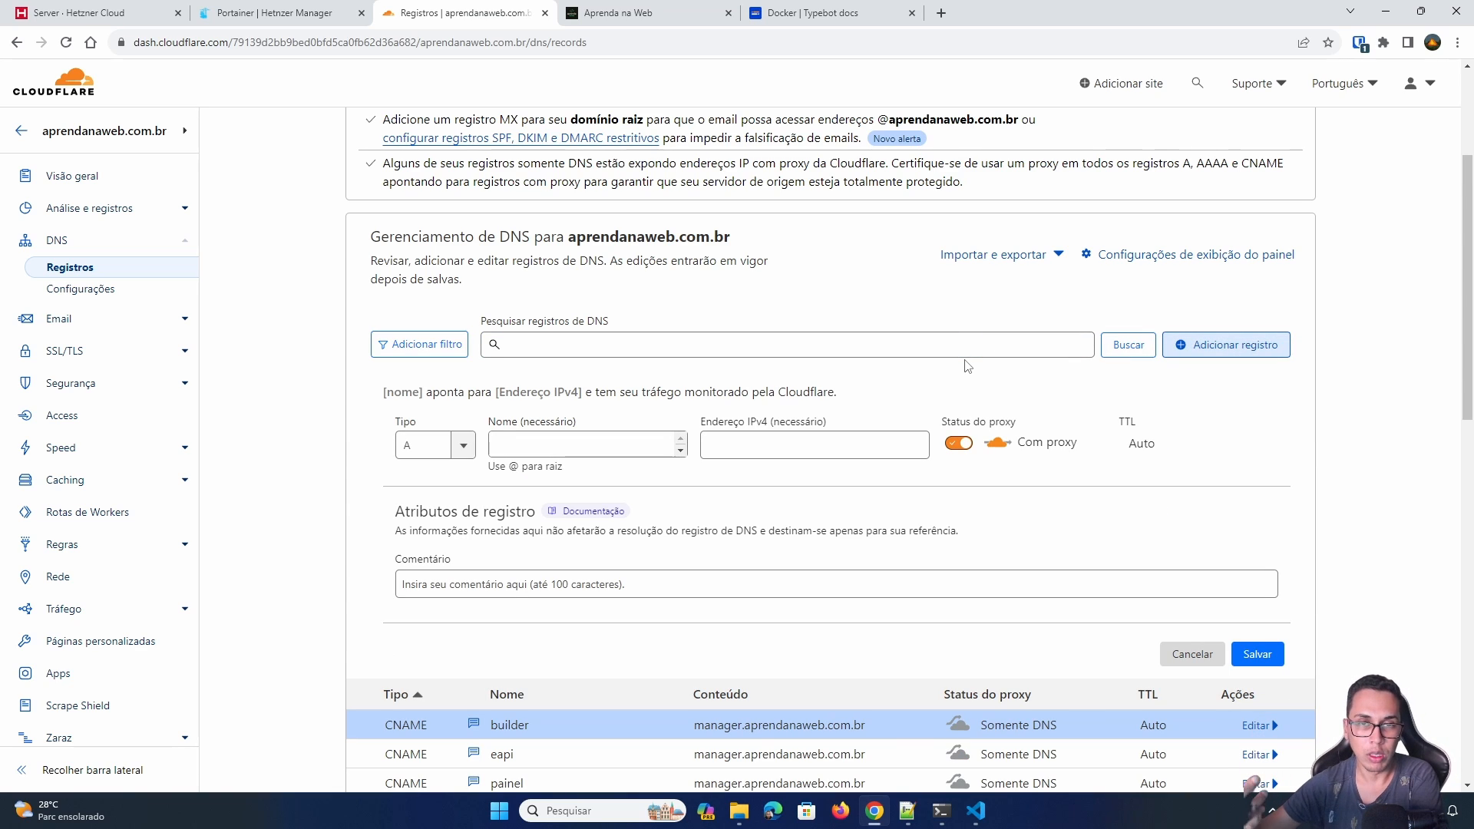
click(524, 451)
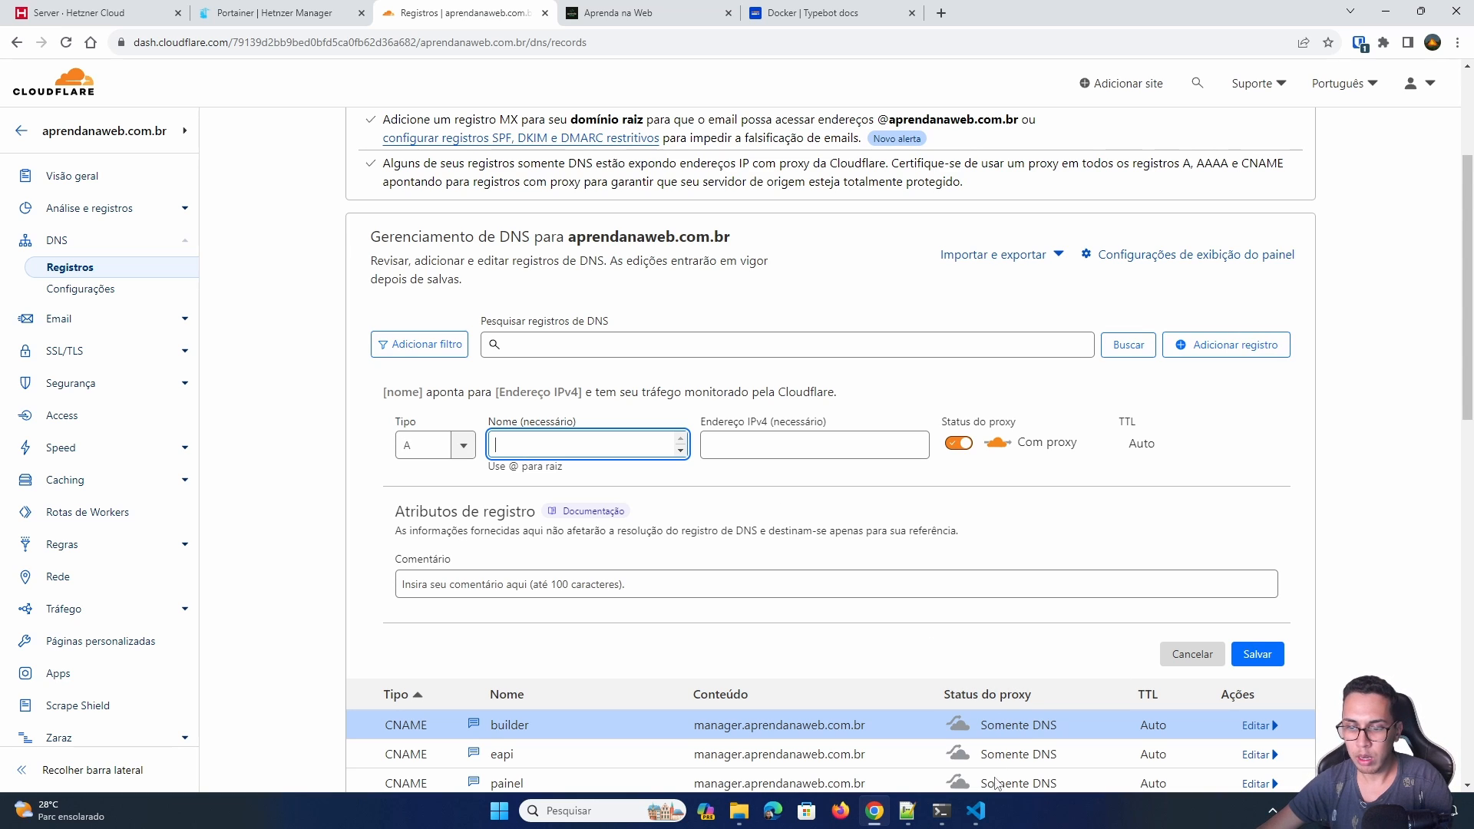
click(976, 811)
scroll(589, 413, down, 3)
scroll(589, 412, down, 8)
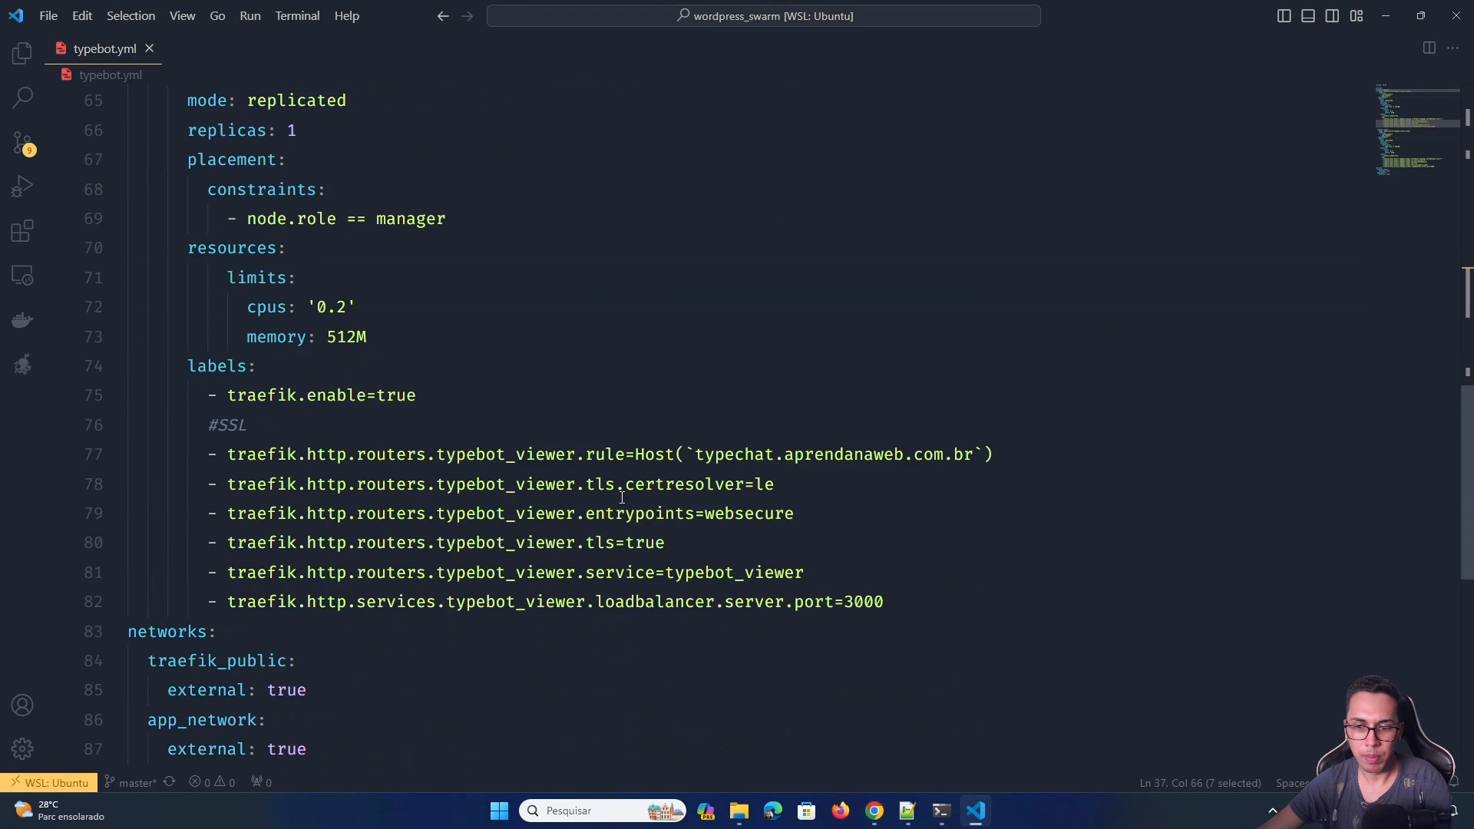
click(726, 454)
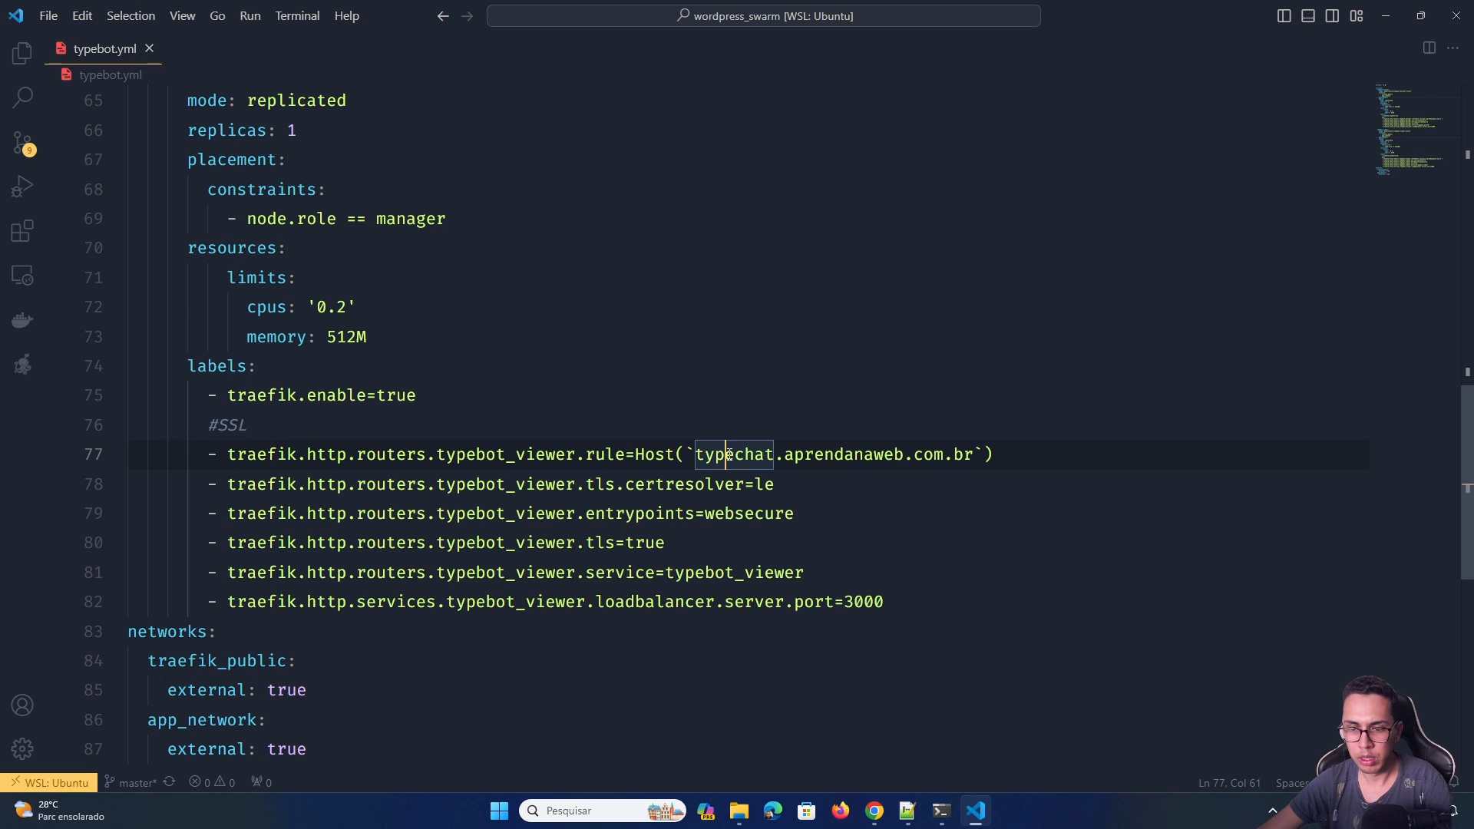
double_click(727, 454)
key(ctrl+c)
click(981, 819)
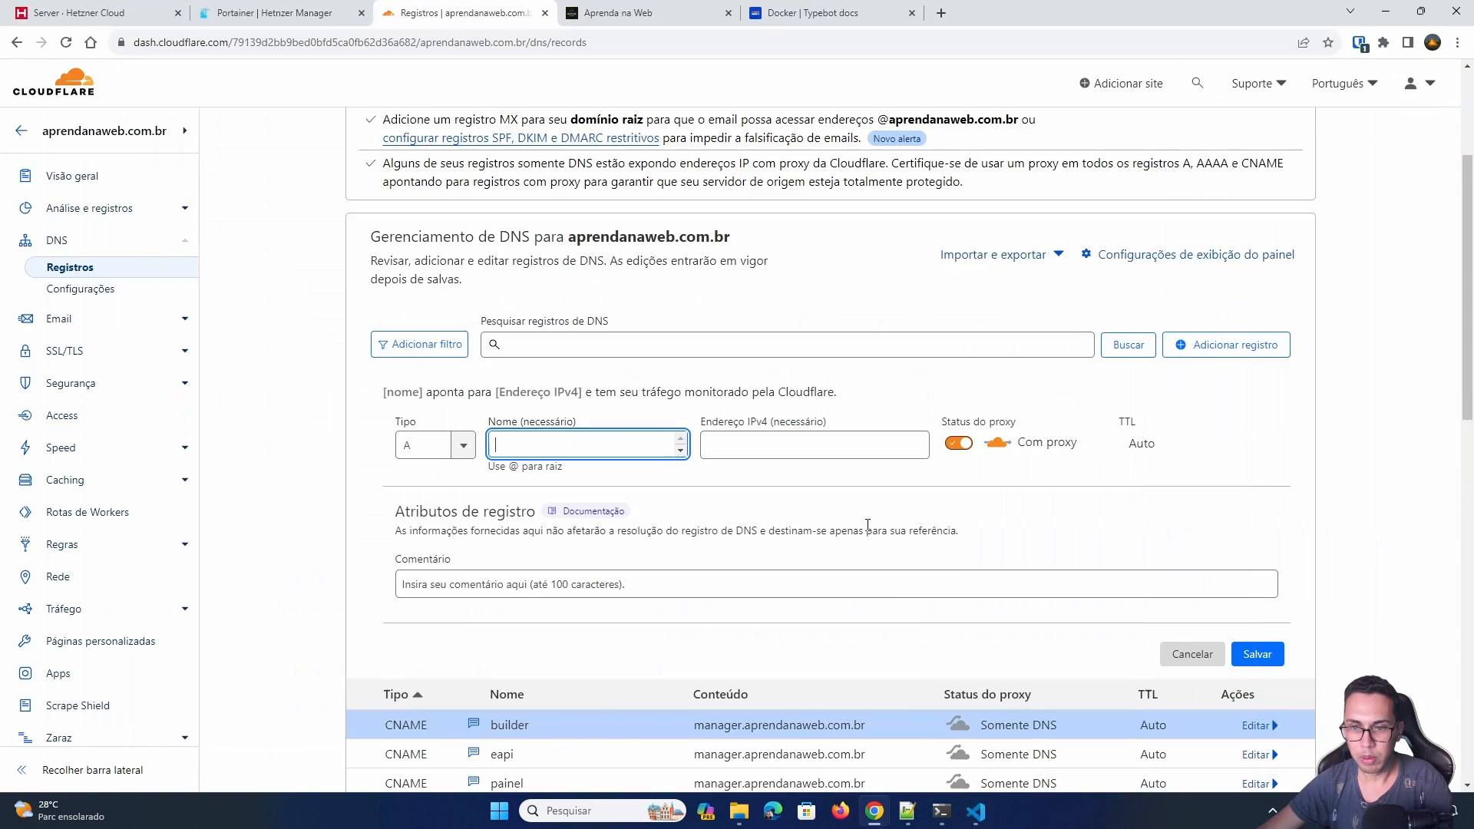
key(ctrl+v)
Set the typechat record to DNS only and enter manager.aprendanaweb.com.br as its address.
click(781, 451)
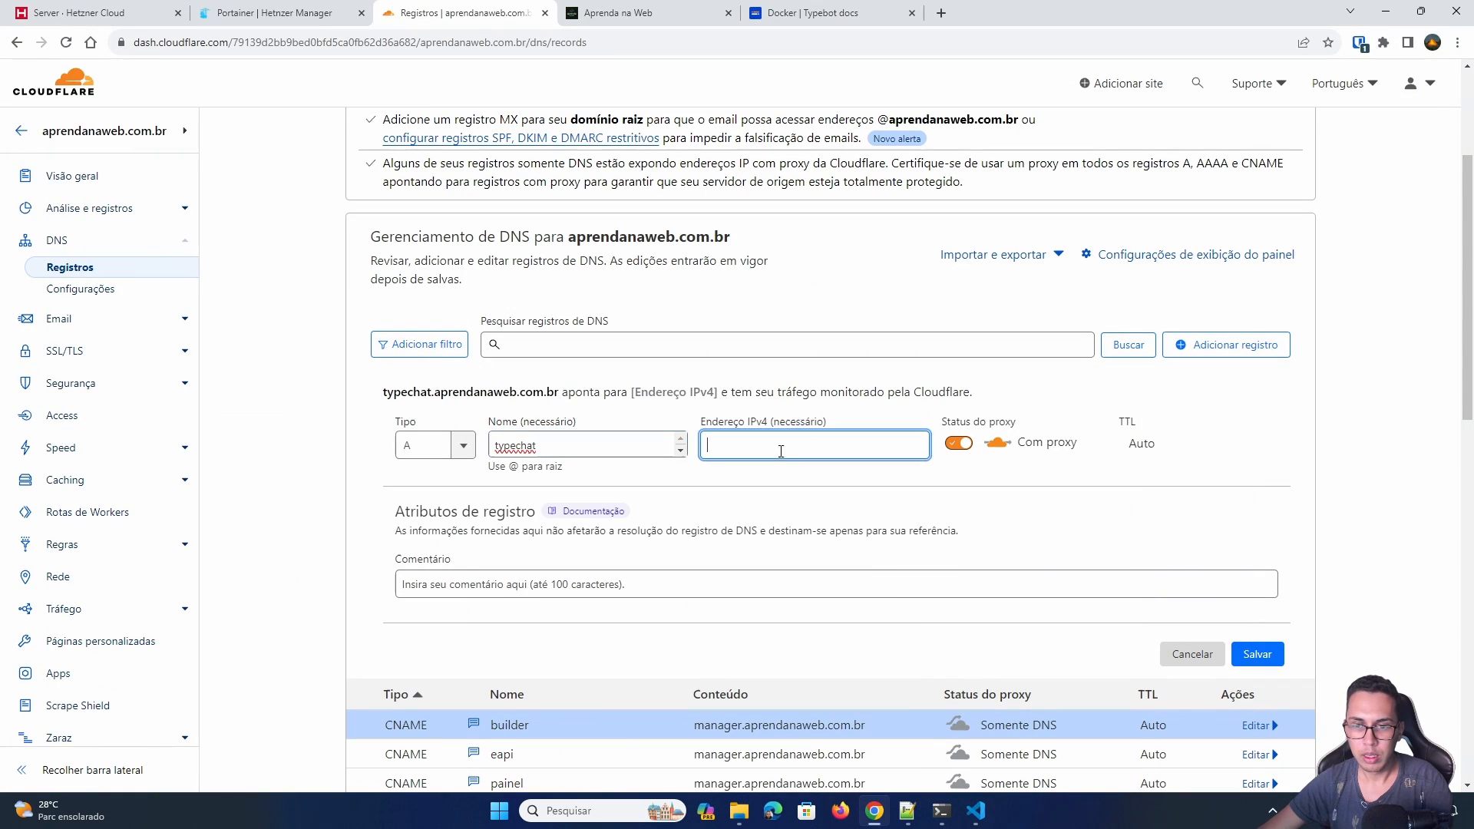
click(958, 443)
click(809, 450)
text(ma)
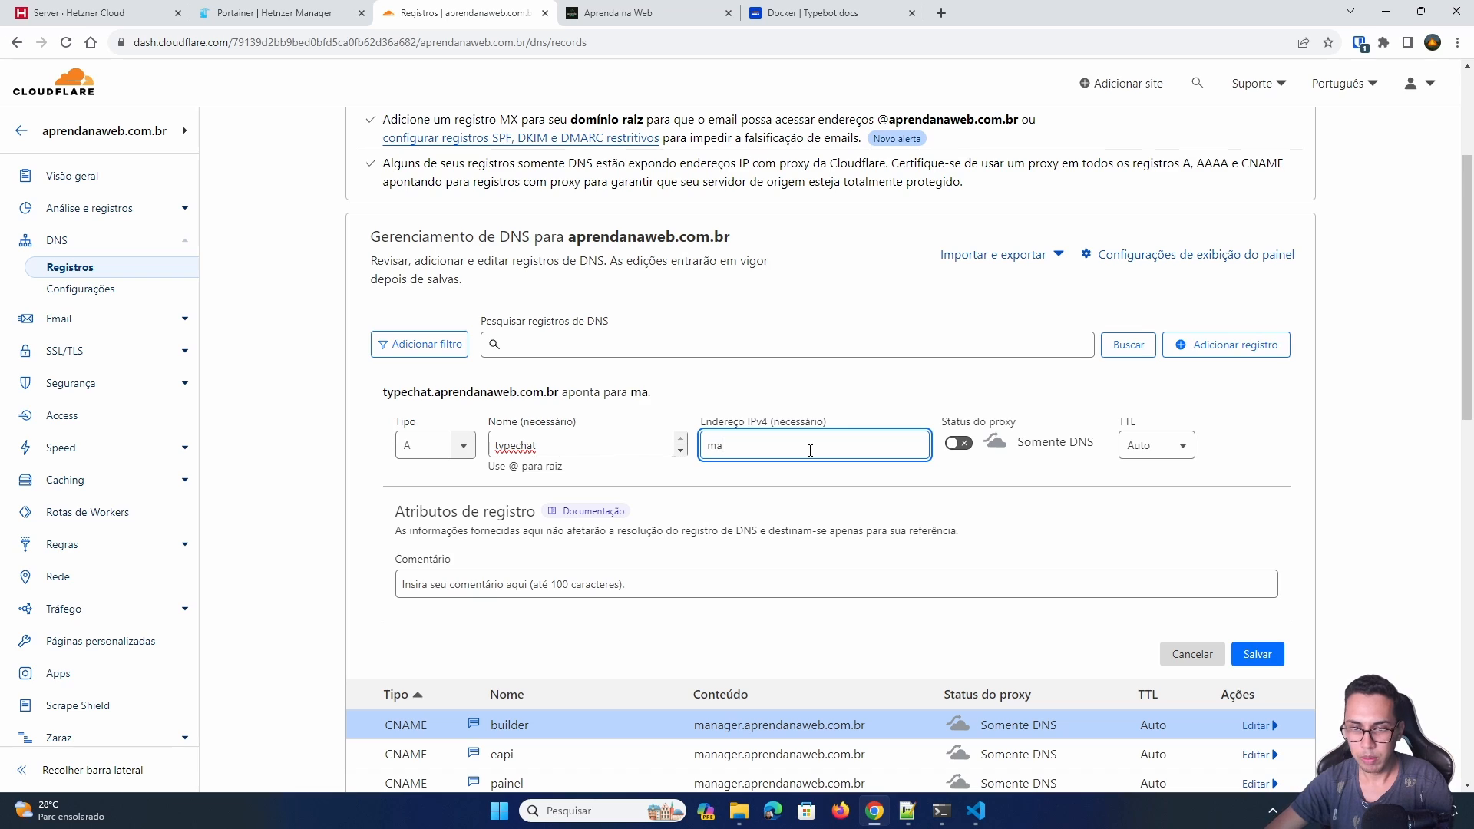
text(nager.apre)
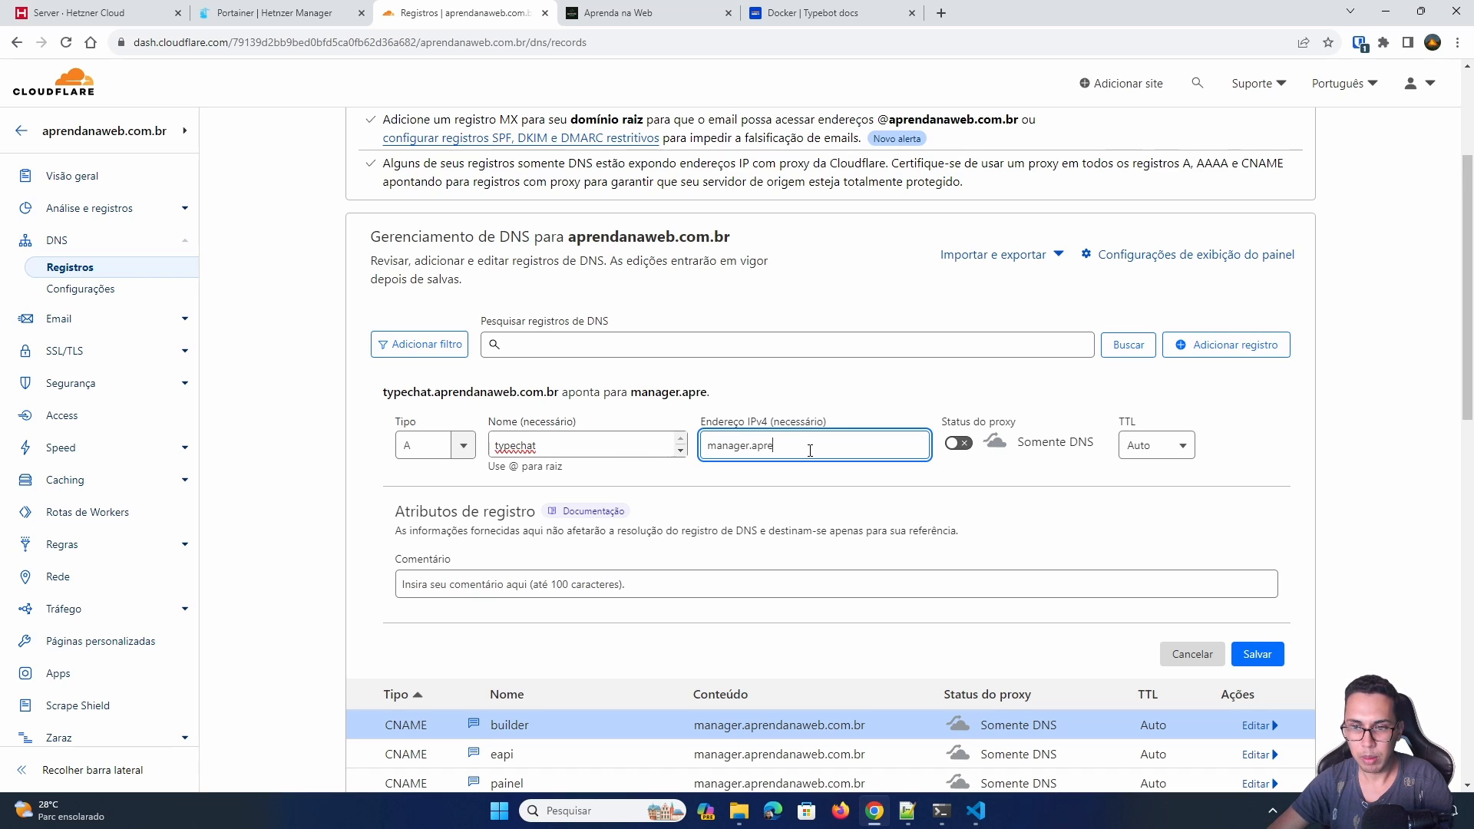
text(ndanaweb.)
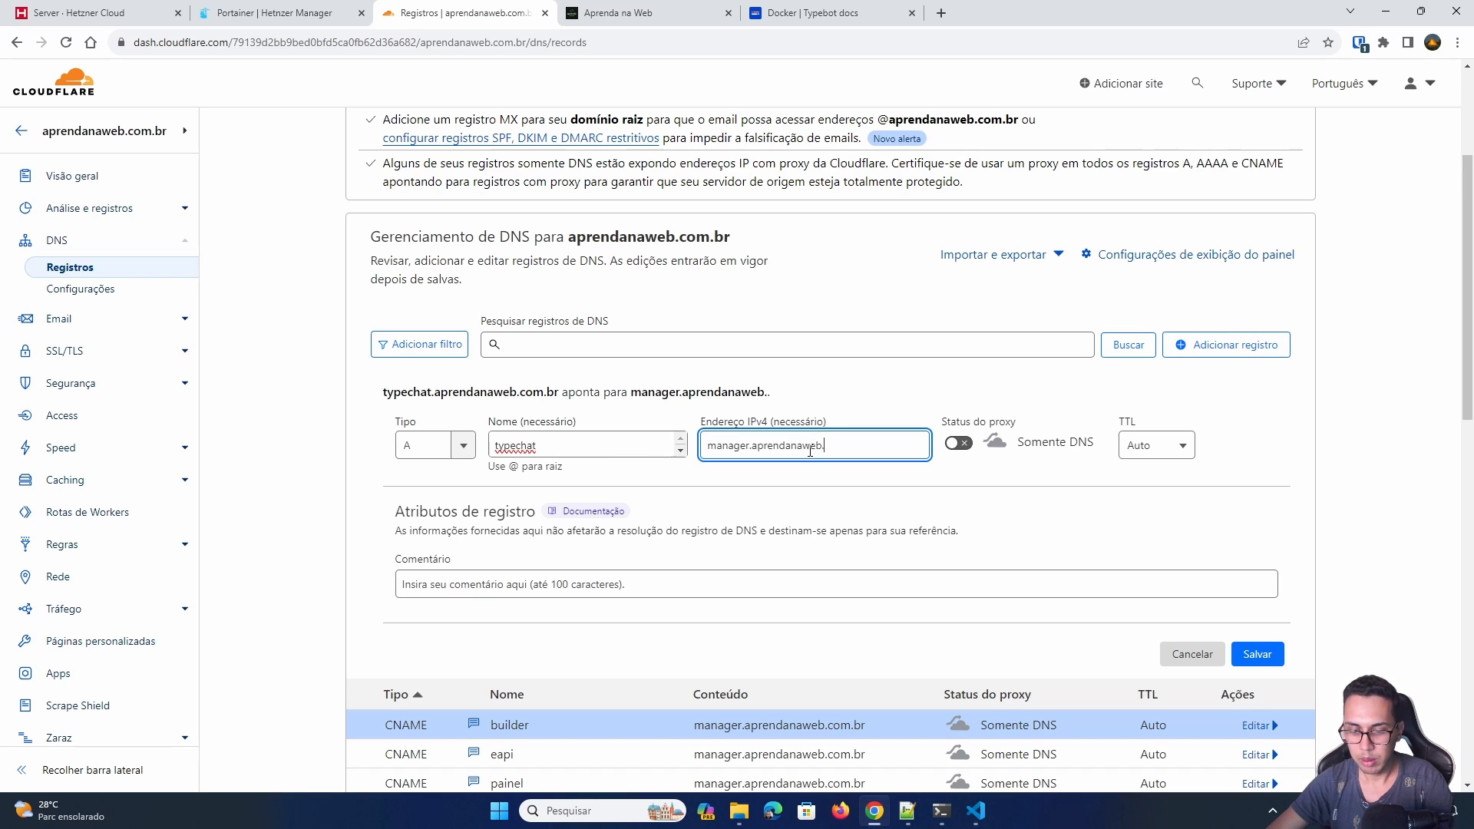
text(com.br)
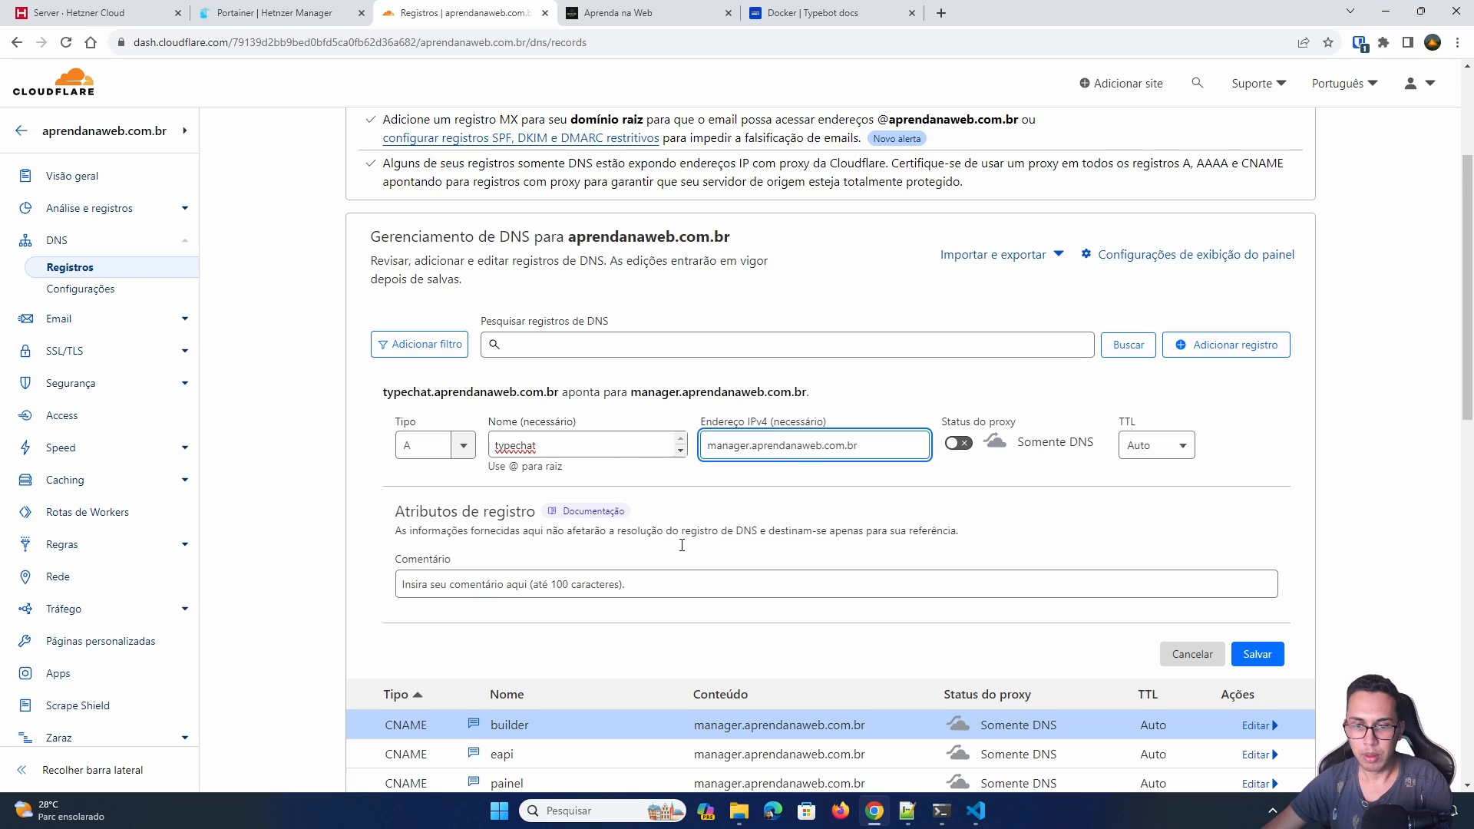
Add the comment "Bot Typechat" to the typechat record and try to save it as type A.
click(663, 585)
text(Ty)
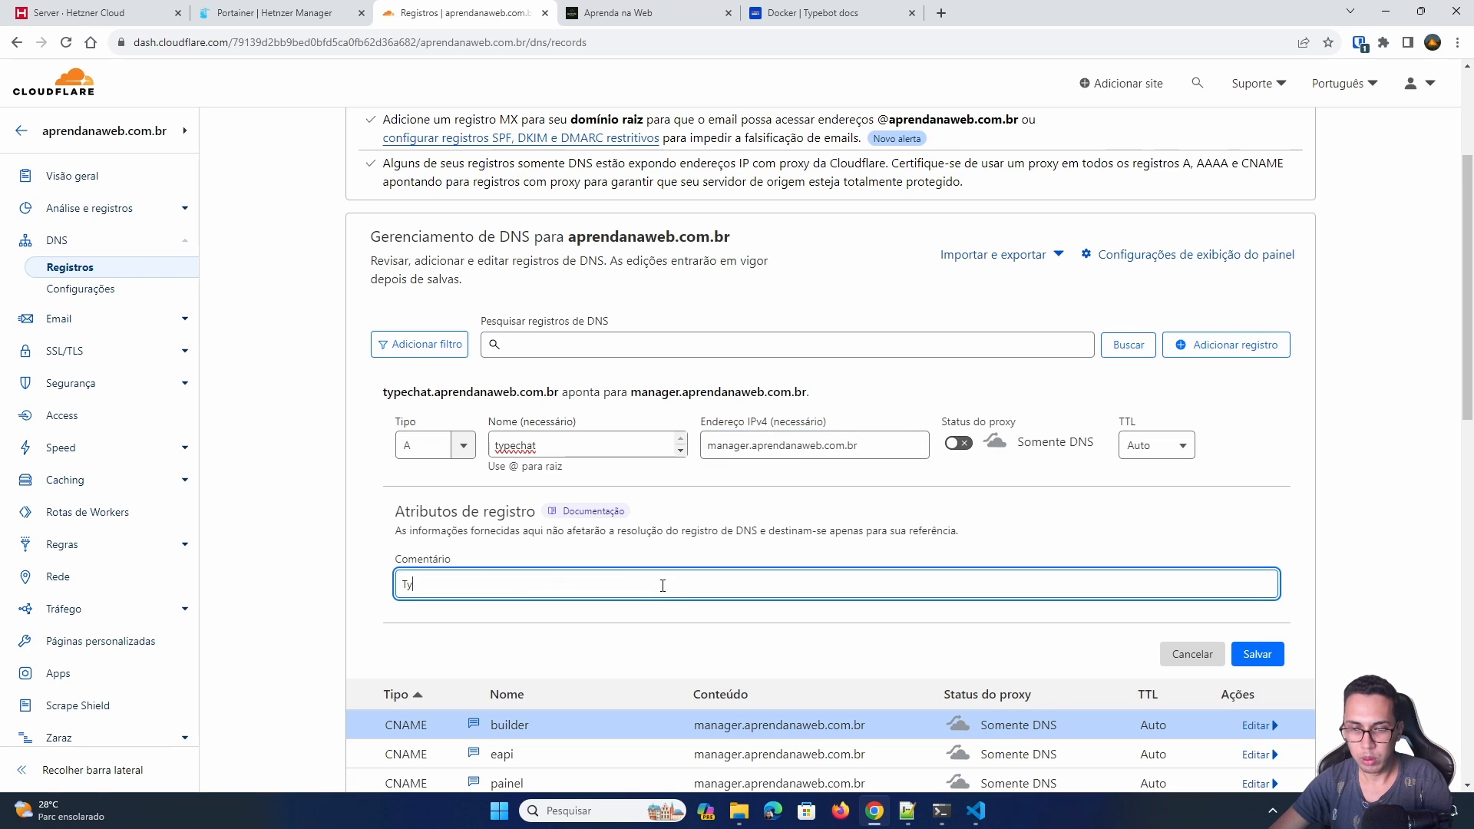
key(BackSpace)
key(BackSpace)
text(Bot Typ)
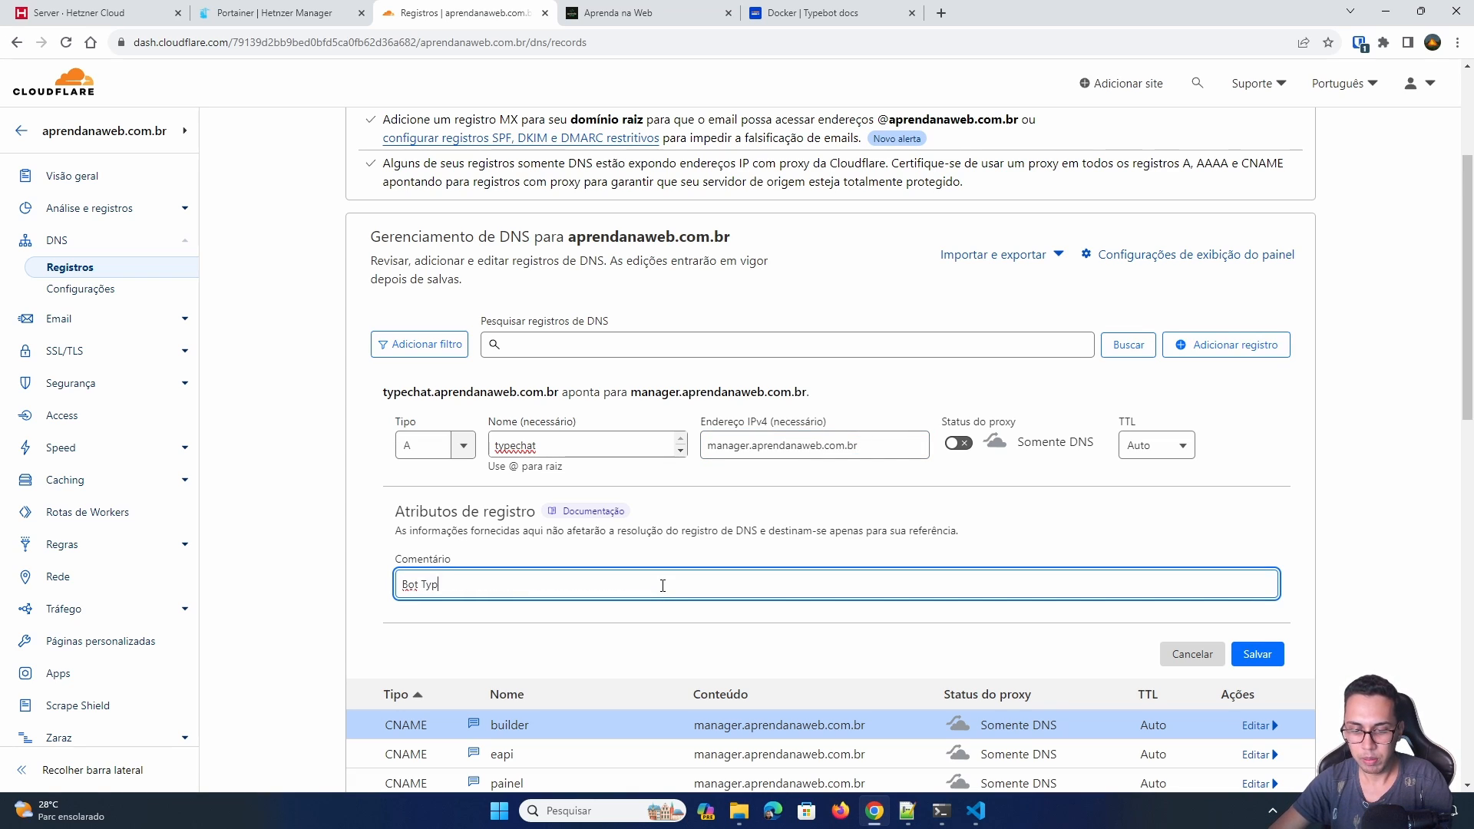
text(evh)
key(BackSpace)
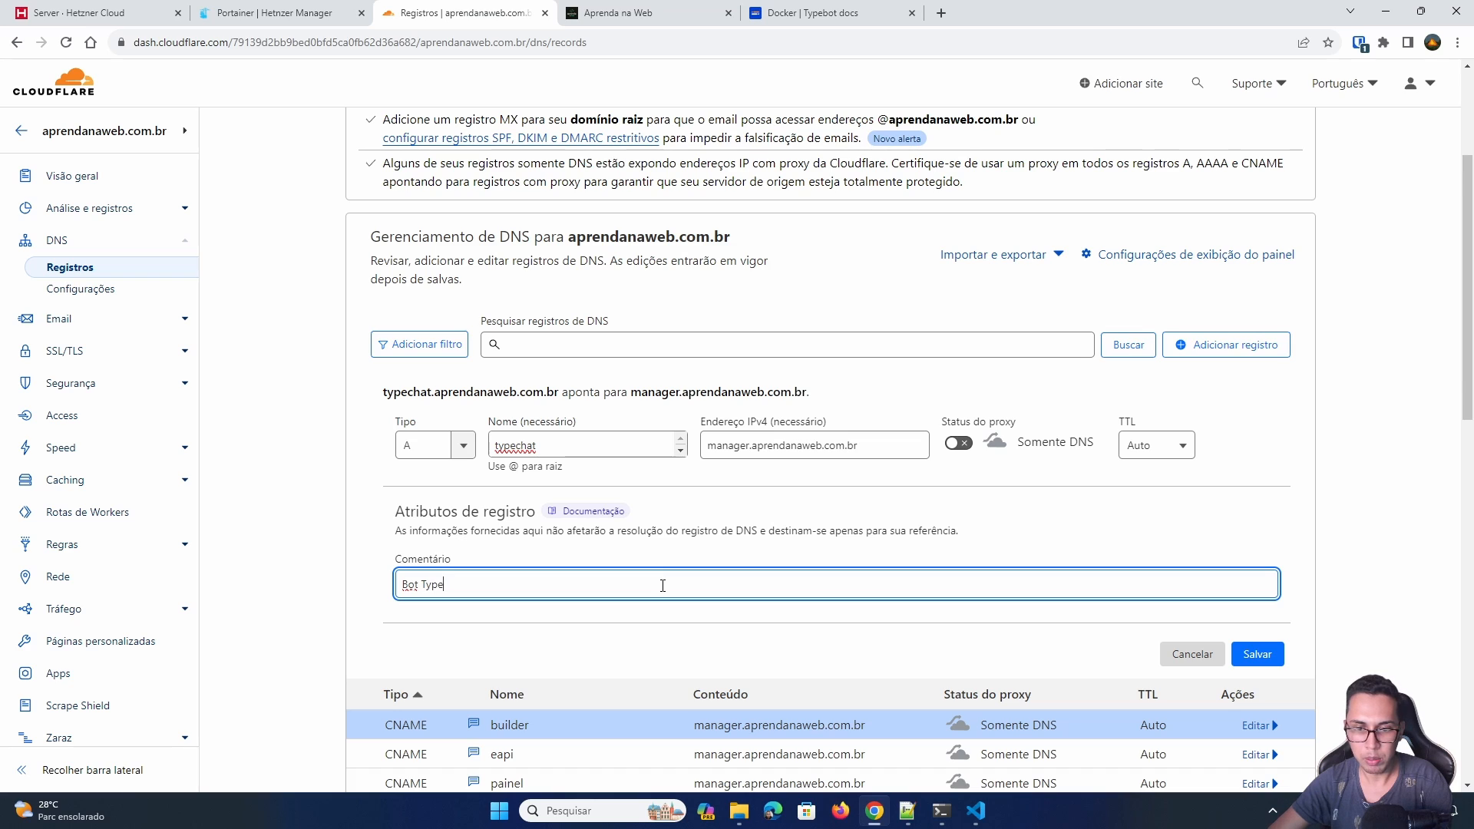
text(echat)
click(1256, 654)
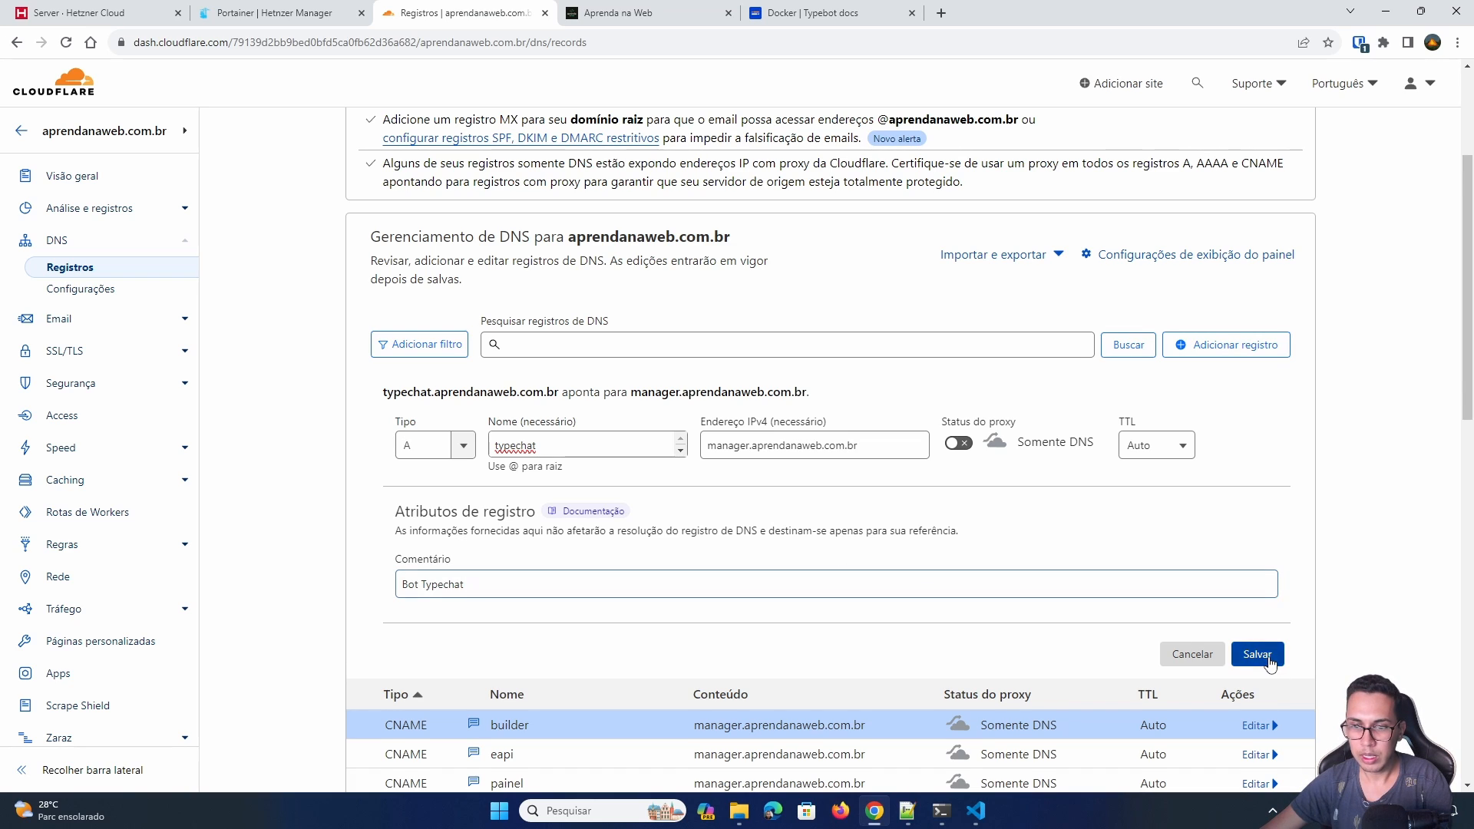
Change the typechat record's type to CNAME and set its target to manager.aprendanaweb.com.br.
click(459, 463)
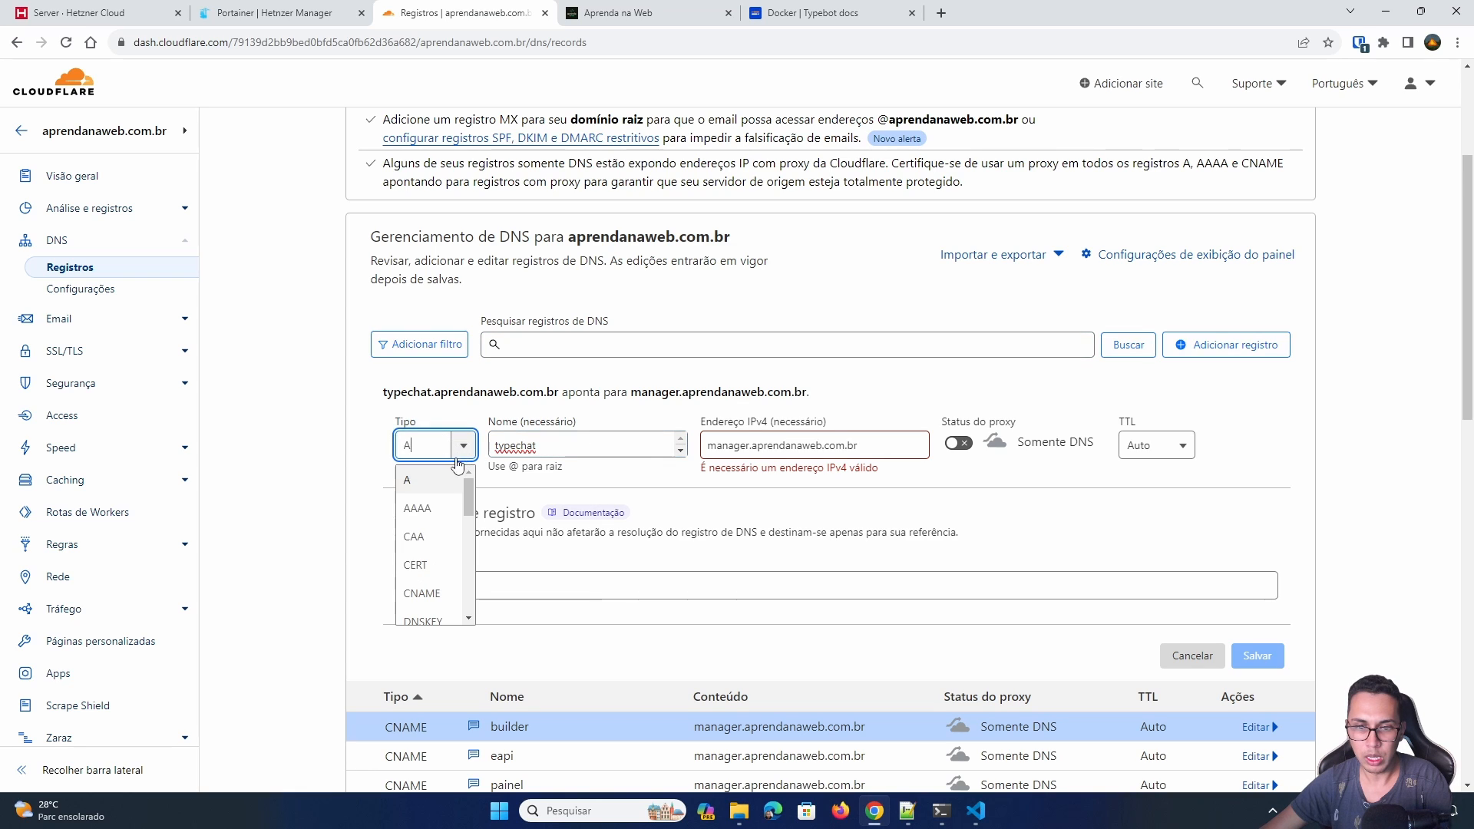
click(433, 593)
click(764, 442)
text(manage)
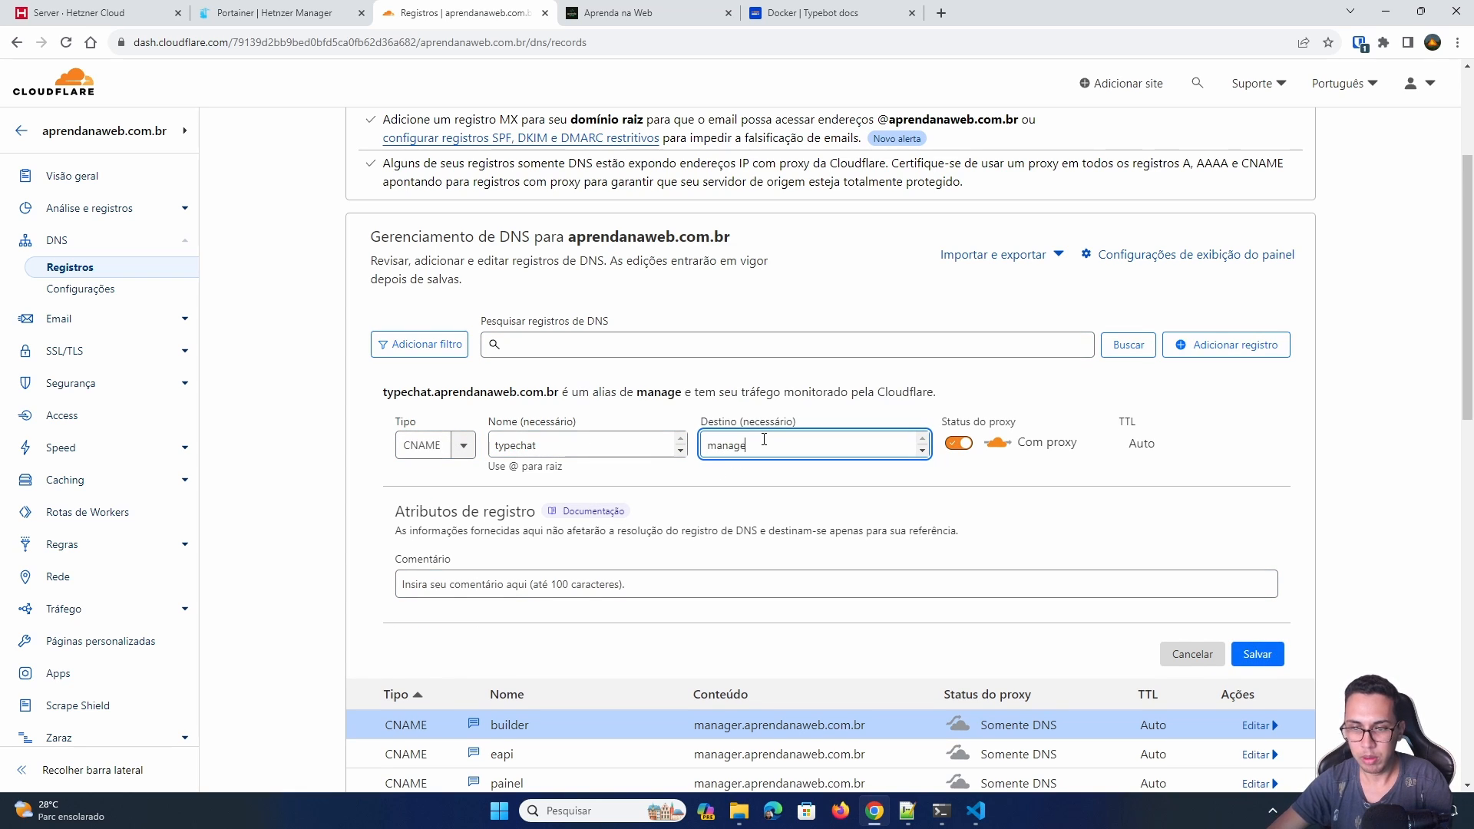
text(r.aprendanawe)
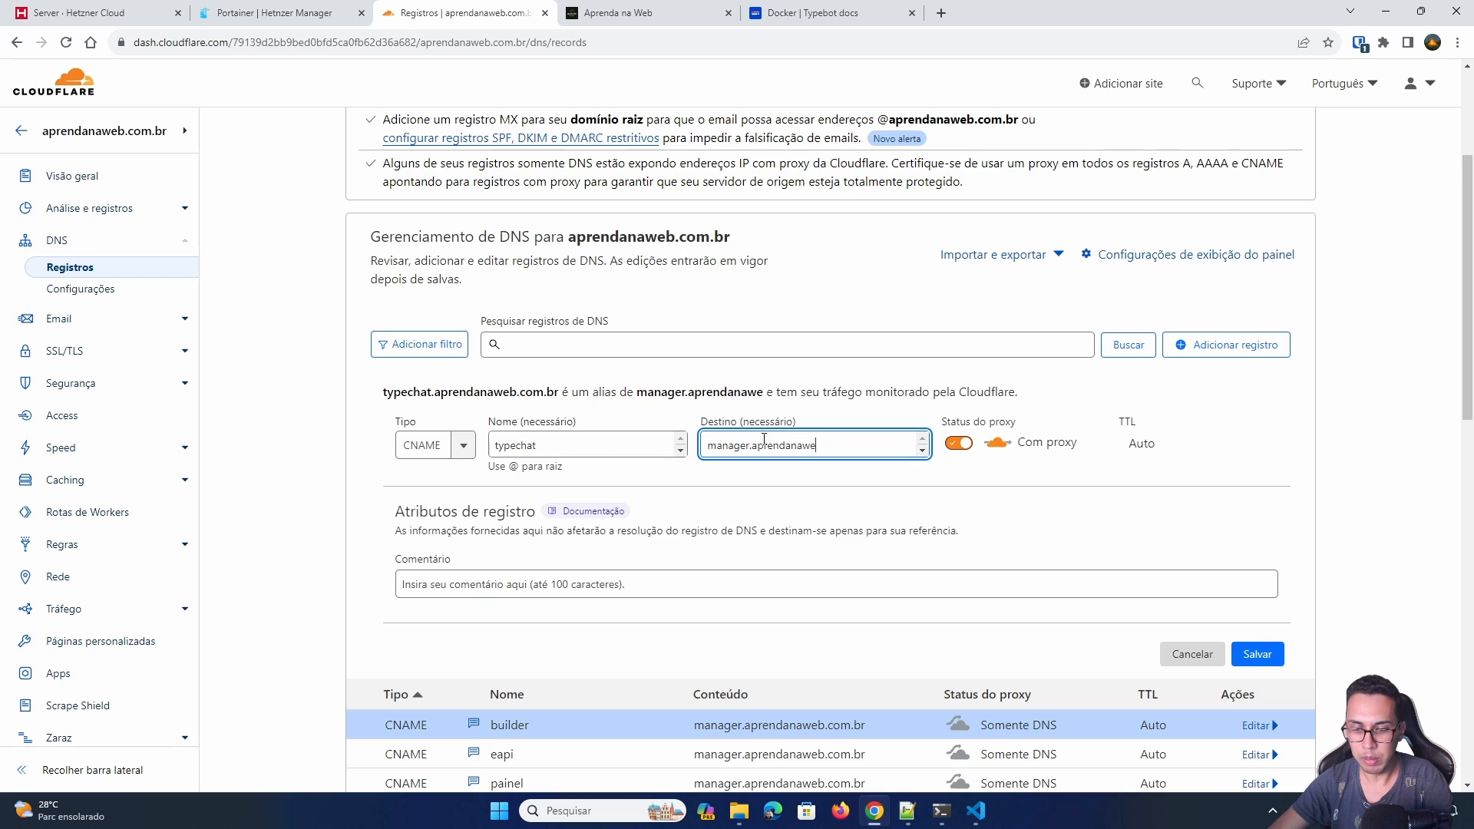
text(b.com.br)
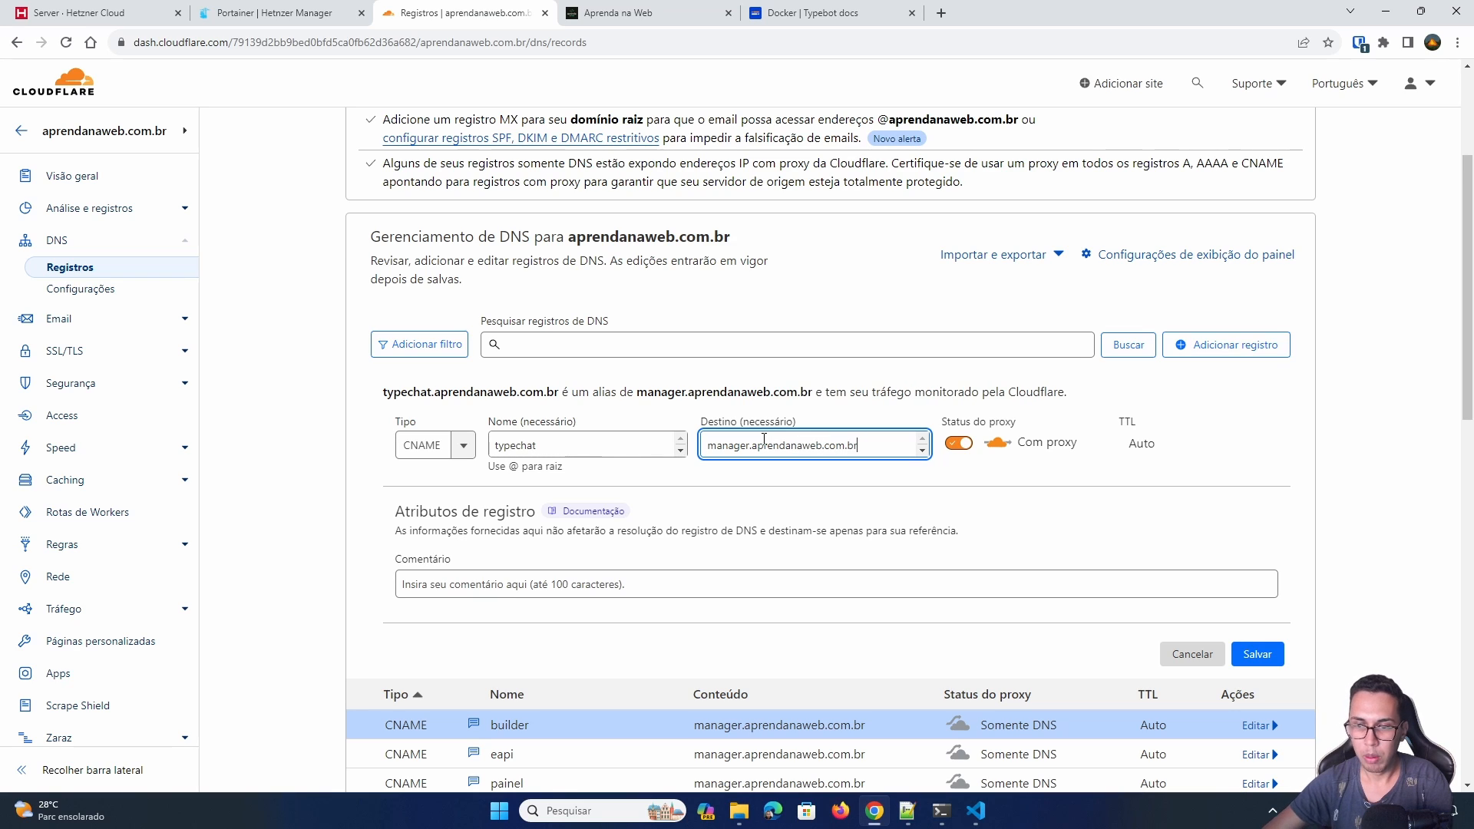
Set the typechat record to DNS only with the comment "Typebot BOT" and save it.
click(960, 443)
click(678, 591)
text(Typebot BOT)
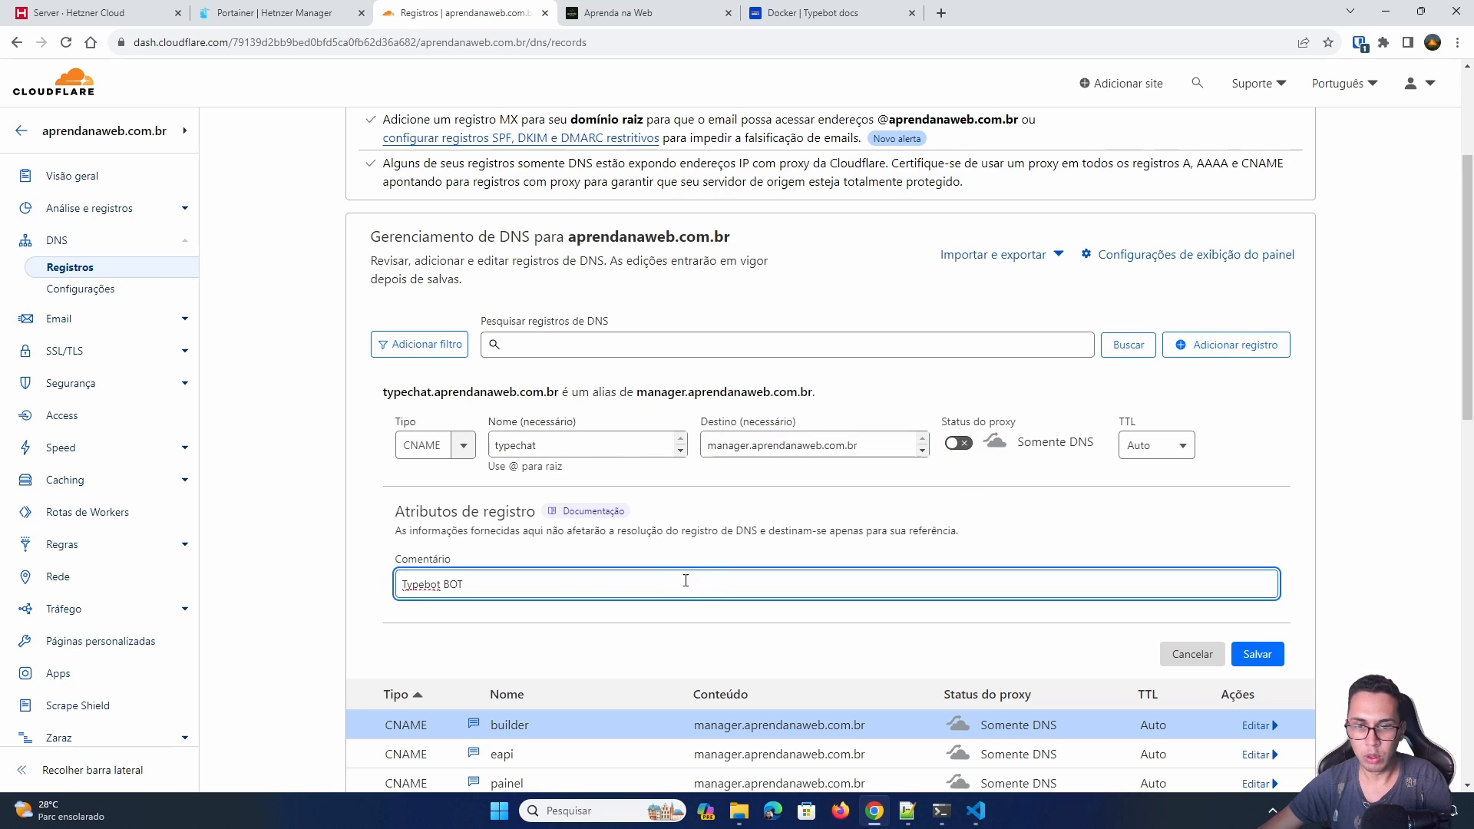
click(1257, 654)
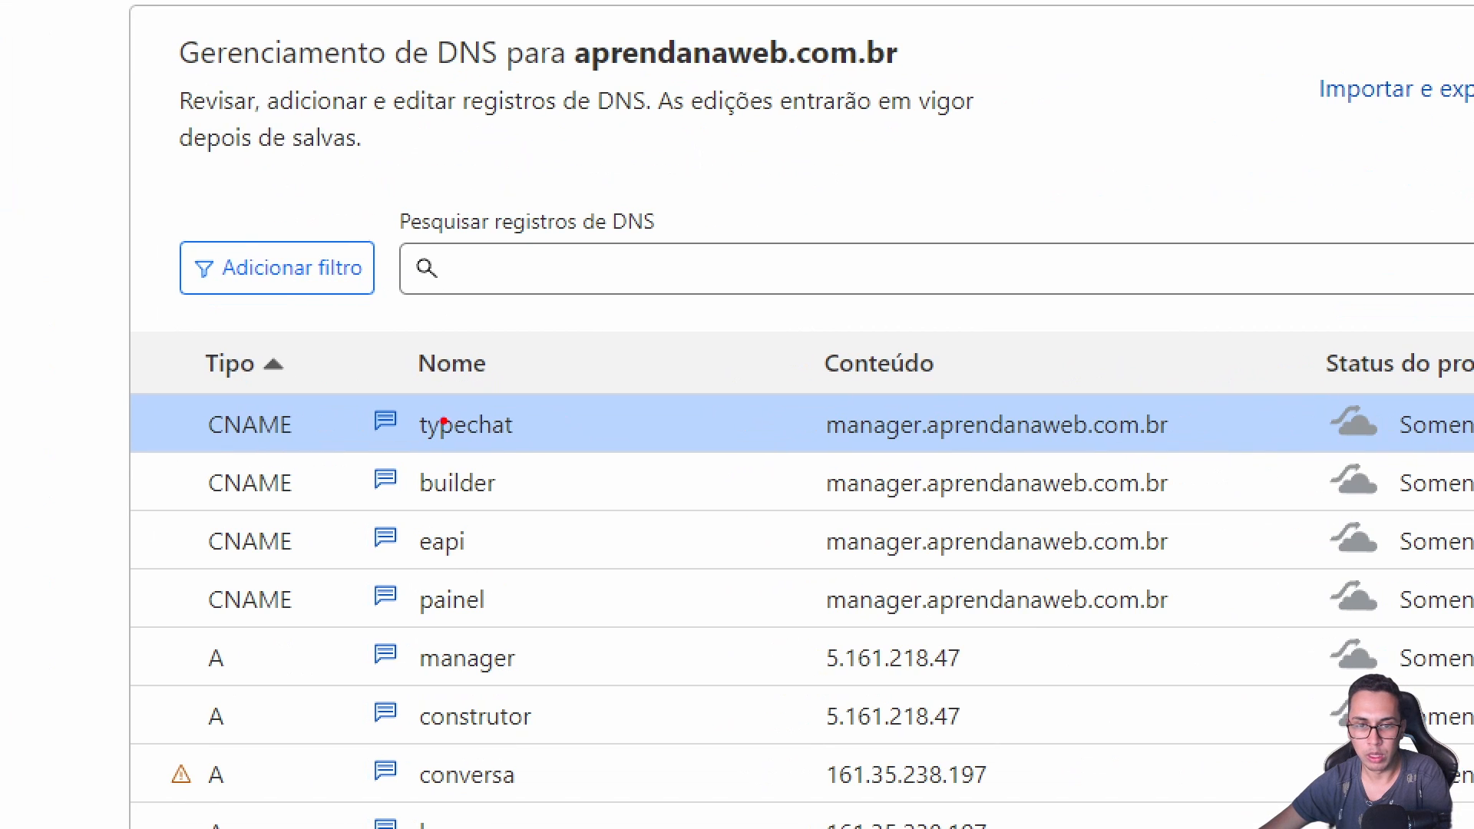
mouse_move(488, 418)
mouse_down()
mouse_move(465, 442)
mouse_move(469, 395)
mouse_up()
drag(378, 372, 361, 395)
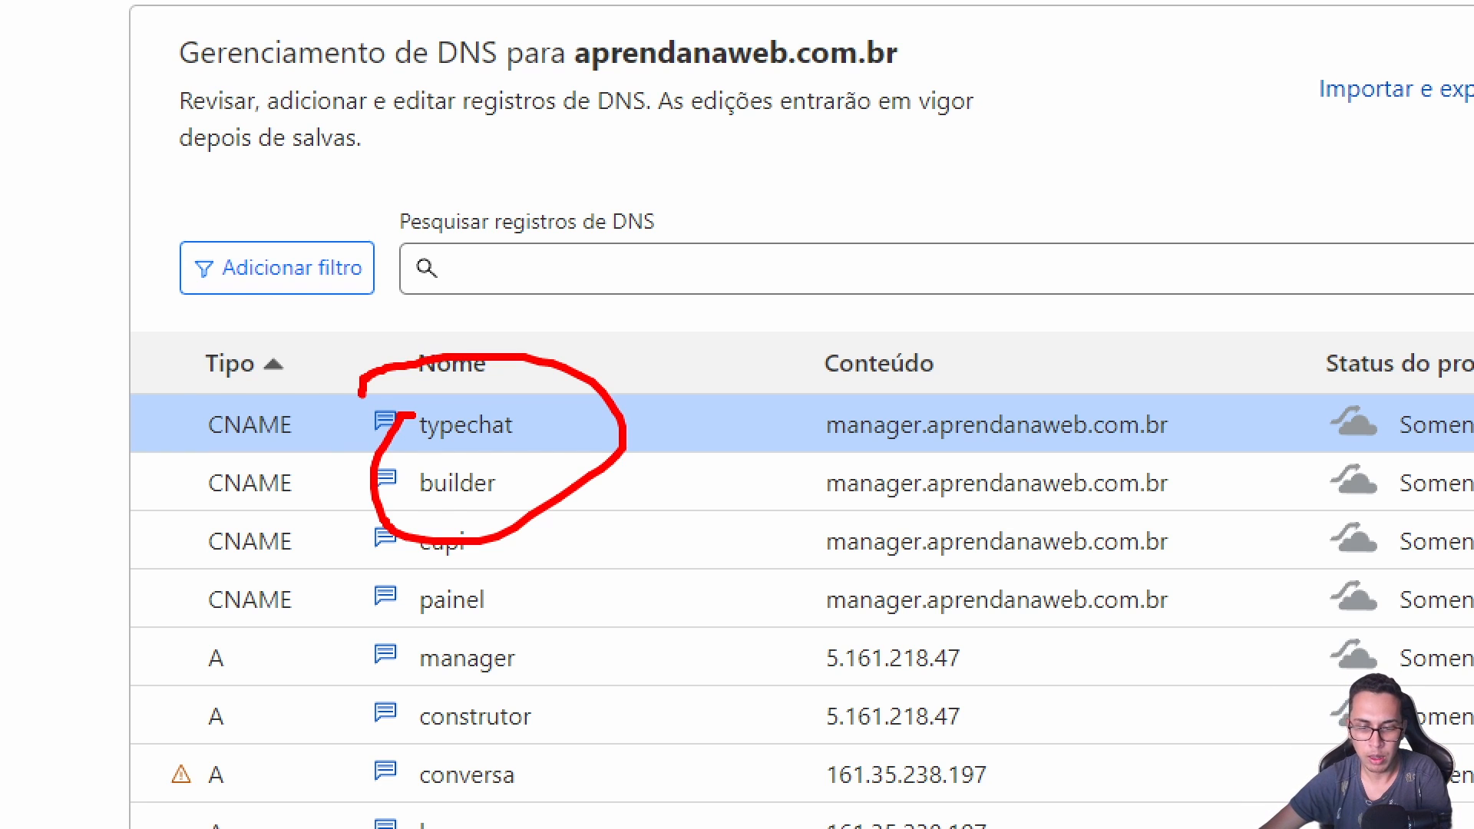
key(Escape)
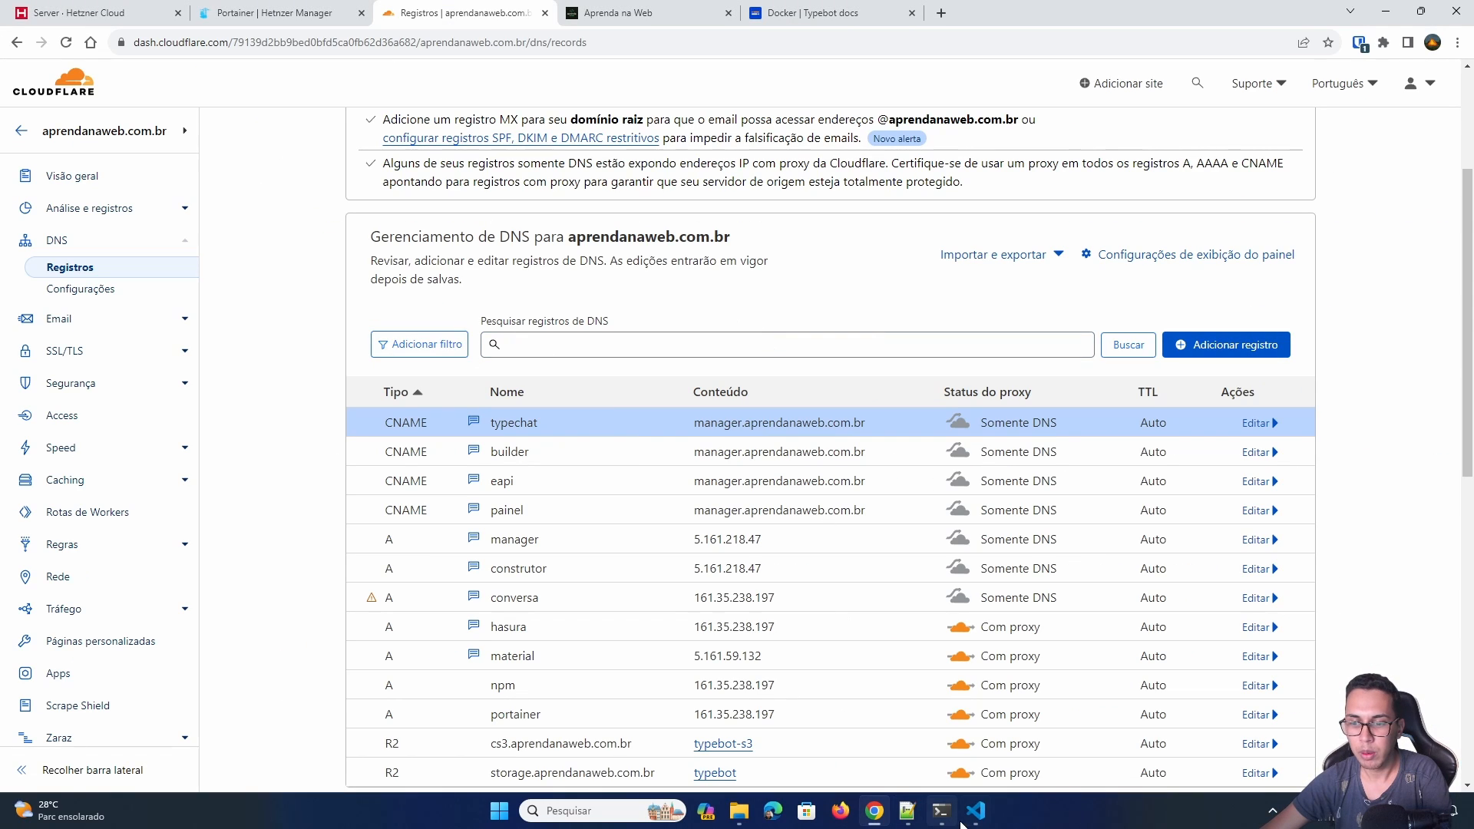
Switch to VS Code and copy the entire contents of typebot.yml.
click(988, 820)
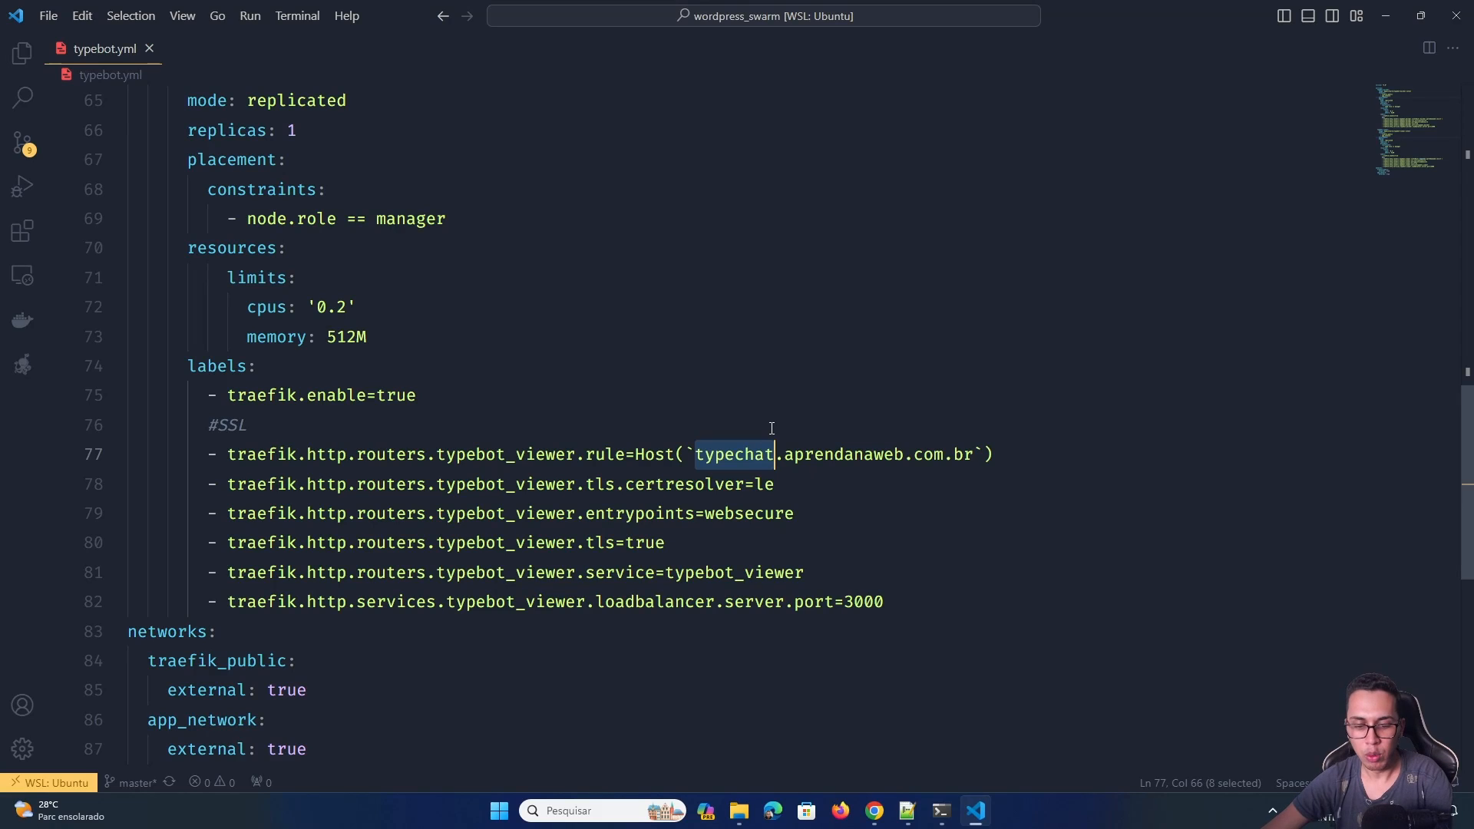
key(ctrl+a)
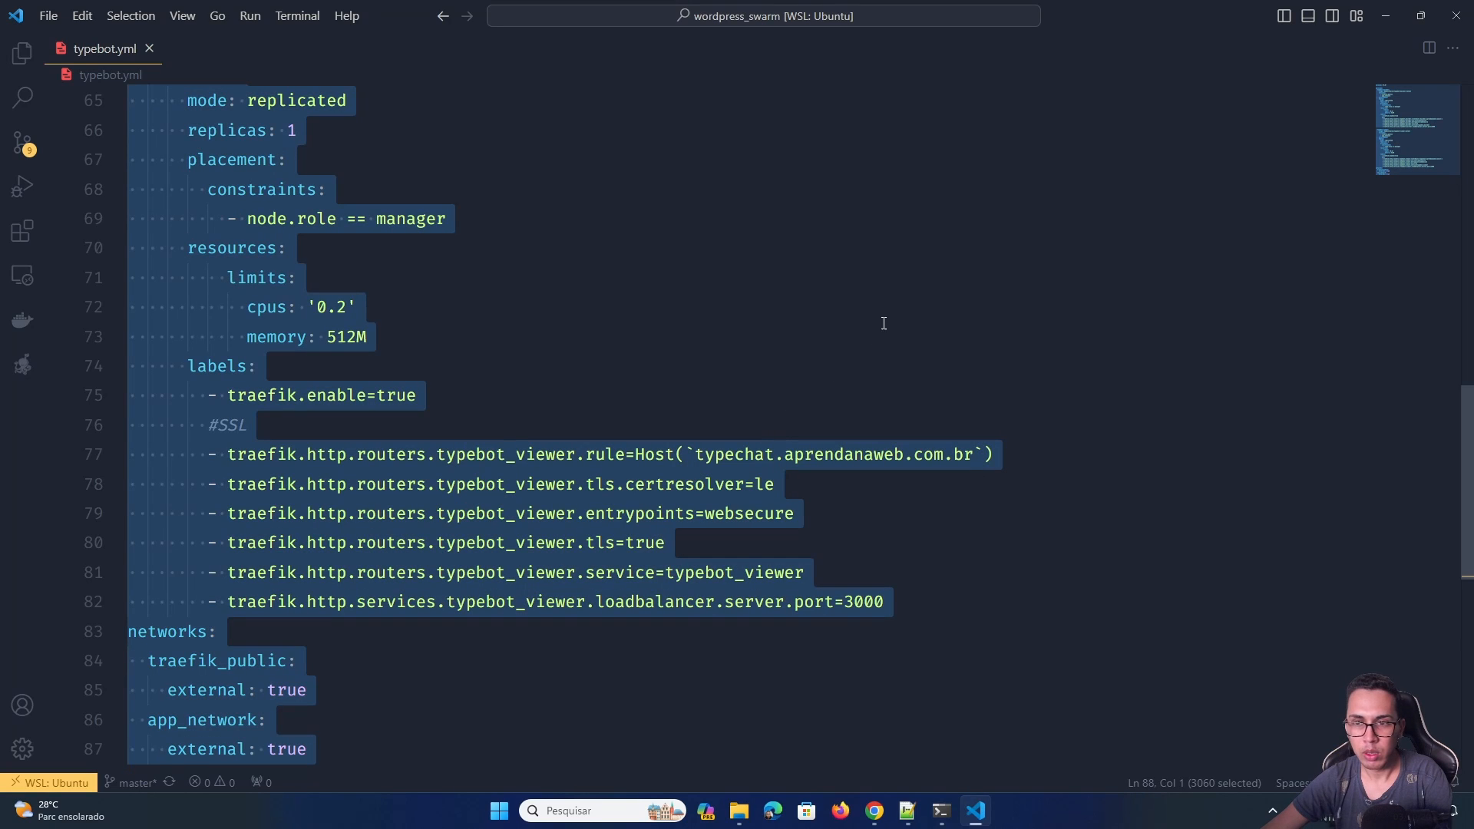
click(1385, 15)
Switch to Portainer and start a new stack named typebot.
click(353, 11)
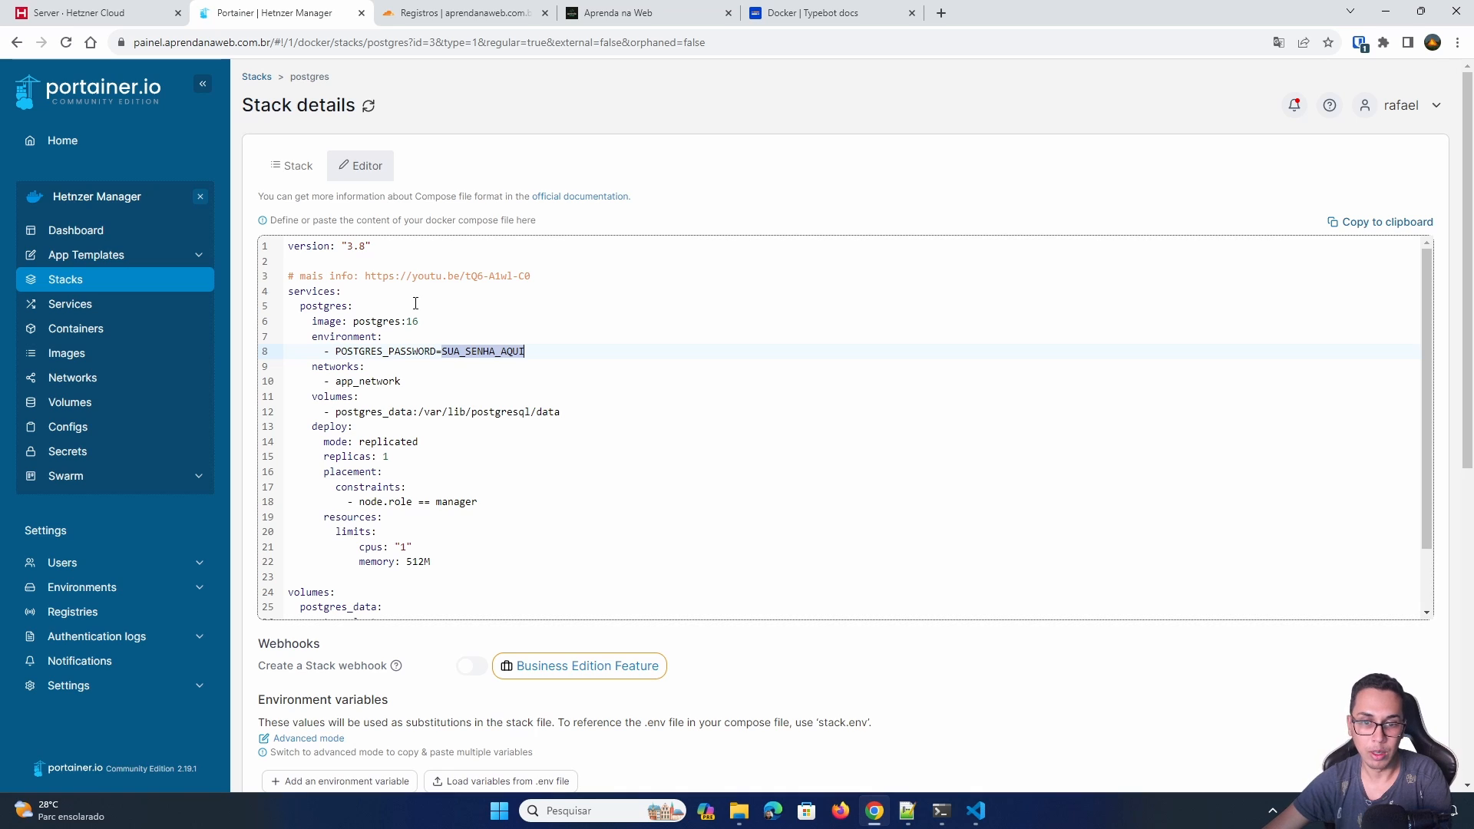
click(116, 283)
click(1355, 162)
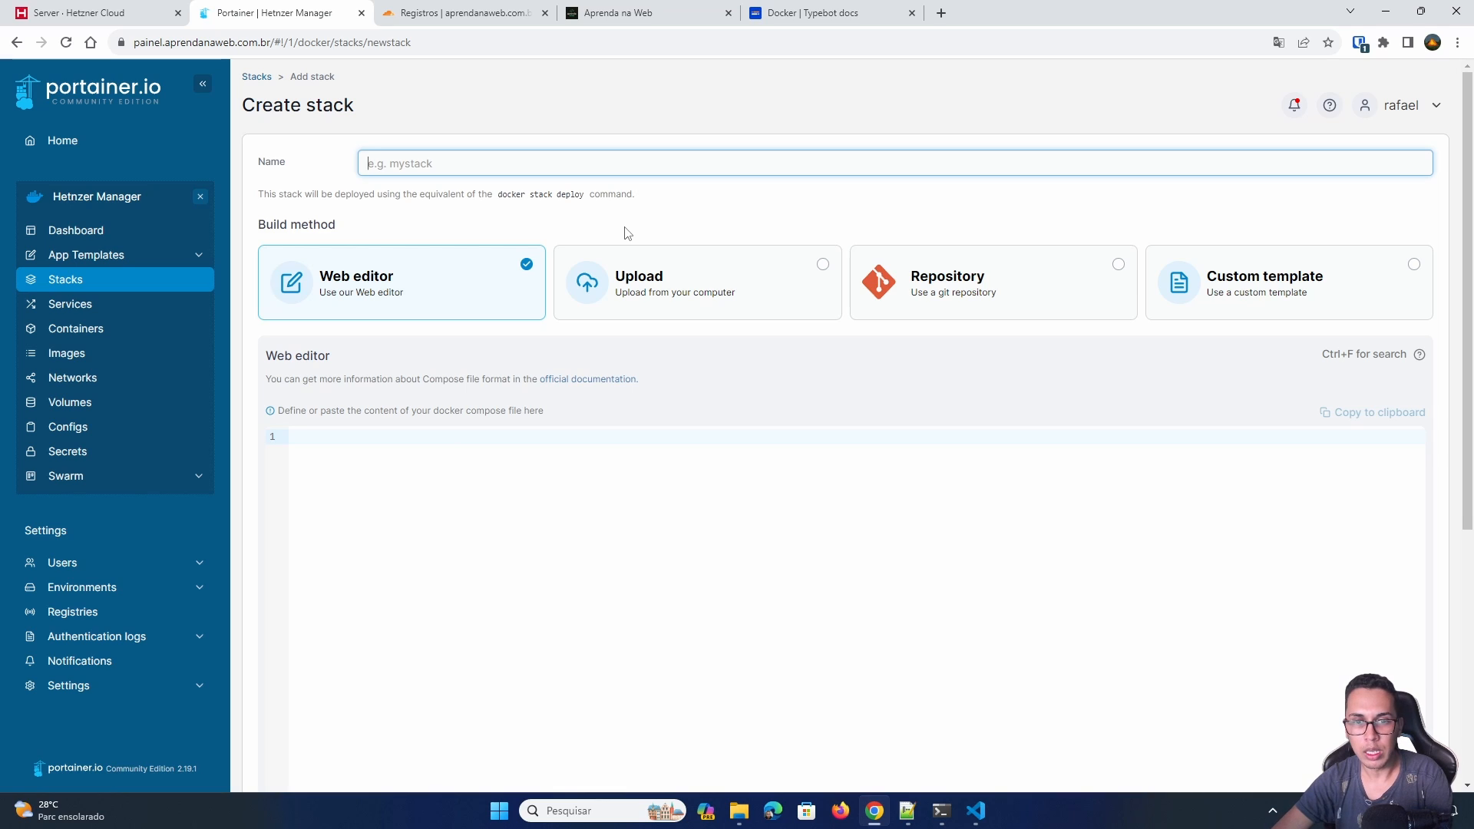
text(typebot)
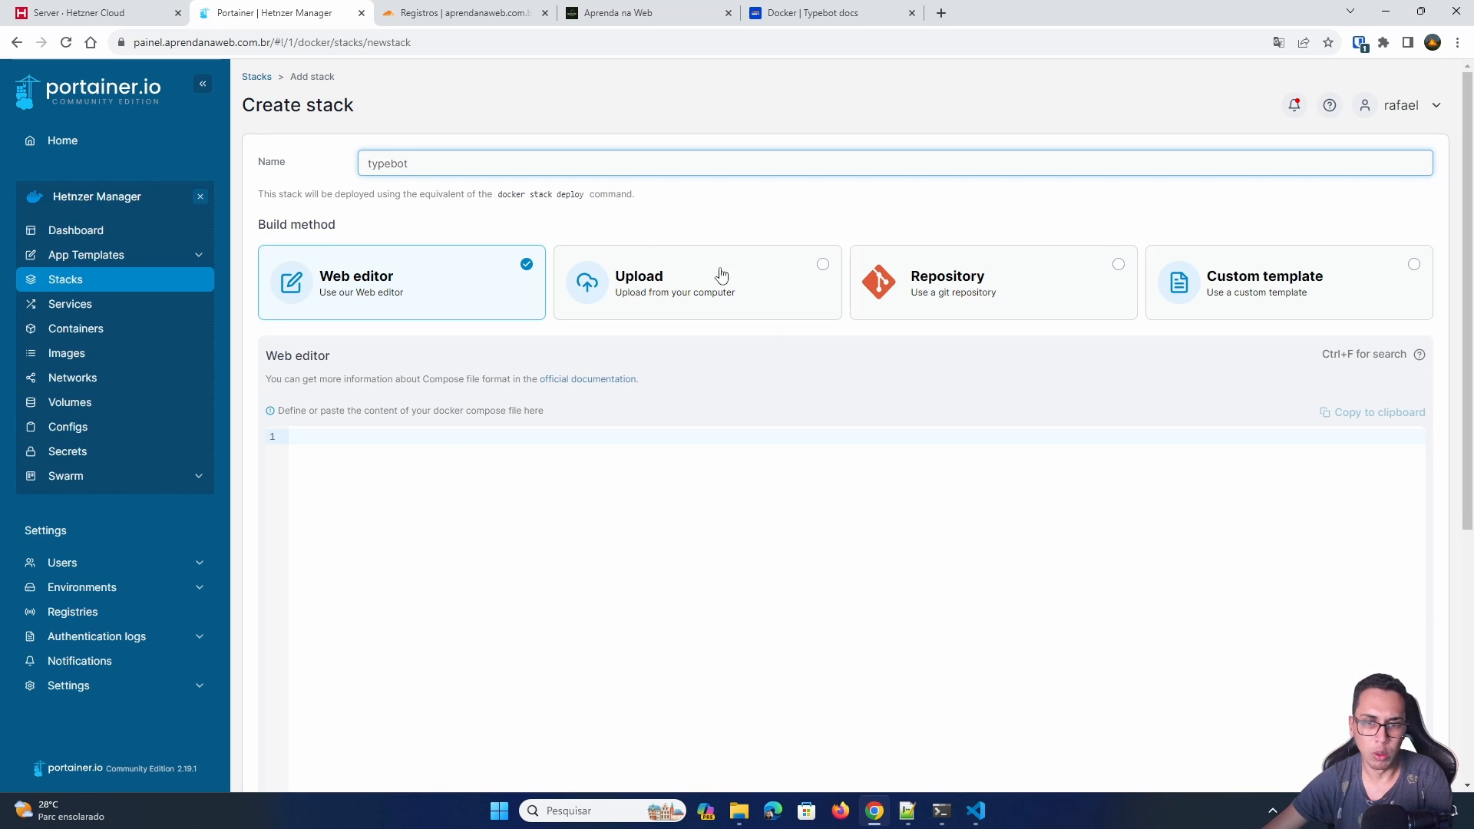
Paste the copied typebot.yml contents into the new stack's web editor.
scroll(734, 358, down, 2)
click(626, 354)
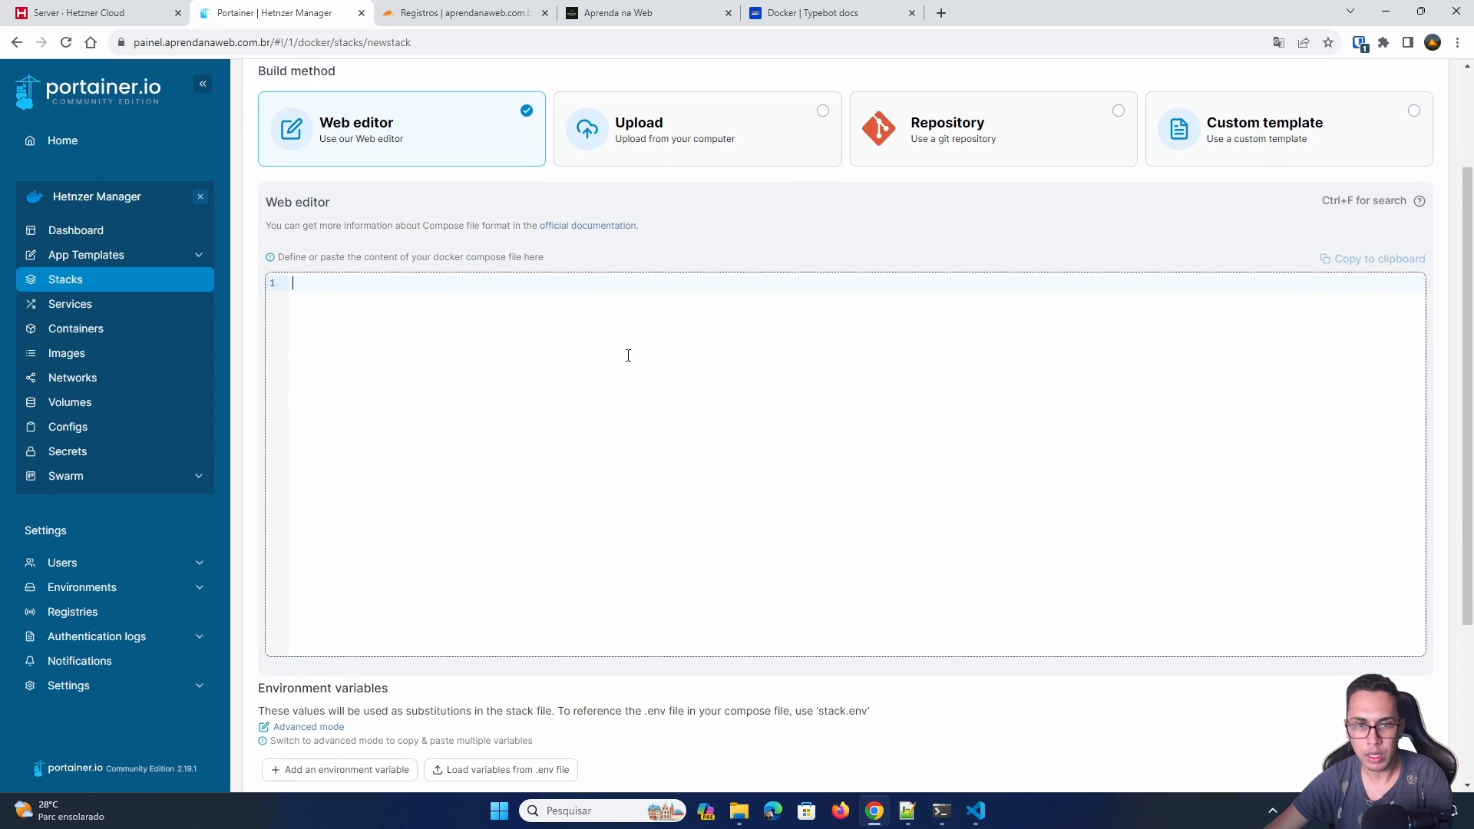
key(ctrl+v)
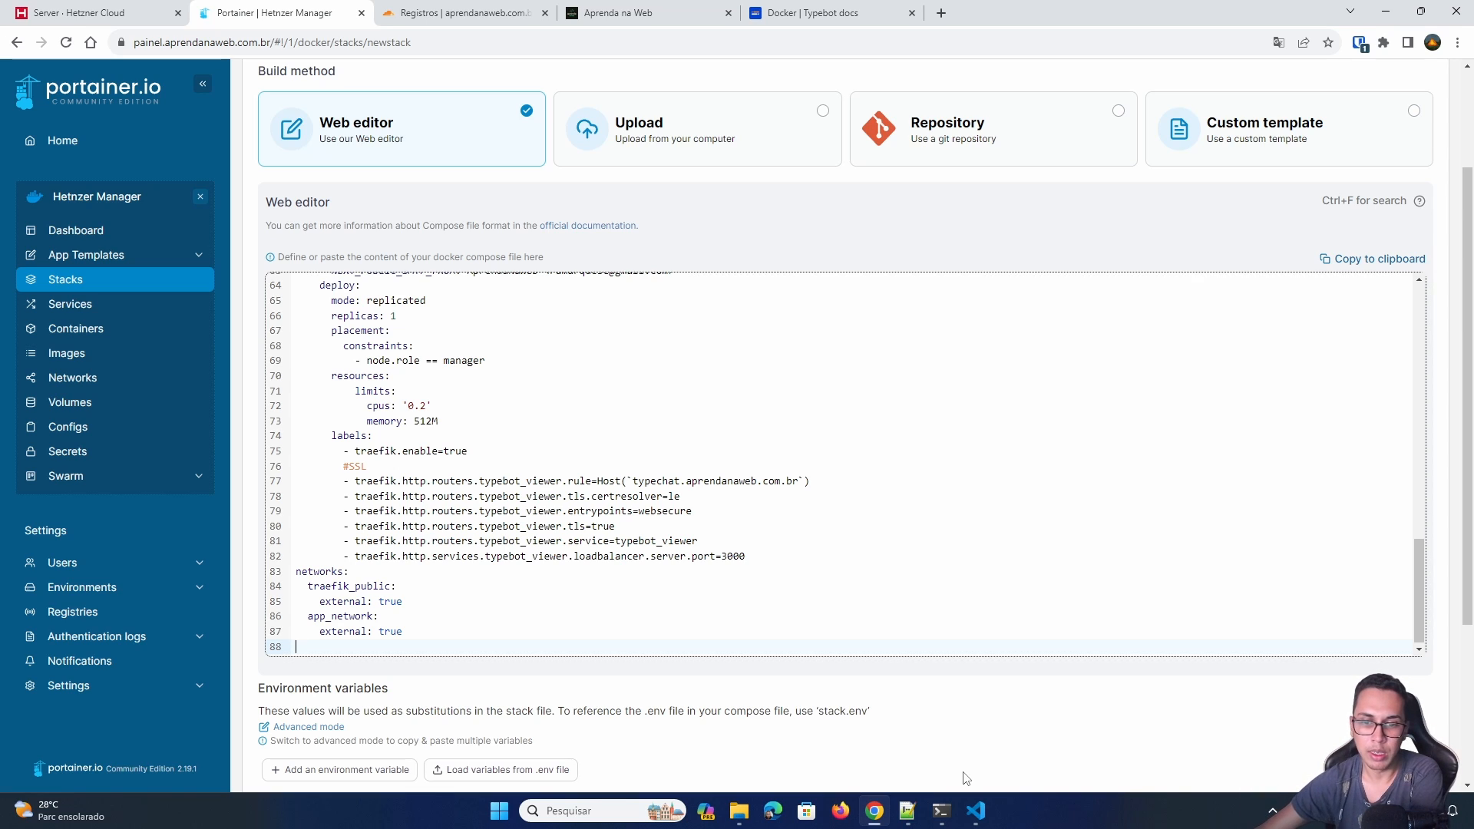
Disable access control for the typebot stack and try to deploy it.
scroll(799, 710, down, 3)
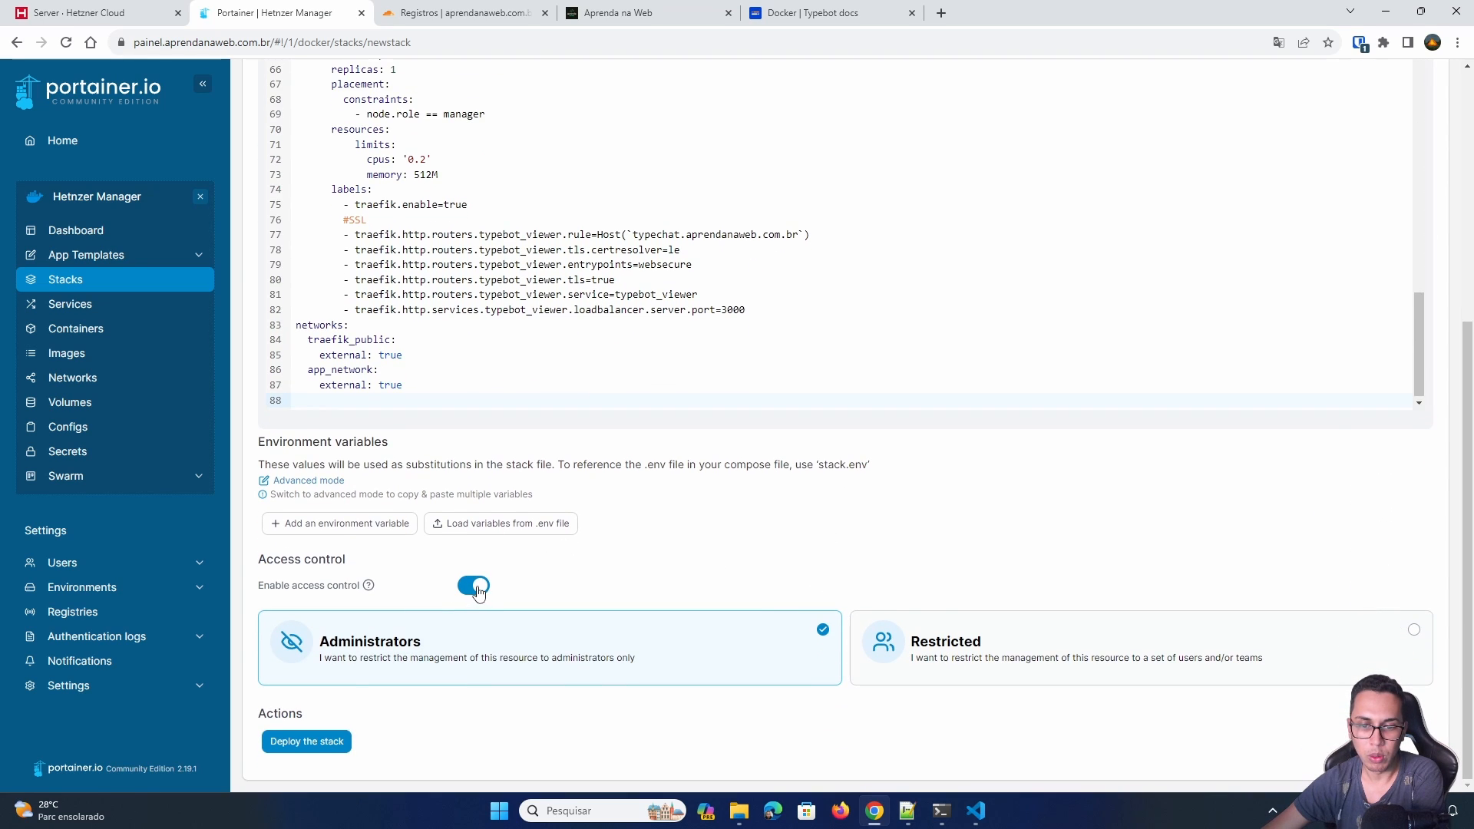
click(476, 587)
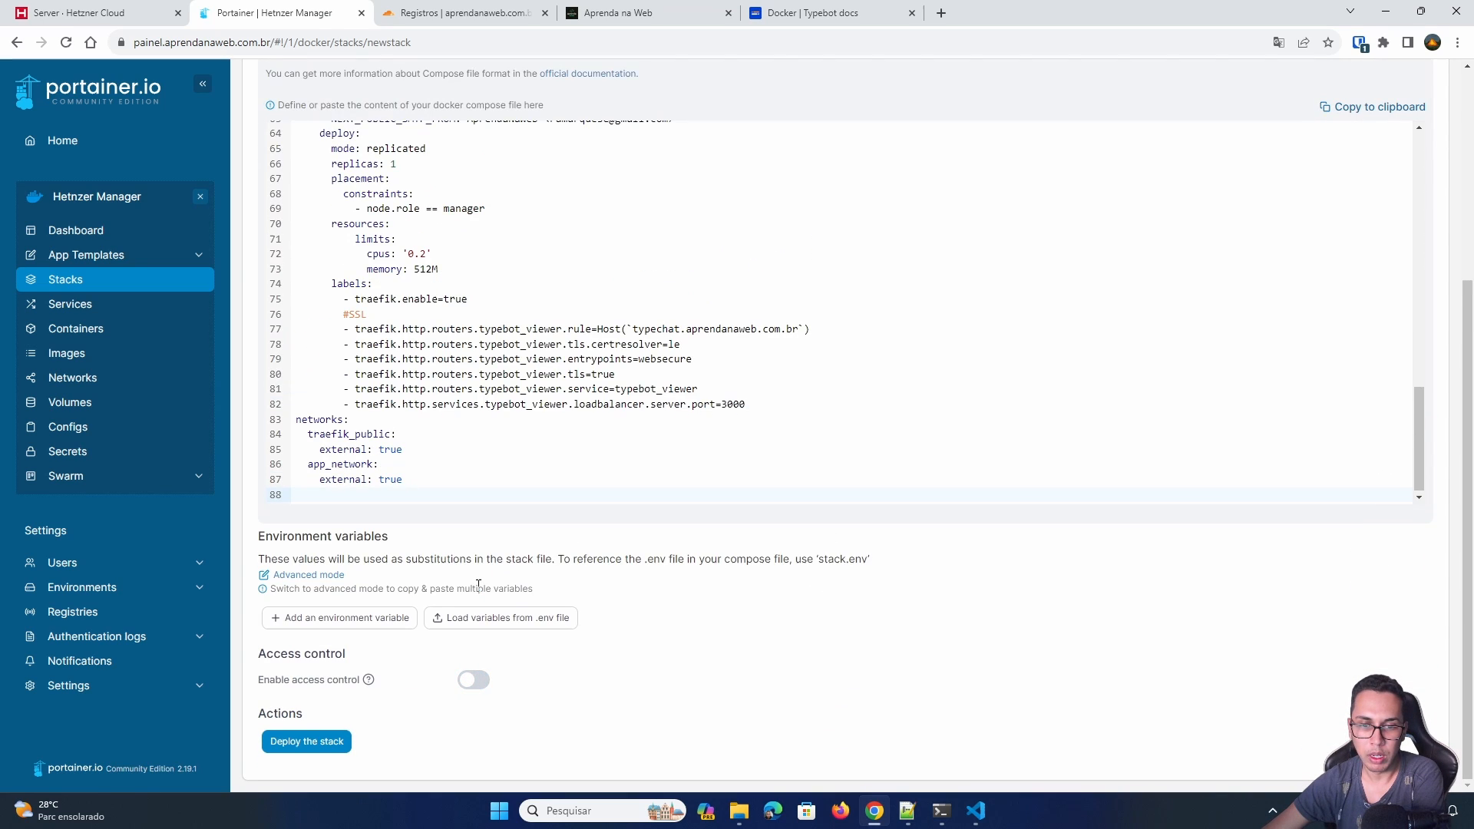
click(342, 748)
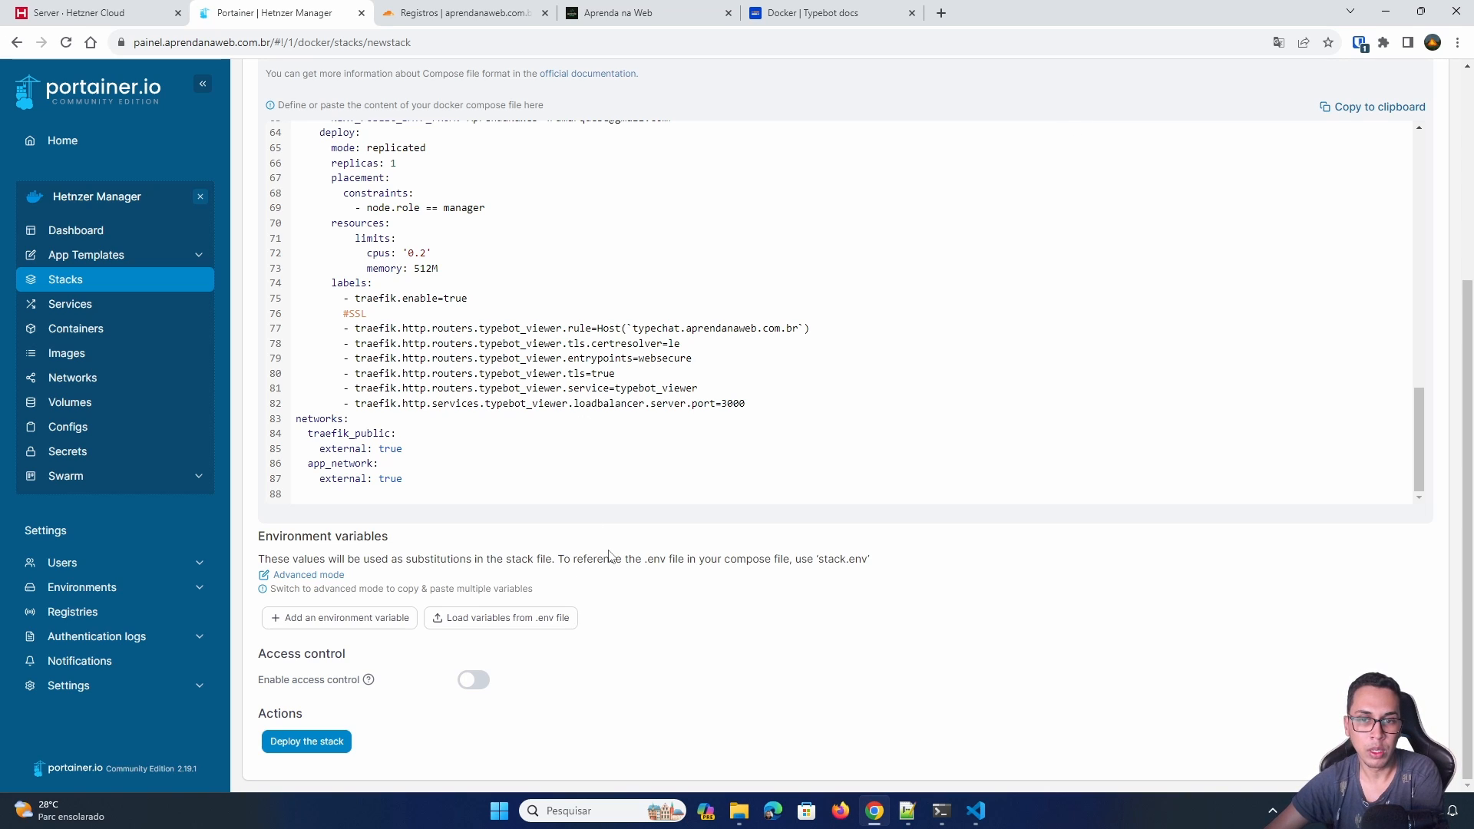
click(328, 742)
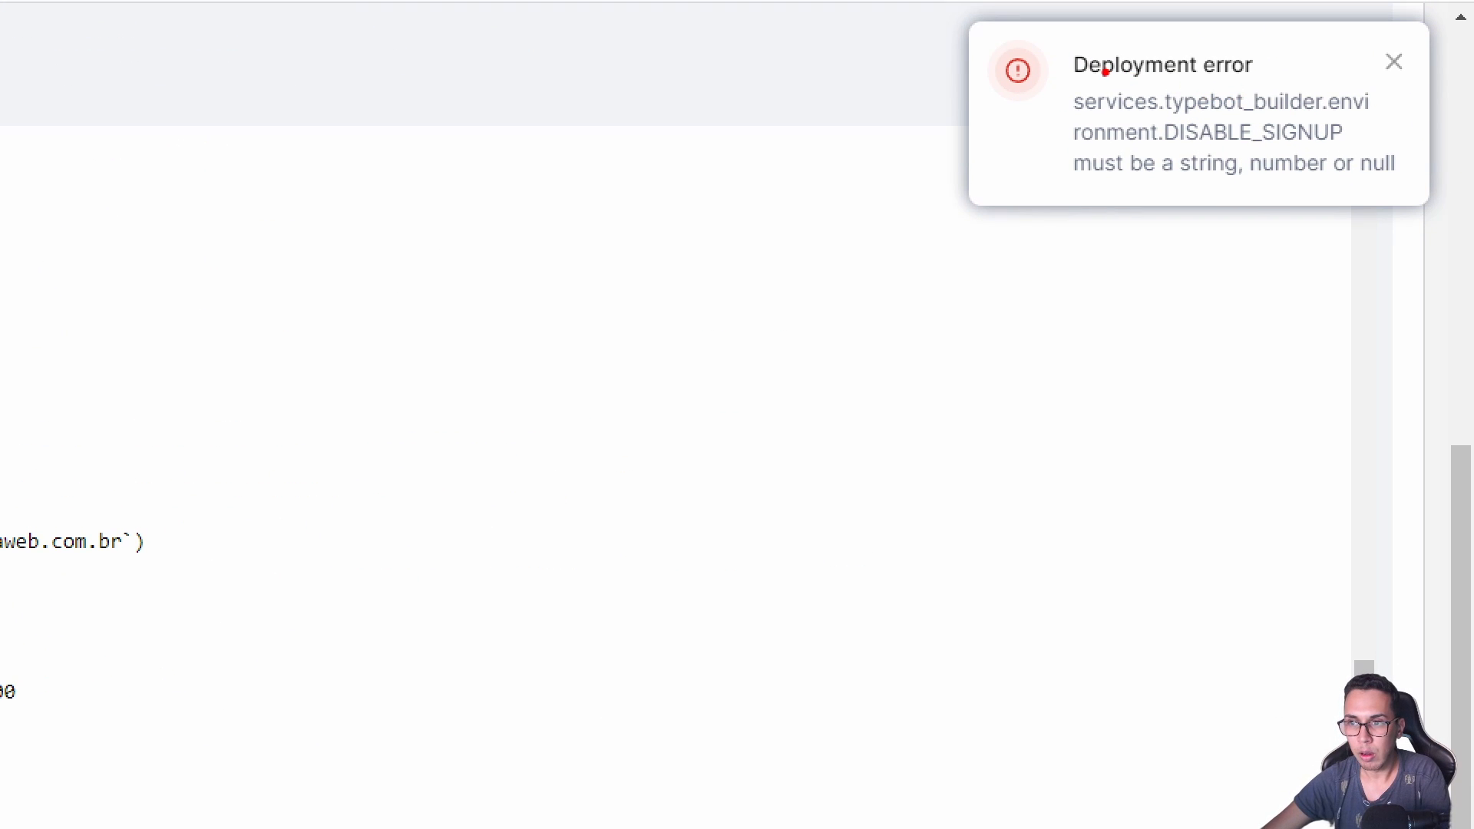
mouse_move(1087, 82)
mouse_down()
mouse_move(1045, 109)
mouse_move(1382, 115)
mouse_up()
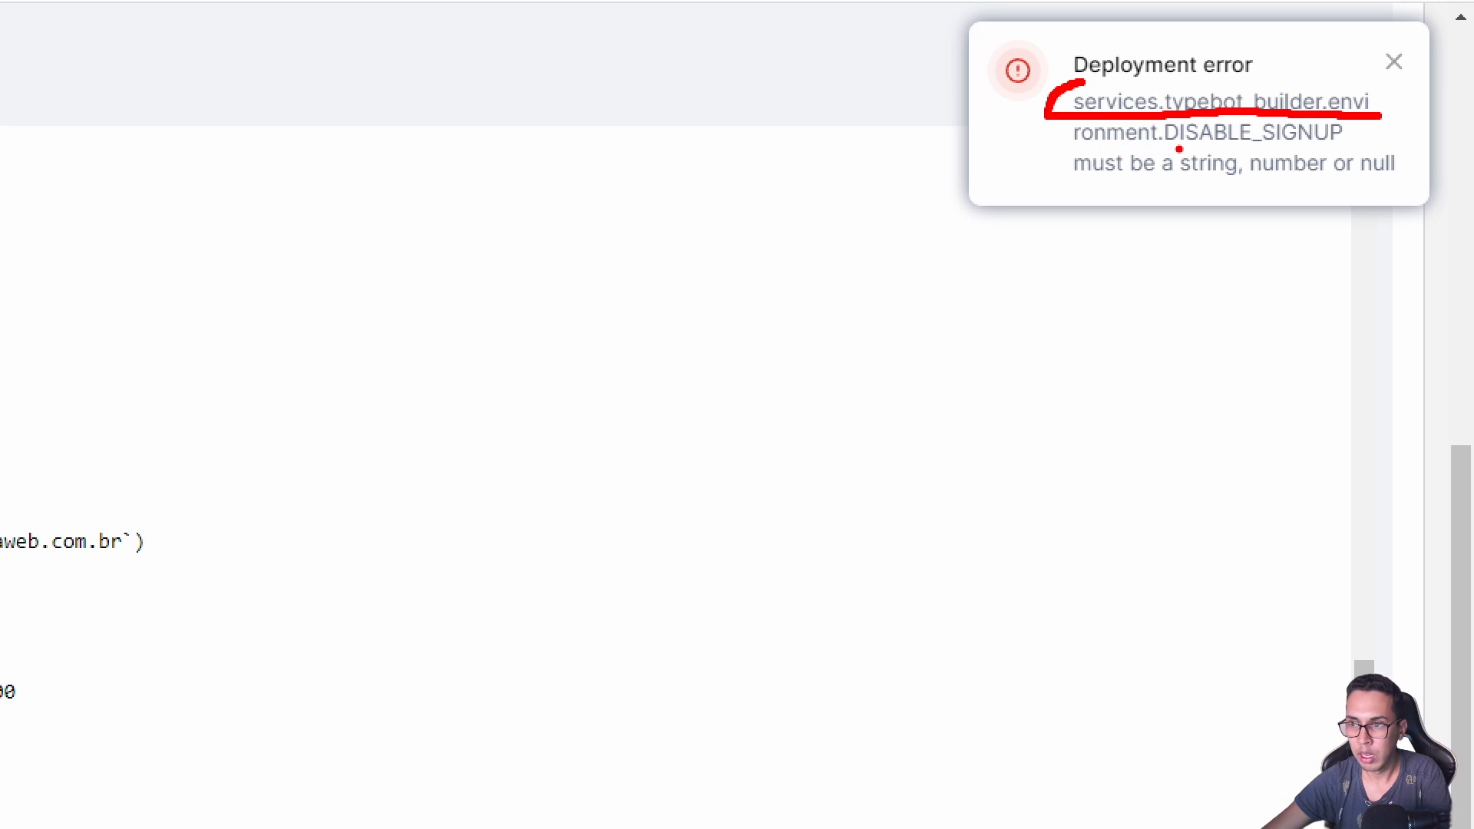
drag(1202, 149, 1317, 141)
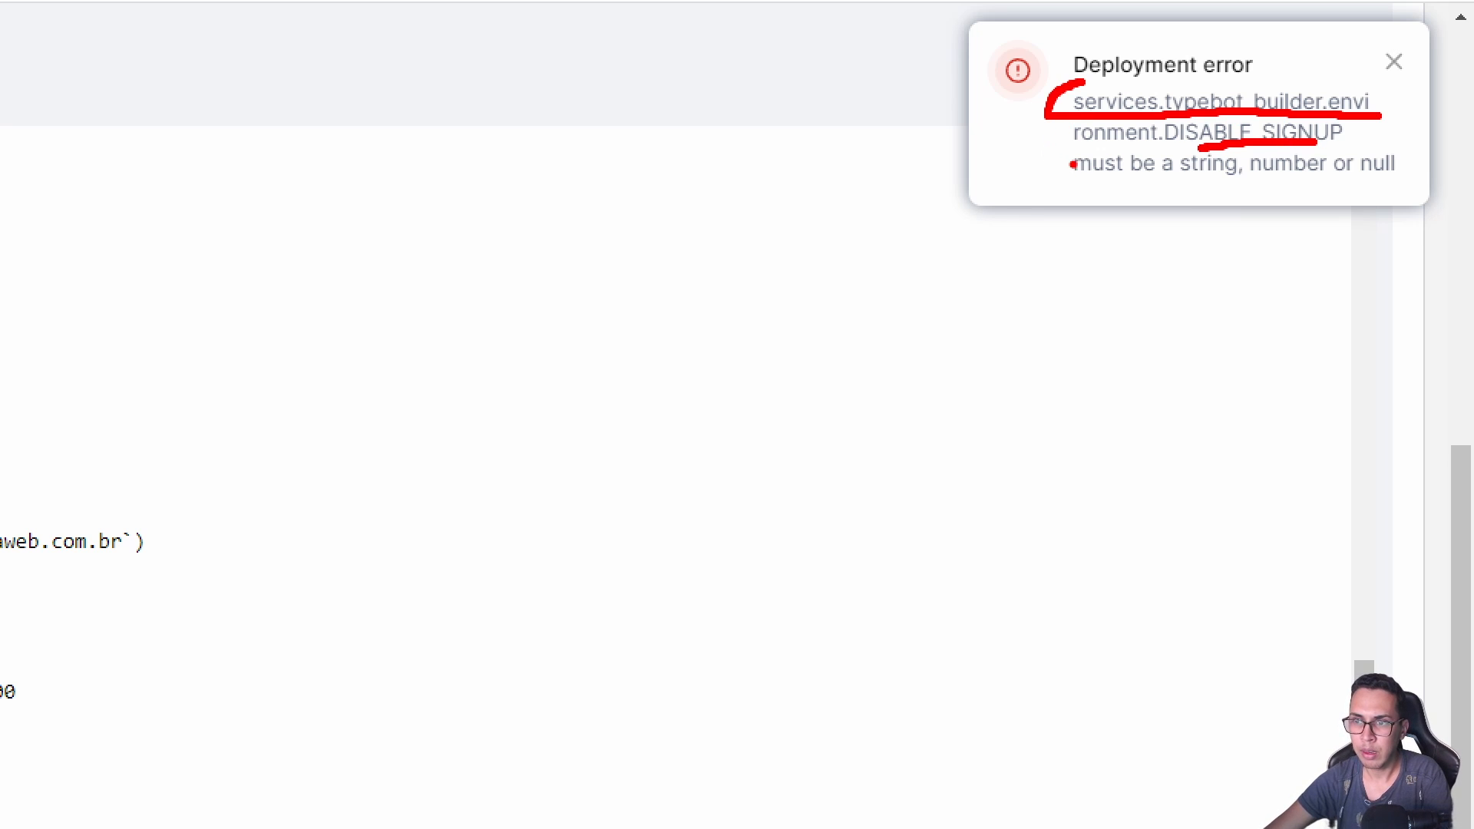
drag(1195, 178, 1417, 173)
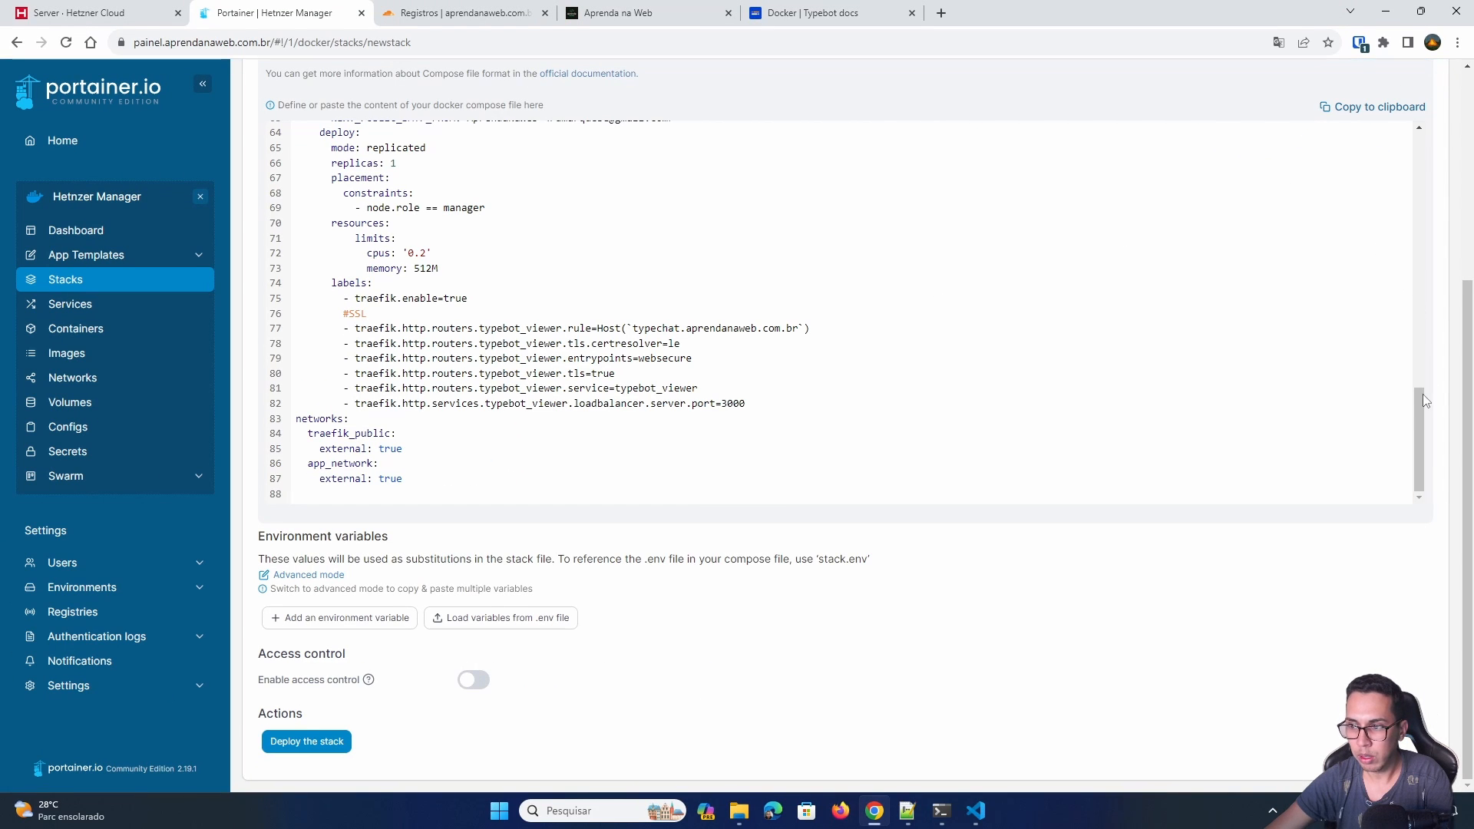
click(1420, 407)
drag(1417, 402, 1418, 394)
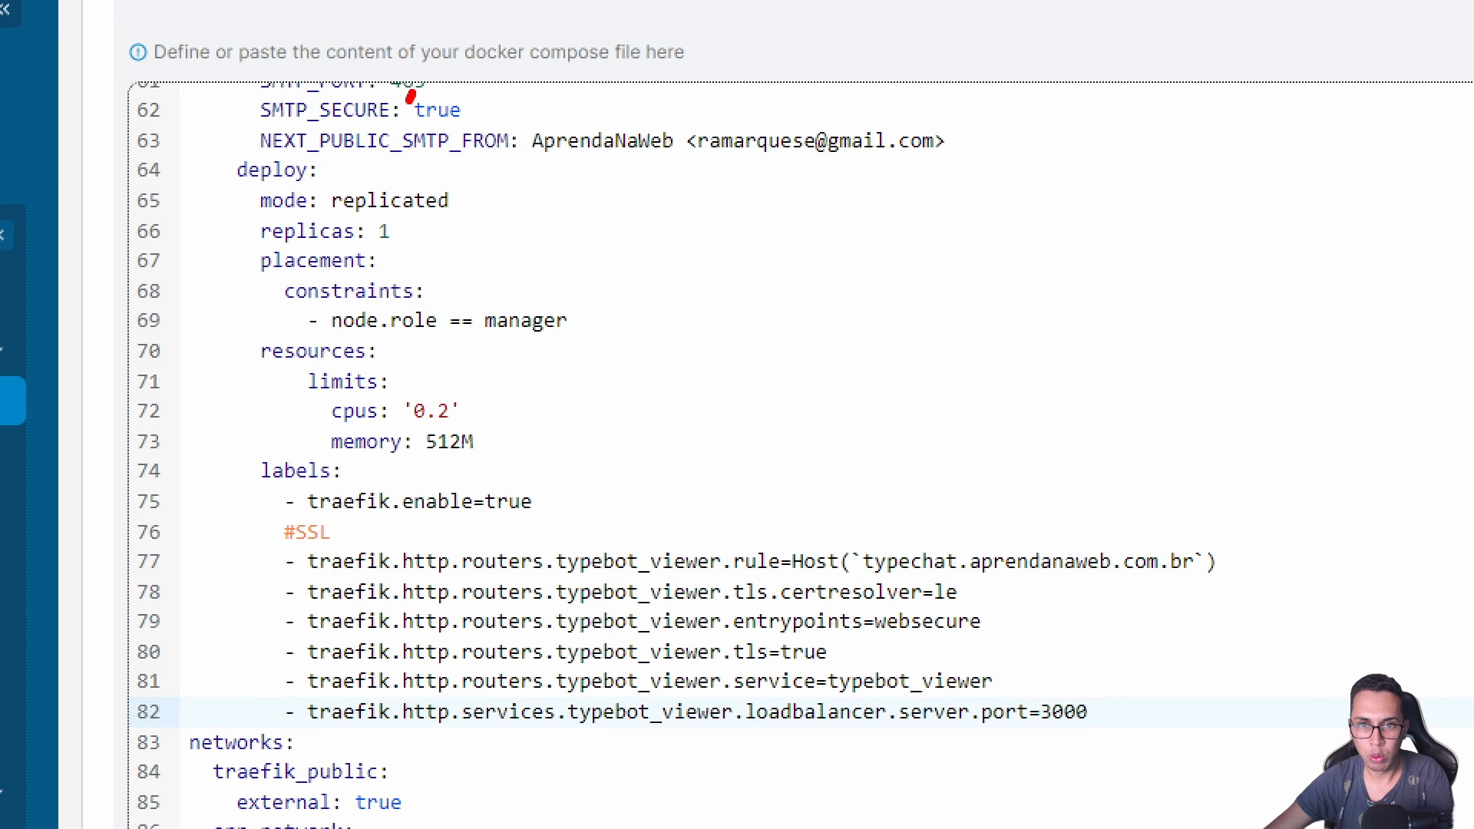
mouse_move(409, 94)
mouse_down()
mouse_move(474, 129)
mouse_move(415, 96)
mouse_up()
mouse_move(419, 86)
mouse_down()
mouse_move(400, 163)
mouse_move(409, 80)
mouse_move(392, 80)
mouse_up()
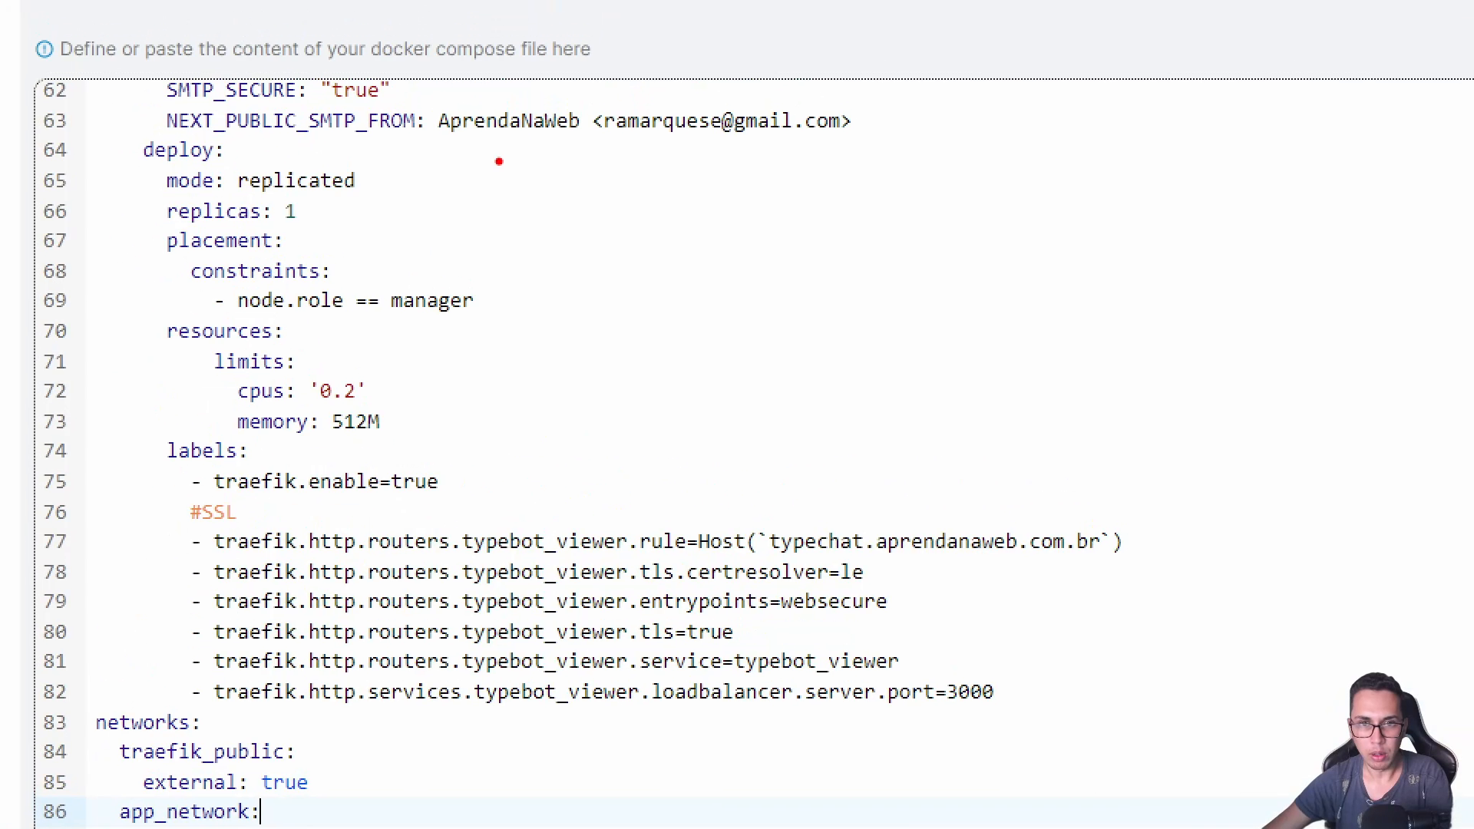
mouse_move(305, 75)
mouse_down()
mouse_move(426, 70)
mouse_move(314, 55)
mouse_up()
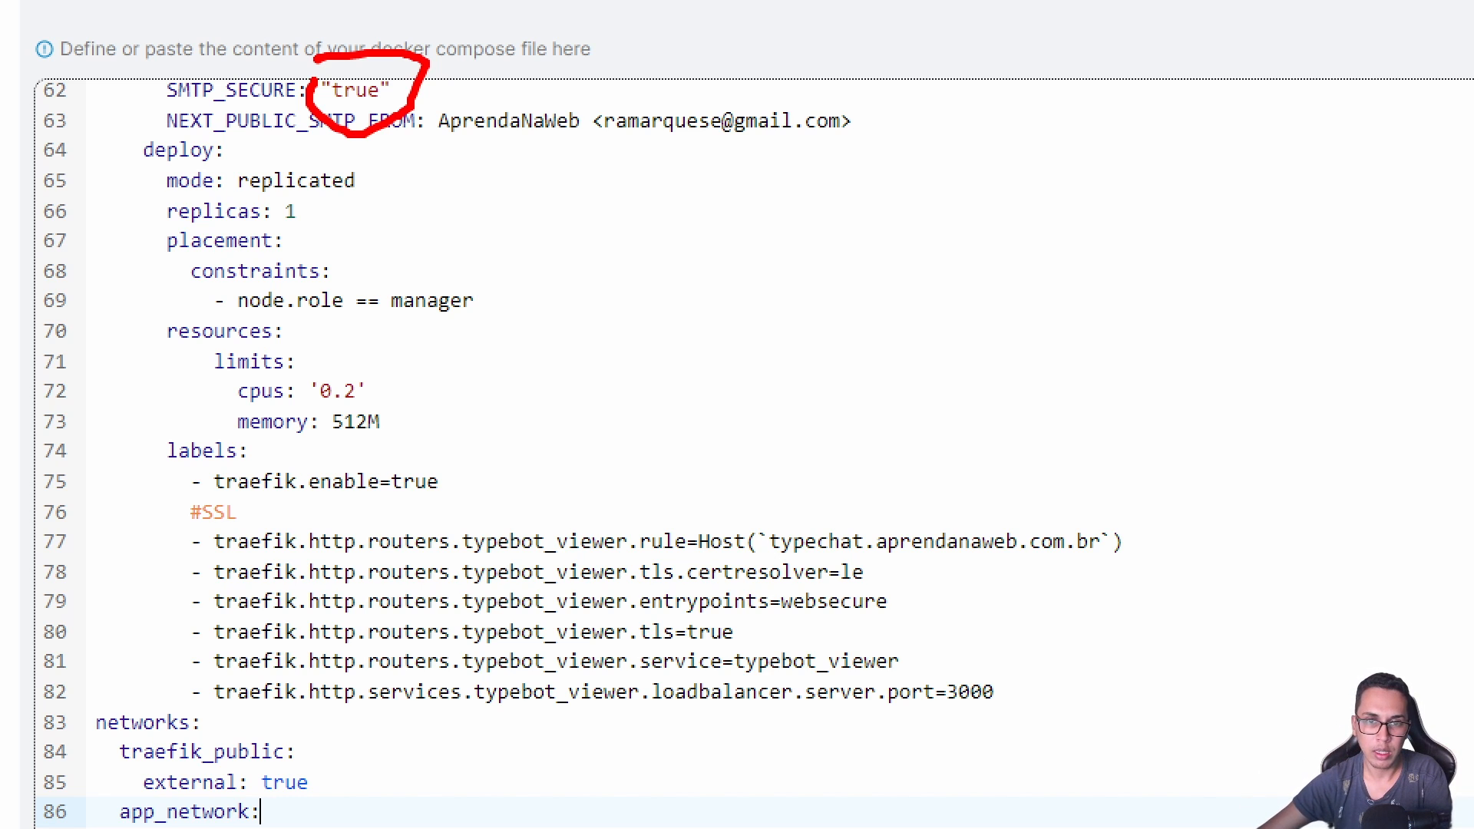
mouse_move(160, 63)
mouse_down()
mouse_move(129, 104)
mouse_move(1075, 123)
mouse_move(335, 33)
mouse_up()
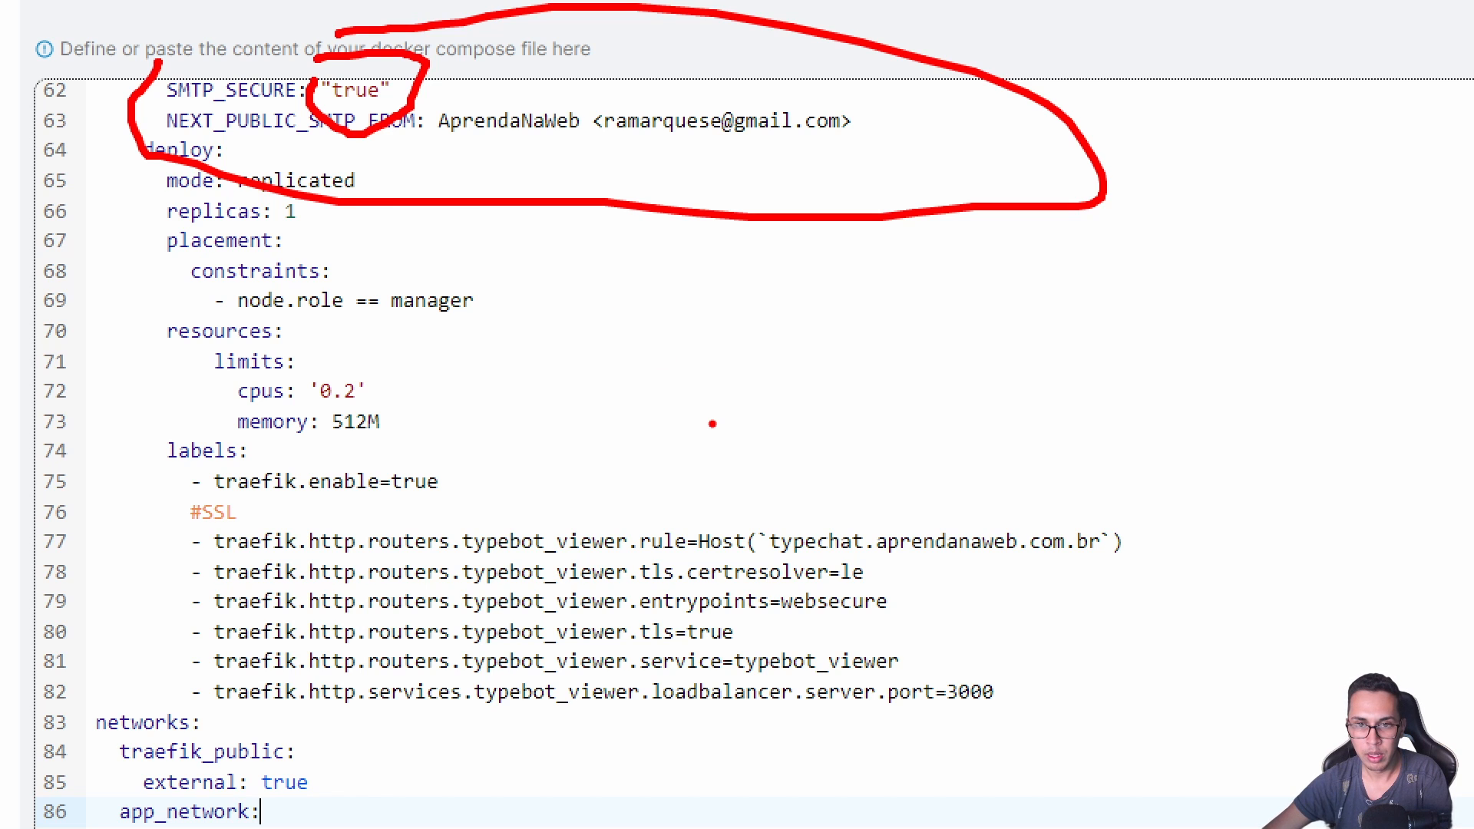
key(Escape)
Deploy the typebot stack from the edited compose definition.
scroll(681, 373, down, 2)
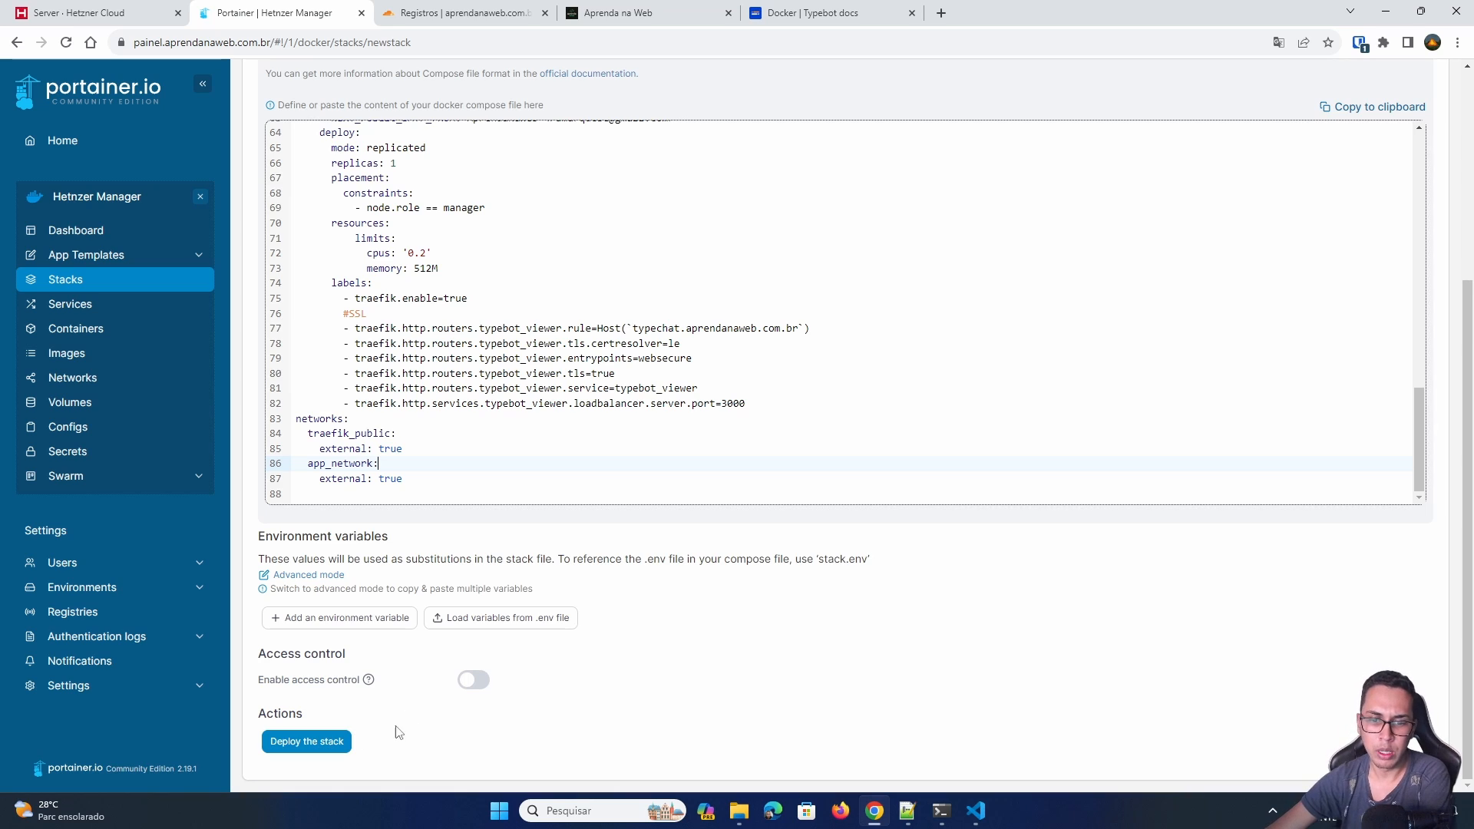
click(330, 742)
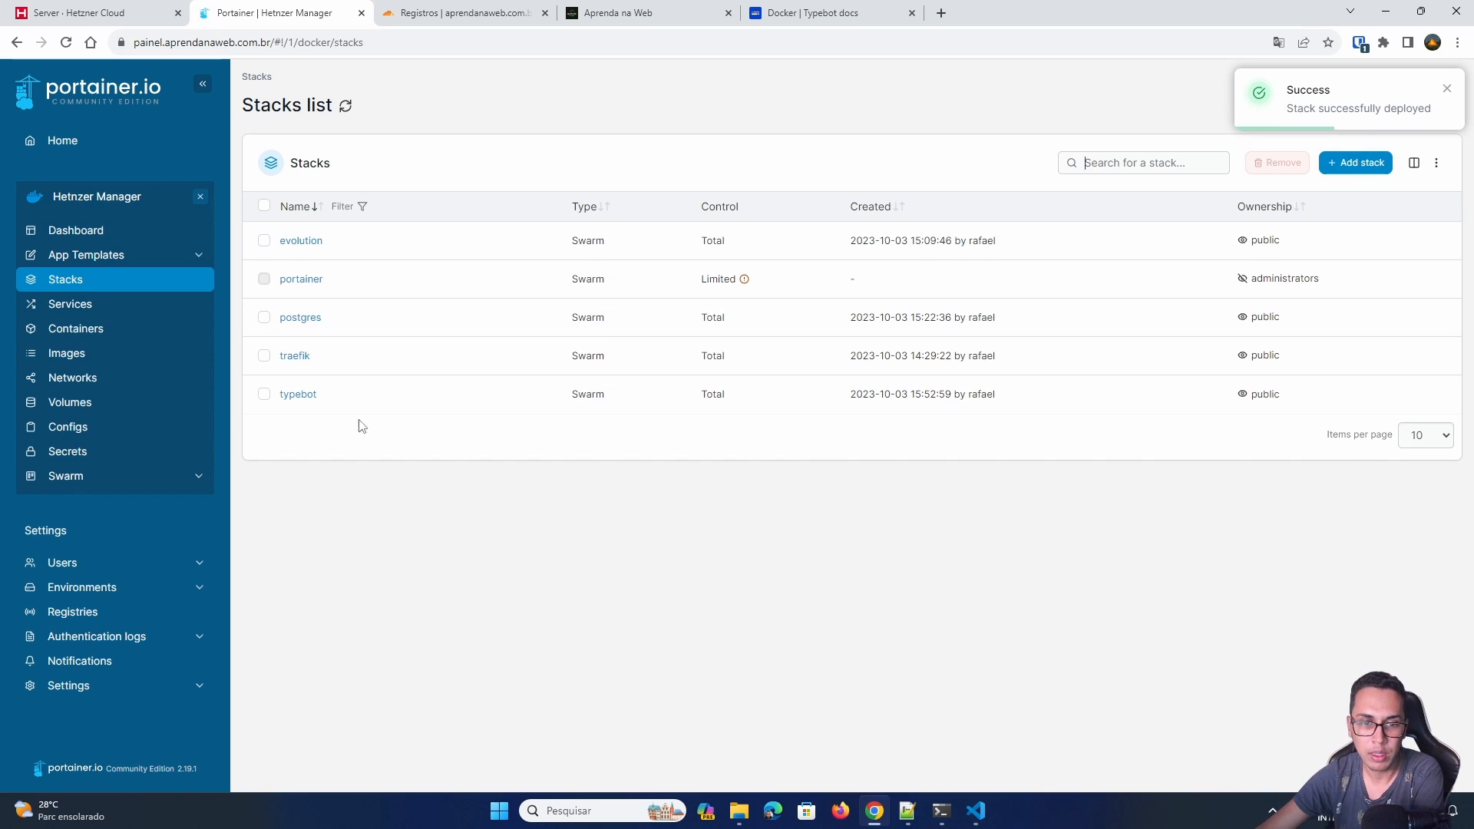
Open the typebot stack's details and expand the builder and viewer services to check their task status.
click(313, 403)
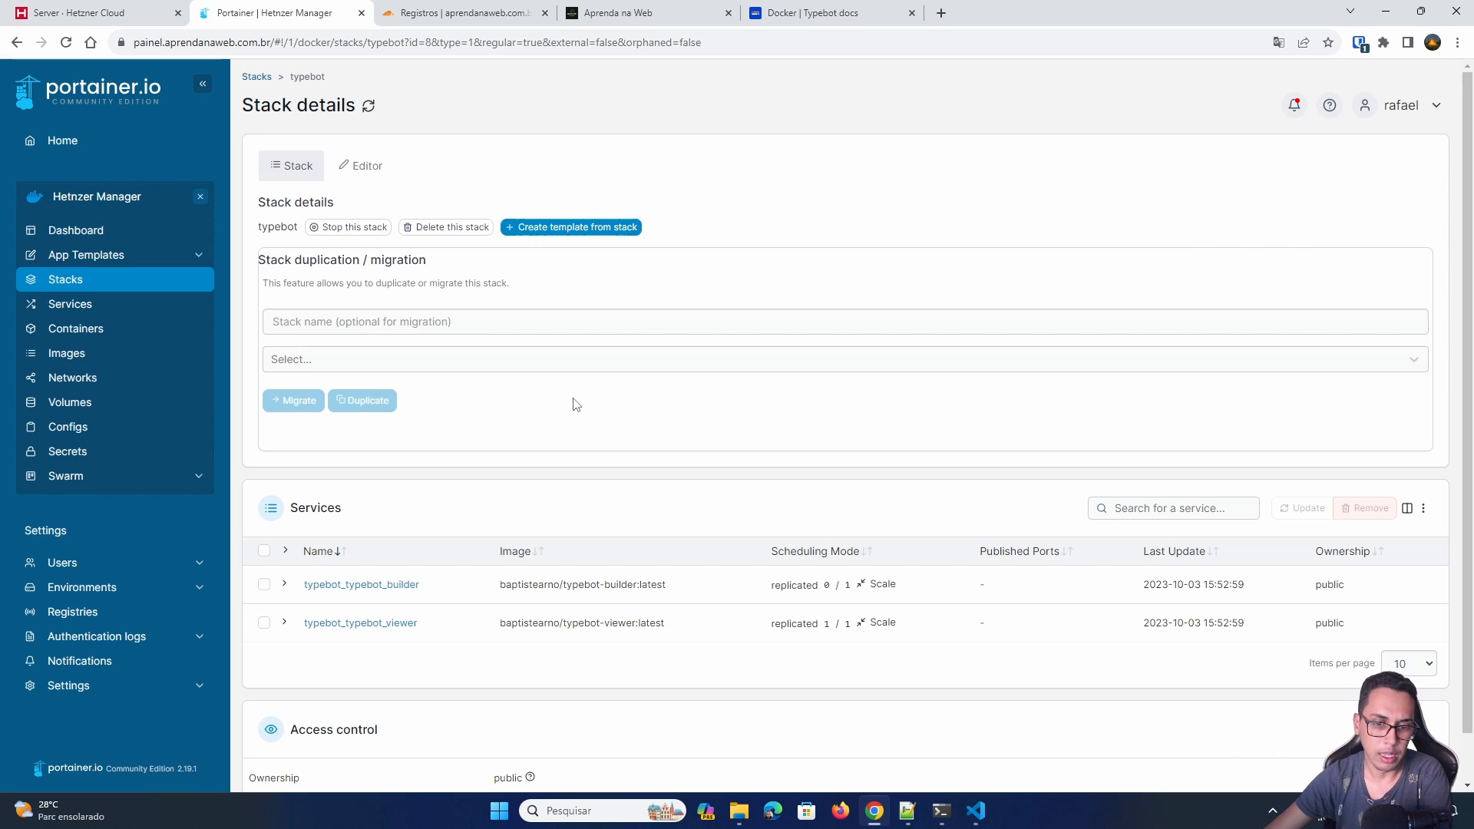
click(284, 584)
scroll(489, 510, down, 2)
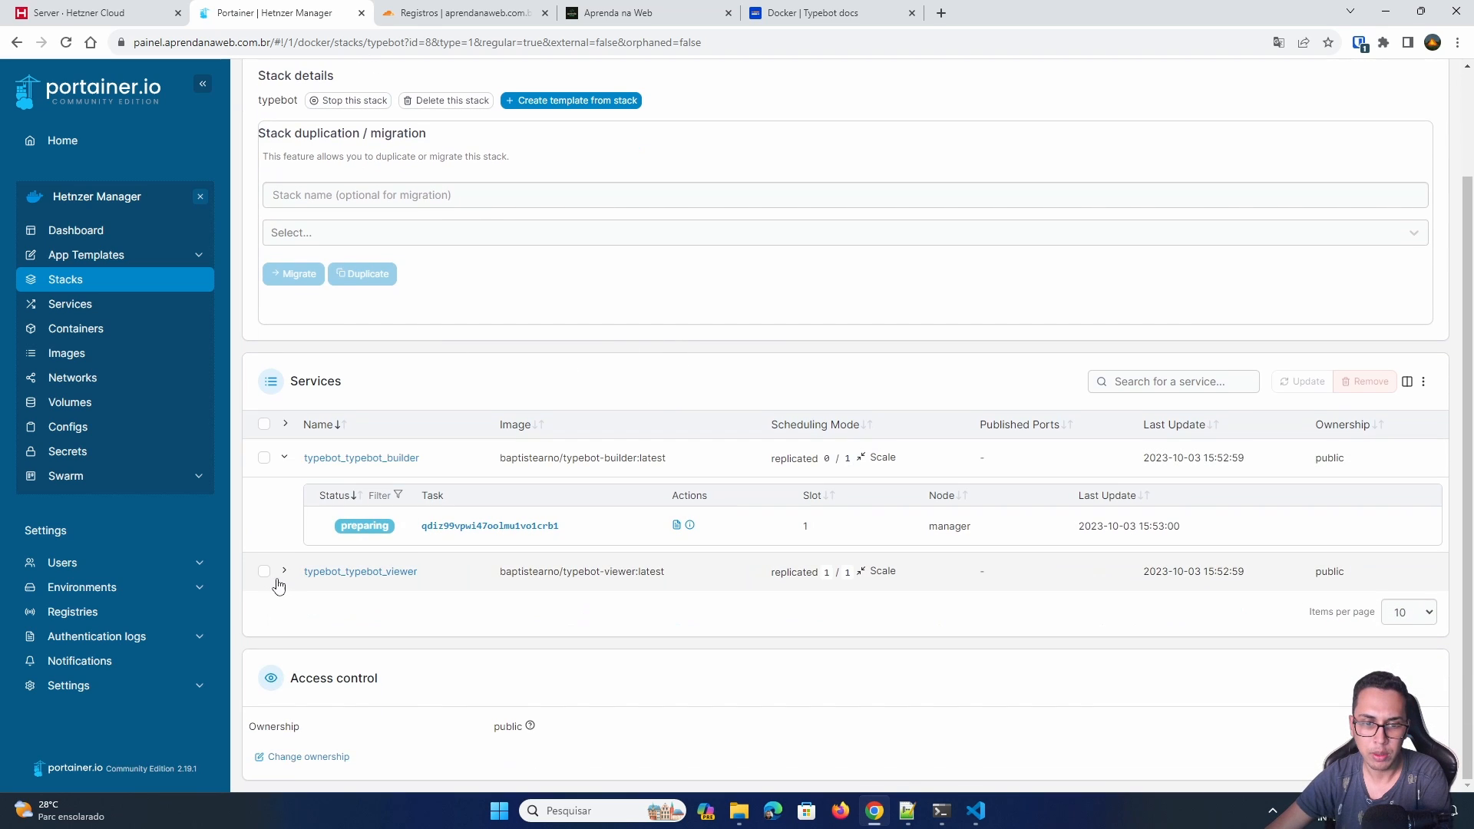
click(284, 572)
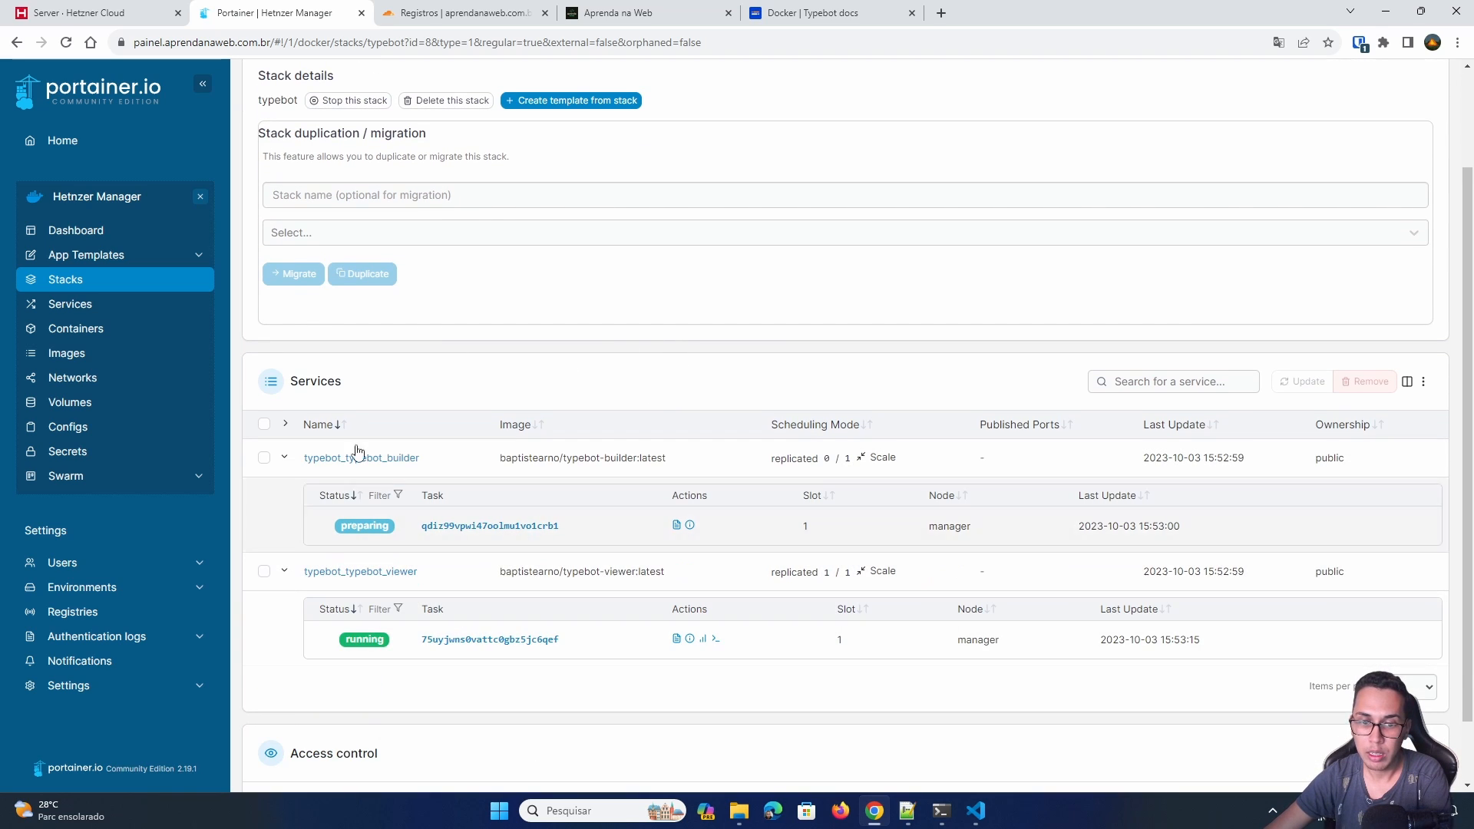
Reload the typebot stack's details and check the task status of the builder and viewer services.
click(63, 45)
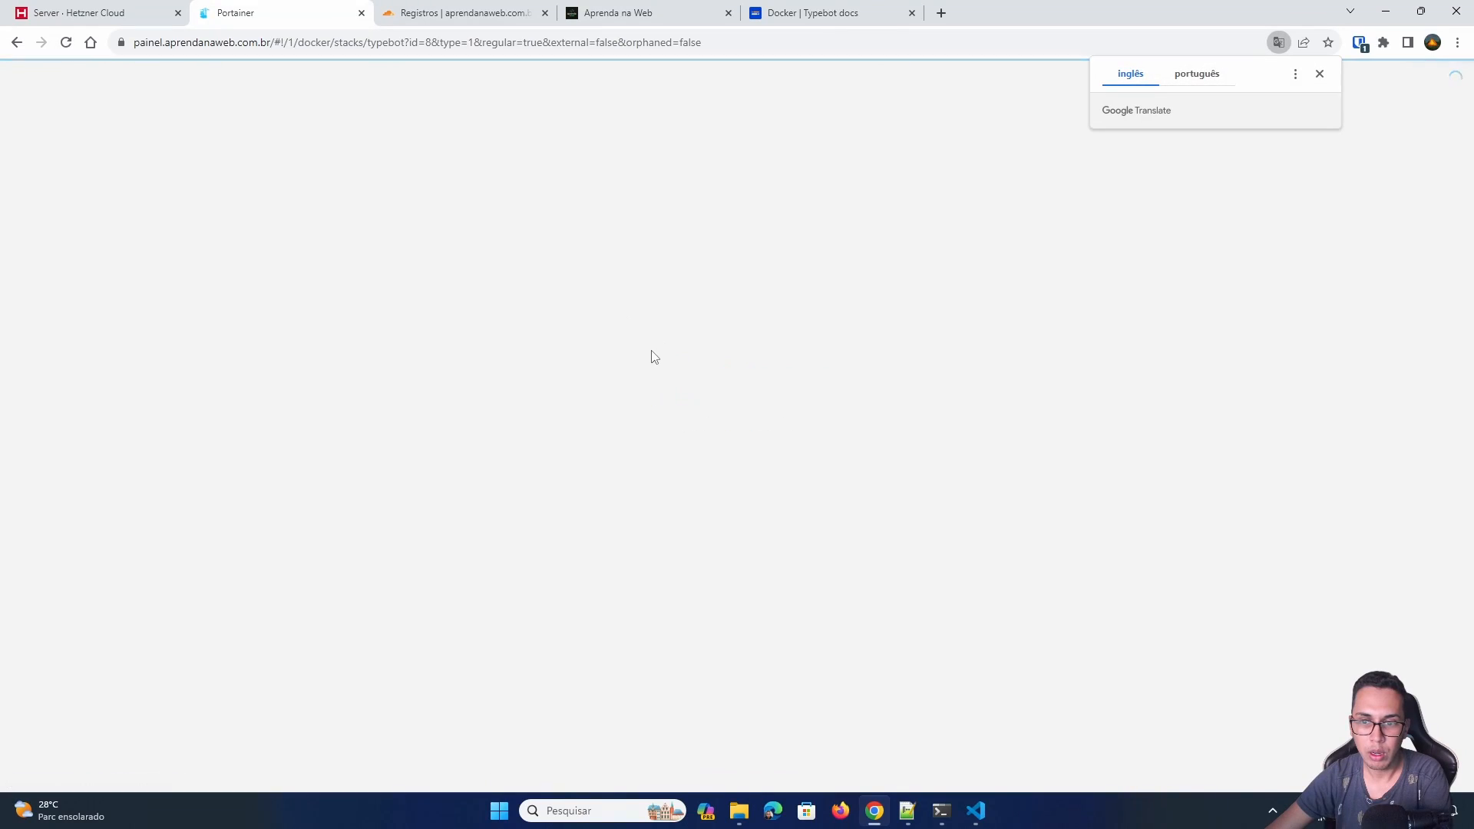
scroll(679, 465, down, 3)
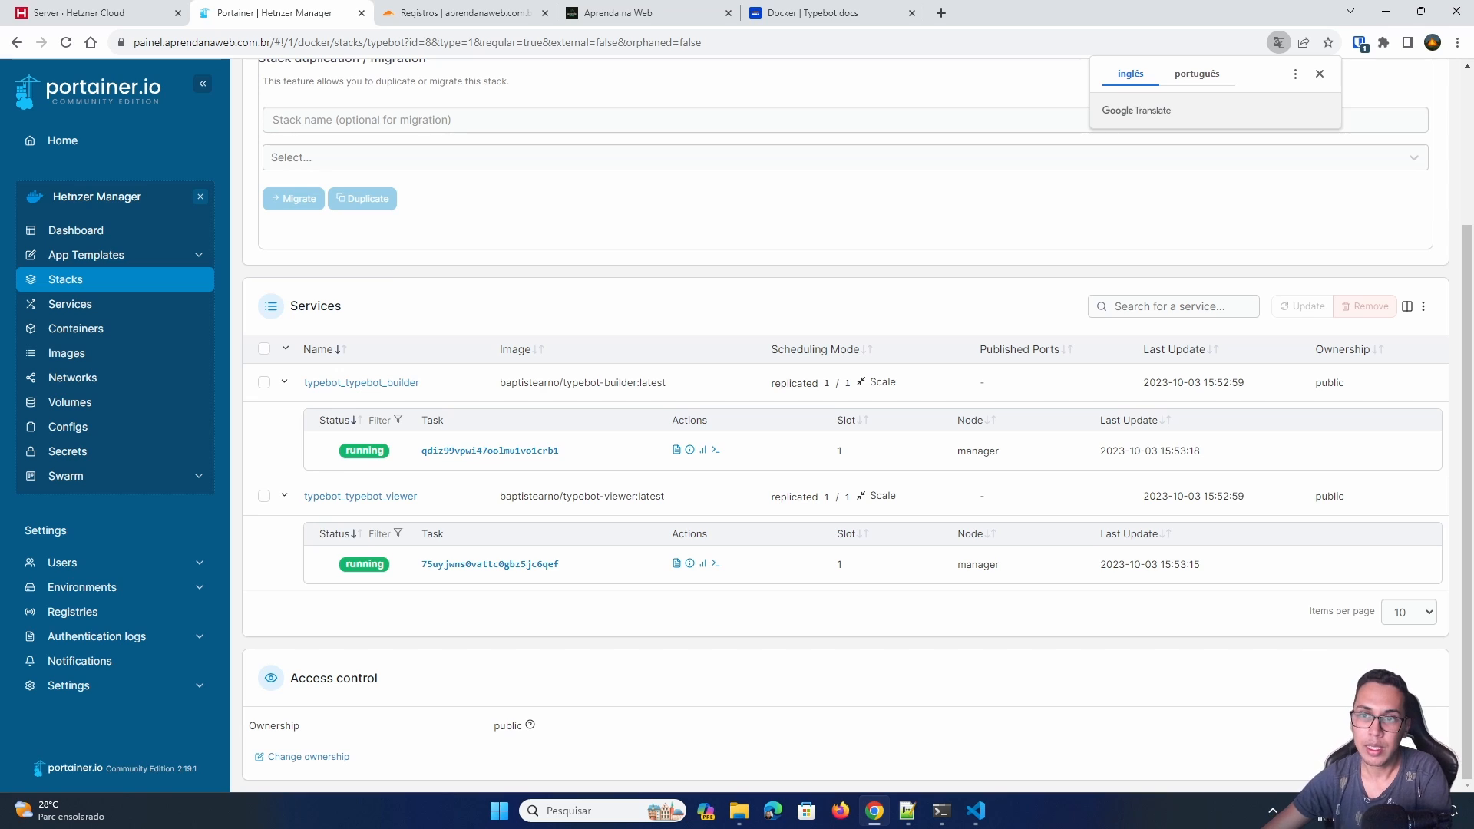
scroll(723, 145, up, 2)
Open builder.aprendanaweb.com.br in a new browser tab.
click(453, 9)
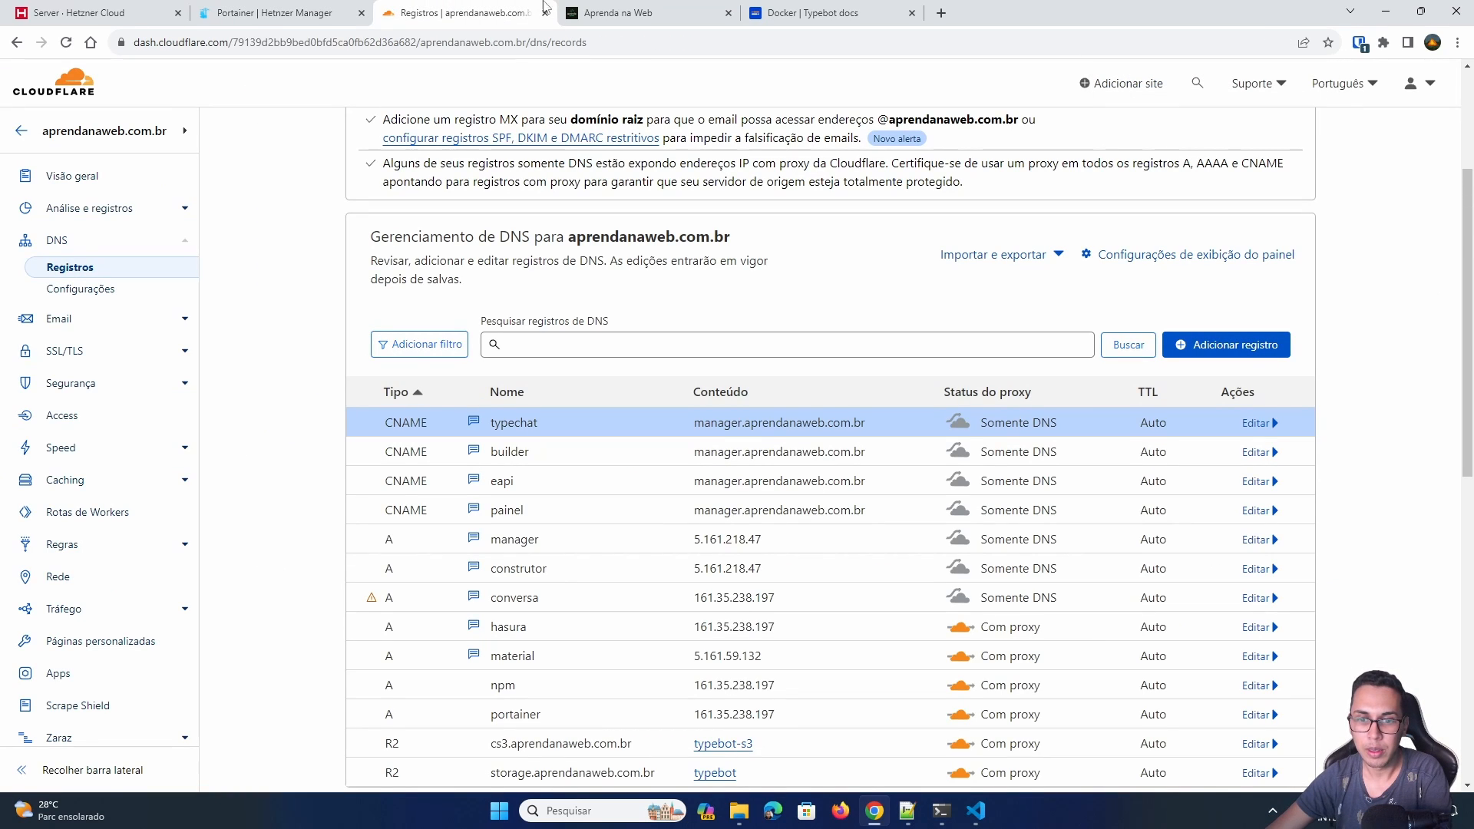
click(941, 12)
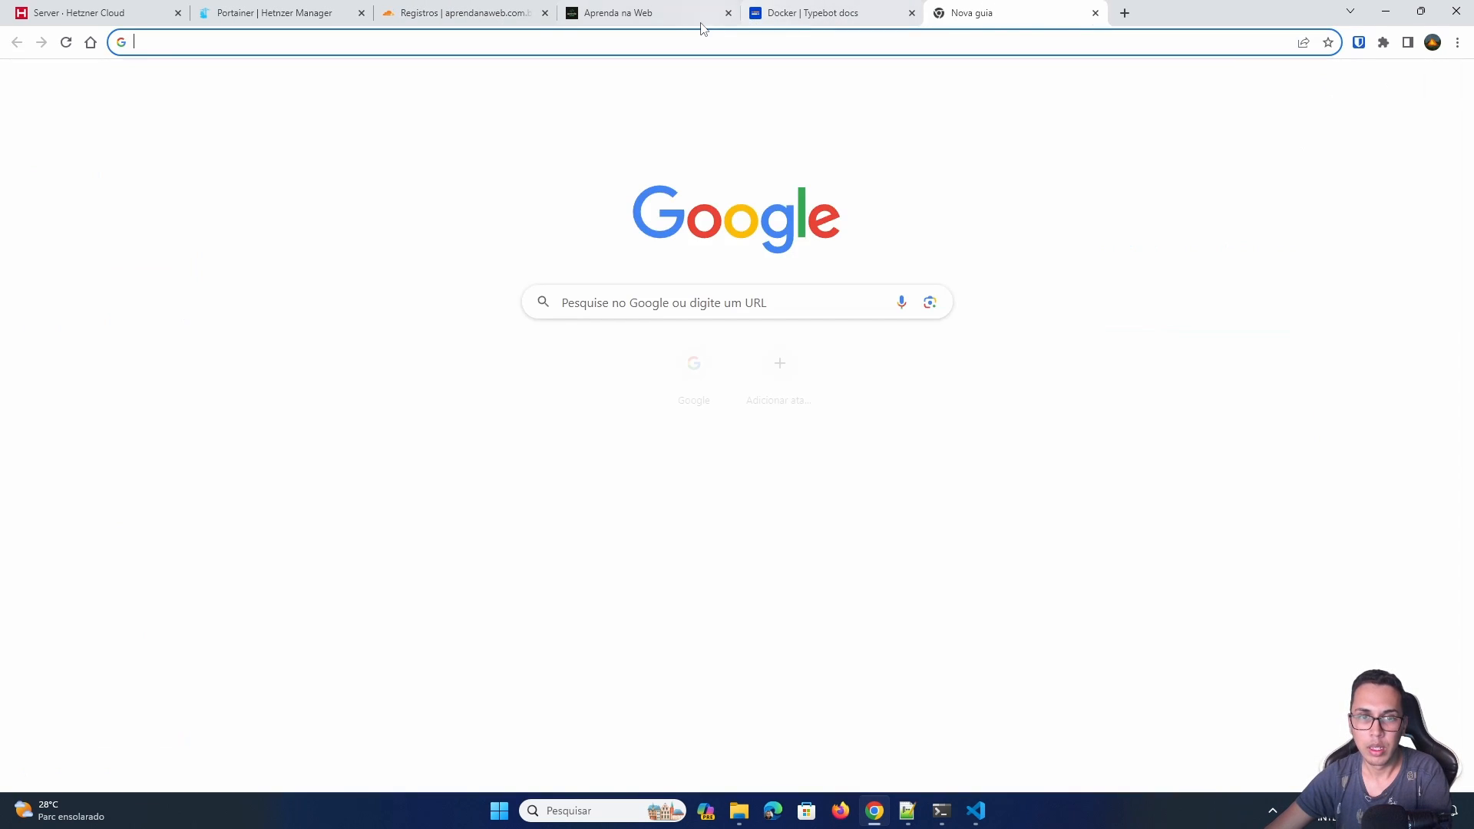
text(bul)
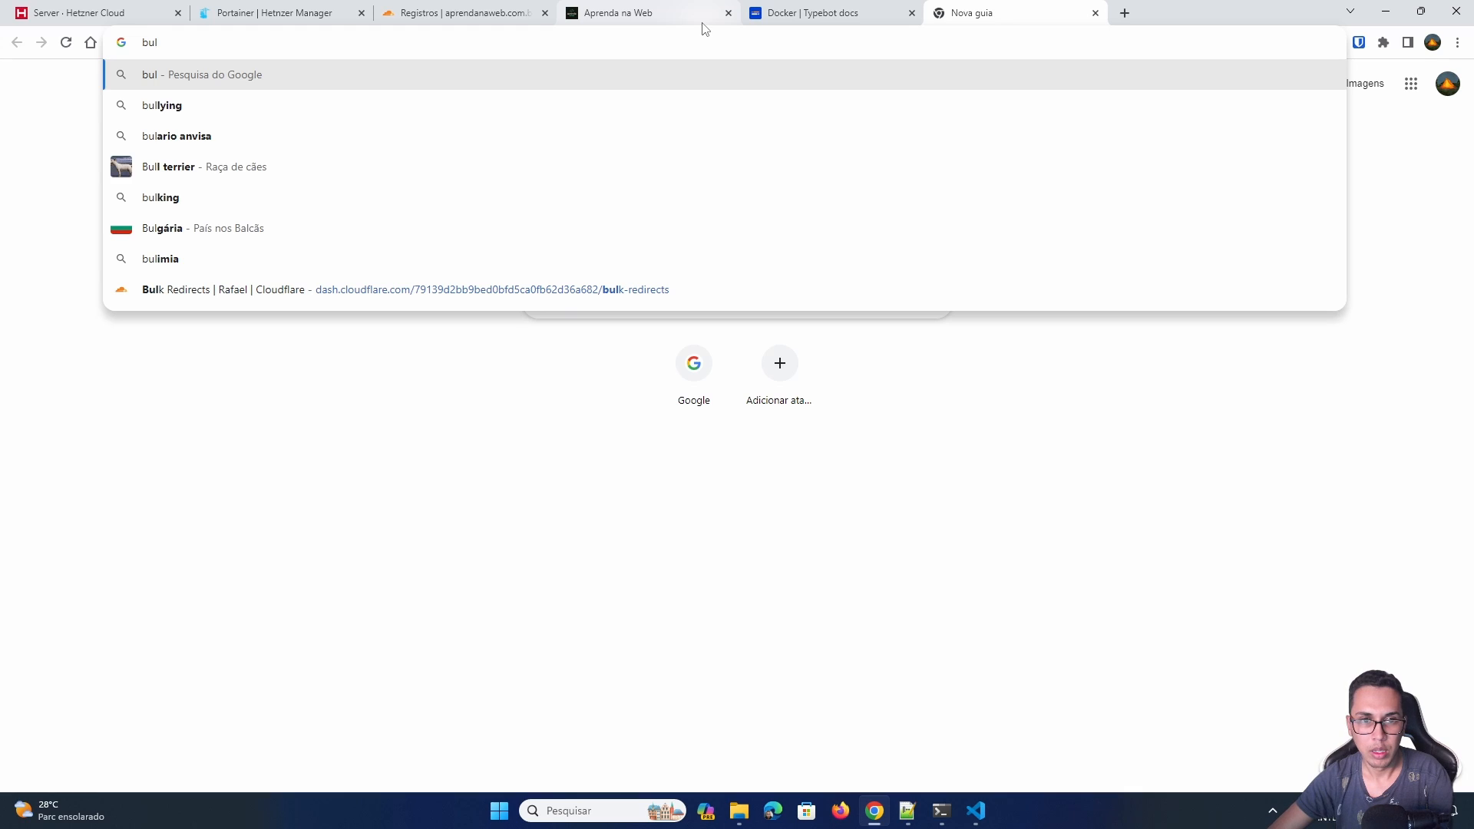
key(BackSpace)
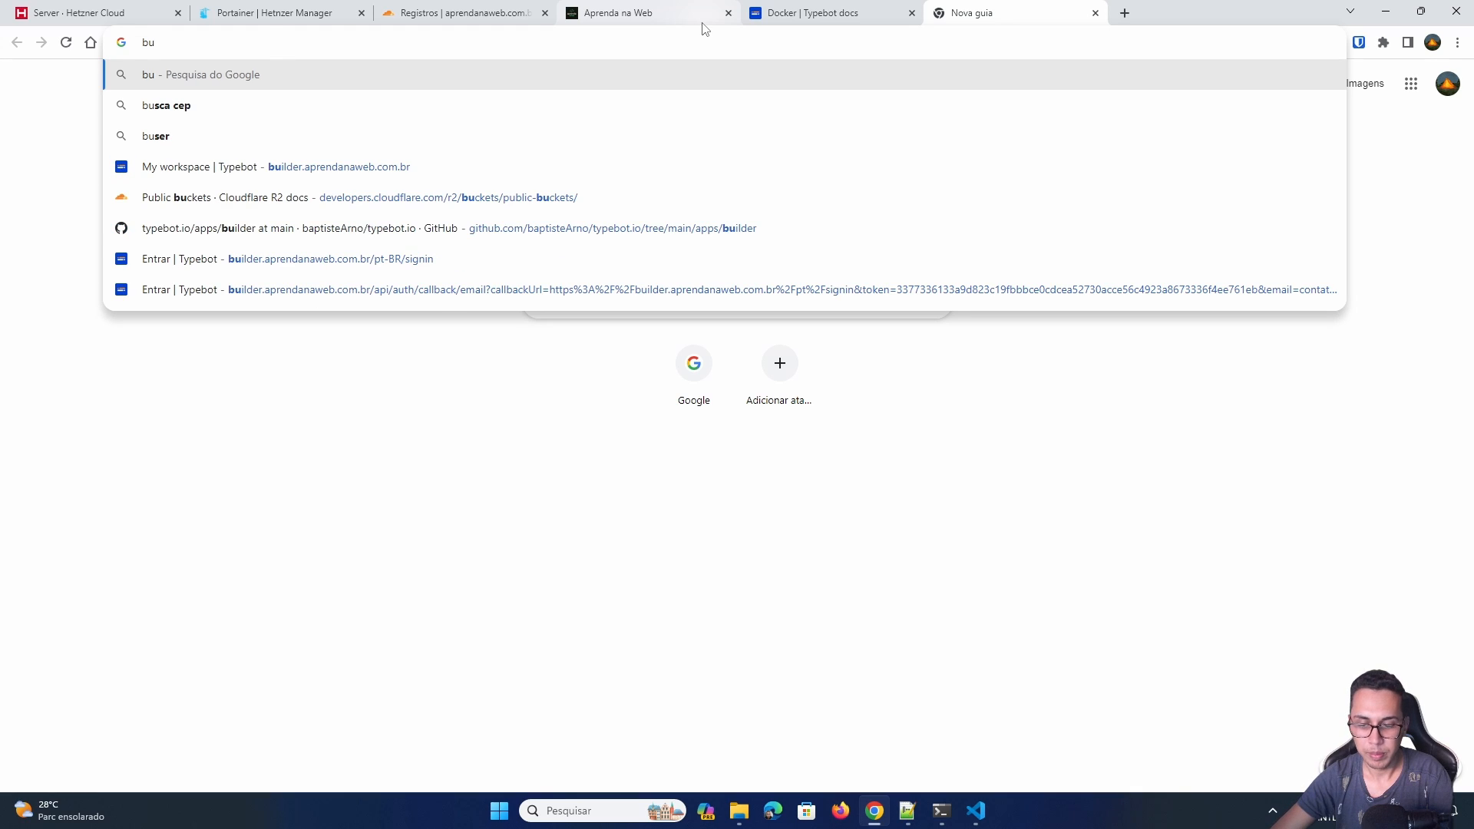
text(ild)
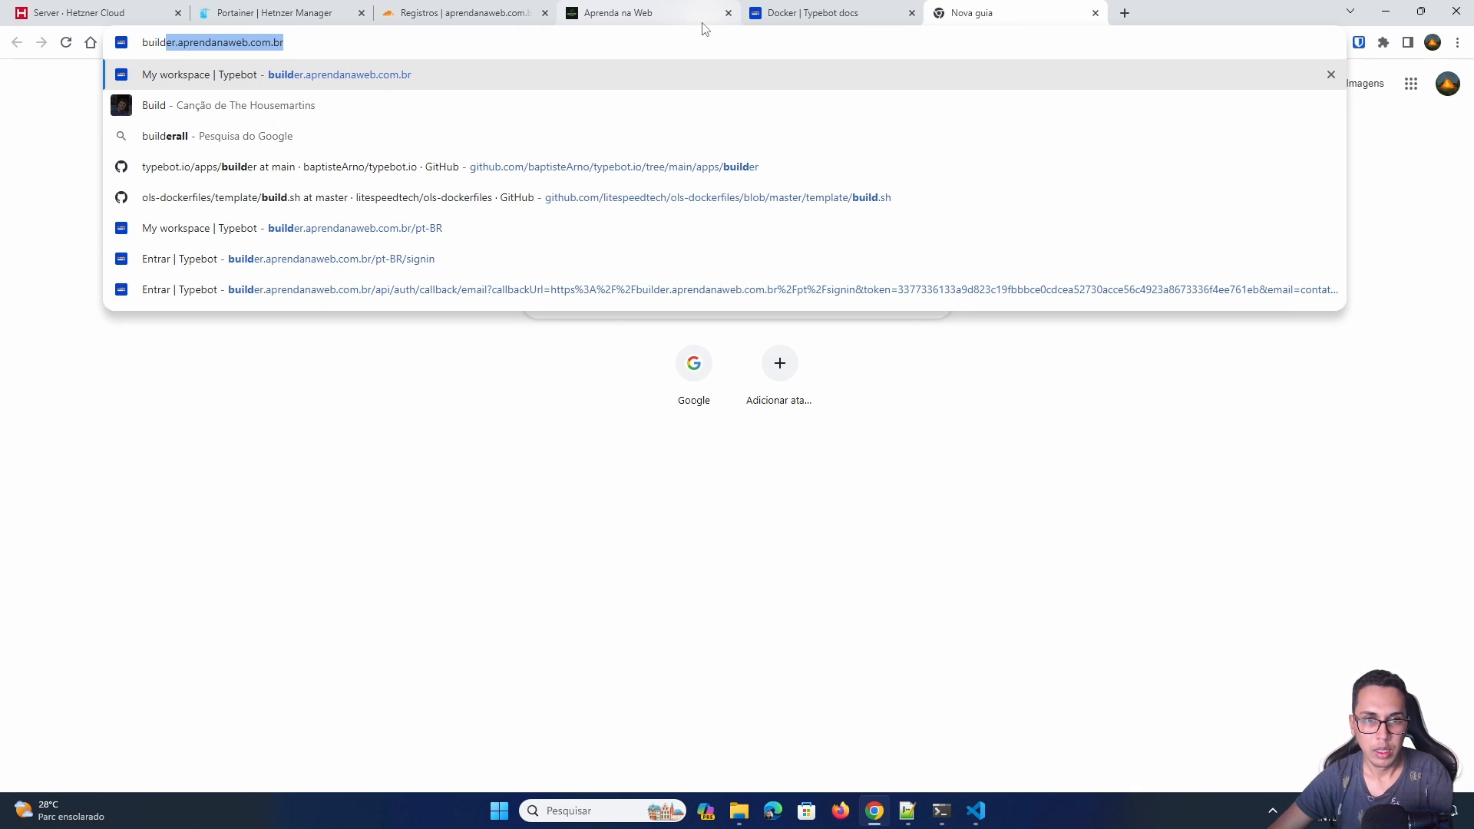
key(Return)
key(Return)
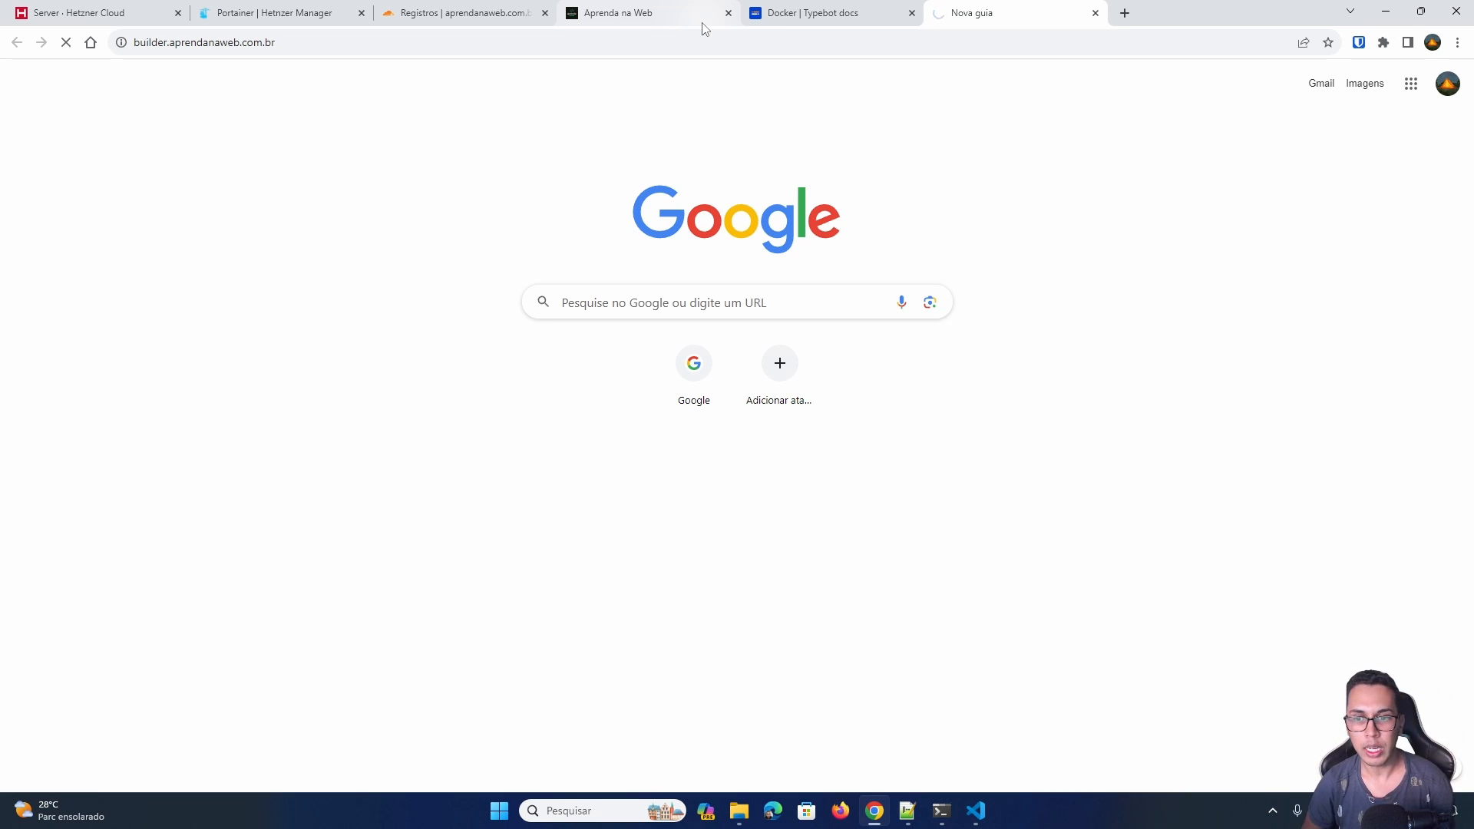
Open the running typebot_builder task's logs in a separate tab and examine the final migration and listening-port lines.
click(274, 13)
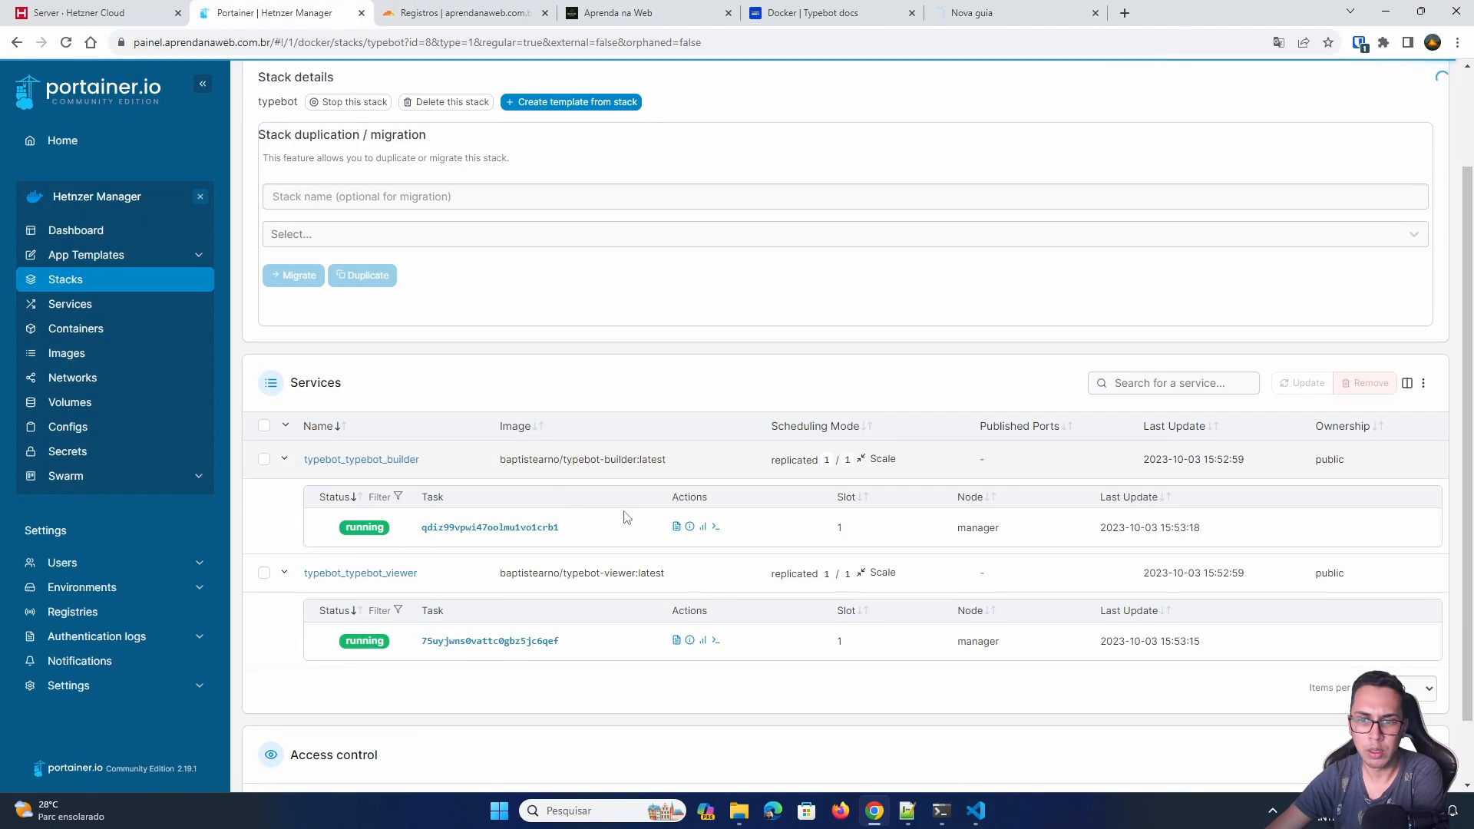
right_click(676, 528)
click(729, 540)
click(438, 13)
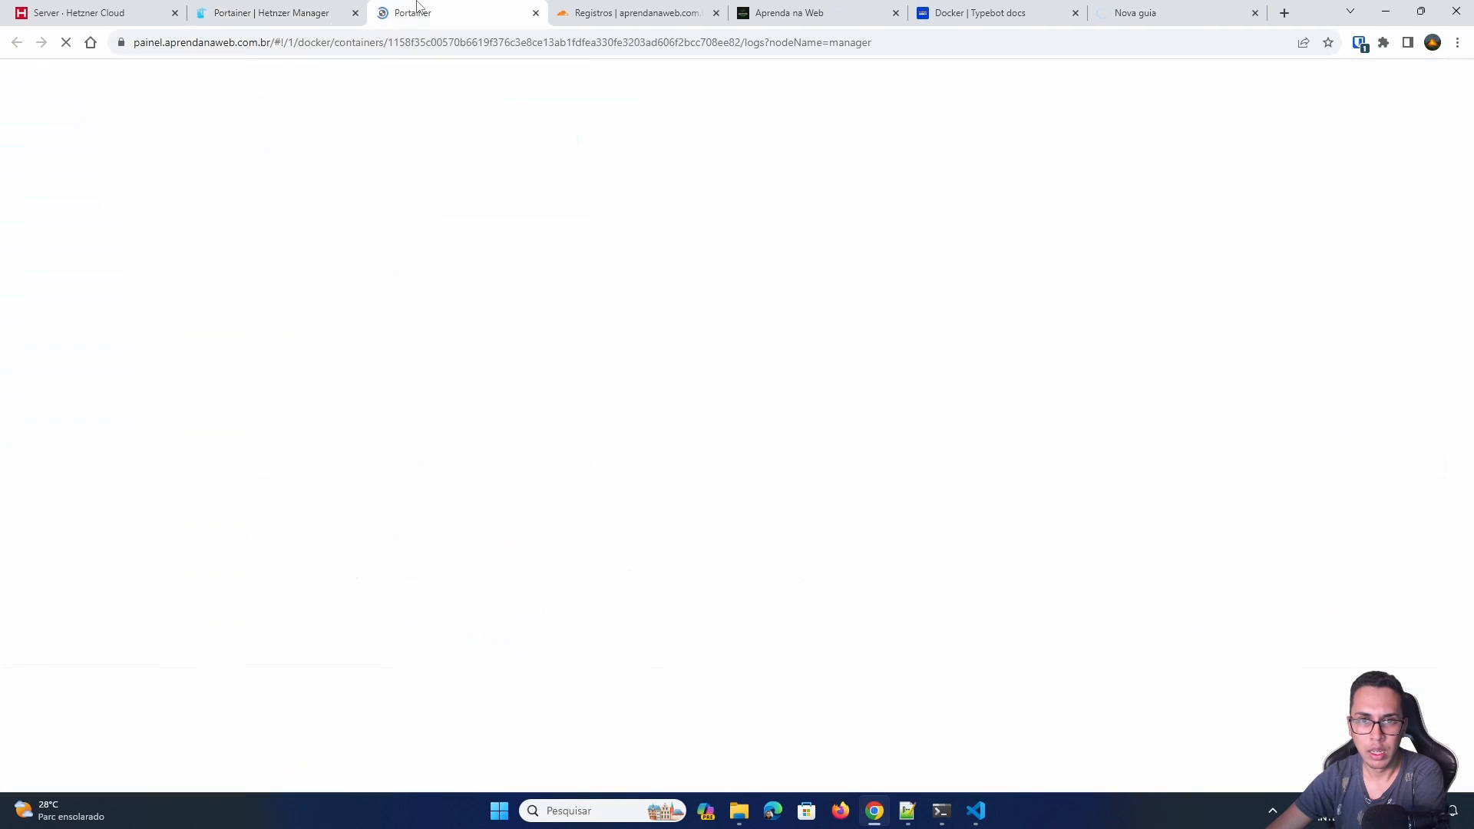
scroll(434, 335, down, 2)
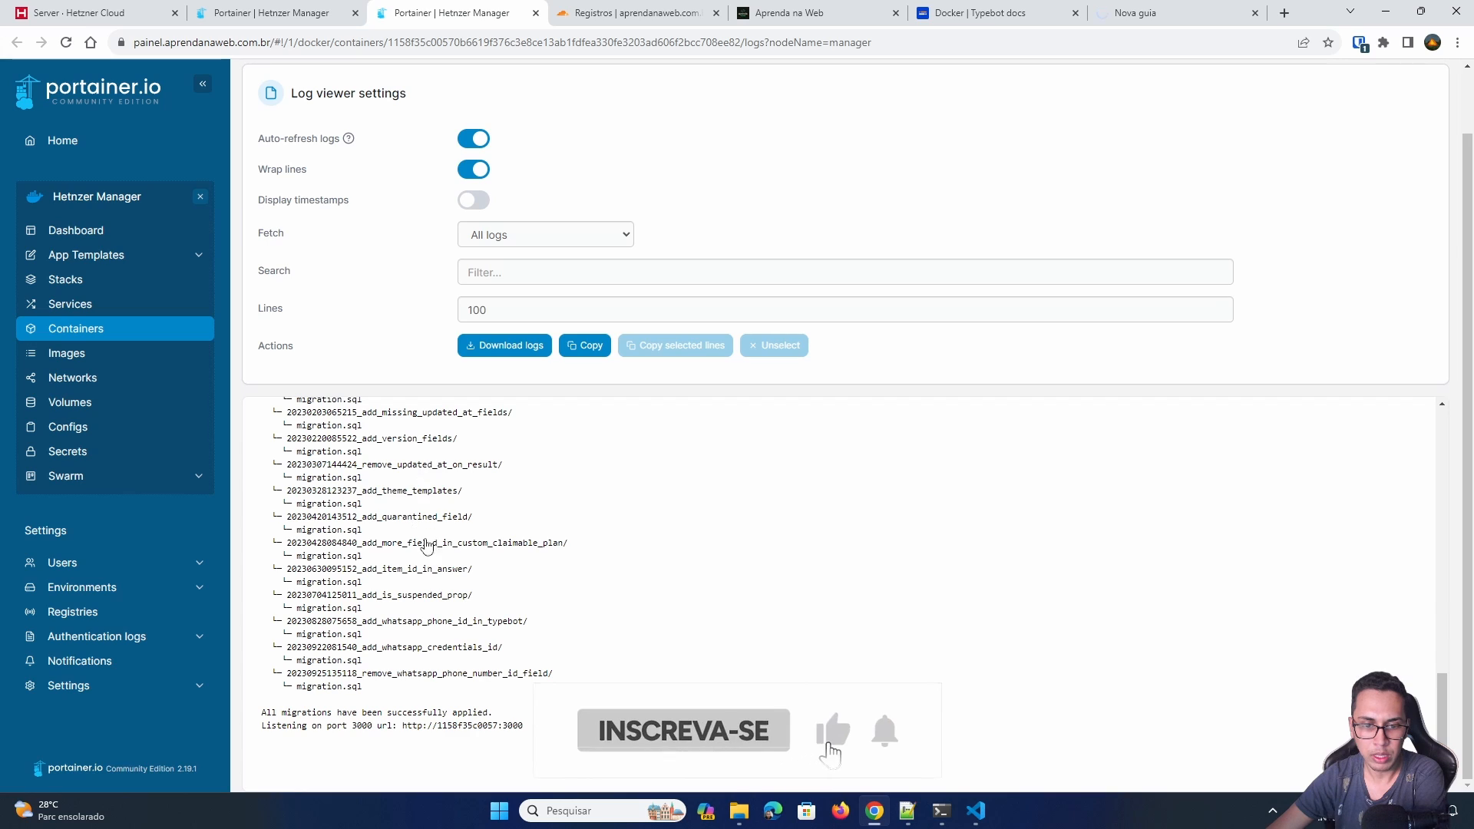
drag(297, 717, 445, 717)
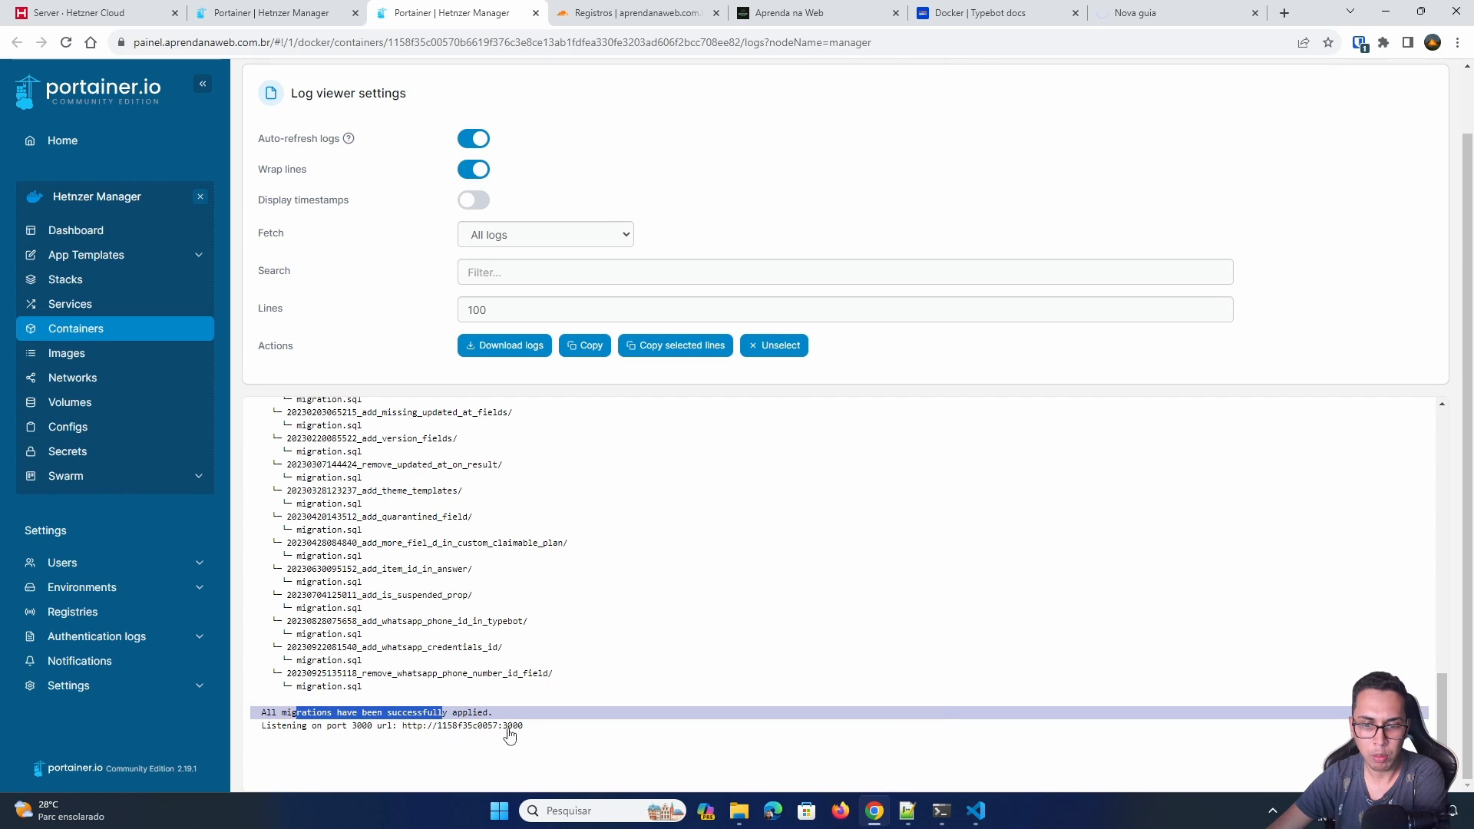
drag(553, 730, 346, 730)
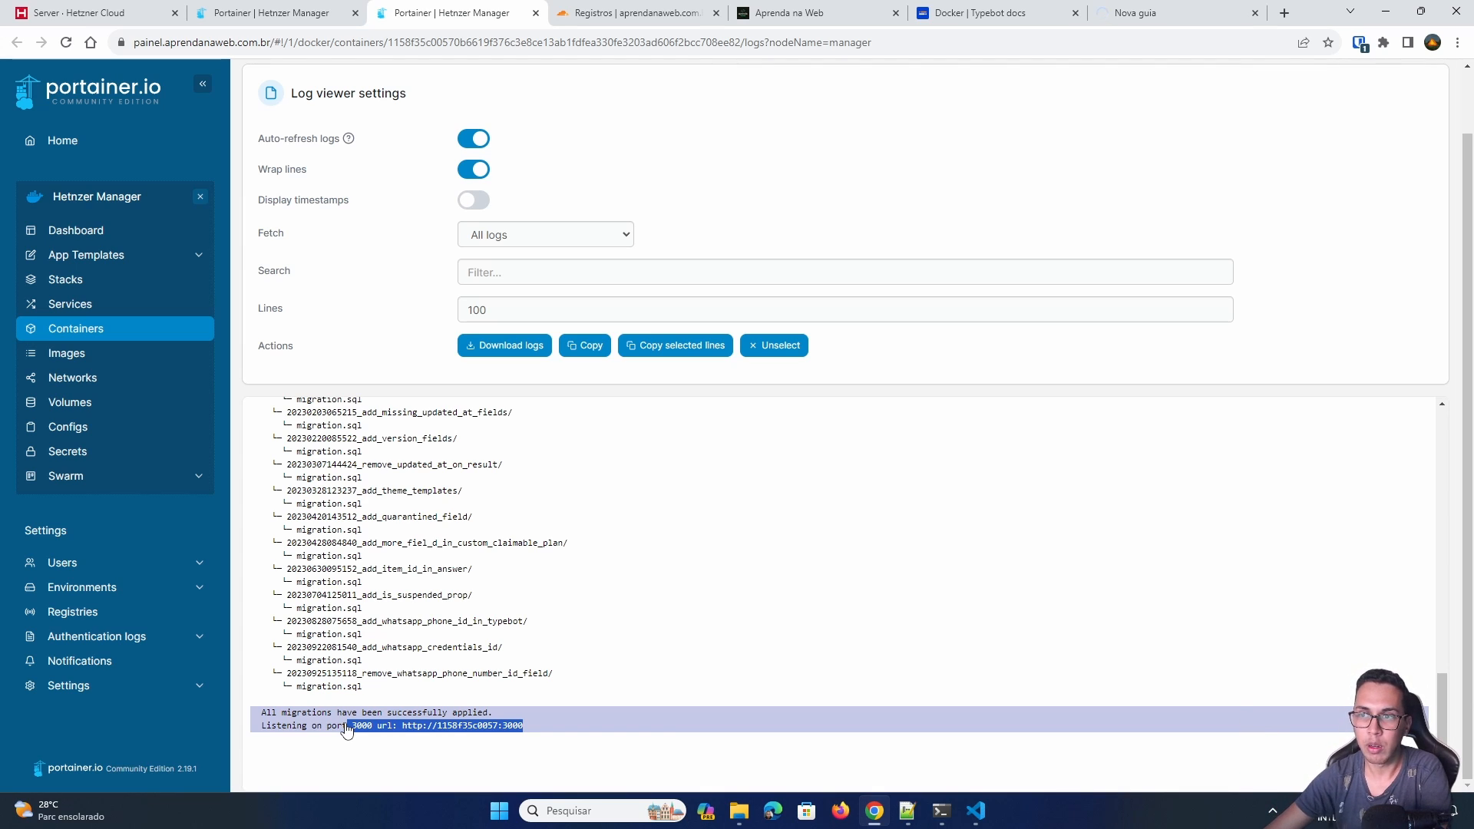
Turn off log auto-refresh, set the log lines to 10000, review the builder's migration entries and close the logs tab.
click(1144, 9)
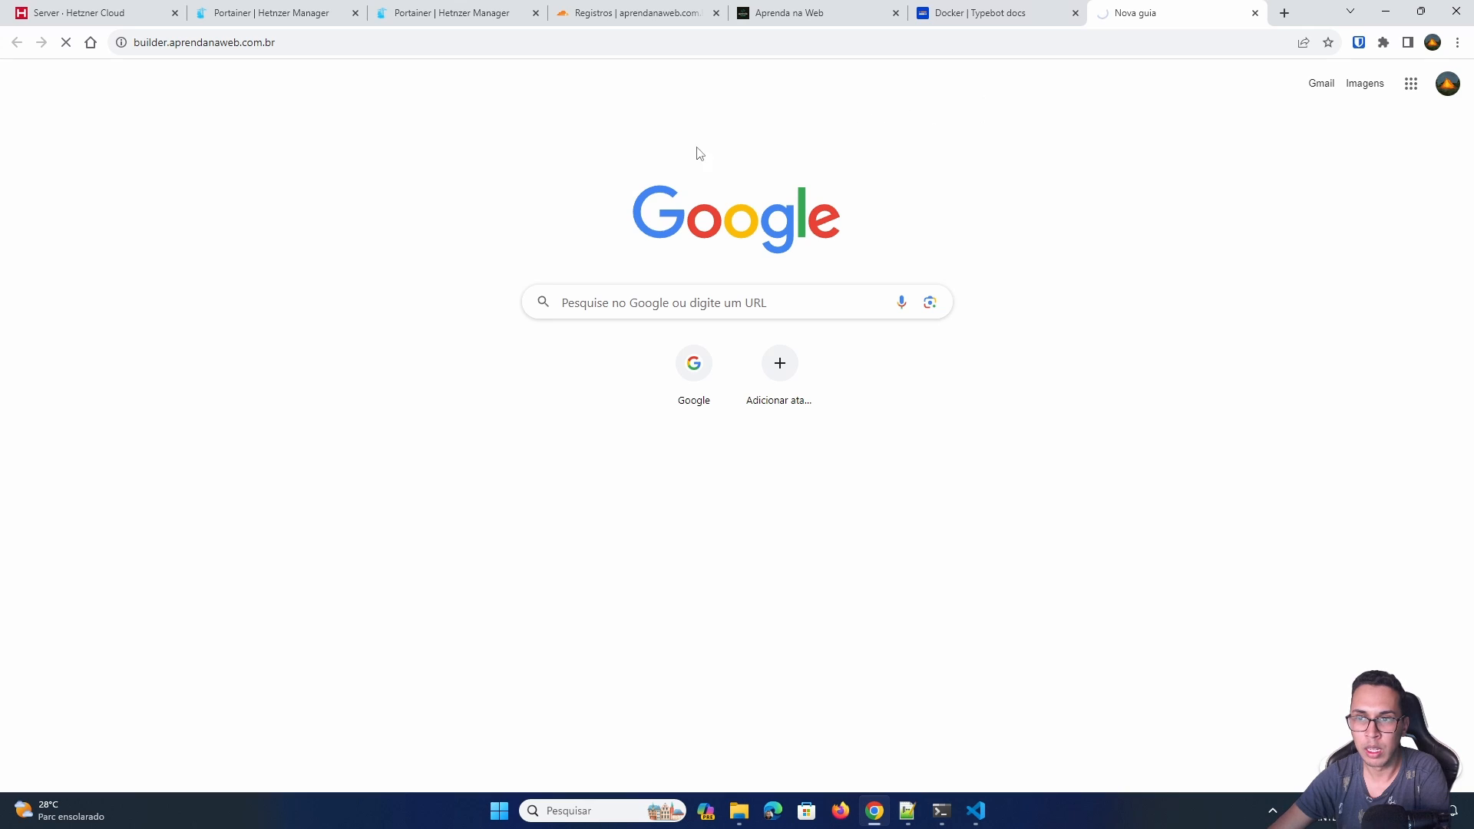
click(467, 15)
scroll(500, 614, up, 1)
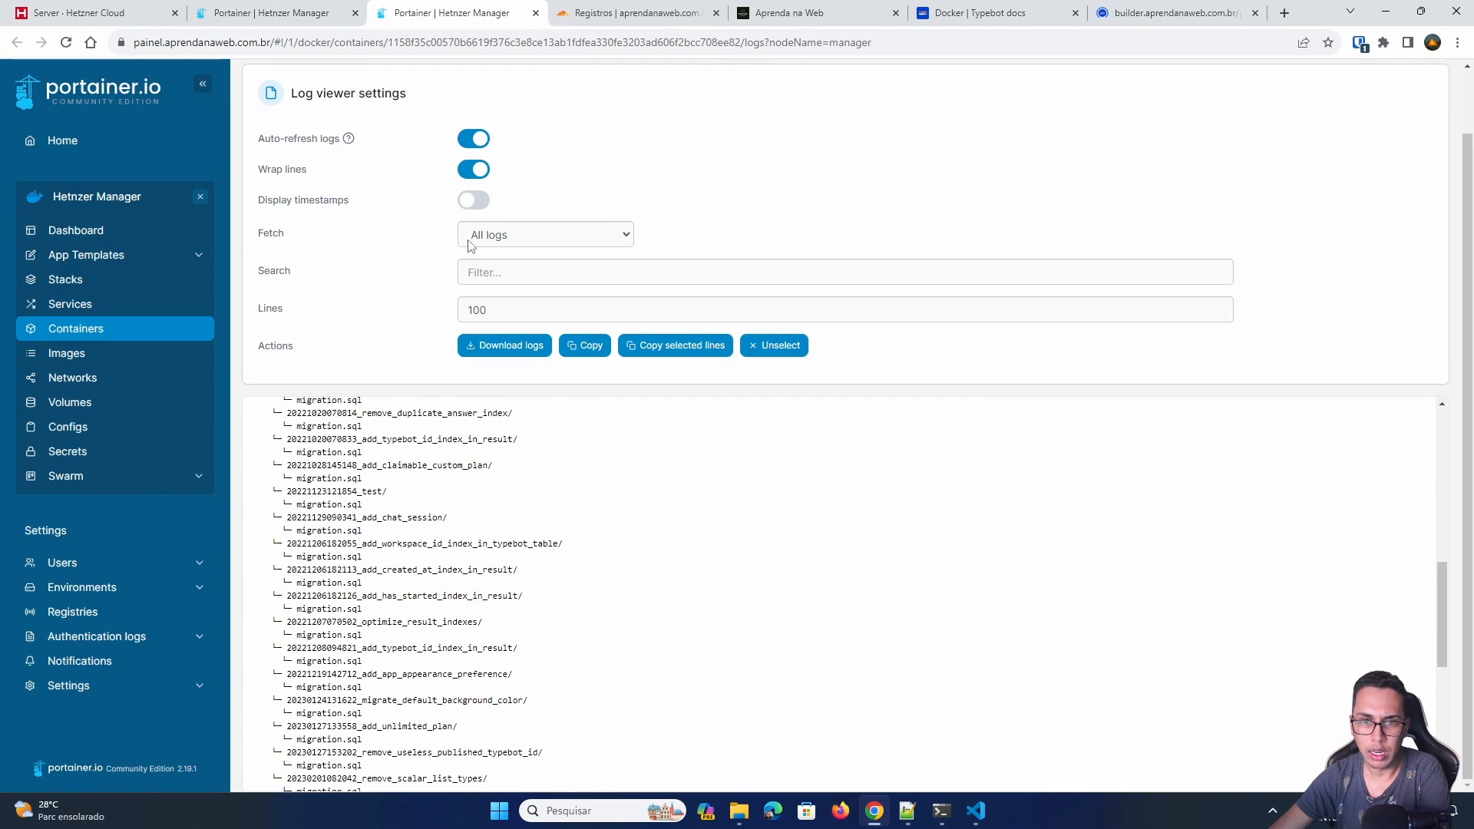
click(474, 138)
scroll(438, 638, up, 10)
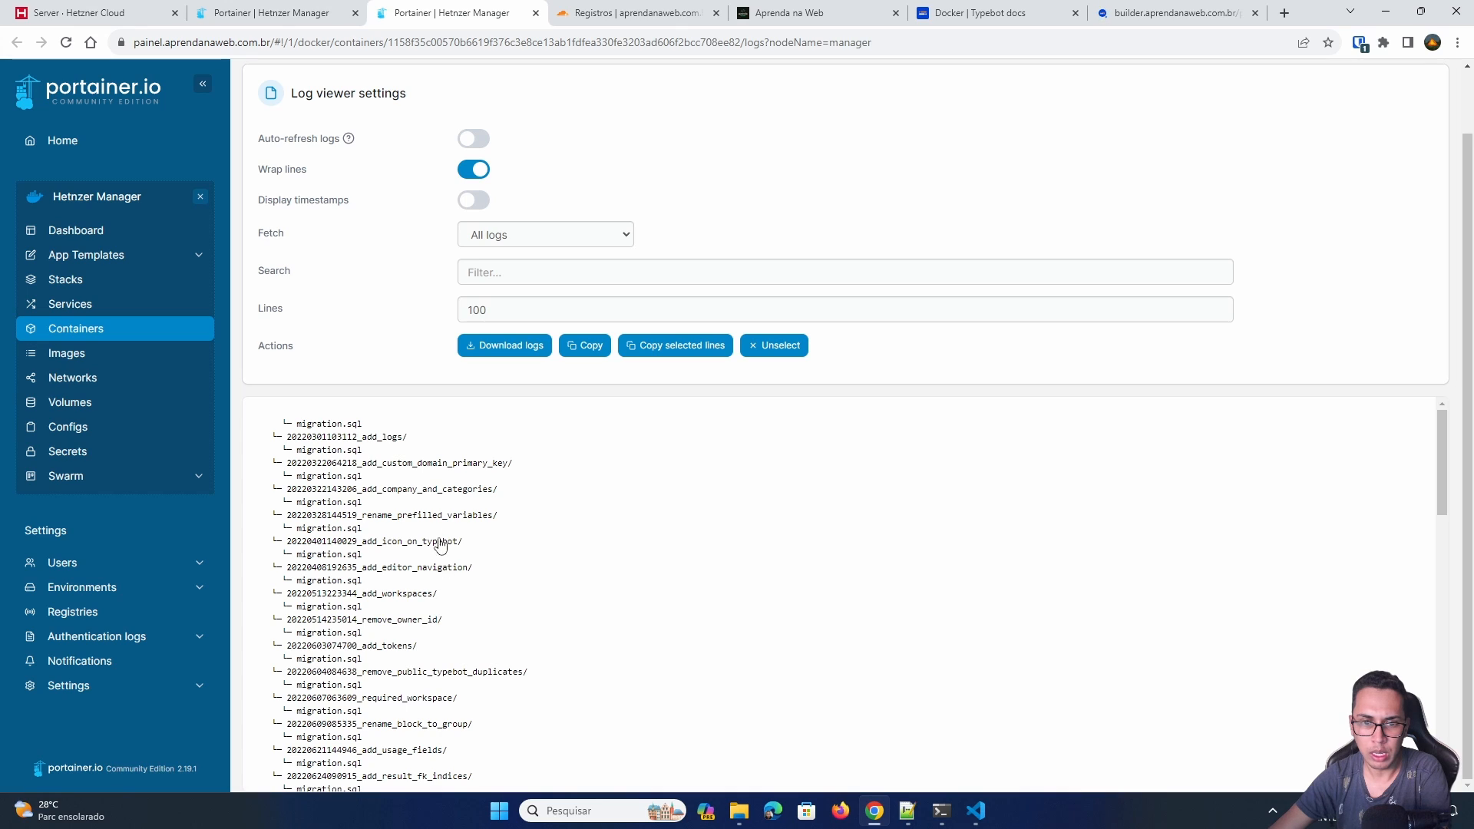
click(527, 313)
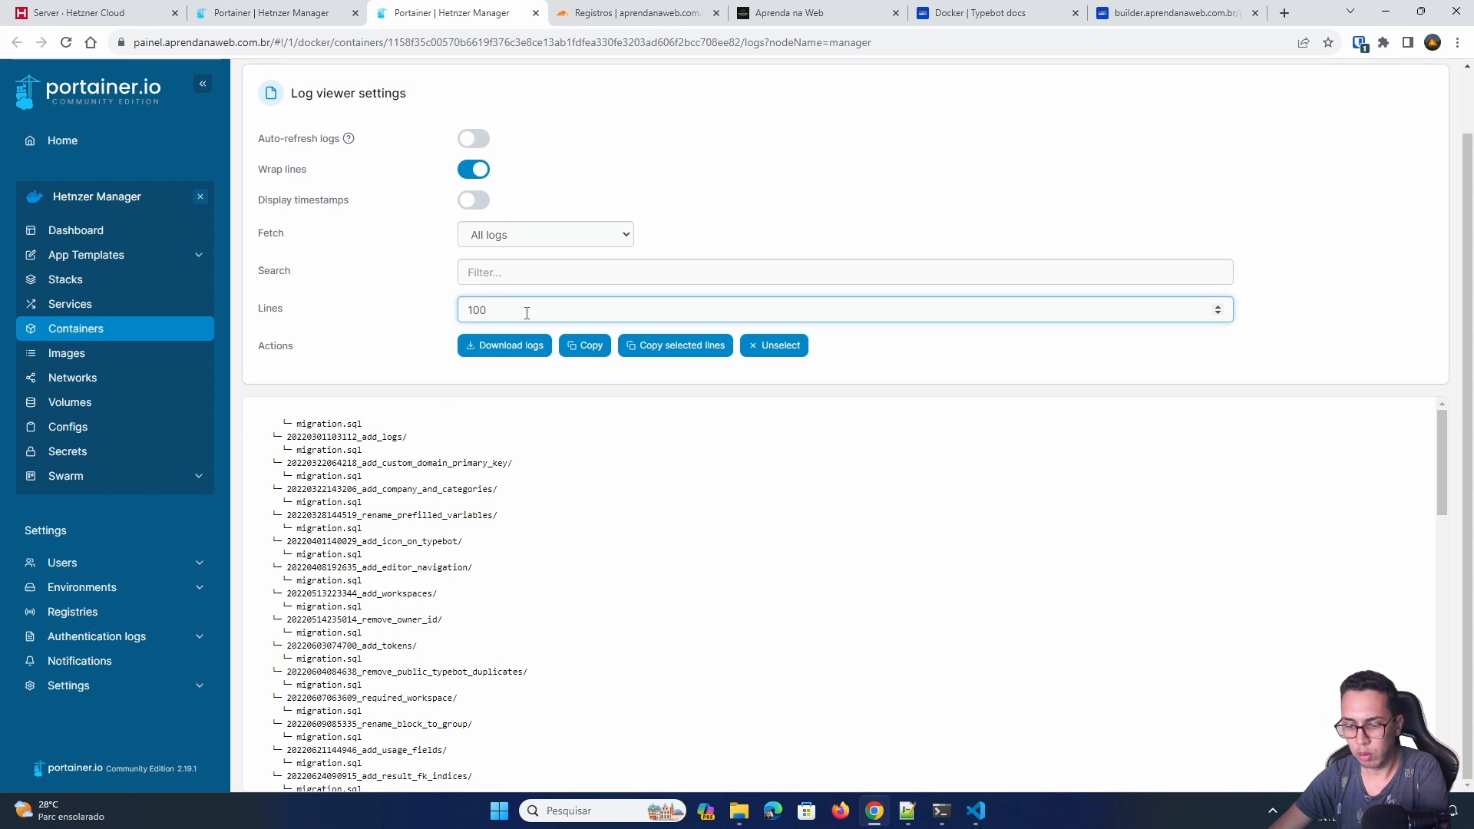
text(00)
click(402, 531)
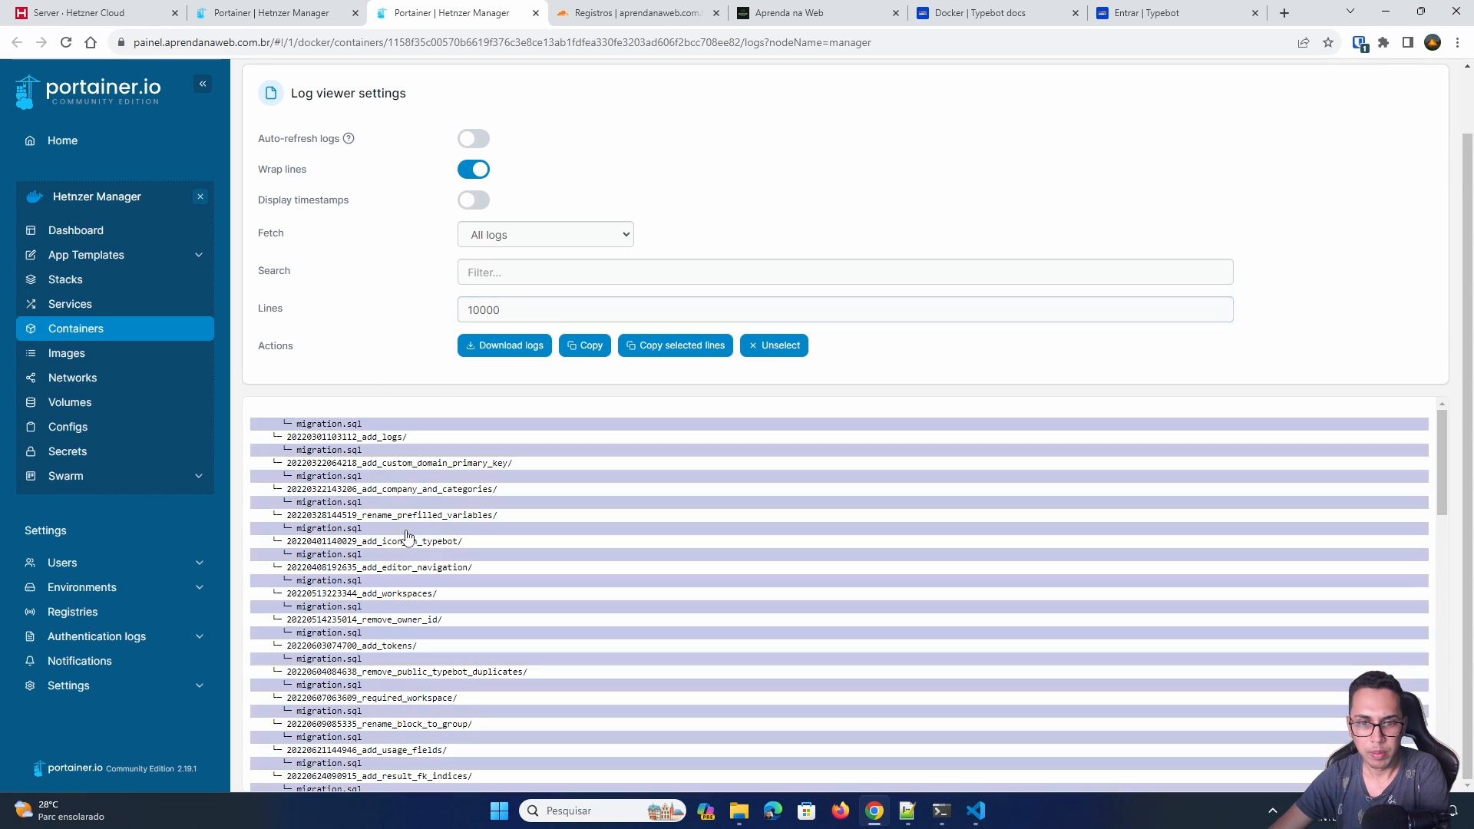
click(403, 531)
scroll(409, 529, up, 2)
scroll(403, 498, down, 2)
scroll(403, 497, down, 12)
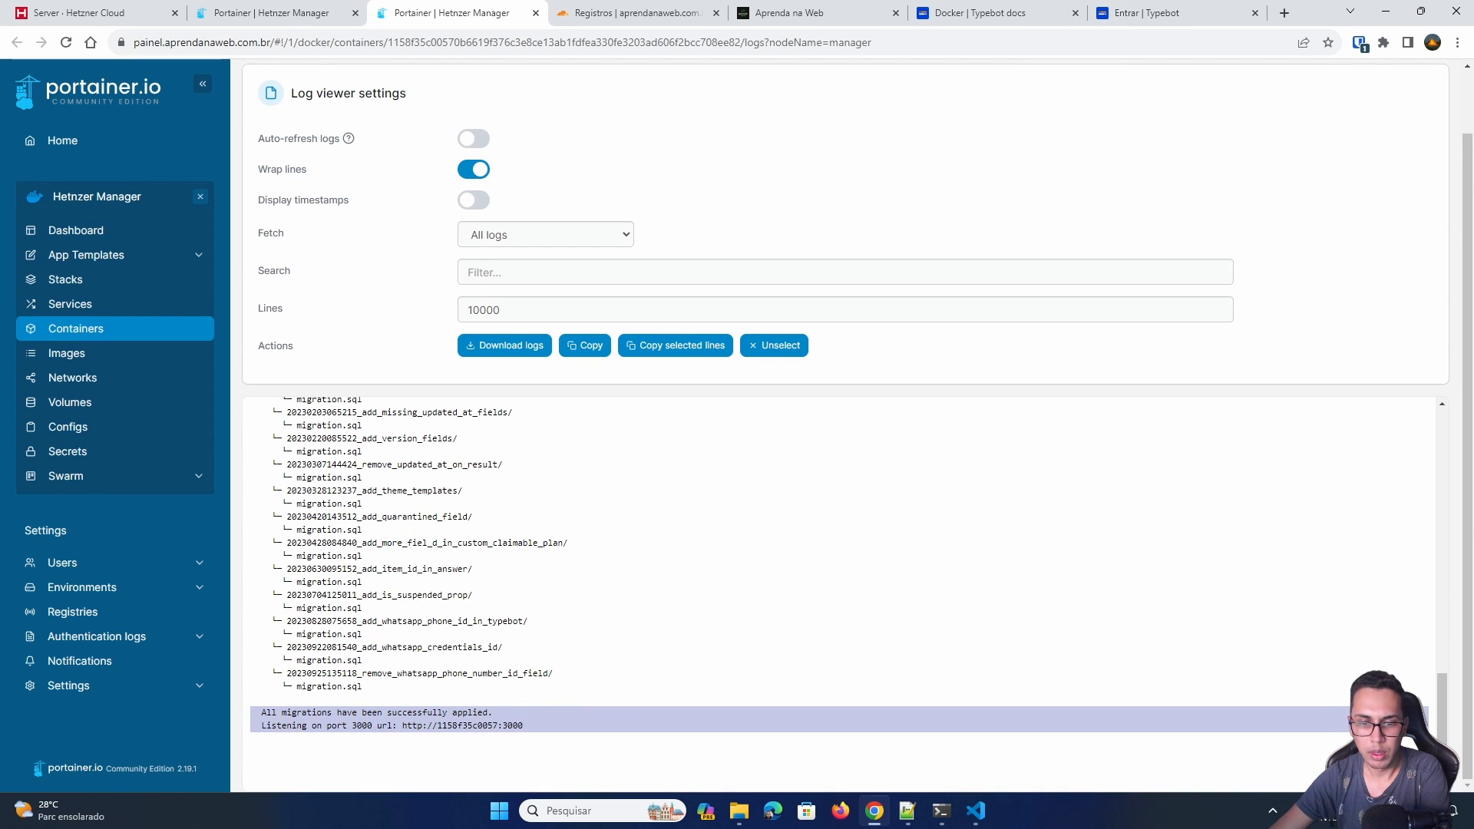
click(535, 13)
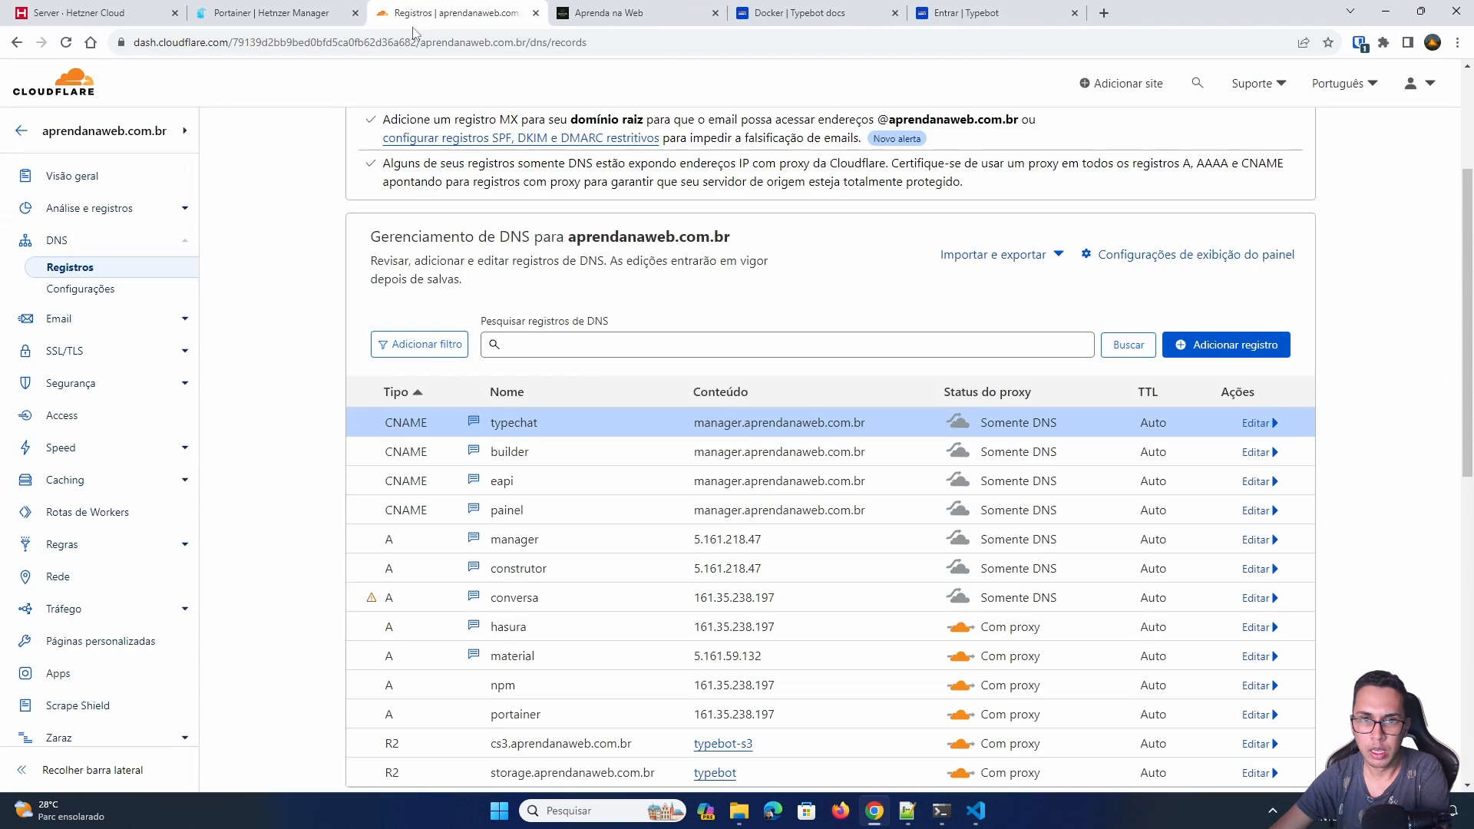
Reload the Typebot builder's sign-in page and submit the account's email address.
click(954, 11)
click(67, 46)
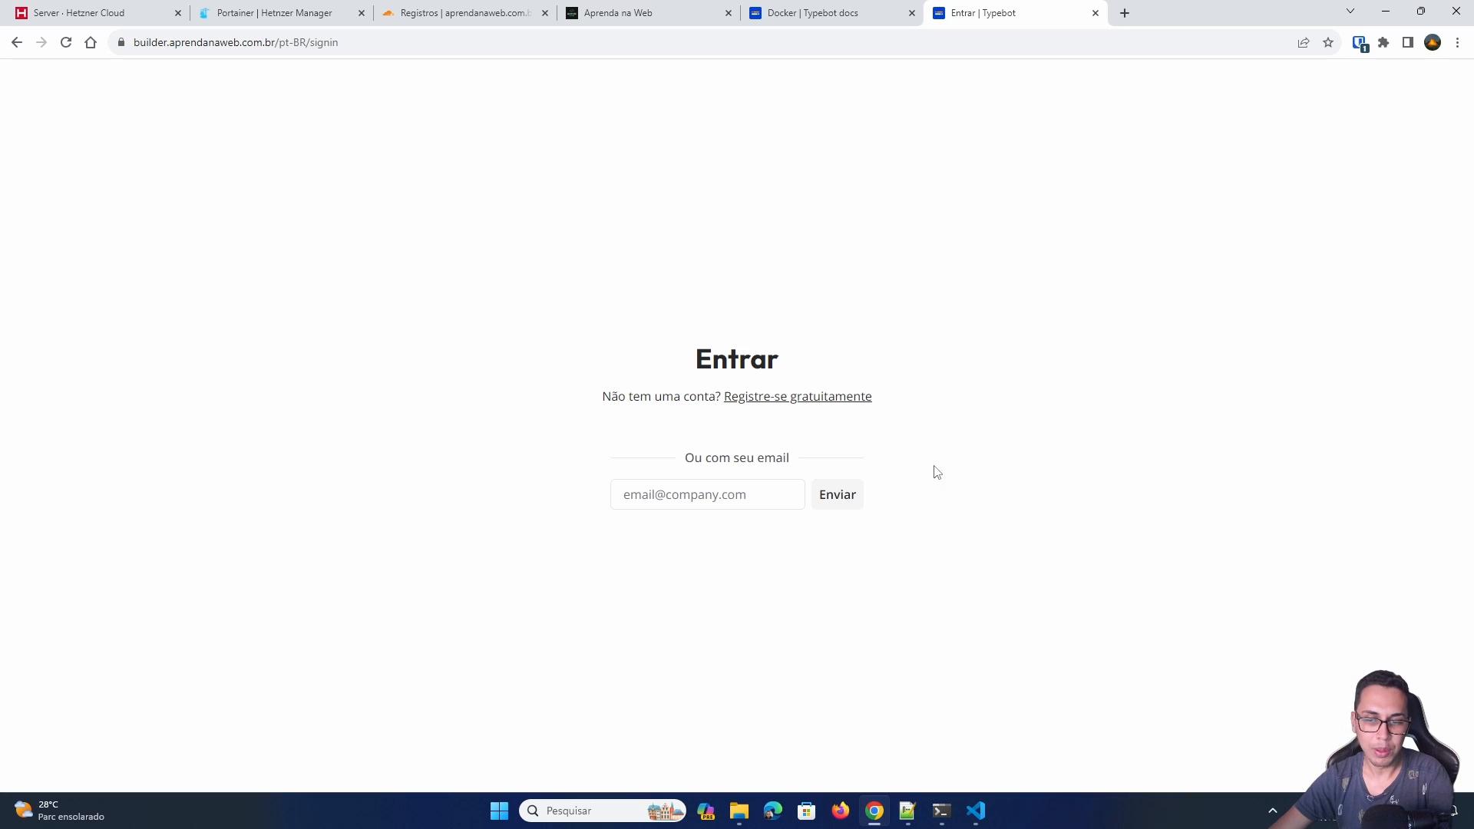
click(742, 500)
key(ctrl+v)
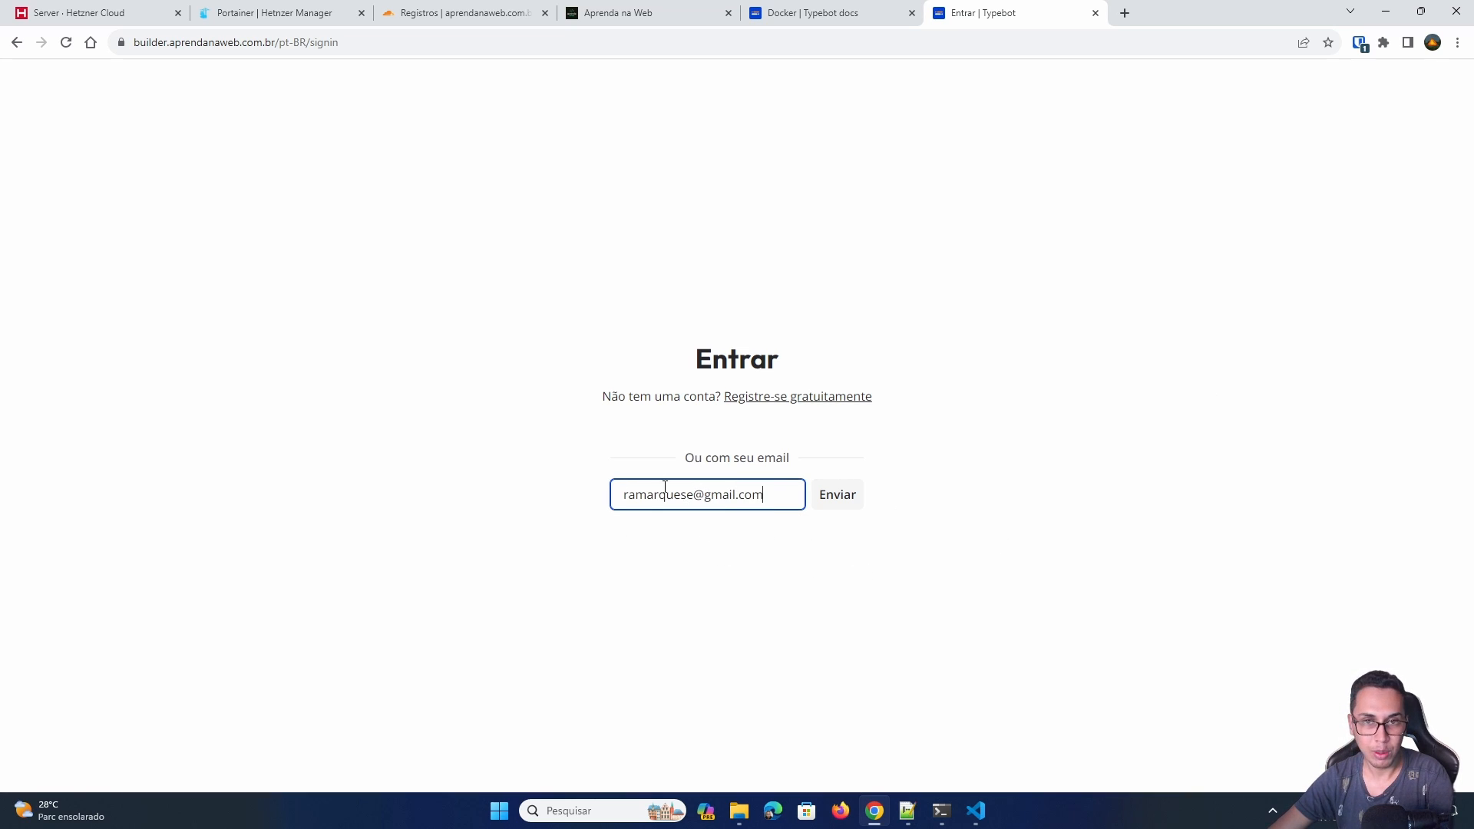
click(854, 502)
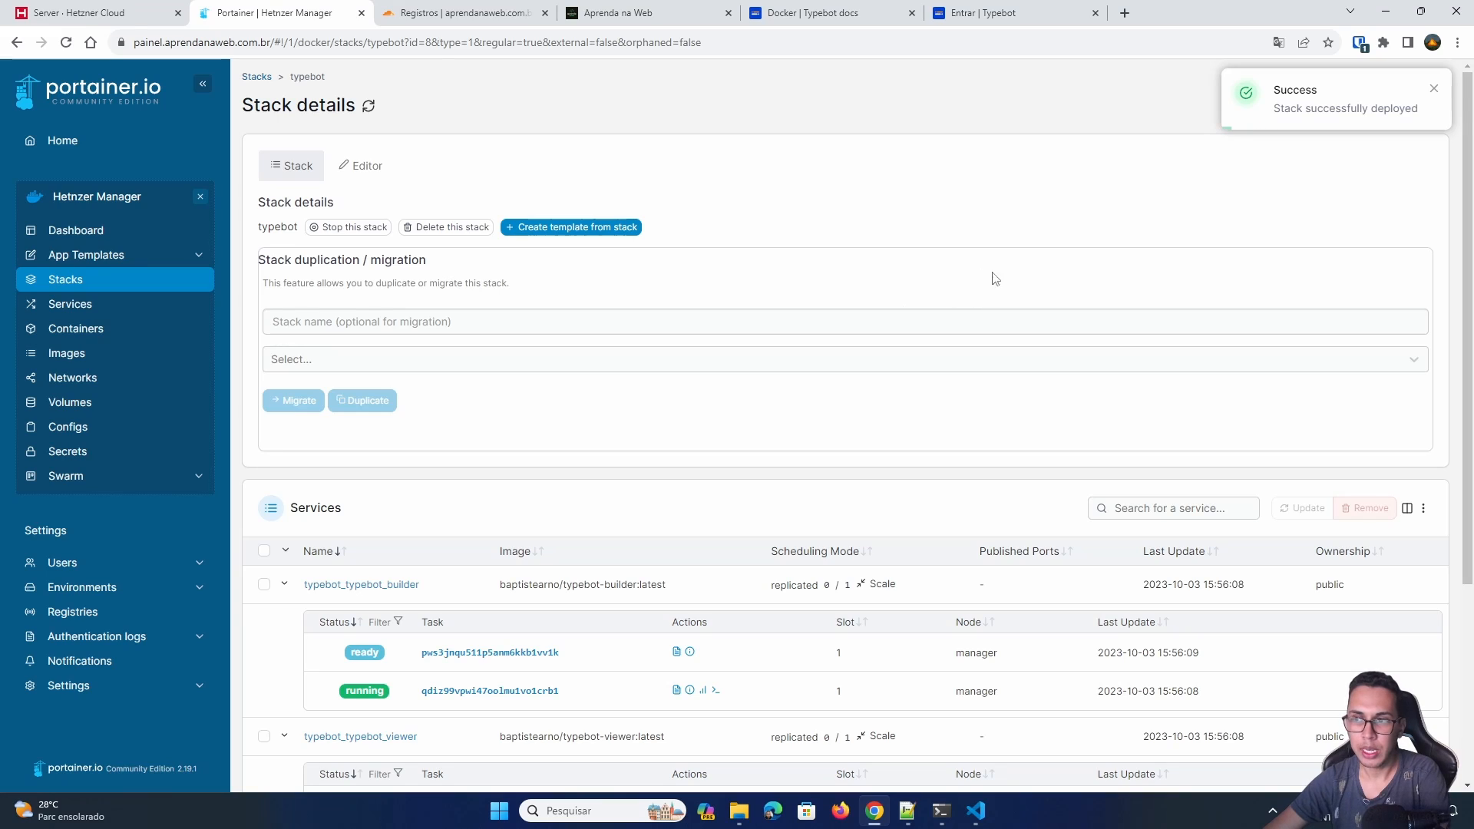
Reload the Typebot builder's sign-in page to check whether it responds after the stack redeployment.
click(983, 13)
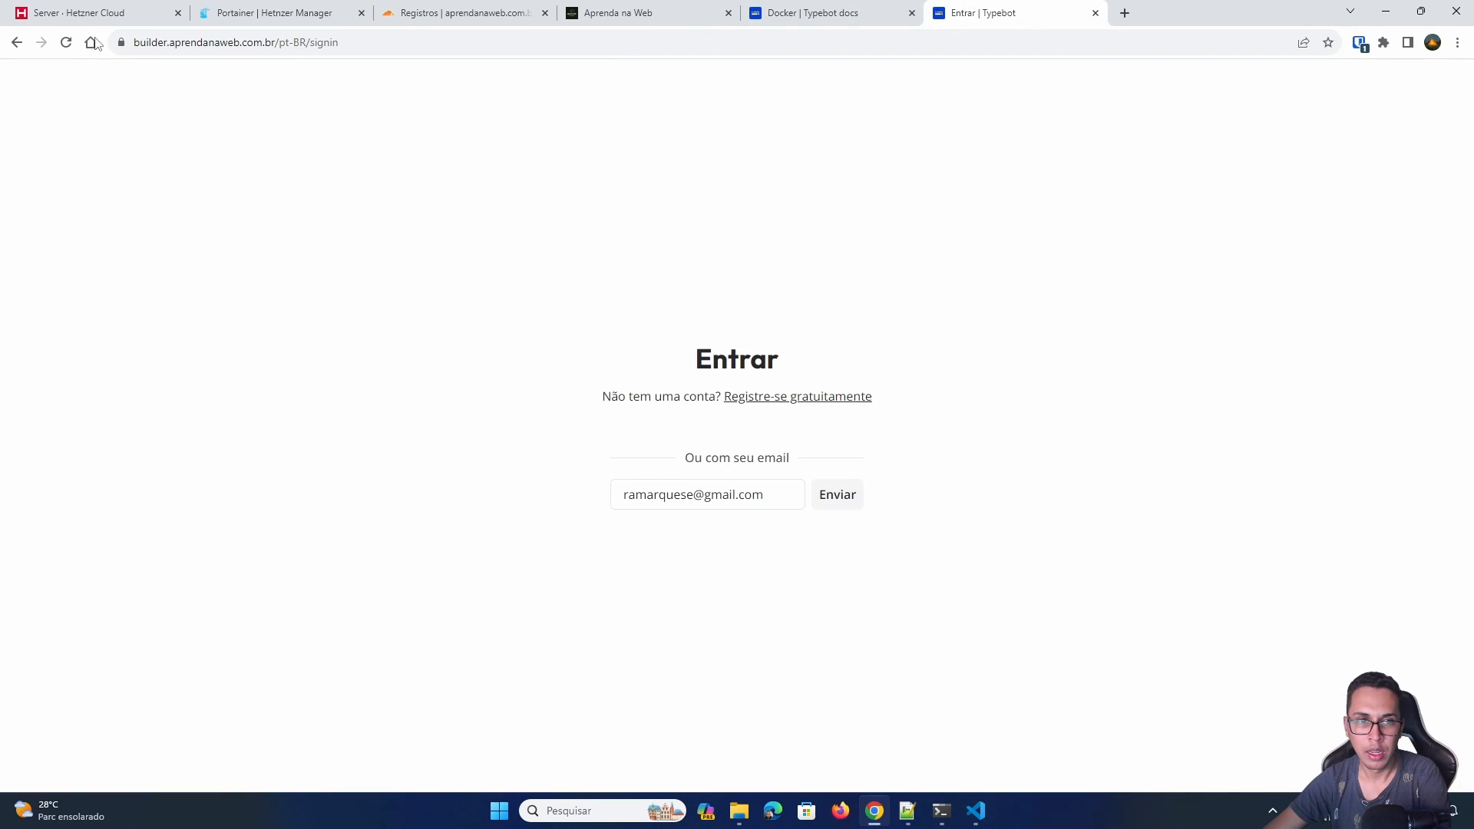
click(66, 42)
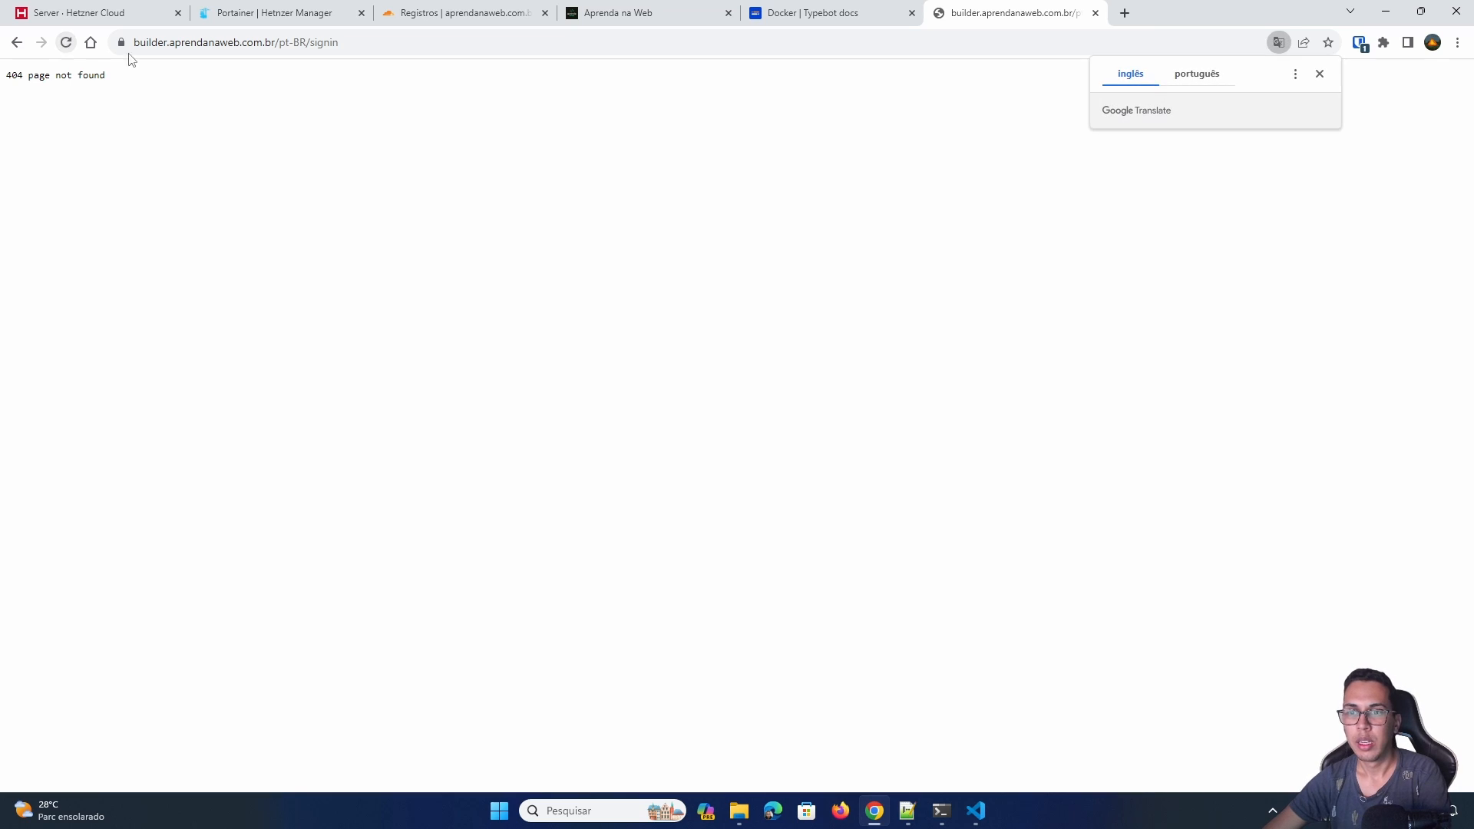
click(417, 39)
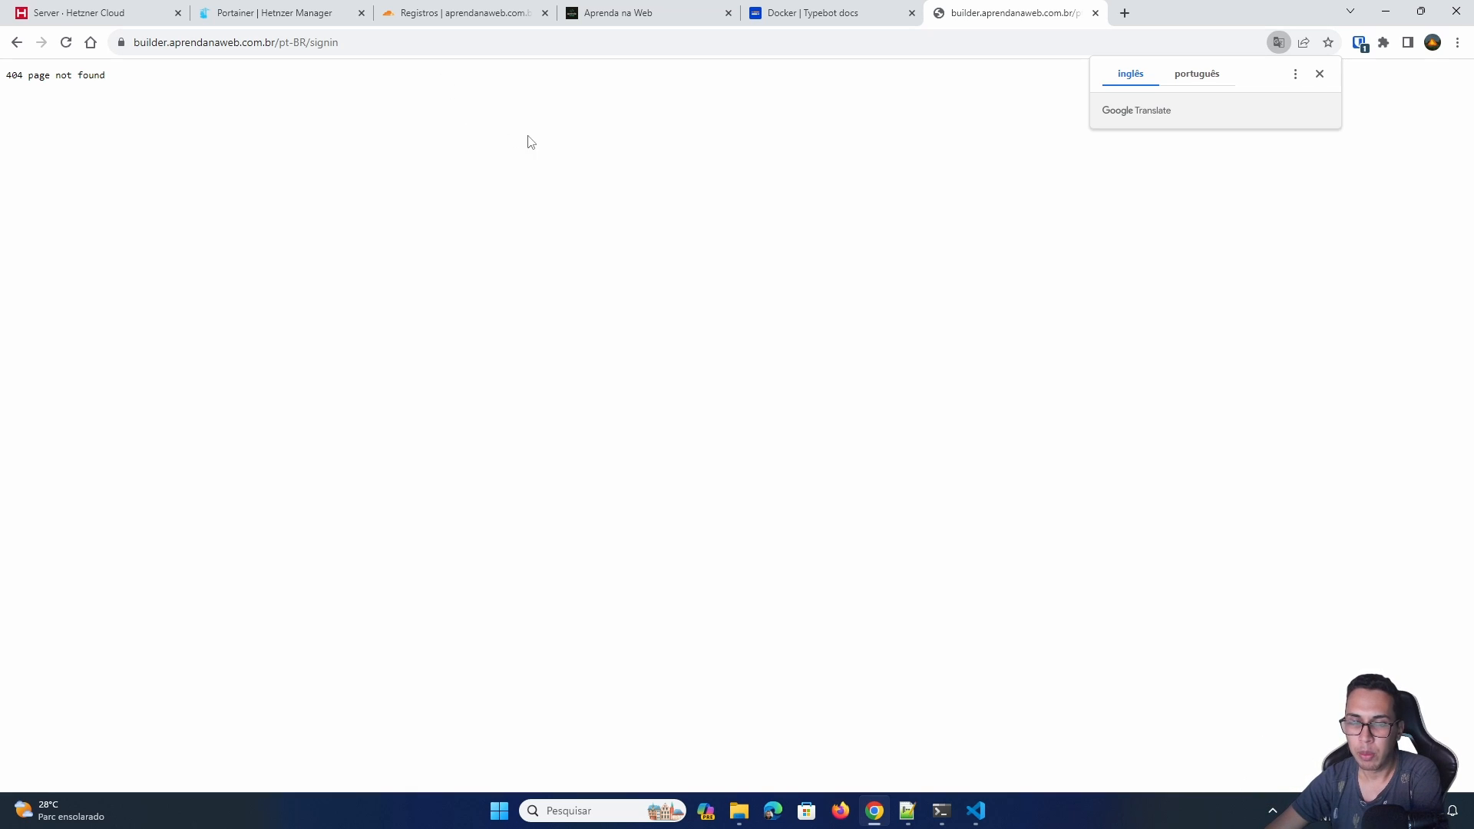
click(66, 42)
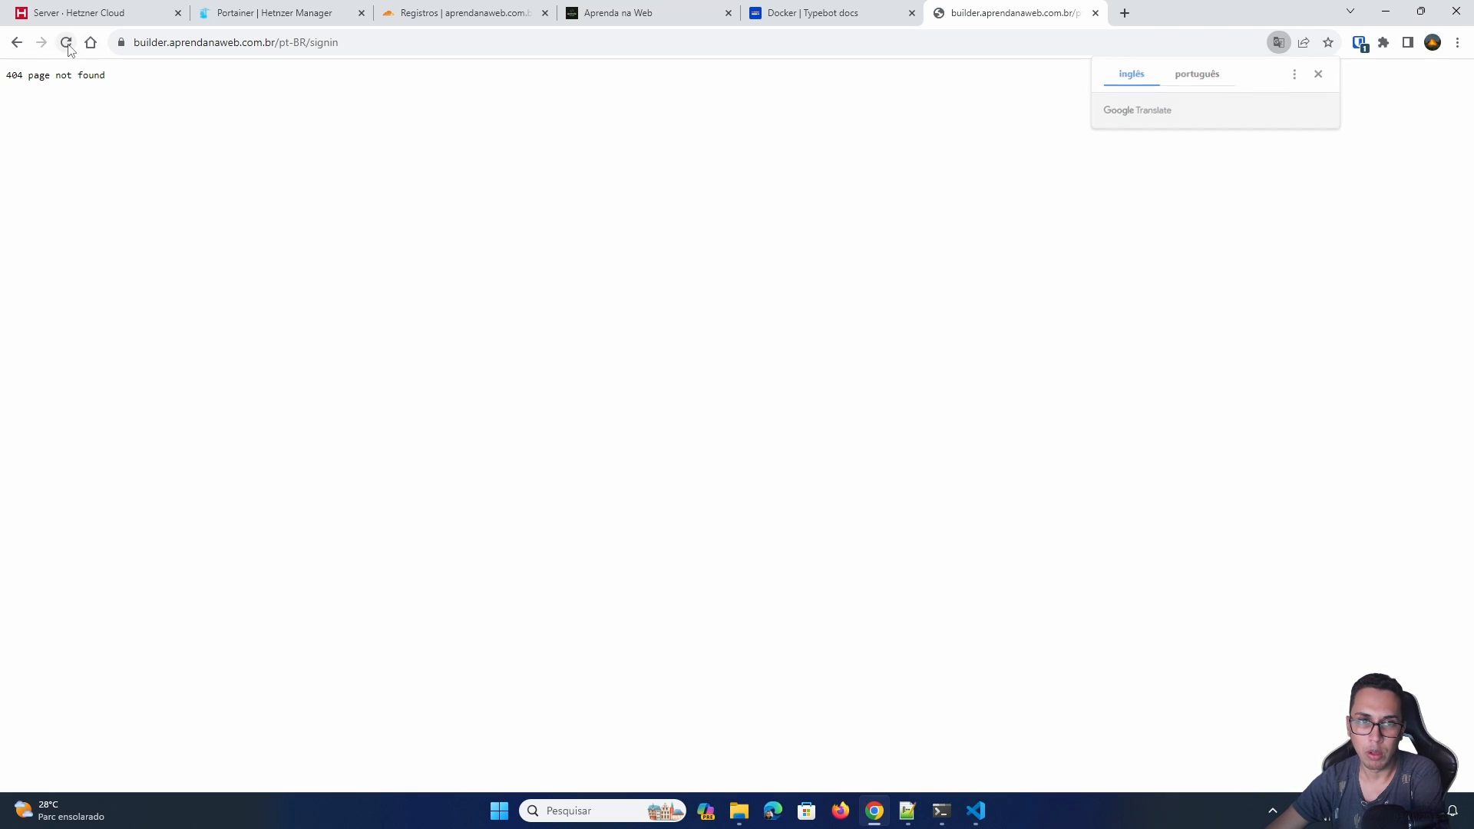
Open the container console of the postgres stack's running task in Portainer.
click(322, 13)
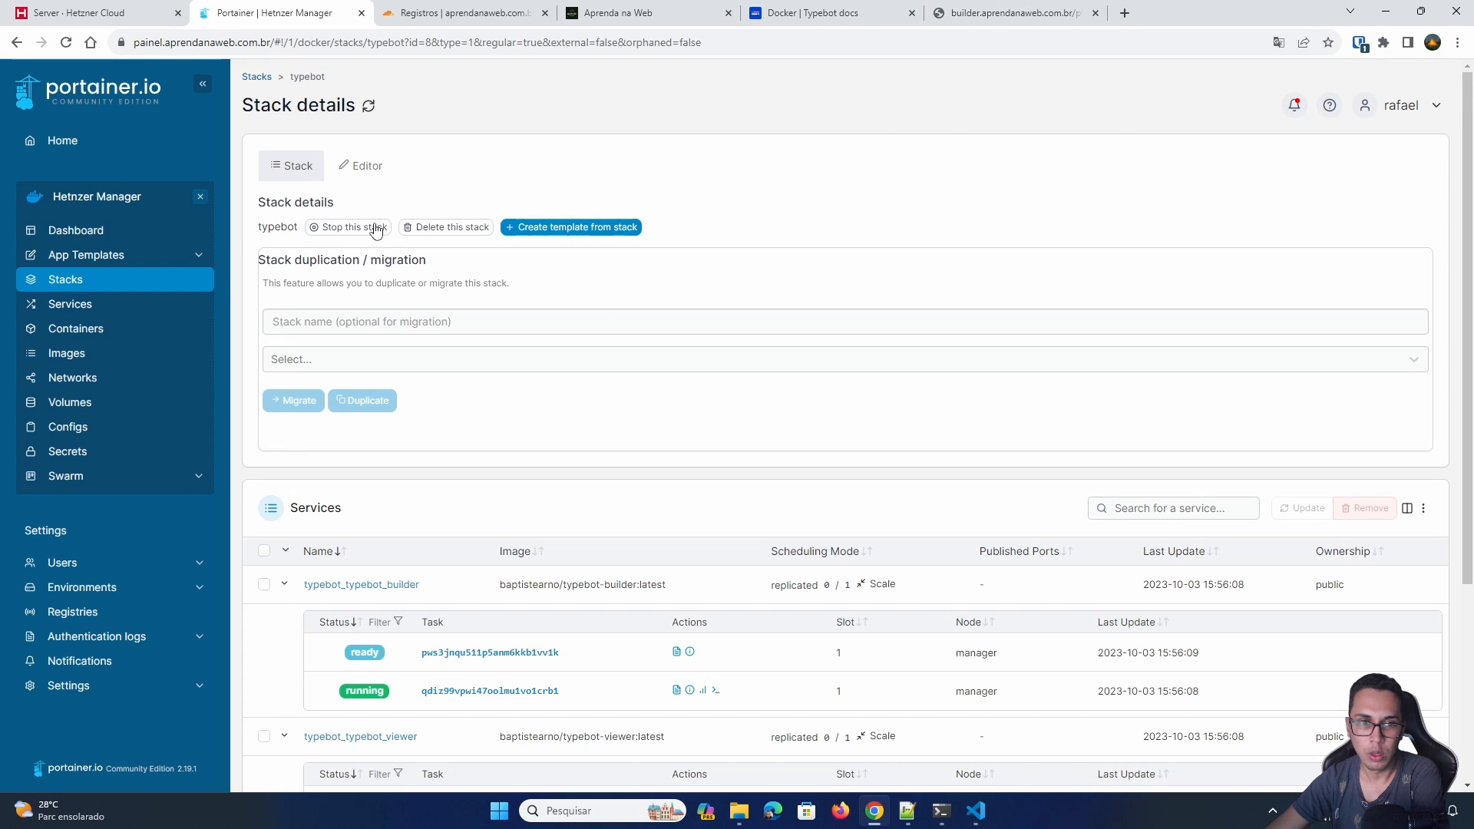
click(92, 281)
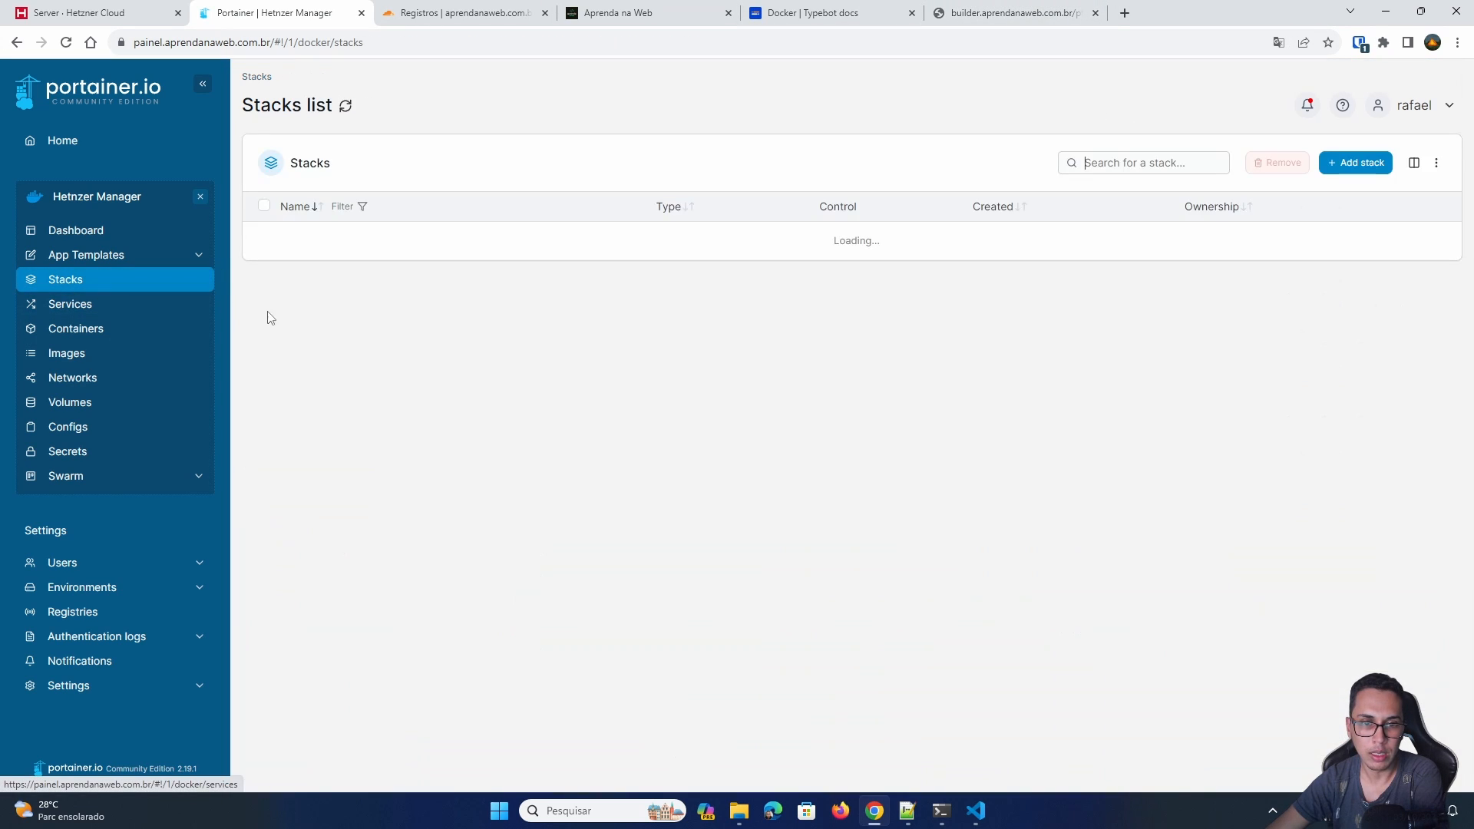
click(304, 320)
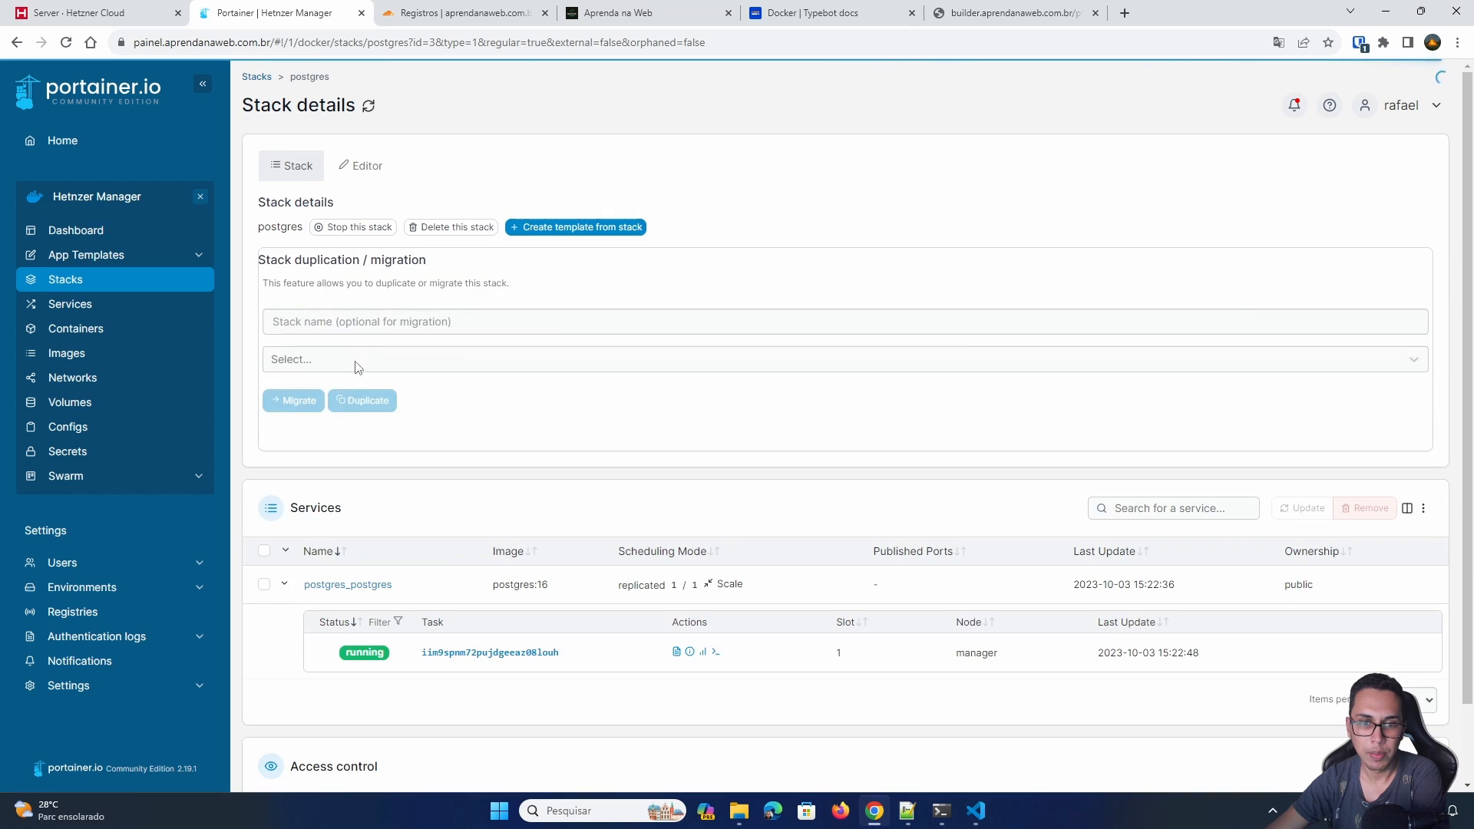
scroll(399, 443, down, 2)
click(714, 567)
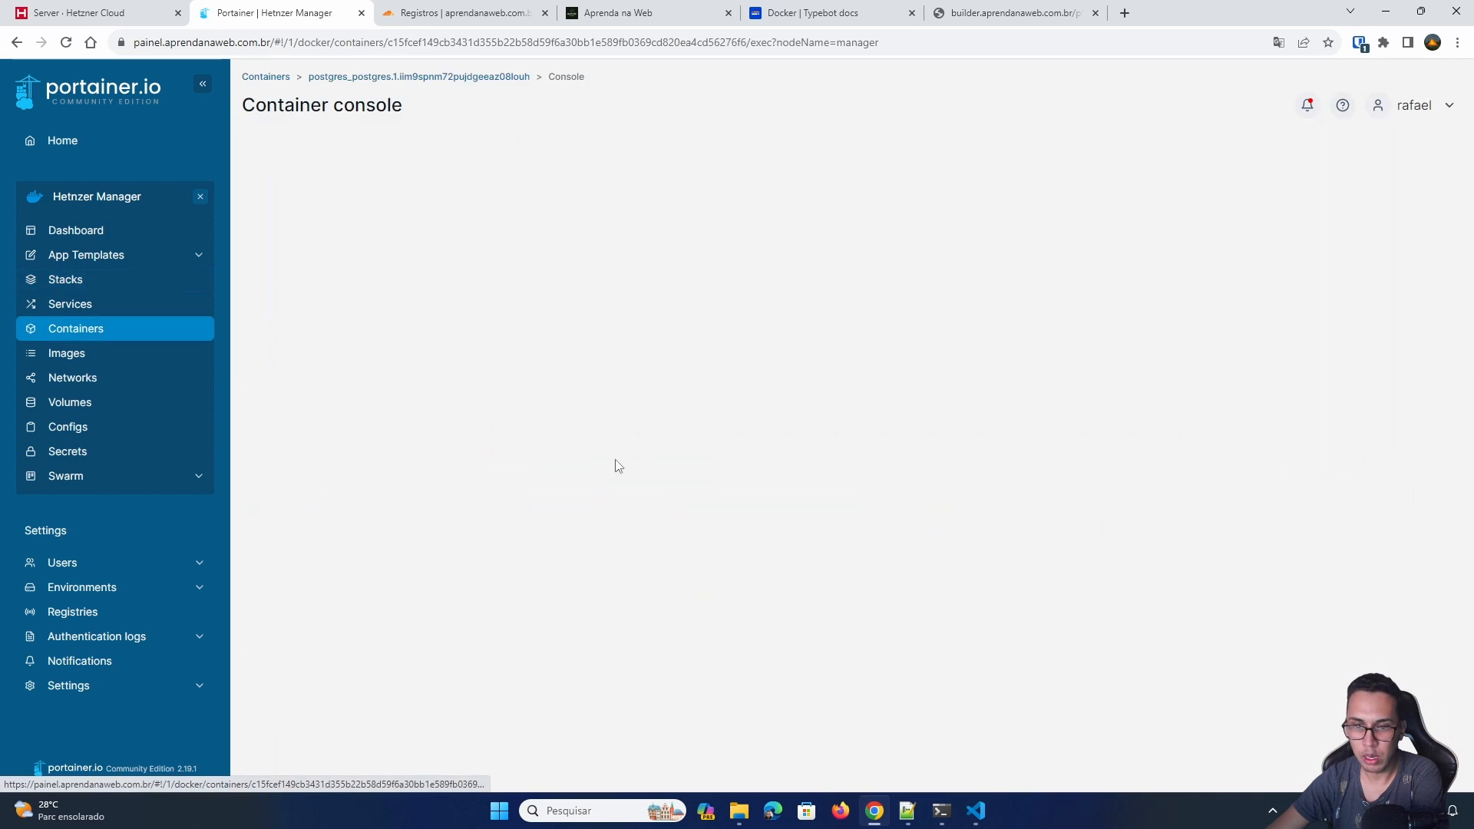
Connect to the postgres container's console with /bin/bash as user postgres instead of the default user.
click(300, 332)
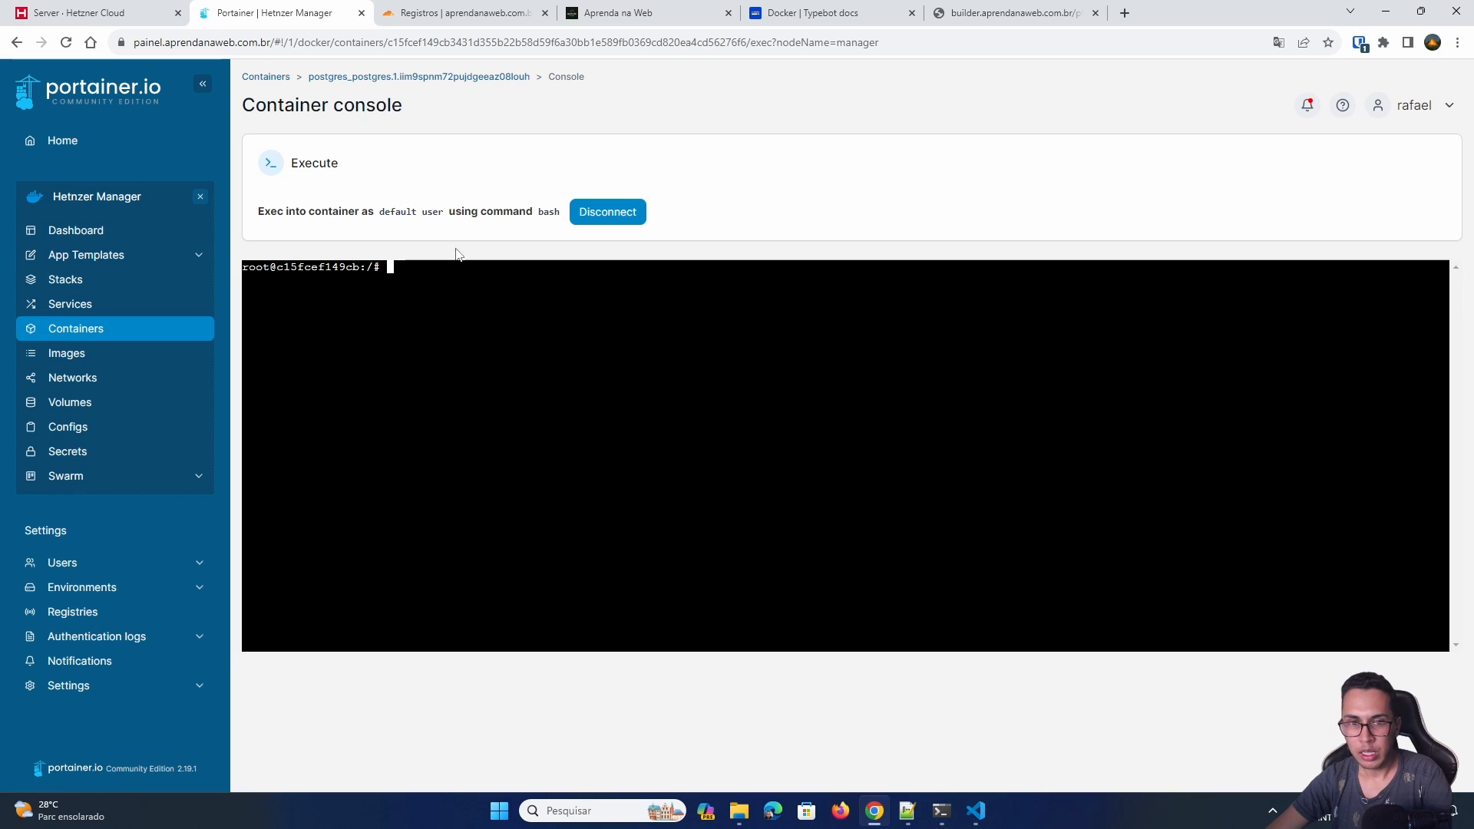
click(626, 217)
click(432, 286)
text(p)
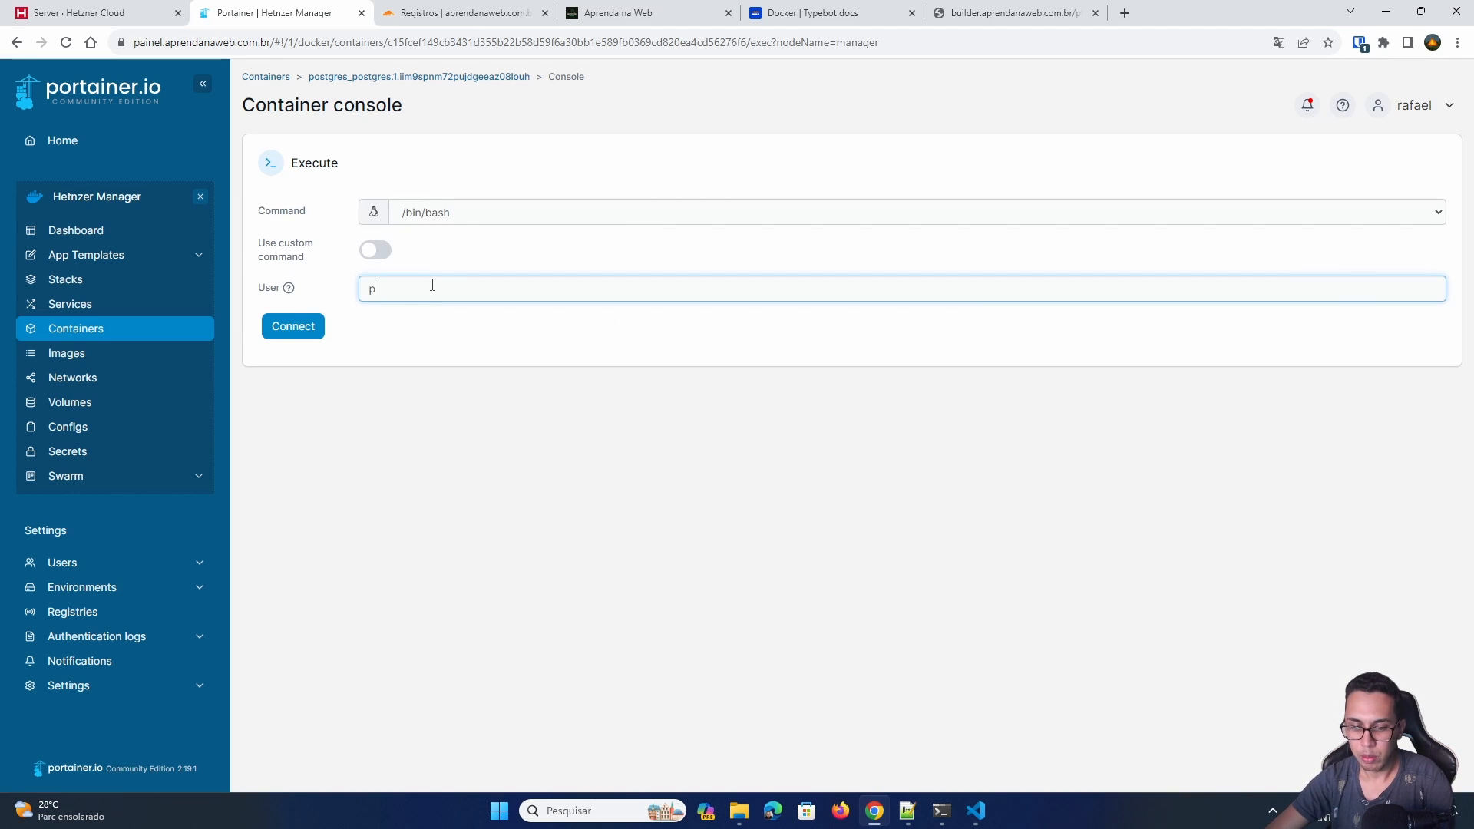
text(ostgres)
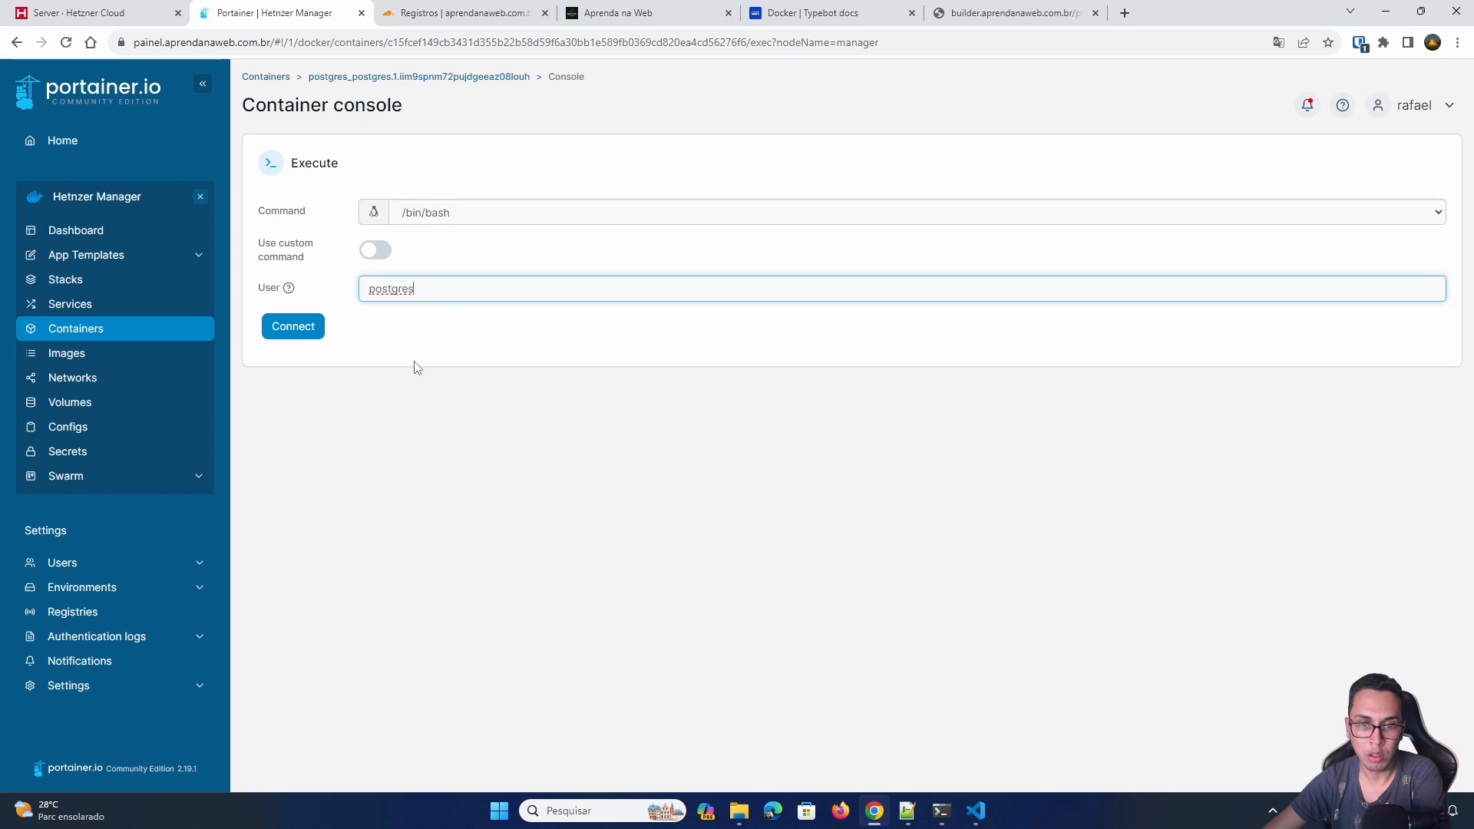
click(293, 327)
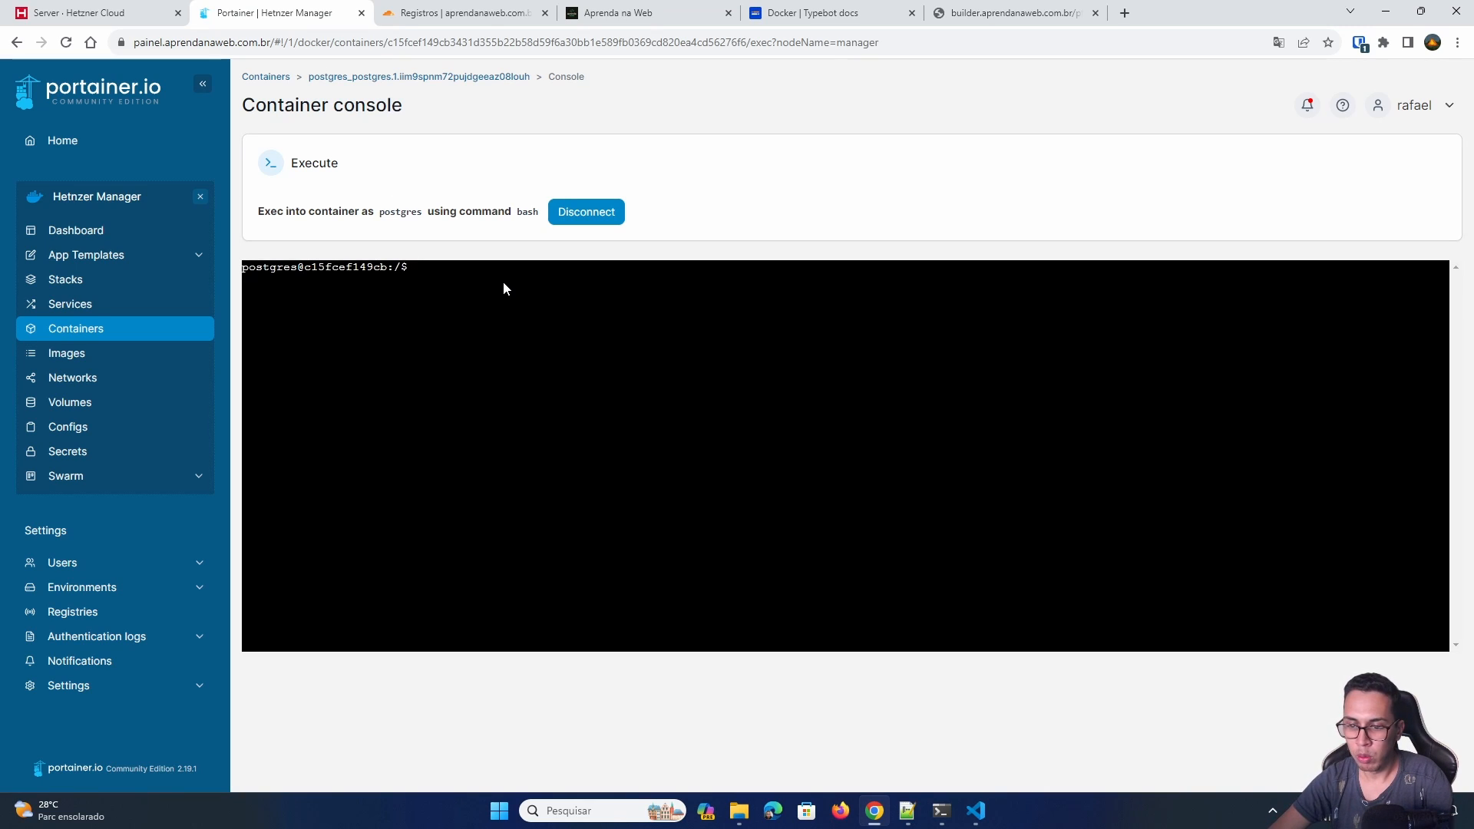
List the PostgreSQL databases with \l in psql, and leave the container console for the stacks list.
text(psql)
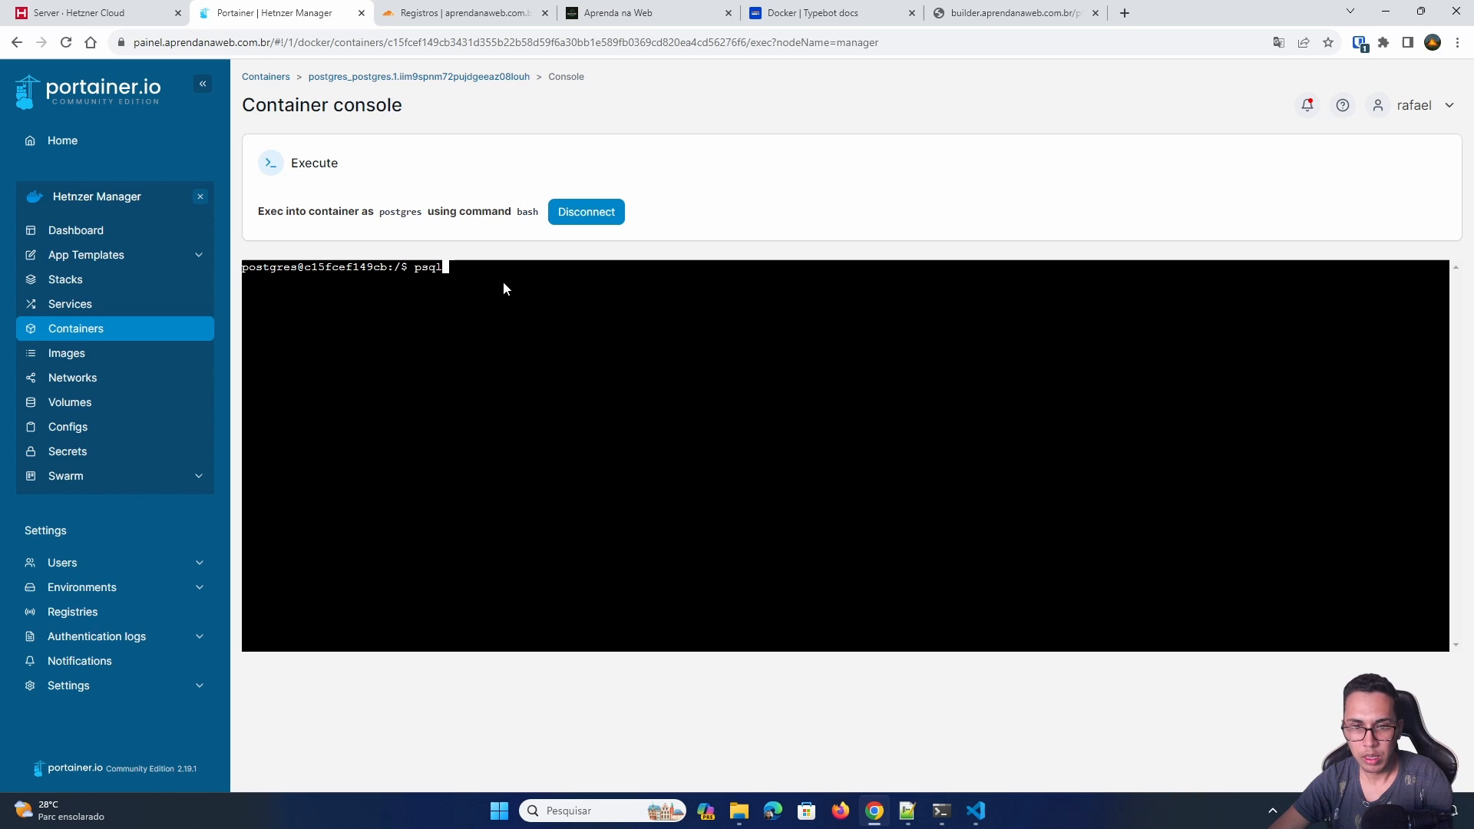
key(Return)
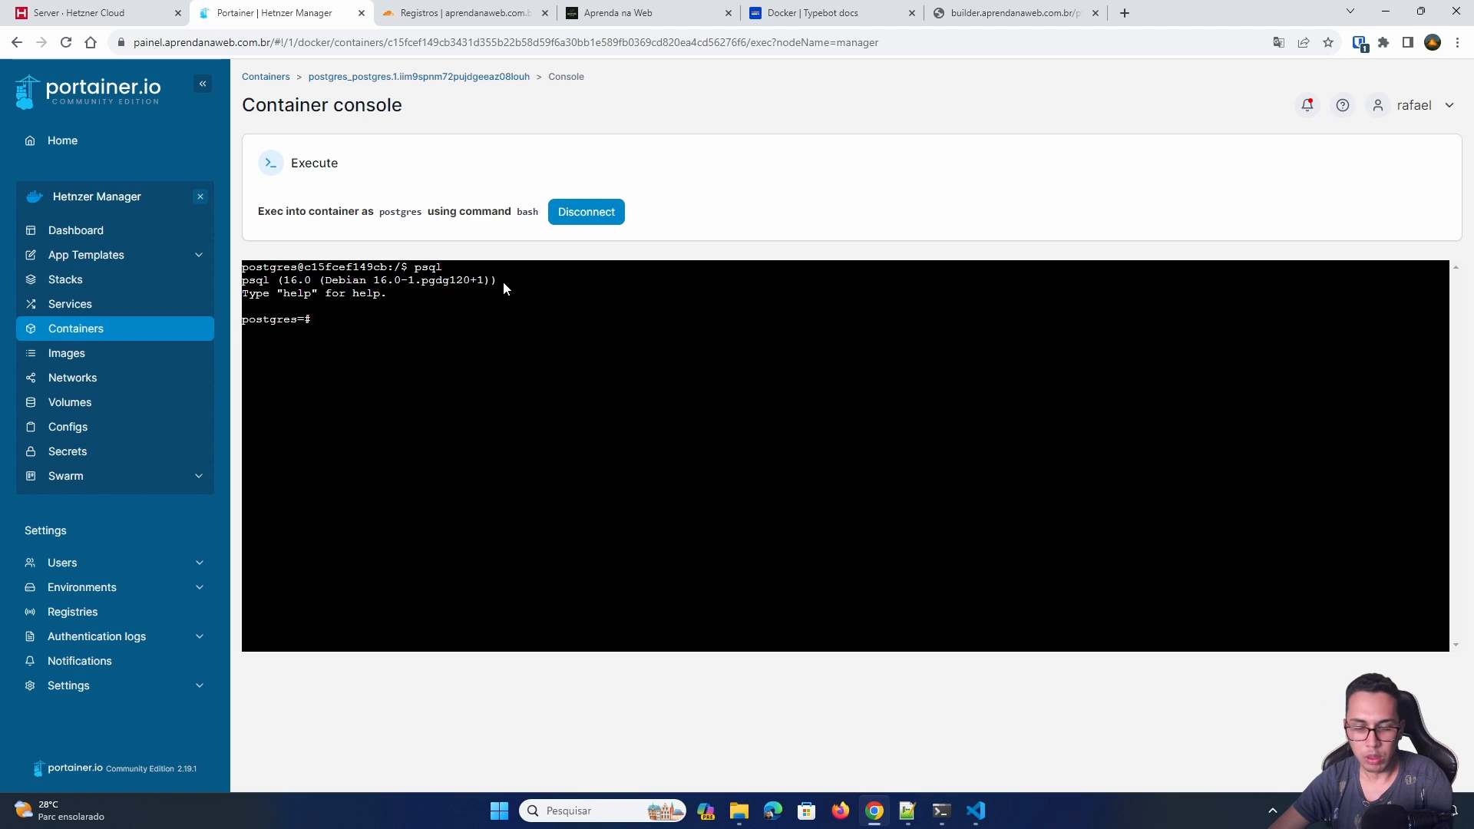
text(\l)
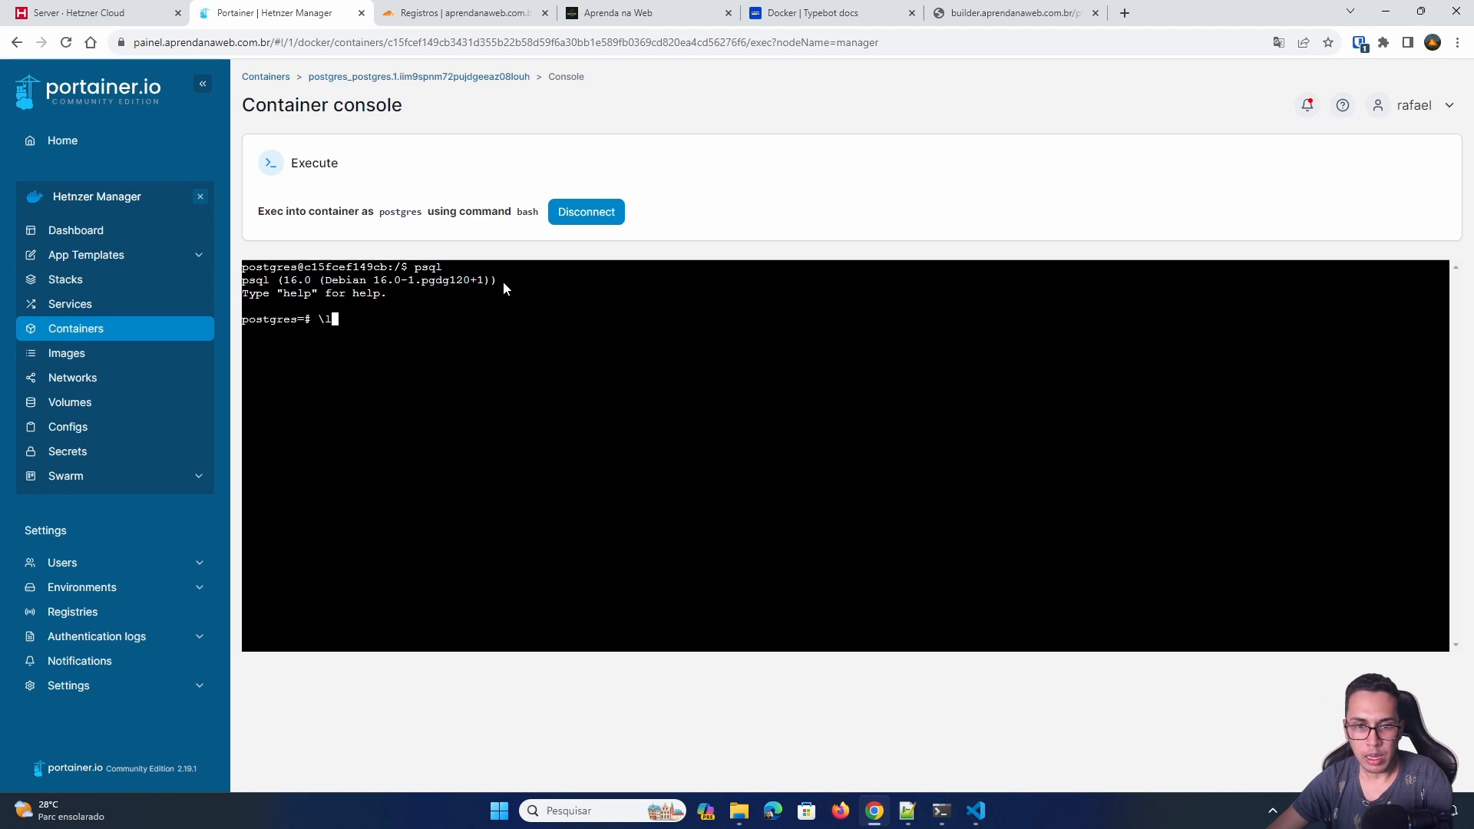
key(Return)
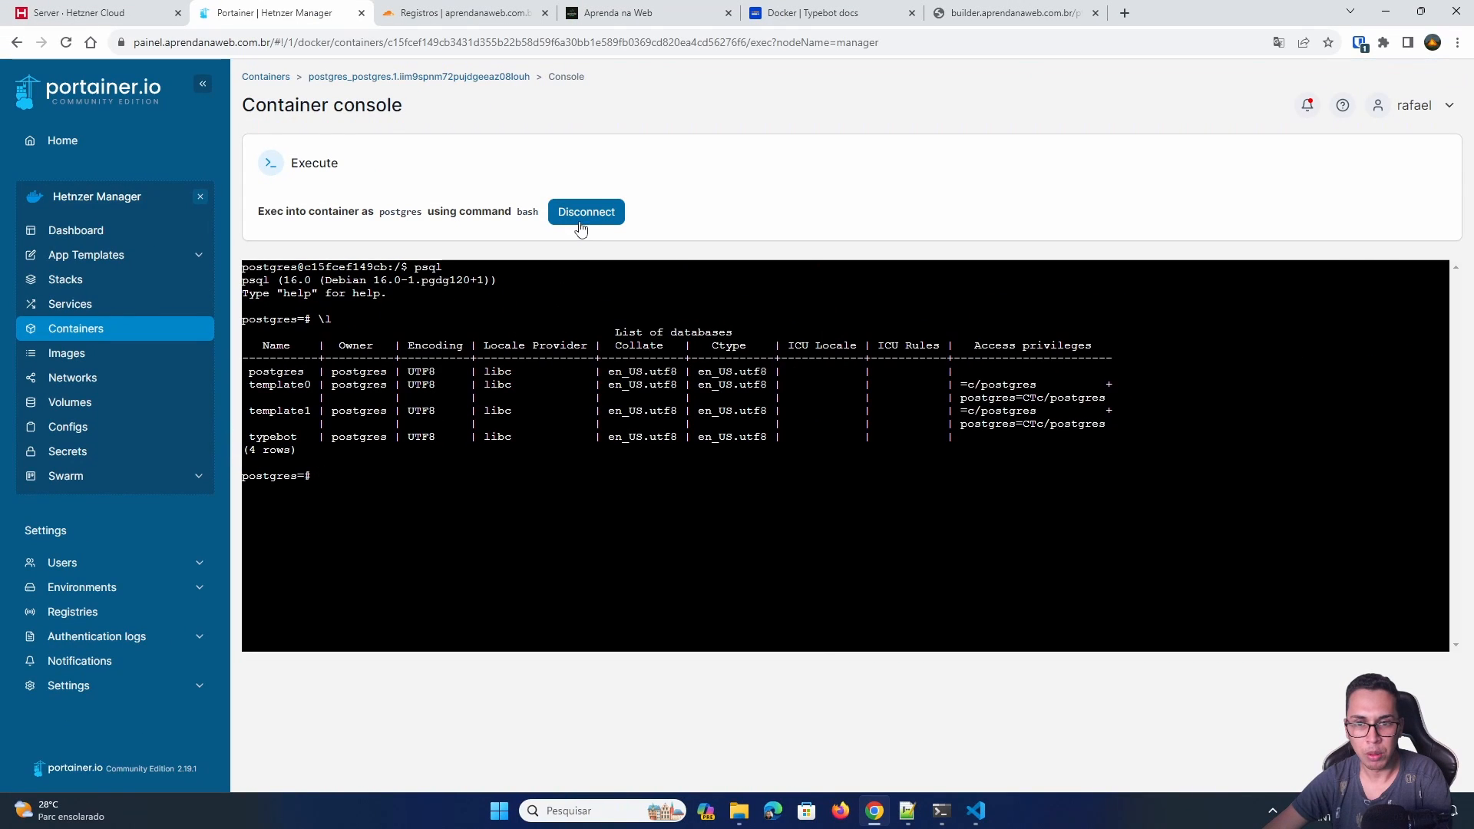
click(586, 212)
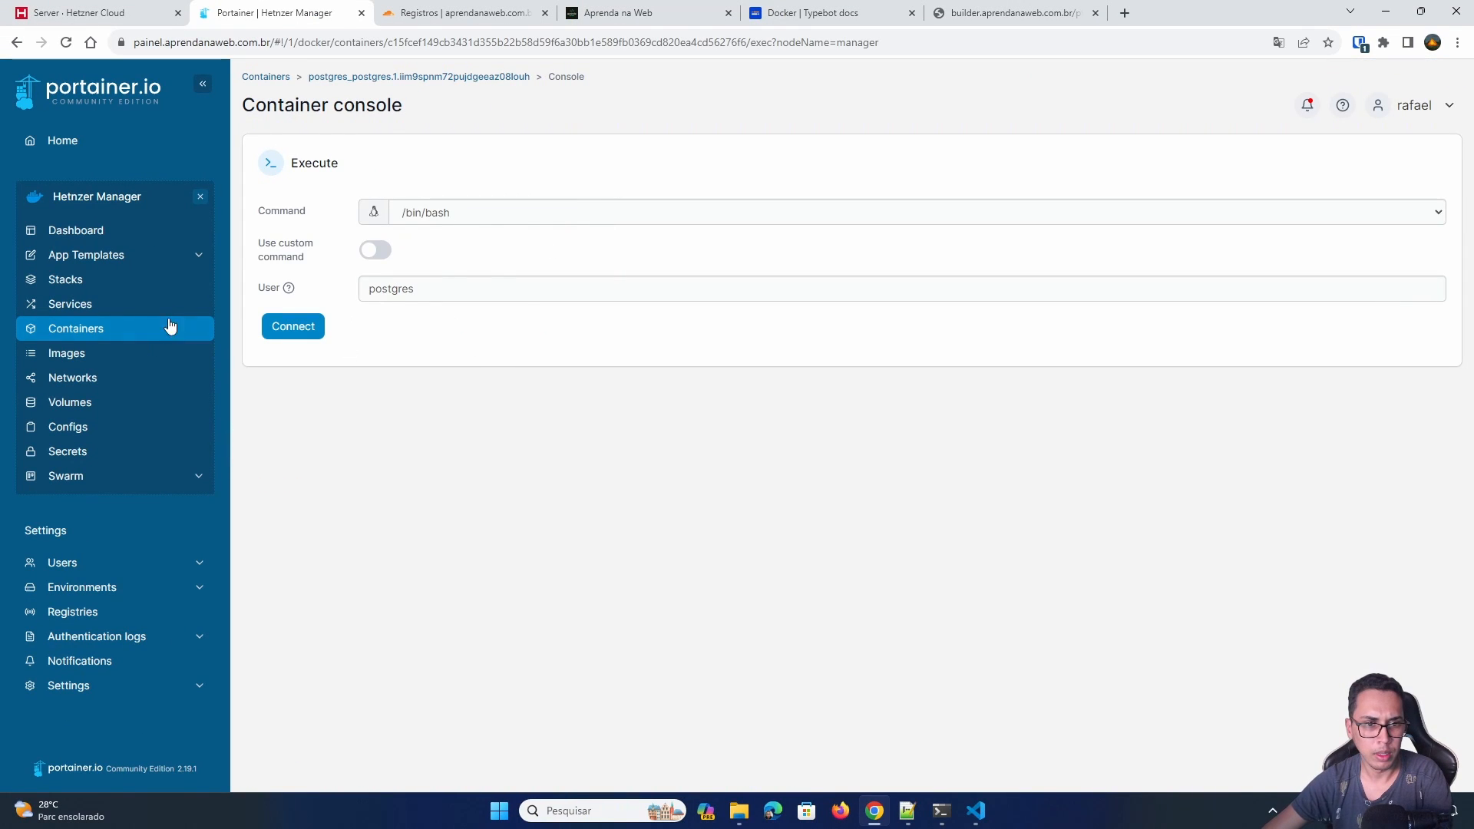
click(138, 281)
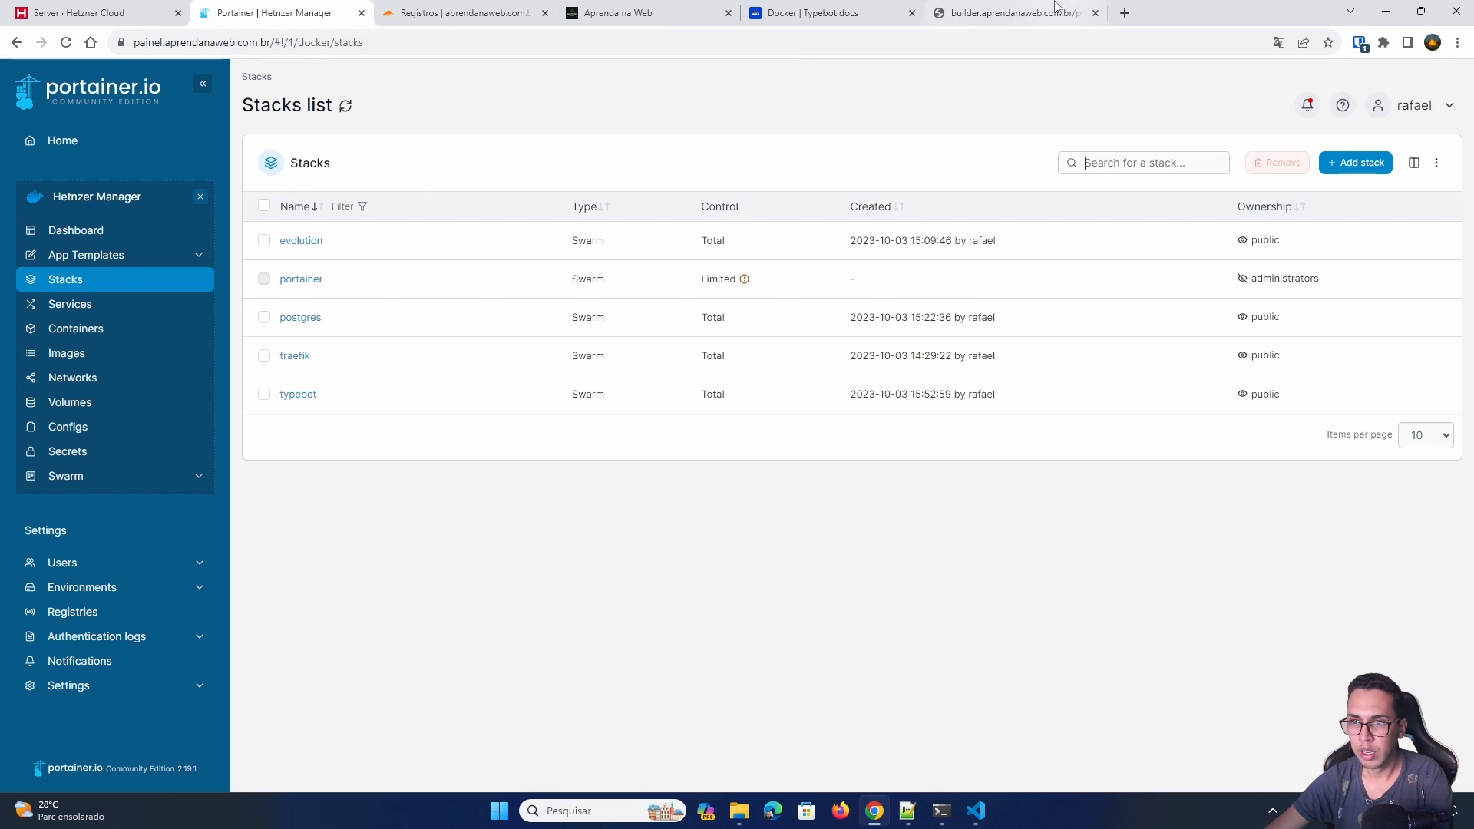
Switch to the Typebot builder, reload its sign-in page and submit the account's email address.
click(1013, 13)
click(66, 42)
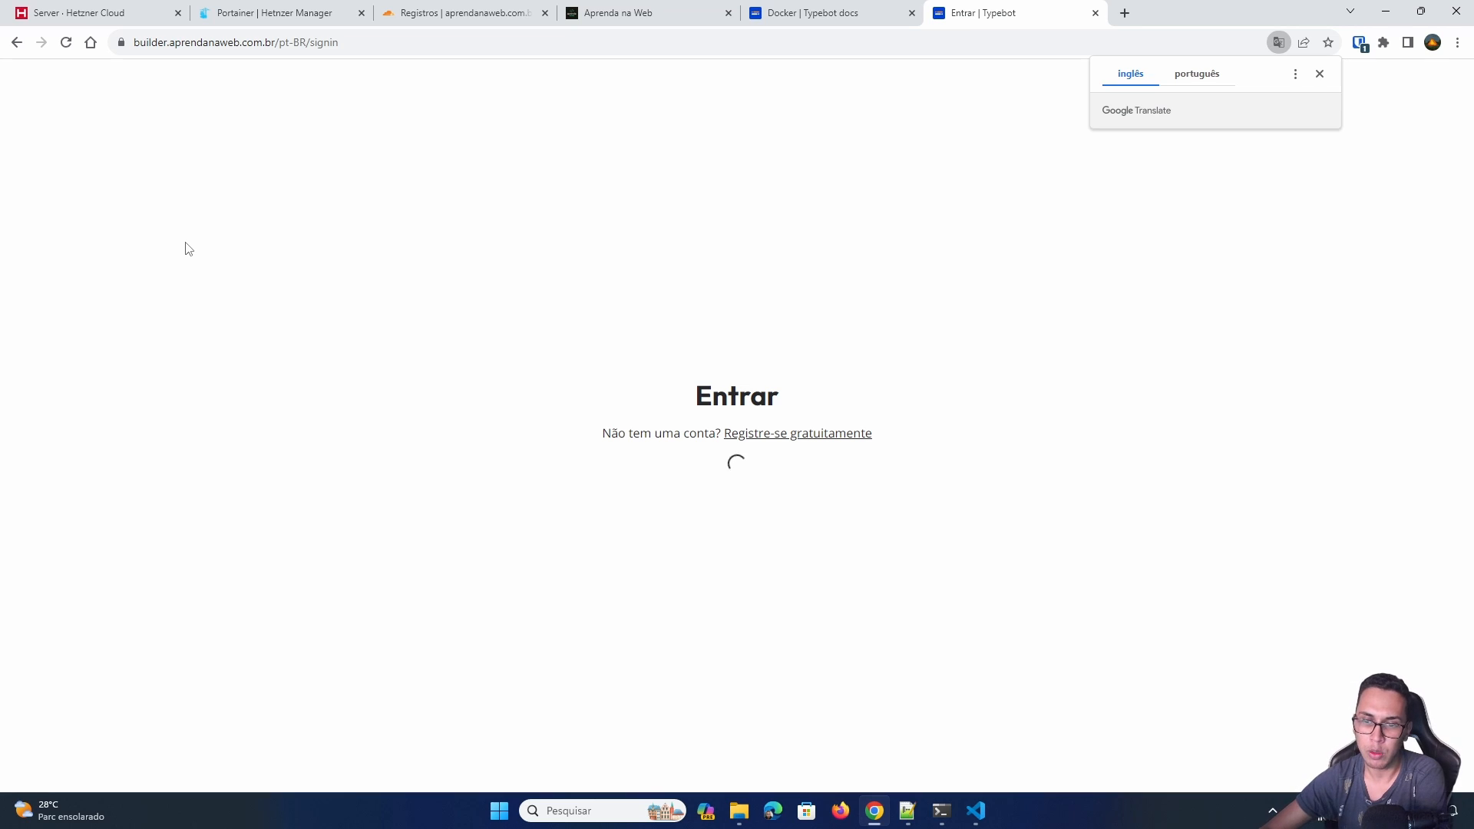
click(1320, 74)
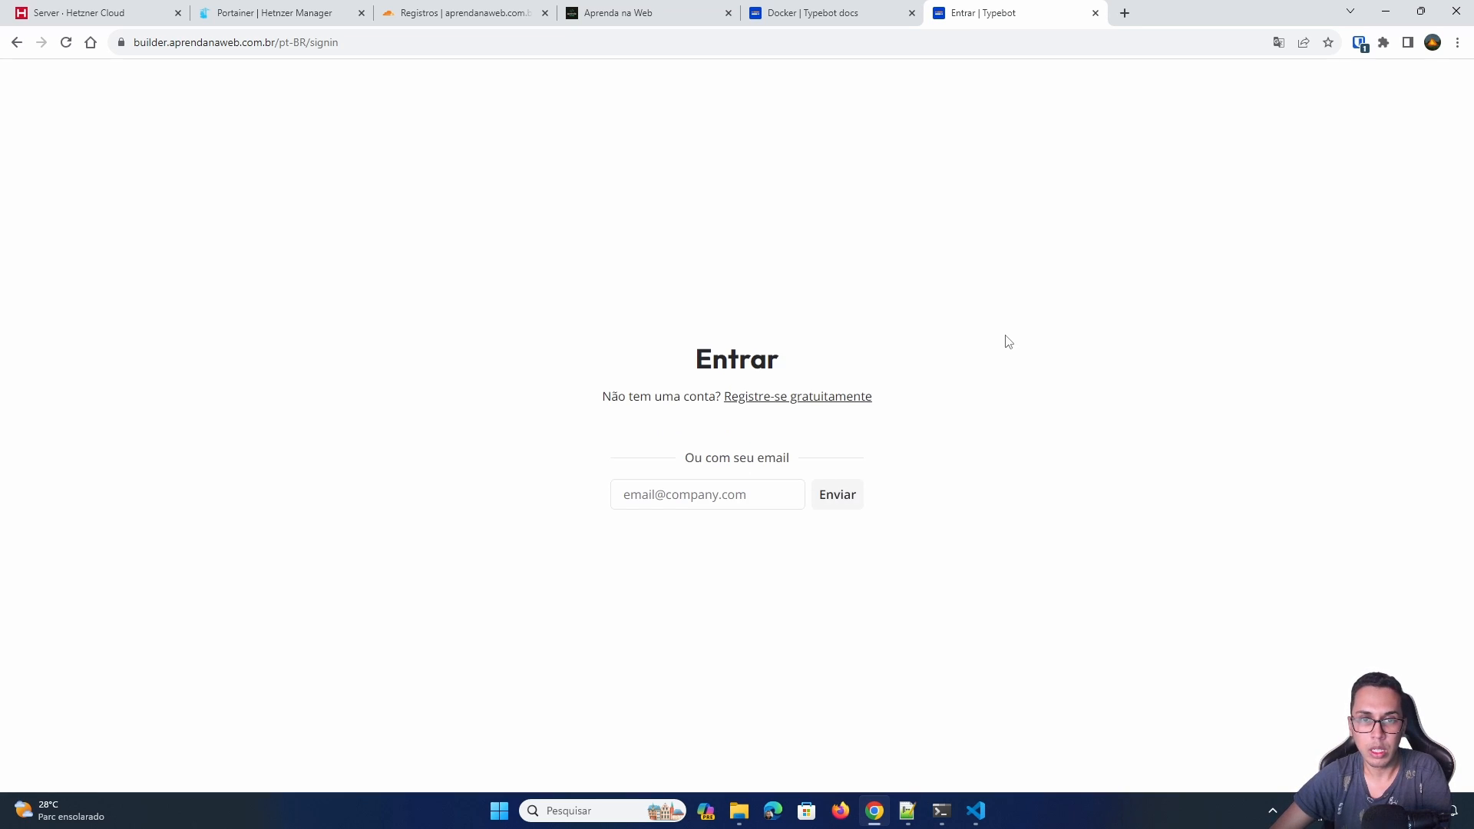
click(691, 495)
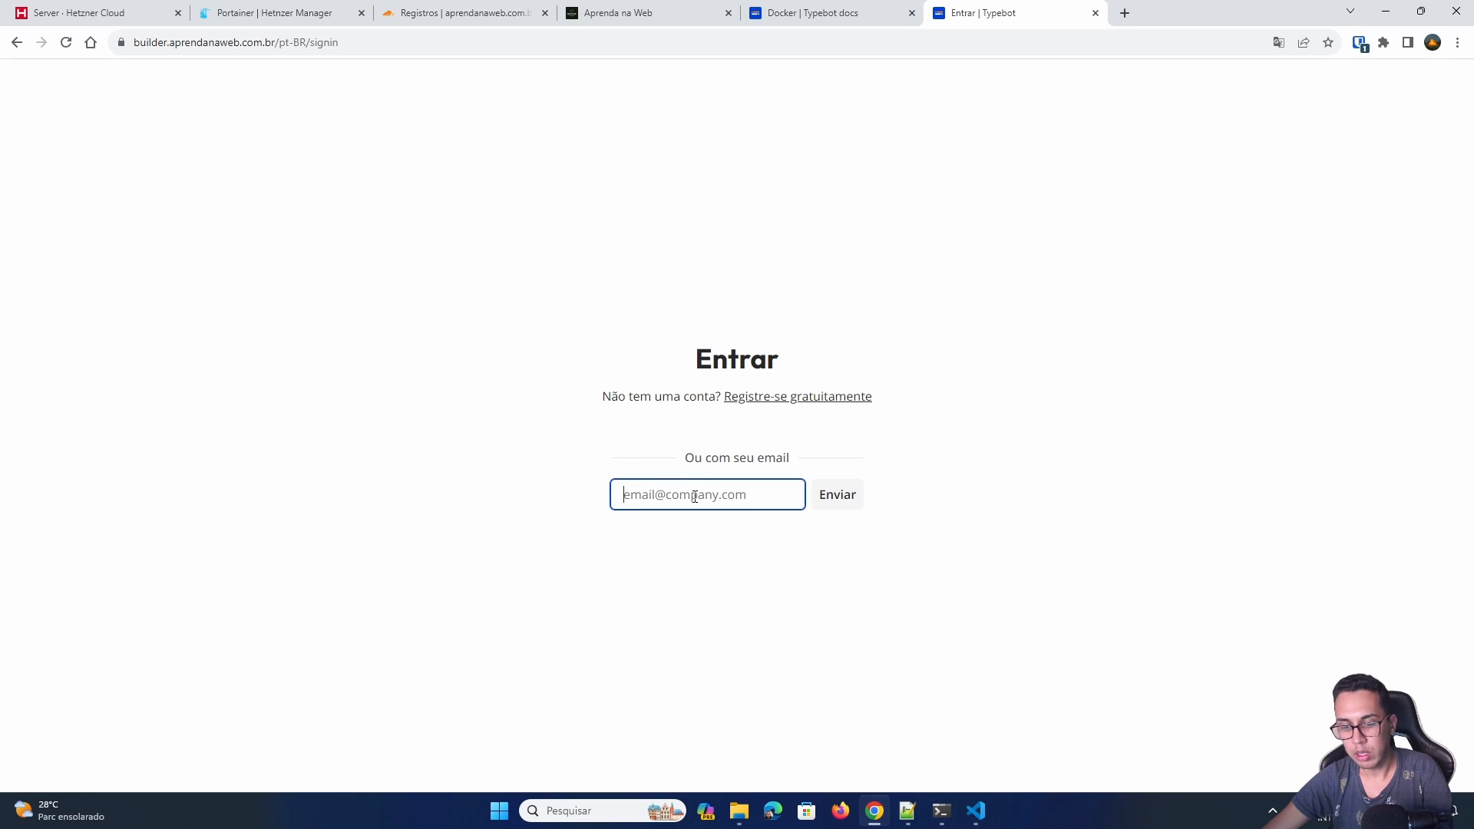
key(ctrl+v)
click(829, 504)
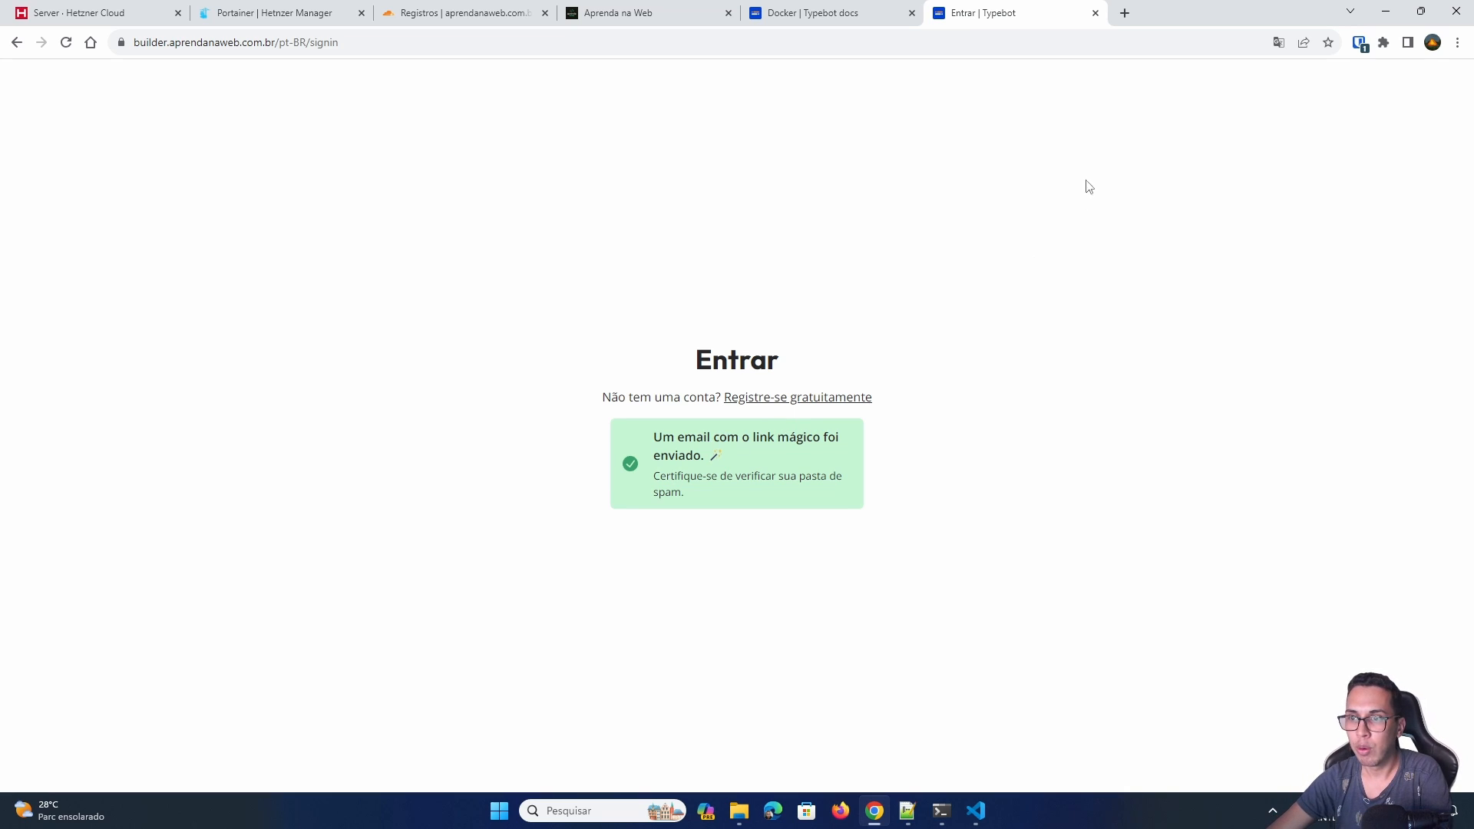
Sign in to Typebot through the magic link in the newest "Sign in to Typebot" email in Gmail, and close the mailbox.
click(1124, 13)
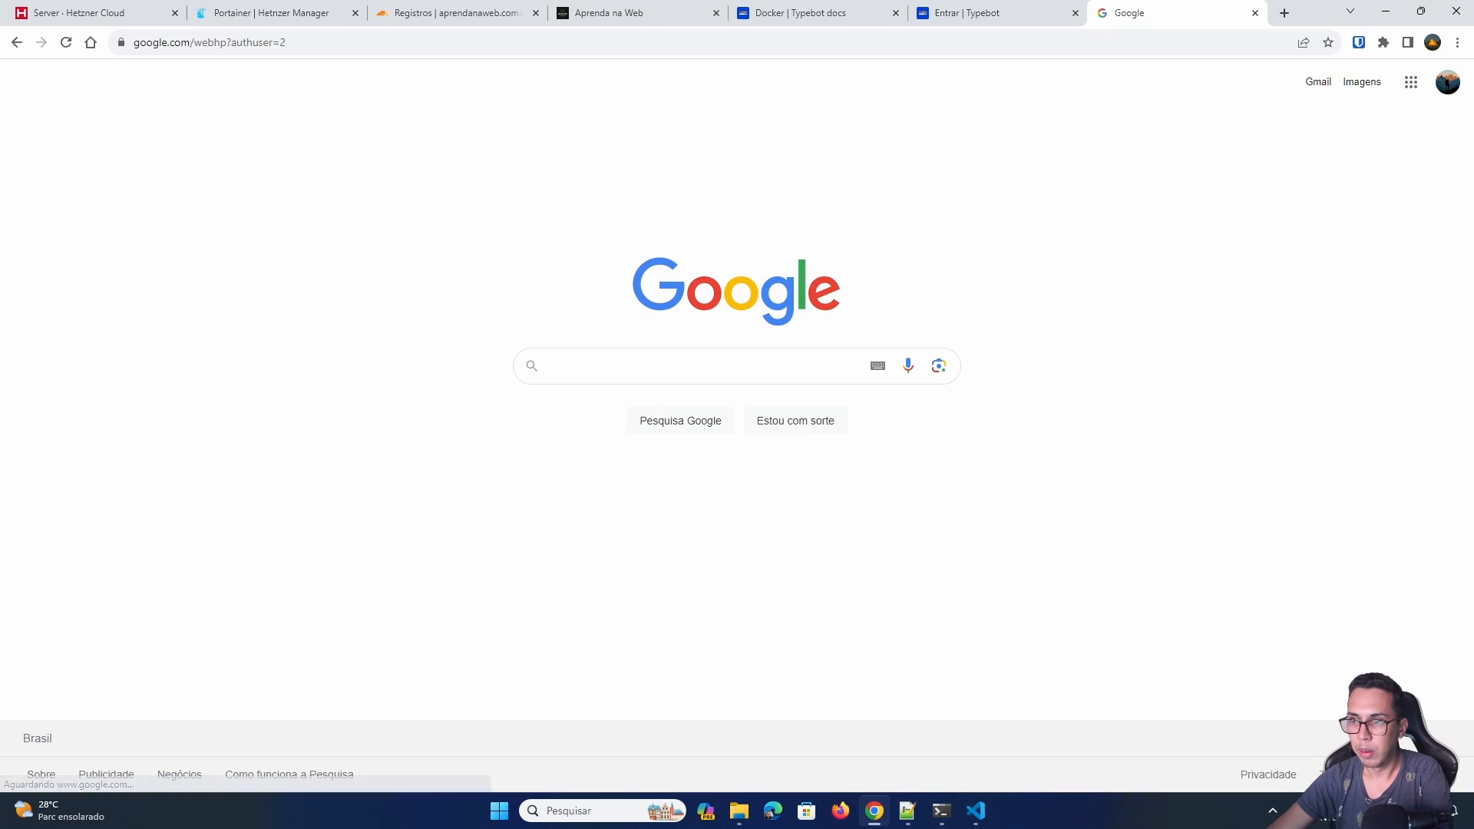
click(1317, 83)
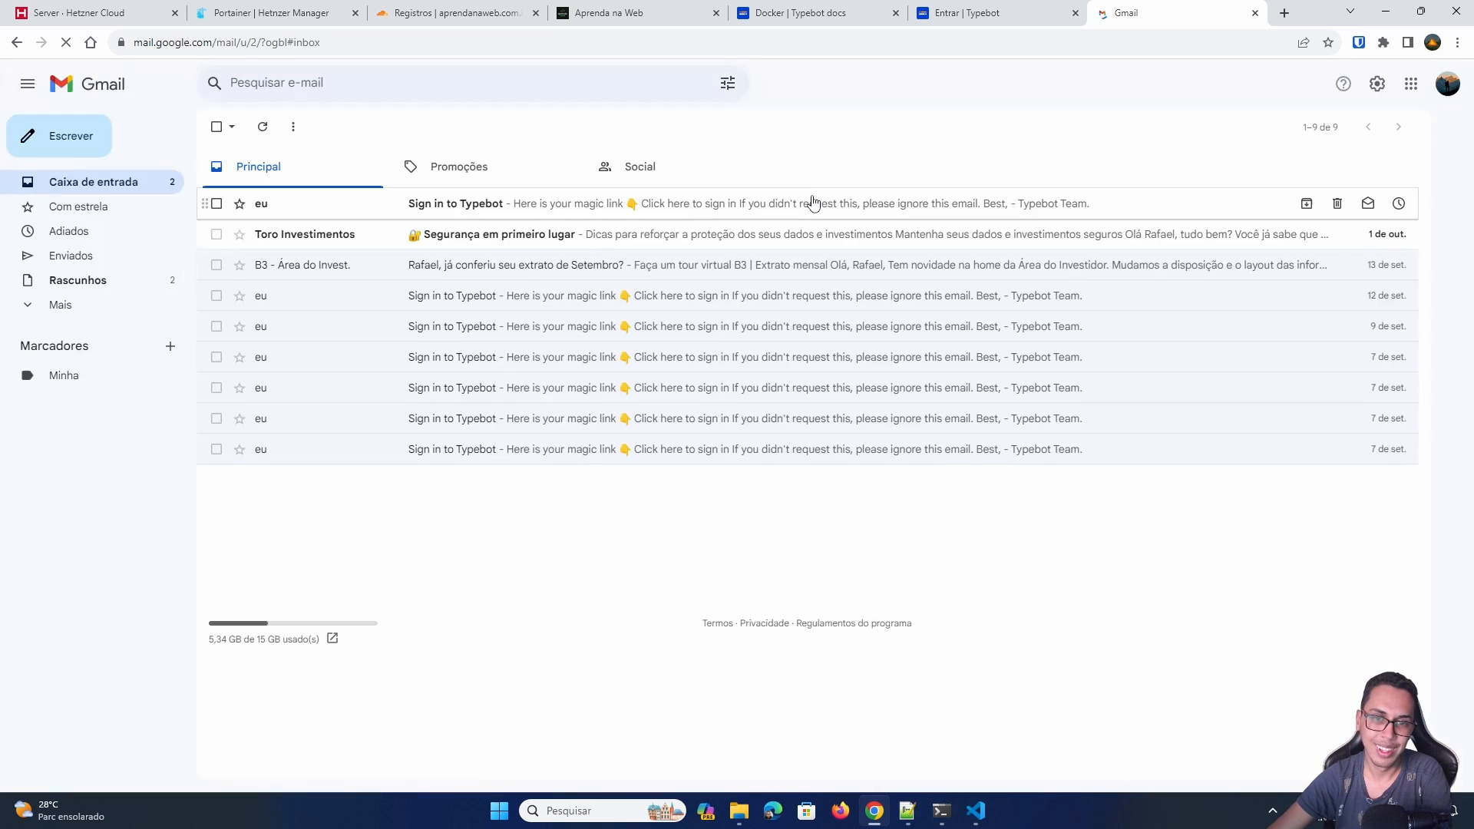
click(559, 207)
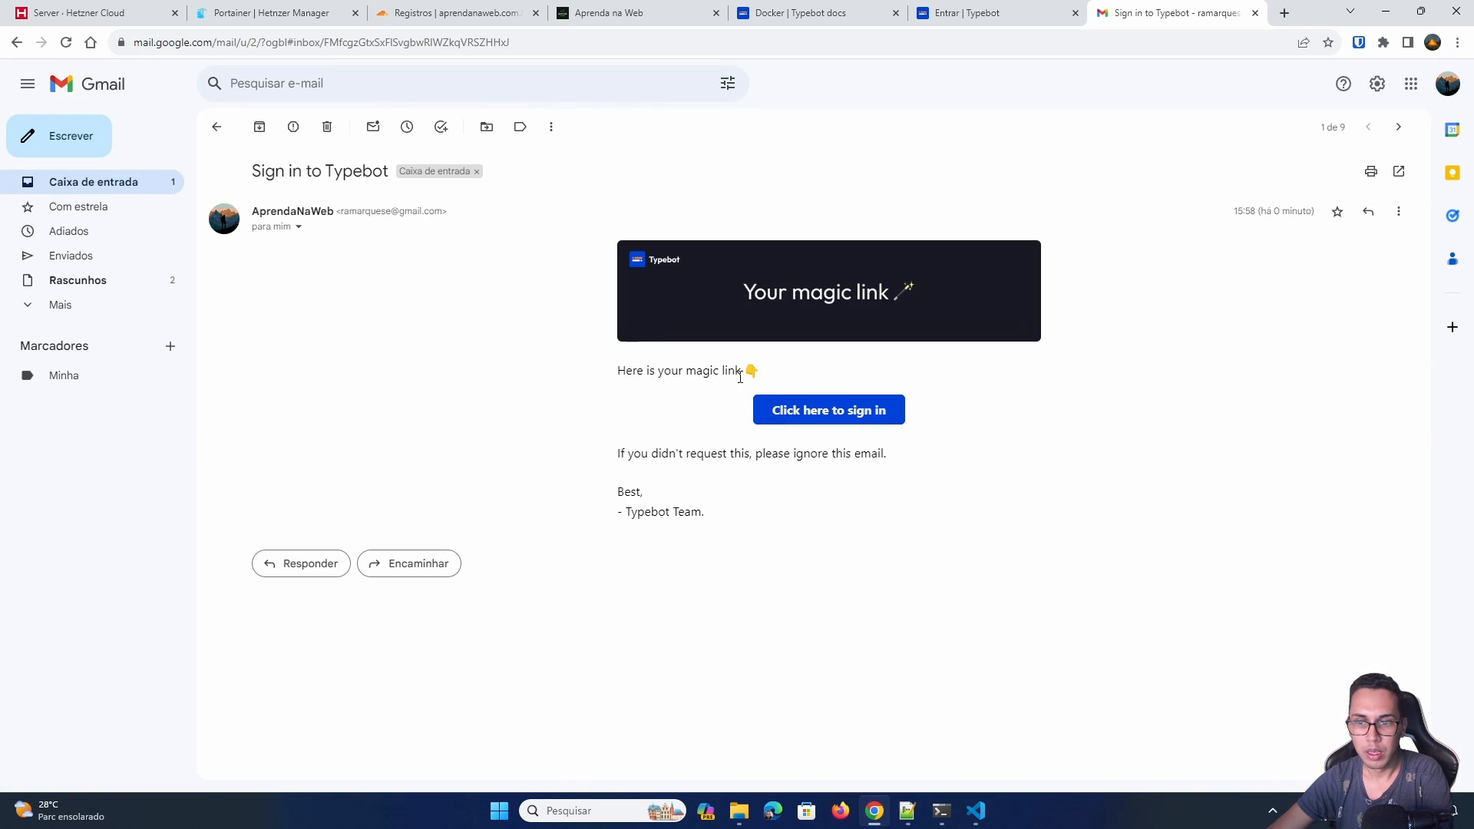
click(822, 412)
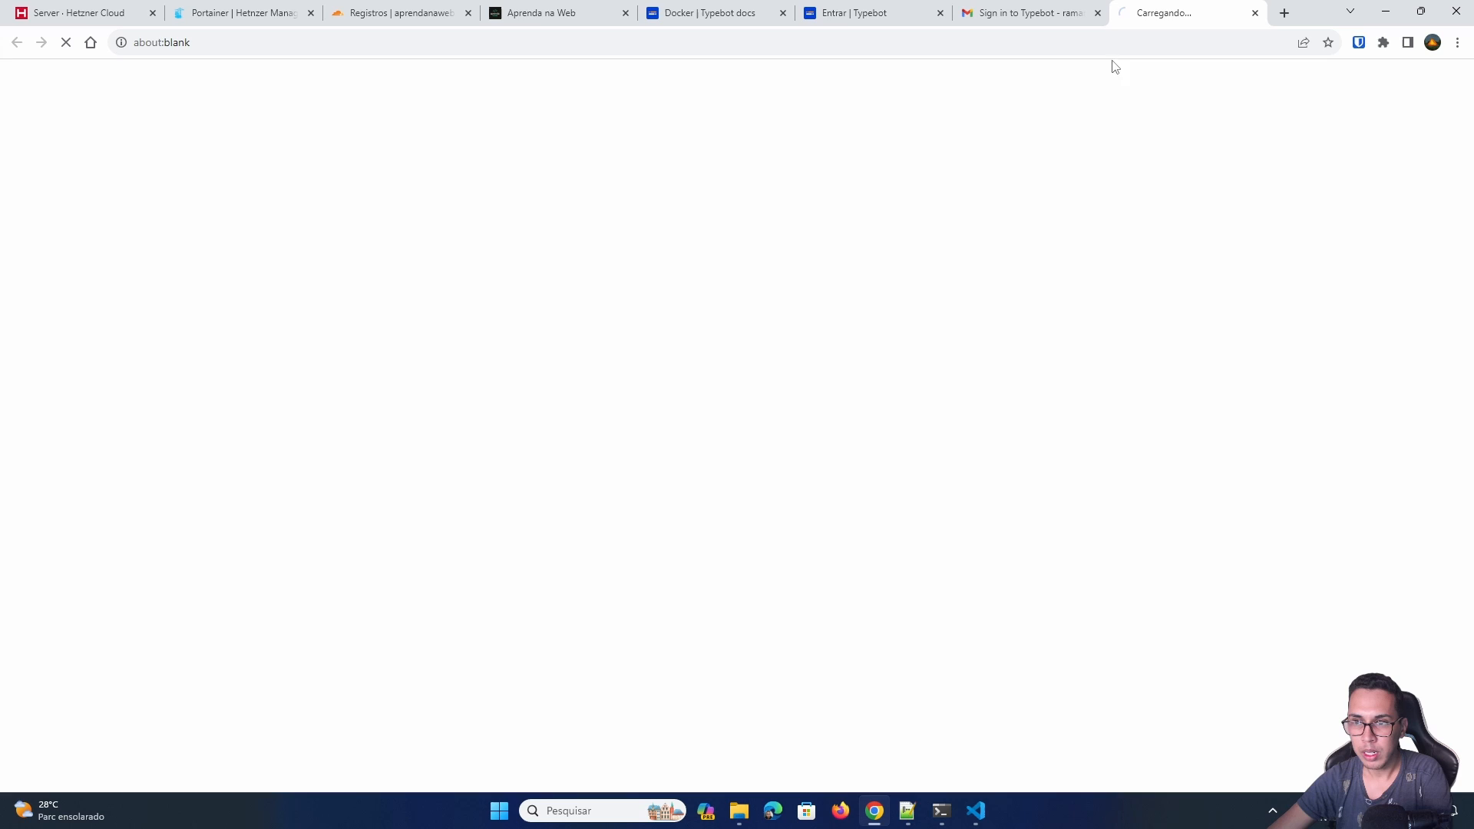
click(1097, 13)
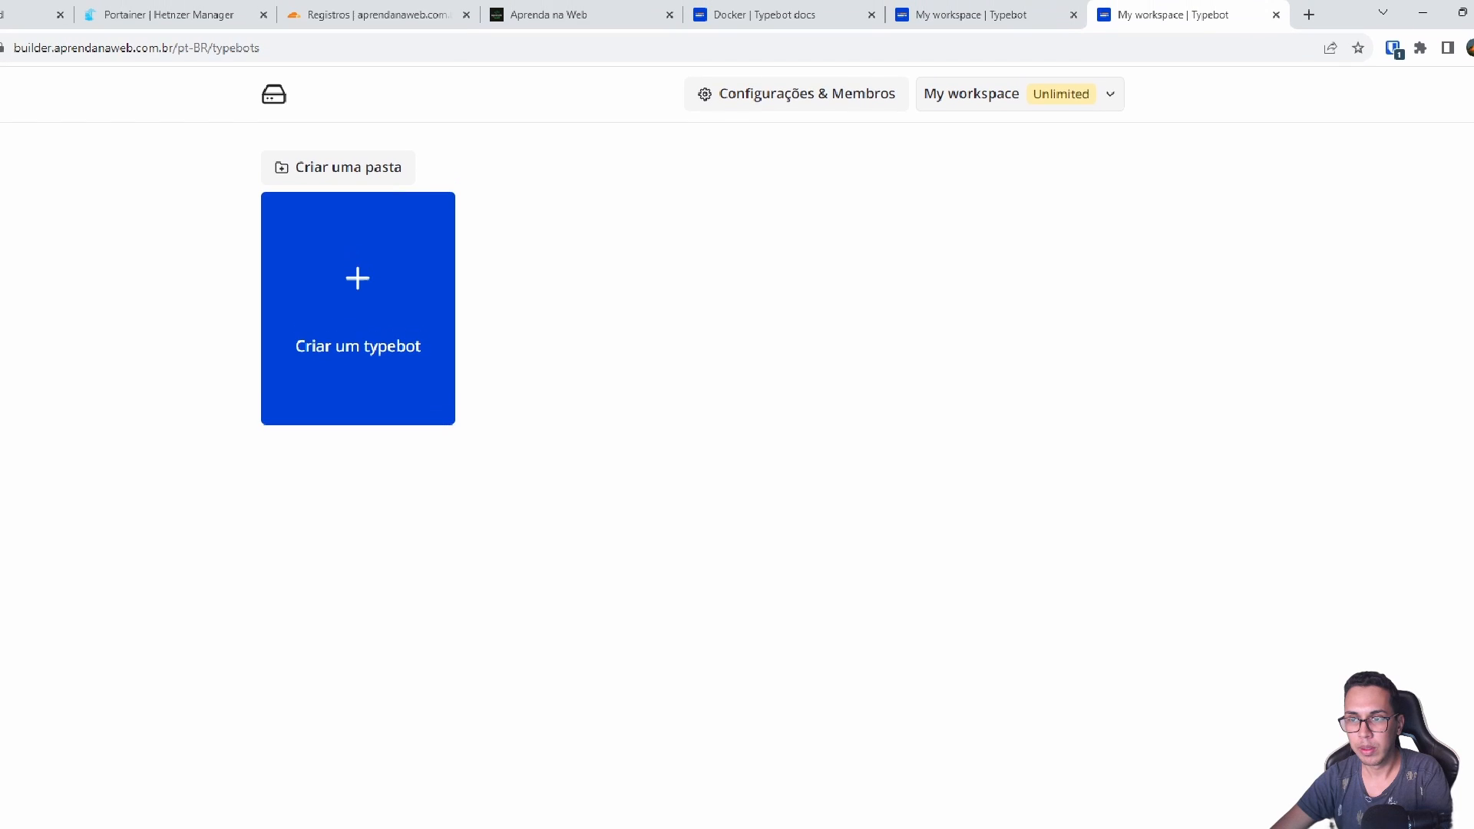
Log out of the Typebot workspace.
mouse_move(985, 70)
mouse_down()
mouse_move(1101, 106)
mouse_move(961, 76)
mouse_up()
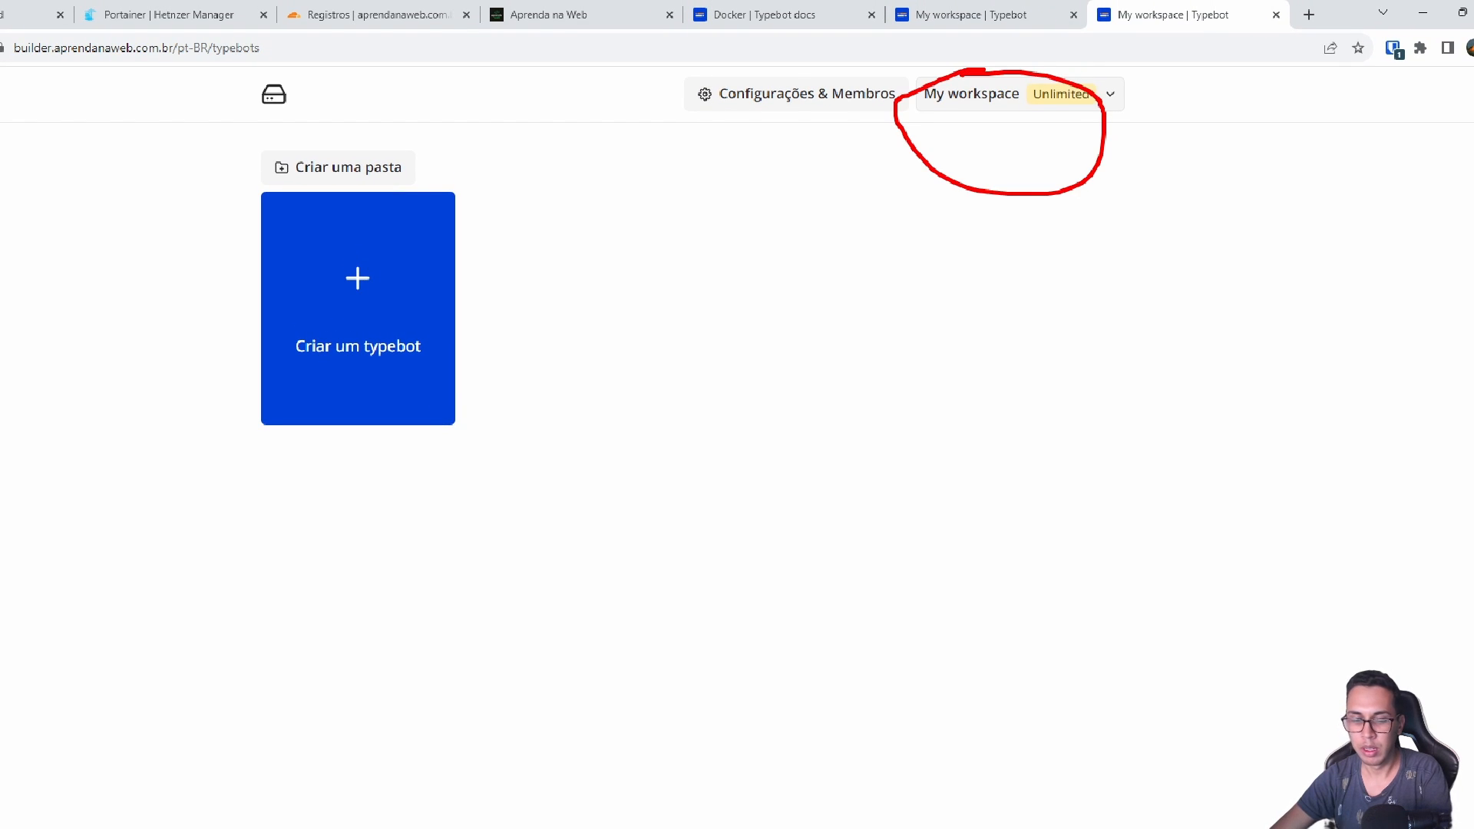
key(Escape)
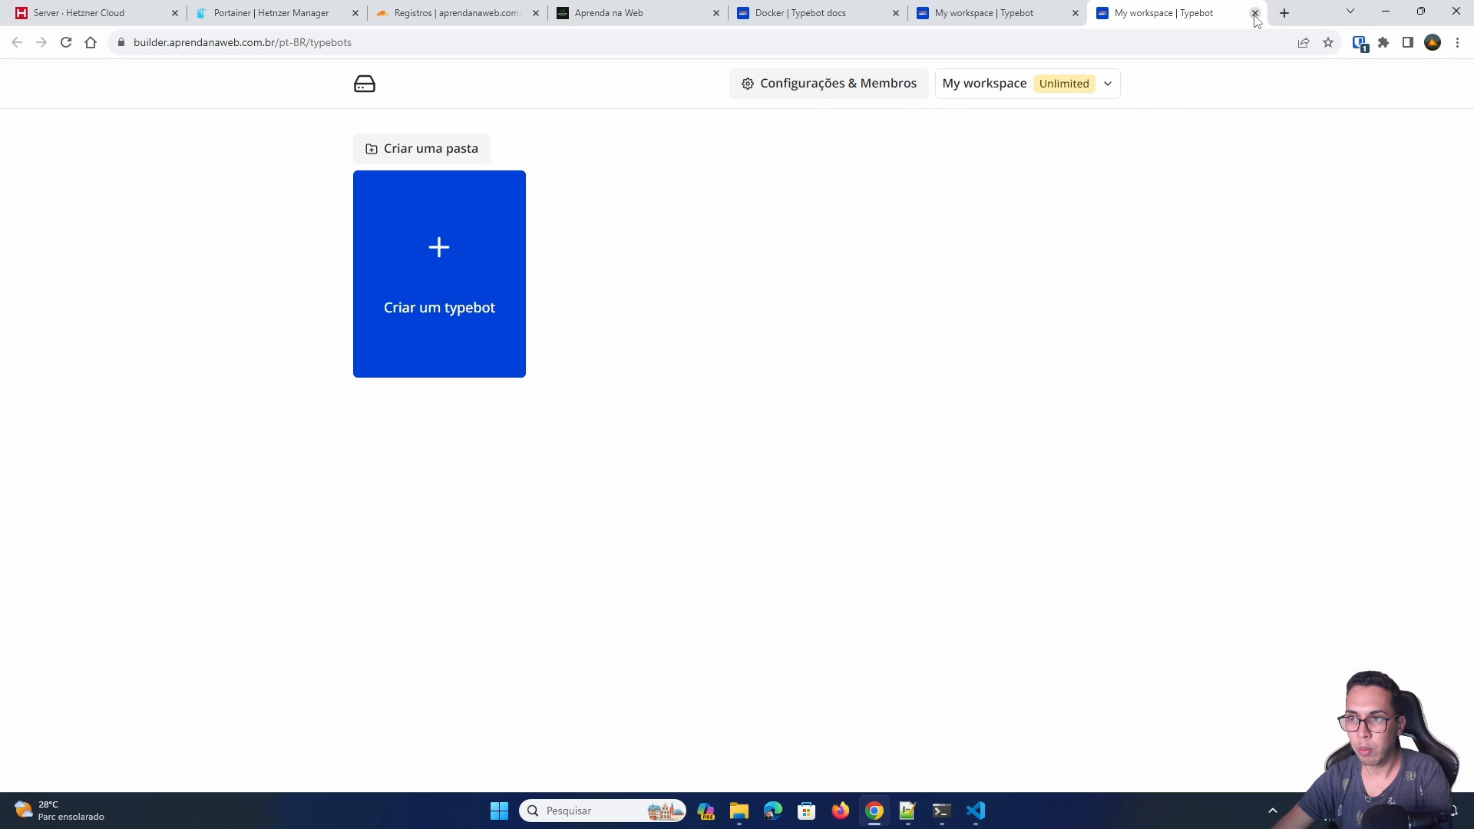
click(1103, 86)
click(1026, 155)
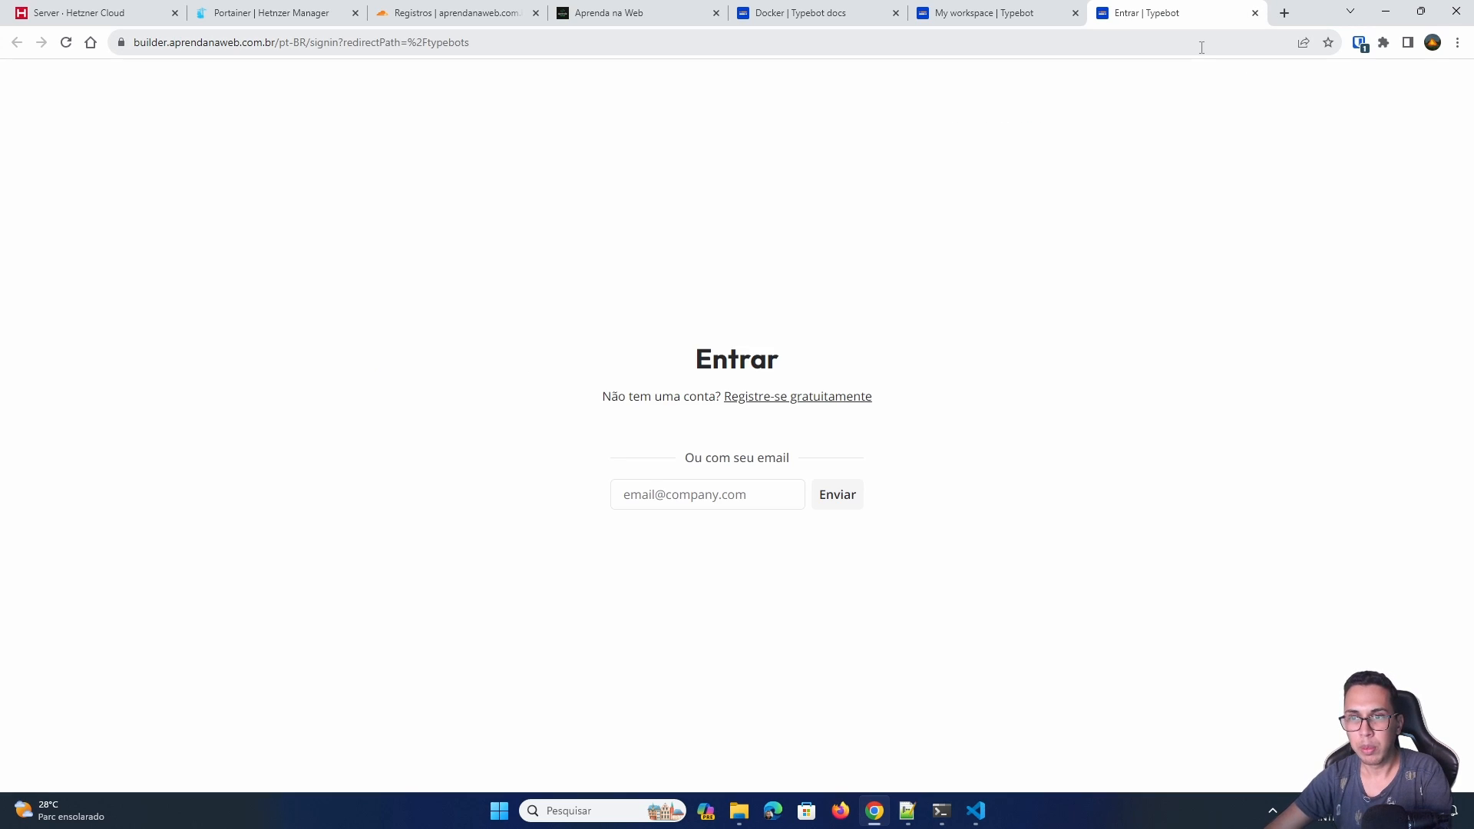
Review the DISABLE_SIGNUP setting in the typebot stack's compose file in Portainer and redeploy the stack with image re-pull enabled.
click(321, 9)
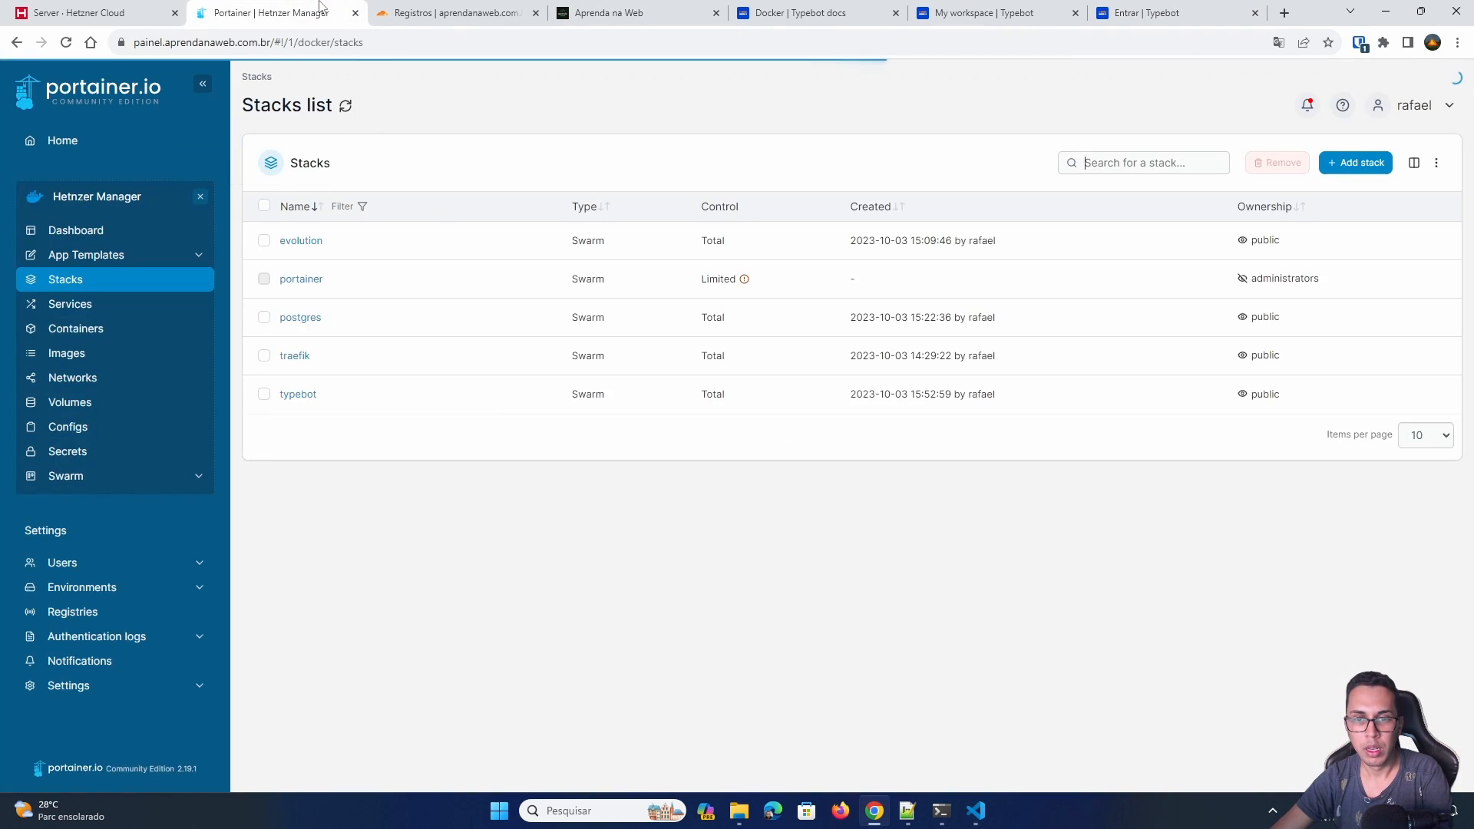
click(301, 396)
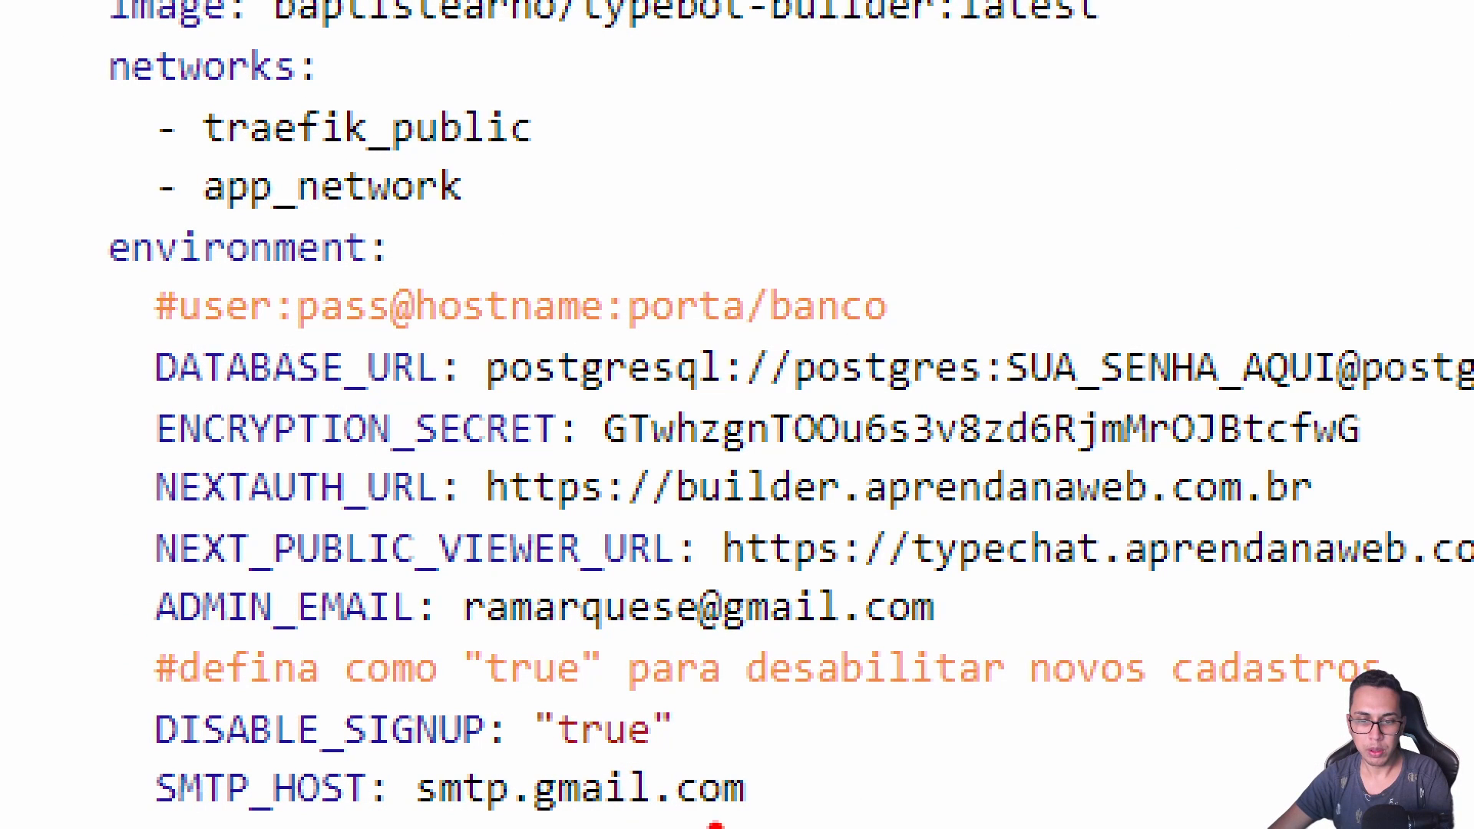
mouse_move(528, 694)
mouse_down()
mouse_move(508, 766)
mouse_move(683, 766)
mouse_move(572, 635)
mouse_move(524, 675)
mouse_up()
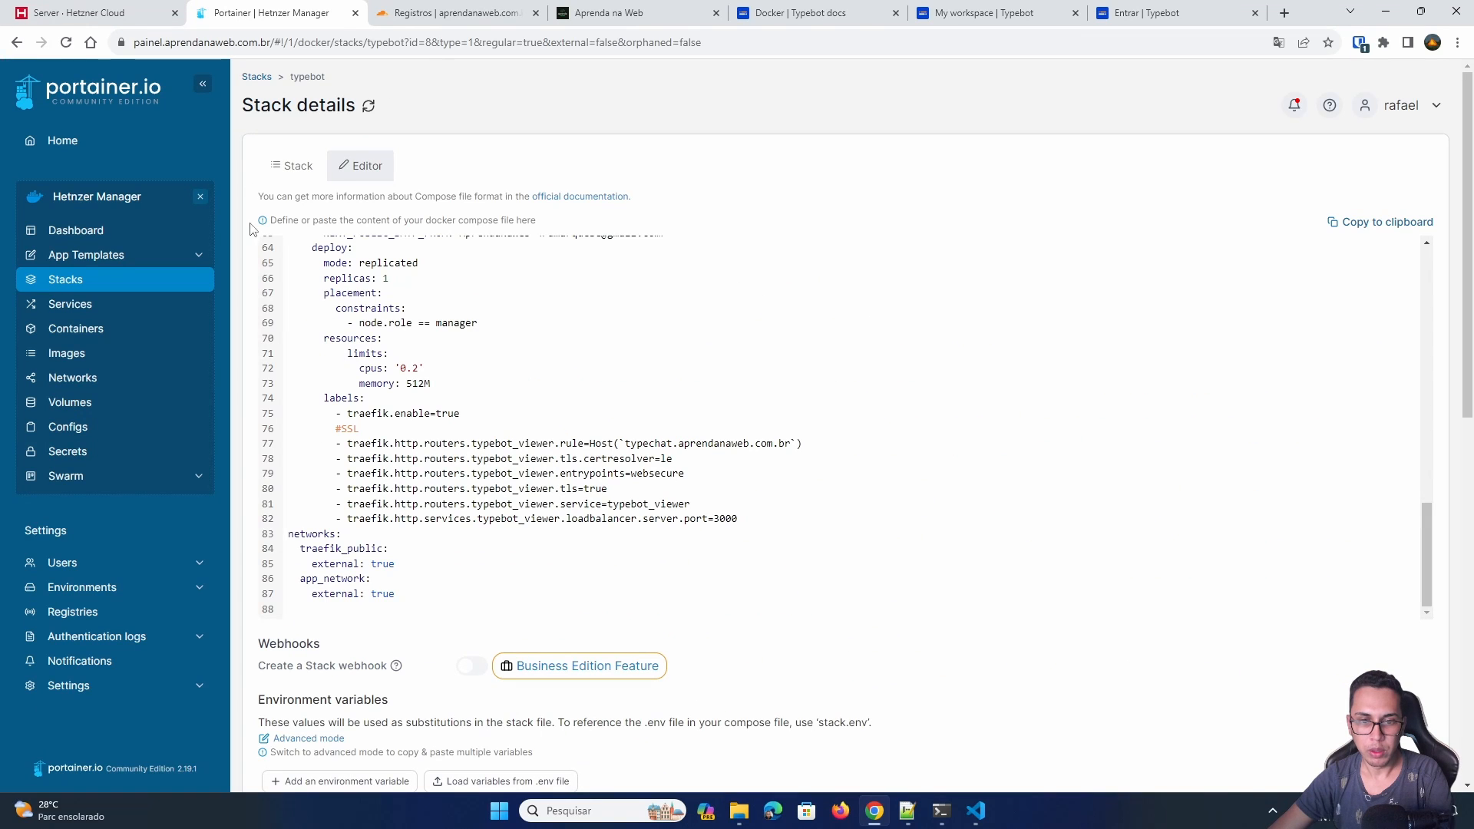
scroll(441, 663, down, 5)
click(307, 532)
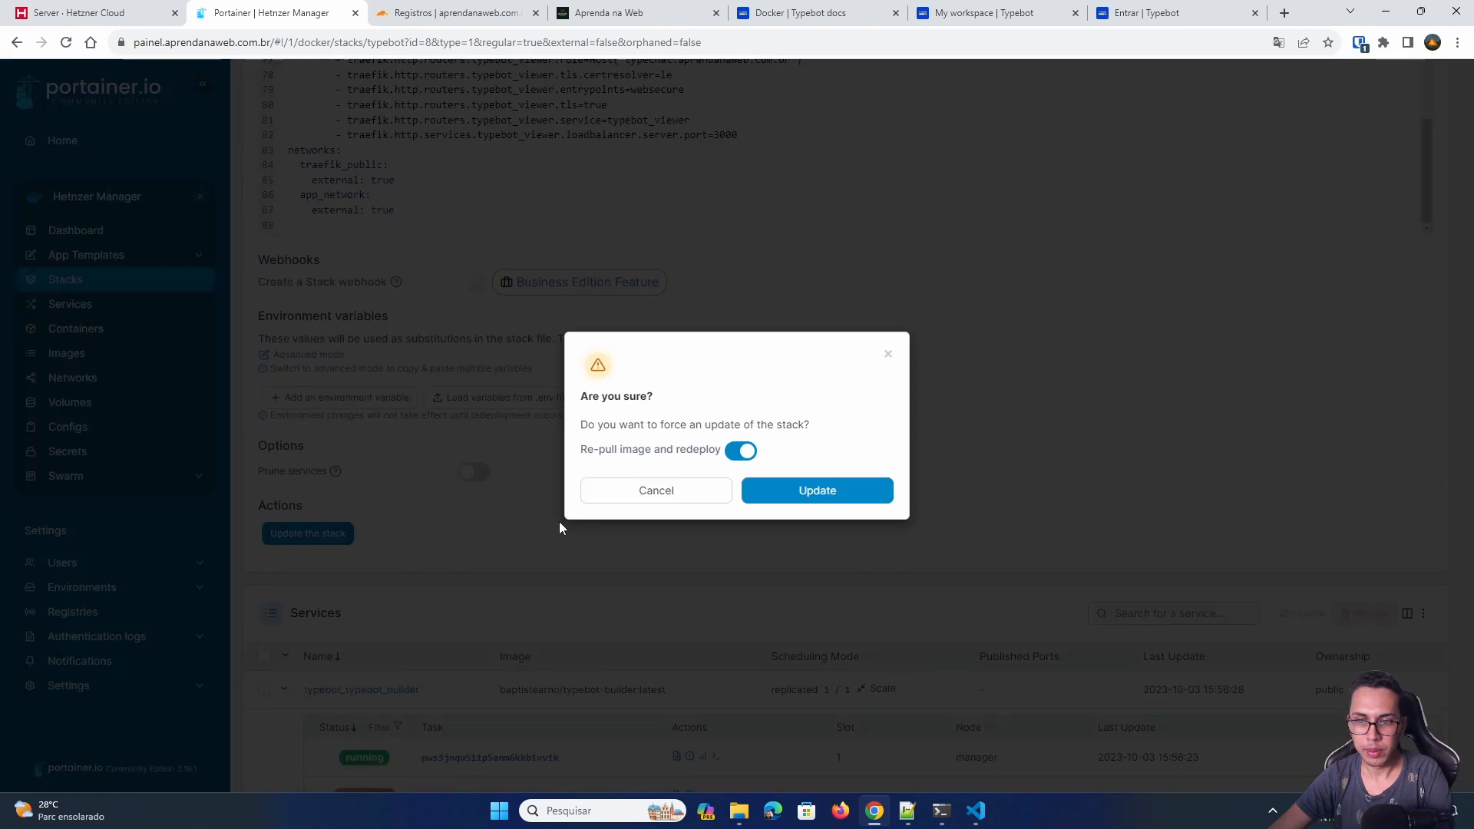
click(798, 492)
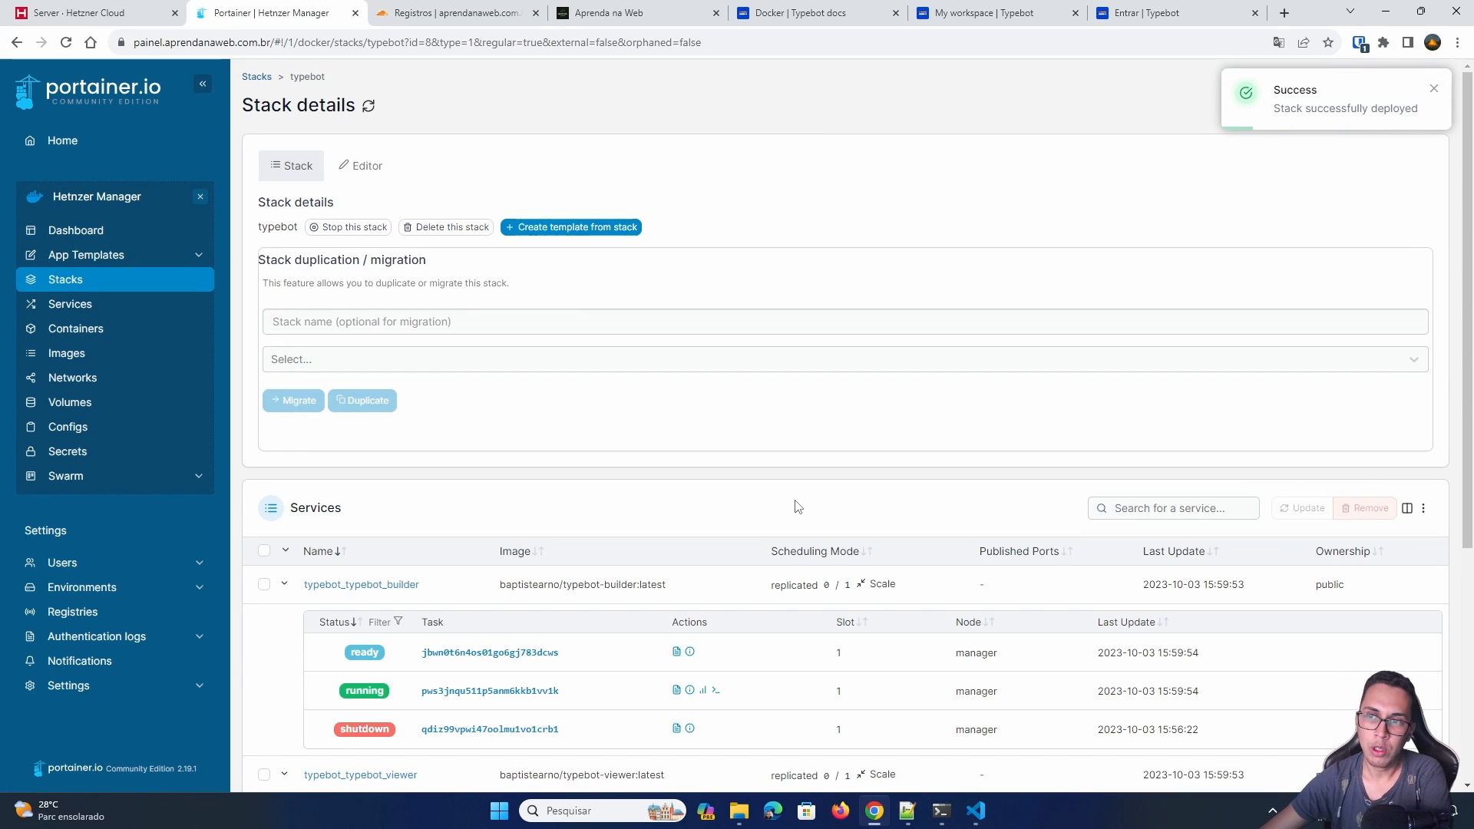
Close the extra My workspace and Typebot docs pages, returning to the Typebot sign-in page.
click(1060, 15)
click(1076, 13)
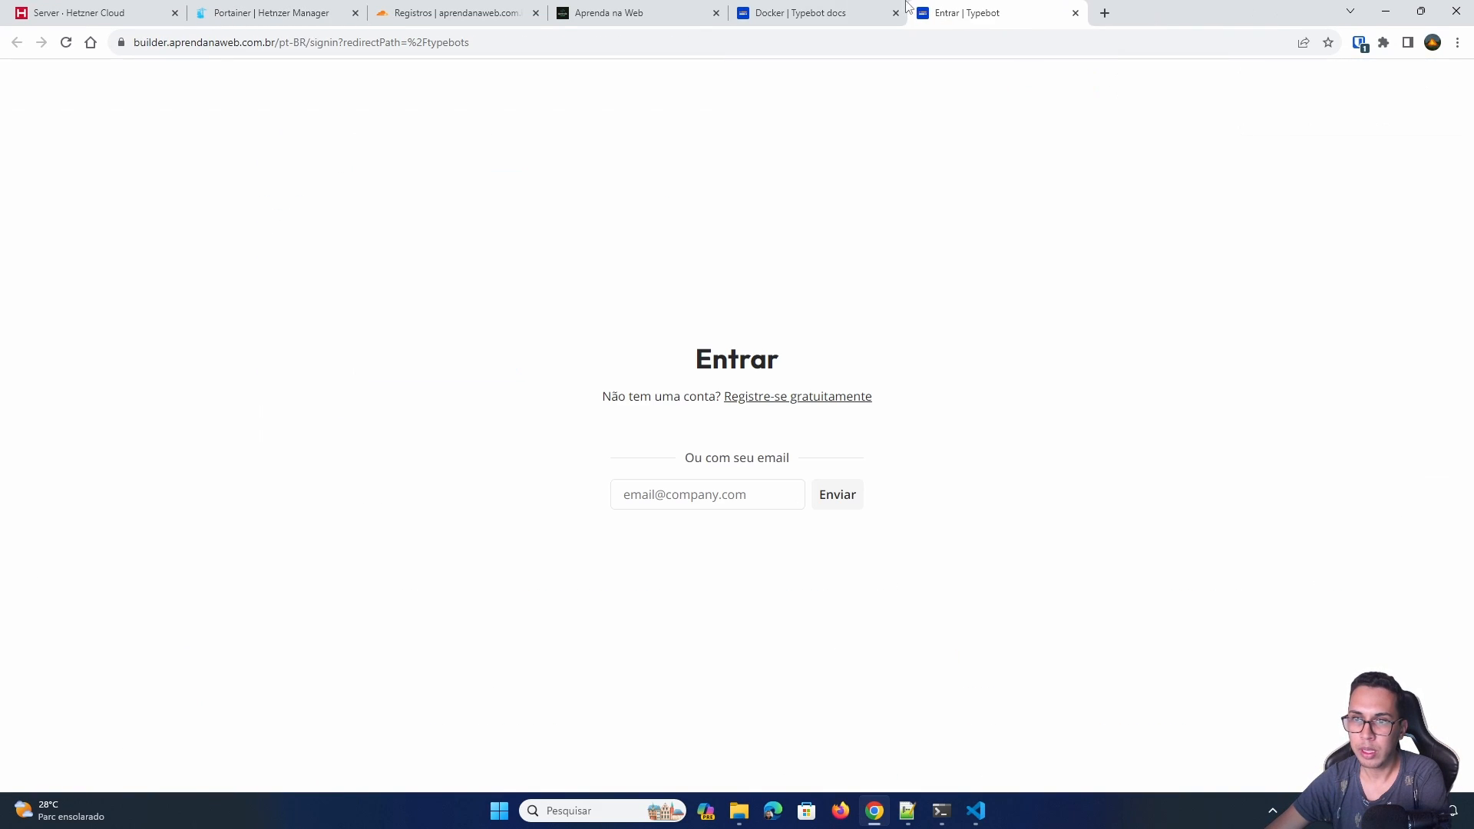
click(798, 13)
click(898, 17)
click(854, 13)
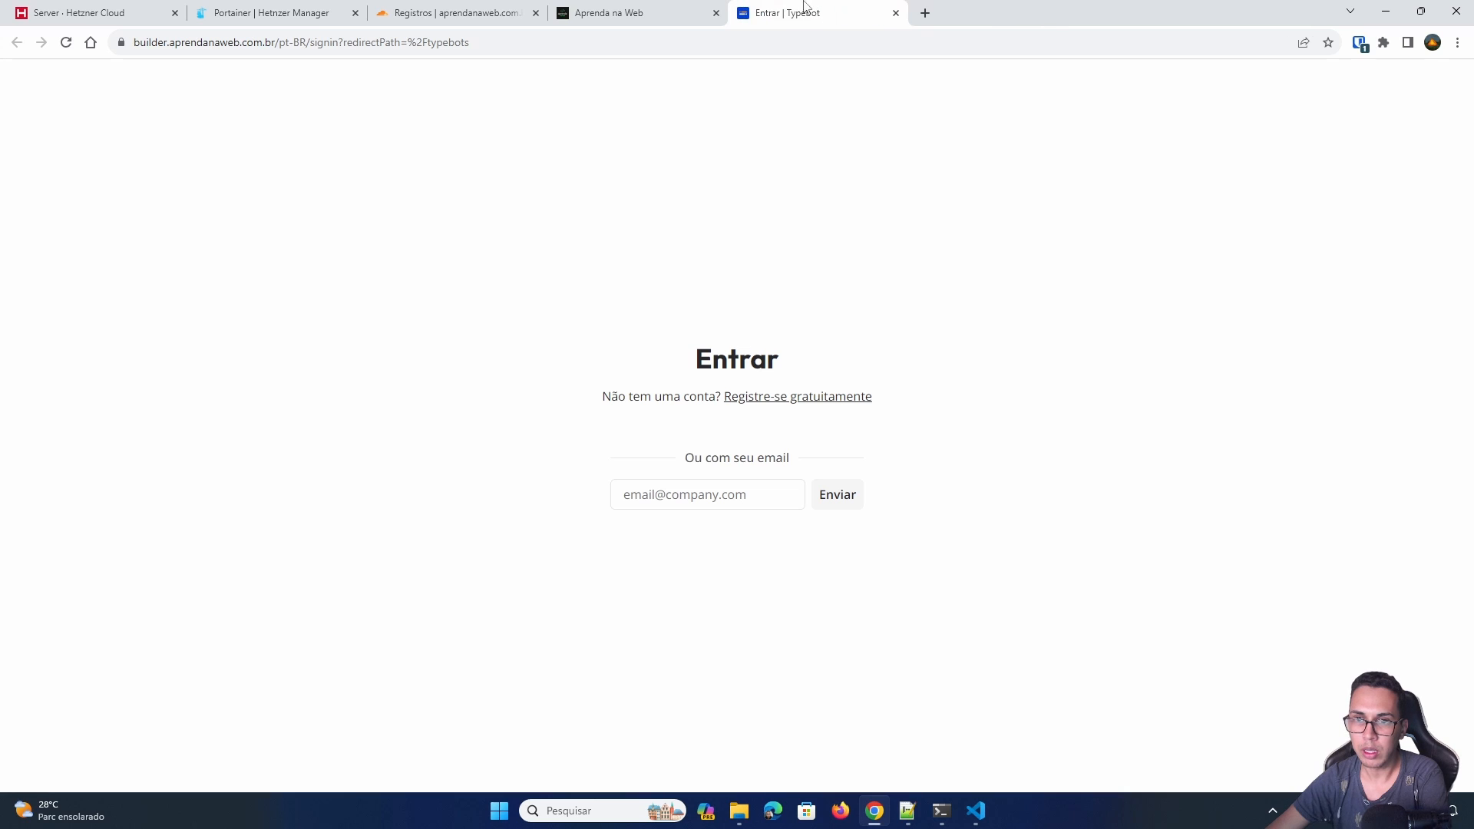
Reload the Typebot builder from its root address, builder.aprendanaweb.com.br, until the sign-in form loads.
click(66, 51)
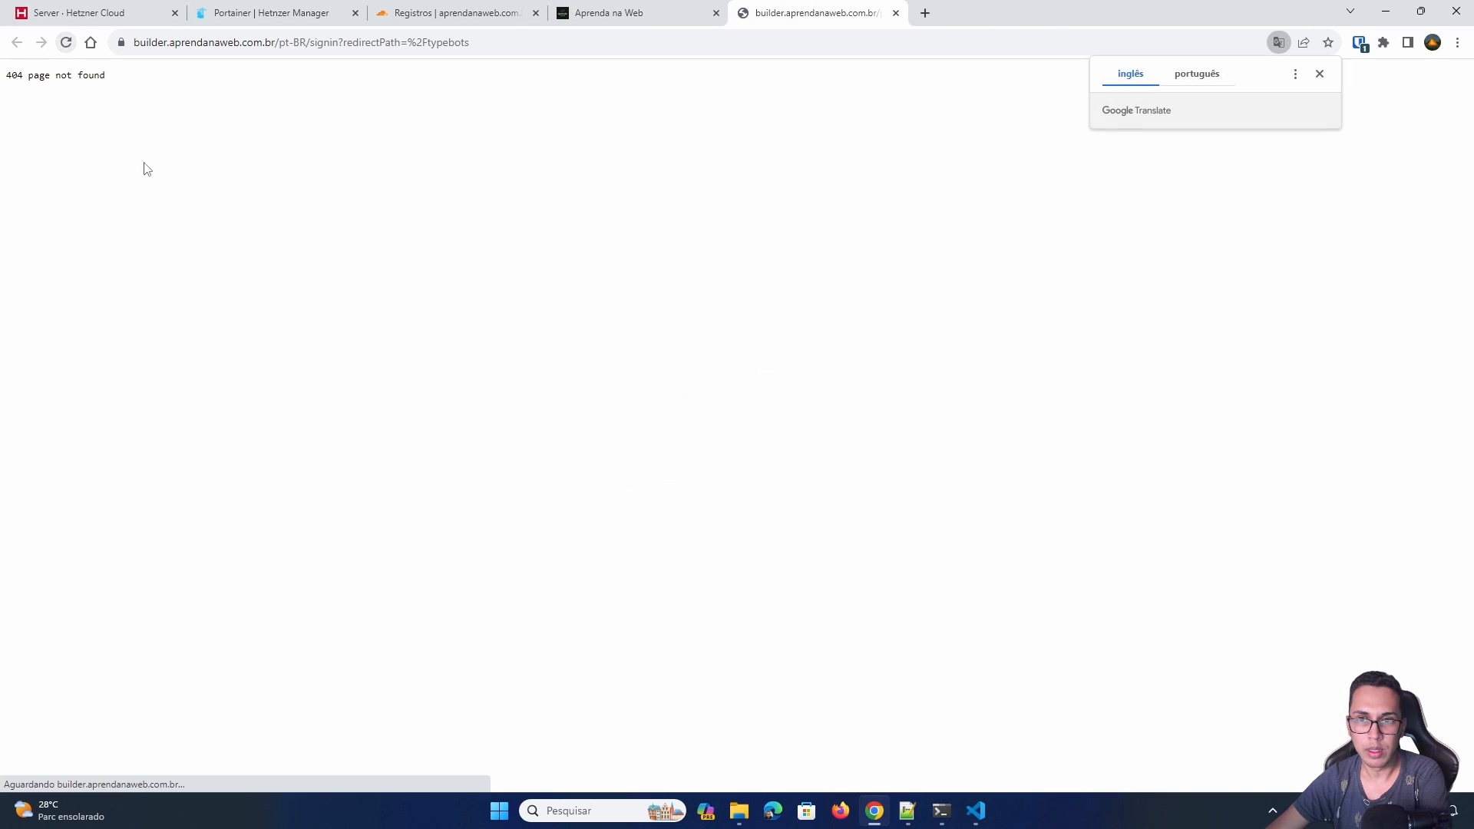
click(384, 44)
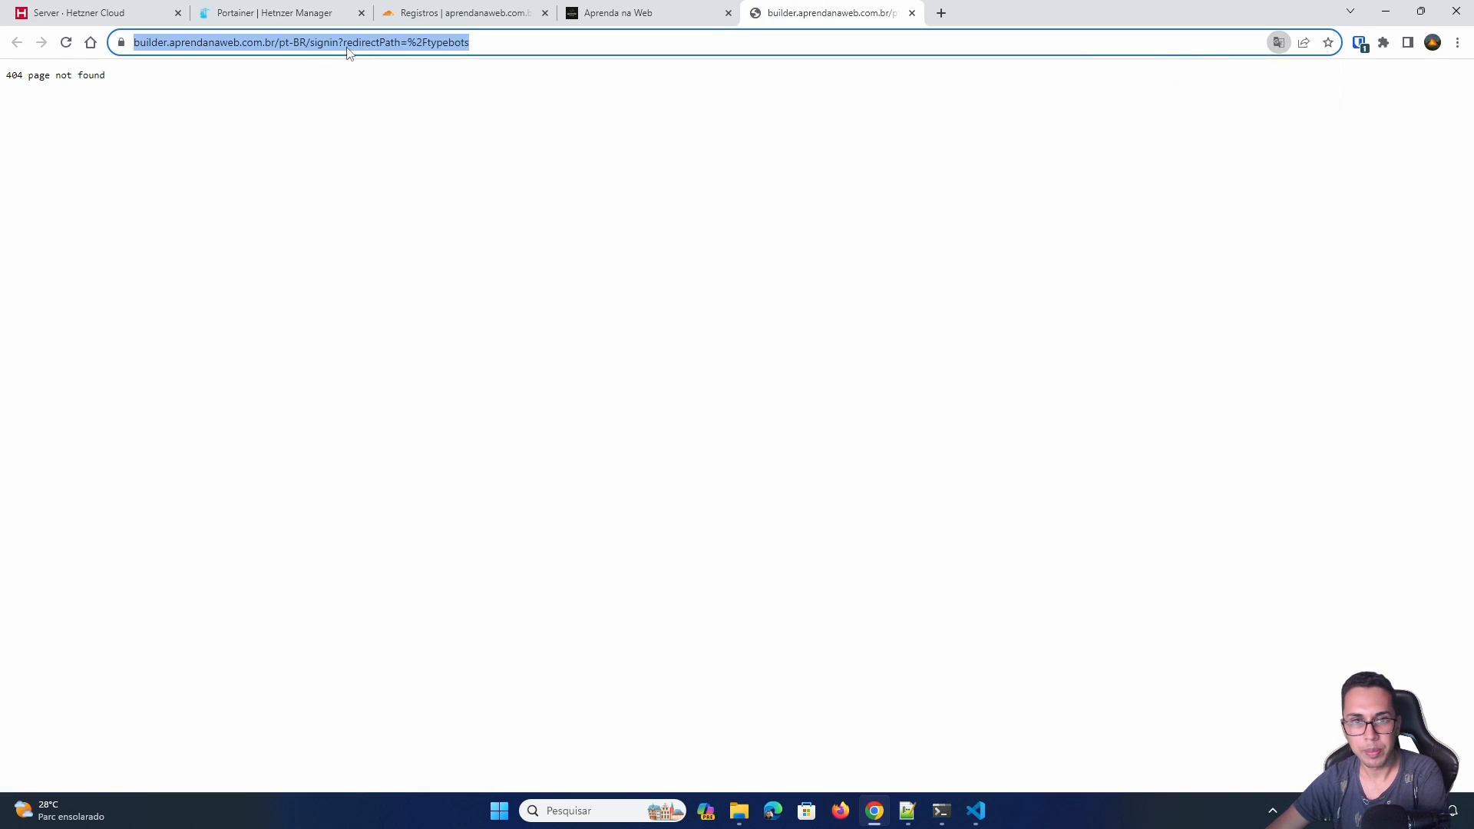
click(310, 42)
drag(320, 43, 687, 47)
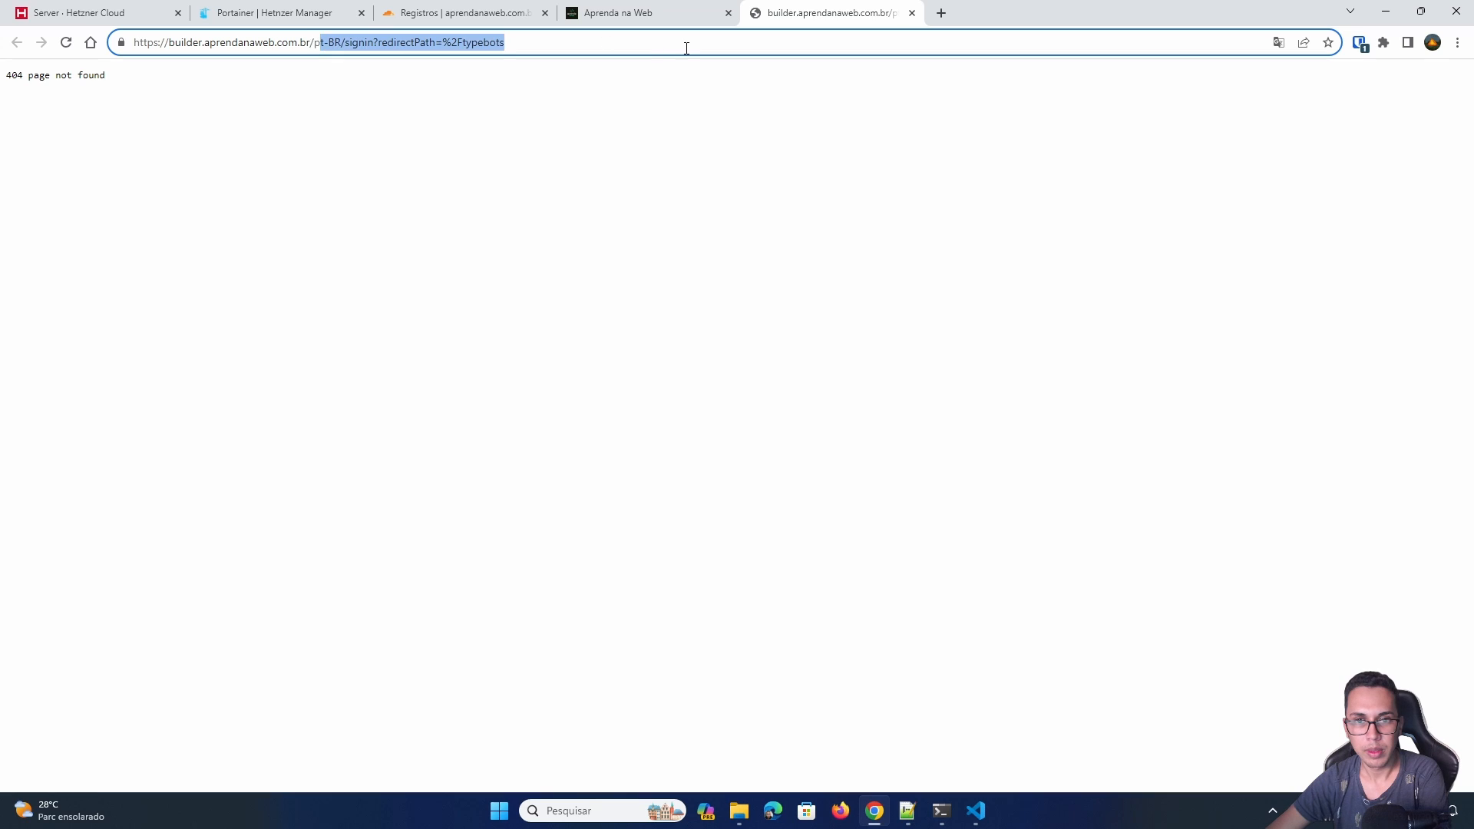
key(BackSpace)
key(BackSpace)
key(Return)
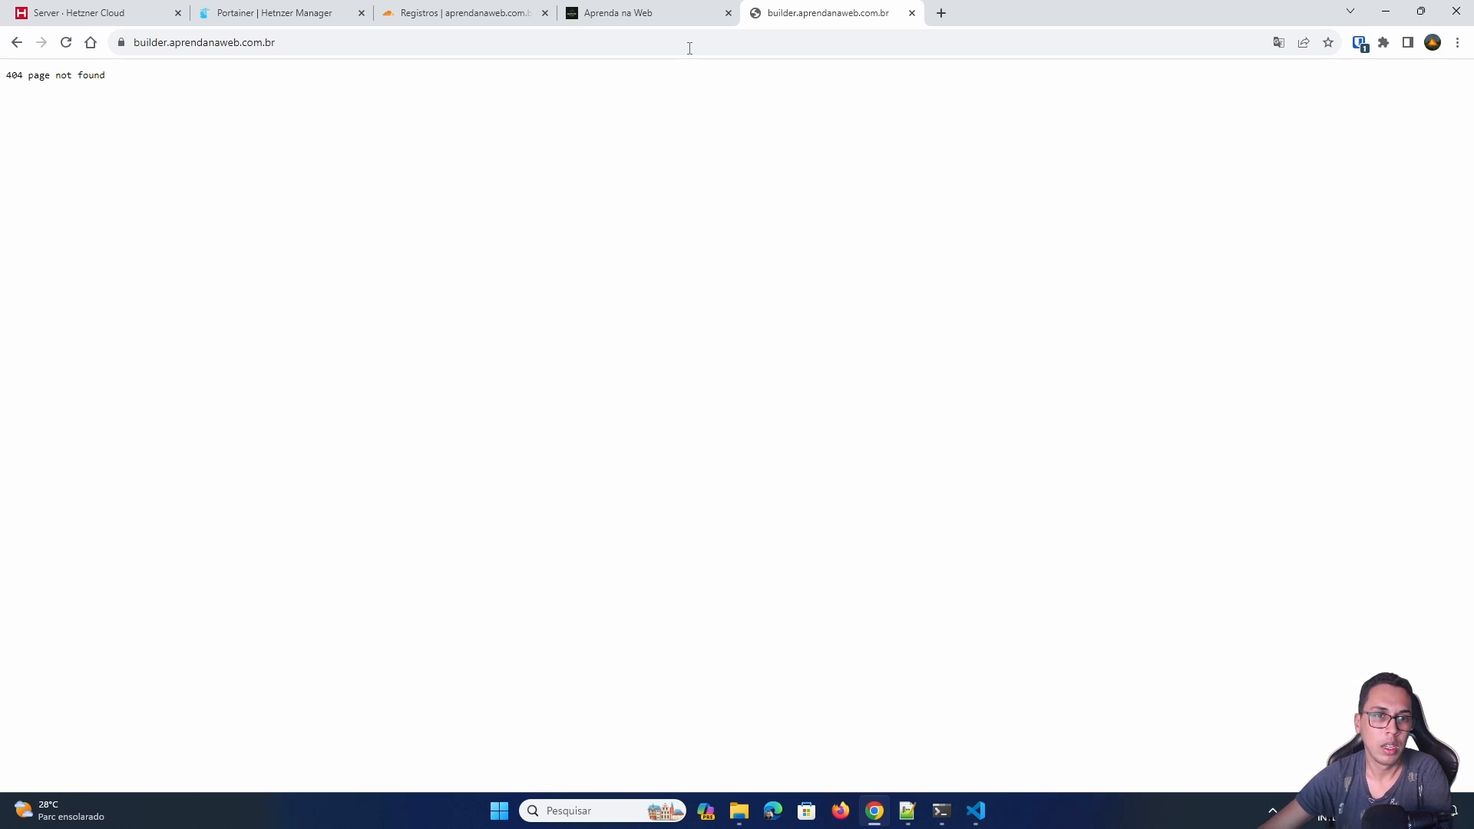
click(66, 42)
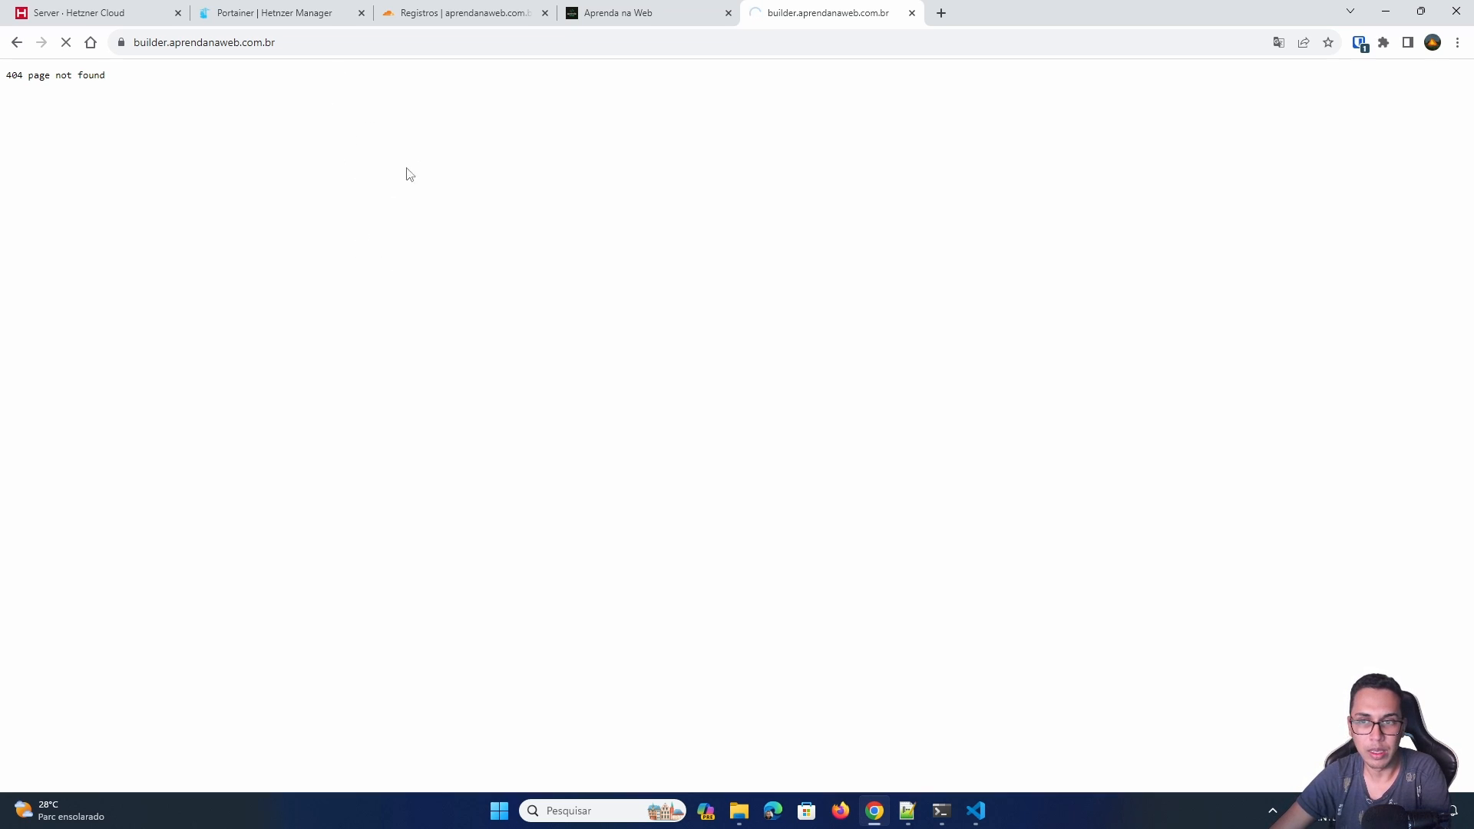
key(ctrl+l)
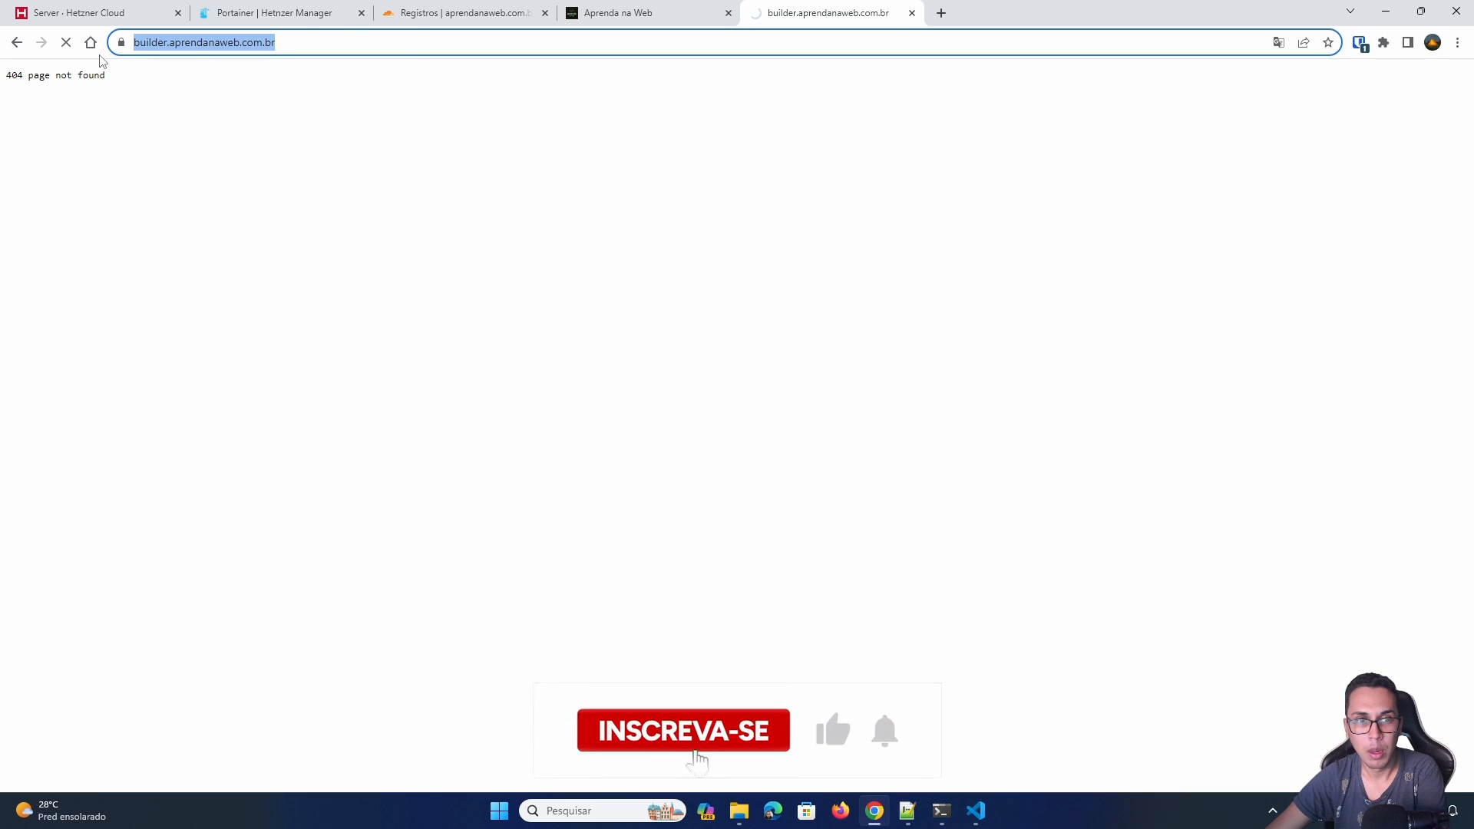
double_click(417, 37)
key(Return)
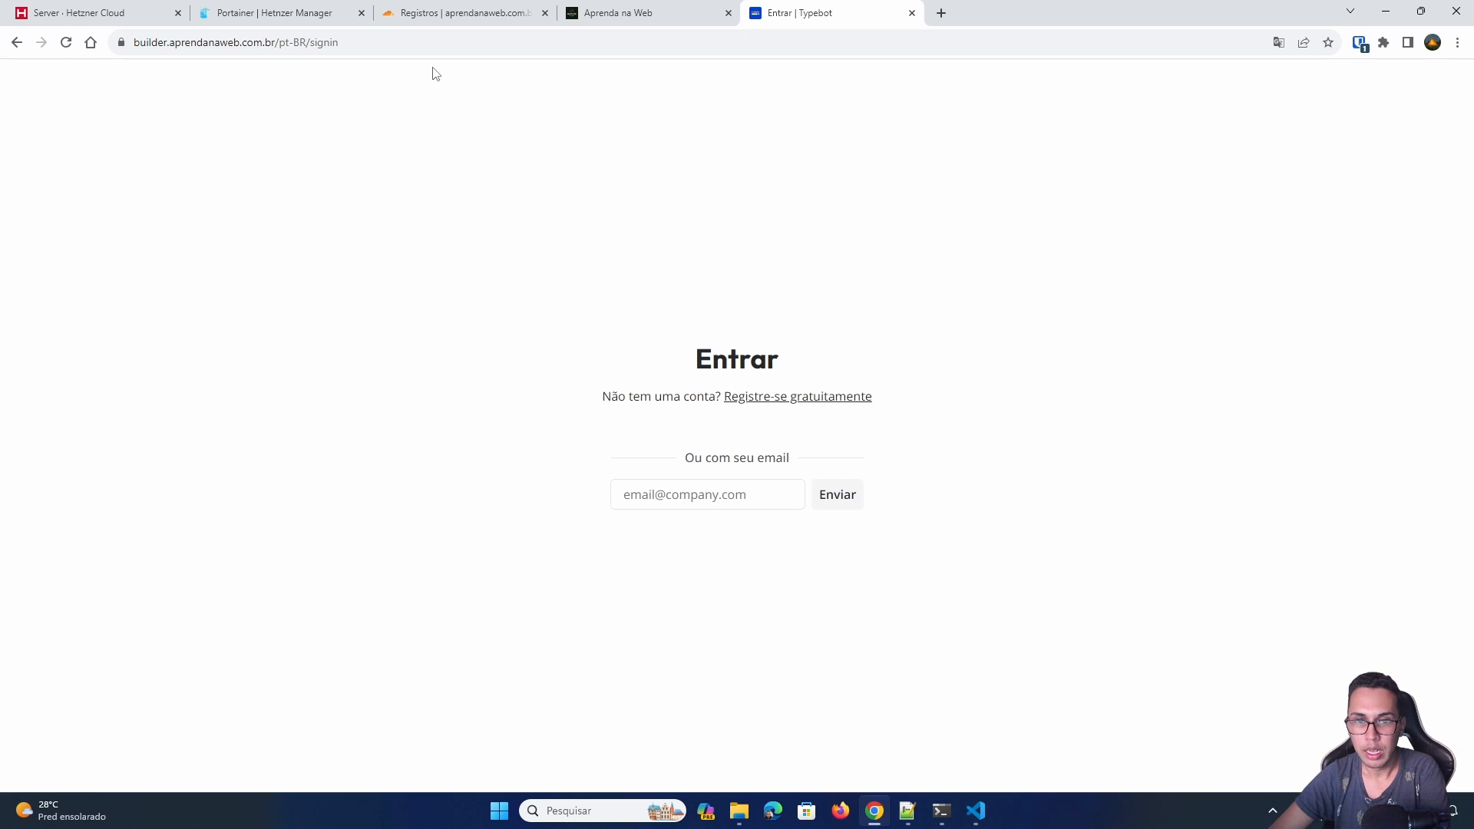
Request a new magic link by submitting the account's email address on the Typebot sign-in form.
click(669, 507)
click(701, 520)
click(838, 505)
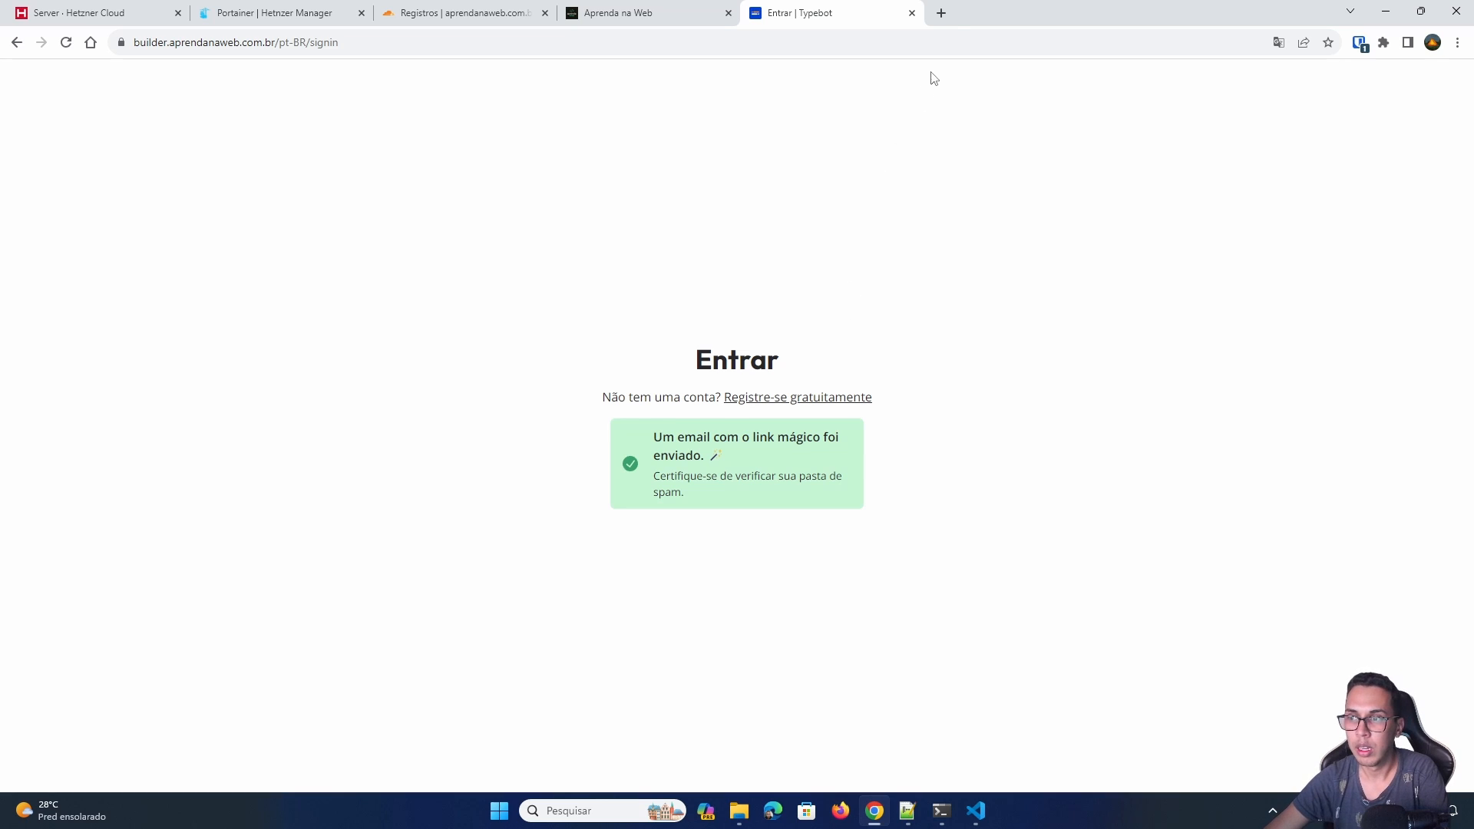
Open the Typebot sign-in email in Gmail, sign in through its magic link, and close the Gmail page.
click(941, 13)
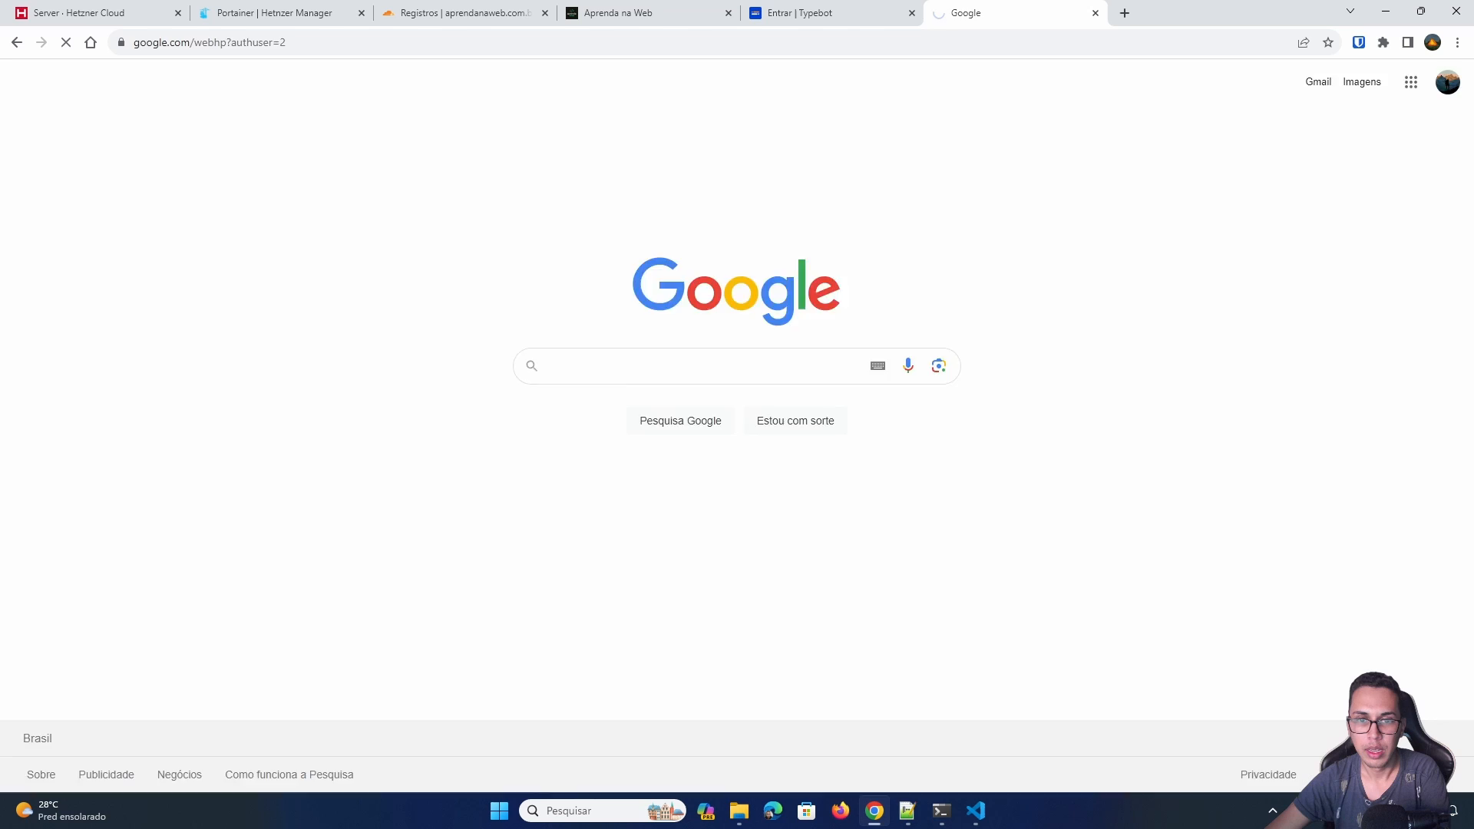
click(1318, 82)
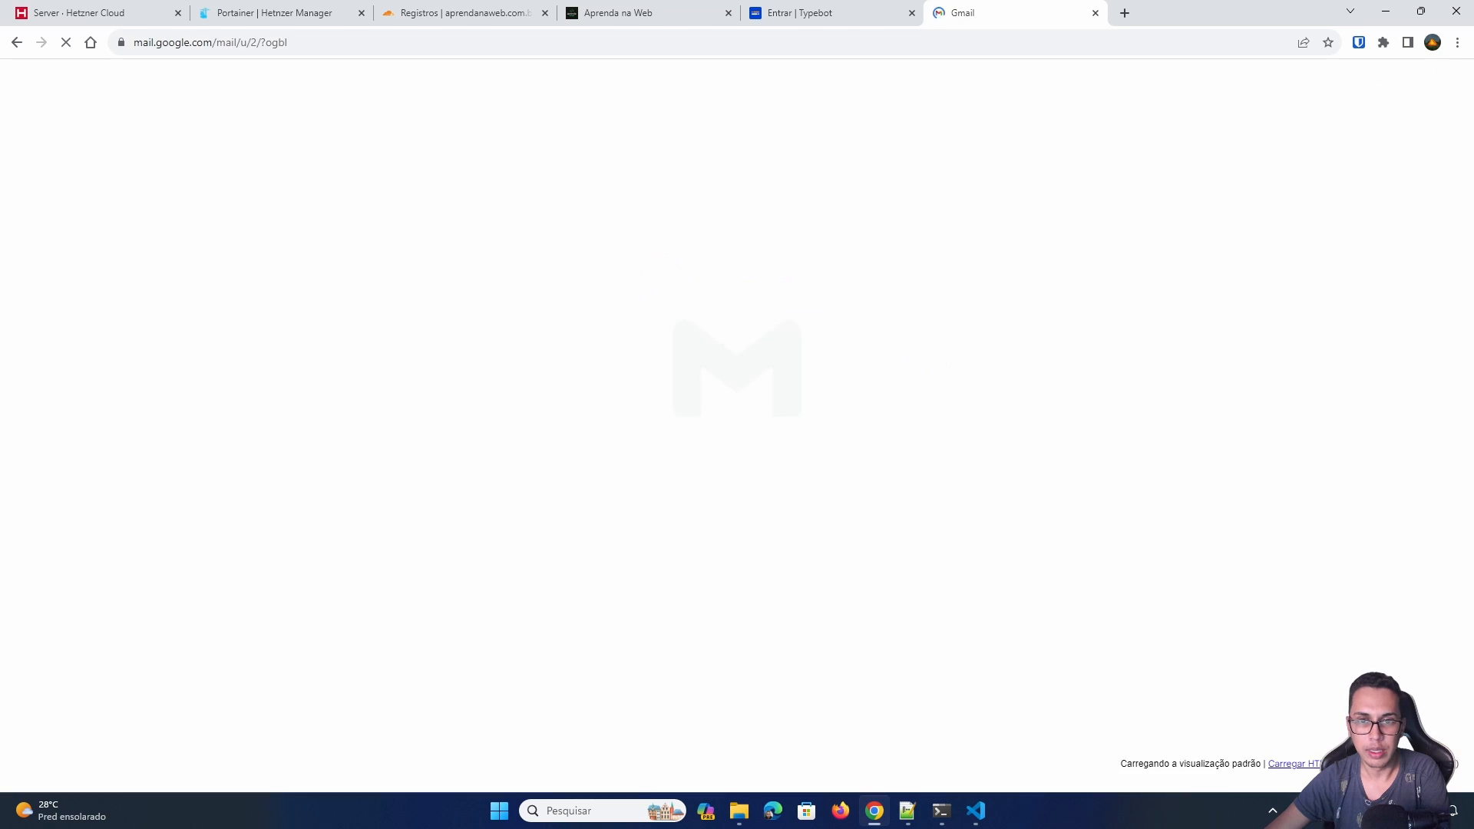
click(629, 216)
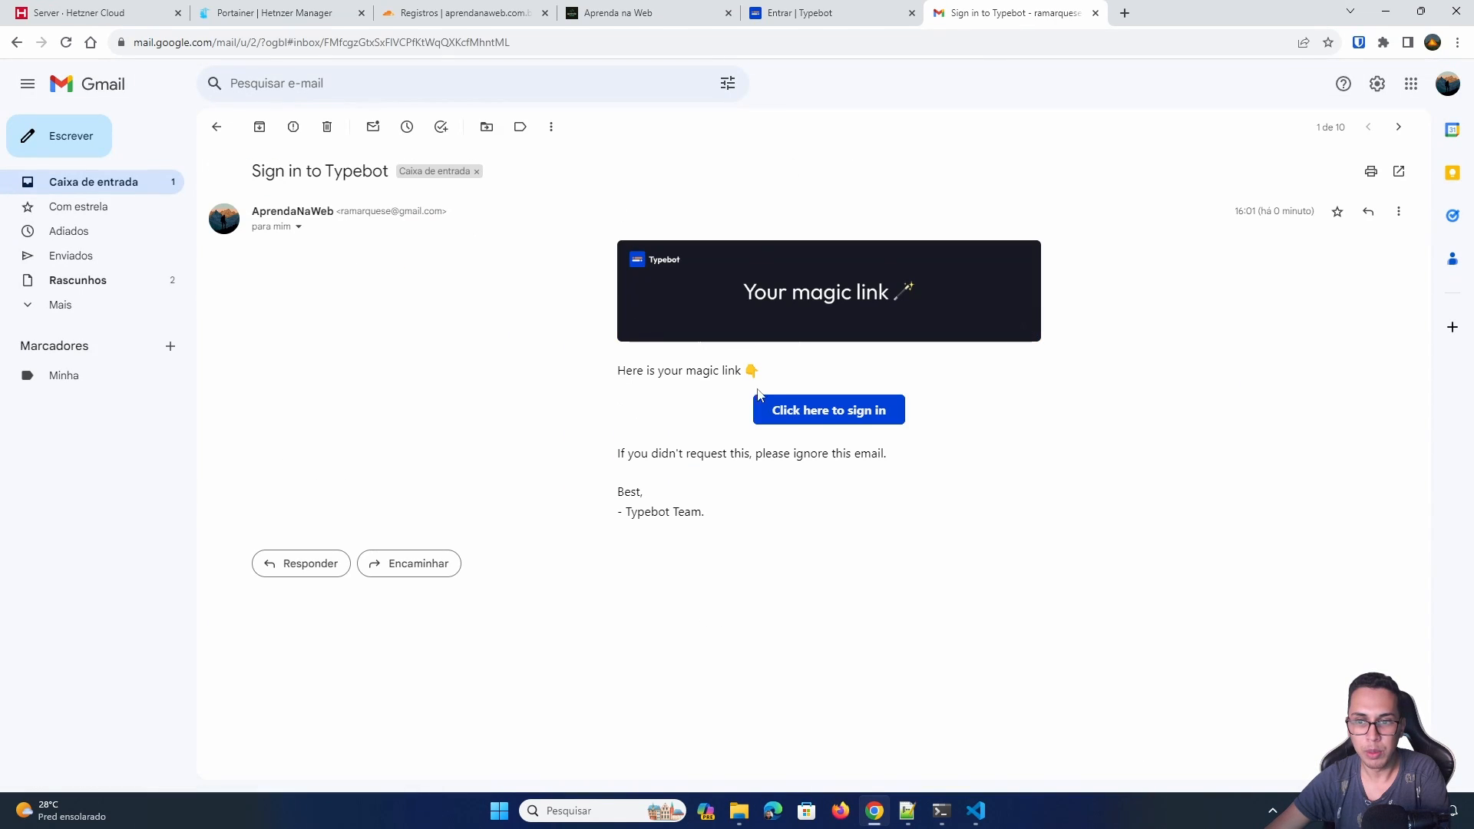
click(846, 412)
click(1075, 13)
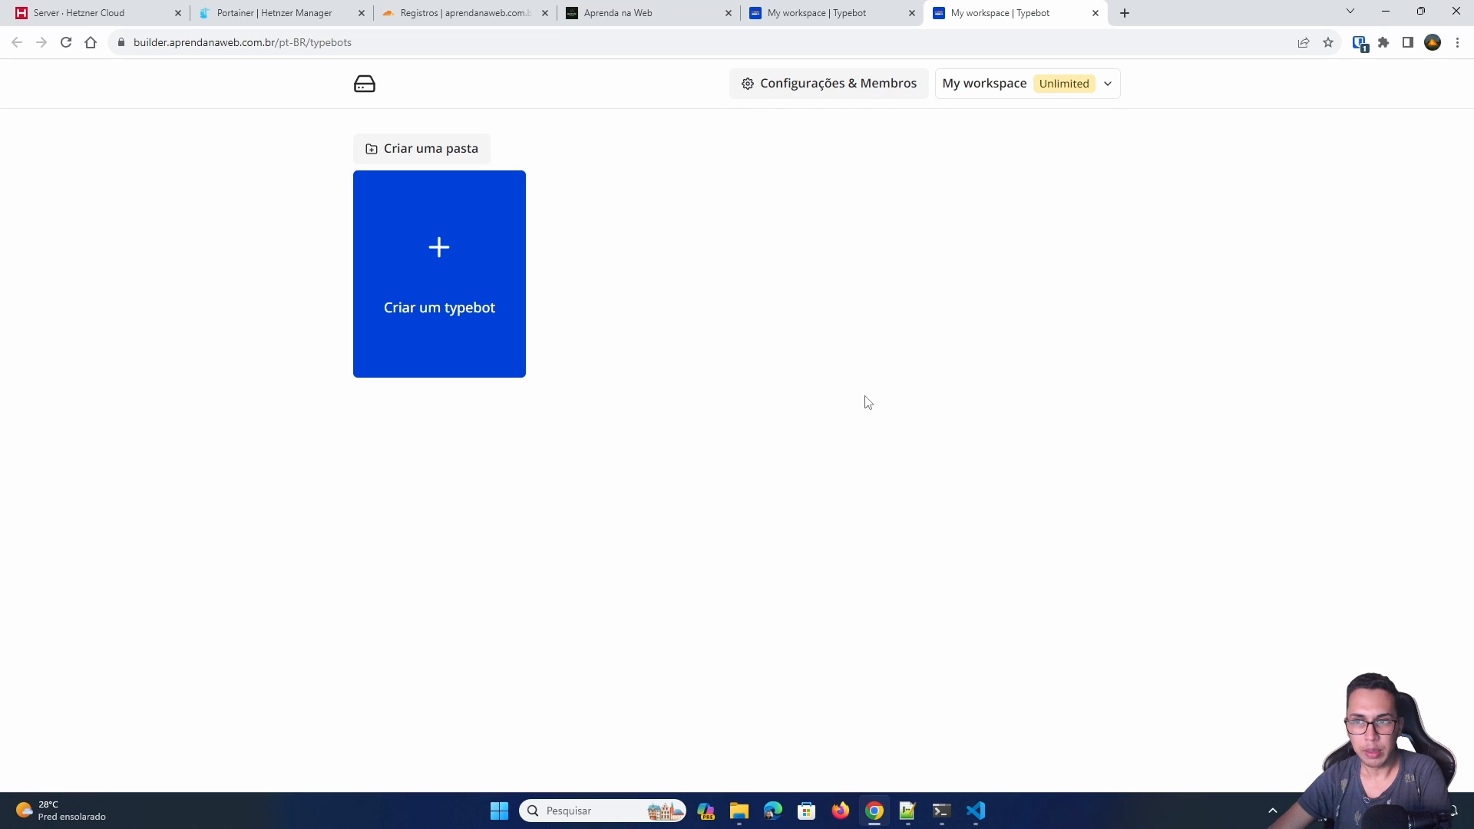
Sign out of the Typebot workspace, try to request a magic link with a different email address, and dismiss the resulting notification.
click(1059, 83)
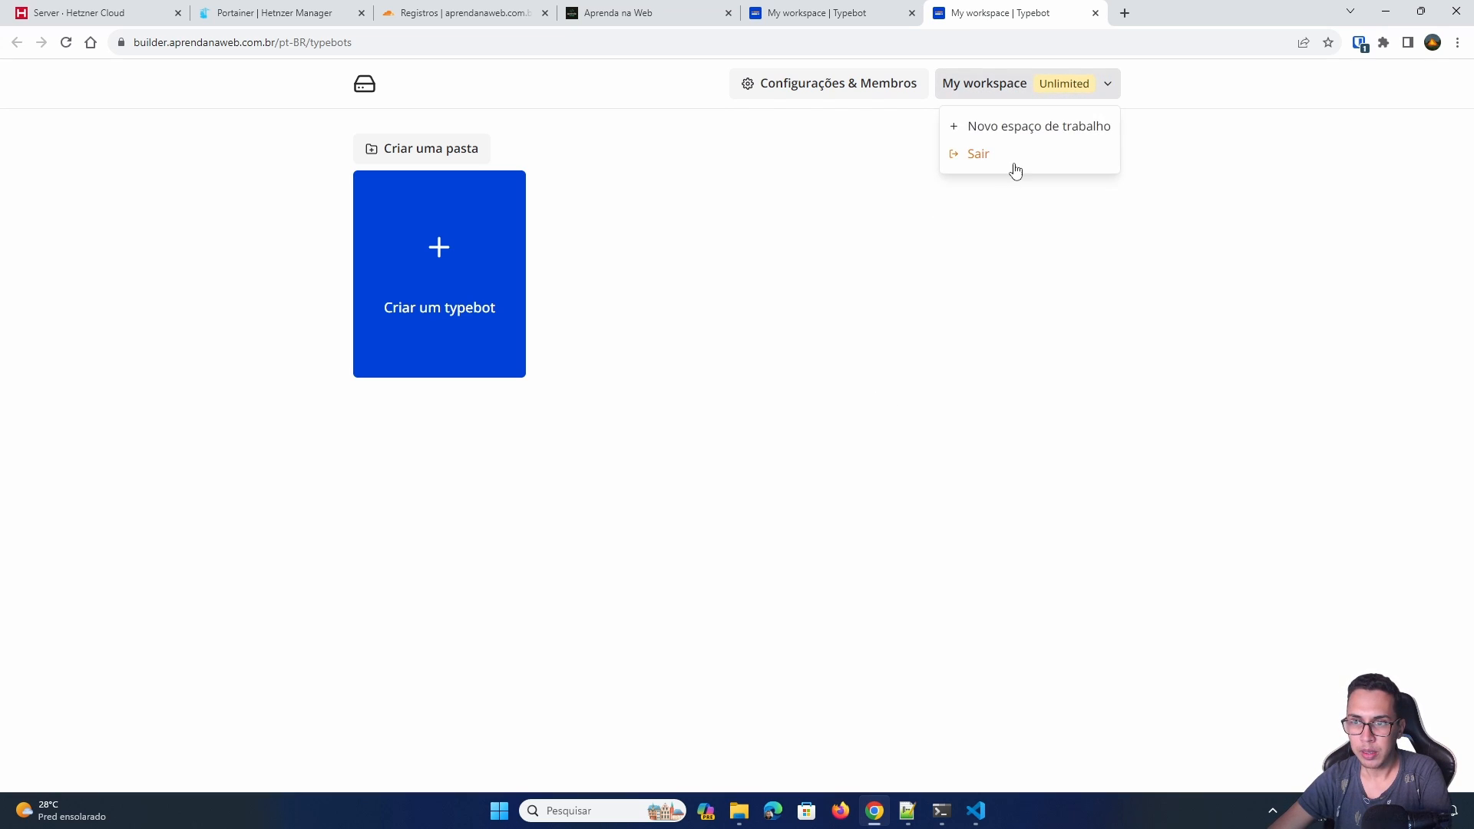
click(864, 214)
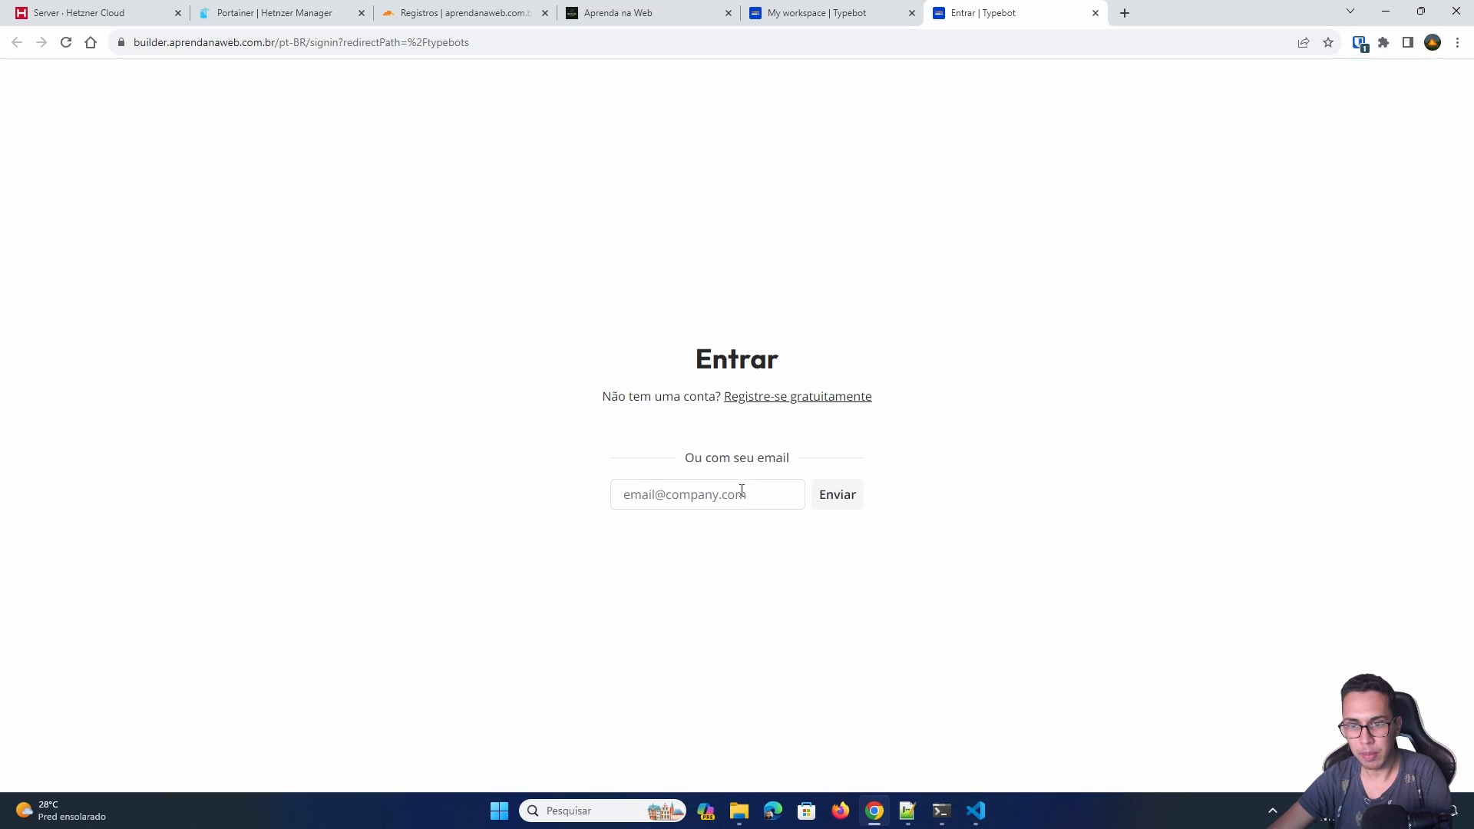
click(737, 493)
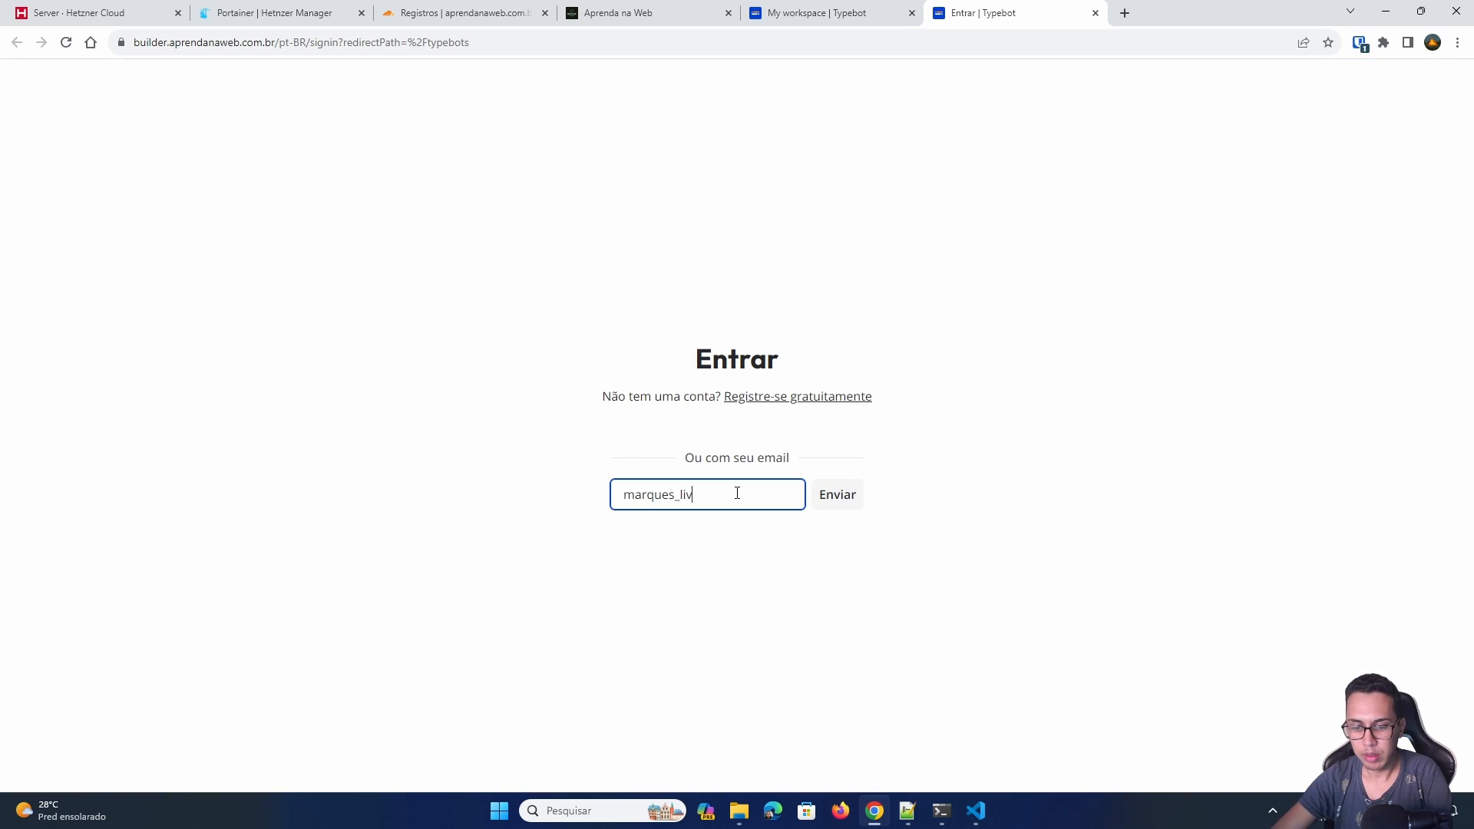
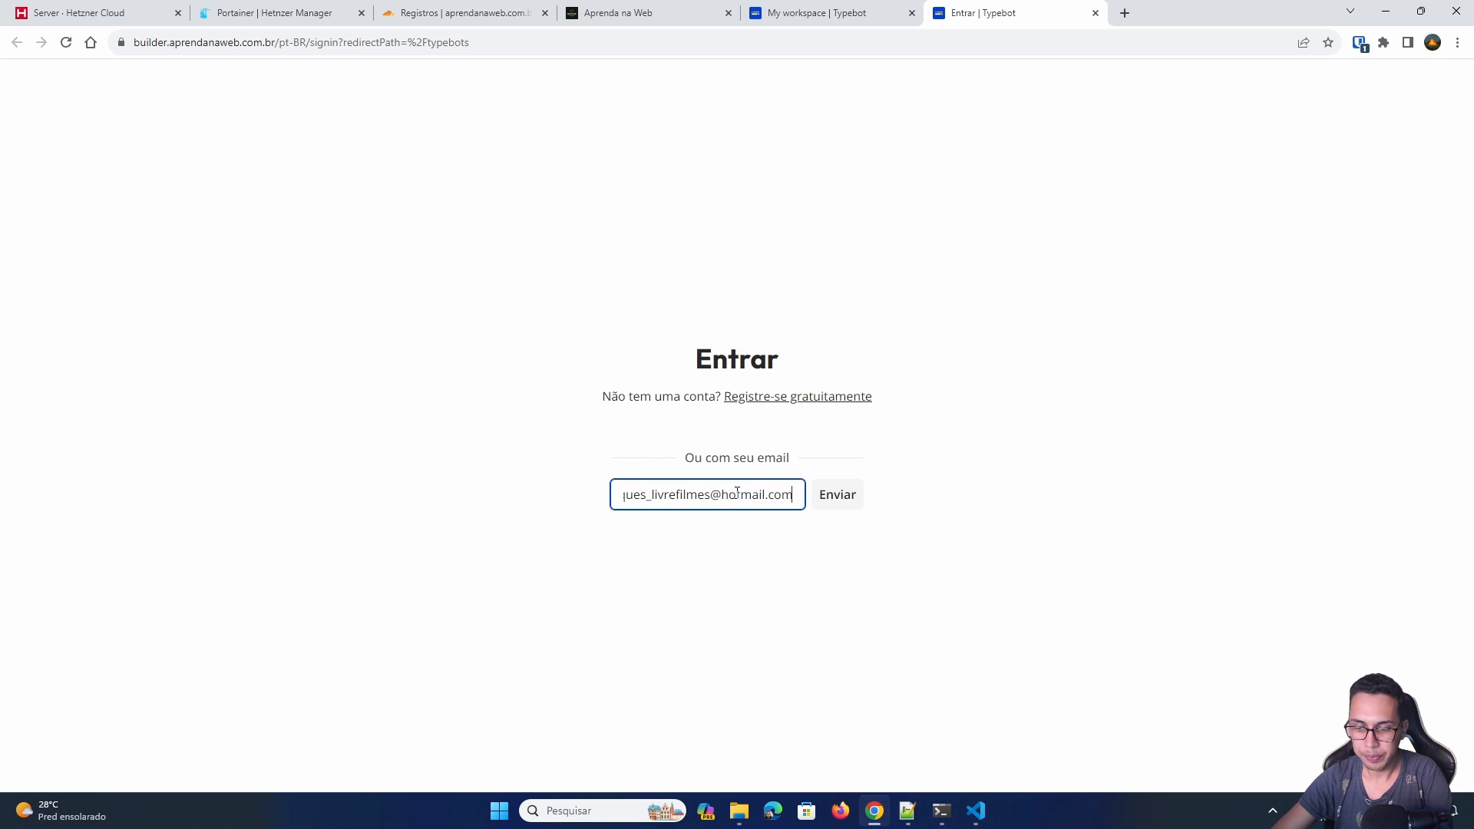
key(Return)
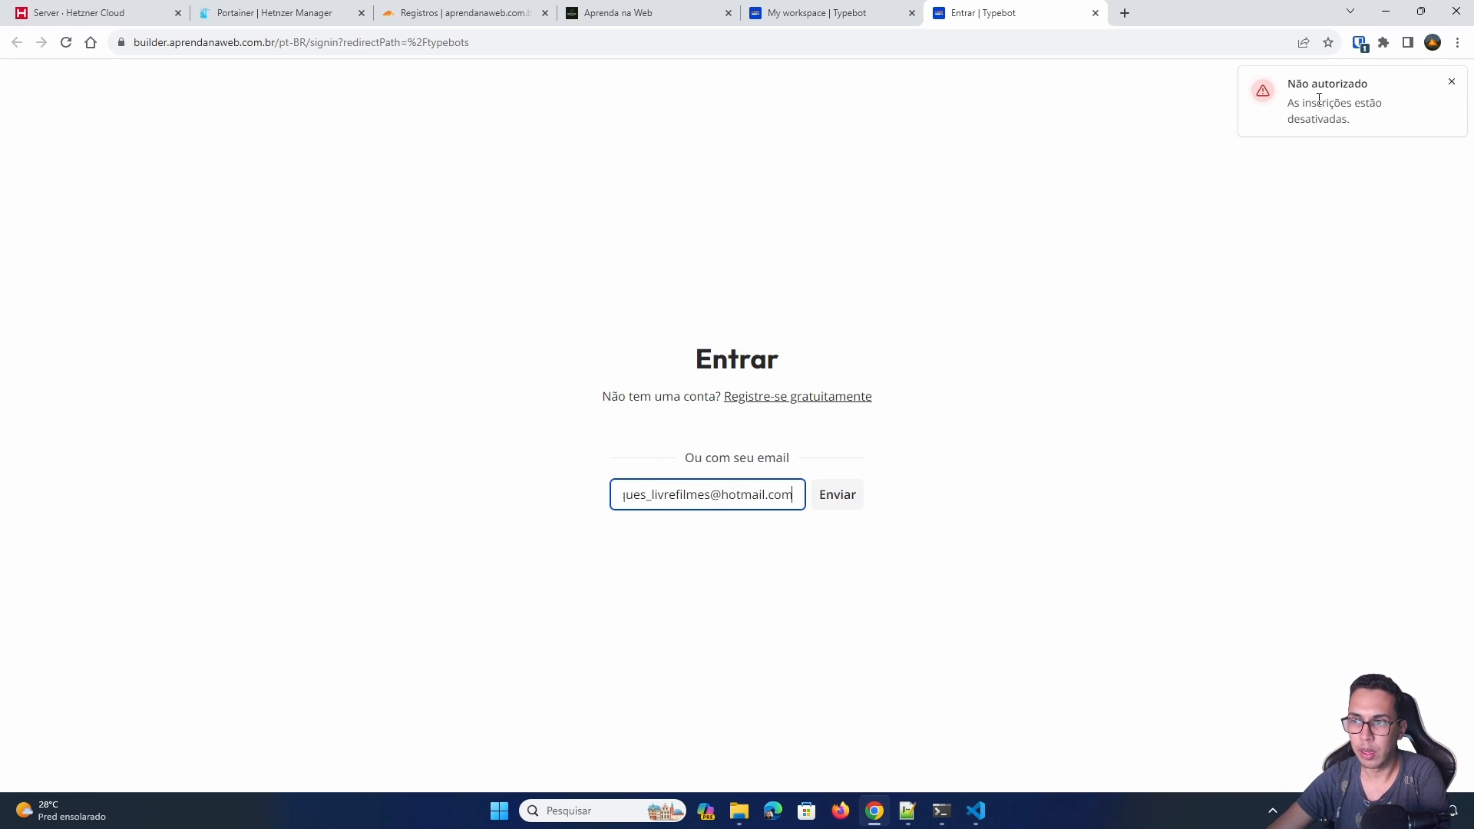
drag(1301, 102, 1429, 109)
double_click(1336, 119)
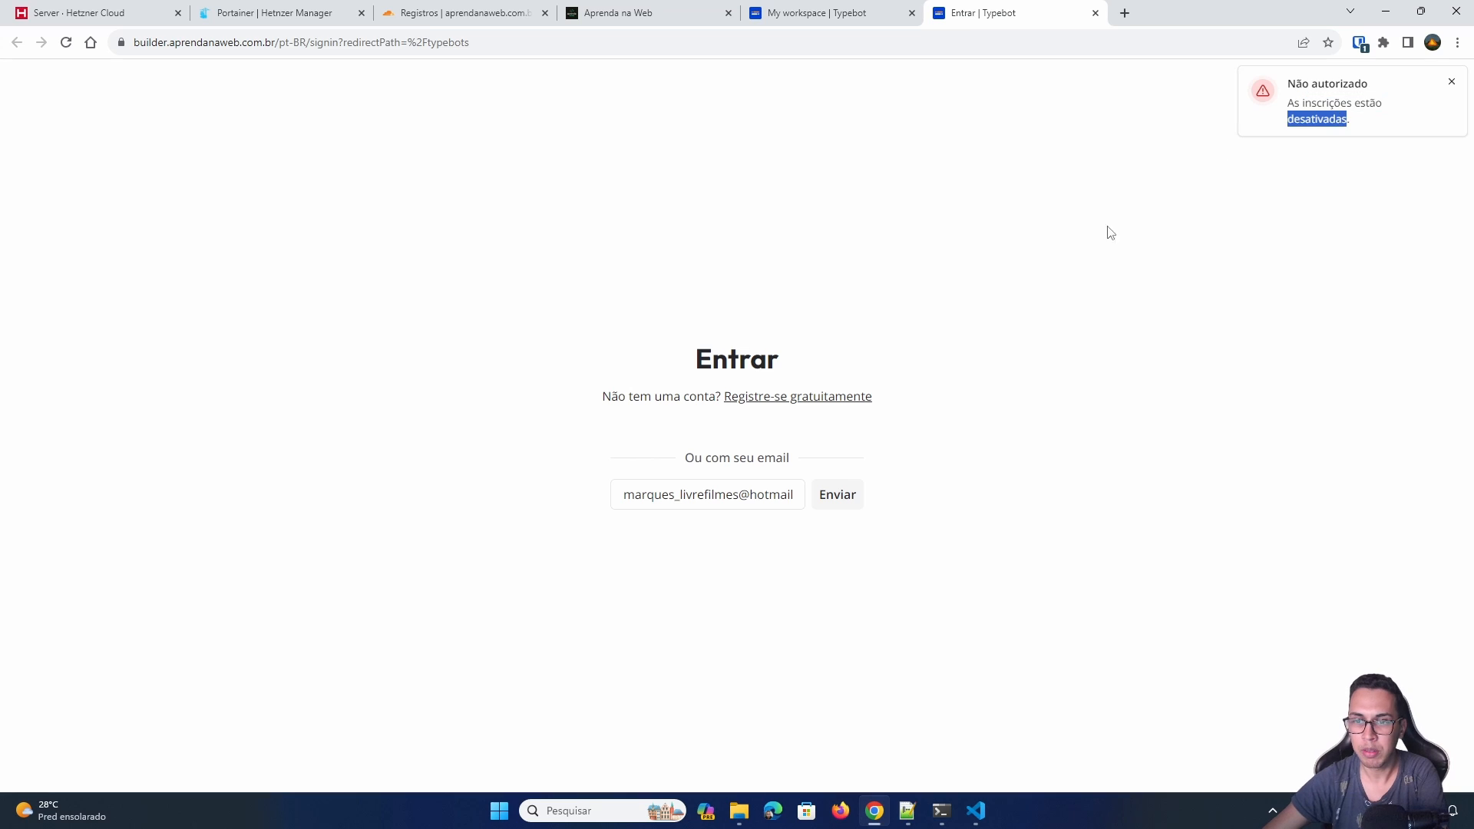
click(1451, 81)
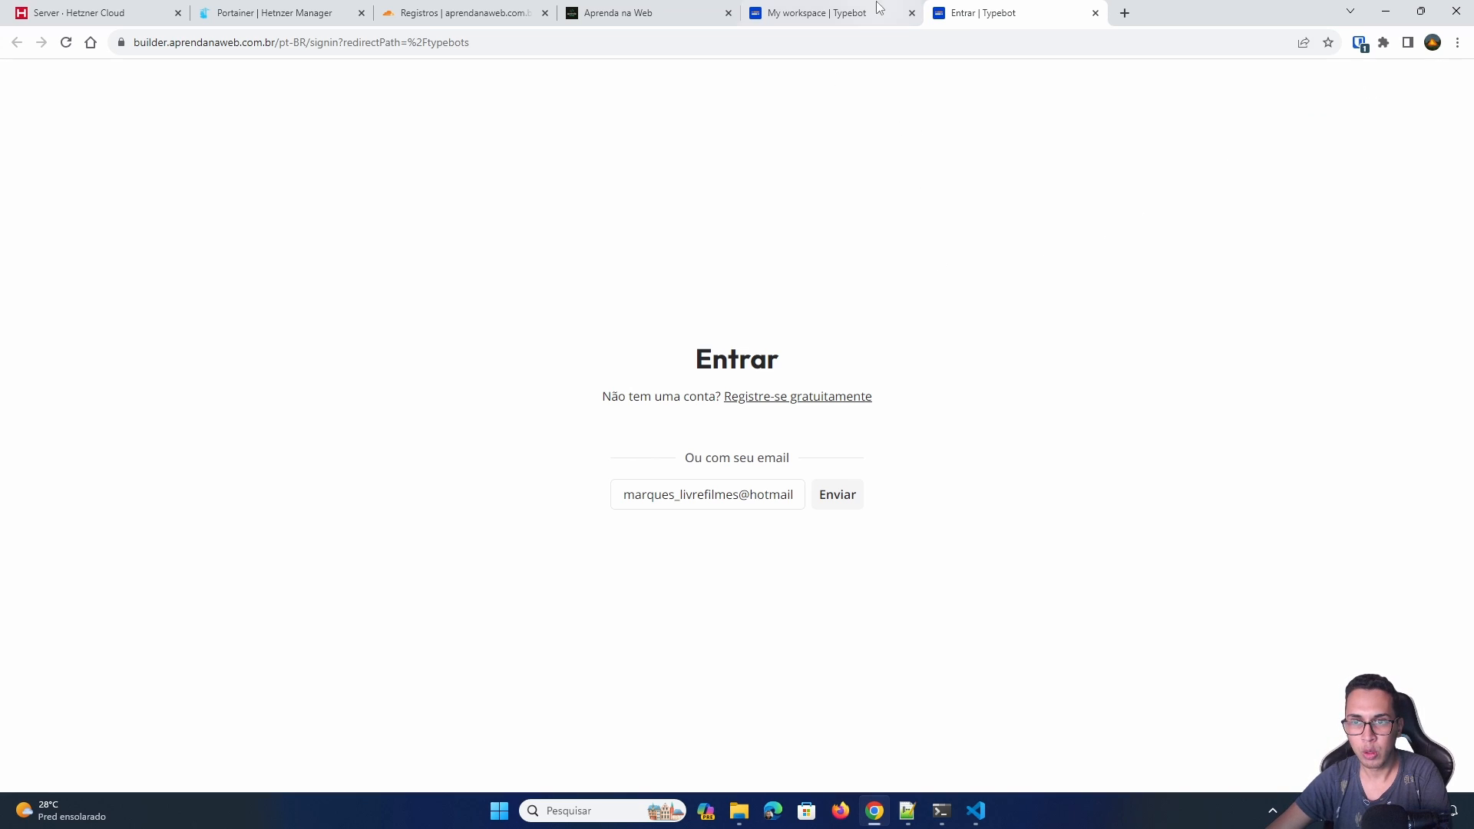
click(1123, 11)
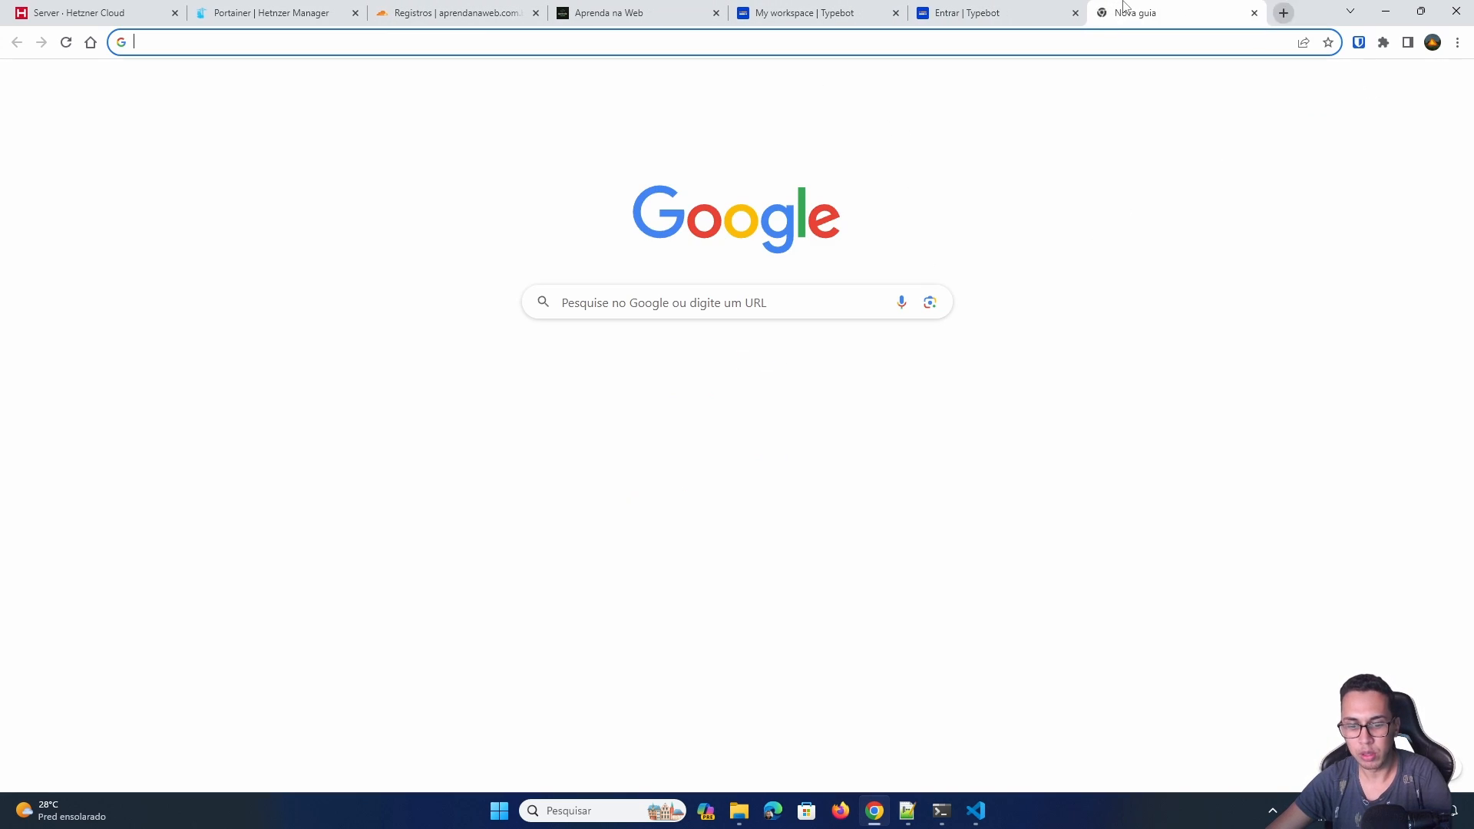
text(w)
key(BackSpace)
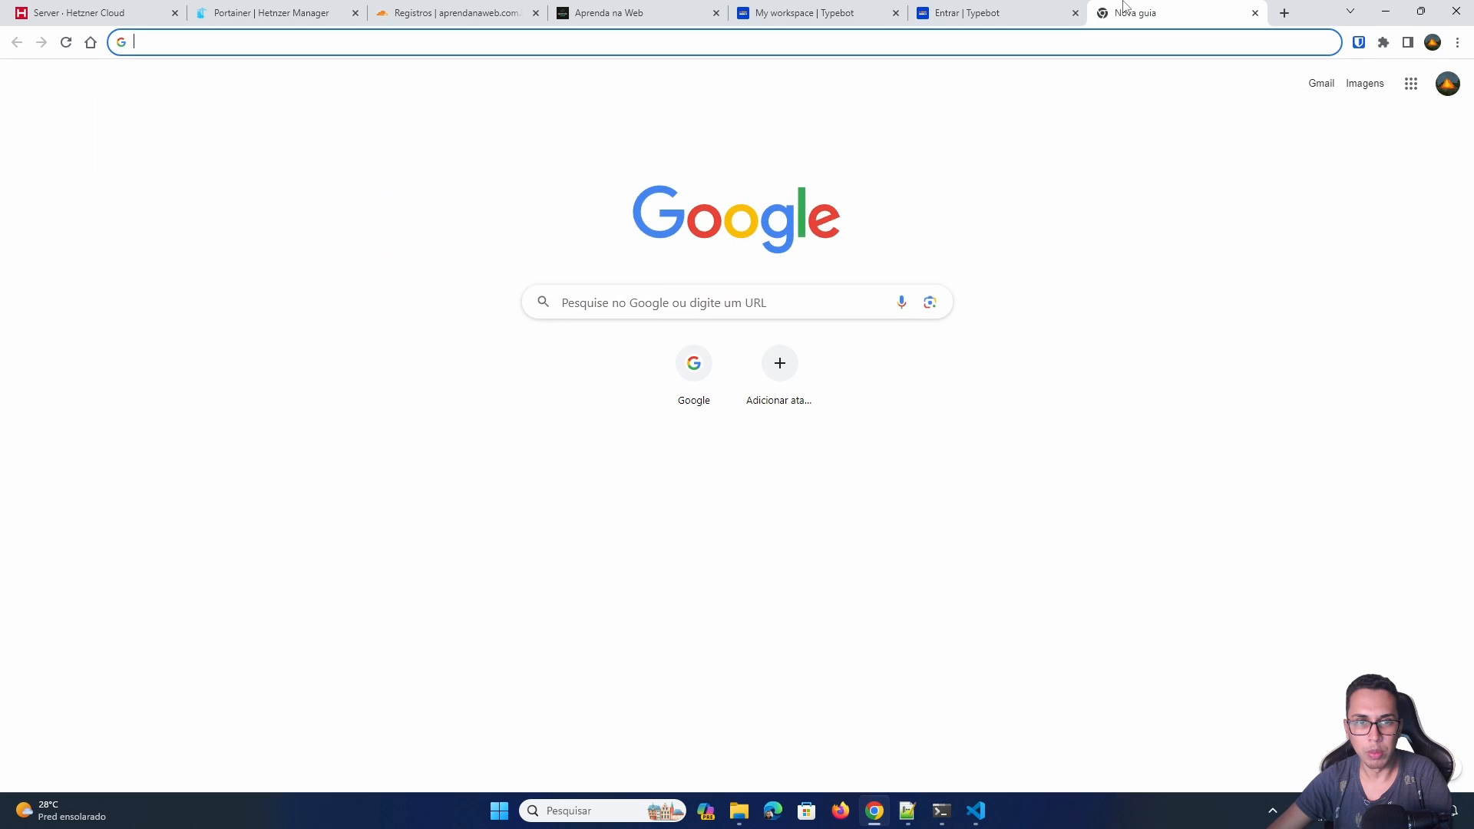
Look up the Traefik host rule in the evolution stack's compose file in Portainer and open eapi.aprendanaweb.com.br from it.
click(273, 12)
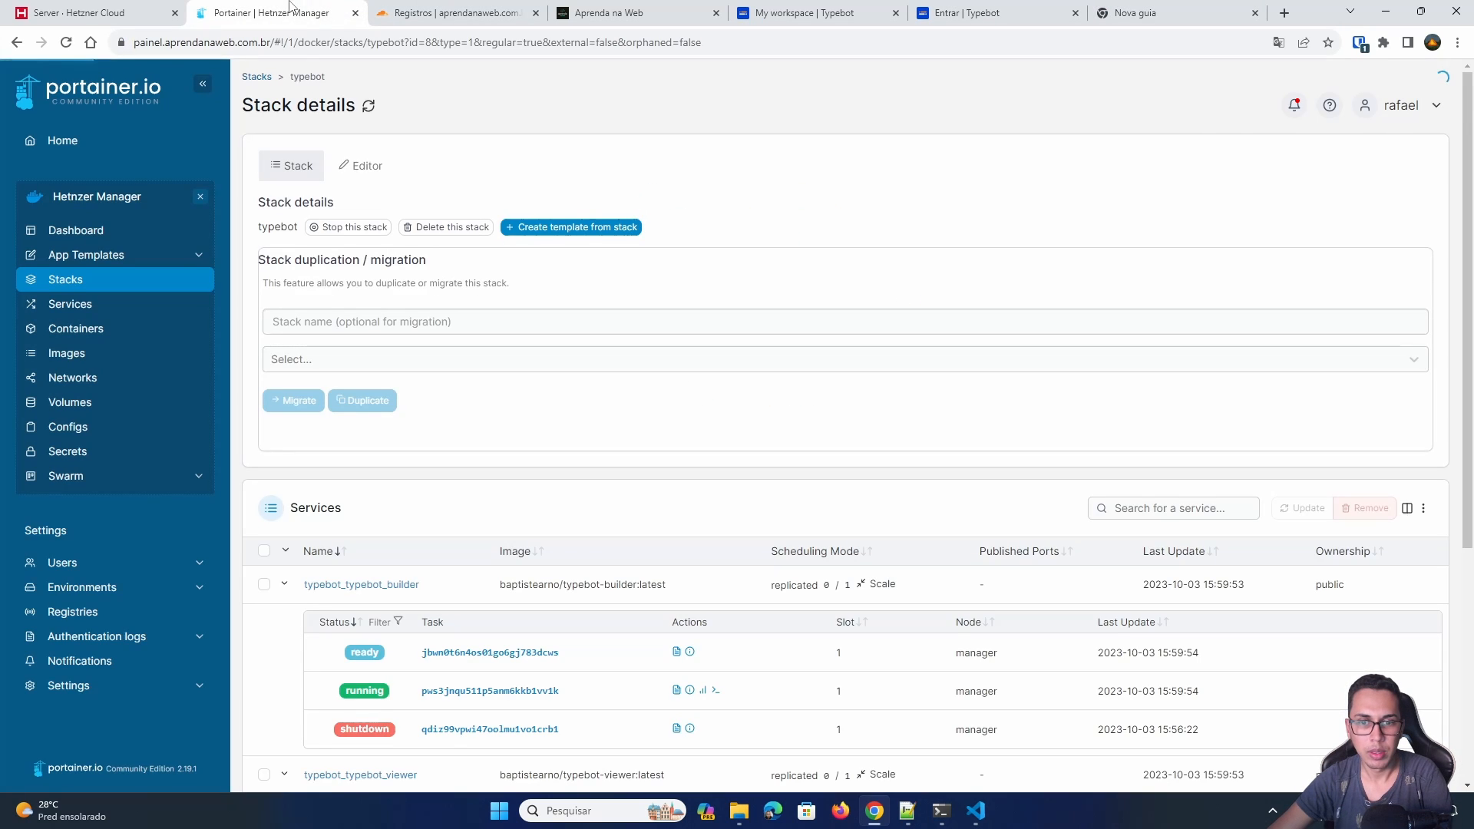
click(146, 283)
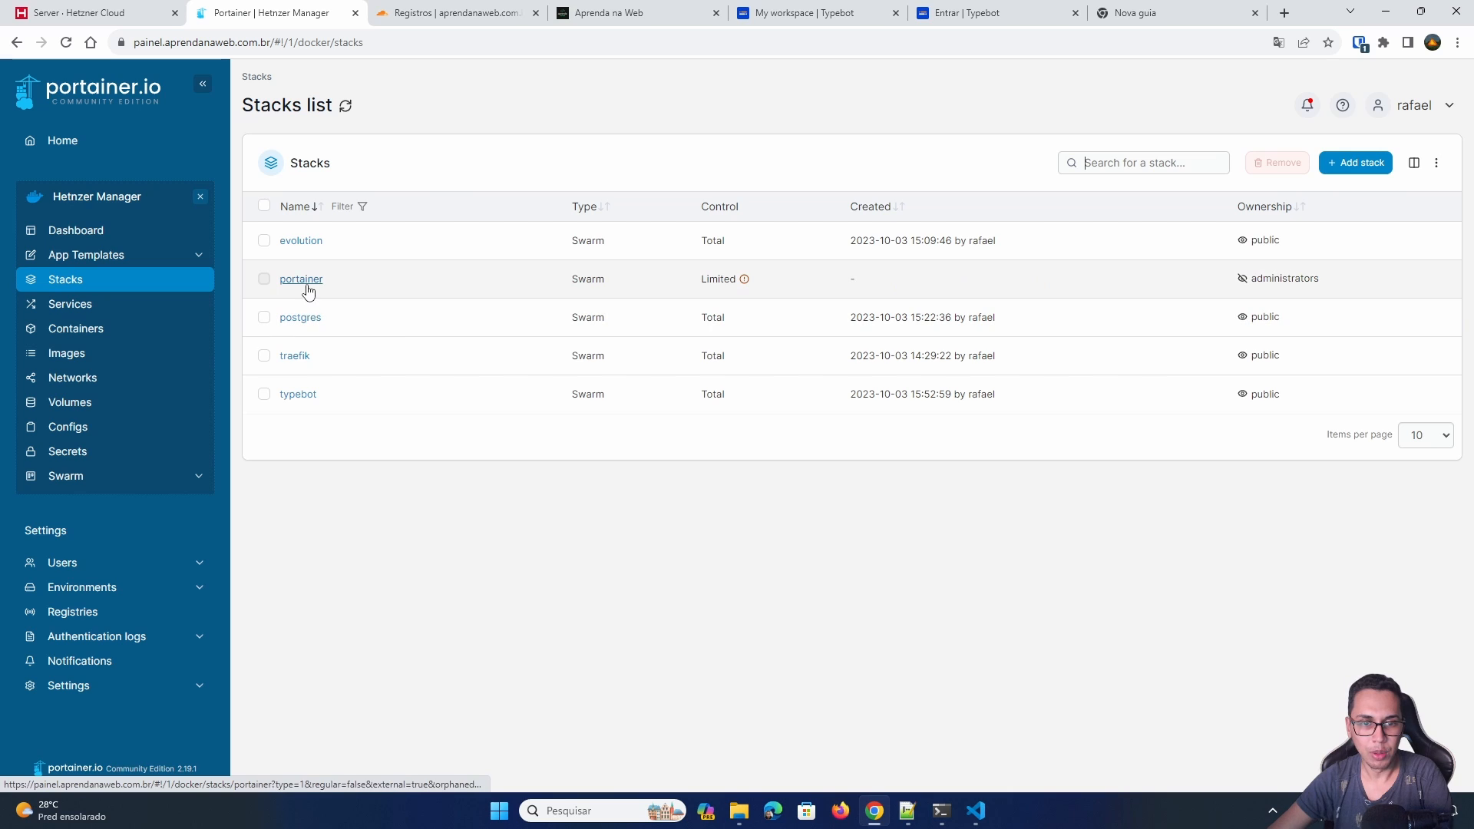
click(315, 243)
scroll(466, 360, down, 1)
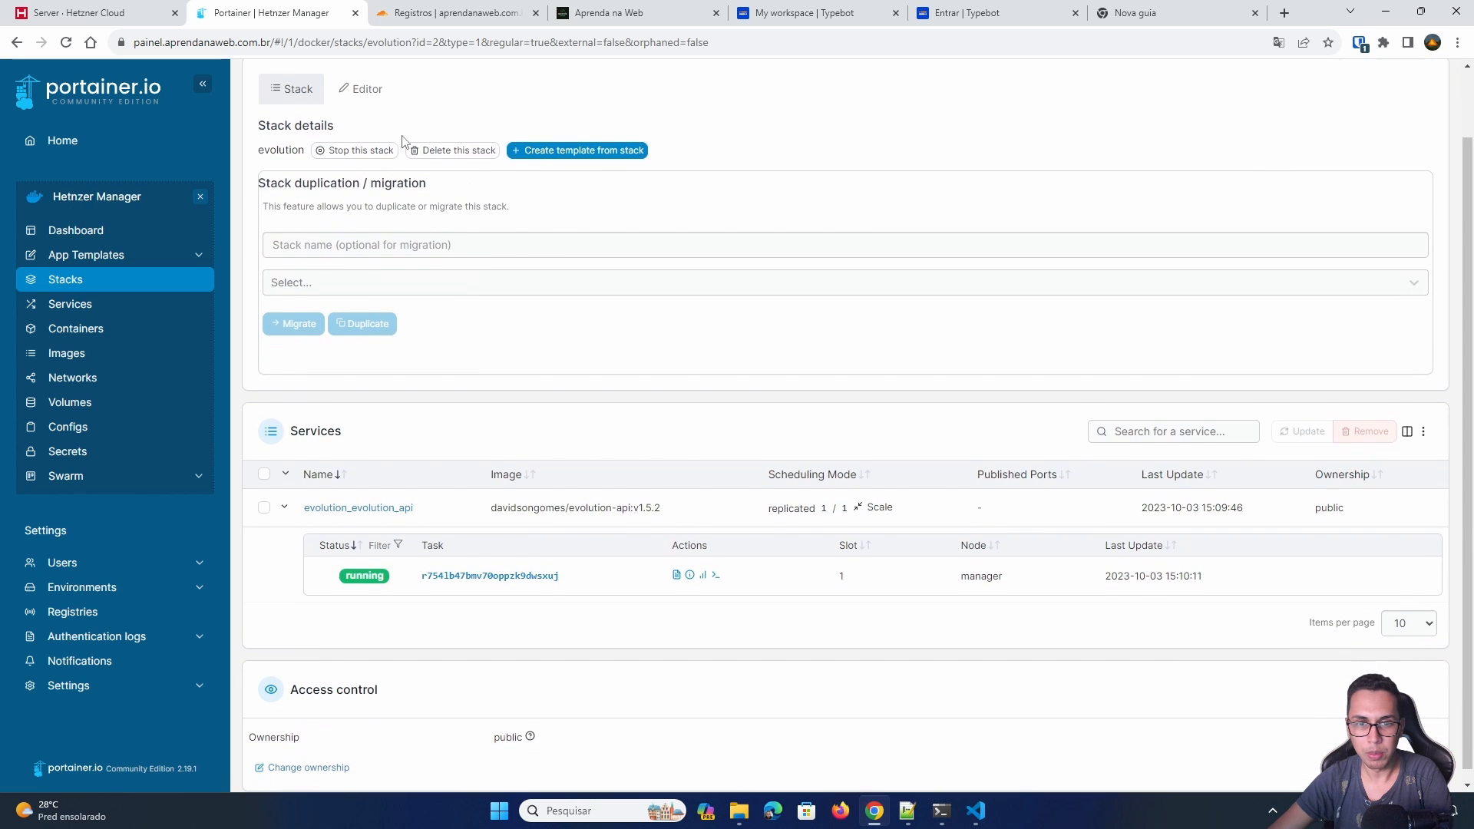
click(361, 89)
scroll(433, 229, down, 4)
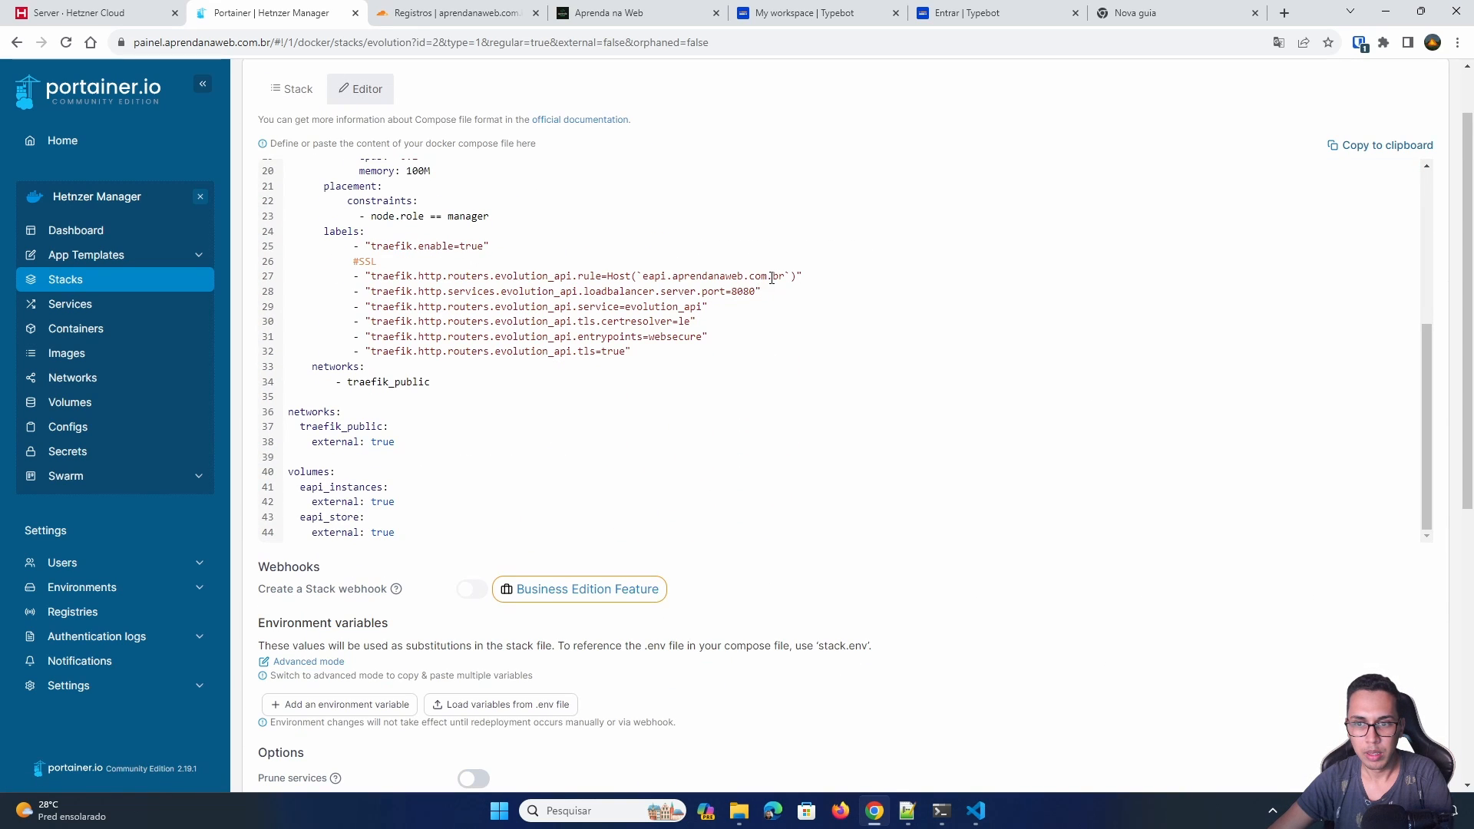
drag(785, 275, 643, 277)
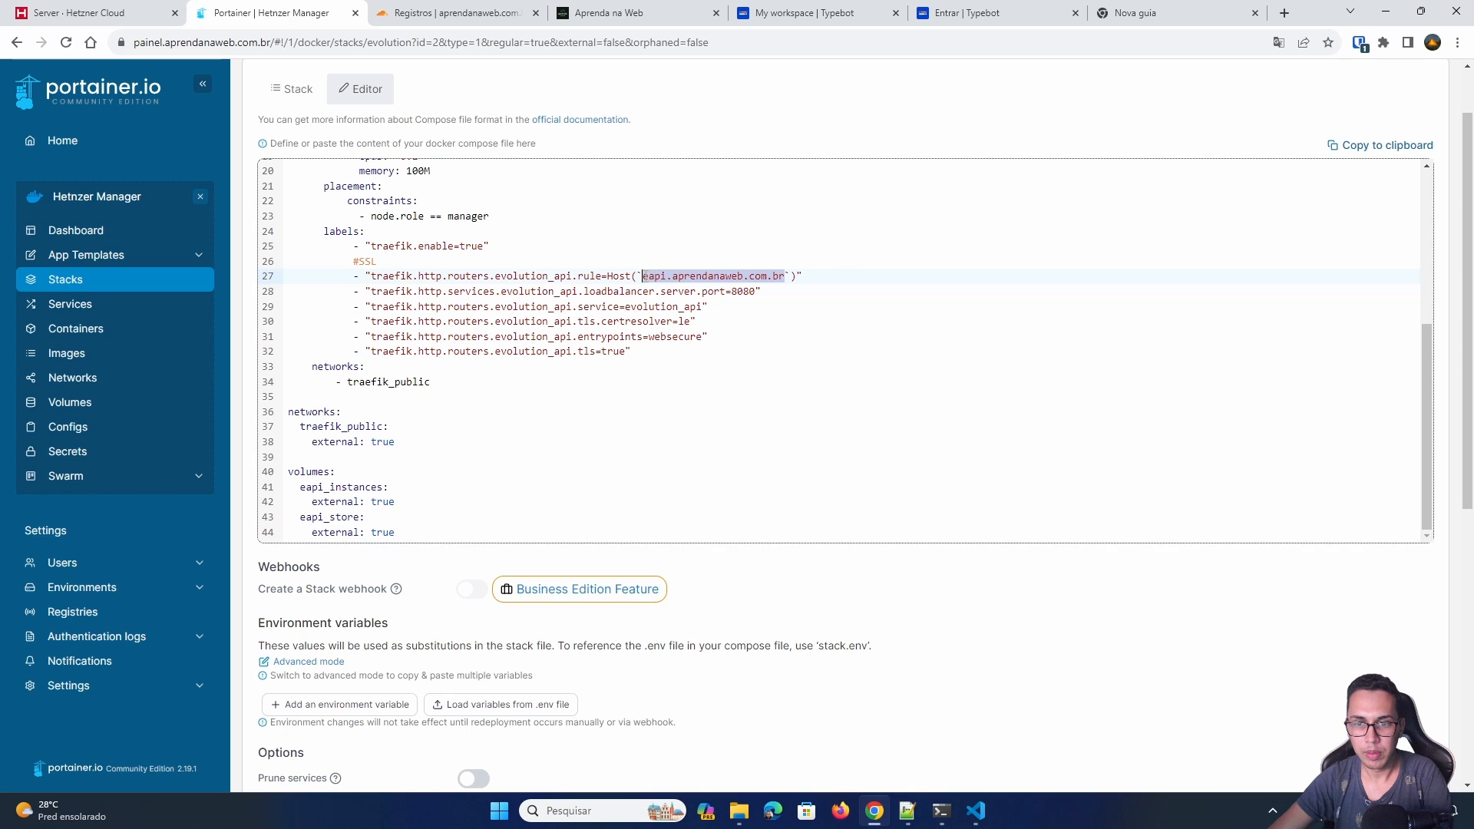
right_click(643, 276)
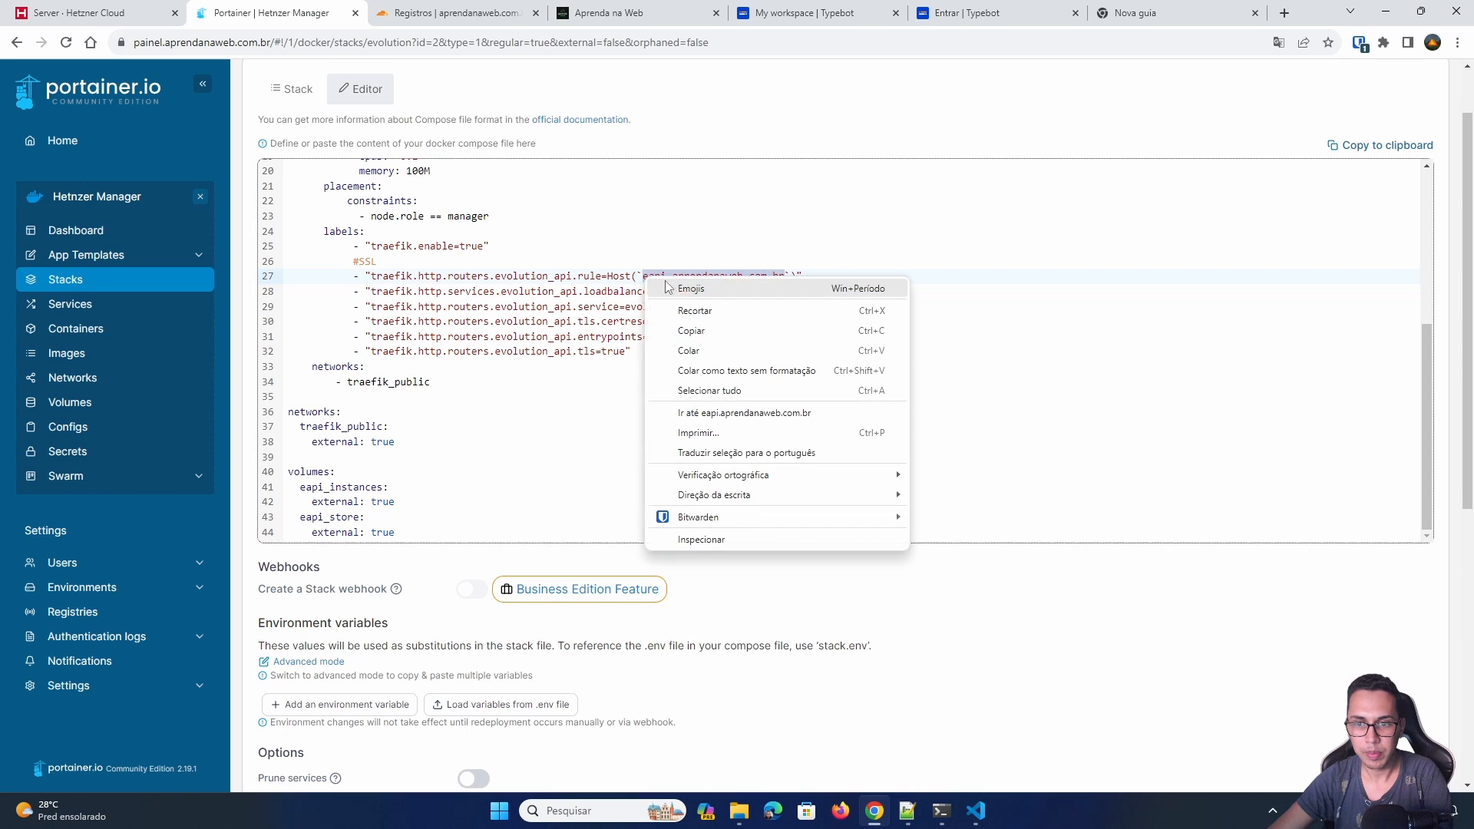
click(773, 413)
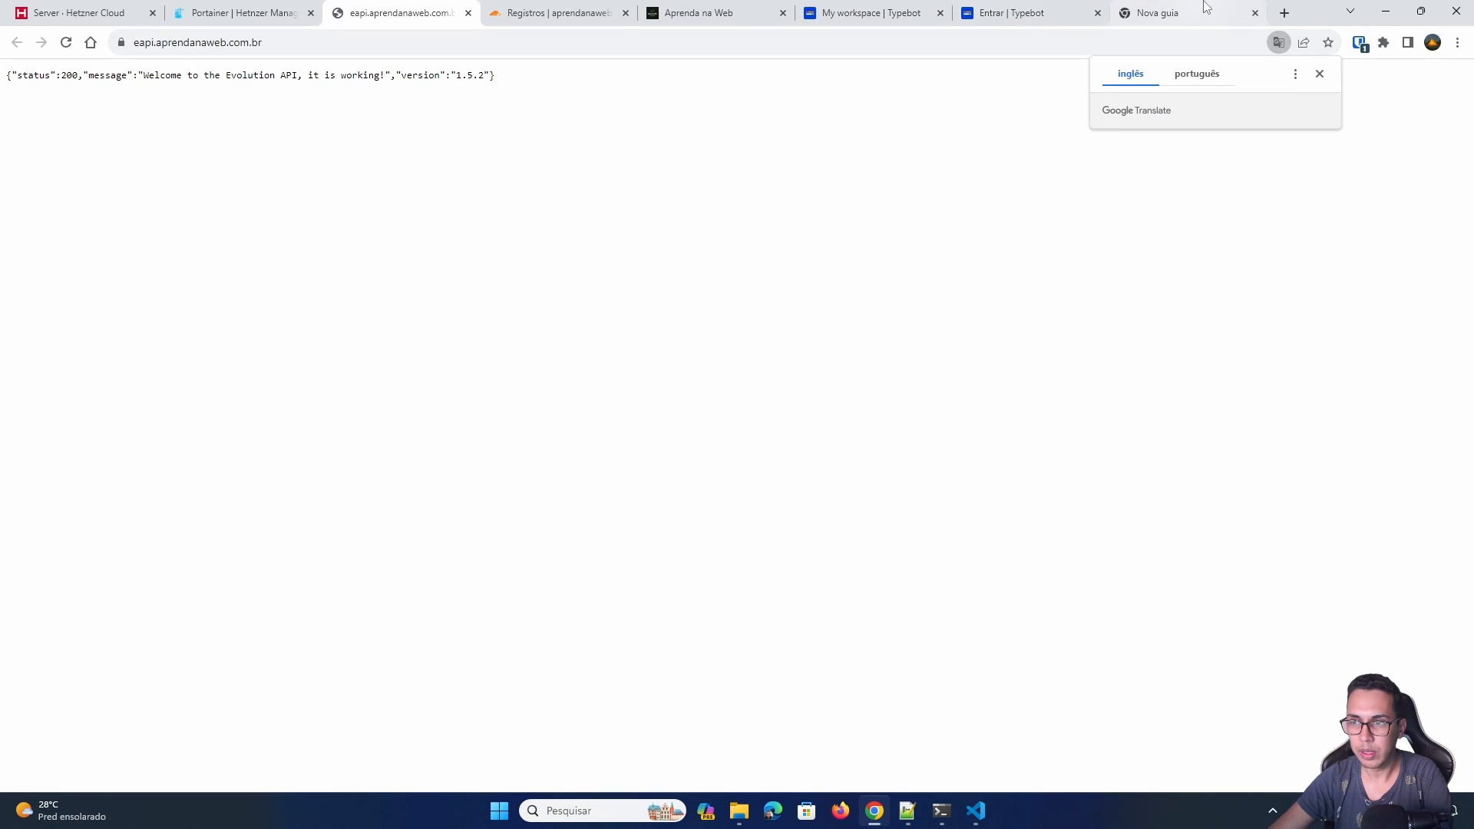
Close the blank and duplicate Typebot pages, place the Typebot sign-in page beside Portainer, and return to the Evolution API page.
click(1255, 12)
drag(1105, 13, 442, 7)
click(607, 11)
click(455, 11)
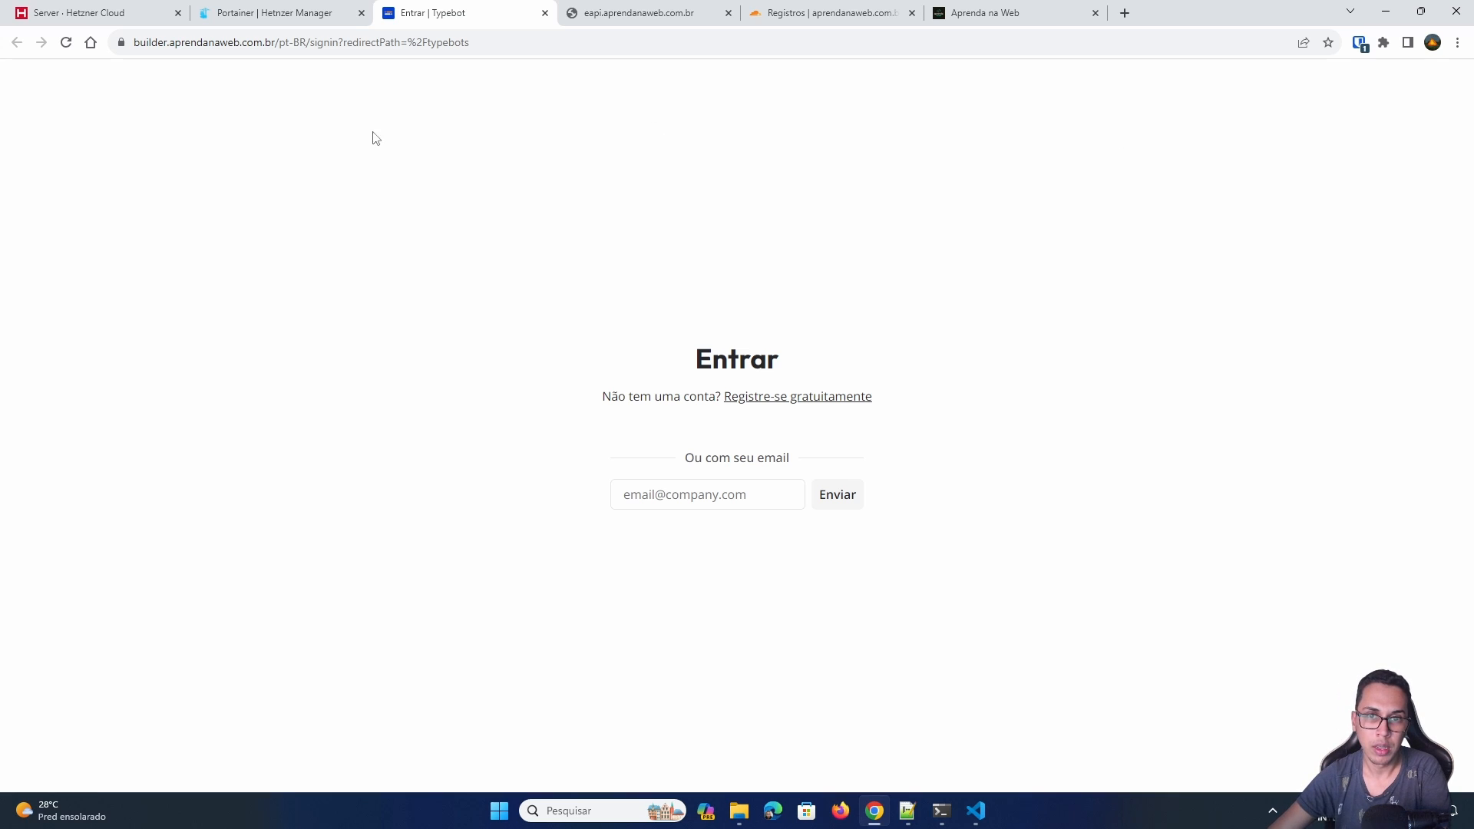
click(645, 21)
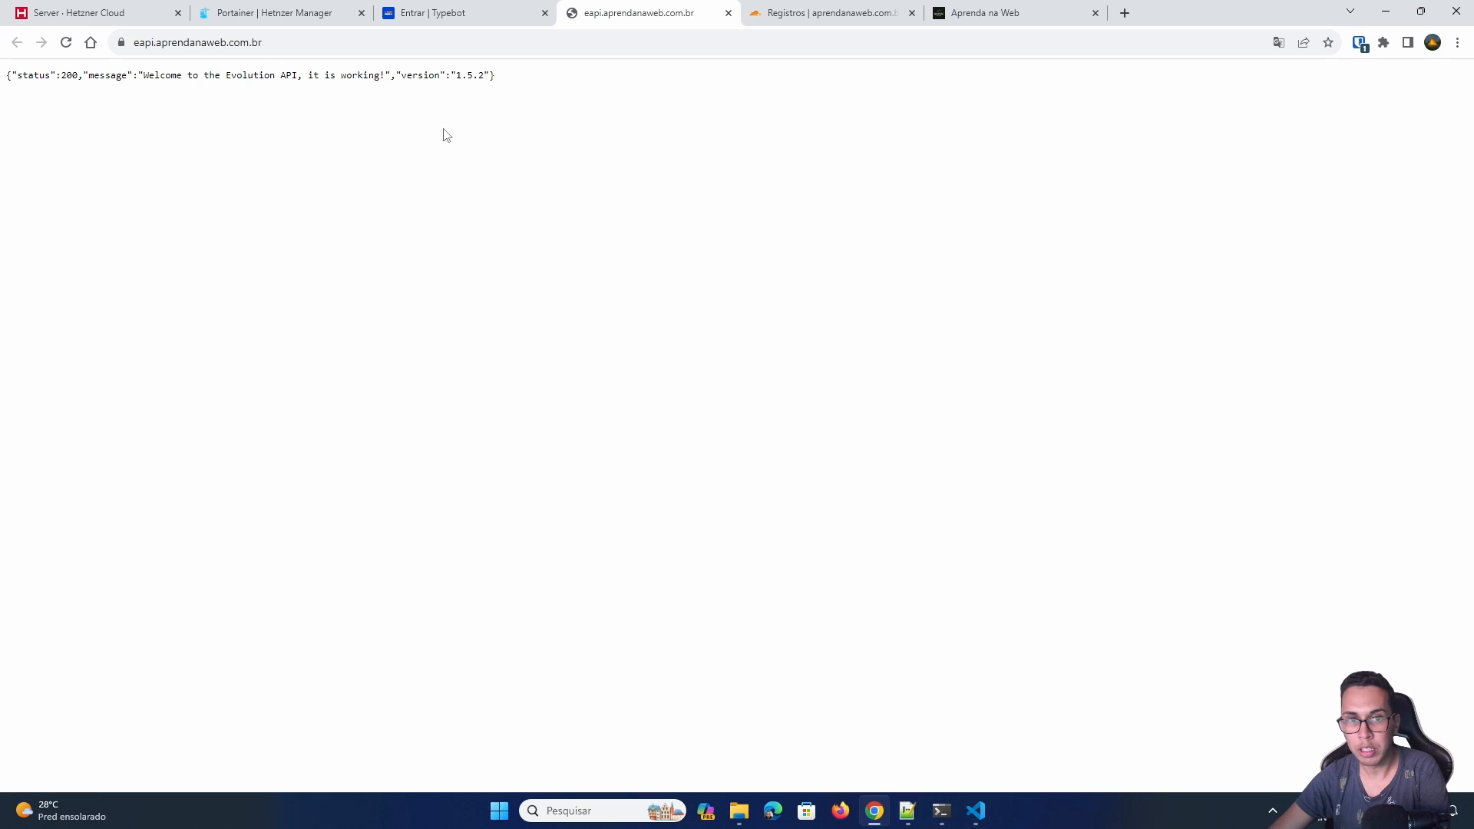
Review the stacks list in Portainer and the Hetnzer Manager environment's CPU and RAM figures on the home page.
click(291, 13)
click(88, 280)
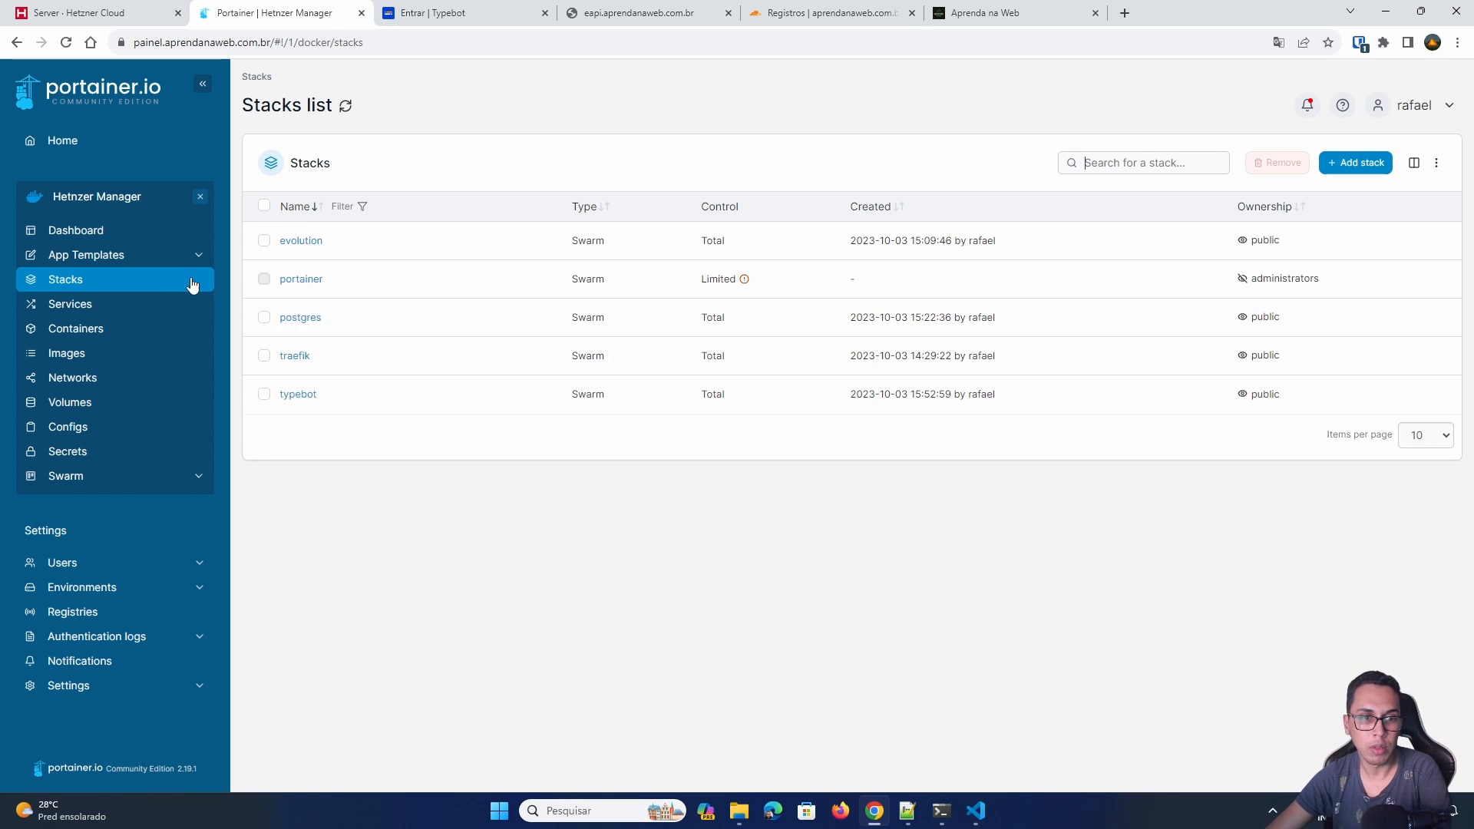
click(83, 143)
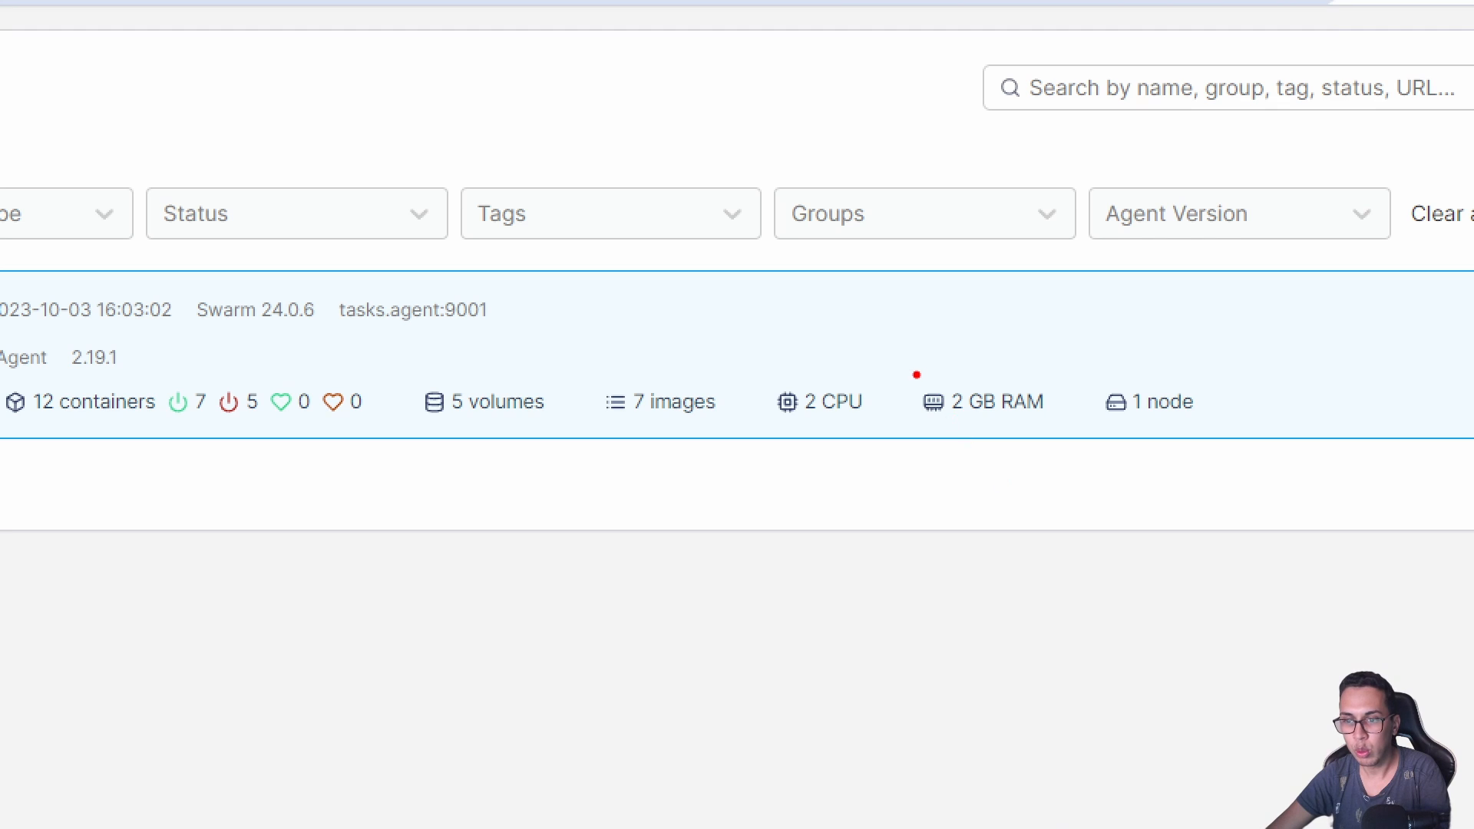
mouse_move(917, 375)
mouse_down()
mouse_move(1059, 411)
mouse_move(1010, 358)
mouse_up()
mouse_move(781, 357)
mouse_down()
mouse_move(768, 452)
mouse_move(792, 347)
mouse_up()
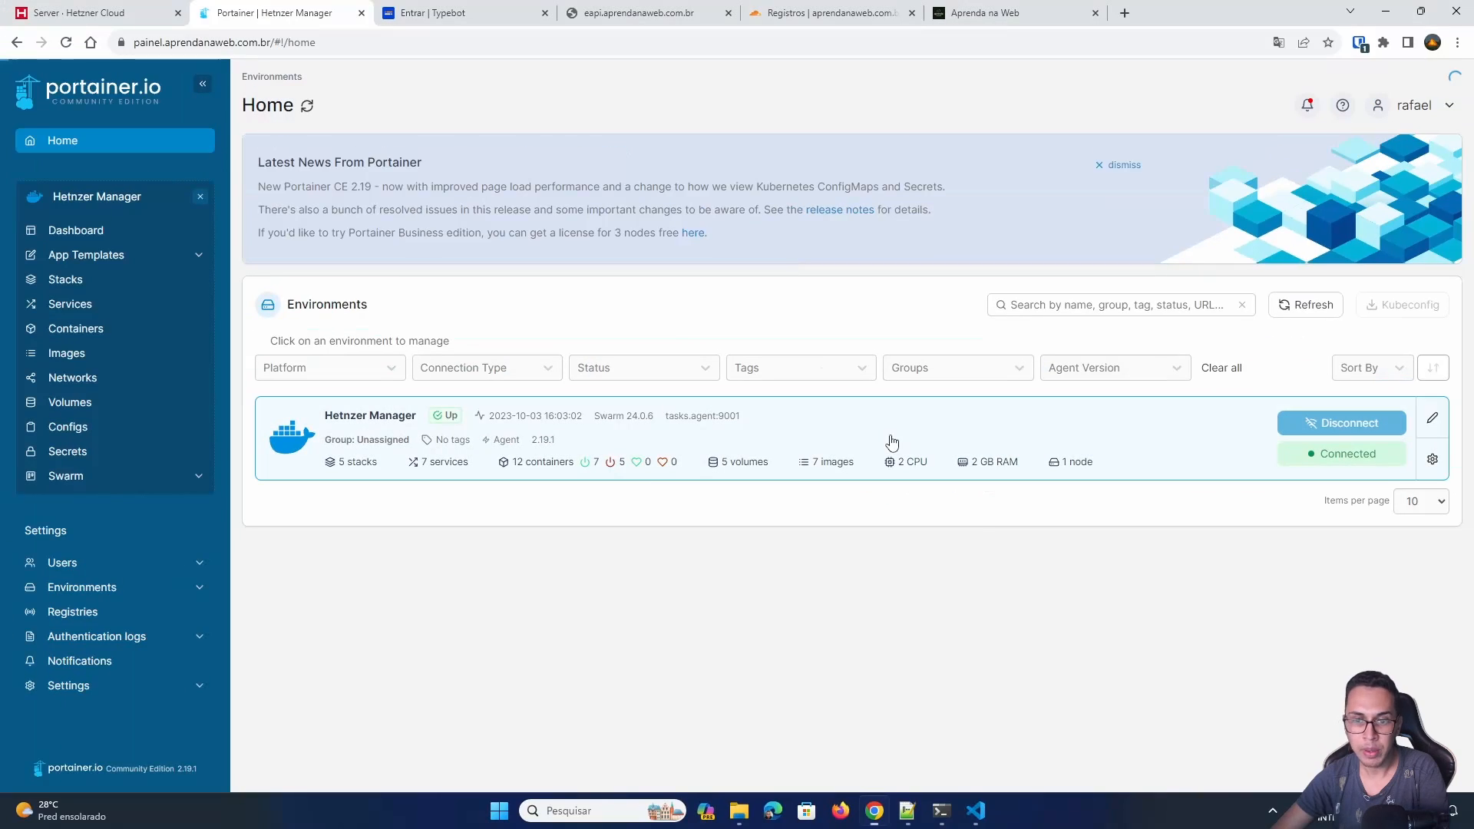
Open the typebot_typebot_builder service from the typebot stack and examine its memory and CPU limits.
click(125, 287)
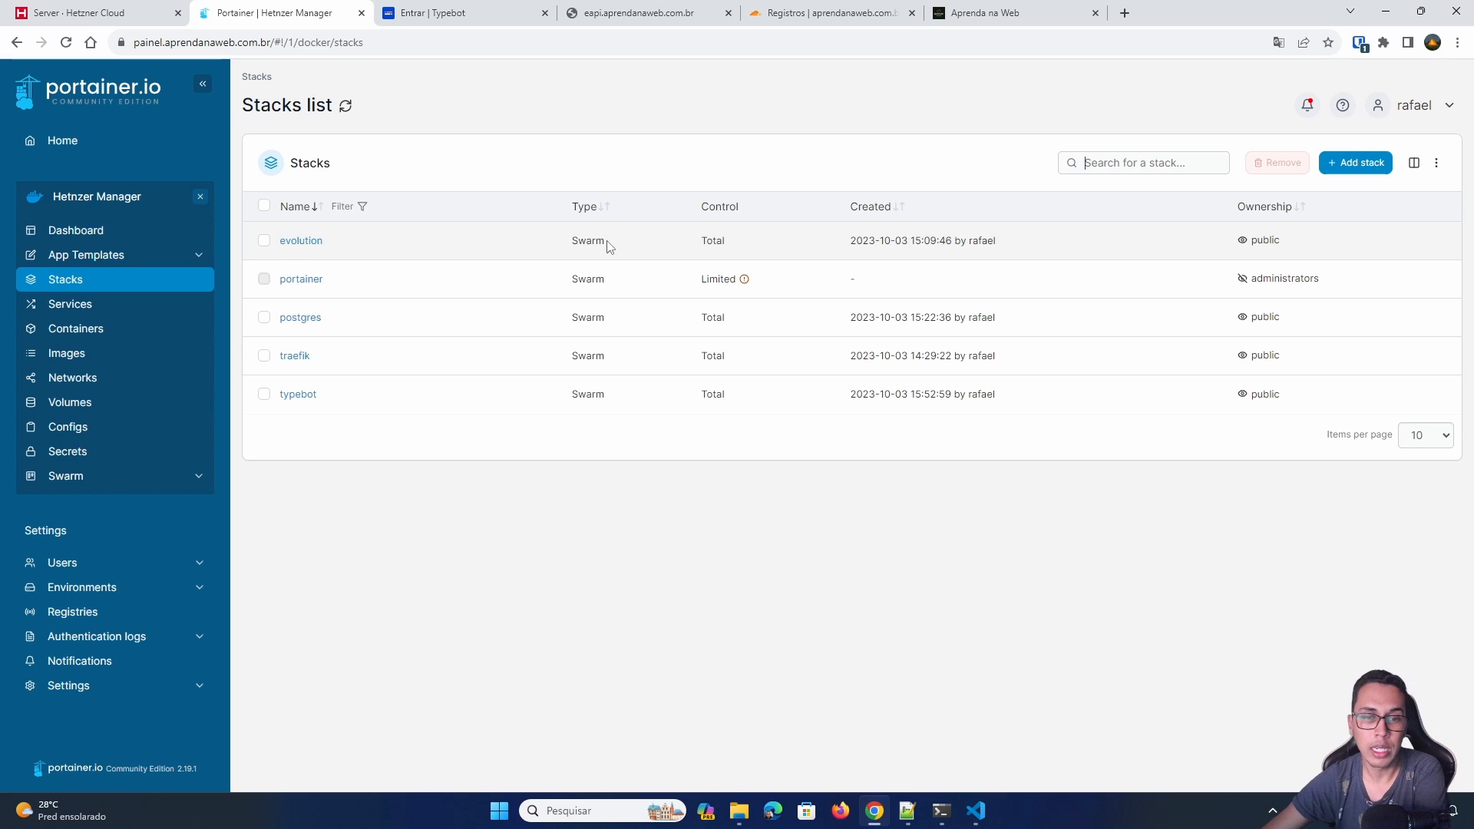
click(304, 395)
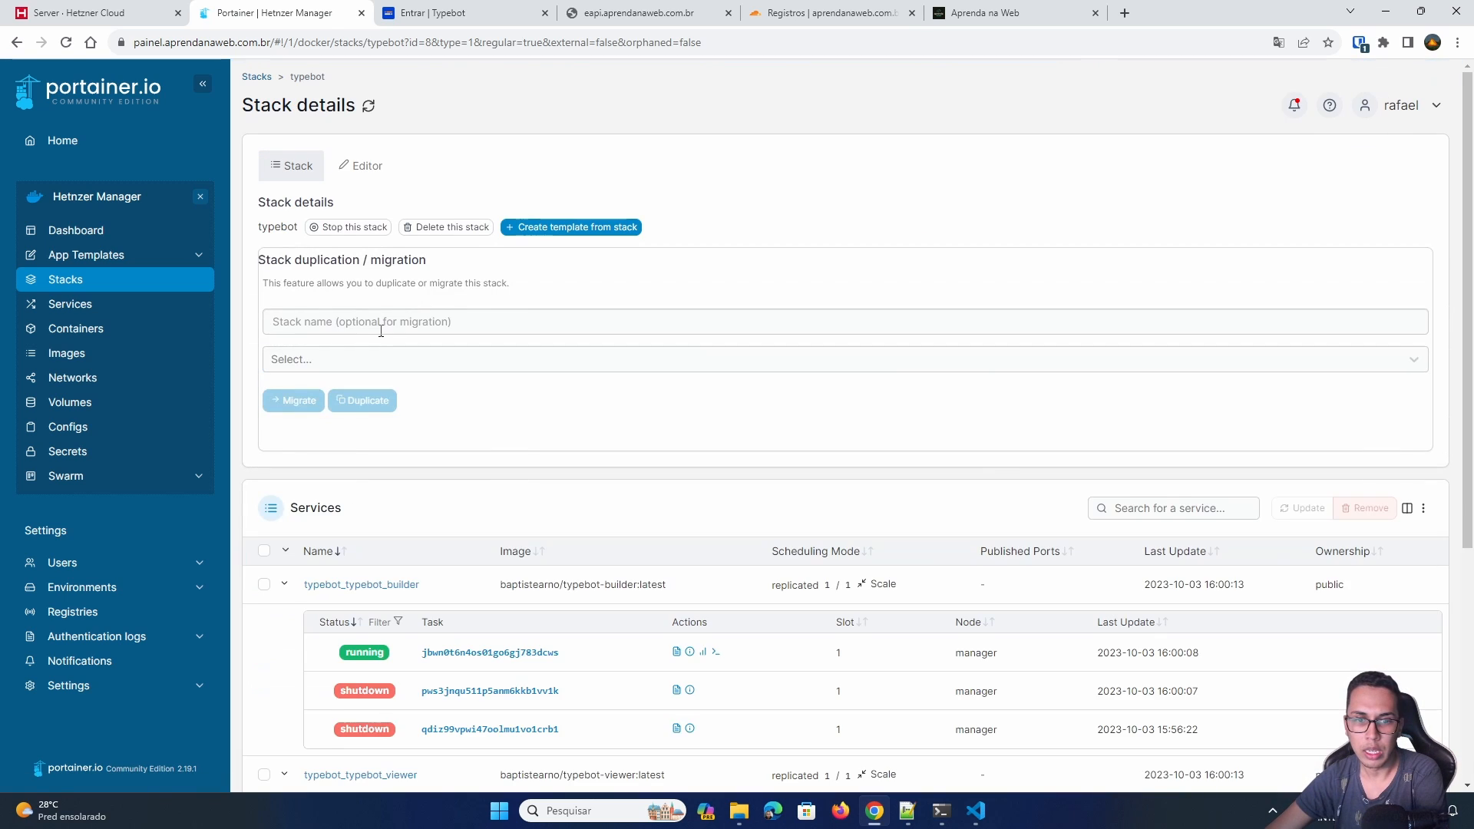
scroll(368, 337, down, 3)
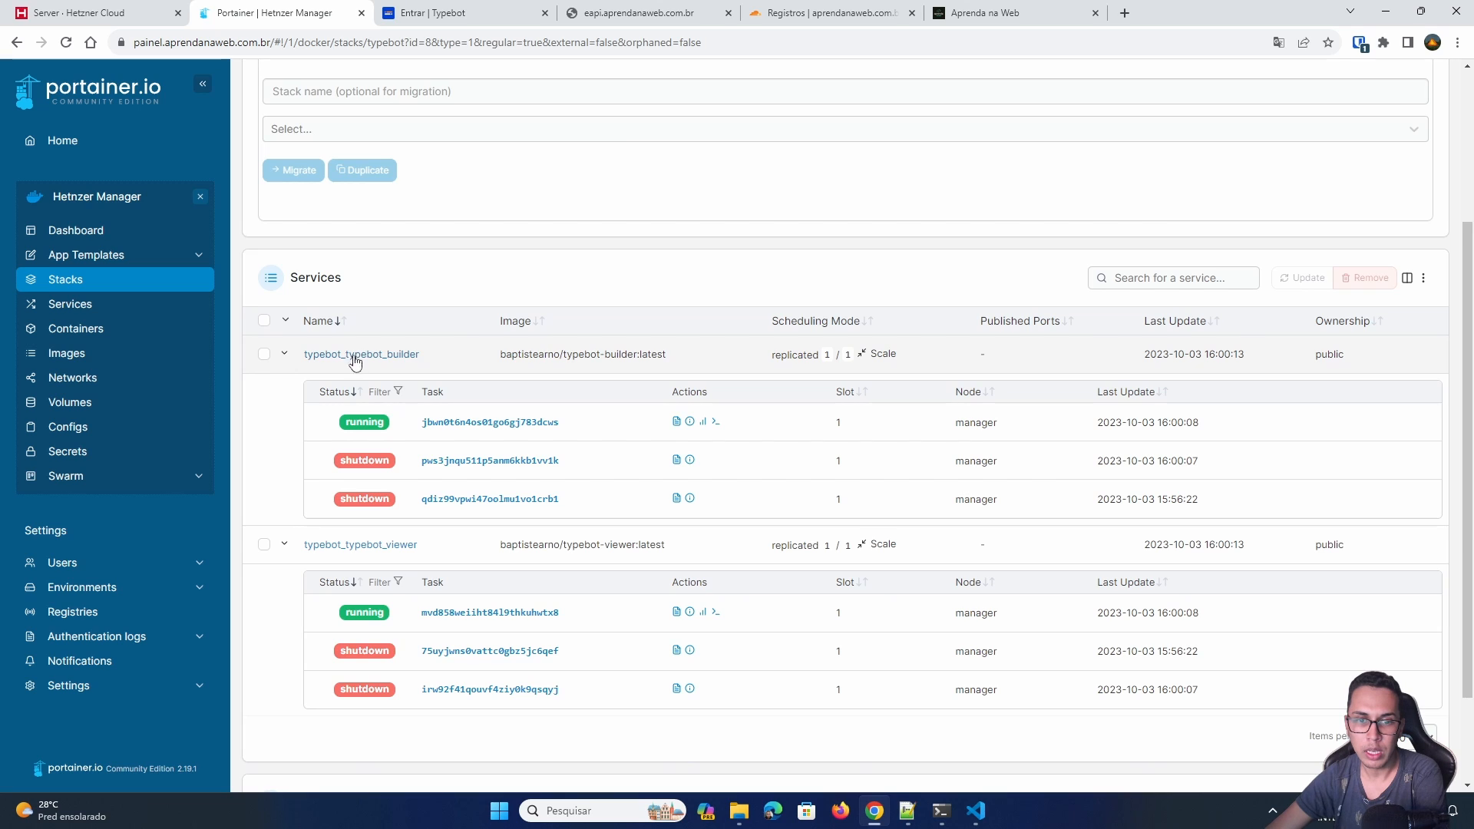
click(338, 354)
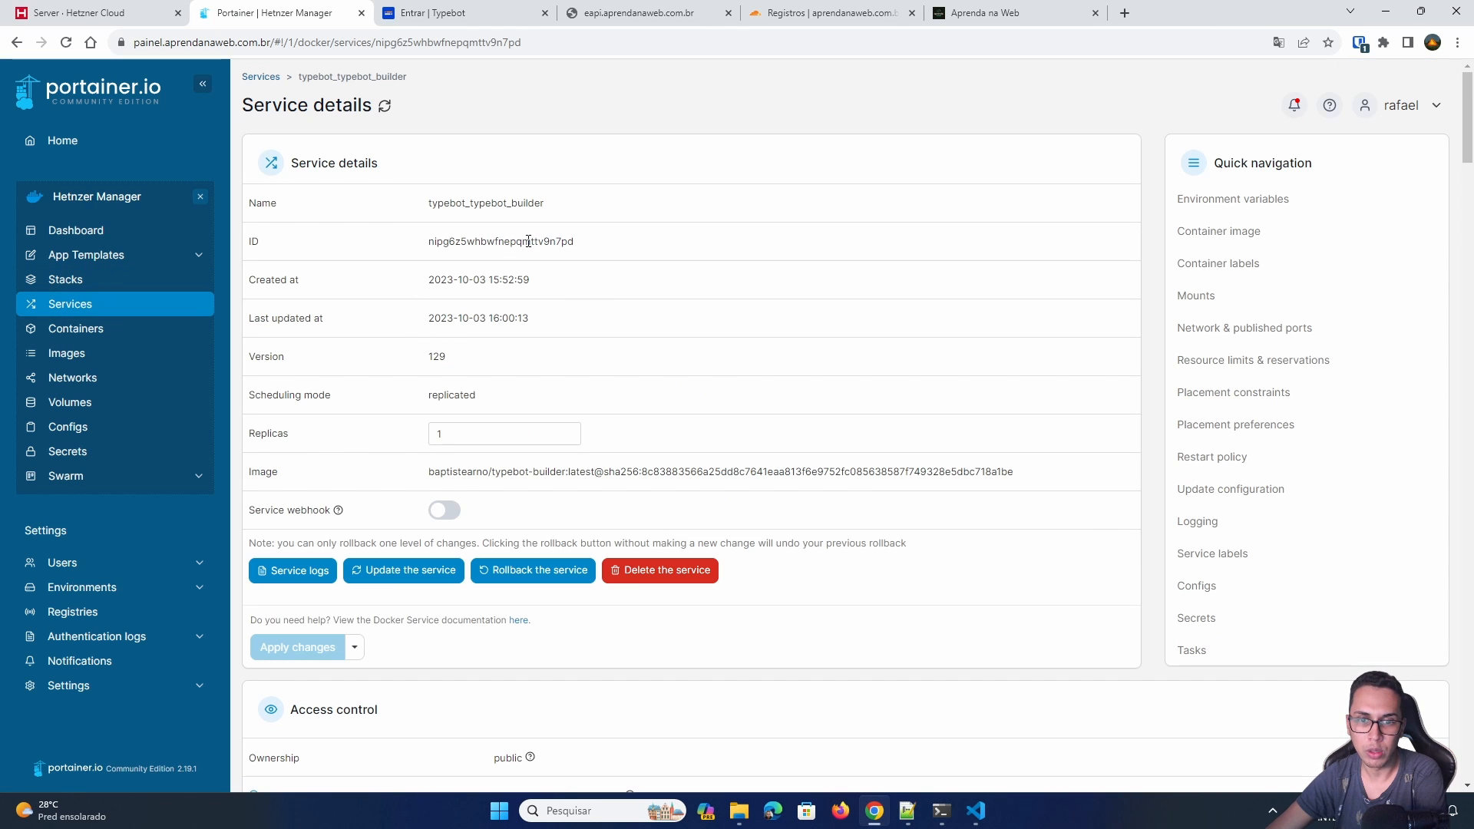
scroll(904, 296, down, 4)
scroll(898, 297, down, 3)
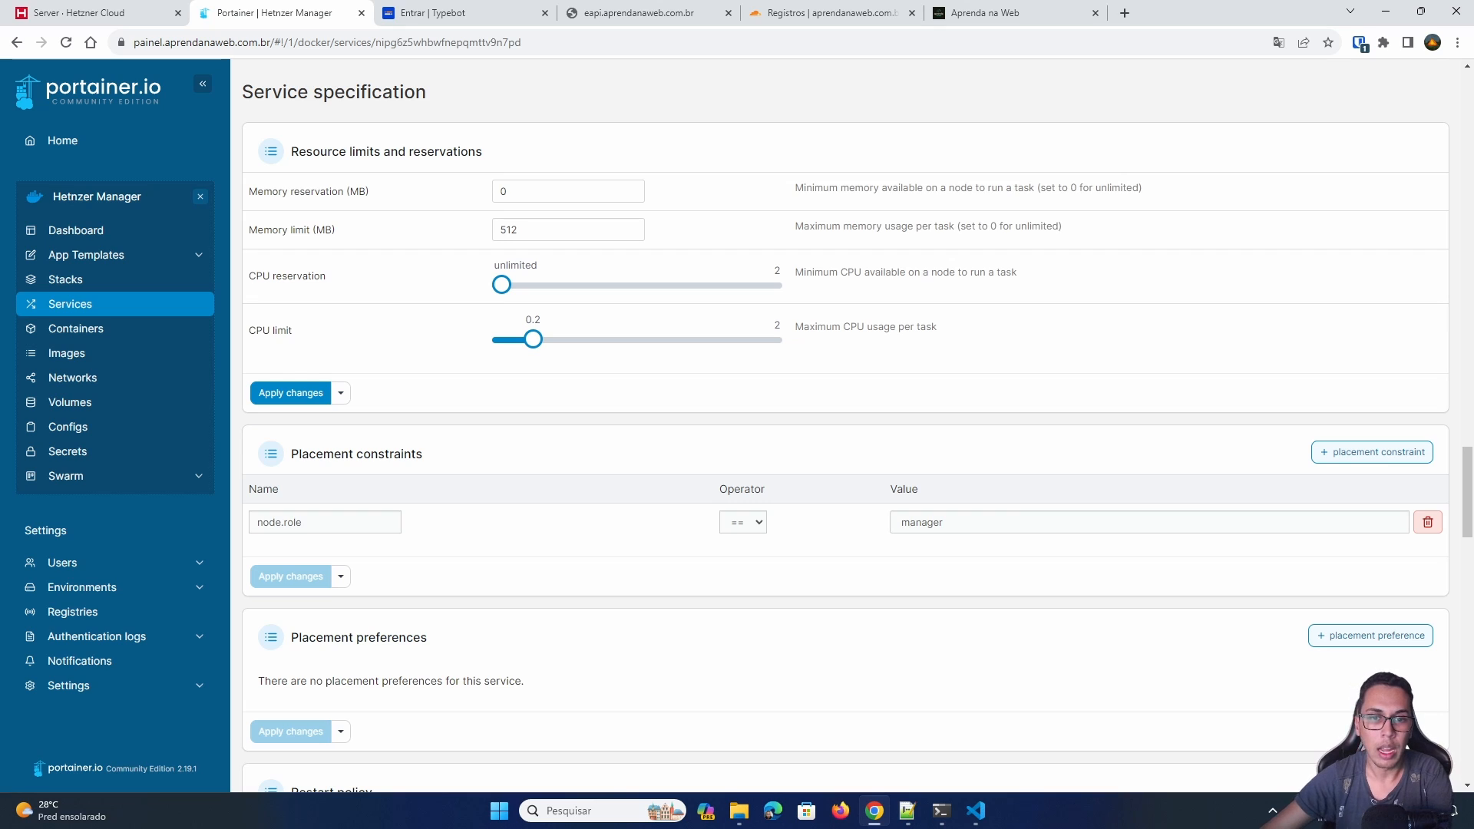
drag(549, 230, 457, 236)
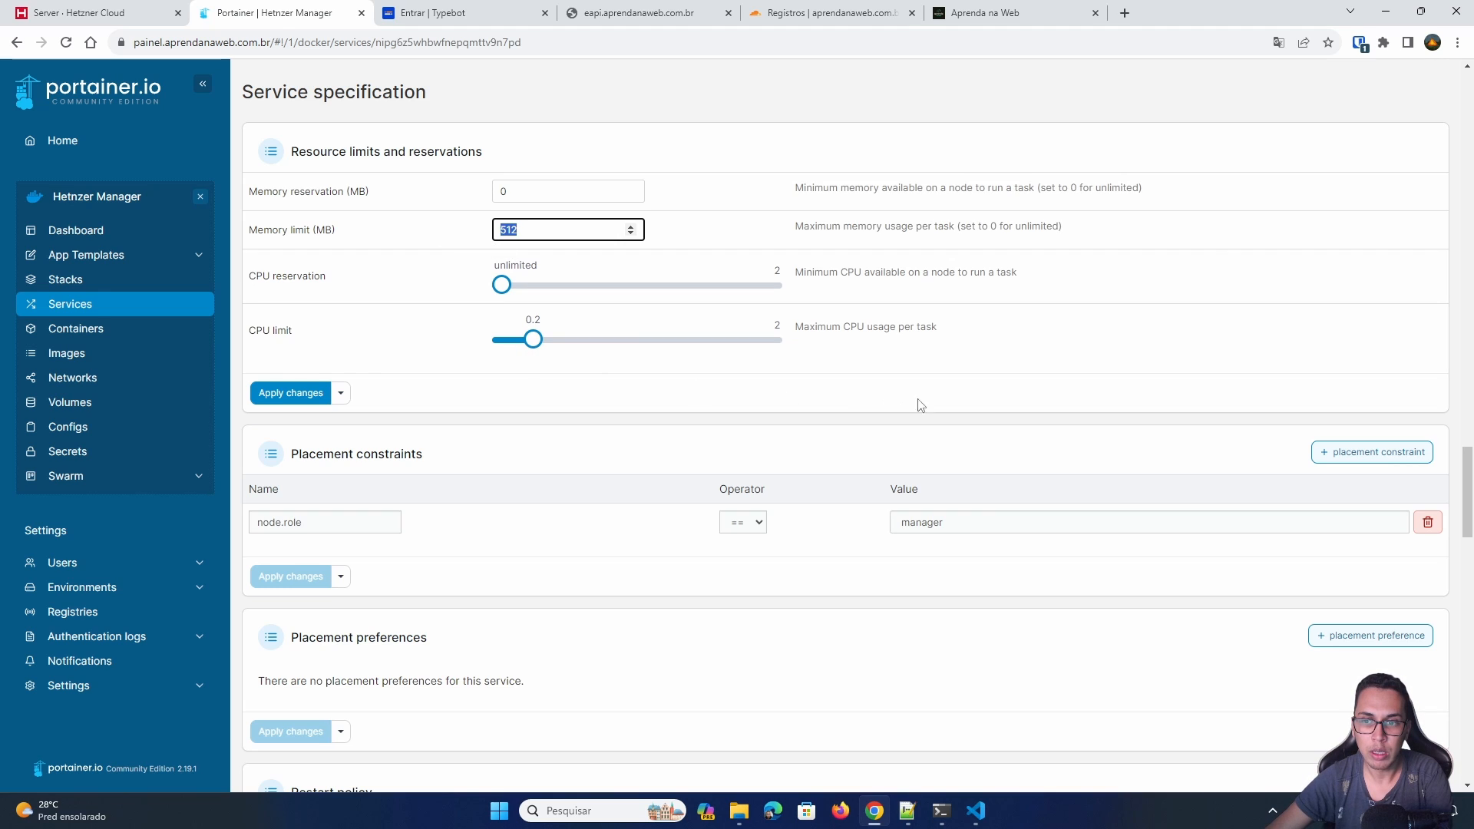
click(1051, 427)
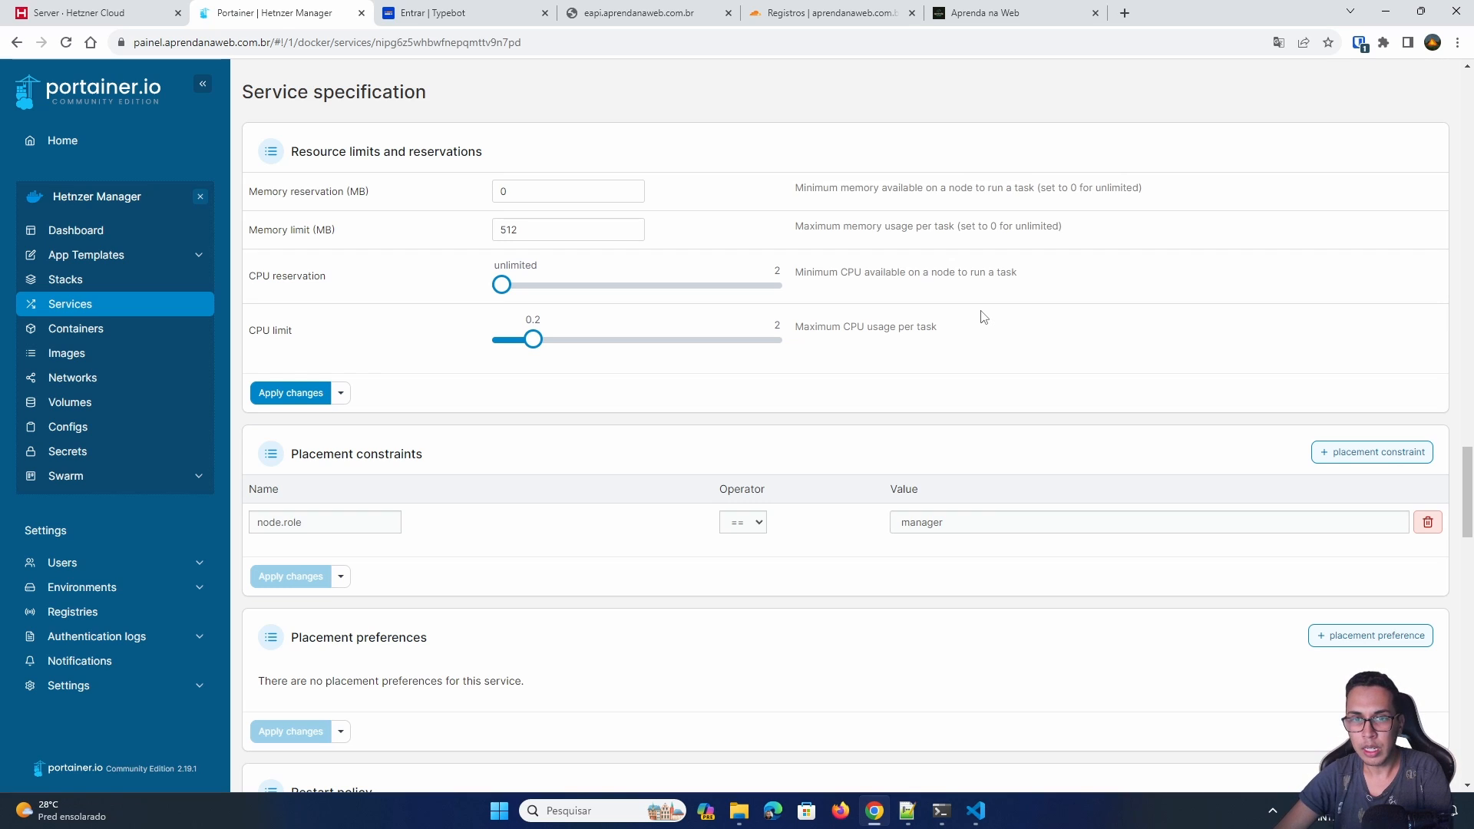
Check the manager server in the Hetzner Cloud Console, then open the service list in Portainer.
click(165, 10)
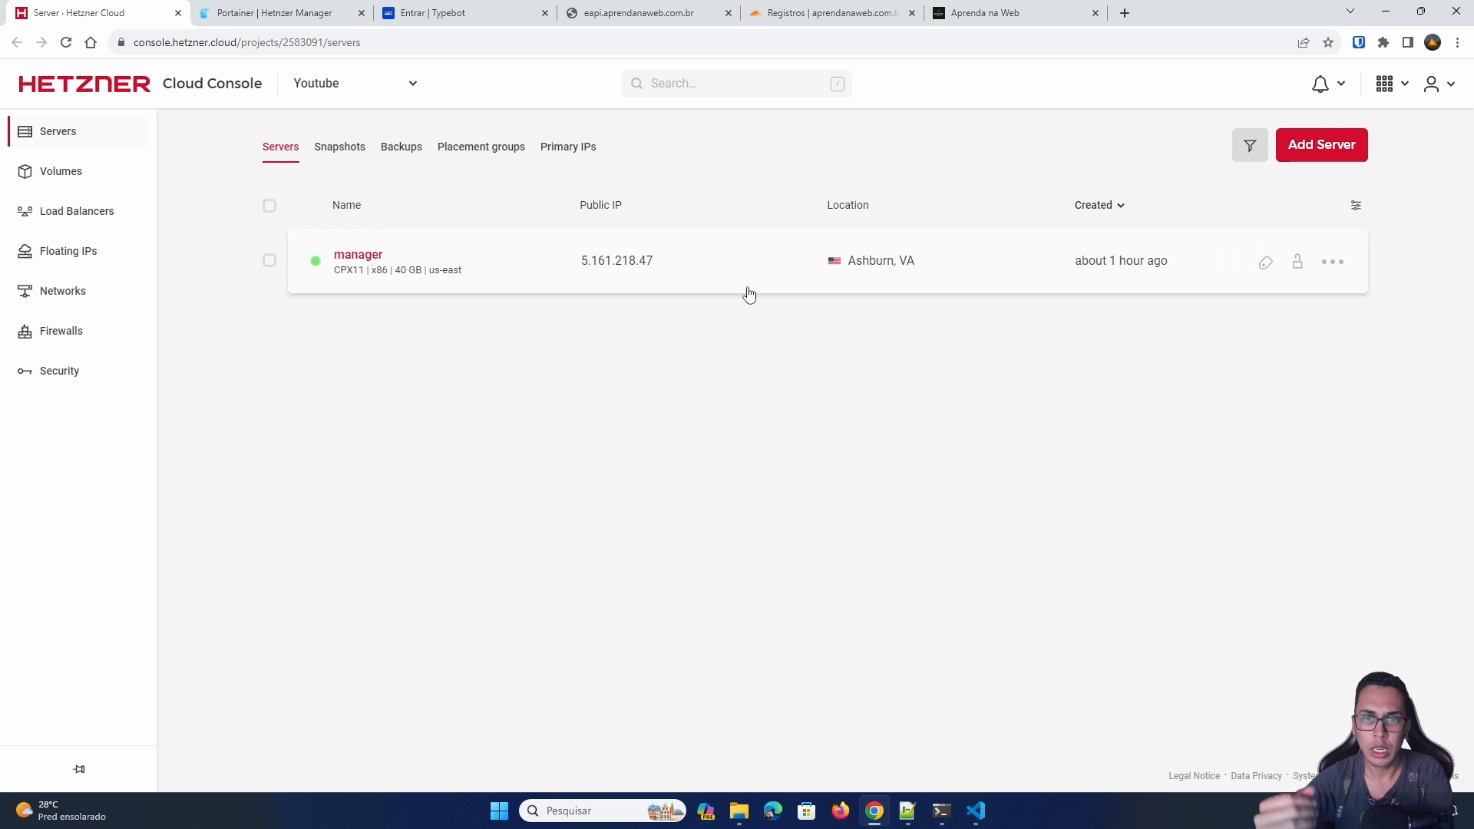
click(273, 13)
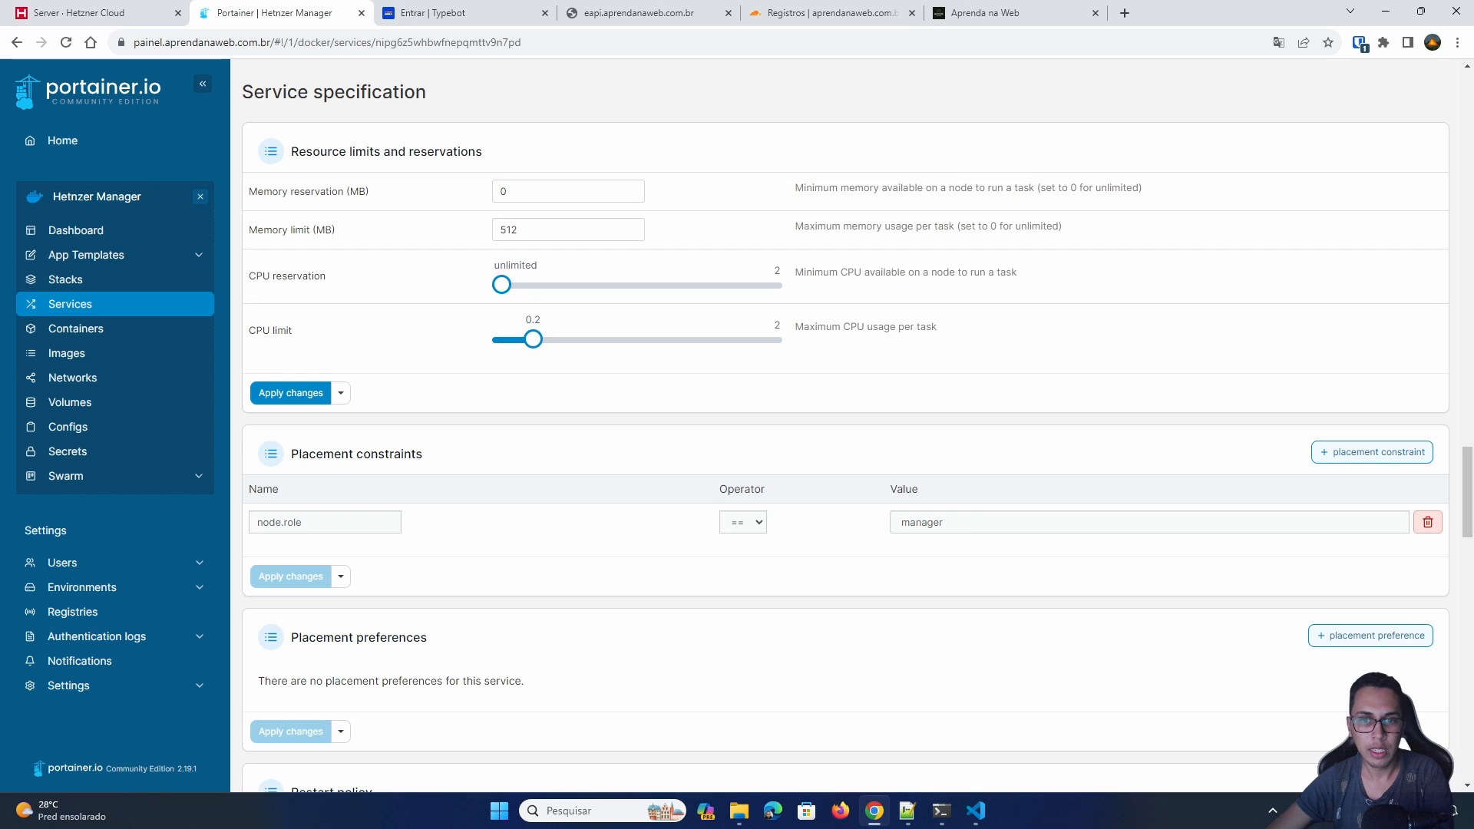
click(128, 307)
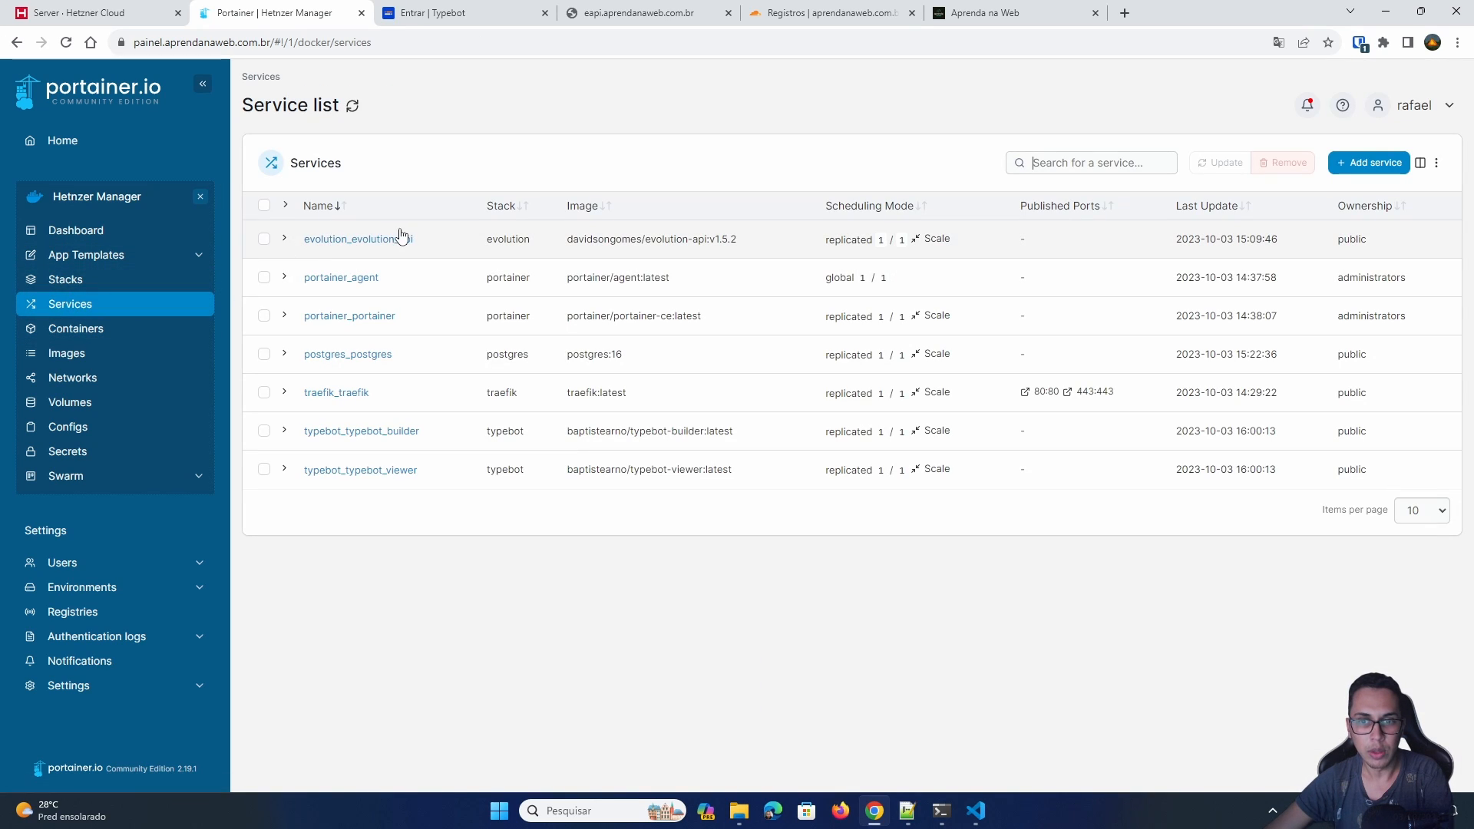
Open the typebot stack and review the memory and CPU statistics of the running typebot_typebot_builder container.
click(142, 281)
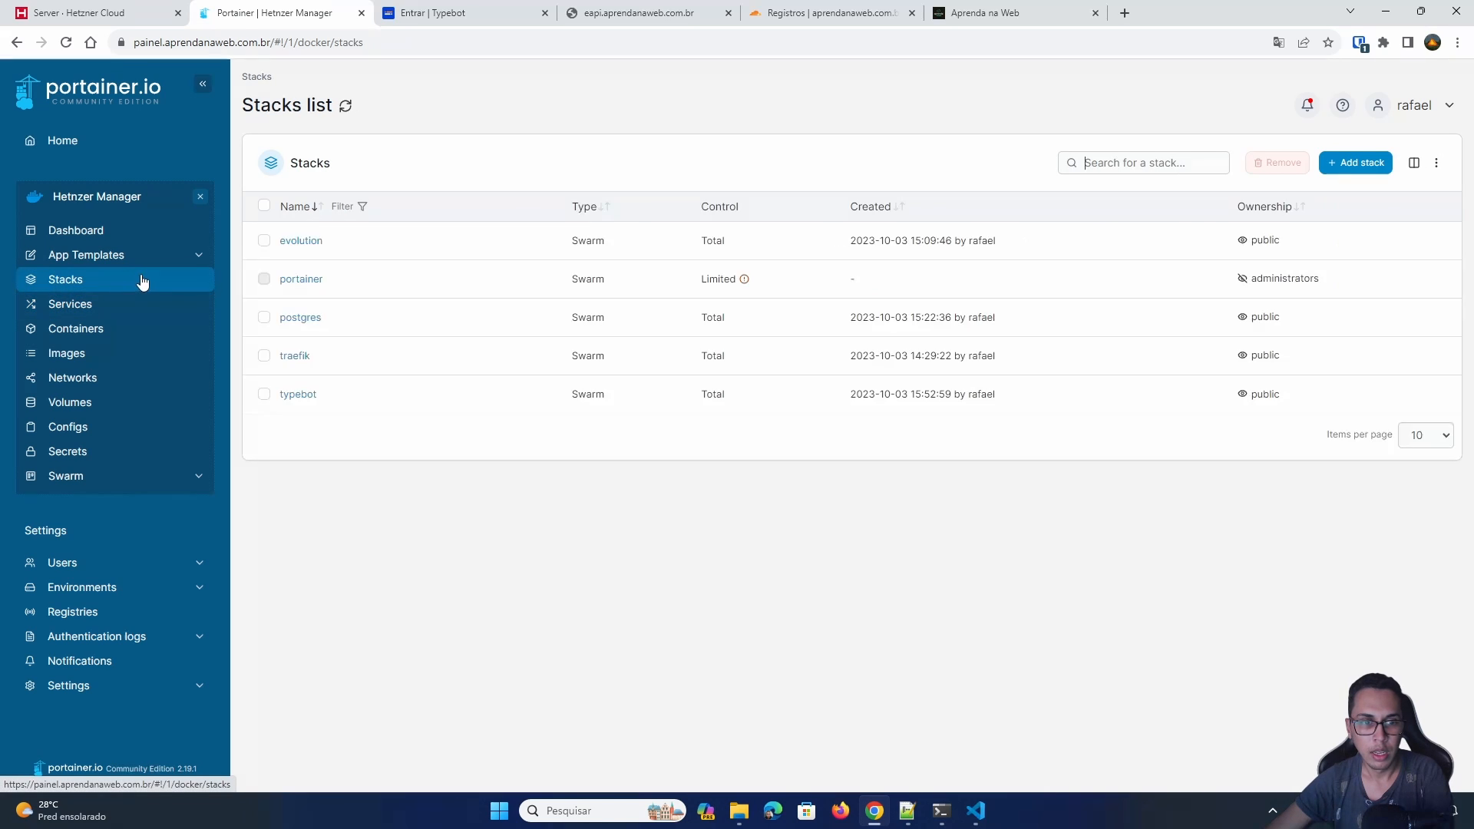
click(307, 394)
scroll(305, 407, down, 4)
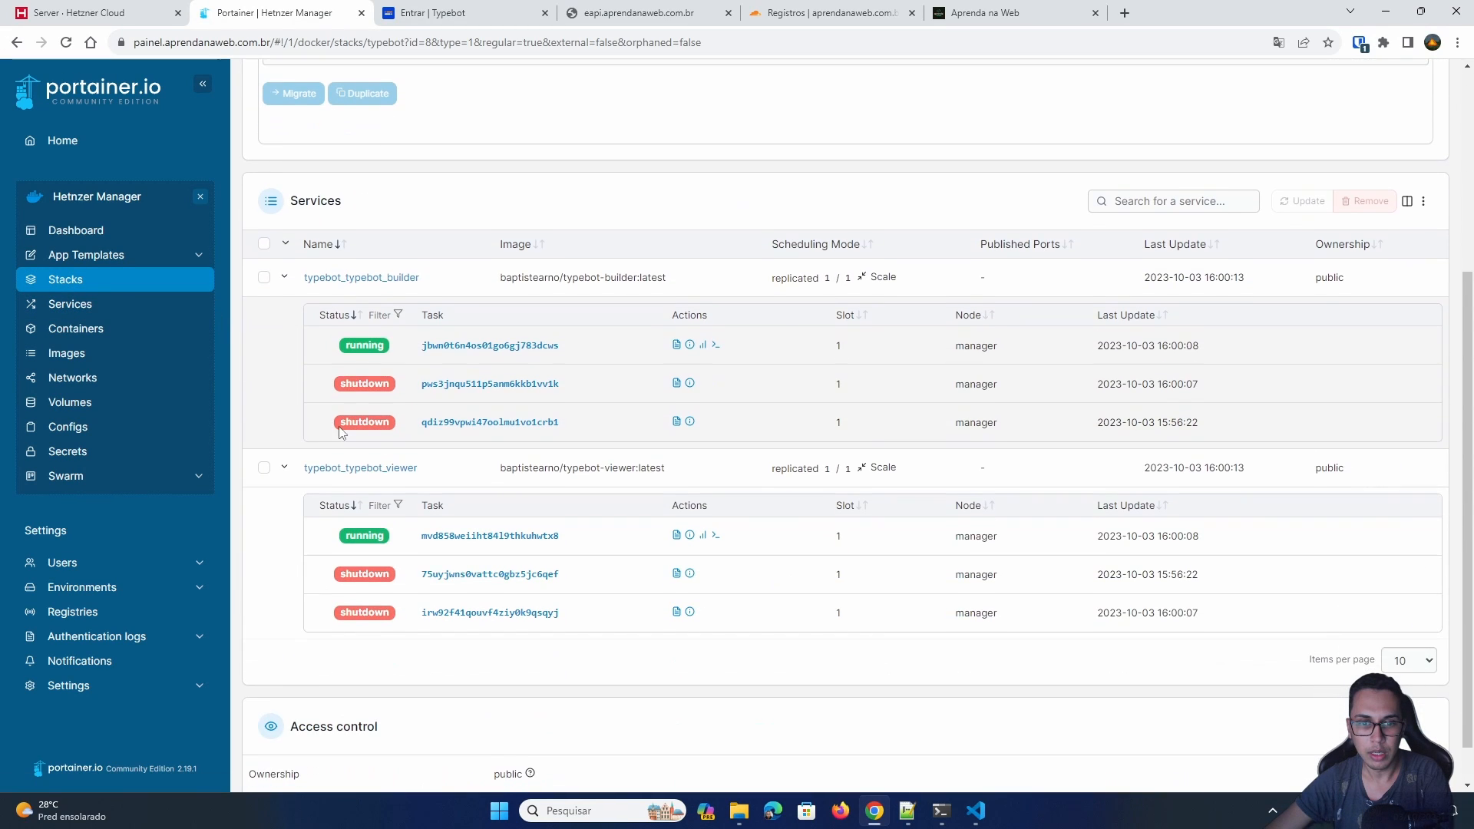
click(703, 347)
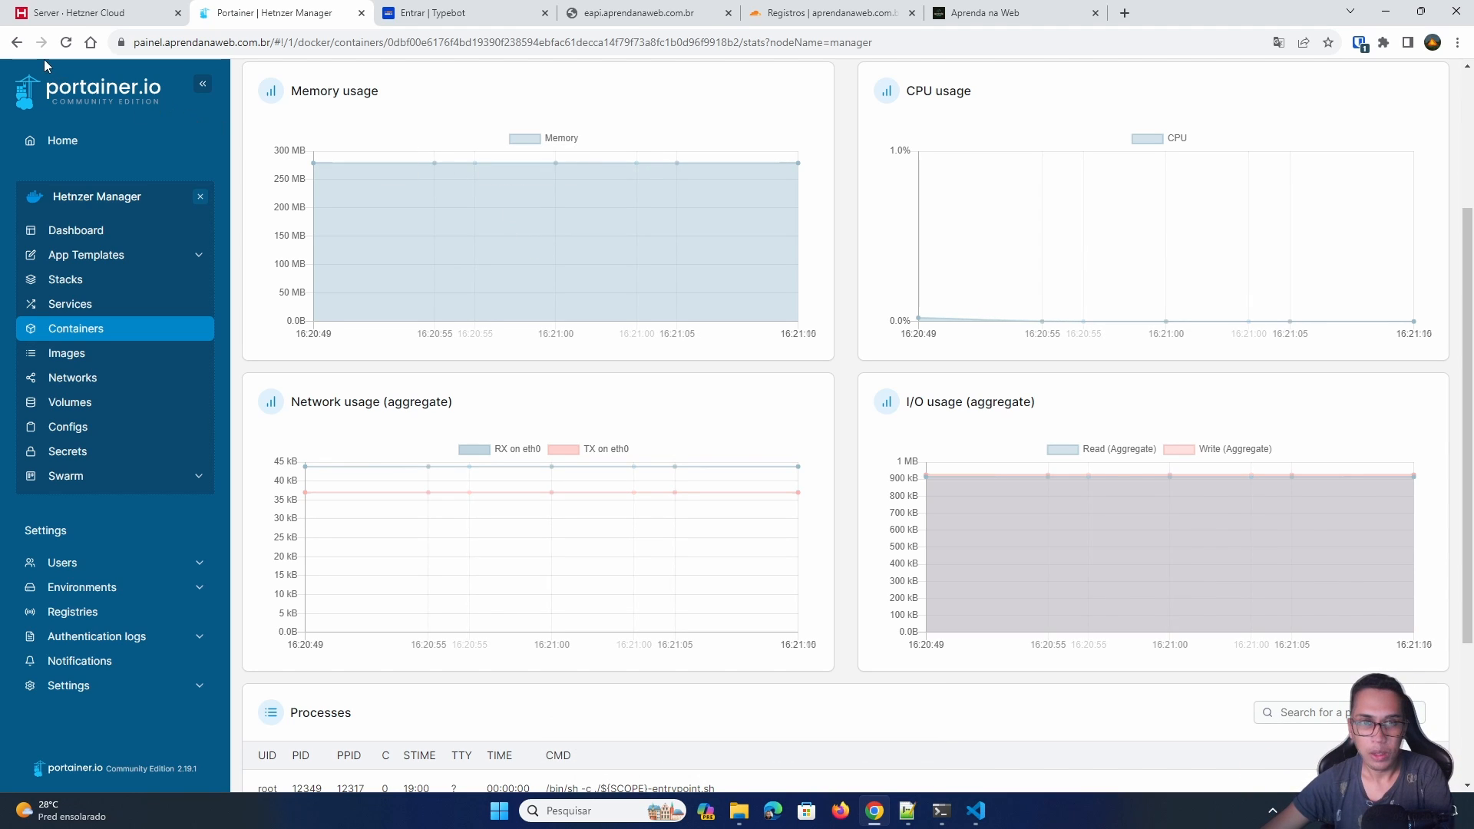
Return to the typebot stack and examine the memory, CPU, network and I/O statistics of the running typebot_typebot_viewer container.
click(16, 42)
scroll(430, 366, down, 5)
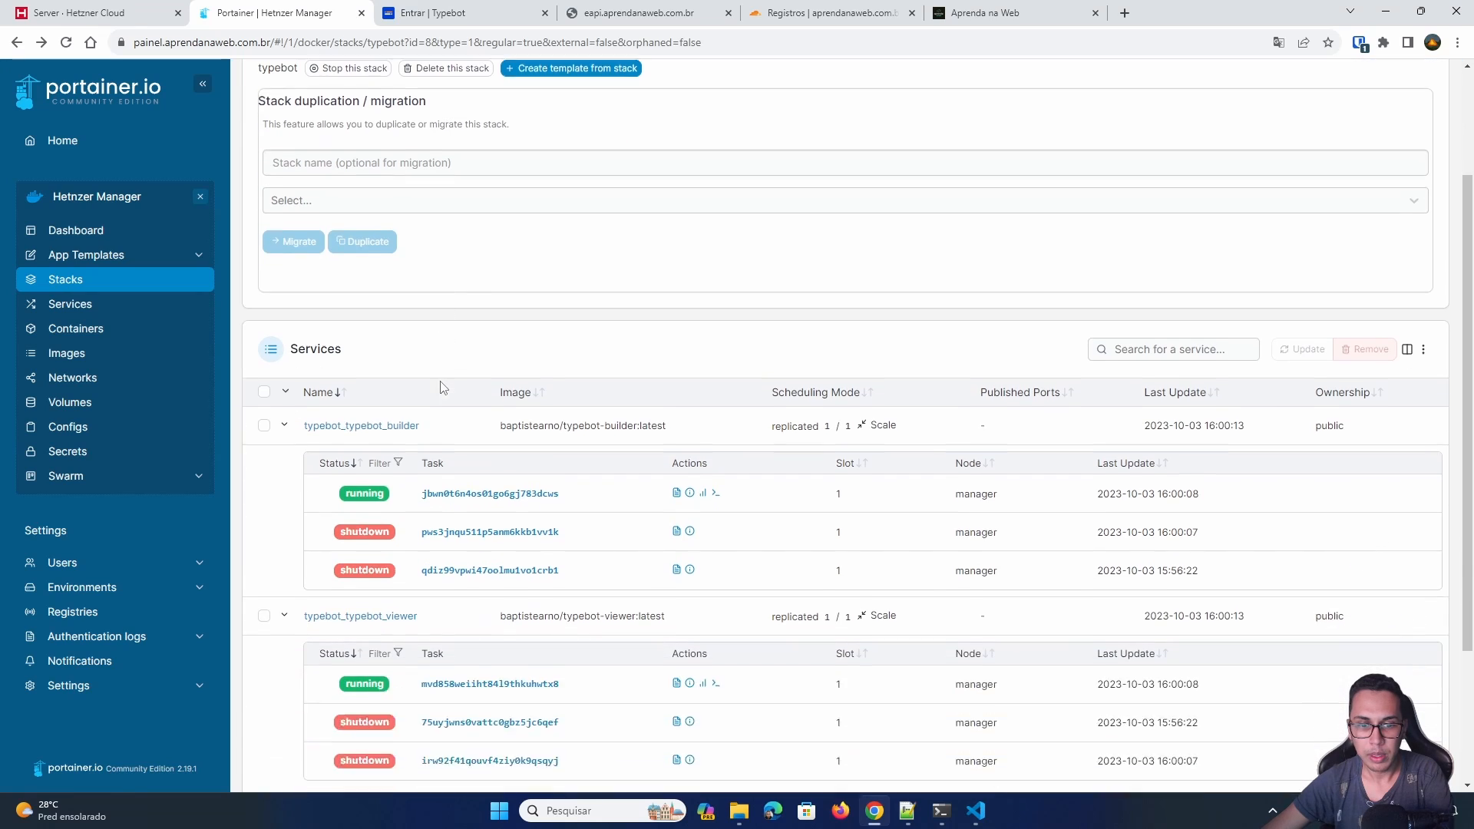
click(370, 424)
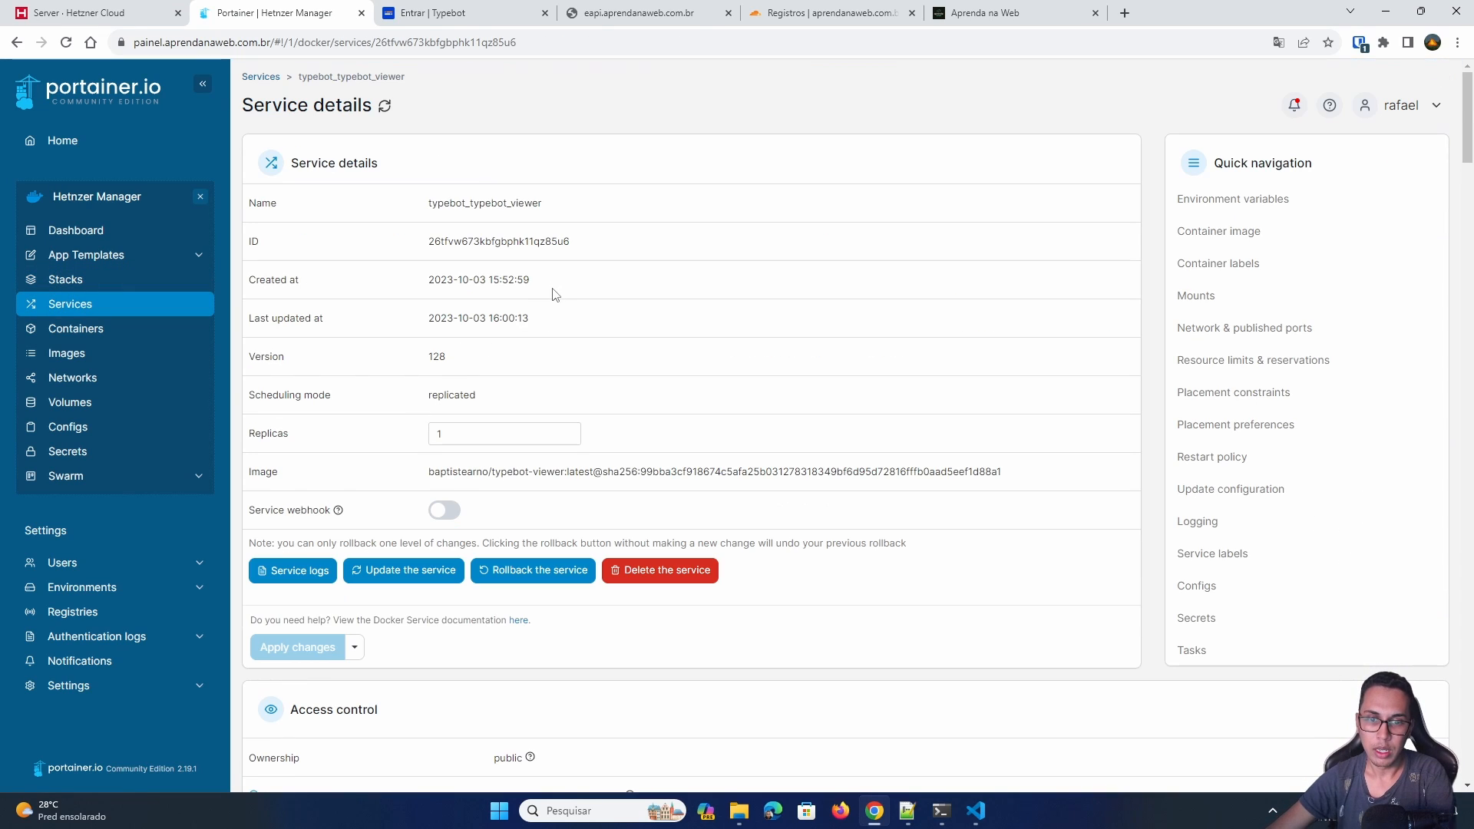
click(16, 42)
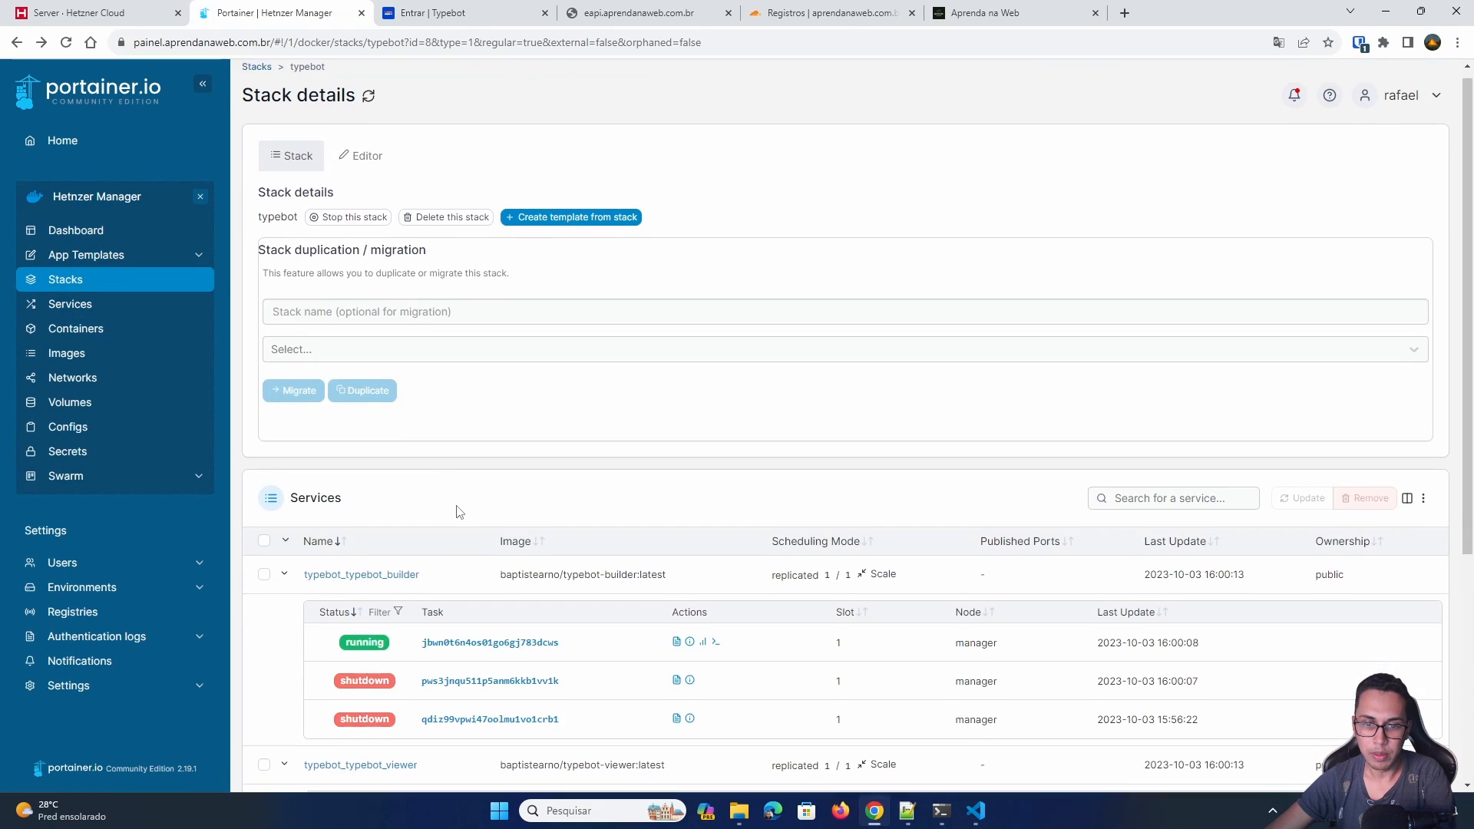
scroll(452, 506, down, 5)
click(702, 490)
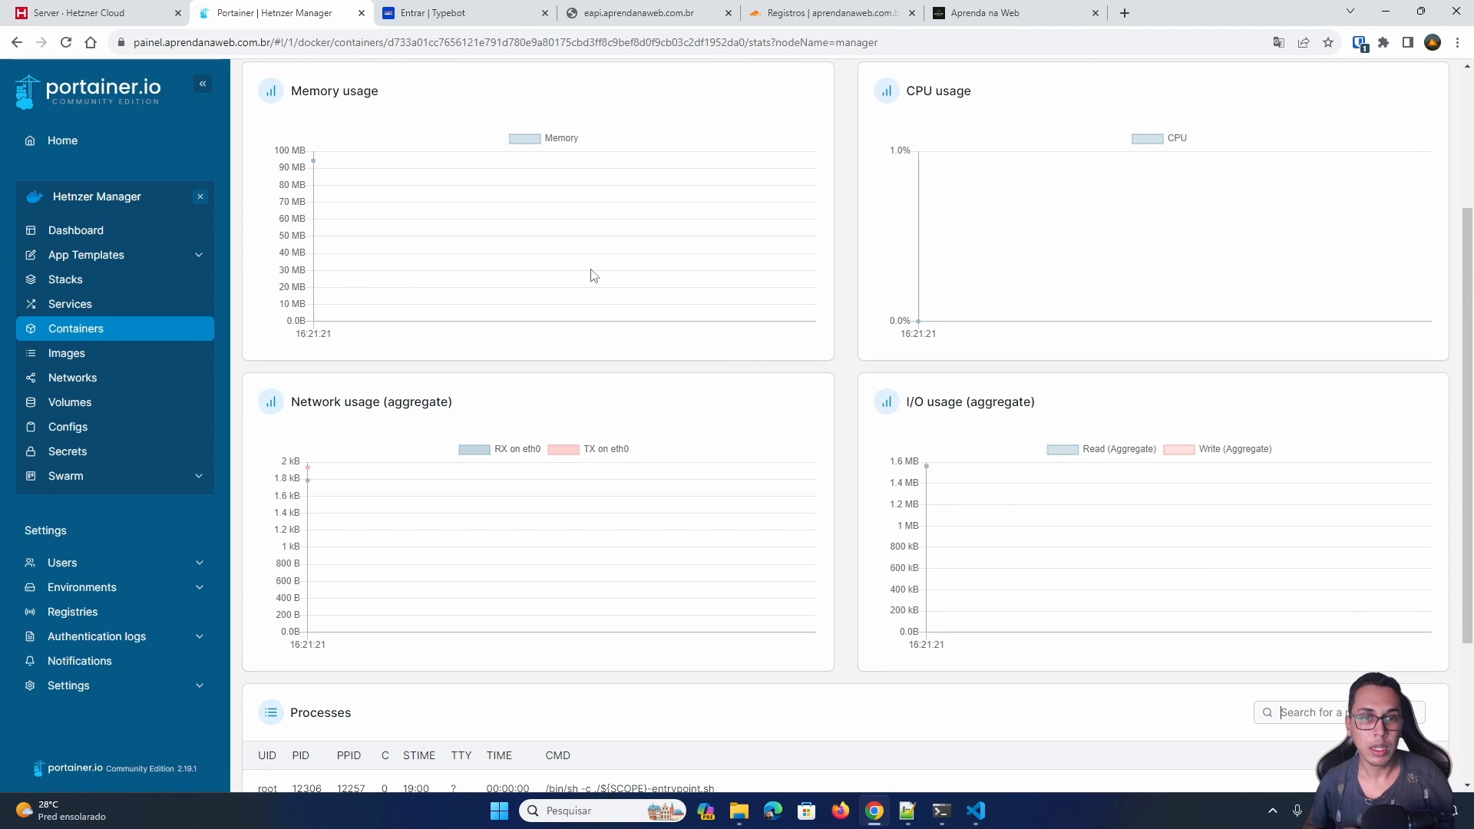
mouse_move(436, 221)
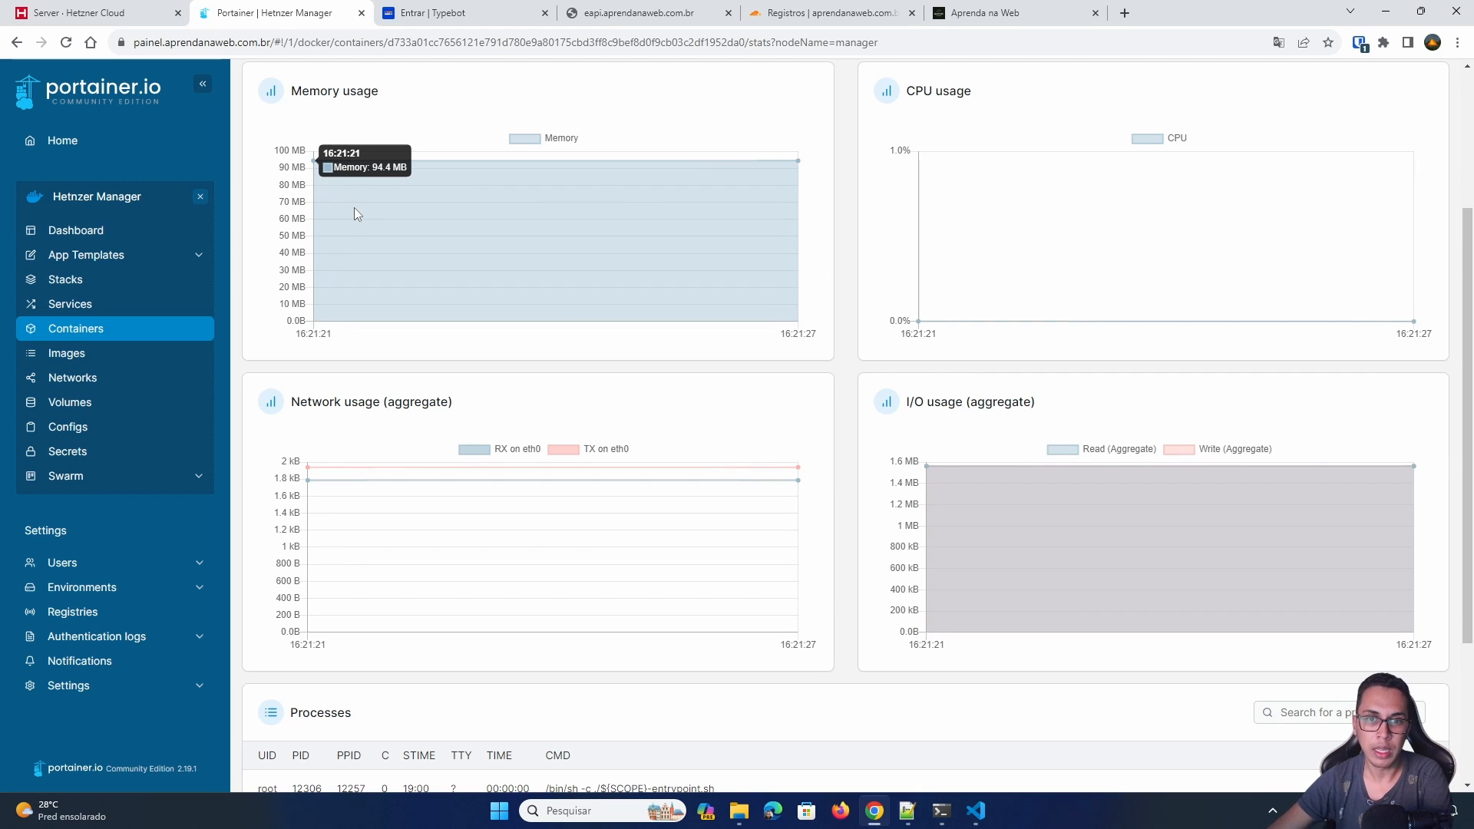
mouse_move(1000, 477)
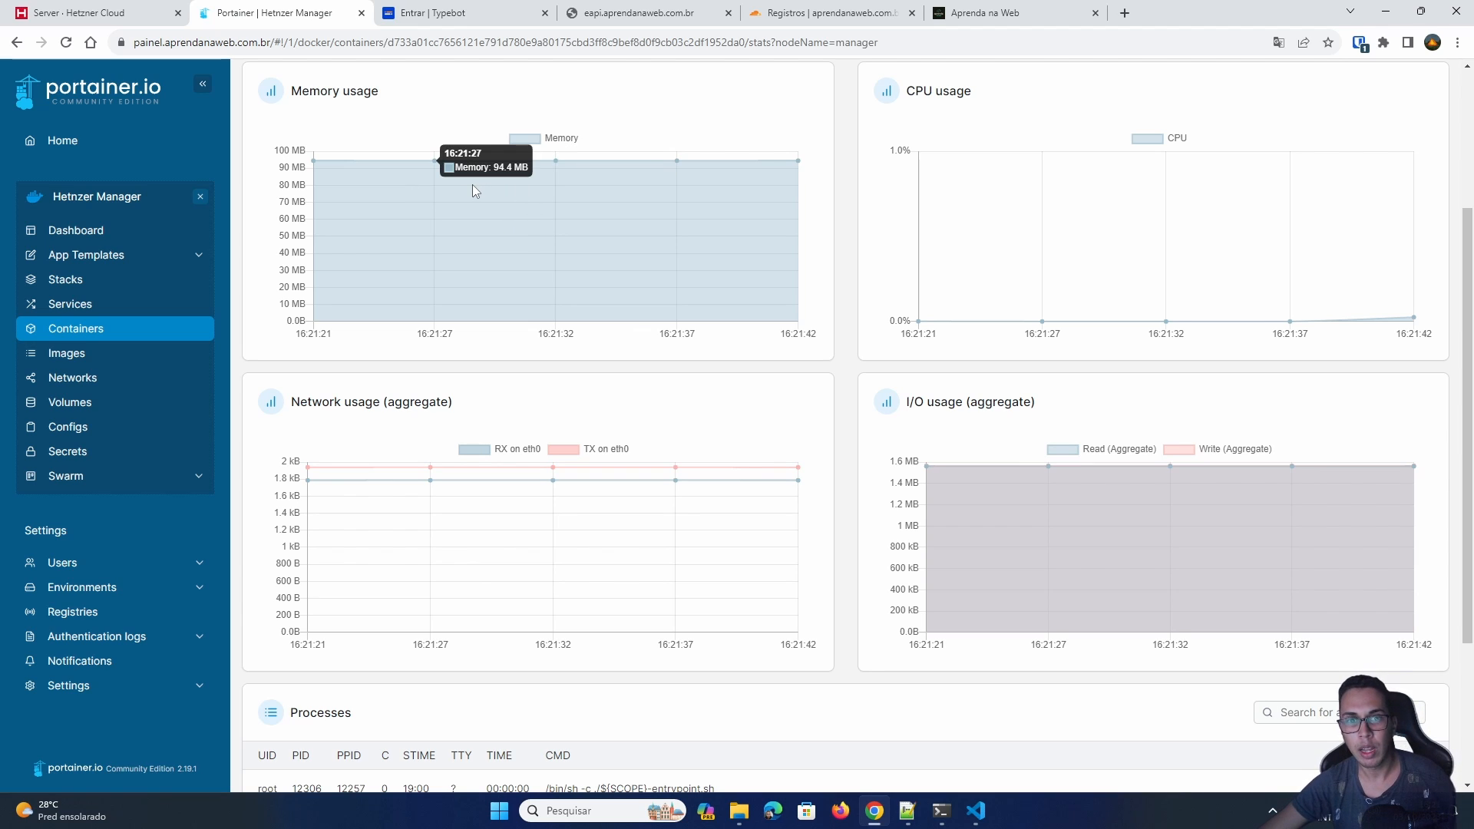
Open the typebot_typebot_viewer service from the service list and examine its resource limits and reservations.
click(127, 310)
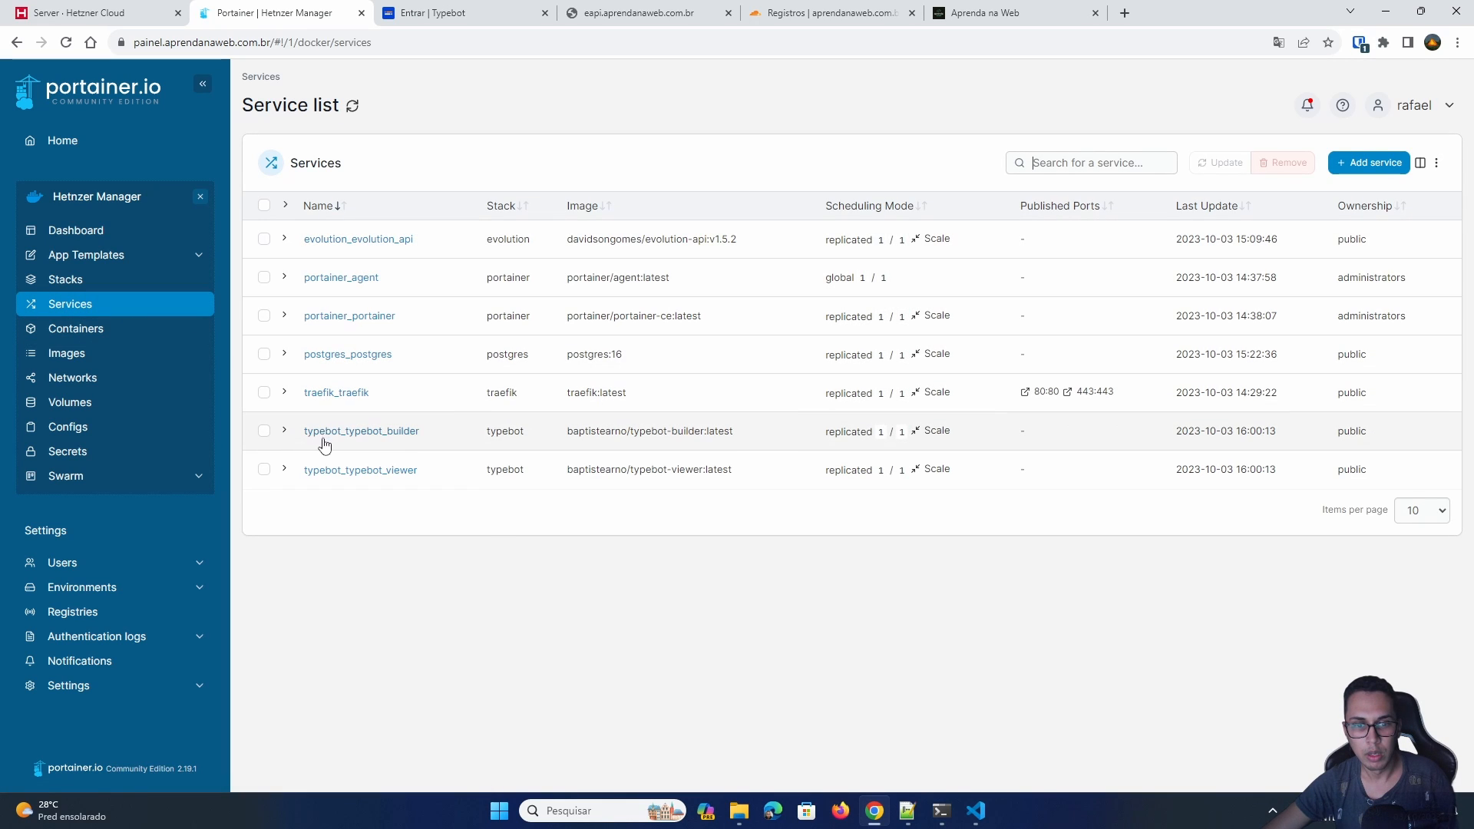
click(390, 475)
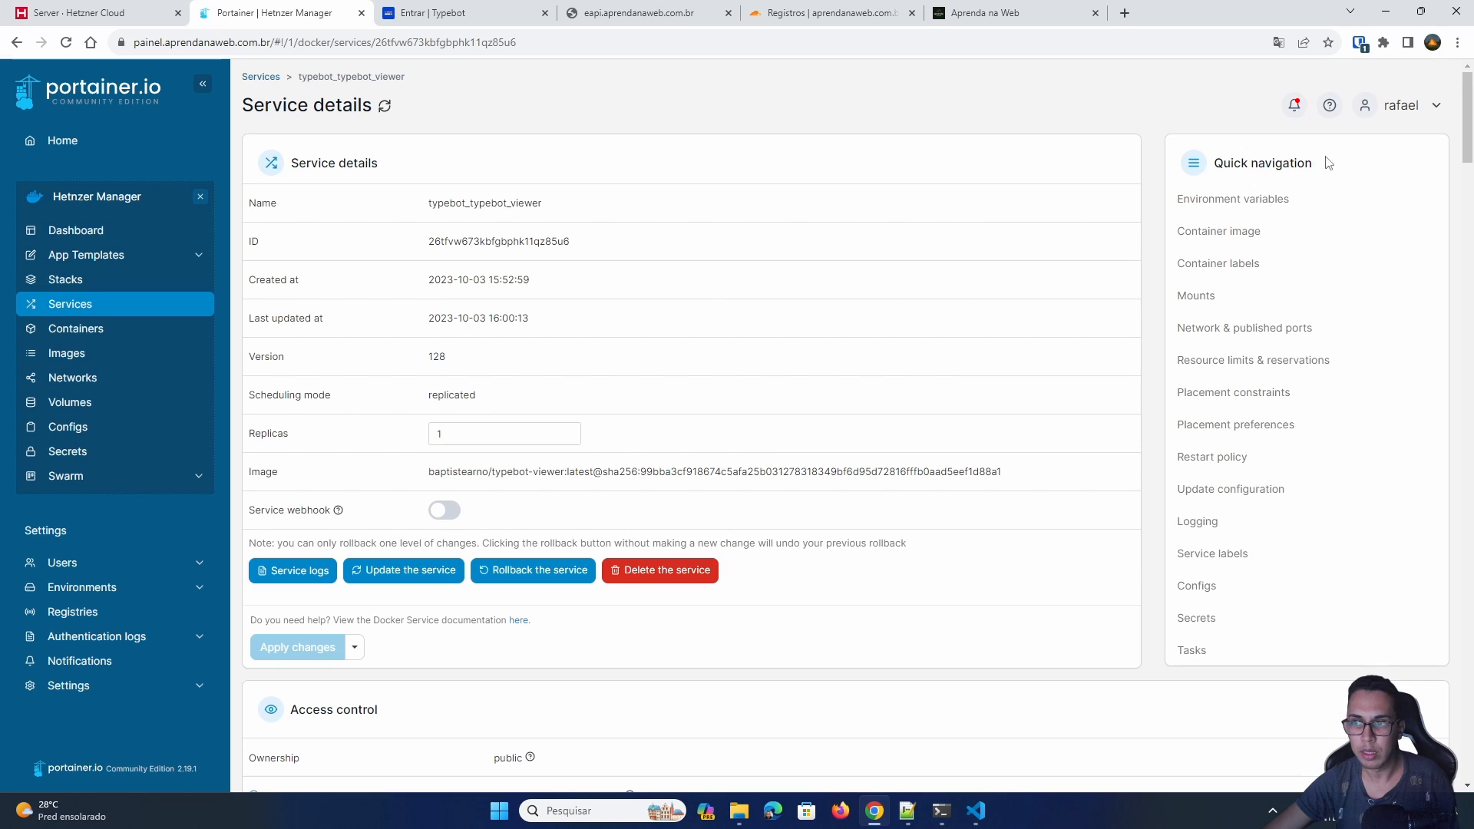
click(1253, 360)
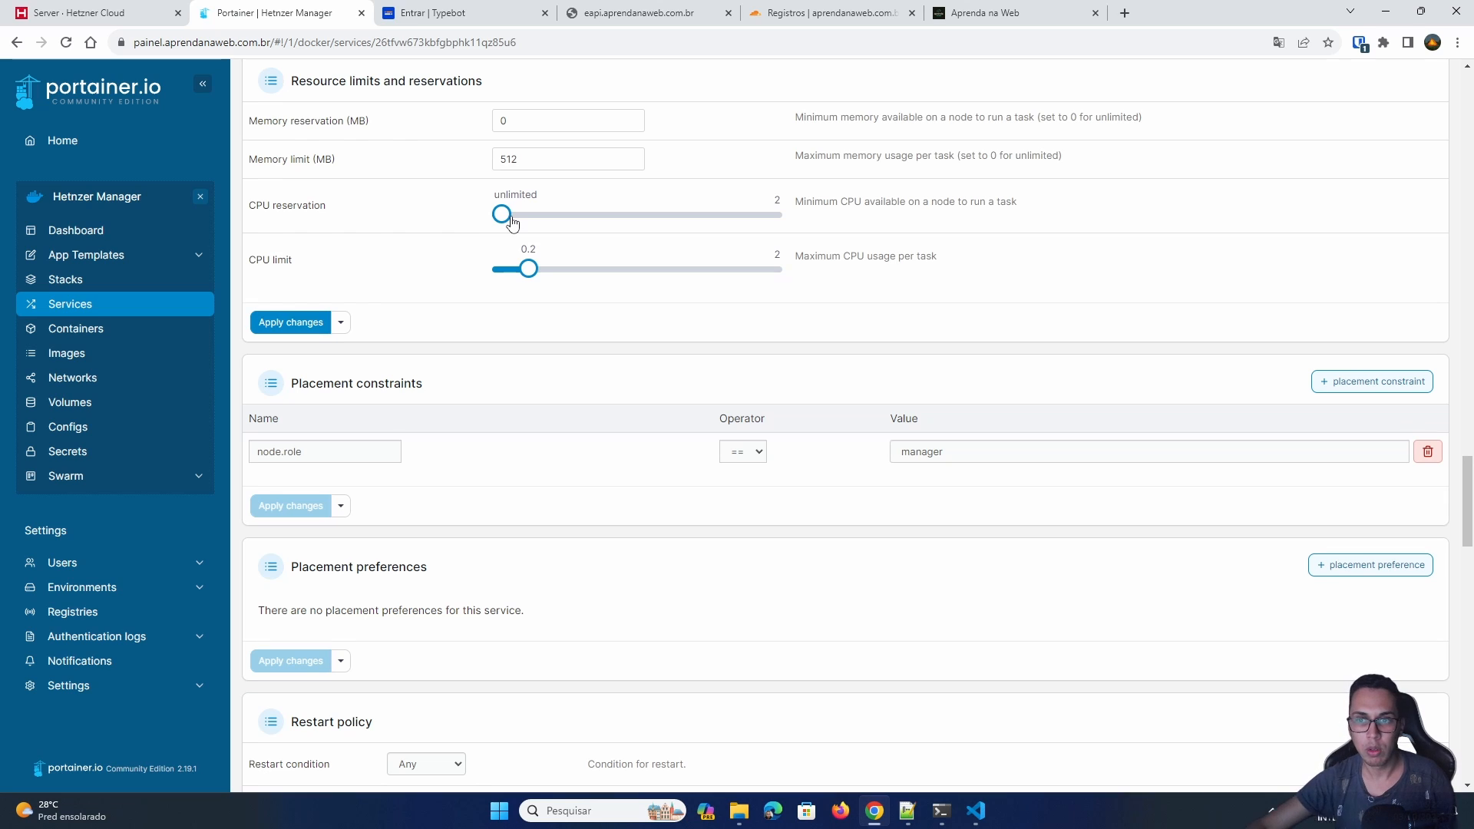
drag(512, 223, 474, 235)
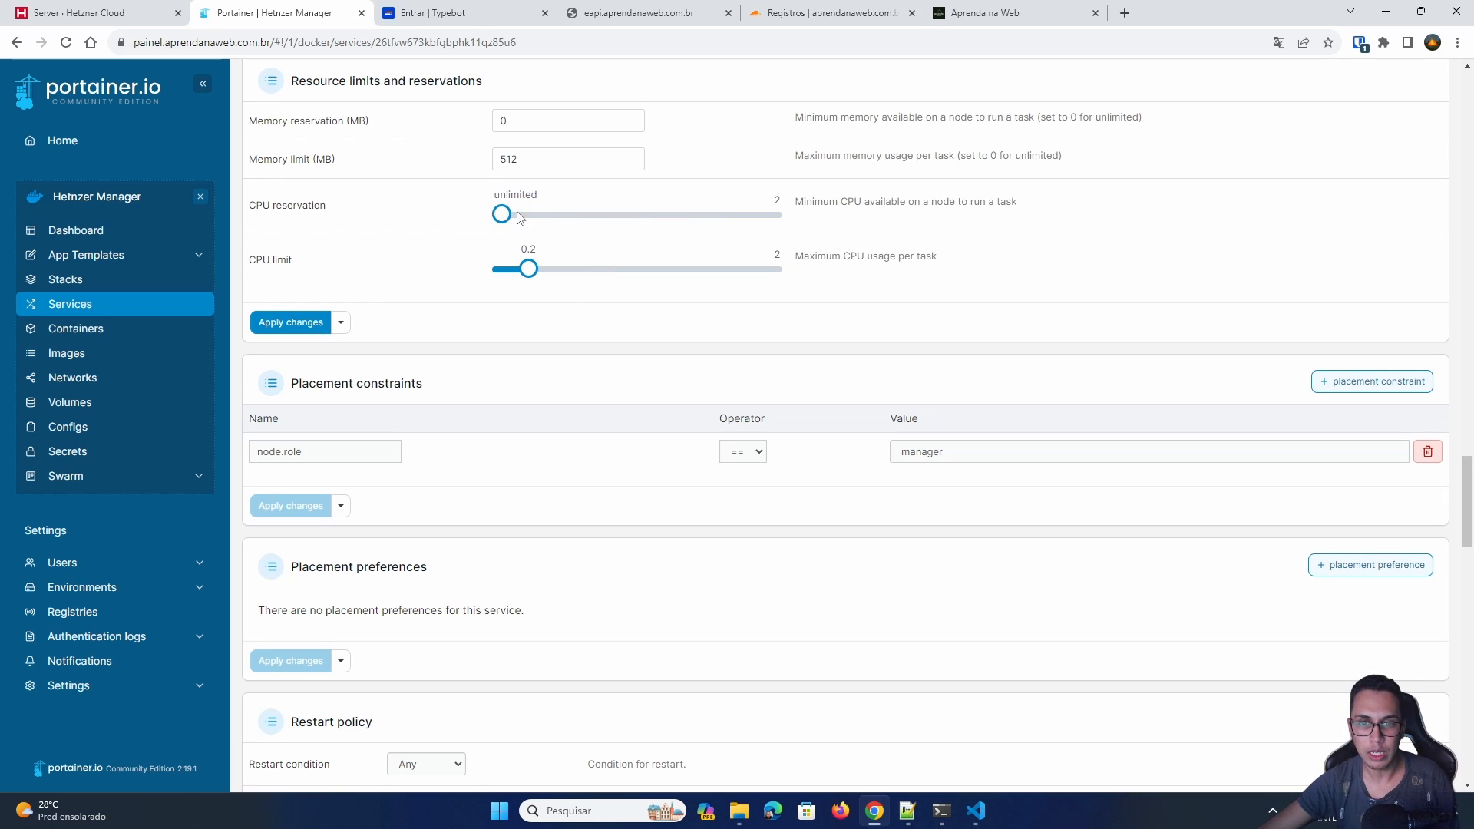
Try memory limits of 1024 MB and 700 MB for the typebot_typebot_viewer service without applying them.
drag(568, 159, 463, 171)
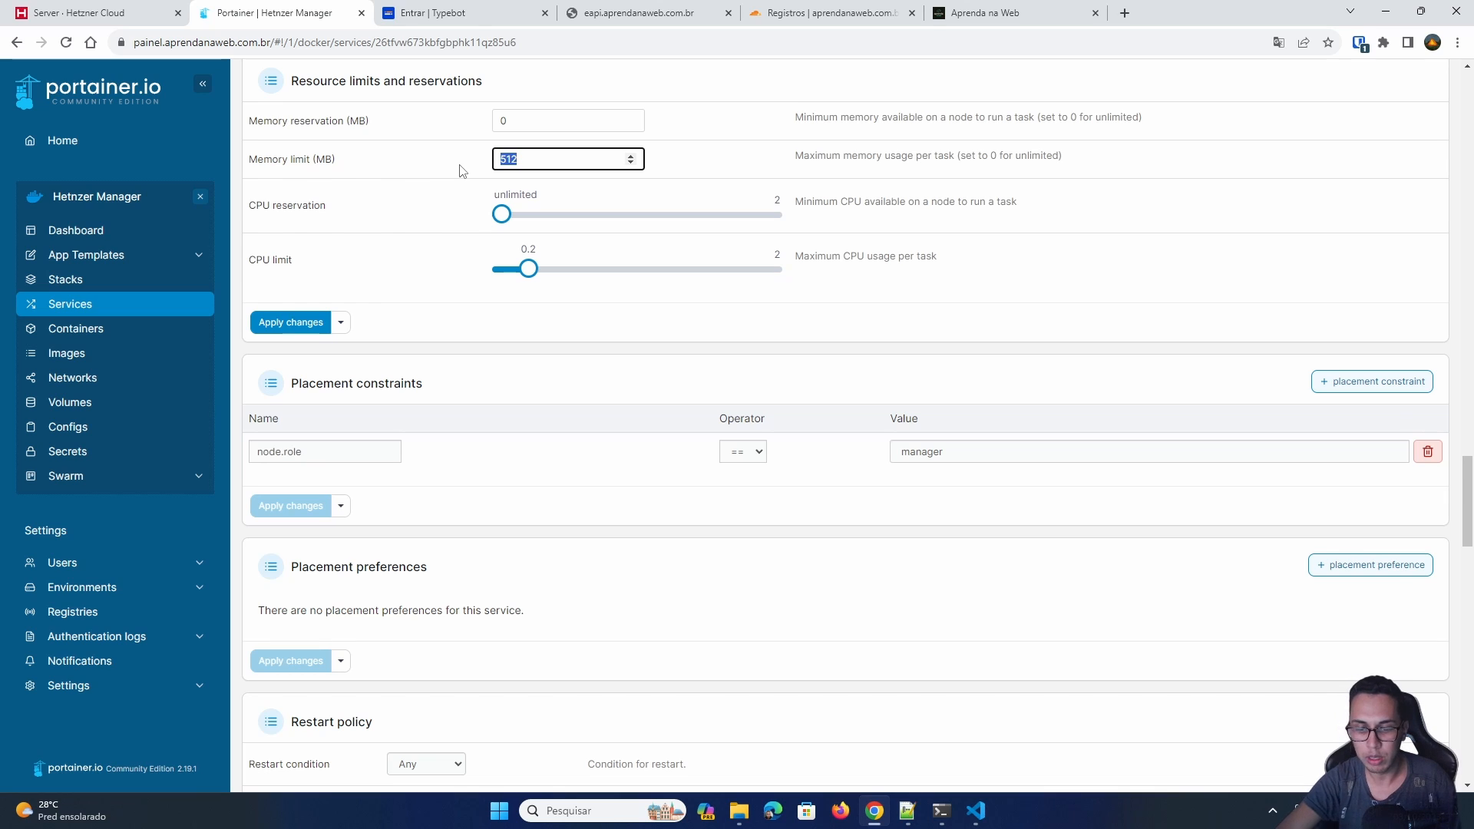
text(102)
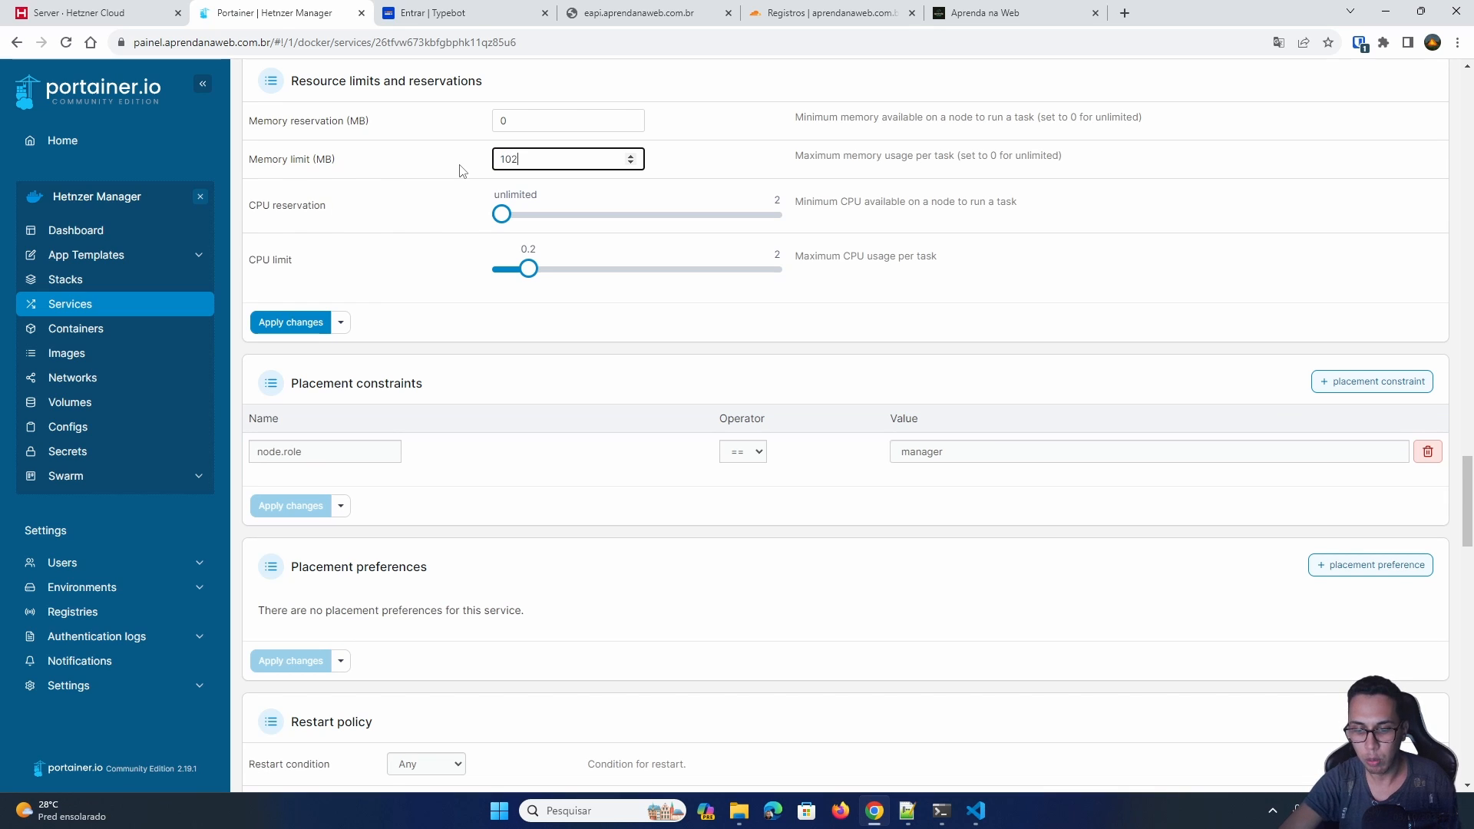
text(4)
key(BackSpace)
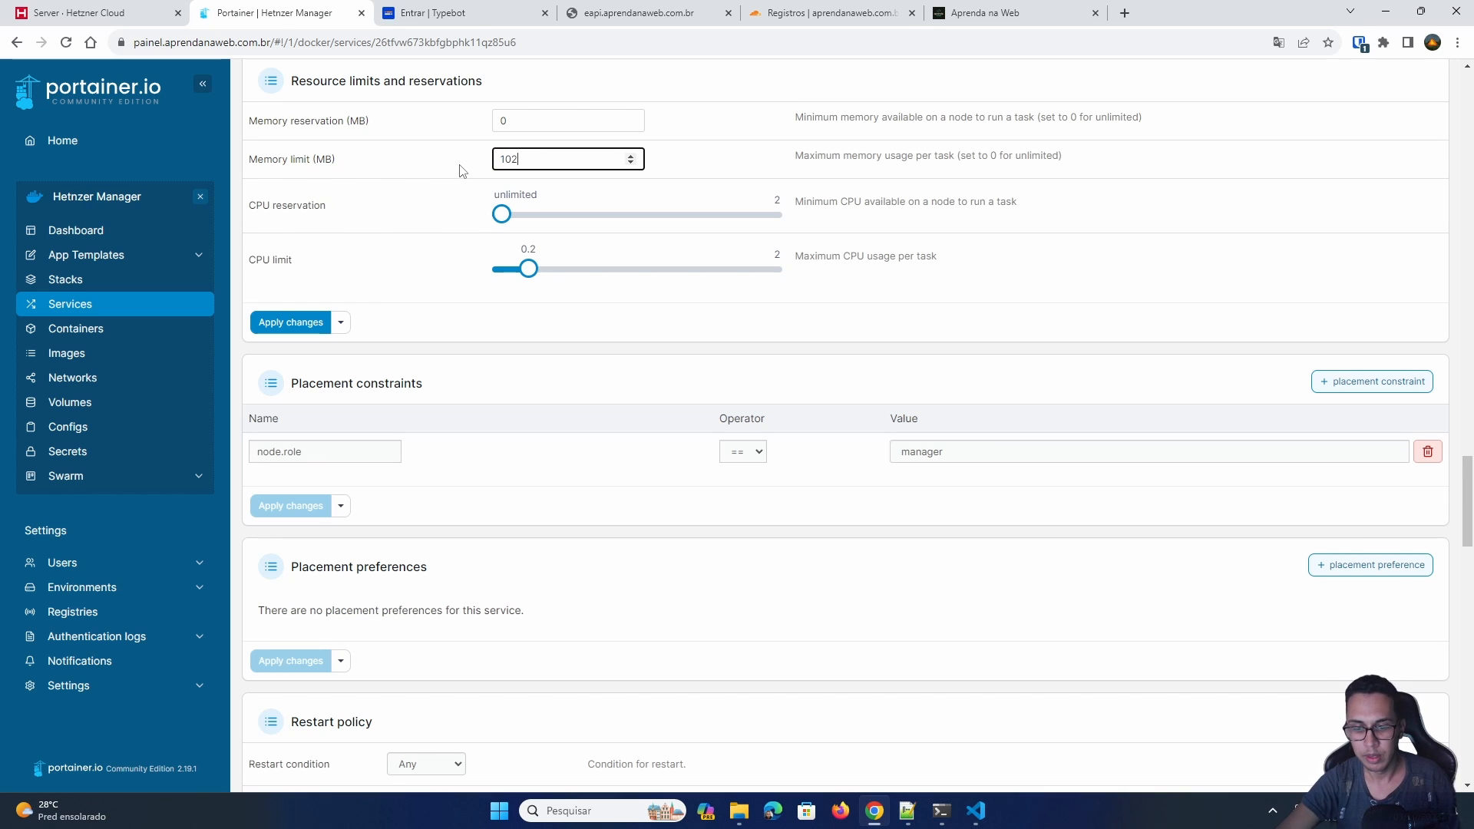
text(4)
key(ctrl+a)
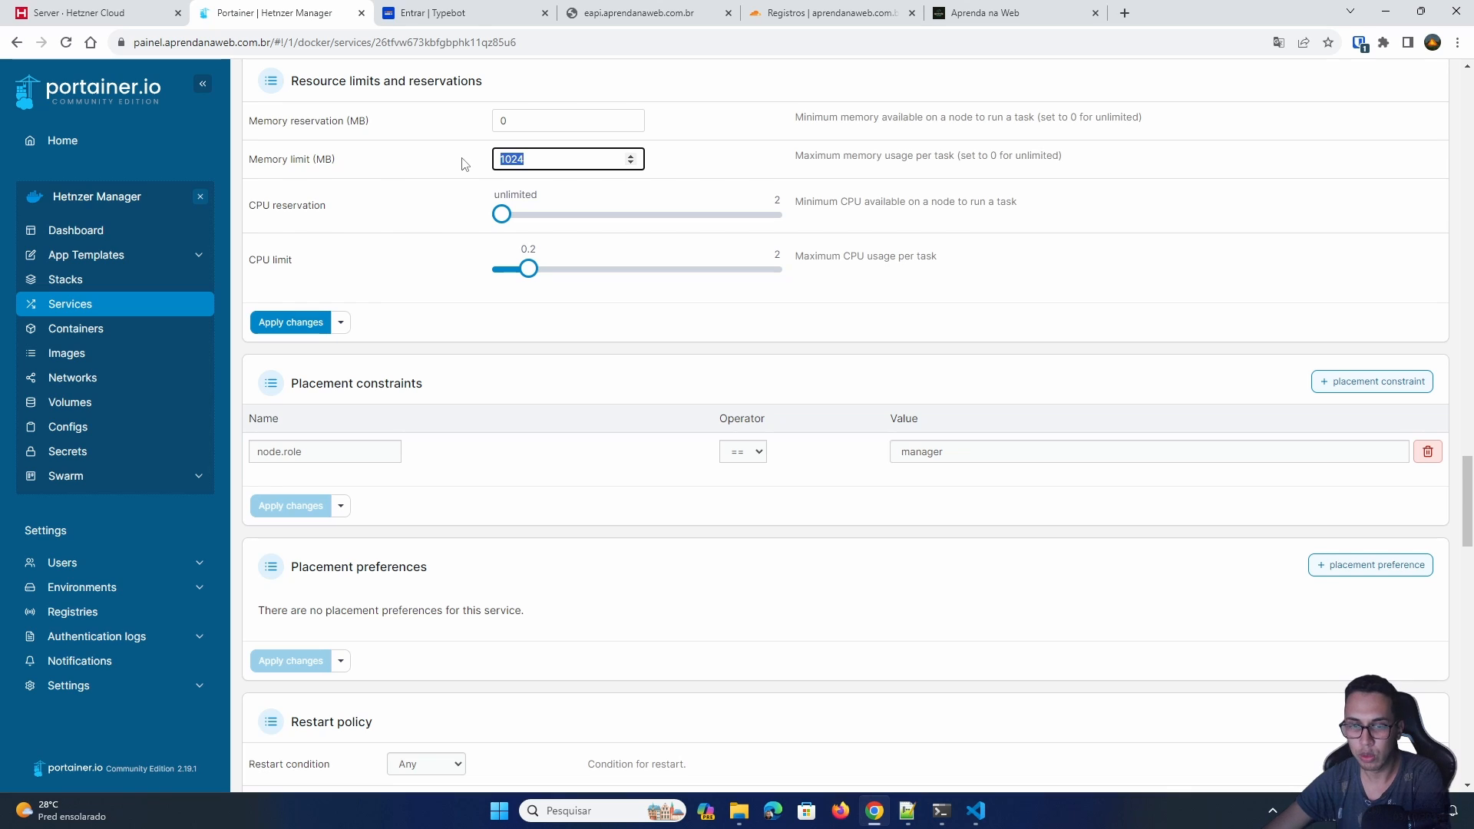
text(700)
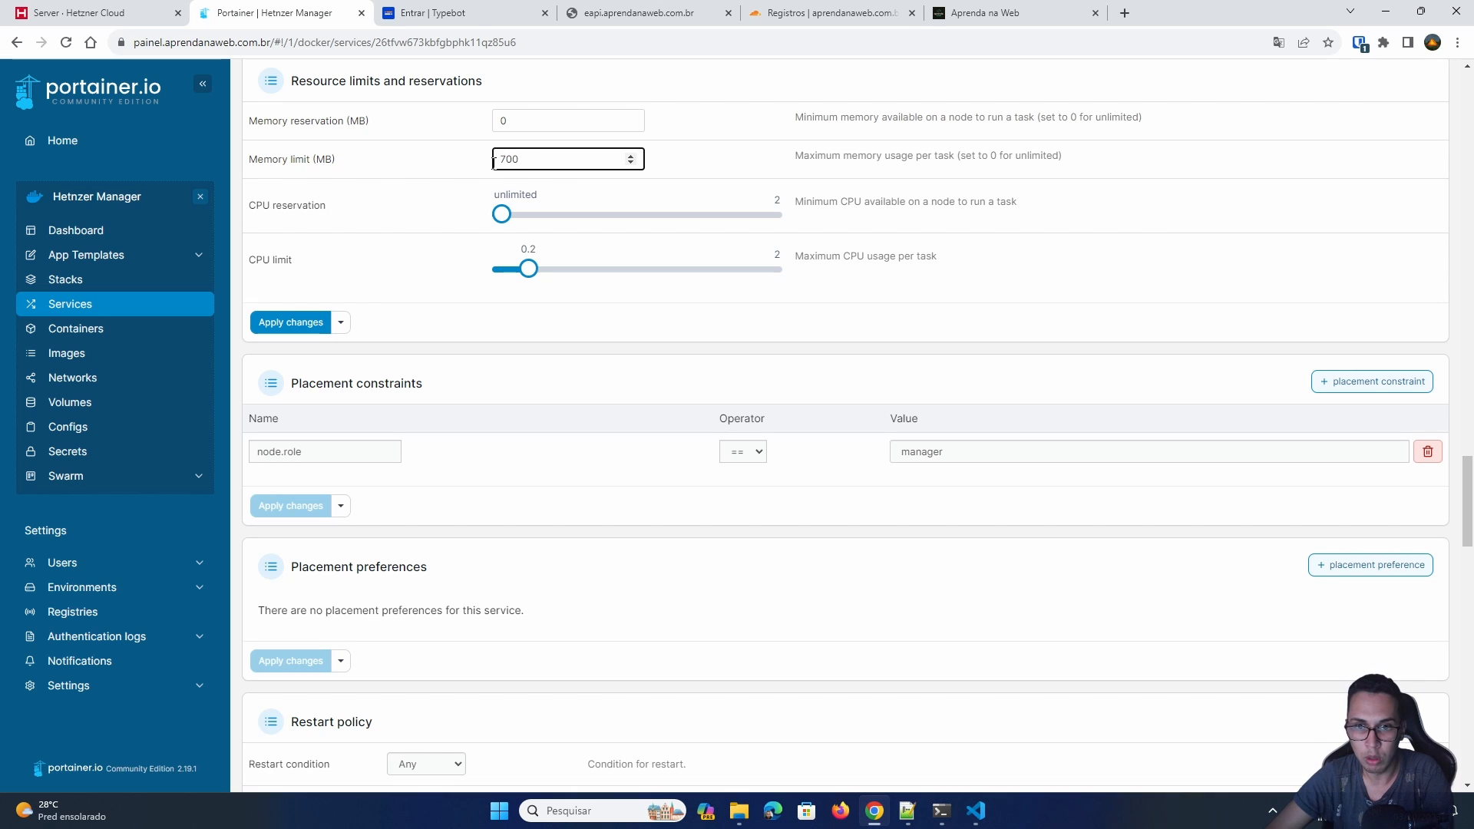
Check the manager server in the Hetzner Cloud Console and the Evolution API and Typebot pages, then return to the service's resource limits.
click(123, 13)
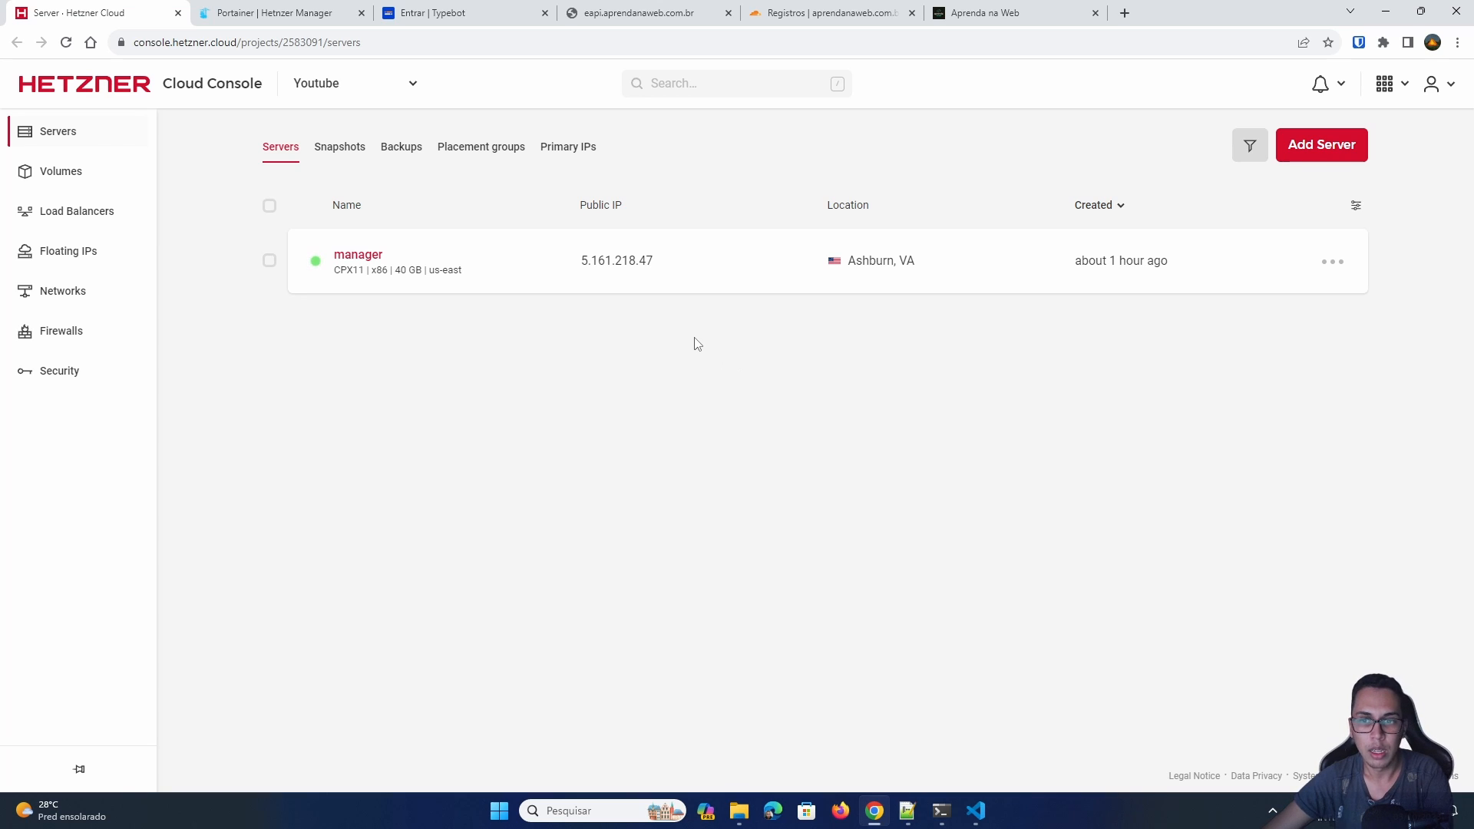
key(ctrl+Tab)
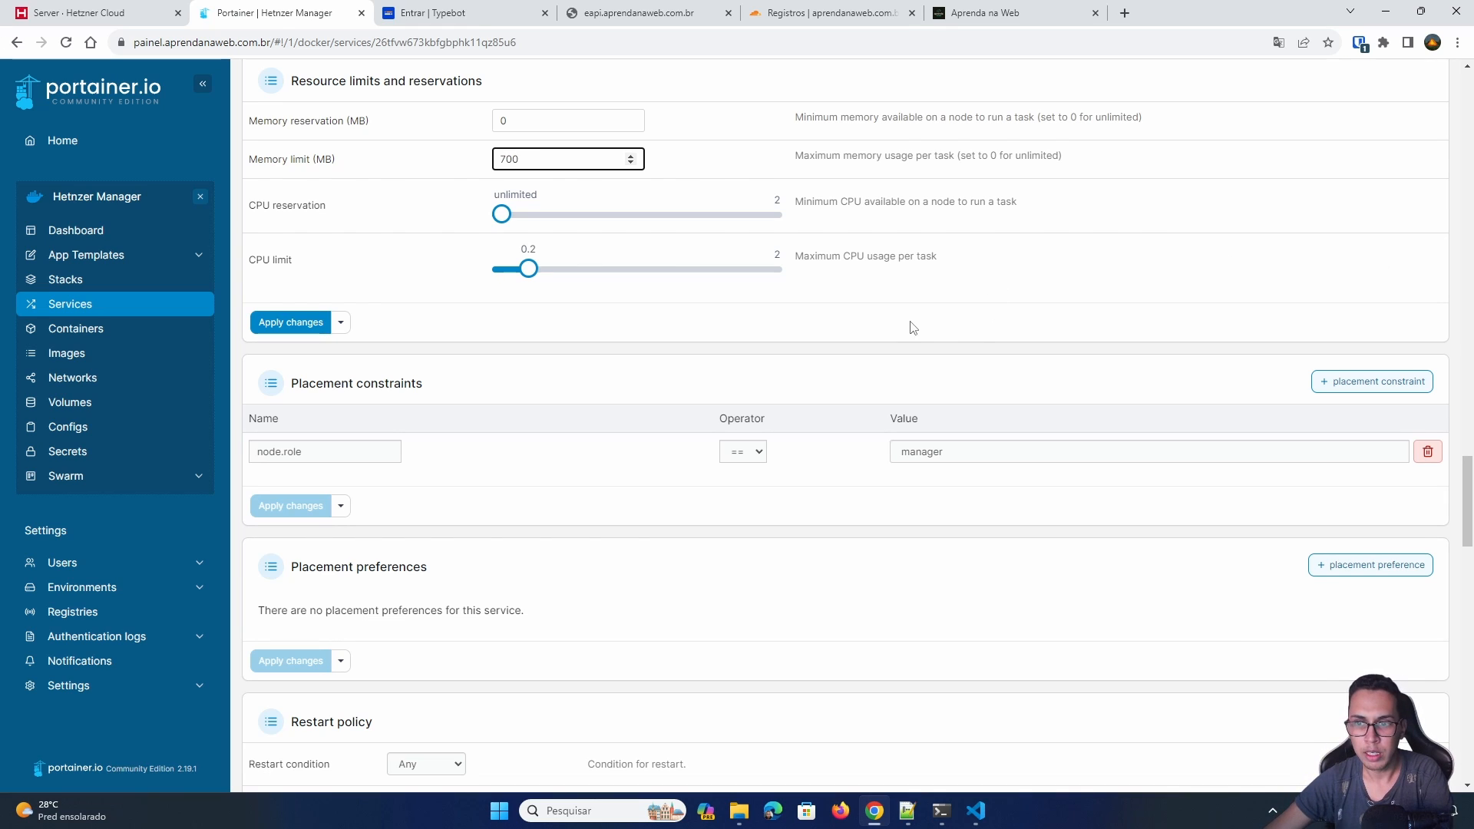
click(840, 331)
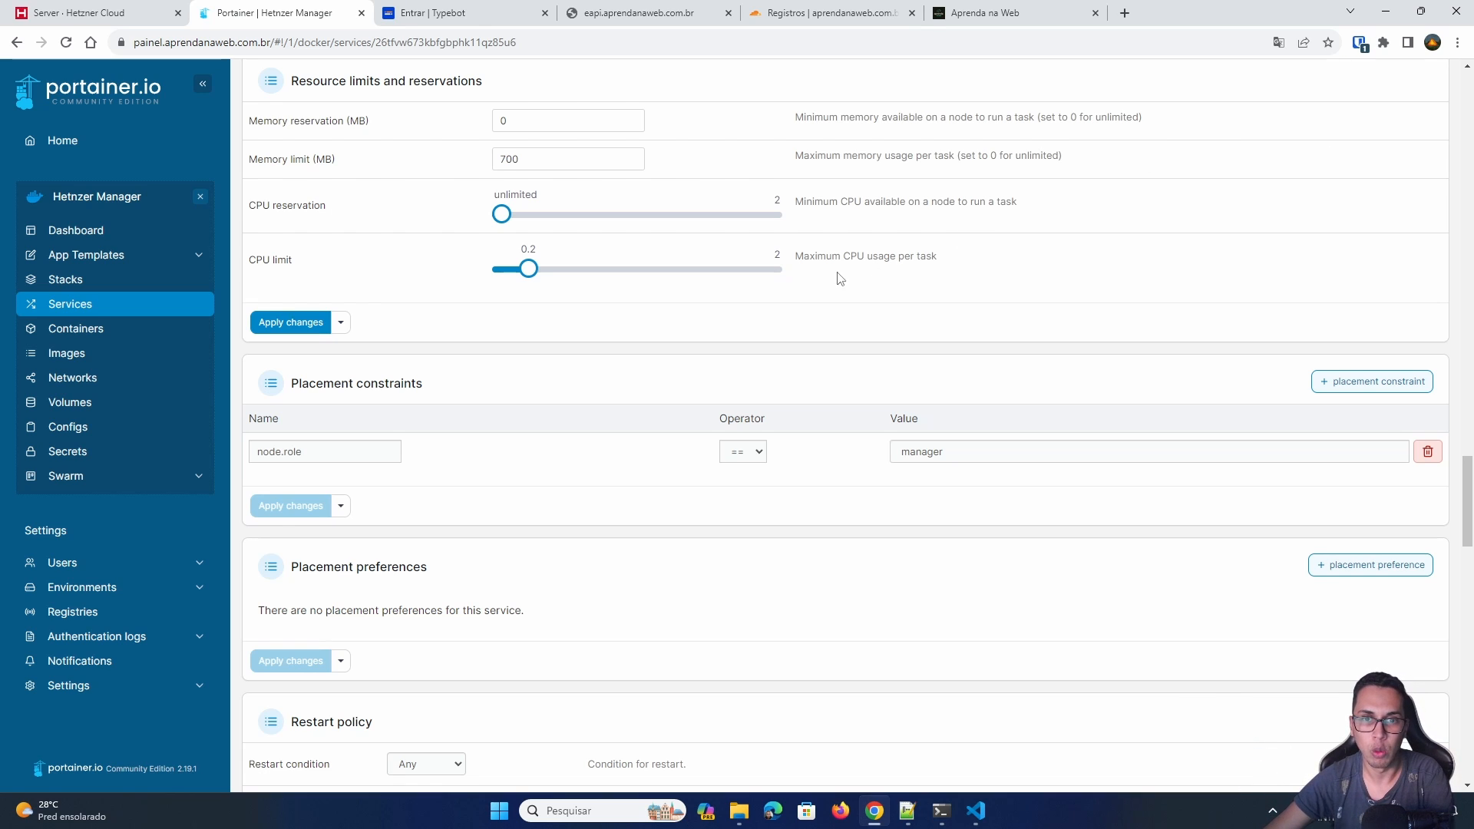
click(108, 13)
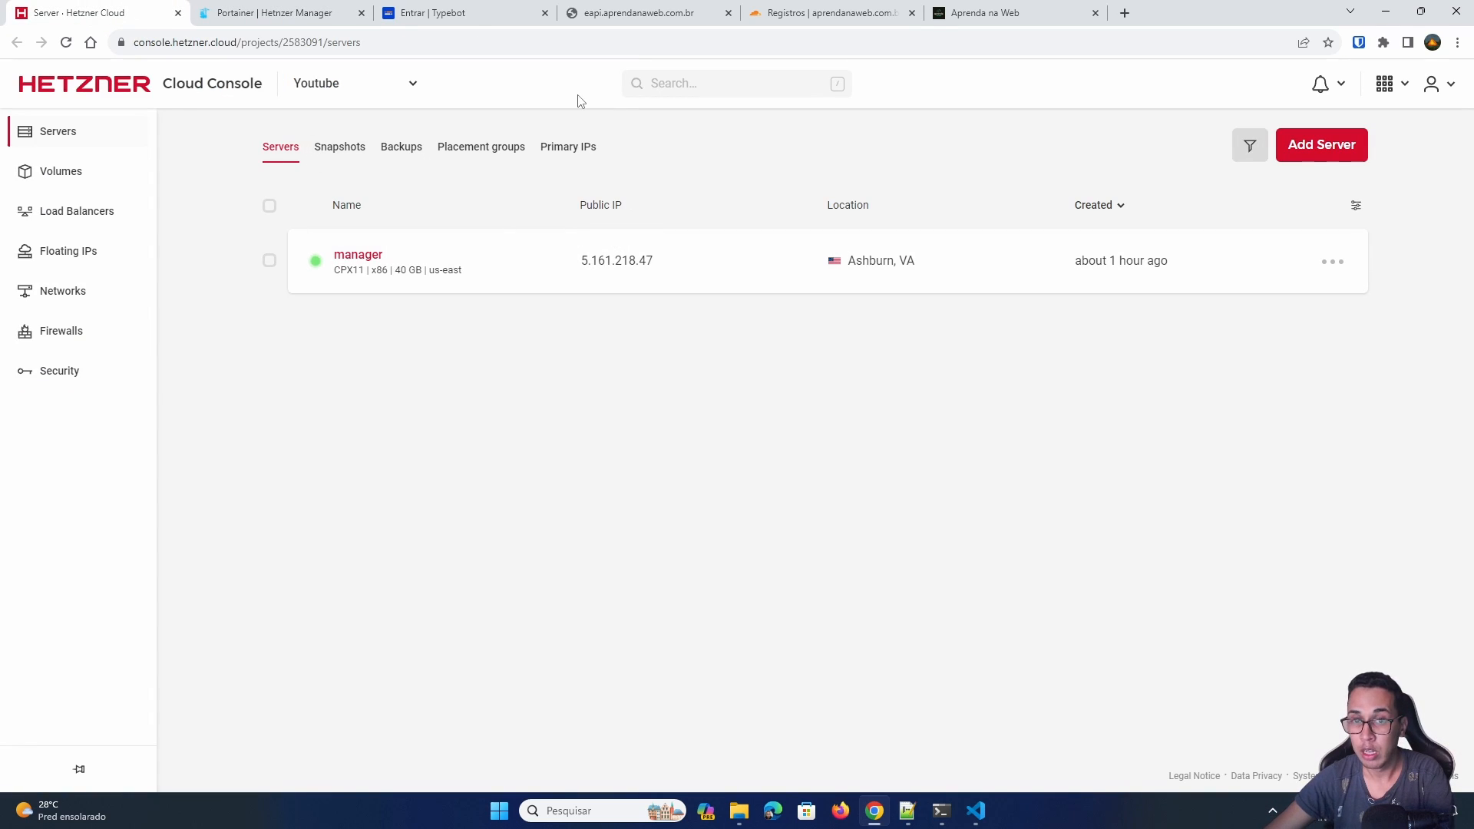
click(638, 13)
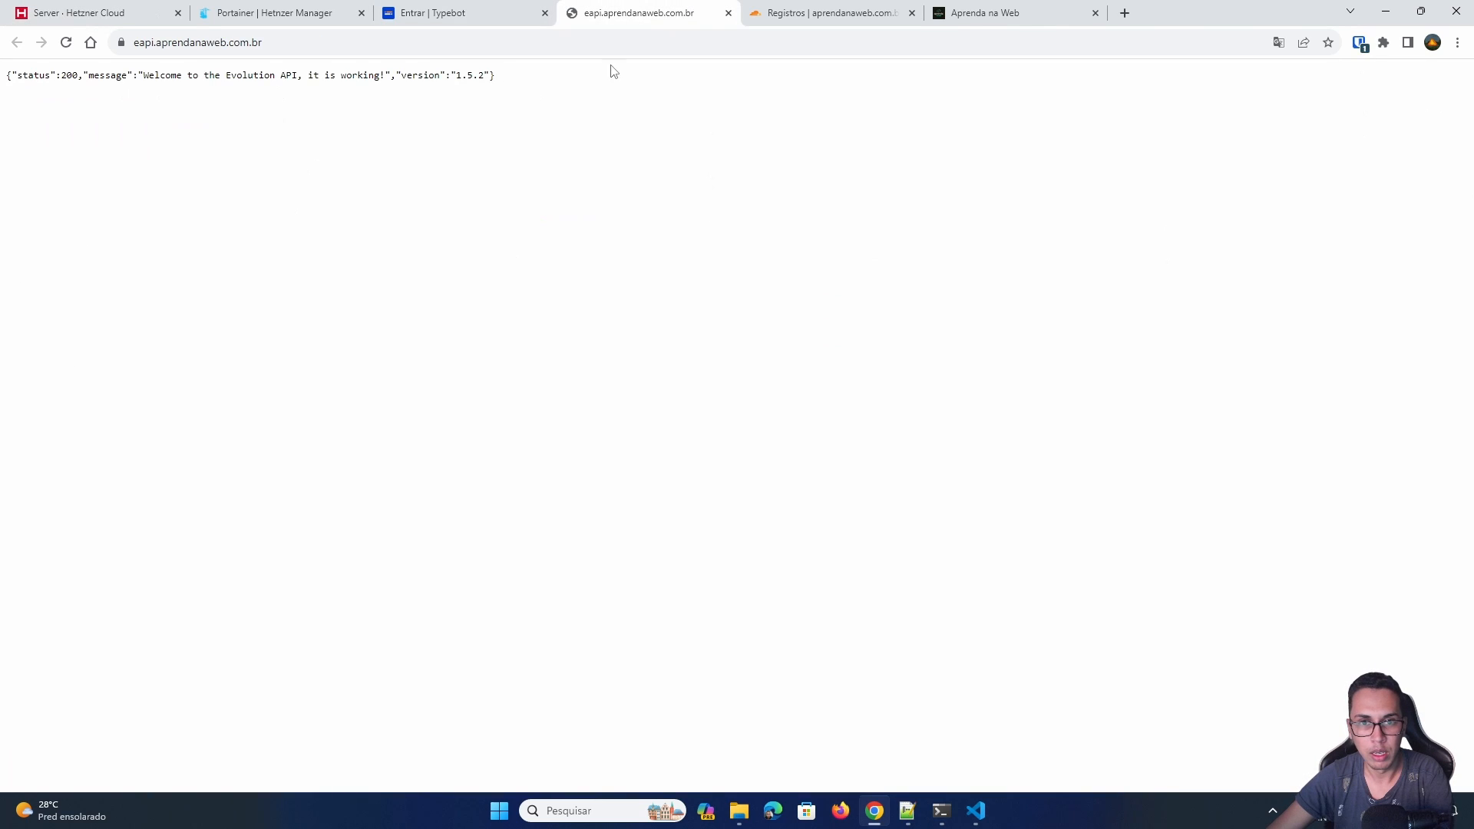
click(490, 11)
click(296, 11)
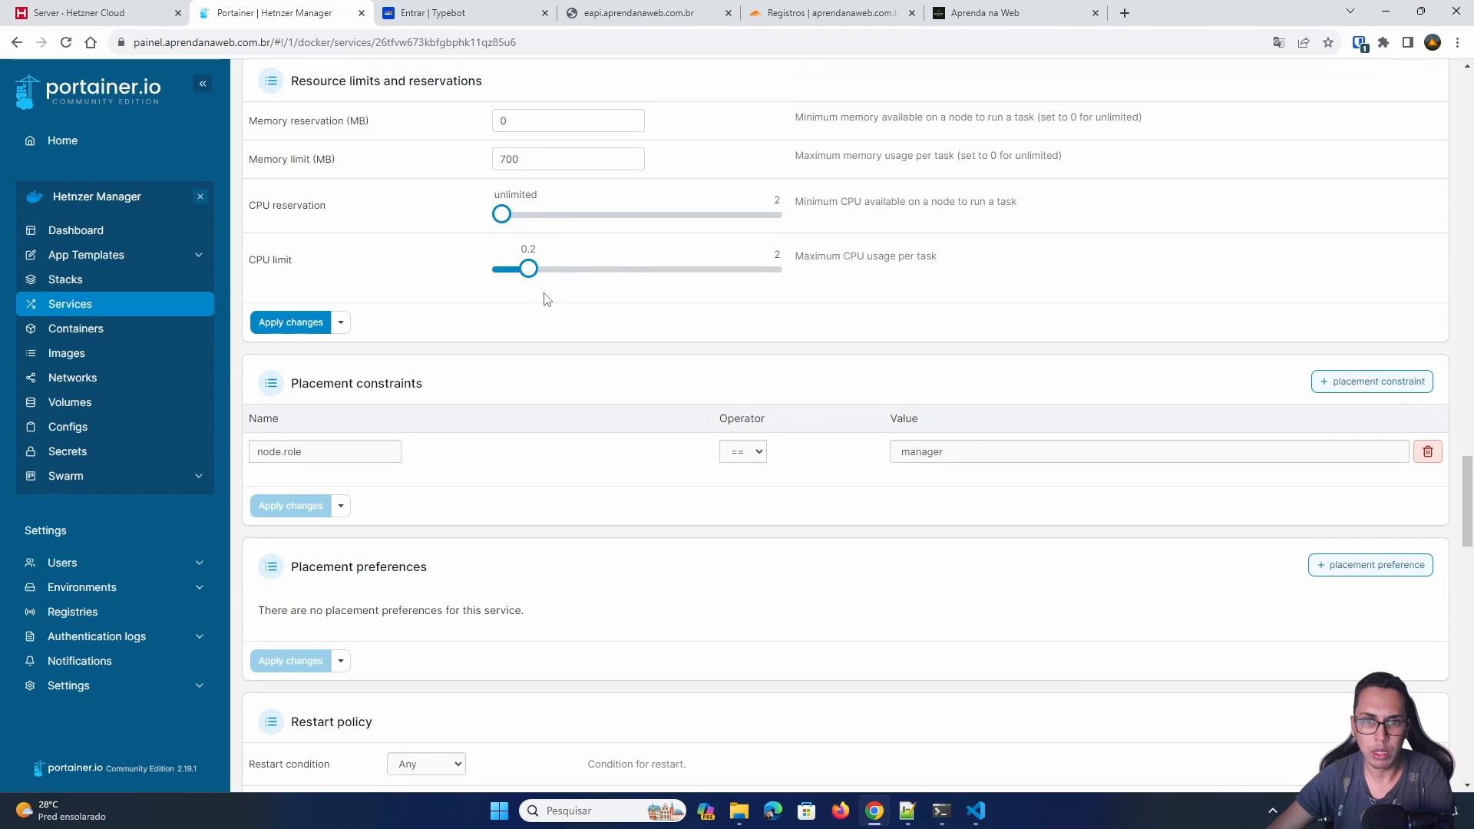
Open the postgres stack and view the running postgres_postgres container's statistics.
click(116, 288)
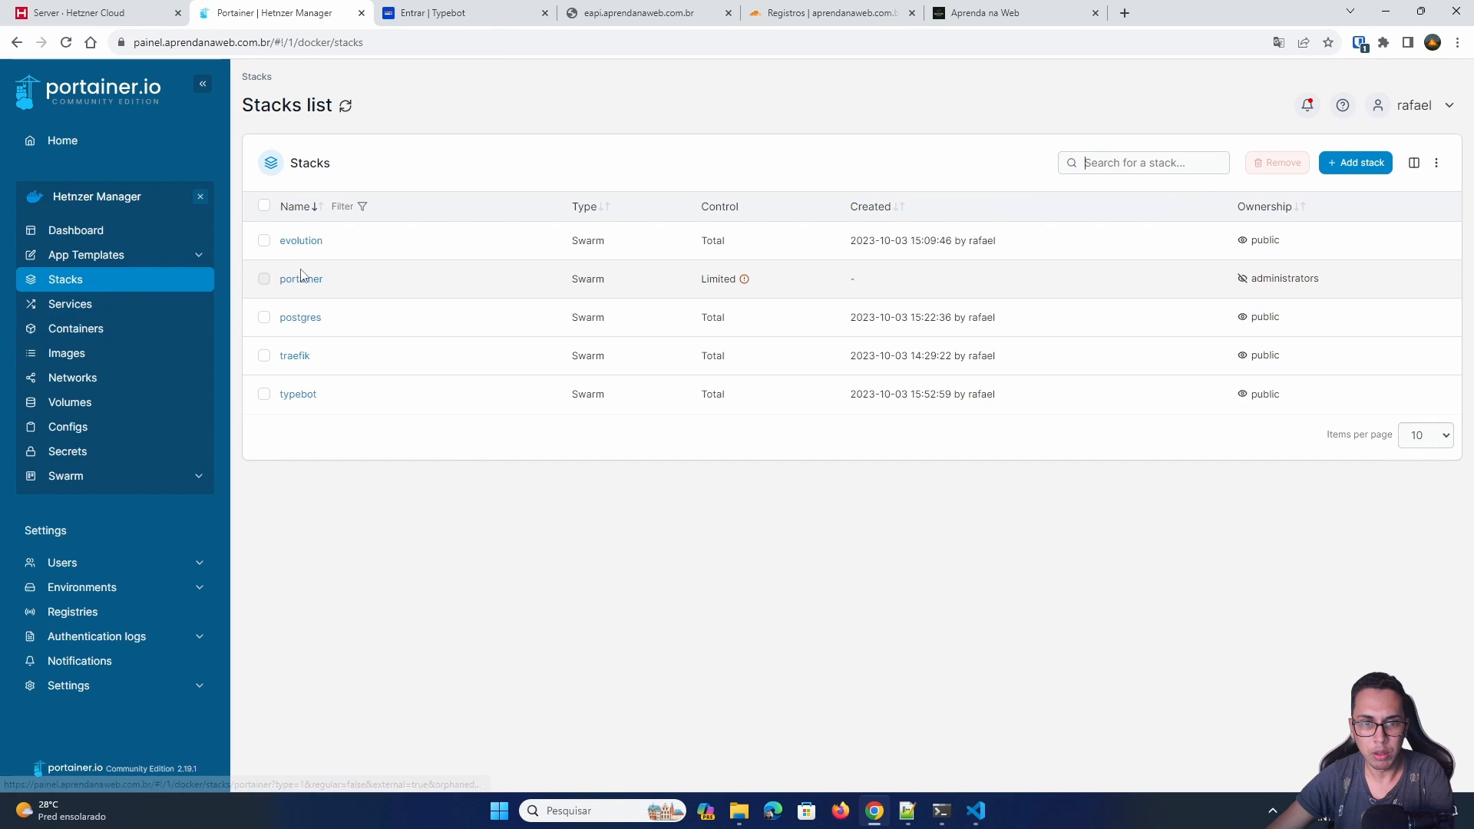
click(298, 318)
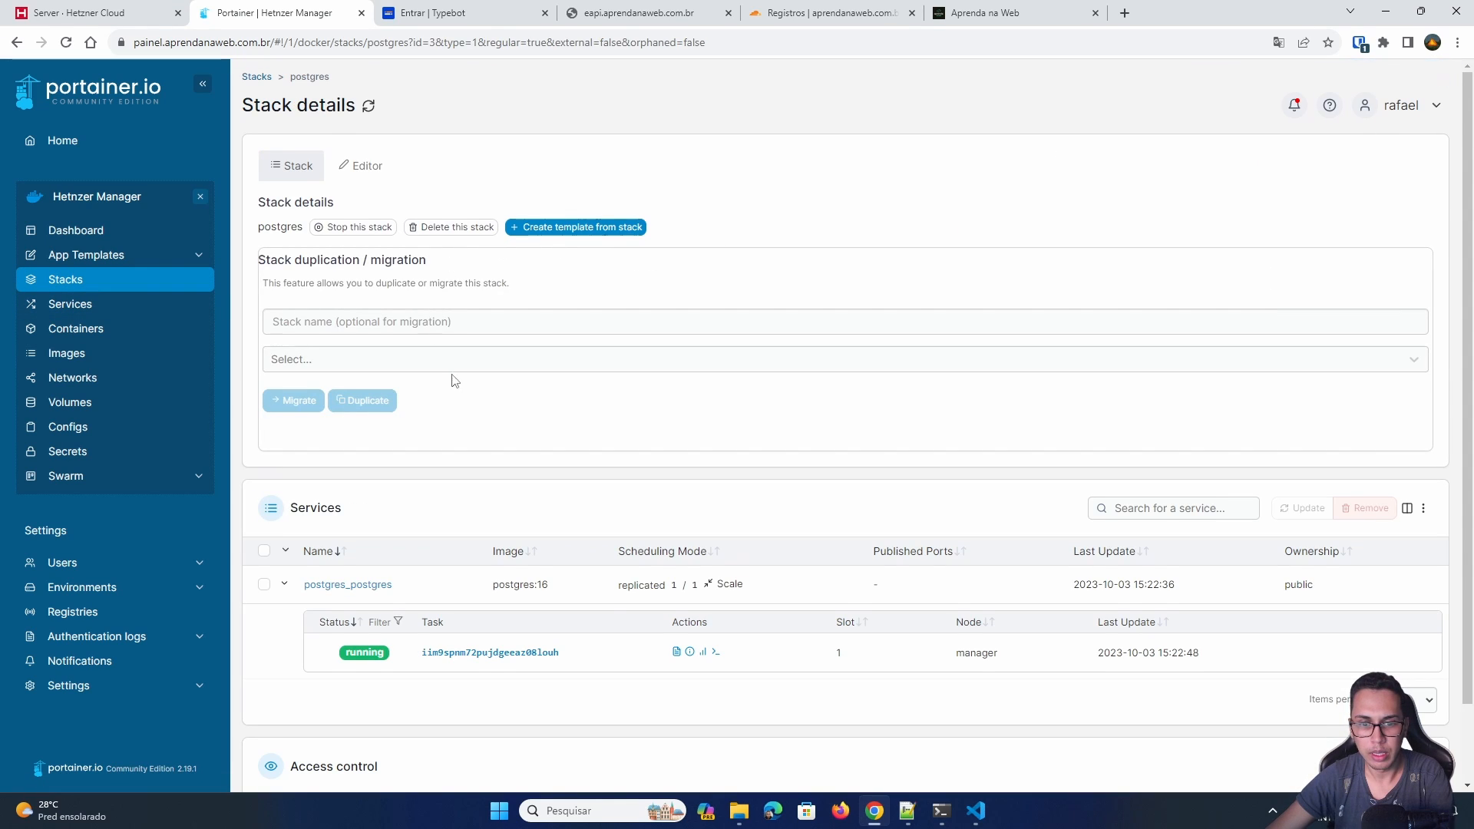
scroll(537, 460, down, 2)
click(702, 566)
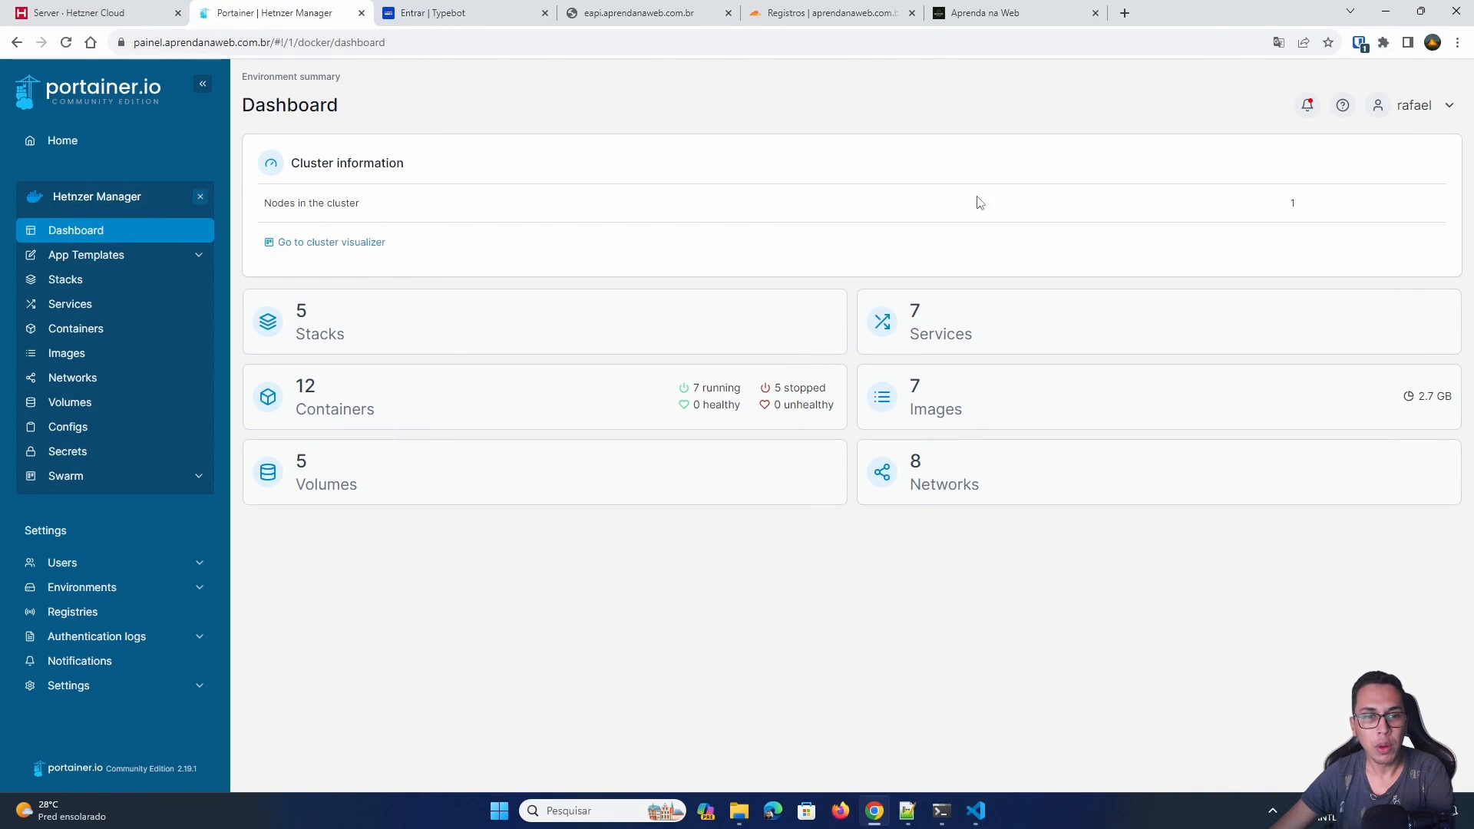
Remove the exited portainer_portainer, two typebot_typebot_builder and one typebot_typebot_viewer containers listed on the first page of the container list.
click(141, 329)
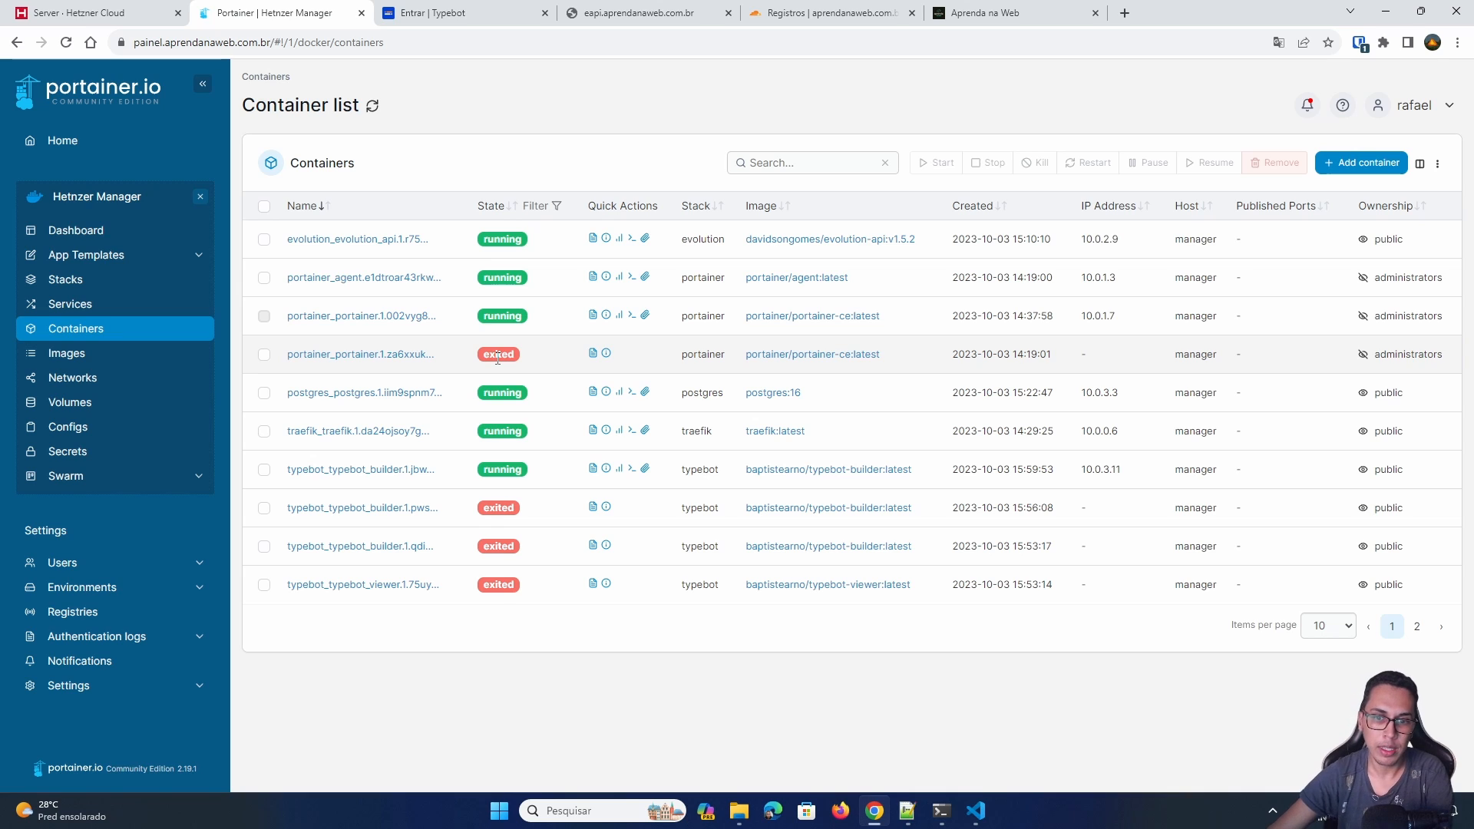
click(264, 354)
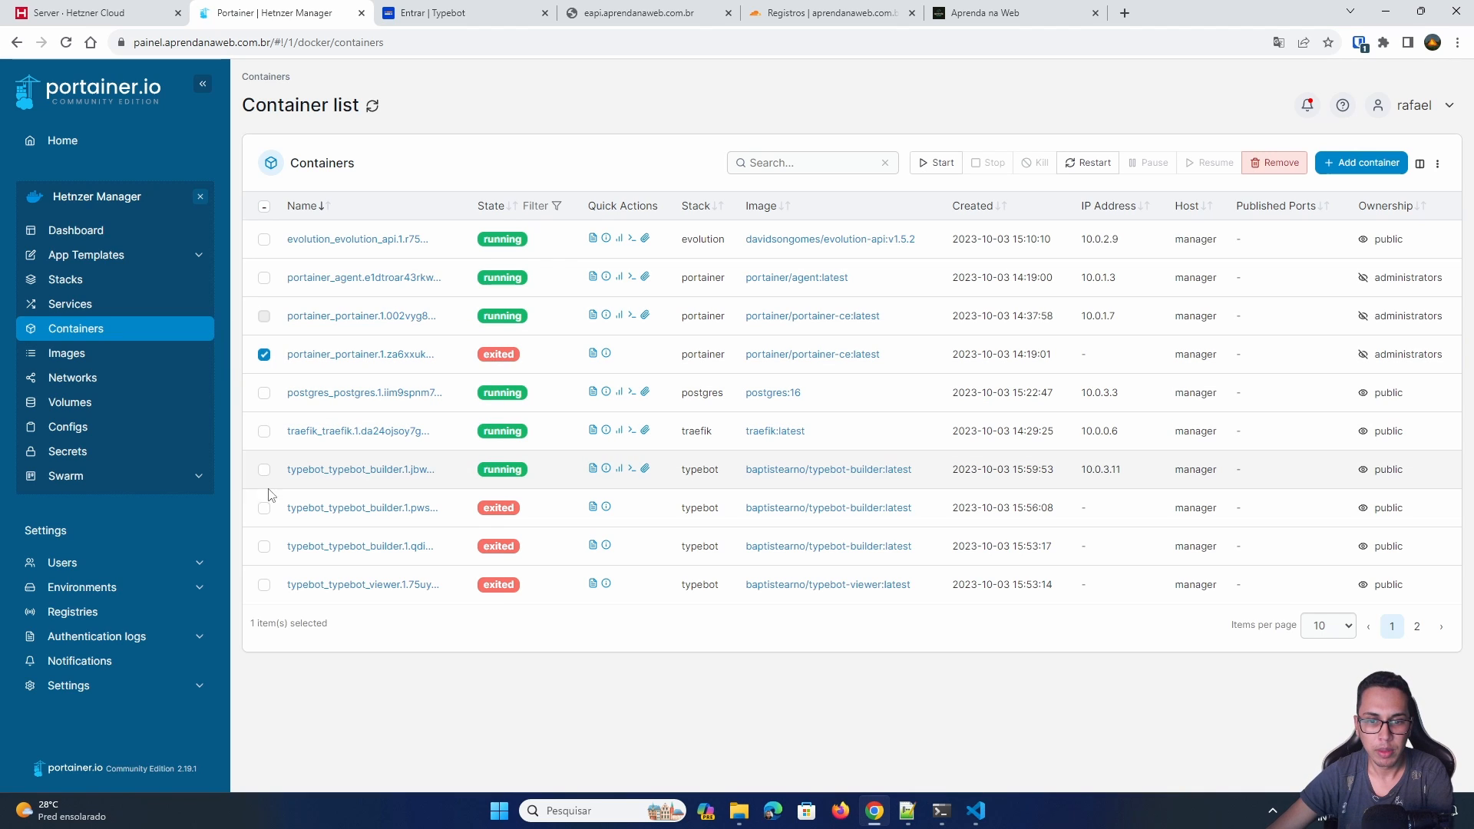
click(264, 508)
click(264, 546)
click(264, 584)
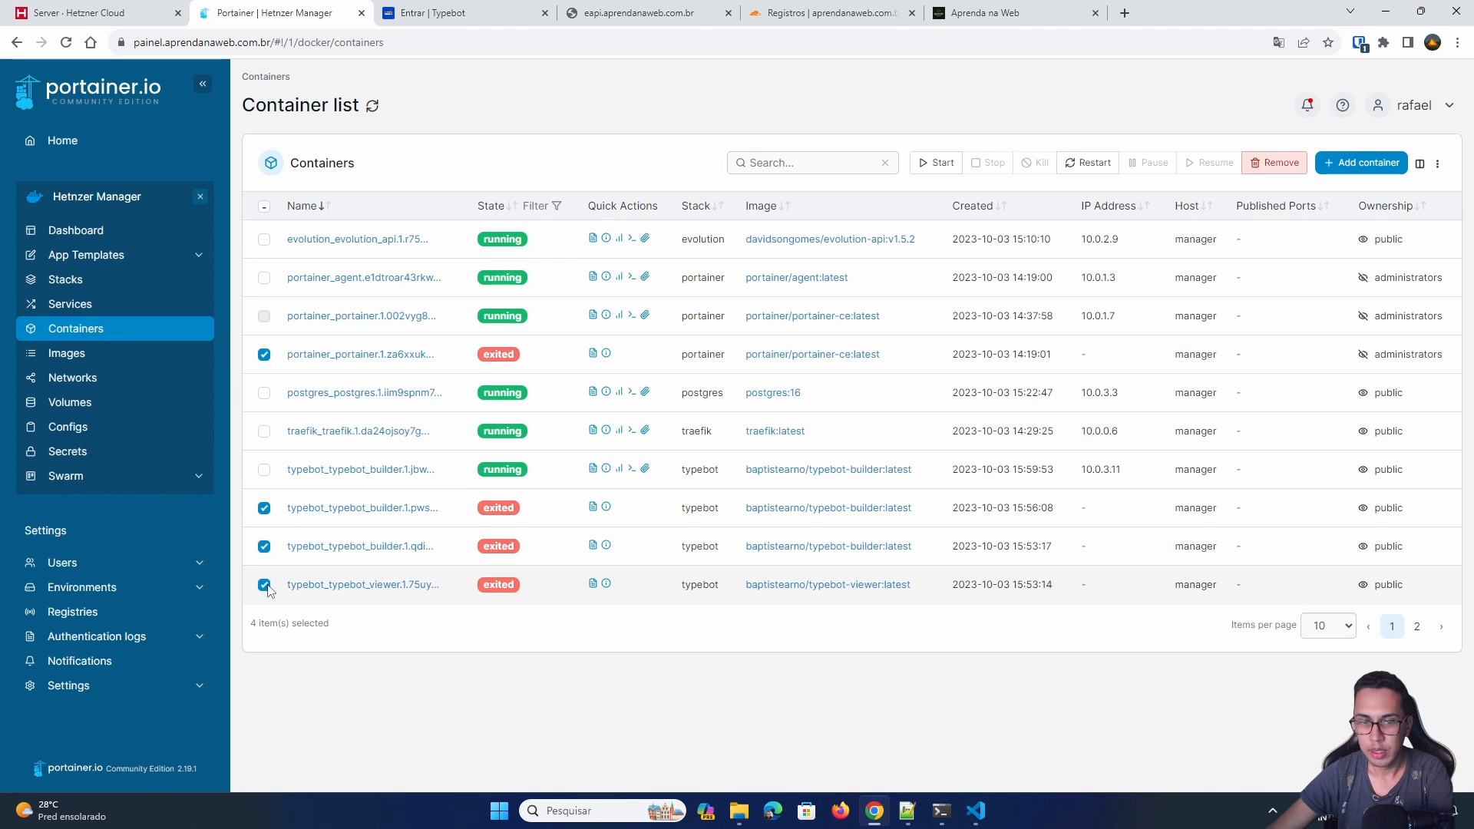
click(1274, 163)
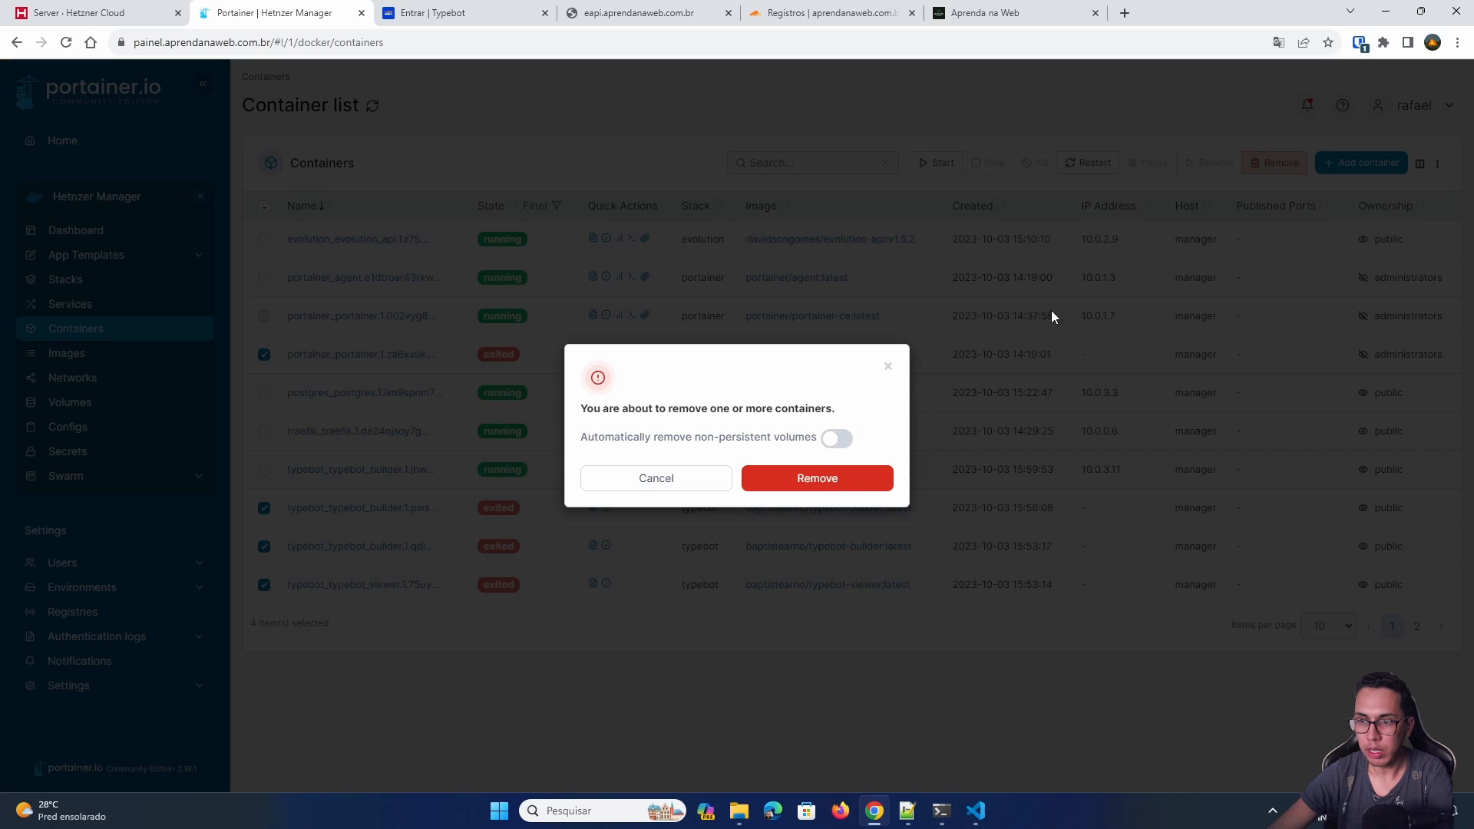
click(857, 479)
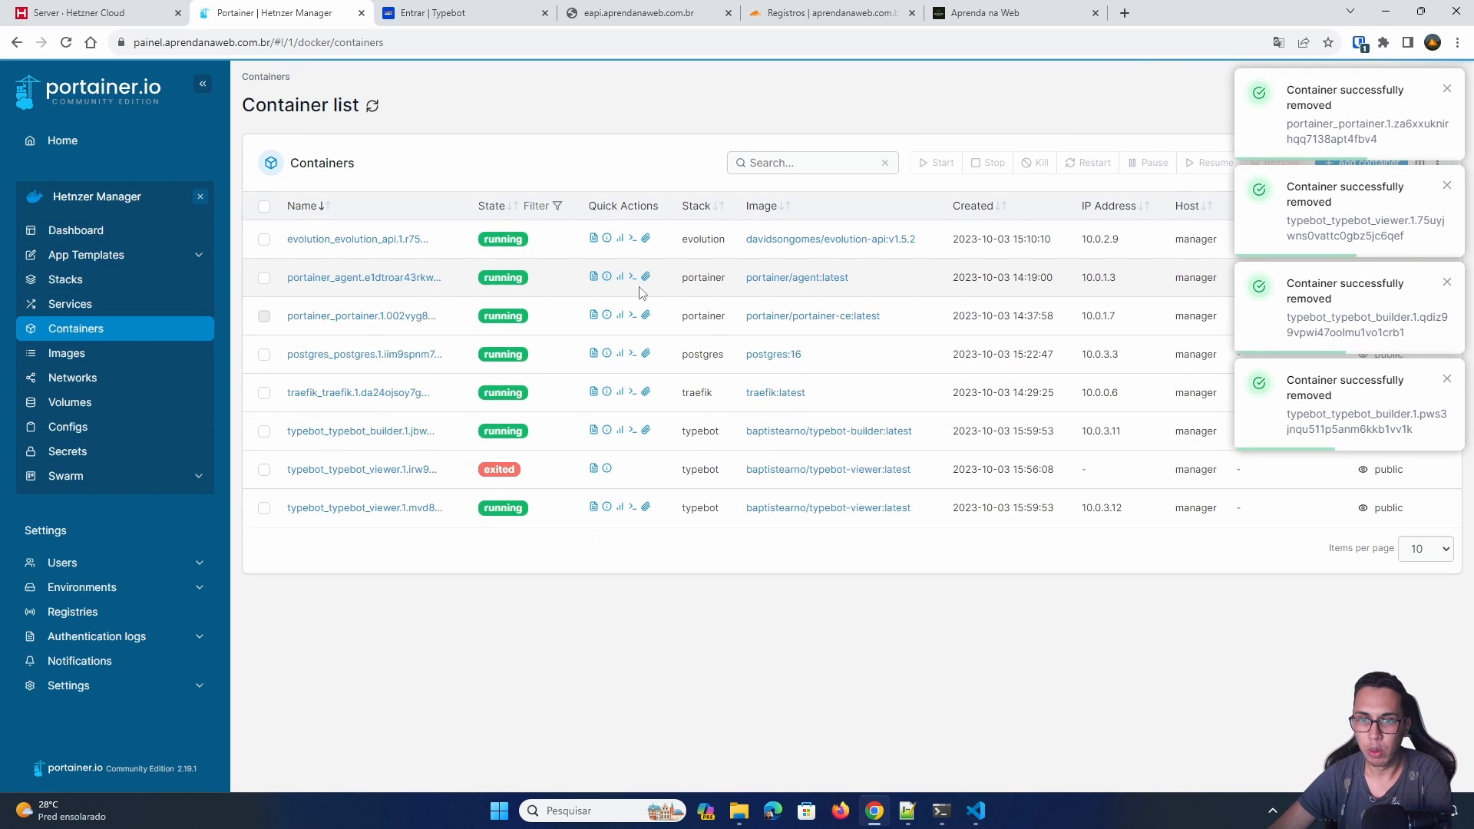
Remove the remaining exited typebot_typebot_viewer container and open the environment dashboard.
click(264, 469)
click(1274, 163)
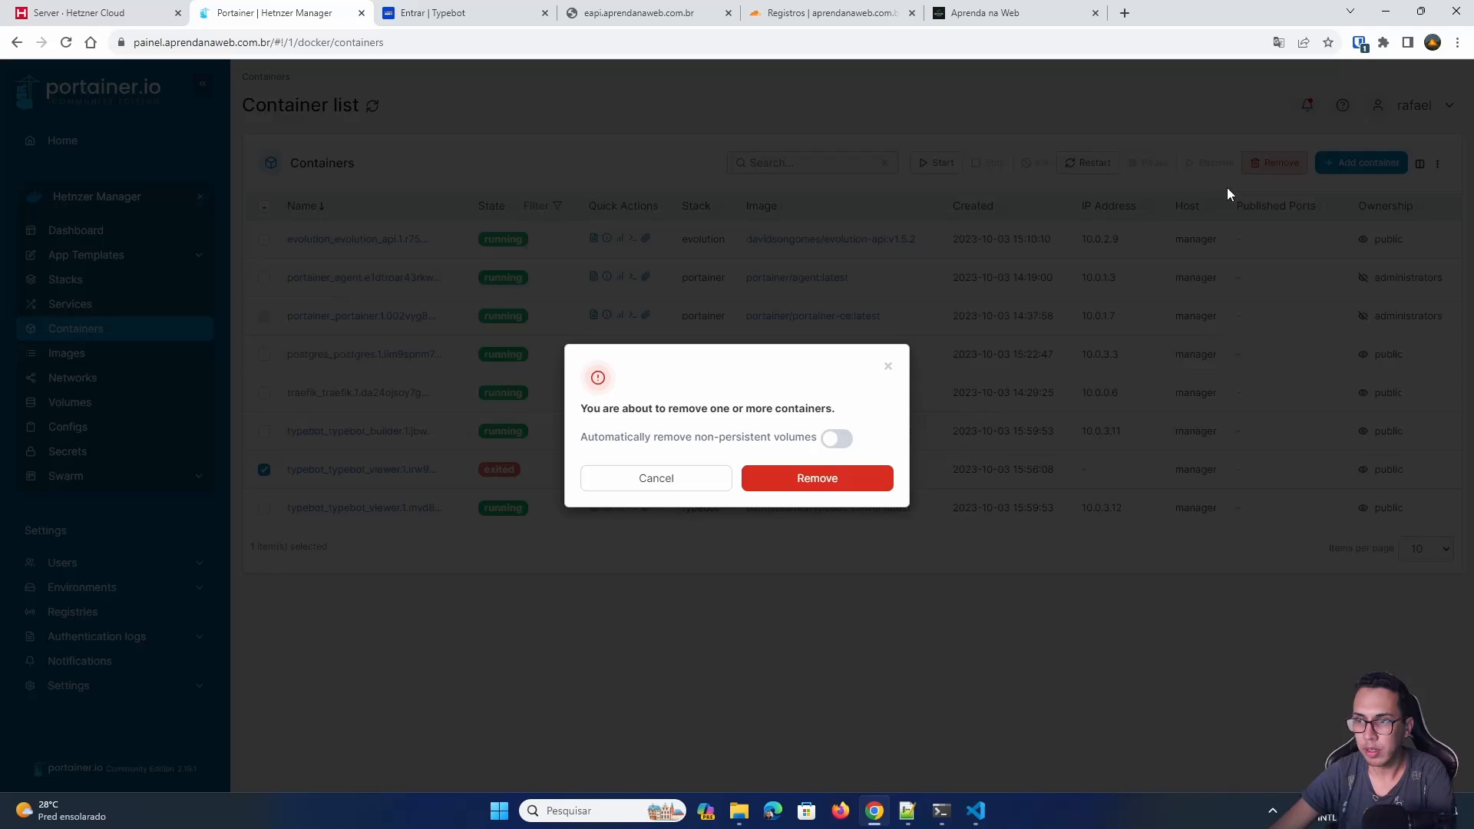
click(871, 482)
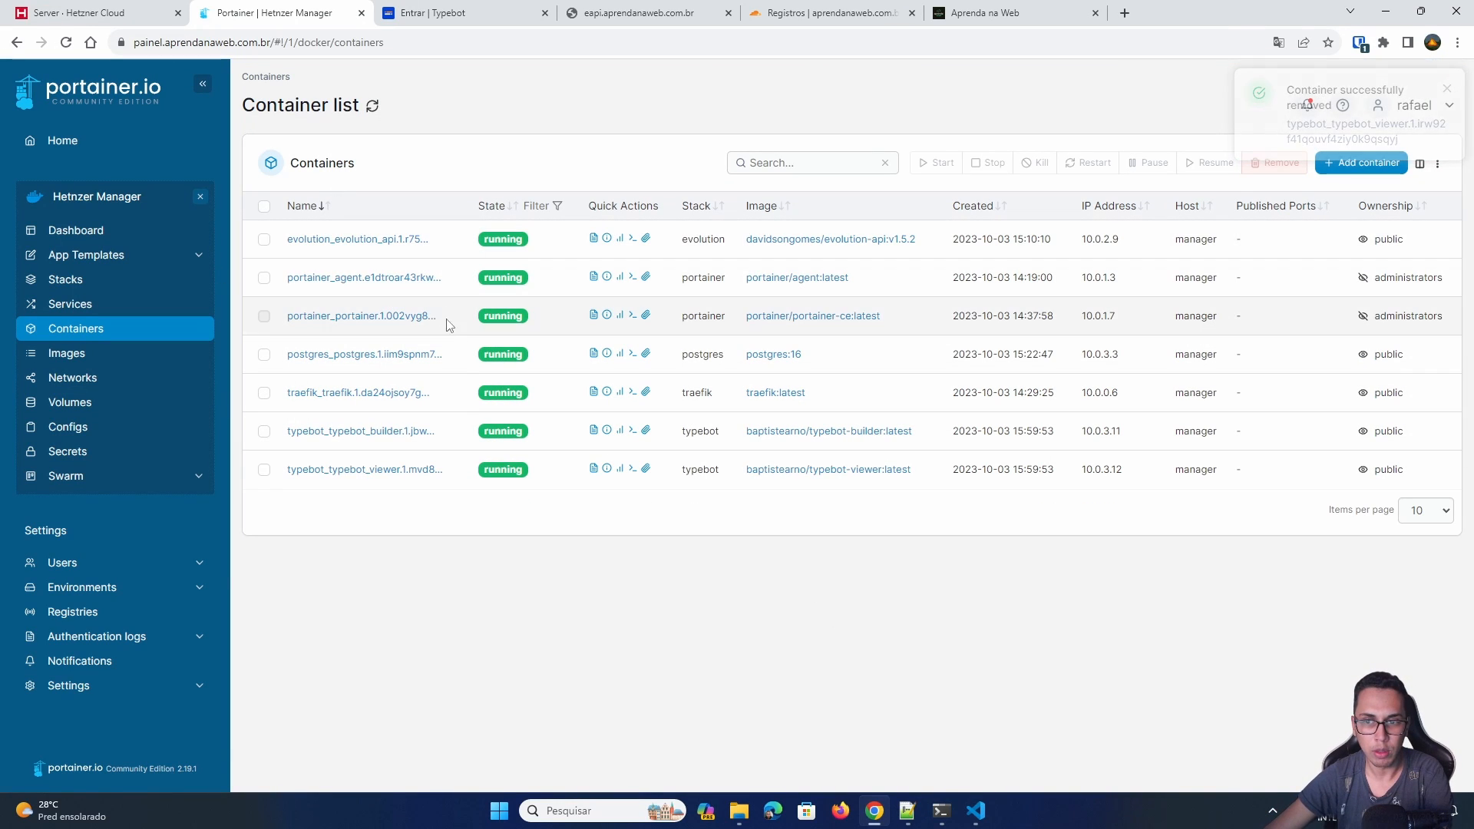
click(76, 231)
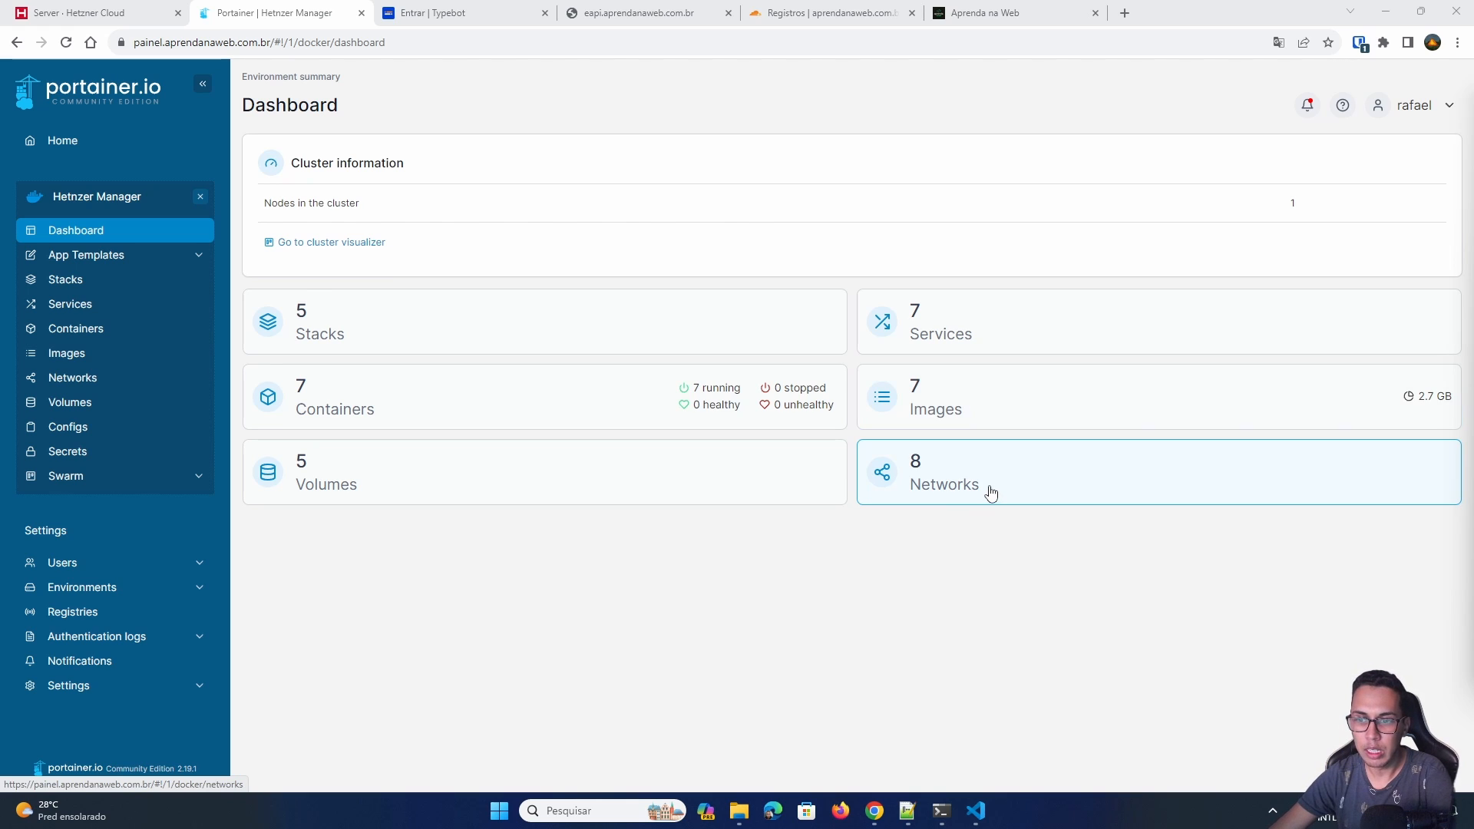
Review the Docker images stored on the manager node, then return to the environment dashboard.
click(135, 360)
scroll(585, 388, down, 2)
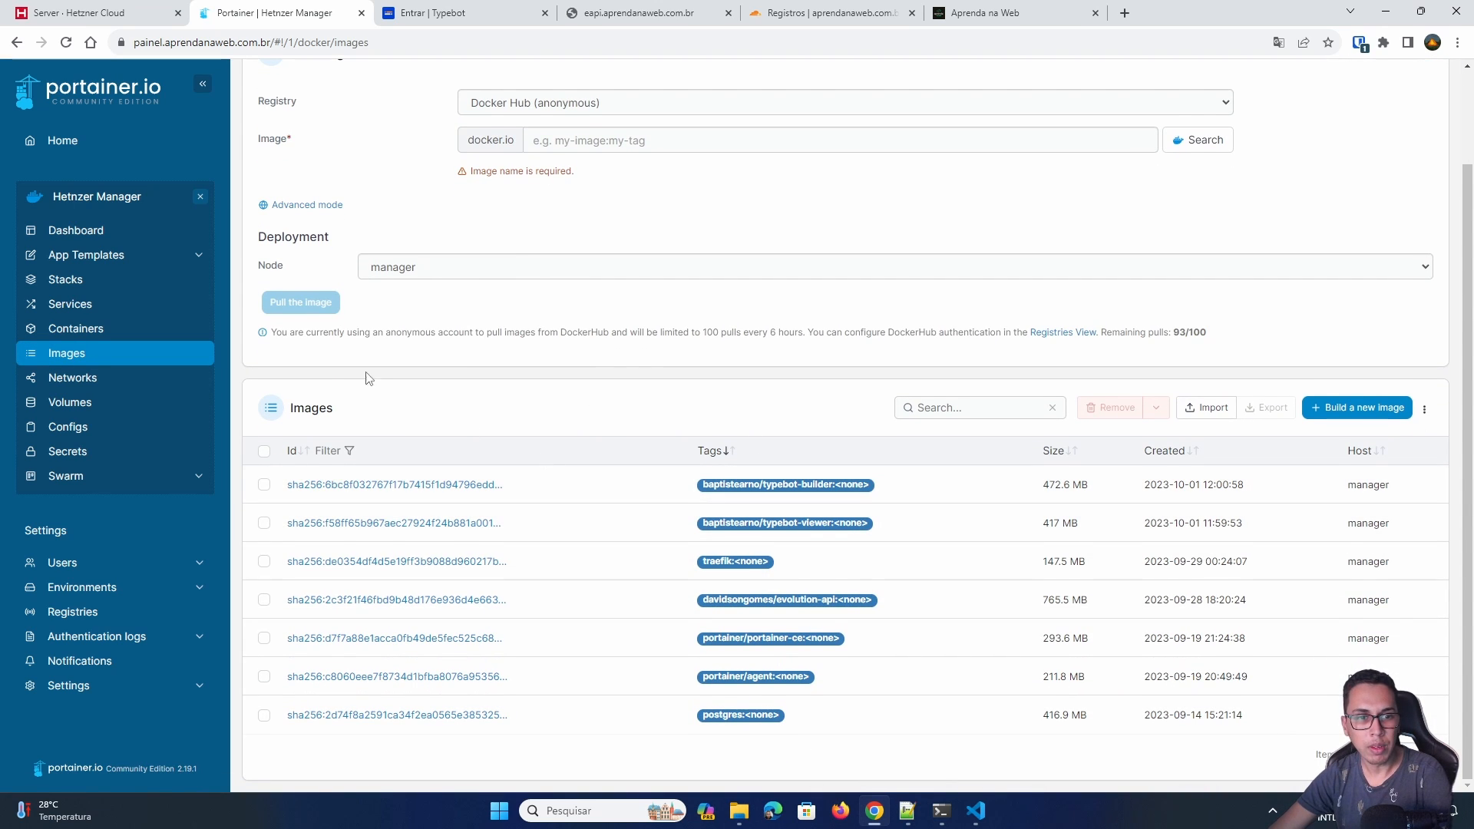
scroll(365, 376, up, 2)
click(118, 230)
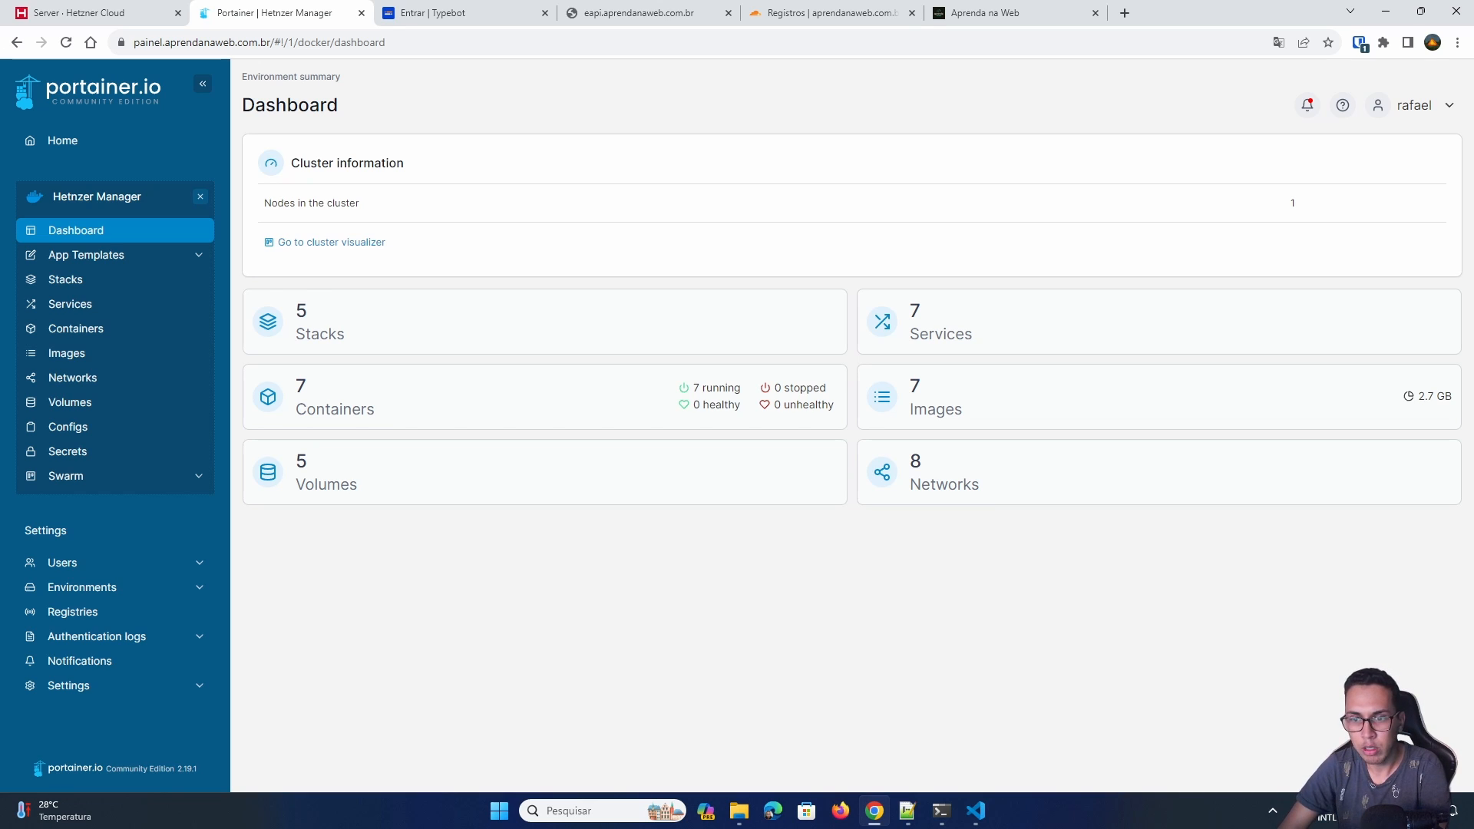
Remove the running typebot_typebot_viewer container and refresh the container list to check the state of its replacement.
click(146, 330)
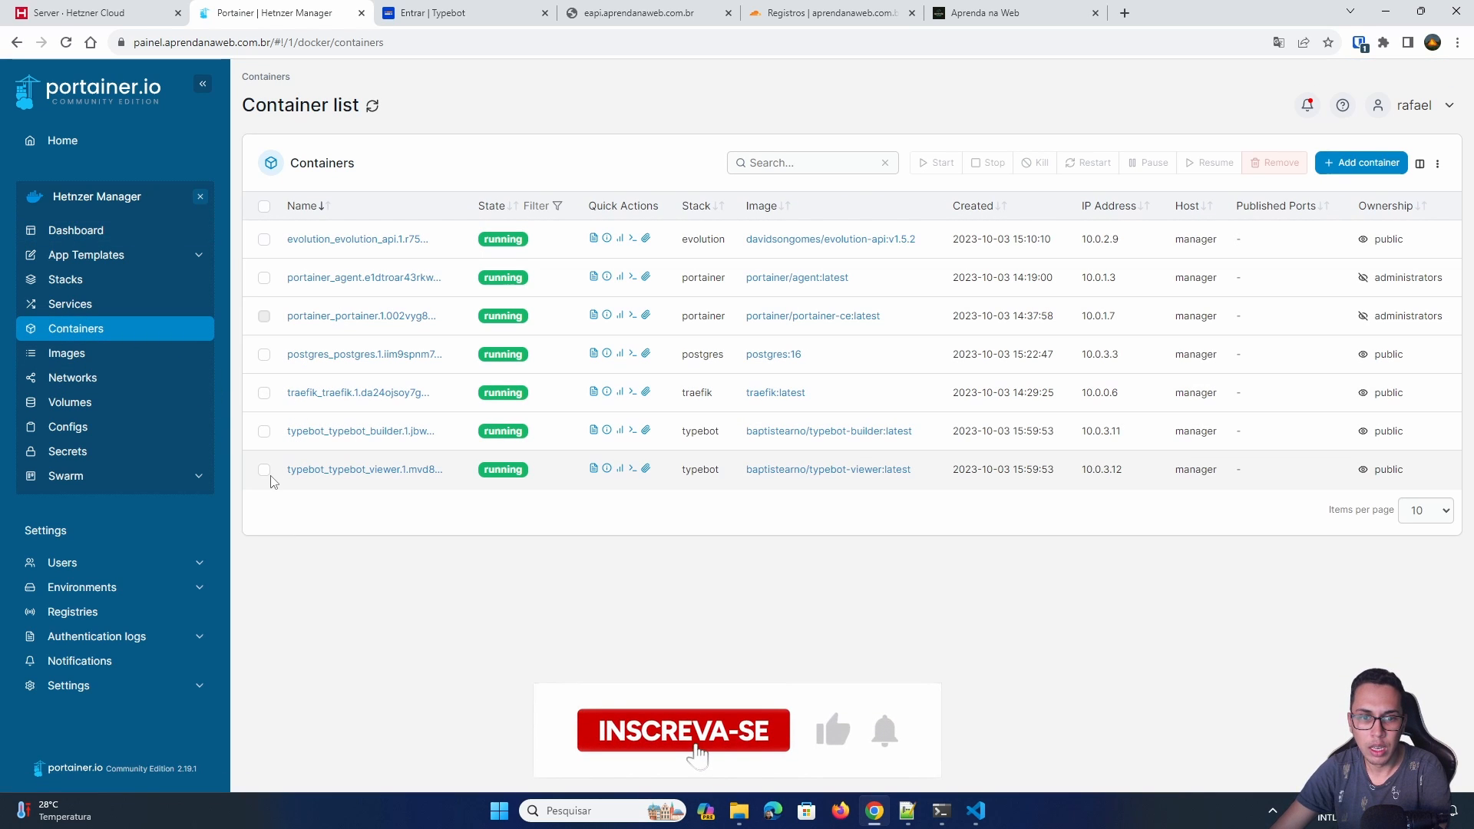
click(264, 469)
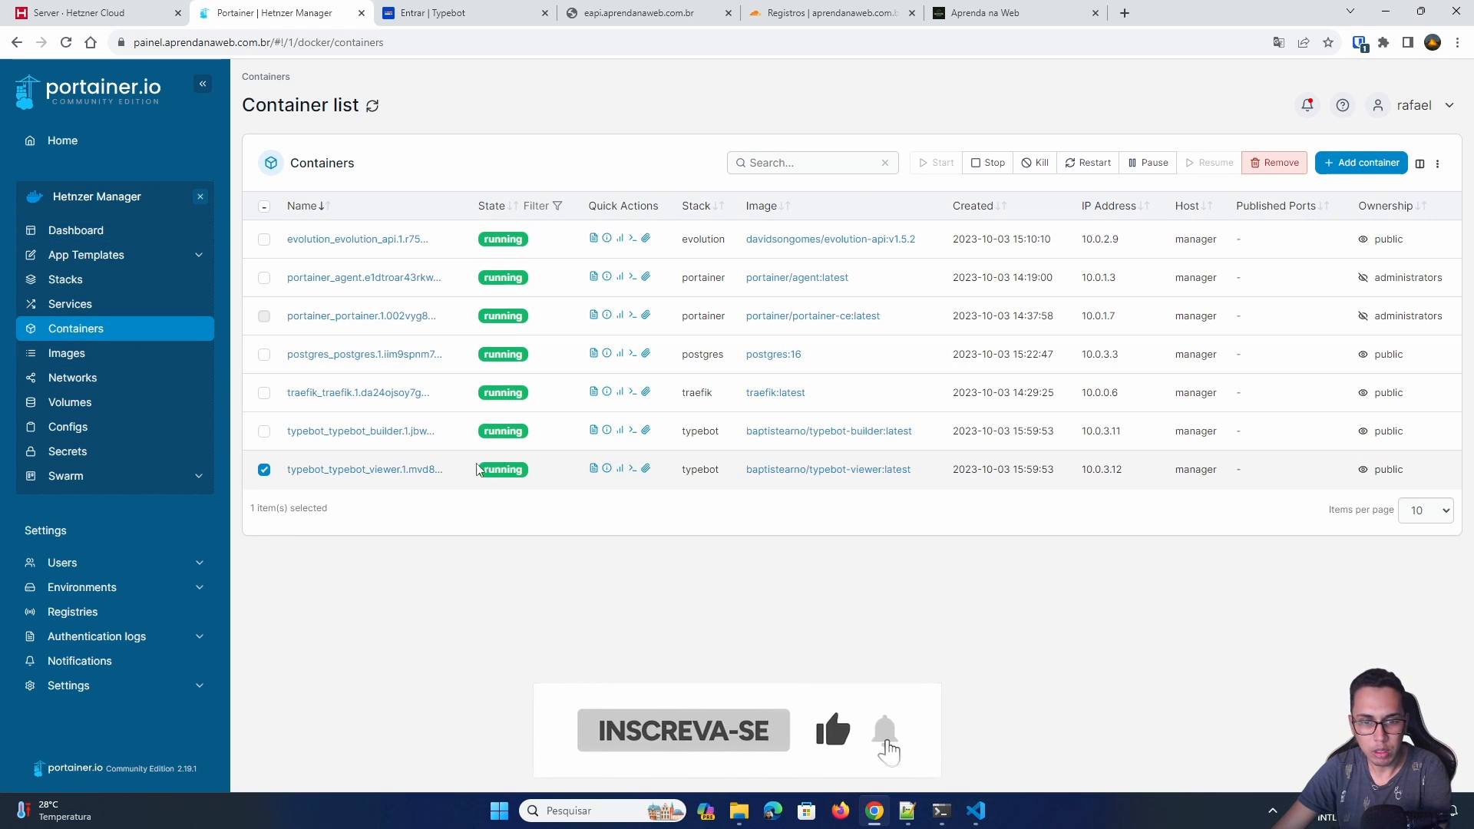
click(1255, 161)
click(876, 478)
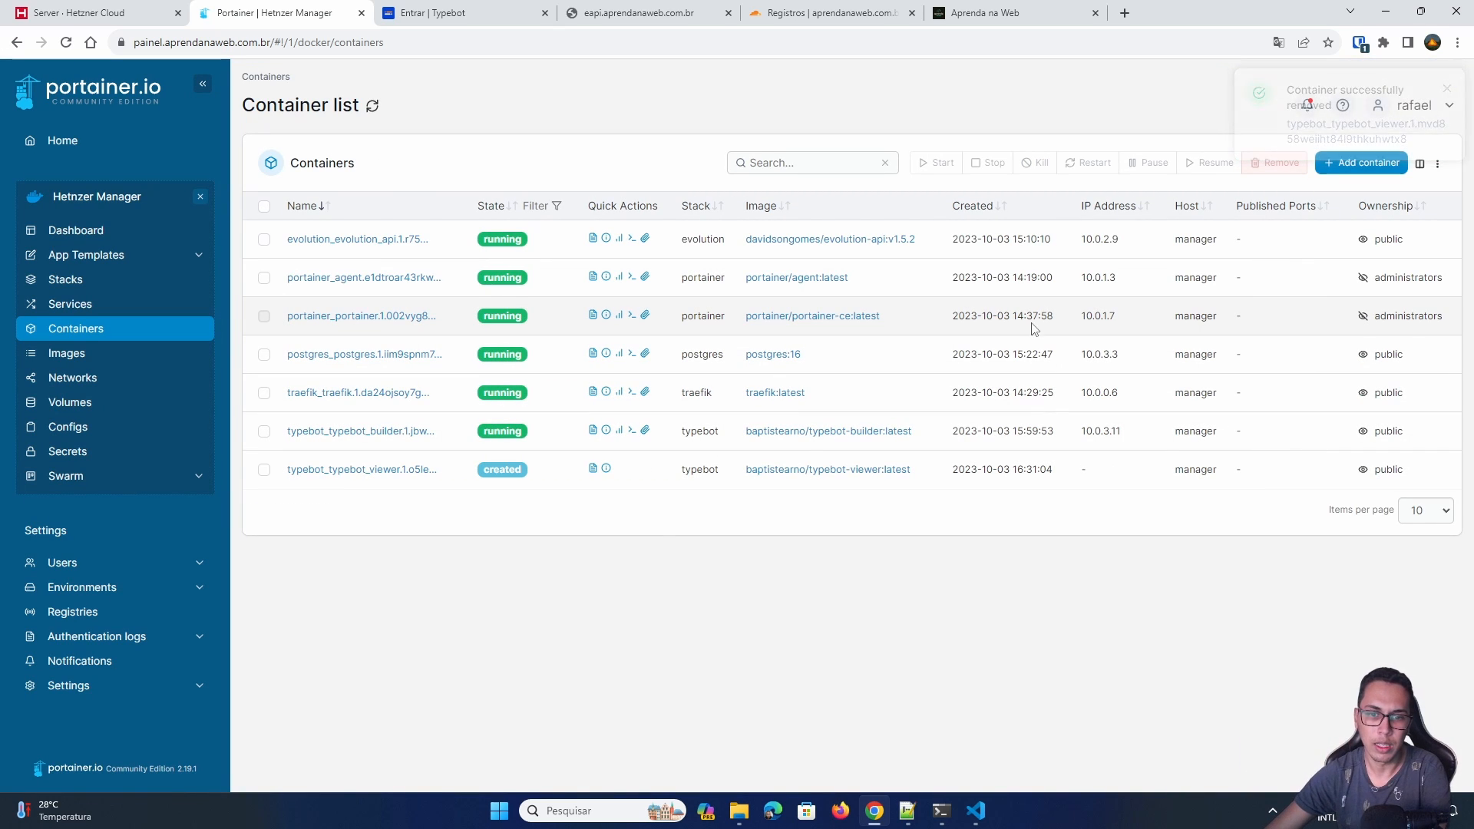
double_click(502, 470)
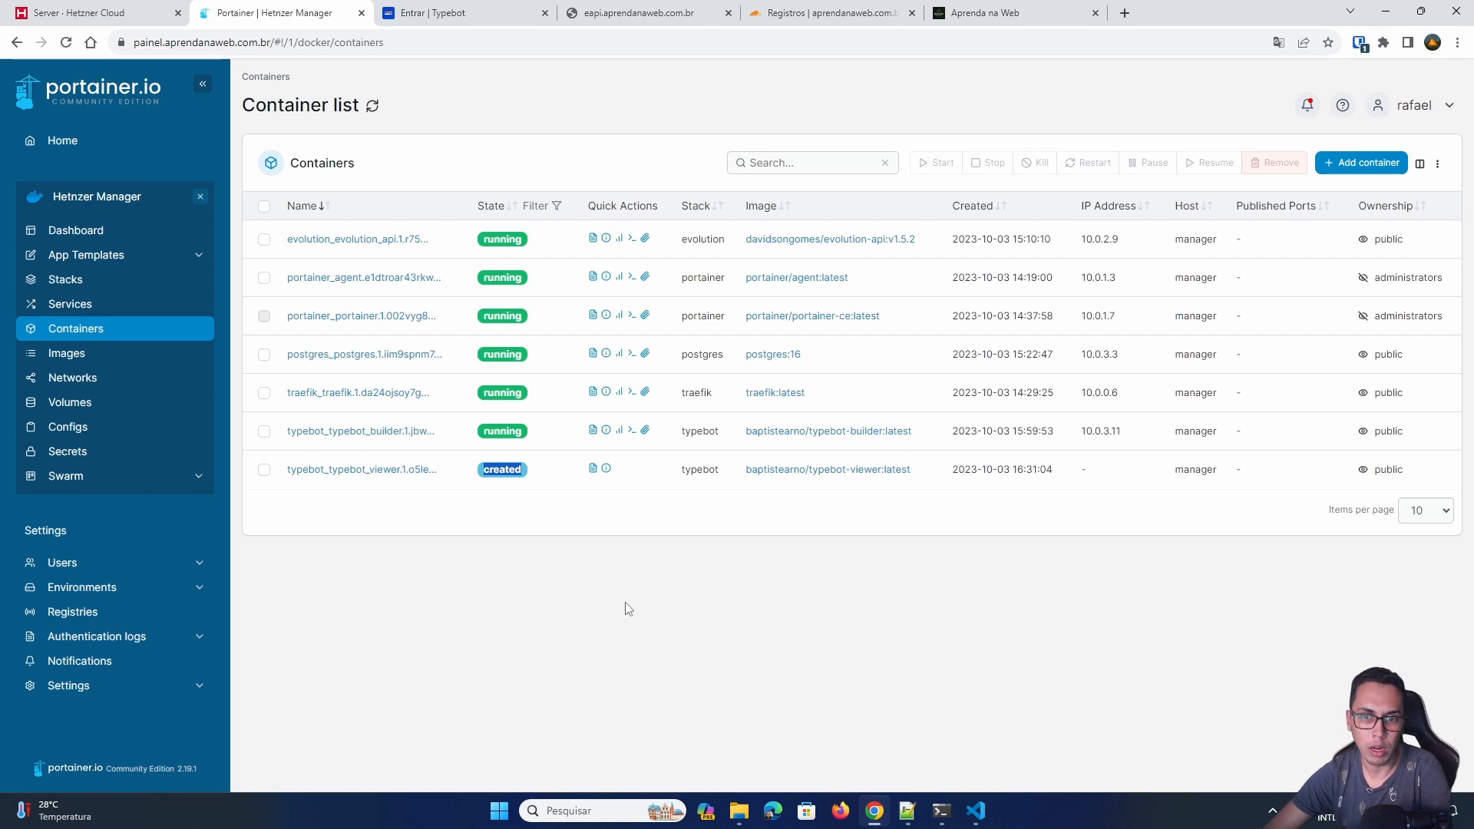
click(626, 608)
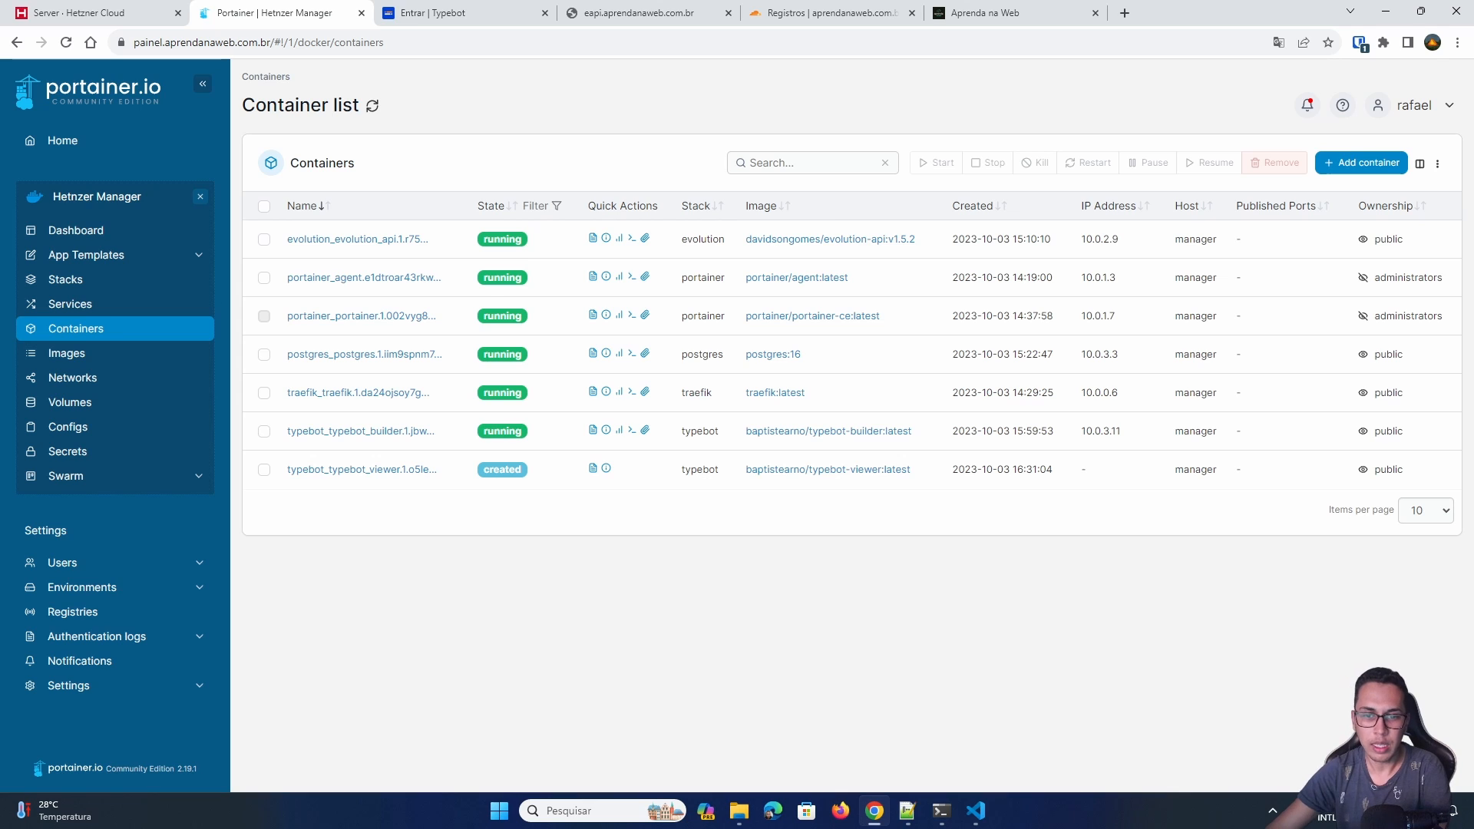
key(F5)
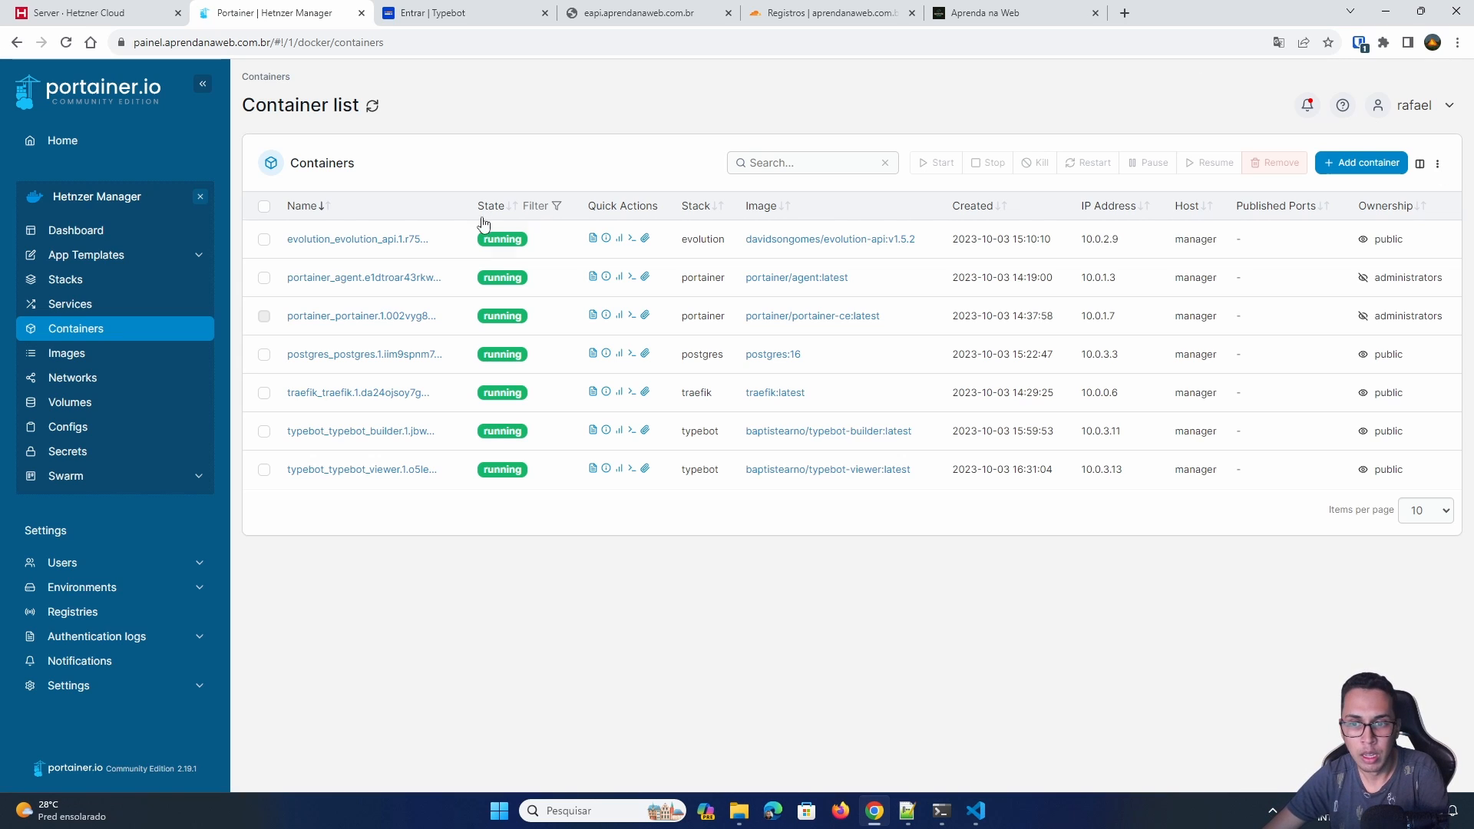
Check the manager server in the Hetzner Cloud Console, then switch back to Portainer and open the environment dashboard.
click(88, 8)
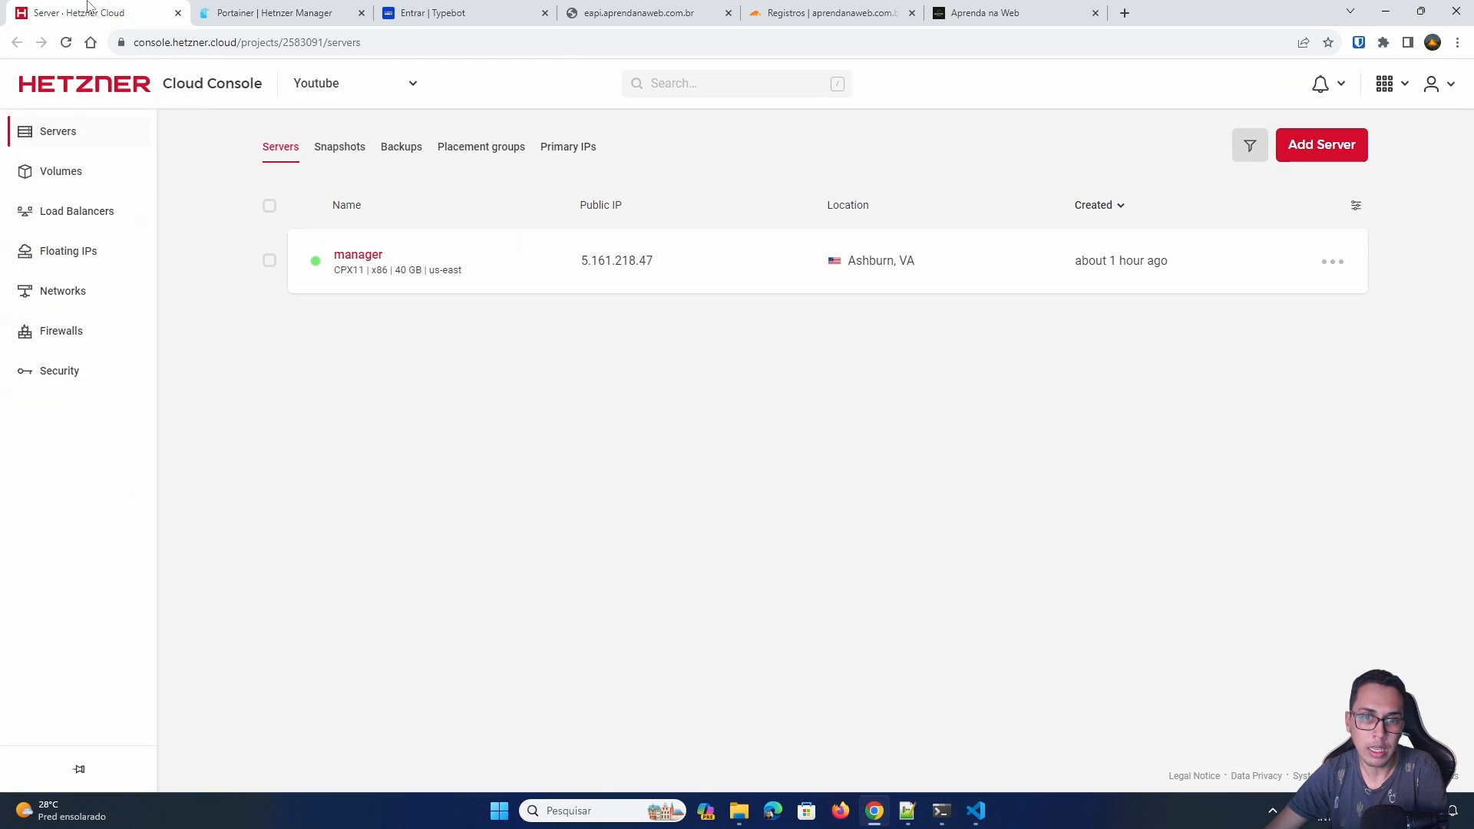
mouse_move(615, 272)
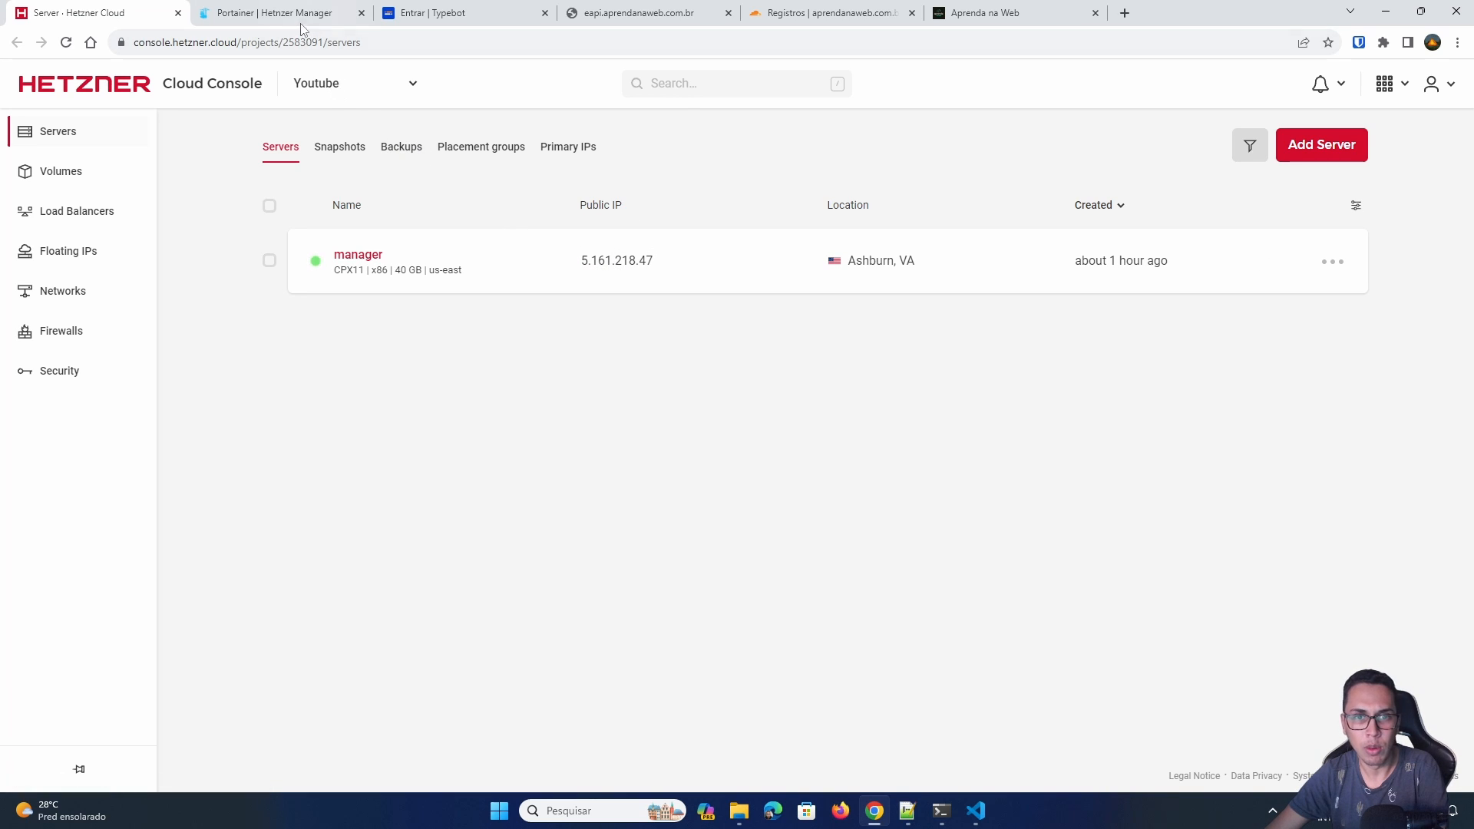
click(276, 13)
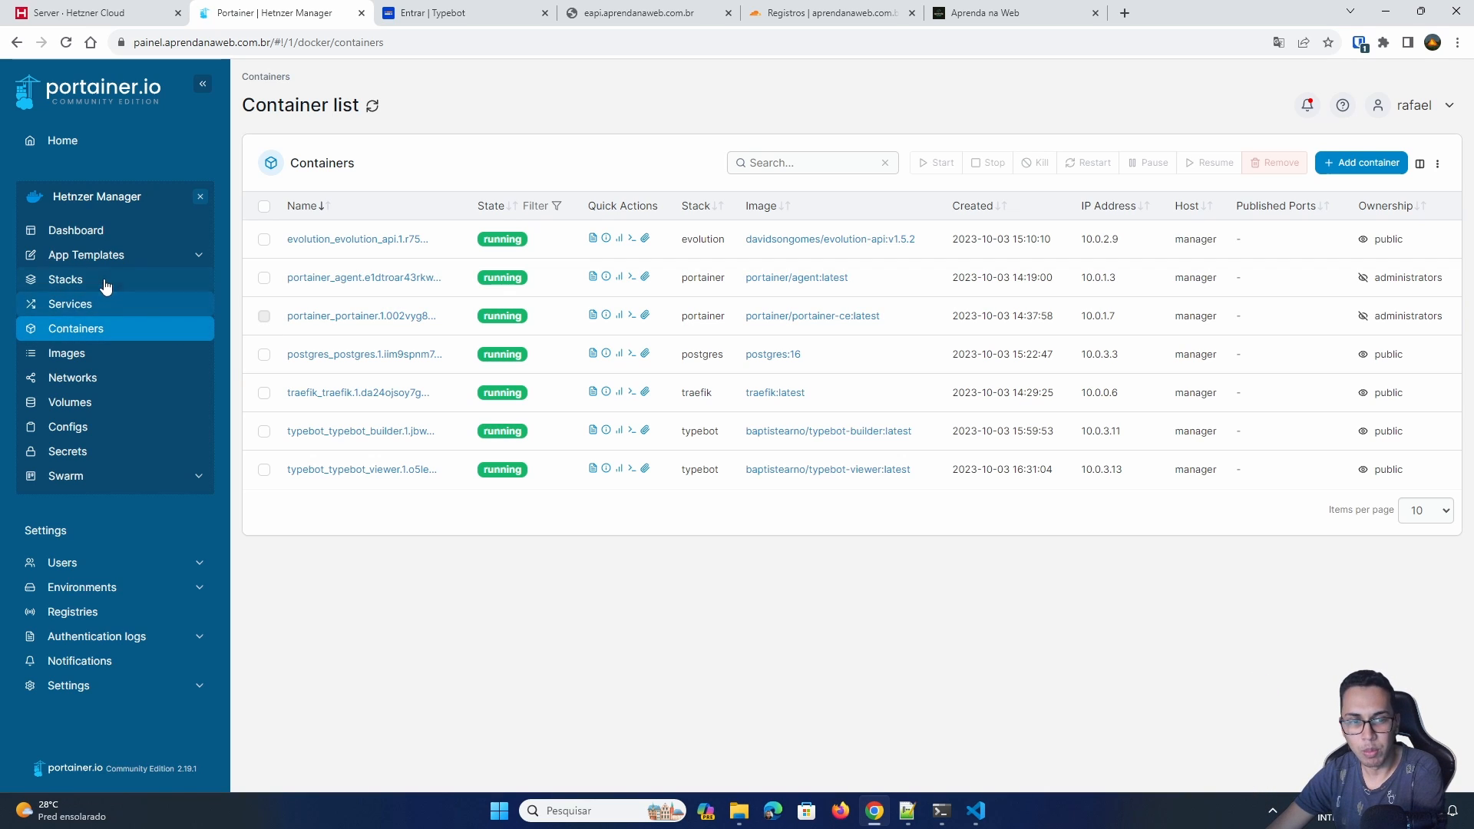
click(141, 234)
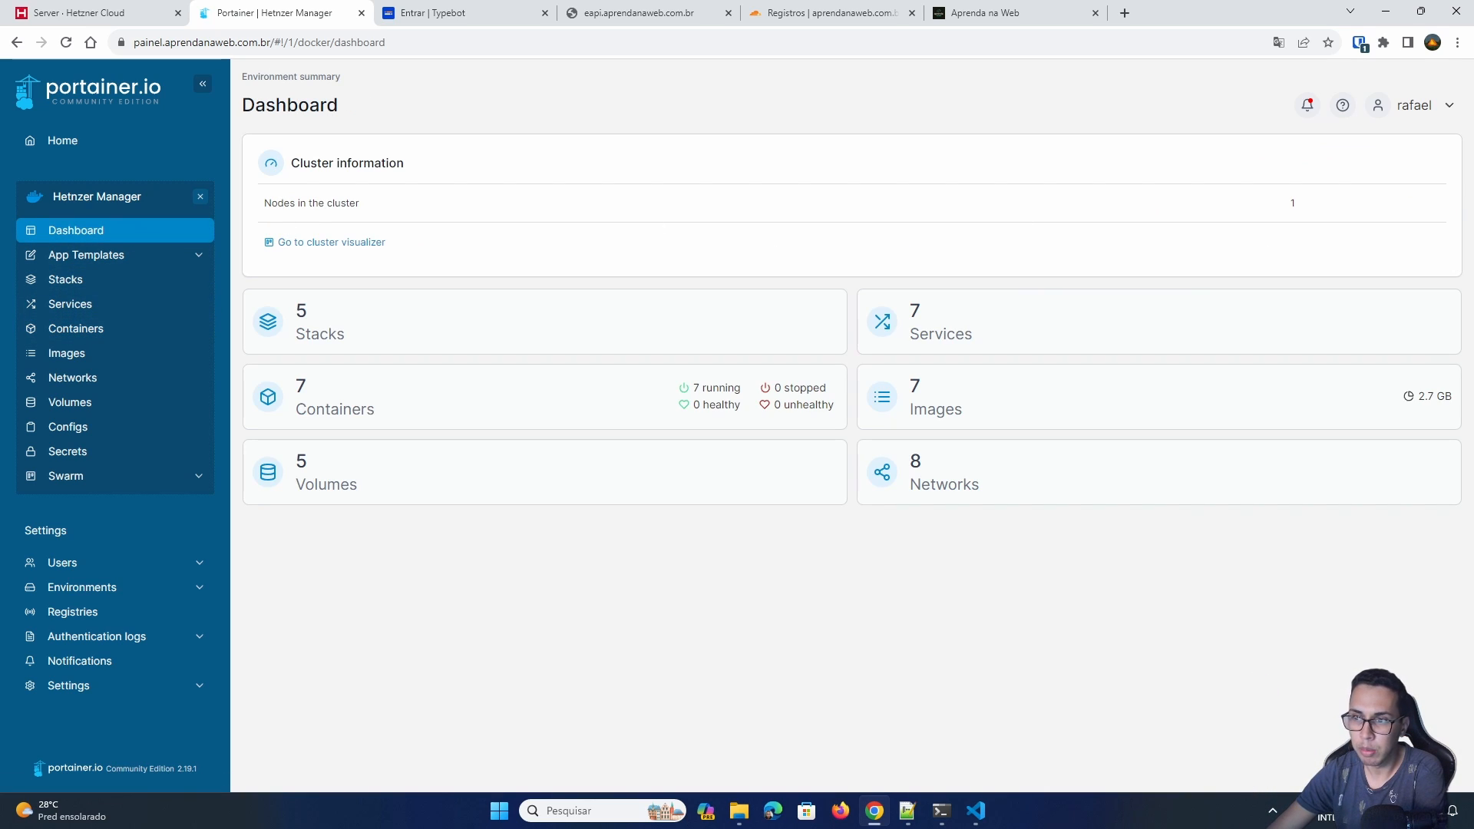